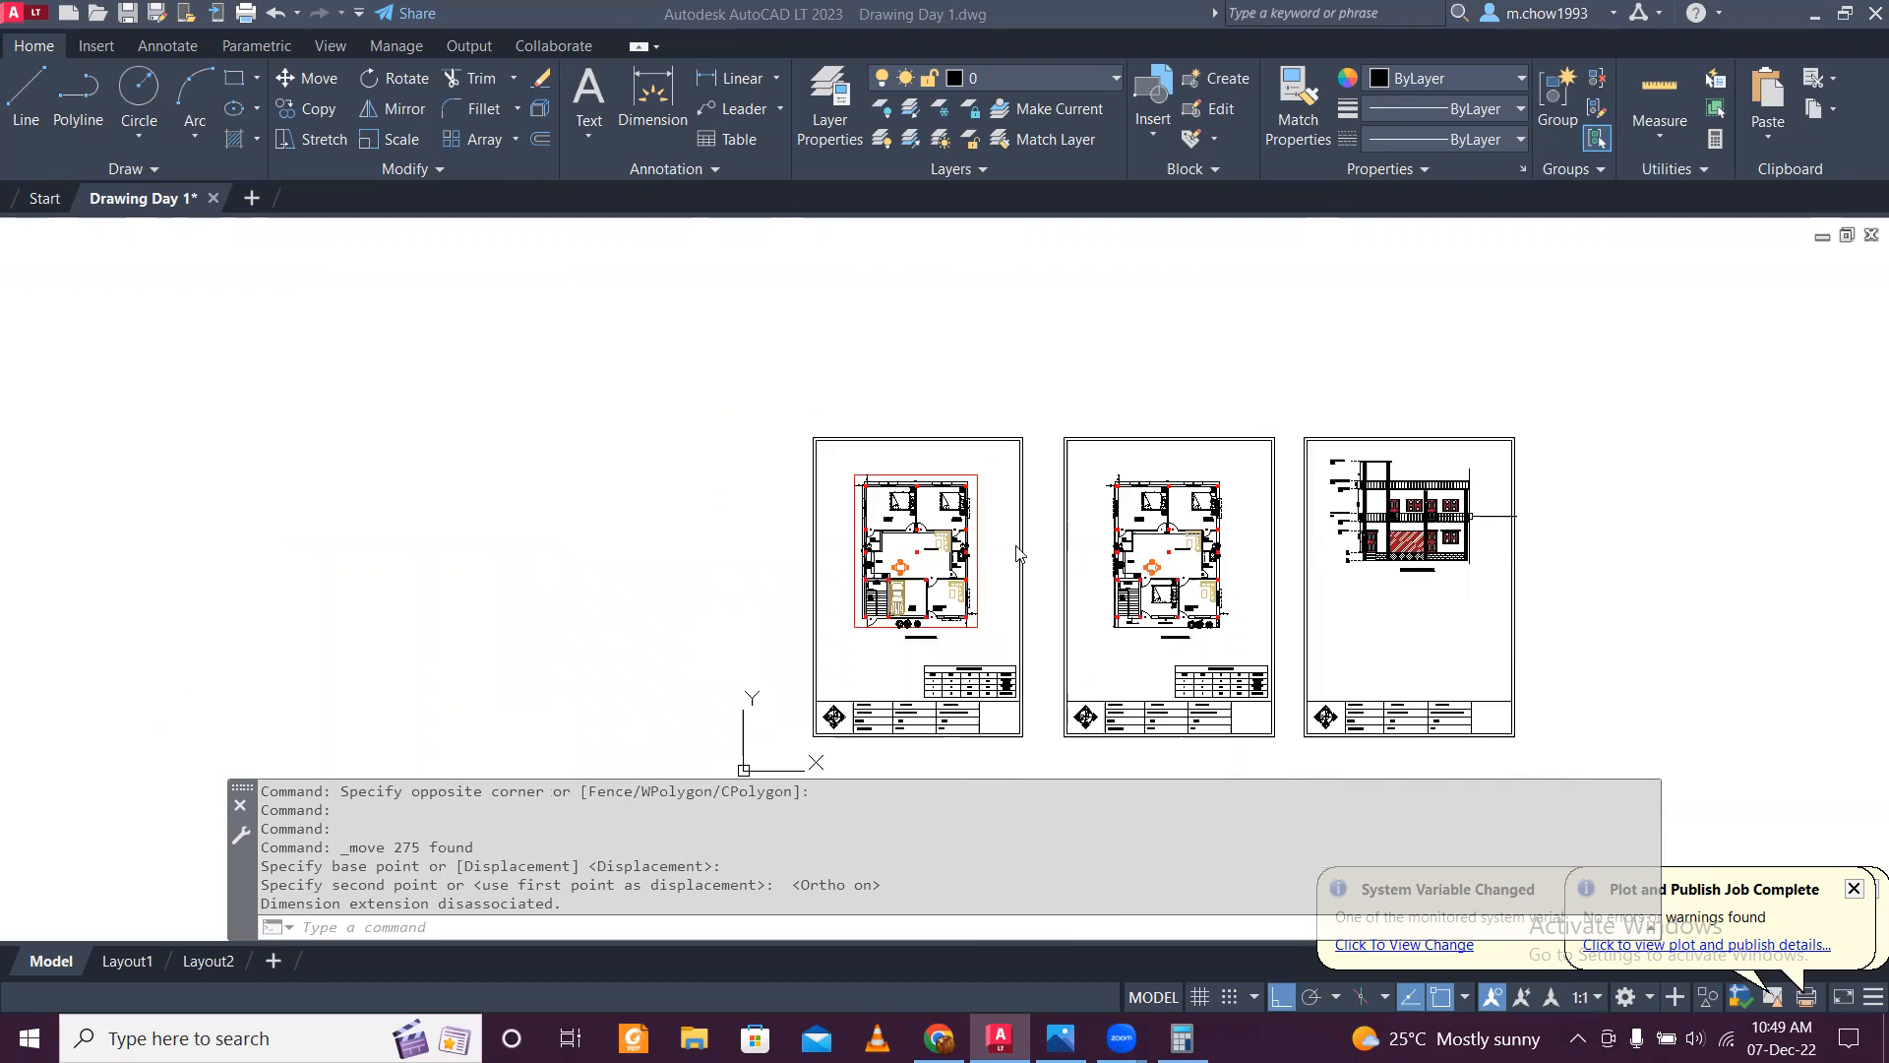
Step: Examine the three drawing sheets, especially the building front elevation with its floor levels, doors and windows
scroll(890, 578, "down", 5)
scroll(983, 764, "up", 6)
scroll(983, 763, "down", 4)
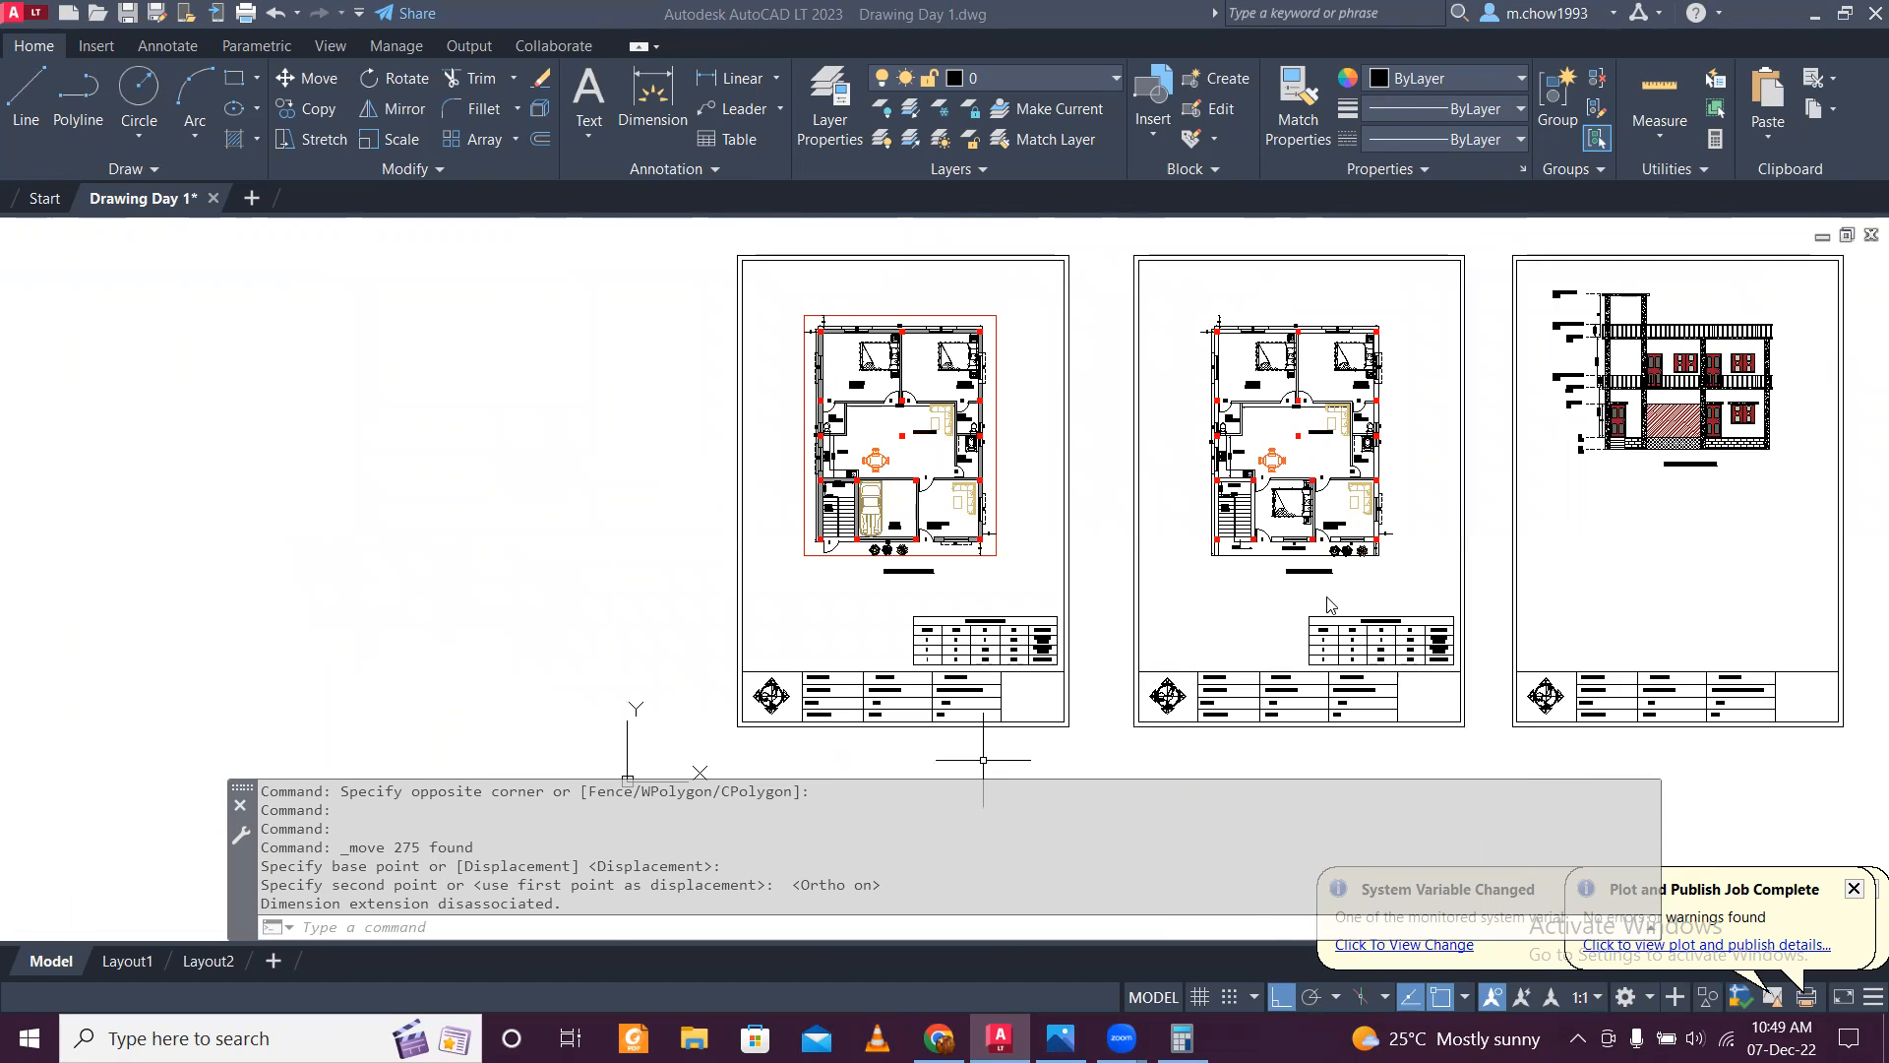
scroll(1382, 463, "up", 4)
scroll(1282, 513, "up", 2)
scroll(1282, 514, "down", 5)
scroll(1282, 514, "up", 5)
scroll(1282, 513, "down", 5)
middle_click_drag(1341, 481, 889, 527)
scroll(1131, 472, "up", 6)
scroll(1087, 557, "down", 4)
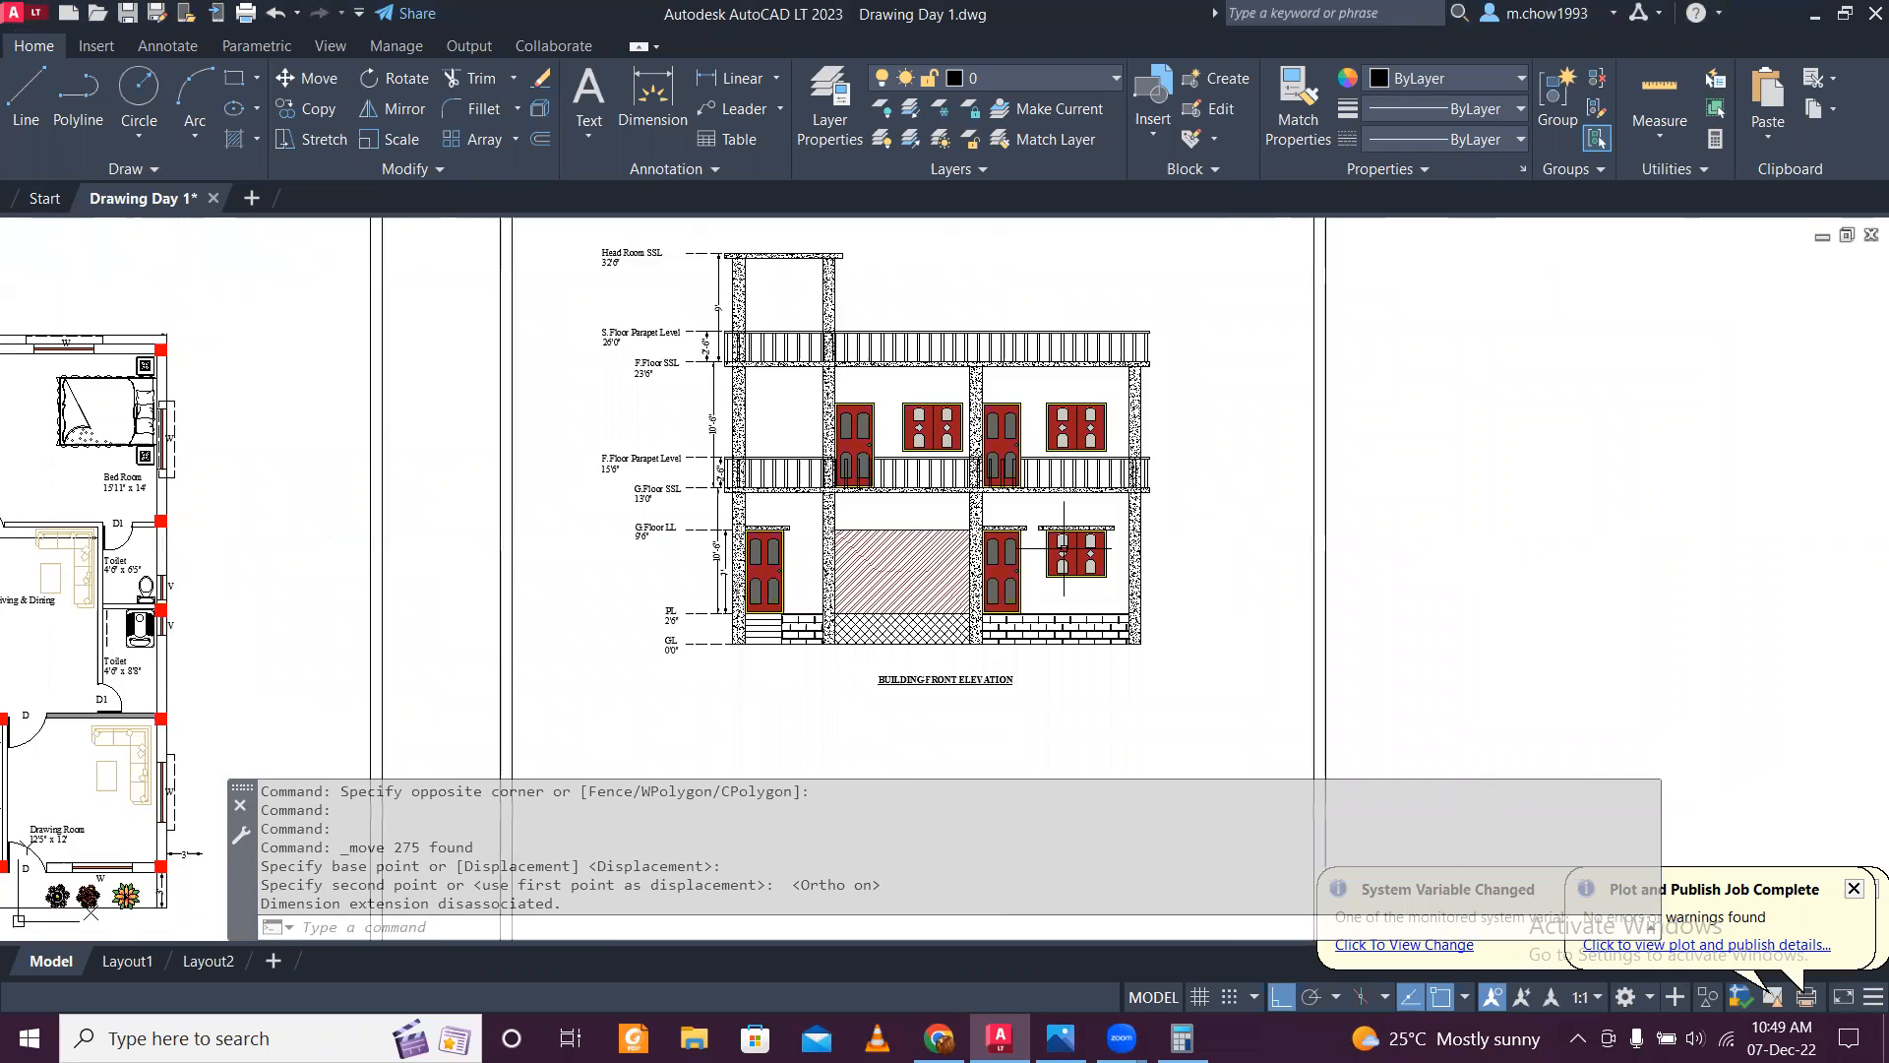
middle_click_drag(911, 647, 943, 498)
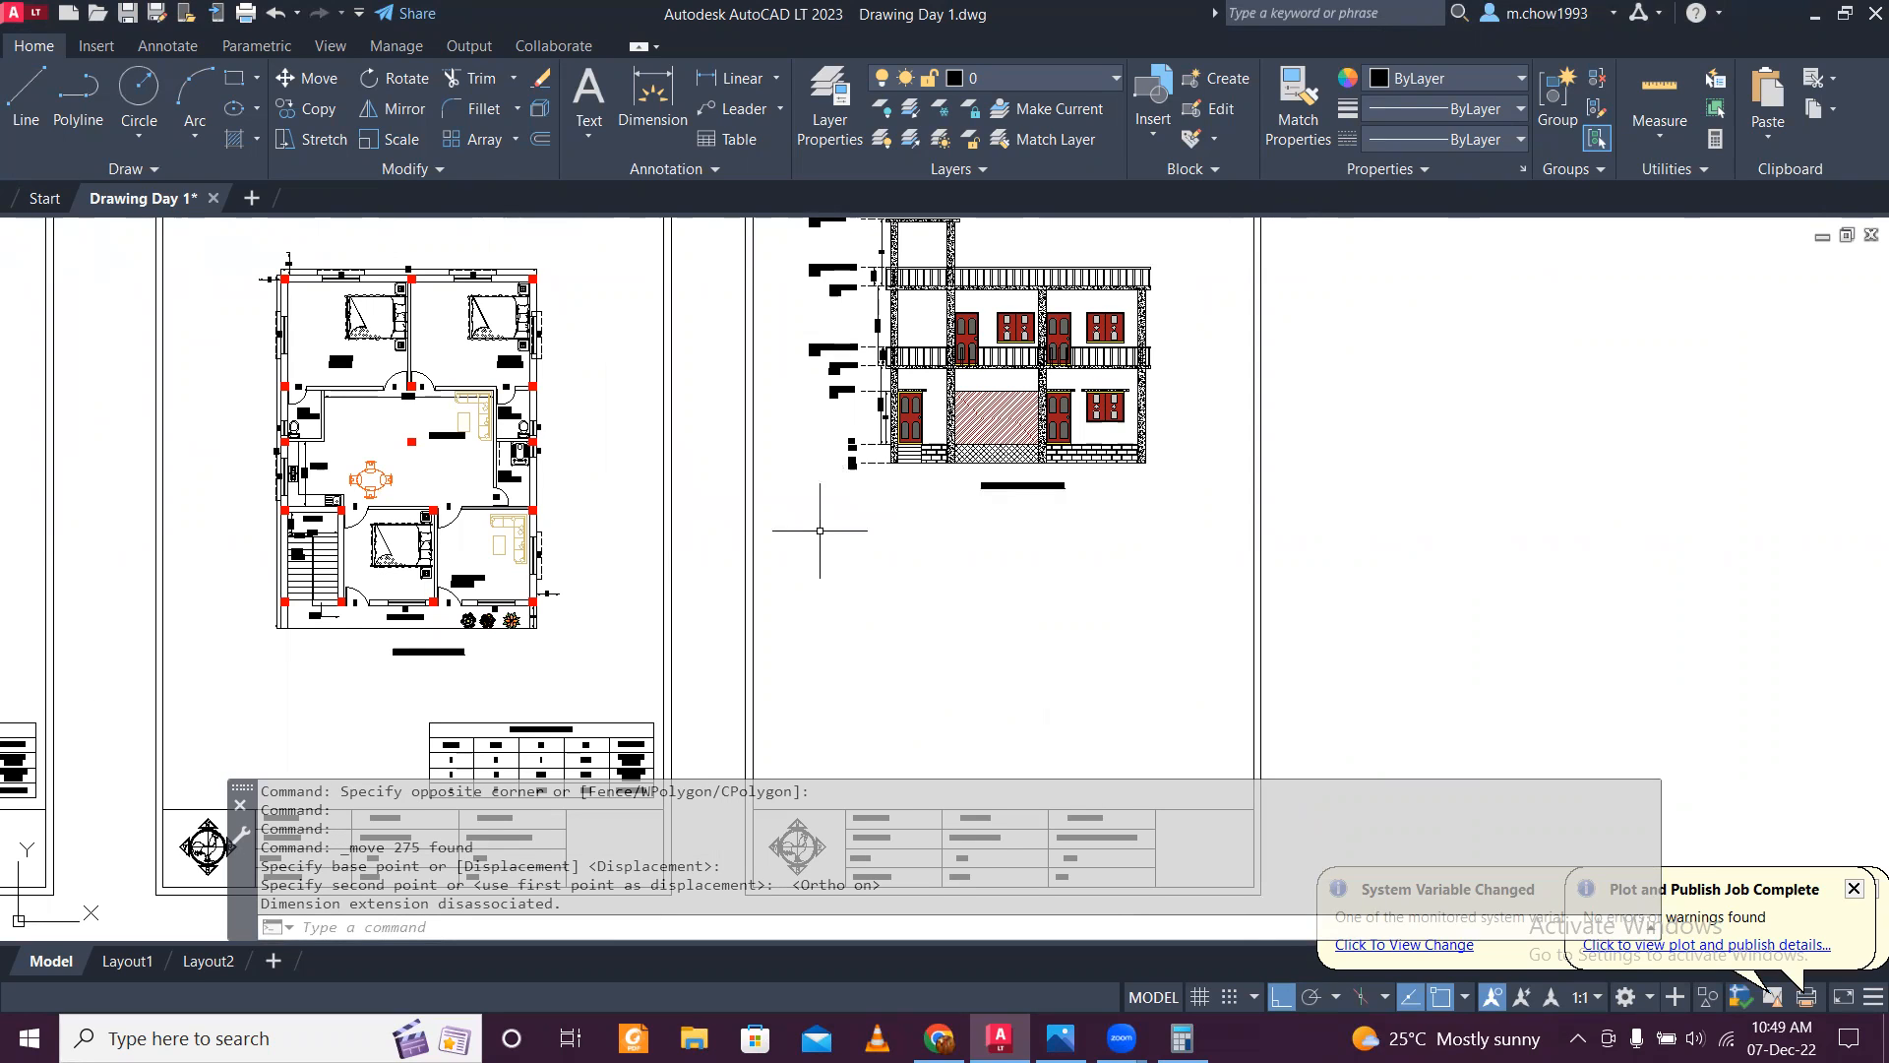
Step: Compare the first floor architectural plan's staircase, rooms and openings with the front elevation and the ground floor sheet
middle_click_drag(502, 569, 949, 588)
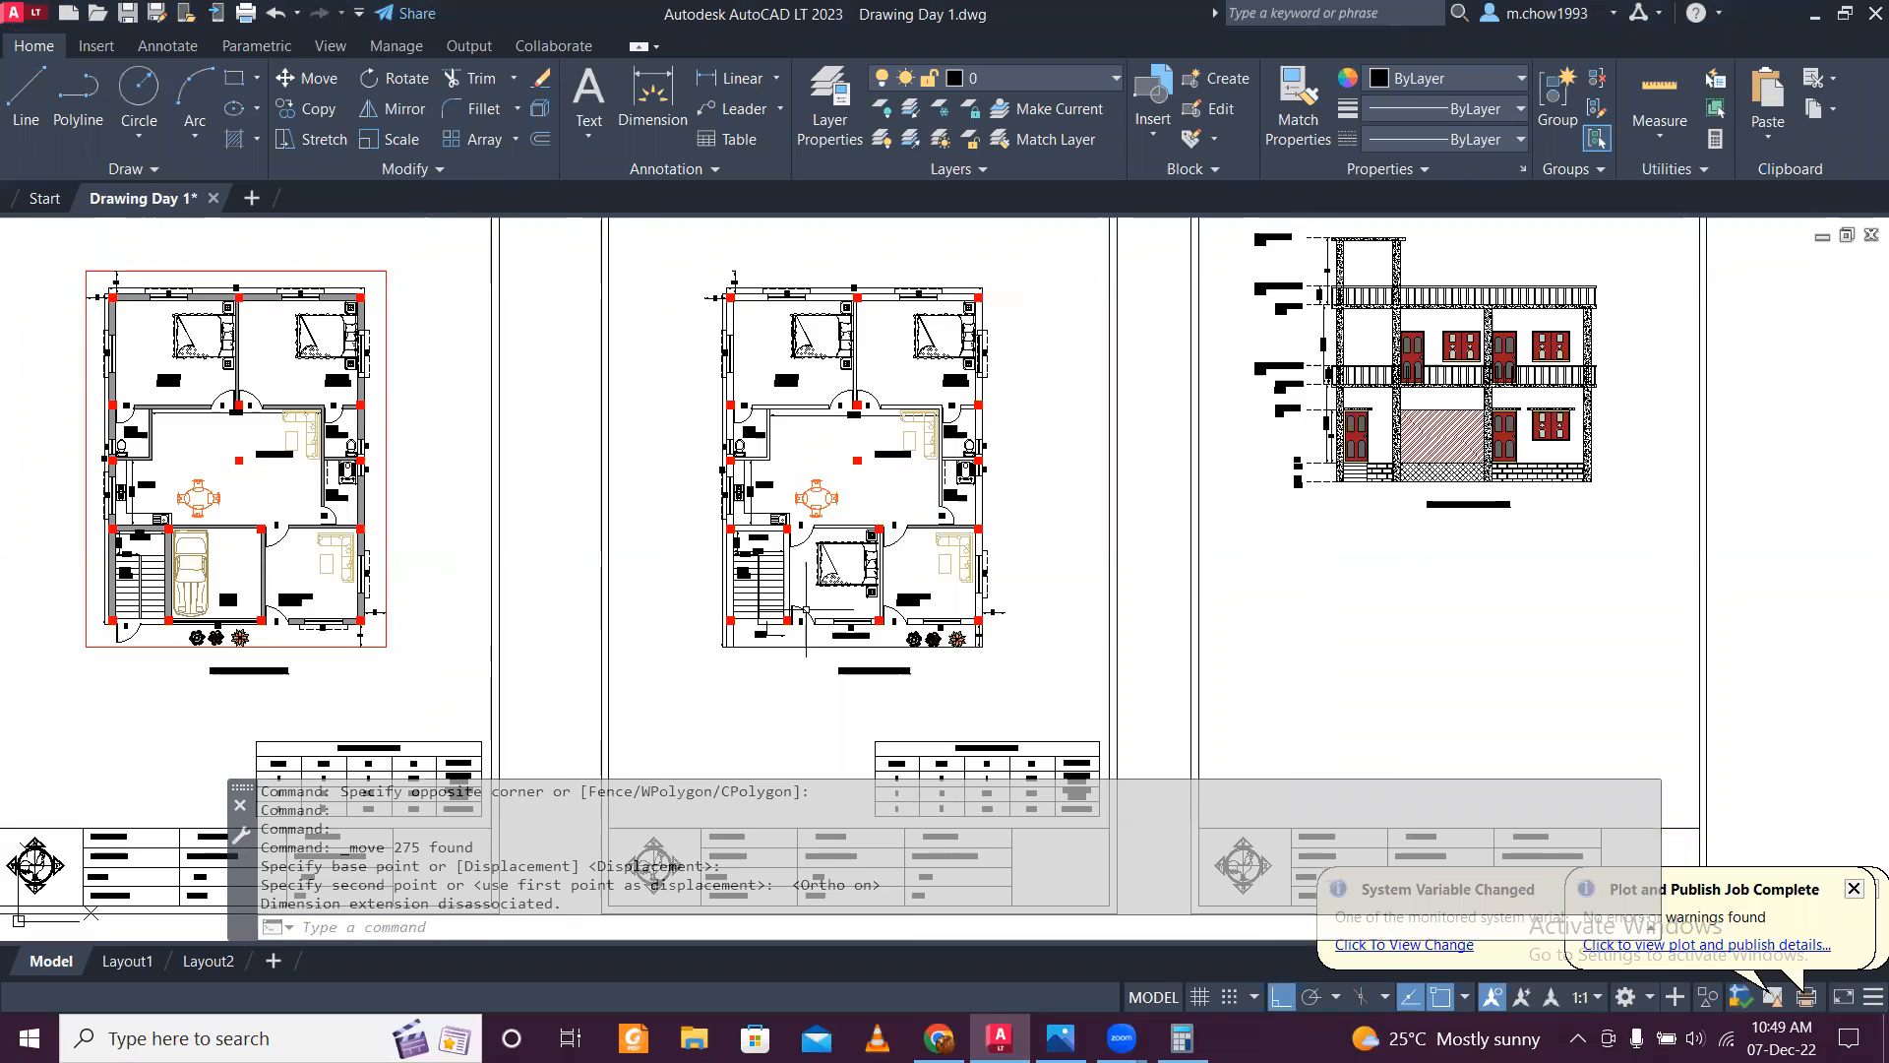
scroll(805, 610, "up", 5)
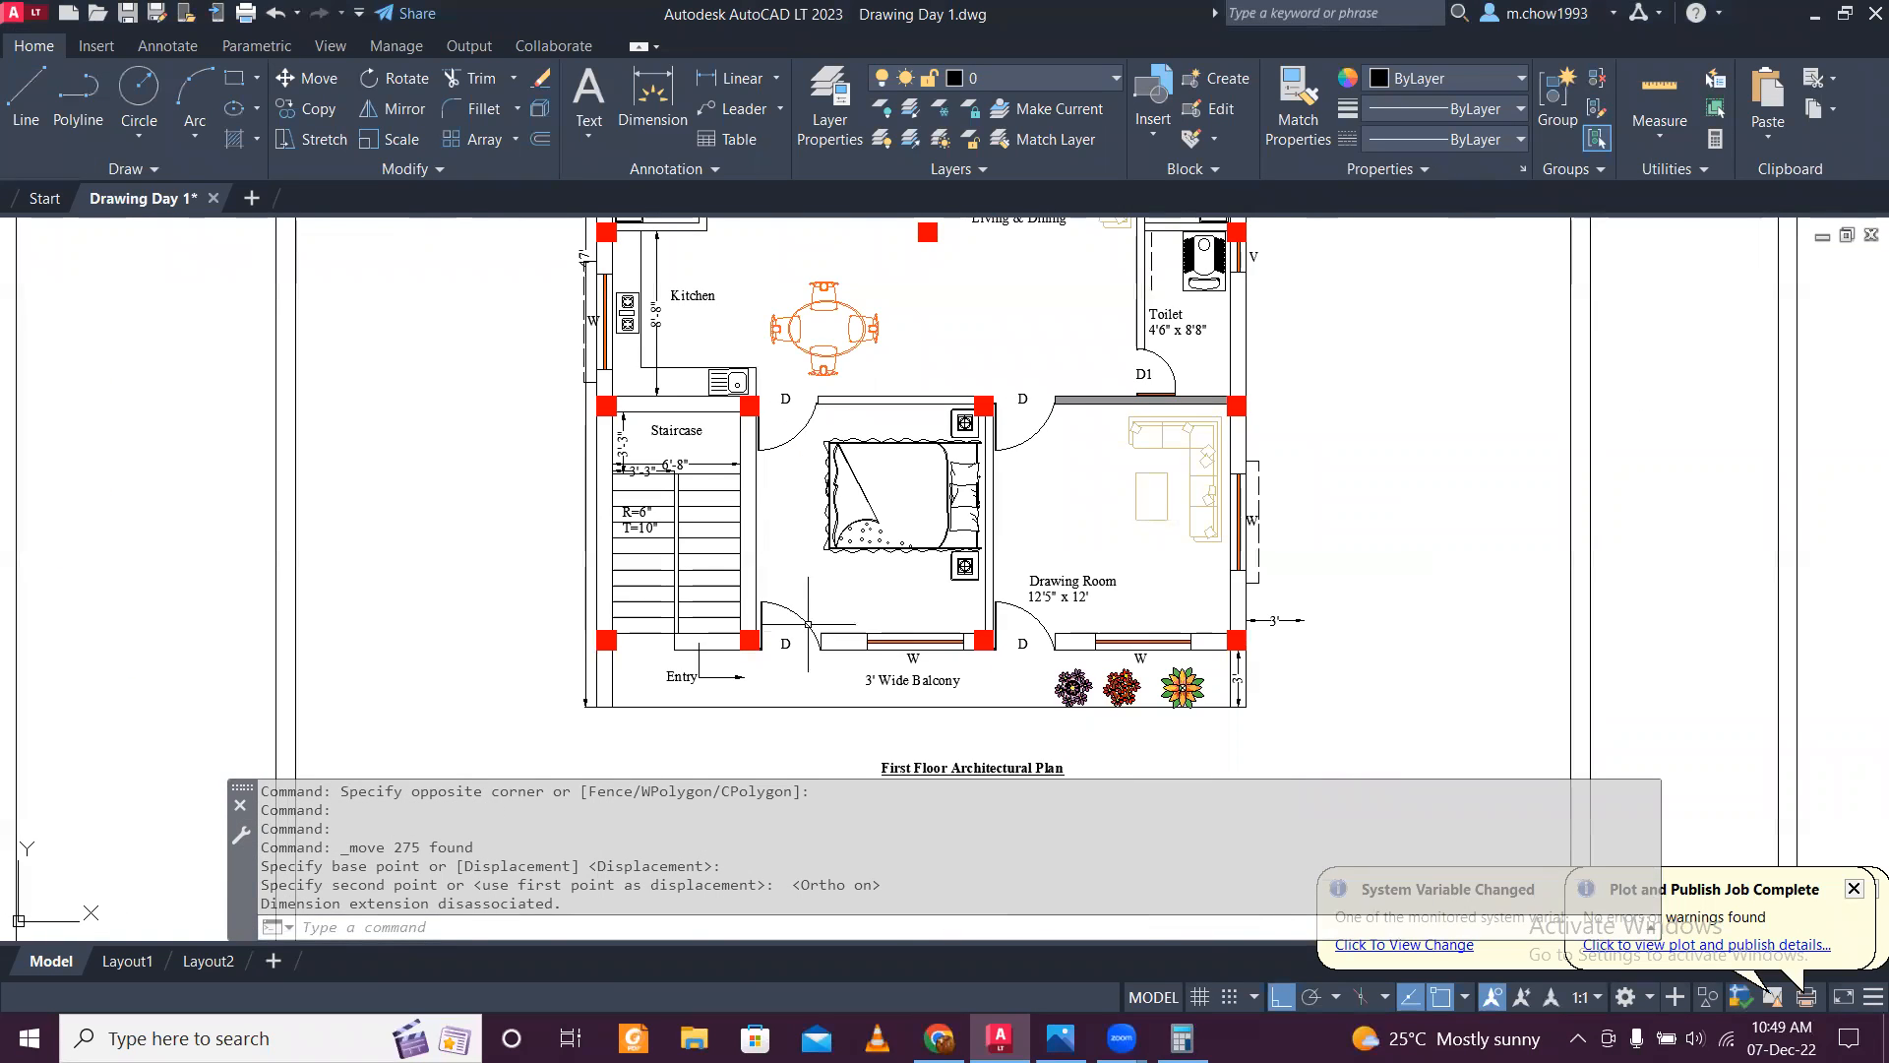
scroll(802, 620, "down", 5)
scroll(1277, 591, "up", 2)
scroll(1277, 590, "up", 4)
left_click(1085, 490)
left_click(983, 402)
key("Escape")
scroll(1074, 495, "down", 4)
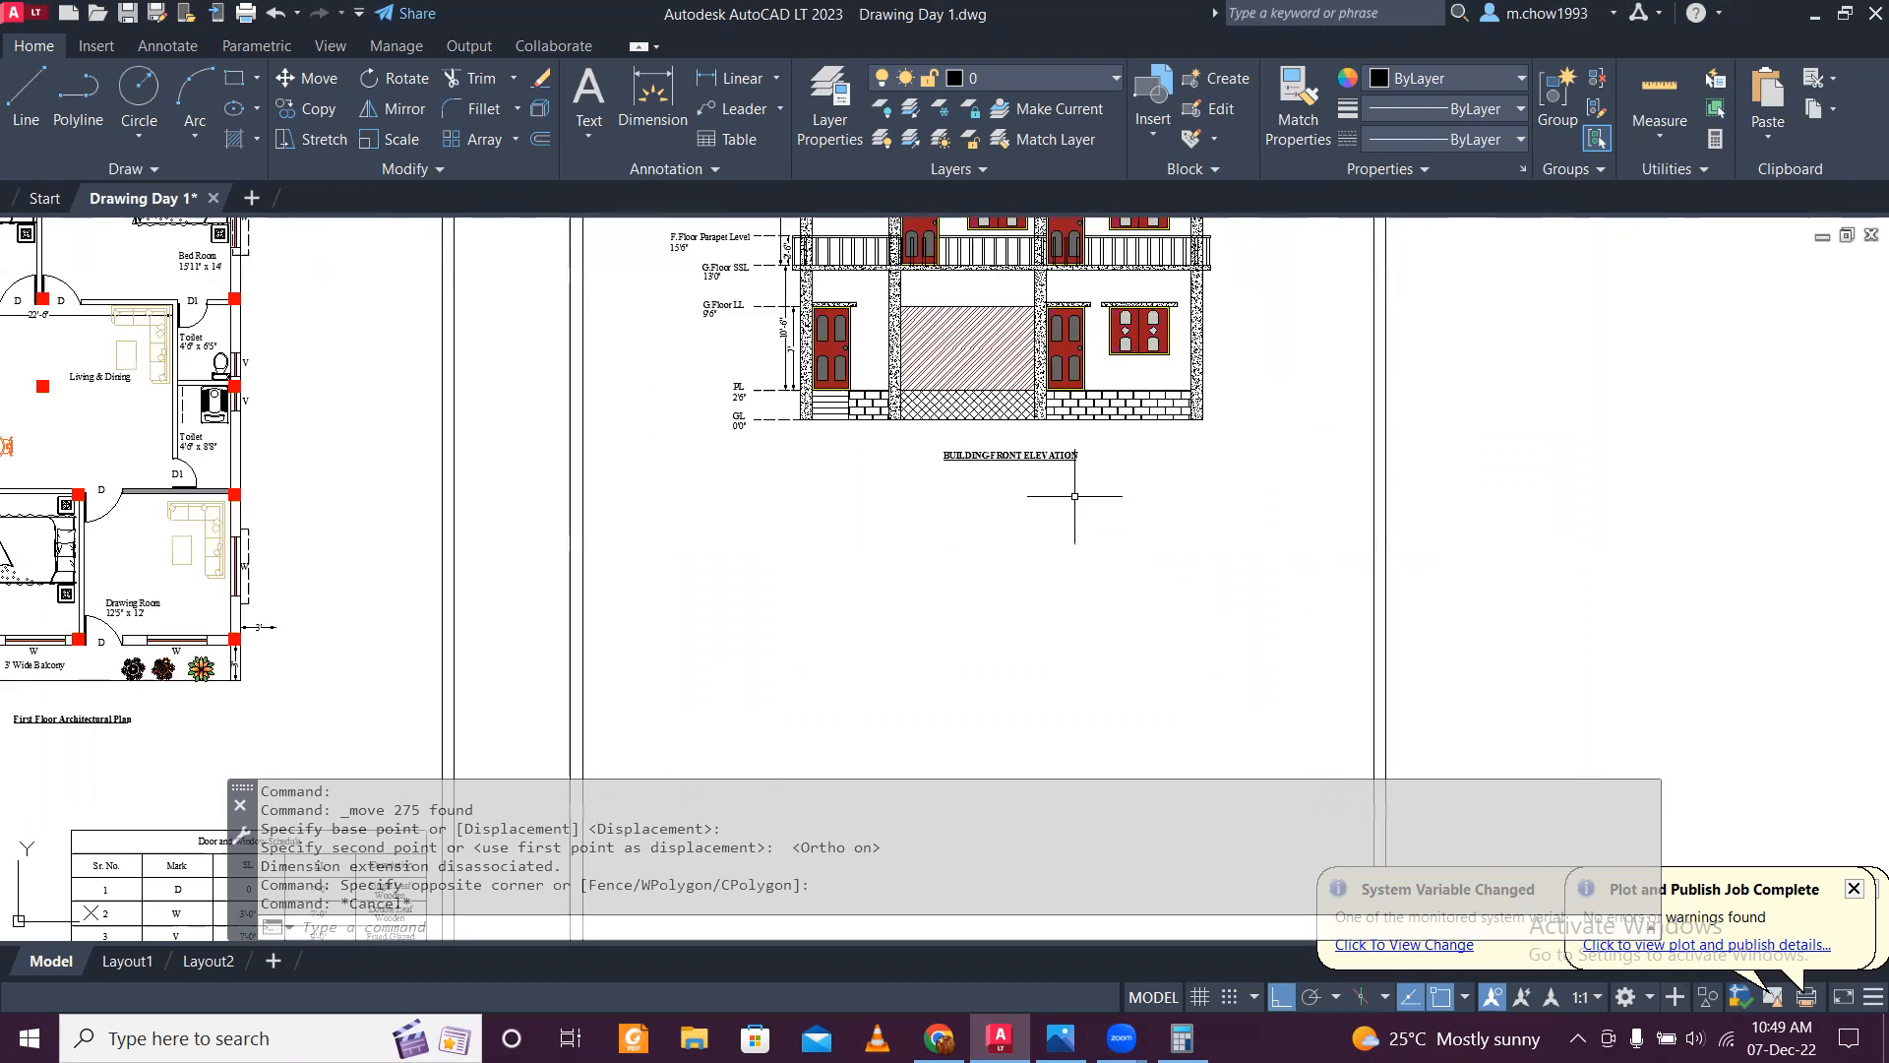
middle_click_drag(626, 416, 740, 413)
scroll(740, 413, "down", 3)
scroll(602, 501, "up", 5)
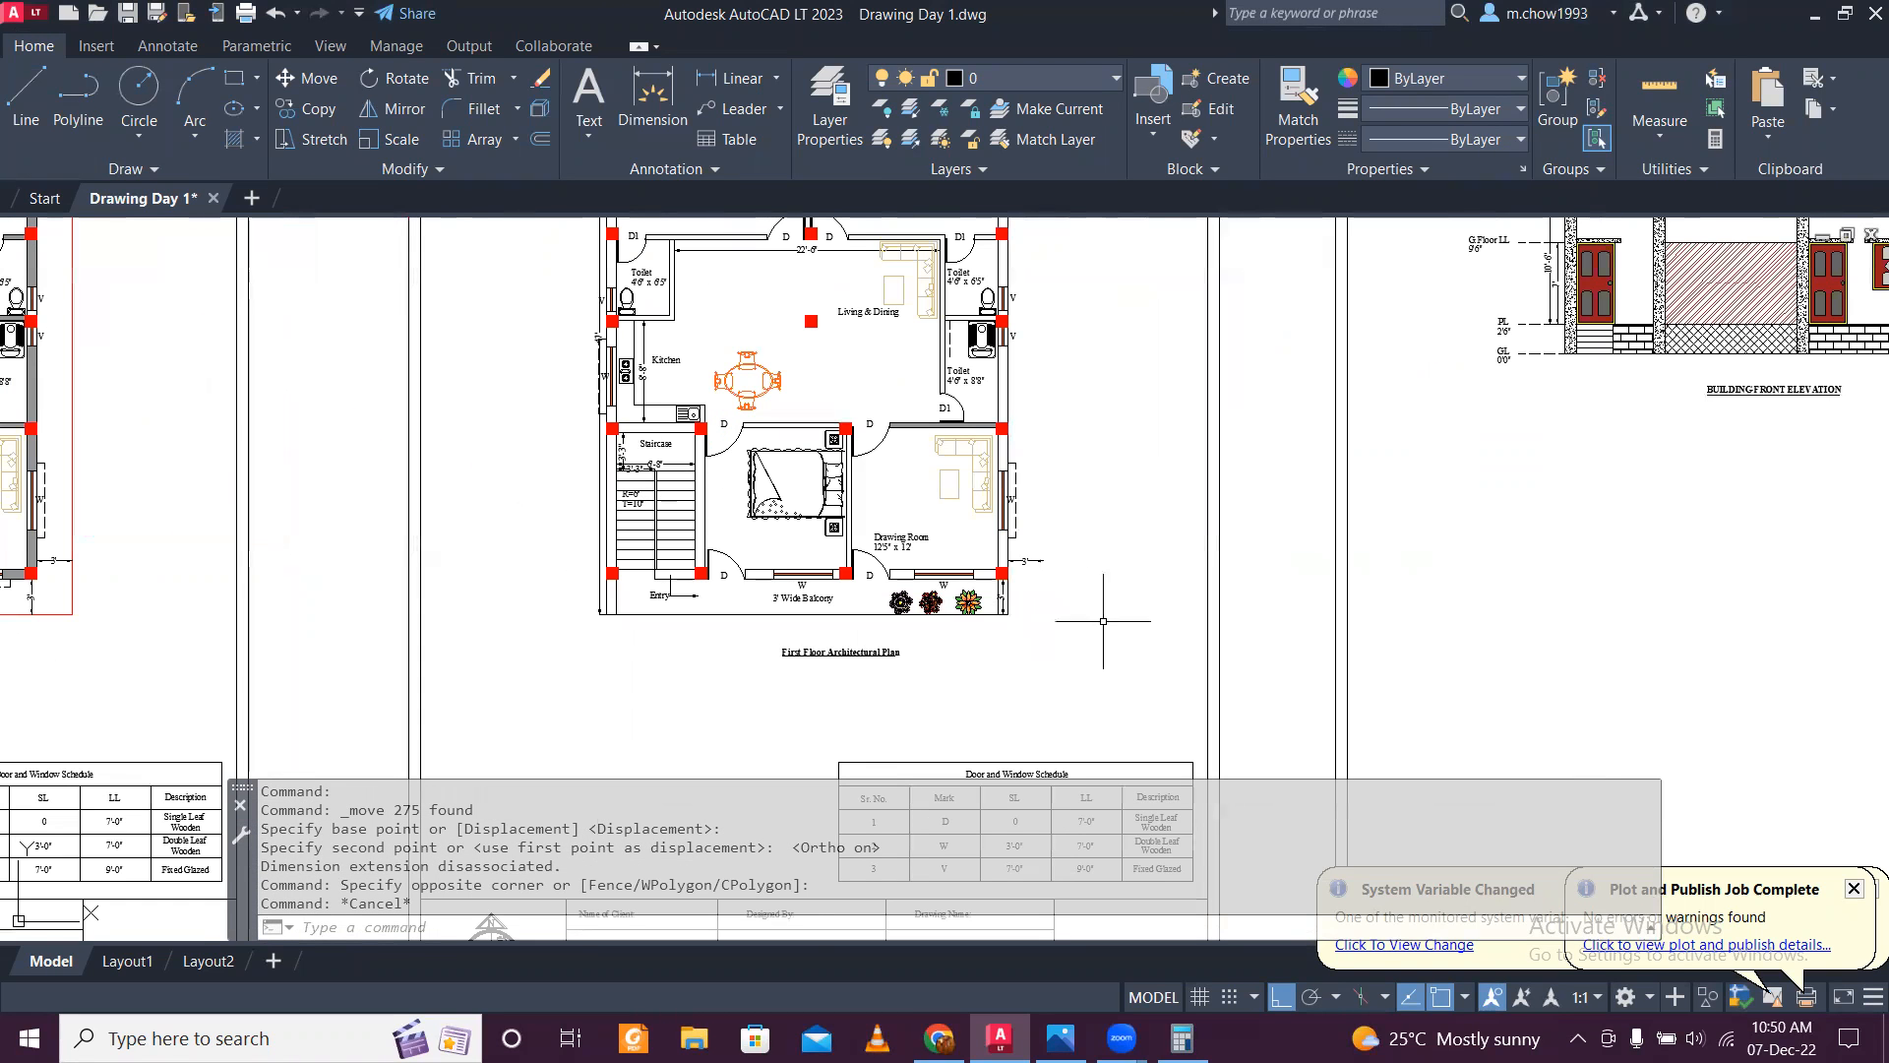
scroll(1058, 597, "down", 2)
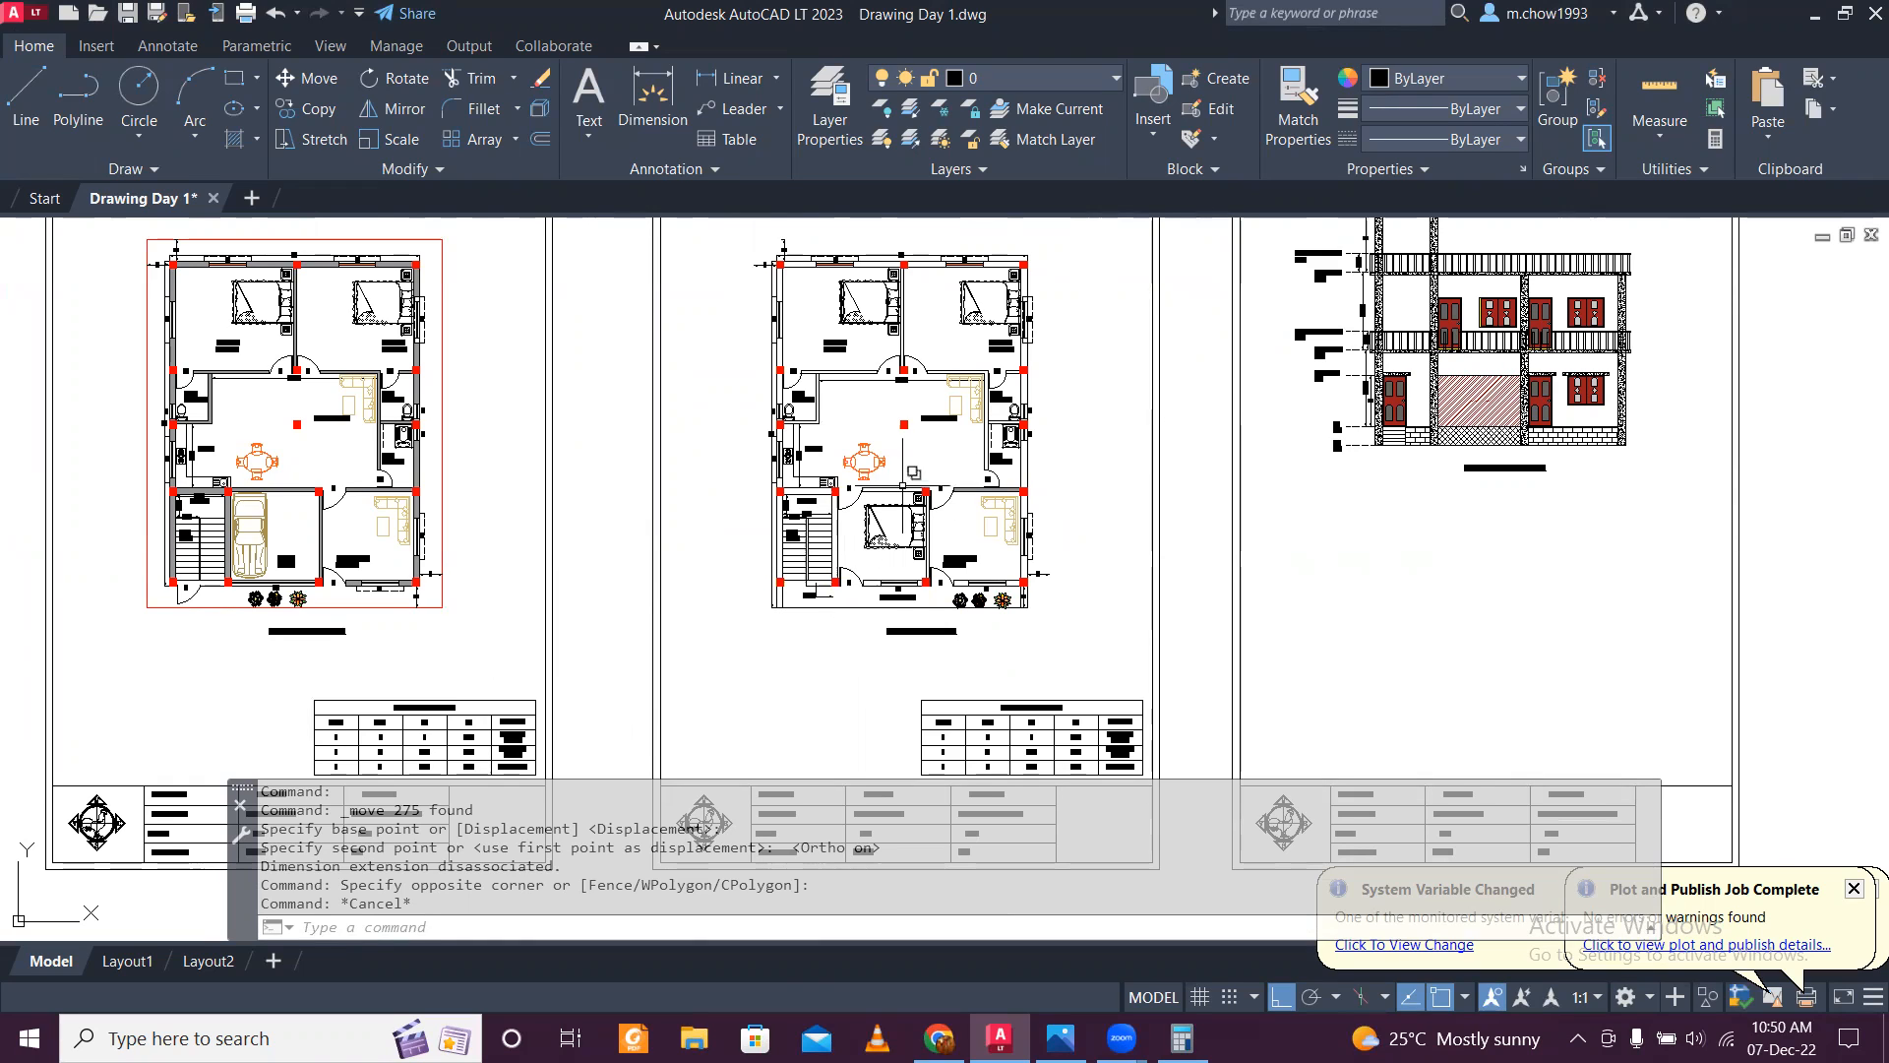
middle_click_drag(1510, 586, 1218, 574)
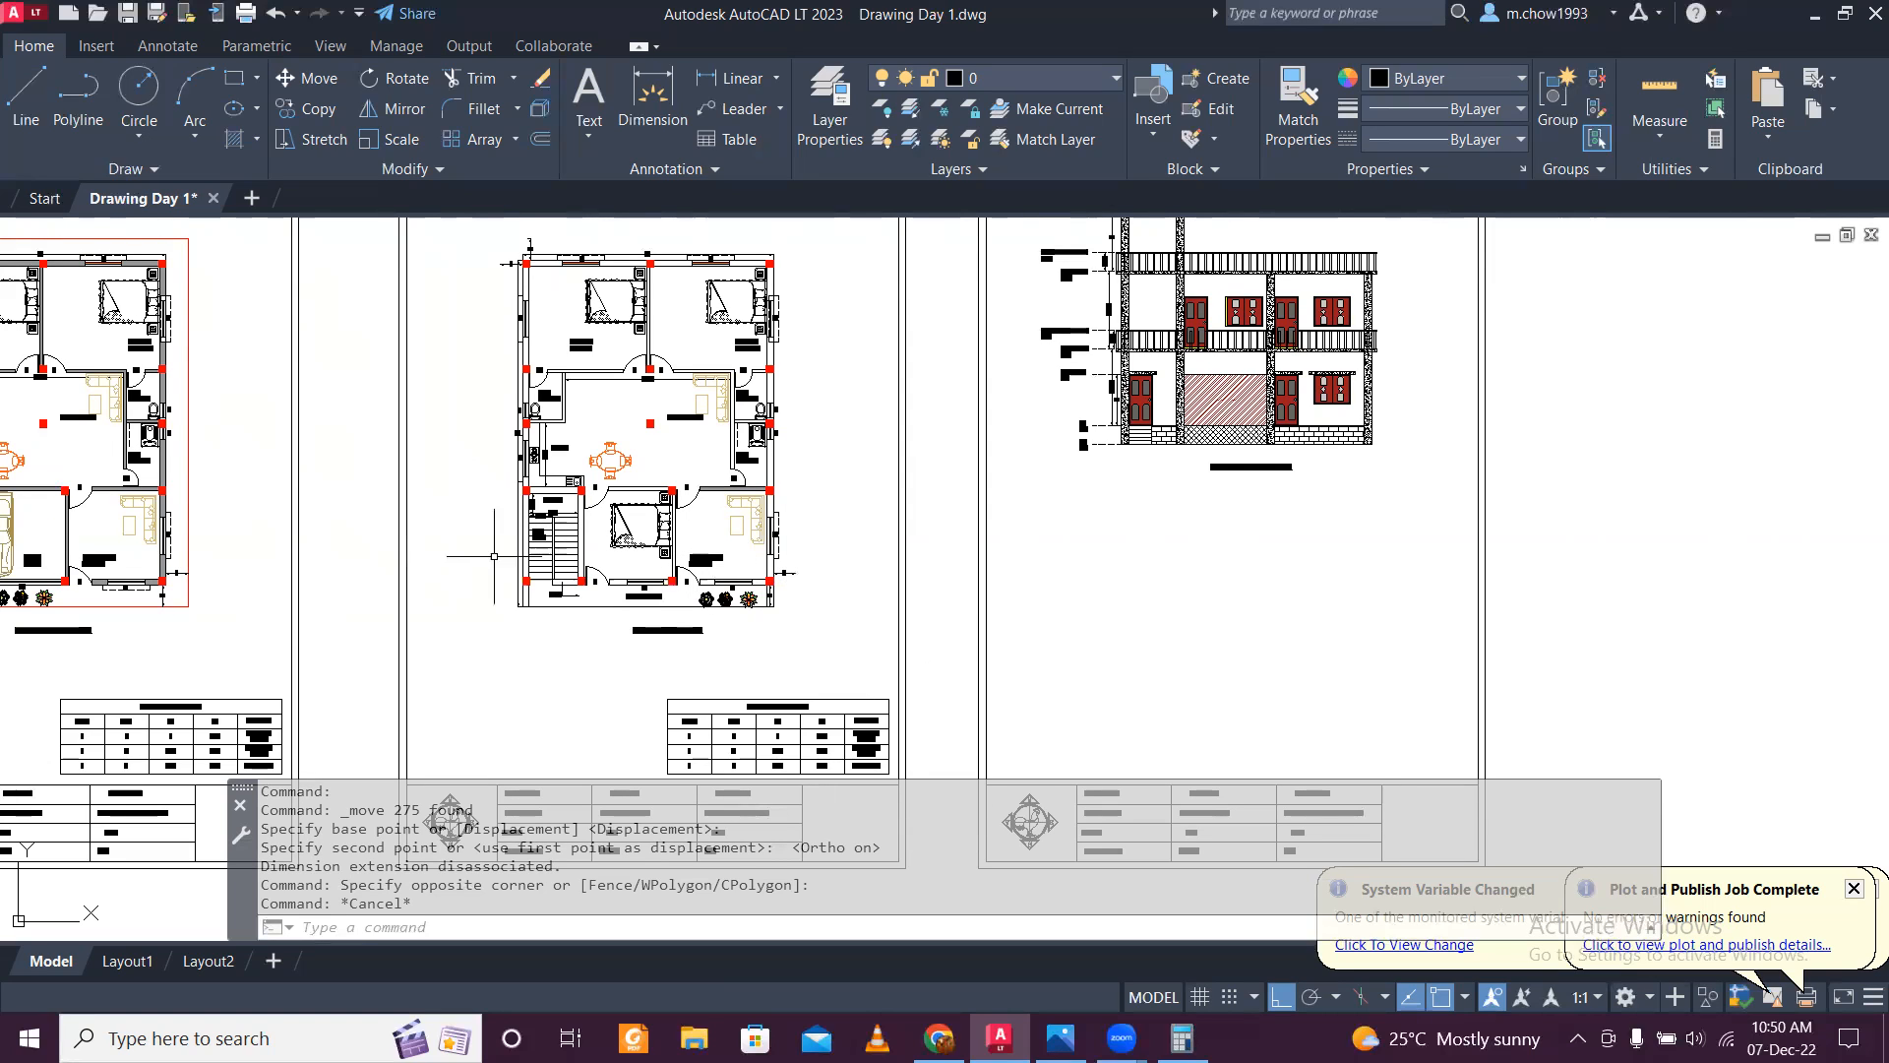
scroll(716, 520, "down", 2)
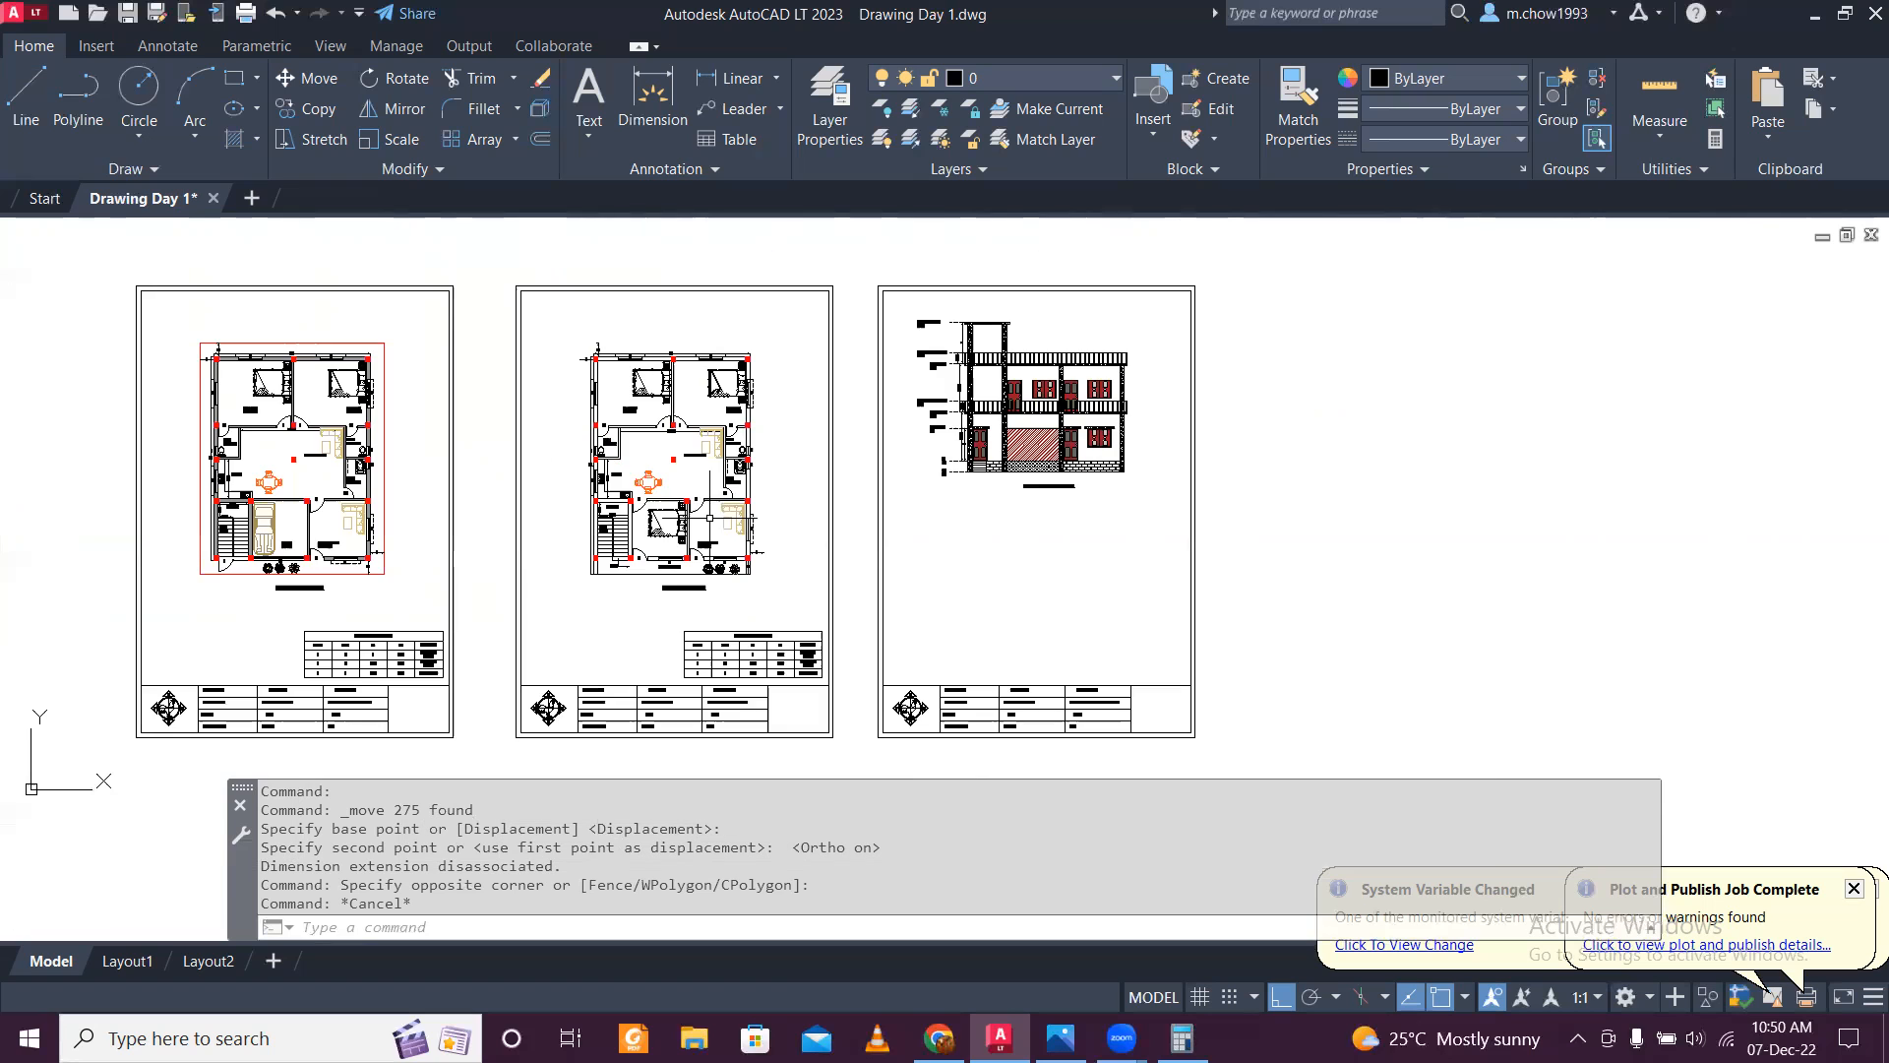
scroll(580, 544, "up", 2)
scroll(588, 534, "down", 2)
middle_click_drag(603, 527, 804, 538)
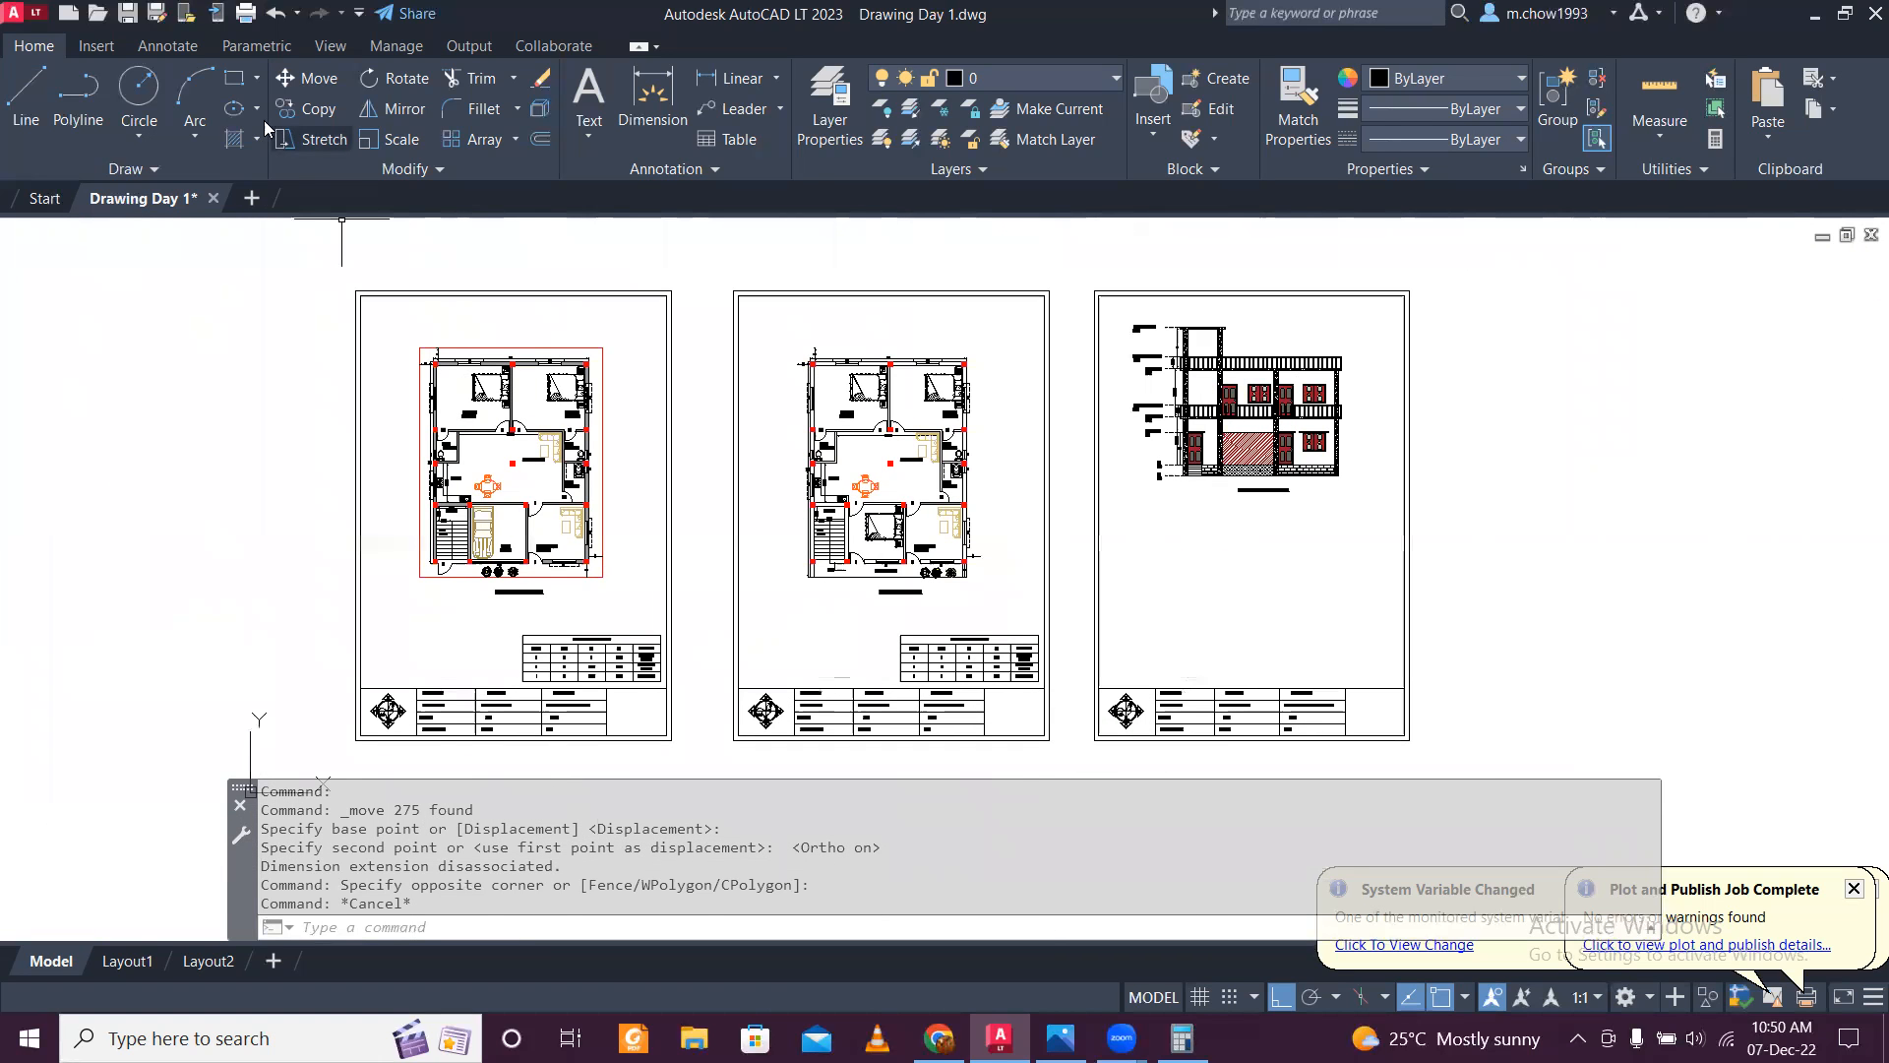
Step: Draw a horizontal section line across the first floor plan through the staircase, front bedroom and drawing room, extending beyond both outer walls
left_click(27, 99)
scroll(596, 504, "up", 5)
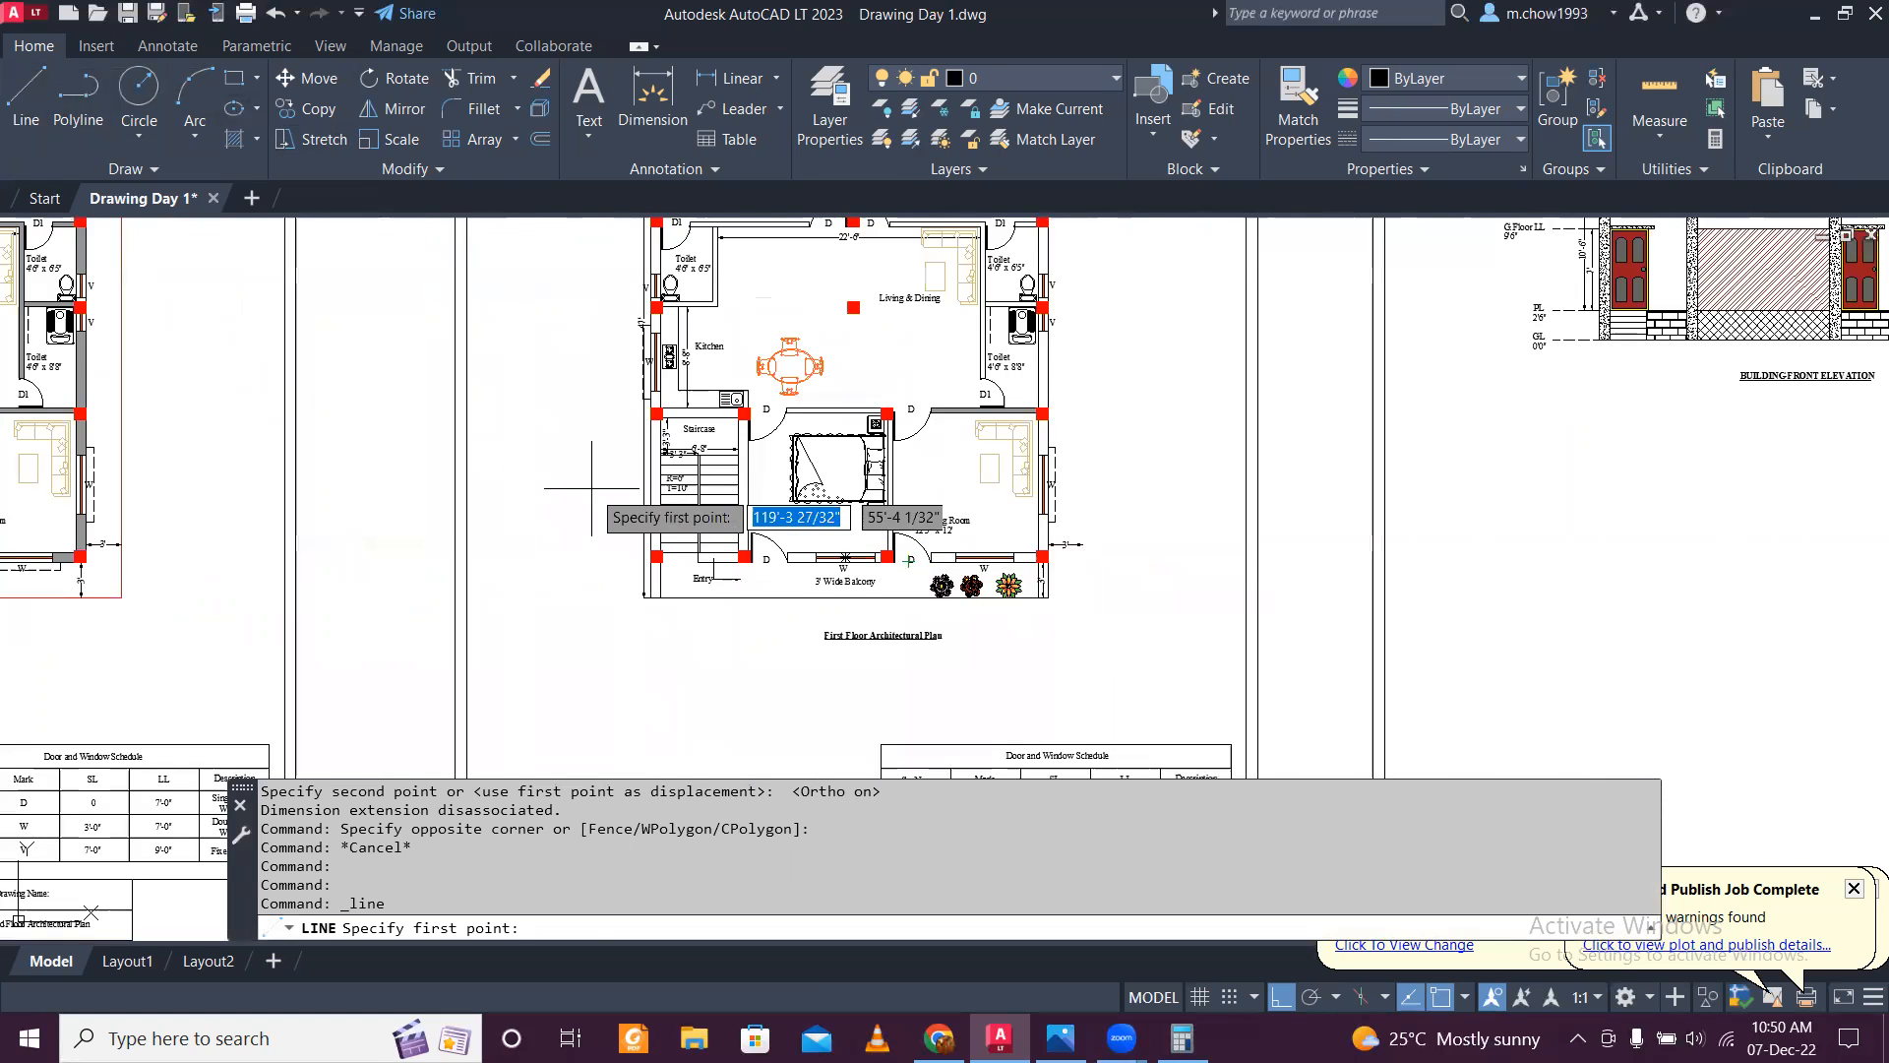
left_click(597, 503)
left_click(1476, 551)
key("Escape")
Step: Draw a short vertical line downward from the section line's end beside the staircase
scroll(629, 497, "up", 2)
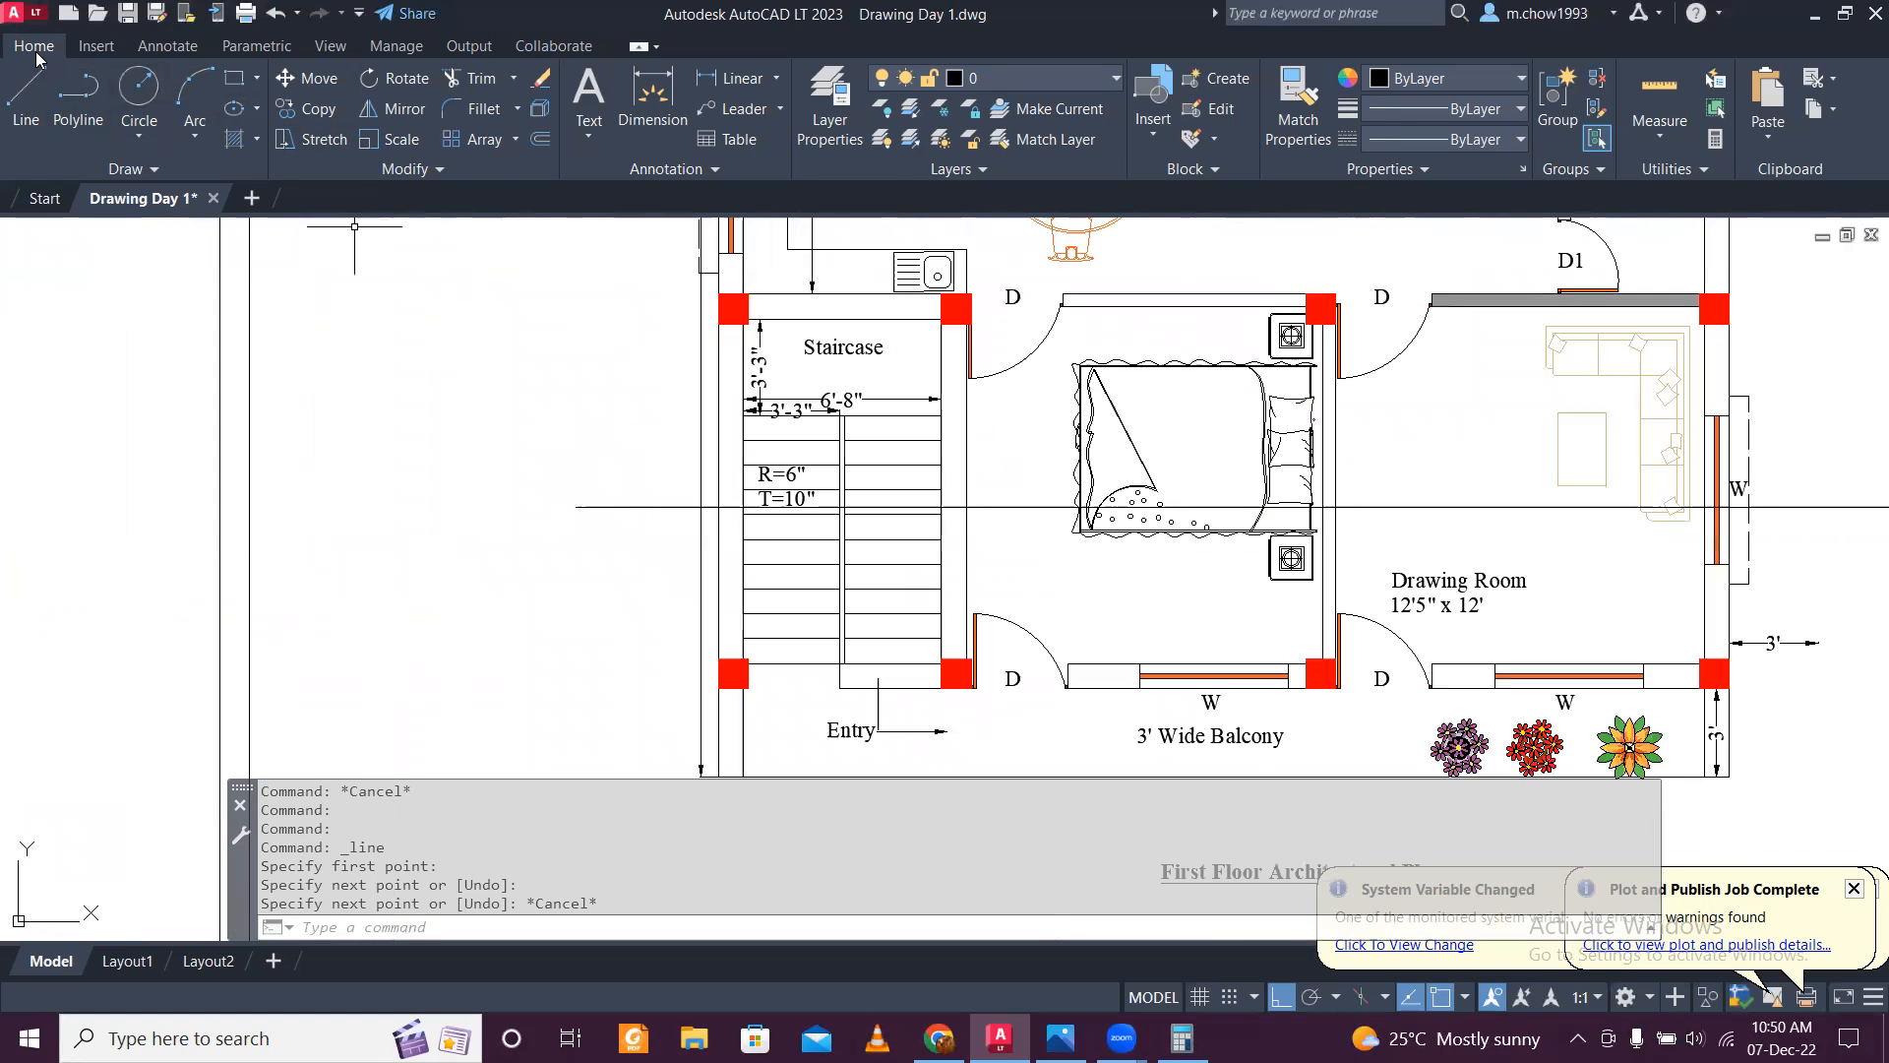
left_click(27, 98)
left_click(576, 507)
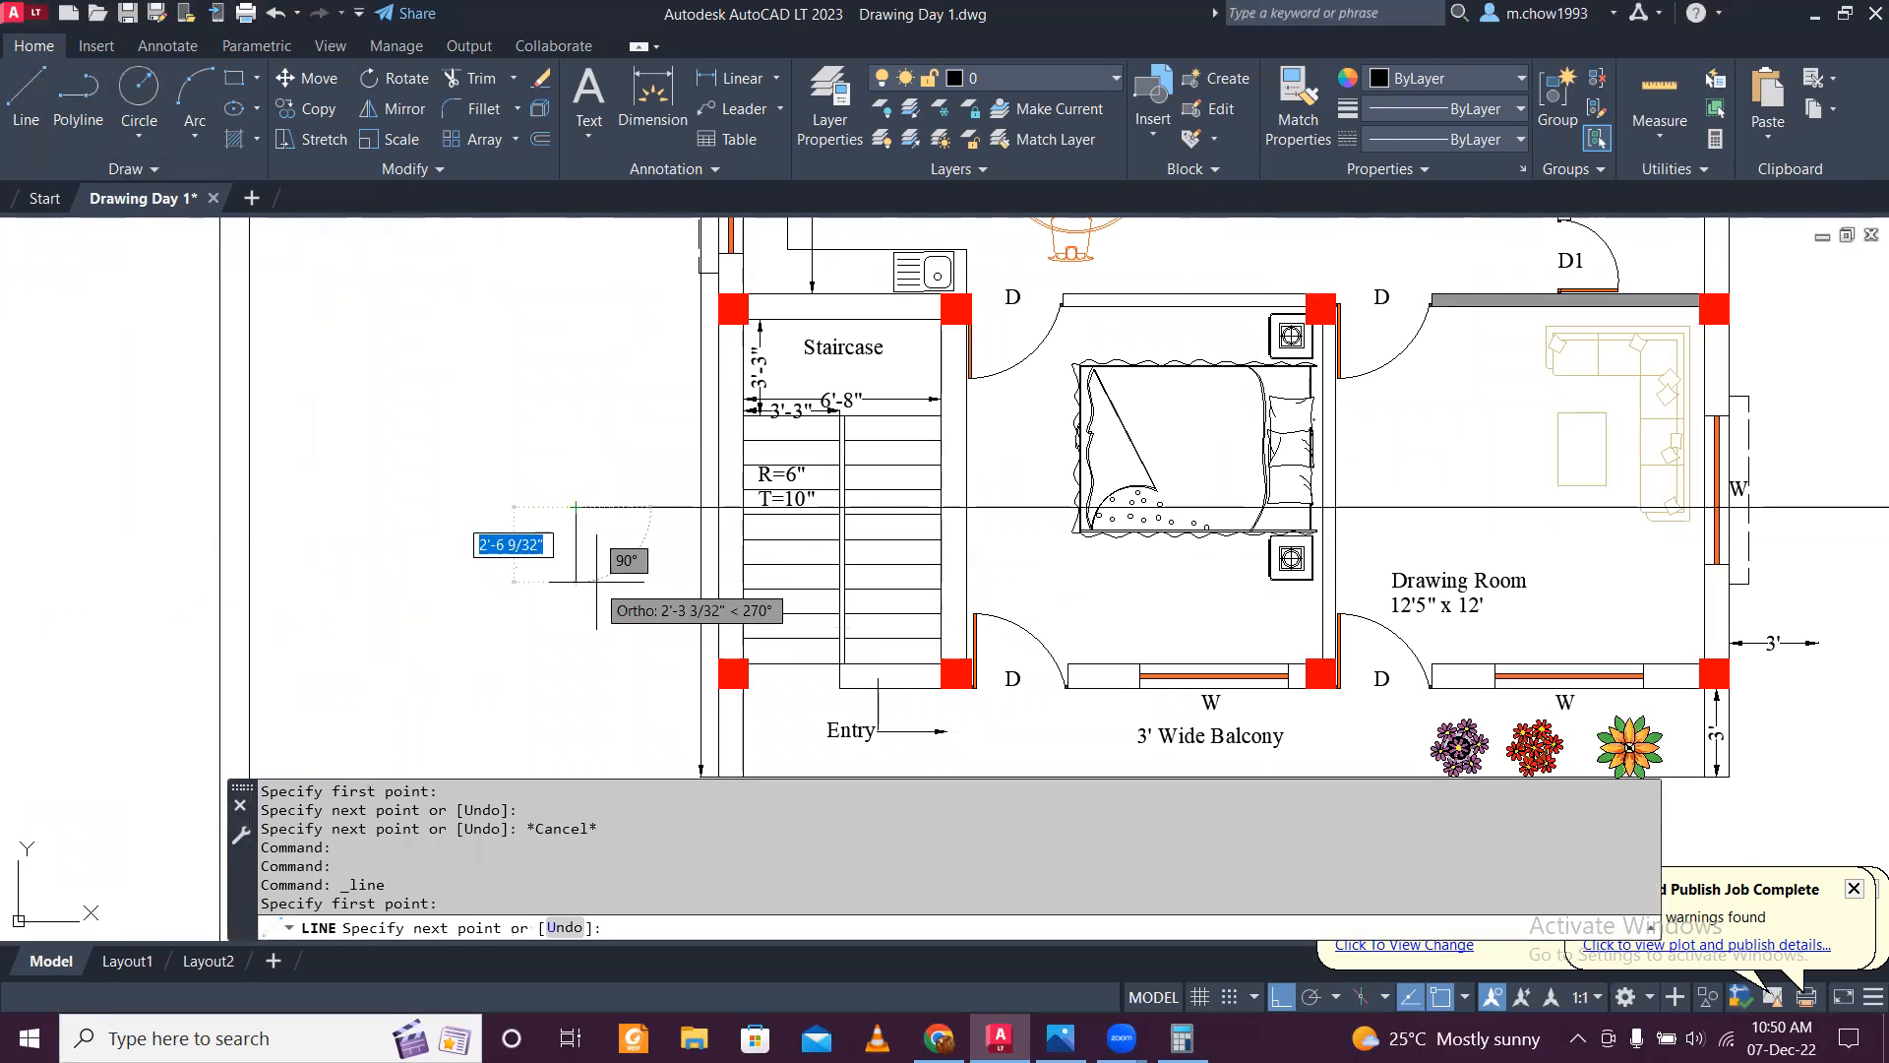
key("Escape")
Step: Draw a horizontal line about 11 inches long across the lower end of the short vertical line
scroll(569, 540, "up", 5)
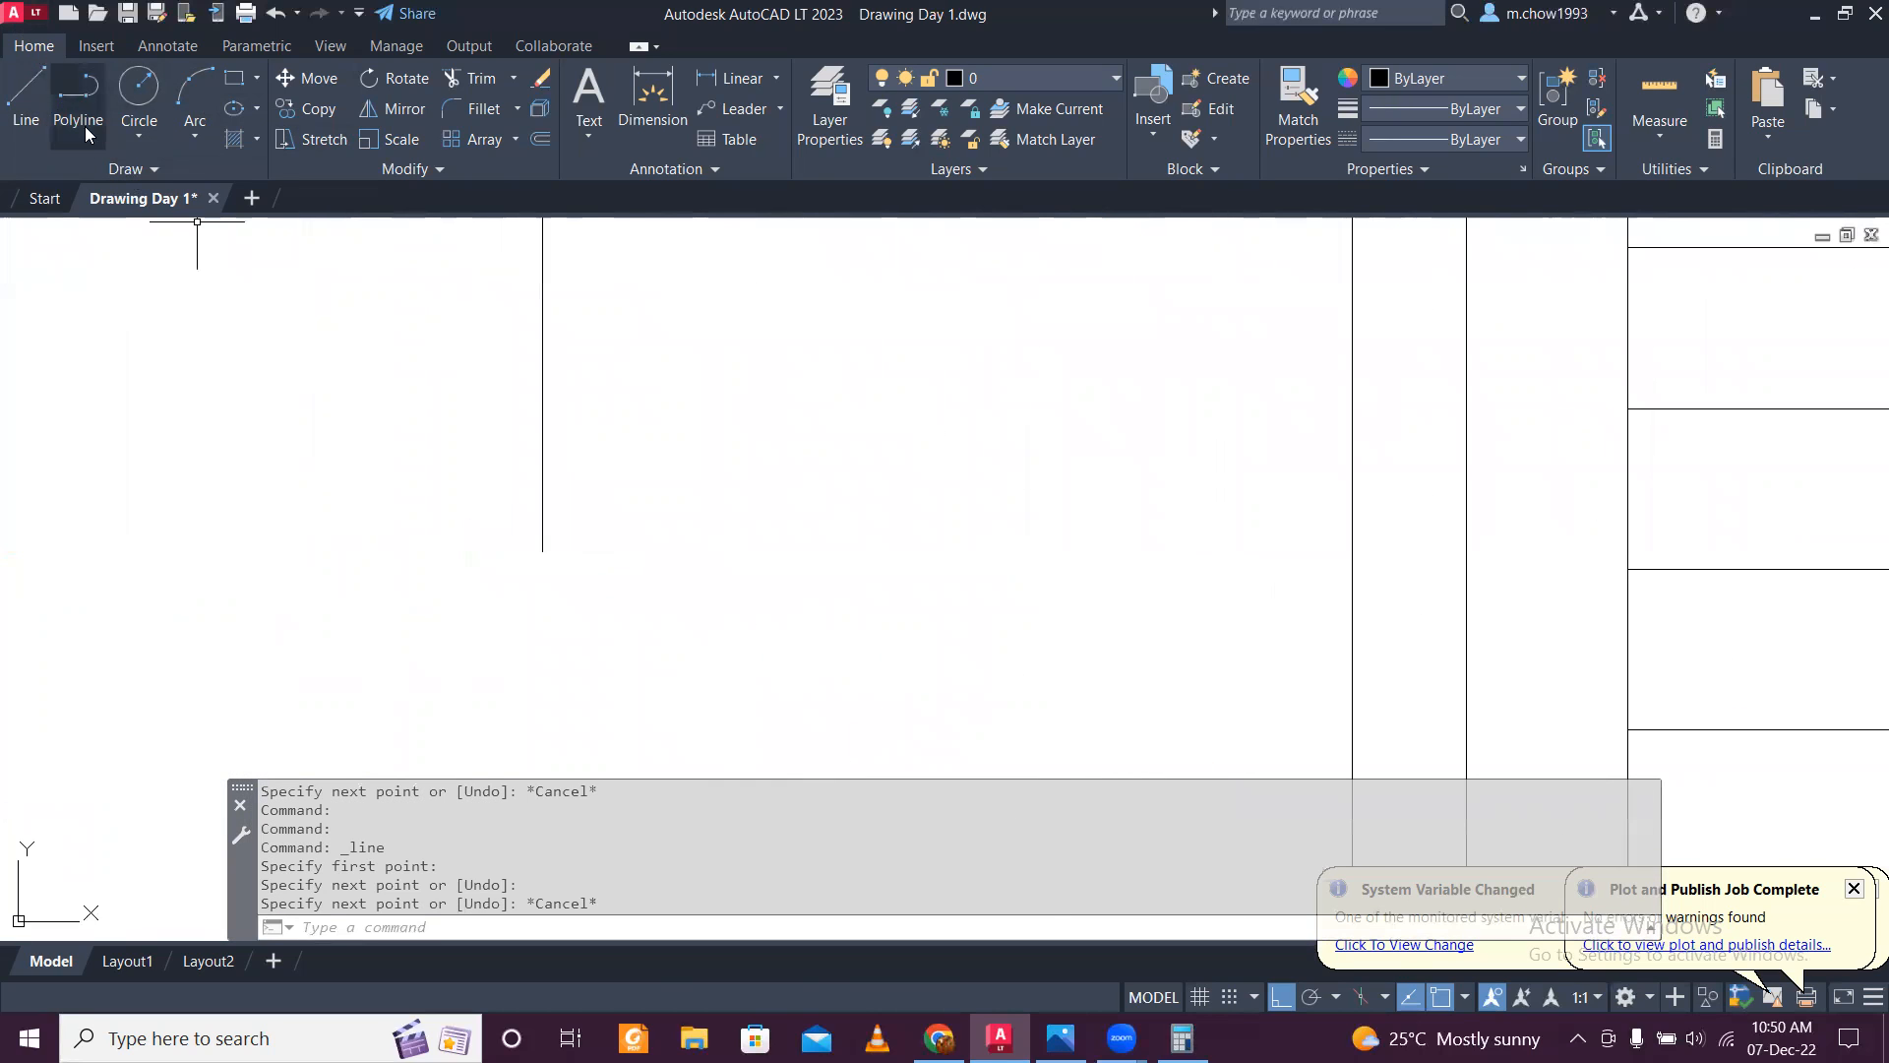
left_click(19, 94)
left_click(462, 547)
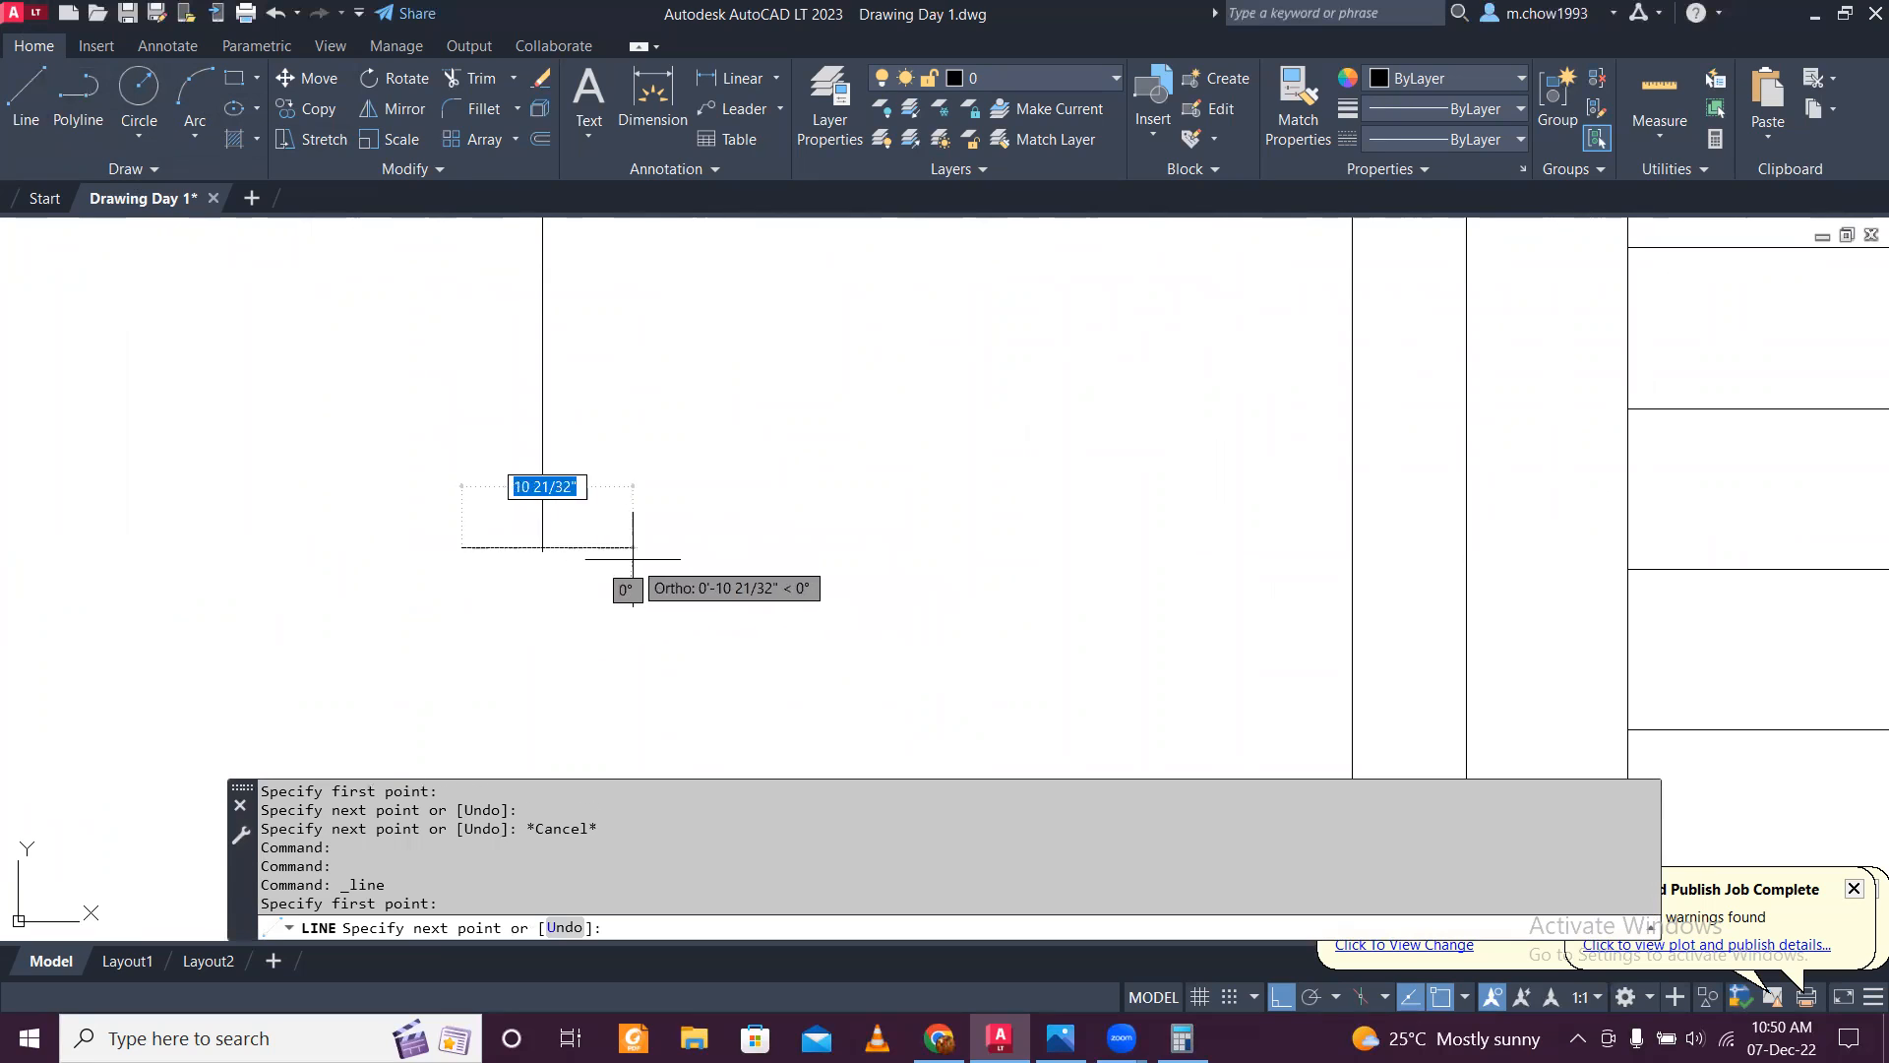
left_click(633, 559)
key("Escape")
Step: Move the short horizontal line so its midpoint sits on the vertical line
left_click(664, 587)
left_click(470, 366)
key("Escape")
left_click(670, 574)
left_click(601, 480)
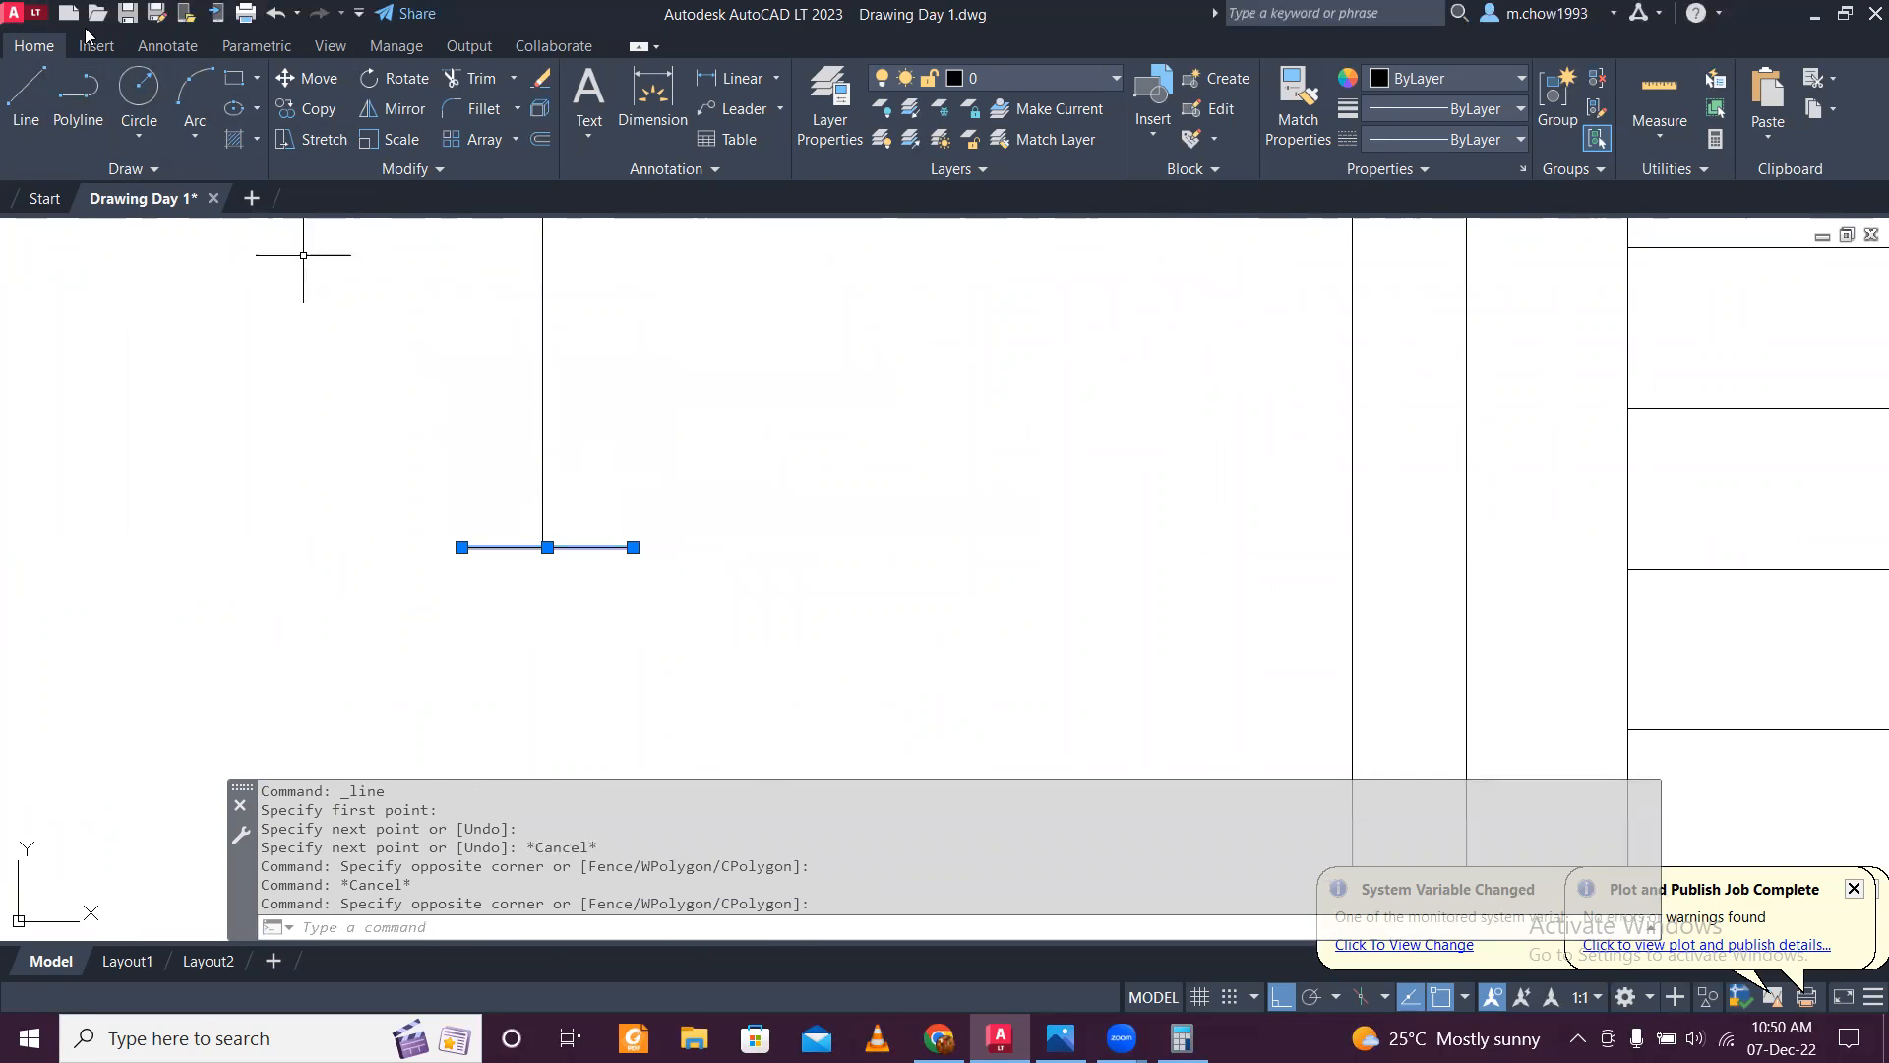
left_click(308, 78)
scroll(590, 514, "up", 2)
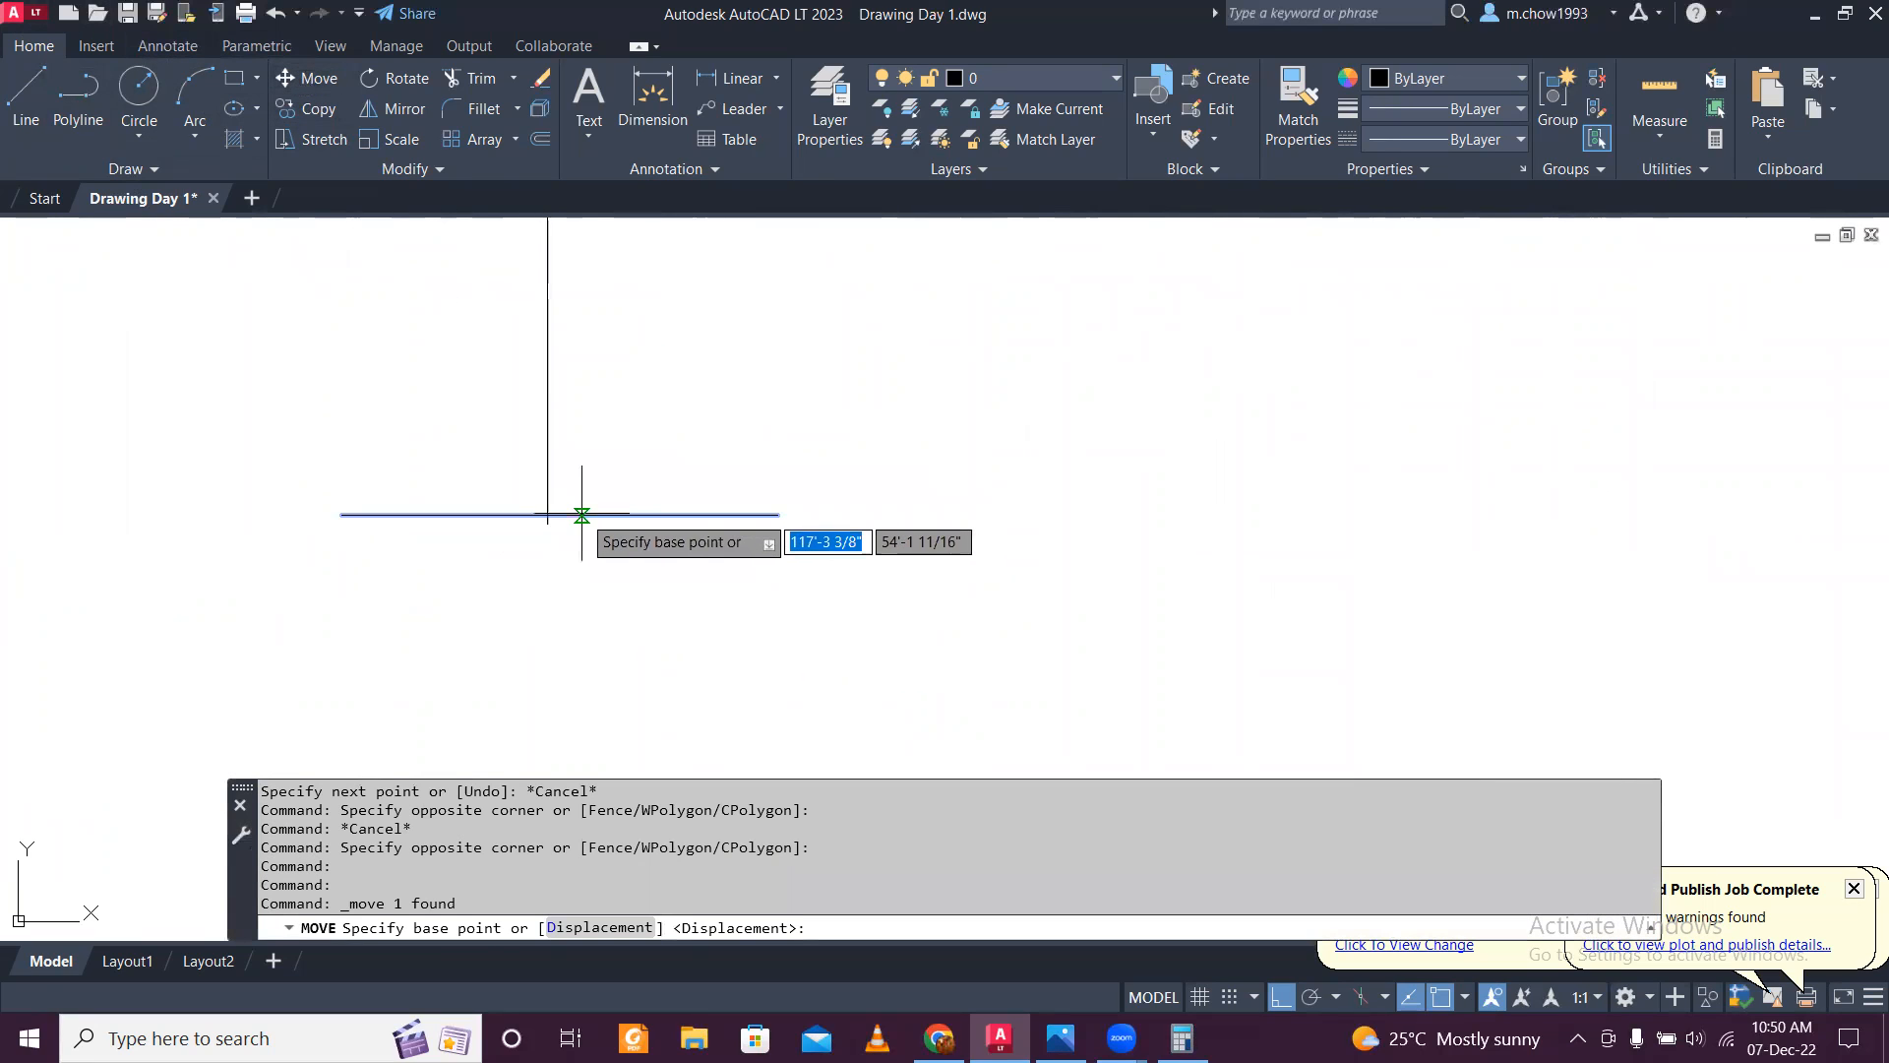
left_click(558, 515)
left_click(550, 513)
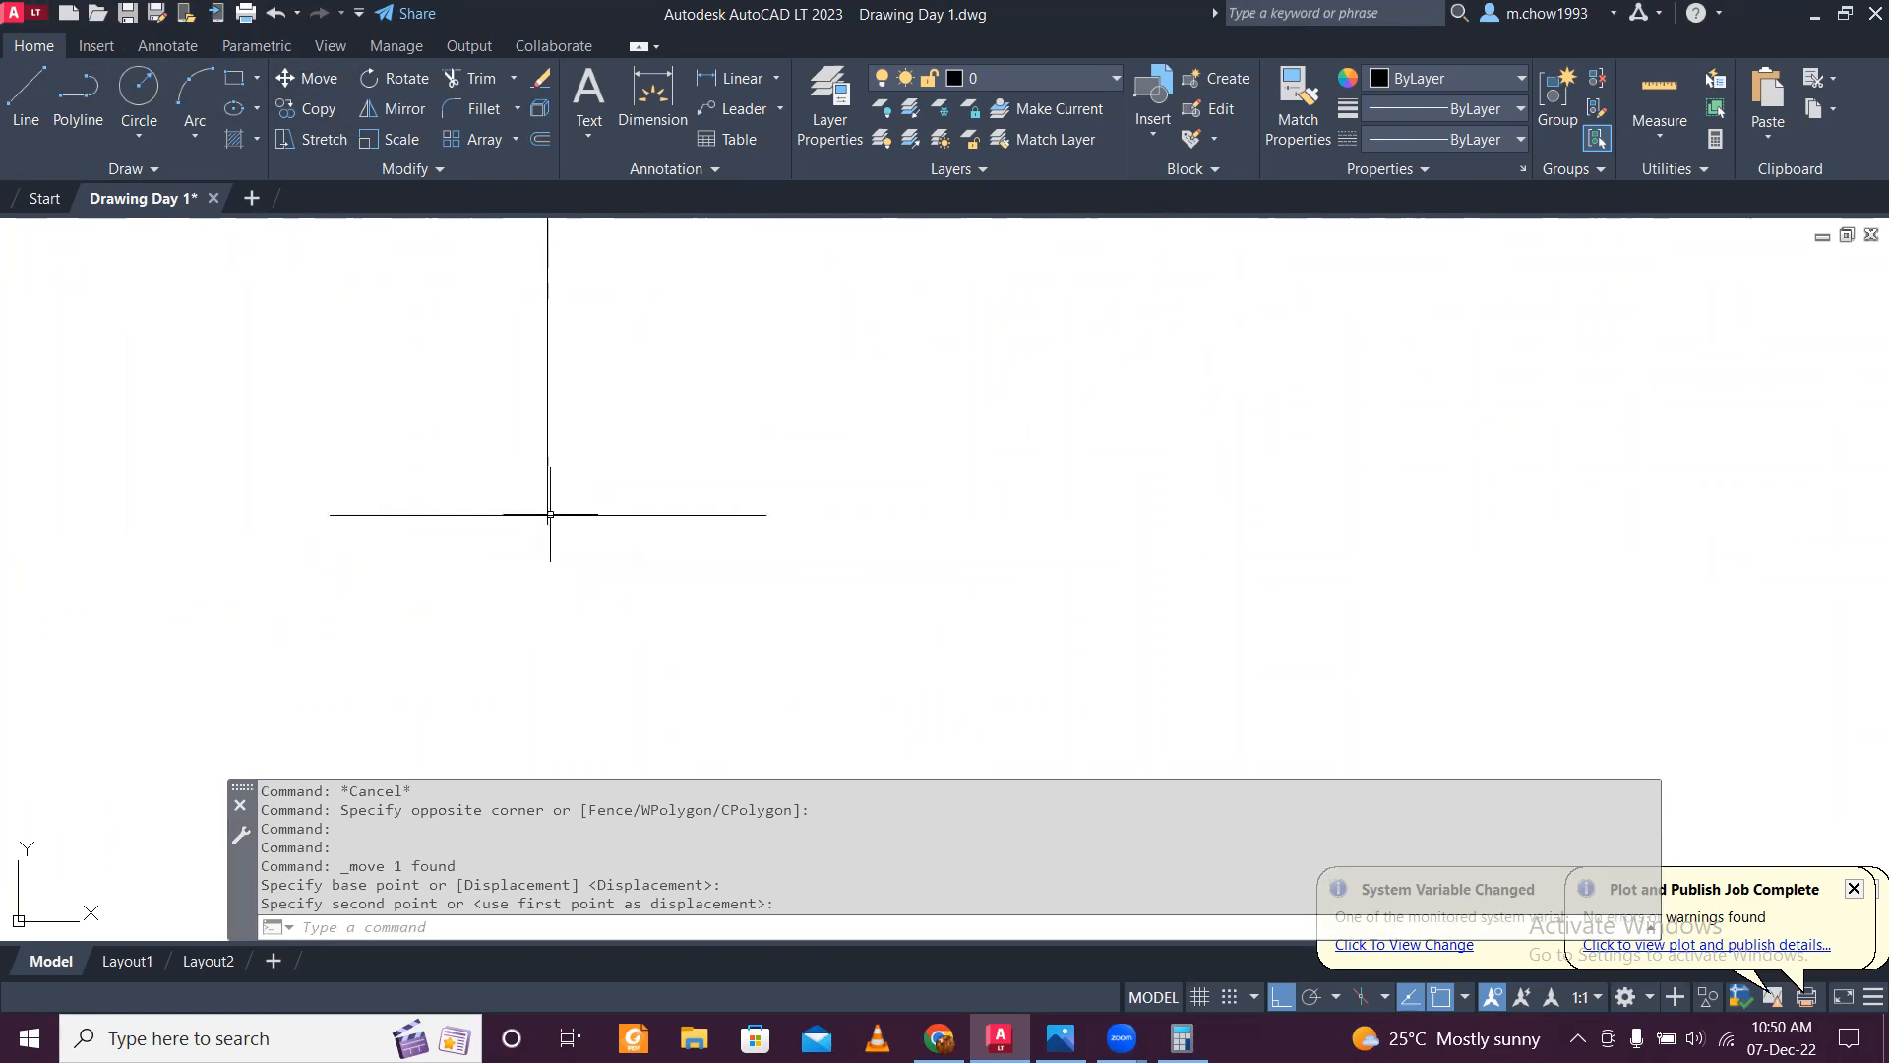
Step: Move the short horizontal line straight up from the vertical line's lower end to form the arrowhead's base
left_click(25, 99)
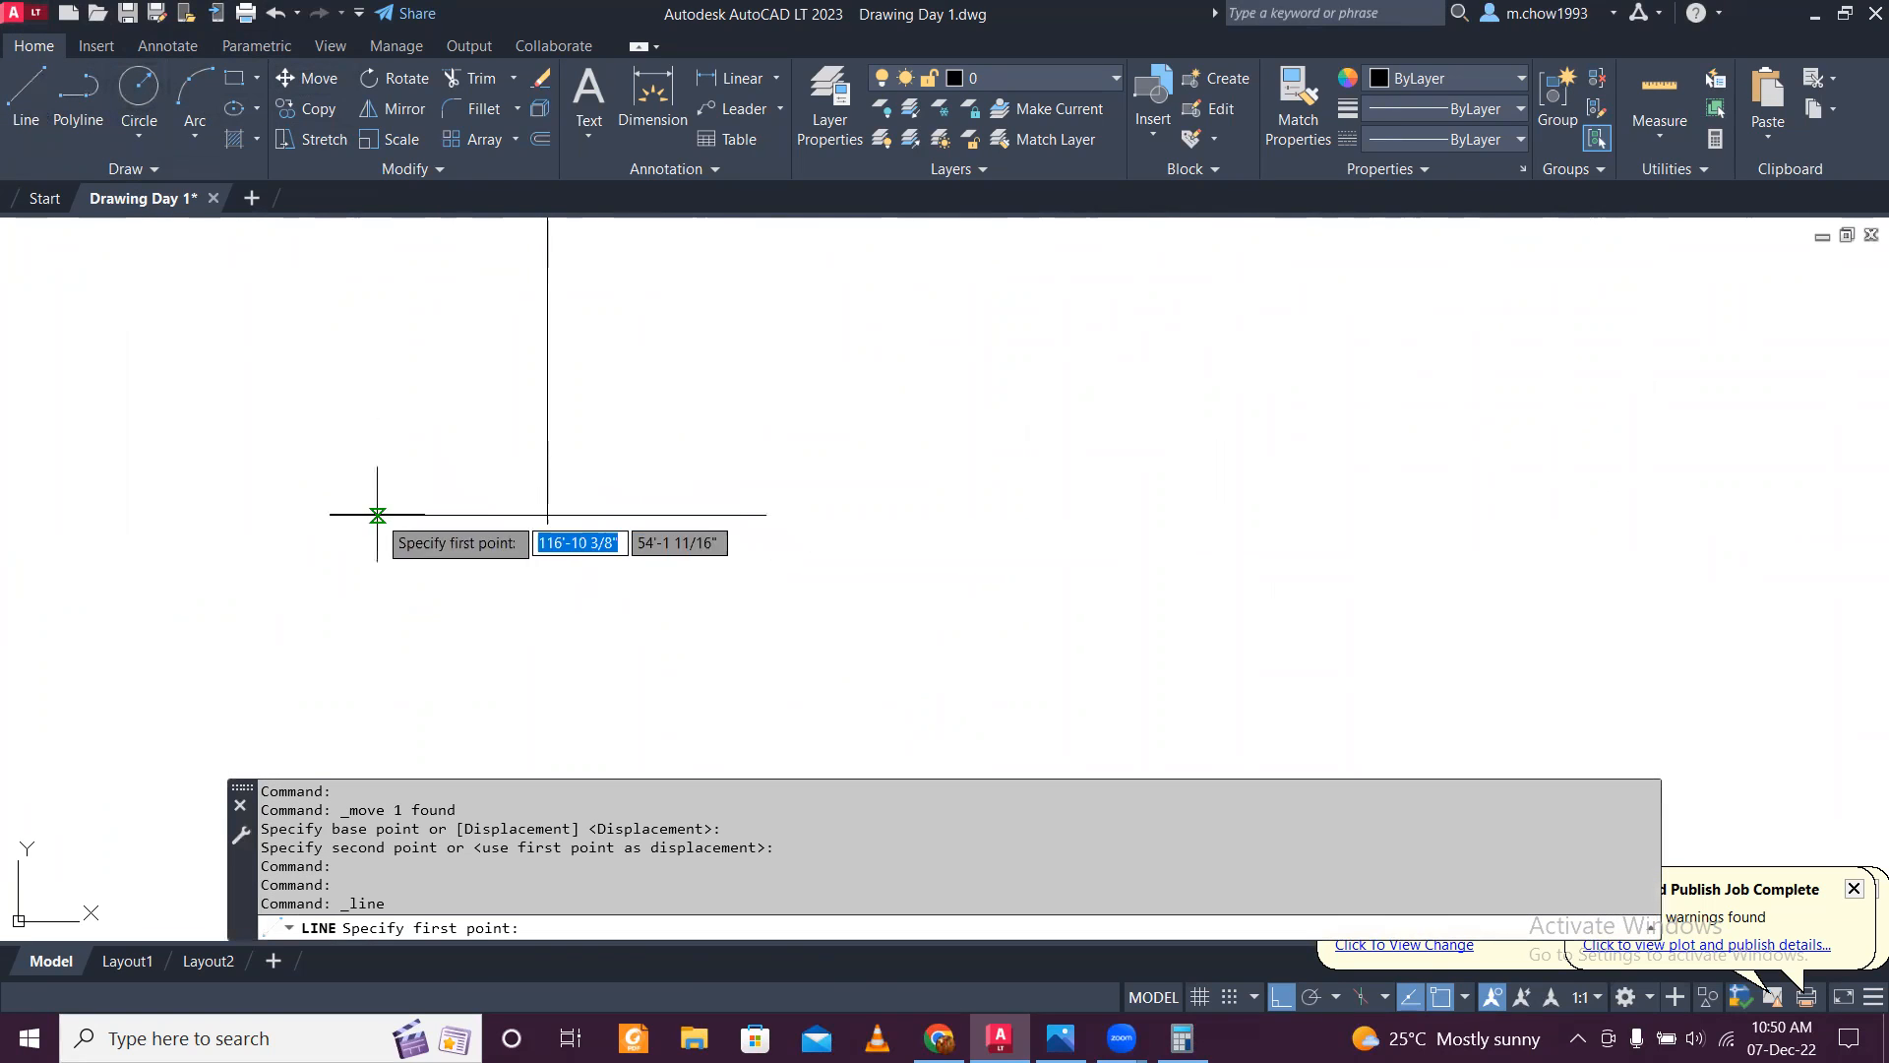
key("Escape")
scroll(662, 578, "up", 4)
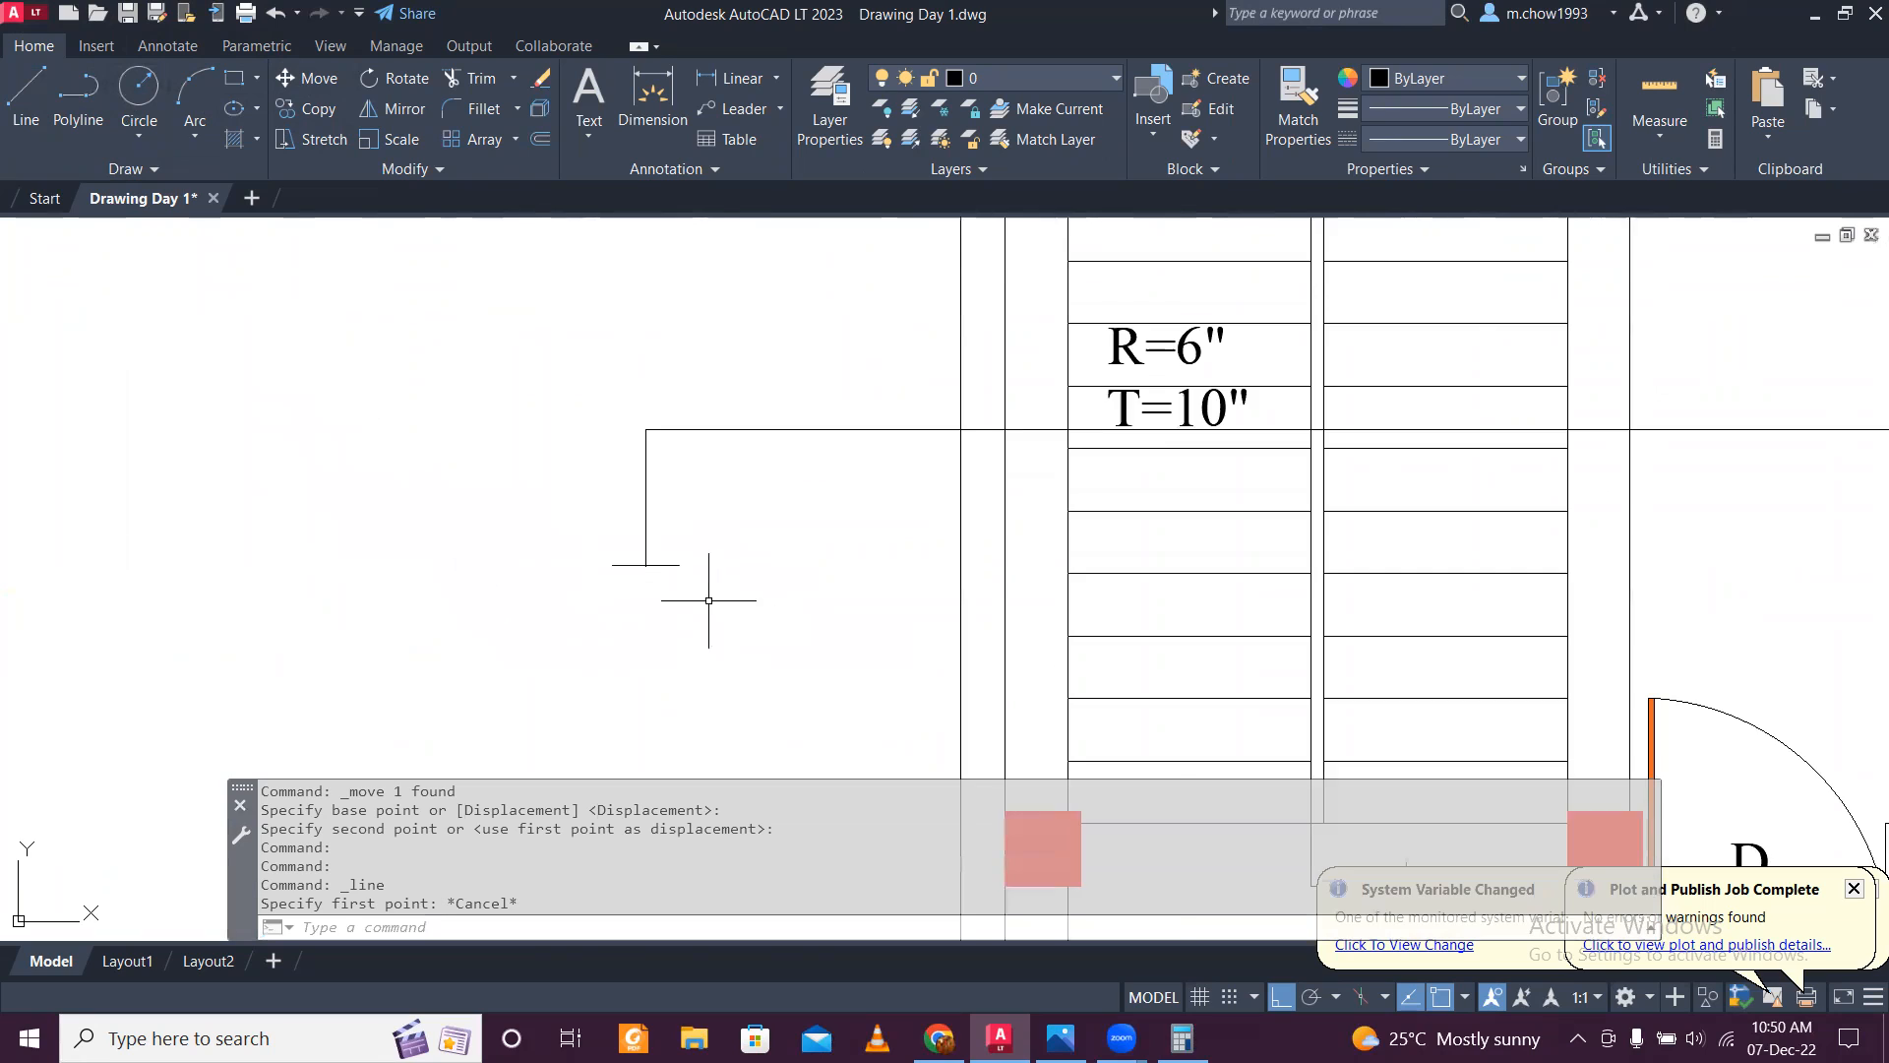
left_click(679, 578)
left_click(652, 532)
left_click(305, 77)
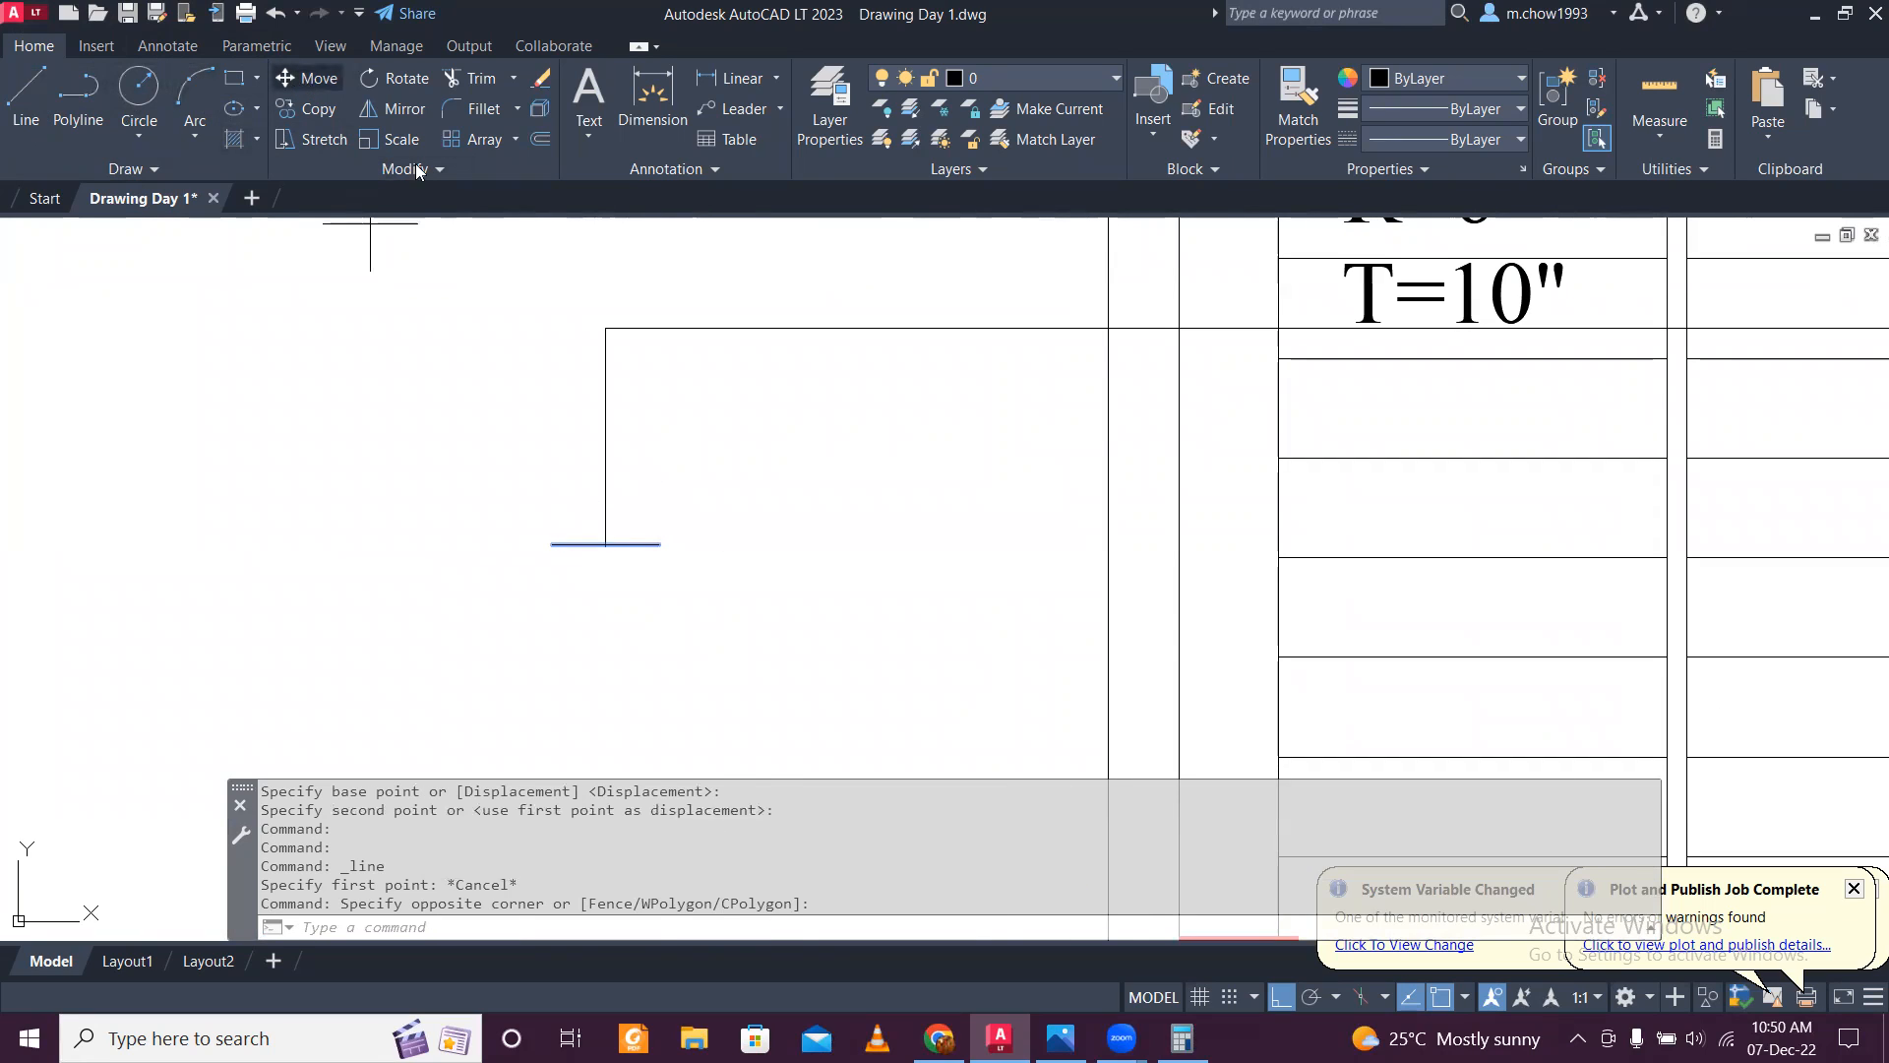
left_click(842, 618)
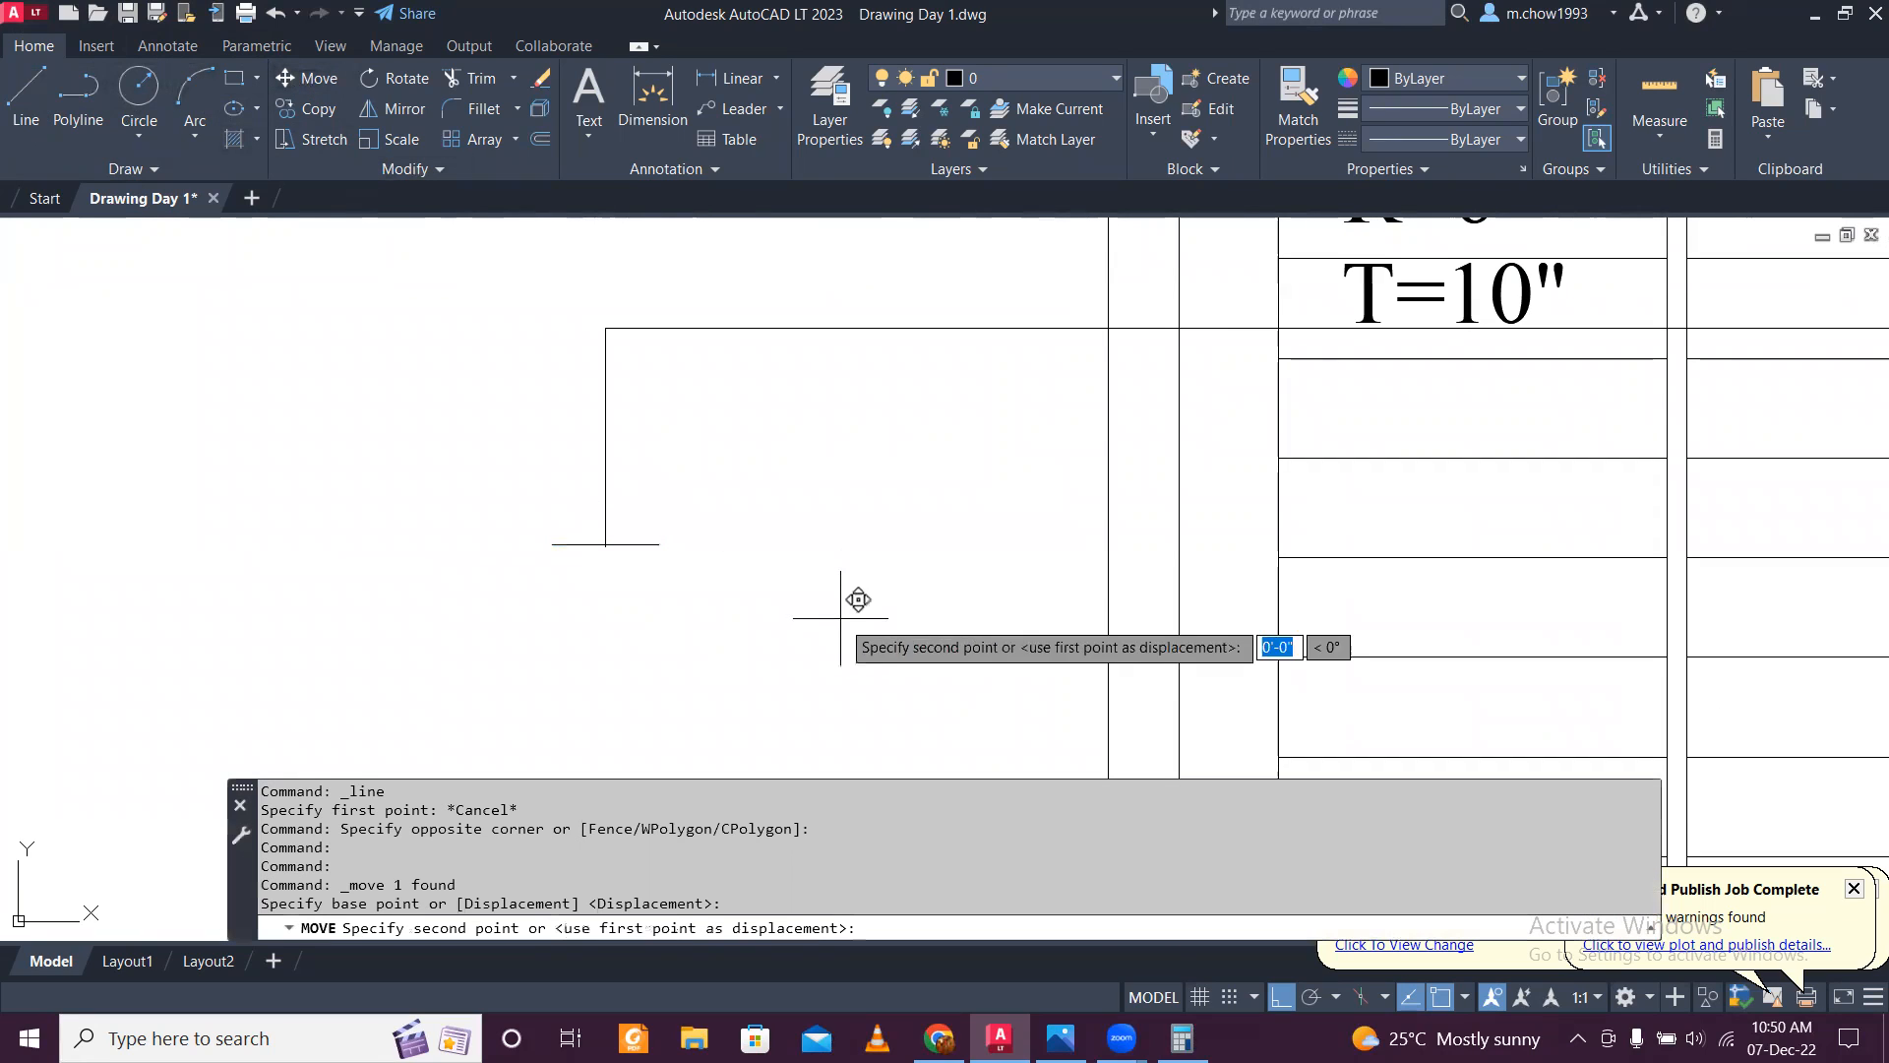
left_click(832, 544)
Step: Draw two slanted lines from the ends of the short horizontal line to the vertical line's lower end, closing a triangular arrowhead
left_click(25, 93)
left_click(552, 470)
left_click(605, 546)
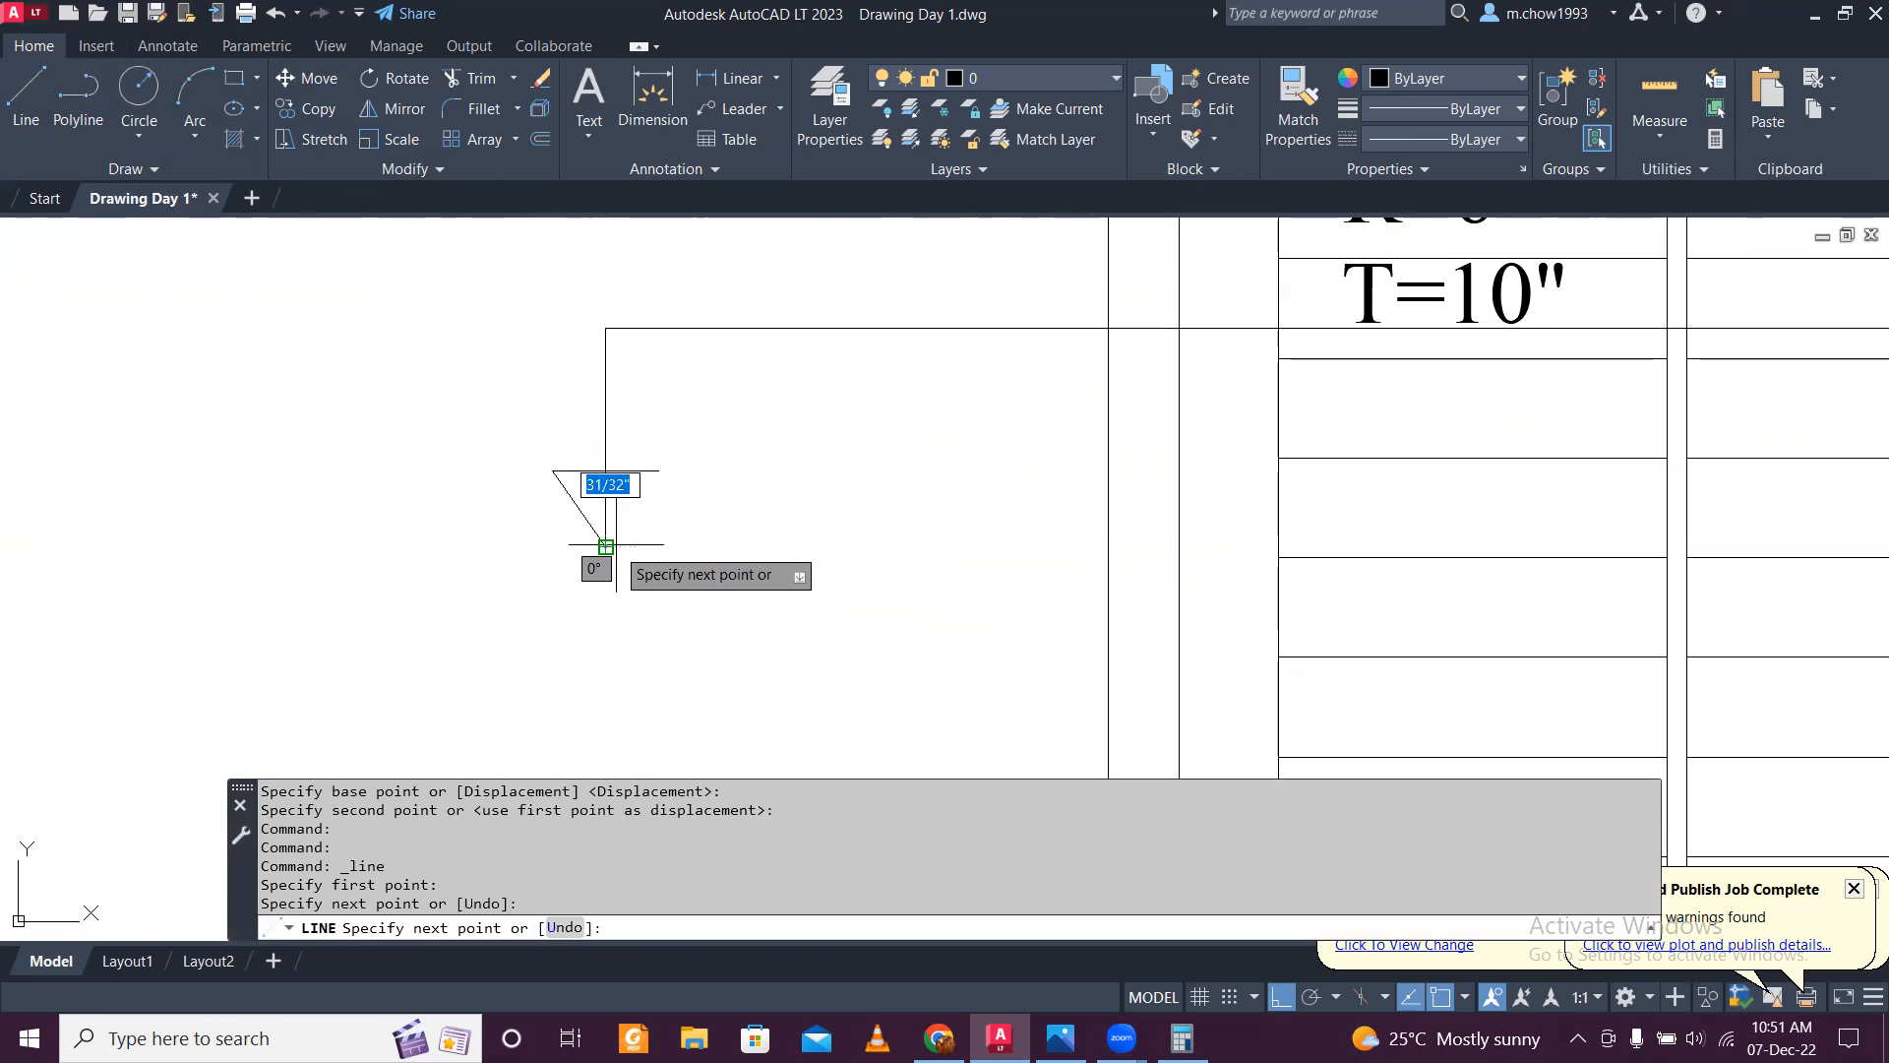
left_click(659, 471)
key("Escape")
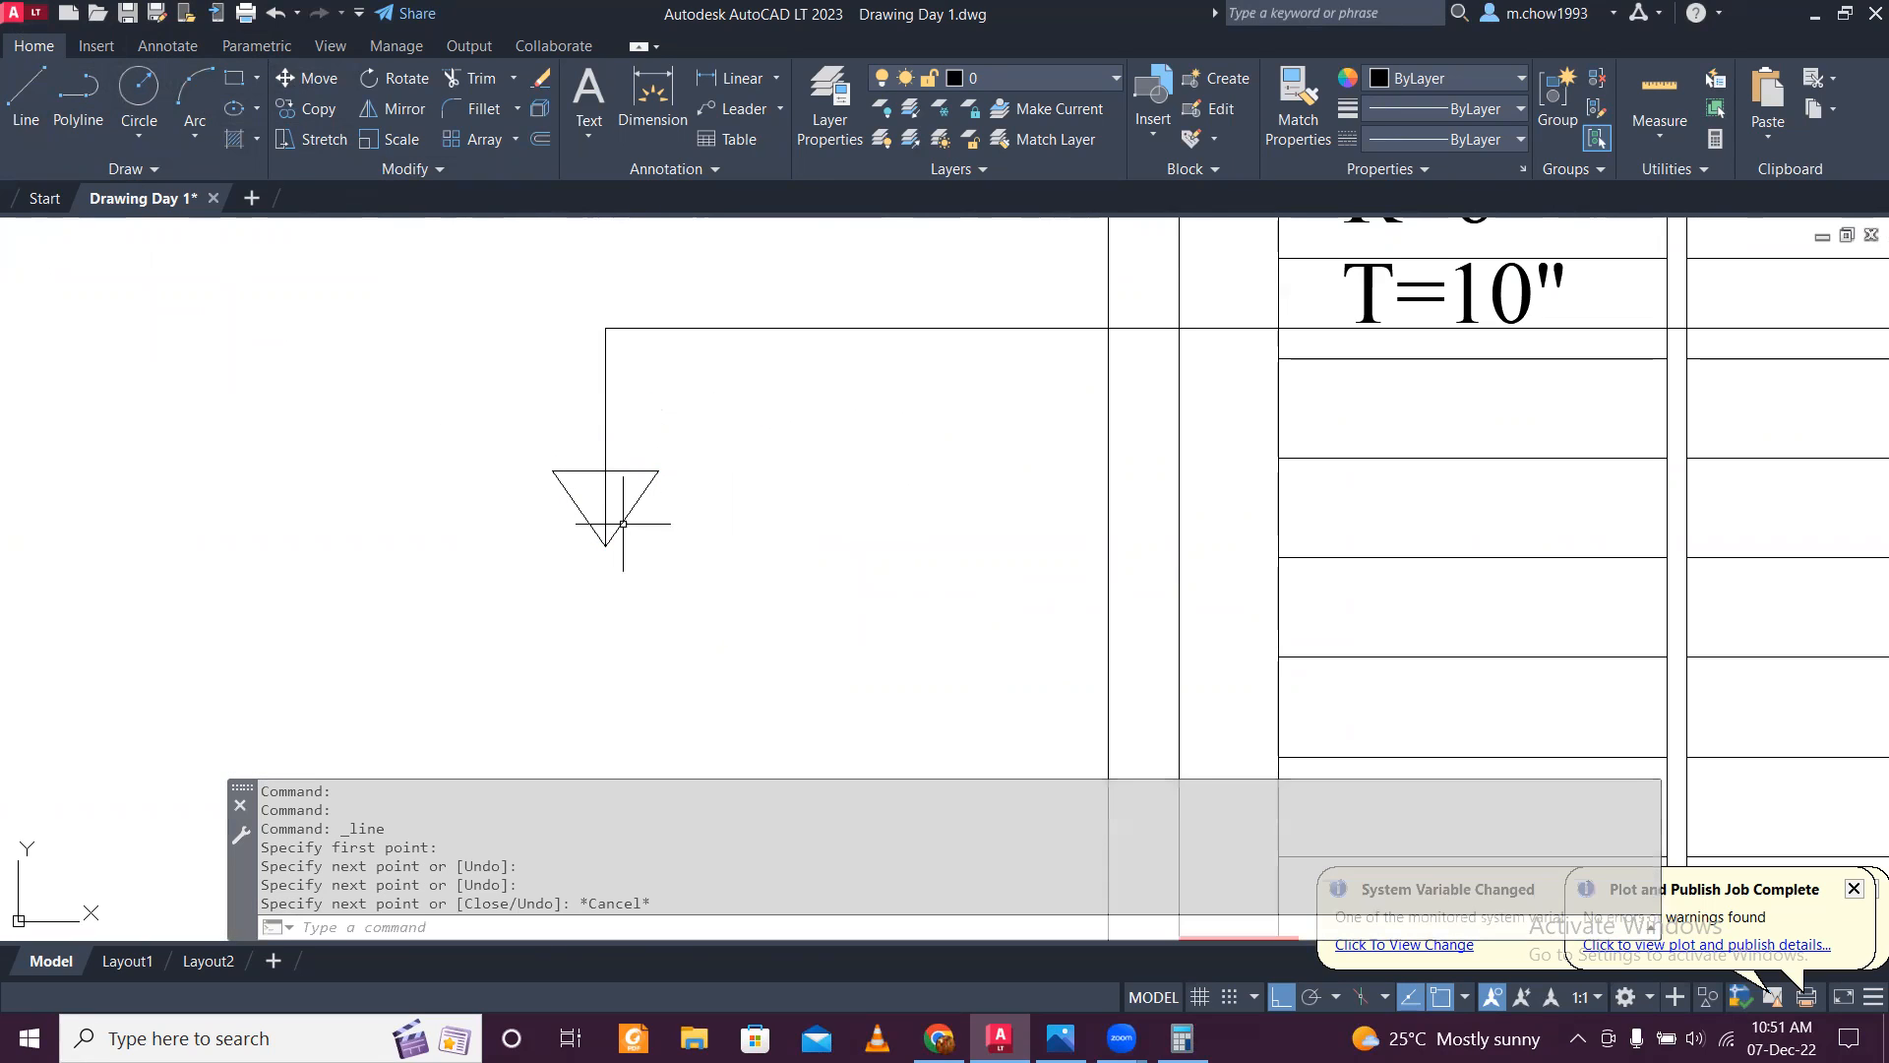
Step: Trim away the part of the vertical line inside the triangular arrowhead
scroll(622, 523, "up", 6)
type("tr")
key("Return")
left_click_drag(645, 492, 537, 475)
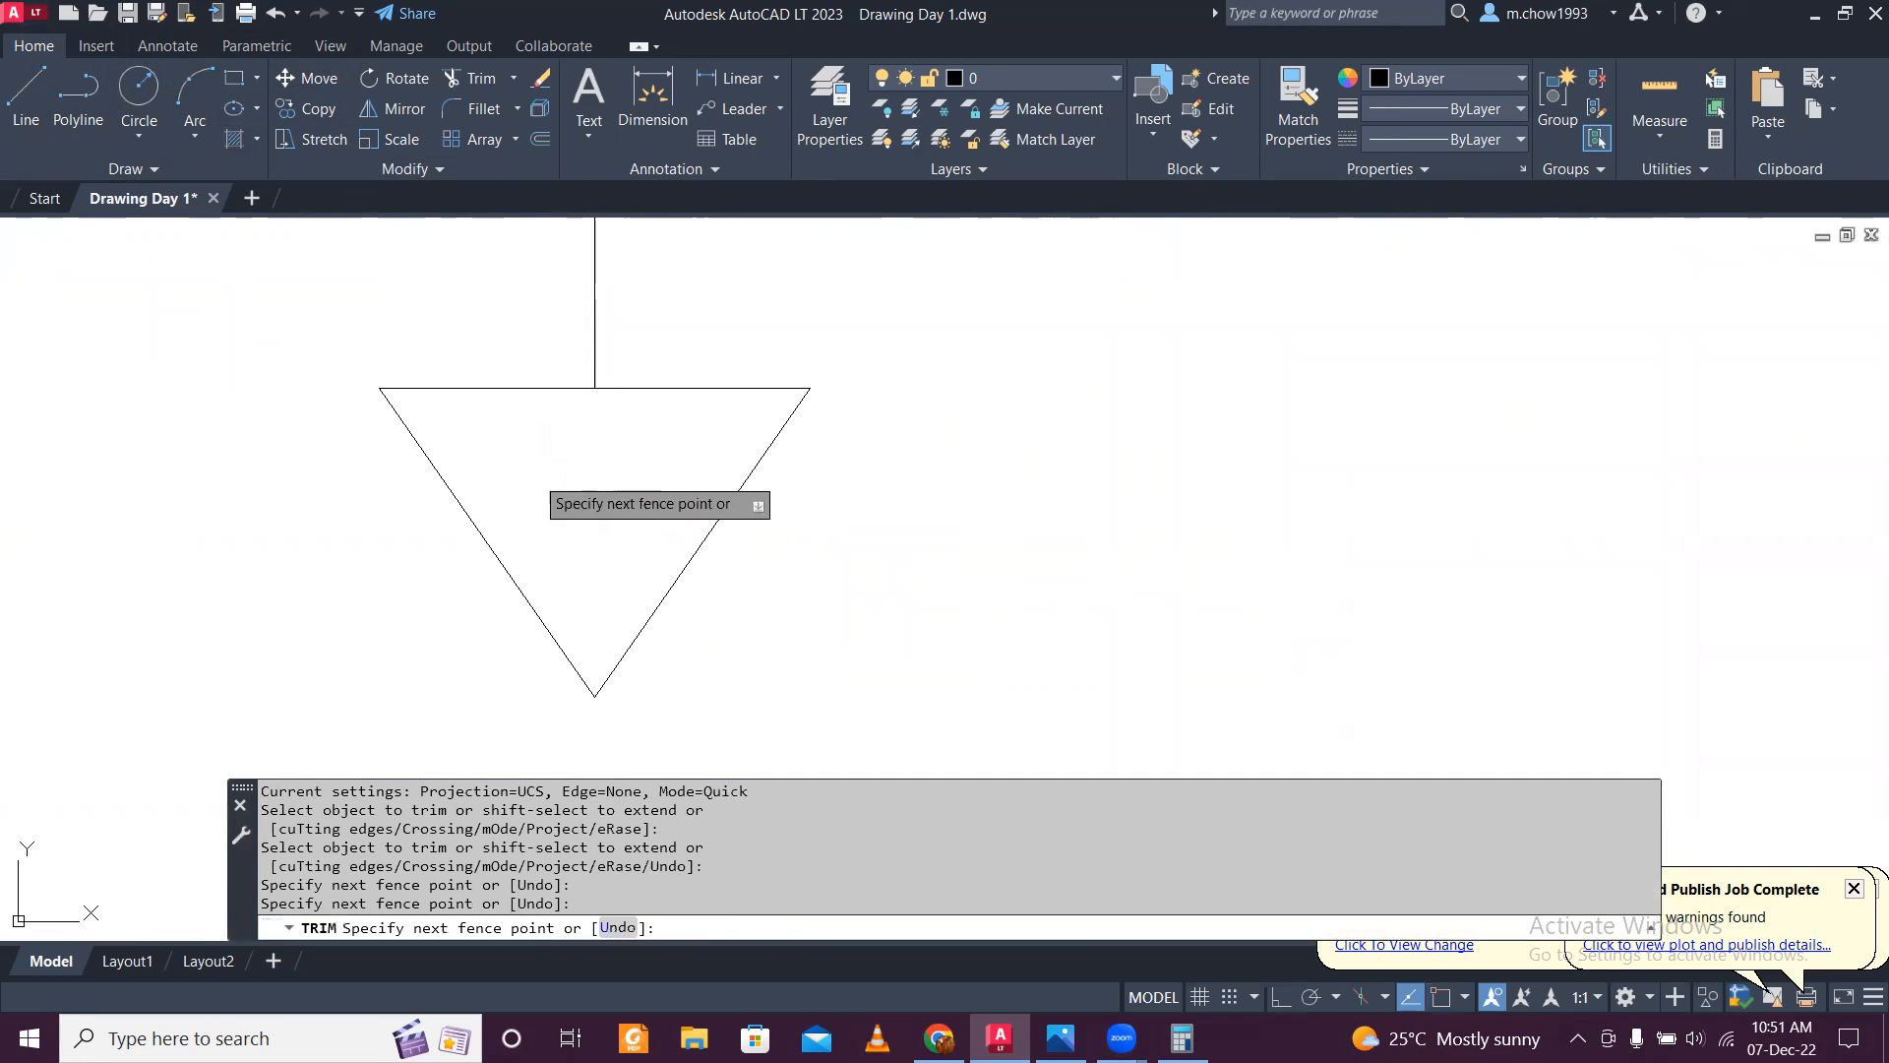
key("Escape")
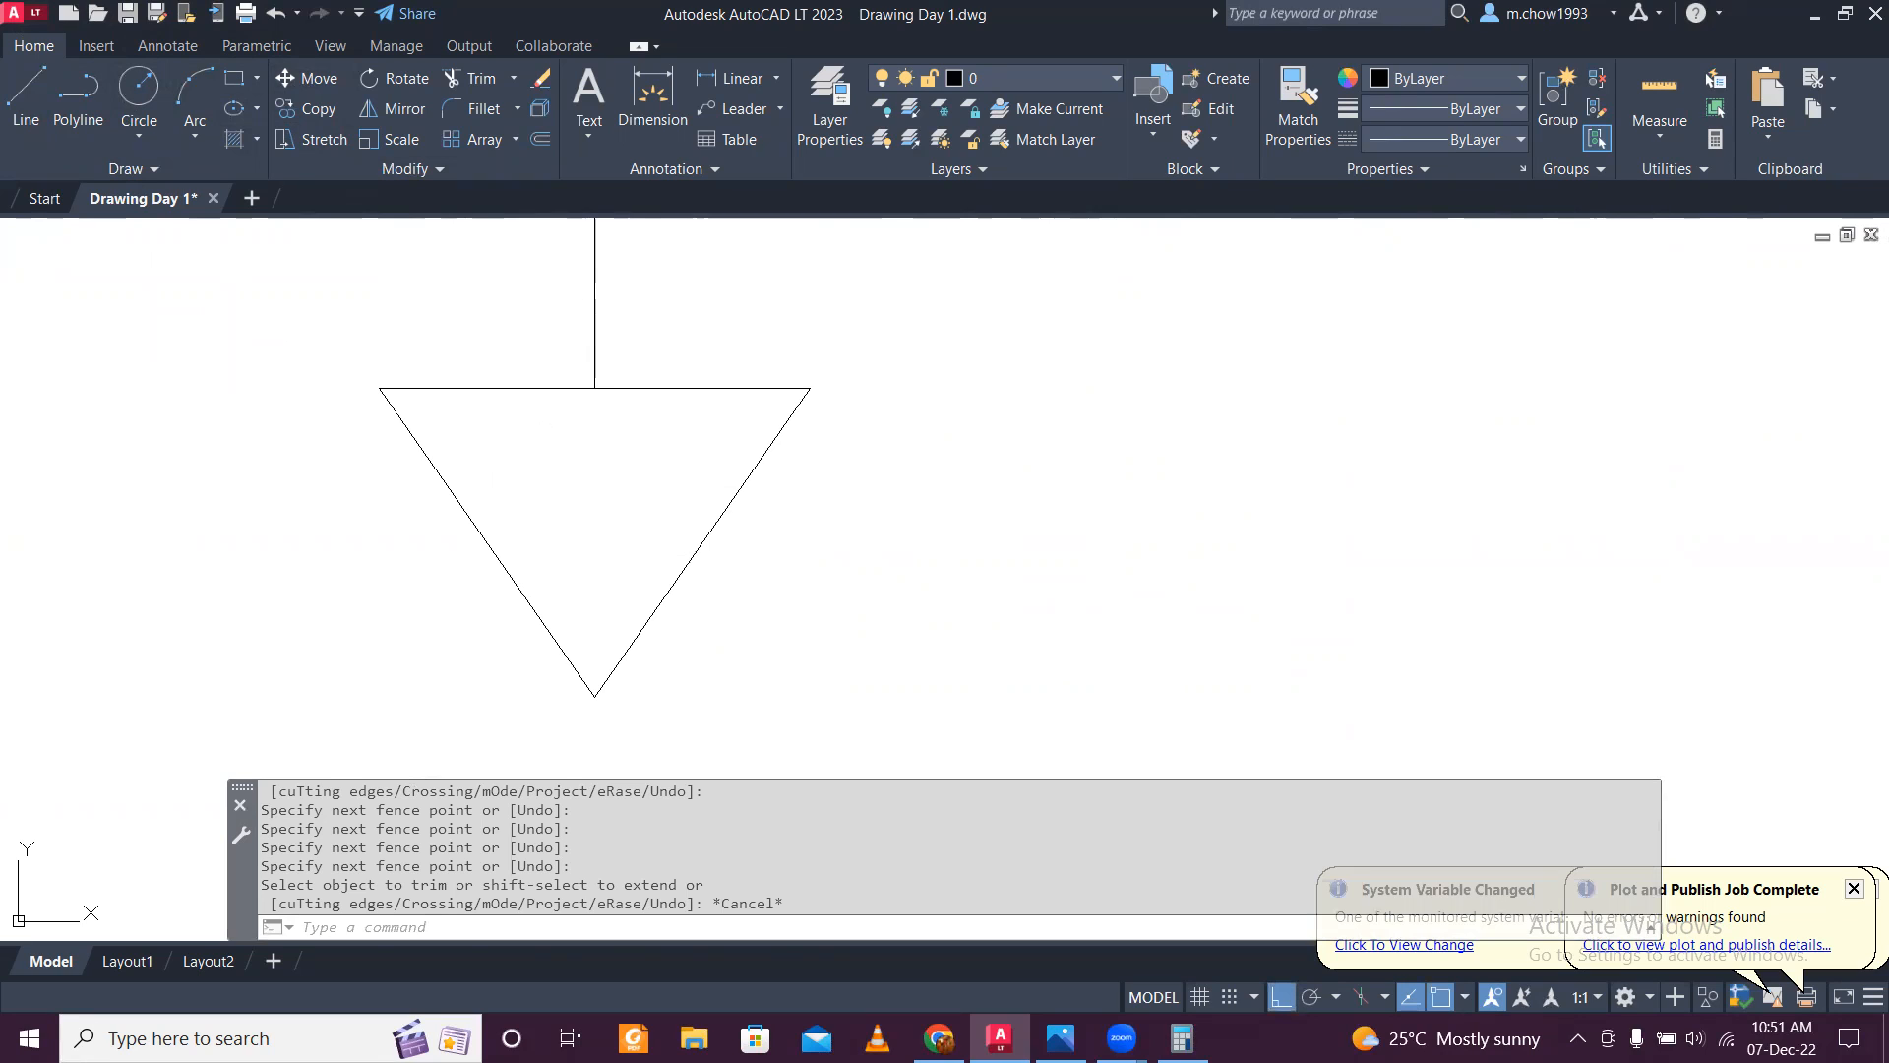
Step: Hatch the arrowhead triangle with a solid black fill
type("hatch")
key("Return")
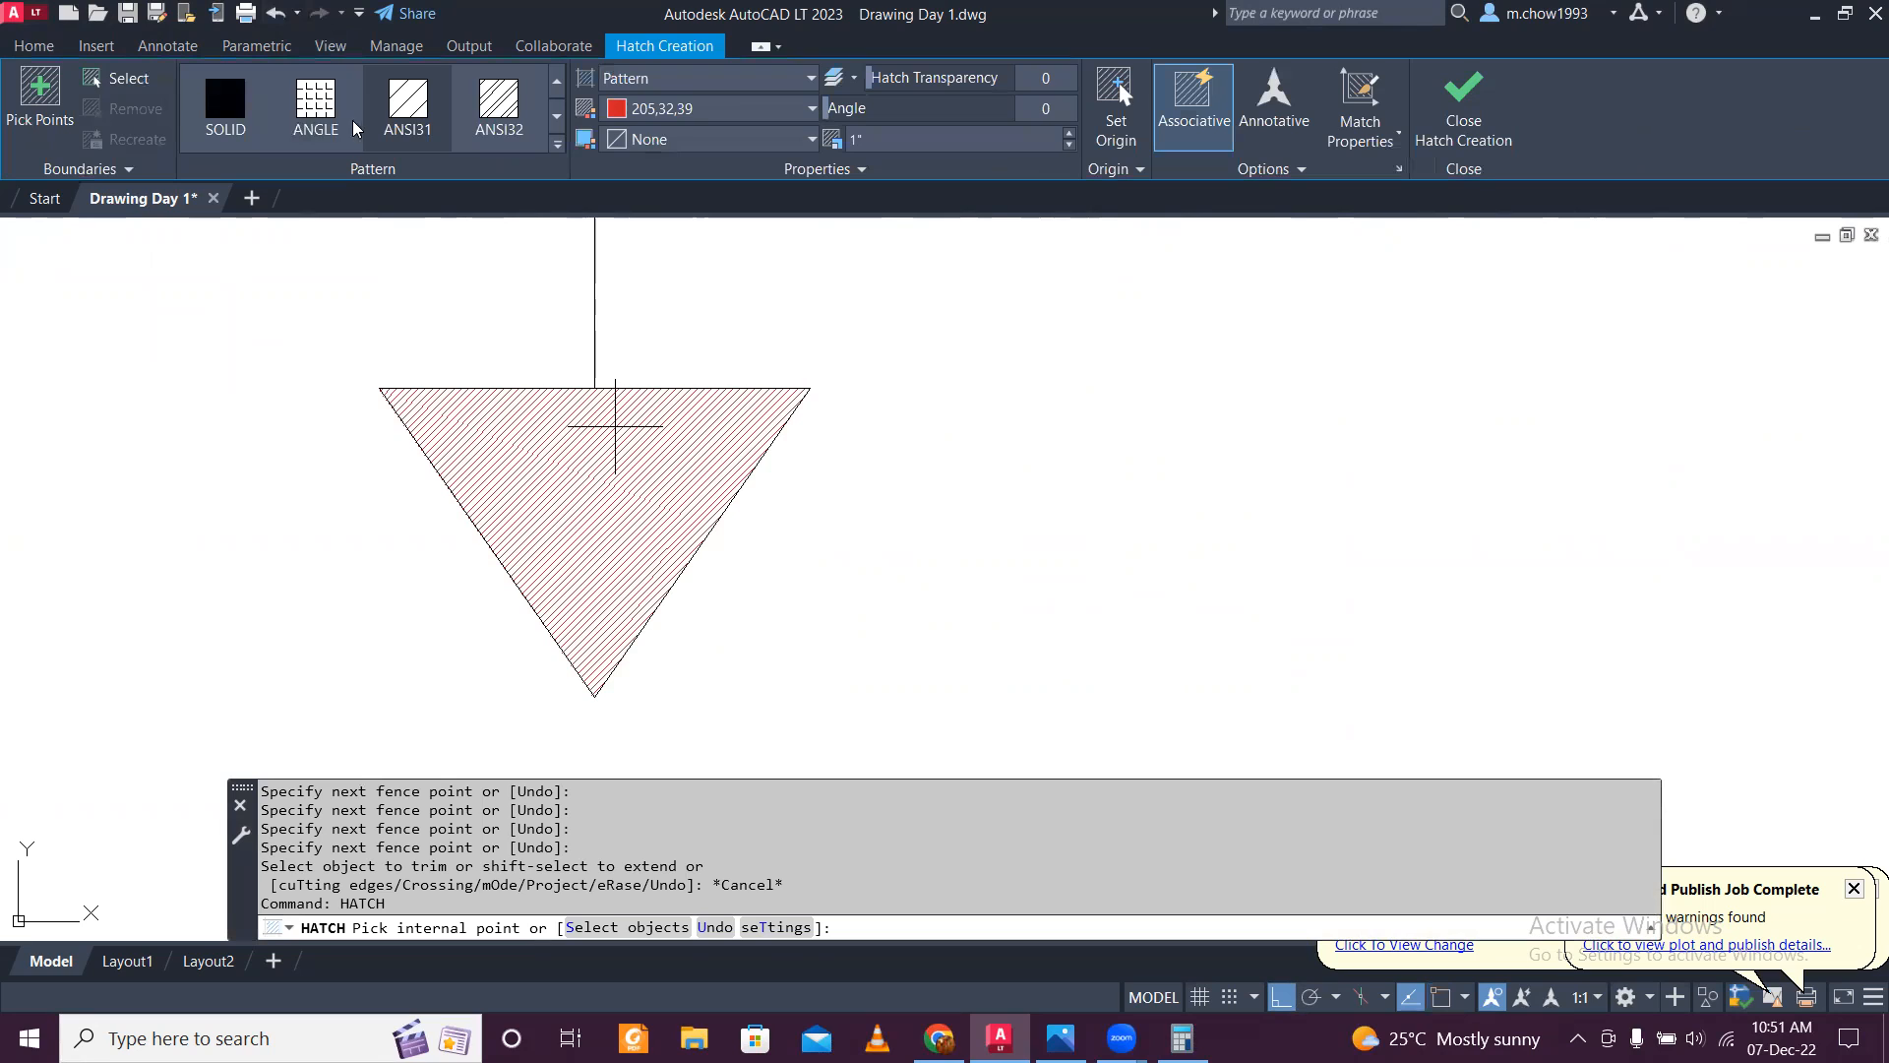
left_click(694, 85)
left_click(696, 109)
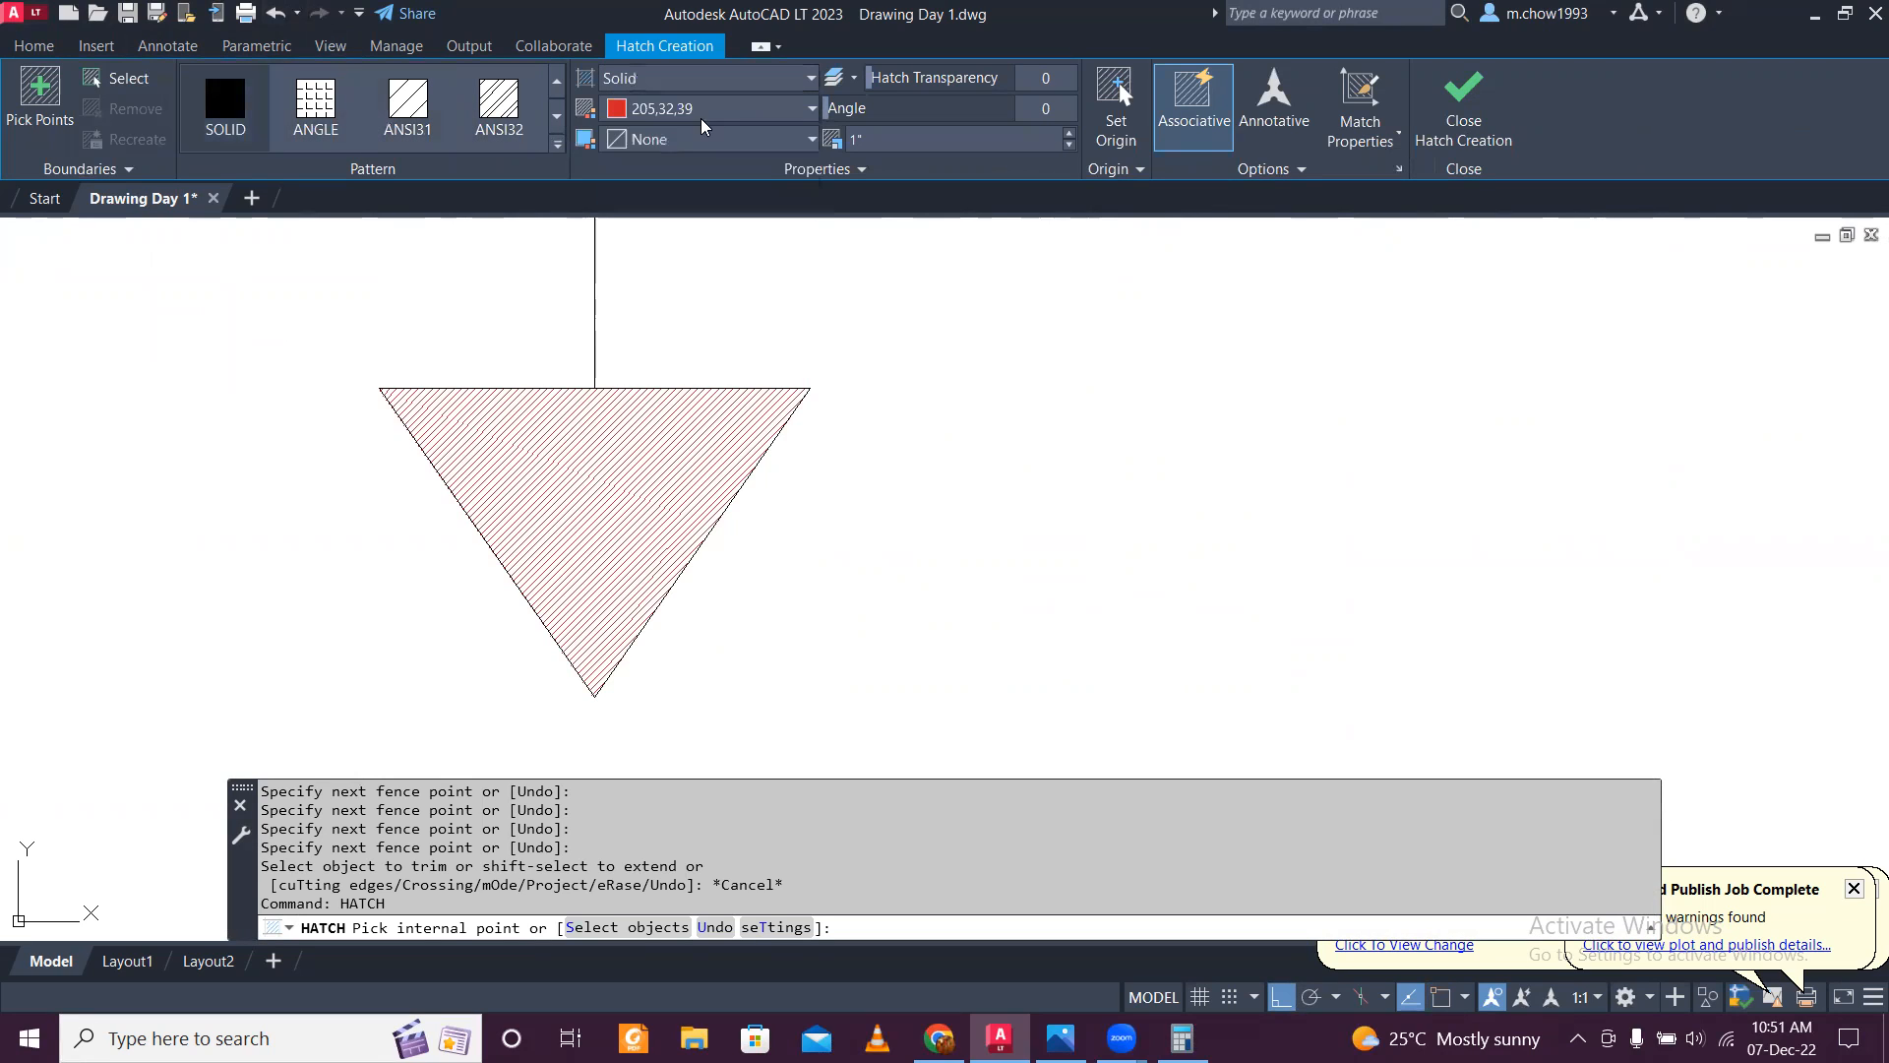
left_click(710, 110)
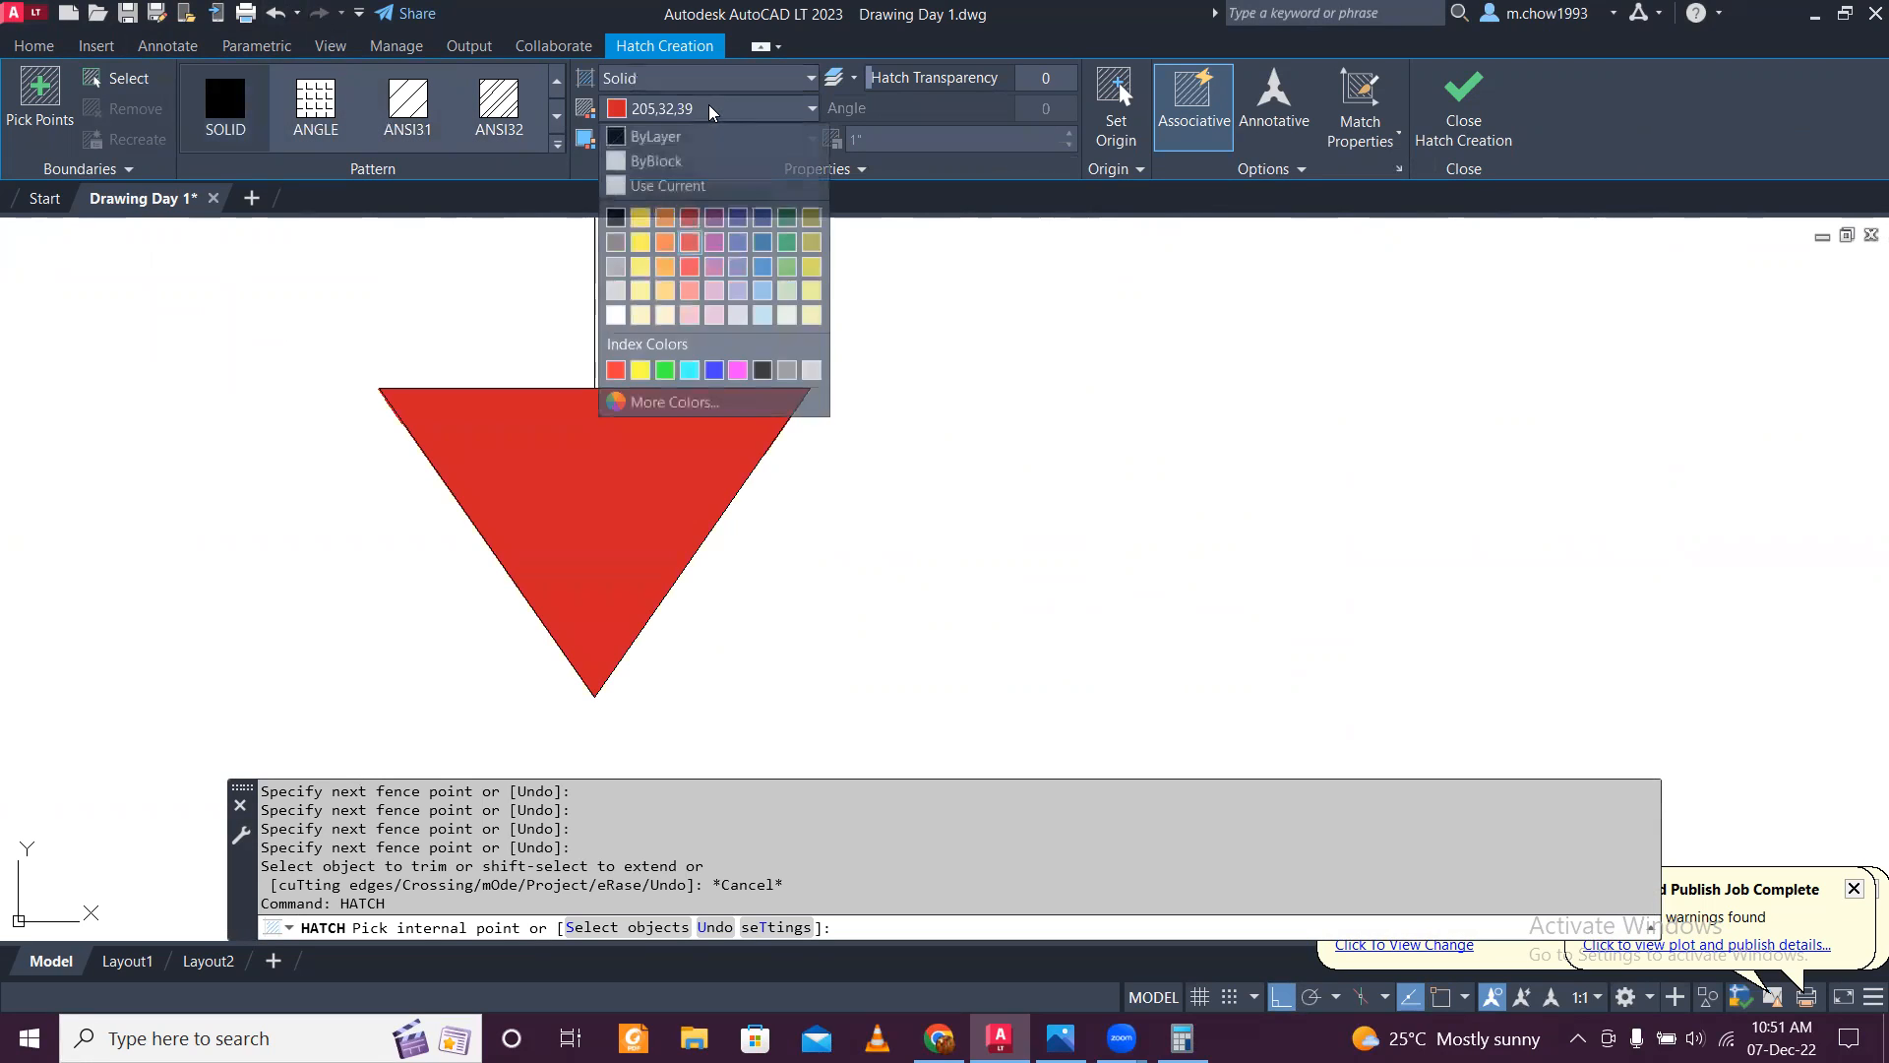
left_click(616, 216)
key("Escape")
scroll(675, 447, "down", 7)
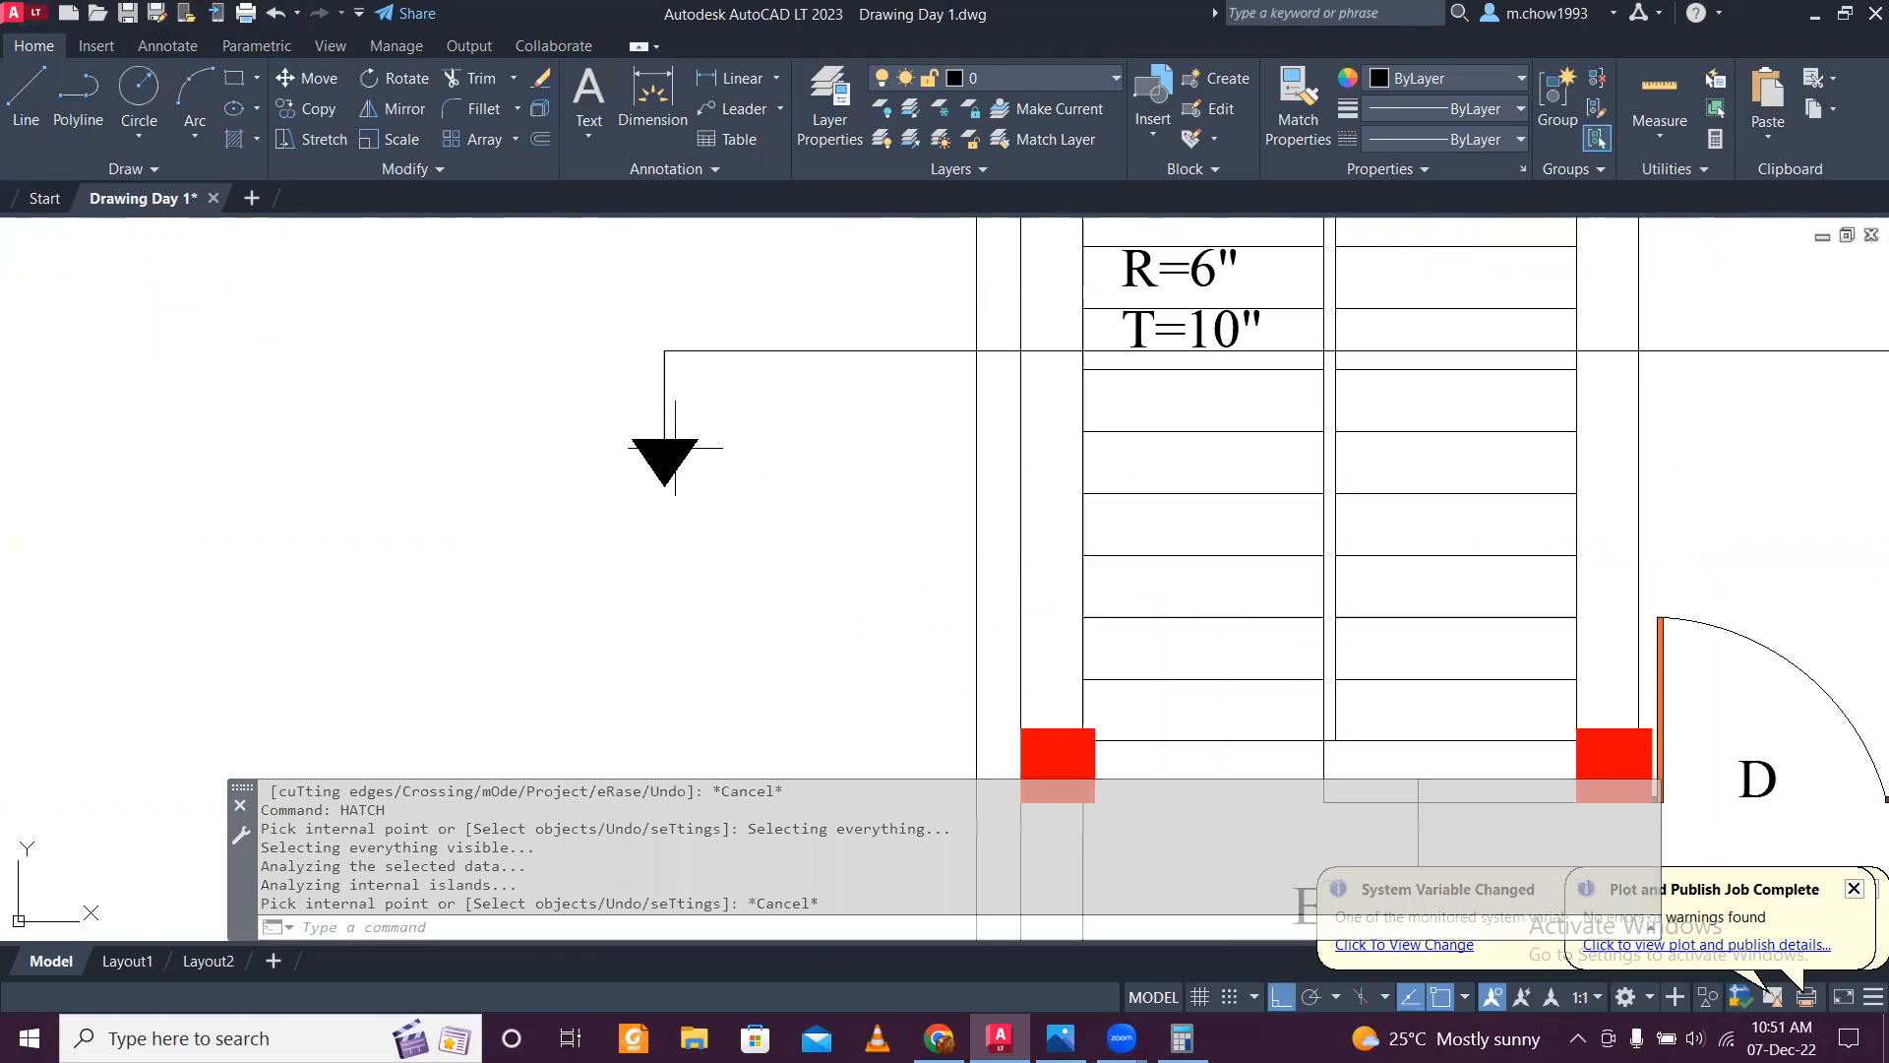
Step: Copy the arrow with its vertical stem from the staircase end of the section line to the line's opposite end beyond the drawing room
scroll(733, 482, "down", 5)
scroll(679, 448, "up", 4)
left_click(708, 491)
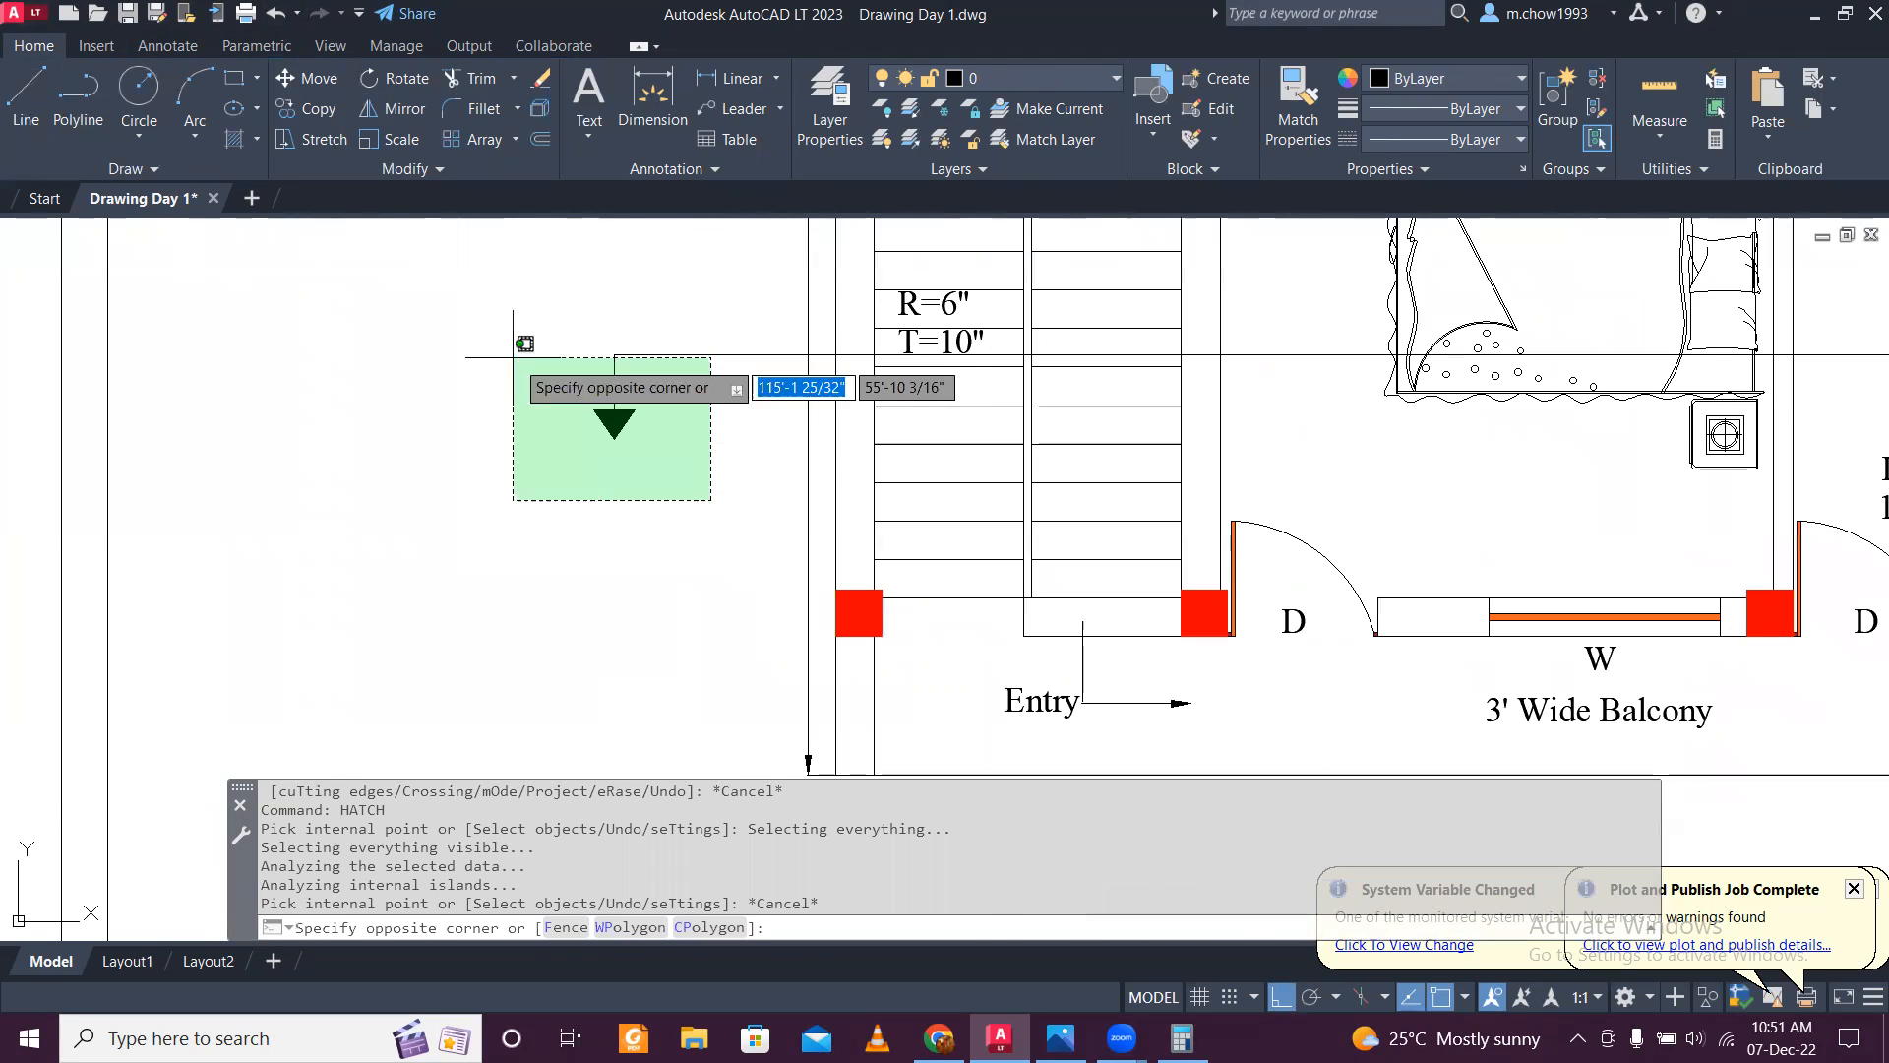
left_click(515, 377)
left_click(310, 108)
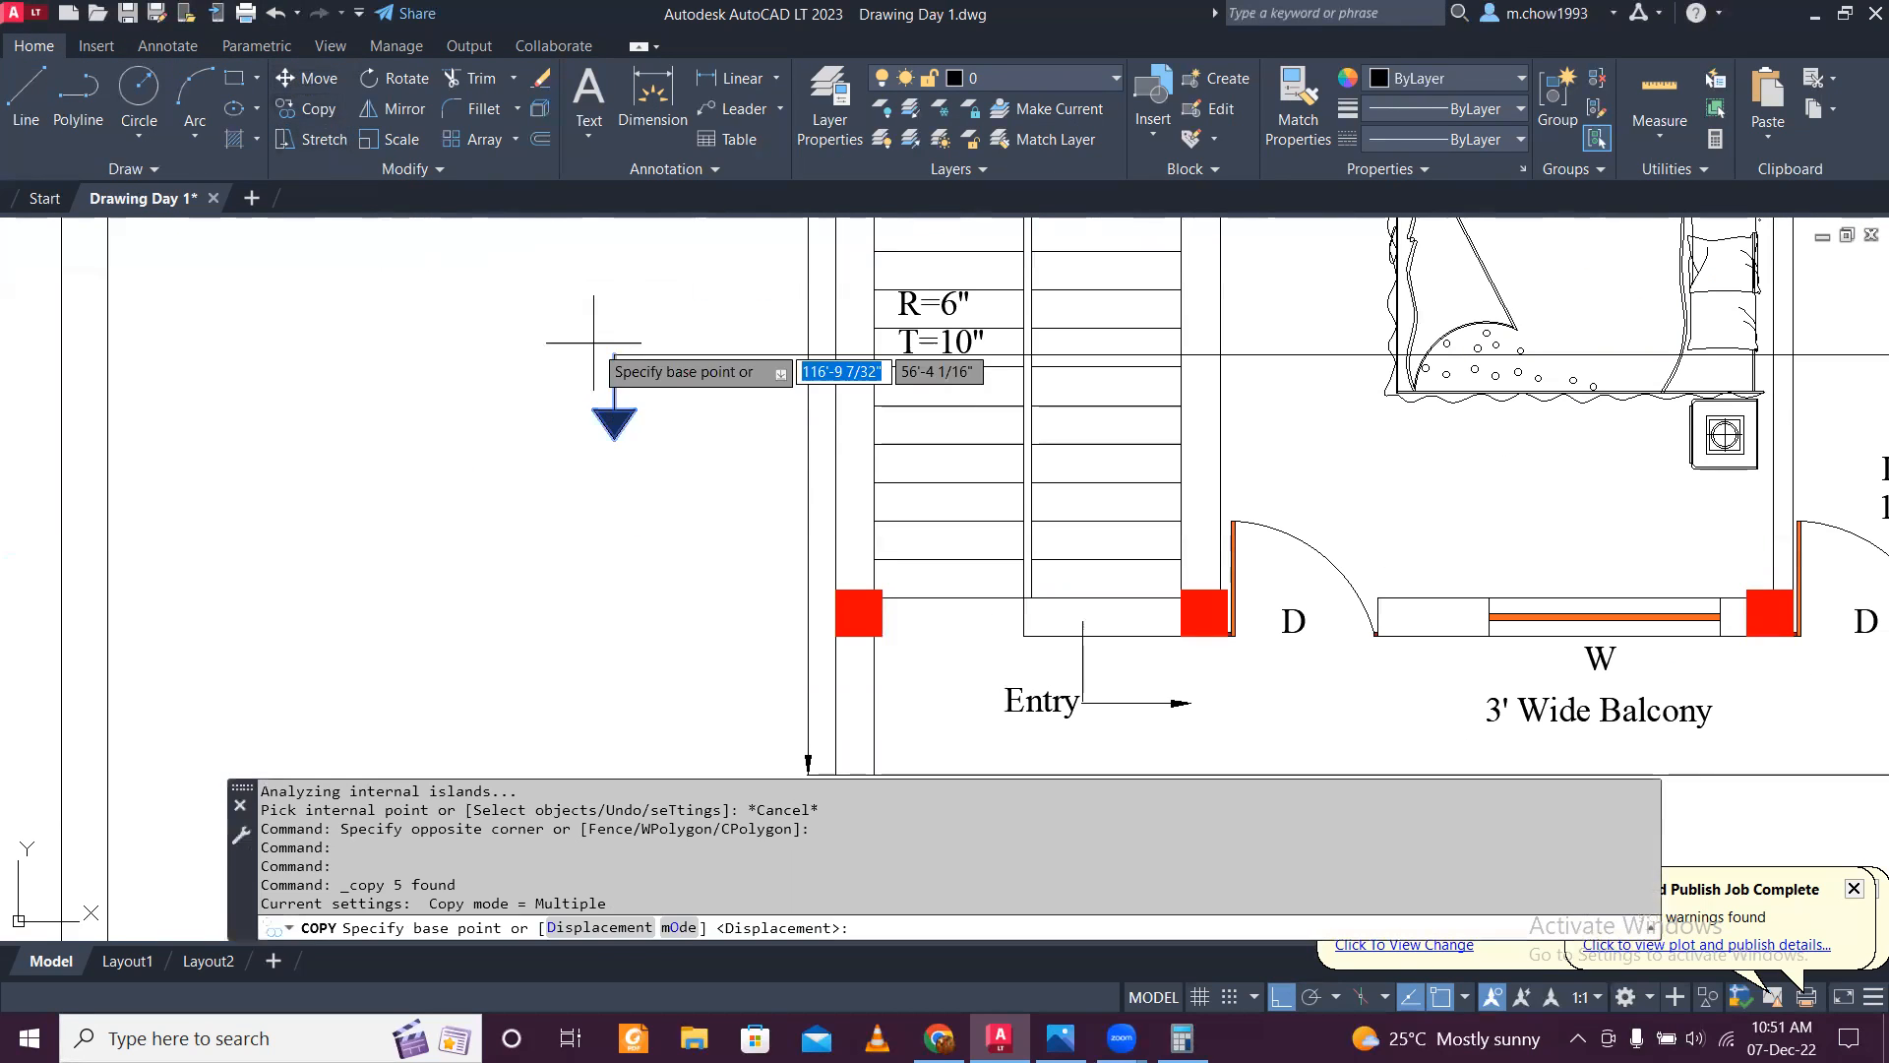
left_click(615, 355)
scroll(615, 355, "down", 3)
scroll(1653, 316, "up", 2)
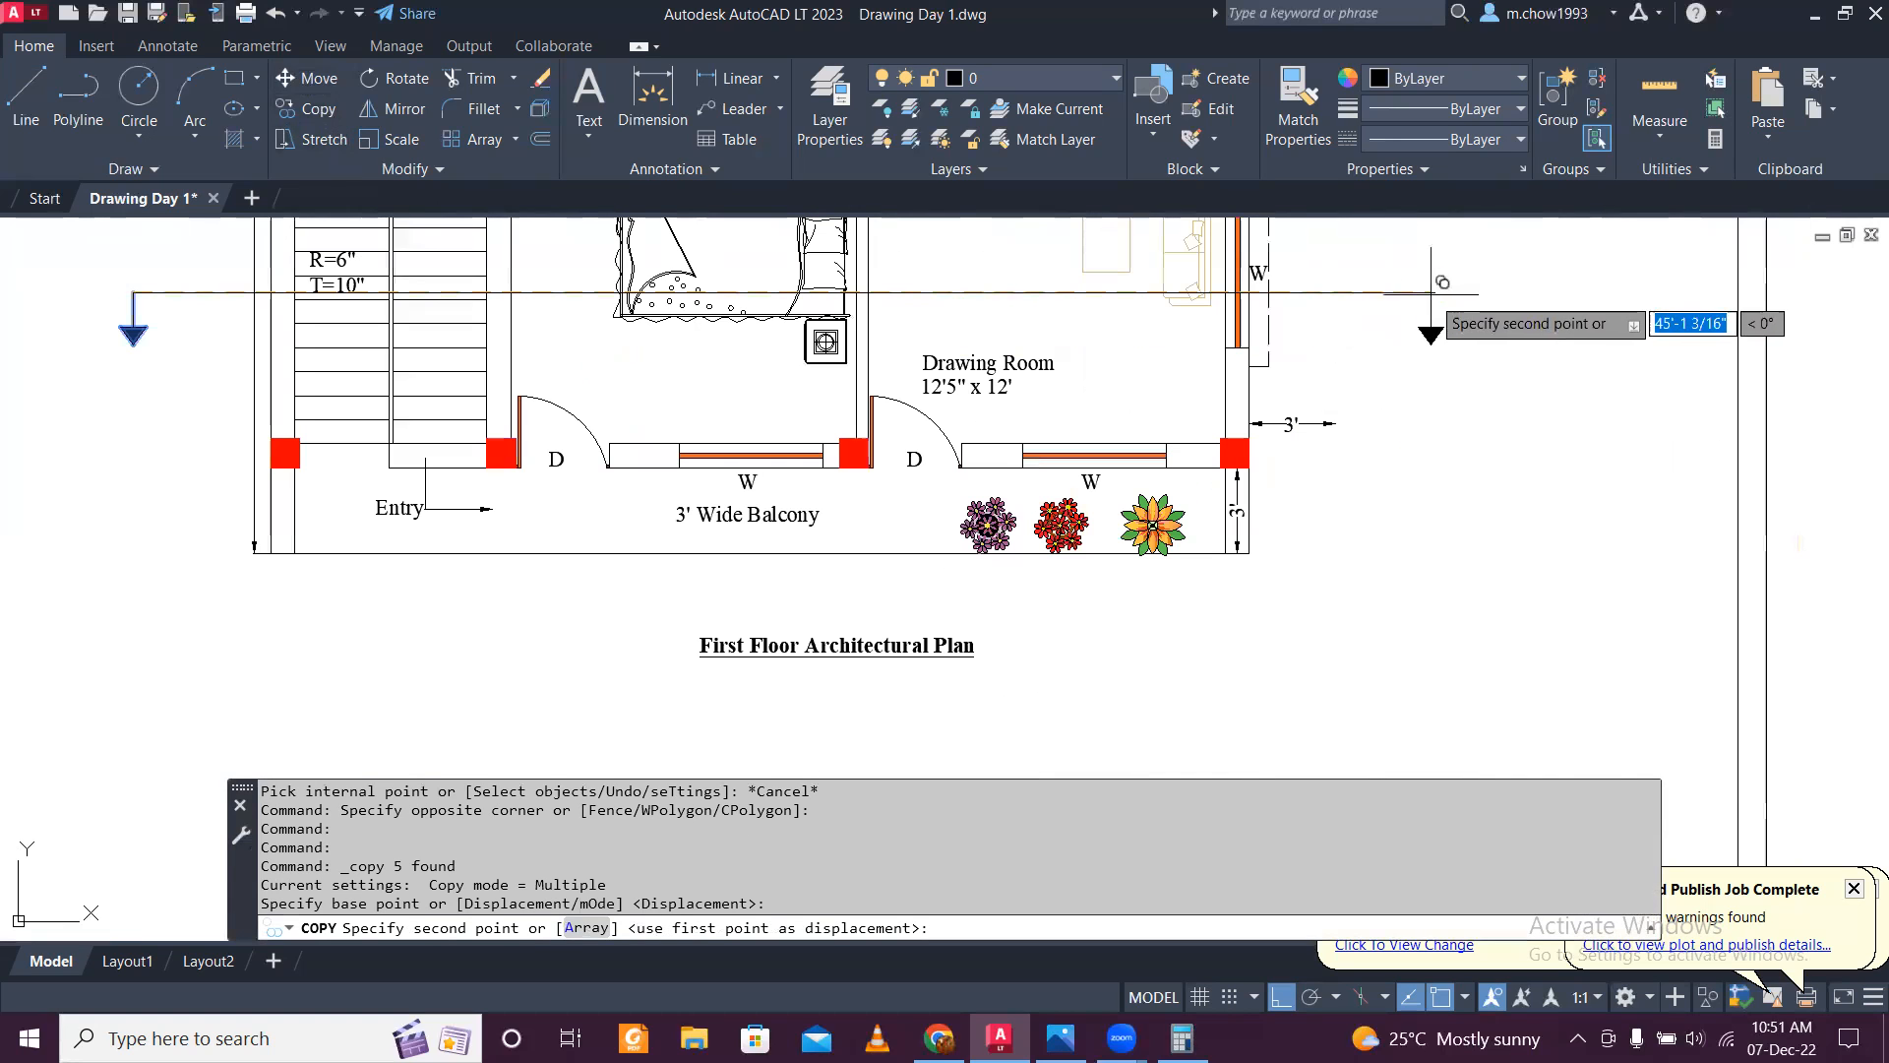
left_click(1435, 292)
key("Escape")
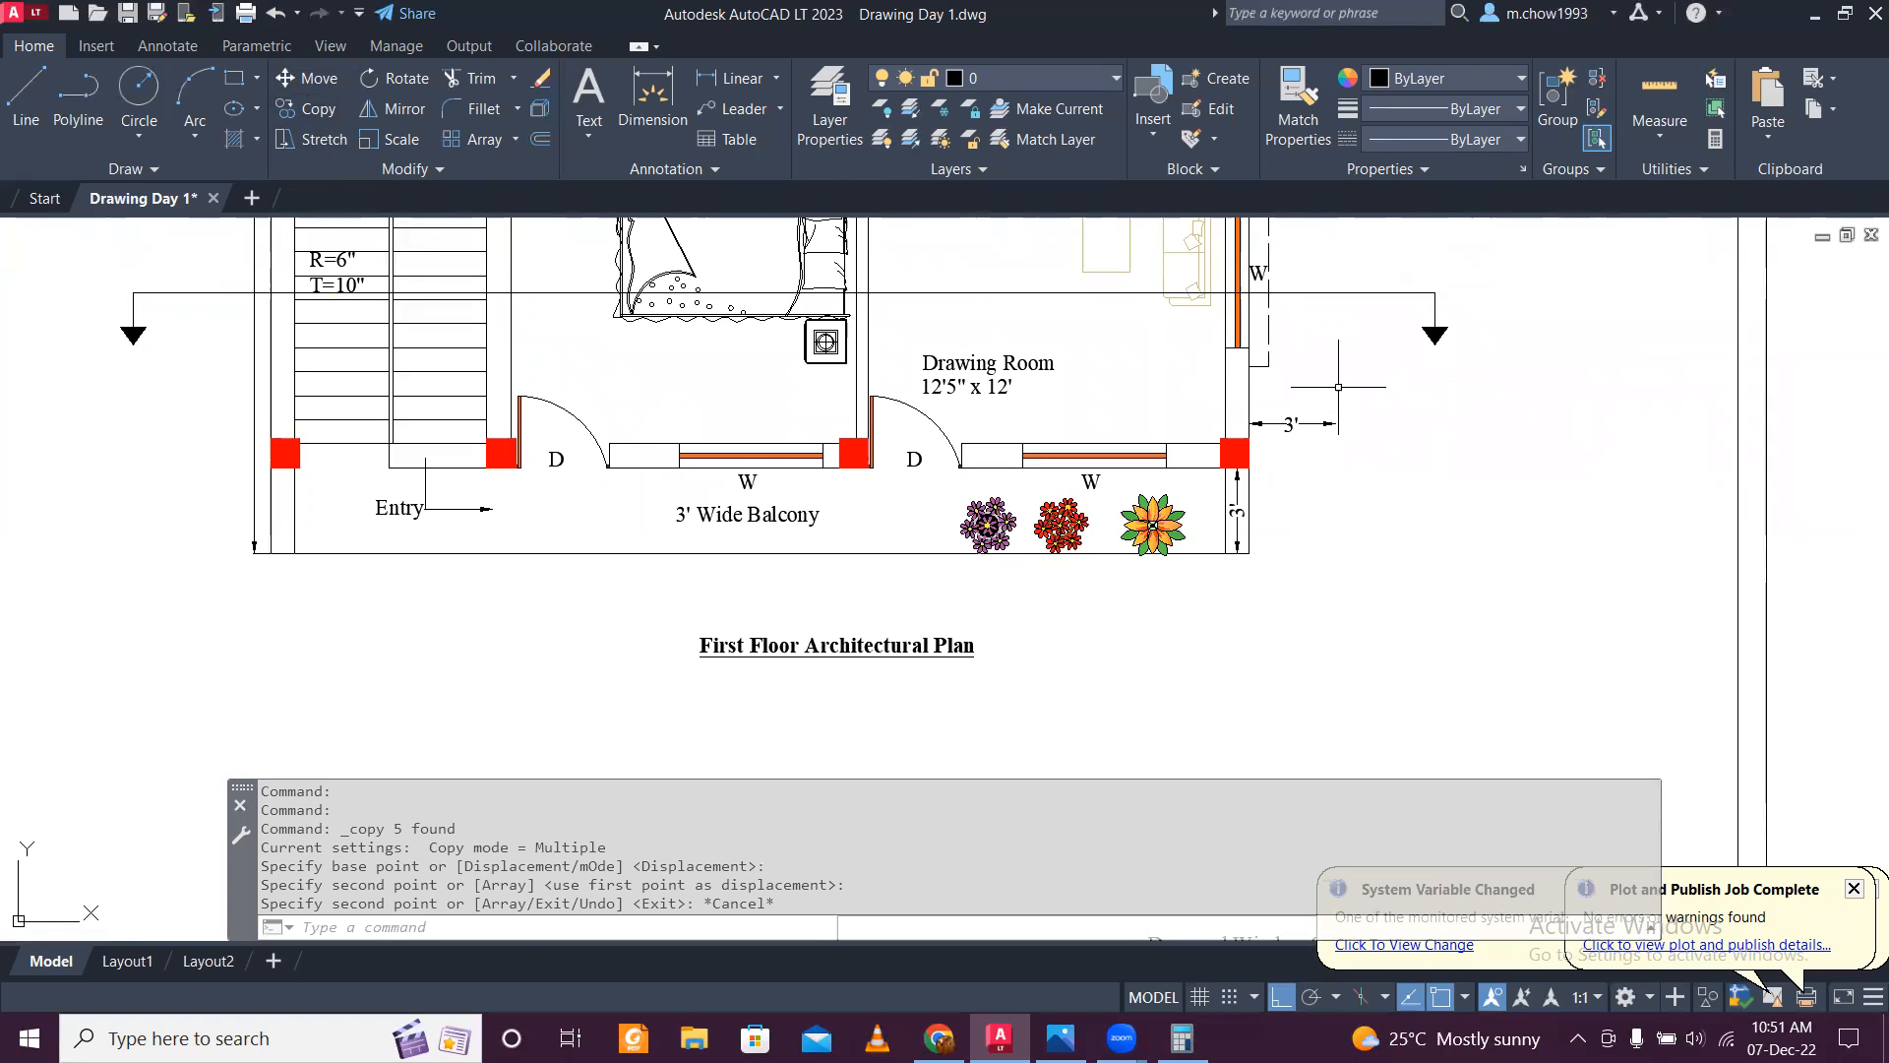
Step: Add a multiline text label "A" below the section arrowhead at the staircase end
scroll(1338, 387, "down", 3)
scroll(1069, 492, "up", 2)
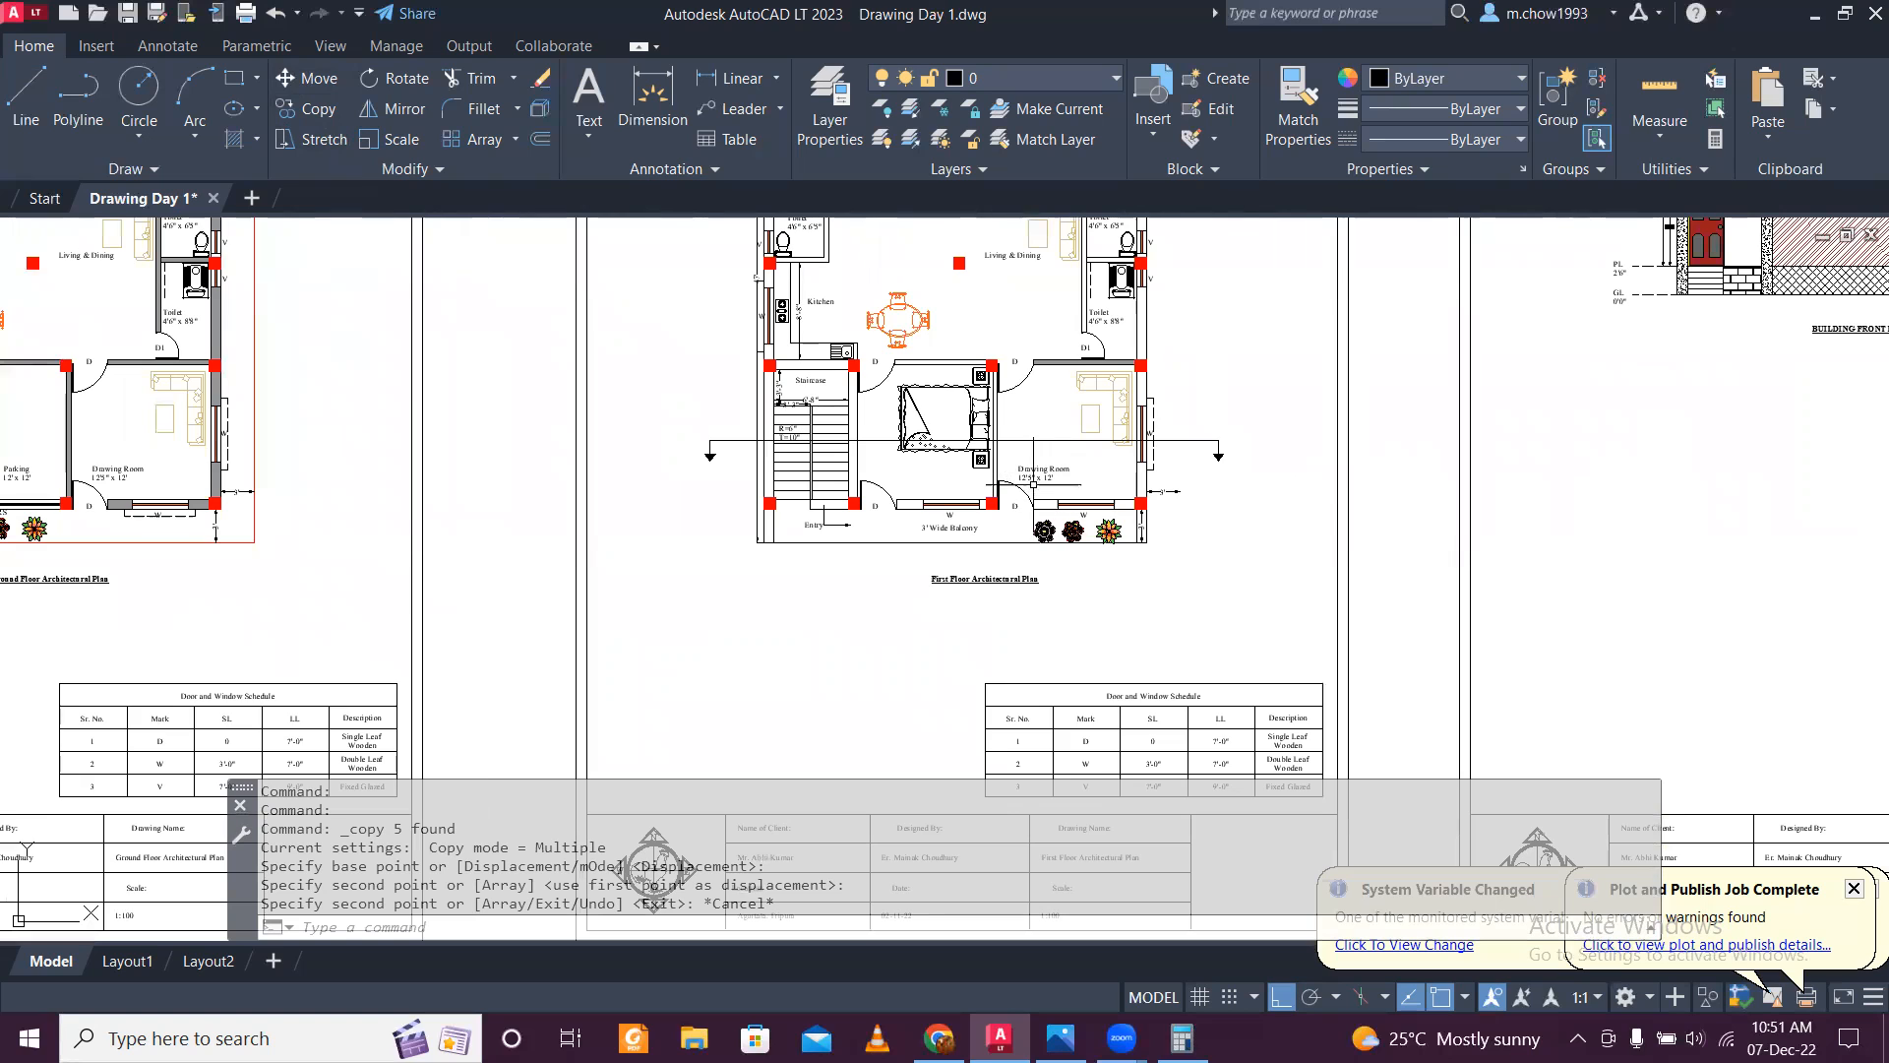
scroll(745, 411, "up", 5)
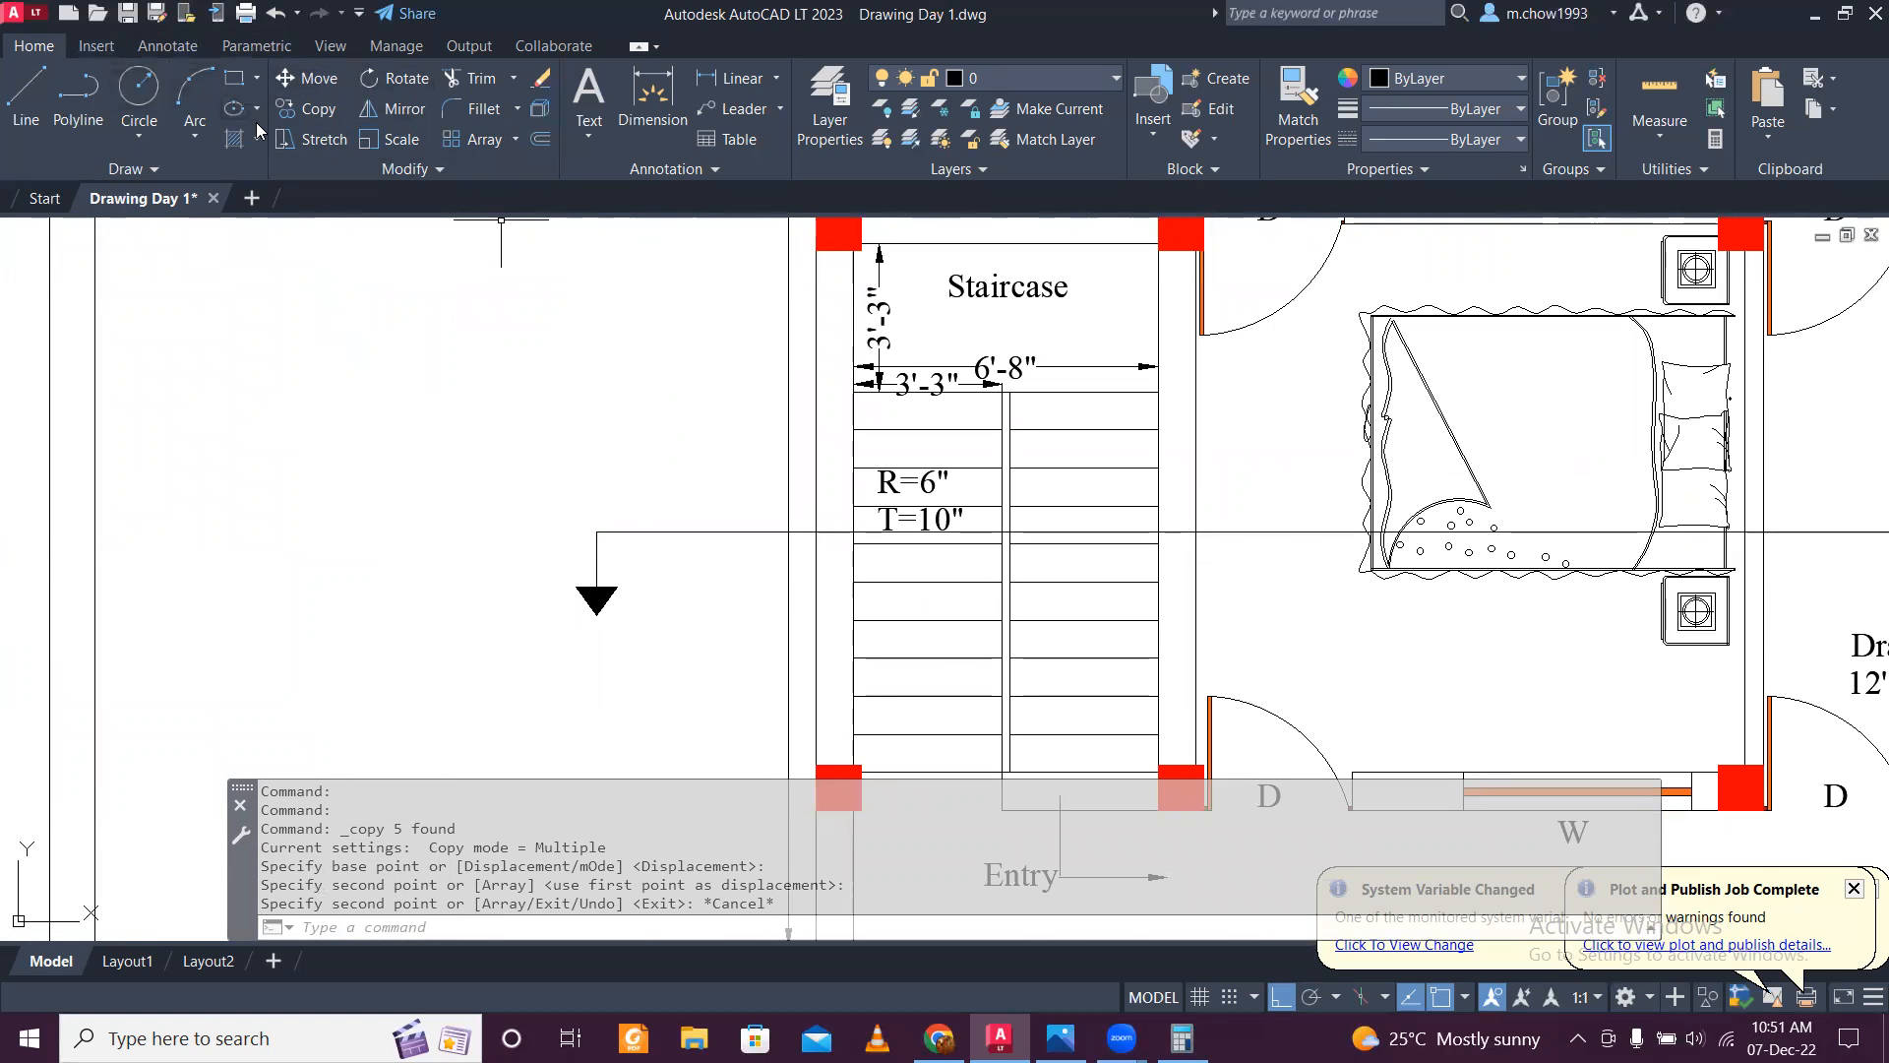
left_click(596, 132)
left_click(616, 182)
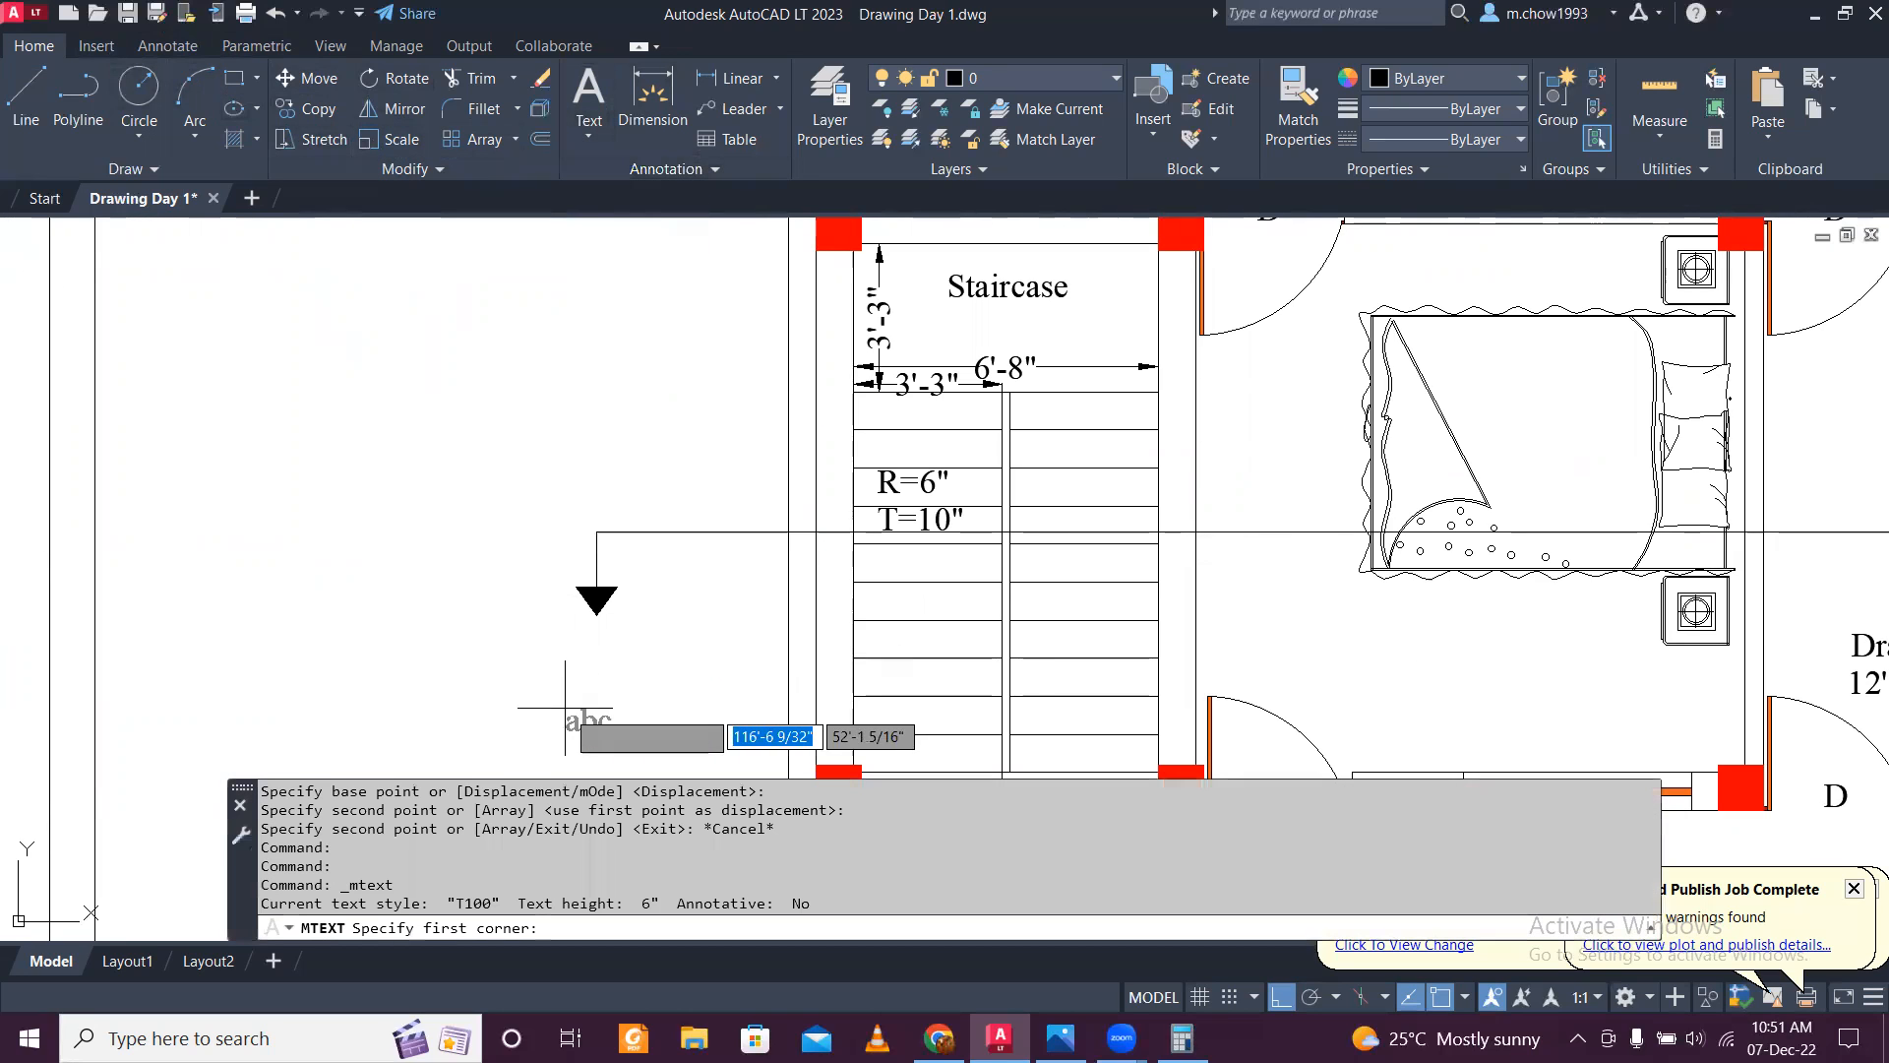
scroll(537, 678, "up", 3)
left_click(542, 476)
left_click(718, 623)
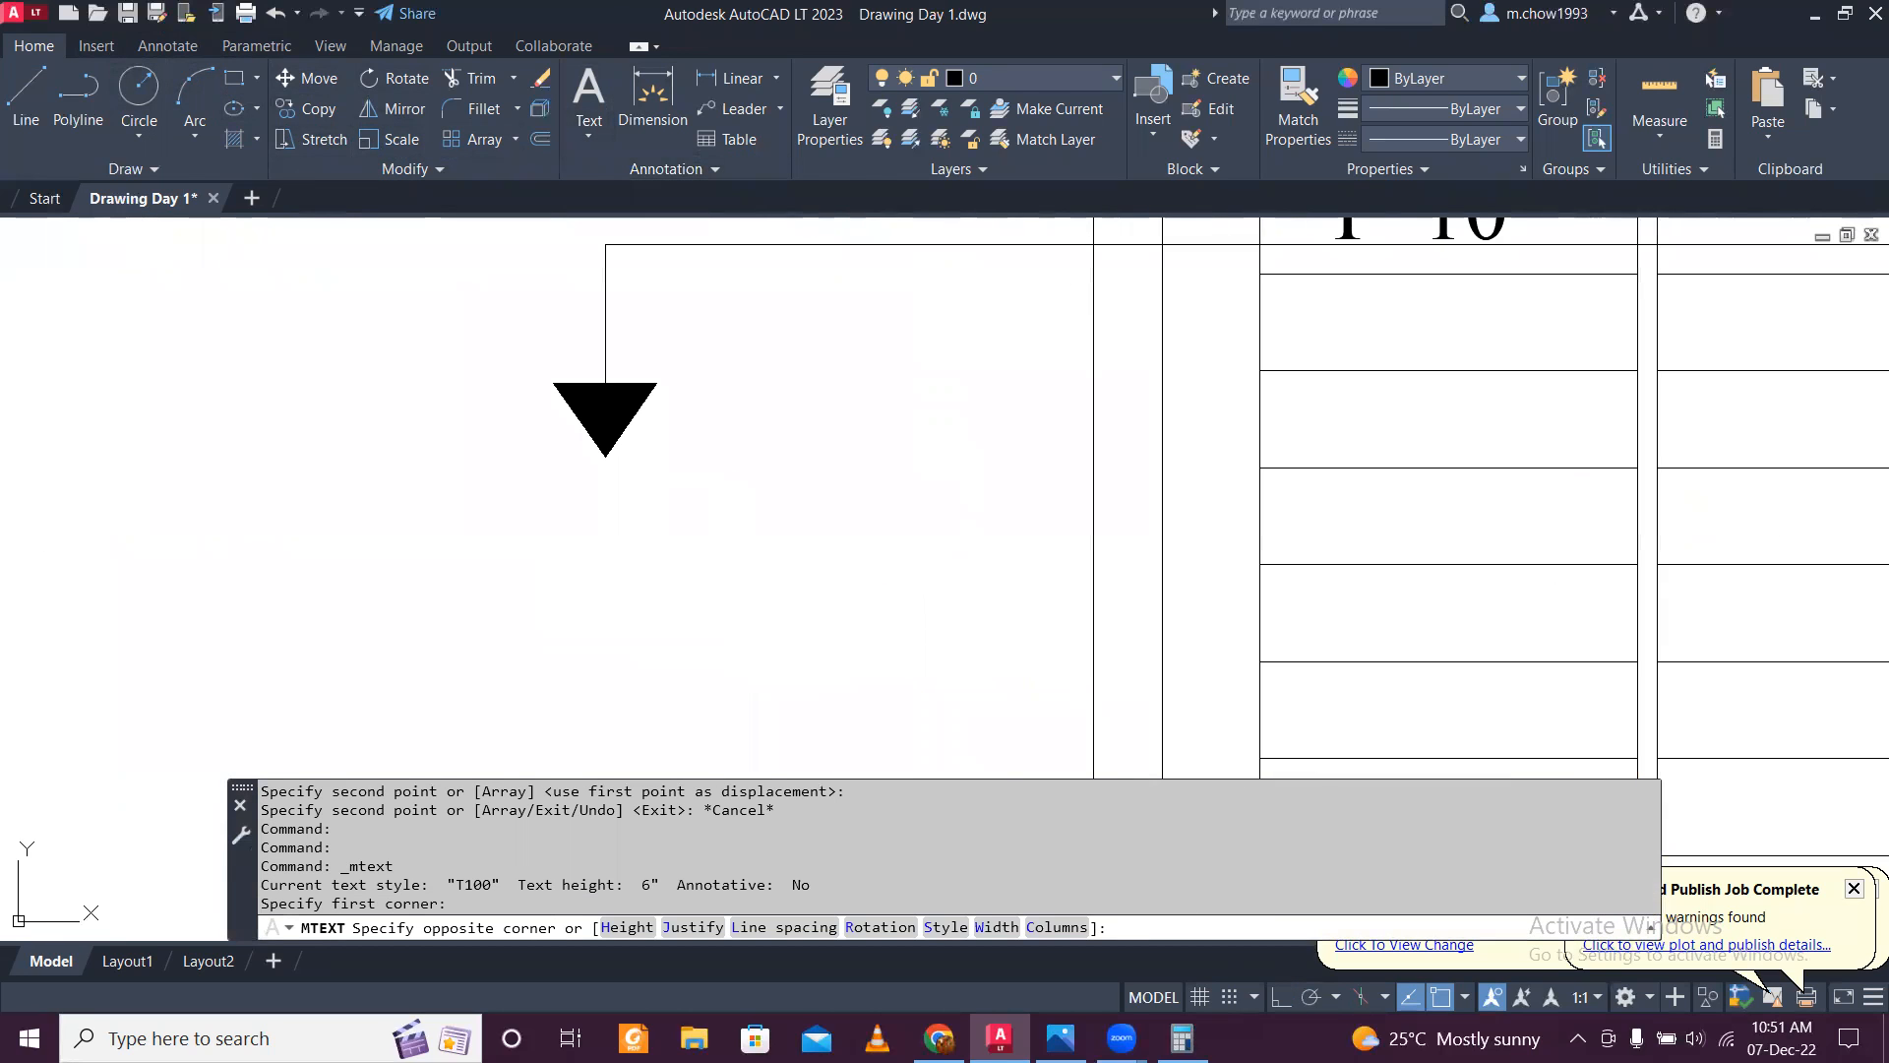
type("A")
left_click(675, 603)
Step: Move the "A" label so it sits centred directly beneath the arrowhead
left_click(654, 590)
left_click(485, 500)
left_click(307, 79)
left_click(438, 641)
left_click(546, 626)
Step: Copy the "A" label horizontally to beneath the arrowhead at the drawing room end of the section line
left_click(683, 594)
left_click(502, 484)
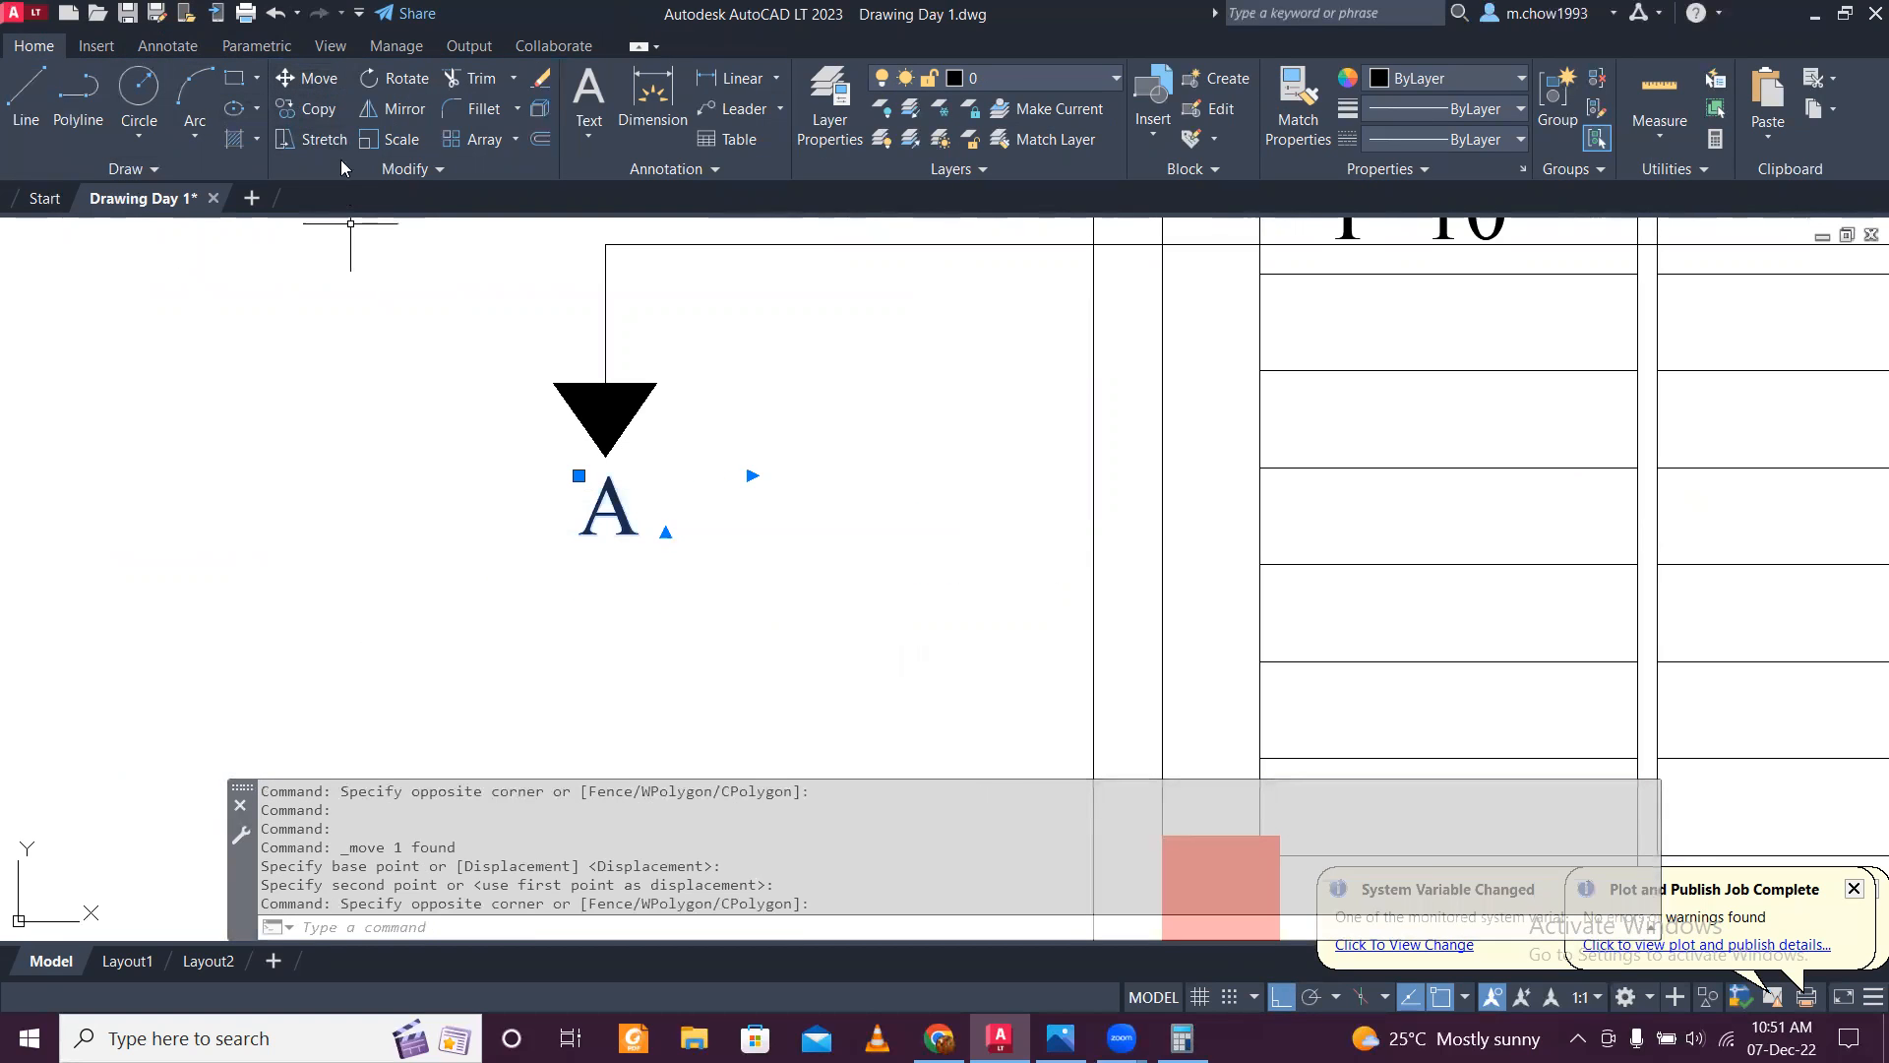
left_click(306, 108)
left_click(608, 614)
scroll(1392, 640, "down", 5)
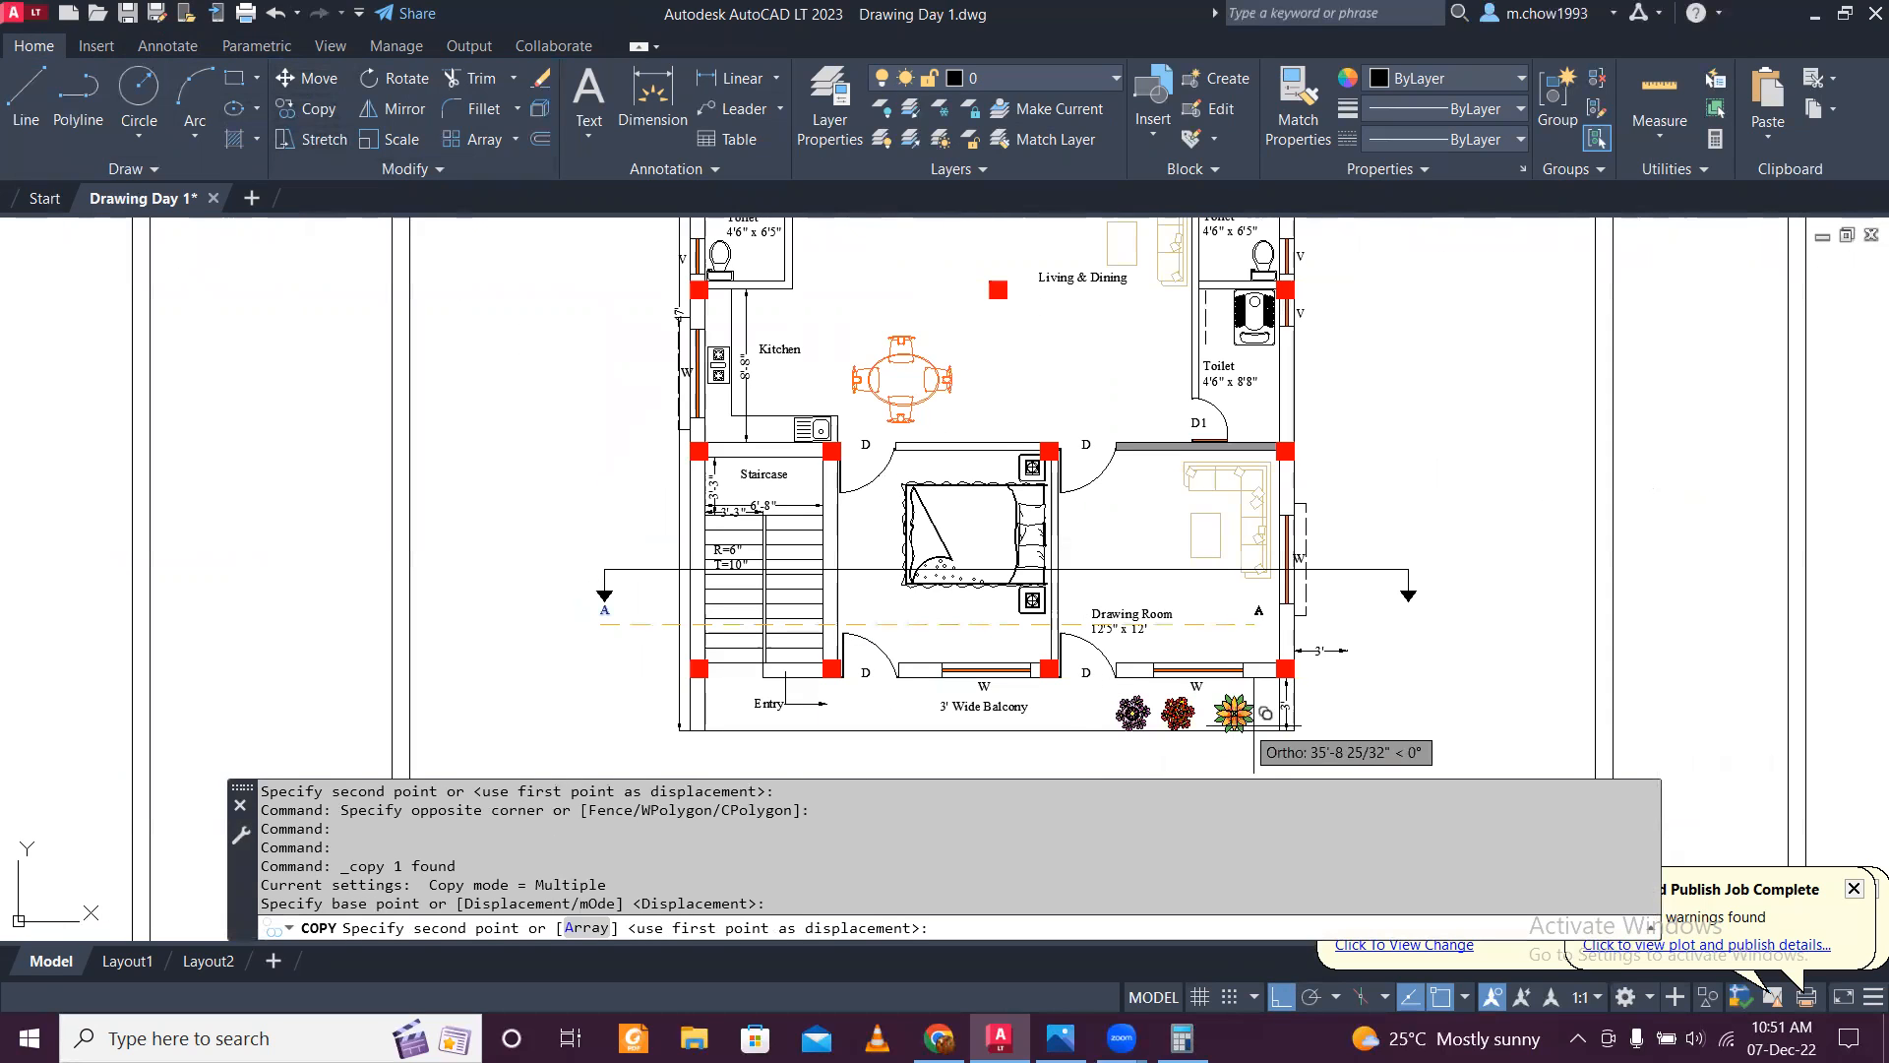
scroll(1437, 692, "up", 3)
left_click(1454, 674)
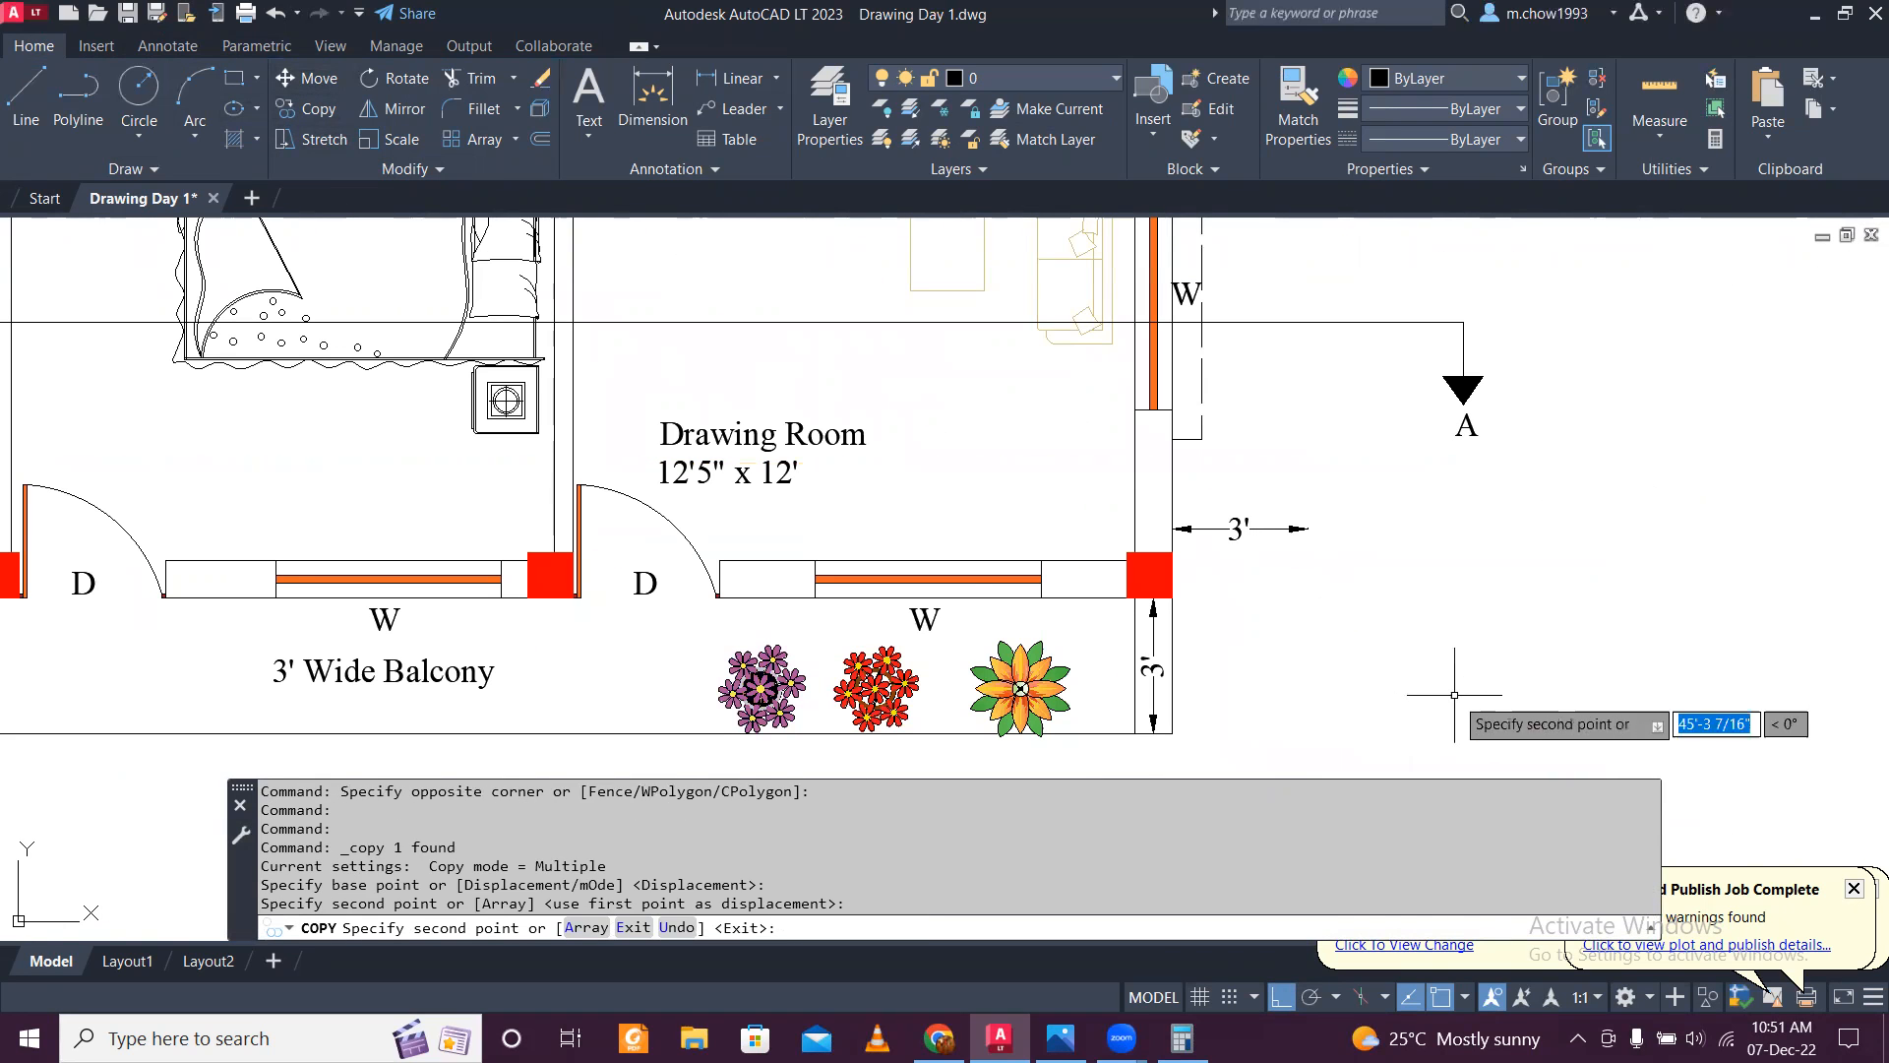
key("Escape")
Step: Convert the section line with both arrows and both "A" labels into a block named "sec aa"
scroll(1414, 559, "down", 4)
scroll(1455, 523, "up", 4)
left_click(1505, 629)
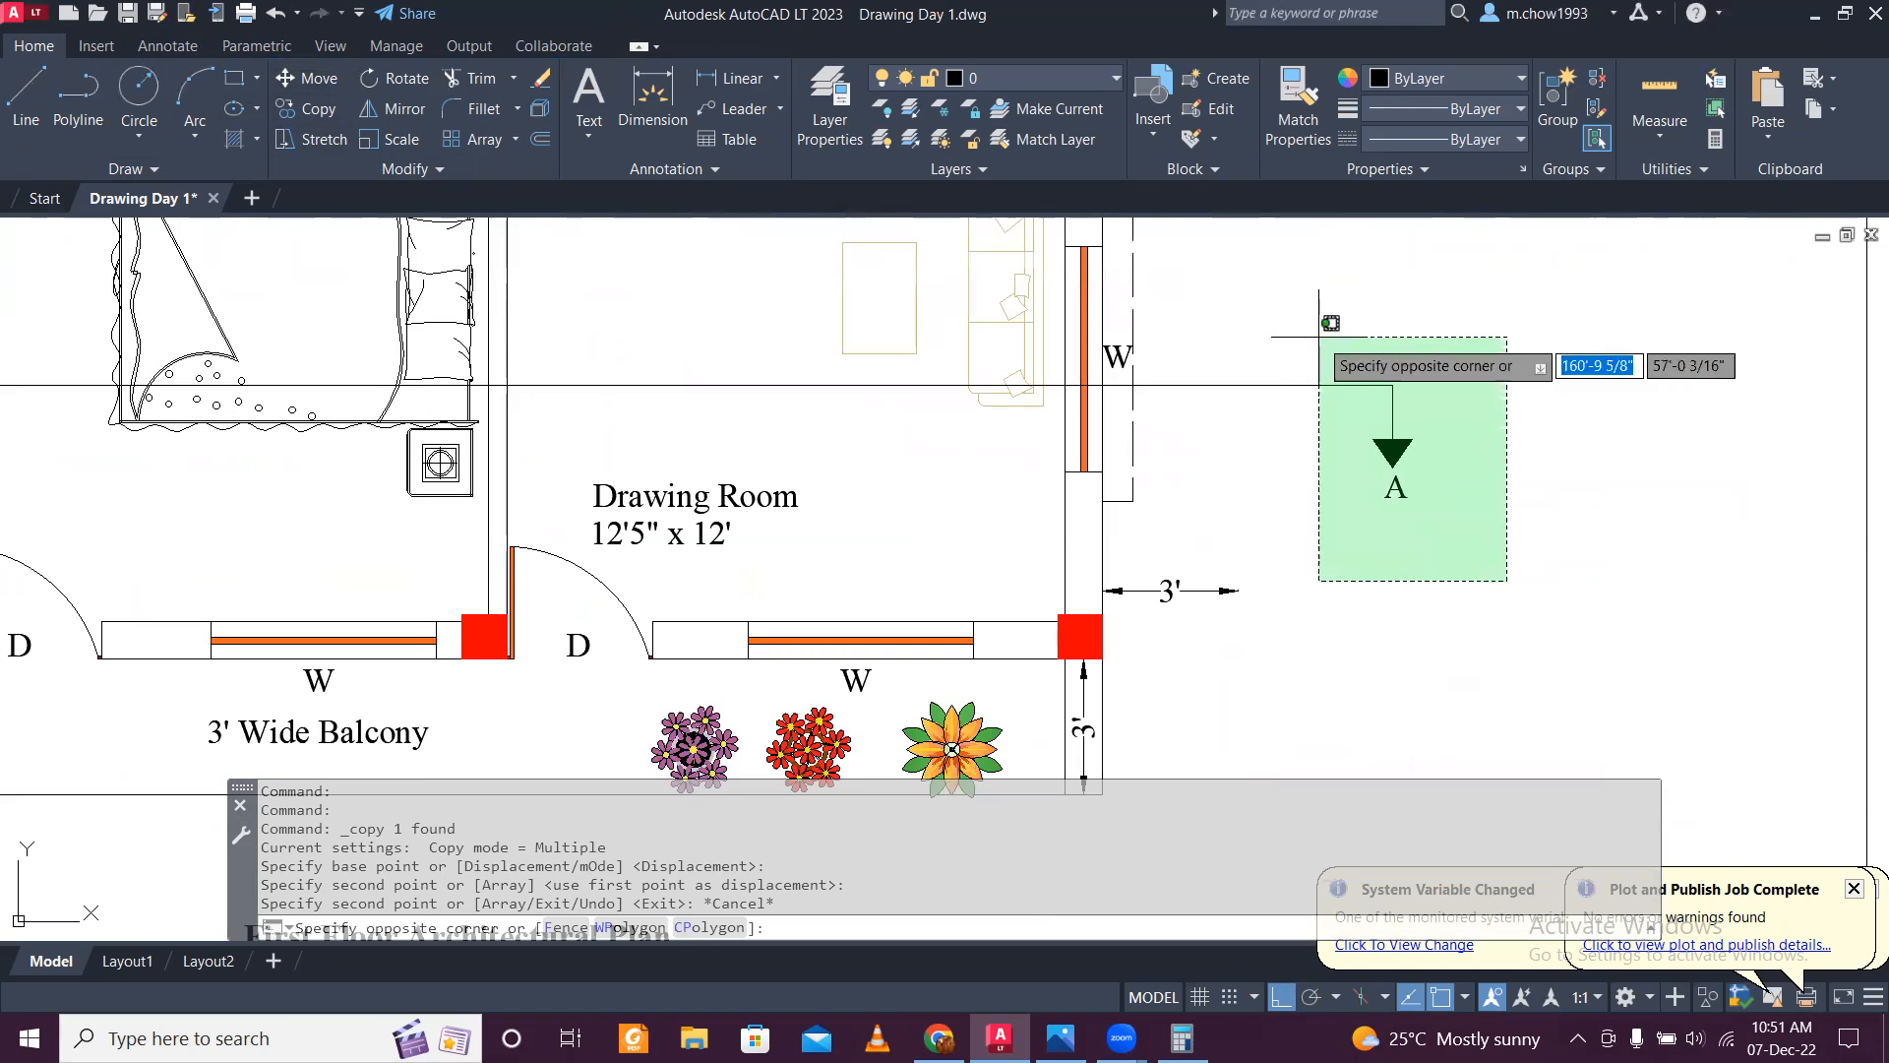
left_click(1319, 330)
scroll(1328, 315, "down", 4)
scroll(589, 356, "up", 4)
left_click(591, 497)
left_click(328, 263)
scroll(462, 509, "down", 4)
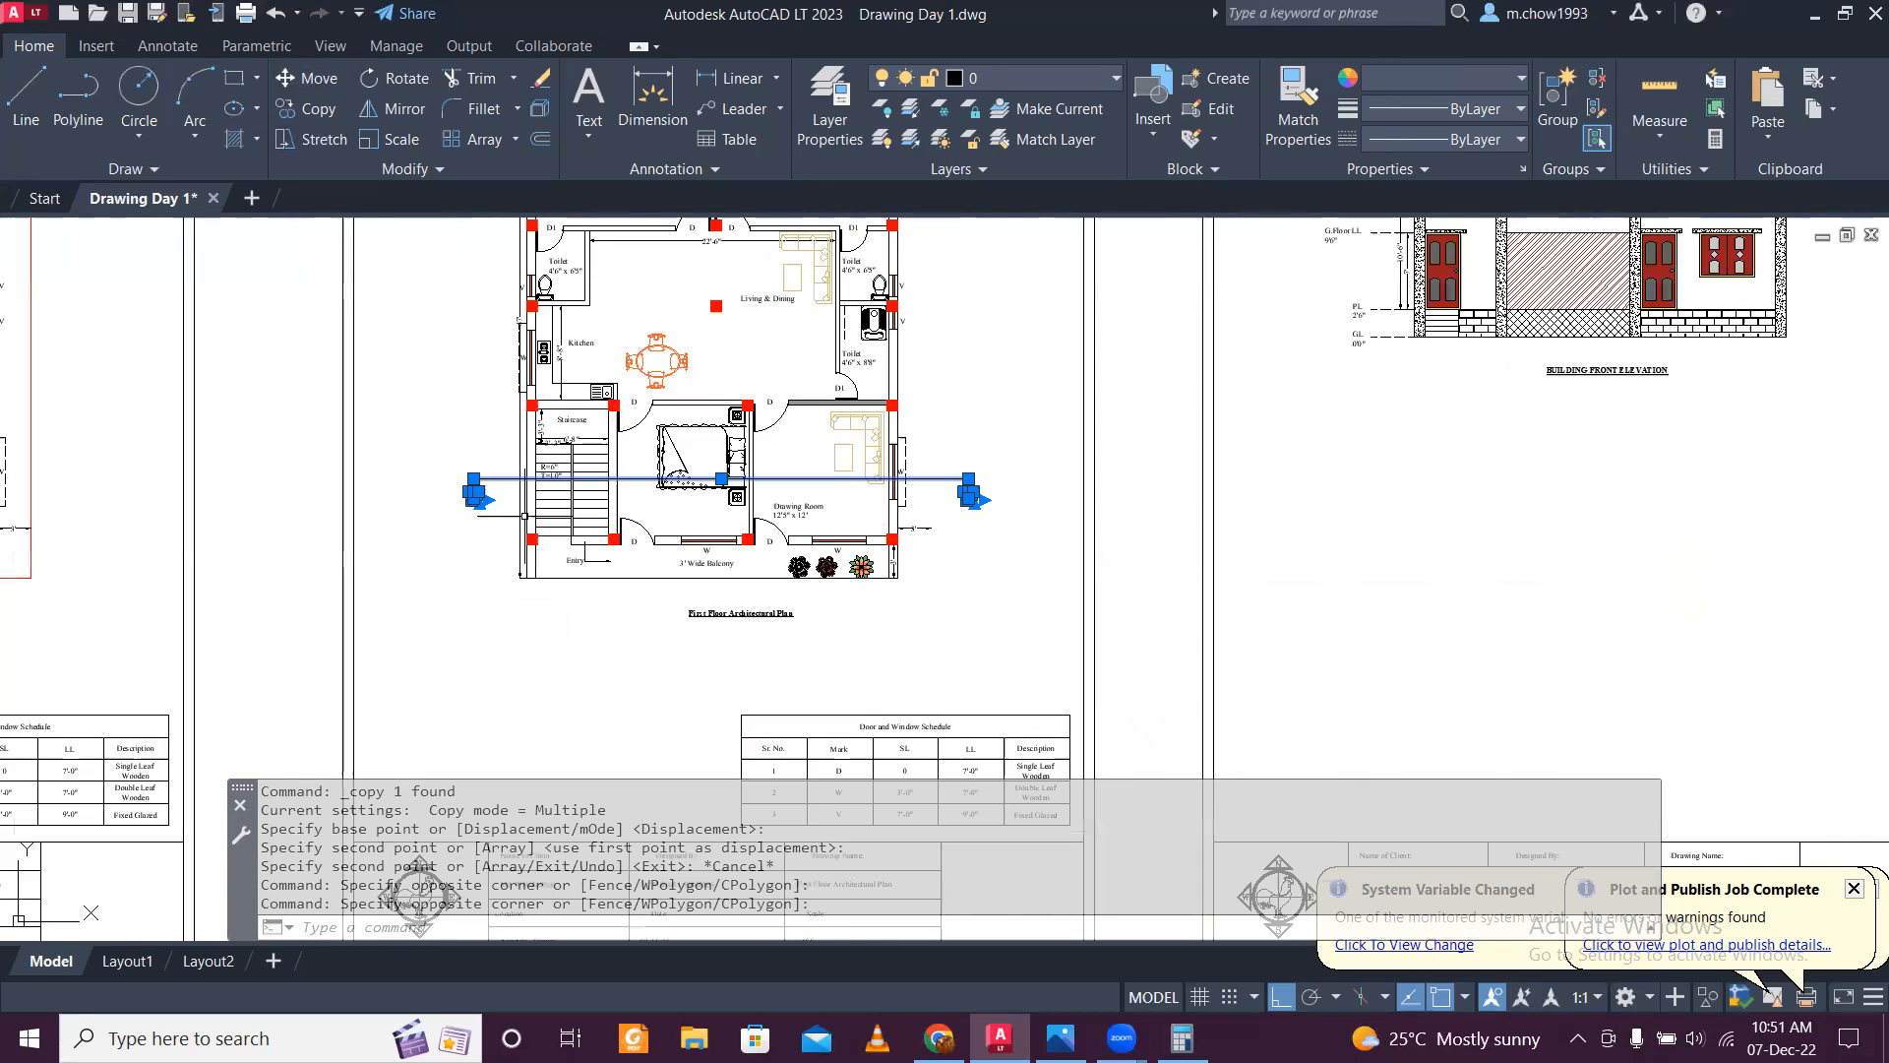
scroll(454, 508, "up", 6)
type("b")
key("Return")
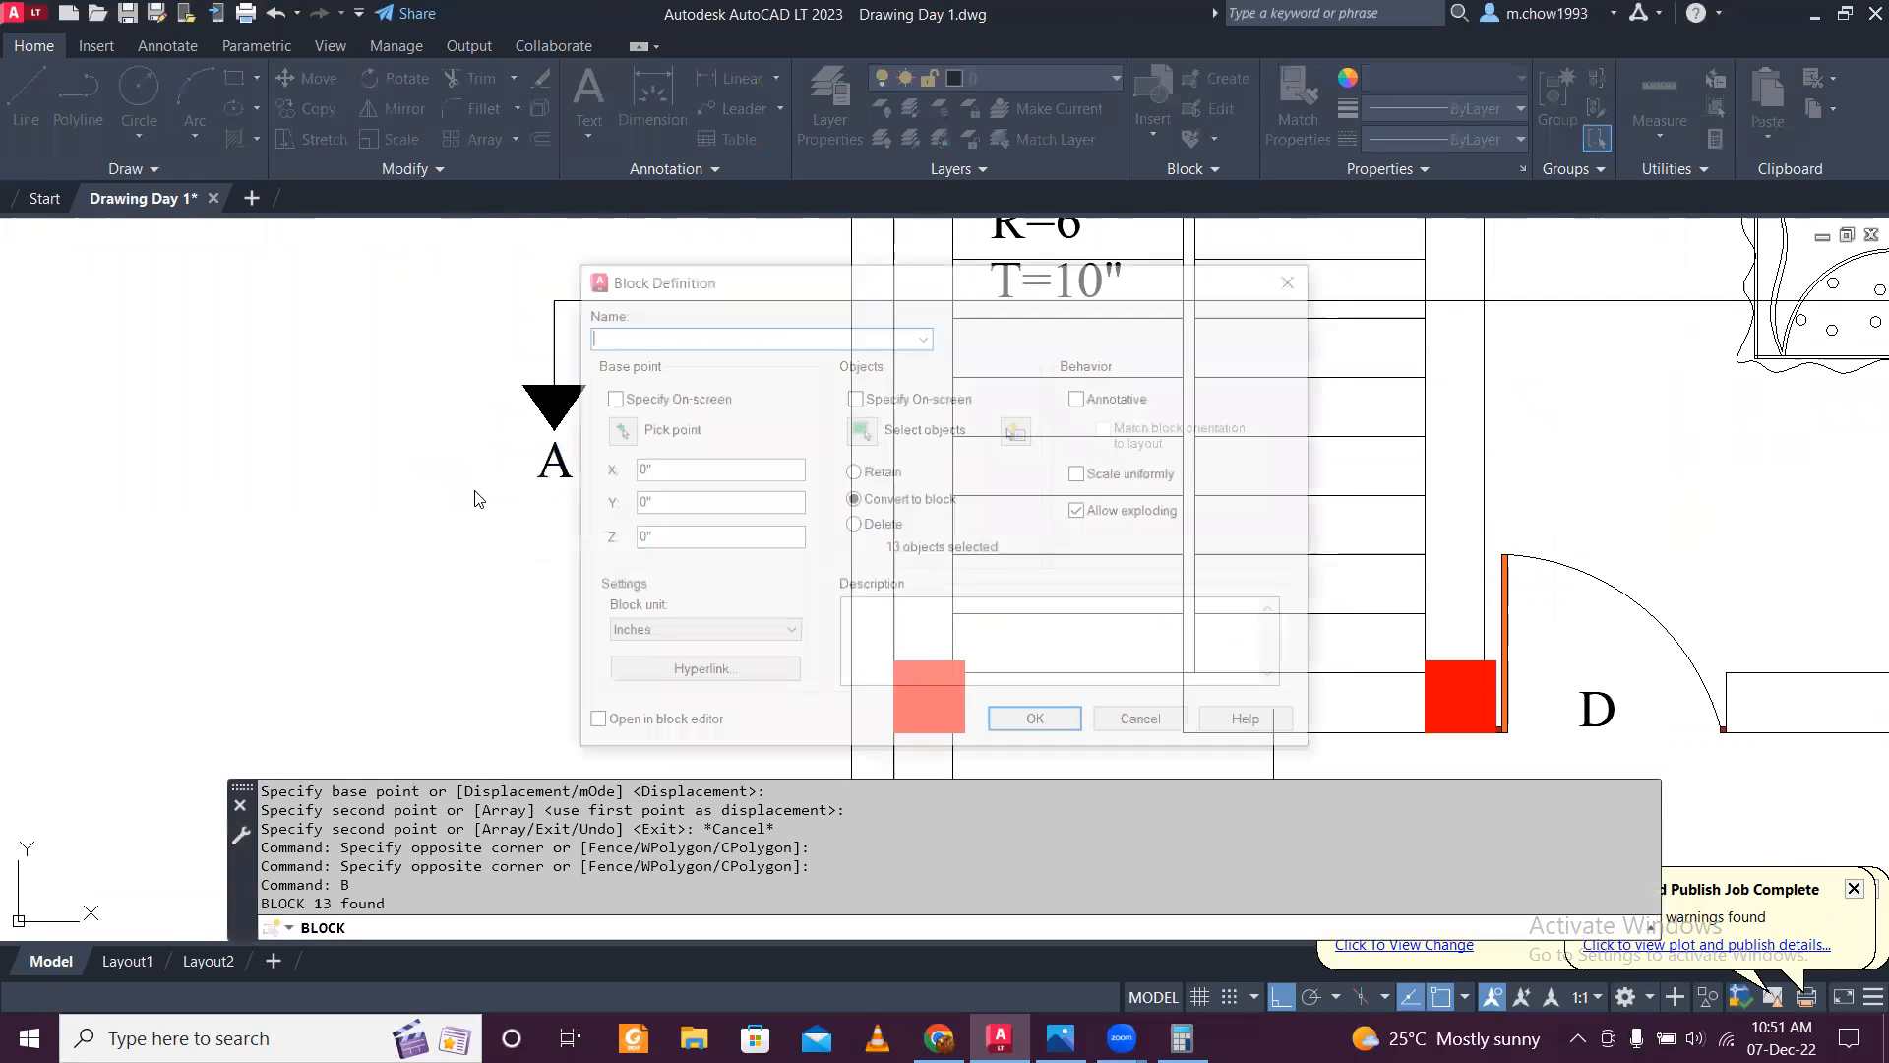
type("sec aa")
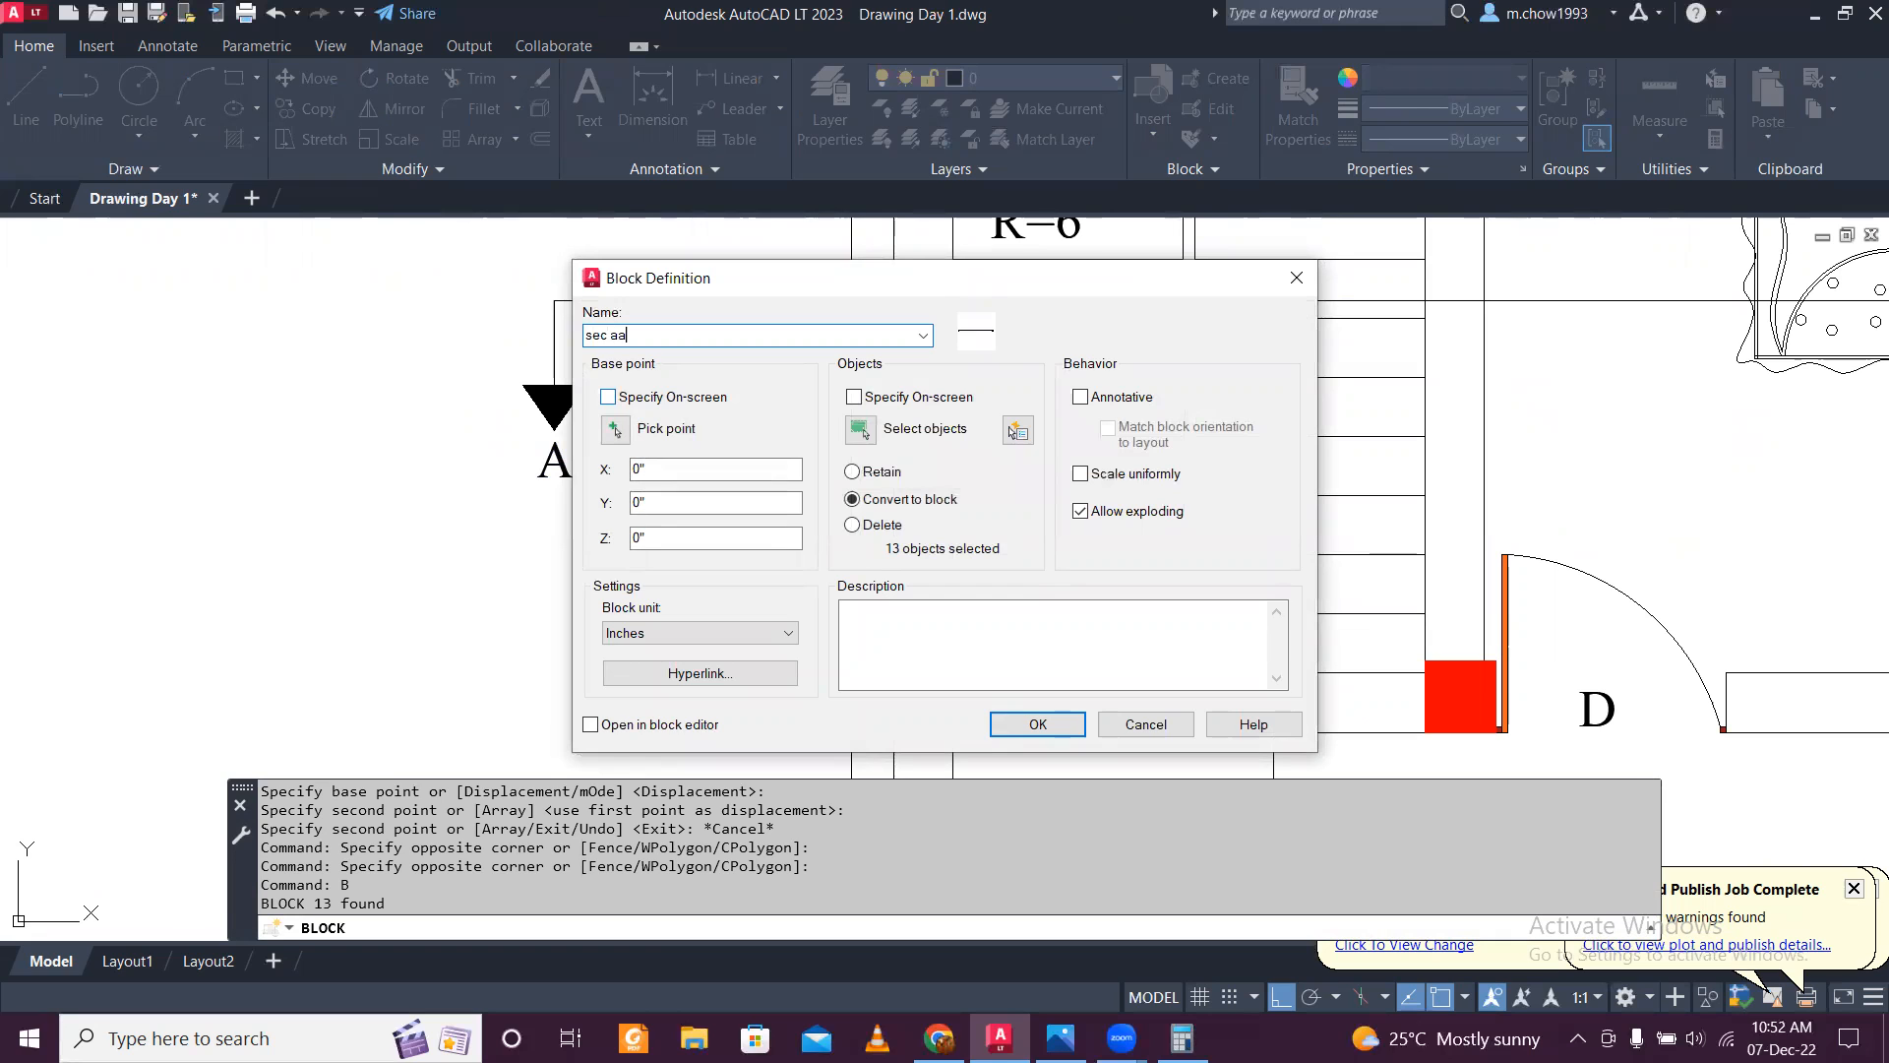
left_click(1038, 724)
left_click(655, 502)
key("Escape")
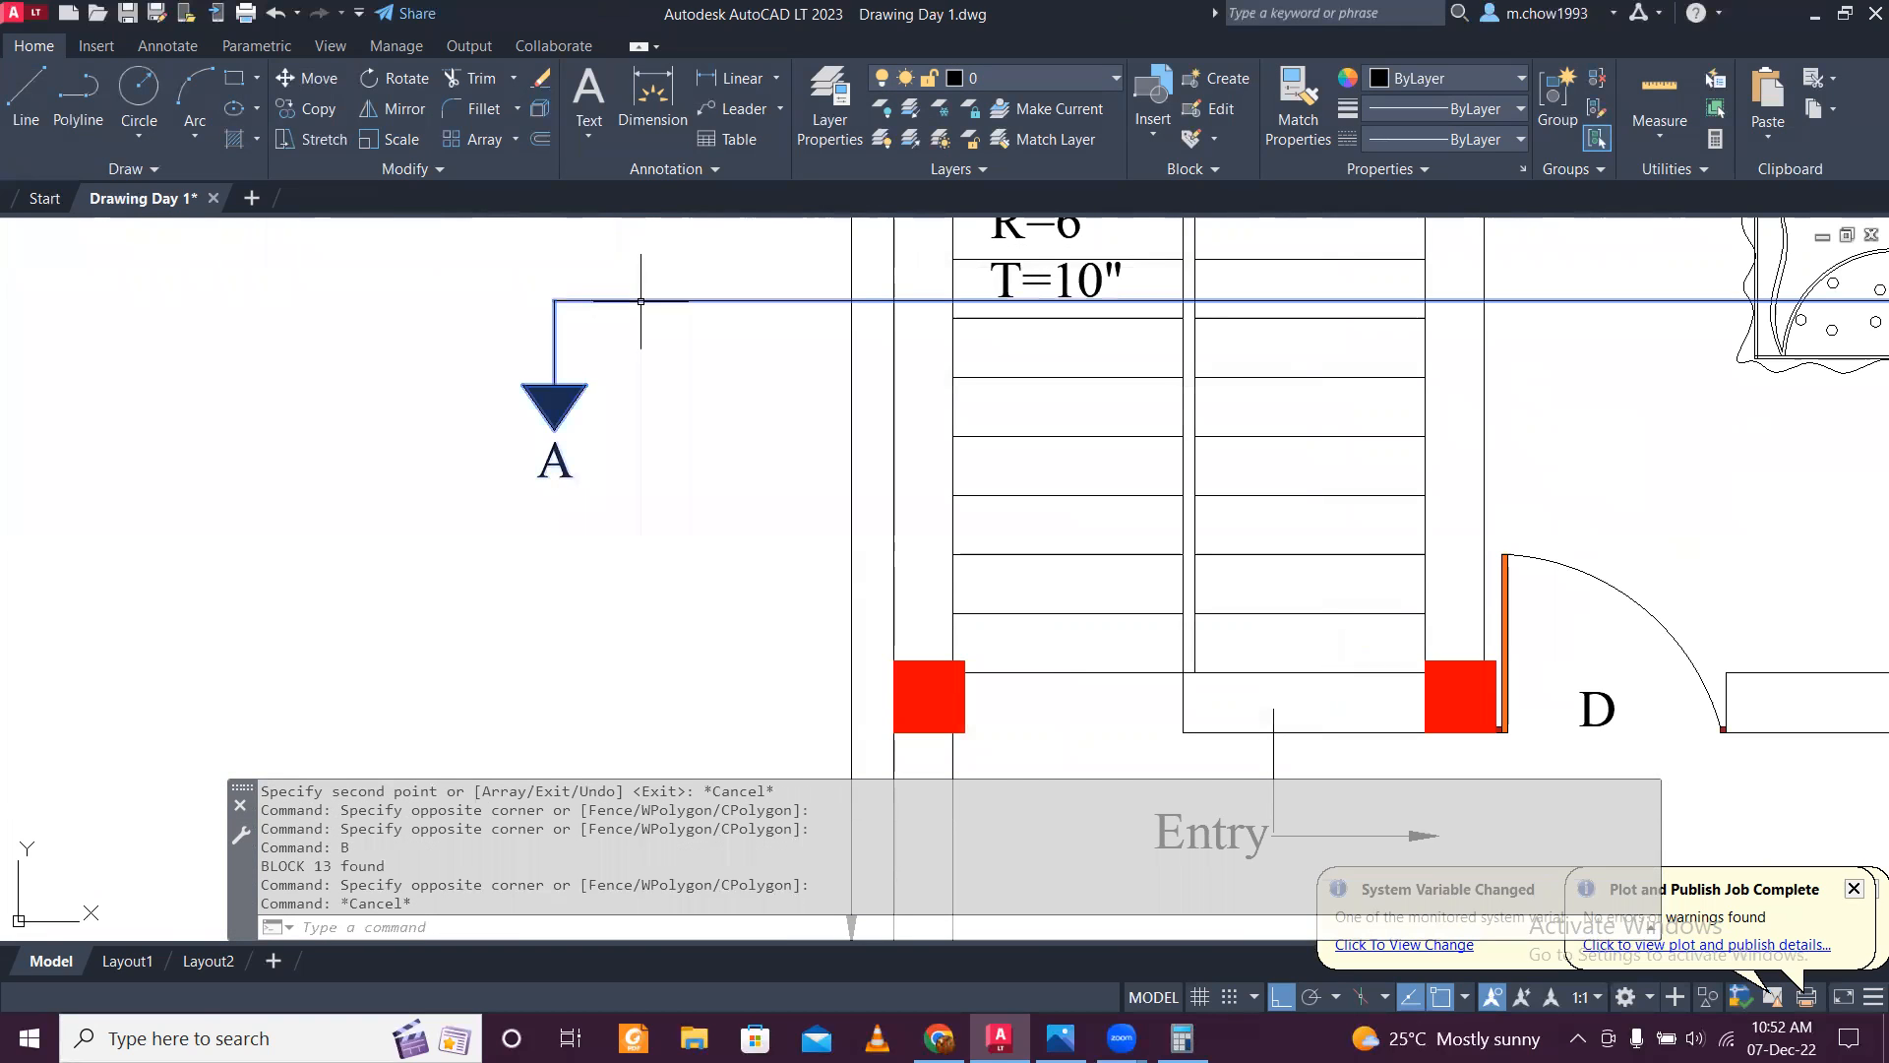
Step: Move the section line block straight down so it crosses the lower flight of stairs, just above the door swings
scroll(494, 419, "down", 6)
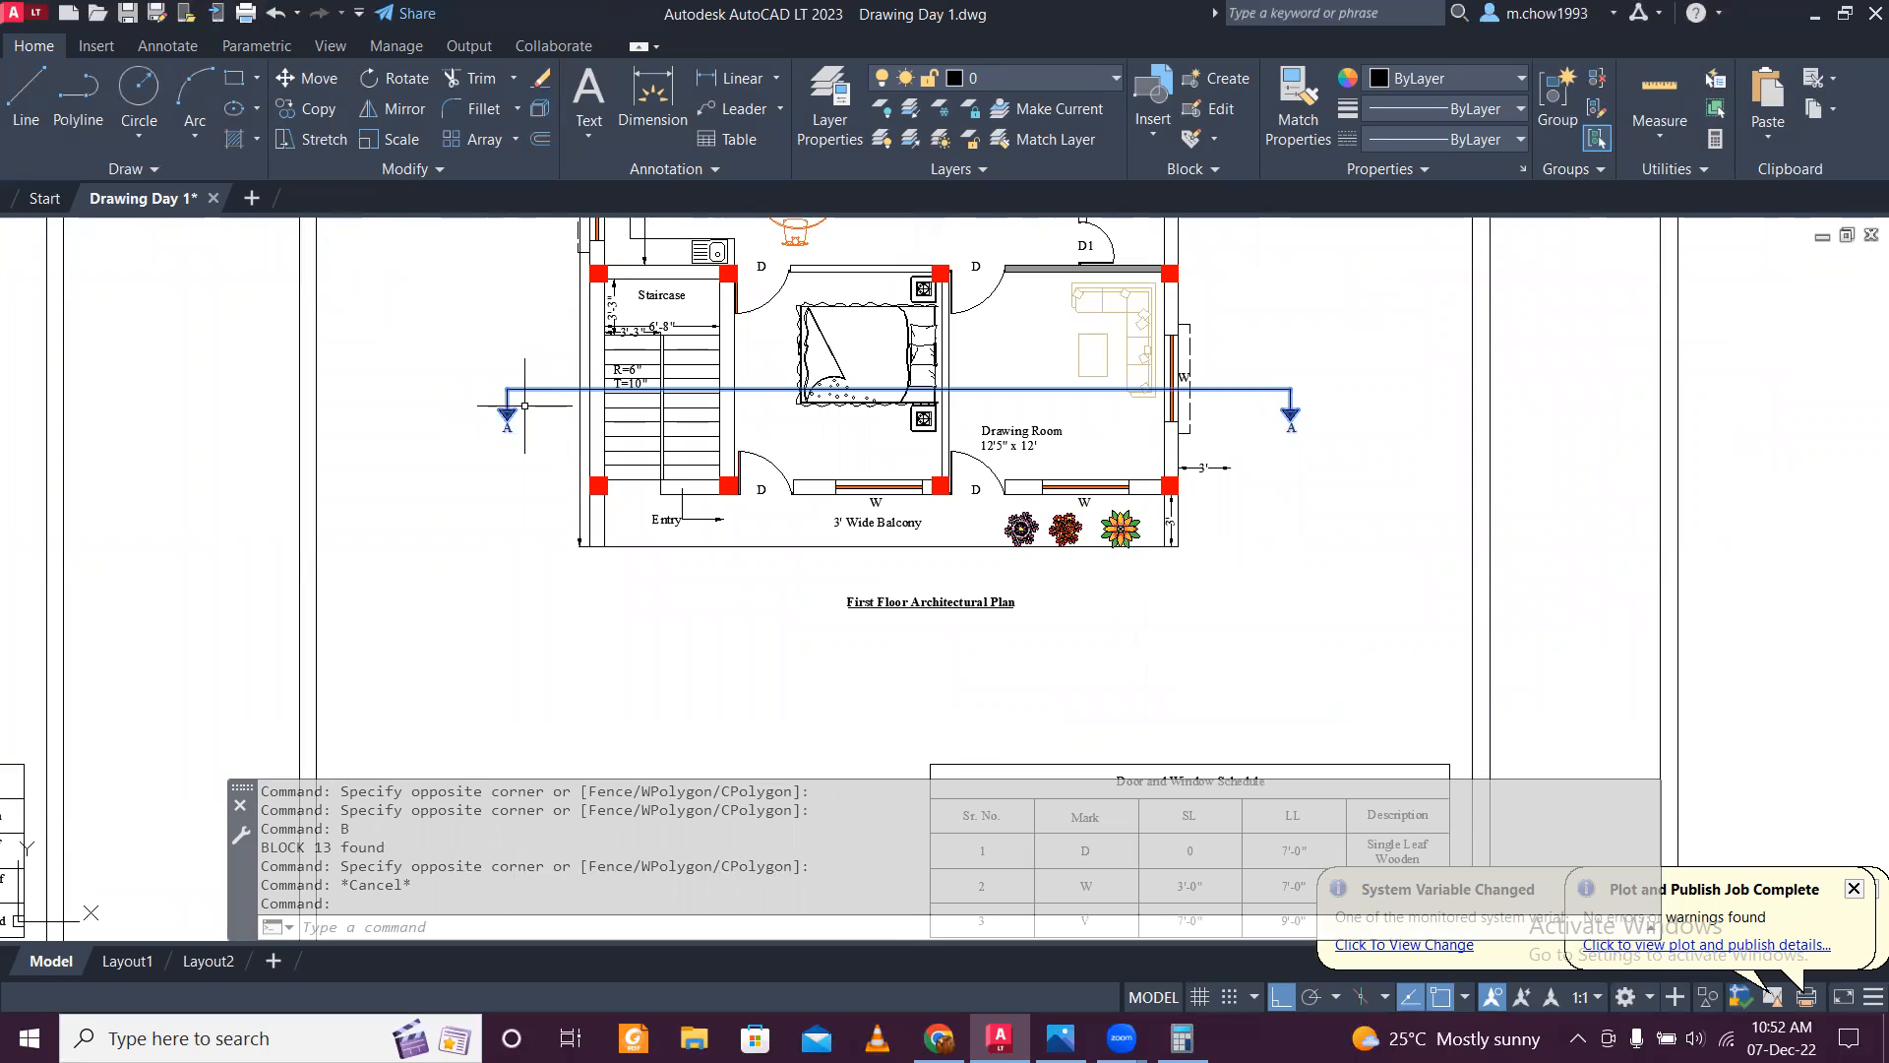
left_click(307, 78)
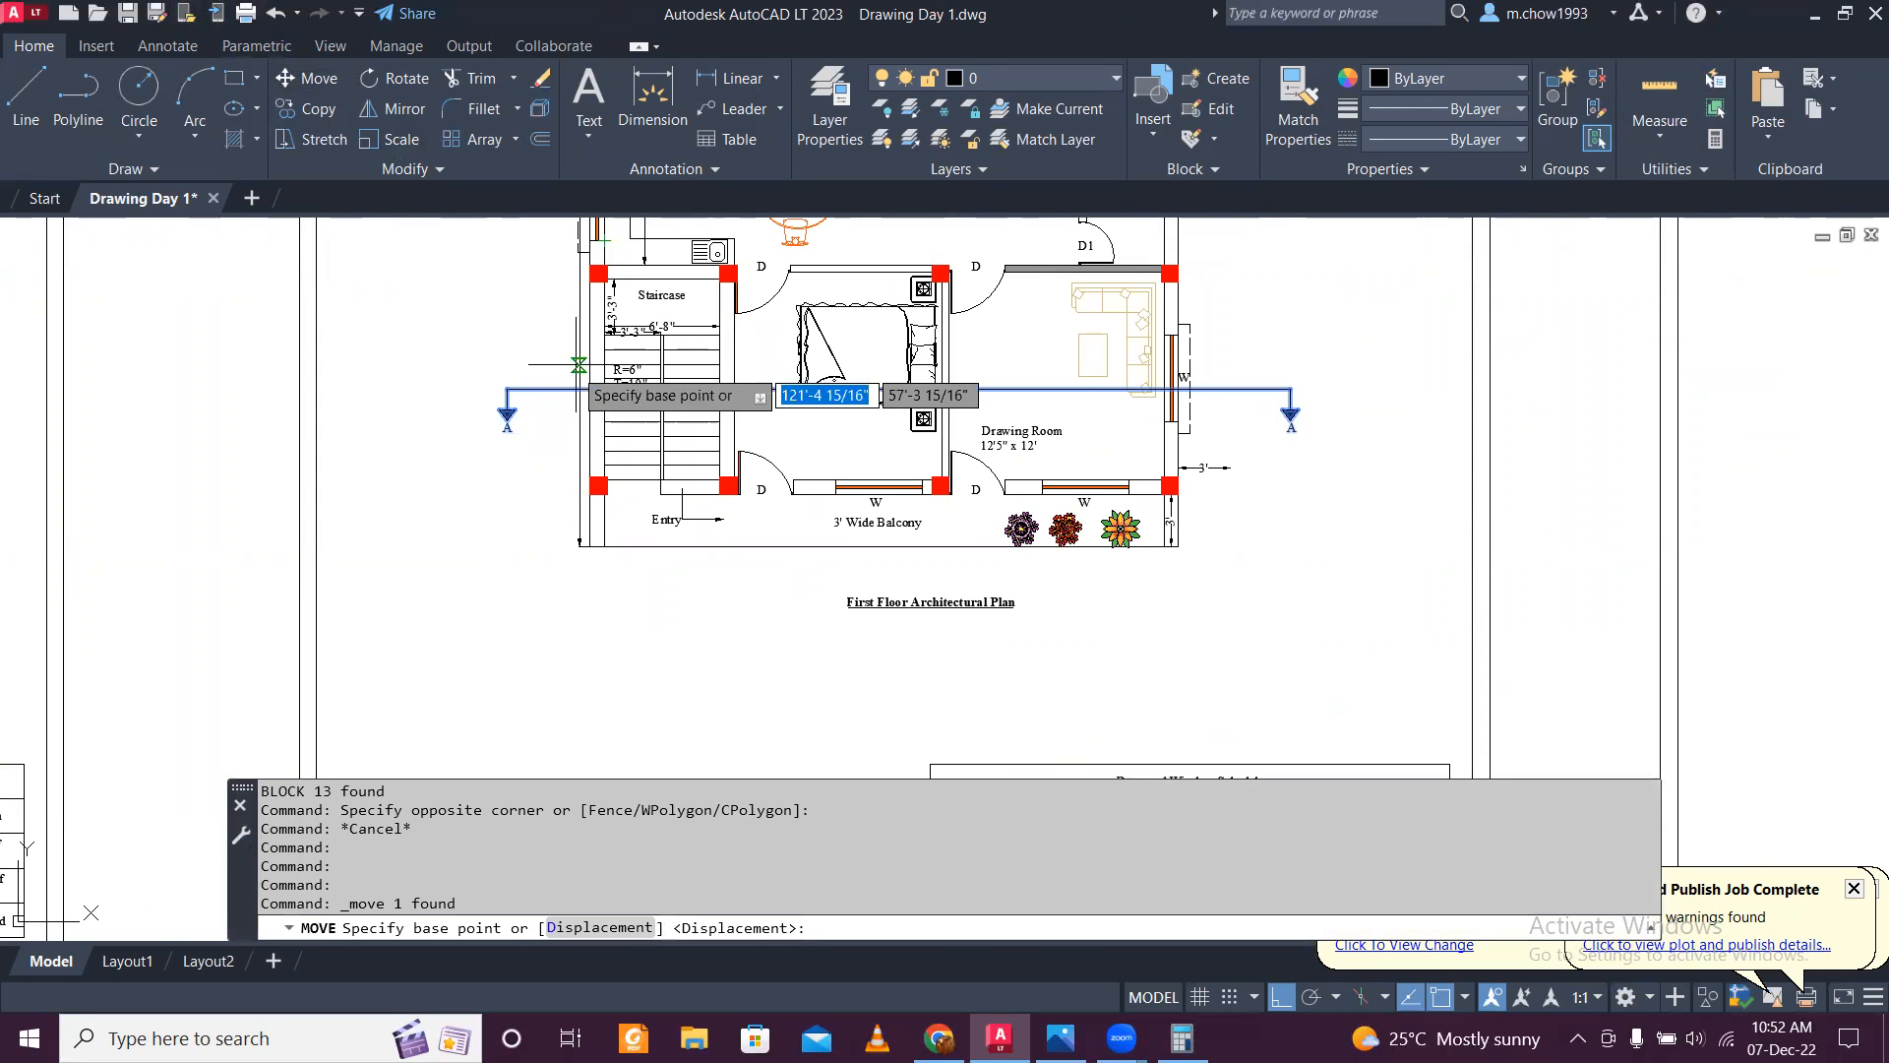
scroll(580, 414, "up", 5)
left_click(276, 299)
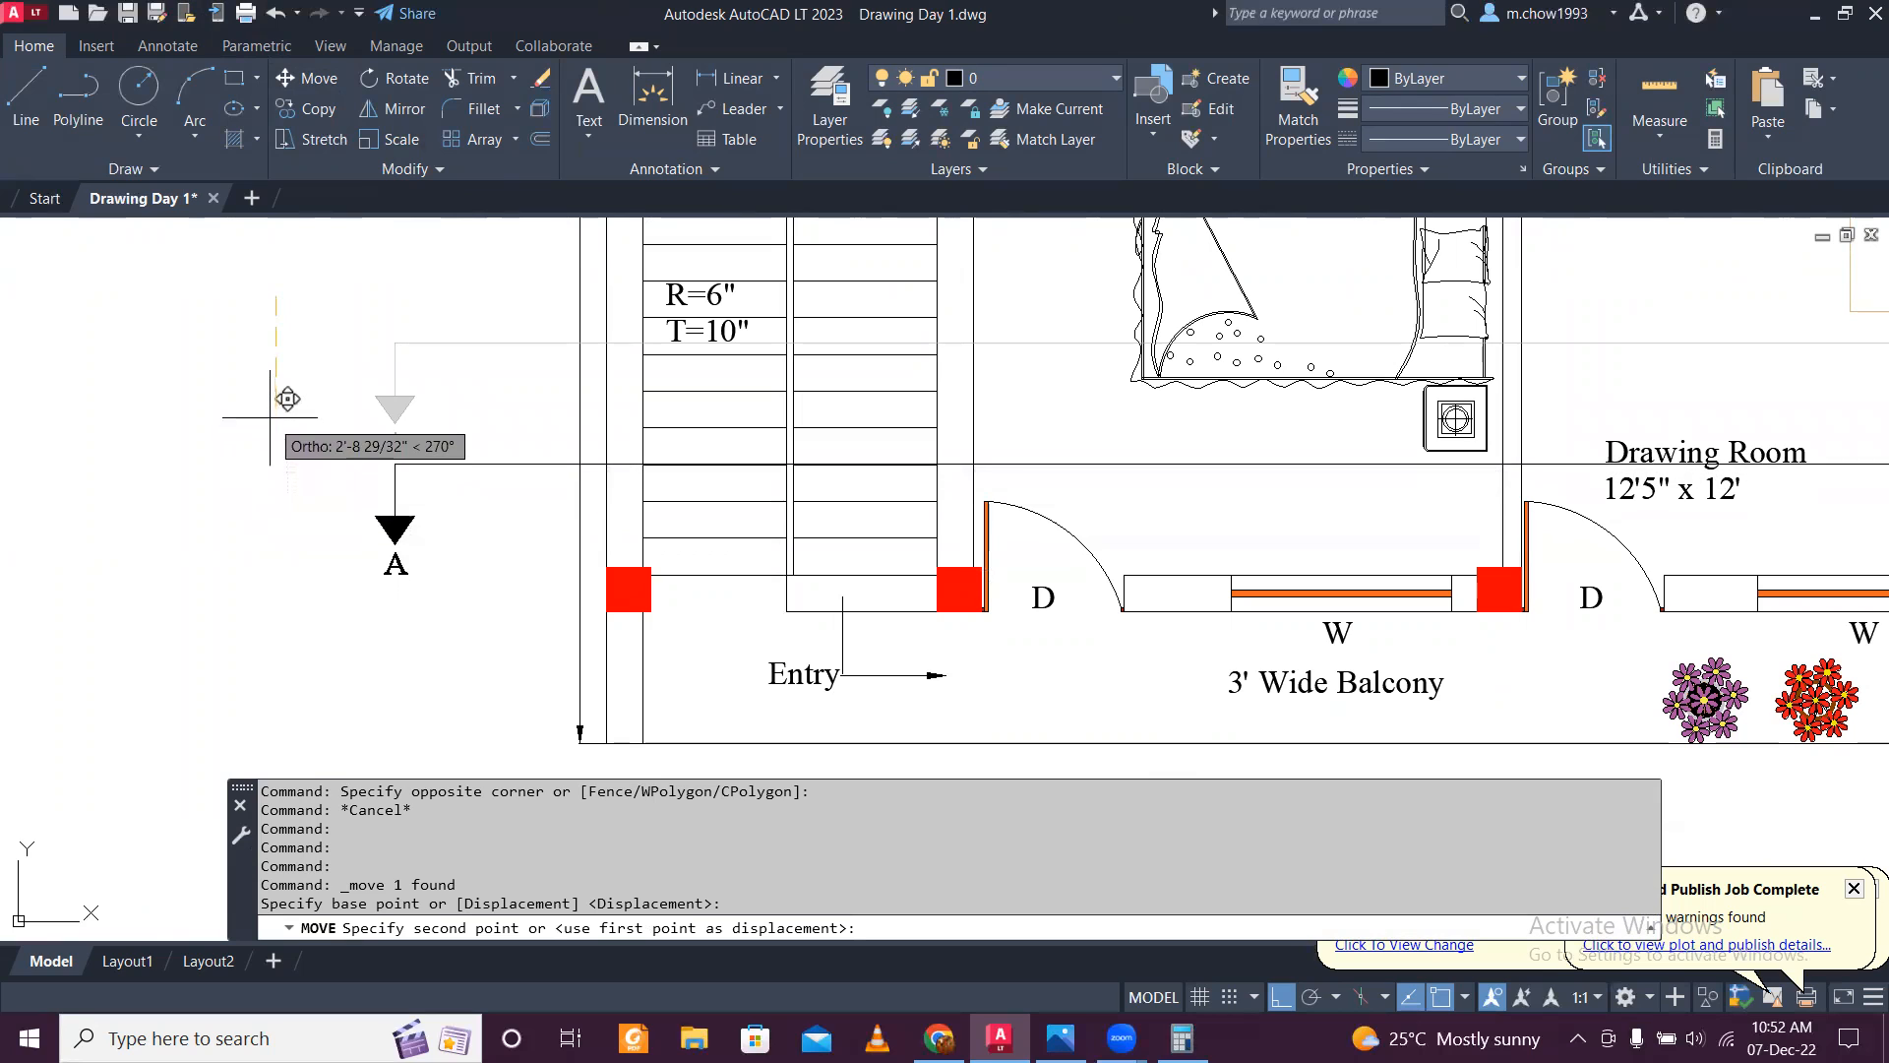
left_click(285, 505)
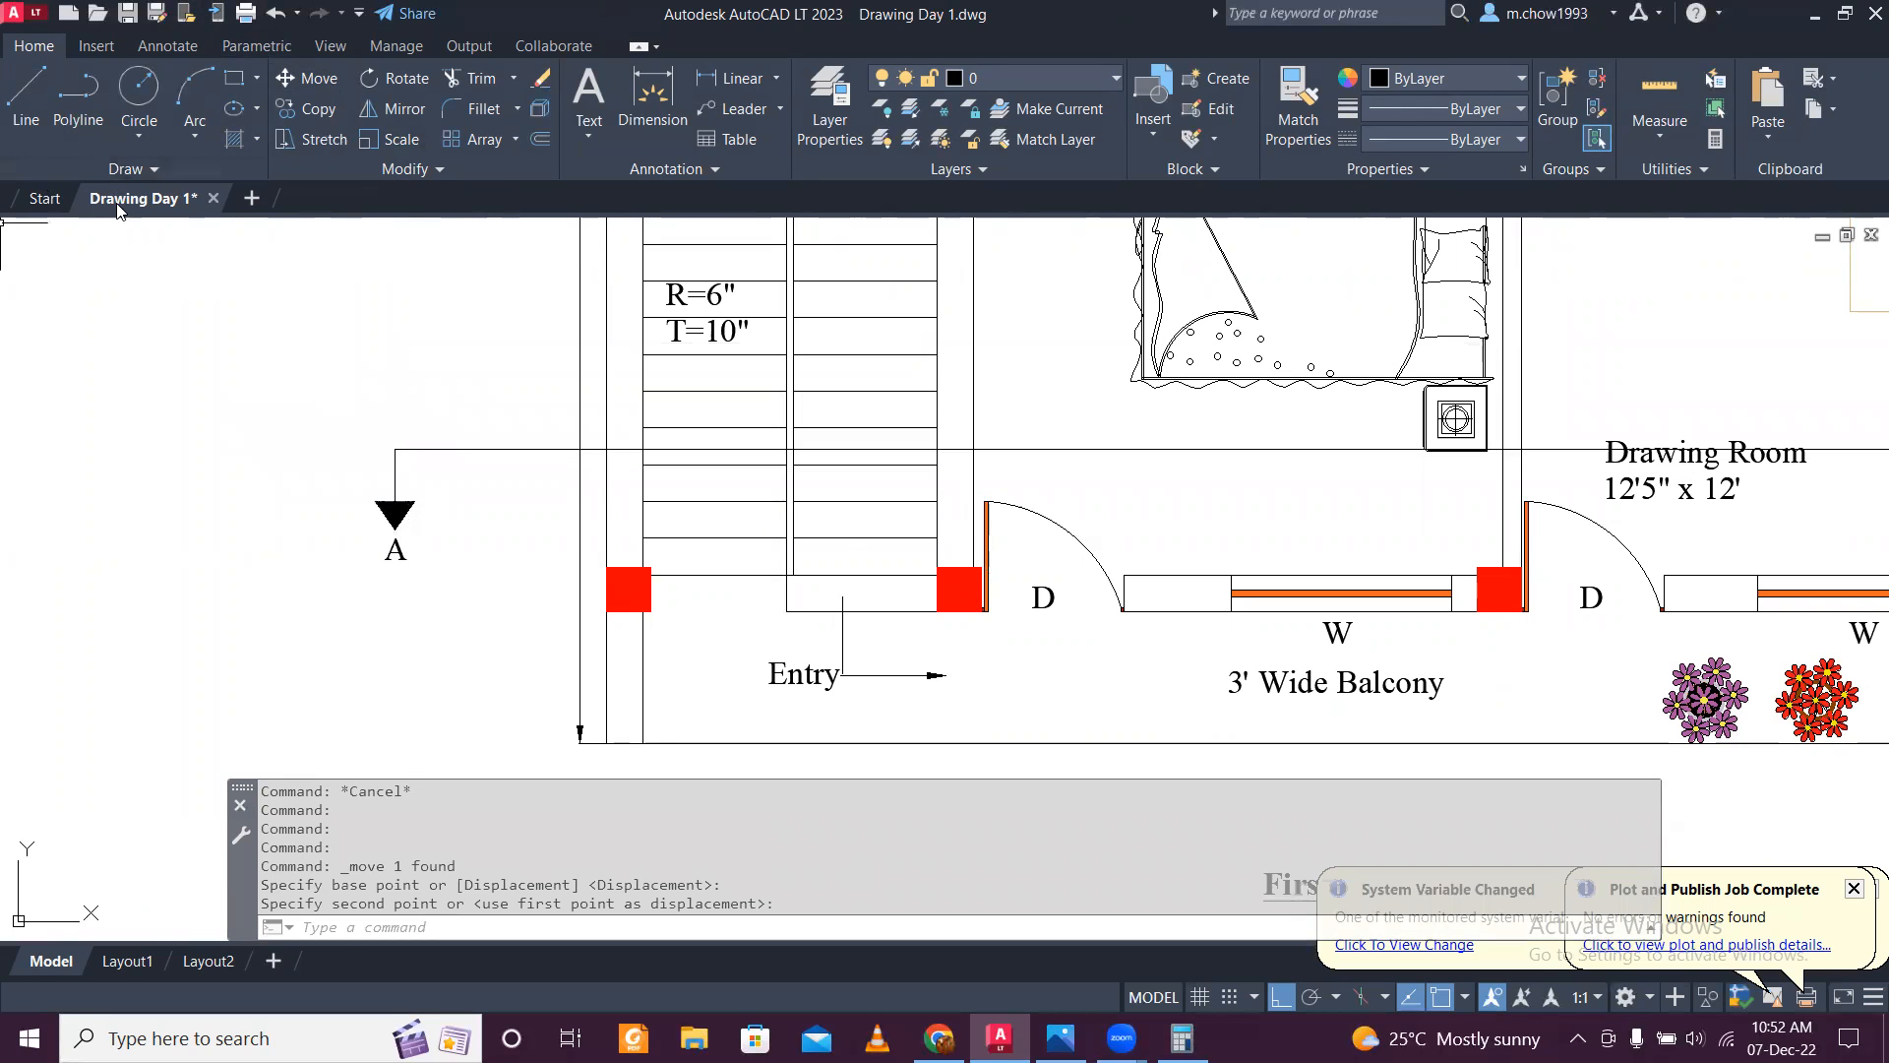
Step: Examine where the section line crosses the rooms of the first floor plan
scroll(407, 393, "down", 4)
scroll(410, 370, "down", 4)
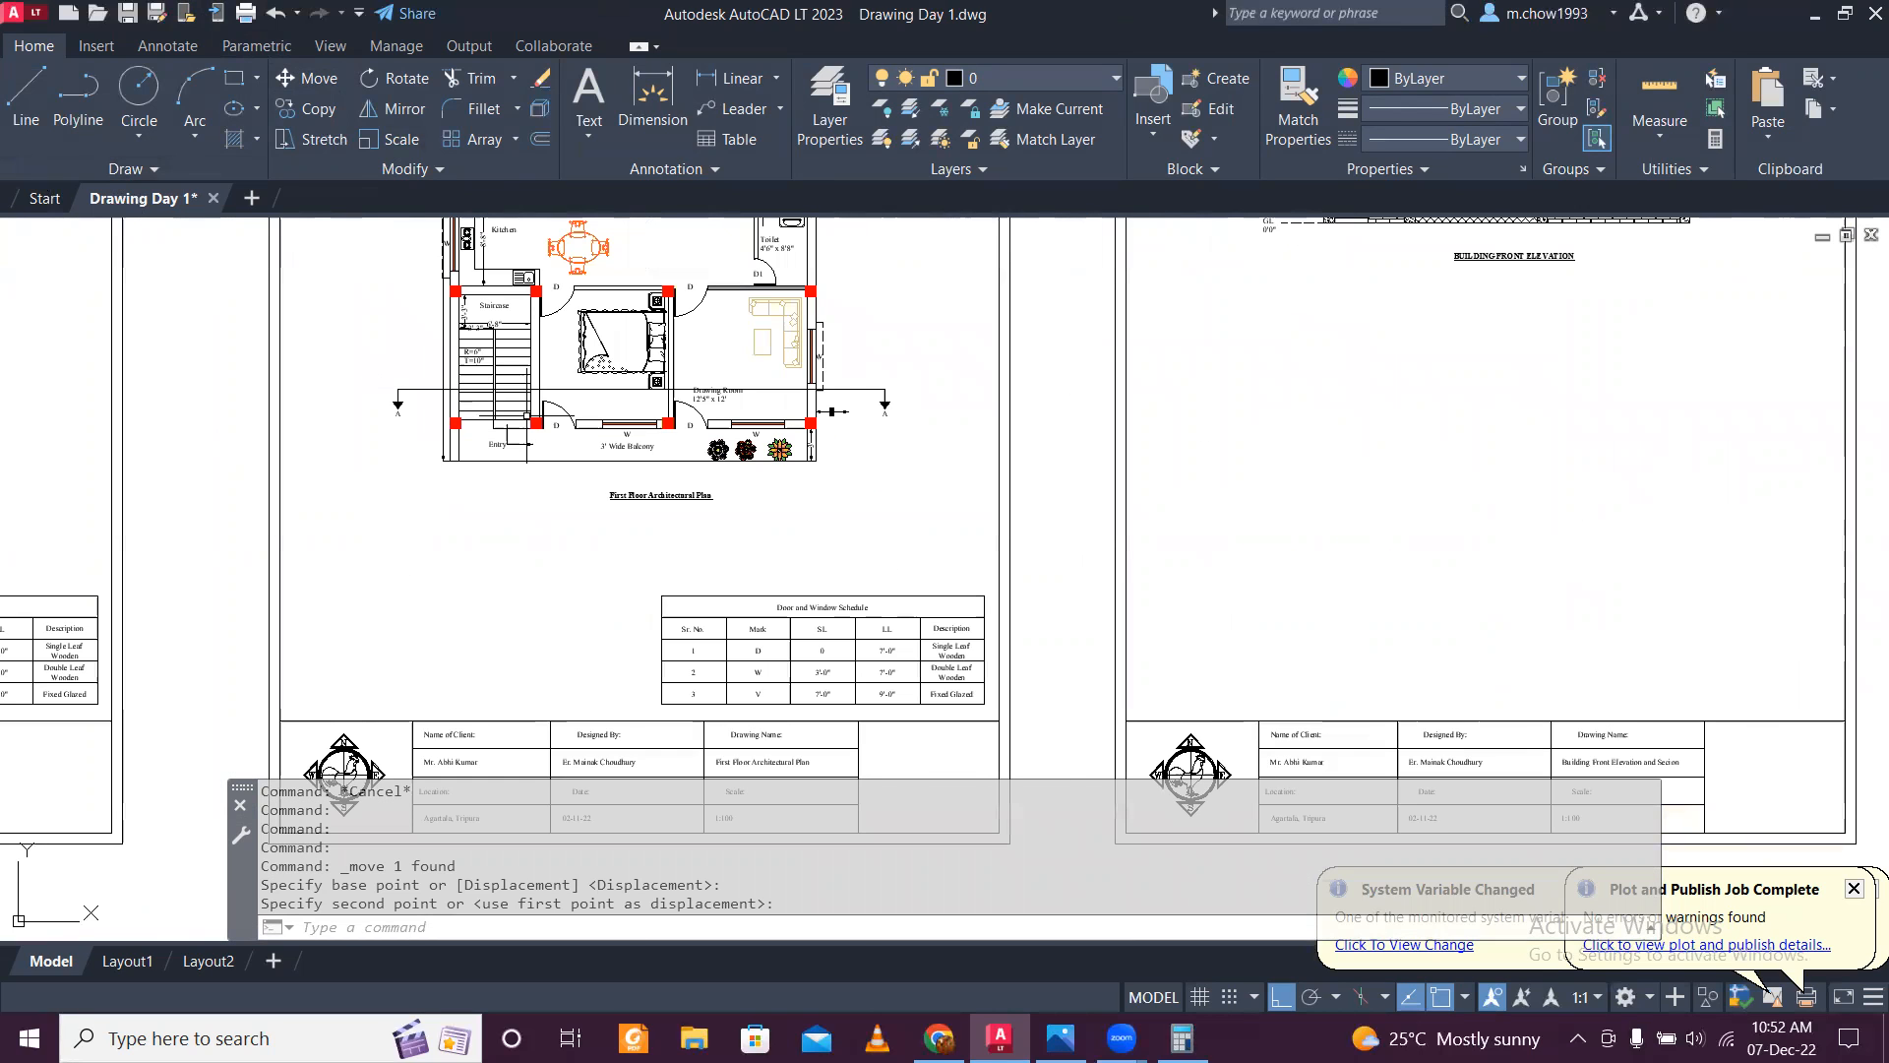
scroll(591, 394, "down", 2)
scroll(608, 396, "up", 4)
scroll(608, 396, "up", 1)
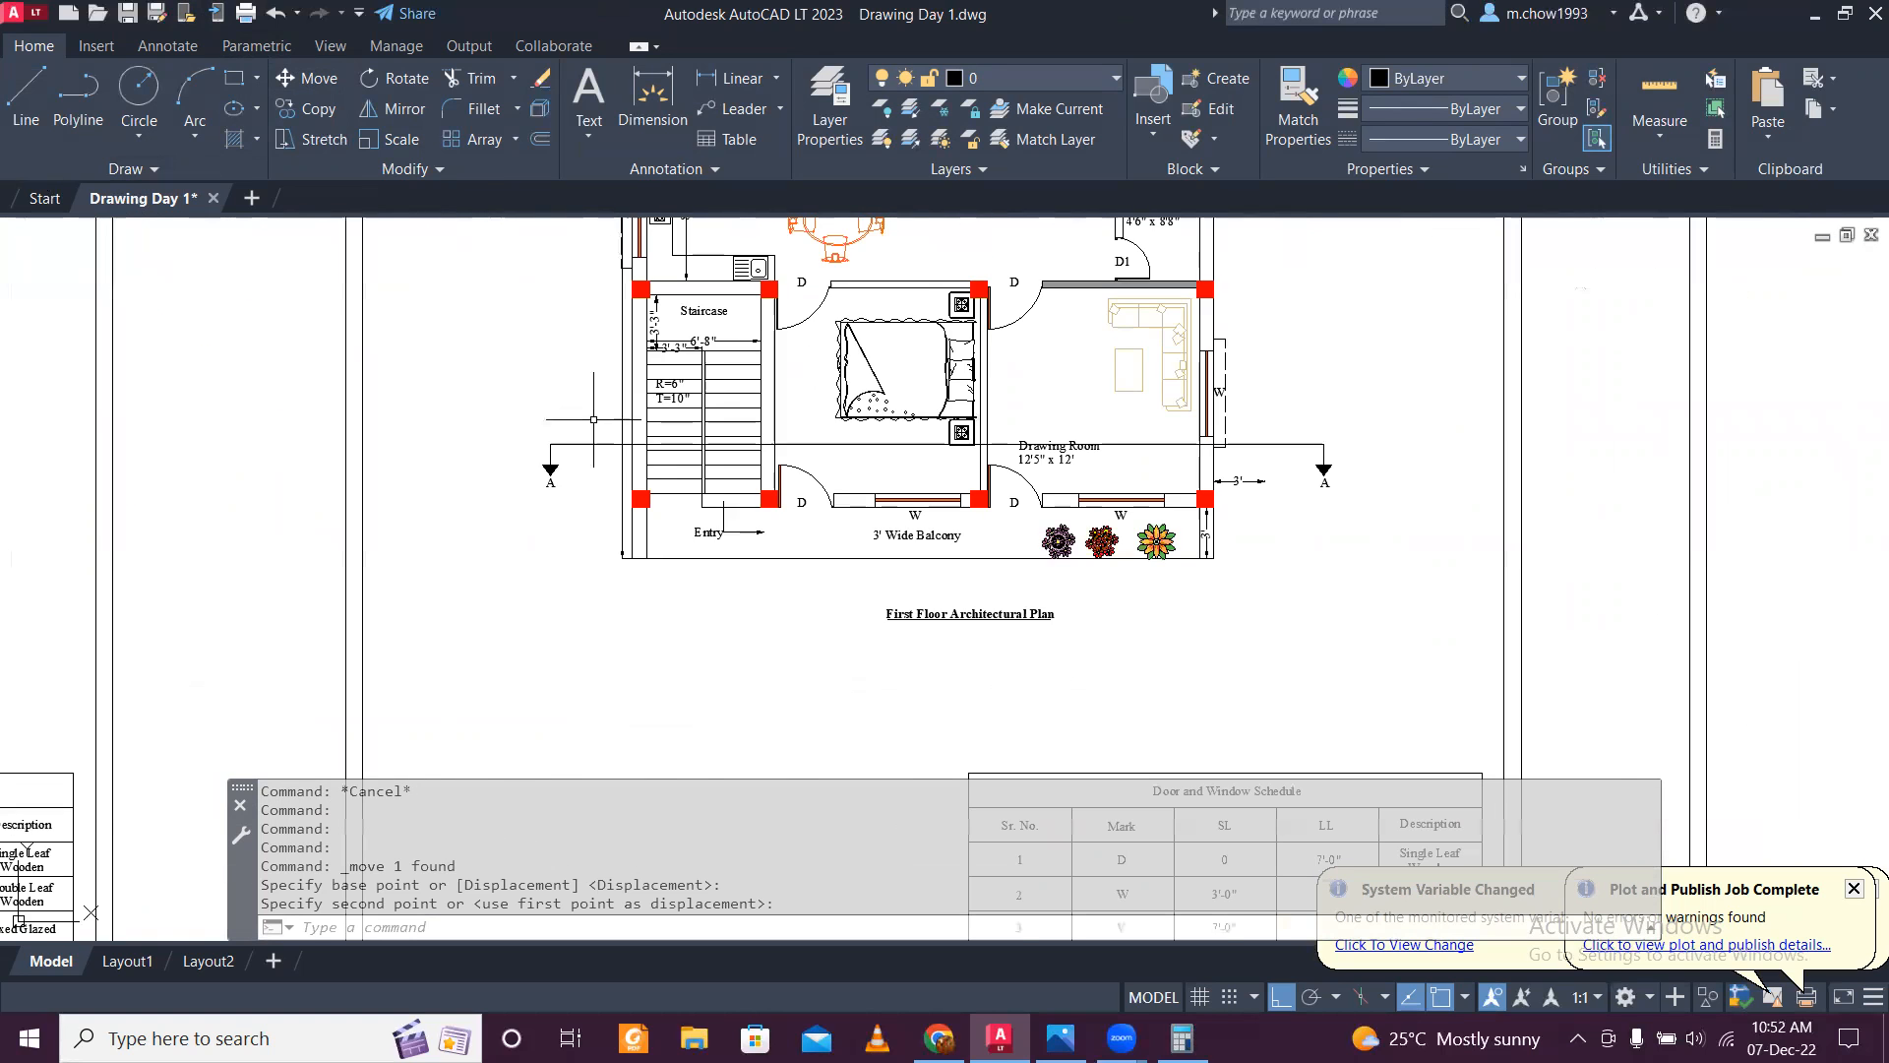
scroll(595, 409, "down", 3)
scroll(602, 430, "up", 5)
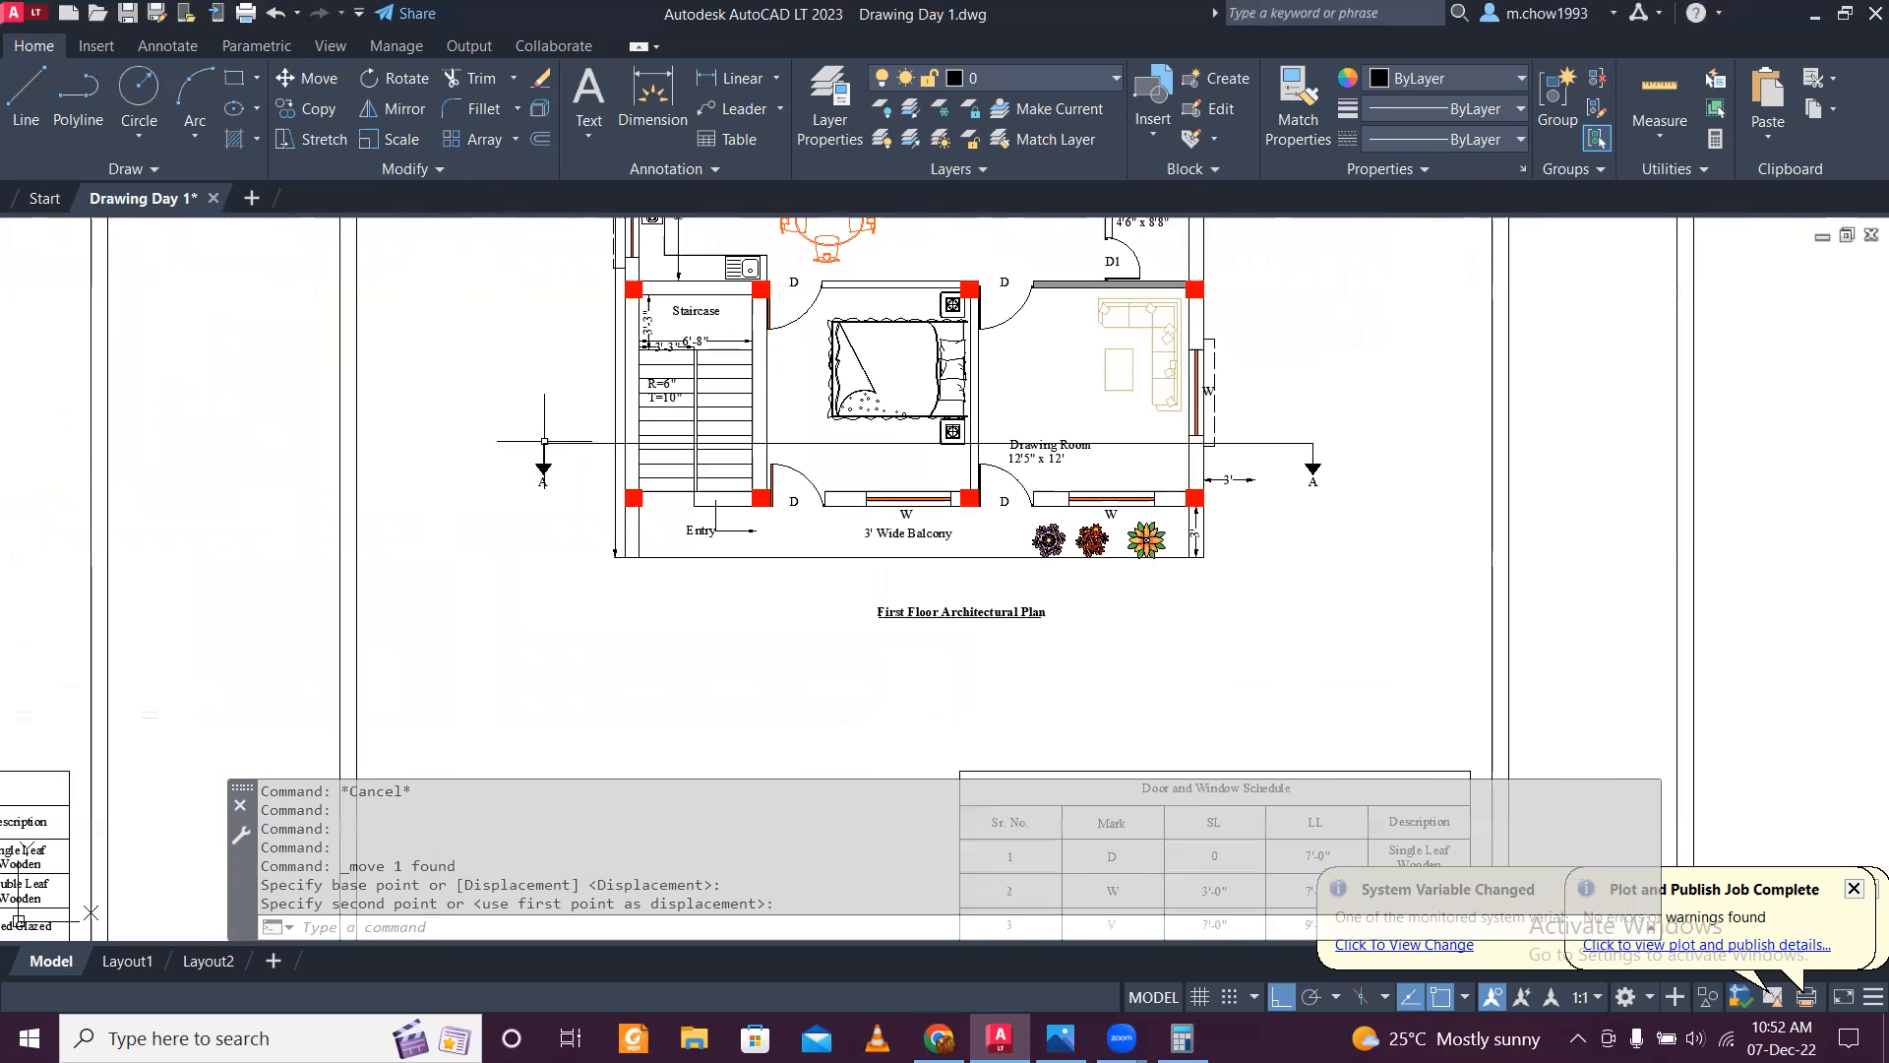
Step: Copy the BUILDING FRONT ELEVATION title straight down to just above the title block of the same sheet
scroll(541, 442, "down", 5)
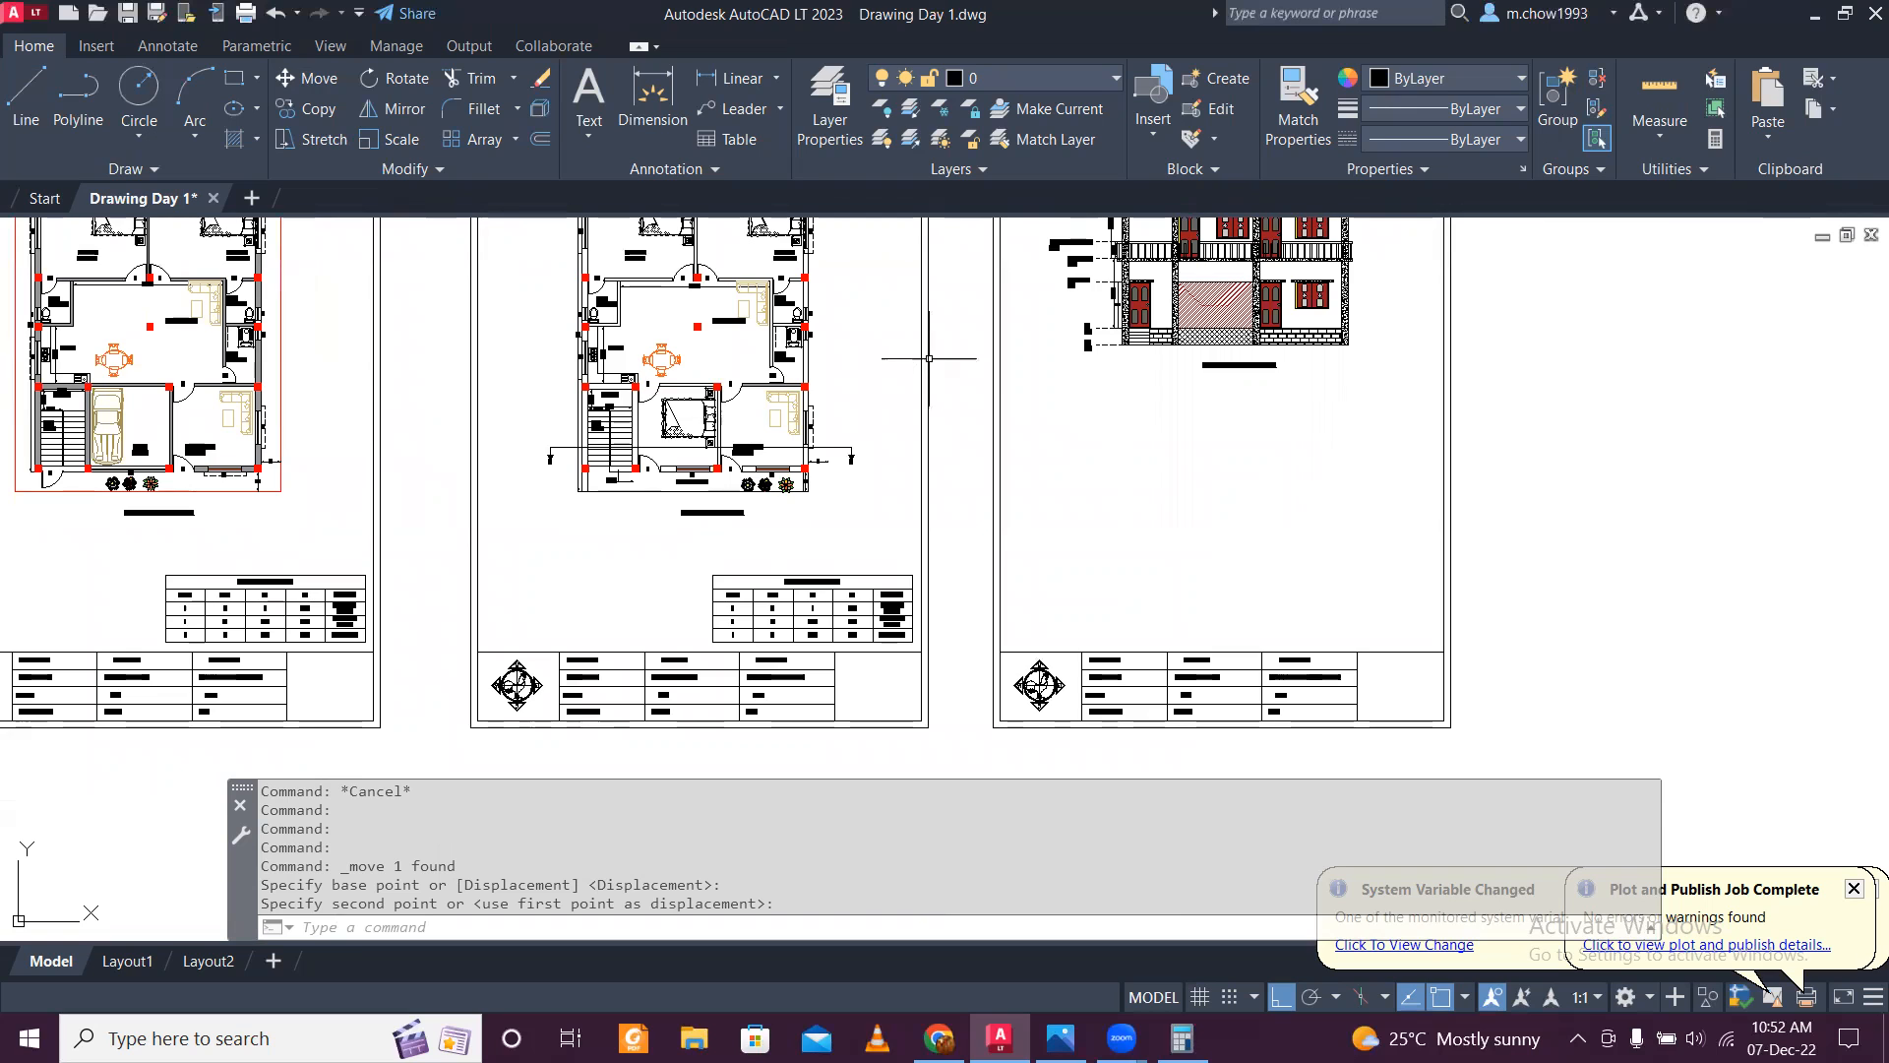
scroll(1275, 333, "up", 4)
left_click(1261, 468)
left_click(1236, 414)
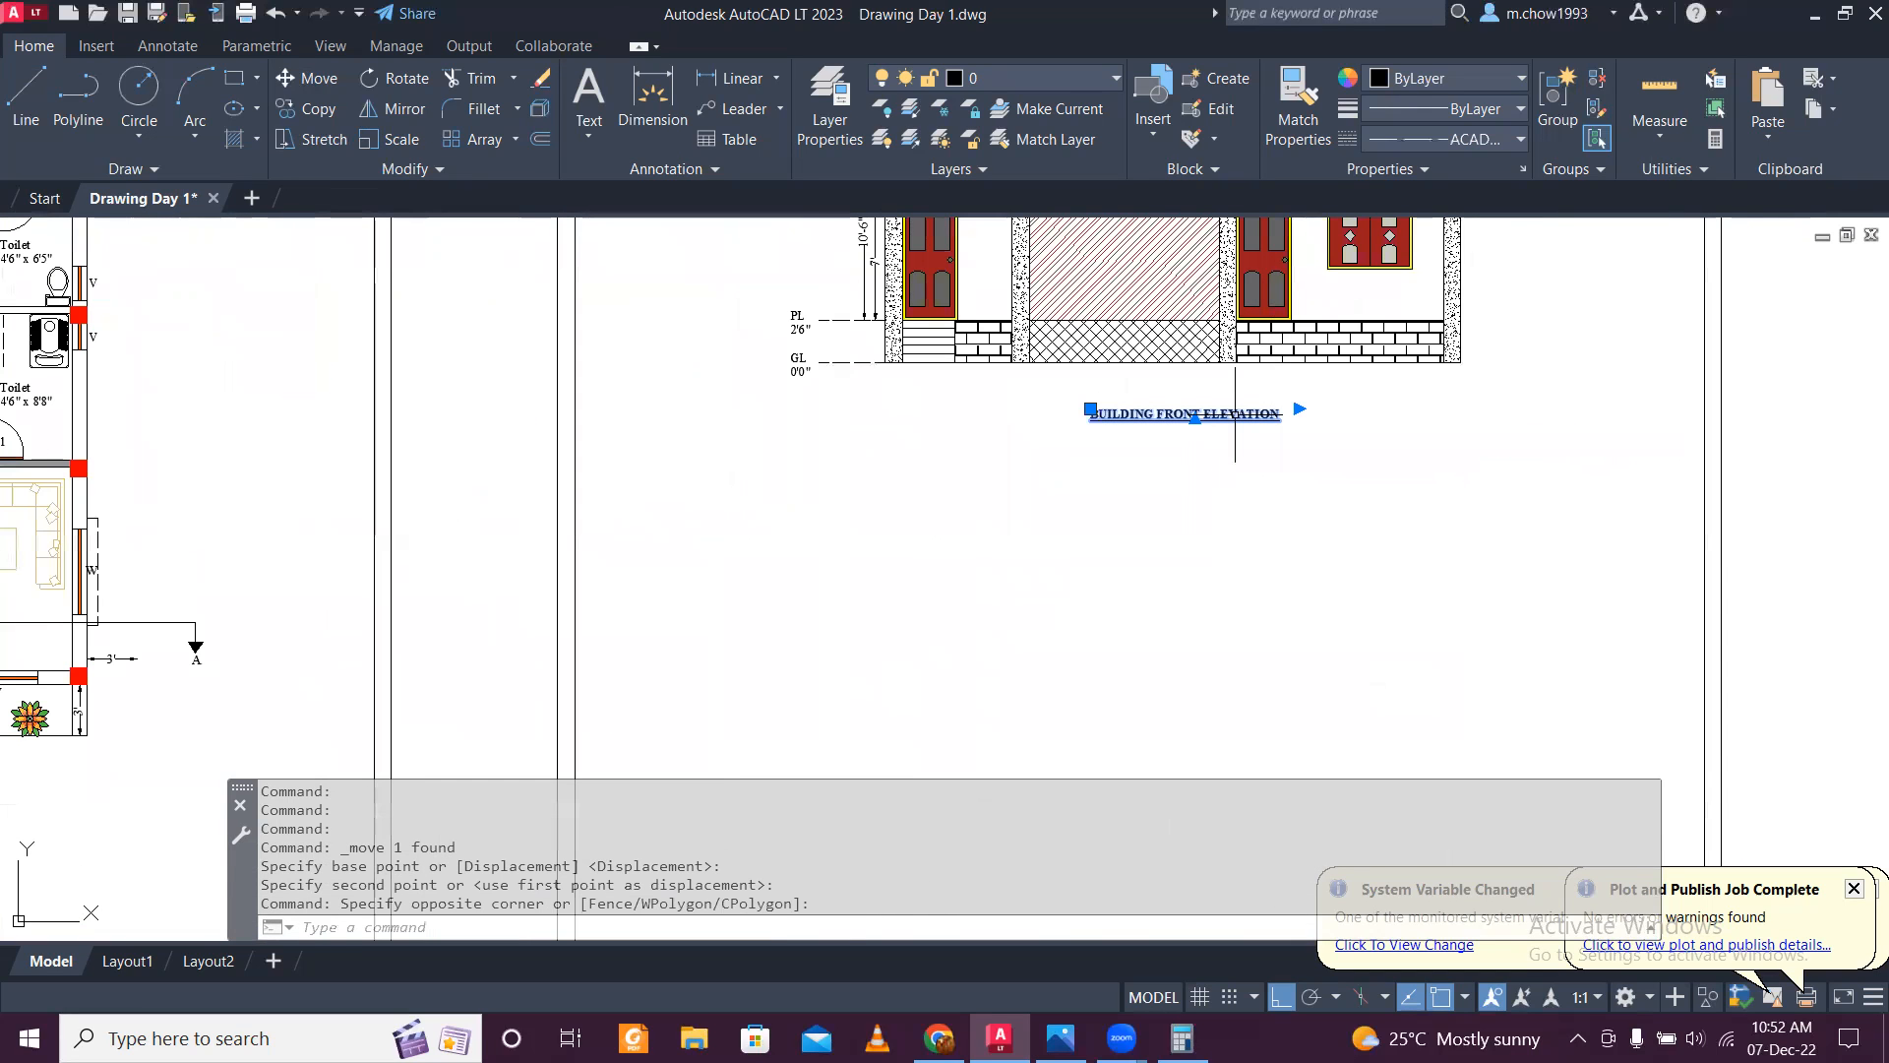
left_click(305, 108)
scroll(629, 266, "down", 4)
left_click(1141, 328)
left_click(1185, 475)
key("Escape")
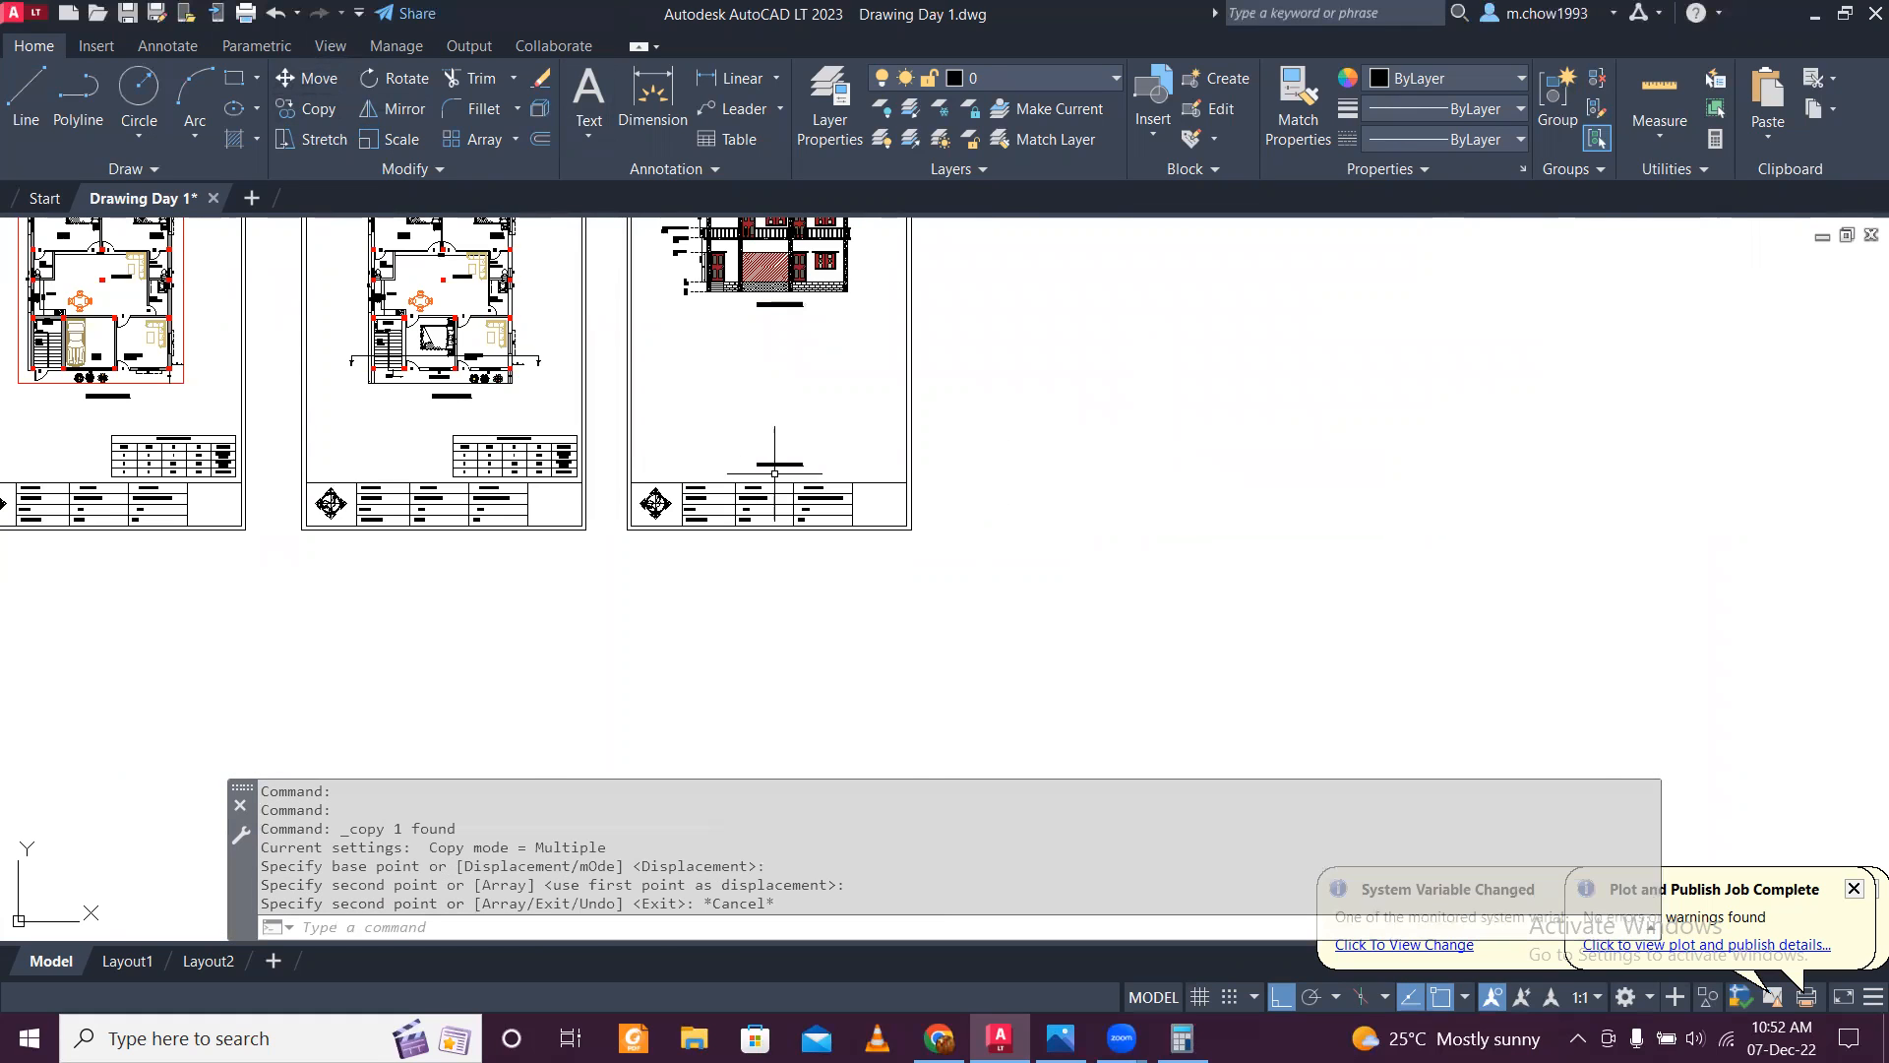
Step: Change the copied title's text to "BUILDING SECTION AA"
scroll(782, 449, "up", 5)
left_click(791, 429)
left_click(797, 424)
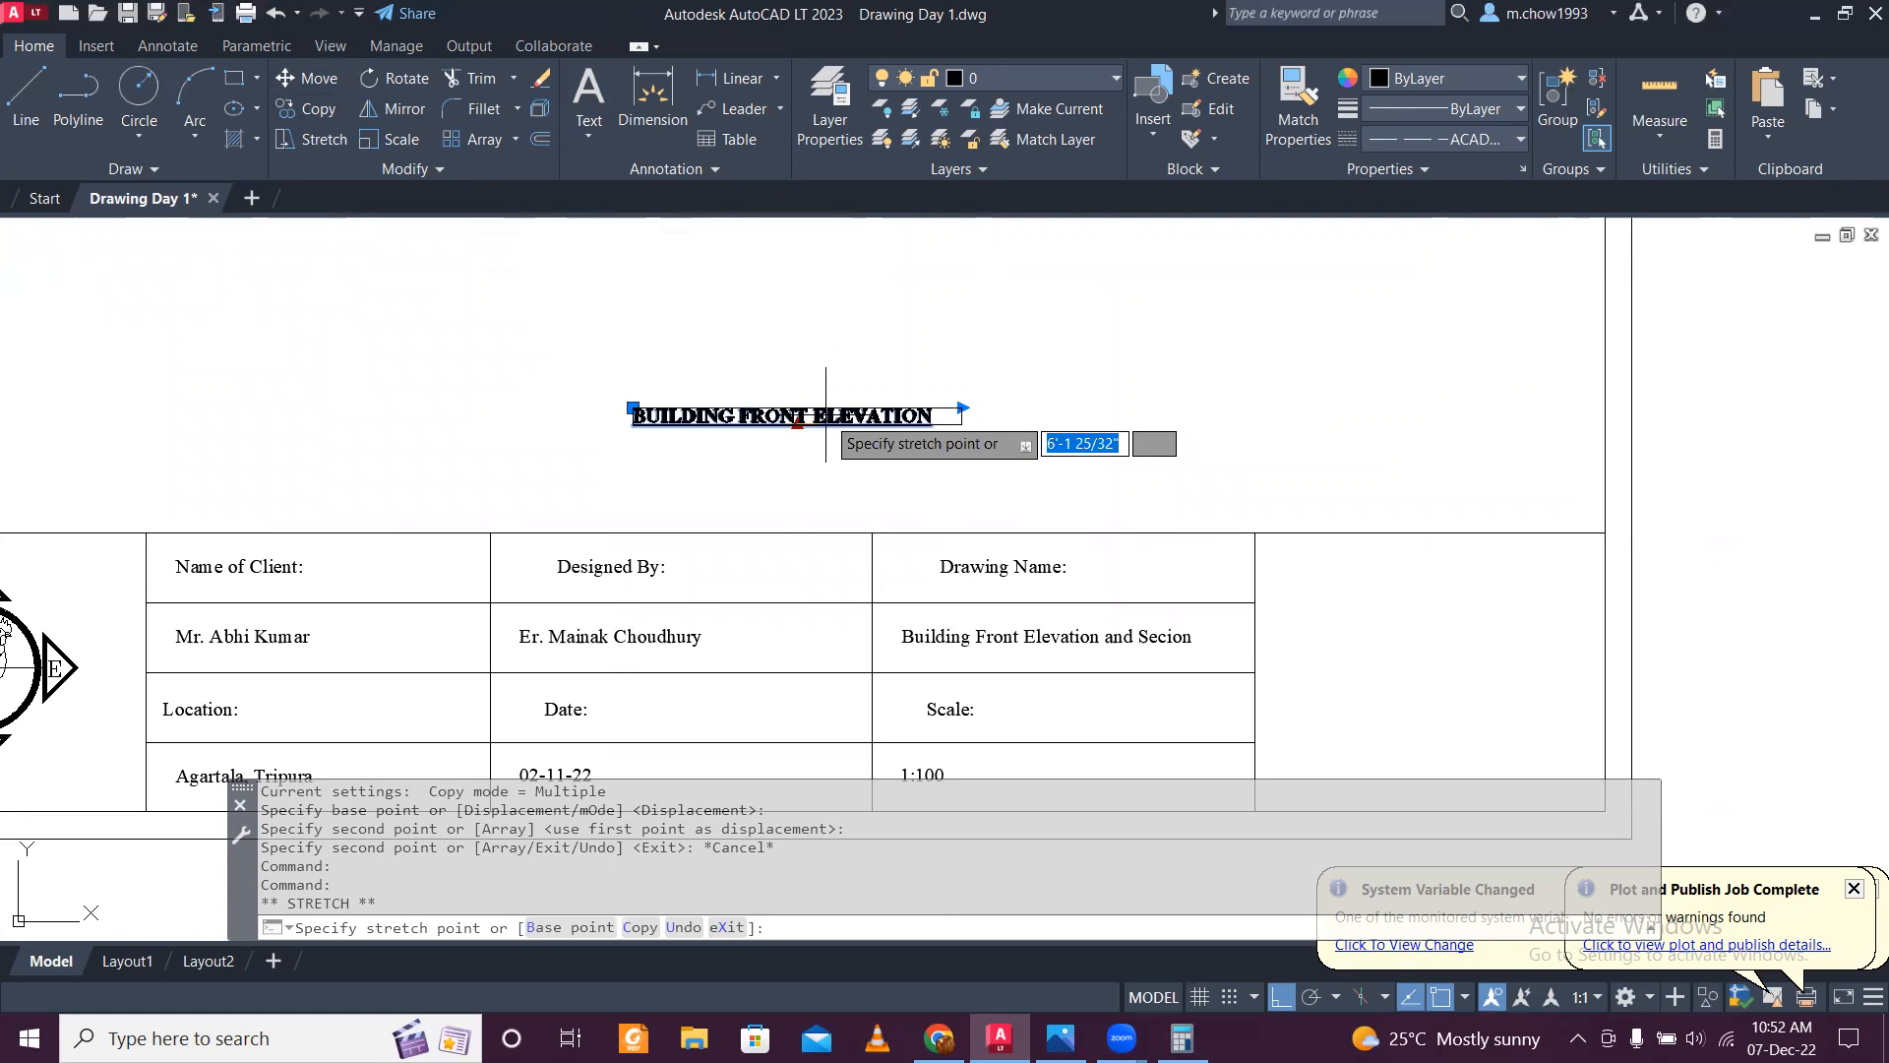
key("Escape")
double_click(829, 419)
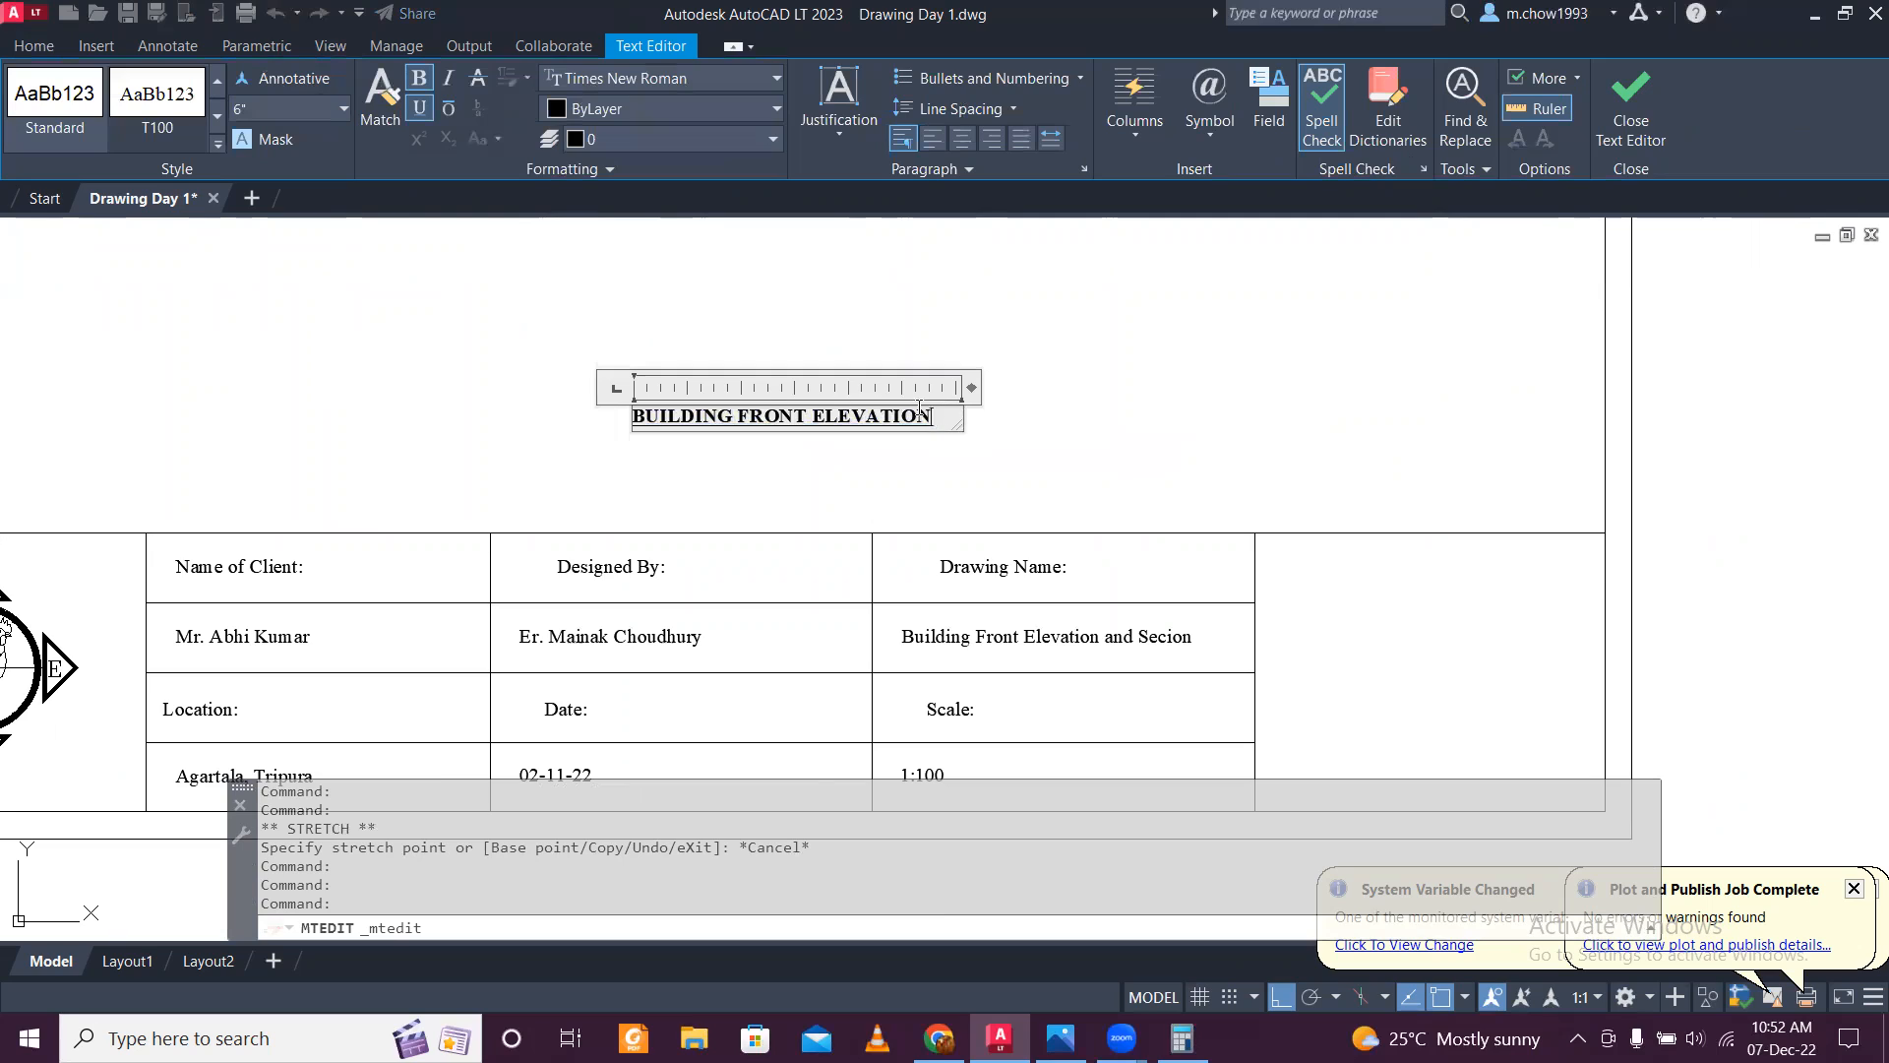
left_click_drag(943, 413, 741, 415)
type("Se")
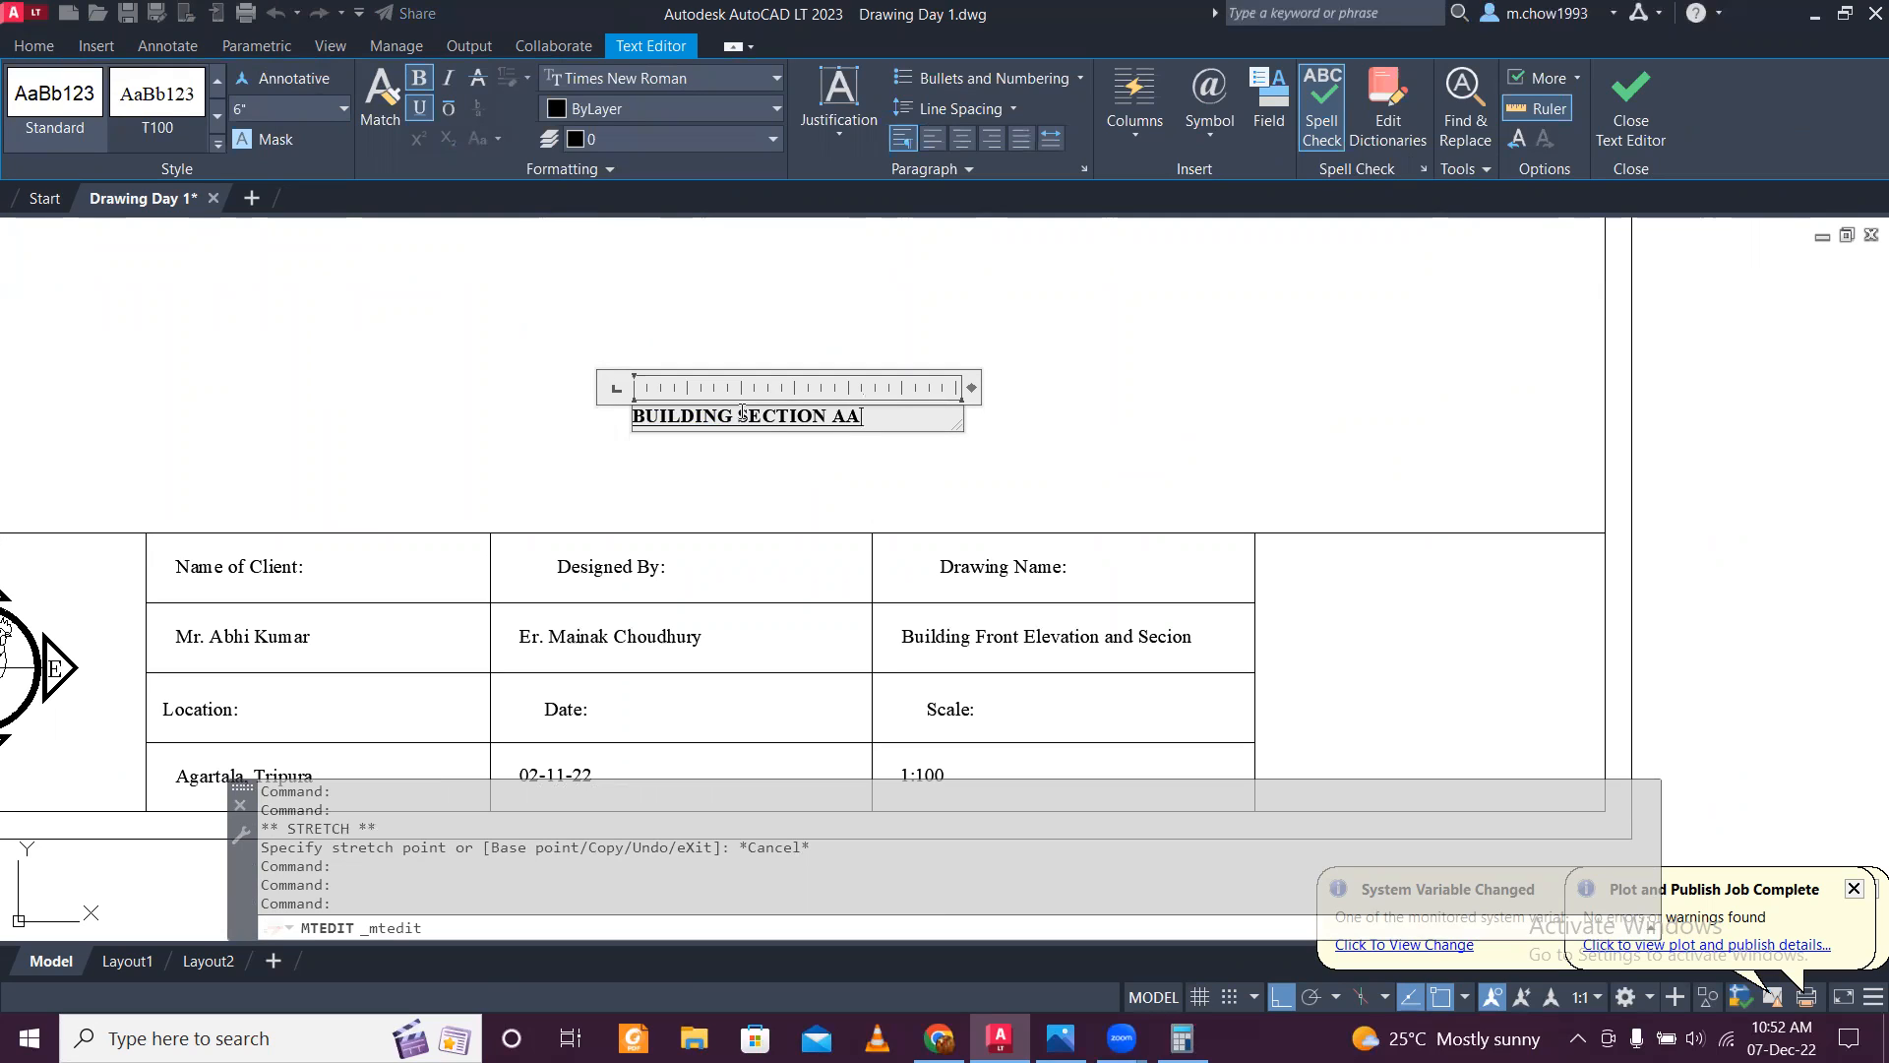
left_click(666, 324)
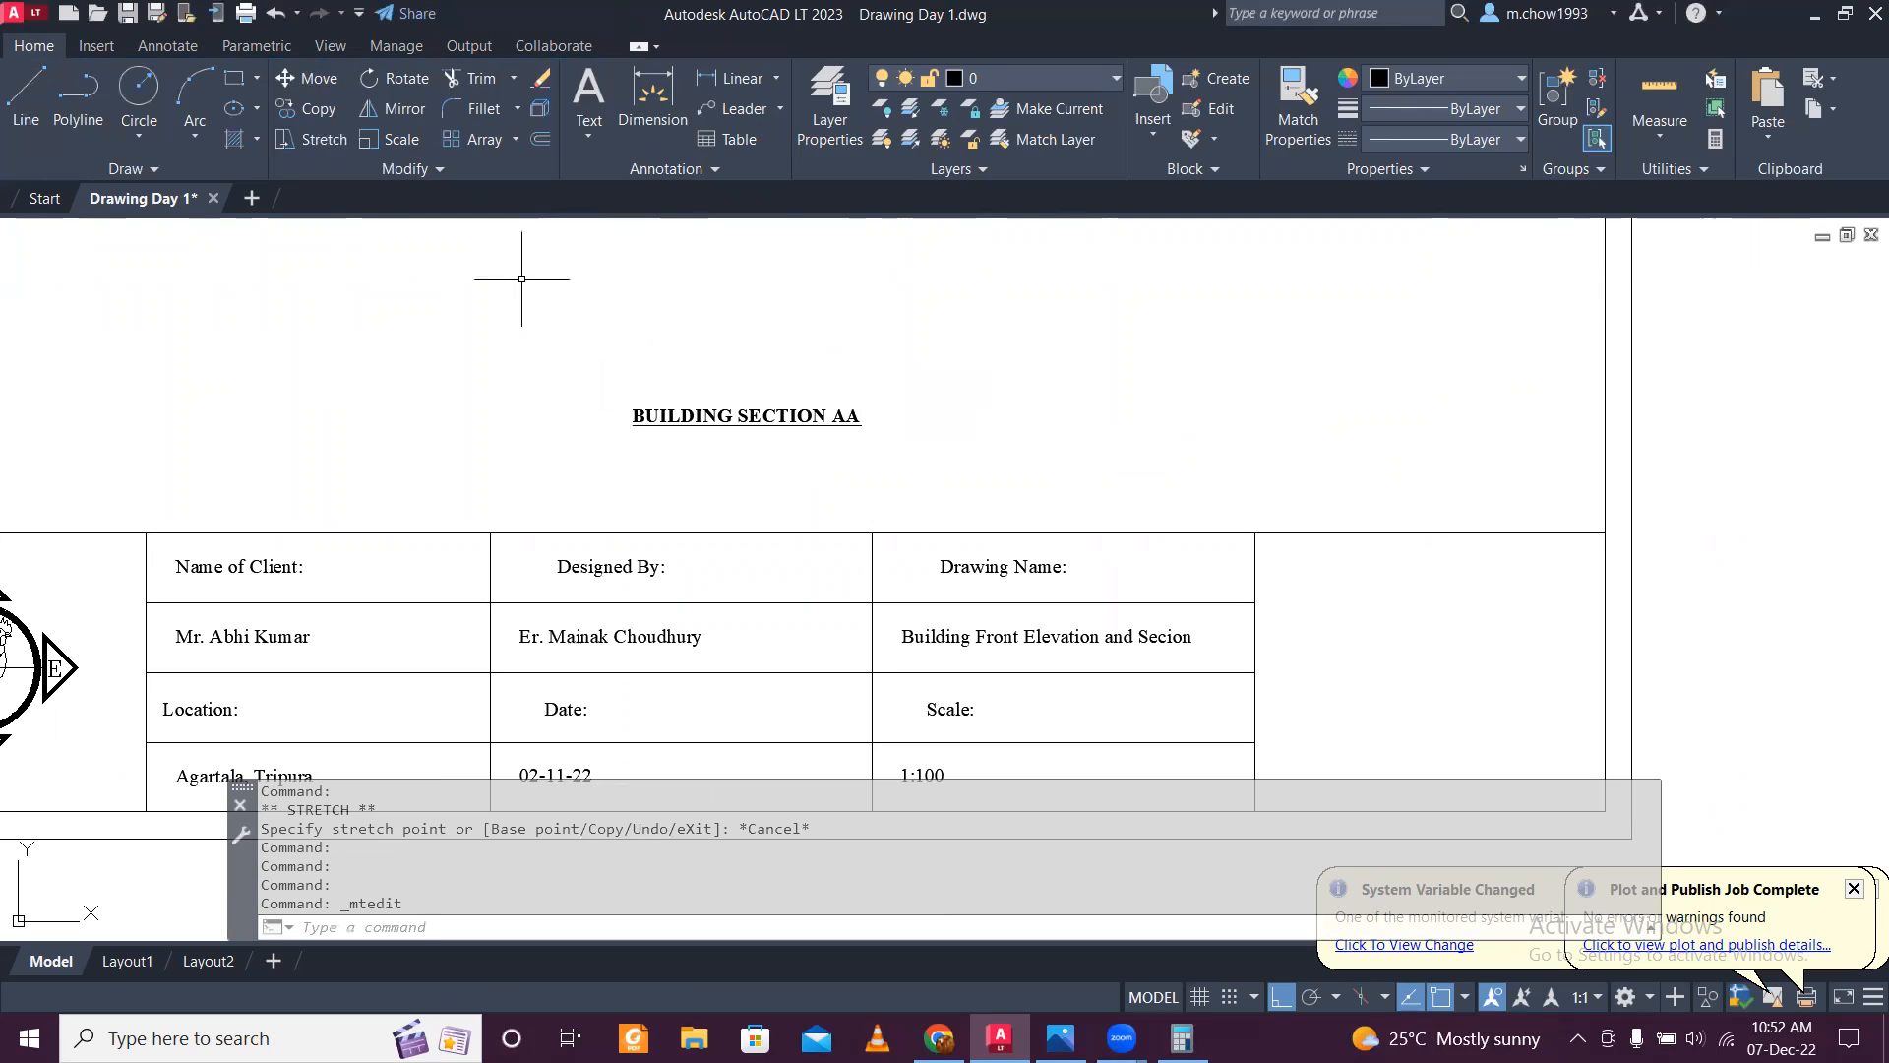
Step: Draw a 34' horizontal line above the BUILDING SECTION AA title, aligned with both outer edges of the front elevation
scroll(519, 274, "down", 6)
scroll(590, 479, "up", 3)
scroll(589, 490, "up", 2)
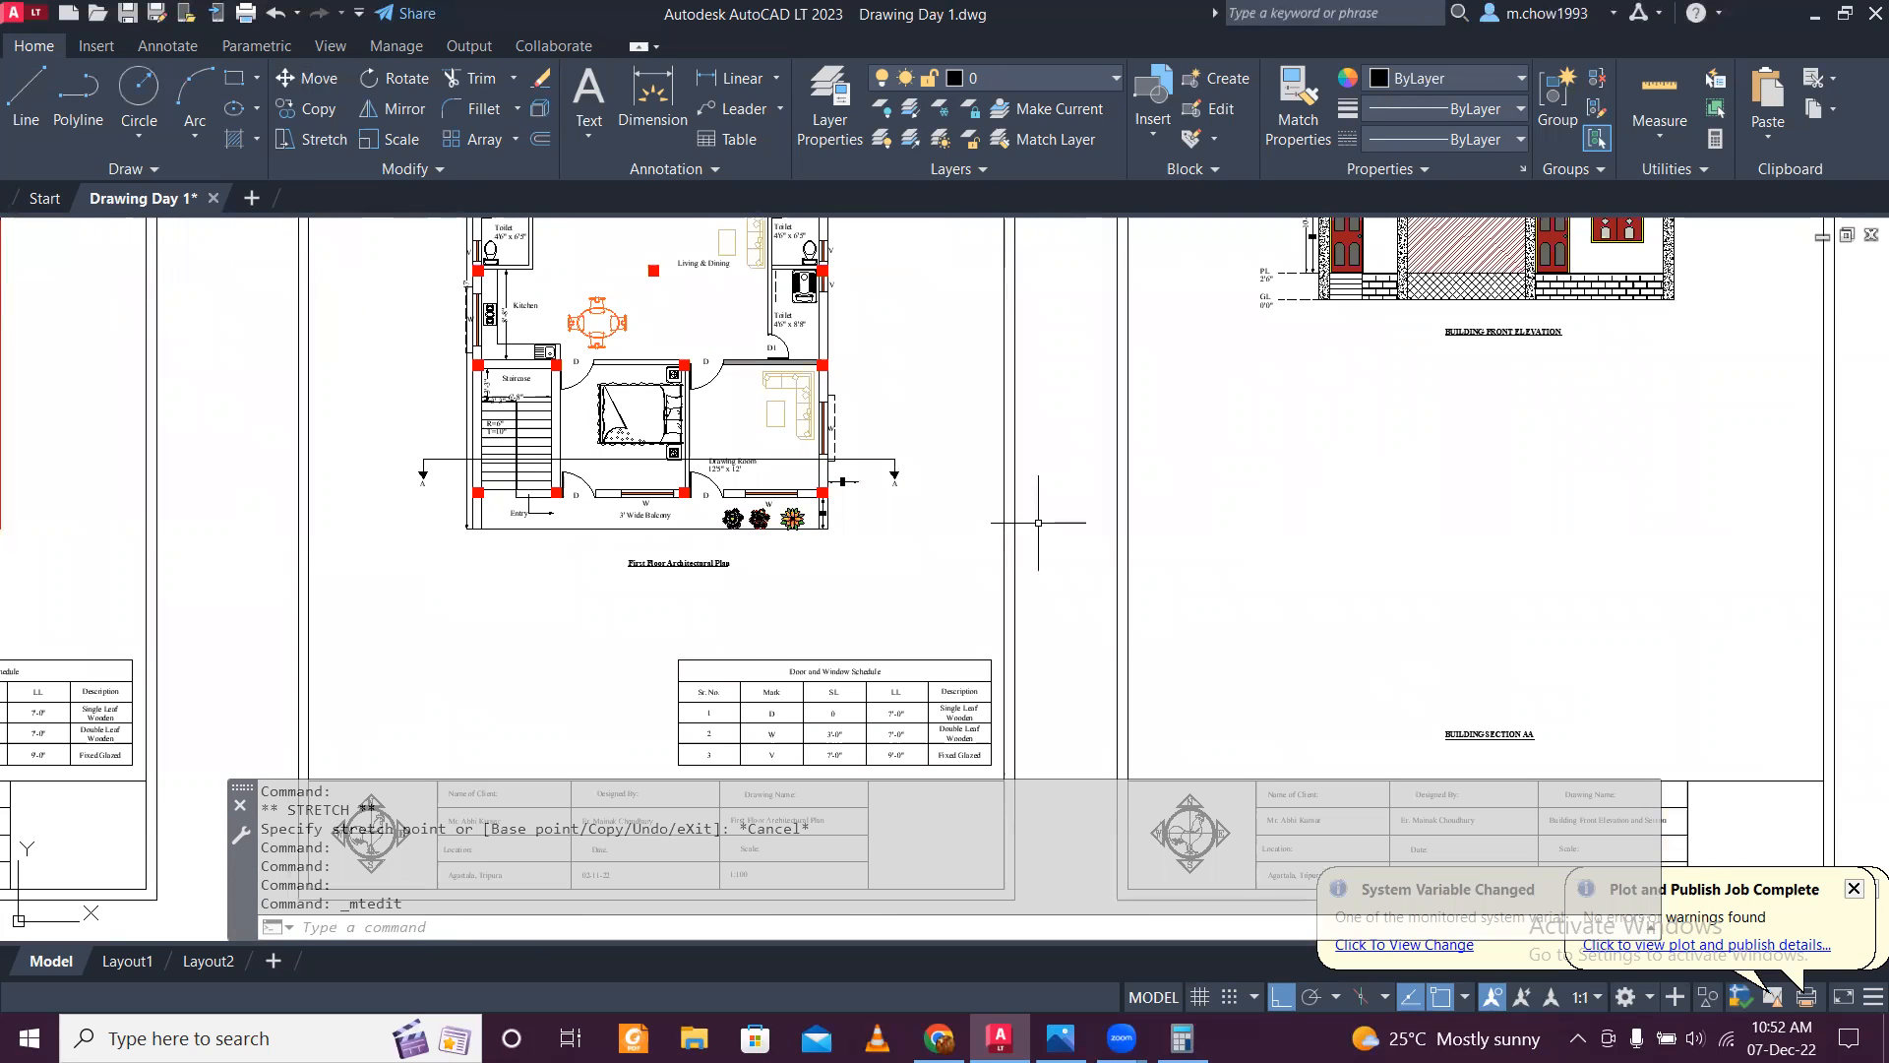
scroll(1029, 523, "down", 4)
scroll(1368, 528, "up", 2)
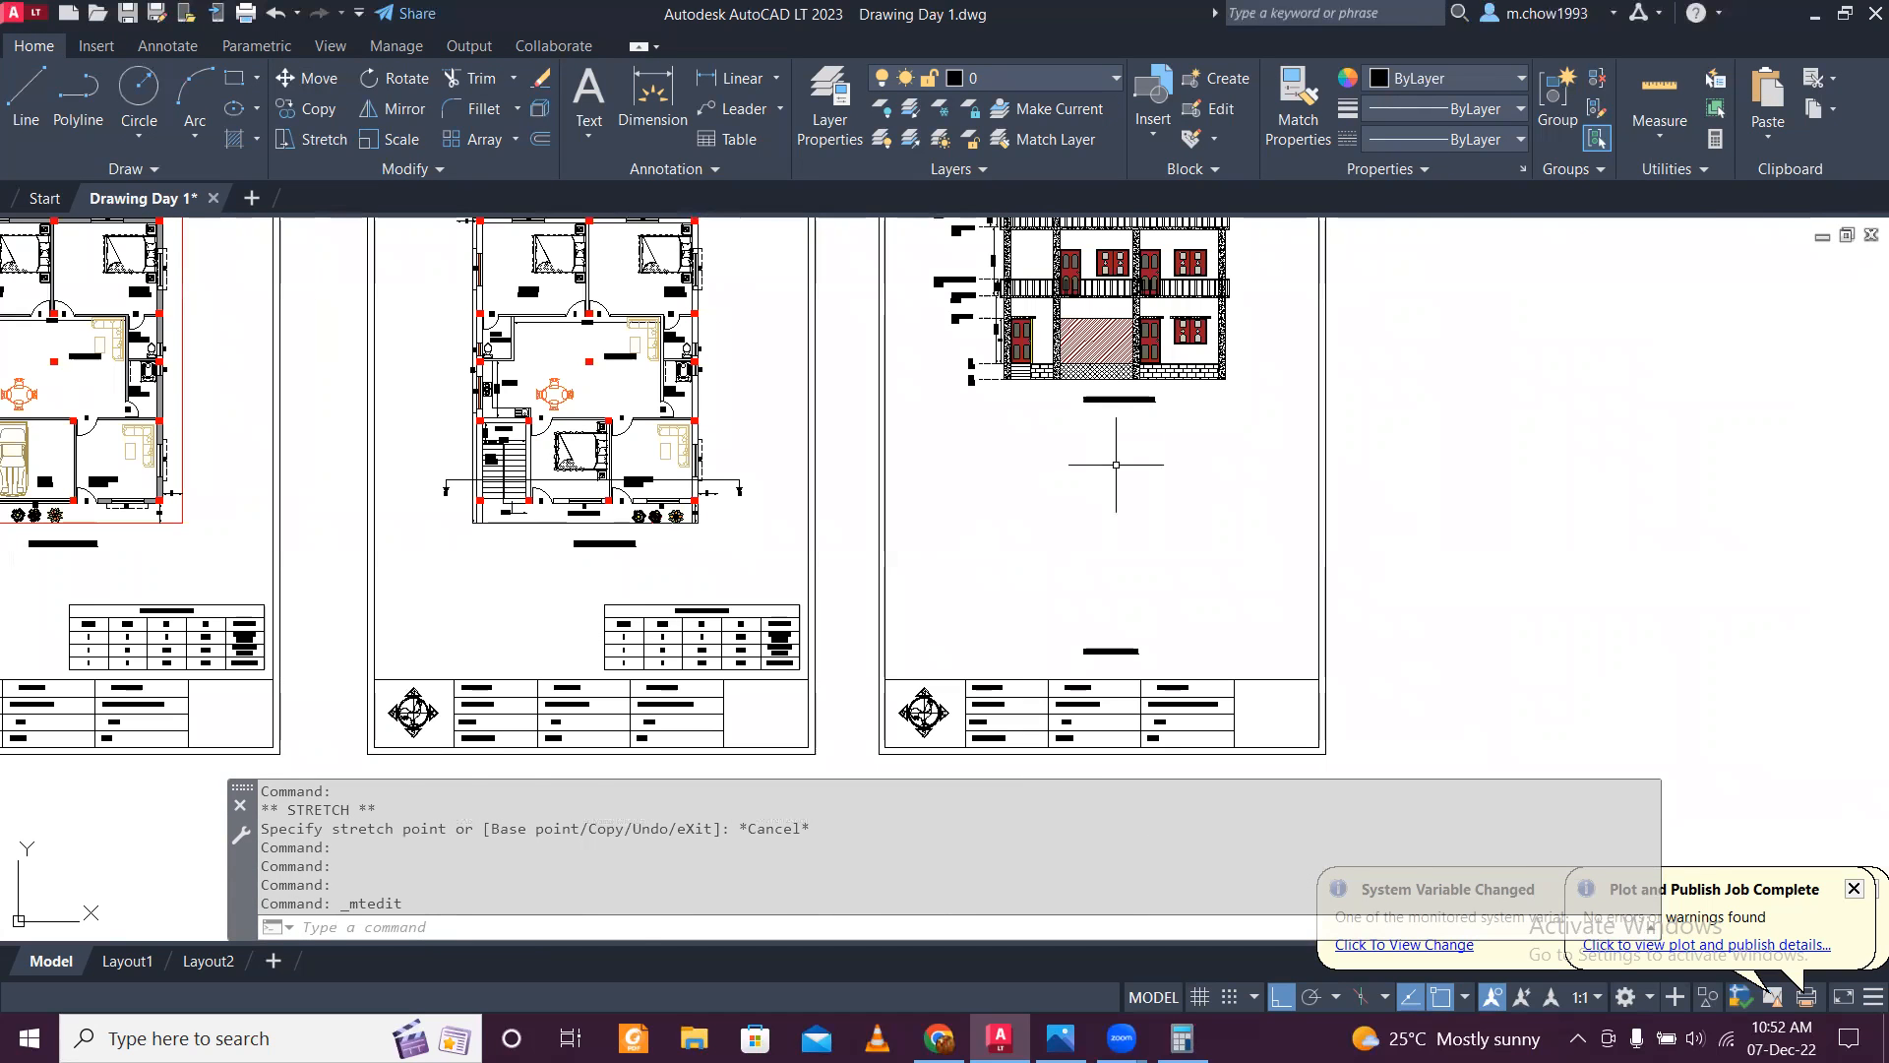
scroll(1100, 422, "up", 2)
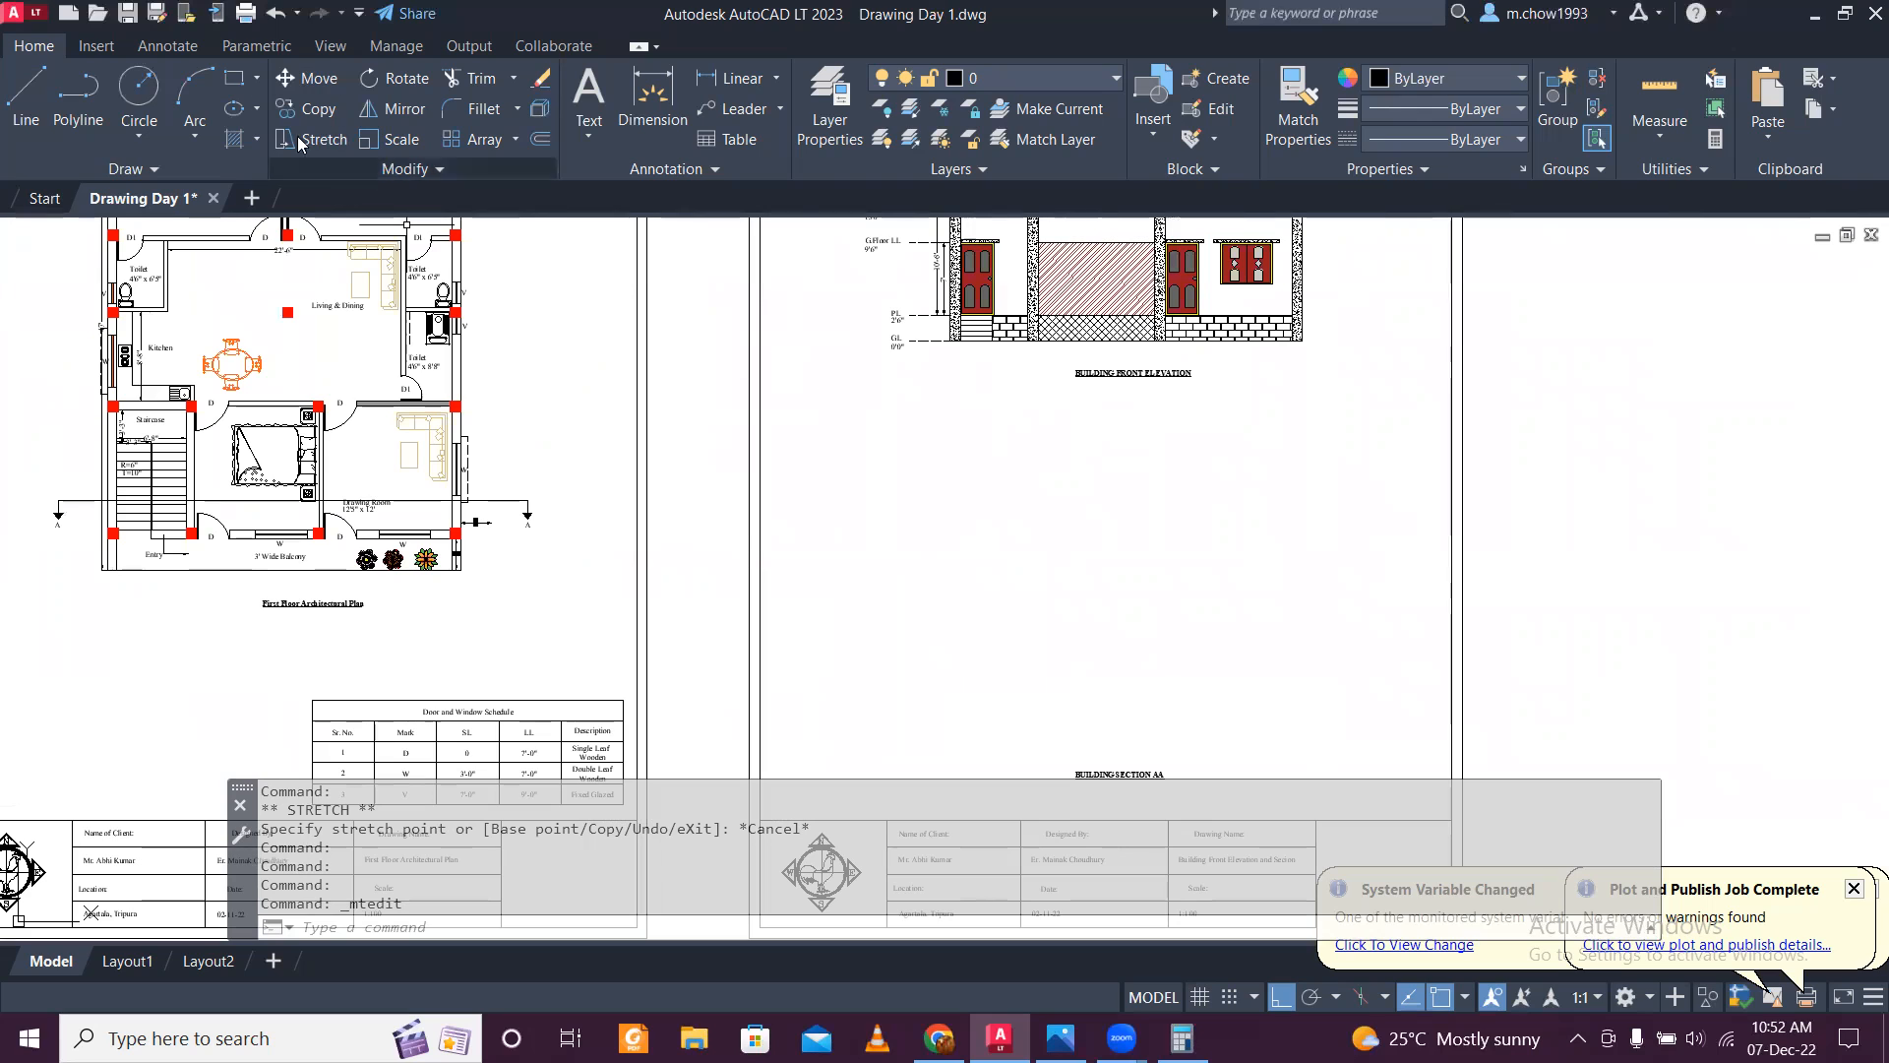
left_click(26, 93)
middle_click_drag(1117, 663, 1106, 624)
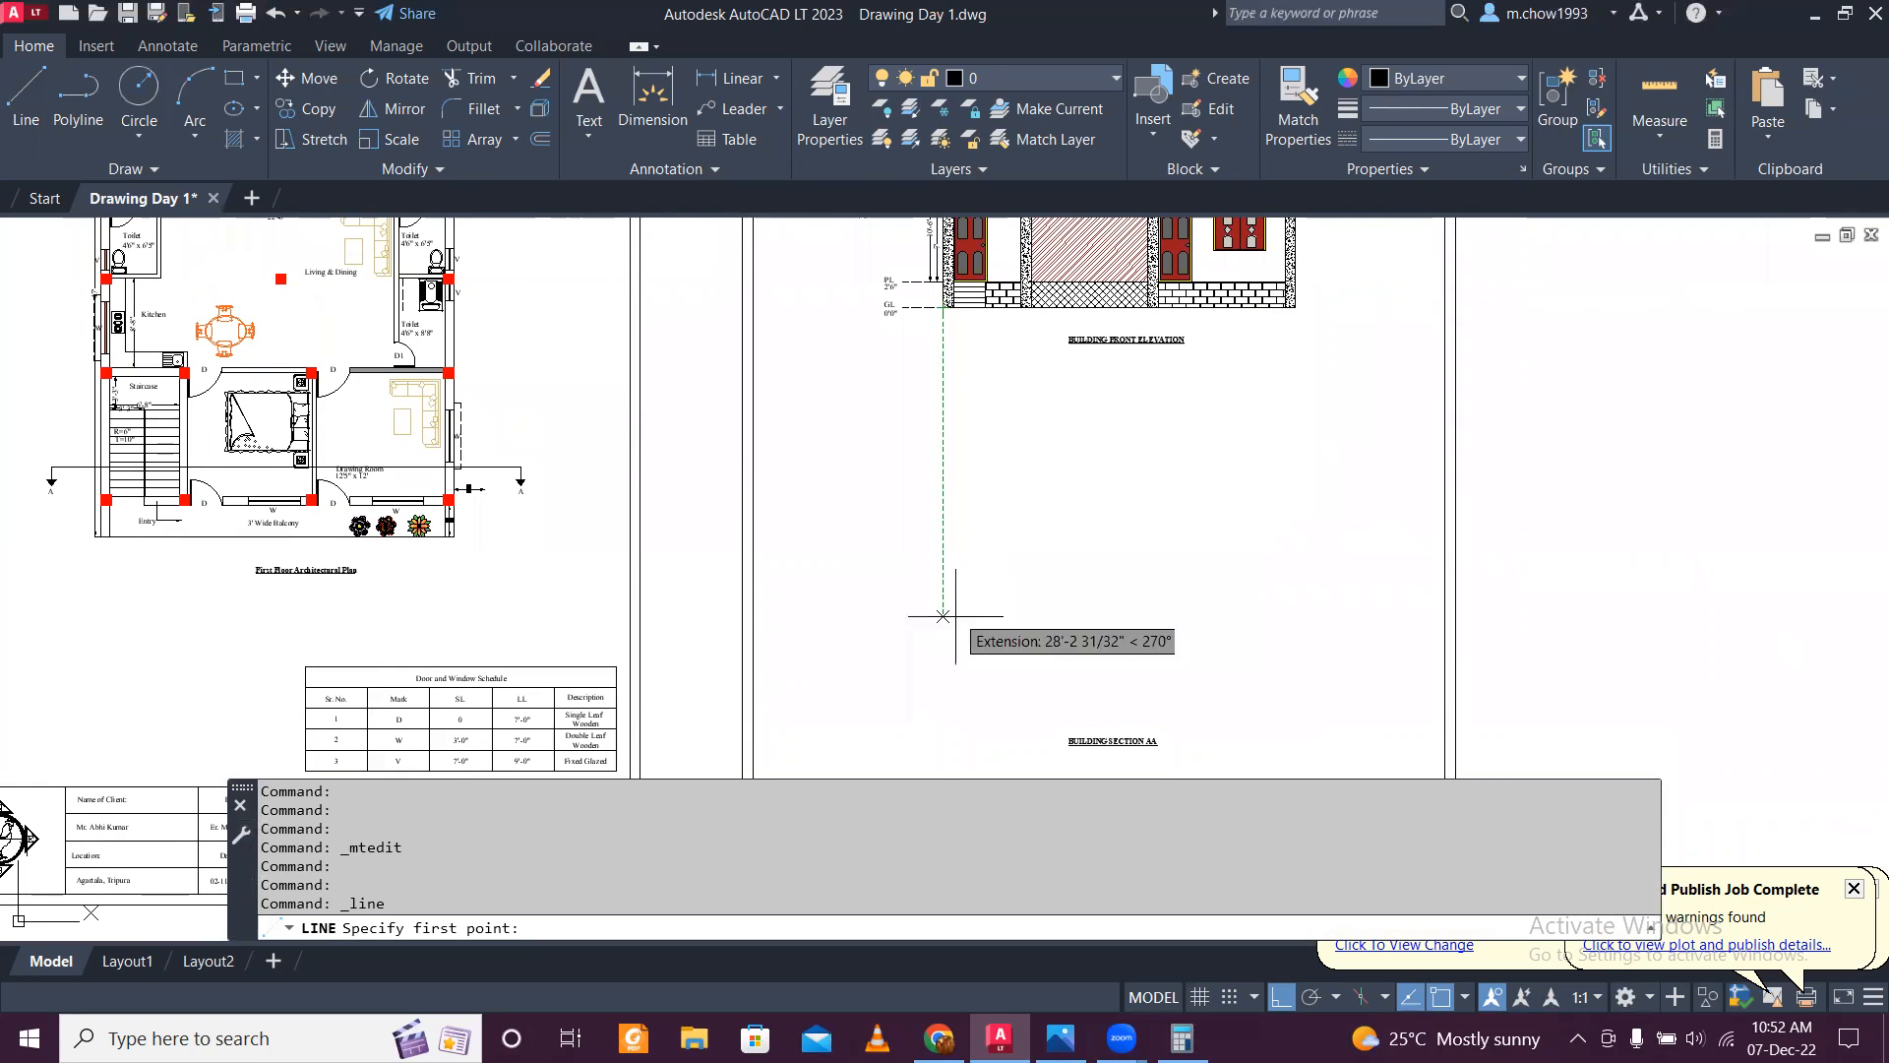
left_click(943, 699)
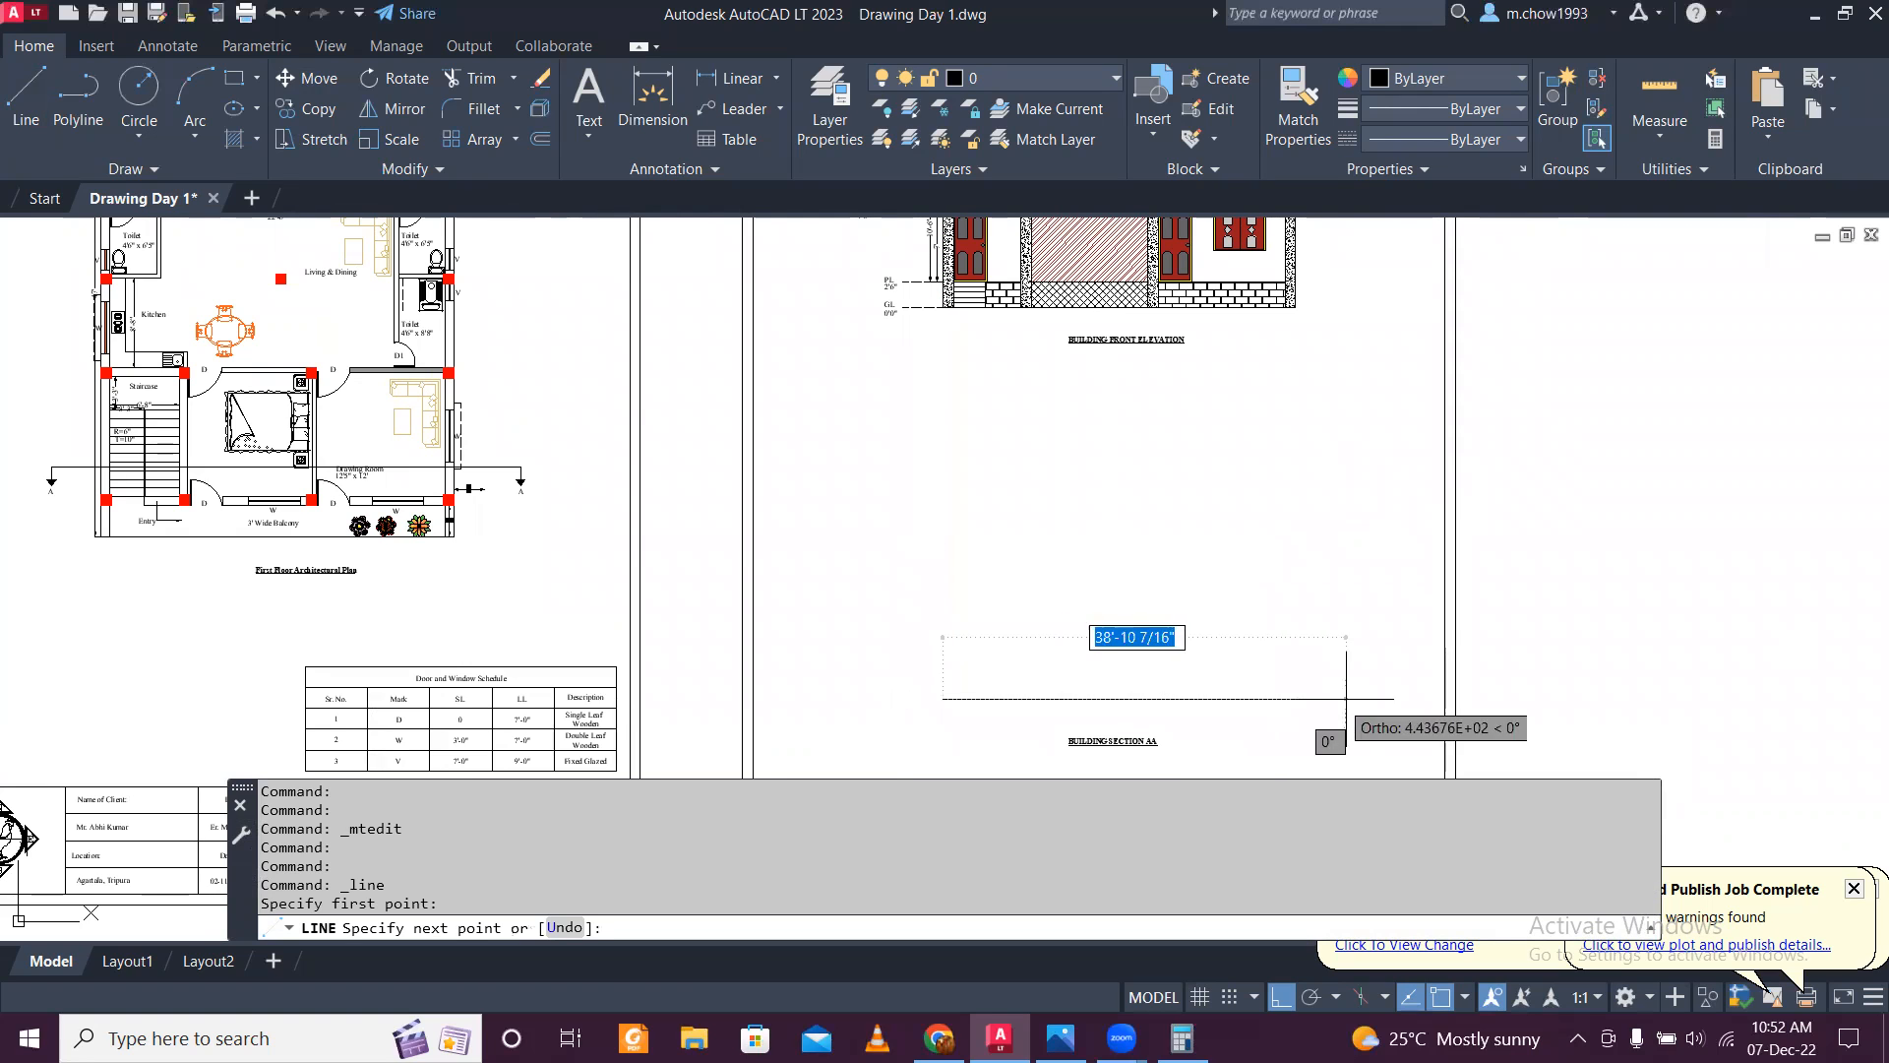
scroll(1294, 309, "up", 2)
scroll(1294, 308, "up", 4)
scroll(1294, 308, "down", 4)
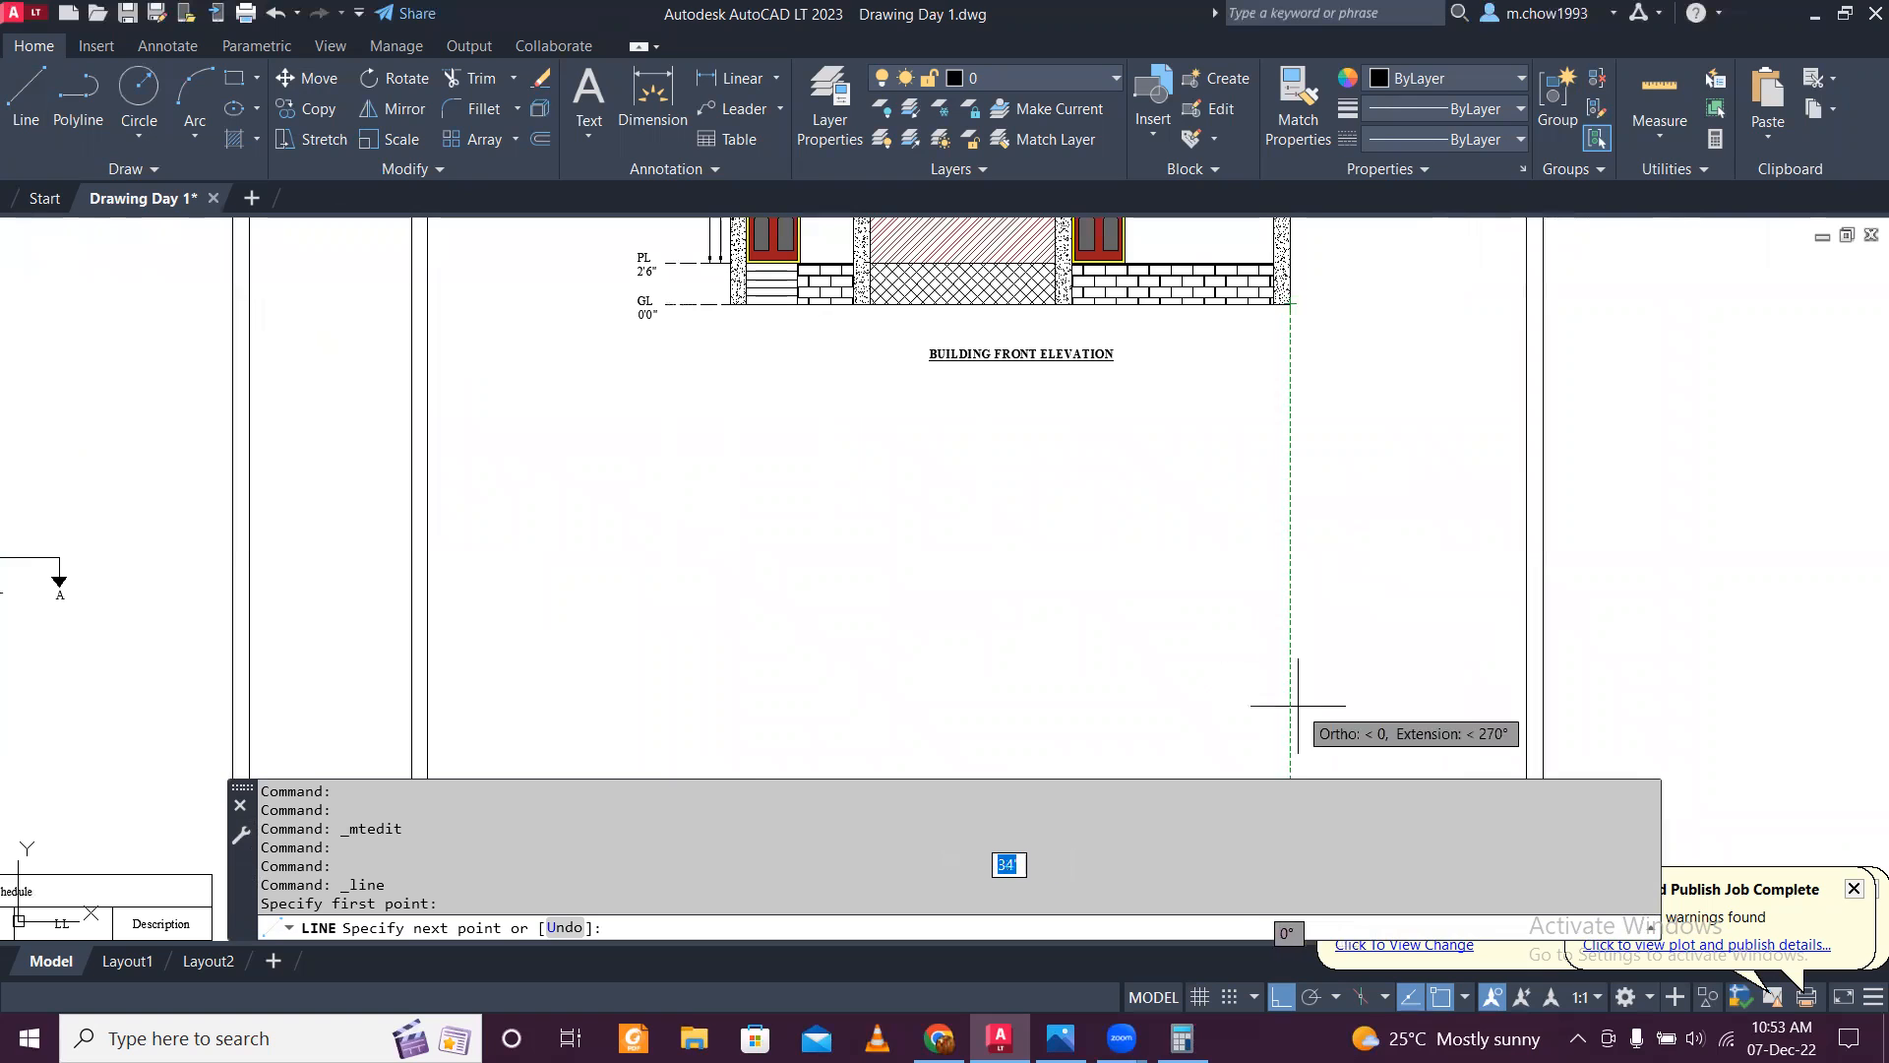
middle_click_drag(1249, 717, 1278, 548)
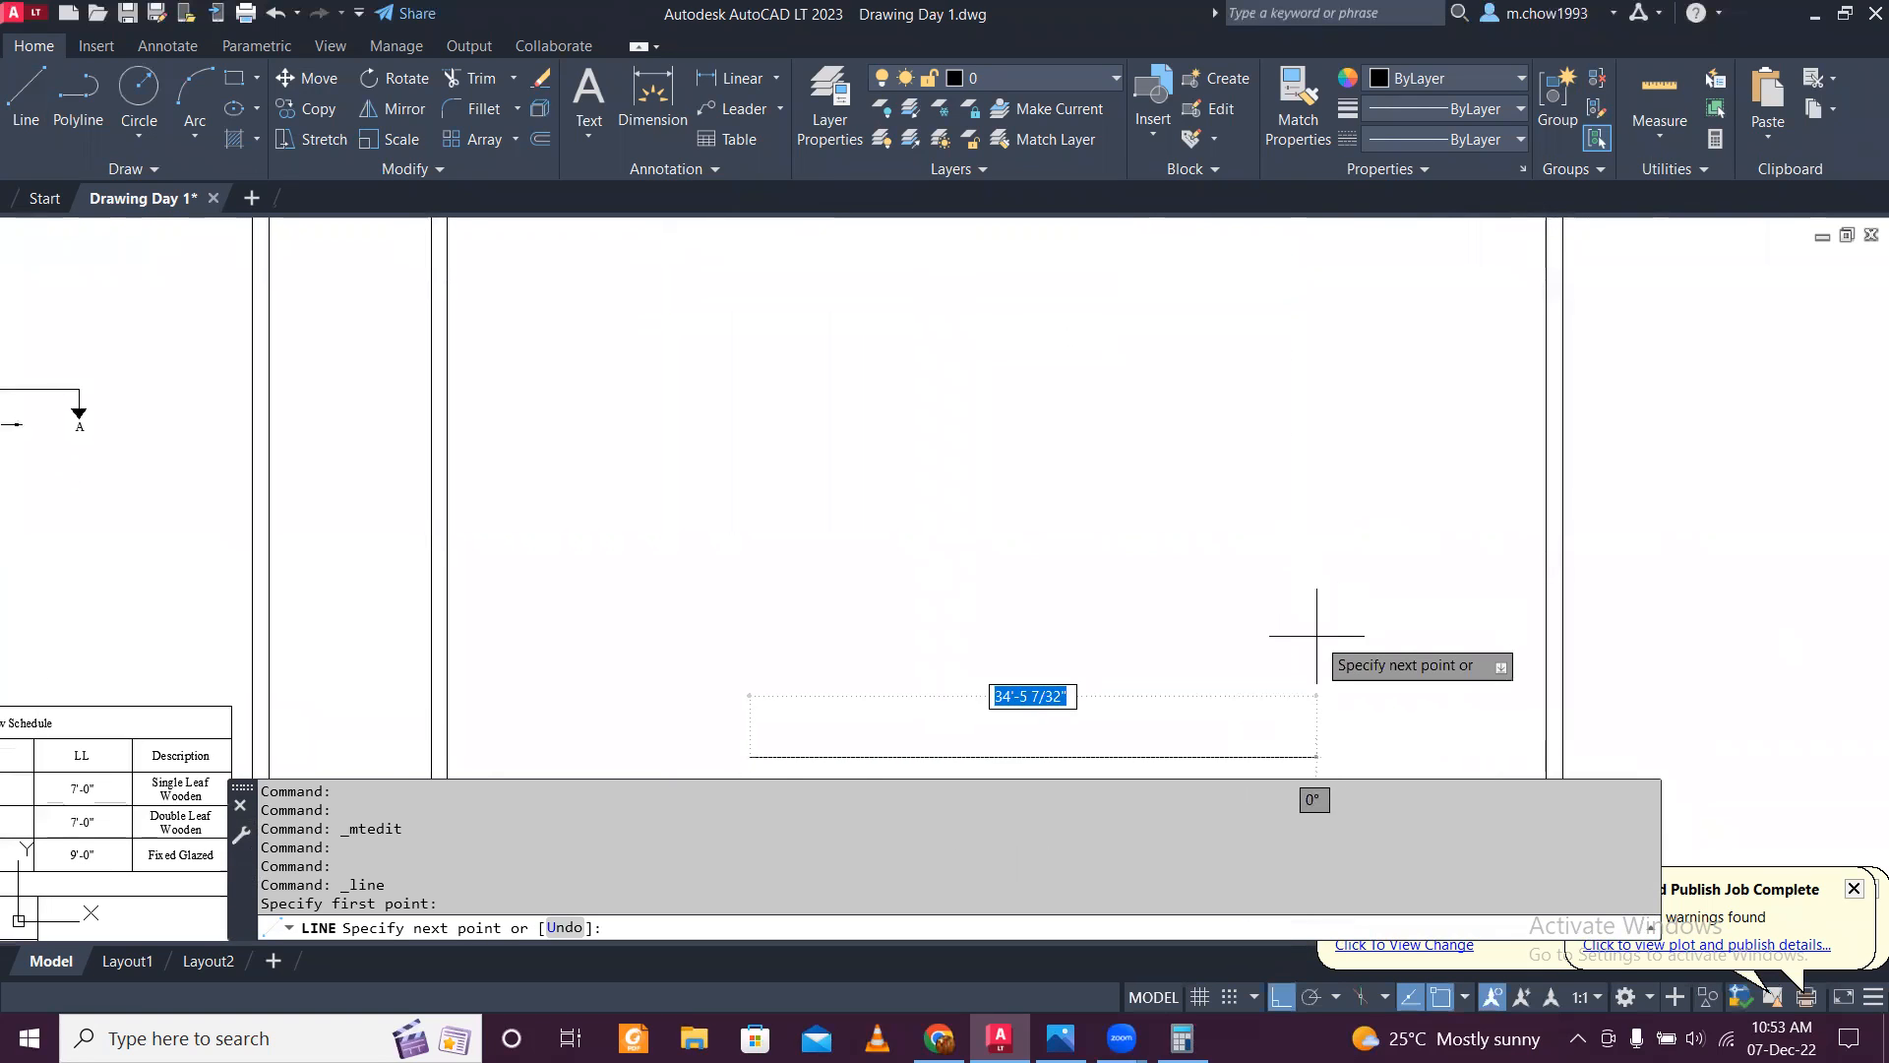
scroll(1305, 571, "down", 2)
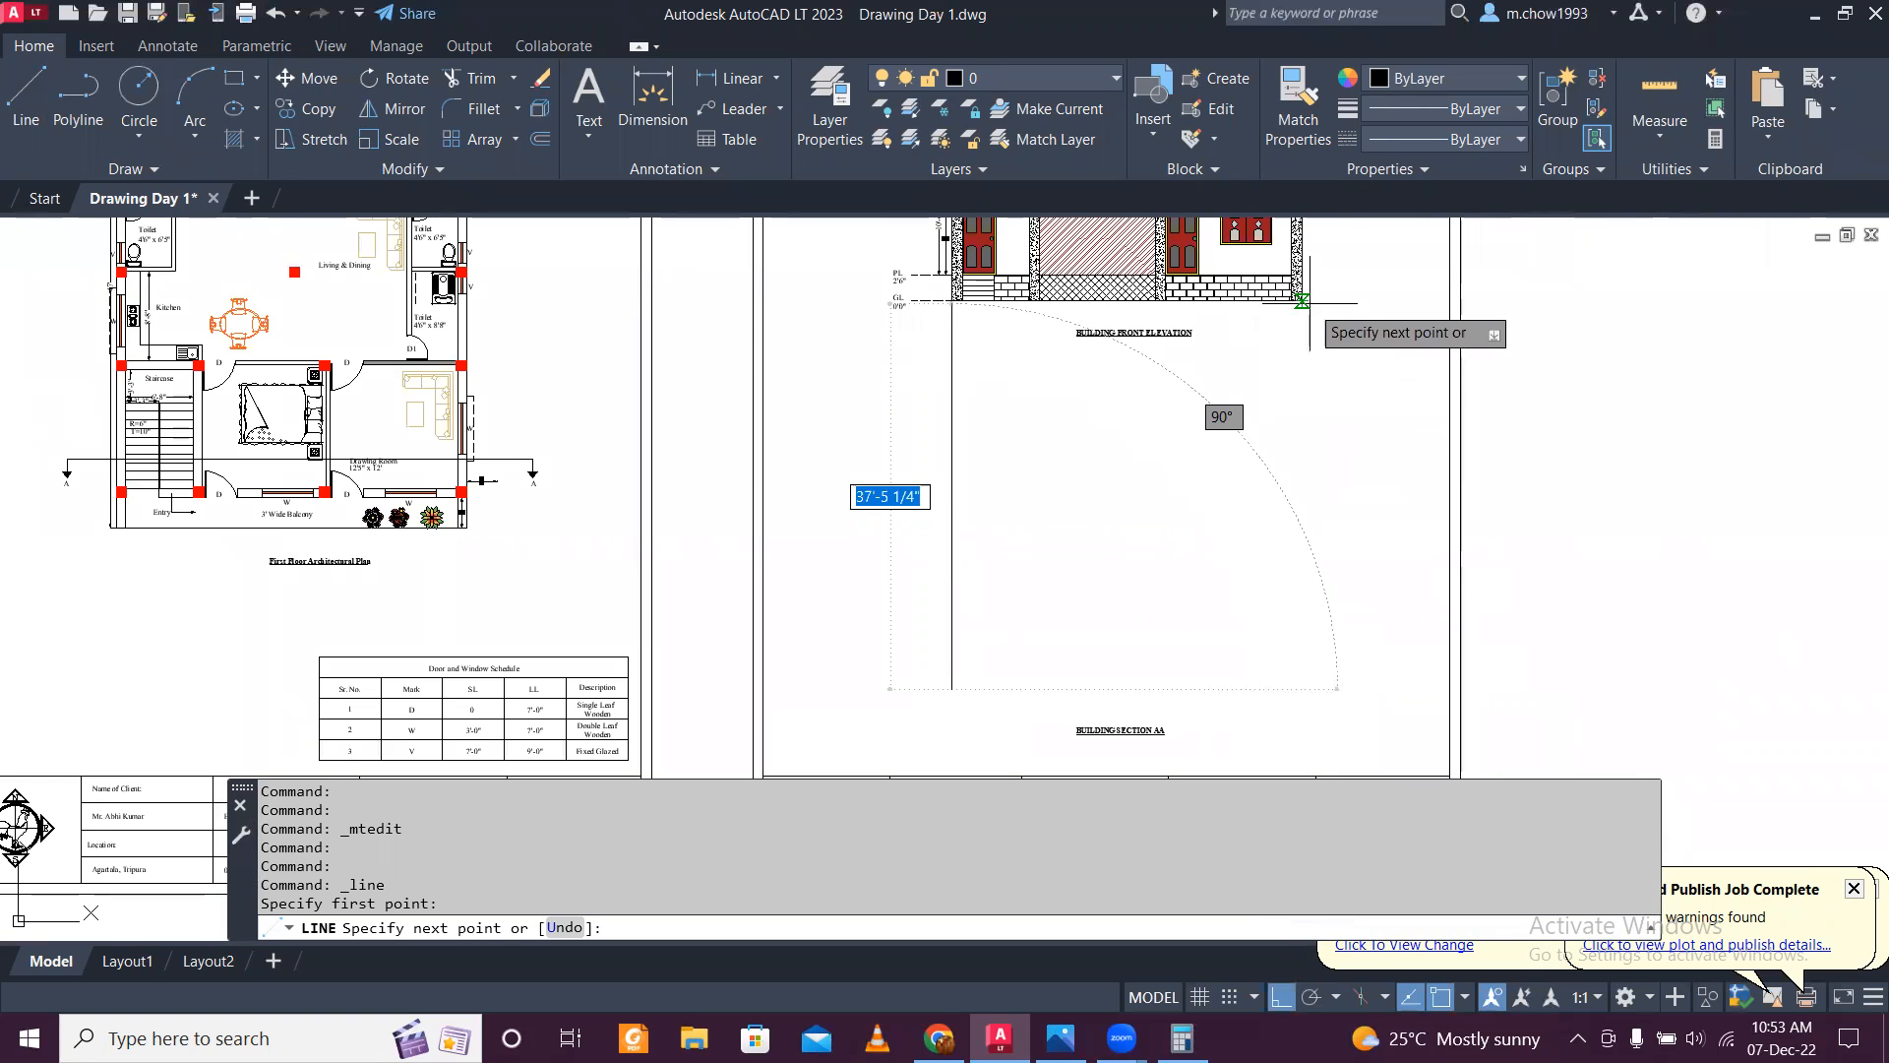
left_click(1302, 384)
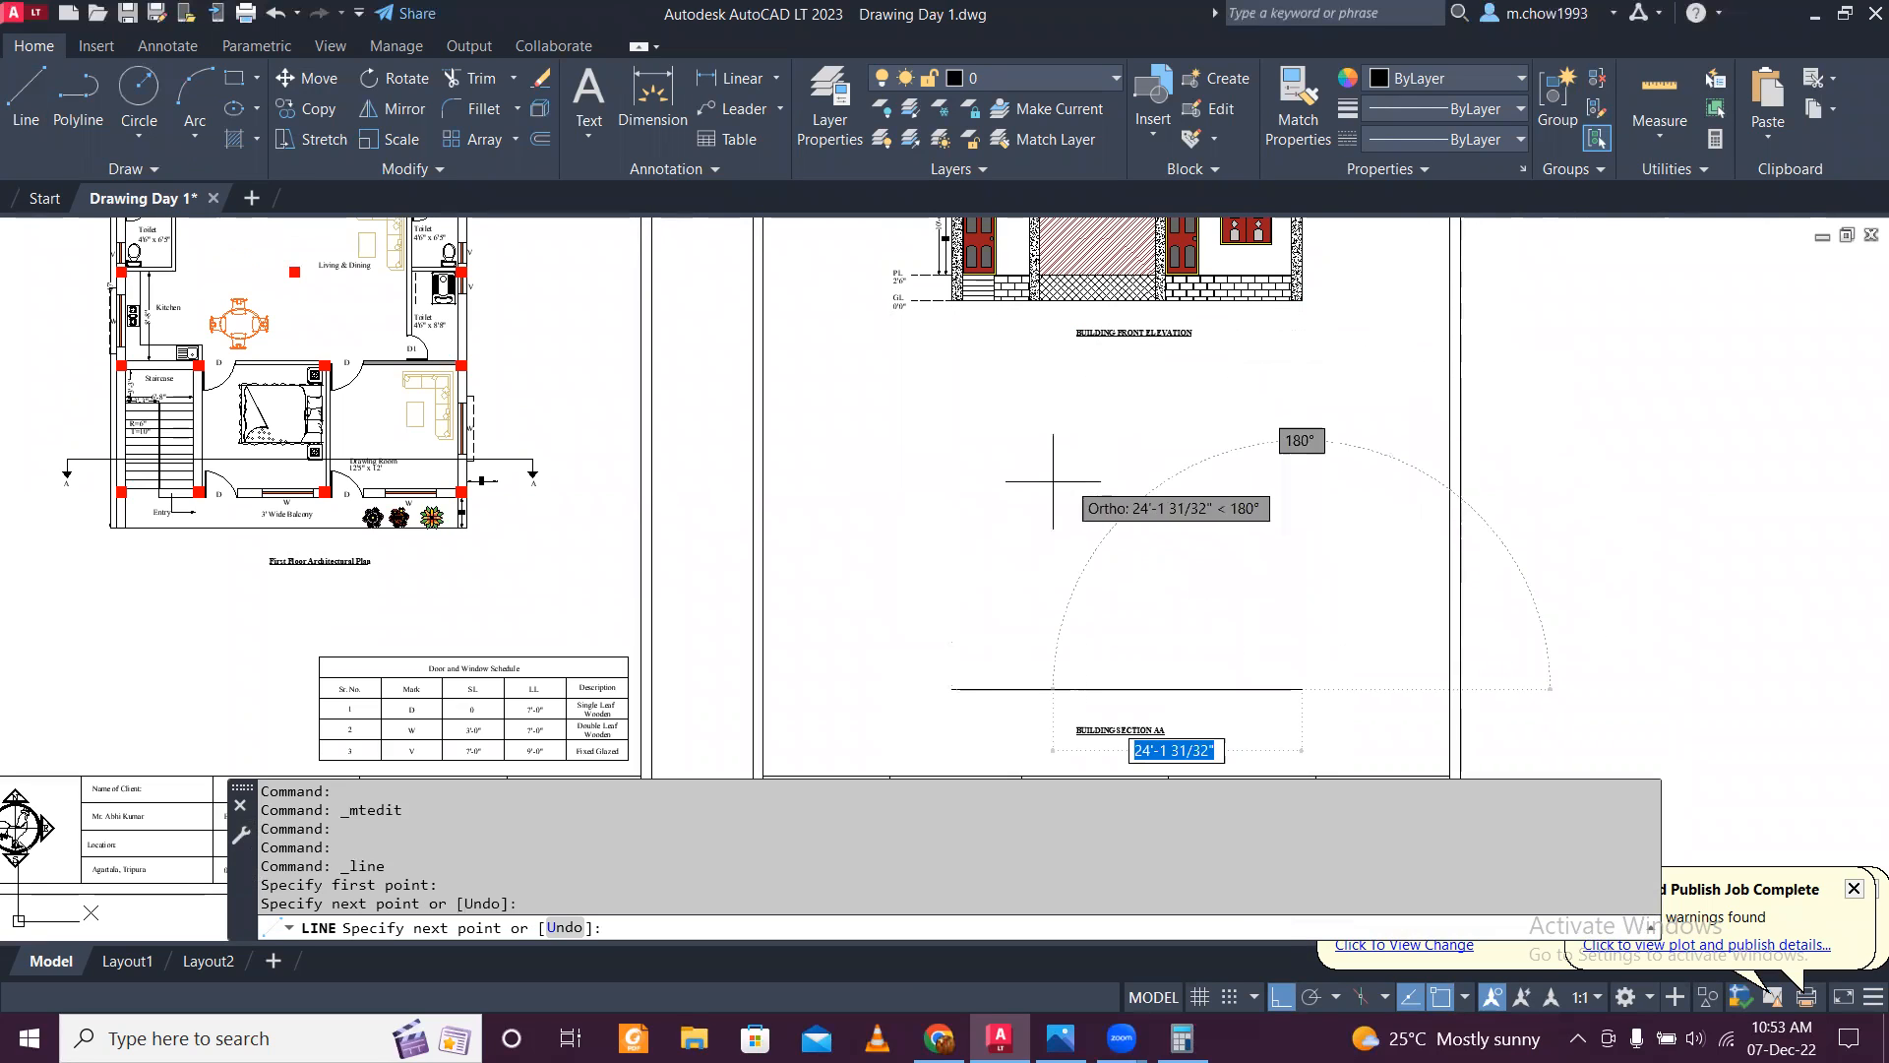
Step: Offset the base line above the BUILDING SECTION AA title upward by 2'6"
key("Escape")
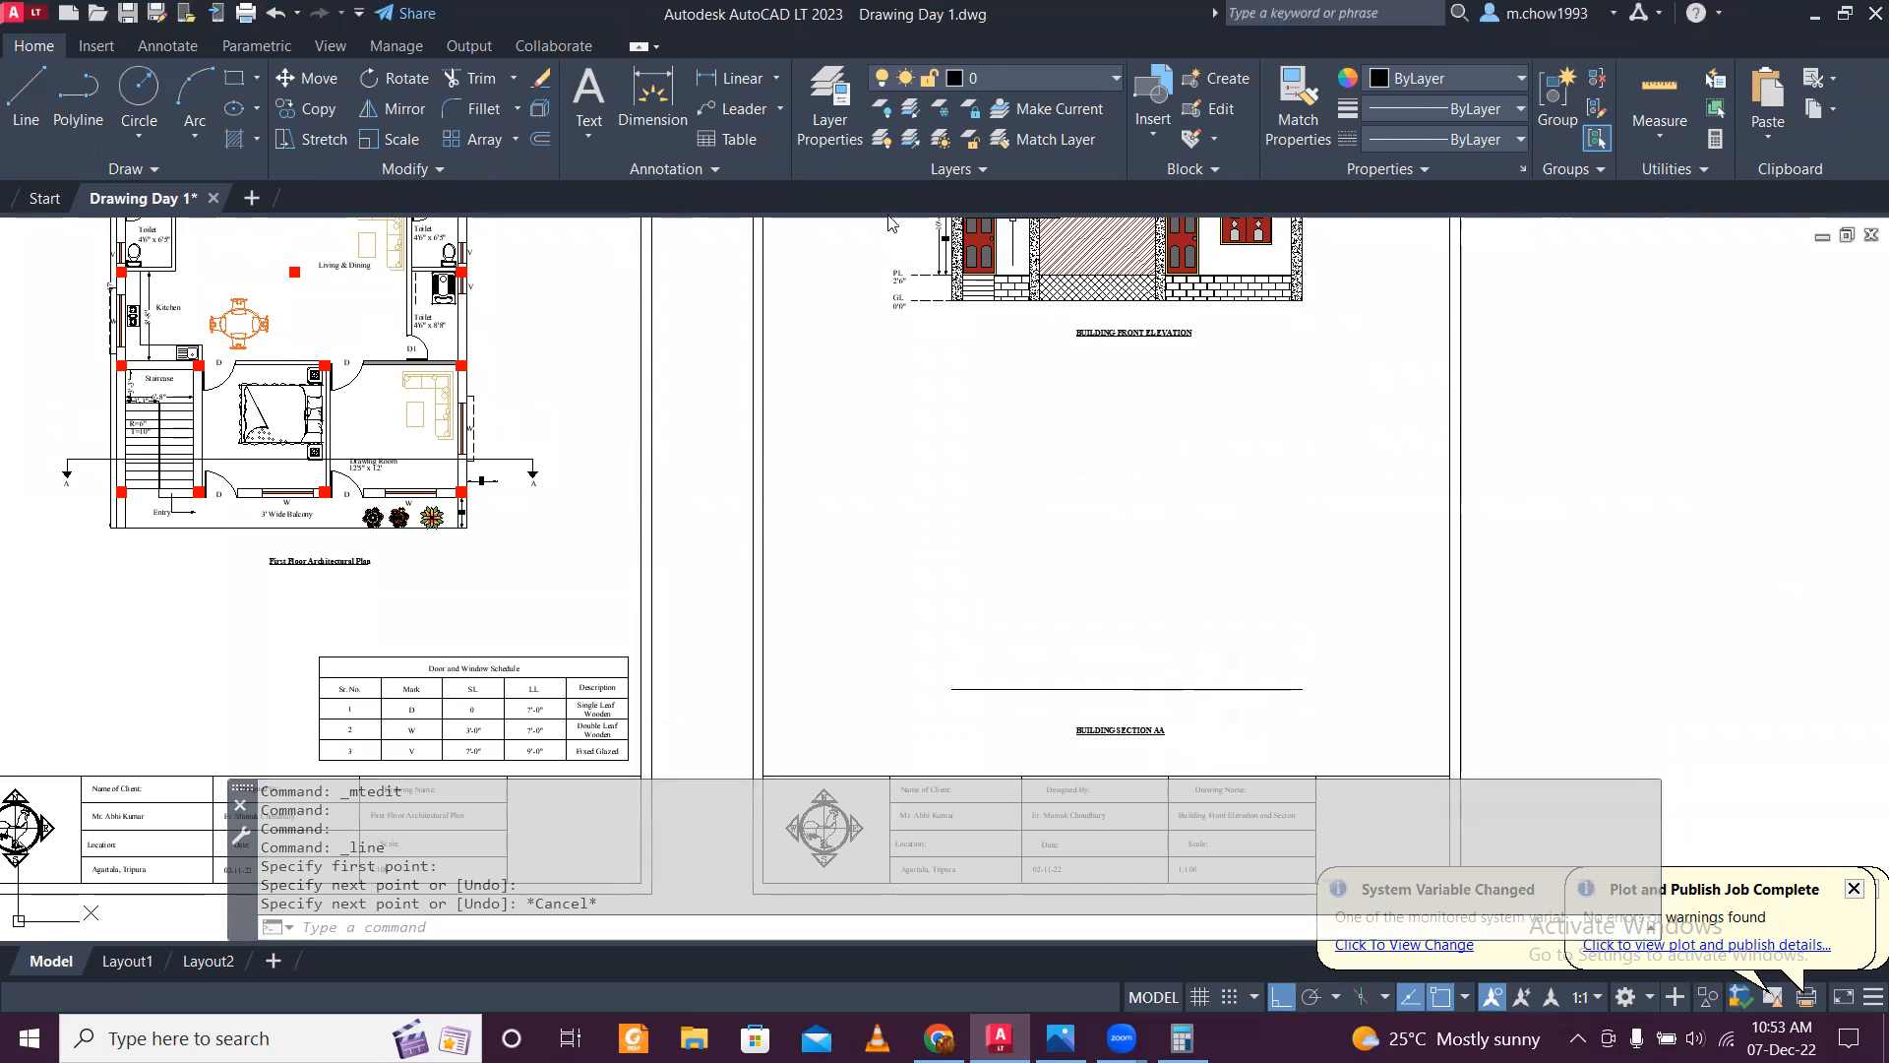
scroll(905, 237, "up", 7)
scroll(1033, 442, "down", 9)
scroll(1086, 528, "up", 2)
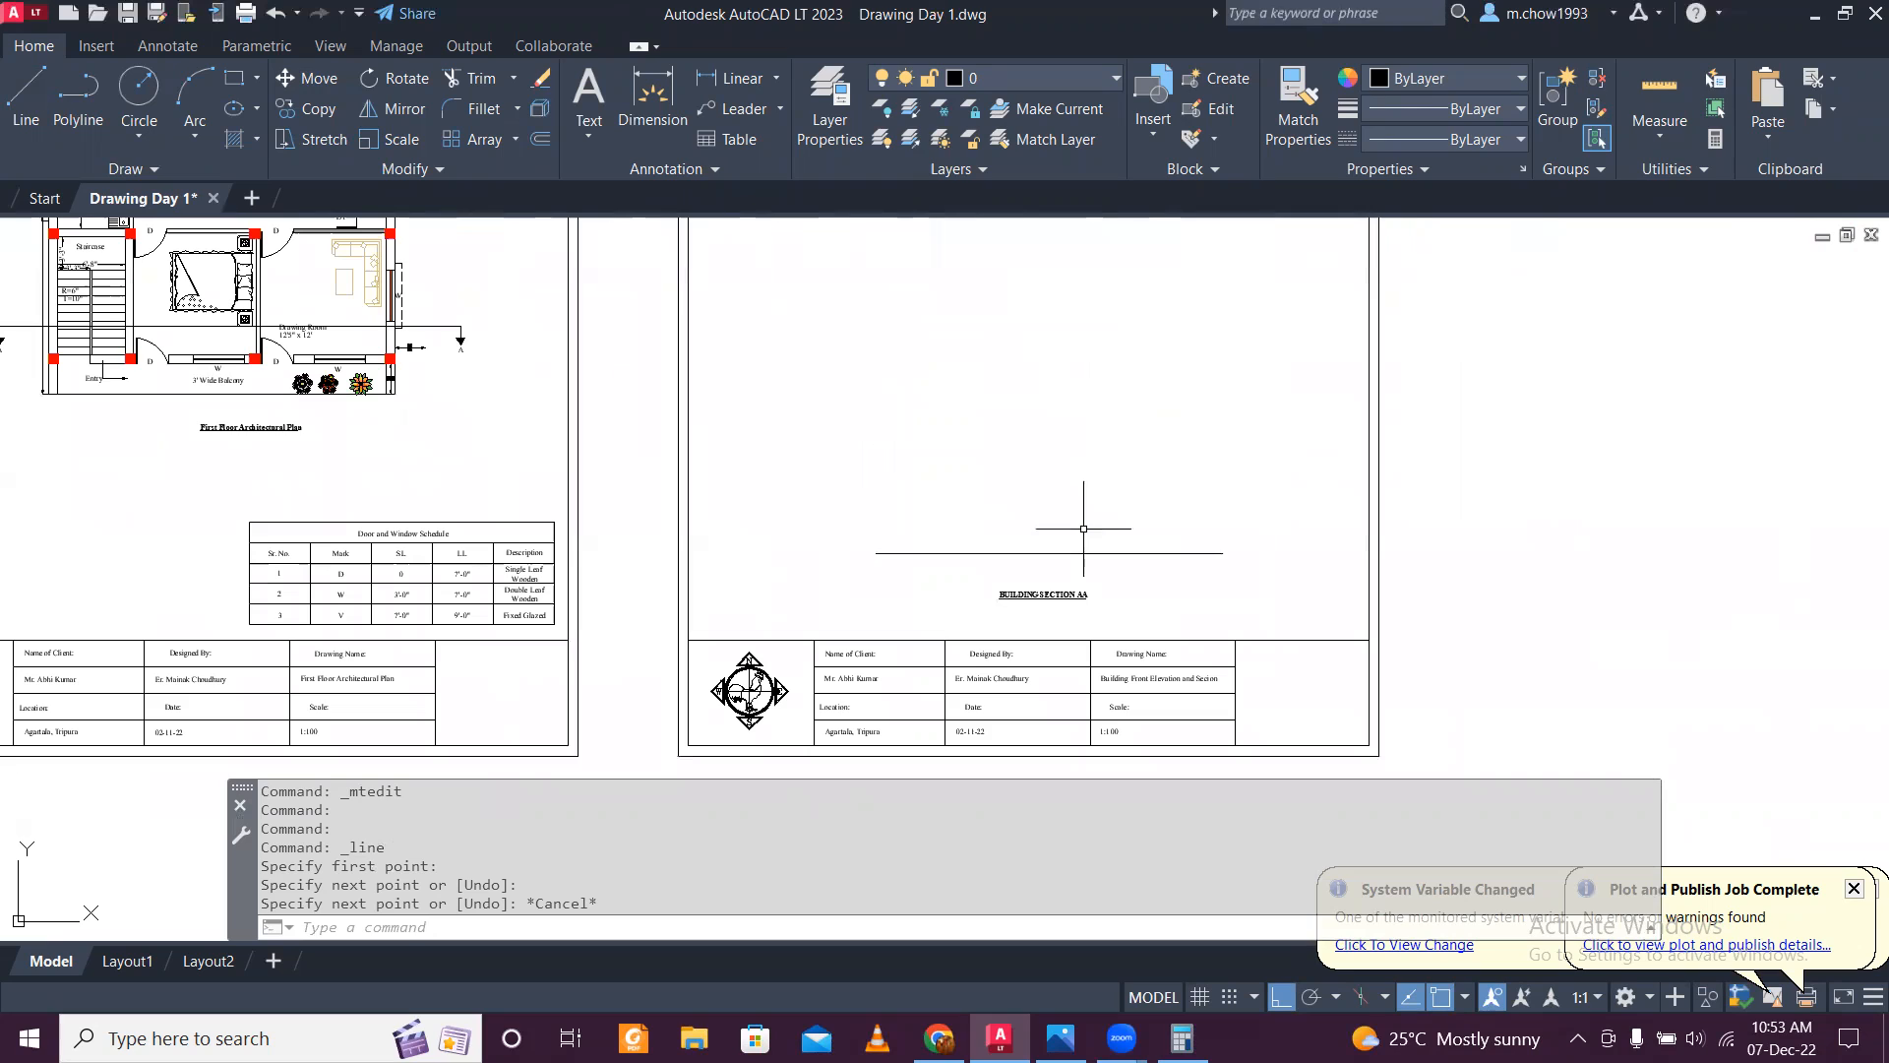
type("O")
key("Return")
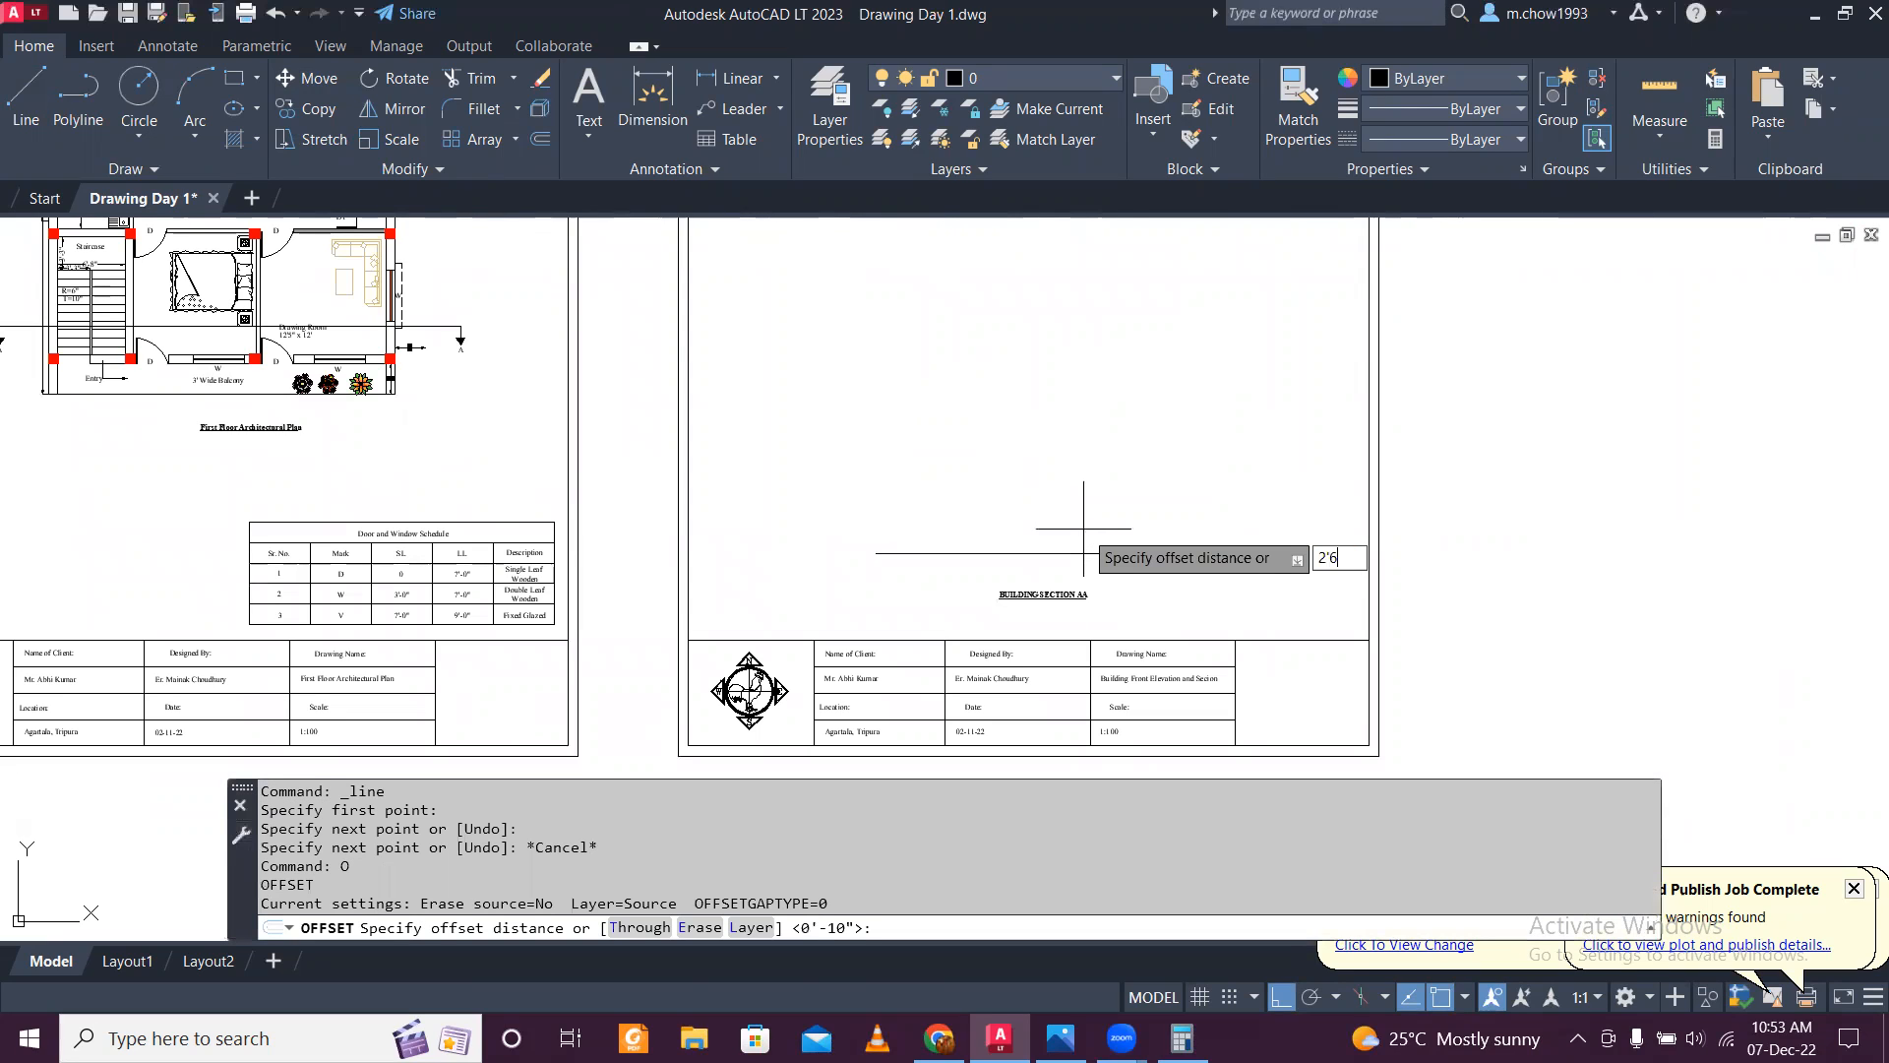
key("Return")
left_click(1007, 552)
left_click(1015, 421)
scroll(1021, 434, "down", 3)
key("Escape")
Step: Offset the plinth line of the section upward by 10'6"
key("Return")
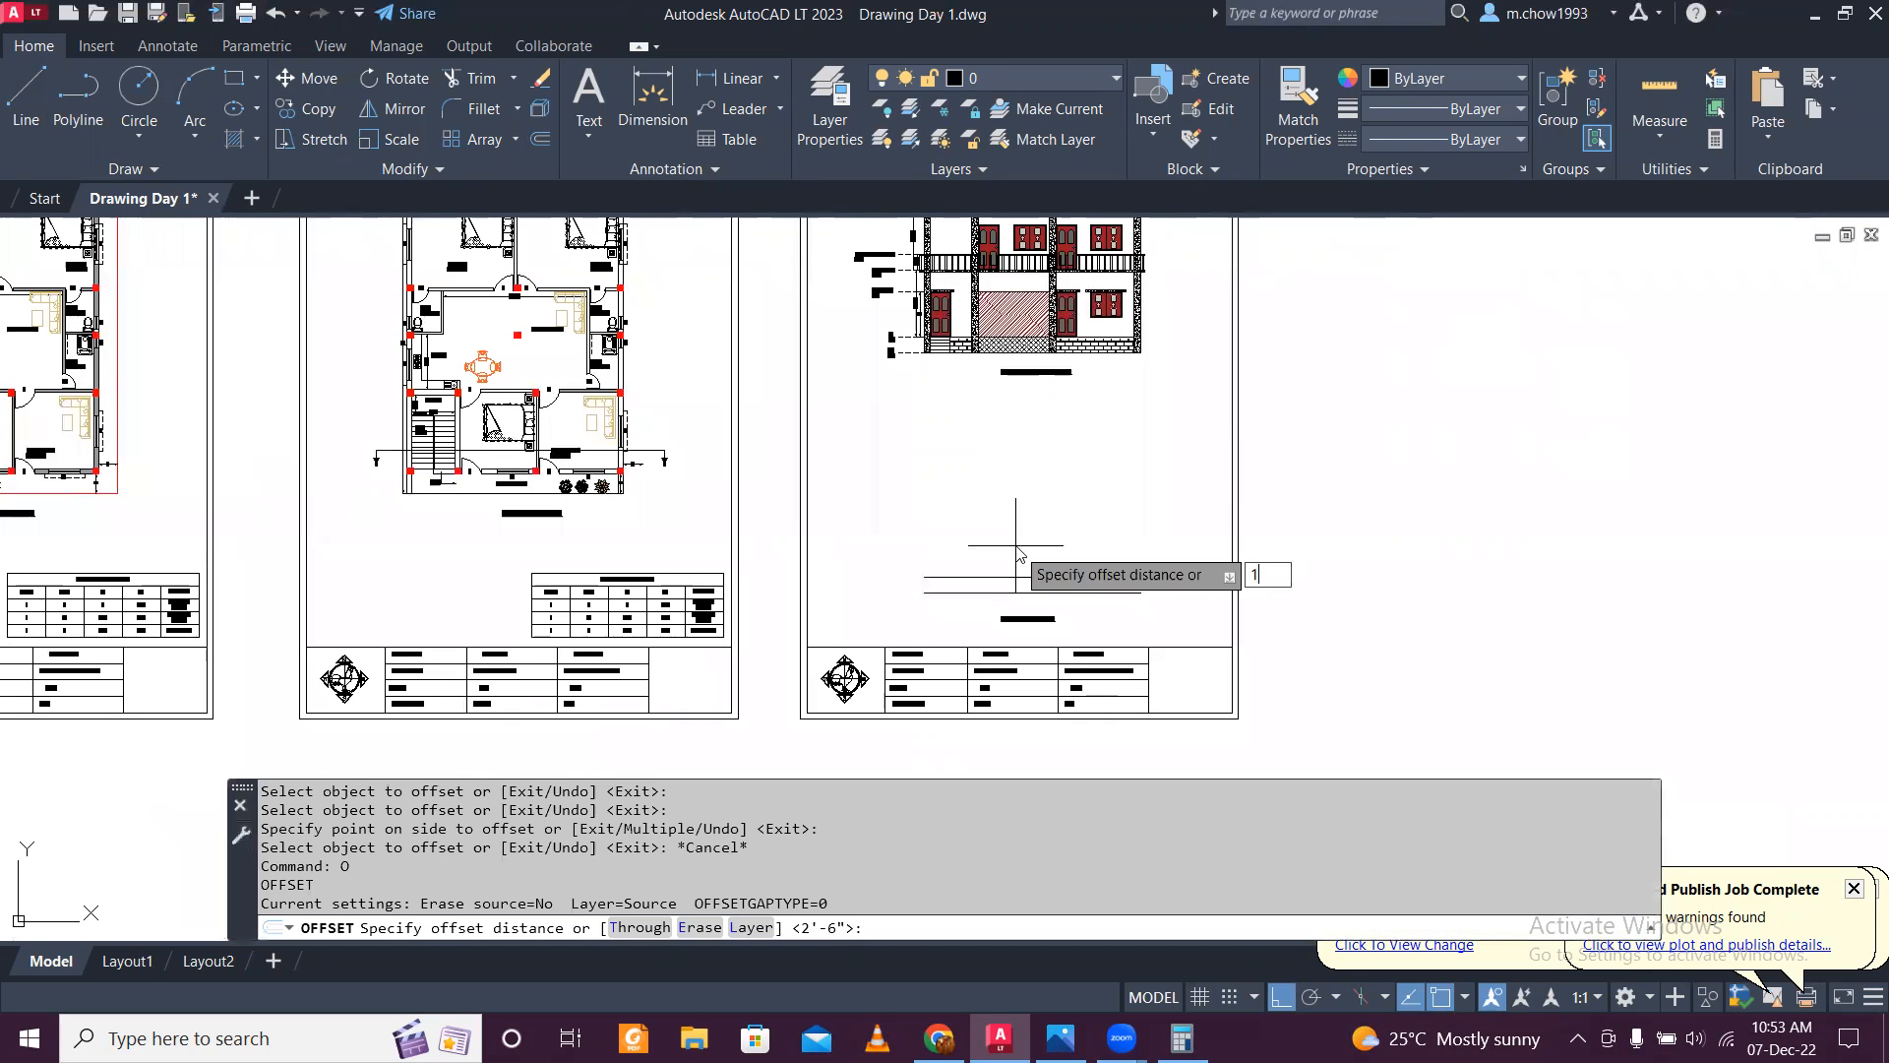
key("Return")
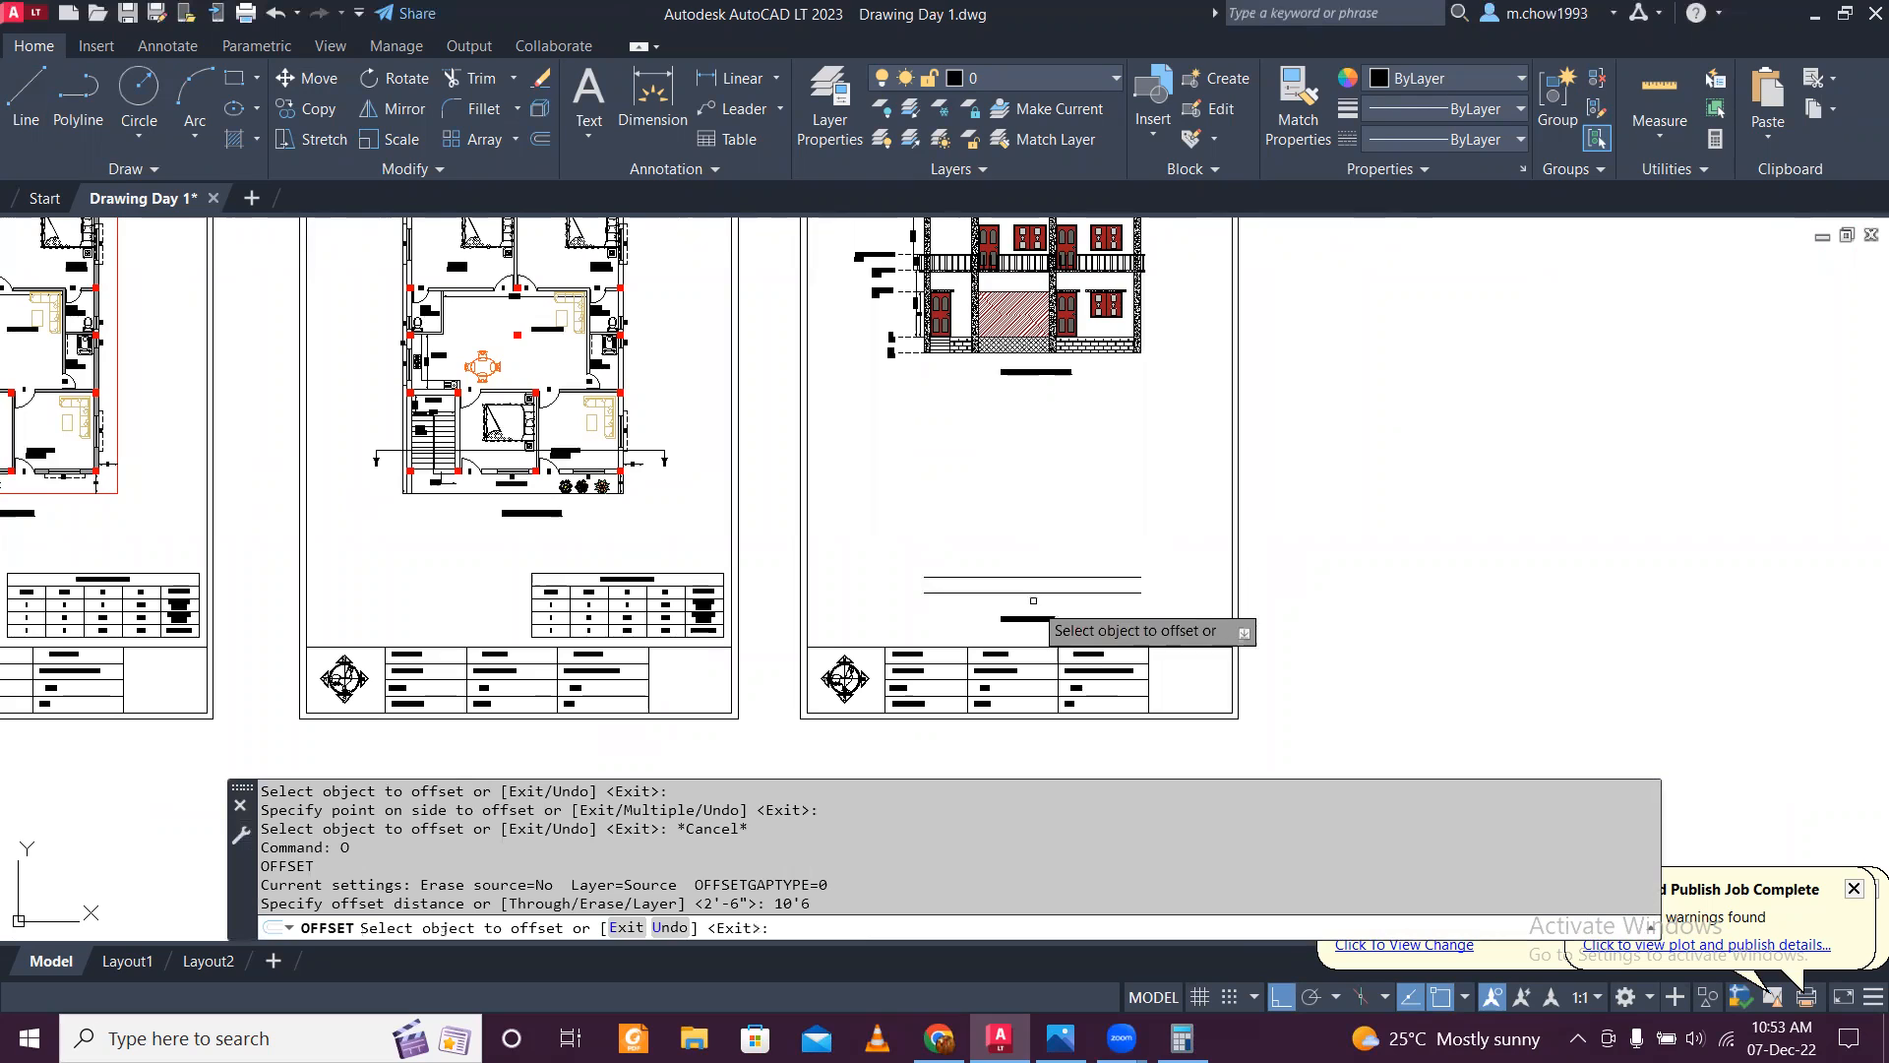
left_click(1009, 577)
left_click(1018, 448)
key("Escape")
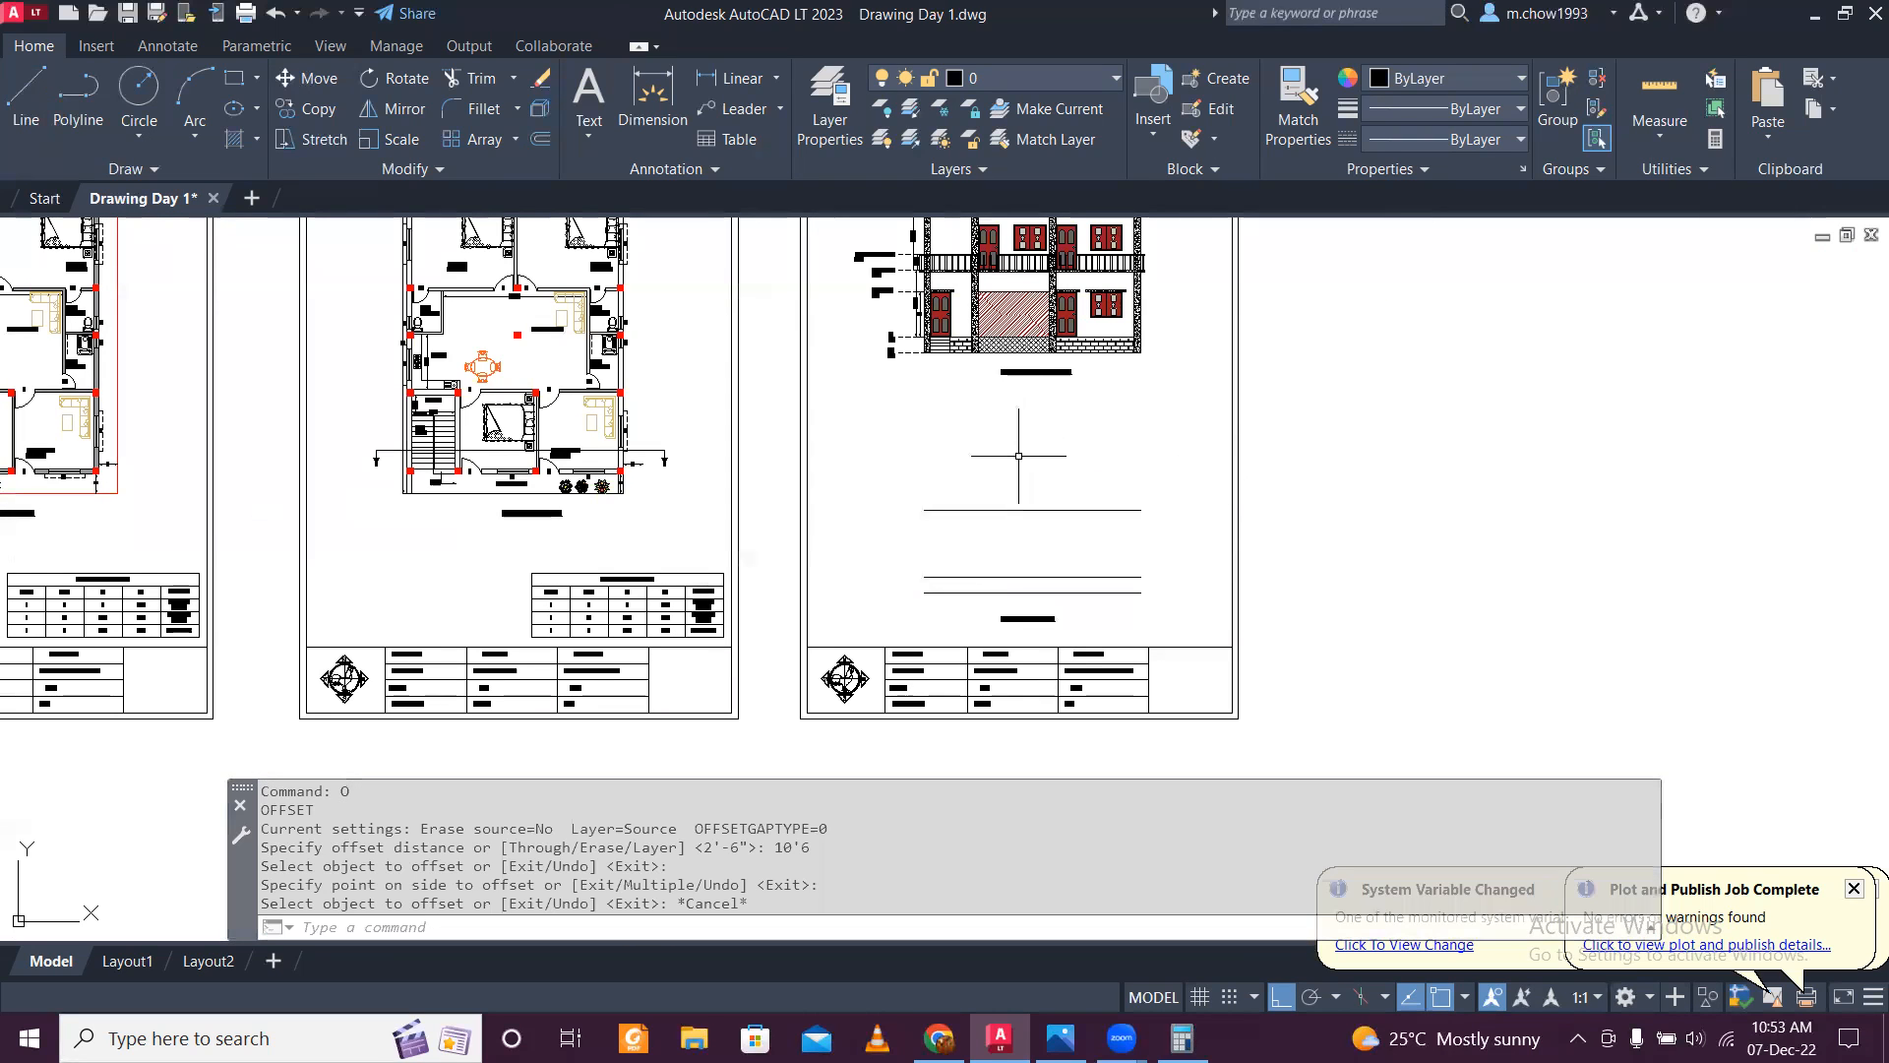
Step: Offset the section's uppermost line downward by 5" to give the first slab its thickness
type("O")
key("Return")
type("5")
key("Return")
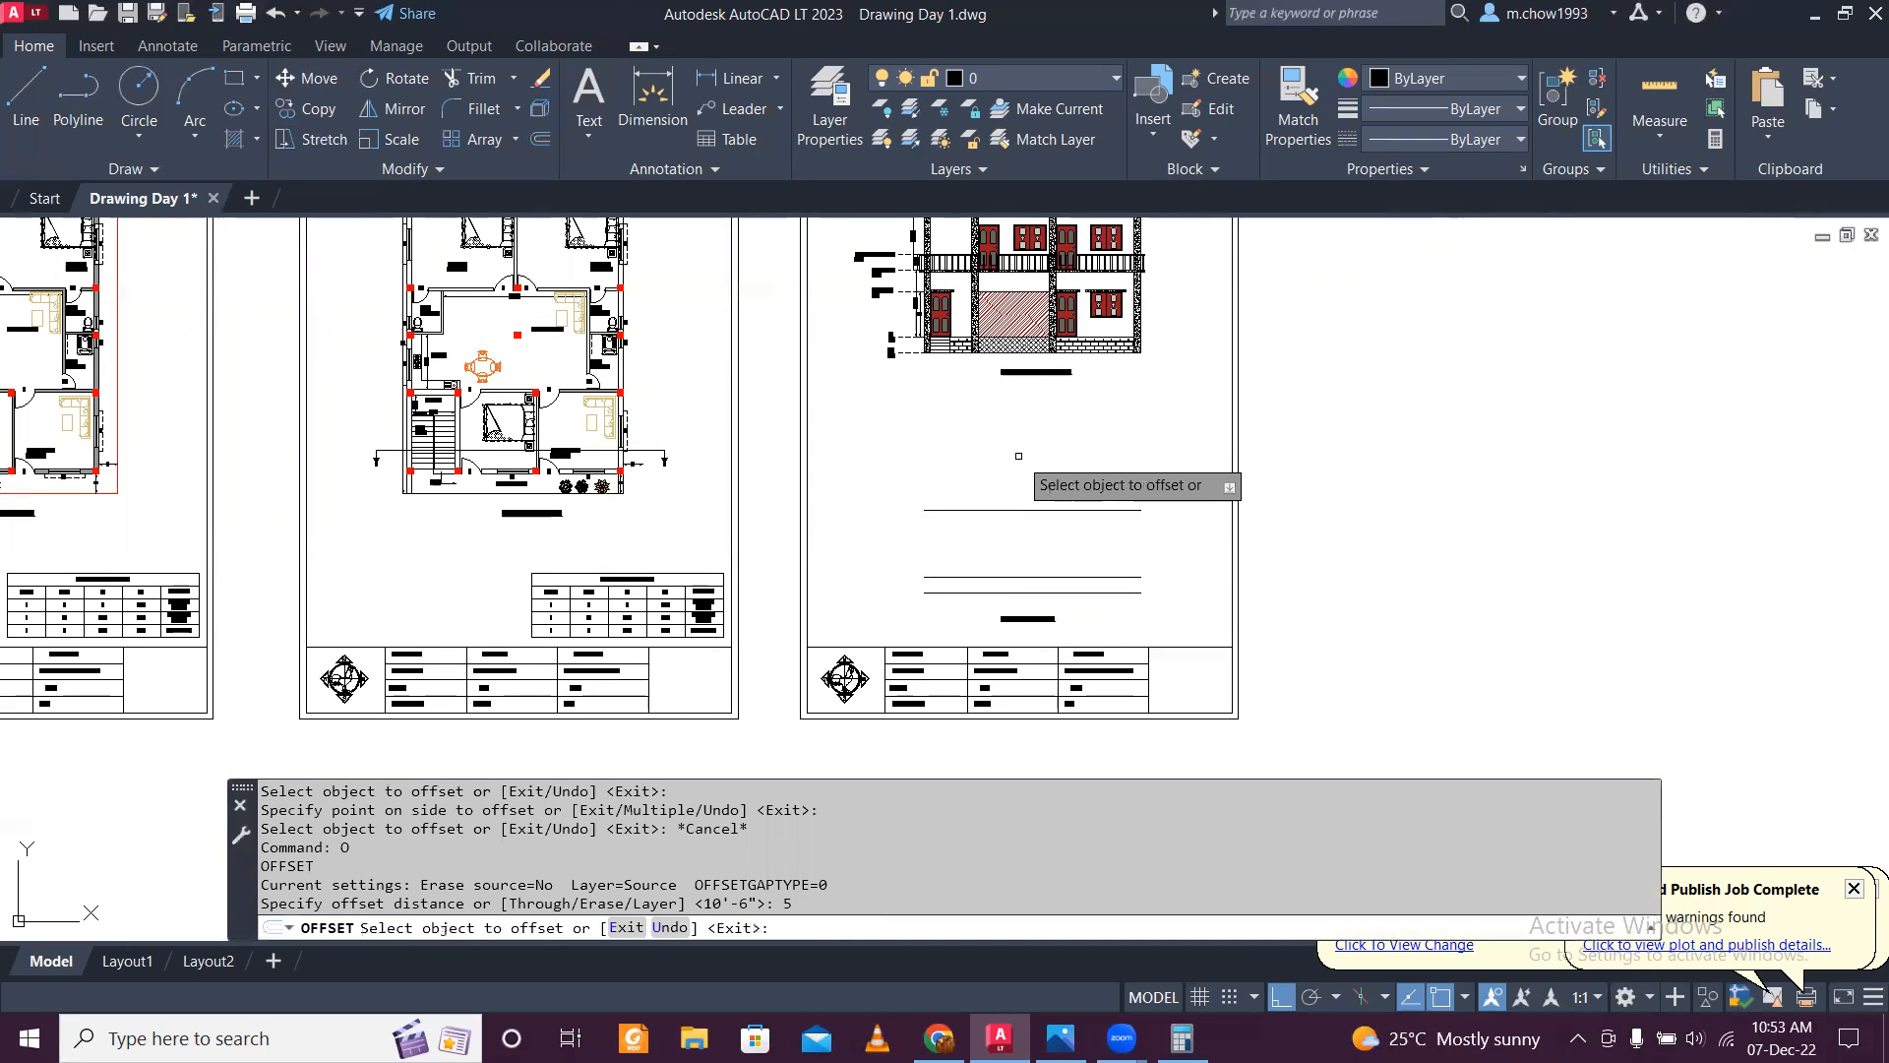
scroll(1146, 559, "up", 4)
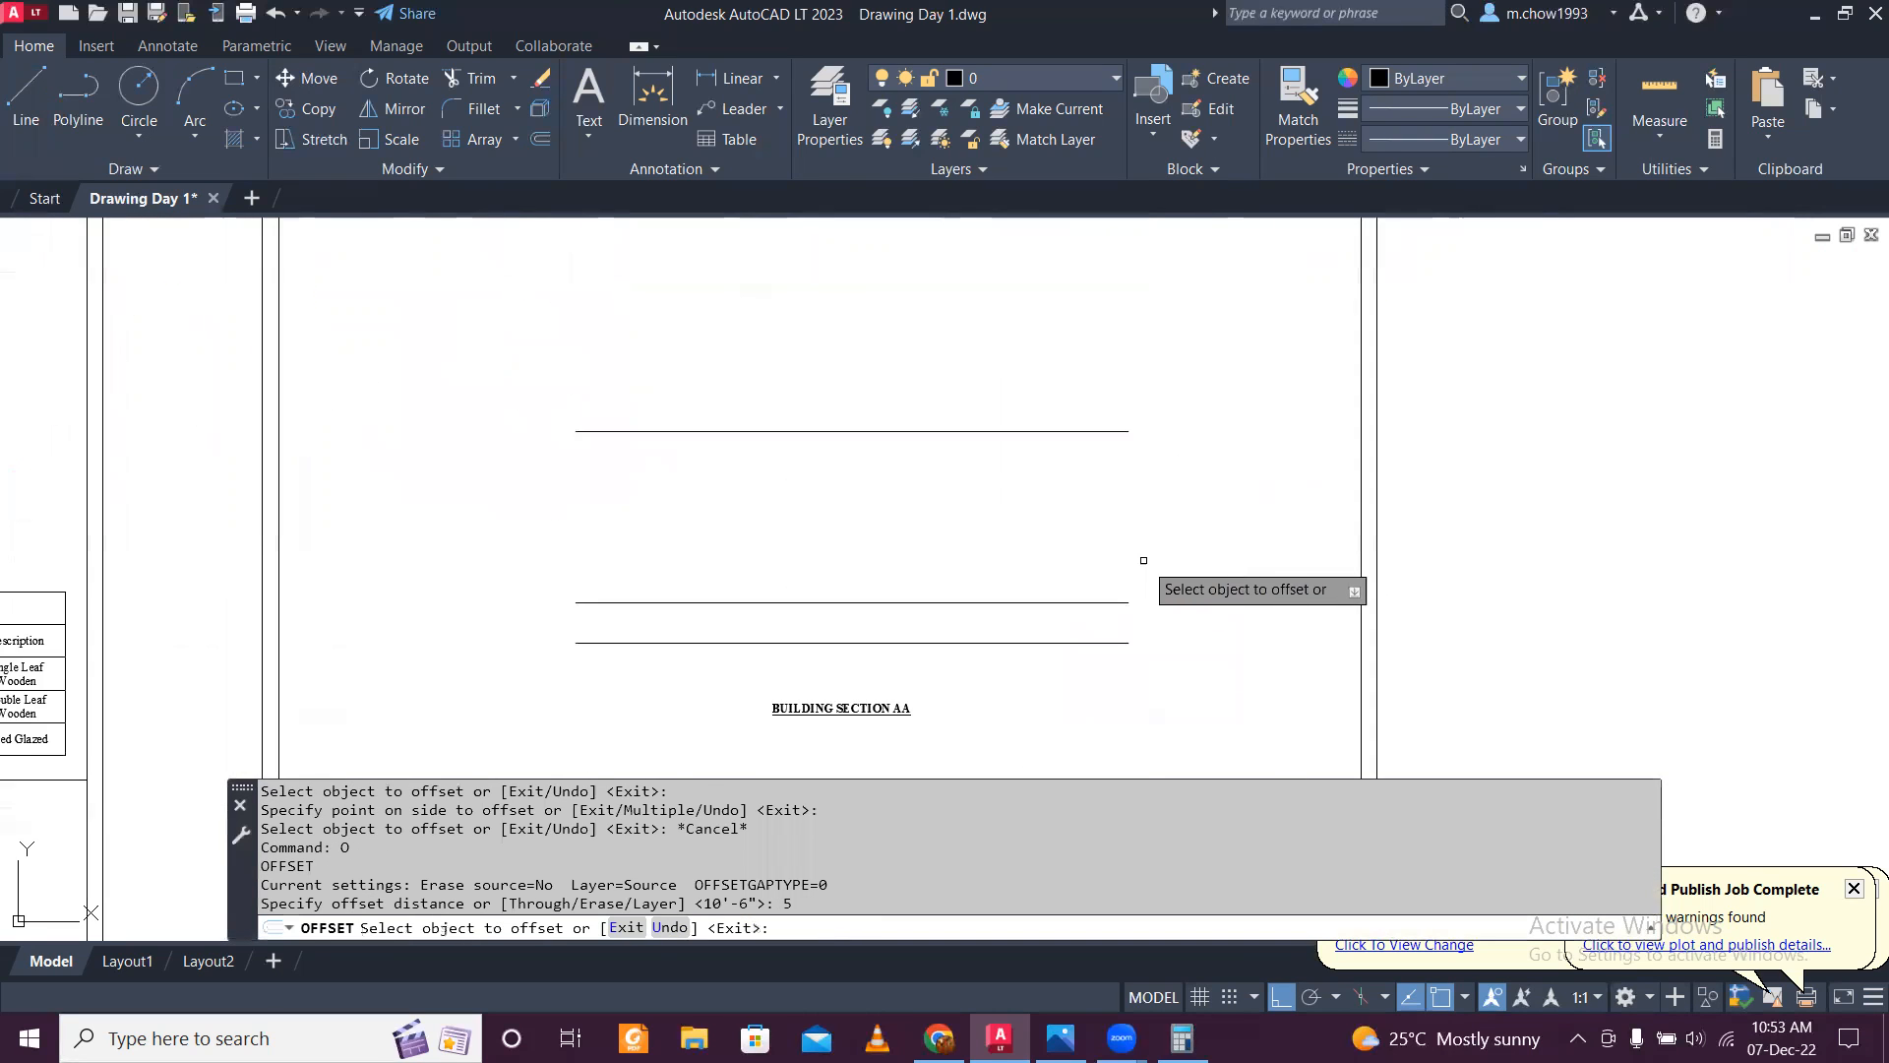
left_click(1093, 432)
left_click(1093, 468)
scroll(1092, 468, "down", 5)
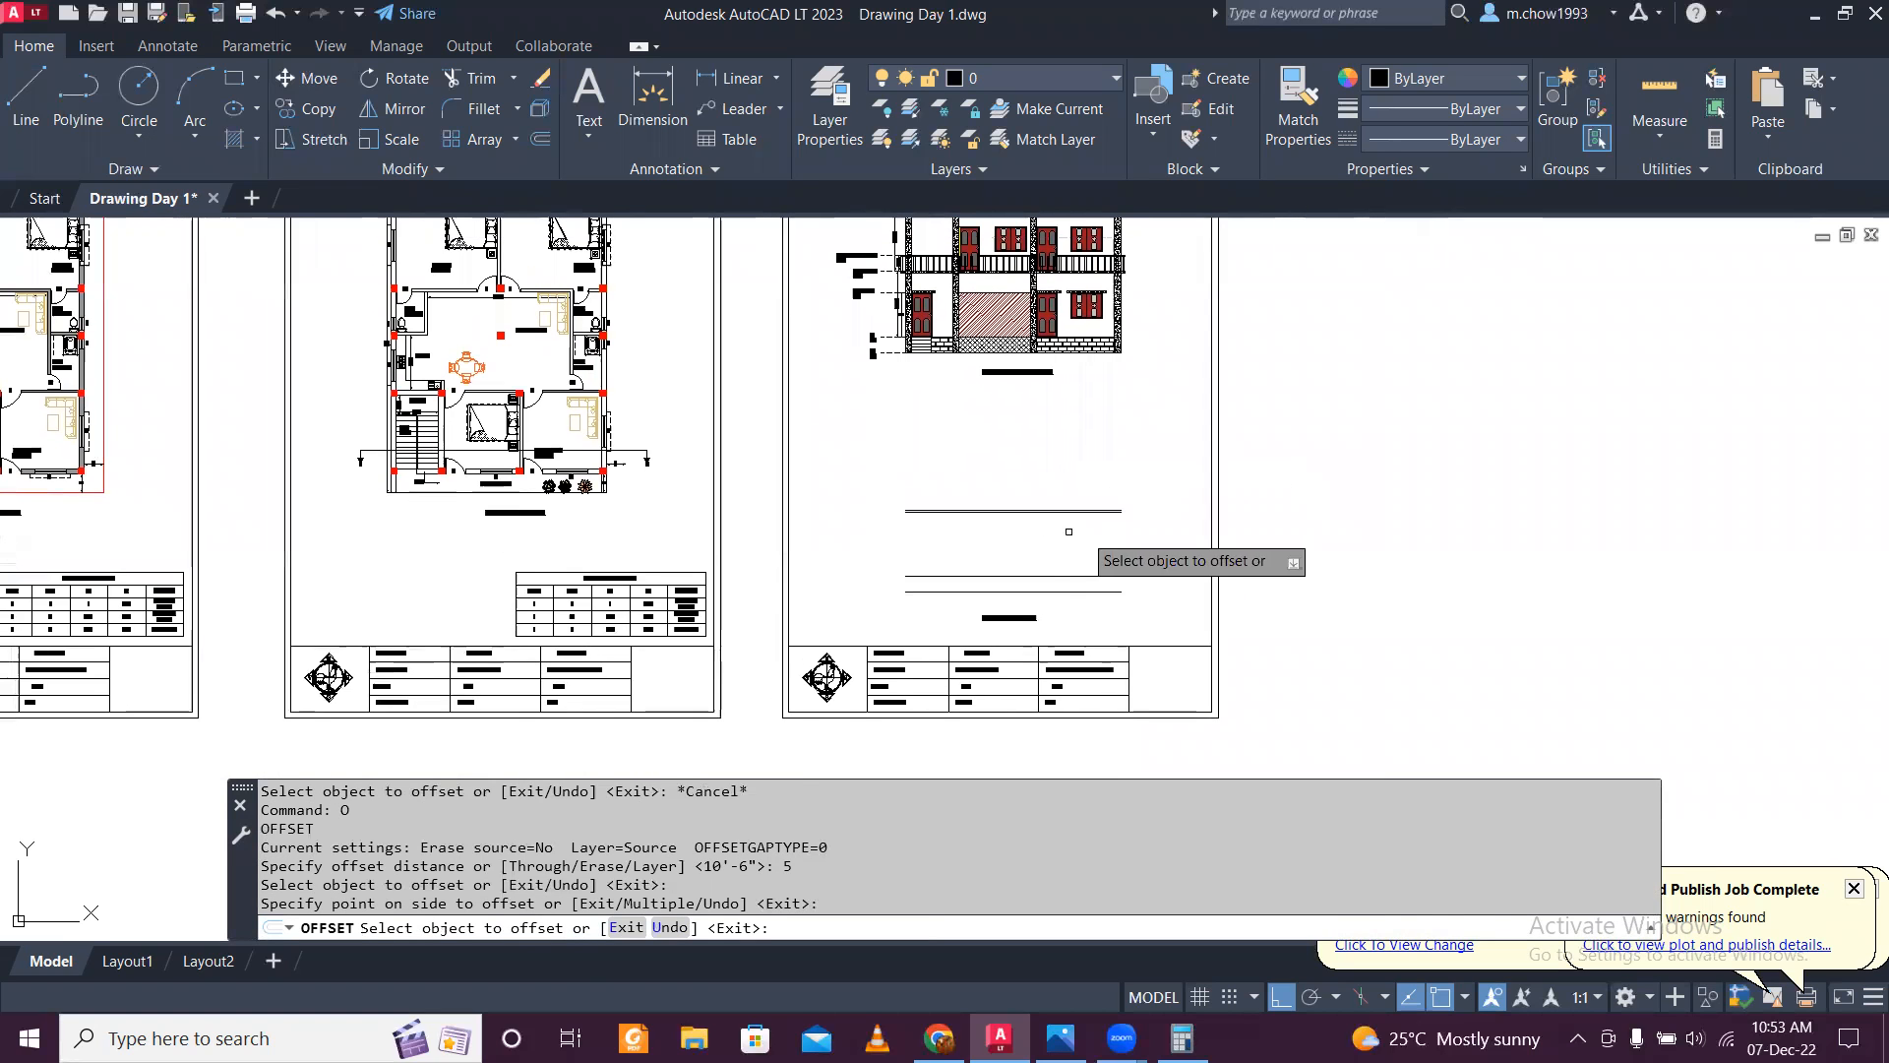
key("Escape")
Step: Offset the top line of the first slab upward by 10'6"
scroll(993, 487, "up", 4)
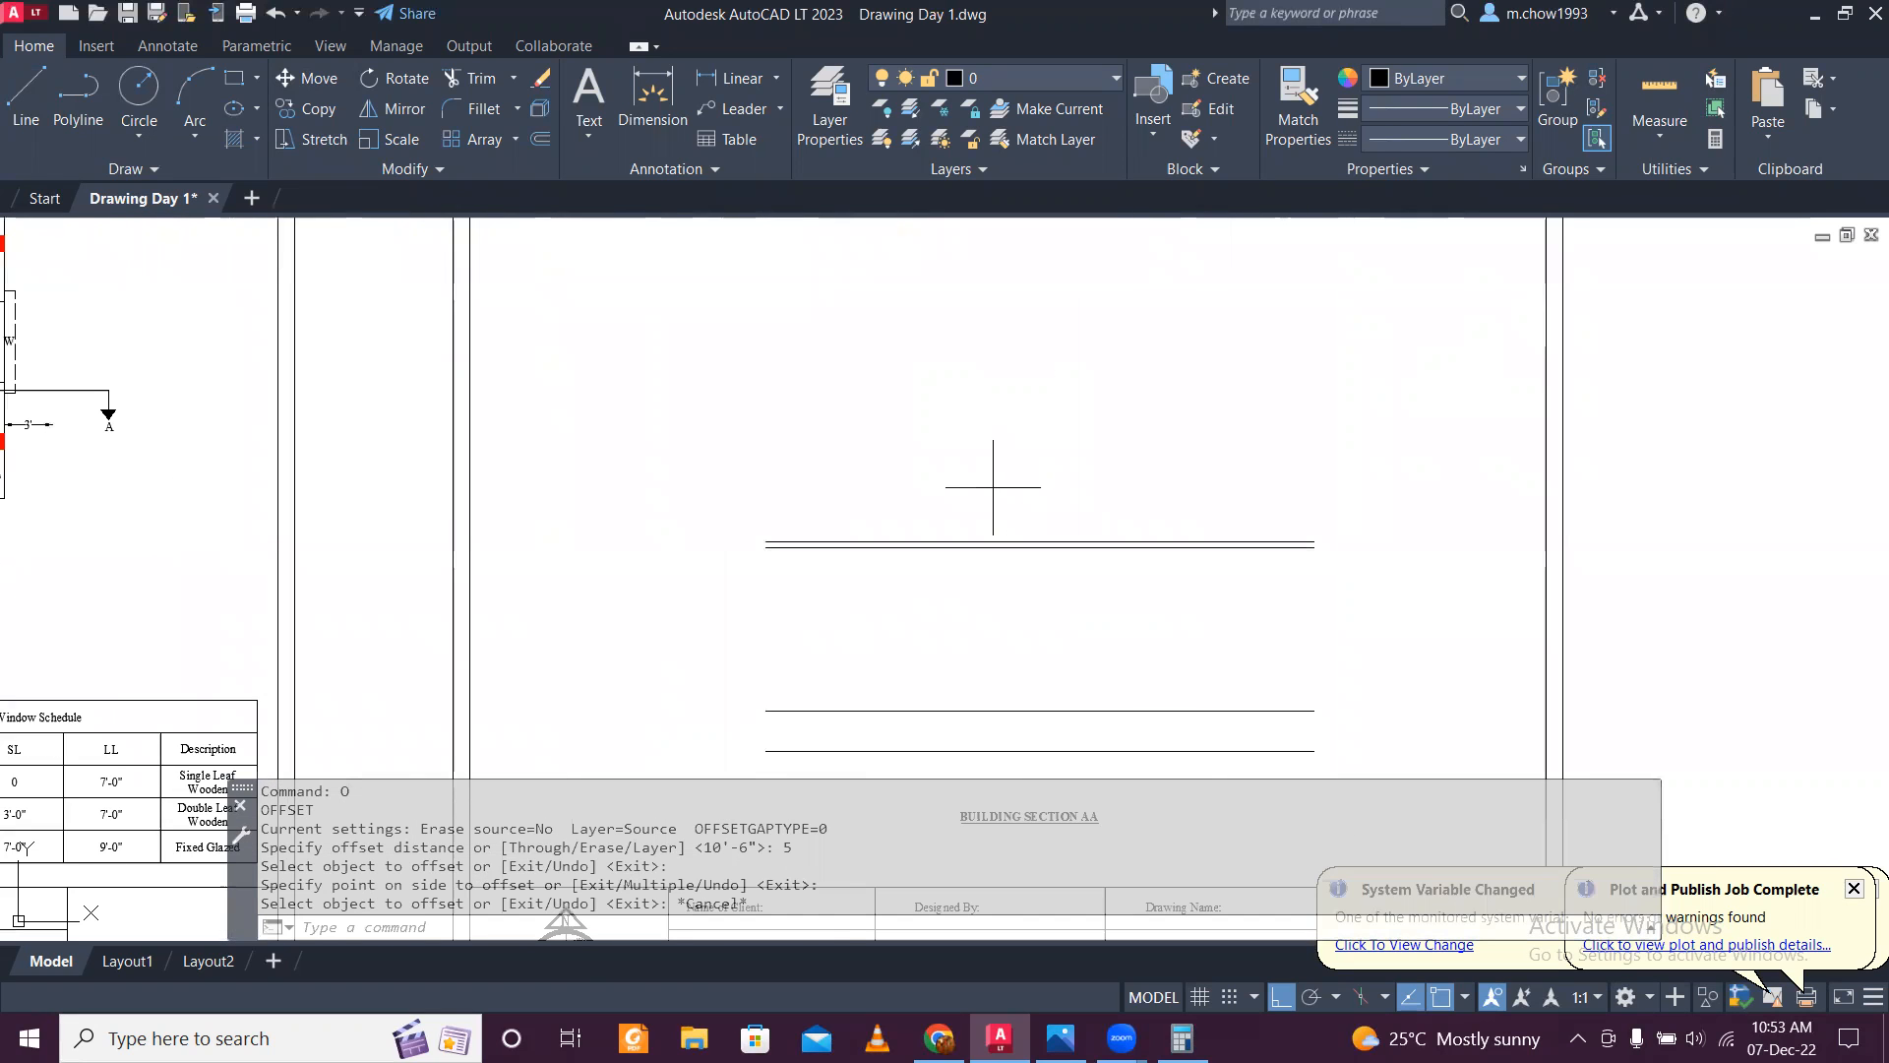
type("o")
key("Return")
type("10'6")
key("Return")
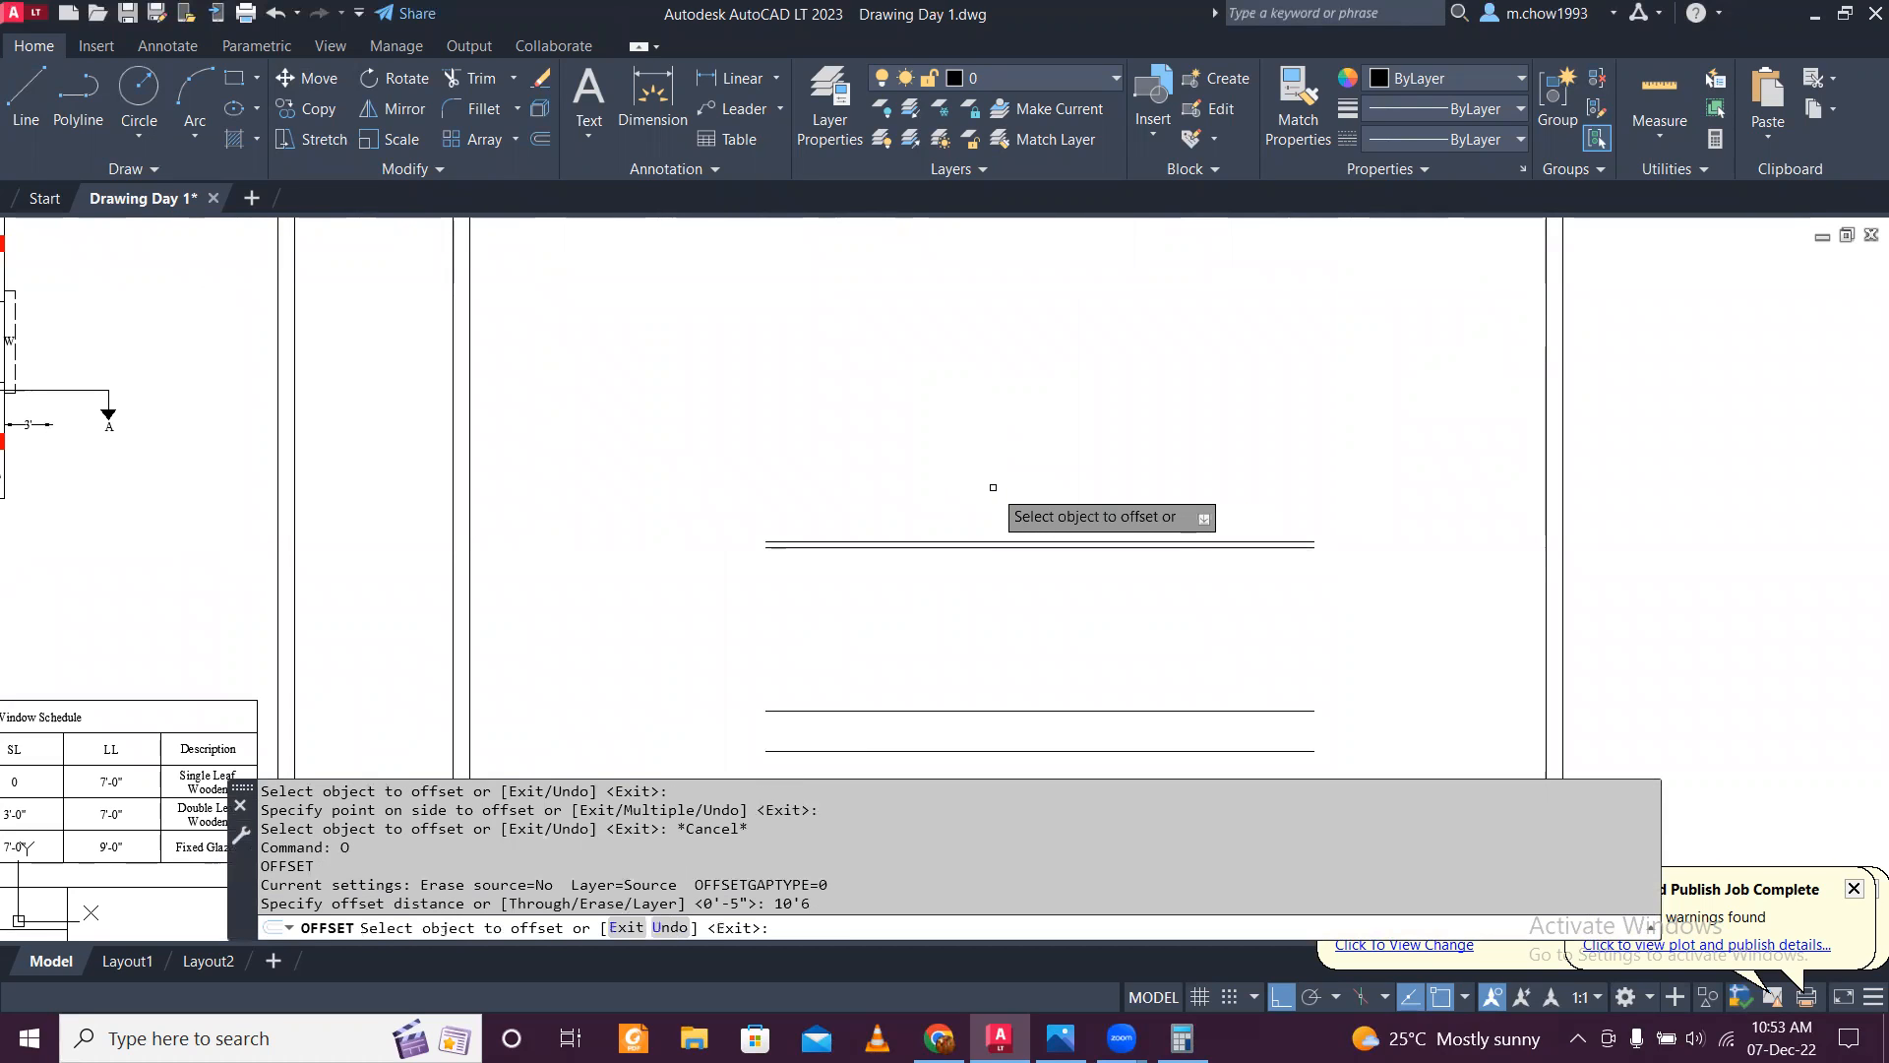
left_click(974, 541)
left_click(950, 345)
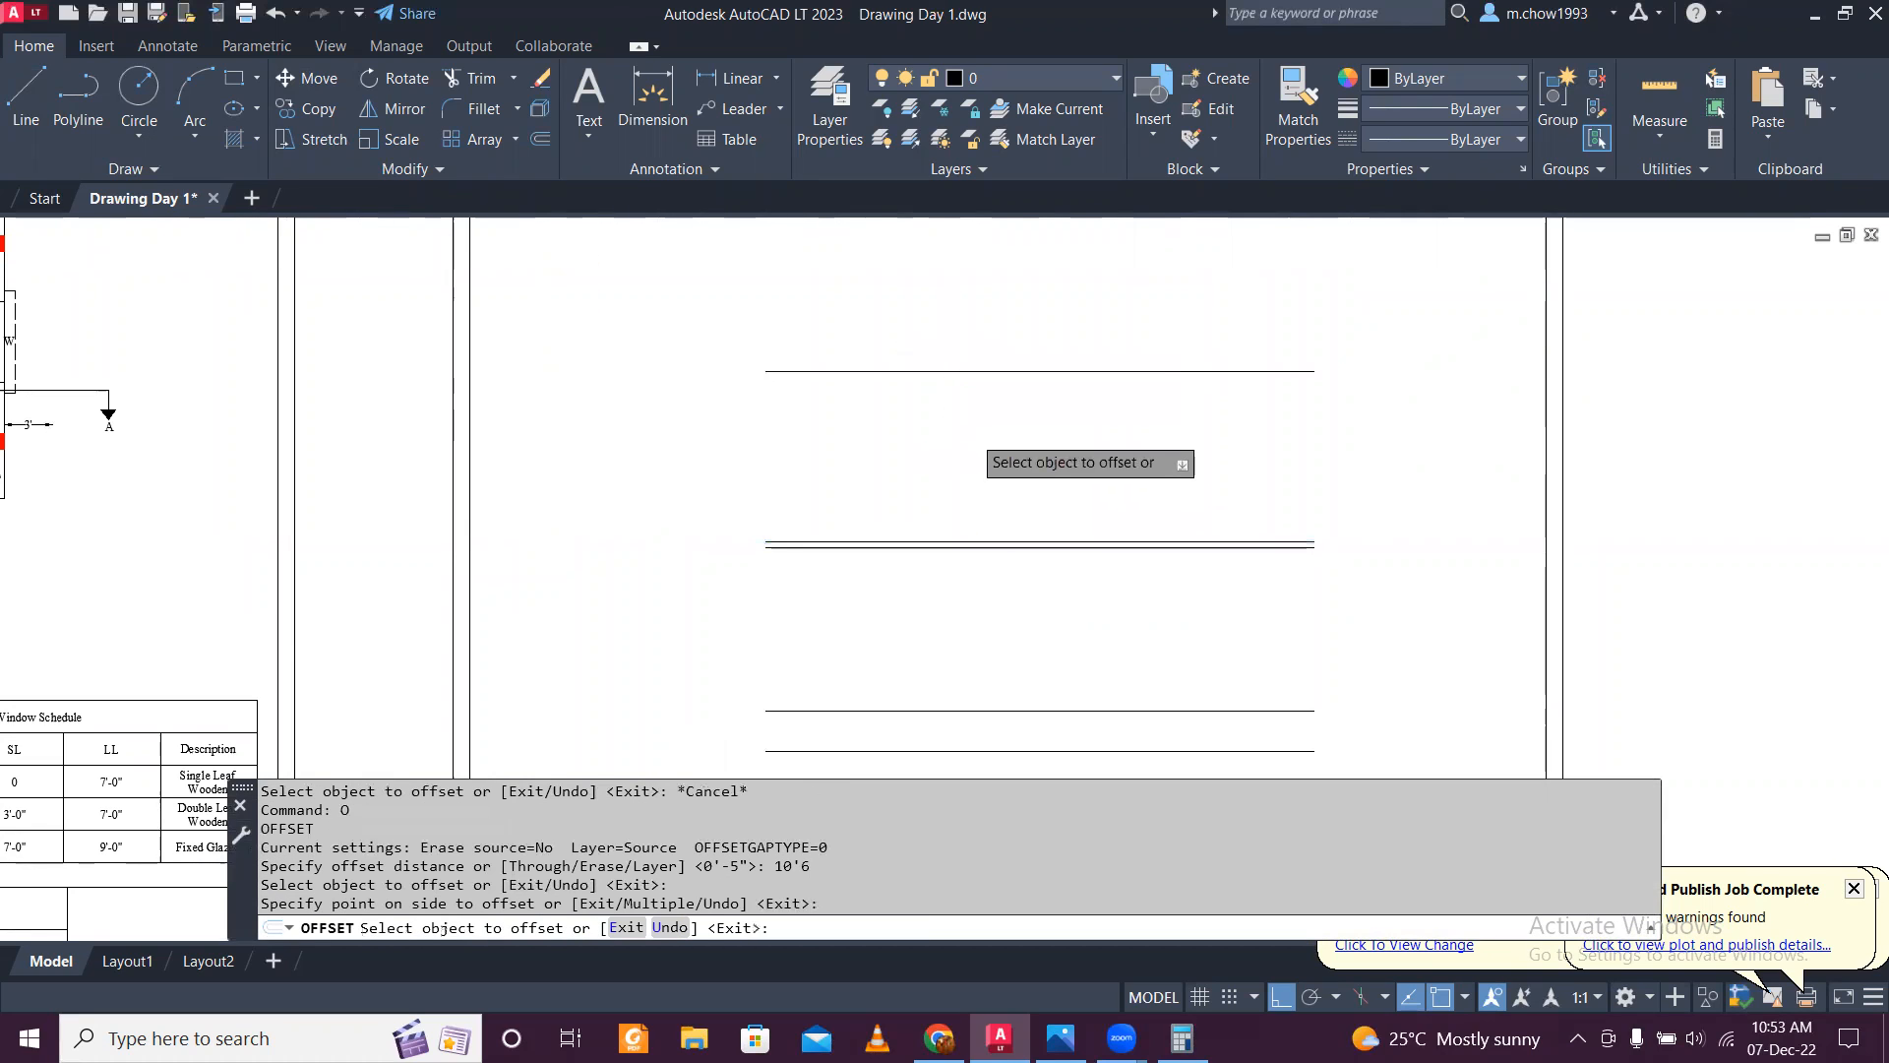
scroll(969, 423, "down", 3)
scroll(1033, 566, "up", 3)
key("Escape")
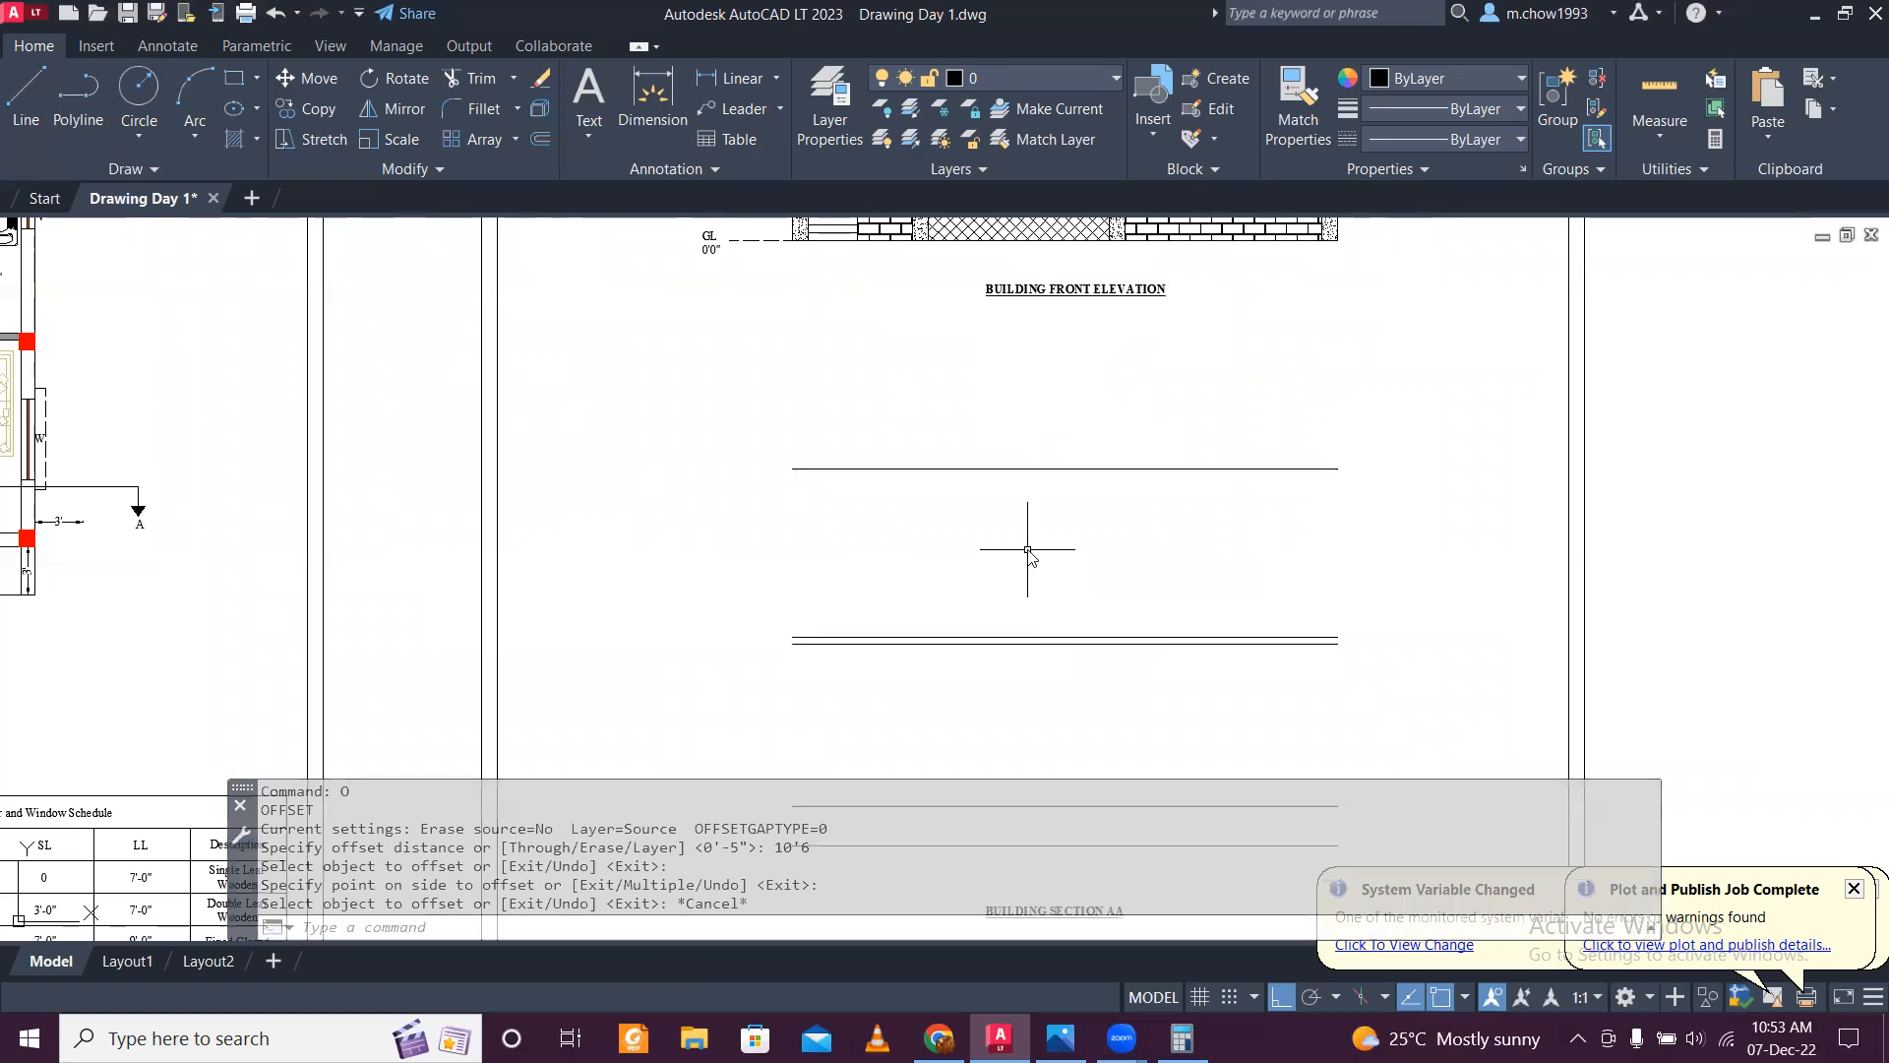
Step: Offset the section's new uppermost line downward by 5" to form the second slab
type("o")
key("Return")
key("Return")
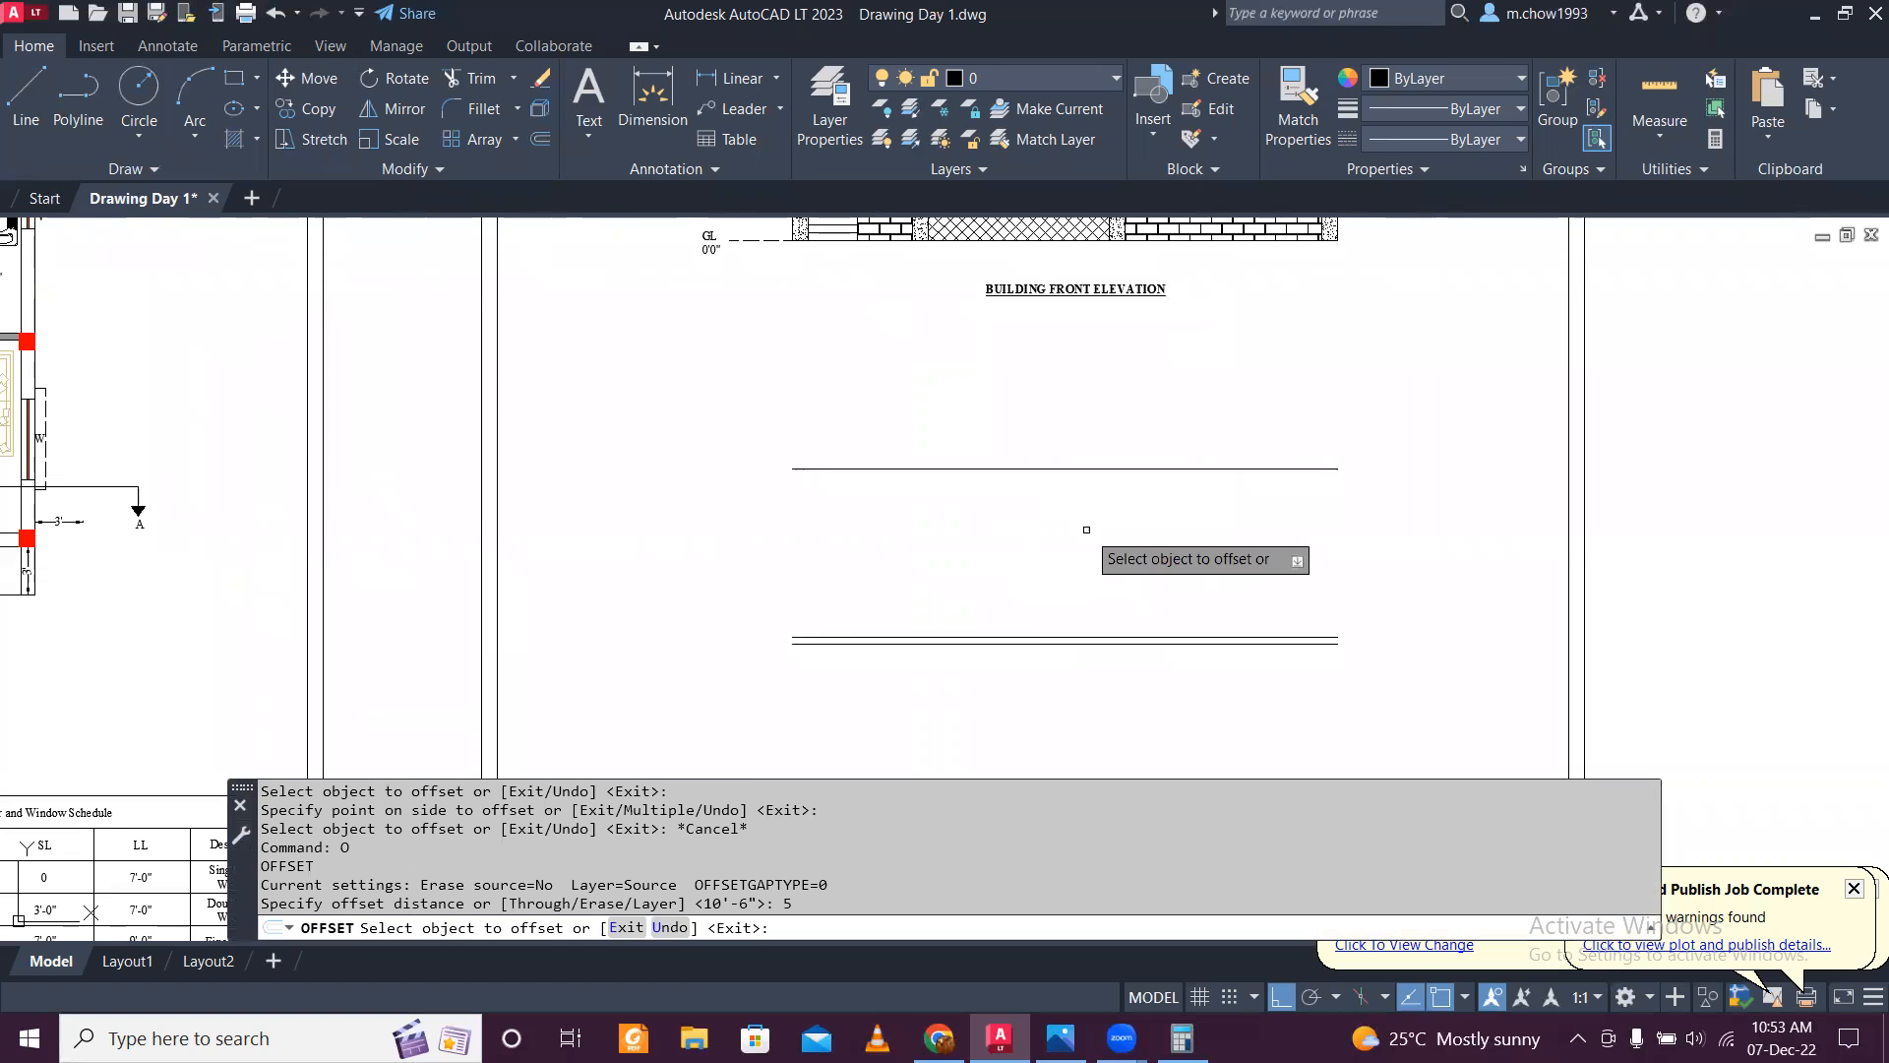
left_click(1092, 469)
left_click(1093, 570)
scroll(1093, 572, "down", 5)
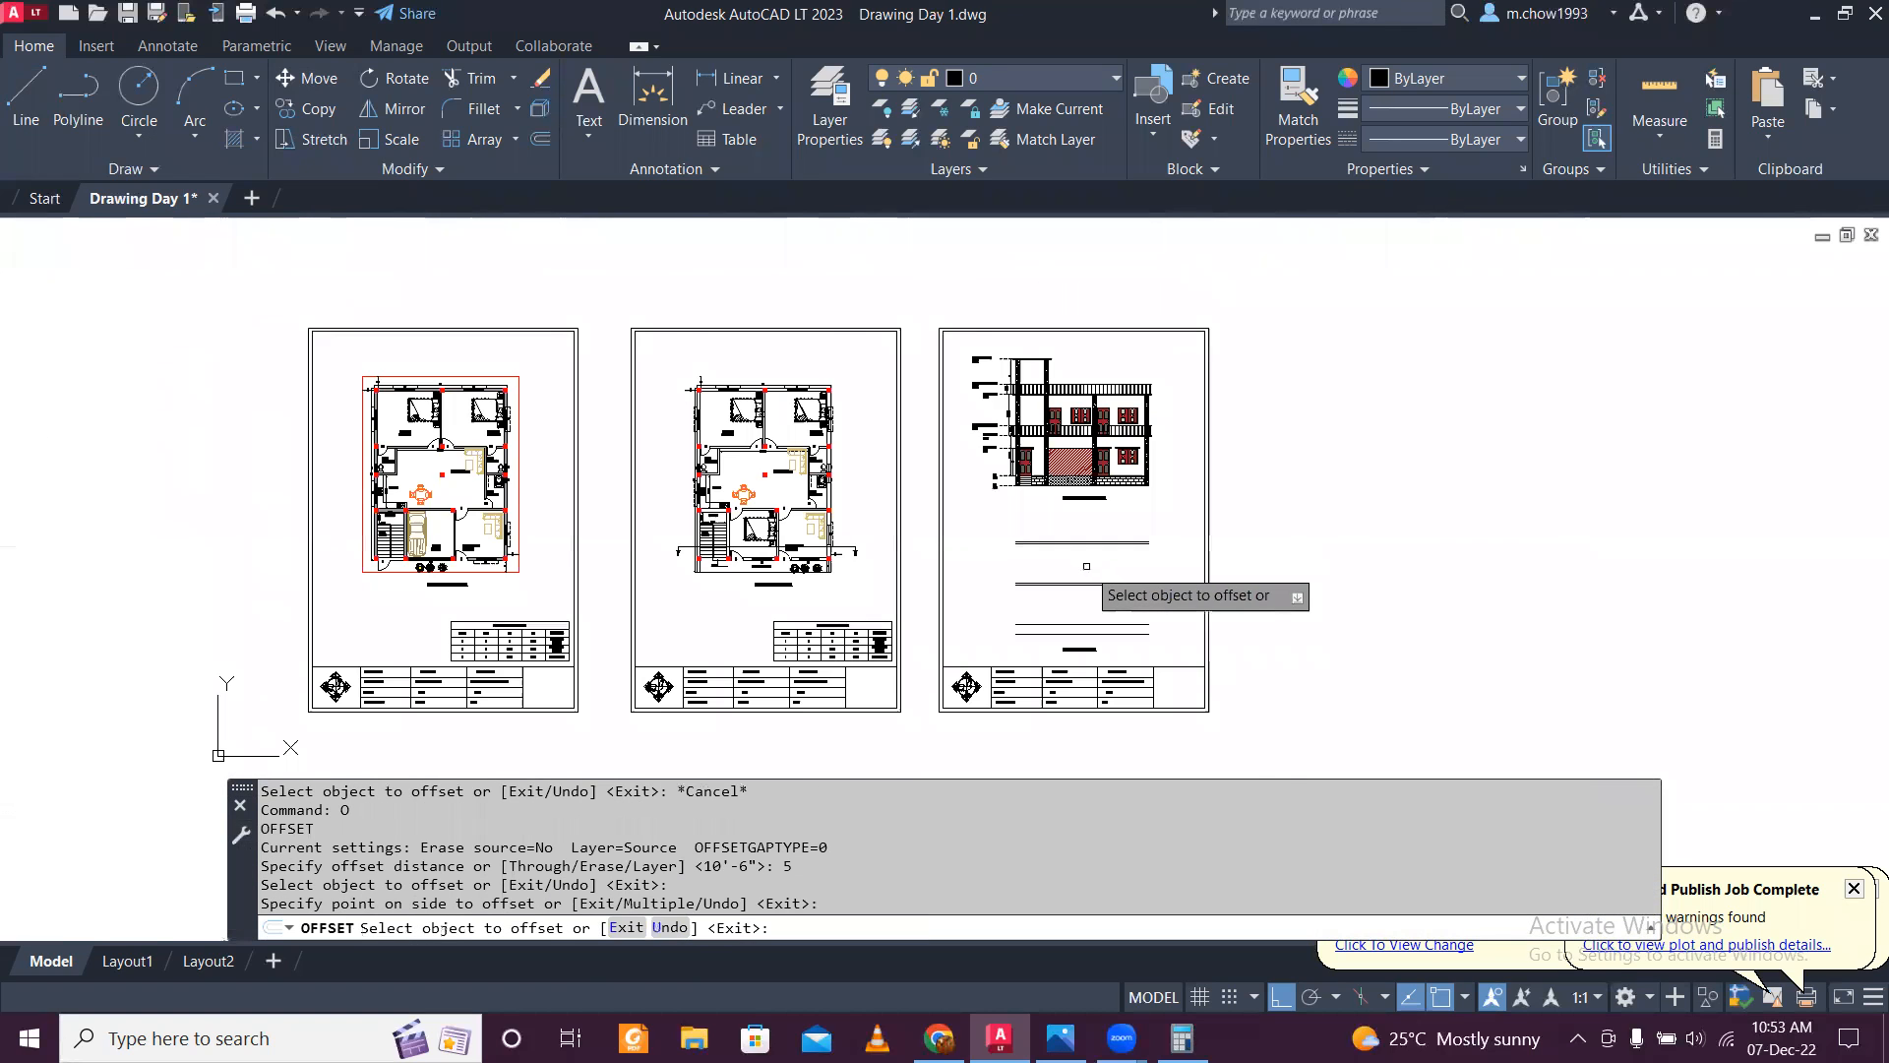
scroll(1086, 566, "up", 4)
scroll(1093, 625, "up", 4)
key("Escape")
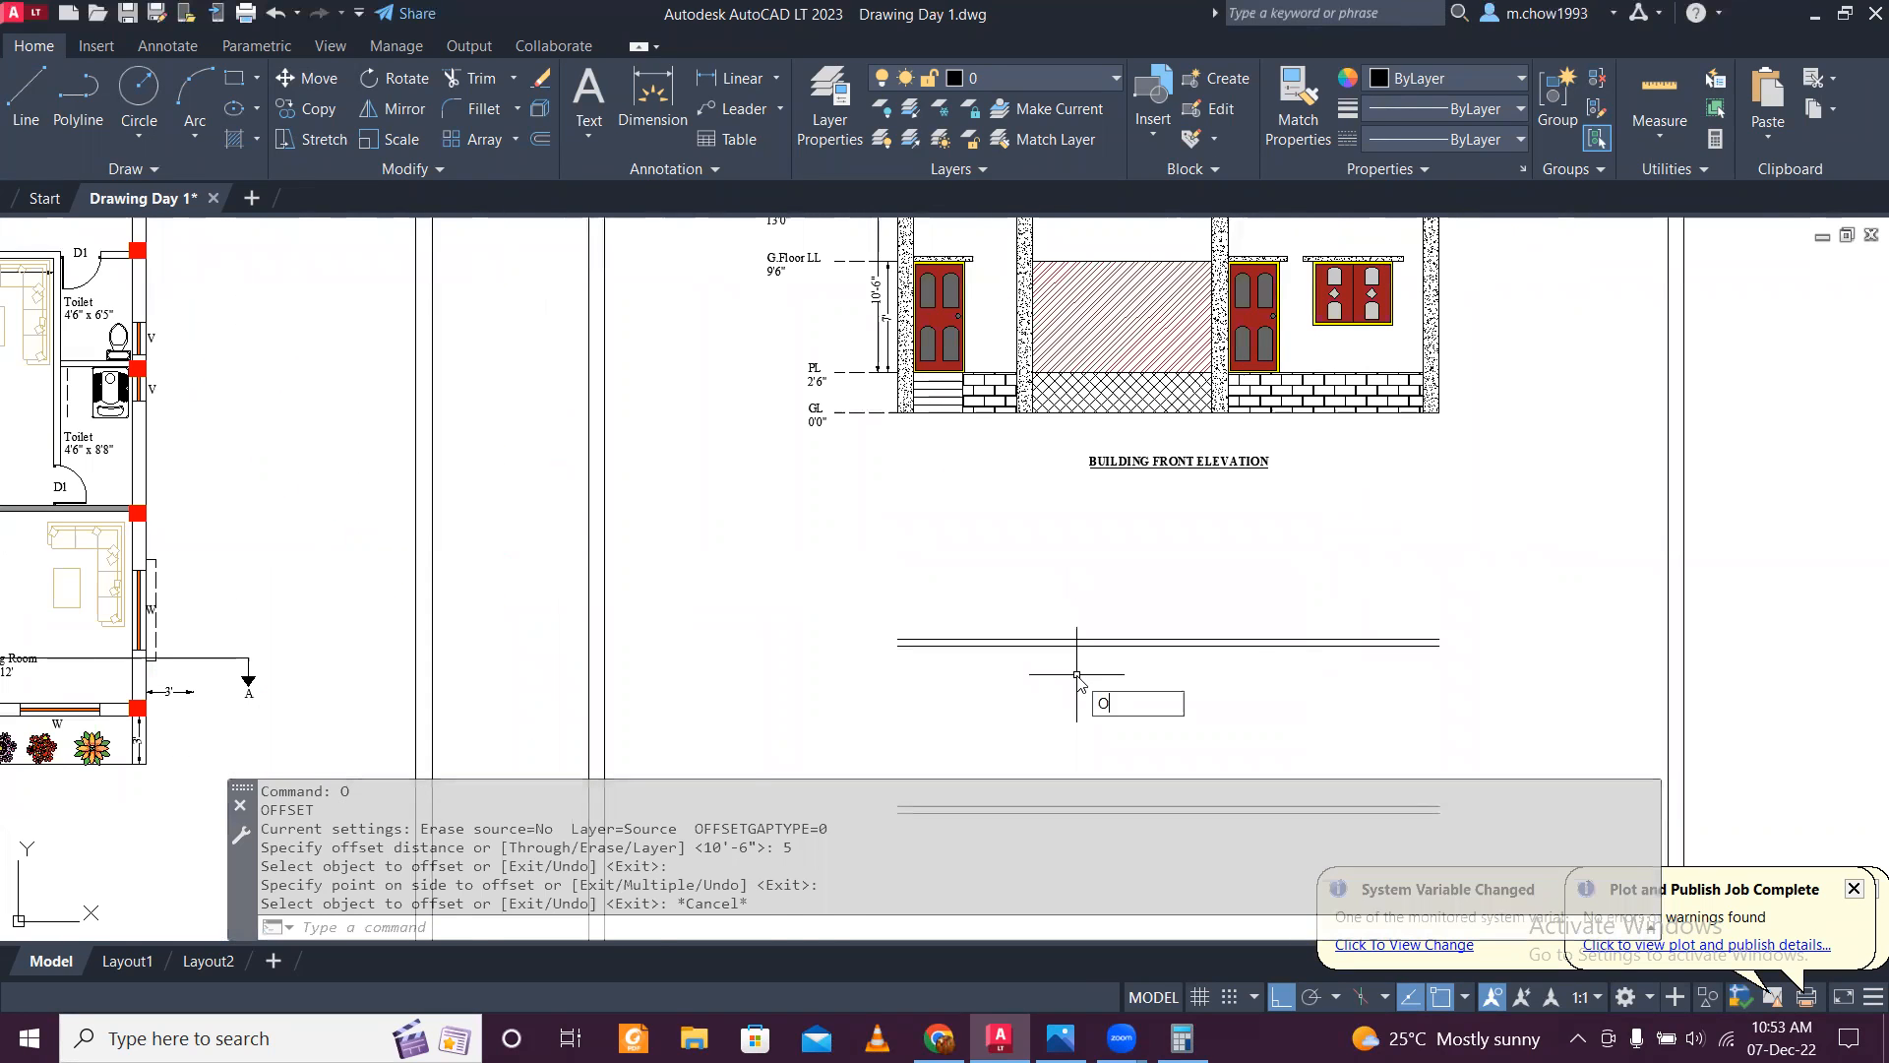
Step: Offset the top line of the second slab upward by 9'
type("O")
key("Return")
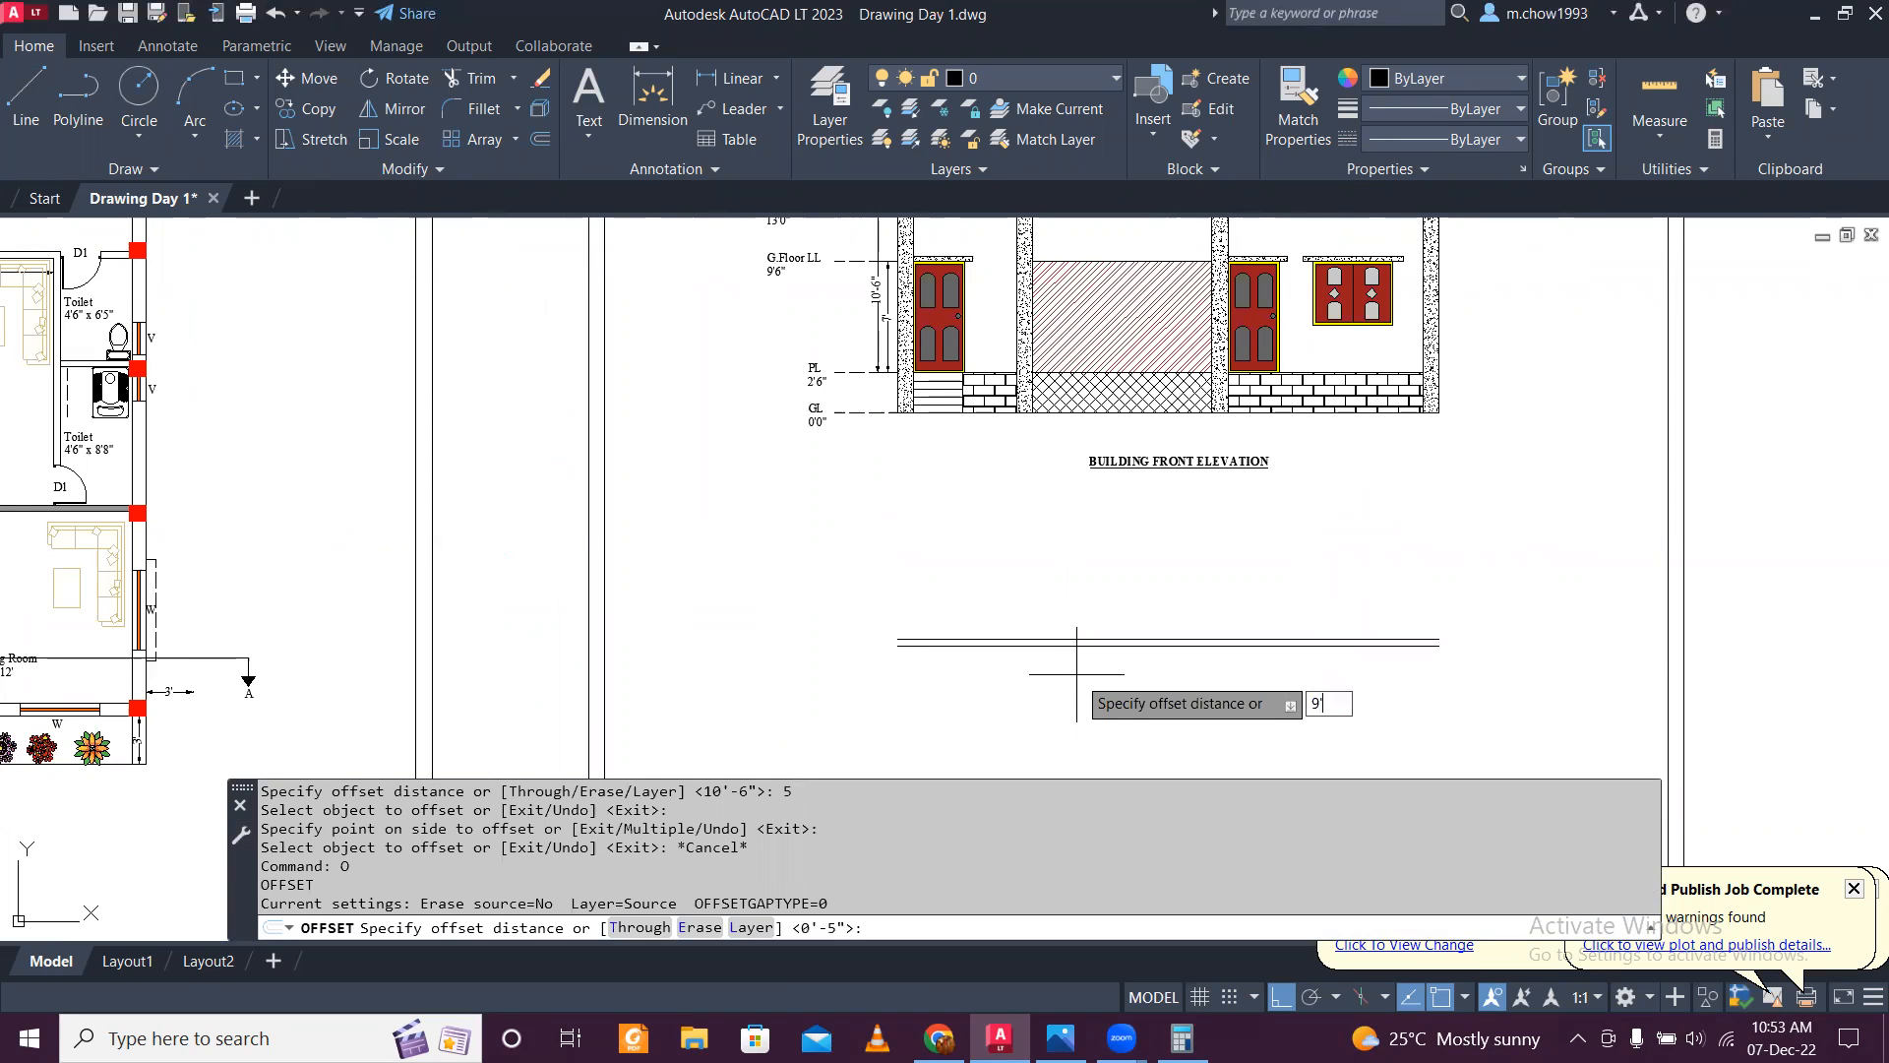
key("Return")
left_click(1033, 642)
left_click(1052, 519)
key("Escape")
Step: Offset the line just below the BUILDING FRONT ELEVATION title downward by 5" to form the third slab
type("O")
key("Return")
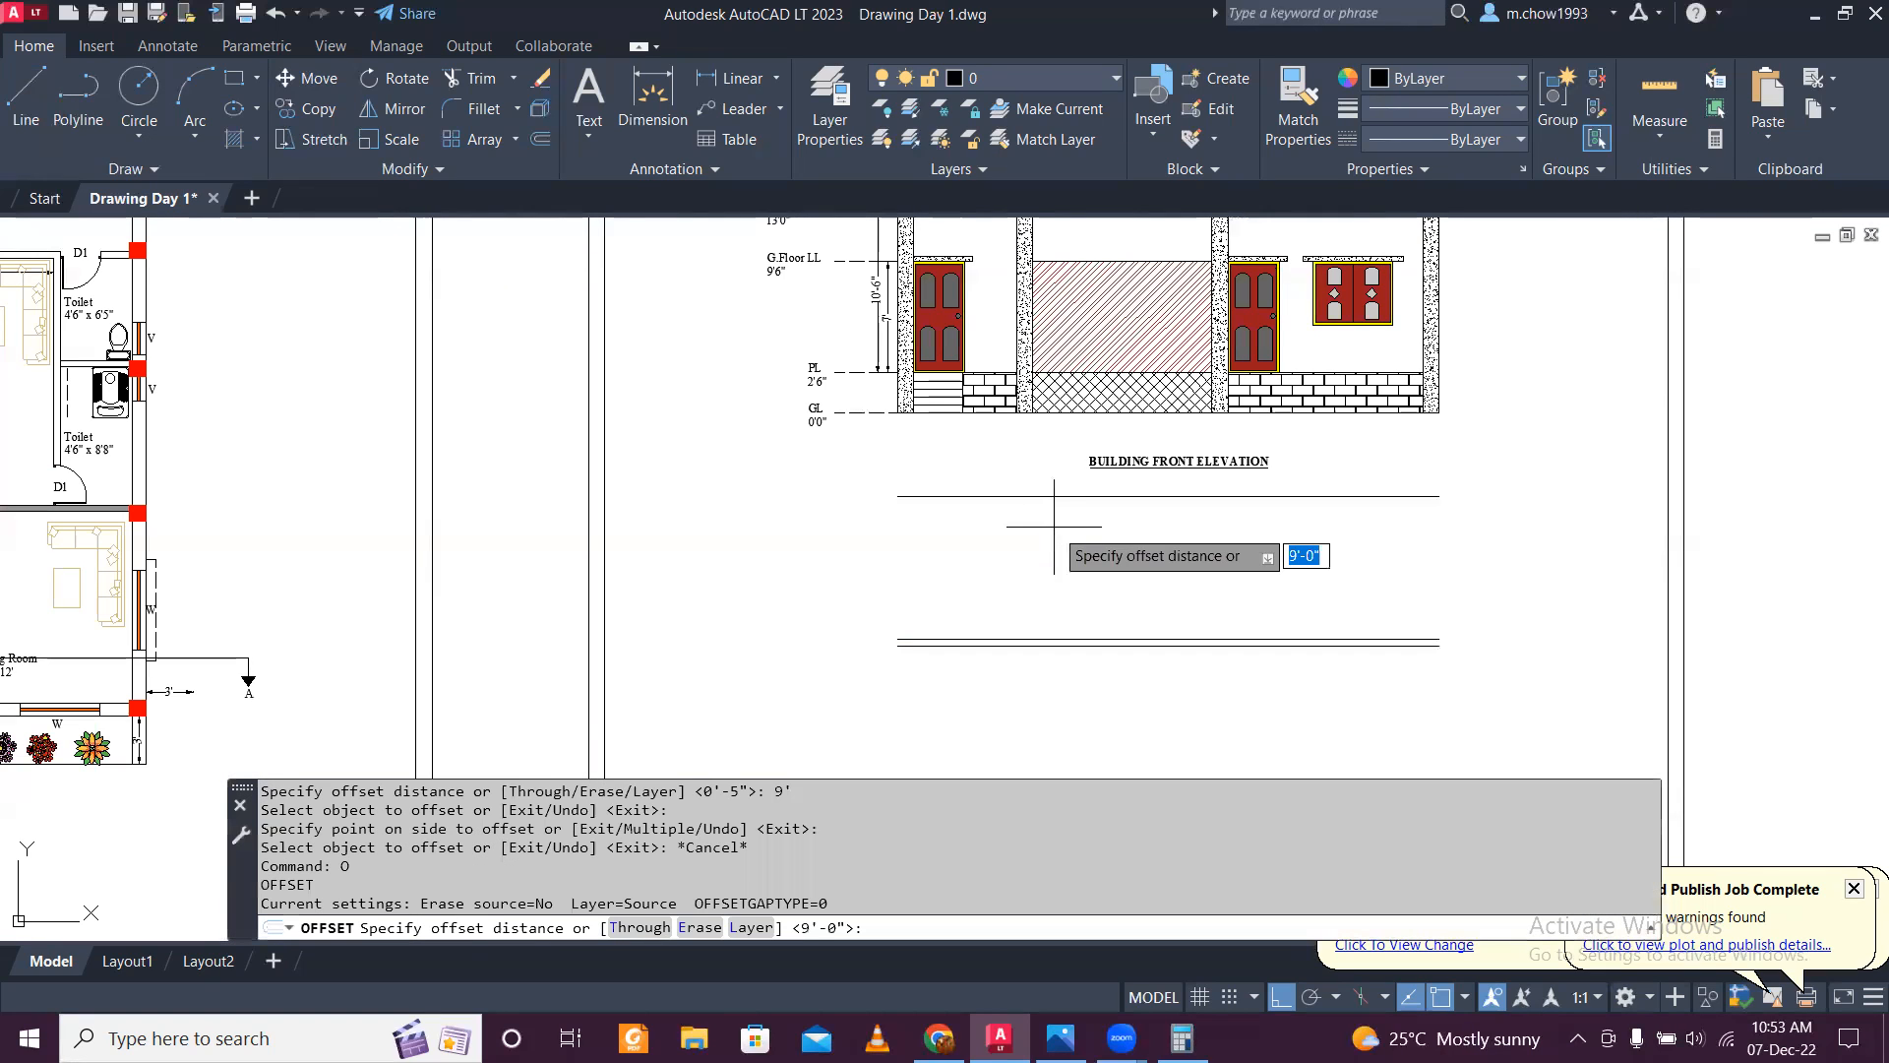
type("5")
key("Return")
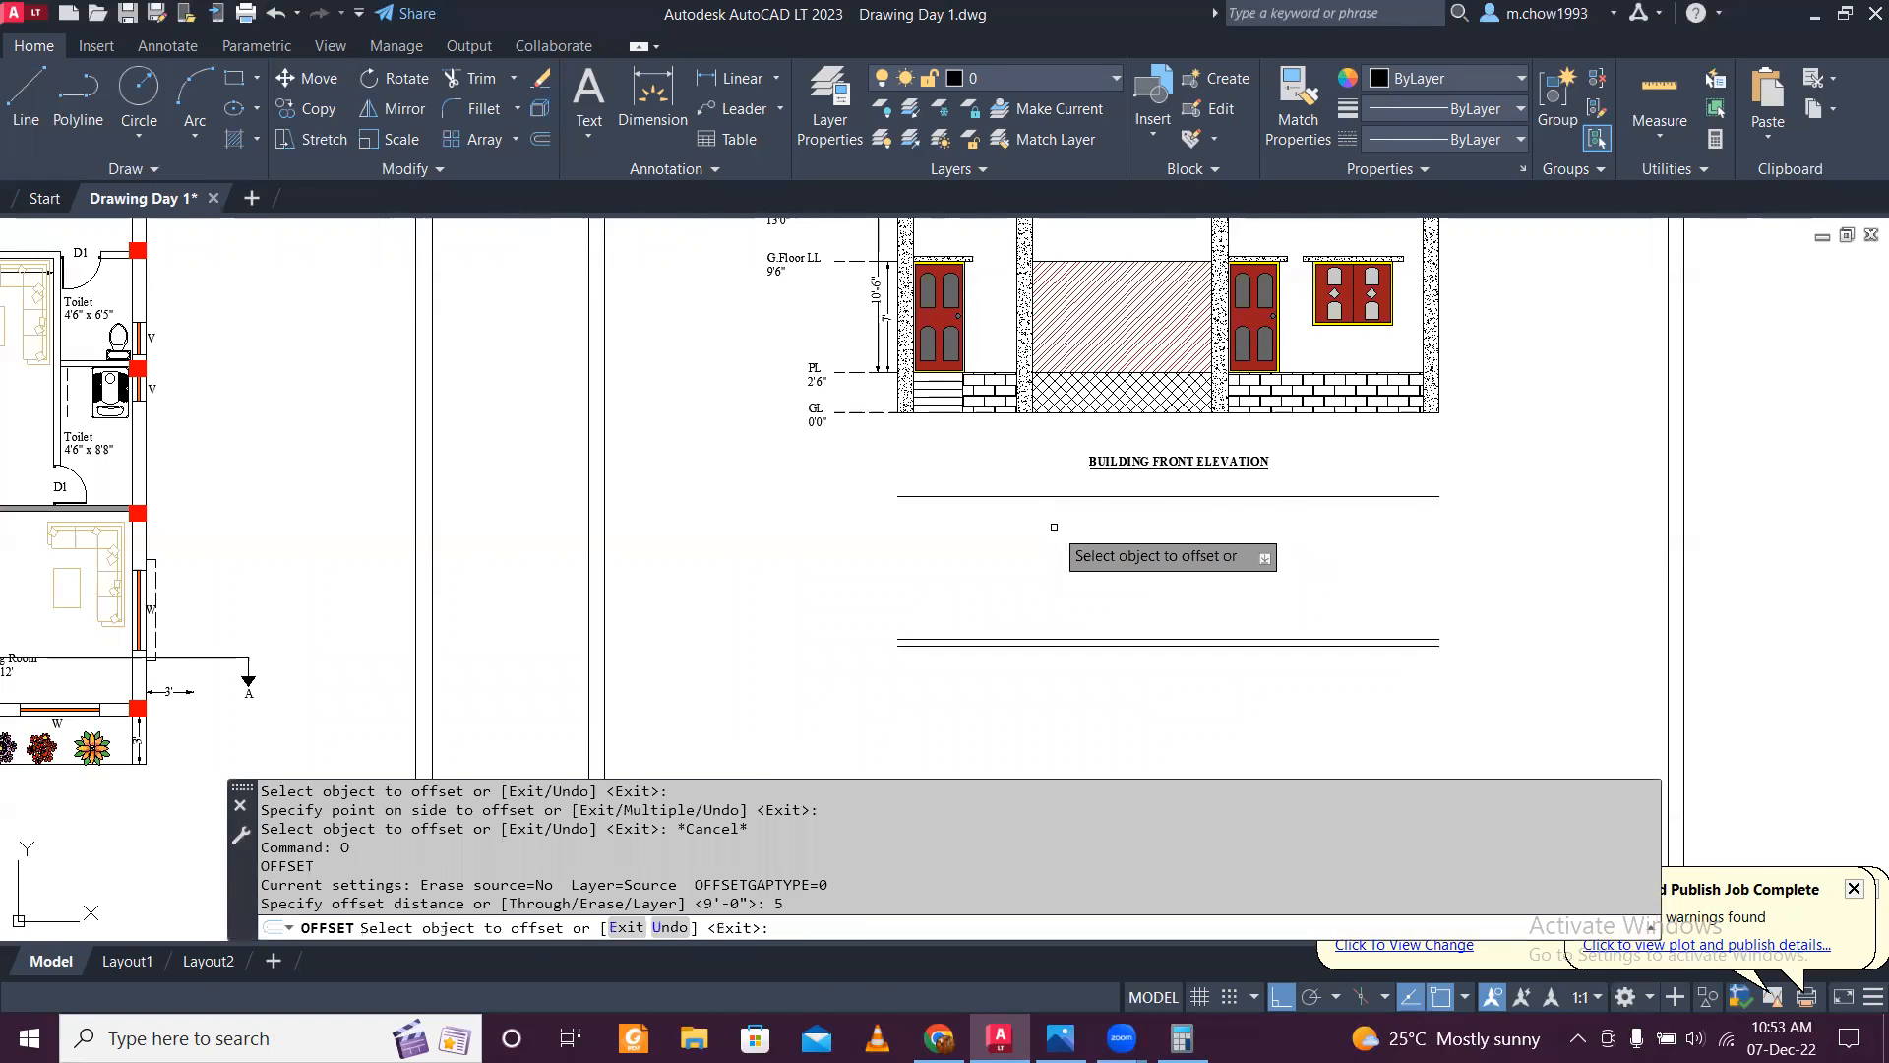
left_click(996, 496)
left_click(1002, 537)
scroll(1045, 511, "down", 5)
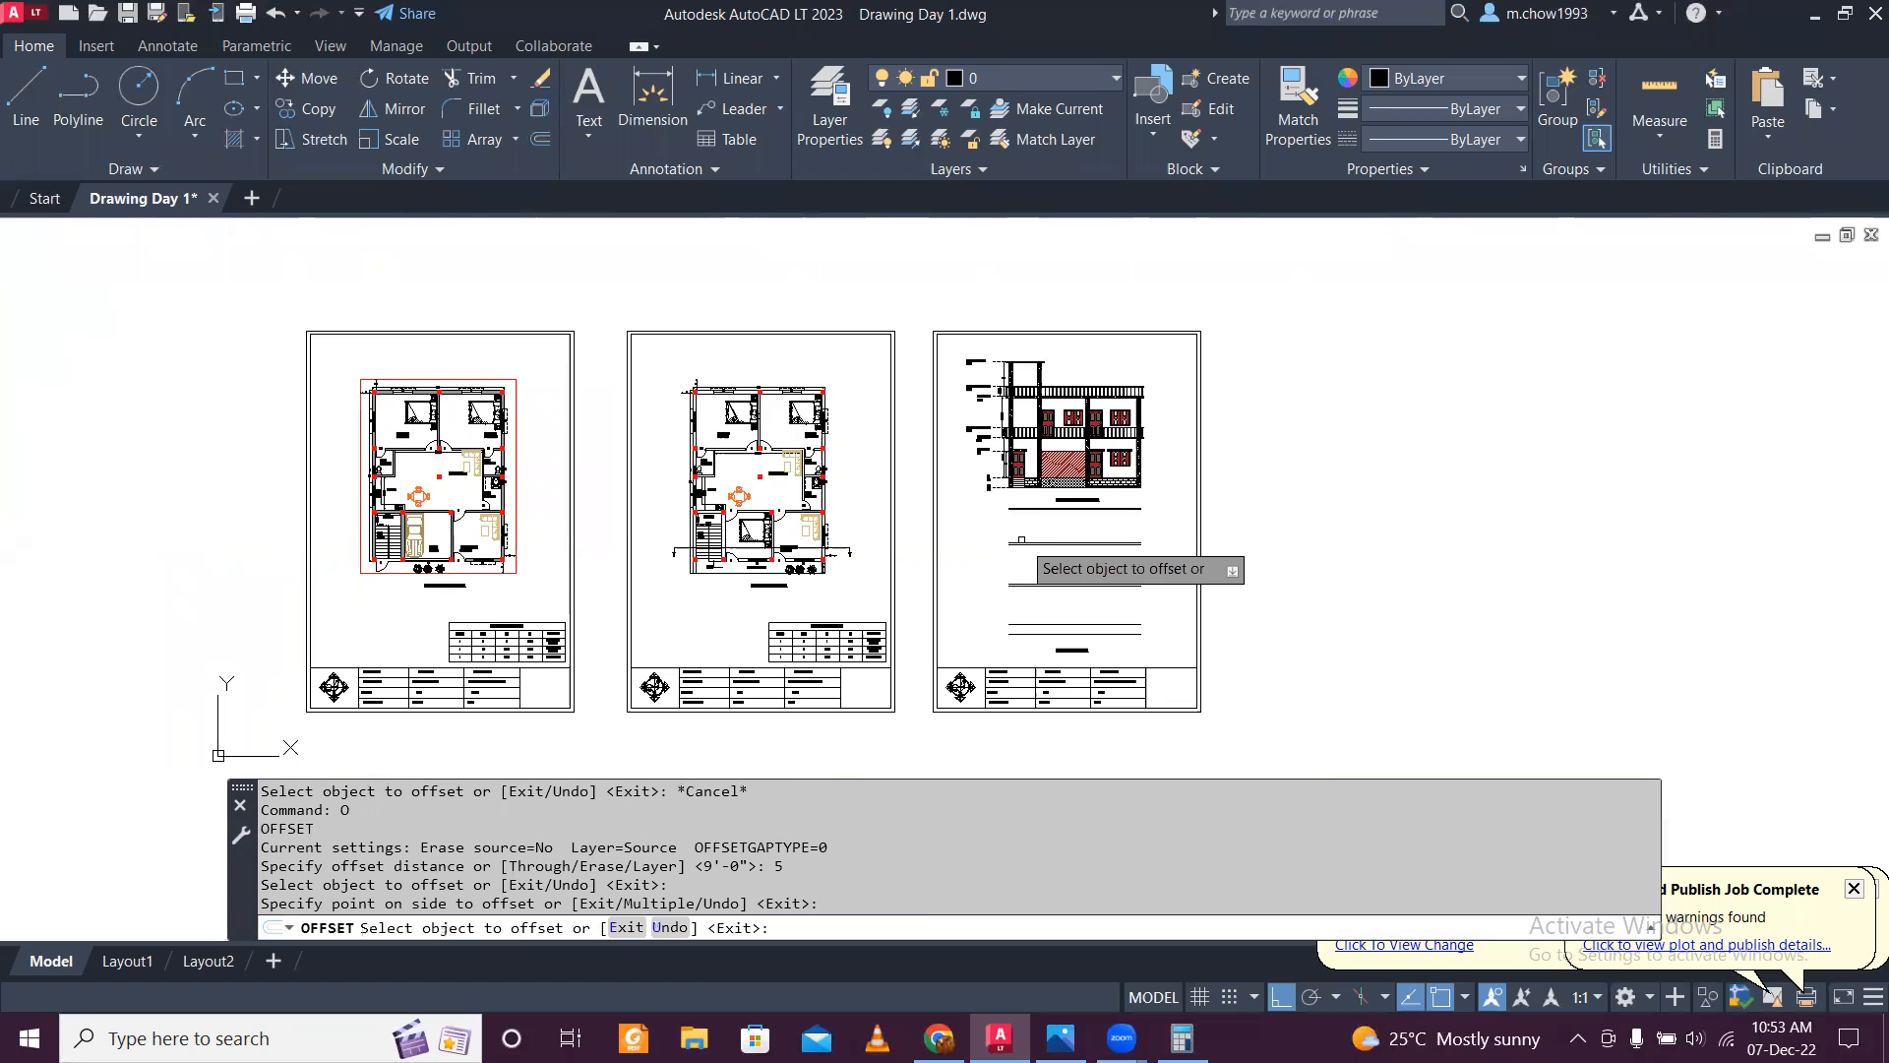
scroll(1042, 482, "up", 4)
left_click(1042, 479)
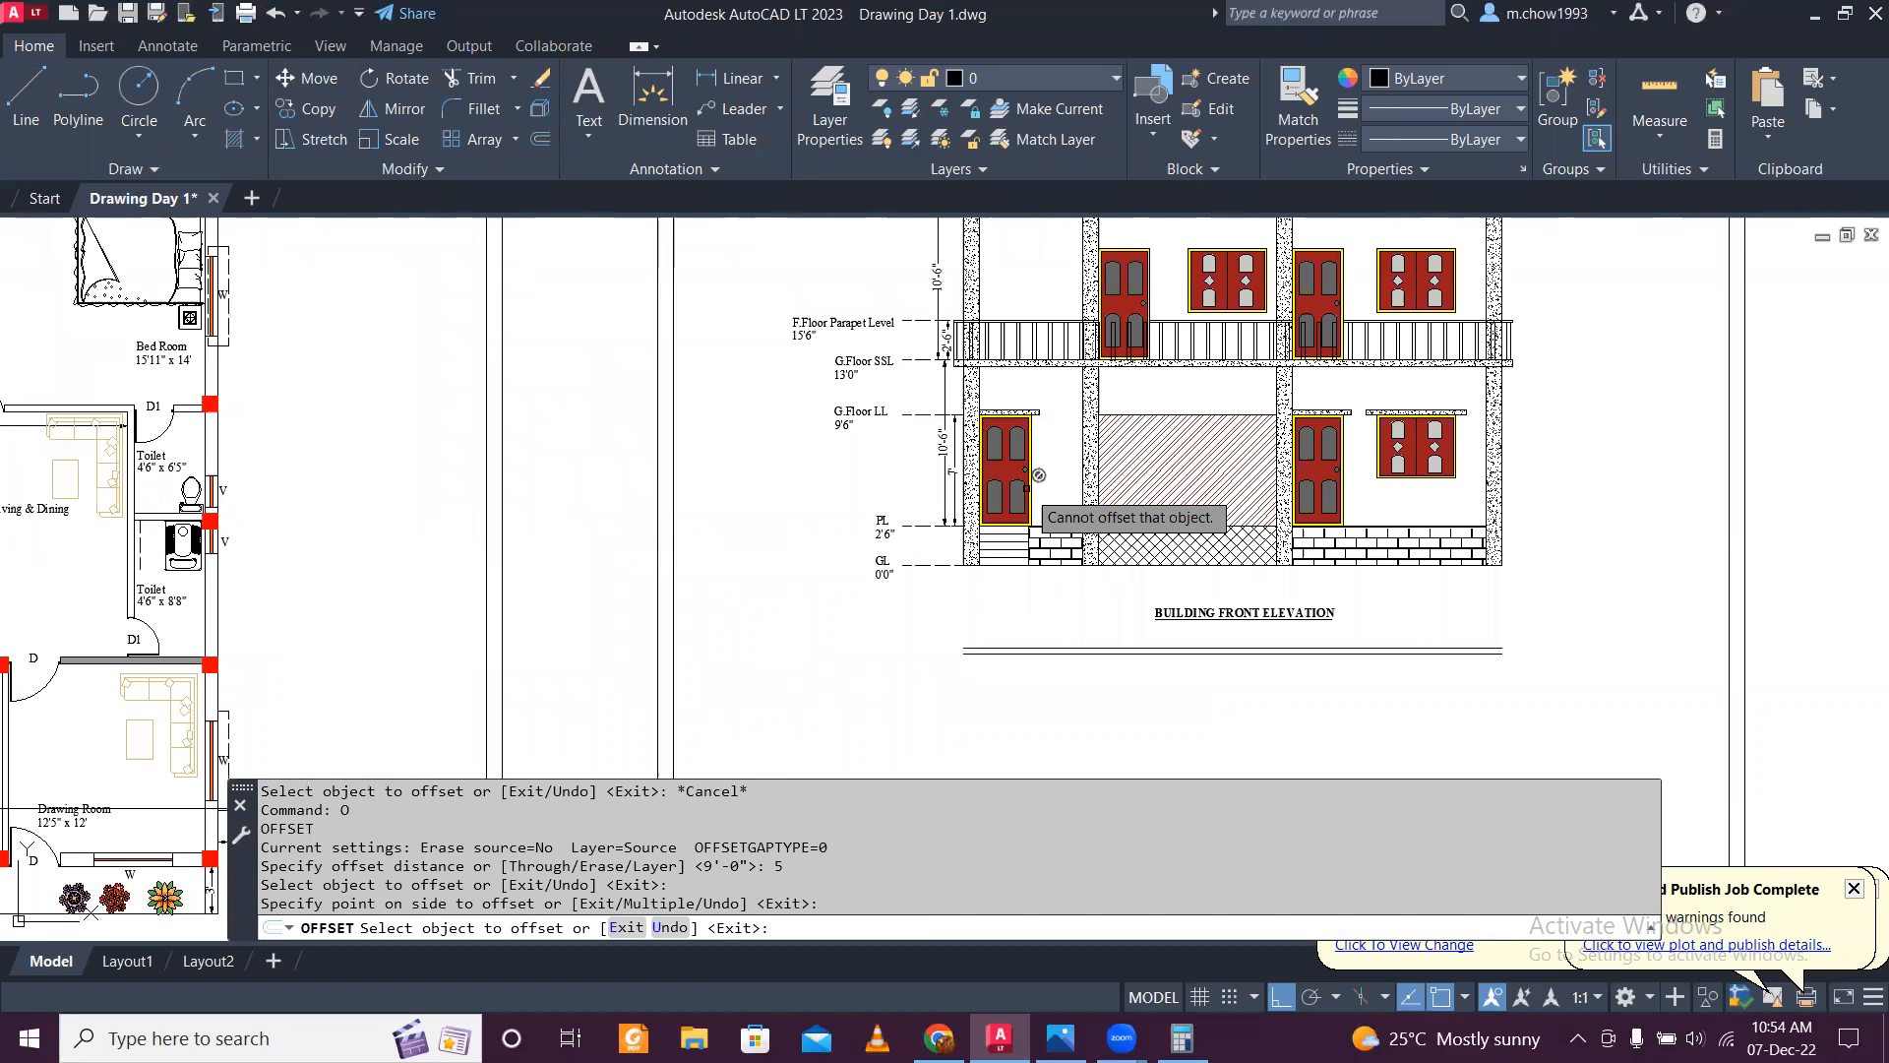
scroll(1042, 479, "down", 1)
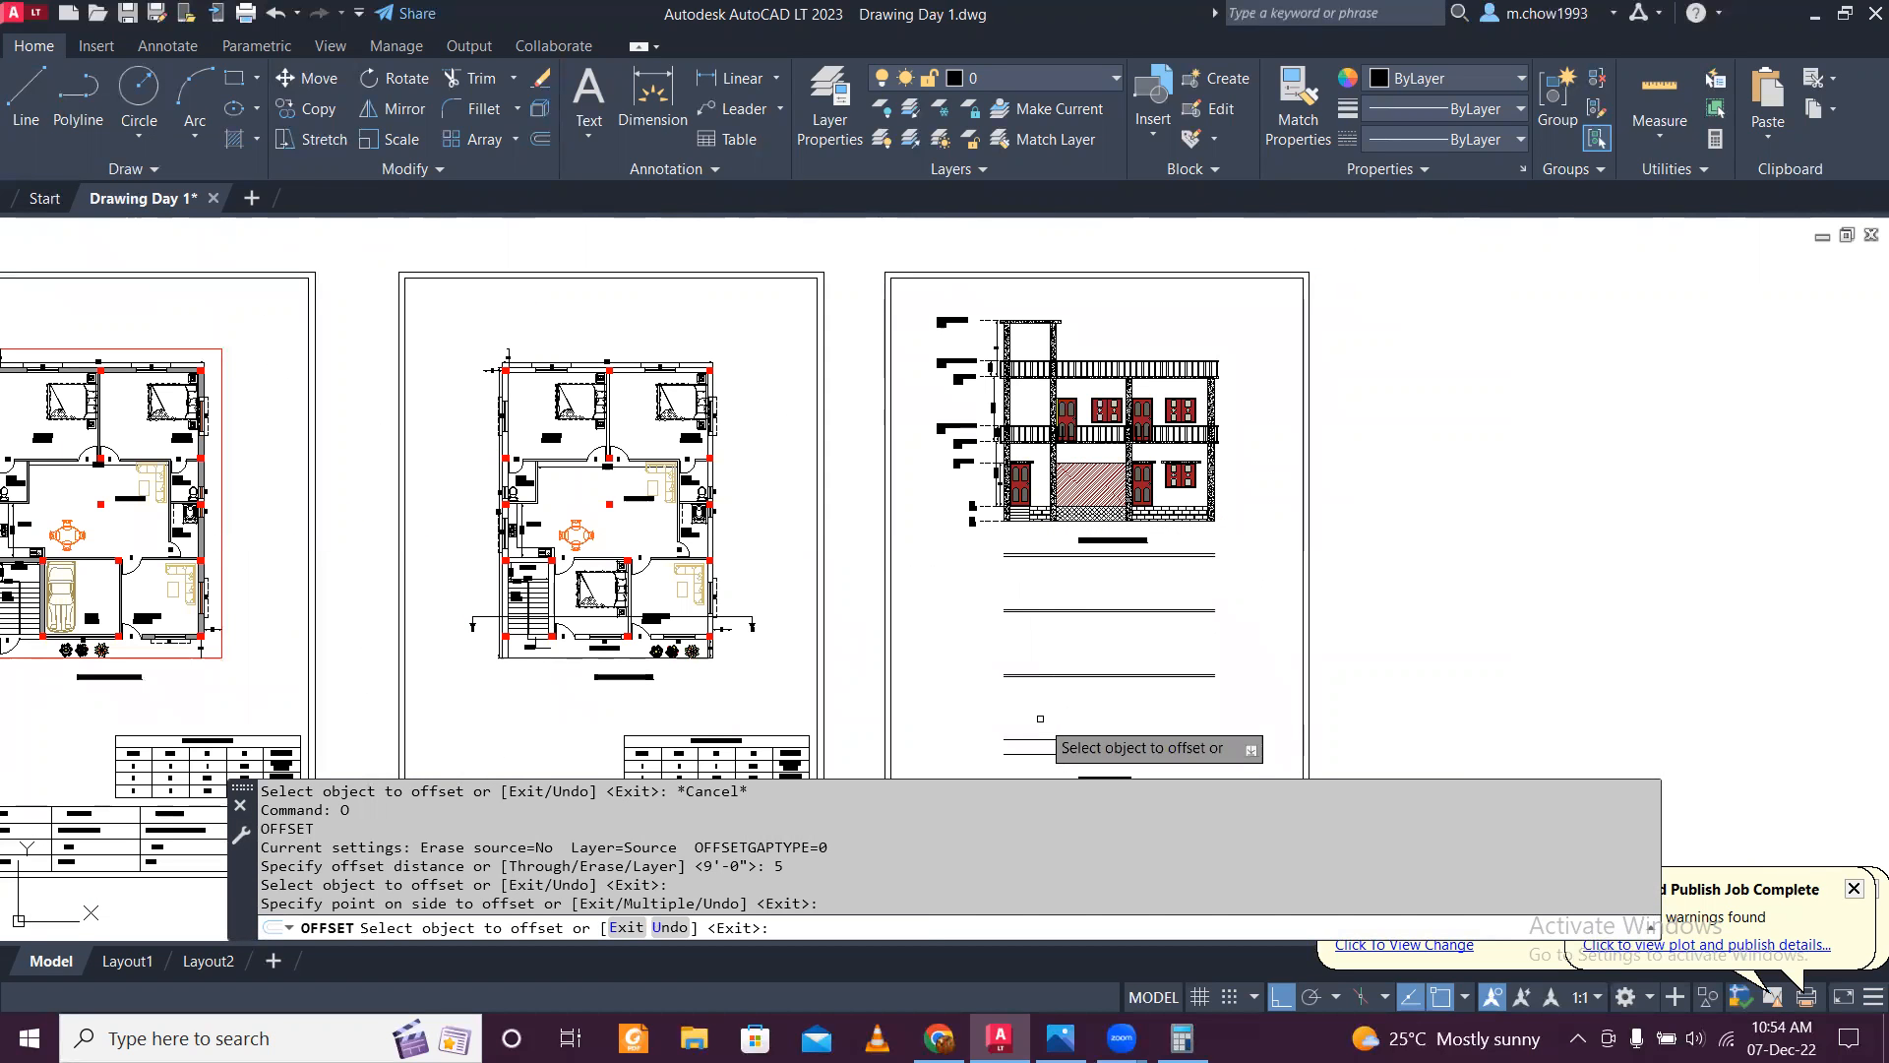
Step: Draw a vertical line along the slabs' left ends, from the top of the uppermost slab to the underside of the lowest slab
left_click(26, 99)
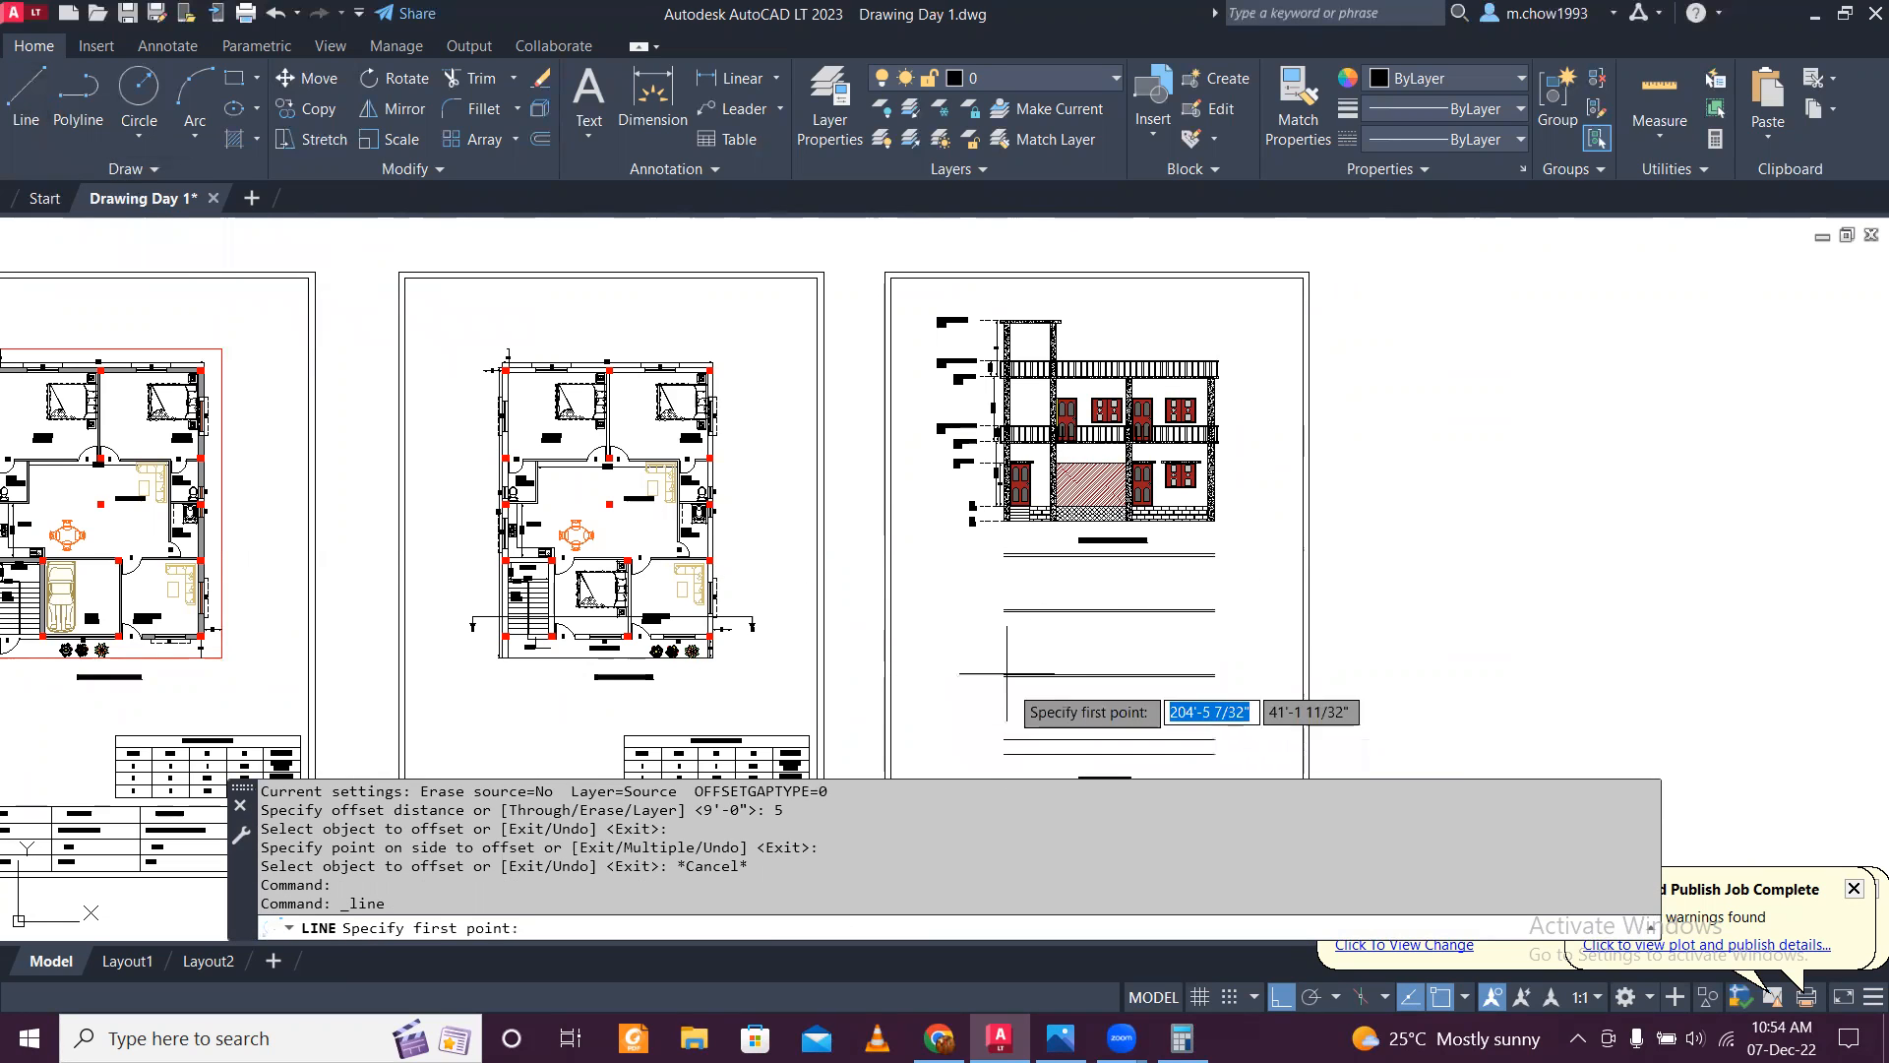
scroll(1048, 572, "up", 6)
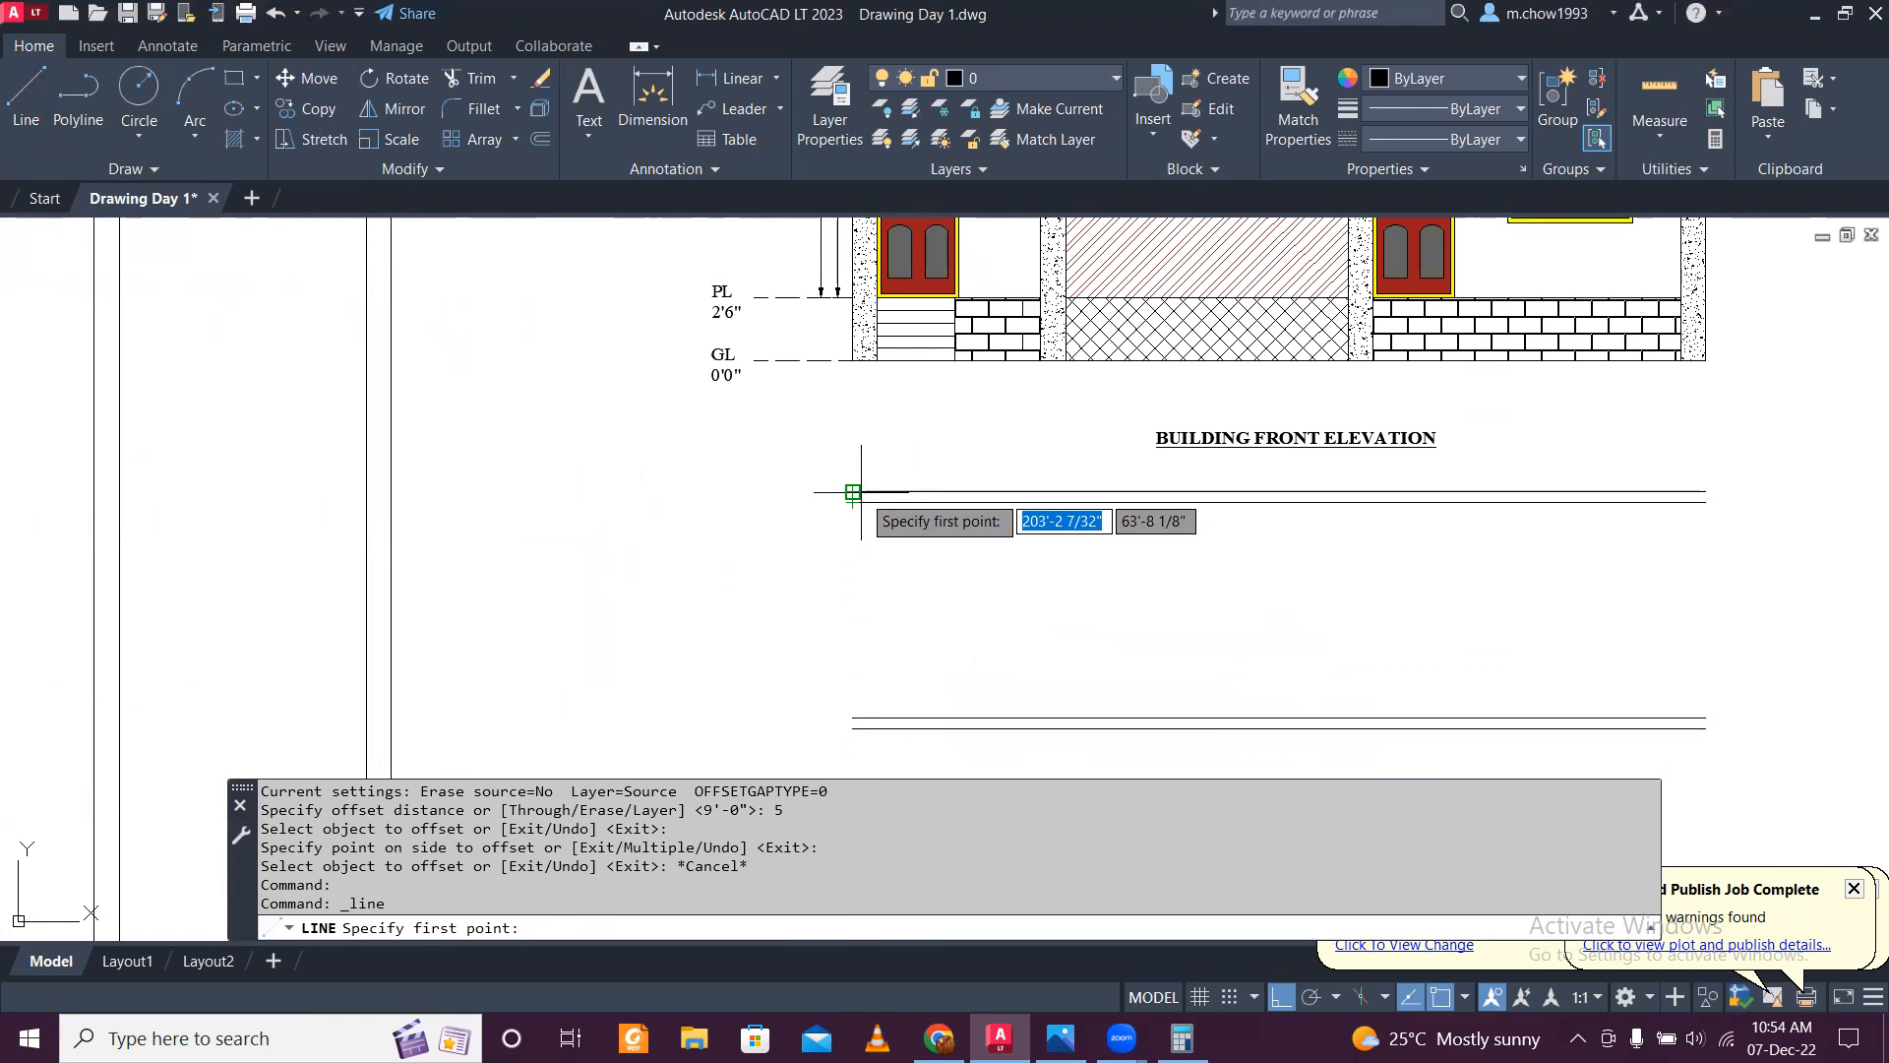
left_click(859, 489)
scroll(863, 492, "down", 4)
scroll(881, 701, "up", 4)
left_click(833, 626)
key("Escape")
scroll(866, 614, "up", 4)
left_click(802, 557)
left_click(566, 372)
left_click(713, 522)
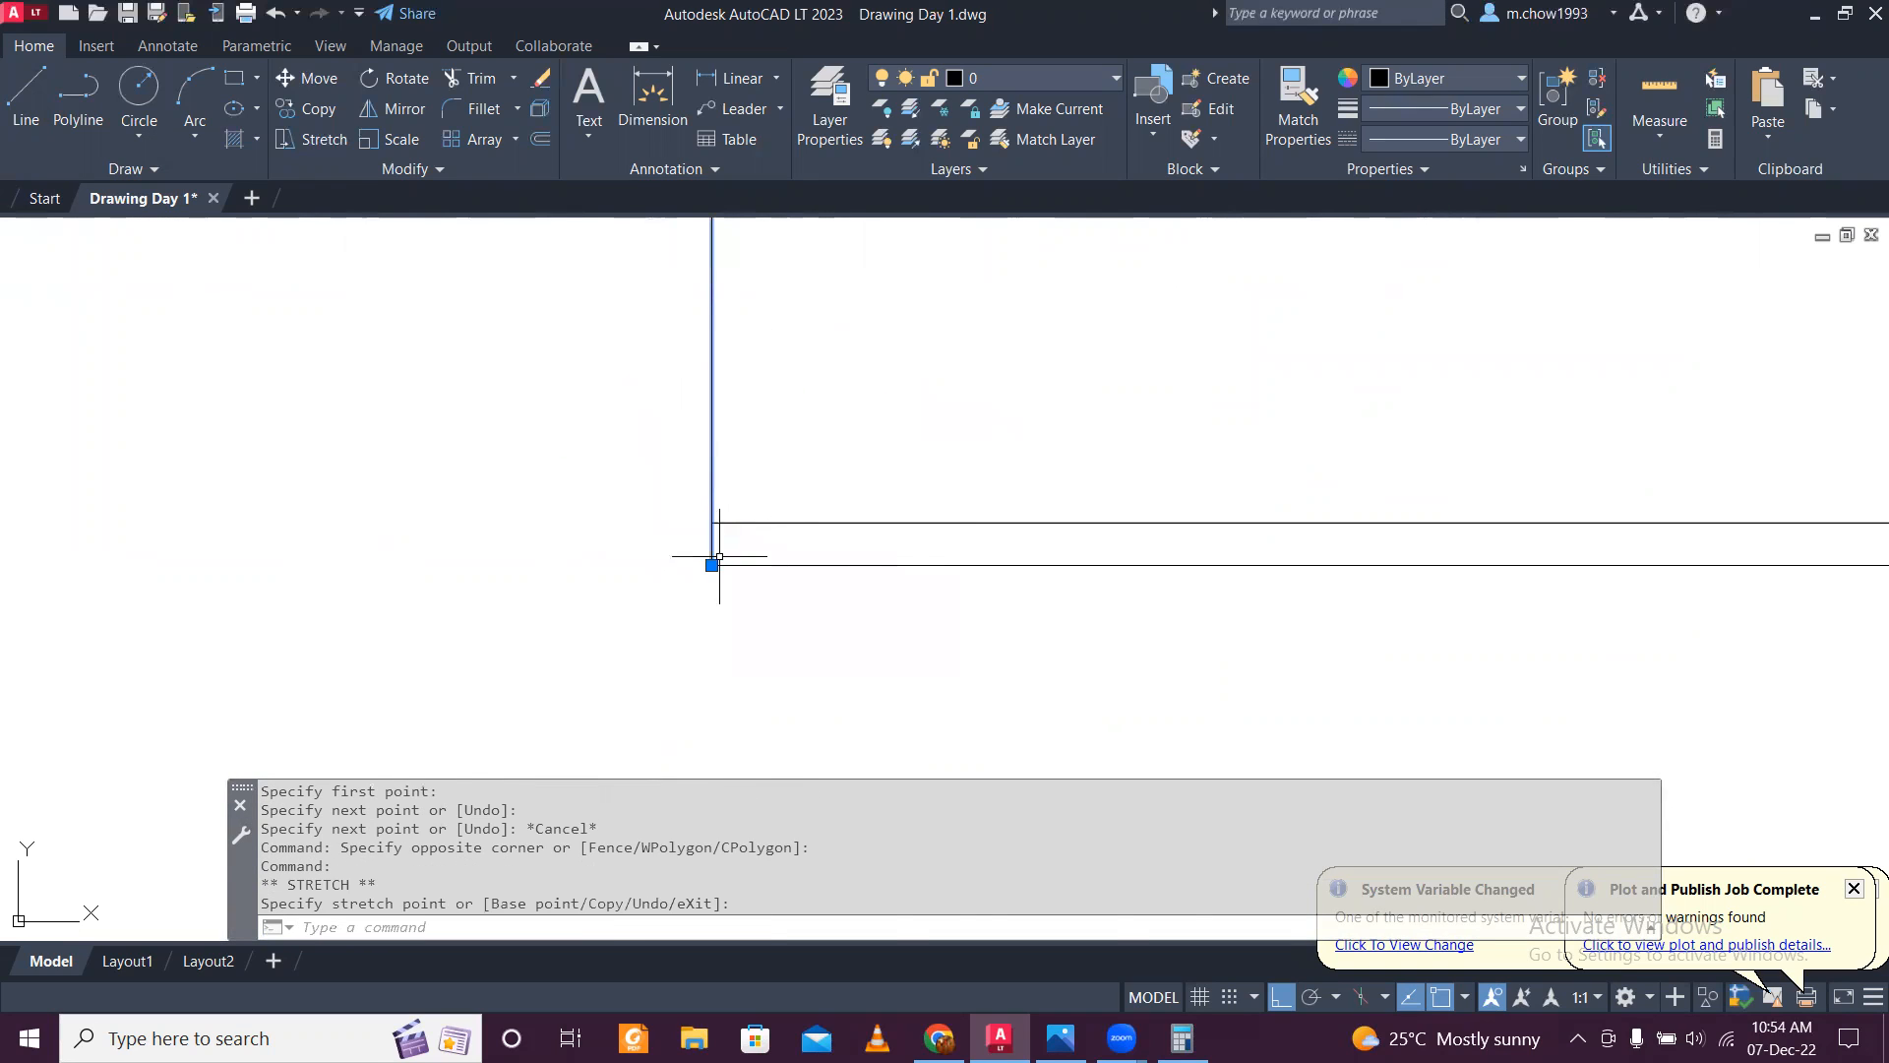
key("Escape")
Step: Extend the vertical line down to the base line of the section
scroll(804, 556, "down", 3)
scroll(659, 497, "down", 3)
scroll(717, 529, "up", 3)
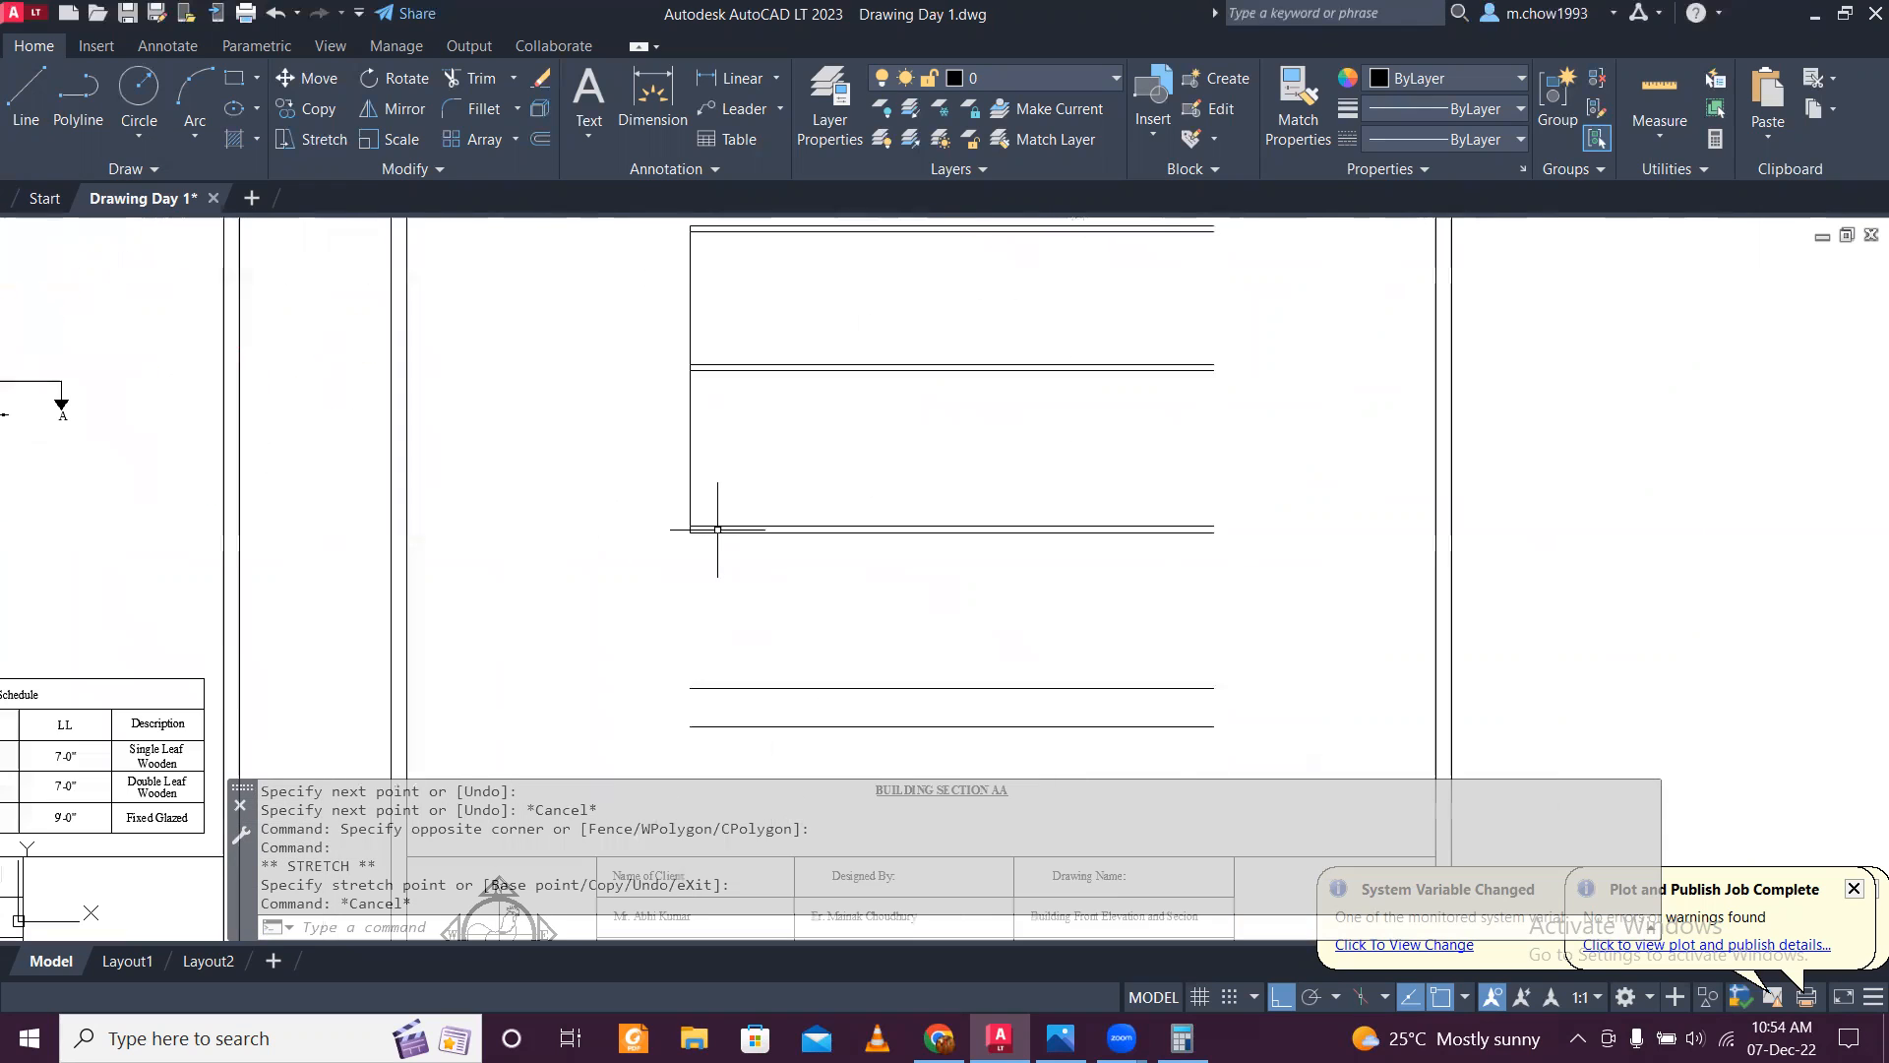
left_click(746, 722)
left_click(693, 734)
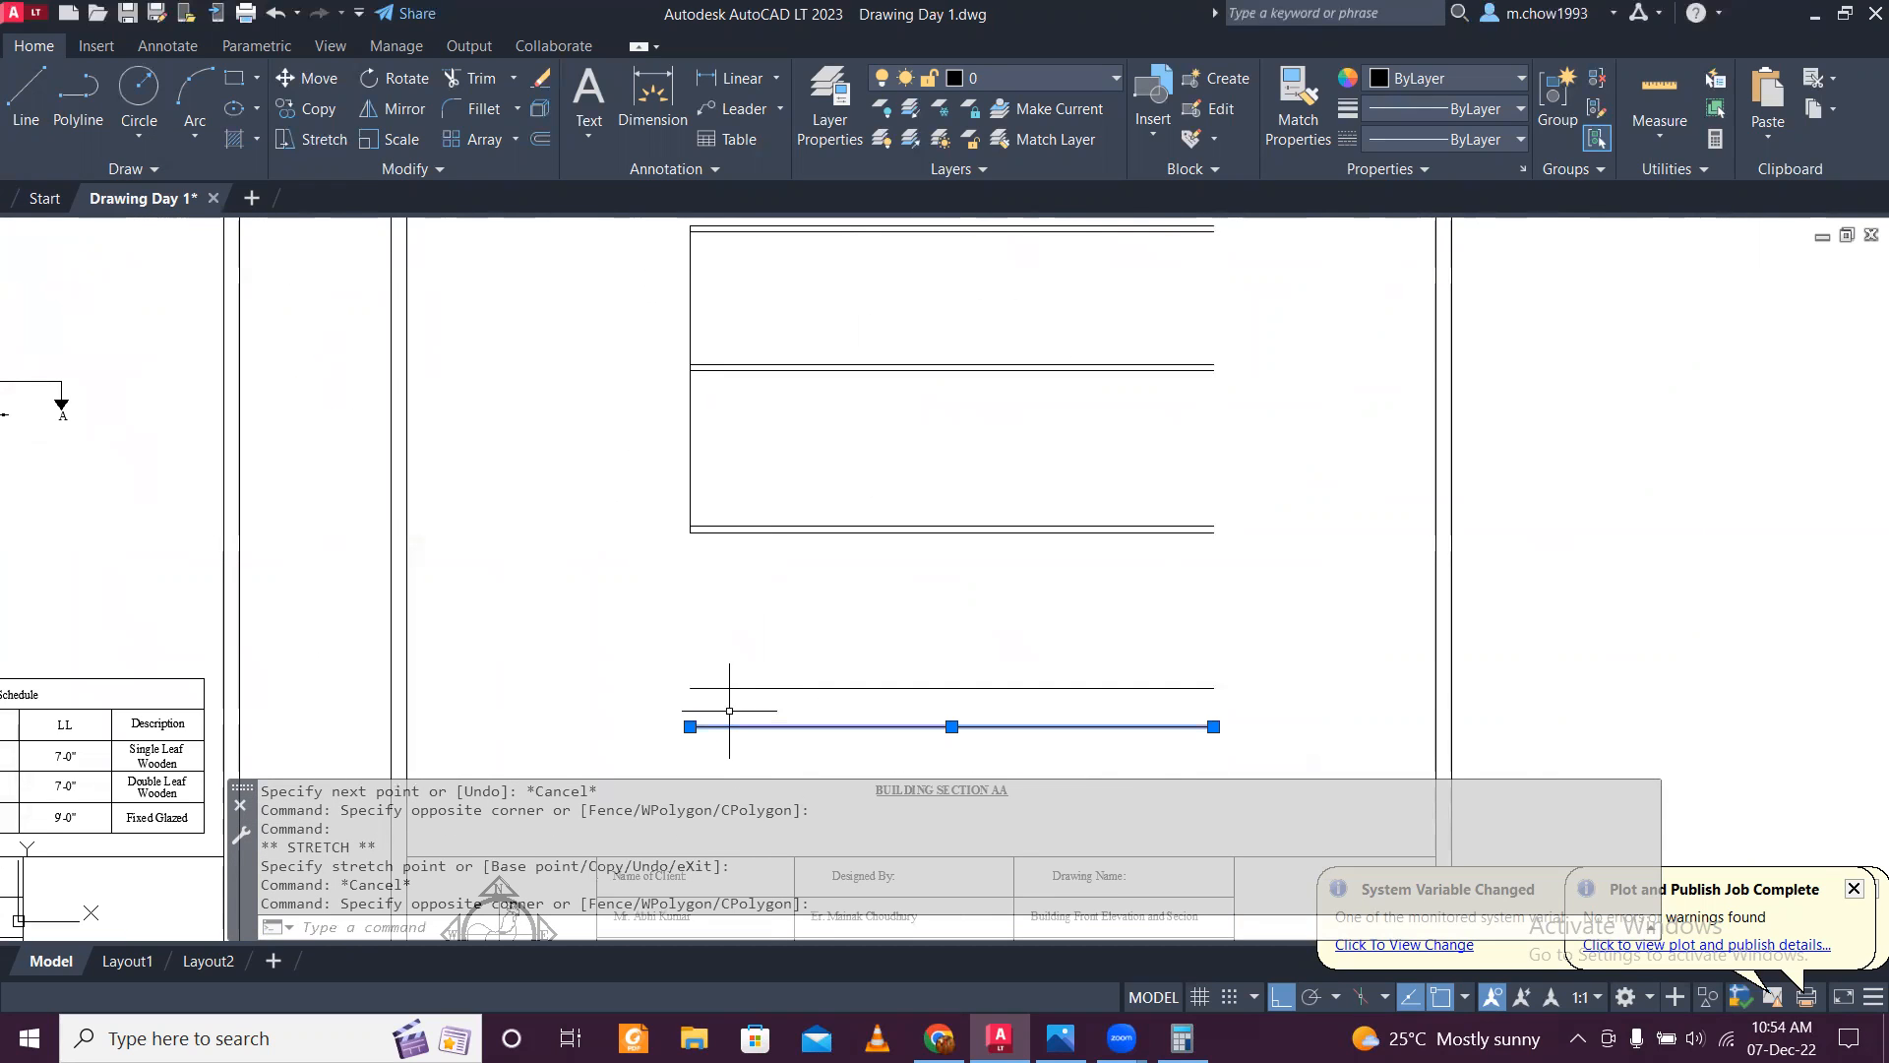
type("EX")
key("Return")
left_click(489, 434)
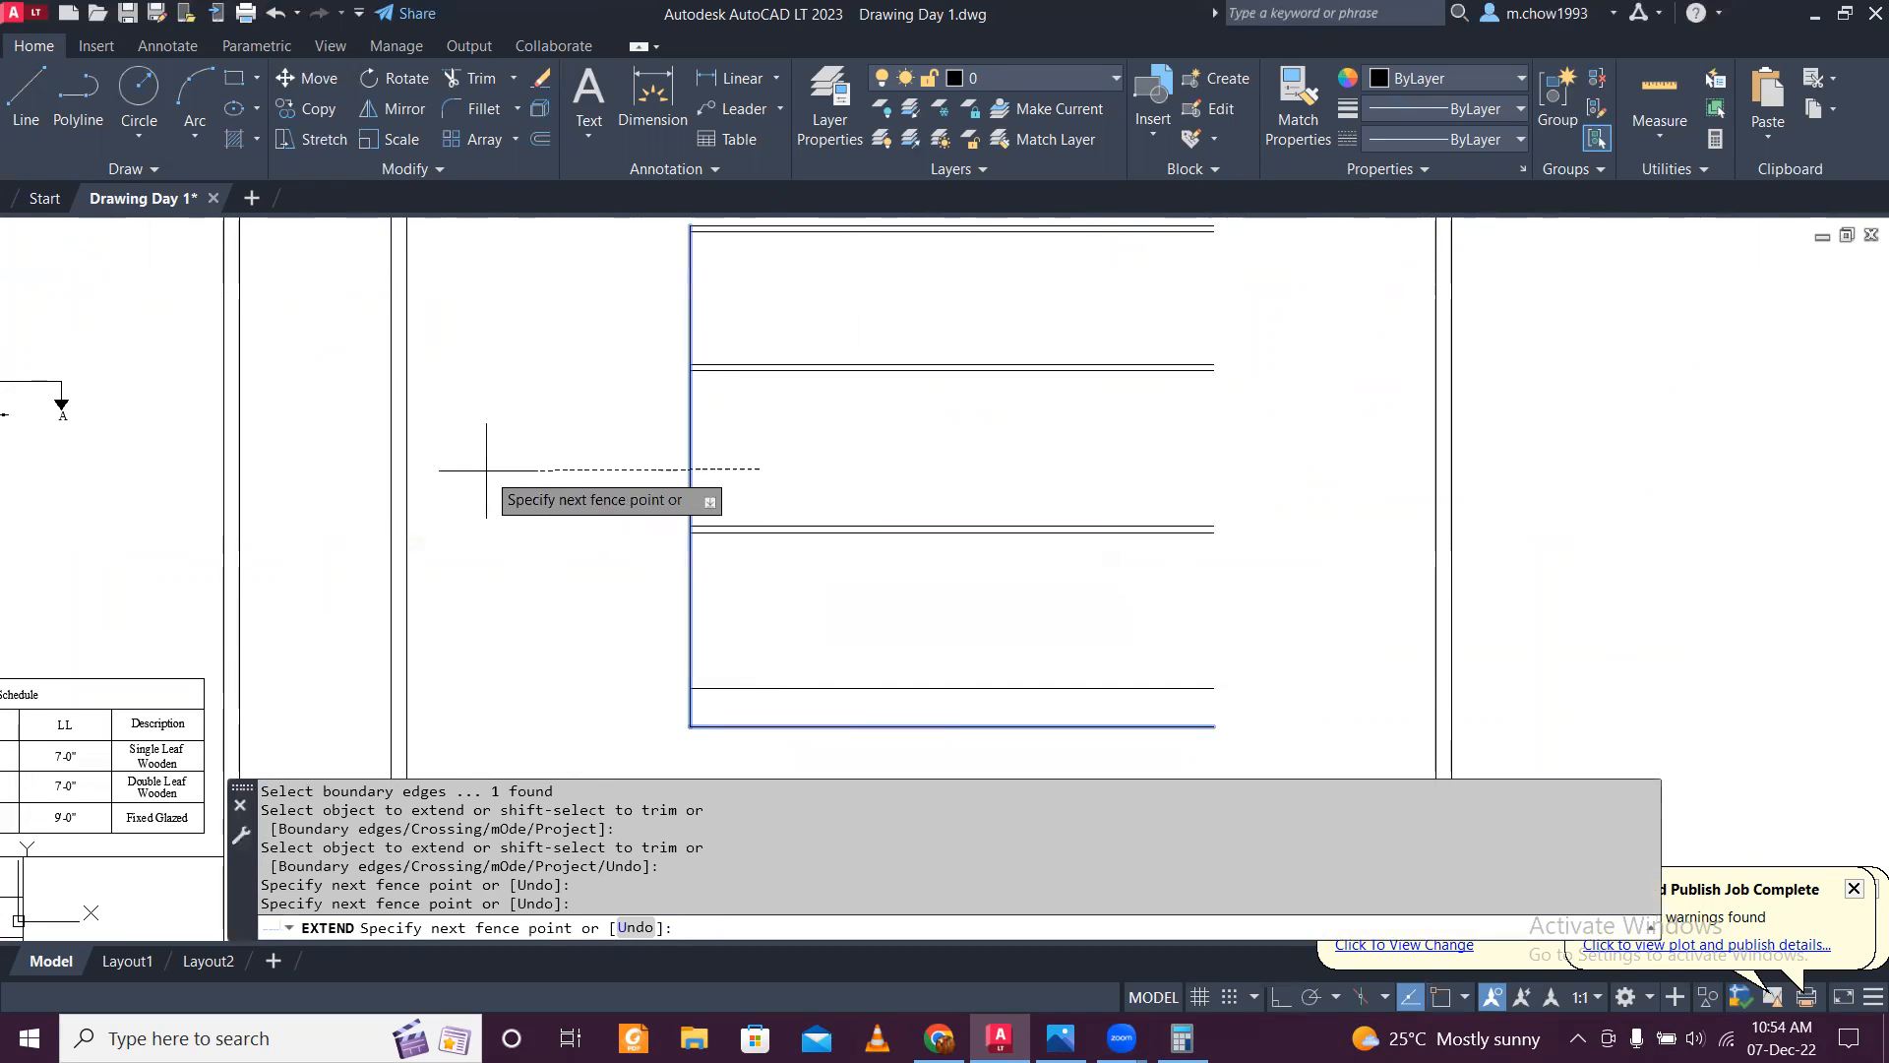
key("Escape")
Step: Measure the thickness of the staircase's outer wall below its upper outer column in the First Floor Architectural Plan
scroll(753, 520, "down", 3)
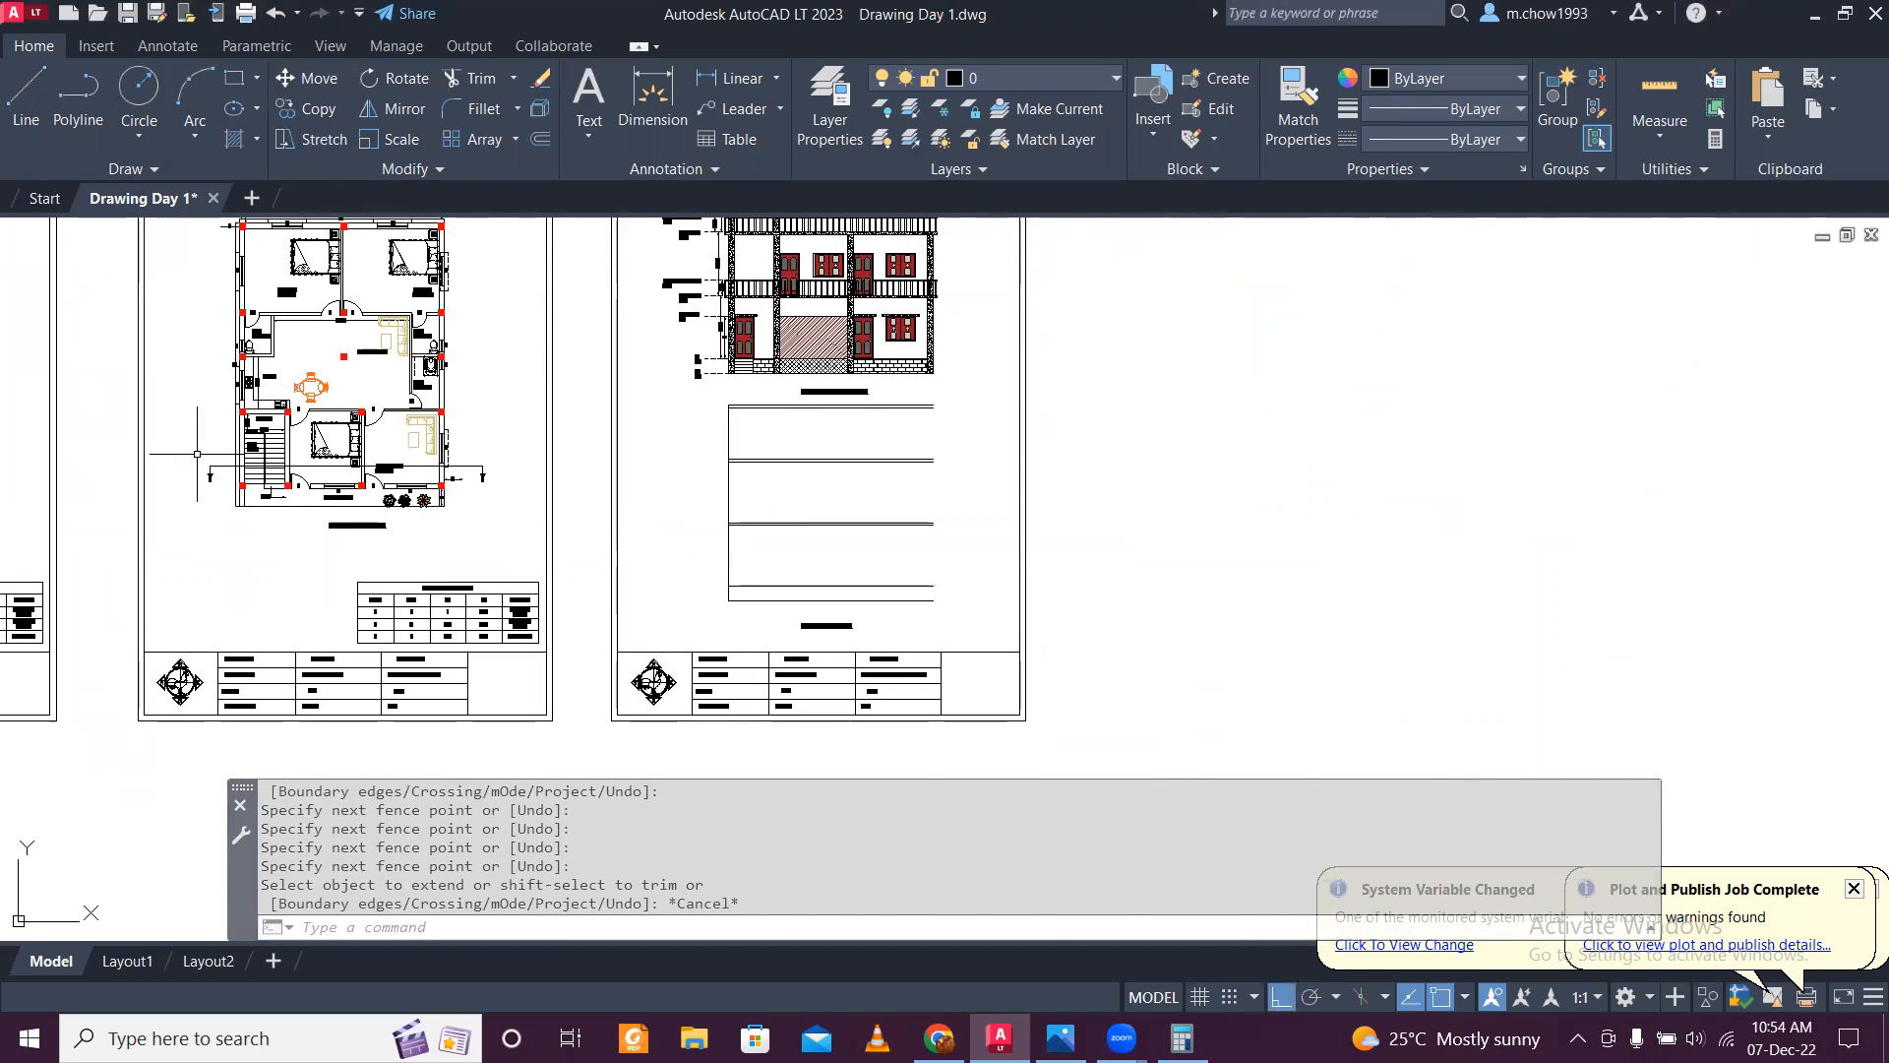
scroll(197, 453, "up", 3)
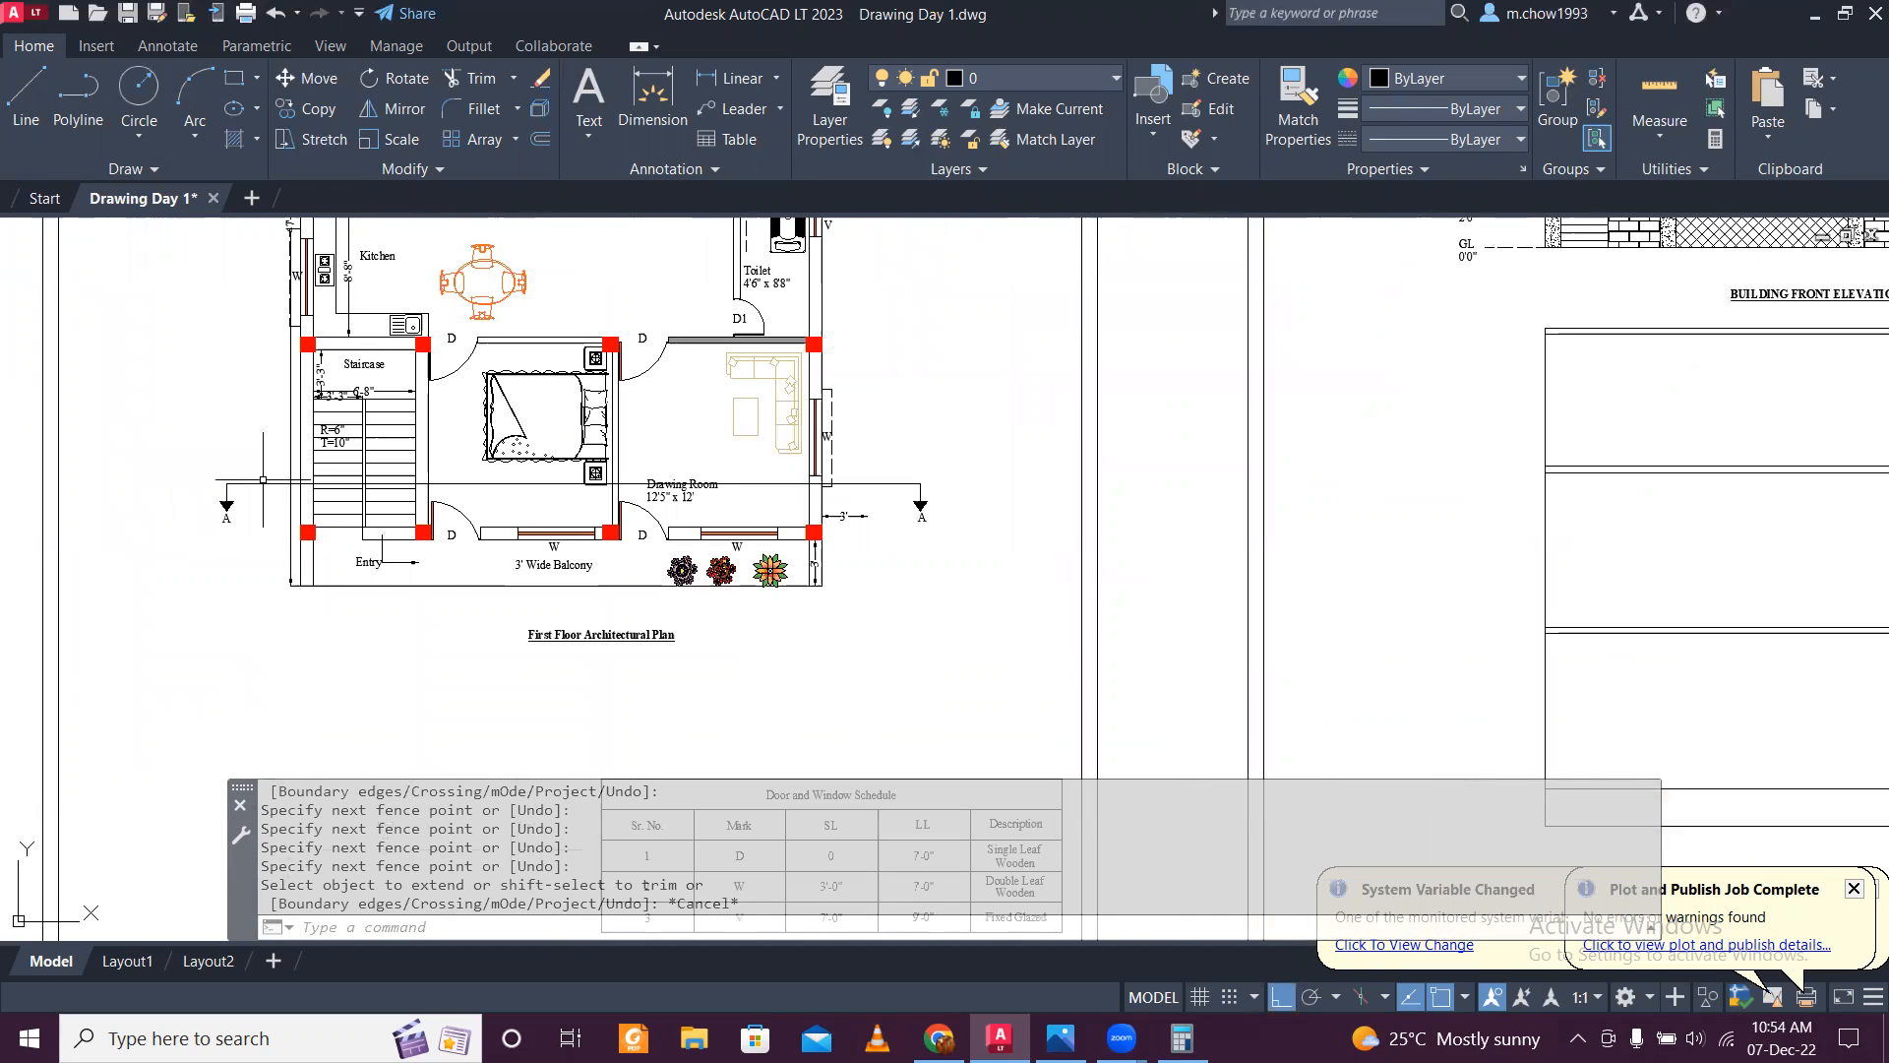
scroll(302, 440, "up", 4)
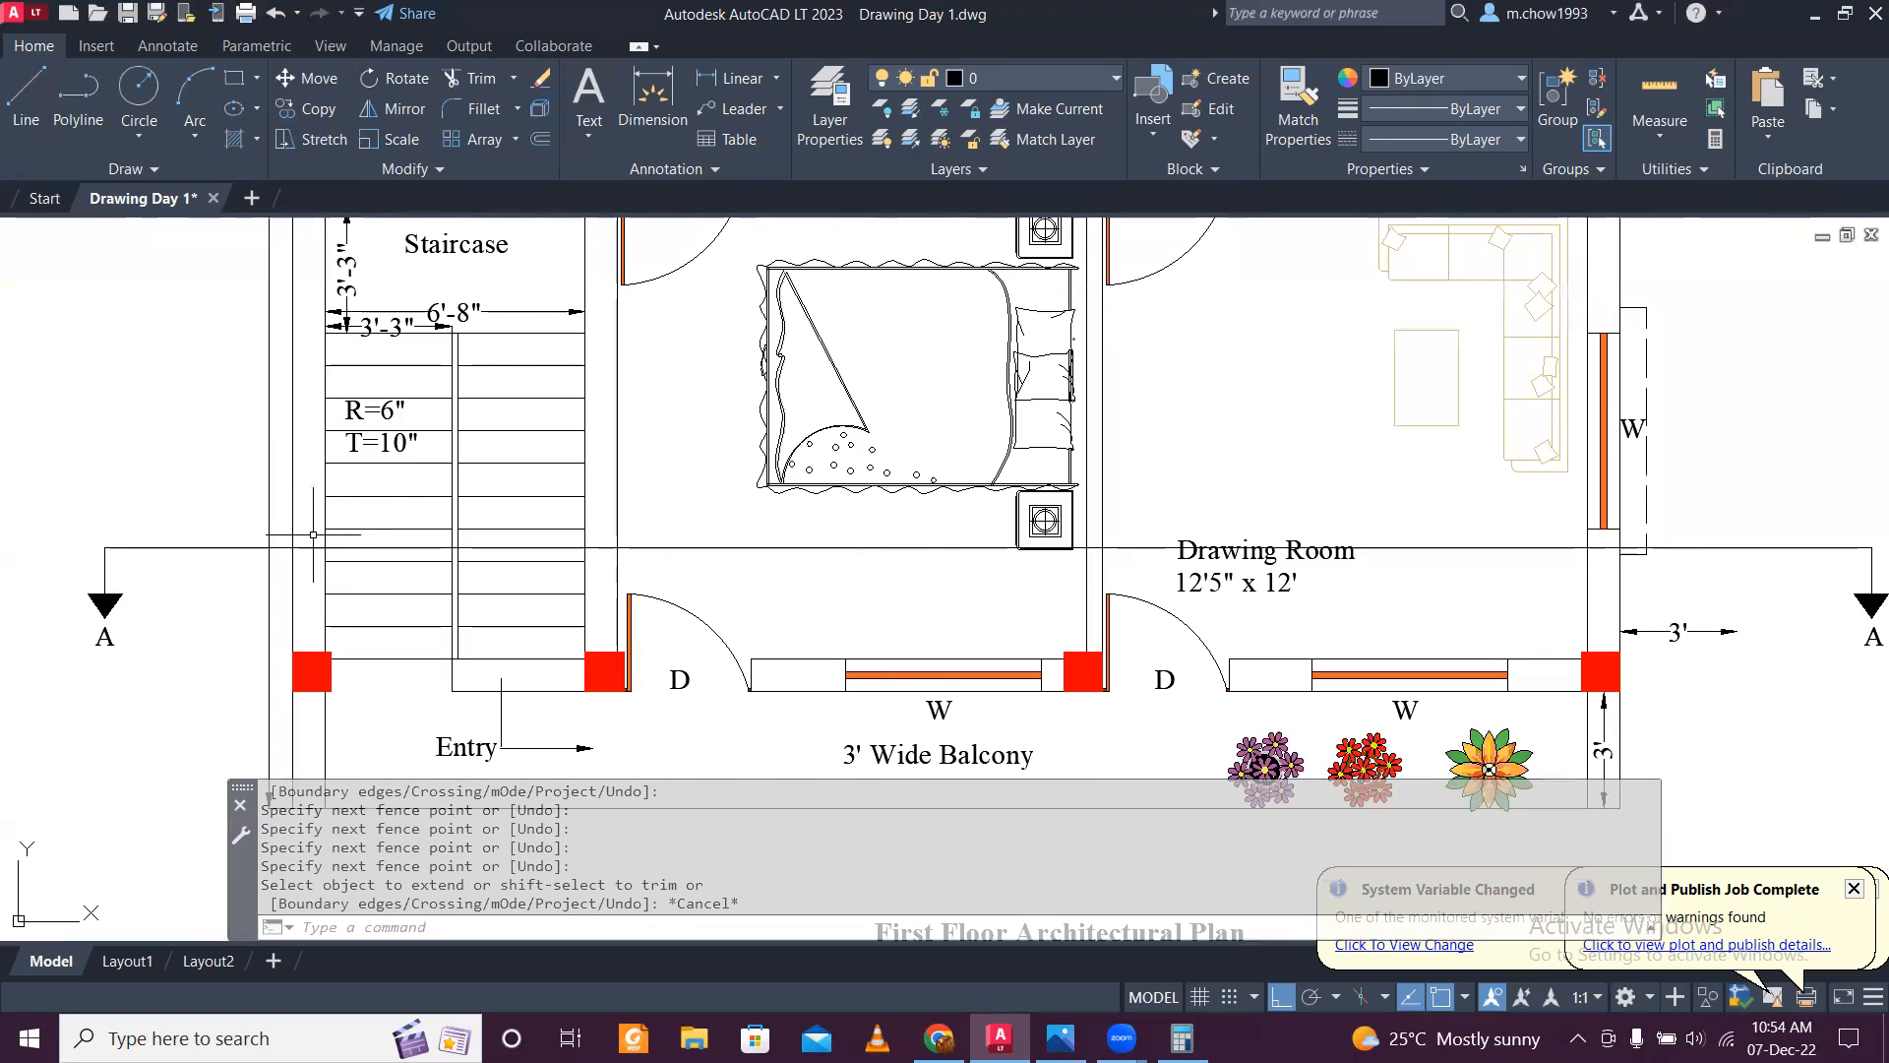
scroll(313, 534, "down", 2)
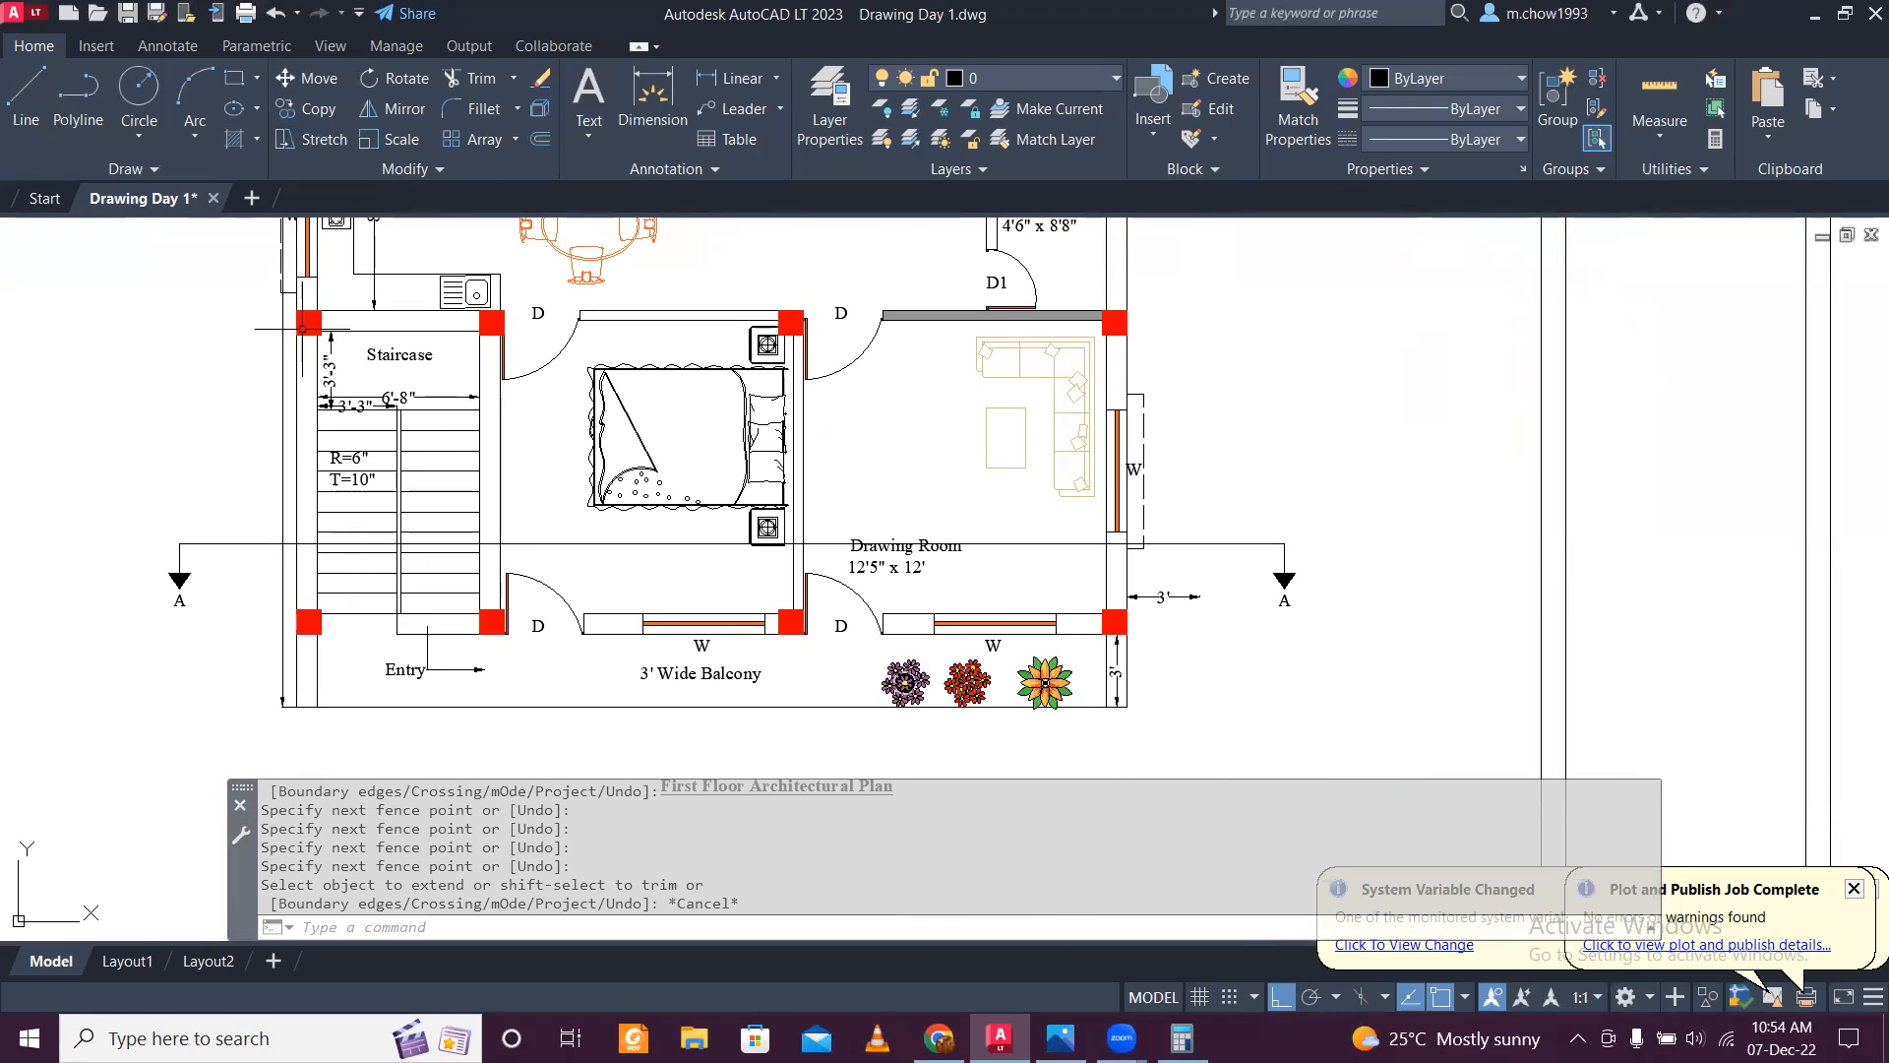
scroll(302, 328, "up", 4)
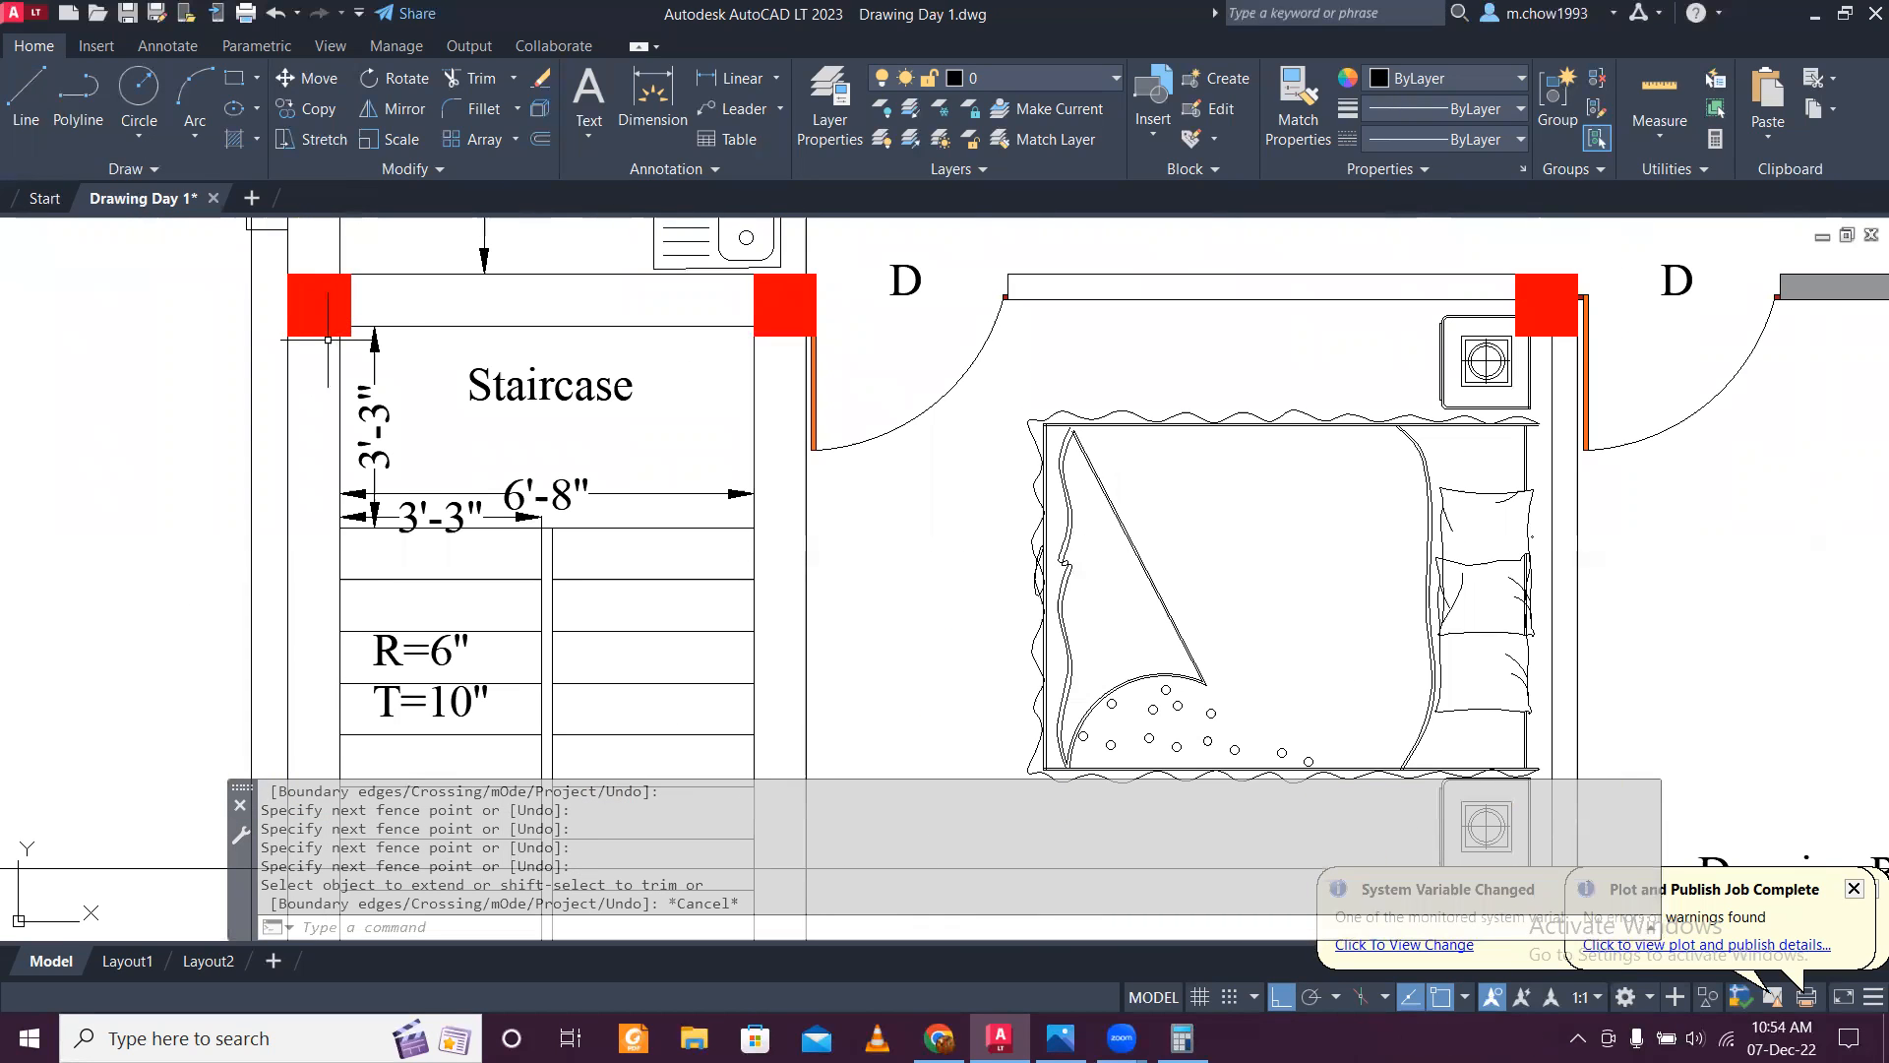
left_click(654, 95)
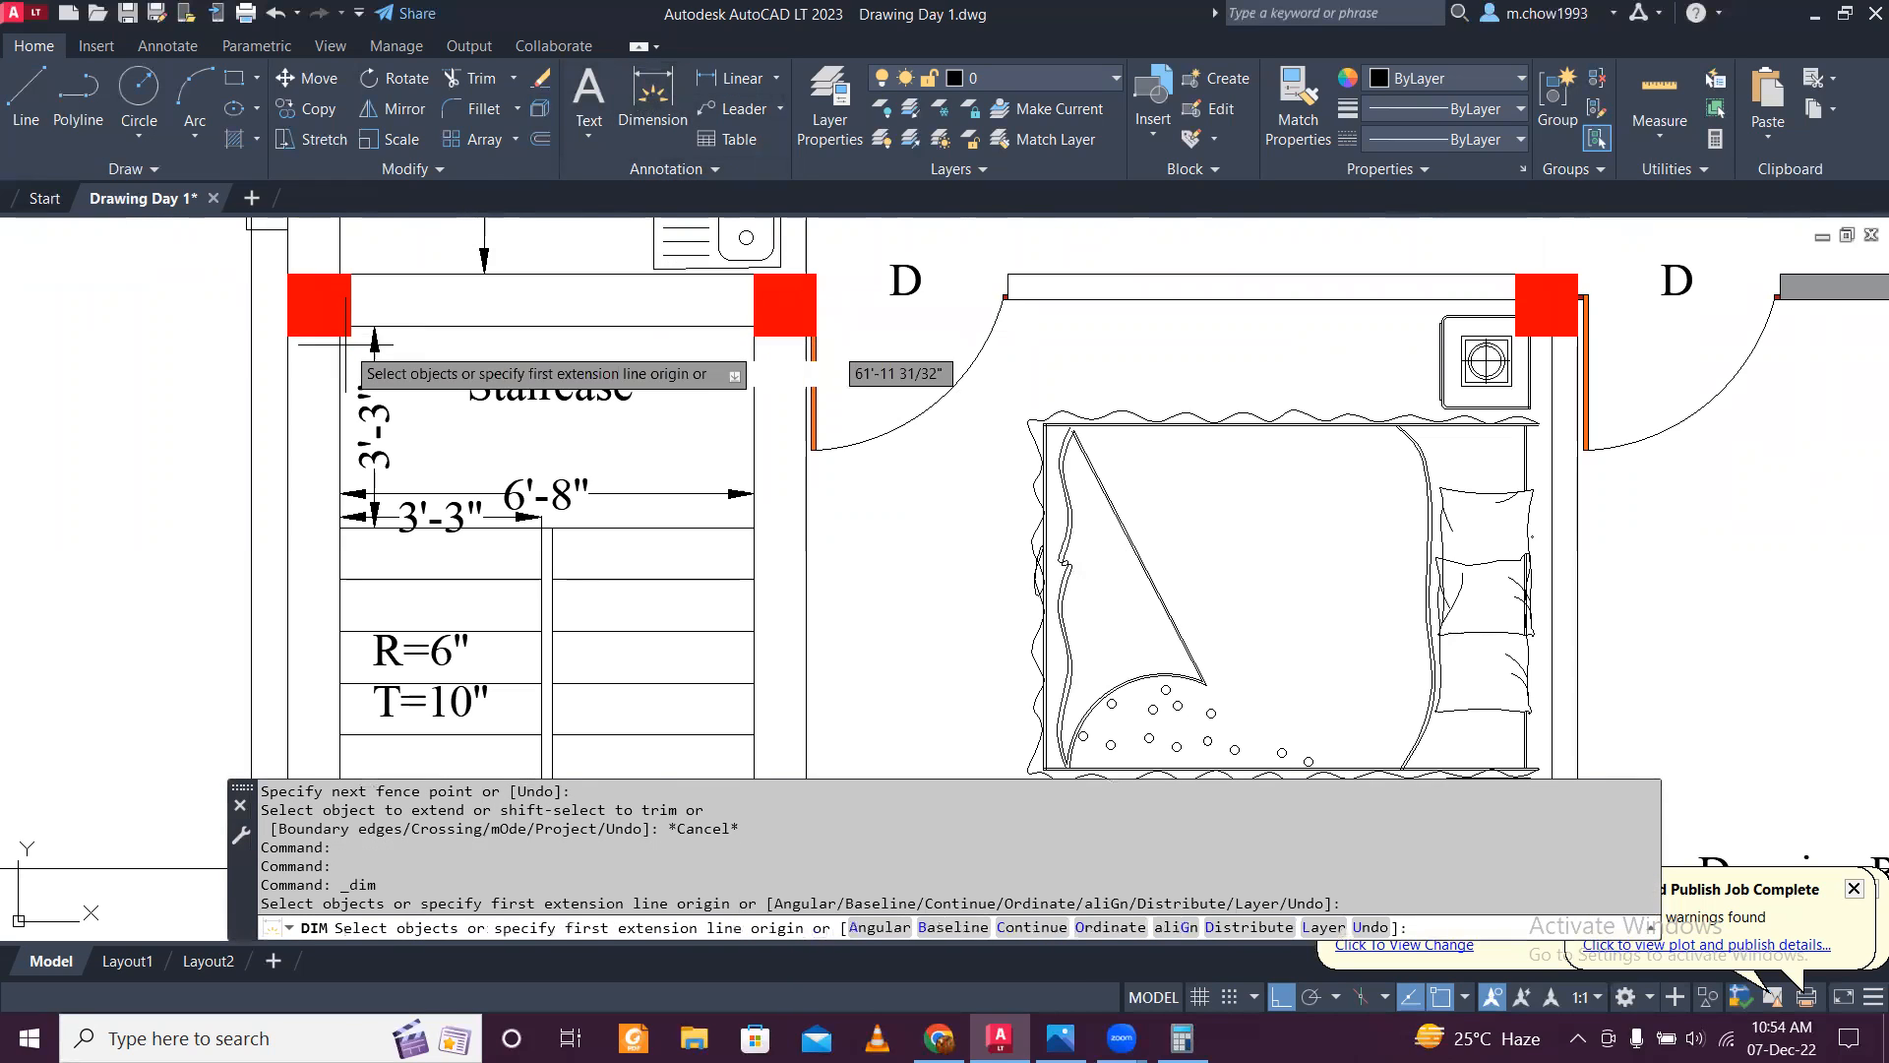
scroll(313, 325, "up", 5)
left_click(310, 313)
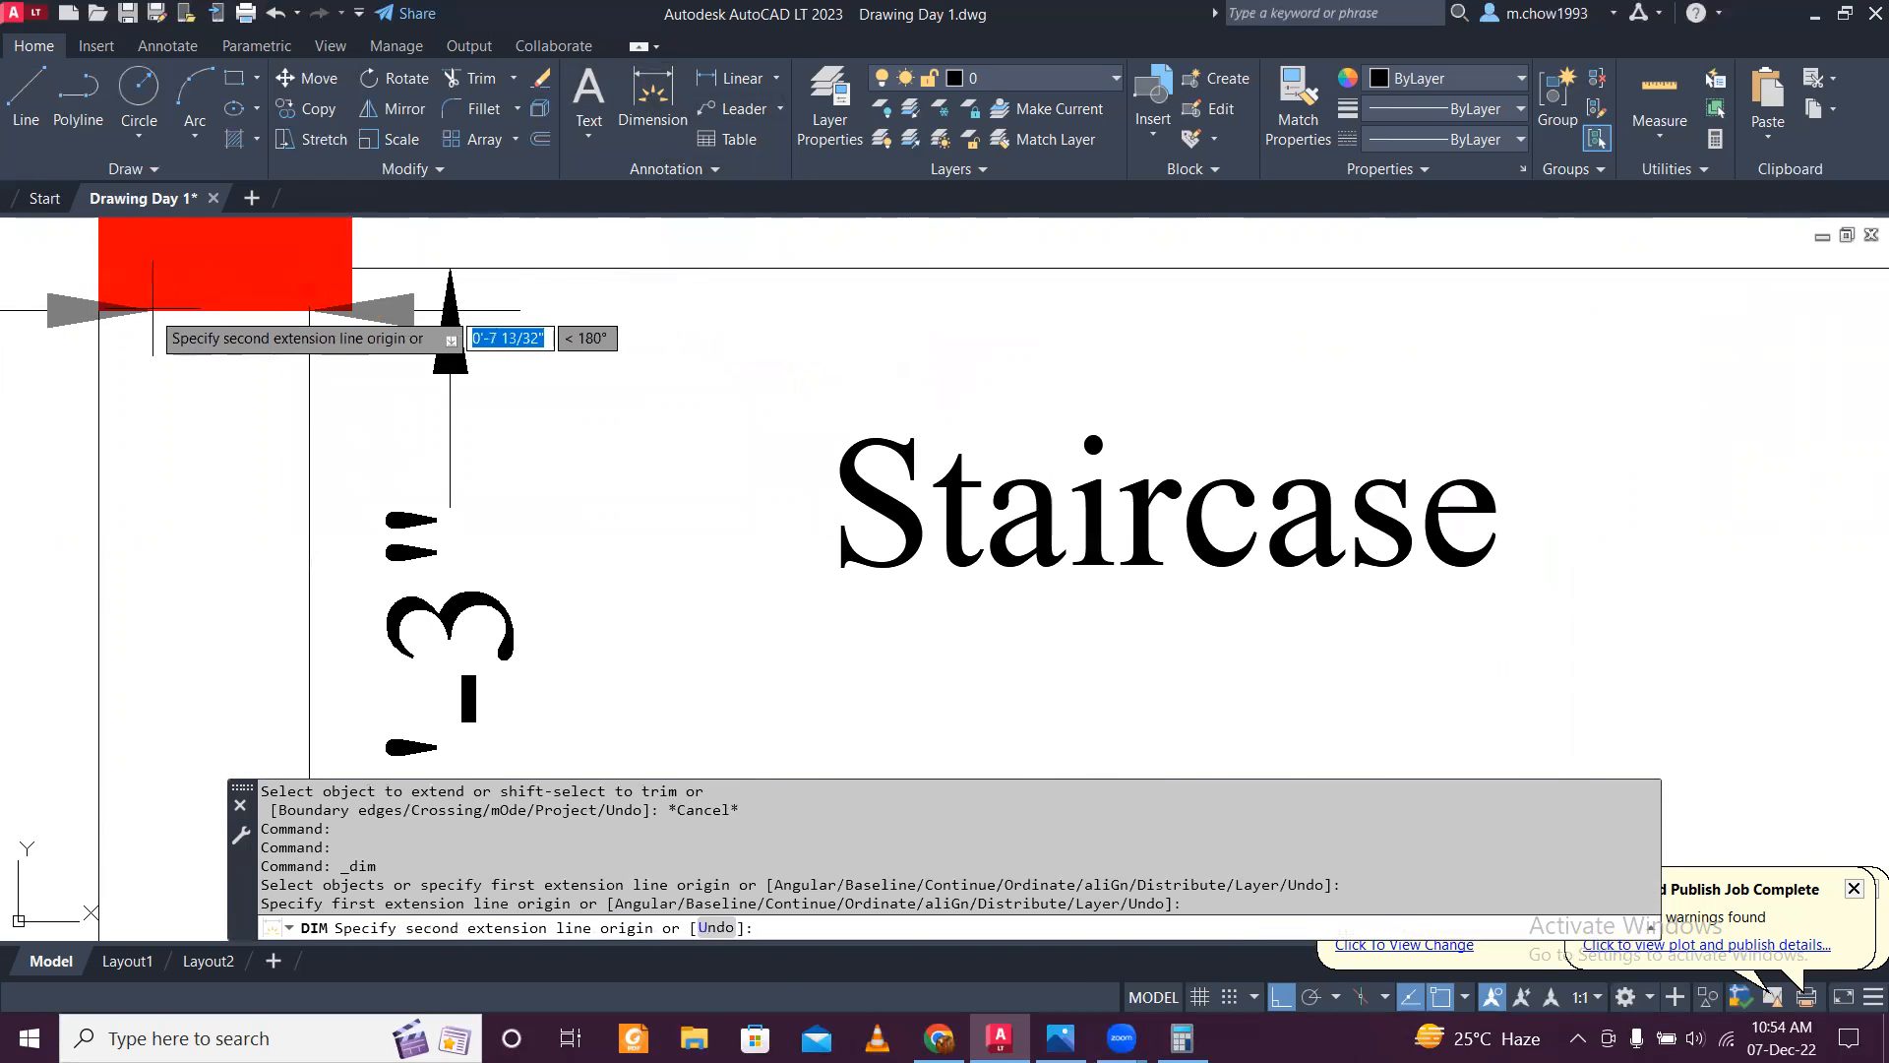
left_click(88, 310)
scroll(109, 325, "down", 6)
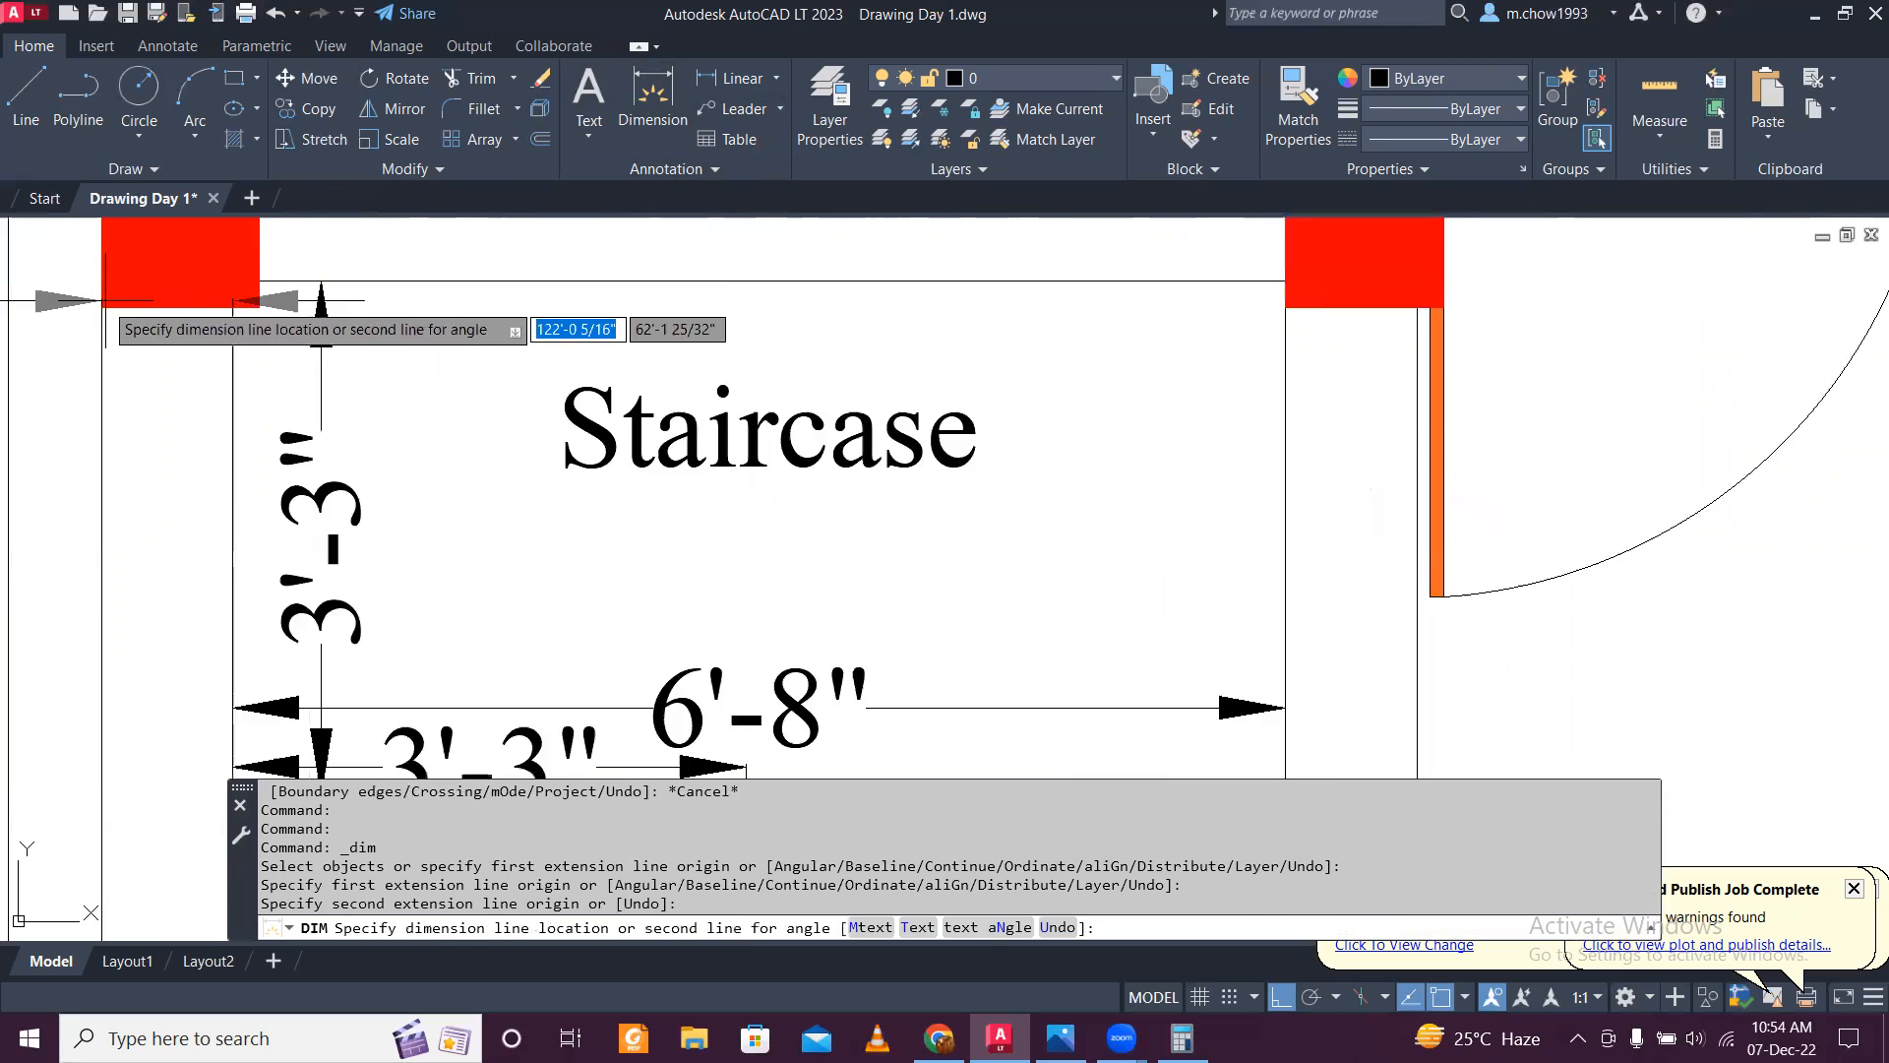
scroll(139, 383, "up", 2)
scroll(139, 382, "down", 5)
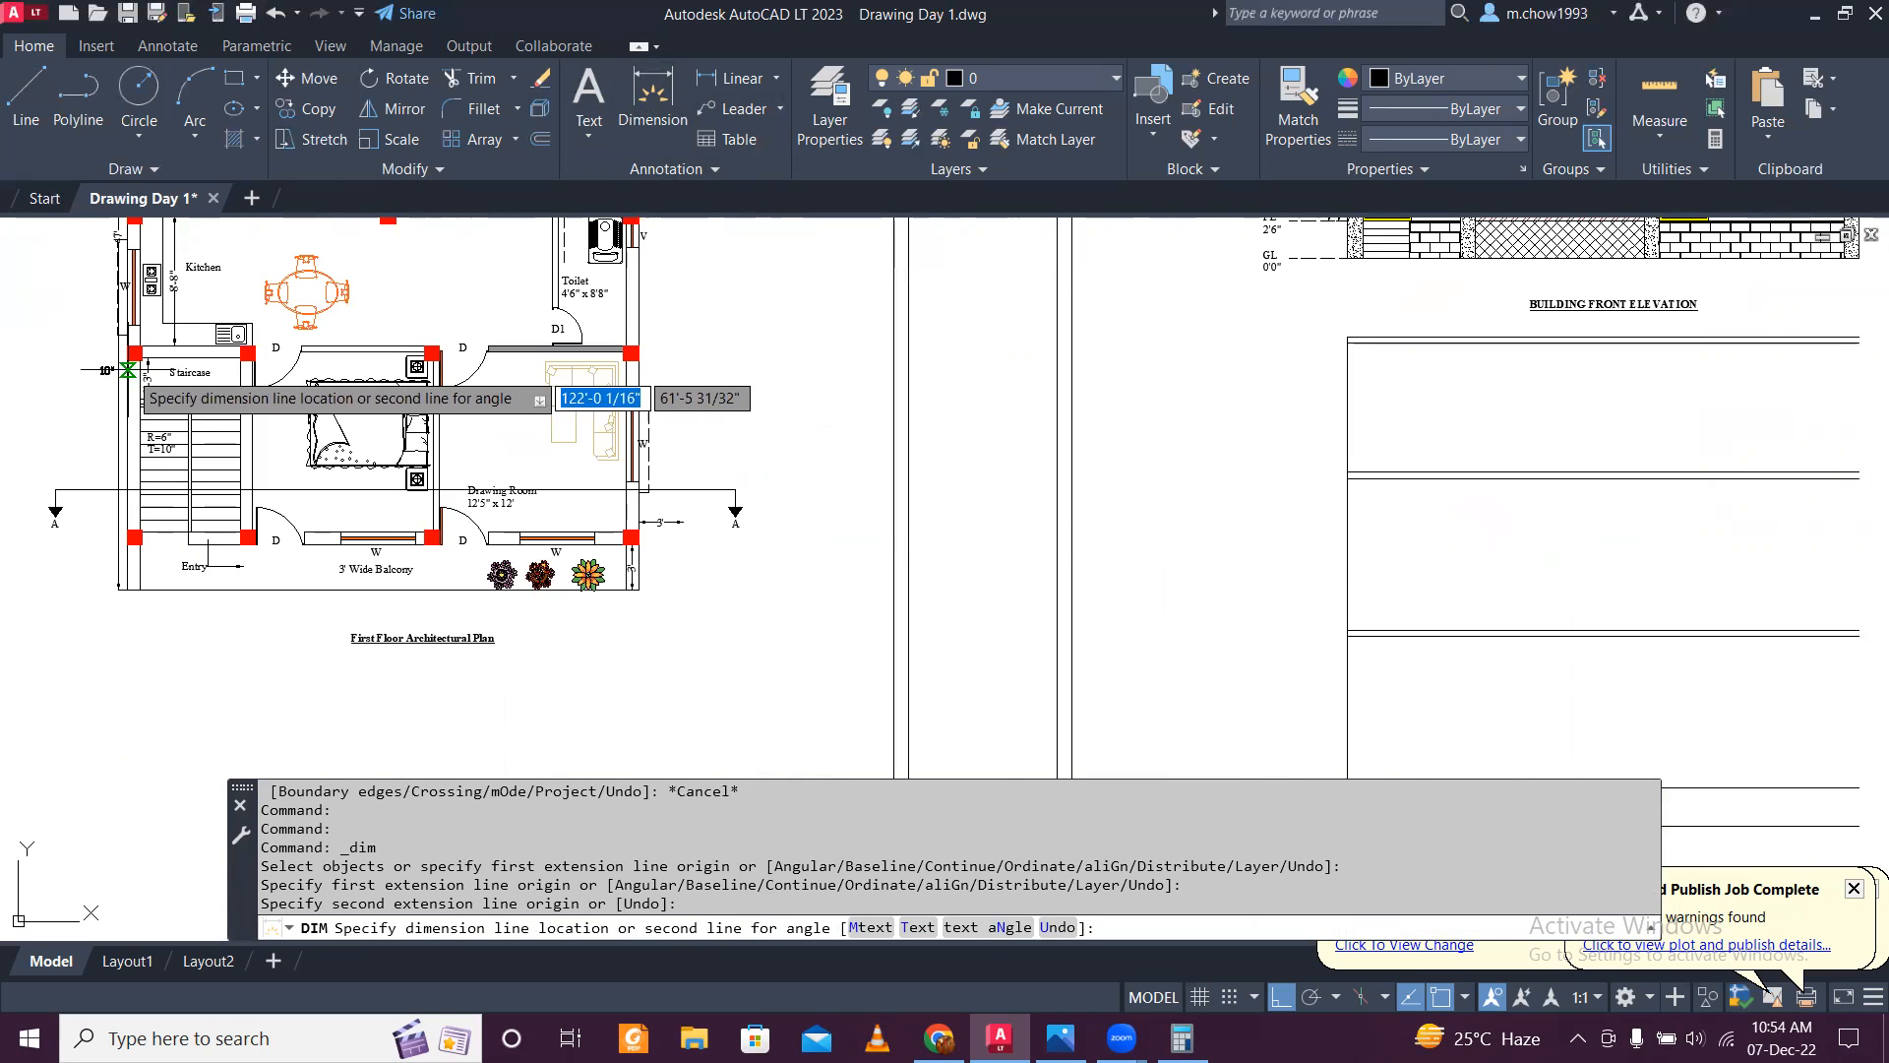
scroll(100, 338, "up", 3)
scroll(153, 369, "up", 4)
left_click(187, 379)
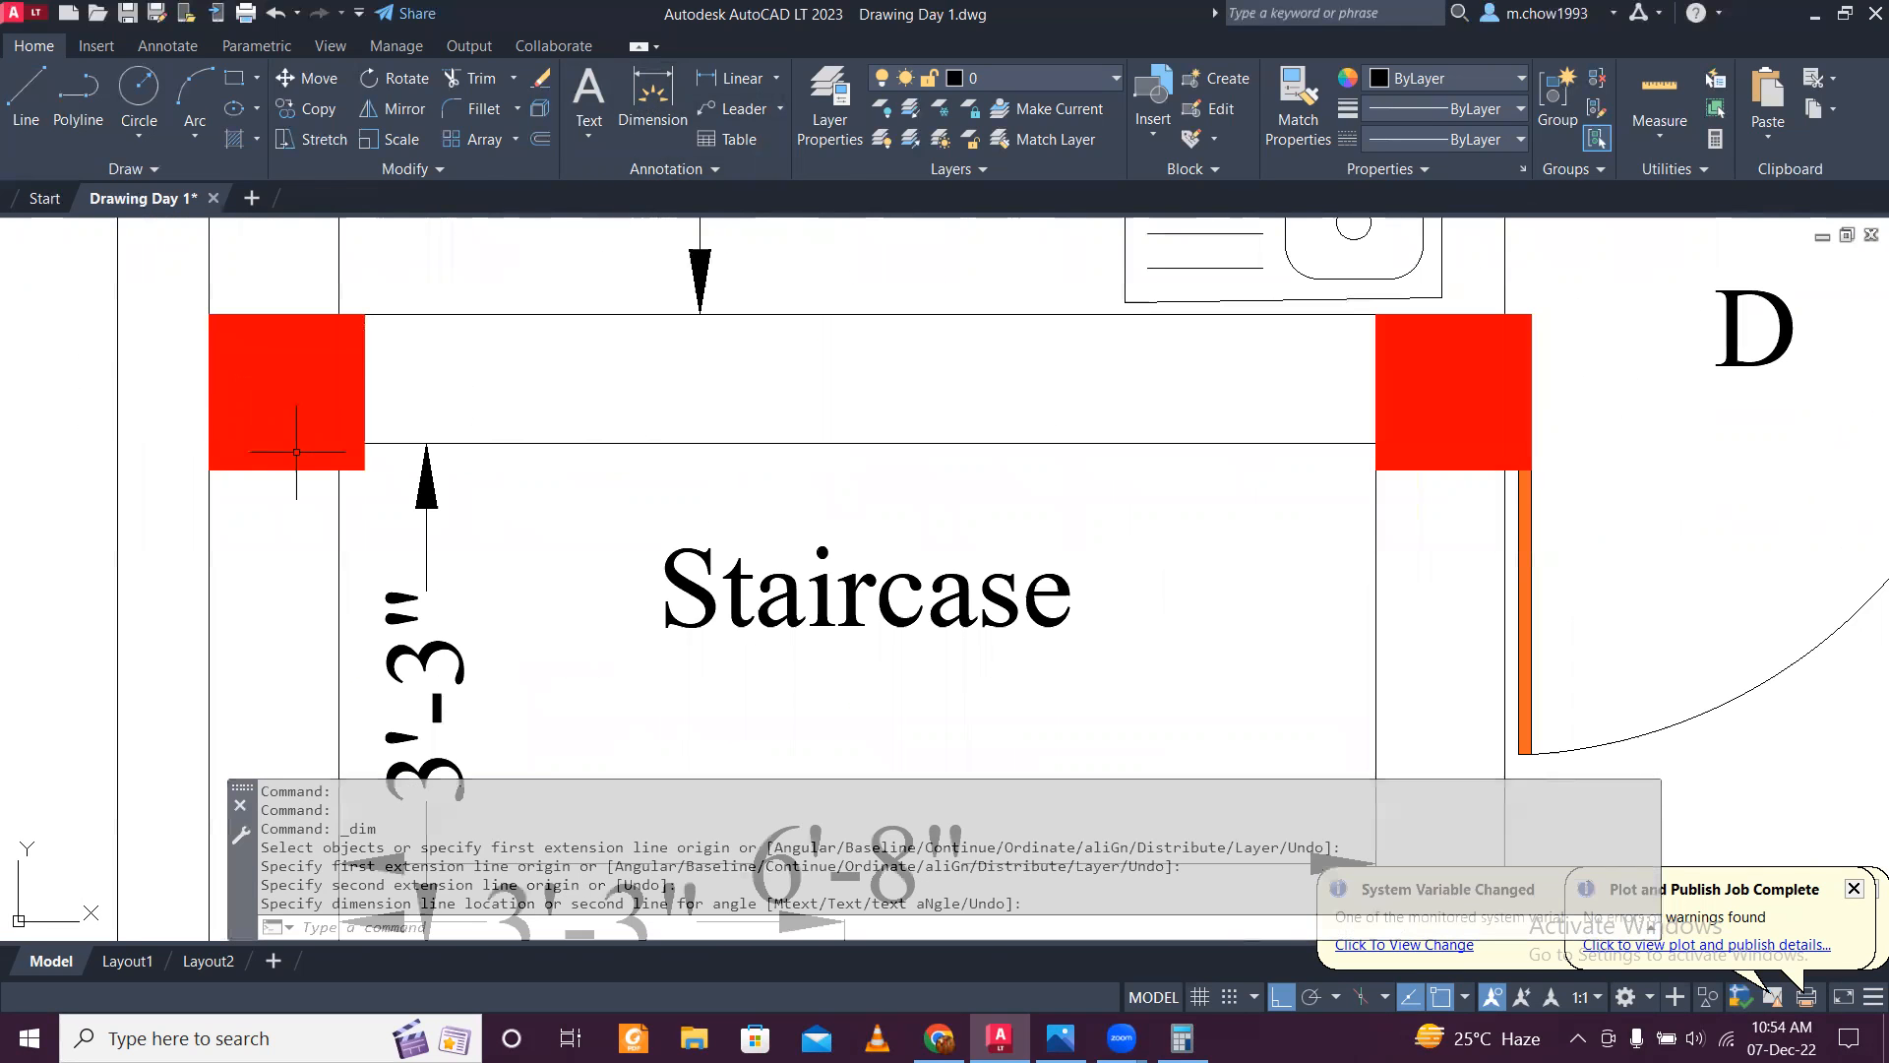
Step: Measure how far that outer column projects past the wall's inner face into the staircase
scroll(375, 433, "up", 5)
left_click(316, 427)
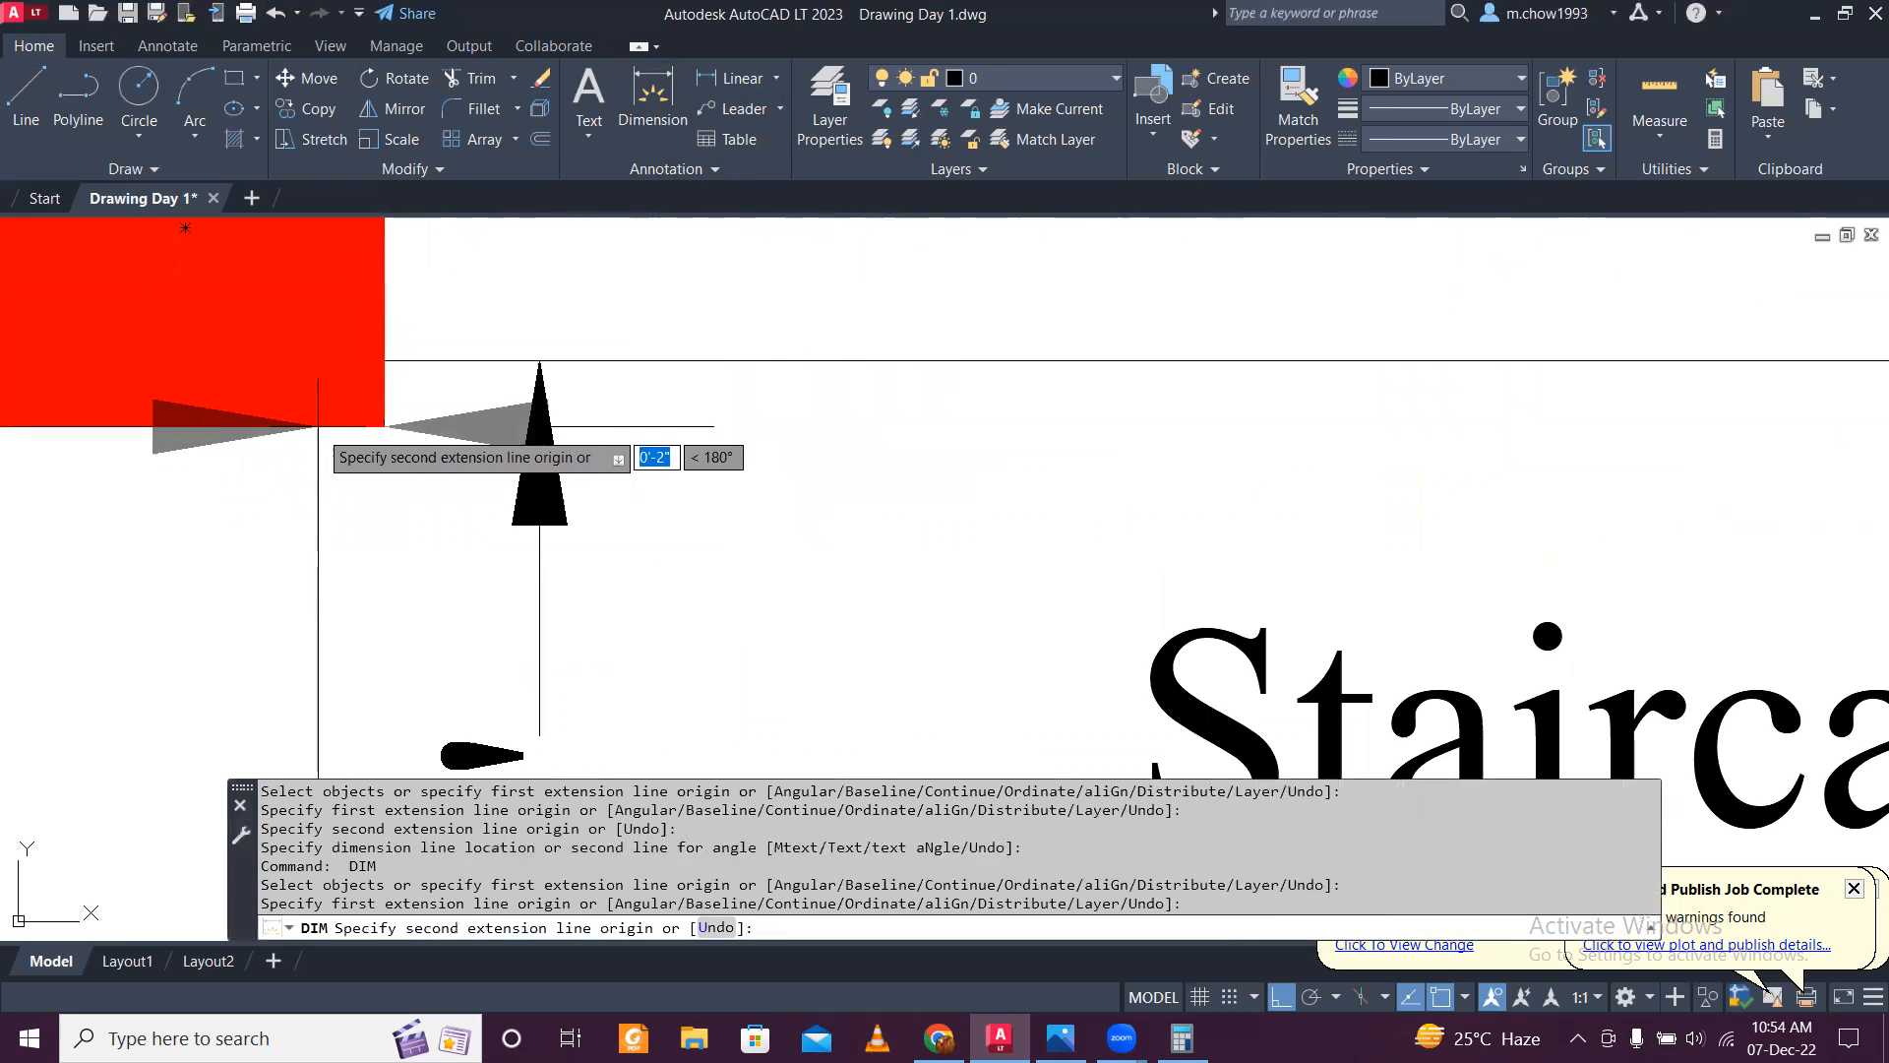
left_click(318, 429)
scroll(318, 429, "down", 6)
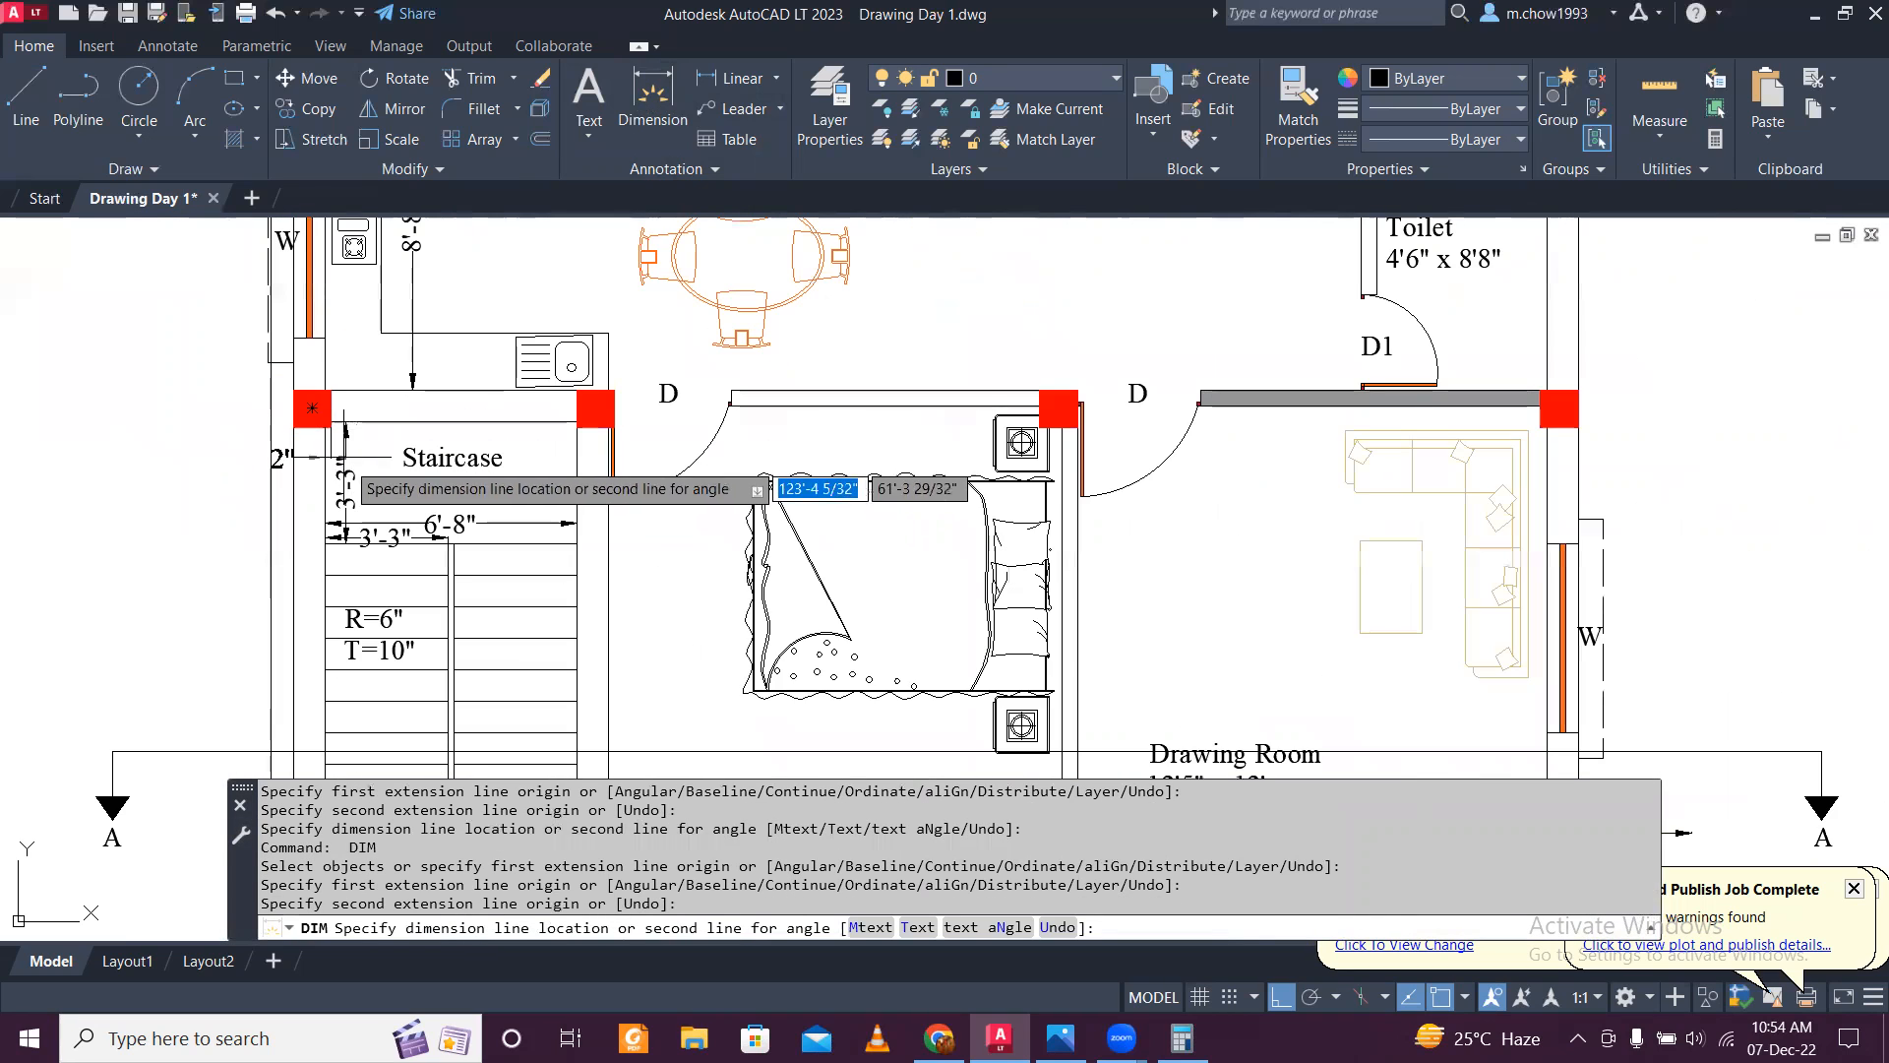
key("Escape")
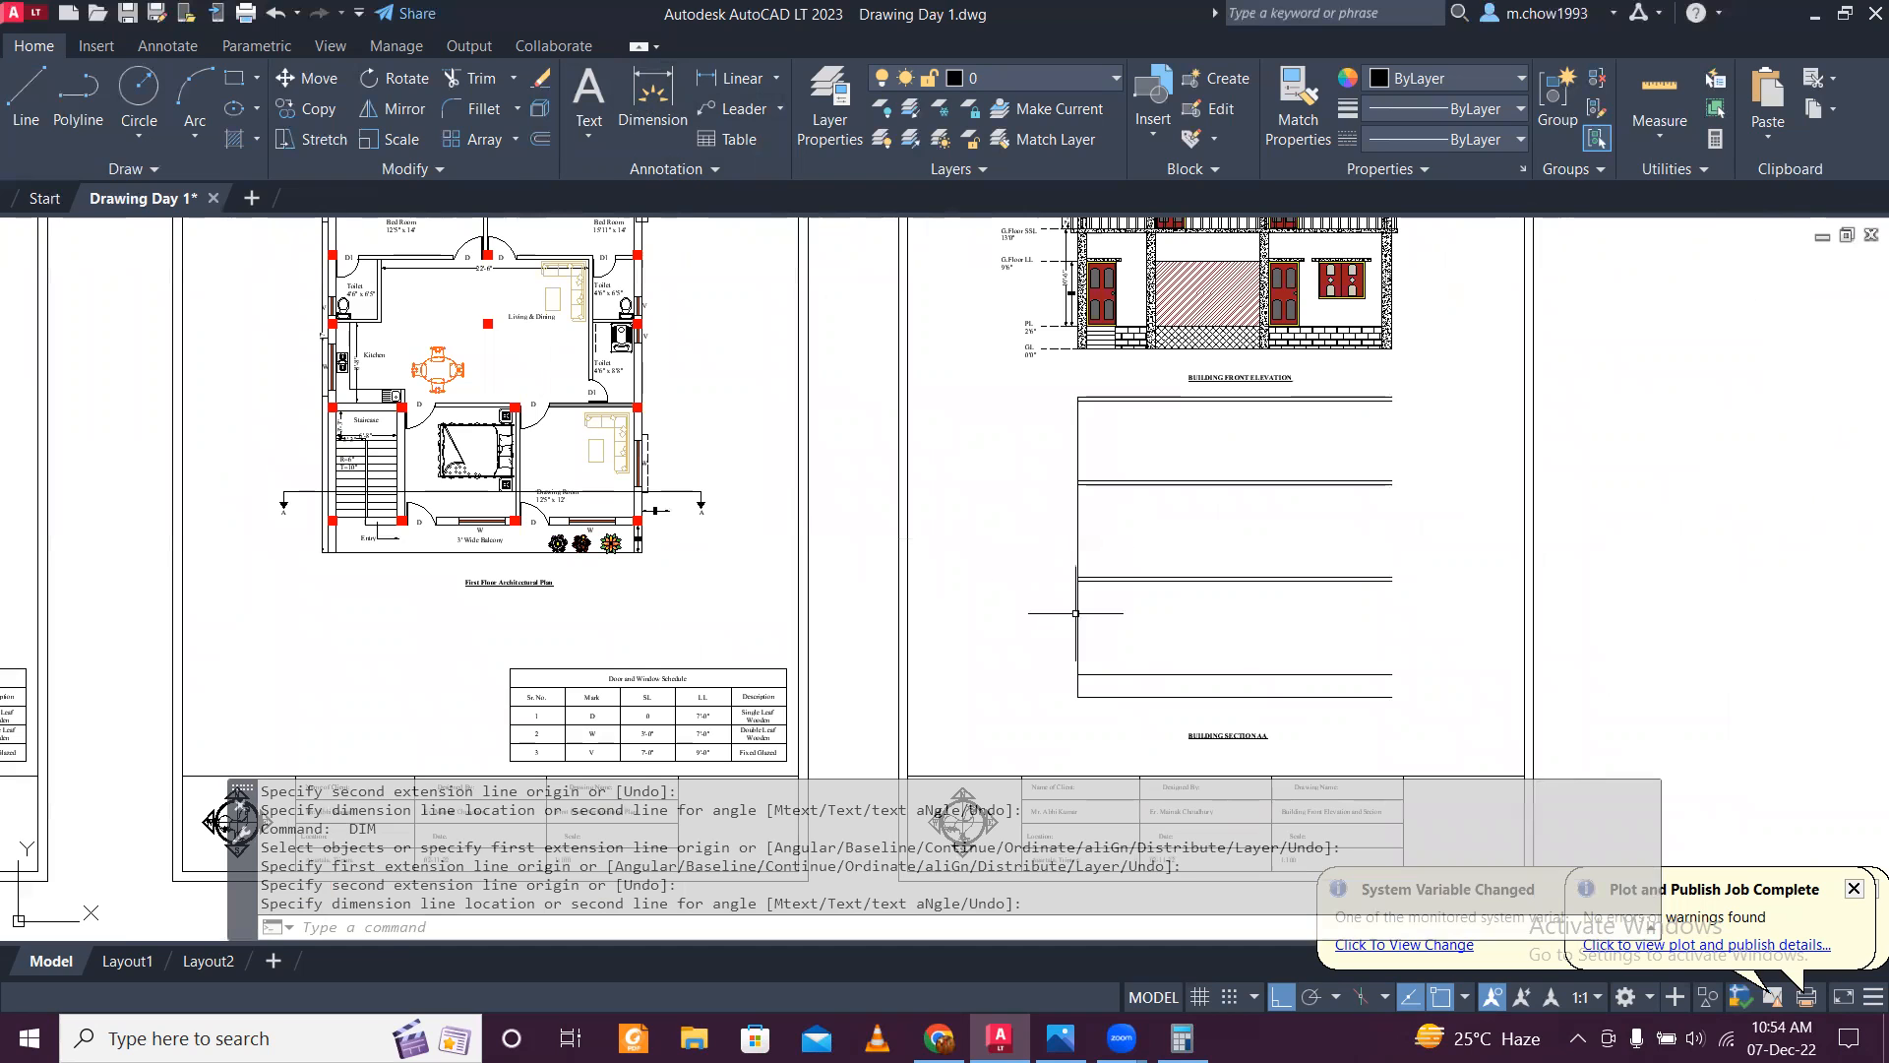
Step: Offset the vertical line at the left end of Building Section AA by 10" toward the inside
mouse_move(227, 493)
middle_mouse_down()
mouse_move(1034, 684)
mouse_move(1037, 703)
middle_mouse_up()
scroll(874, 407, "down", 4)
middle_click_drag(1508, 492, 1189, 537)
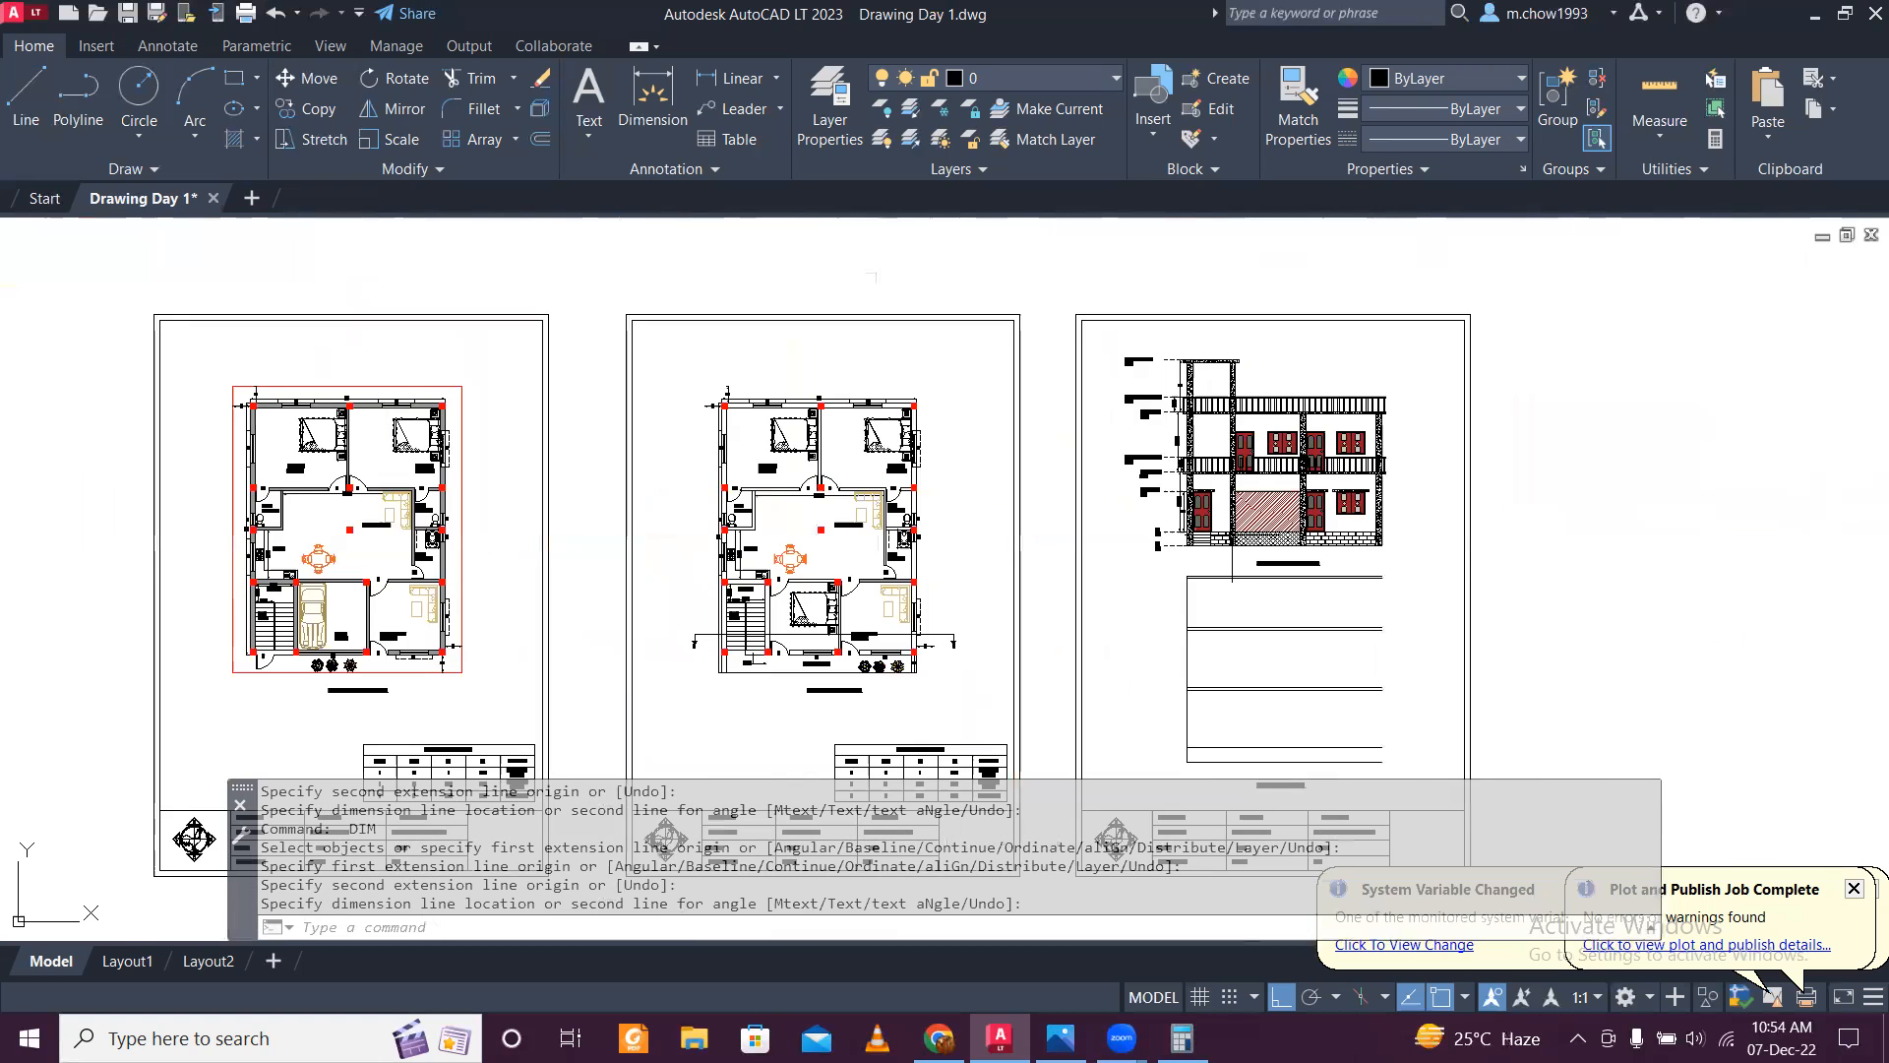
scroll(1237, 406, "up", 2)
scroll(1169, 394, "up", 2)
scroll(1166, 398, "down", 2)
middle_click_drag(1372, 679, 1266, 445)
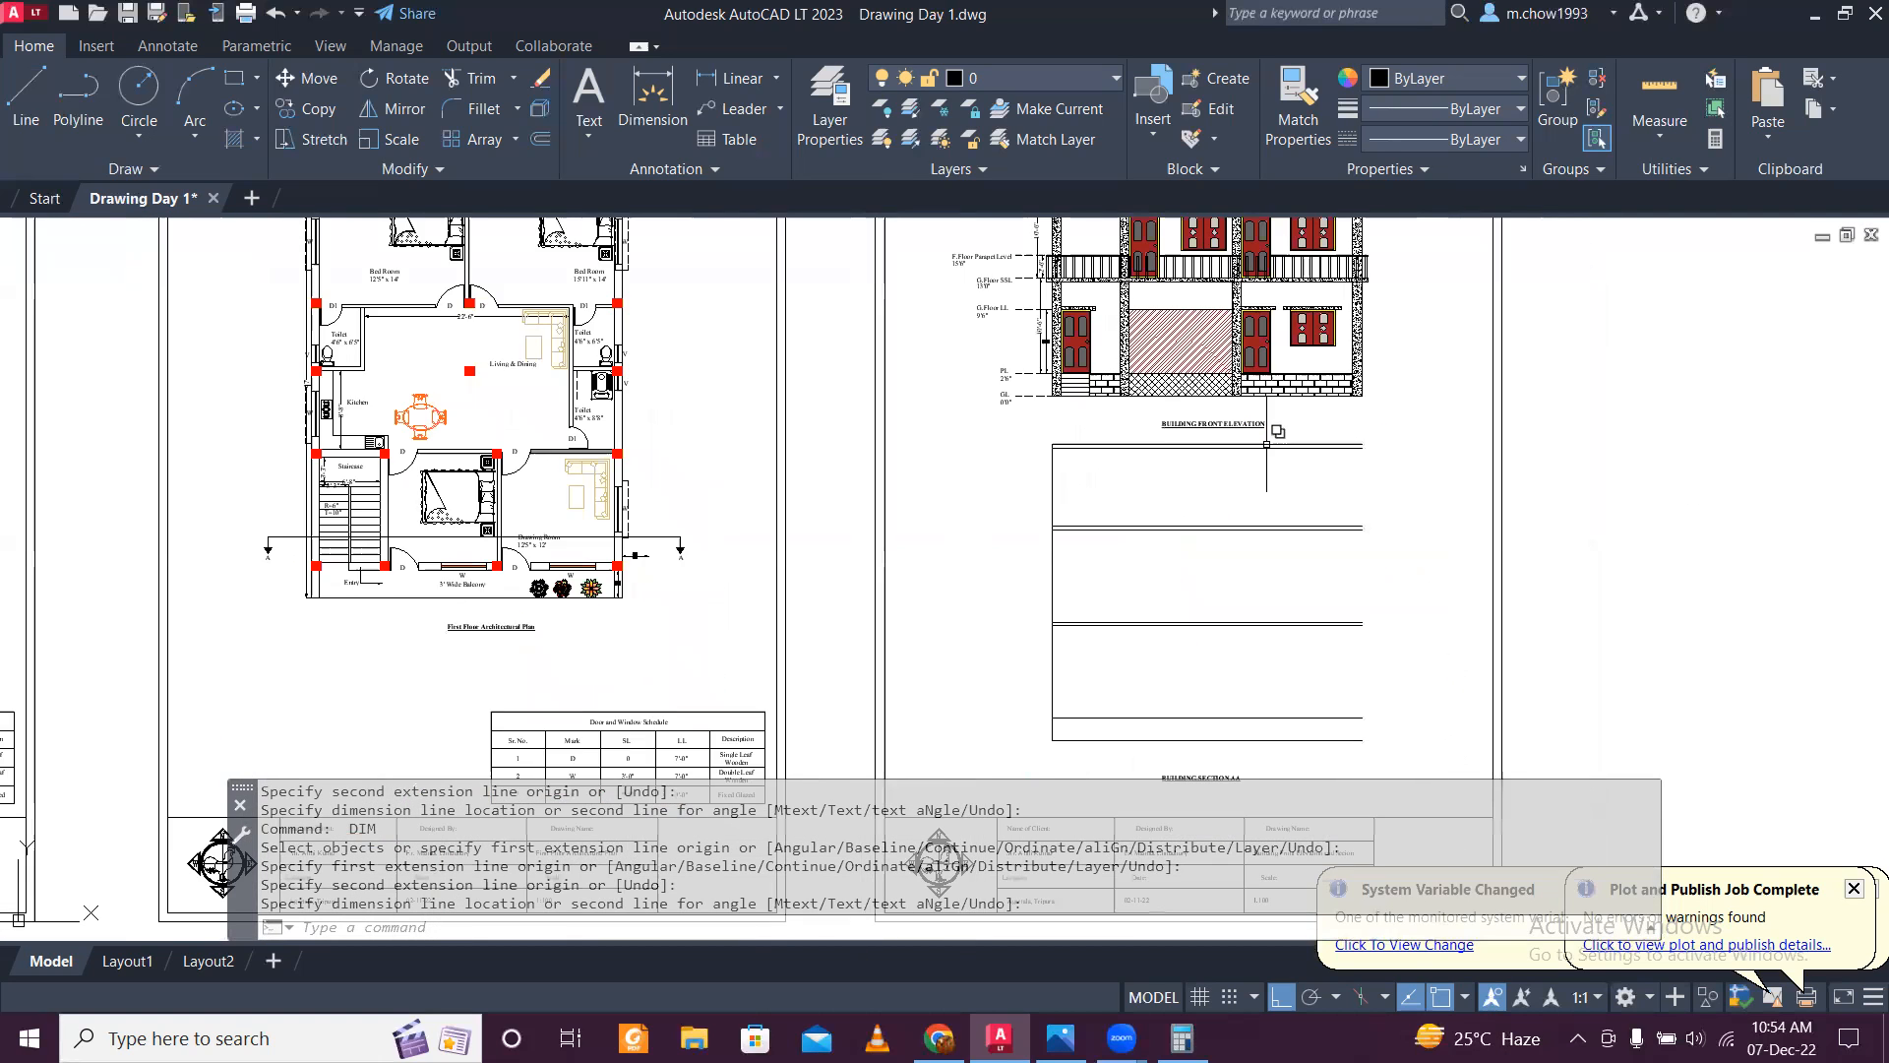
scroll(1089, 666, "up", 2)
middle_click_drag(1088, 666, 963, 506)
type("o")
key("Return")
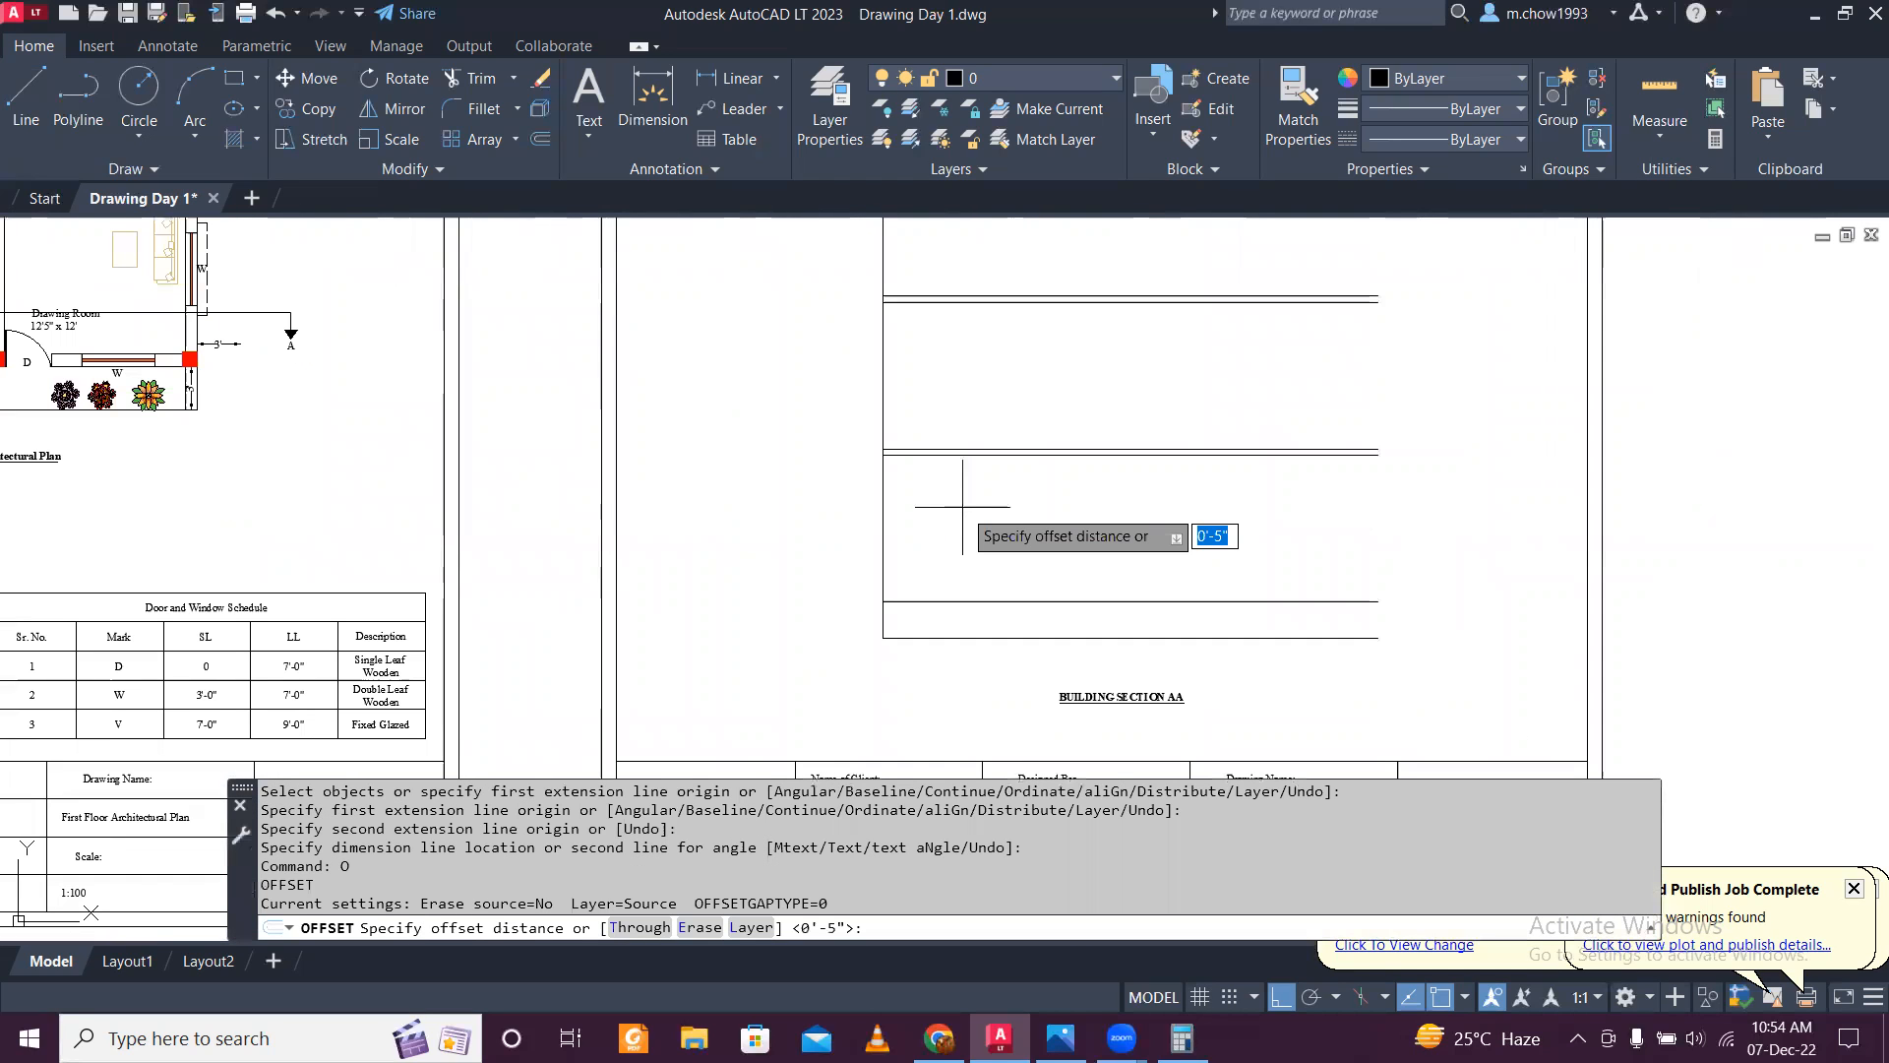
key("Return")
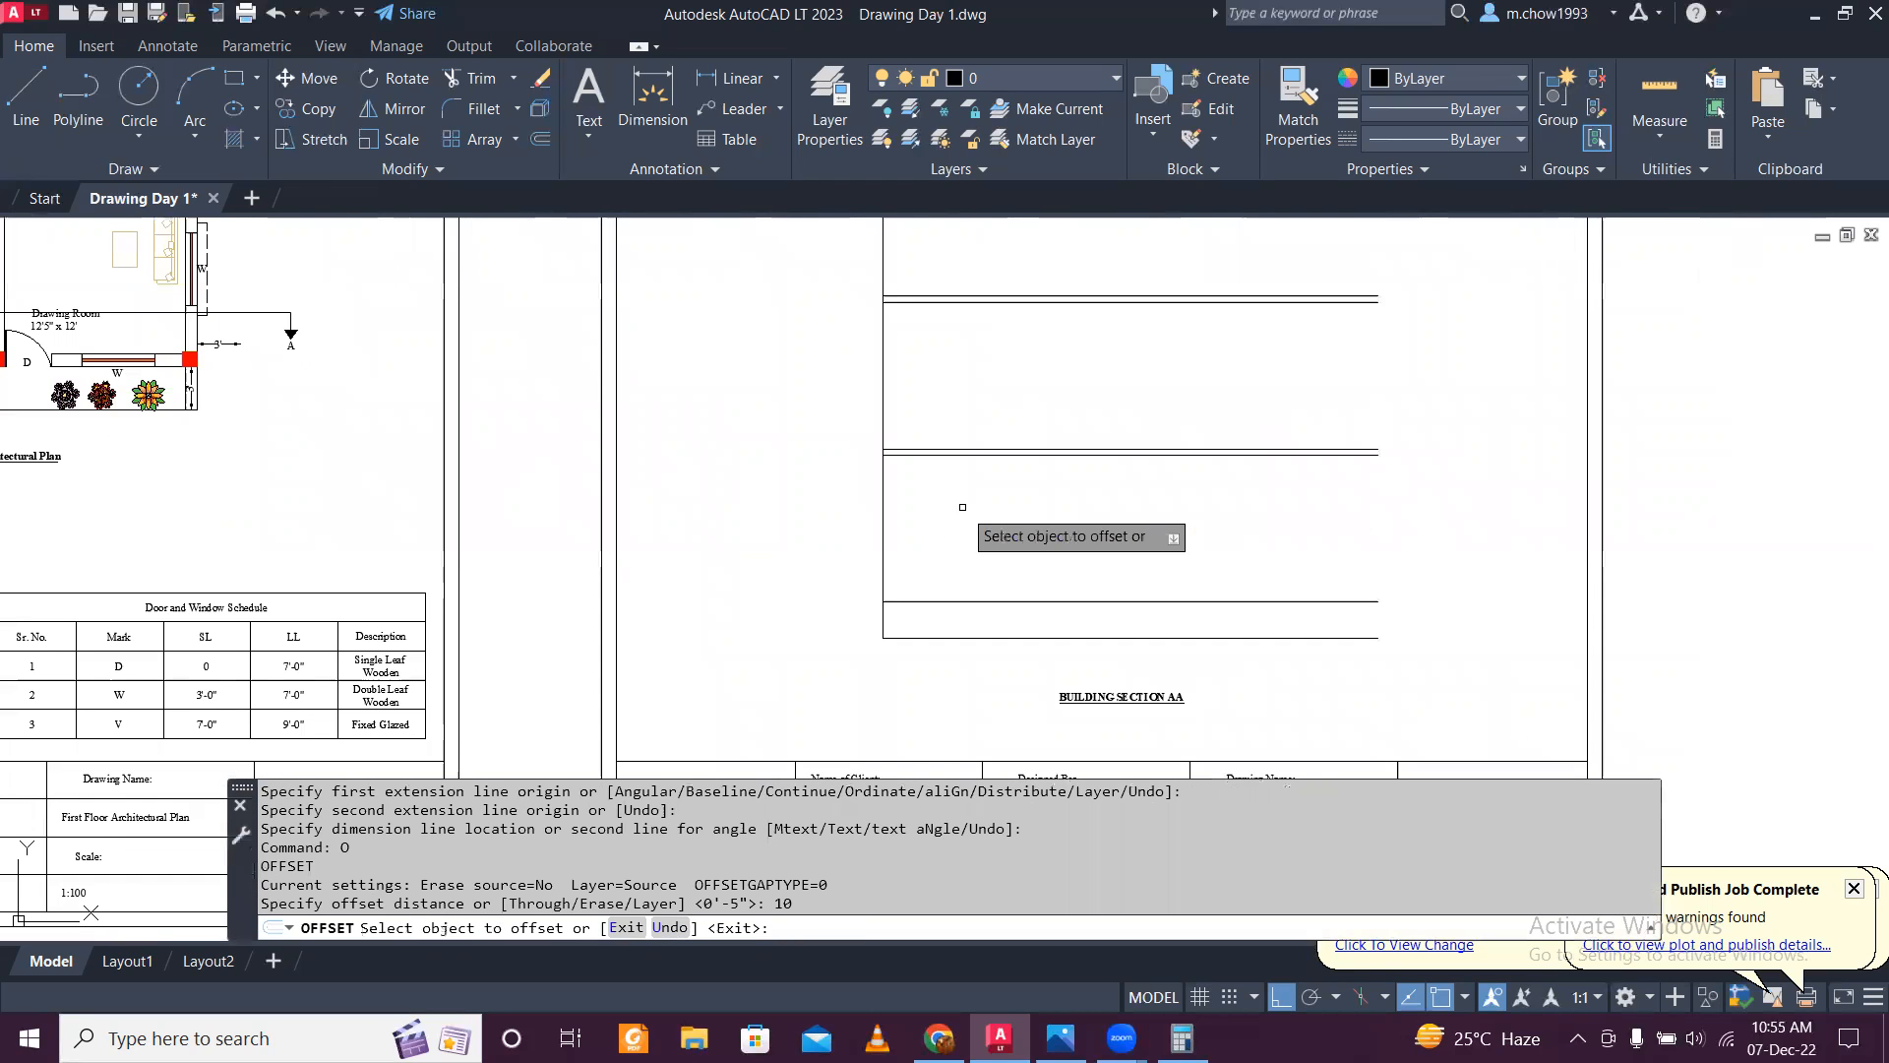
left_click(882, 520)
left_click(954, 537)
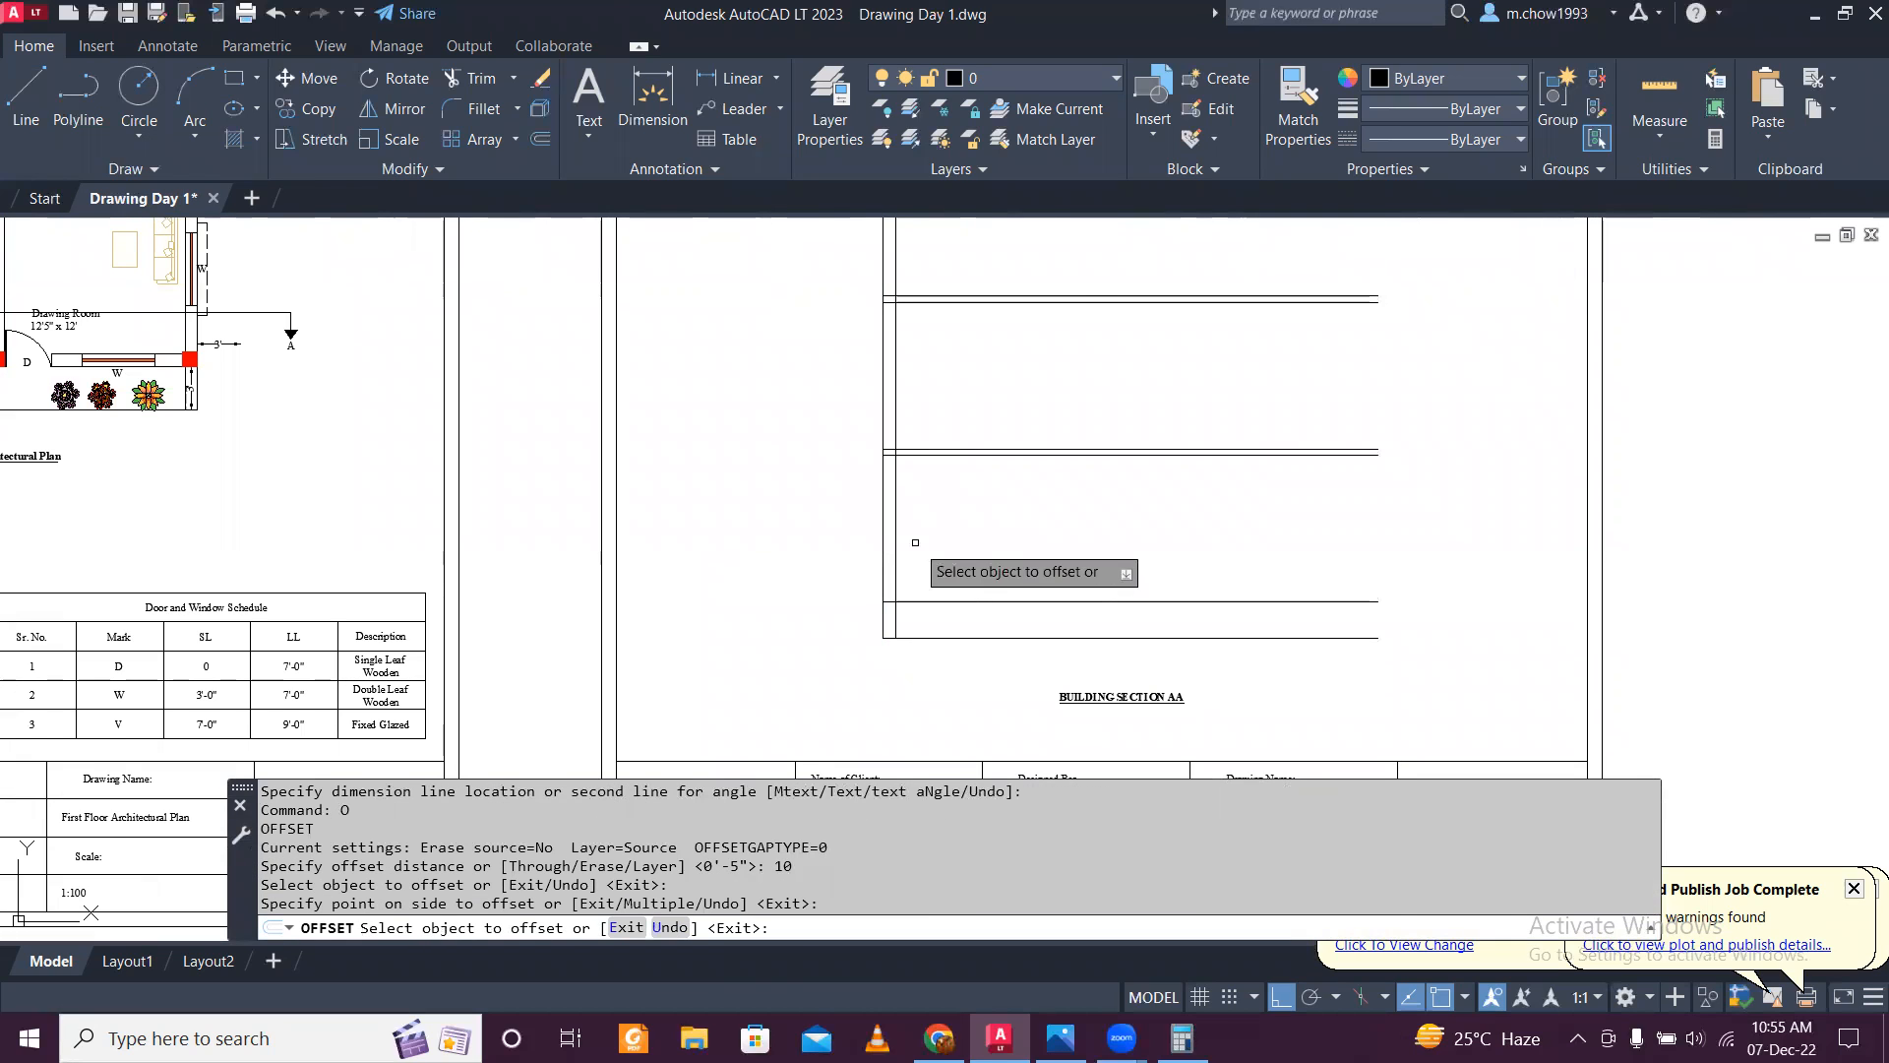
key("Escape")
Step: Offset the section's outermost left vertical line by 1' toward the inside to mark the column edge
key("Return")
type("1")
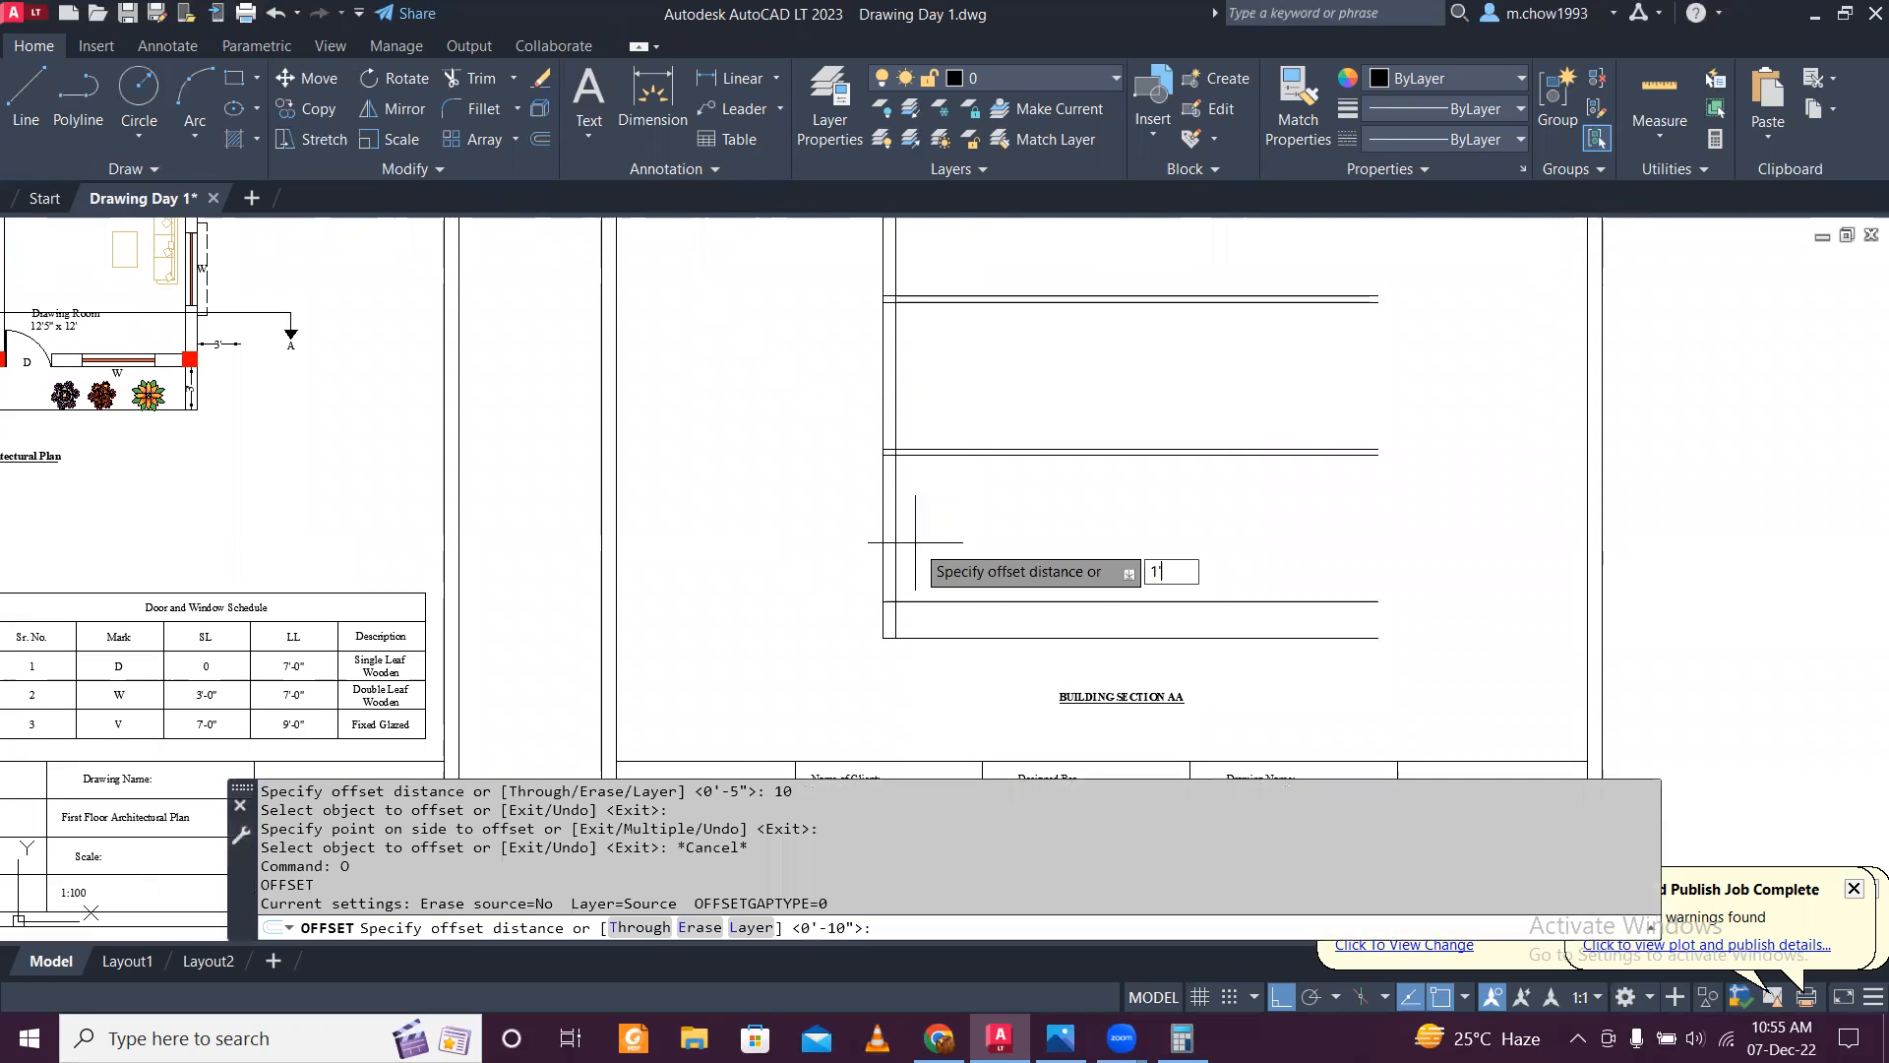
type("'")
key("Return")
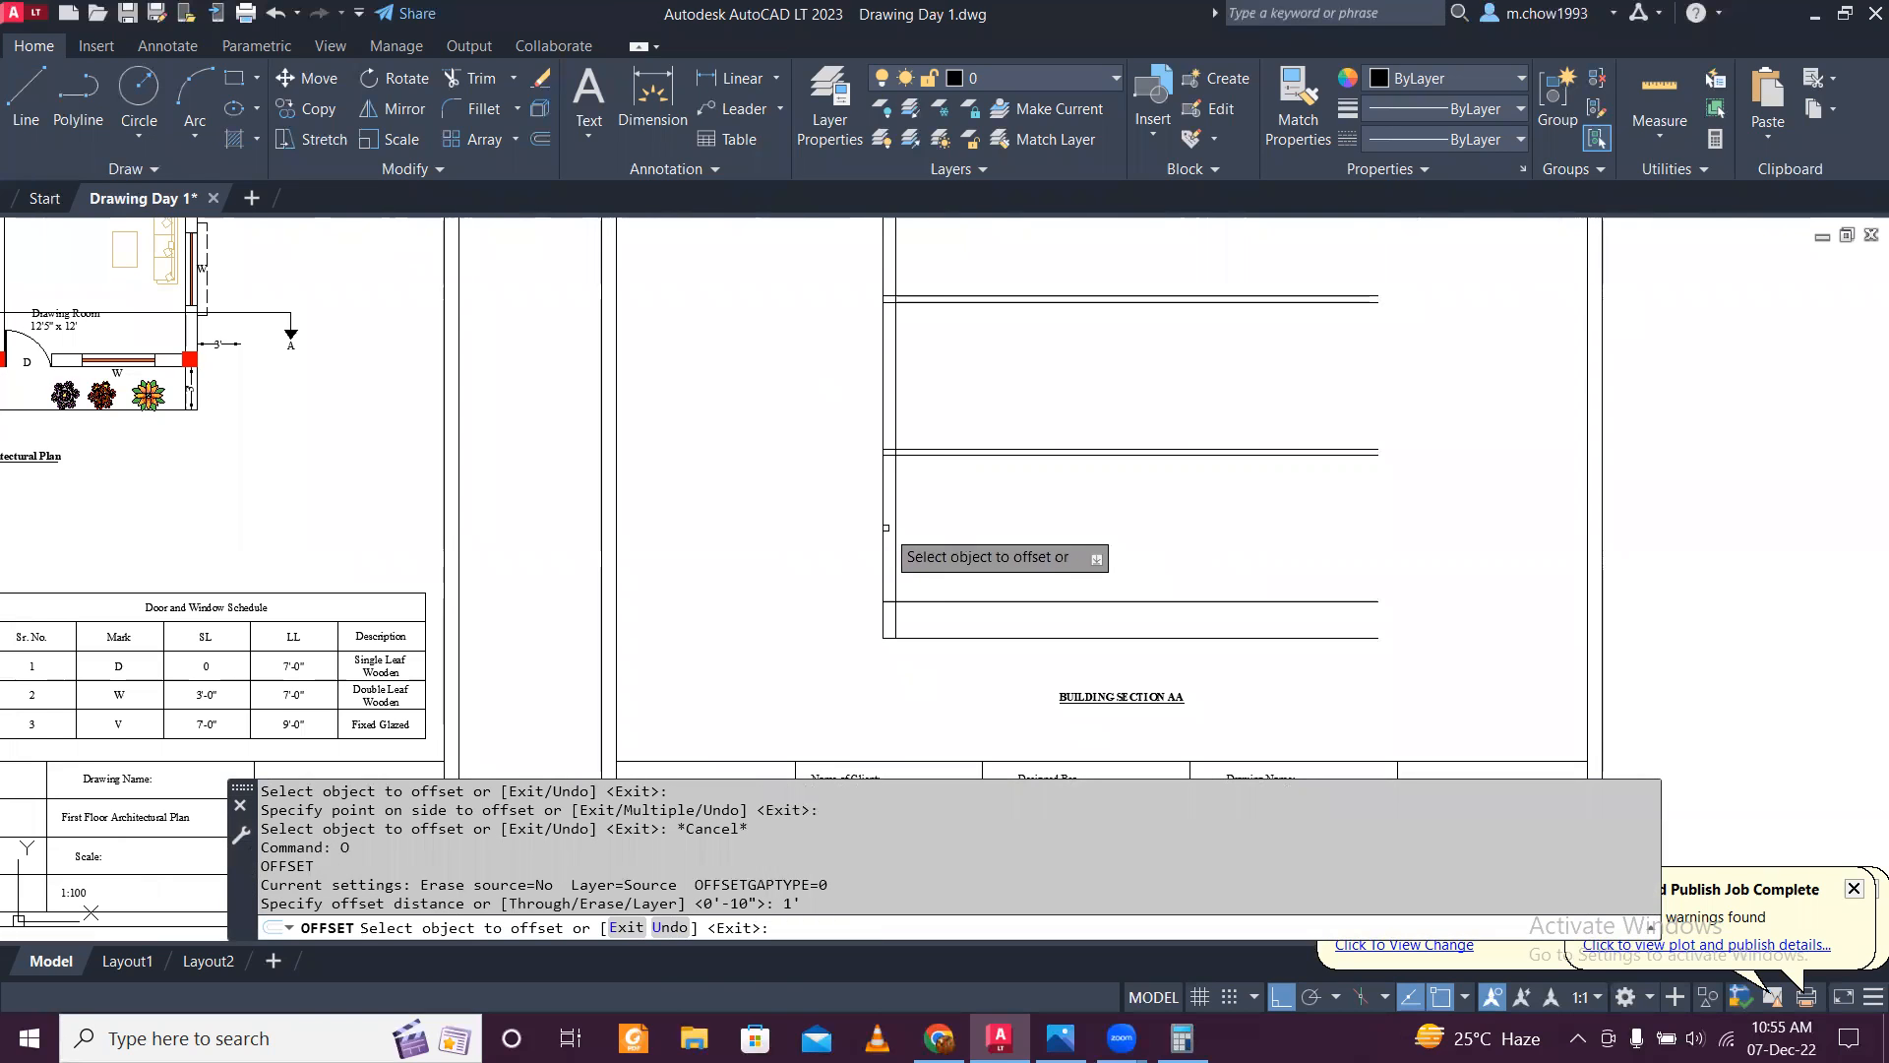
left_click(885, 527)
left_click(1009, 535)
scroll(737, 599, "up", 5)
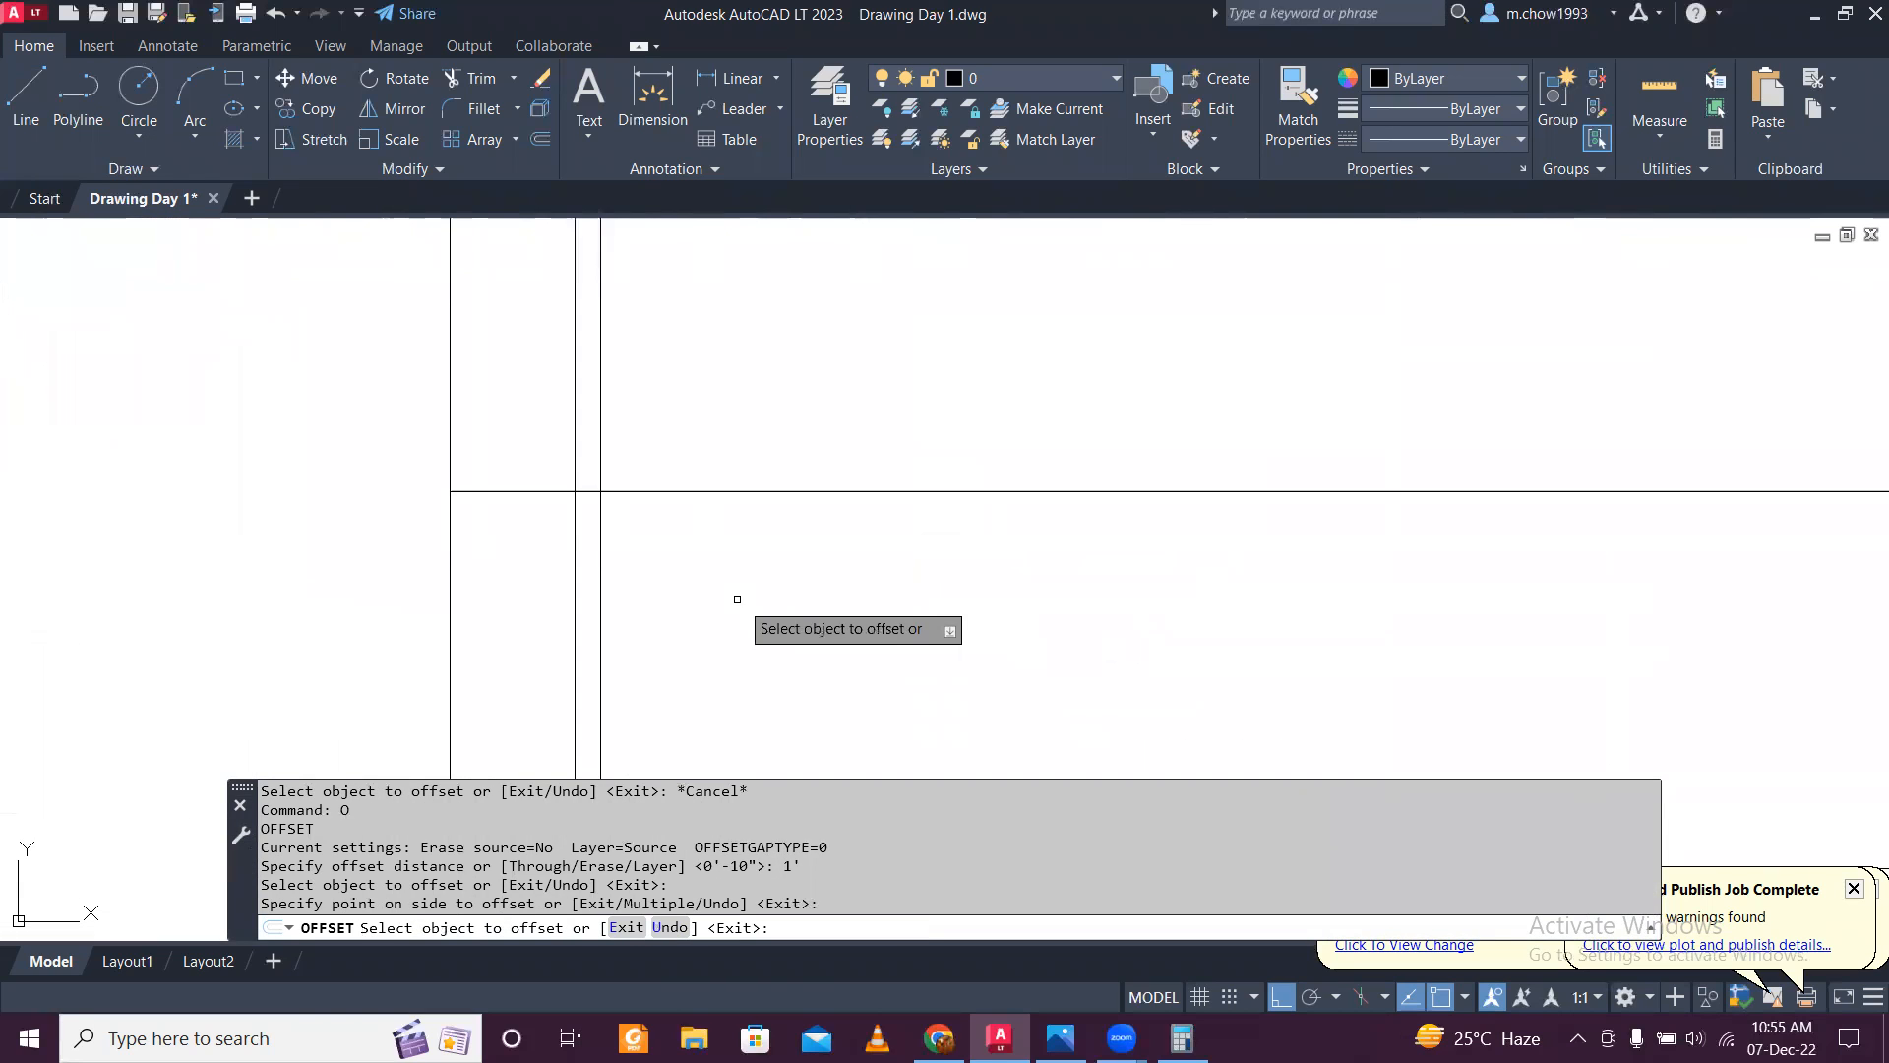
key("Escape")
Step: Trim the 10" offset line between the floor line and the base line at the bottom of the section
scroll(592, 565, "down", 2)
scroll(592, 565, "up", 2)
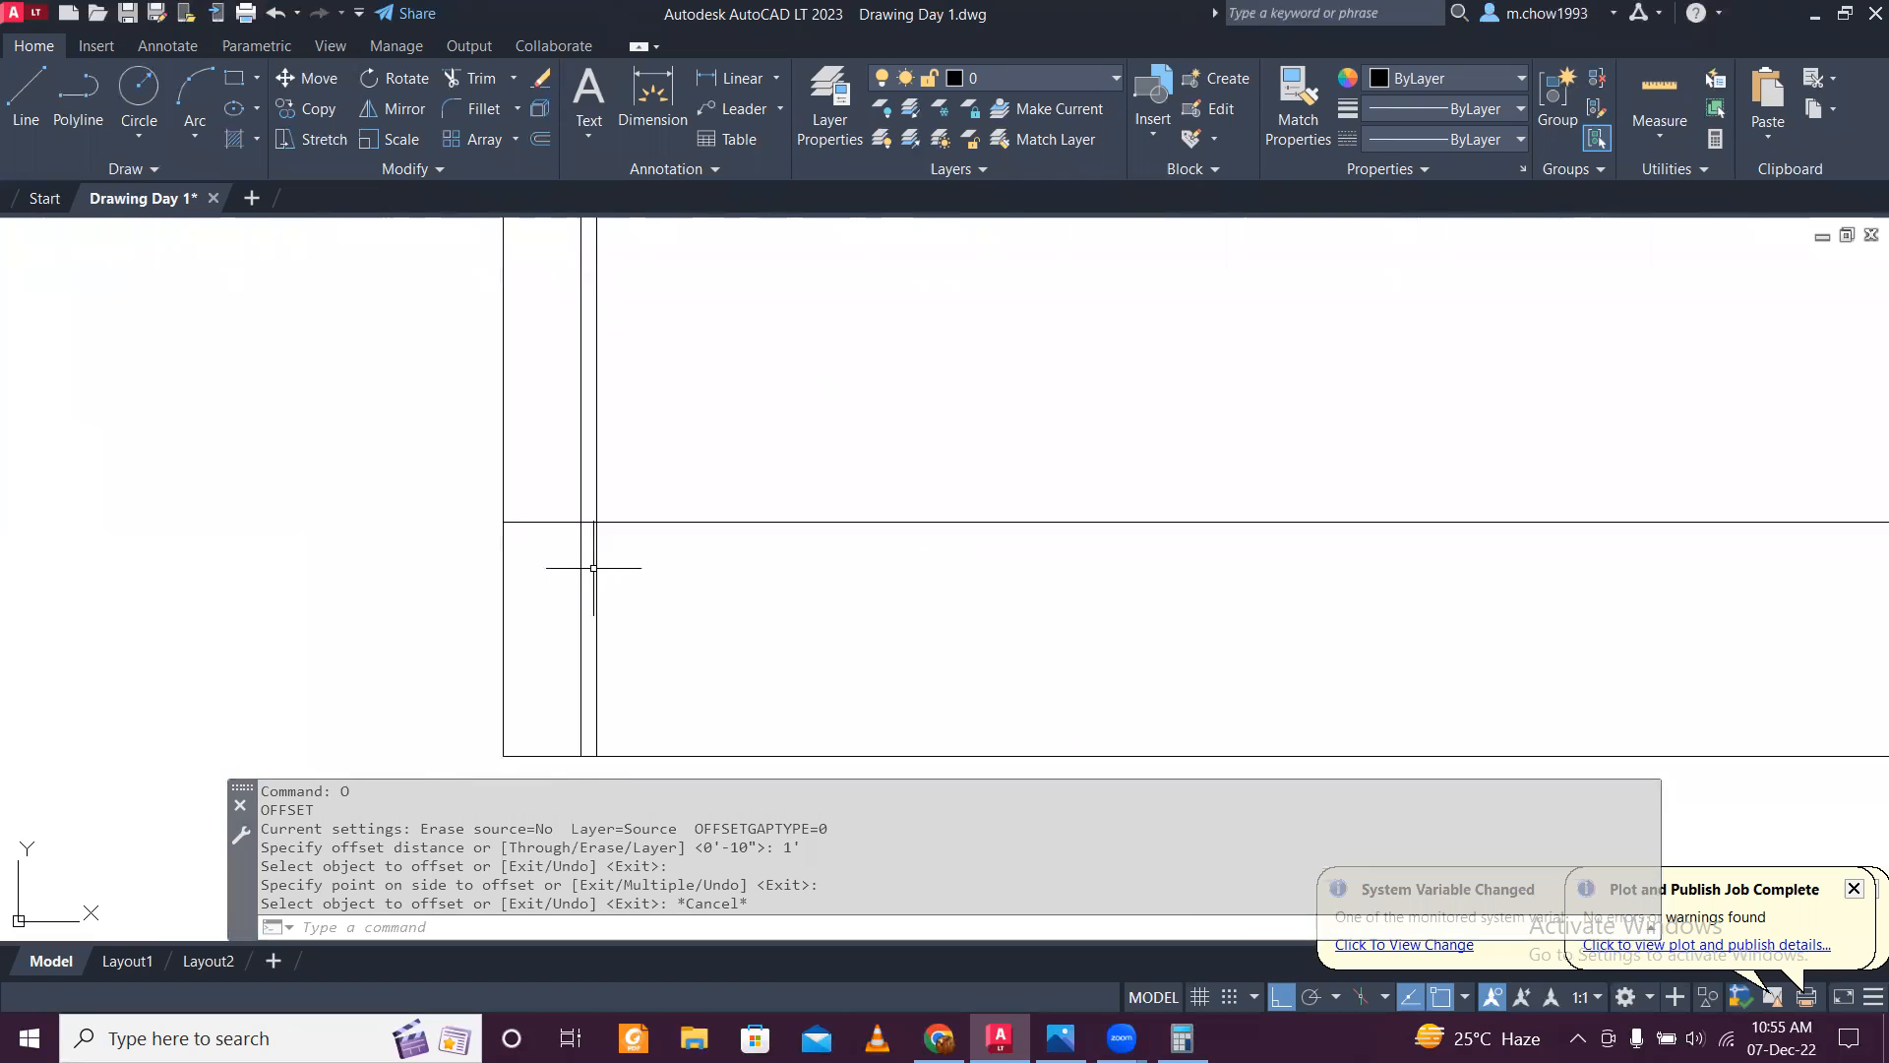
type("tr")
key("Return")
left_click_drag(581, 565, 498, 587)
key("Escape")
Step: Trim both inner vertical lines where they cross the thickness of the lowest slab
scroll(671, 568, "down", 4)
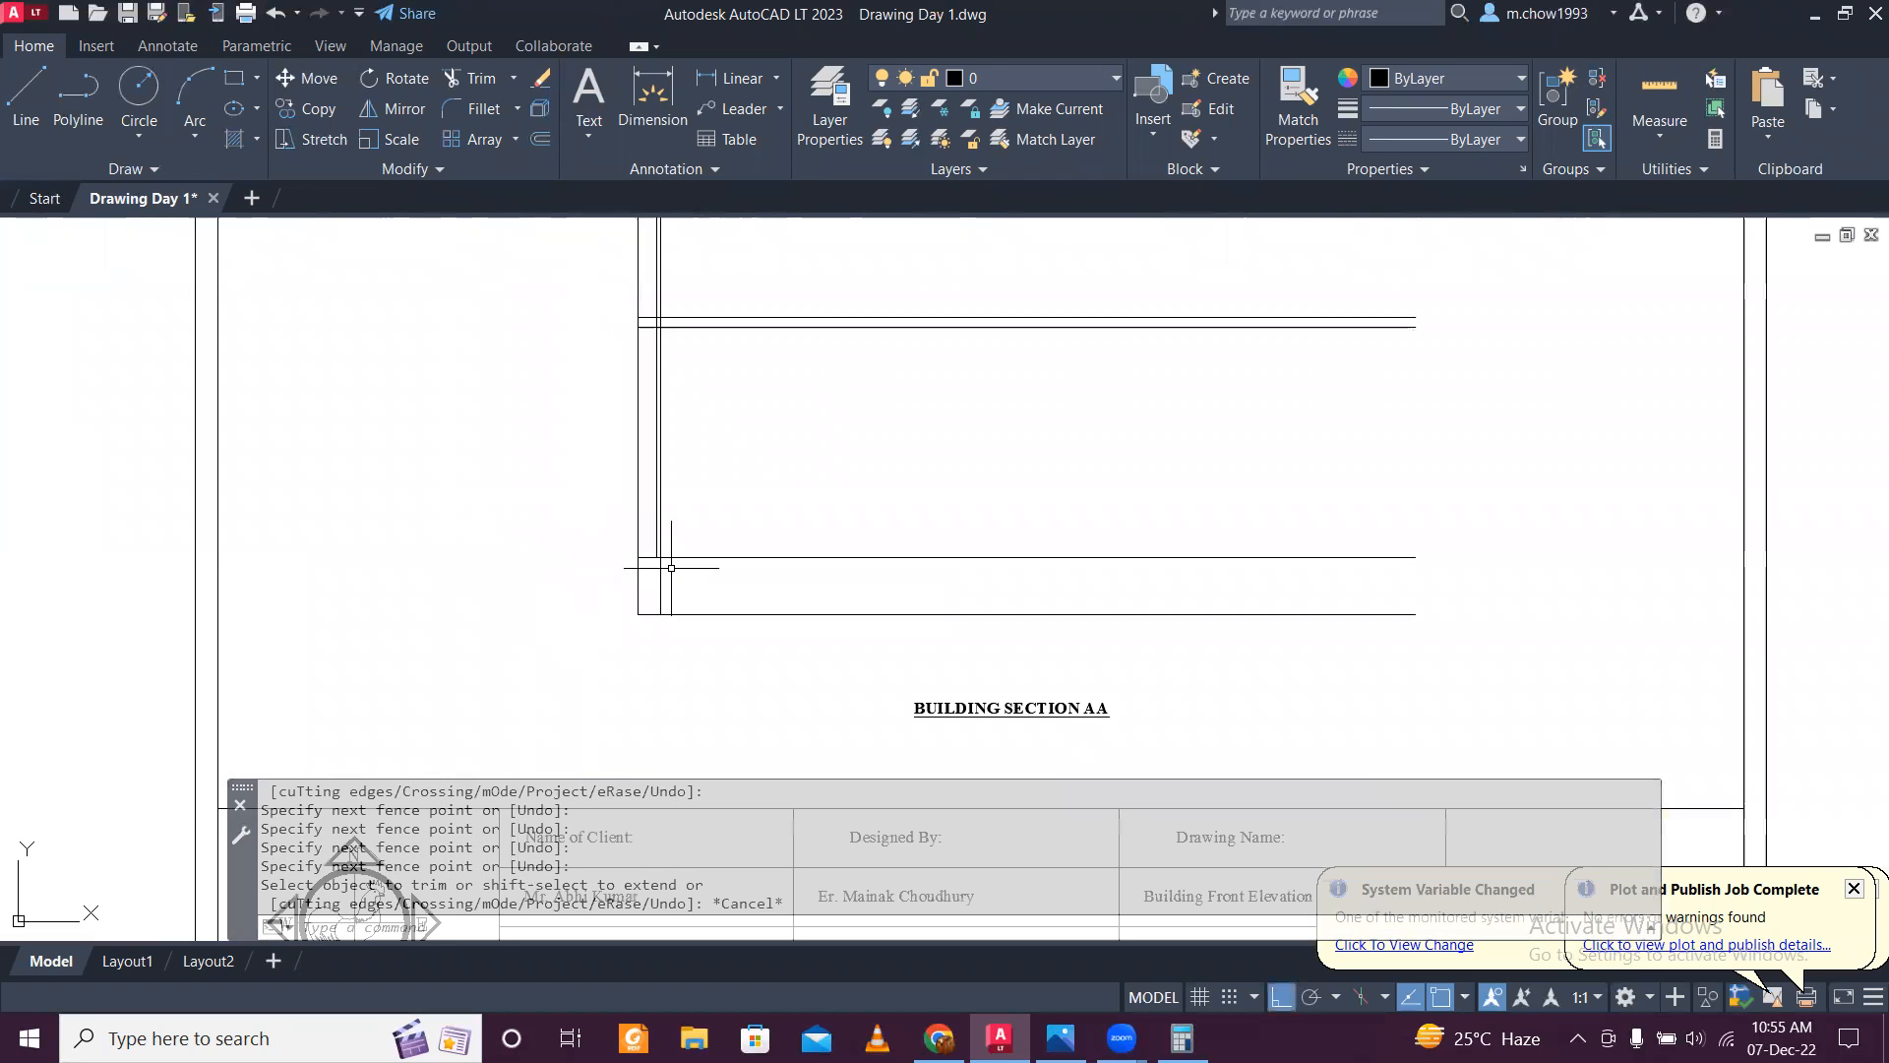
scroll(610, 339, "up", 4)
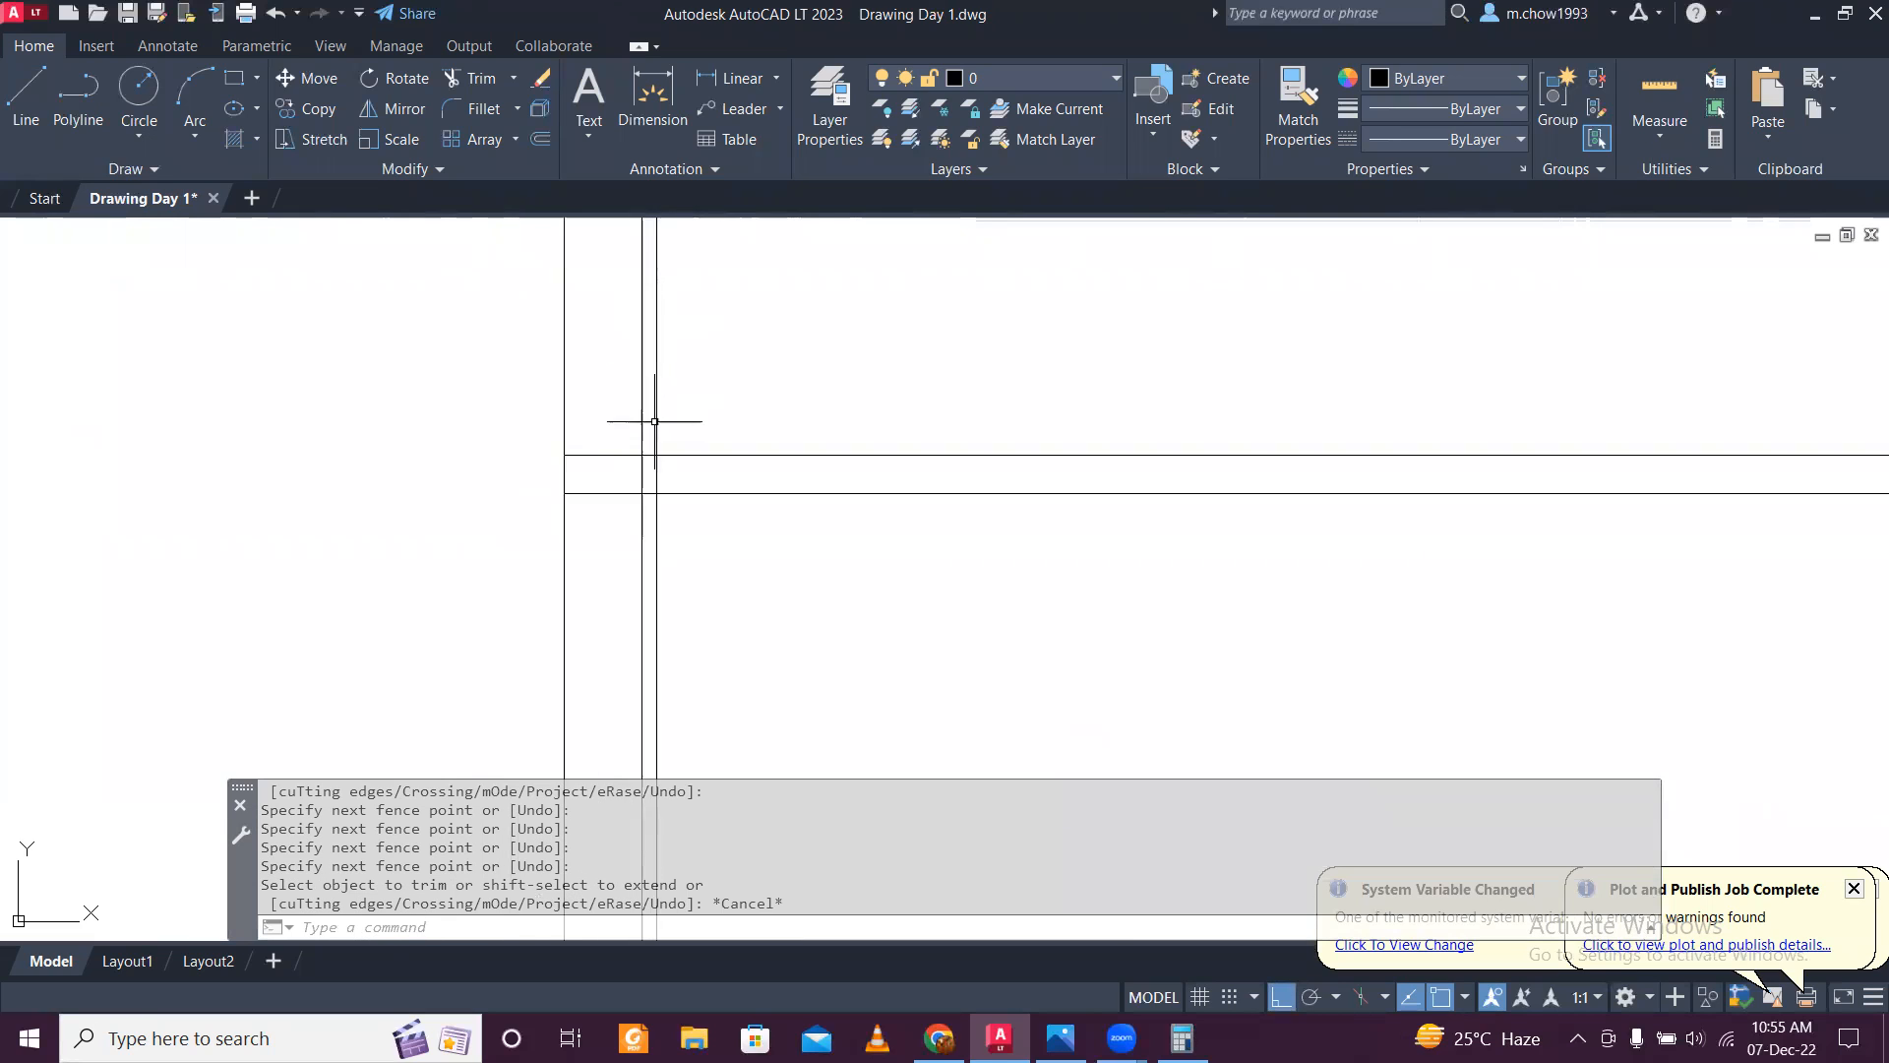
scroll(706, 501, "up", 2)
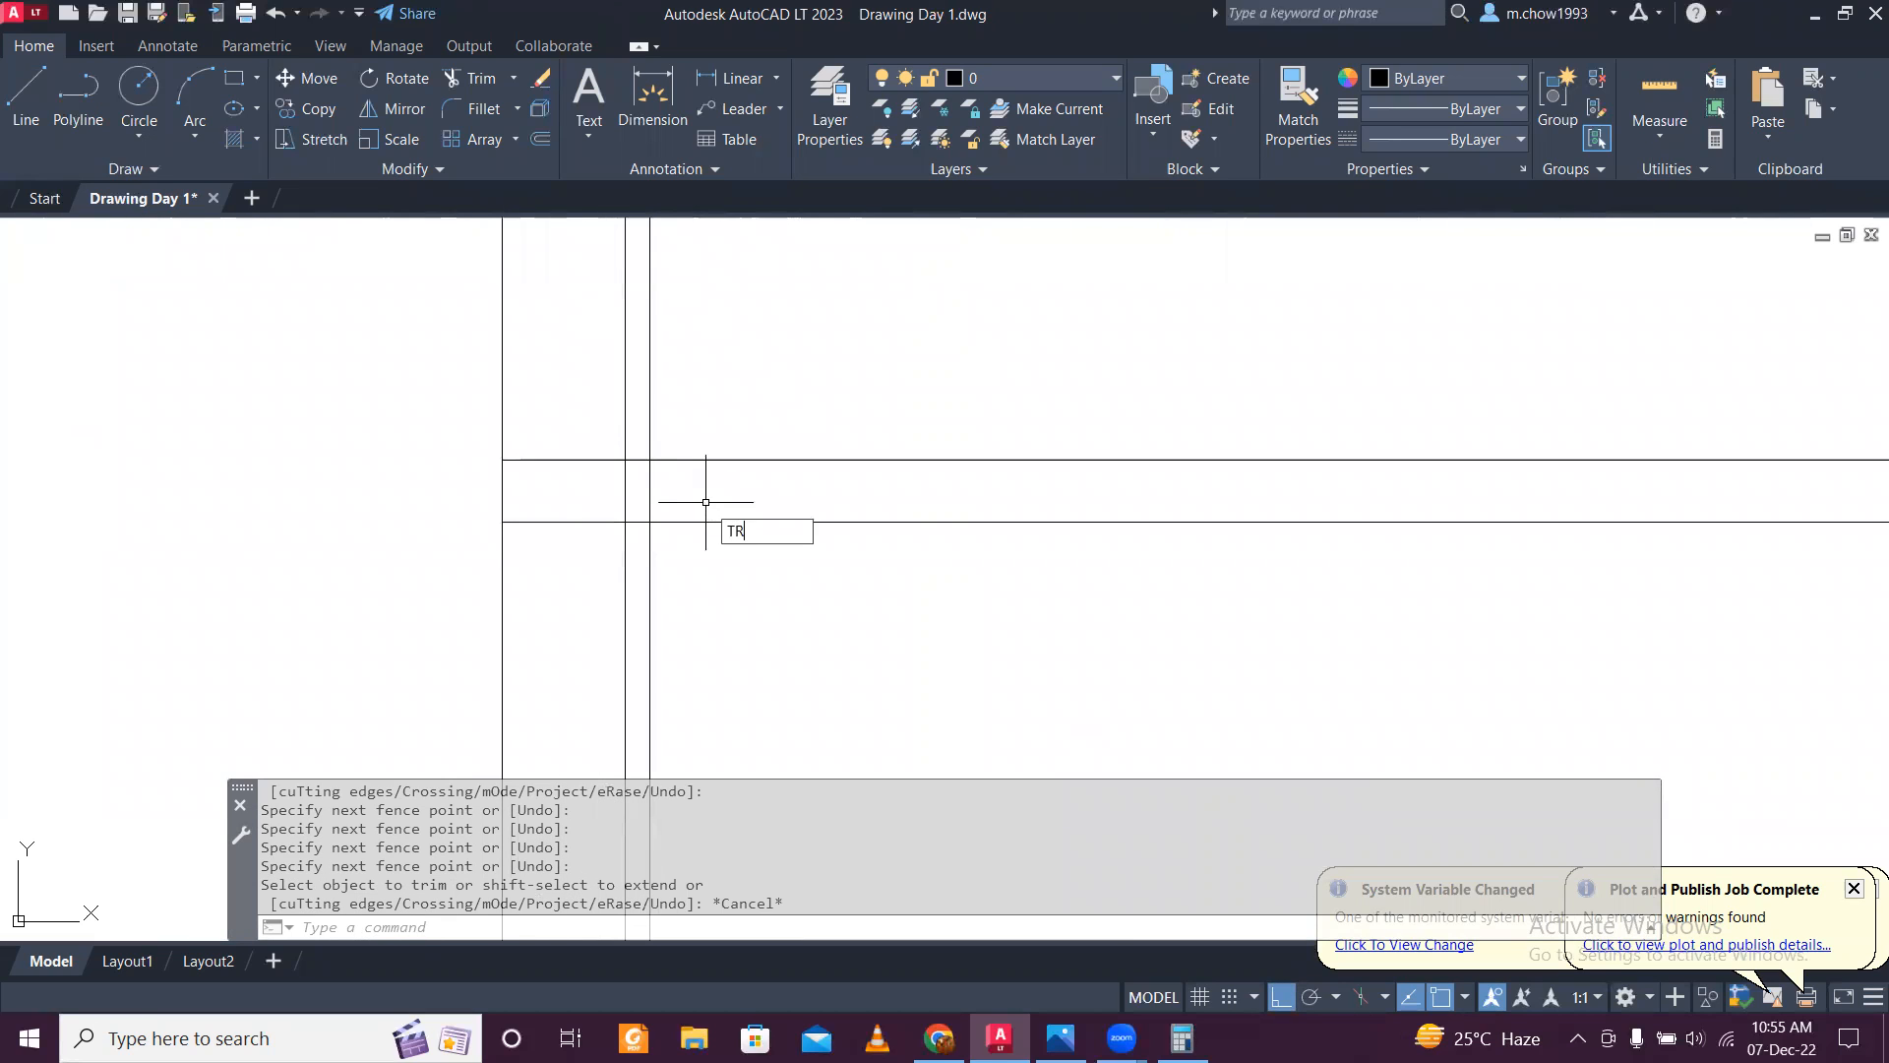
key("Return")
left_click_drag(706, 502, 584, 480)
scroll(667, 507, "down", 6)
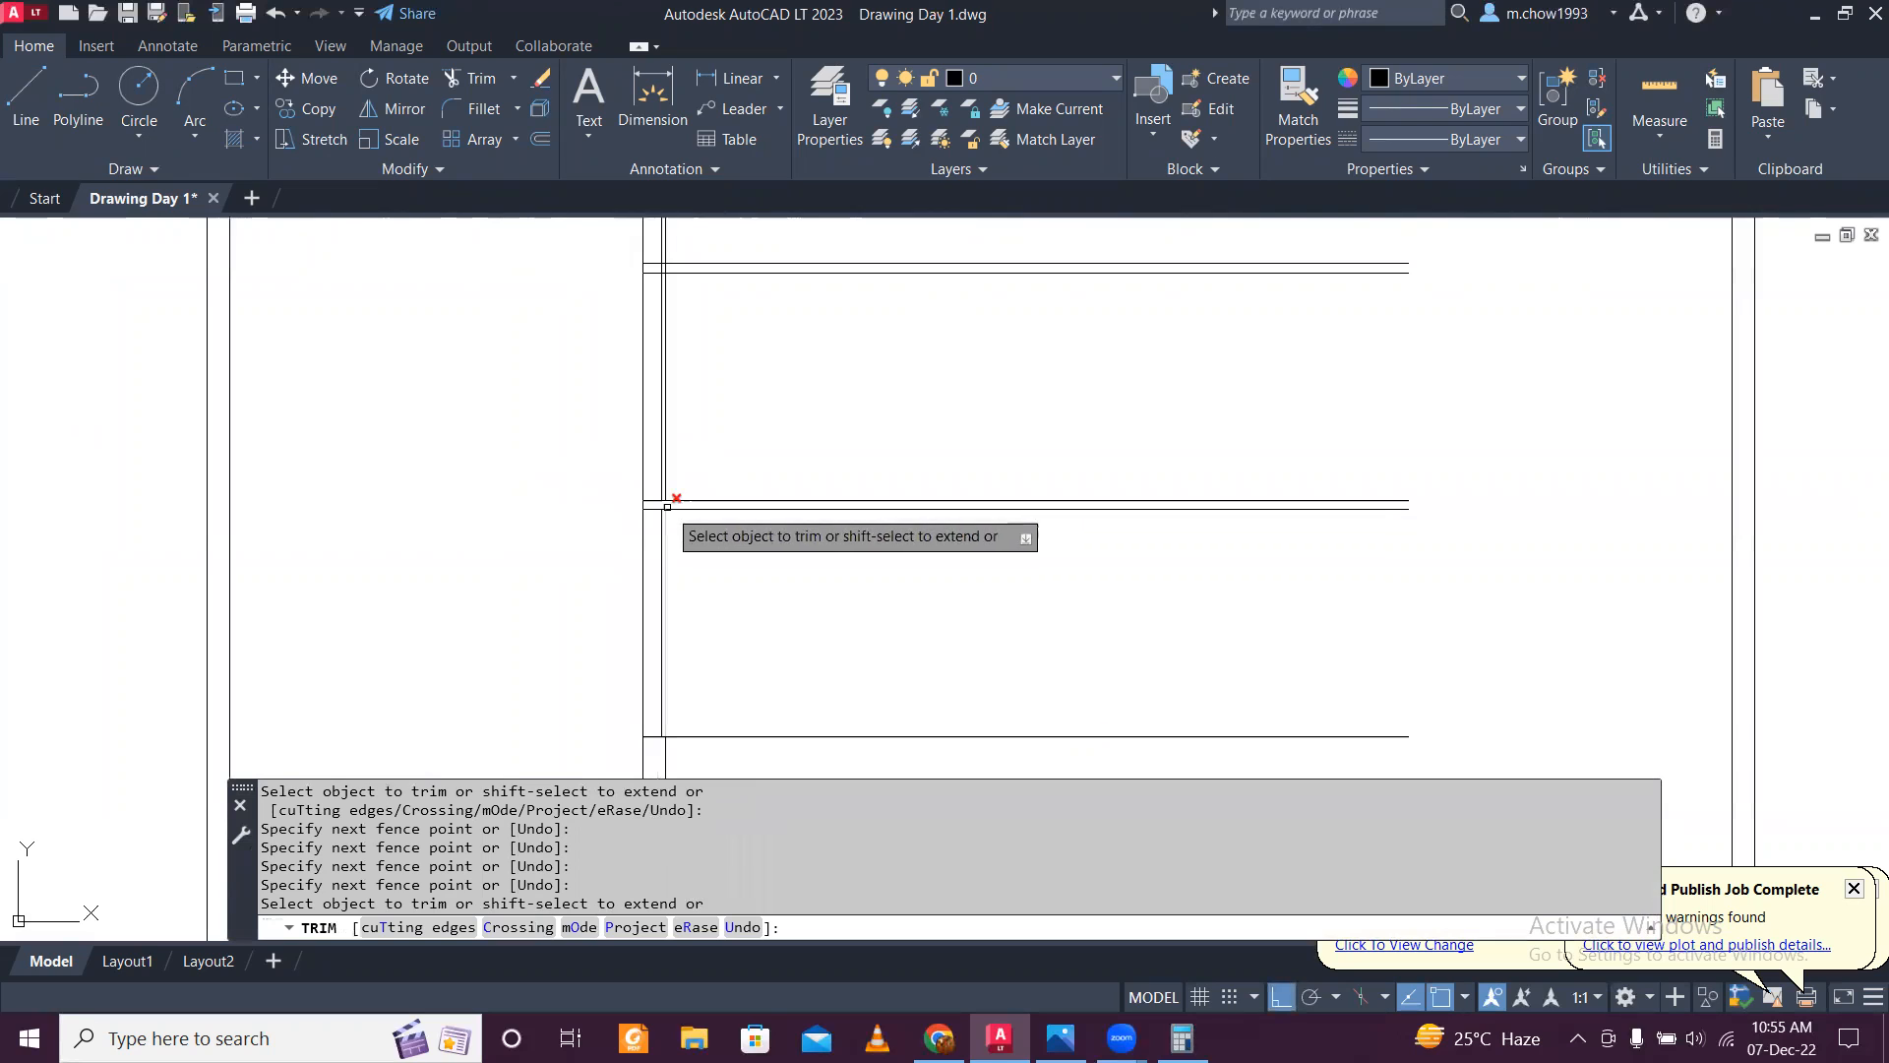
Step: Trim both inner vertical lines within the thickness of the middle slab
middle_click_drag(726, 334, 891, 524)
scroll(827, 436, "up", 5)
scroll(827, 435, "up", 2)
mouse_move(843, 545)
left_mouse_down()
mouse_move(705, 524)
mouse_move(715, 546)
left_mouse_up()
scroll(758, 577, "down", 4)
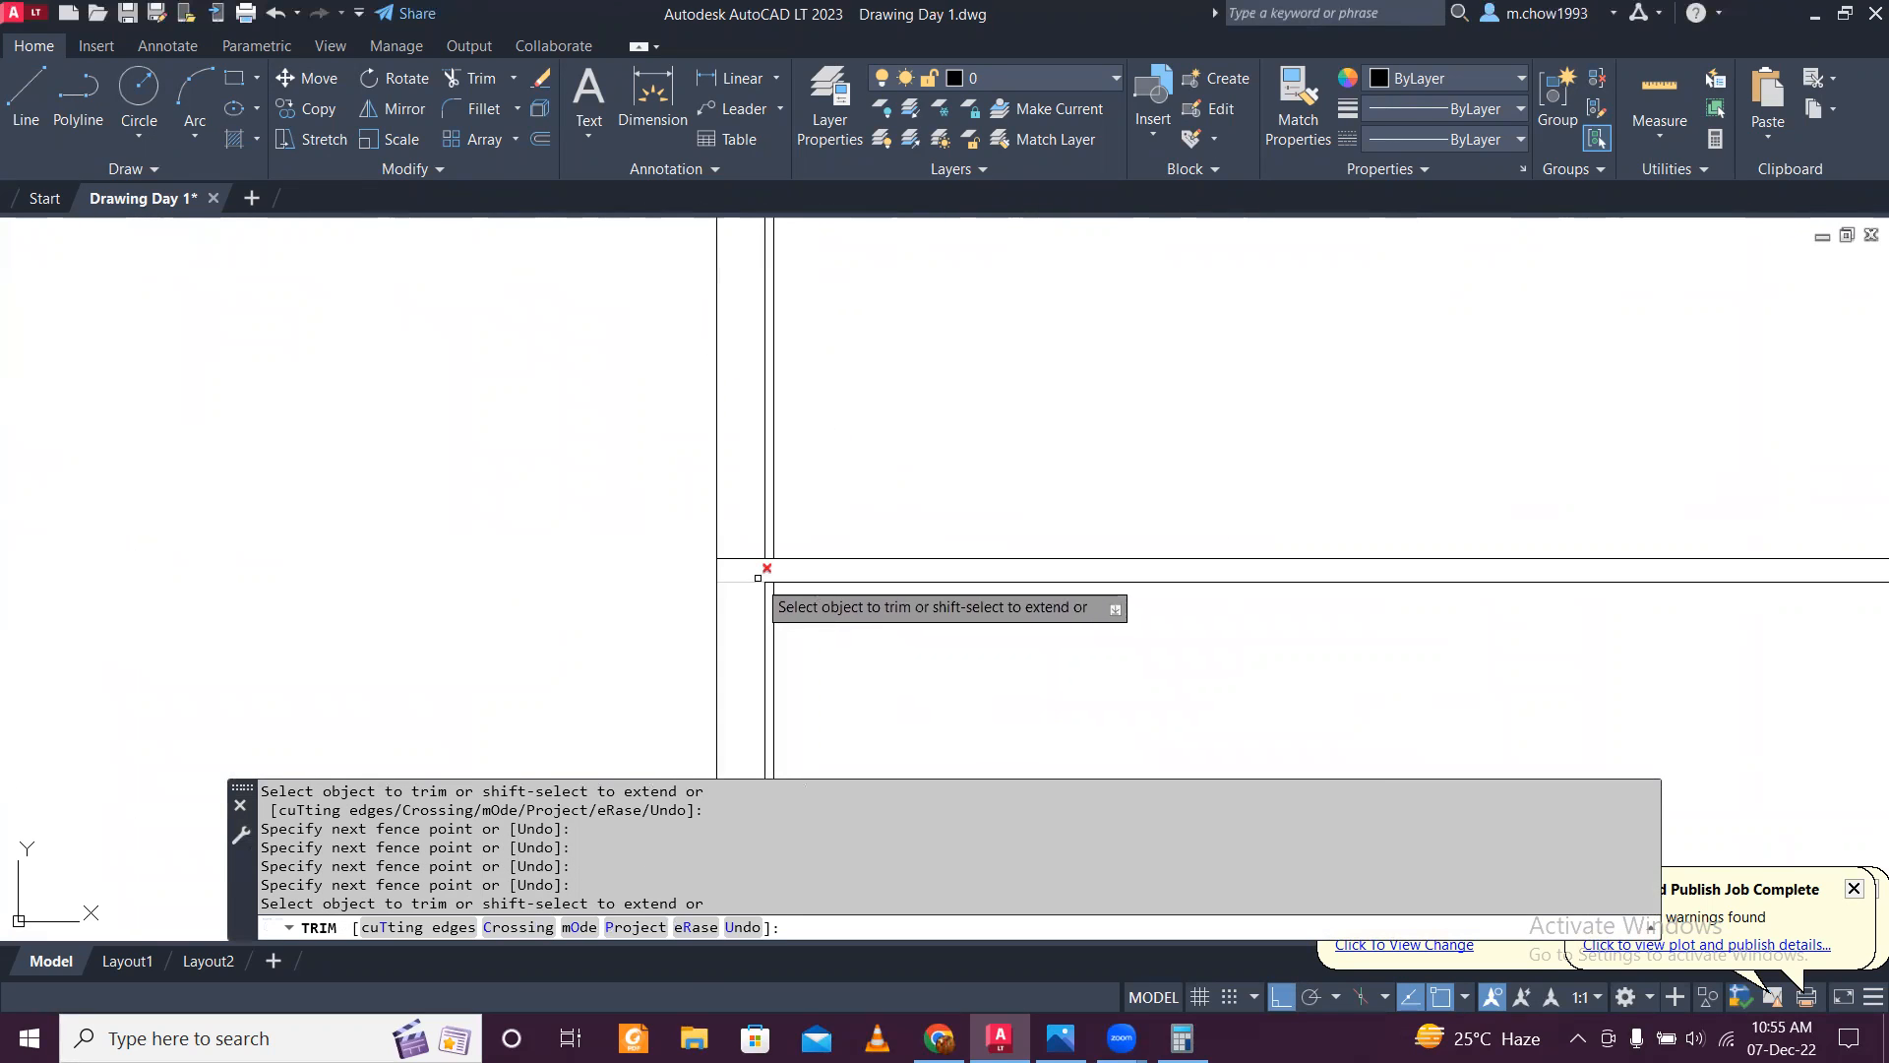
Step: Trim both inner vertical lines within the uppermost slab and finish trimming
scroll(827, 369, "up", 4)
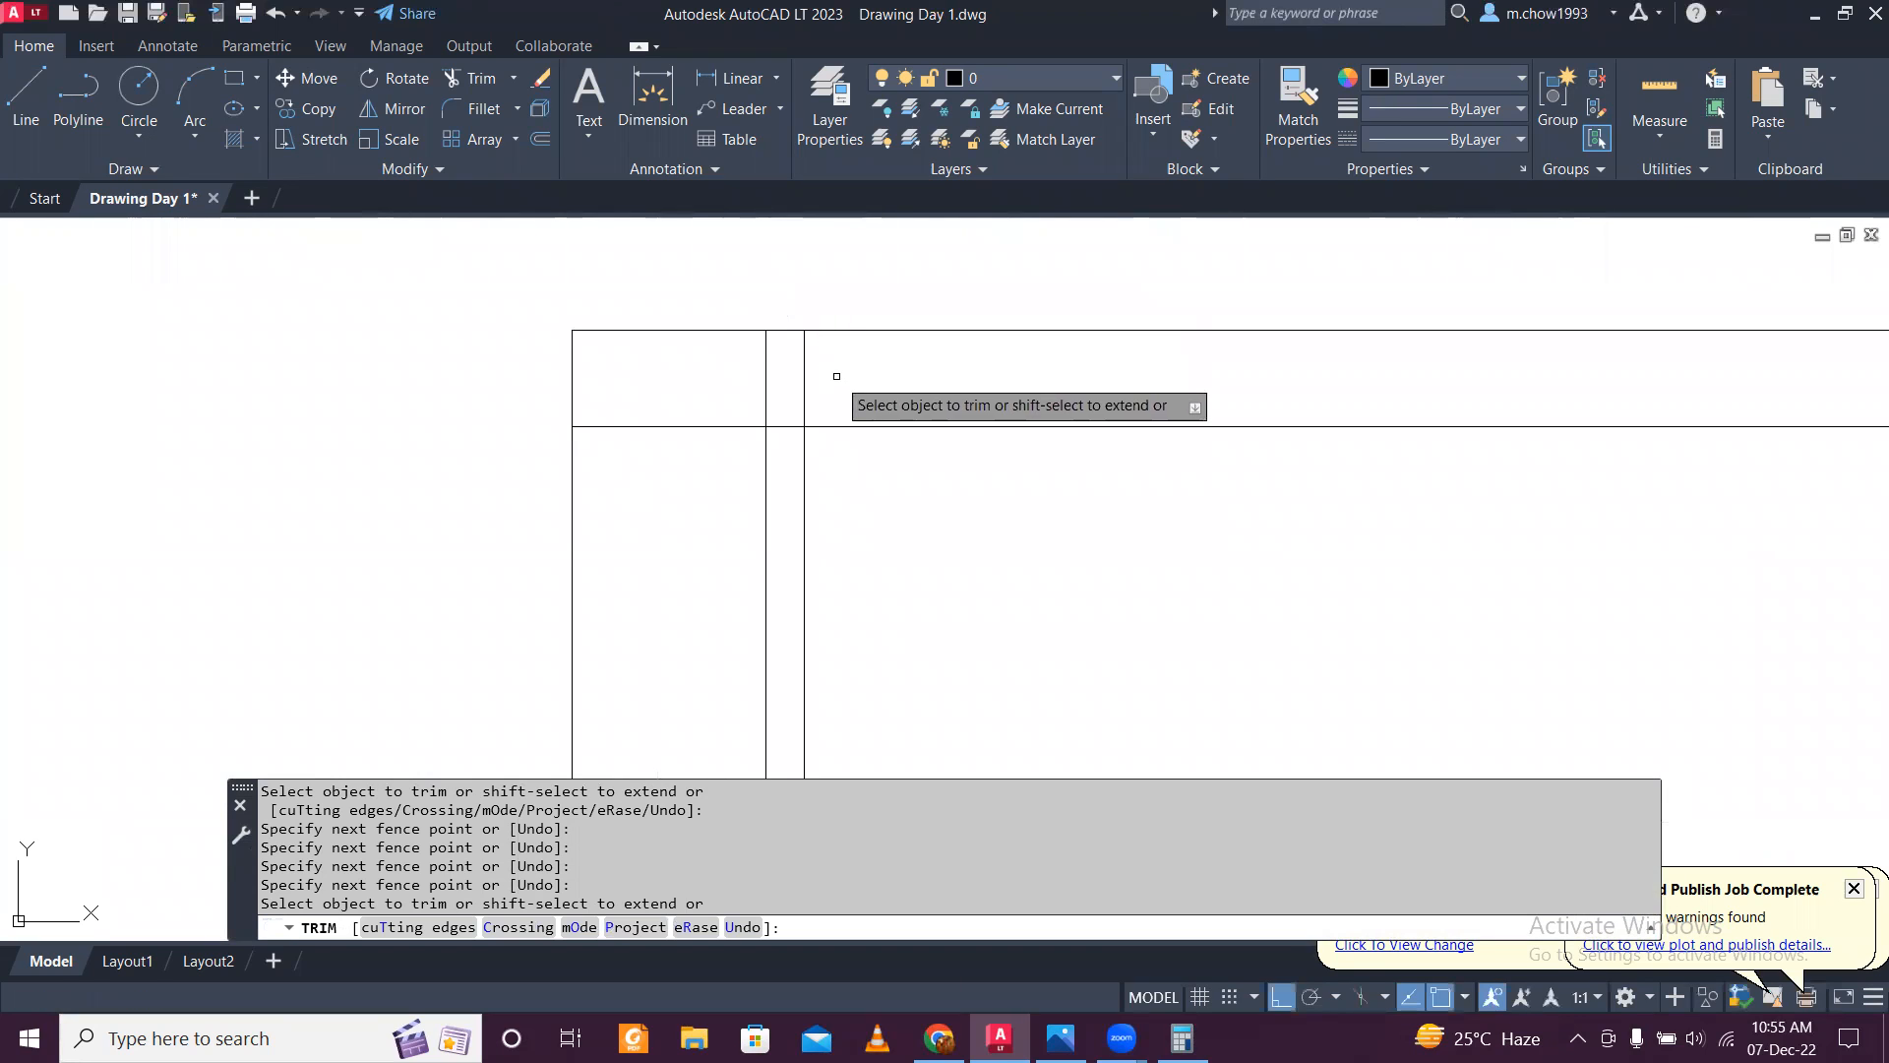
mouse_move(699, 370)
left_mouse_down()
mouse_move(899, 414)
mouse_move(966, 393)
left_mouse_up()
scroll(876, 353, "down", 2)
scroll(948, 346, "down", 4)
scroll(970, 571, "up", 4)
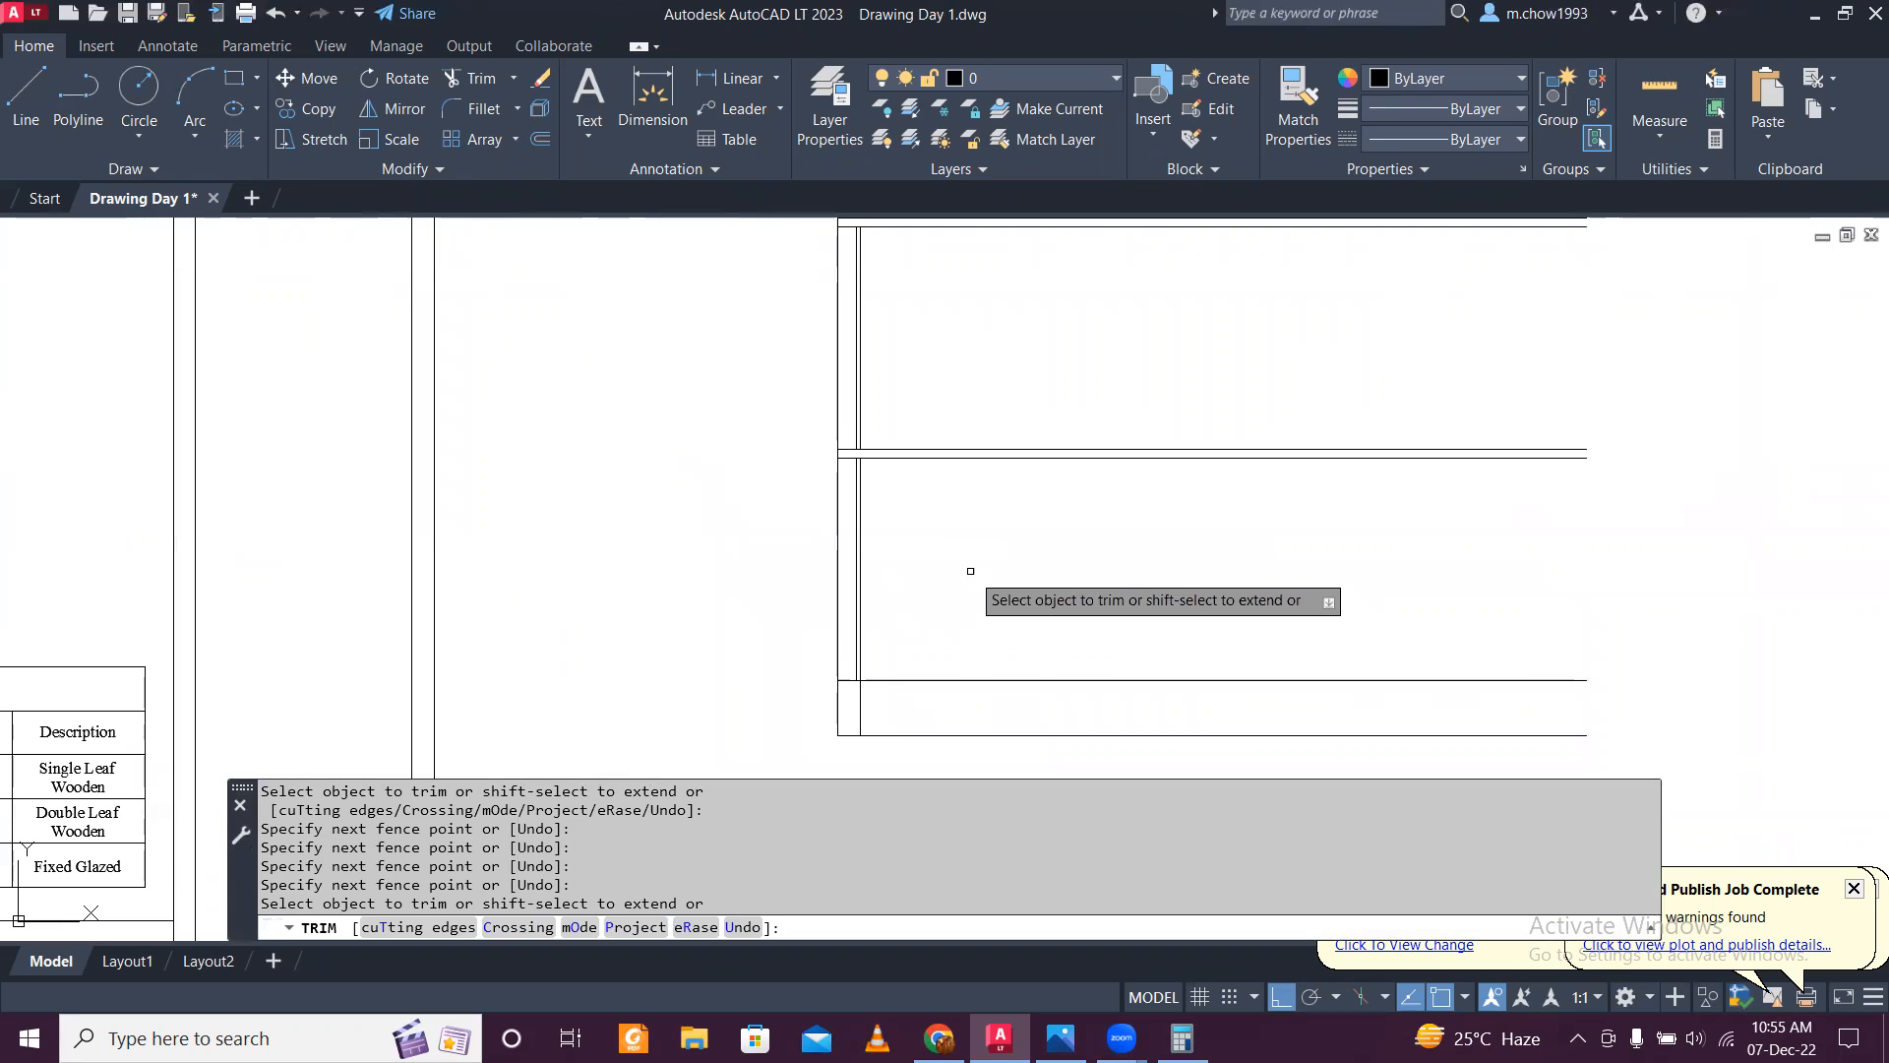
key("Escape")
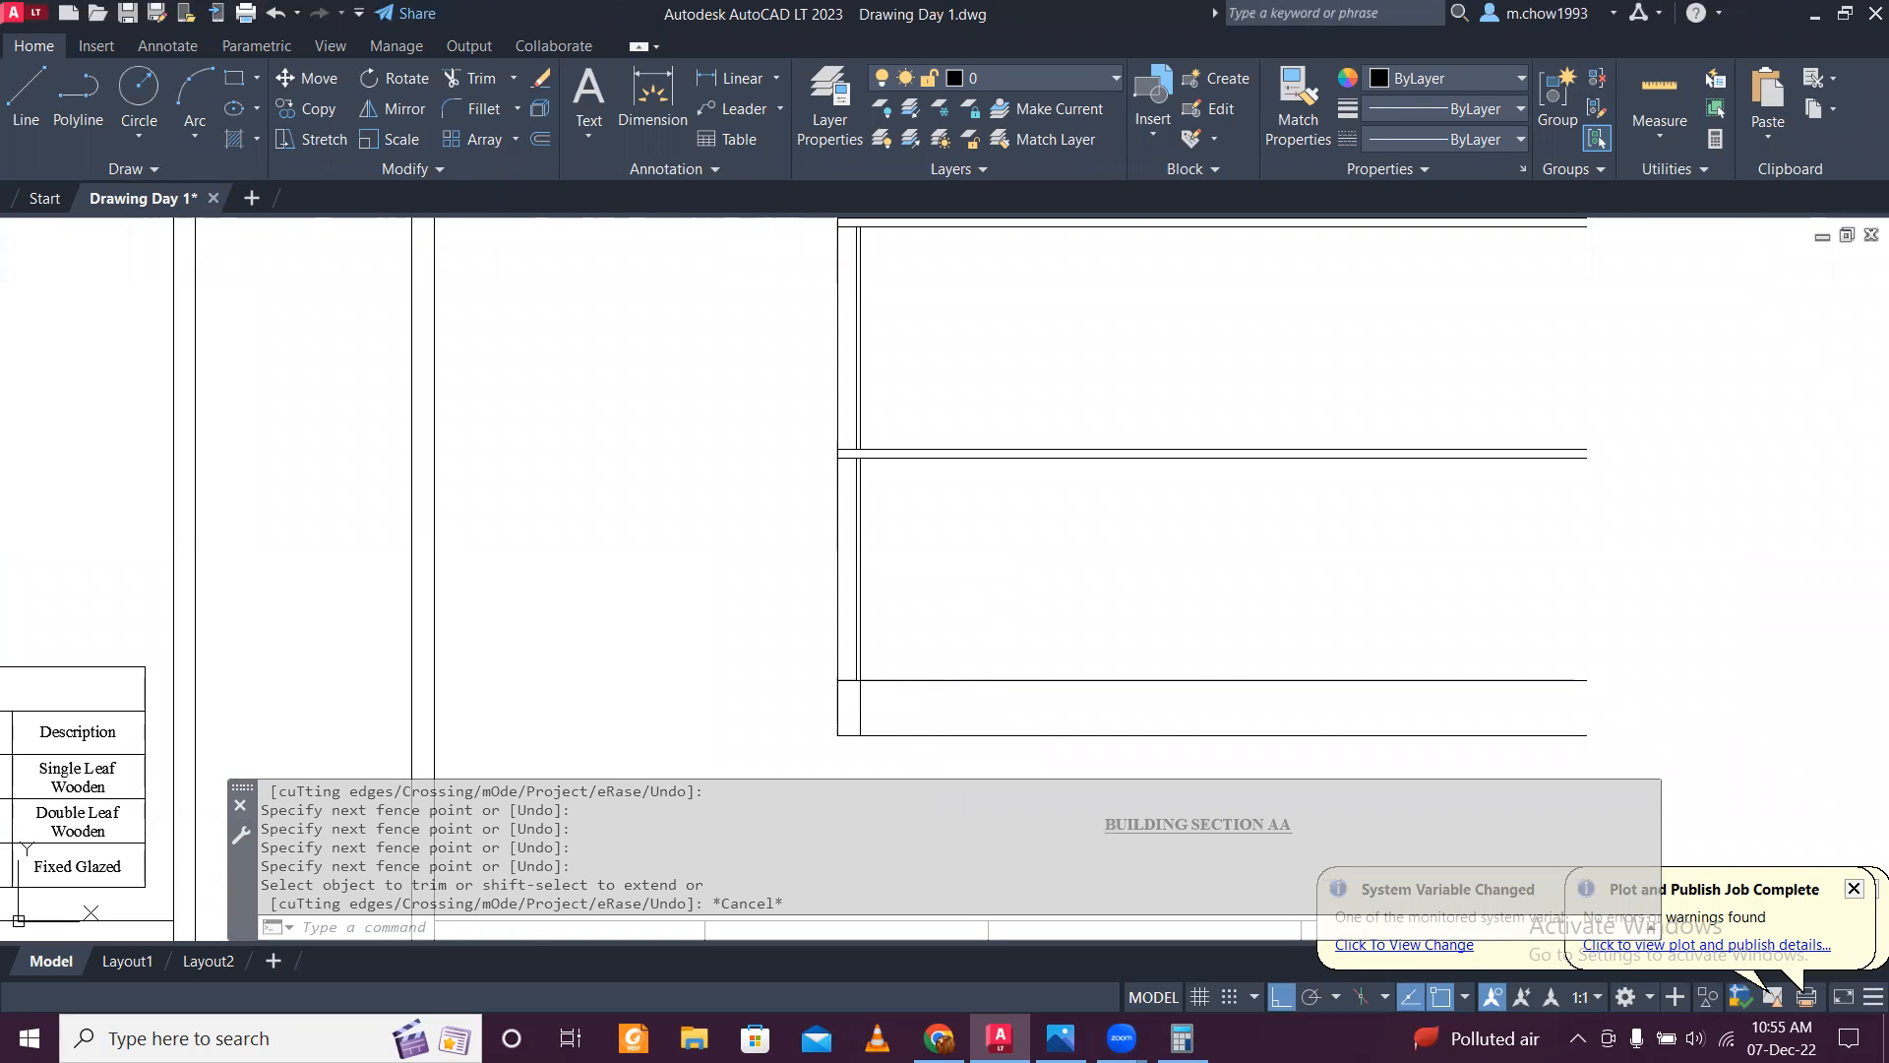
Step: Hatch the column area between the floor line and the base line with the AR-CONC pattern
type("h")
key("Return")
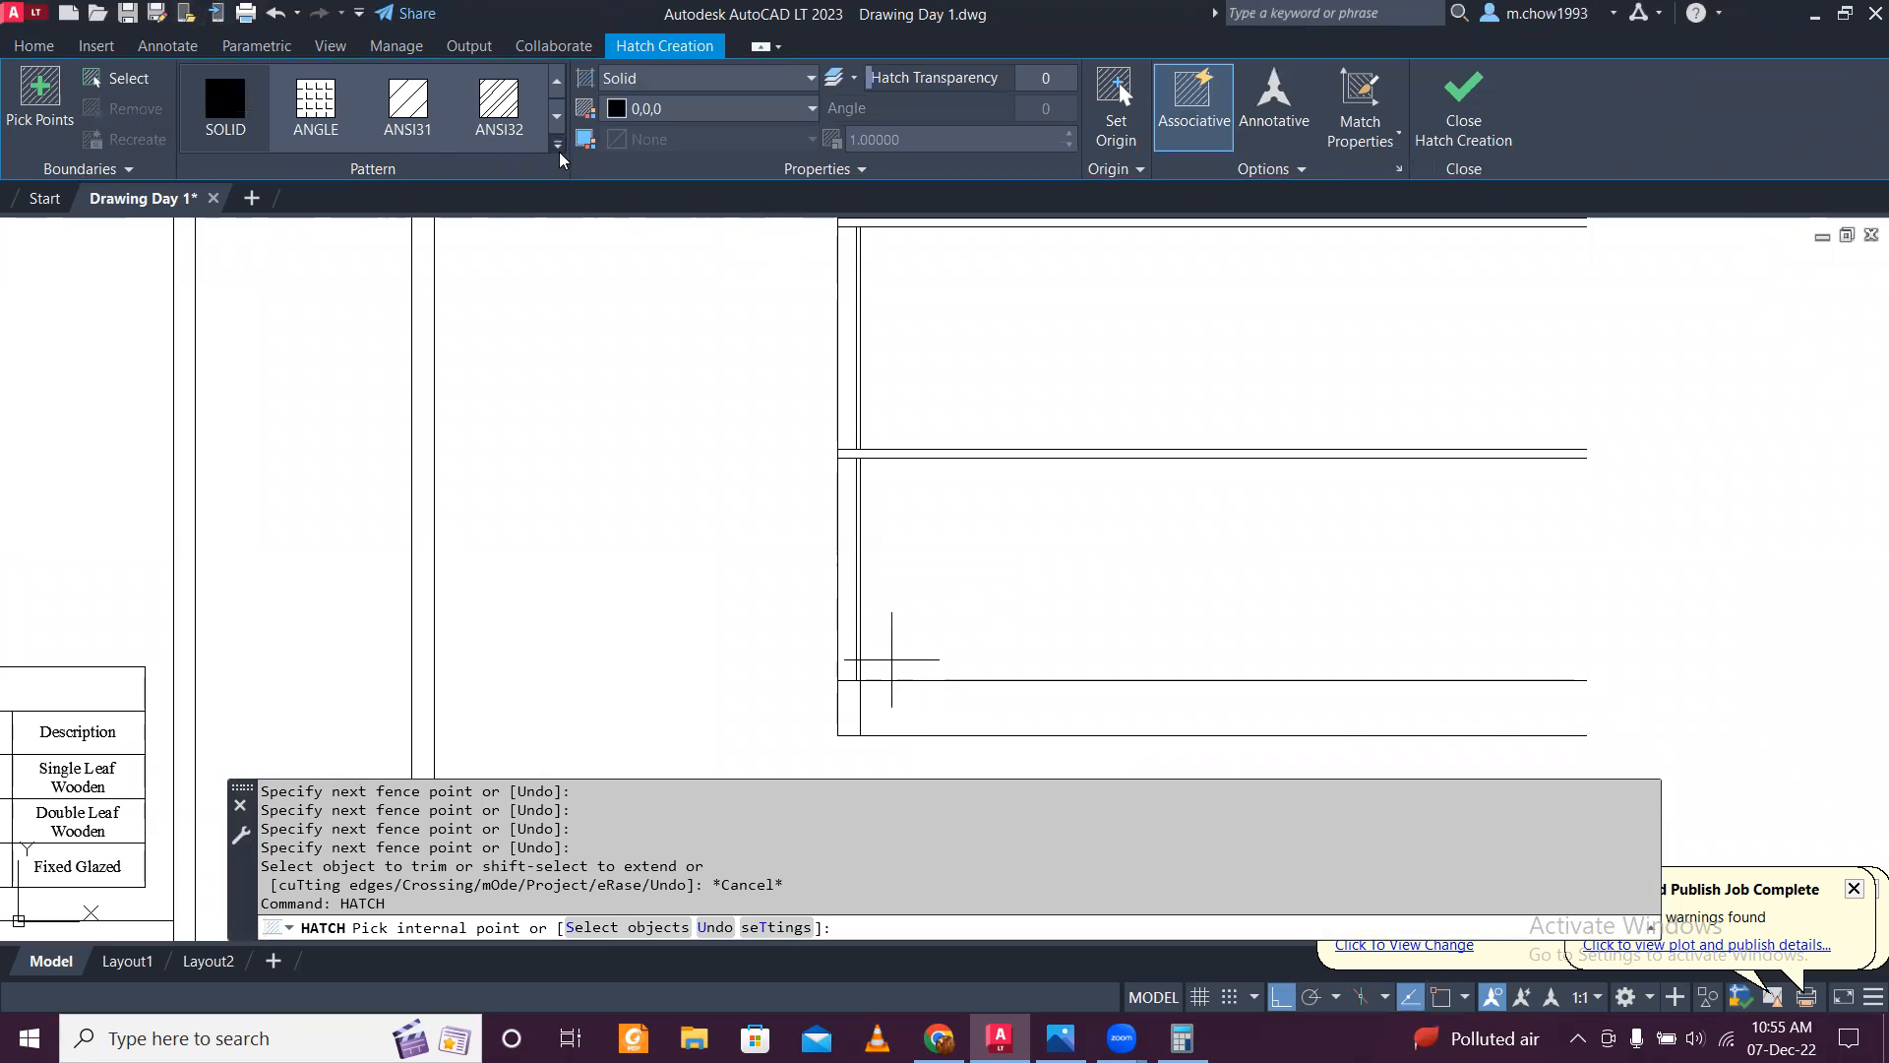
left_click(557, 145)
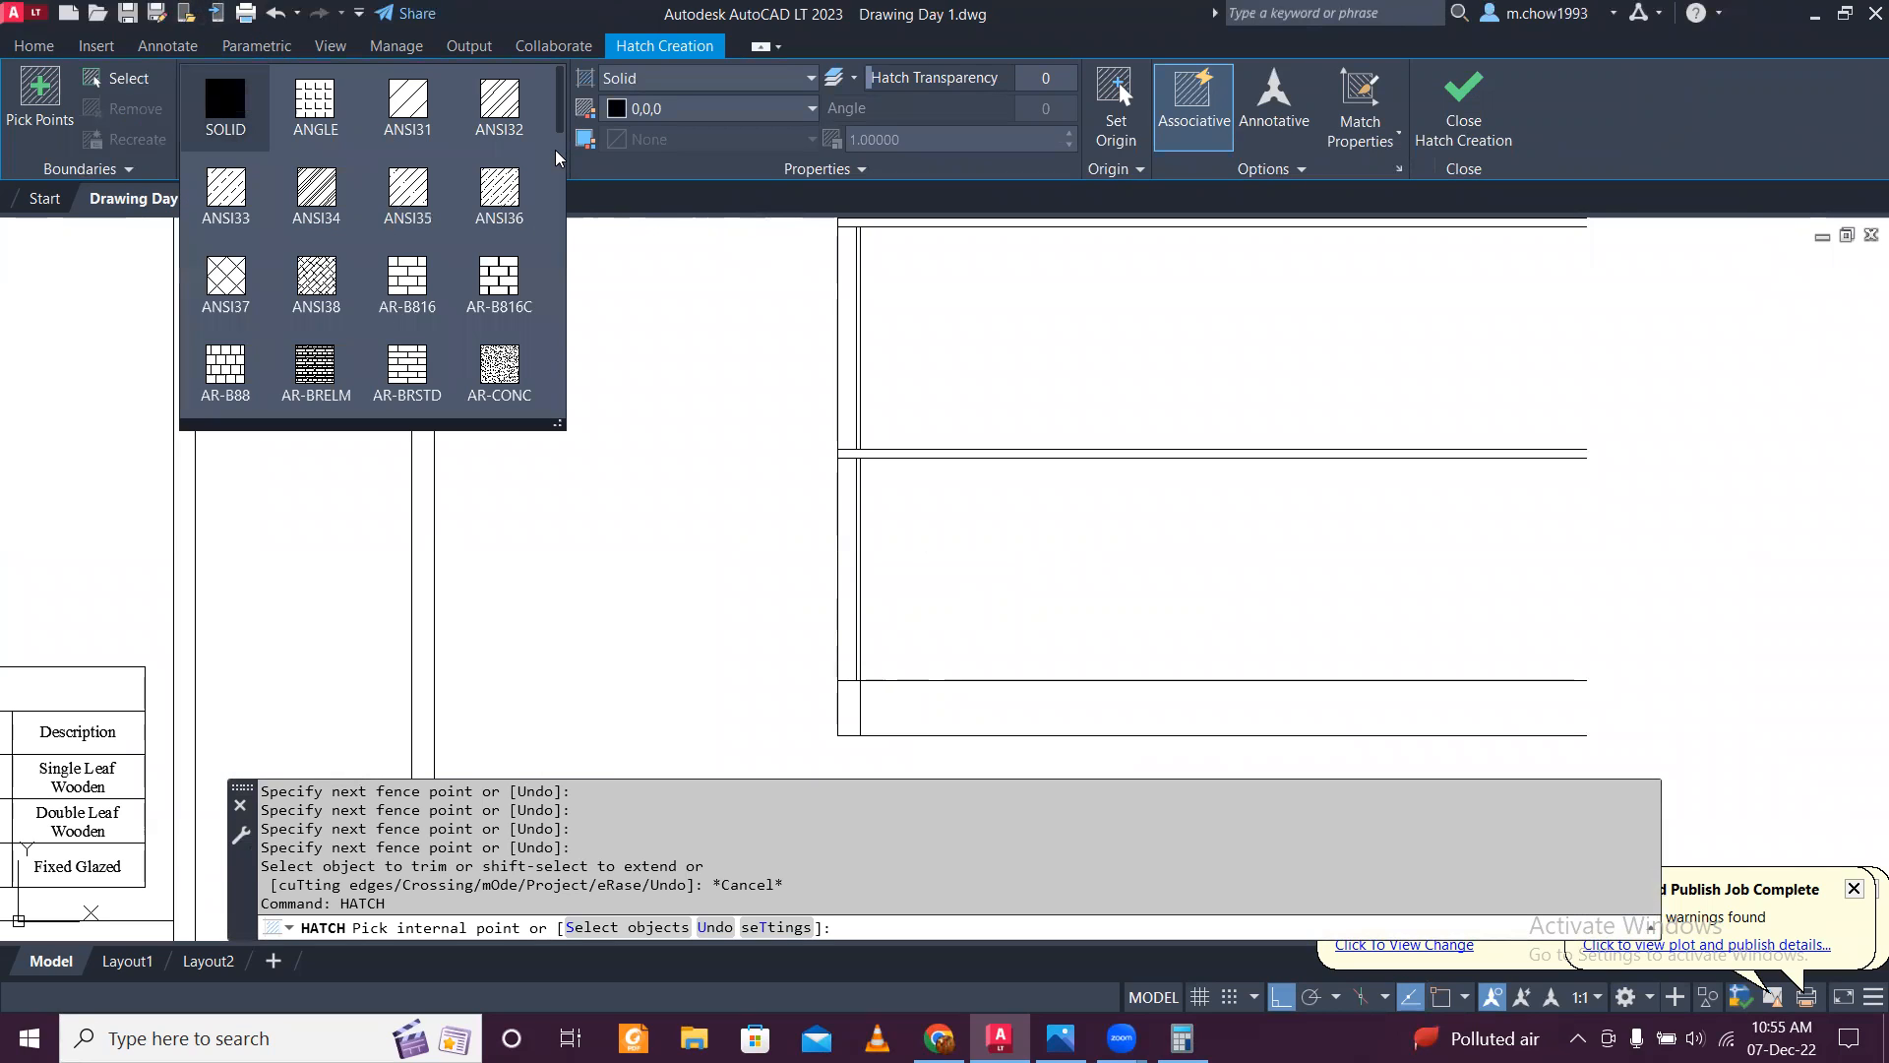
left_click(499, 367)
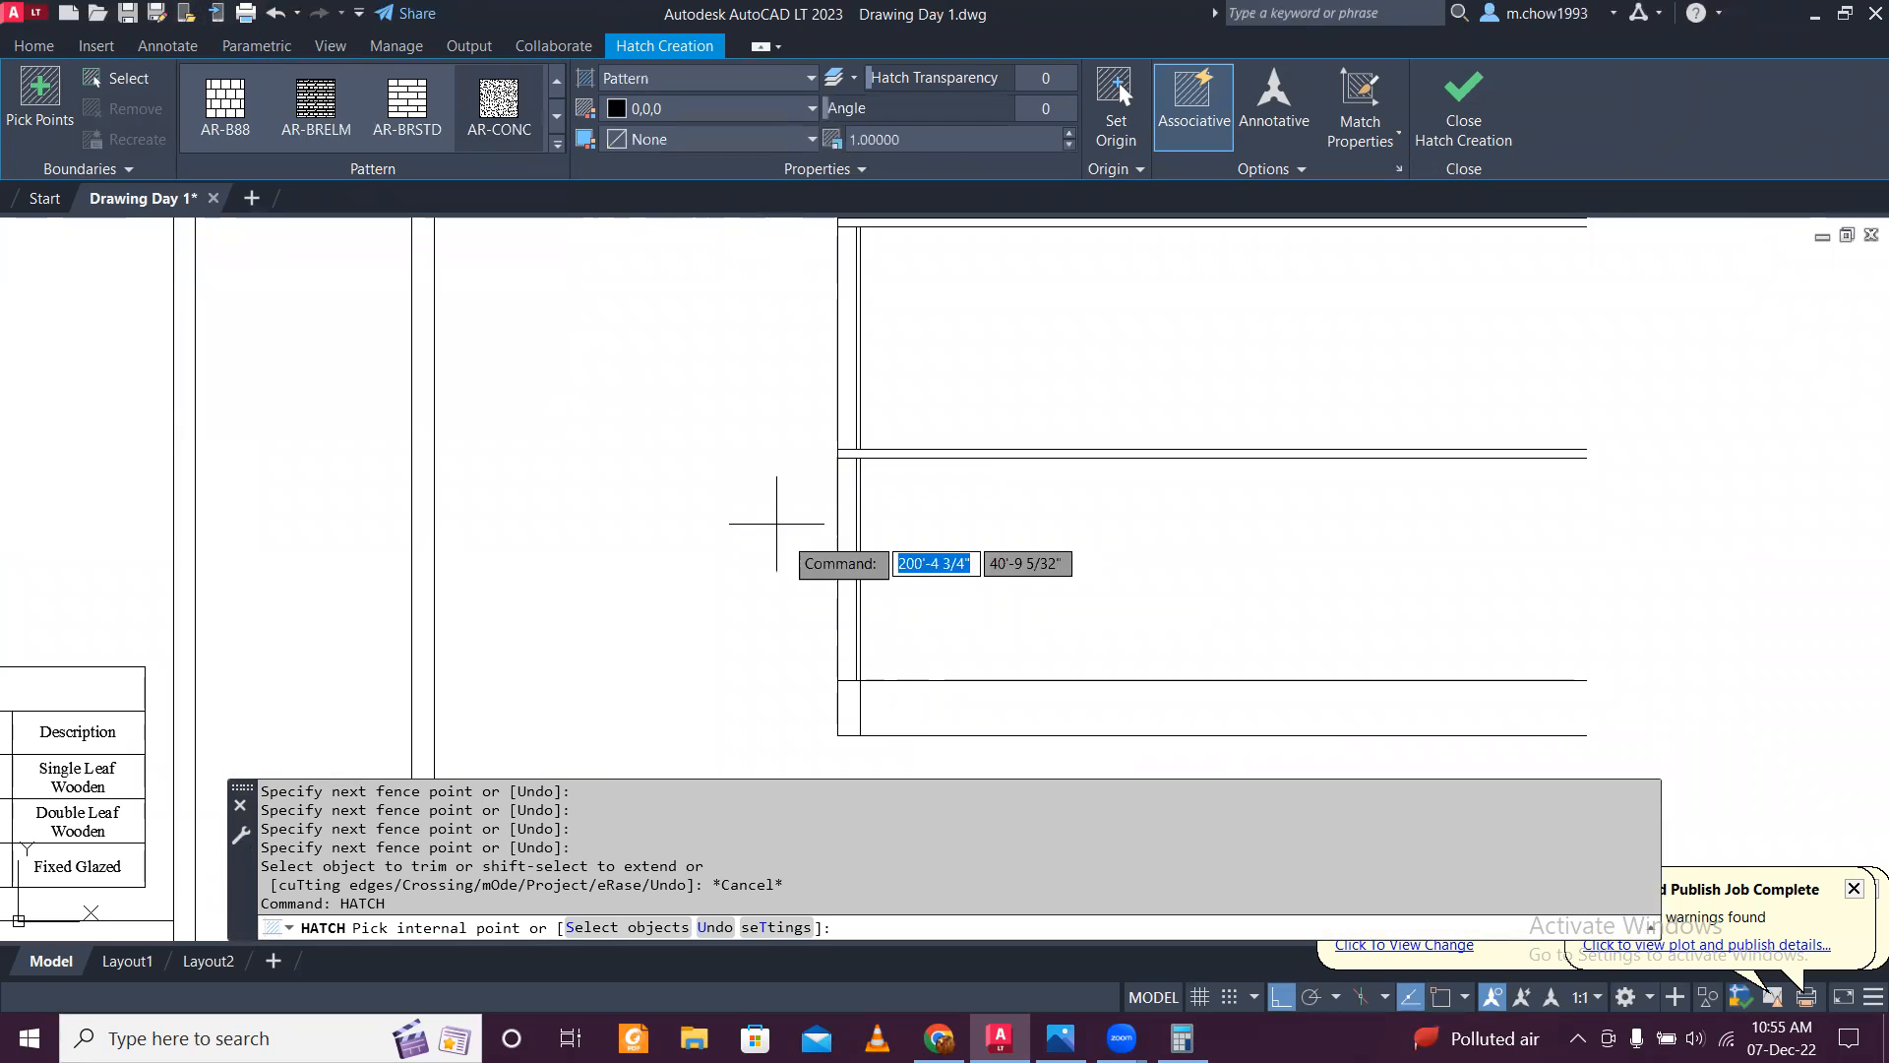
scroll(853, 635, "up", 3)
scroll(856, 597, "down", 2)
scroll(894, 733, "up", 2)
left_click(847, 704)
Step: Hatch the narrow strip between the two inner vertical lines of the lowest storey with the AR-CONC pattern
scroll(866, 605, "up", 2)
left_click(886, 618)
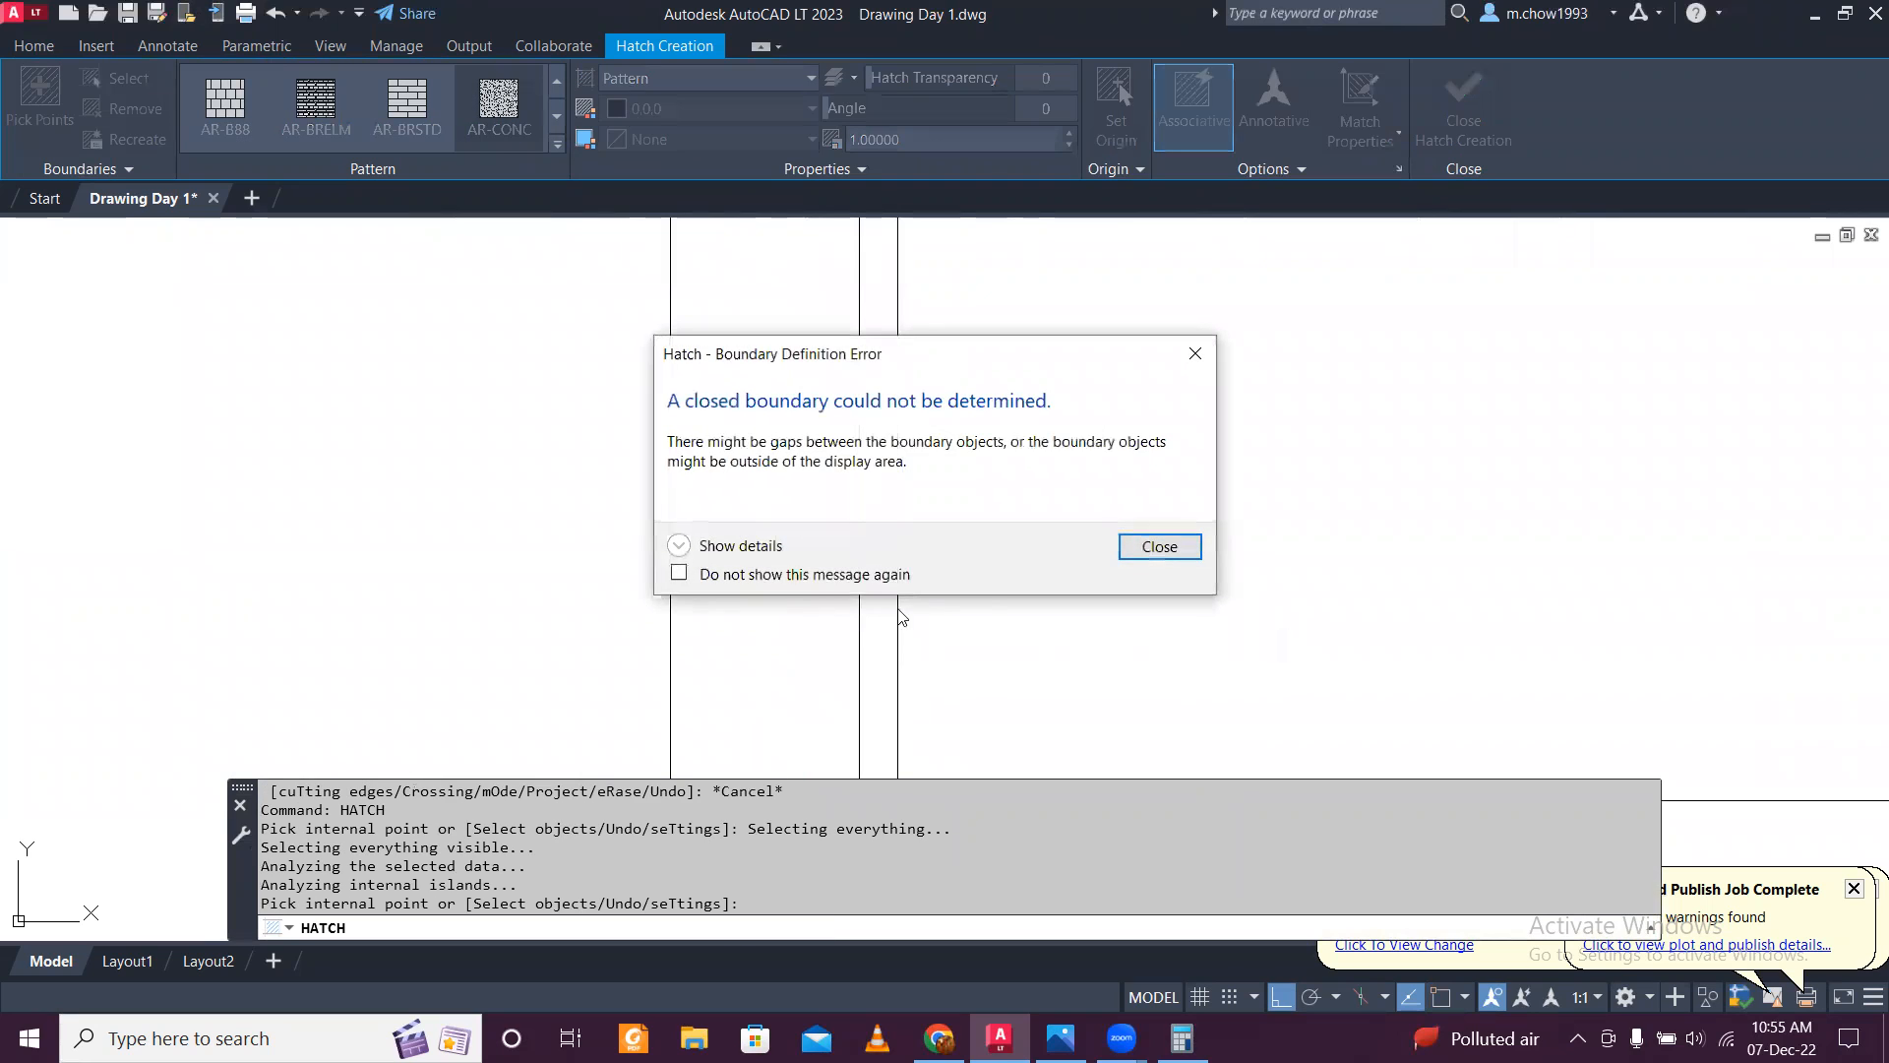
left_click(1195, 541)
scroll(1000, 589, "down", 2)
scroll(1021, 552, "down", 2)
middle_click_drag(1050, 504, 1068, 647)
scroll(1024, 481, "up", 1)
scroll(1017, 448, "up", 1)
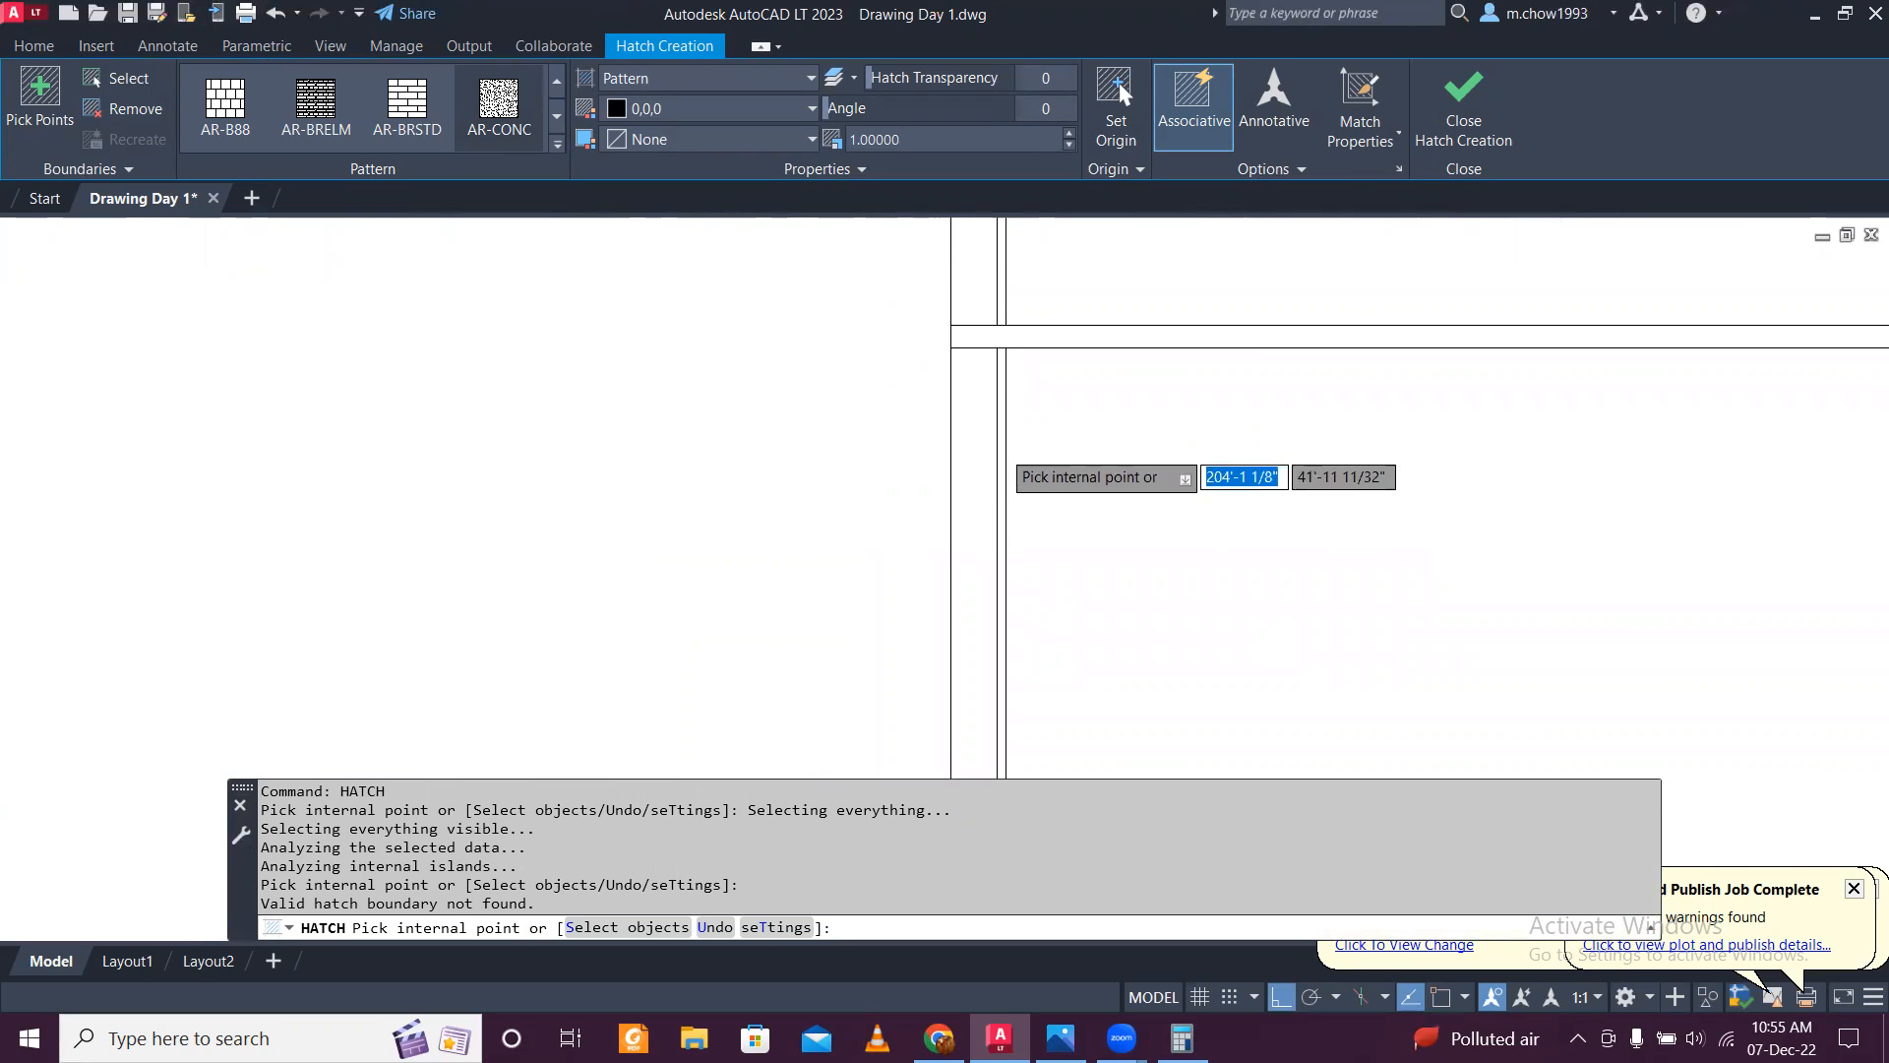
scroll(1001, 445, "down", 1)
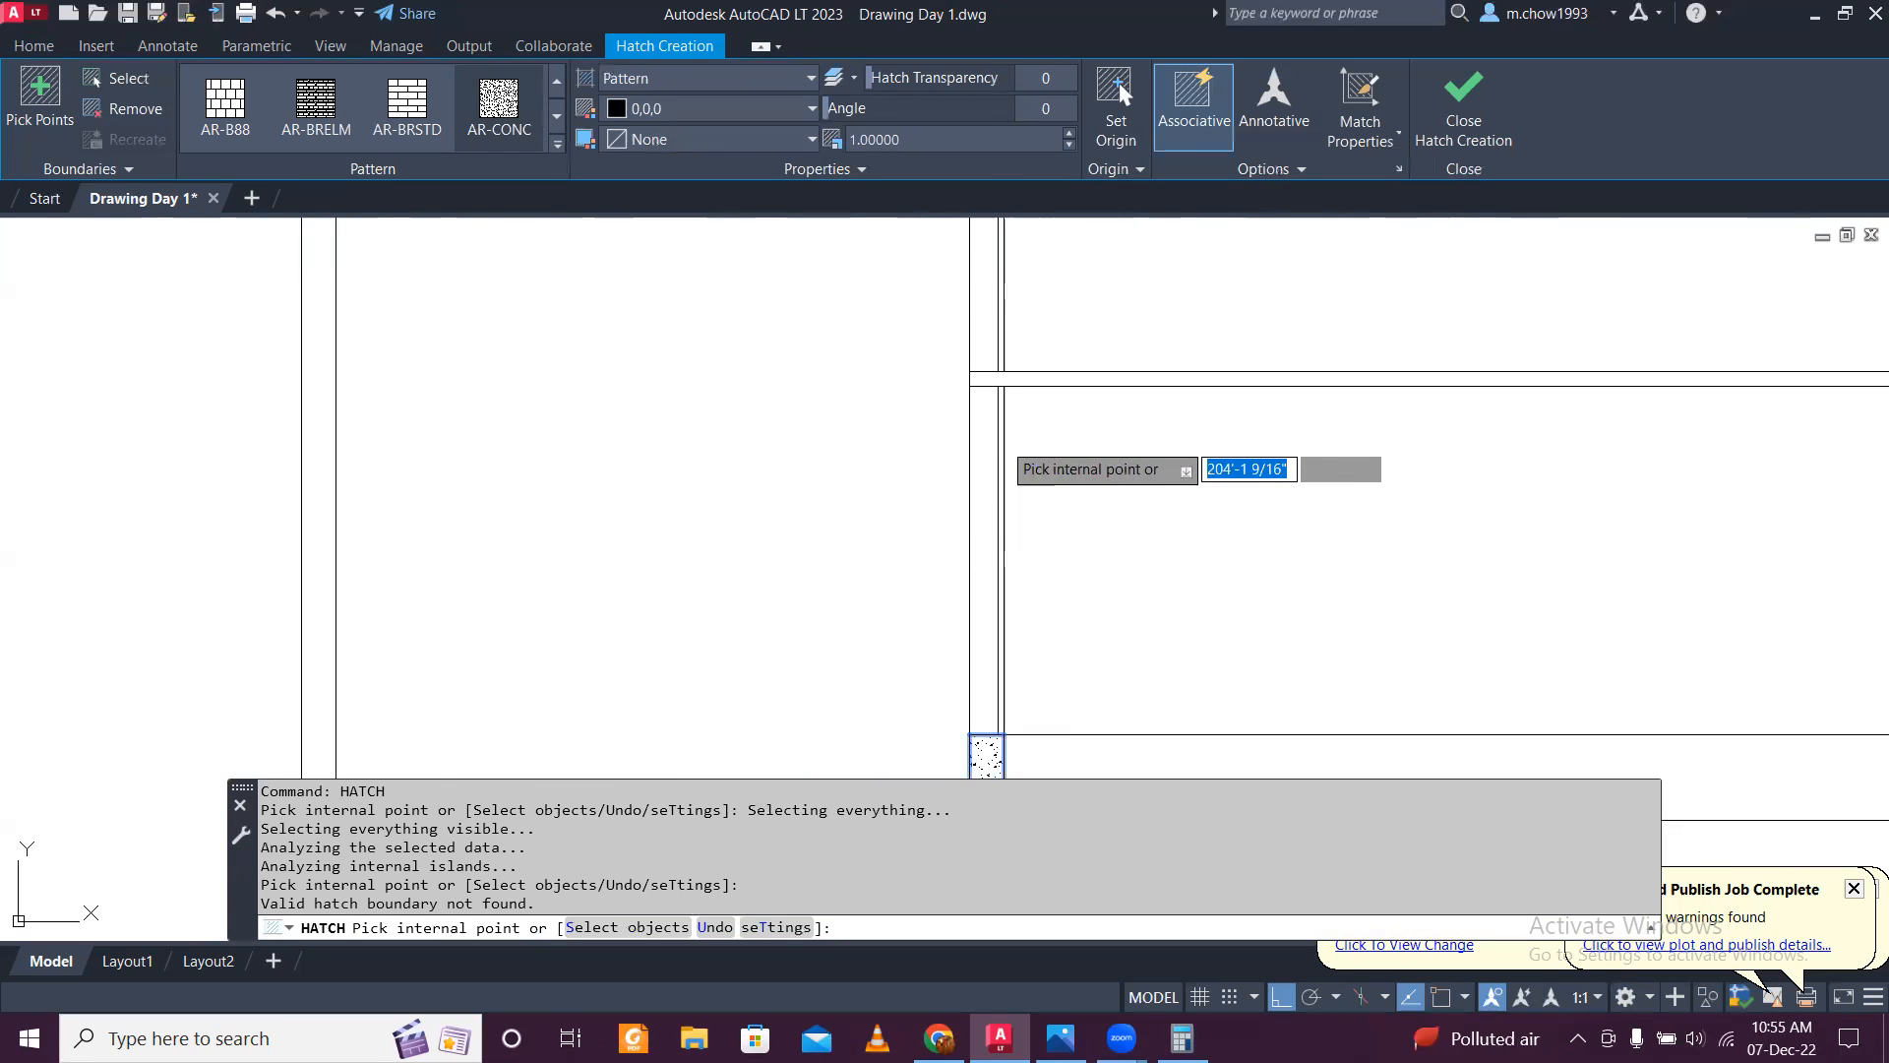
left_click(1001, 442)
scroll(1005, 483, "up", 2)
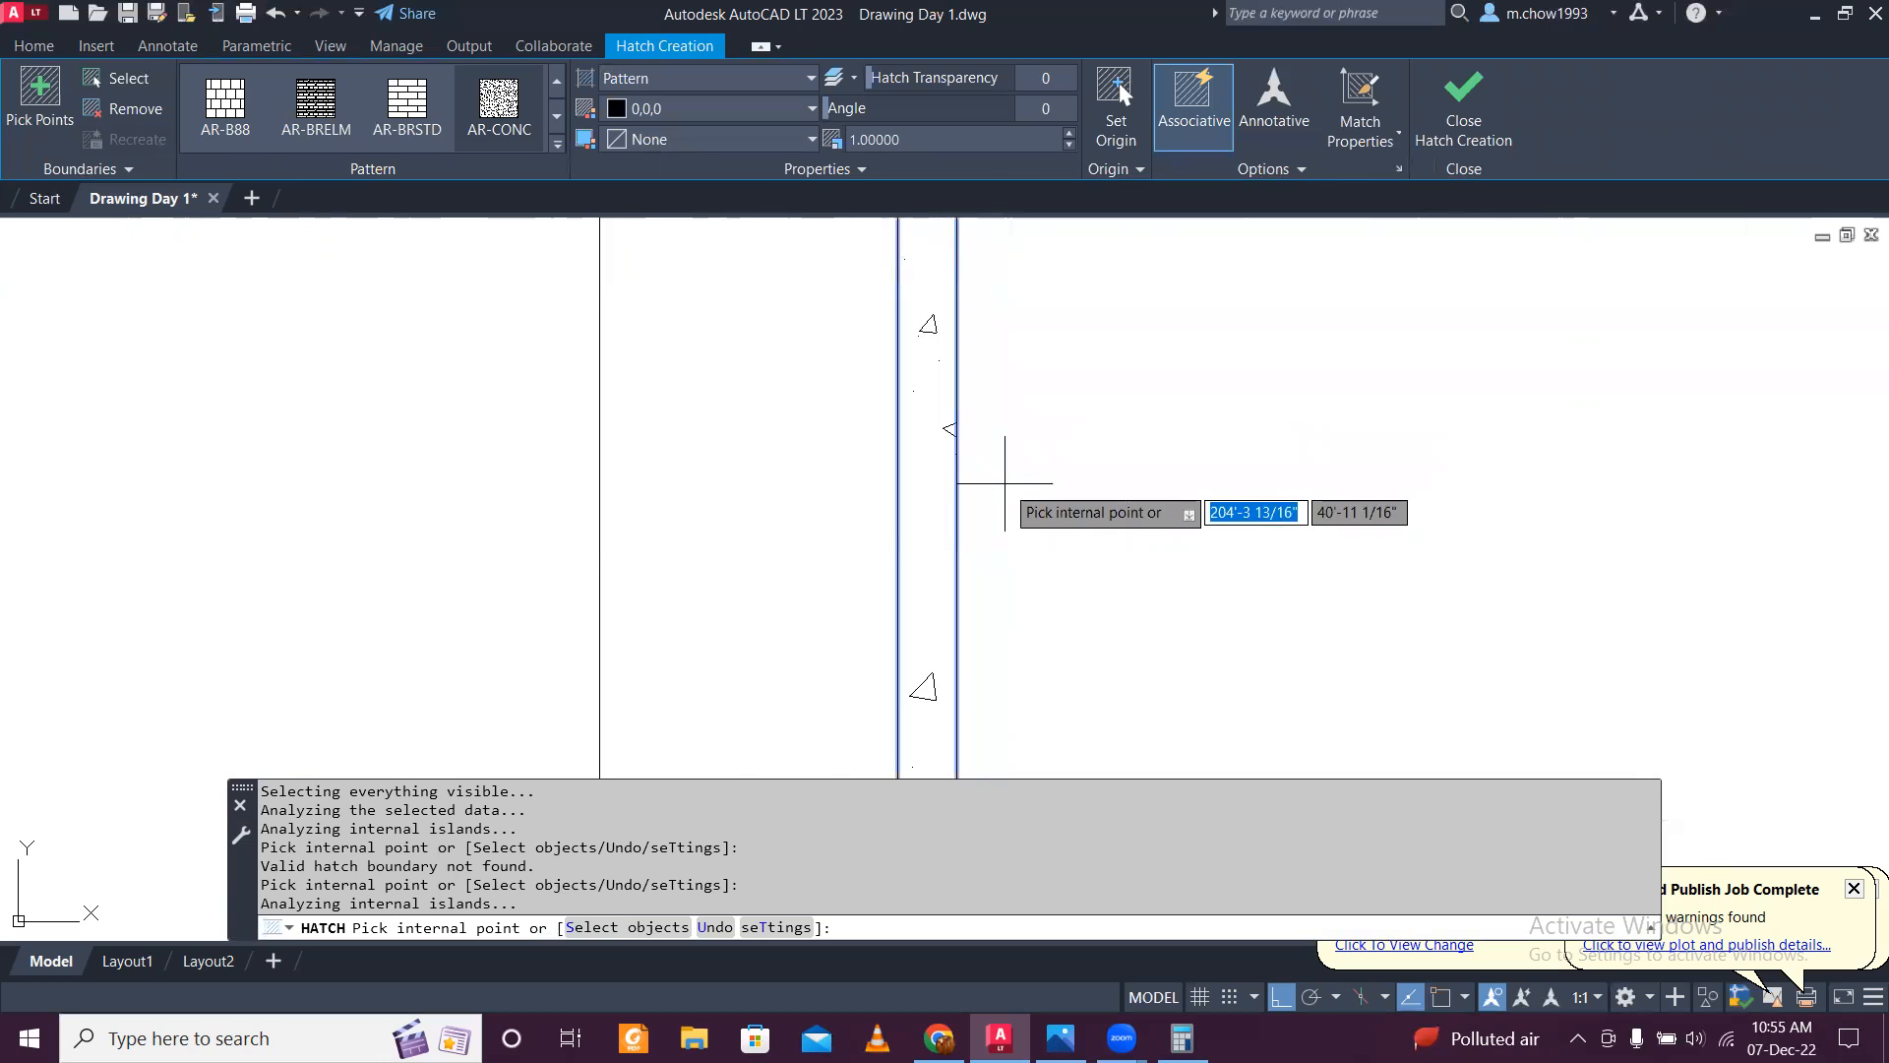
Step: Hatch the narrow strips of the middle and uppermost storeys with the AR-CONC pattern and finish the hatch
scroll(1005, 483, "down", 4)
scroll(1039, 604, "down", 1)
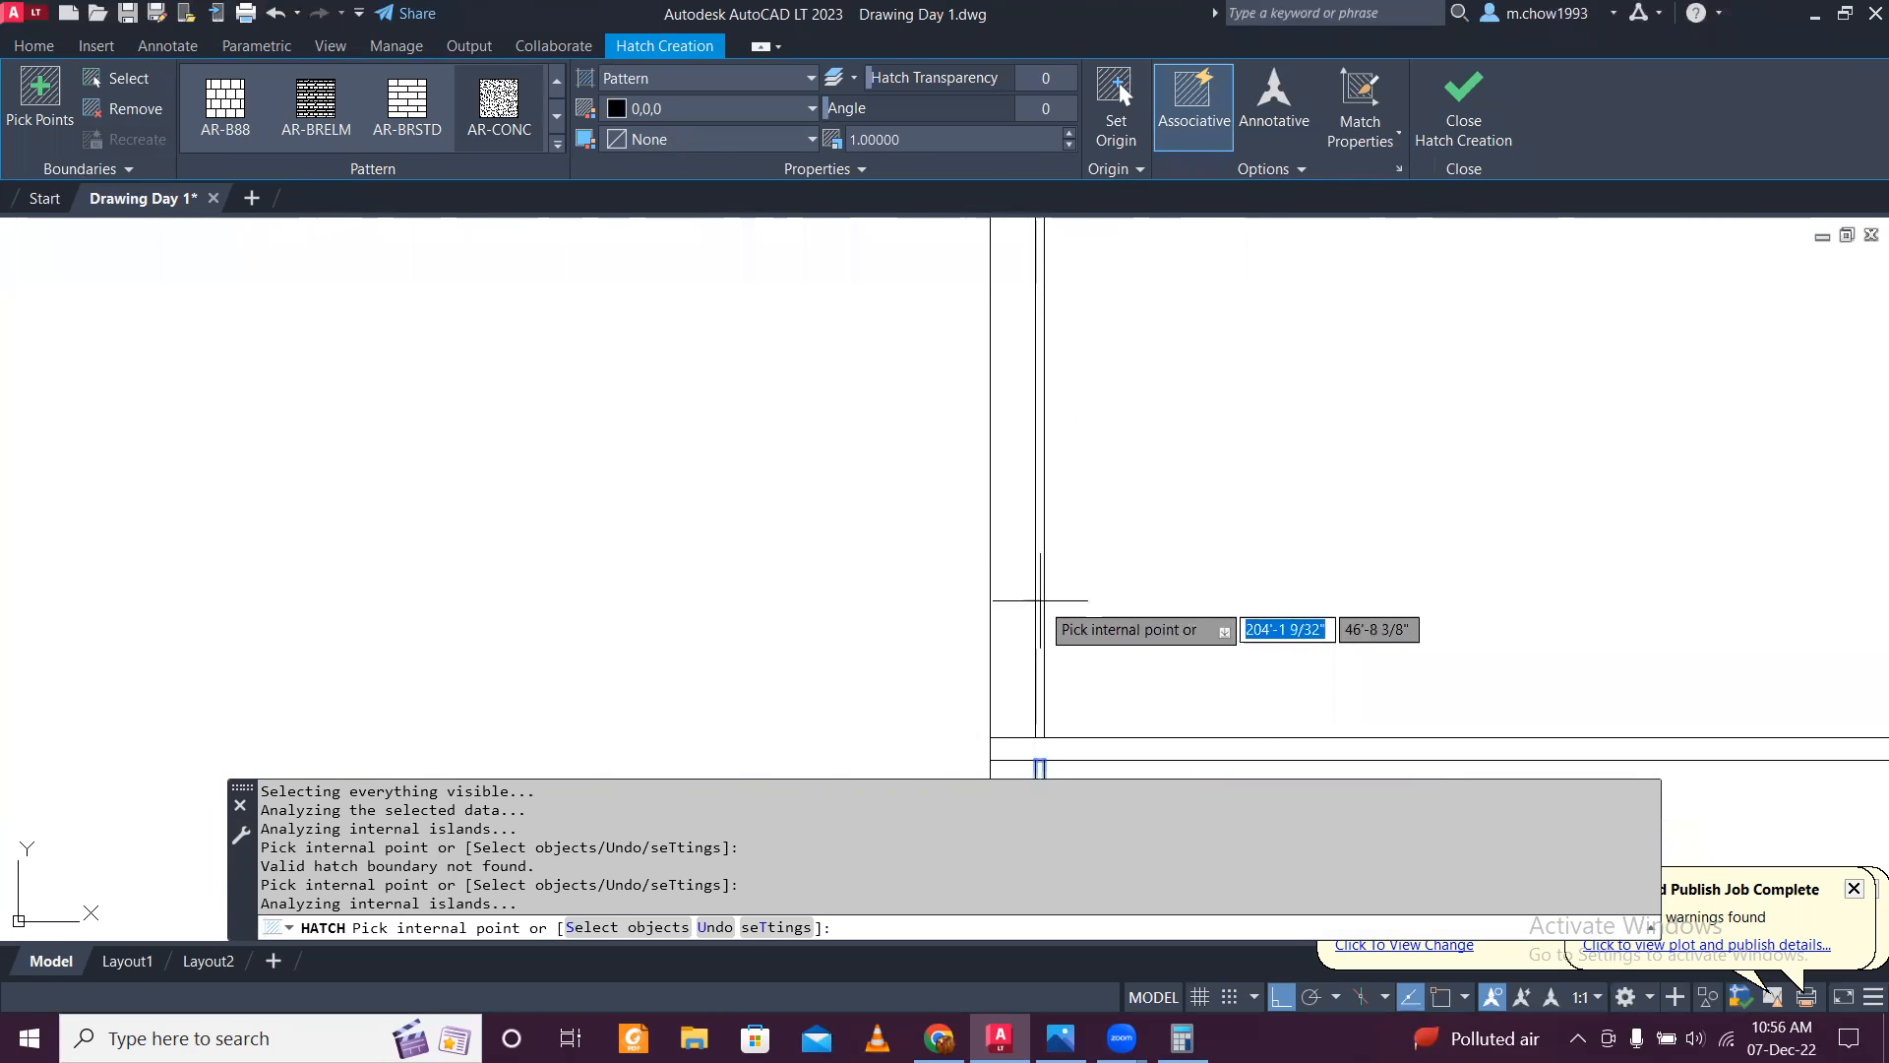
scroll(1039, 602, "down", 3)
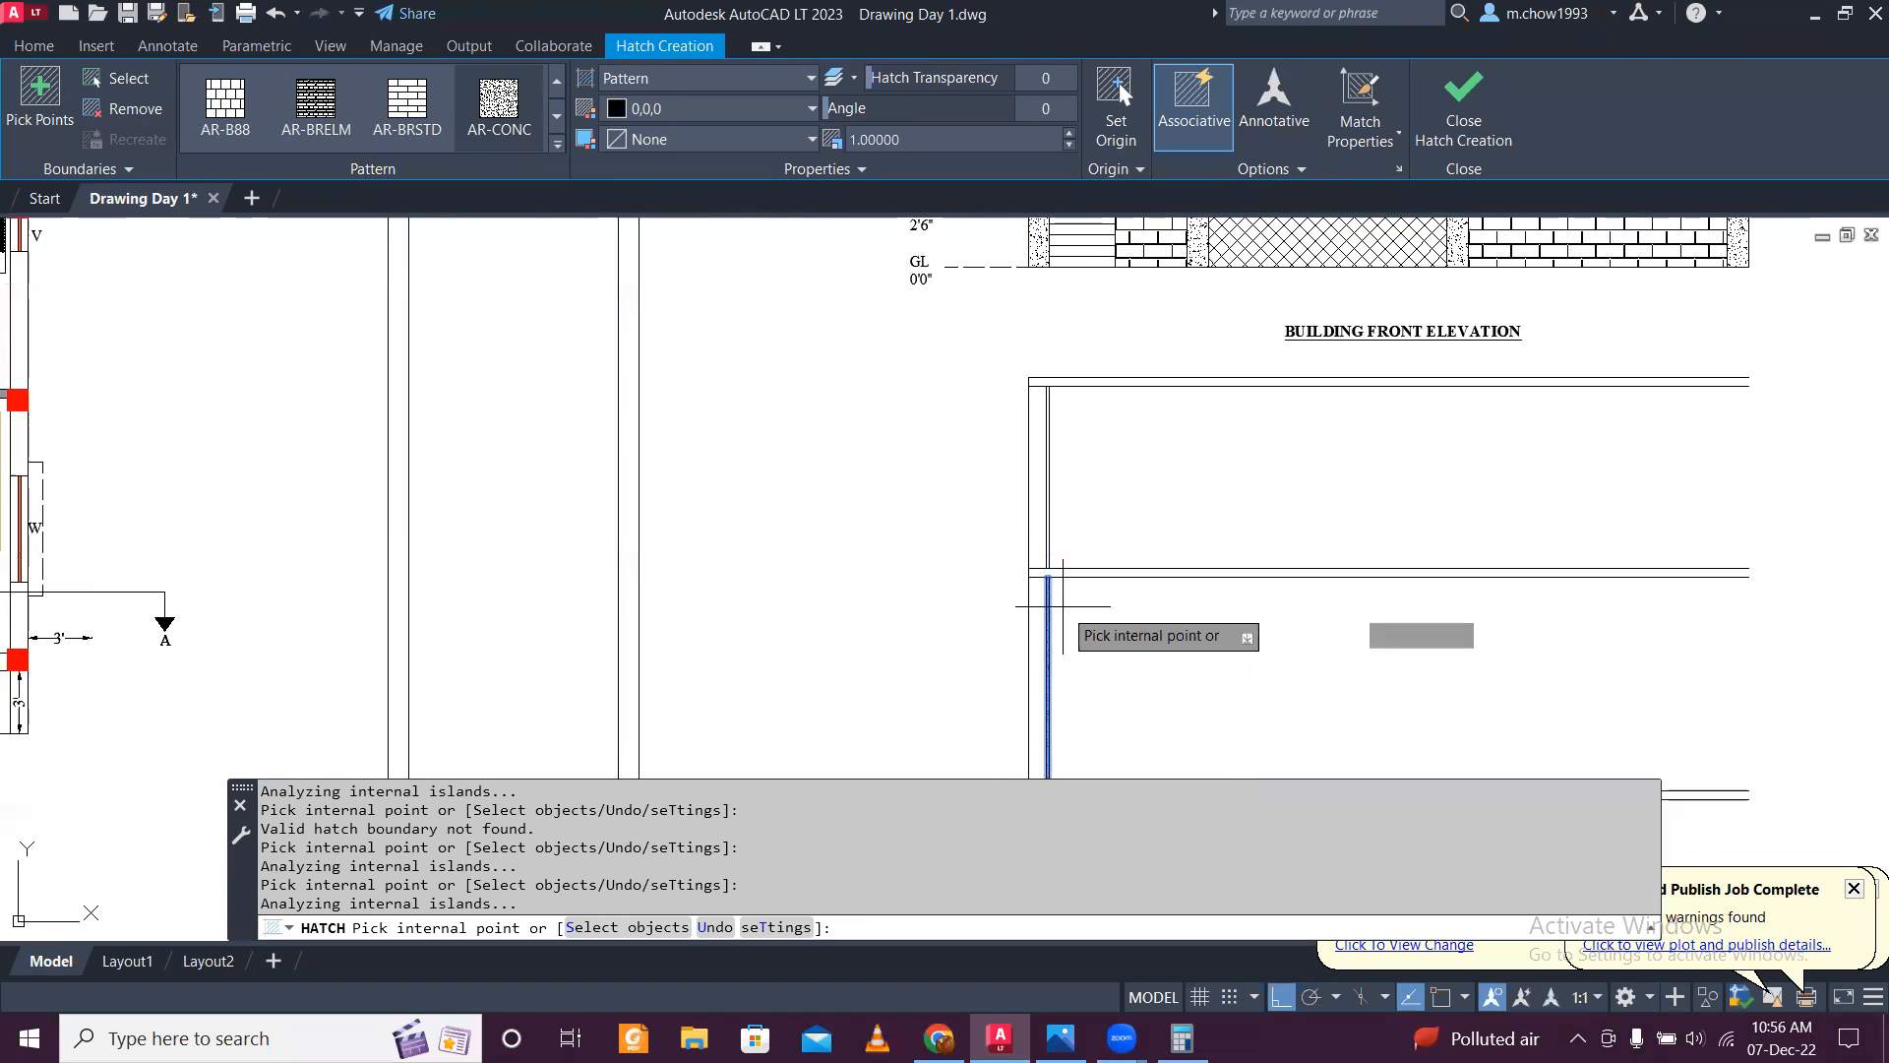
scroll(1040, 551, "up", 3)
scroll(1041, 531, "up", 2)
middle_click_drag(1037, 527, 1058, 670)
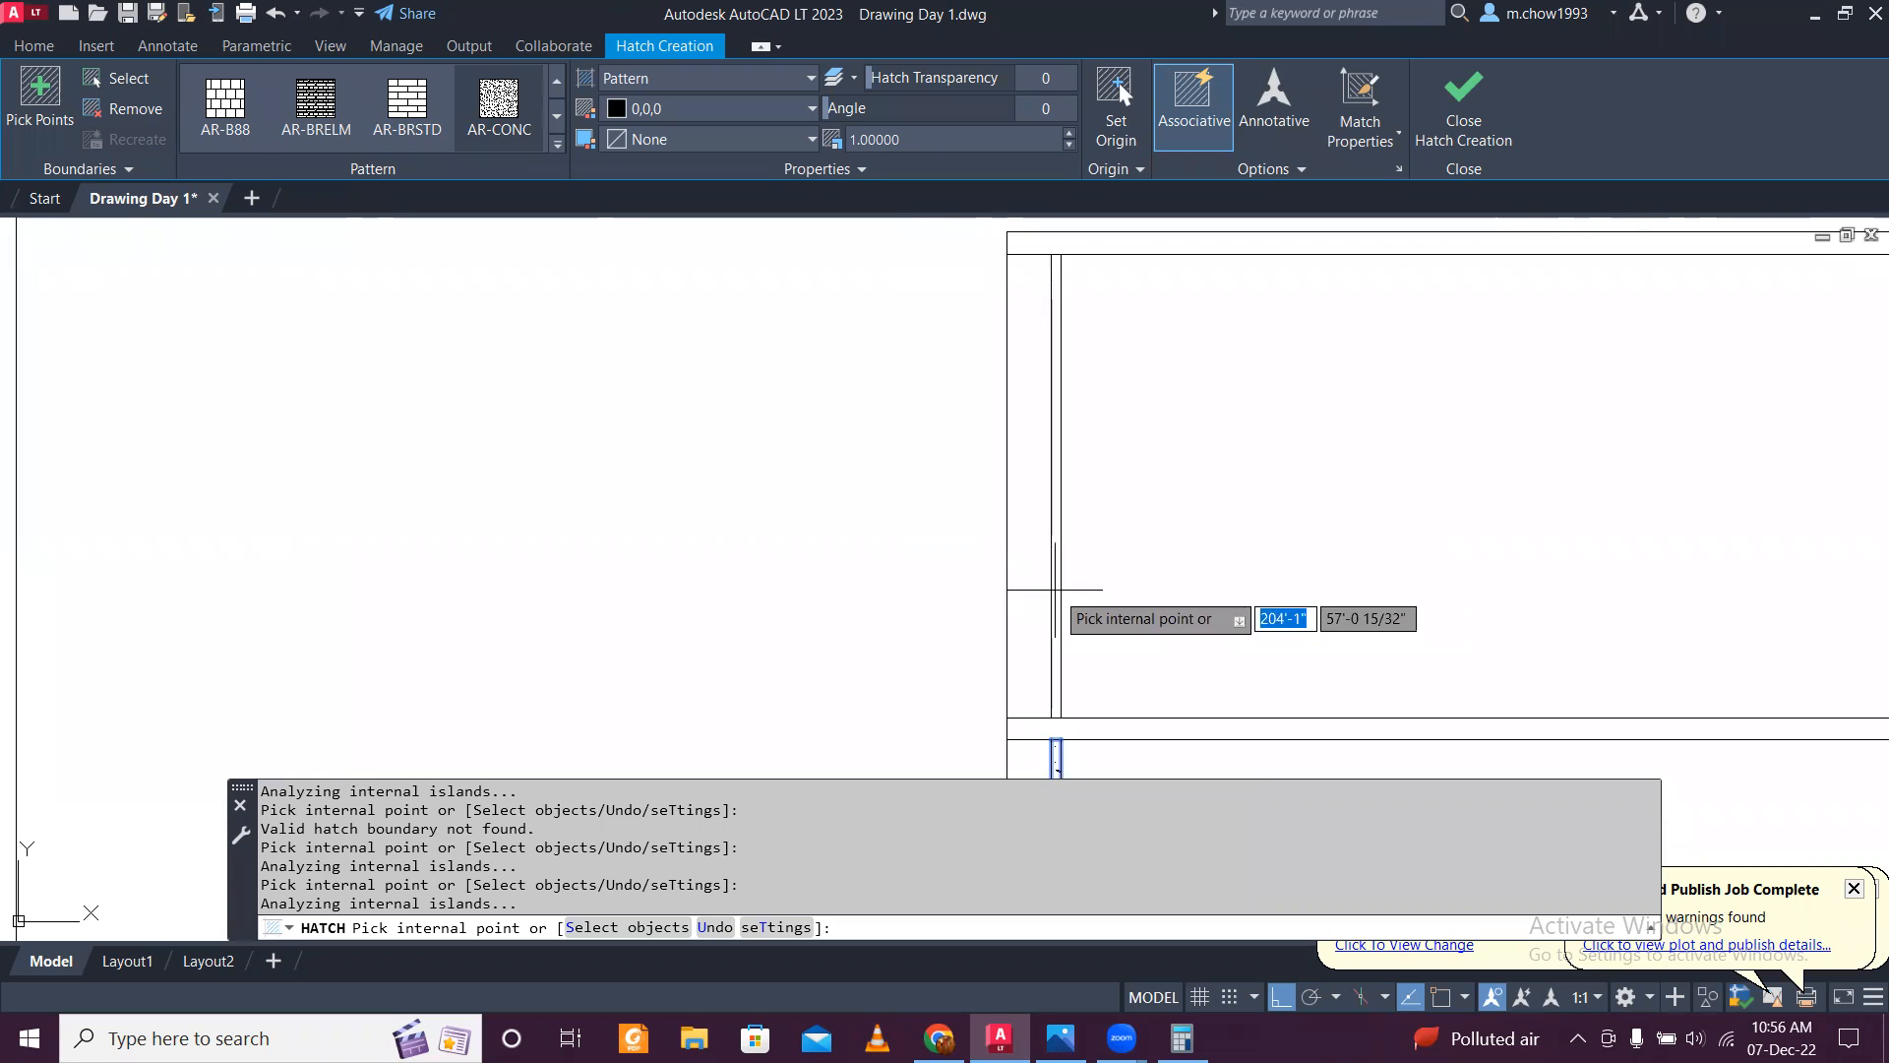
scroll(939, 424, "down", 3)
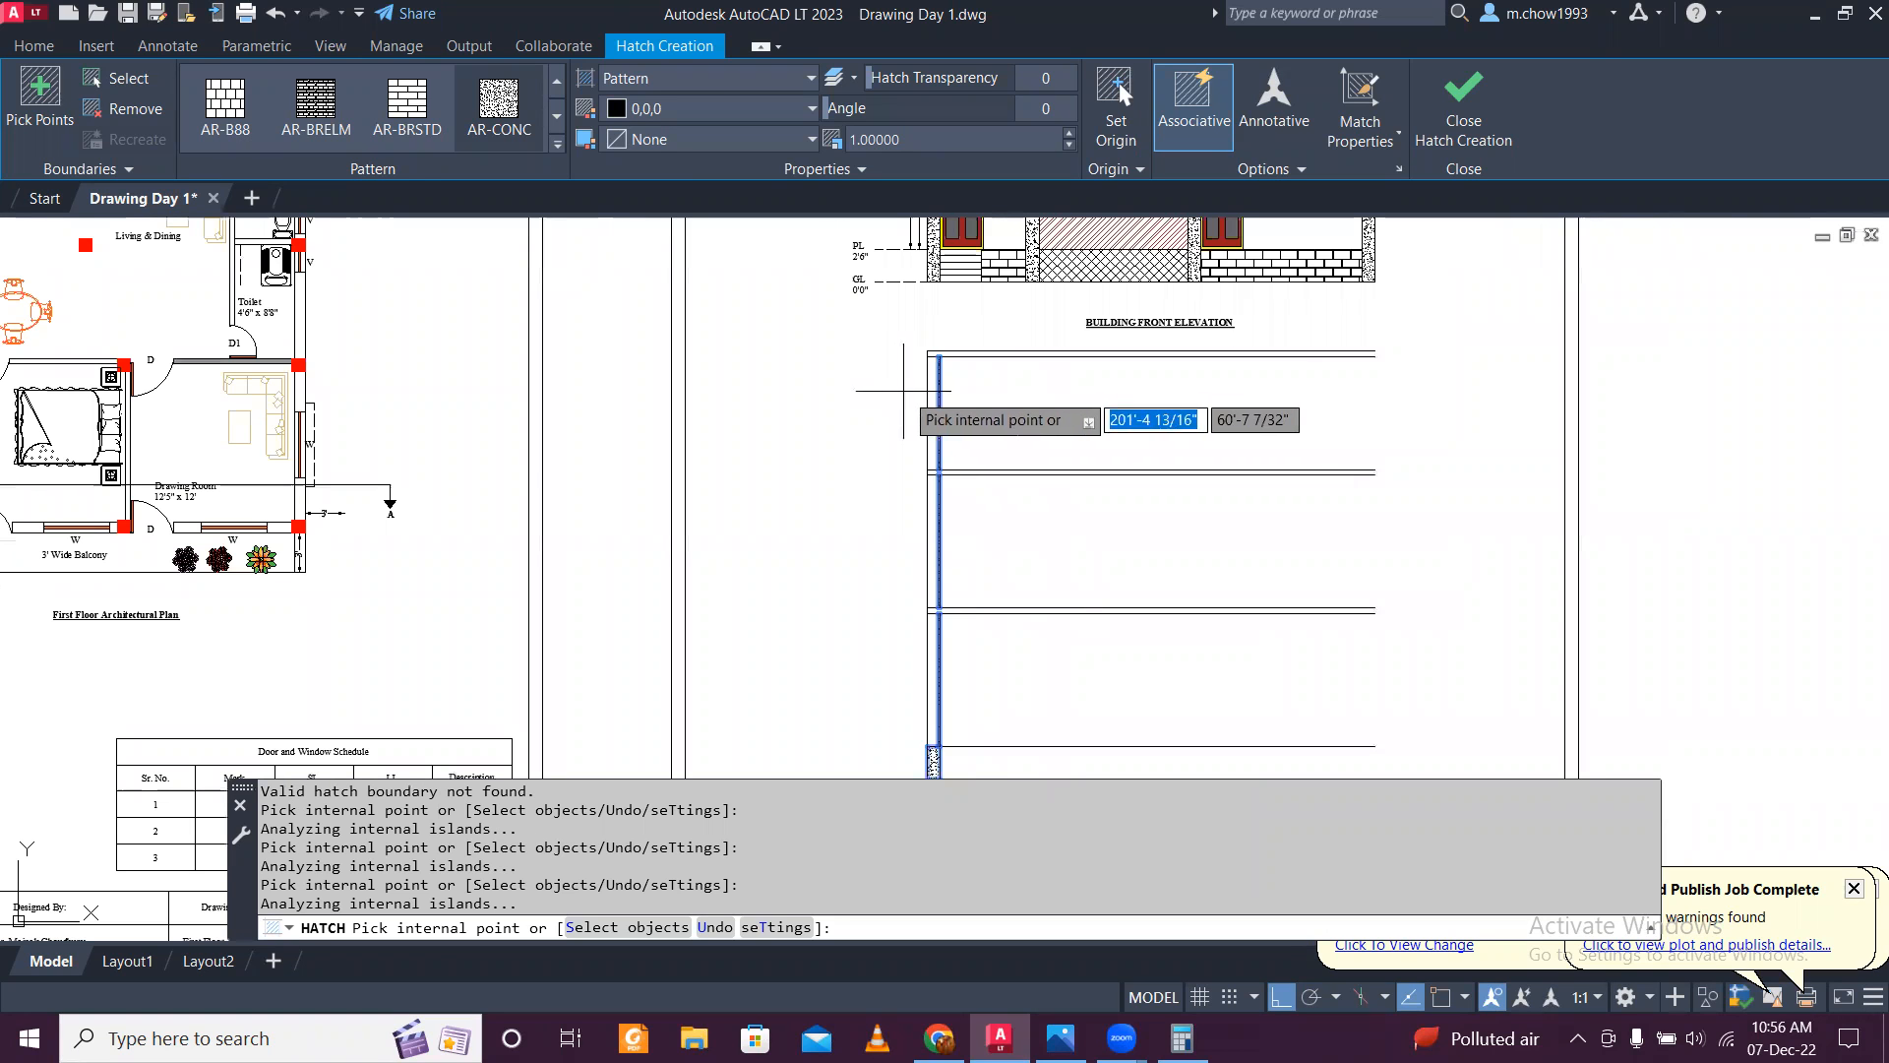
key("Escape")
Step: Hatch the wall of the uppermost storey, between the outer line and the concrete strip, with the AR-BRSTD brick pattern
scroll(956, 619, "up", 4)
scroll(956, 619, "down", 4)
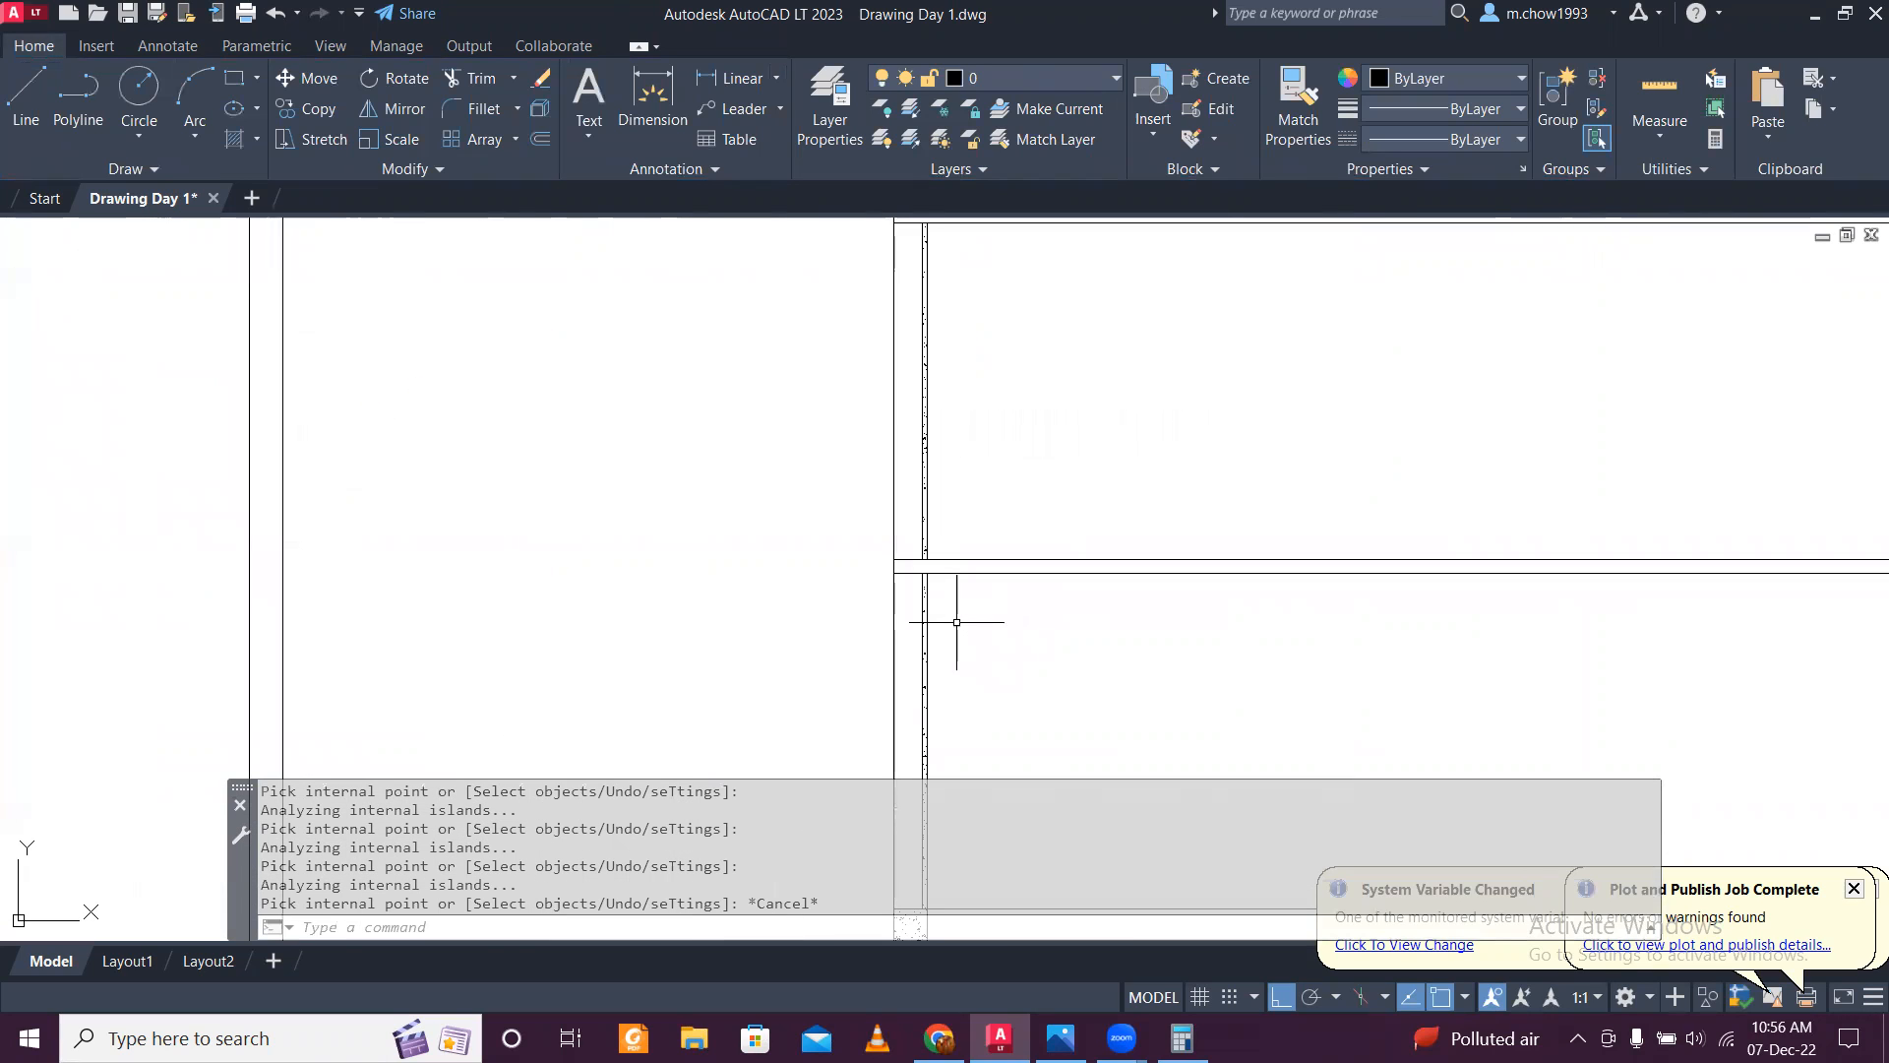
key("Return")
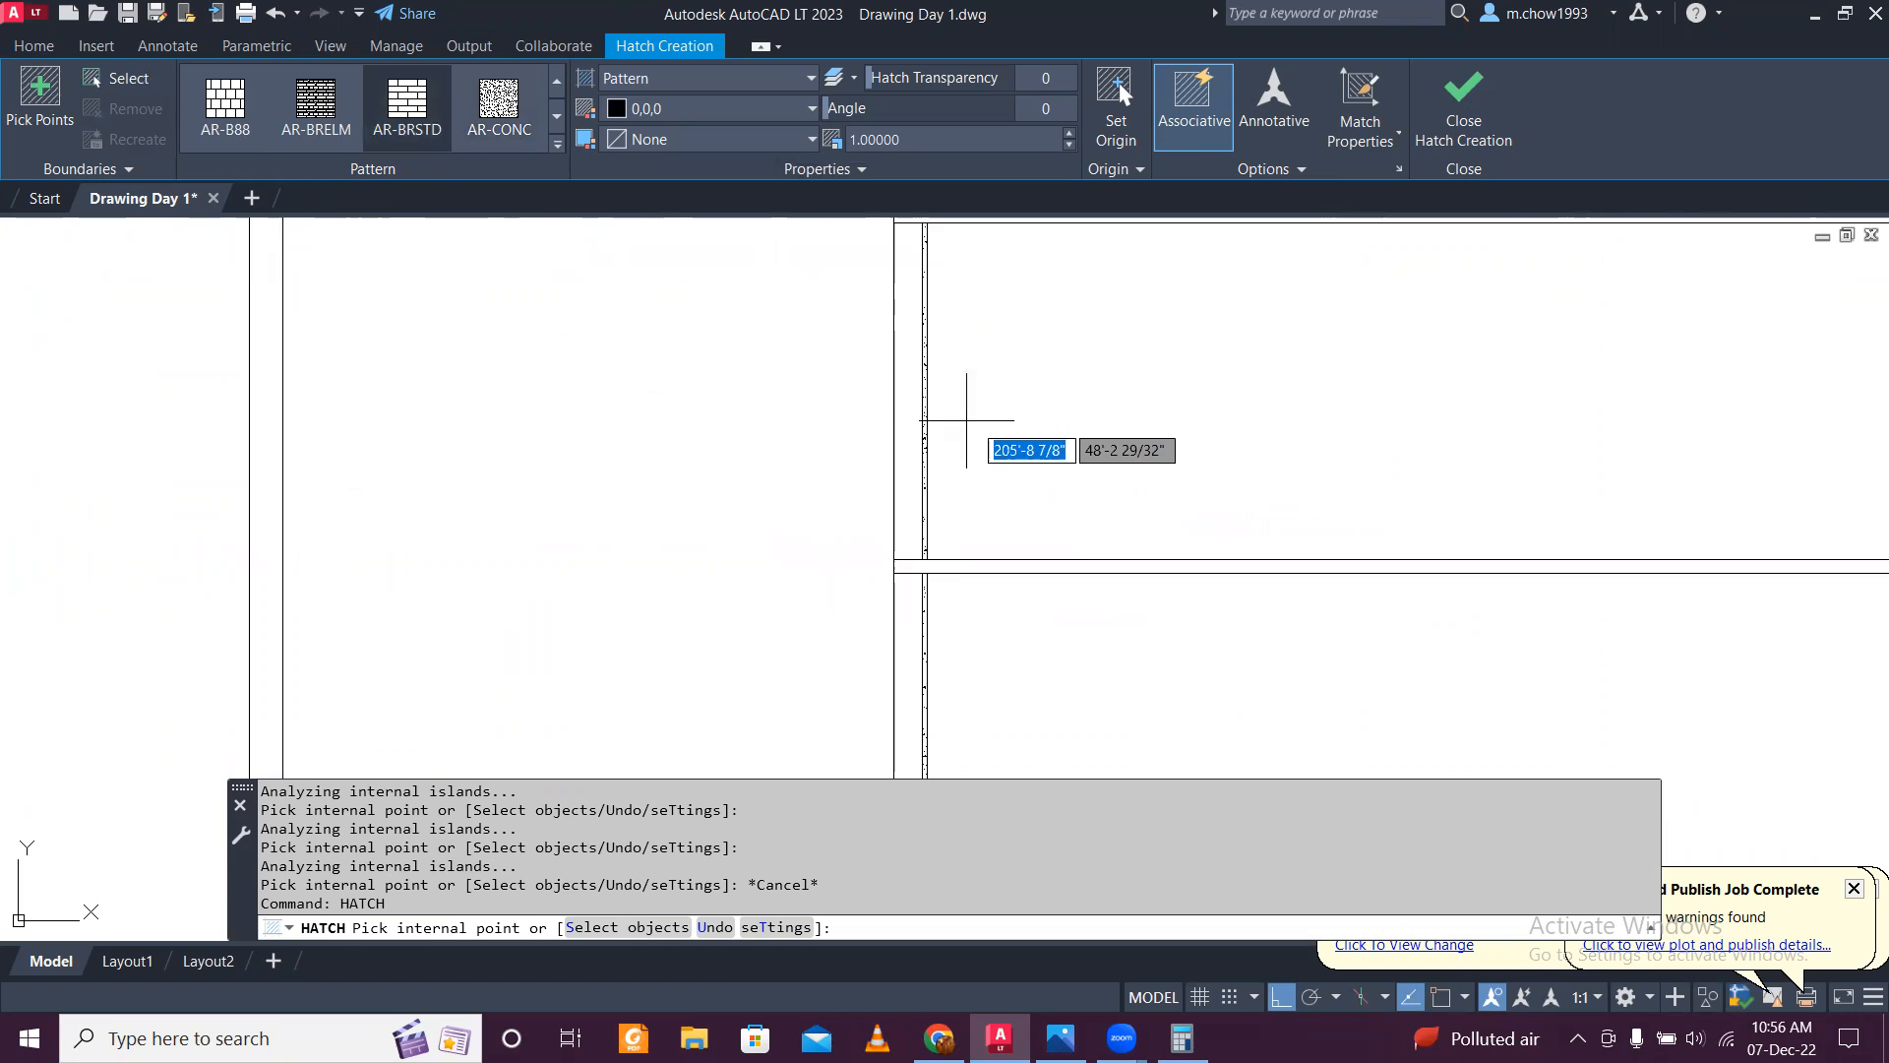
scroll(873, 323, "down", 3)
middle_click_drag(870, 276, 927, 508)
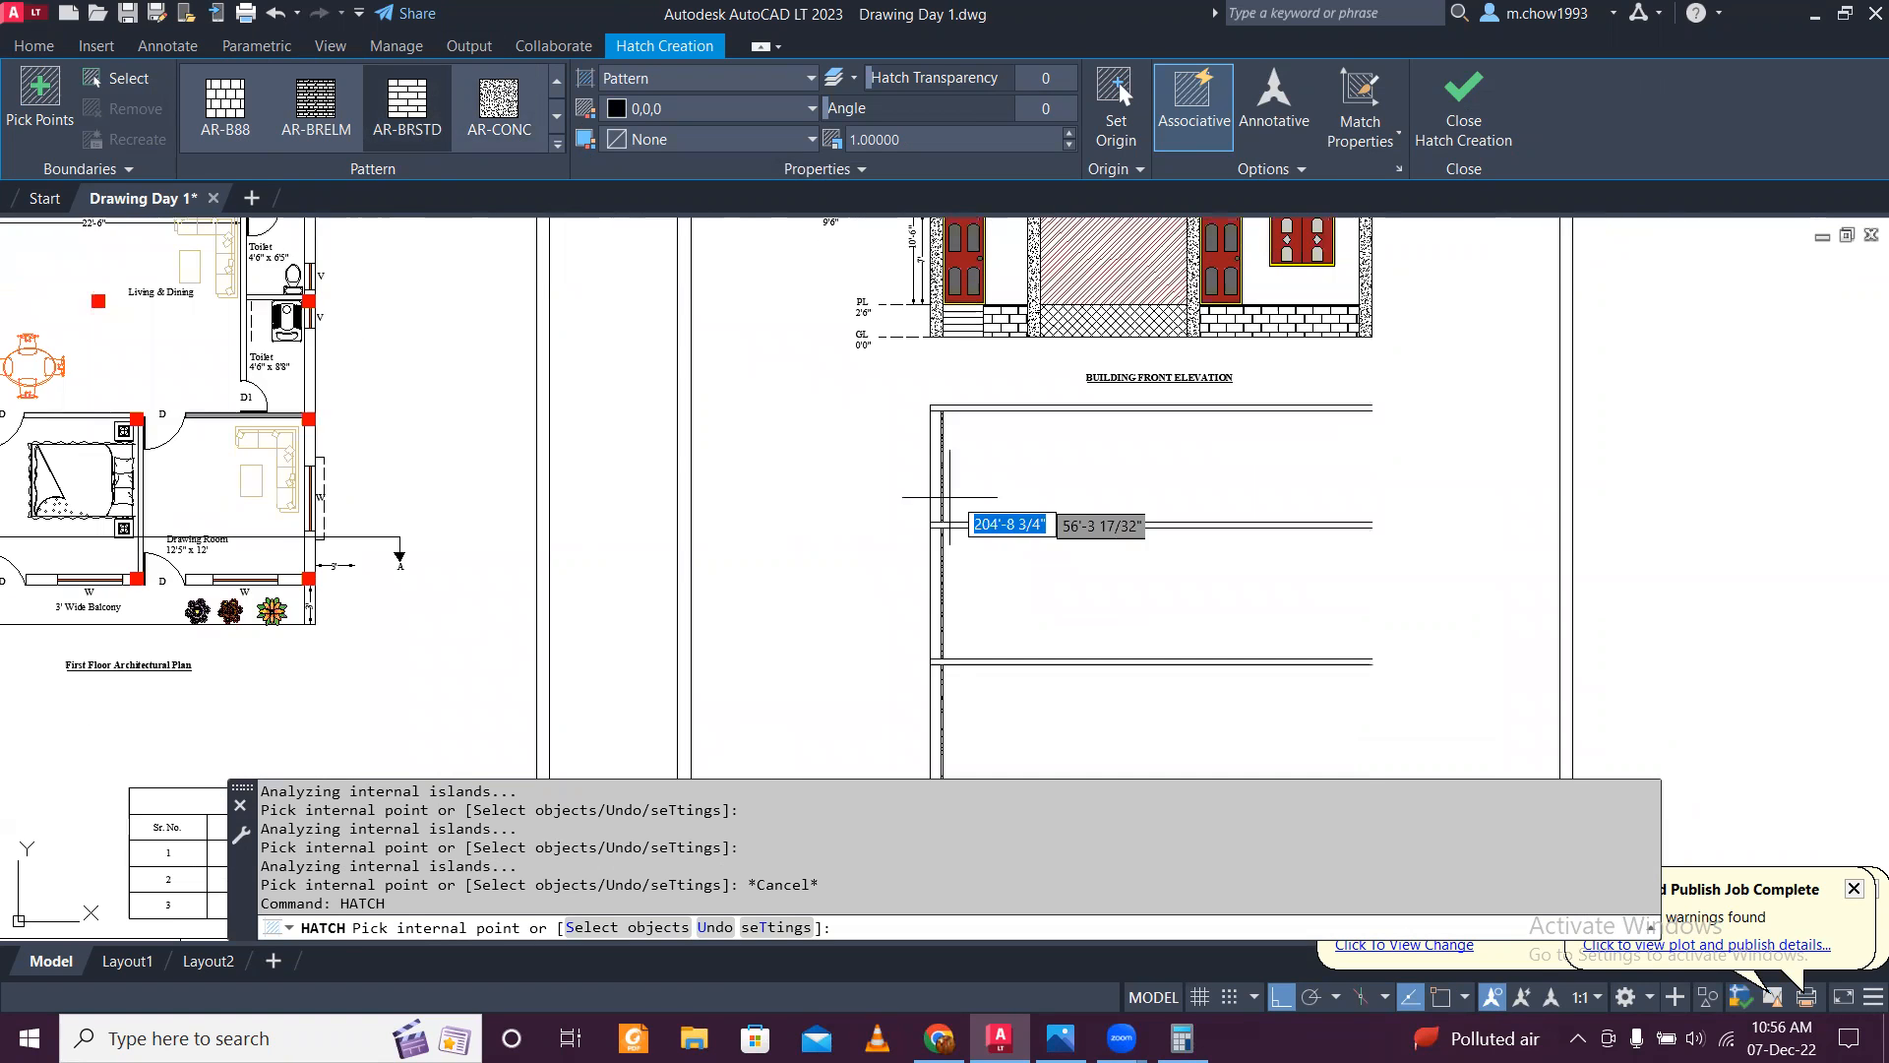
scroll(969, 468, "up", 3)
left_click(879, 440)
scroll(877, 460, "down", 2)
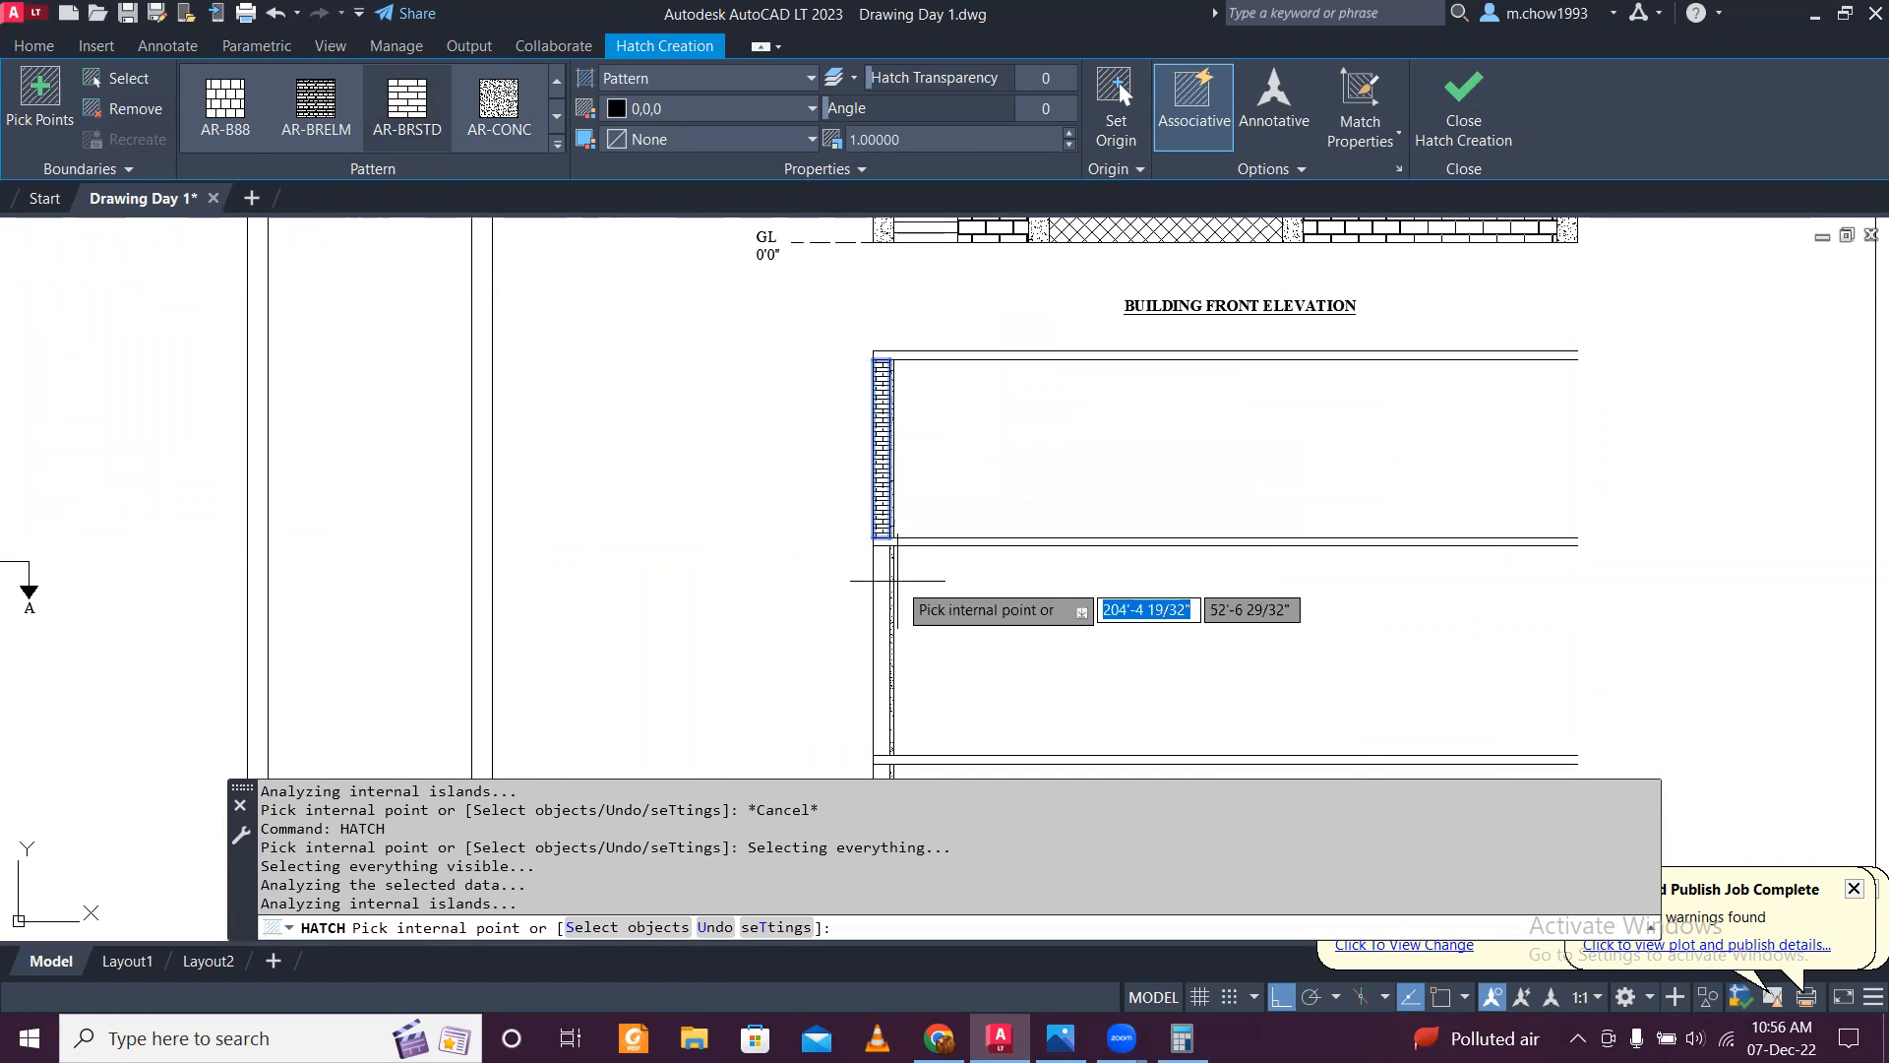
scroll(866, 458, "up", 4)
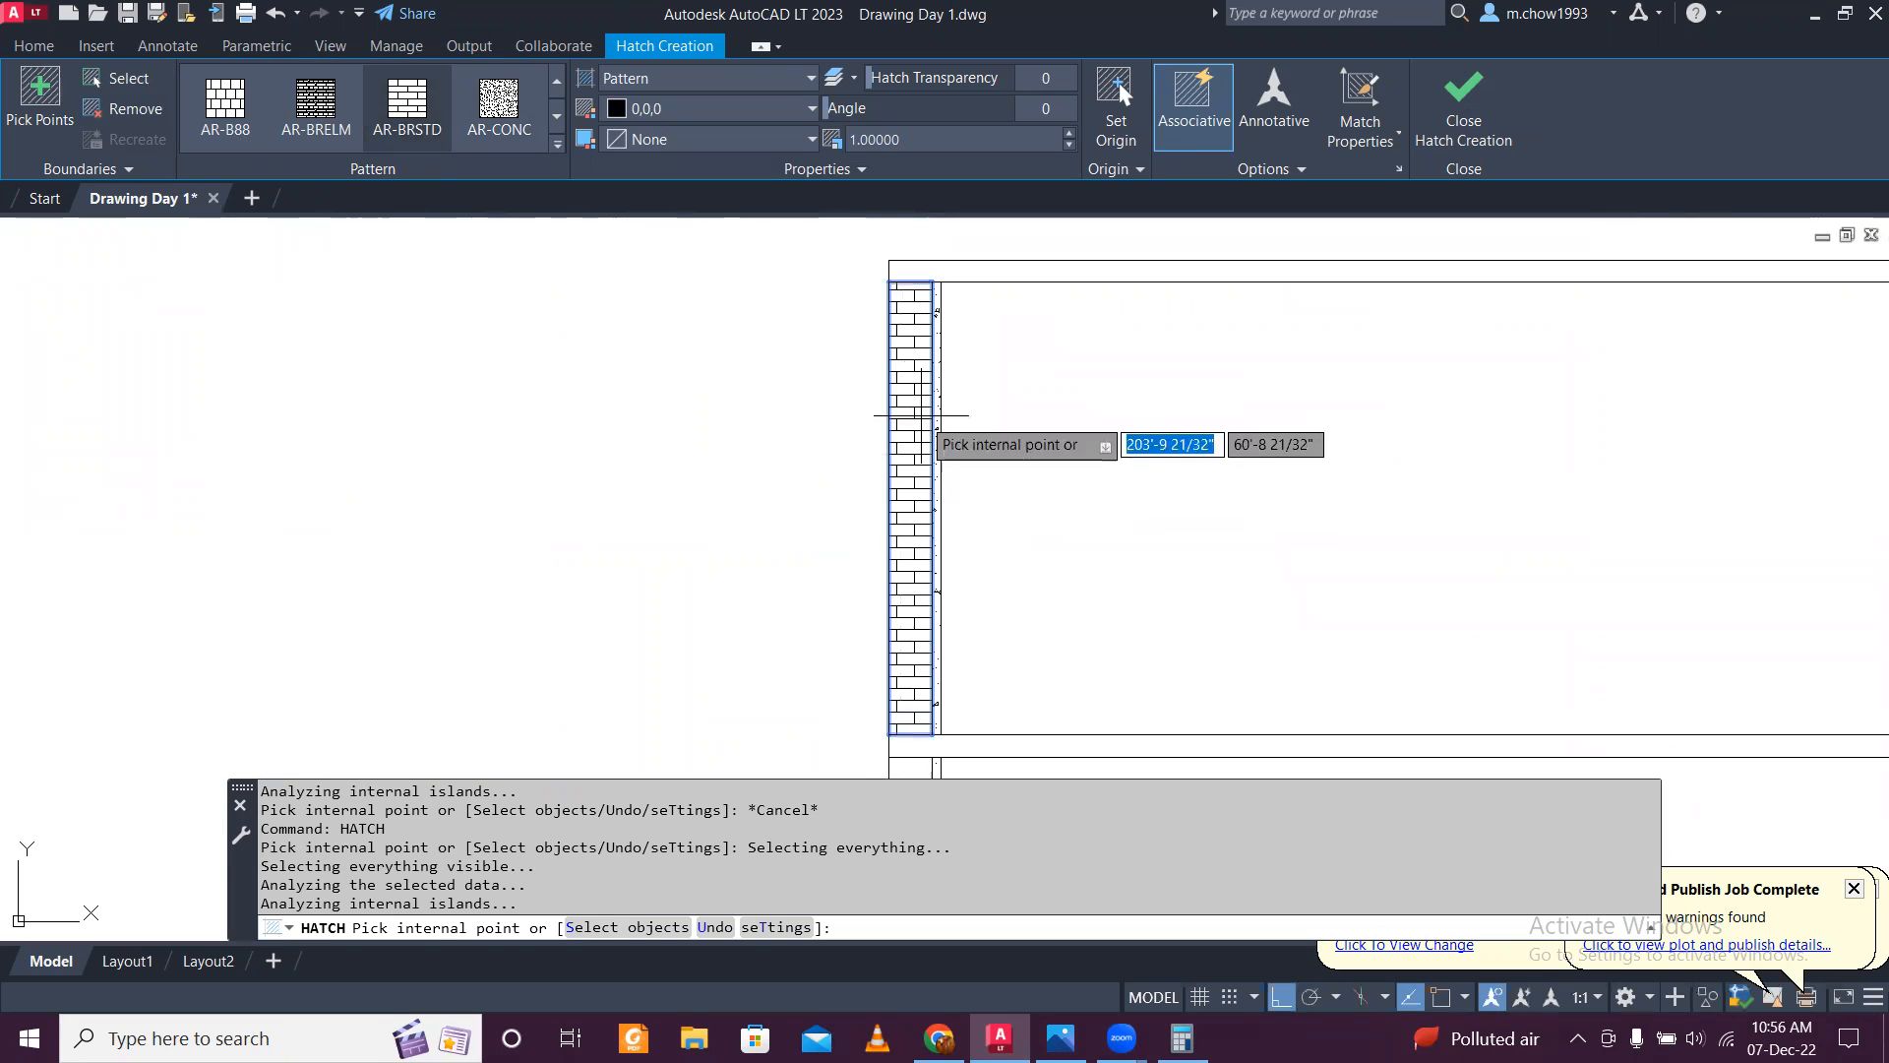
key("Escape")
Step: Try a scale of 2 on the uppermost wall's brick hatch, and settle on a scale of 1.5
scroll(915, 416, "up", 2)
left_click(895, 309)
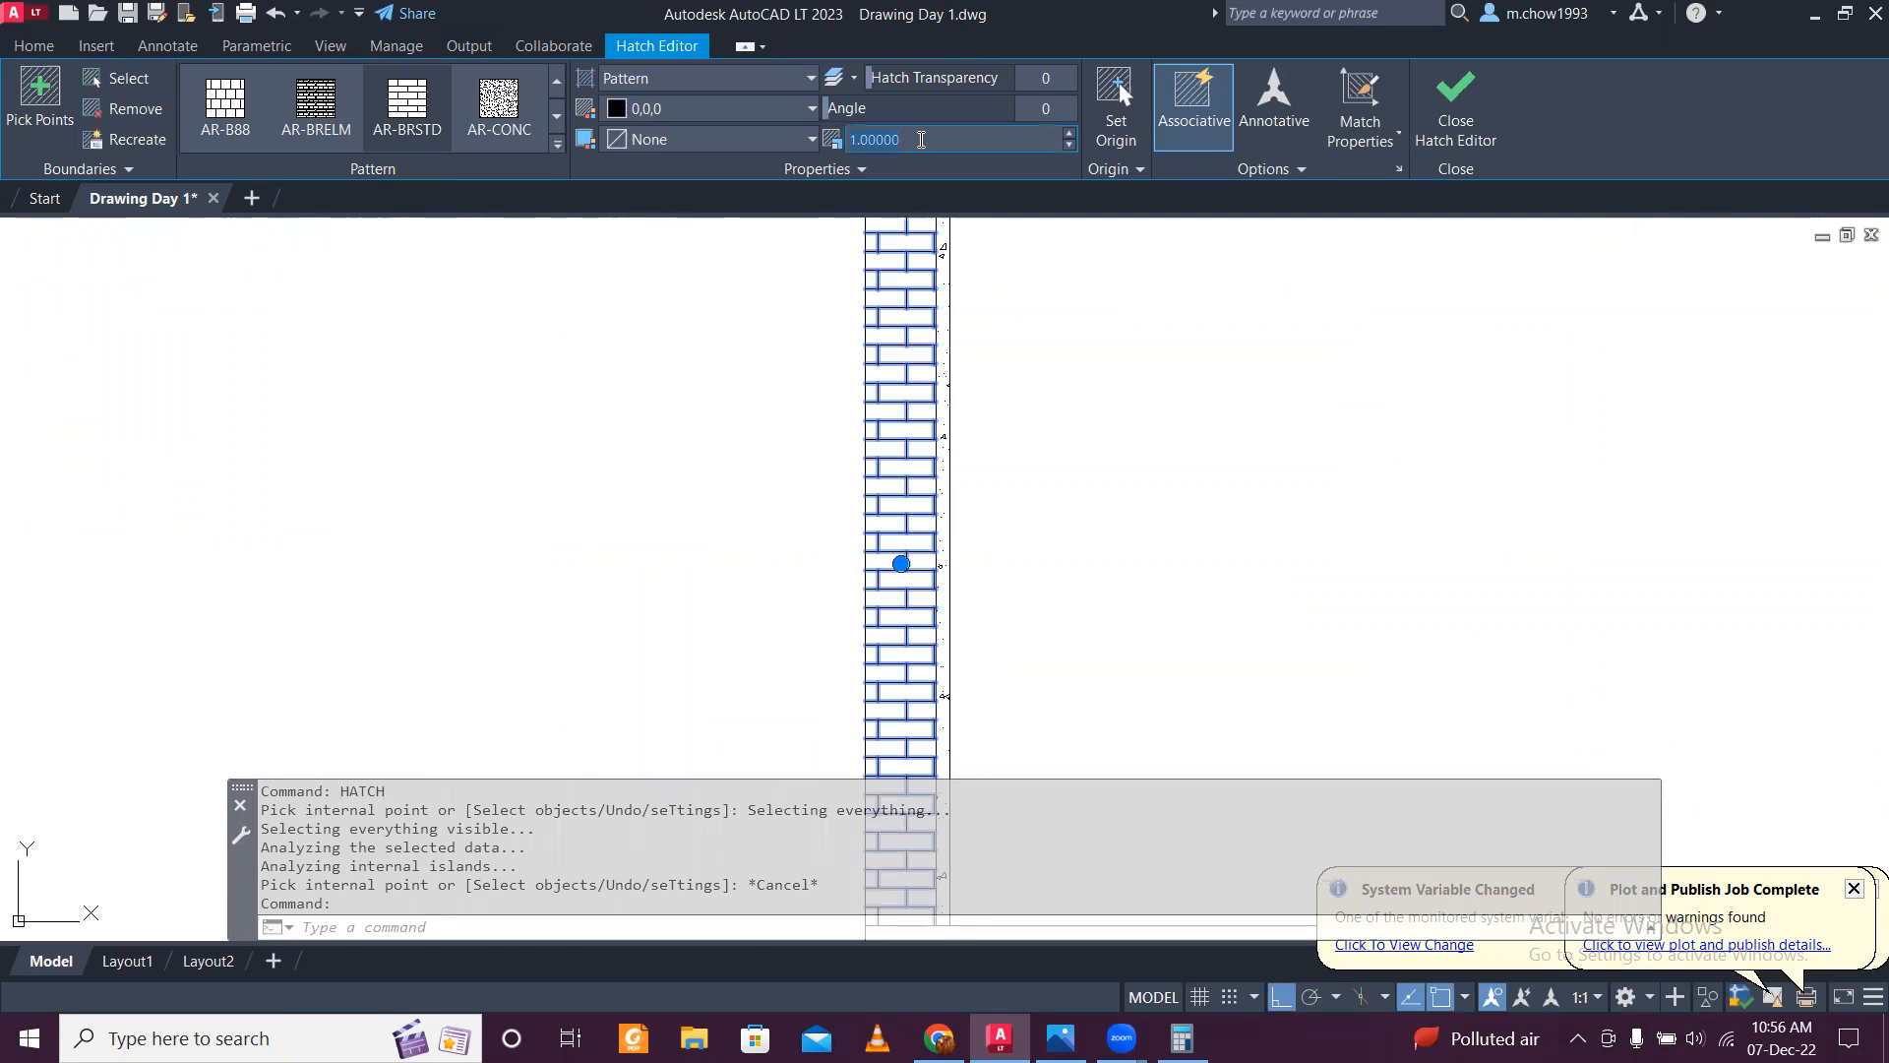
left_click(921, 138)
type("2")
key("Return")
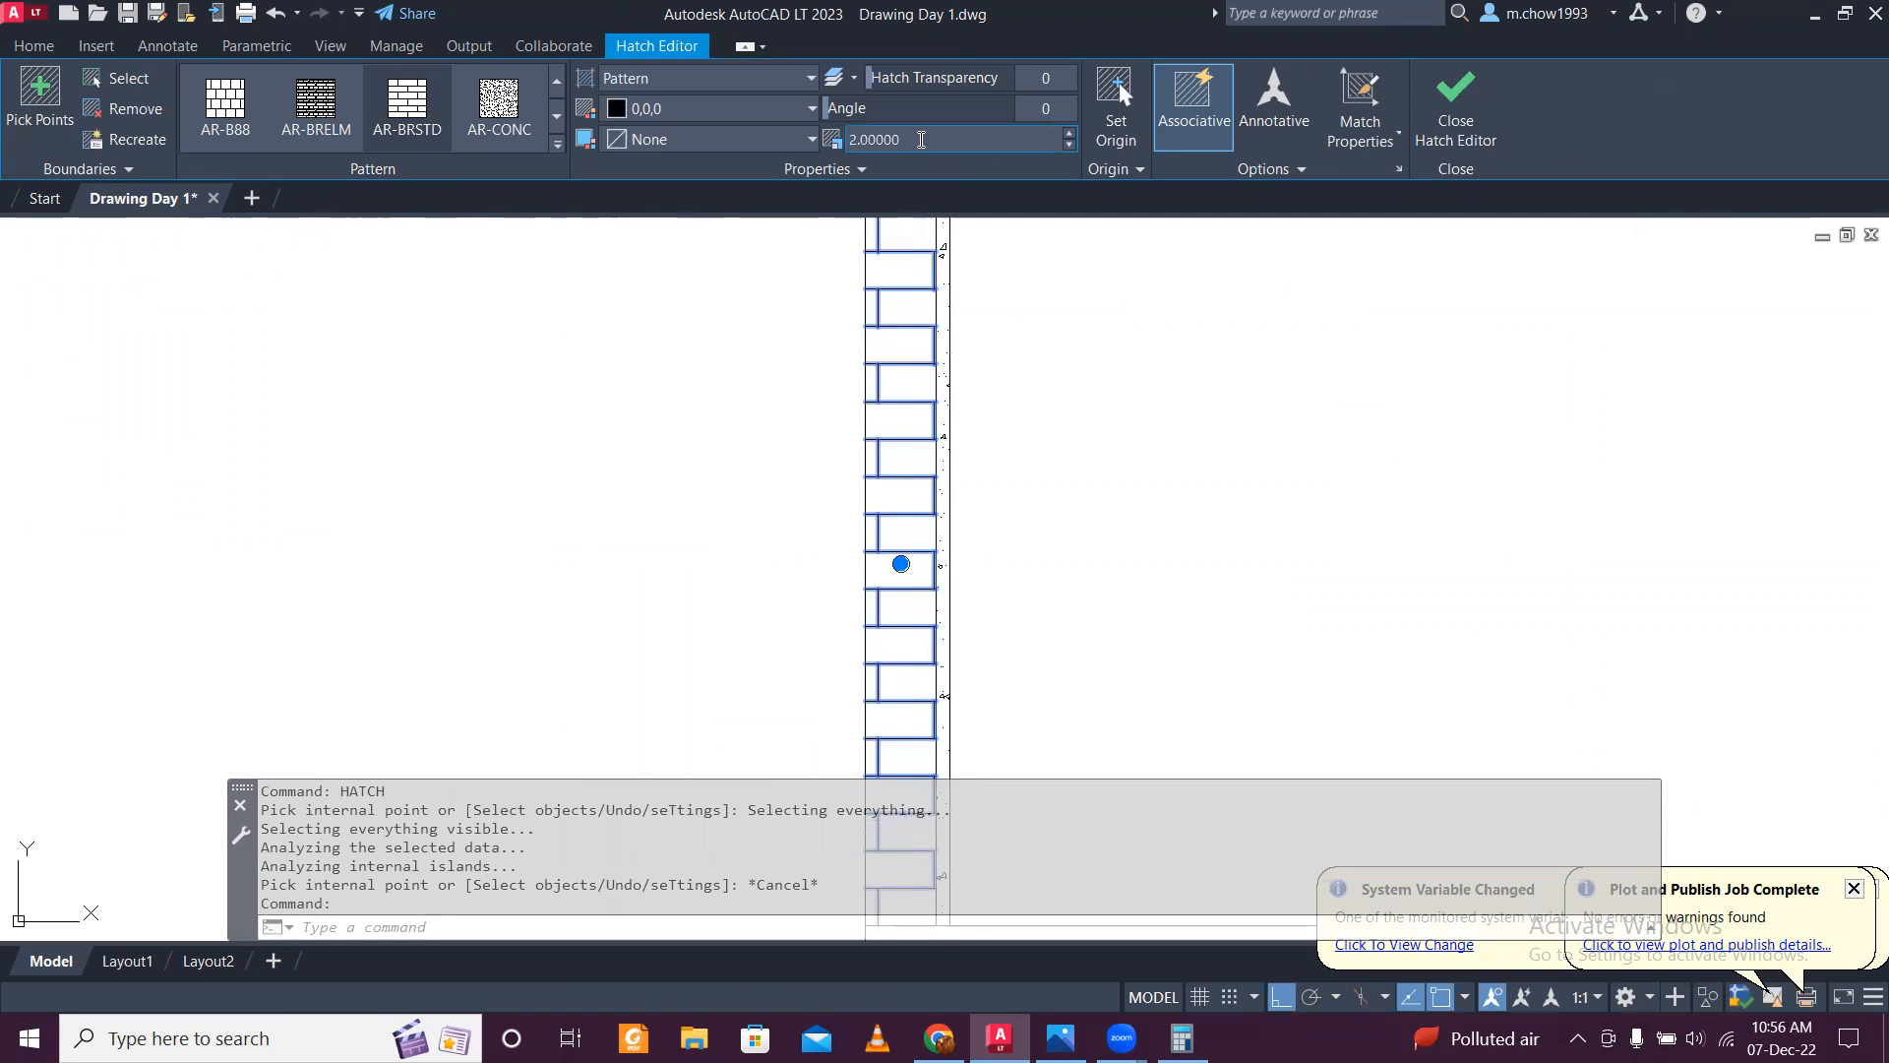
type("1.5")
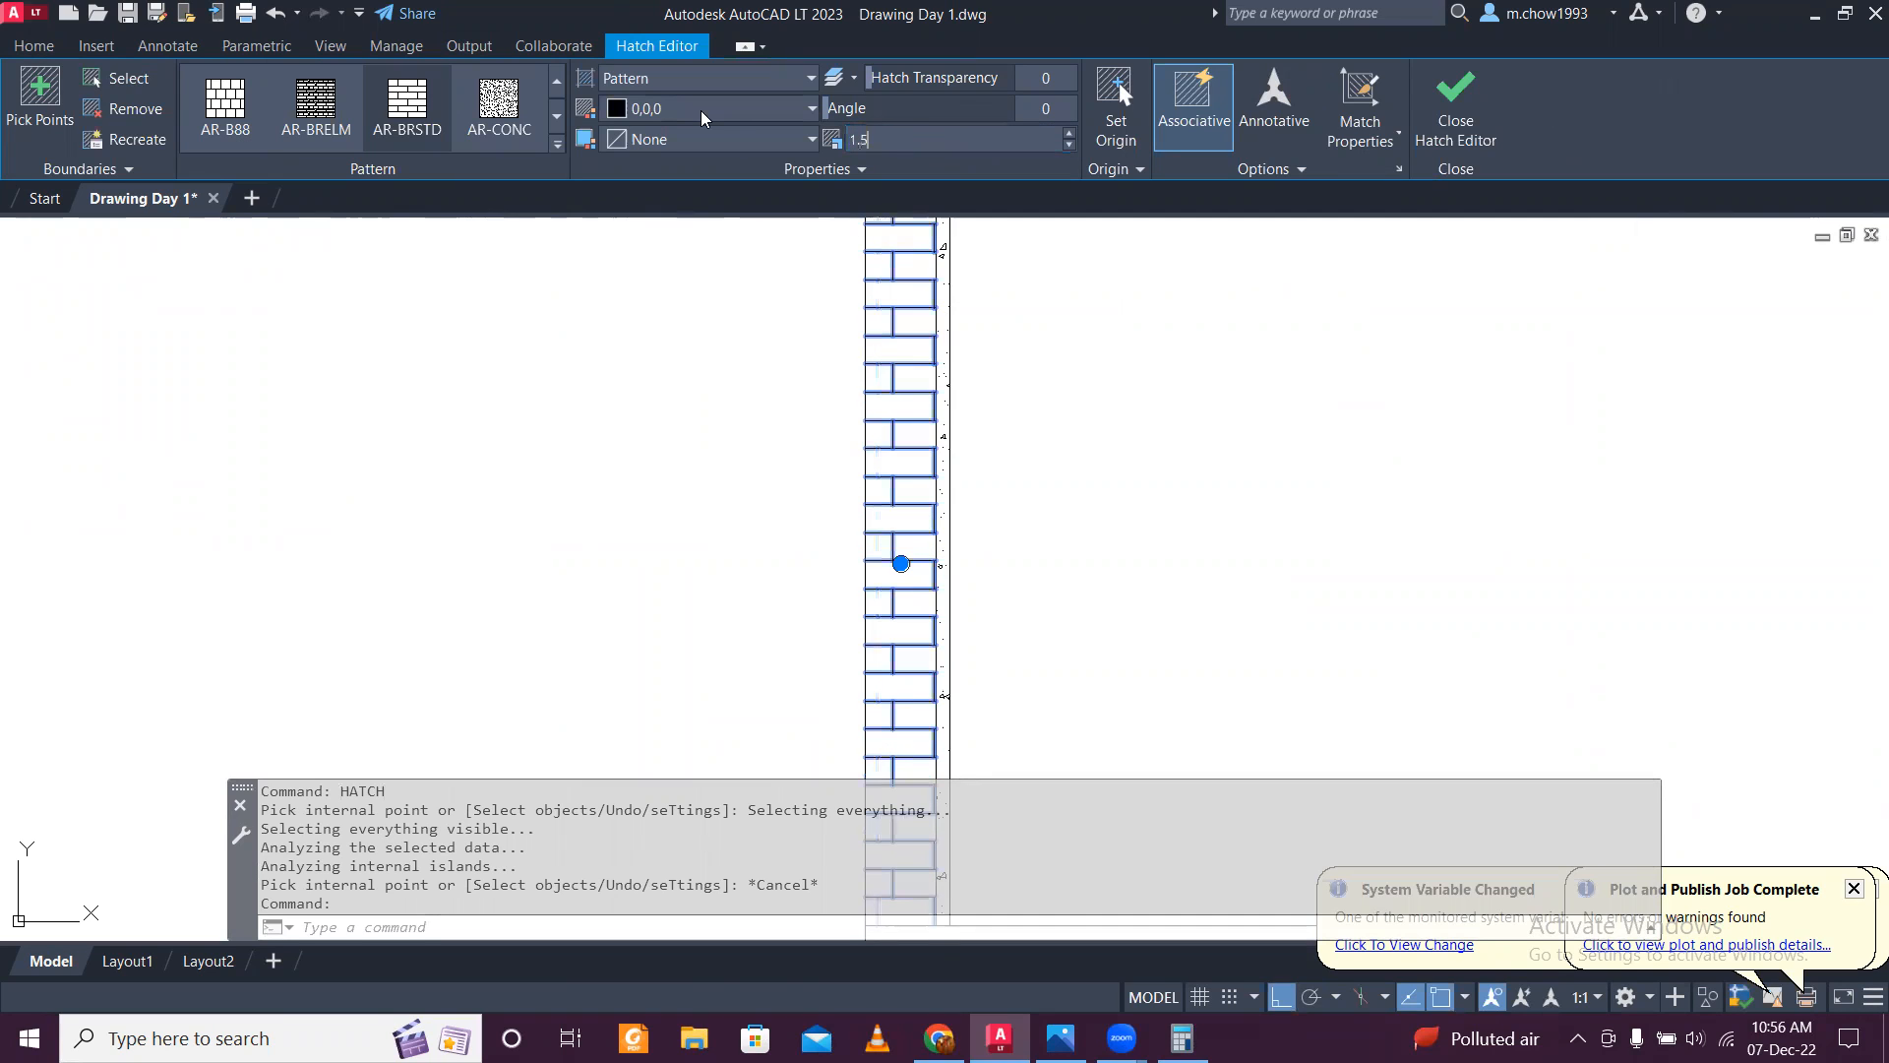
scroll(1138, 325, "down", 5)
scroll(1138, 384, "up", 3)
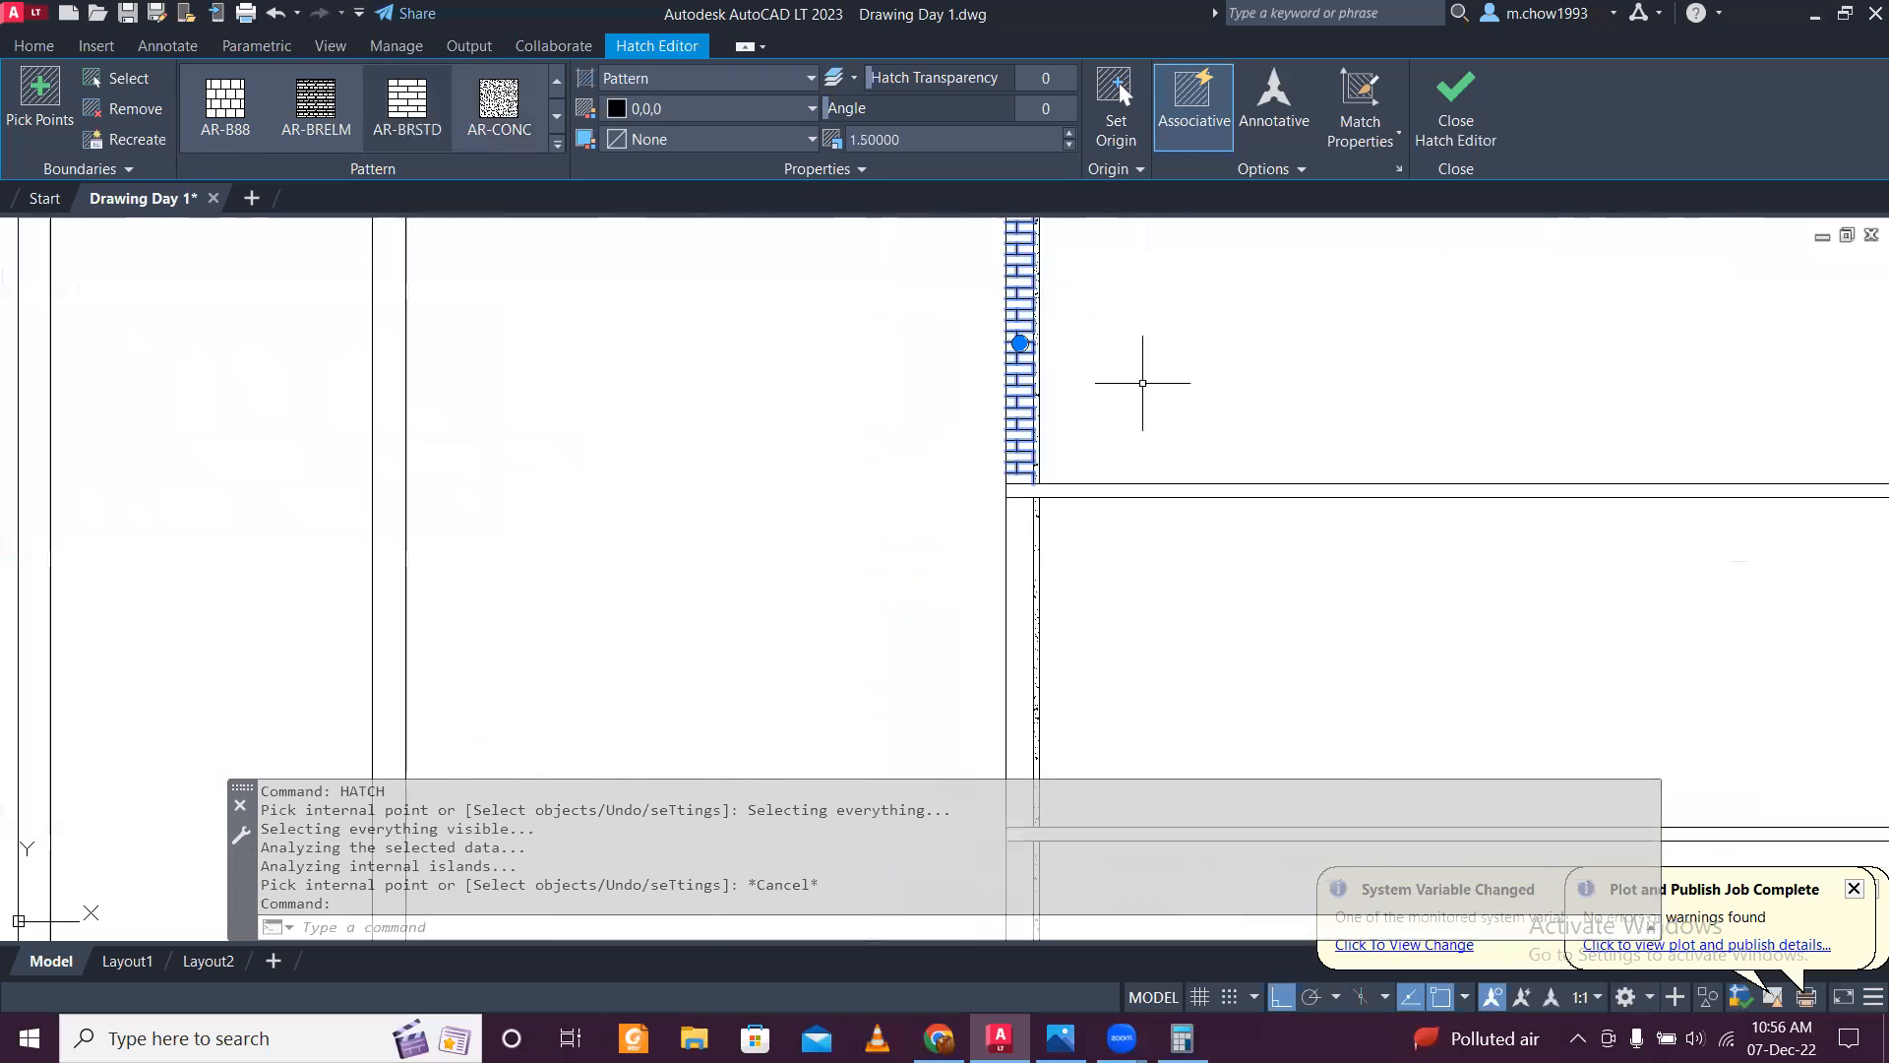
key("Escape")
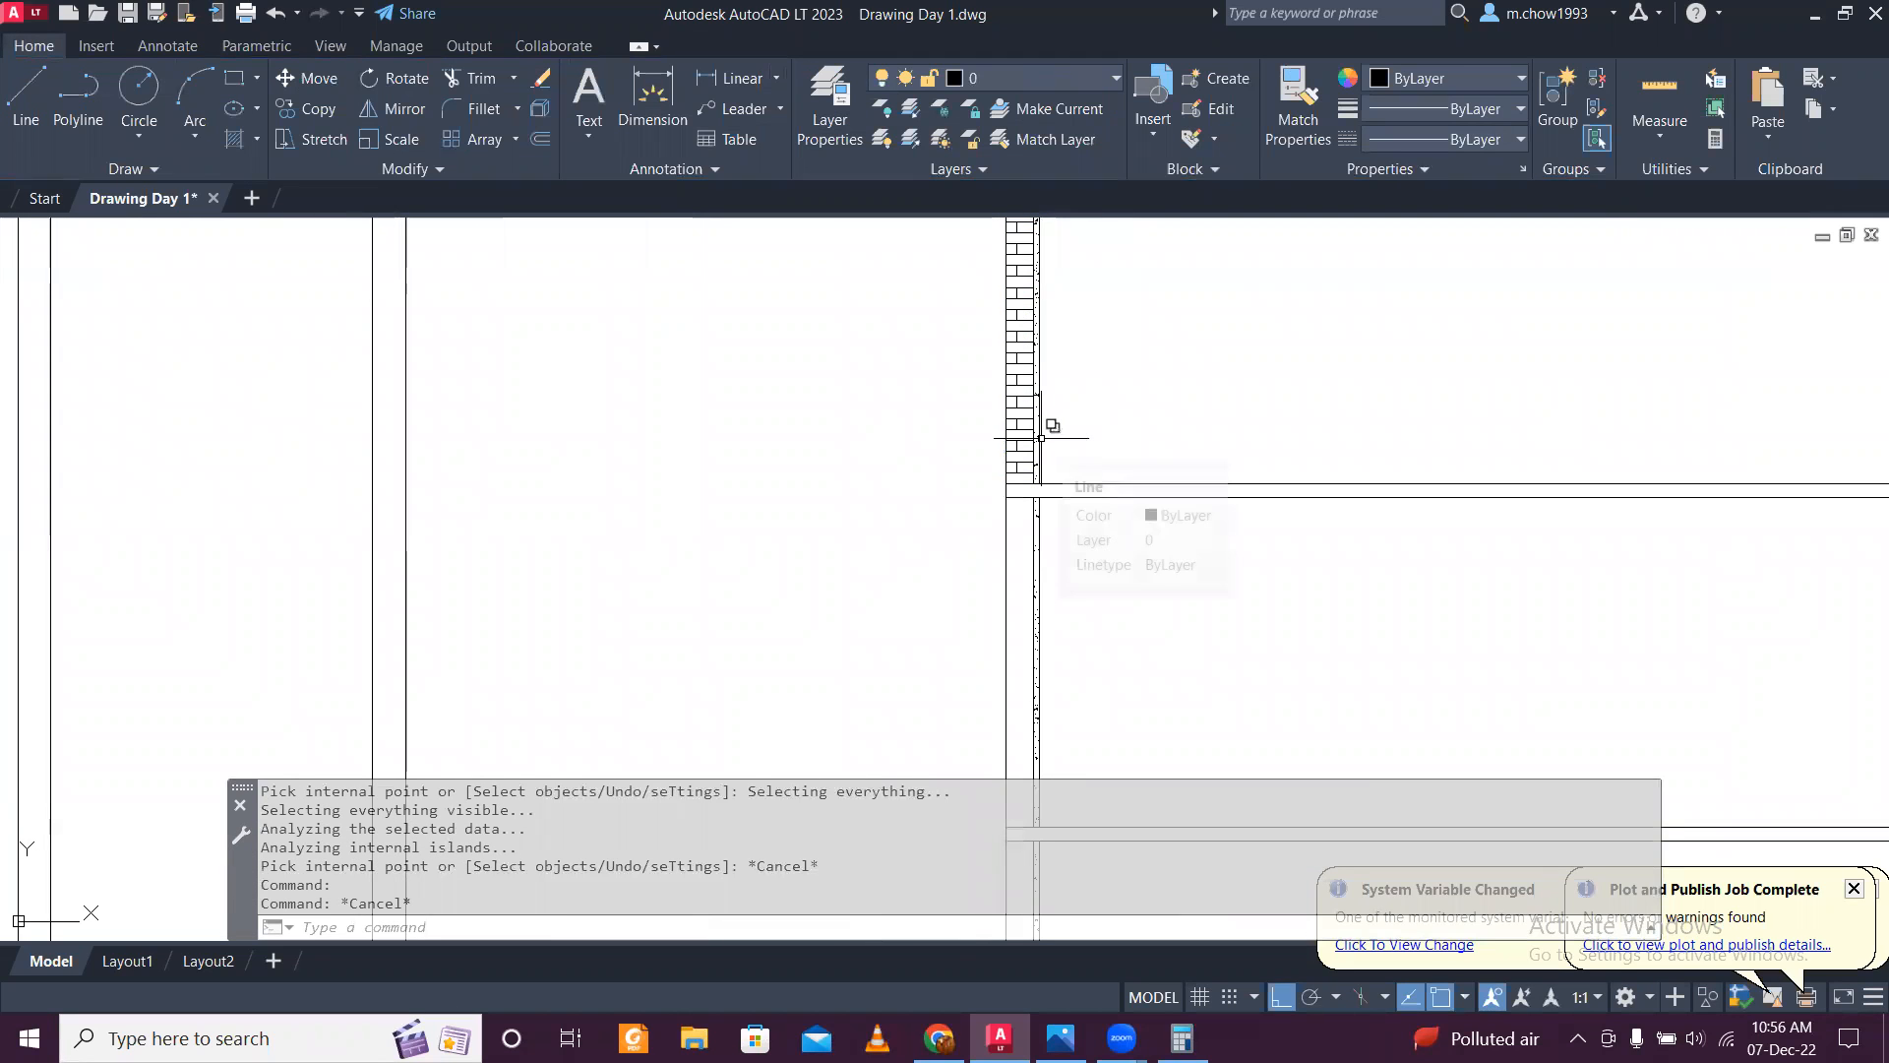
Step: Hatch the wall areas of the middle and lowest storeys with the AR-BRSTD brick pattern at scale 1
type("H")
key("Return")
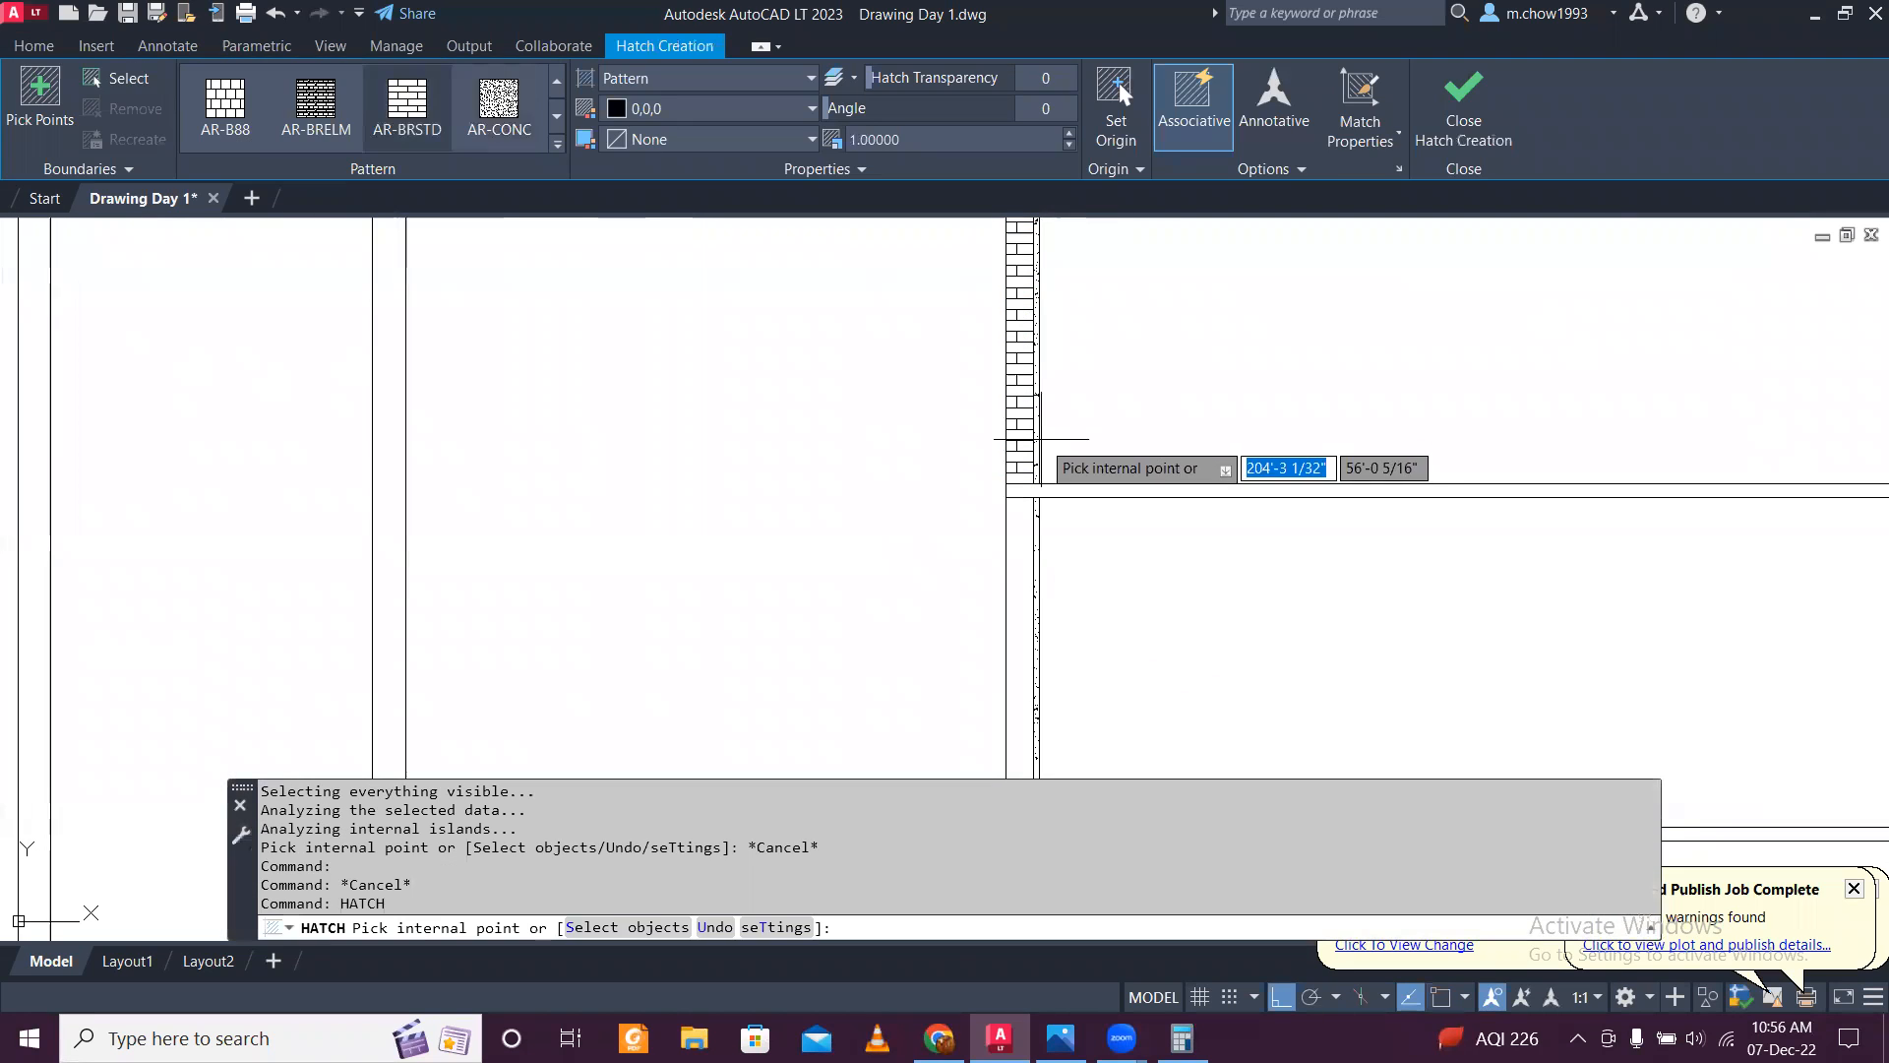
left_click(1019, 535)
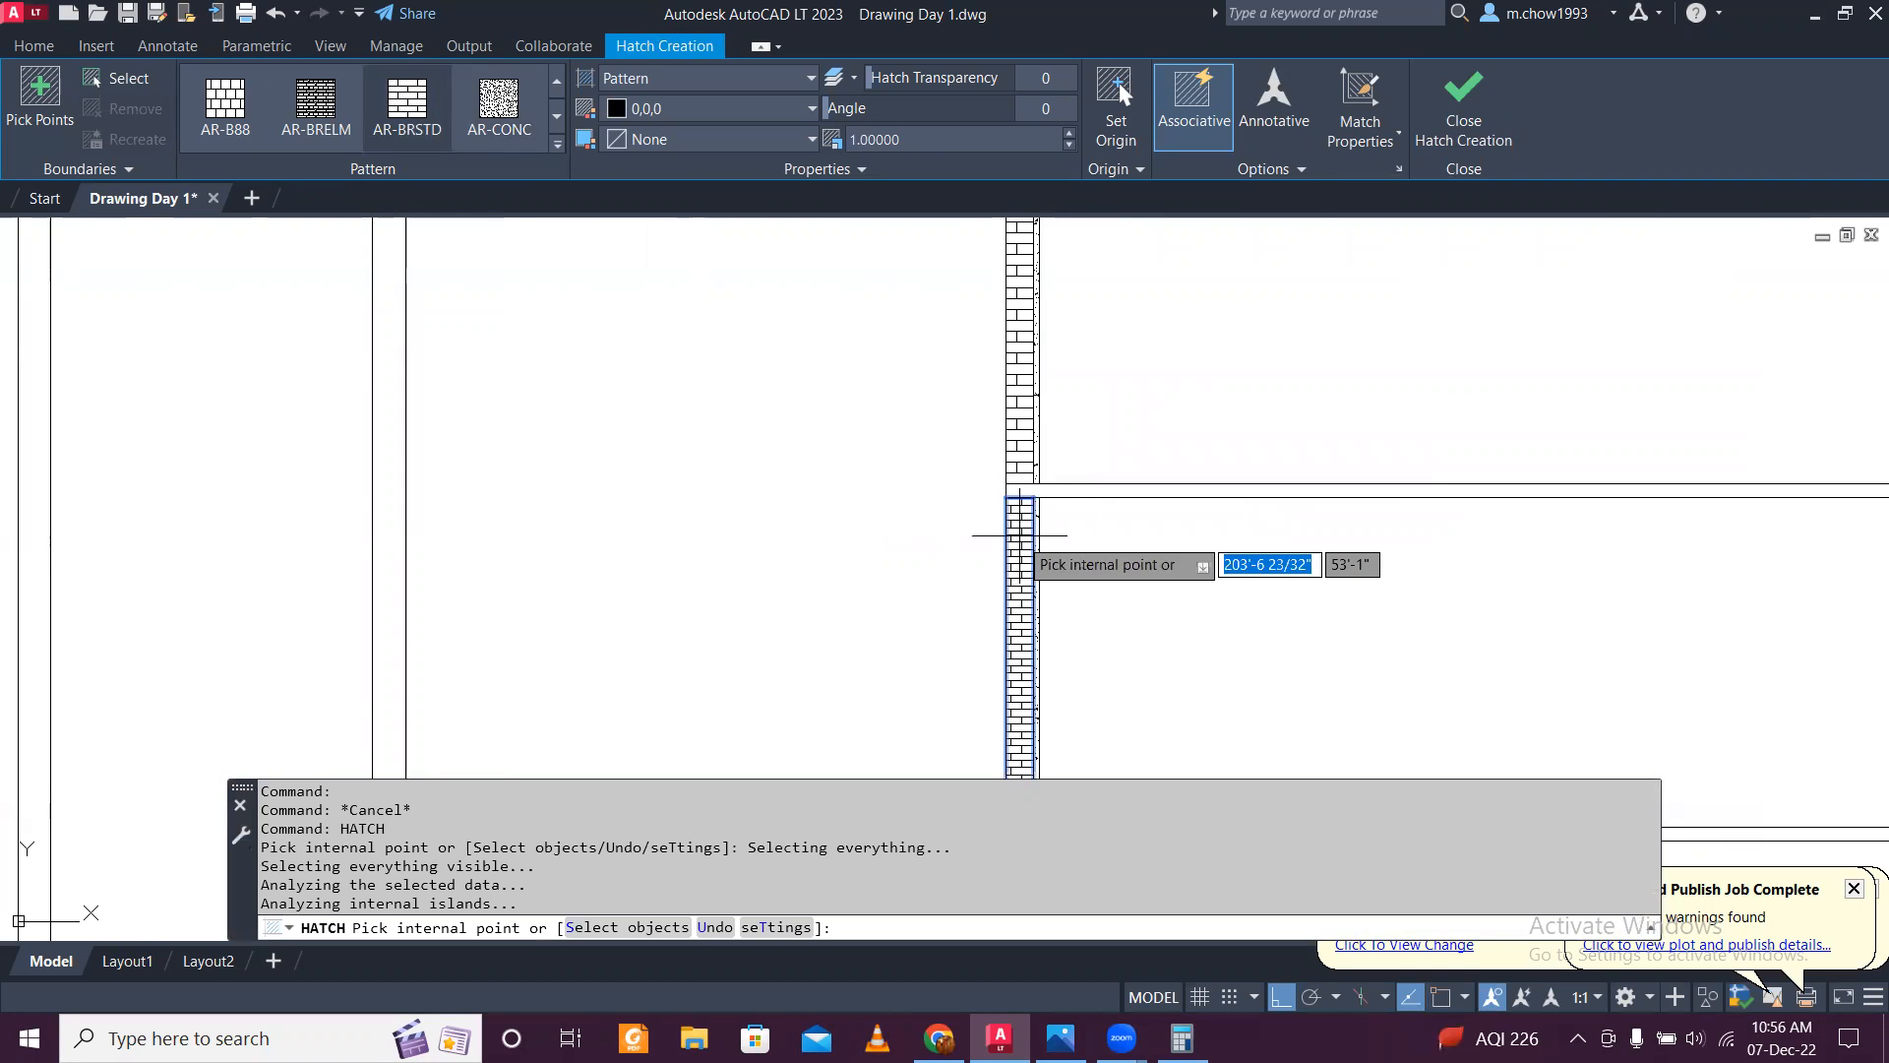
left_click(974, 605)
key("Escape")
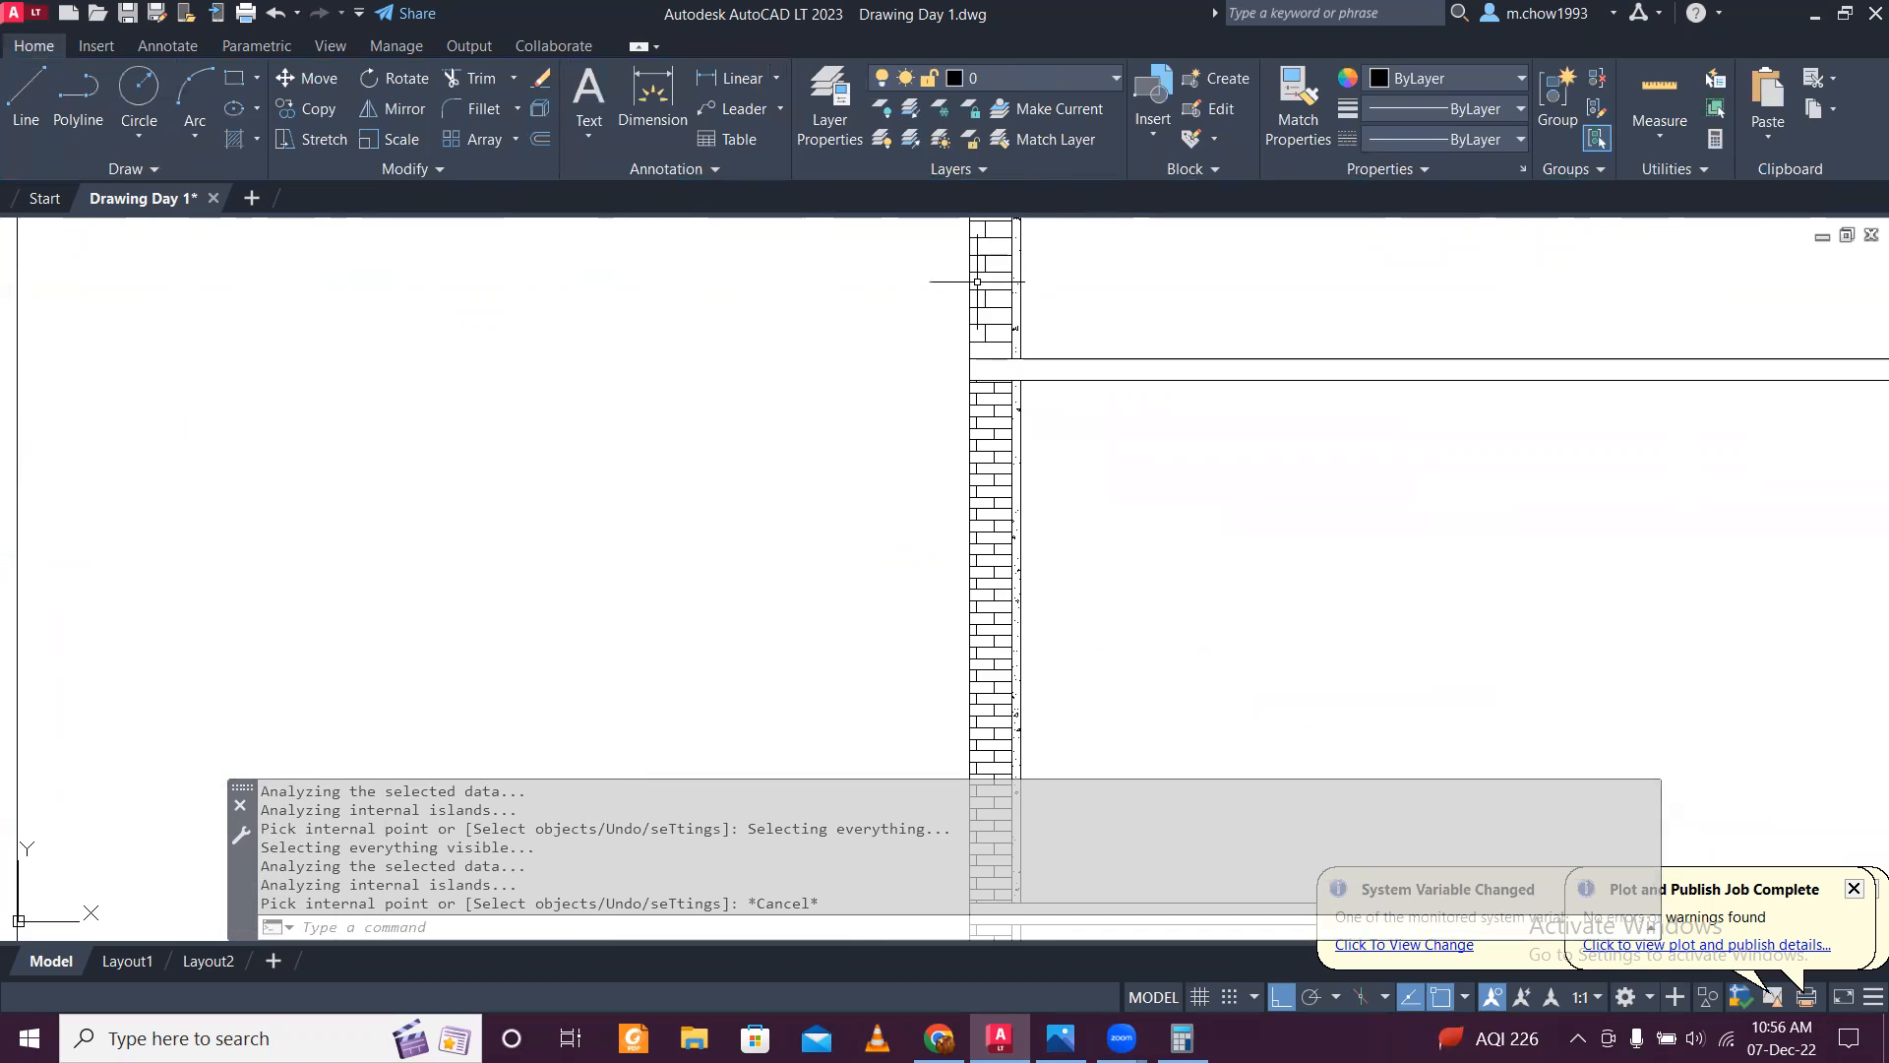
Step: Match the brick hatches of the middle and lowest storeys to the properties of the uppermost wall's hatch
left_click(989, 289)
type("M")
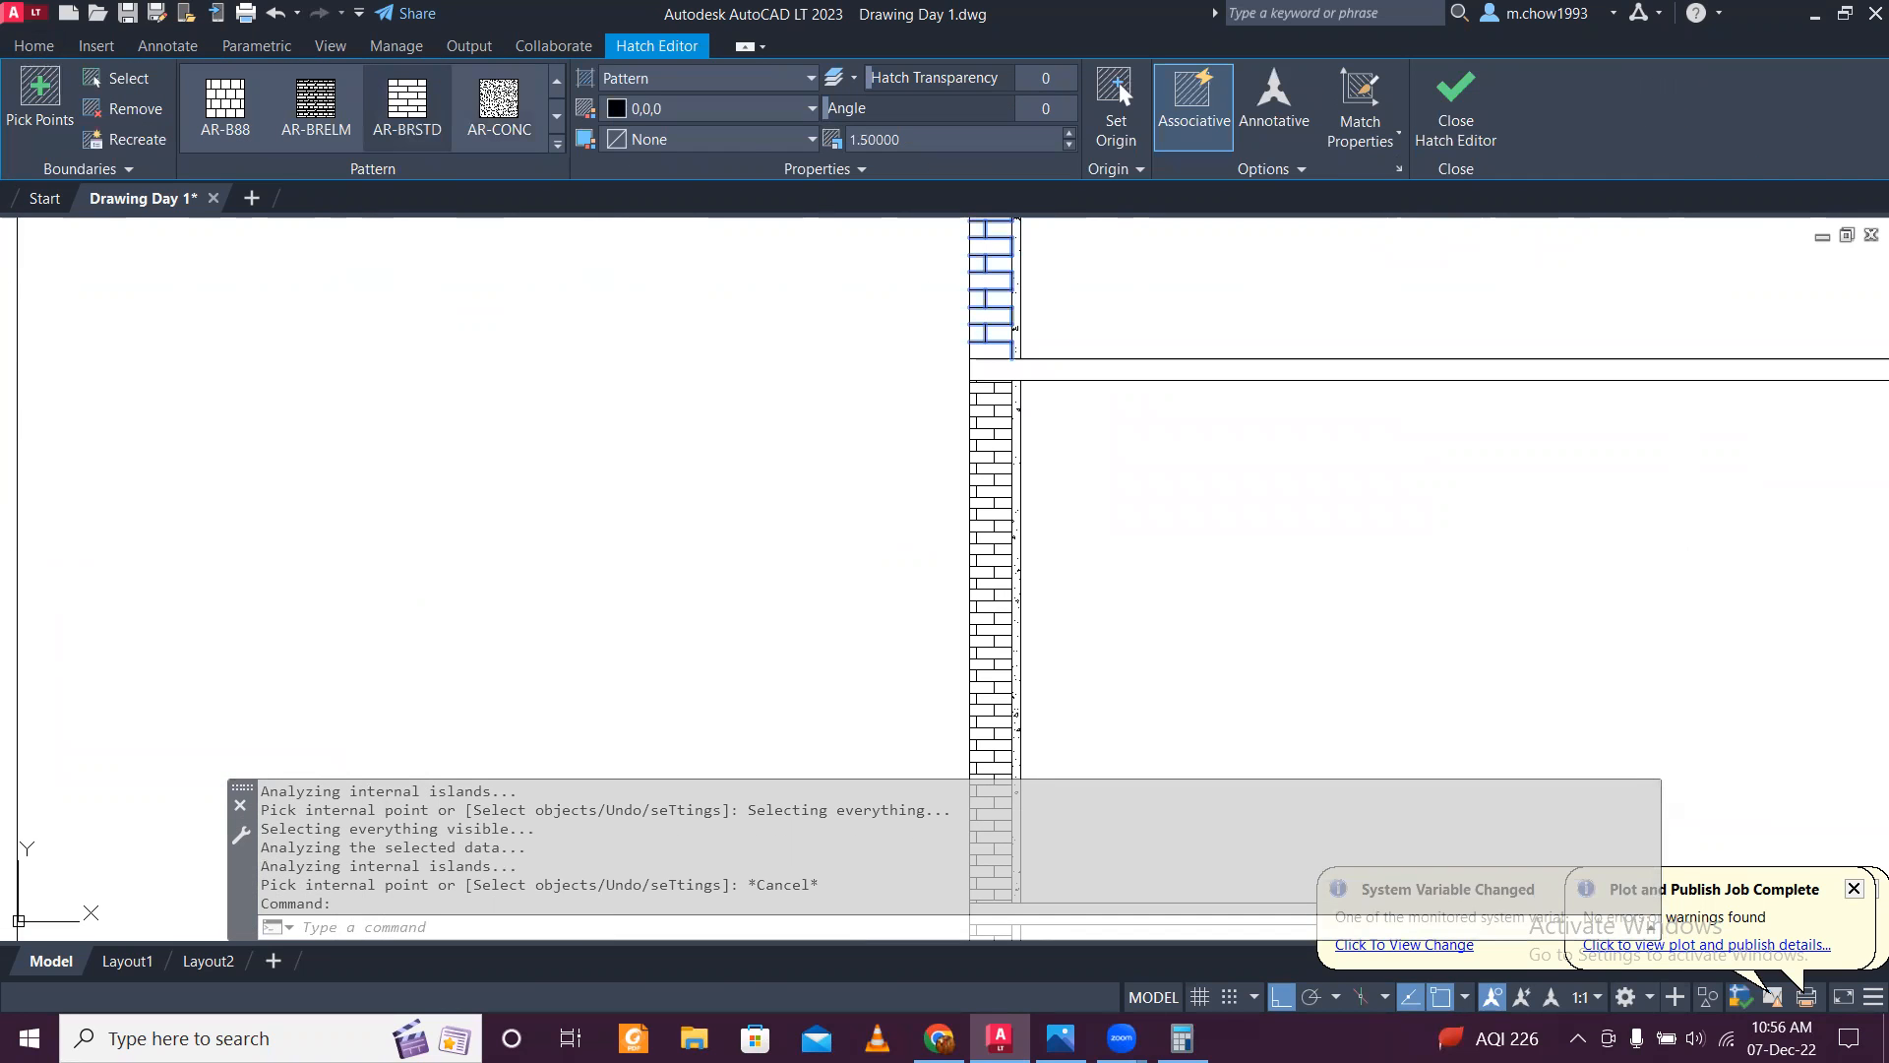
type("A")
key("Return")
left_click(984, 434)
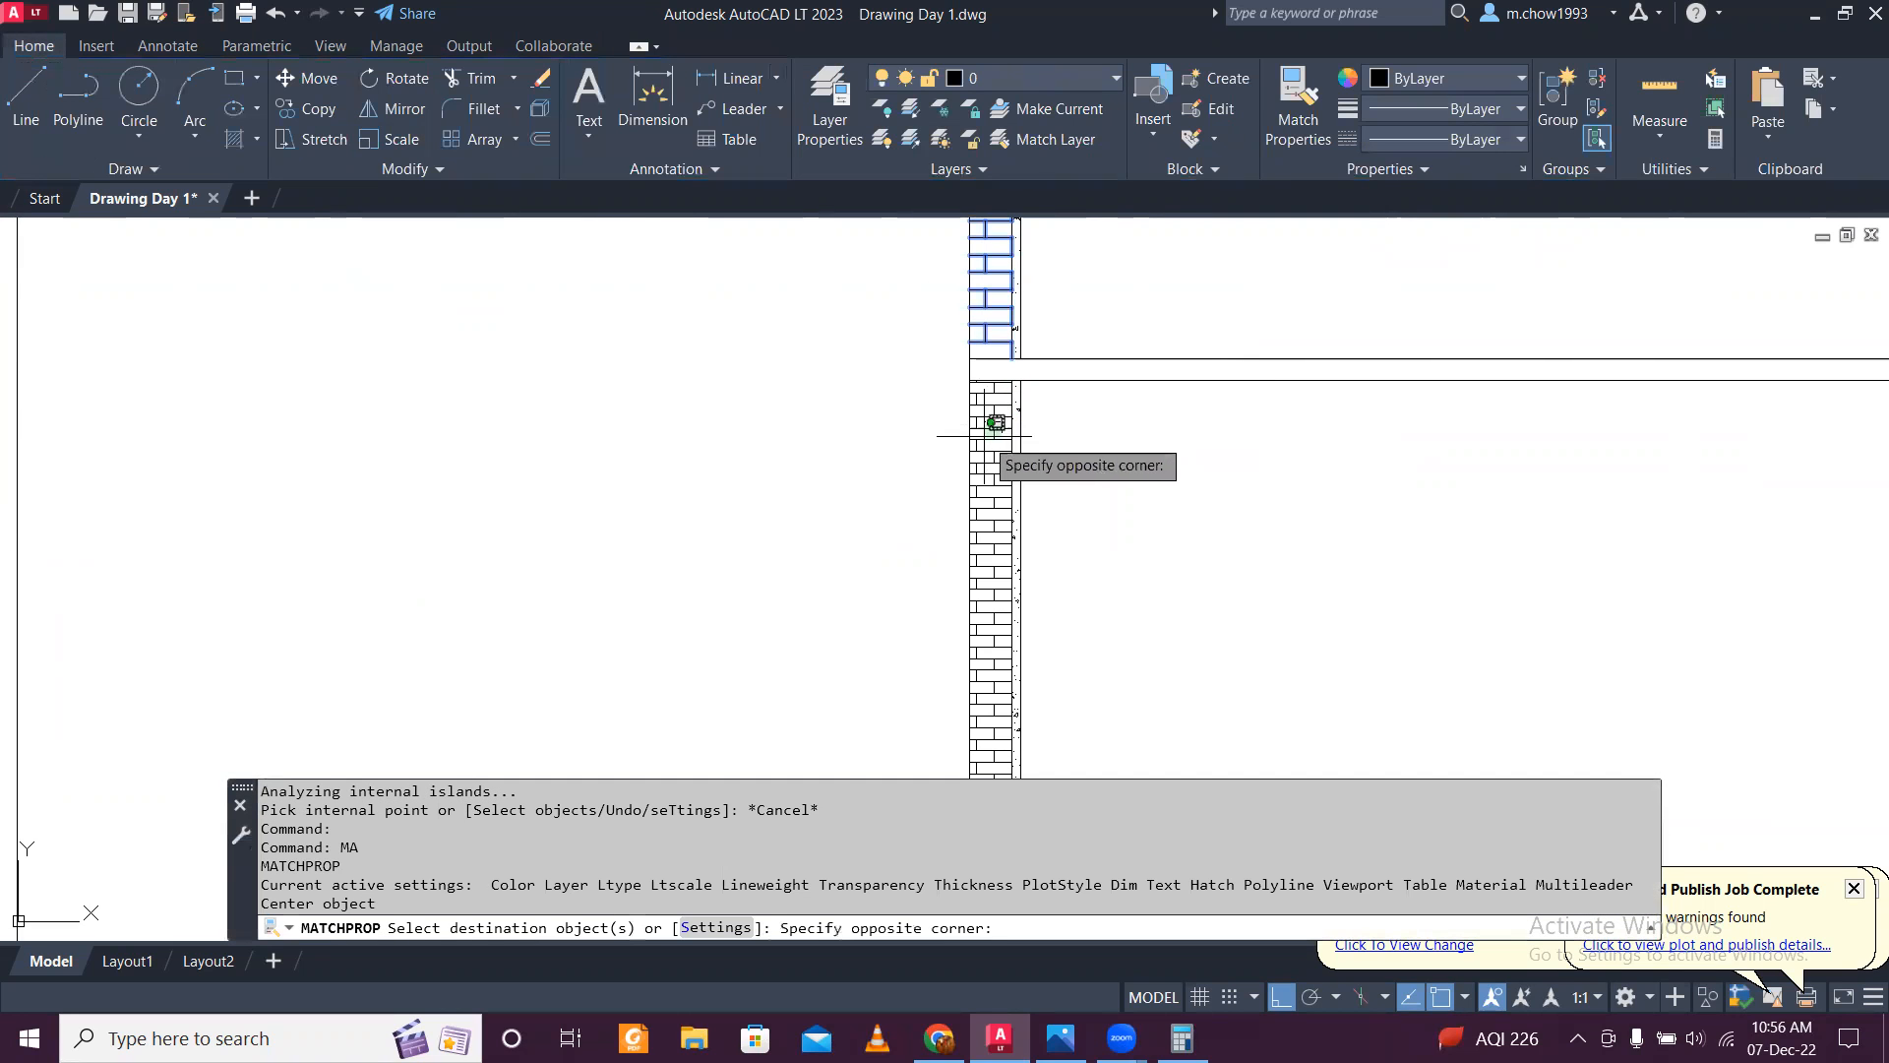
left_click(985, 501)
scroll(1023, 352, "down", 5)
scroll(1037, 595, "up", 5)
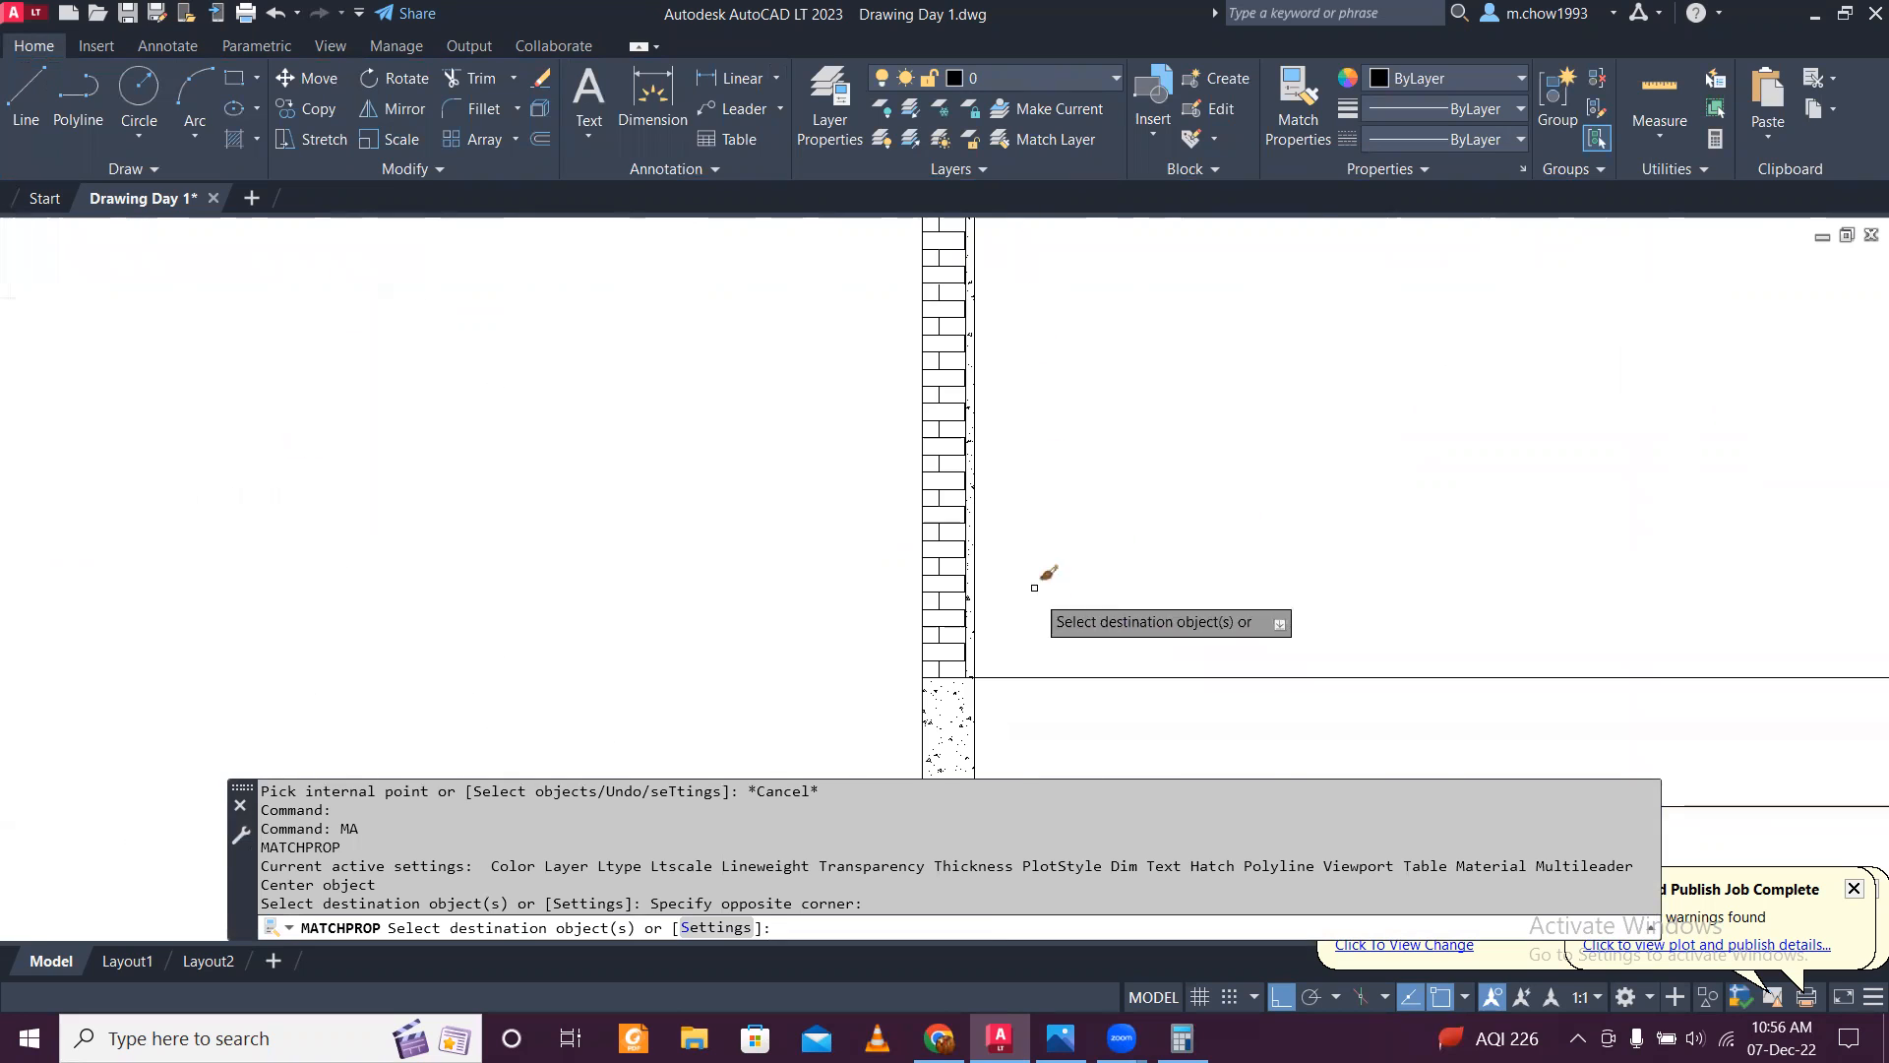
left_click(961, 490)
left_click(957, 461)
key("Escape")
Step: Examine the first floor plan along section line A-A, checking the staircase, bedroom and drawing room walls, columns and doors
scroll(959, 467, "down", 4)
middle_click_drag(998, 381, 1006, 515)
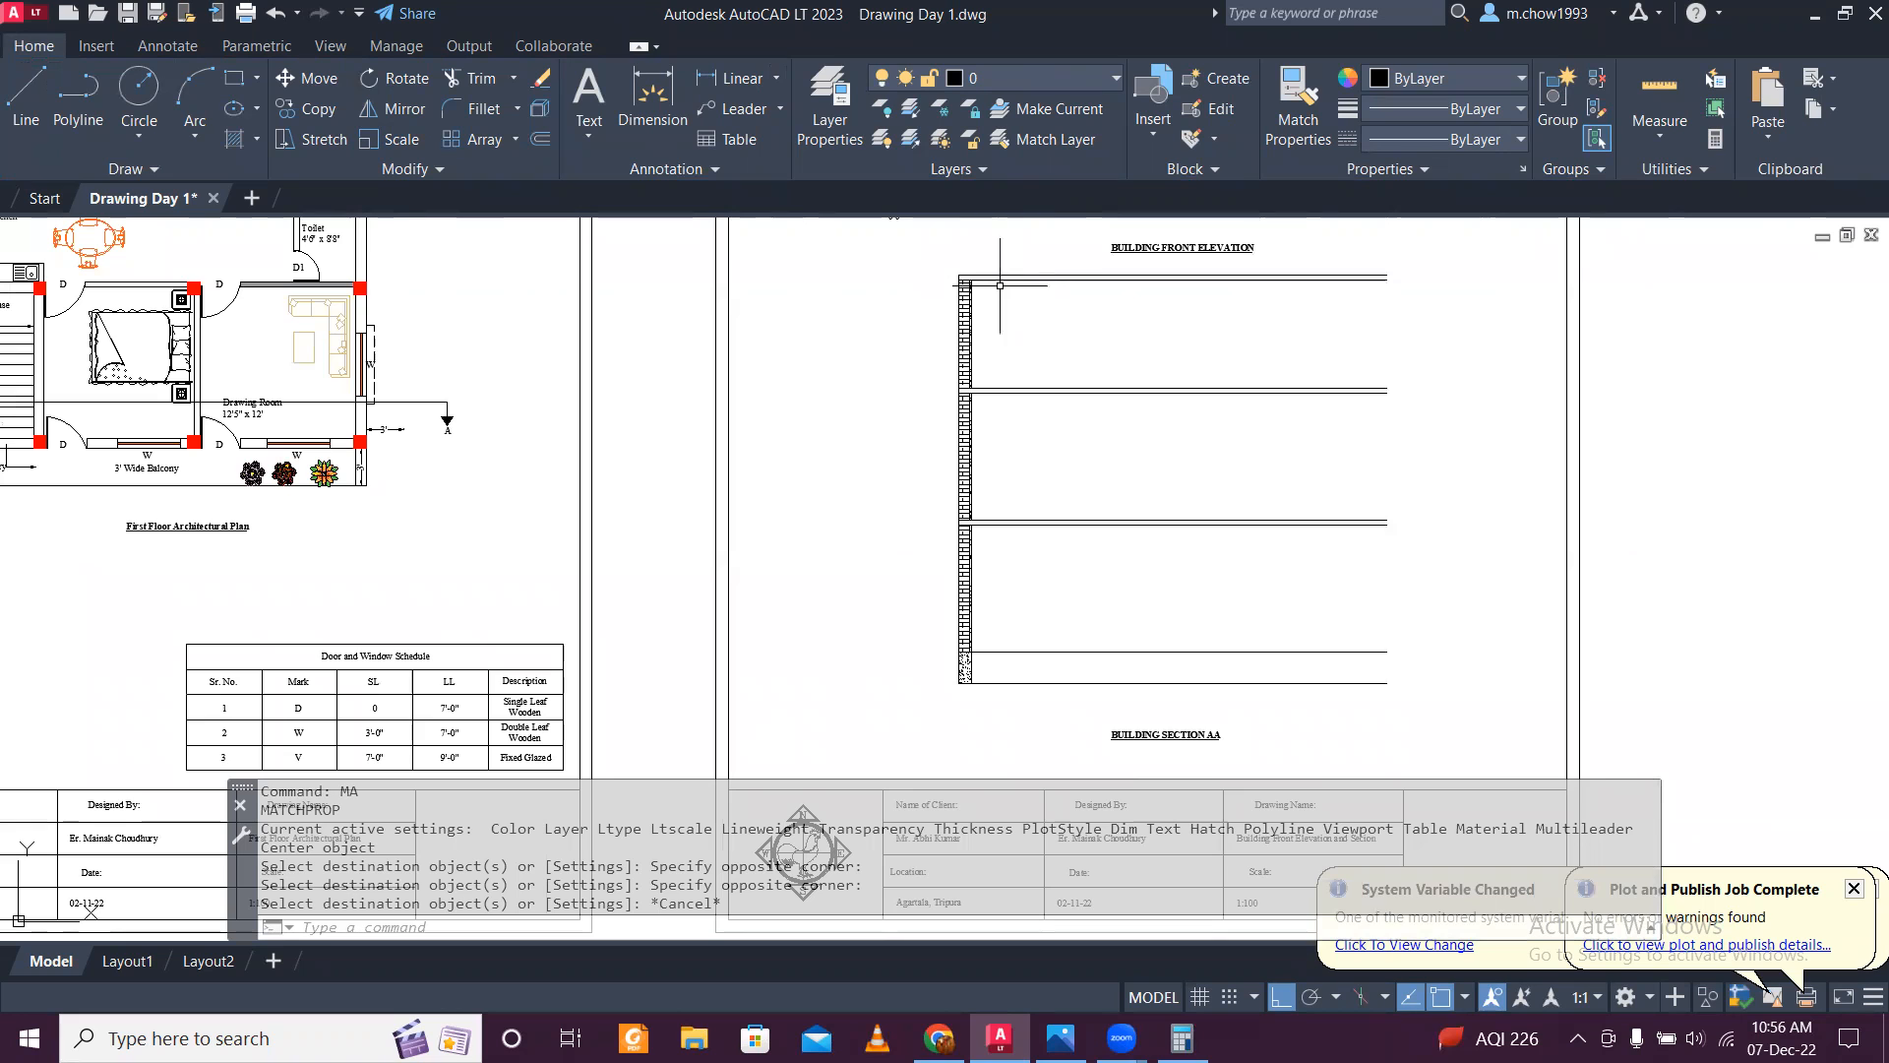
middle_click_drag(223, 413, 379, 417)
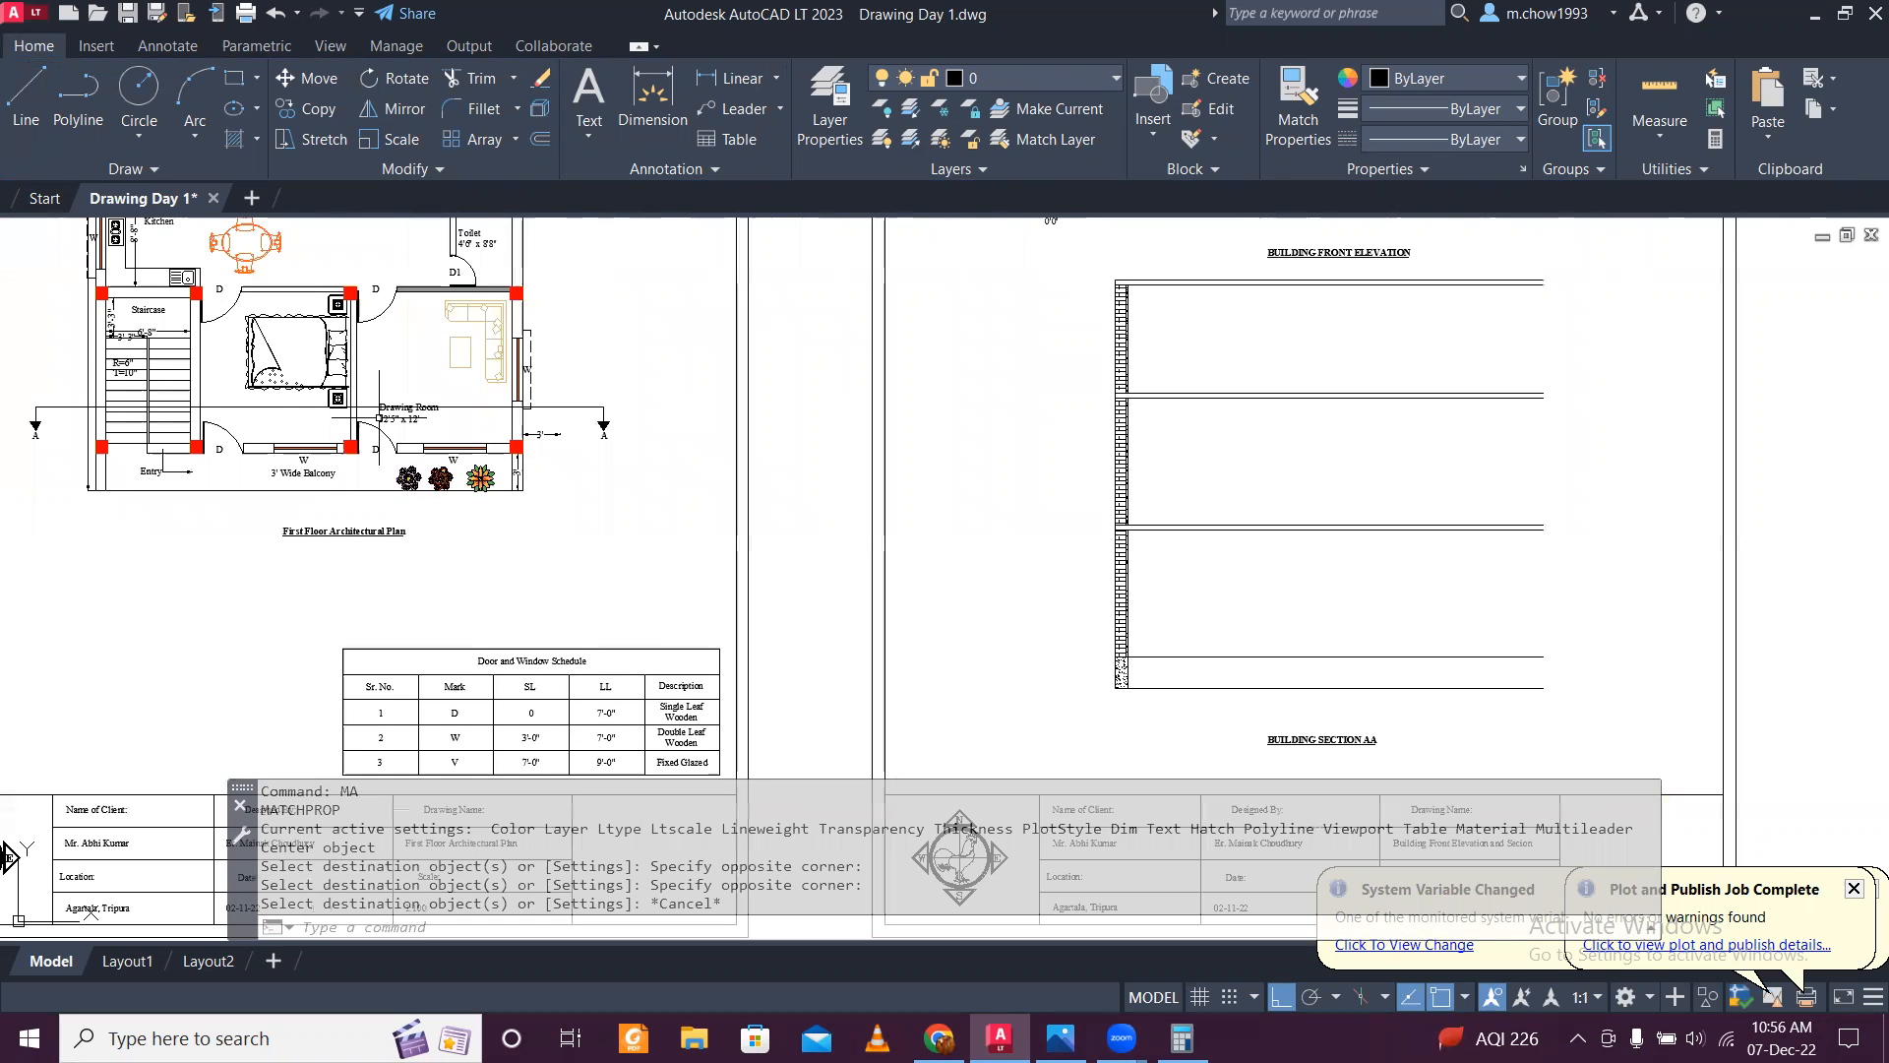
scroll(123, 403, "up", 2)
middle_click_drag(211, 304, 246, 393)
scroll(313, 343, "up", 5)
scroll(368, 355, "down", 4)
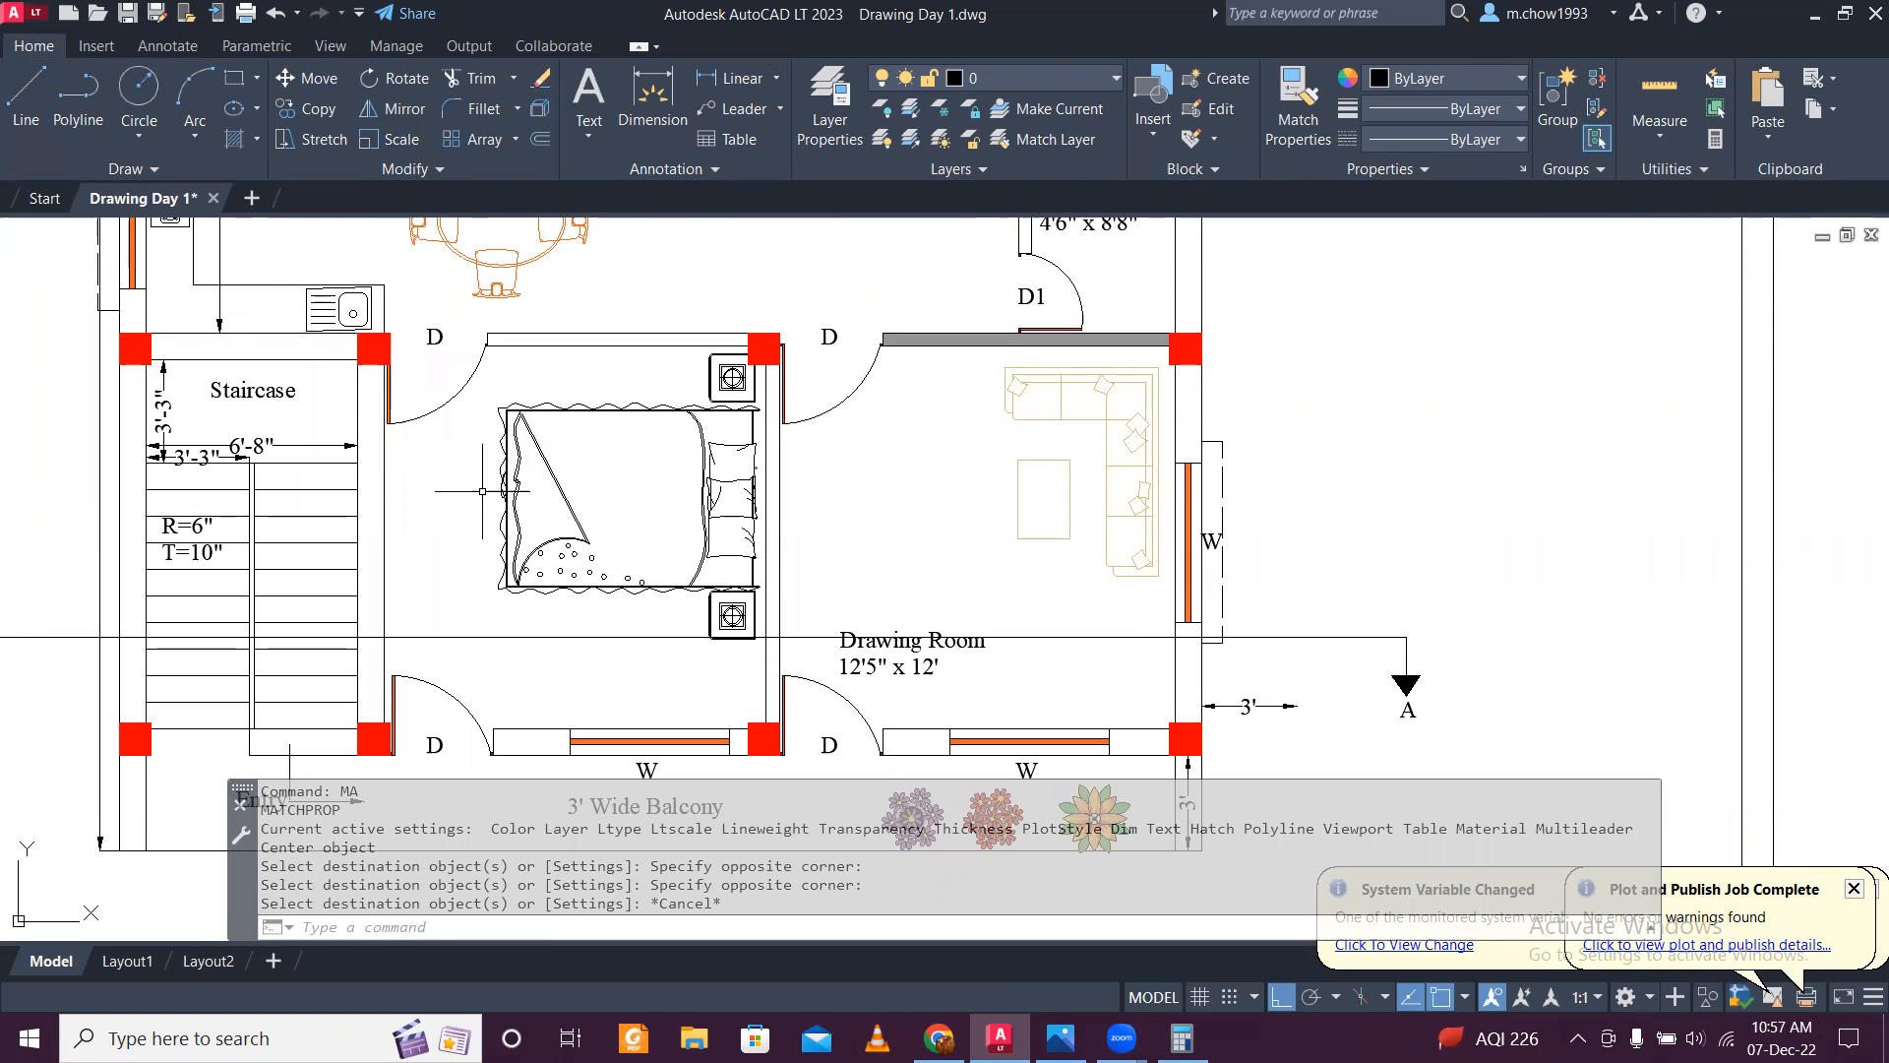
scroll(424, 415, "down", 4)
scroll(420, 430, "up", 4)
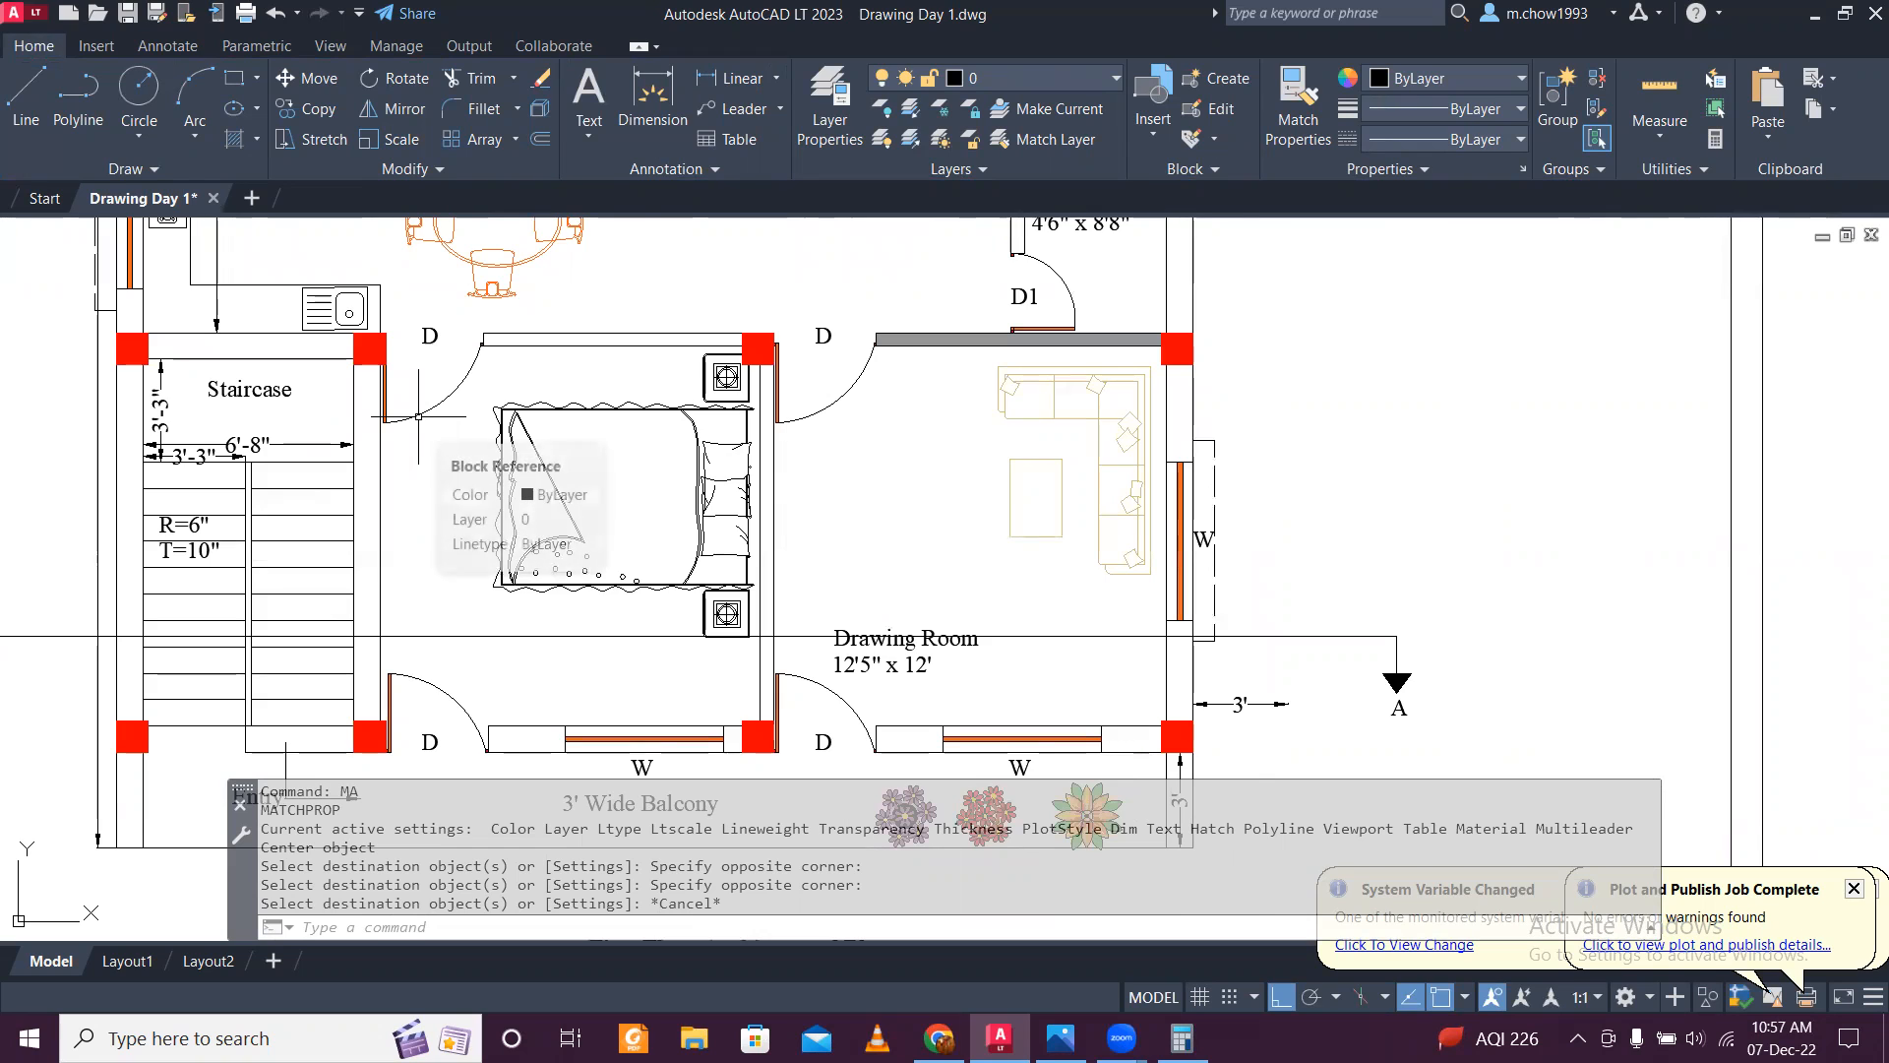
scroll(420, 334, "up", 6)
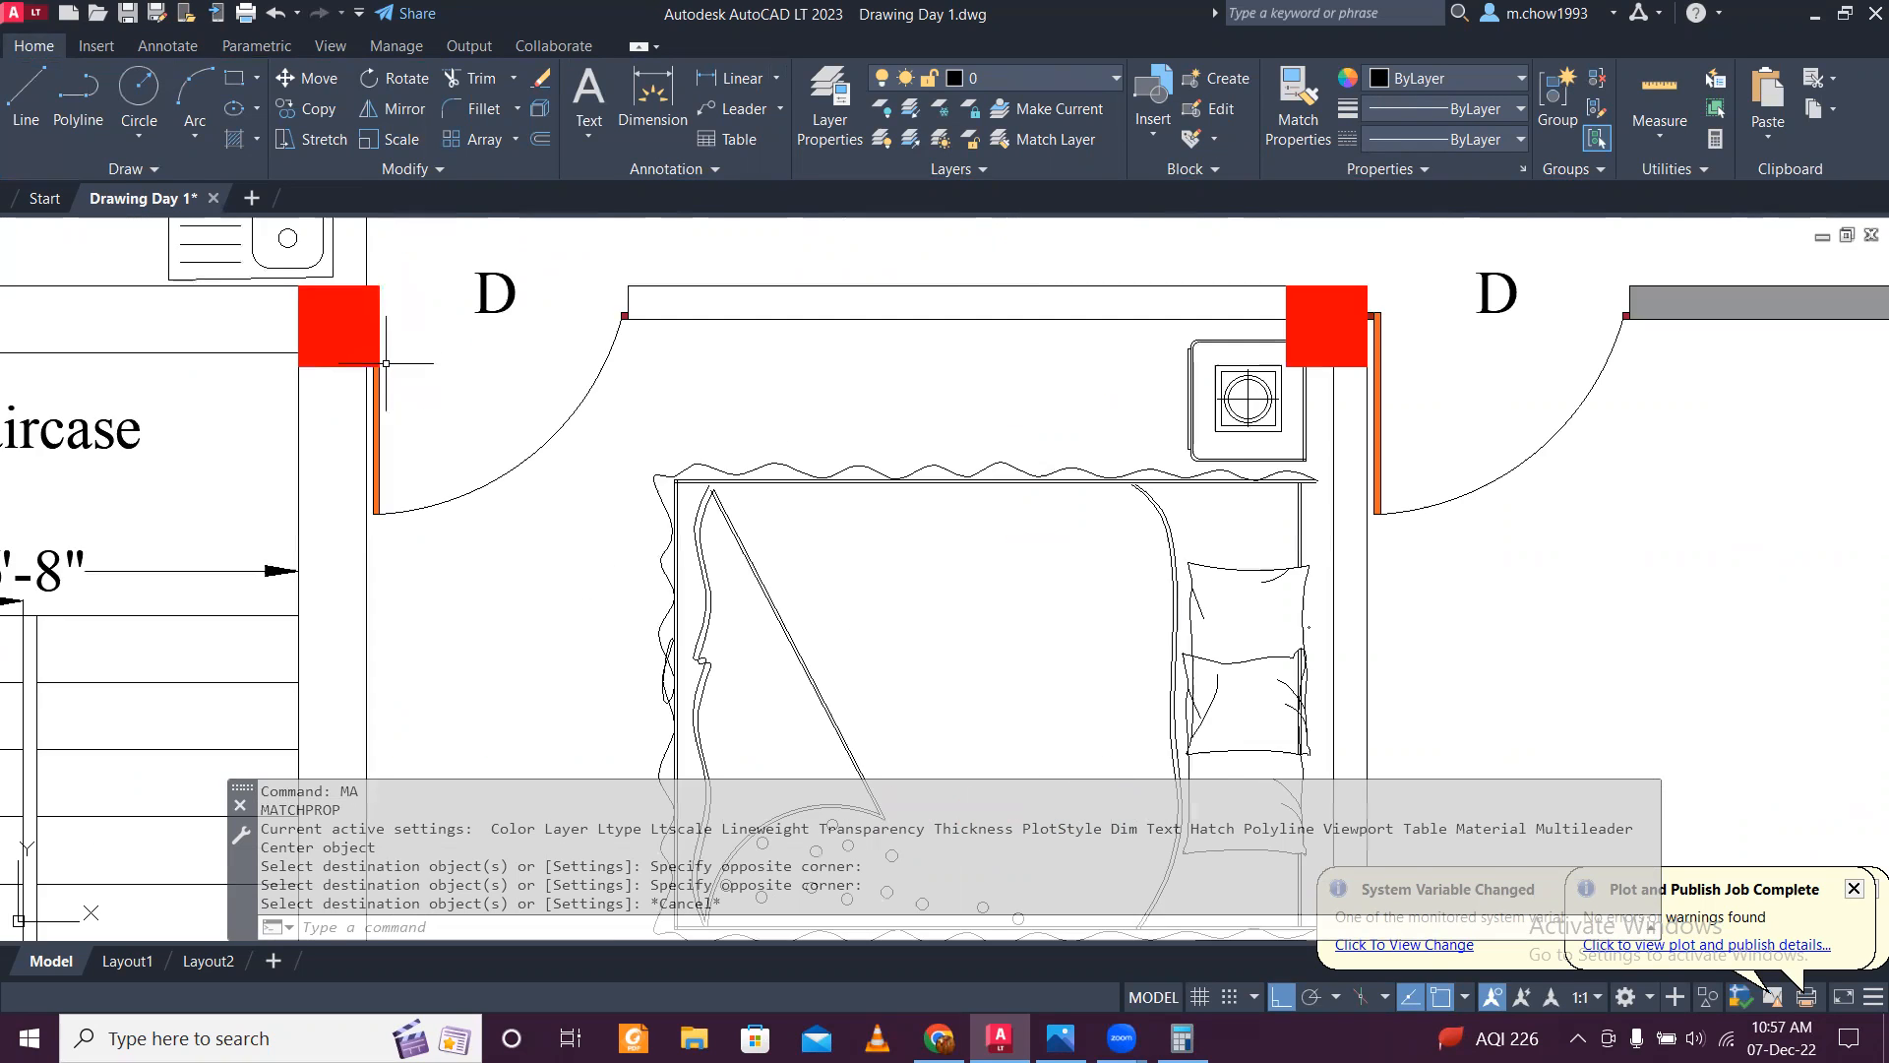
scroll(346, 387, "down", 6)
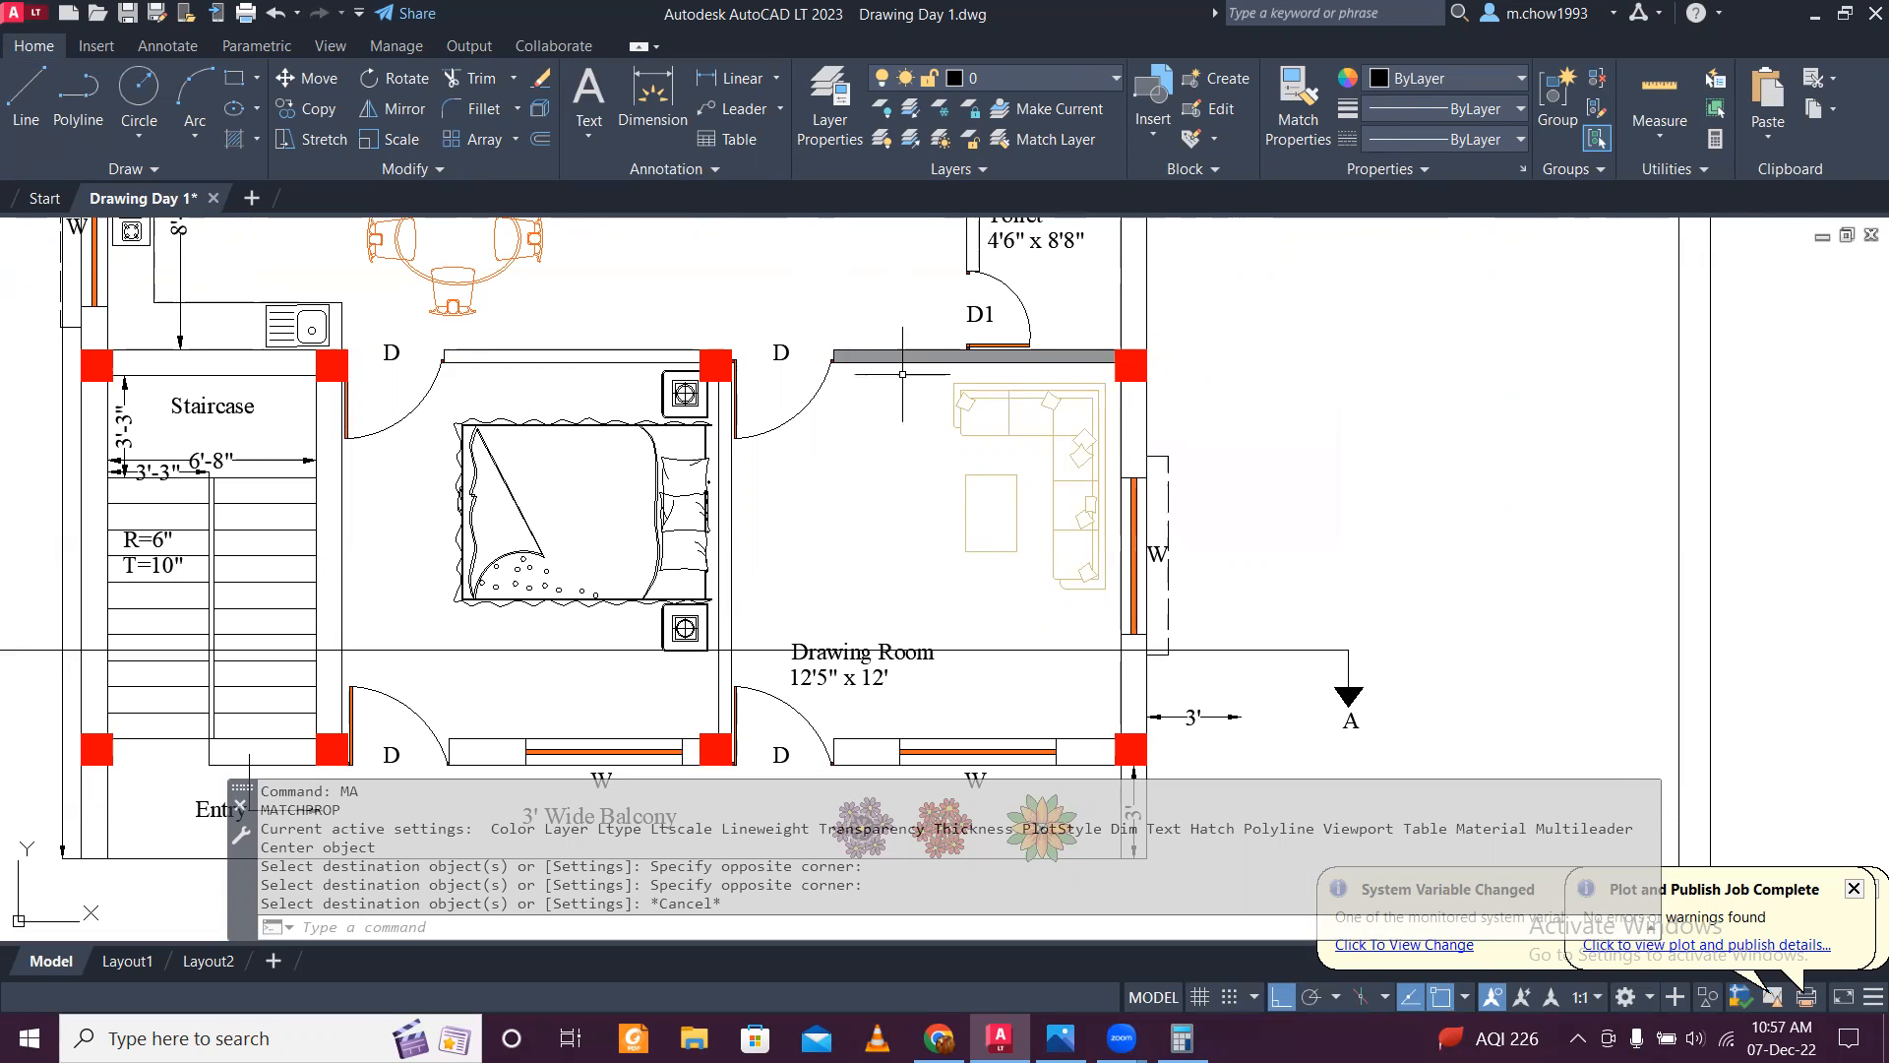
scroll(893, 361, "down", 6)
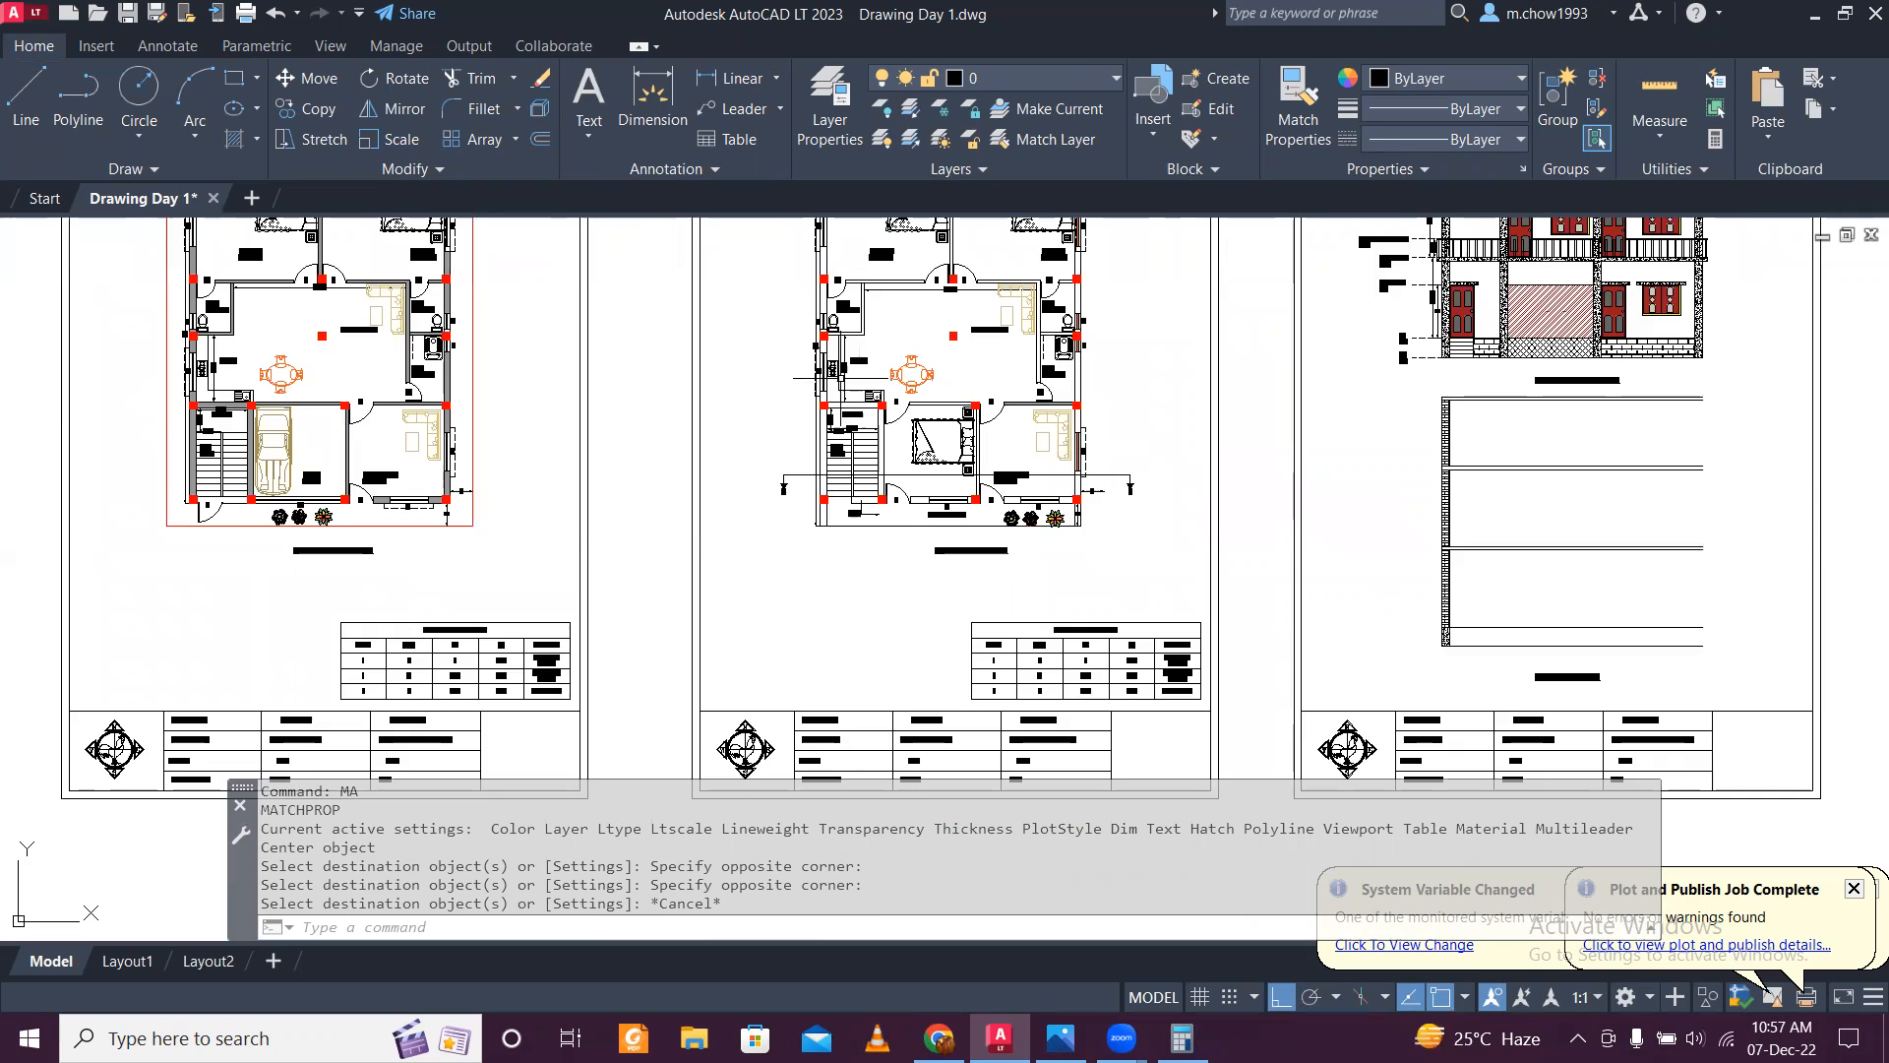
scroll(865, 416, "up", 2)
scroll(871, 415, "up", 2)
scroll(836, 396, "down", 4)
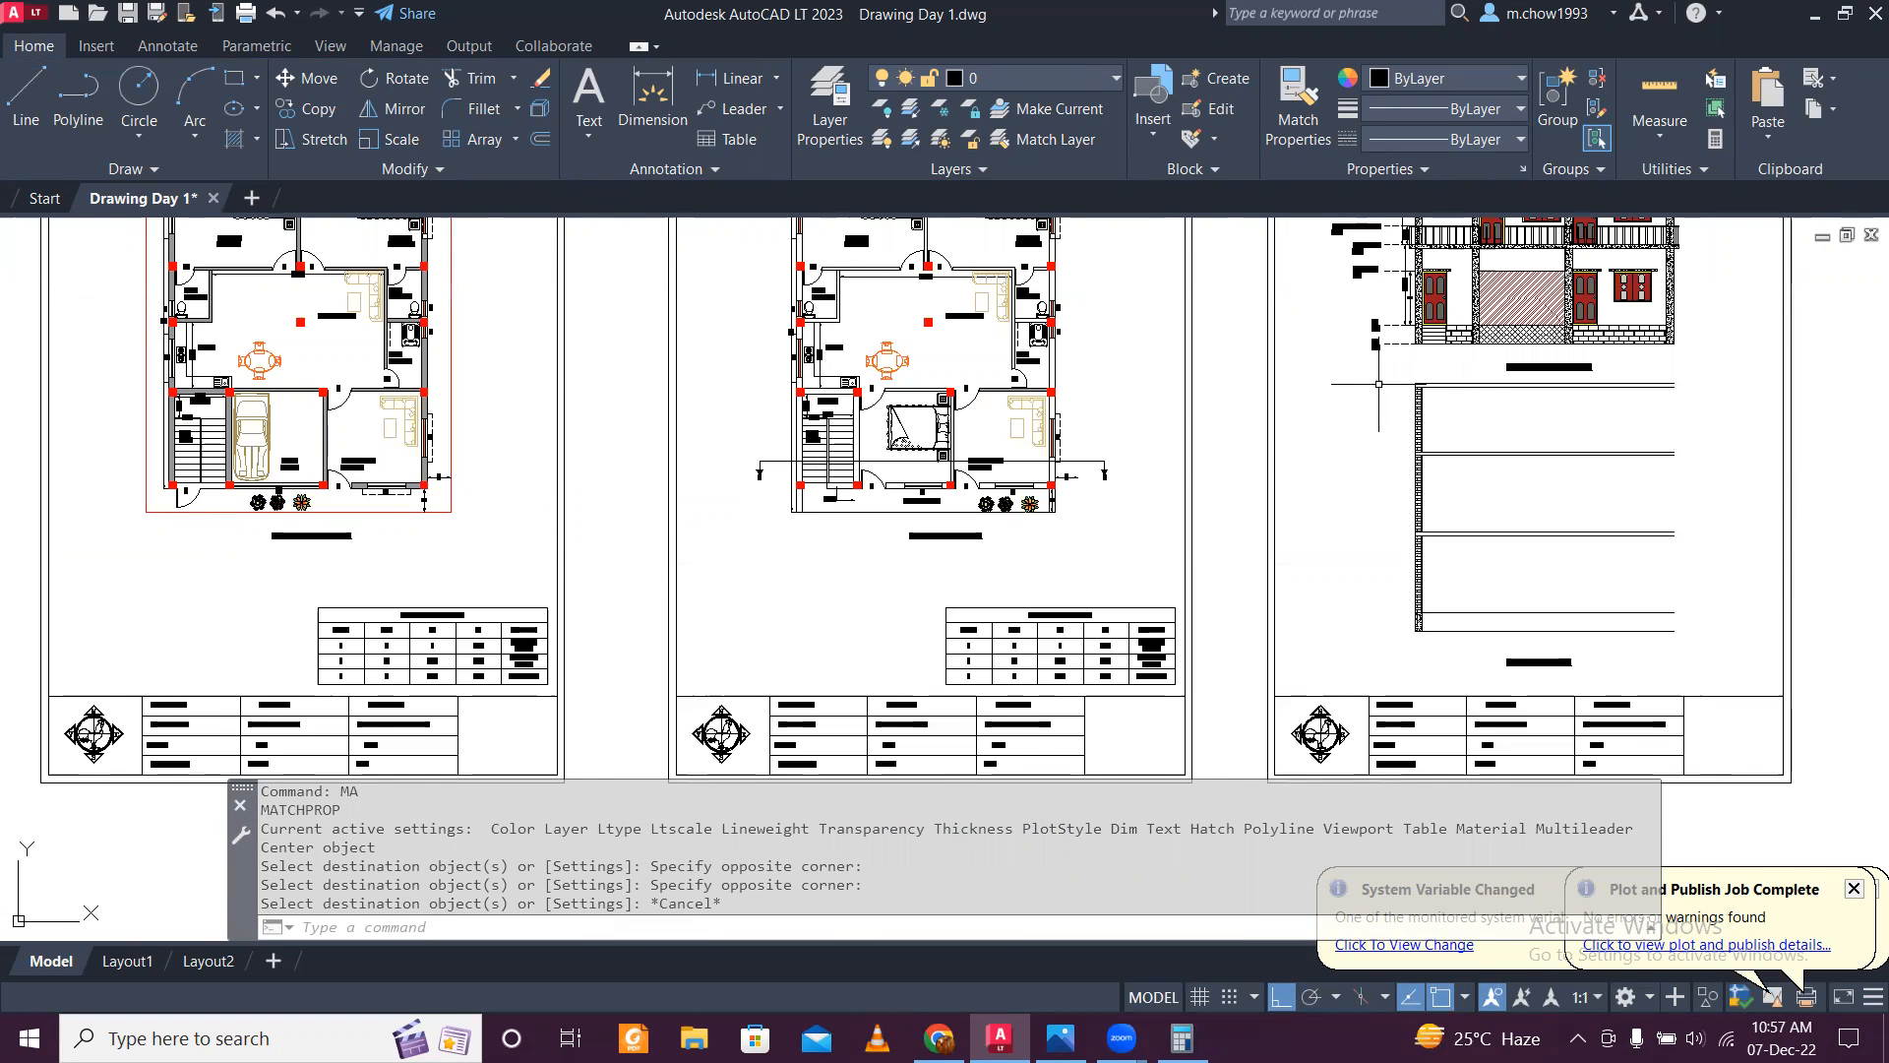
left_click(25, 96)
scroll(1455, 321, "up", 5)
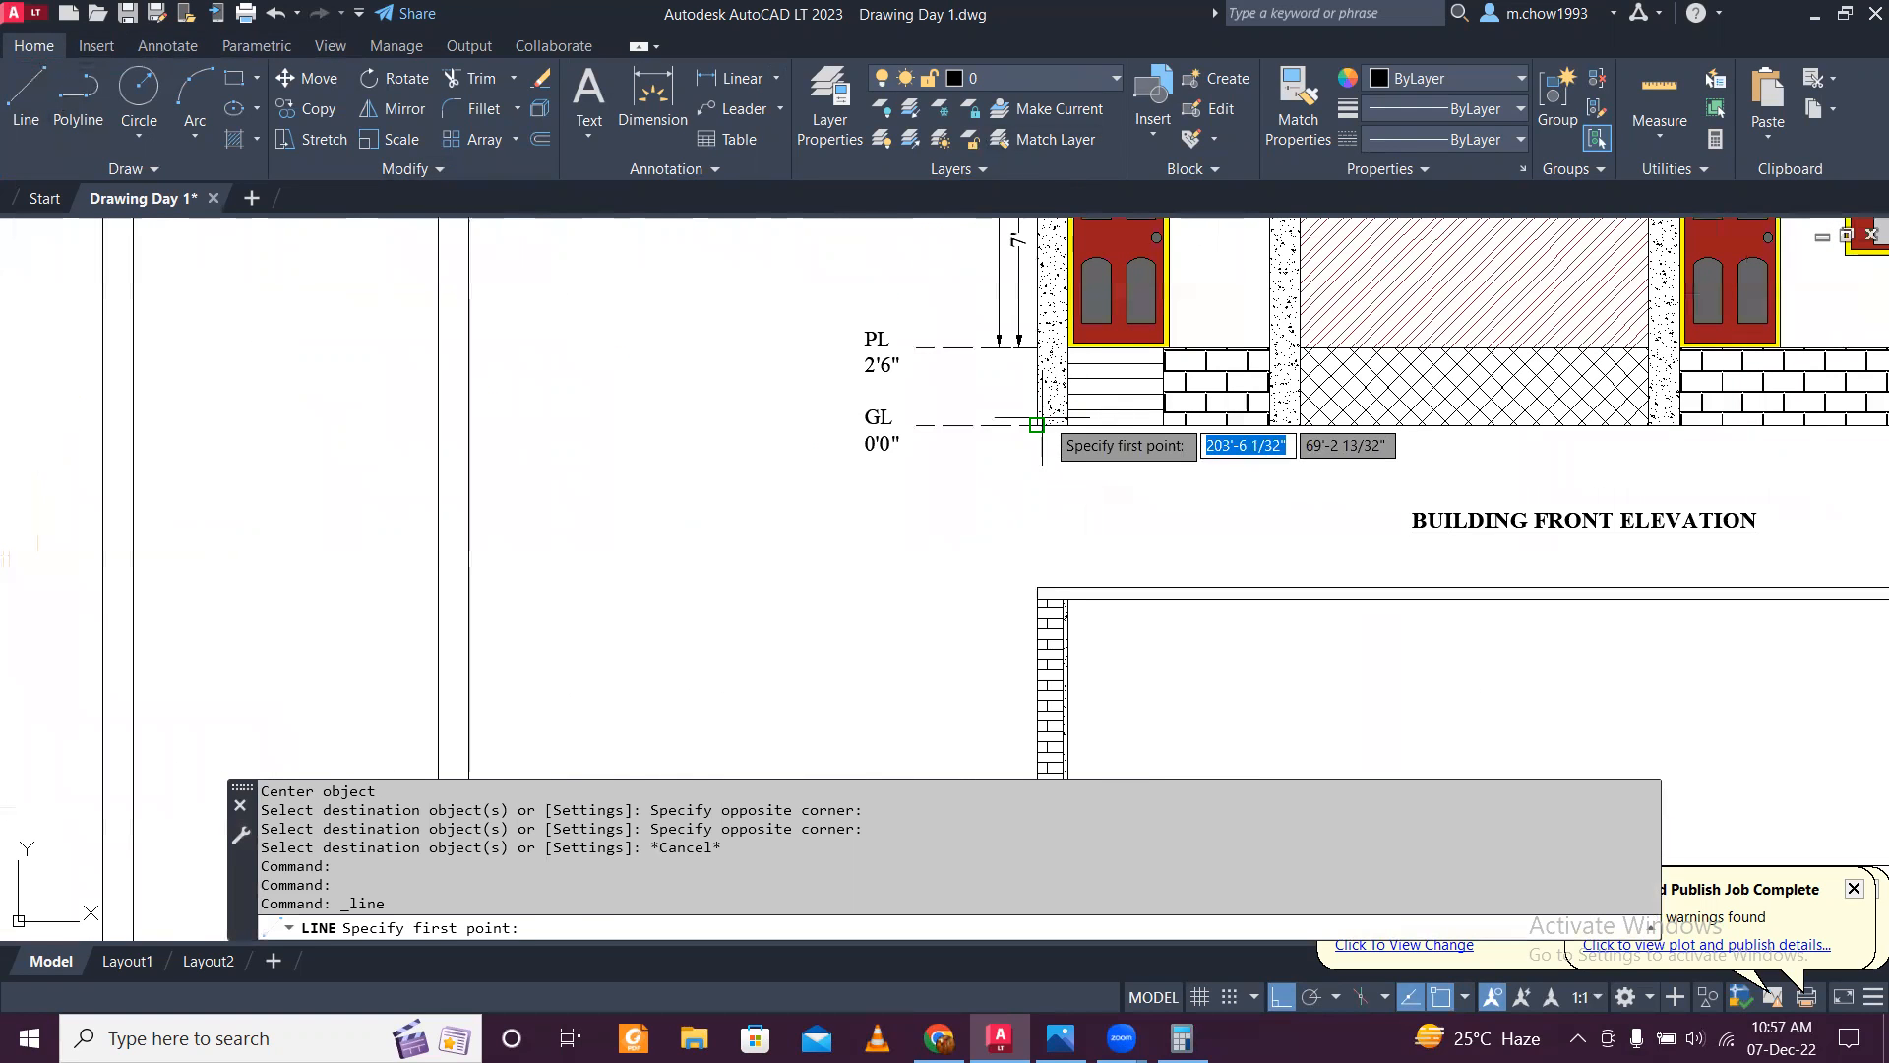
left_click(1037, 425)
key("Escape")
scroll(1202, 458, "down", 3)
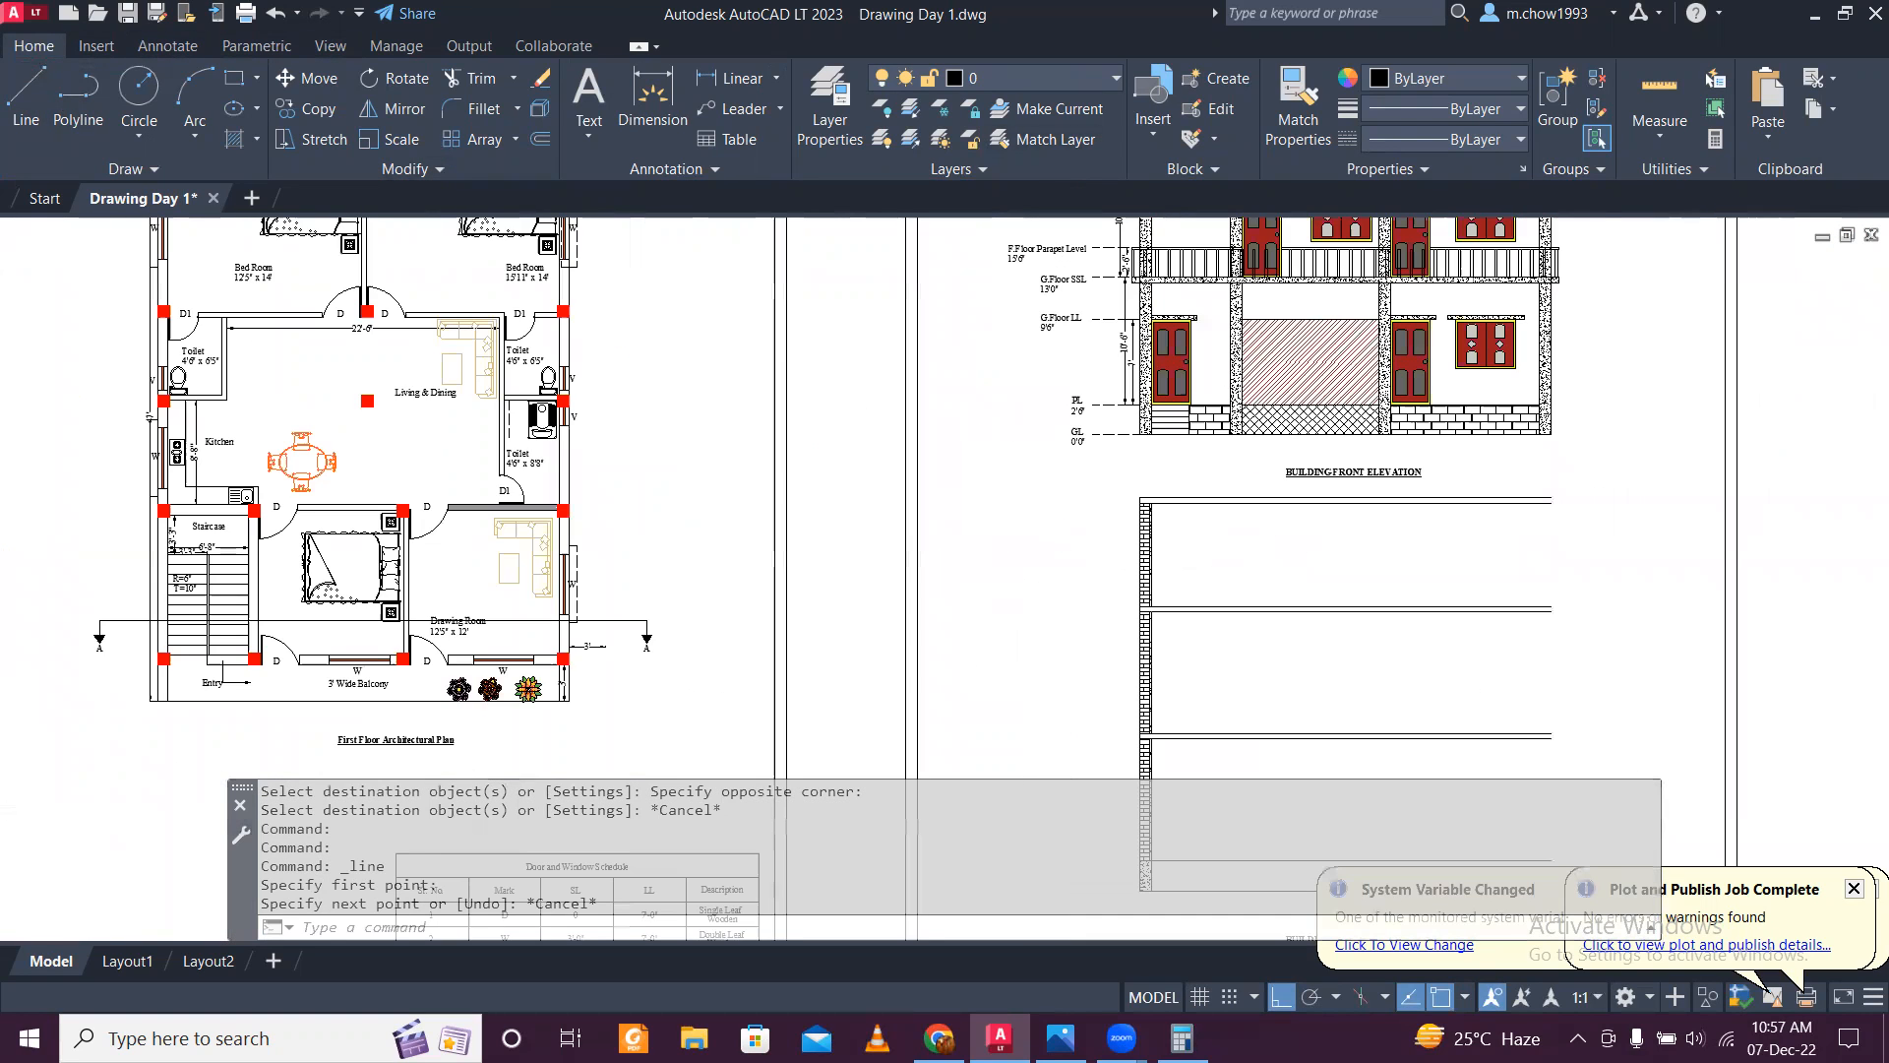
scroll(1206, 443, "down", 2)
middle_click_drag(1211, 478, 1237, 463)
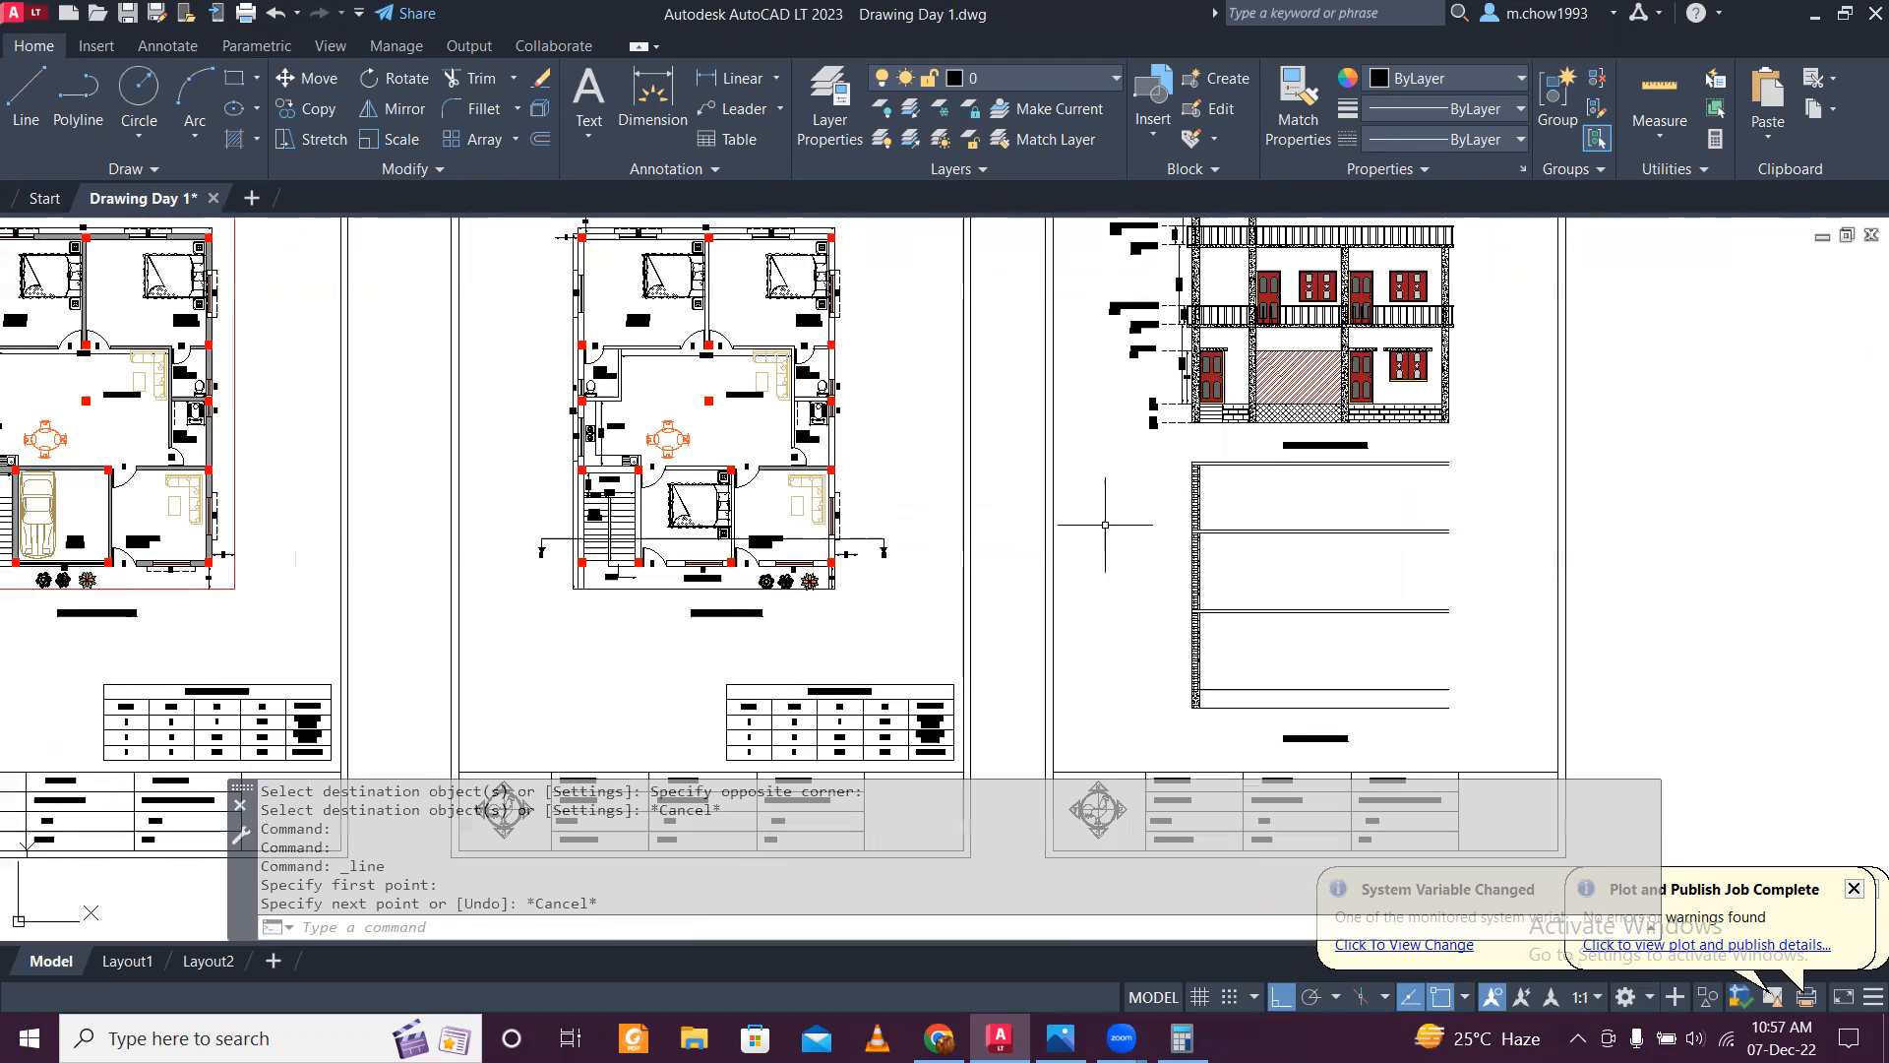
Step: Draw a vertical line from the second column's left edge at the front elevation's ground level down to Building Section AA's base line
scroll(640, 560, "up", 8)
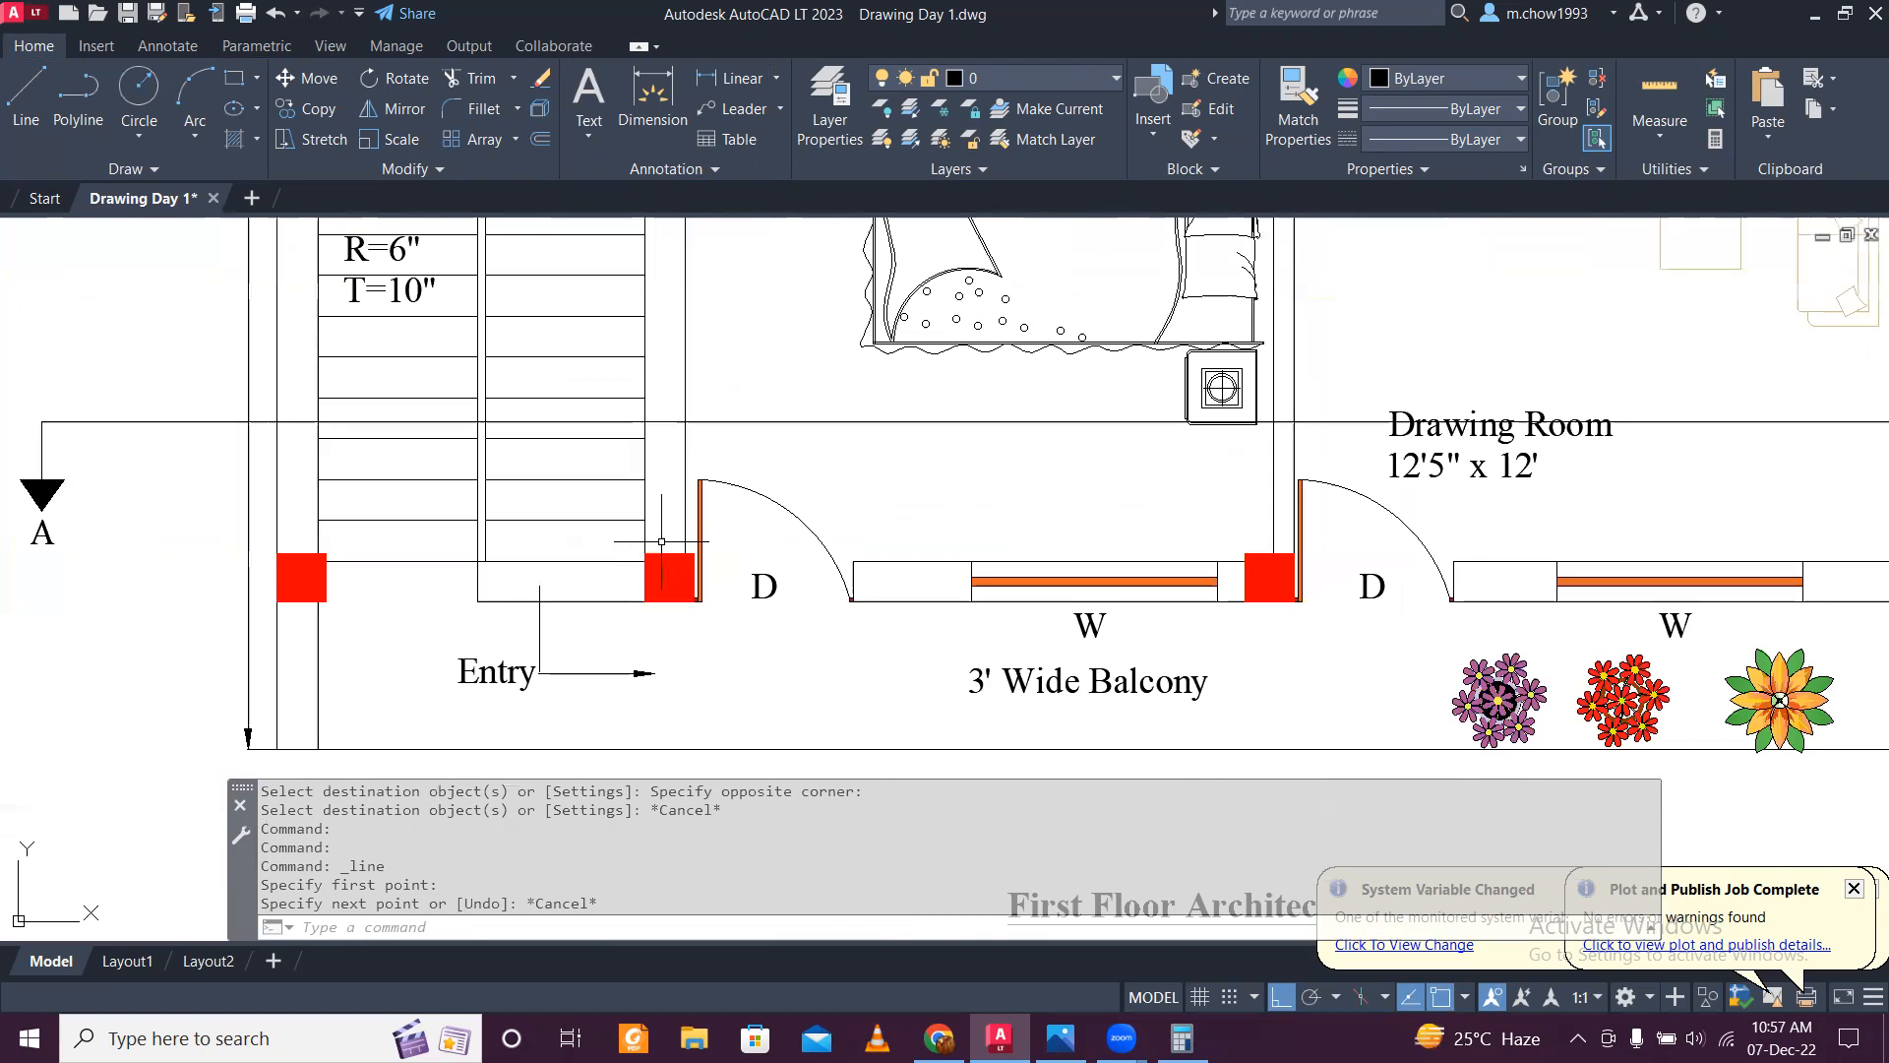
scroll(657, 541, "down", 6)
left_click(26, 94)
scroll(1279, 432, "up", 5)
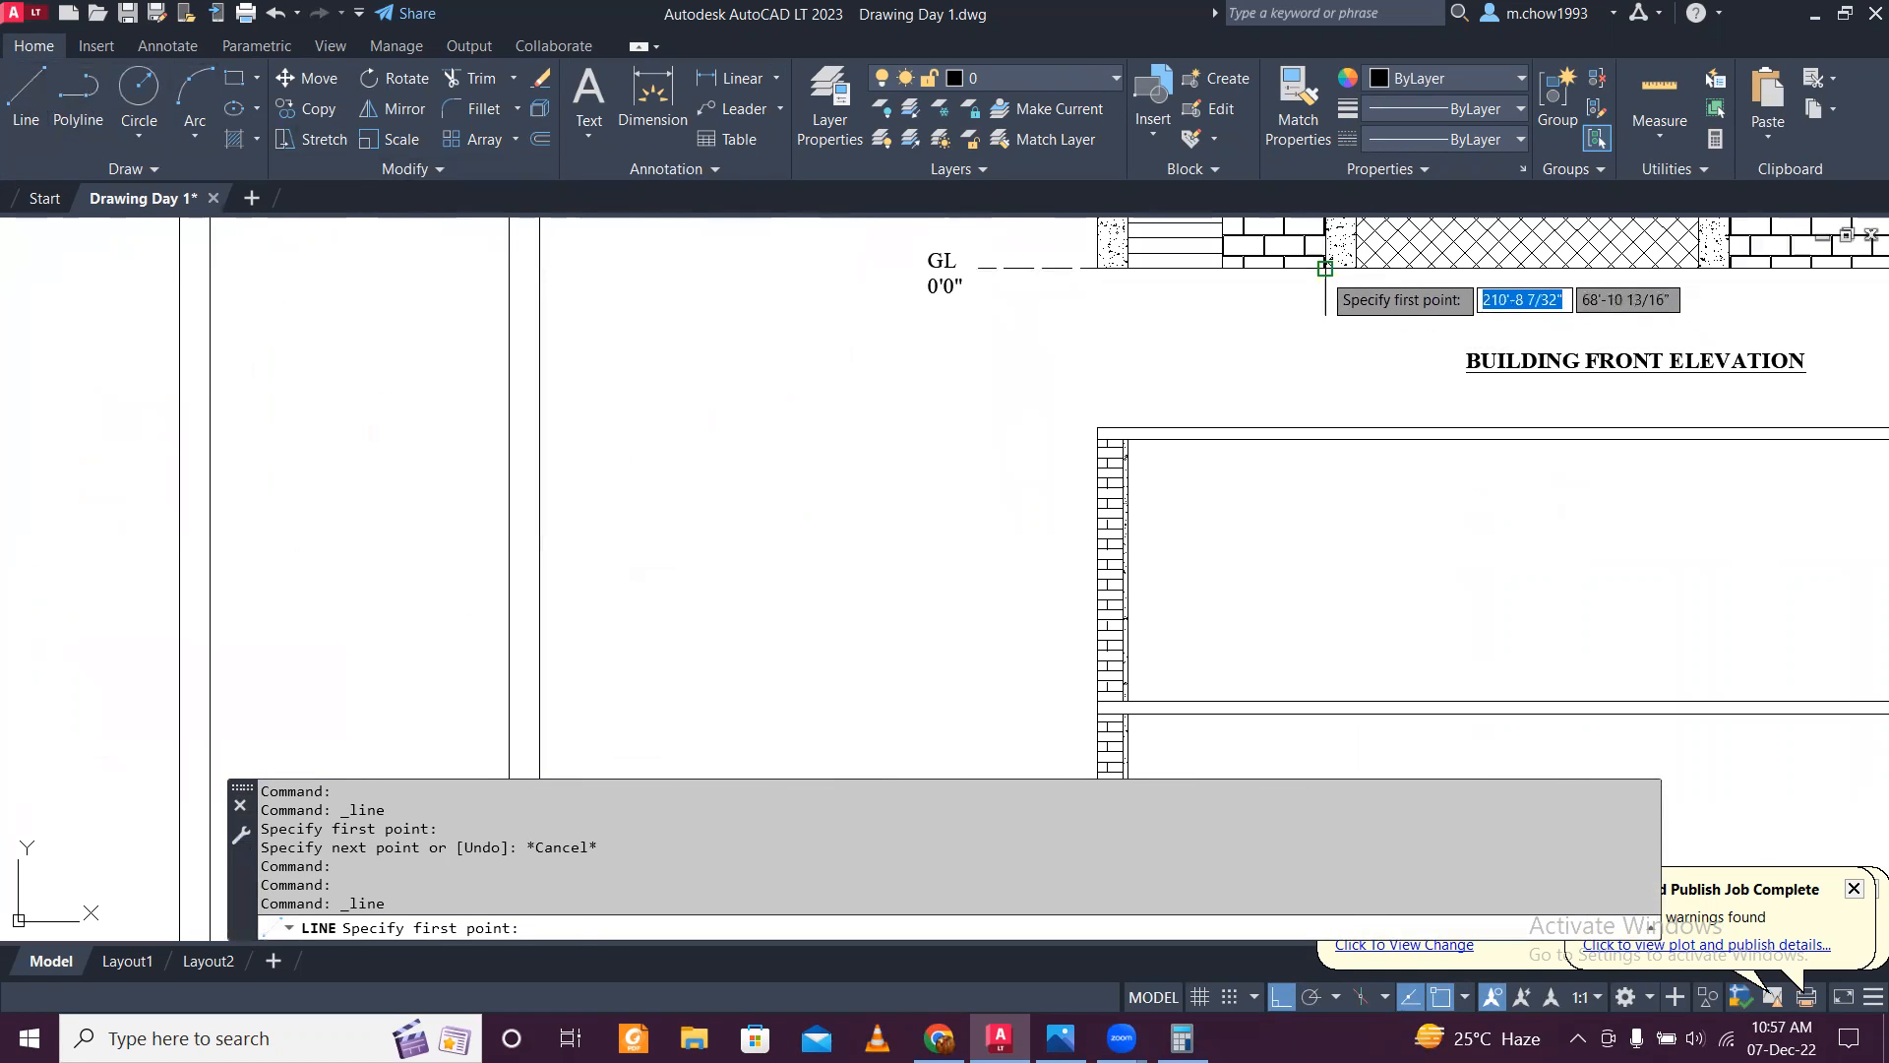
left_click(1341, 279)
scroll(1341, 280, "down", 5)
scroll(1339, 414, "up", 5)
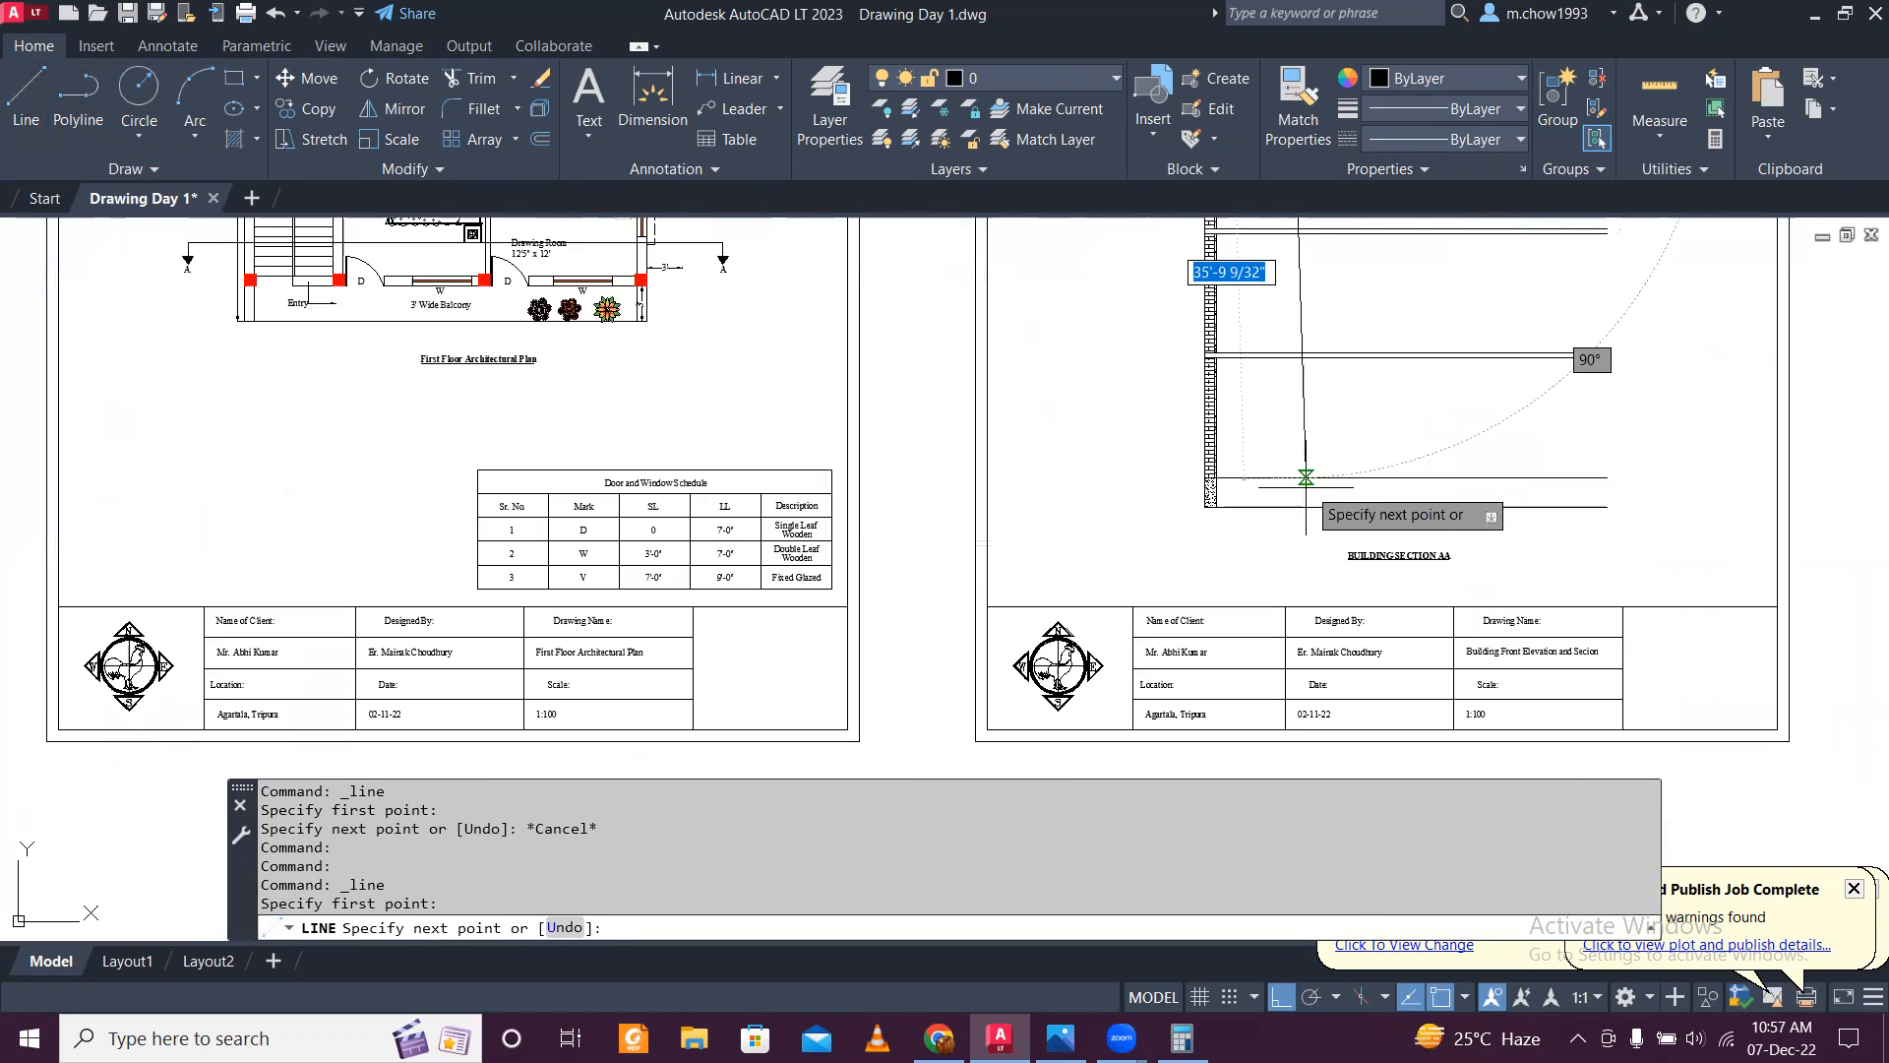
left_click(1293, 506)
key("Escape")
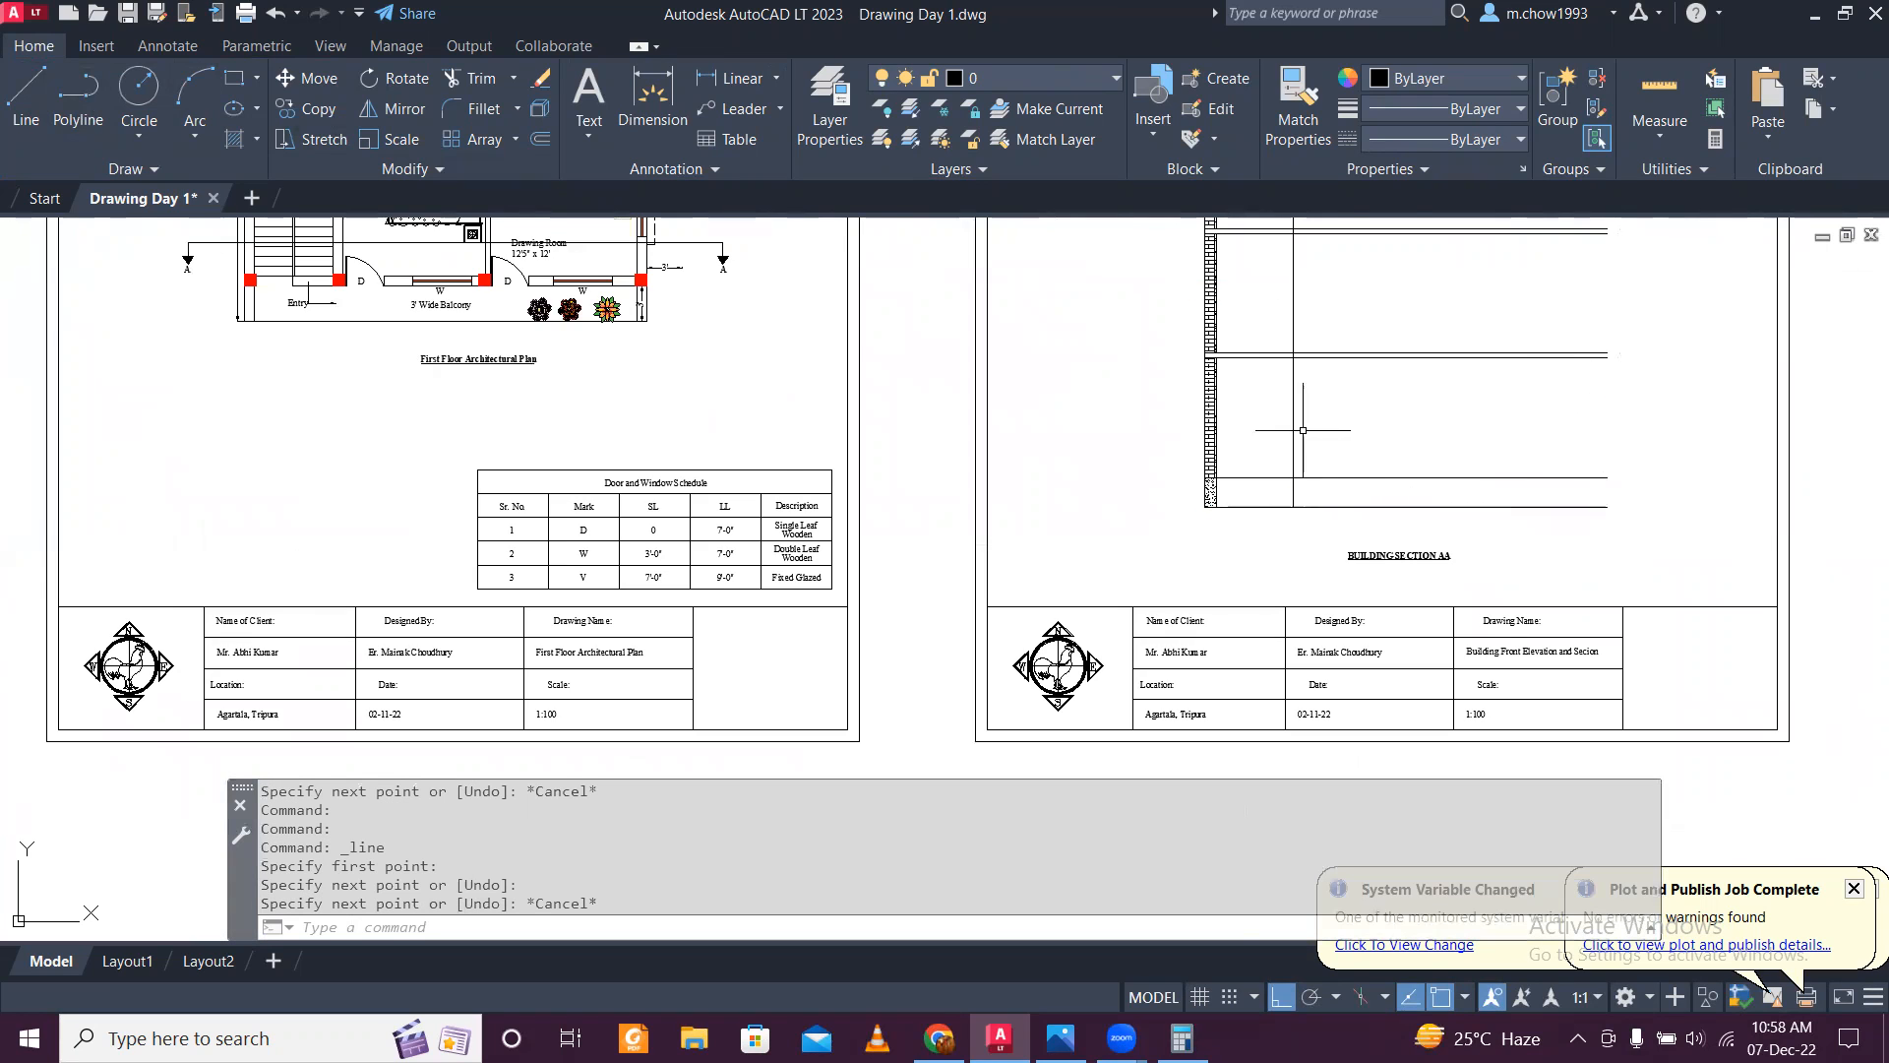
Step: Trim off the part of the new vertical line that extends above the section's roof slab
scroll(1318, 423, "down", 2)
scroll(1318, 422, "up", 5)
type("tr")
key("Return")
left_click_drag(1385, 475, 1309, 480)
key("Escape")
scroll(1353, 484, "down", 3)
scroll(1372, 528, "up", 1)
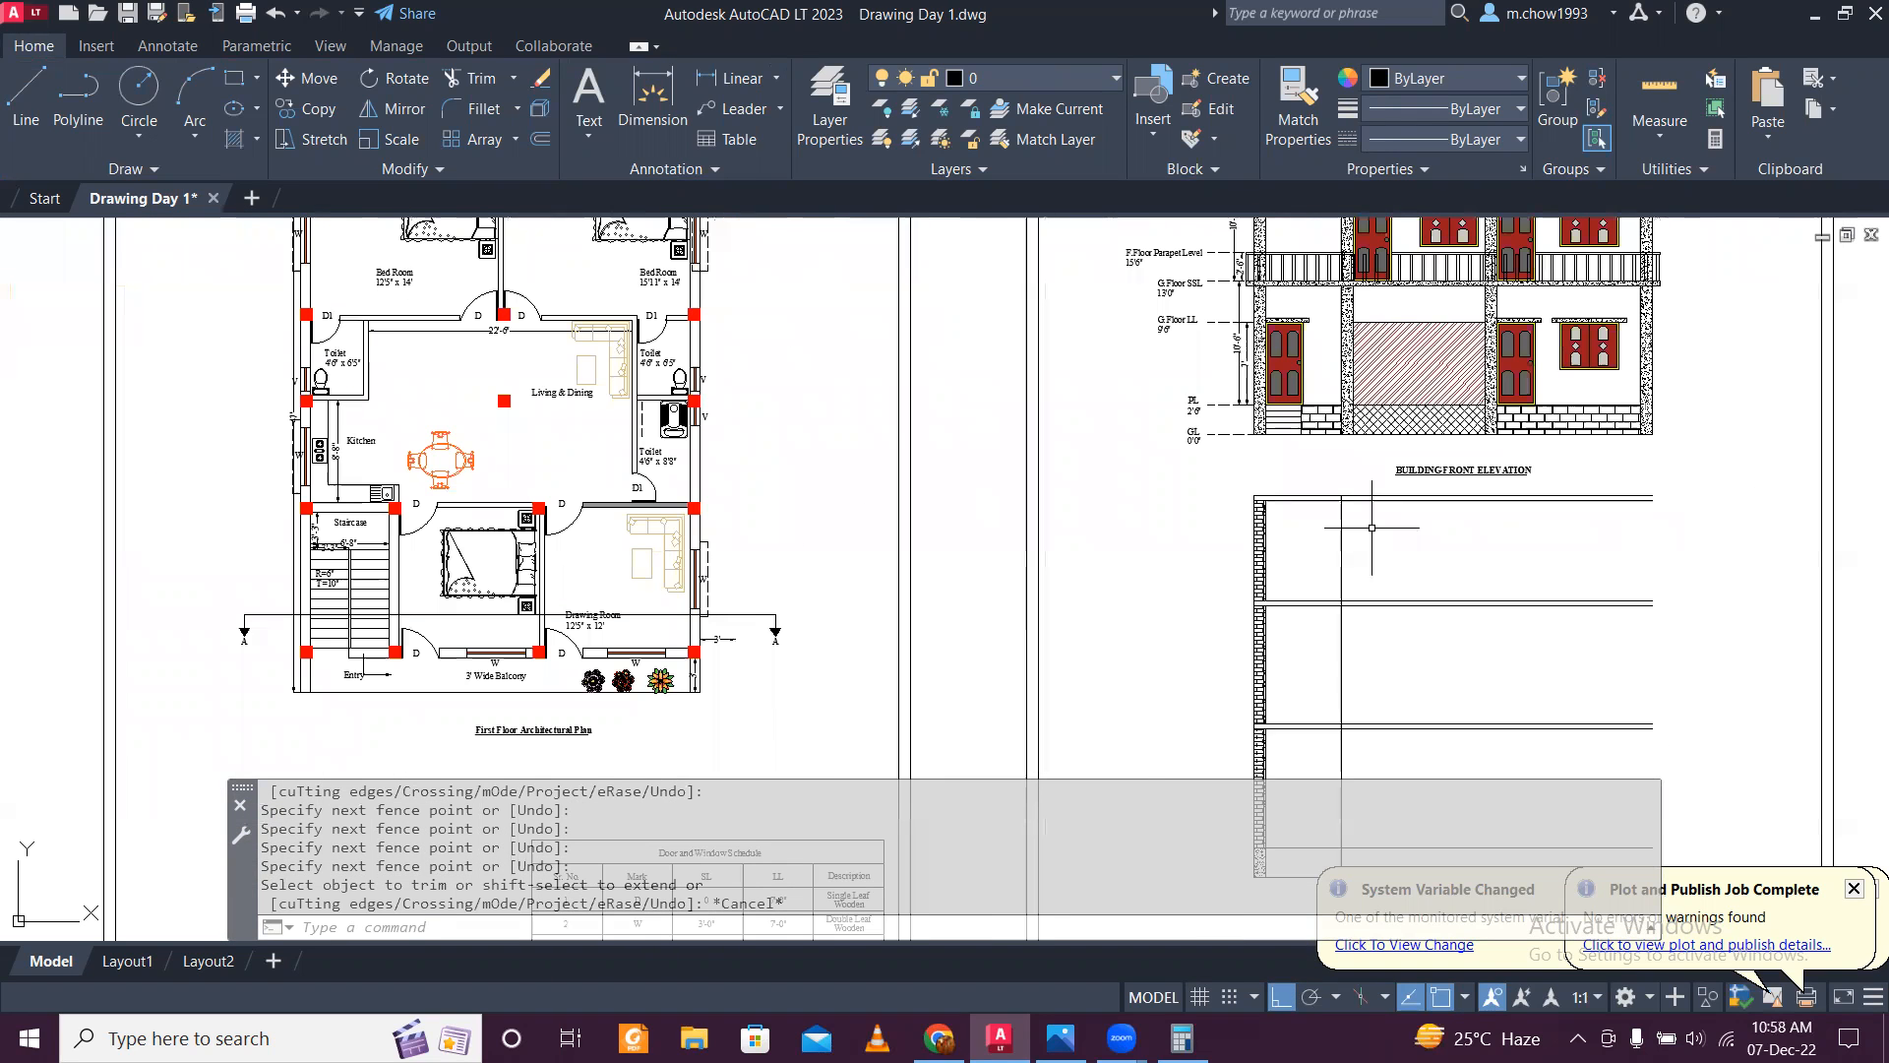
Step: Offset the vertical line 10 inches to its right for the brick wall thickness
type("o")
key("Return")
type("1")
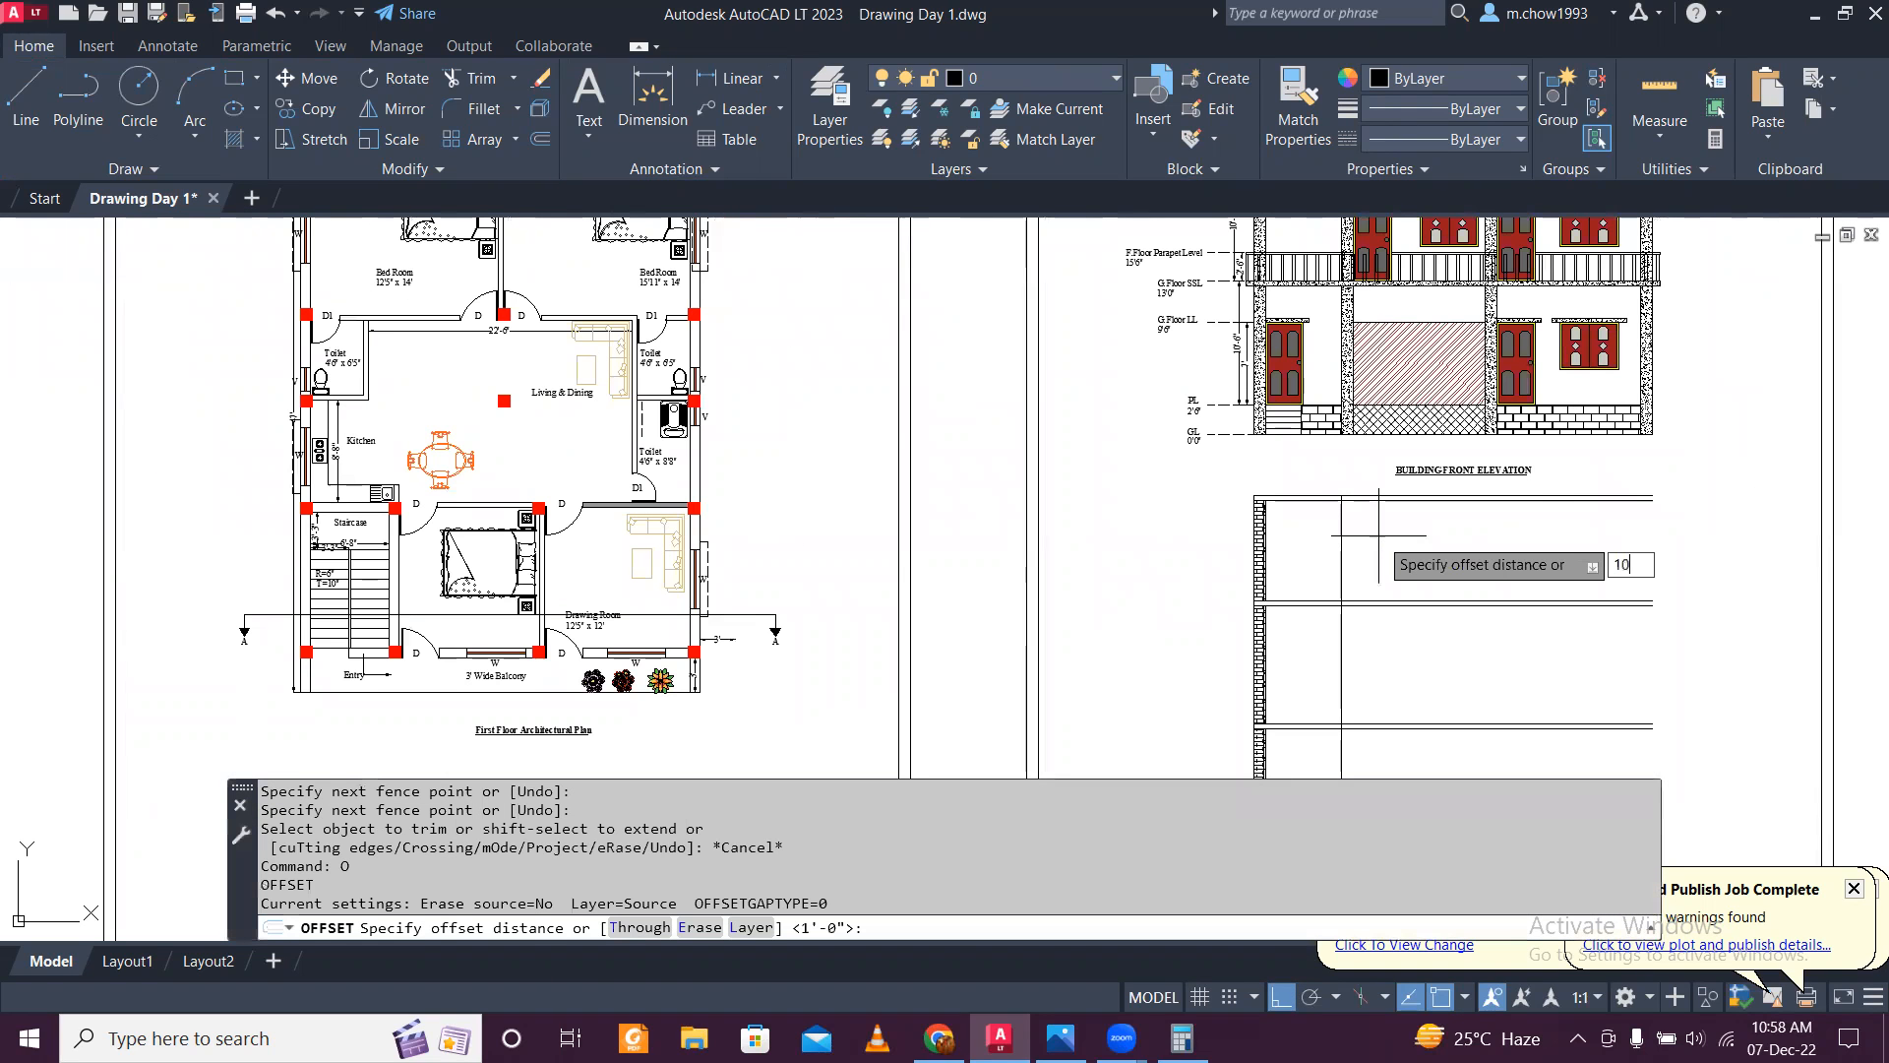
type("0")
key("Return")
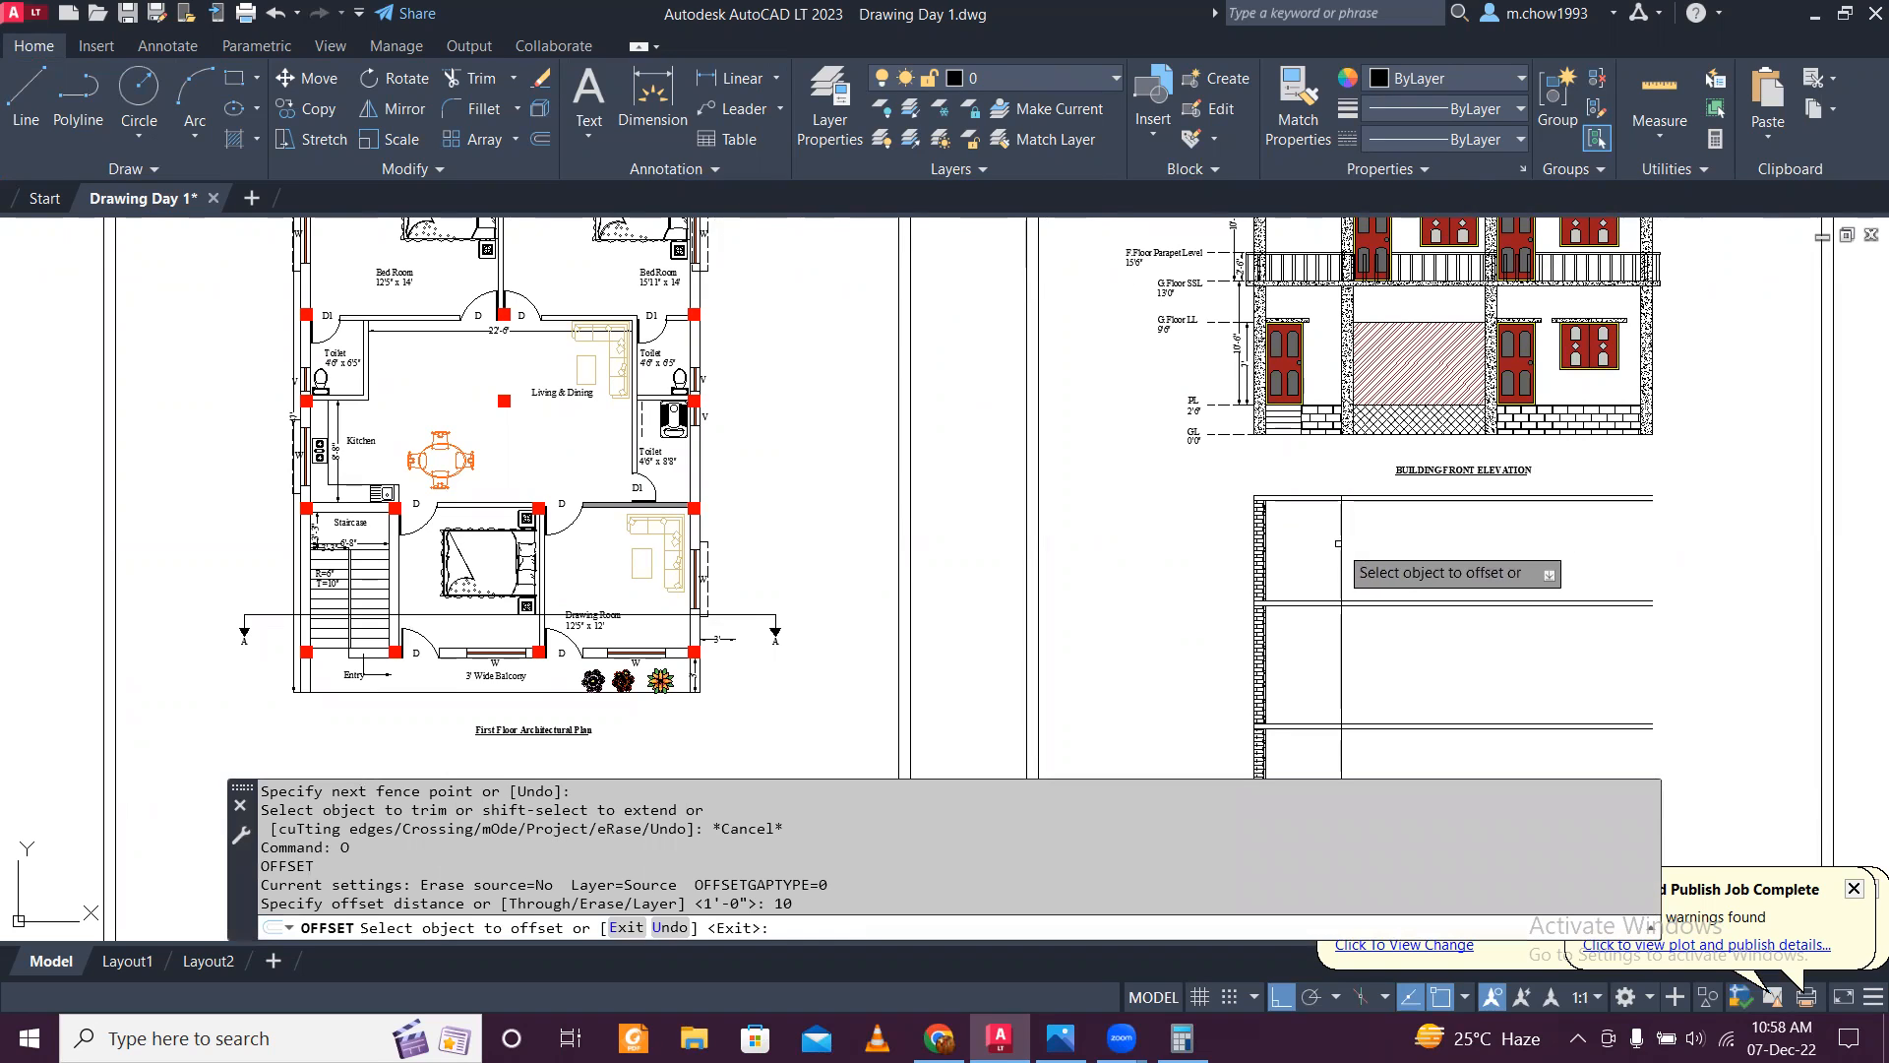
left_click(1338, 541)
left_click(1421, 560)
scroll(1424, 566, "down", 2)
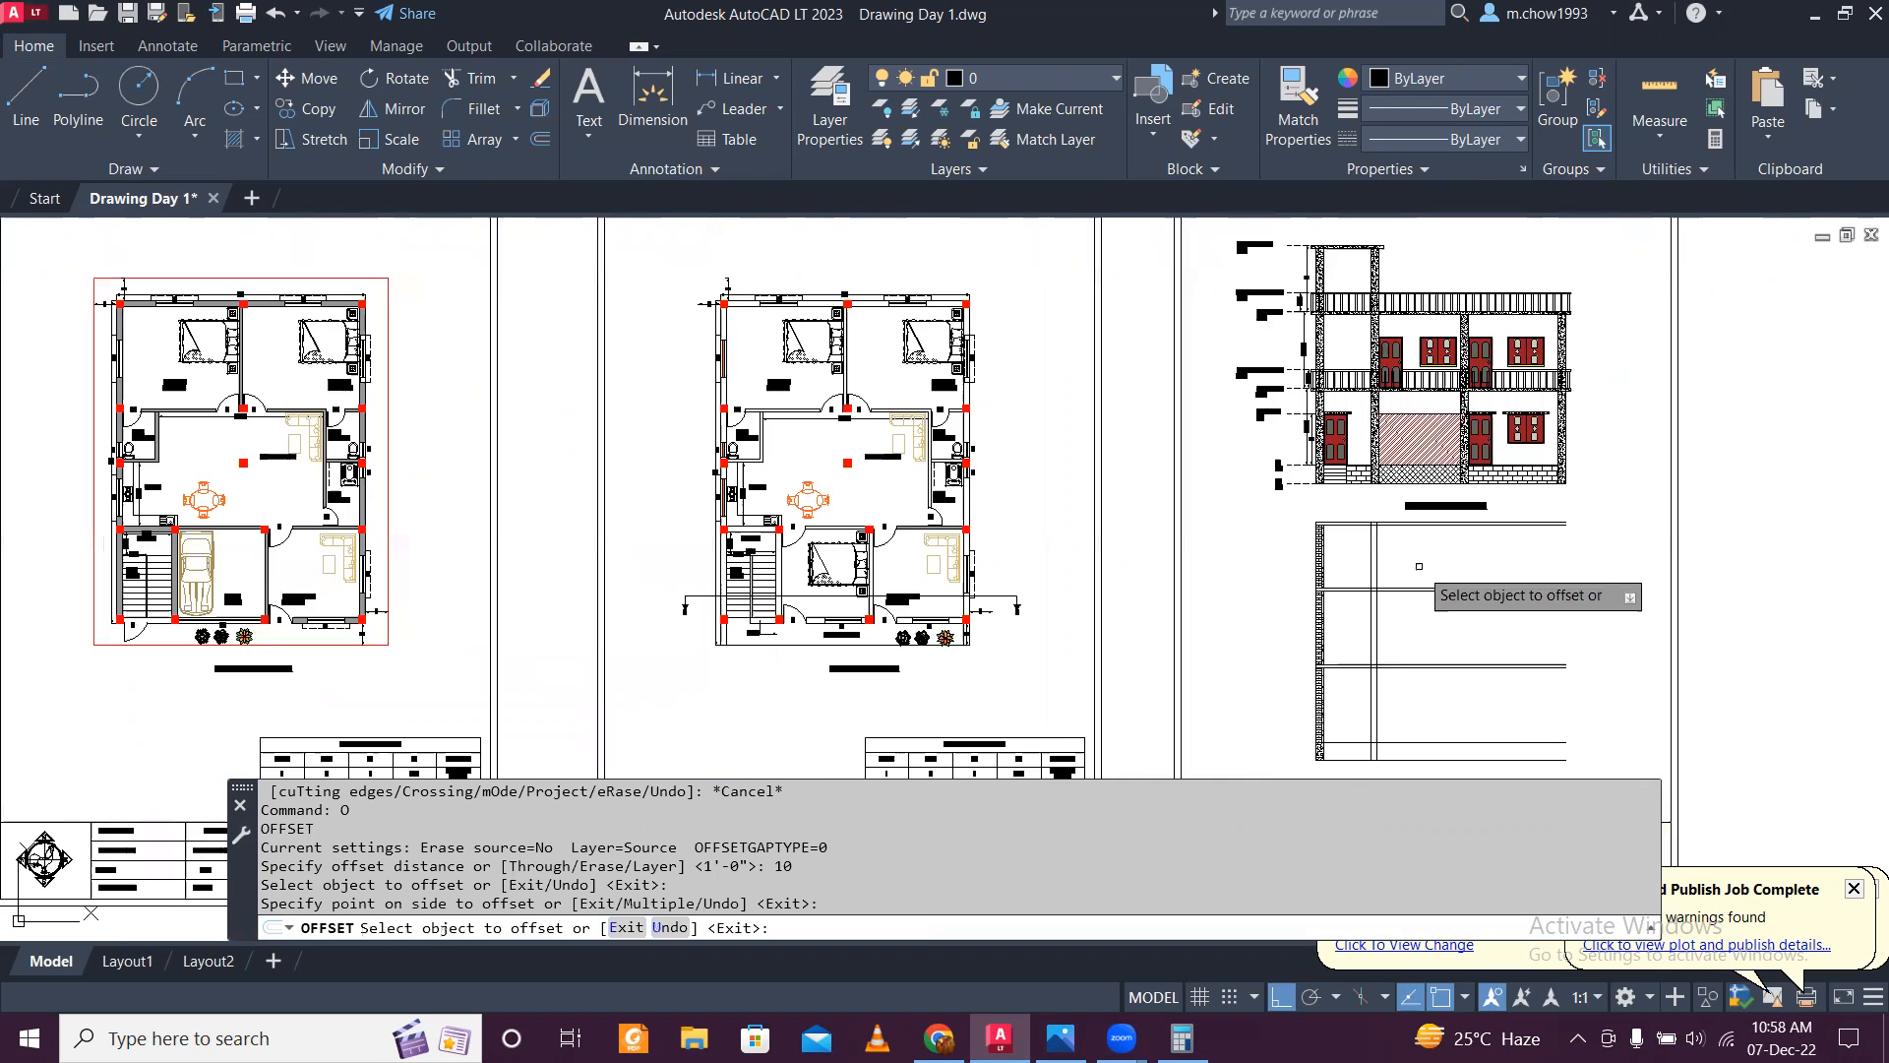
scroll(1426, 686, "up", 4)
key("Escape")
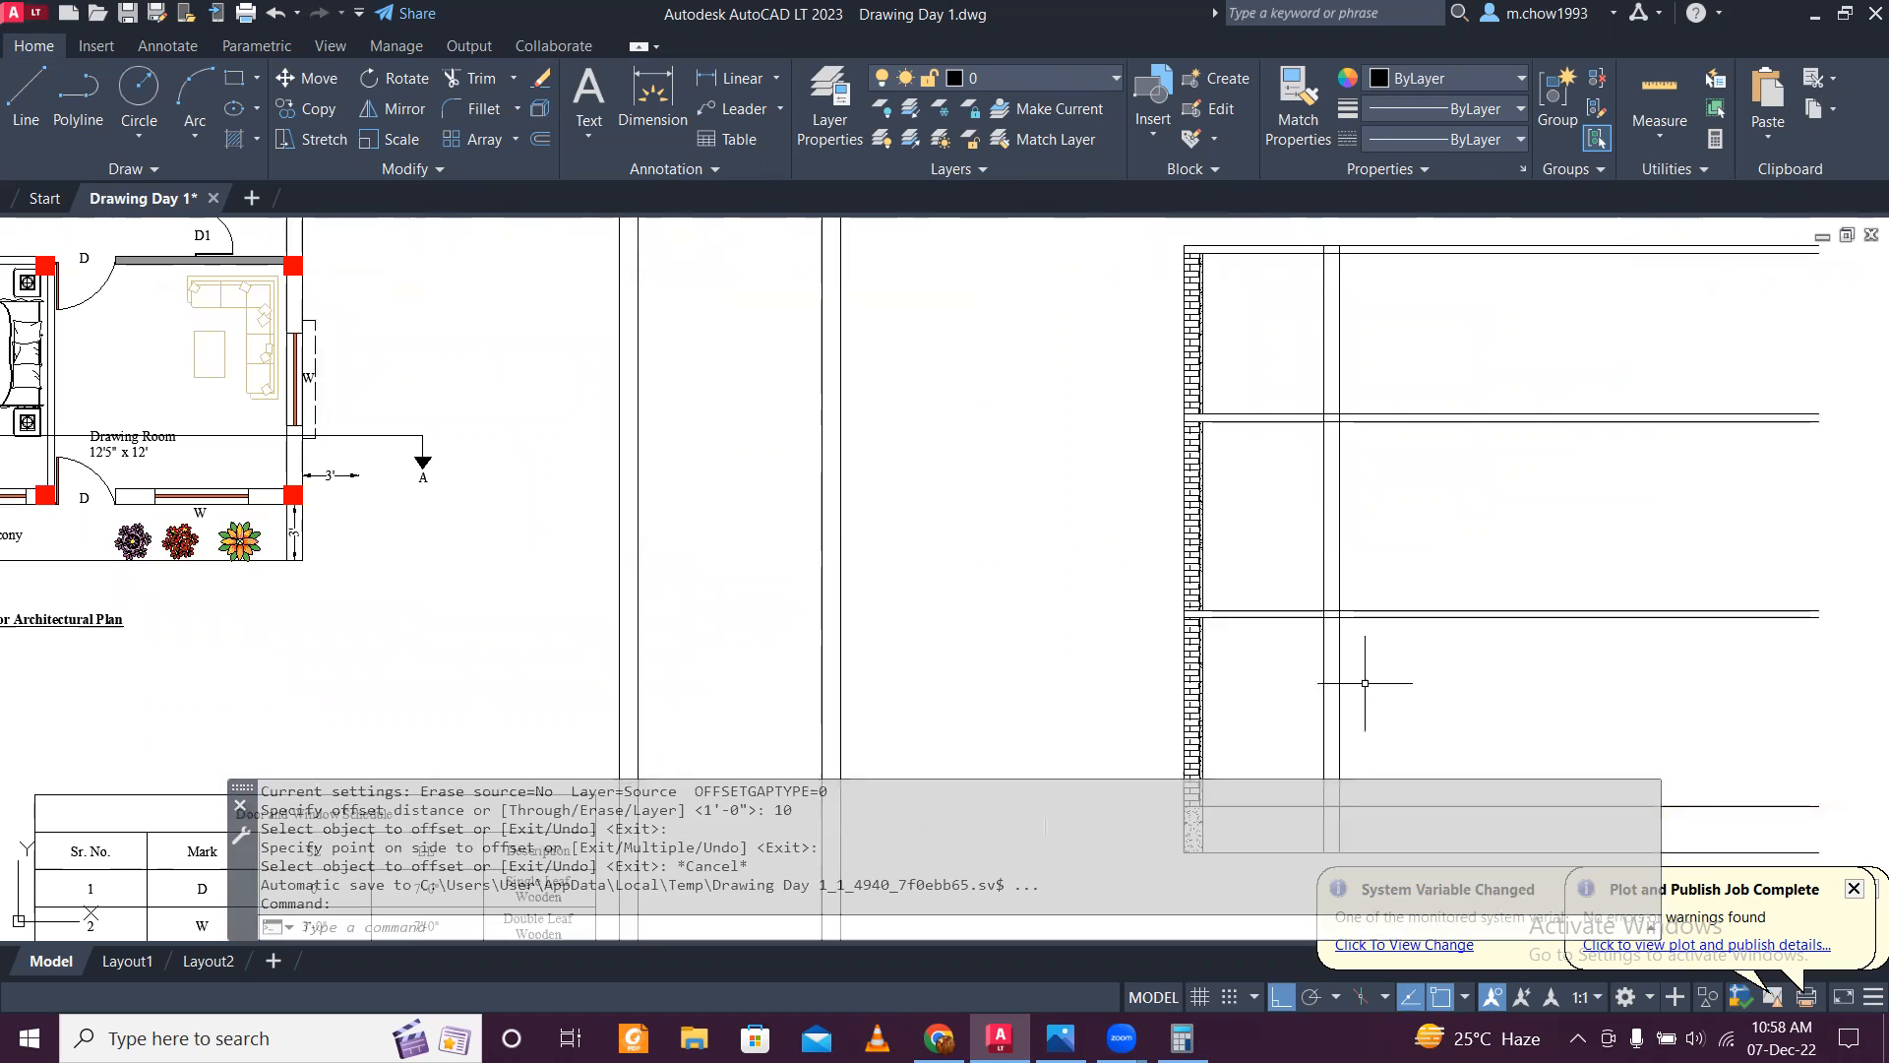
Step: Offset the original vertical line 1' to its right for the column edge
type("o")
key("Return")
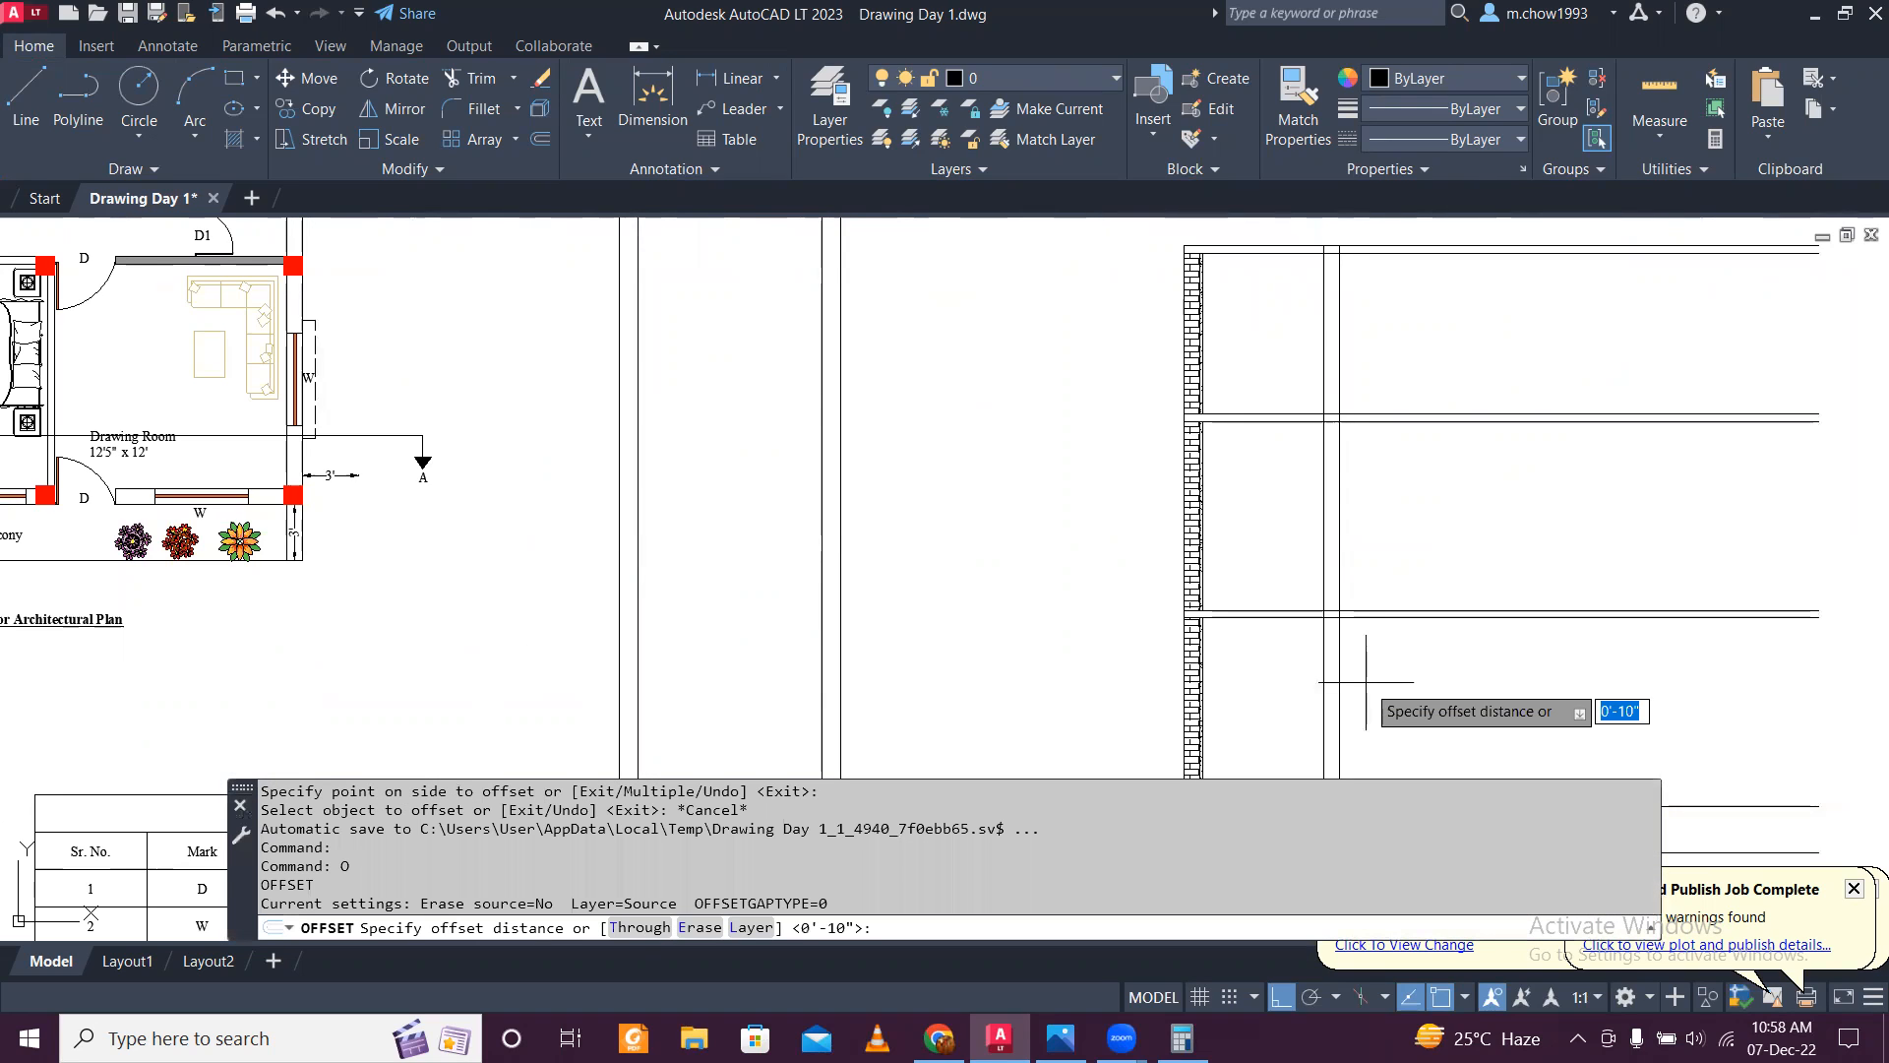
key("Return")
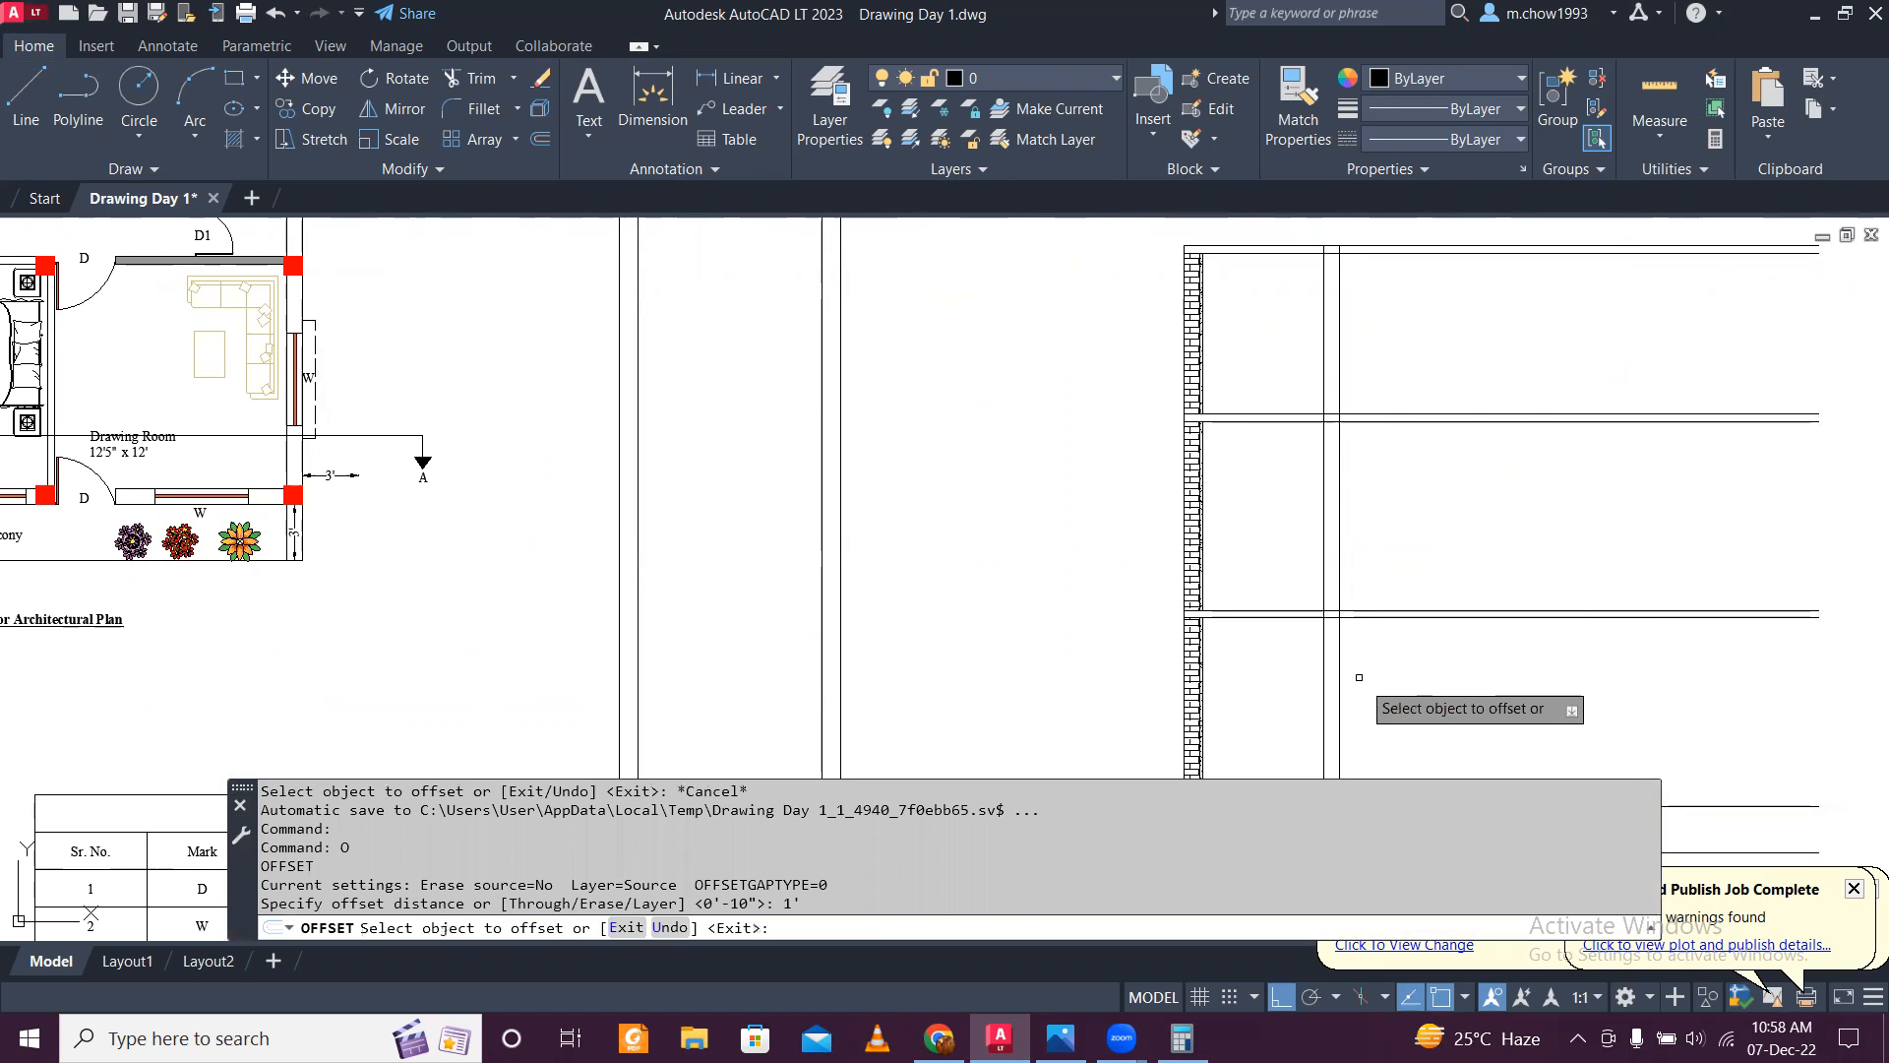
left_click(1327, 653)
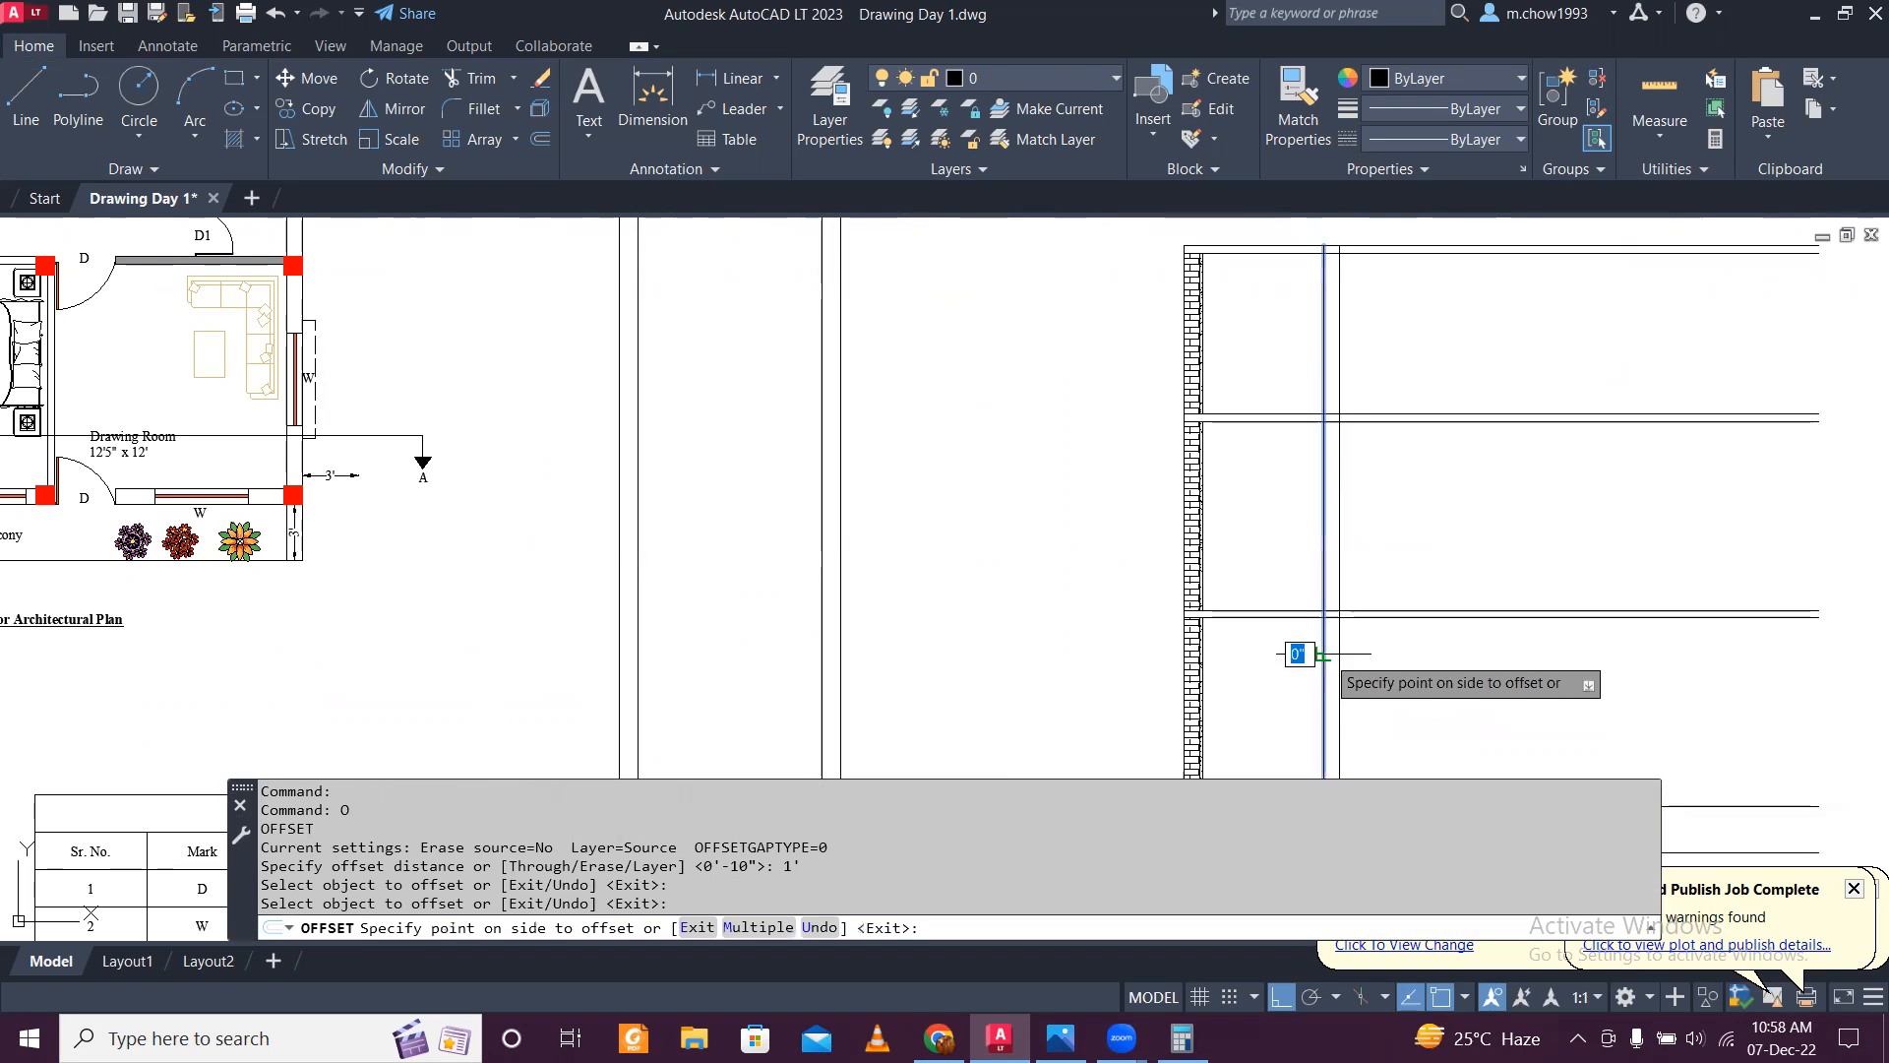
left_click(1455, 675)
scroll(1419, 638, "down", 4)
key("Escape")
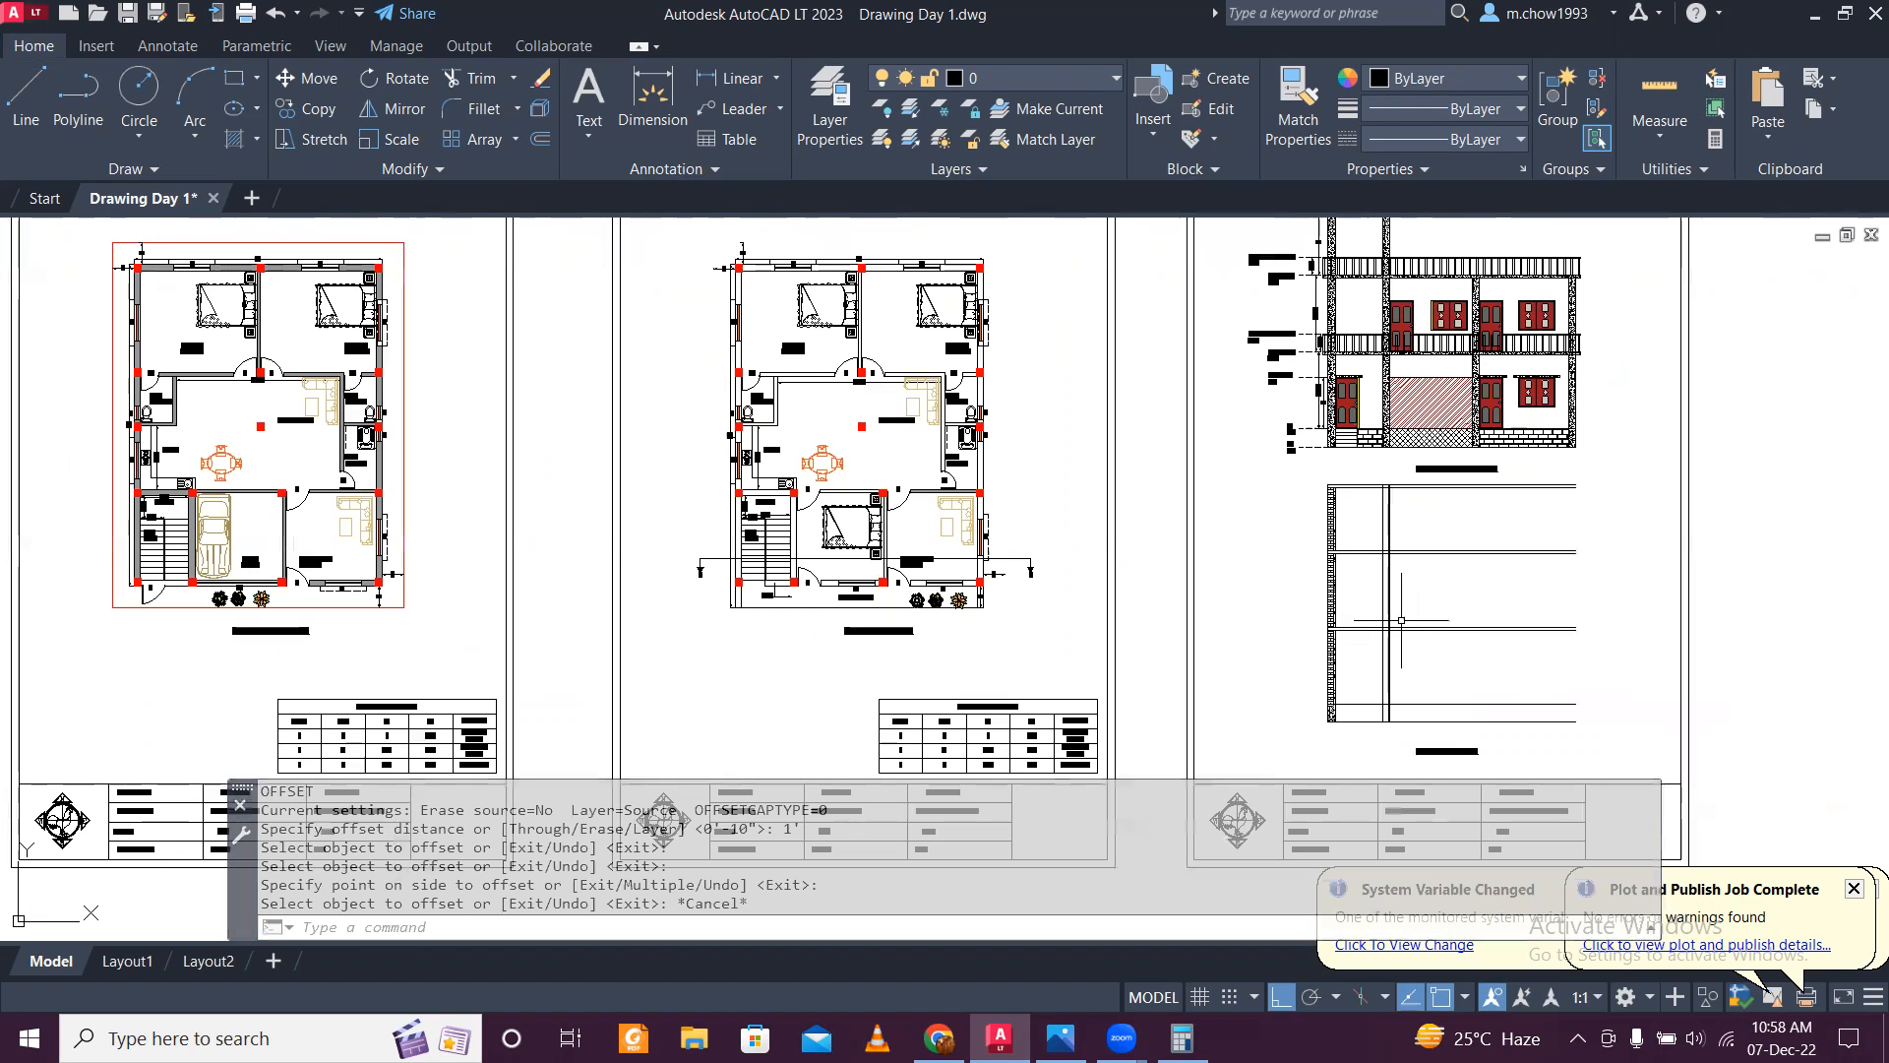
Step: Trim the 10-inch offset line out of the plinth band between the ground and plinth level lines
scroll(1399, 756, "up", 6)
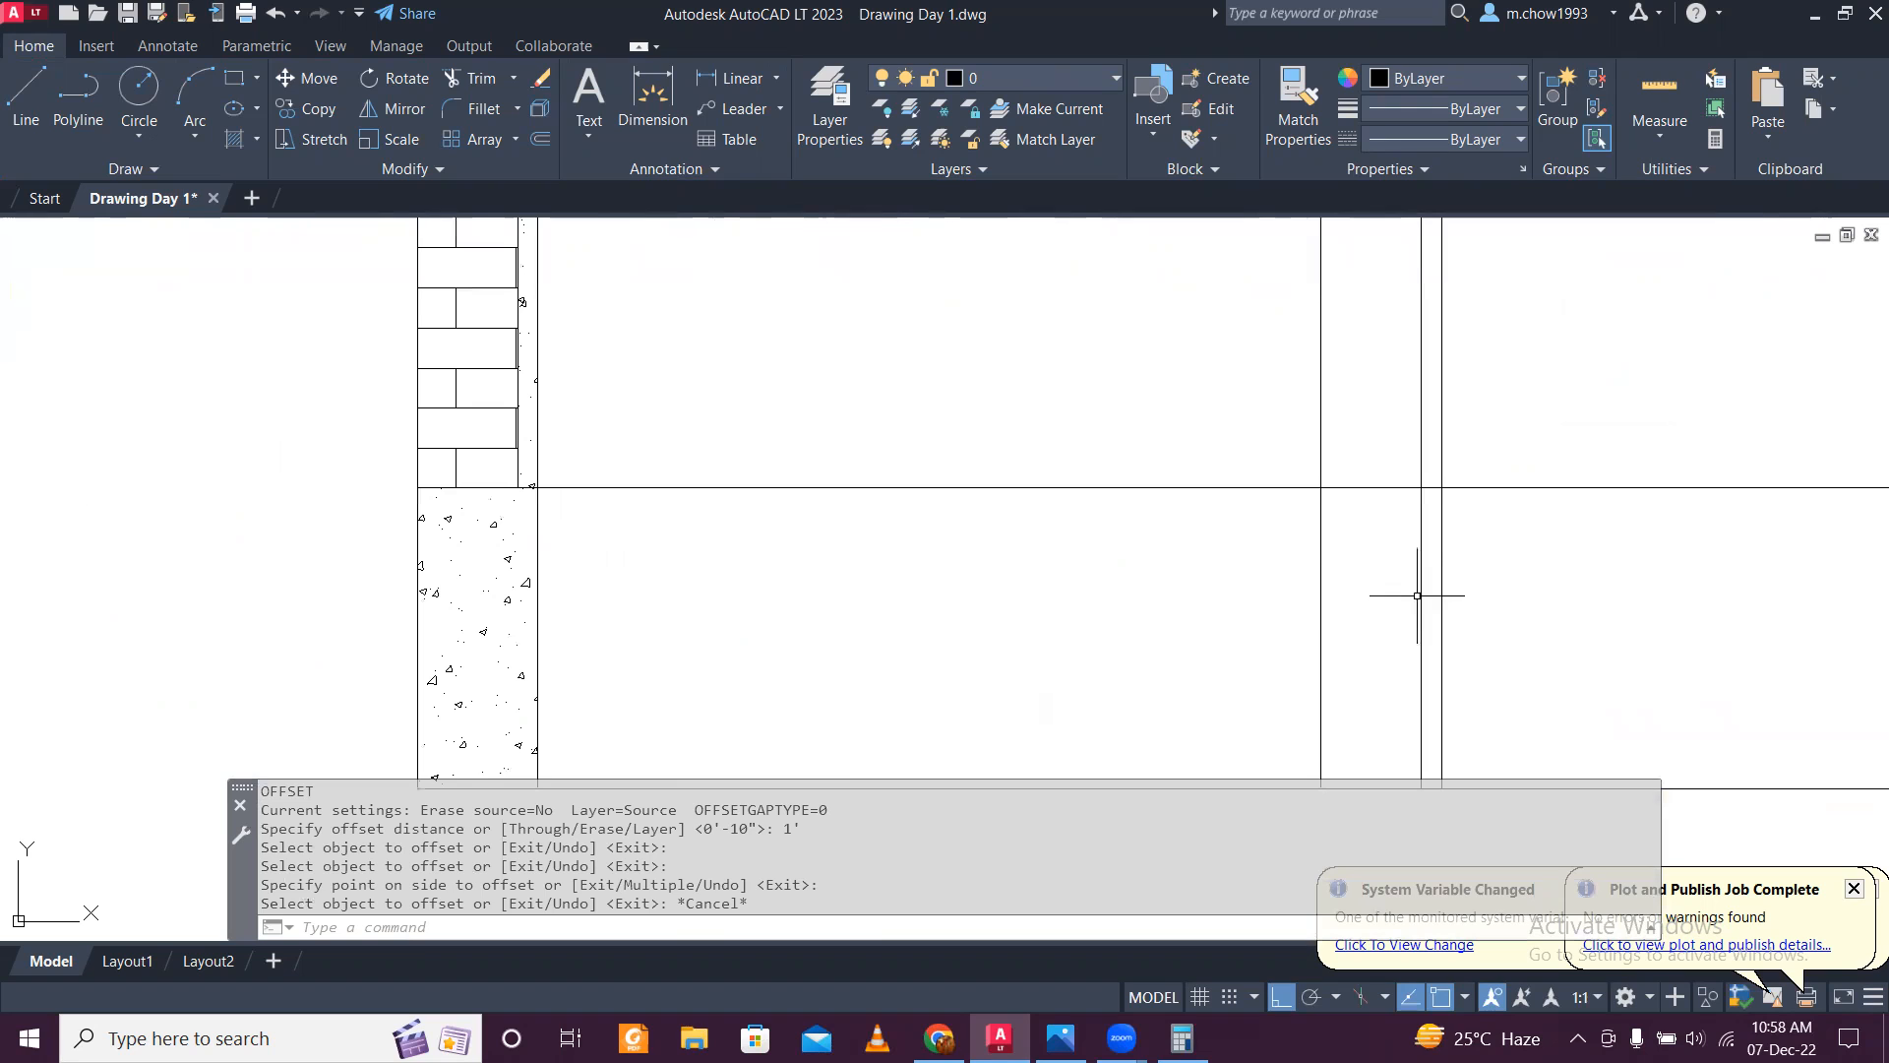
type("TR")
key("Return")
left_click(1419, 586)
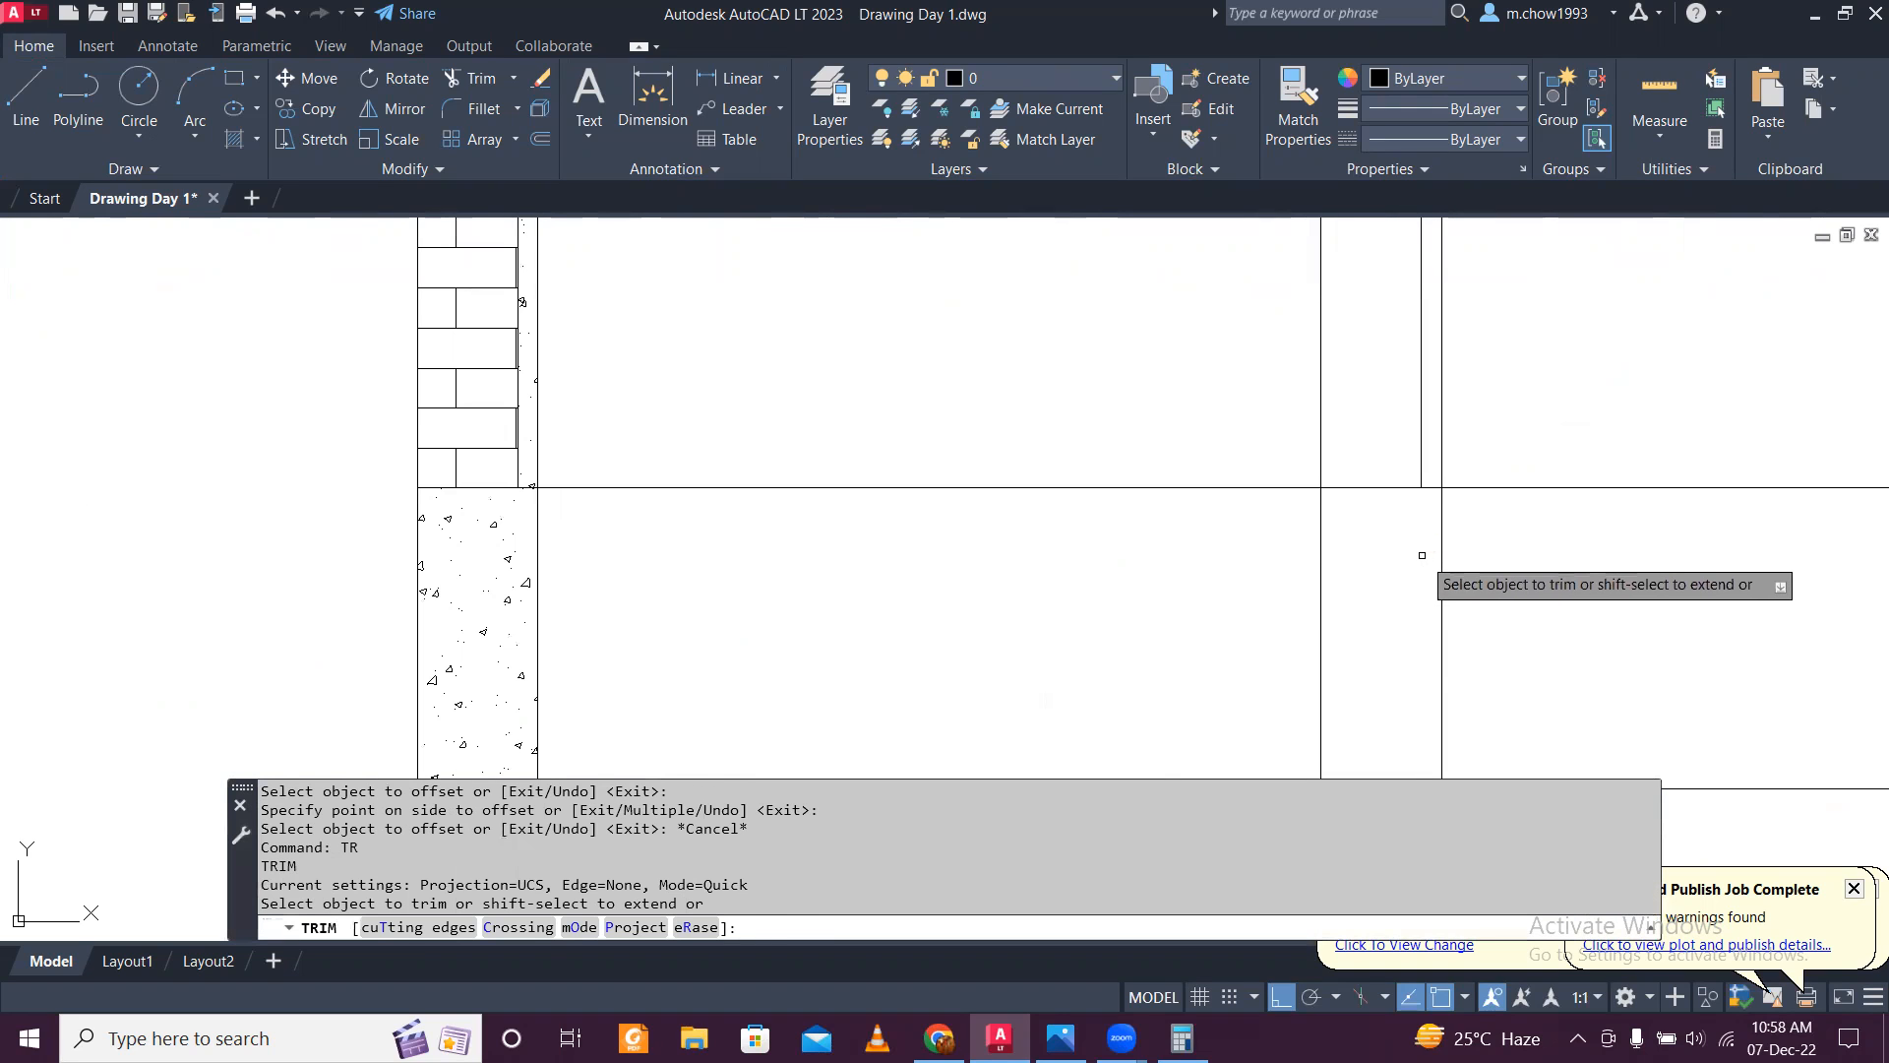
Step: Trim the three vertical wall and column lines where they cross the two floor slabs and the roof slab
scroll(1393, 632, "down", 5)
scroll(1417, 620, "up", 6)
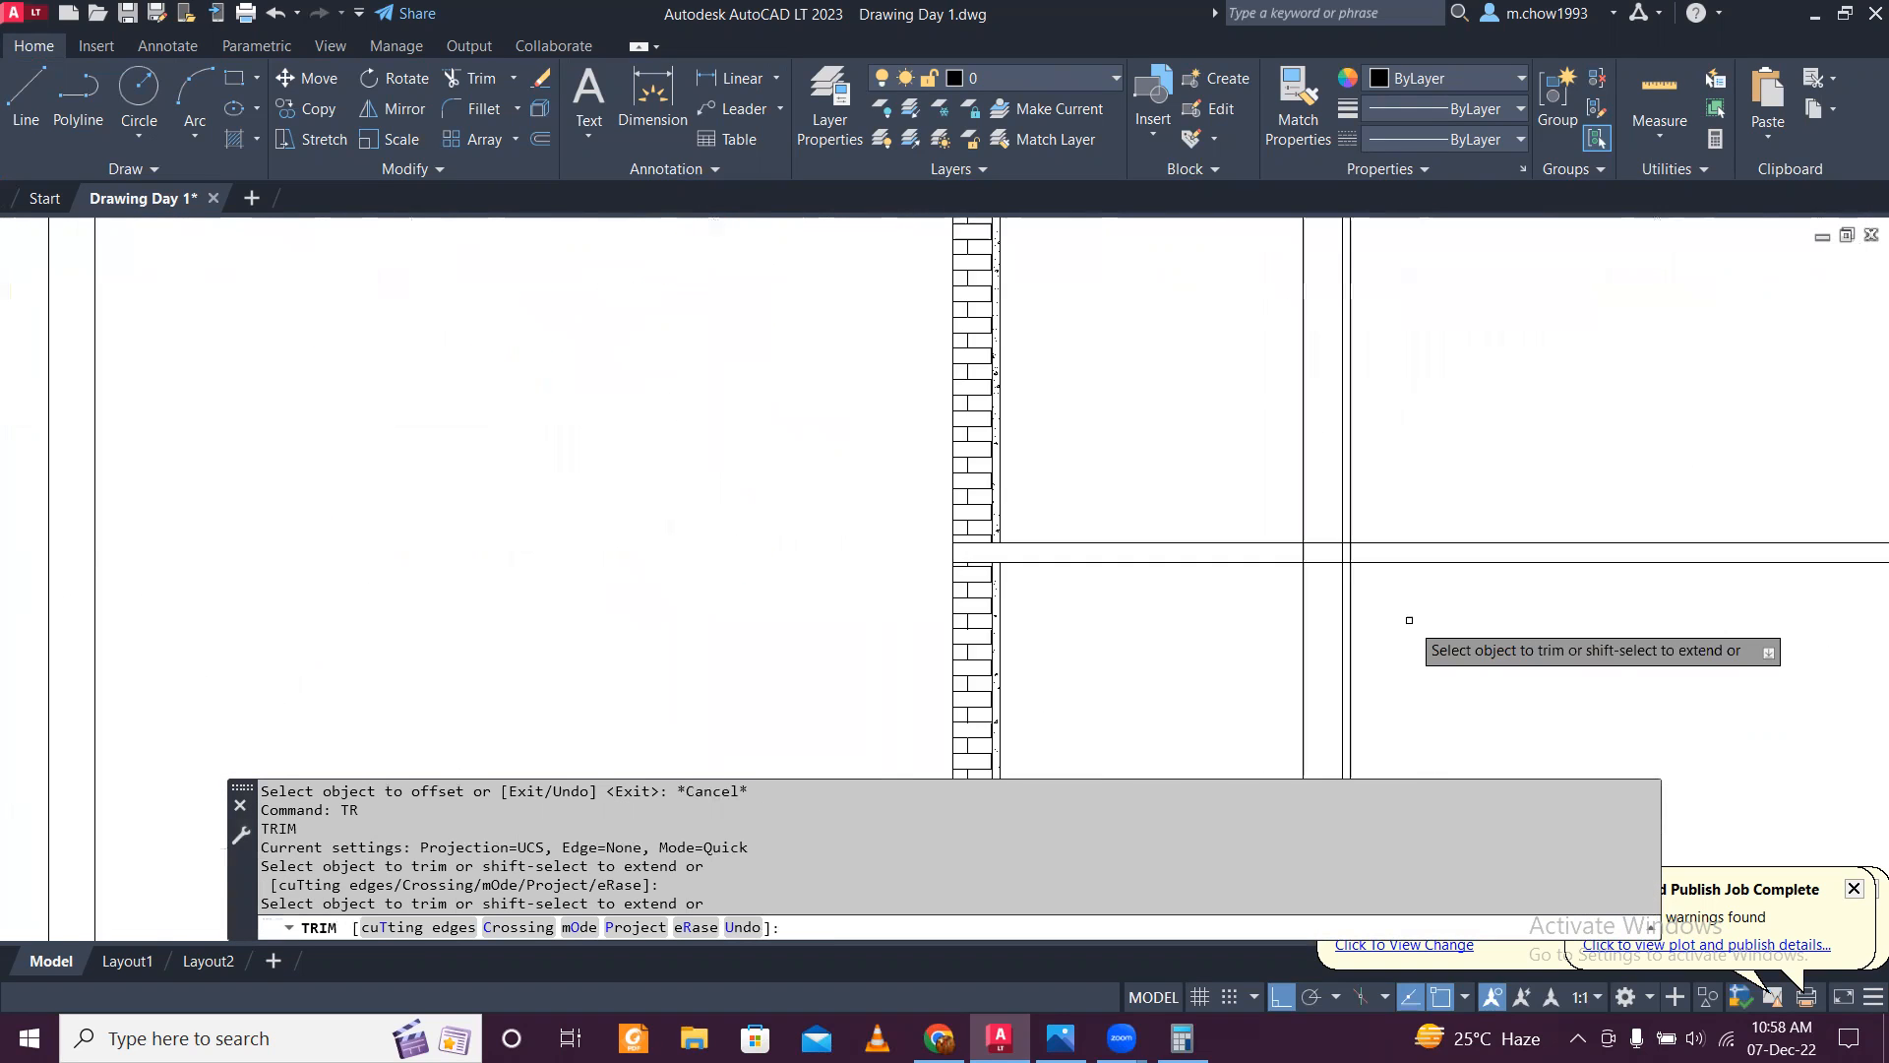
scroll(1319, 510, "up", 4)
mouse_move(1320, 510)
left_mouse_down()
mouse_move(978, 456)
mouse_move(961, 498)
mouse_move(992, 521)
left_mouse_up()
scroll(992, 522, "down", 5)
middle_click_drag(1096, 705, 1164, 468)
middle_click_drag(1135, 752, 1168, 487)
scroll(1167, 514, "up", 5)
left_click_drag(1206, 404, 929, 372)
scroll(1100, 515, "down", 5)
middle_click_drag(1154, 257, 1184, 471)
scroll(1184, 471, "up", 5)
left_click_drag(1109, 354, 881, 362)
Step: Examine the wall and column beside the staircase on the first floor plan and compare them with the section
scroll(1052, 426, "down", 8)
middle_click_drag(647, 401, 773, 464)
scroll(608, 522, "up", 4)
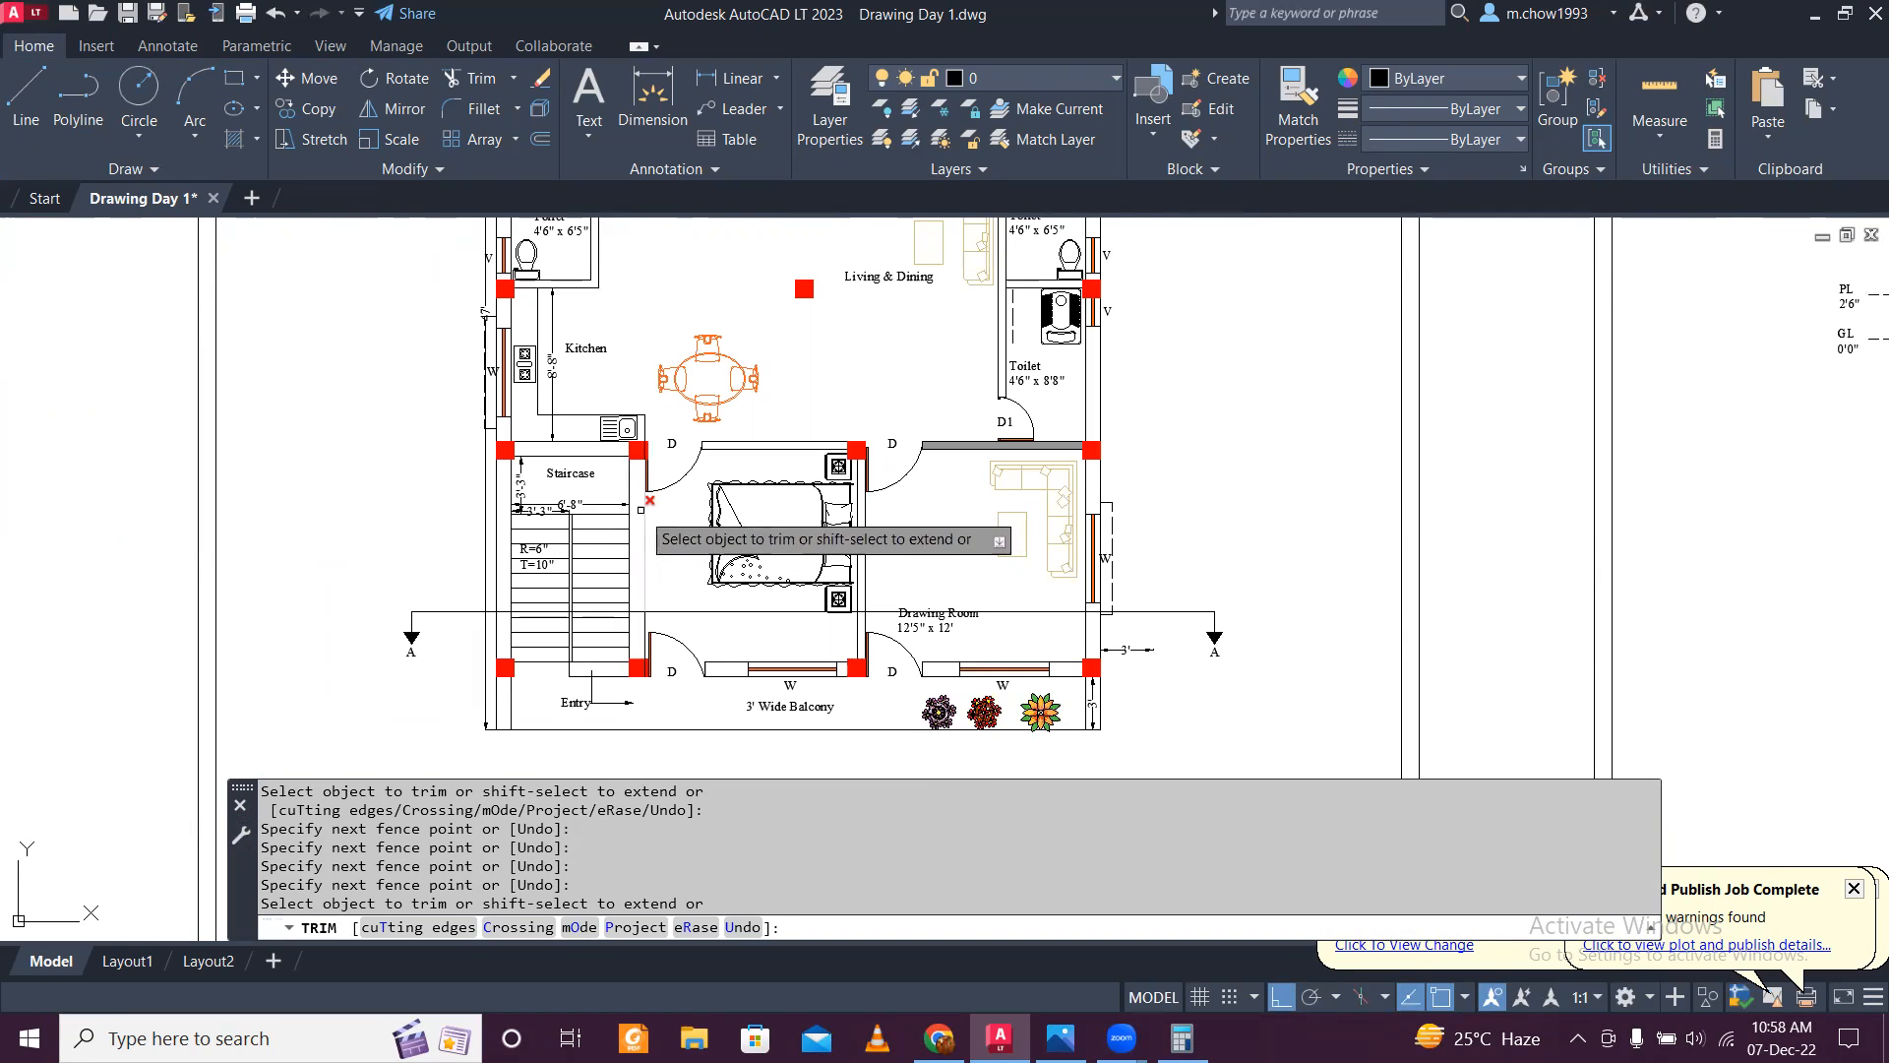
scroll(627, 473, "up", 4)
scroll(622, 470, "down", 6)
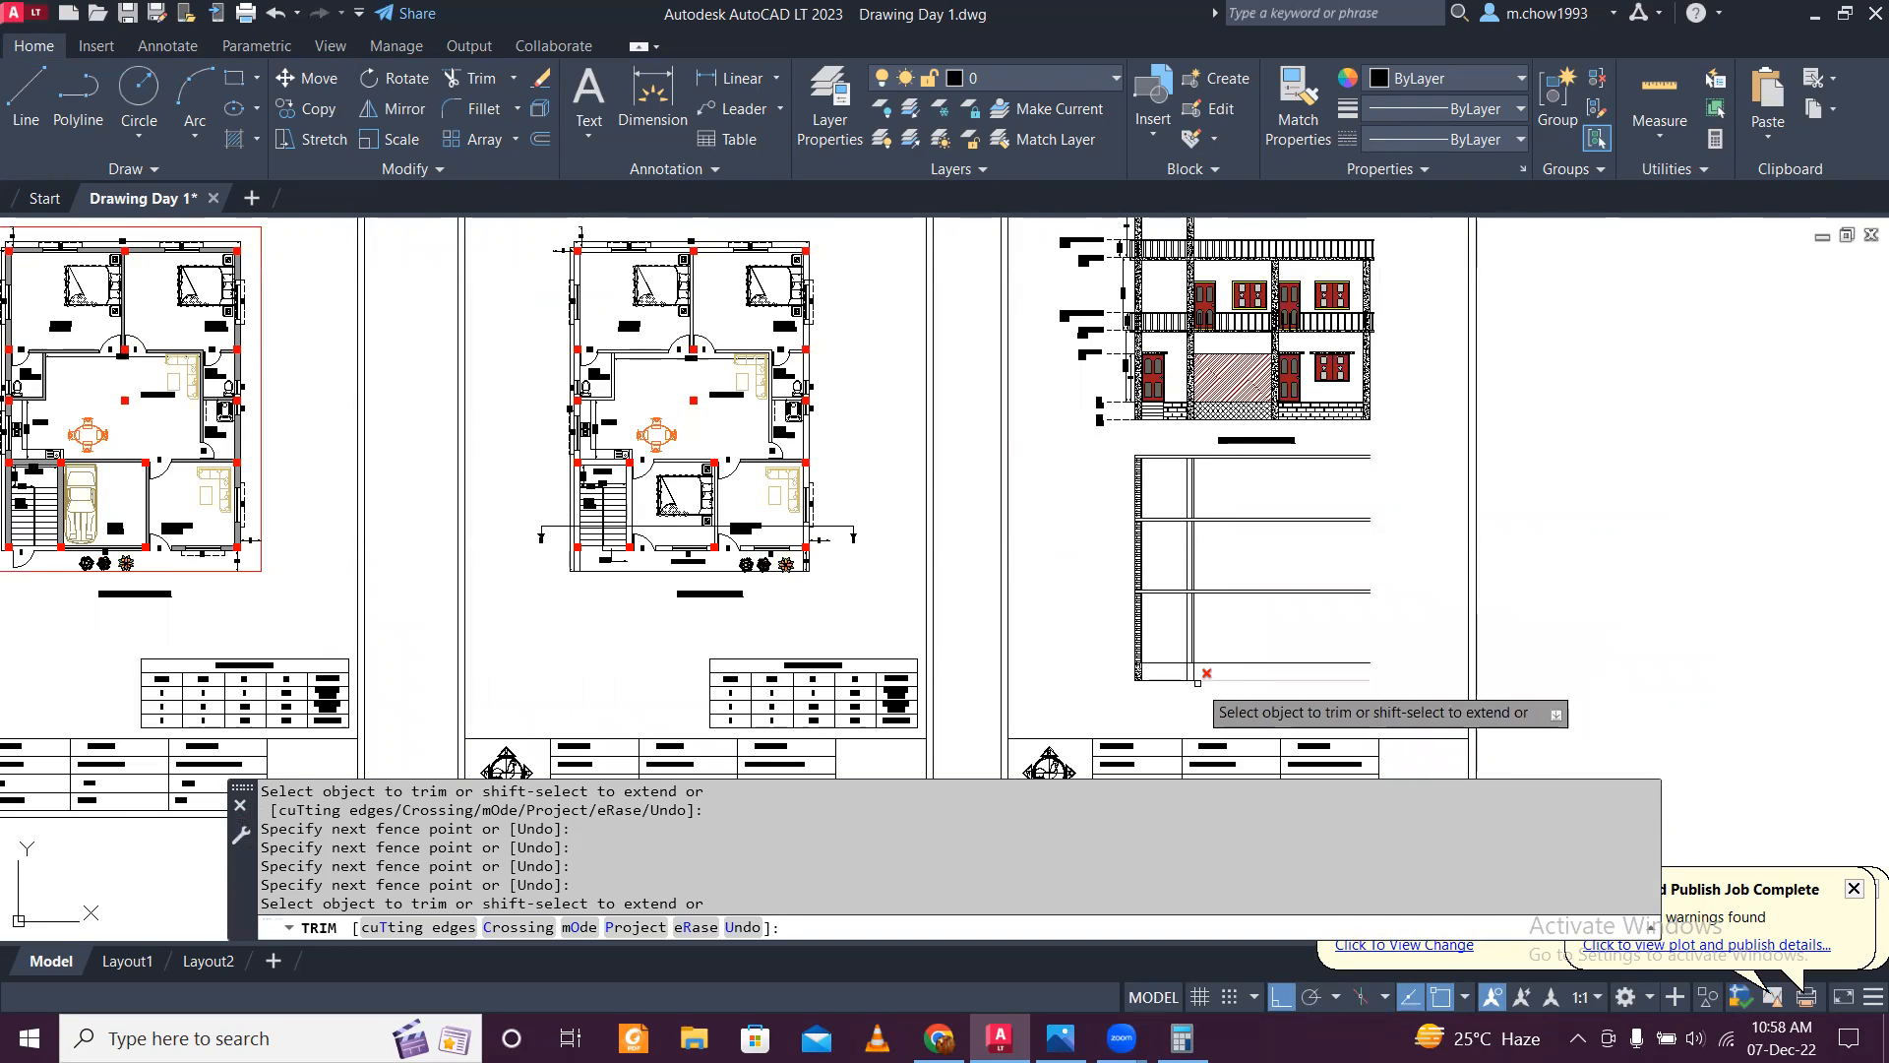
scroll(1197, 682, "up", 4)
key("Escape")
Step: Try to hatch the second wall's plinth part and its narrow strips in the lowest and middle storeys with the brick pattern at scale 1
scroll(1206, 676, "up", 2)
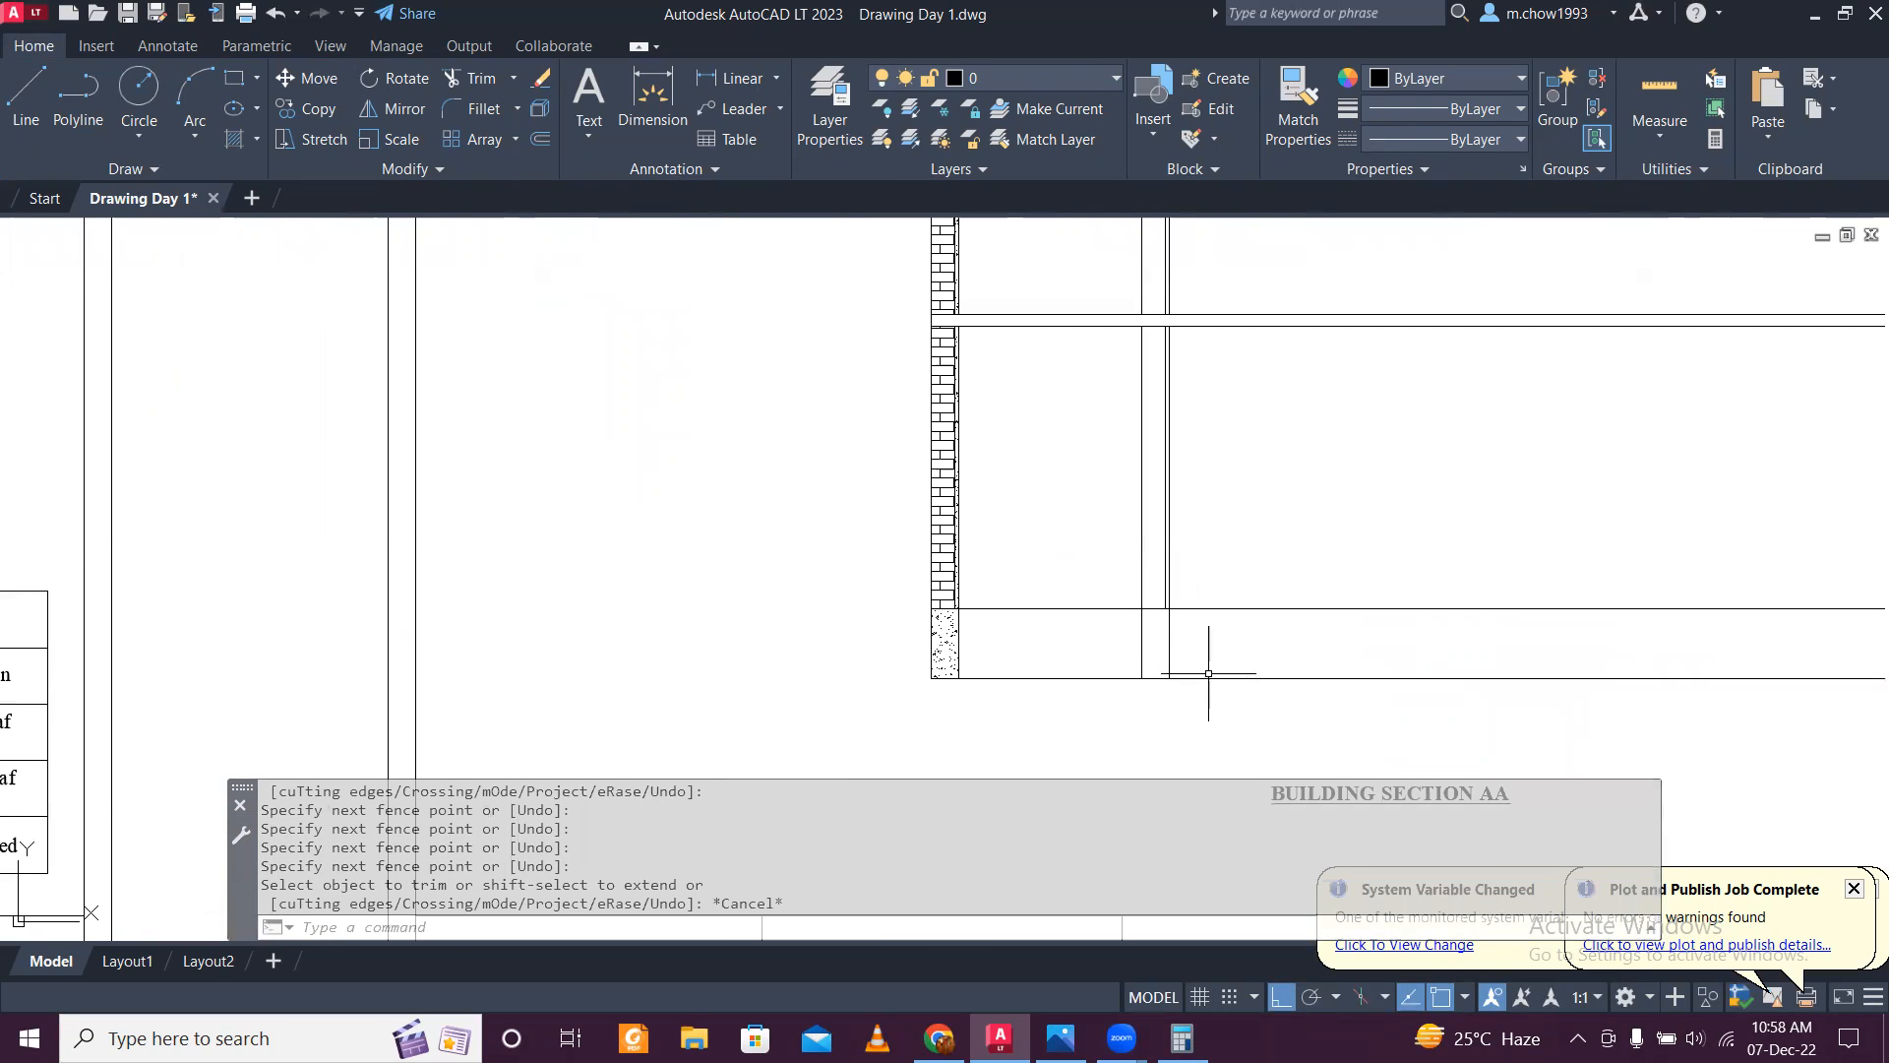
type("h")
key("Return")
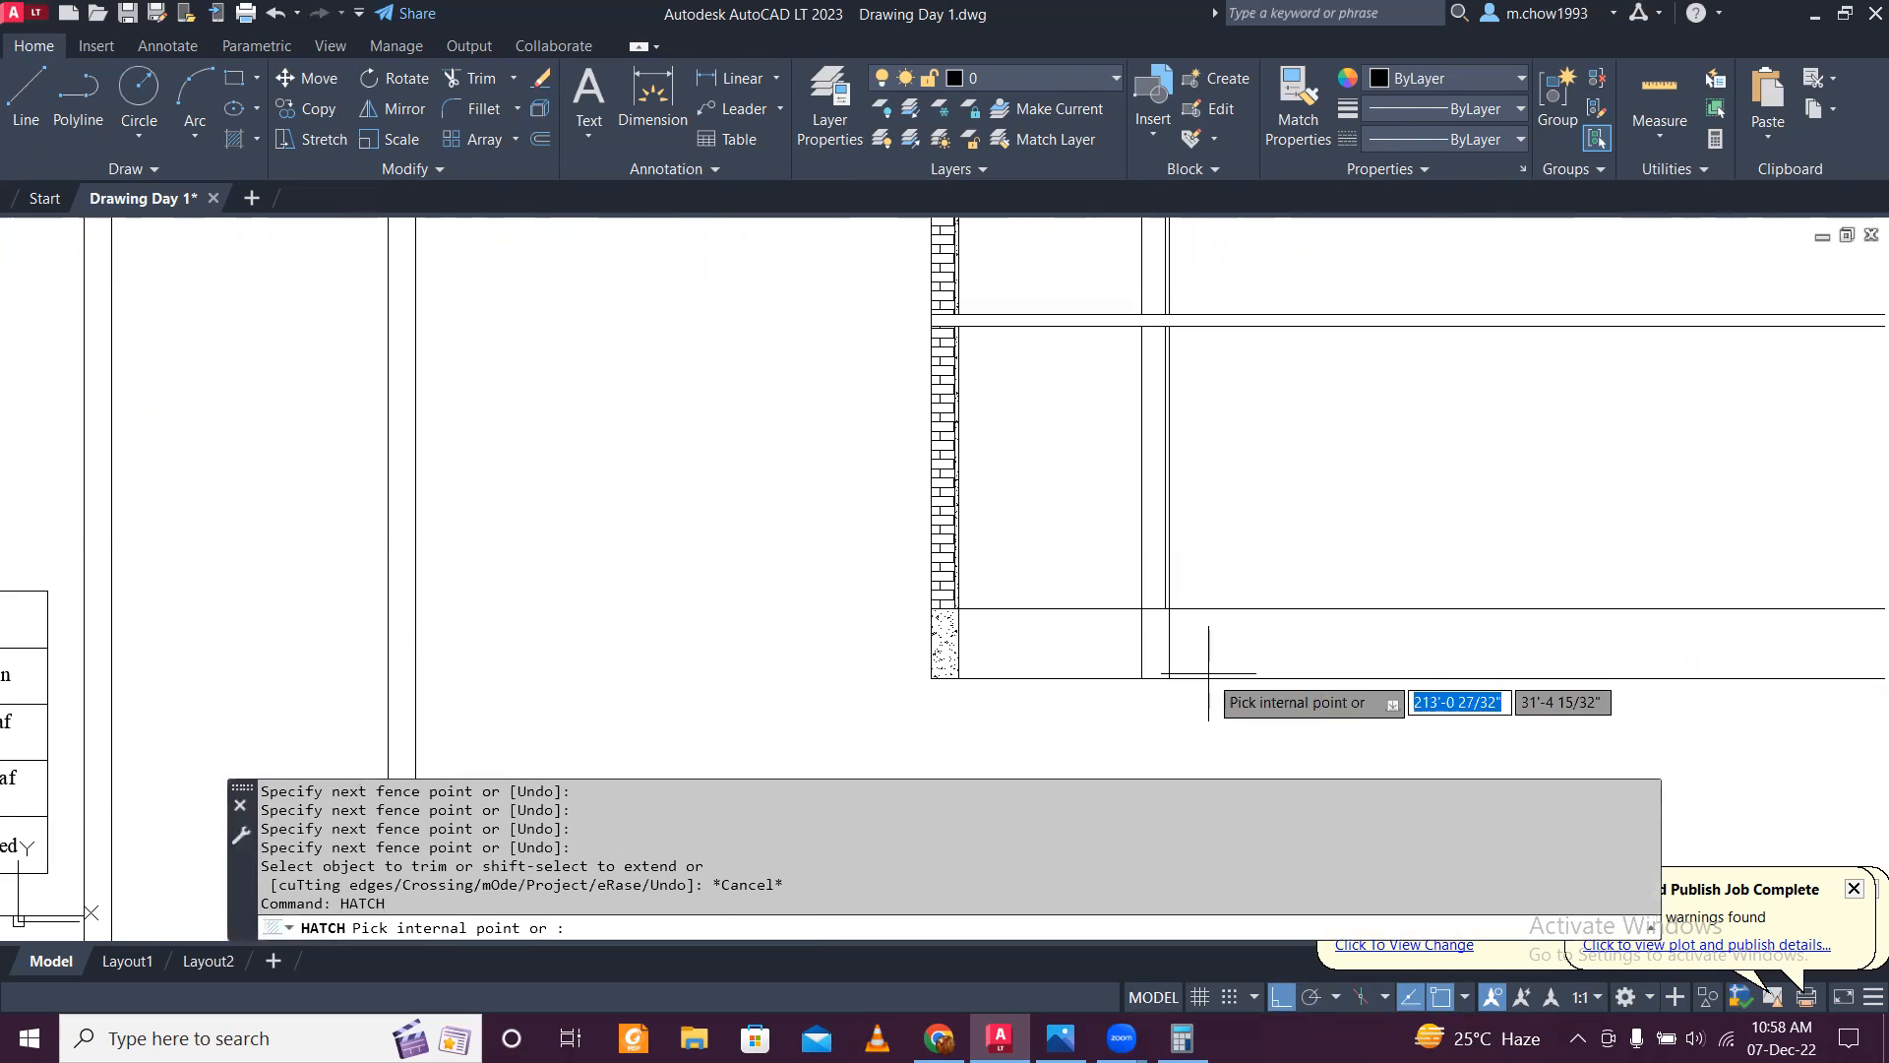
scroll(1165, 639, "up", 2)
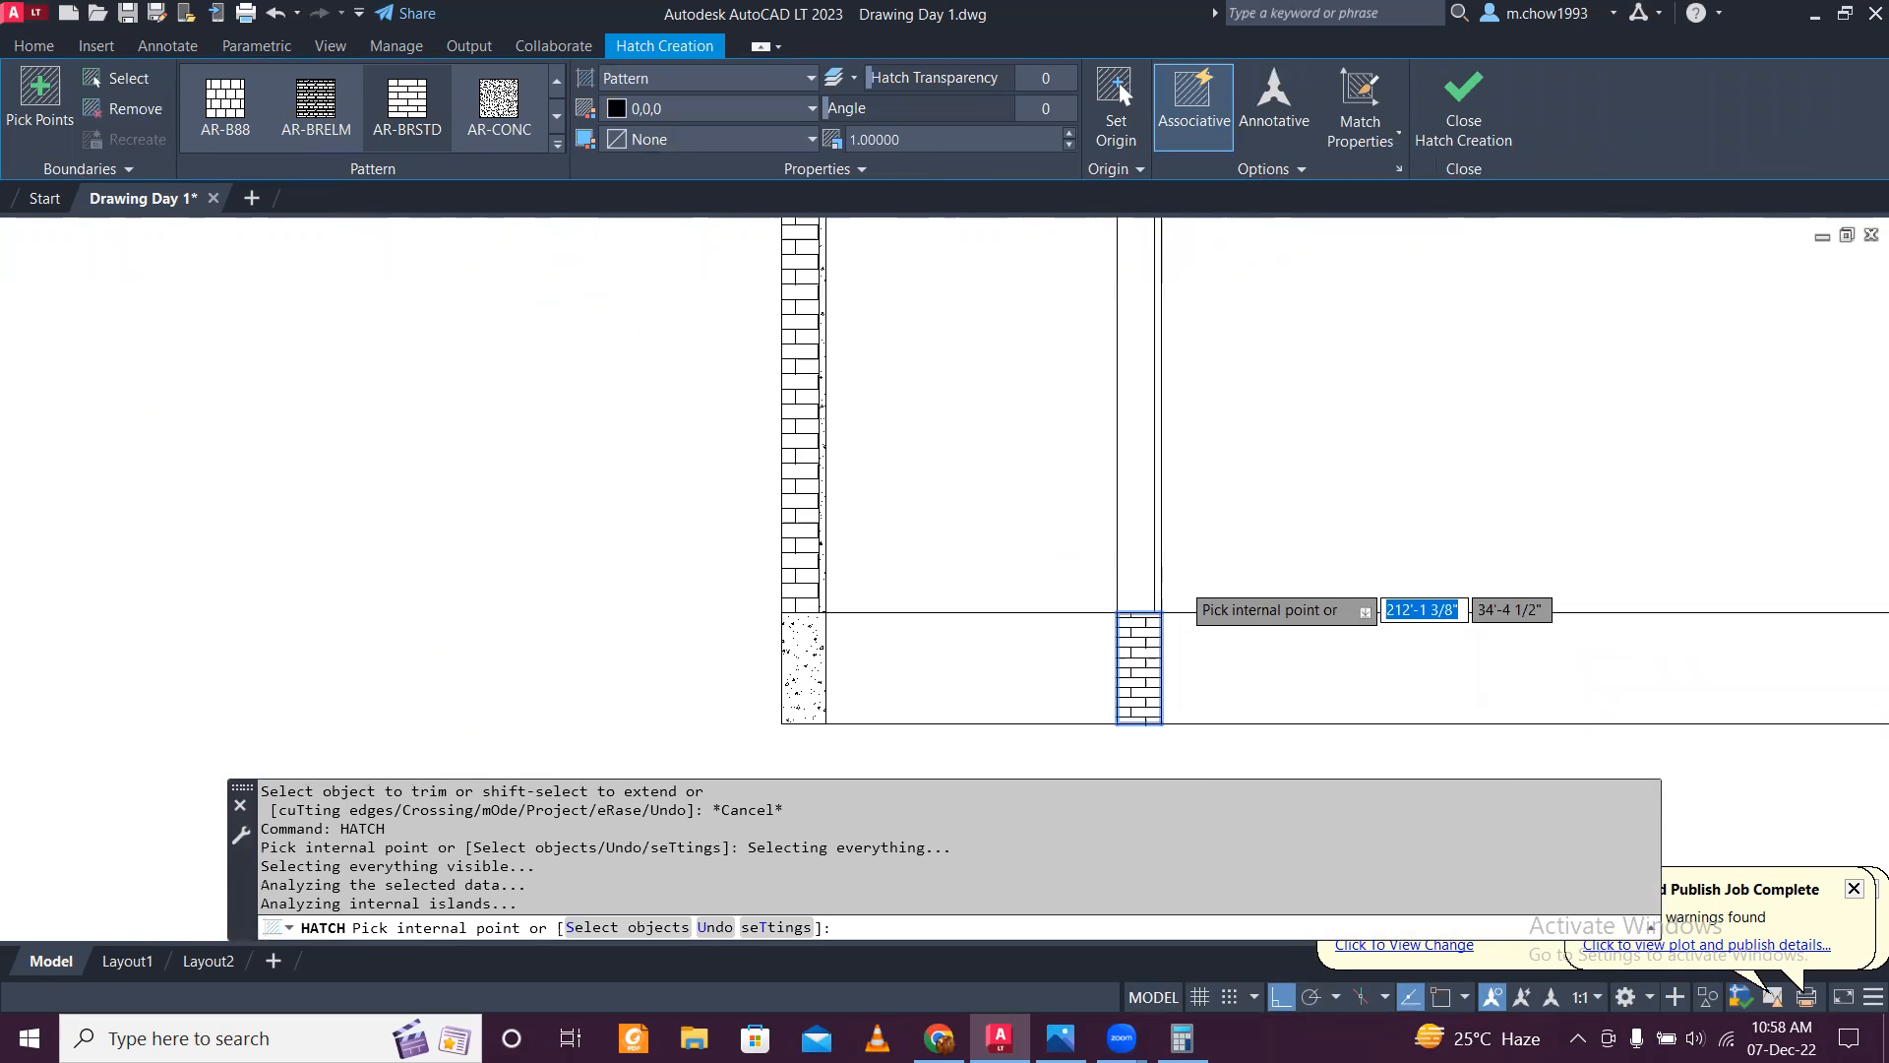
scroll(1122, 571, "up", 3)
left_click(1119, 599)
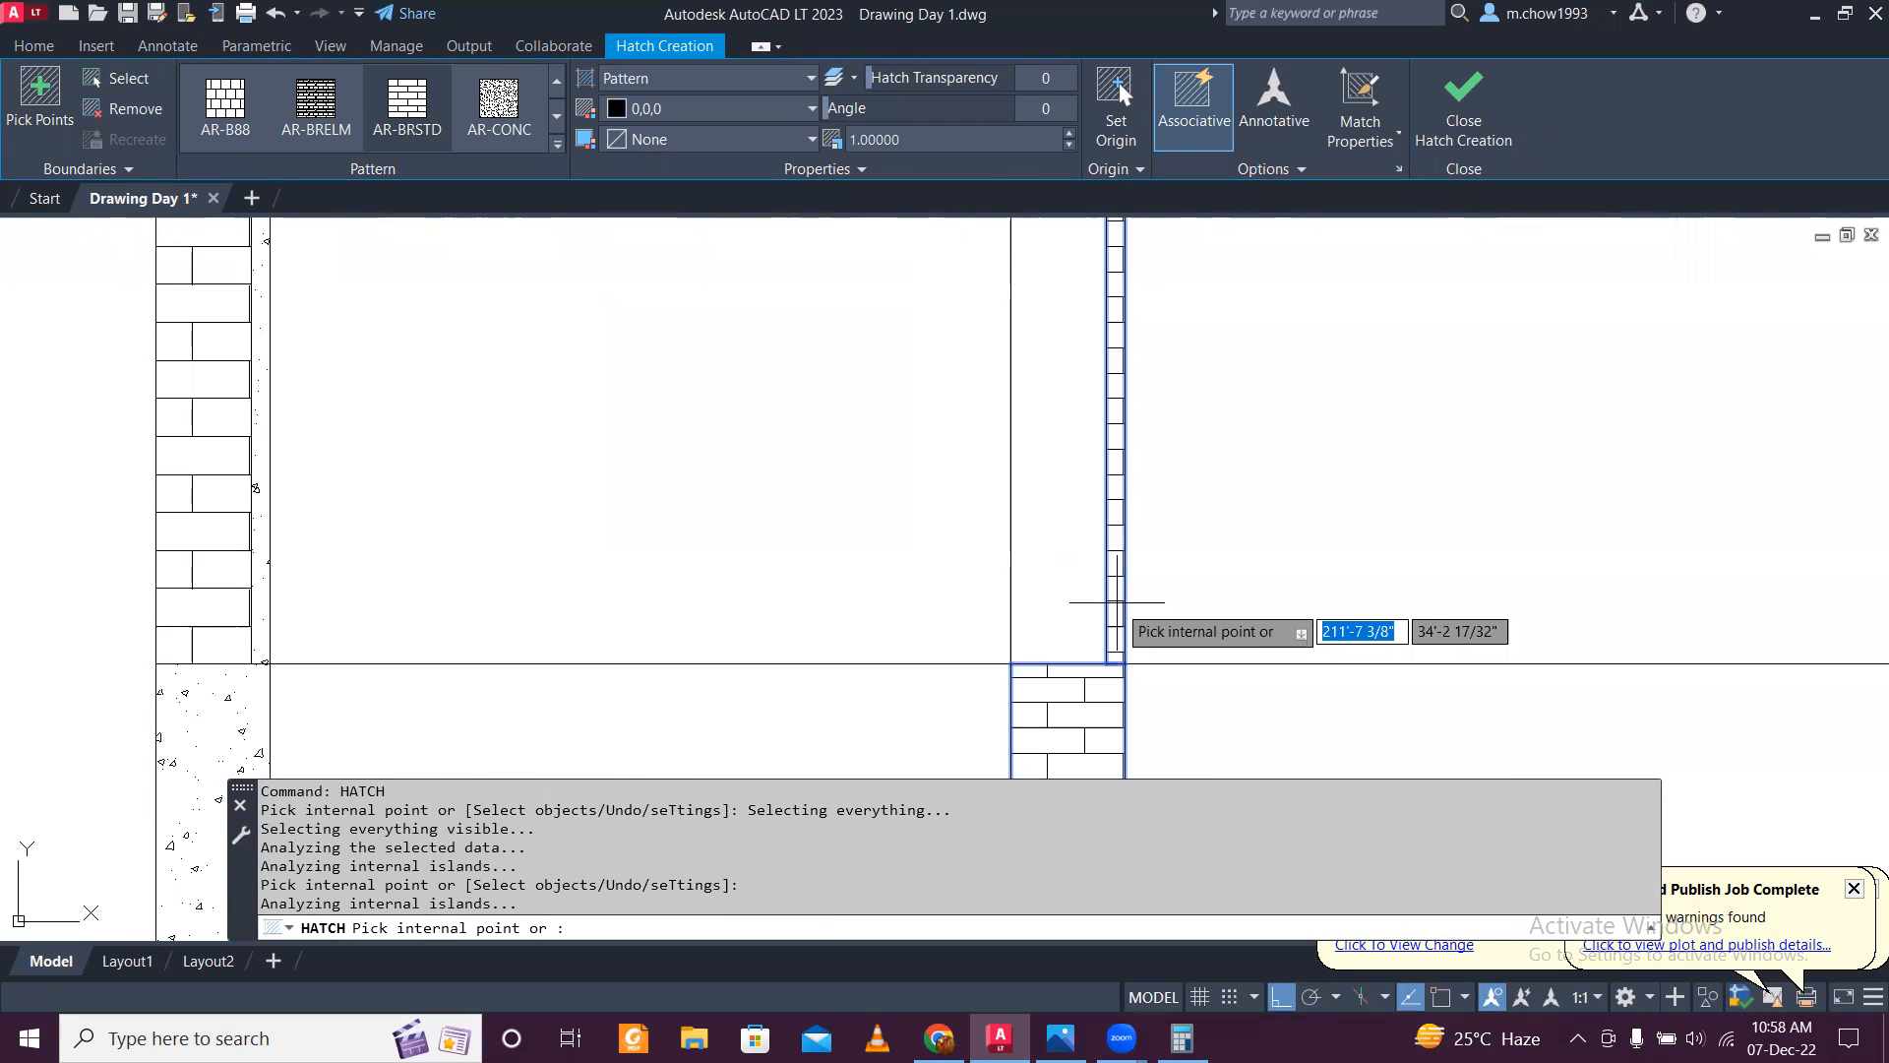
scroll(1118, 603, "down", 3)
scroll(1148, 395, "up", 2)
scroll(1151, 413, "up", 1)
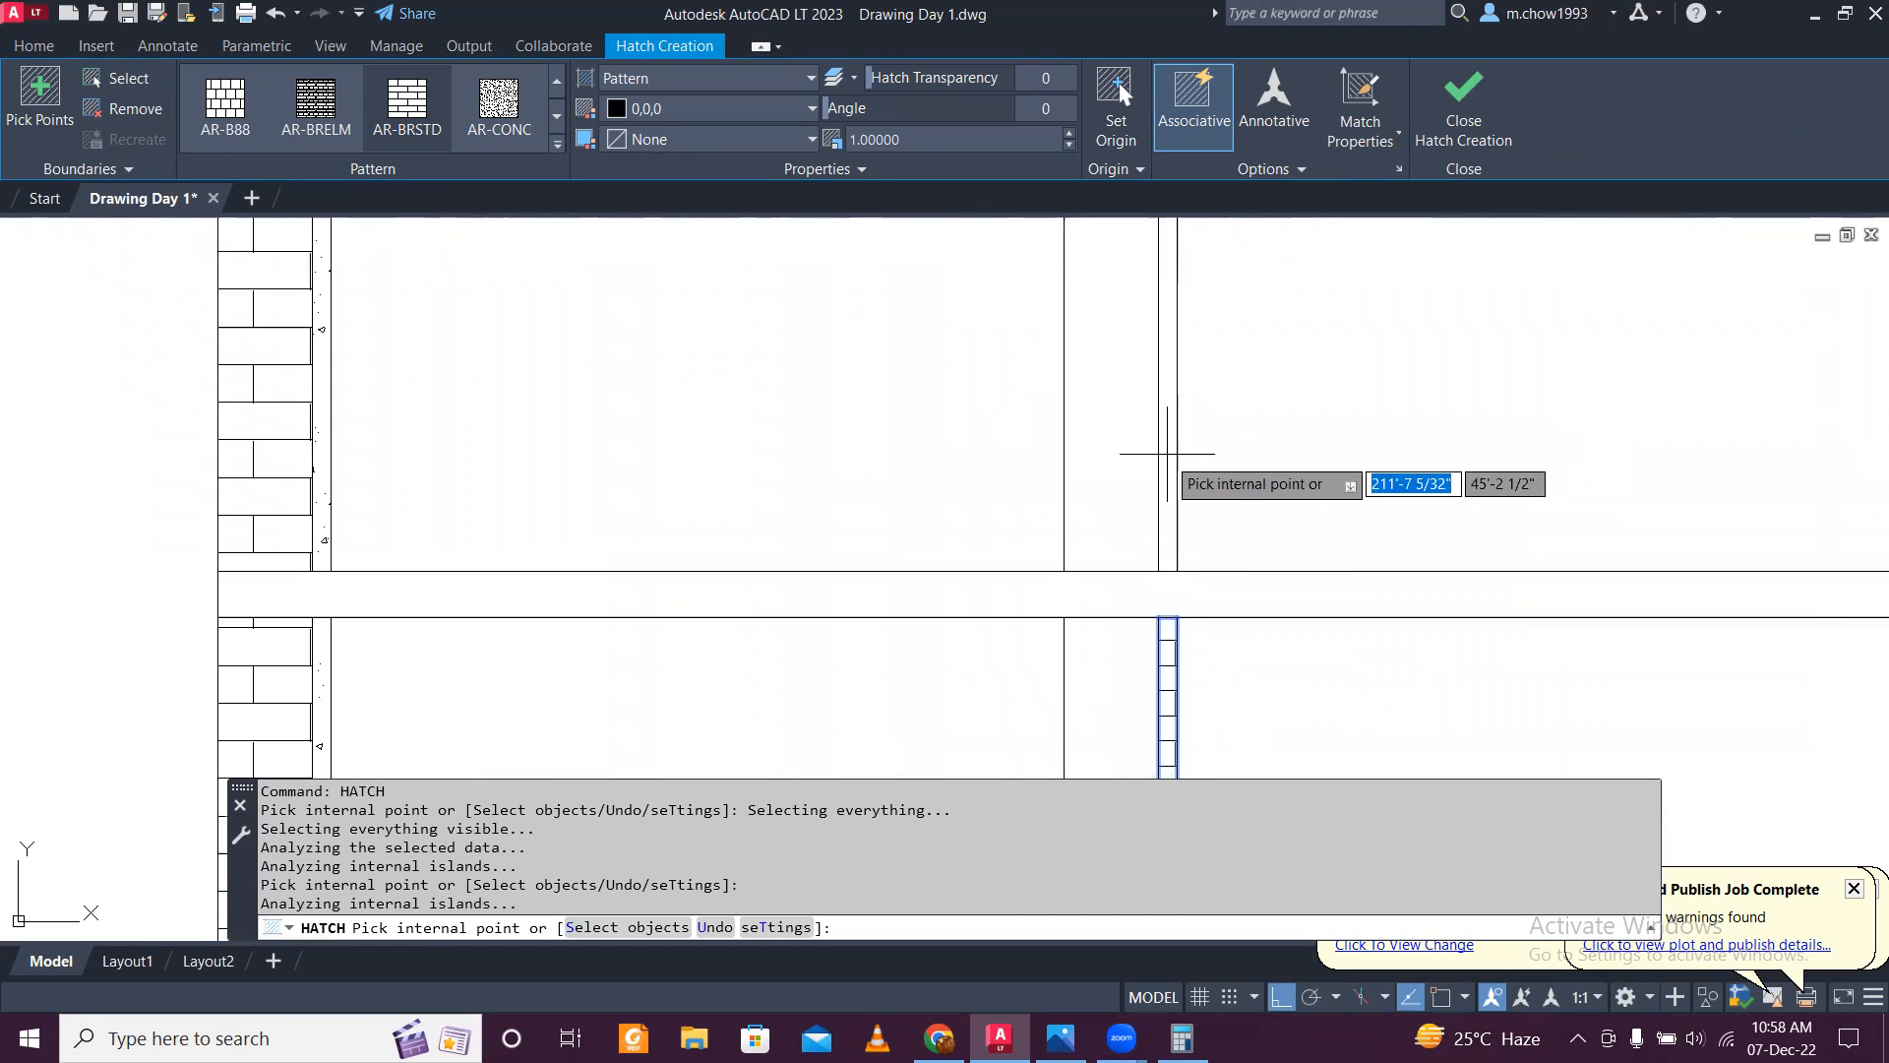
left_click(1147, 447)
scroll(1161, 483, "down", 2)
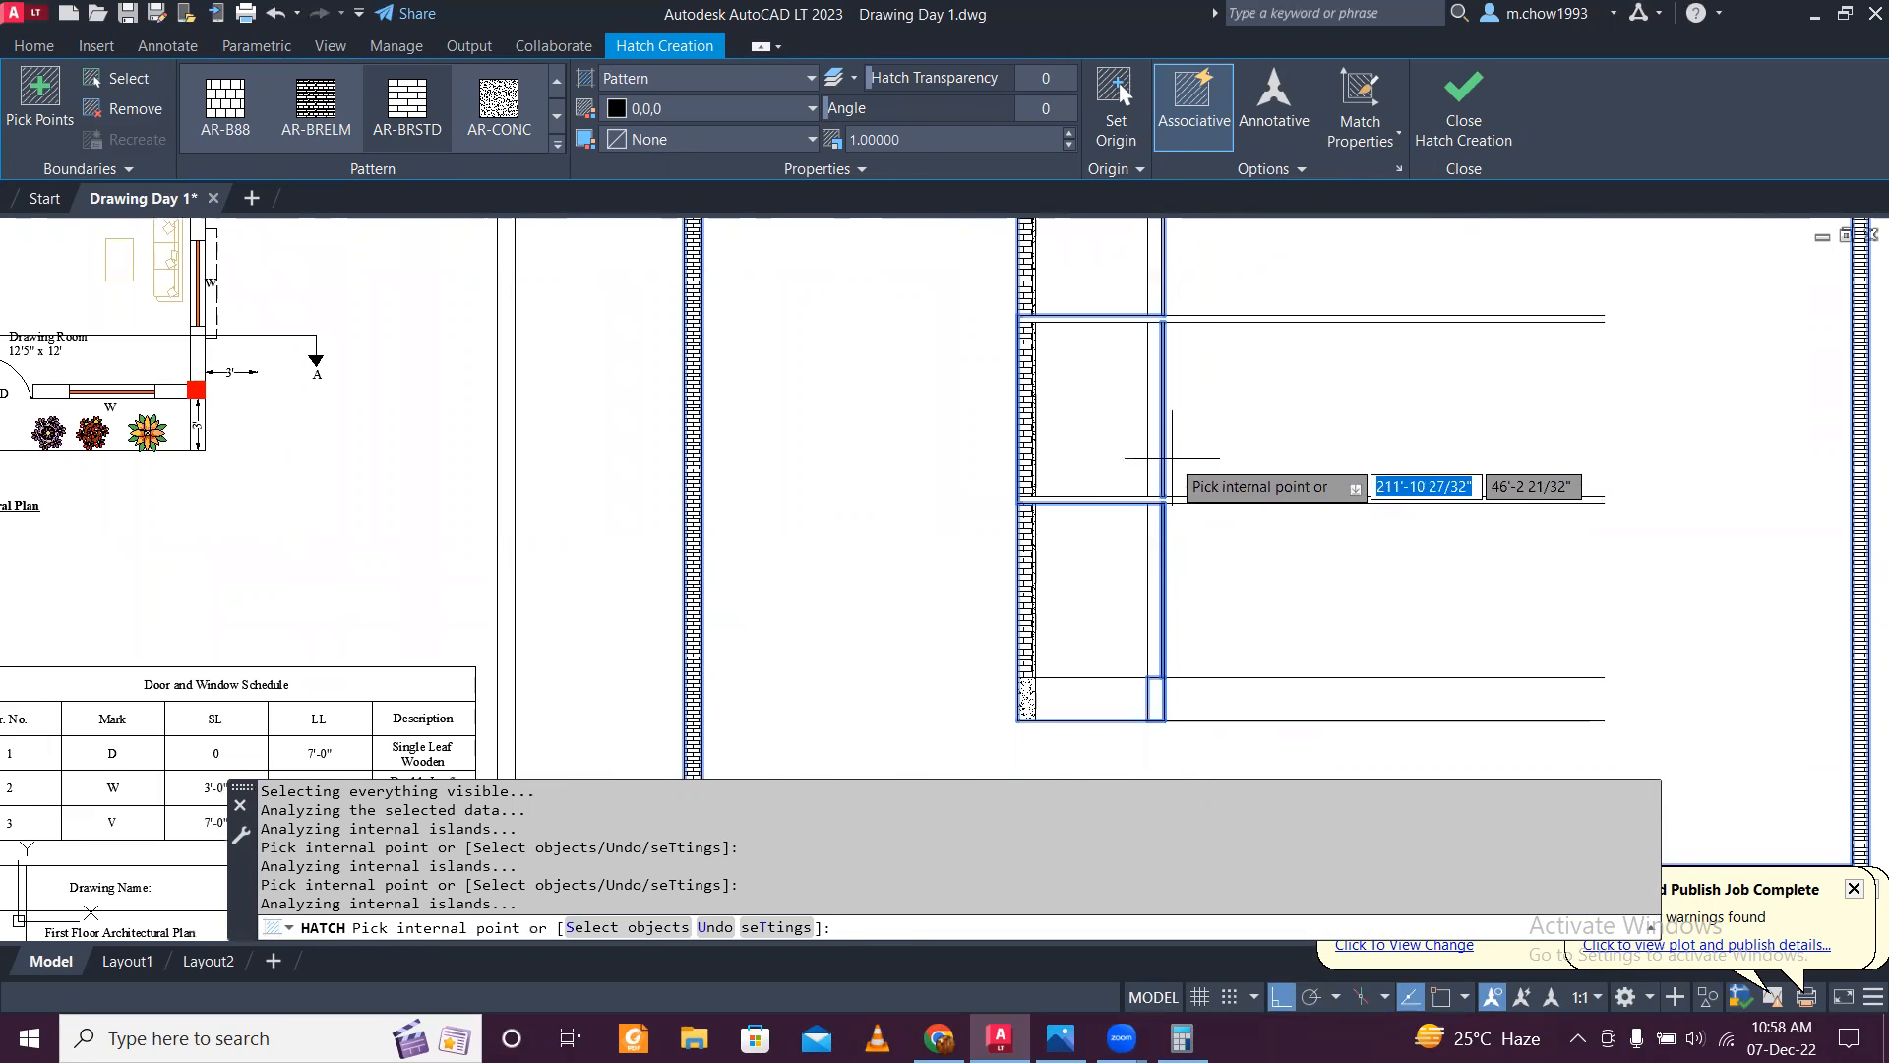
key("Escape")
scroll(1165, 520, "up", 6)
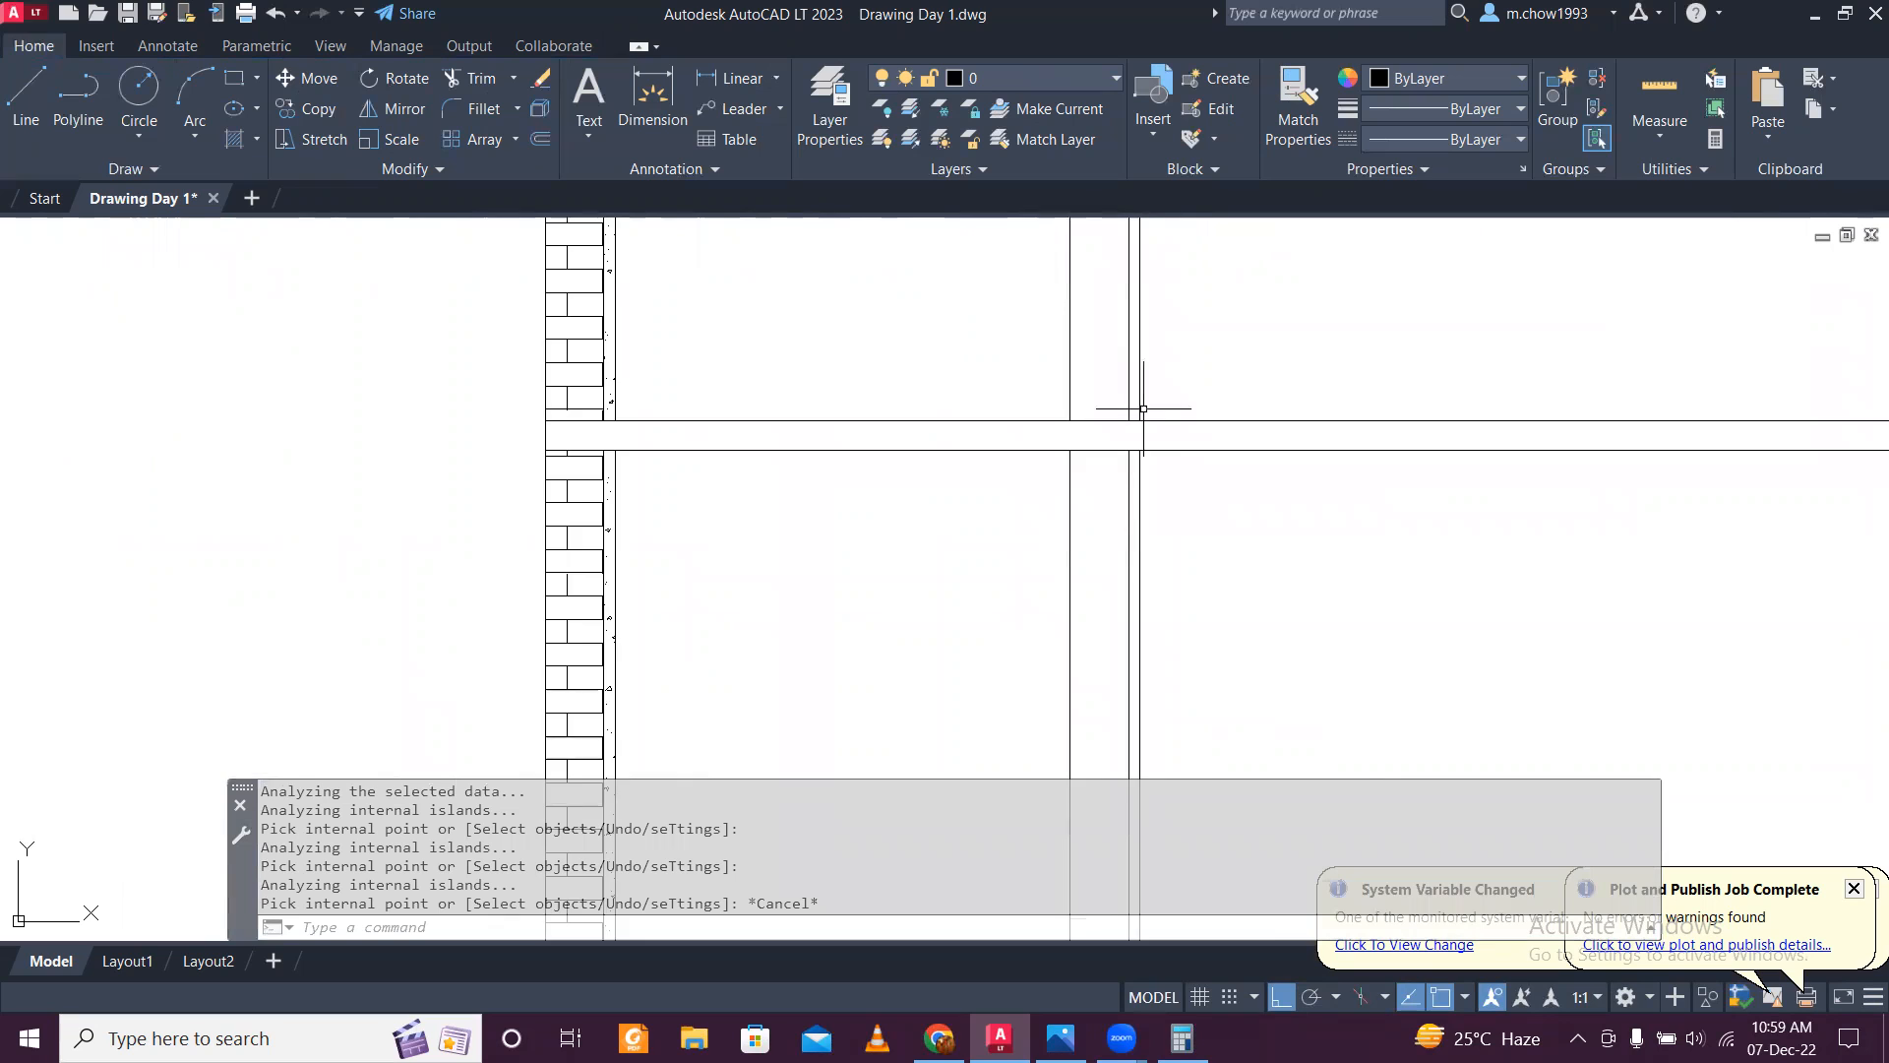
scroll(1141, 407, "up", 4)
scroll(1141, 428, "down", 5)
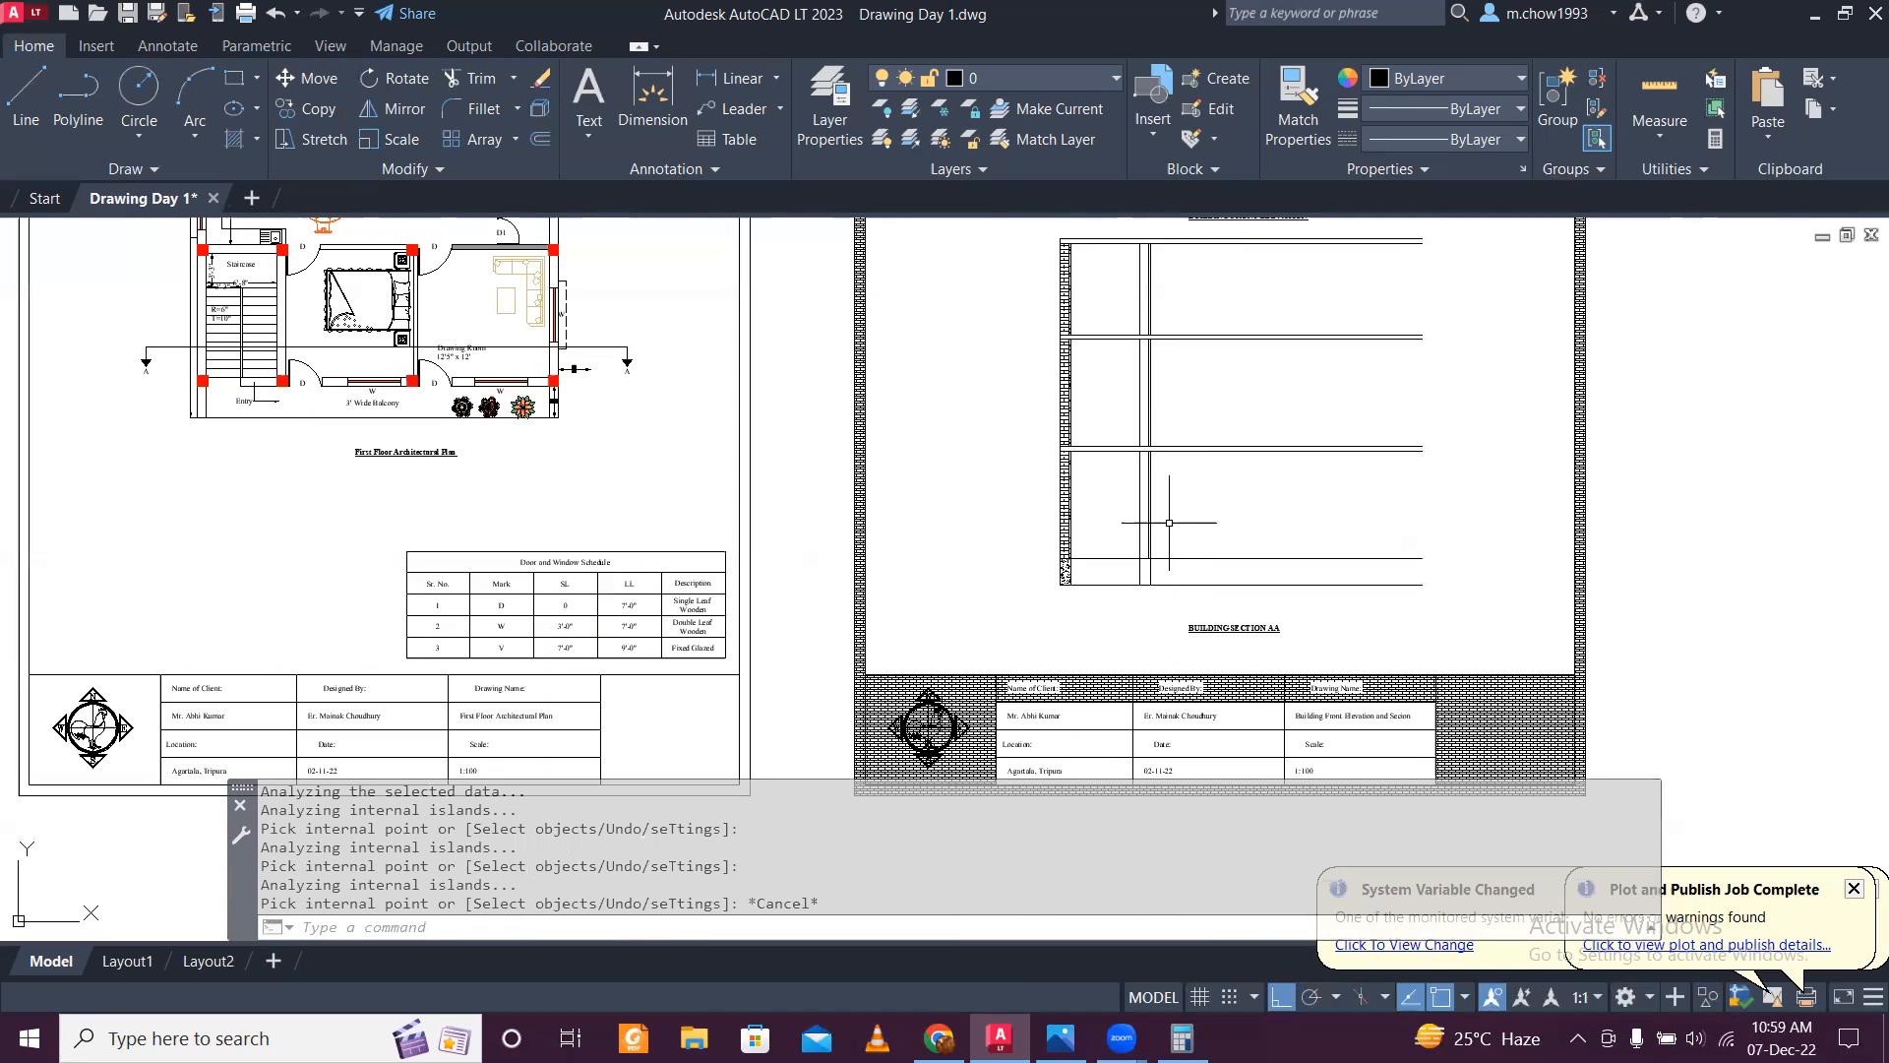
scroll(1142, 565, "up", 5)
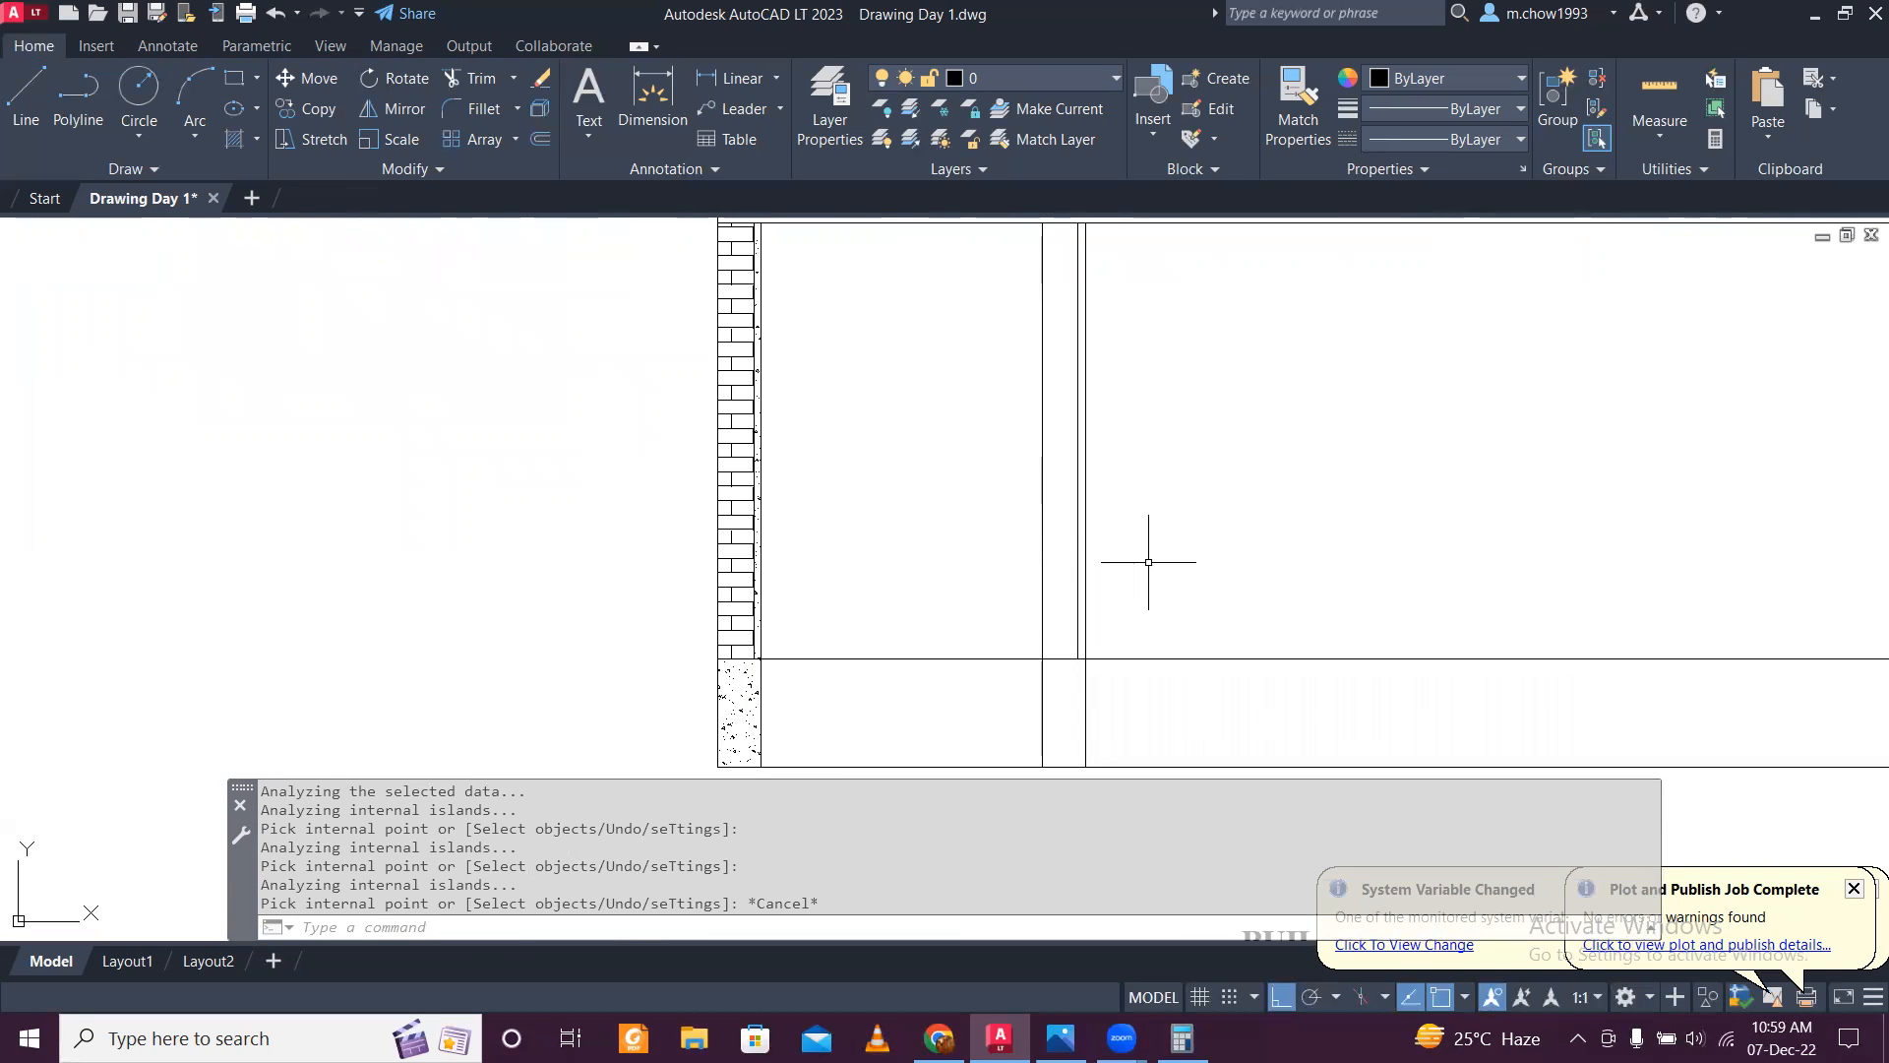
scroll(1148, 562, "down", 5)
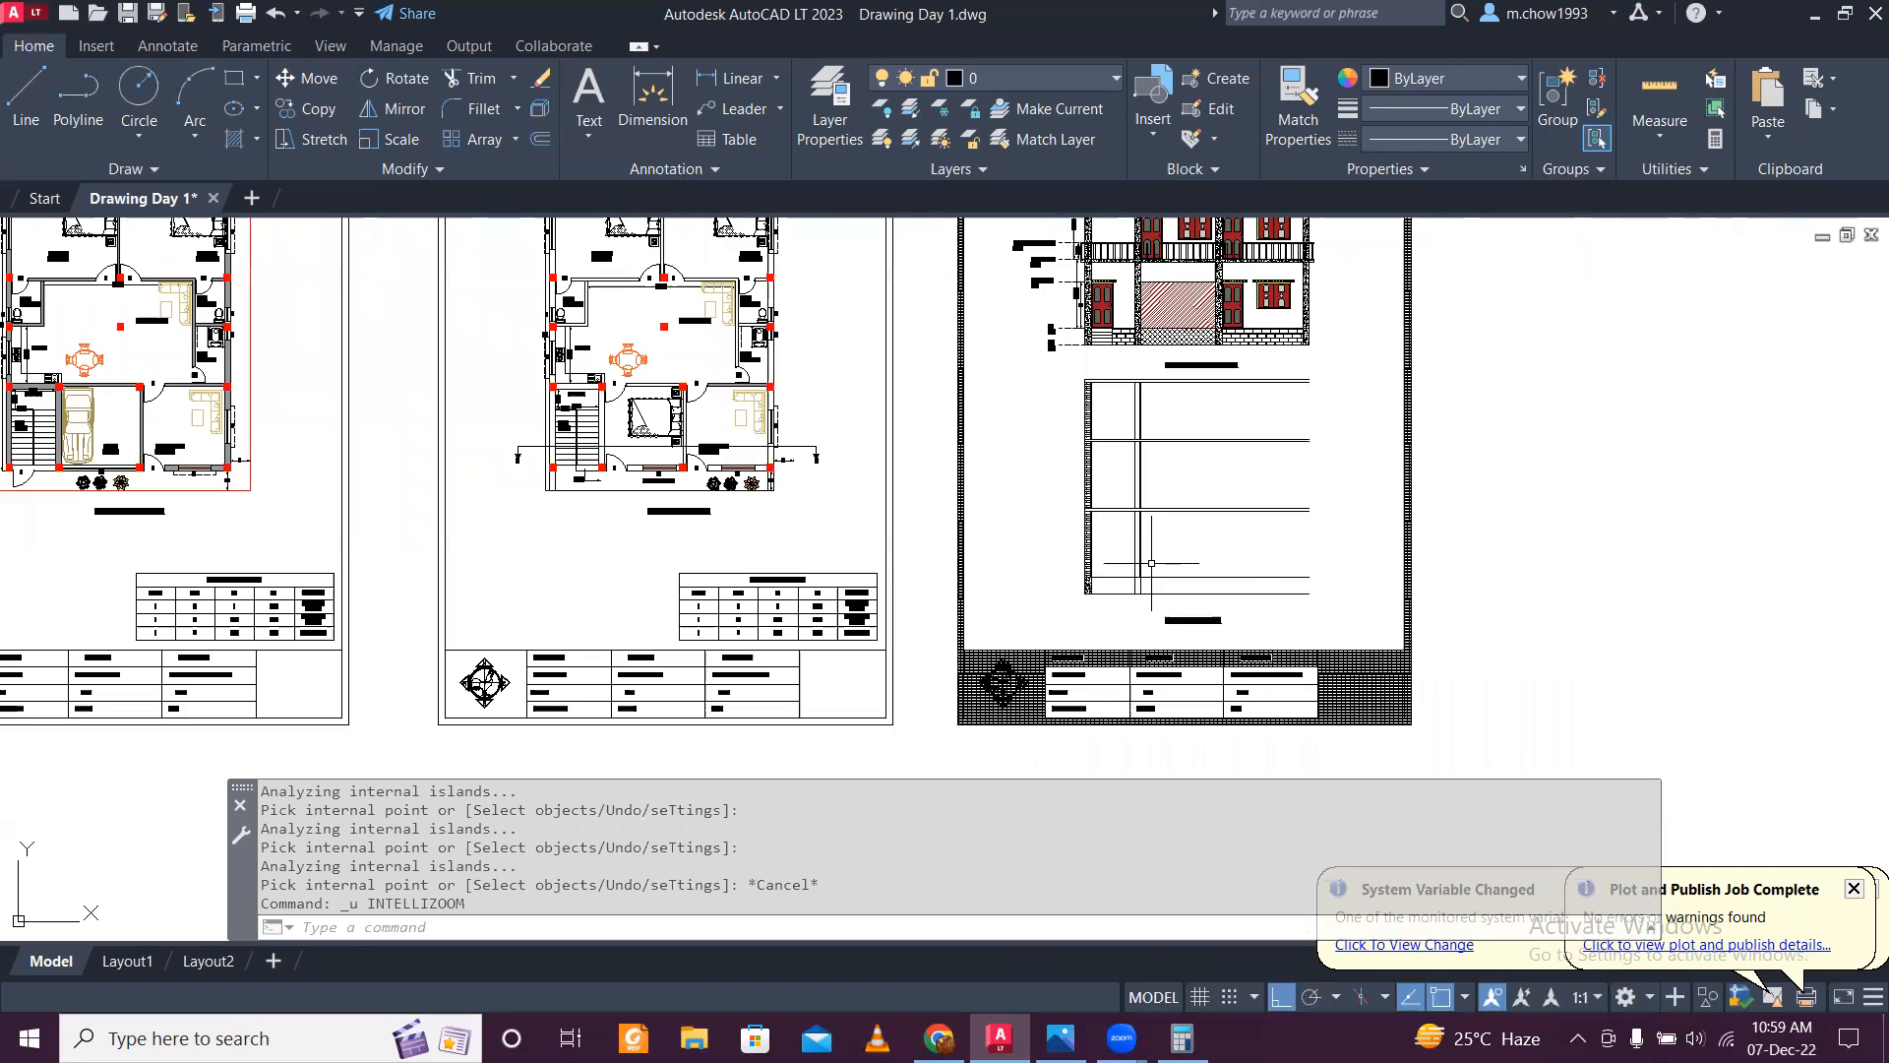
Step: Try again to hatch the second wall's plinth part and its narrow strip in the uppermost storey with the brick pattern at scale 1
key("Return")
scroll(1131, 575, "up", 5)
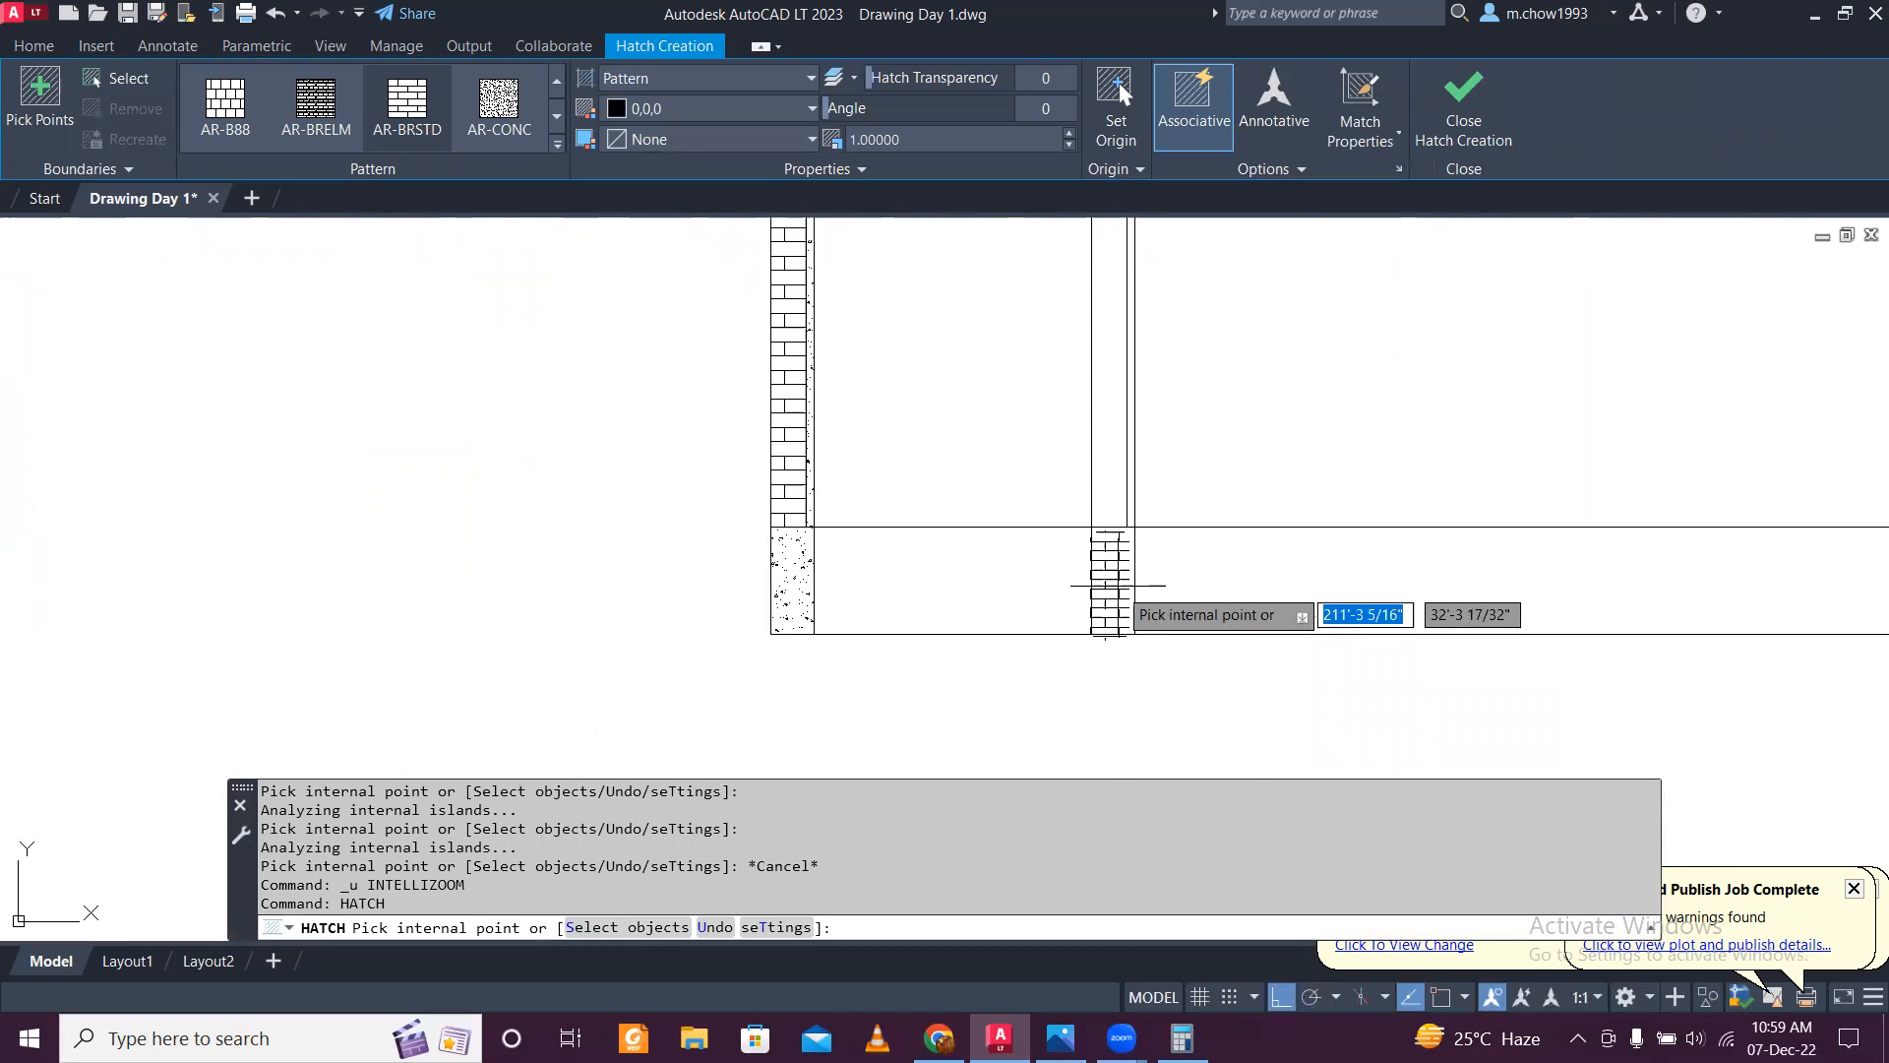
scroll(1109, 585, "up", 5)
scroll(1082, 566, "down", 8)
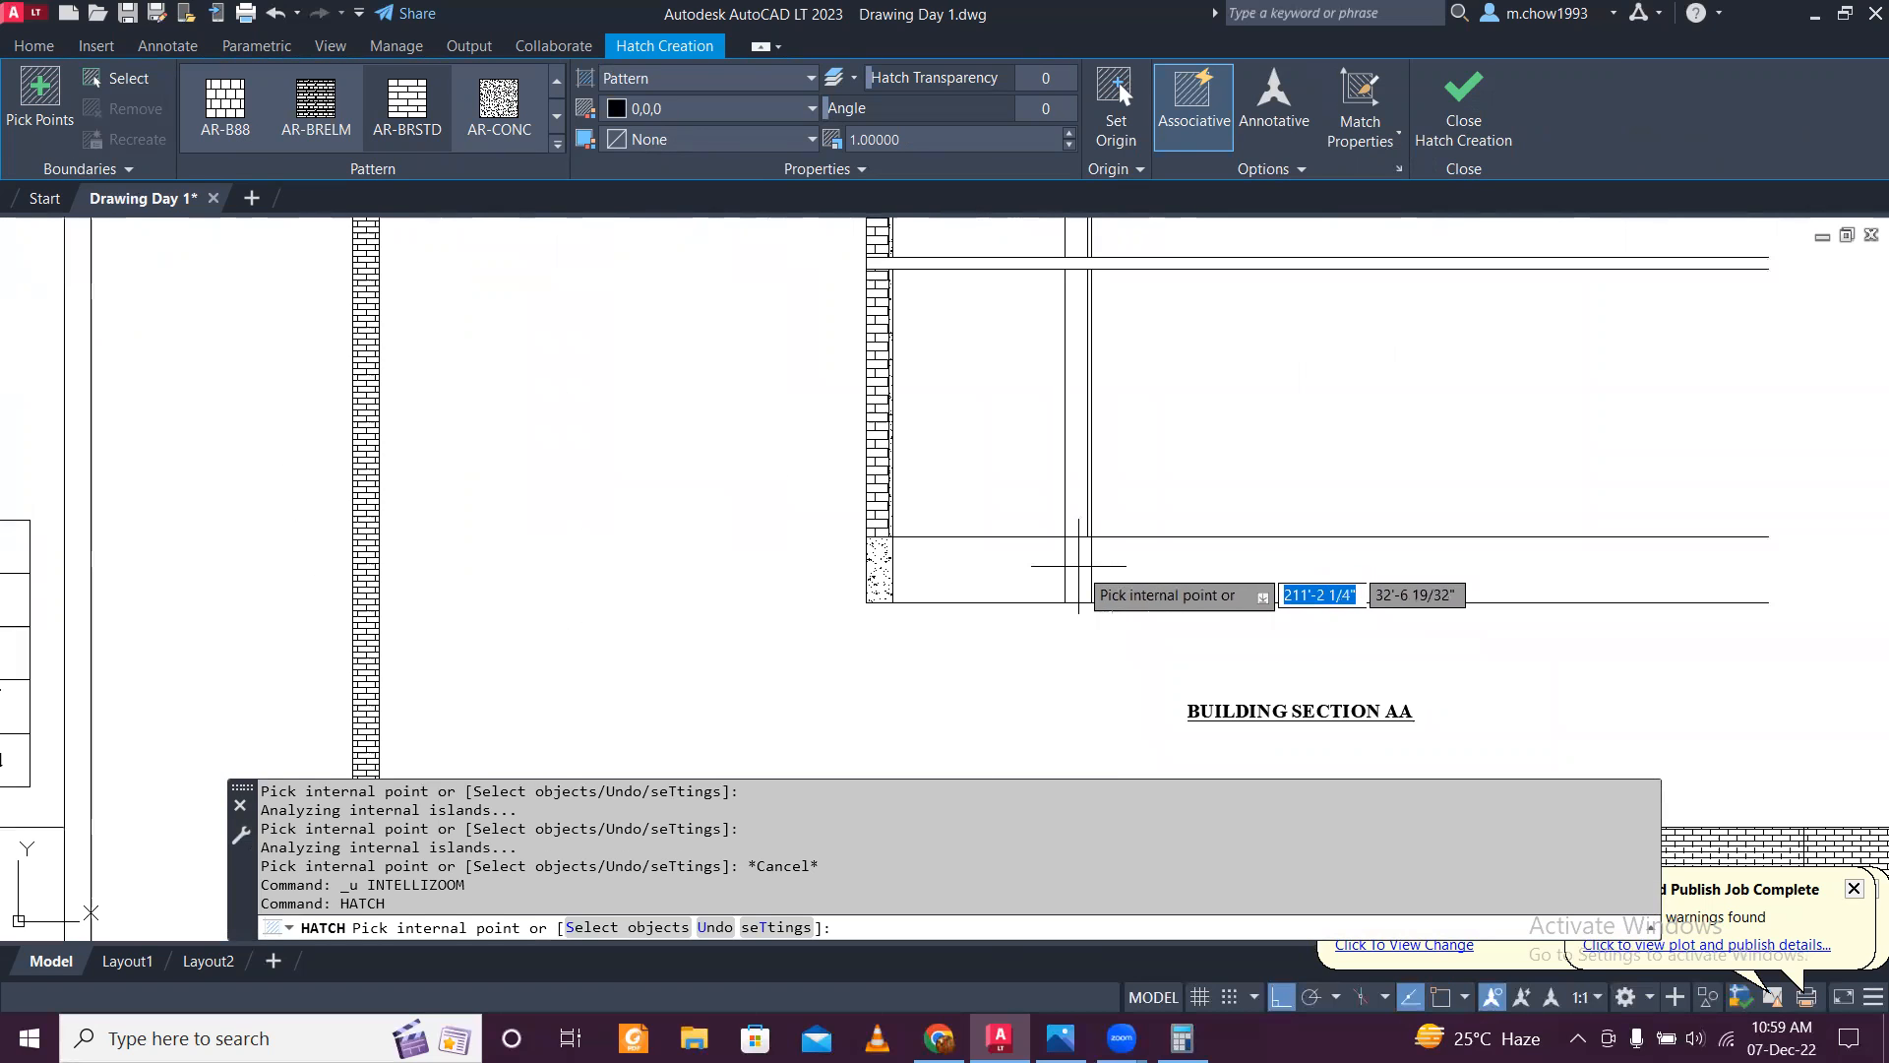
left_click(1078, 565)
mouse_move(1084, 333)
middle_mouse_down()
mouse_move(1153, 406)
mouse_move(1195, 665)
middle_mouse_up()
scroll(1209, 431, "up", 4)
scroll(1189, 436, "down", 2)
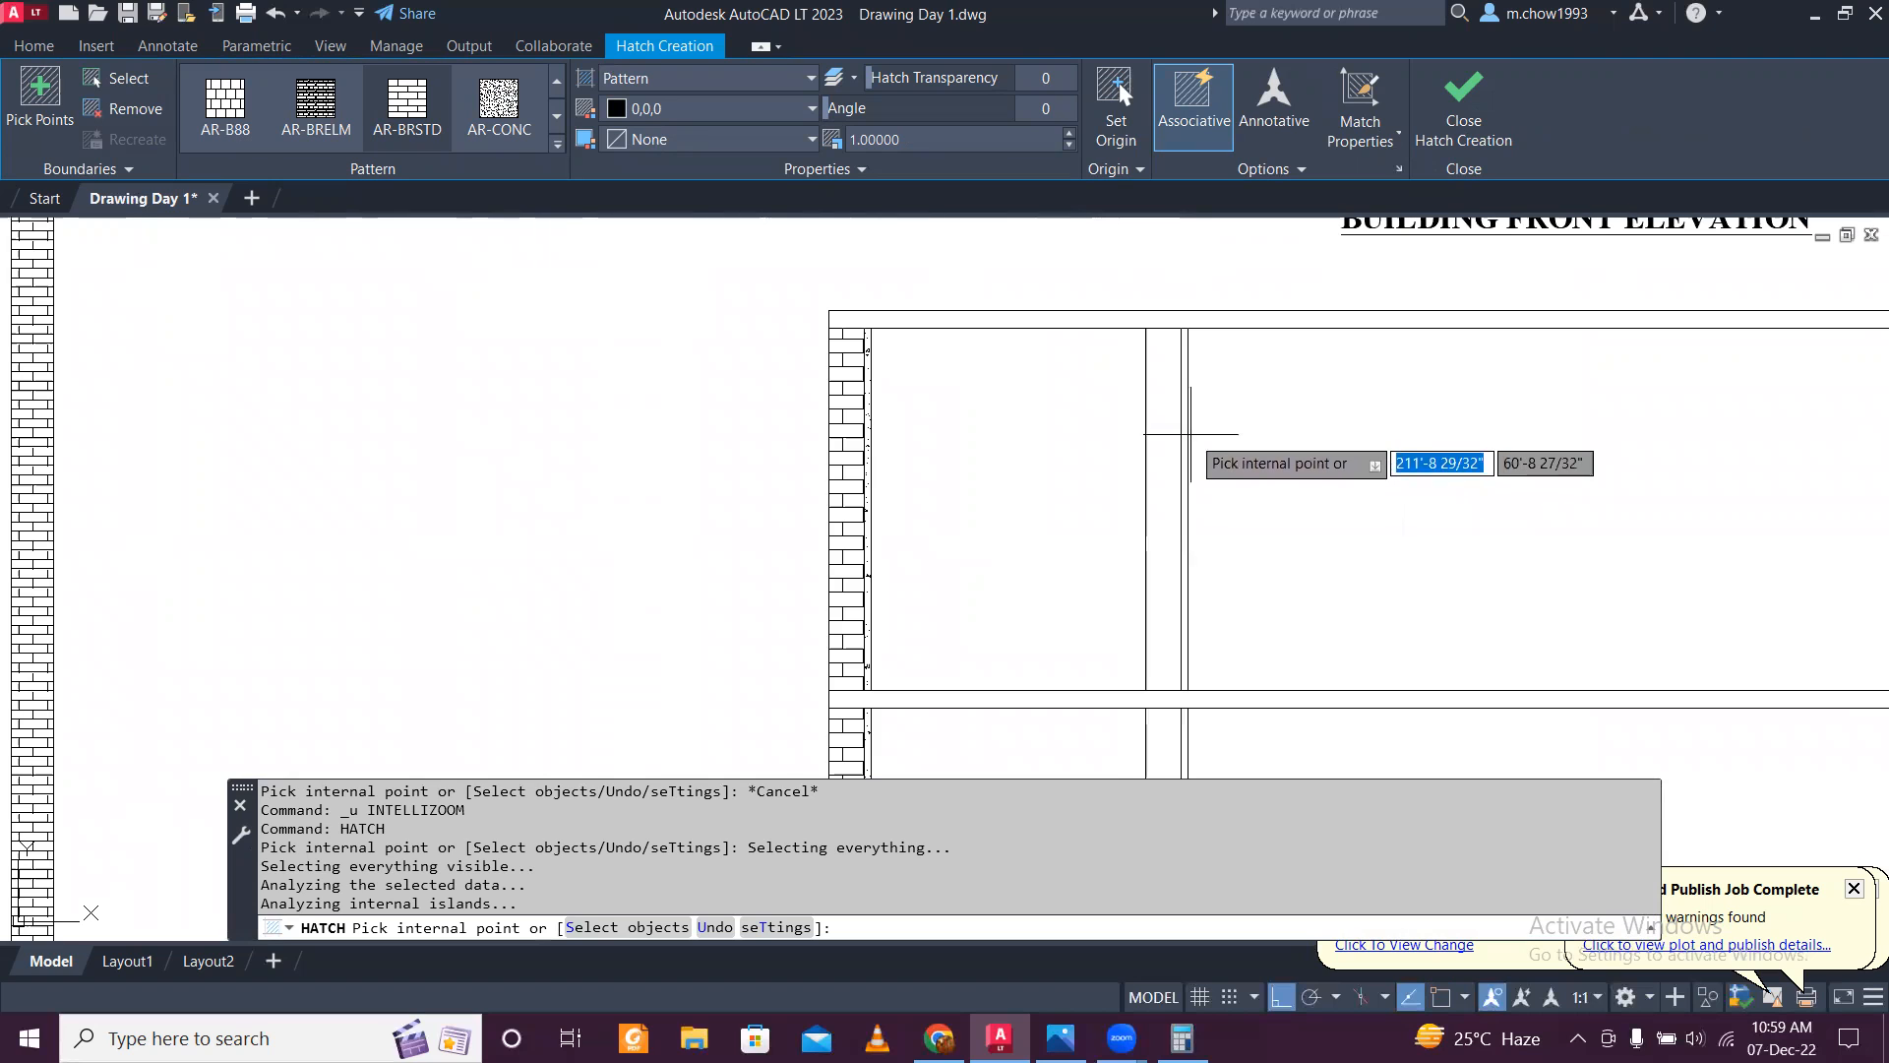
left_click(1185, 438)
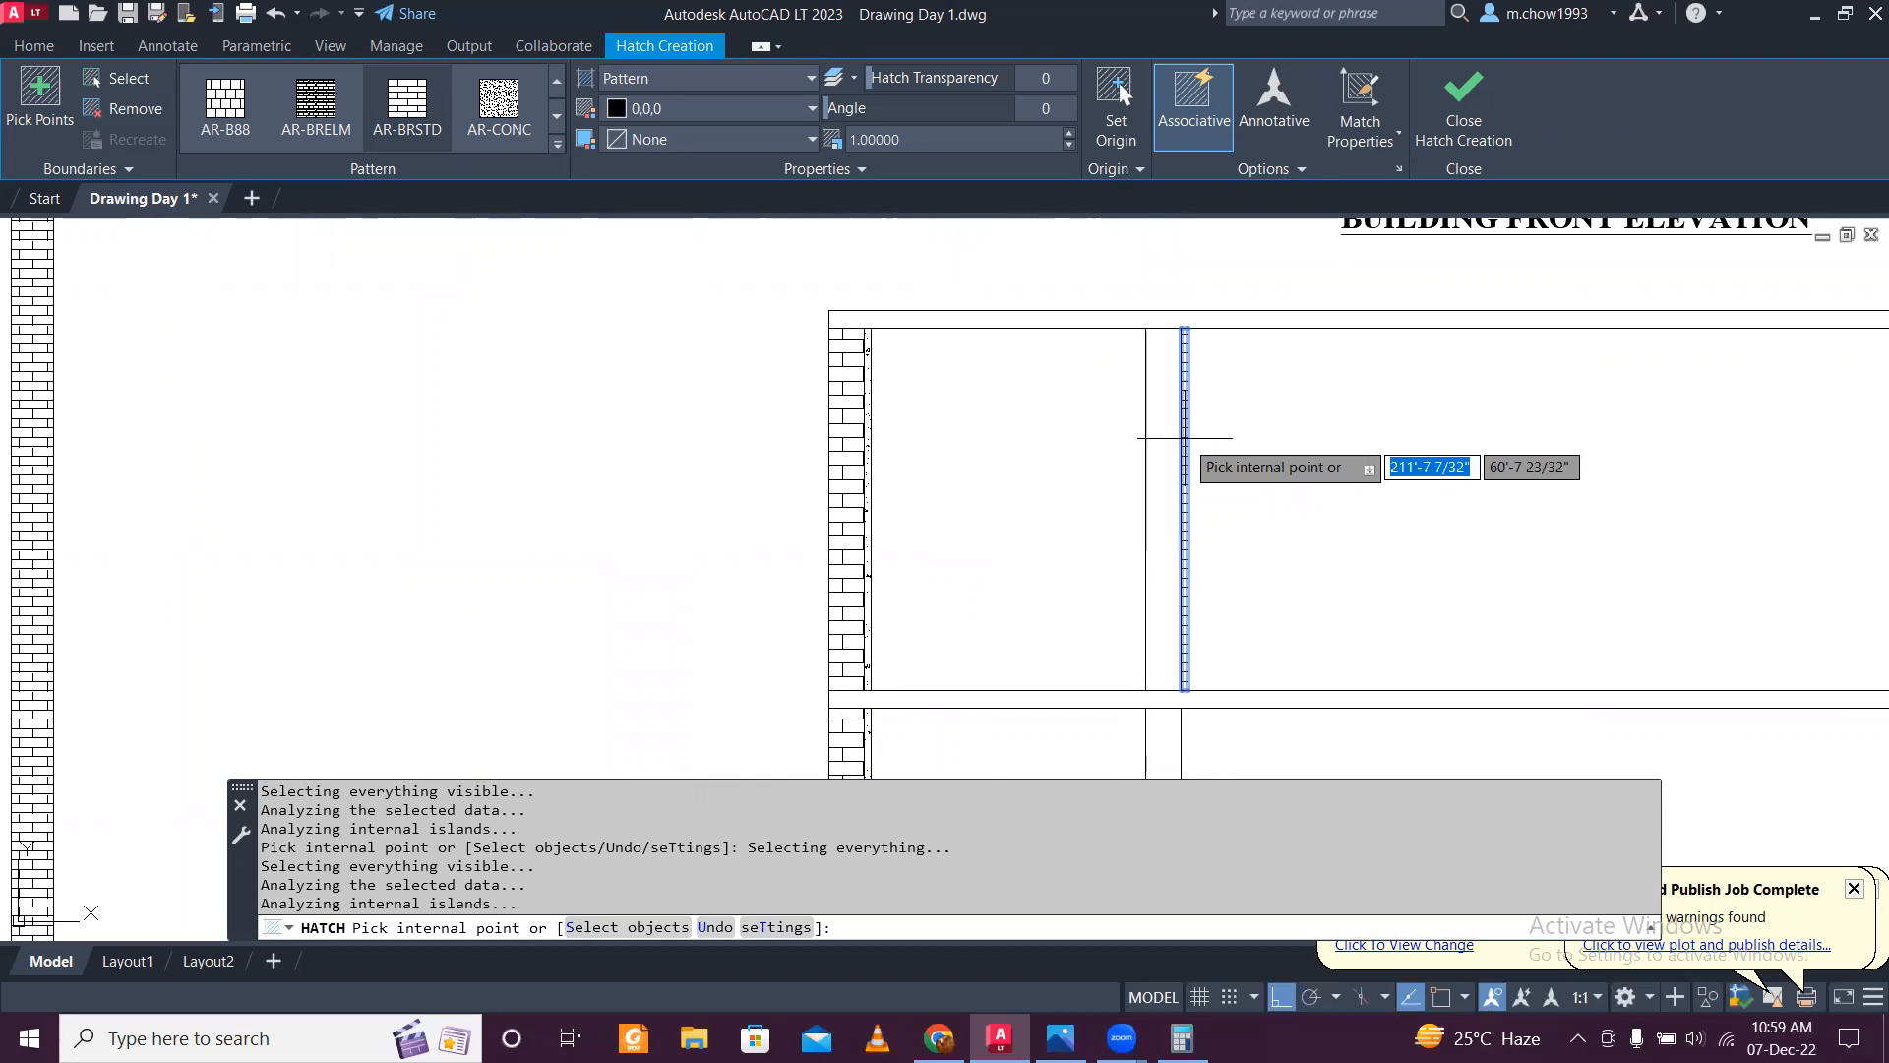
scroll(1185, 437, "down", 2)
middle_click_drag(1180, 596, 1173, 567)
scroll(1189, 630, "down", 2)
middle_click_drag(1191, 640, 1152, 514)
scroll(1151, 511, "up", 4)
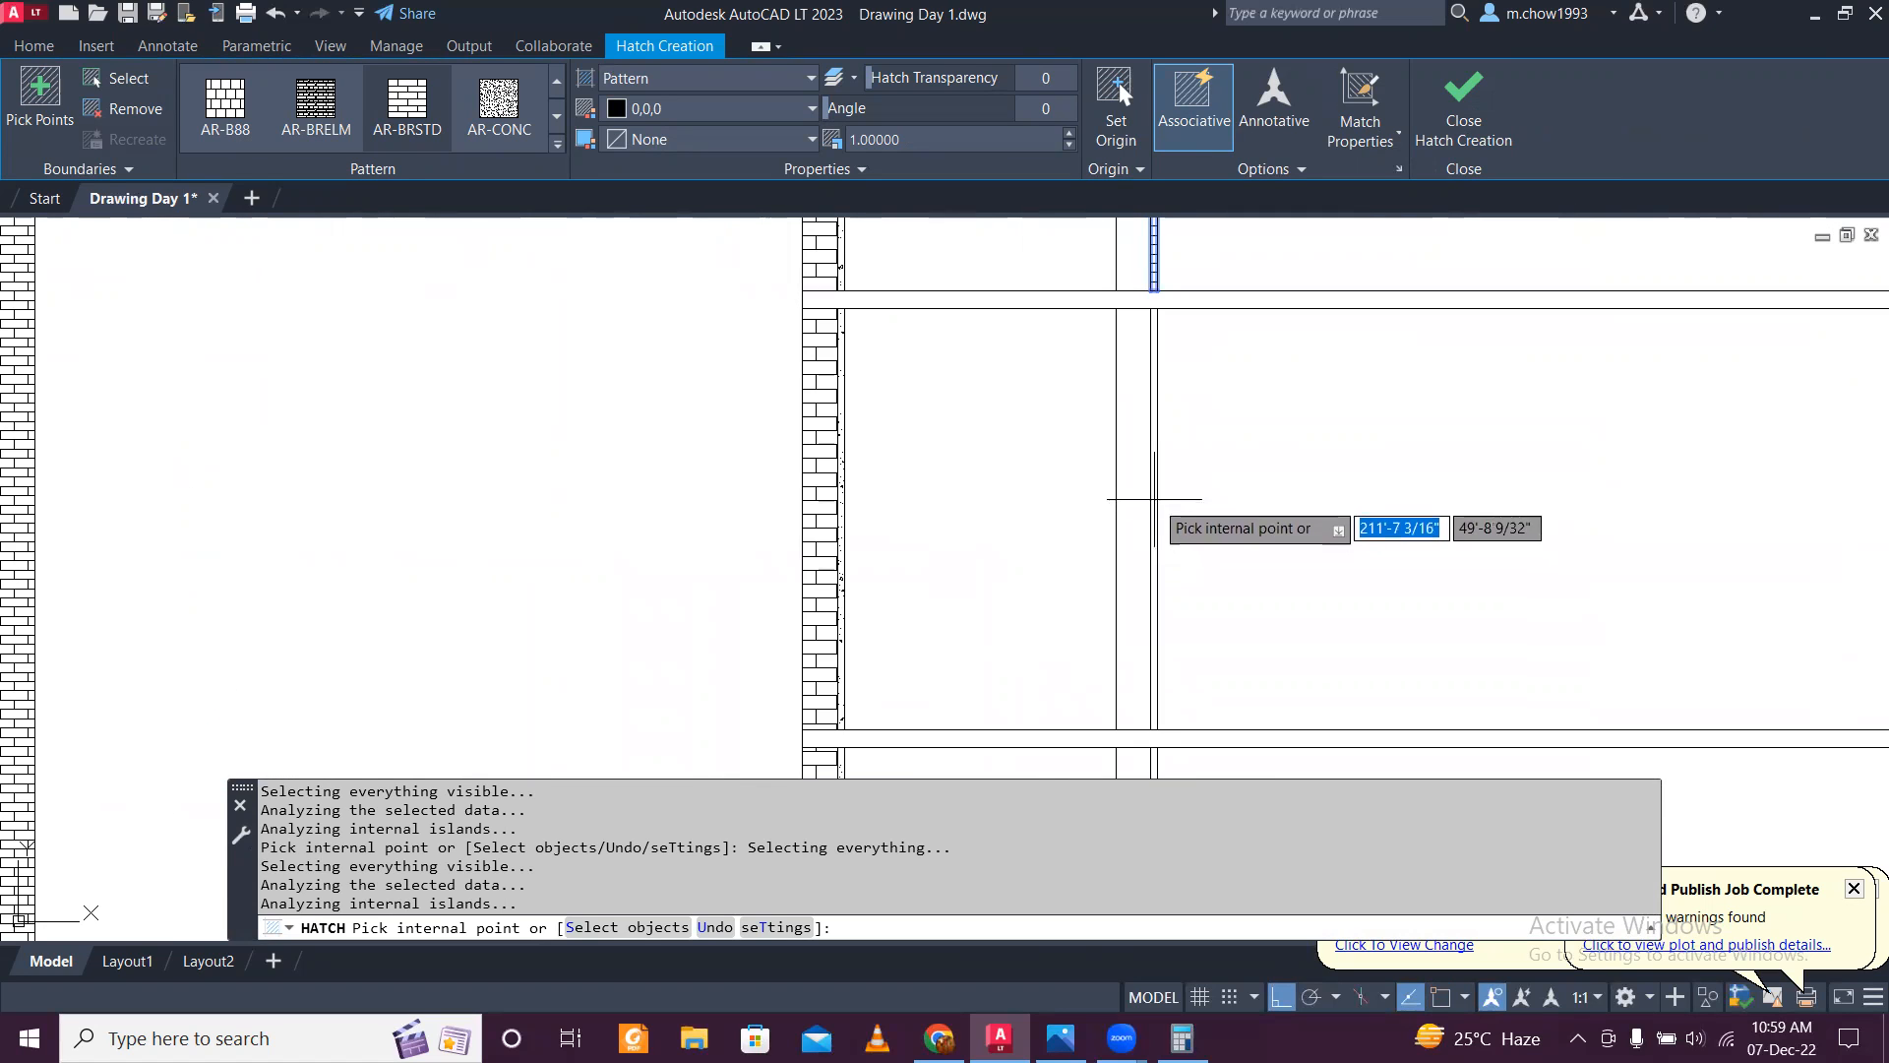
key("Escape")
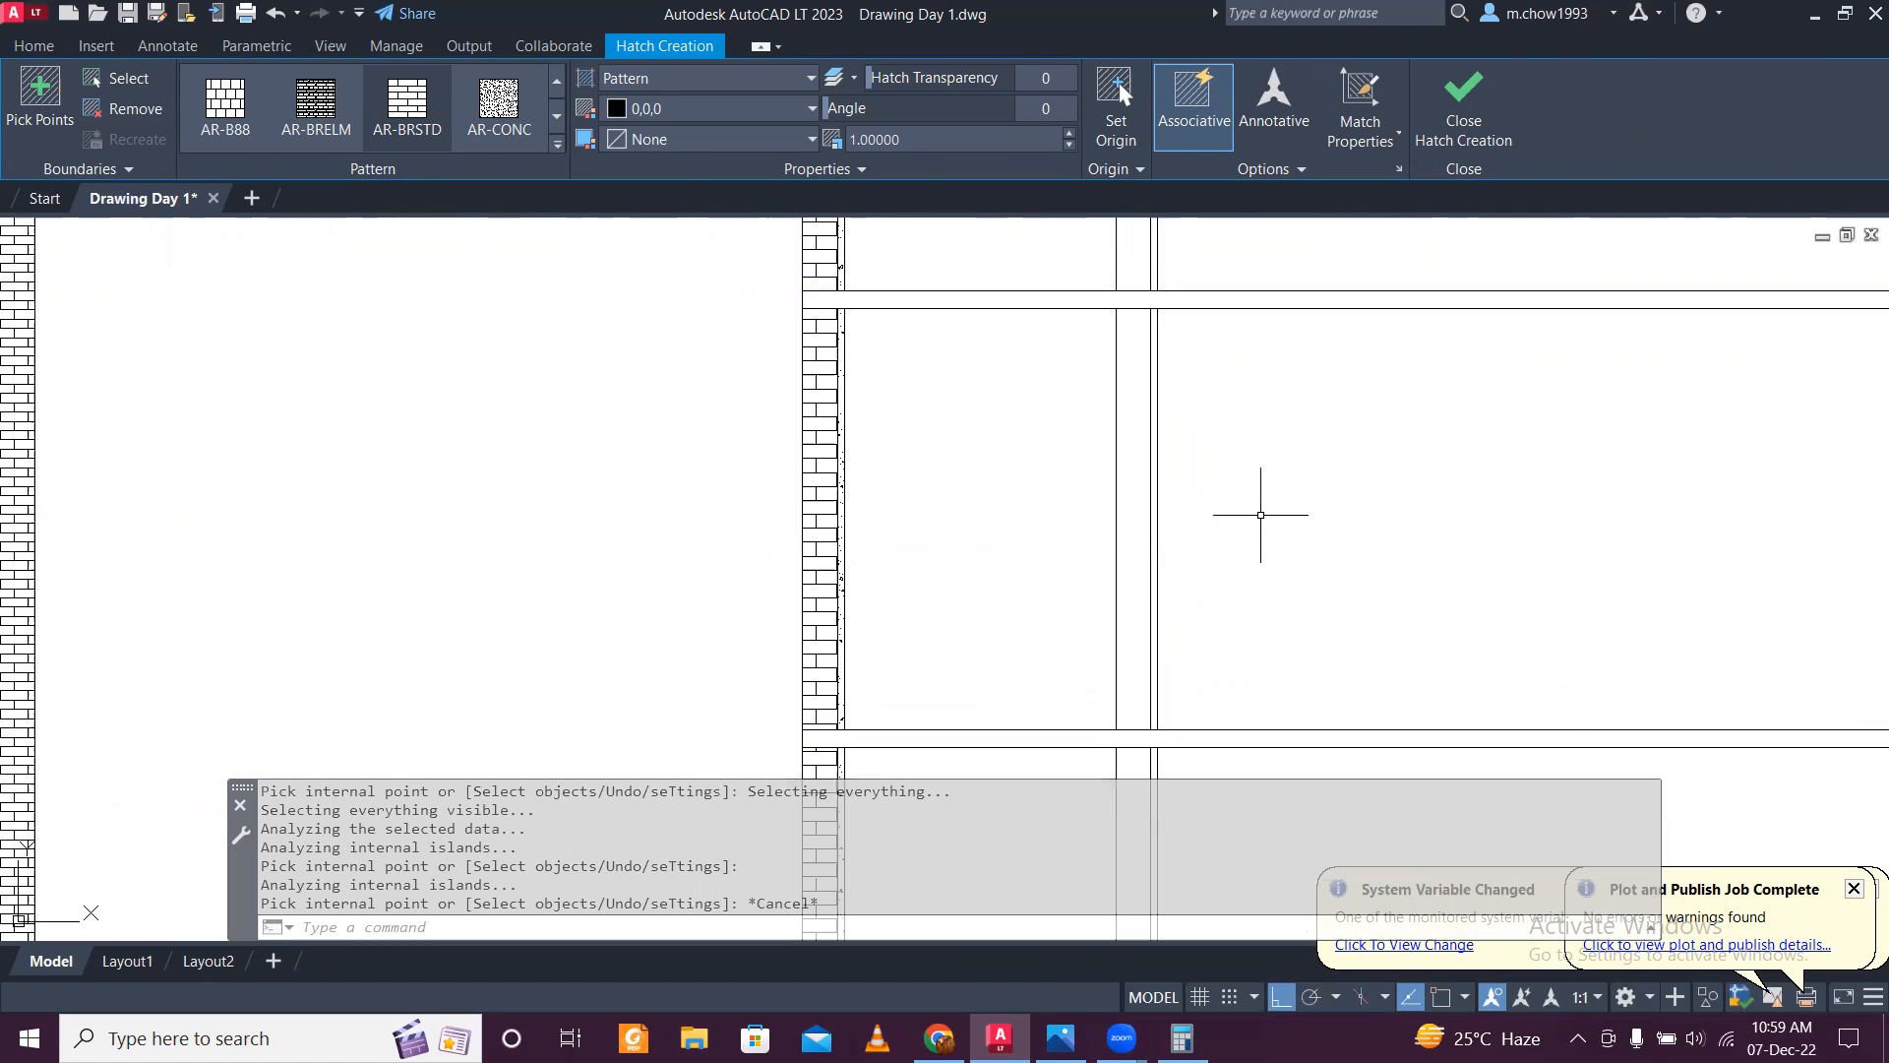
scroll(1260, 514, "down", 5)
scroll(1191, 467, "up", 5)
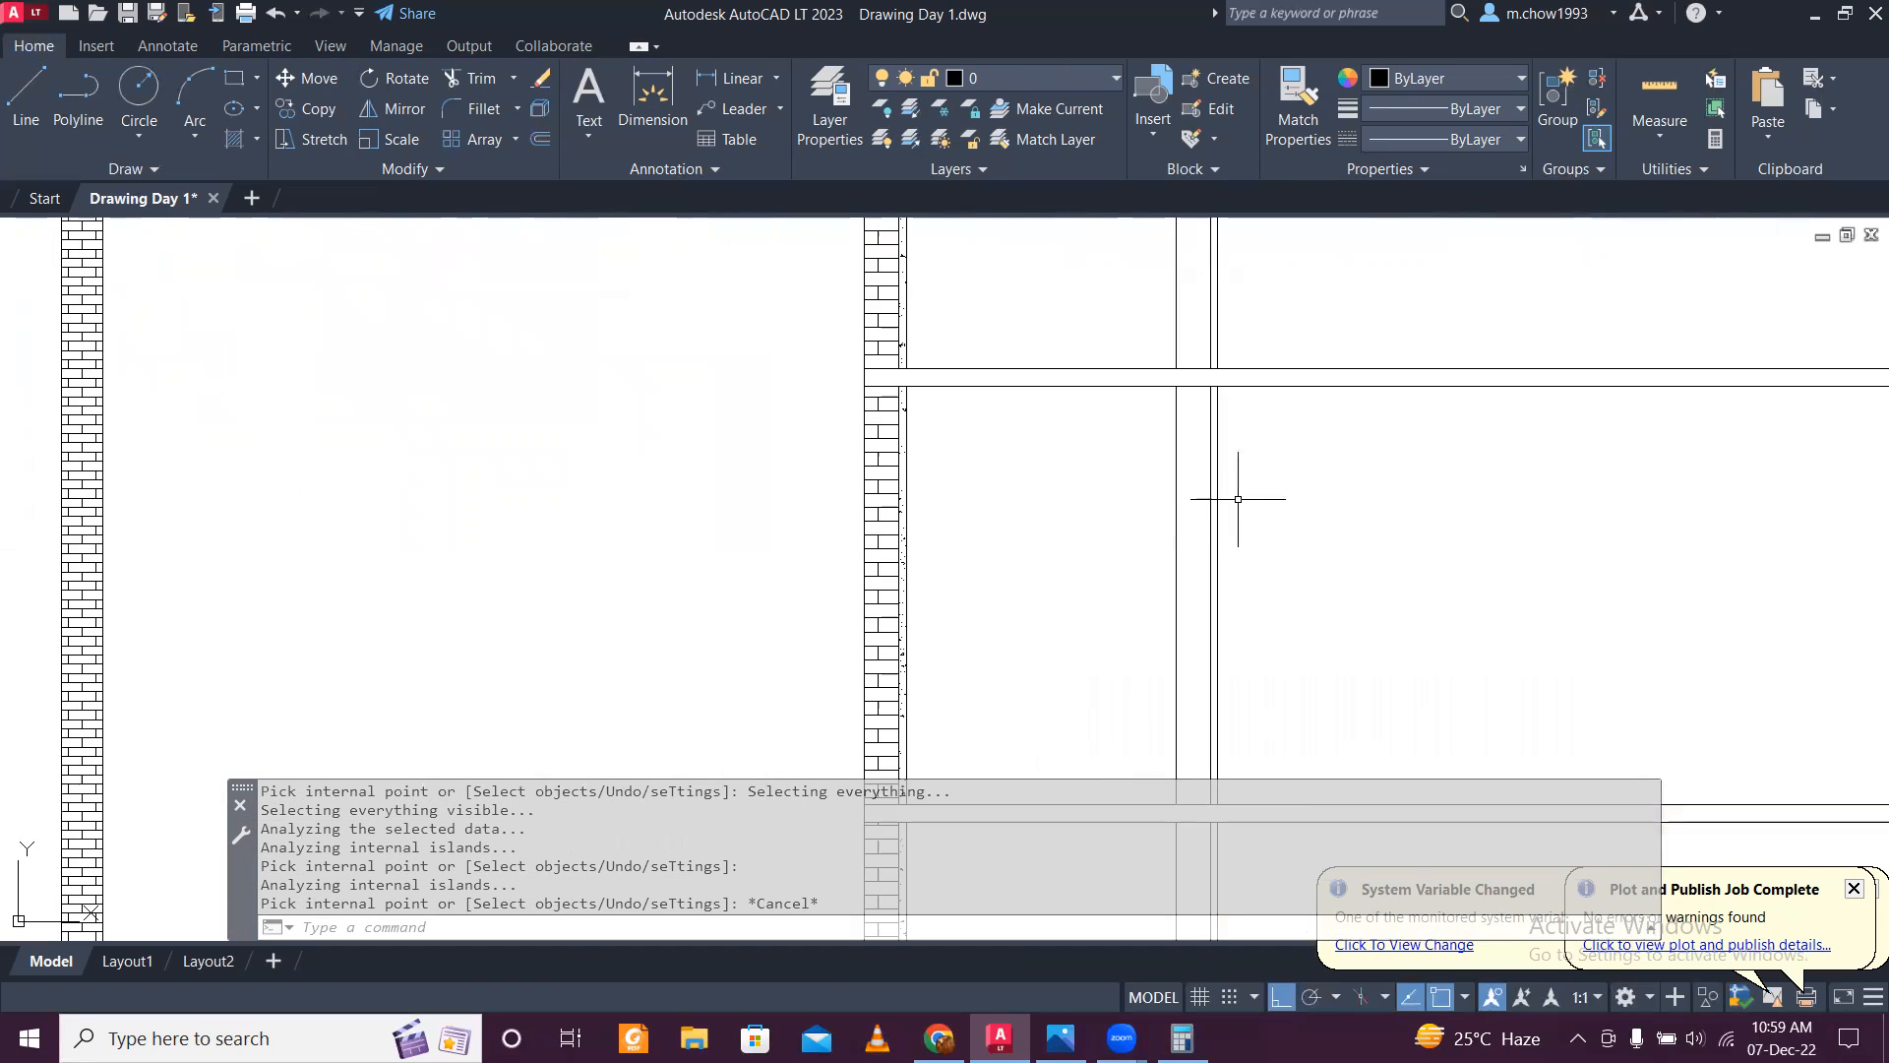
Step: Hatch the second wall's plinth part and its narrow strip in the uppermost storey with the brick pattern at scale 1
left_click(1217, 484)
scroll(1241, 484, "down", 5)
scroll(1225, 448, "up", 8)
scroll(1285, 498, "down", 10)
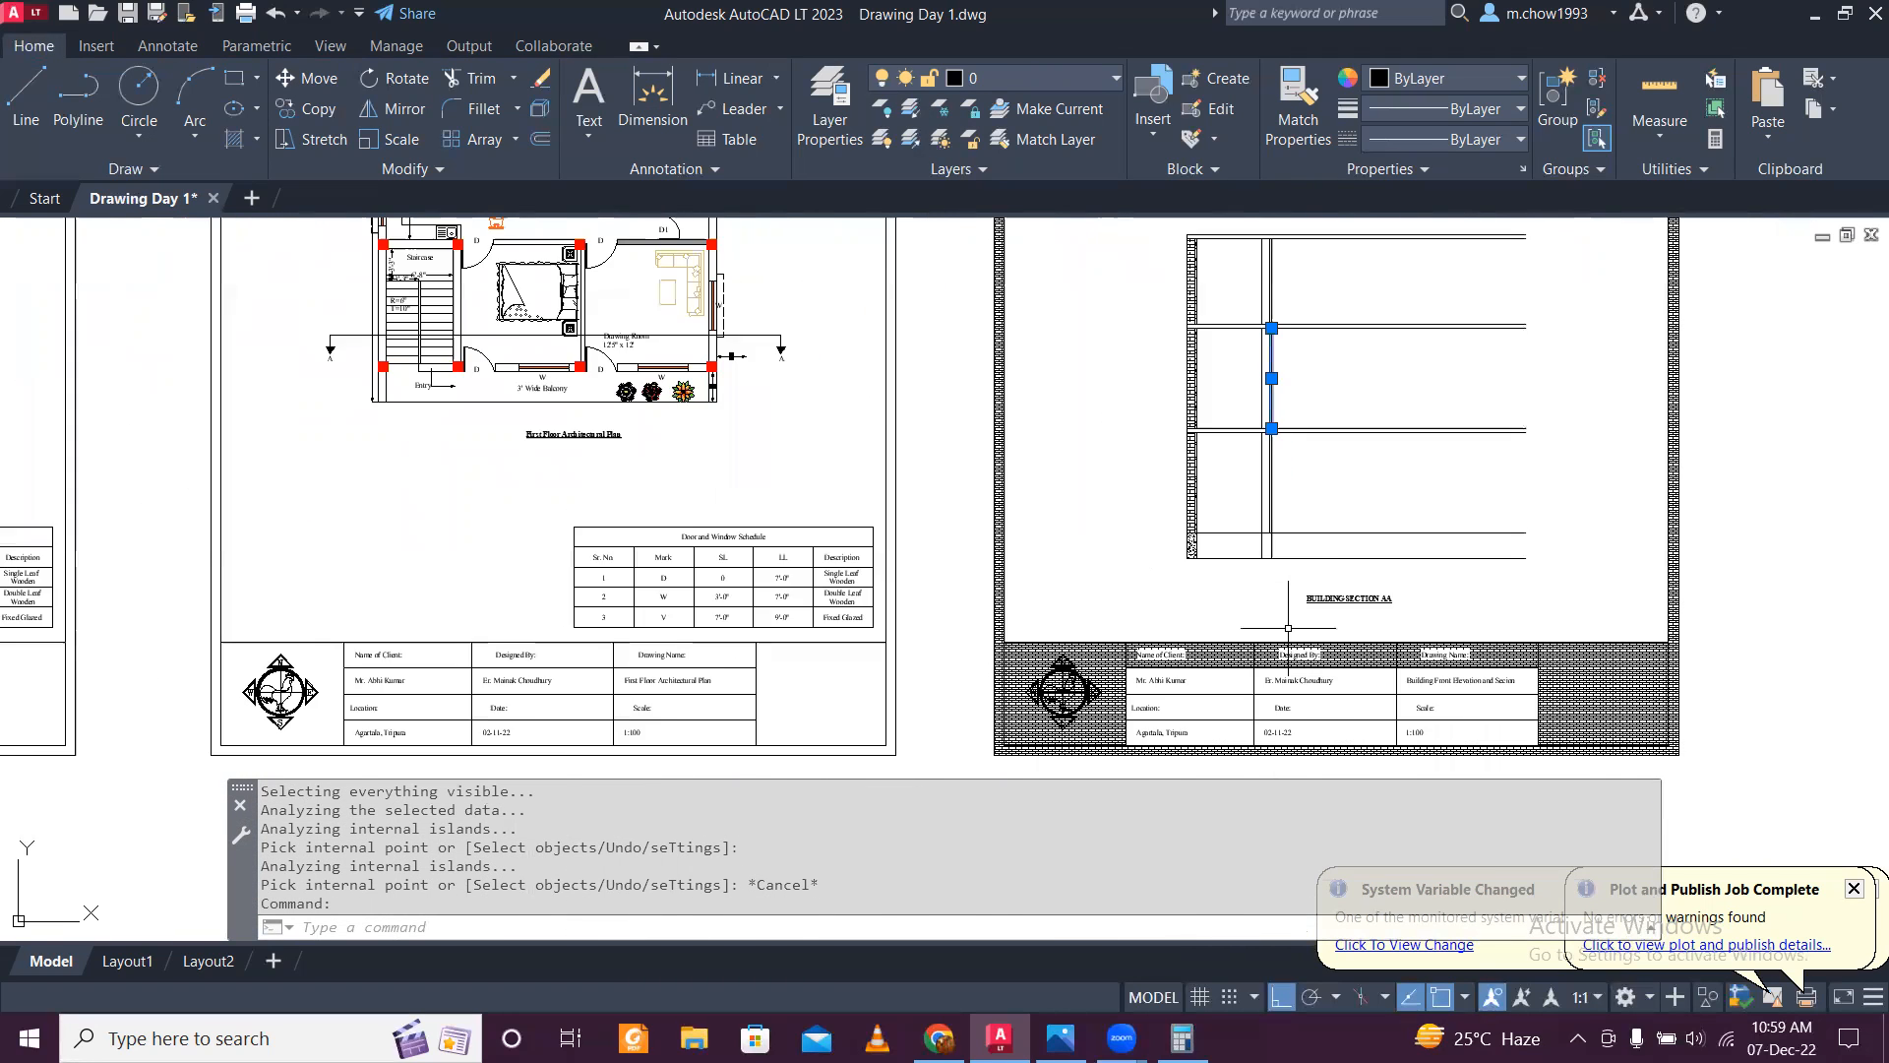
scroll(1287, 626, "up", 4)
key("Escape")
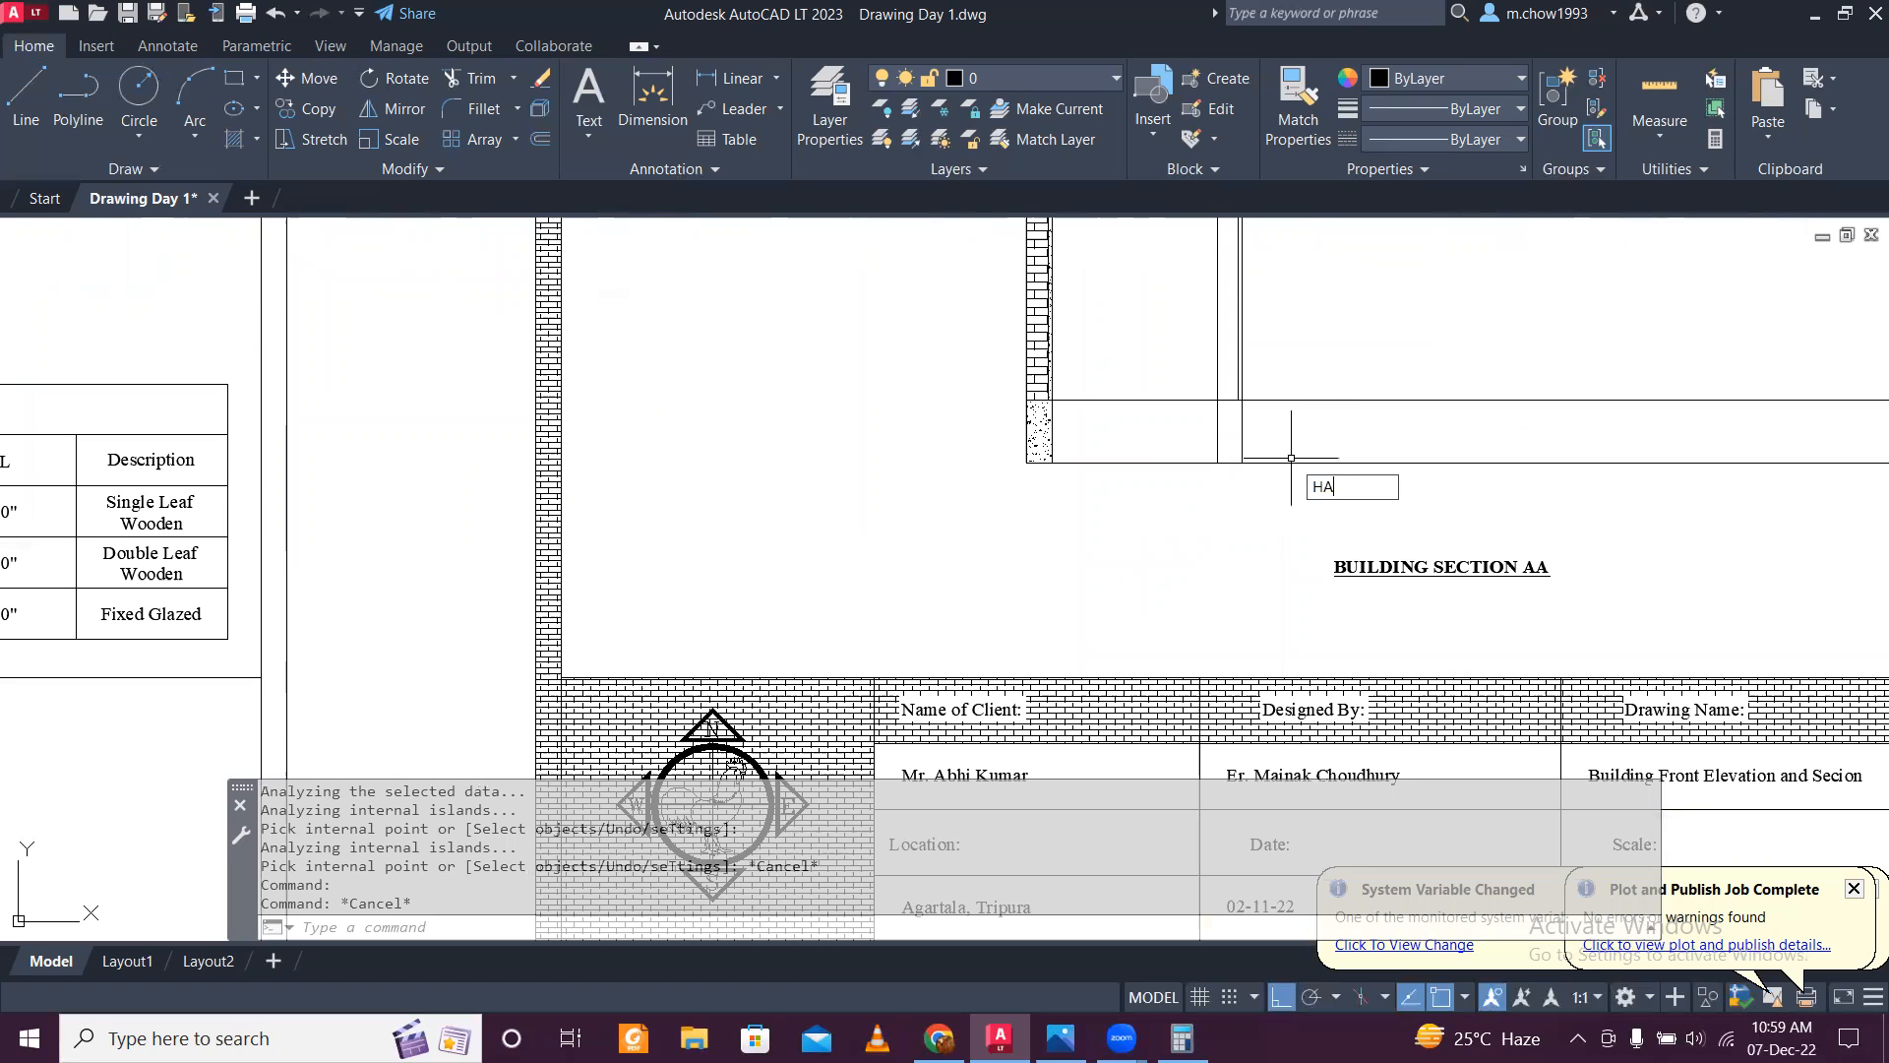
key("Return")
left_click(1228, 427)
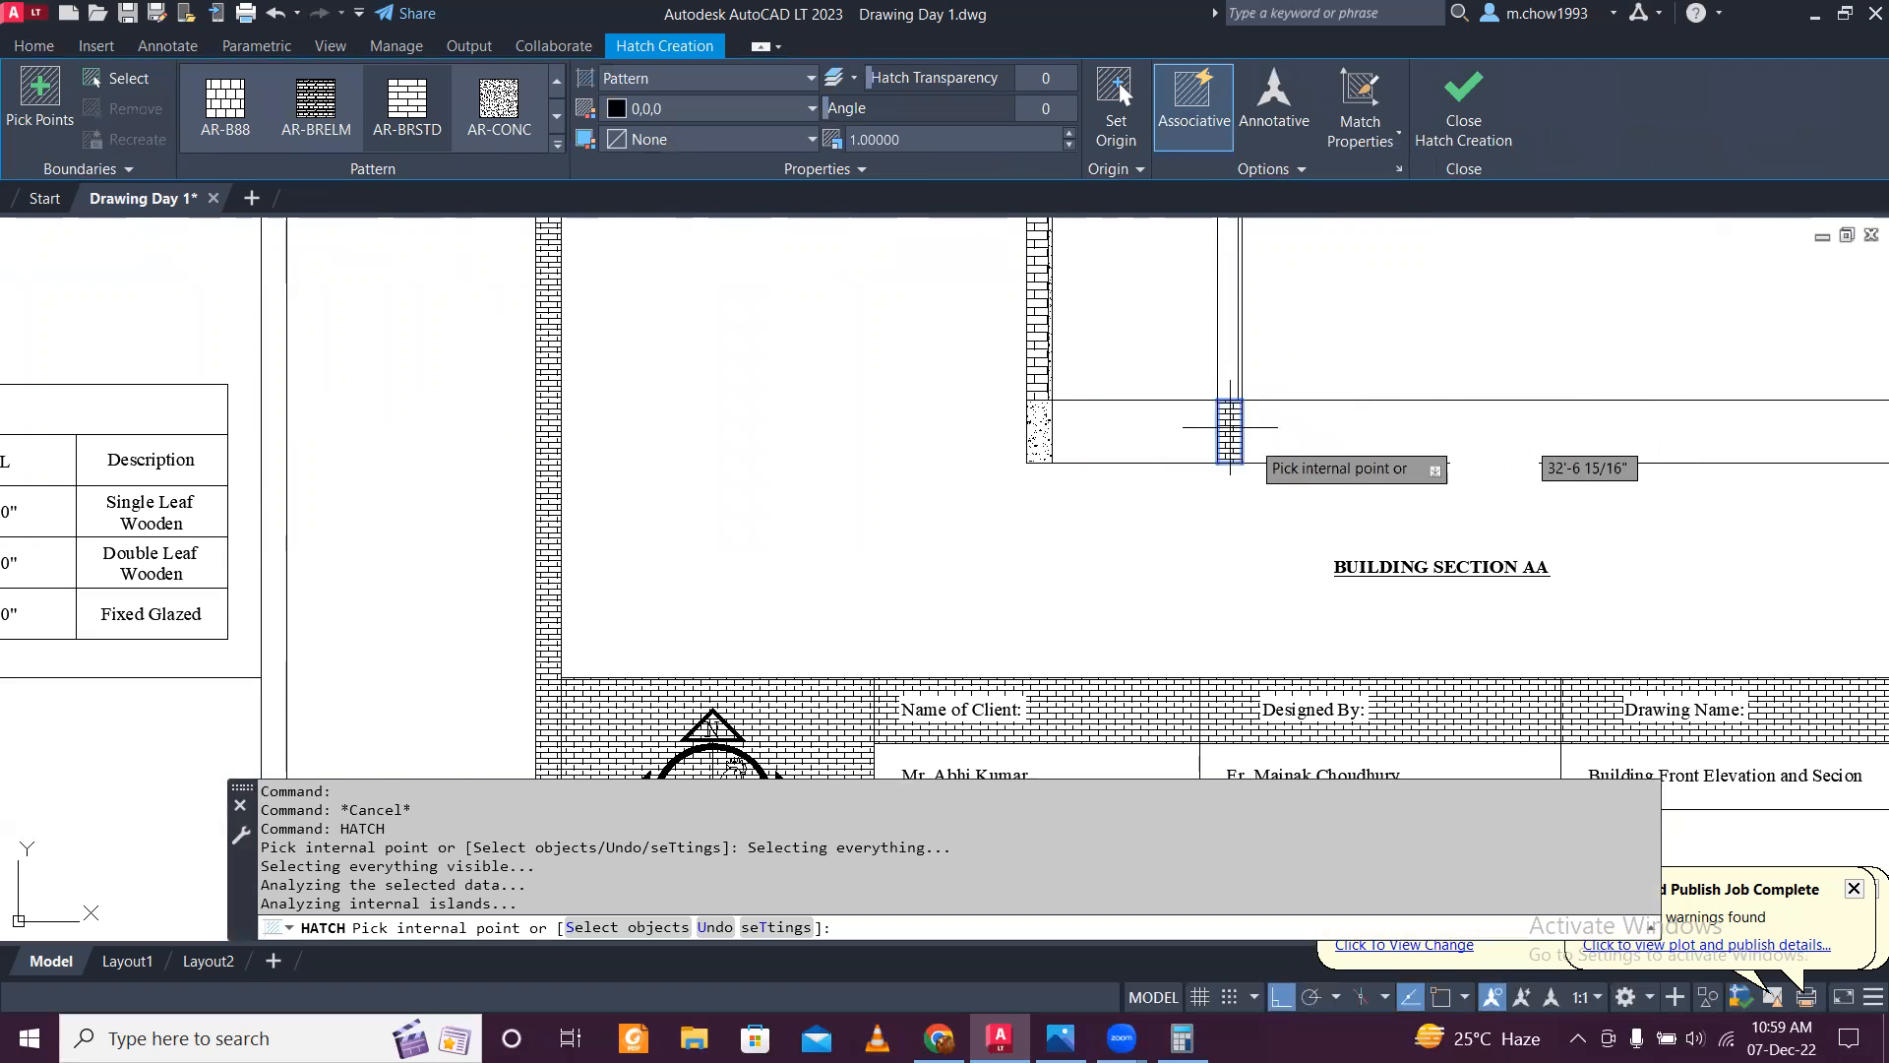
scroll(1246, 462, "down", 5)
middle_click_drag(1246, 461, 1243, 316)
scroll(1230, 467, "up", 8)
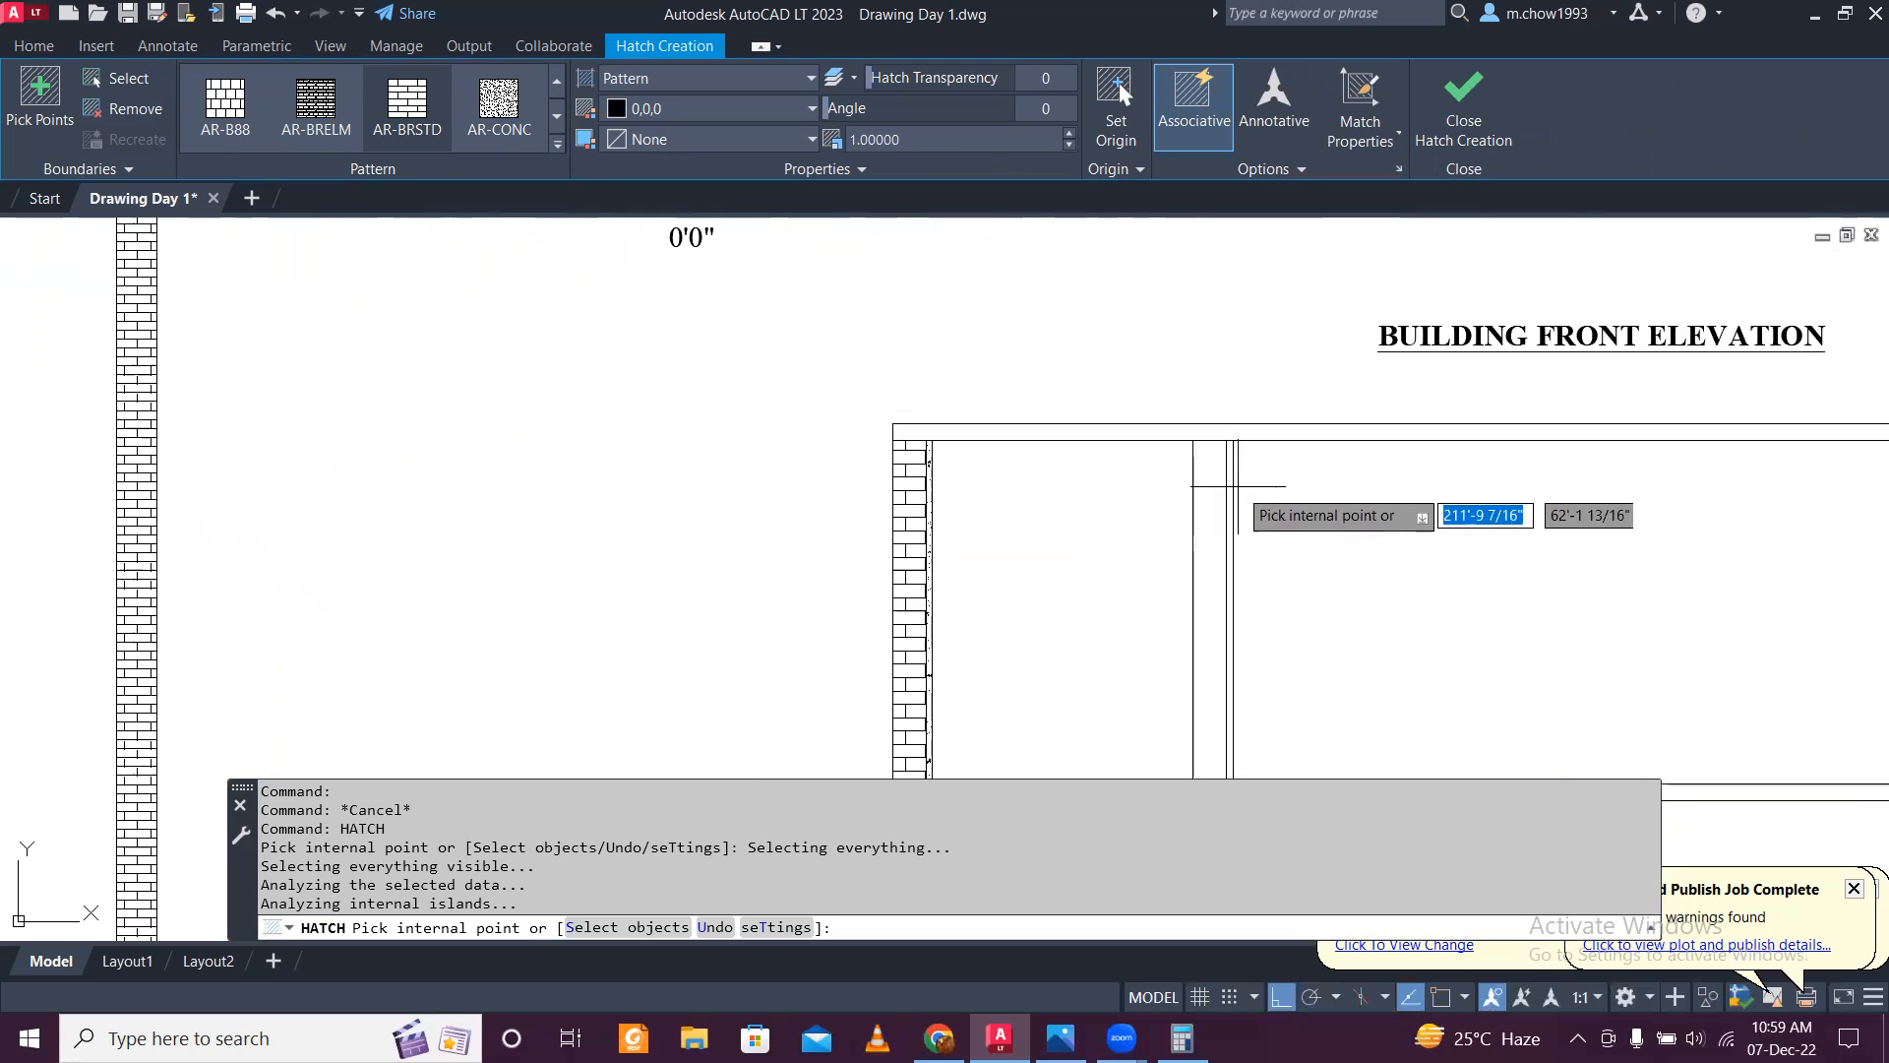
left_click(1192, 430)
key("Escape")
Step: Match the first column's concrete hatch onto the second wall's narrow strip in the uppermost storey and its plinth part
scroll(902, 456, "up", 4)
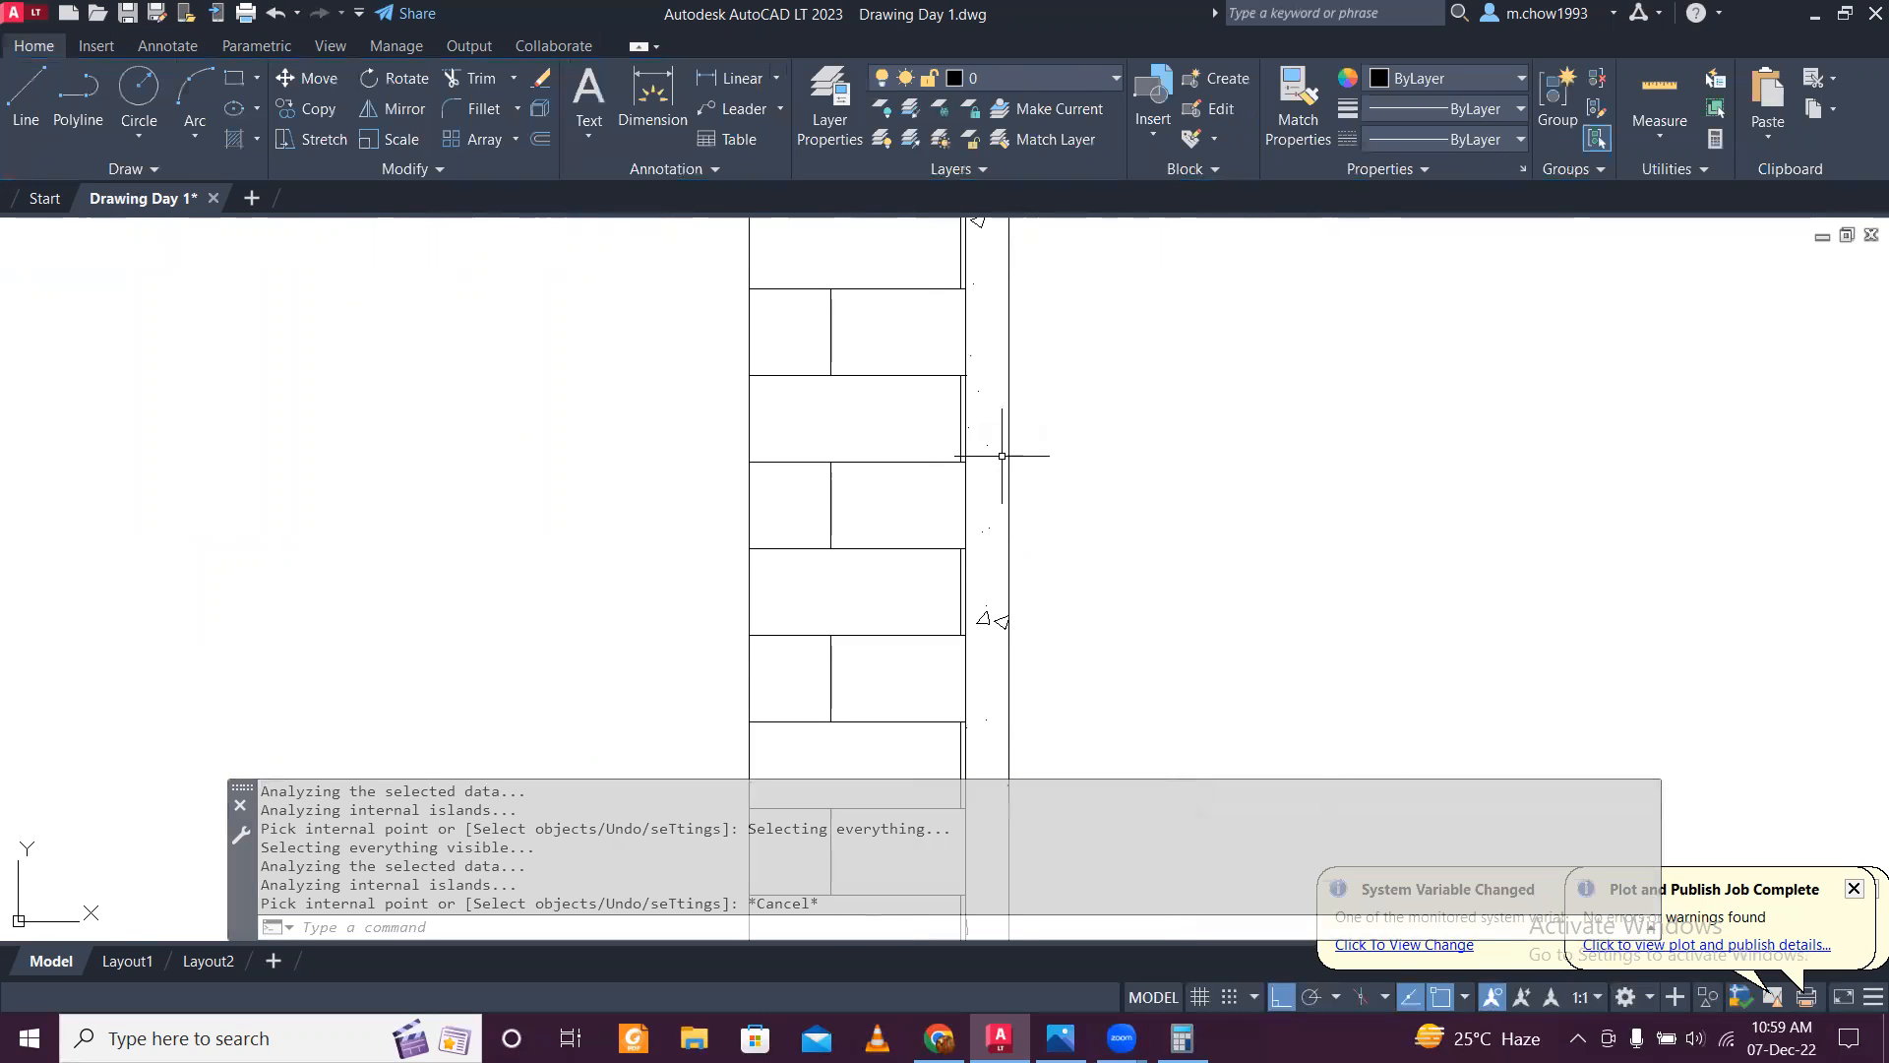
left_click(990, 618)
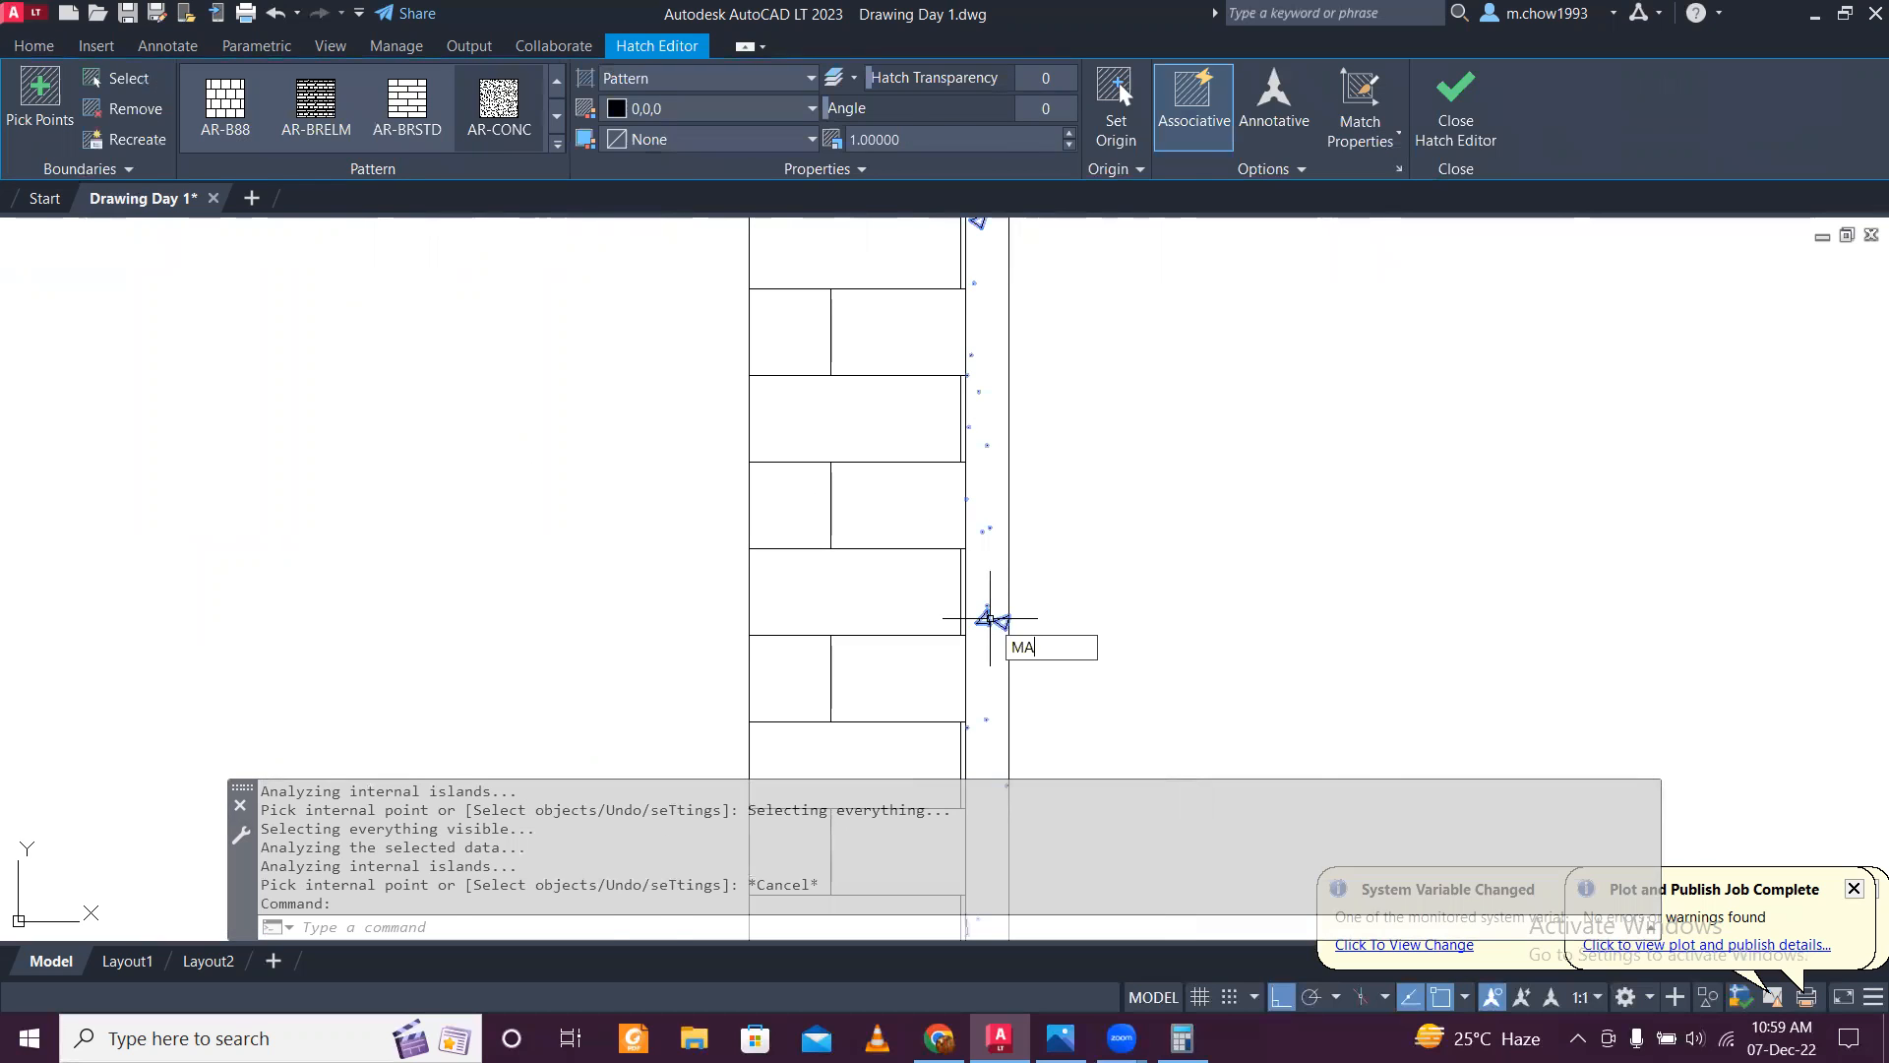
key("Return")
scroll(984, 620, "down", 5)
scroll(1229, 556, "up", 3)
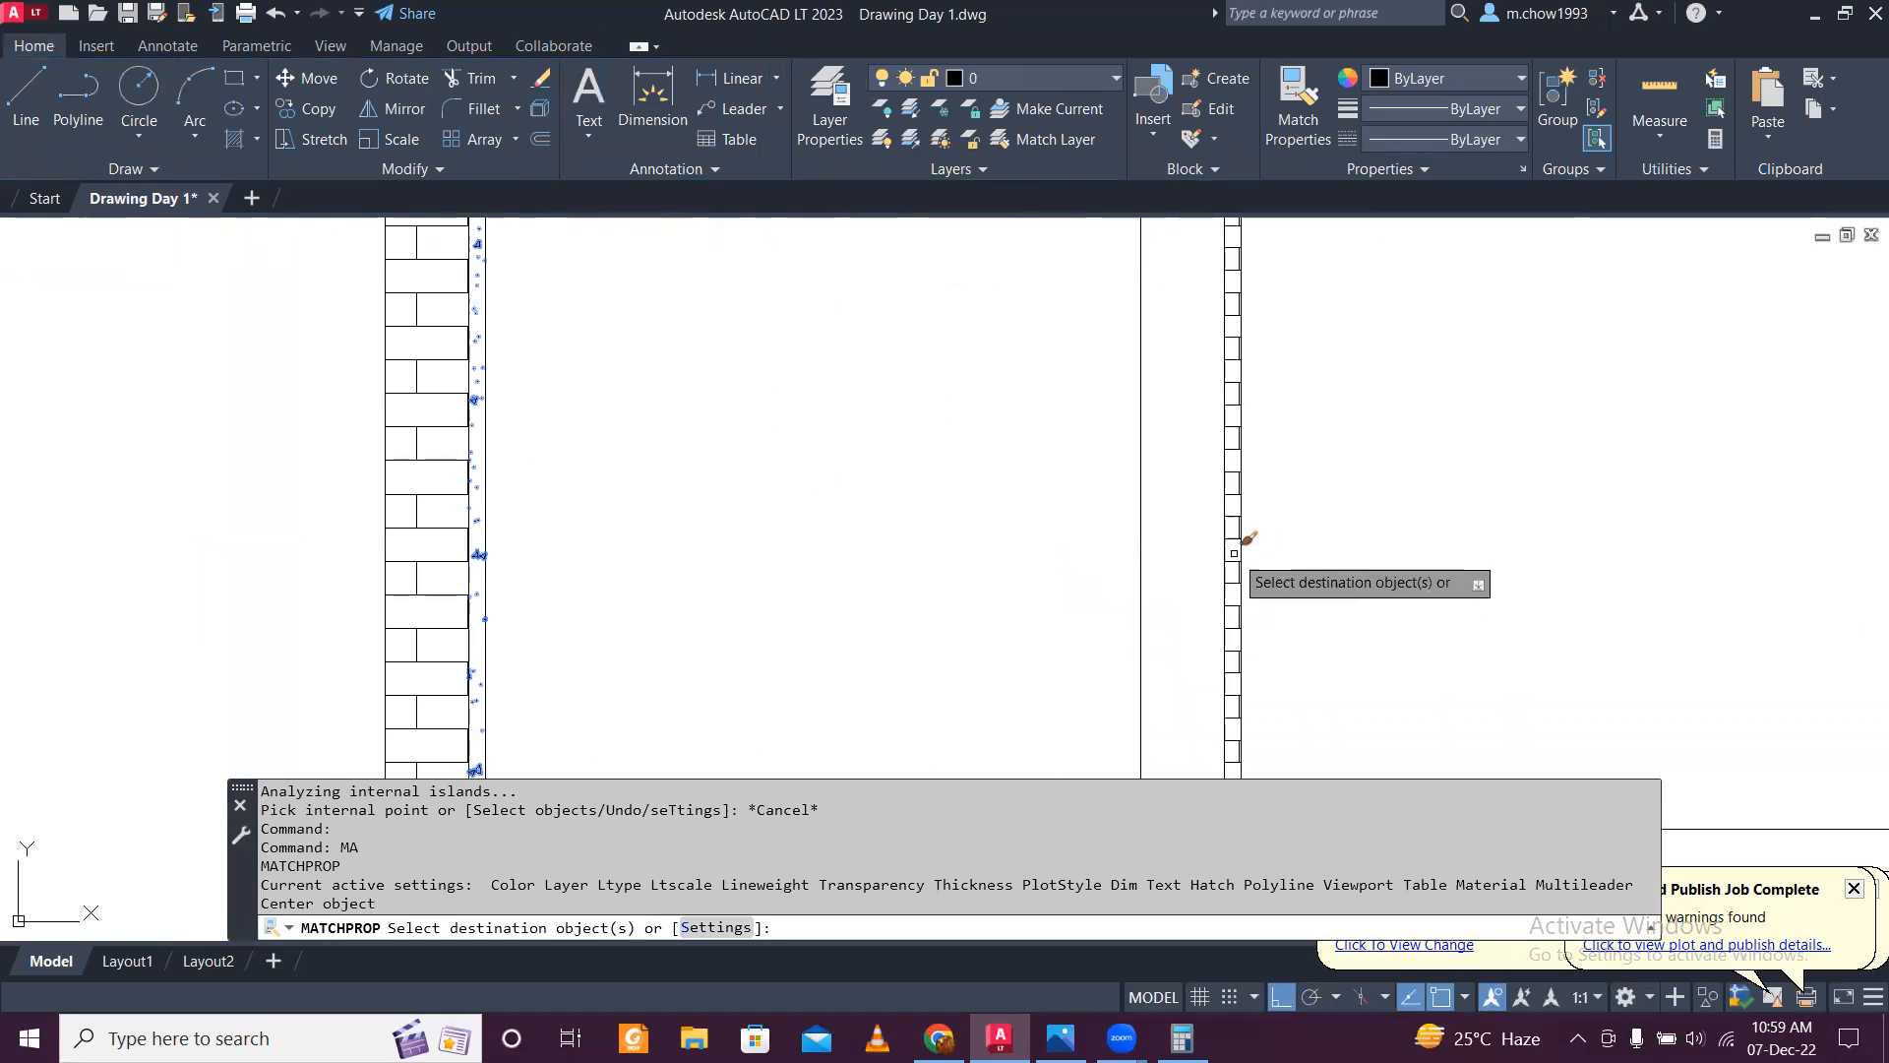
scroll(1244, 542, "down", 3)
scroll(1260, 630, "up", 3)
scroll(1249, 590, "up", 3)
key("Escape")
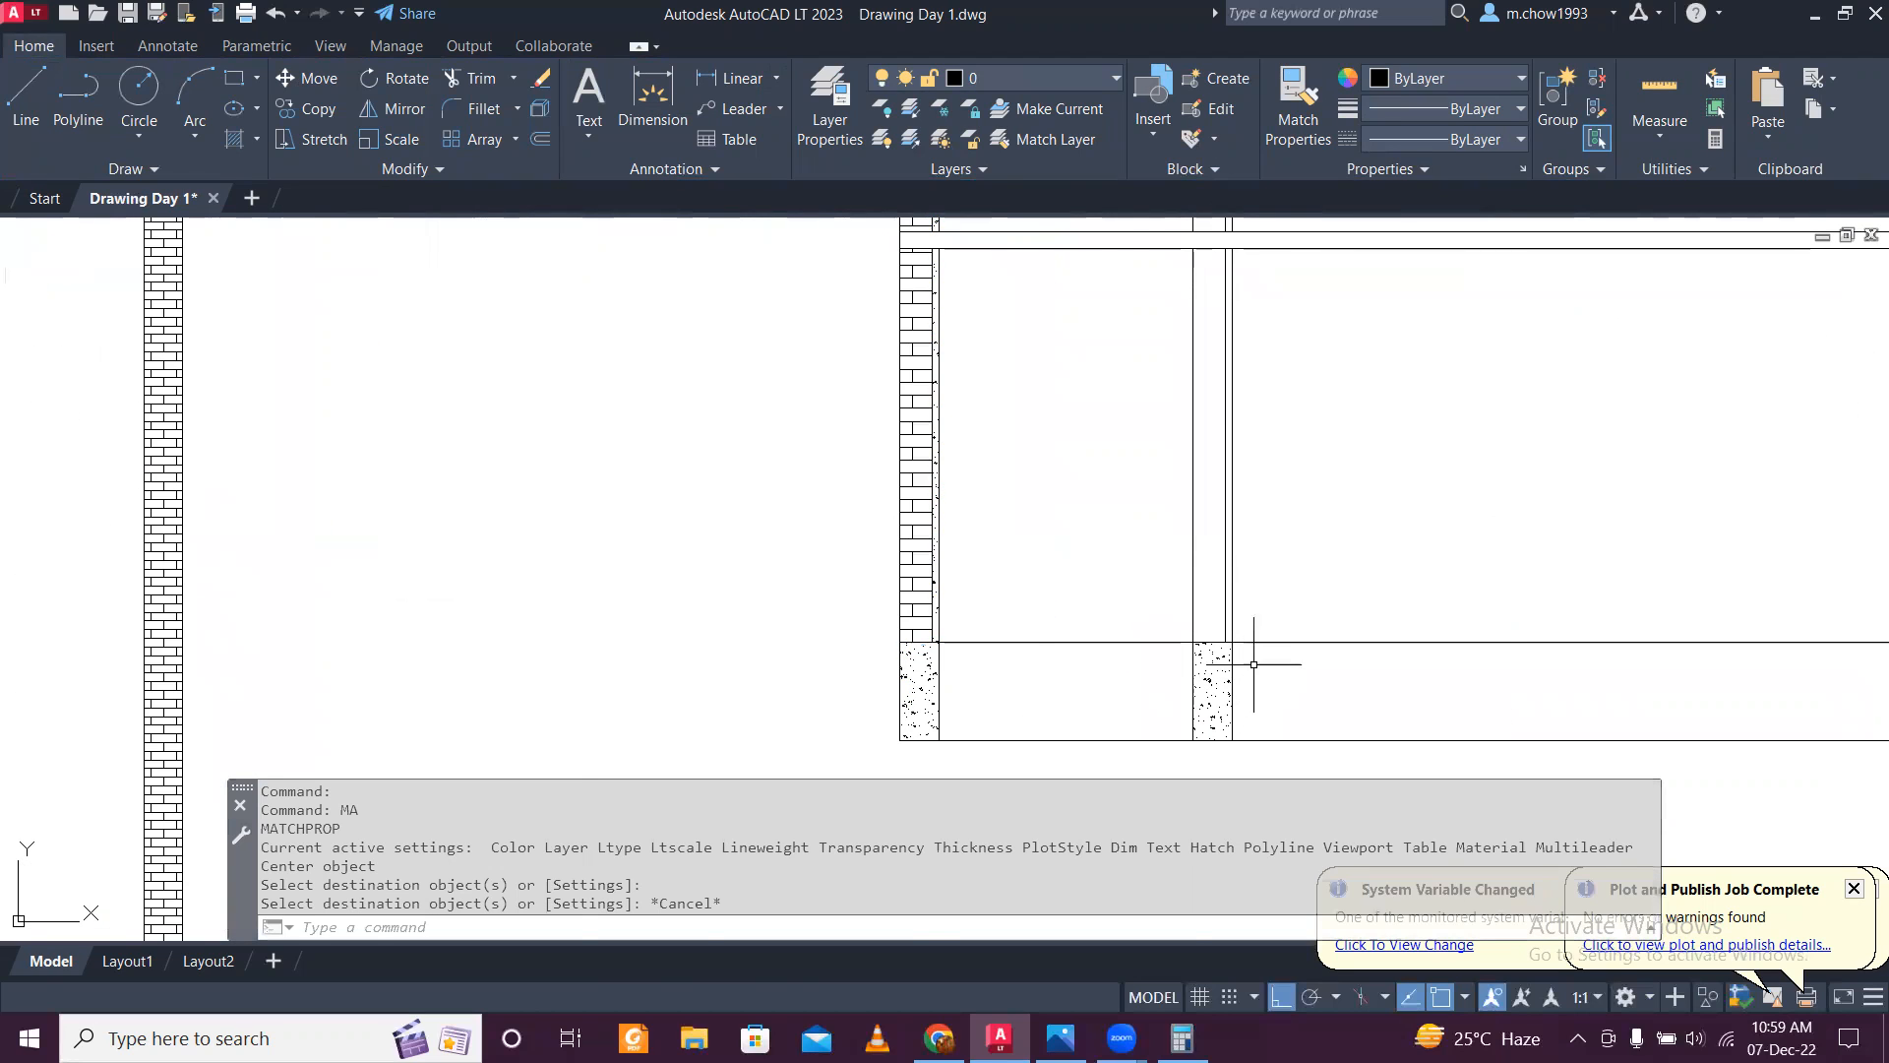
Step: Hatch the wide part of the second wall in the lowest storey with the brick pattern at scale 1
scroll(1249, 662, "down", 2)
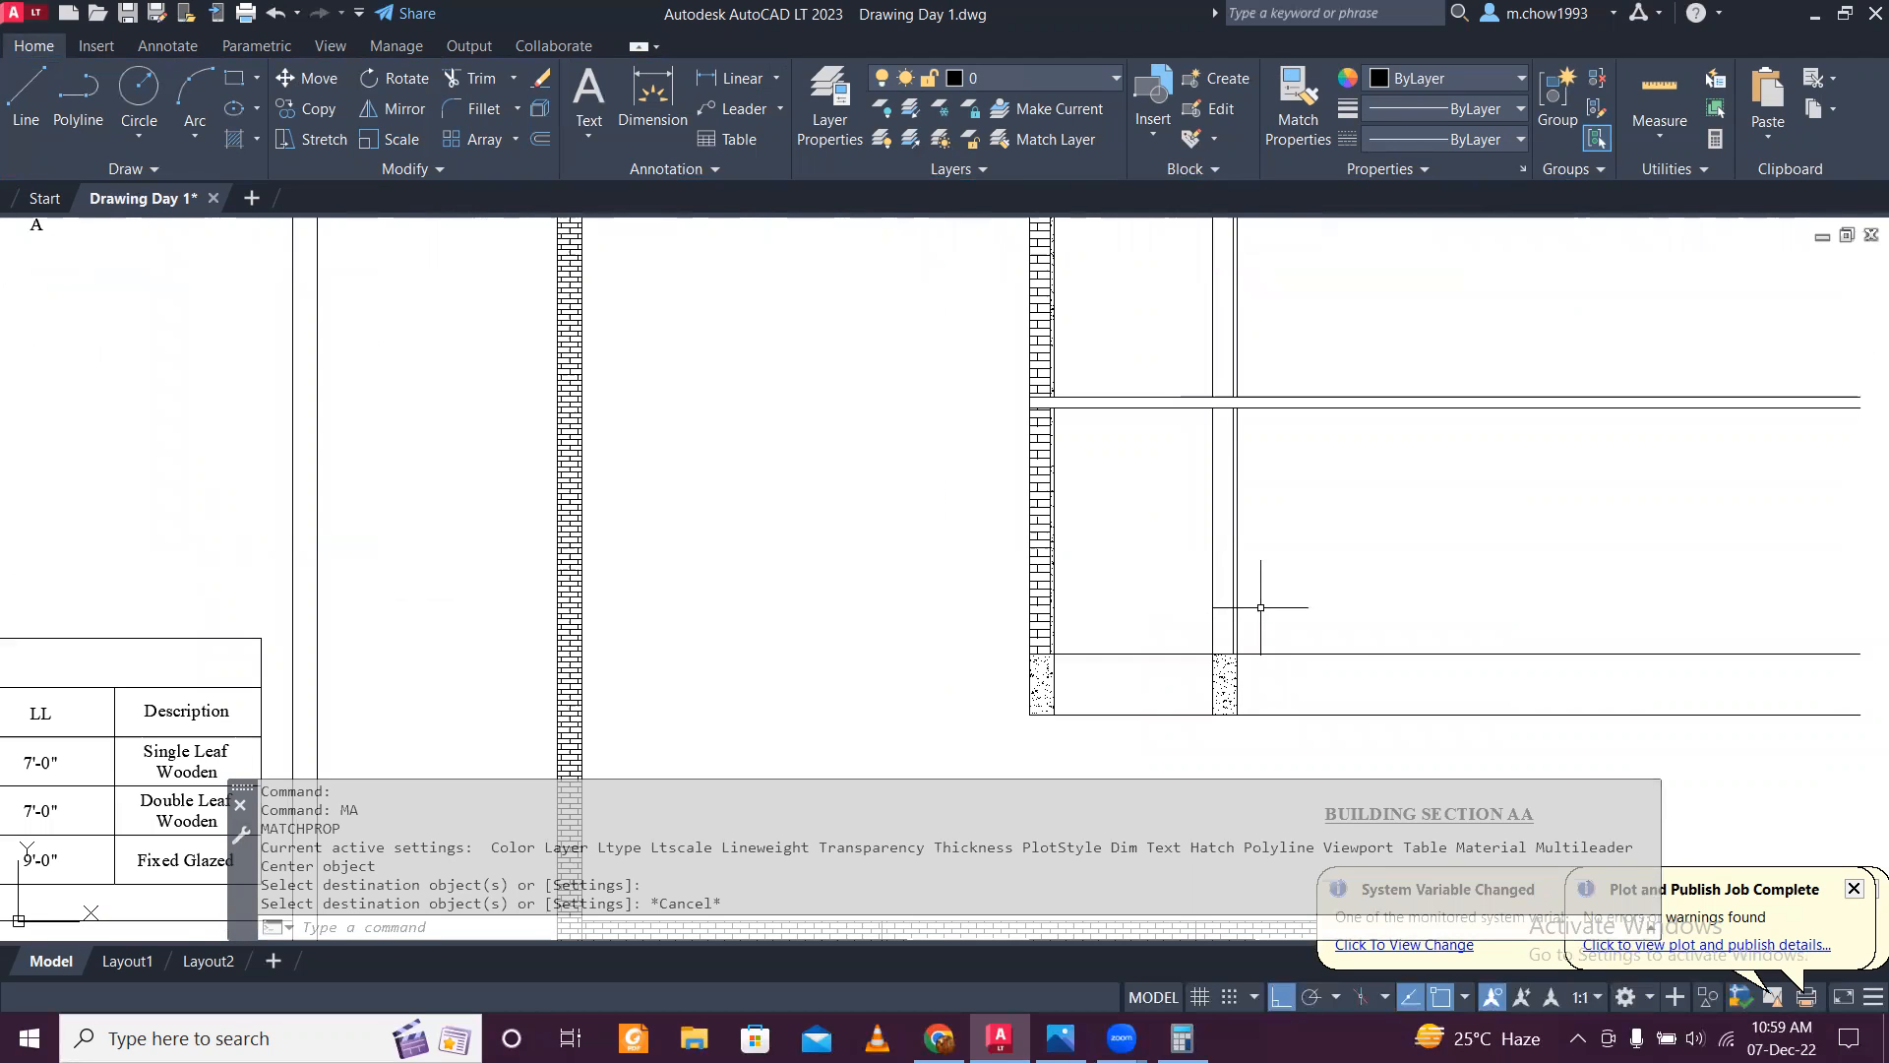
type("h")
key("Return")
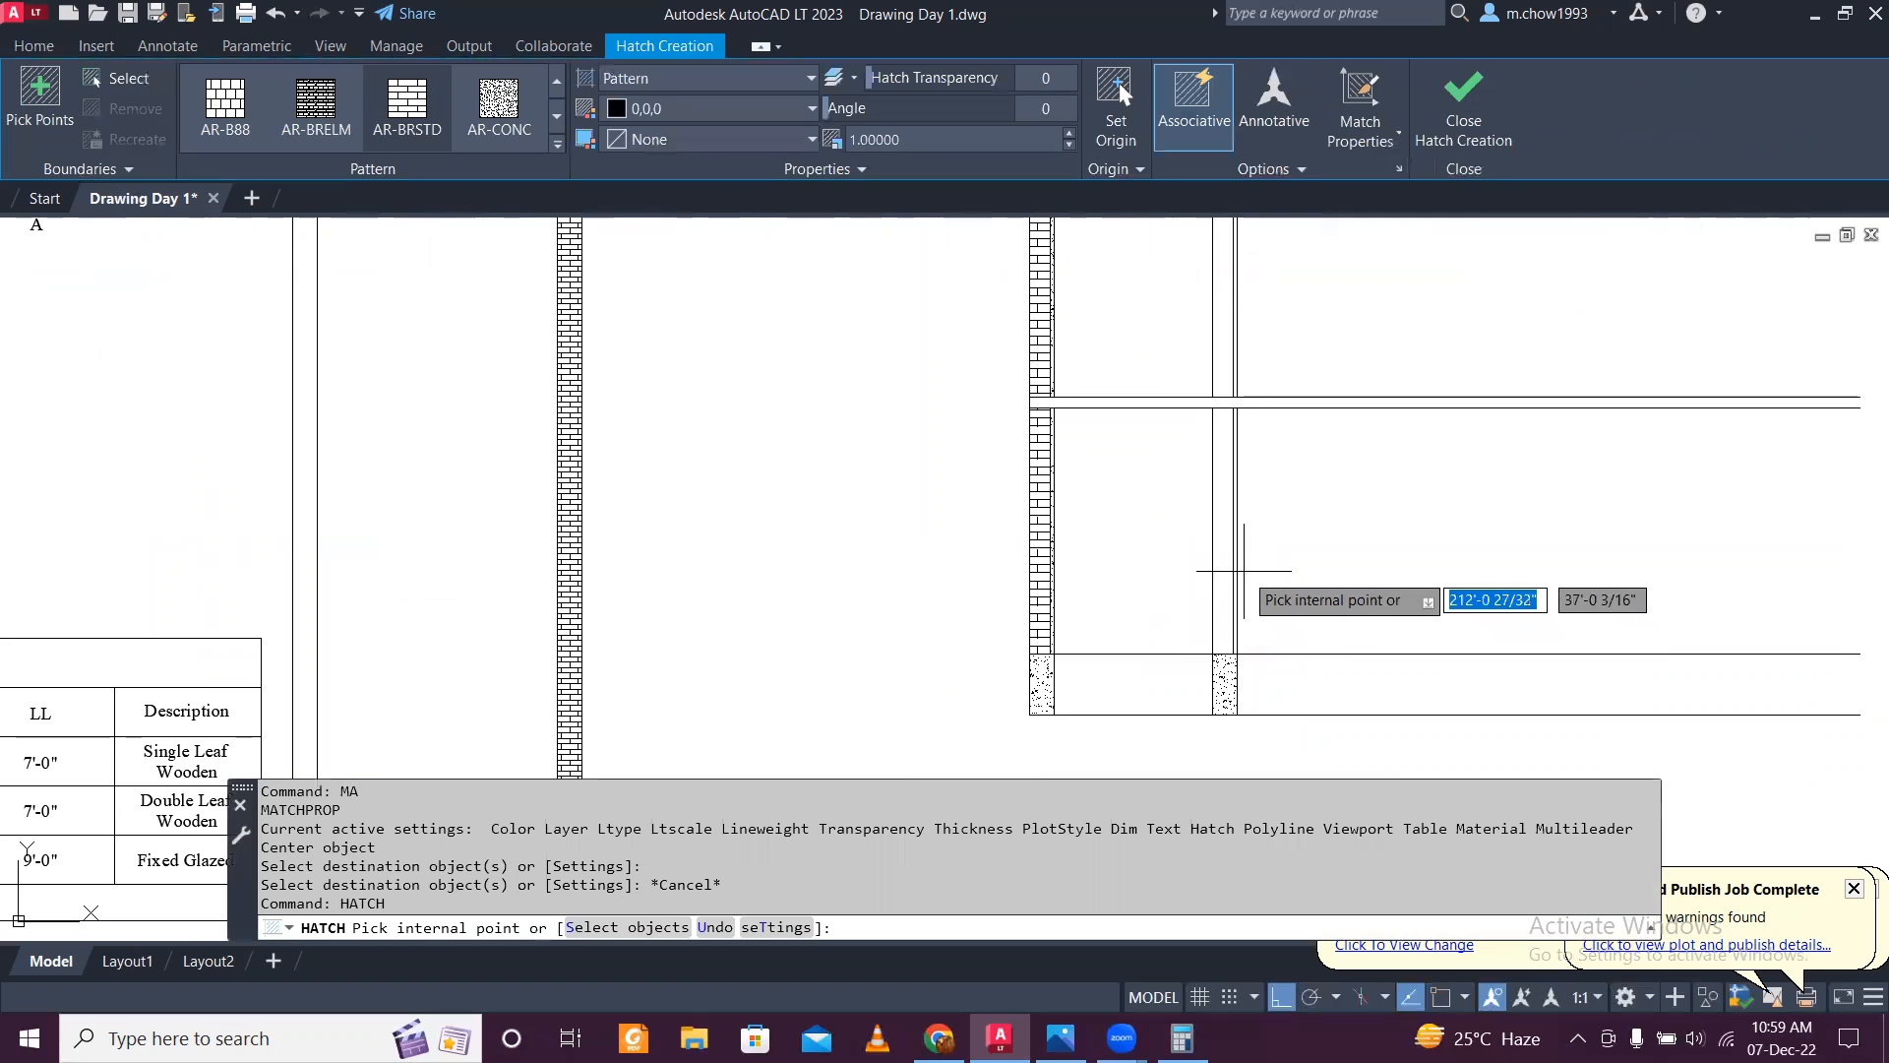
left_click(1223, 564)
middle_click_drag(1224, 676, 1265, 633)
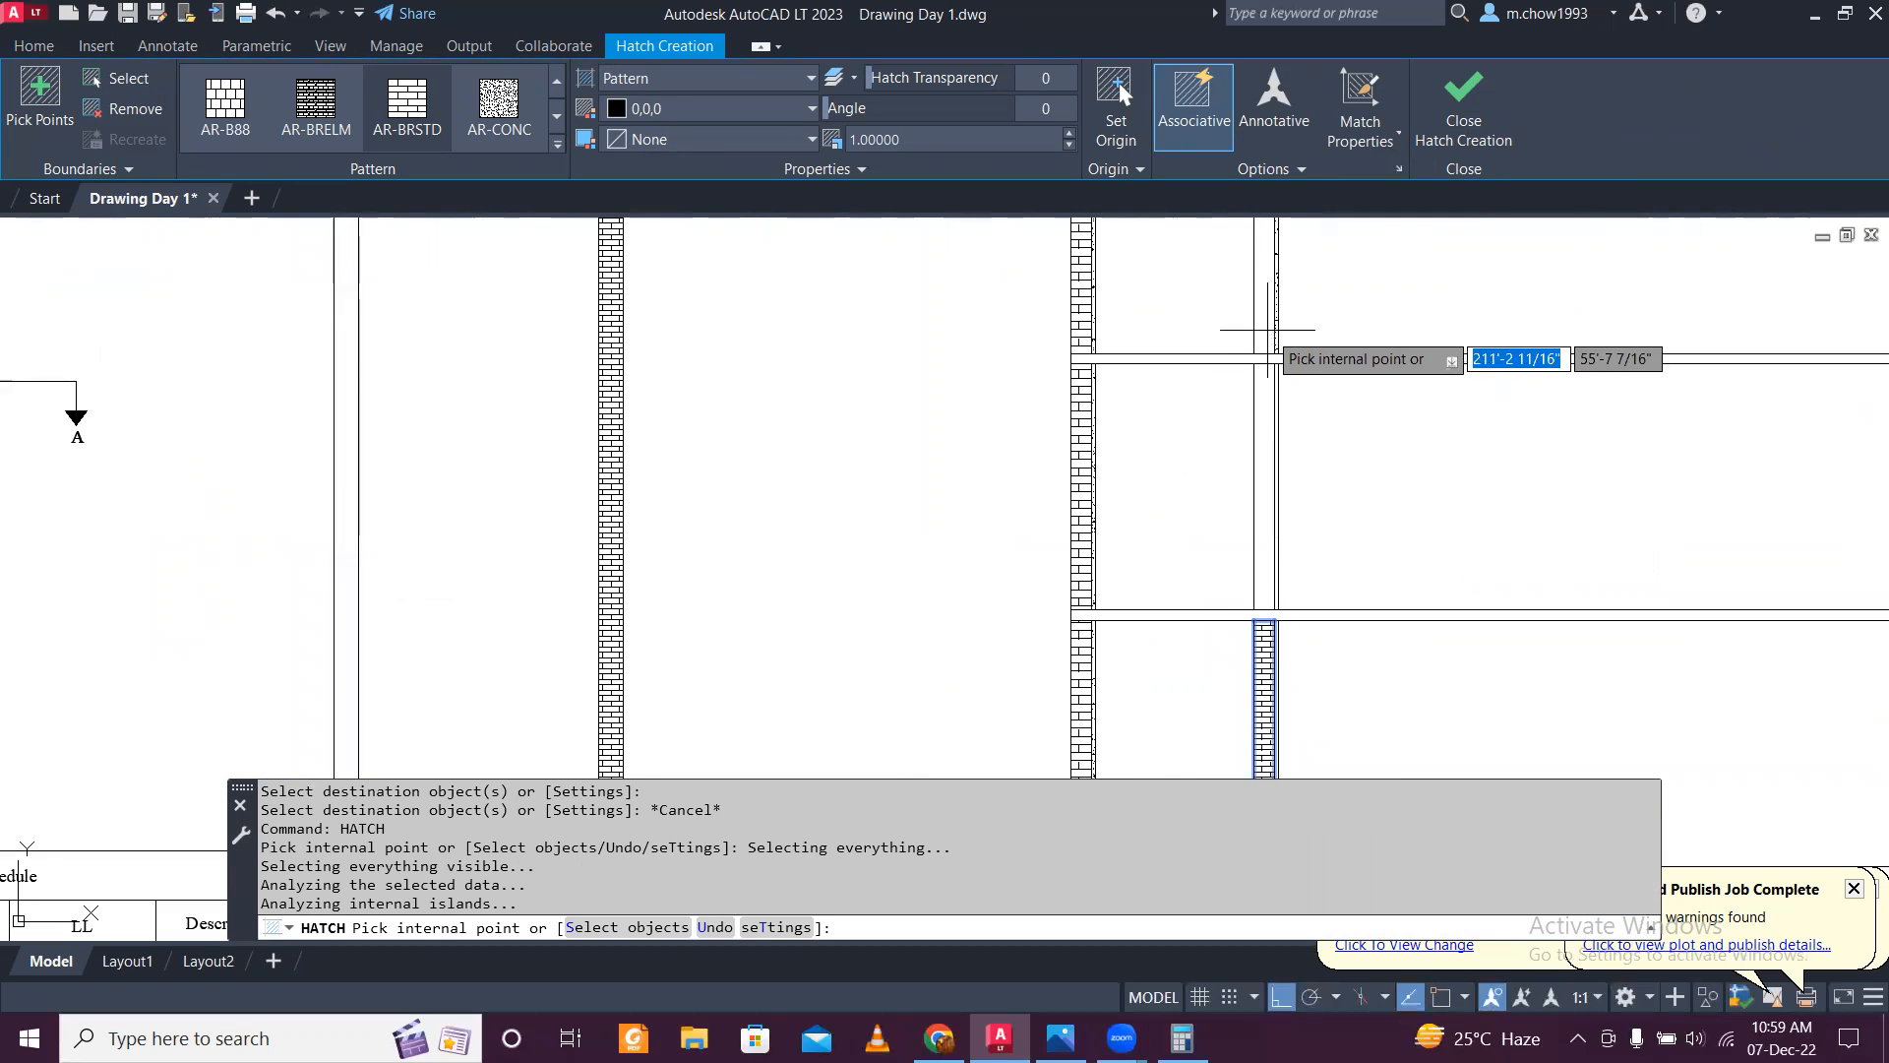
Step: Try to hatch the wide part of the second wall in the uppermost storey with the brick pattern
left_click(1264, 321)
key("ctrl+z")
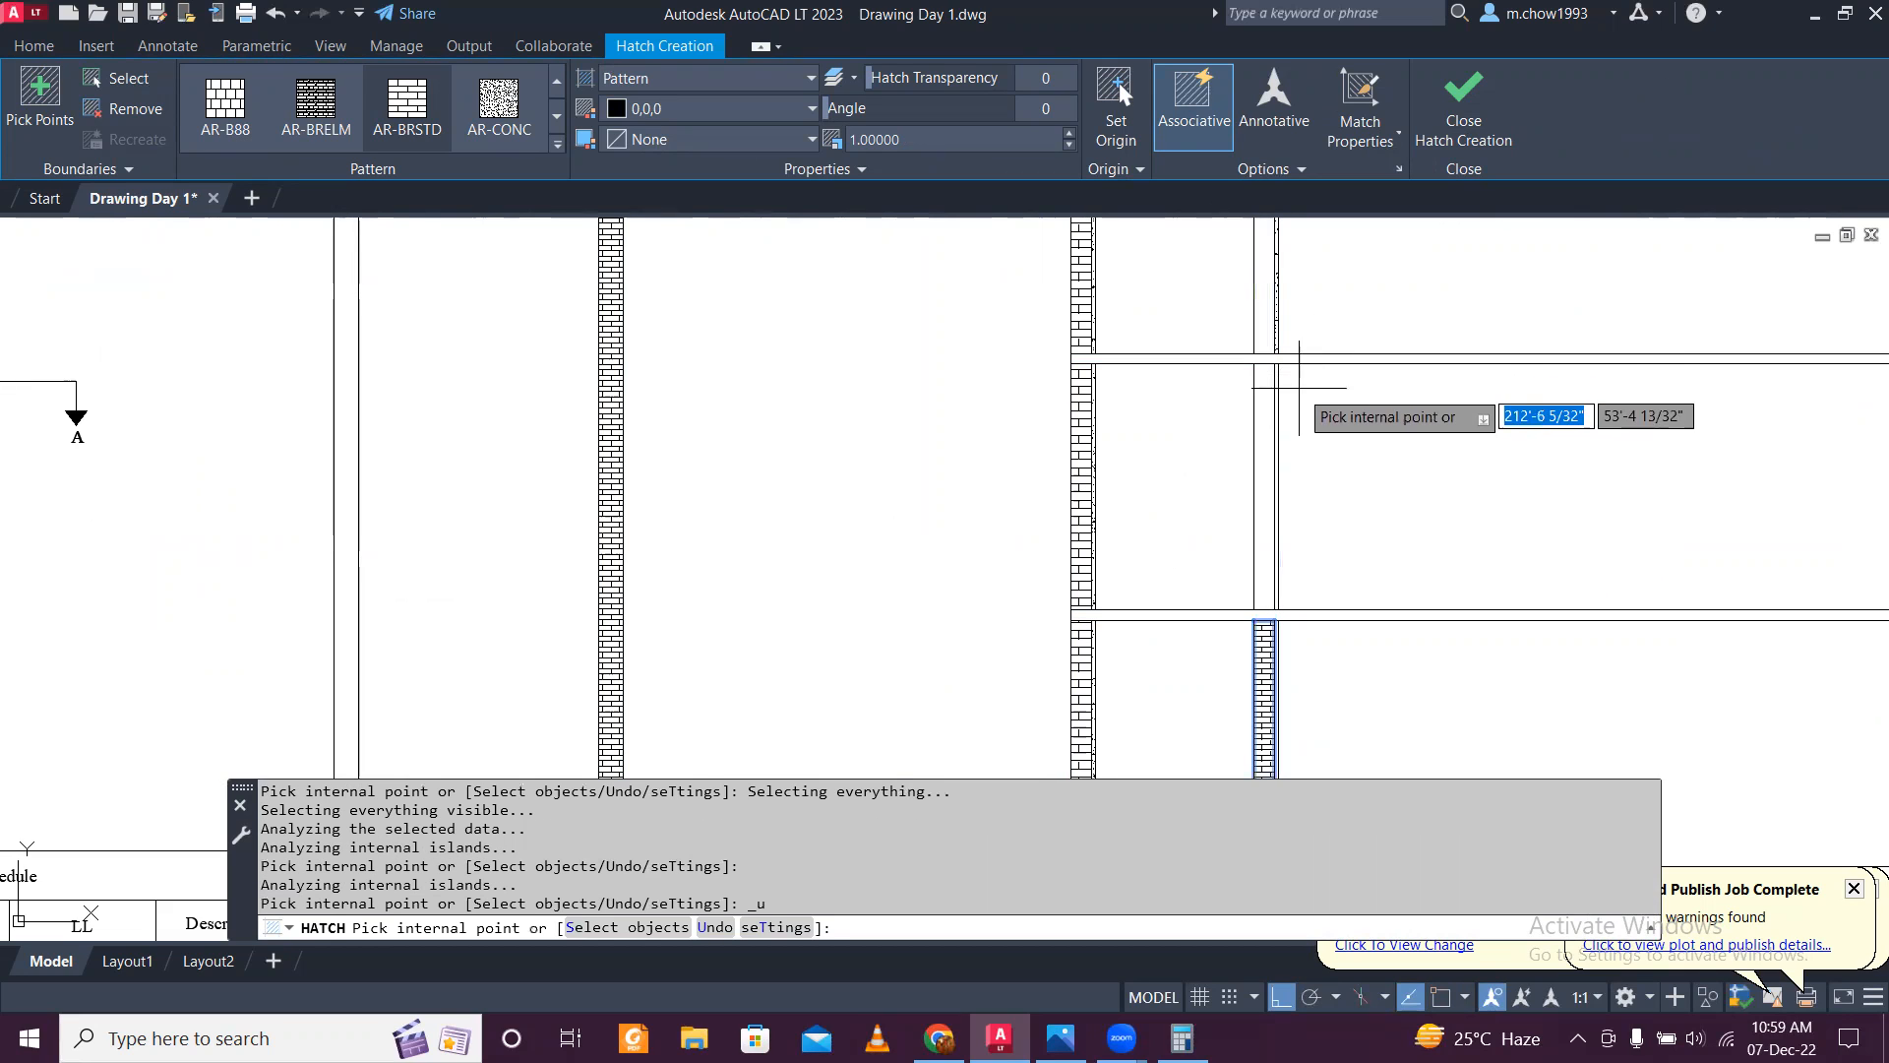
middle_click_drag(1294, 399, 1348, 590)
left_click(1309, 500)
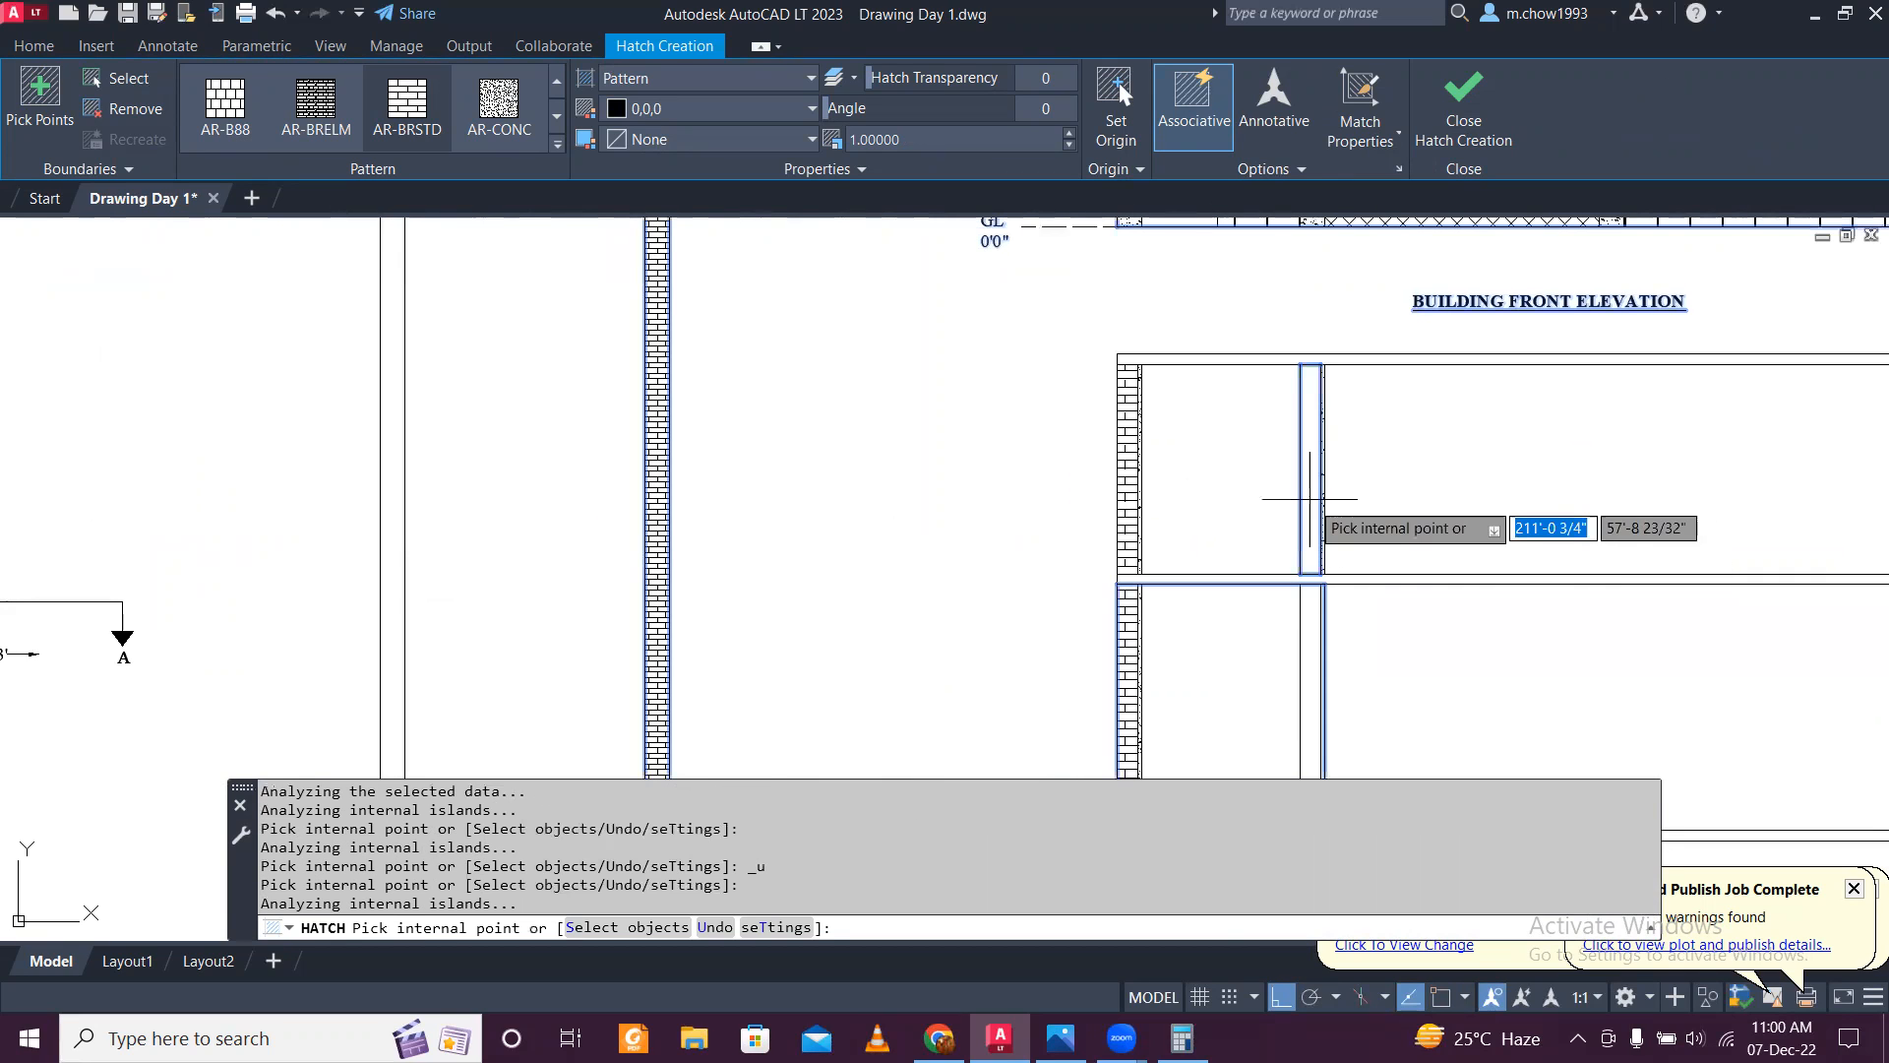
scroll(1332, 501, "down", 3)
key("Escape")
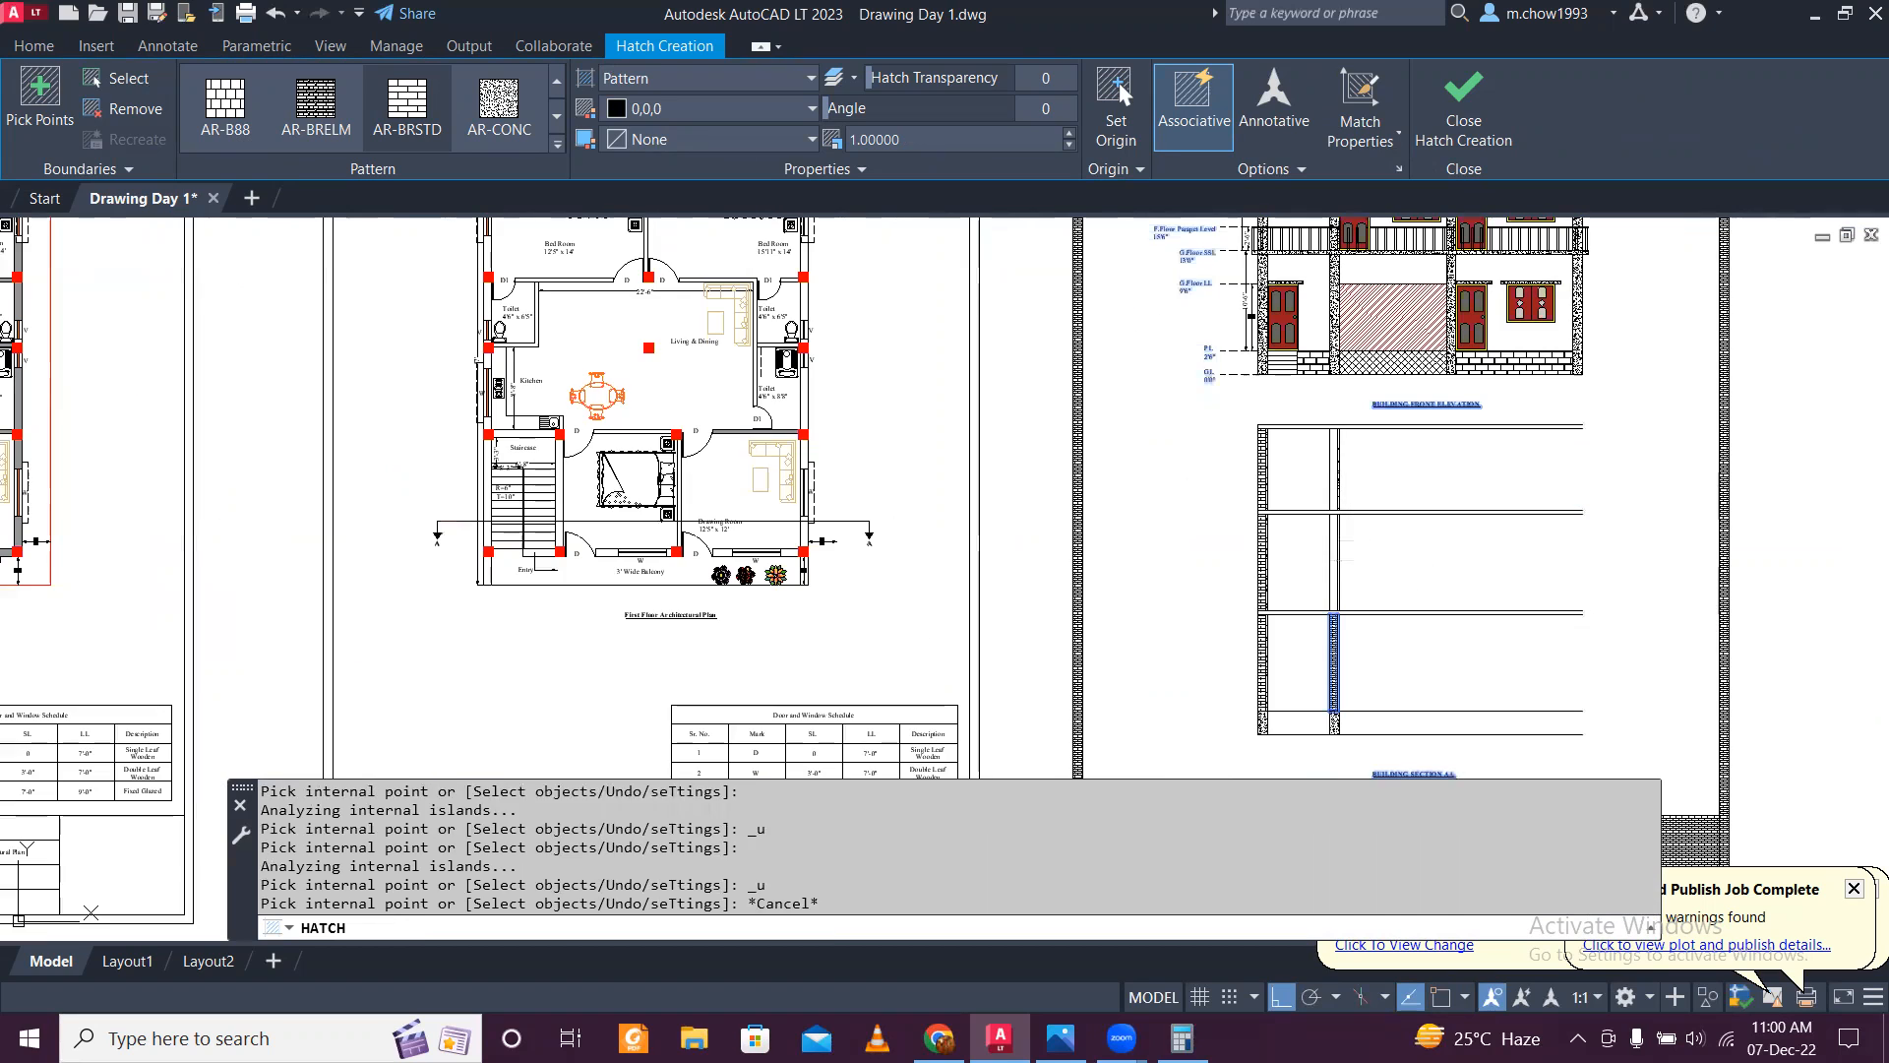
Step: Outline the wide part of the second wall in the uppermost storey with a rectangle between the roof and floor slabs
scroll(1338, 570, "up", 4)
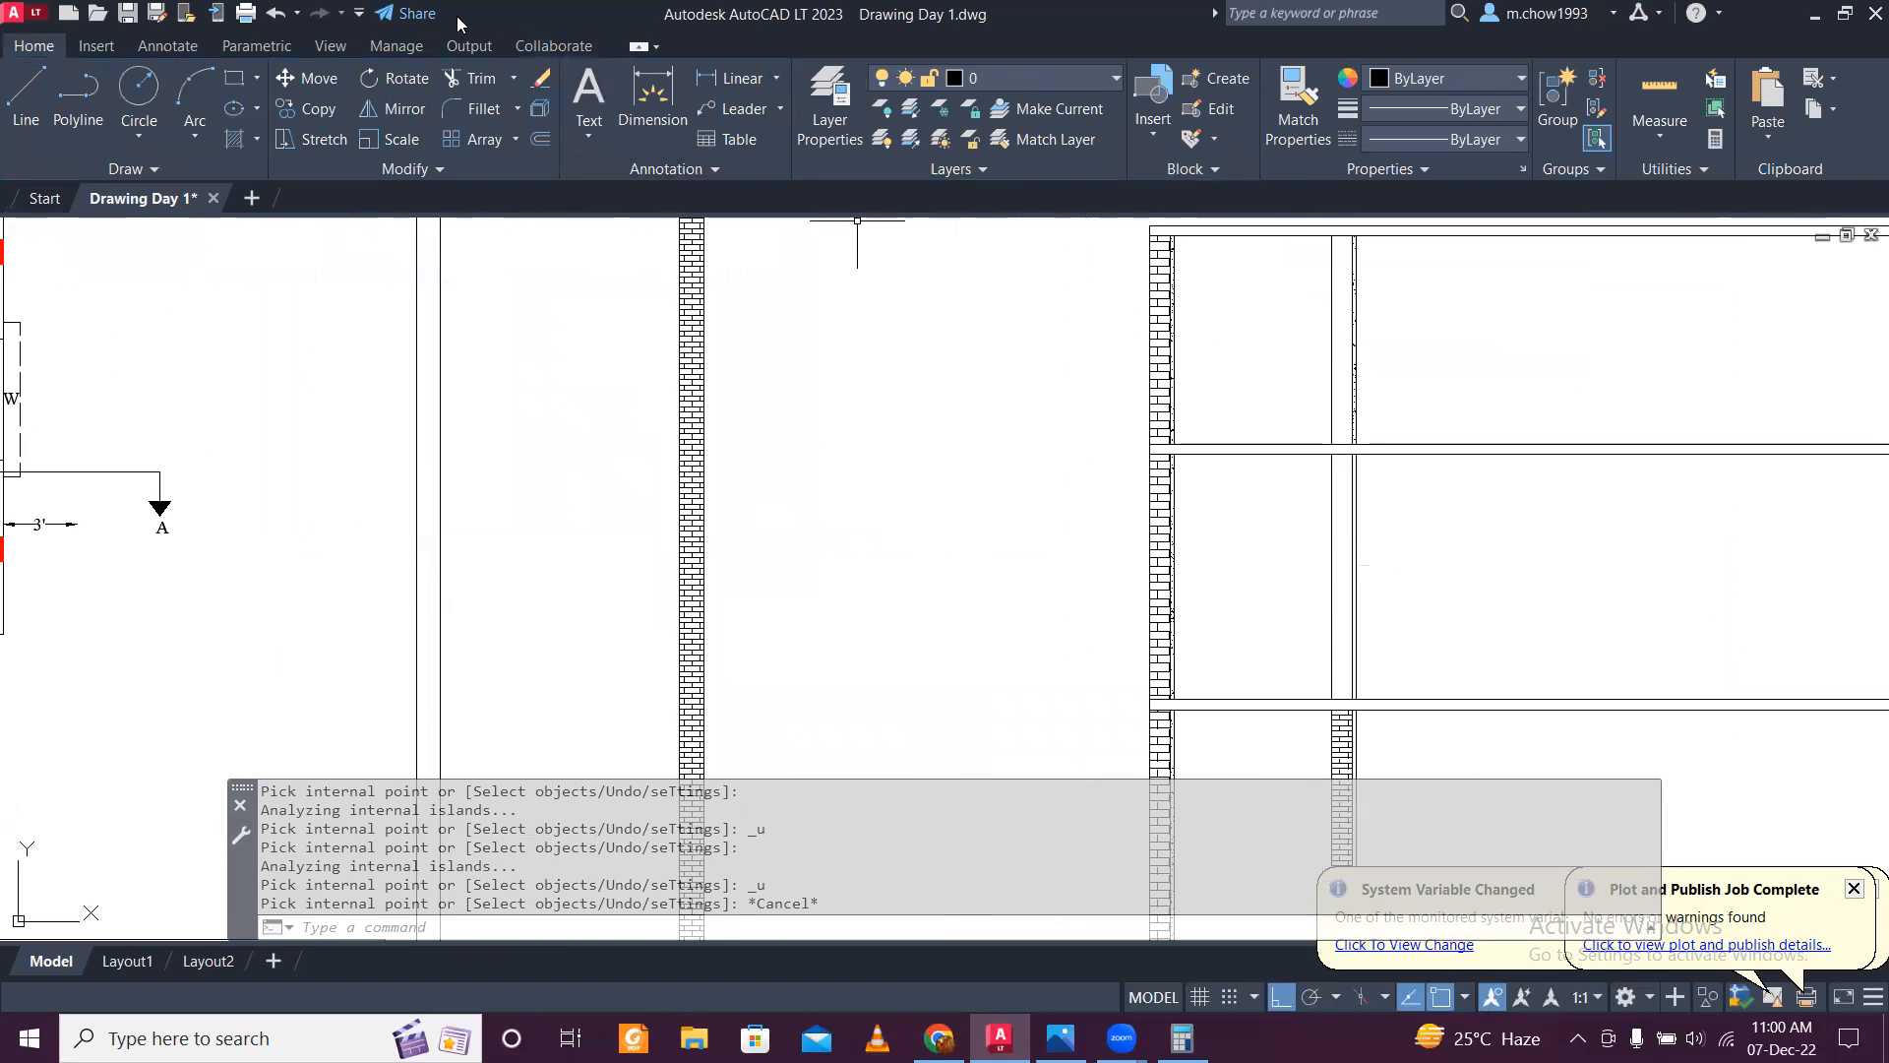
left_click(229, 81)
scroll(1349, 264, "up", 3)
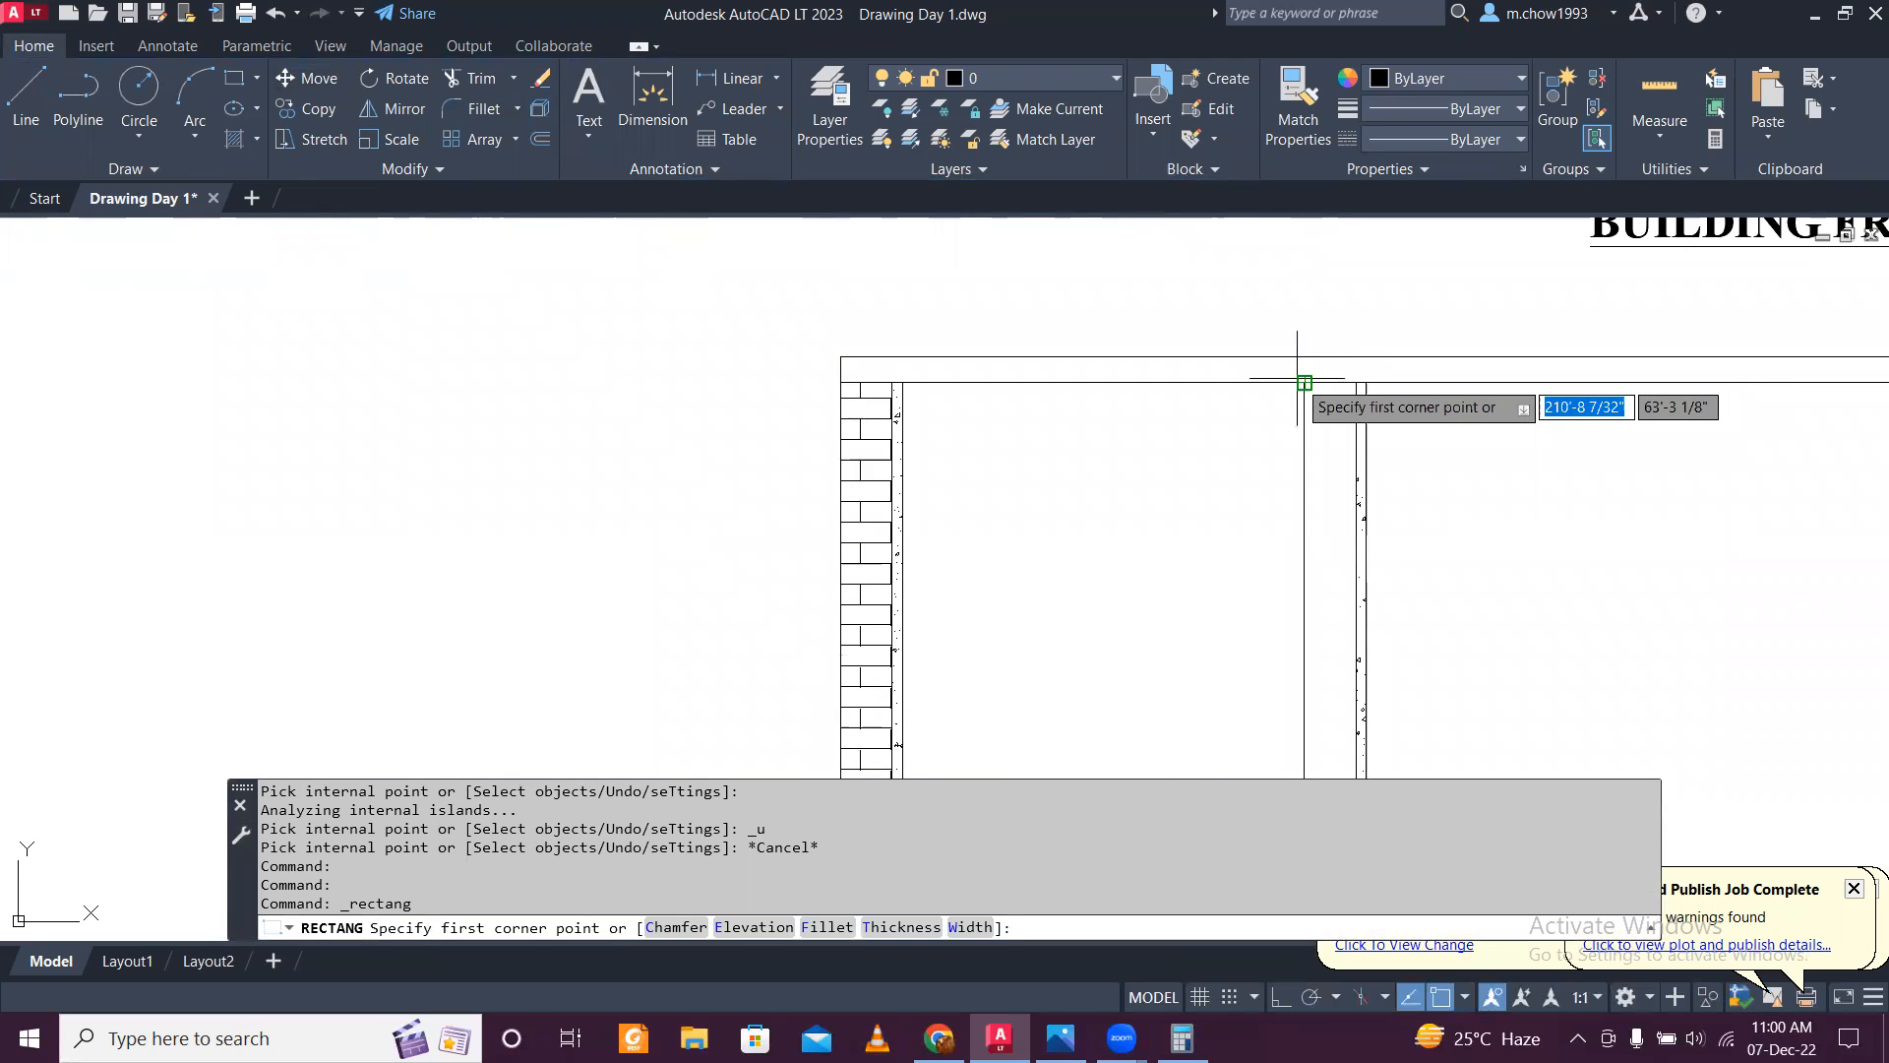
left_click(1319, 375)
scroll(1318, 375, "down", 3)
scroll(1346, 610, "up", 5)
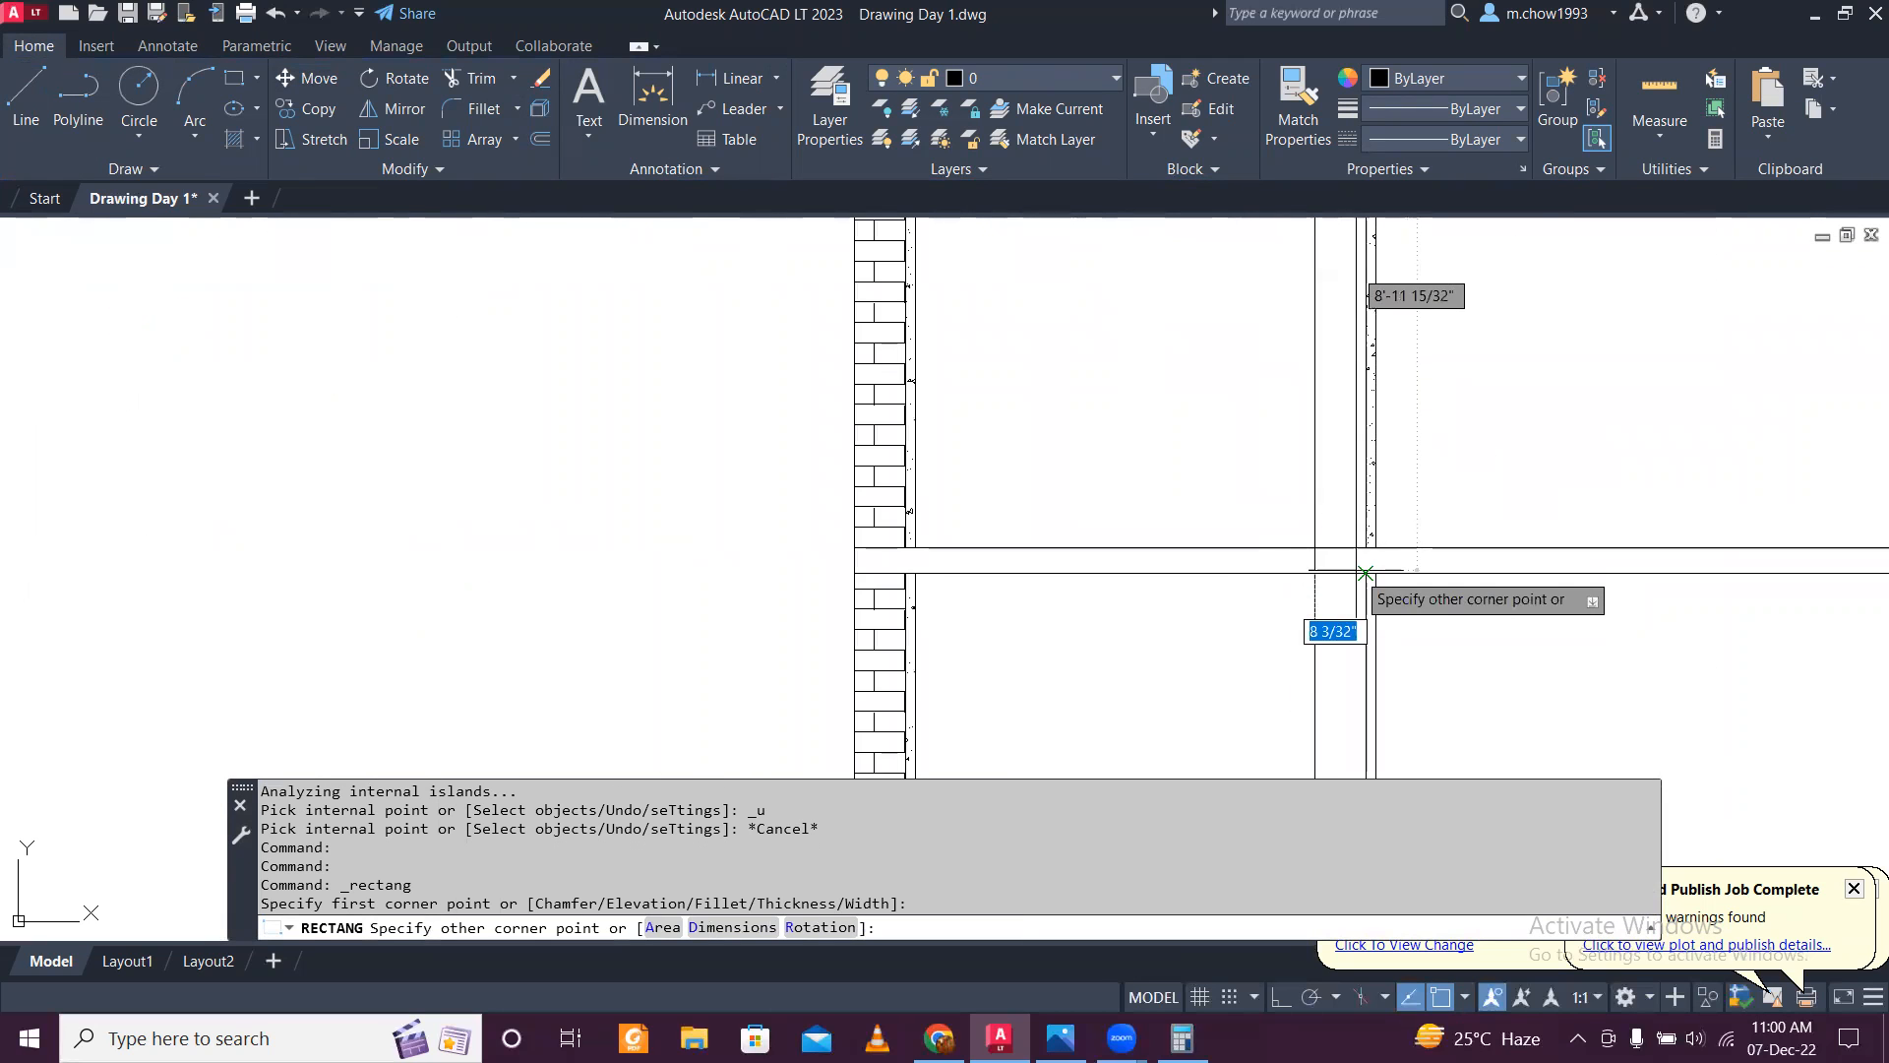
left_click(1372, 511)
scroll(1360, 469, "down", 4)
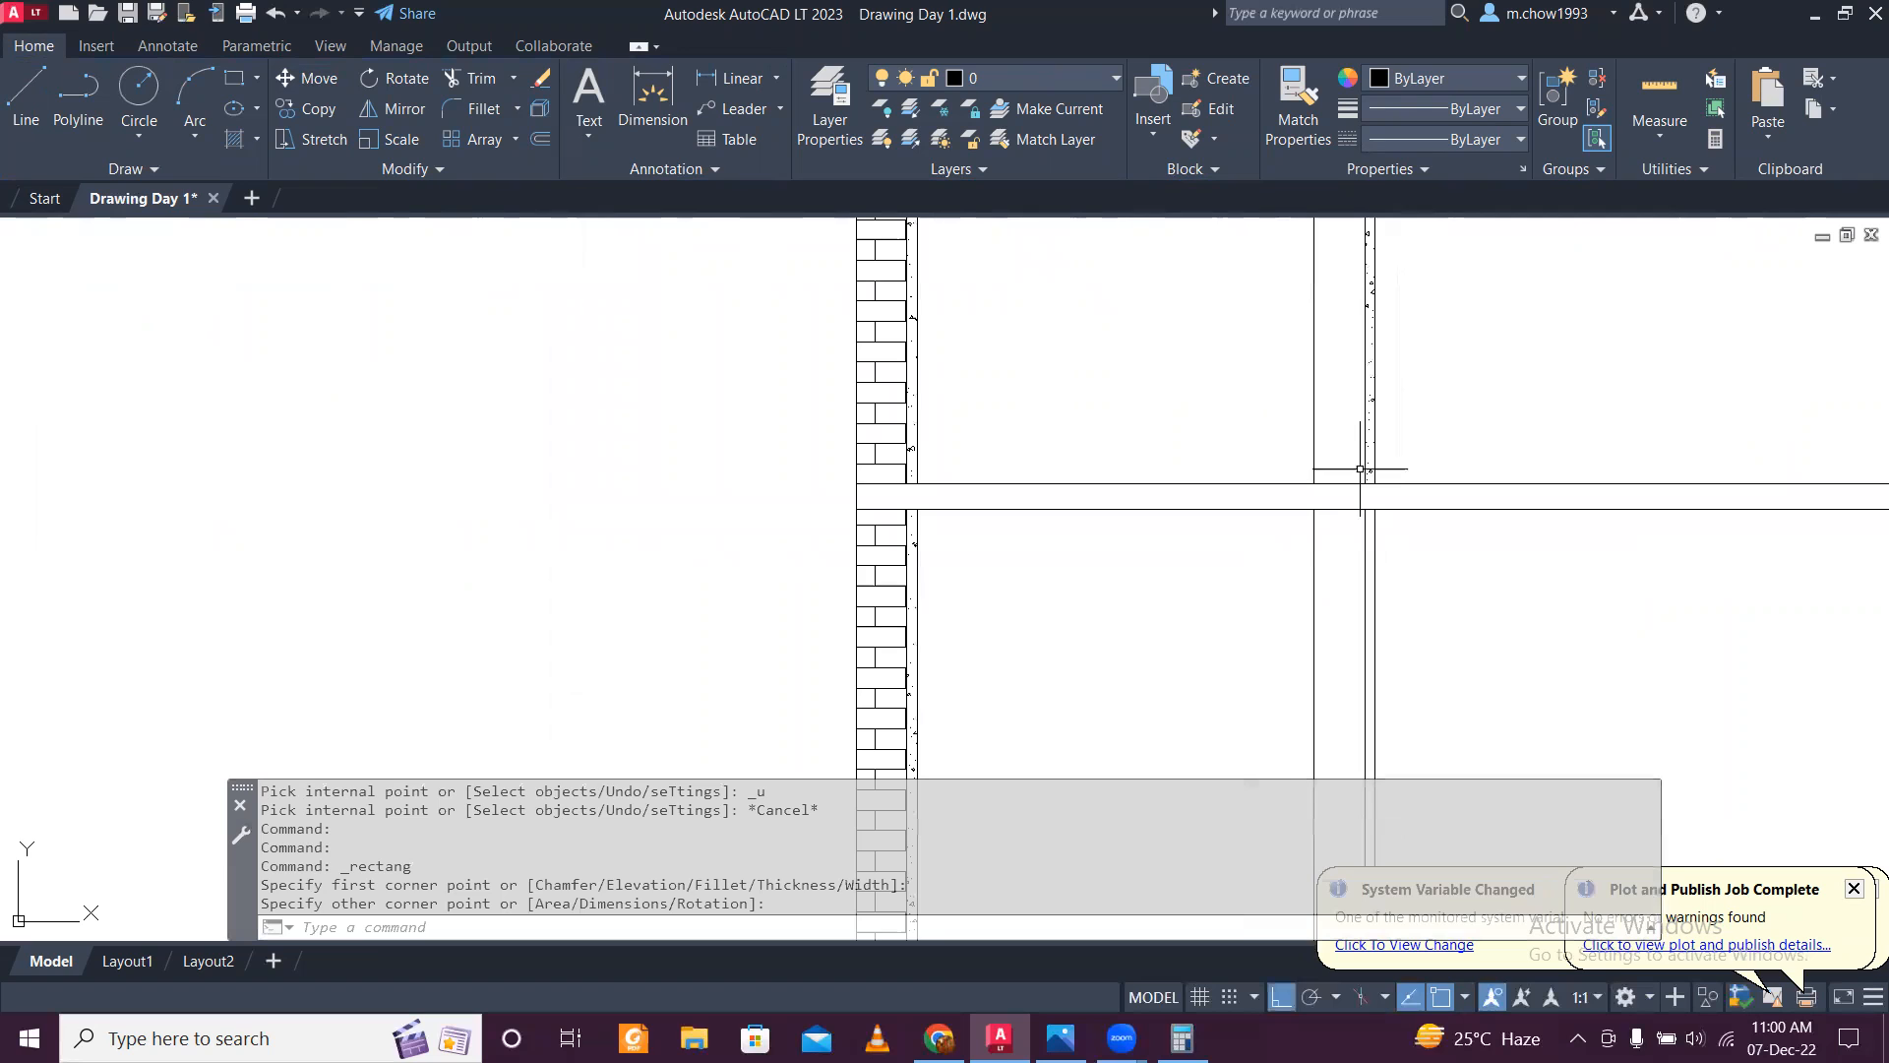
Step: Outline the wide part of the second wall in the middle storey with a rectangle between the two floor slabs
key("Return")
left_click(1316, 510)
scroll(1316, 511, "down", 3)
scroll(1361, 753, "up", 3)
left_click(1269, 715)
scroll(1269, 674, "down", 4)
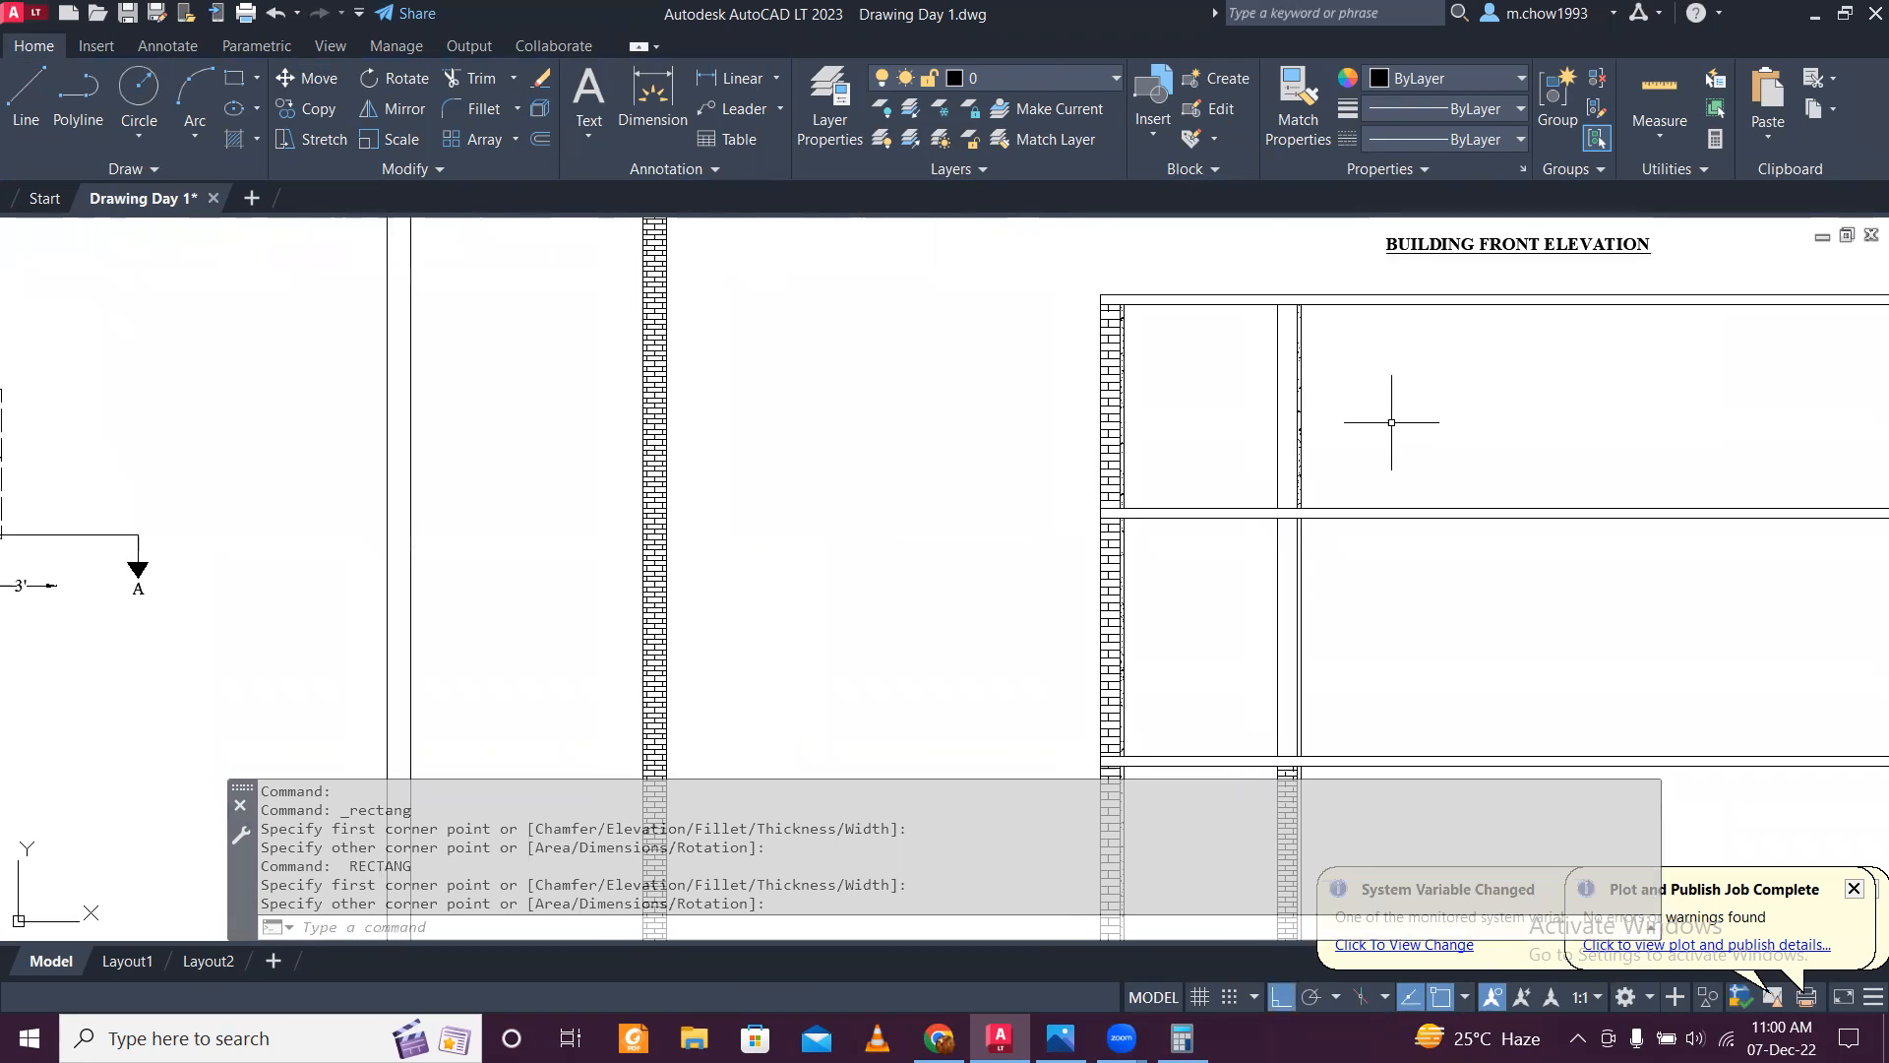
Step: Hatch the outlined wide parts of the second wall in the uppermost and middle storeys with the brick pattern at scale 1
key("Return")
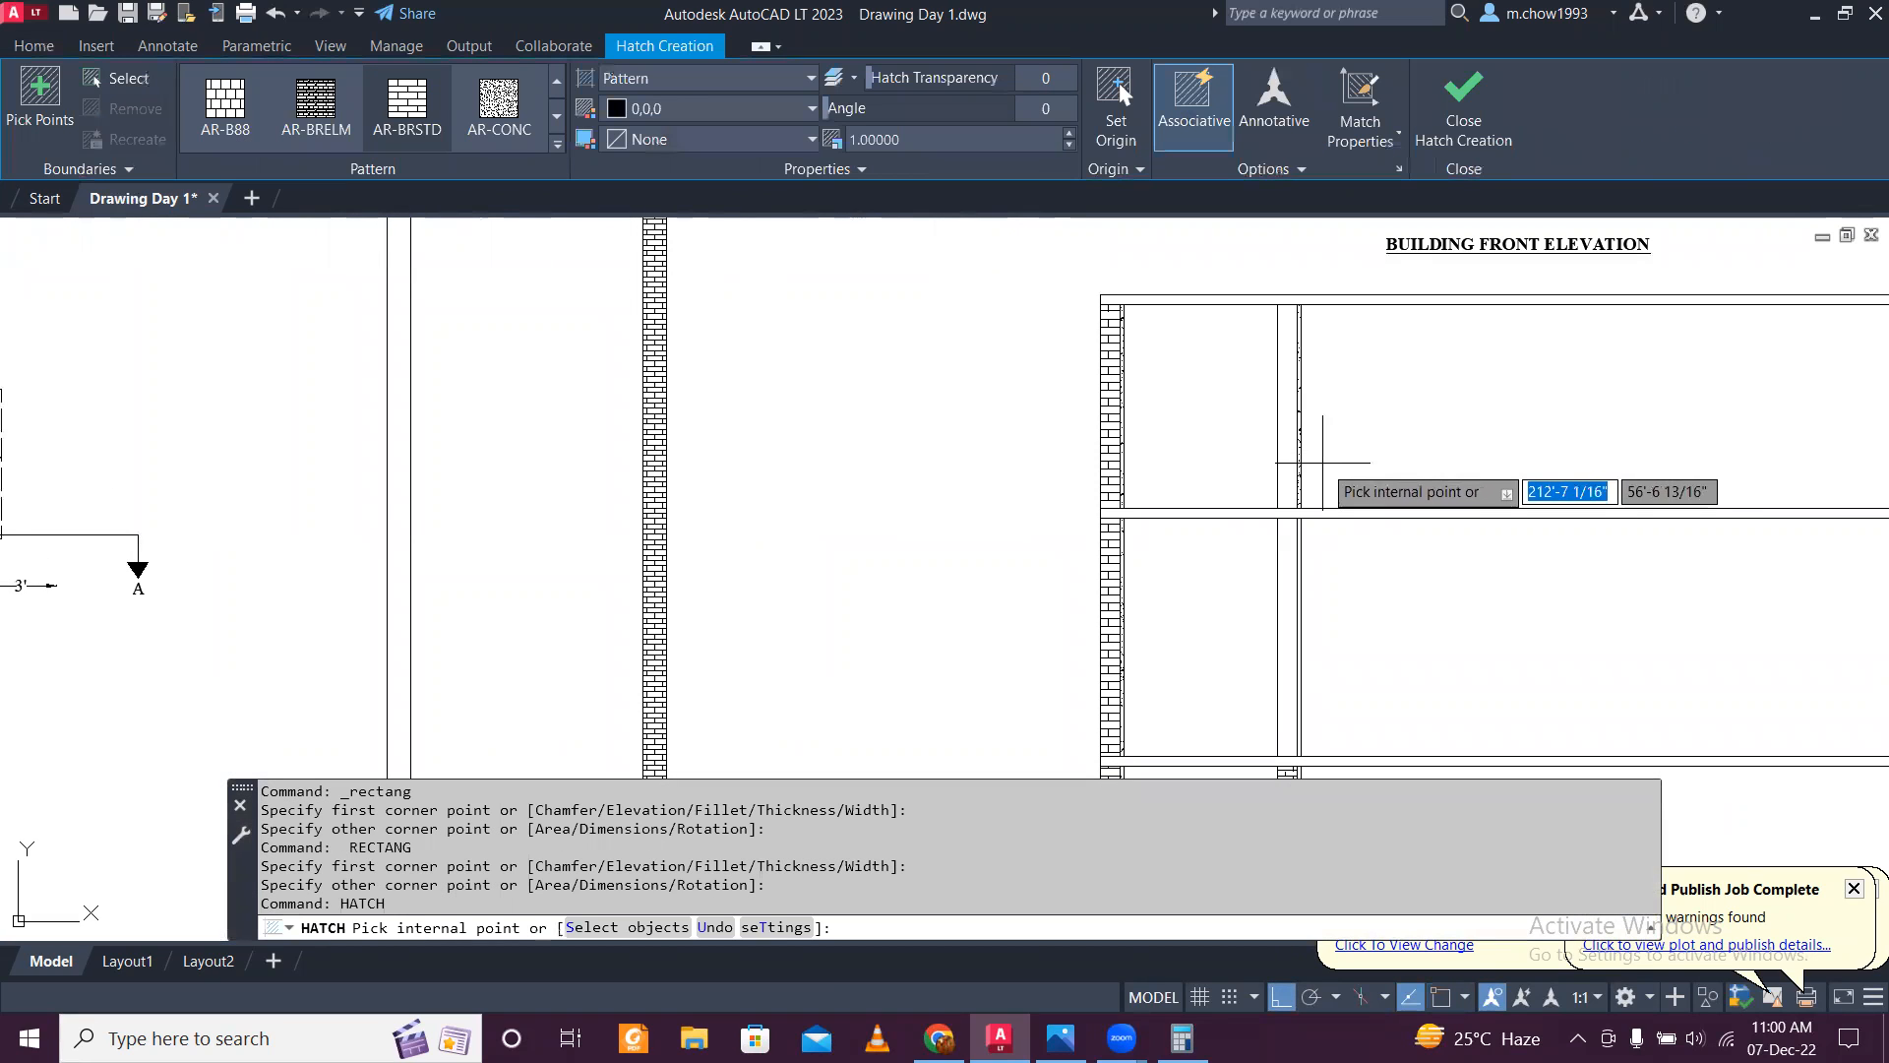
left_click(1288, 455)
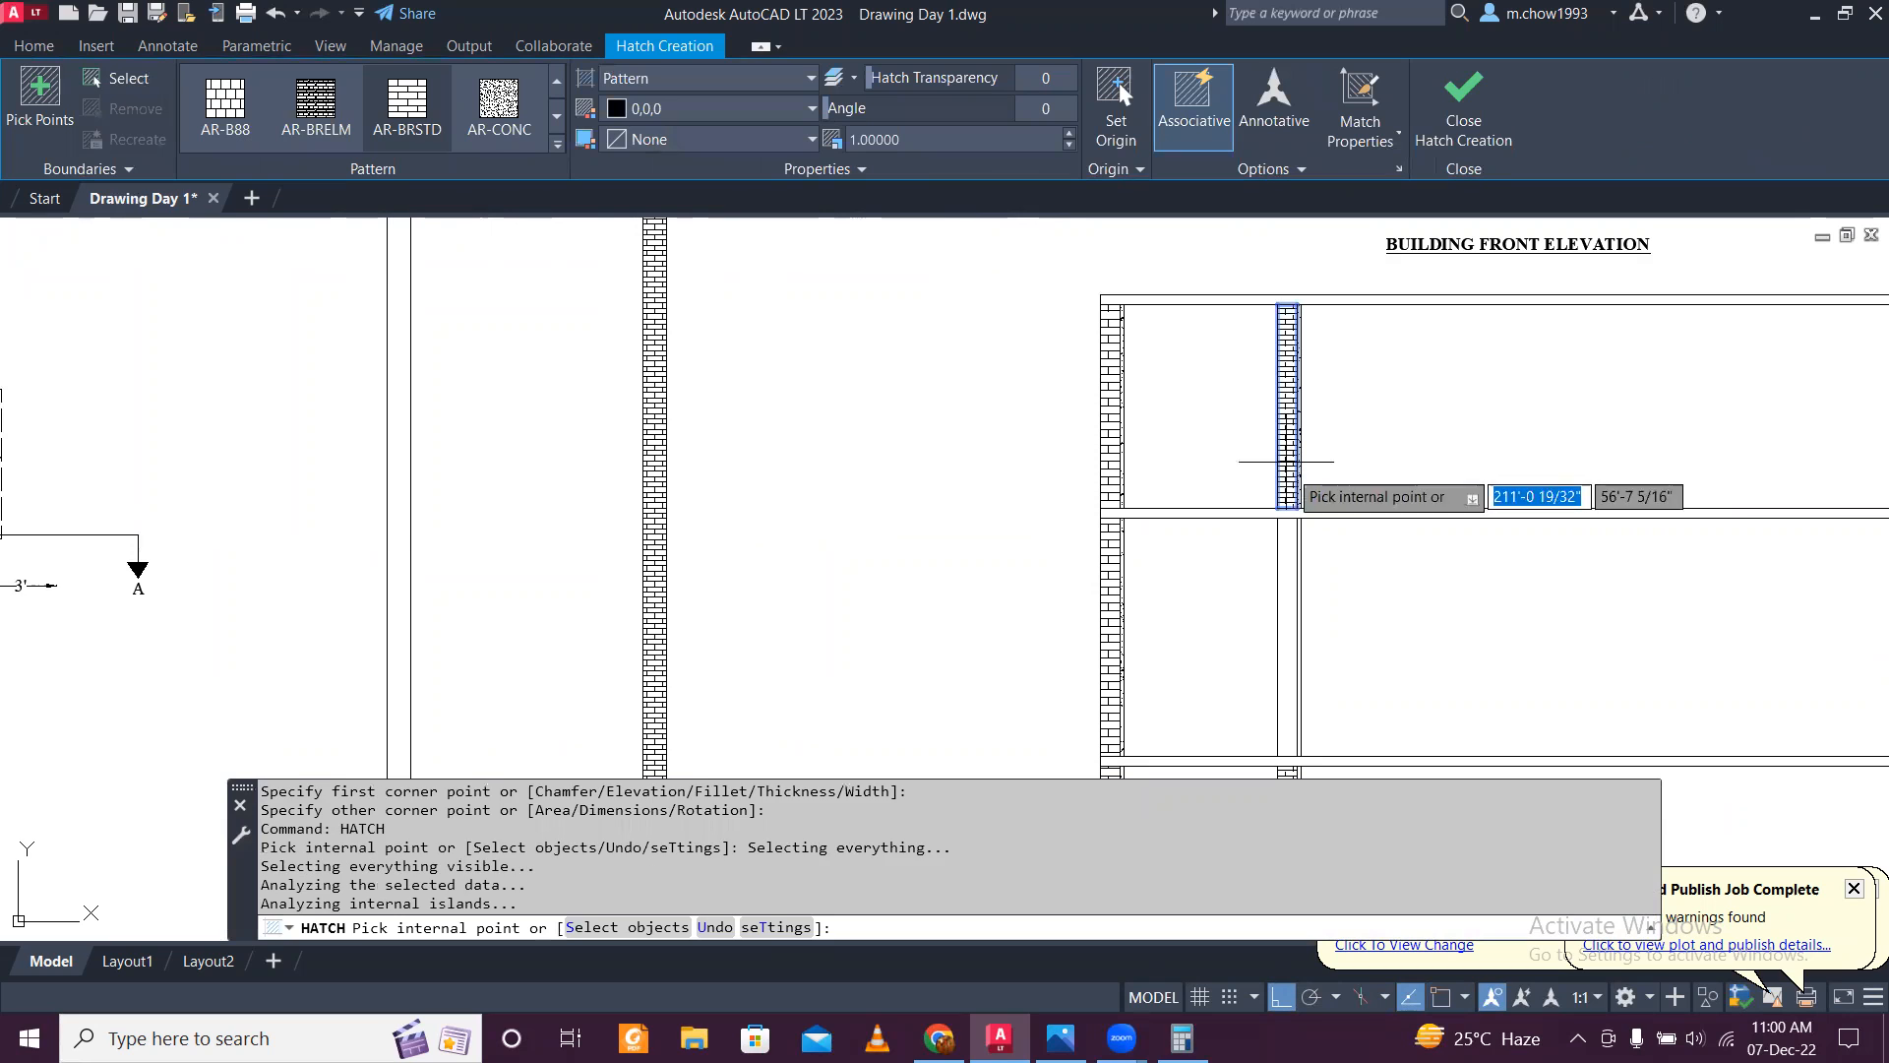
left_click(1290, 575)
scroll(1343, 591, "down", 2)
scroll(1343, 590, "down", 1)
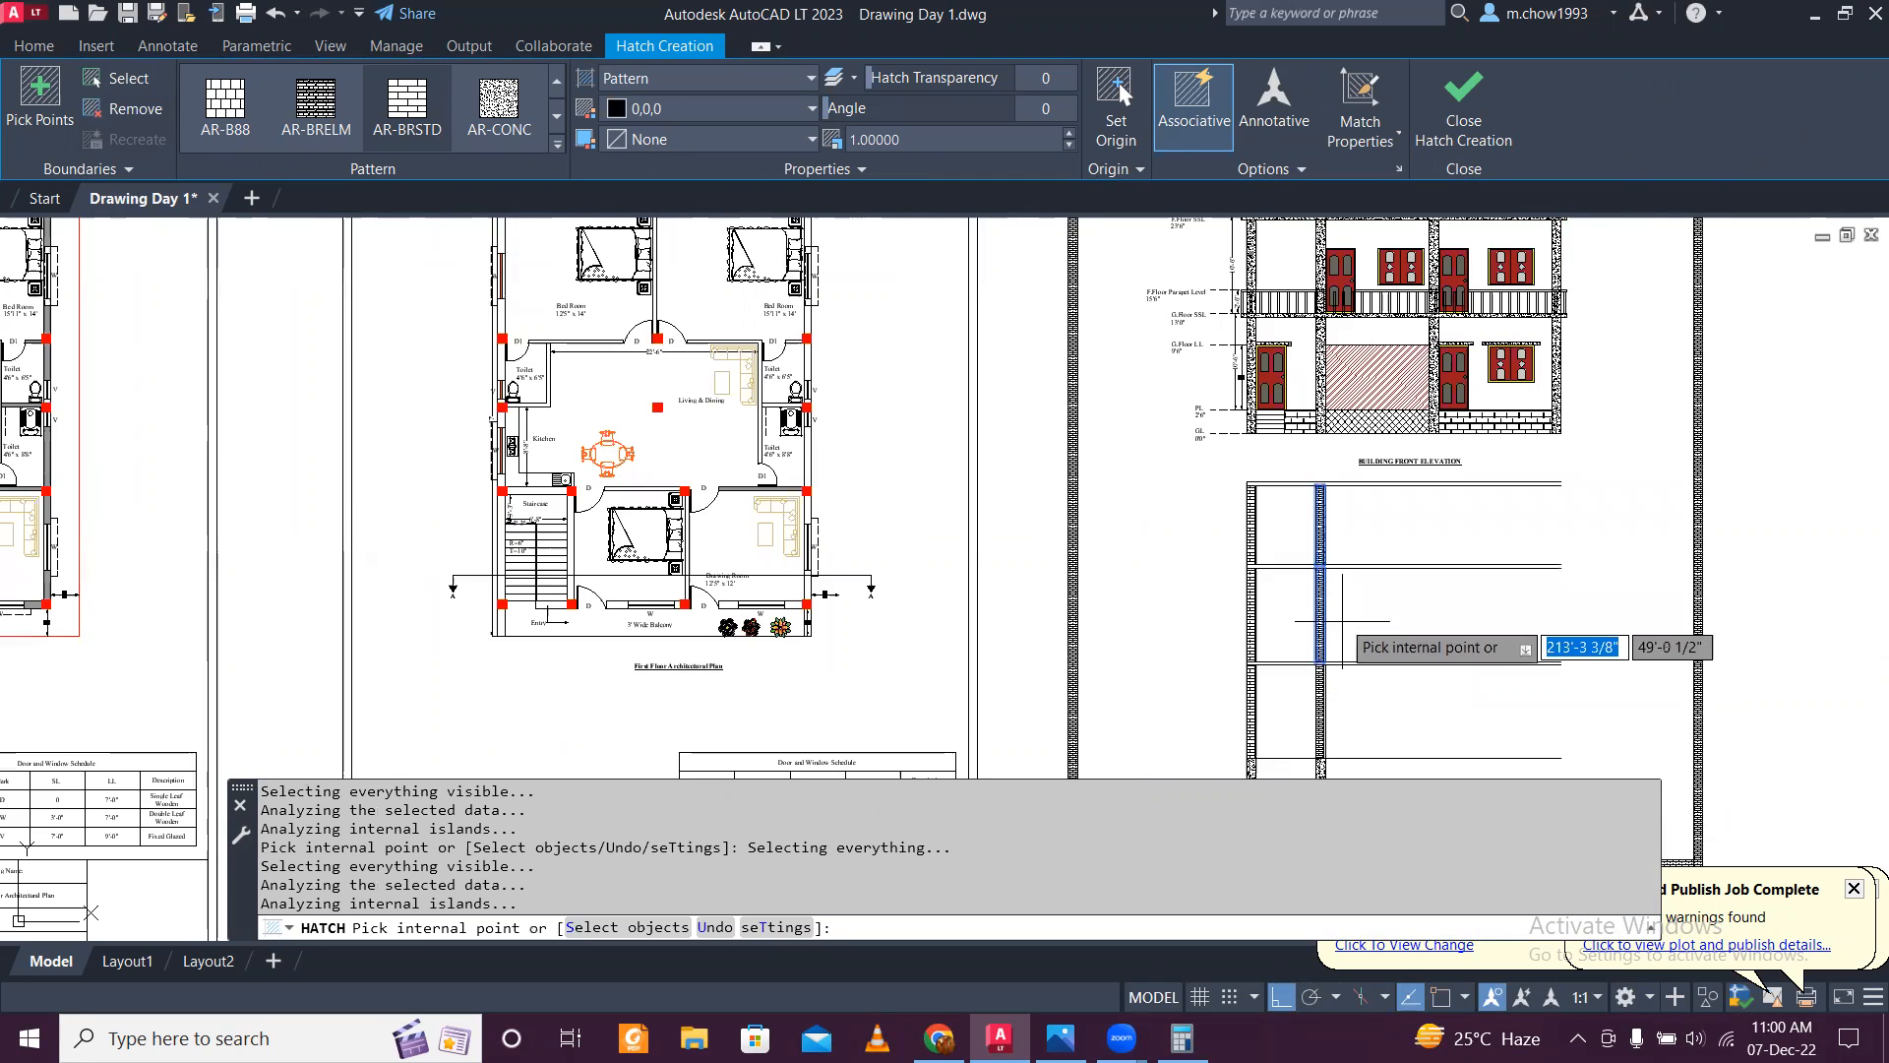
scroll(1299, 610, "up", 5)
key("Escape")
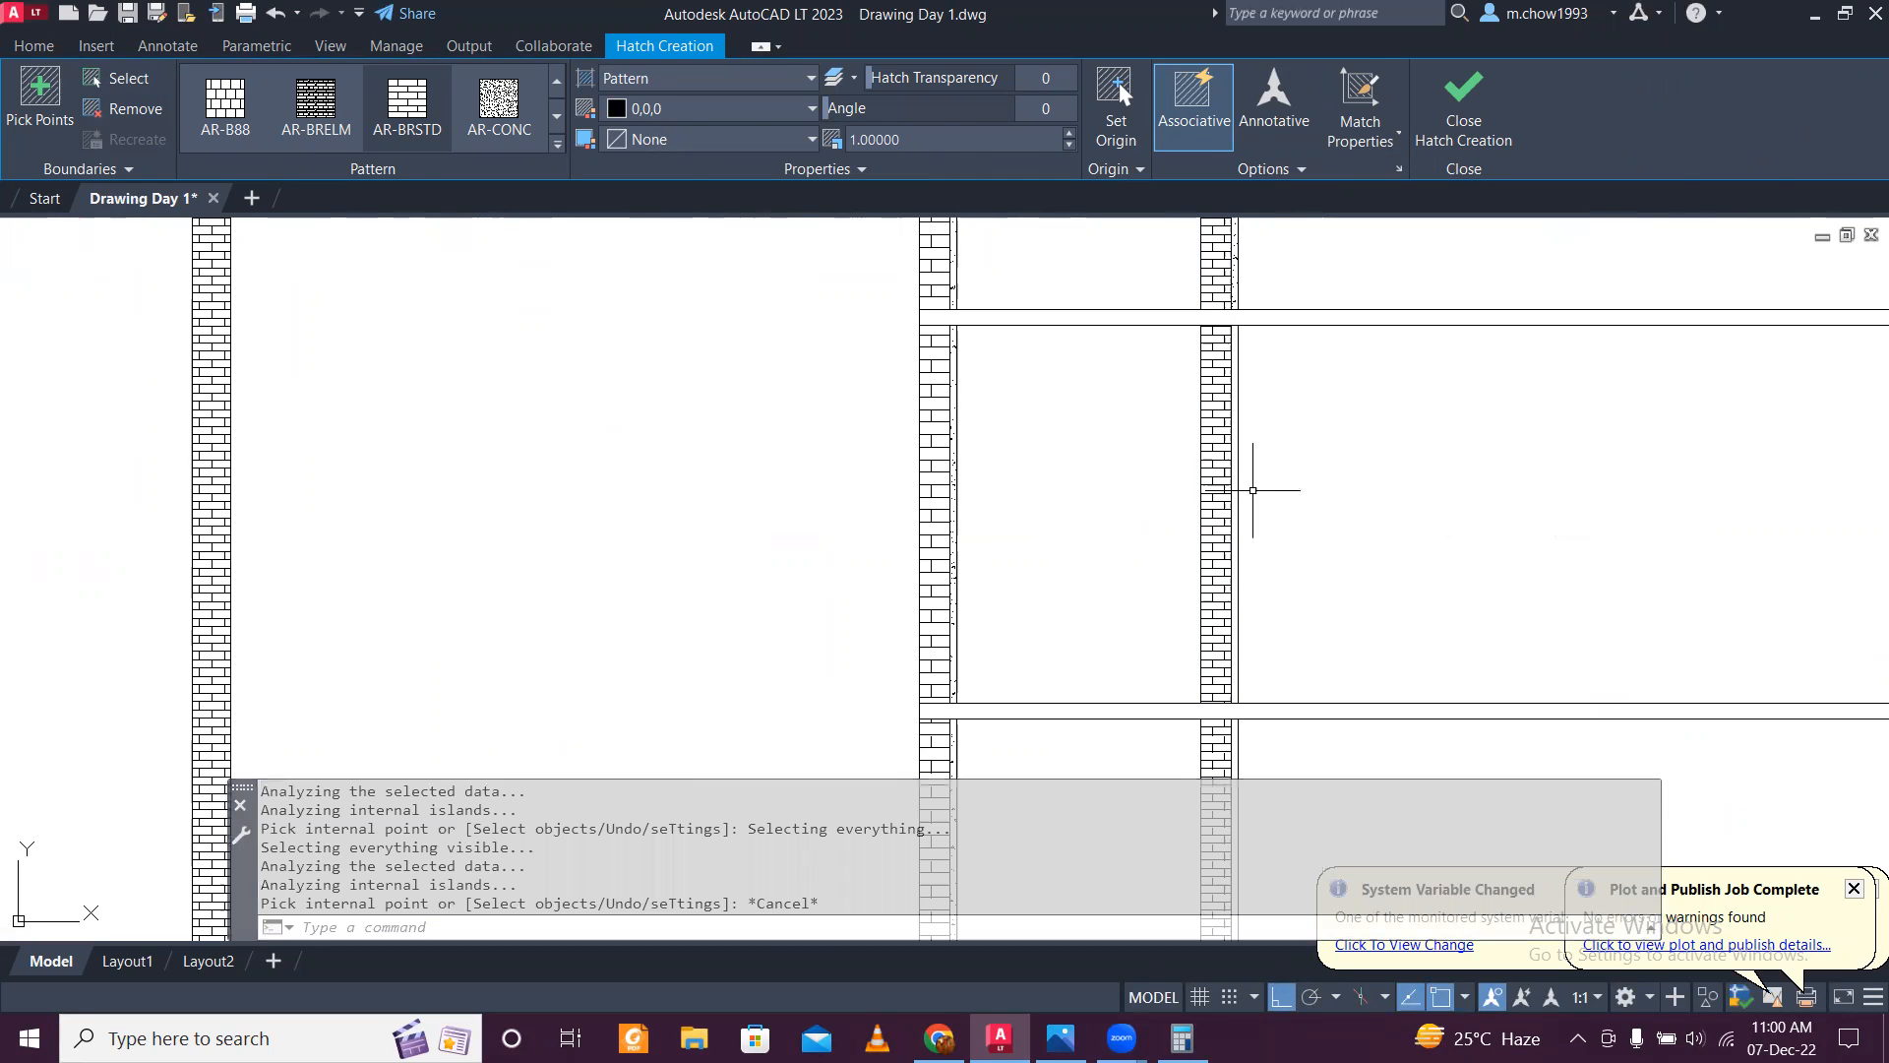
Step: Hatch the second wall's narrow strip in the middle storey with the brick pattern at scale 1
key("Return")
key("Escape")
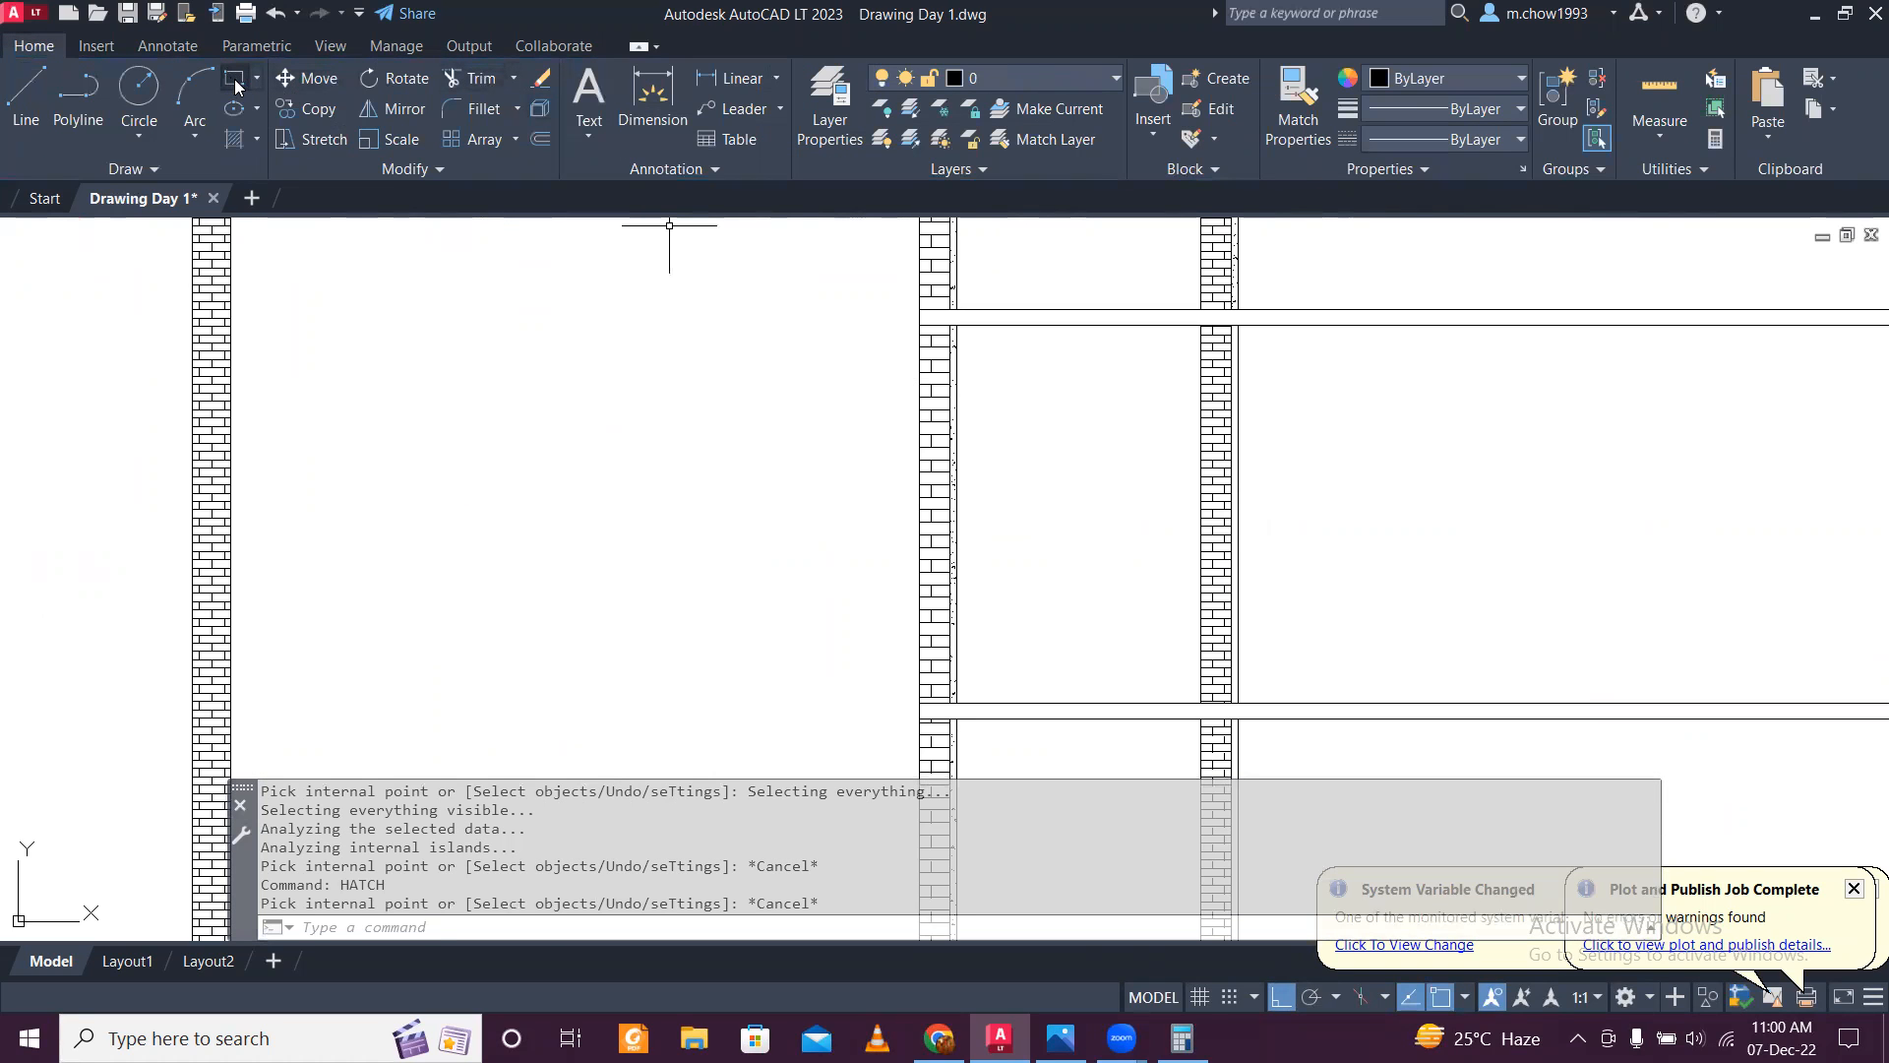
type("H")
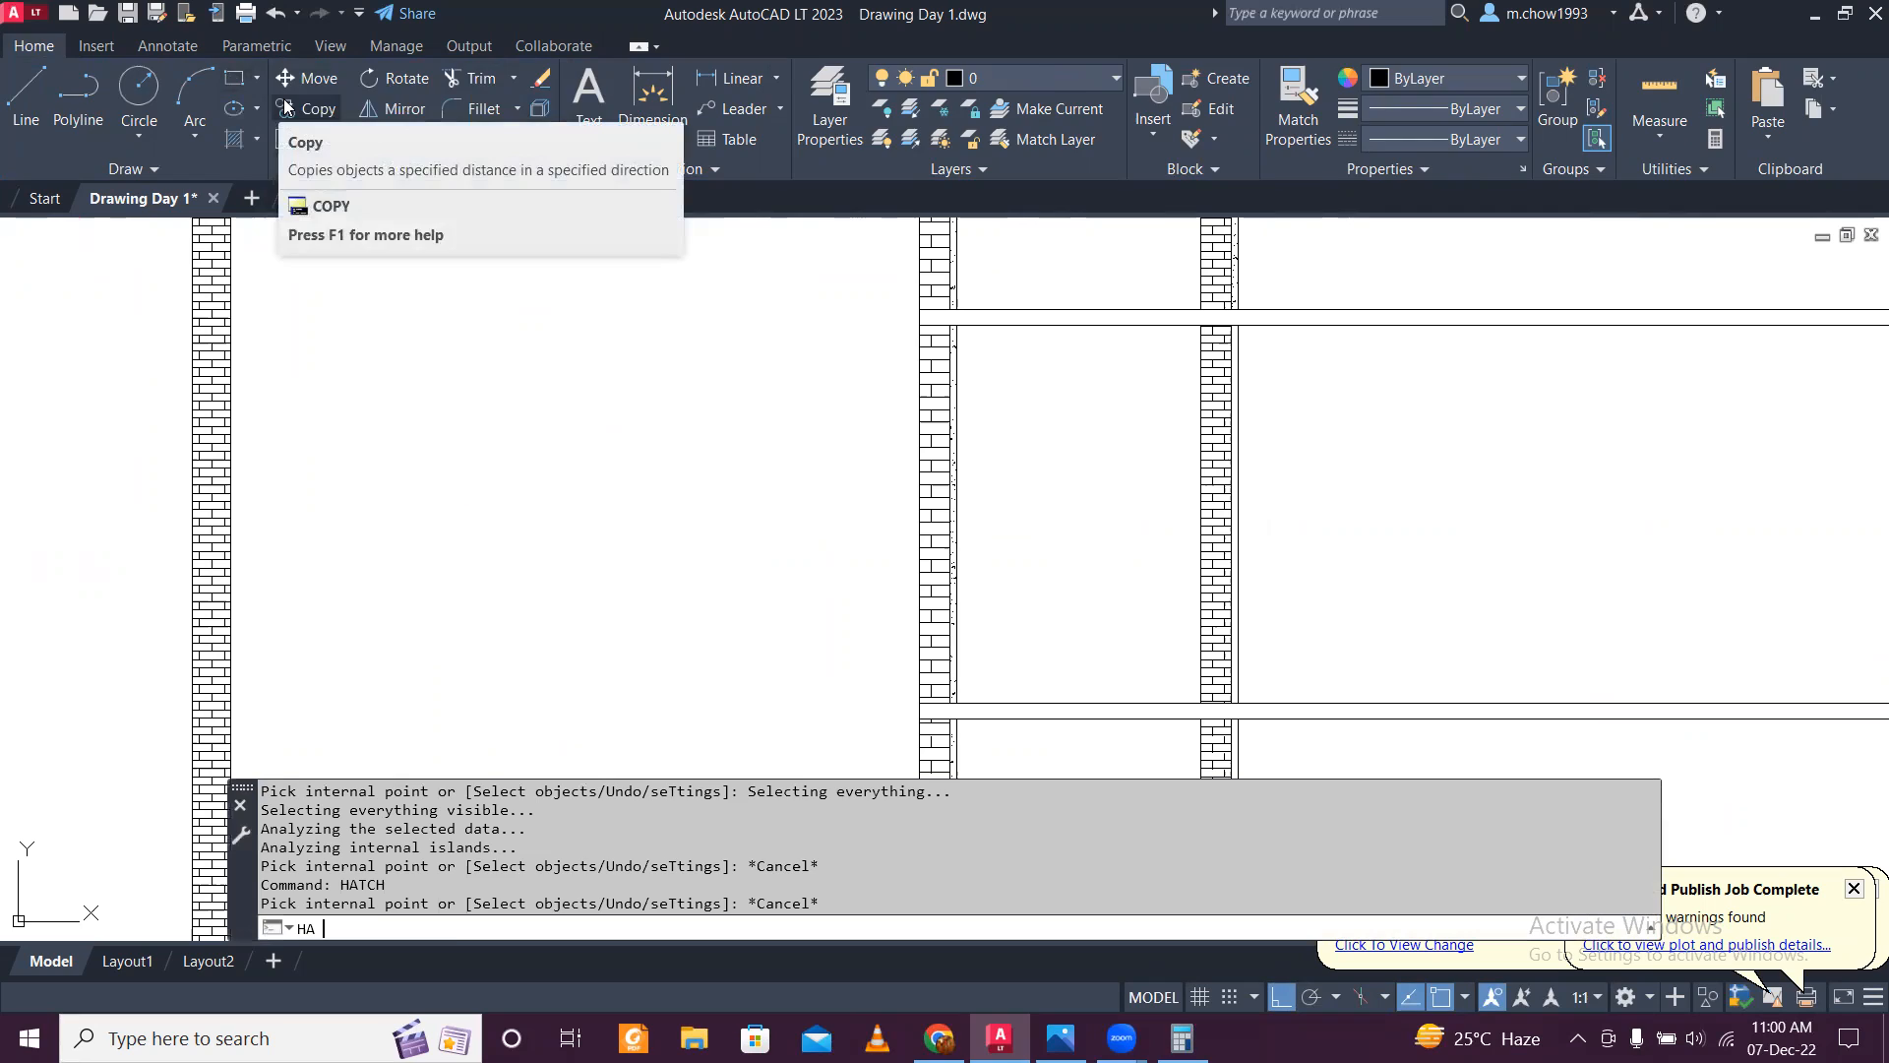
type("A")
key("Return")
scroll(1265, 472, "up", 3)
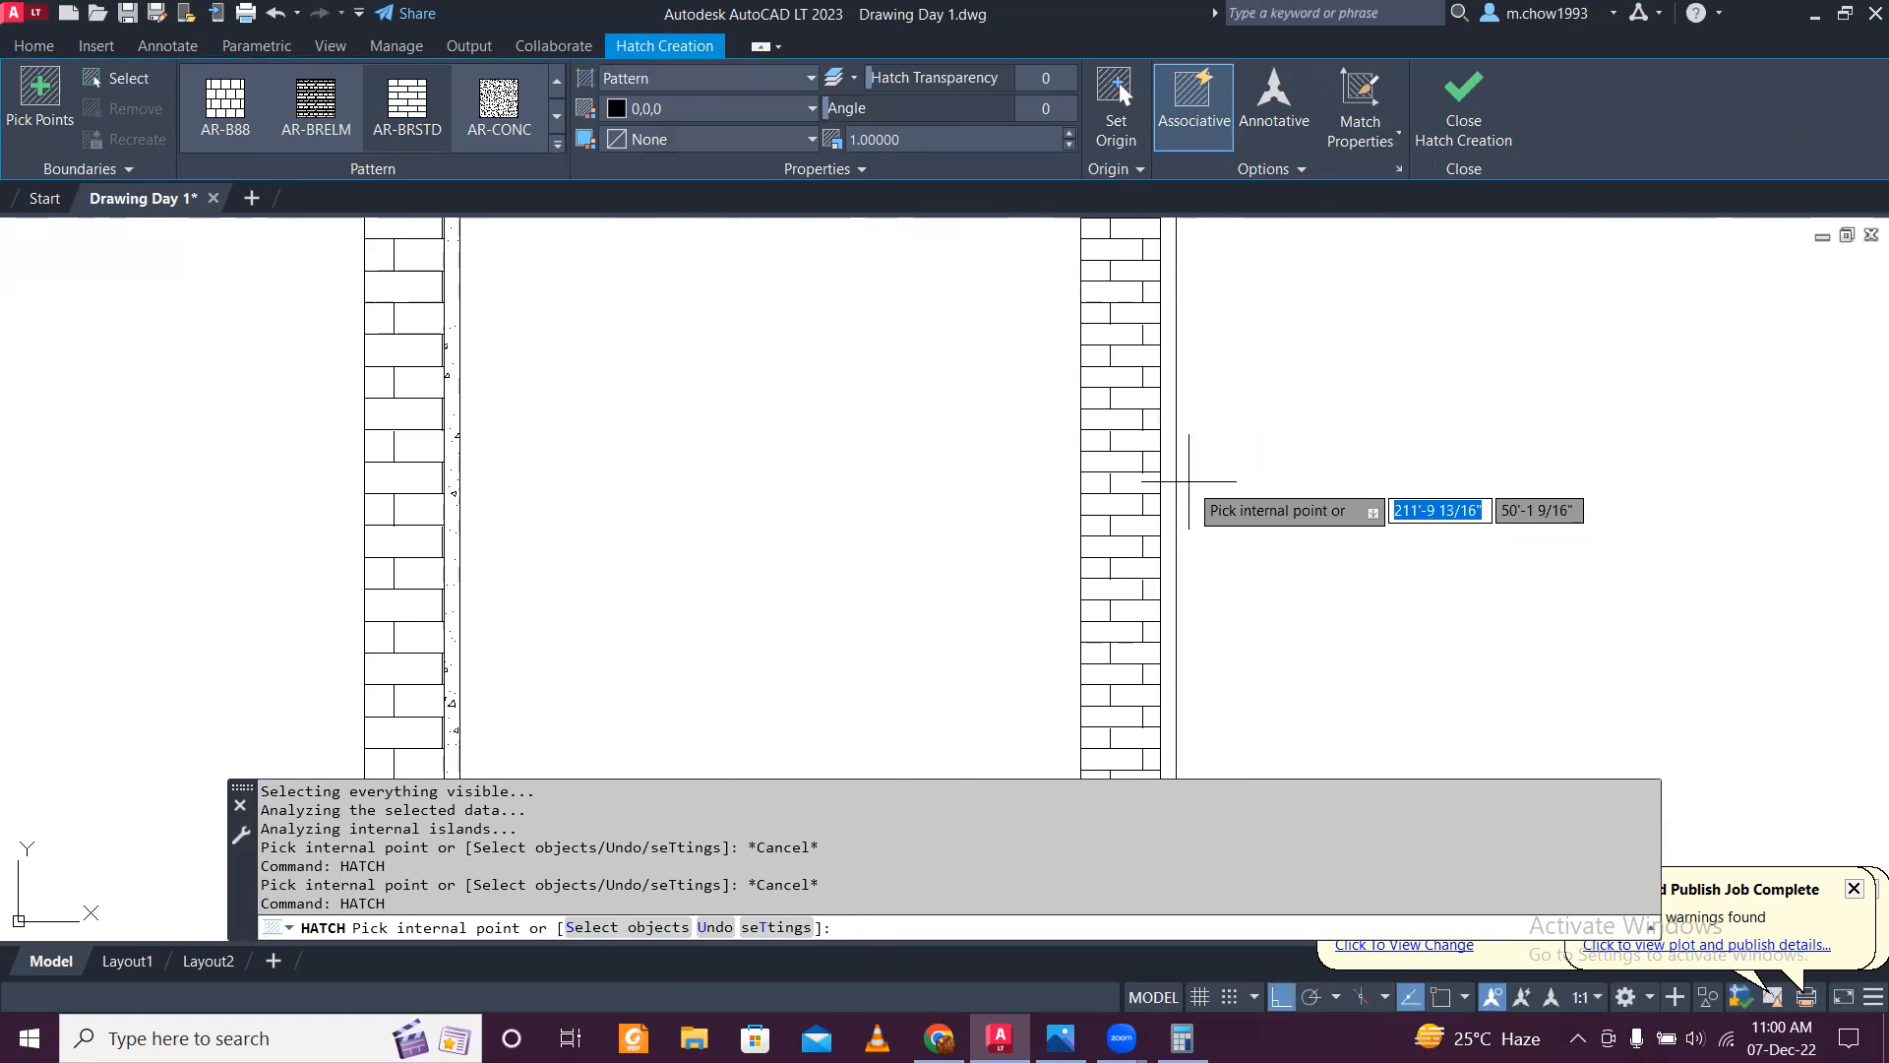
scroll(1186, 482, "down", 4)
scroll(1184, 481, "up", 2)
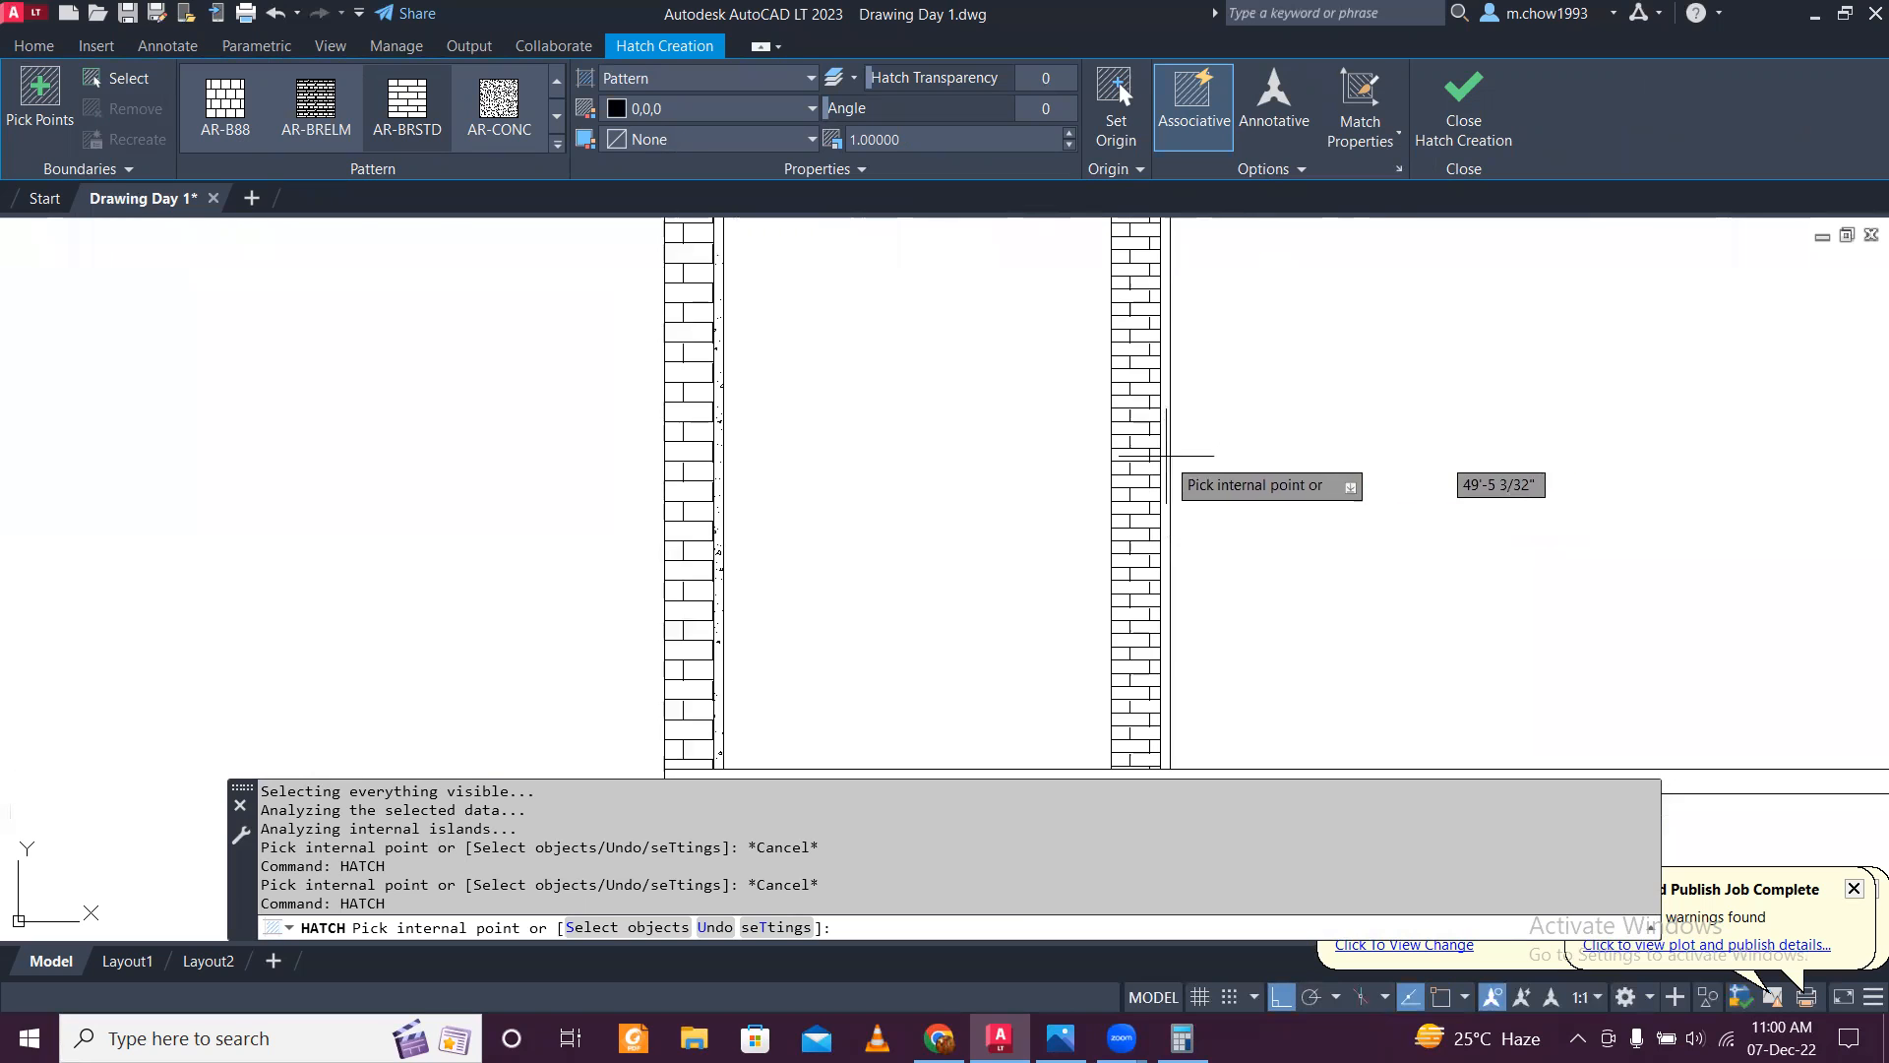
left_click(1166, 455)
key("Escape")
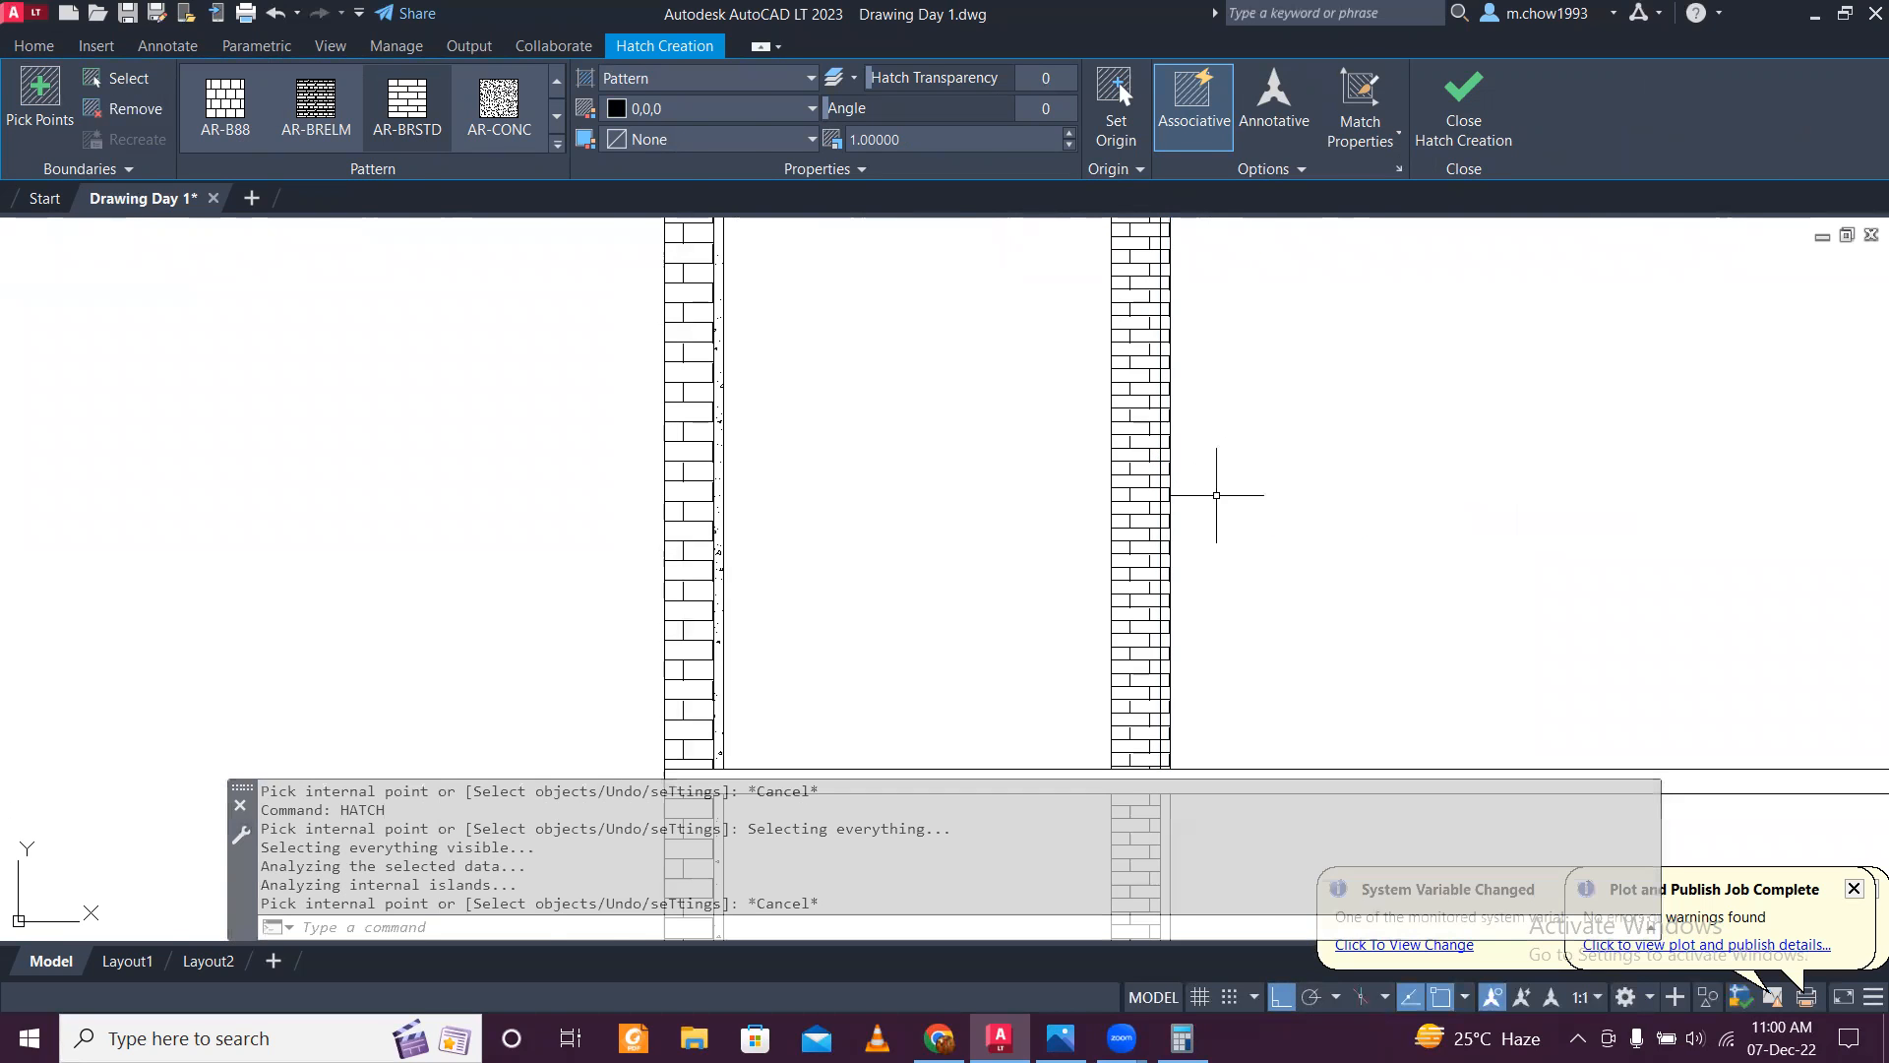
Step: Match the concrete hatch of the second wall's uppermost strip onto the narrow strip in the middle storey
scroll(1215, 494, "down", 5)
scroll(1172, 422, "up", 7)
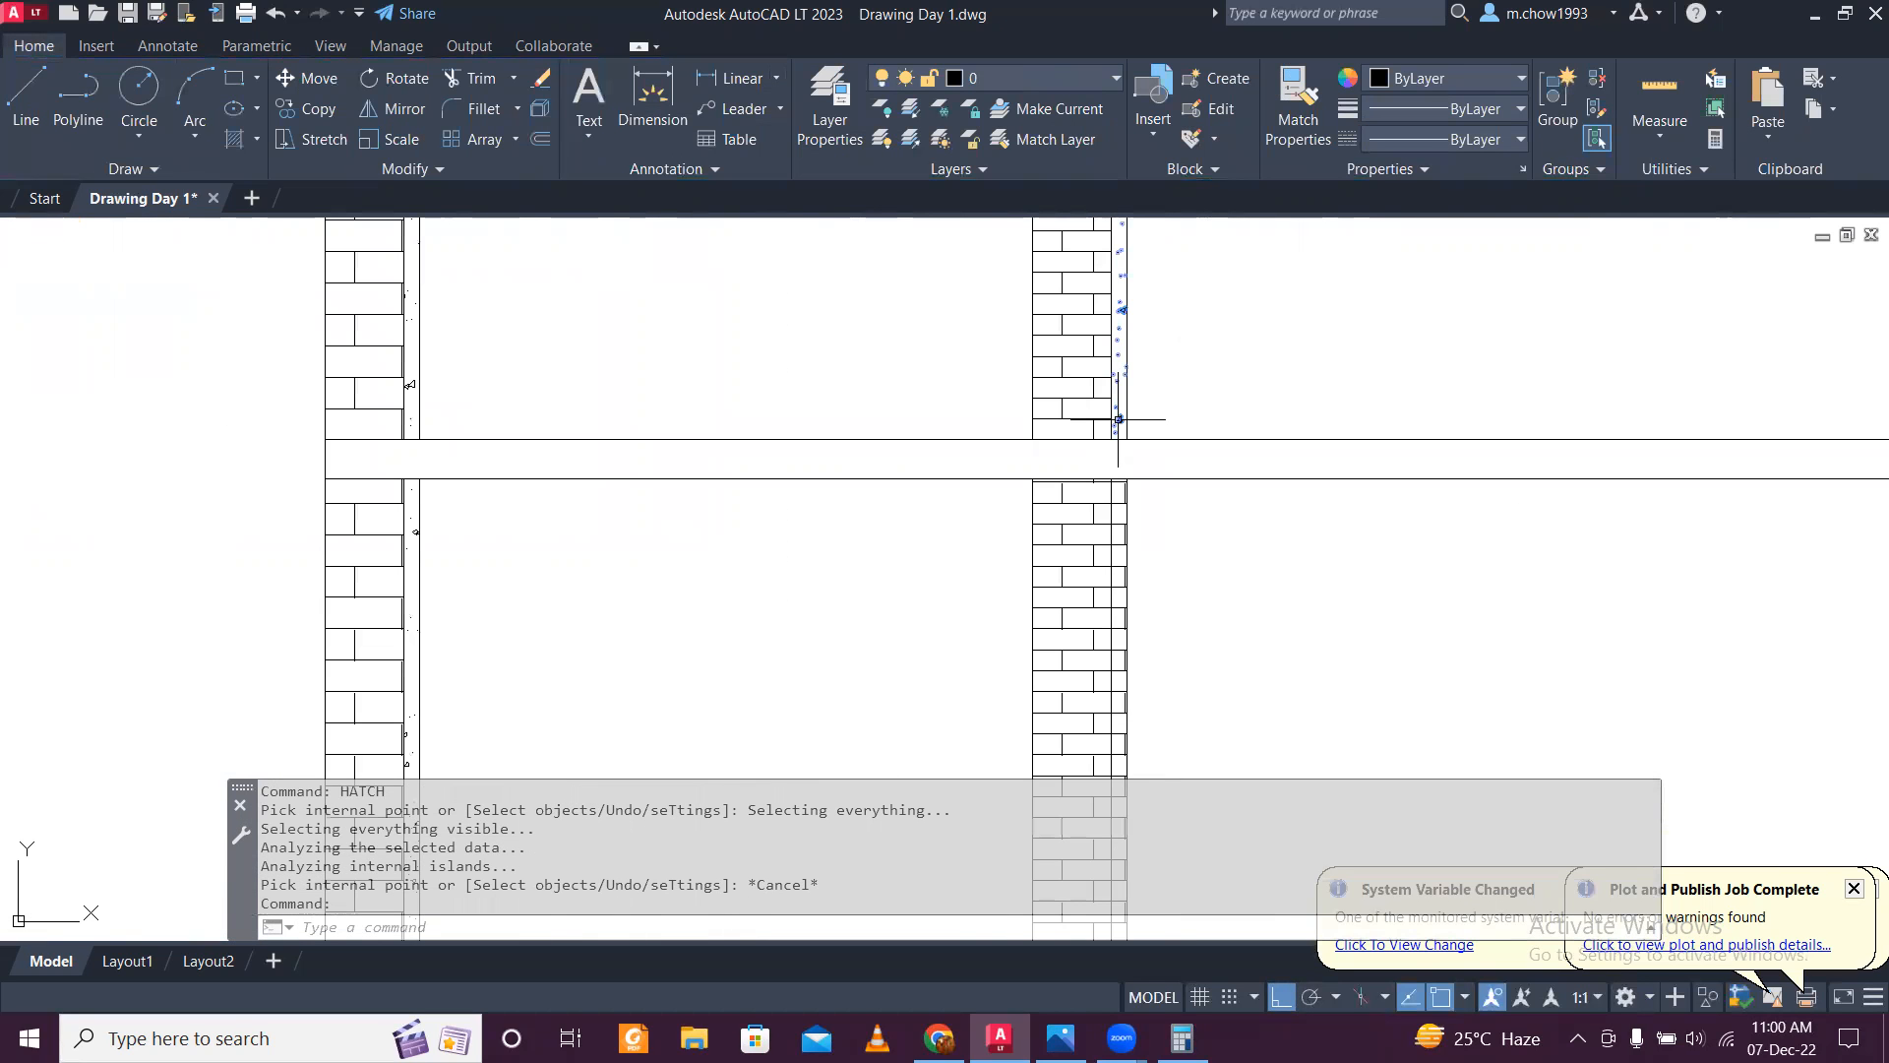
left_click(1118, 419)
type("MA")
key("Return")
scroll(1123, 457, "up", 6)
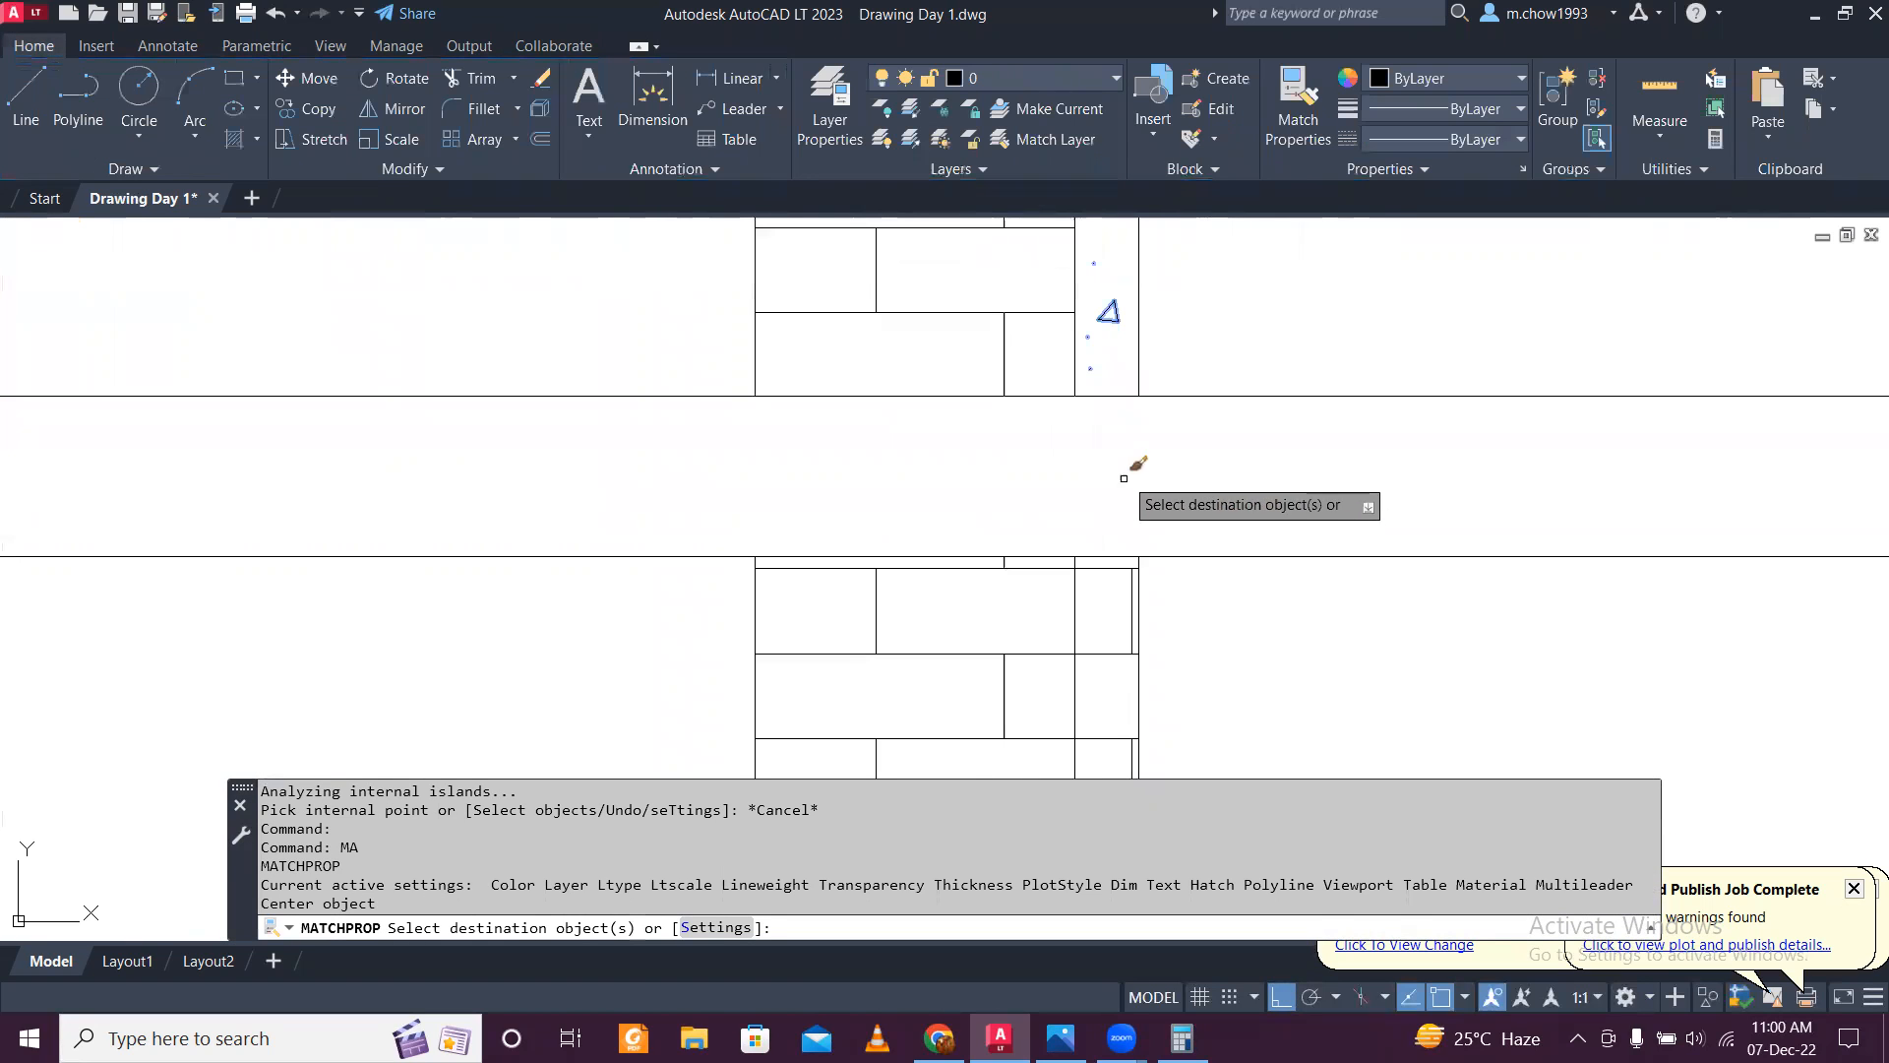
scroll(1181, 571, "down", 6)
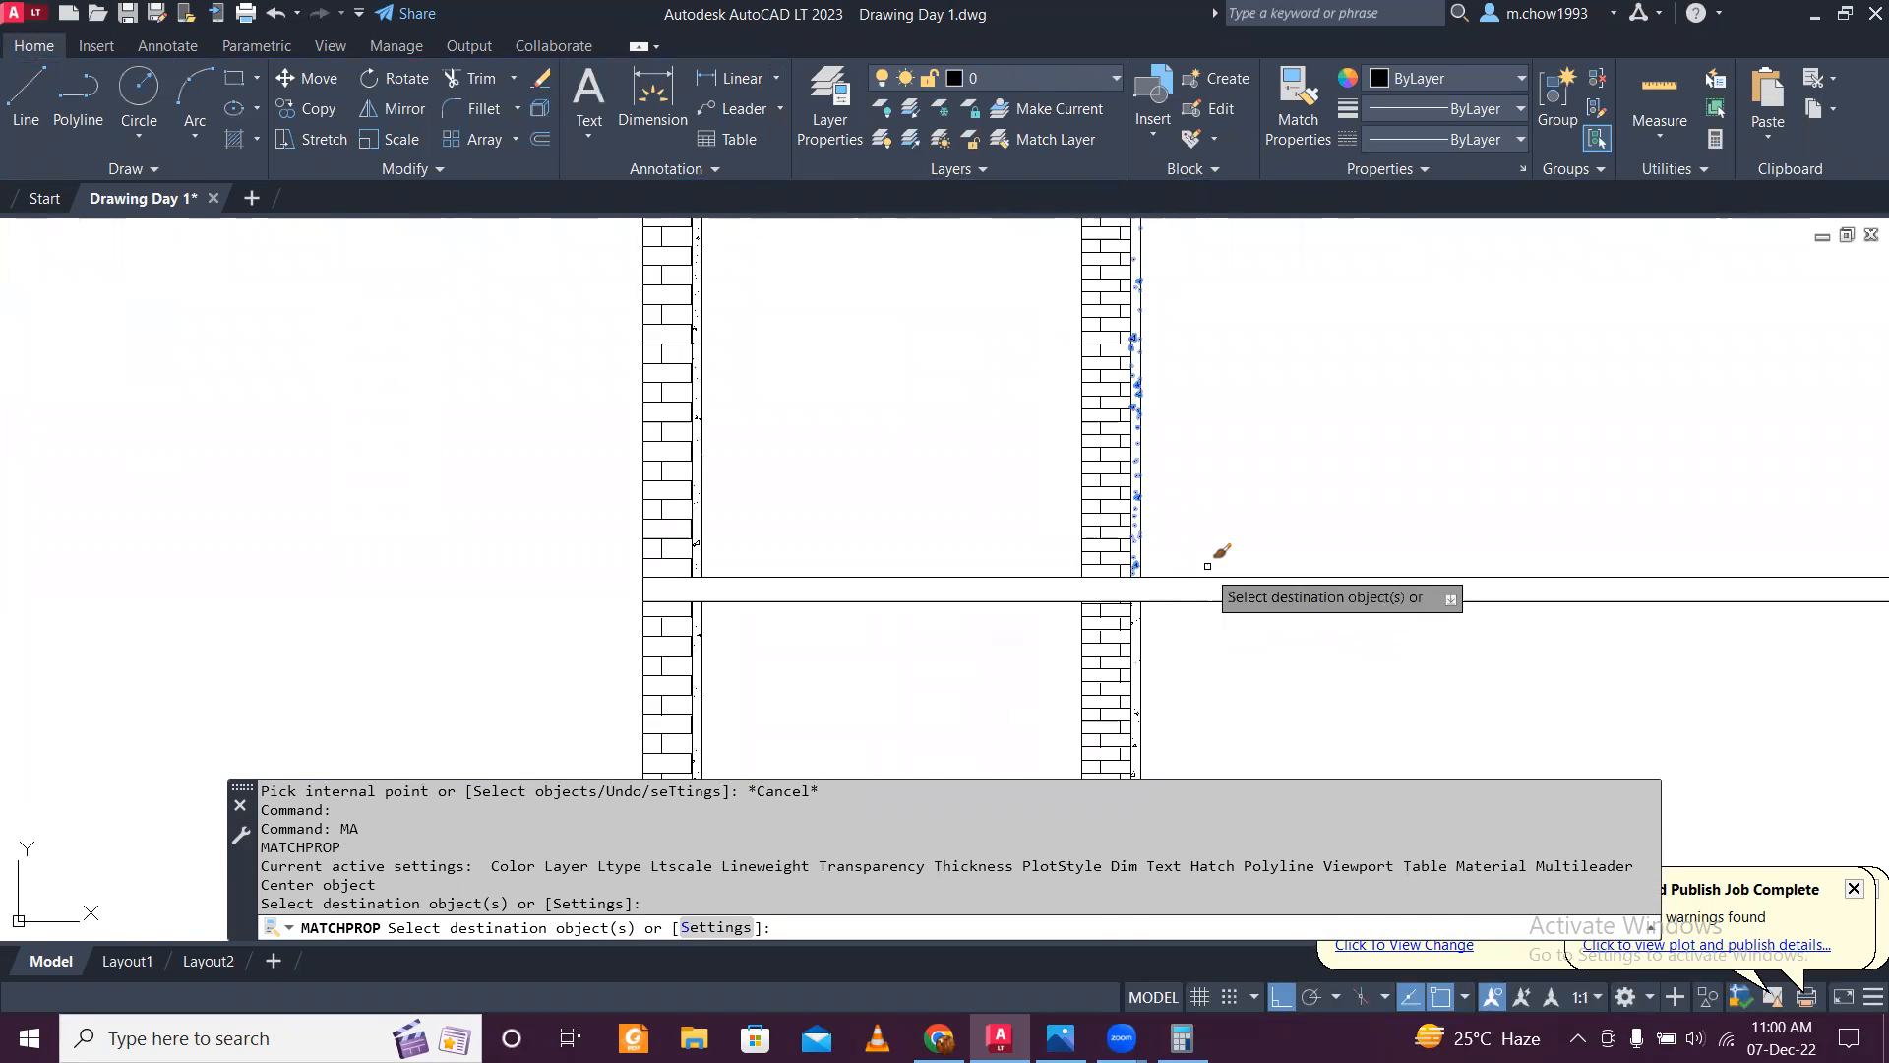
key("Escape")
middle_click_drag(1130, 572, 1102, 379)
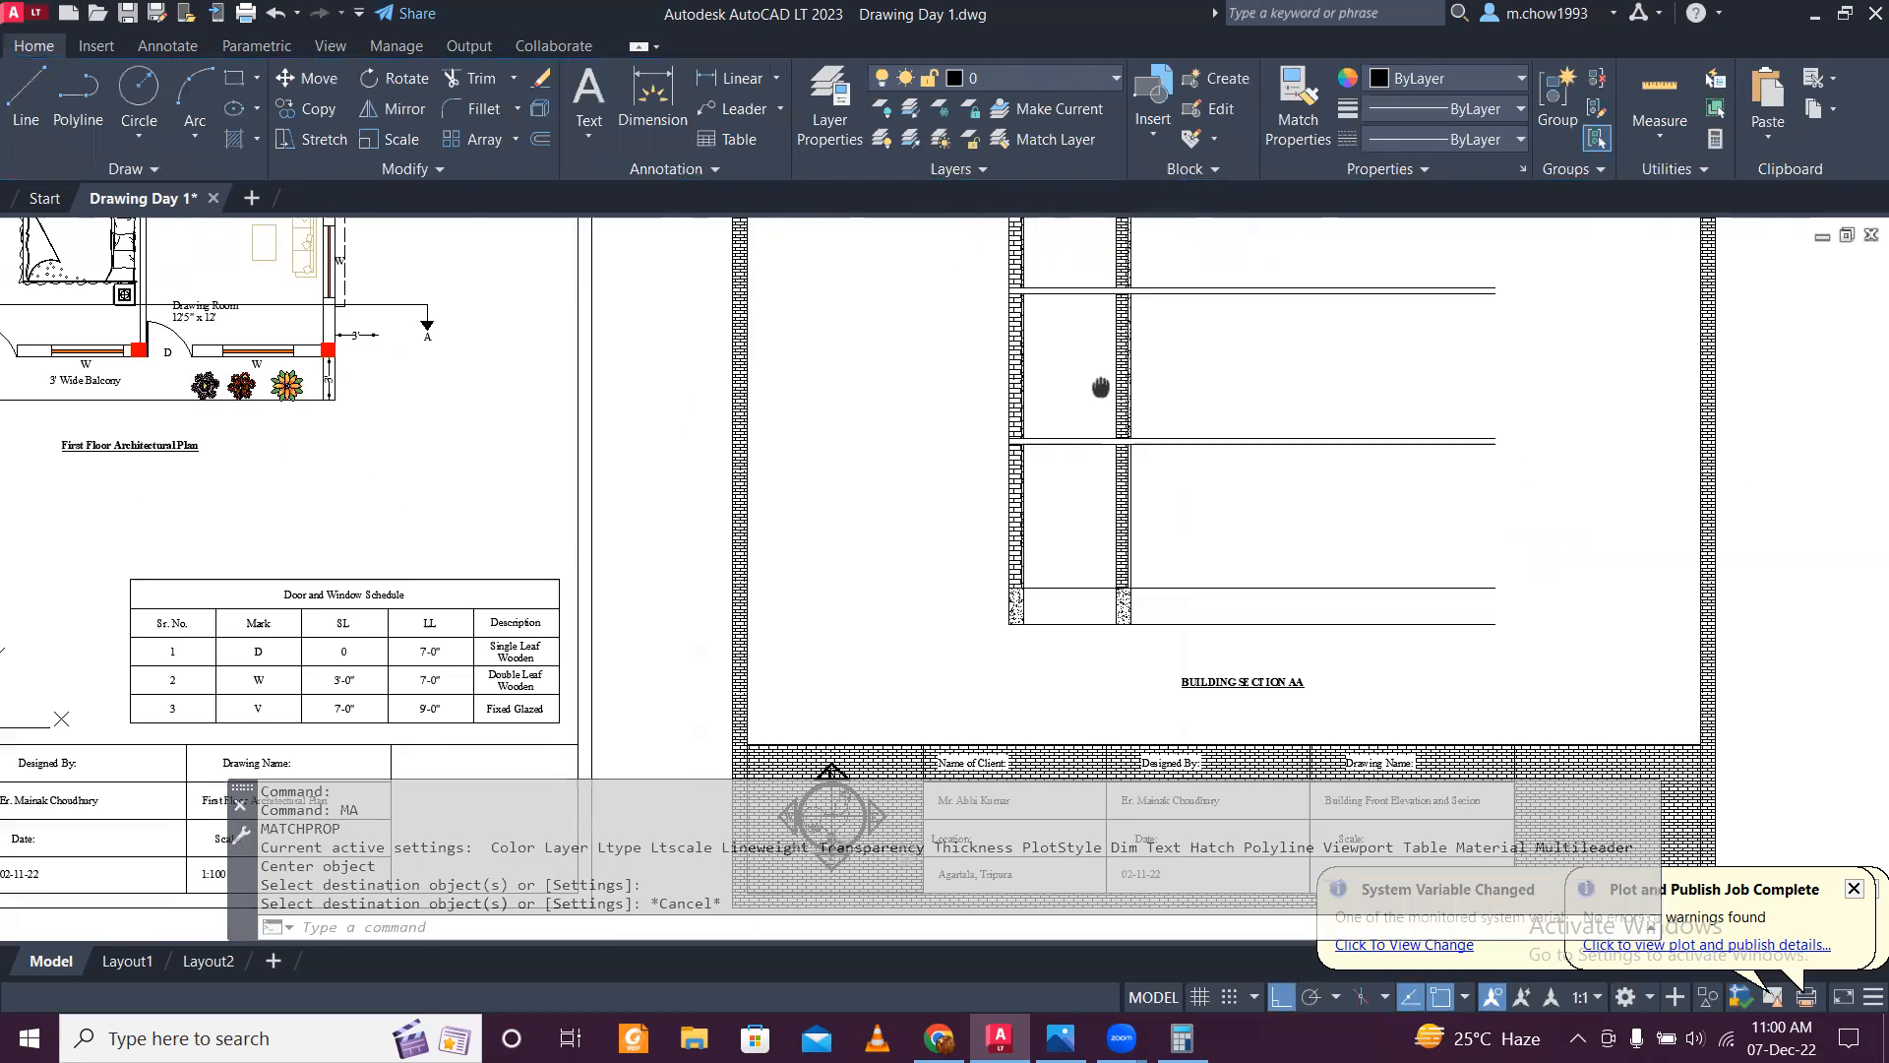
middle_click_drag(1137, 515, 1148, 614)
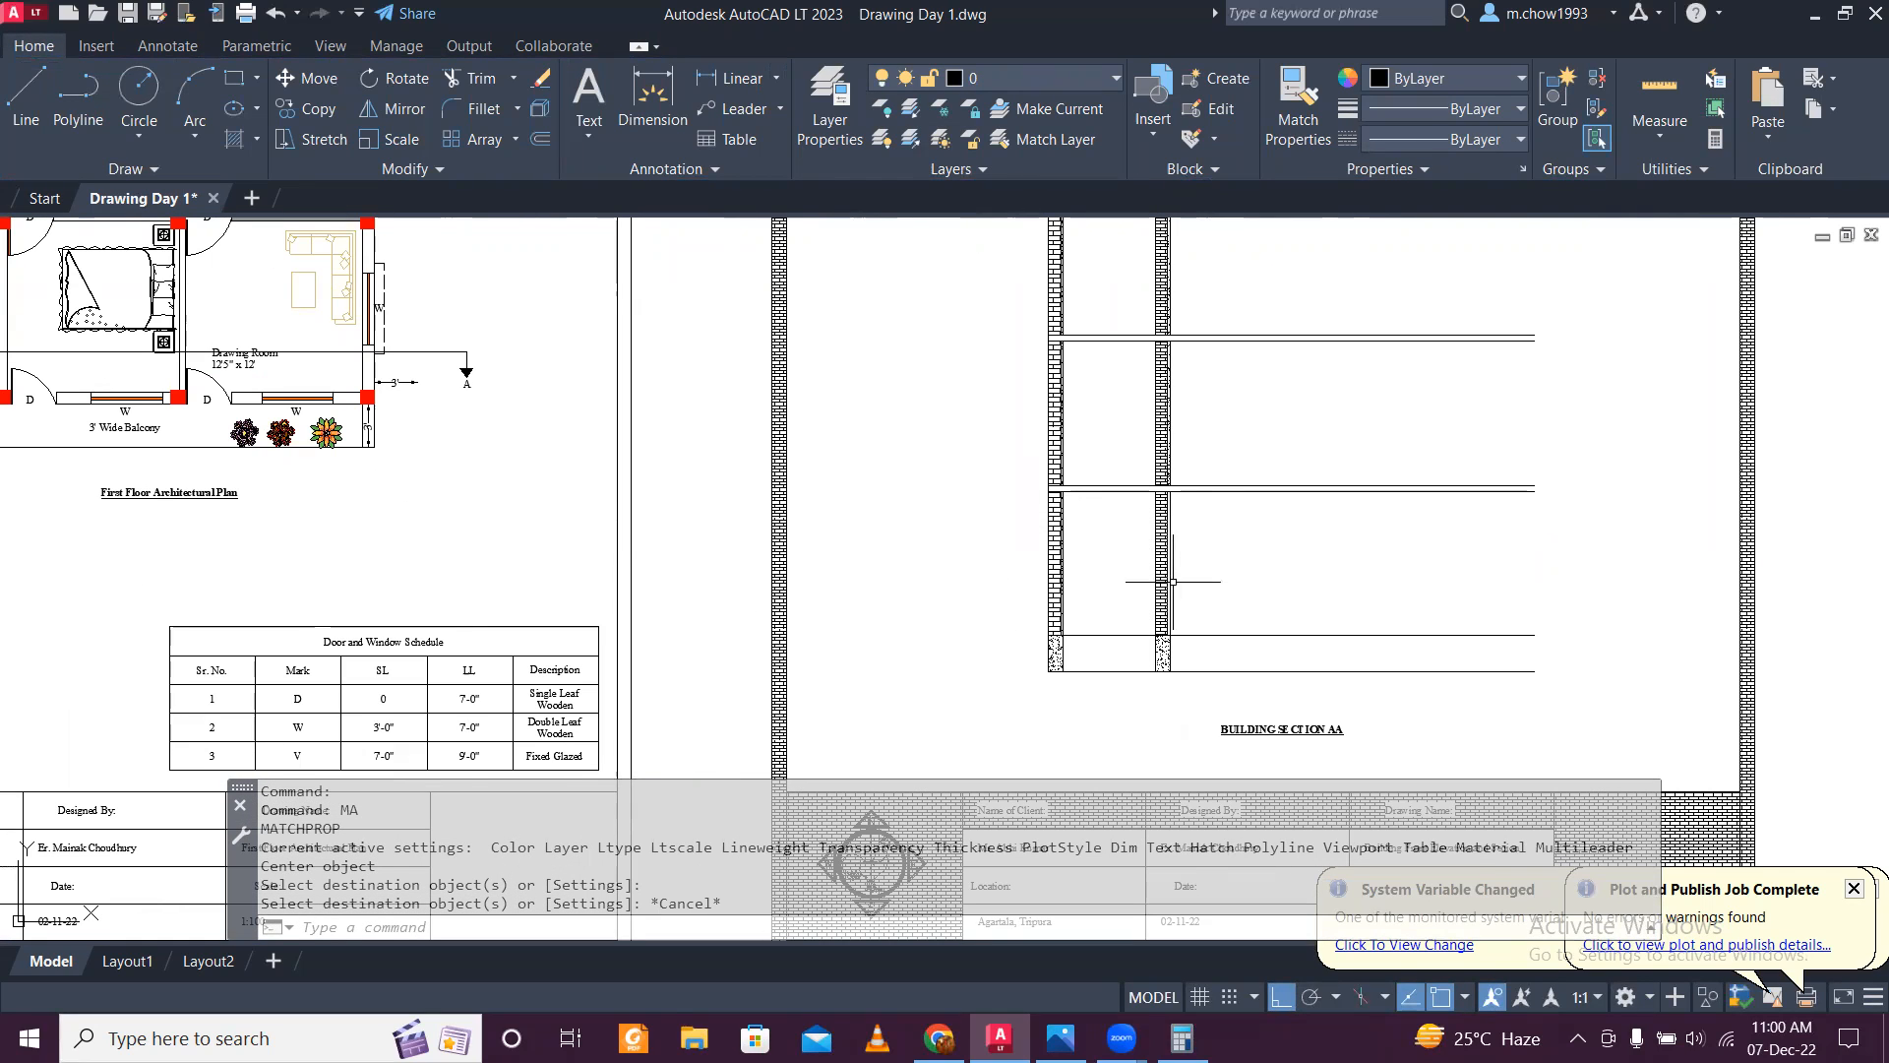
scroll(1177, 576, "down", 2)
mouse_move(1134, 368)
middle_mouse_down()
mouse_move(1210, 541)
mouse_move(1213, 513)
mouse_move(1184, 599)
mouse_move(1102, 517)
middle_mouse_up()
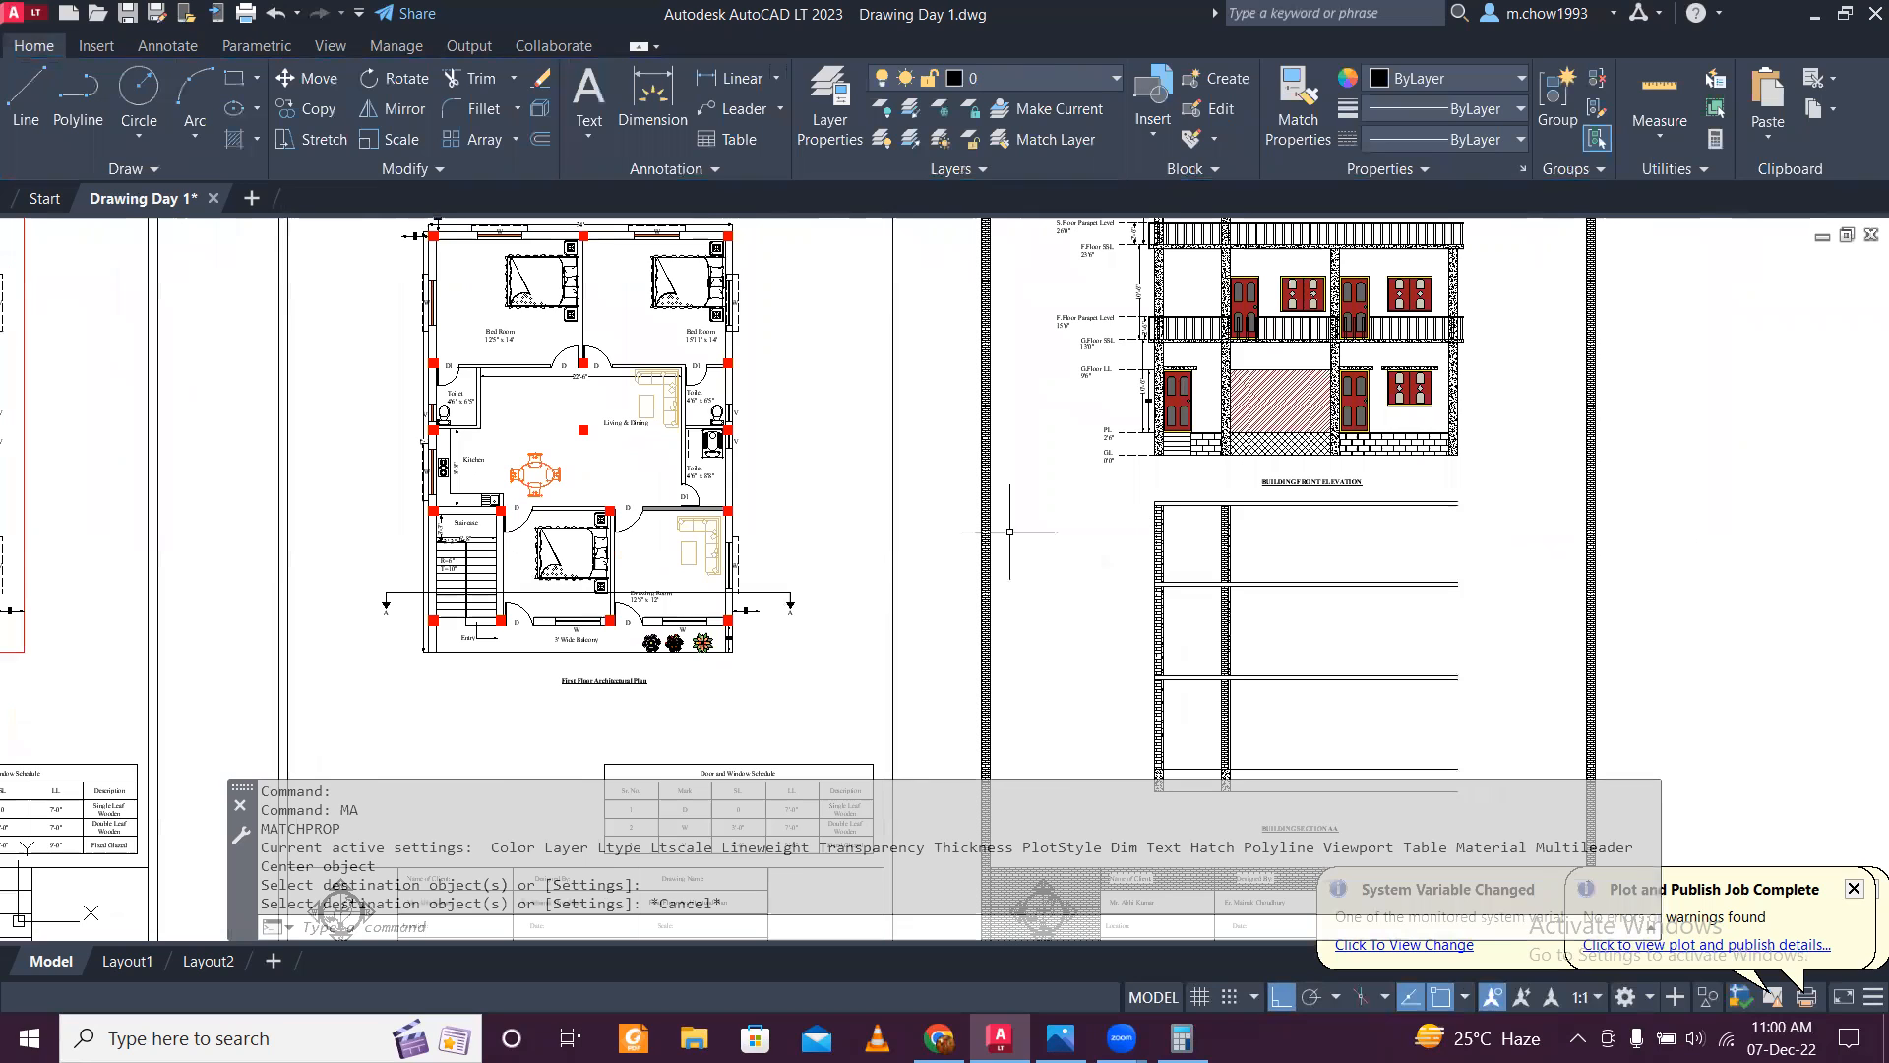
scroll(1253, 515, "up", 4)
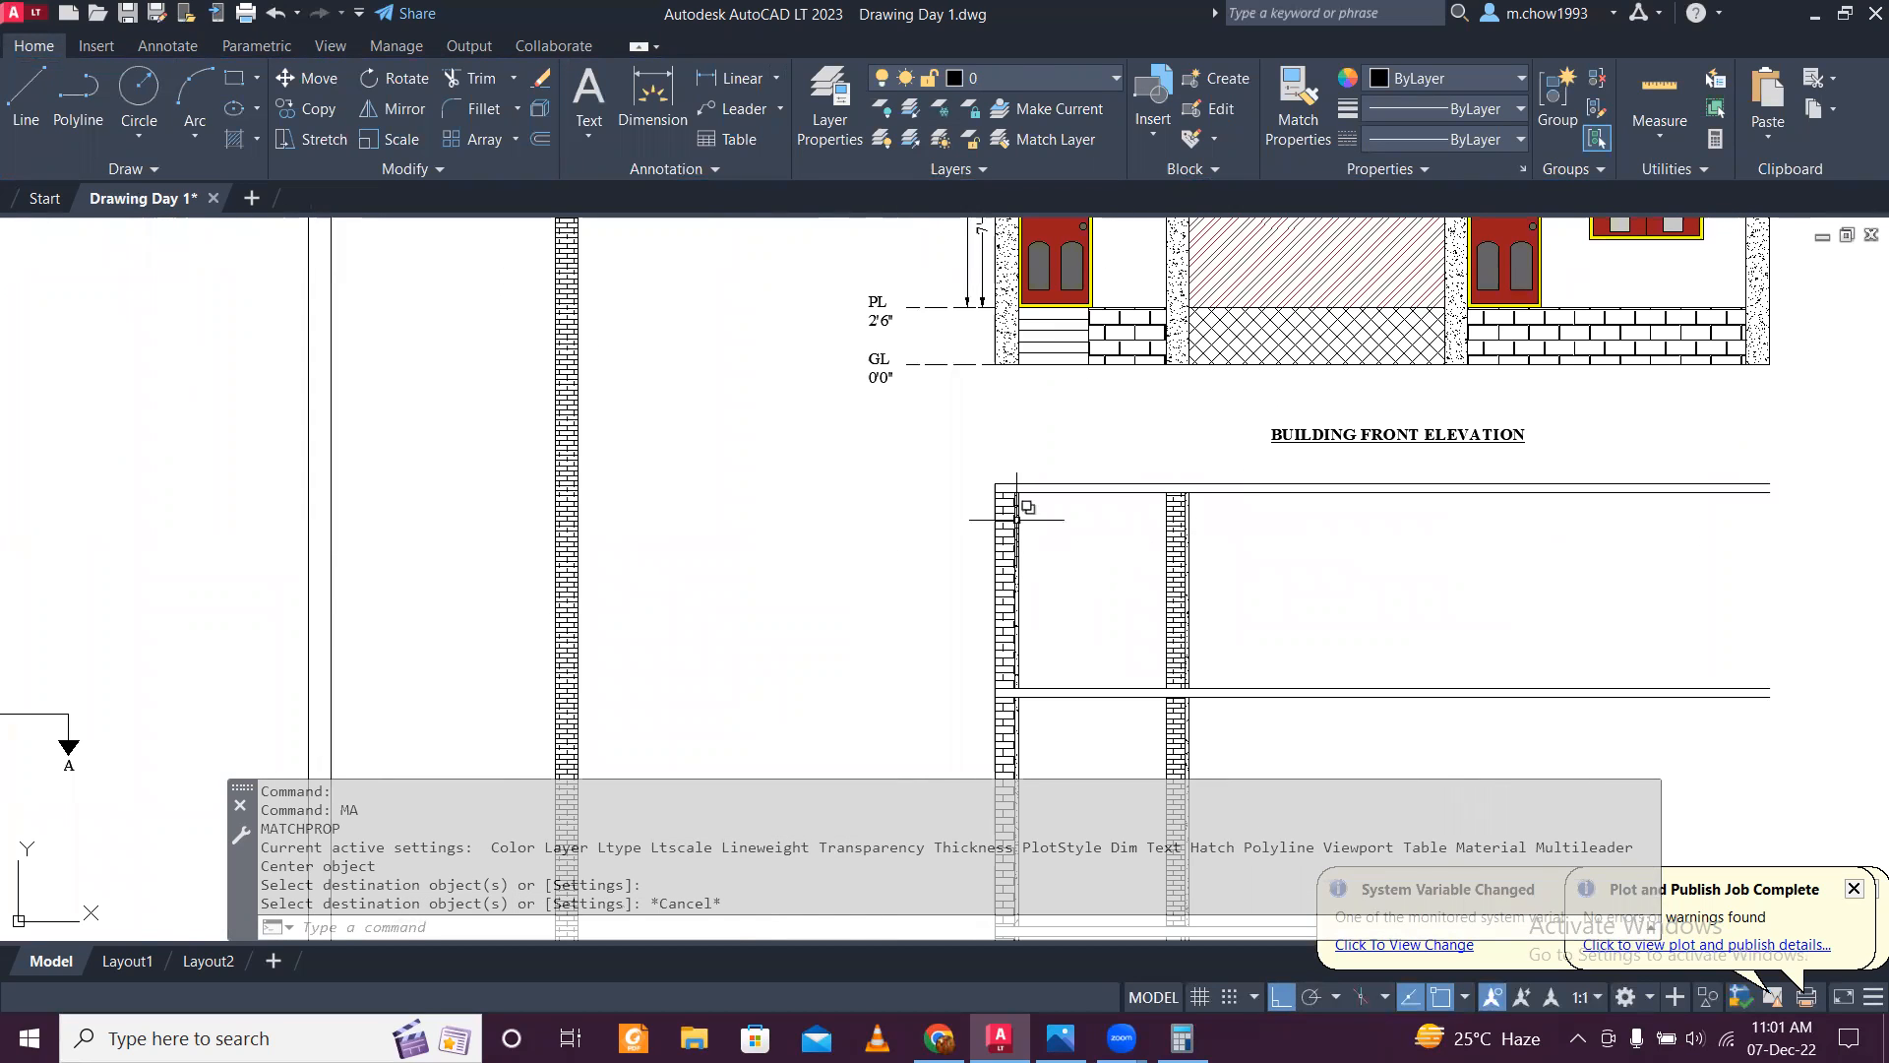
Step: Offset the first wall's outer face line 8 inches outward in the section
scroll(1016, 518, "down", 4)
scroll(1130, 323, "up", 8)
scroll(1131, 323, "down", 6)
scroll(1131, 645, "up", 2)
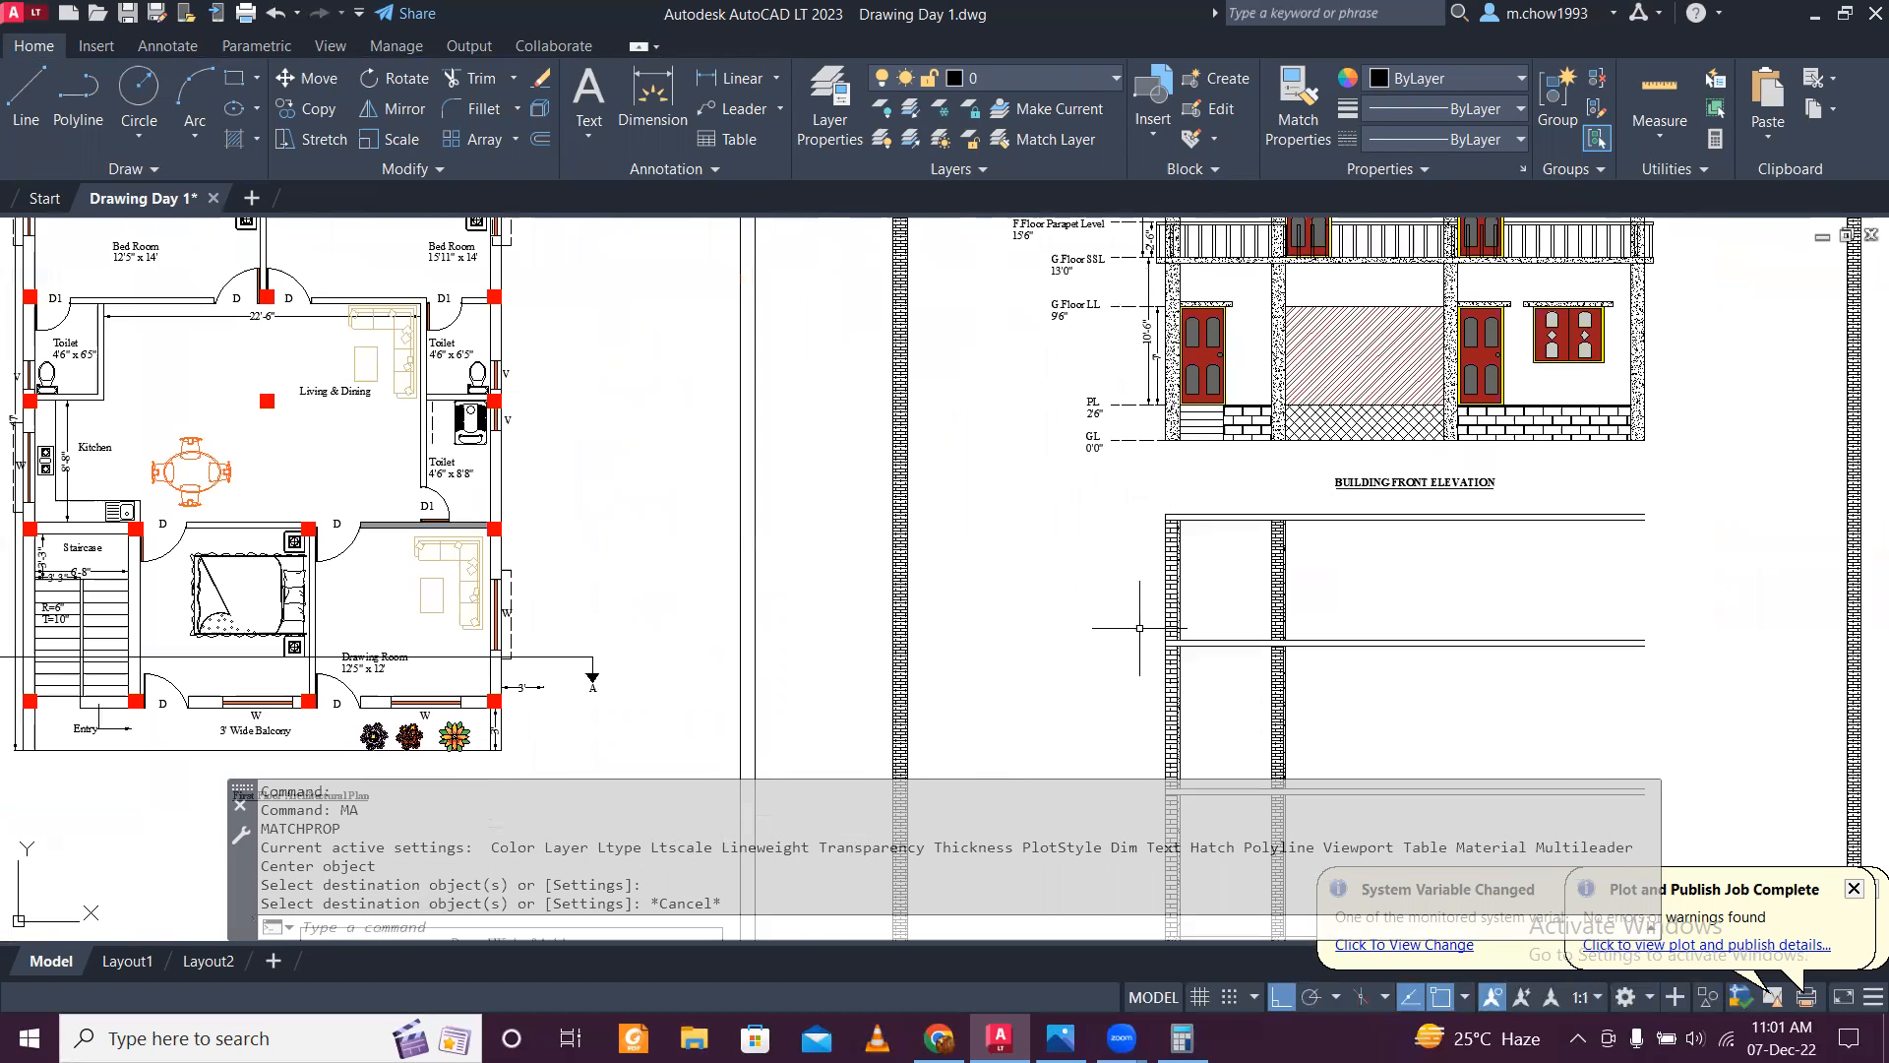
scroll(1139, 626, "up", 2)
type("o")
key("Return")
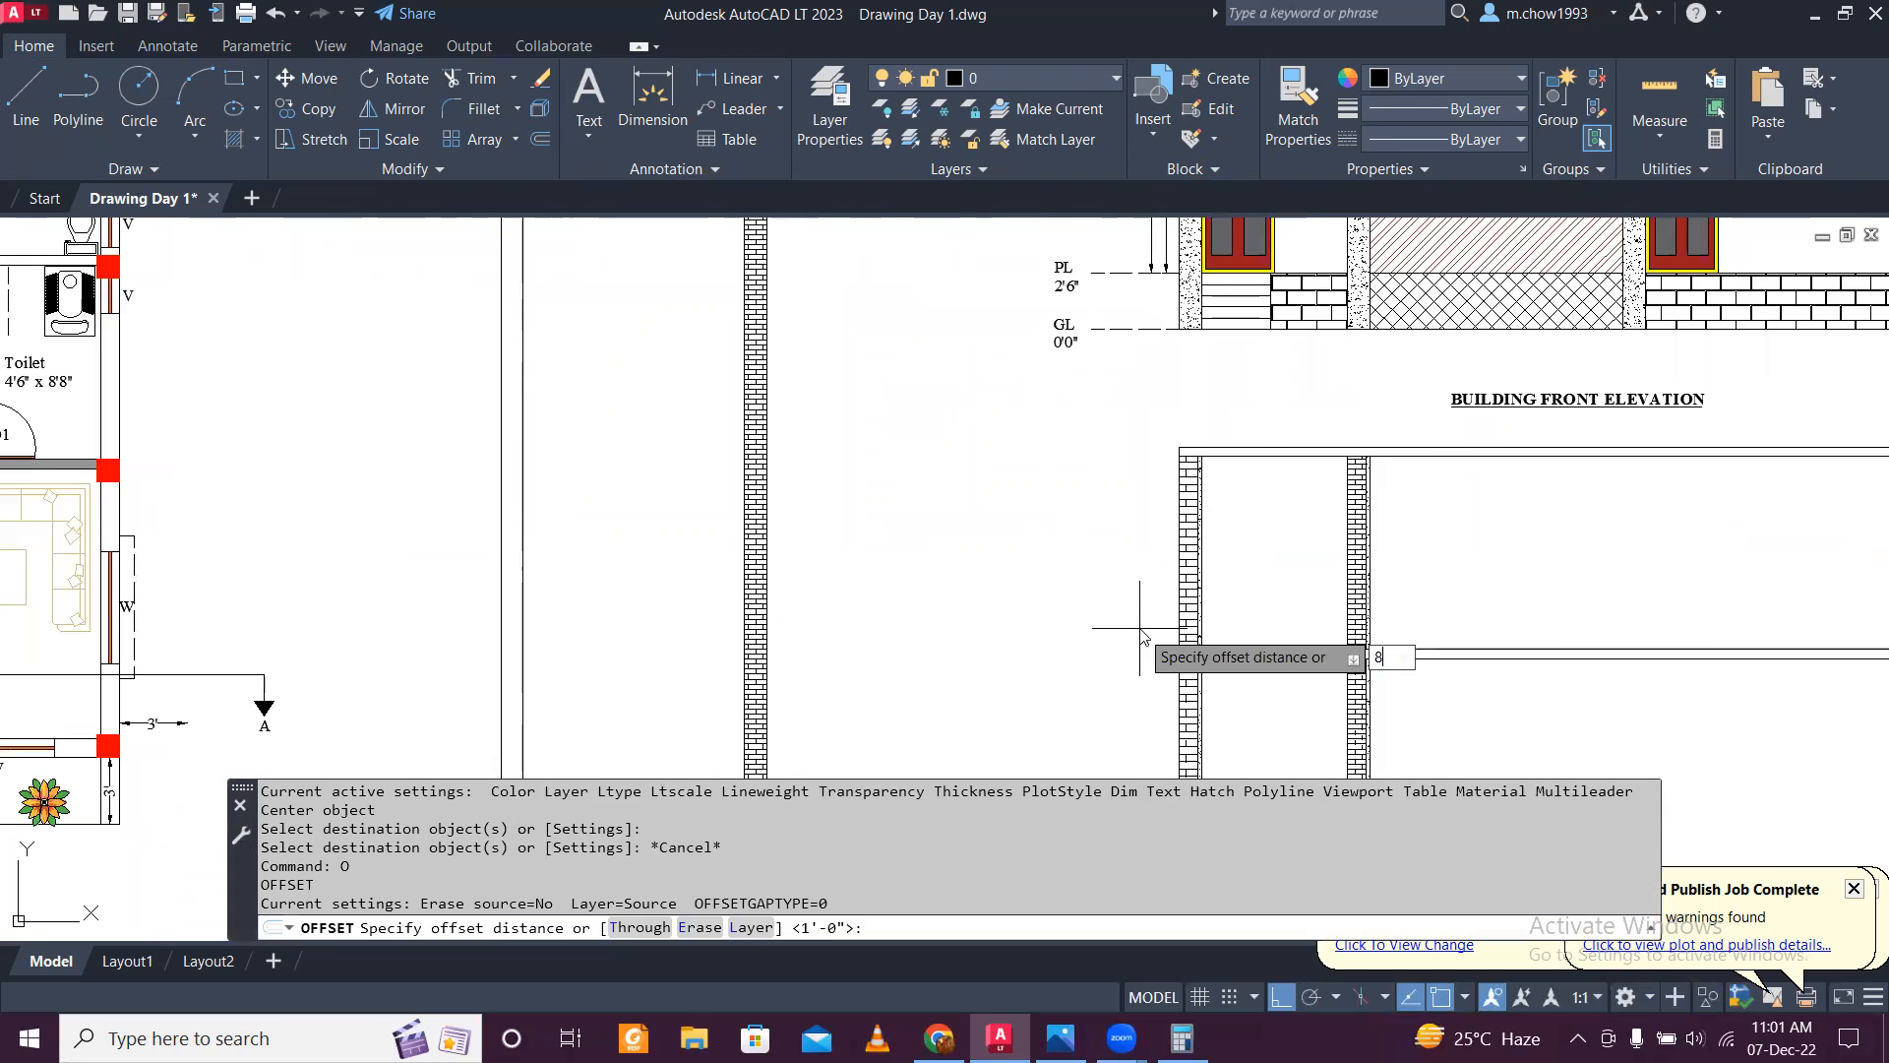
type("8")
key("Return")
scroll(1210, 515, "up", 2)
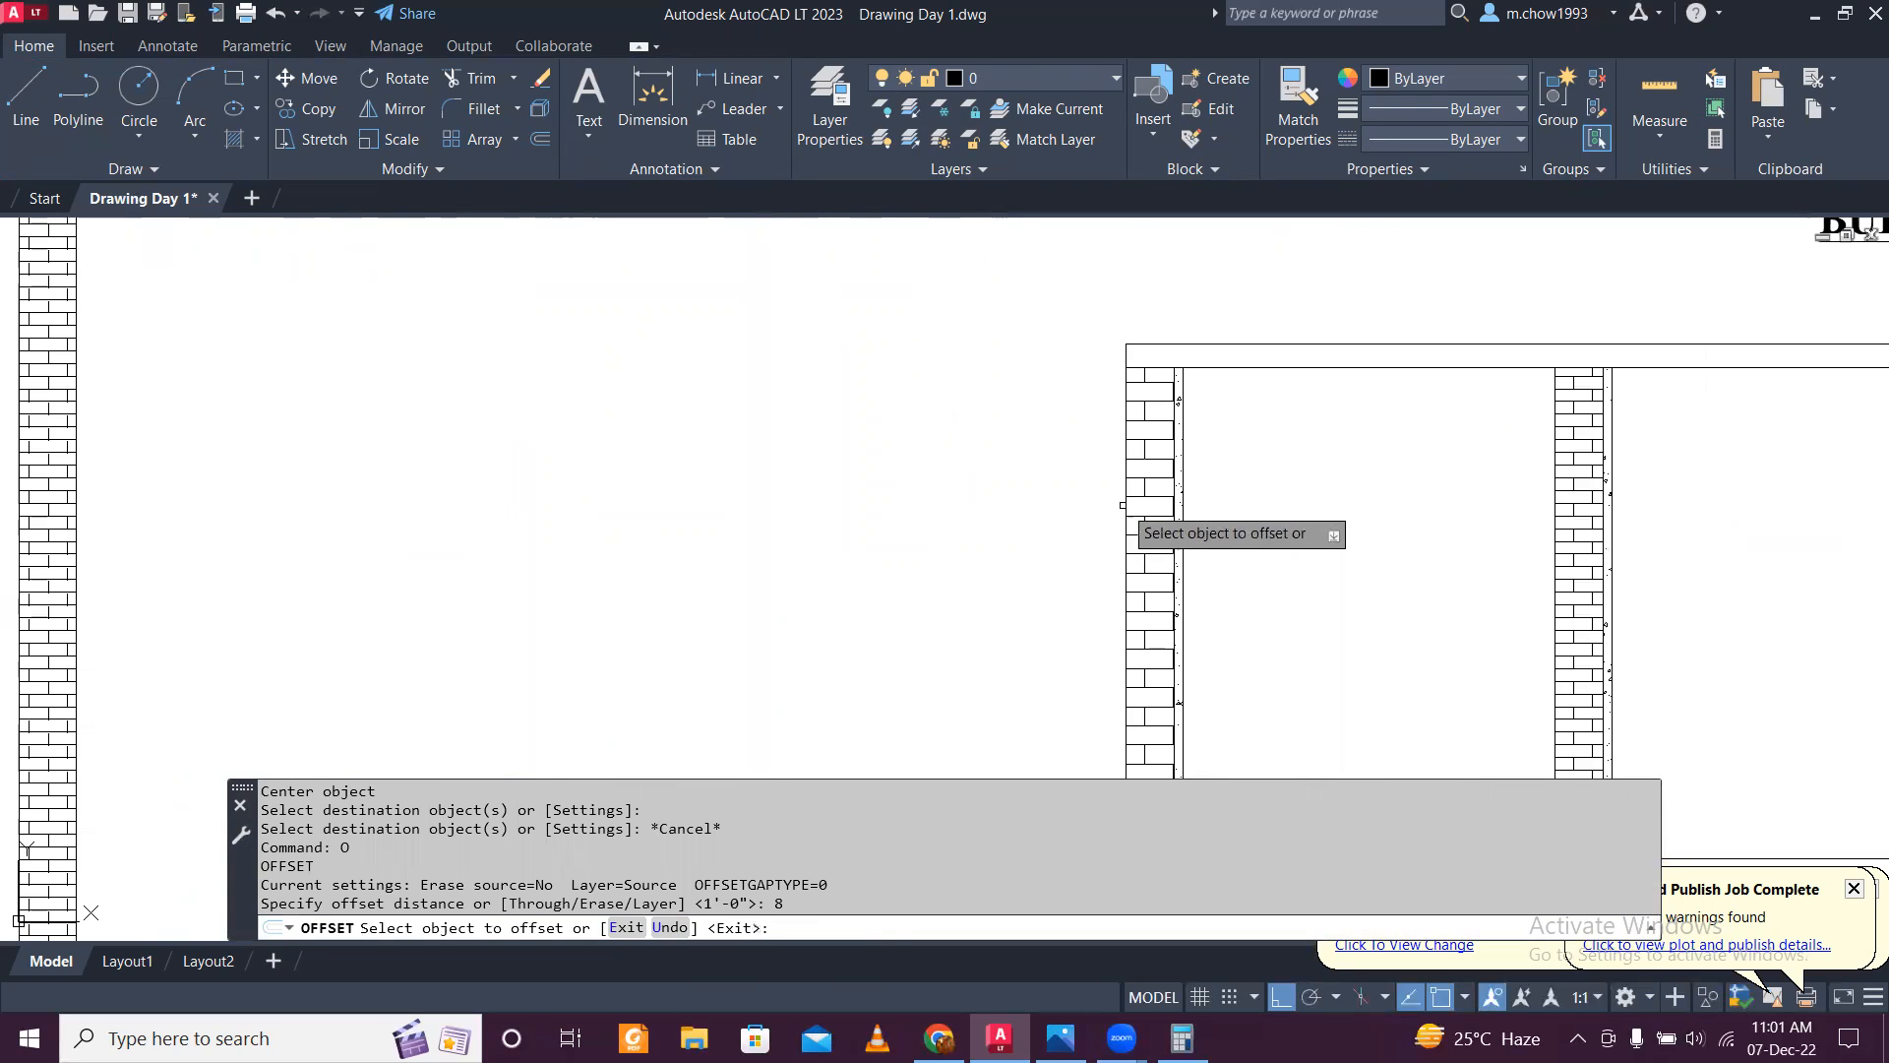
left_click(1128, 506)
left_click(925, 480)
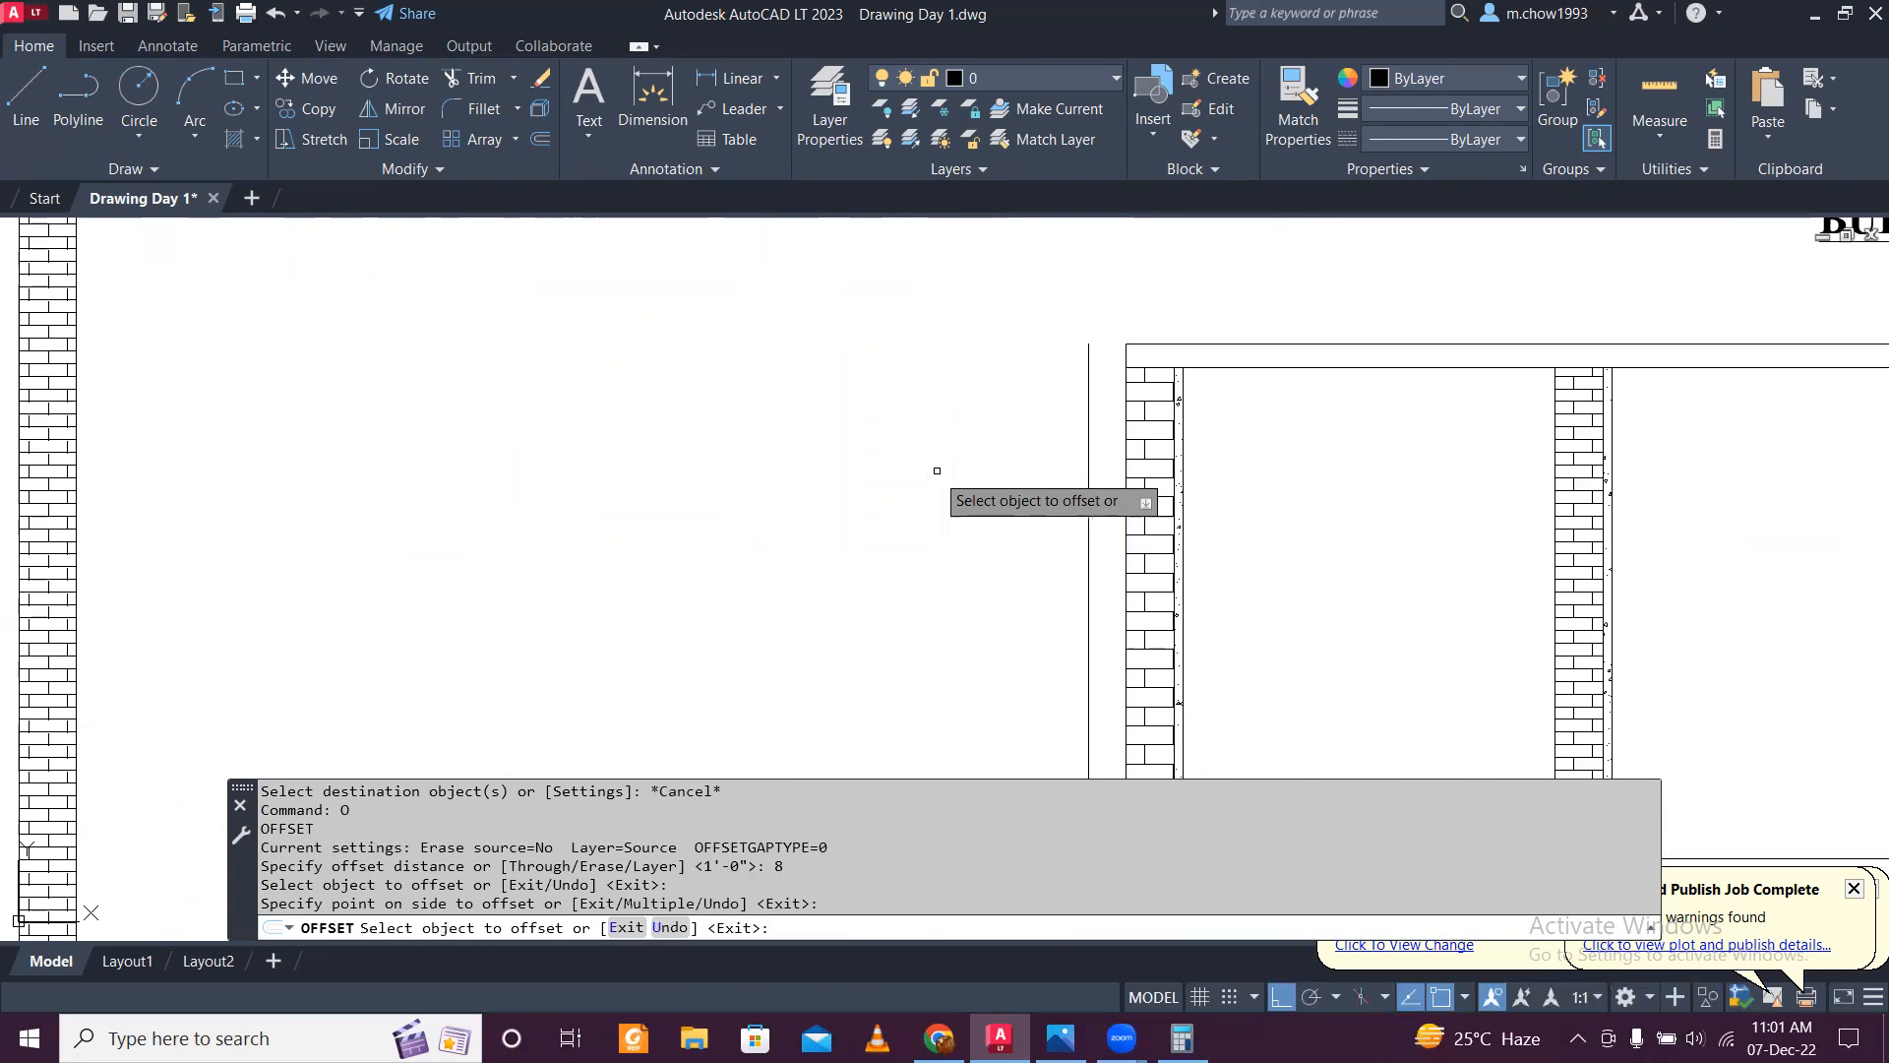
key("Escape")
Step: Extend the slab lines past the first wall to meet the new offset line
left_click(1104, 445)
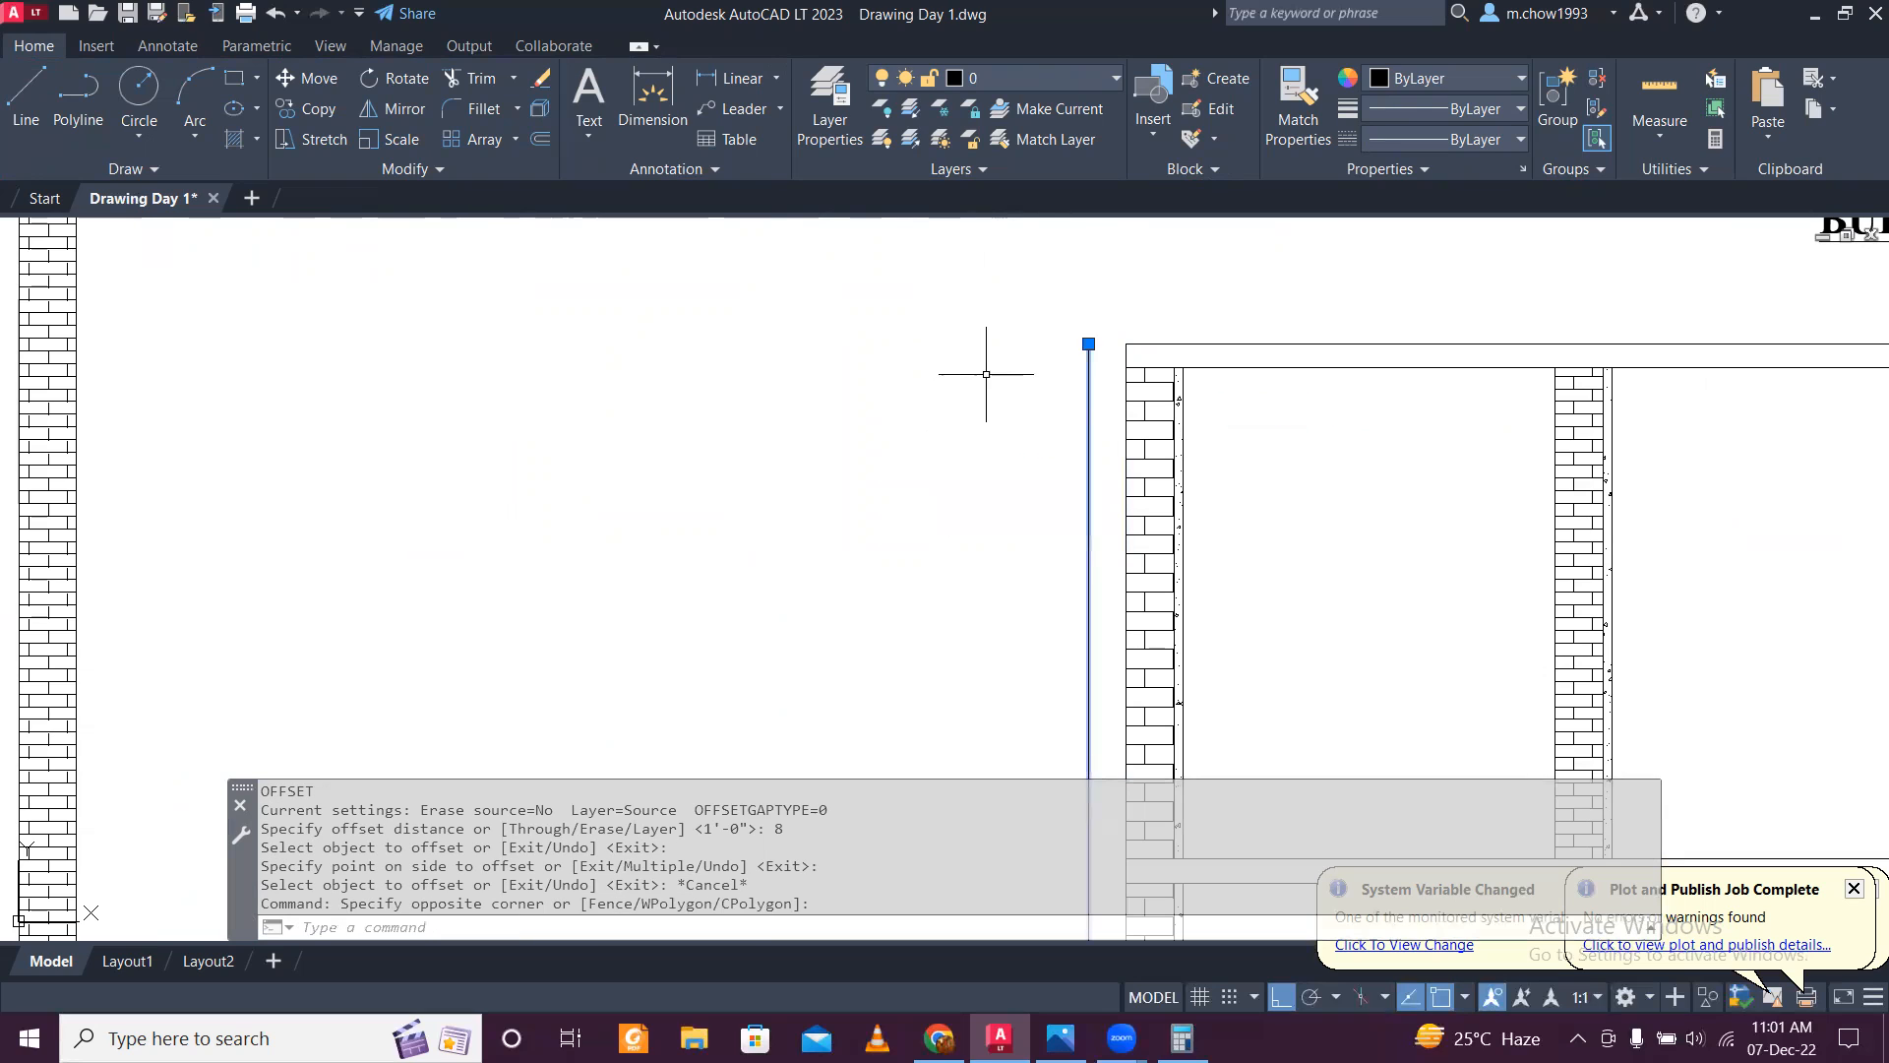
type("EX")
key("Return")
mouse_move(1410, 284)
left_mouse_down()
mouse_move(1375, 501)
mouse_move(1377, 700)
mouse_move(1340, 630)
left_mouse_up()
scroll(1328, 399, "down", 6)
key("Escape")
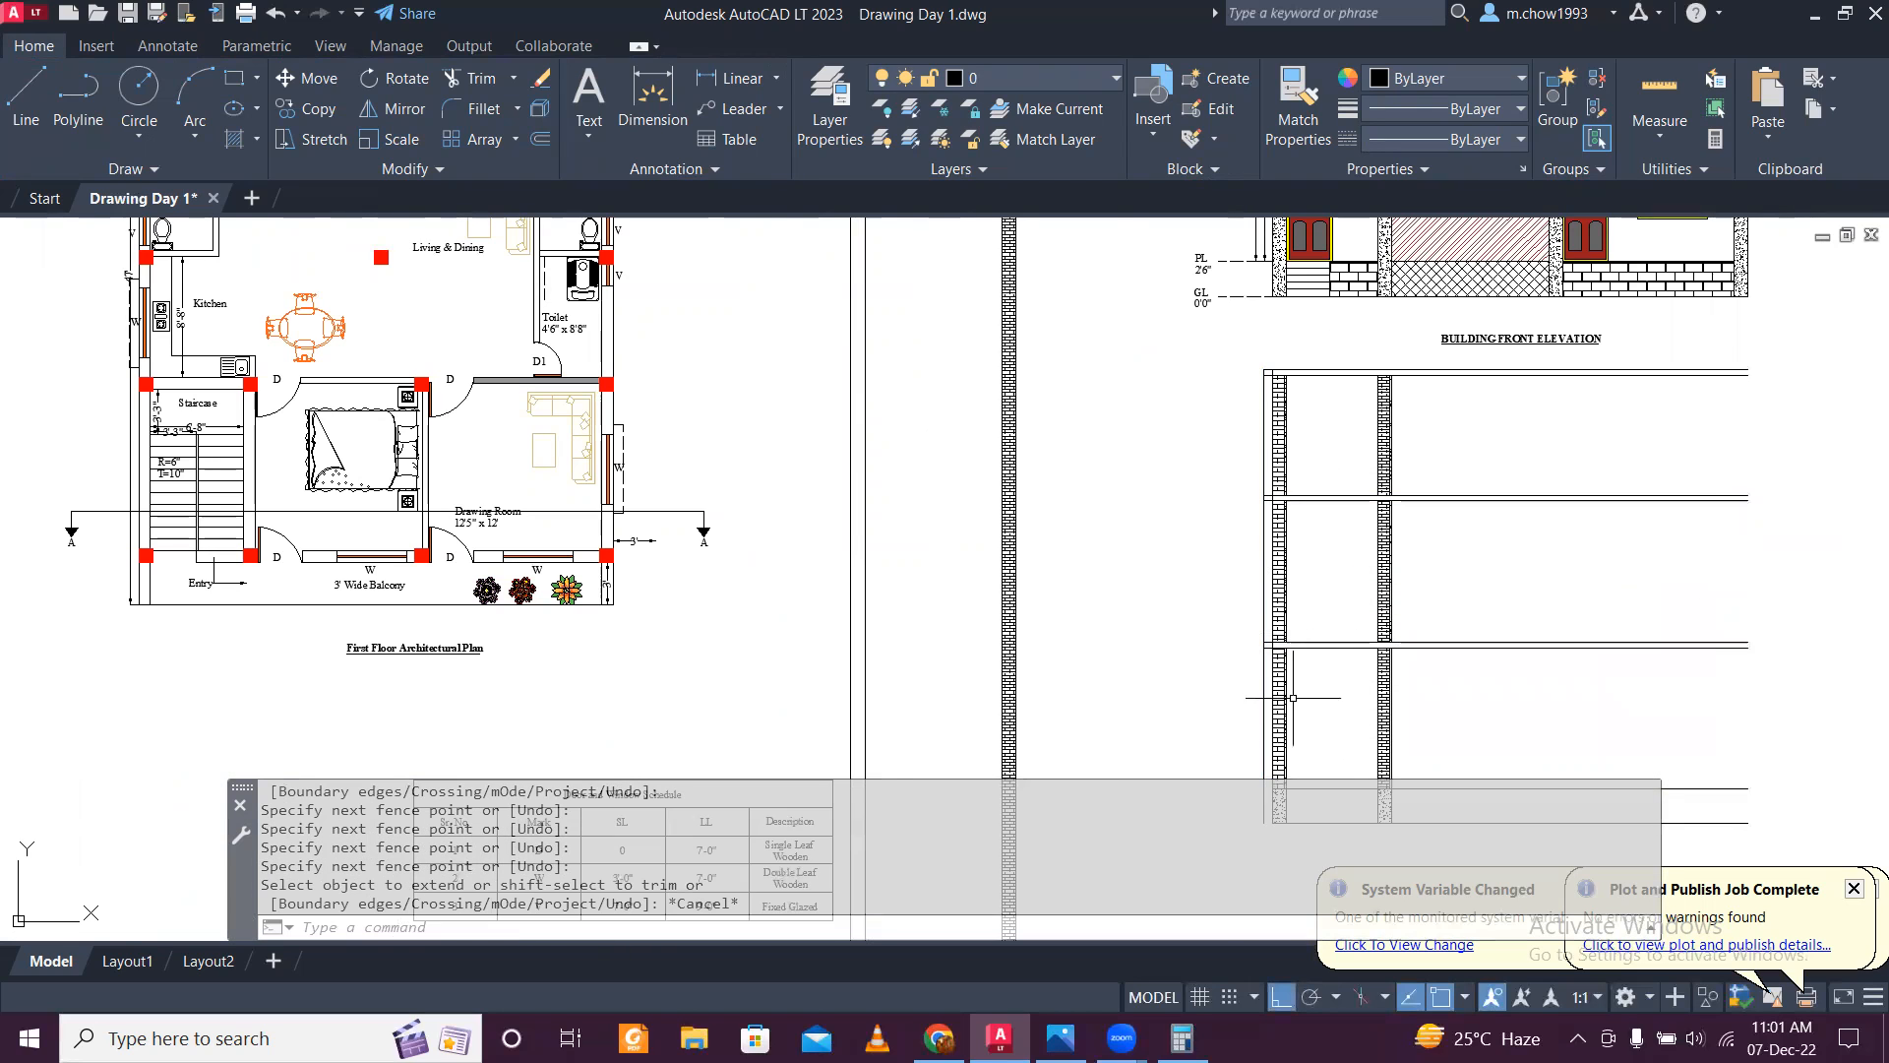
Step: Try to trim the offset line outside the first wall between the slab ends
scroll(1268, 682, "up", 7)
type("TR")
key("Return")
mouse_move(1139, 455)
left_mouse_down()
mouse_move(1049, 472)
mouse_move(1012, 439)
left_mouse_up()
middle_click_drag(1012, 439, 1122, 564)
left_click_drag(1155, 489, 910, 506)
left_click(910, 527)
scroll(915, 536, "down", 8)
scroll(920, 543, "up", 5)
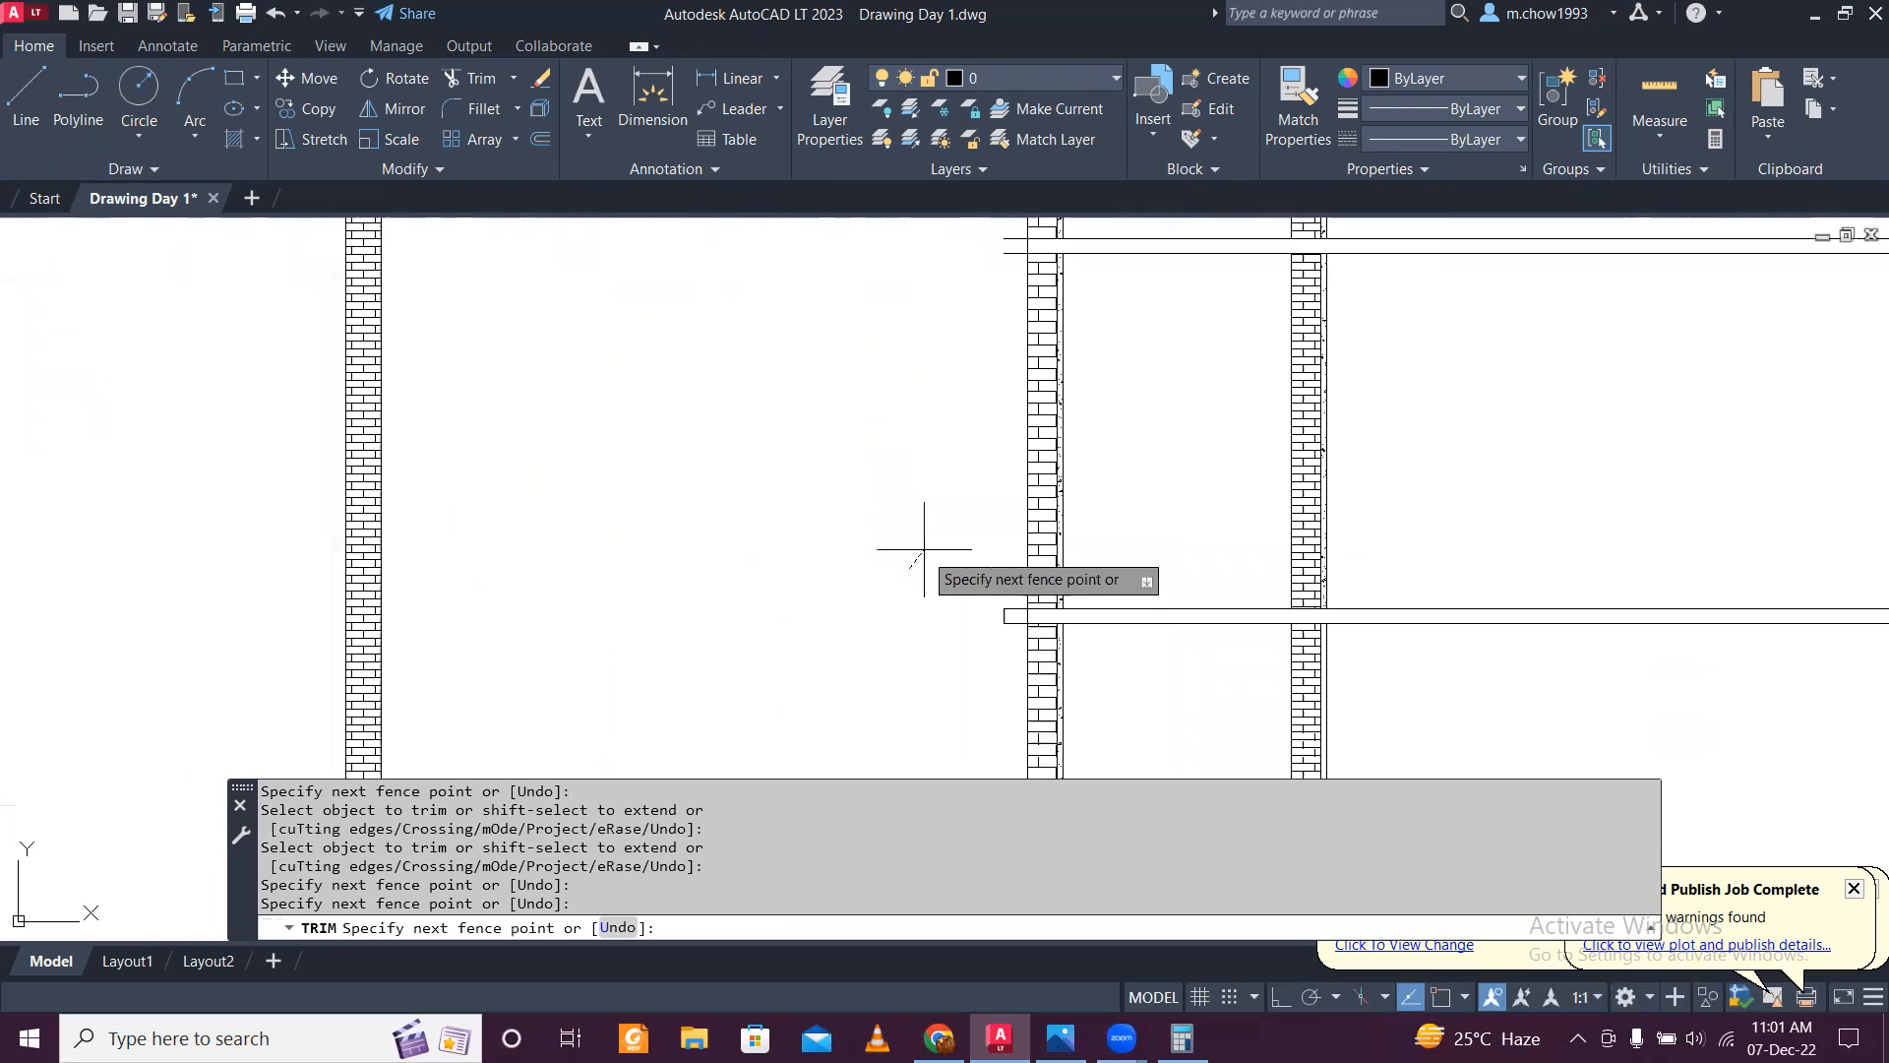
Step: Undo the trims made on the offset line outside the first wall
key("ctrl+z")
key("ctrl+z")
key("Escape")
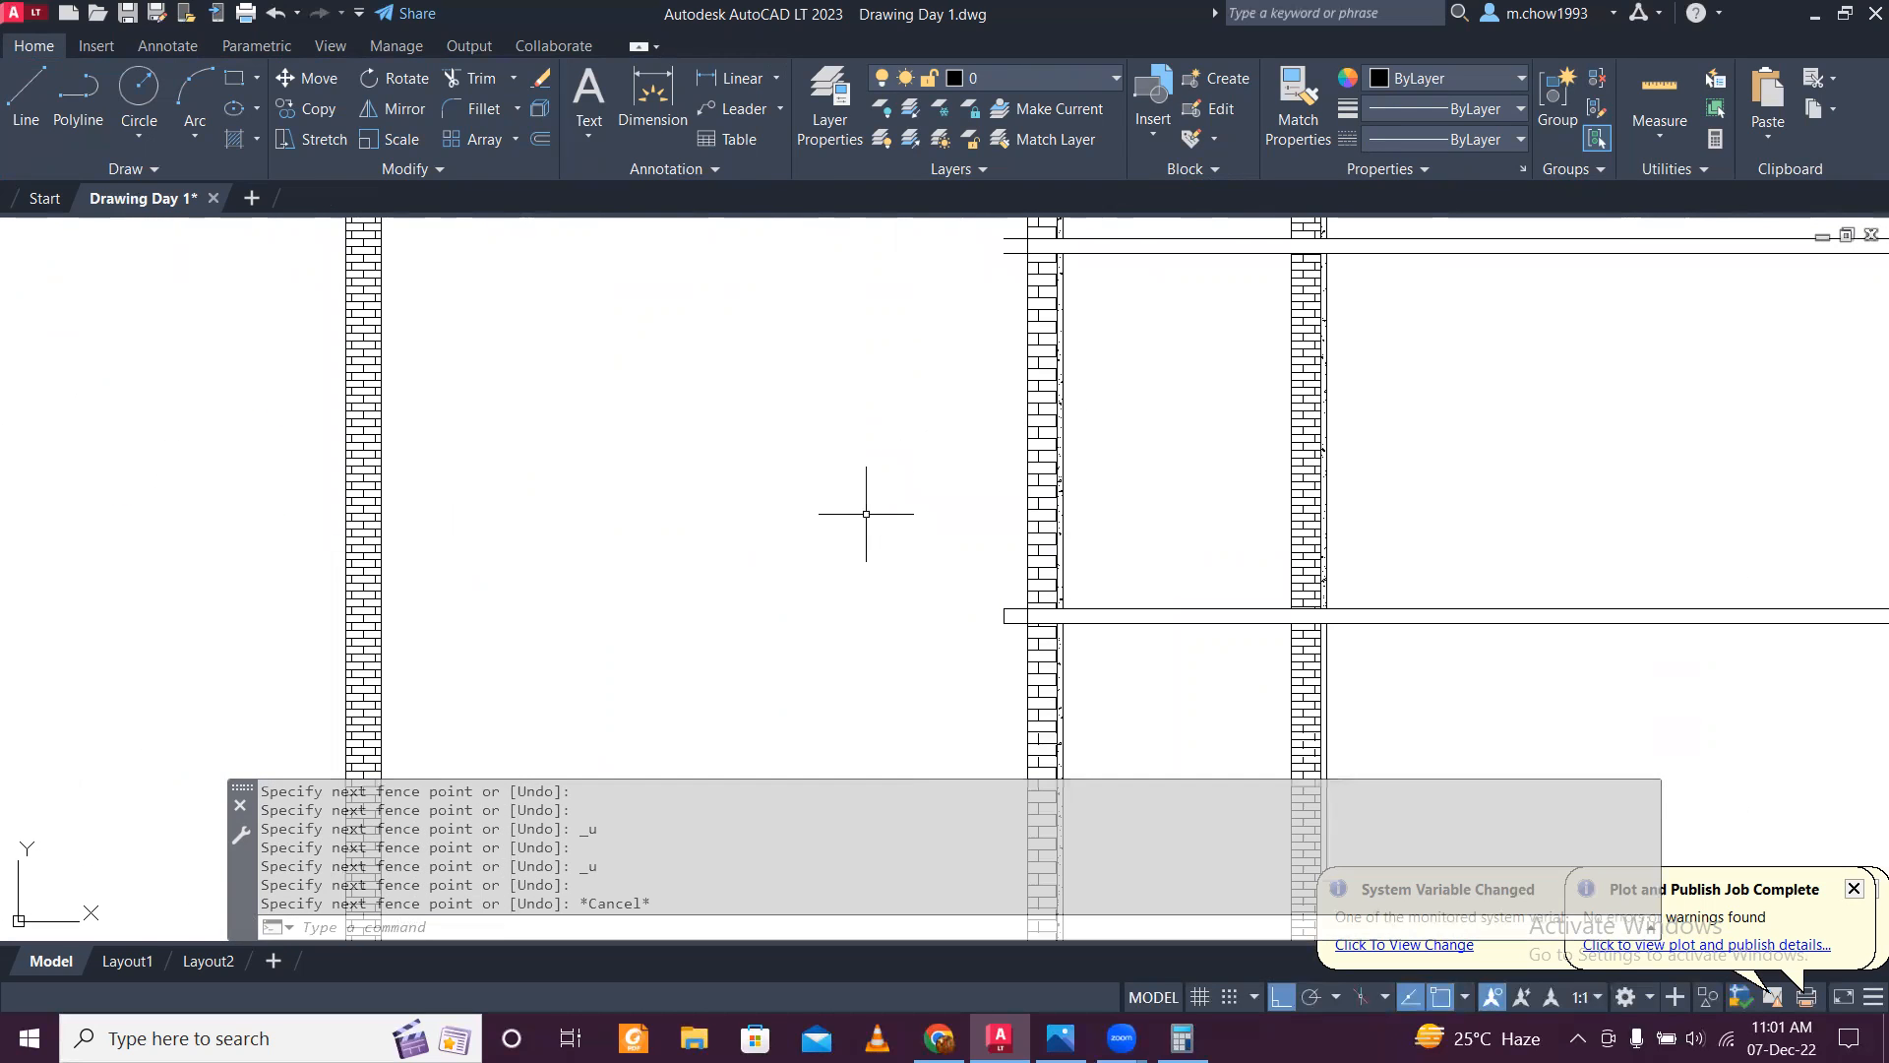
key("ctrl+z")
key("ctrl+z")
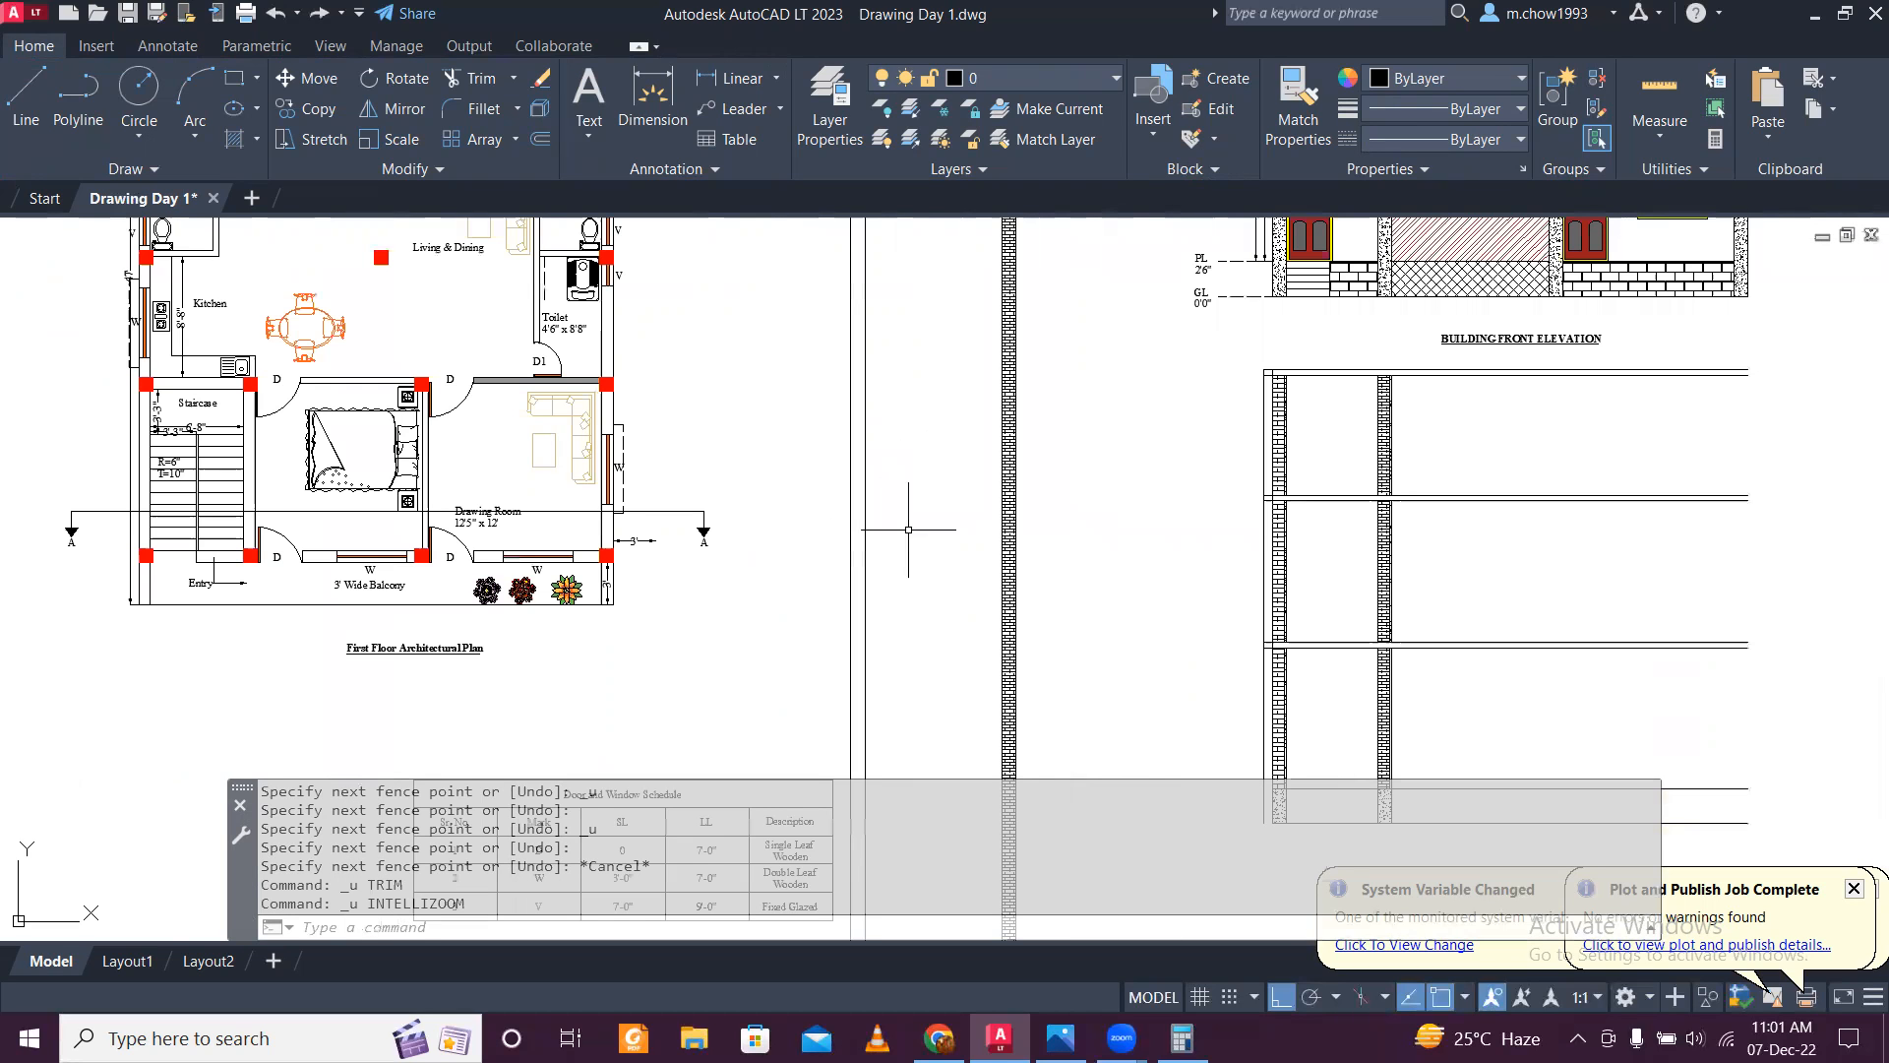
Step: Trim away the offset line below the lower floor slab's projecting end, outside the first wall
scroll(1279, 635, "up", 4)
type("tr")
key("Return")
scroll(1227, 721, "up", 6)
left_click(1239, 657)
left_click(1089, 679)
left_click(1092, 673)
scroll(1117, 694, "down", 6)
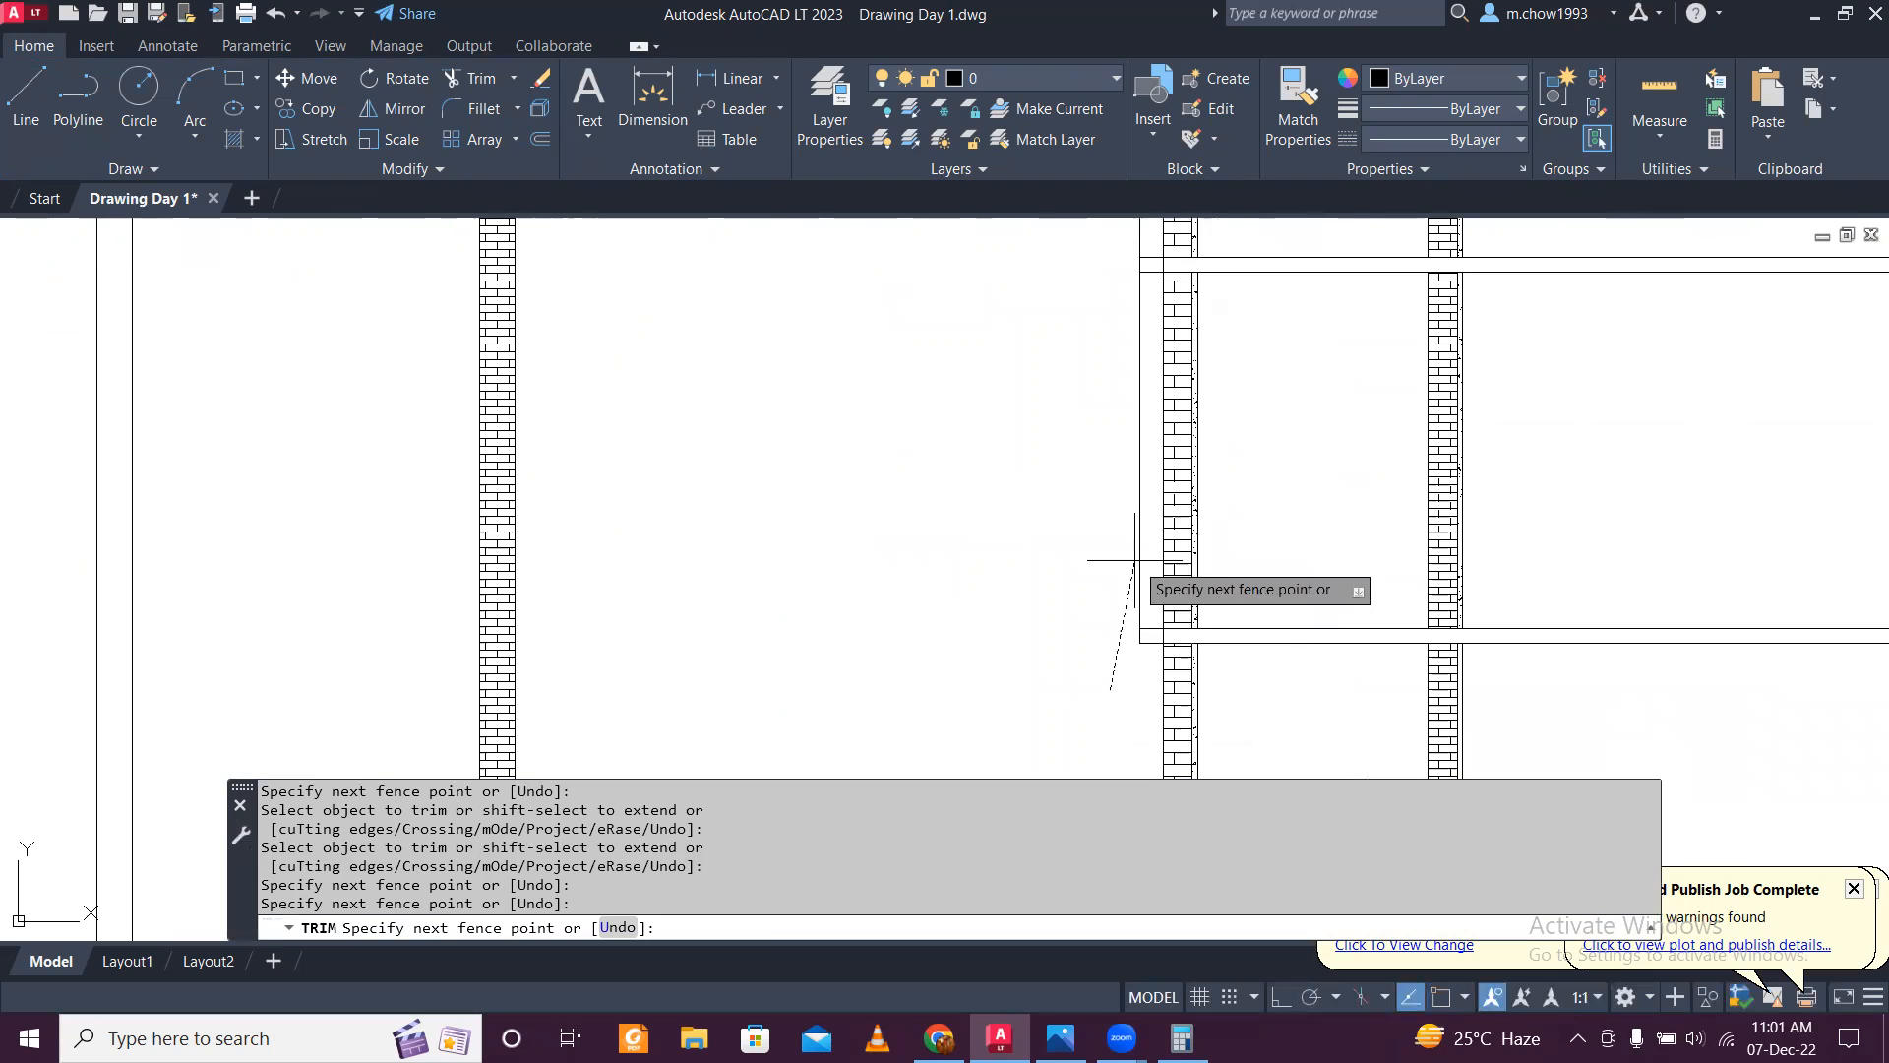
Step: Trim the offset line between the slab ends in the middle and uppermost storeys outside the first wall
scroll(1104, 591, "up", 4)
scroll(1170, 630, "up", 2)
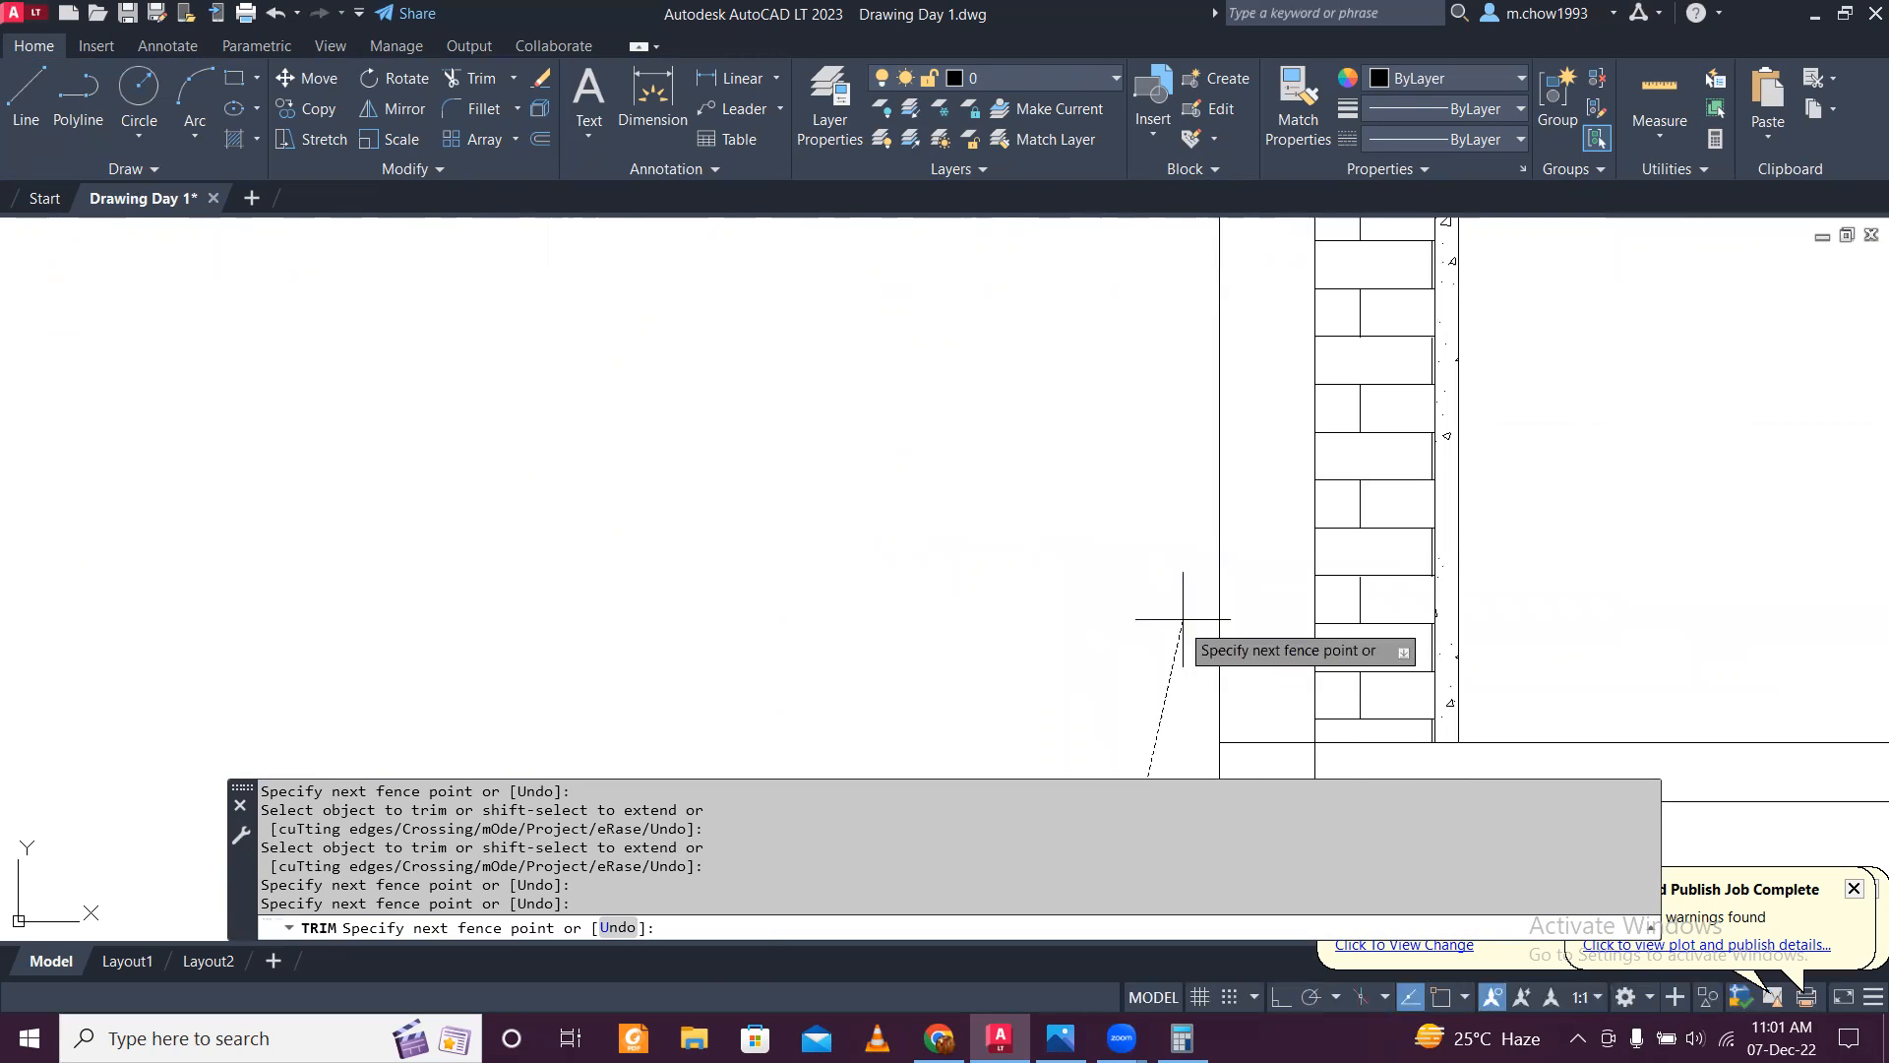
scroll(1201, 603, "down", 6)
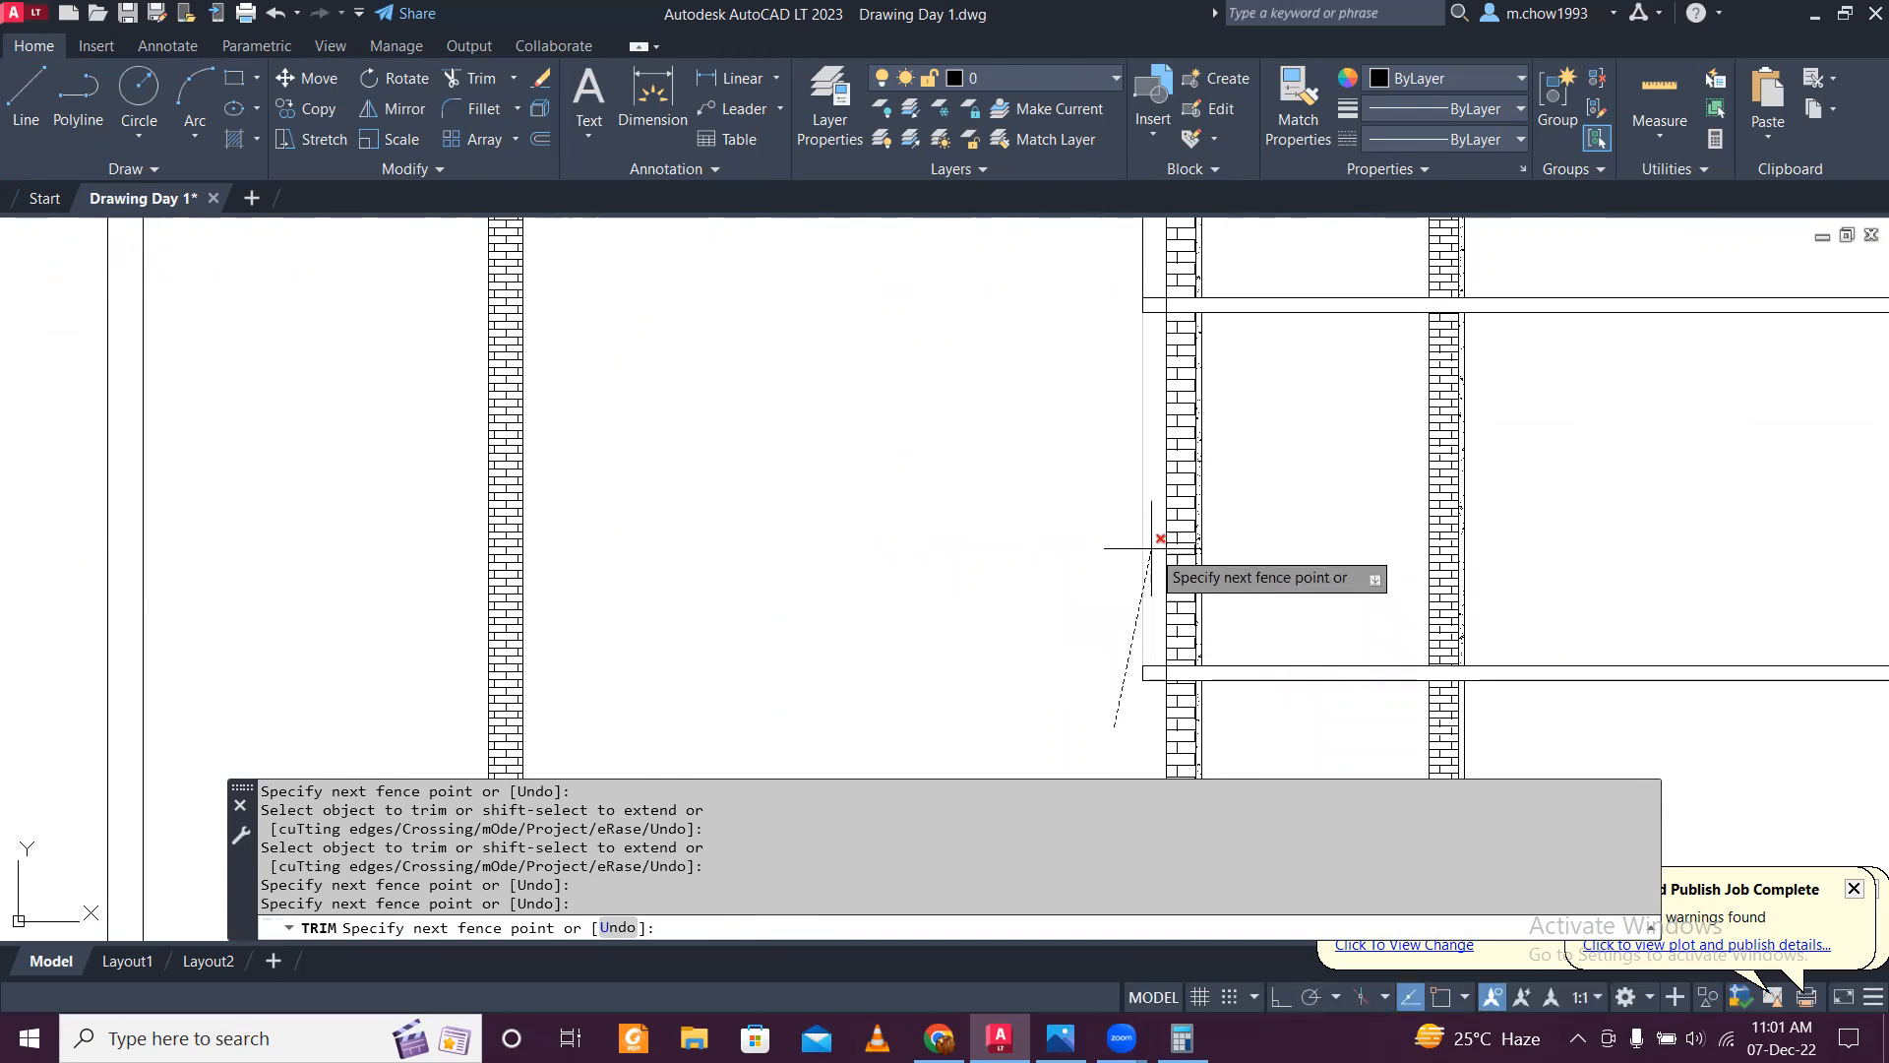
left_click(1151, 548)
middle_click_drag(1106, 411, 1135, 726)
left_click(1137, 524)
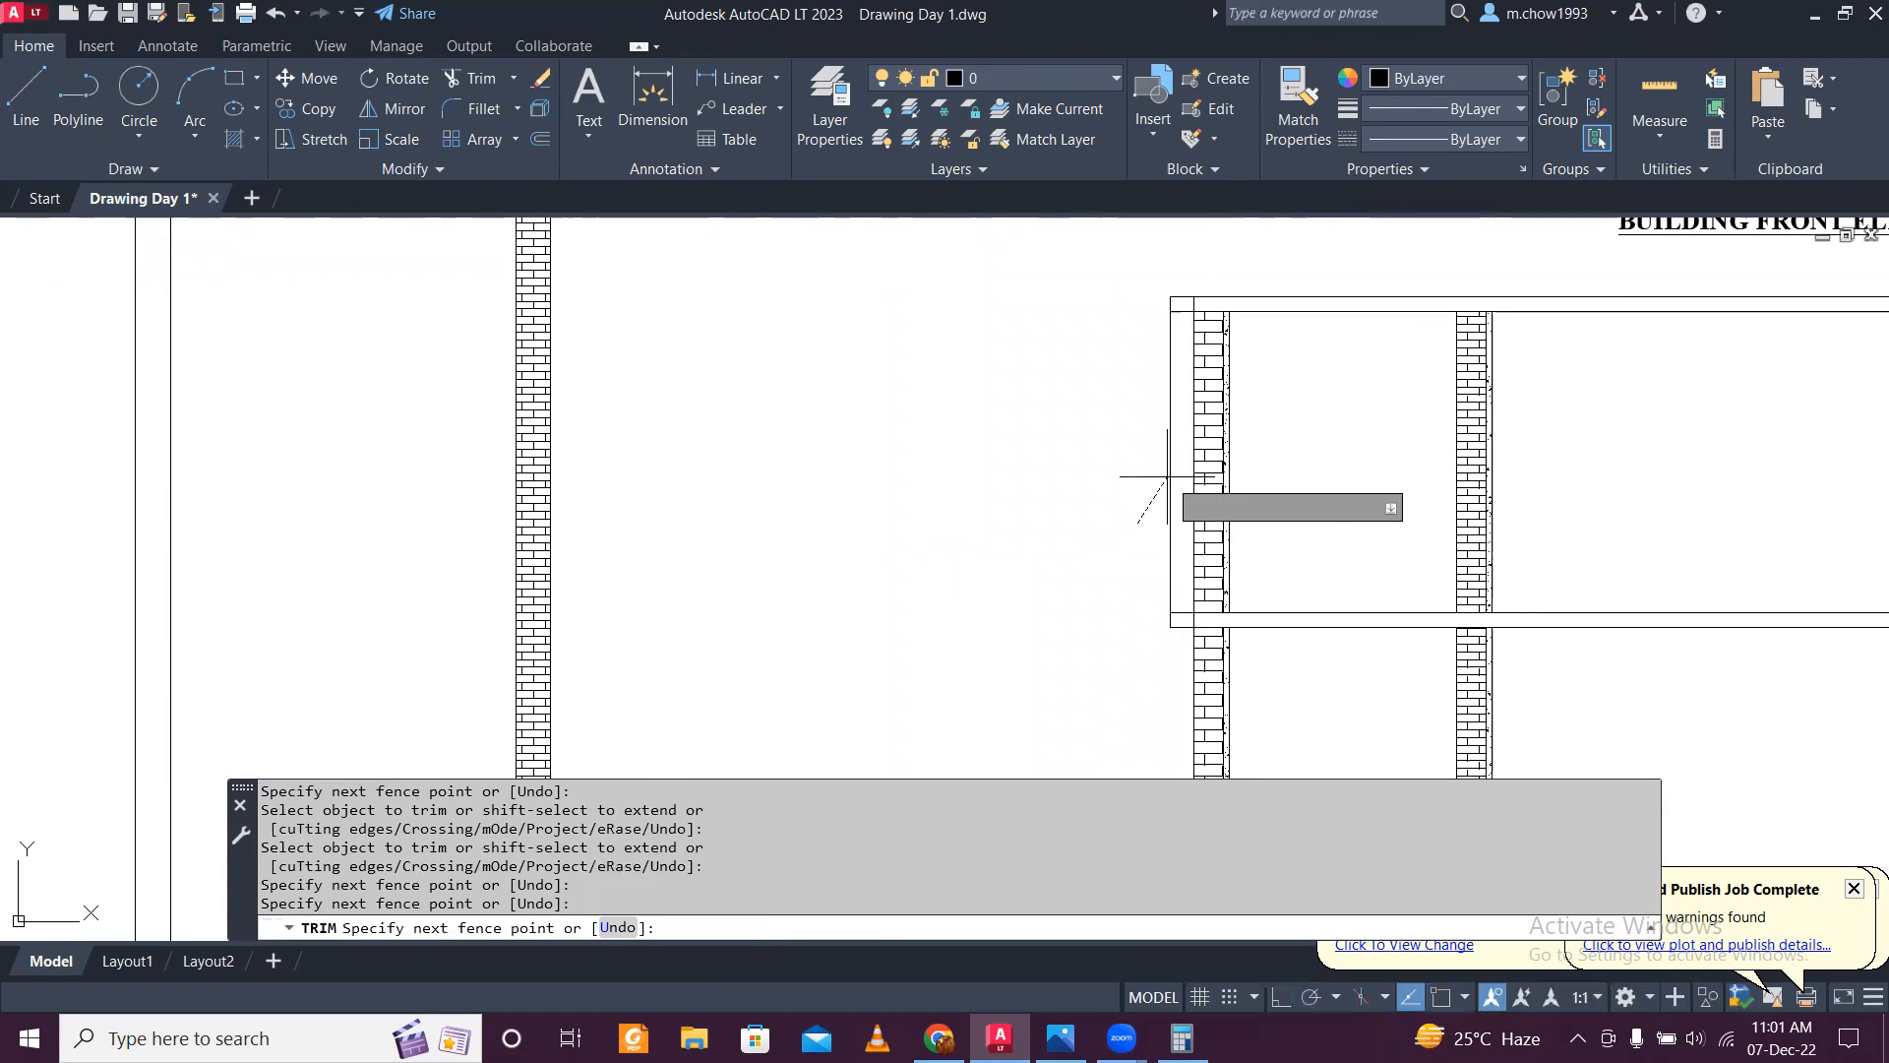
key("Return")
scroll(1156, 472, "down", 5)
scroll(1148, 578, "up", 6)
key("Escape")
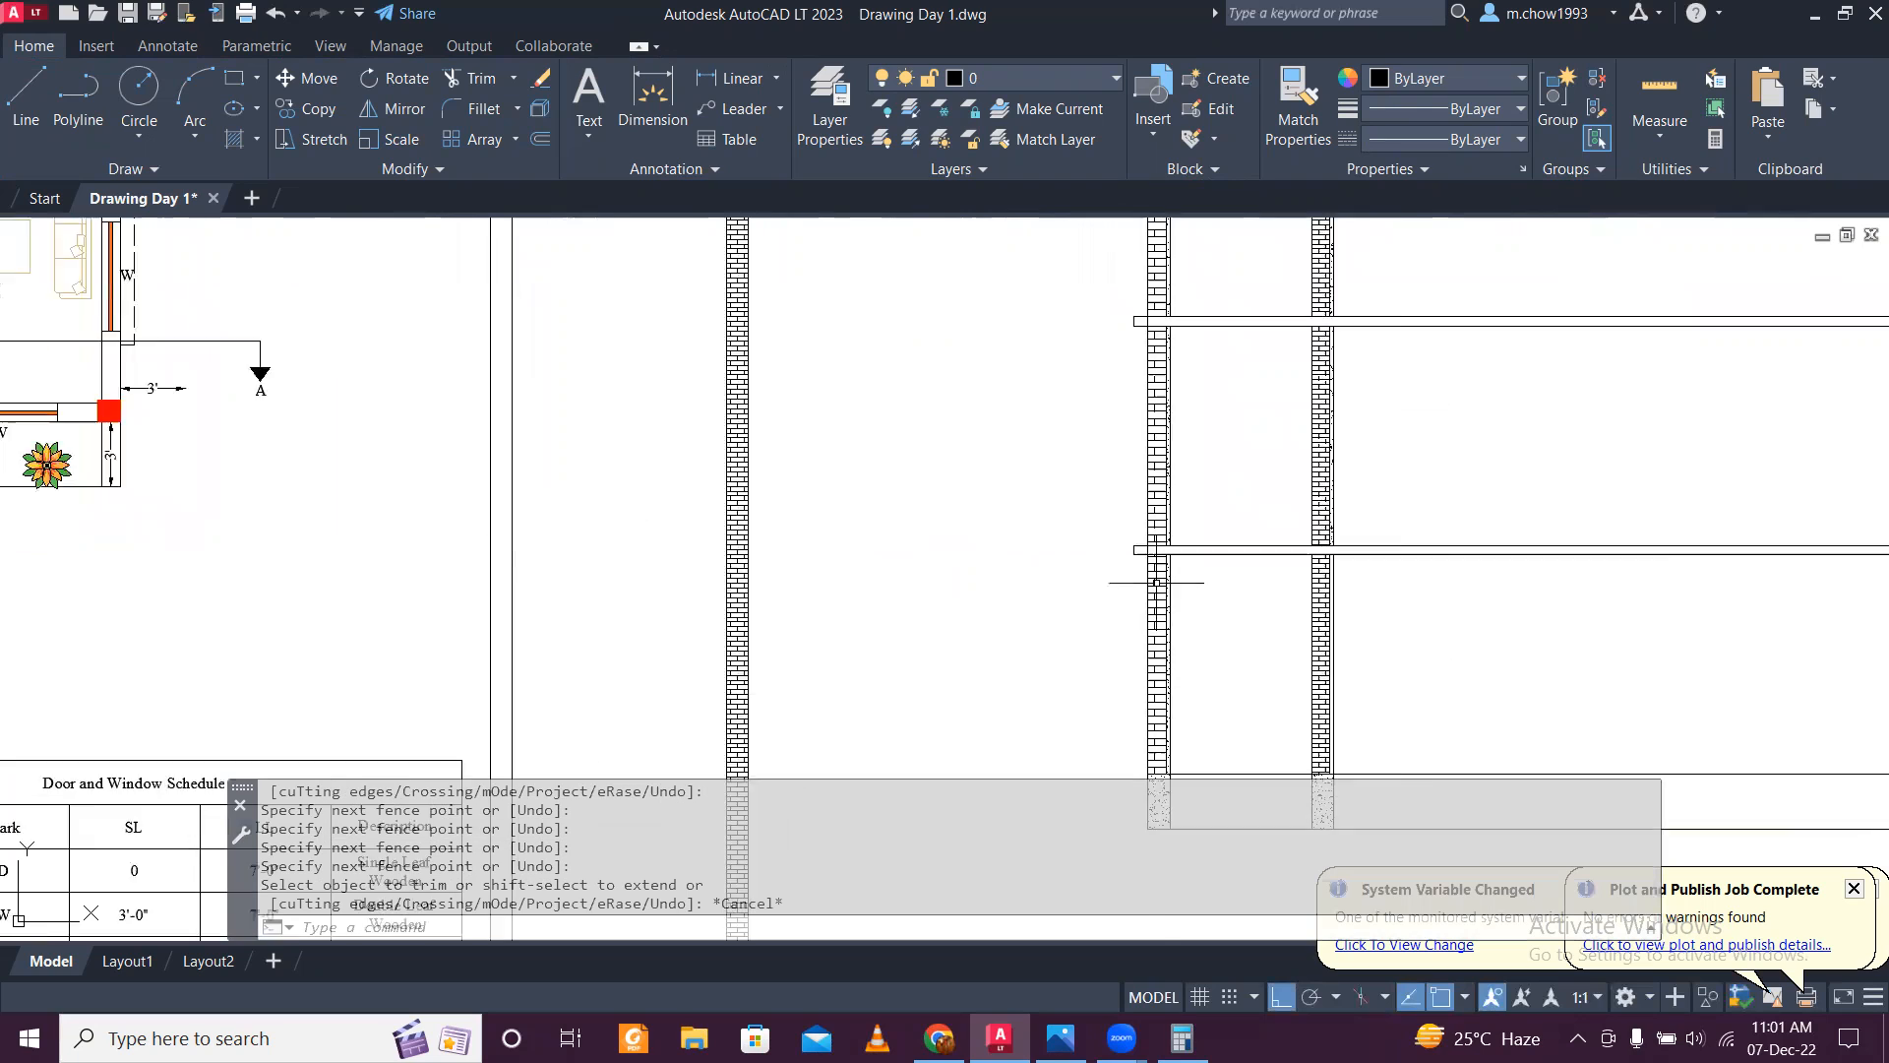
Step: Offset the second wall's outer face line in the uppermost storey 8 inches outward
scroll(1146, 554, "down", 4)
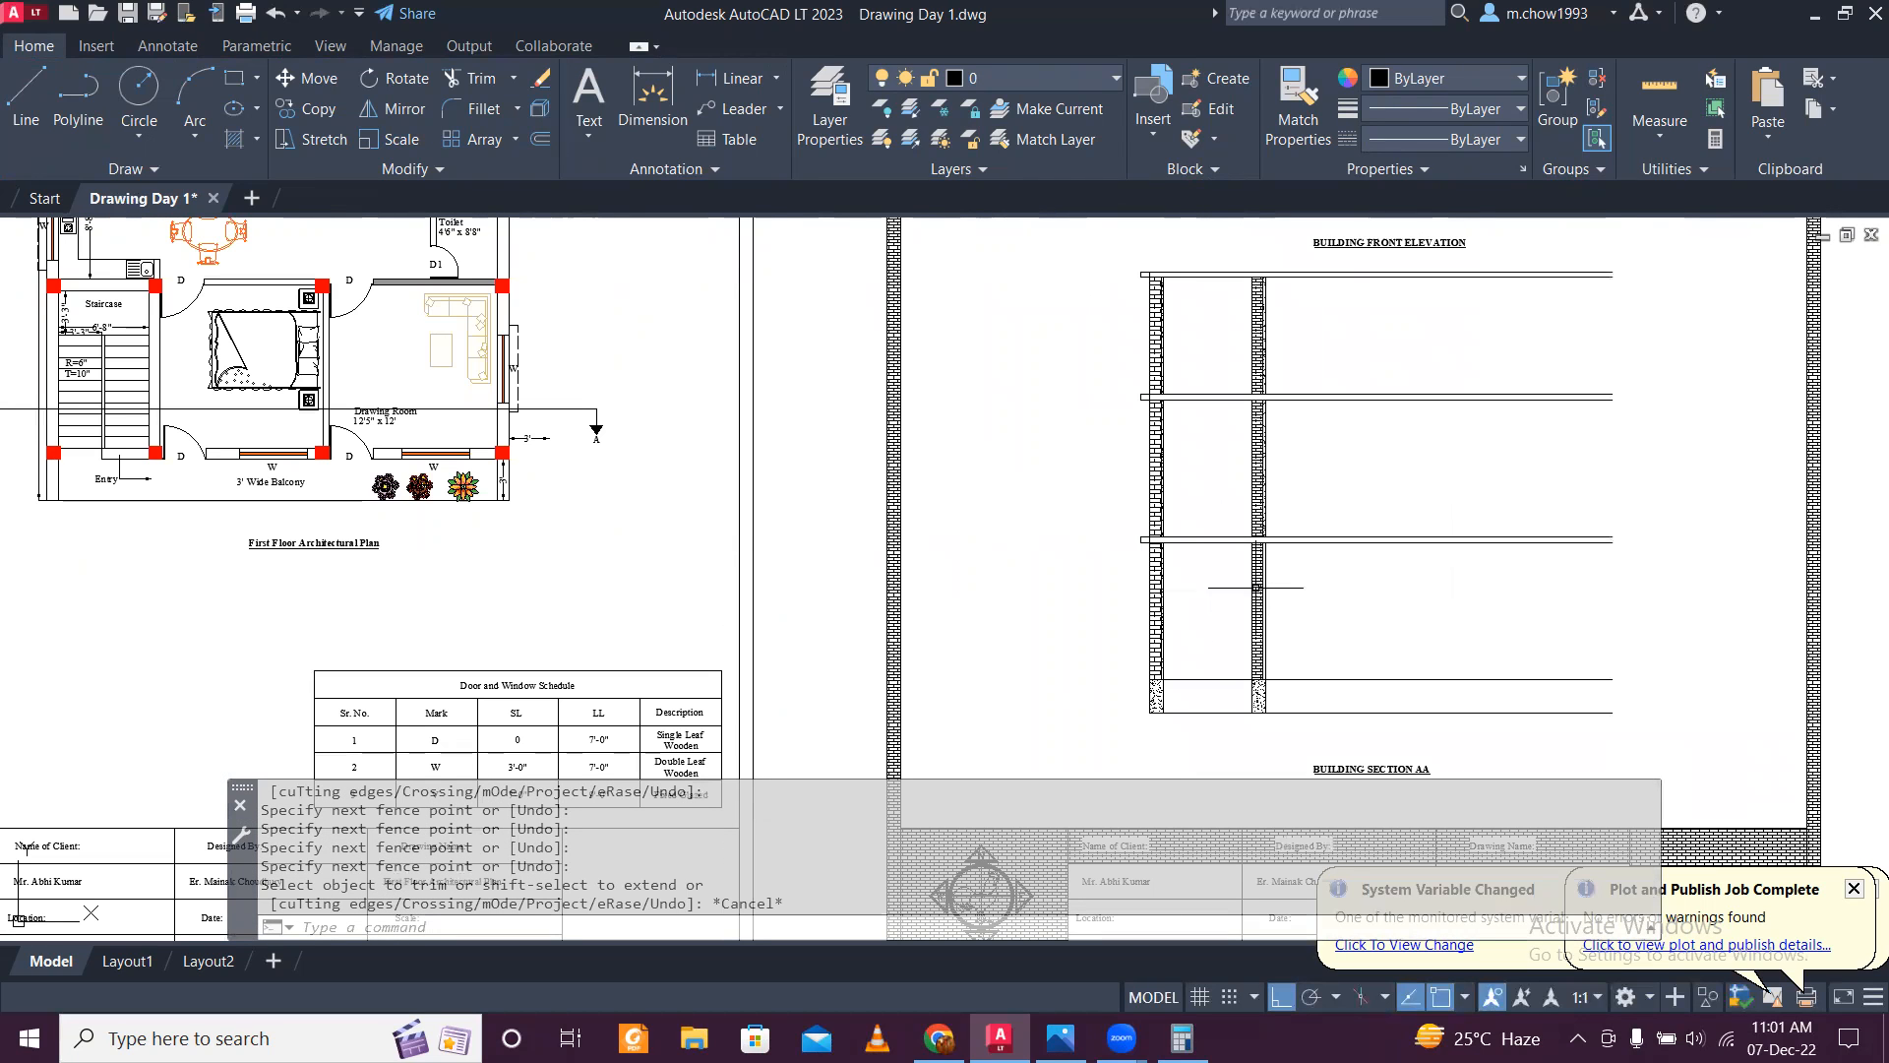
scroll(1181, 291, "up", 4)
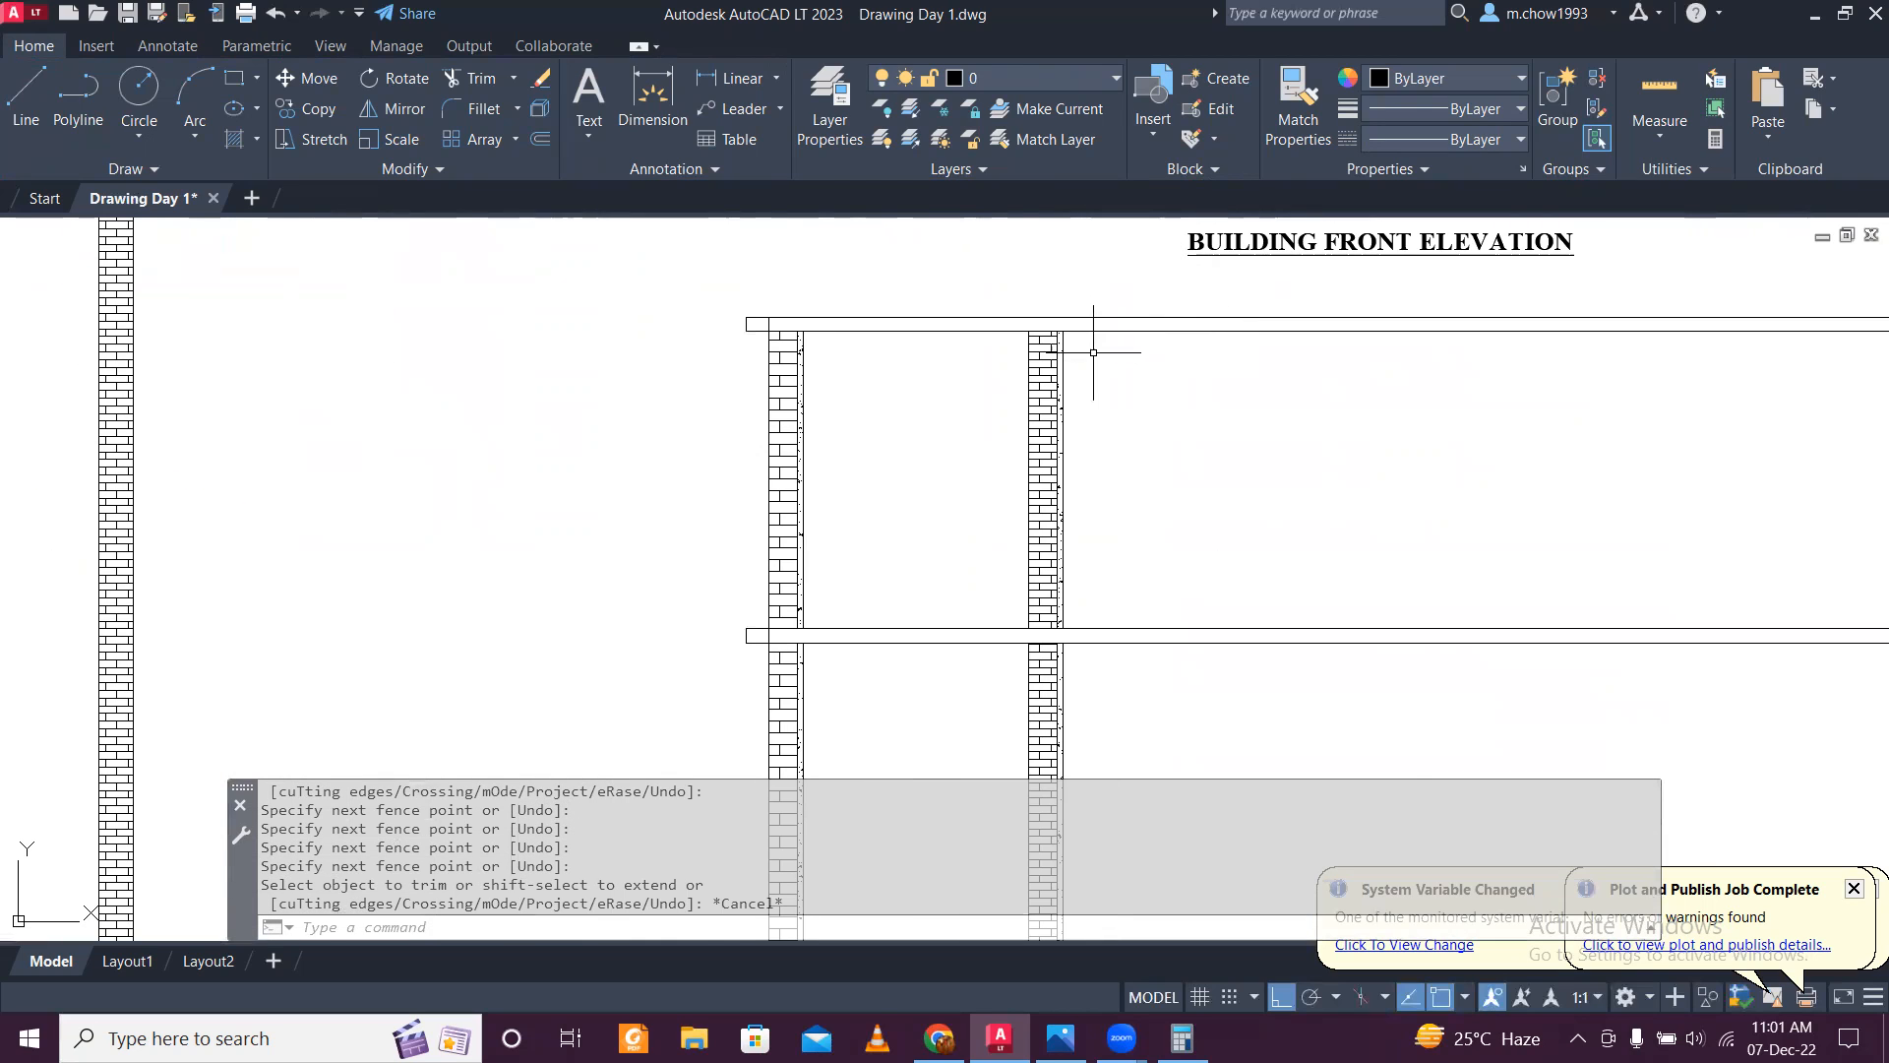
scroll(1117, 360, "up", 4)
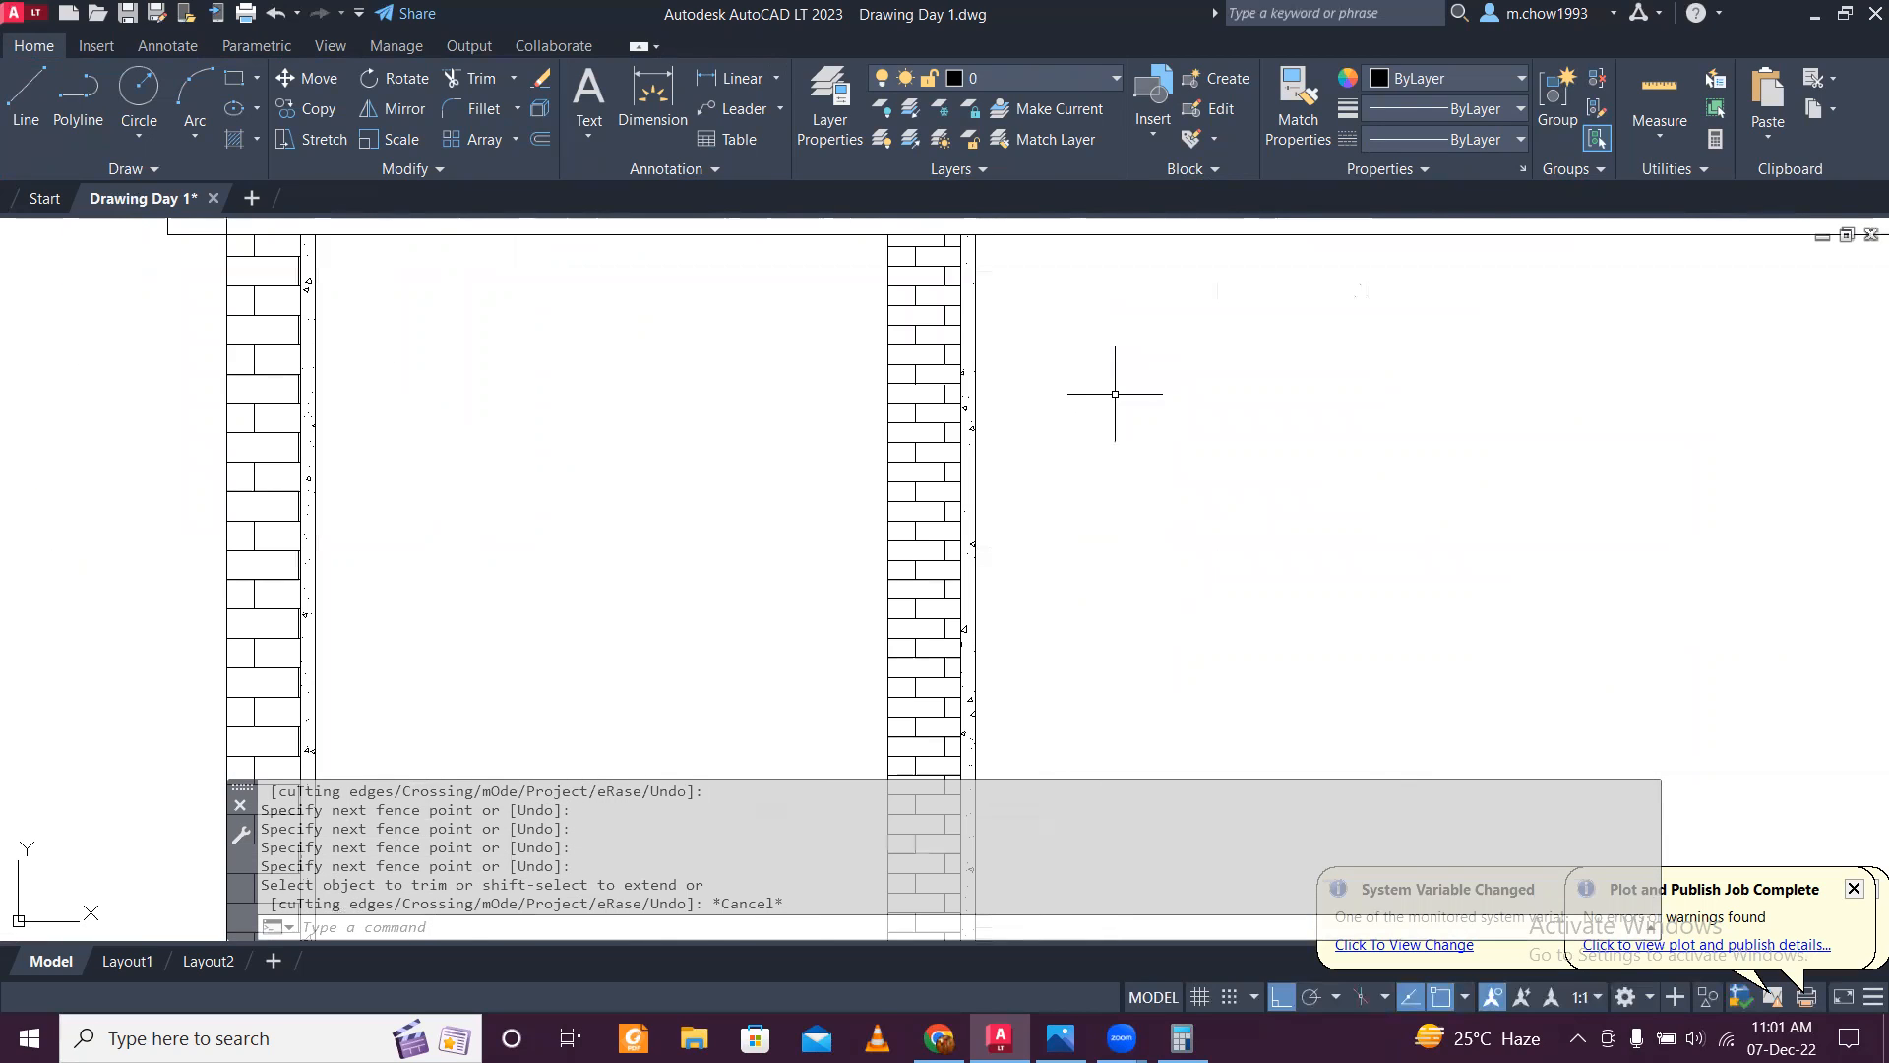
type("o")
key("Return")
type("8")
key("Return")
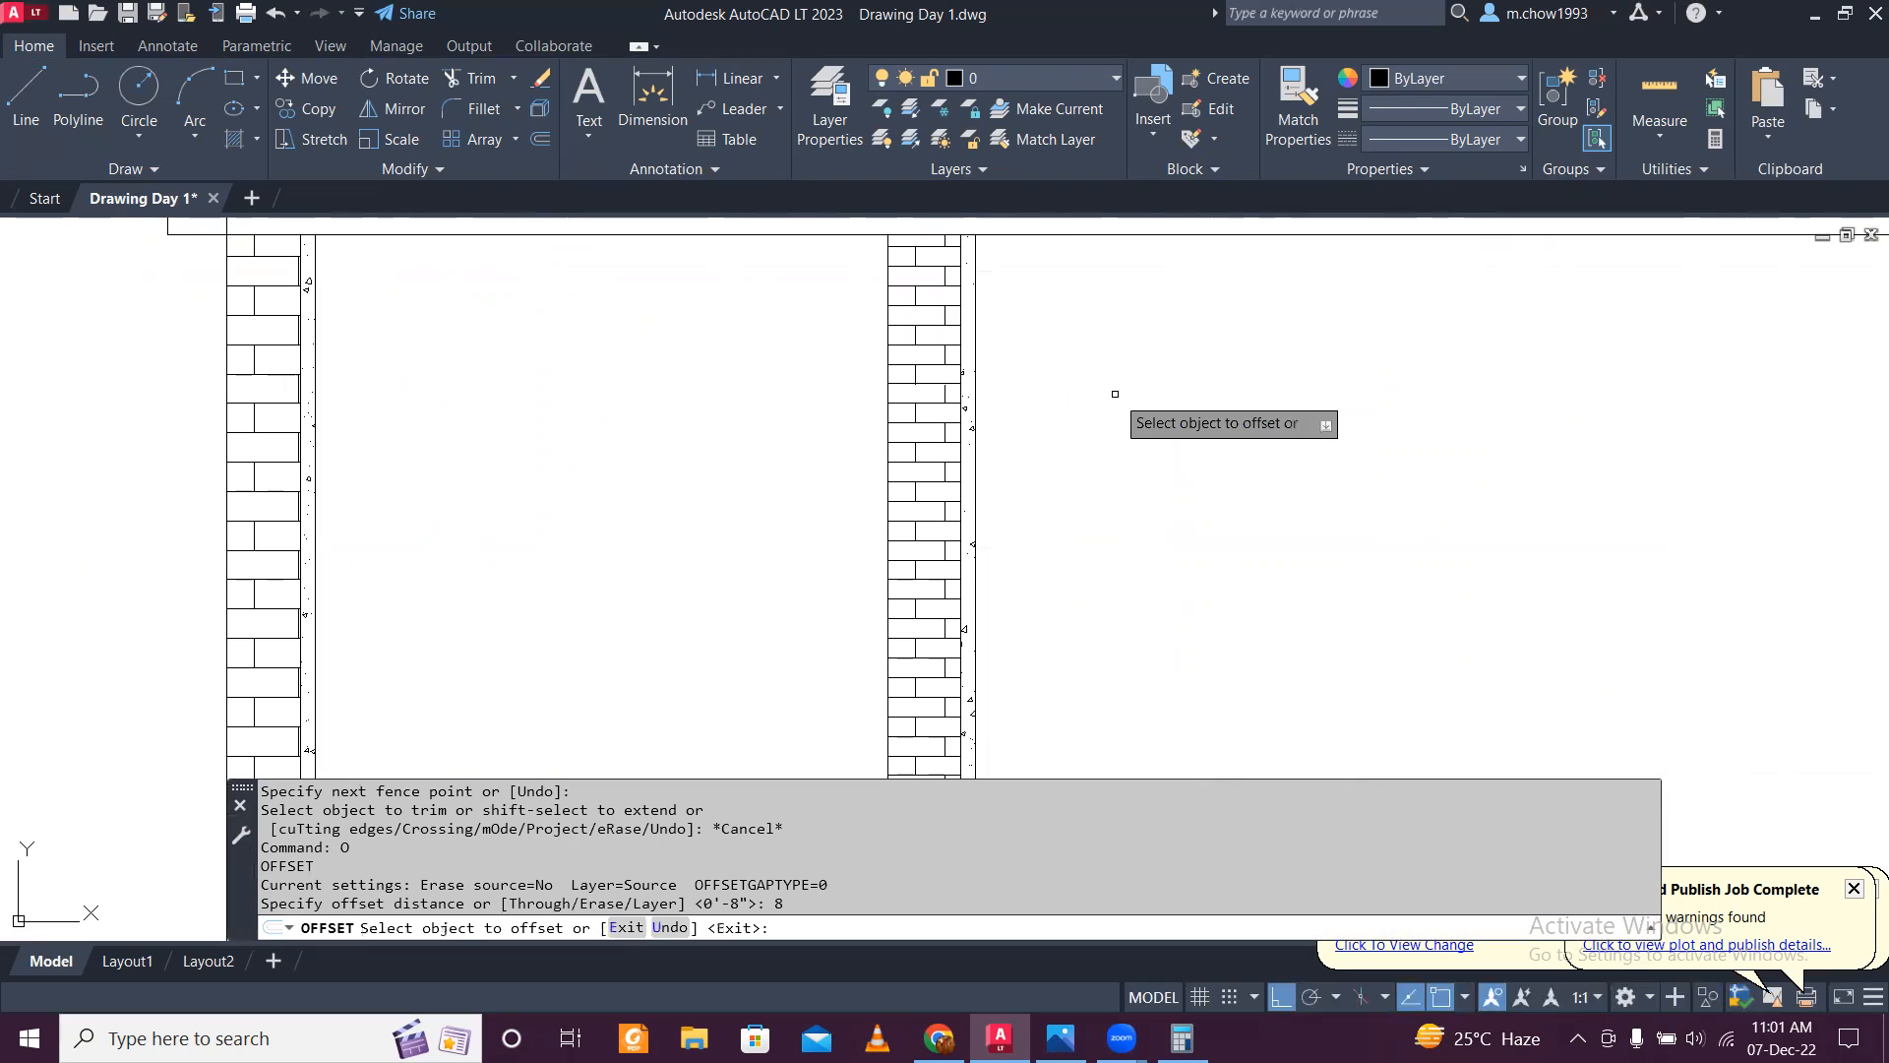
left_click(976, 294)
left_click(1142, 323)
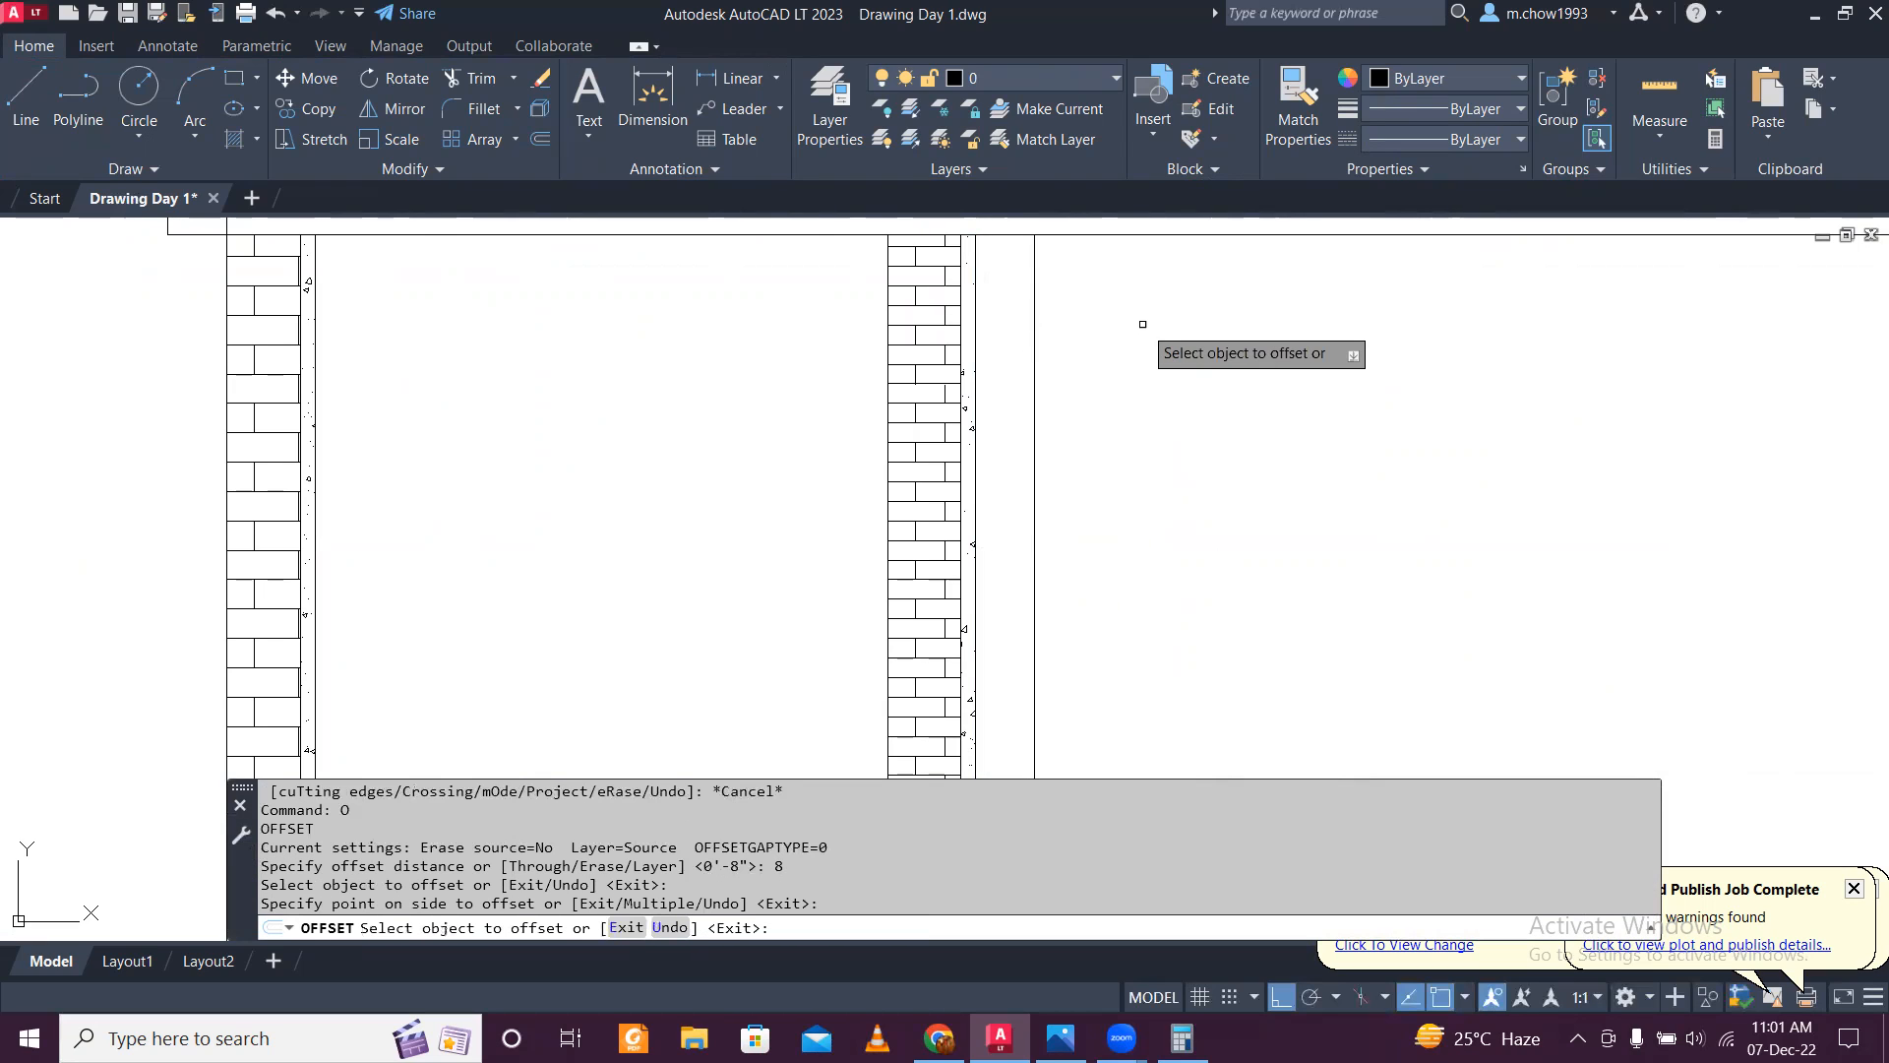
scroll(1139, 335, "down", 2)
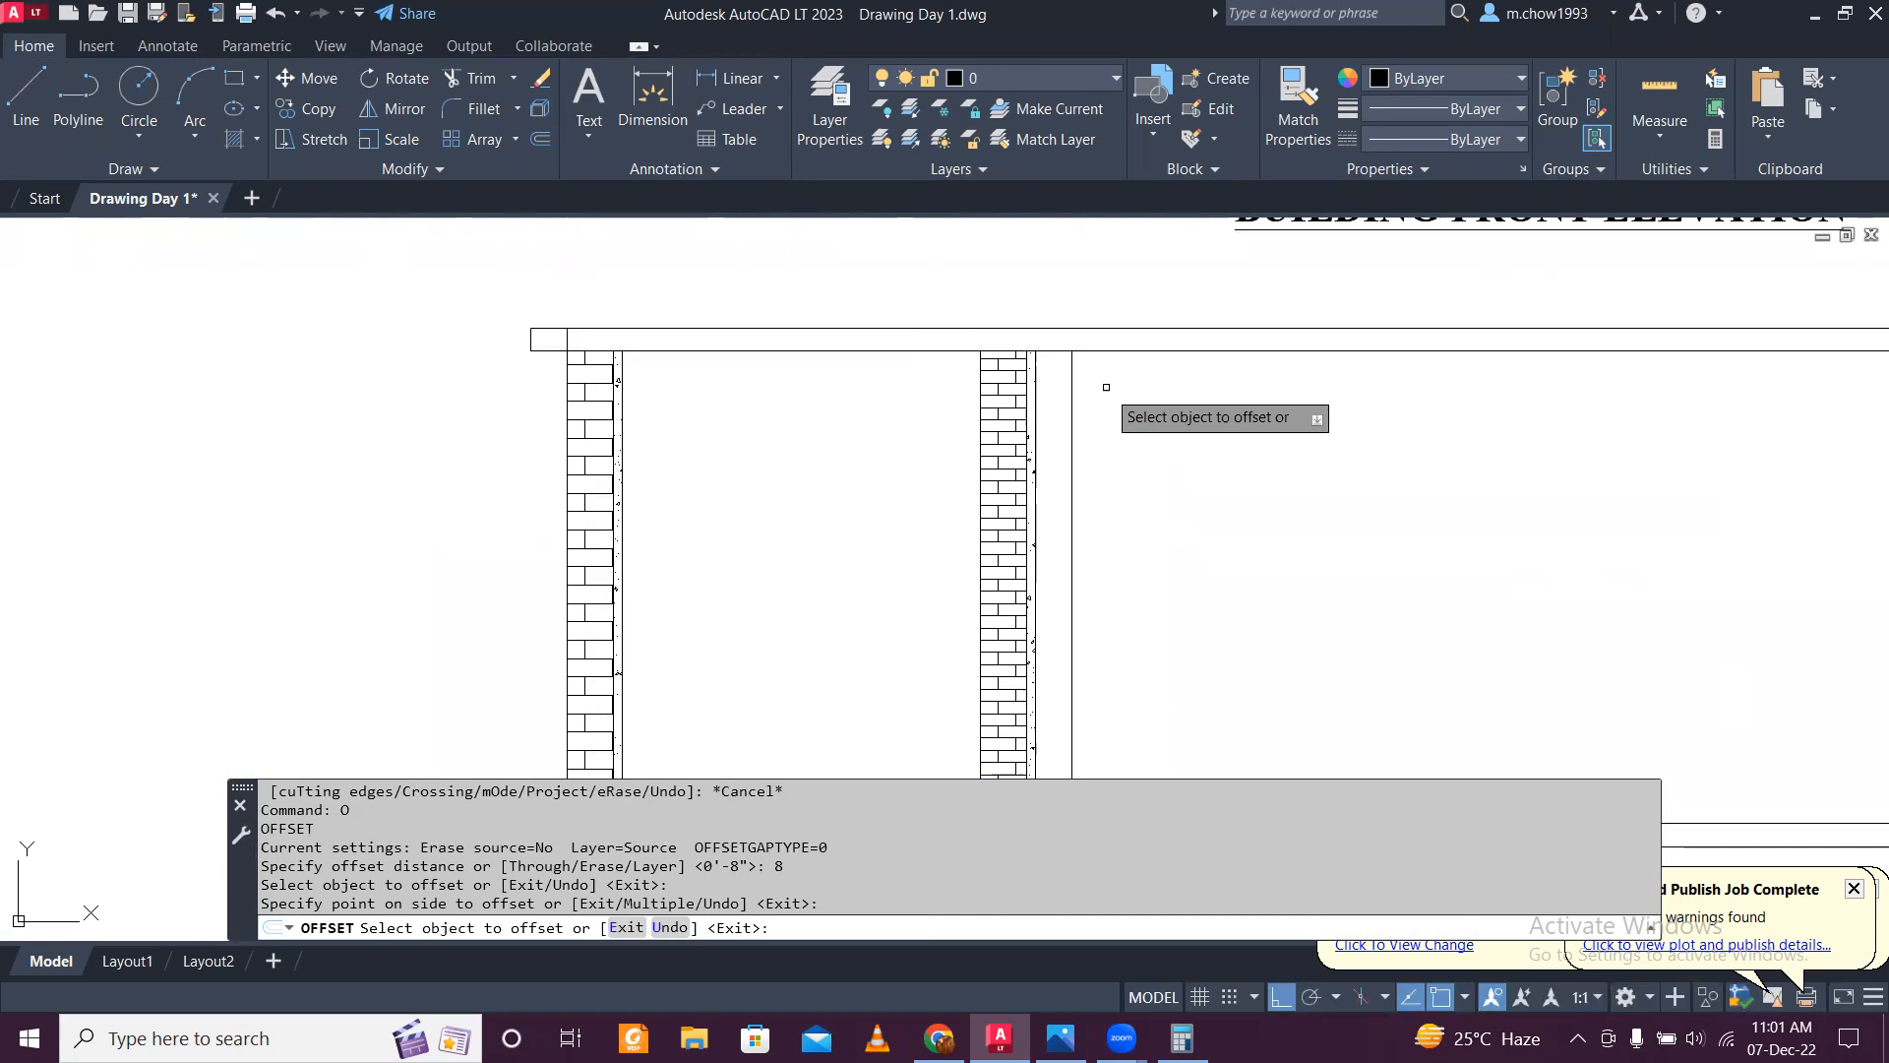
key("Escape")
Step: Trim the roof slab lines to an 8-inch projection beyond the second wall and remove the spare offset line
type("TR")
key("Return")
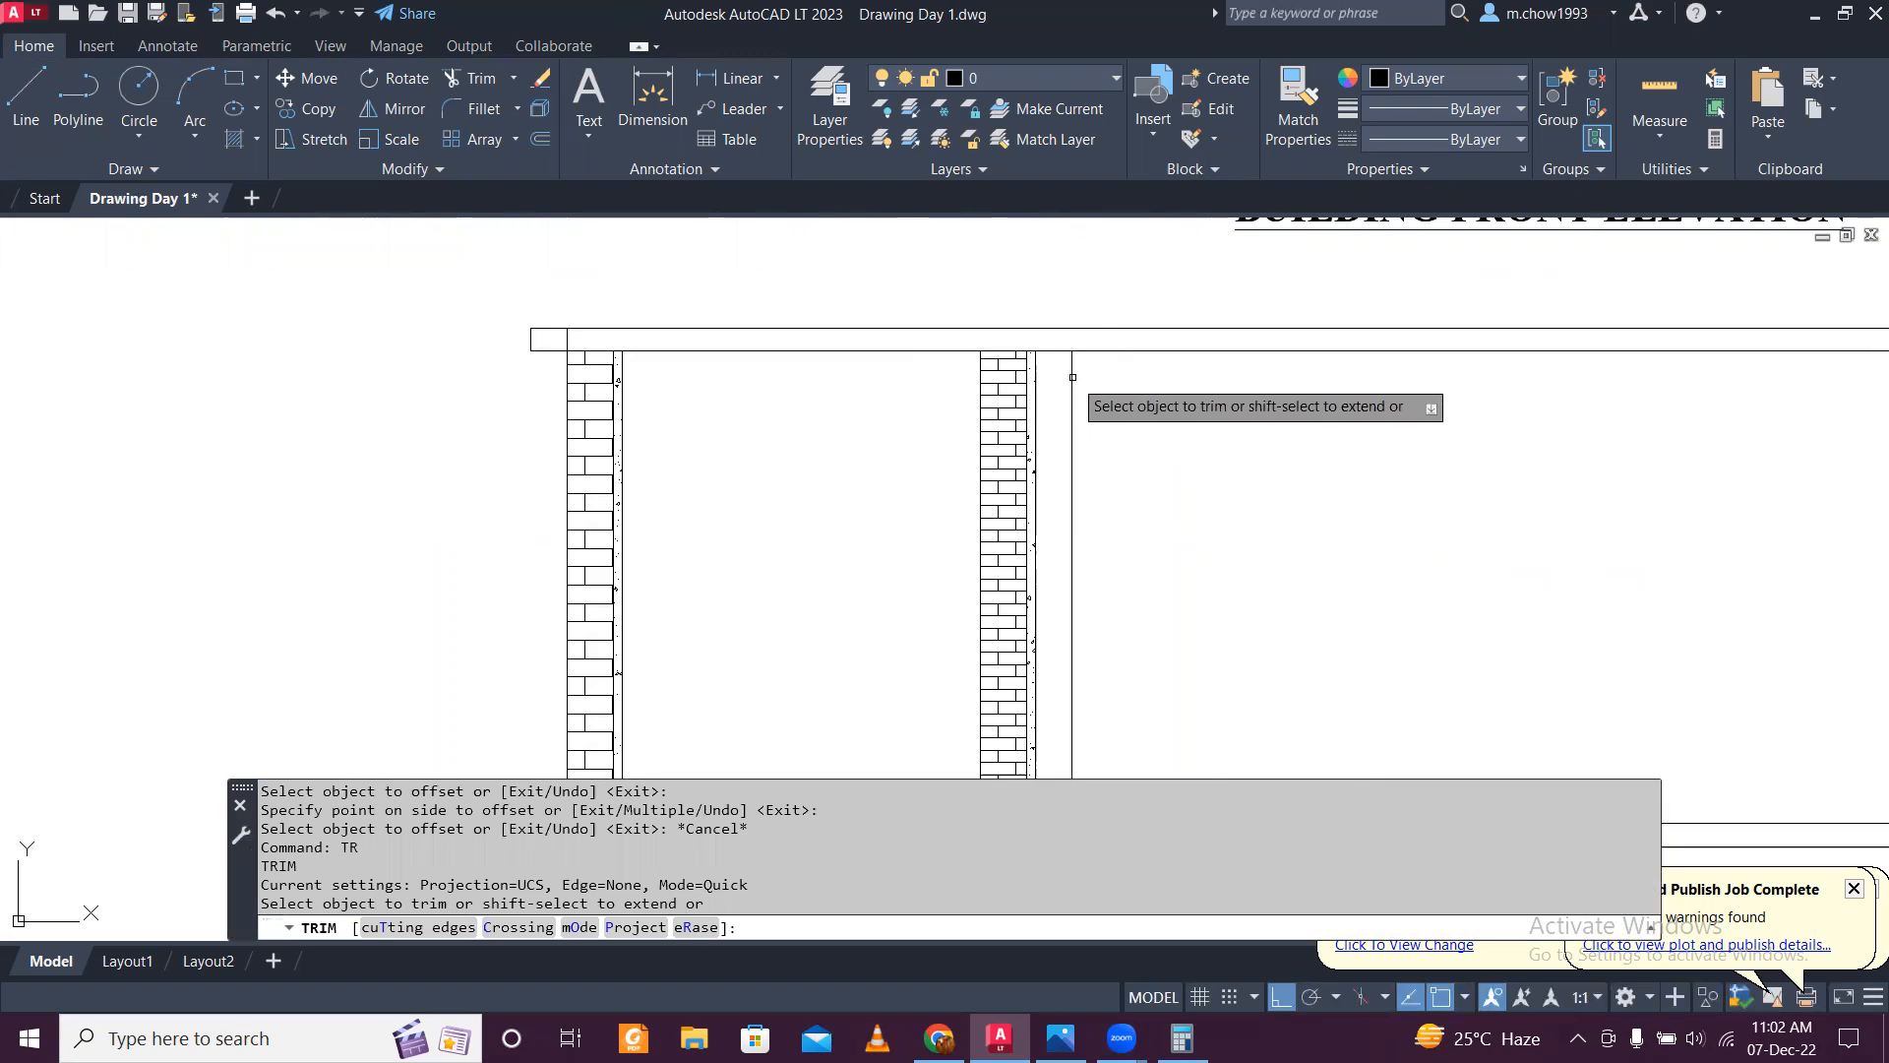
mouse_move(1159, 394)
left_mouse_down()
mouse_move(1109, 270)
mouse_move(1127, 394)
mouse_move(1059, 438)
mouse_move(1142, 428)
left_mouse_up()
scroll(1142, 428, "down", 3)
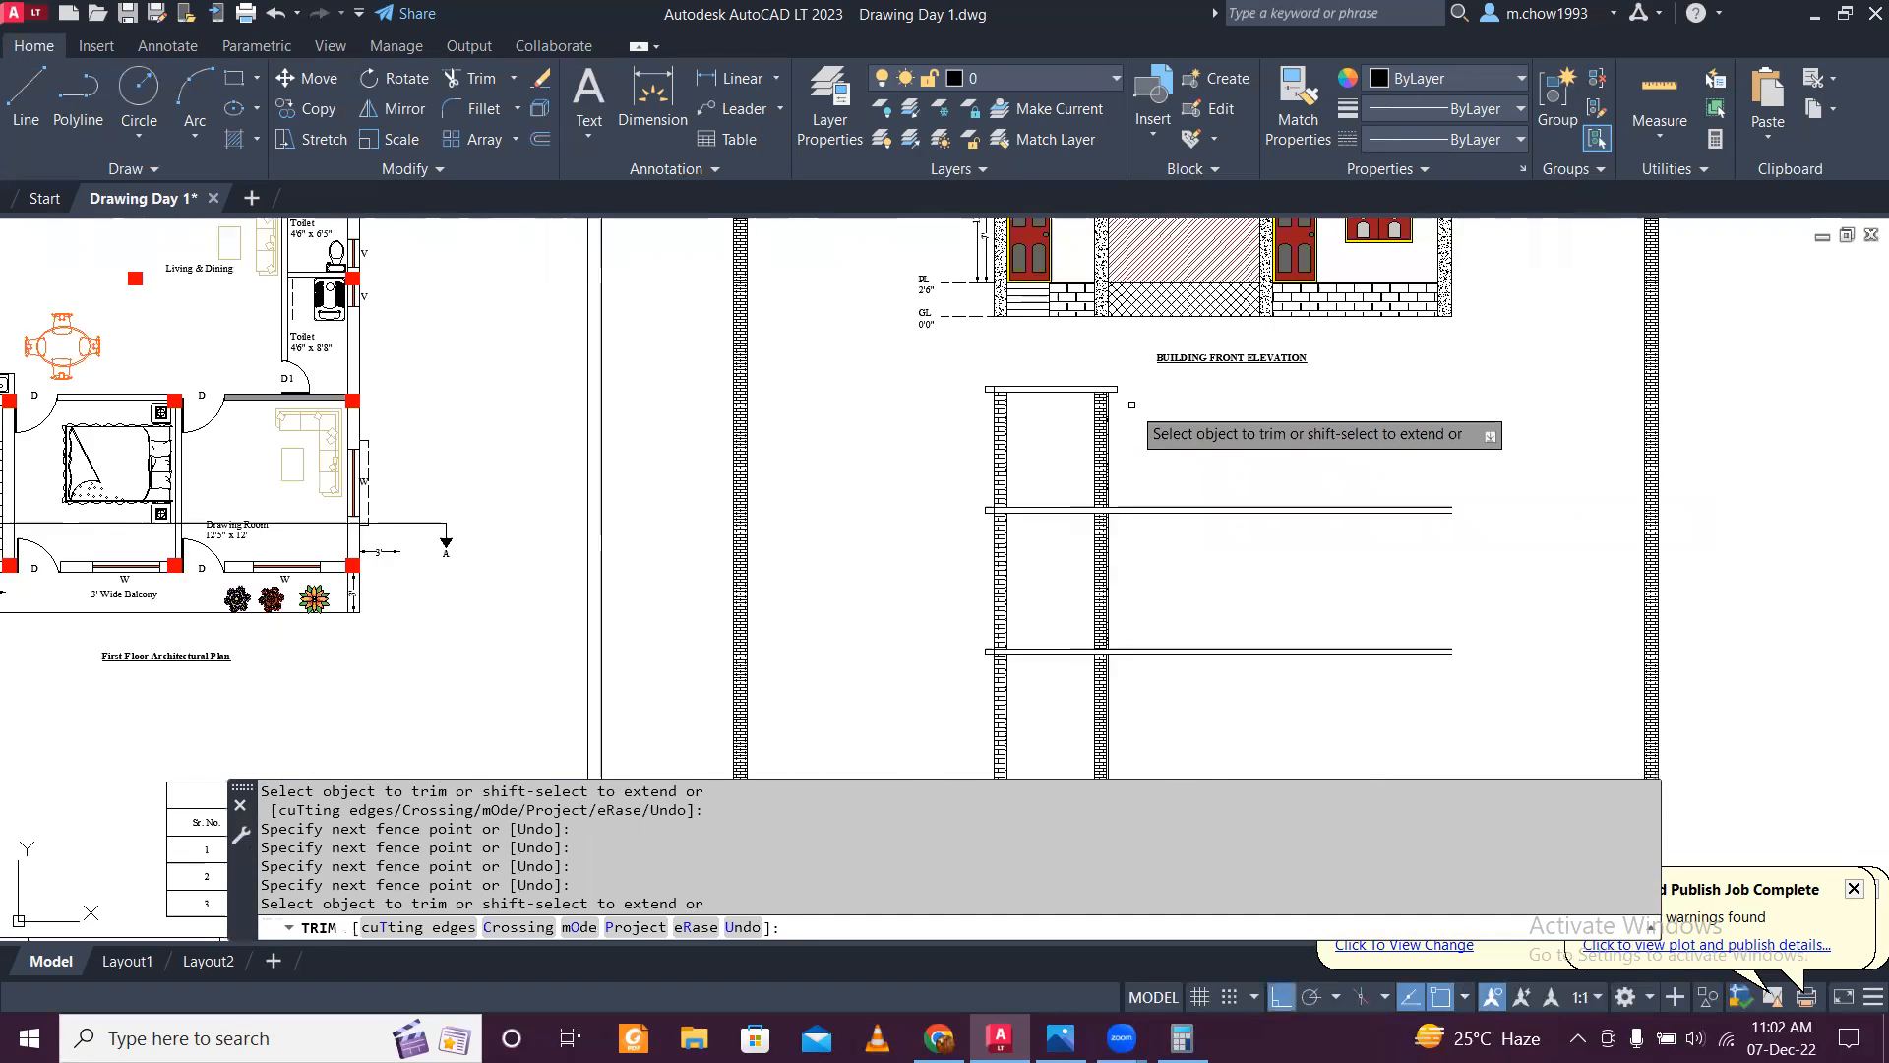
Step: Draw a vertical line from the open end of the upper floor slab's top edge down to the ground line
middle_click_drag(1473, 691, 1248, 497)
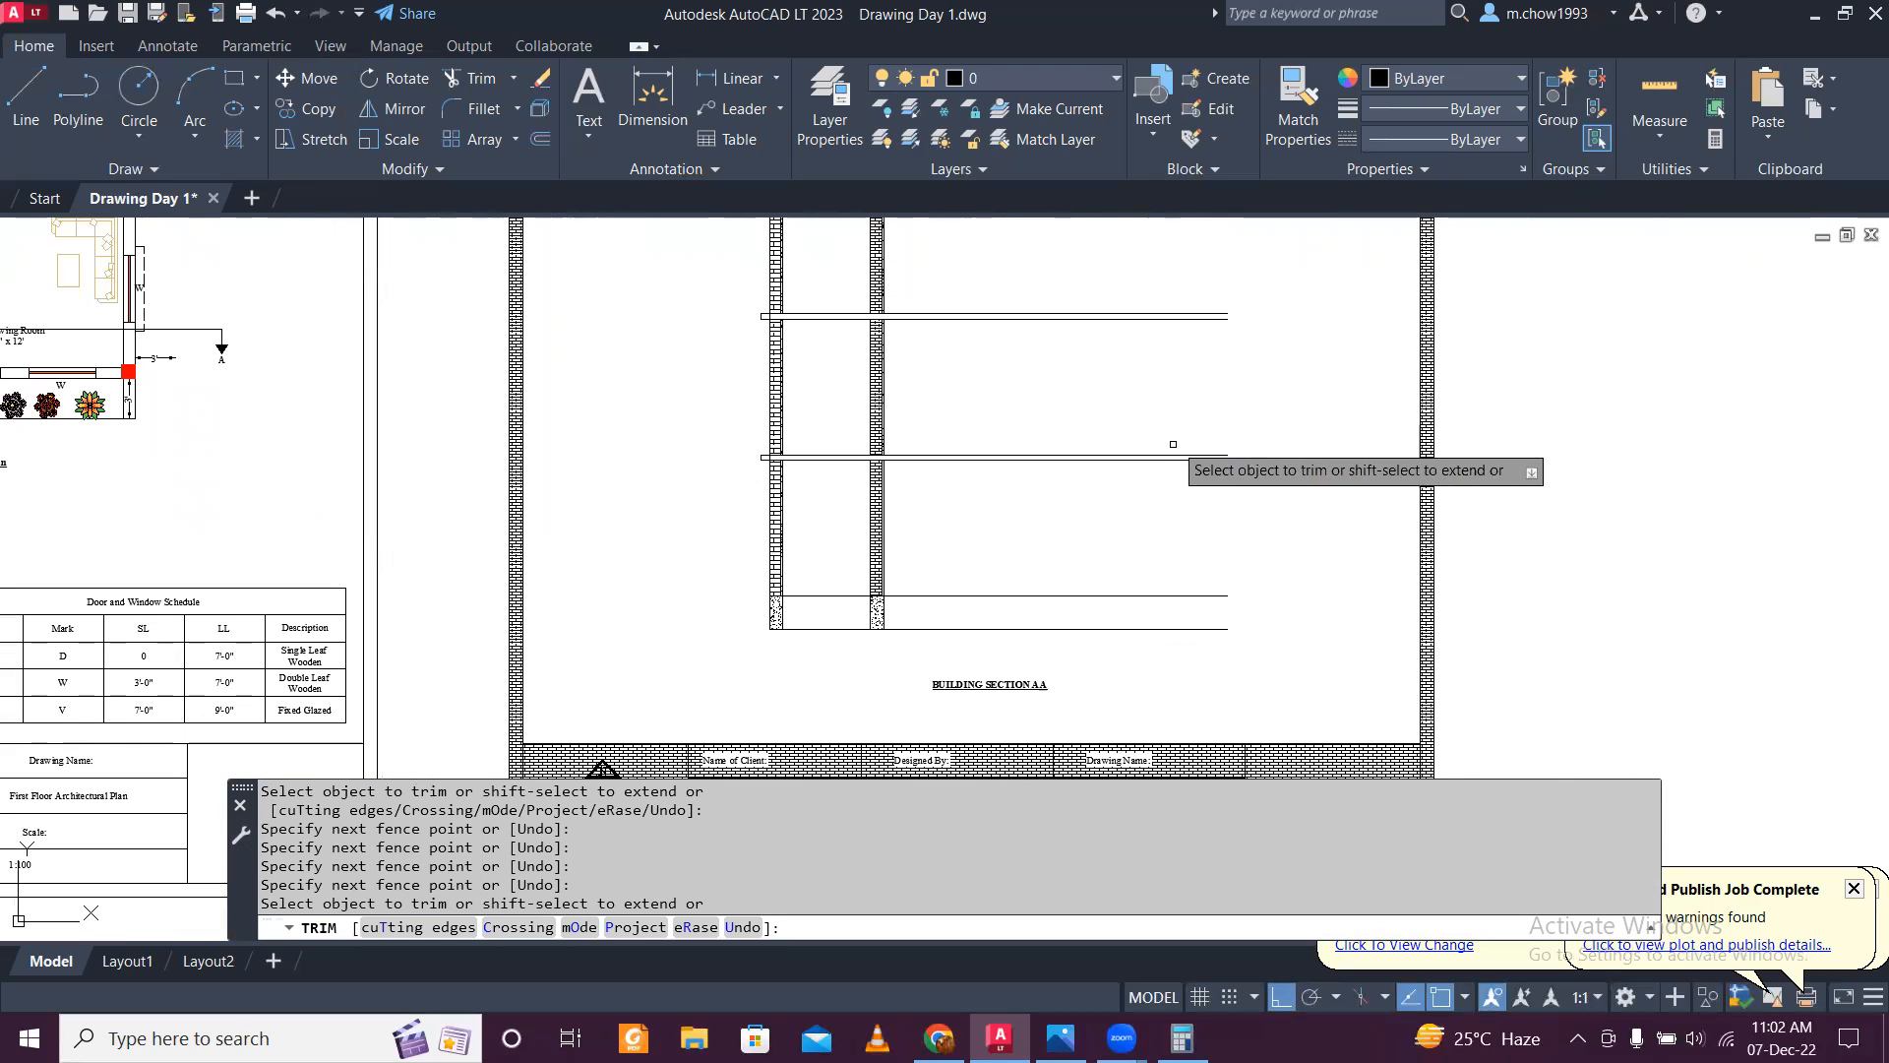
left_click(32, 102)
scroll(1241, 325, "up", 4)
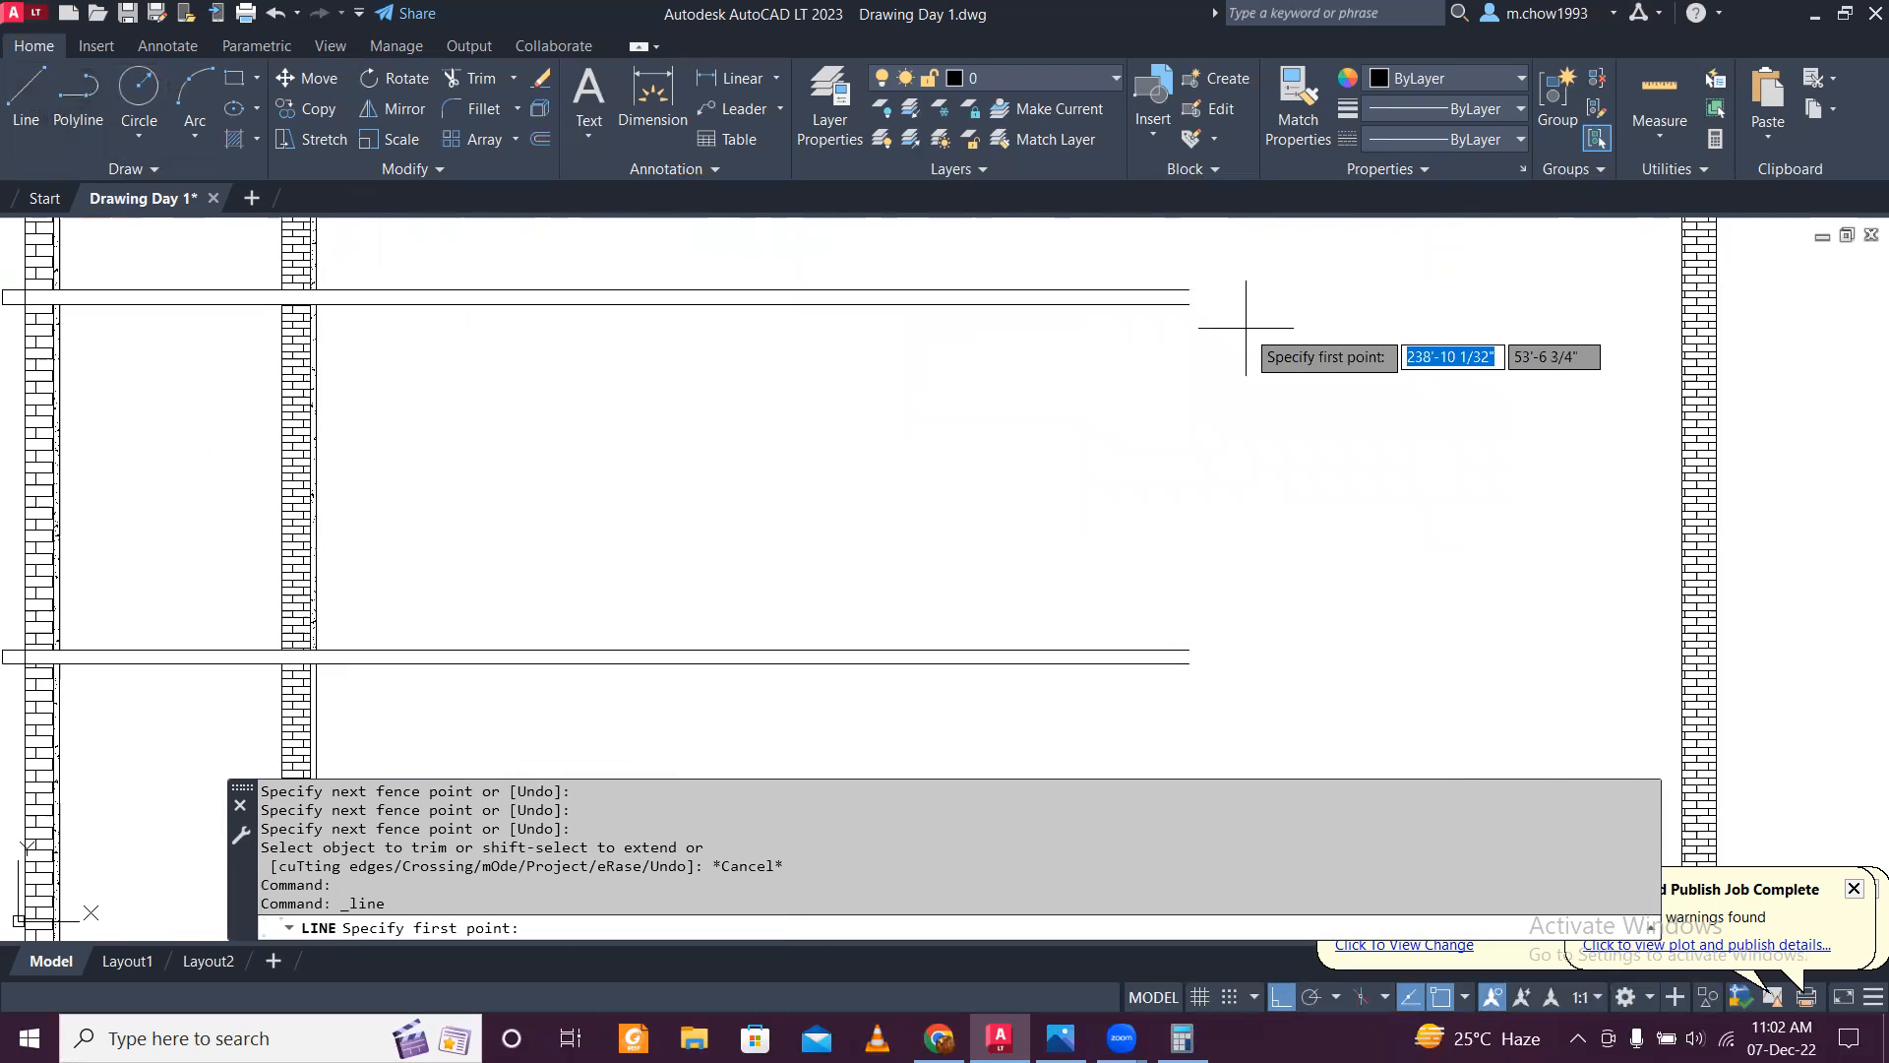
left_click(1189, 290)
scroll(1202, 485, "down", 3)
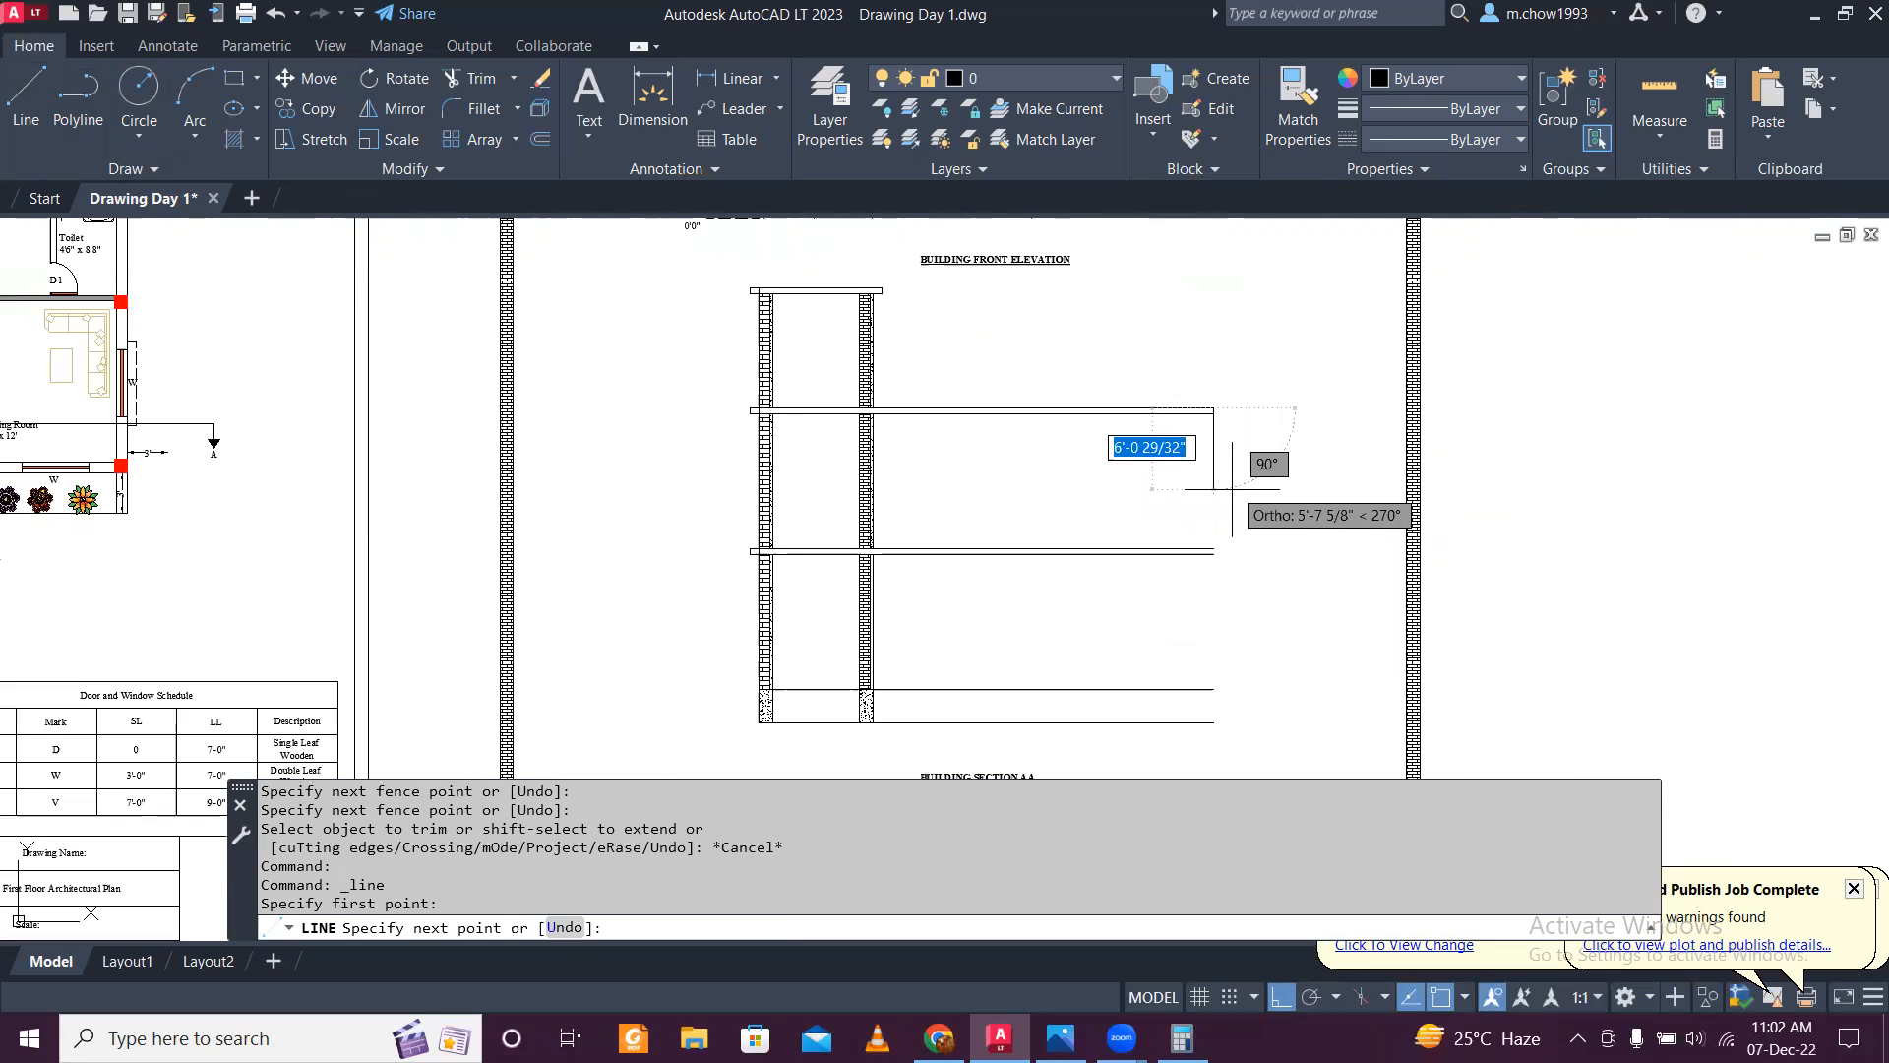
left_click(1214, 722)
key("Escape")
Step: Offset the new vertical line at the far end of the section 8 inches outward
type("O")
key("Return")
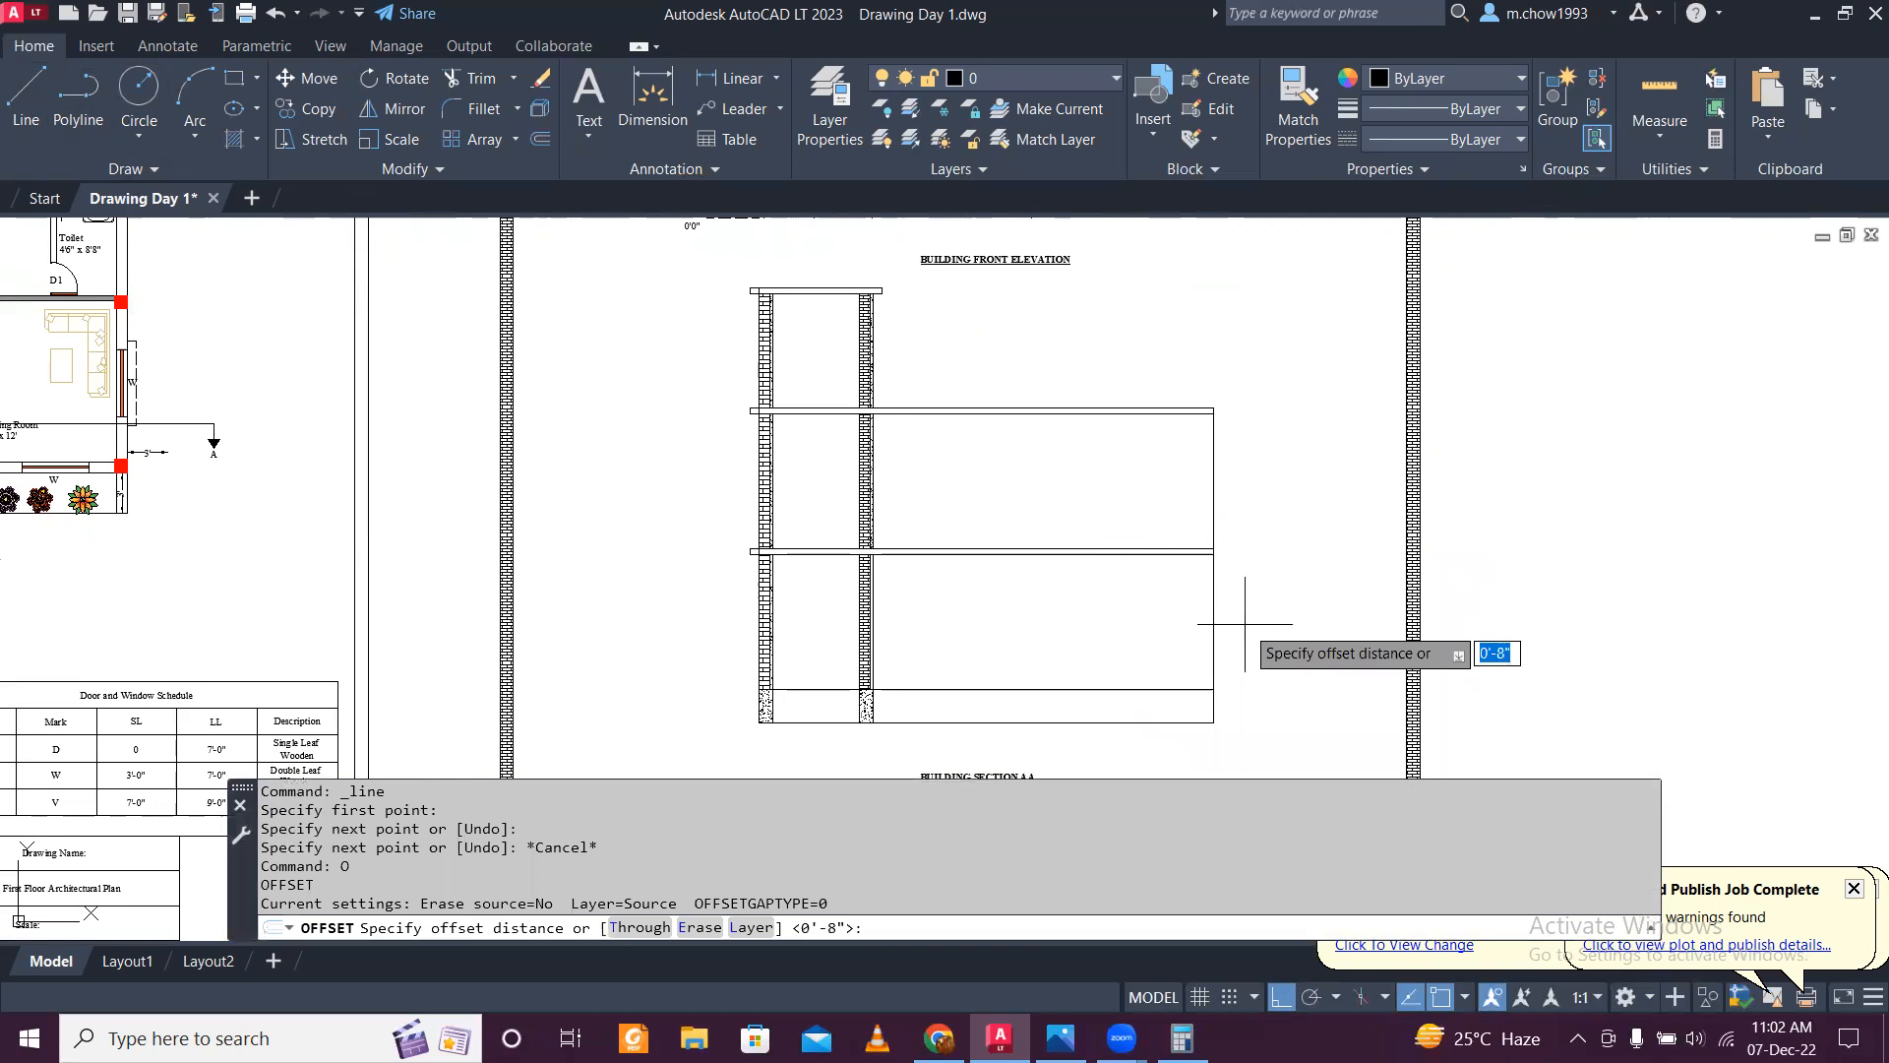
type("8")
key("Return")
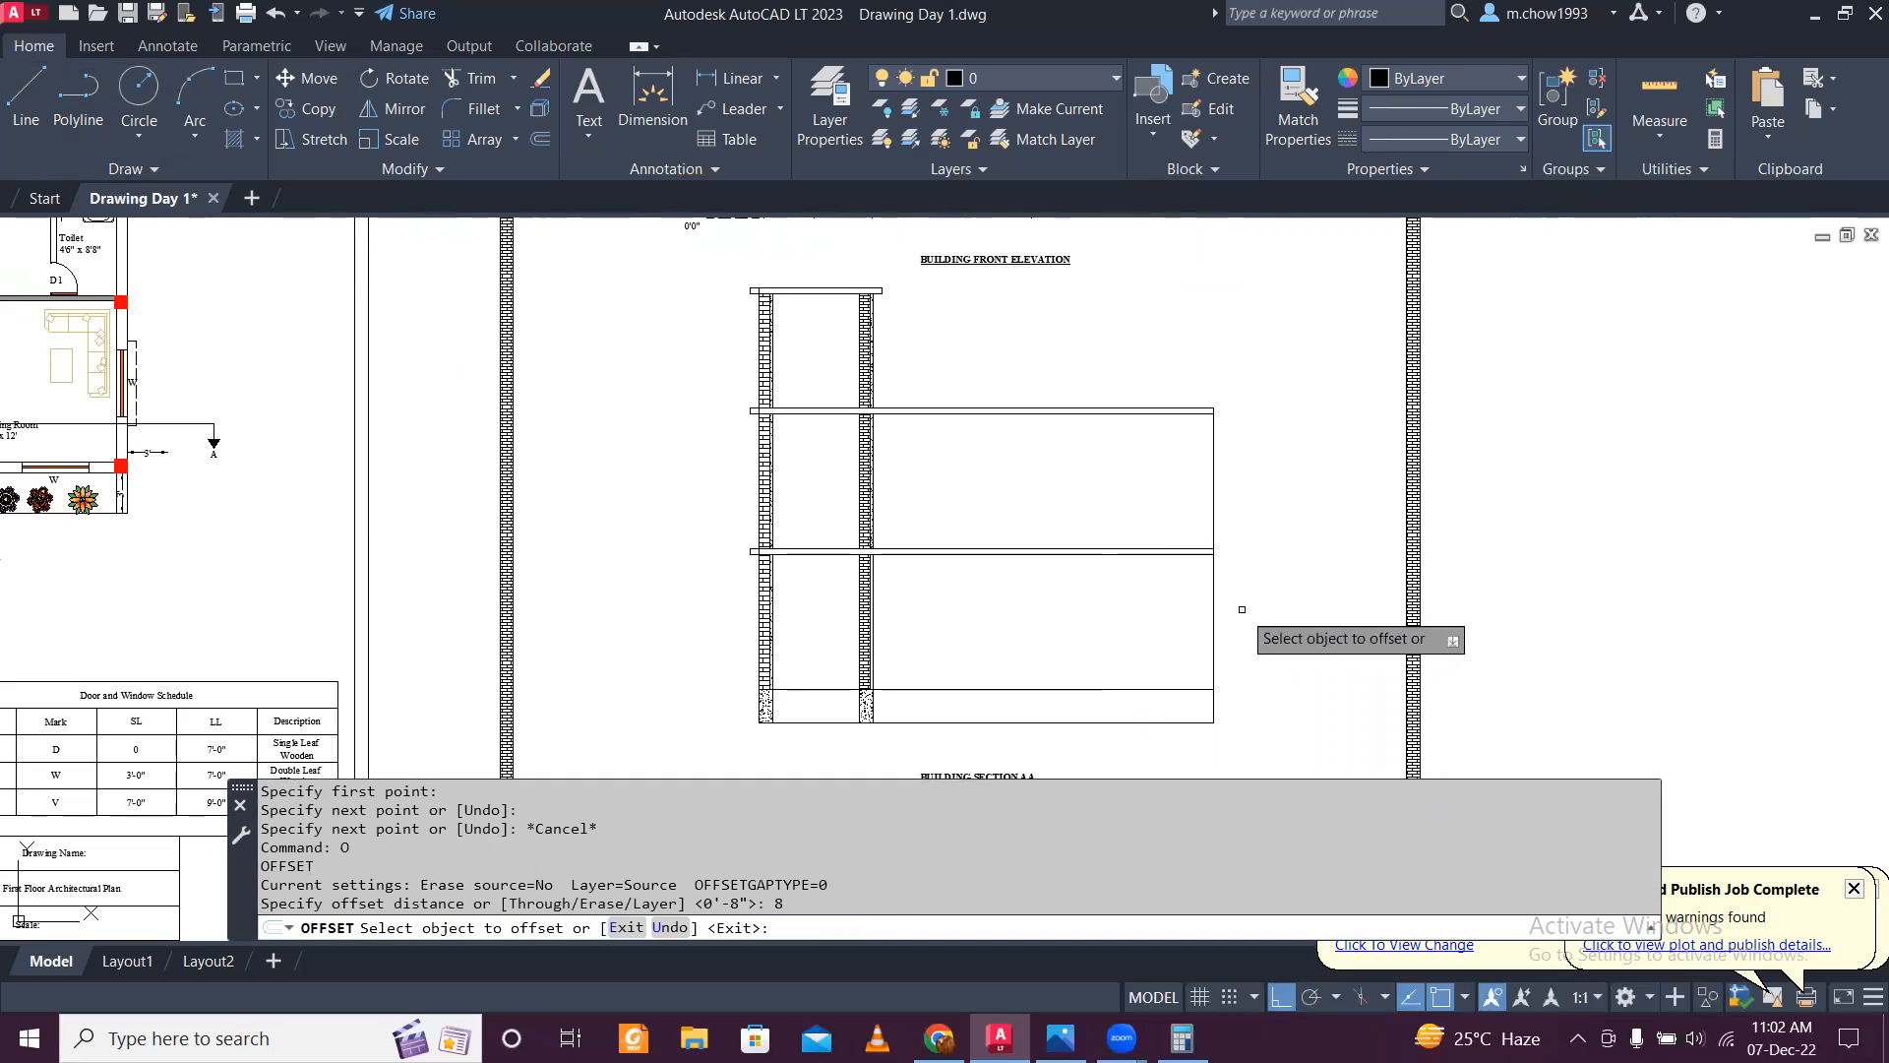
left_click(1213, 604)
left_click(1252, 422)
key("Escape")
Step: Extend the lines of both floor slabs to the offset line at the far end of the section
scroll(1231, 379, "up", 6)
left_click(1219, 552)
left_click(1166, 456)
type("EX")
key("Return")
mouse_move(1094, 422)
left_mouse_down()
mouse_move(1045, 584)
mouse_move(1056, 492)
left_mouse_up()
scroll(1037, 590, "down", 6)
left_click_drag(1107, 371, 1069, 580)
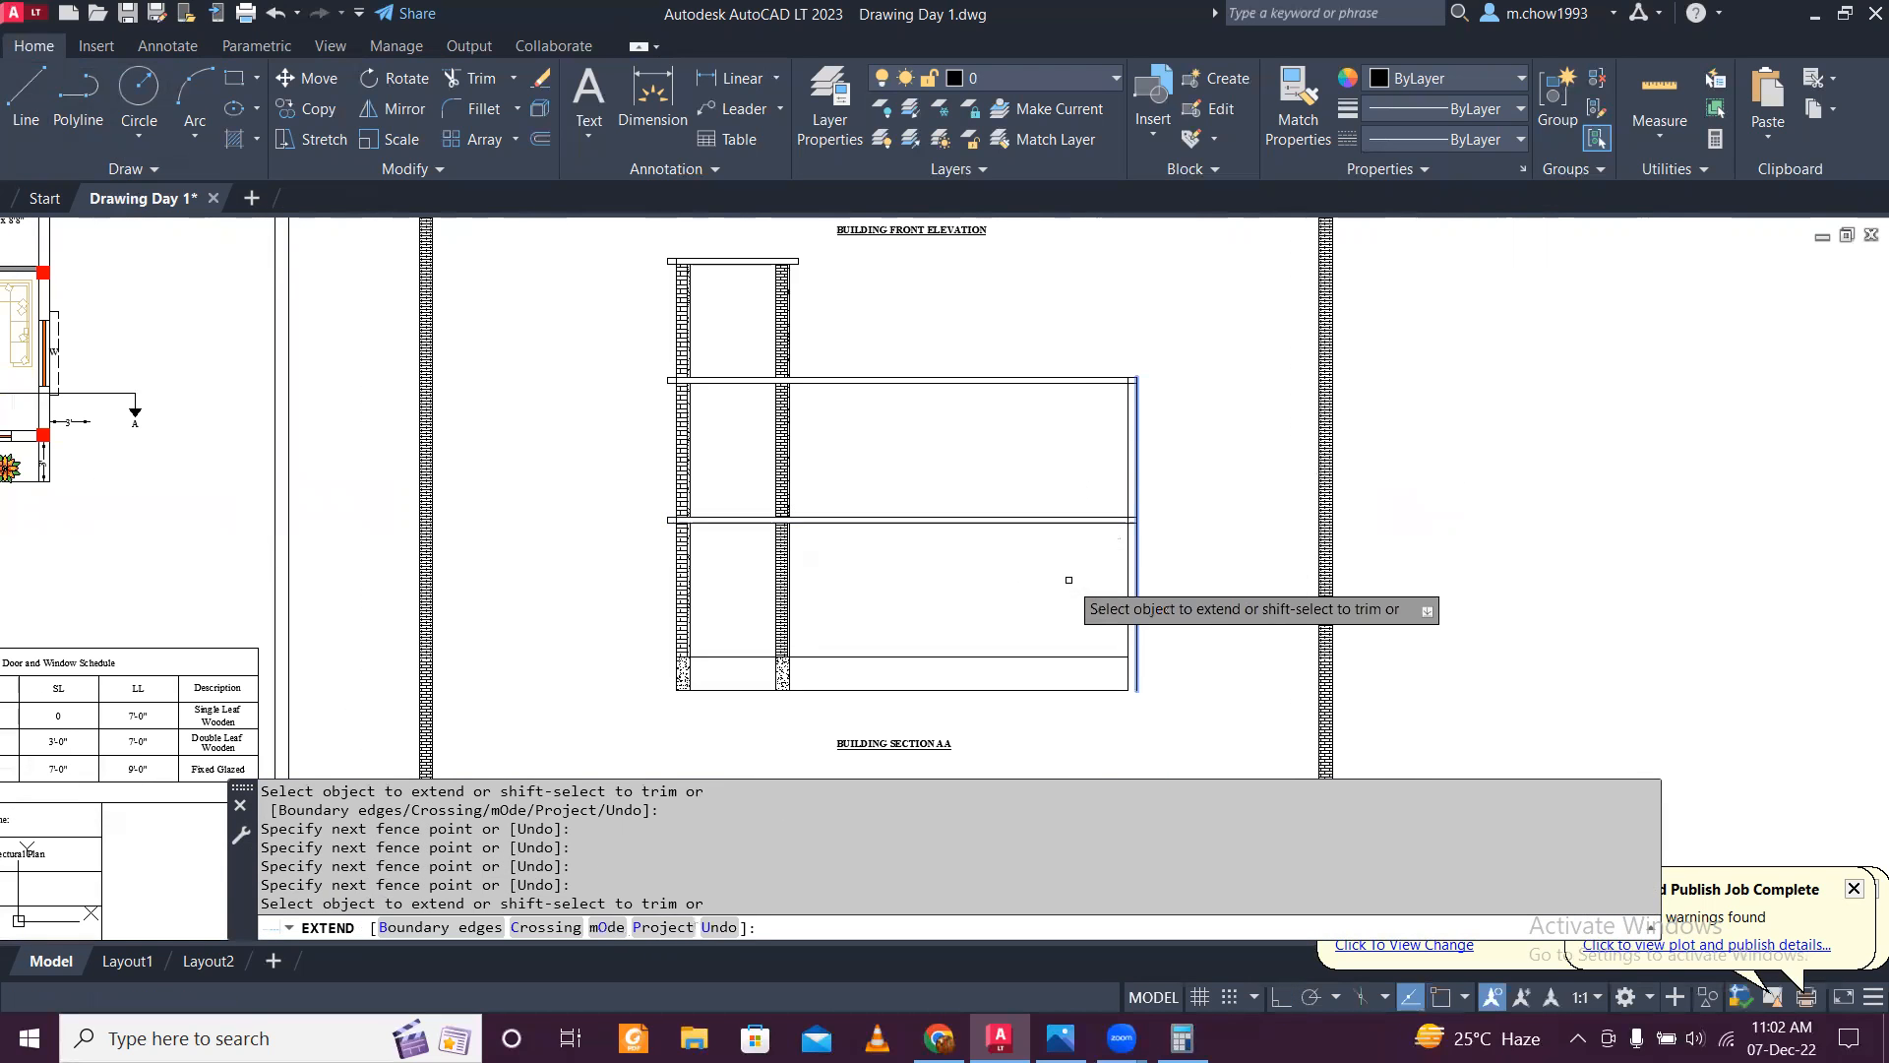
key("F8")
scroll(1161, 675, "up", 4)
key("Escape")
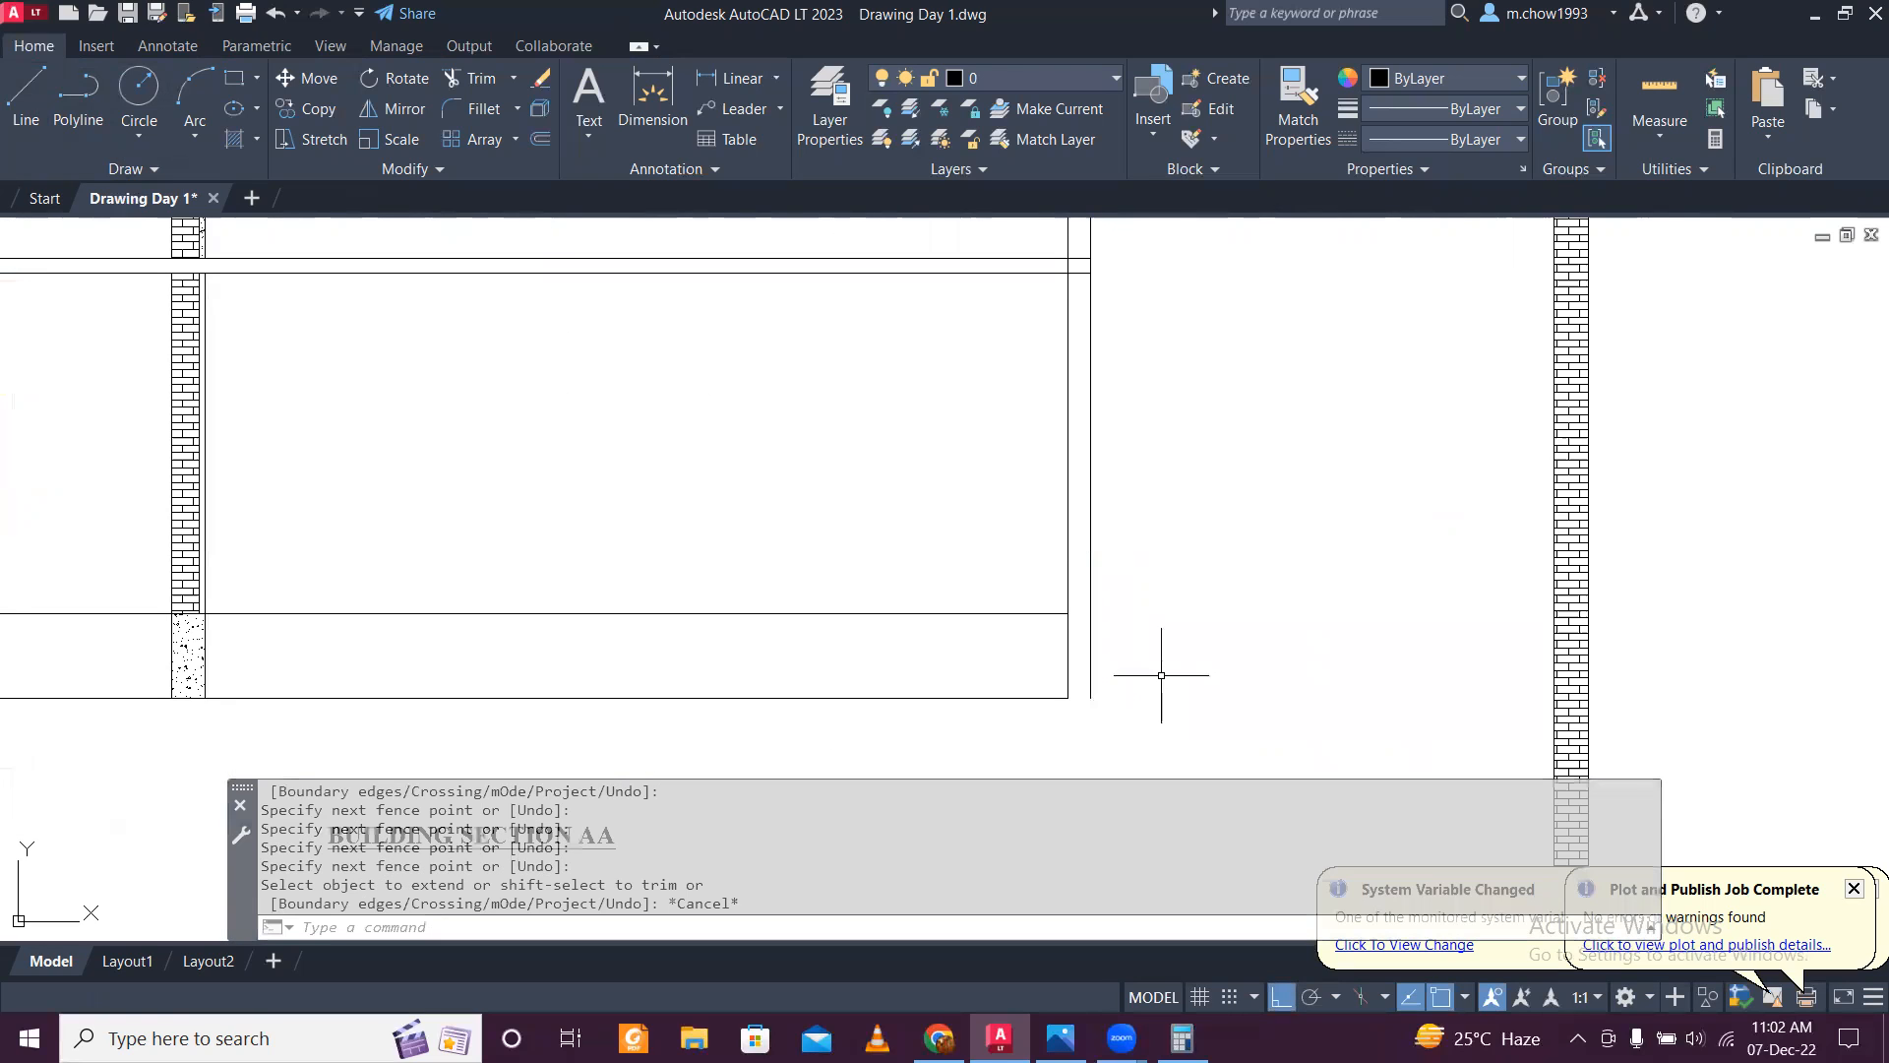
Step: Trim the outer offset line below and between the two floor slabs, leaving only the closed slab ends
key("Return")
left_click_drag(1142, 637, 1080, 666)
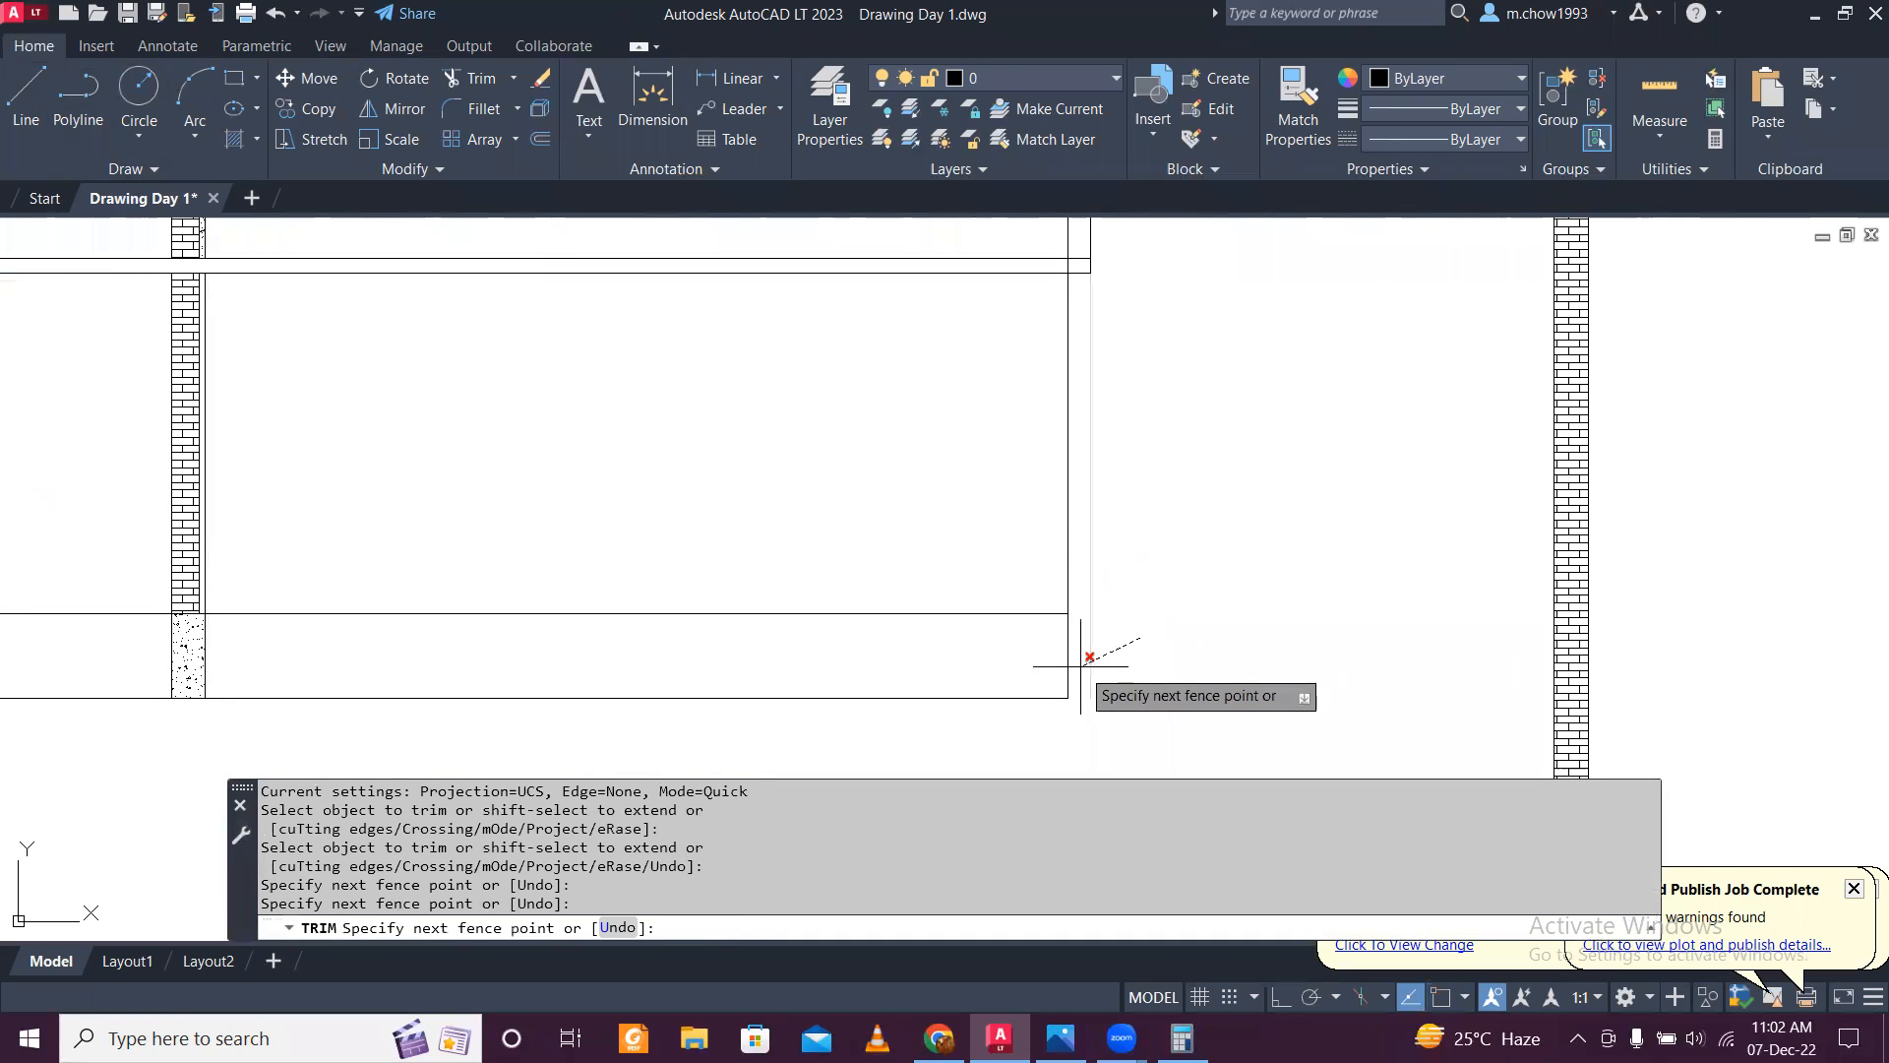
left_click(1079, 663)
middle_click_drag(1122, 232, 1199, 635)
left_click(1171, 509)
left_click(1172, 624)
key("Return")
scroll(1226, 590, "down", 3)
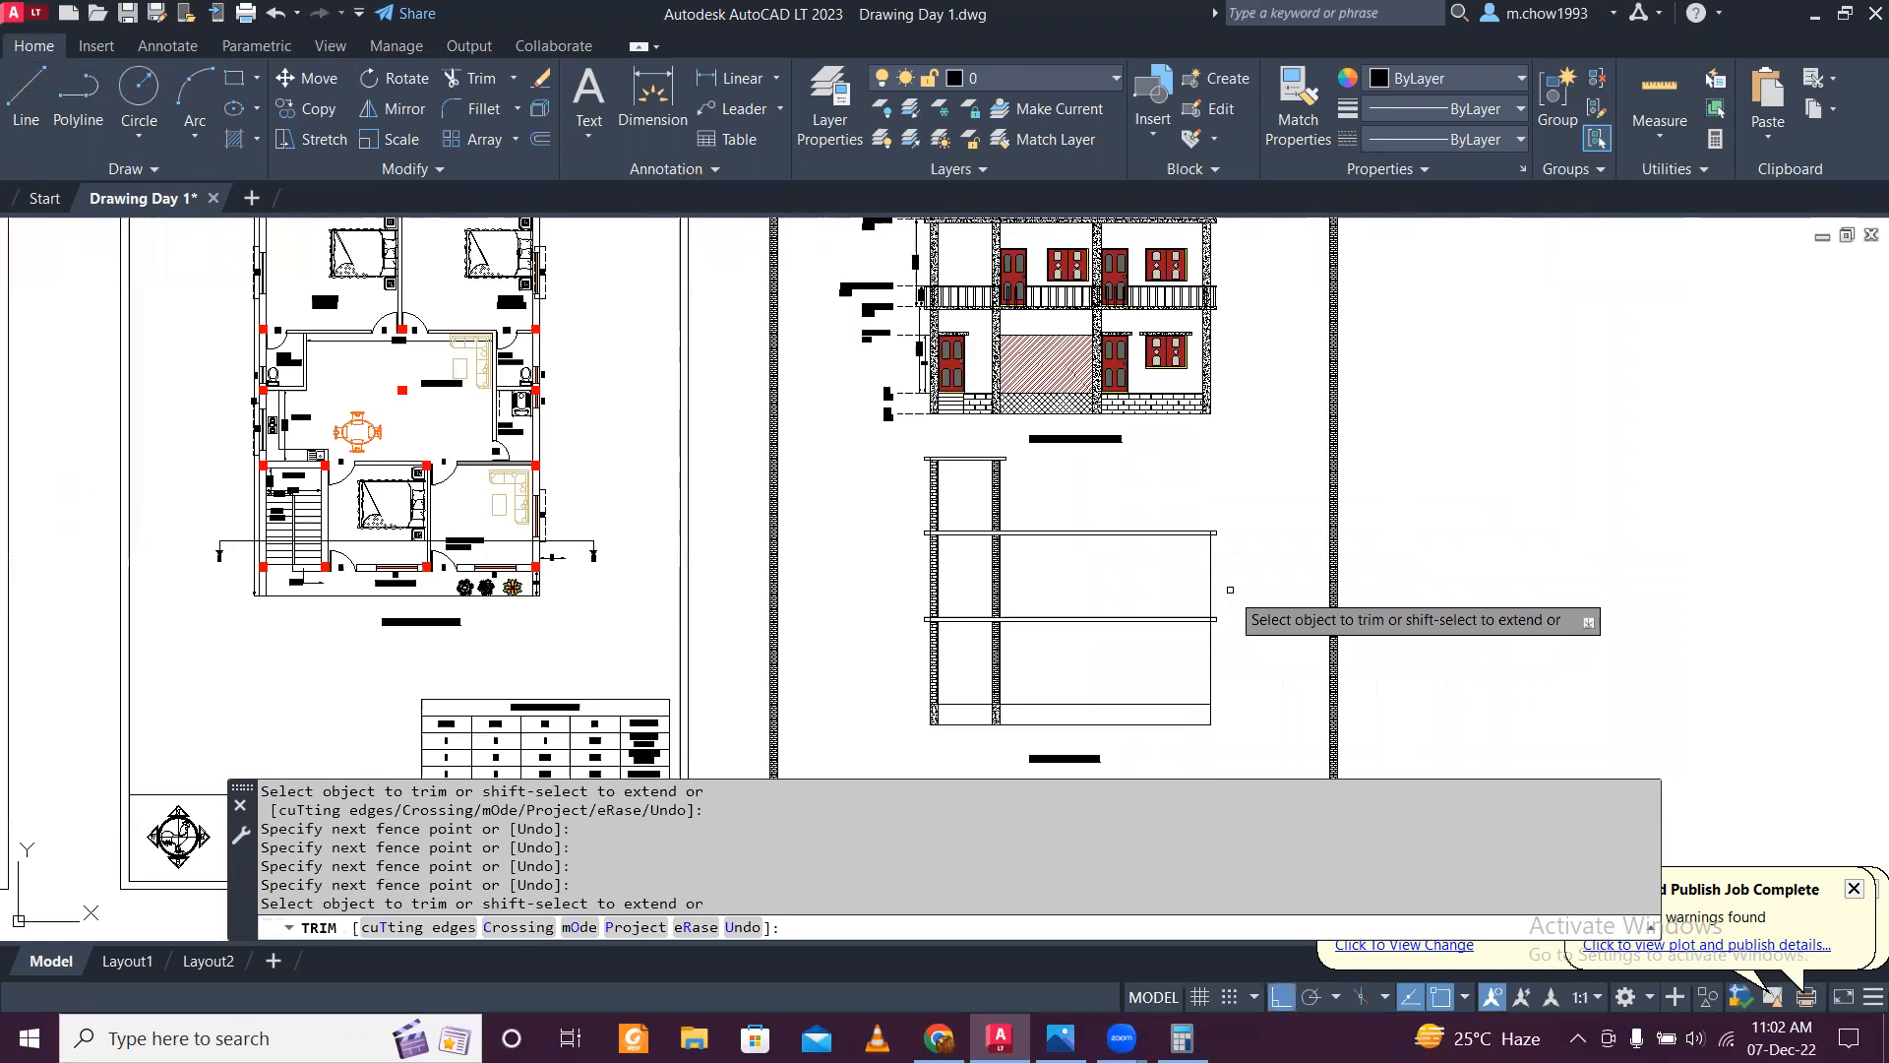
scroll(1231, 589, "up", 2)
scroll(1232, 592, "down", 3)
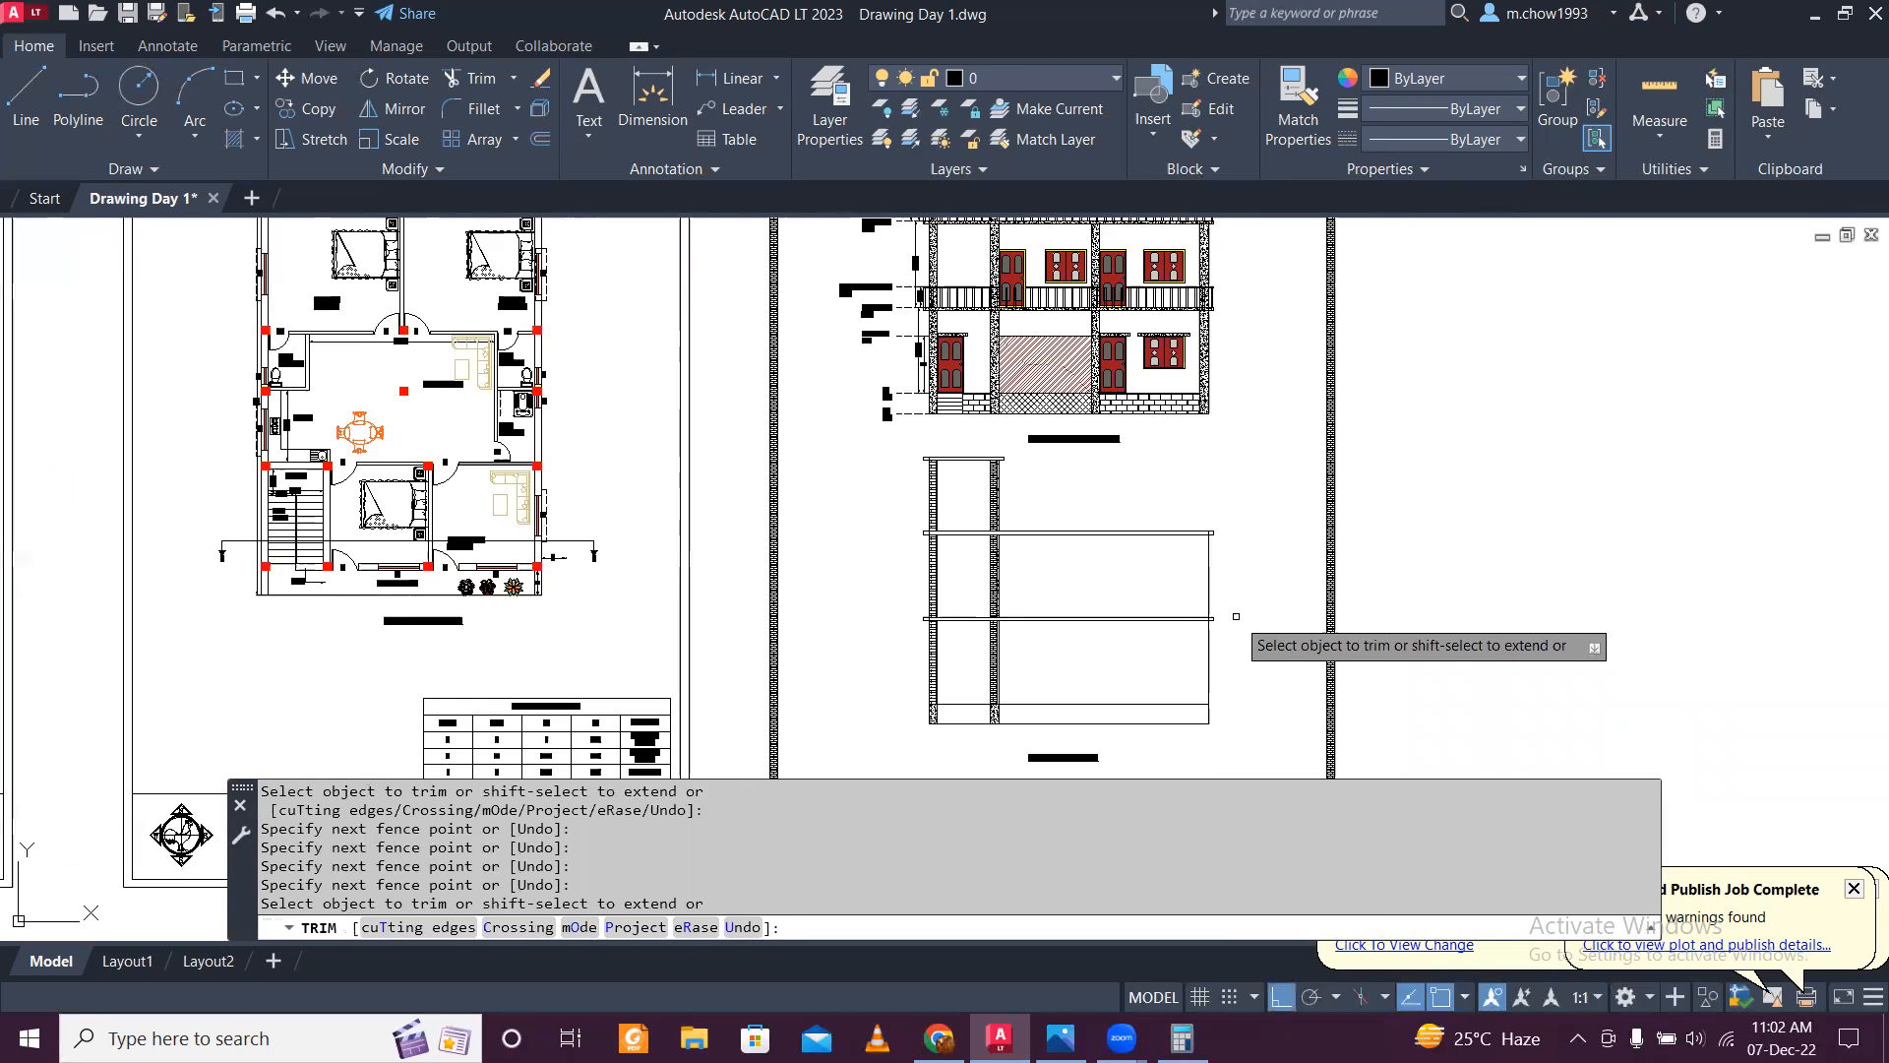
scroll(1235, 629, "up", 3)
scroll(1190, 622, "down", 3)
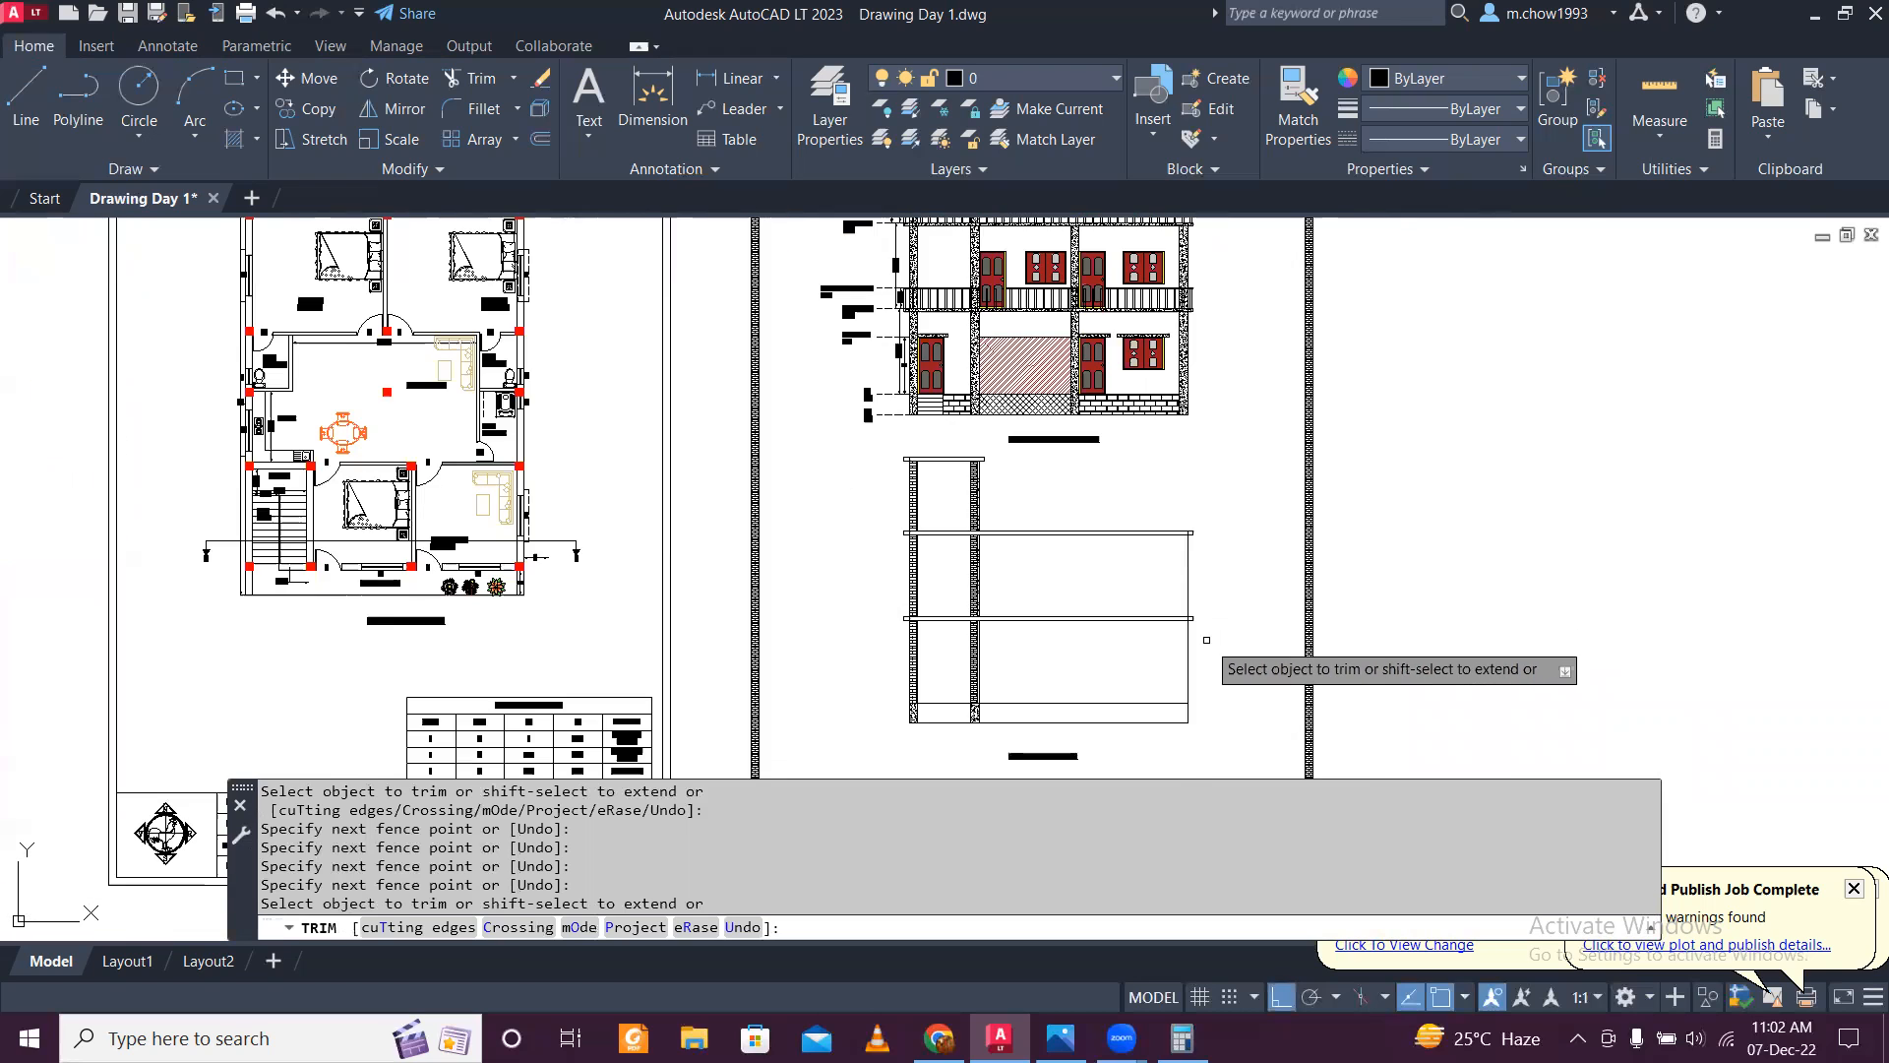
scroll(1218, 635, "up", 3)
key("Escape")
scroll(1200, 620, "down", 3)
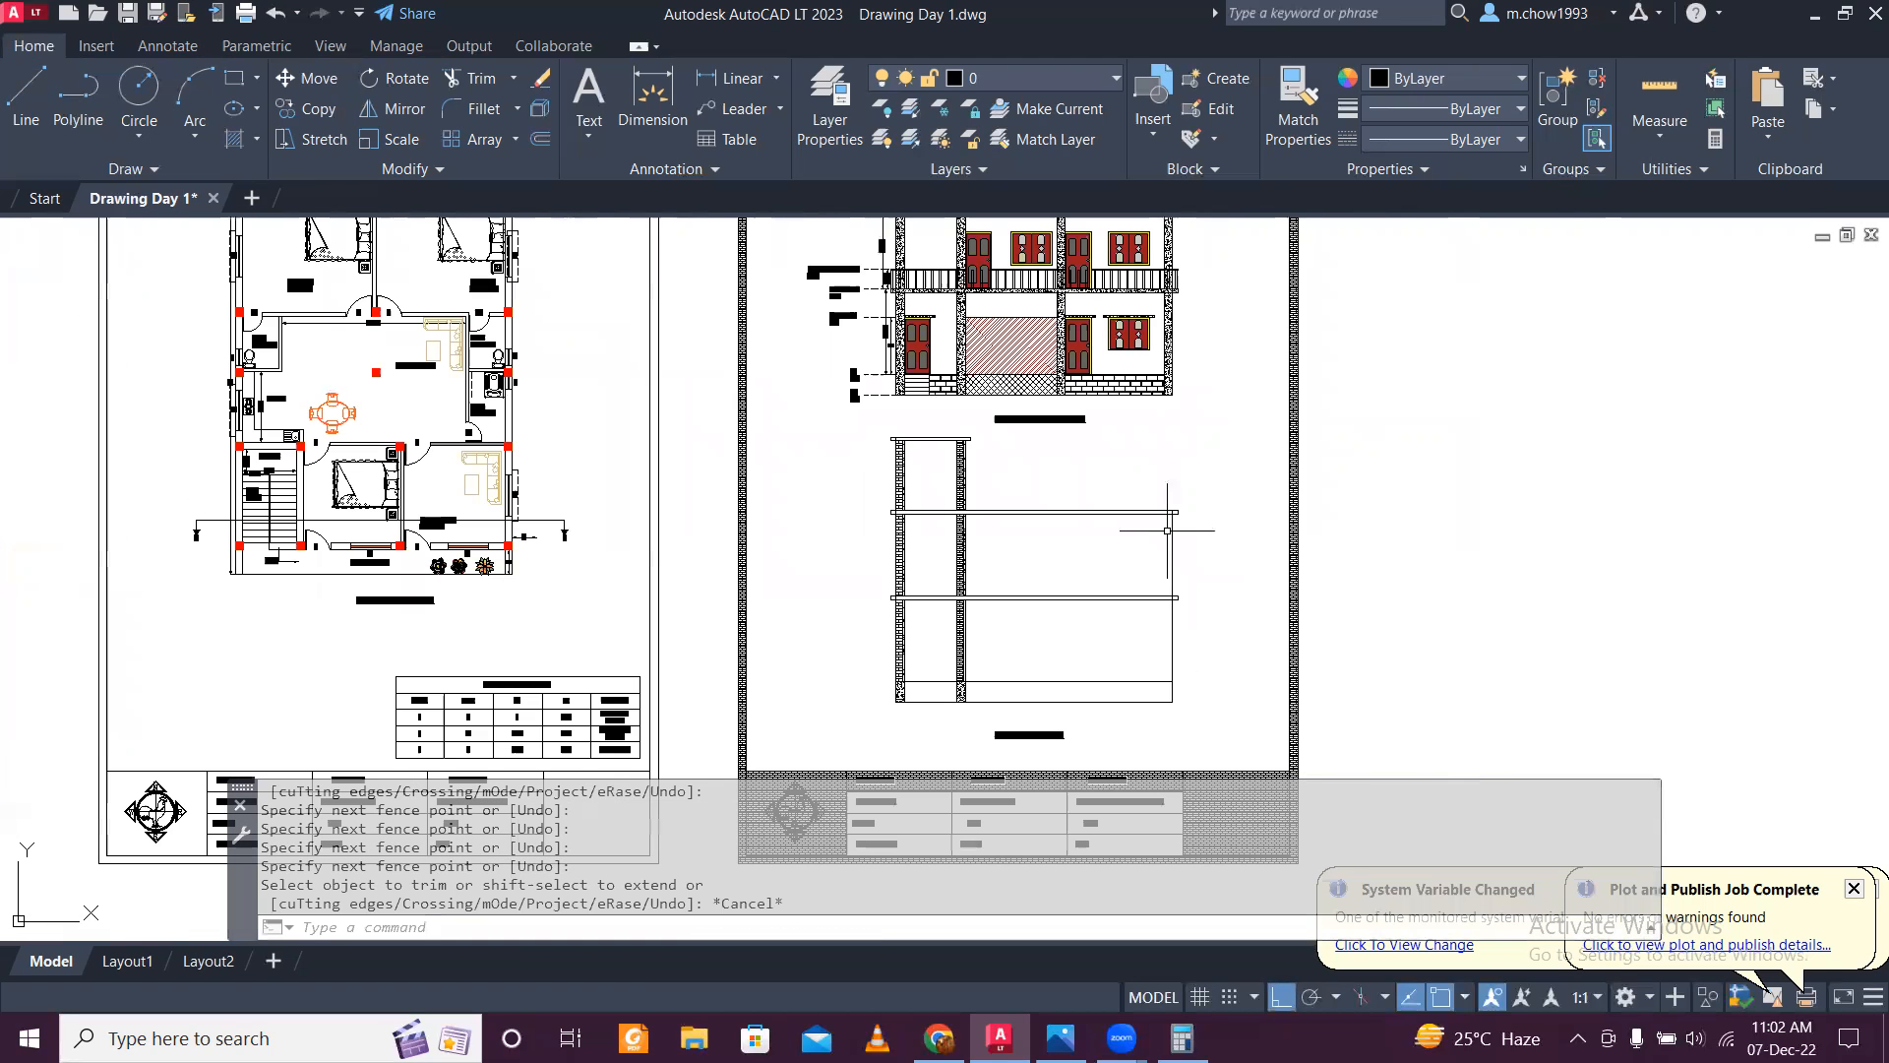
middle_click_drag(977, 636, 1092, 676)
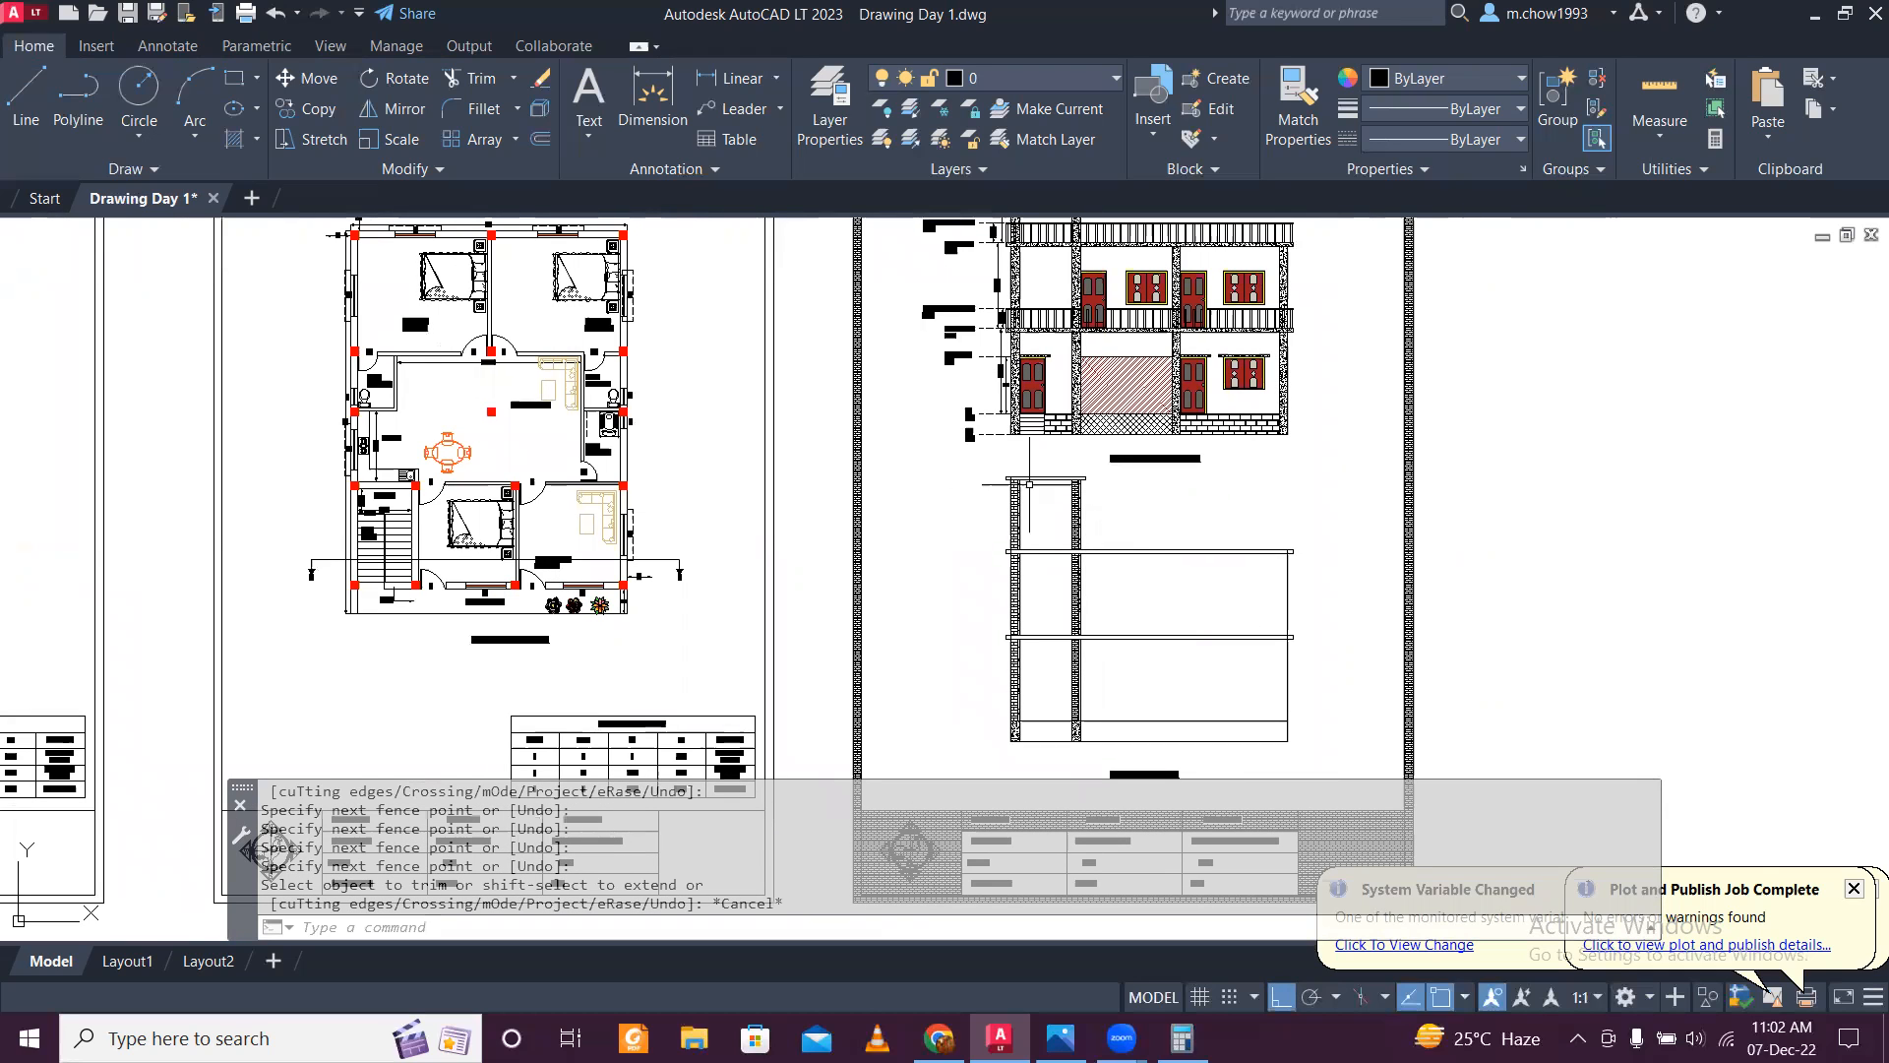
Step: Copy the first-floor door beside the second column in the front elevation onto the matching slab and column corner of Building Section AA
mouse_move(1127, 425)
middle_mouse_down()
mouse_move(1344, 520)
mouse_move(1413, 581)
mouse_move(1610, 588)
mouse_move(1622, 403)
middle_mouse_up()
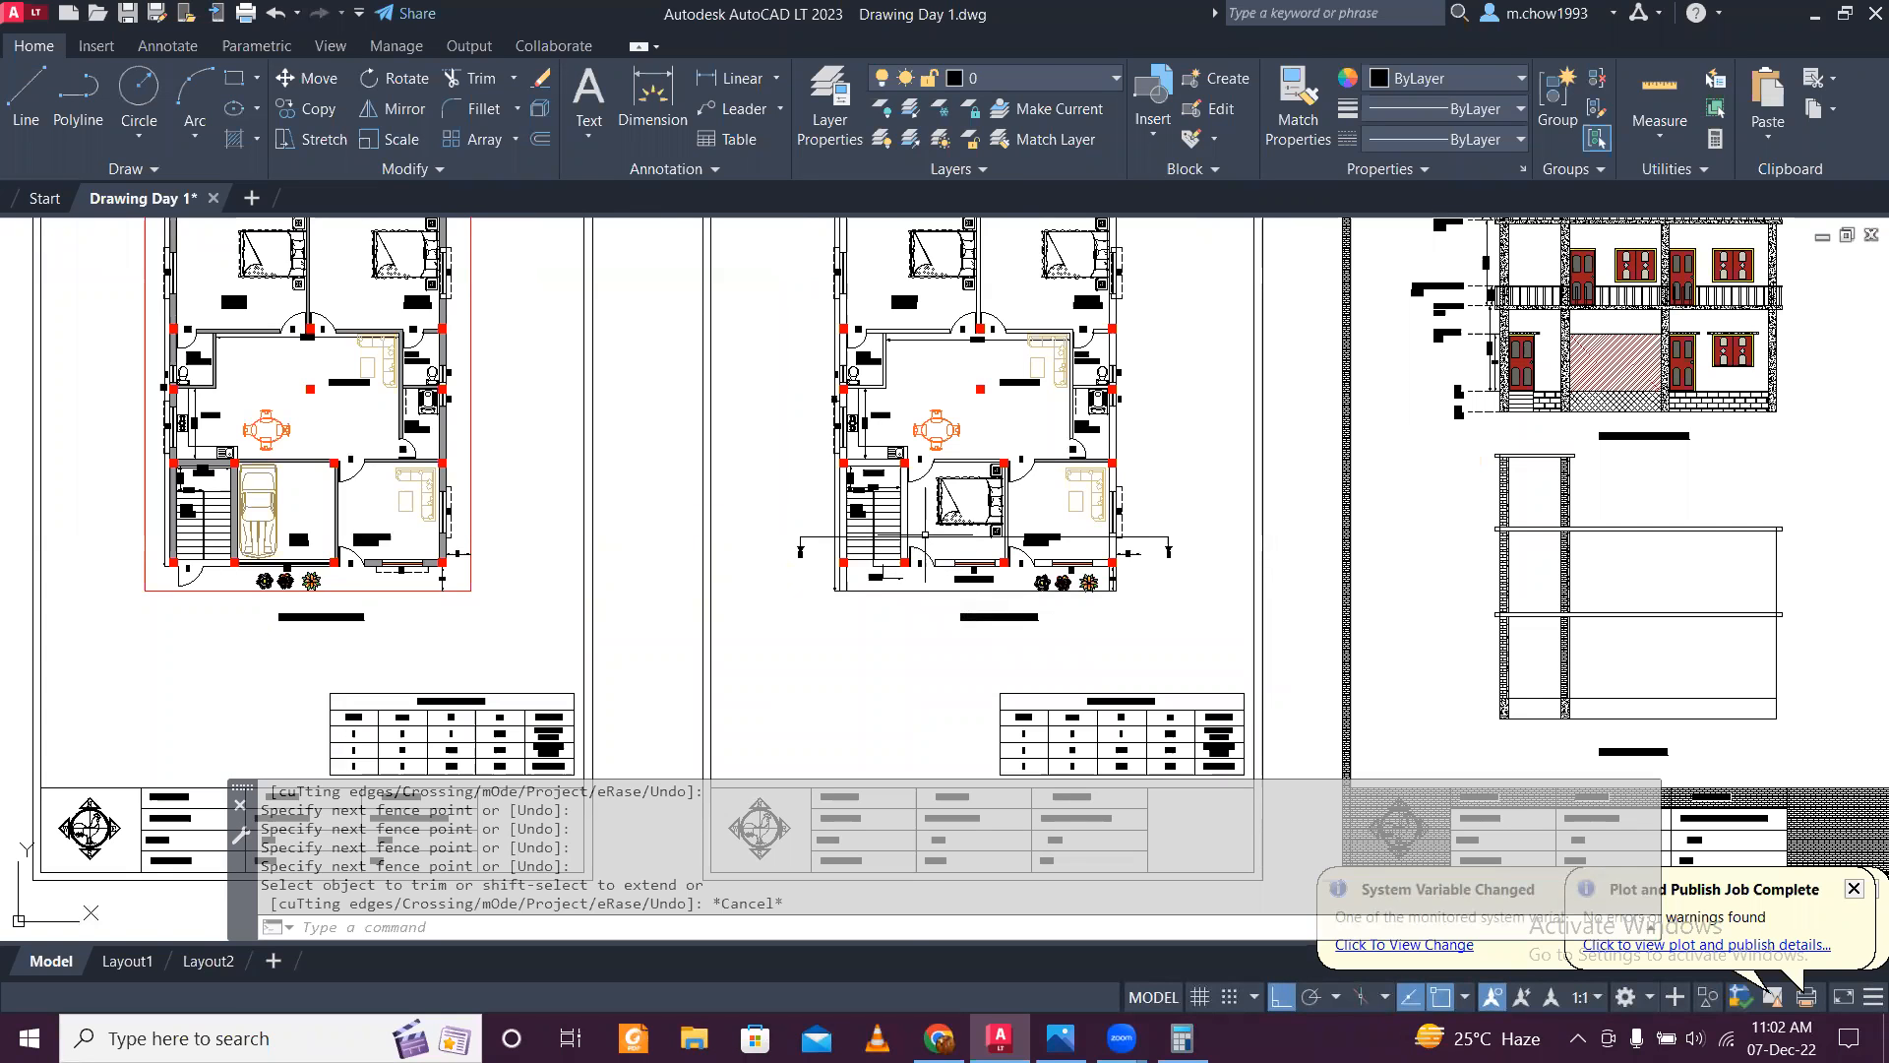
scroll(914, 540, "up", 5)
scroll(913, 555, "down", 5)
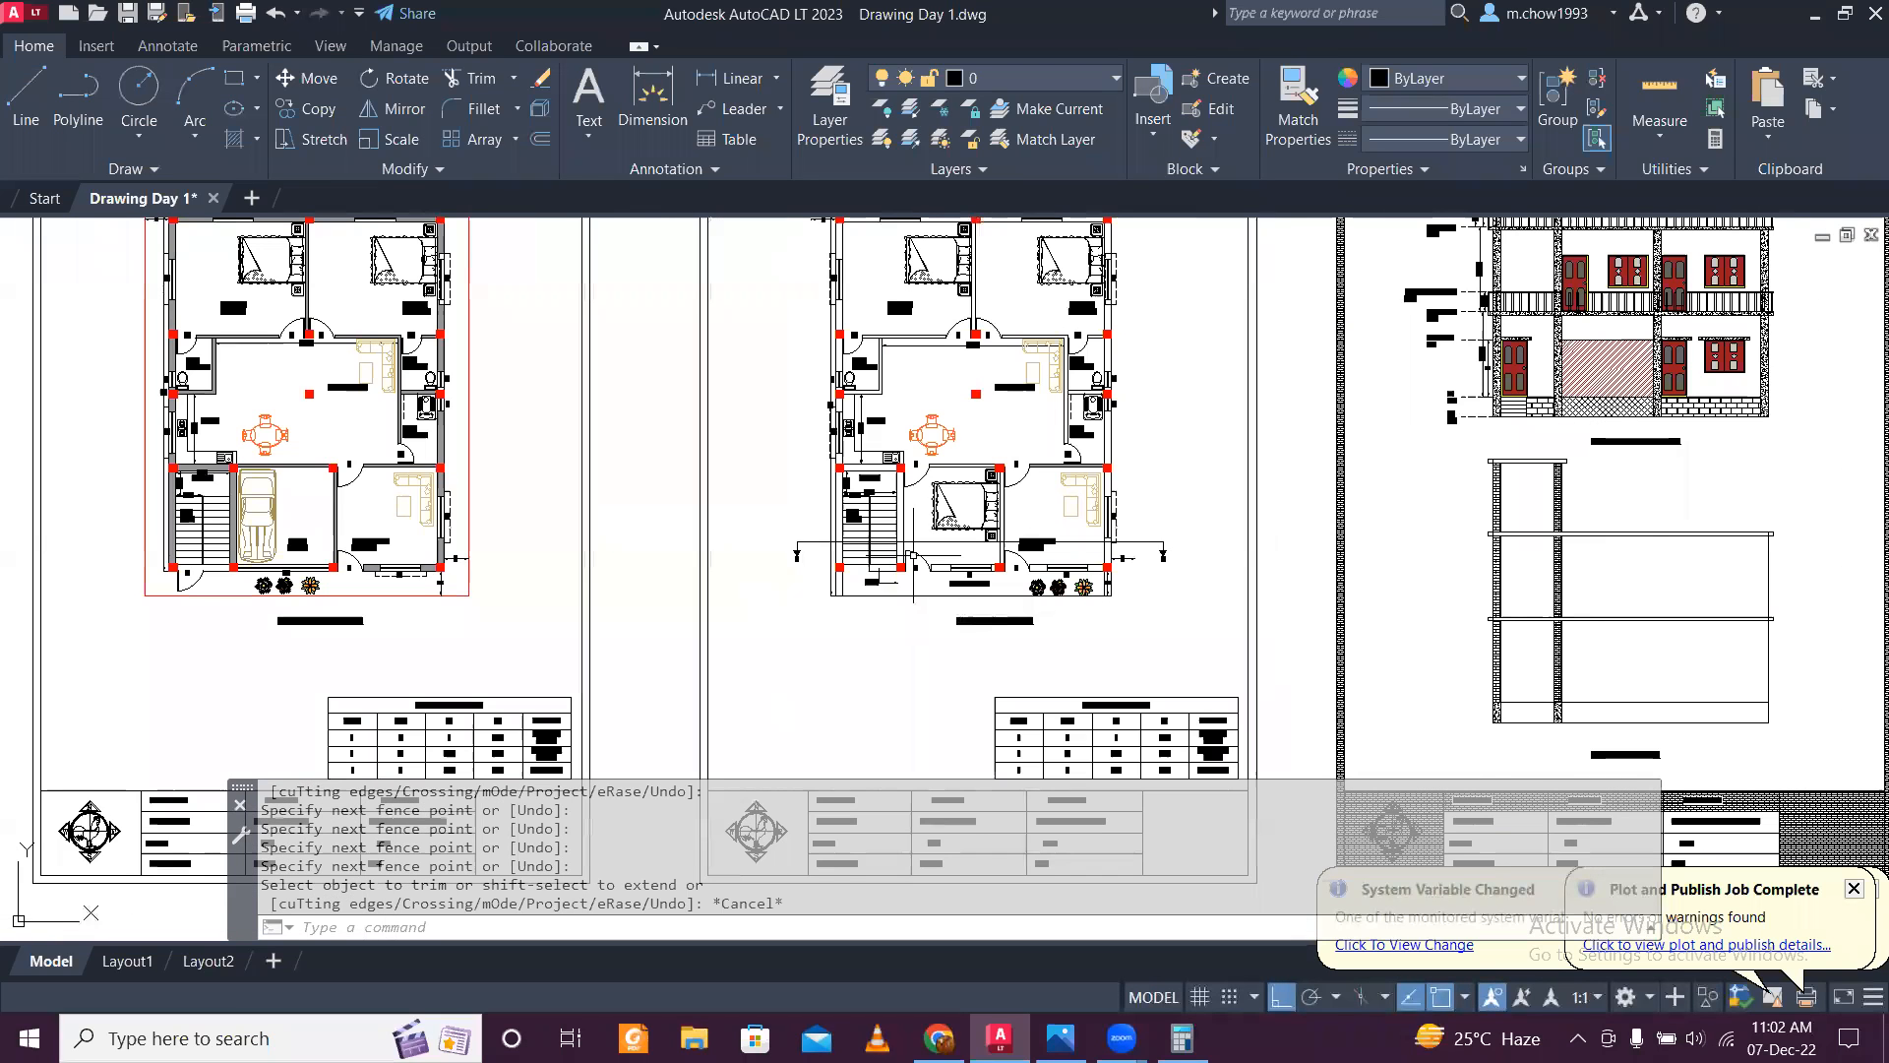
middle_click_drag(1611, 464, 1579, 557)
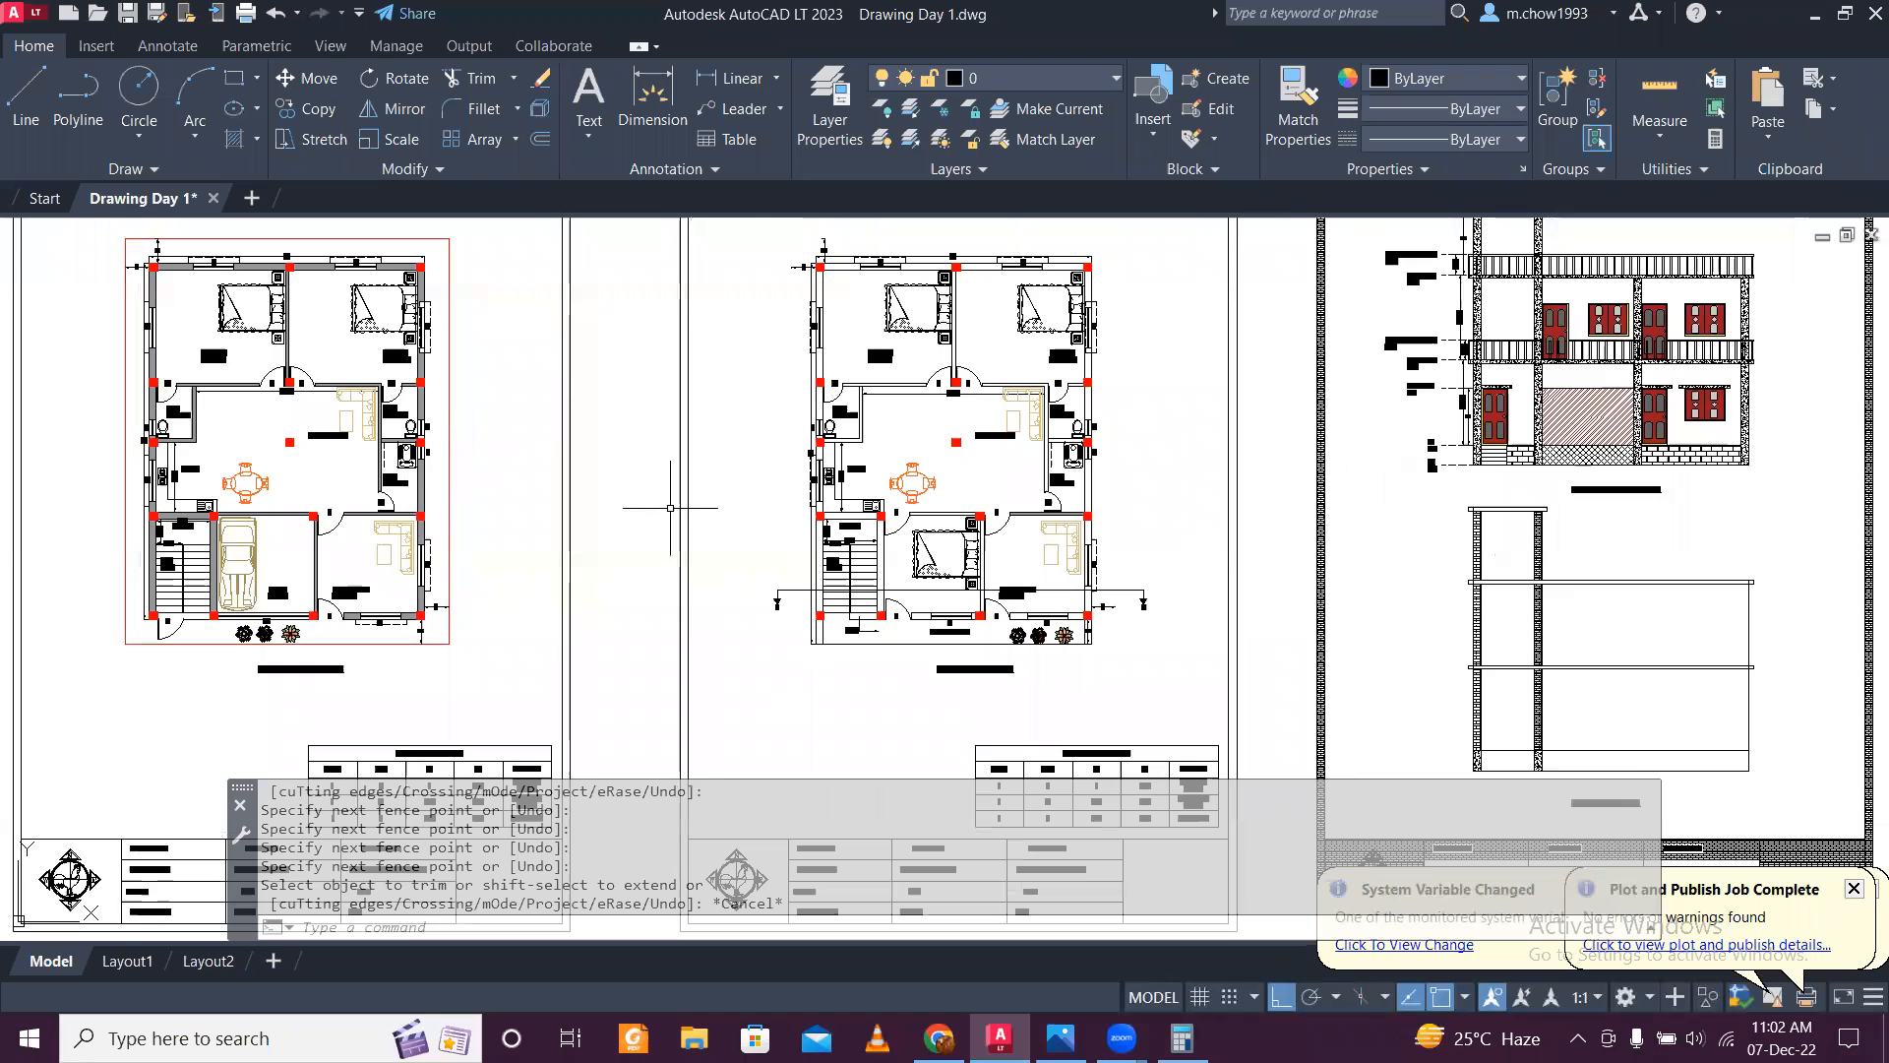
scroll(885, 492, "up", 5)
scroll(920, 473, "down", 7)
scroll(1254, 374, "up", 10)
left_click(1173, 320)
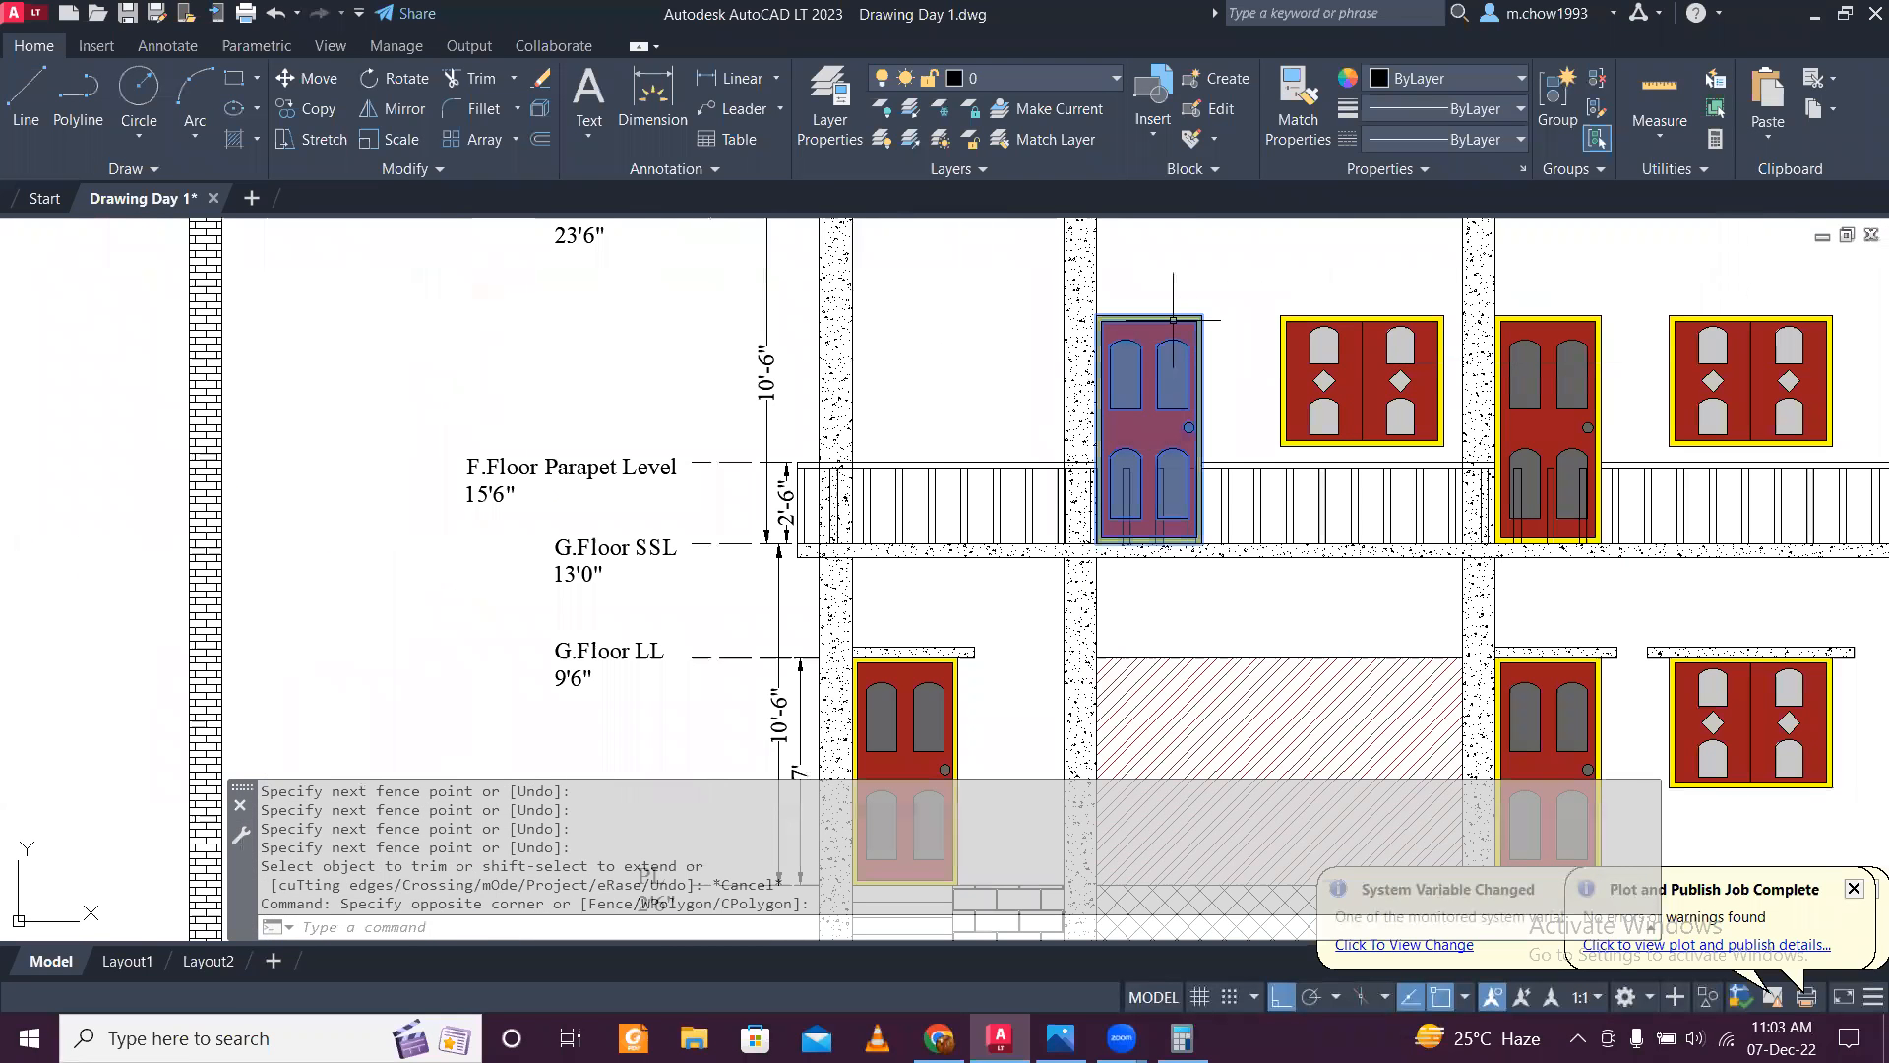
left_click(318, 108)
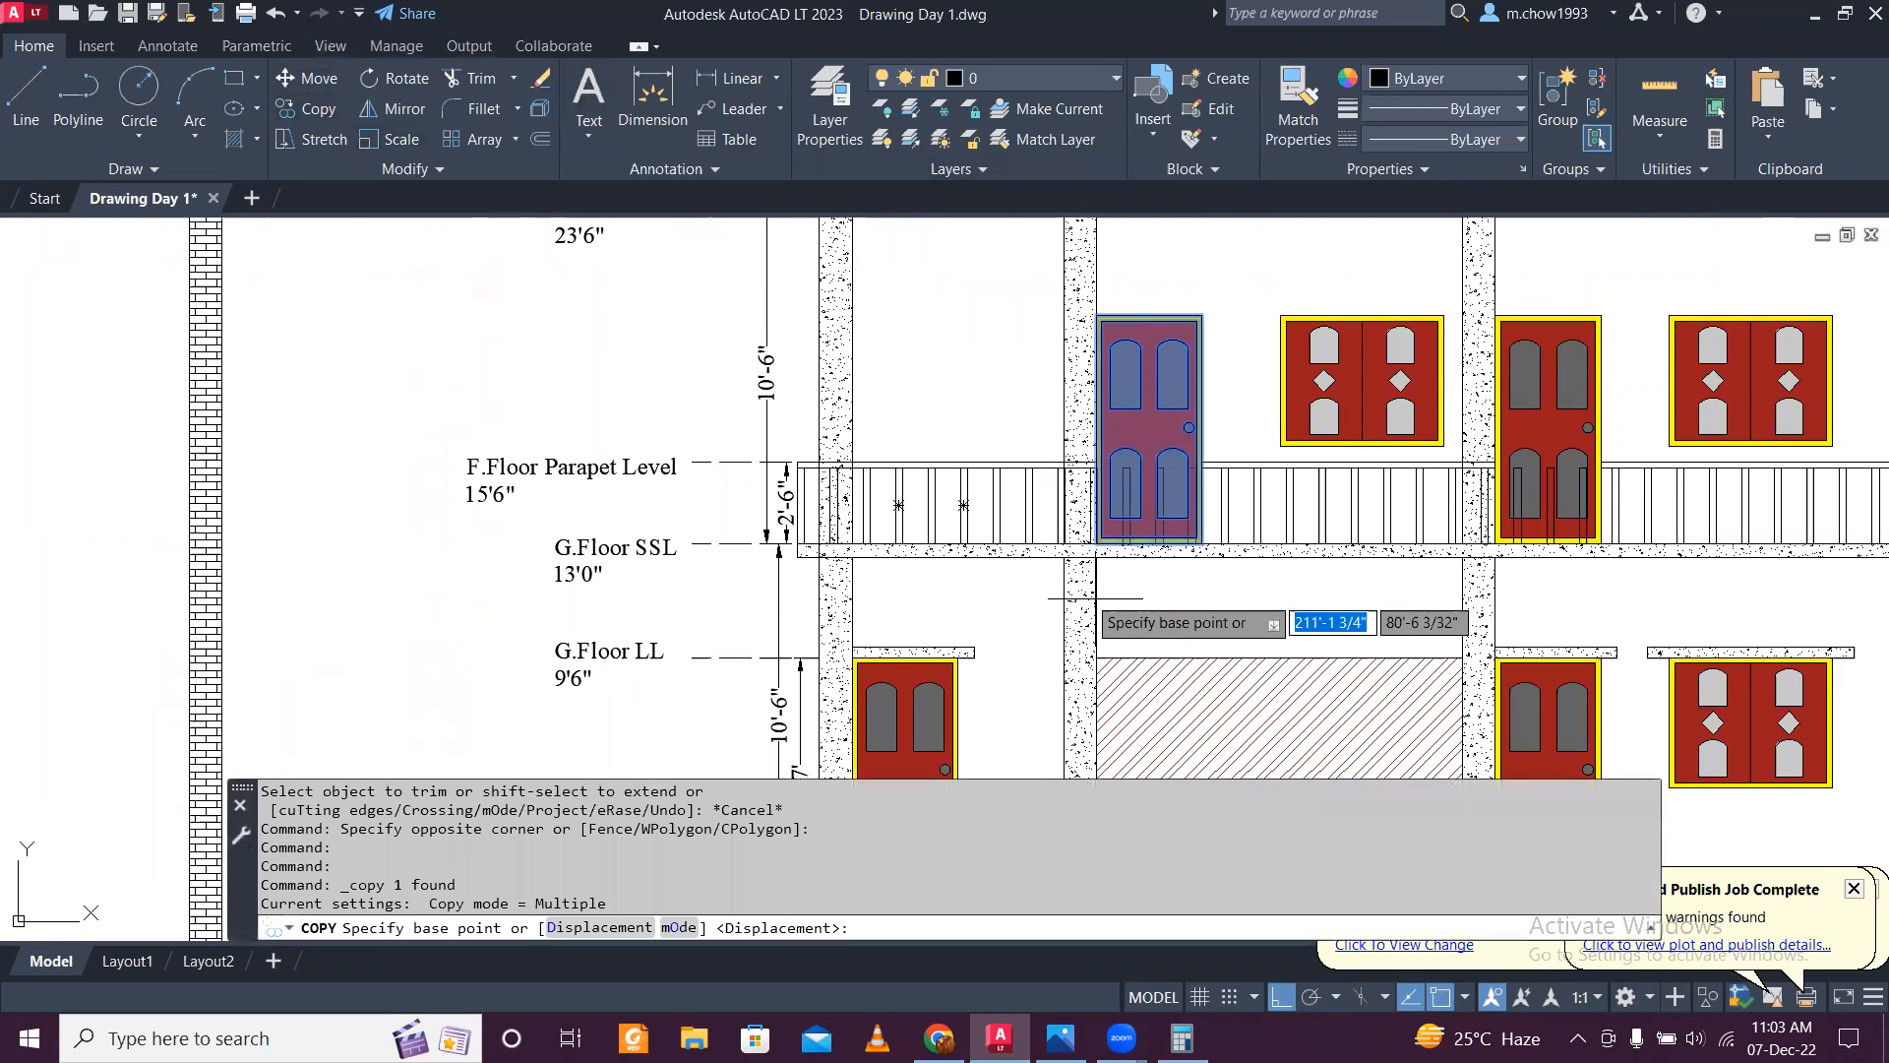
scroll(1082, 614, "up", 5)
left_click(1015, 392)
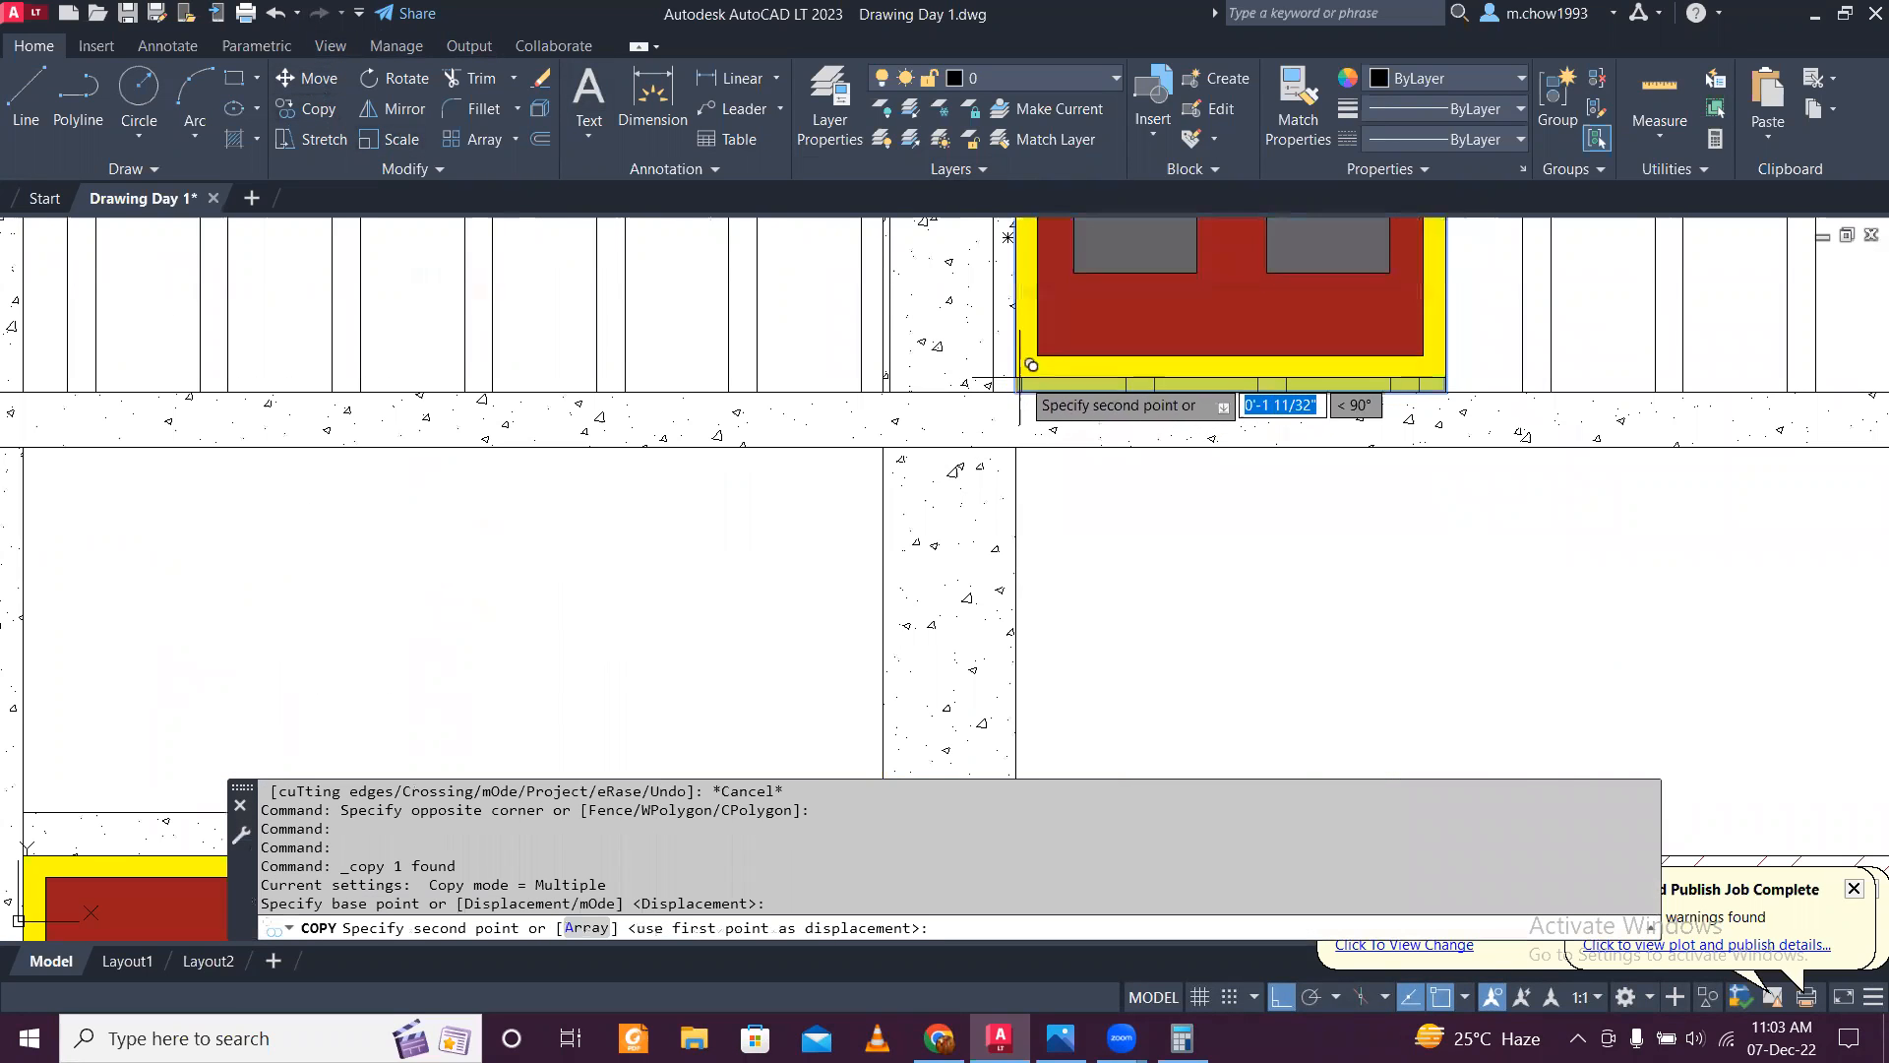
scroll(1015, 413, "down", 6)
scroll(1043, 566, "up", 8)
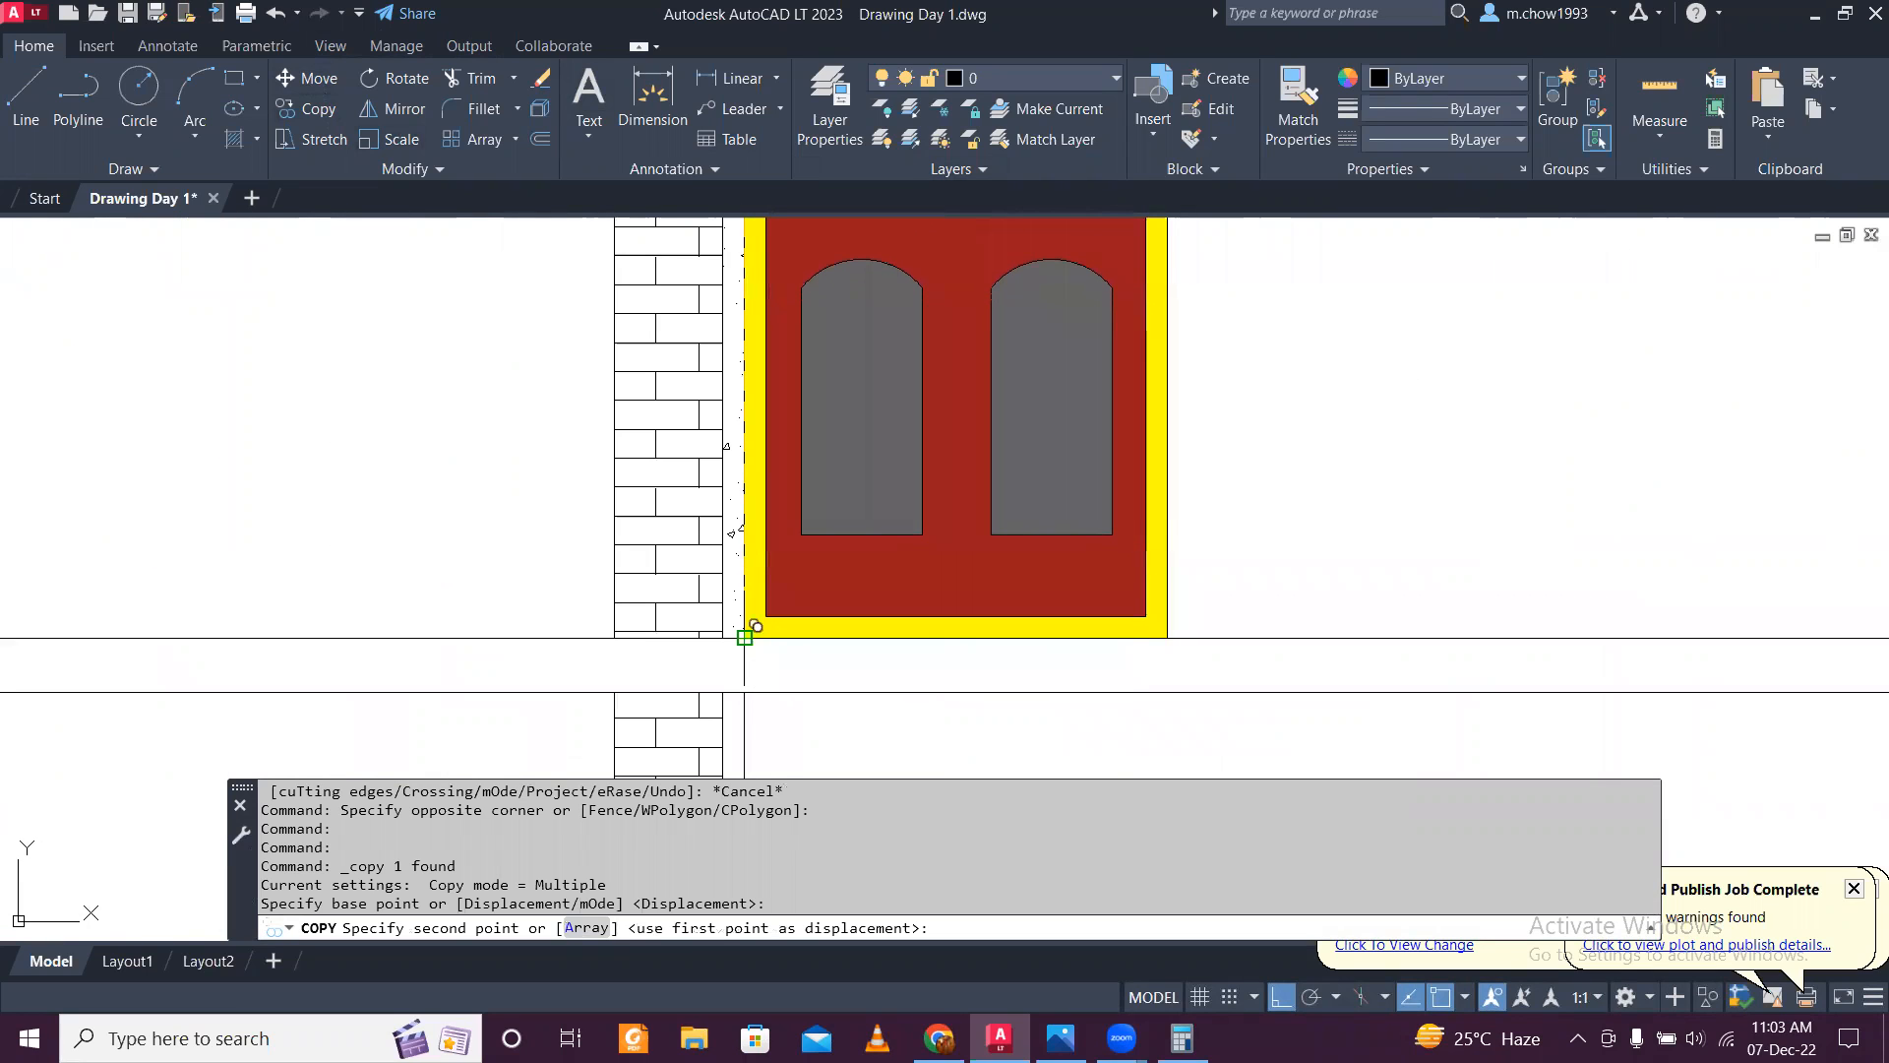
left_click(756, 625)
key("Escape")
scroll(895, 546, "down", 8)
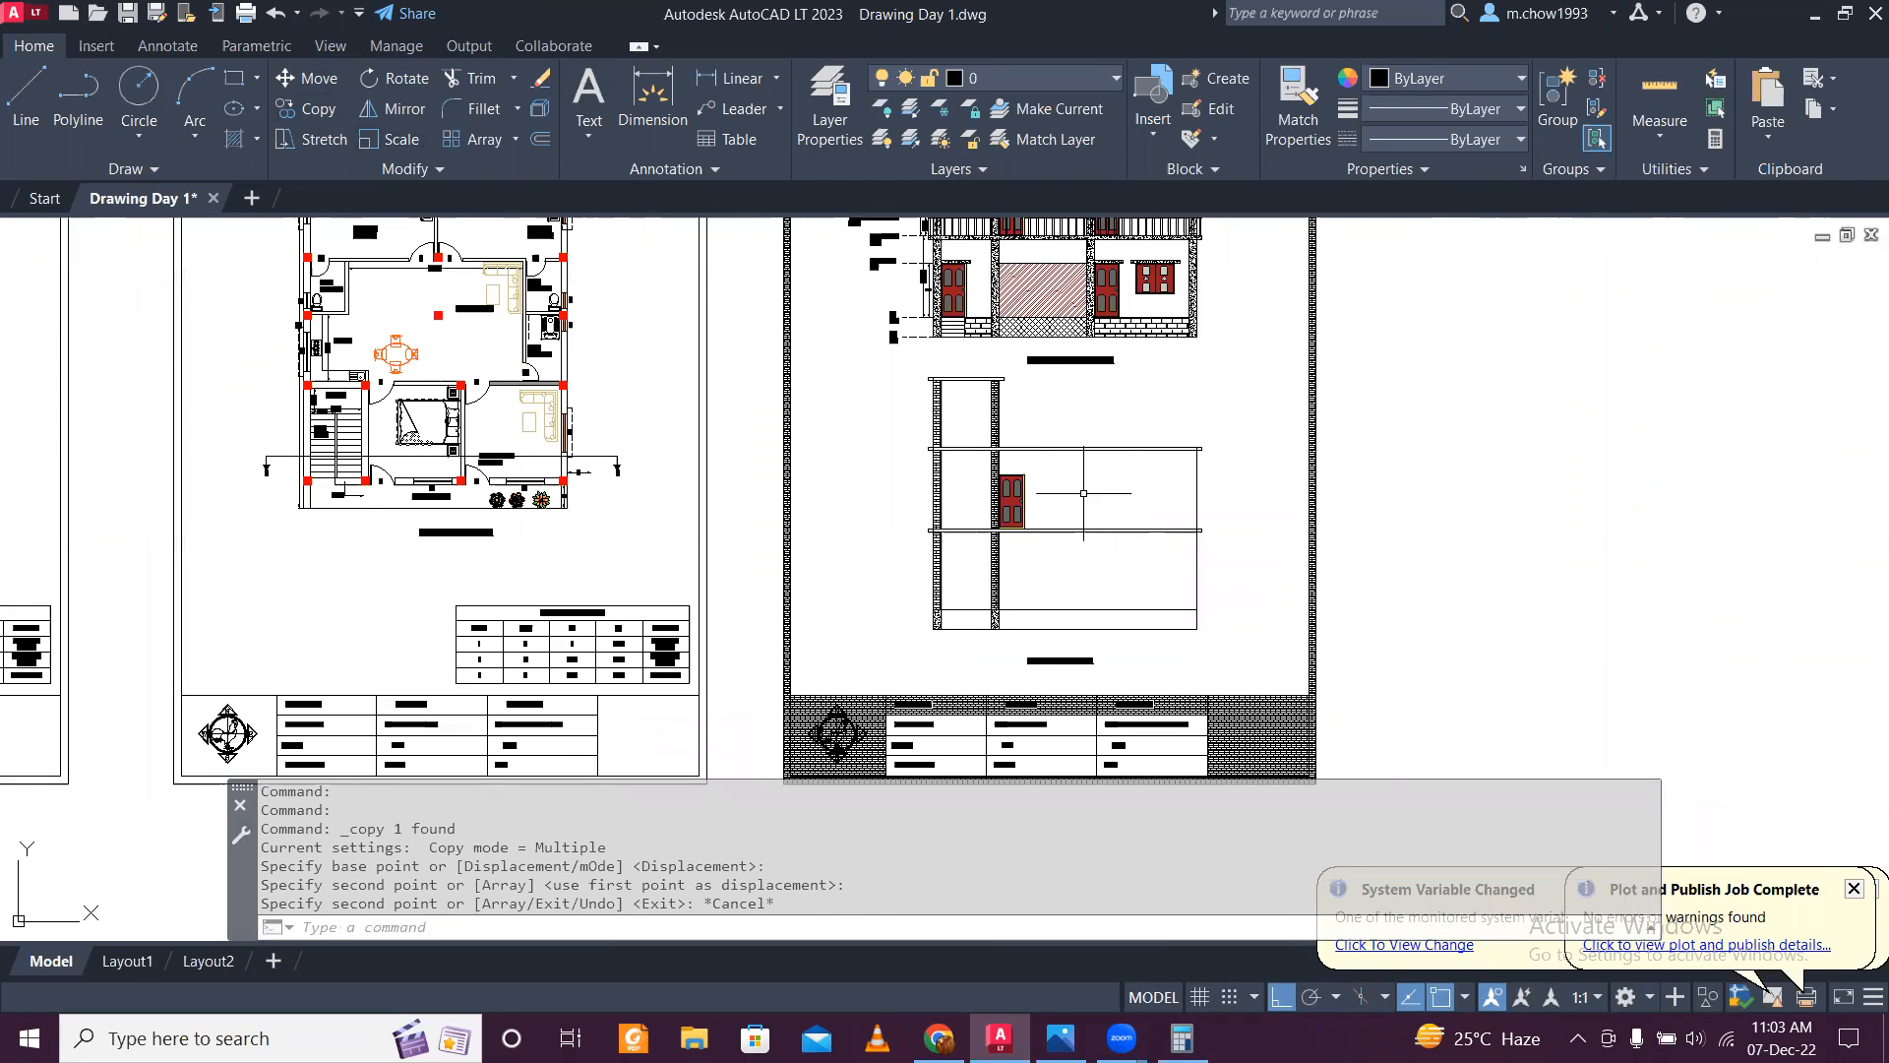
Step: Examine the wall and columns between the parking or bedroom and the drawing room on both floor plans against section line A-A
middle_click_drag(802, 546, 1041, 585)
middle_click_drag(615, 512, 752, 531)
scroll(741, 515, "up", 2)
scroll(739, 514, "up", 2)
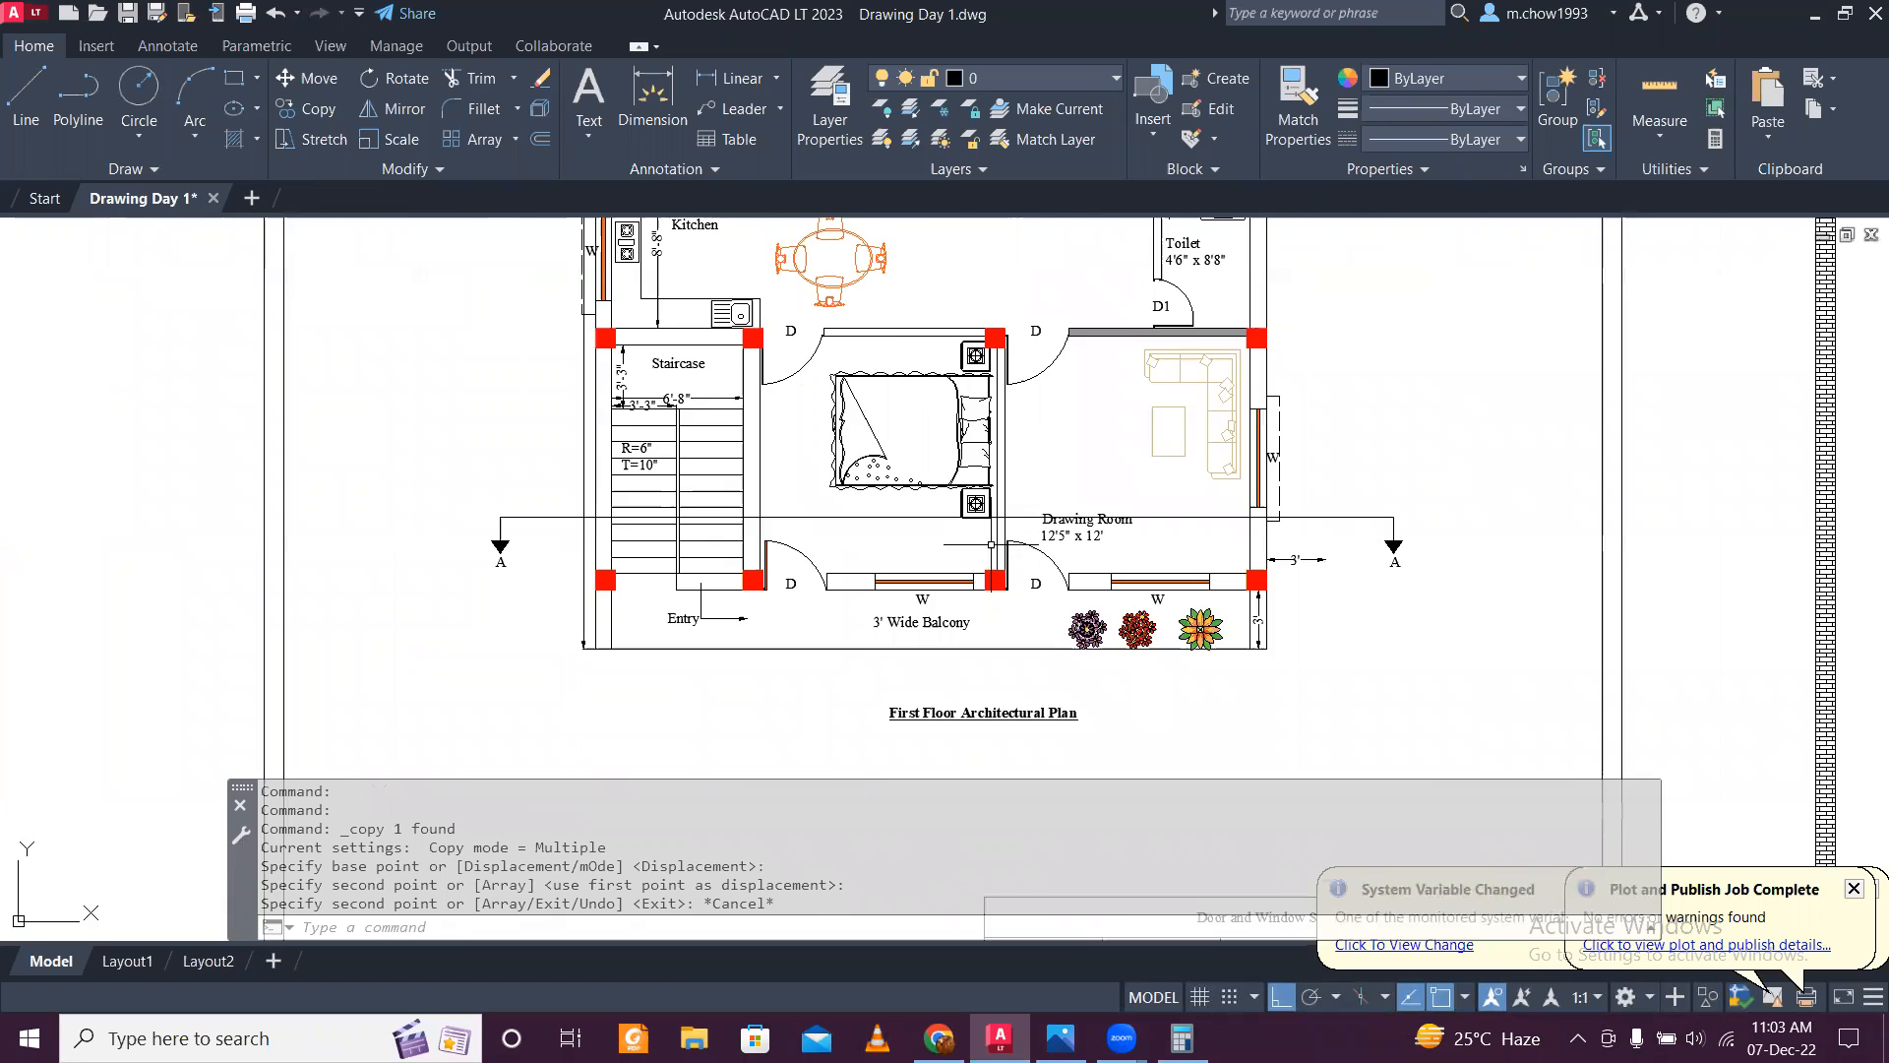
scroll(467, 521, "down", 5)
scroll(482, 551, "up", 4)
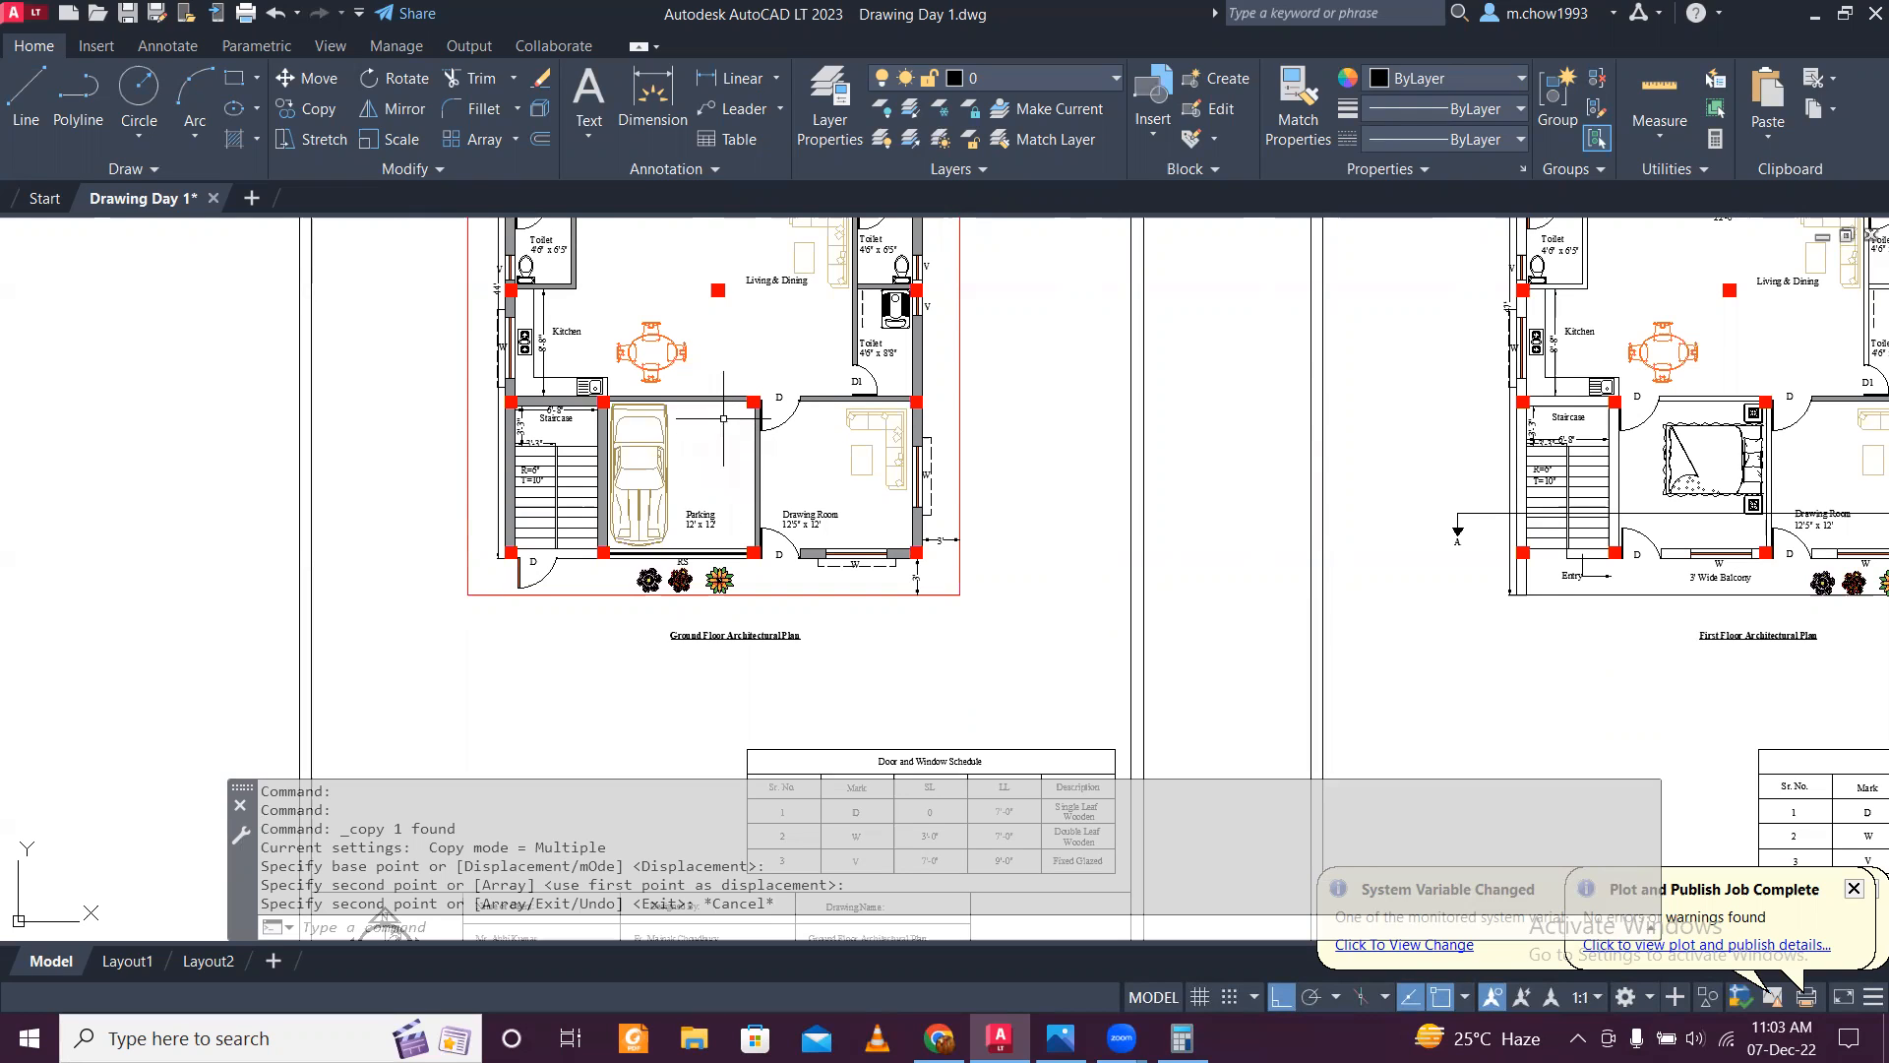
scroll(699, 503, "up", 2)
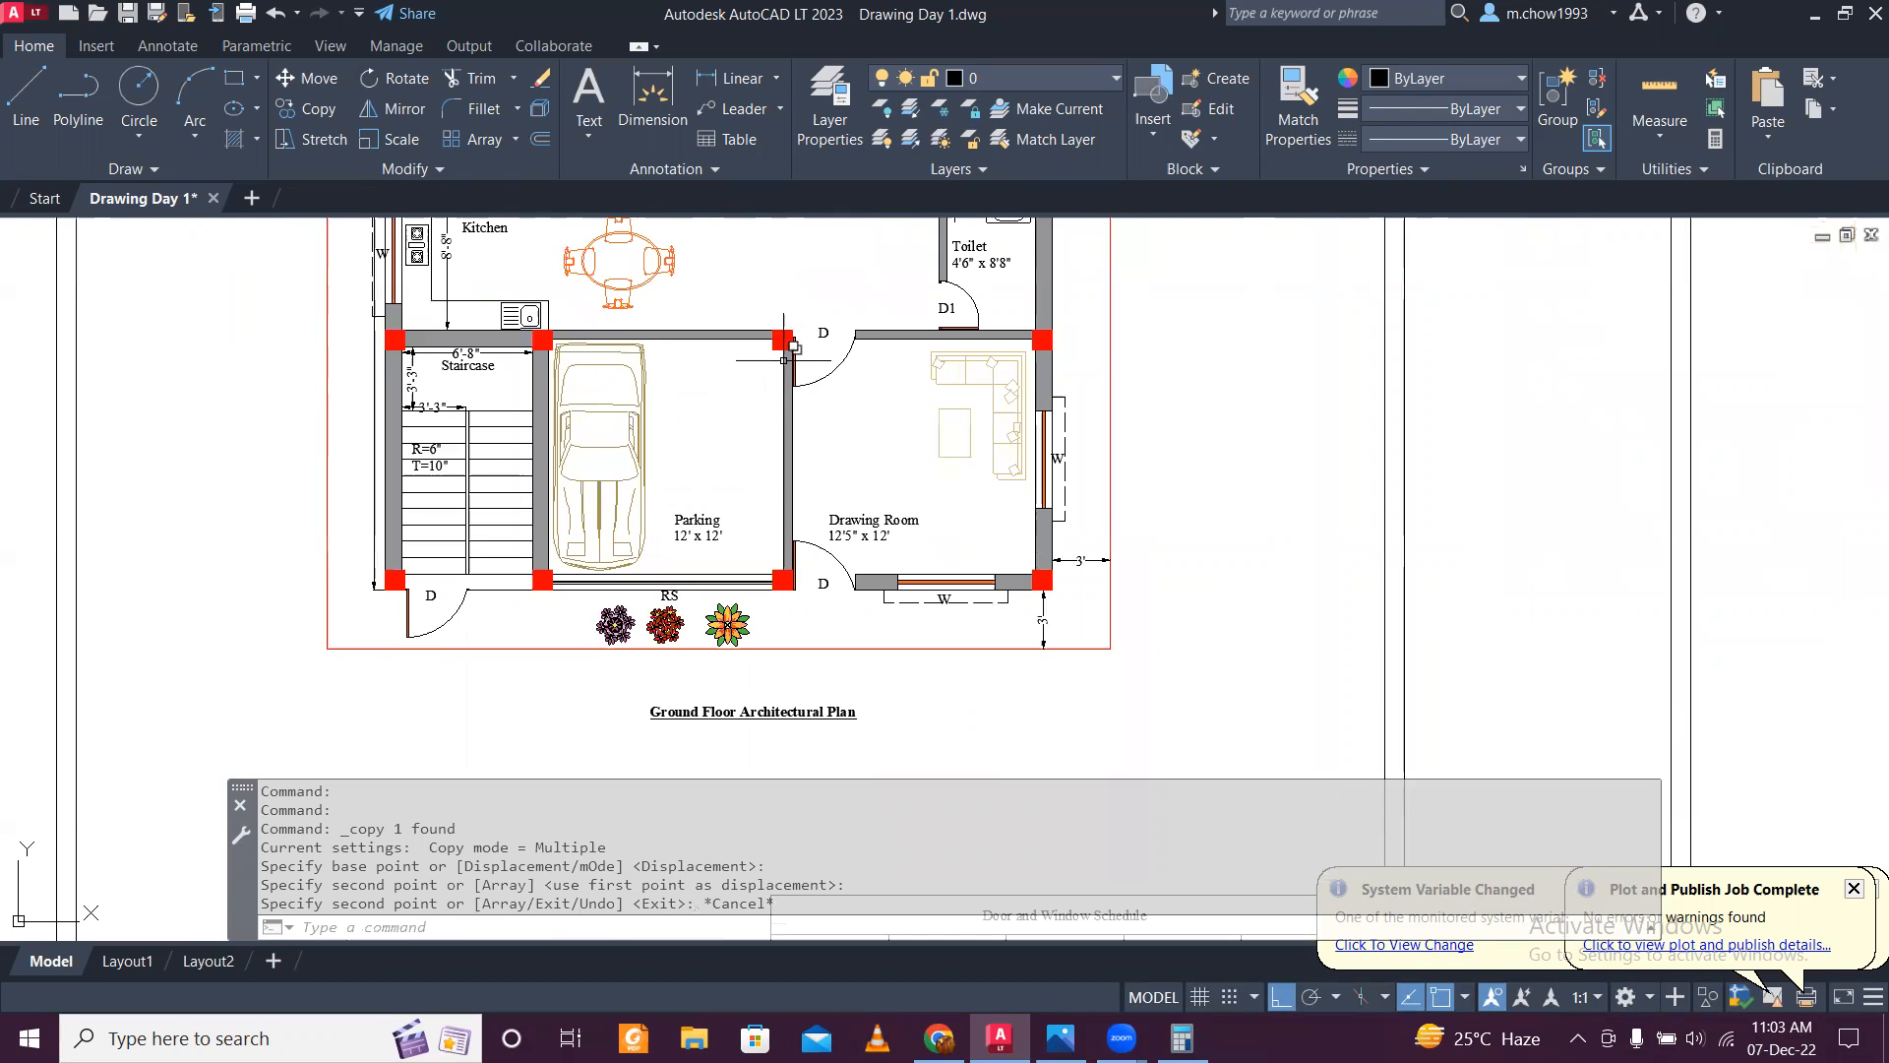
scroll(783, 352, "down", 2)
middle_click_drag(798, 342, 665, 414)
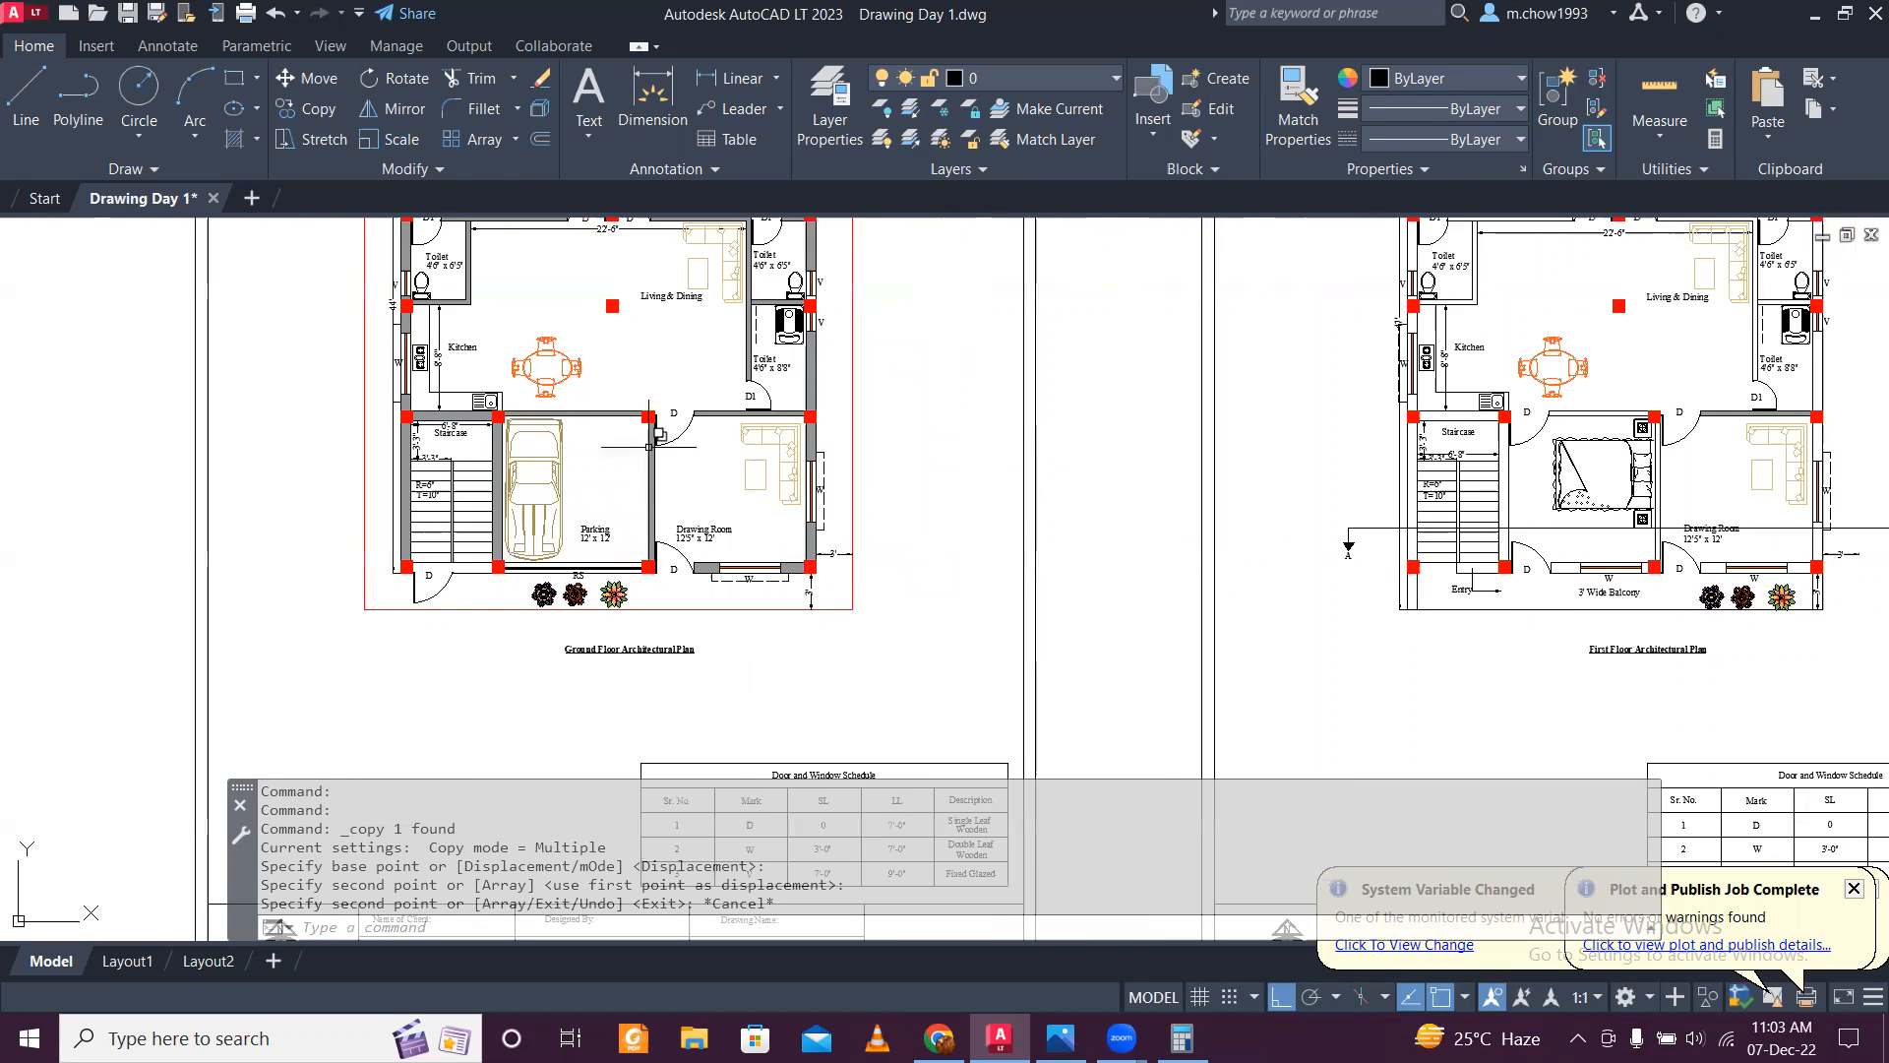
scroll(652, 425, "up", 3)
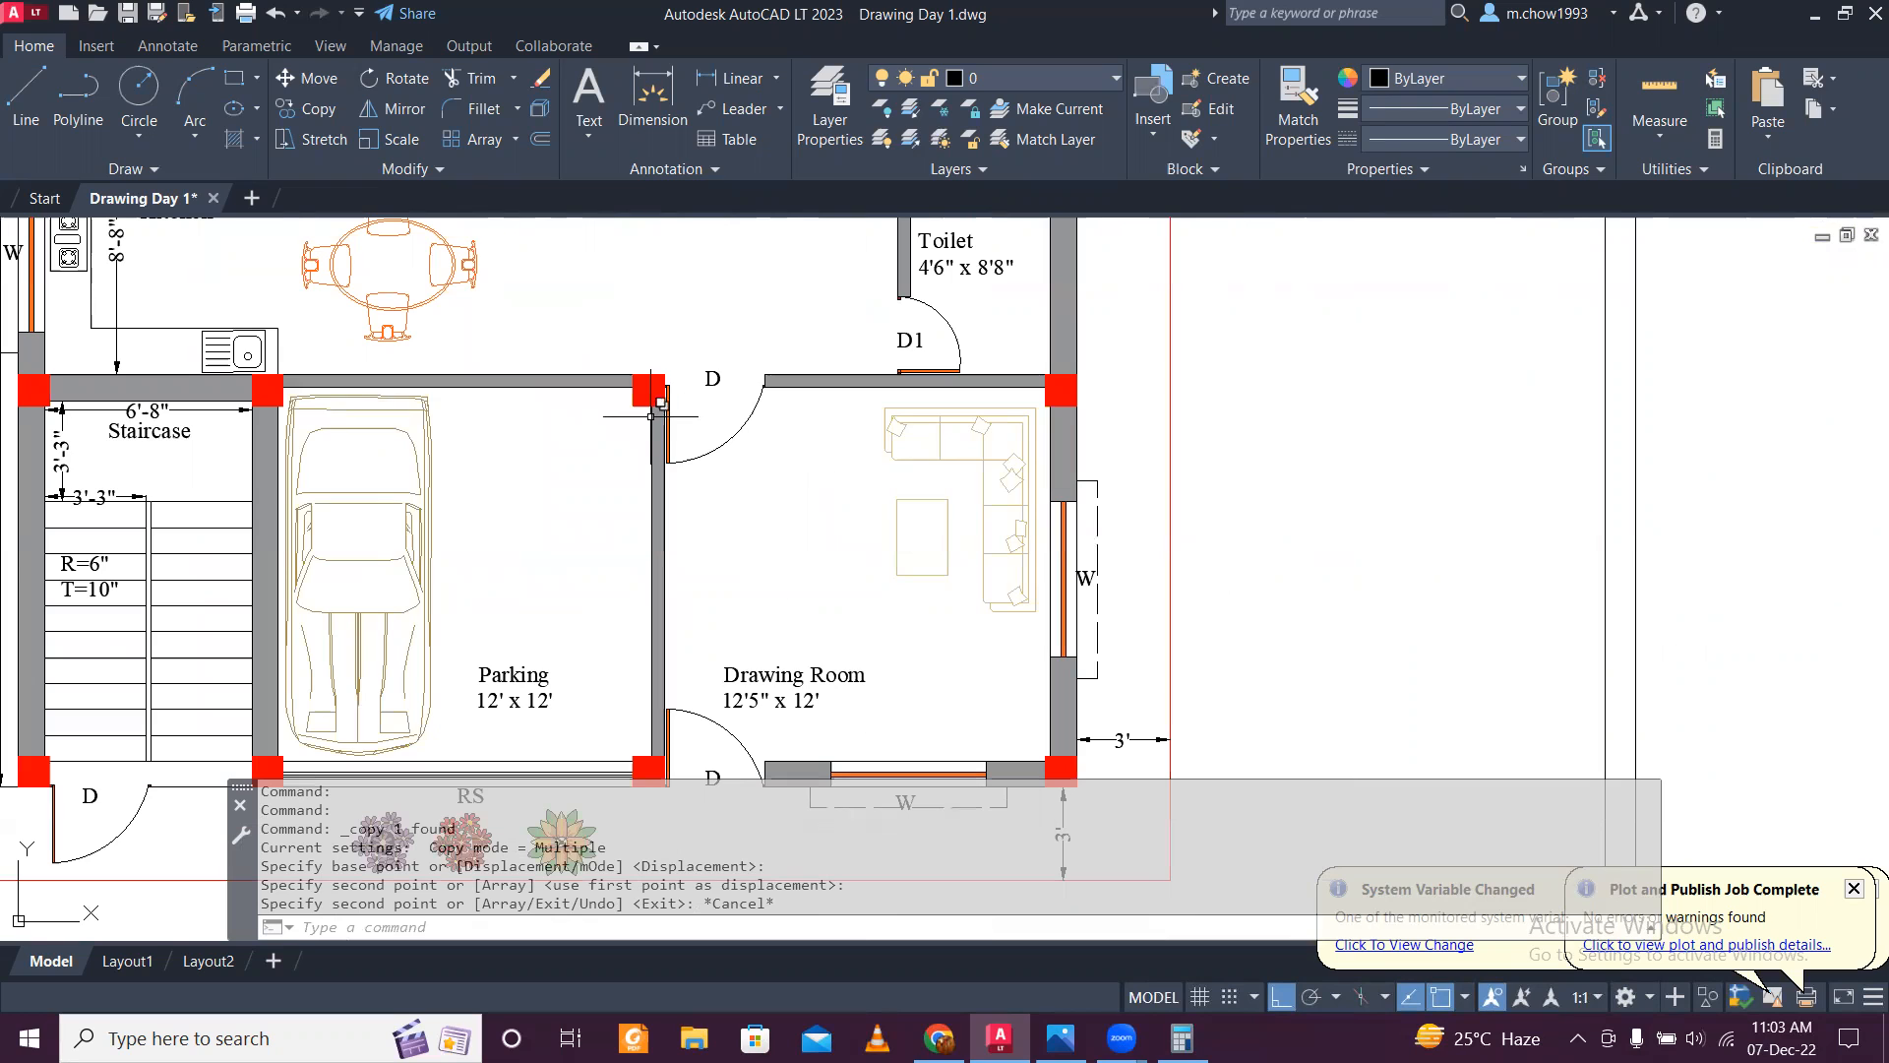
scroll(651, 415, "up", 4)
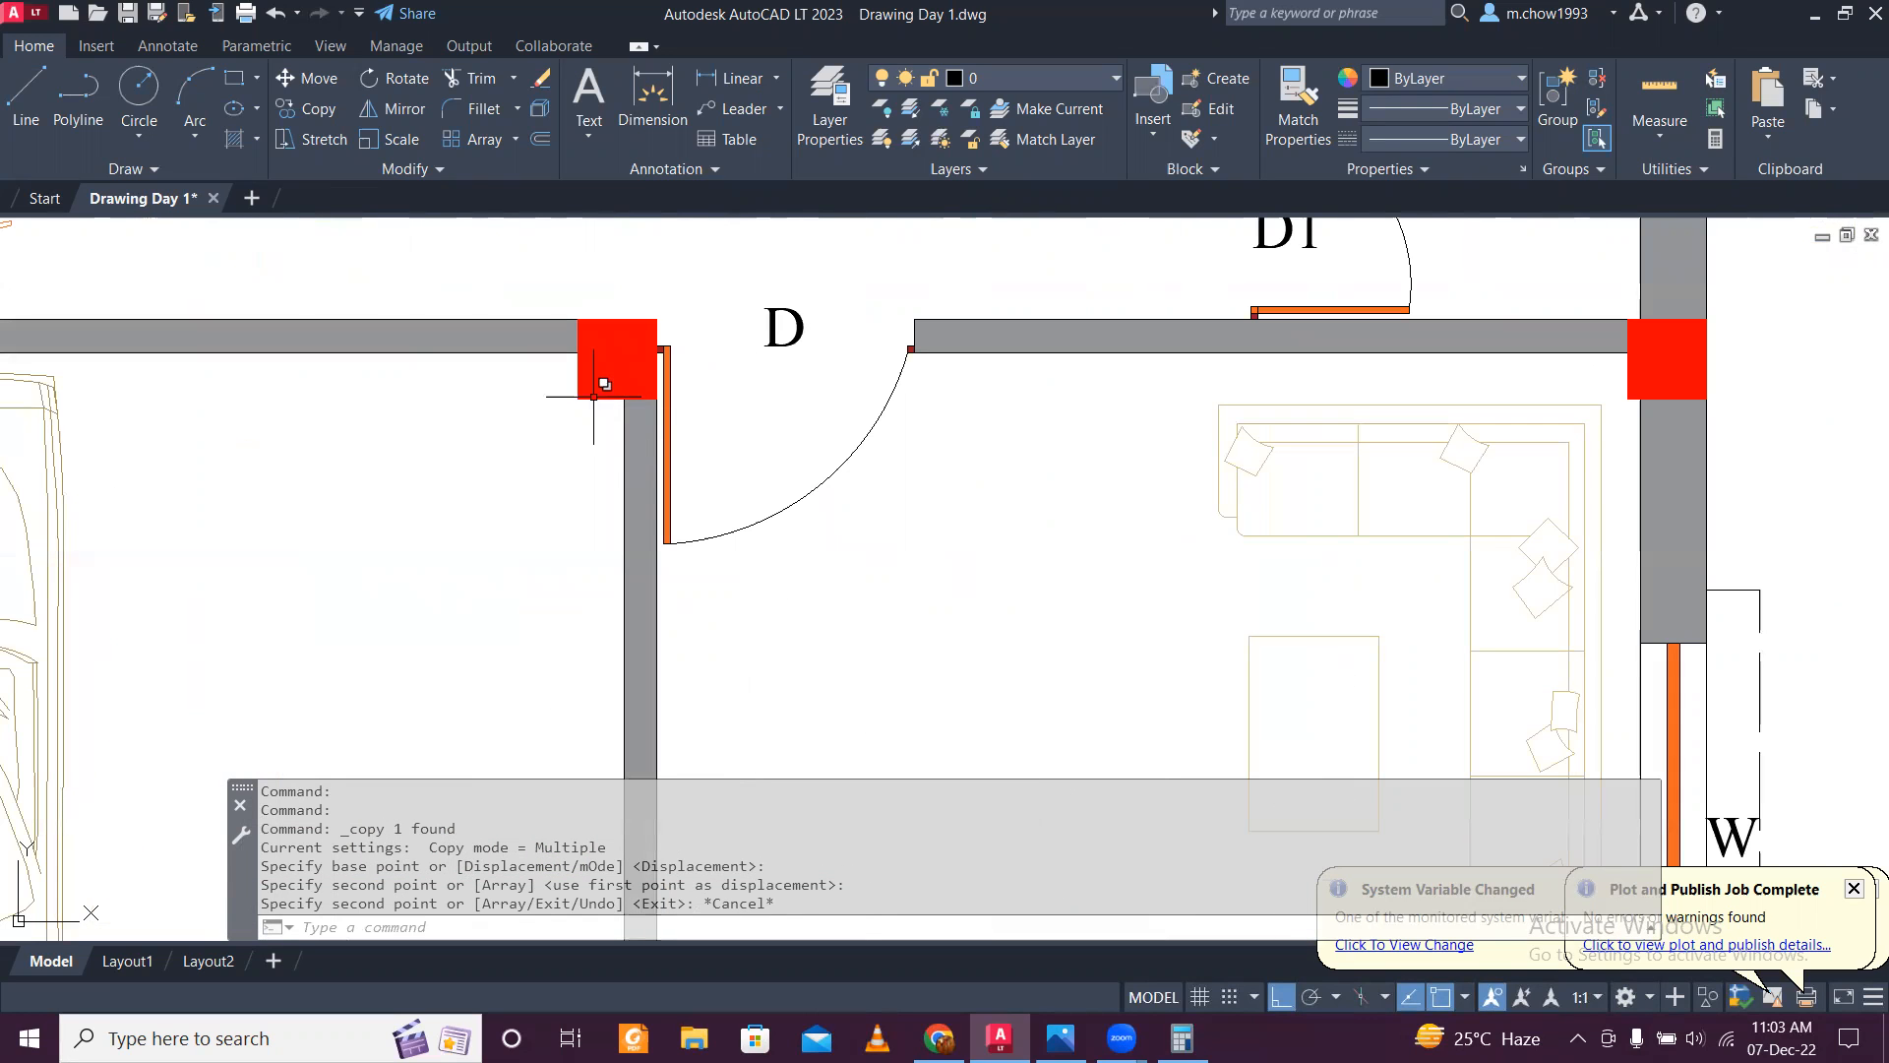
scroll(653, 402, "down", 6)
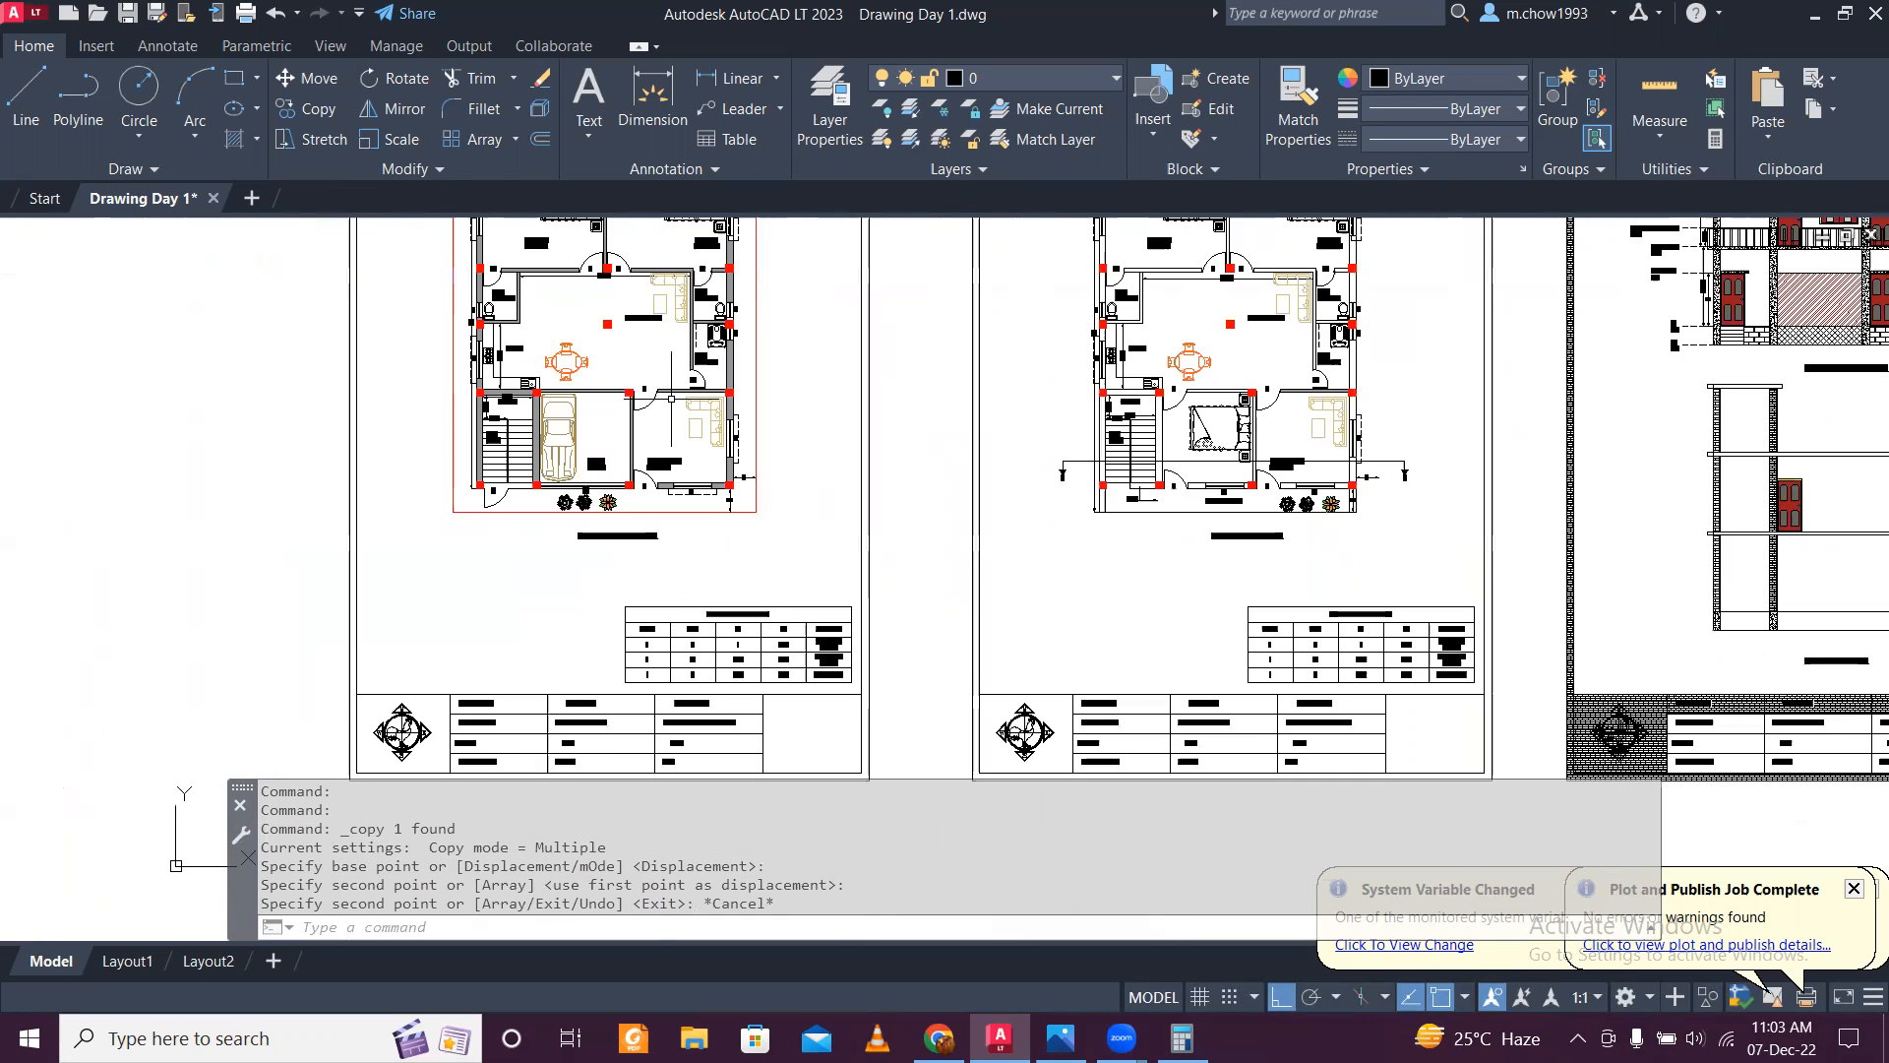
Step: Draw a vertical line from the base of the third column's left edge in the front elevation down to the section's ground line
middle_click_drag(1477, 610, 920, 545)
middle_click_drag(1068, 480, 1005, 588)
left_click(25, 98)
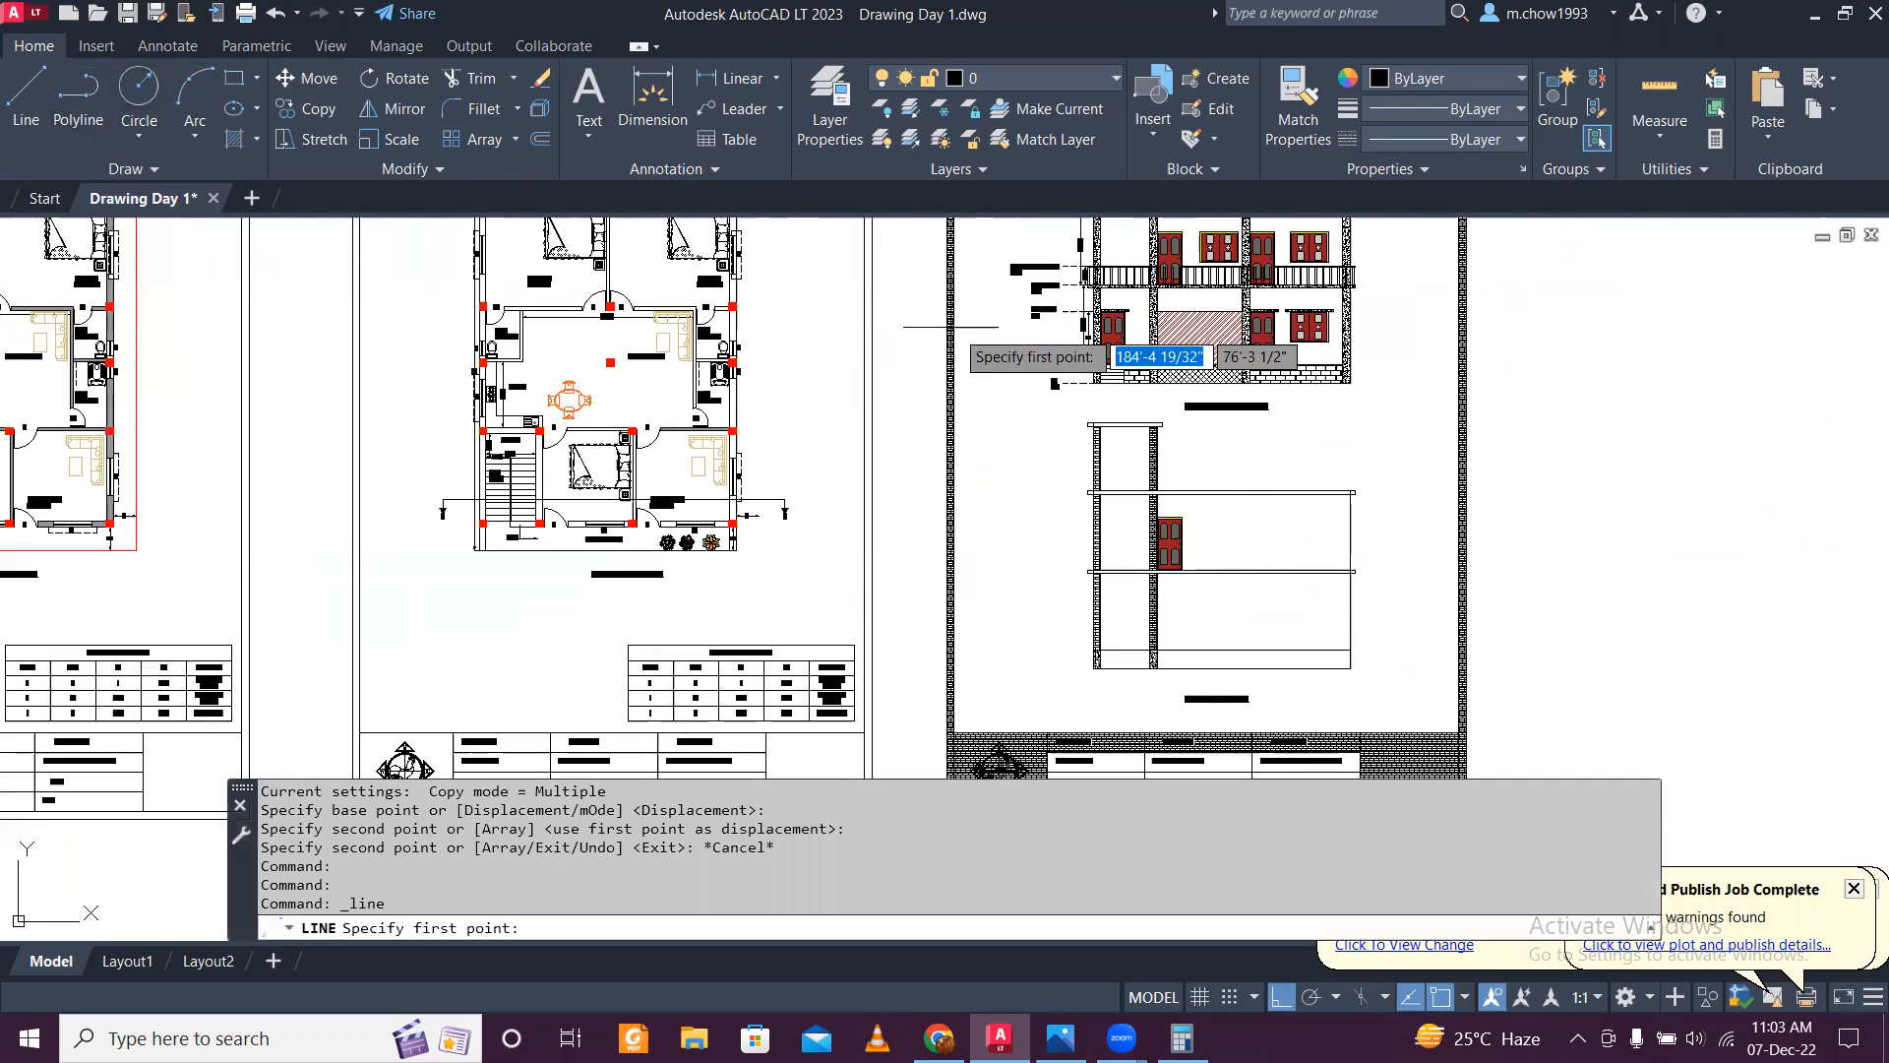
scroll(1198, 404, "up", 2)
left_click(1268, 372)
scroll(1267, 371, "down", 4)
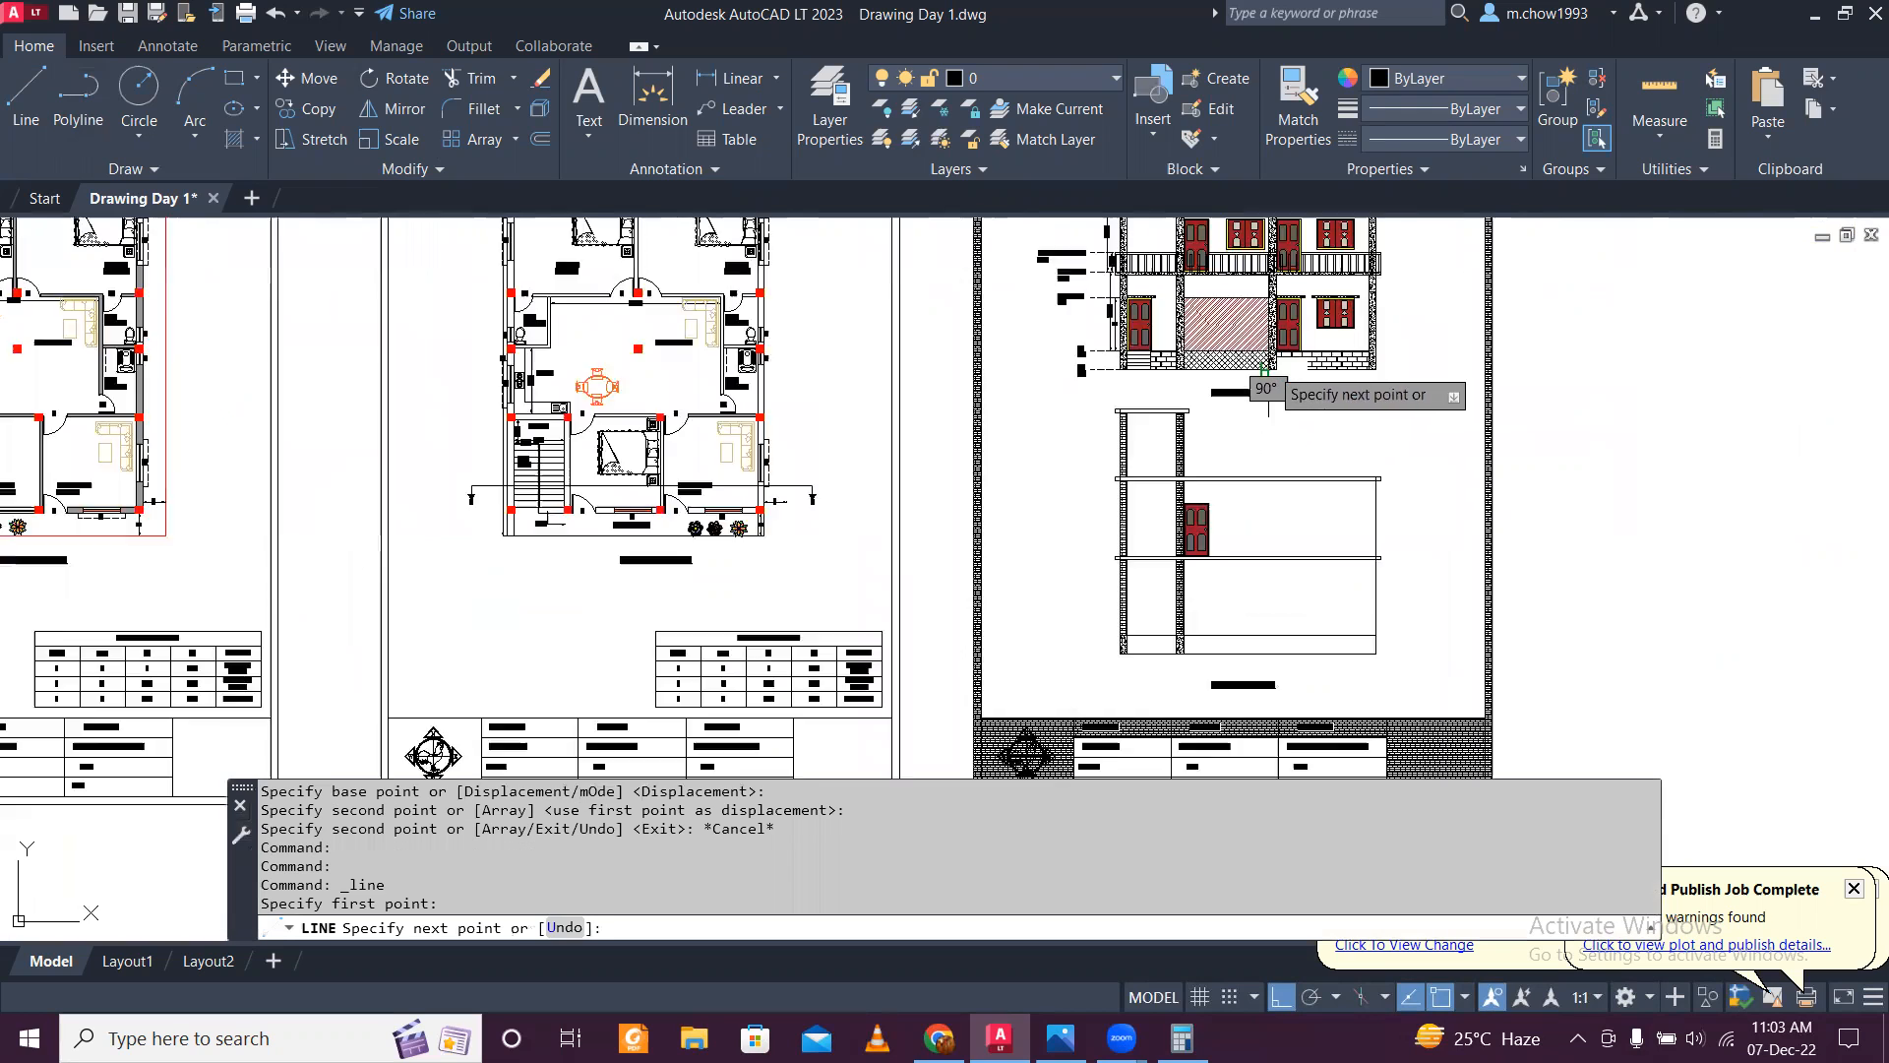
scroll(1272, 554, "up", 4)
left_click(1257, 533)
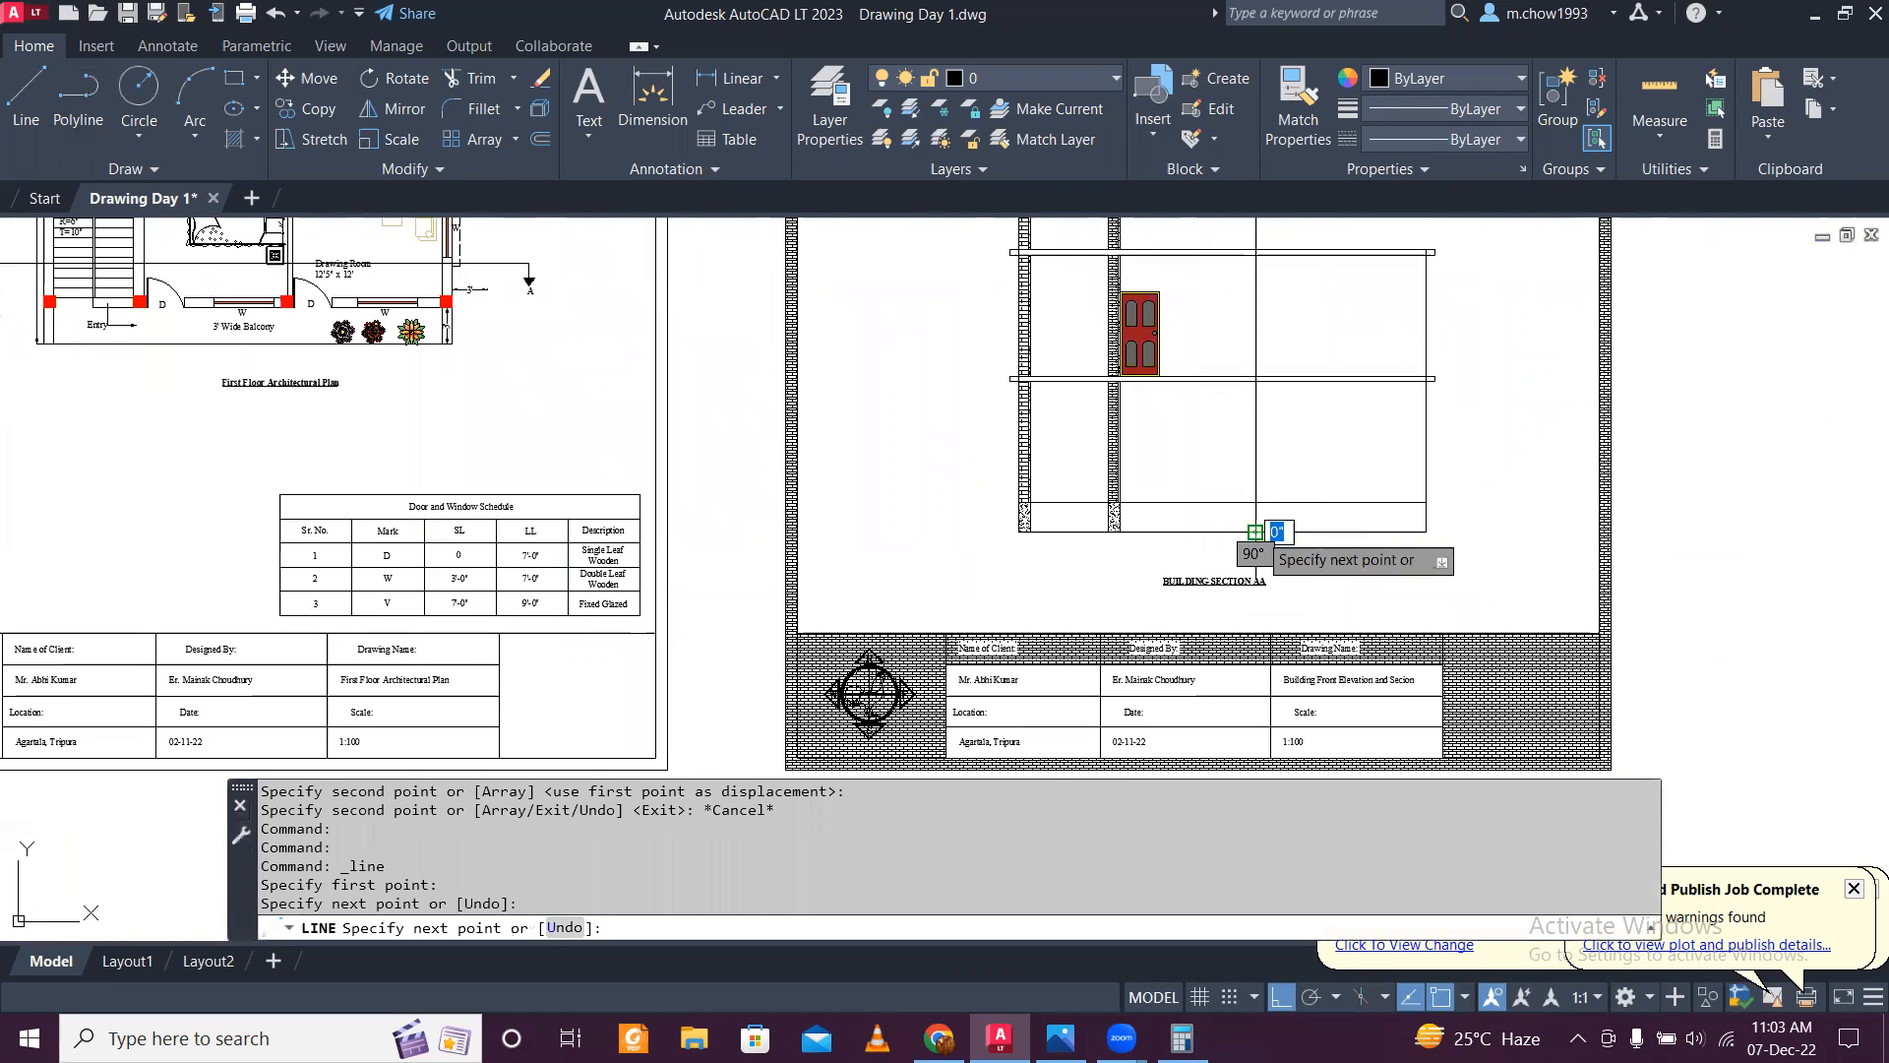
key("Escape")
Step: Trim away the part of the new vertical line above the section's upper floor slab
scroll(1269, 403, "up", 4)
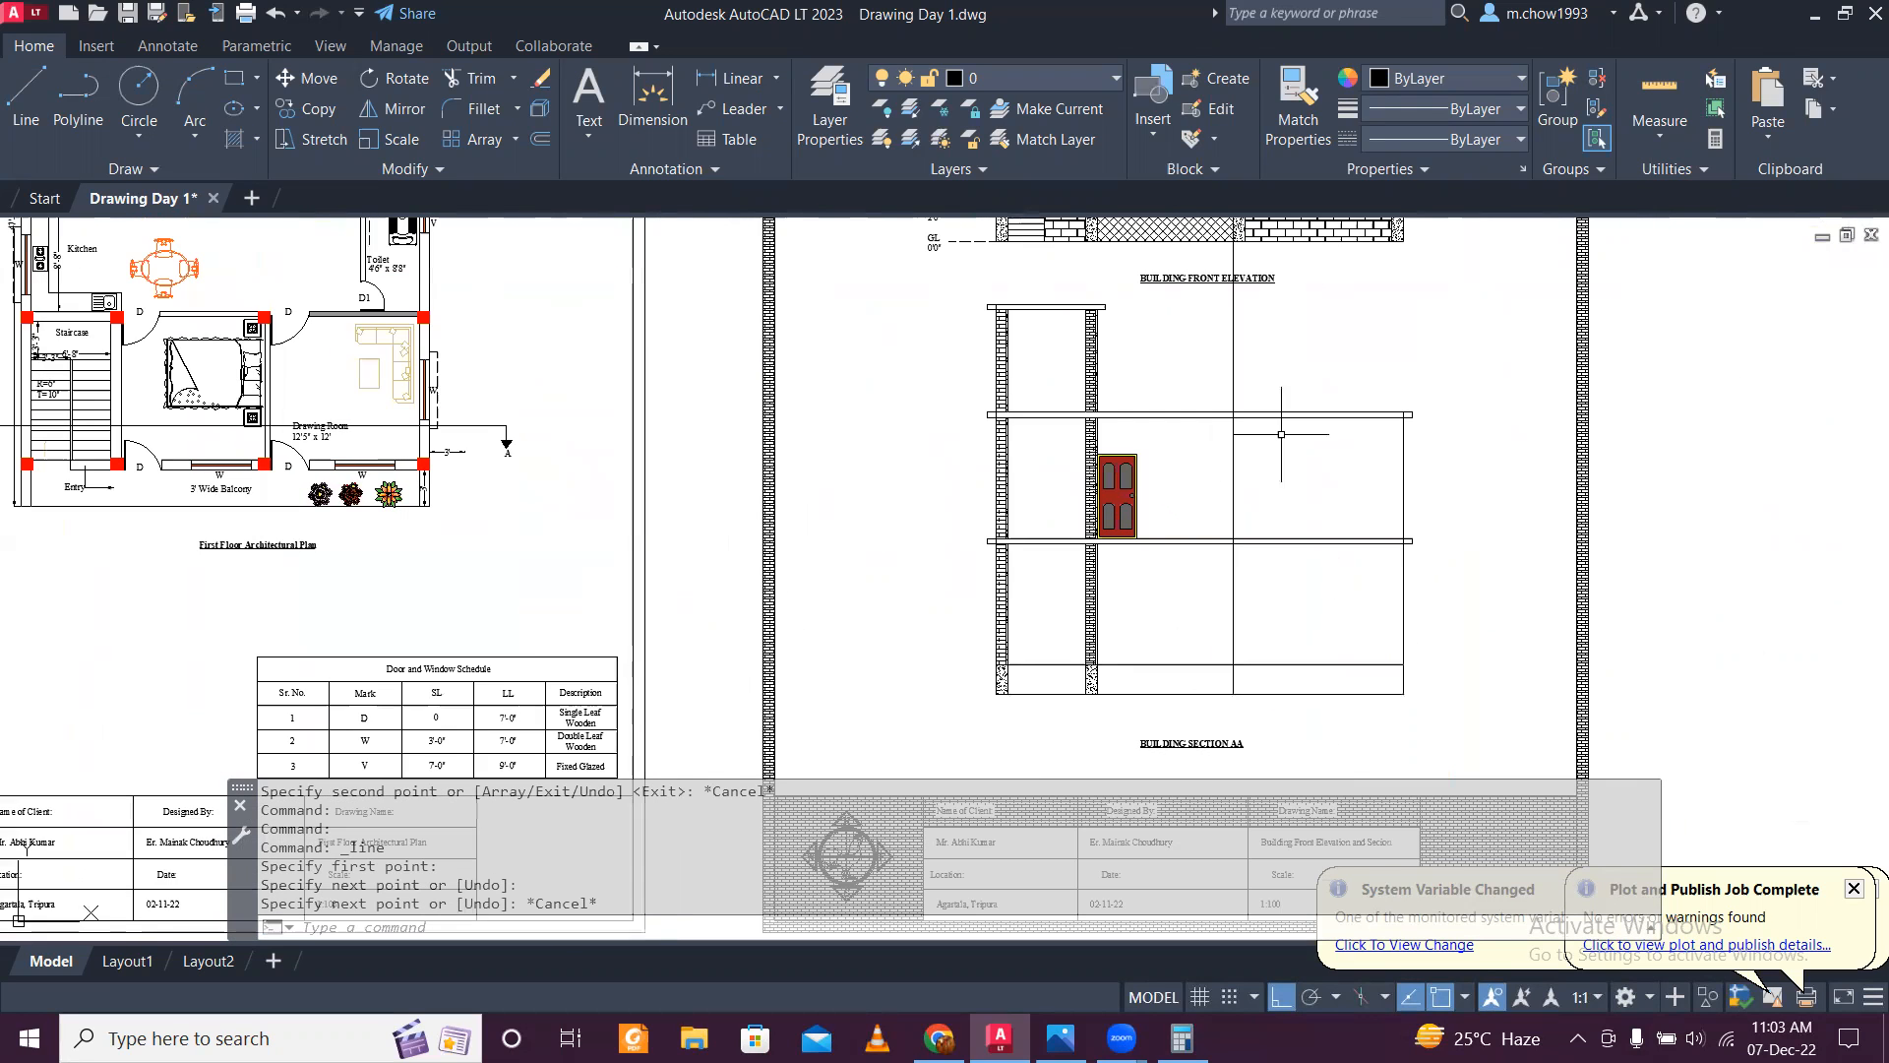
key("Return")
left_click_drag(1263, 368, 1141, 356)
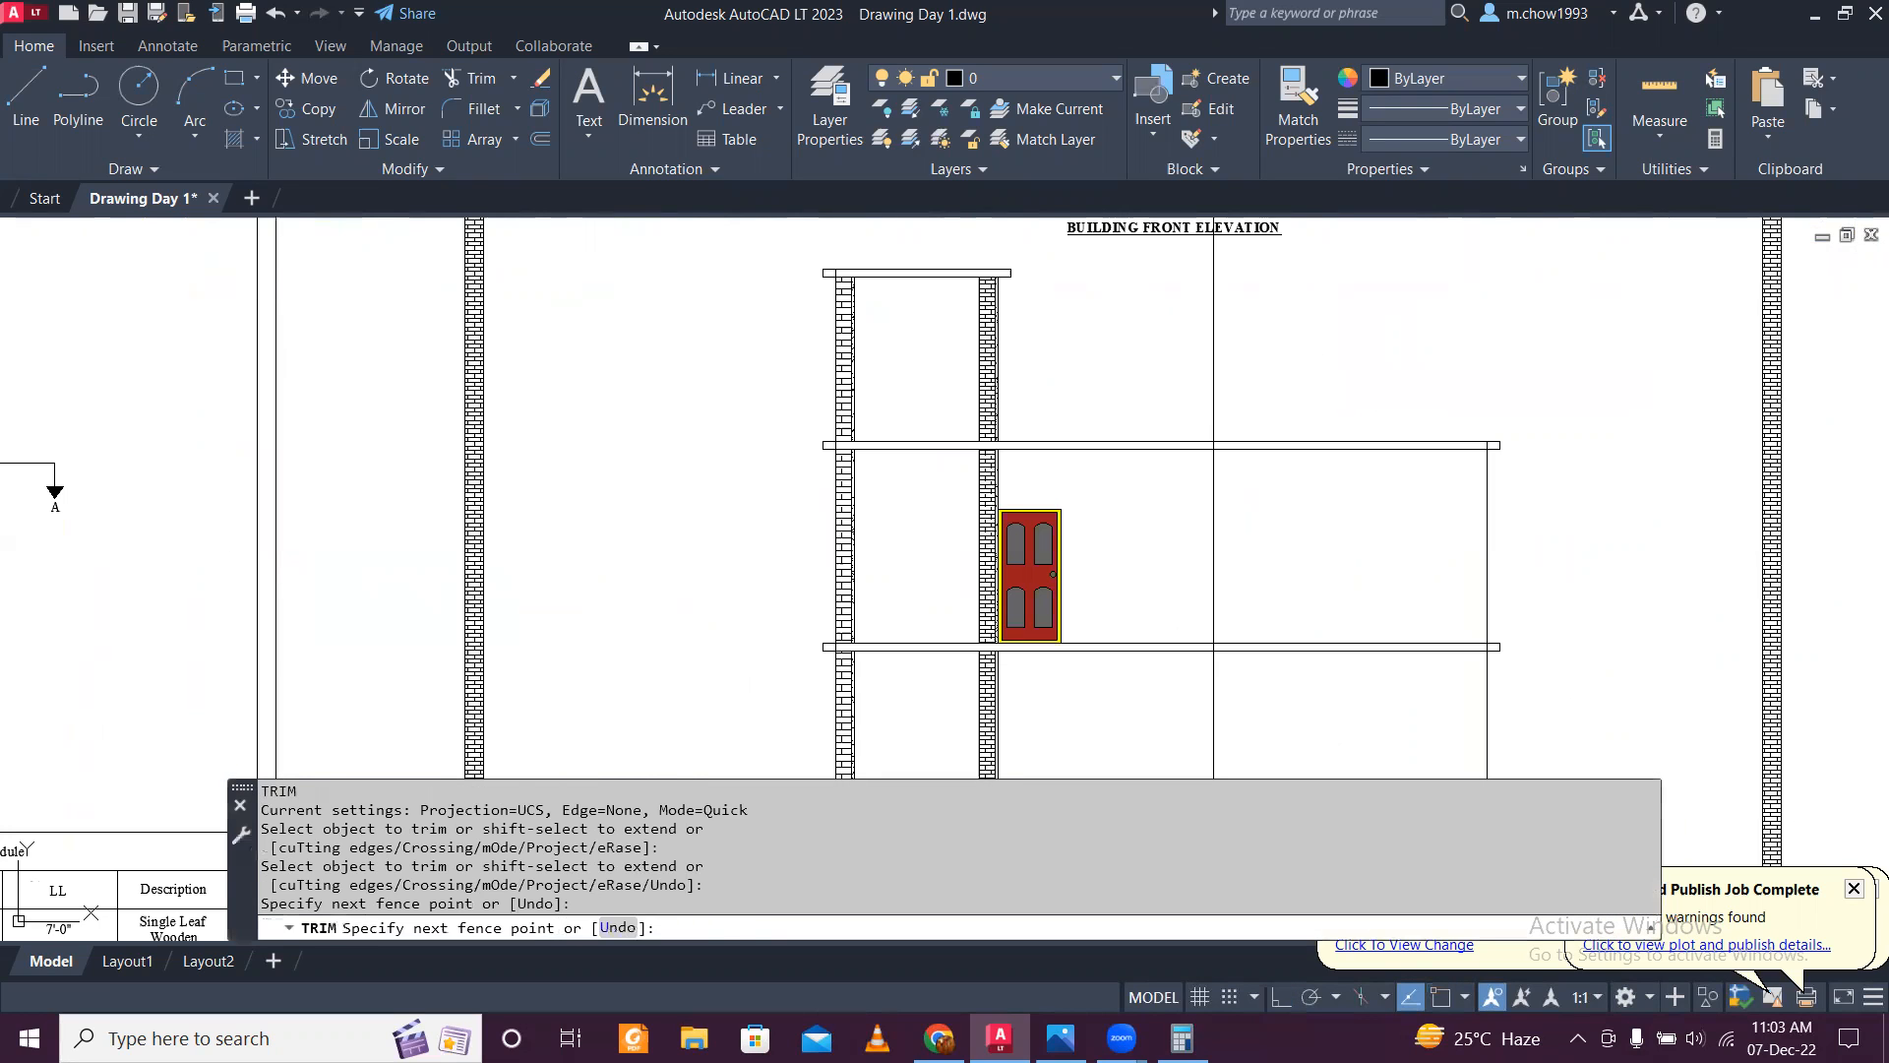
scroll(1237, 374, "up", 4)
scroll(1259, 374, "down", 2)
mouse_move(1226, 489)
left_mouse_down()
mouse_move(1012, 422)
mouse_move(1117, 493)
left_mouse_up()
scroll(1198, 455, "down", 4)
key("Escape")
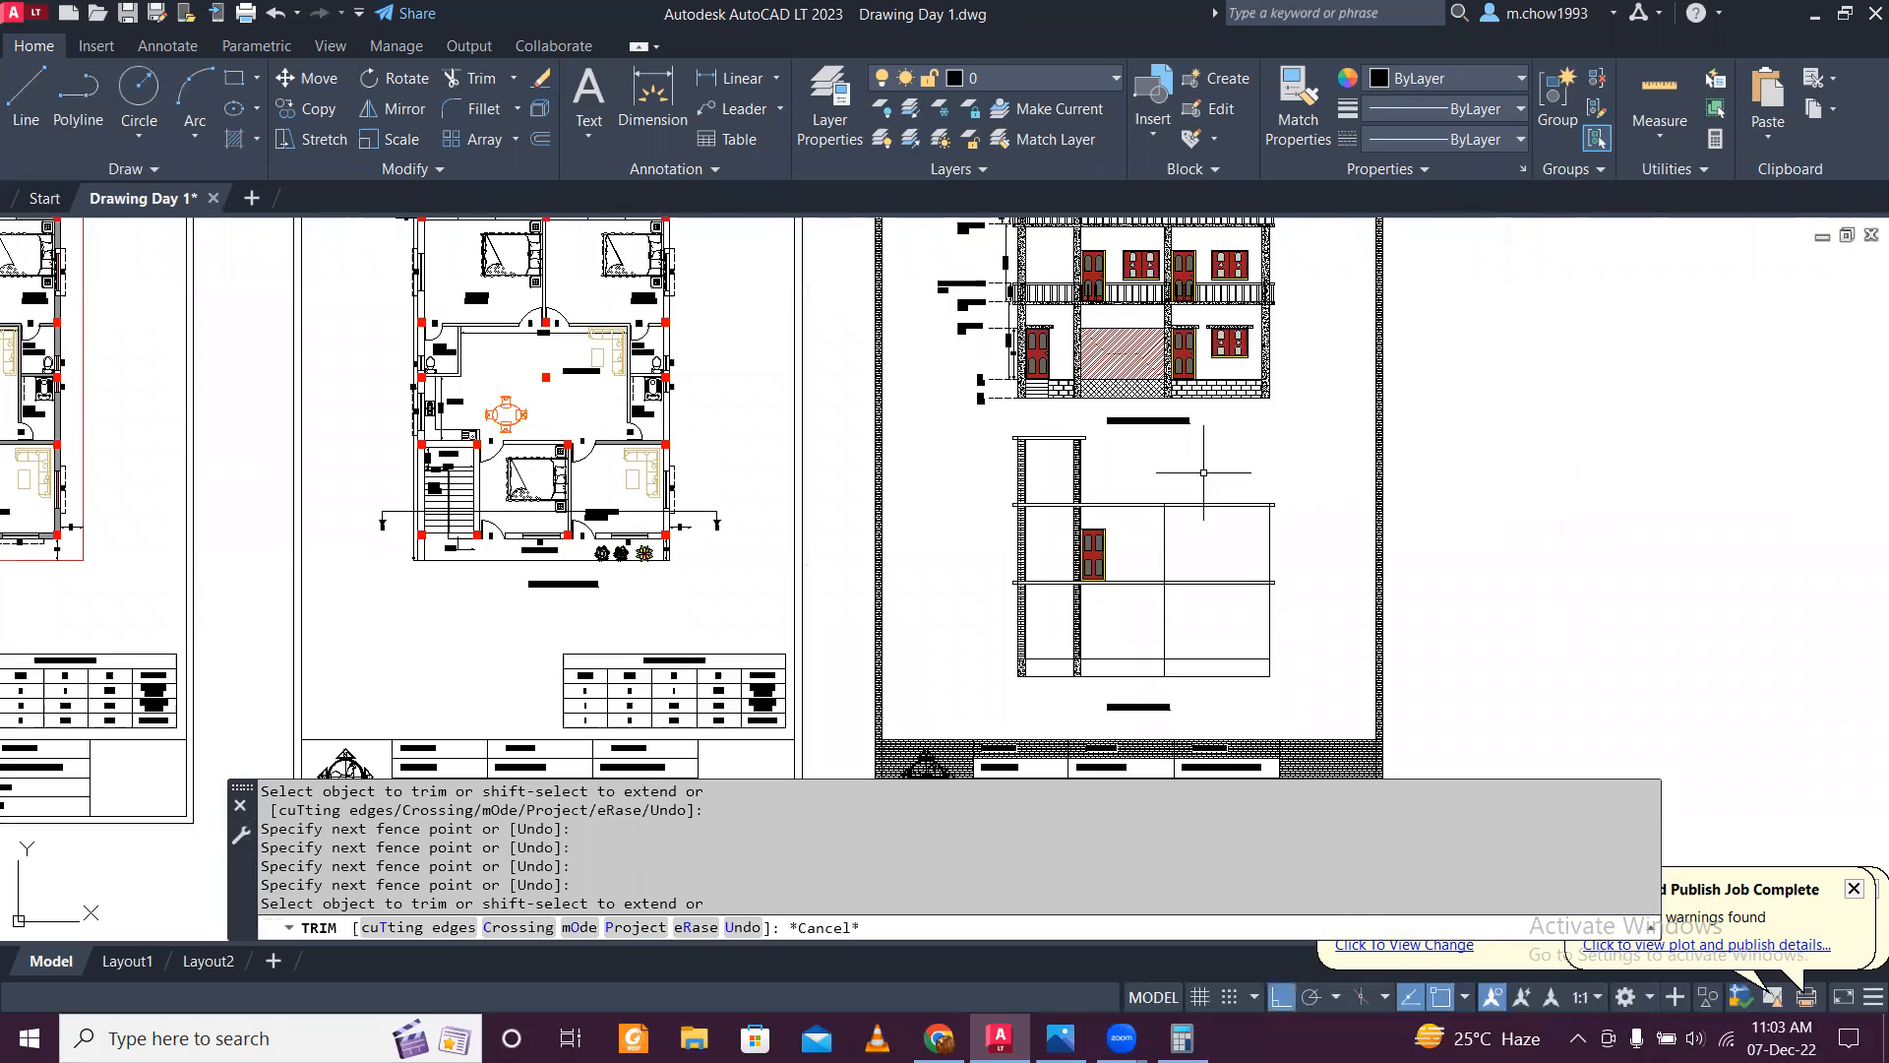
Step: Offset the trimmed vertical line 7 inches toward the far end of the section
scroll(1197, 455, "up", 5)
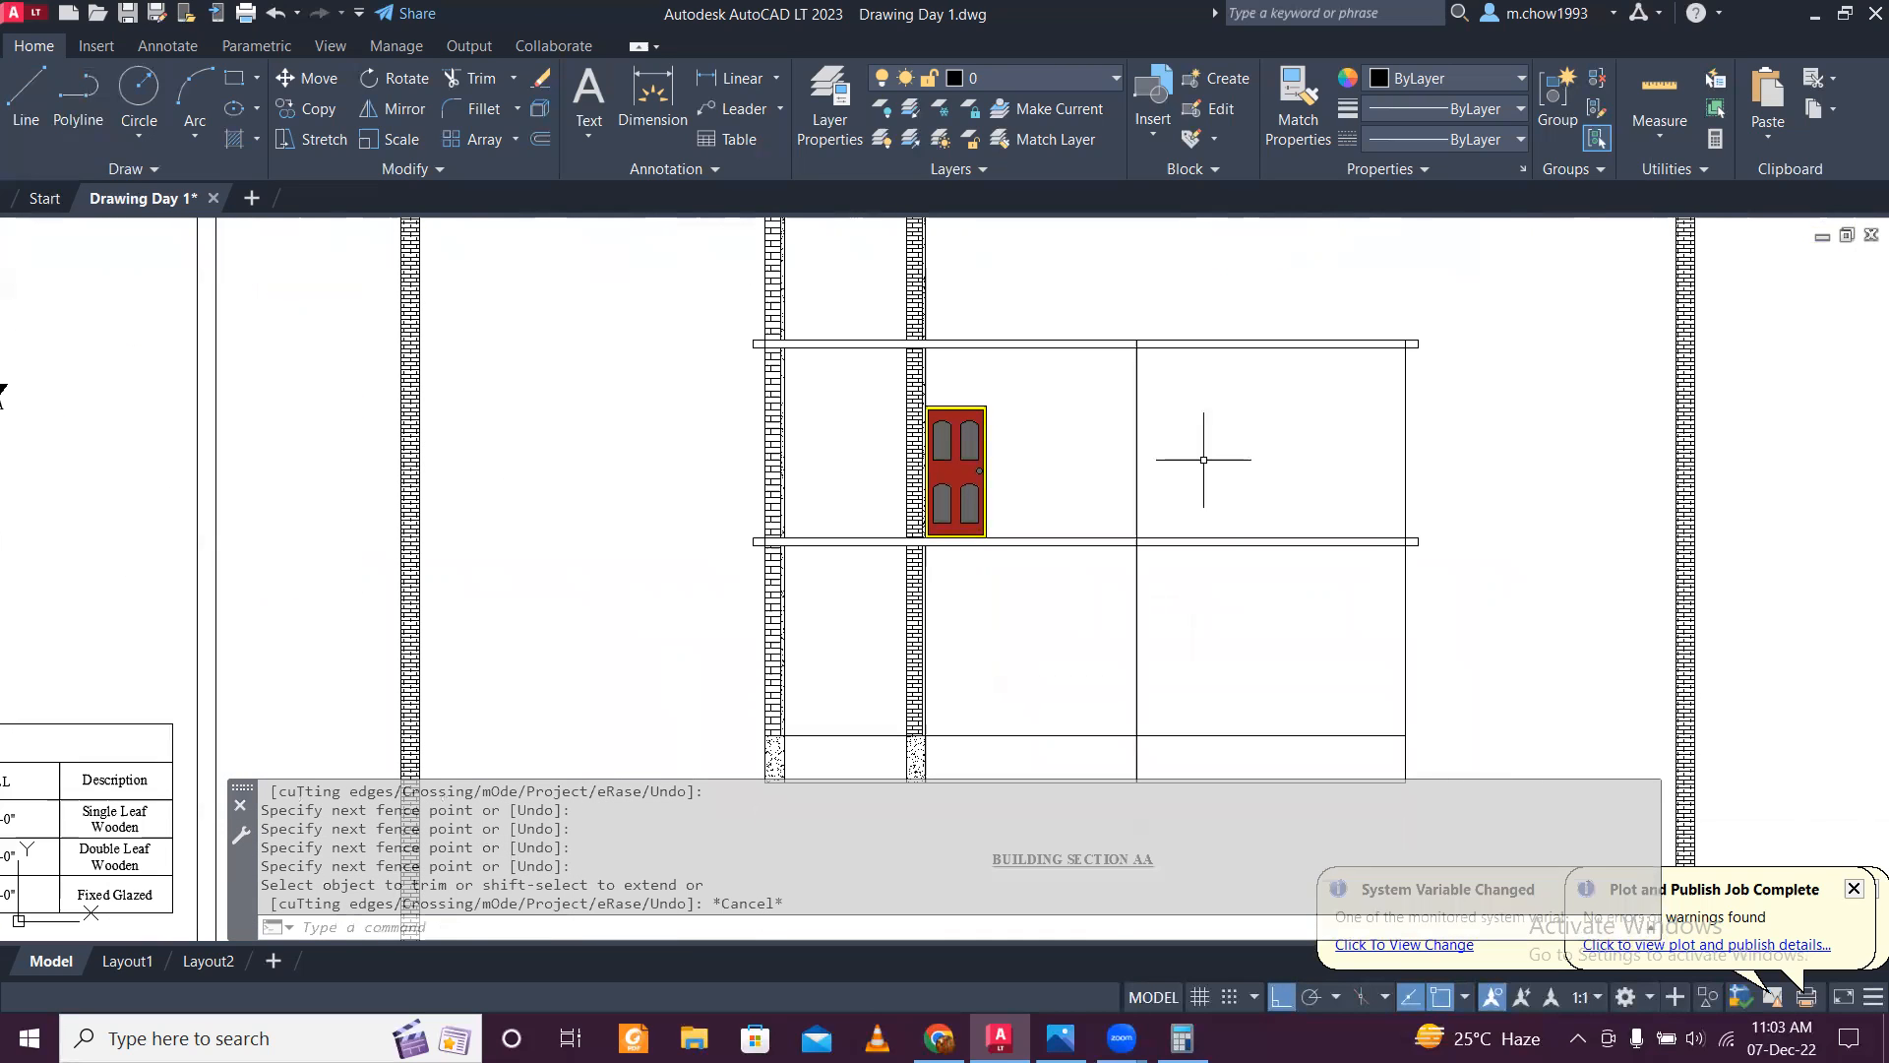
key("Return")
type("7")
key("Return")
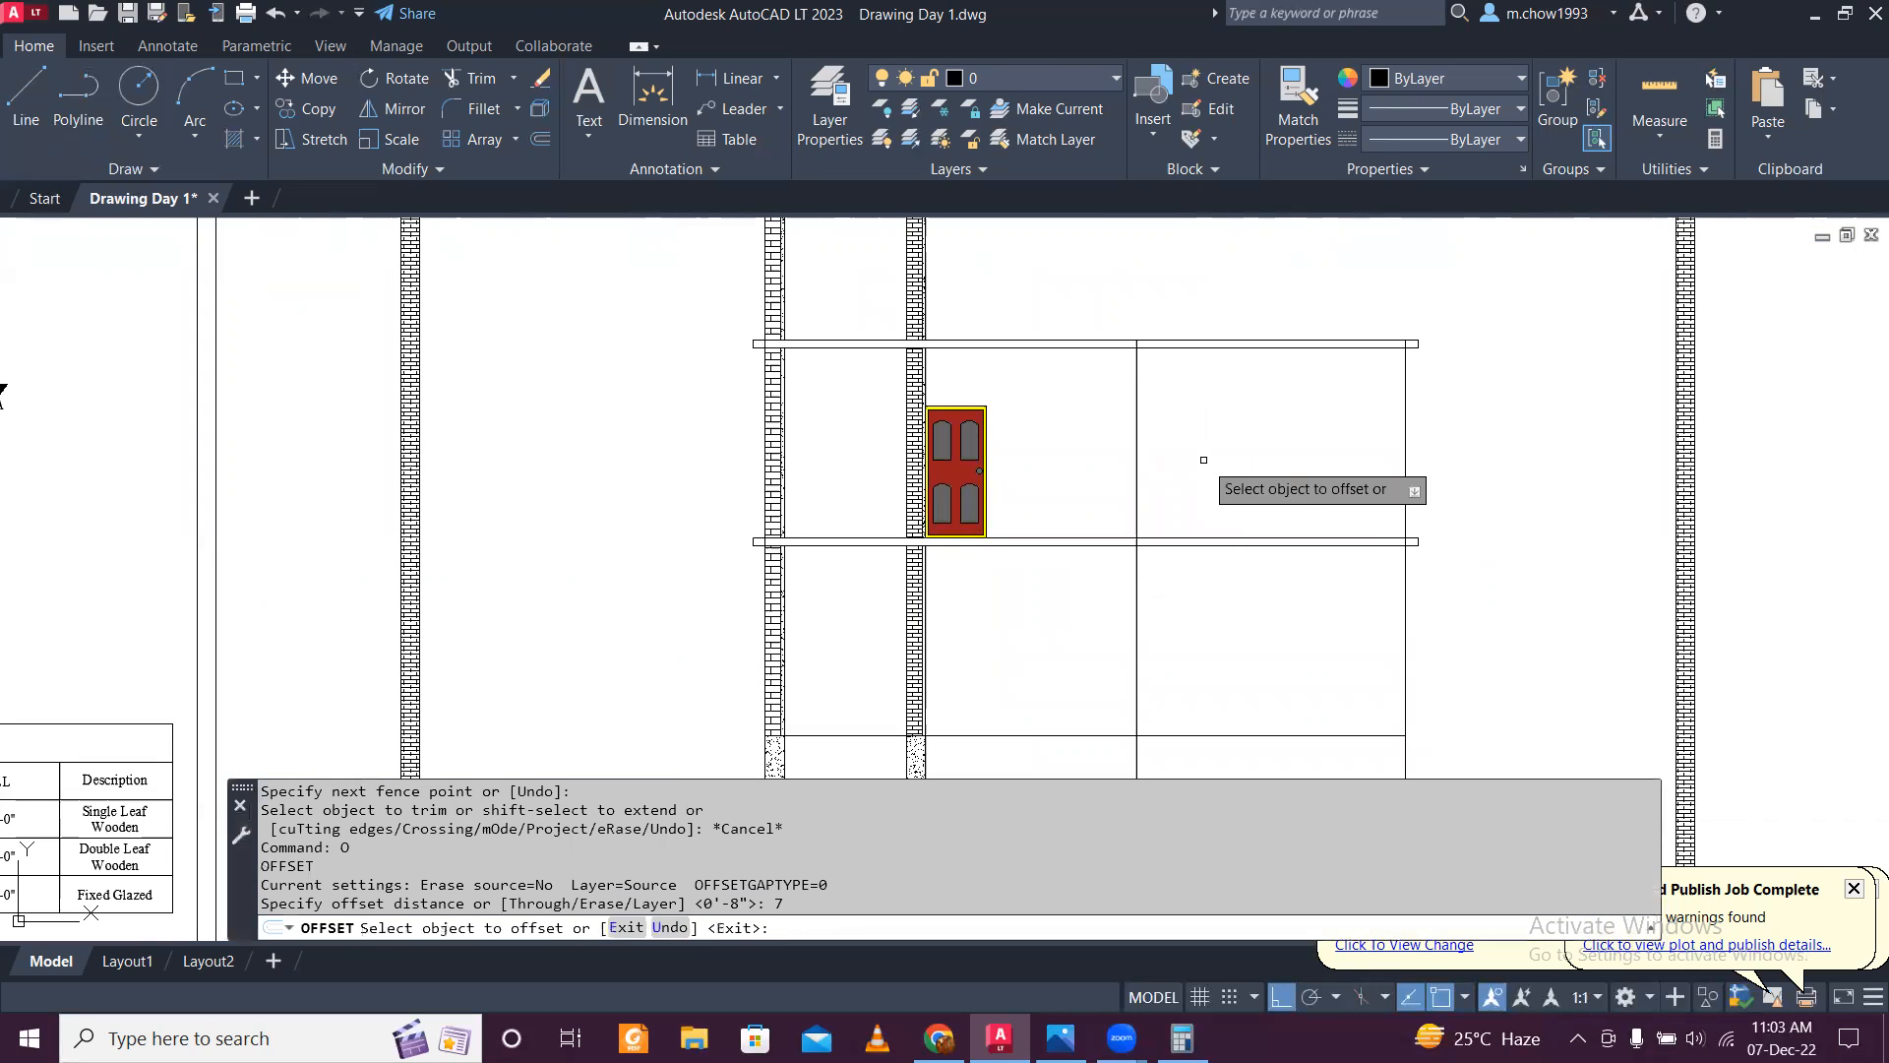
left_click(1138, 445)
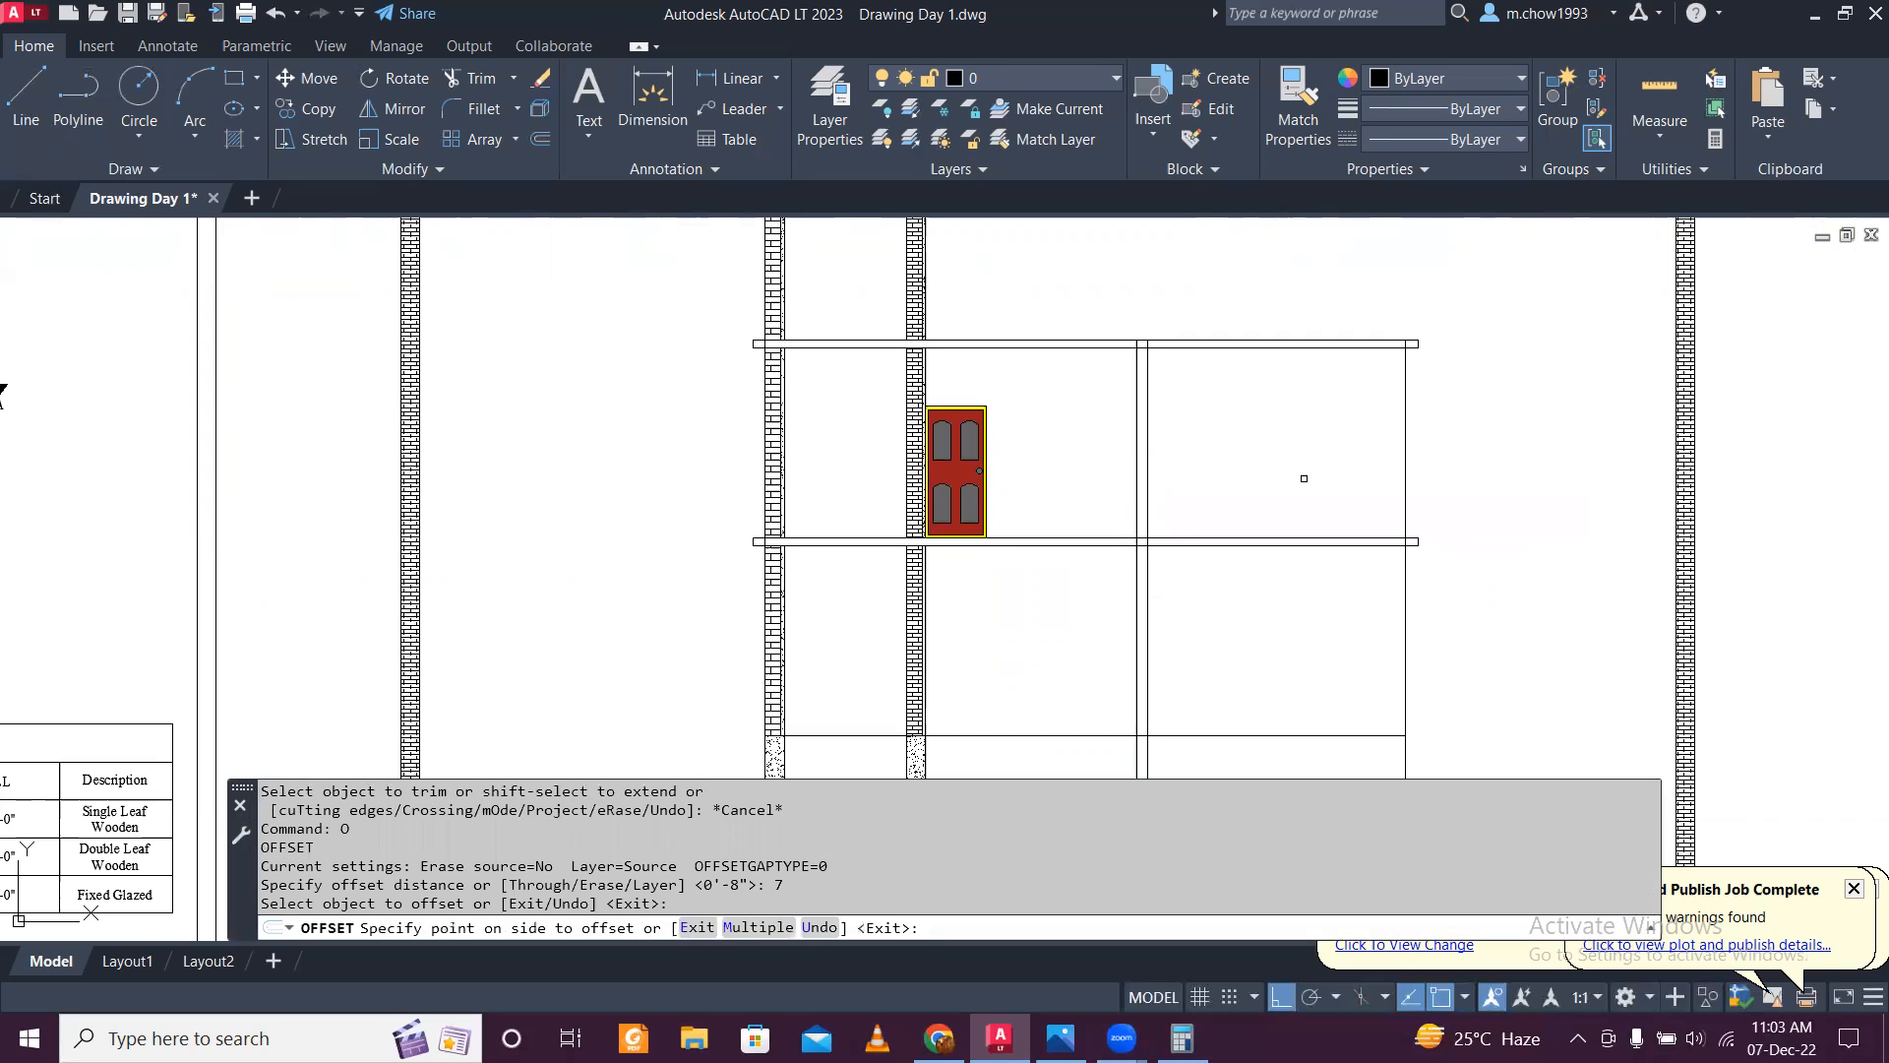
left_click(1270, 448)
key("Escape")
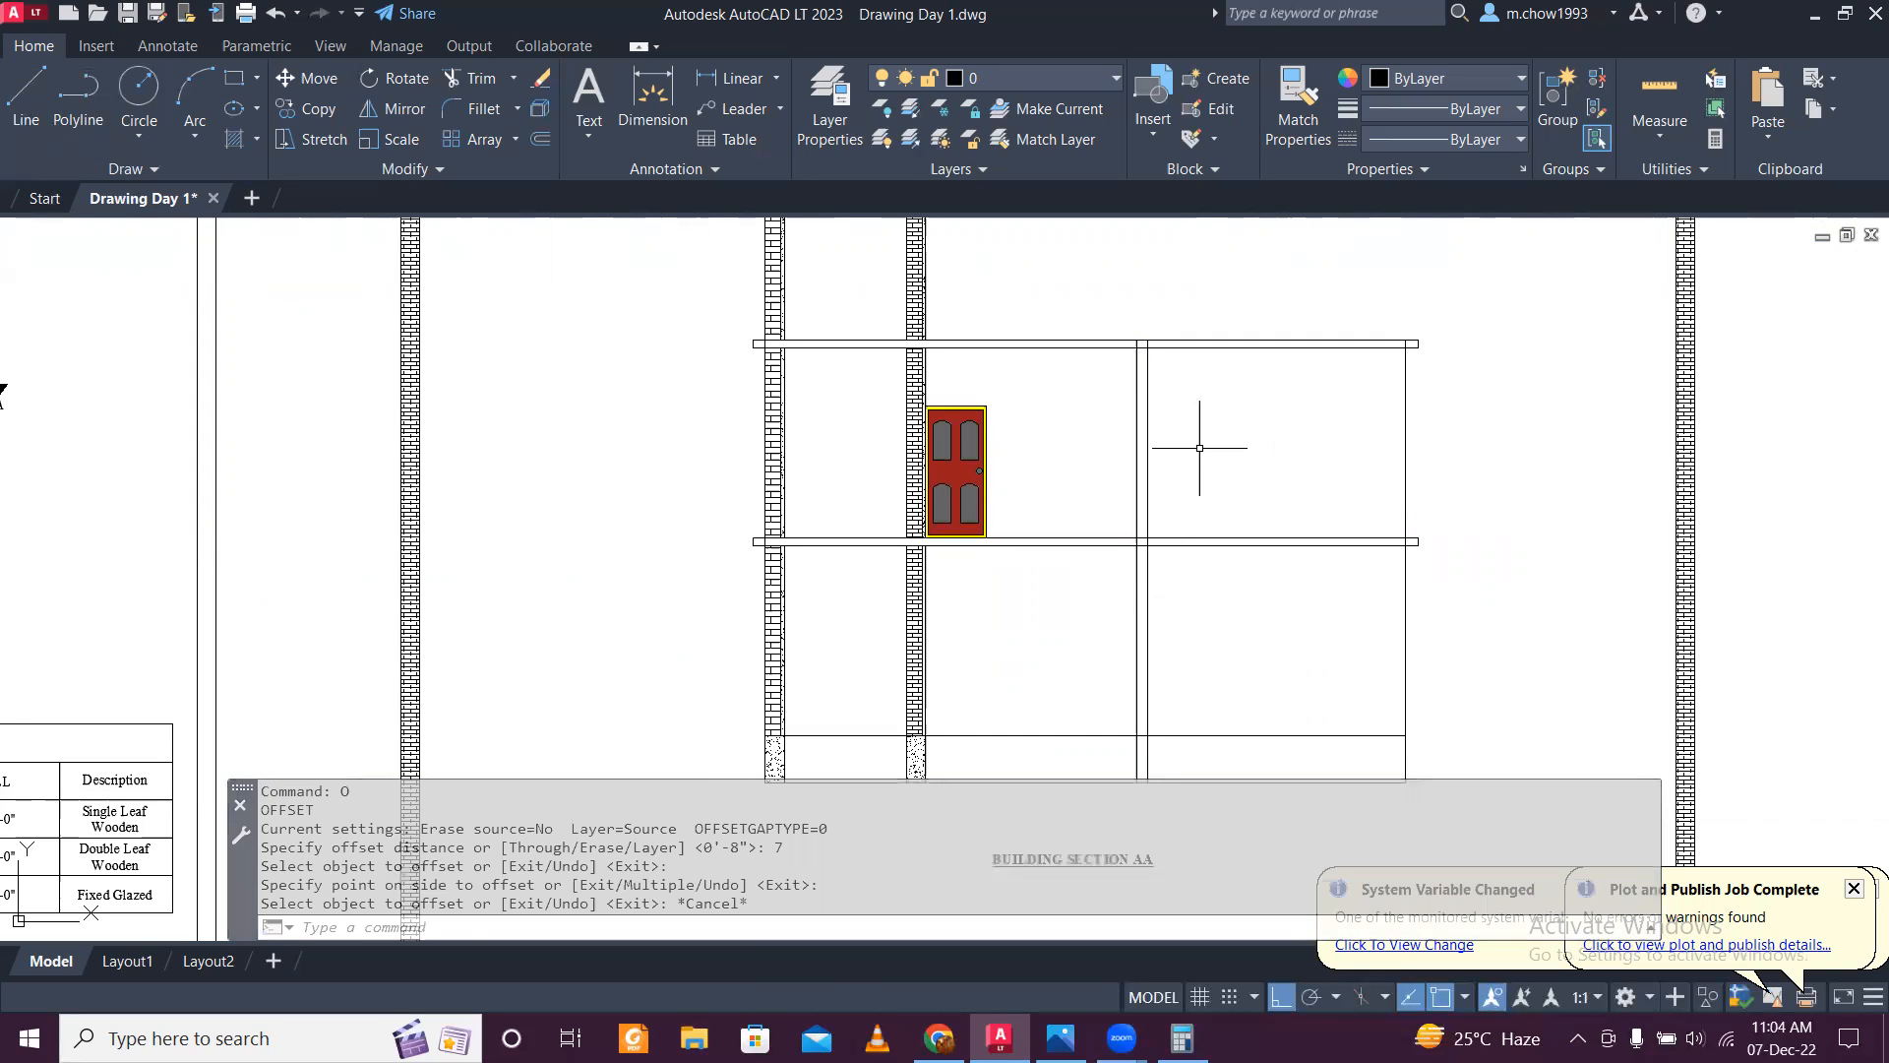
Step: Offset the second line of the pair another 5 inches in the same direction to complete the column outline
type("O")
key("Return")
type("5")
key("Return")
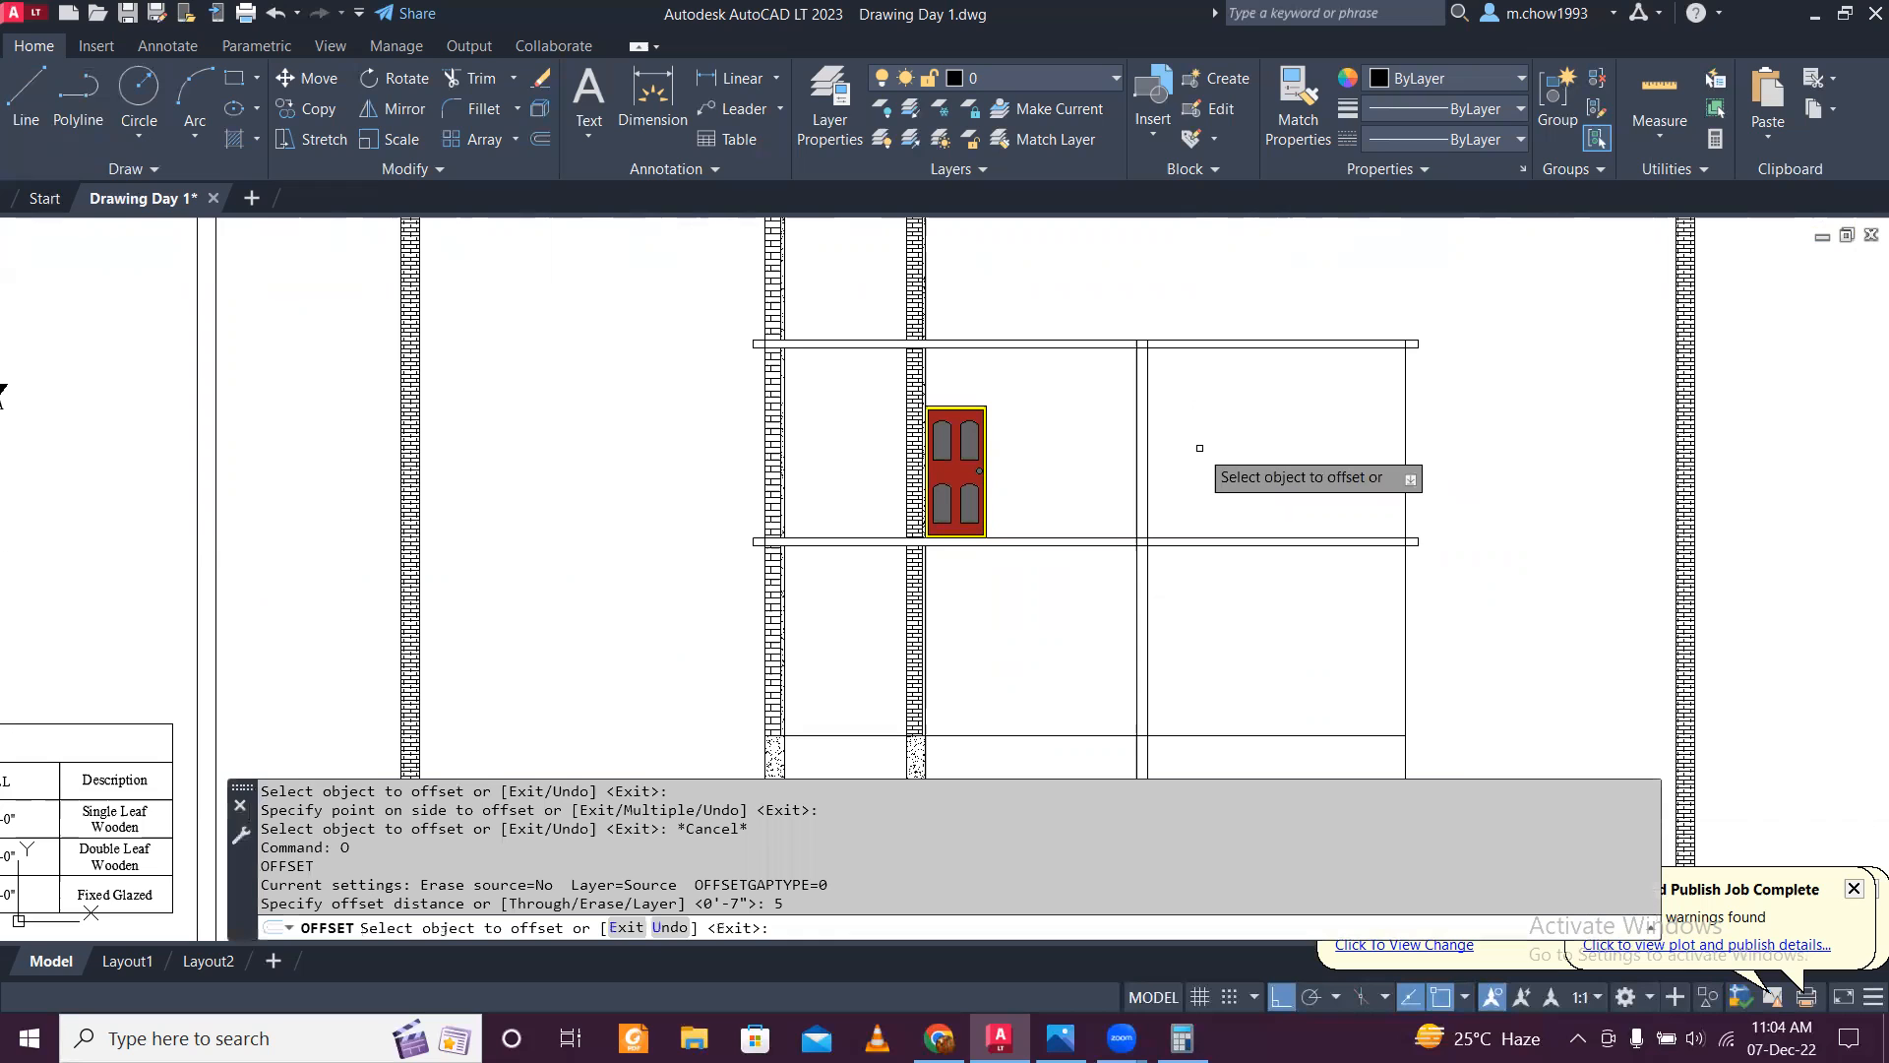
left_click(1145, 457)
left_click(1274, 466)
key("Escape")
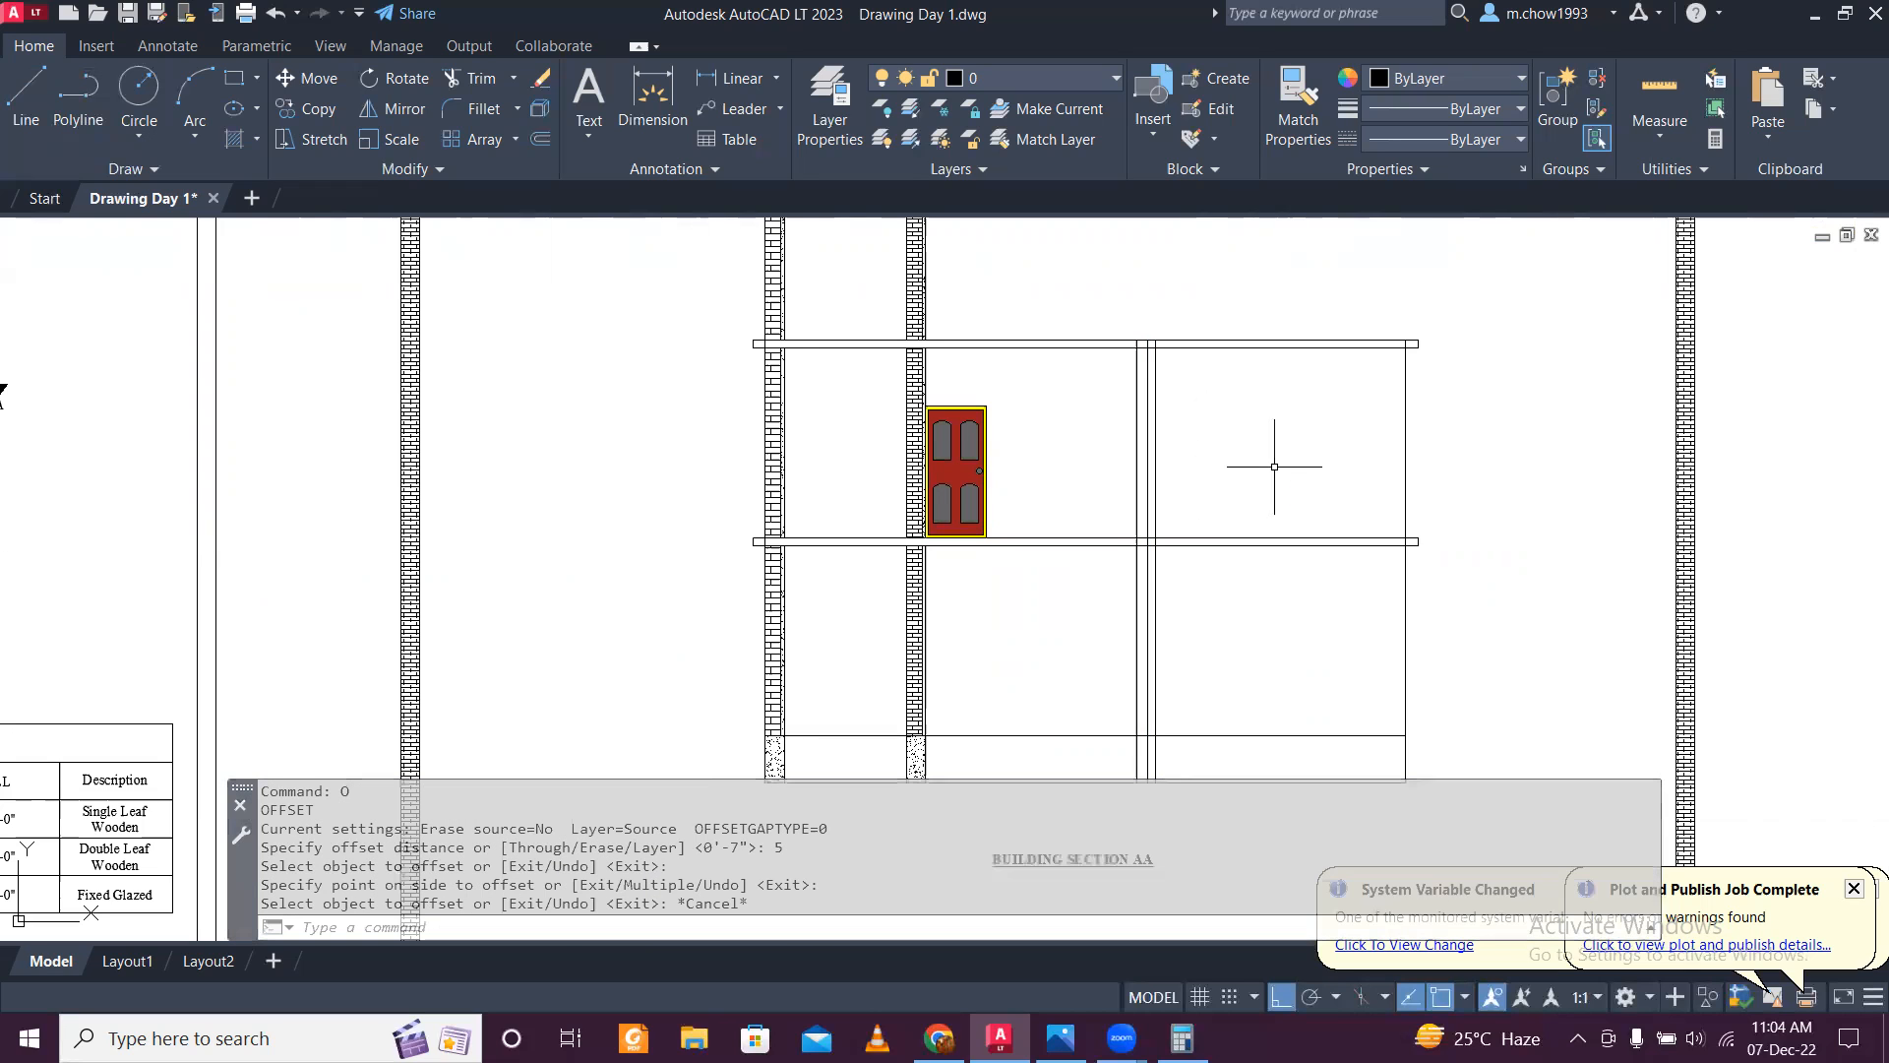
Step: Trim the middle of the three vertical lines between the plinth line and the ground line
scroll(1255, 451, "down", 5)
scroll(1219, 437, "up", 2)
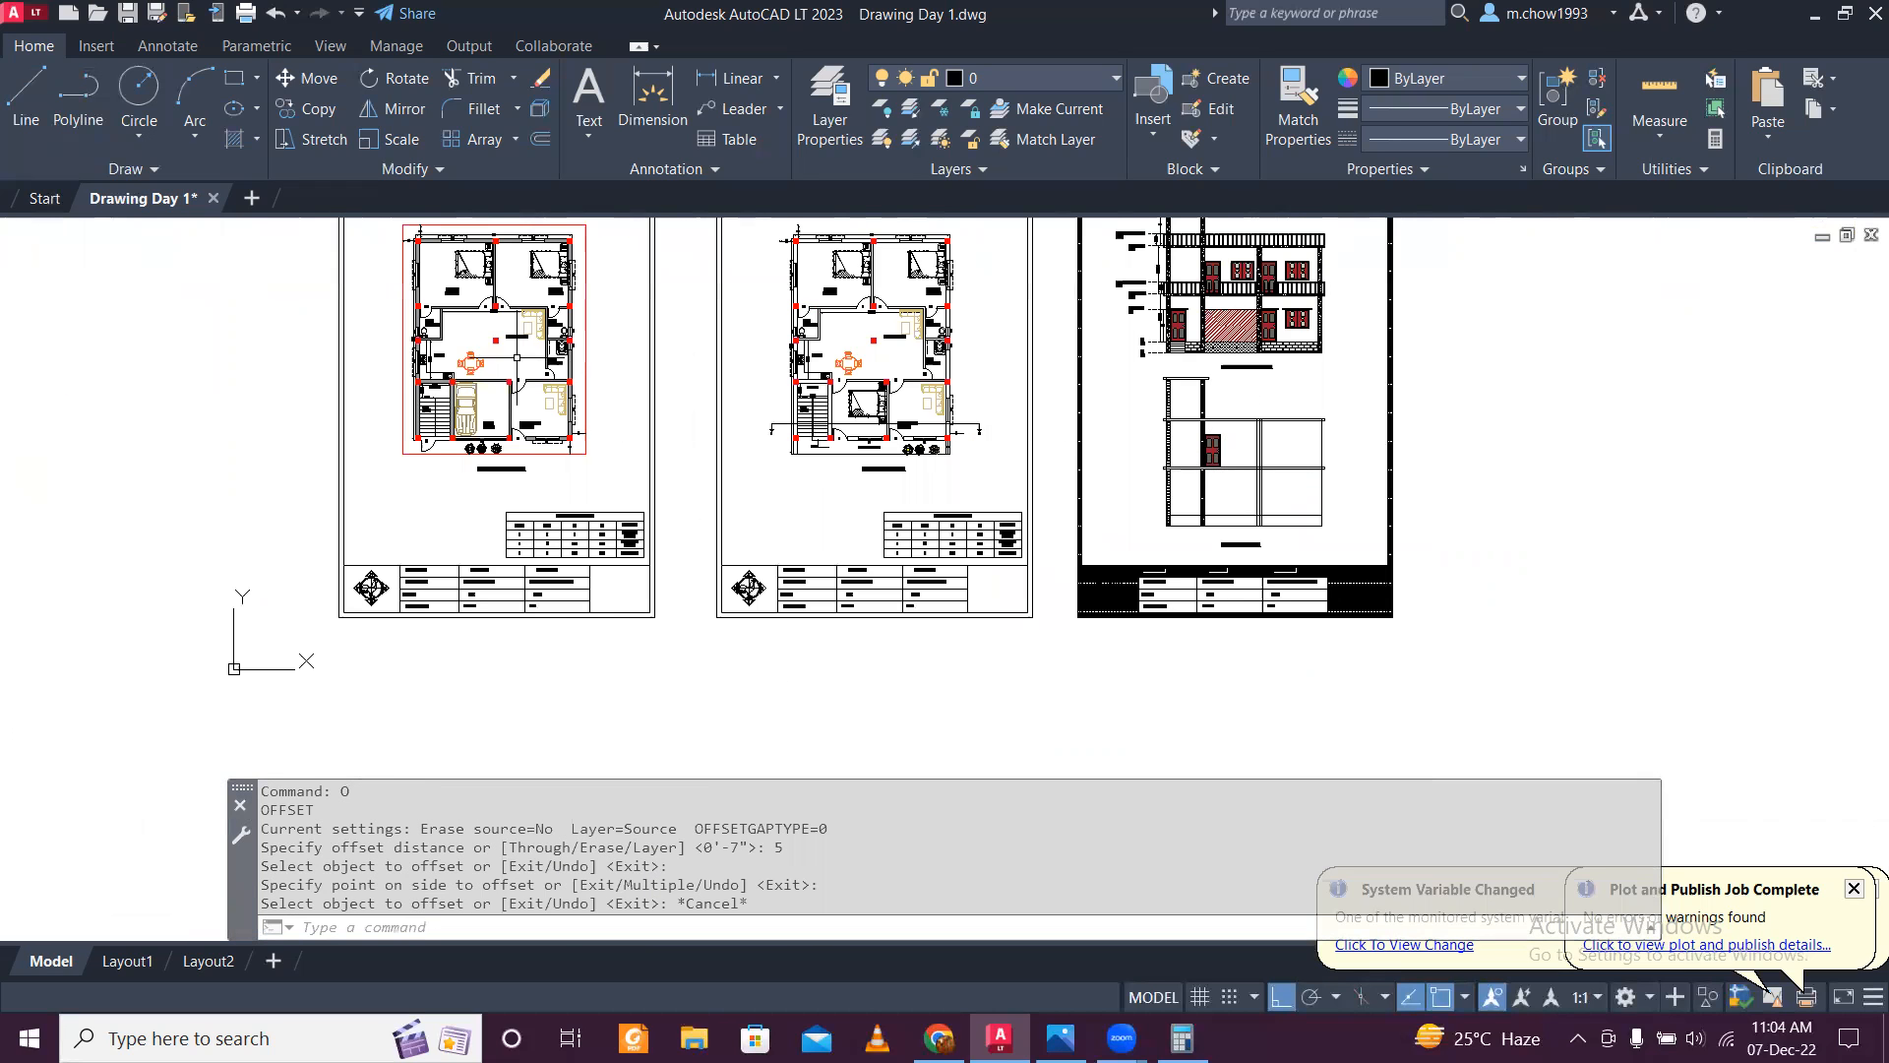
scroll(738, 409, "up", 3)
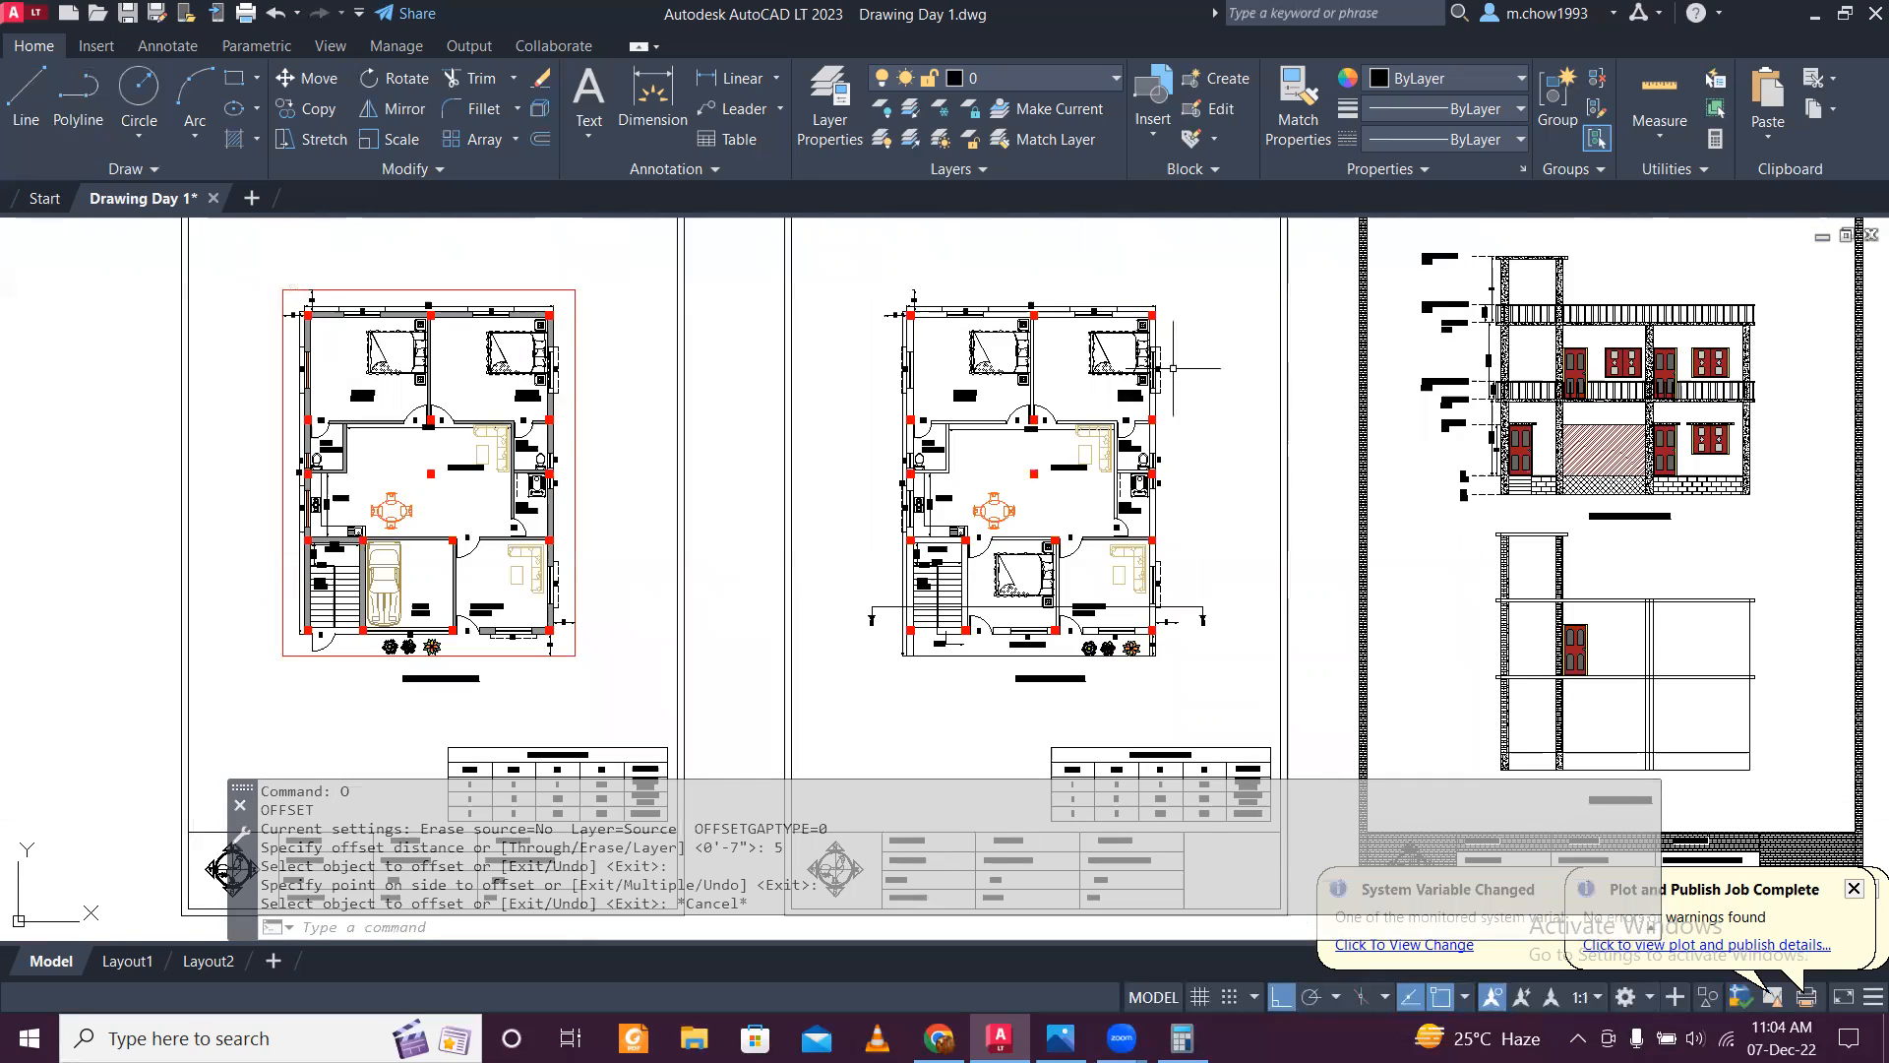
scroll(1676, 765, "up", 7)
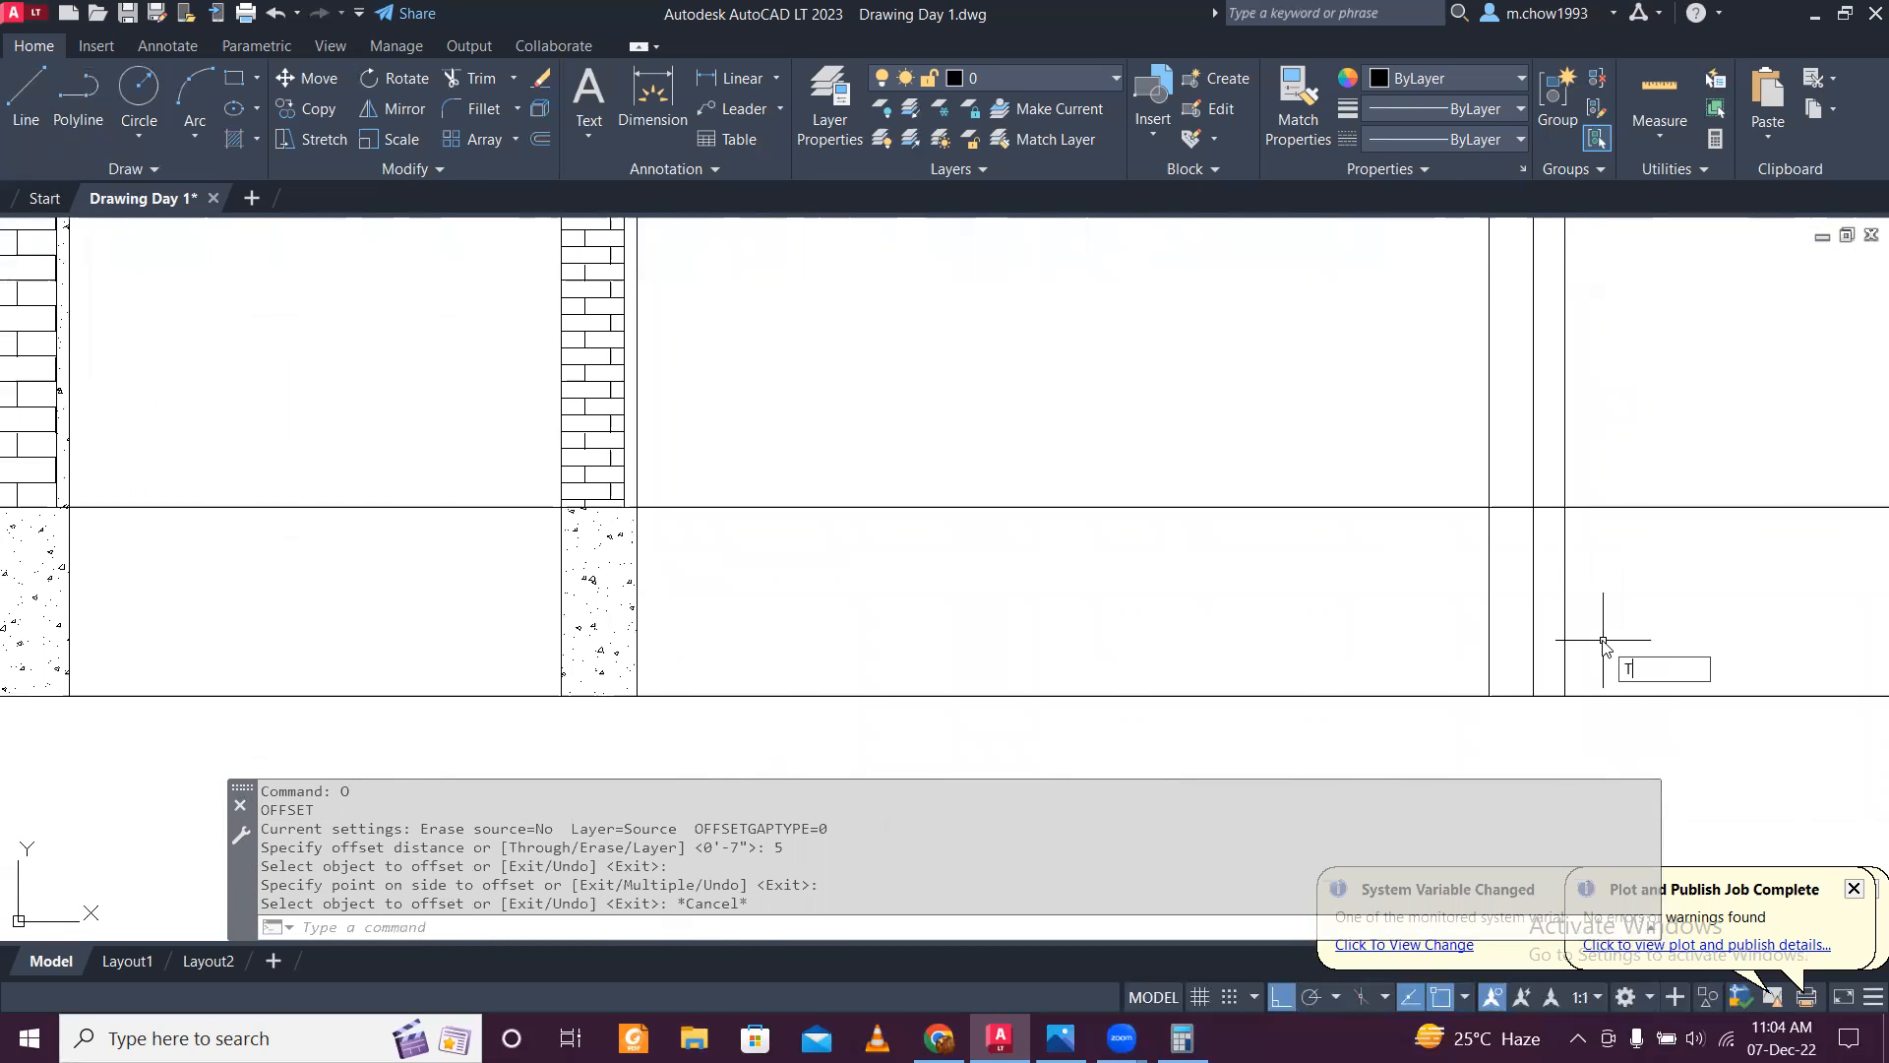
type("r")
key("Return")
mouse_move(1547, 615)
left_mouse_down()
mouse_move(1531, 633)
mouse_move(1513, 620)
left_mouse_up()
scroll(1513, 620, "down", 5)
key("Escape")
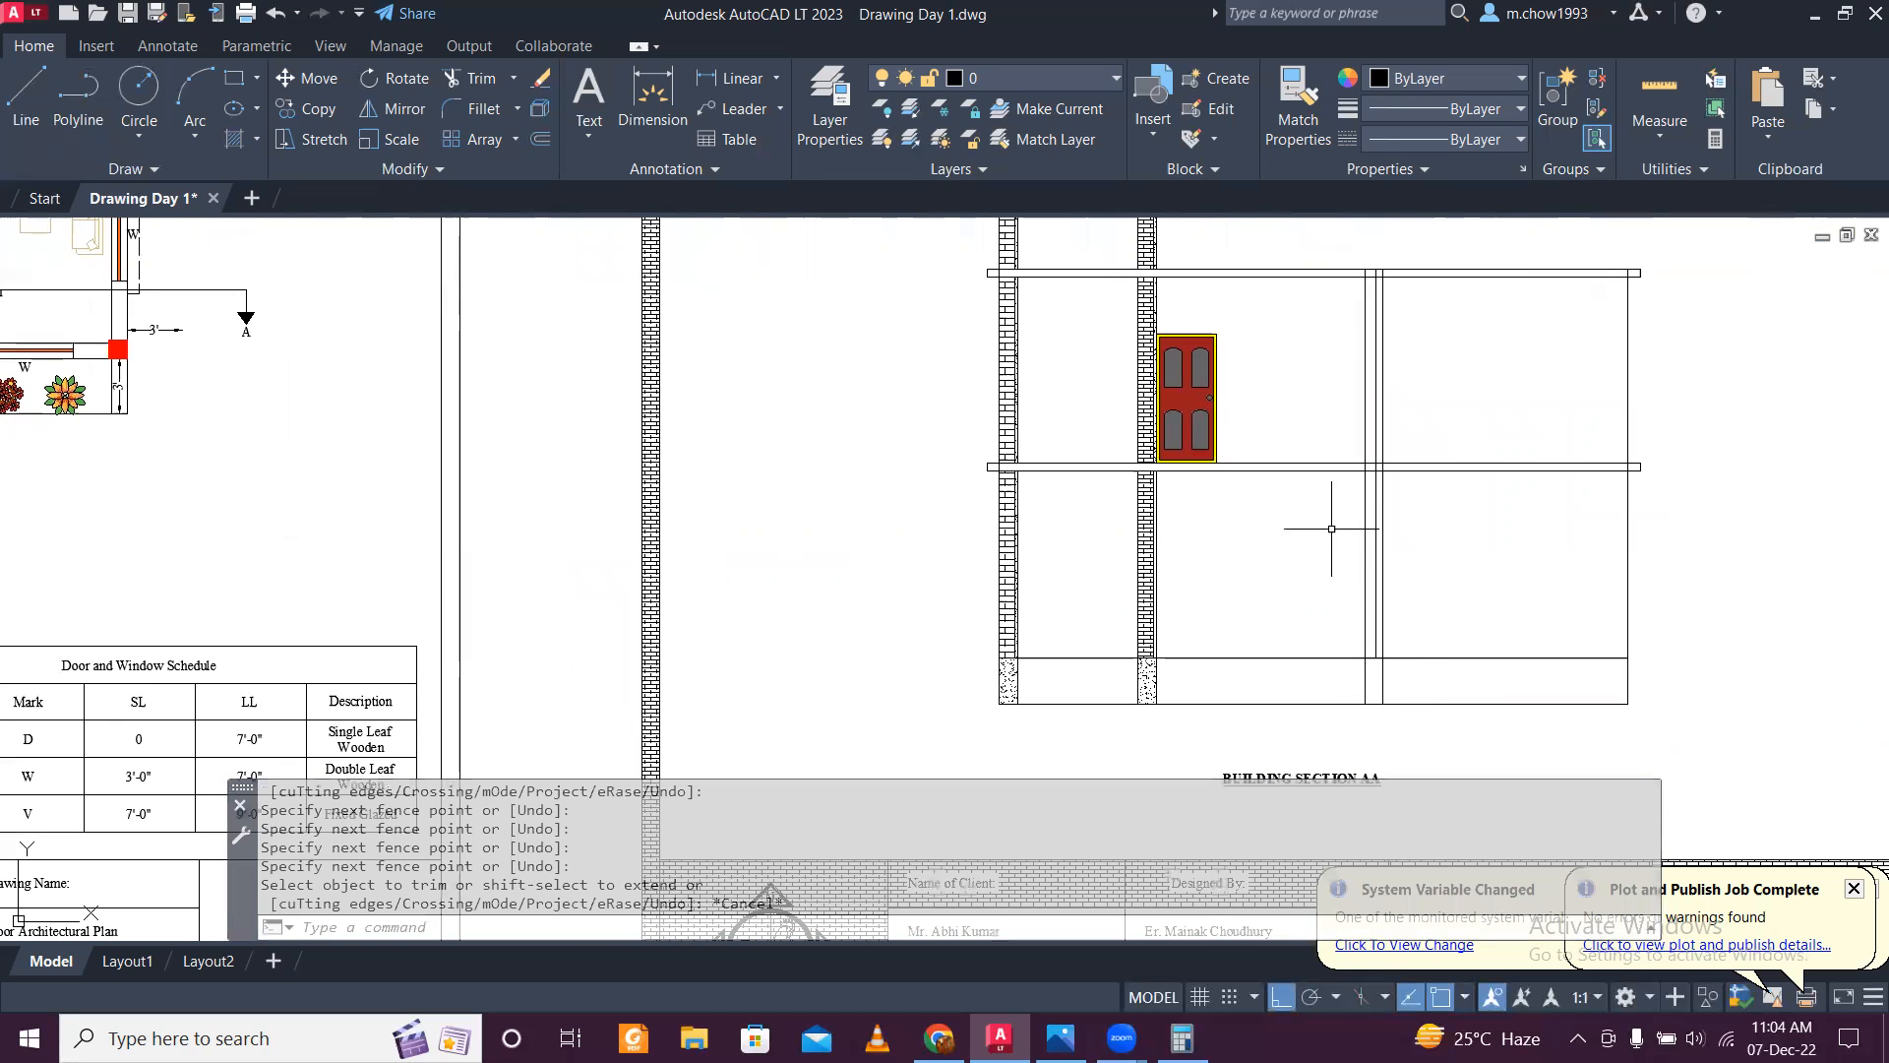
Step: Trim the three vertical wall and column lines where they cross the lower and upper floor slabs
scroll(1285, 489, "down", 4)
scroll(1230, 462, "up", 6)
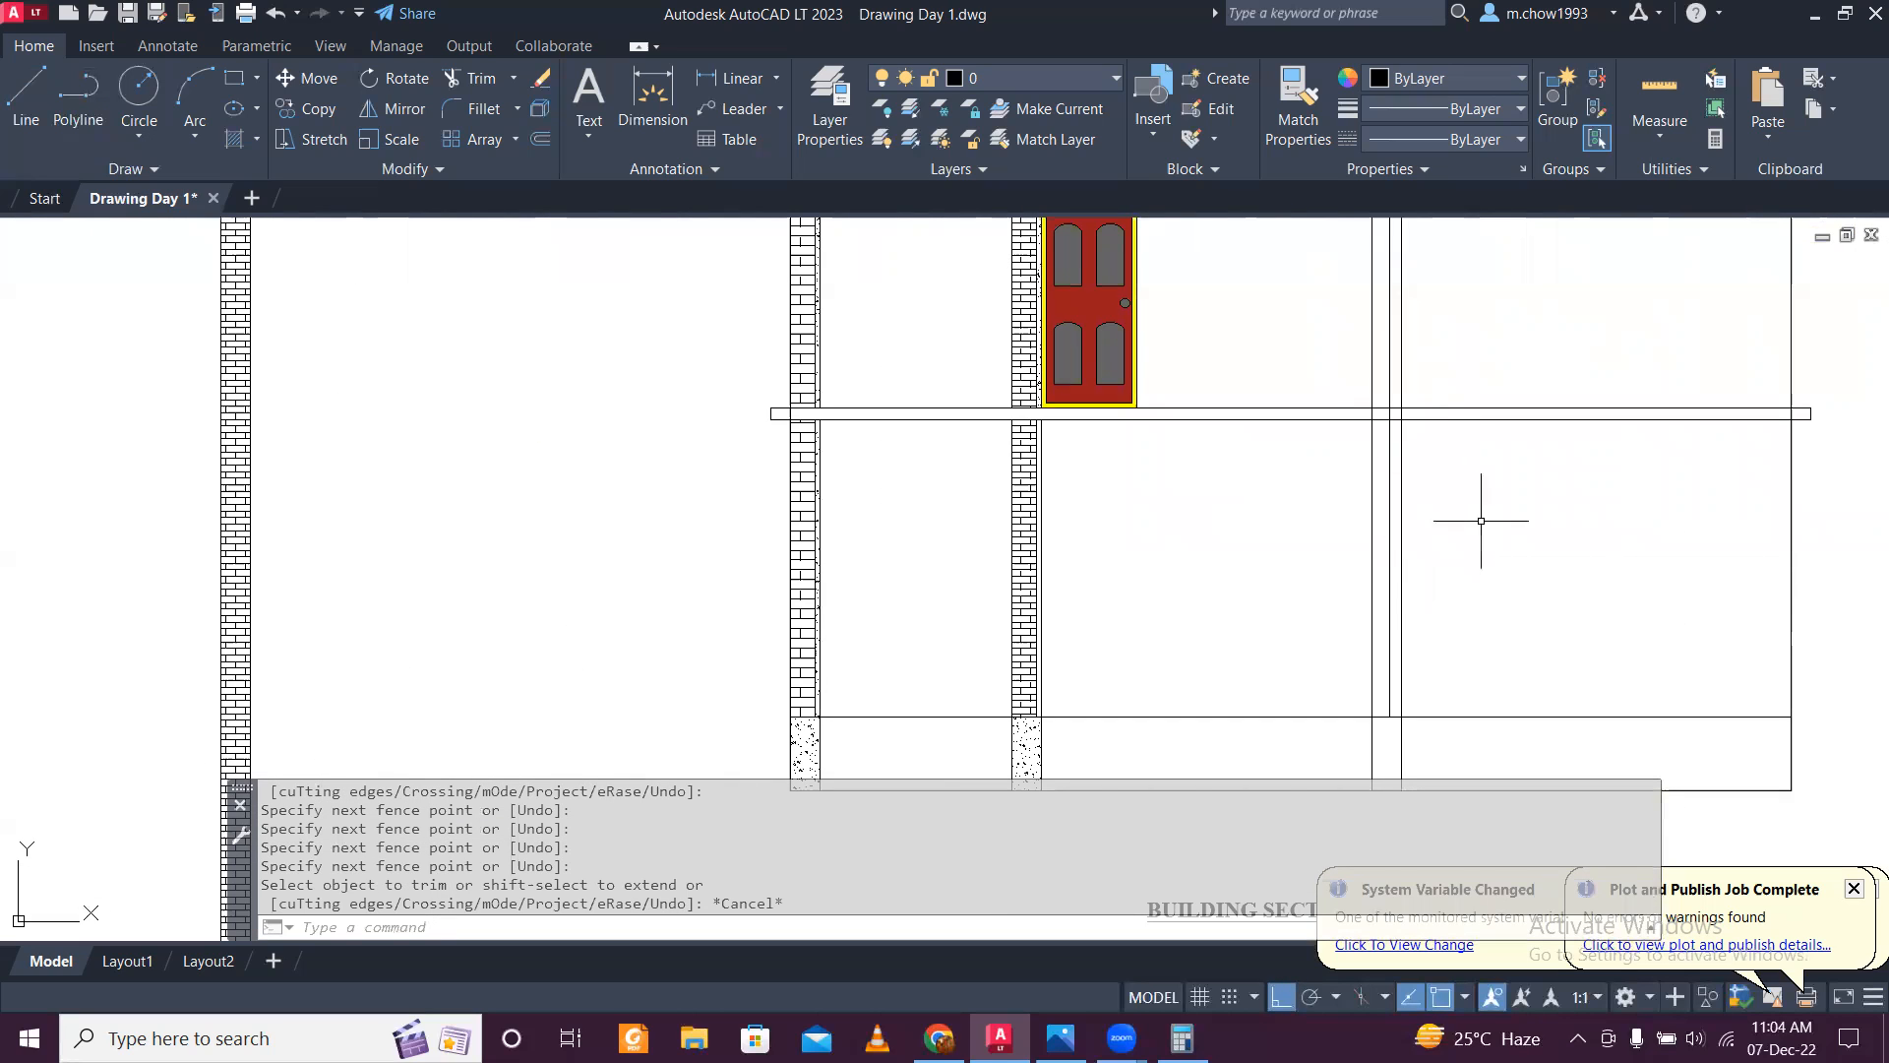
type("tr")
key("Return")
scroll(1467, 413, "up", 4)
left_click_drag(1284, 399, 1022, 398)
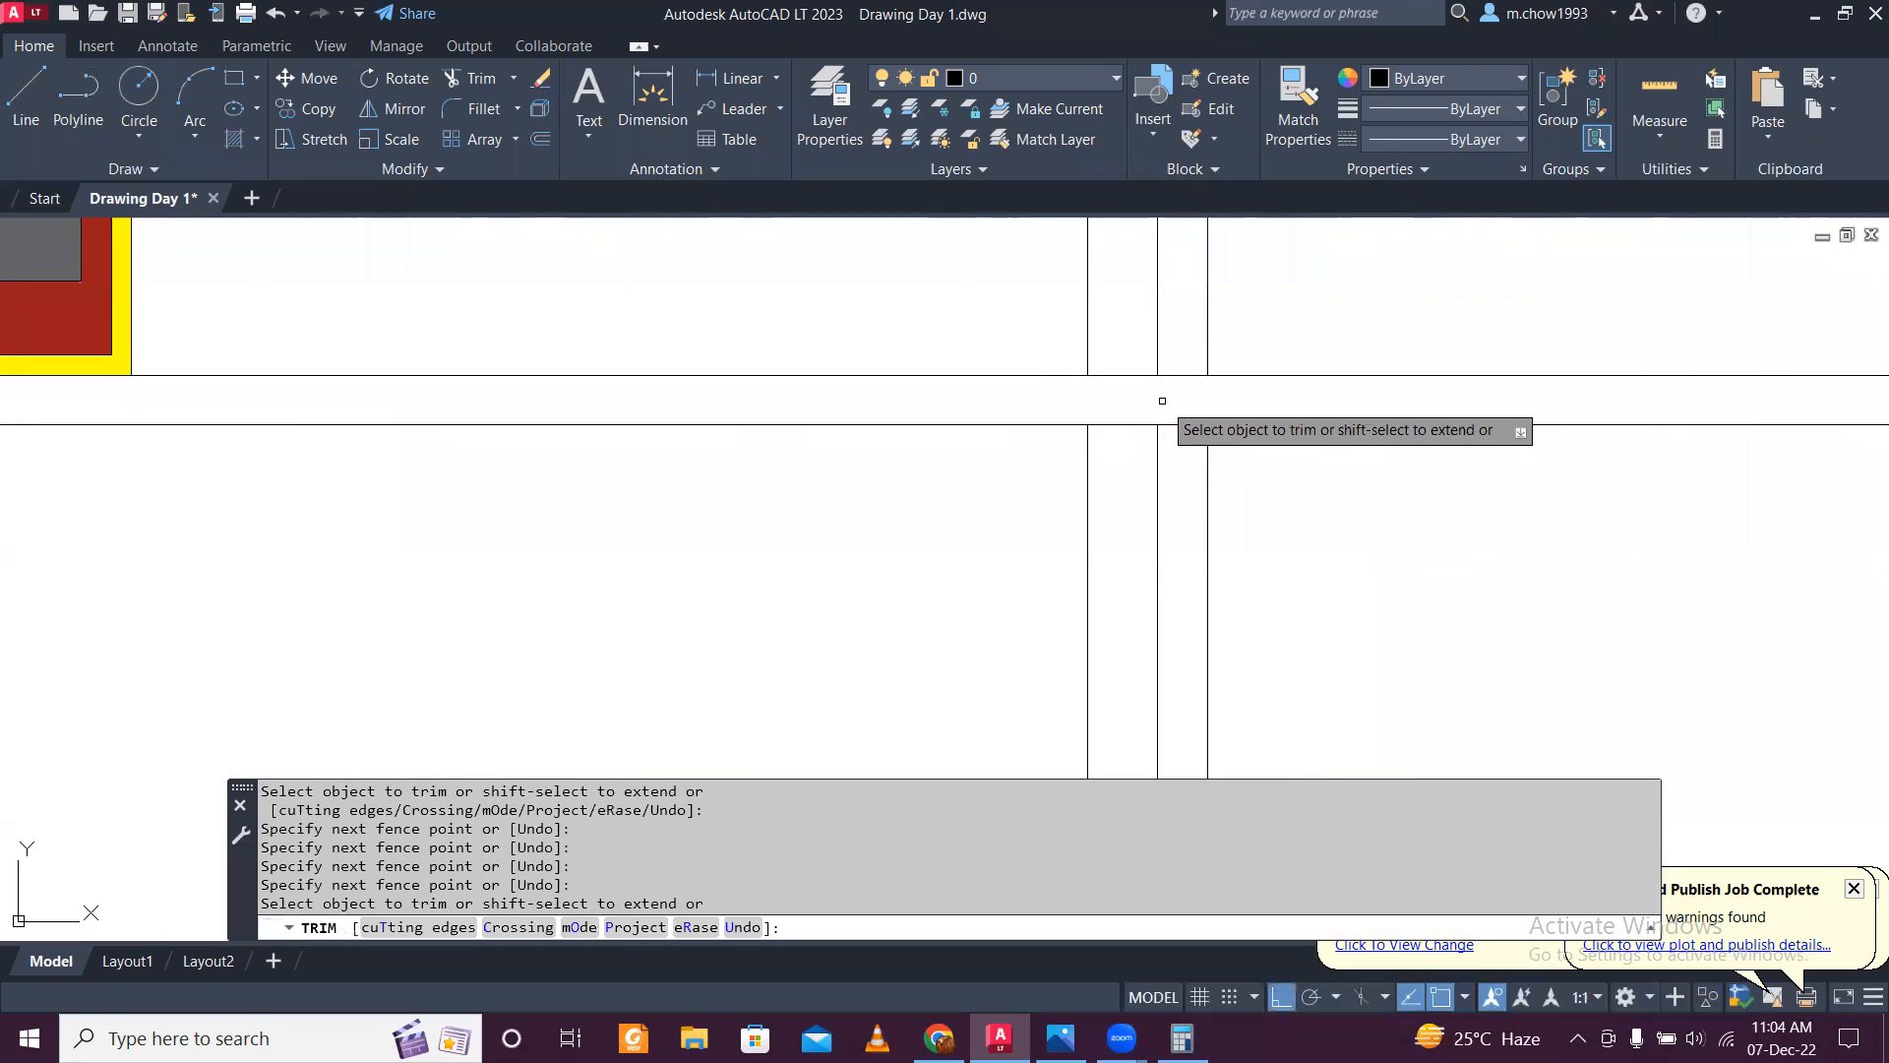
scroll(1173, 394, "down", 4)
scroll(1195, 413, "up", 5)
mouse_move(993, 391)
left_mouse_down()
mouse_move(1188, 426)
mouse_move(1218, 389)
mouse_move(1167, 417)
left_mouse_up()
scroll(1168, 417, "down", 5)
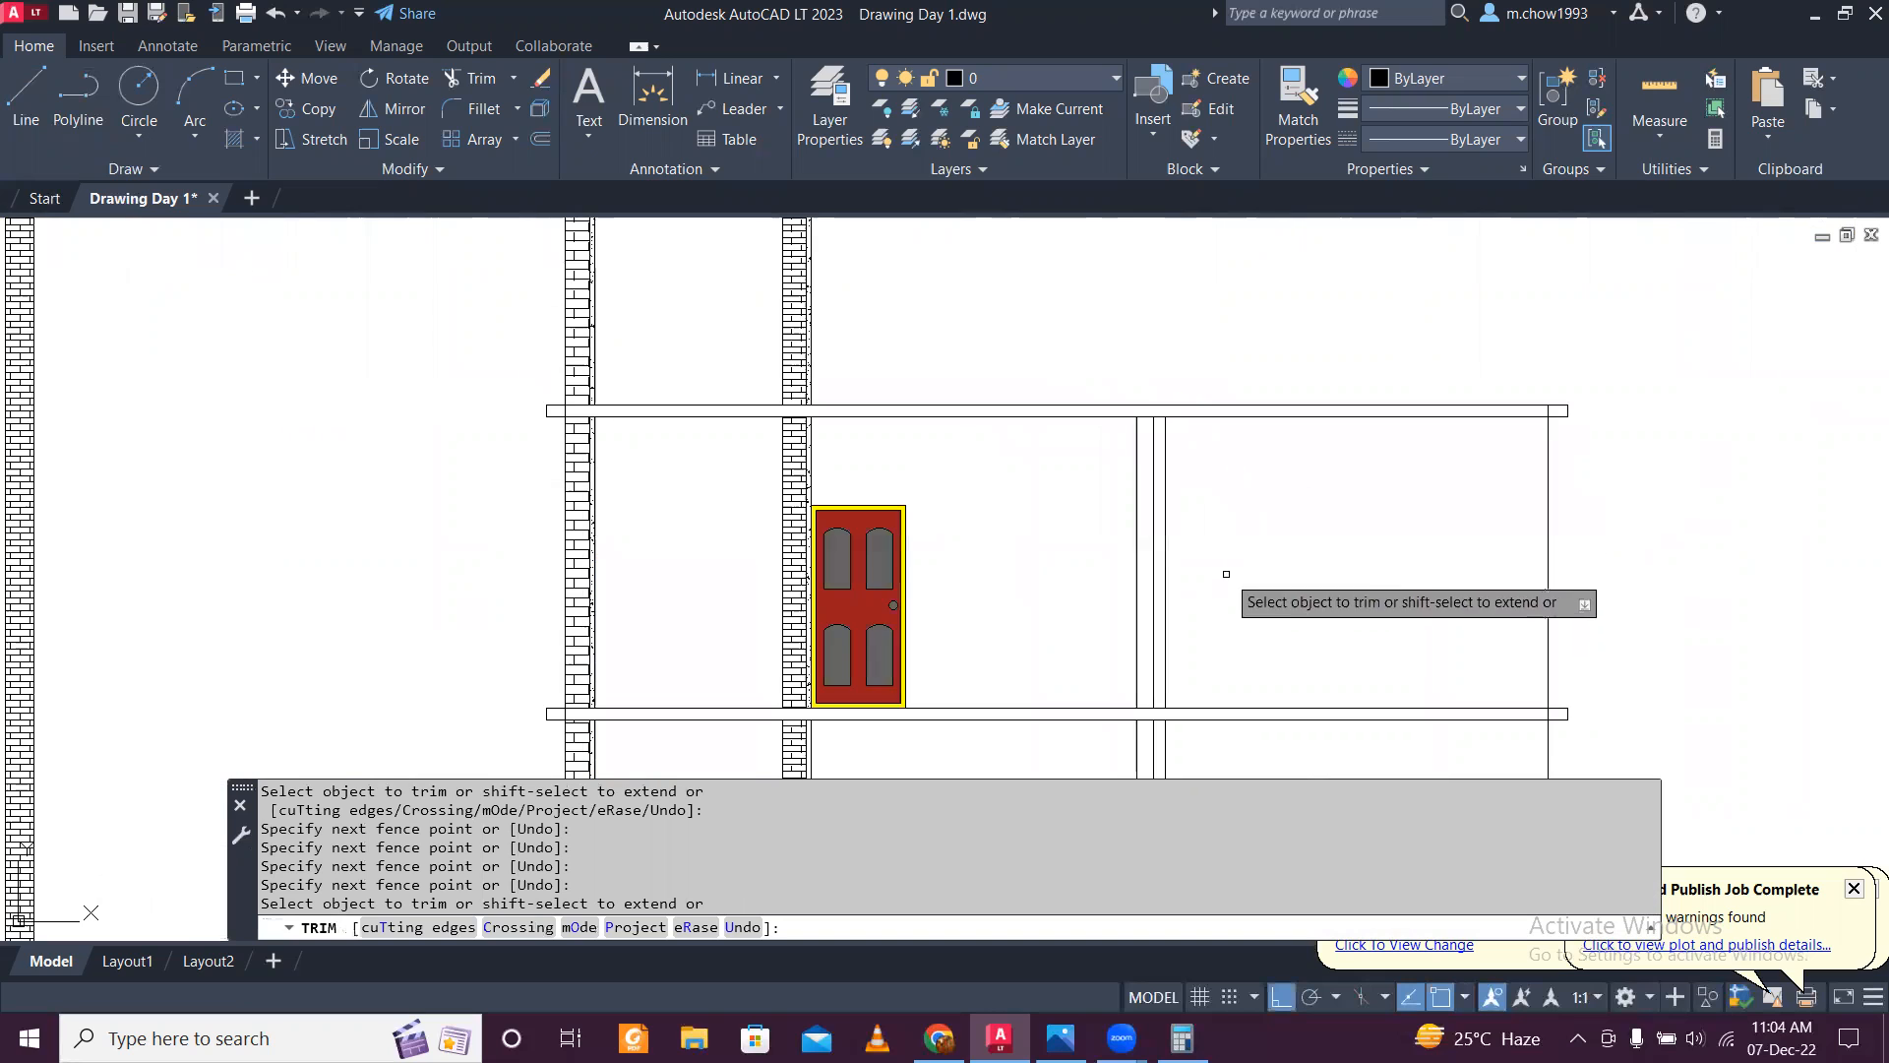
scroll(1234, 345, "down", 2)
key("Escape")
scroll(1226, 480, "up", 3)
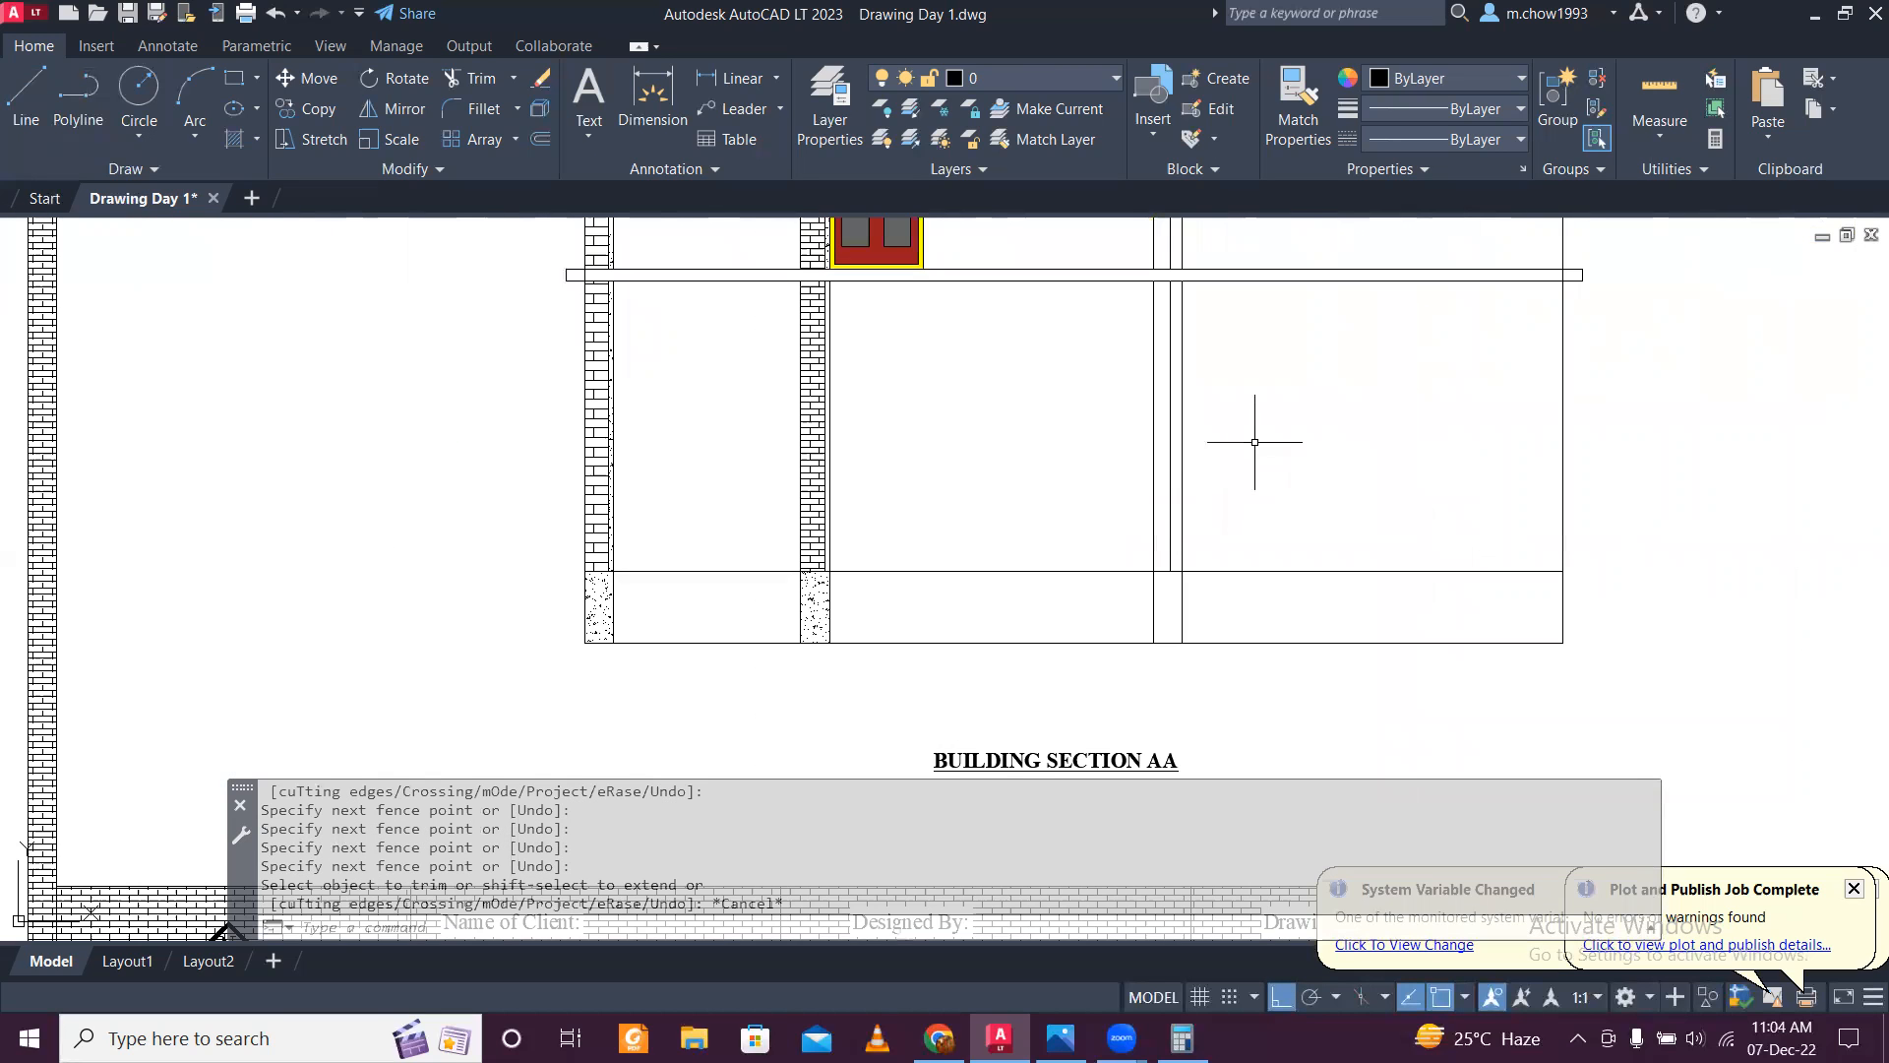
Step: Hatch the third column's full-width plinth portion and the far-side narrow strip above it in the lower storey with the brick pattern
middle_click_drag(1254, 442, 1283, 522)
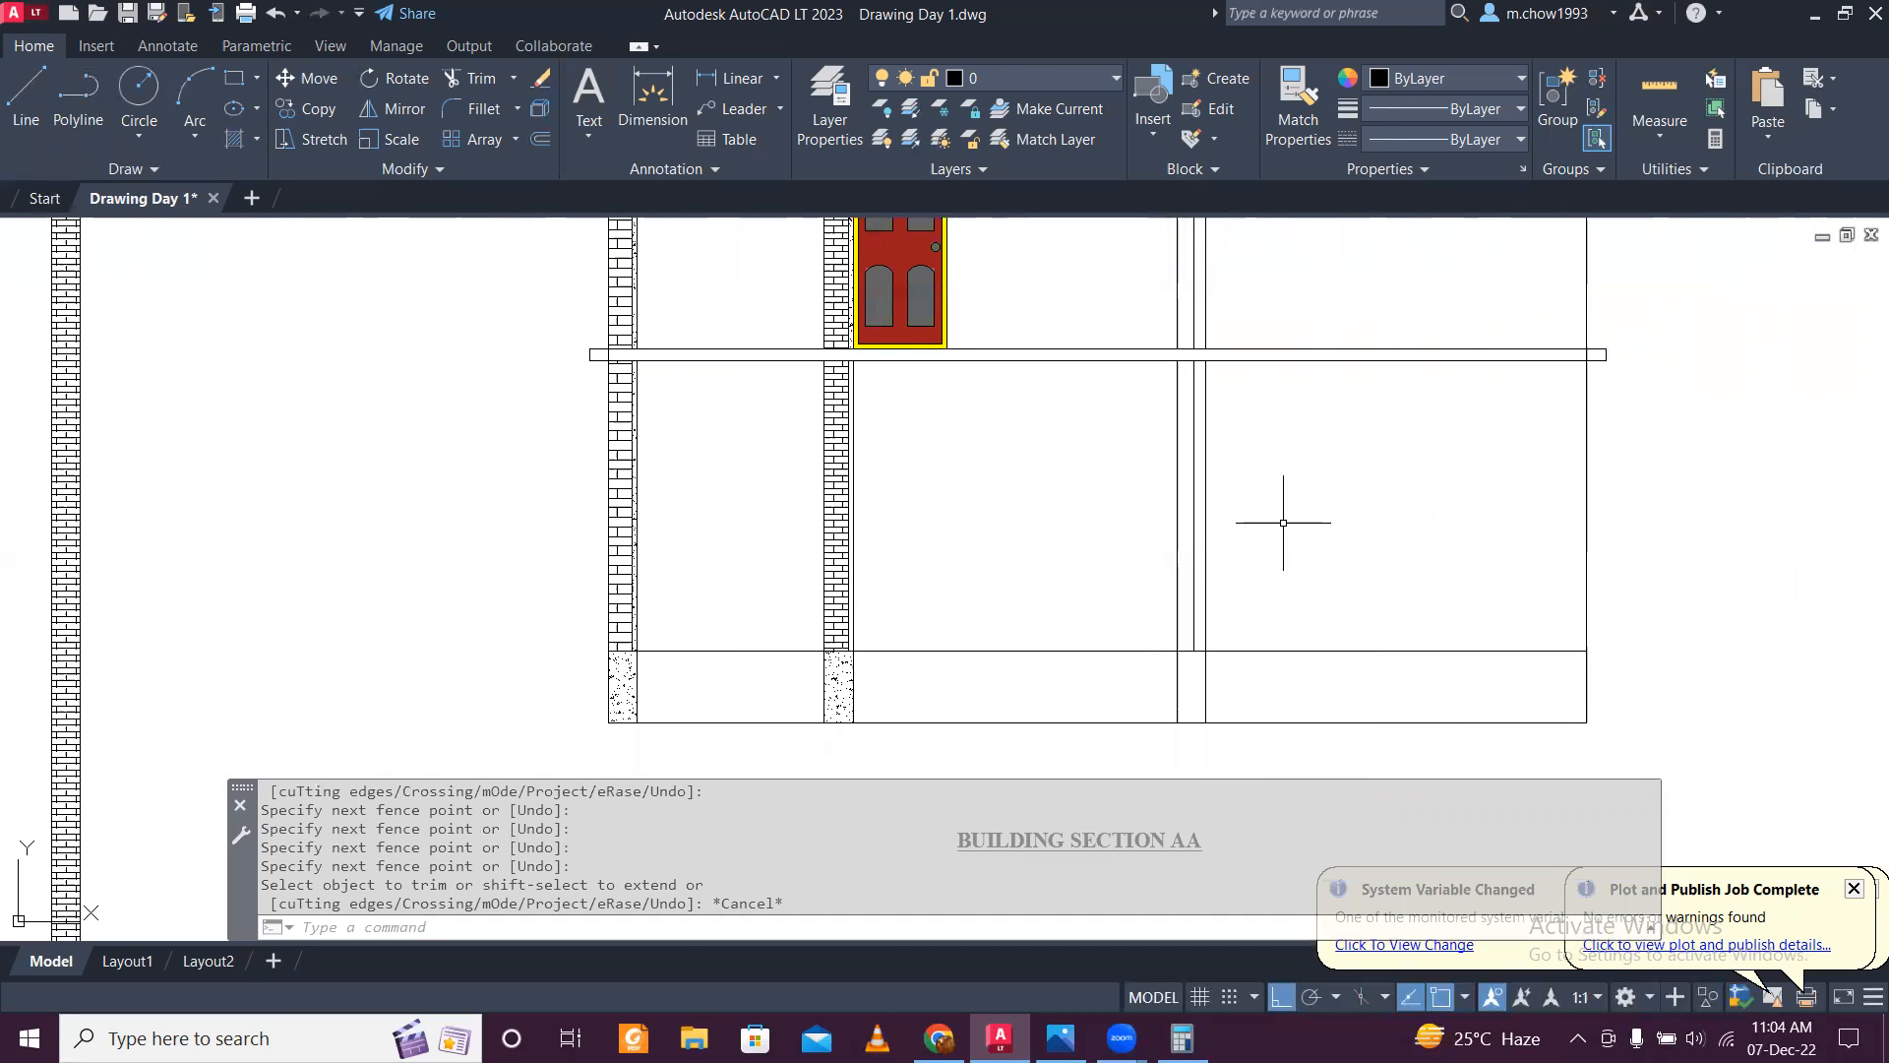
type("h")
key("Return")
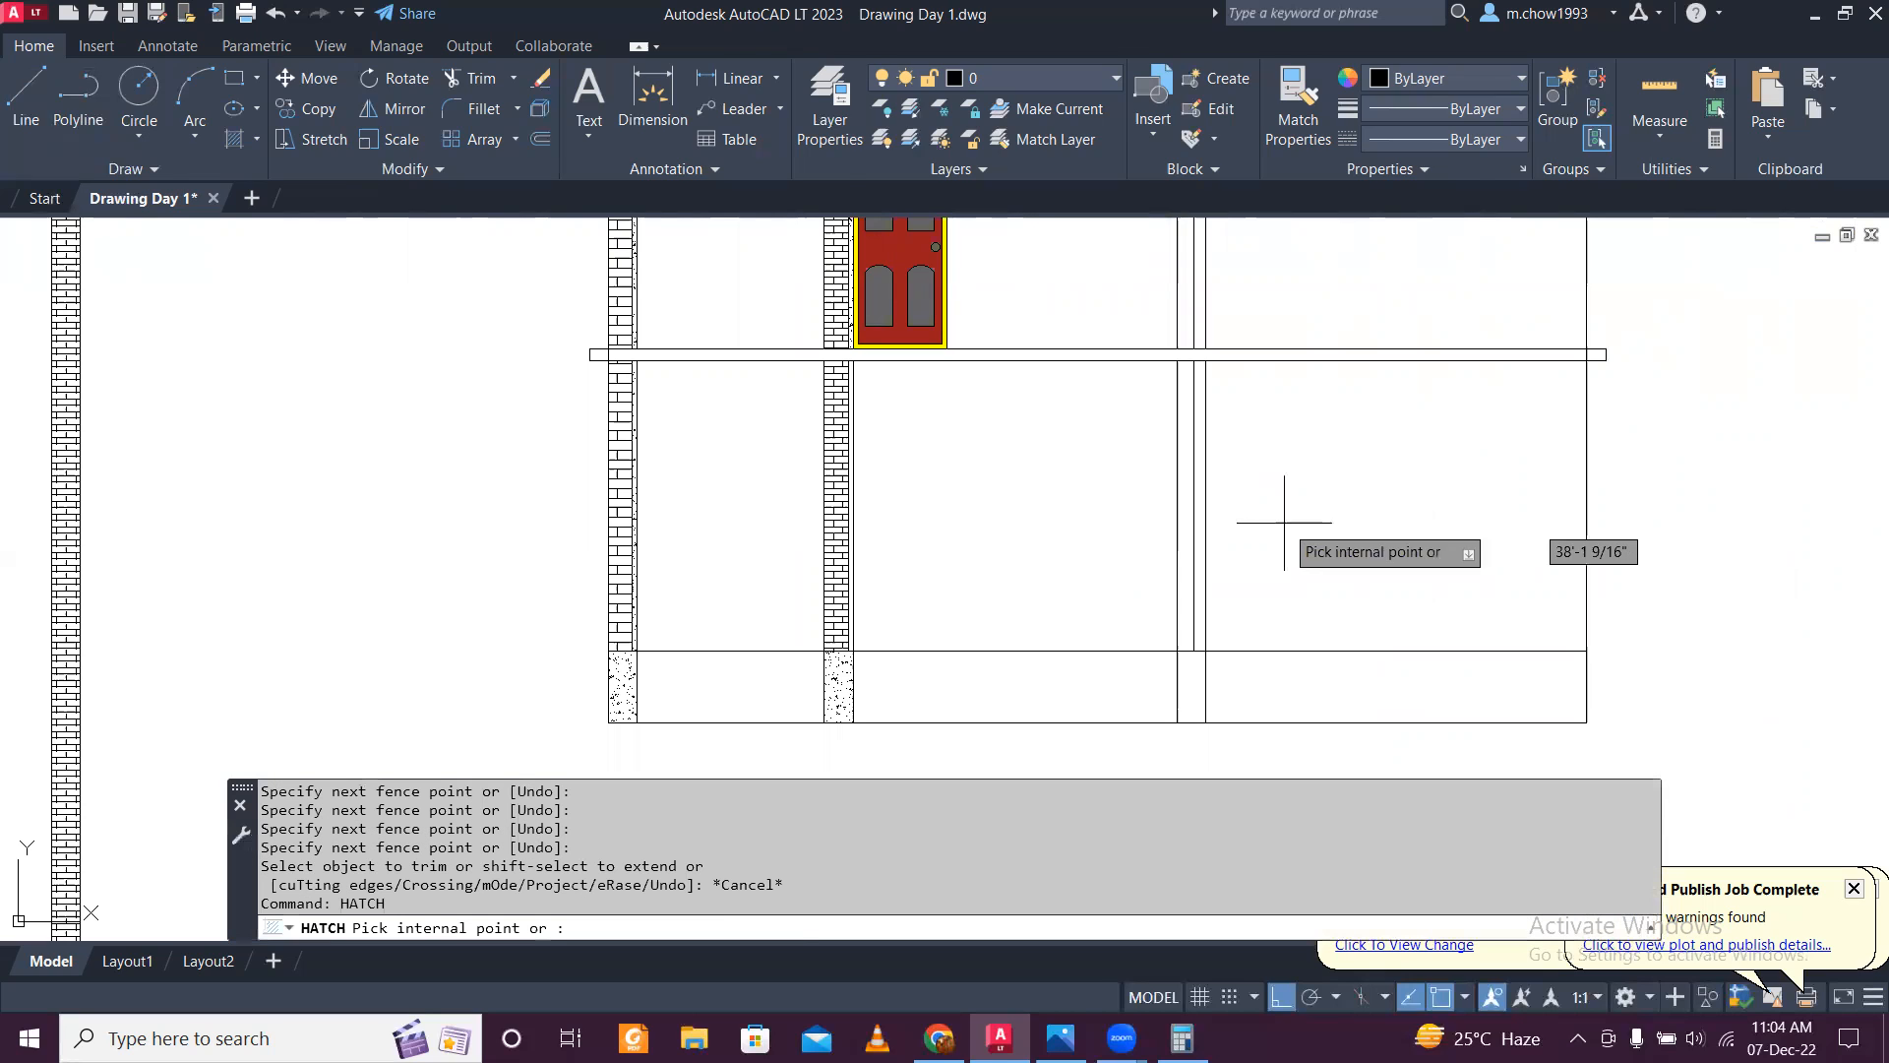
left_click(1193, 679)
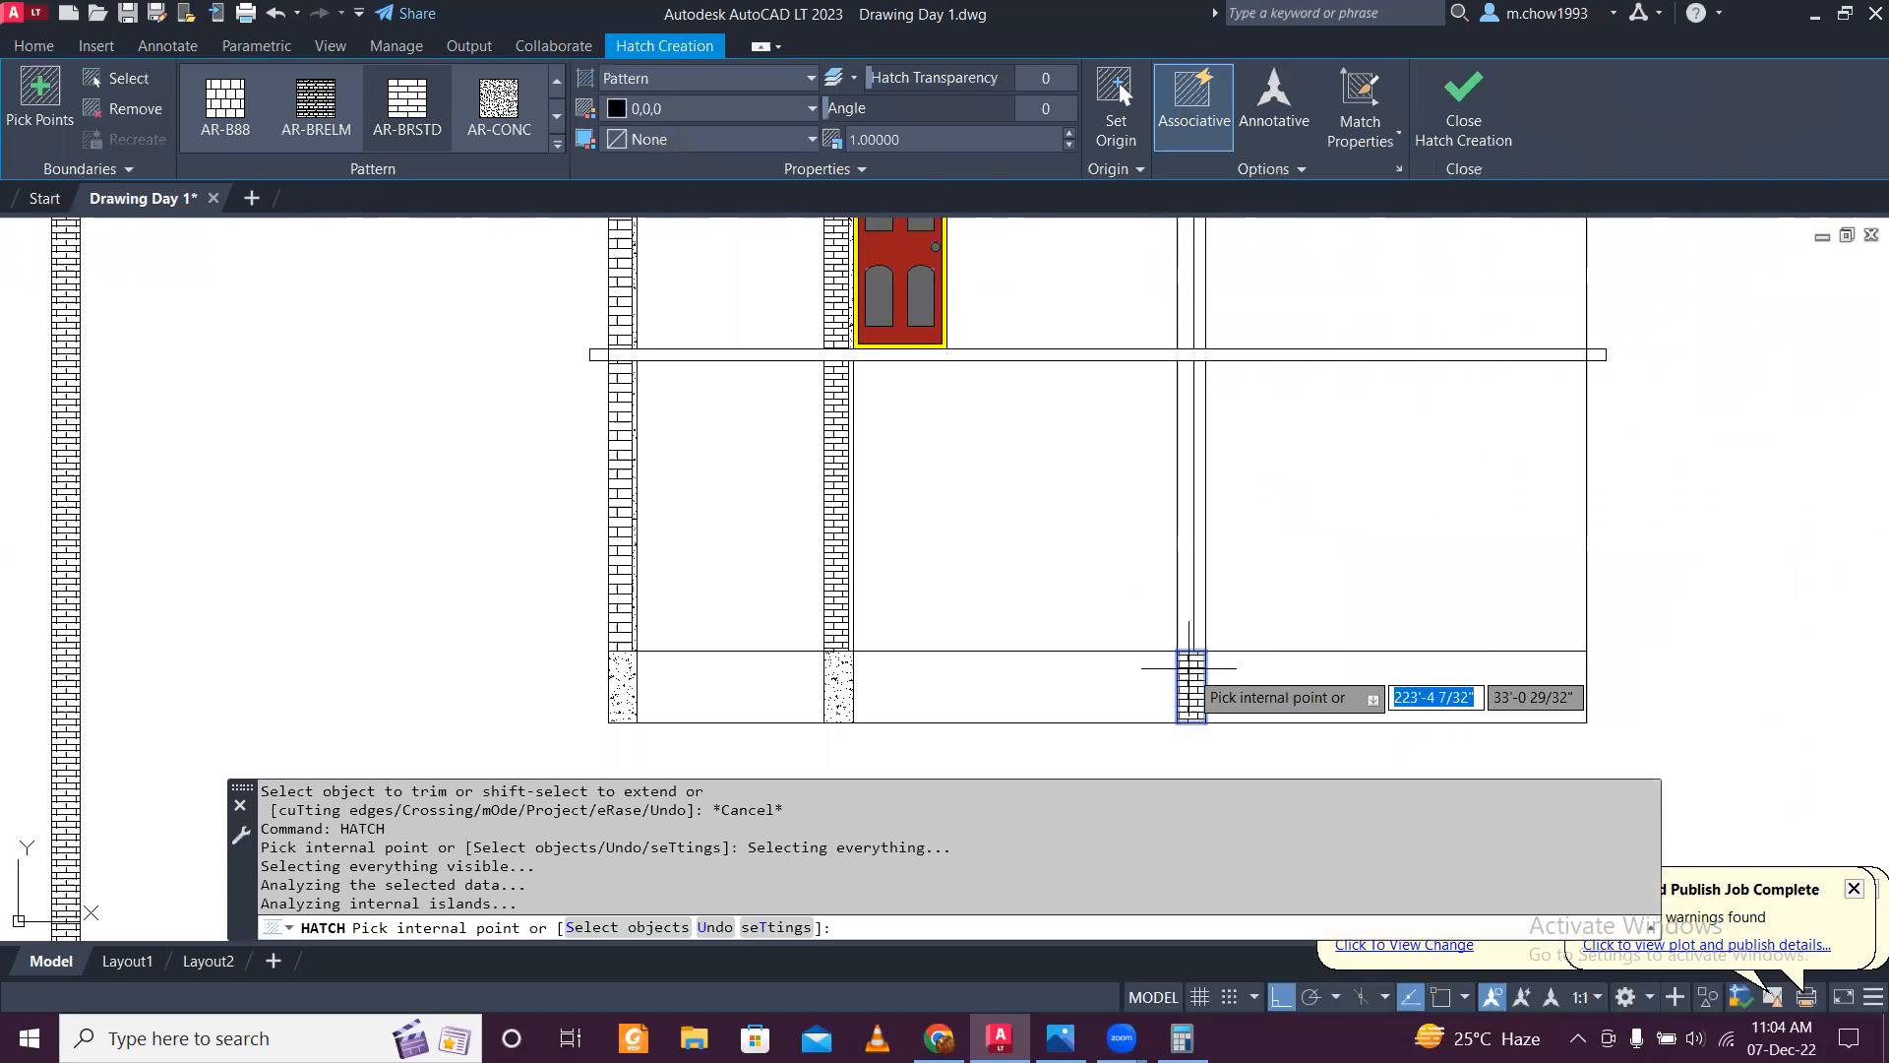
scroll(1200, 620, "up", 2)
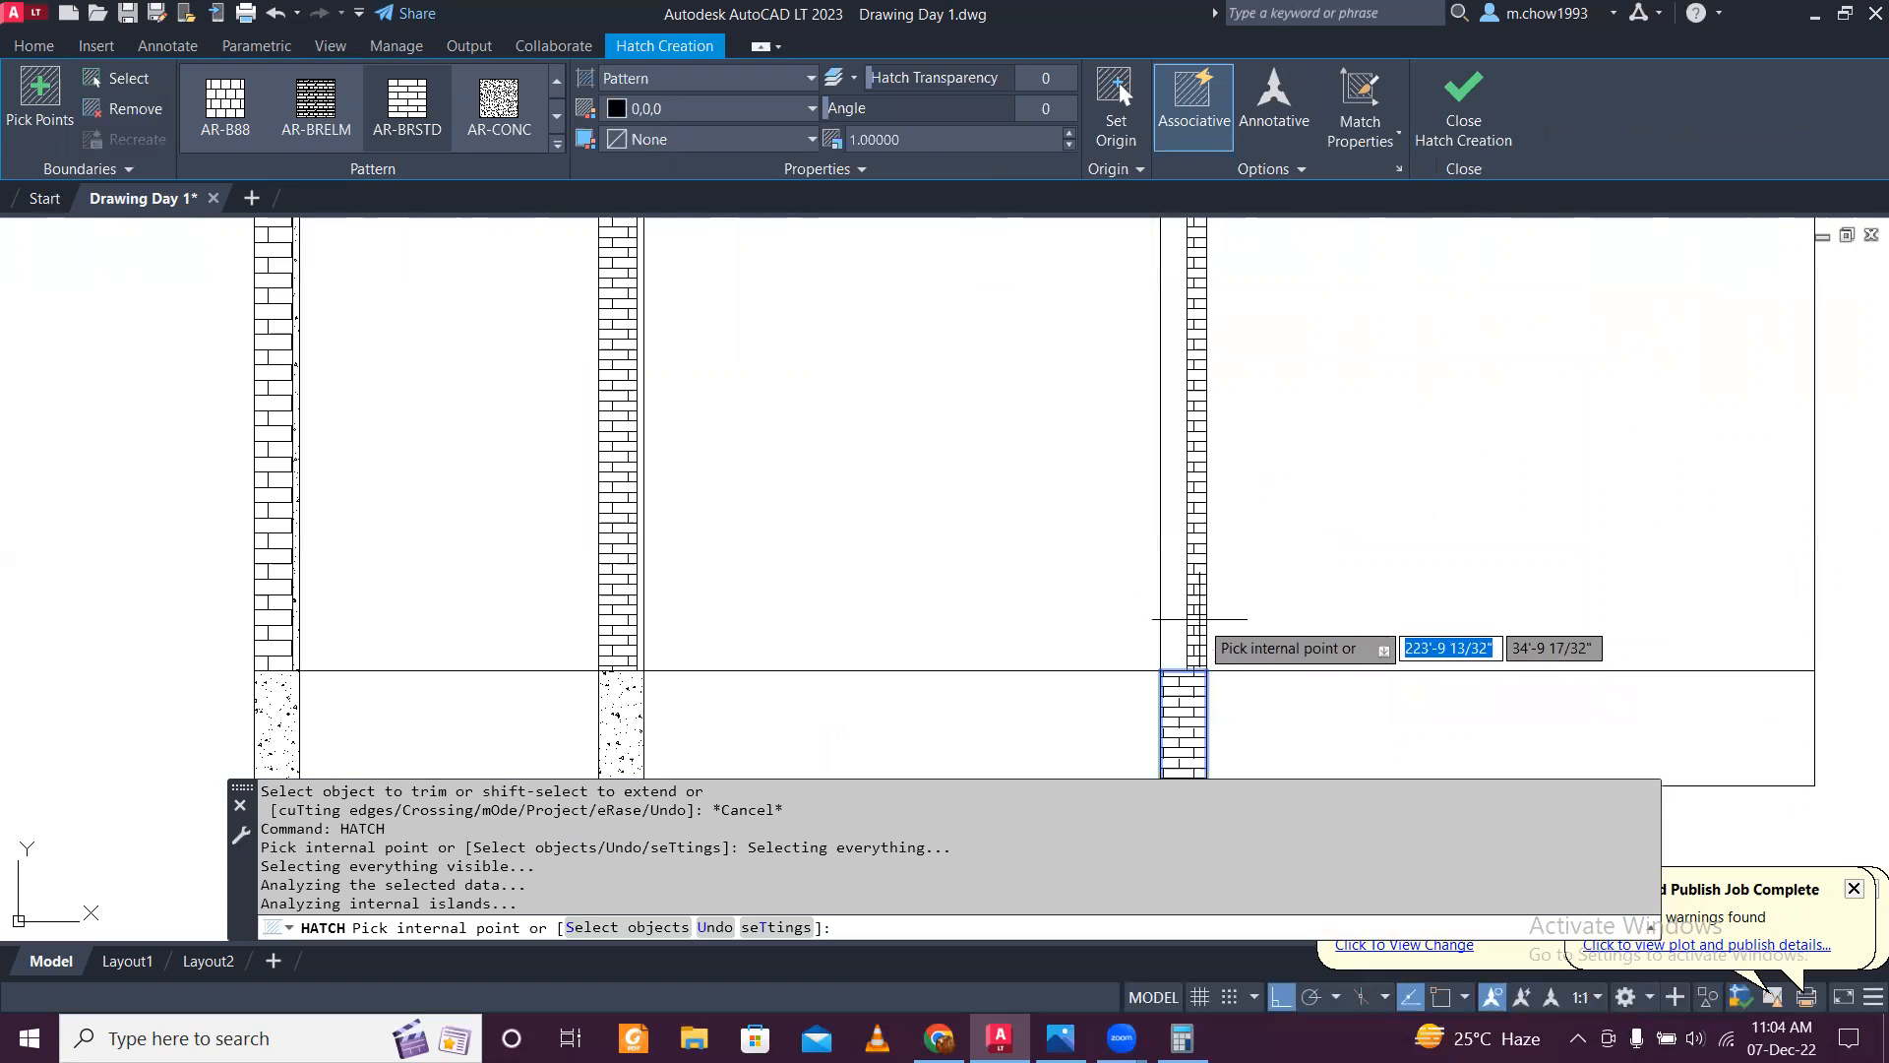
left_click(1194, 618)
Step: Try to add the same narrow strip in the upper storey to the hatch, undo that pick and end the hatch
scroll(1198, 590, "down", 4)
scroll(1202, 576, "up", 4)
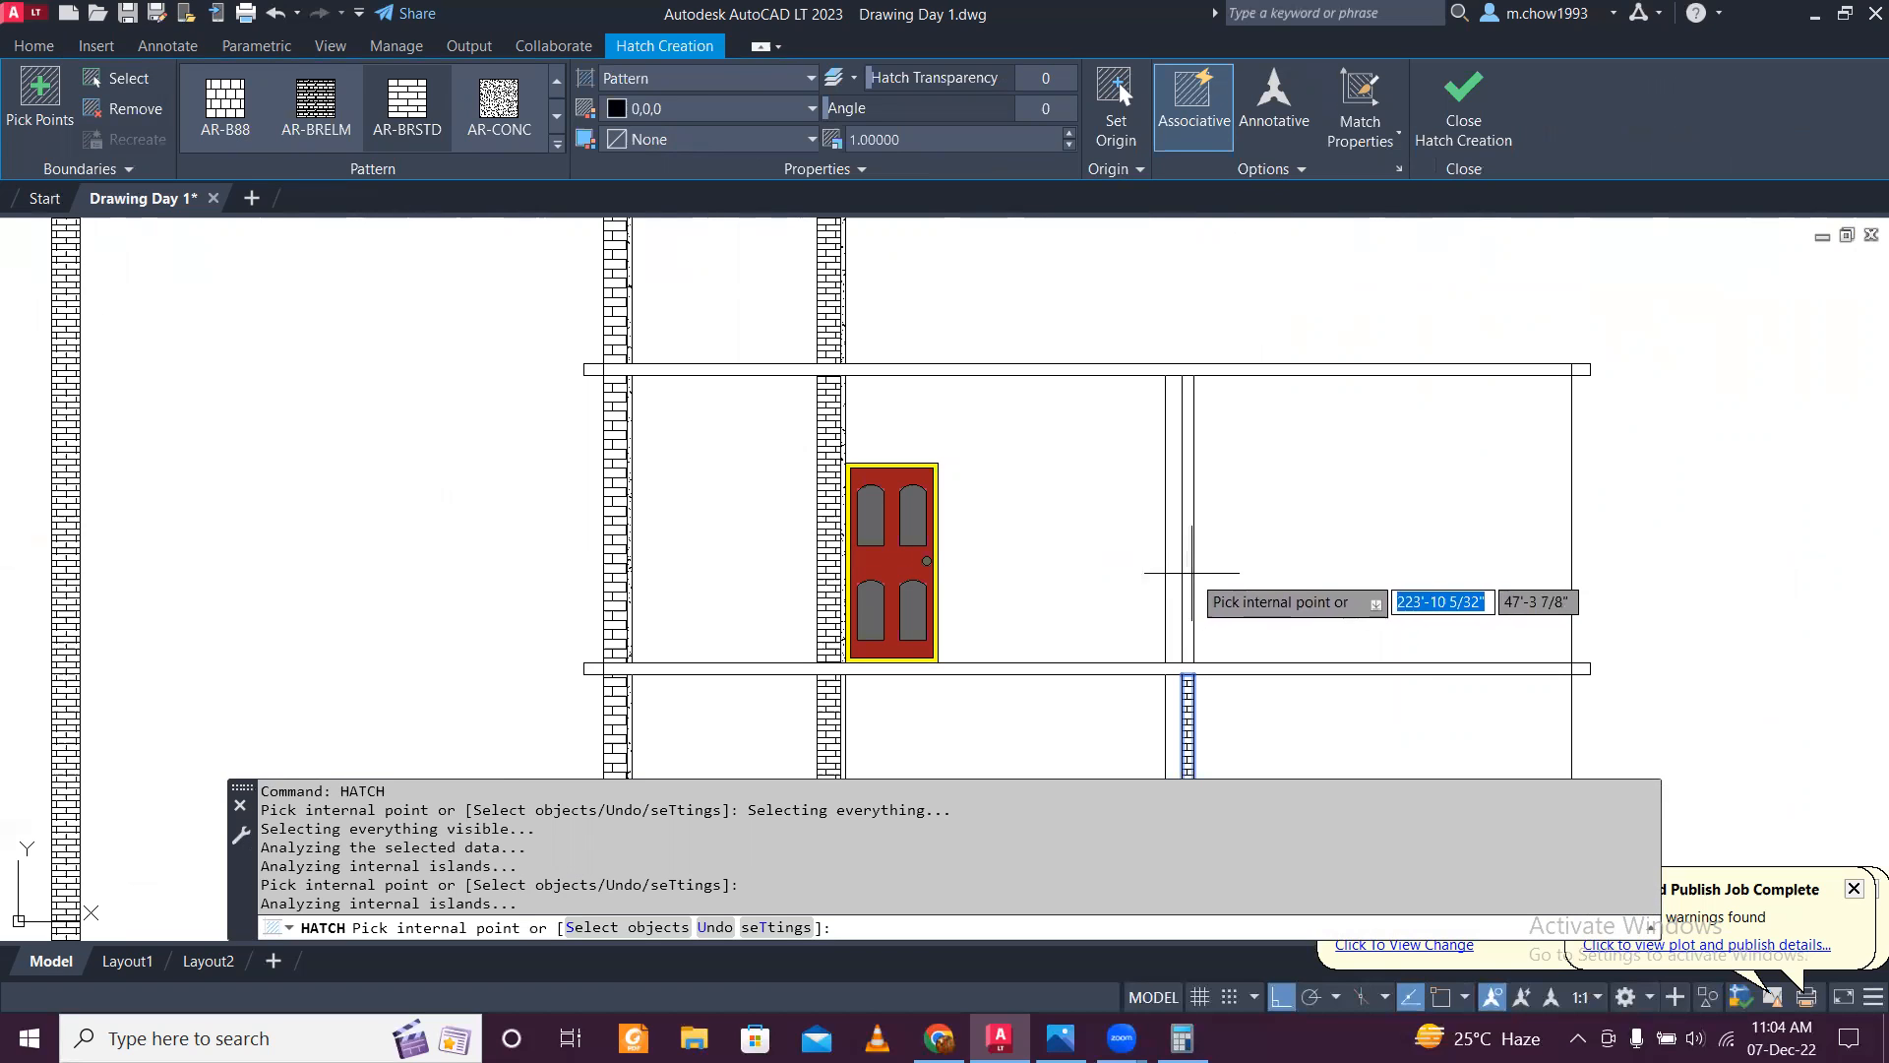
left_click(1189, 571)
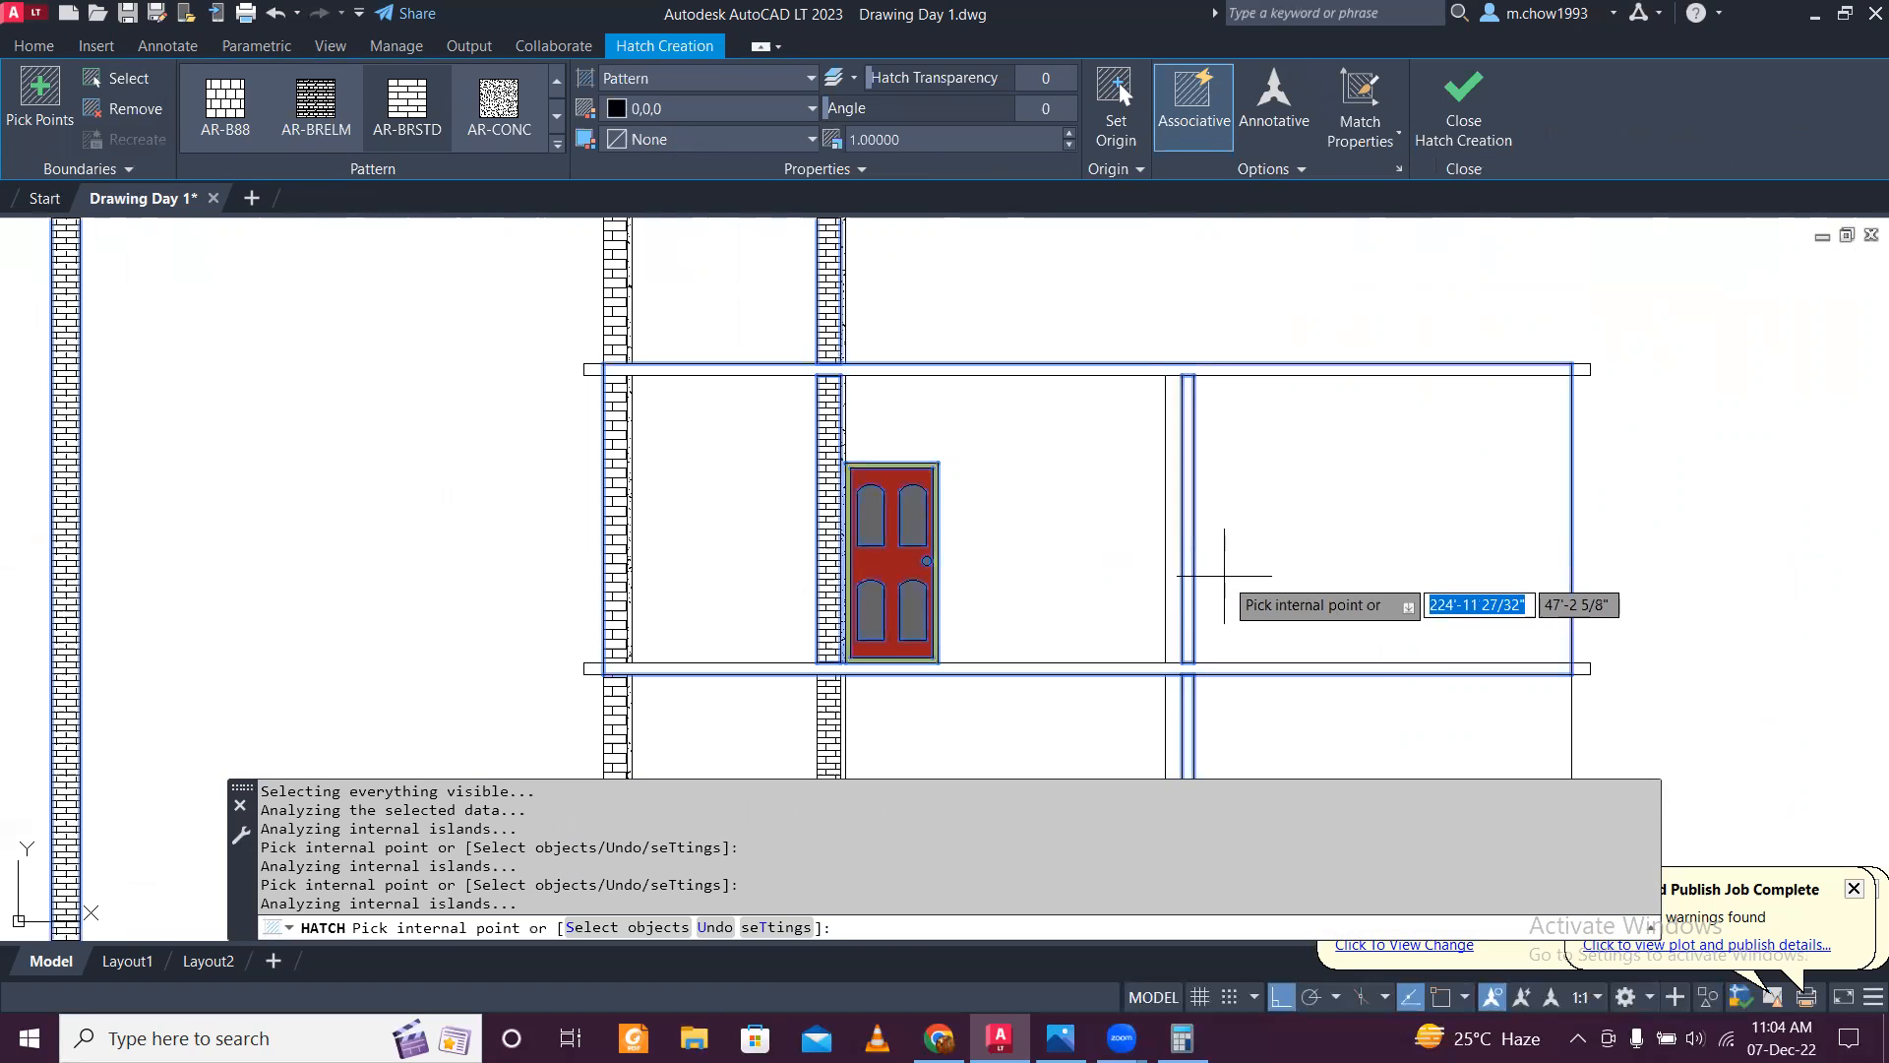
key("ctrl+z")
key("Escape")
Step: Outline the third wall's far-side narrow strip in the upper storey with a rectangle from slab to slab and fill it with brick hatch
scroll(1341, 538, "down", 4)
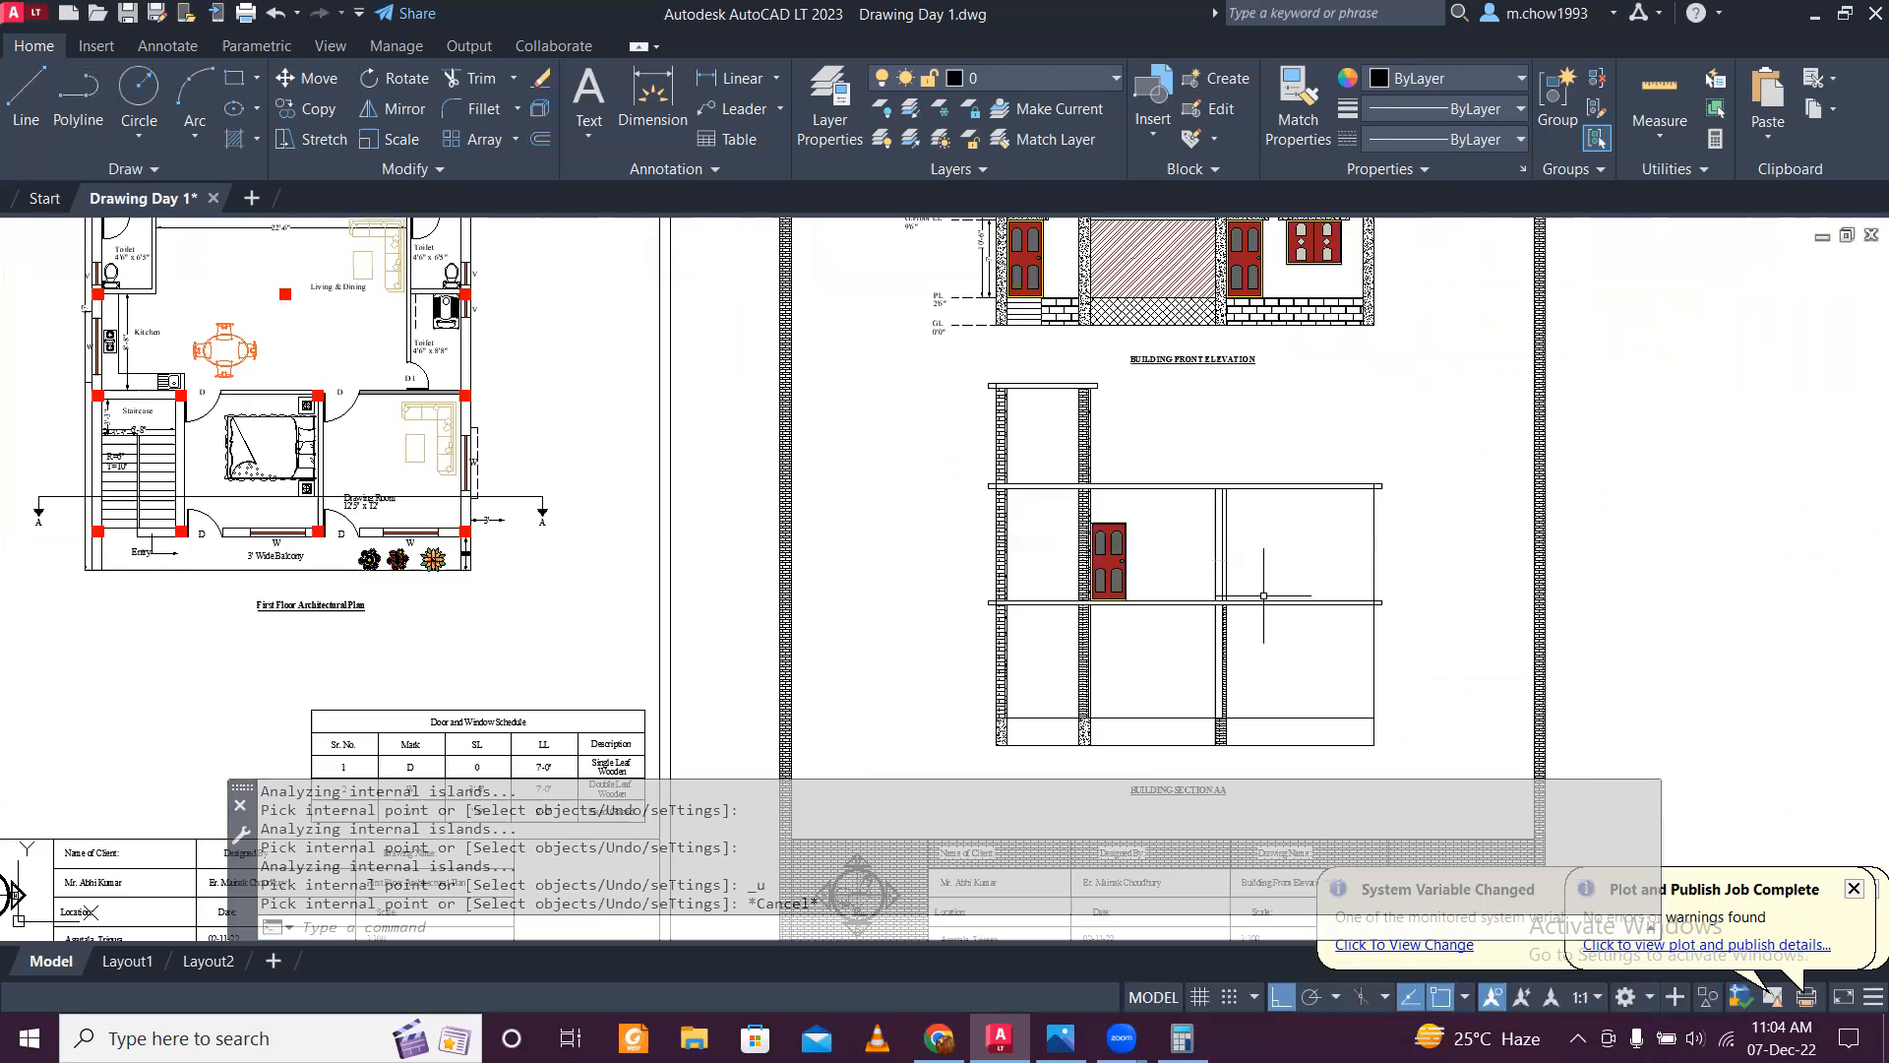
scroll(1258, 632, "up", 4)
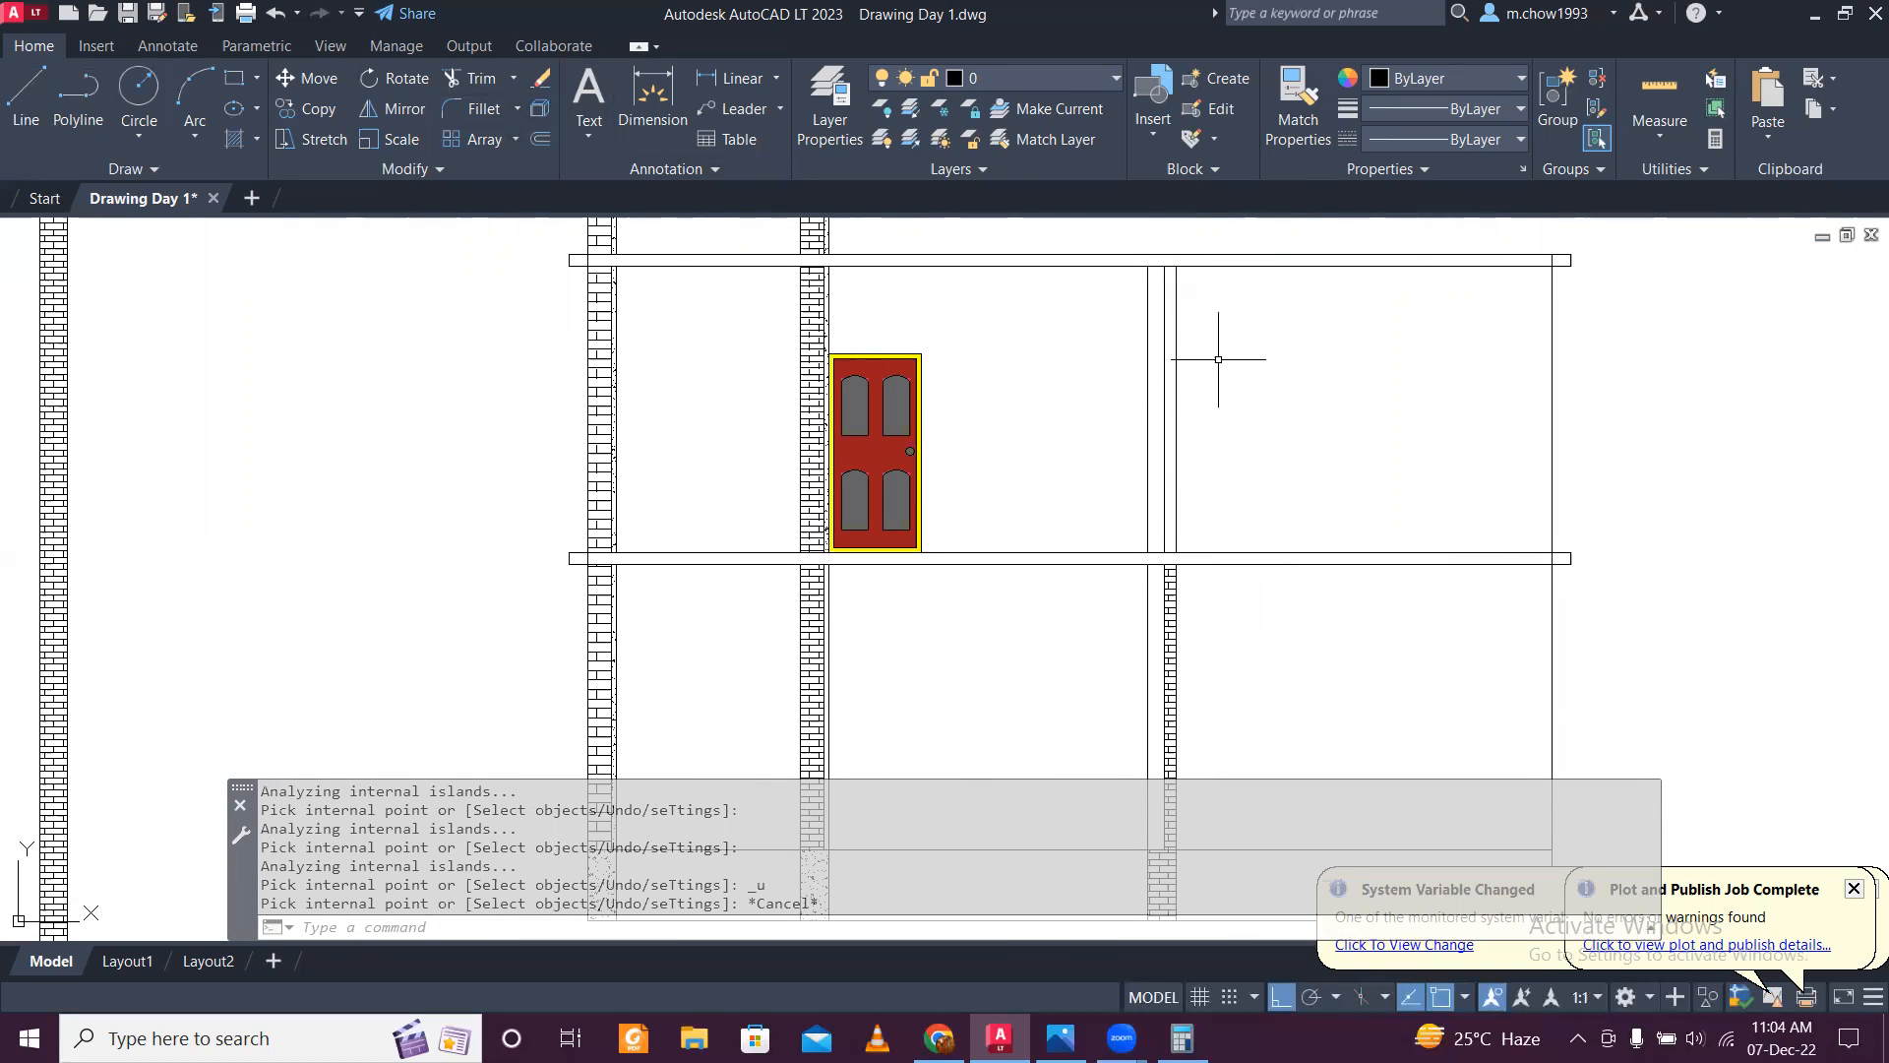
left_click(236, 80)
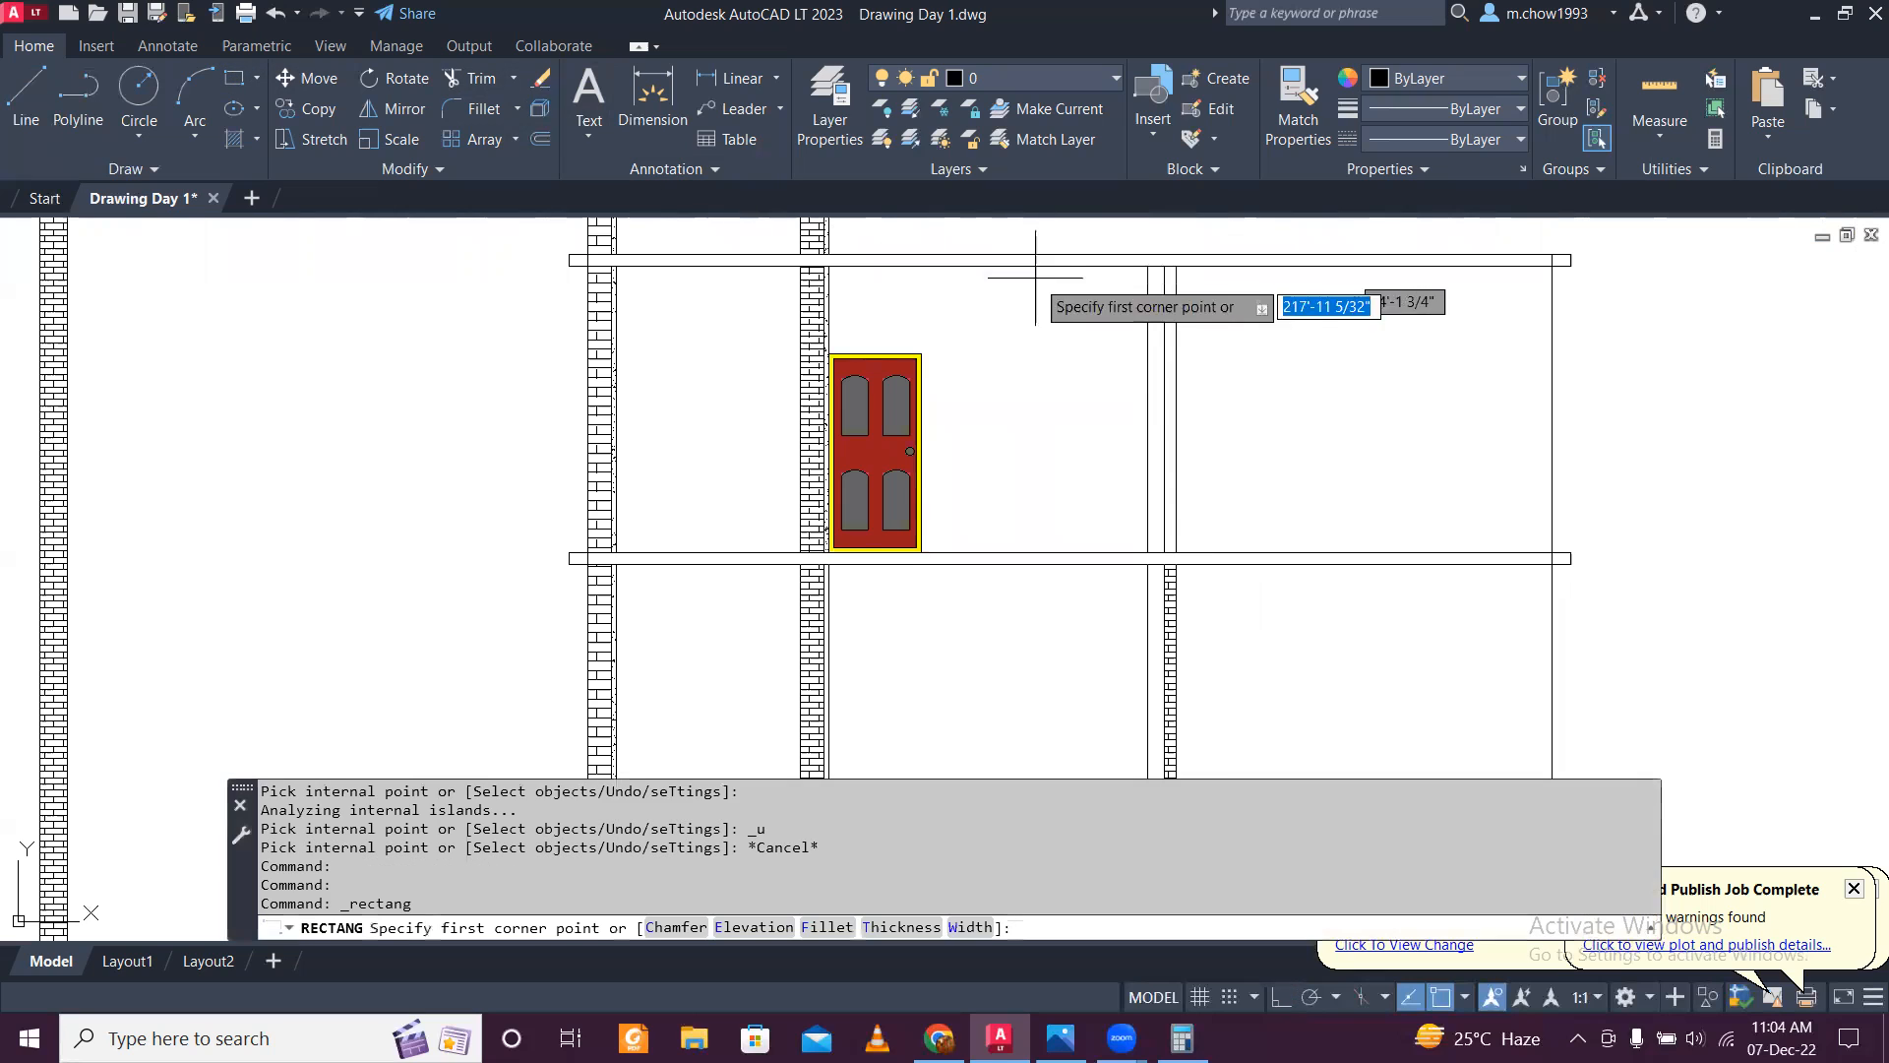
scroll(1052, 270, "up", 2)
left_click(1228, 261)
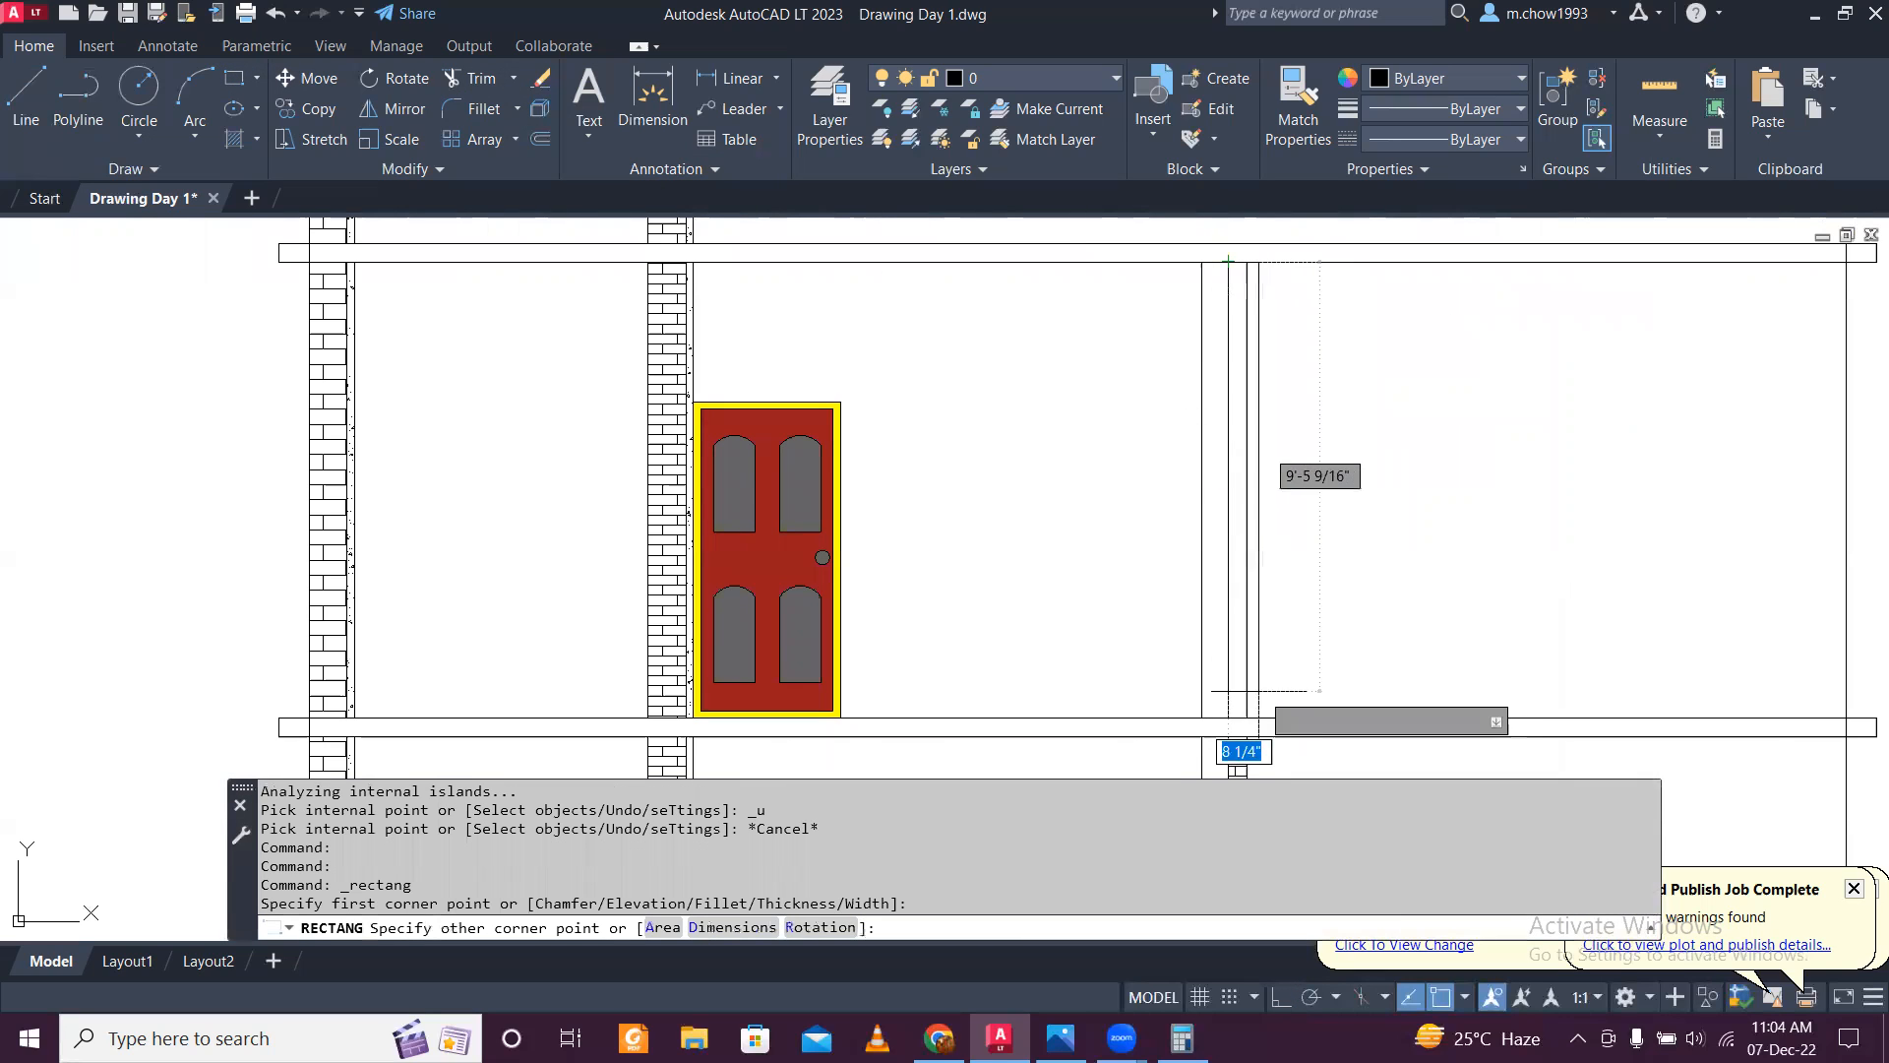
left_click(1246, 717)
type("hatch")
key("Return")
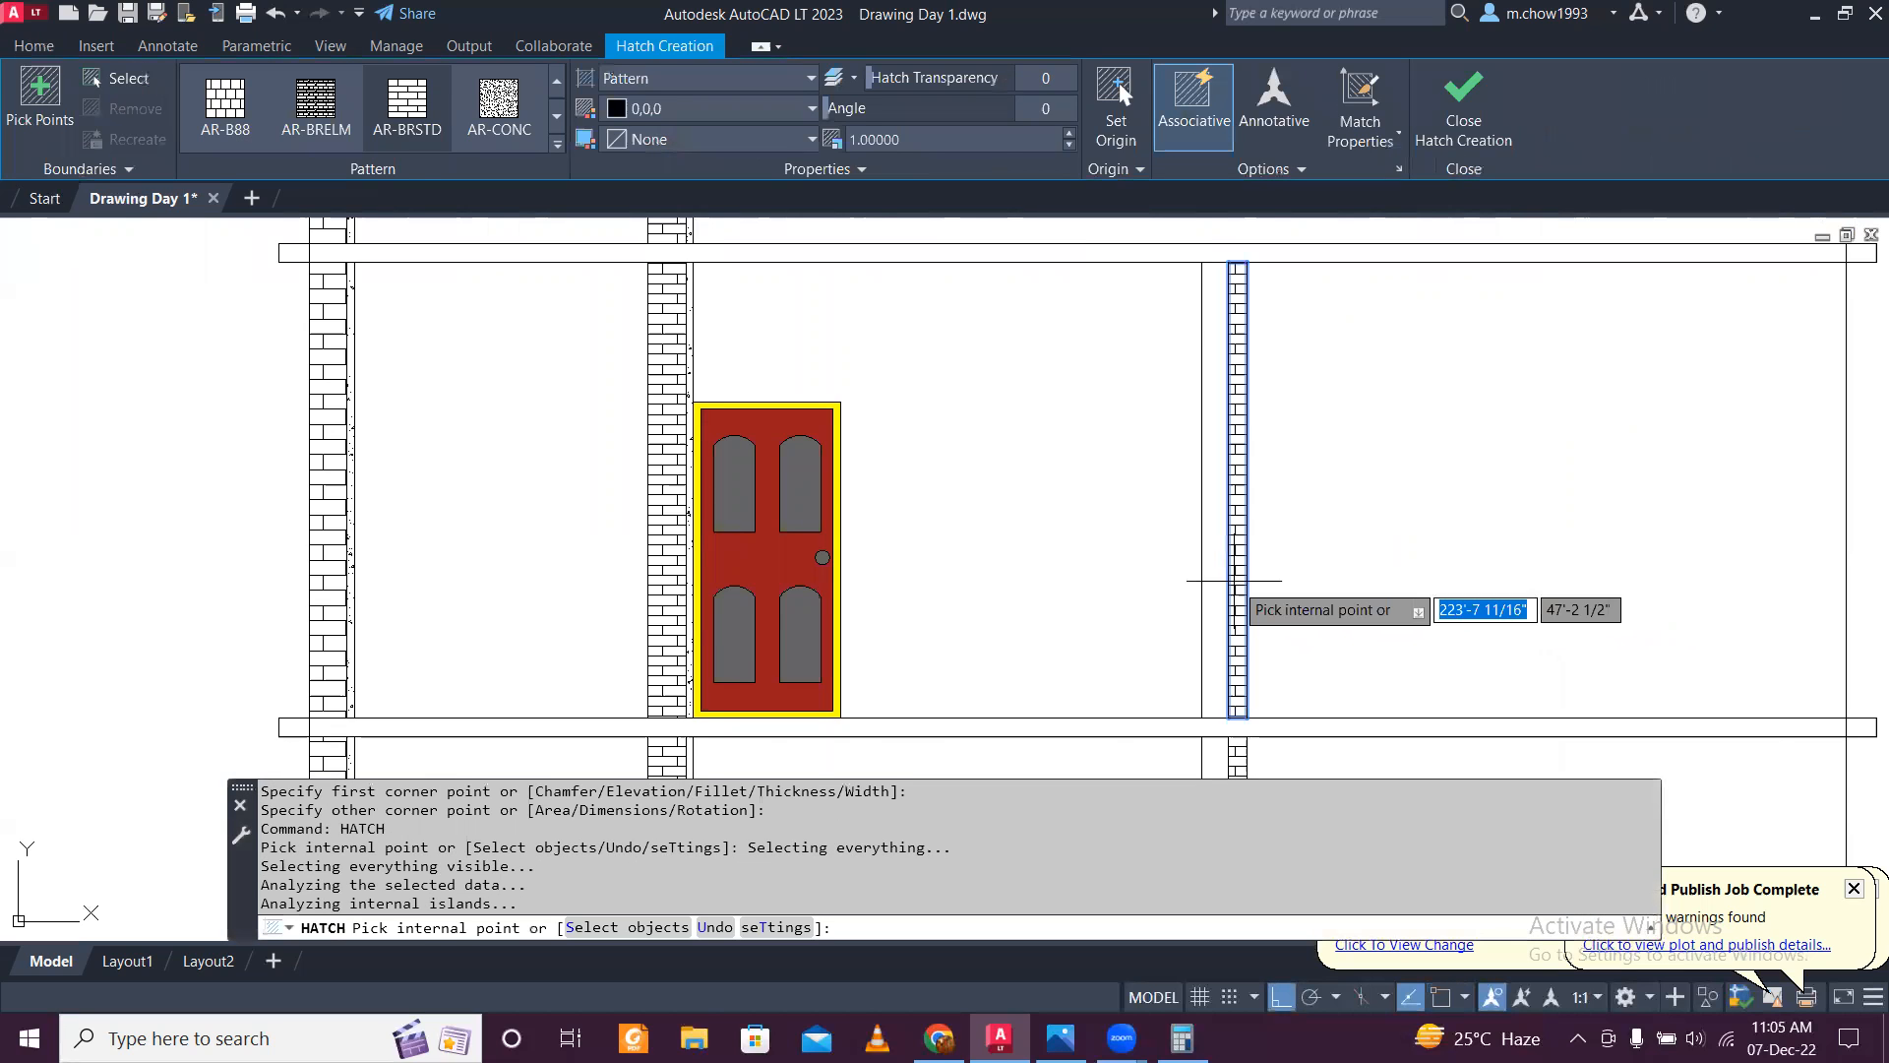
key("Escape")
Step: Erase the combined brick hatch covering the third column's plinth portion and the lower-storey strip
scroll(1289, 512, "down", 5)
middle_click_drag(857, 393, 1060, 644)
middle_click_drag(1393, 620, 1339, 468)
scroll(1383, 740, "up", 2)
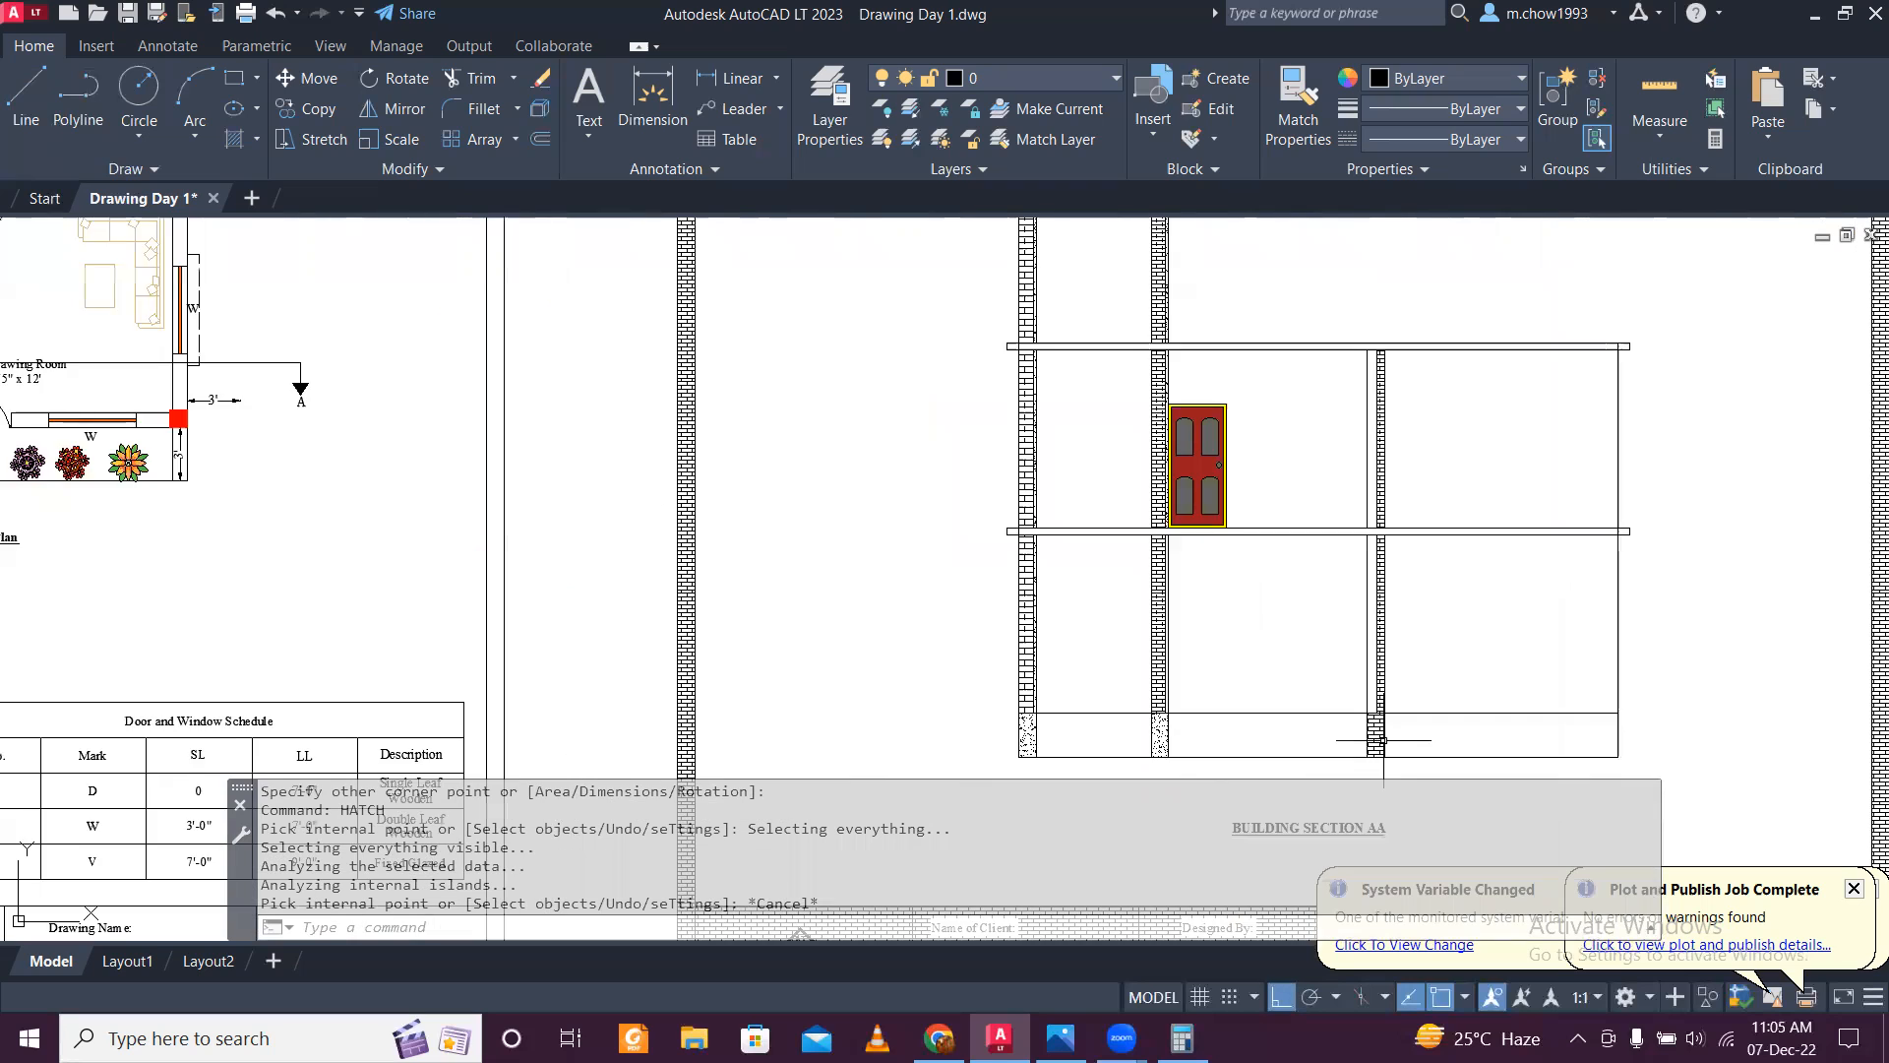
scroll(1383, 740, "up", 2)
left_click(1375, 724)
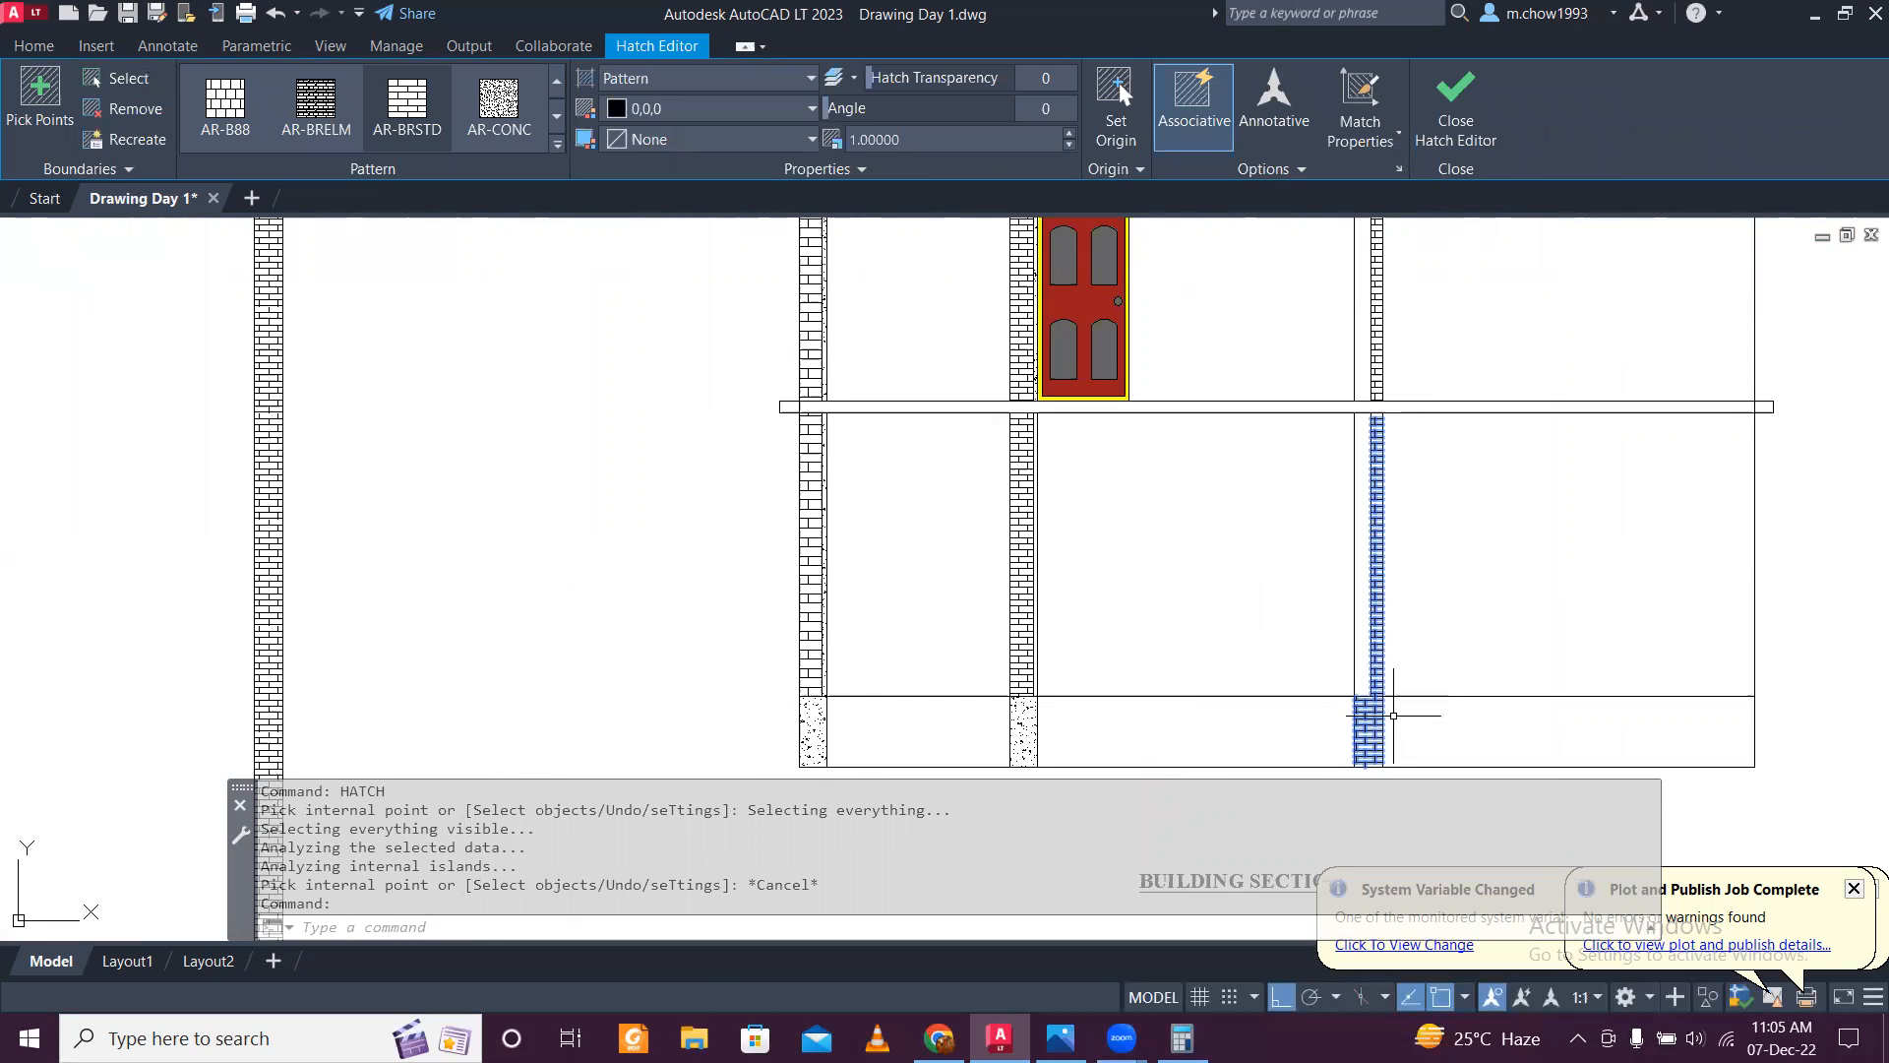
scroll(1393, 716, "up", 2)
key("Delete")
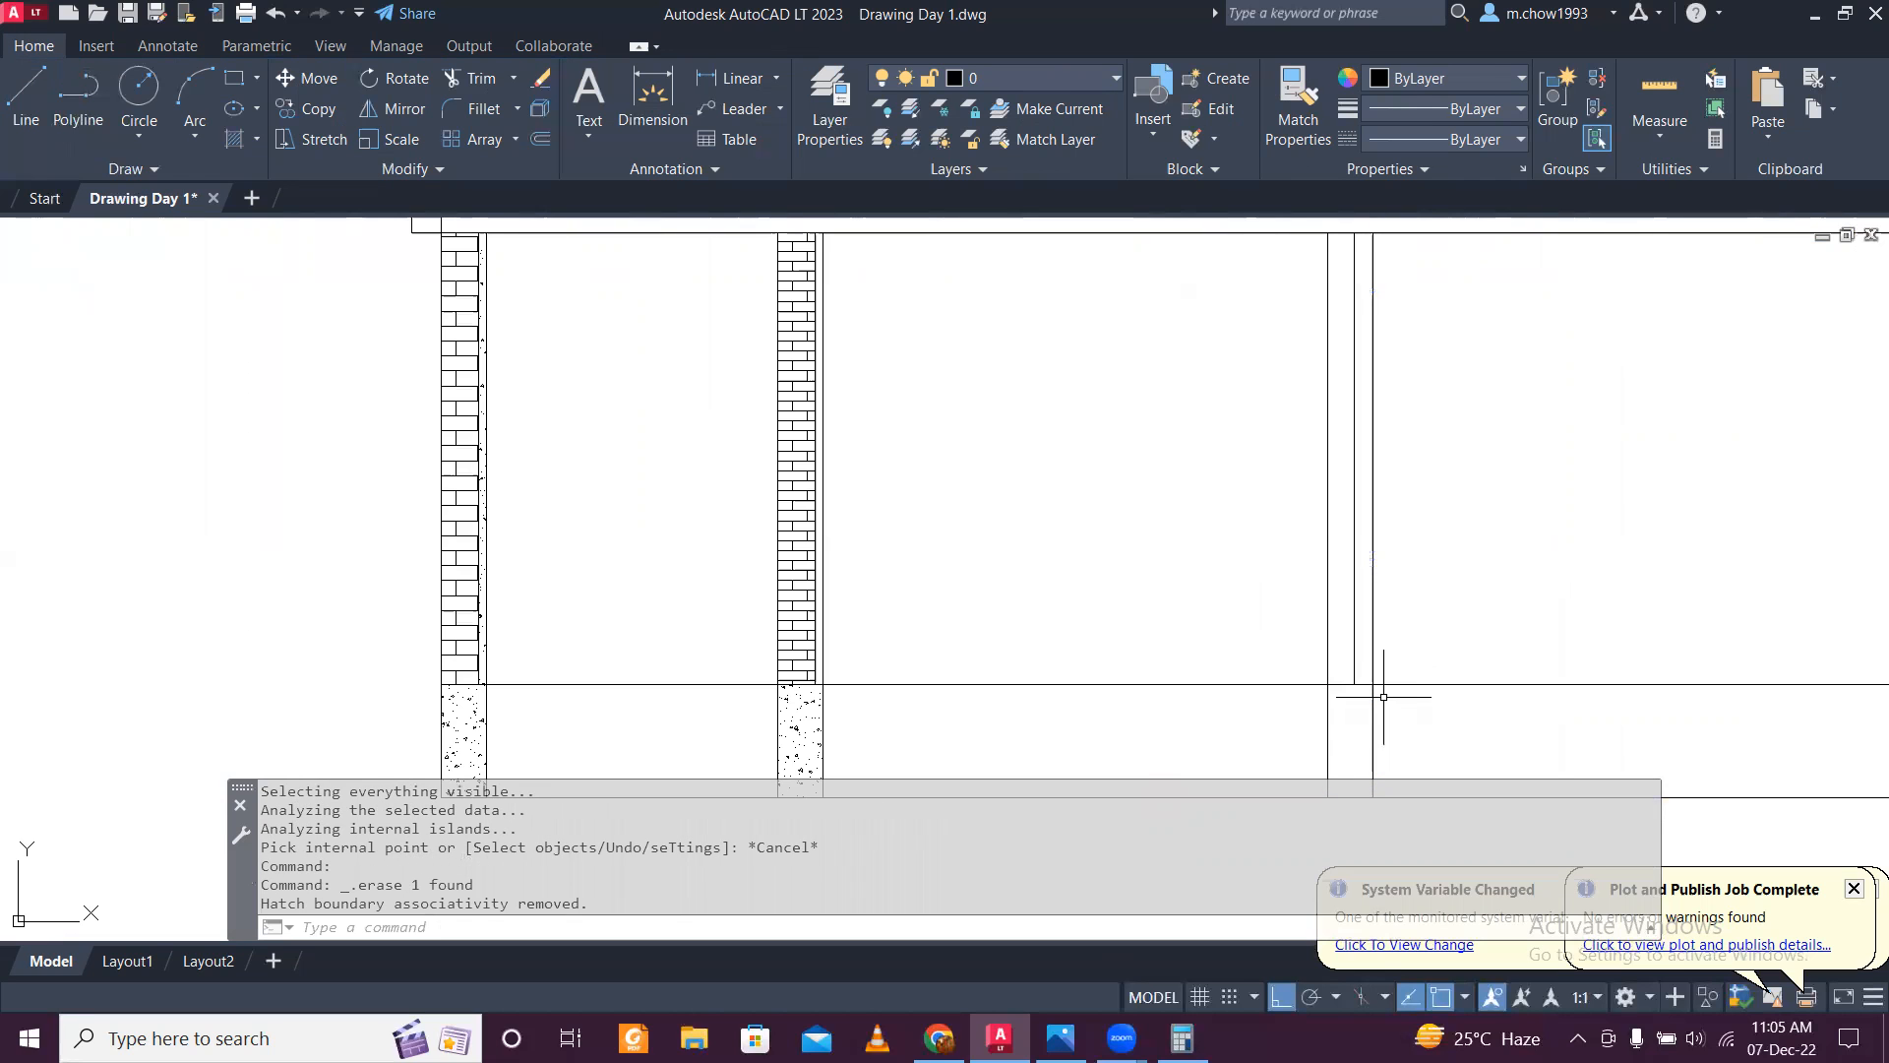
Step: Hatch only the third column's plinth portion between the plinth line and the ground line
type("h")
key("Return")
scroll(1356, 669, "down", 5)
key("Escape")
Step: Match the third plinth hatch to the concrete hatch of the second column's plinth portion
scroll(1368, 640, "up", 4)
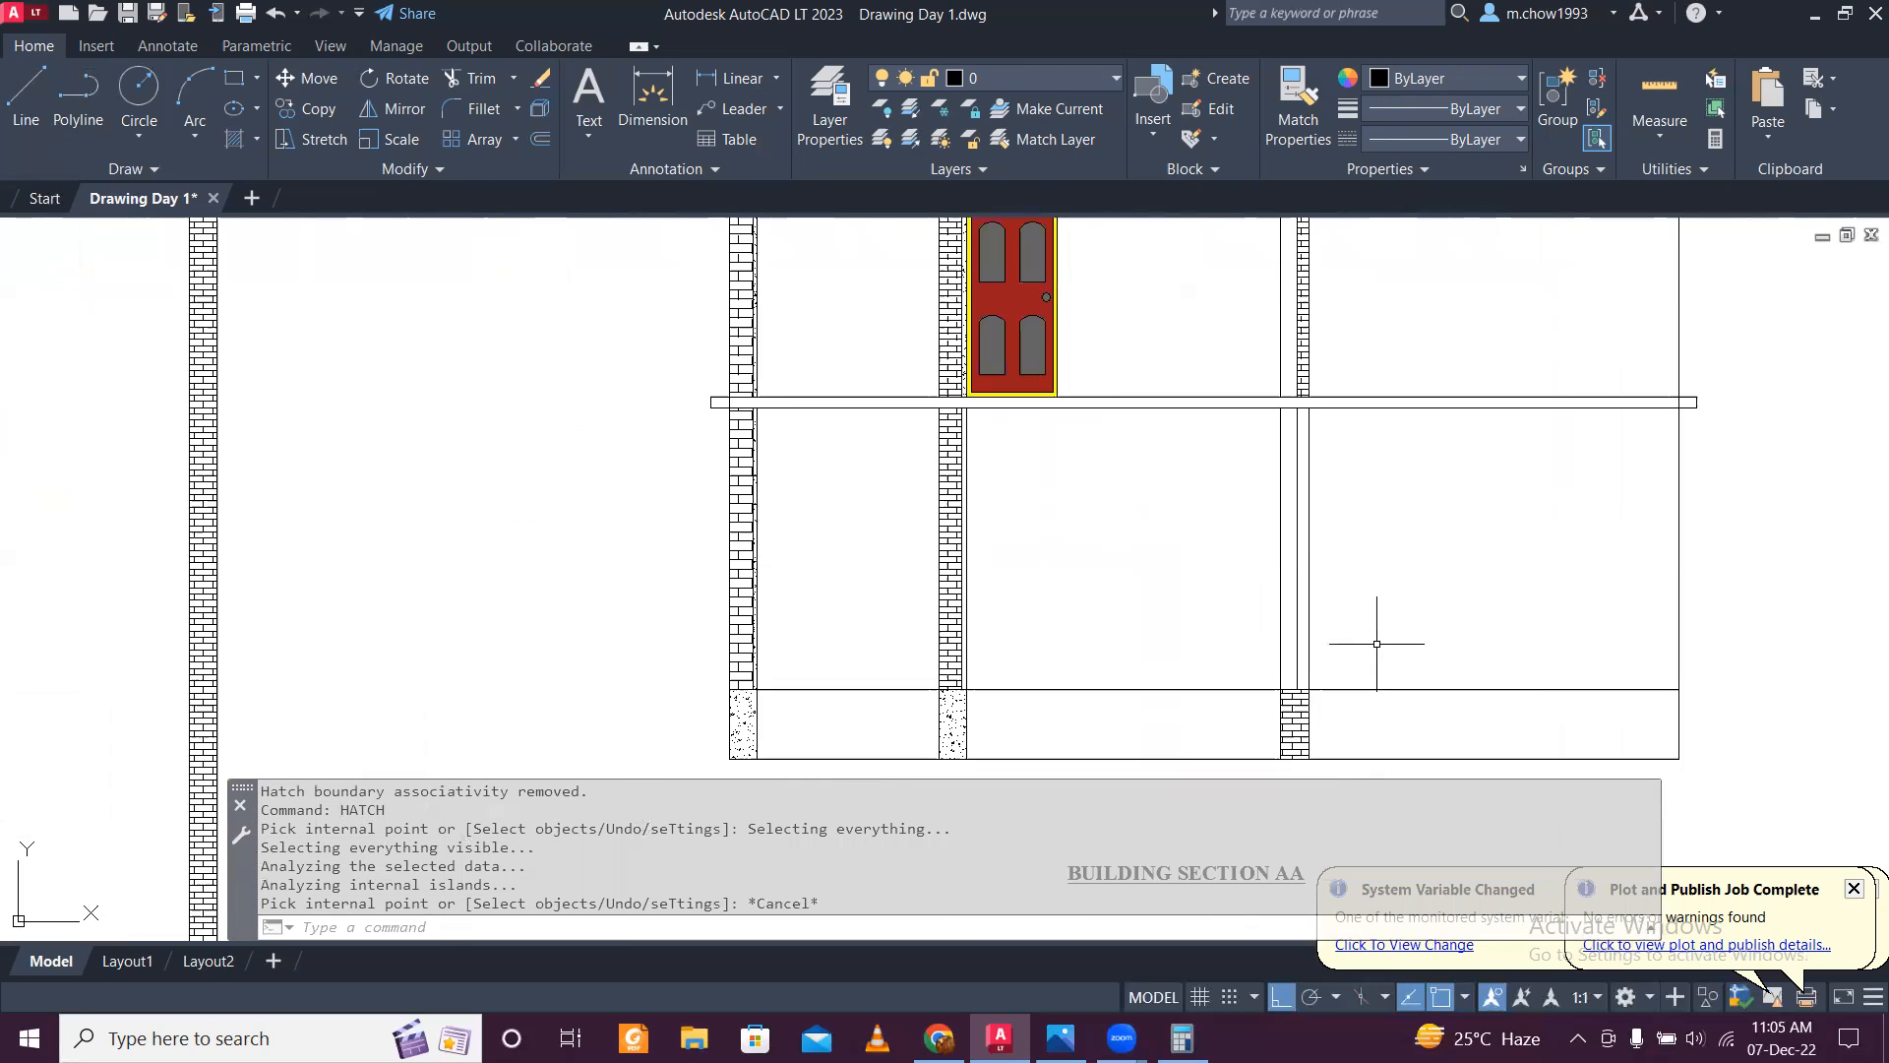
left_click(951, 713)
type("ma")
key("Return")
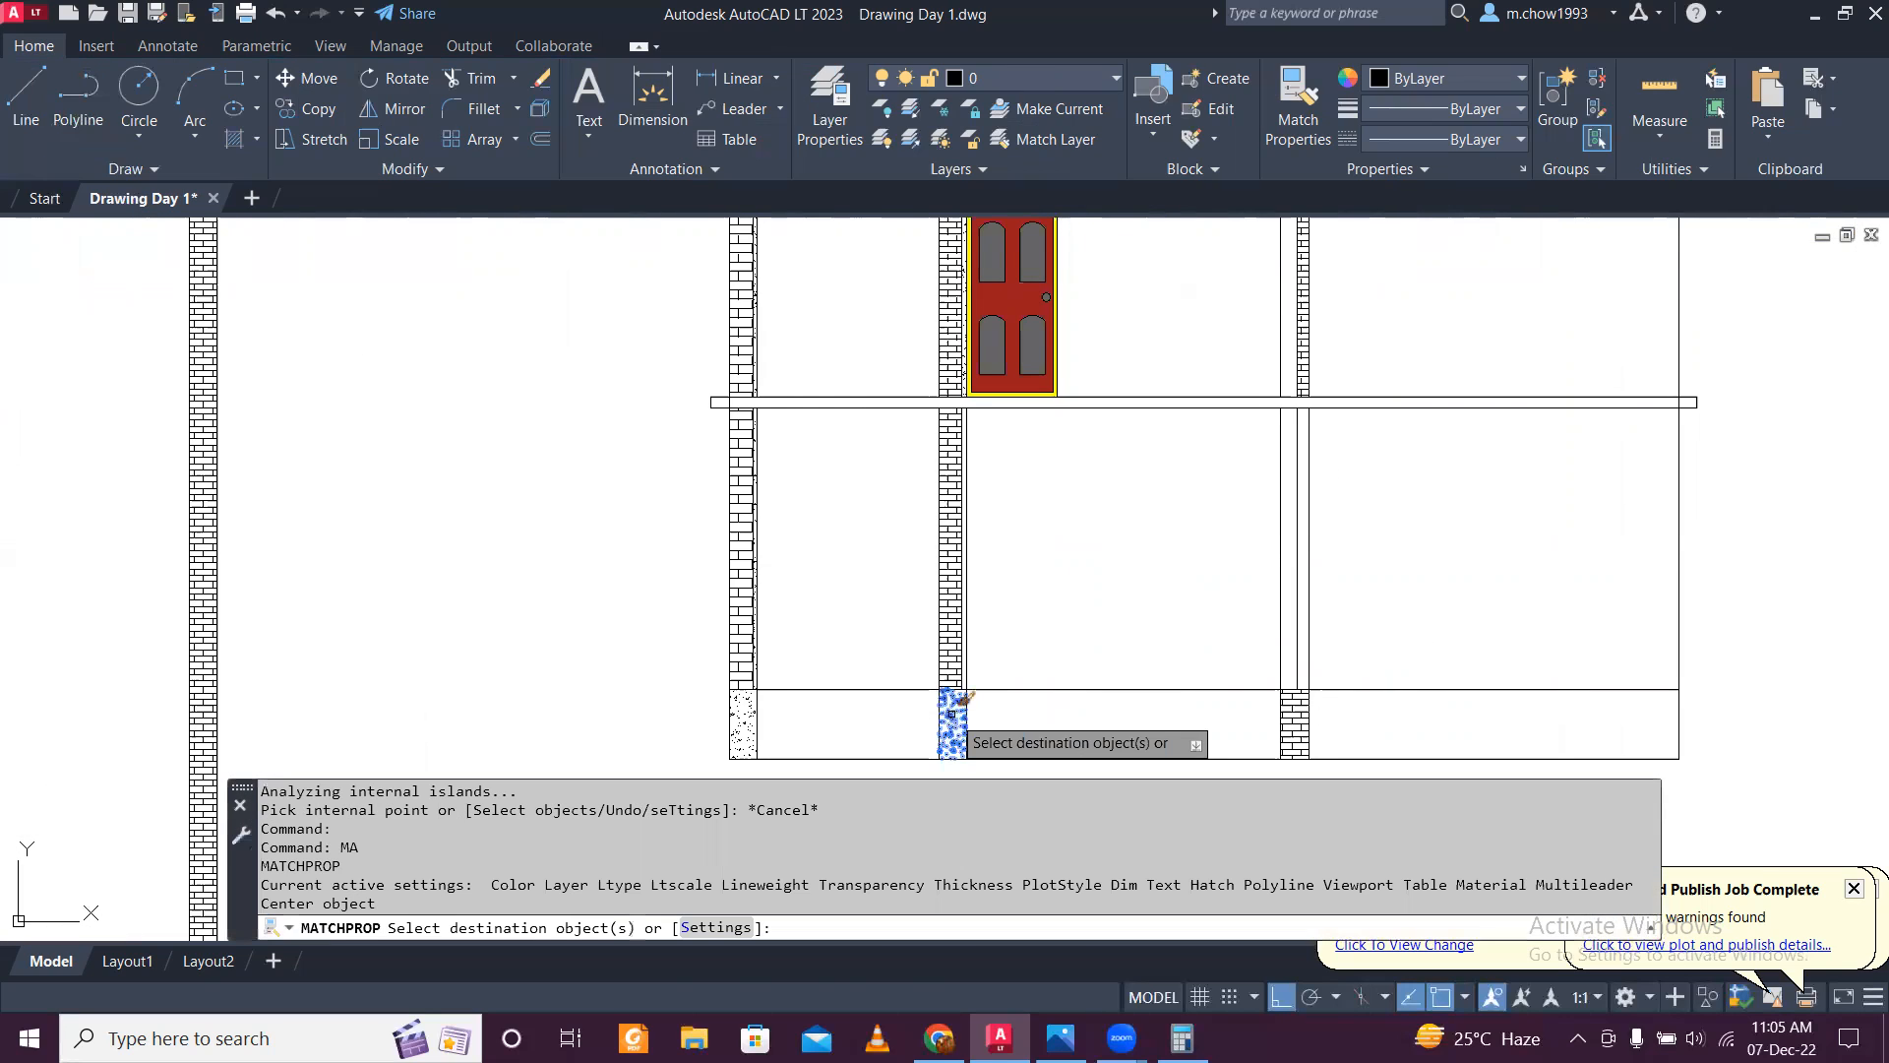
left_click(1297, 717)
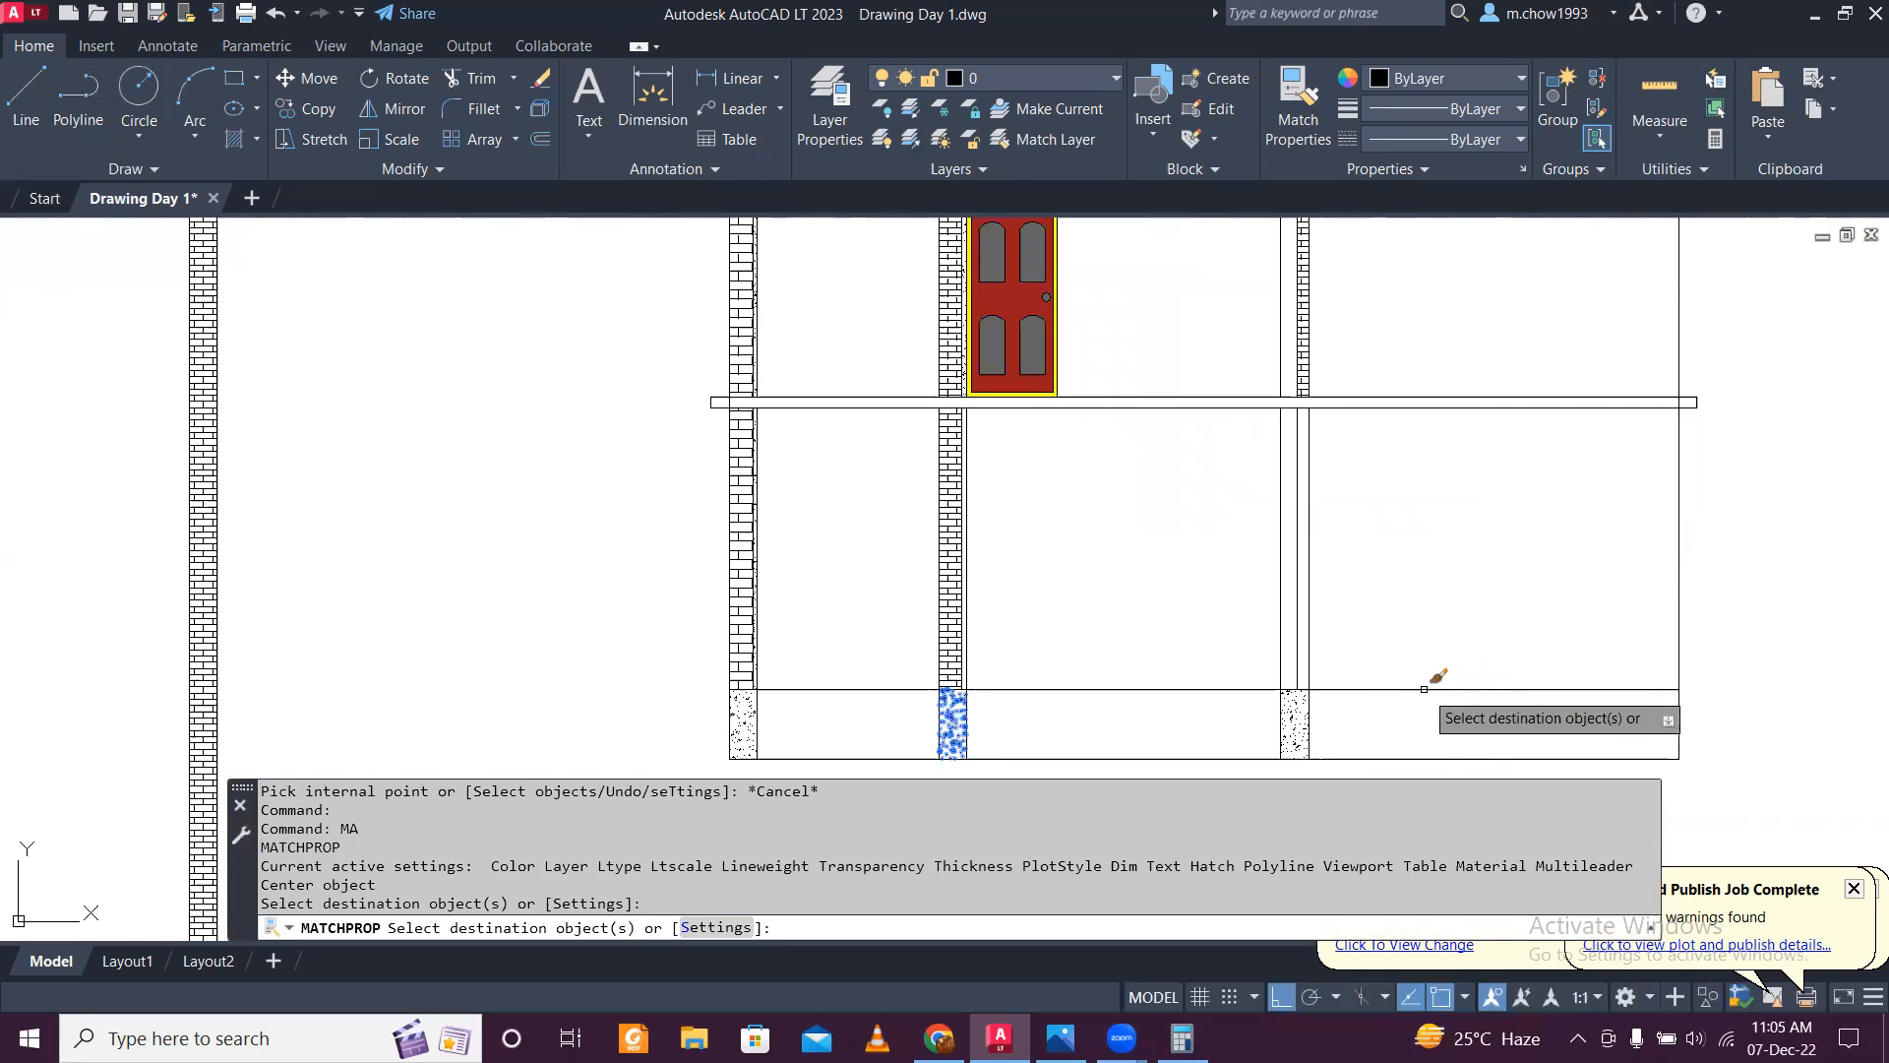
key("Escape")
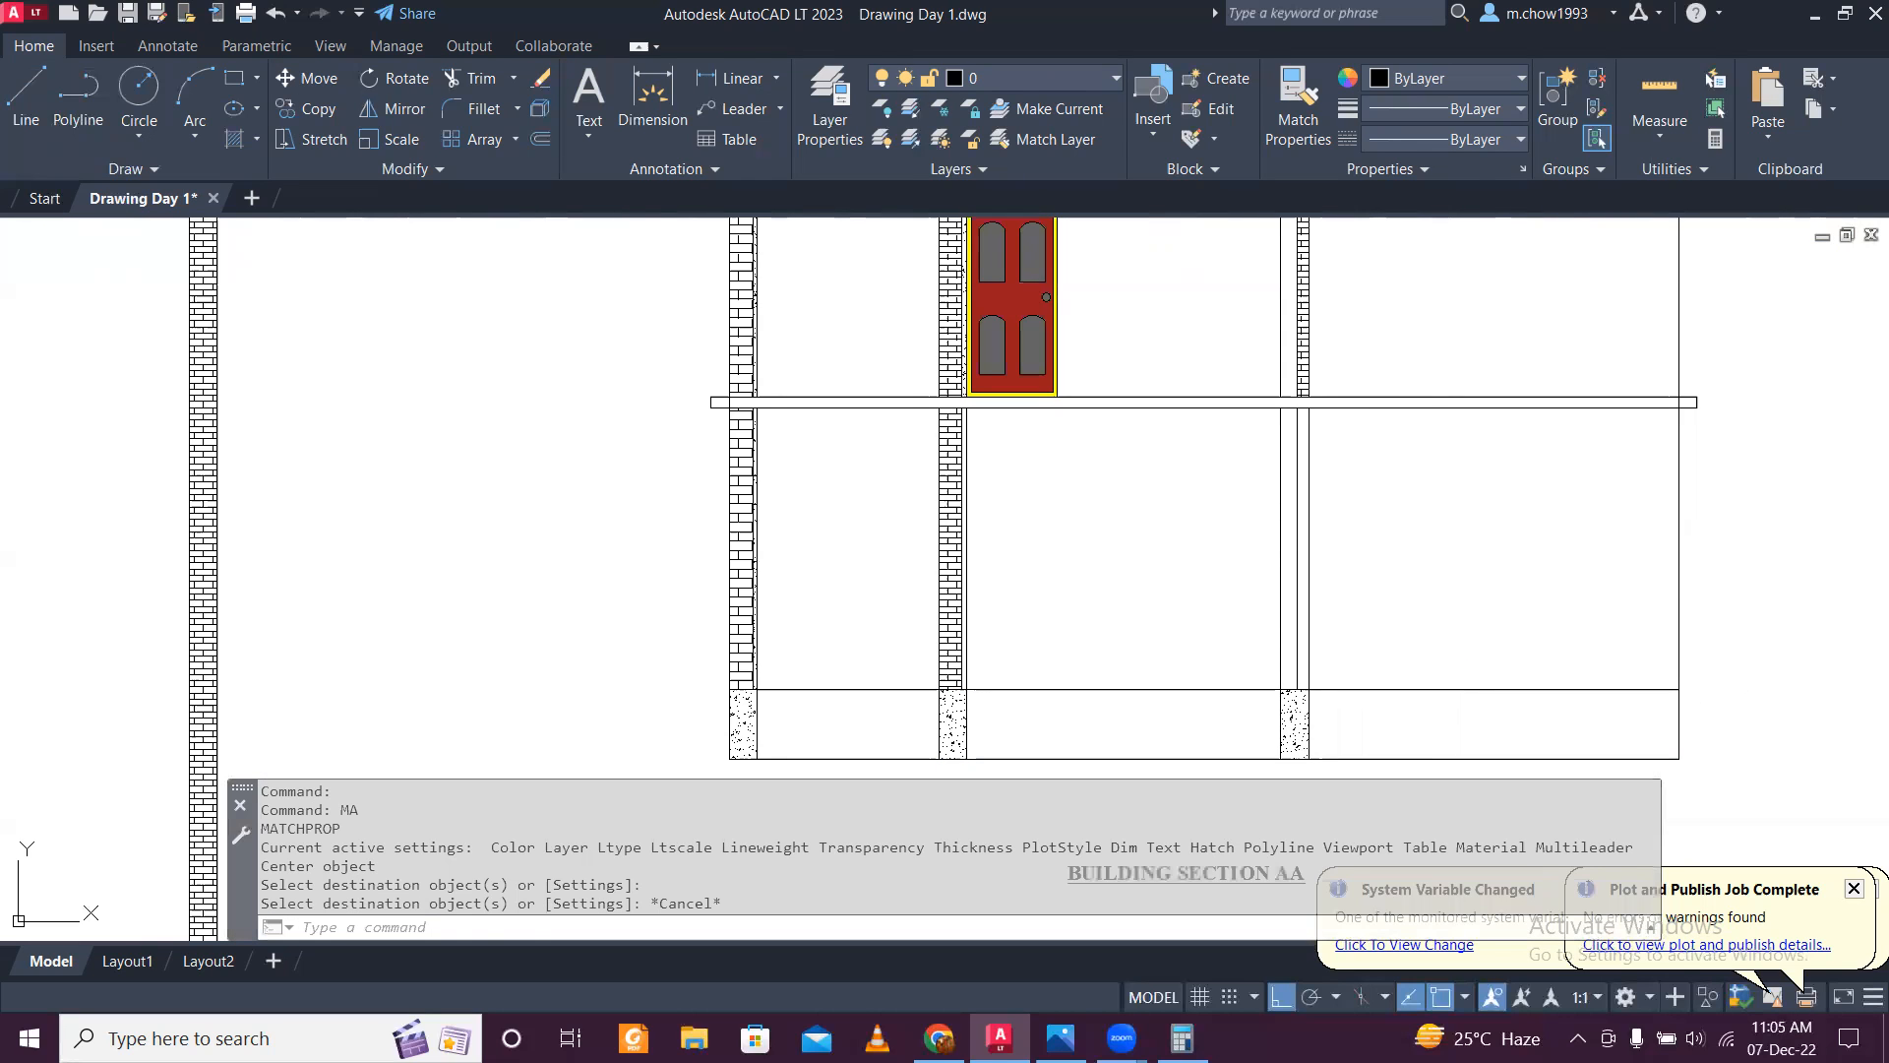
type("h")
key("Return")
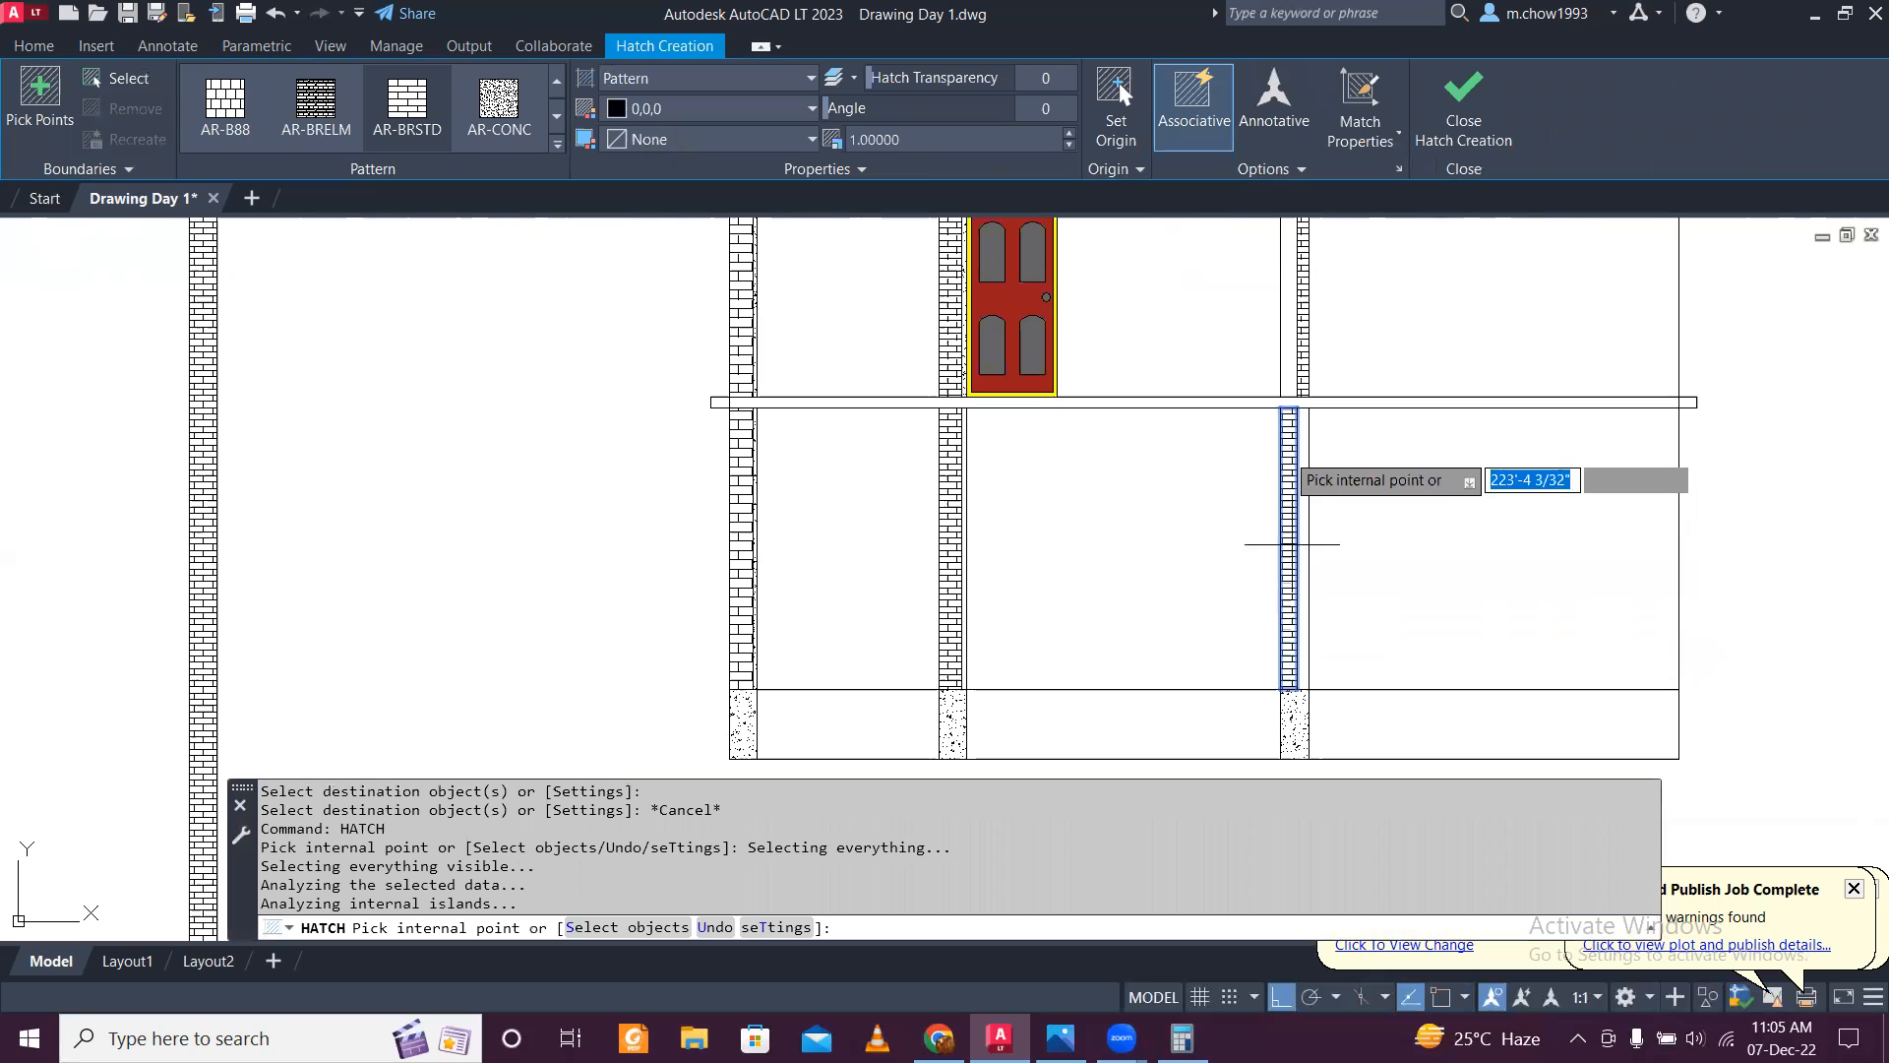
left_click(1309, 401)
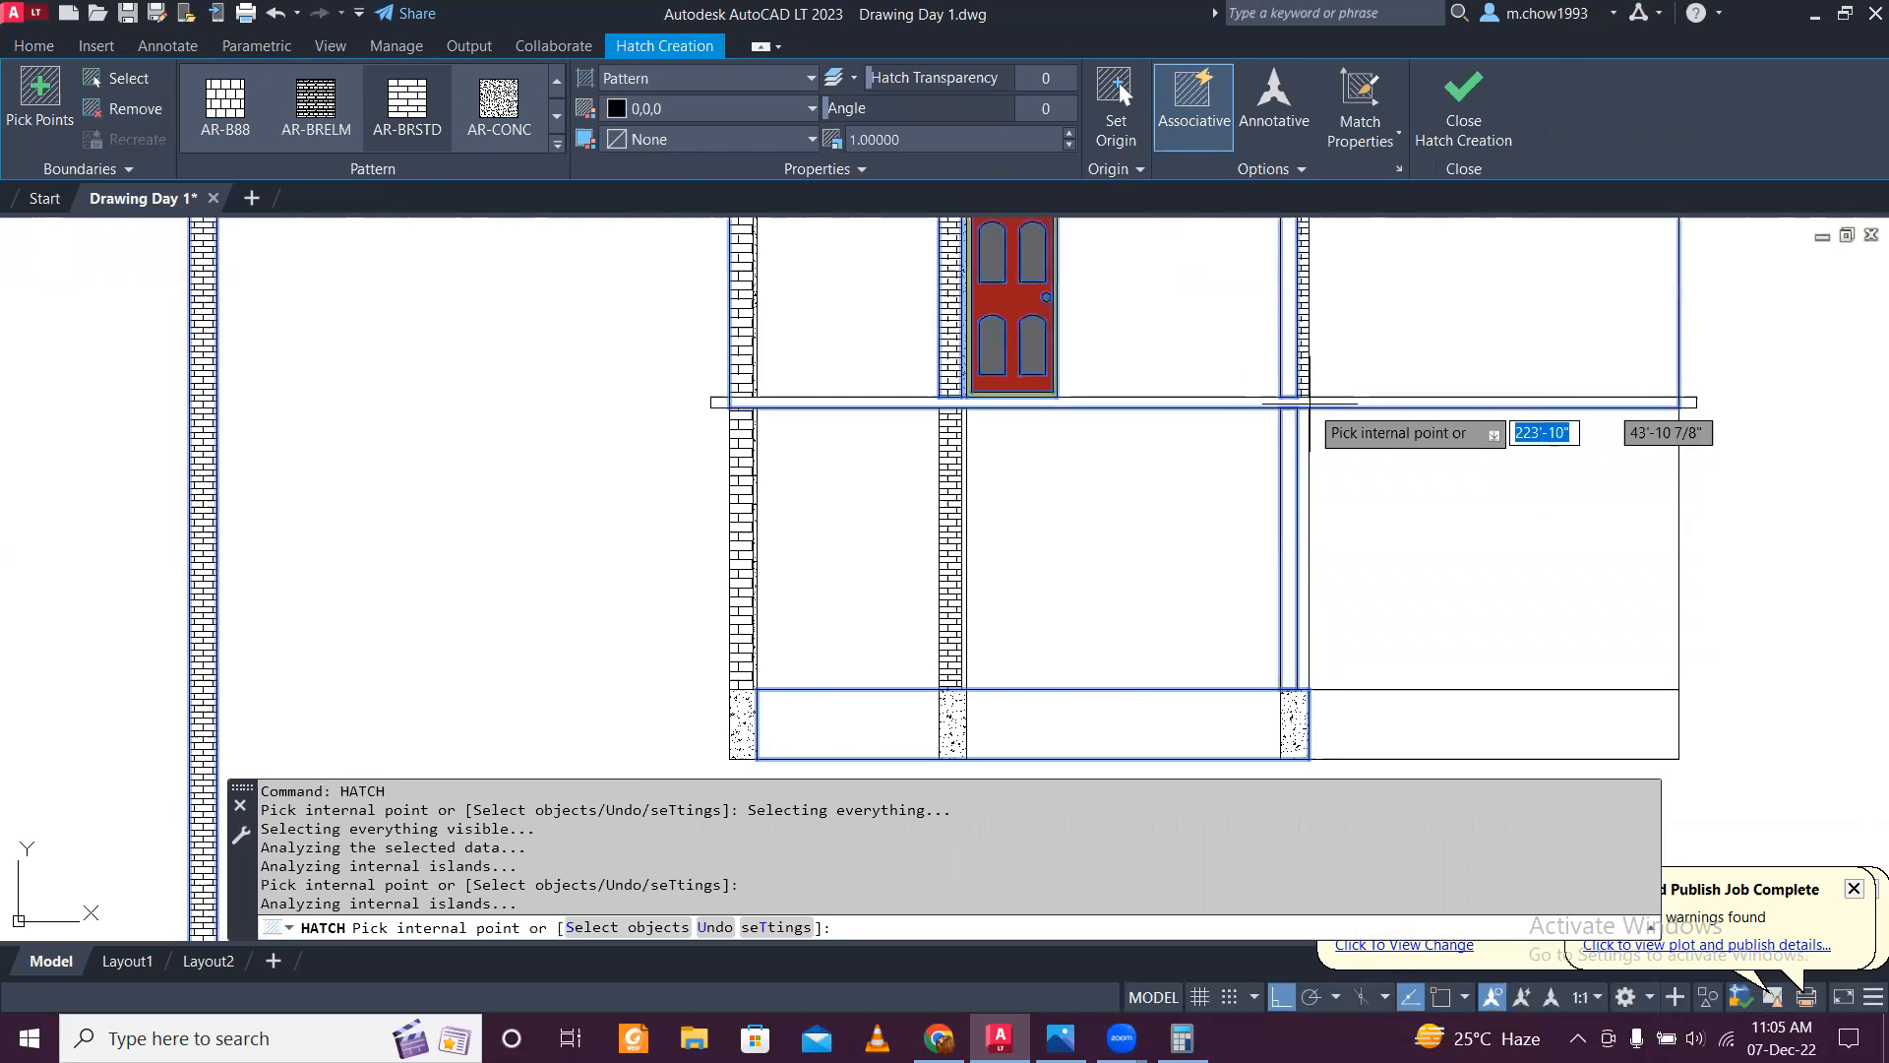
key("Escape")
Step: Draw a rectangle 7" wide and 10'-1" high over the third column's wider strip in the upper storey, between the two slabs
scroll(1334, 474, "down", 5)
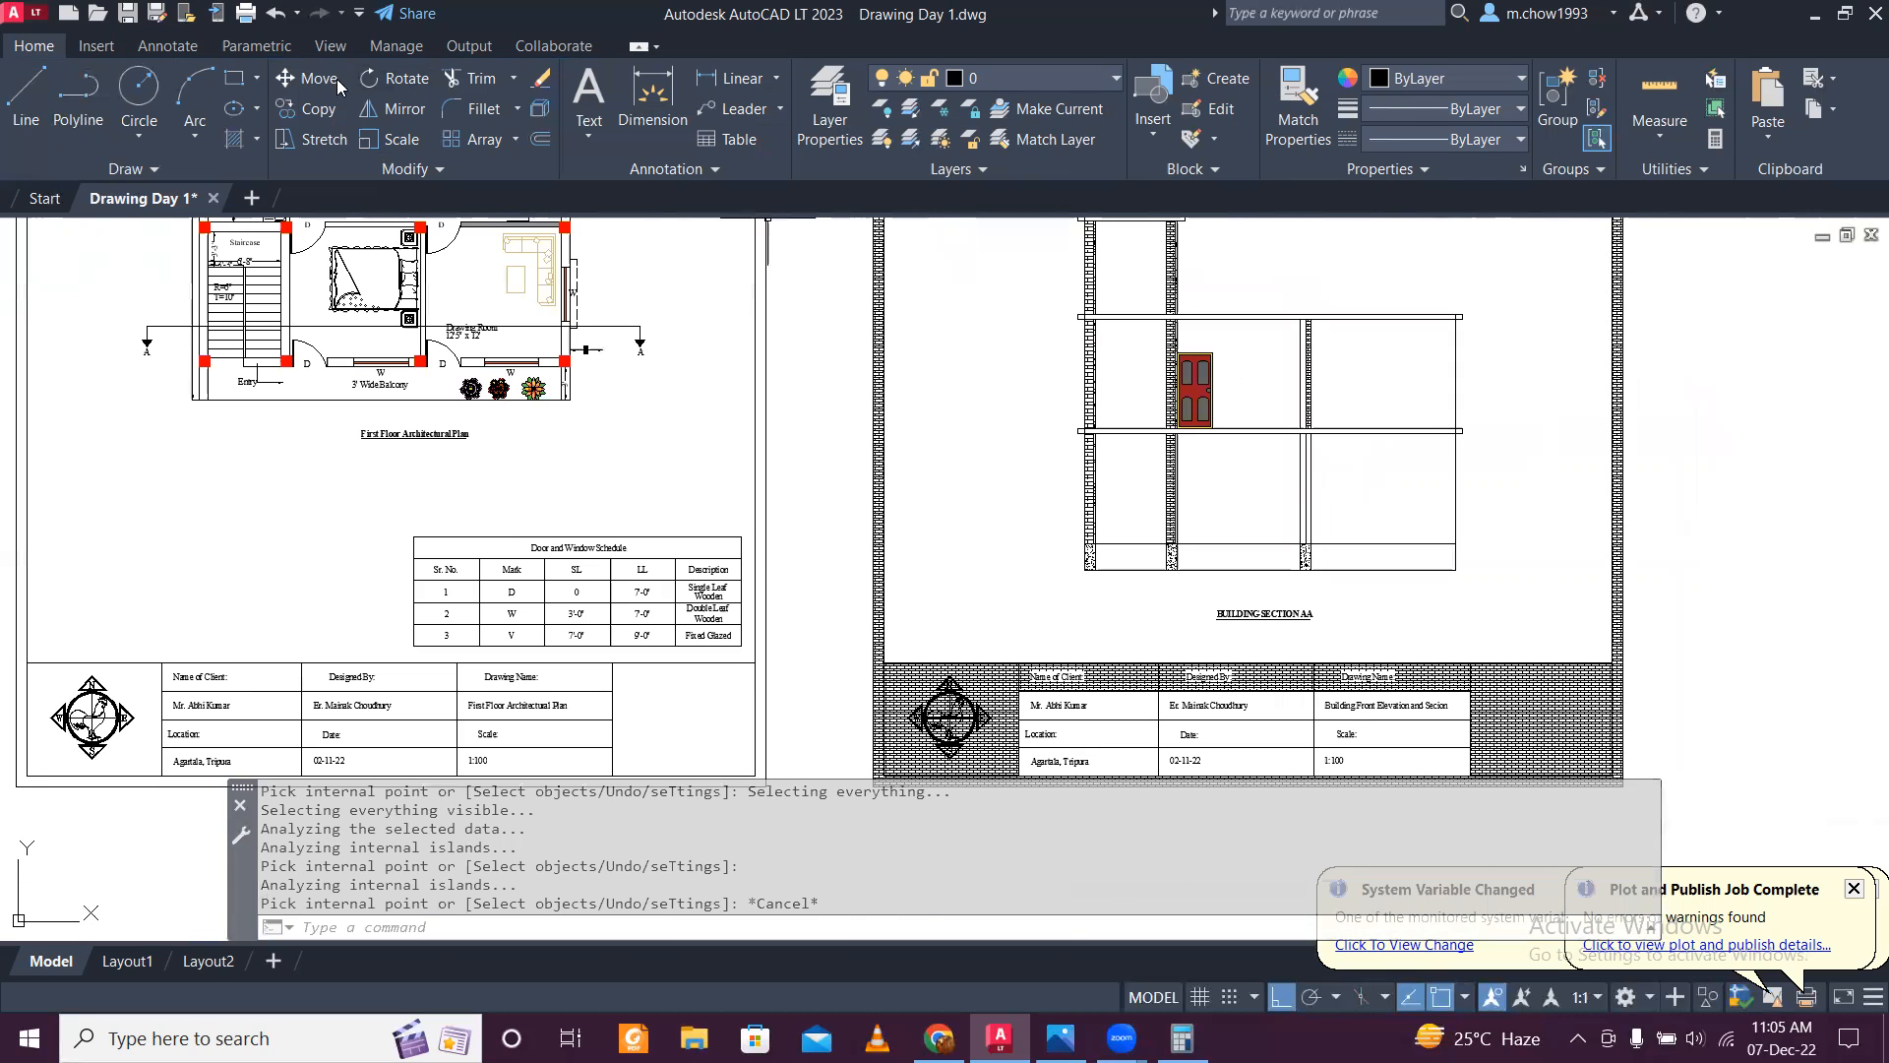
left_click(236, 78)
scroll(1279, 364, "up", 6)
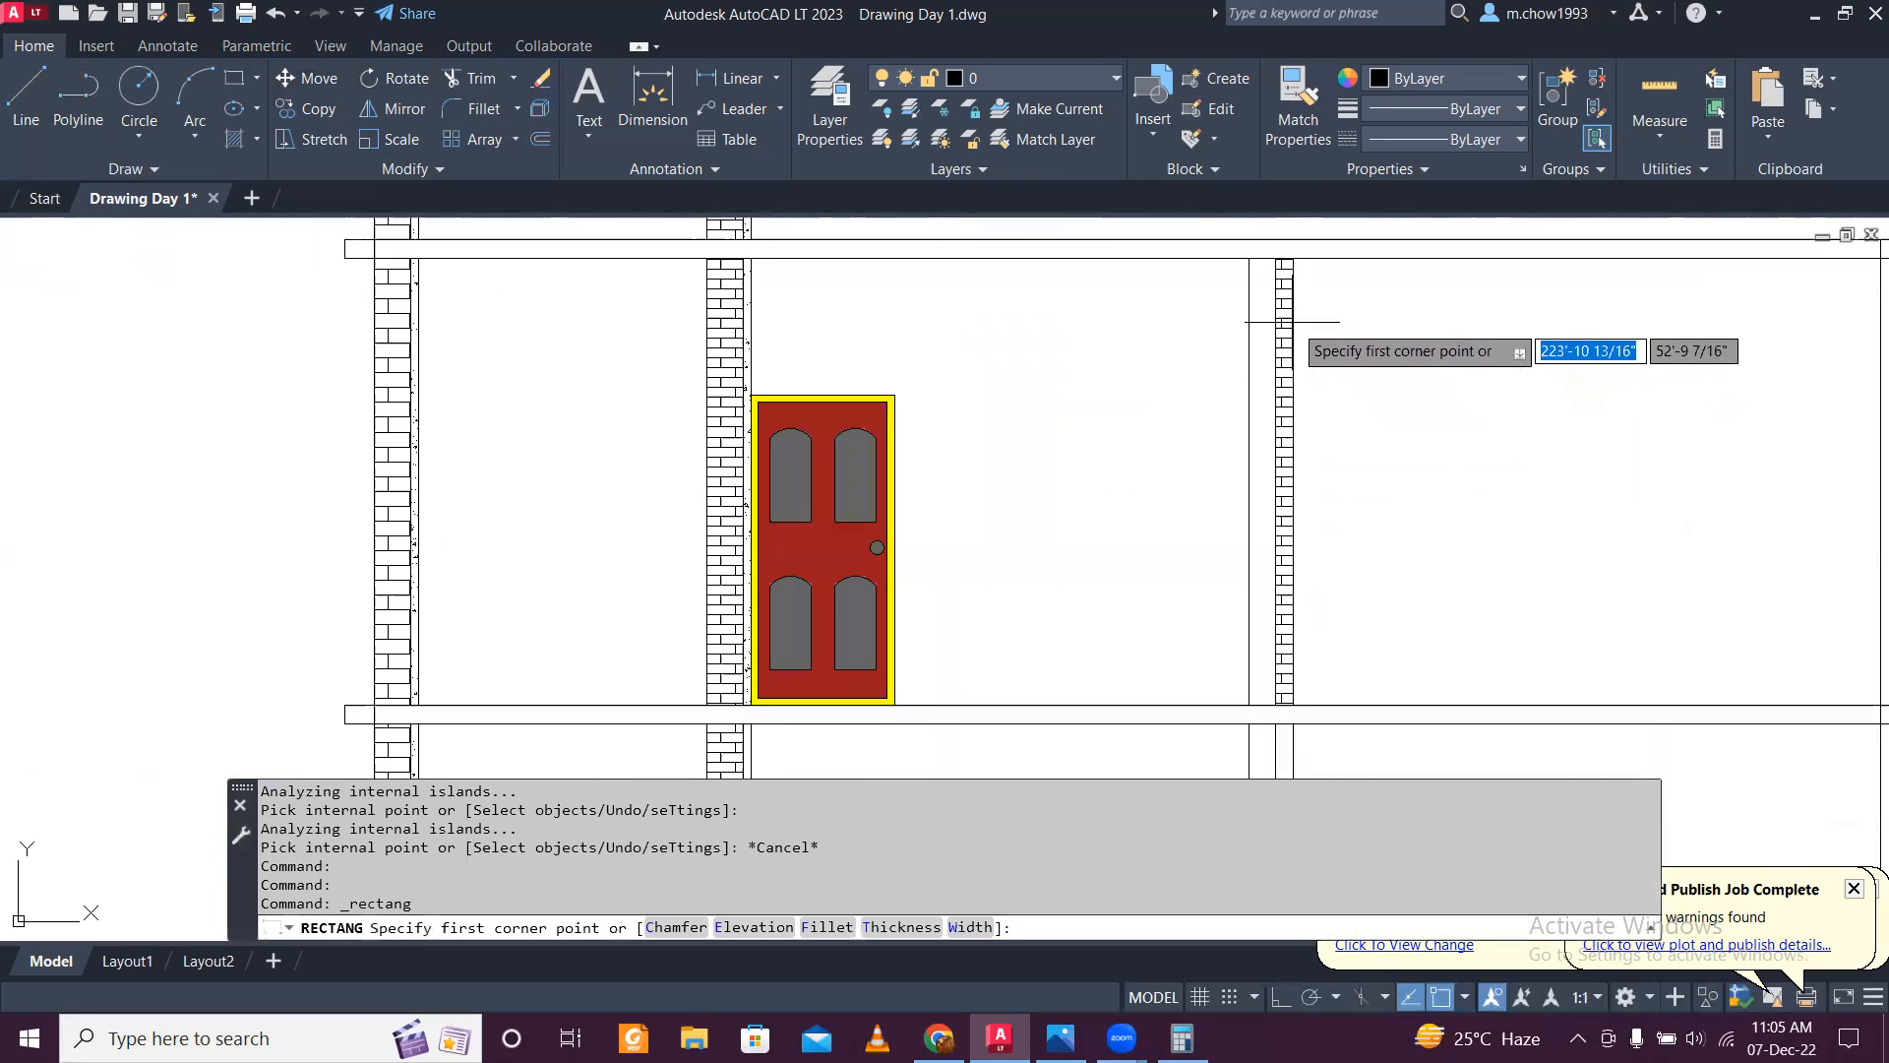
left_click(1247, 258)
scroll(1251, 748, "up", 3)
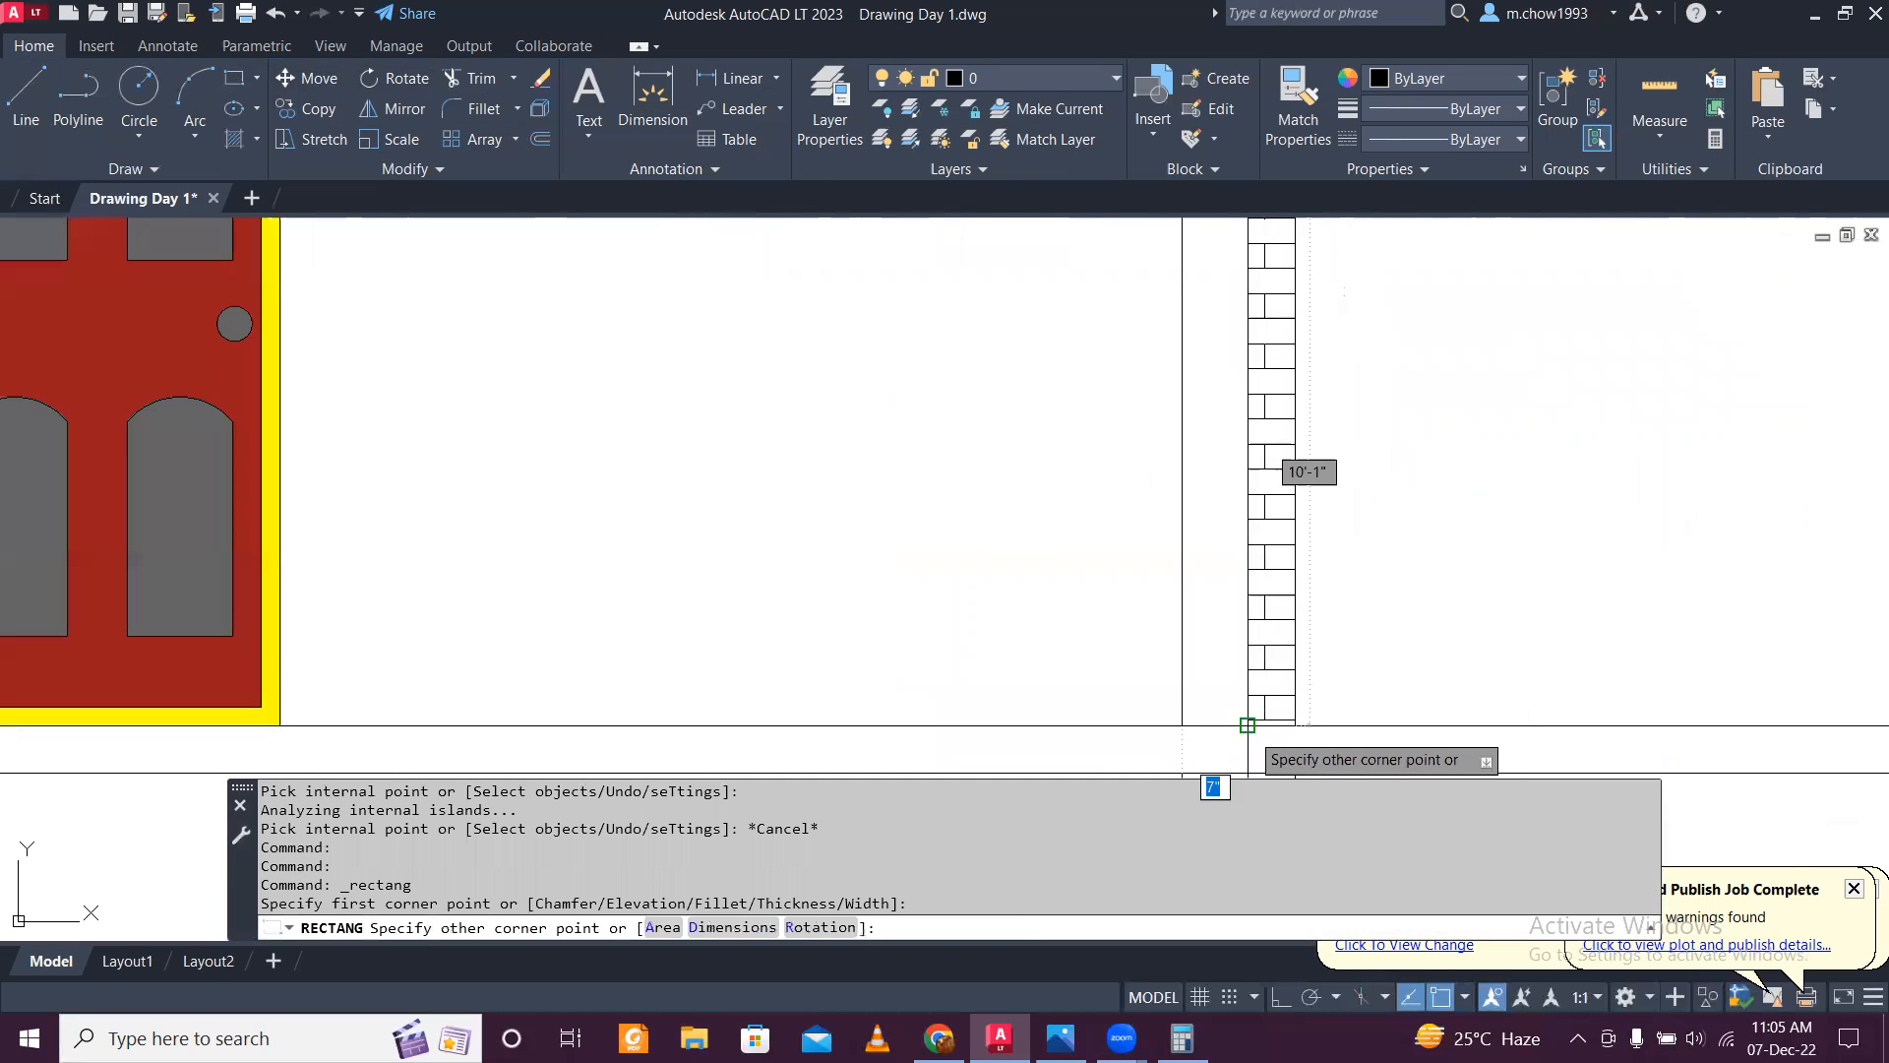
left_click(1247, 730)
scroll(1276, 697, "down", 6)
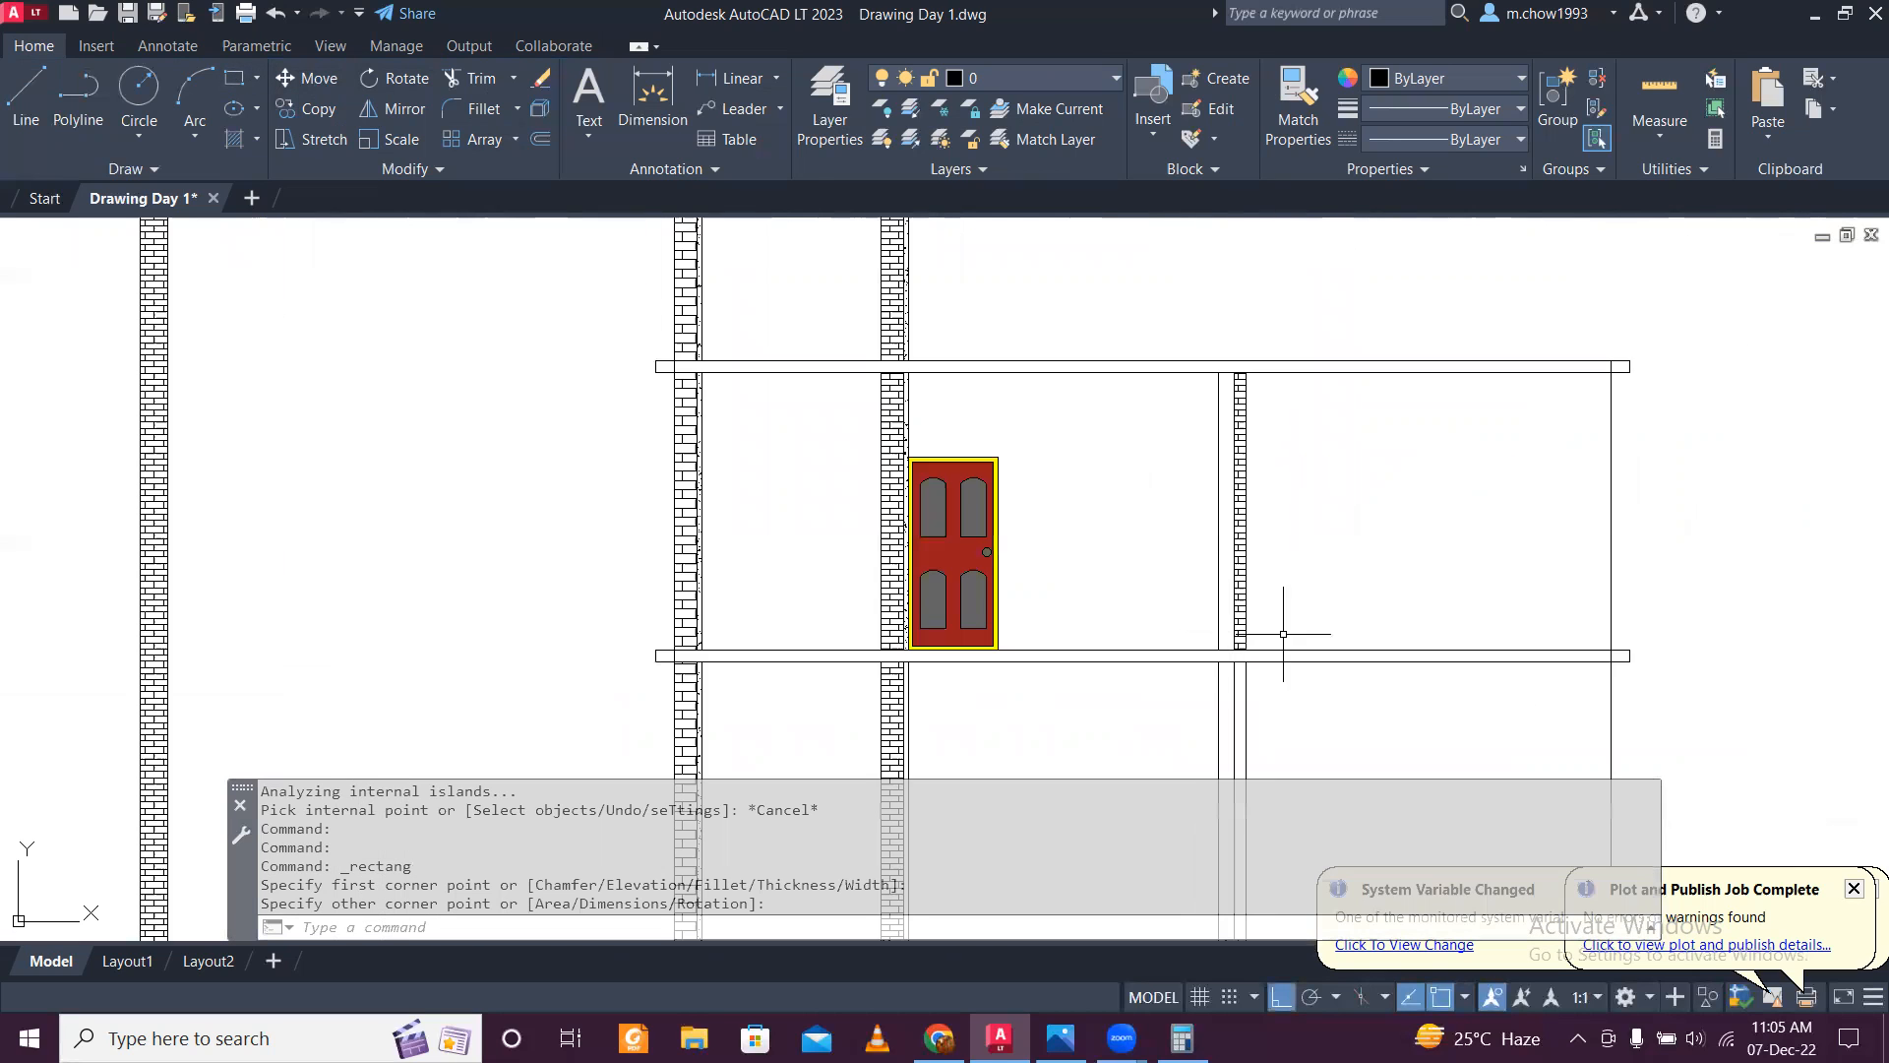
Step: Hatch the third column's wider strip in both the lower and upper storeys
type("h")
key("Return")
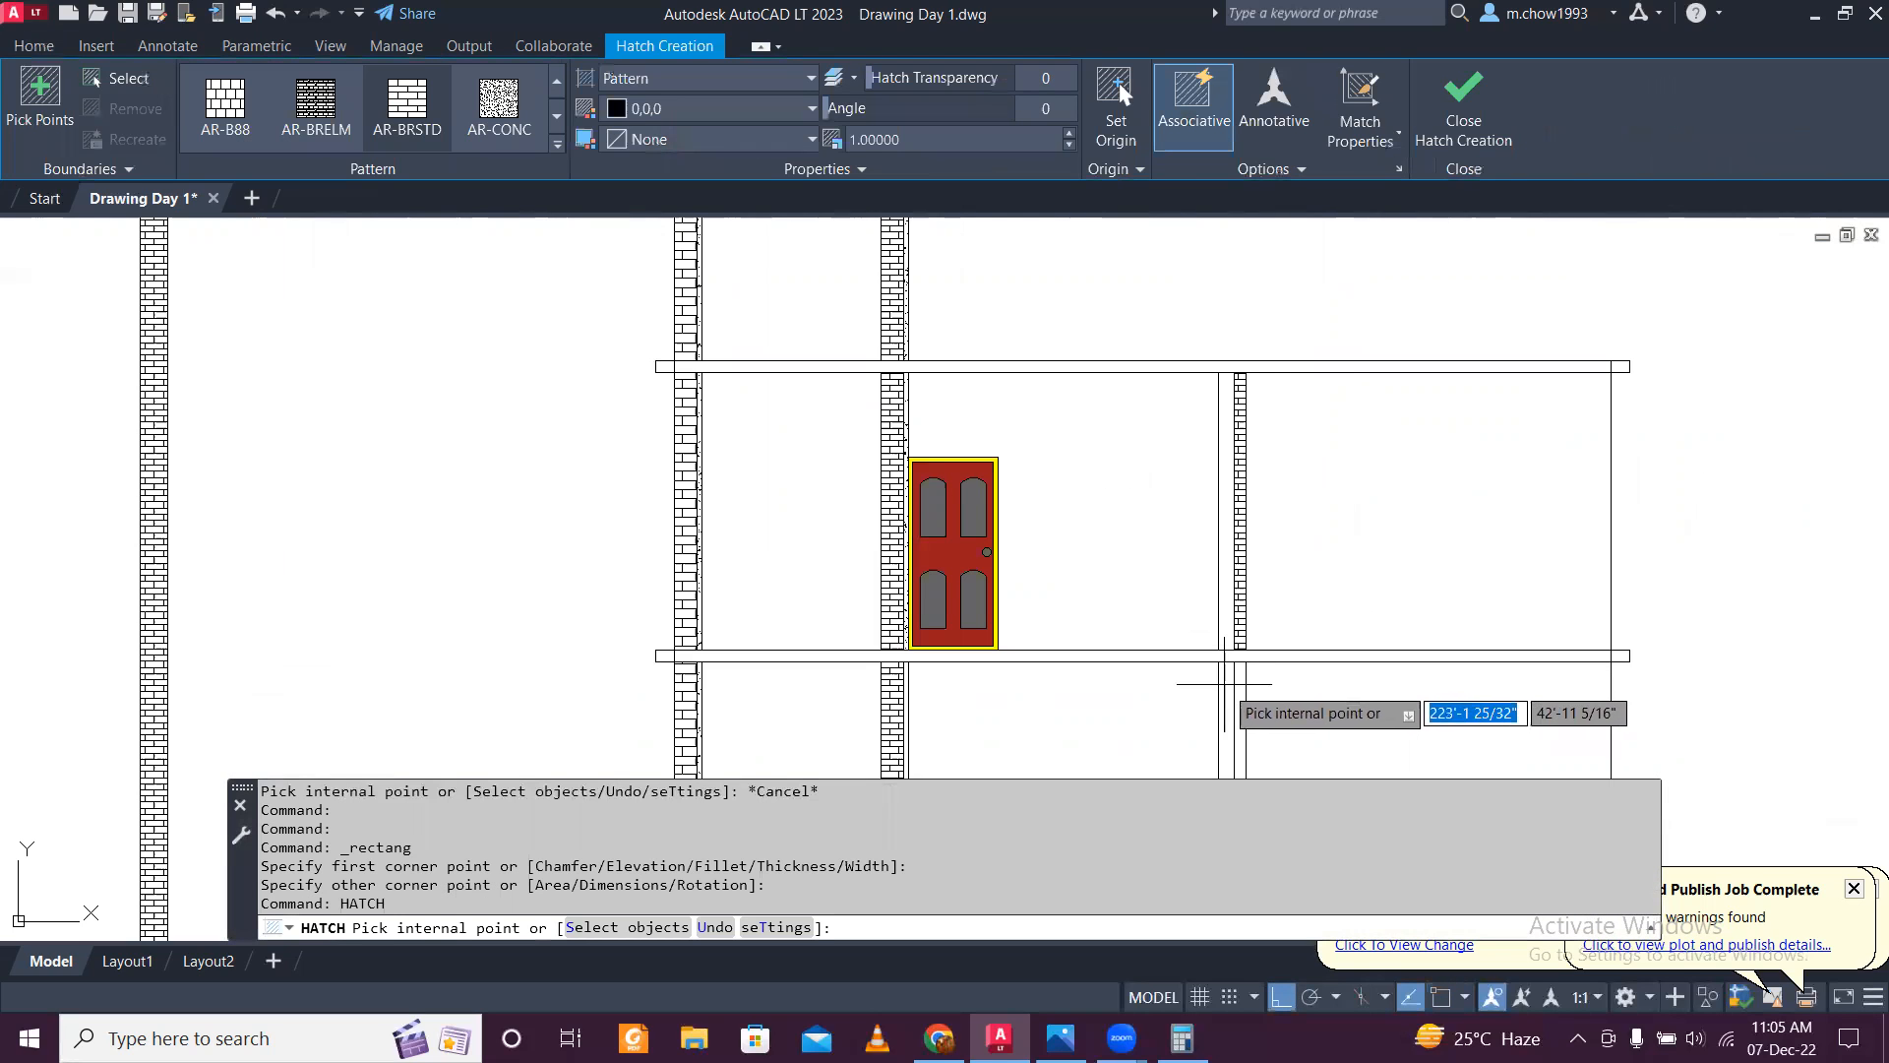
left_click(1226, 677)
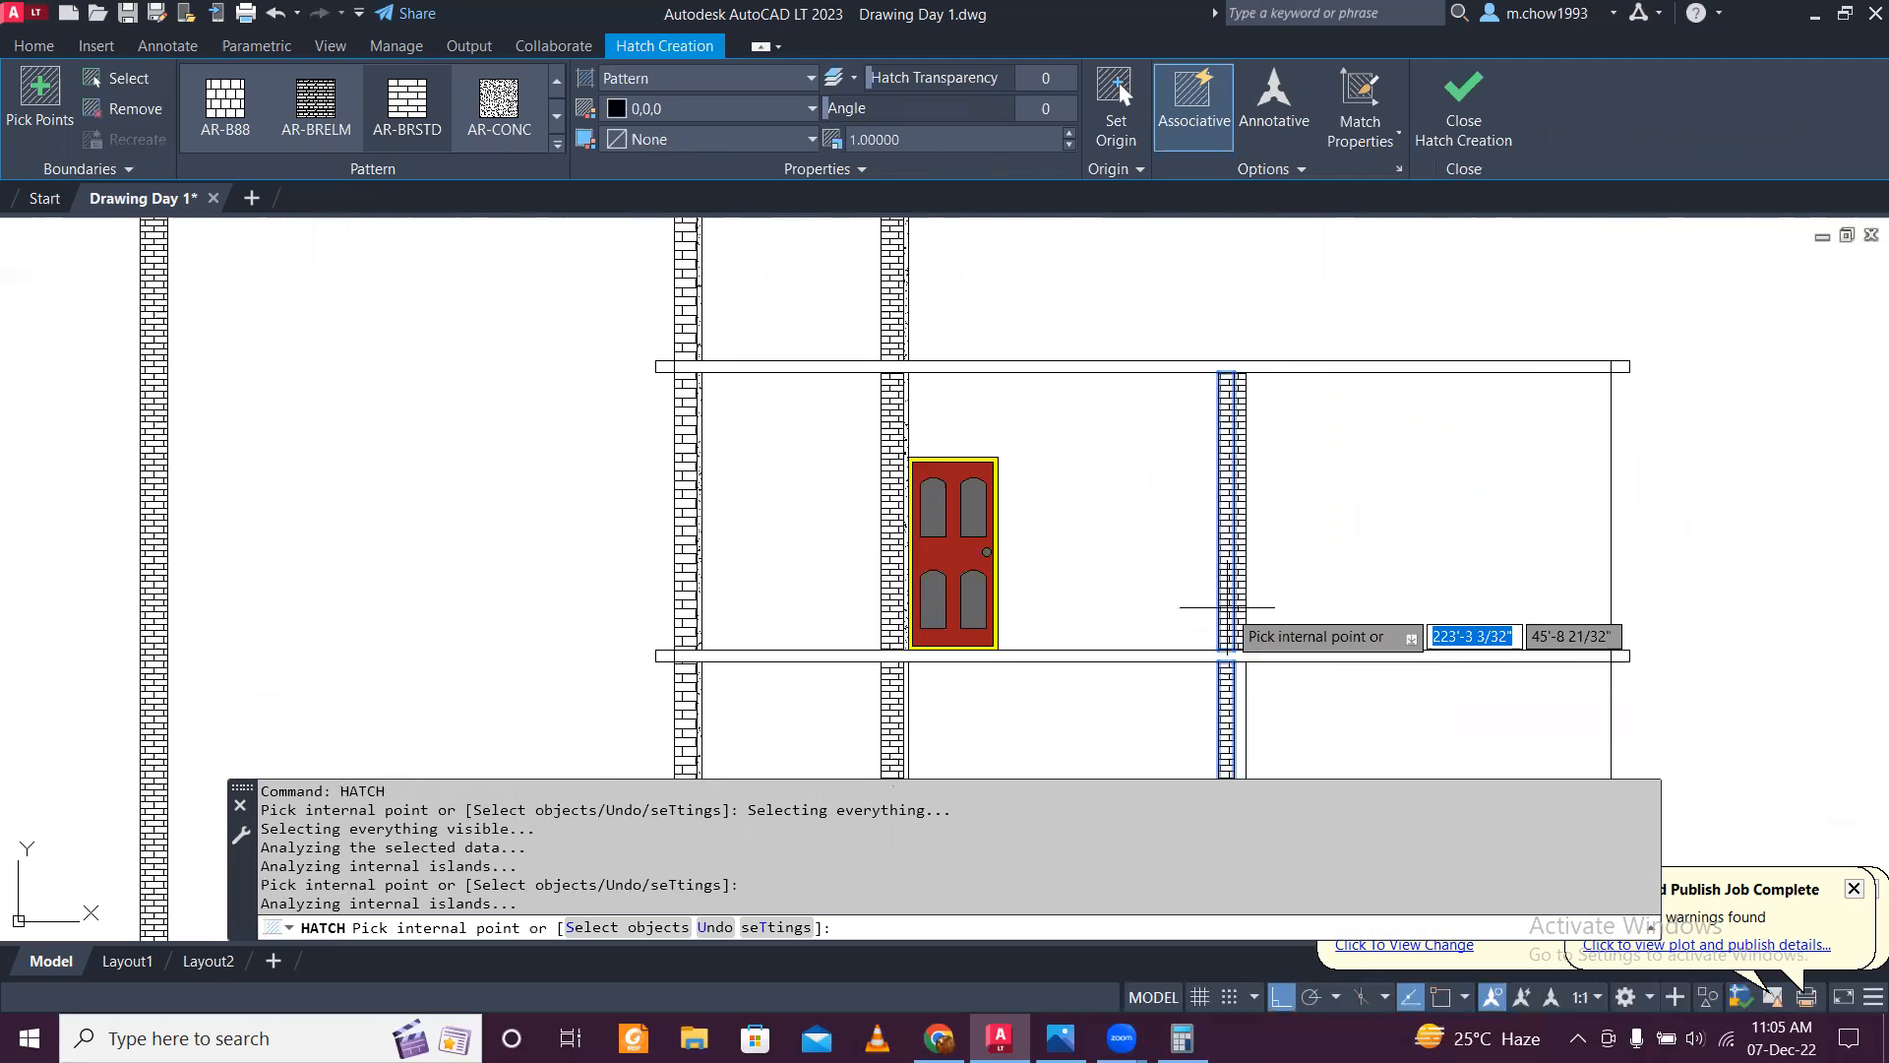
scroll(1239, 630, "down", 2)
key("Escape")
Step: Match the wider strip's hatch in both storeys to the concrete hatch of the third column's plinth portion
scroll(1252, 767, "up", 3)
left_click(1261, 599)
left_click(1251, 564)
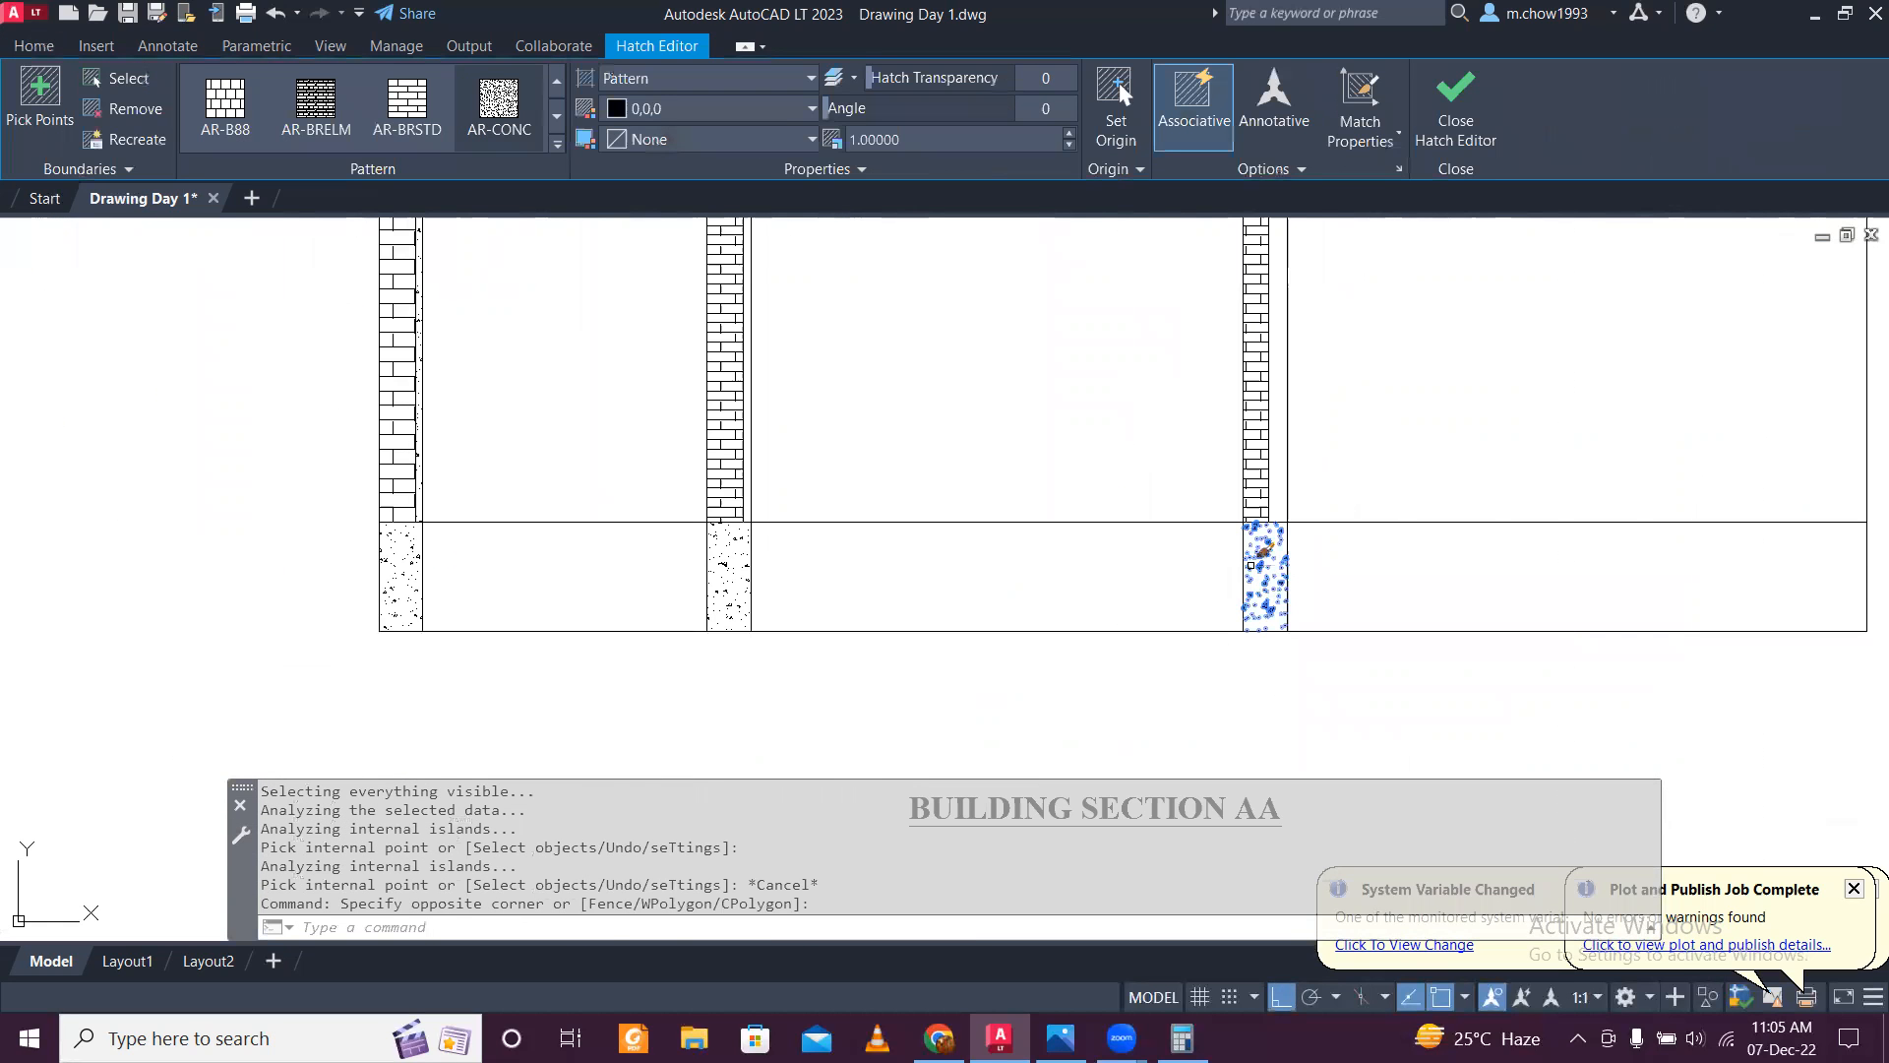
type("MA")
key("Return")
left_click(1260, 497)
scroll(1244, 511, "down", 3)
scroll(1229, 458, "up", 3)
key("Escape")
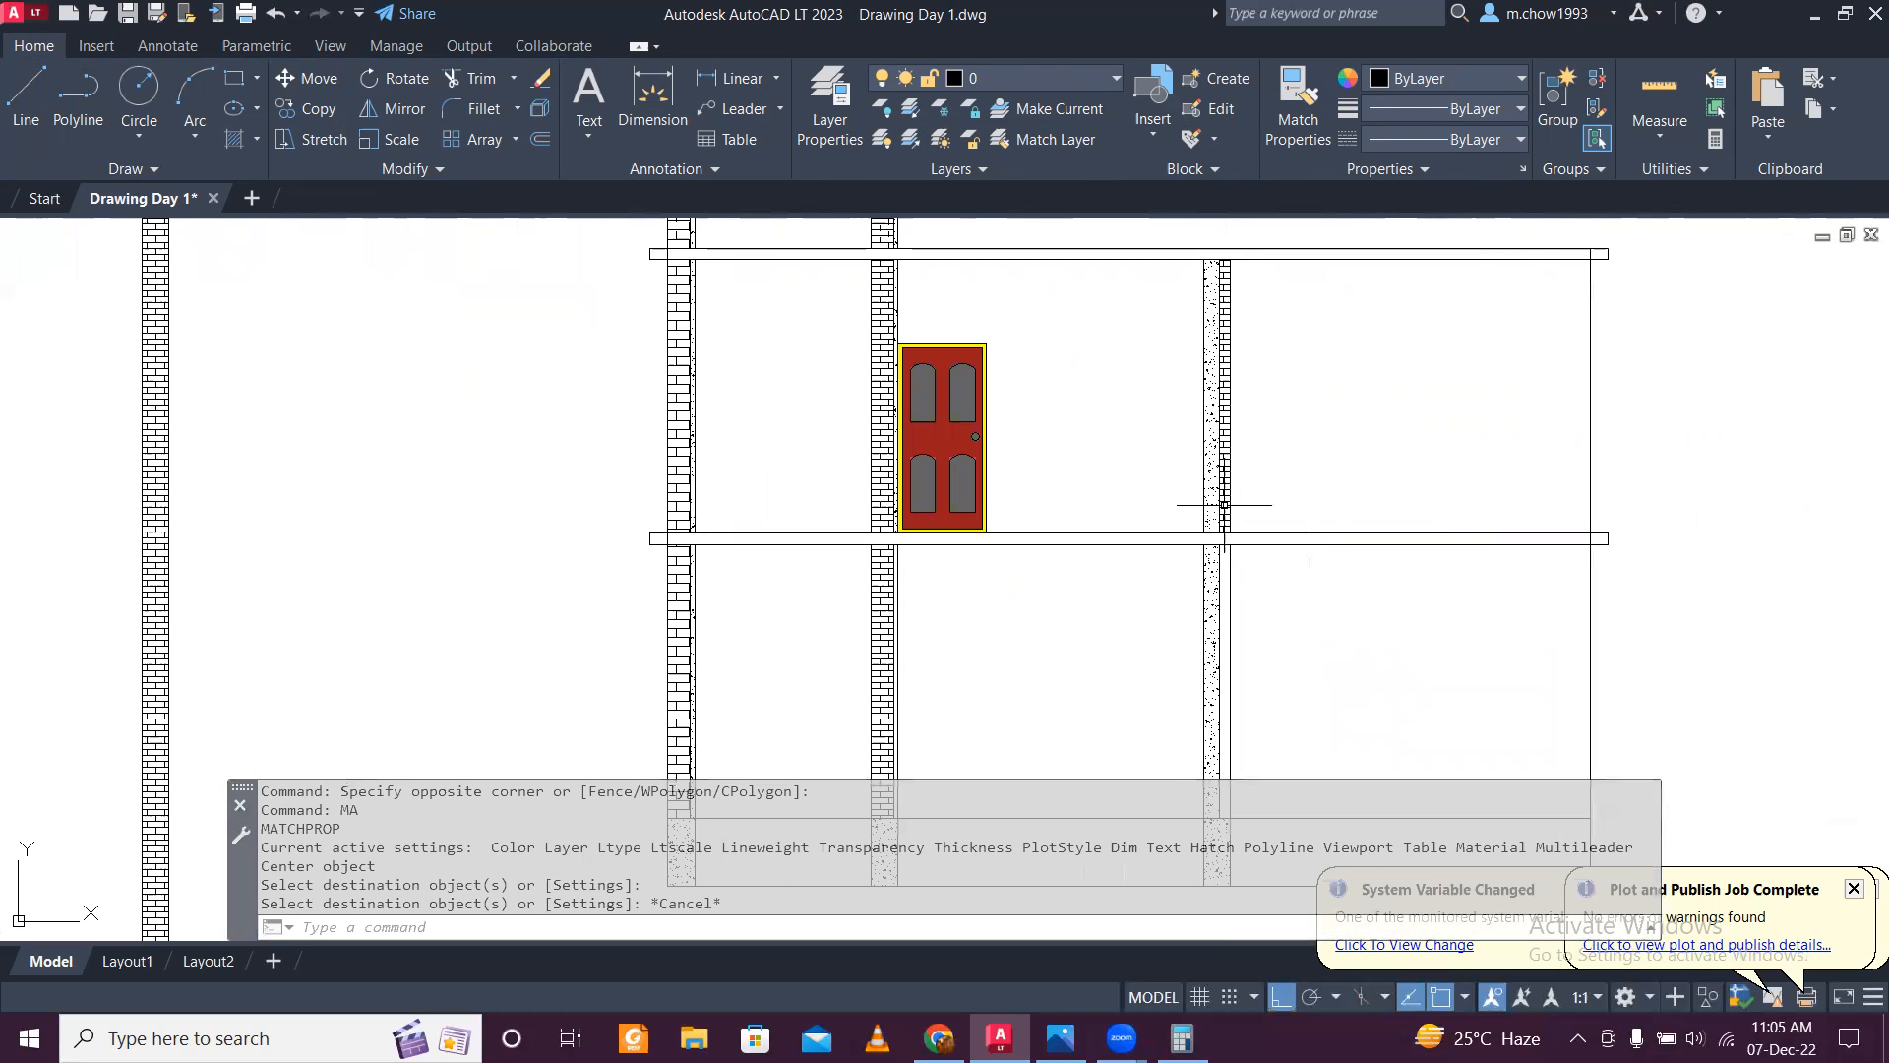
Step: Fill the far-side narrow strip of the third wall in the lower storey with brick hatch
scroll(1224, 504, "down", 2)
scroll(1242, 479, "up", 2)
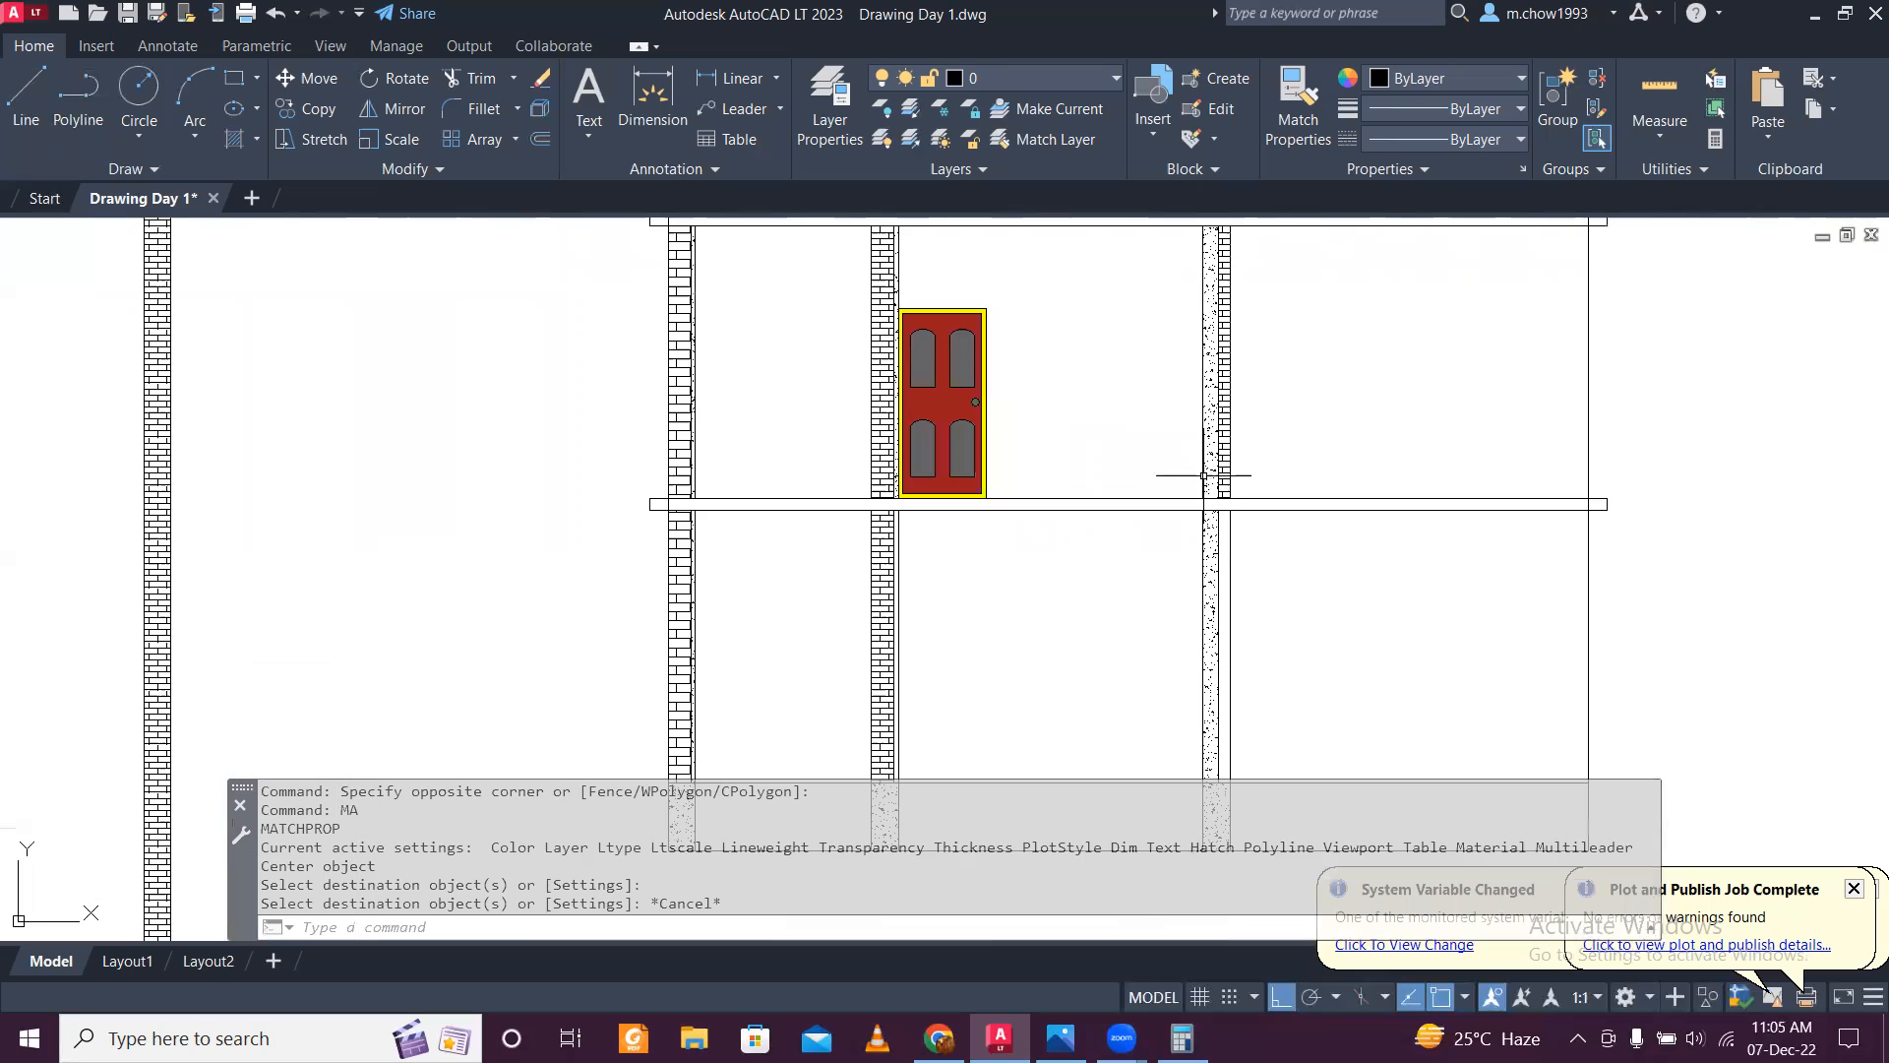
scroll(1325, 576, "down", 2)
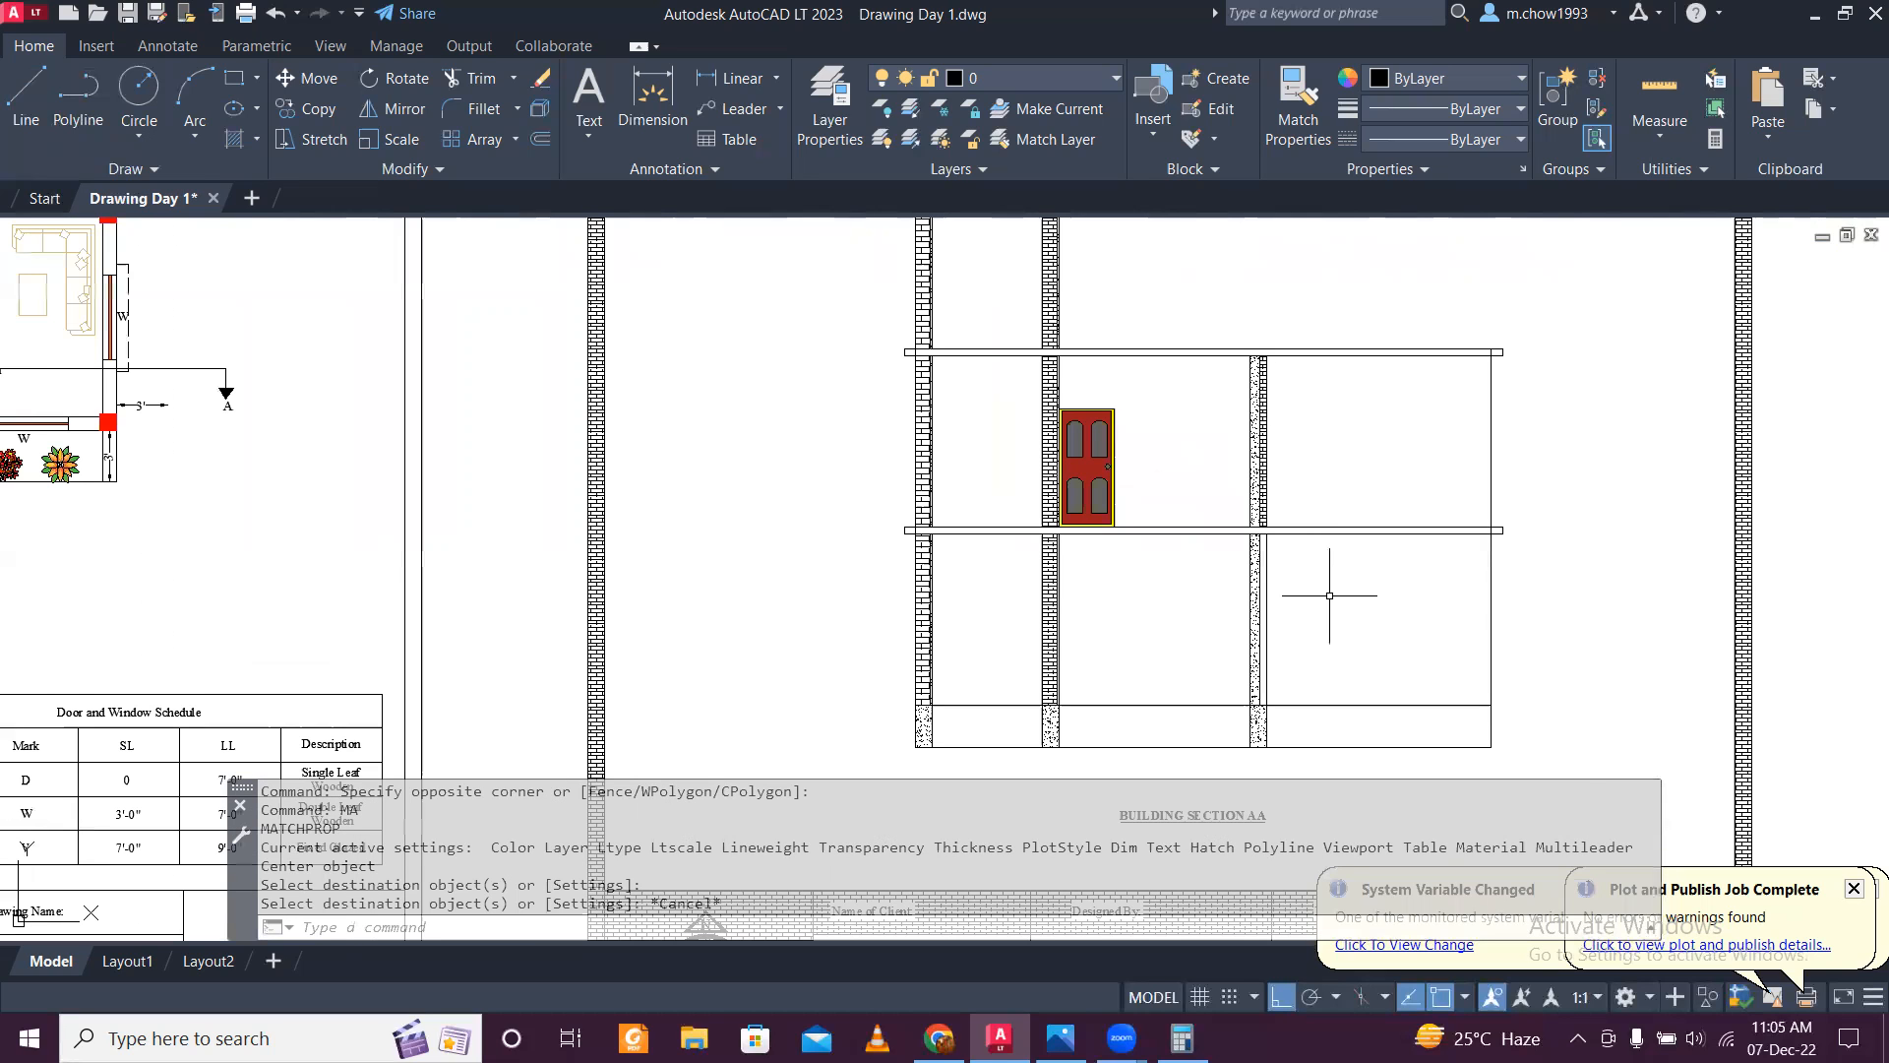
type("h")
key("Return")
scroll(1279, 610, "up", 4)
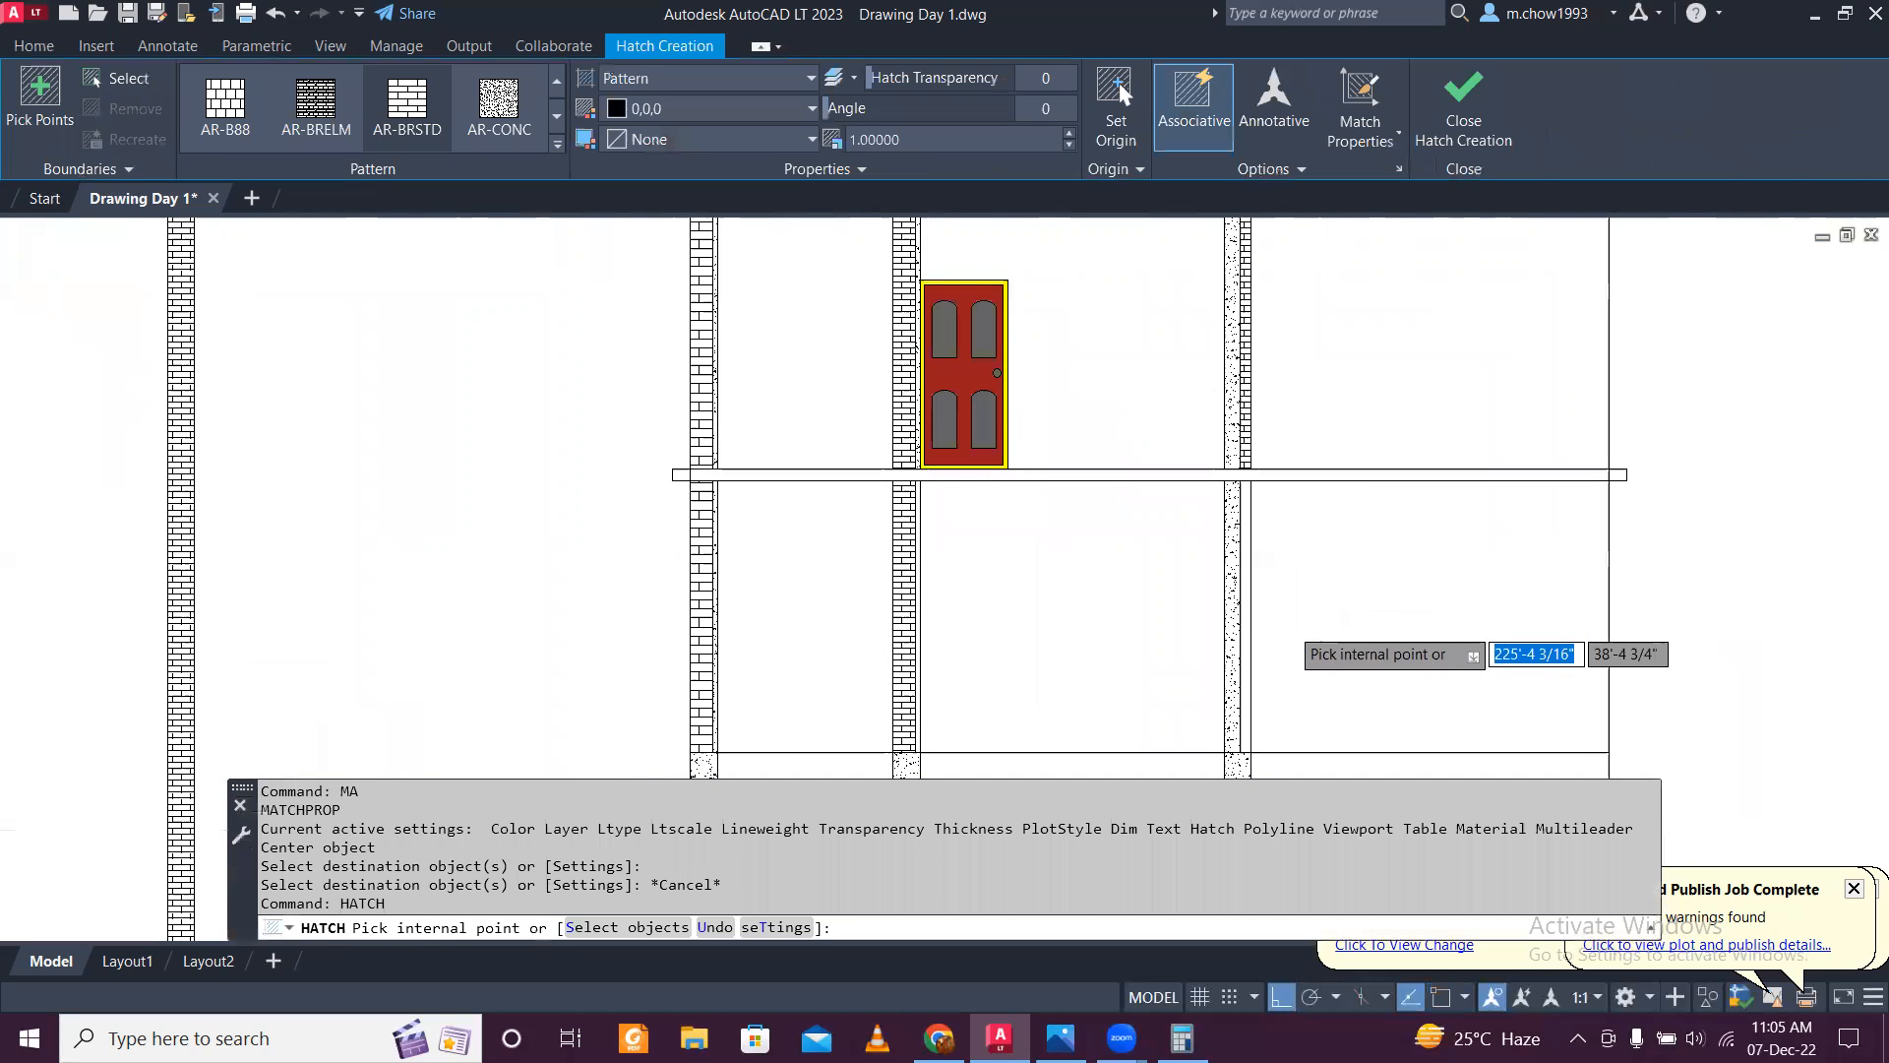
left_click(1217, 612)
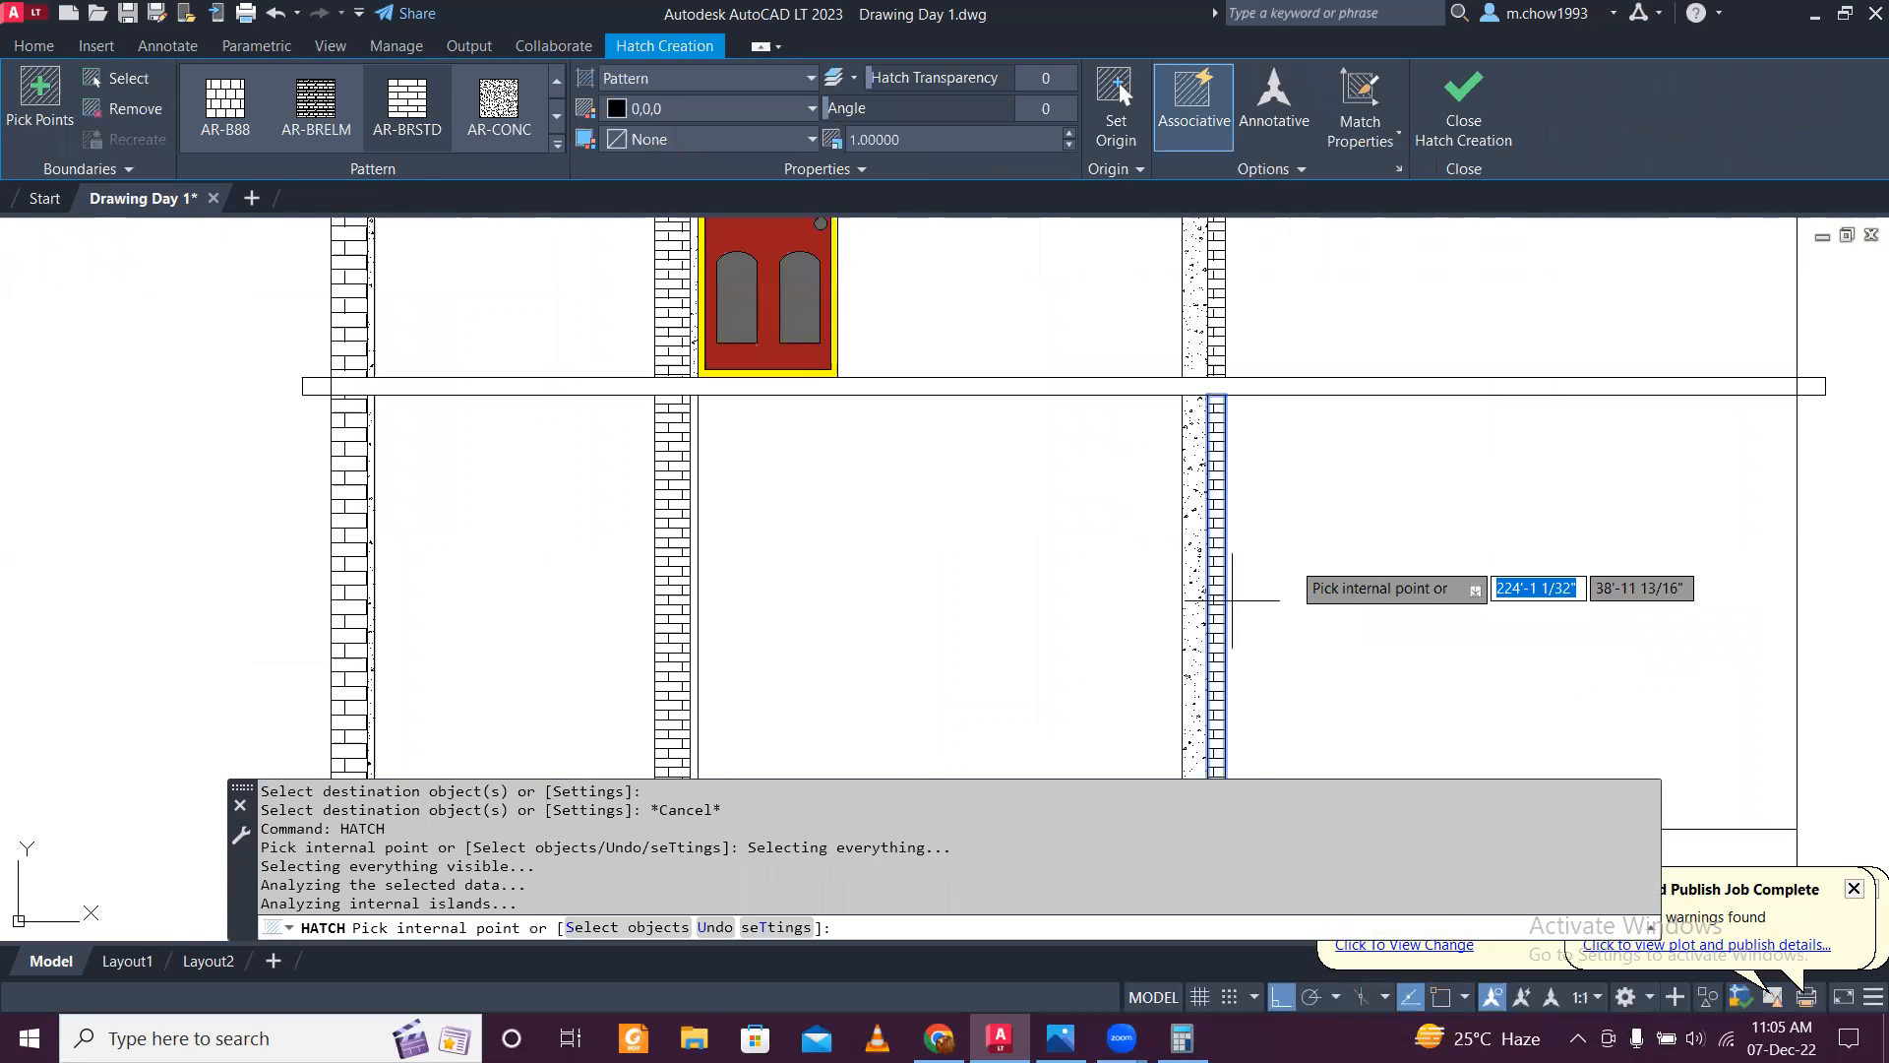
scroll(1377, 561, "down", 4)
key("Escape")
Step: Examine the column and walls between the parking and drawing room on the ground floor plan, and section line A-A on the first floor plan
scroll(748, 495, "down", 4)
scroll(748, 495, "up", 6)
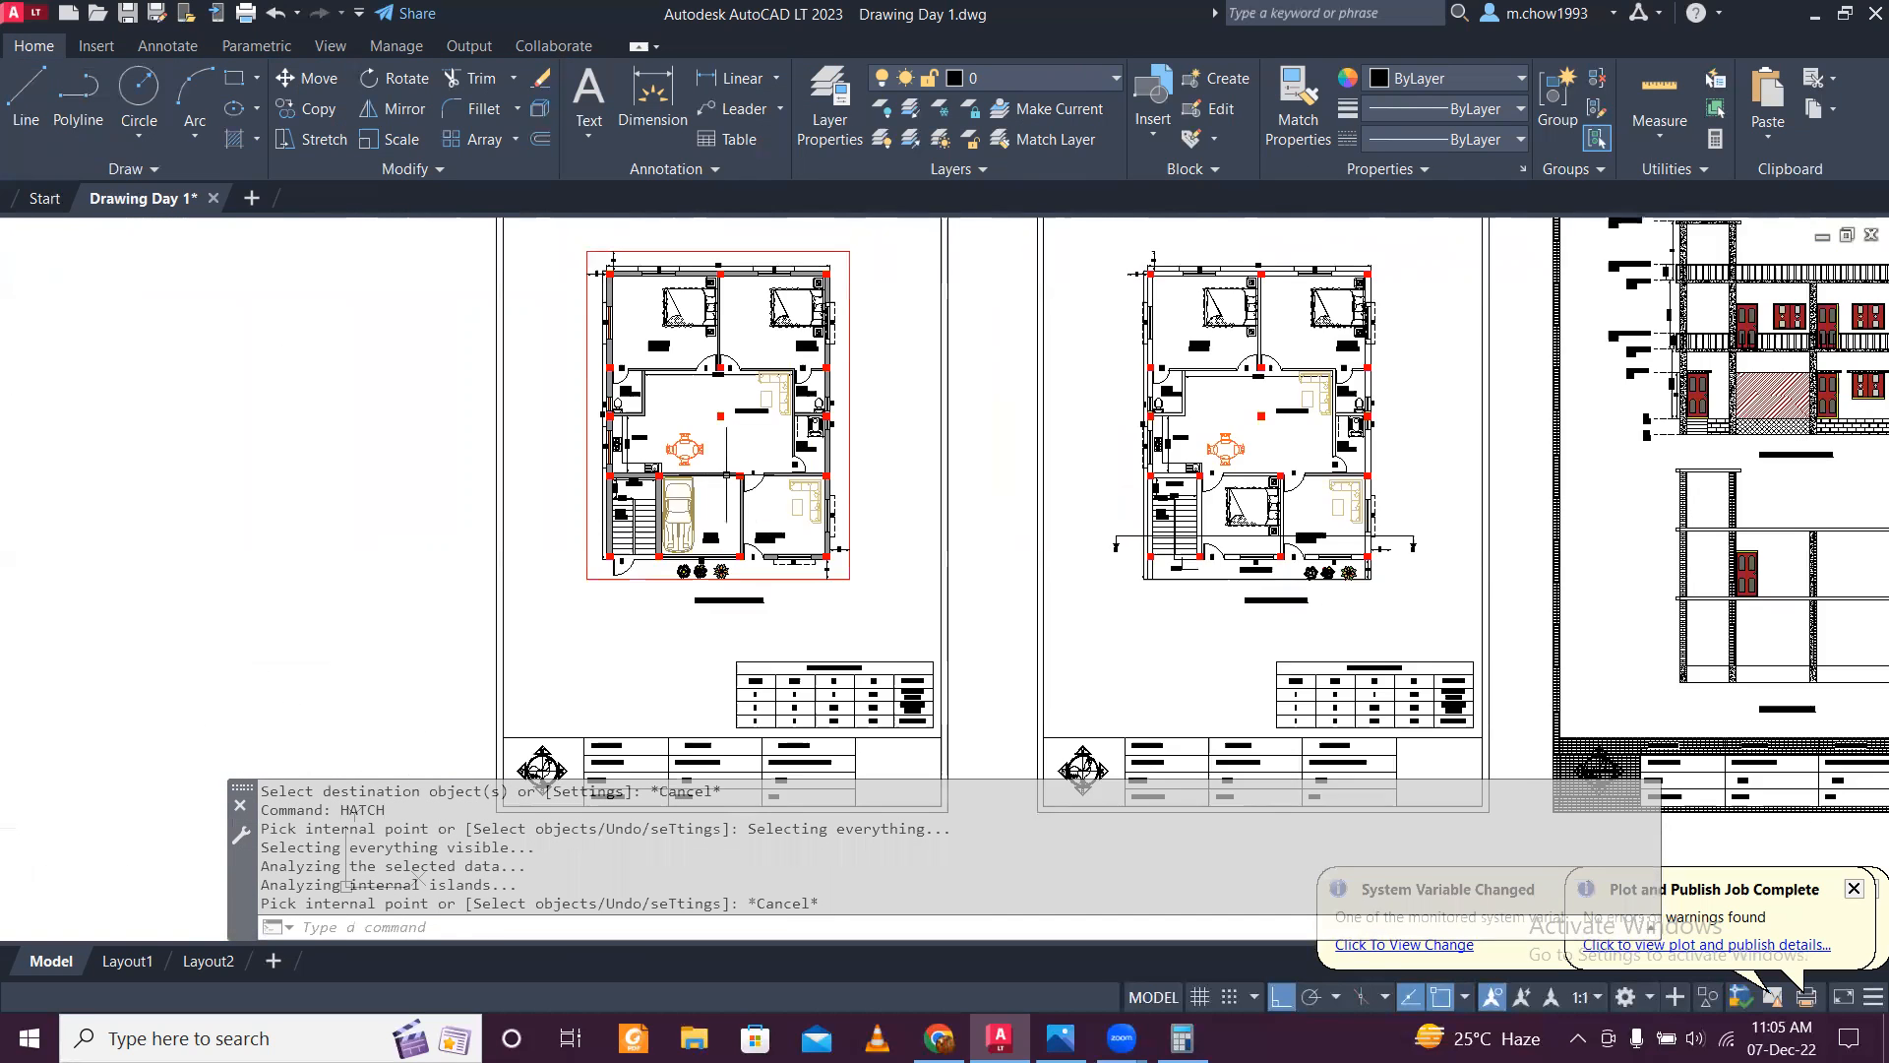
scroll(735, 477, "up", 2)
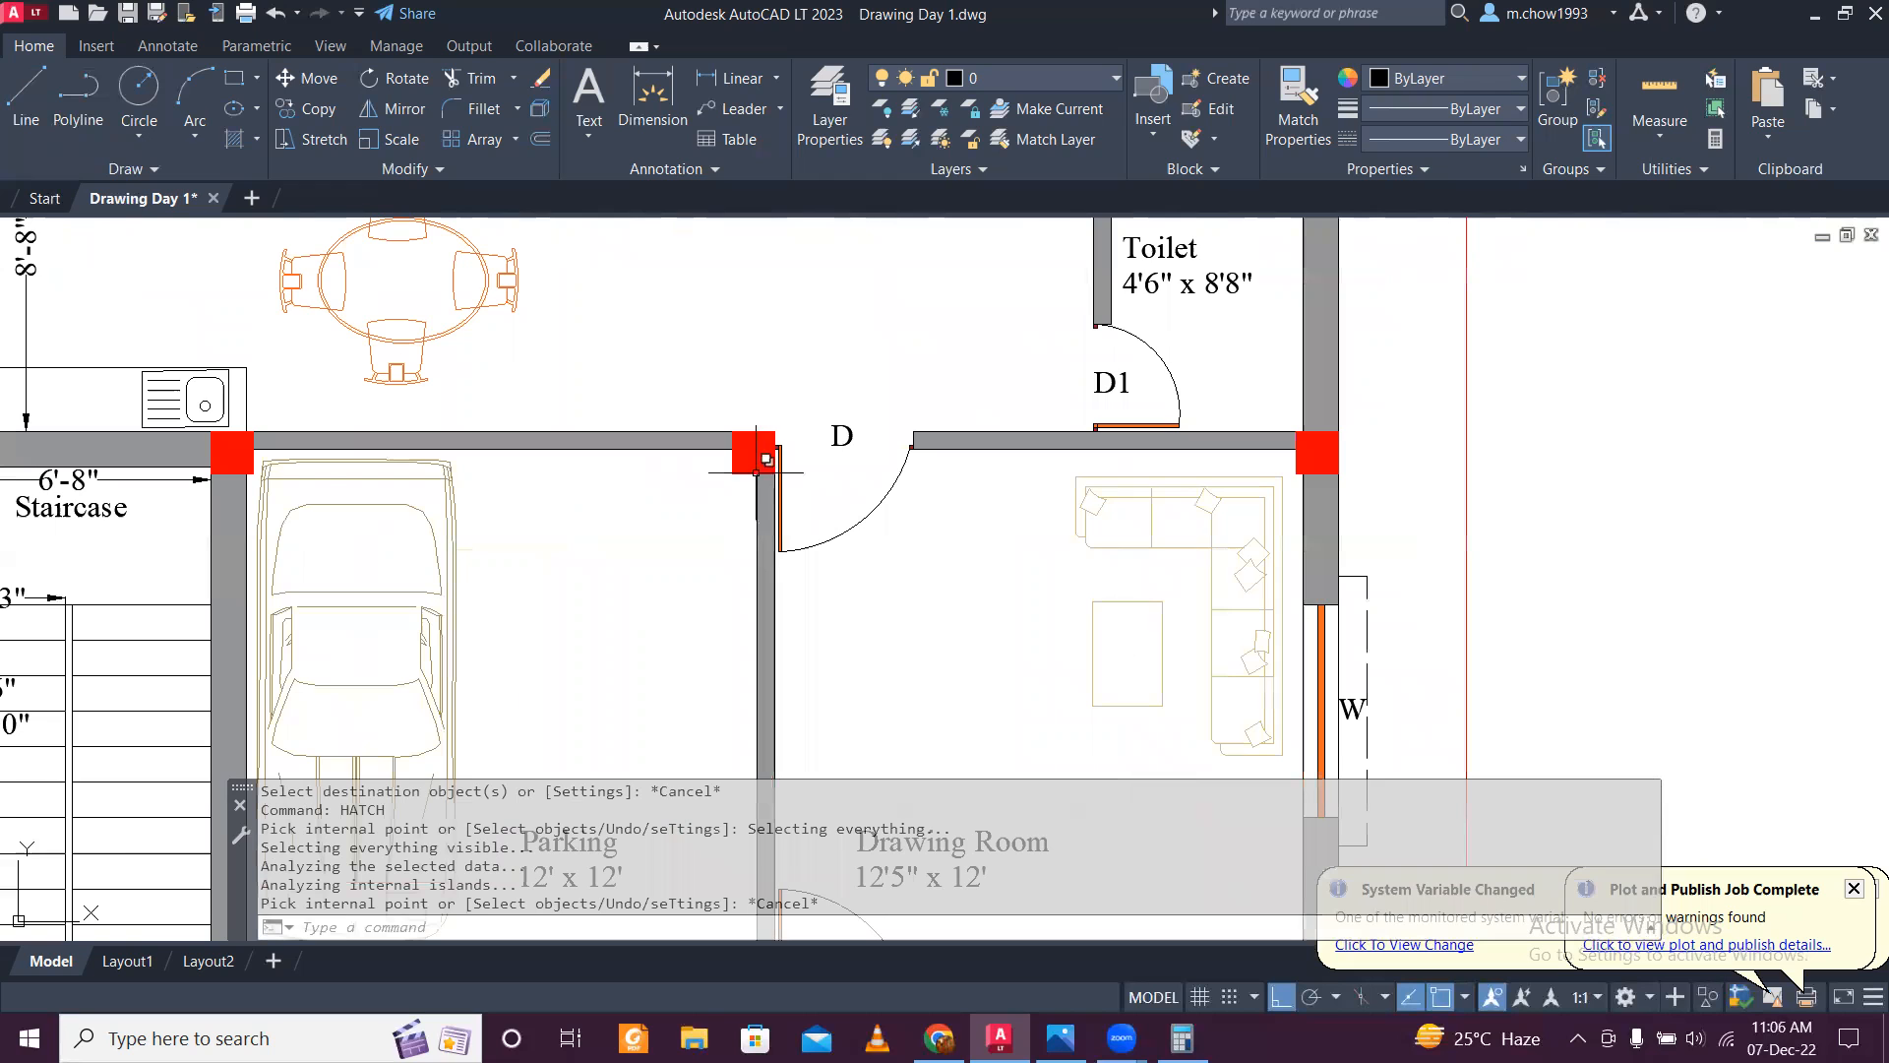
scroll(763, 480, "down", 4)
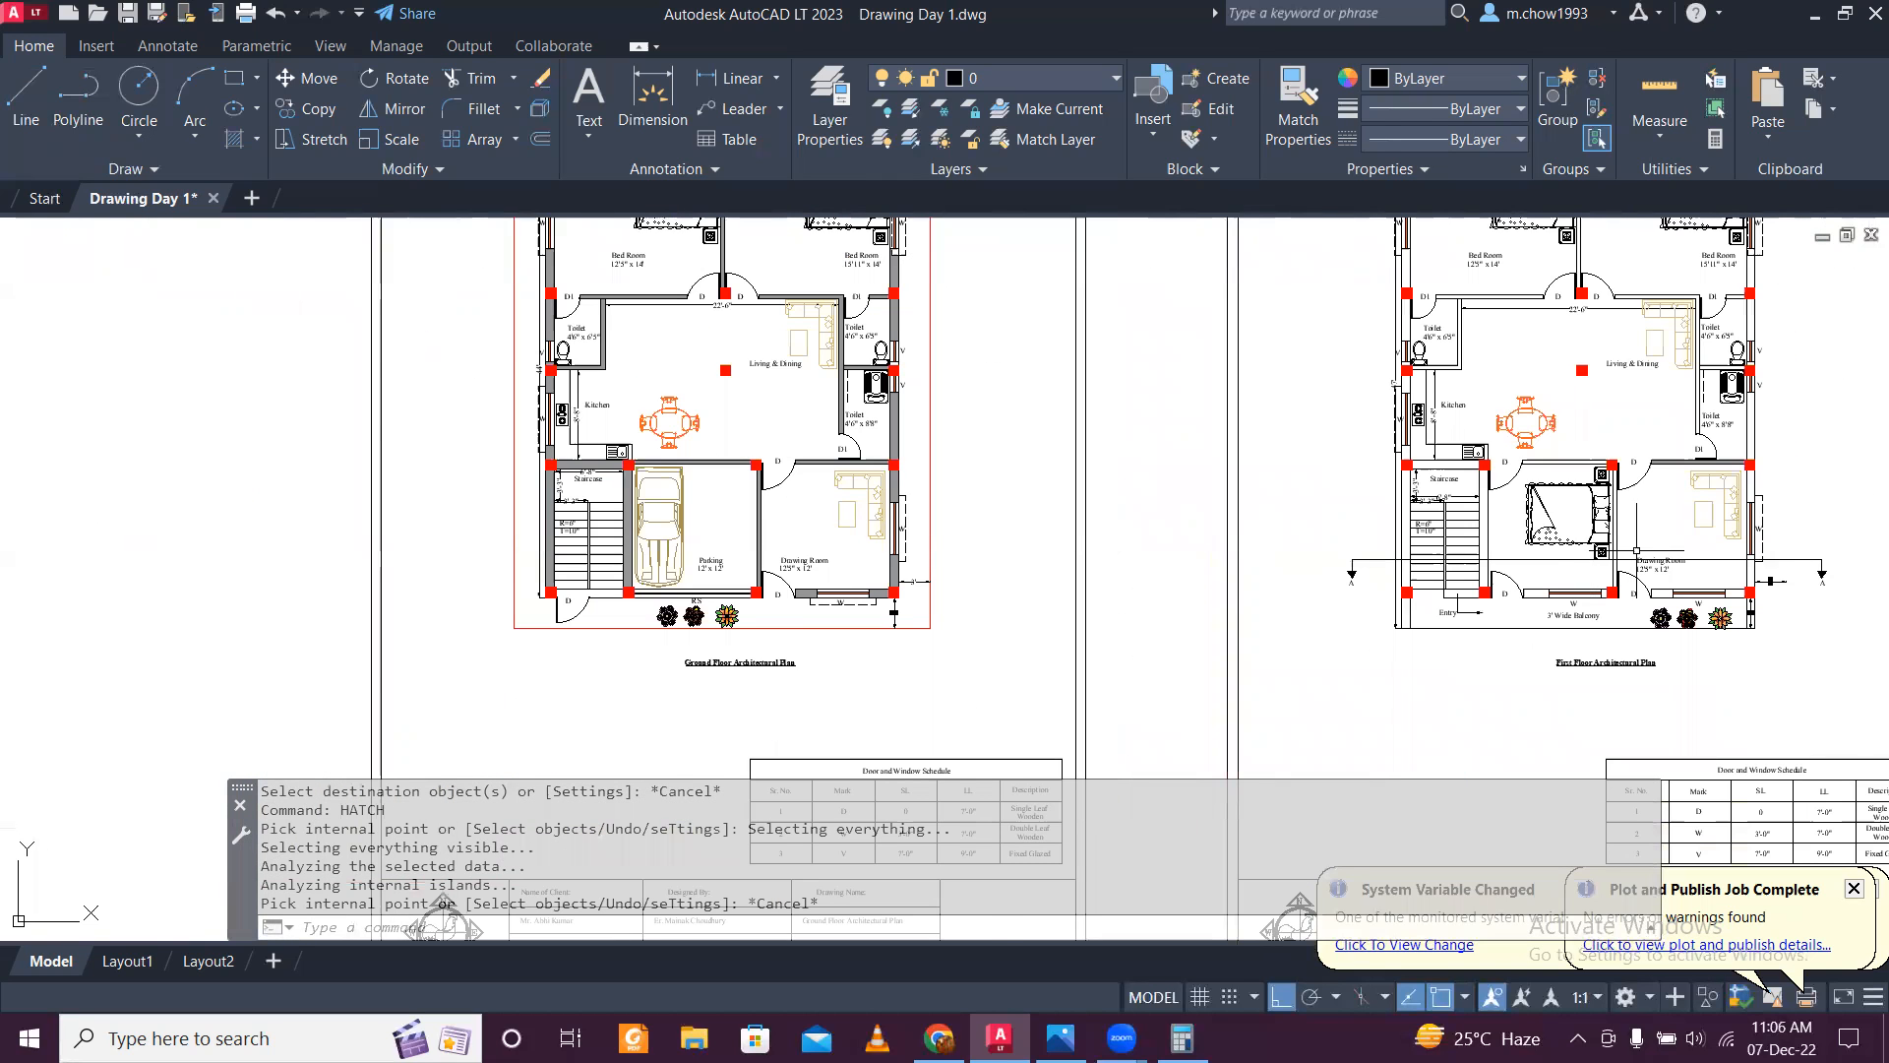
Step: Examine the doors and walls of the drawing room along section line A-A on the ground and first floor plans
scroll(1636, 550, "up", 4)
scroll(1627, 492, "down", 4)
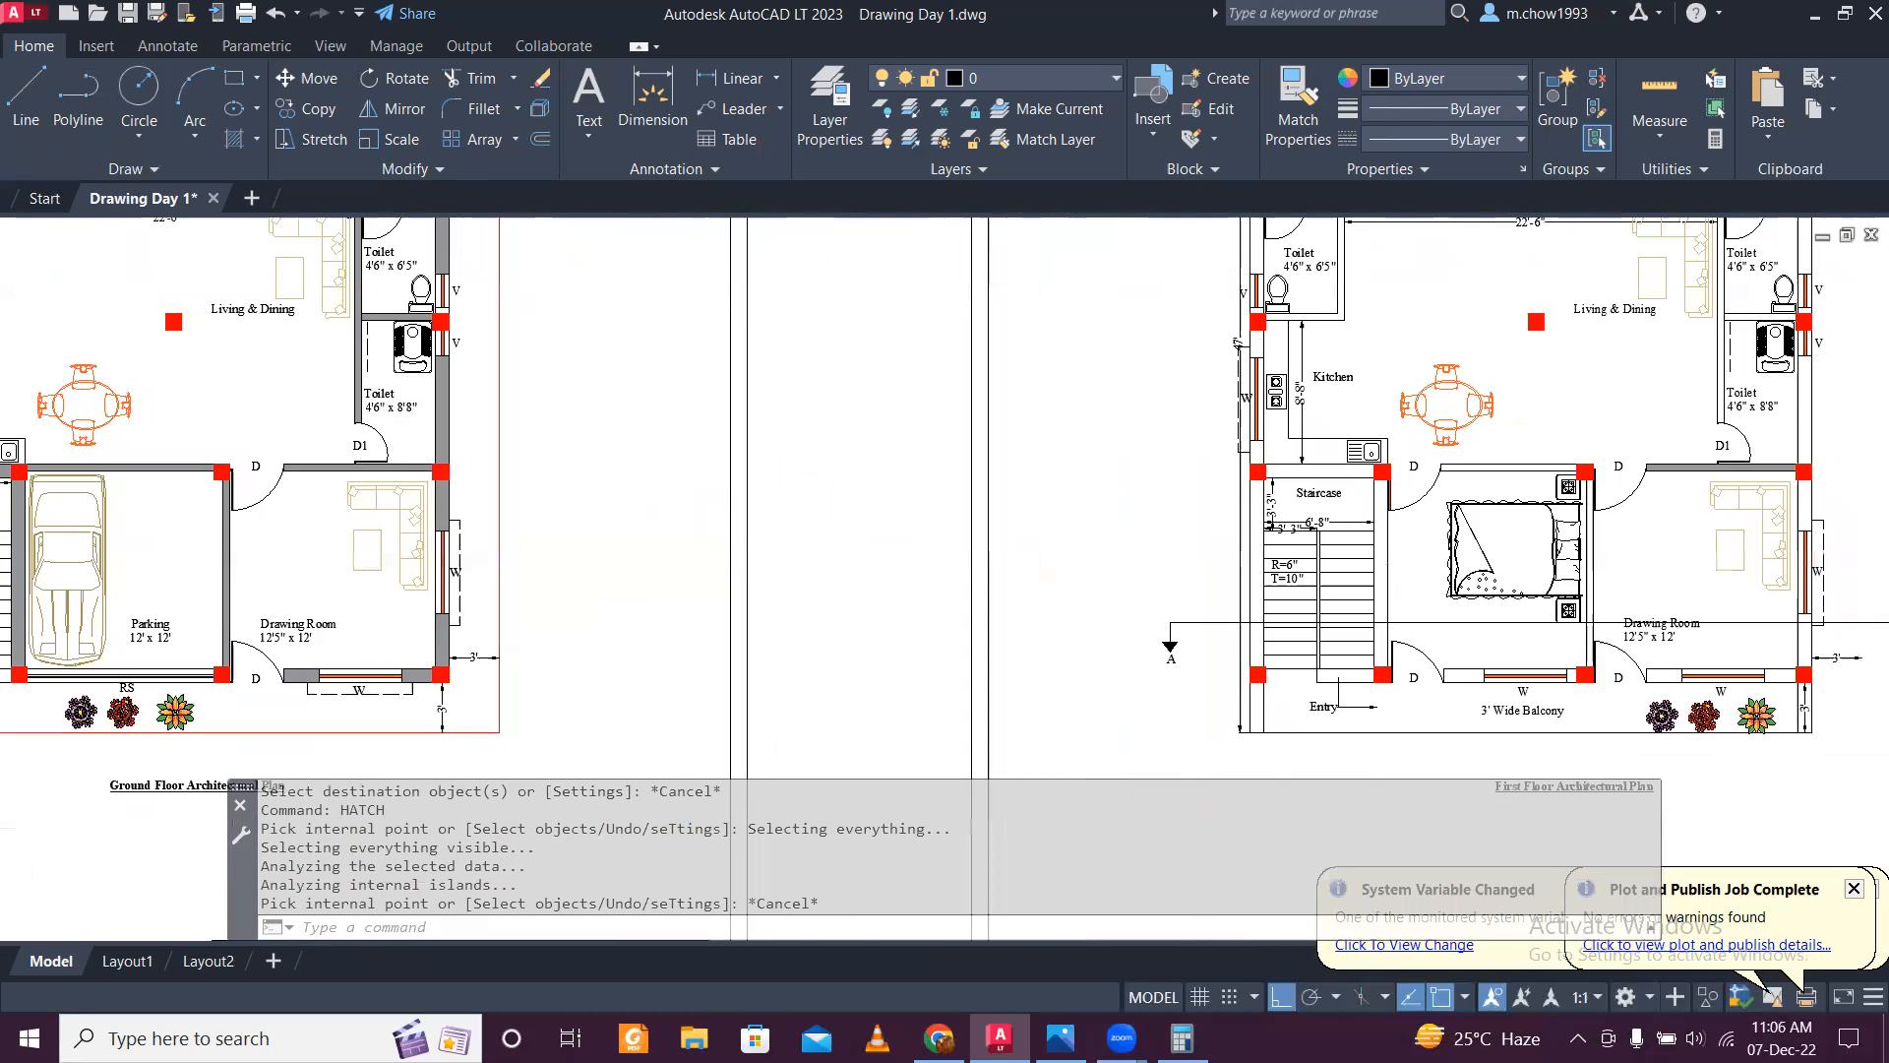
middle_click_drag(1353, 492, 1168, 495)
scroll(1138, 472, "up", 4)
scroll(1150, 472, "down", 4)
scroll(270, 484, "up", 2)
scroll(262, 474, "up", 2)
scroll(261, 474, "down", 2)
scroll(275, 472, "down", 4)
scroll(1515, 719, "up", 3)
Step: Copy the upper storey door from its lower corner 12'-3" along the slab to the far face of the third wall
left_click(895, 431)
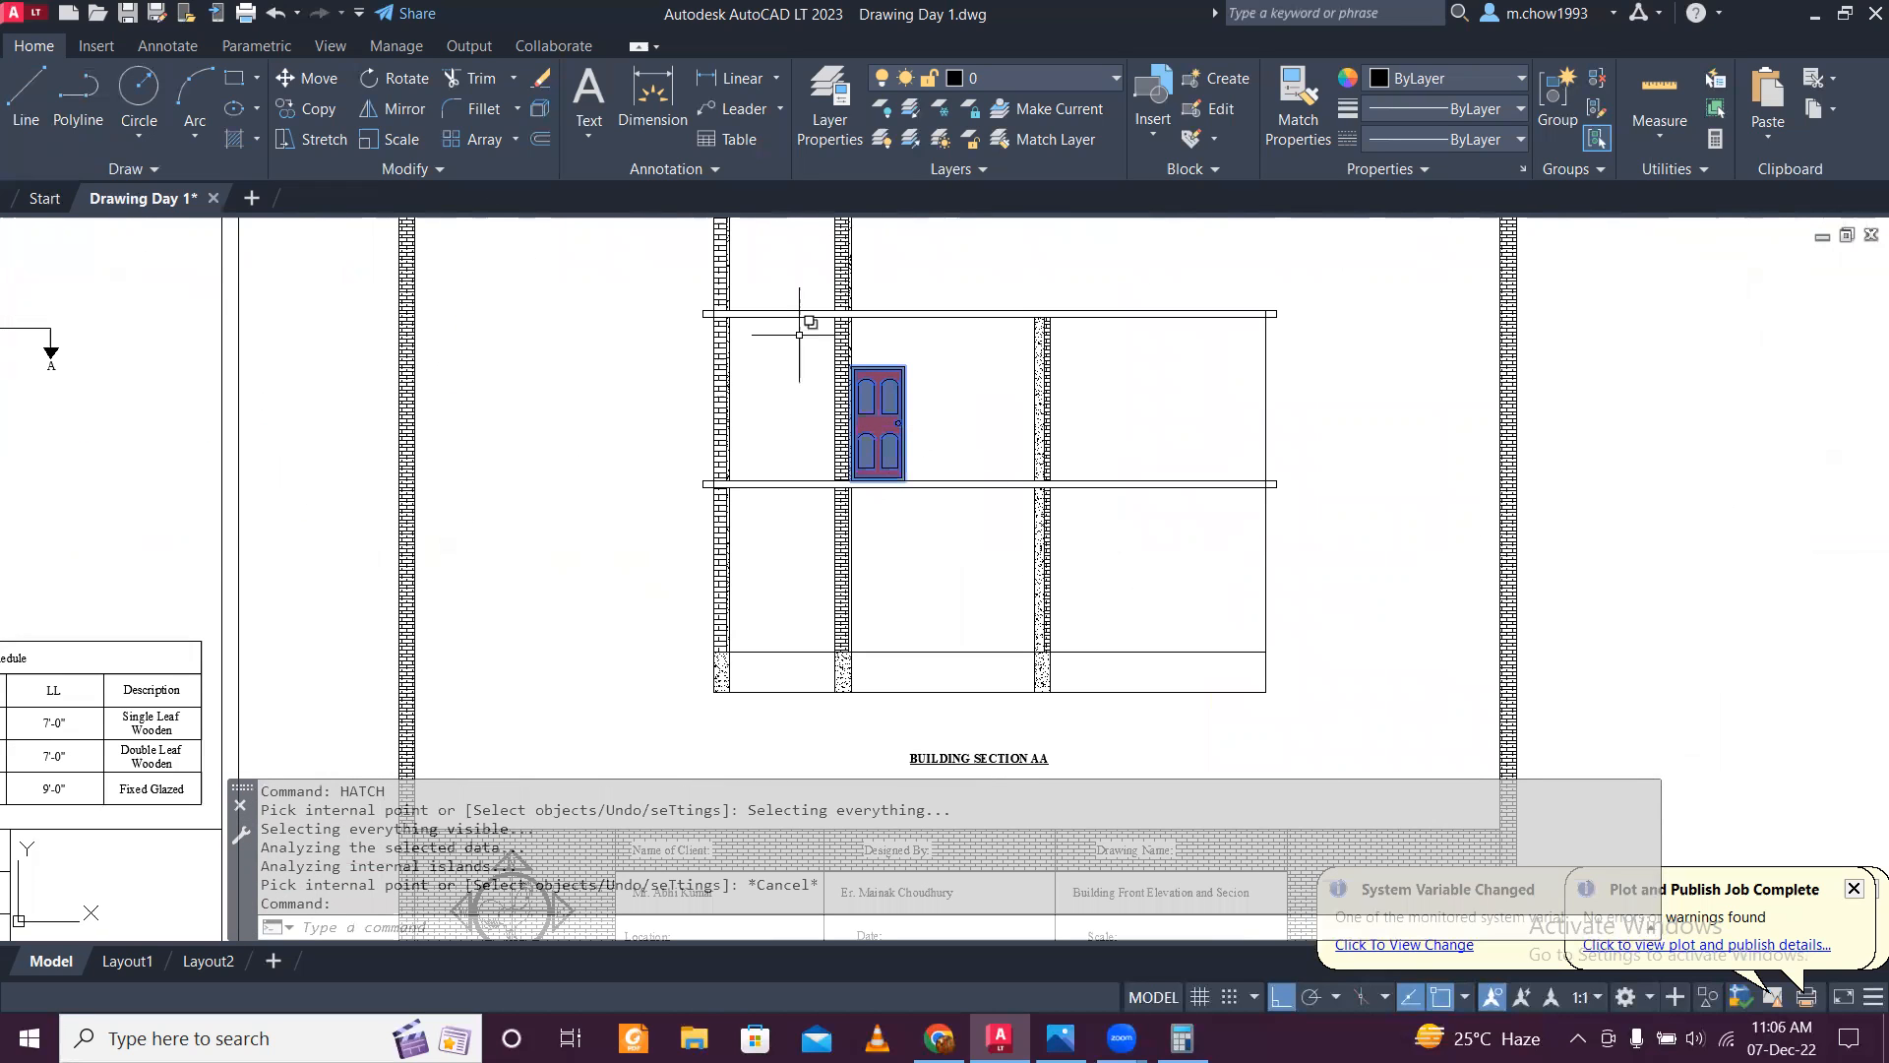
left_click(311, 102)
scroll(886, 459, "up", 10)
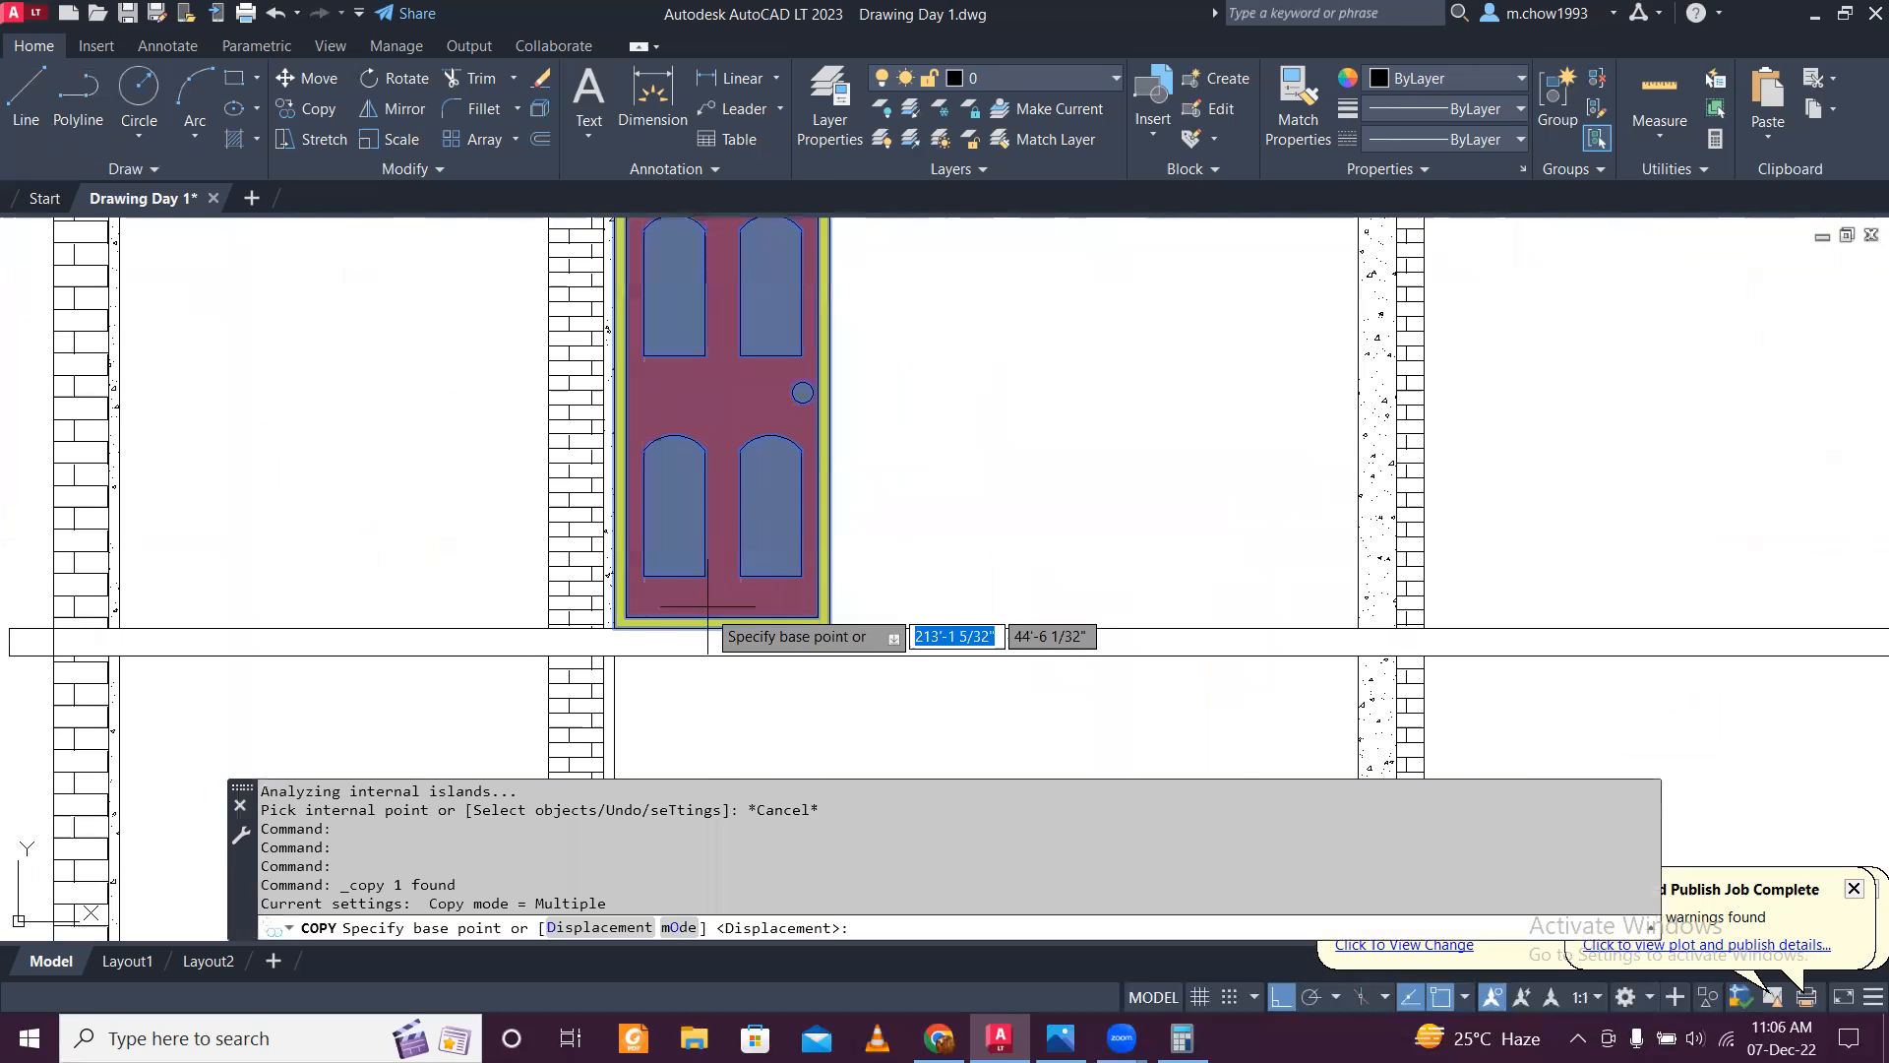
left_click(564, 641)
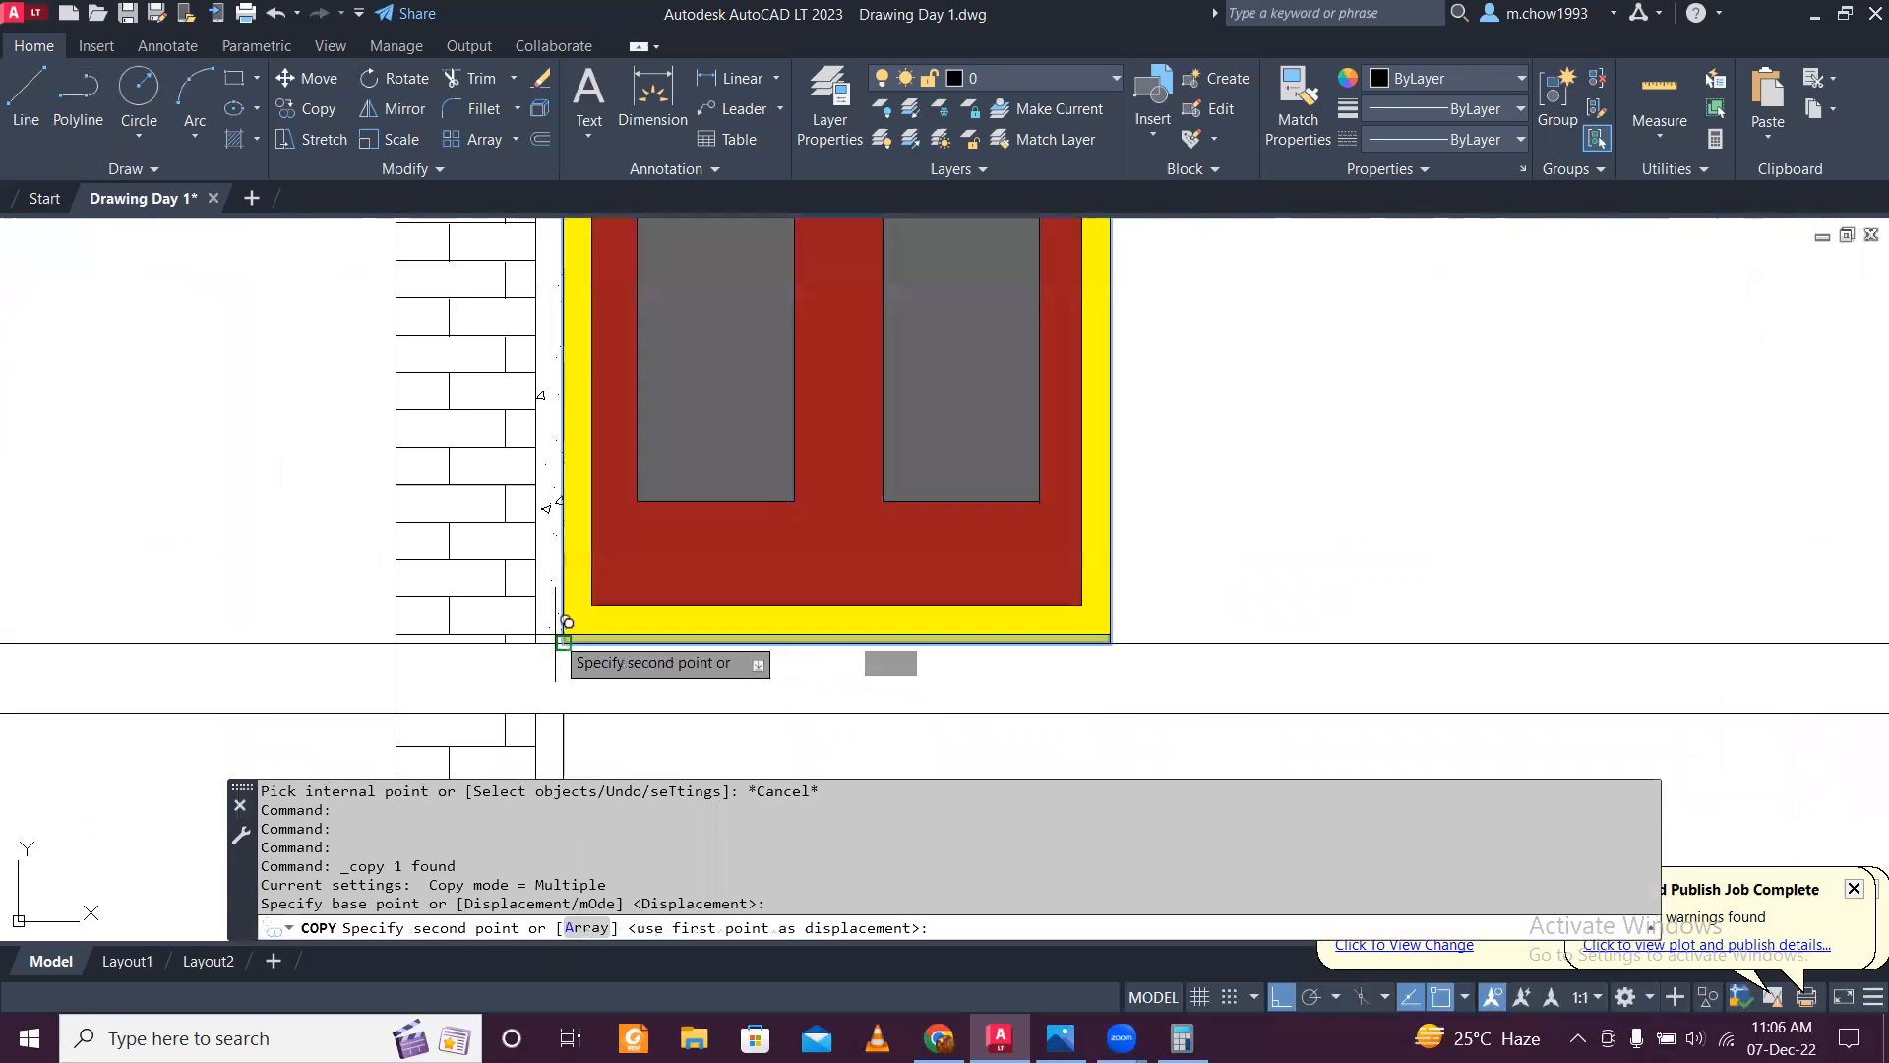
scroll(1214, 653, "down", 3)
scroll(1105, 633, "up", 4)
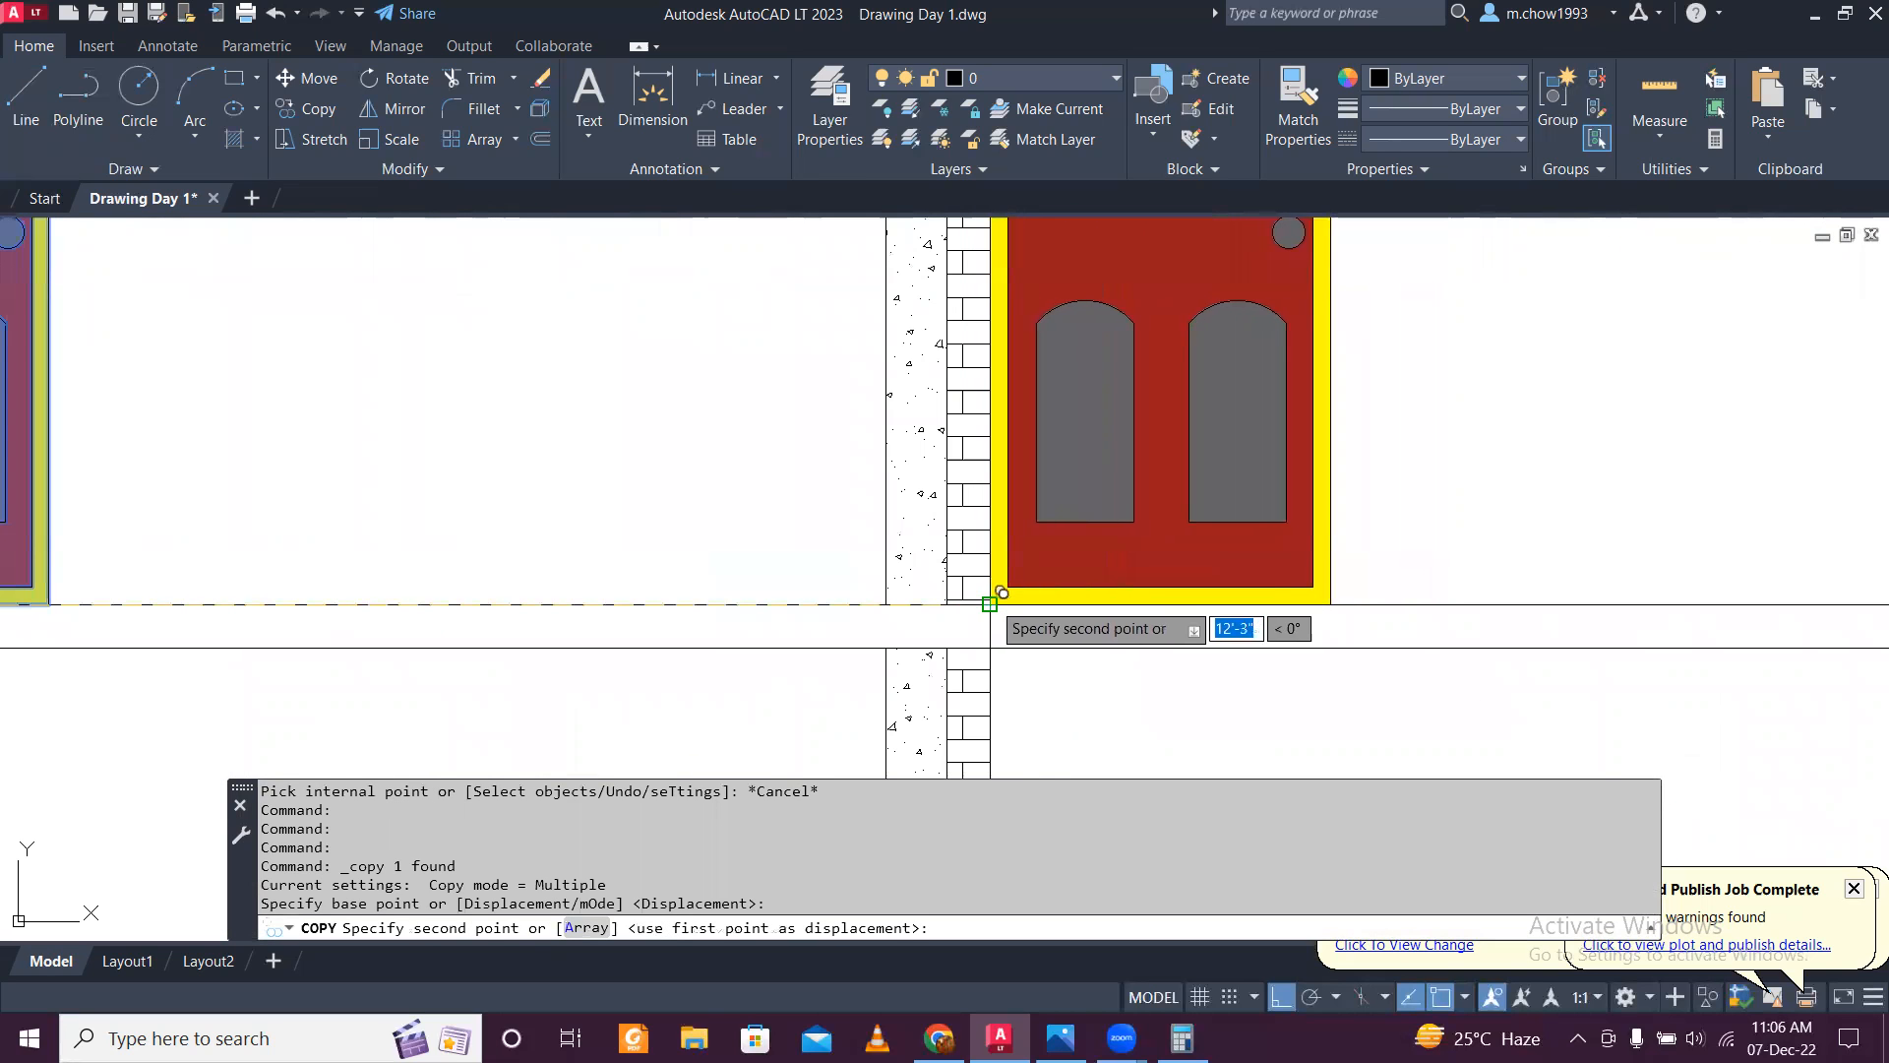
left_click(987, 600)
Step: Place another copy of the door in the lower storey, against the third wall at floor level
scroll(987, 601, "down", 5)
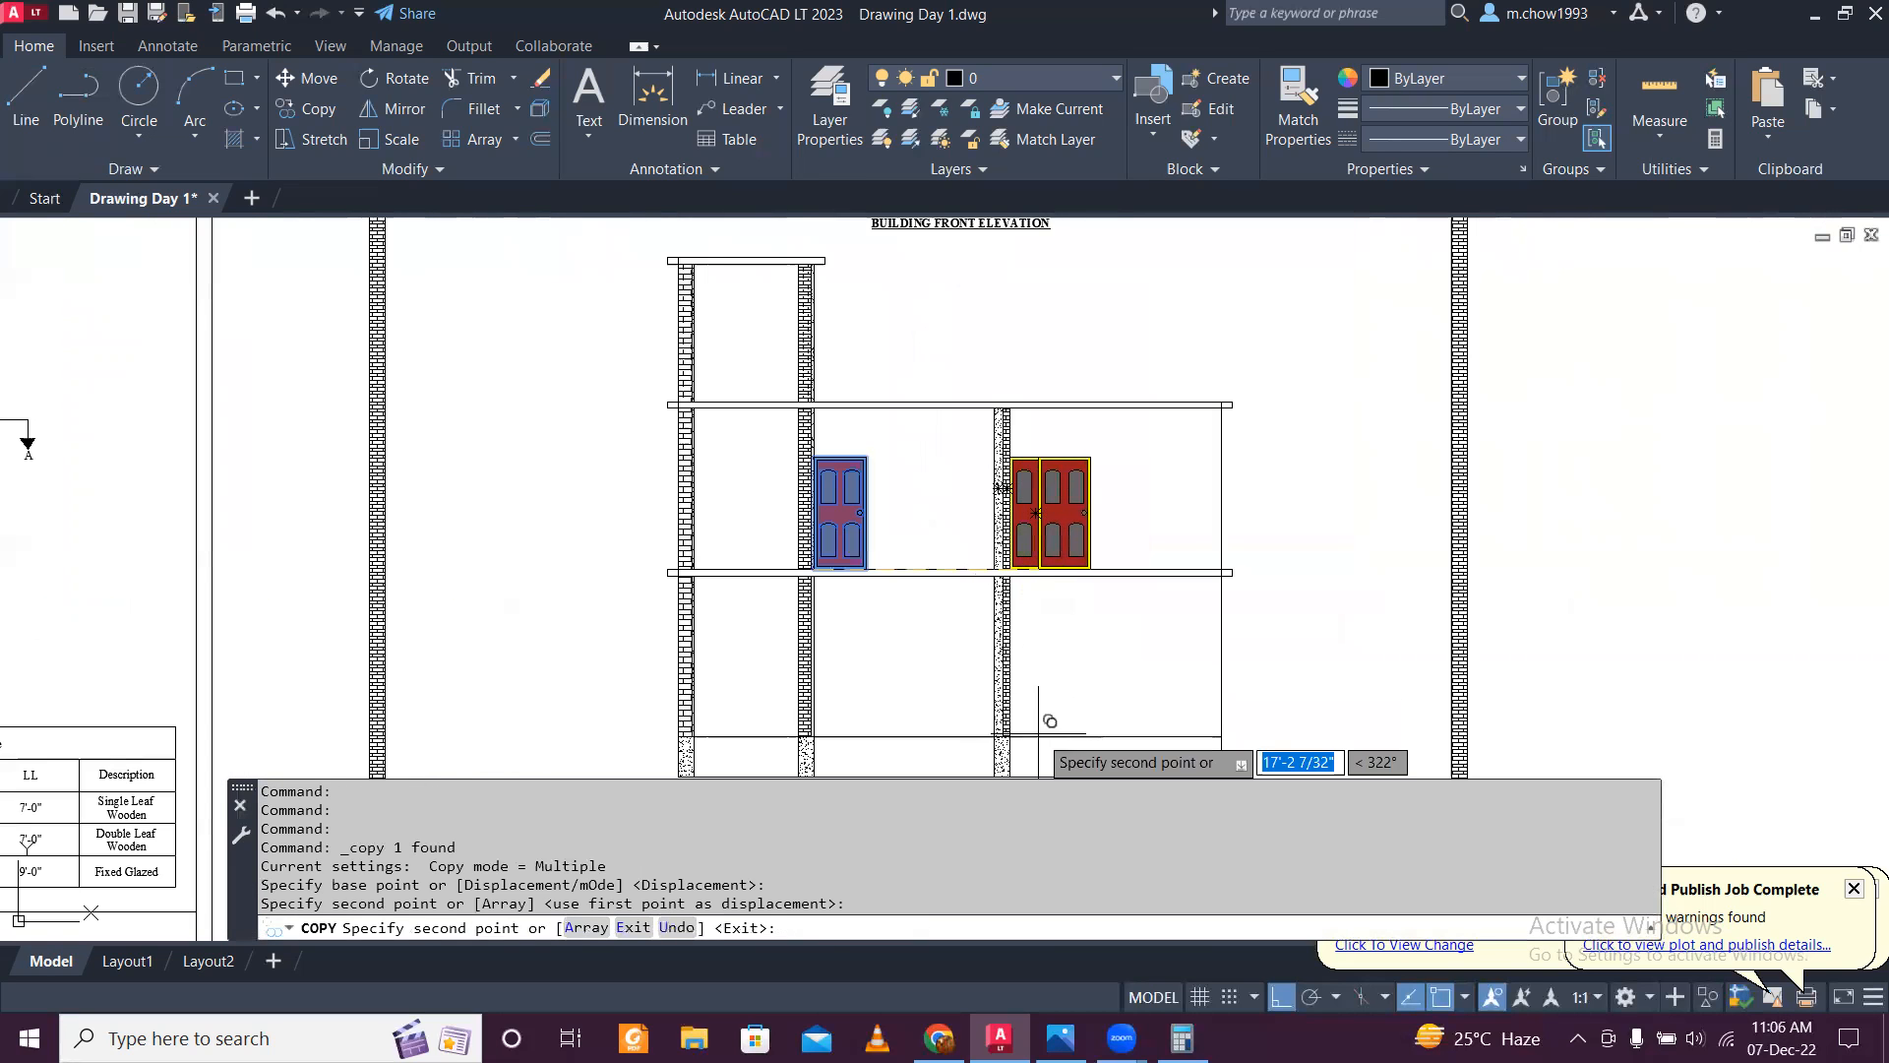
scroll(1040, 733, "up", 6)
scroll(936, 726, "down", 8)
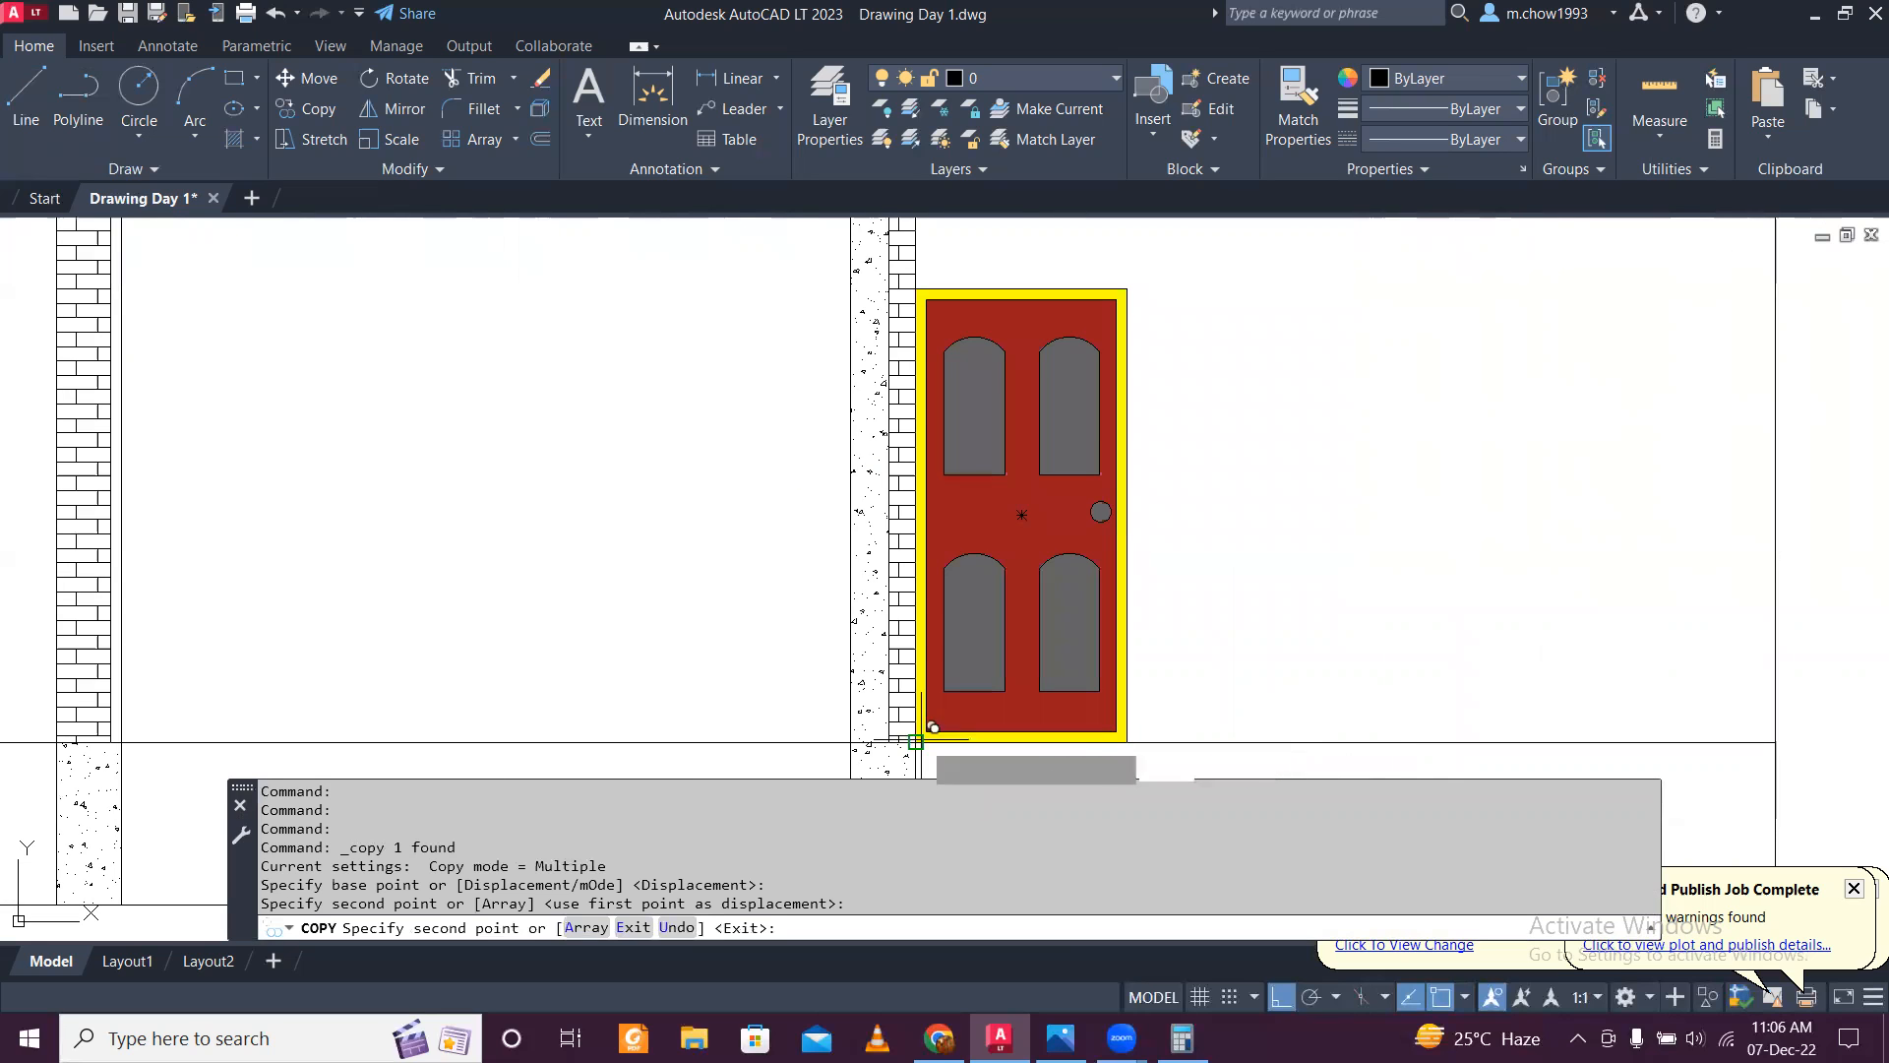
key("Escape")
Step: Examine the drawing room's outer wall and corner column on the floor plans
scroll(1159, 630, "down", 3)
scroll(1071, 397, "down", 2)
scroll(817, 507, "up", 6)
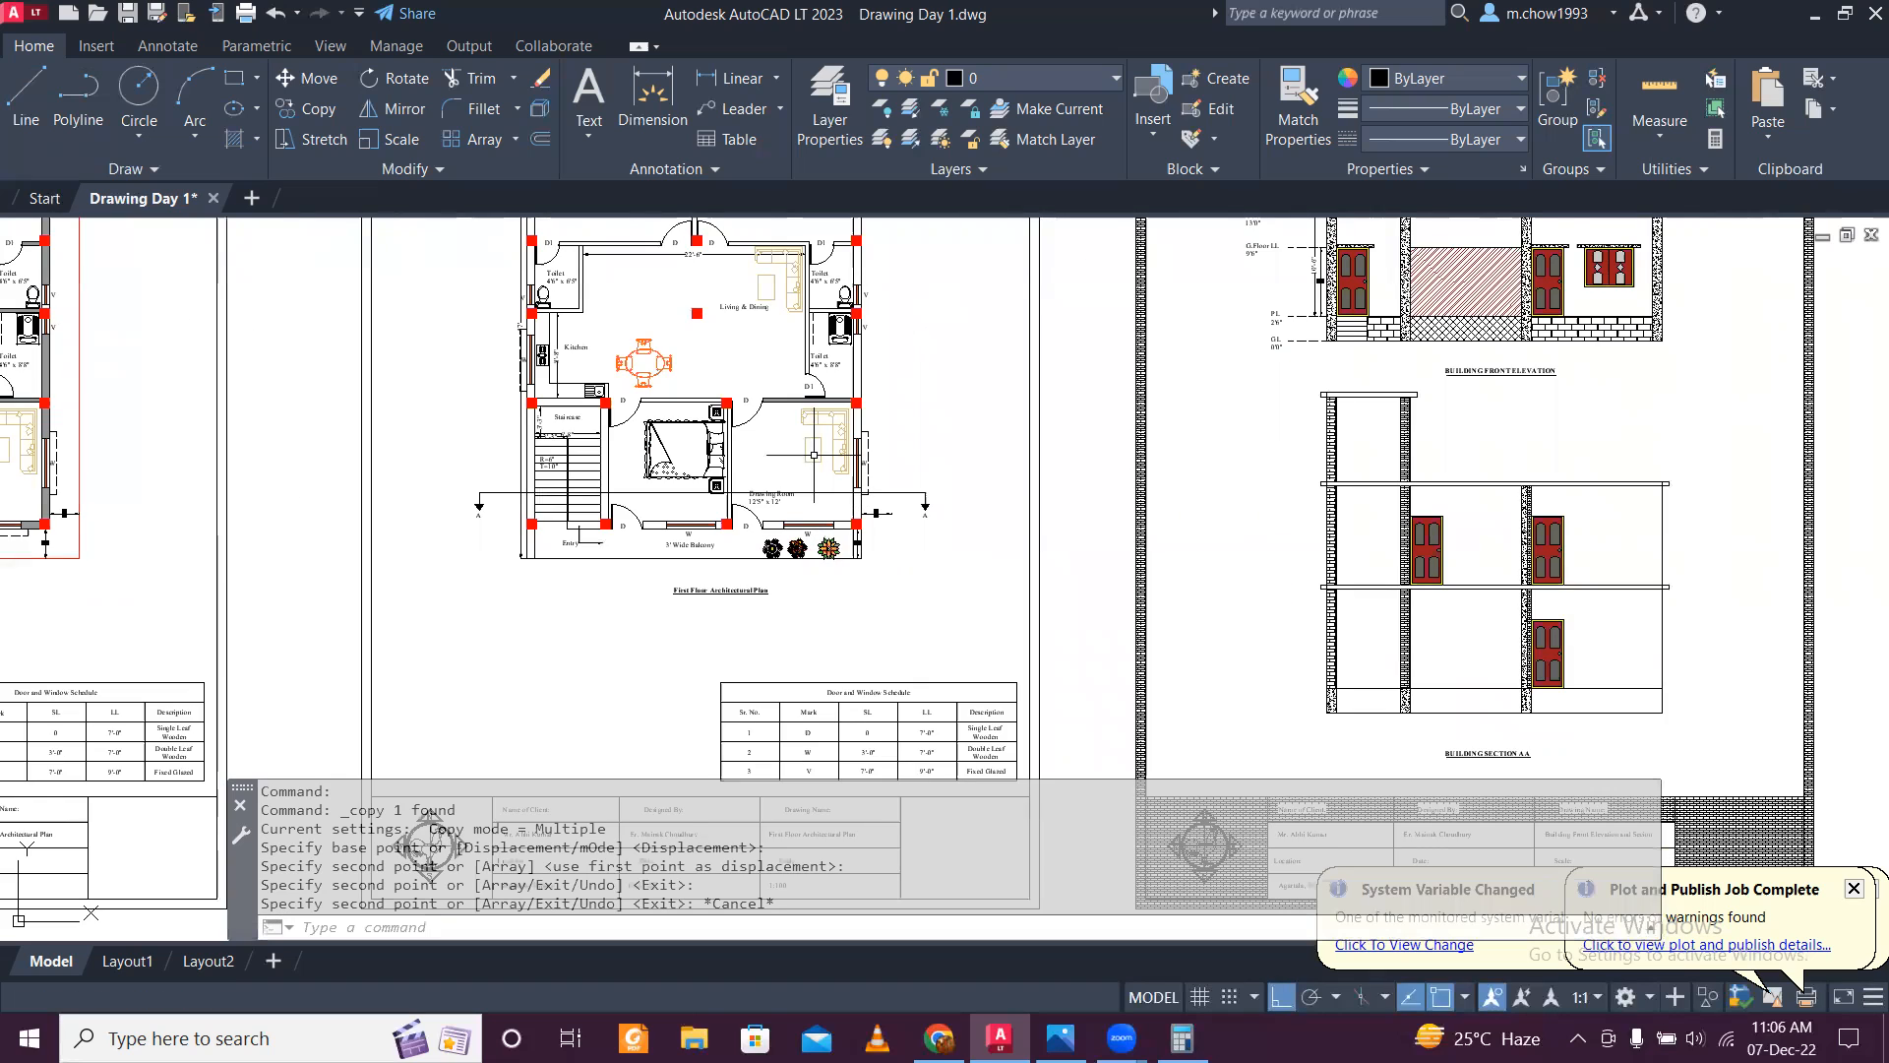
middle_click_drag(787, 426, 1426, 568)
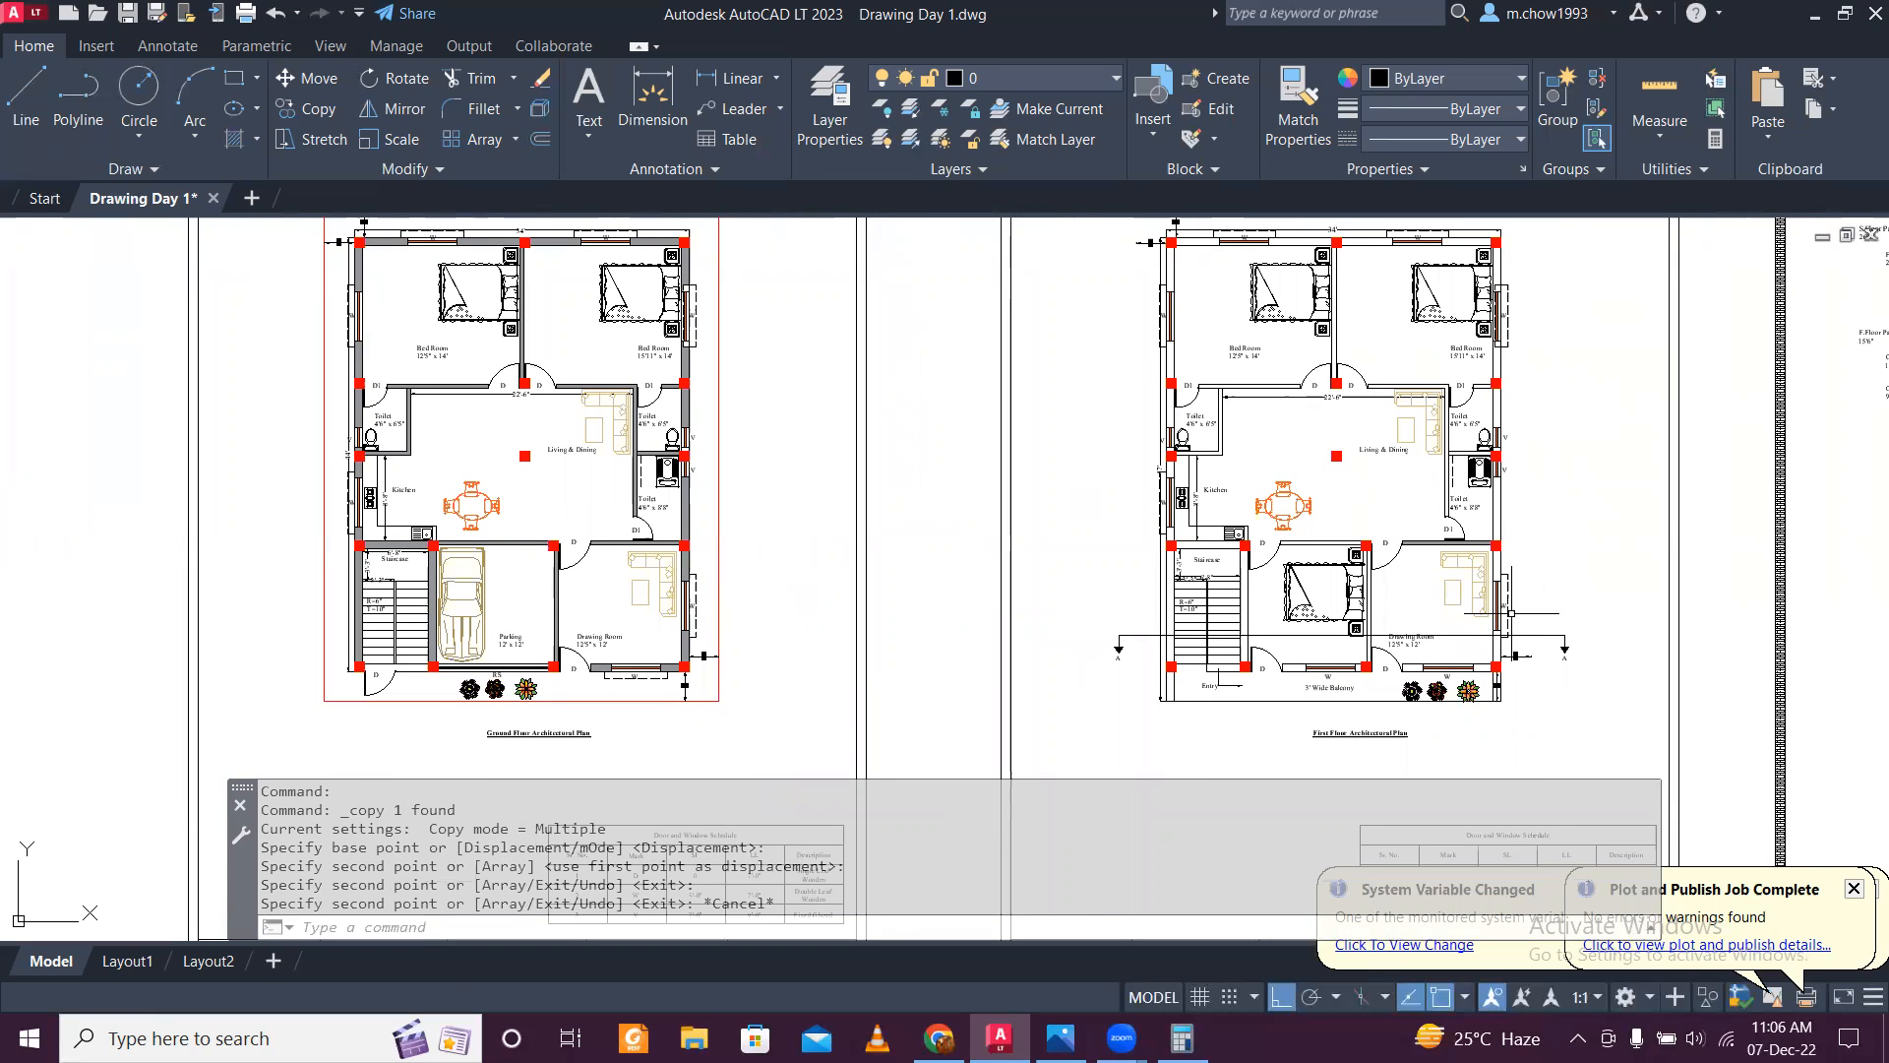
scroll(685, 559, "up", 8)
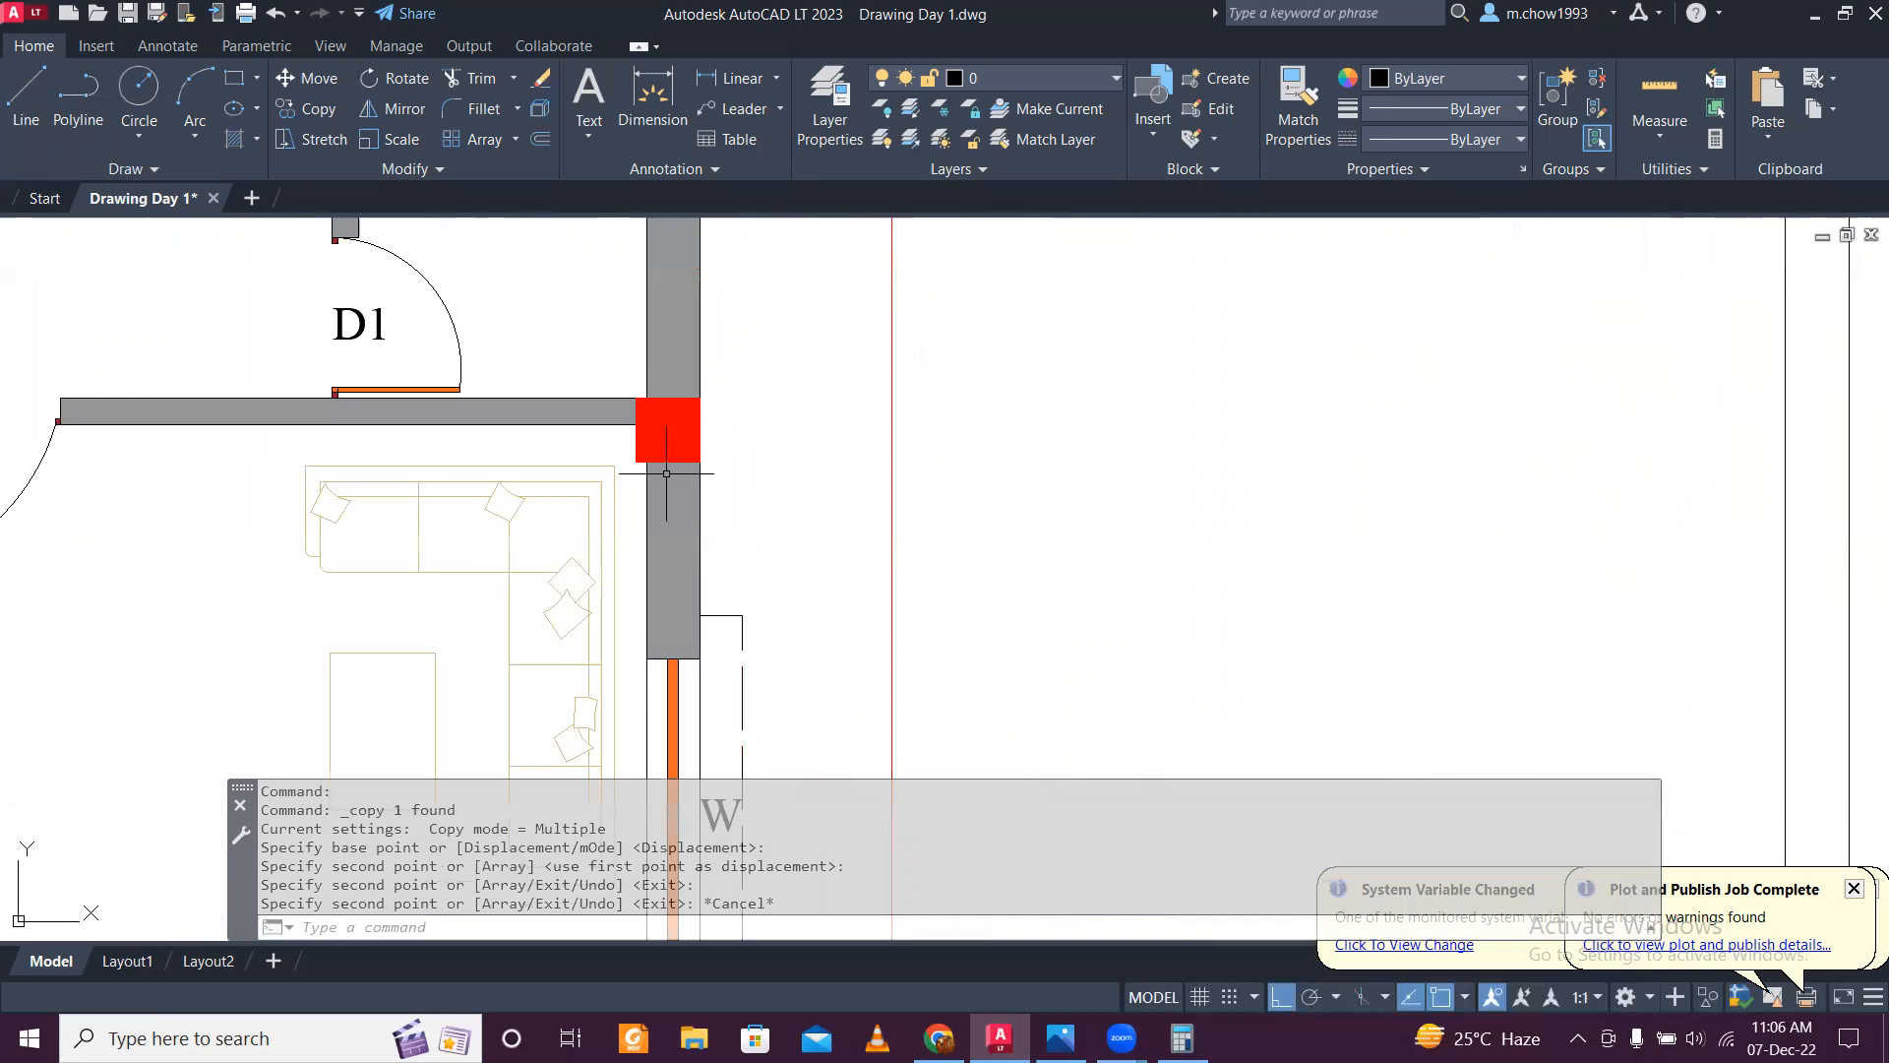
scroll(694, 522, "down", 10)
scroll(1017, 527, "up", 3)
scroll(1171, 530, "up", 4)
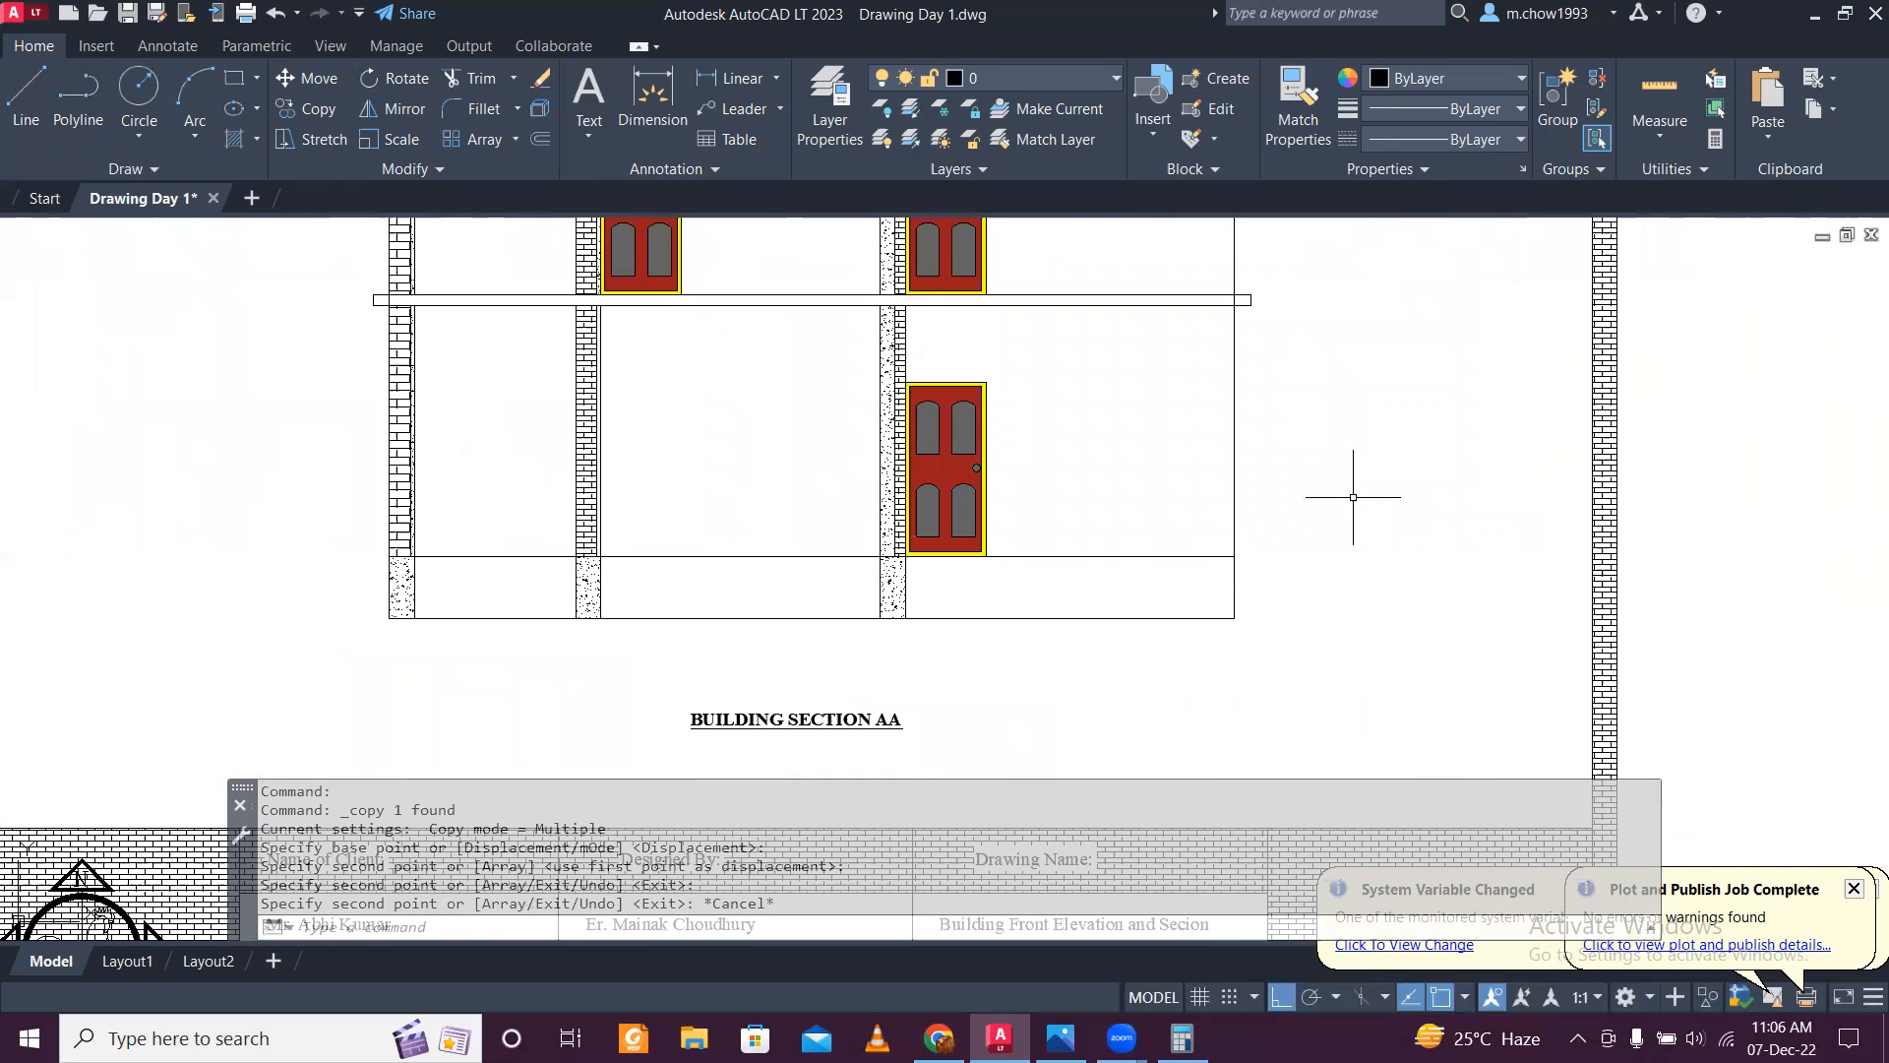
Step: Offset the section's outer vertical line beyond the doors inward by 10" for the end wall's thickness
key("Return")
type("10")
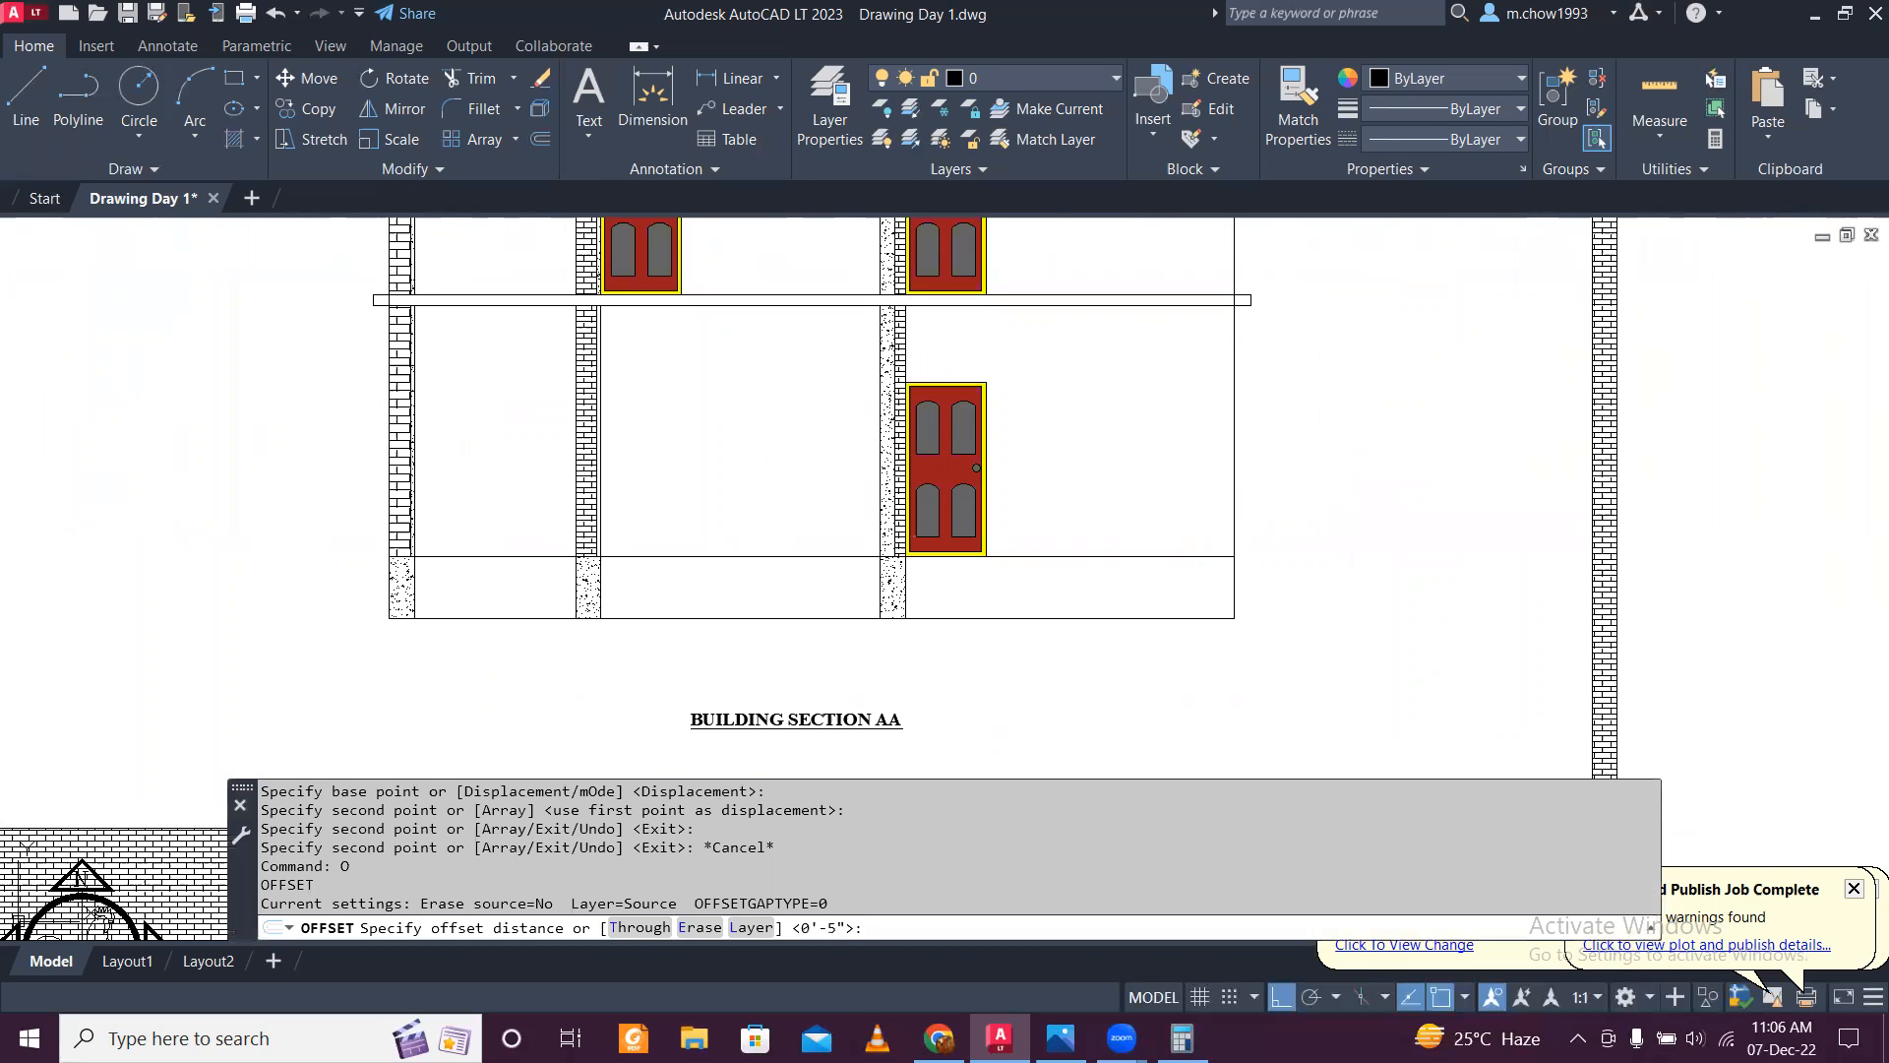
key("Return")
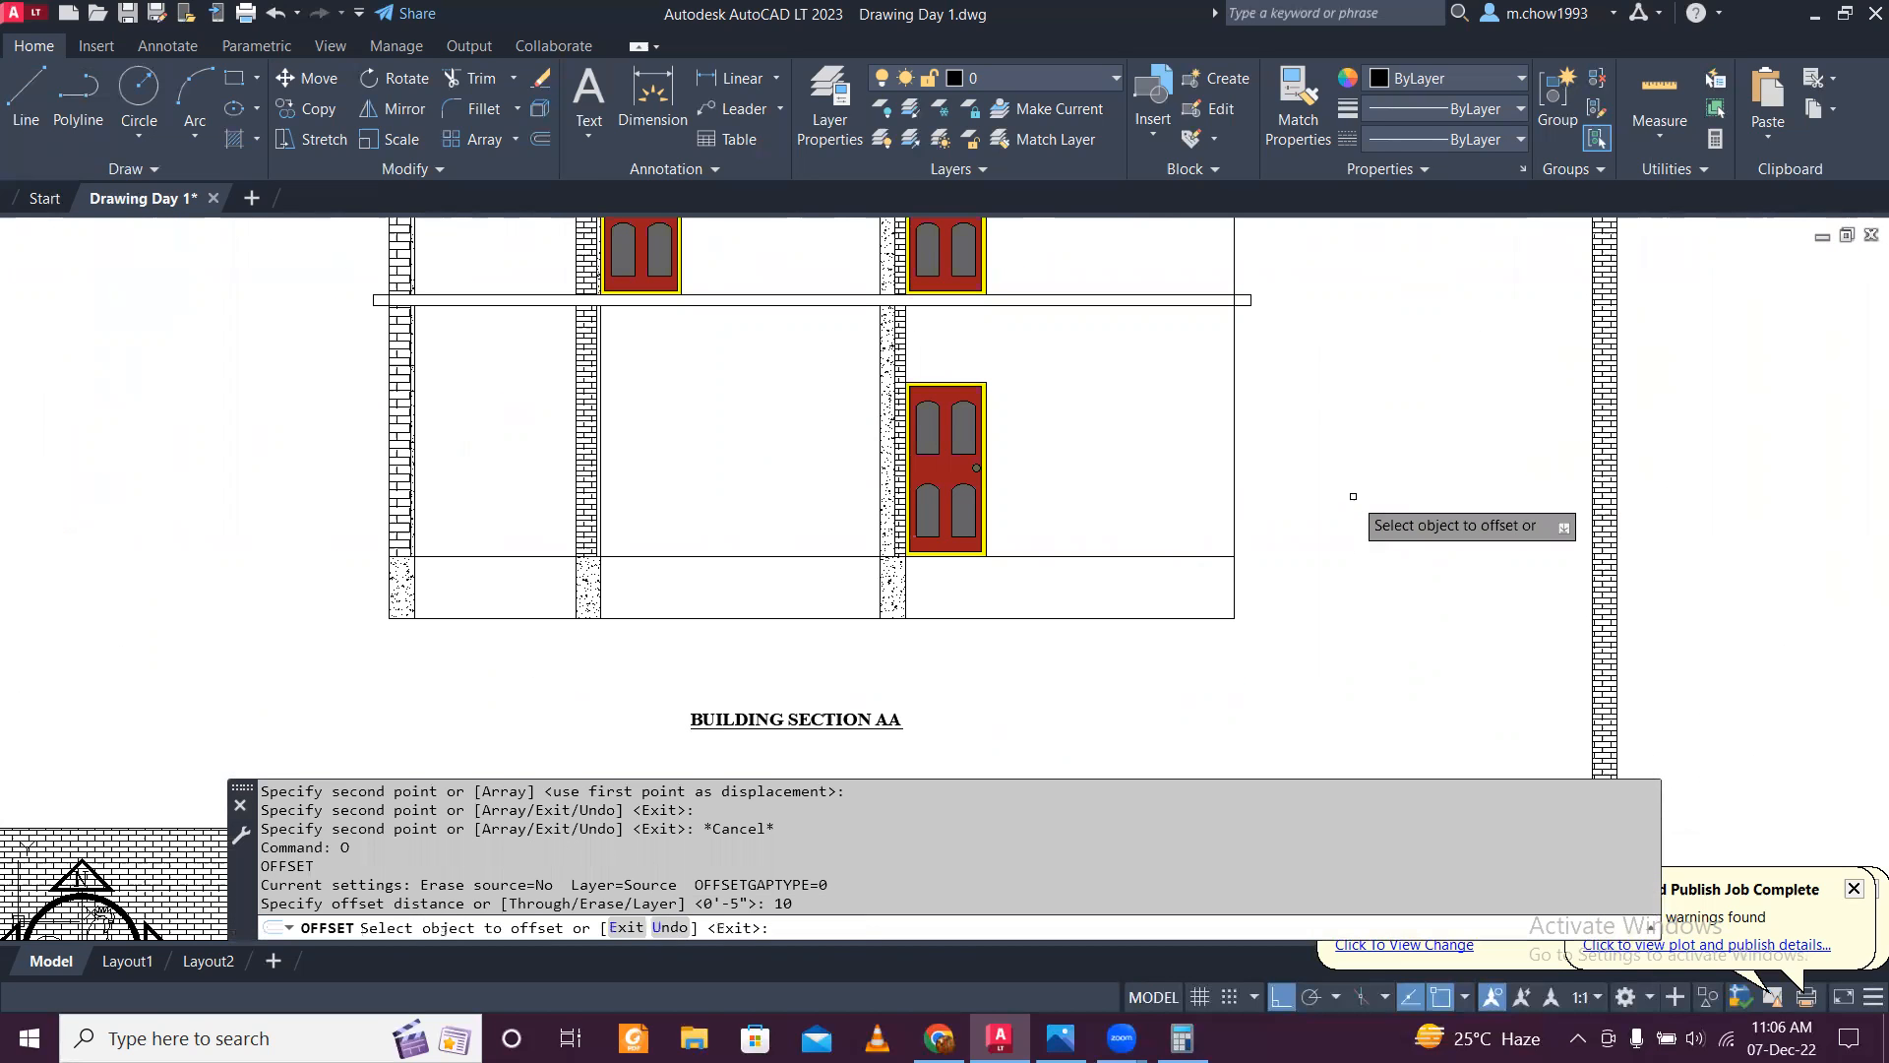
left_click(1234, 478)
left_click(1073, 467)
key("Escape")
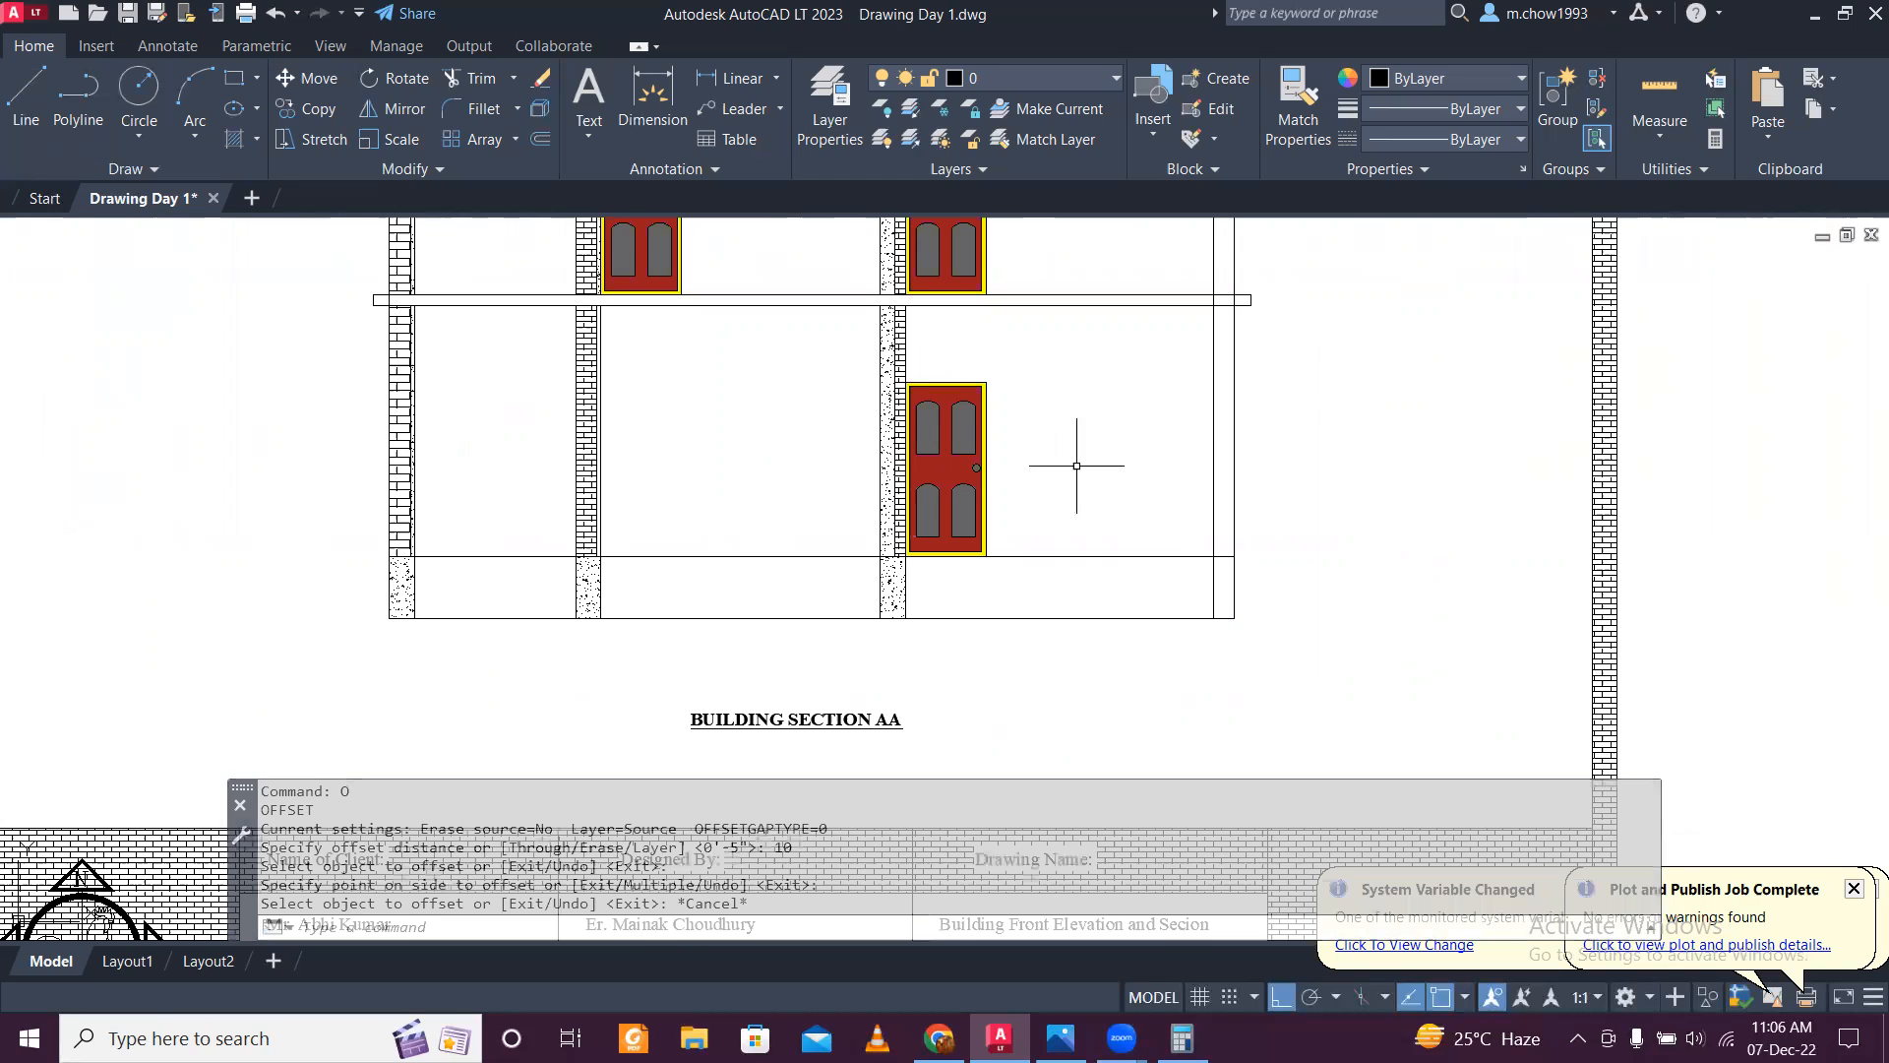
Step: Offset the same outer vertical line inward by 1' for the end column's width
key("Return")
type("1'")
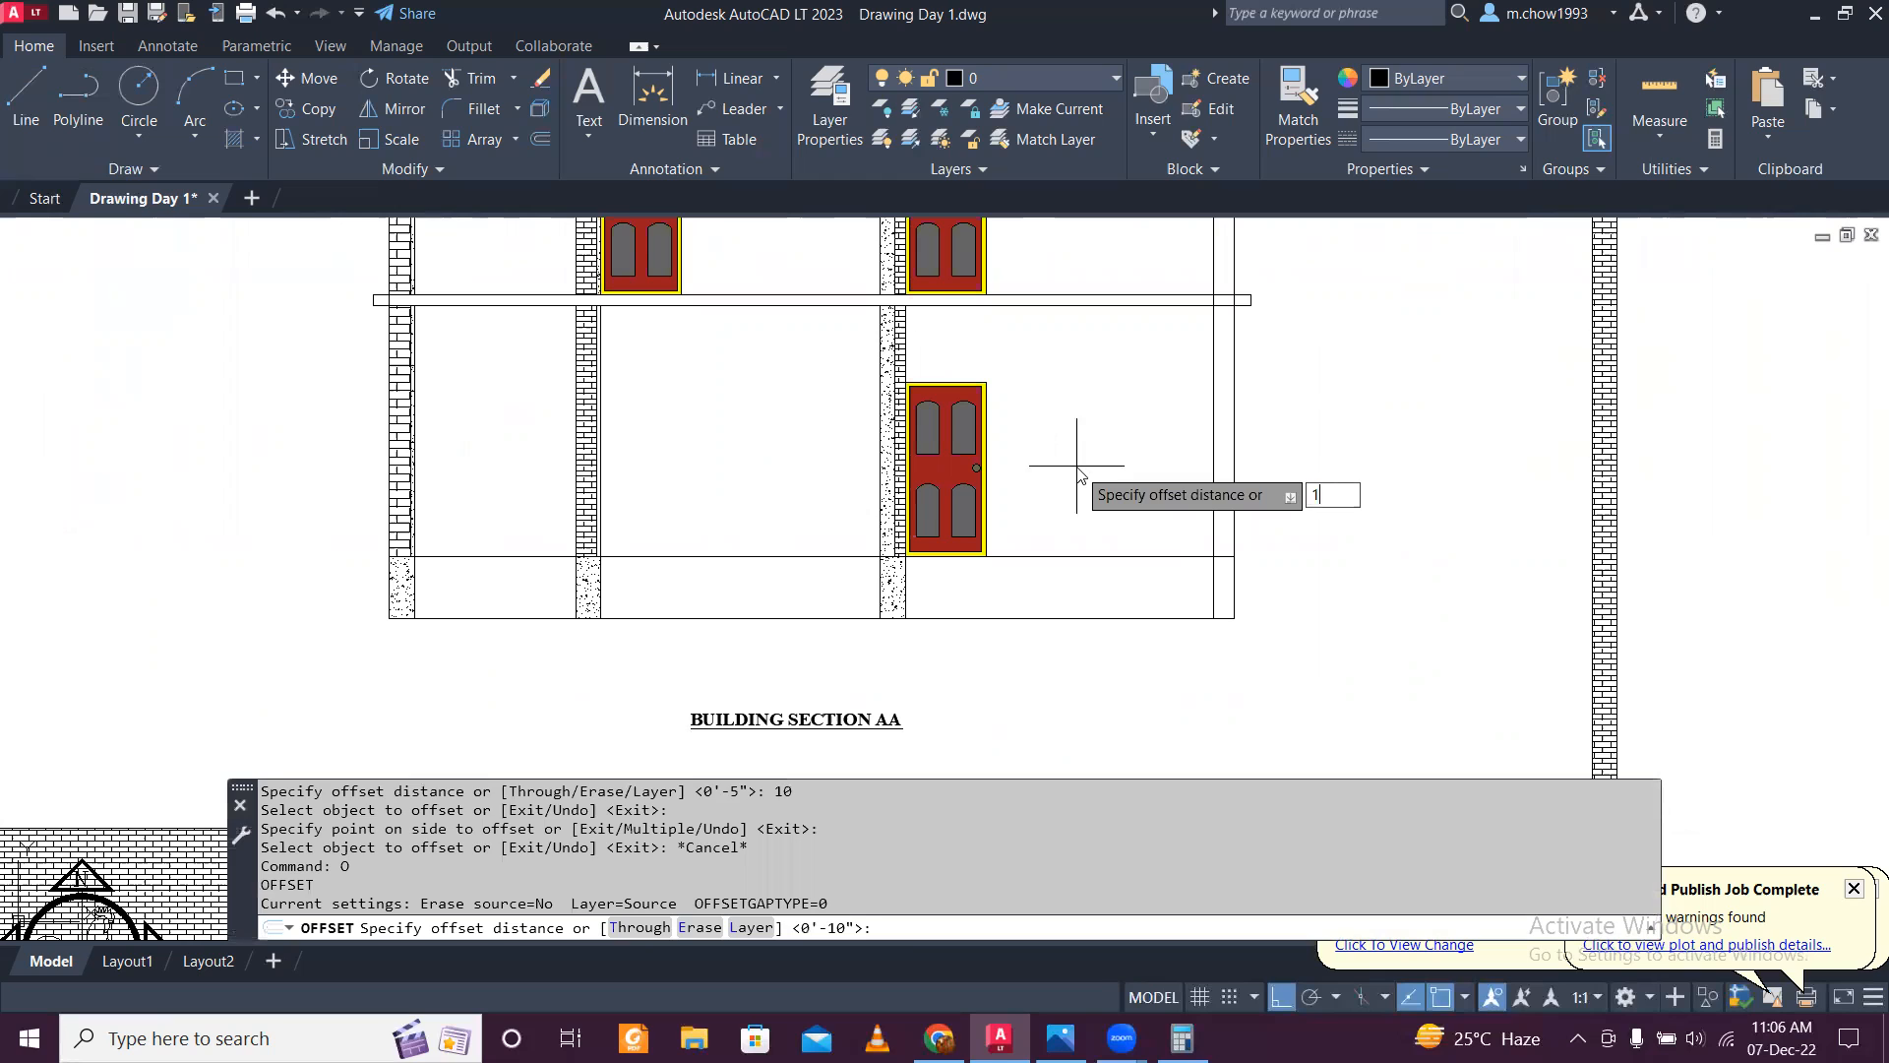
key("Return")
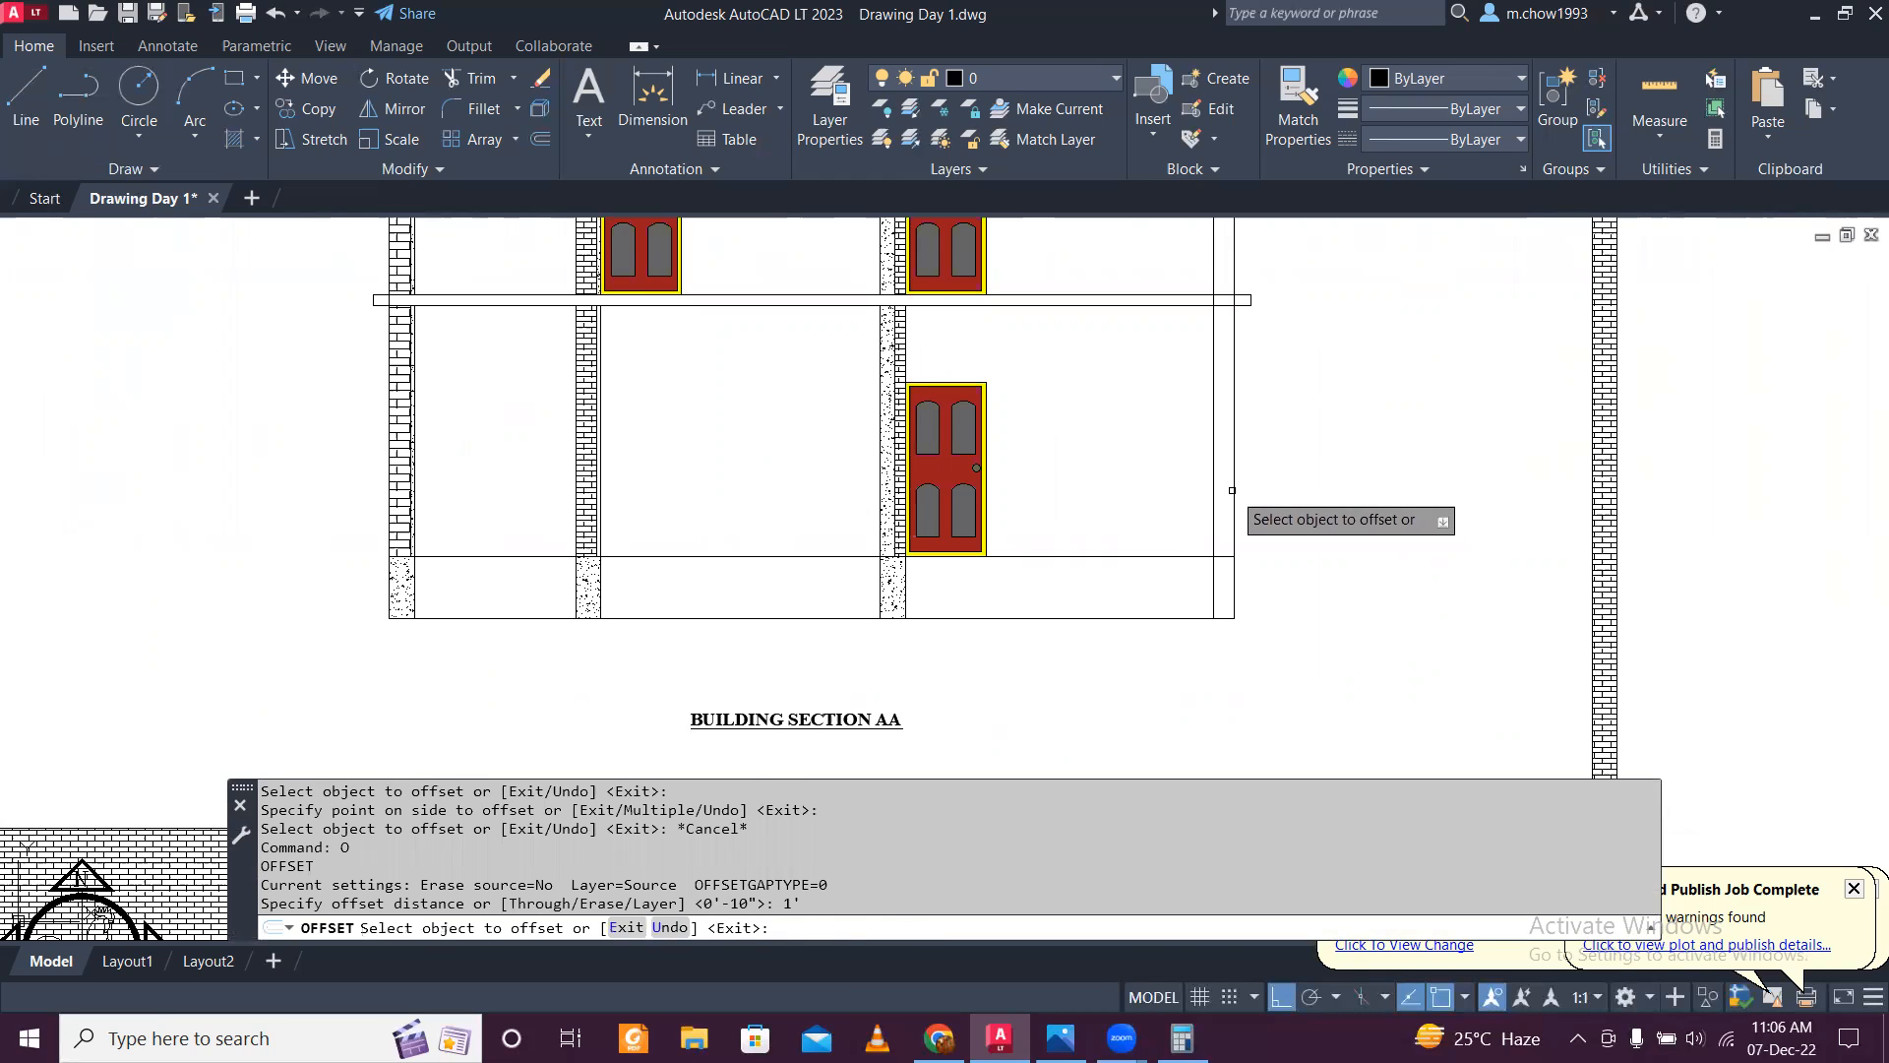
left_click(1234, 492)
left_click(1121, 502)
key("Escape")
Step: Trim the end wall's 10" offset line below the floor line in the plinth portion
scroll(1210, 571, "up", 4)
scroll(1210, 571, "up", 2)
type("tr")
key("Return")
left_click(1230, 585)
key("Return")
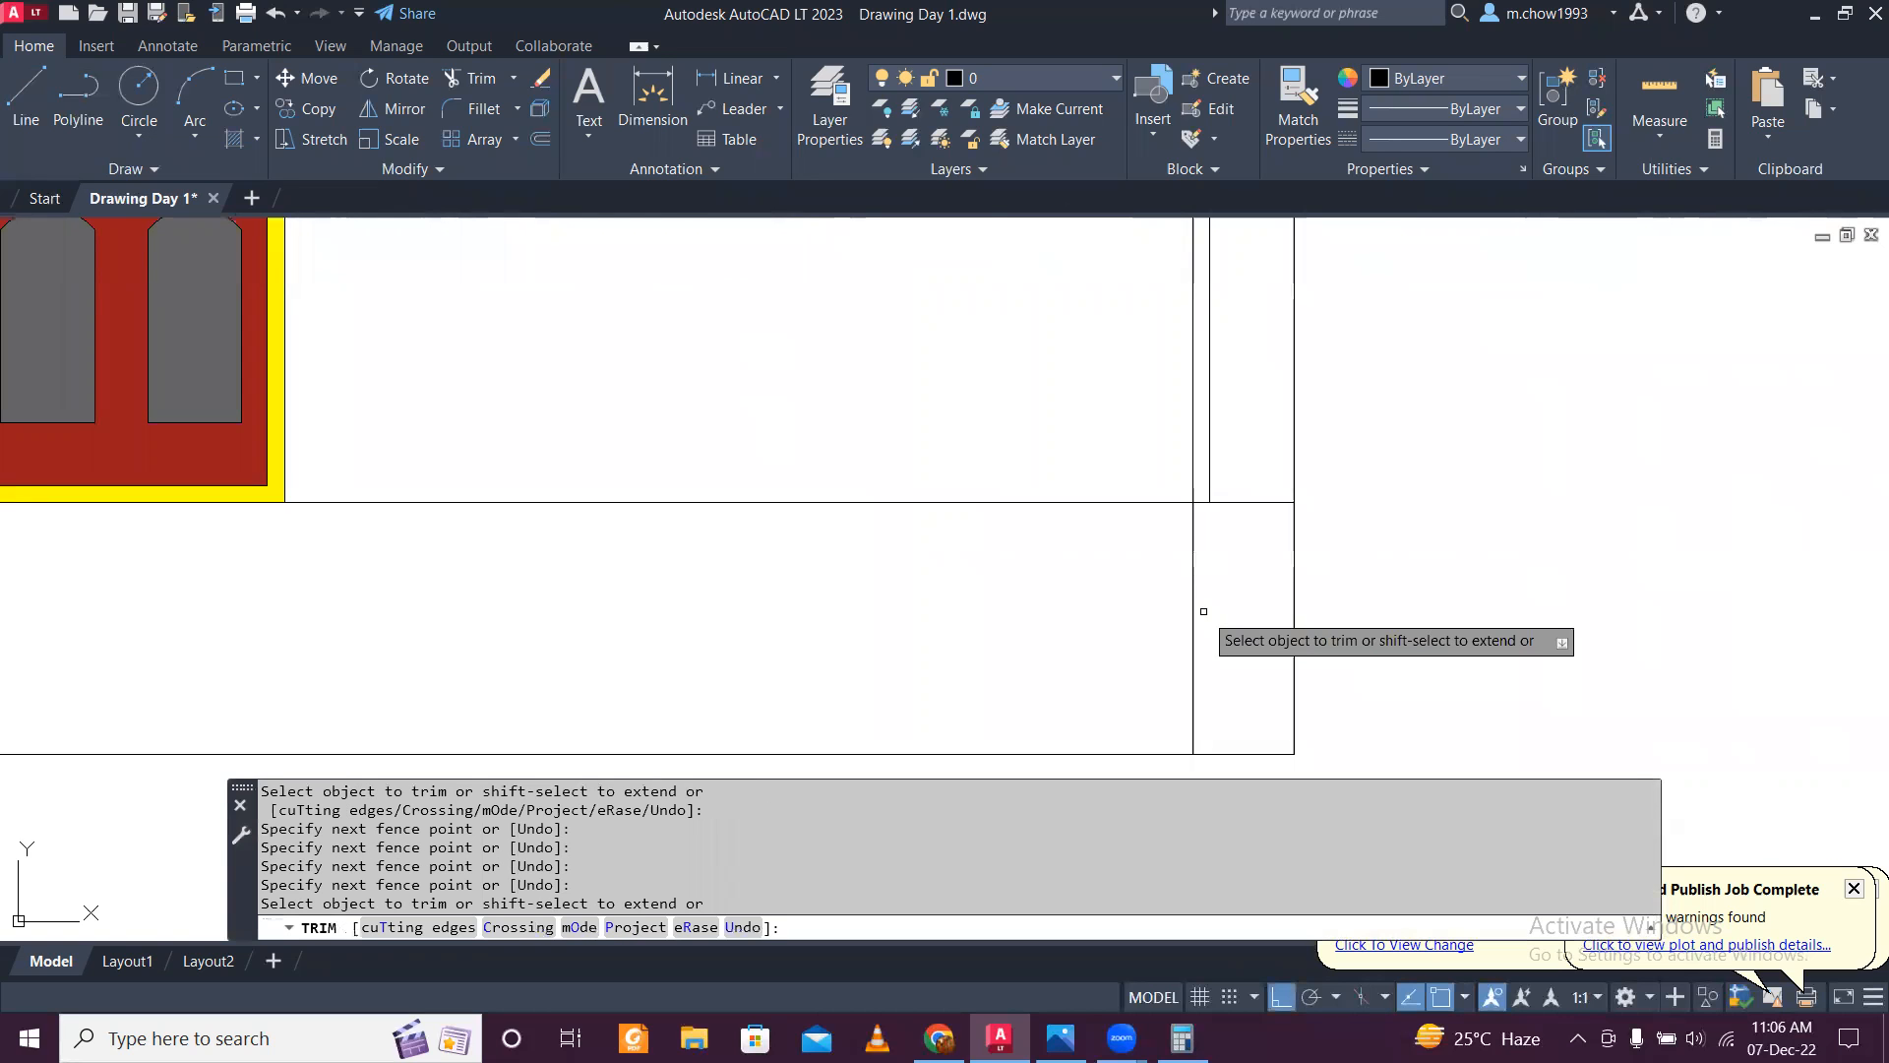
scroll(1208, 615, "down", 6)
key("Escape")
middle_click_drag(1201, 589, 1297, 617)
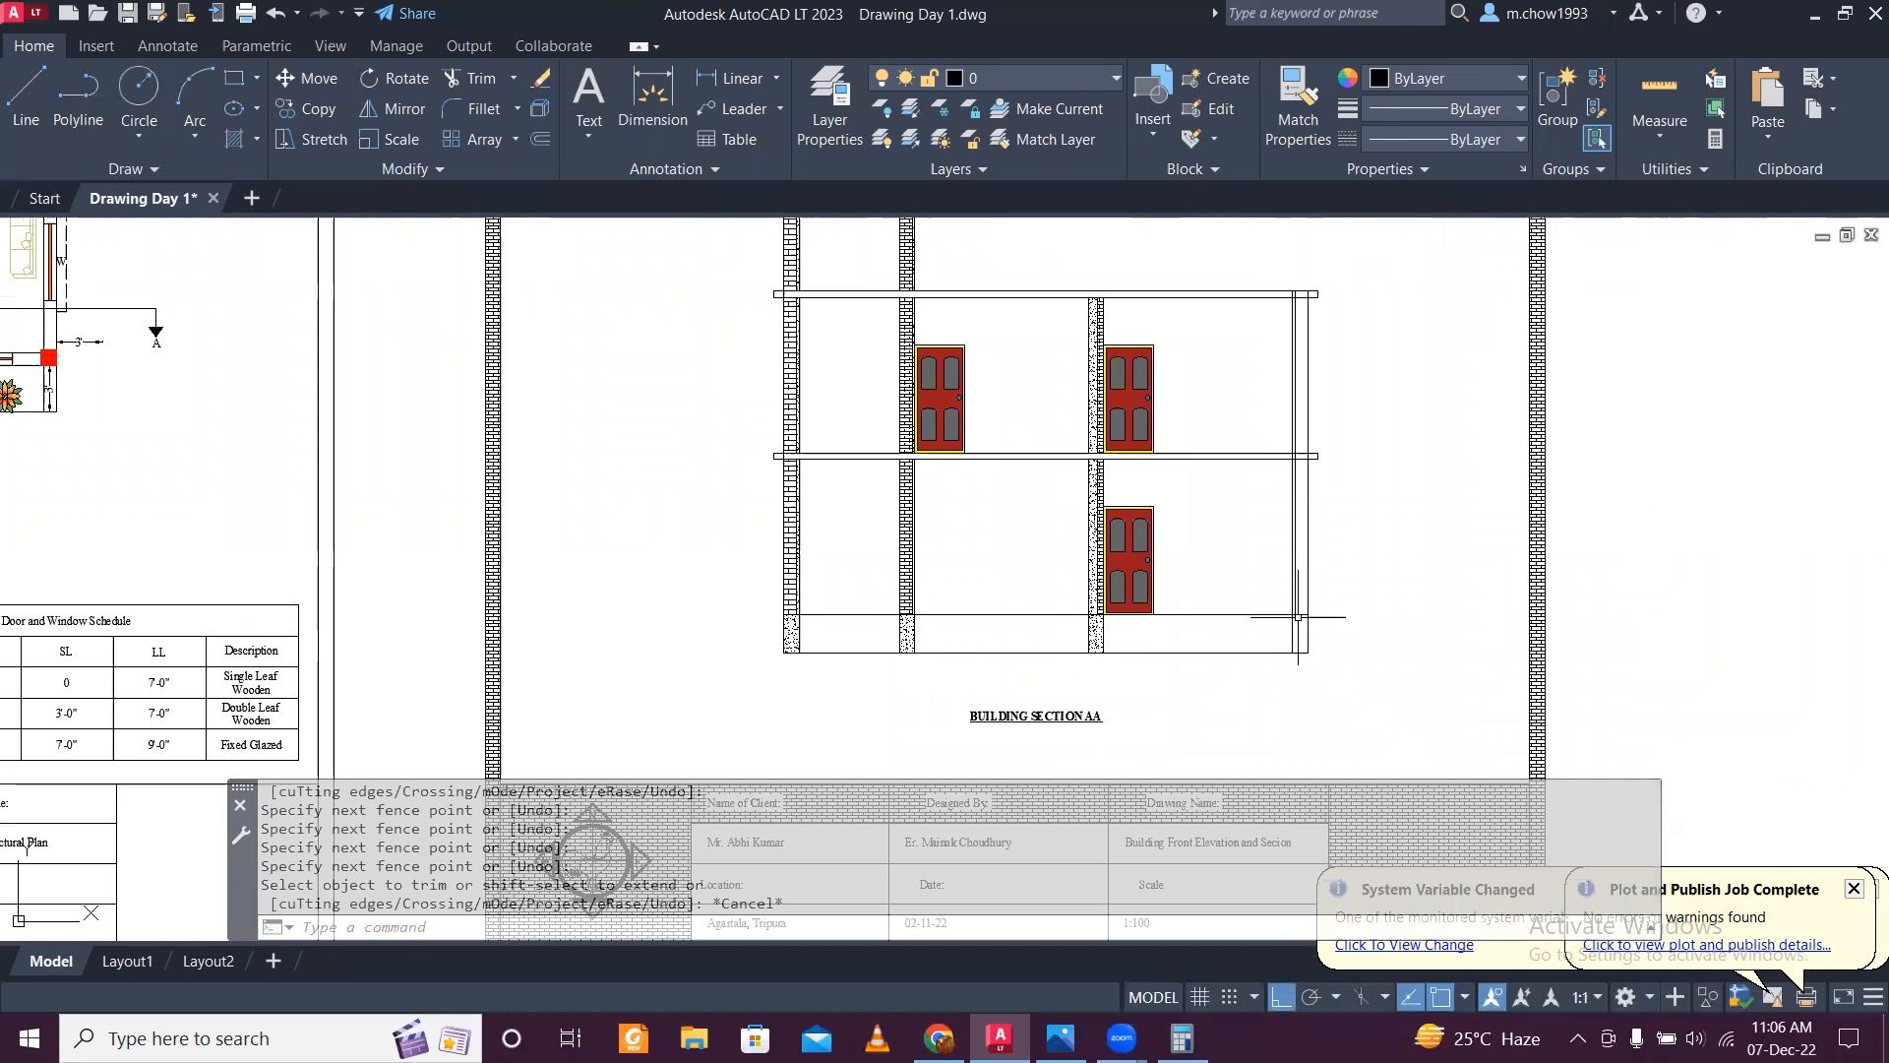
type("h")
key("Return")
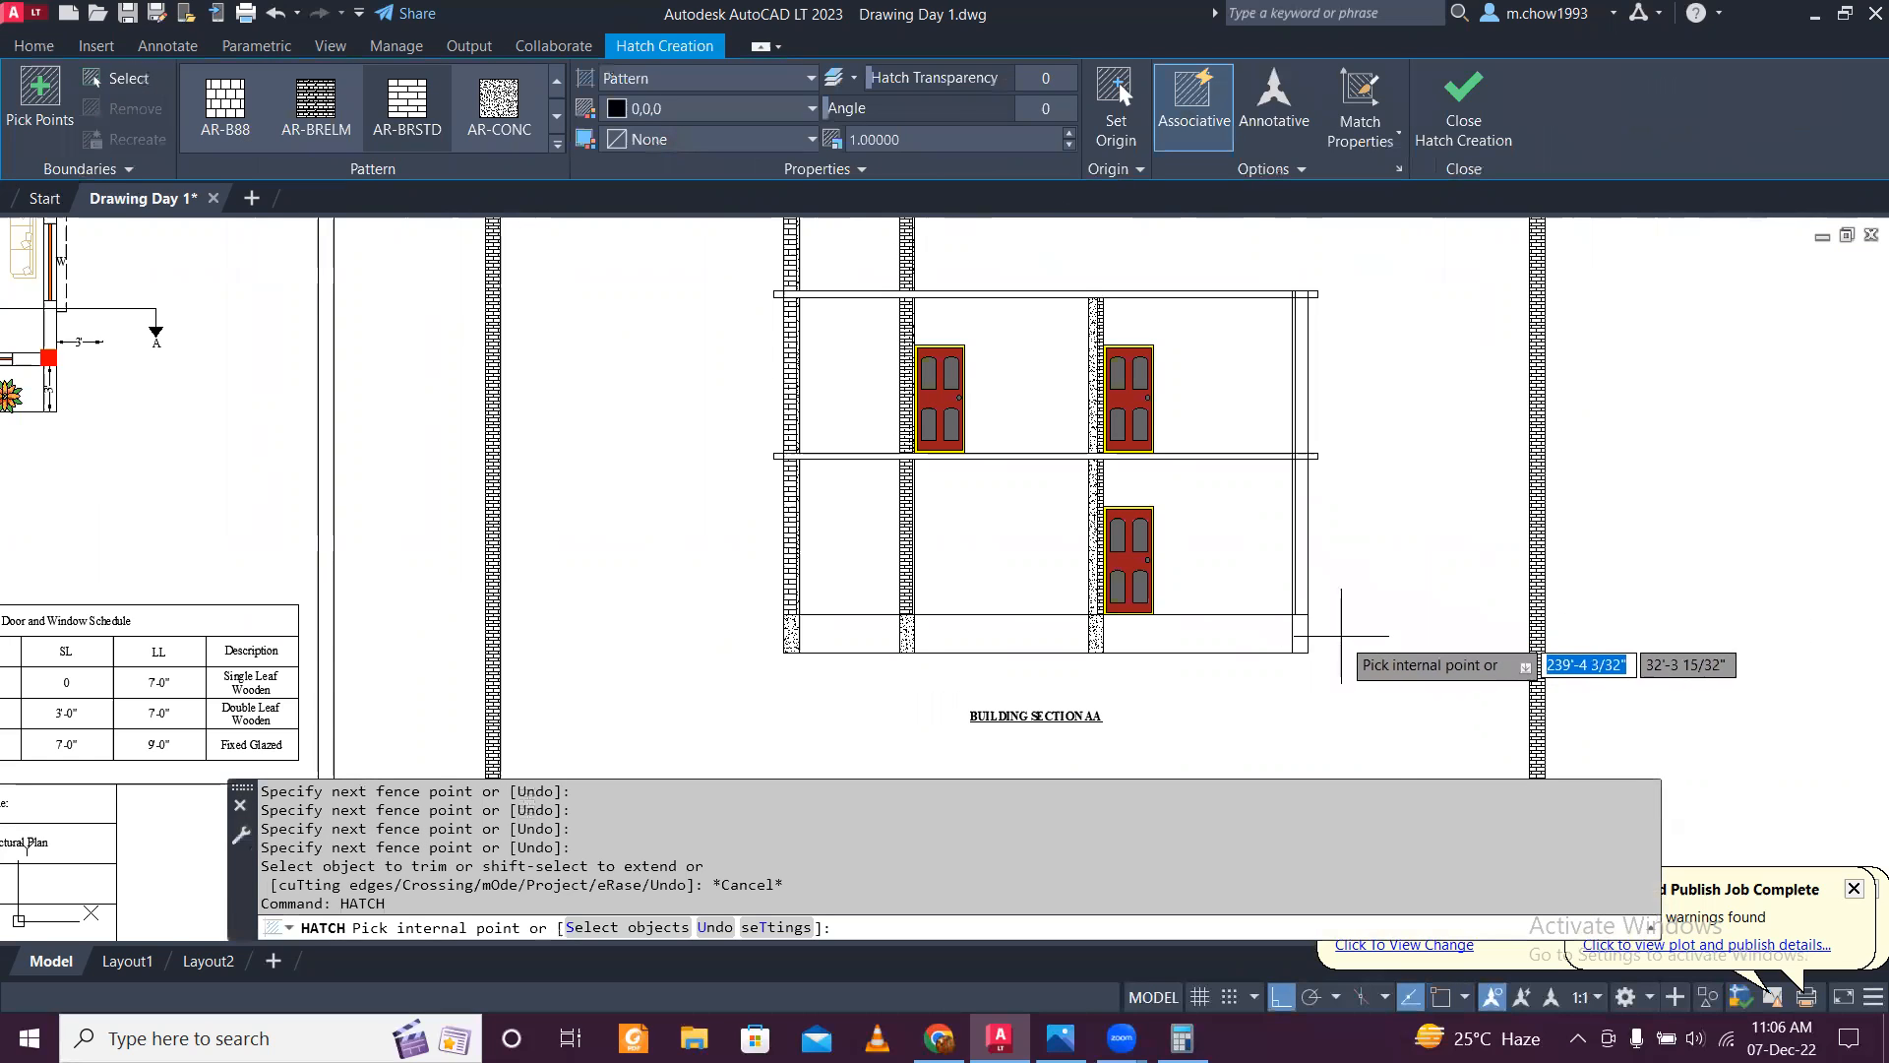
scroll(1341, 635, "up", 2)
key("Escape")
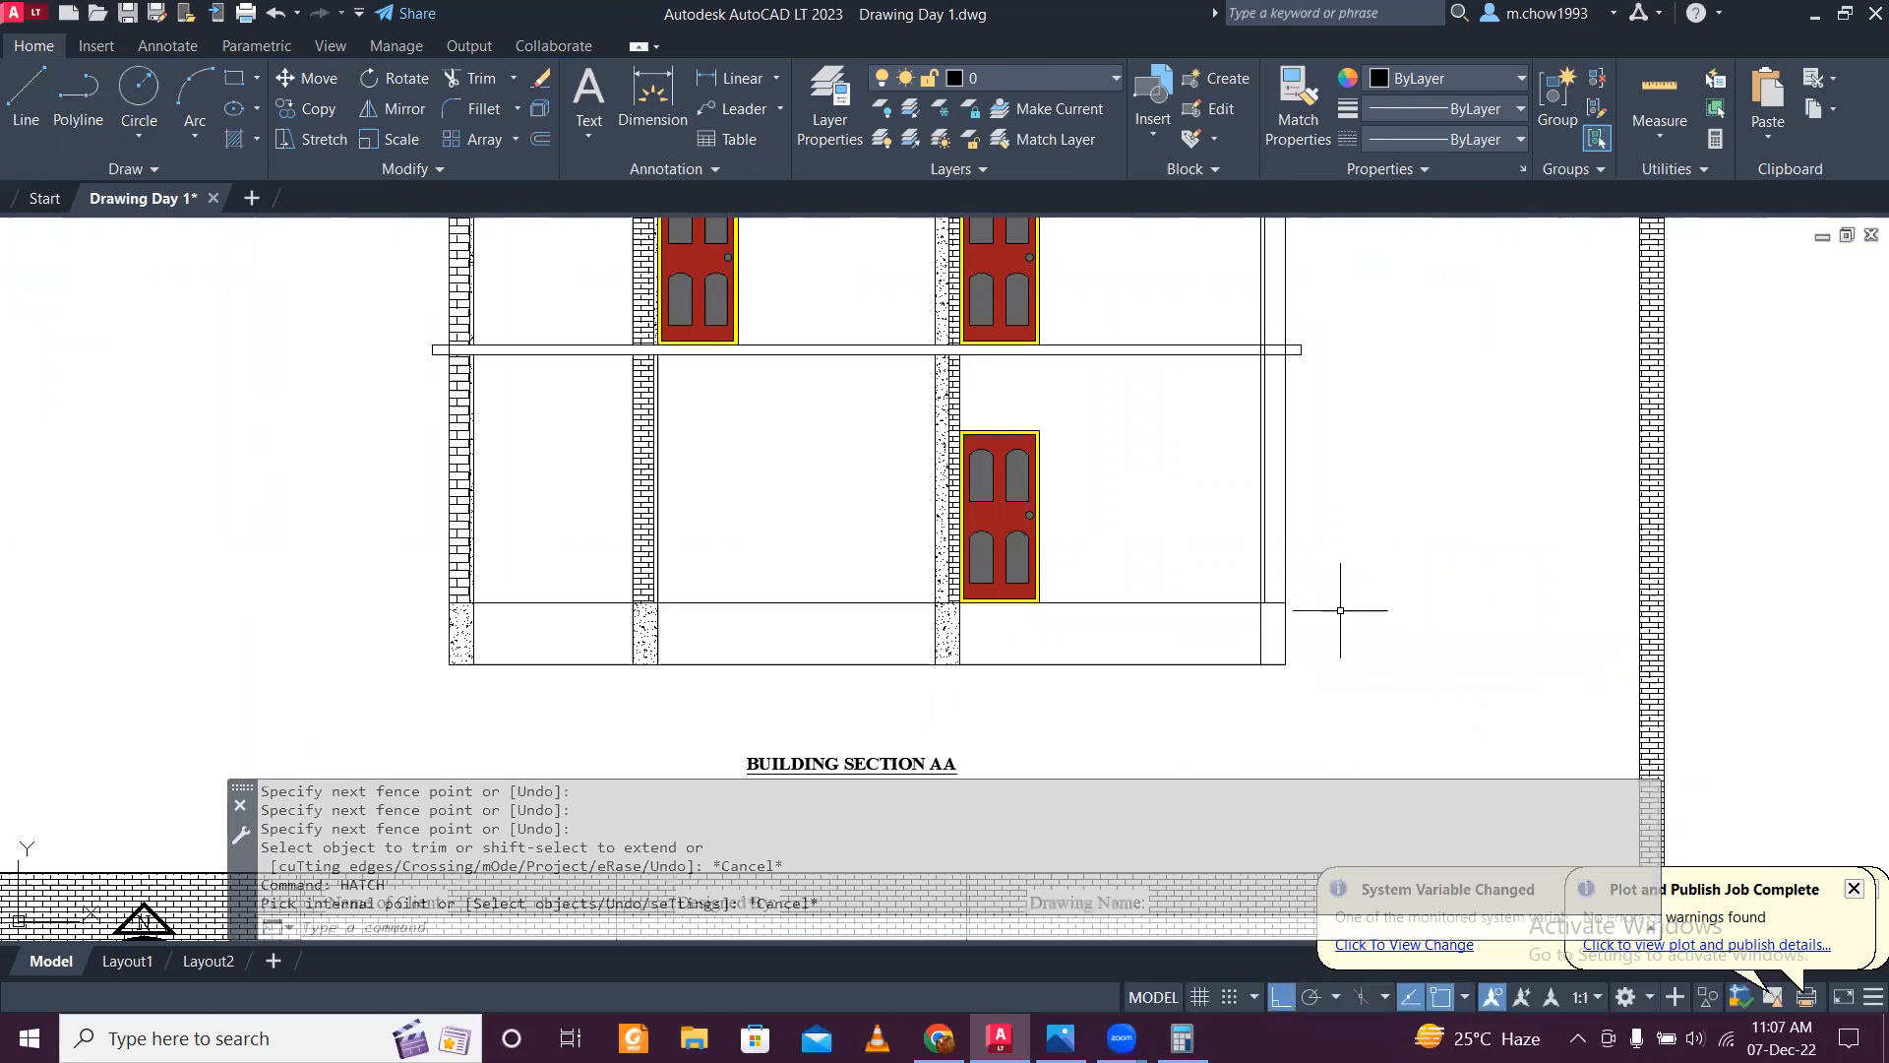
Step: Trim the end wall's vertical lines where they cross the slab between the two storeys
scroll(1282, 633, "down", 2)
scroll(1289, 592, "up", 5)
type("T")
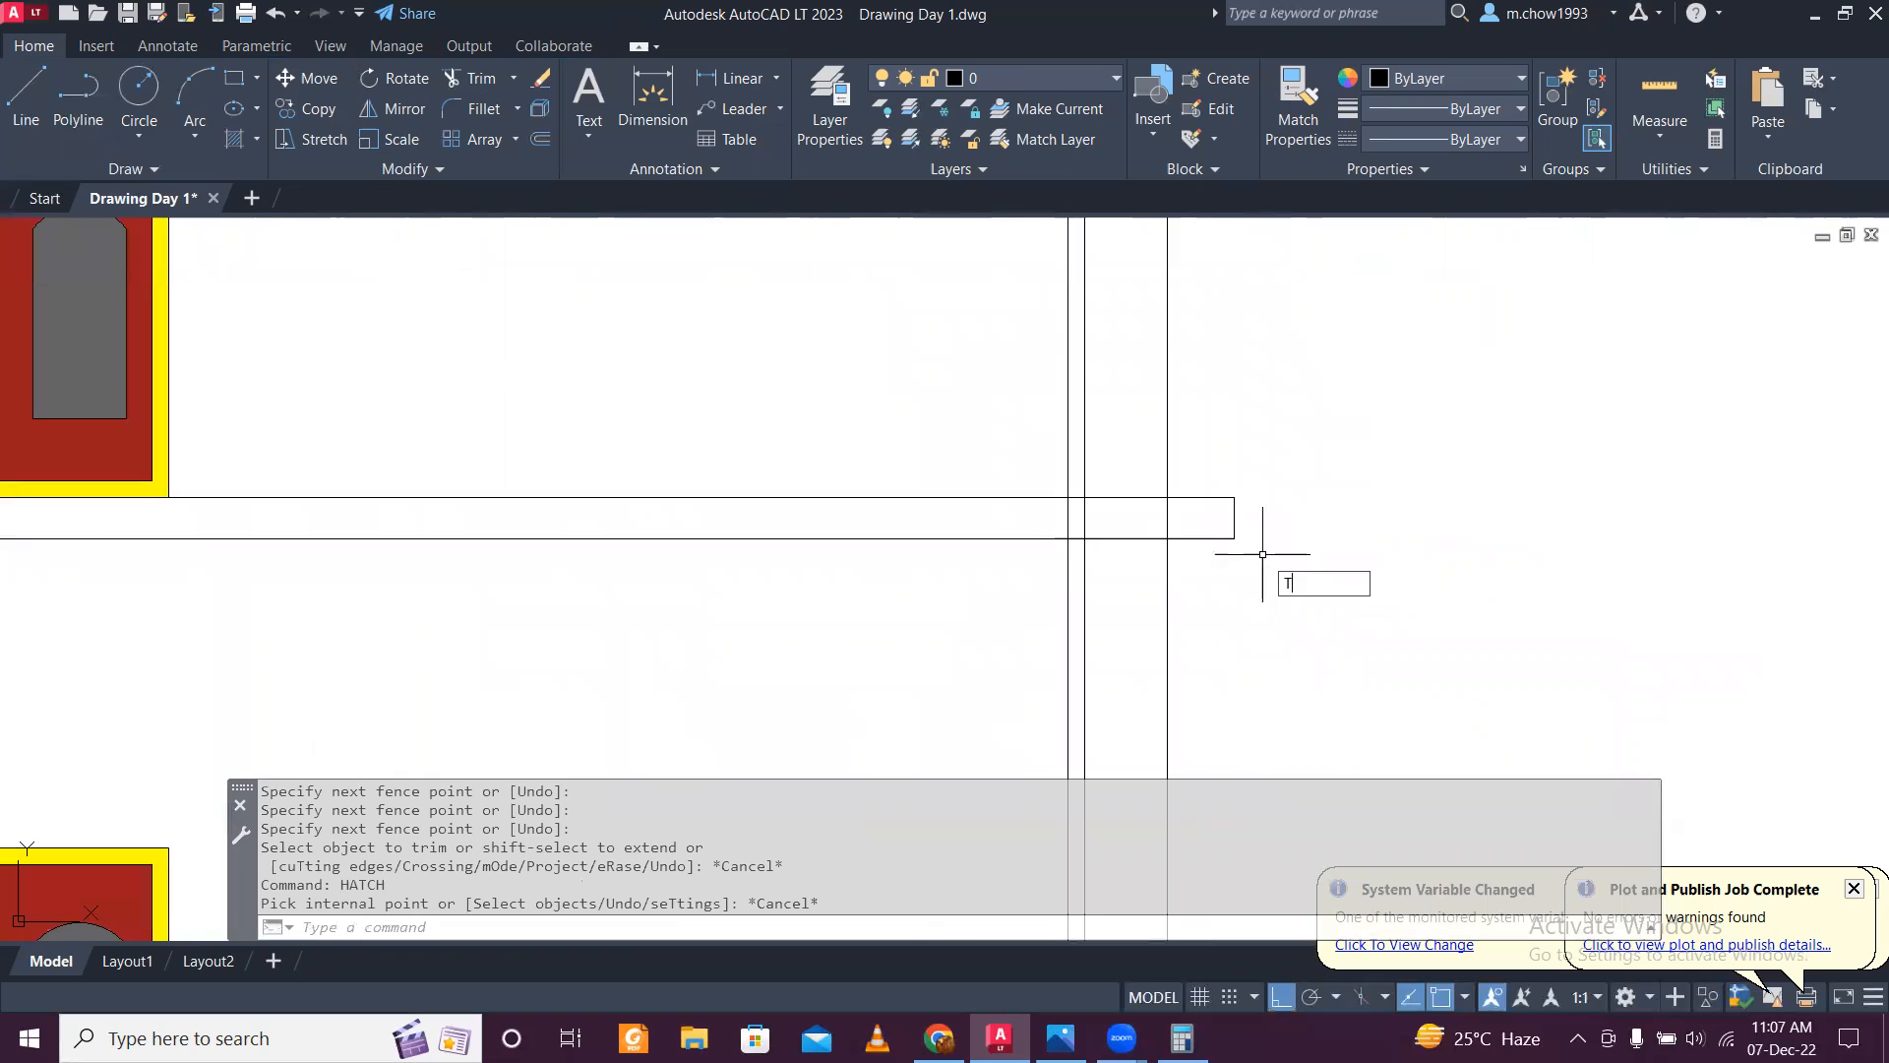
Step: Trim the right-hand wall lines where they cross the intermediate and upper floor slabs of Building Section AA
type("R")
key("Return")
left_click_drag(1174, 523, 1039, 522)
scroll(1173, 602, "down", 5)
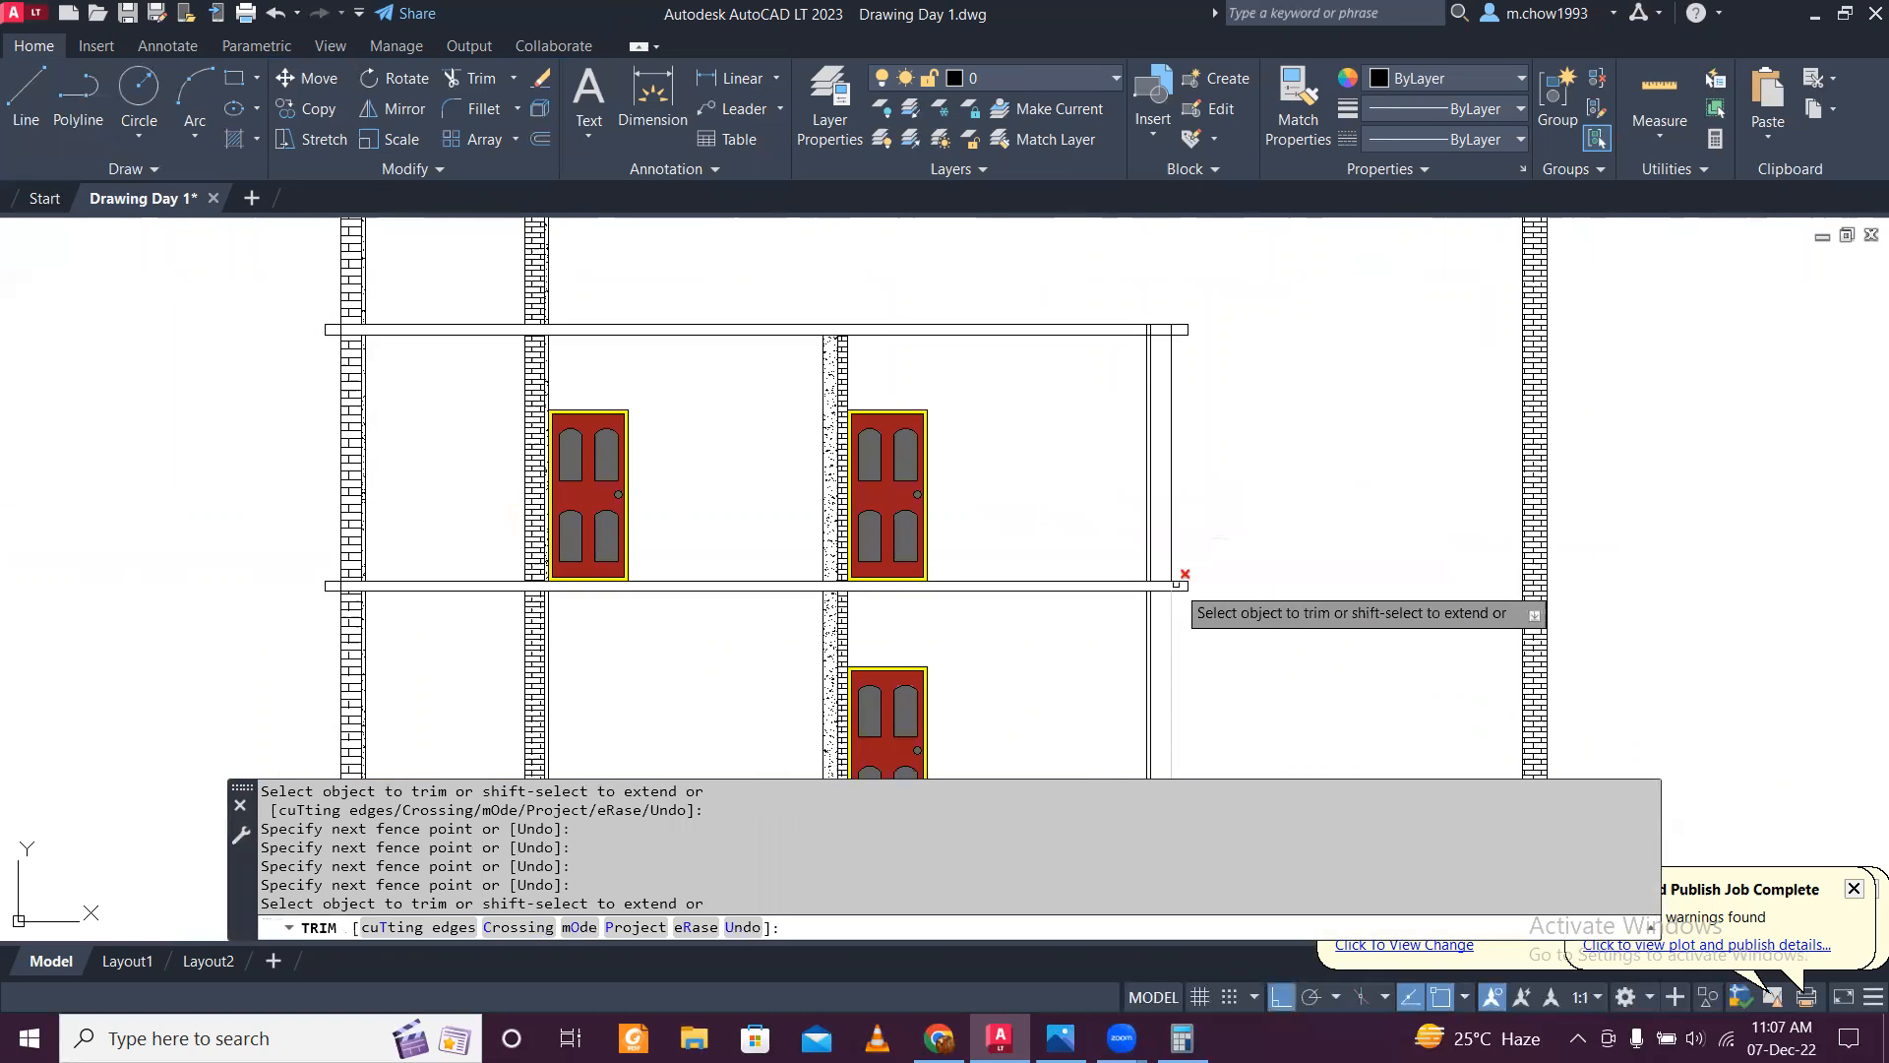
scroll(1173, 309, "up", 5)
mouse_move(1196, 443)
left_mouse_down()
mouse_move(919, 416)
mouse_move(1219, 434)
mouse_move(1200, 448)
left_mouse_up()
scroll(1200, 448, "down", 5)
key("Escape")
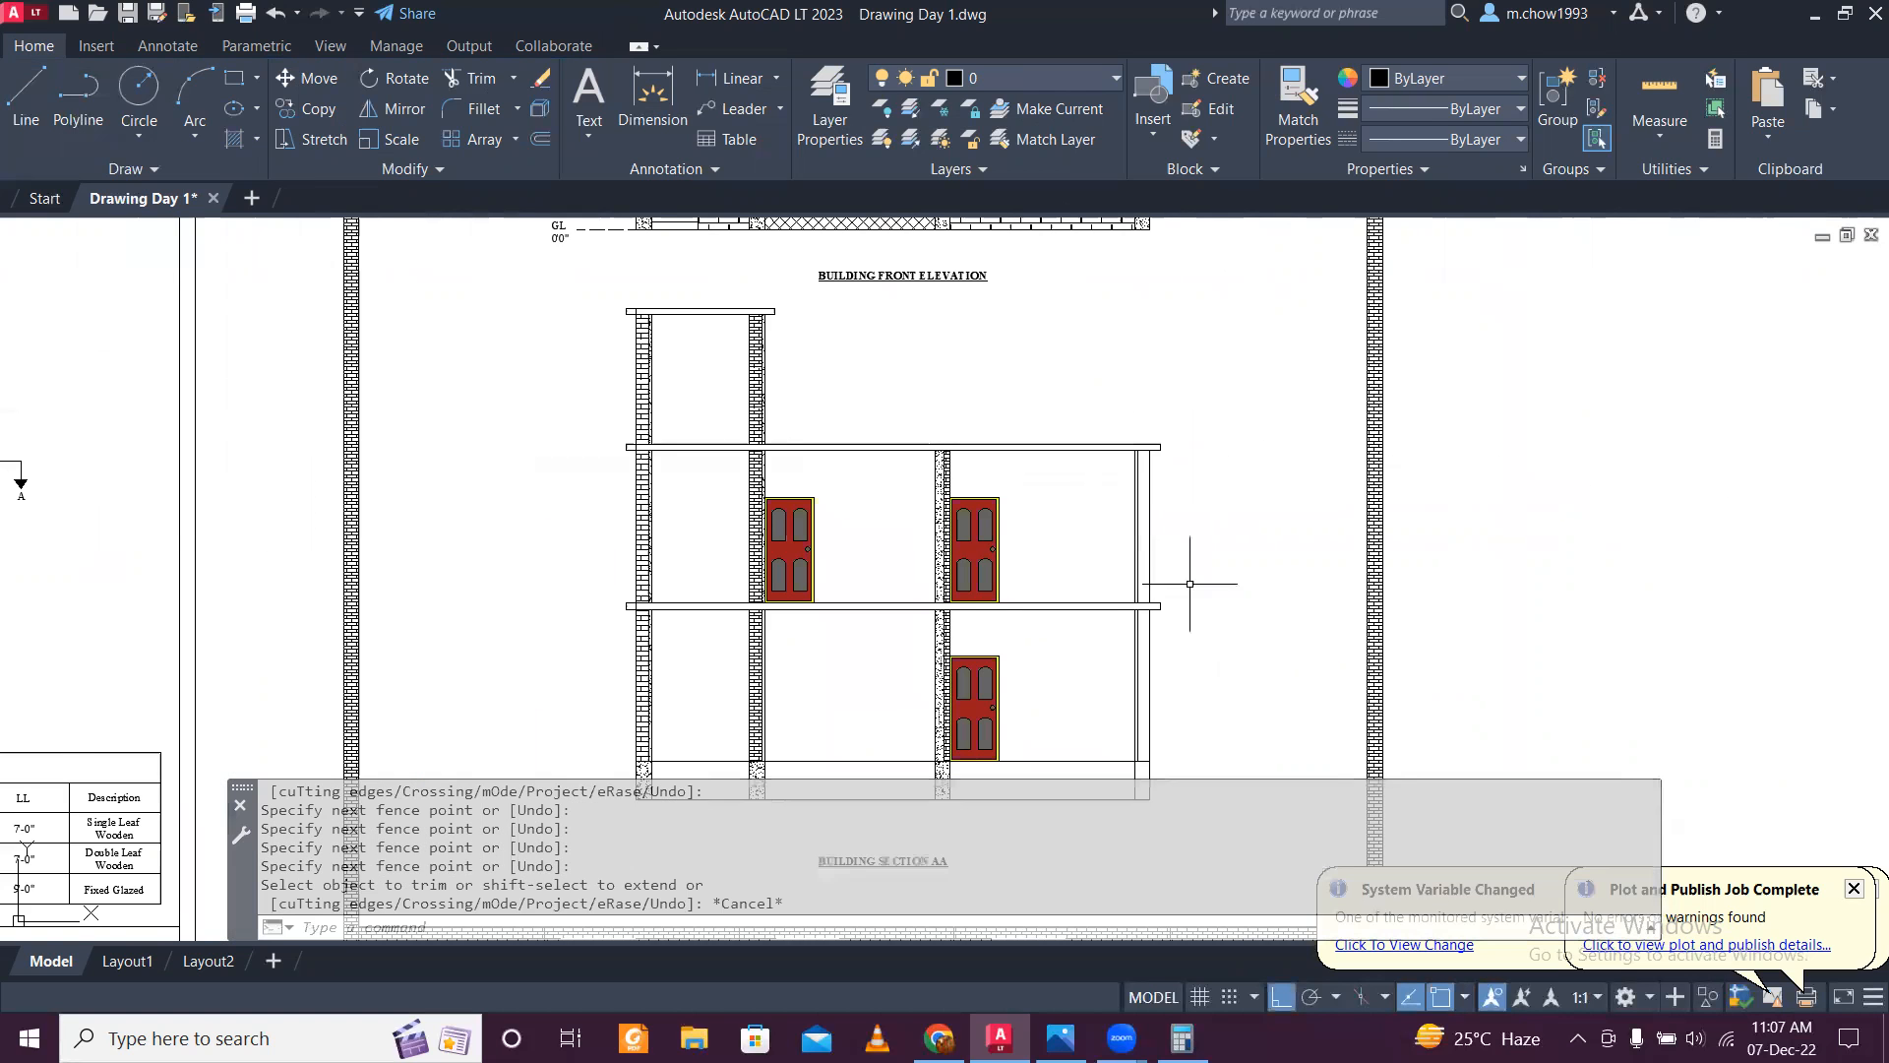
middle_click_drag(1190, 584, 1254, 442)
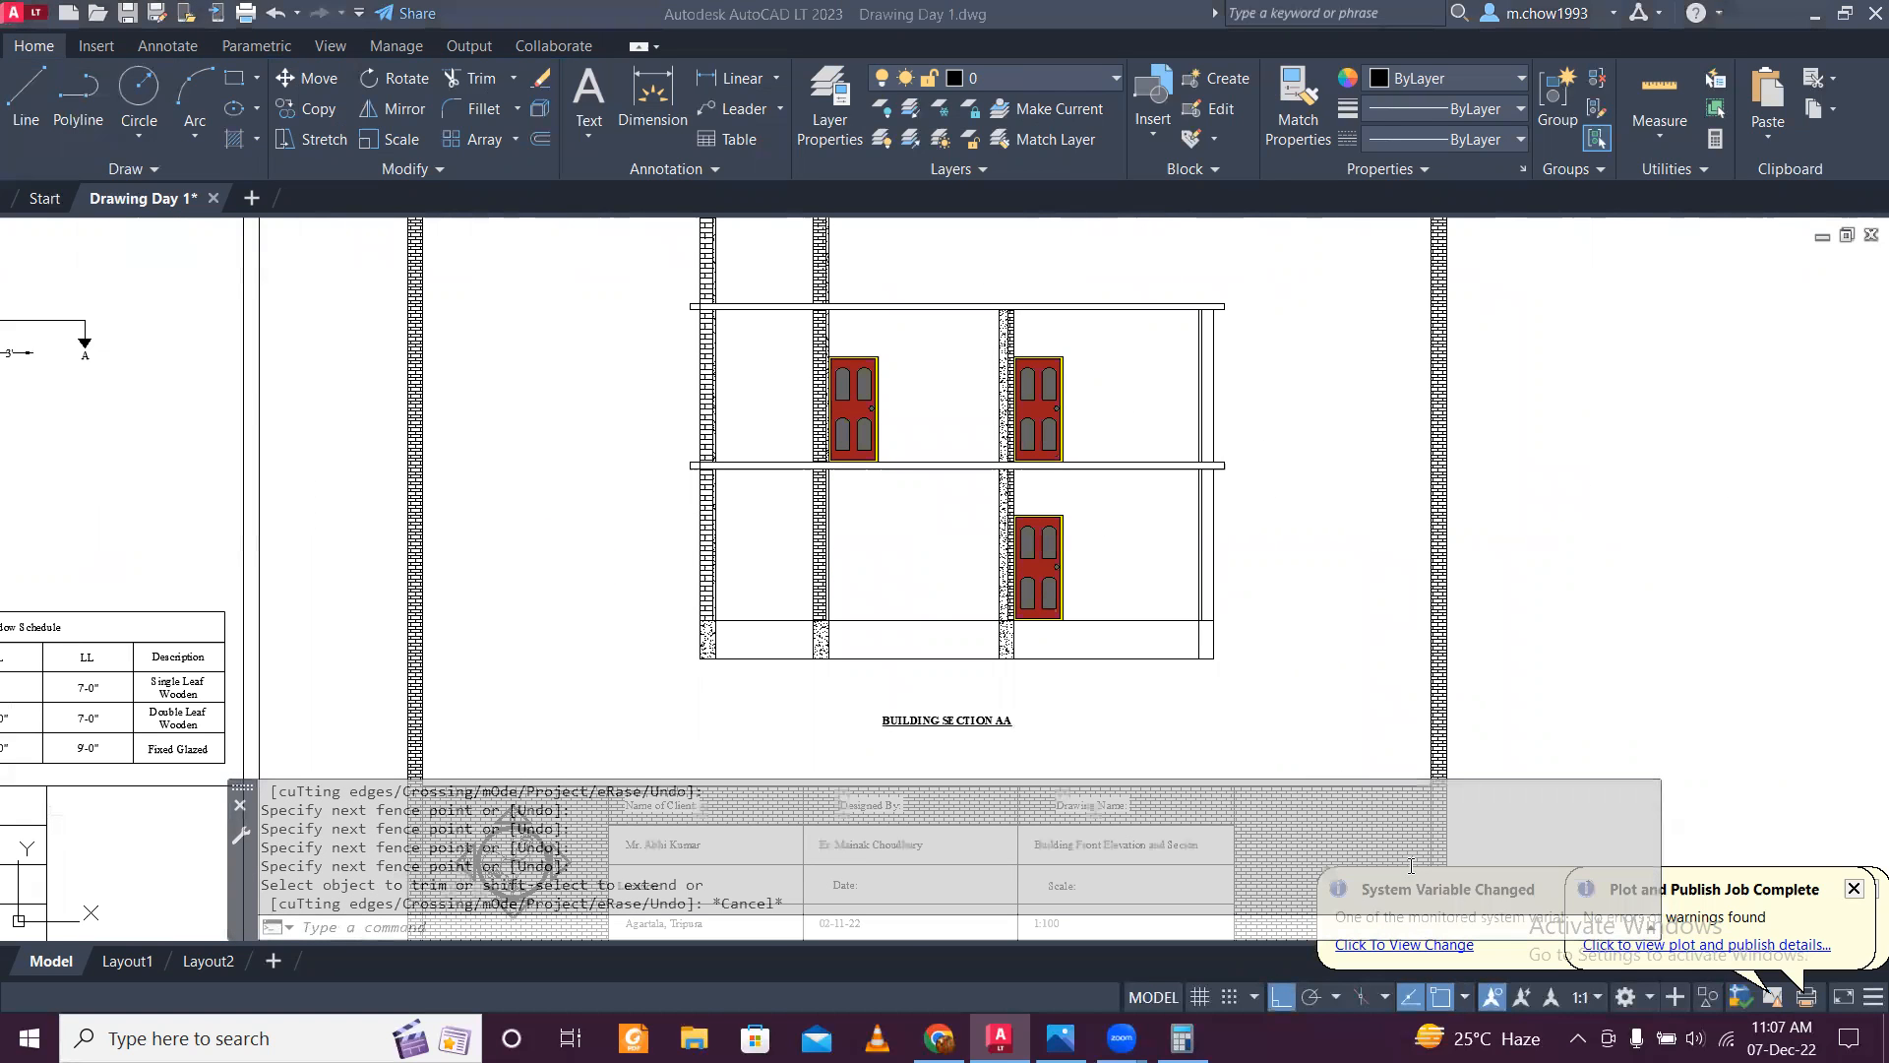
key("Escape")
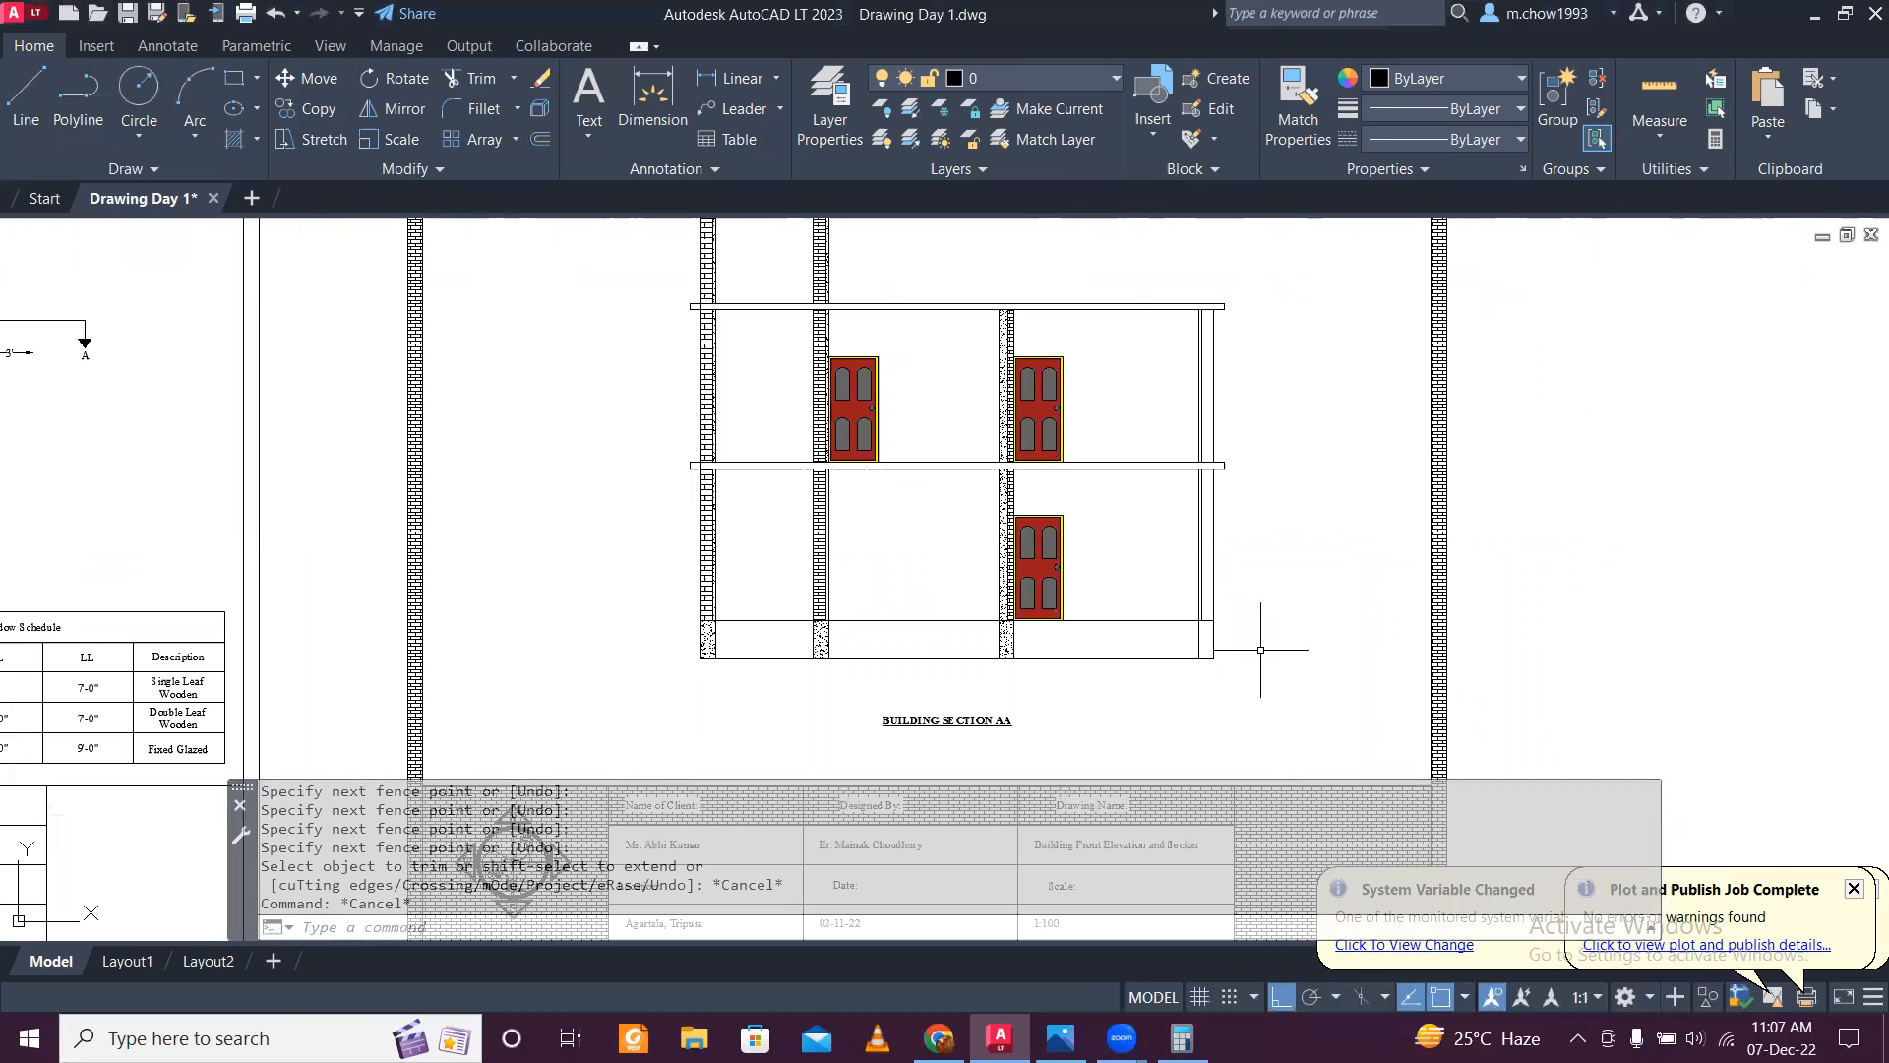
Step: Hatch the right-hand wall of the section with the brick pattern on both floors
key("Return")
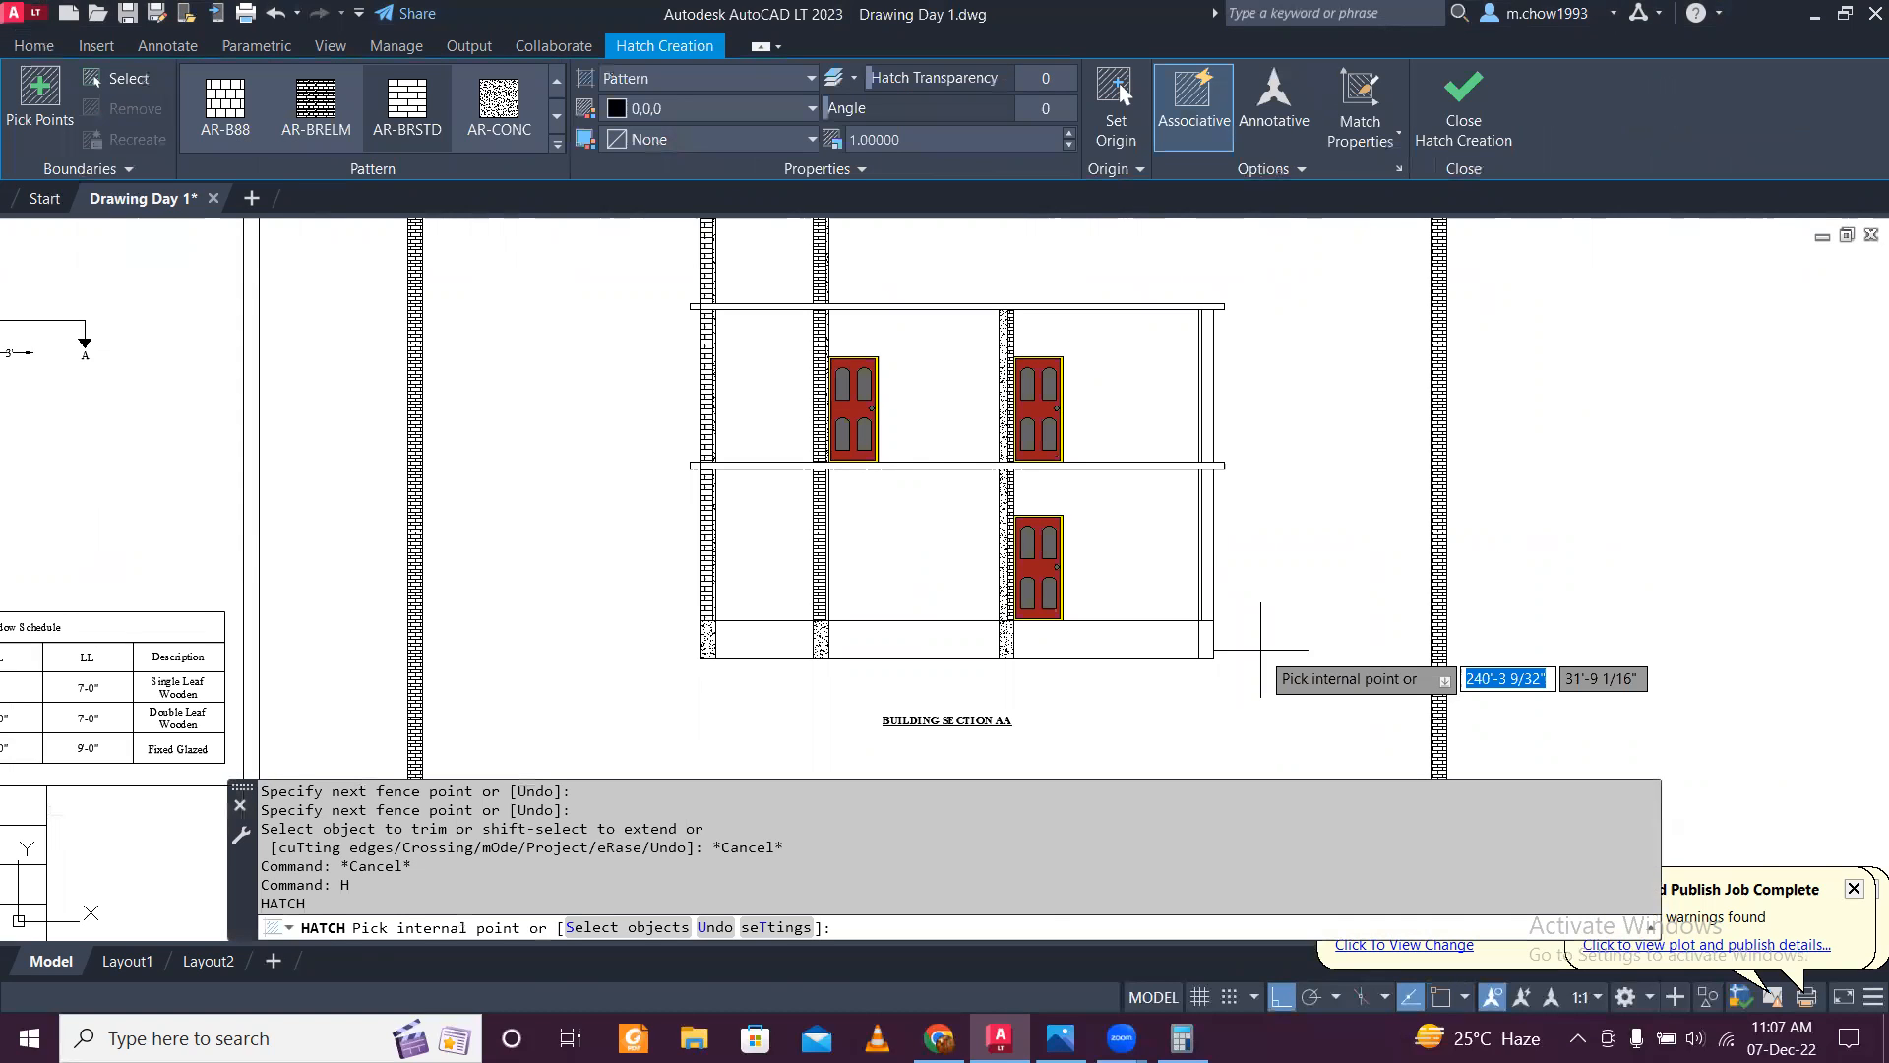
key("Escape")
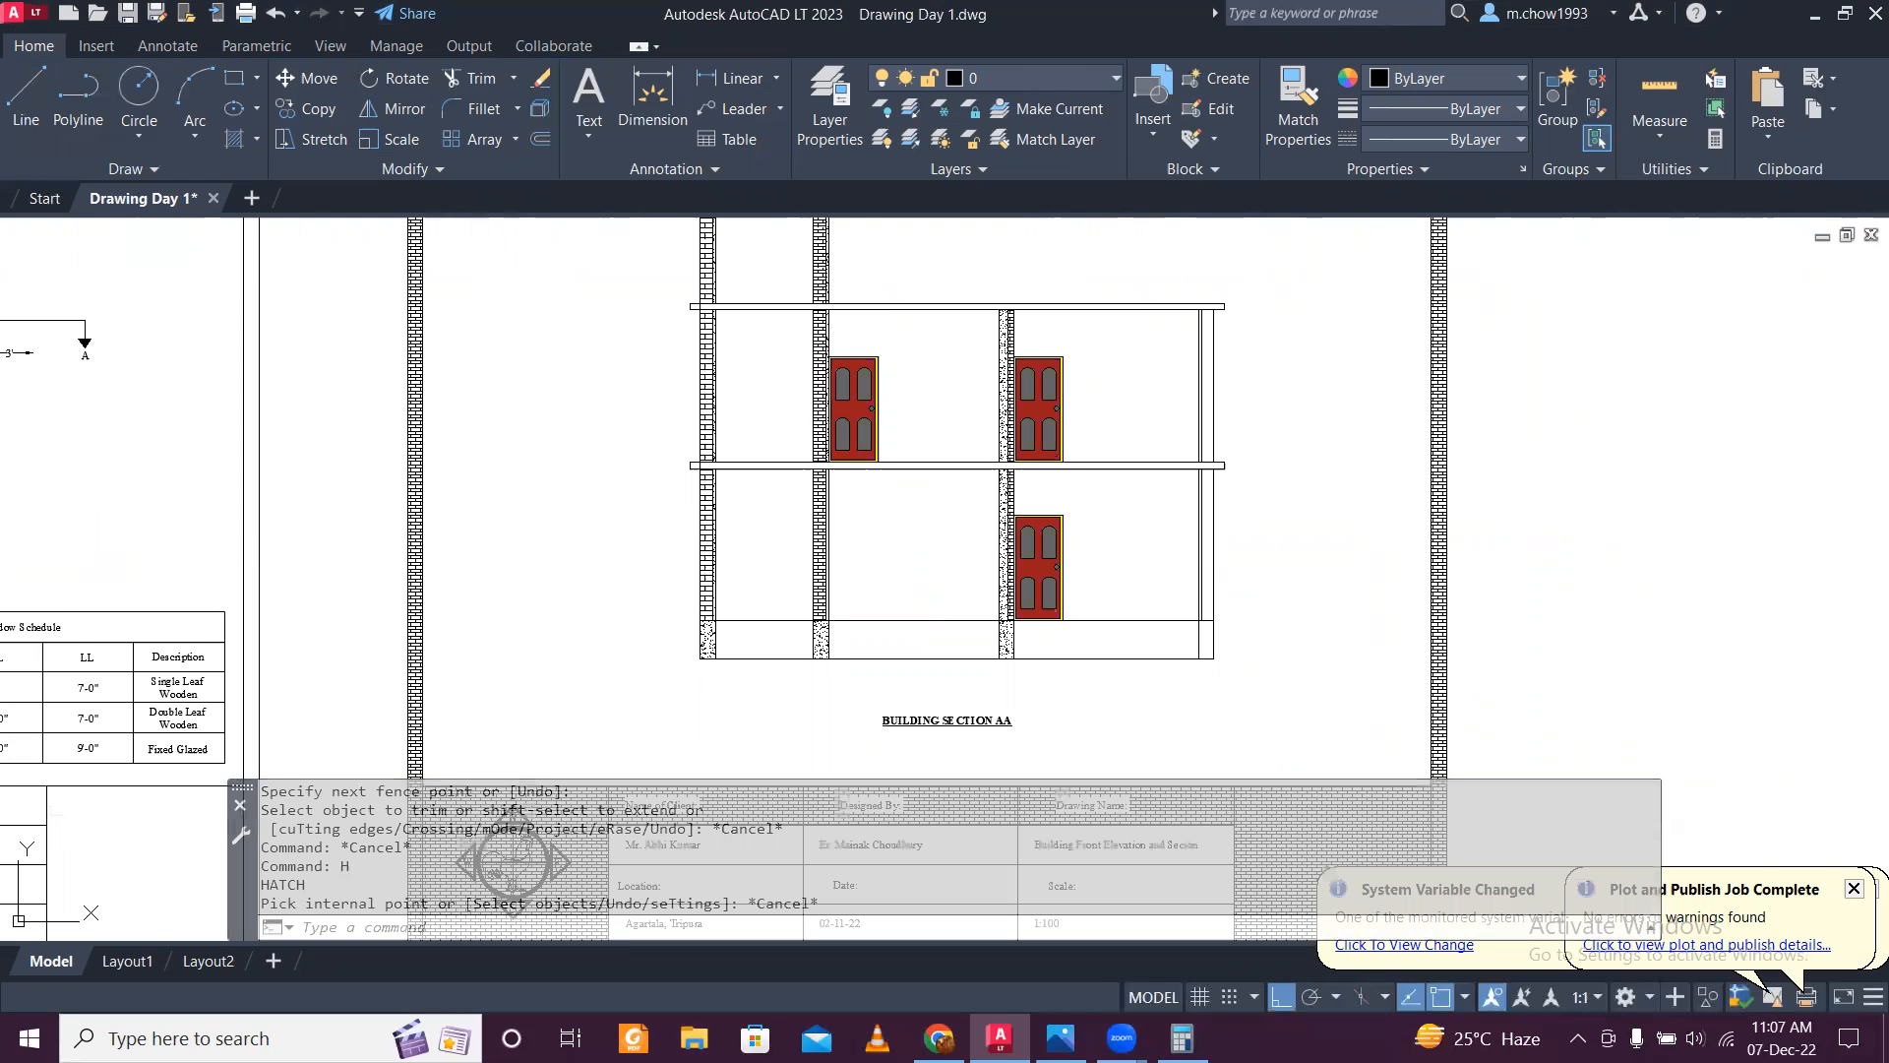
key("Return")
scroll(1220, 600, "up", 2)
left_click(1185, 584)
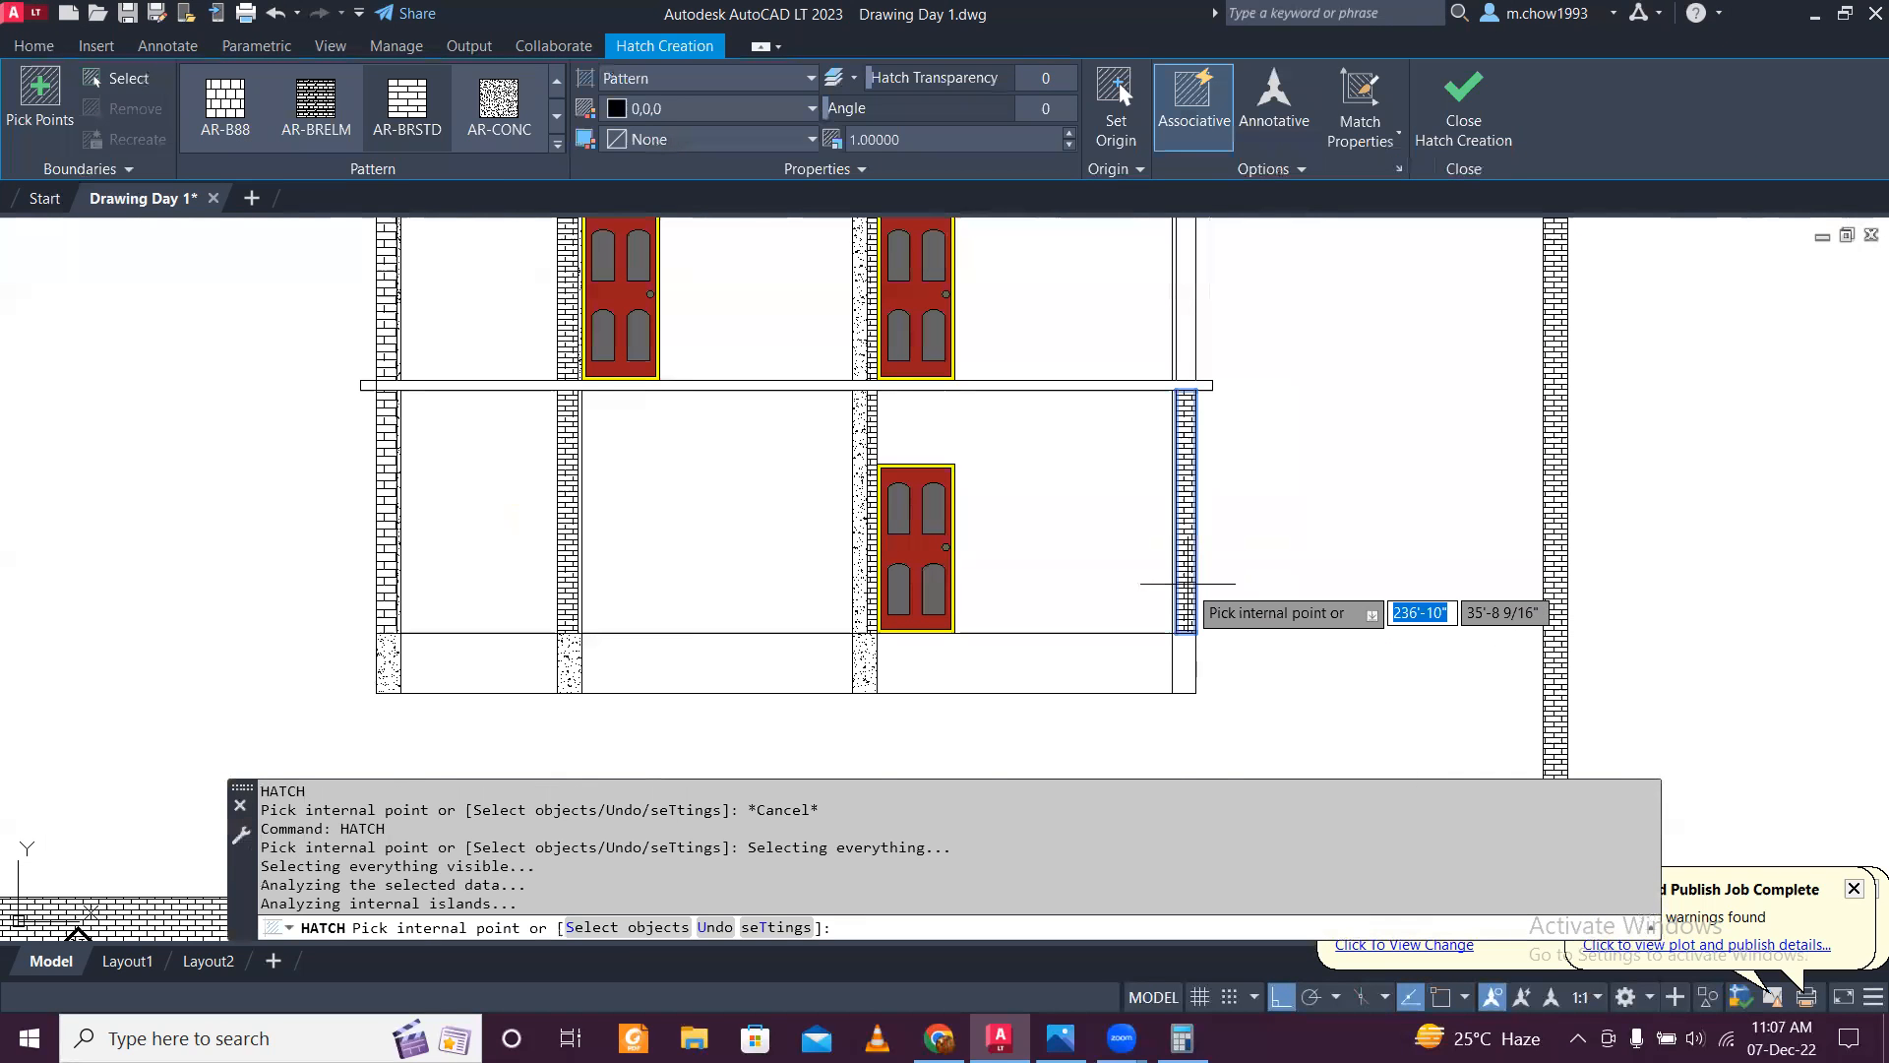
middle_click_drag(1220, 446, 1260, 675)
left_click(1230, 539)
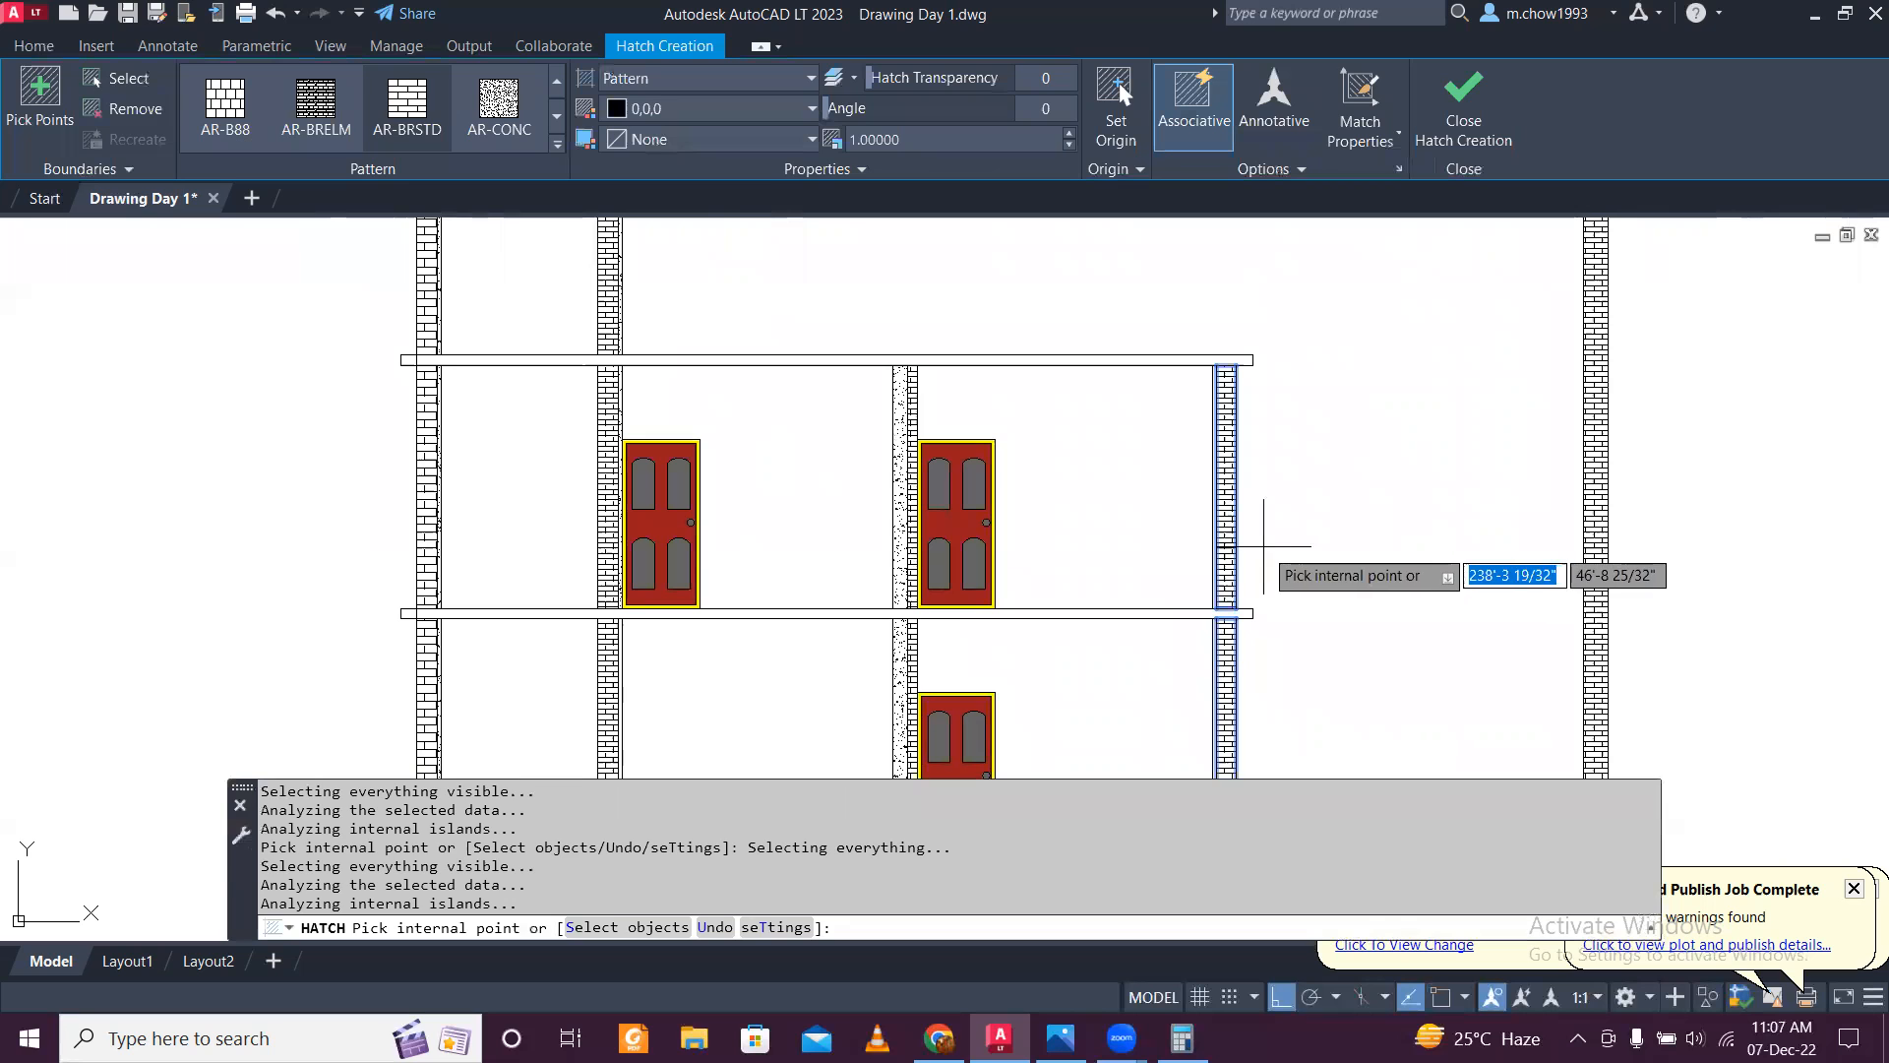
key("Escape")
scroll(1267, 525, "down", 4)
scroll(1268, 525, "up", 4)
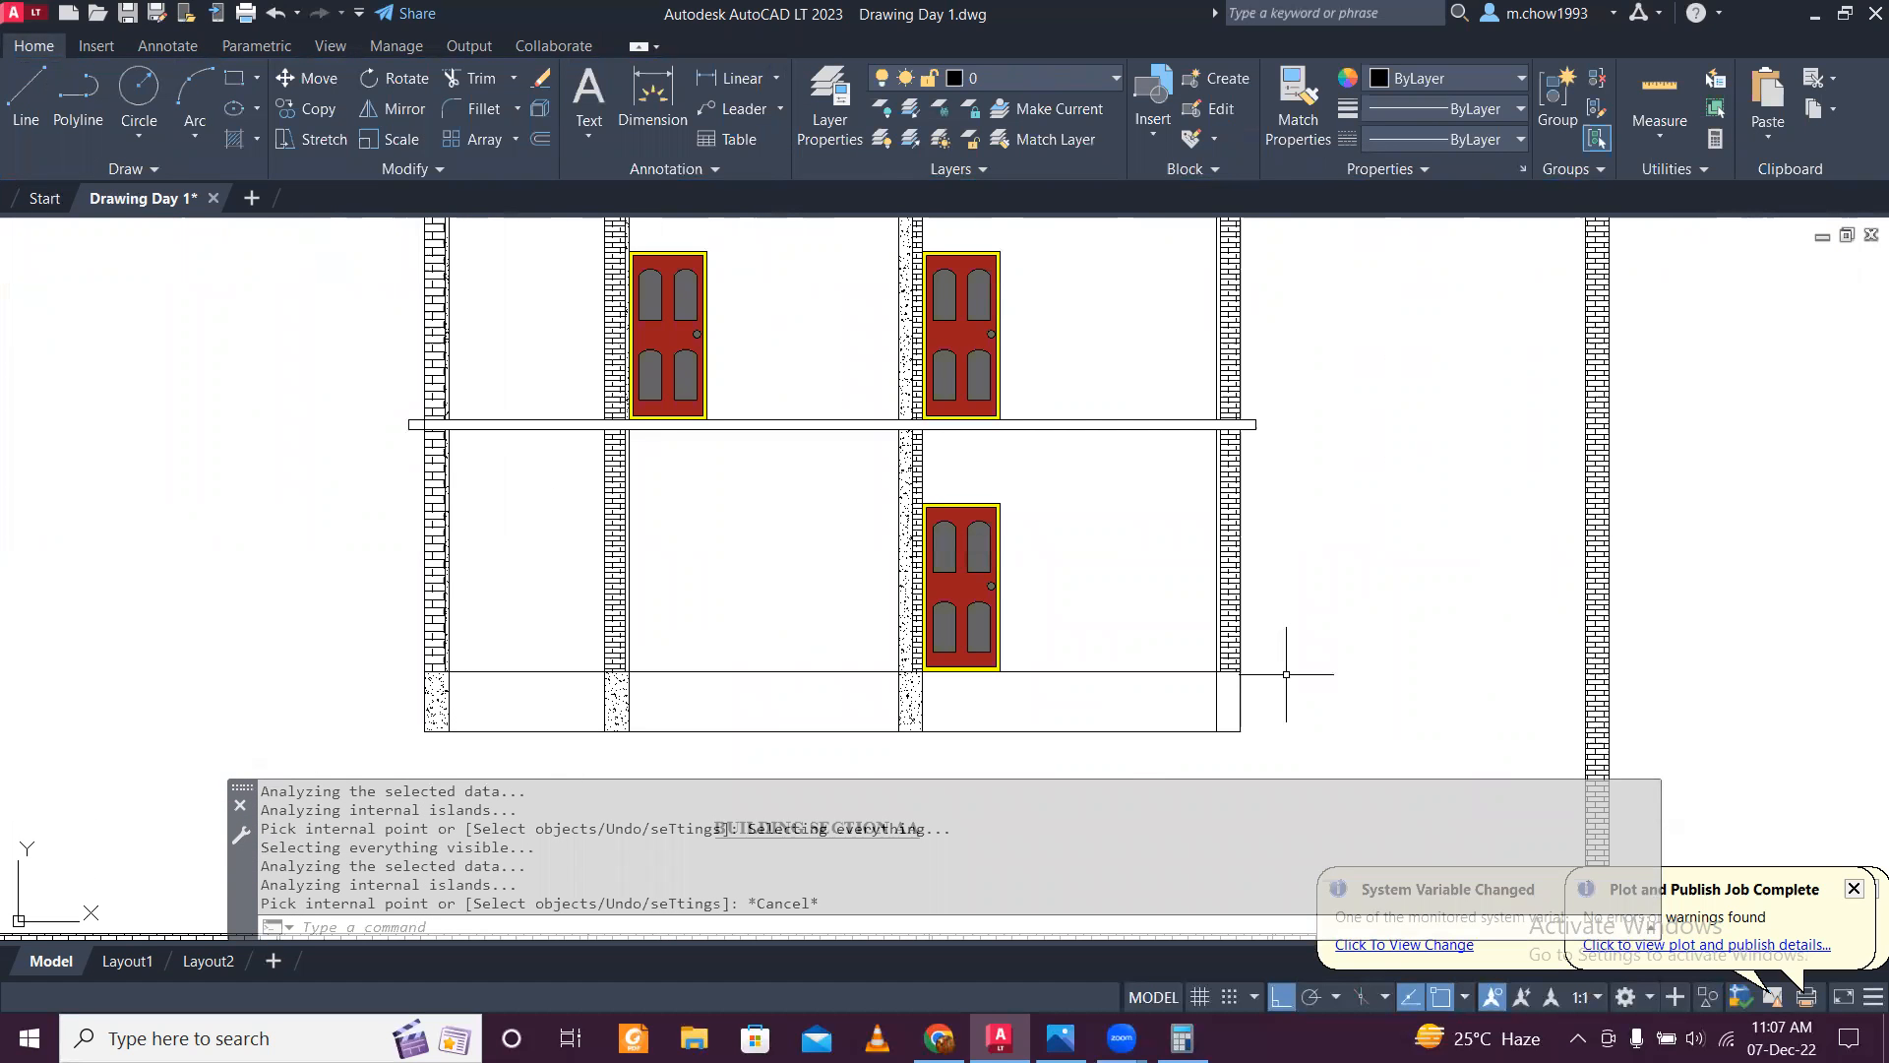
Step: Try to hatch the narrow strip along the inner face of the right-hand brick wall
key("Return")
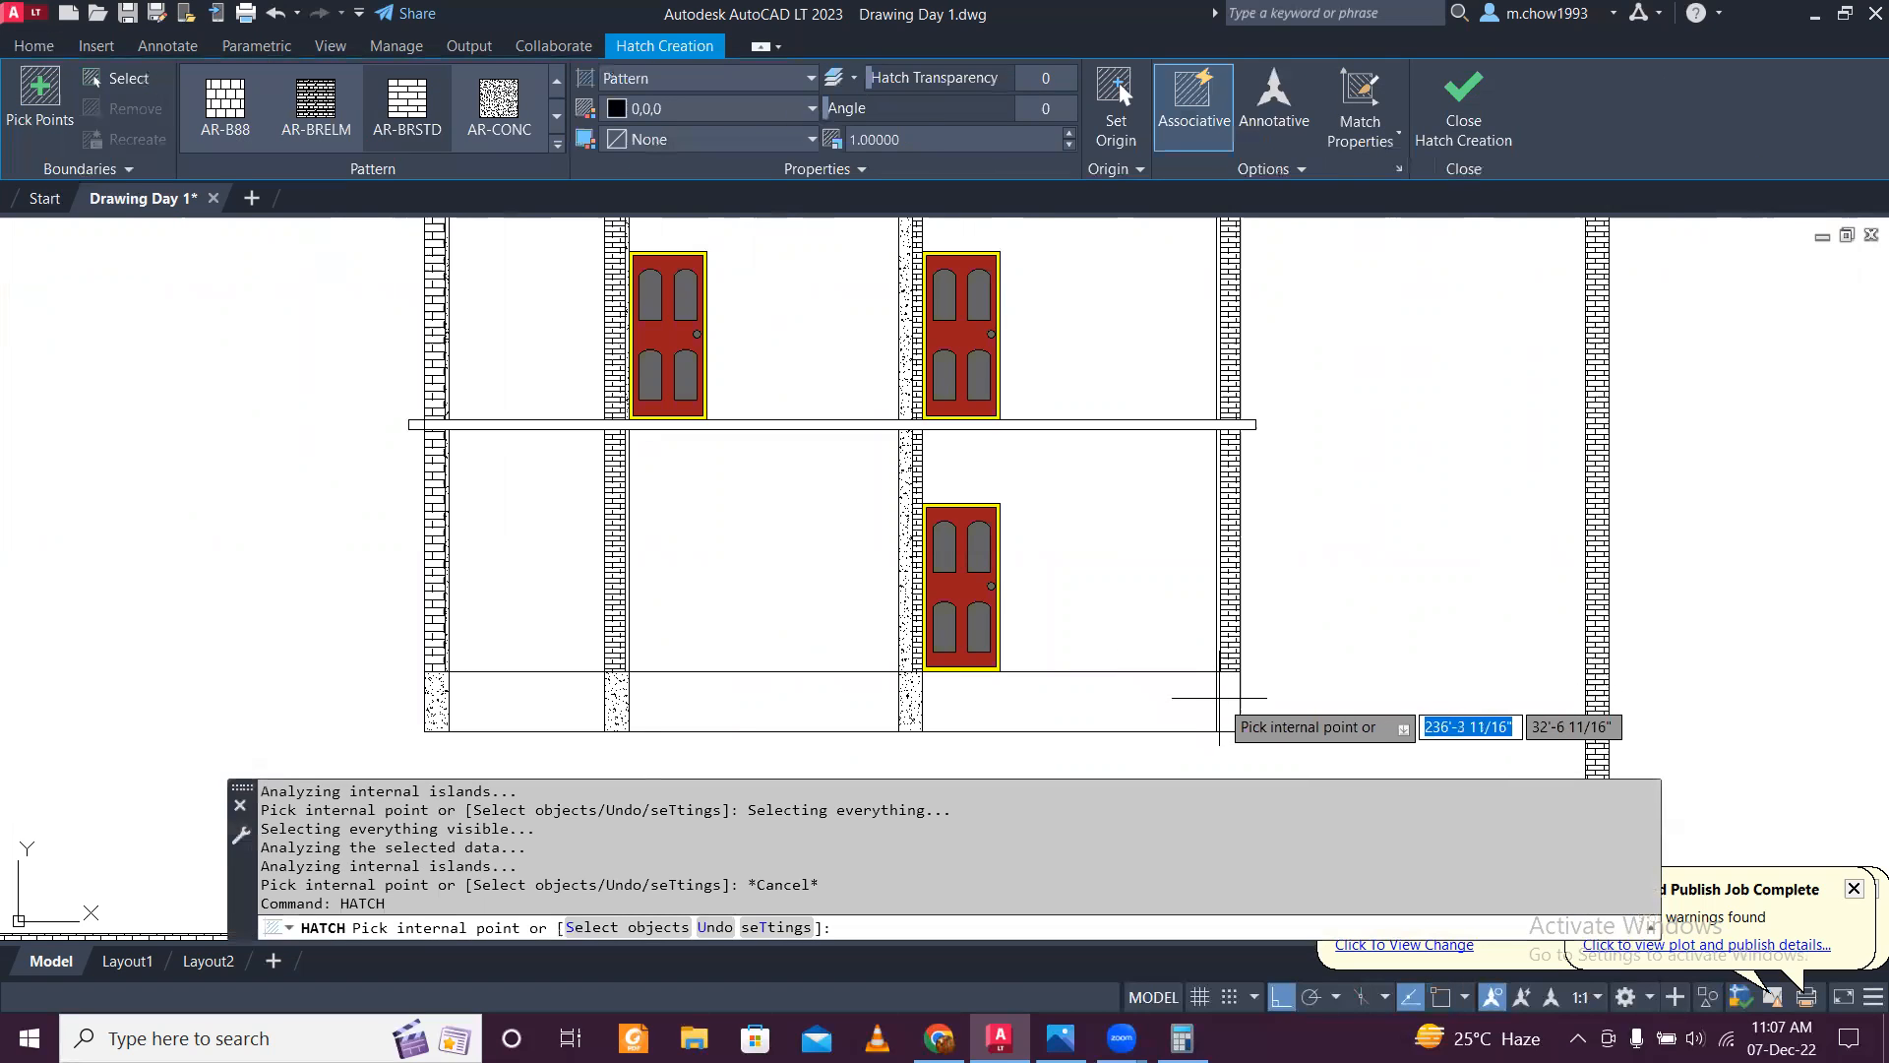
scroll(1249, 421, "up", 2)
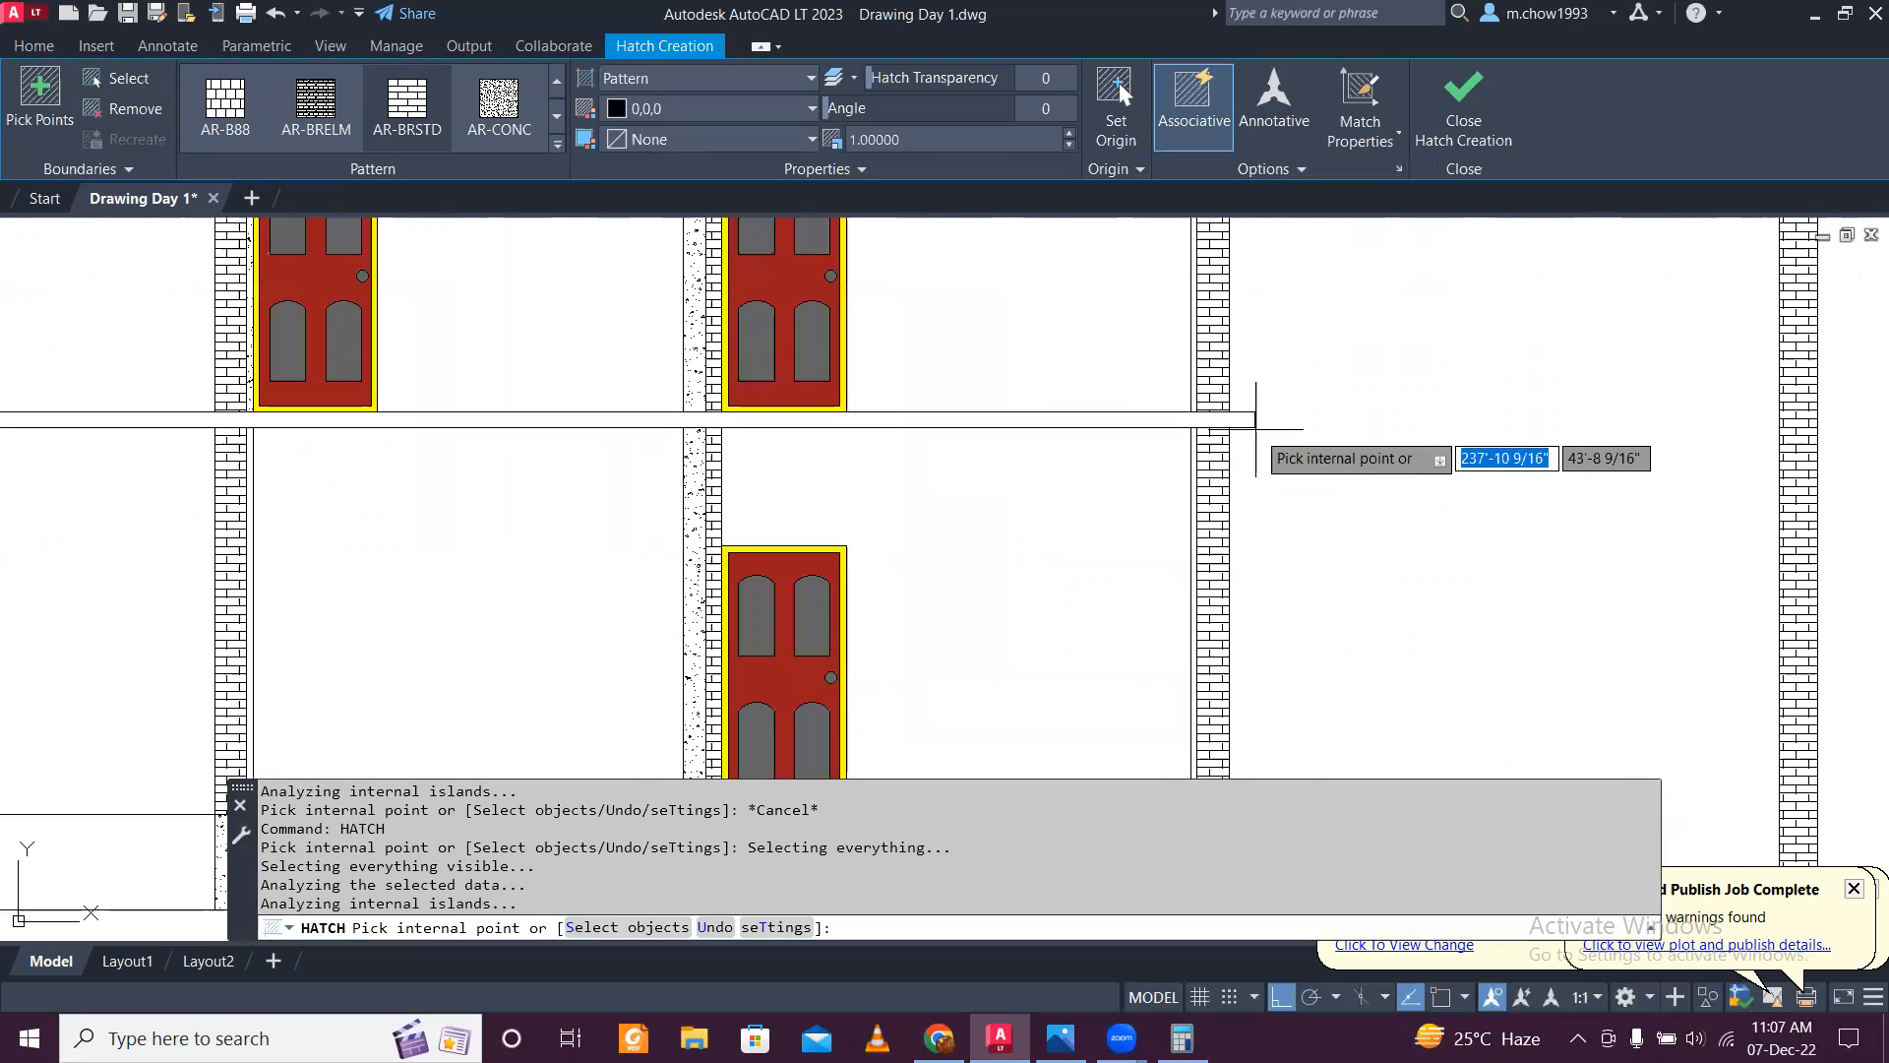
scroll(1200, 459, "up", 1)
scroll(1205, 447, "down", 1)
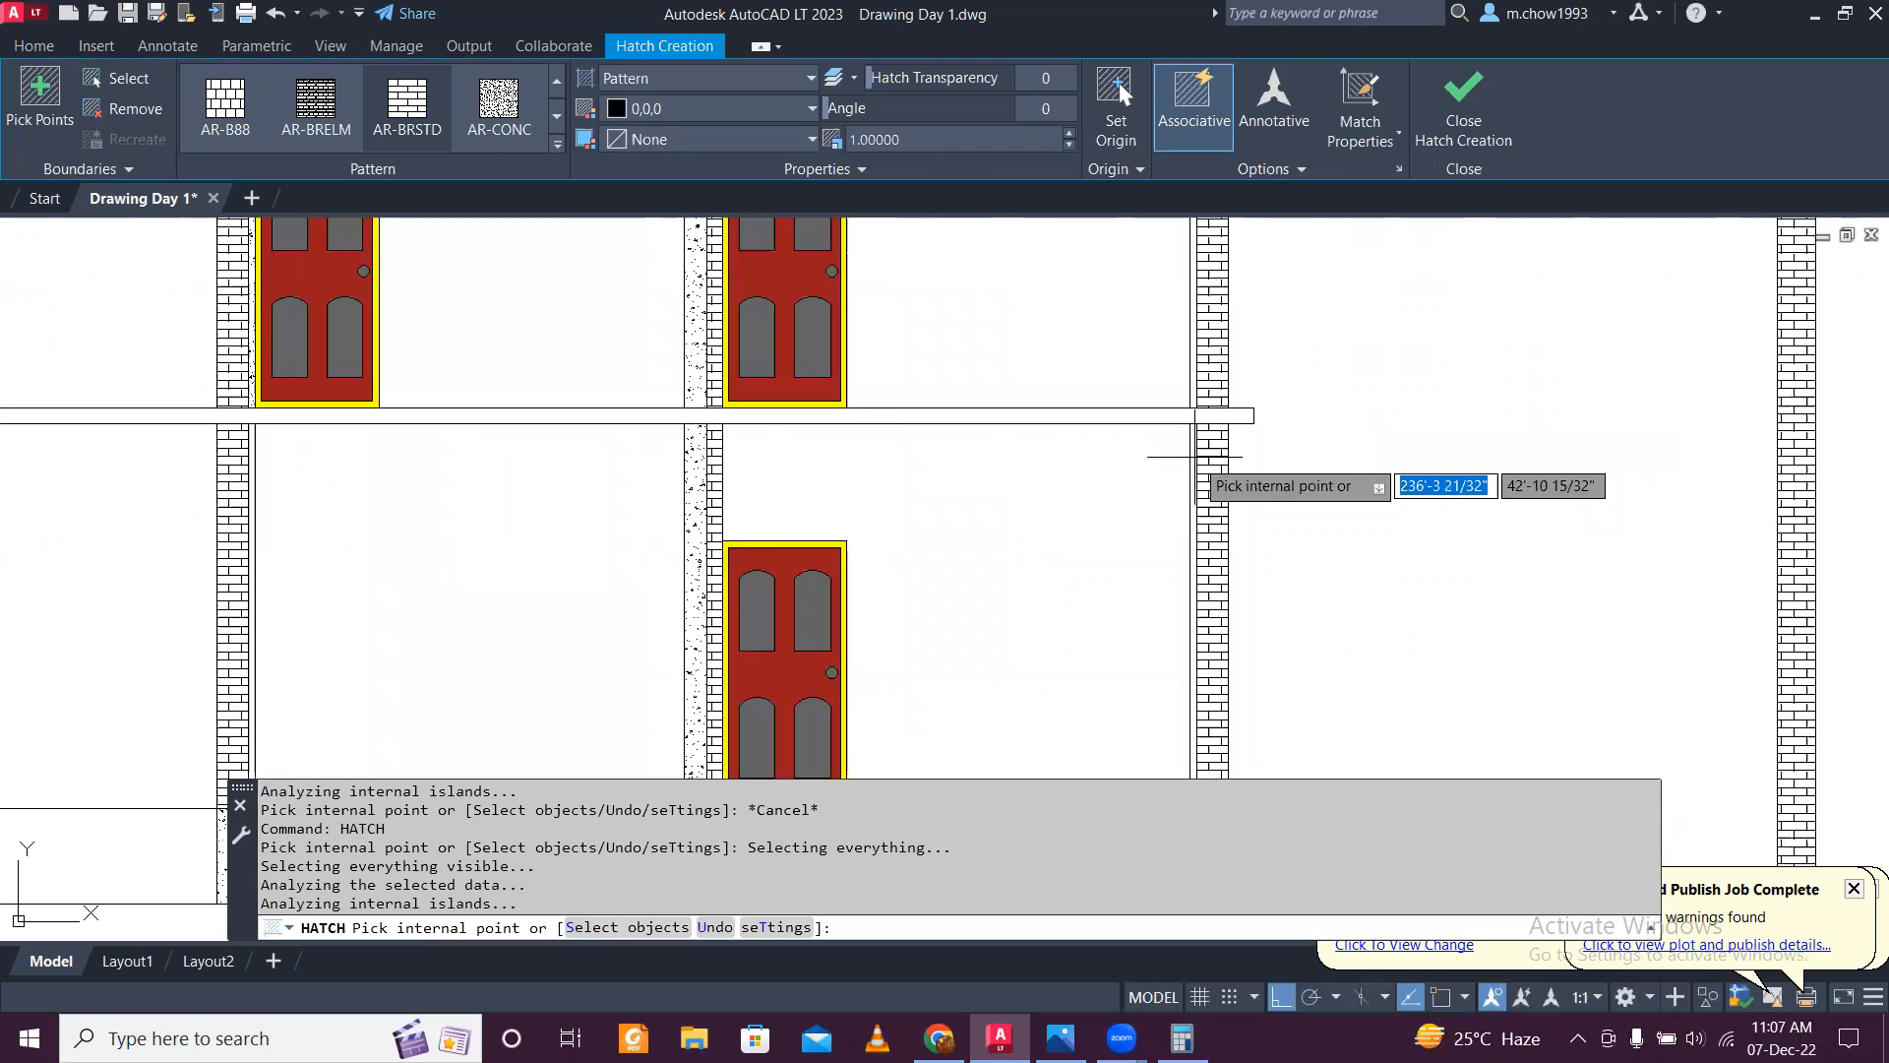
left_click(1195, 457)
middle_click_drag(1217, 416, 1256, 573)
middle_click_drag(1236, 503, 1234, 625)
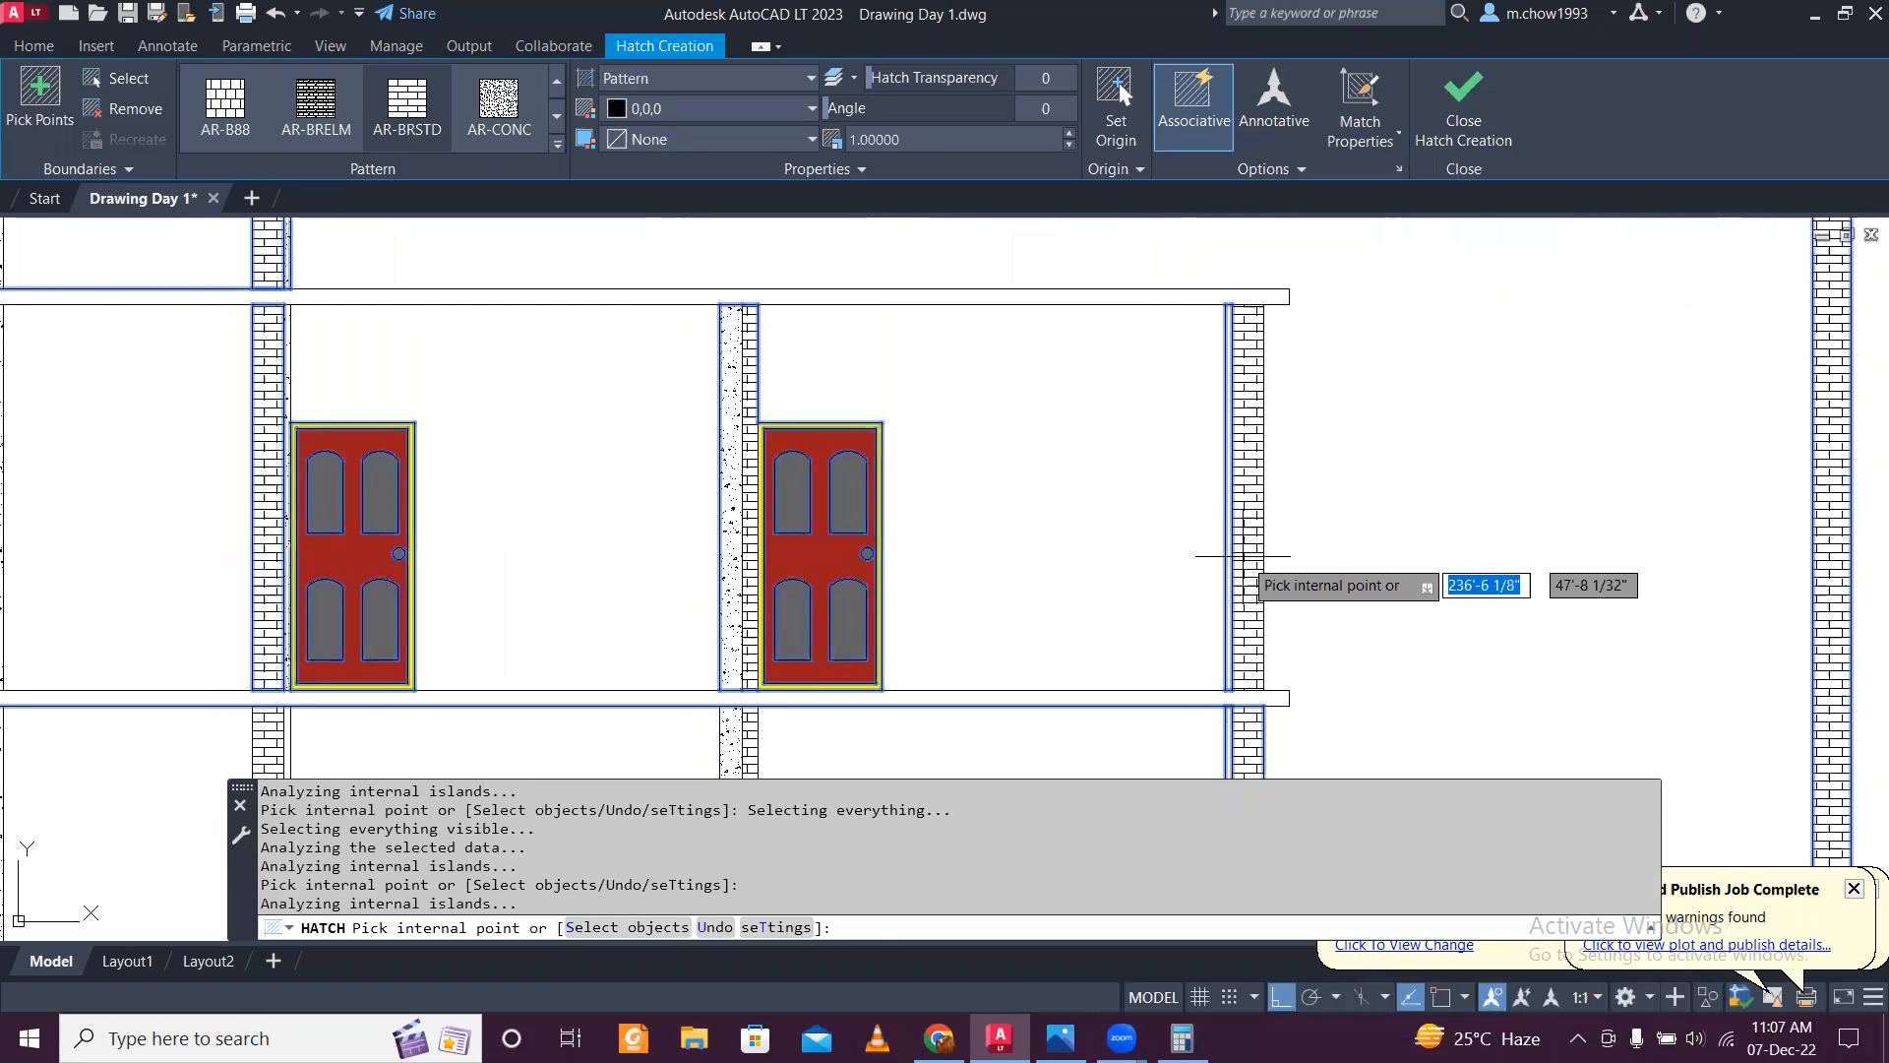
key("Escape")
scroll(1216, 532, "down", 4)
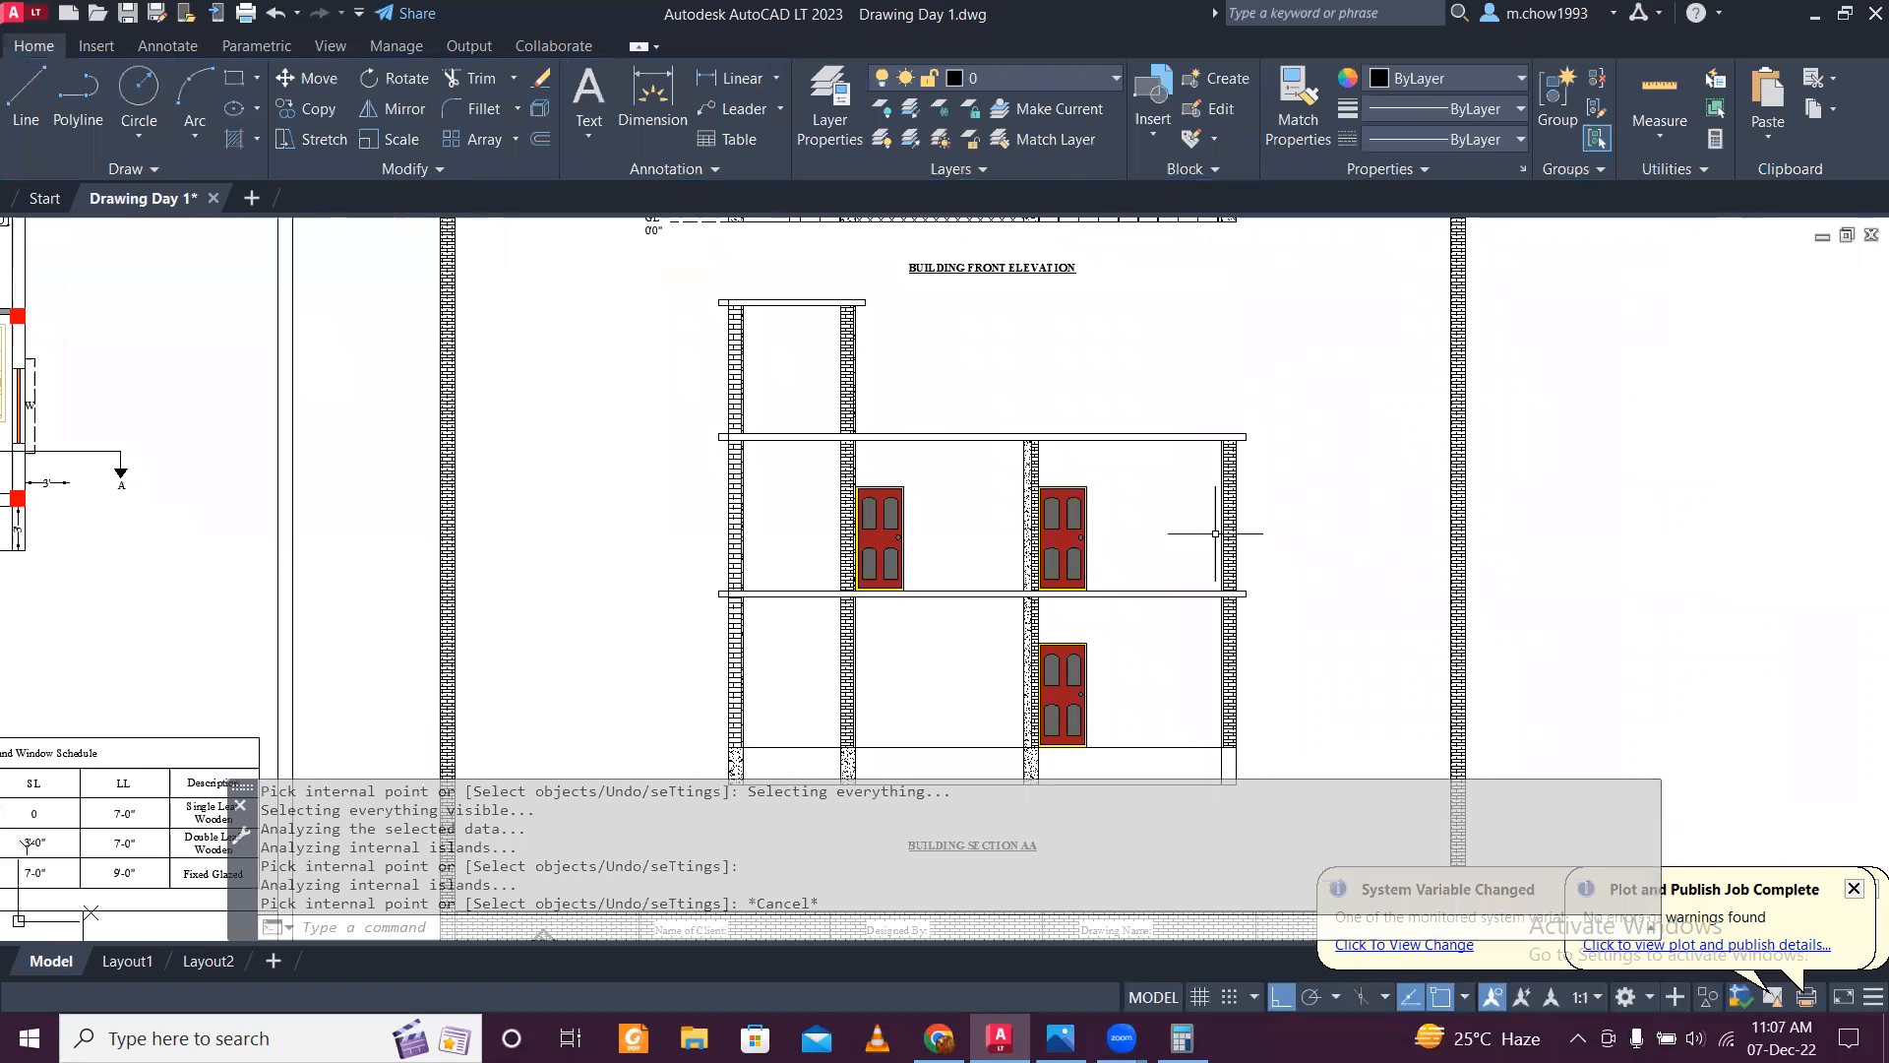
Step: Hatch the footing below the right-hand wall and the narrow inner strip beside its ground-floor brickwork
scroll(1207, 728, "up", 4)
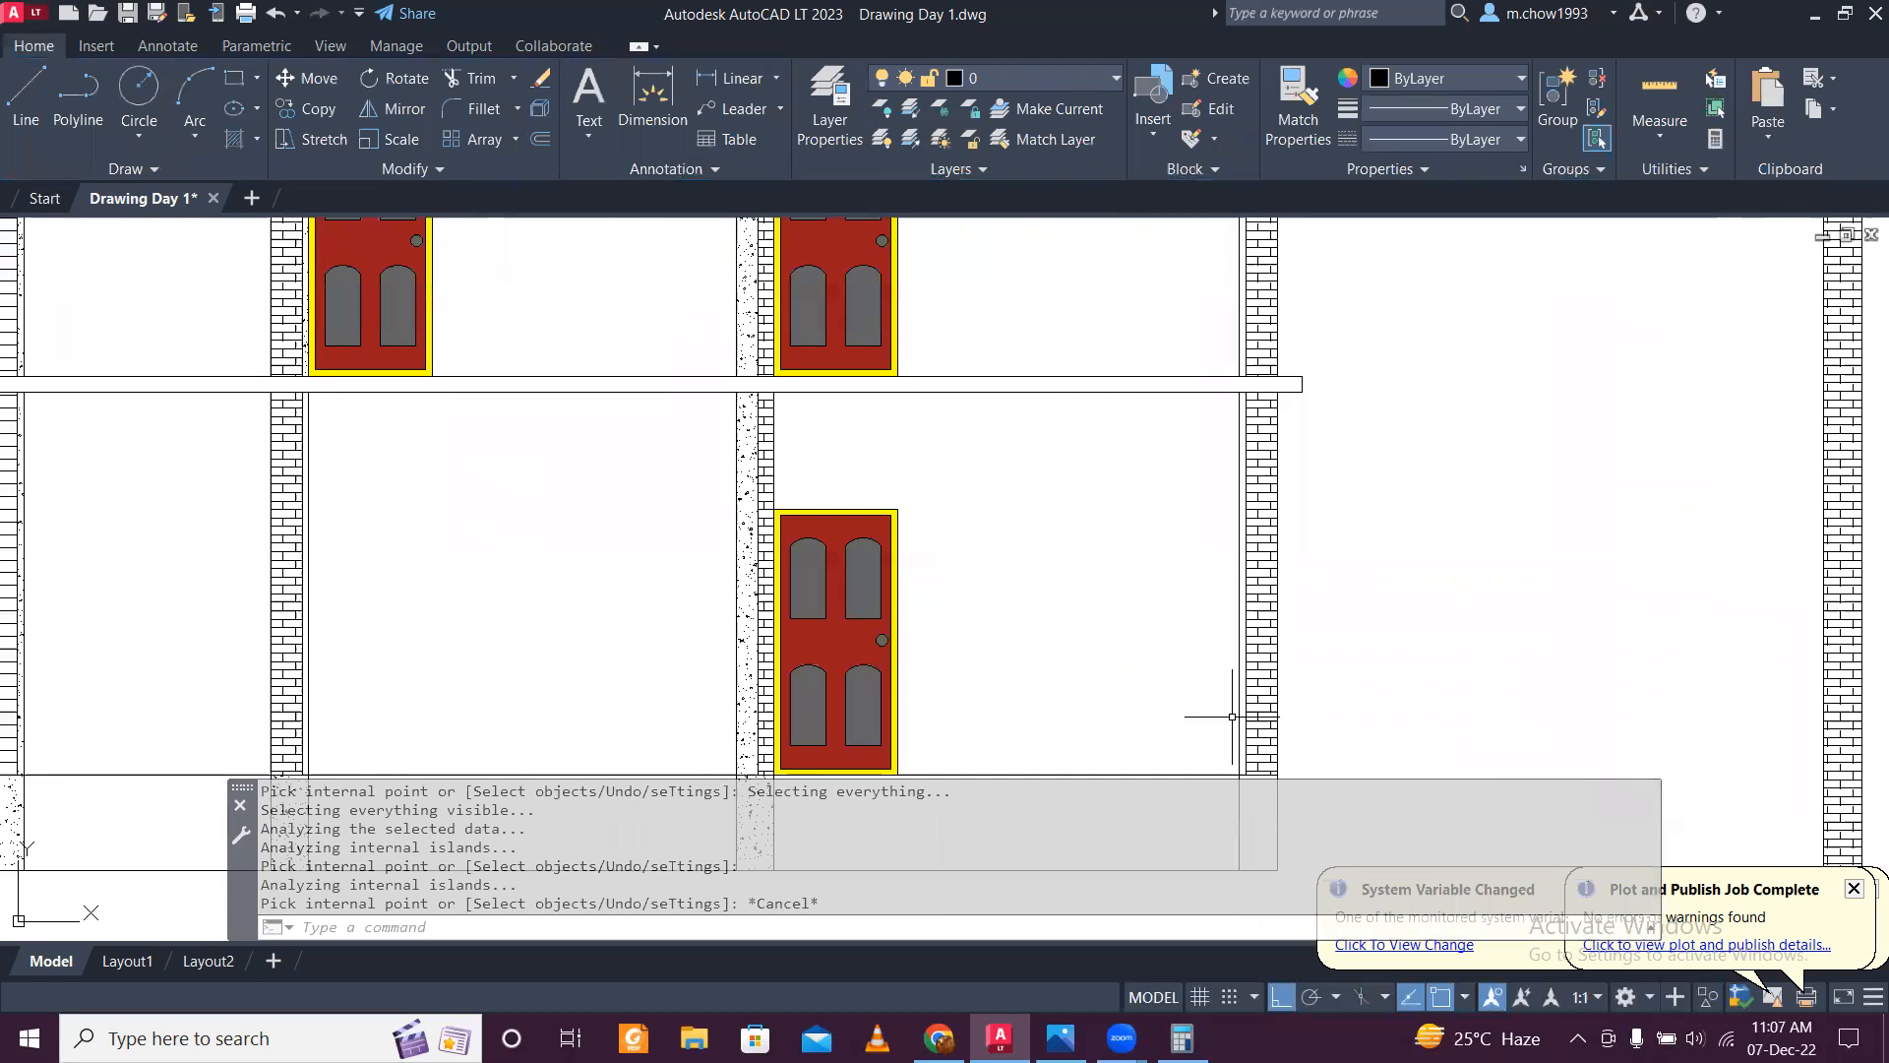
middle_click_drag(1229, 715, 1229, 578)
key("Return")
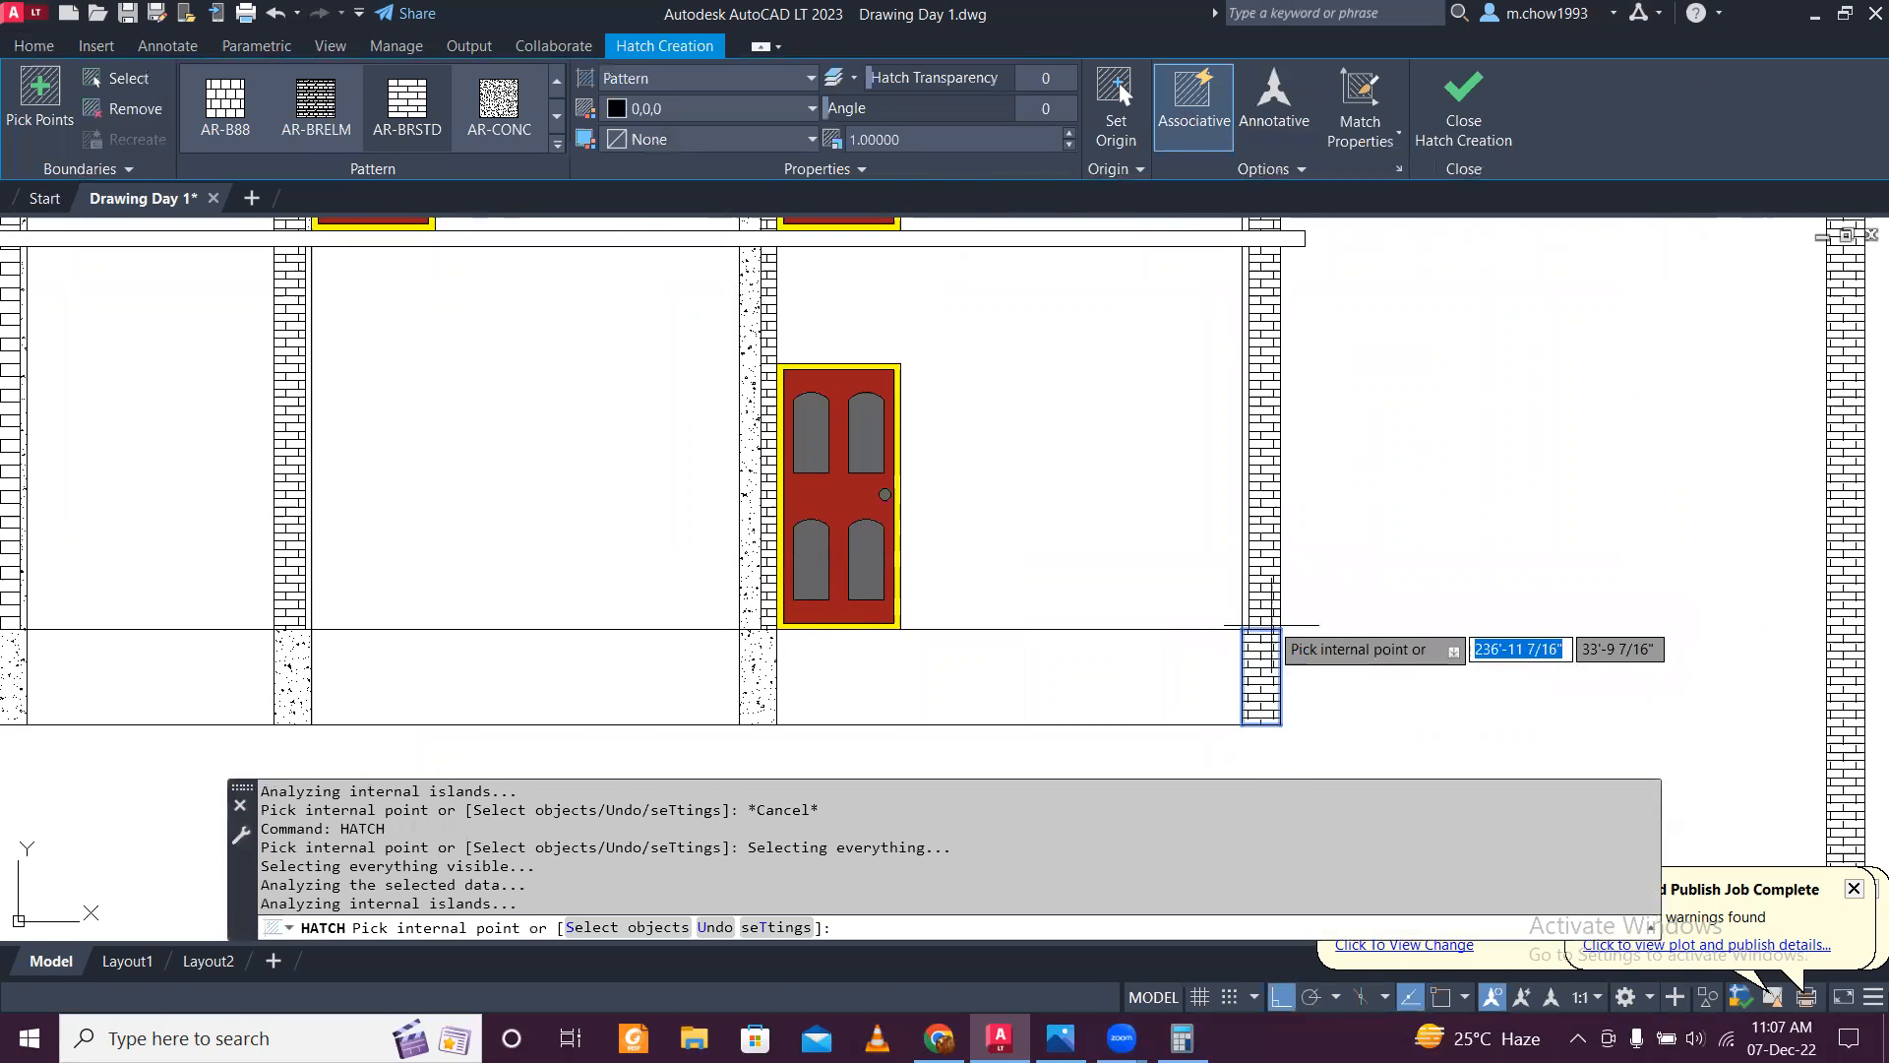
scroll(1264, 645, "down", 4)
scroll(1255, 658, "up", 6)
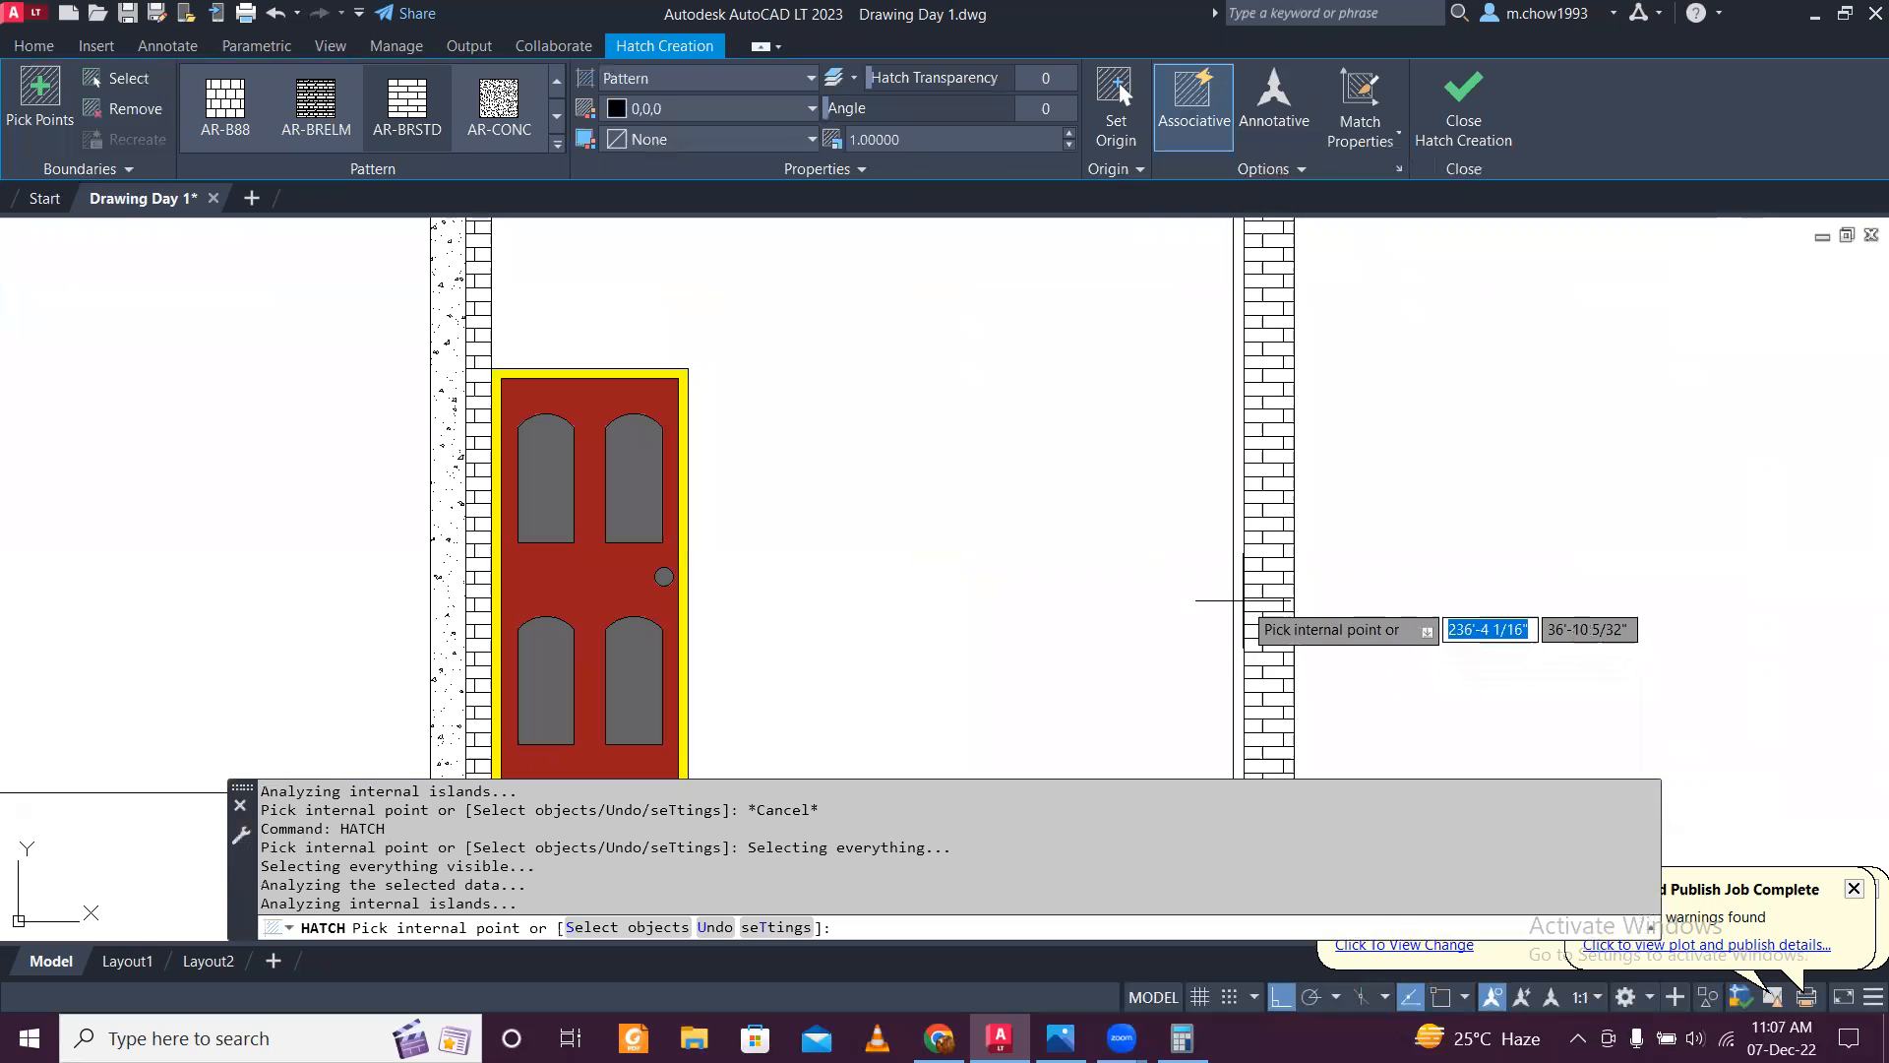
left_click(1239, 586)
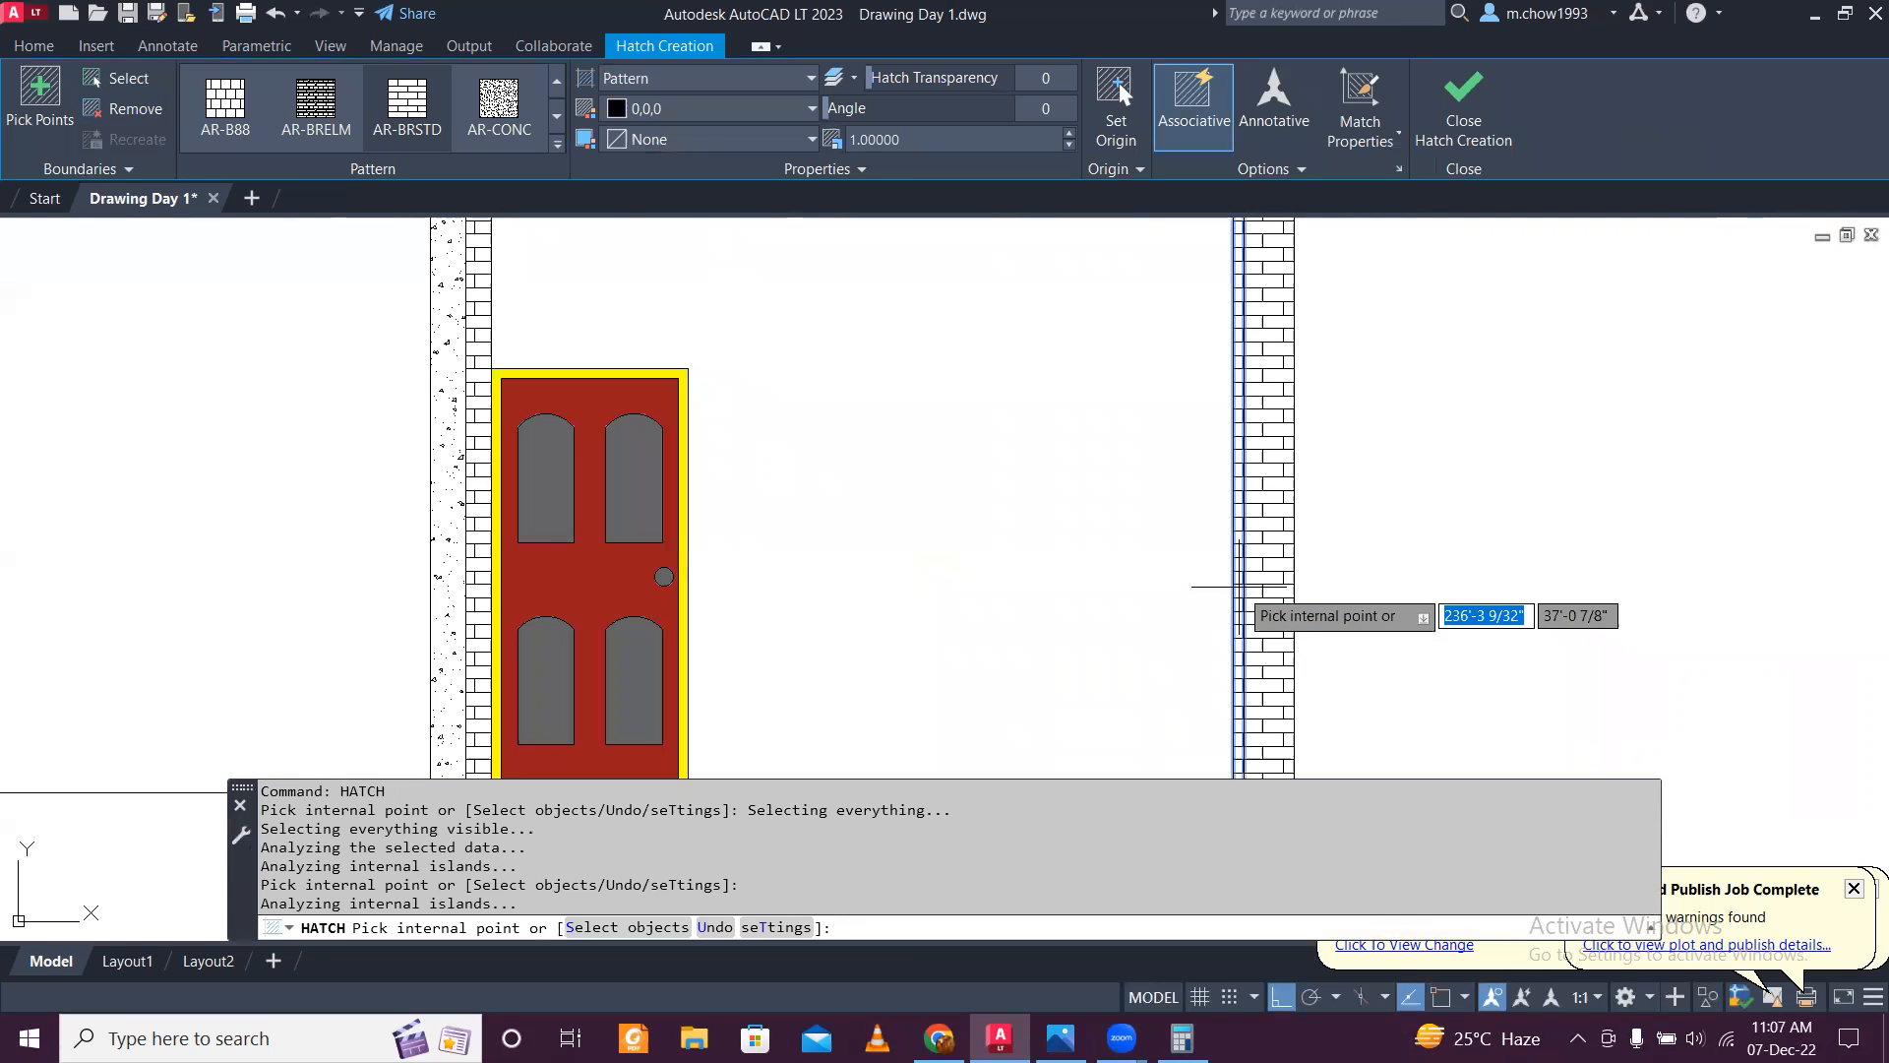
scroll(1241, 588, "down", 6)
key("Escape")
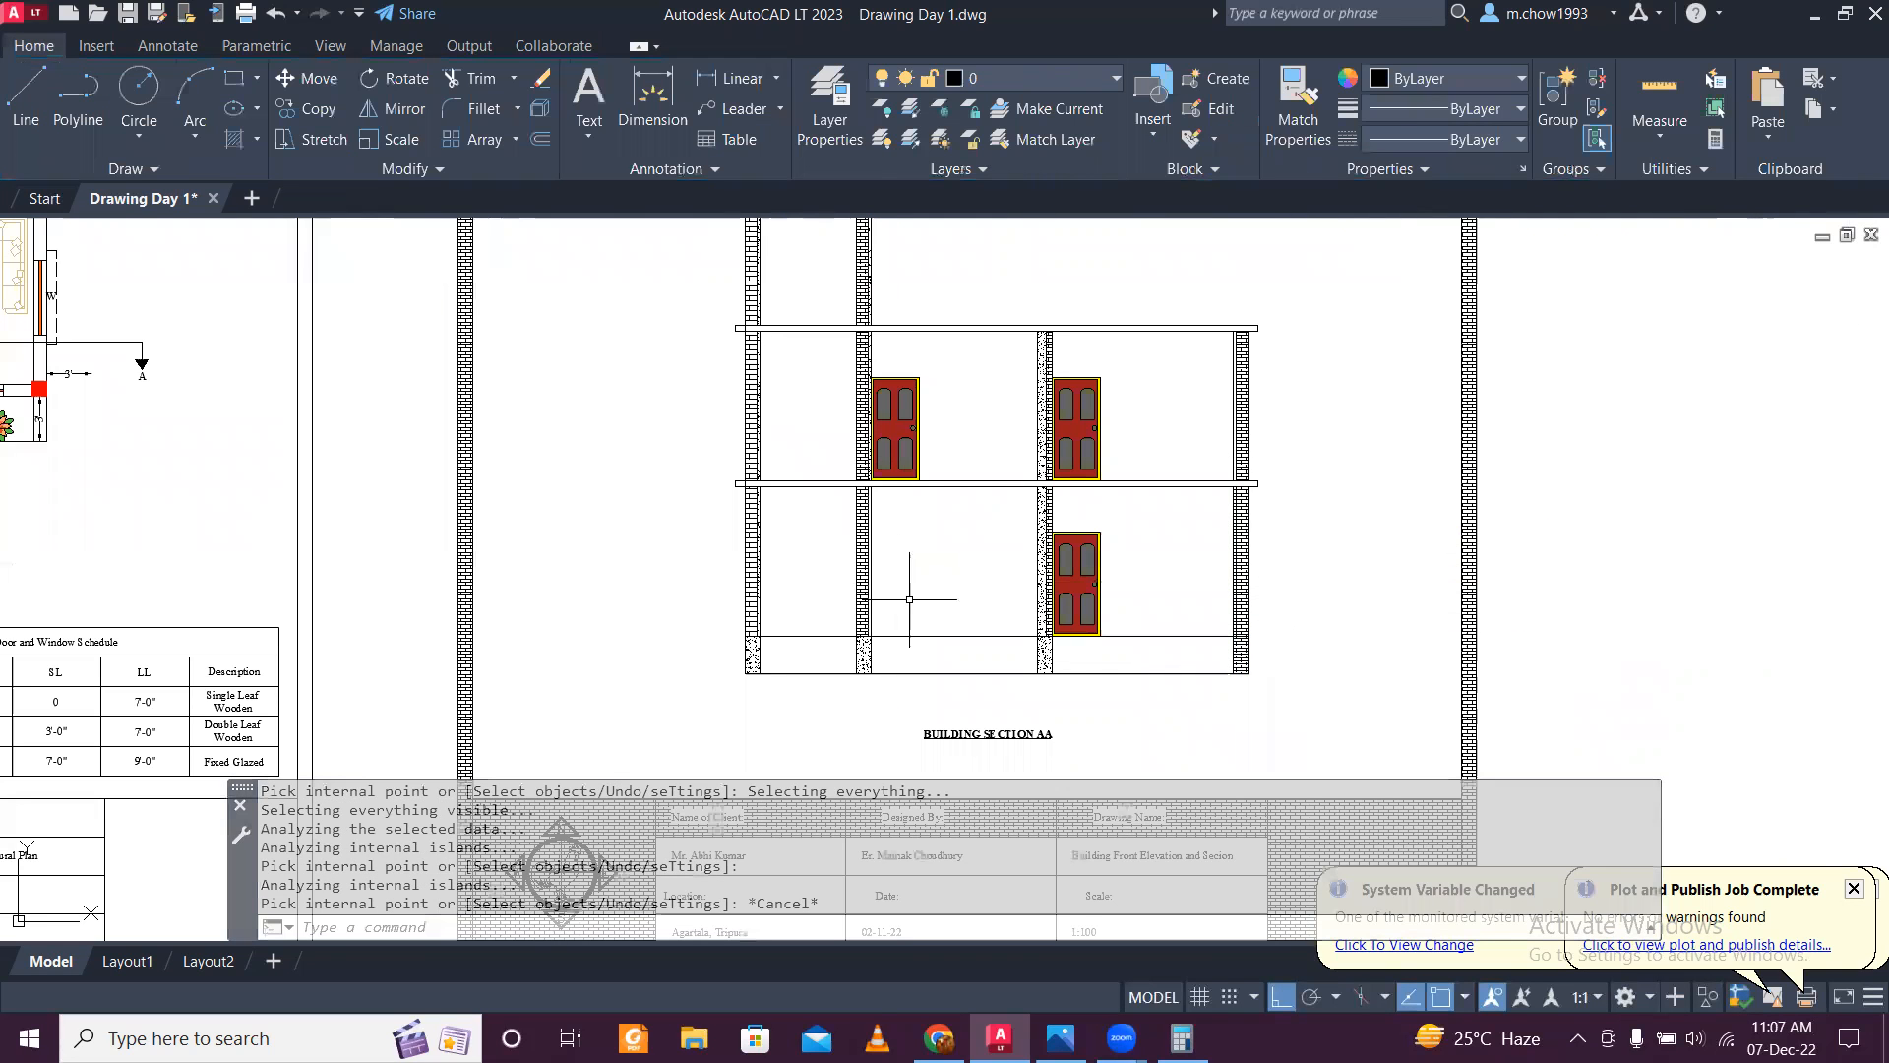
Step: Match the concrete hatch of the footing below the middle wall onto the hatch of the right-hand footing and ground-floor strip
scroll(1038, 656, "up", 4)
left_click(1035, 654)
mouse_move(1036, 656)
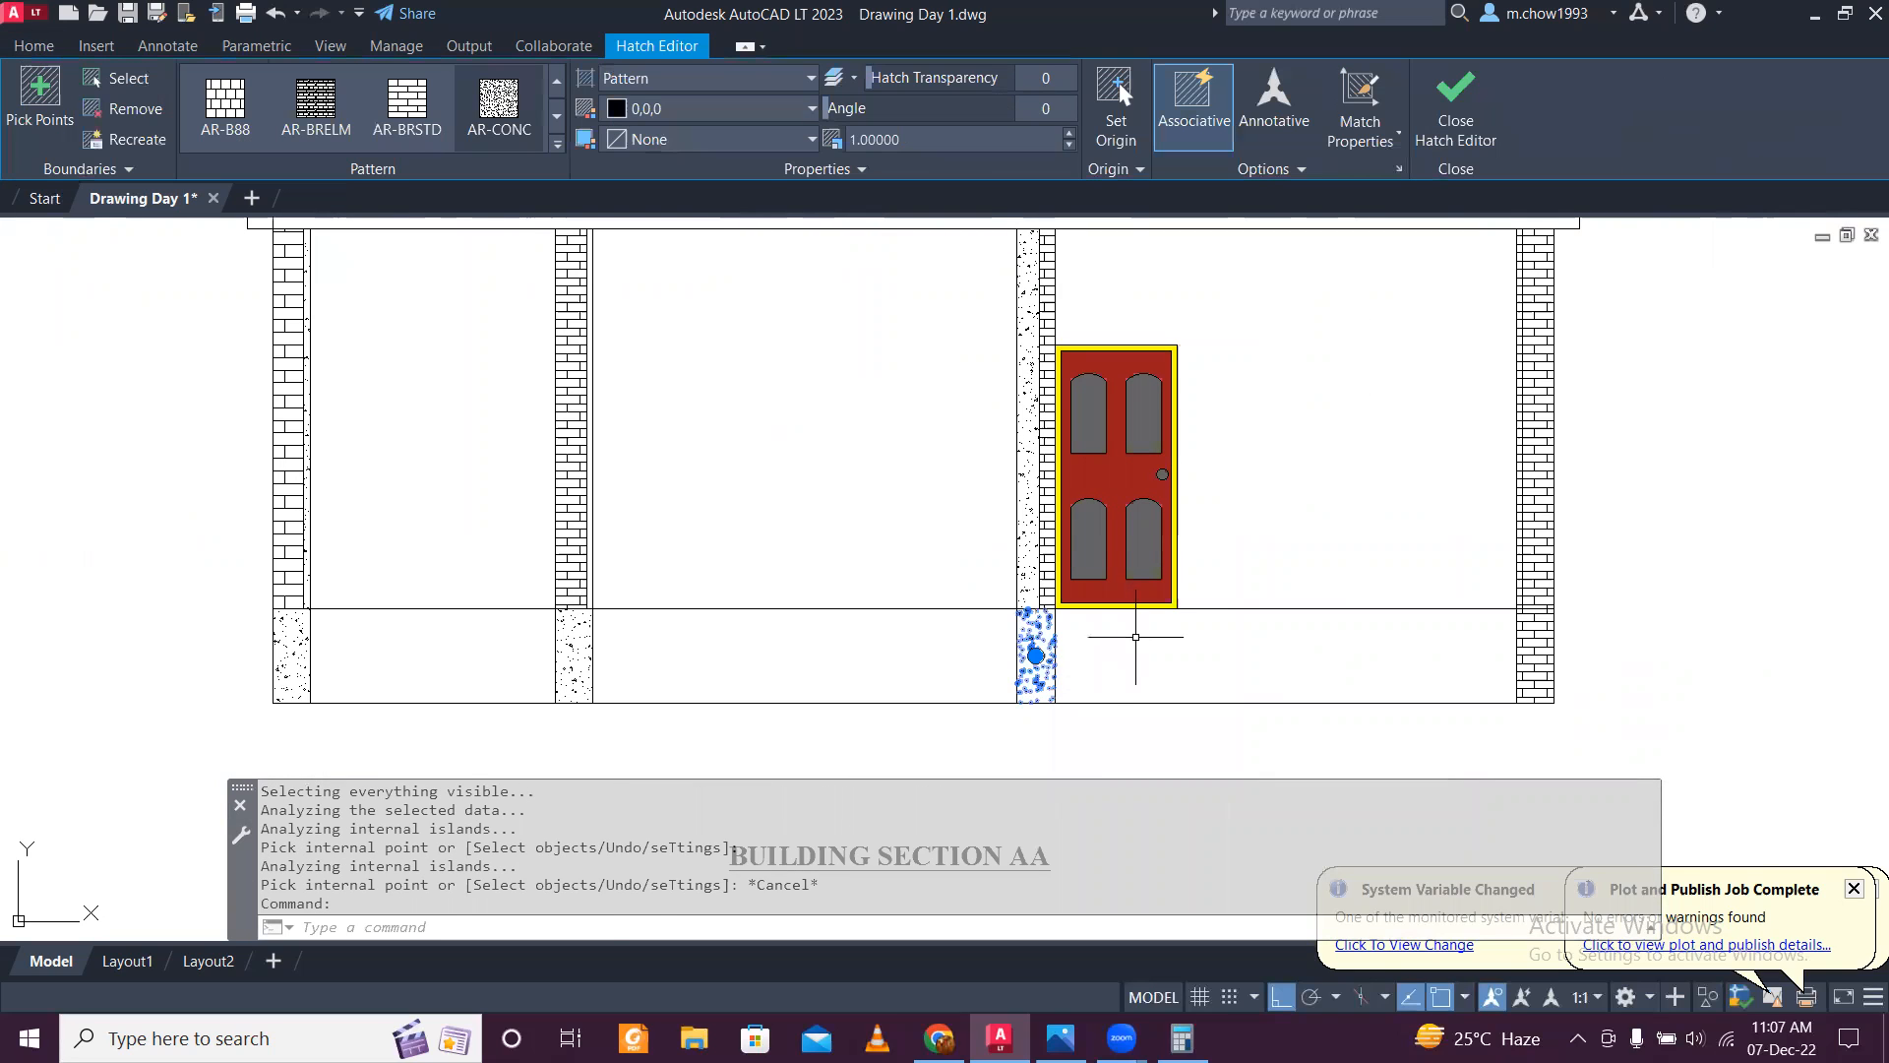
type("MA")
key("Return")
left_click(1540, 653)
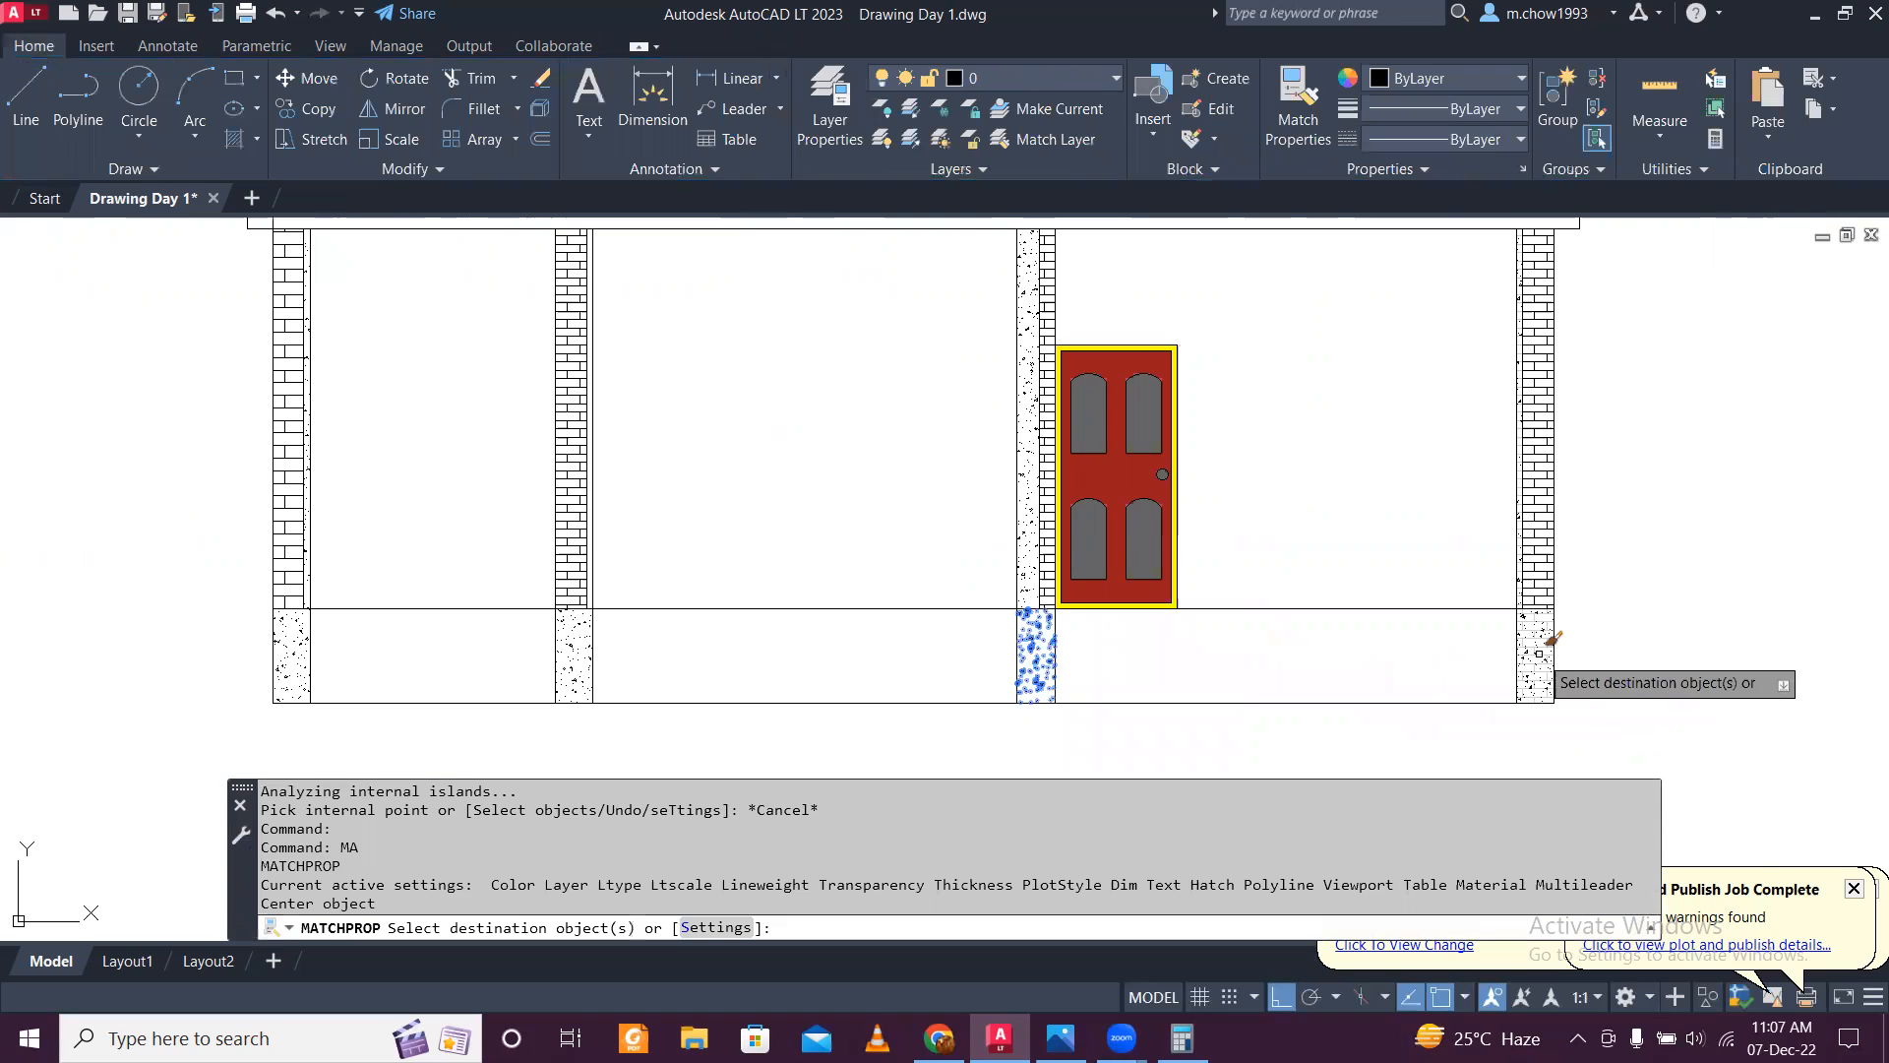
key("Escape")
scroll(1319, 688, "down", 5)
scroll(1388, 574, "up", 4)
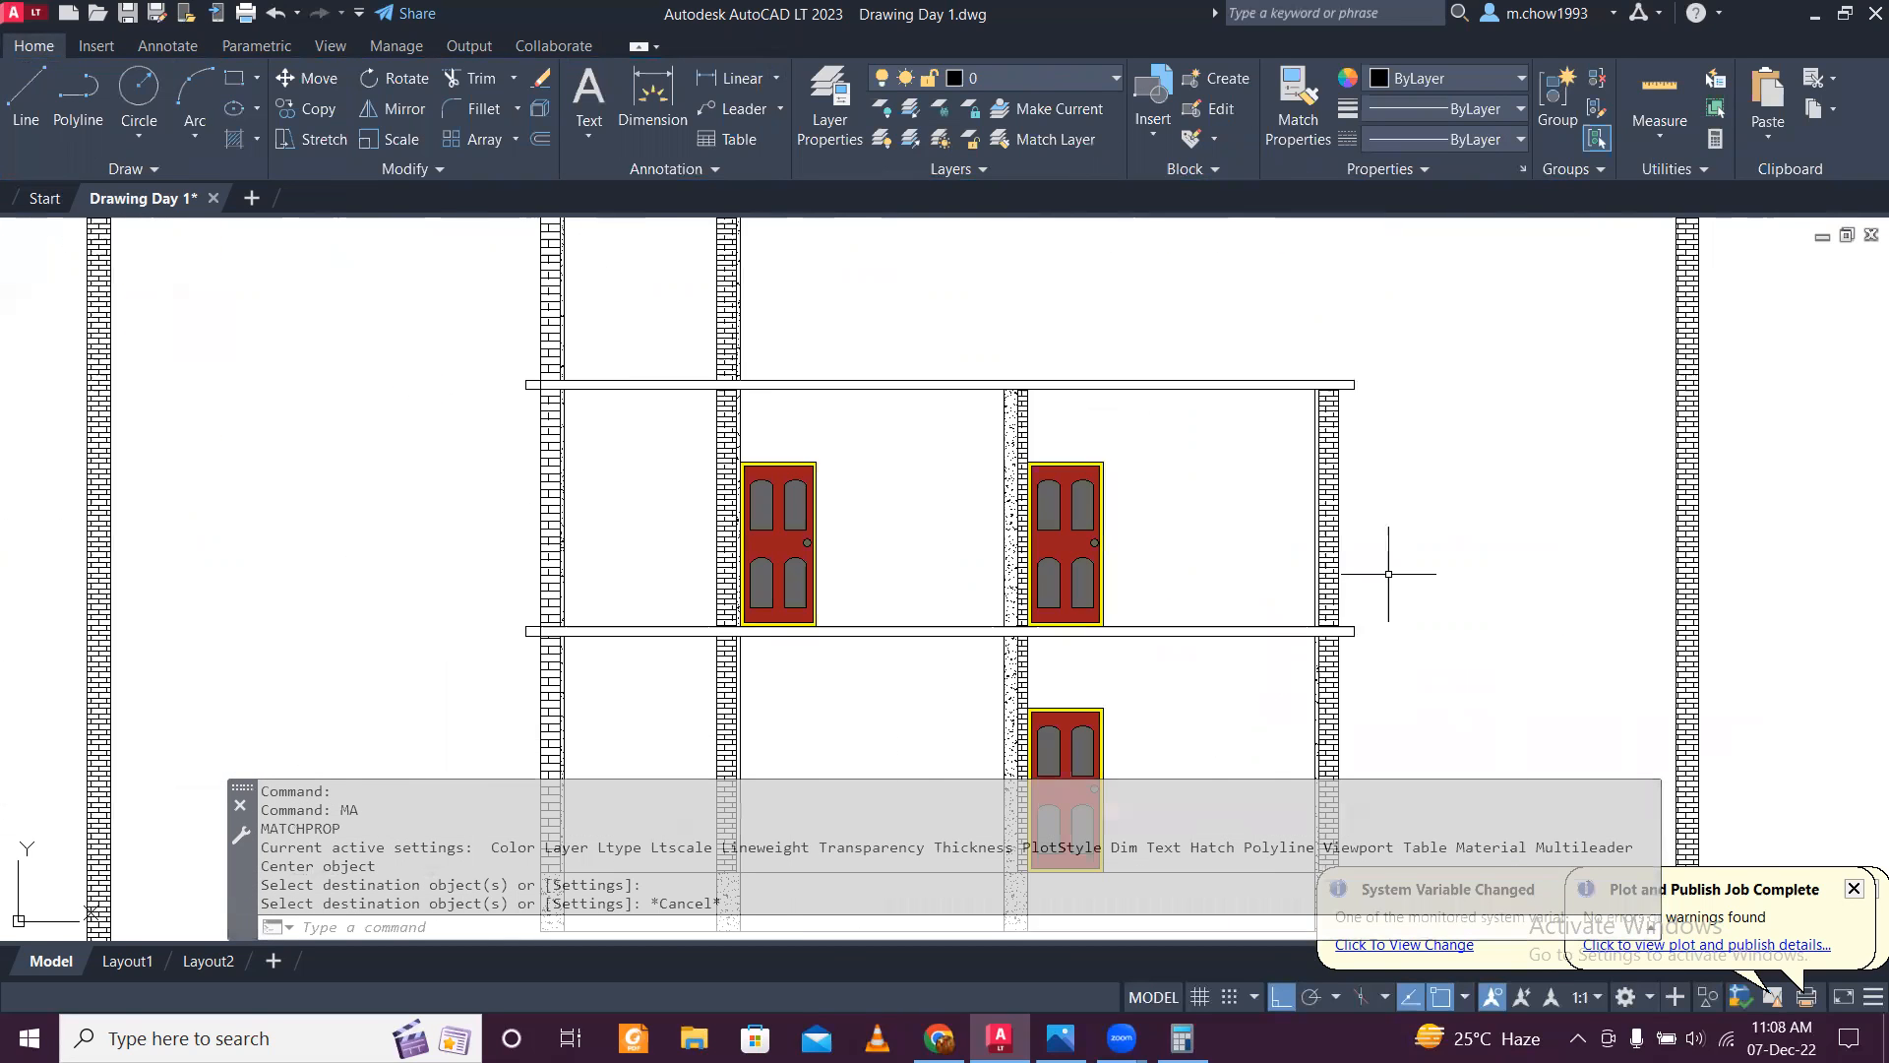
Step: Draw a rectangle about 10' tall over the narrow upper-floor strip beside the right-hand brick wall, from slab to slab
scroll(1388, 574, "up", 2)
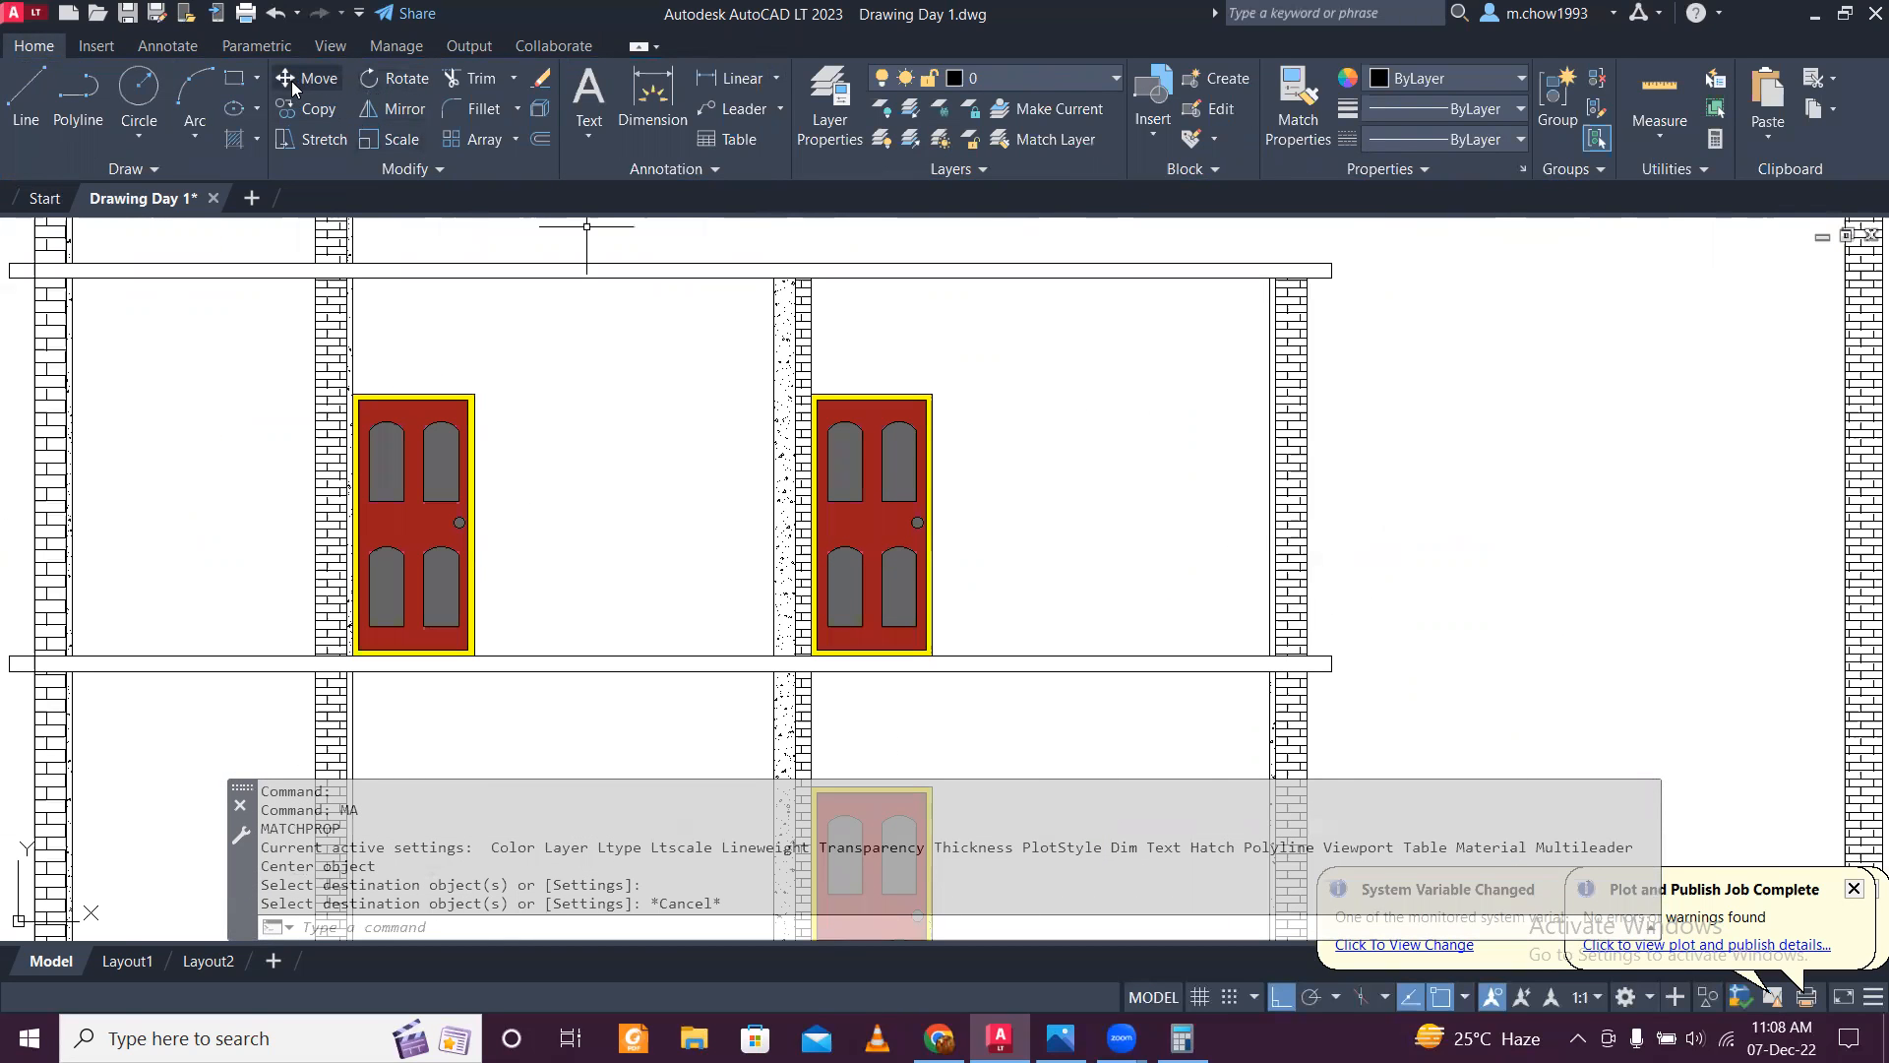
left_click(233, 78)
scroll(1324, 339, "up", 4)
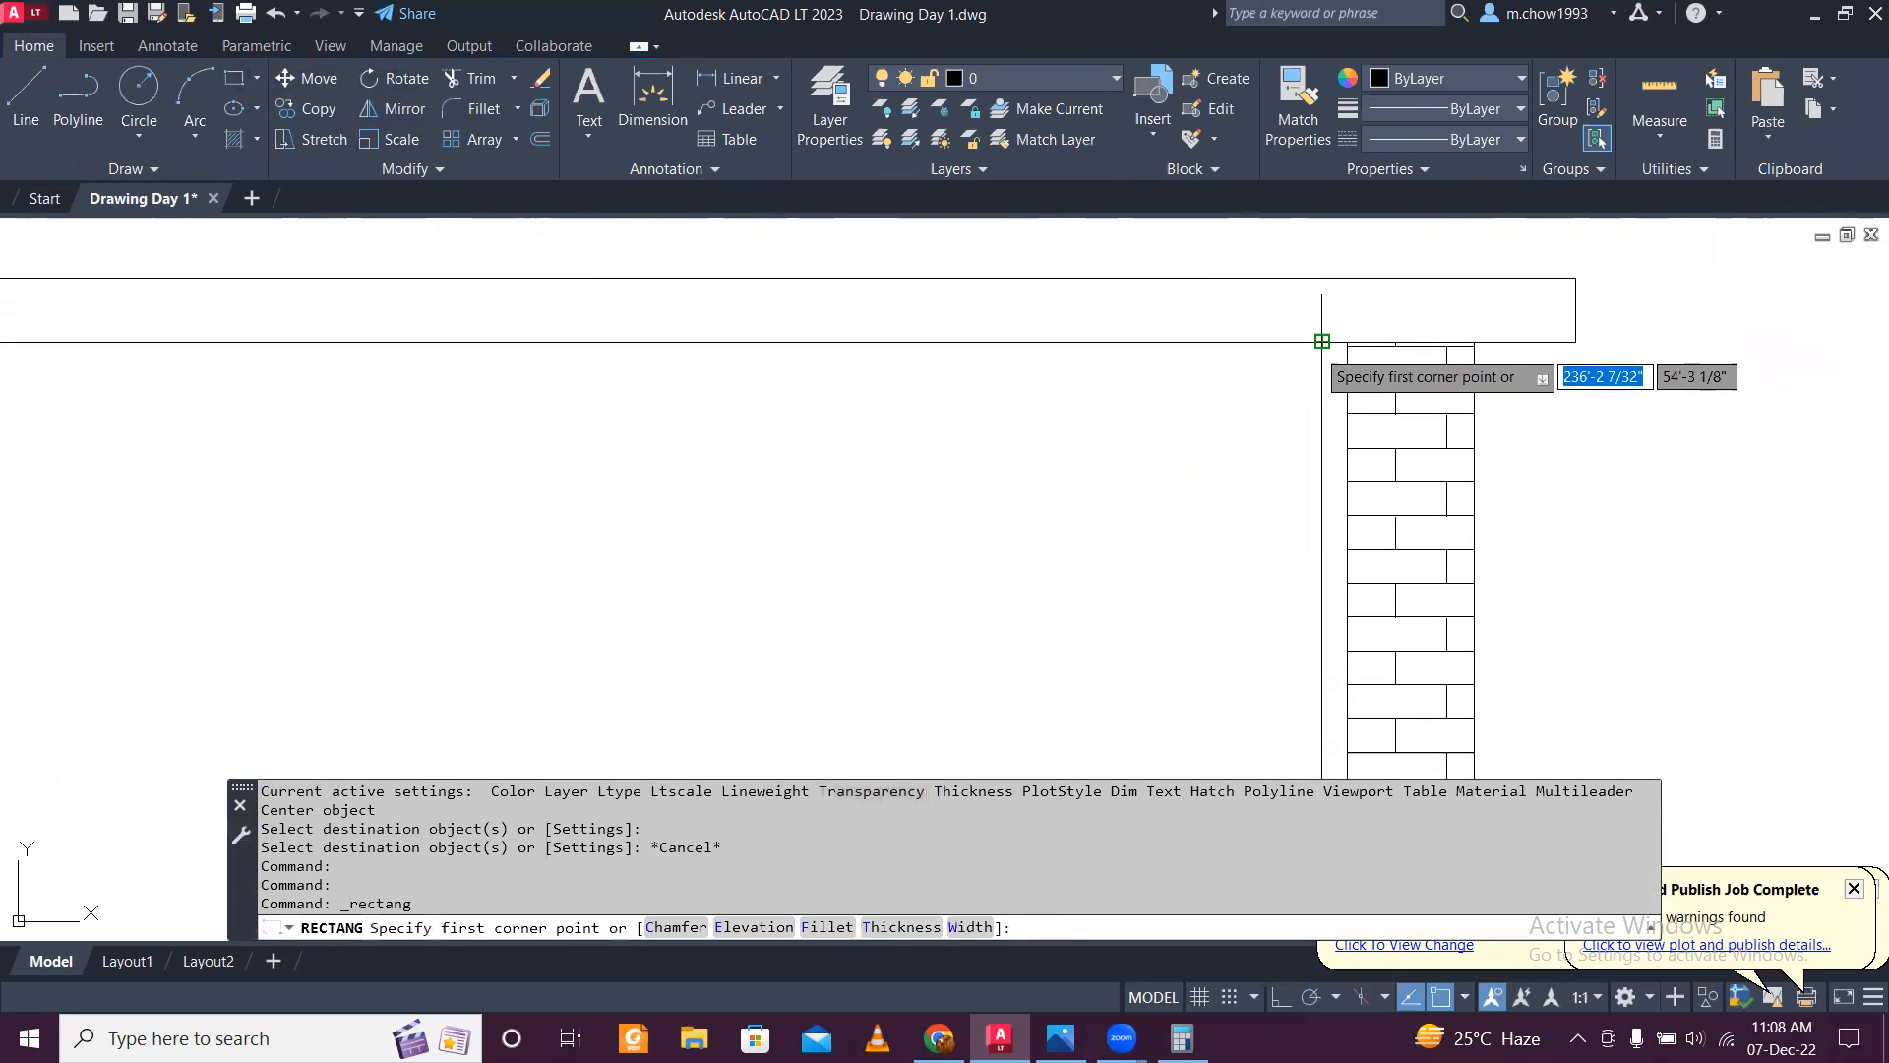
left_click(1325, 345)
scroll(1326, 345, "down", 3)
scroll(1298, 747, "up", 3)
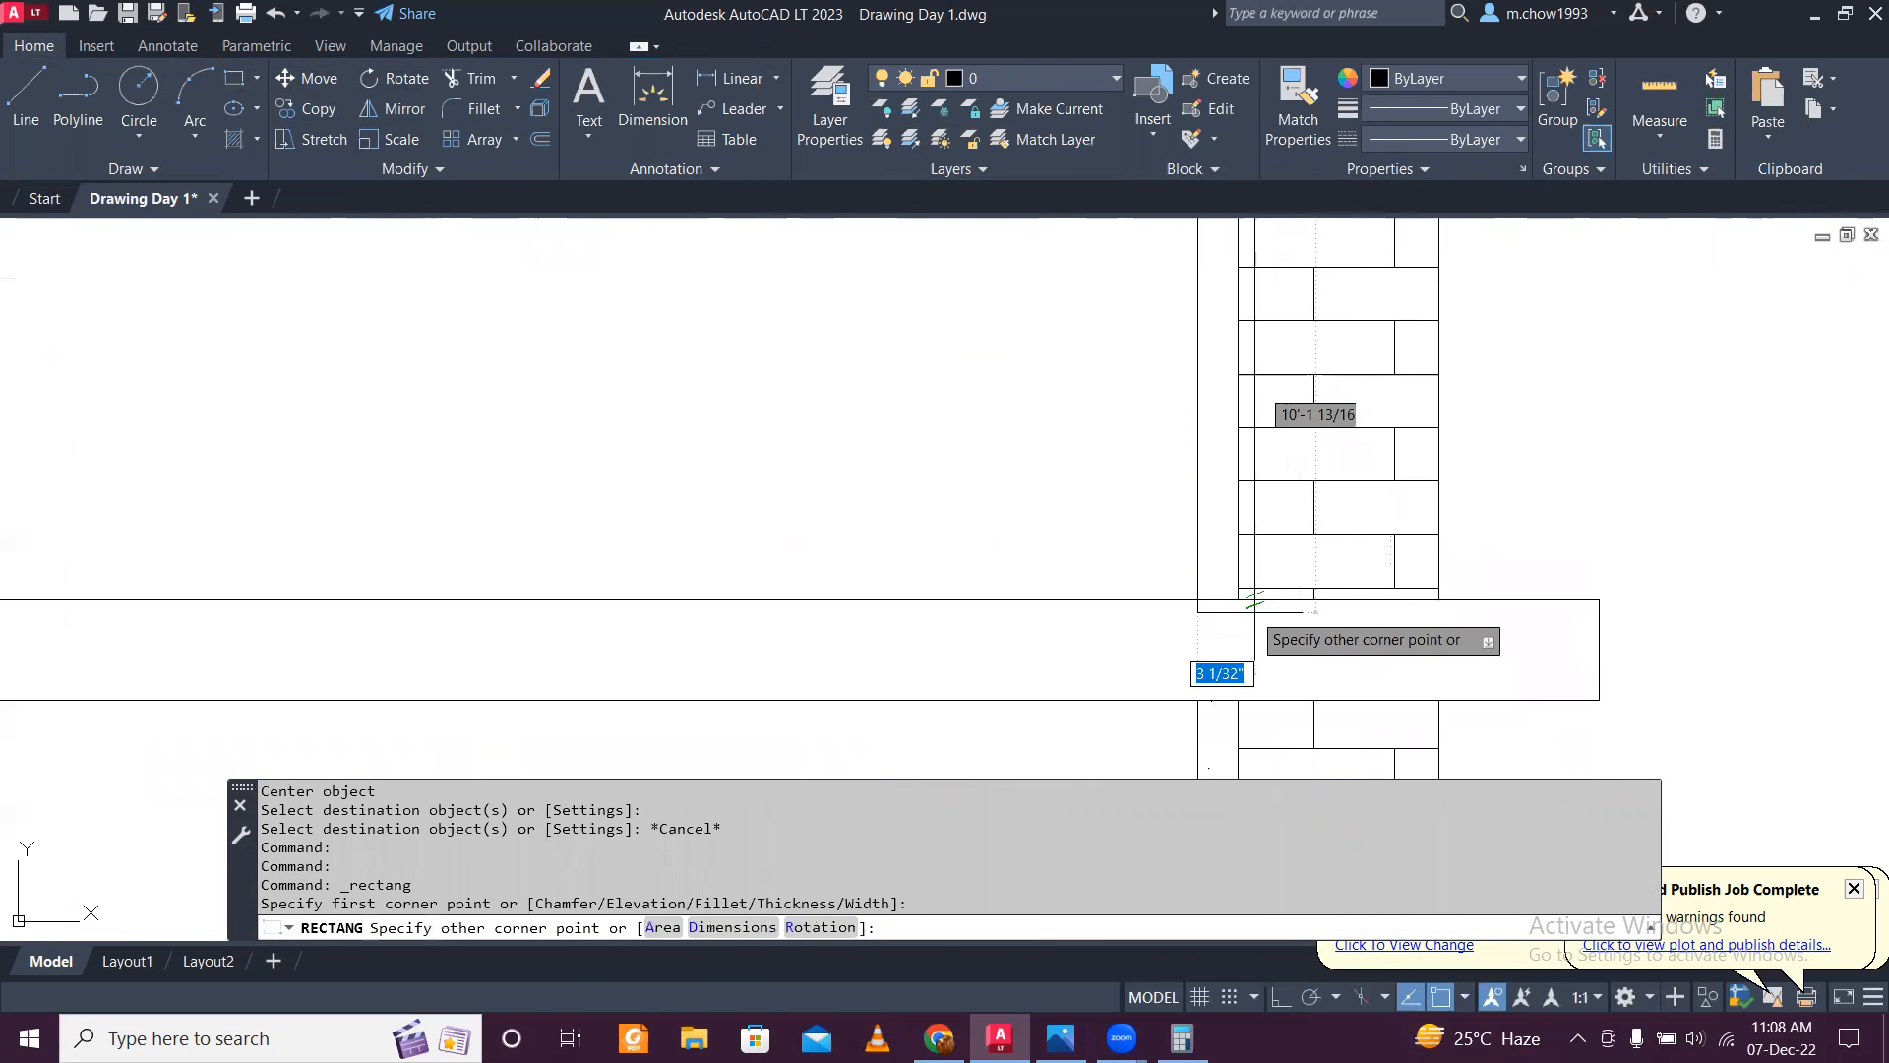
left_click(1237, 591)
scroll(1264, 571, "down", 3)
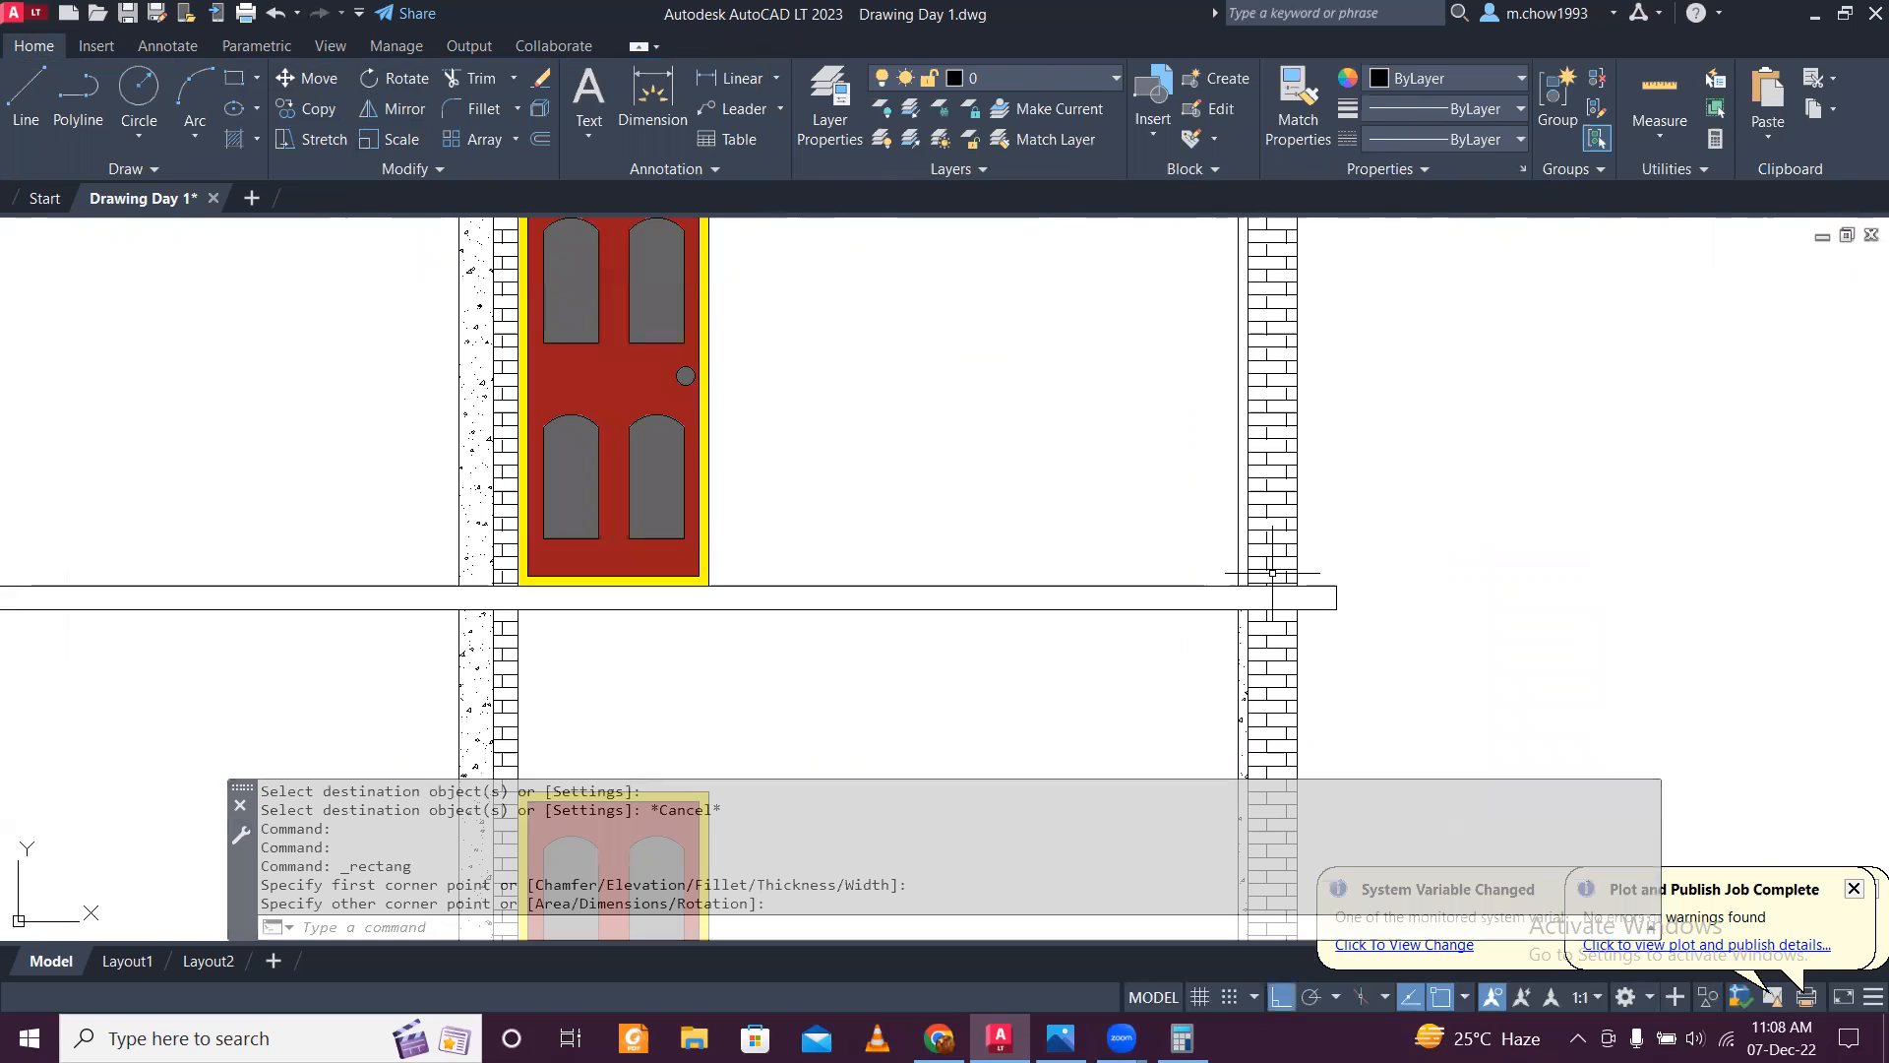
Step: Hatch the inside of the narrow rectangle beside the upper-floor right-hand brick wall
type("MA")
key("Return")
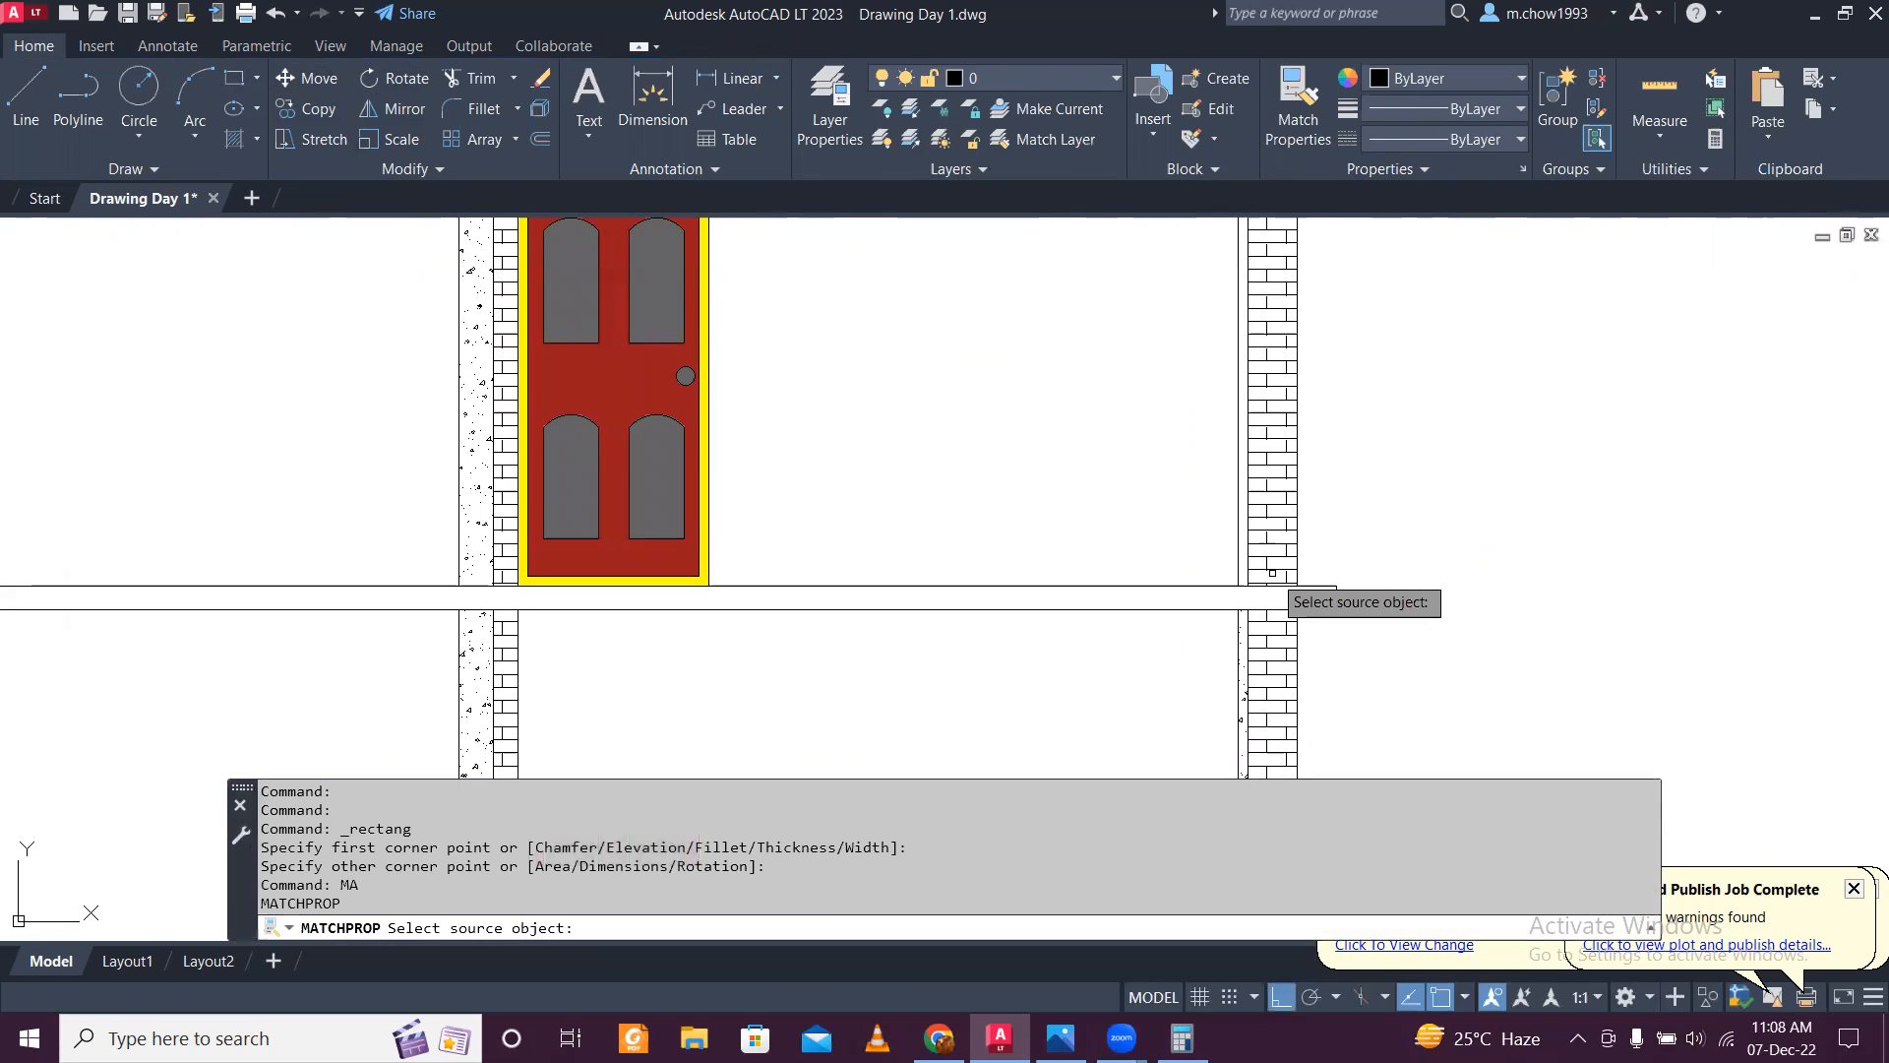
key("Escape")
type("h")
key("Return")
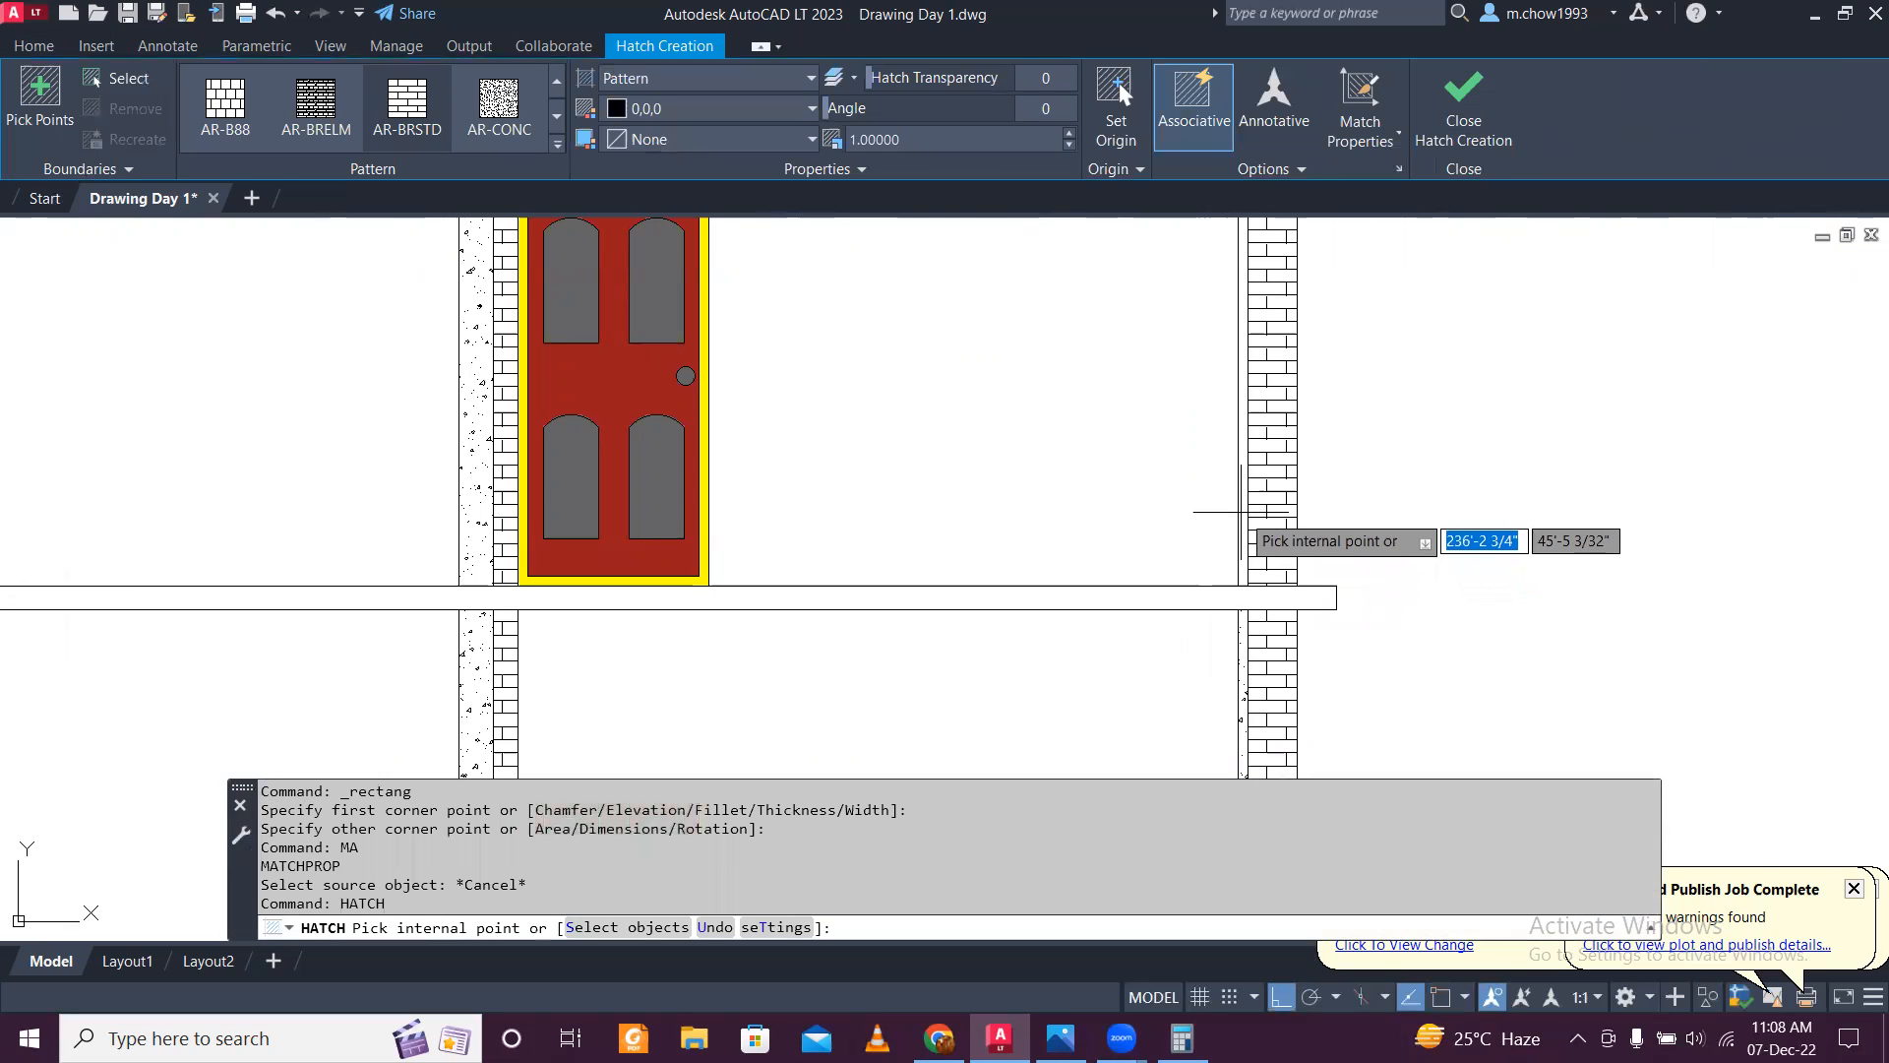
left_click(1243, 546)
key("Escape")
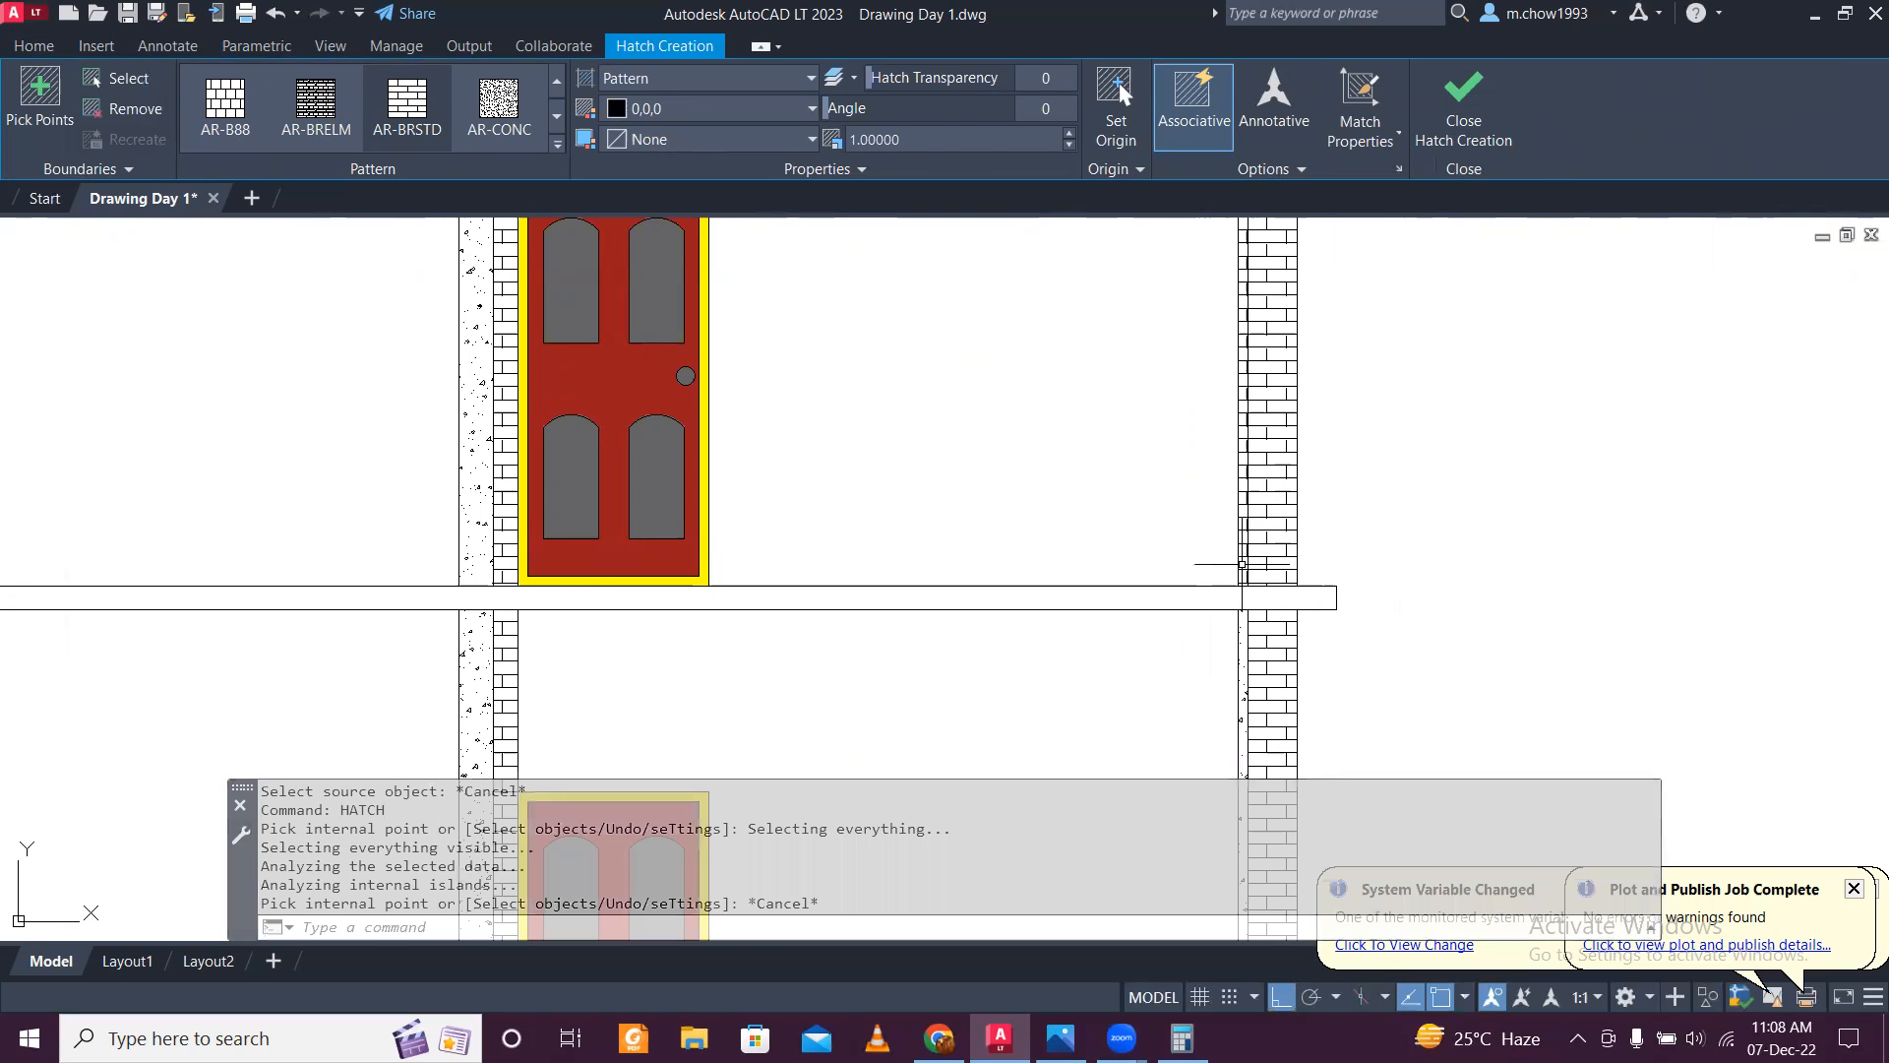
Step: Match the middle wall's concrete hatch onto the narrow upper-floor strip of the right-hand wall
left_click(480, 509)
left_click(462, 473)
type("ma")
key("Return")
scroll(1181, 551, "up", 6)
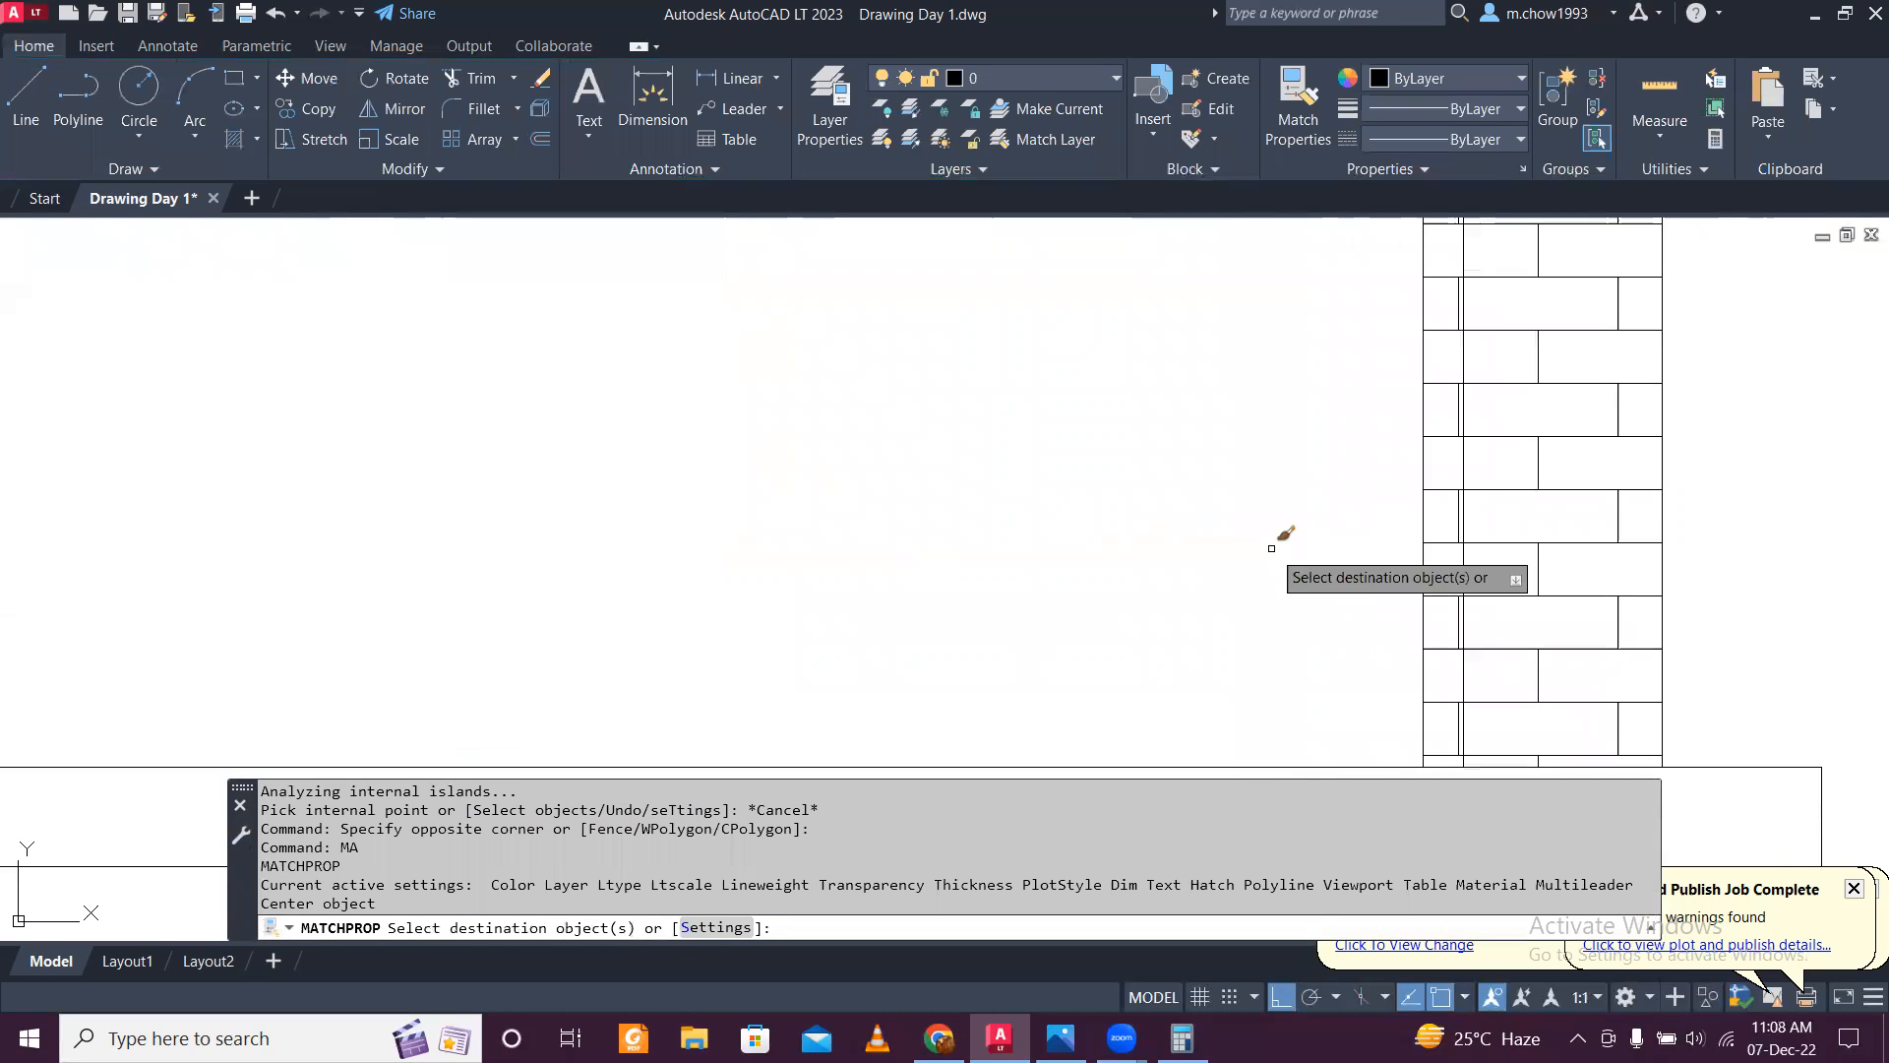
left_click(1446, 489)
key("Escape")
scroll(1131, 515, "down", 6)
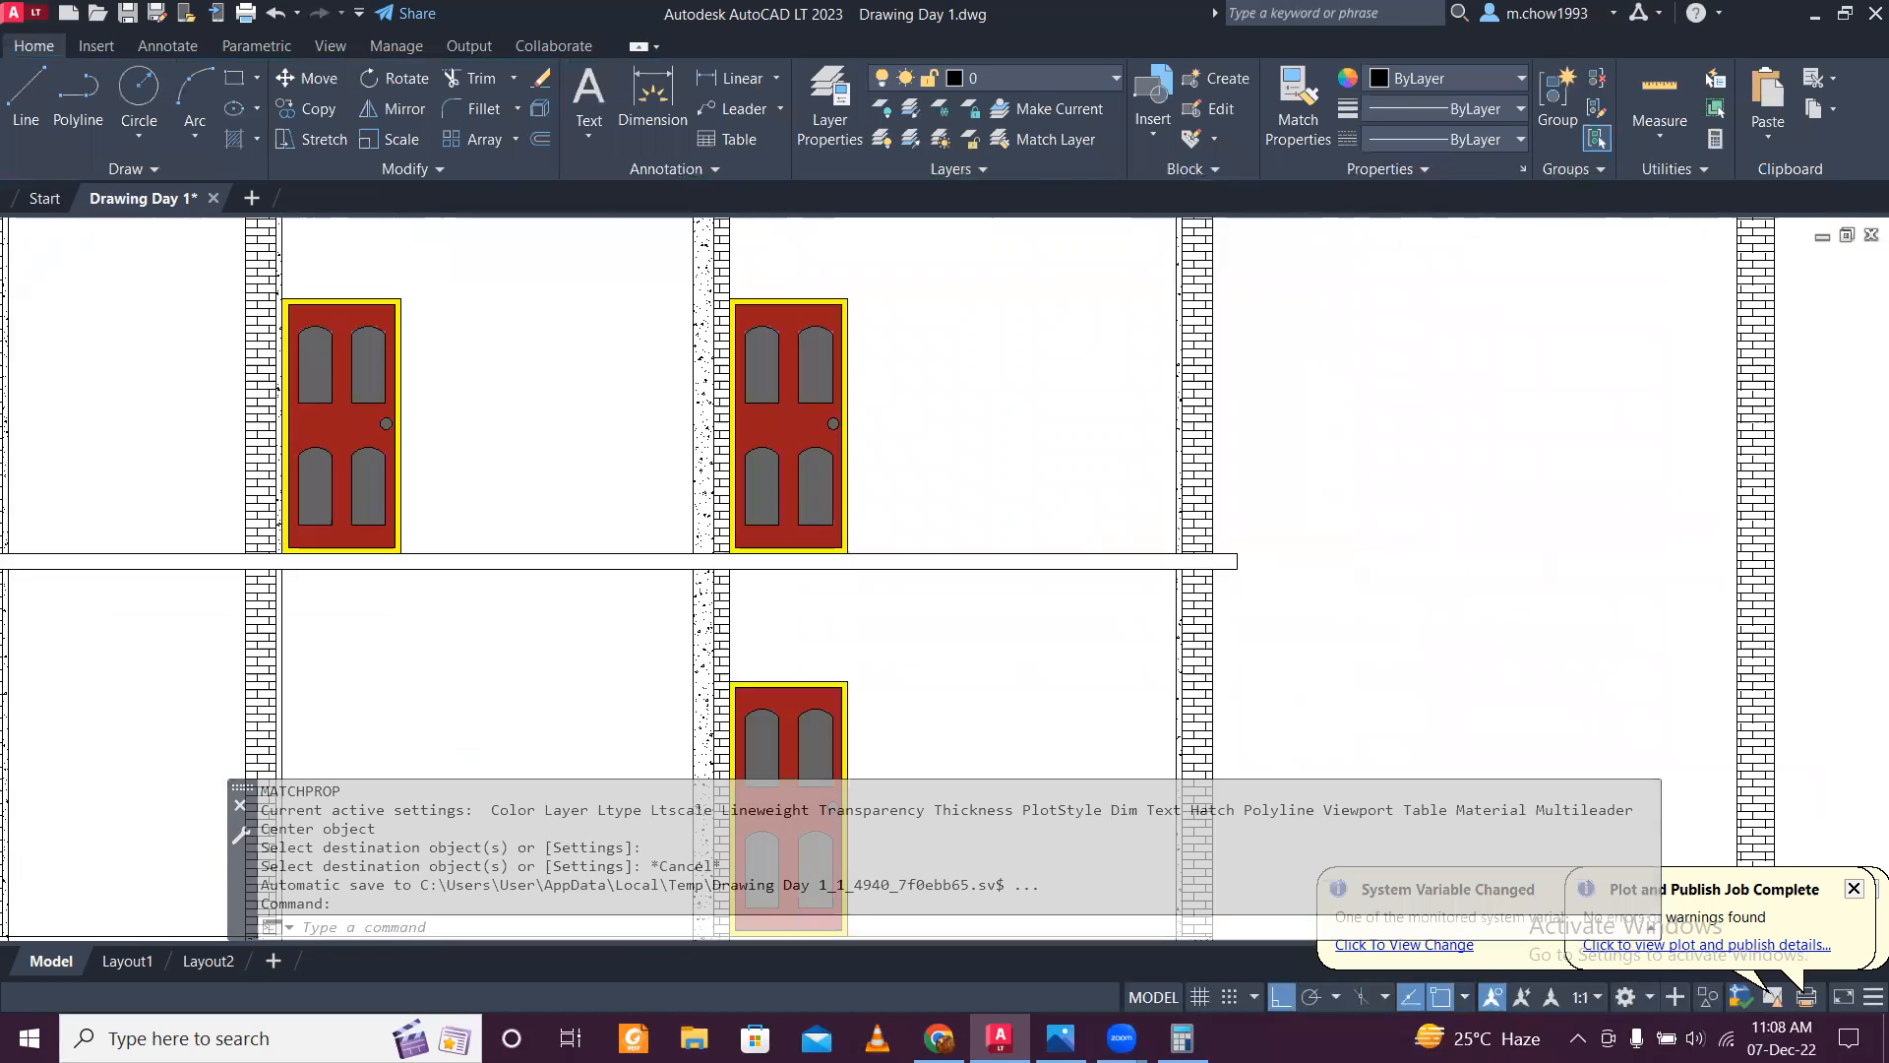
Step: Examine the finished section against the drawing sheets, focusing on the section line A-A in the First Floor Architectural Plan
scroll(1132, 513, "down", 2)
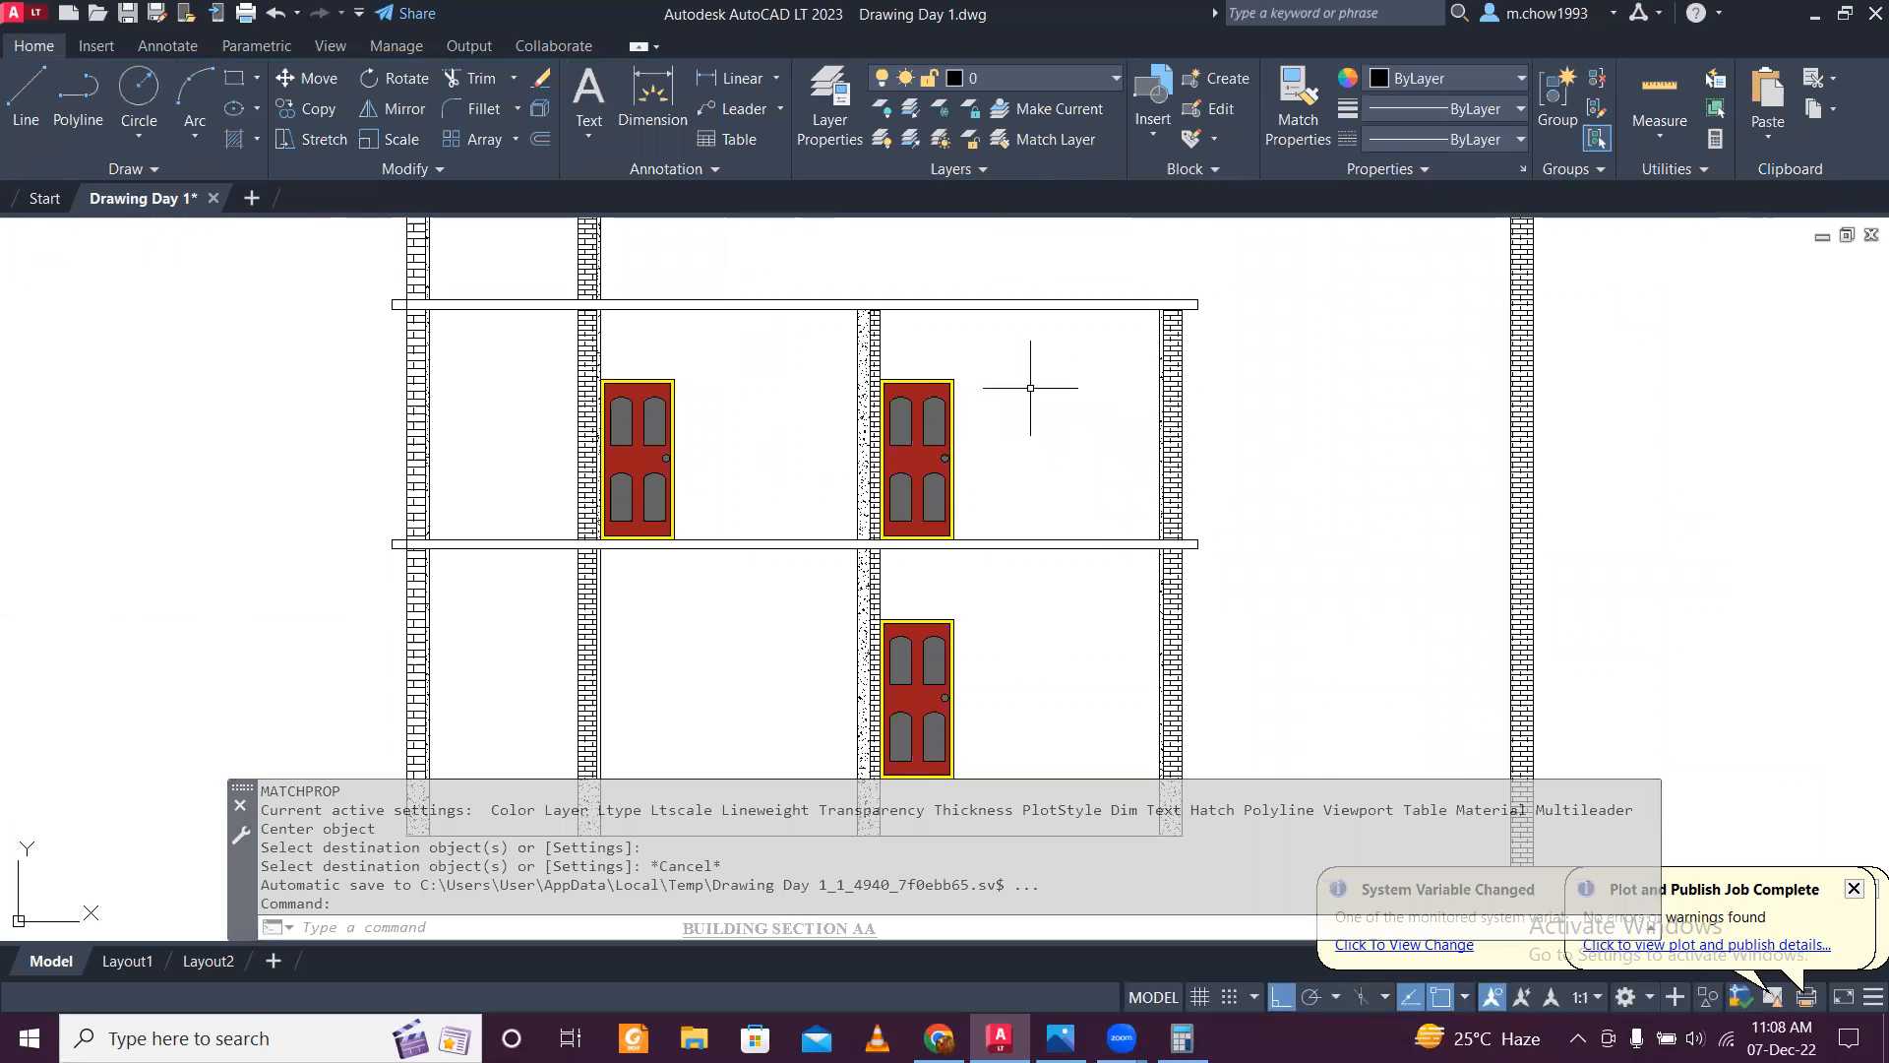
scroll(1033, 388, "down", 1)
scroll(1011, 410, "down", 2)
middle_click_drag(966, 424, 1192, 574)
mouse_move(1329, 544)
middle_mouse_down()
mouse_move(1281, 535)
mouse_move(1153, 661)
middle_mouse_up()
scroll(1161, 649, "down", 2)
scroll(1199, 590, "down", 2)
middle_click_drag(876, 605, 1017, 573)
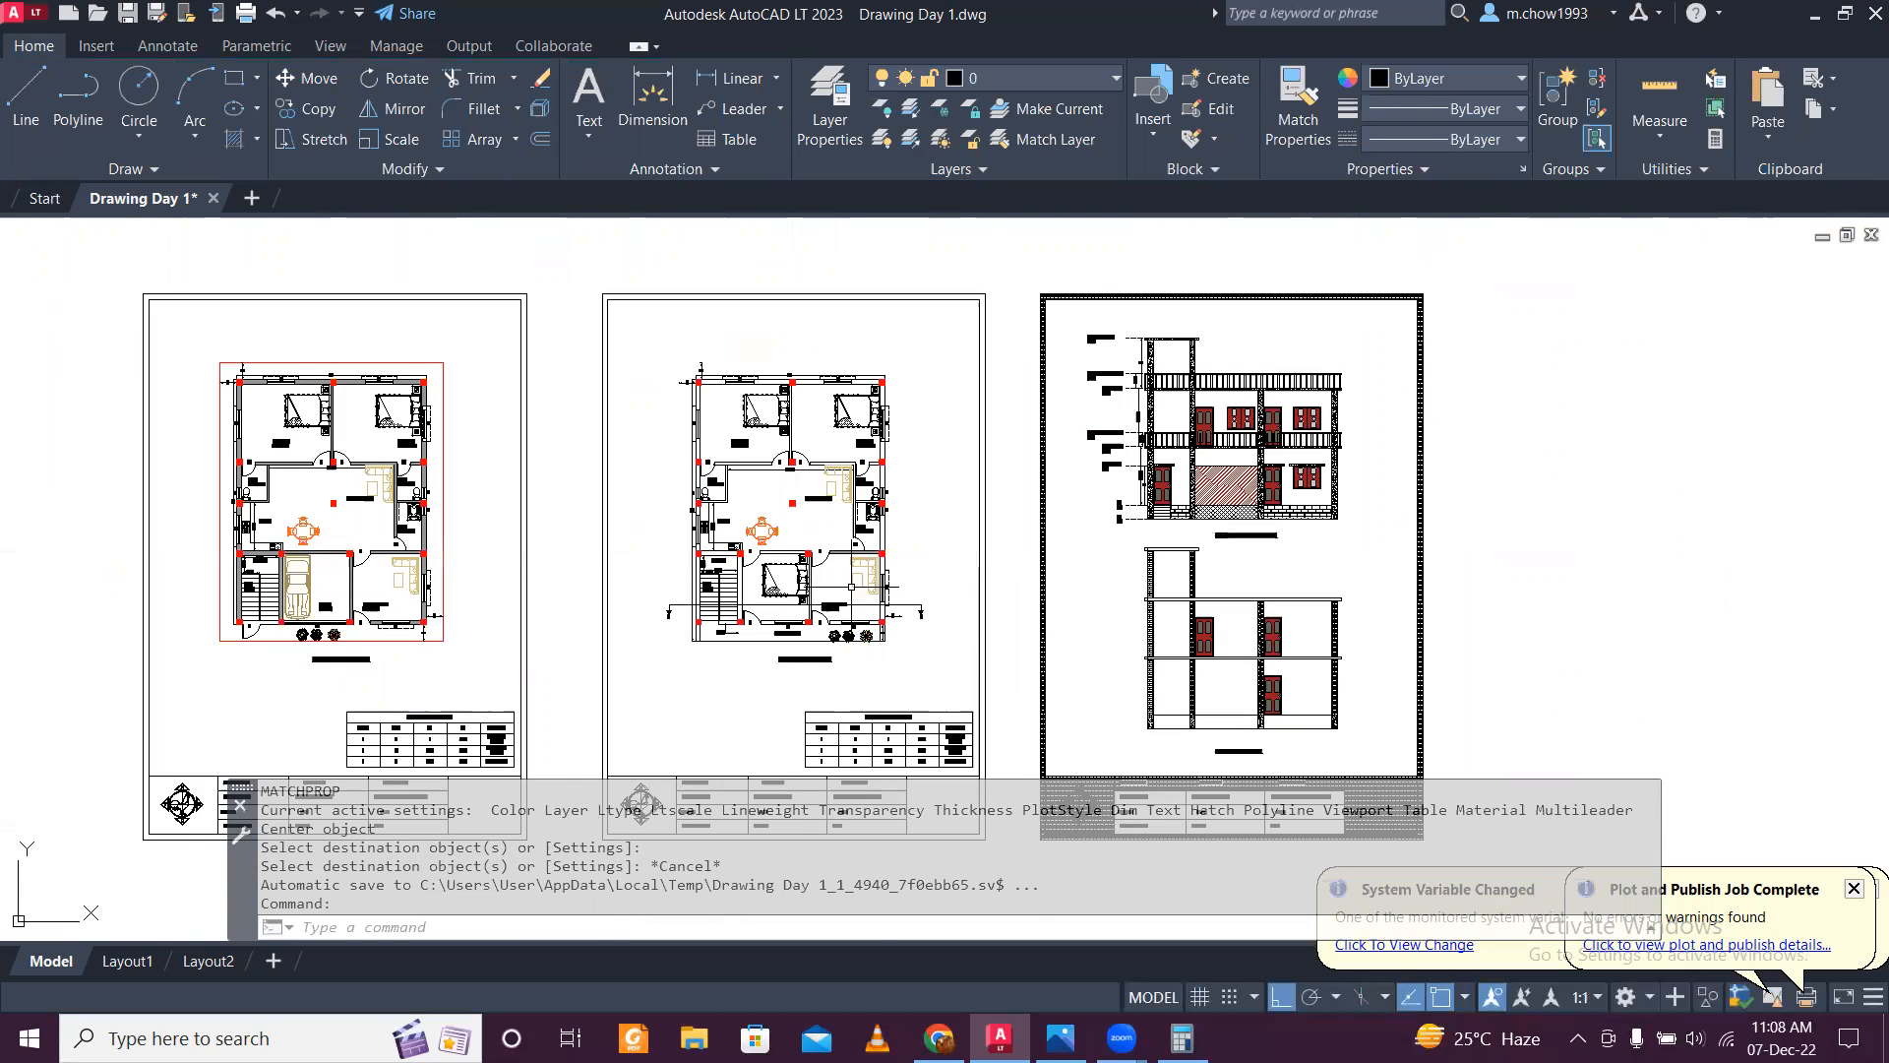
scroll(946, 595, "up", 4)
scroll(953, 557, "down", 2)
middle_click_drag(1534, 708, 1505, 644)
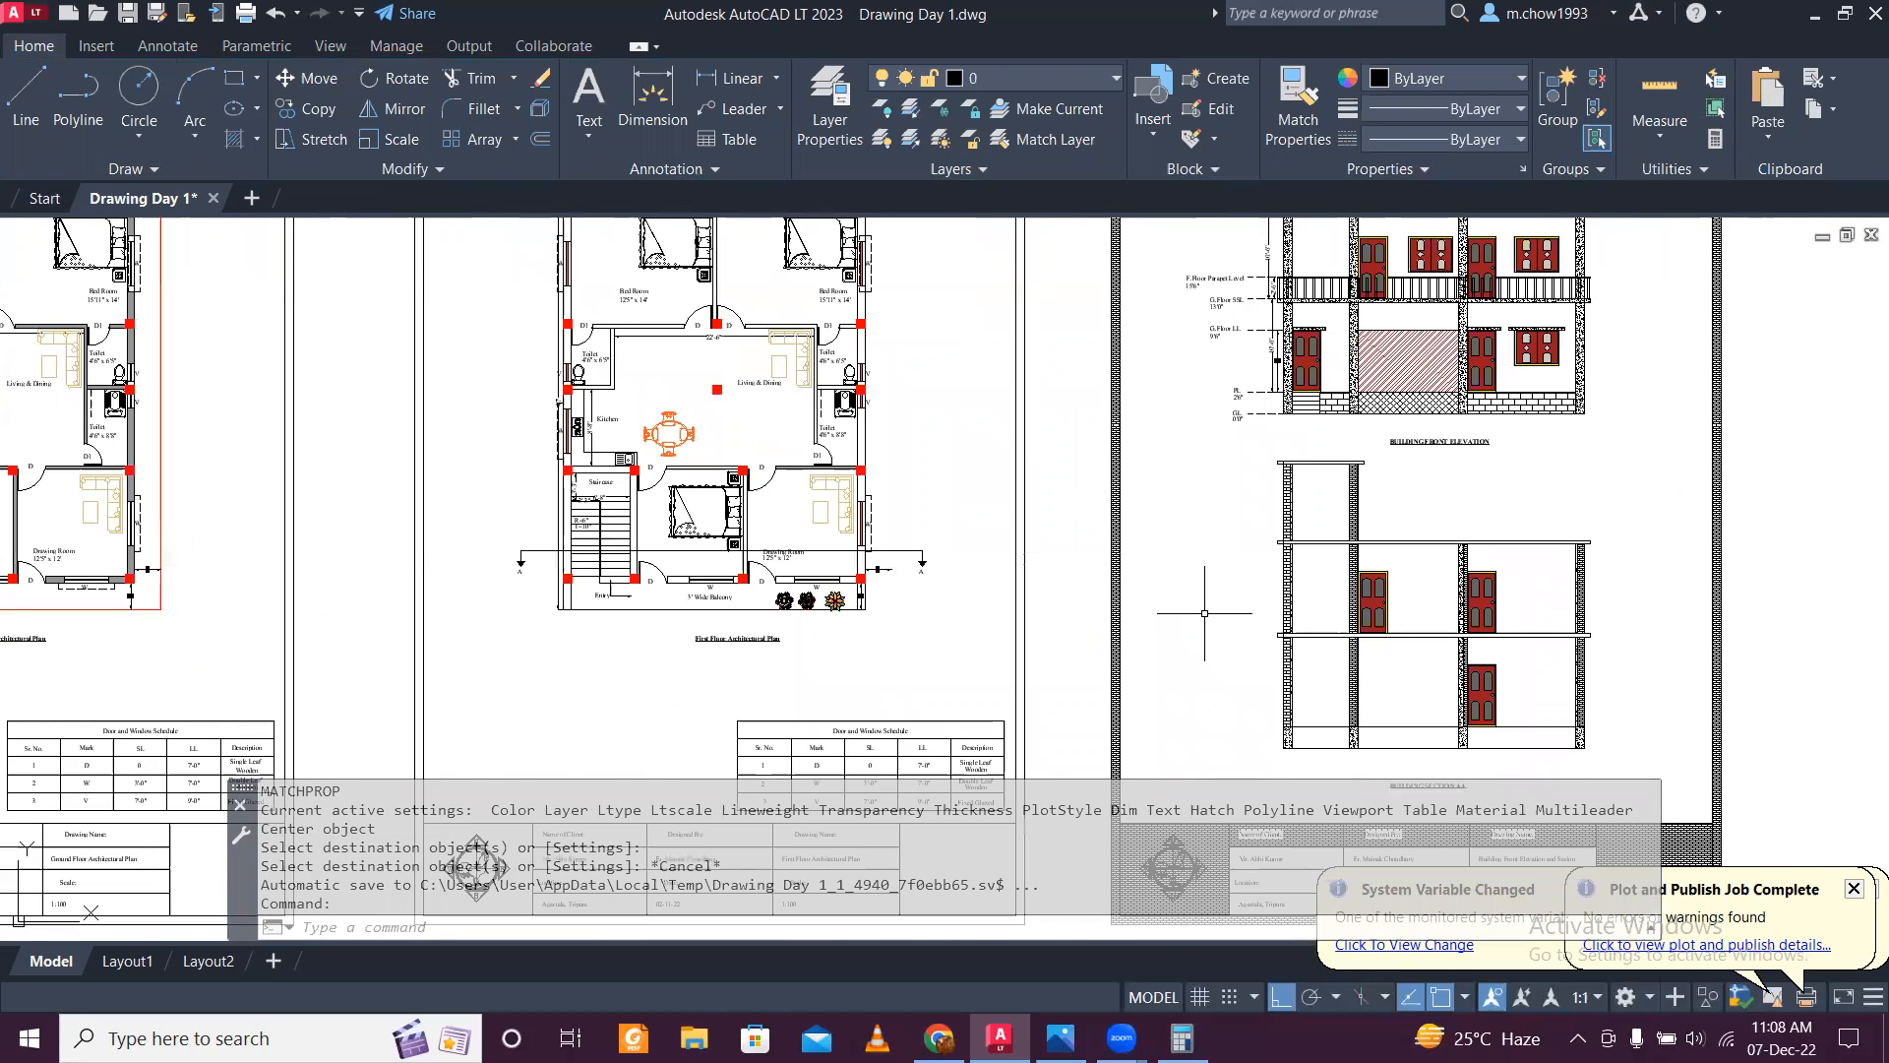
scroll(862, 474, "up", 5)
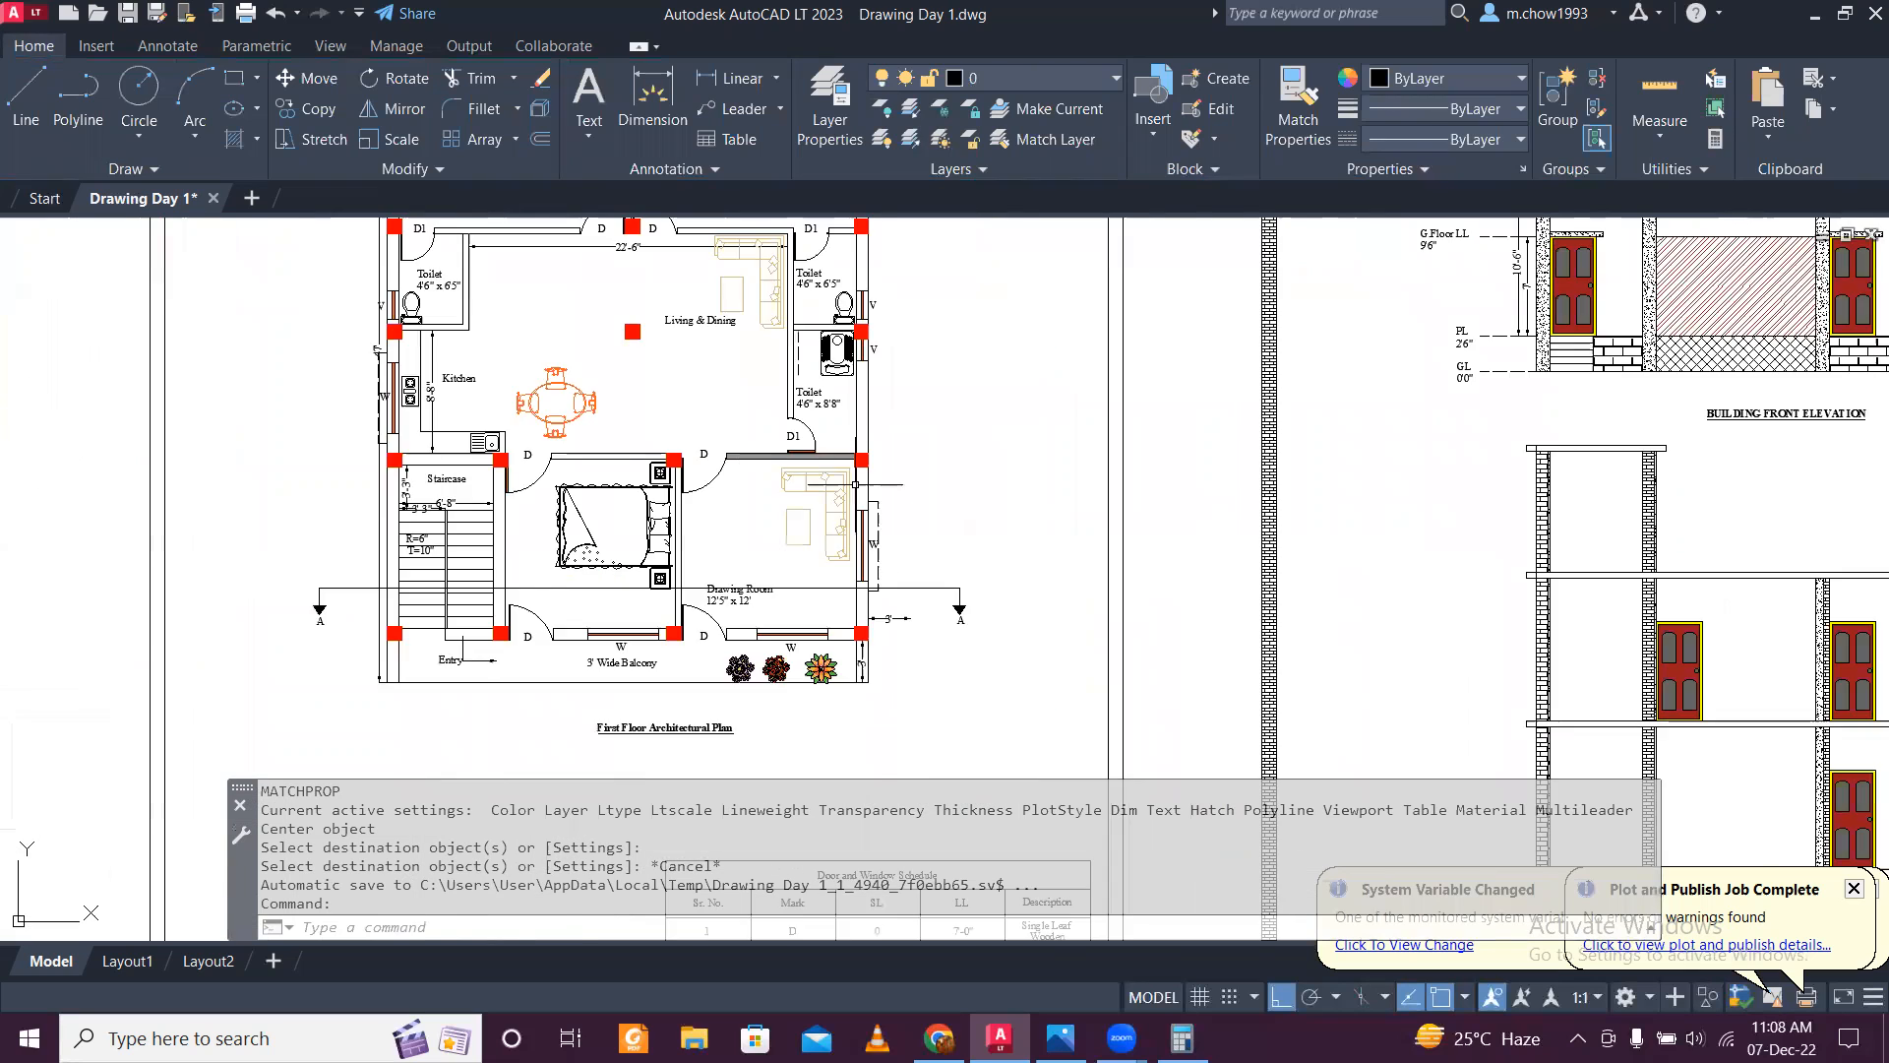
Step: Examine Building Section AA against the floor plans and front elevation, focusing on the plinth zone between the footings
scroll(834, 413, "down", 8)
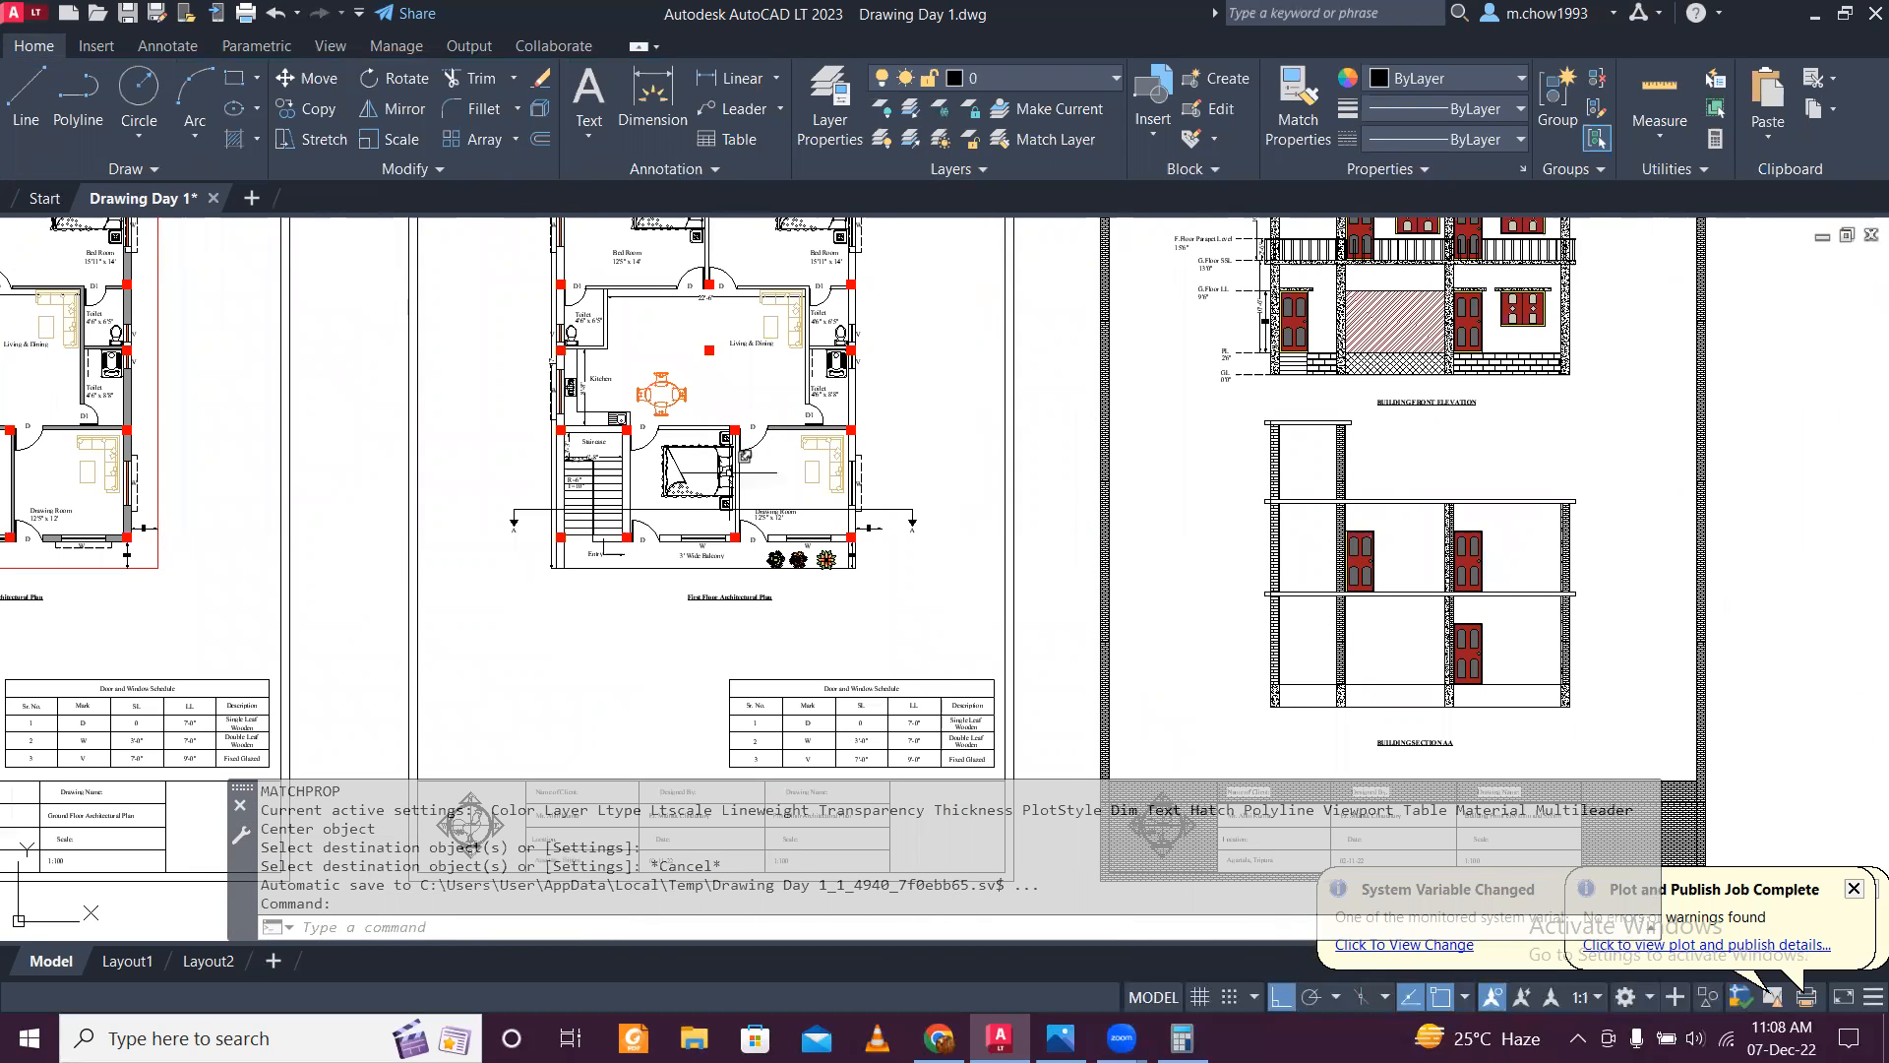
middle_click_drag(1227, 764, 1274, 674)
scroll(1274, 674, "up", 4)
scroll(1299, 600, "down", 4)
scroll(1254, 551, "up", 5)
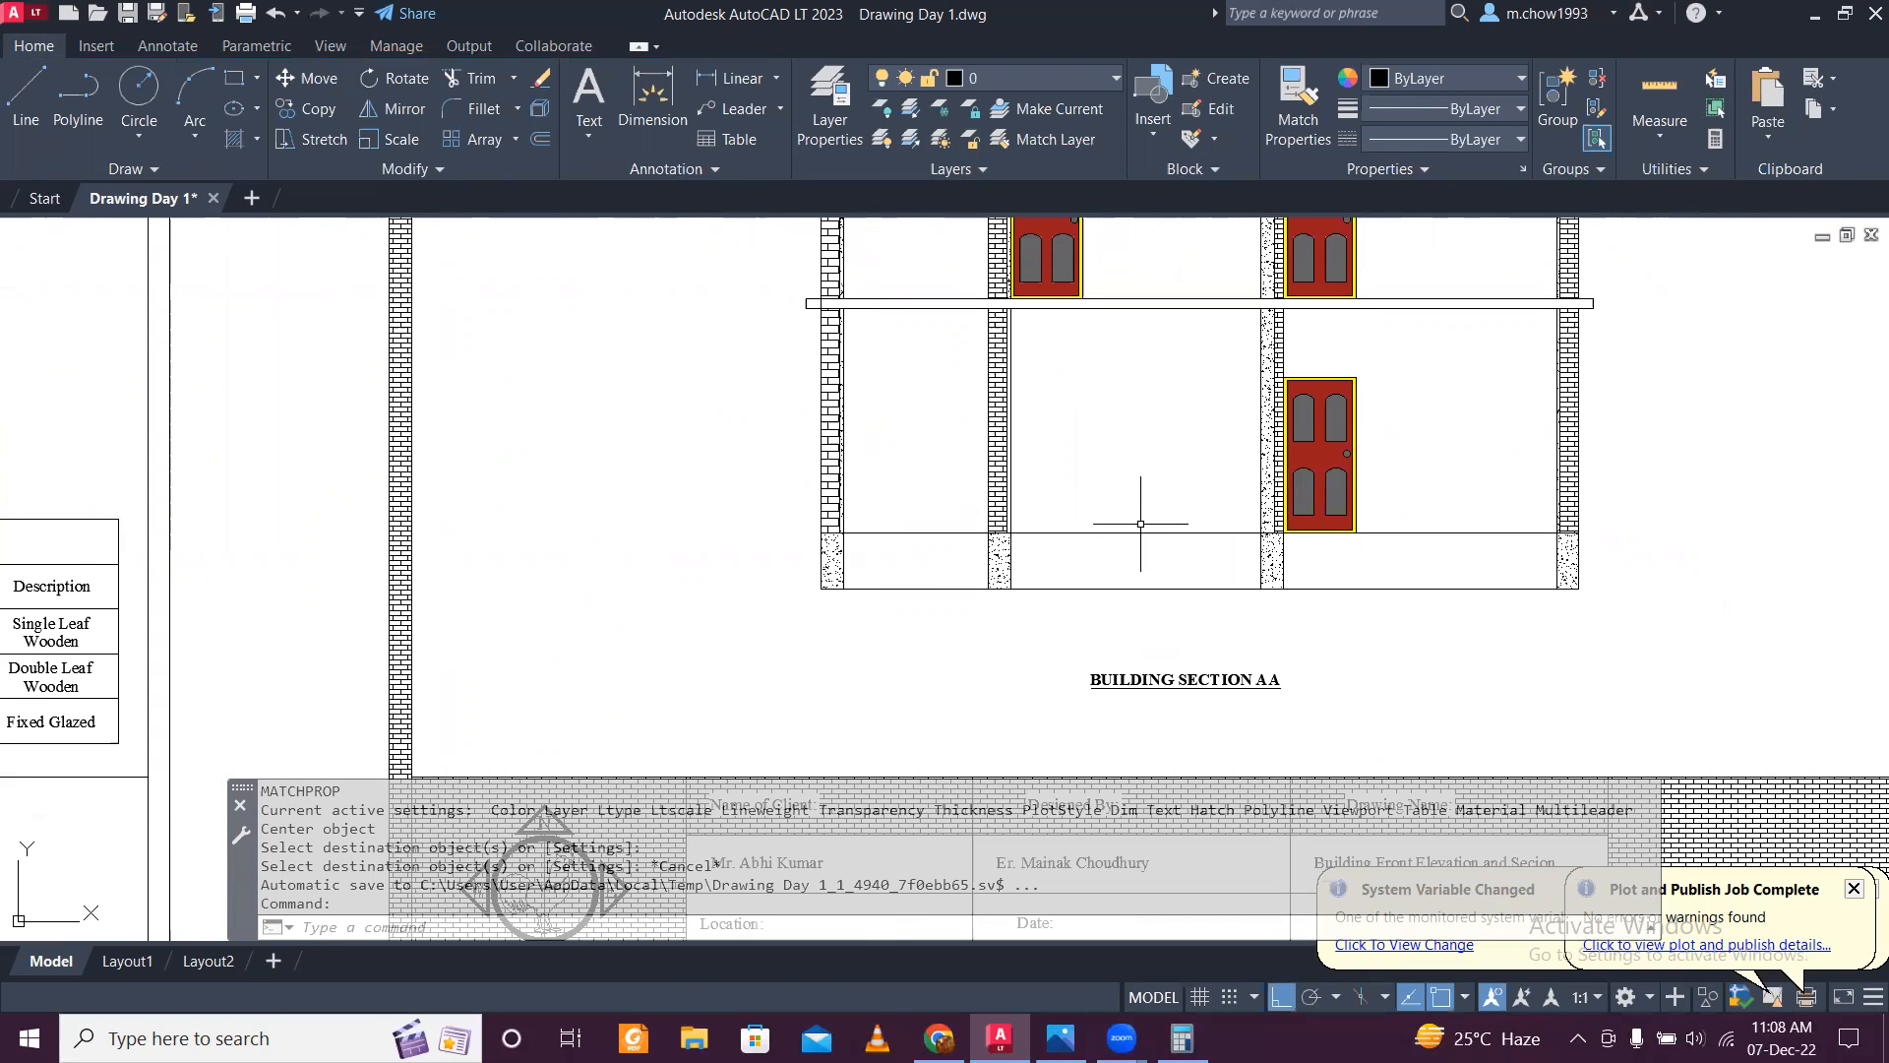
scroll(1140, 524, "down", 2)
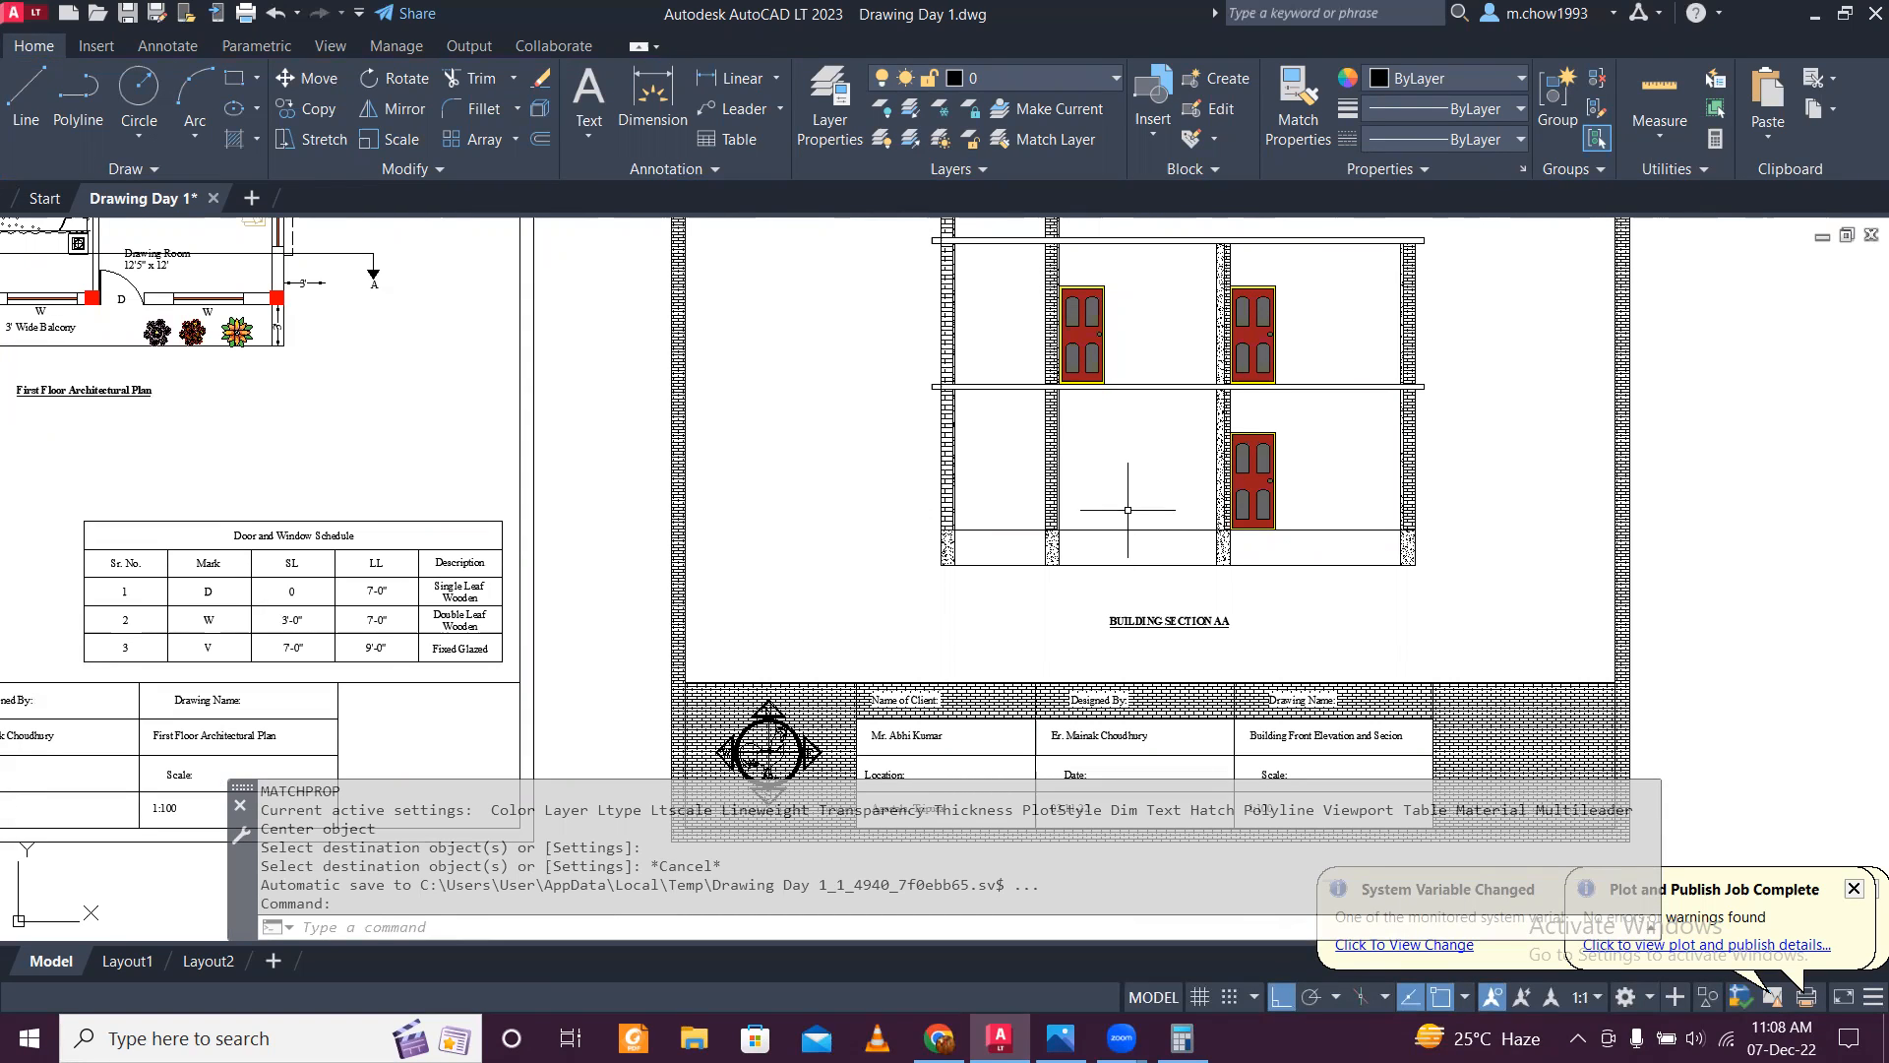
middle_click_drag(1084, 515, 1109, 578)
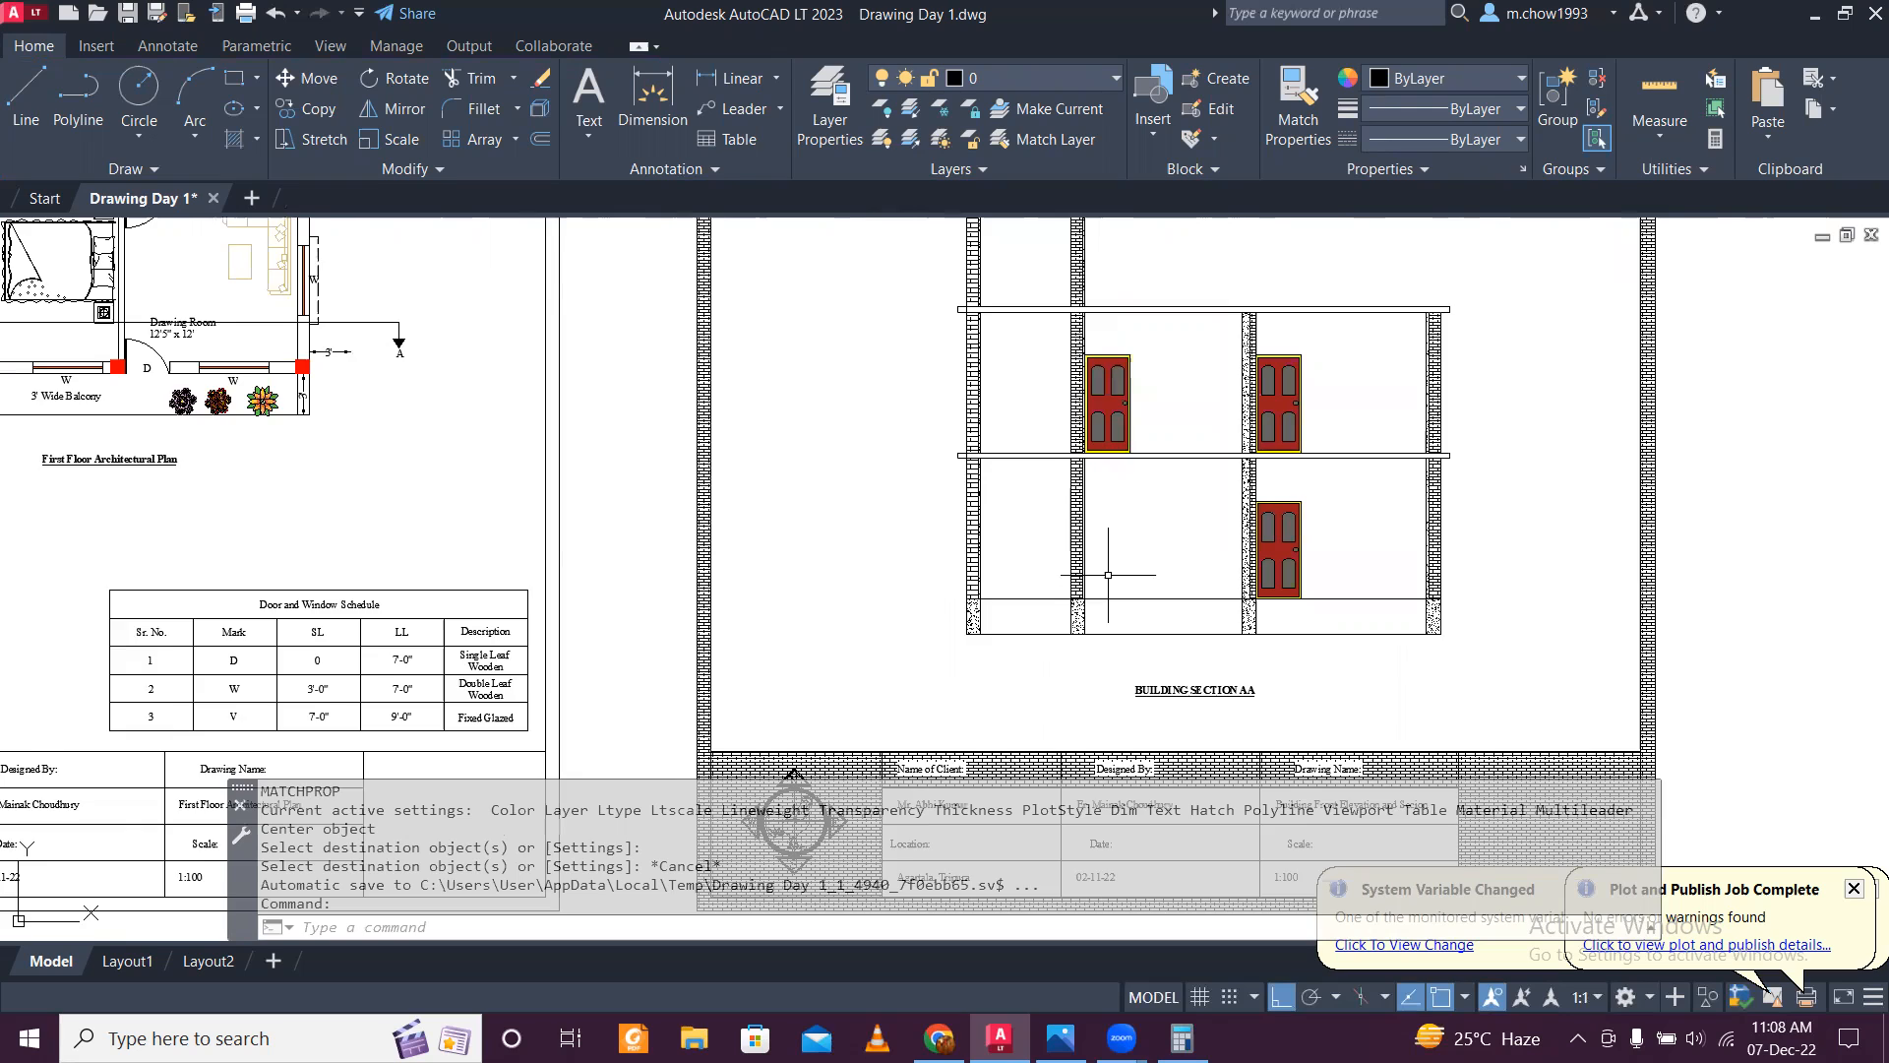
middle_click_drag(929, 431, 977, 567)
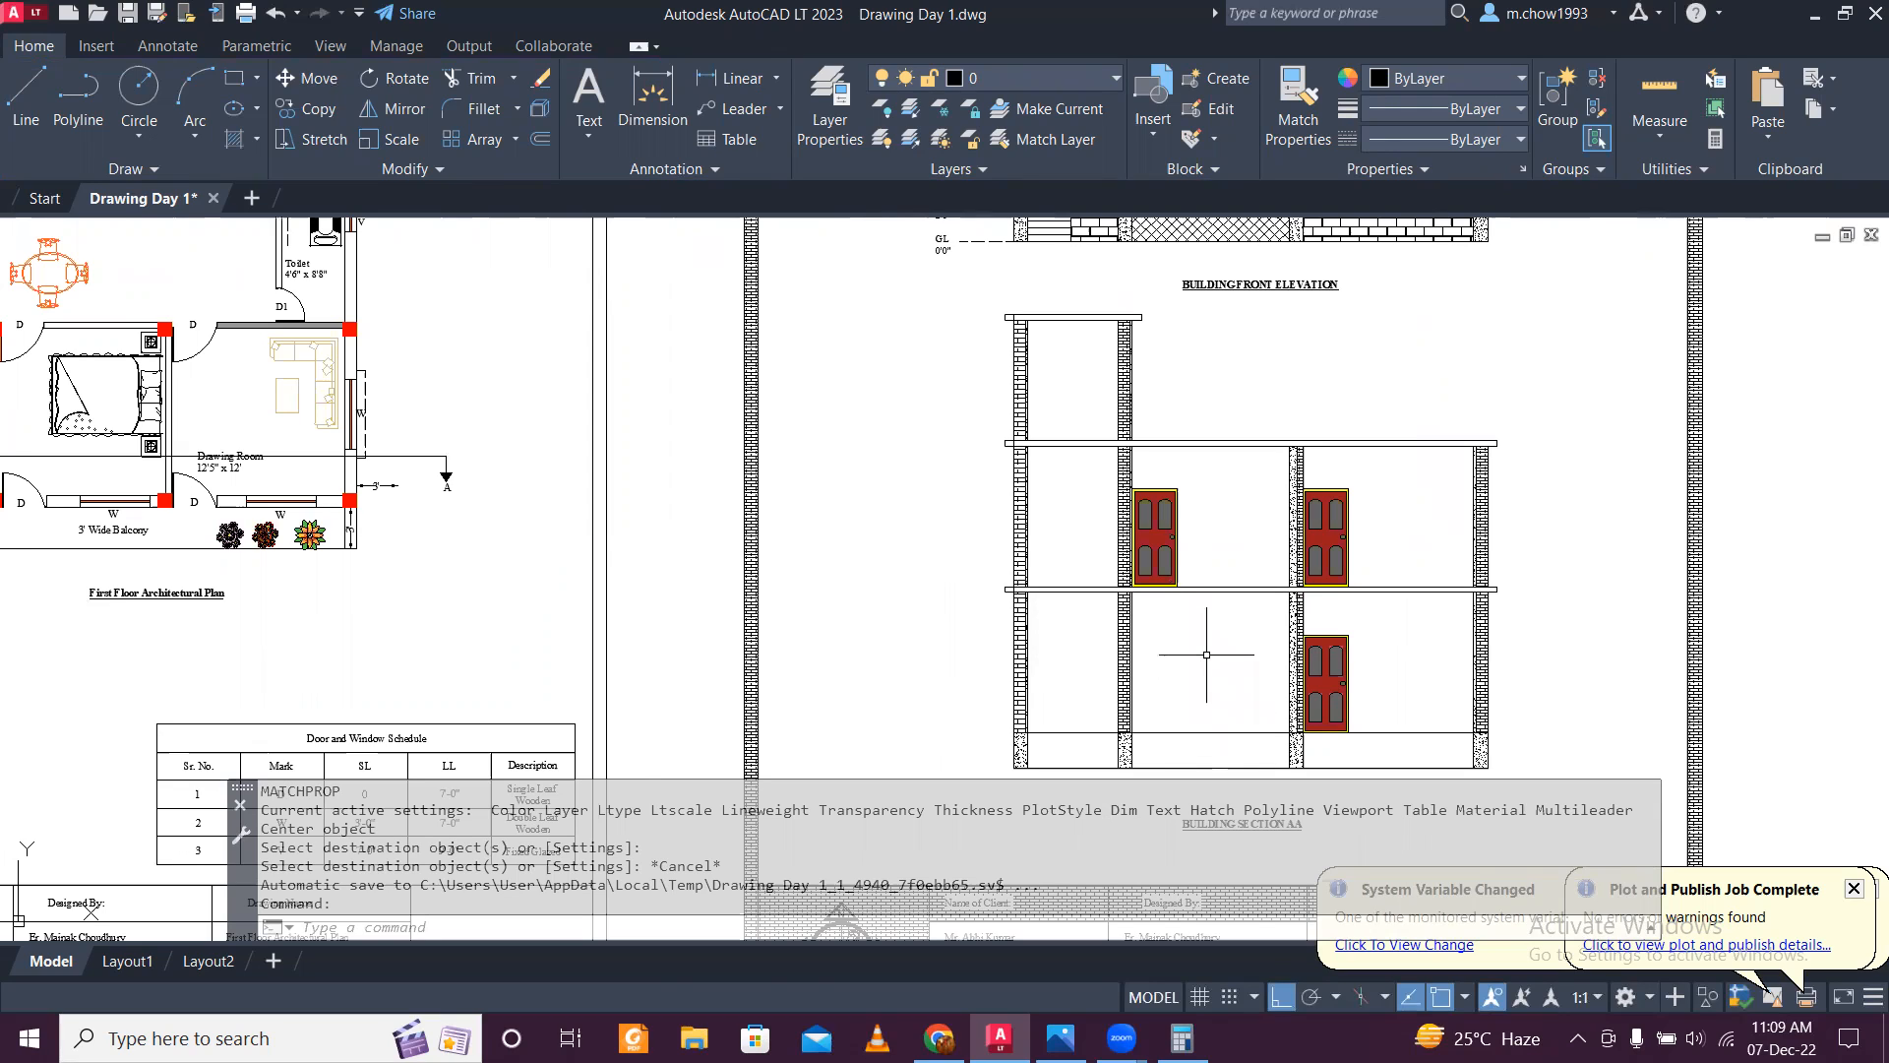
scroll(1206, 649, "down", 2)
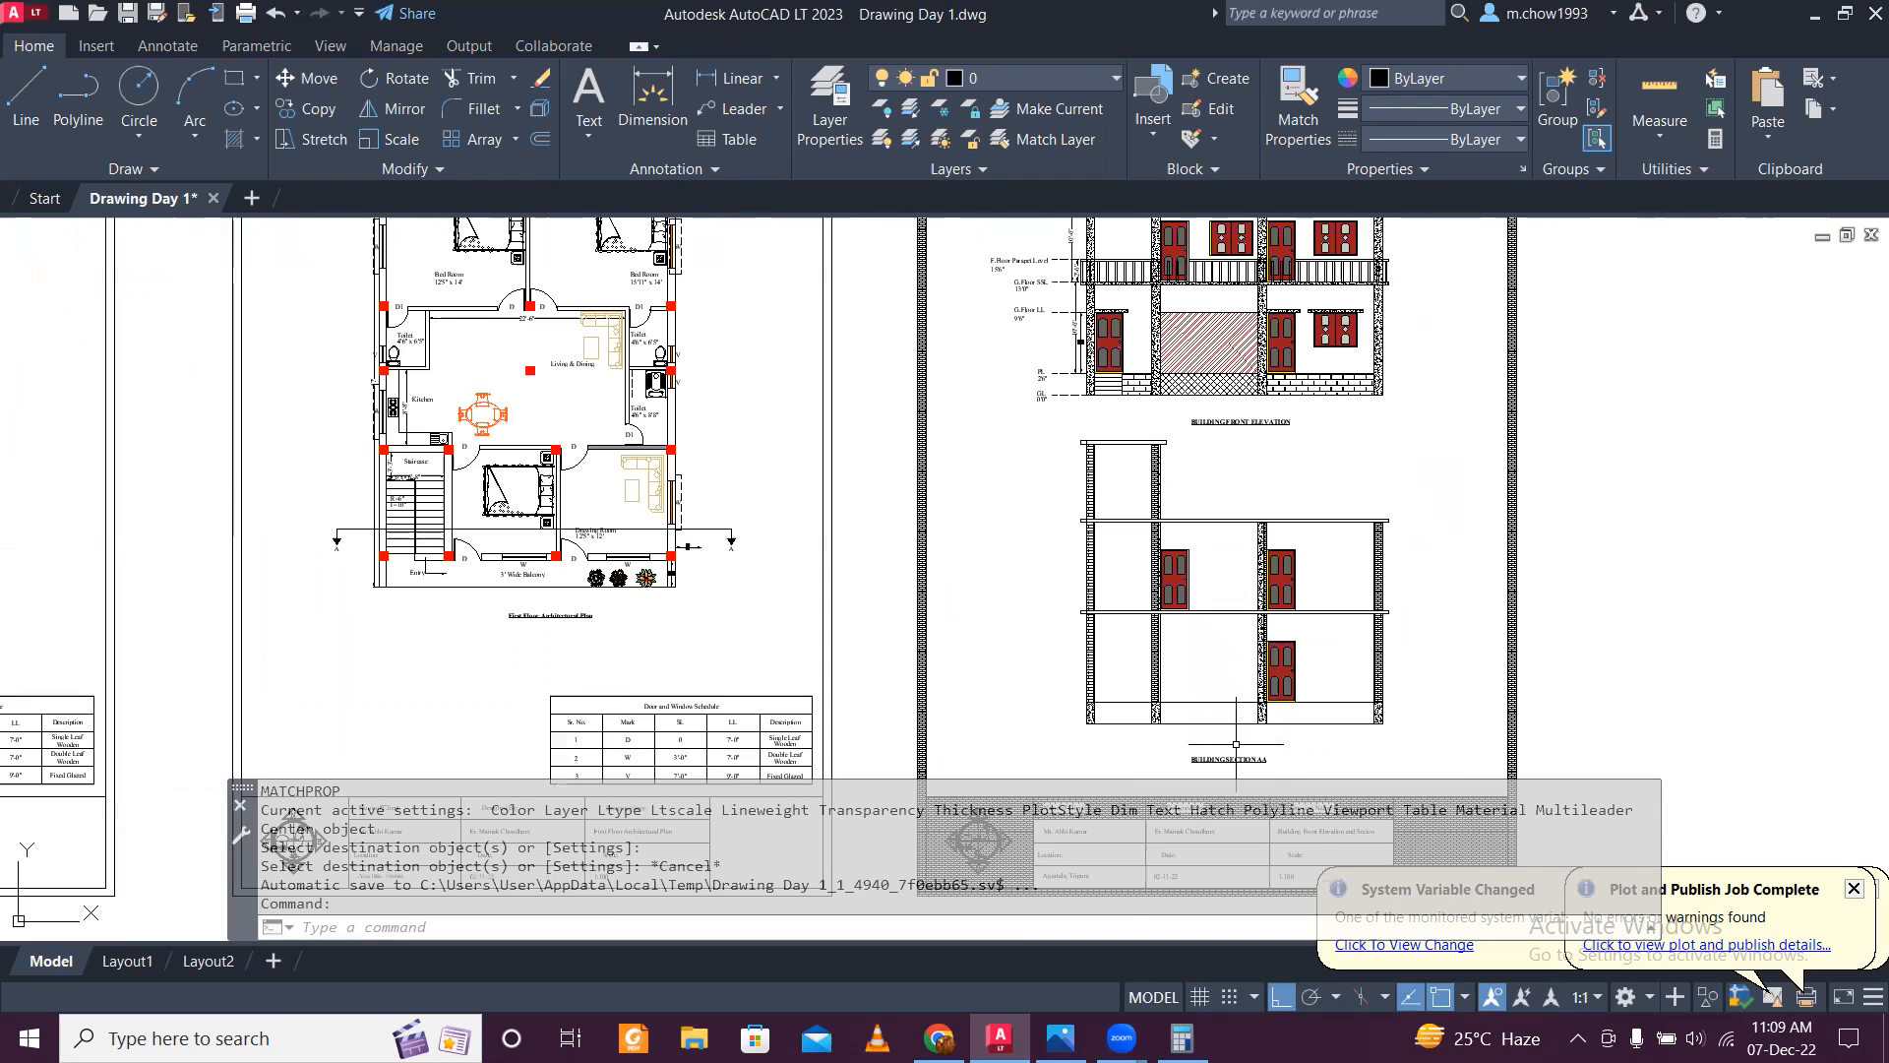
scroll(1236, 744, "up", 2)
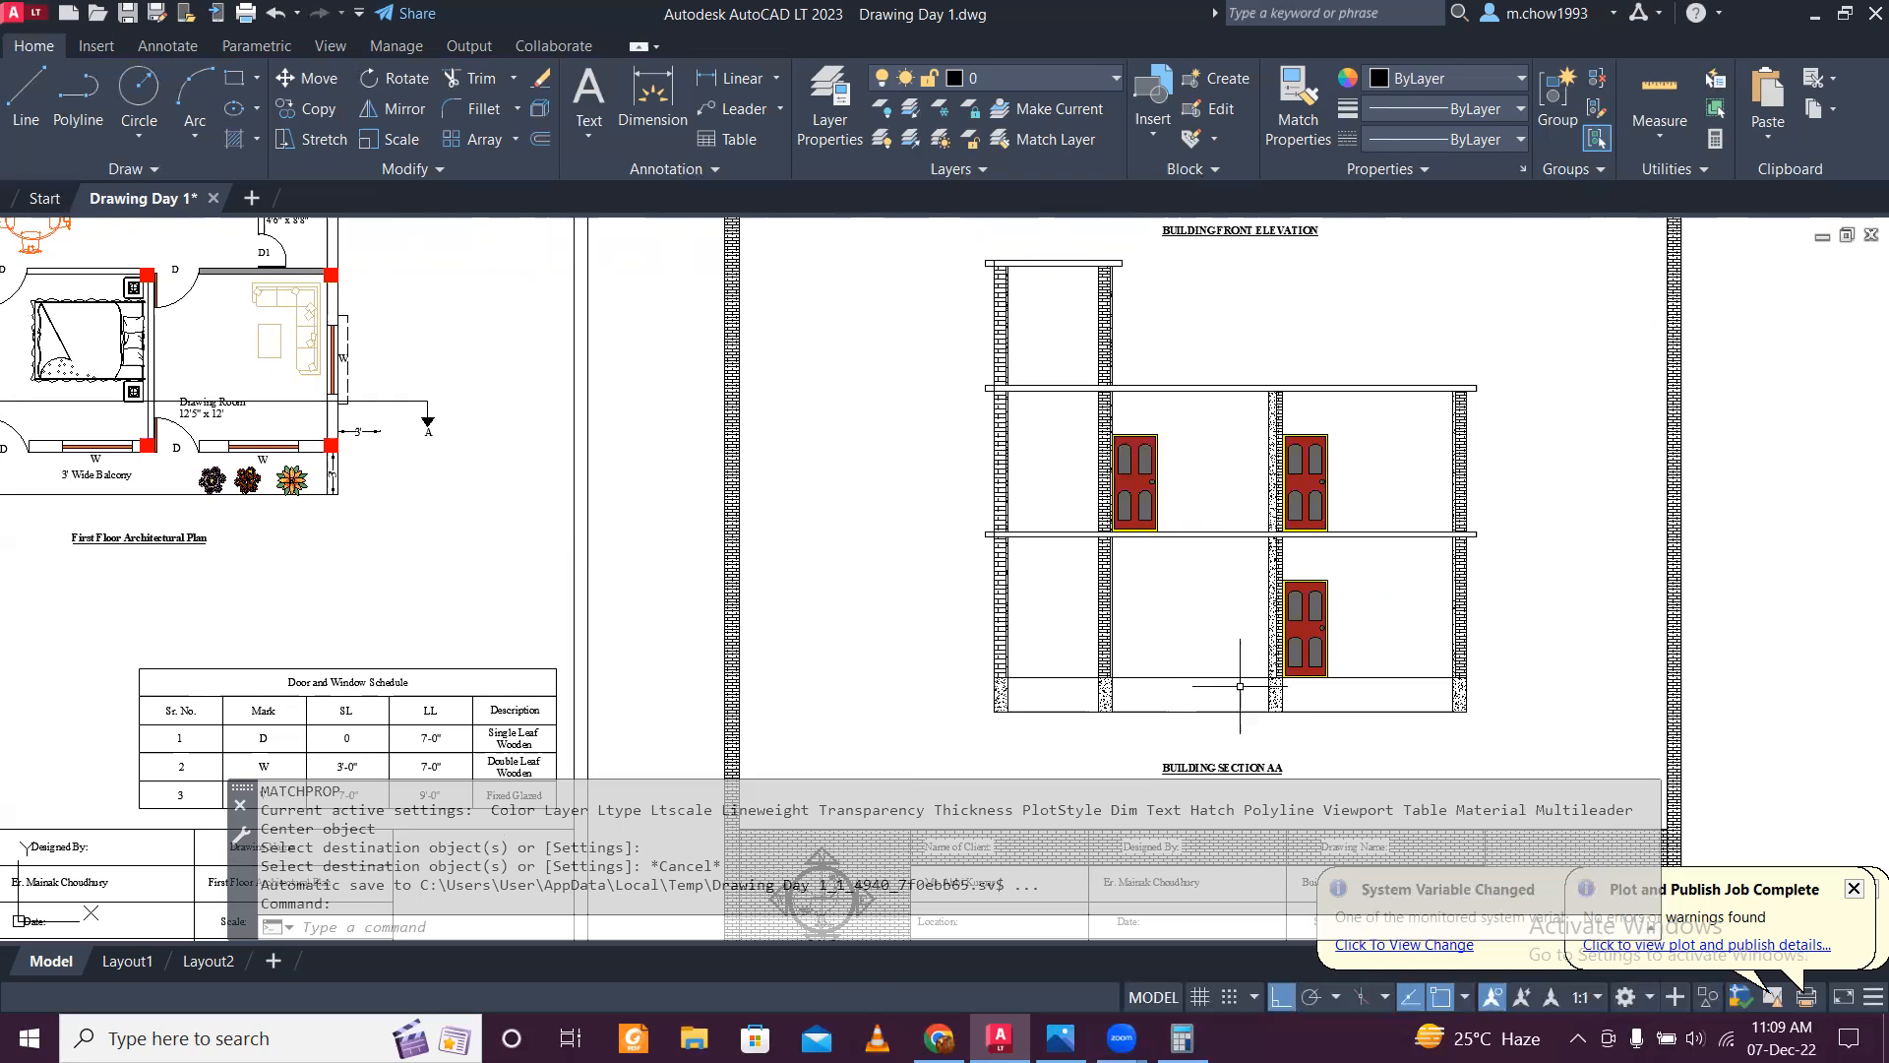
Step: Hatch the three plinth bays between the concrete footings of Building Section AA with the AR-BRSTD brick pattern
scroll(1206, 681, "up", 2)
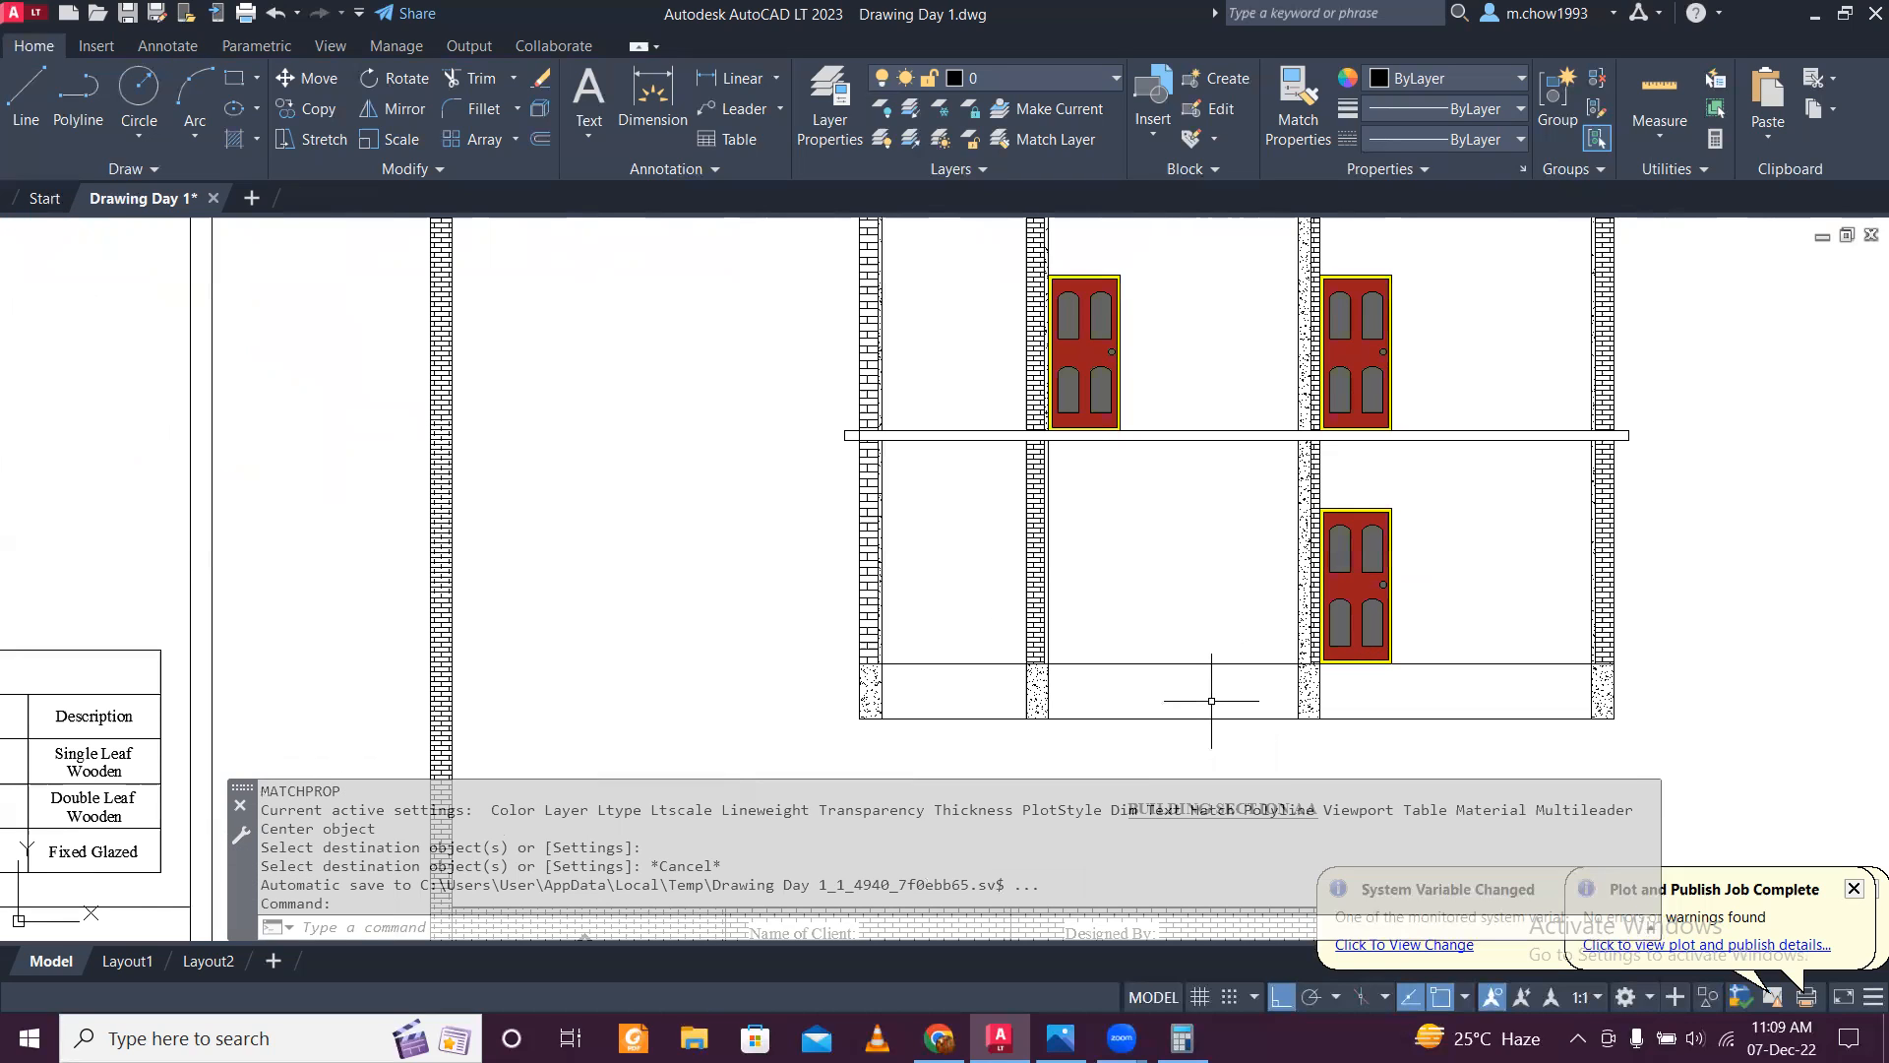
type("TCH")
key("Return")
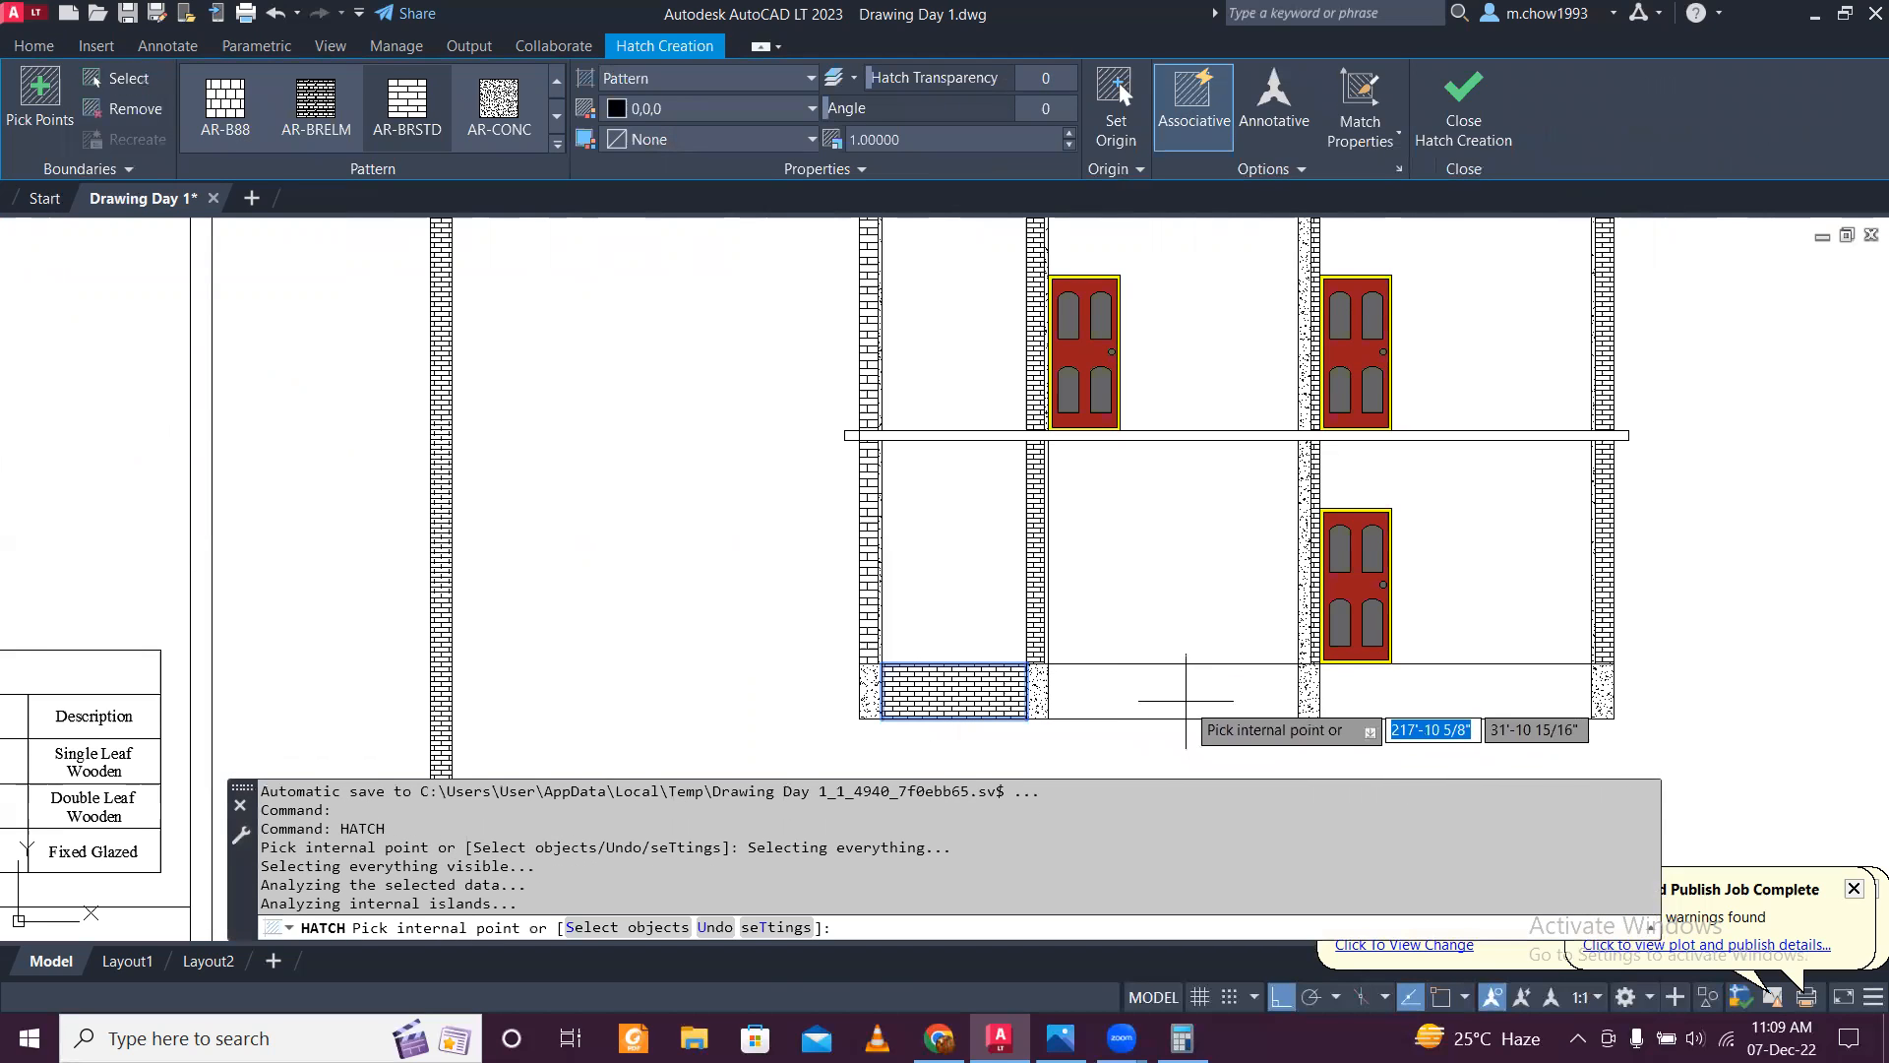
left_click(1202, 688)
left_click(1410, 704)
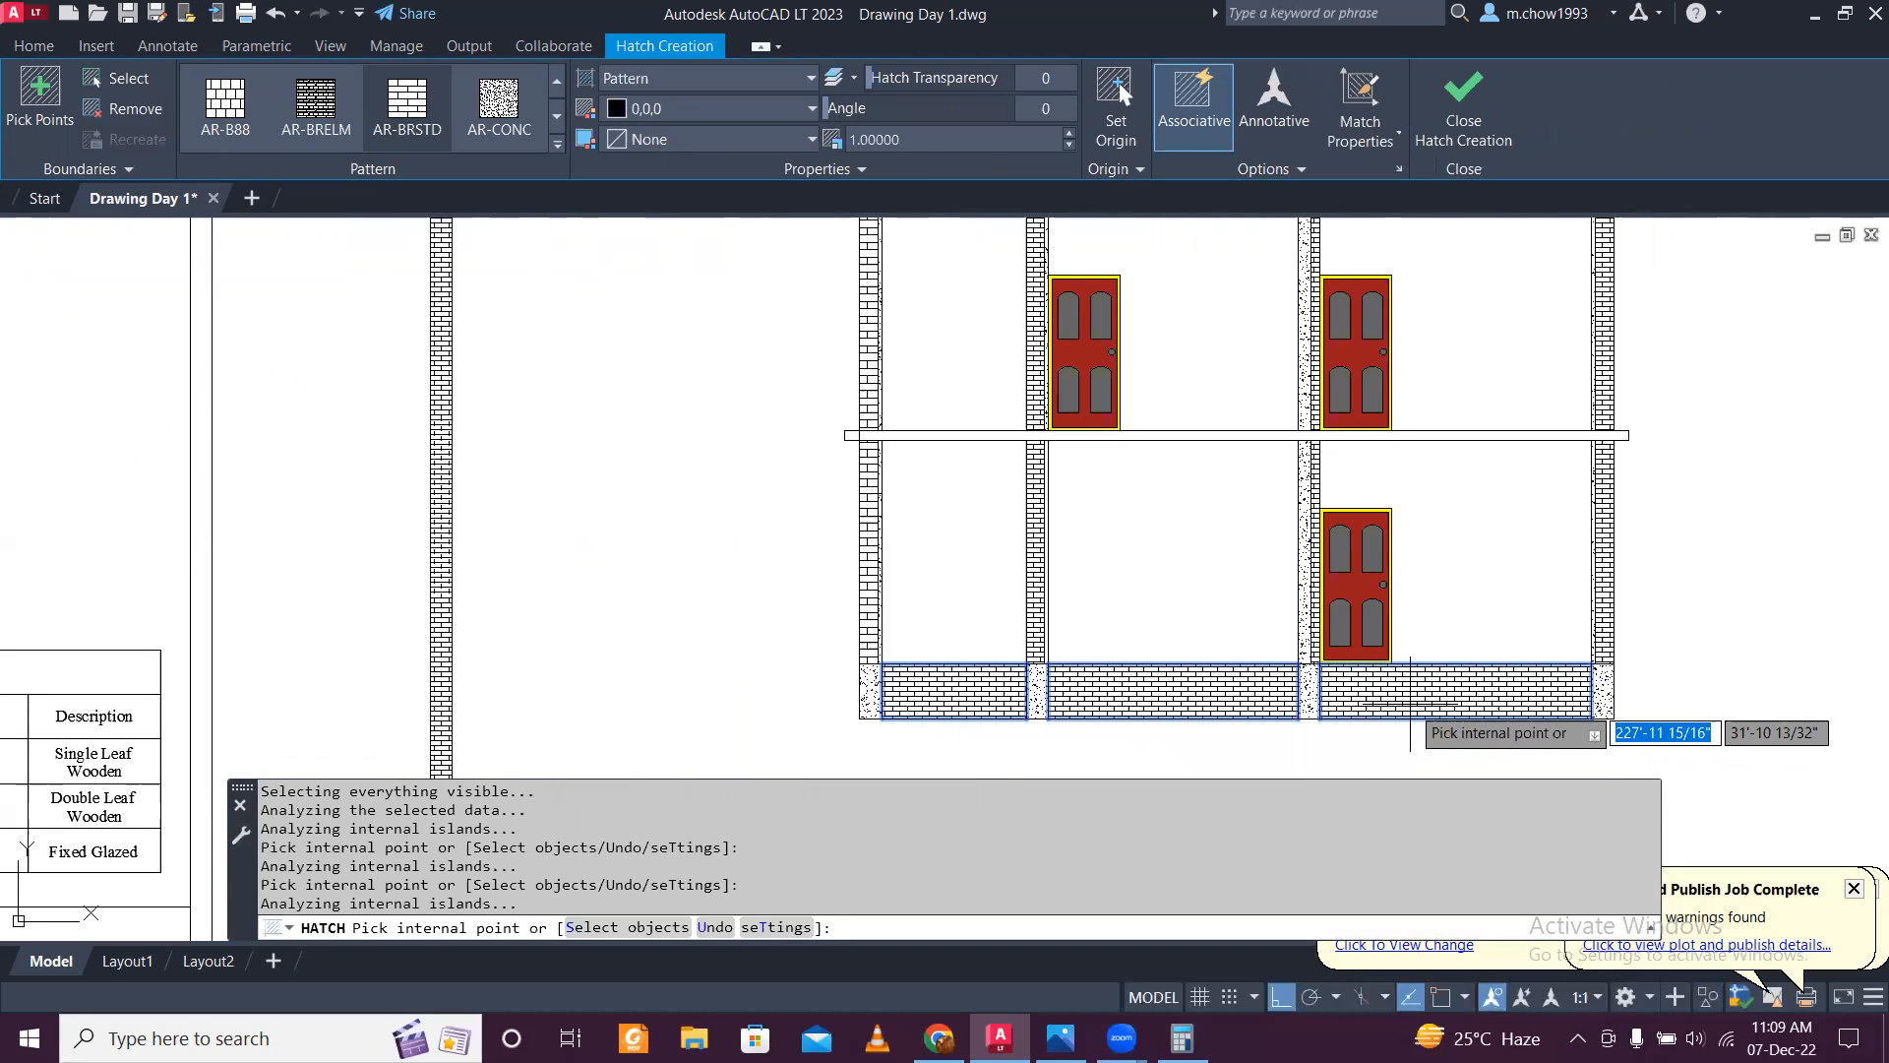
key("Escape")
Step: Change the pattern of the plinth hatch between the footings to AR-SAND
left_click(1021, 703)
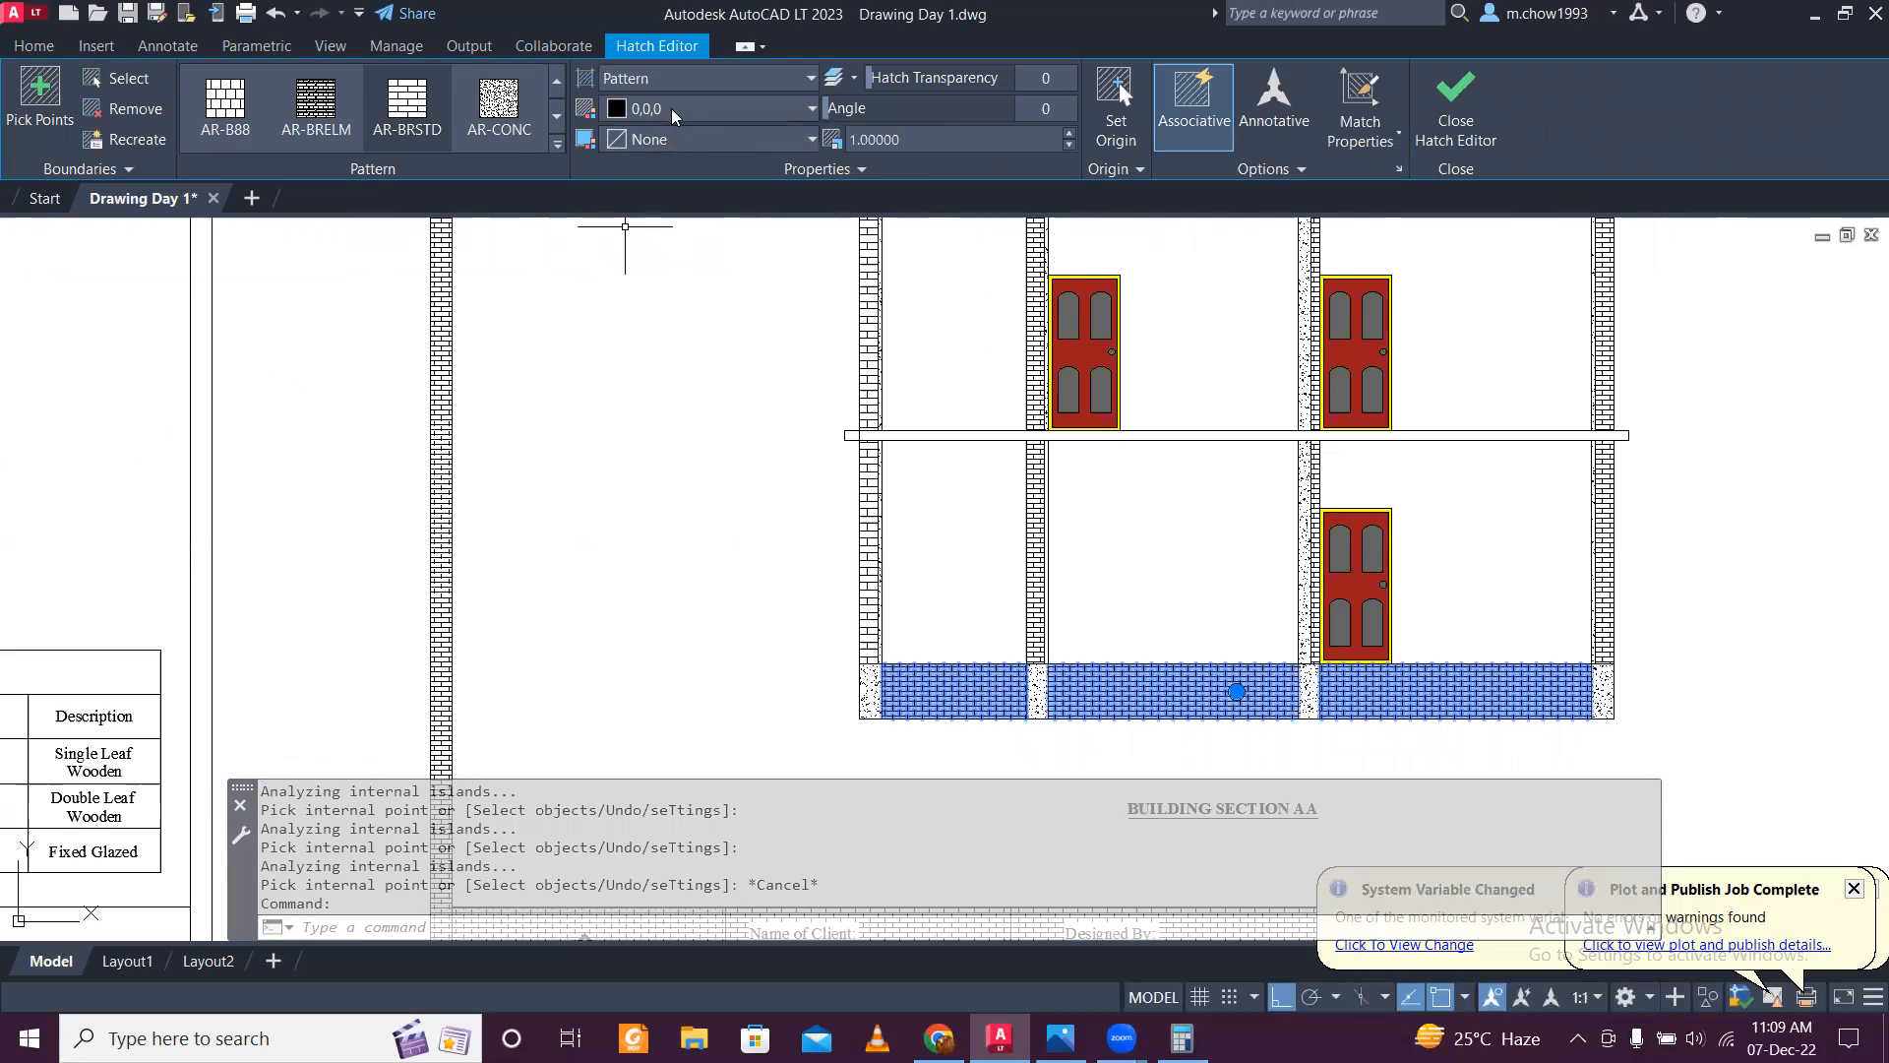
left_click(561, 146)
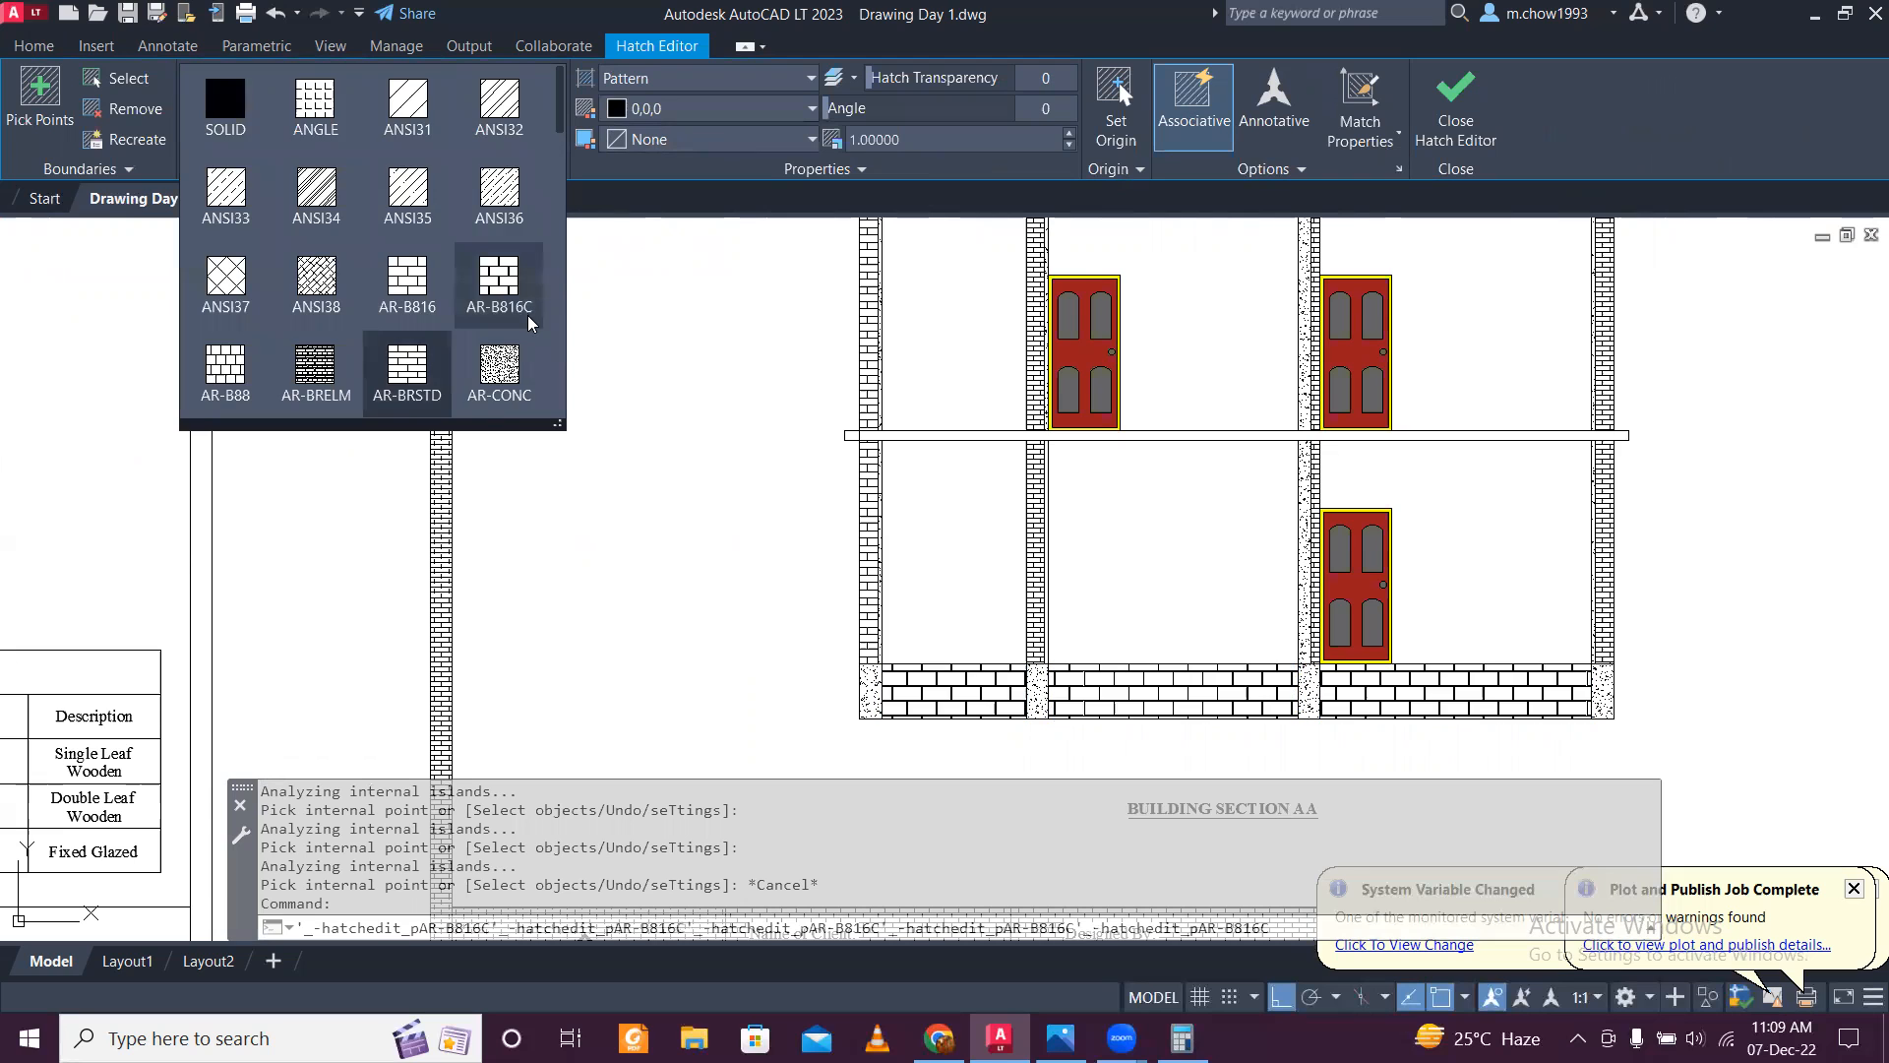
scroll(529, 322, "down", 3)
scroll(531, 320, "down", 5)
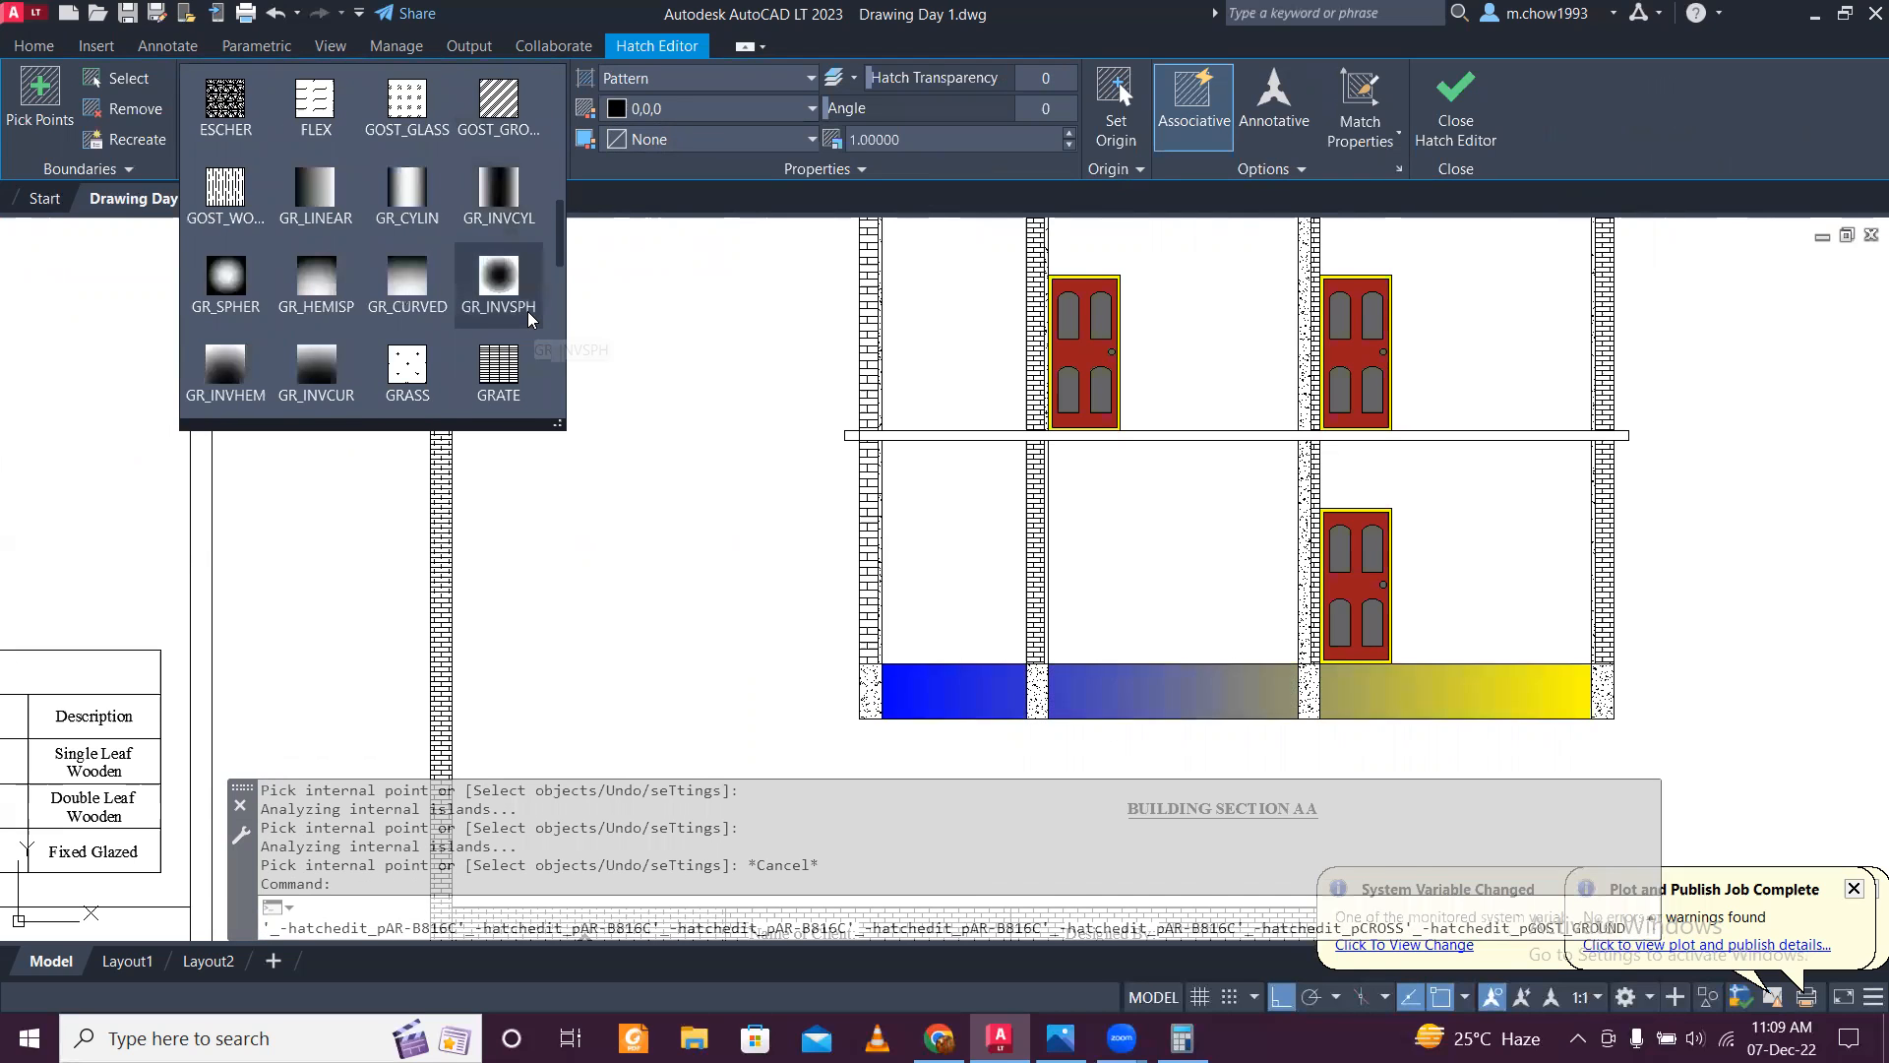
scroll(540, 313, "down", 6)
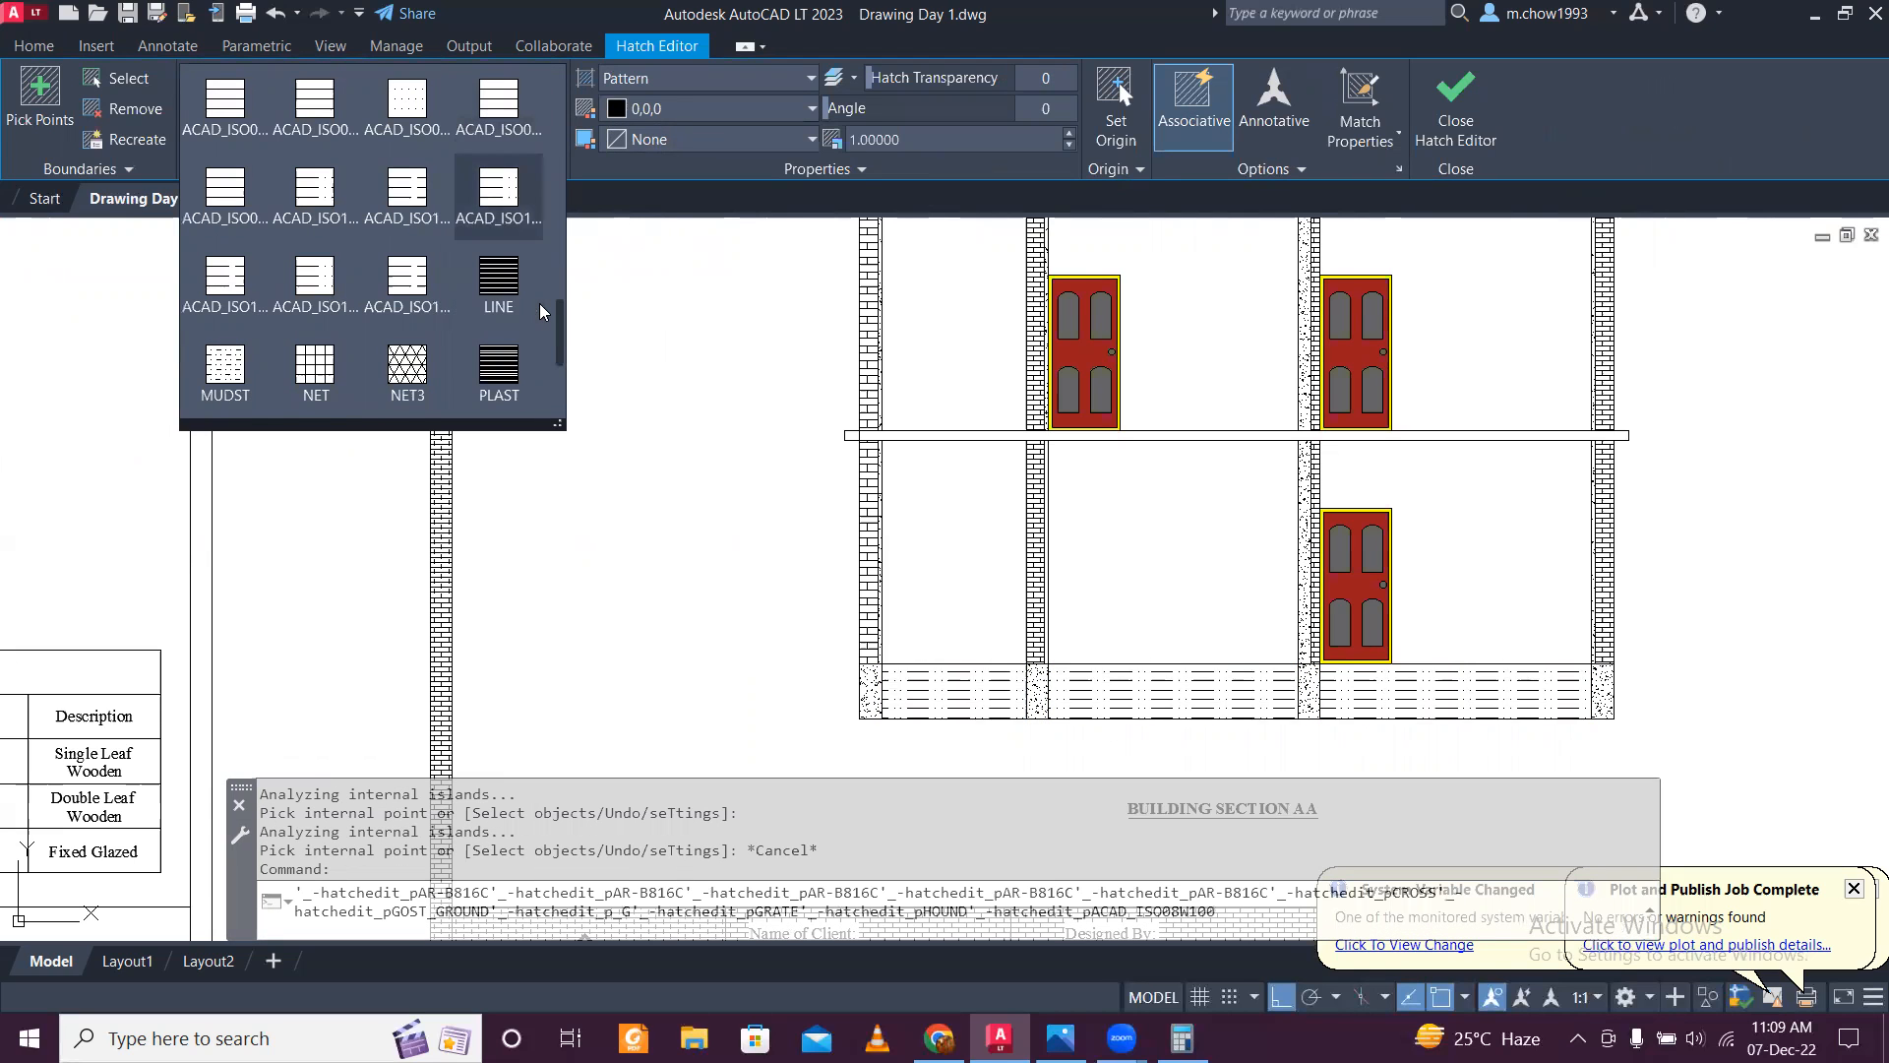
scroll(540, 313, "down", 1)
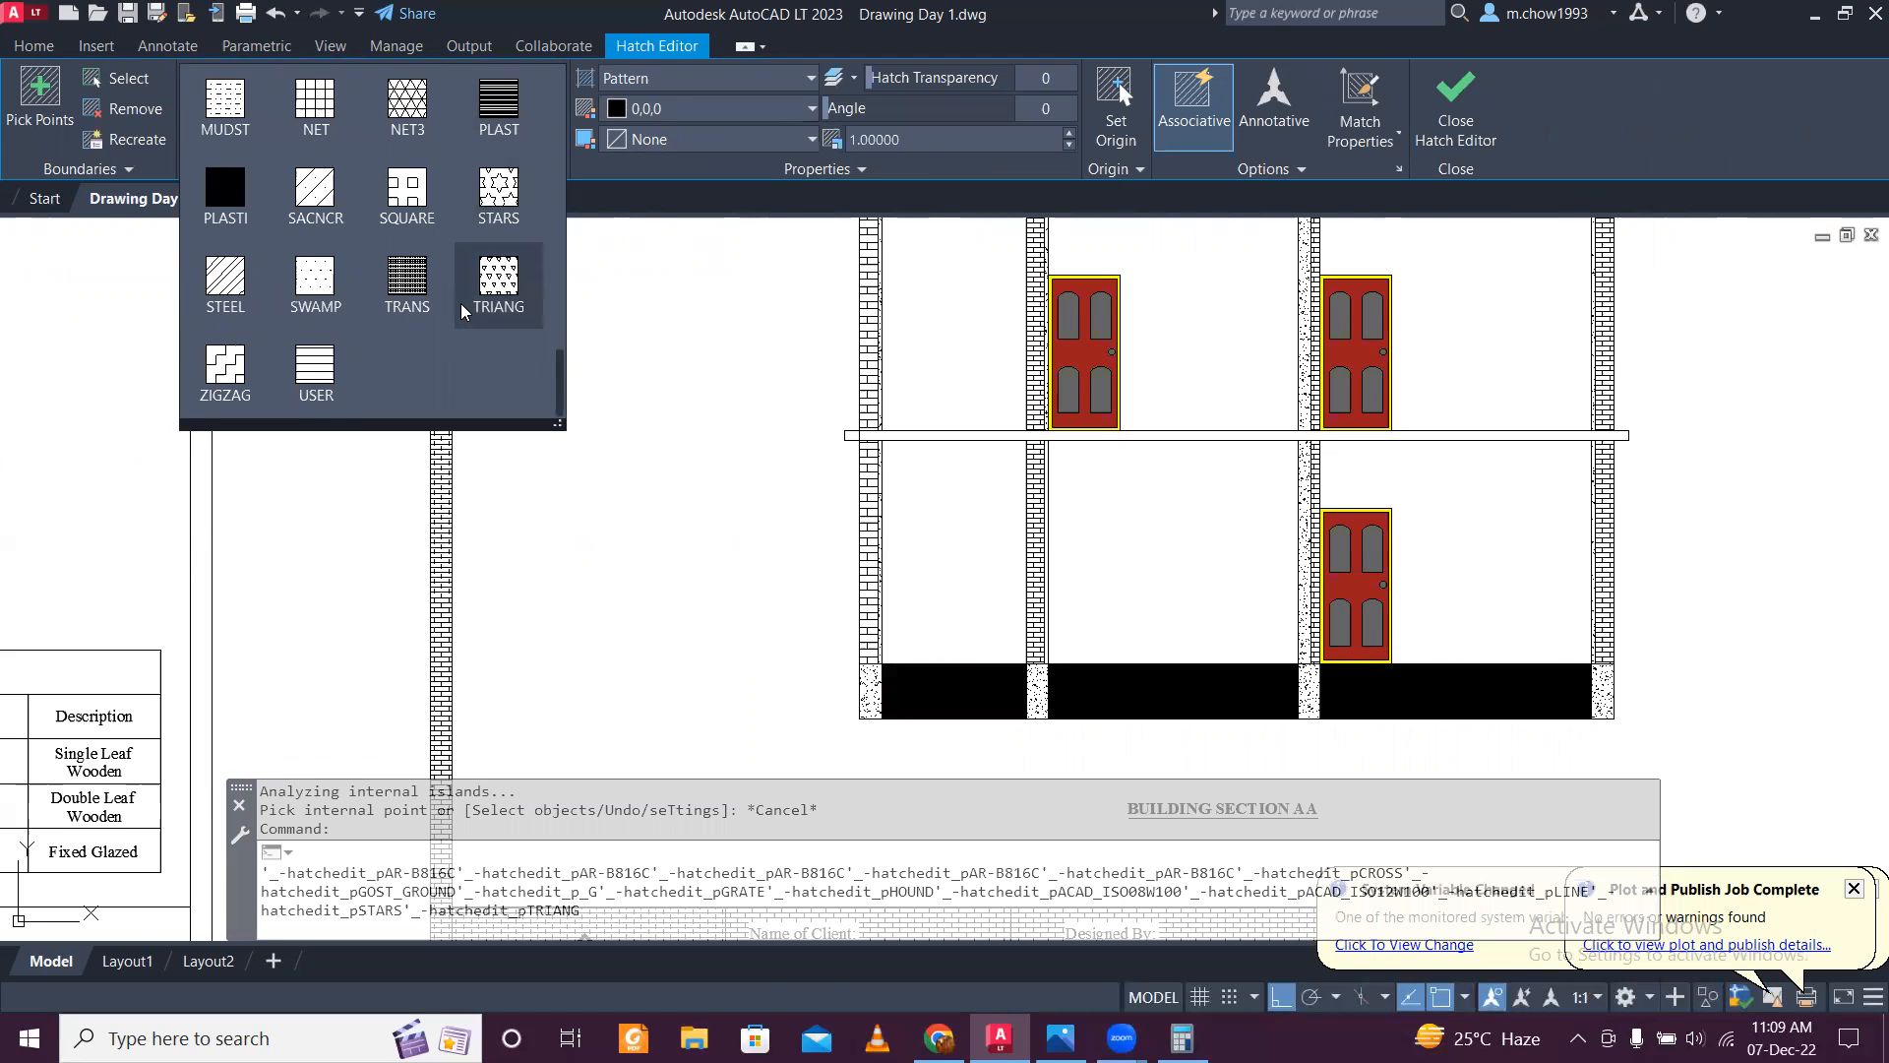
scroll(462, 311, "up", 2)
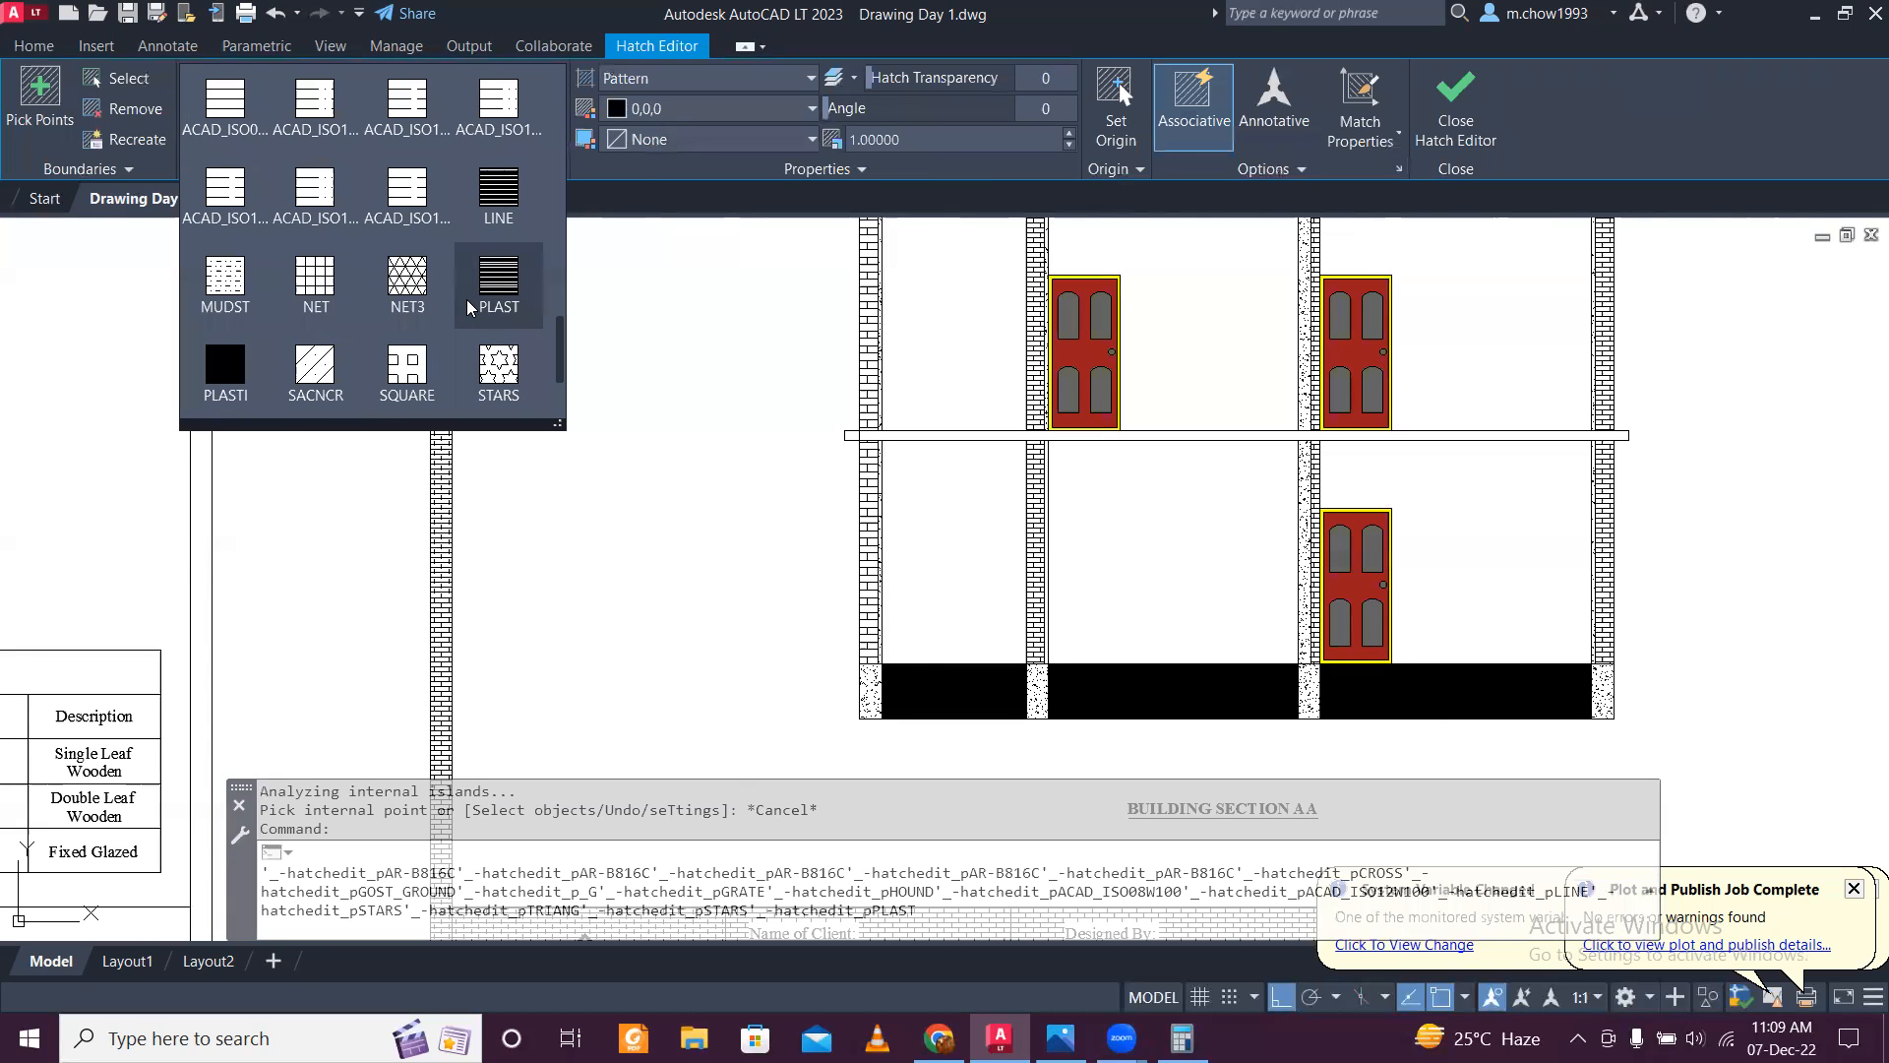
scroll(469, 308, "up", 4)
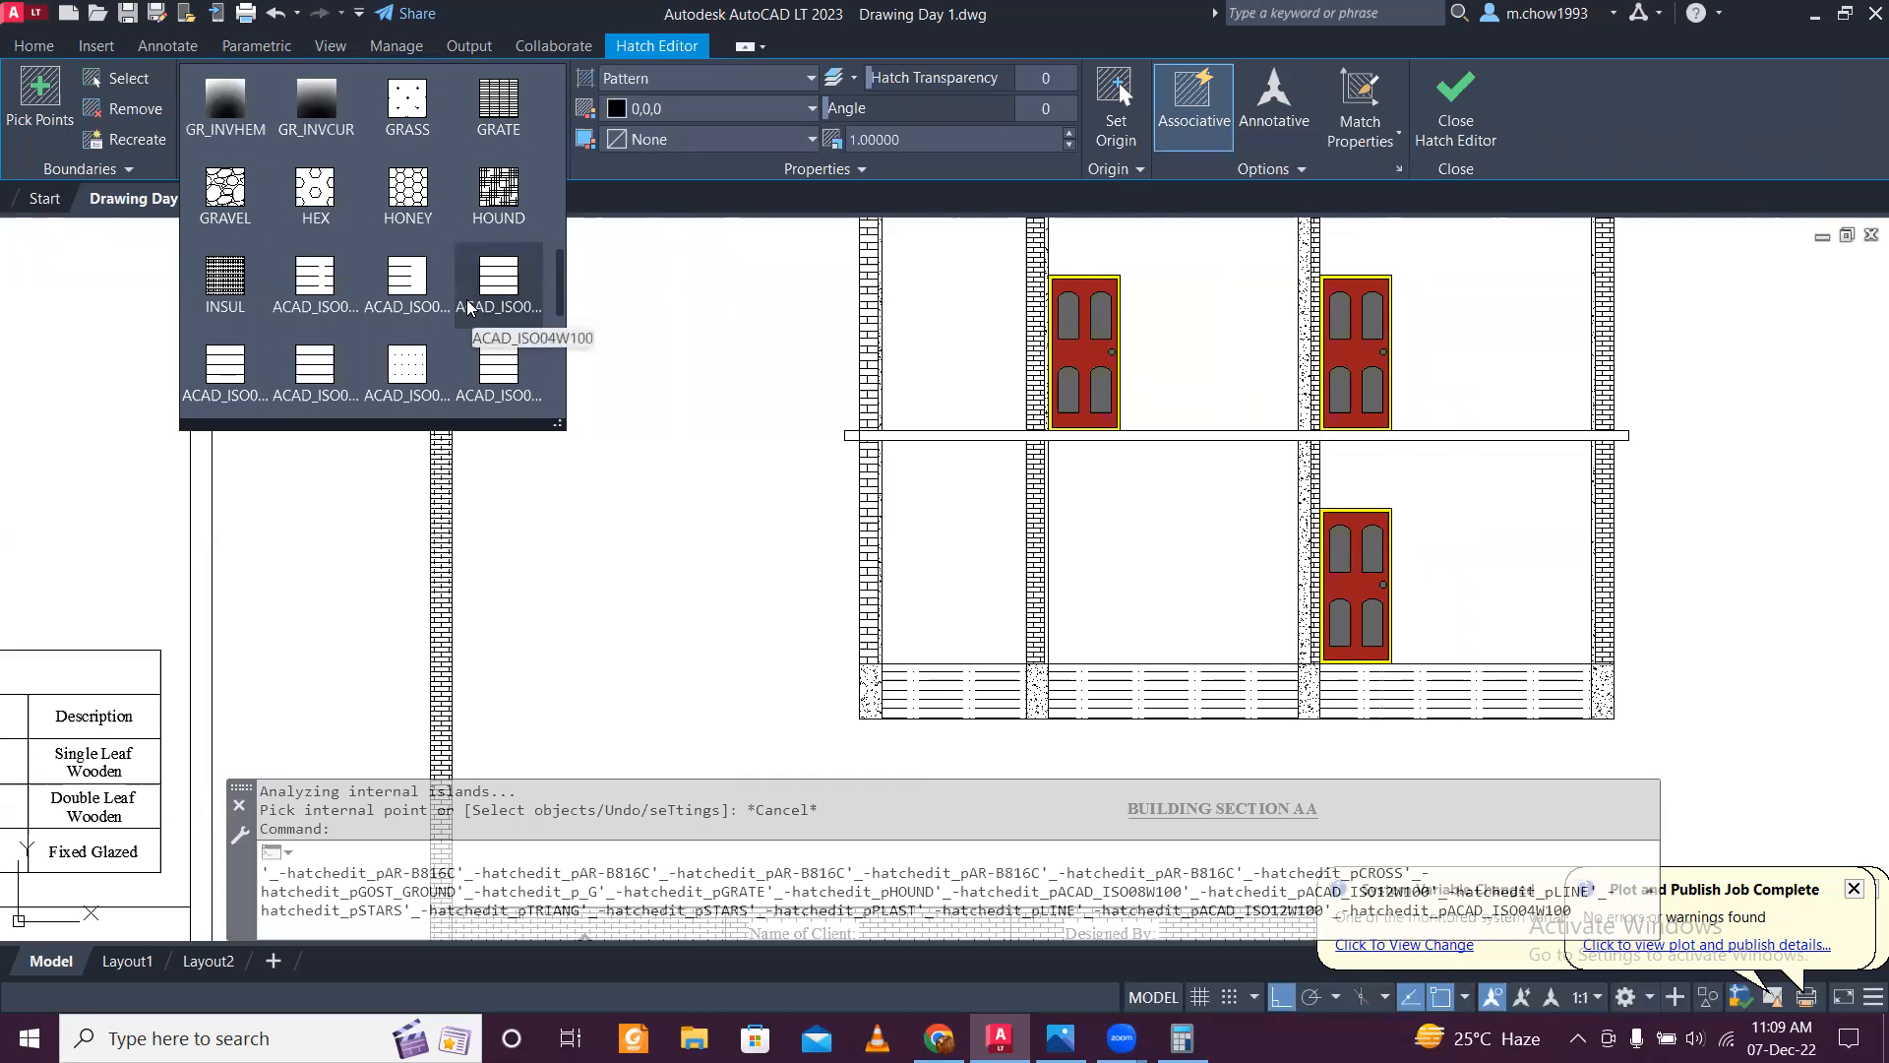
scroll(470, 308, "up", 2)
scroll(469, 306, "up", 4)
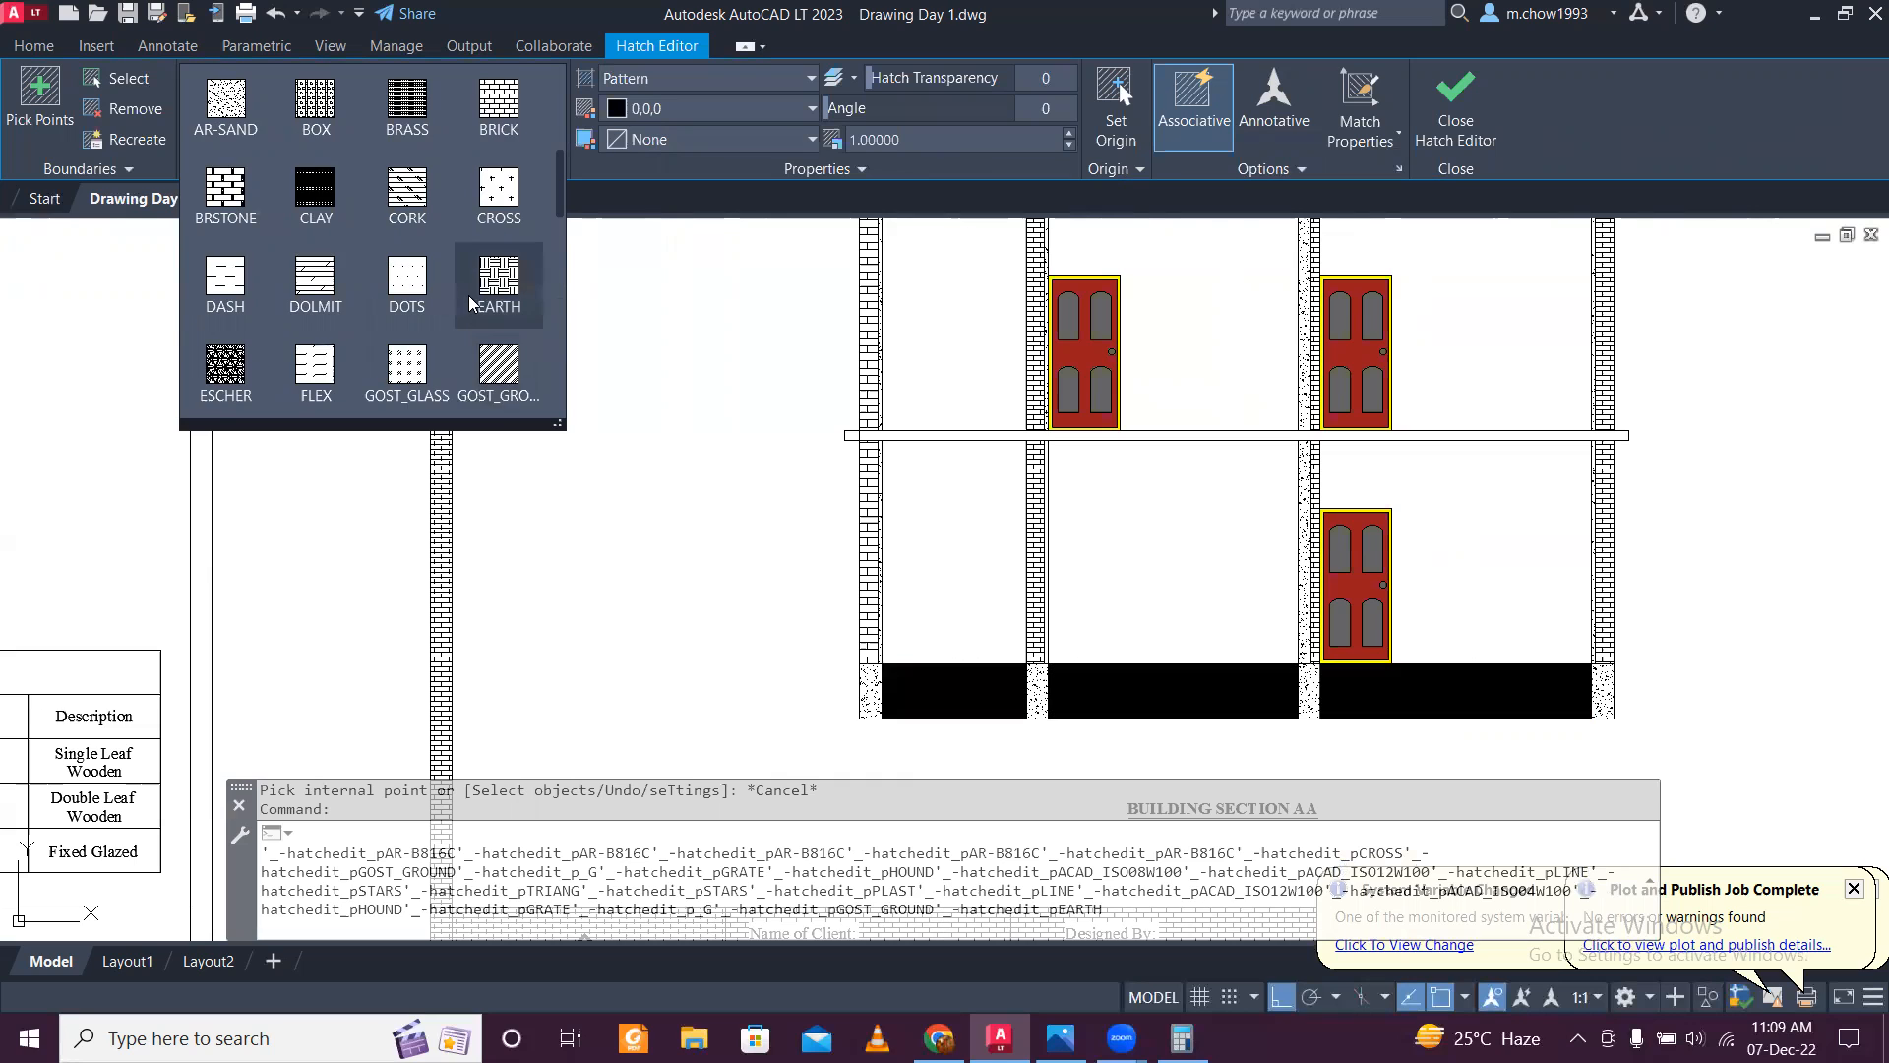
scroll(469, 304, "up", 1)
scroll(470, 304, "up", 1)
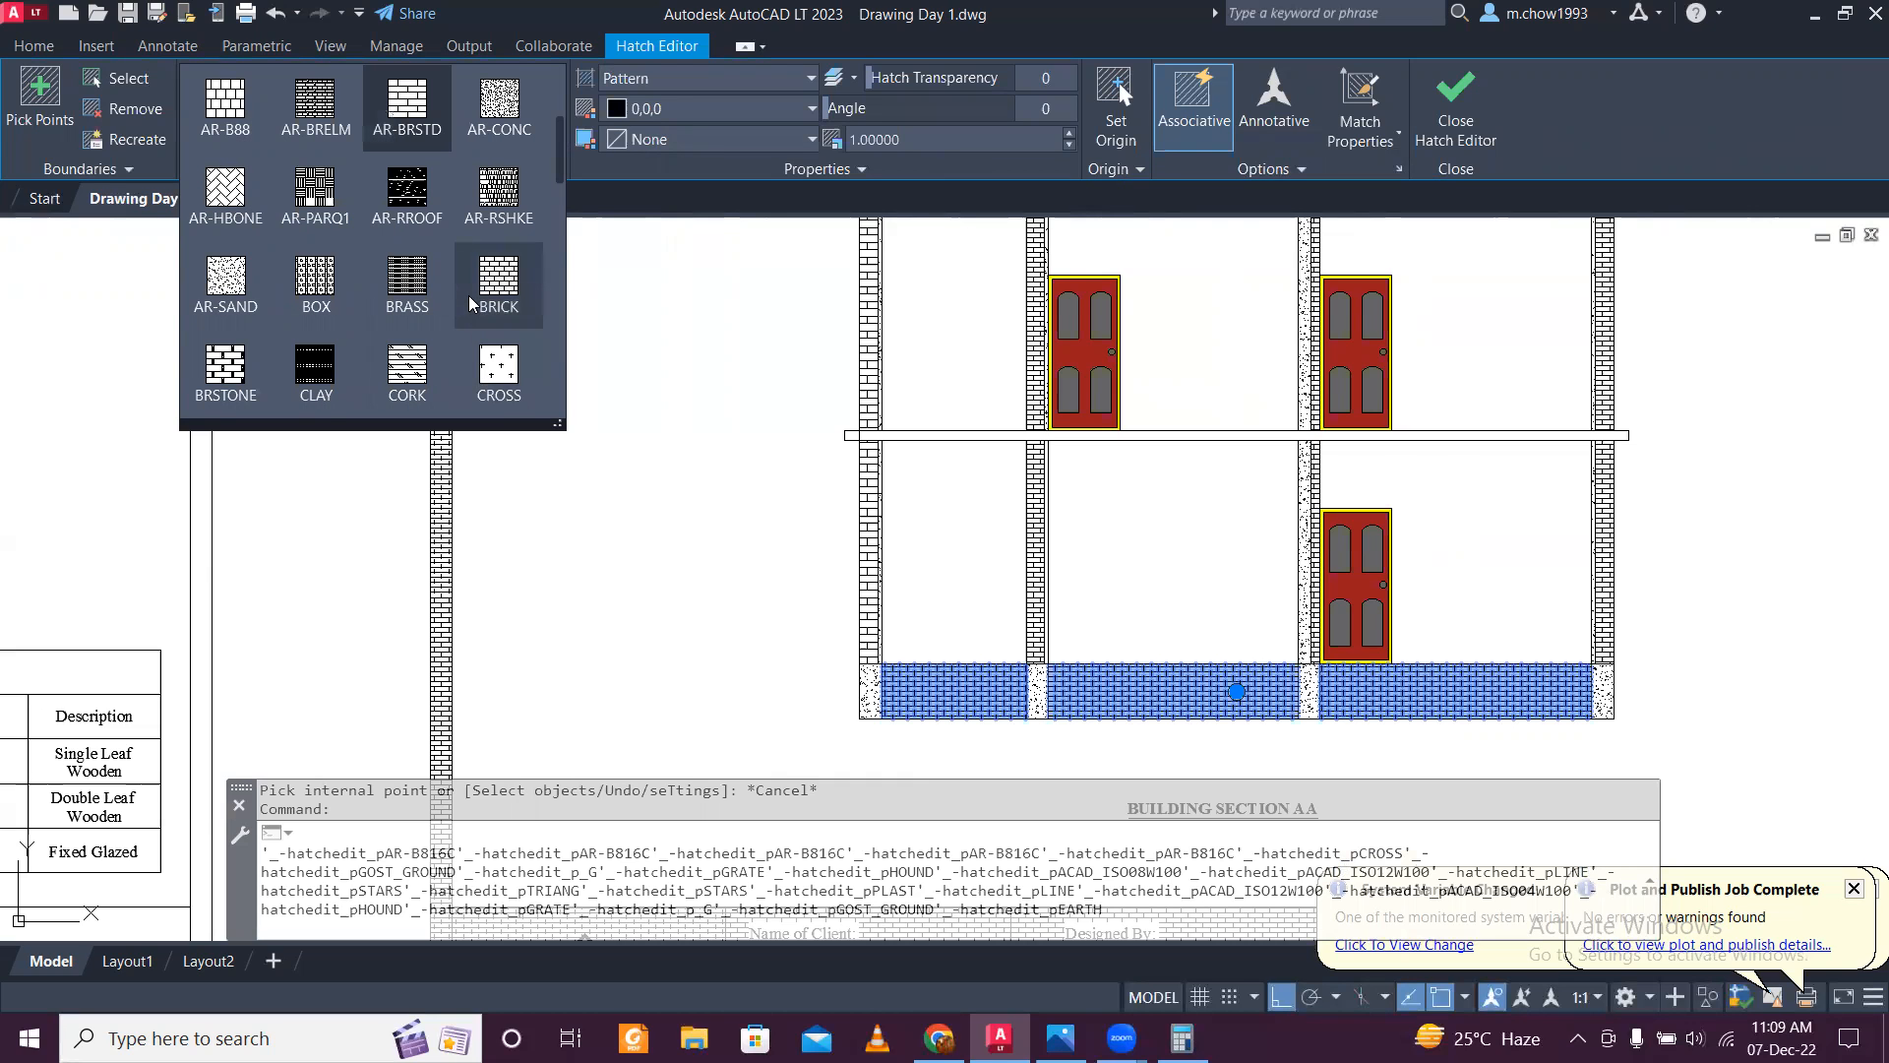
left_click(225, 277)
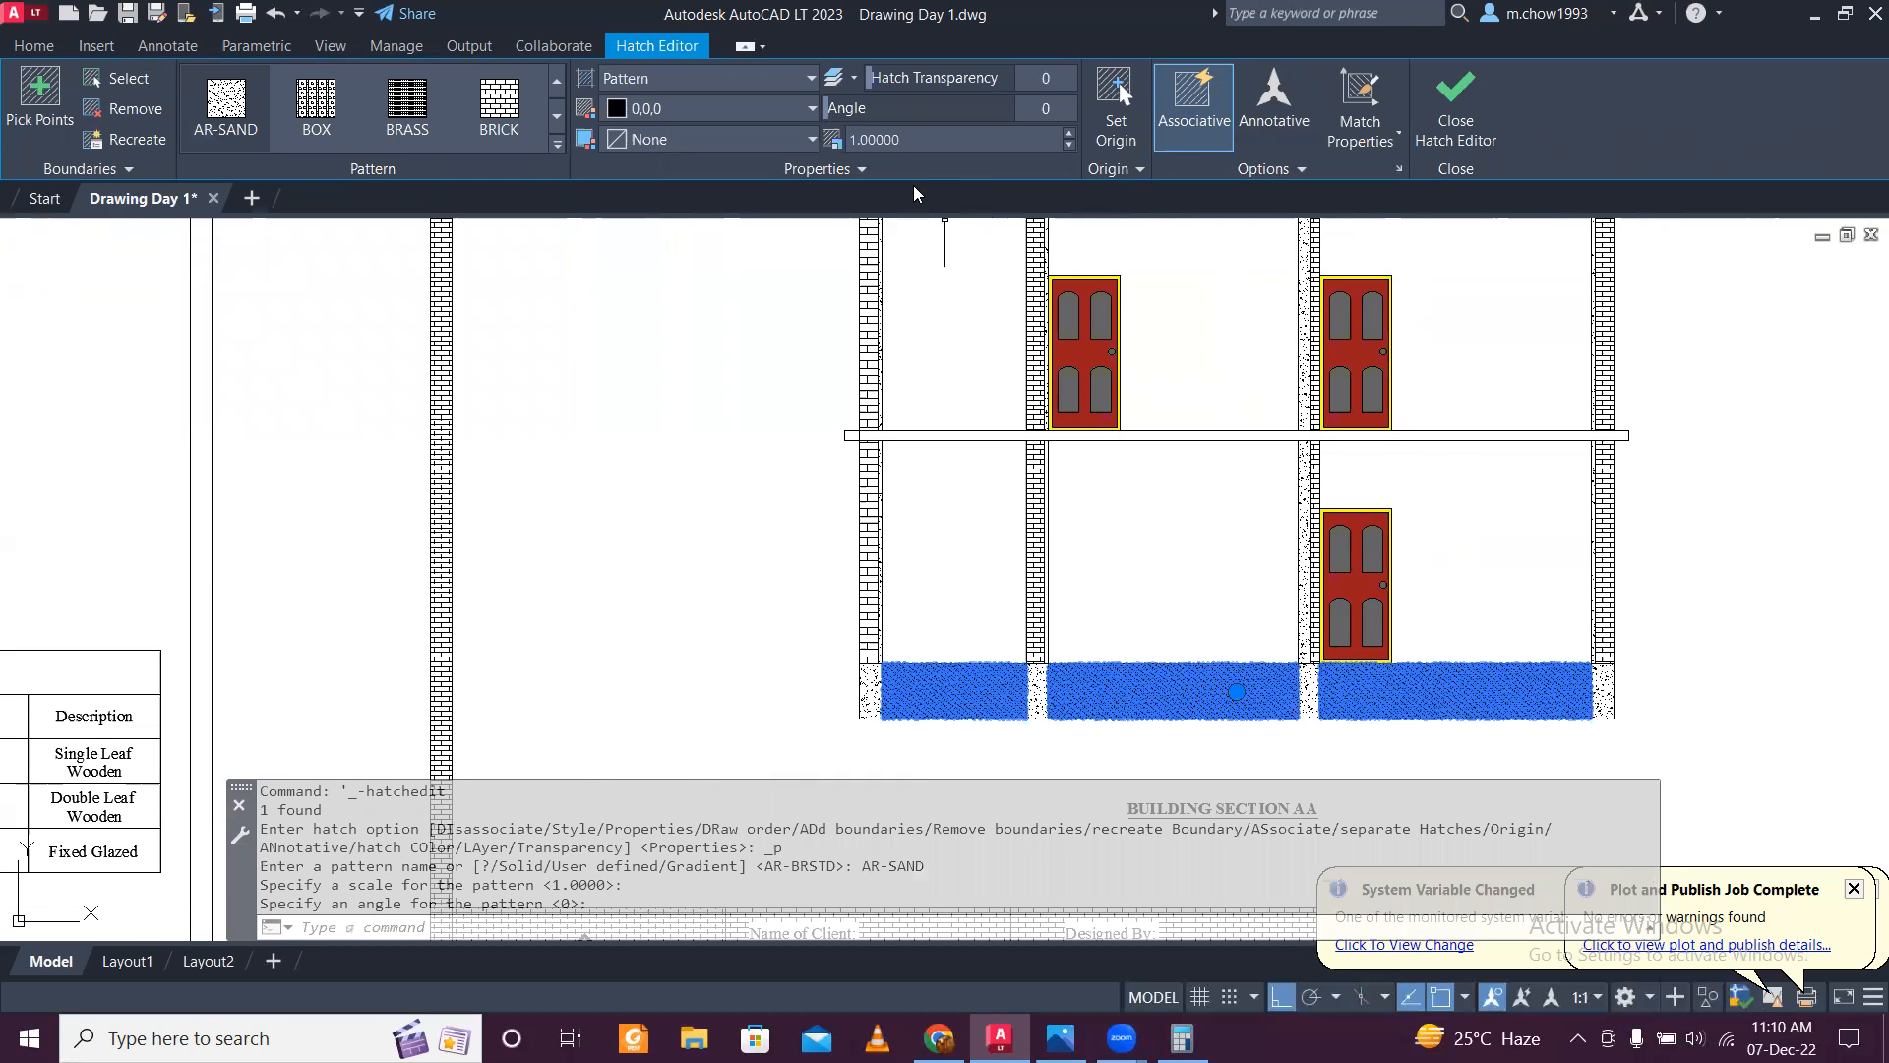
key("Escape")
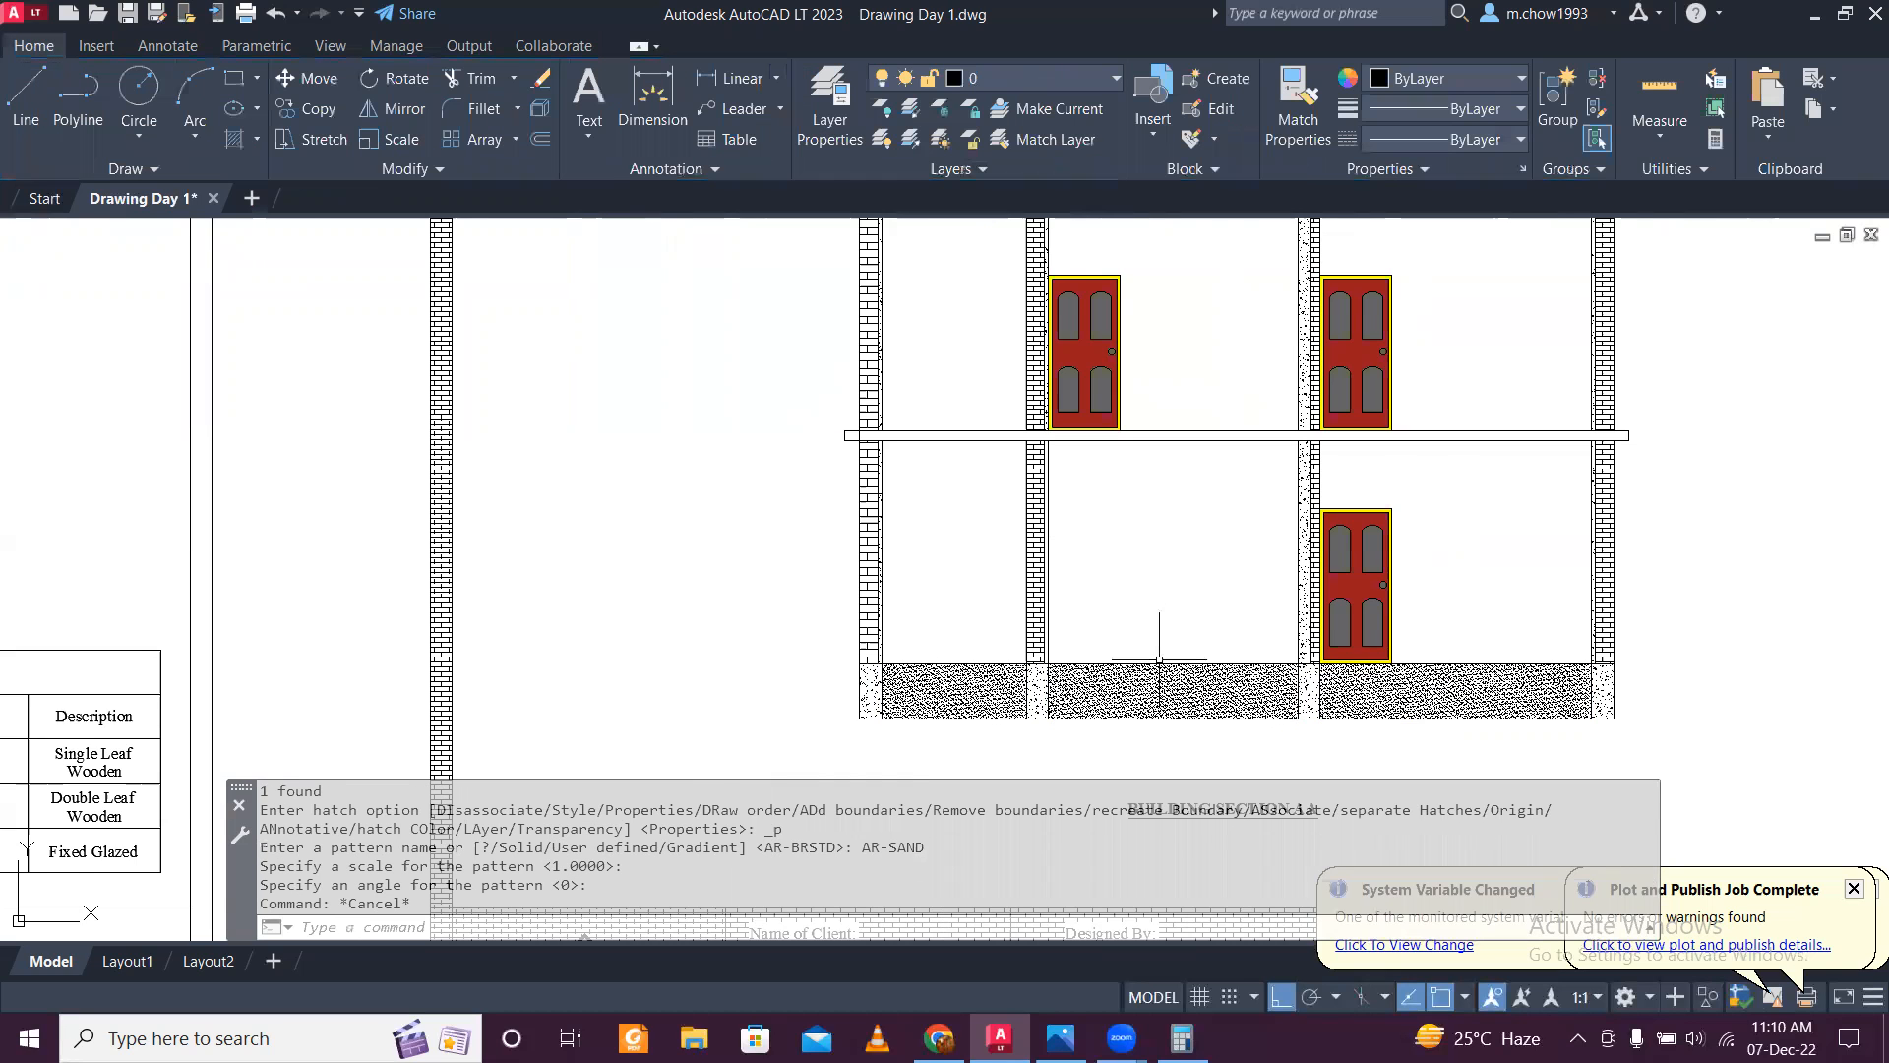
Step: Set the scale of the sand hatch in the plinth bays to 2
scroll(1178, 678, "down", 3)
scroll(1179, 679, "up", 3)
left_click(1178, 687)
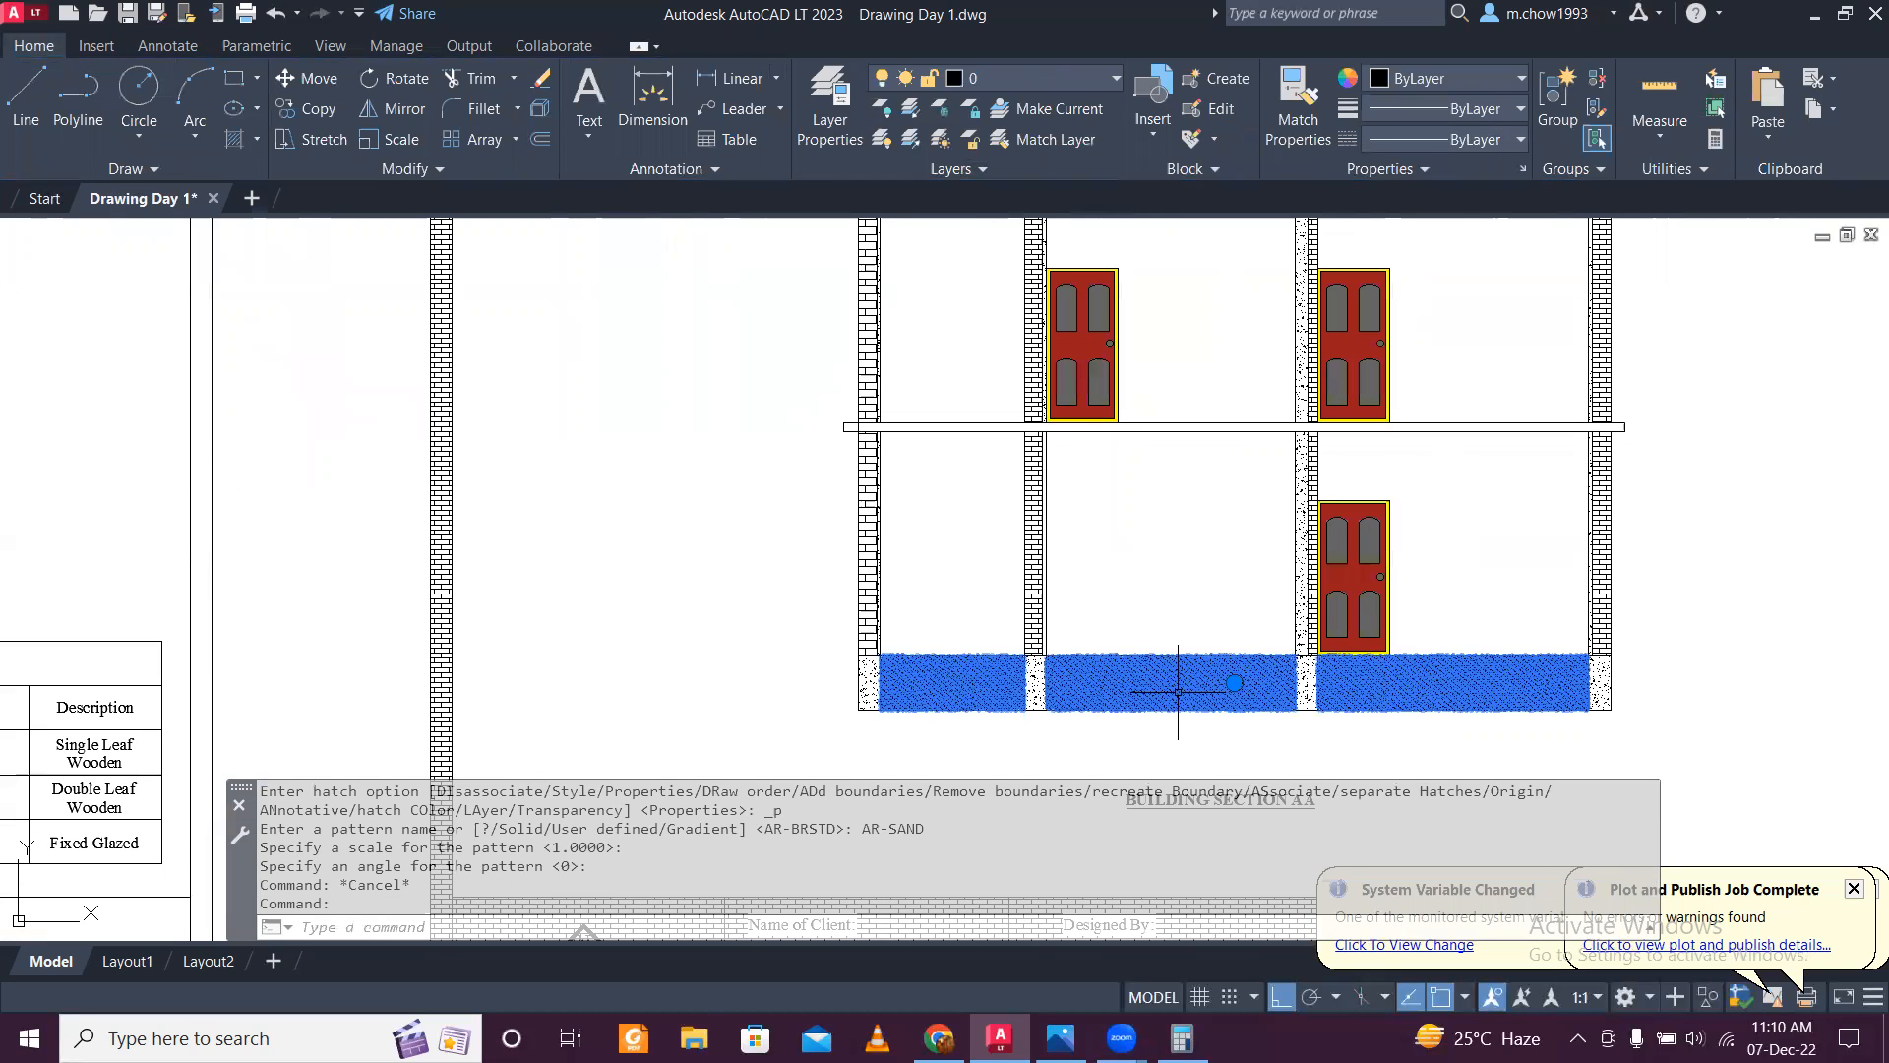
left_click(921, 139)
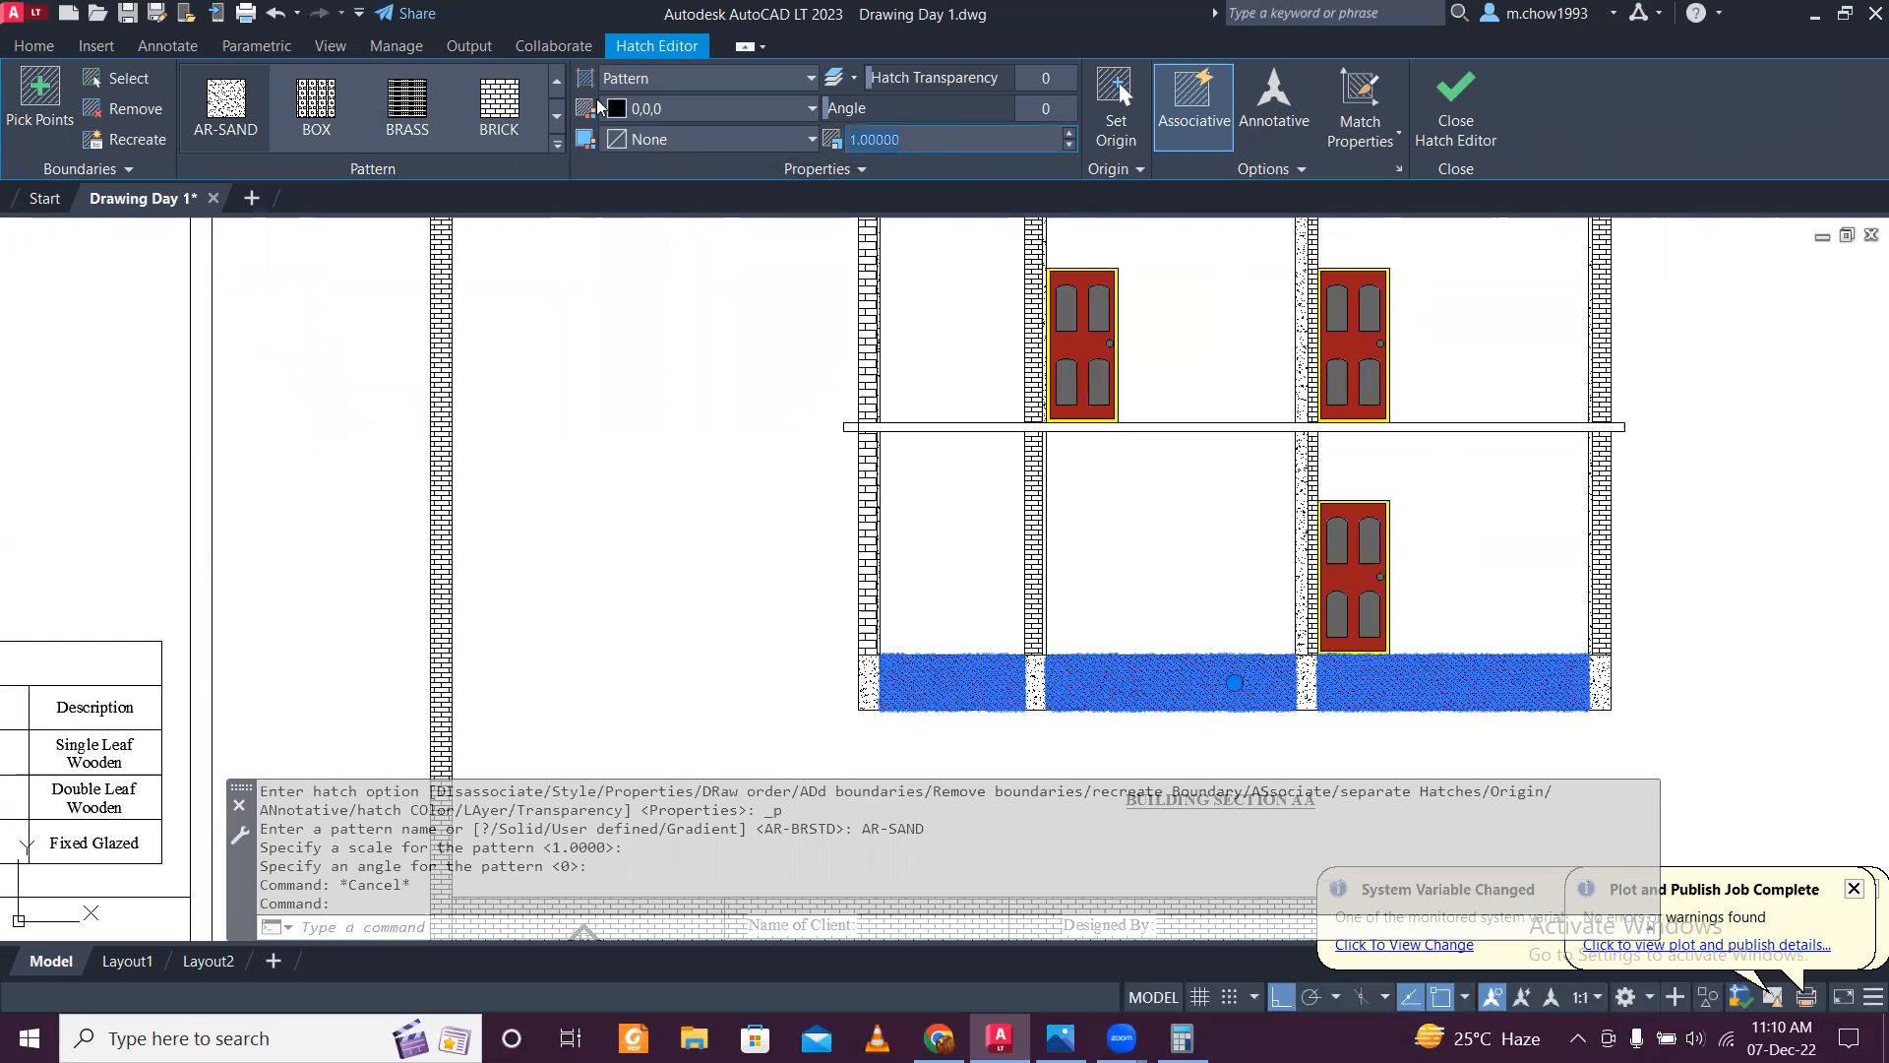
left_click(475, 90)
key("Escape")
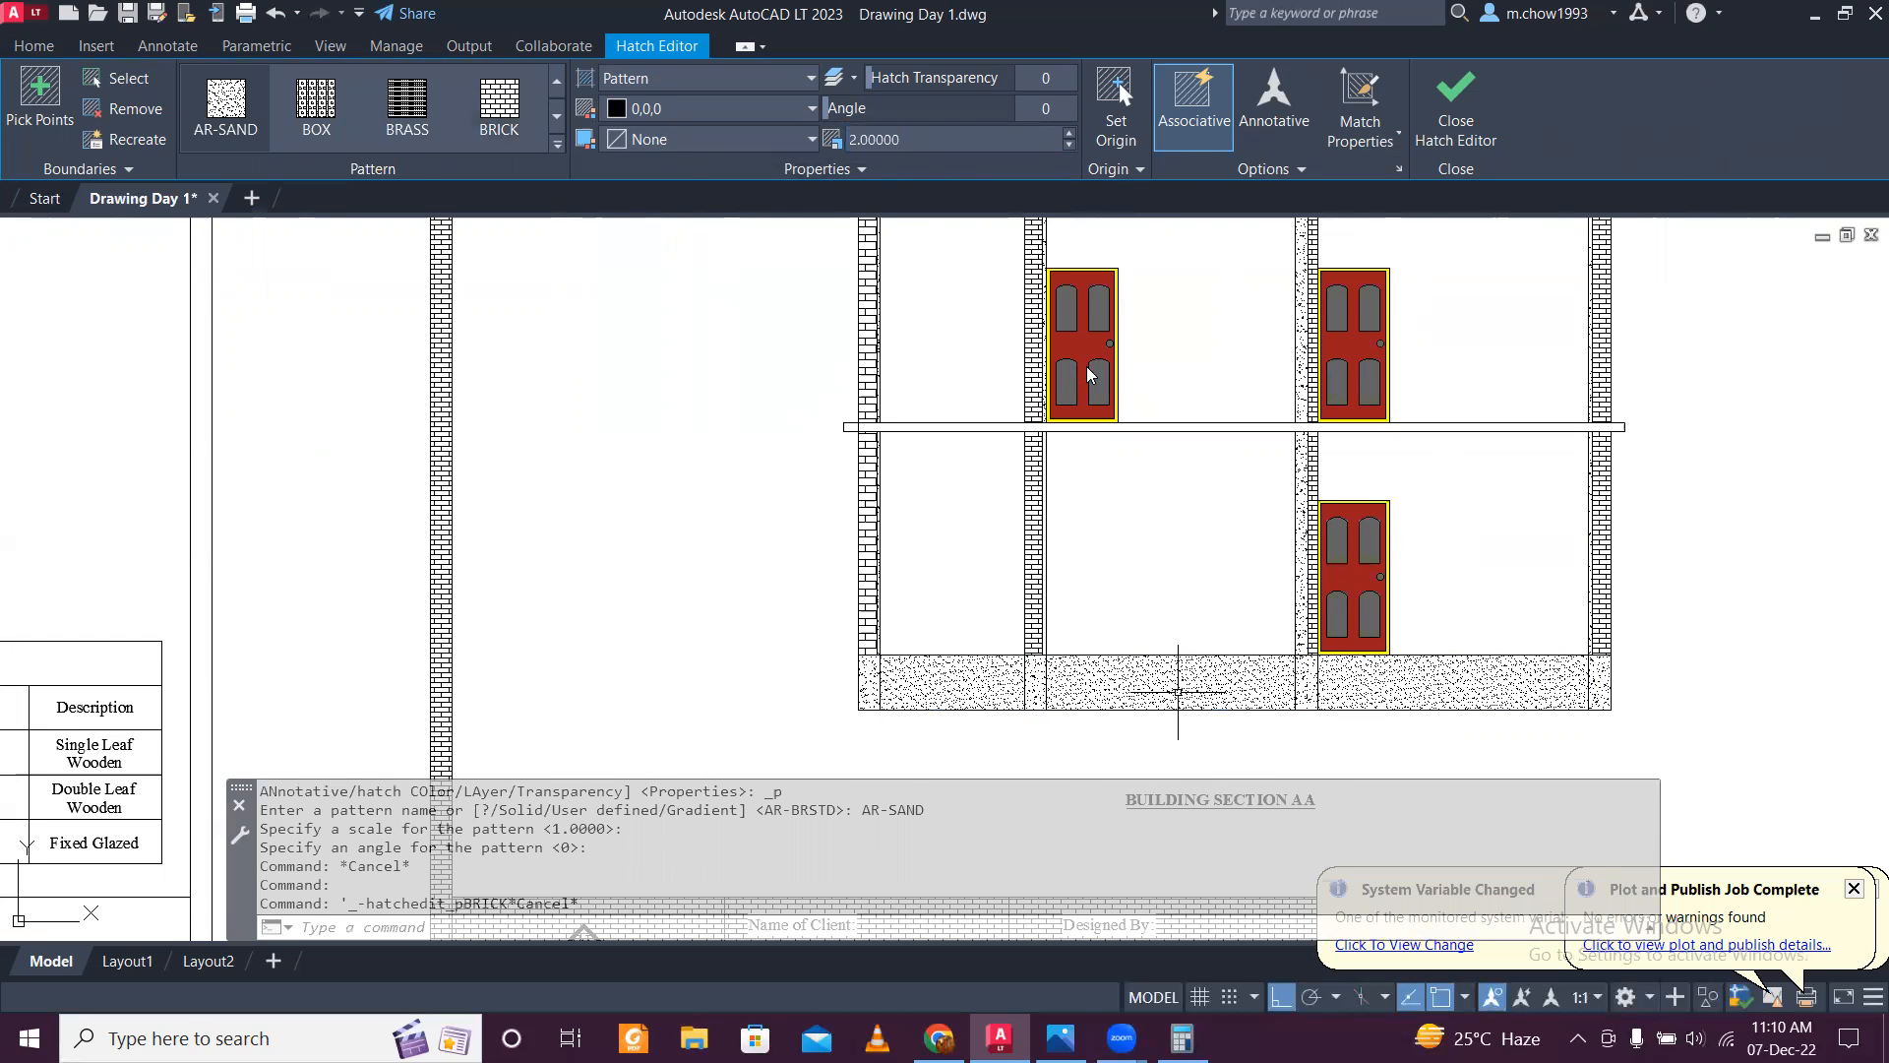
scroll(1515, 678, "down", 2)
scroll(1511, 689, "up", 3)
scroll(1520, 690, "down", 5)
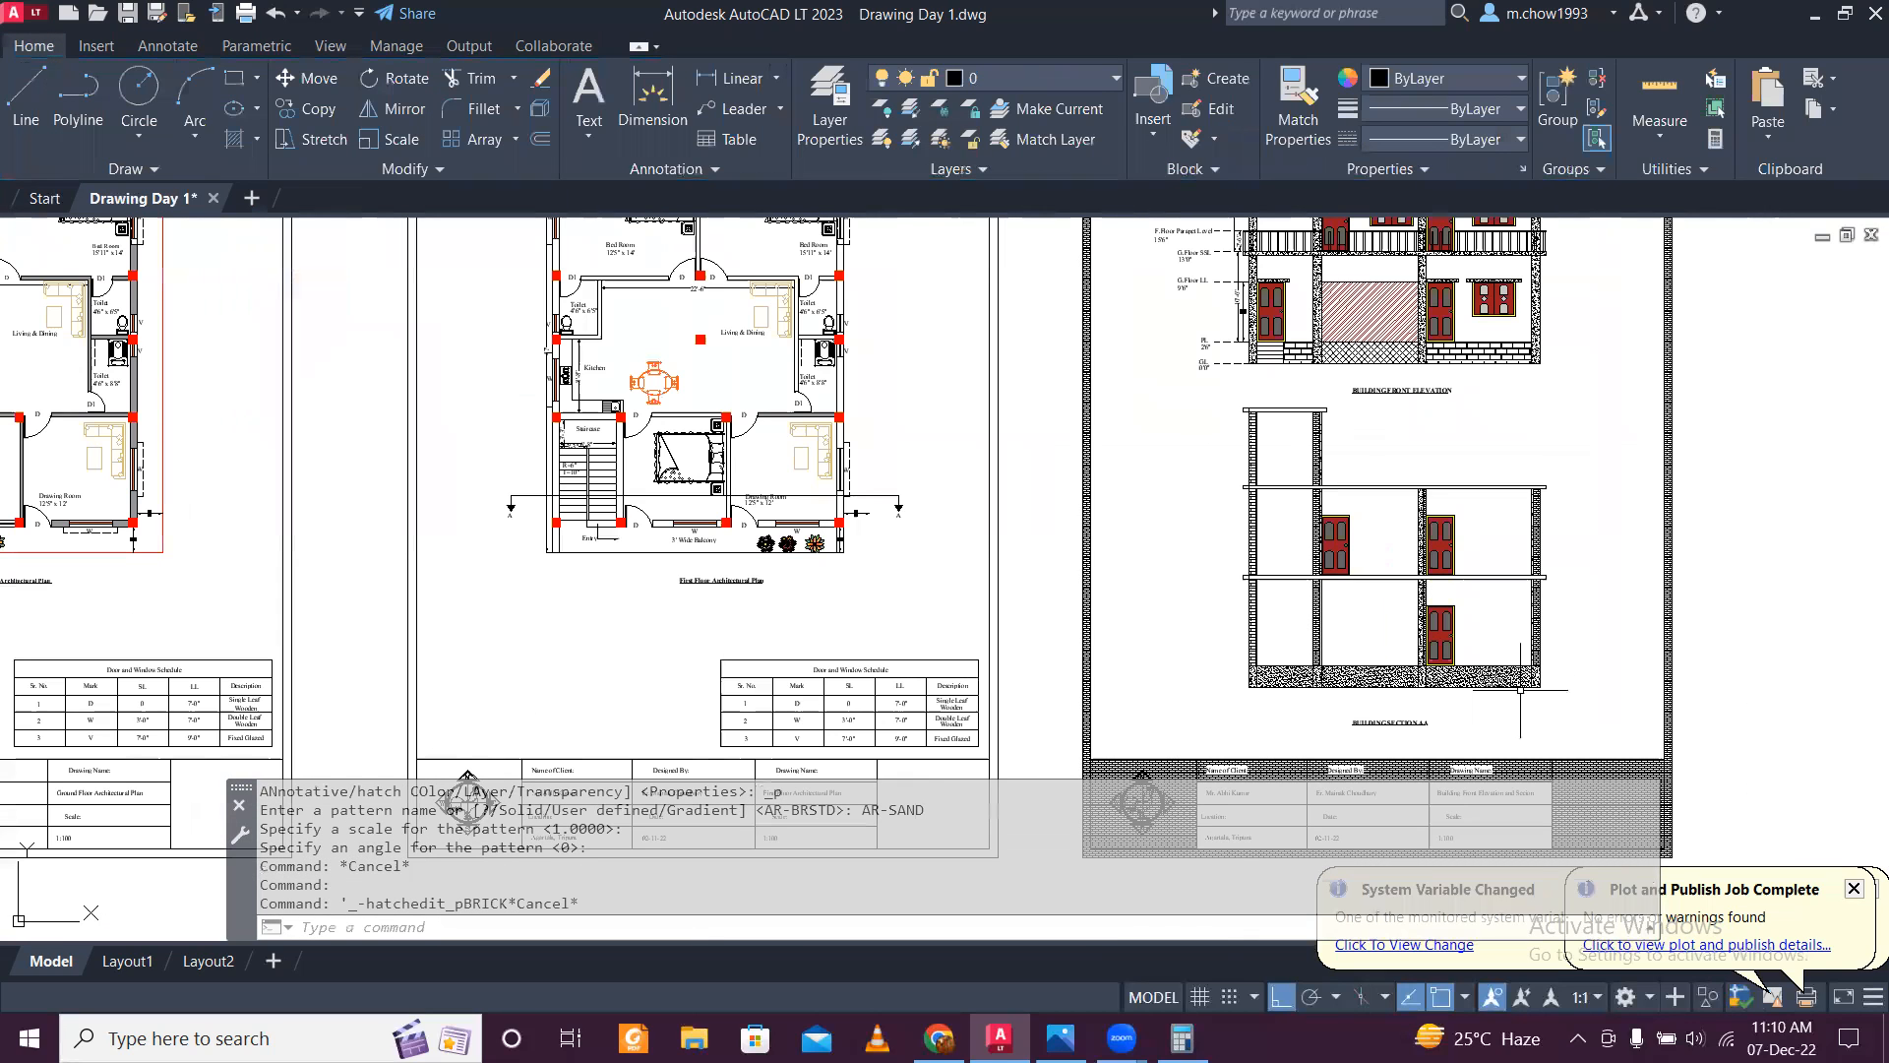
mouse_move(1300, 476)
middle_mouse_down()
mouse_move(1277, 568)
mouse_move(1364, 602)
mouse_move(1521, 608)
middle_mouse_up()
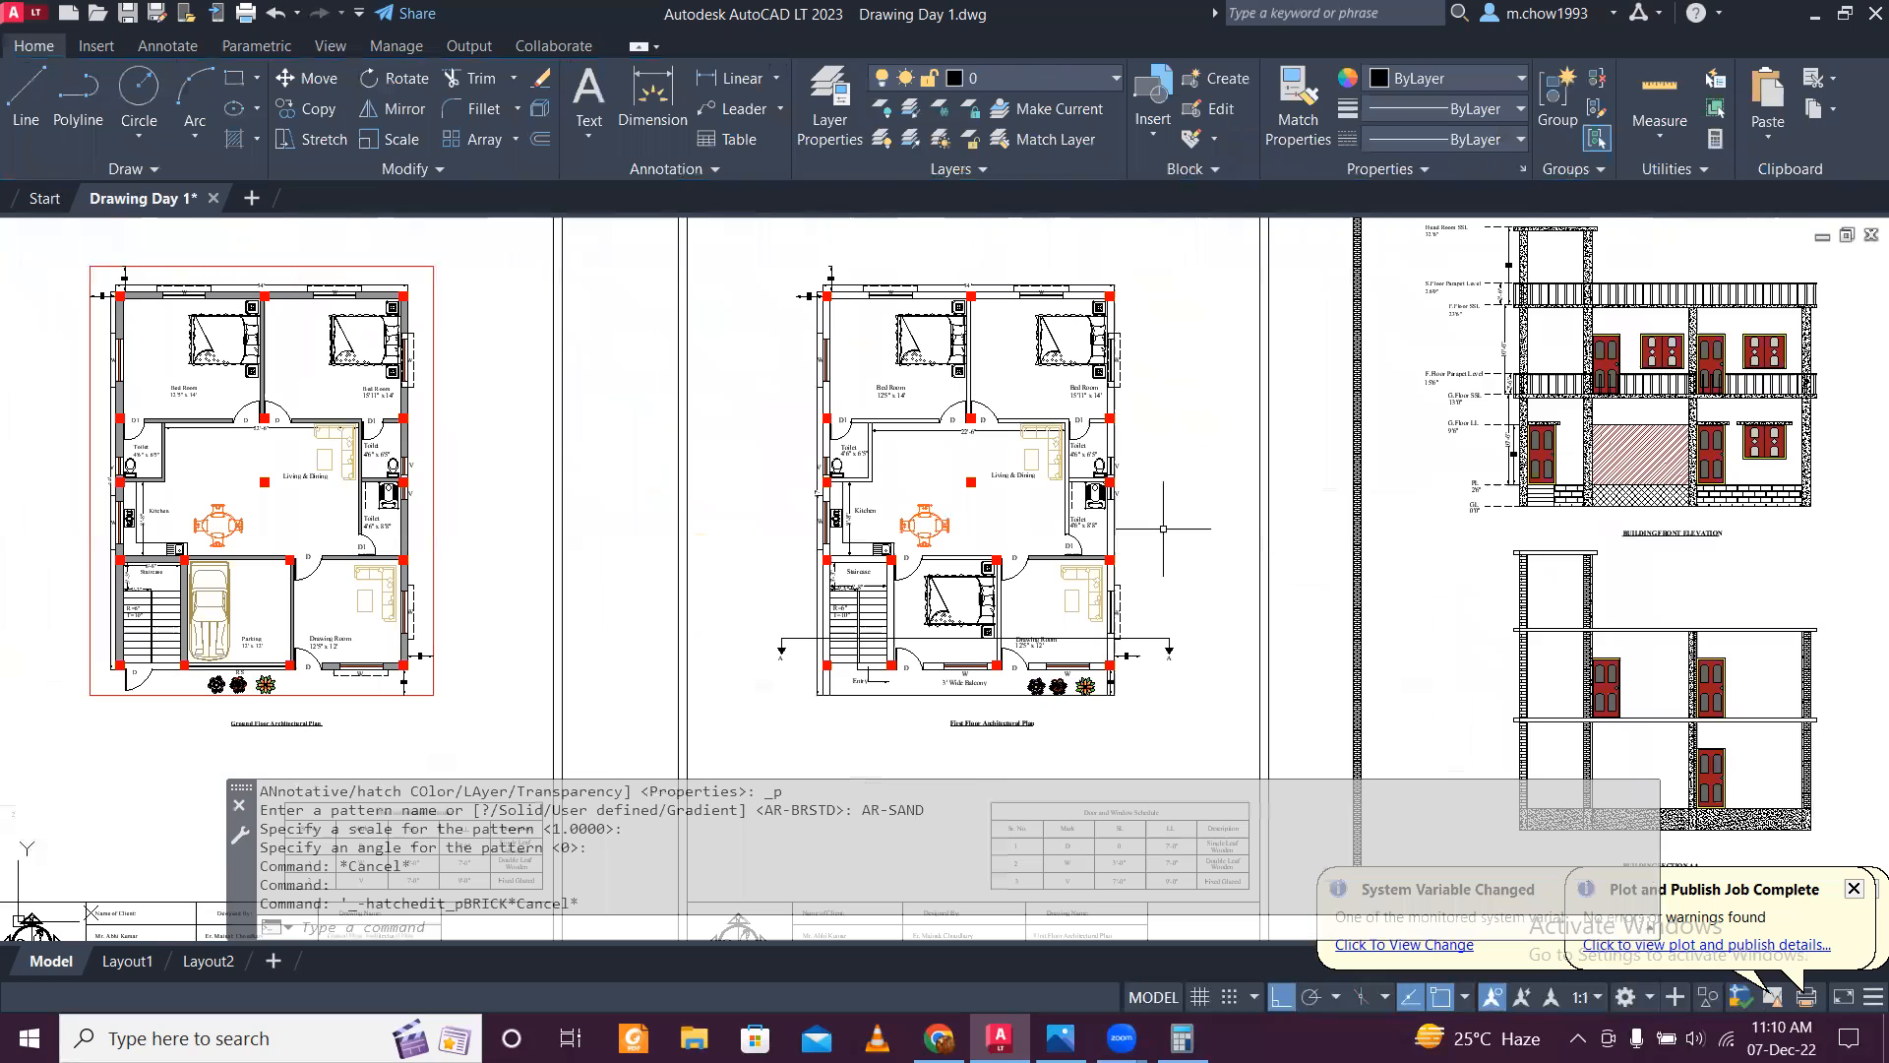
scroll(1654, 735, "up", 4)
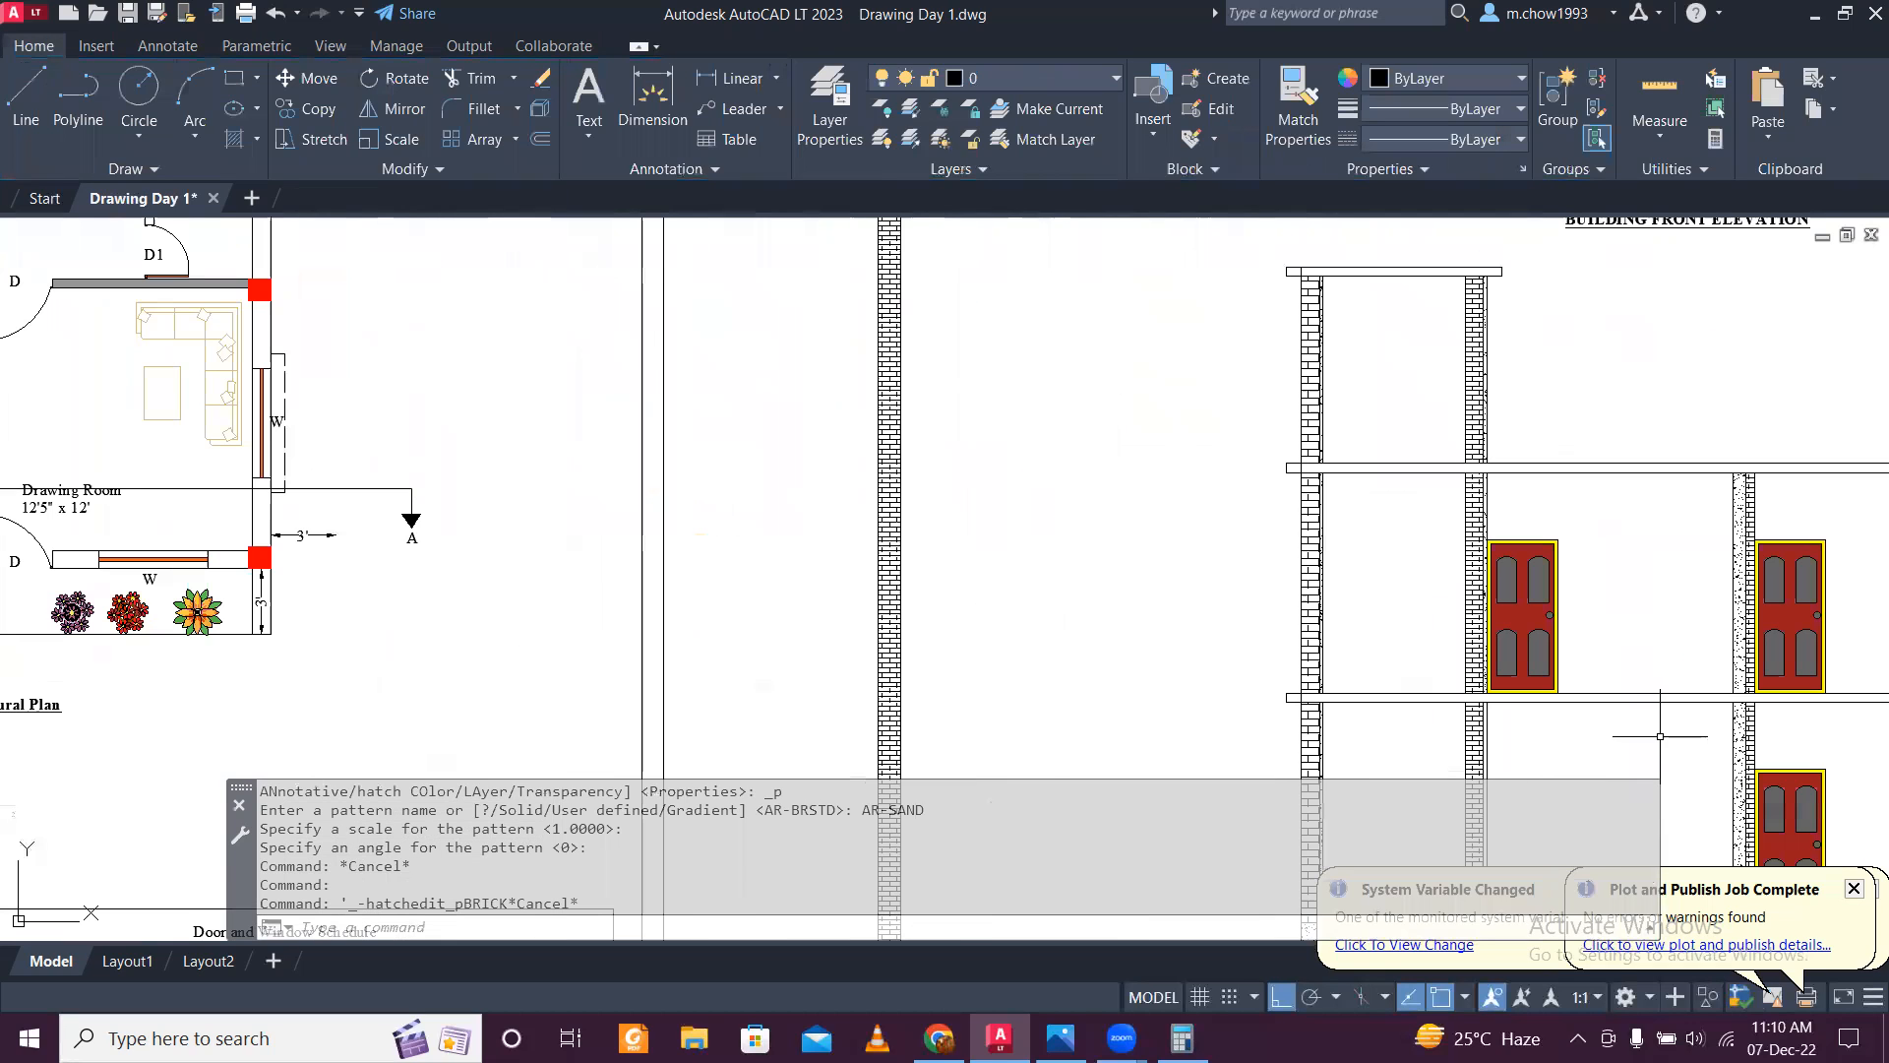
type("hatch")
key("Return")
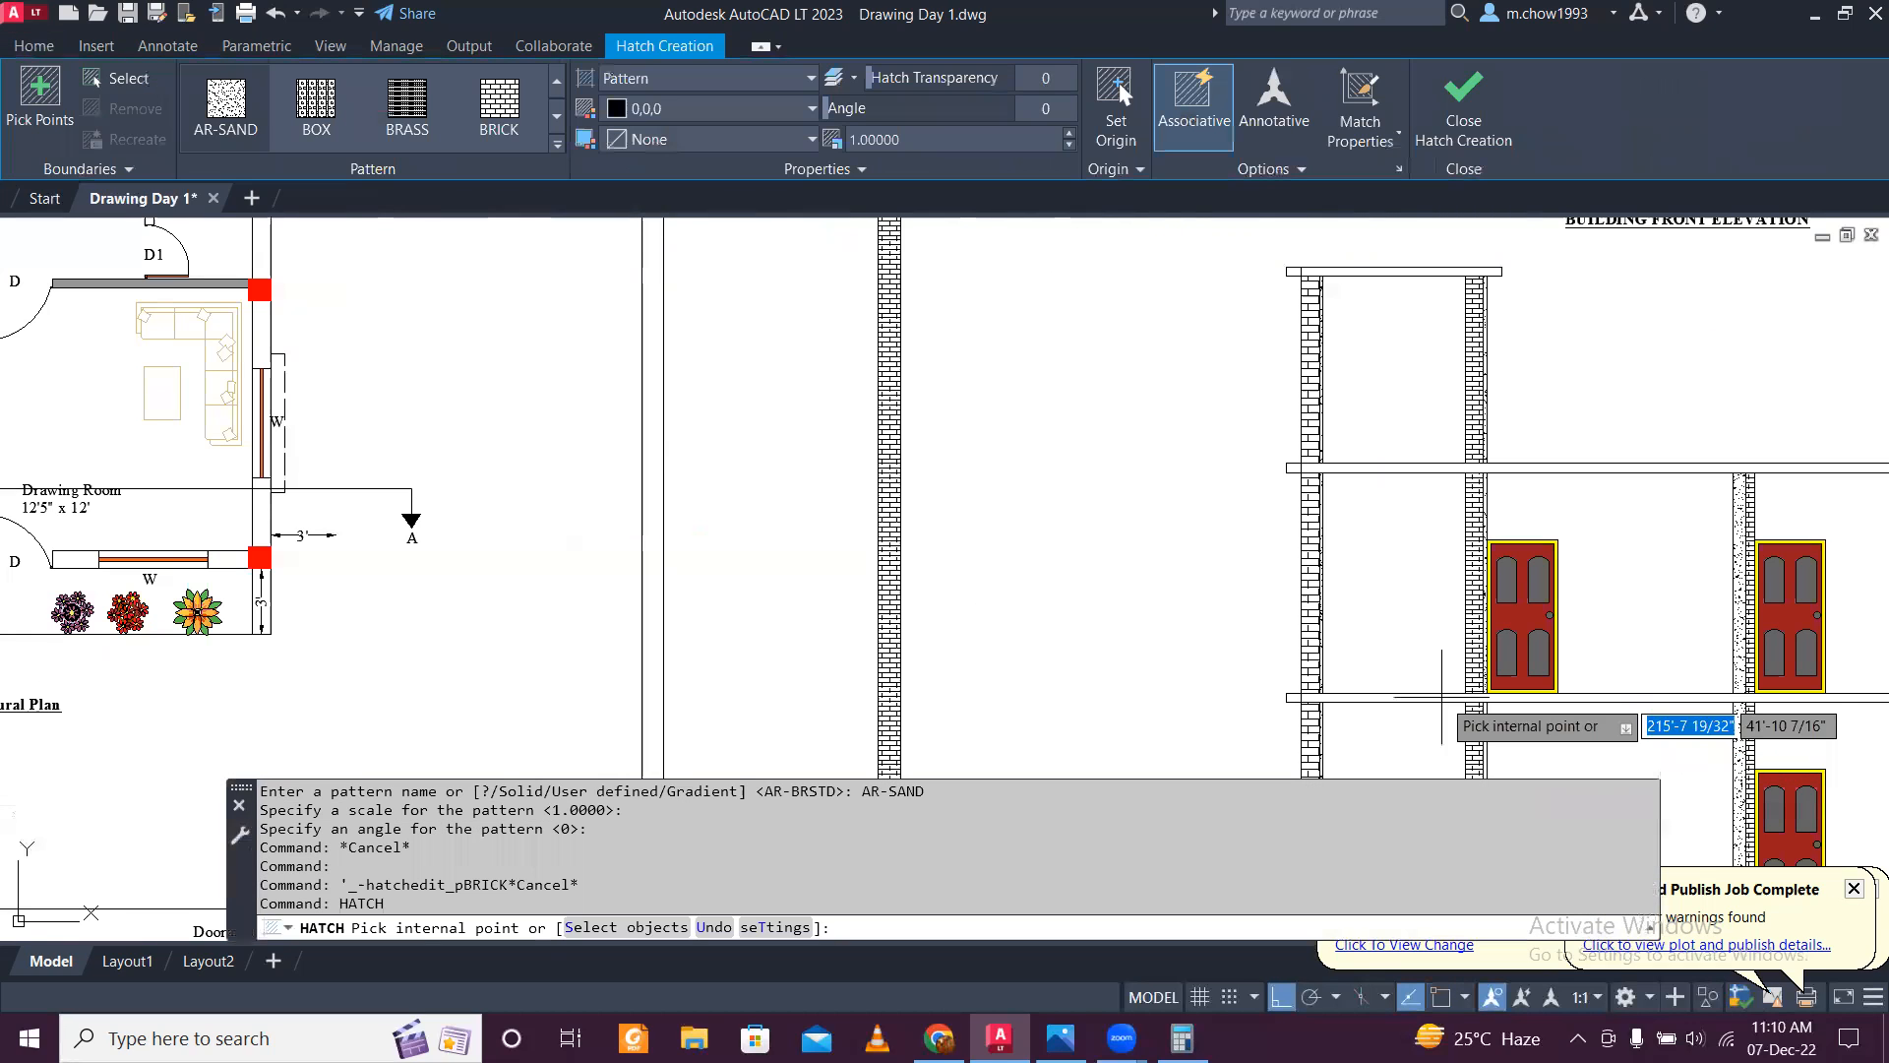
key("Escape")
Step: Trim the outer line of the left-hand brick wall where it crosses the slab above the first floor
scroll(1354, 465, "up", 5)
type("r")
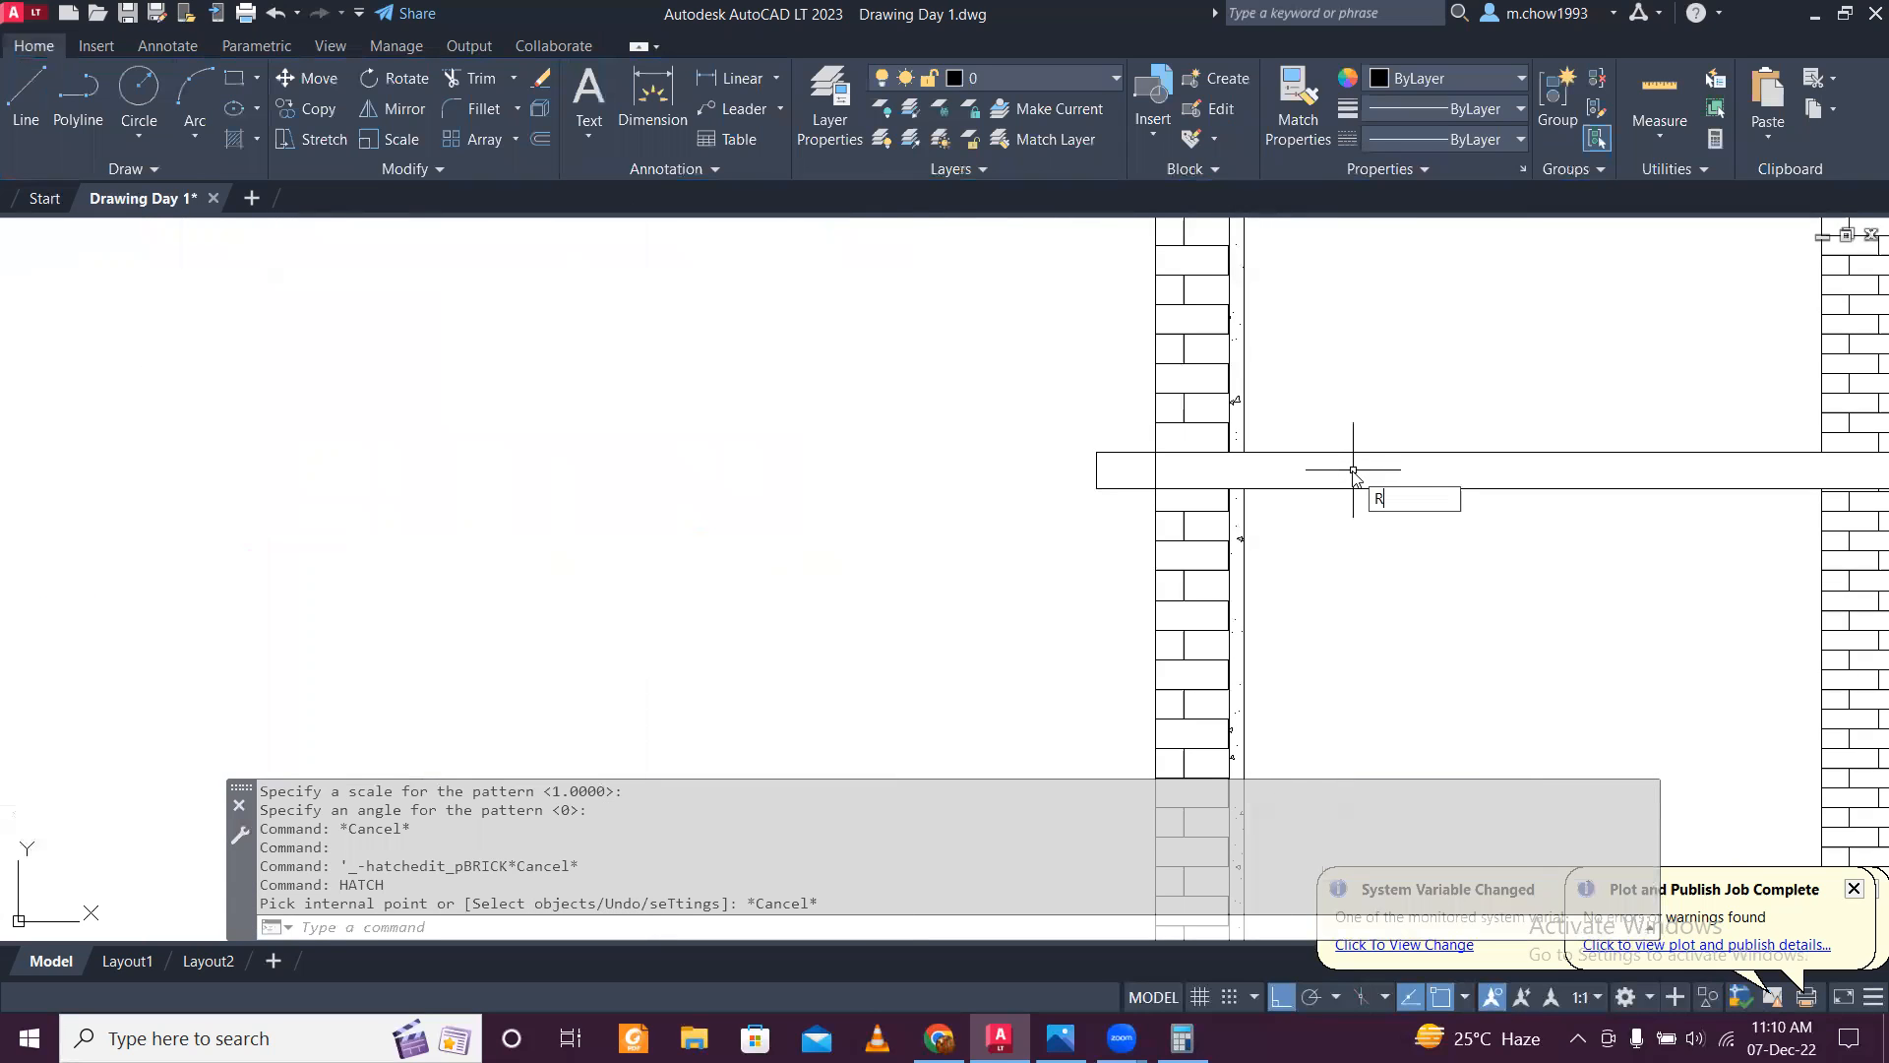
key("Escape")
type("tr")
key("Return")
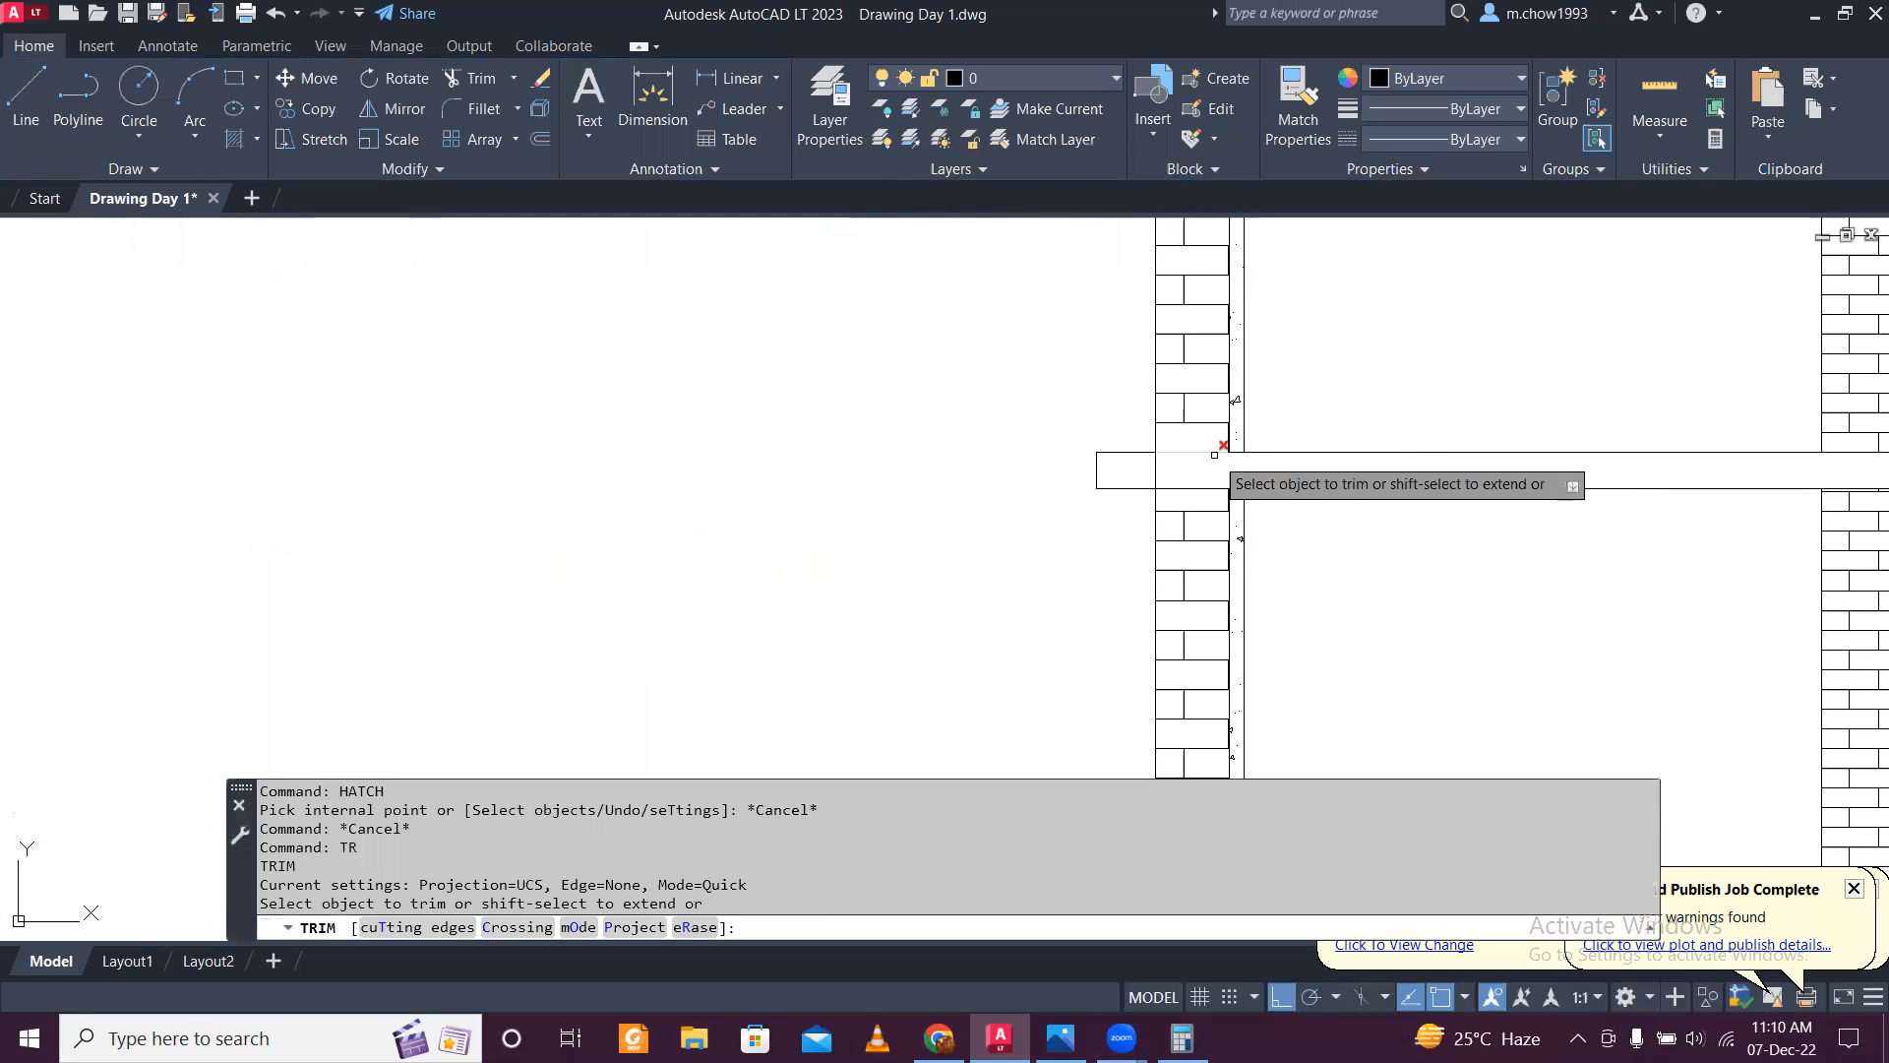
scroll(1204, 474, "up", 3)
left_click_drag(1204, 474, 995, 465)
Step: Inspect the remaining wall and slab junctions of Building Section AA for untrimmed lines, from the staircase roof to the plinth
scroll(1153, 468, "down", 4)
scroll(1153, 469, "up", 5)
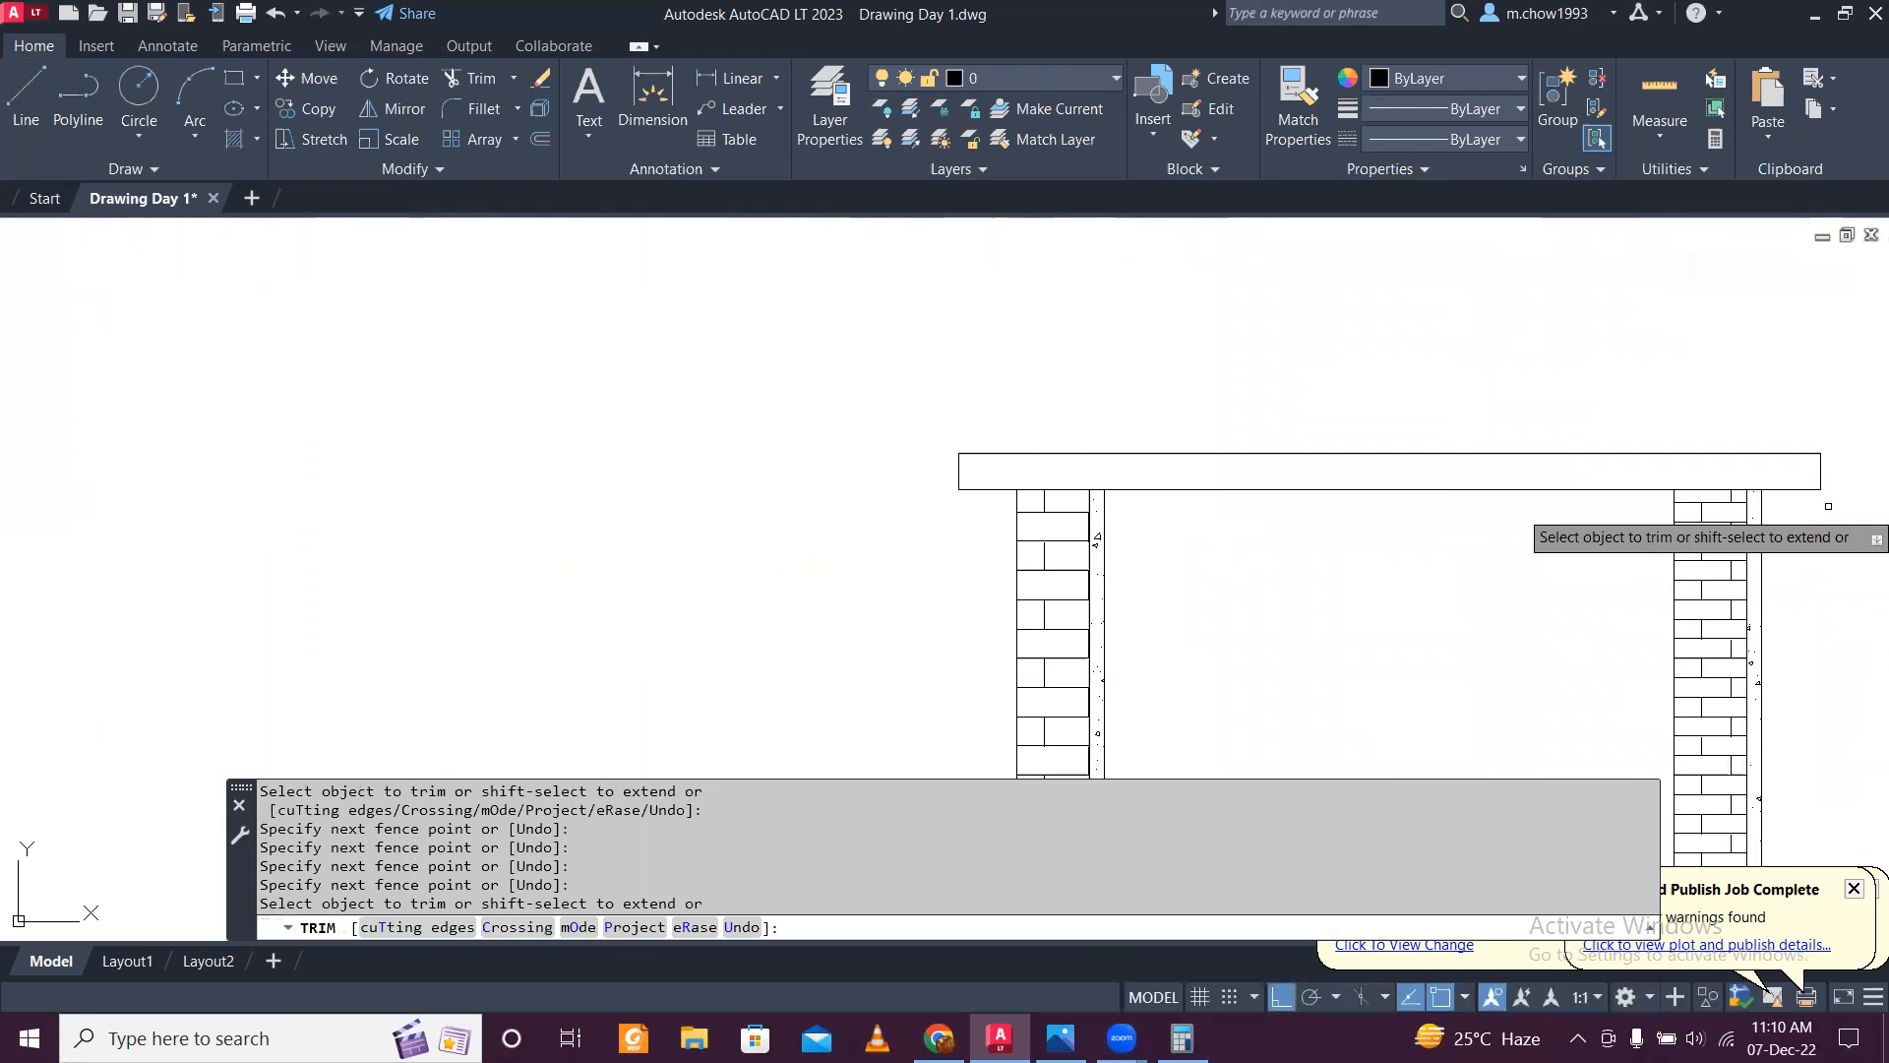
scroll(1505, 551, "down", 3)
scroll(1253, 452, "up", 3)
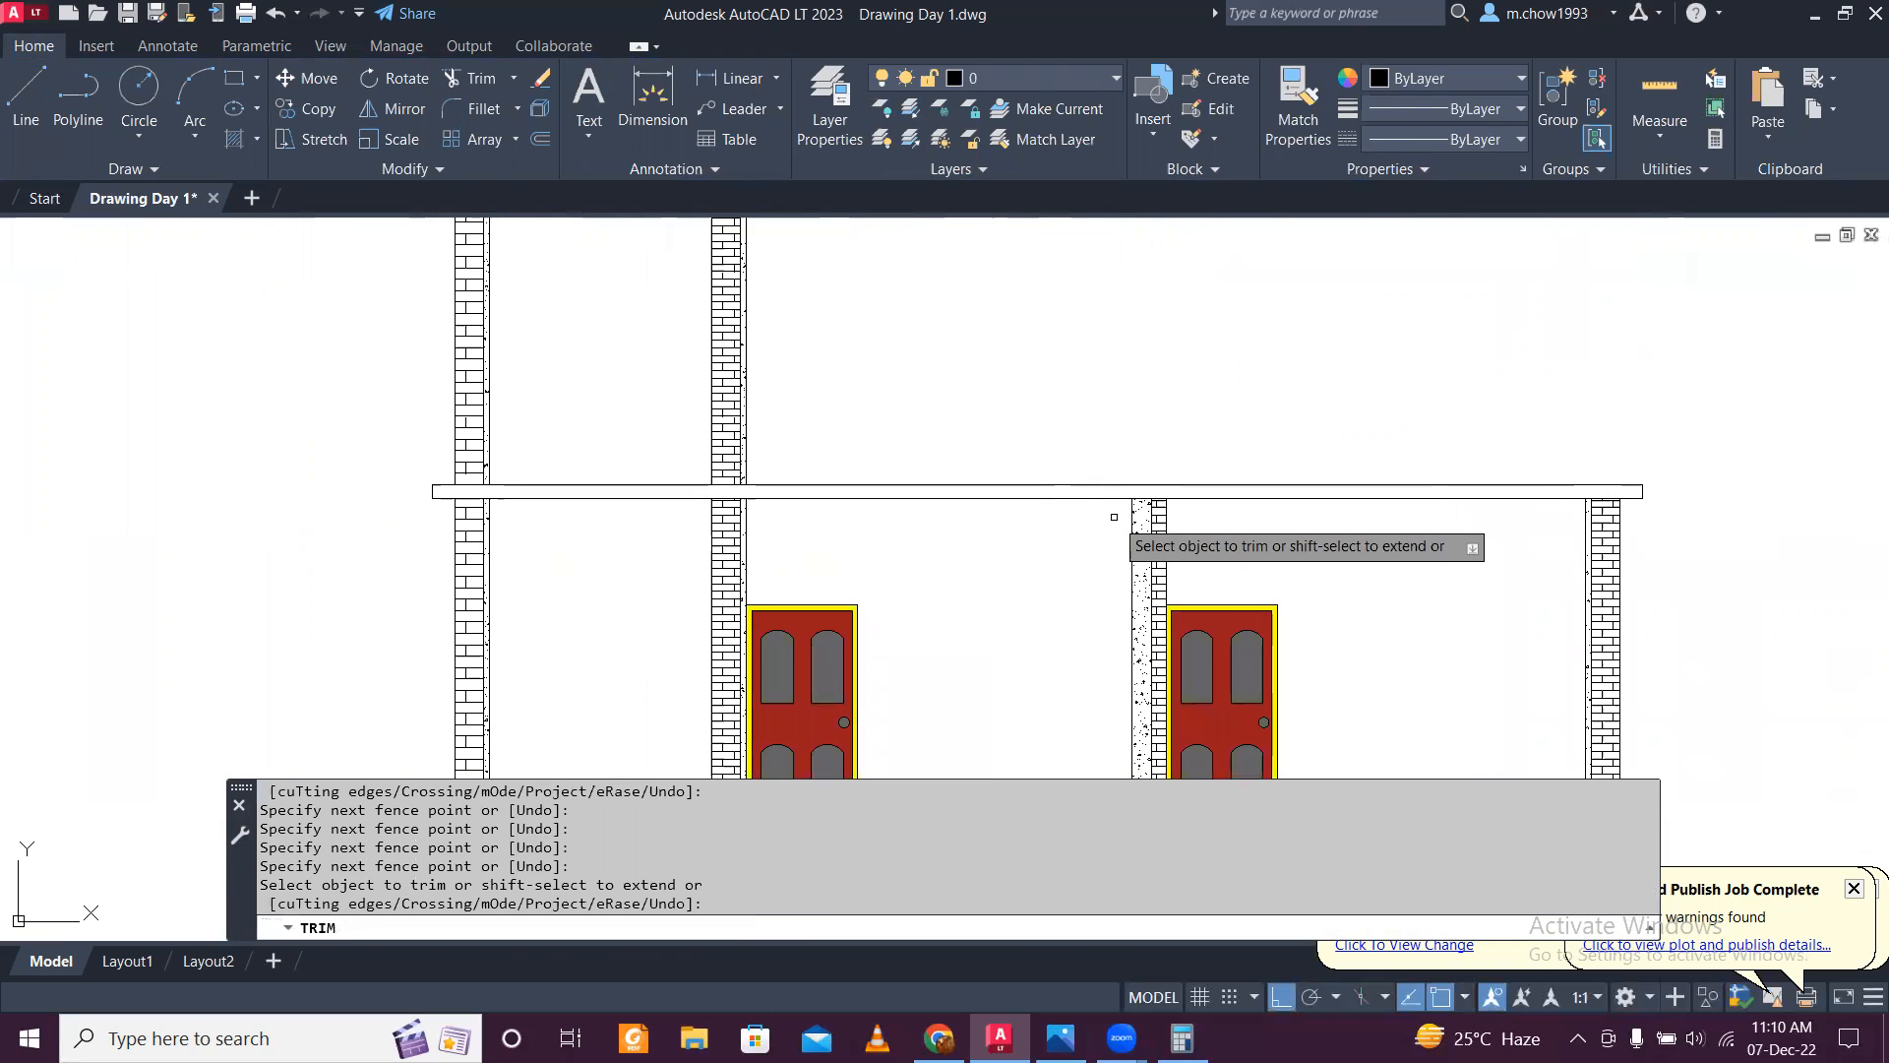
scroll(1509, 564, "up", 2)
scroll(1623, 506, "down", 4)
scroll(1378, 511, "up", 4)
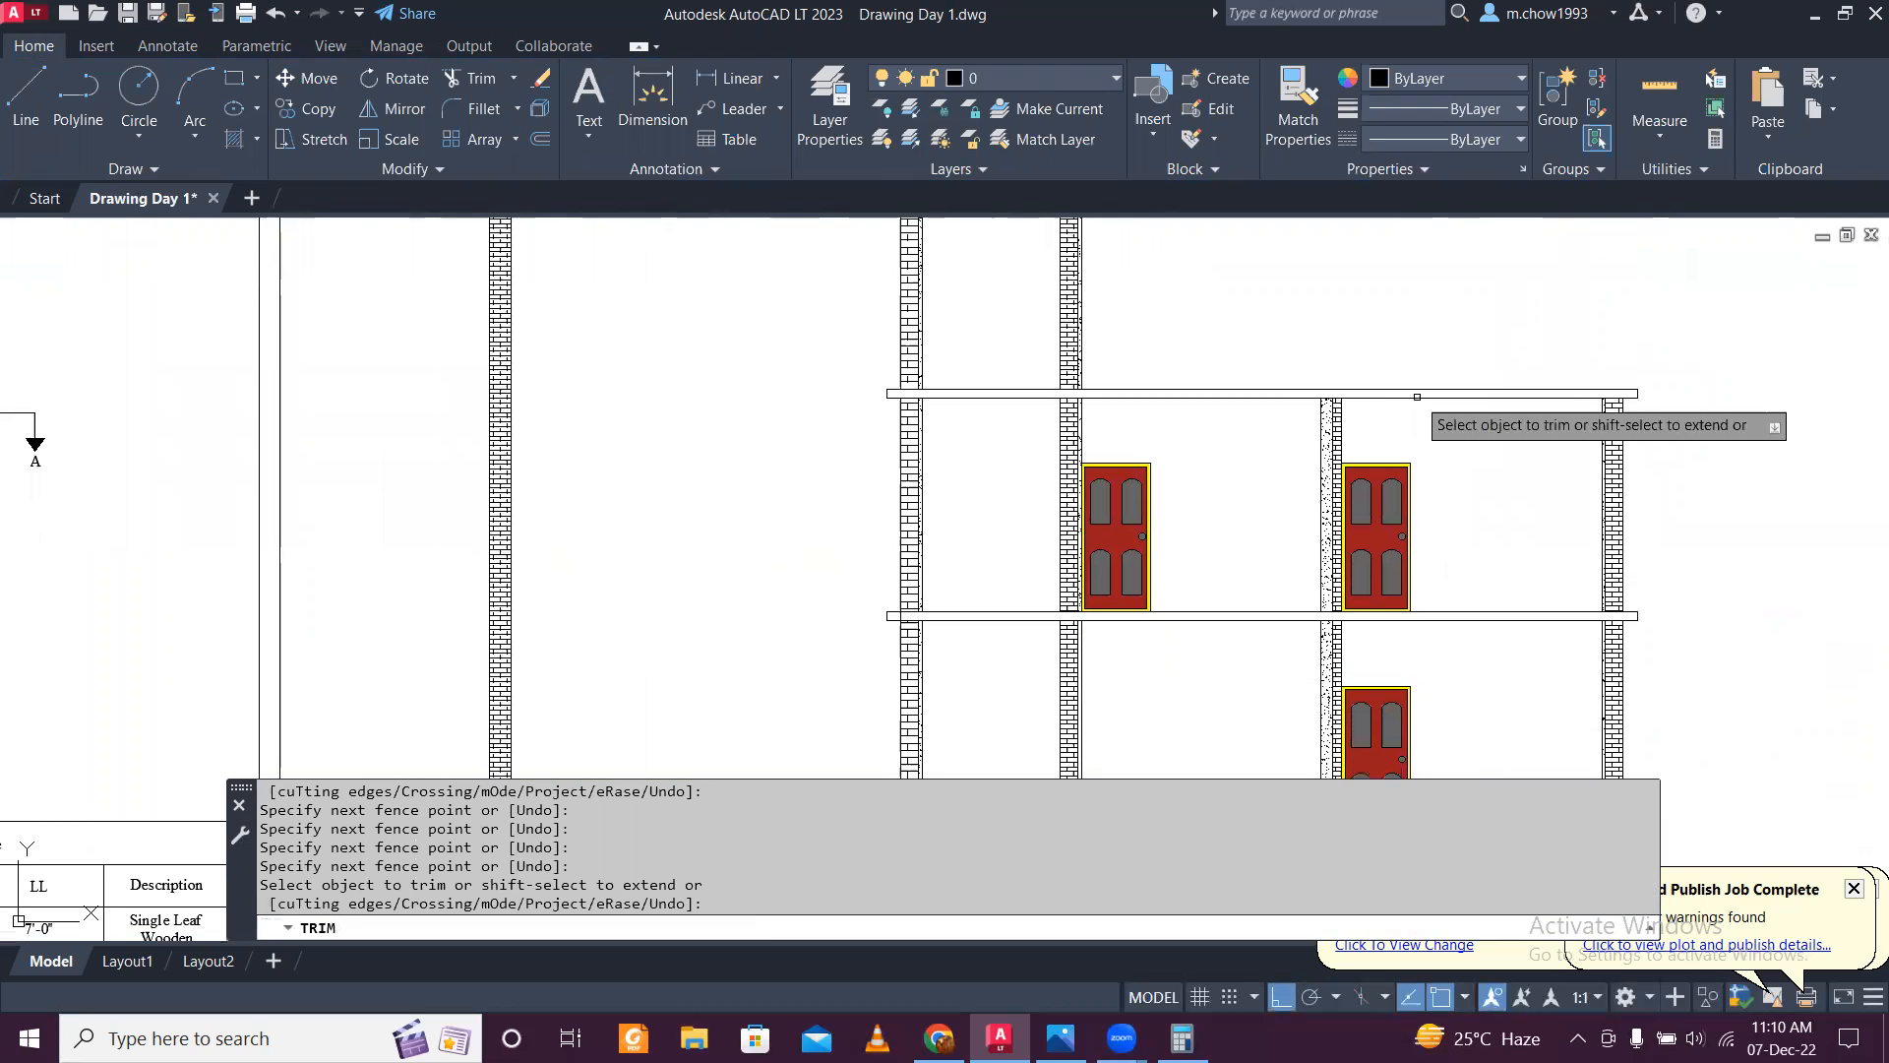
scroll(588, 696, "up", 6)
left_click_drag(786, 370, 678, 342)
scroll(678, 341, "down", 5)
key("Escape")
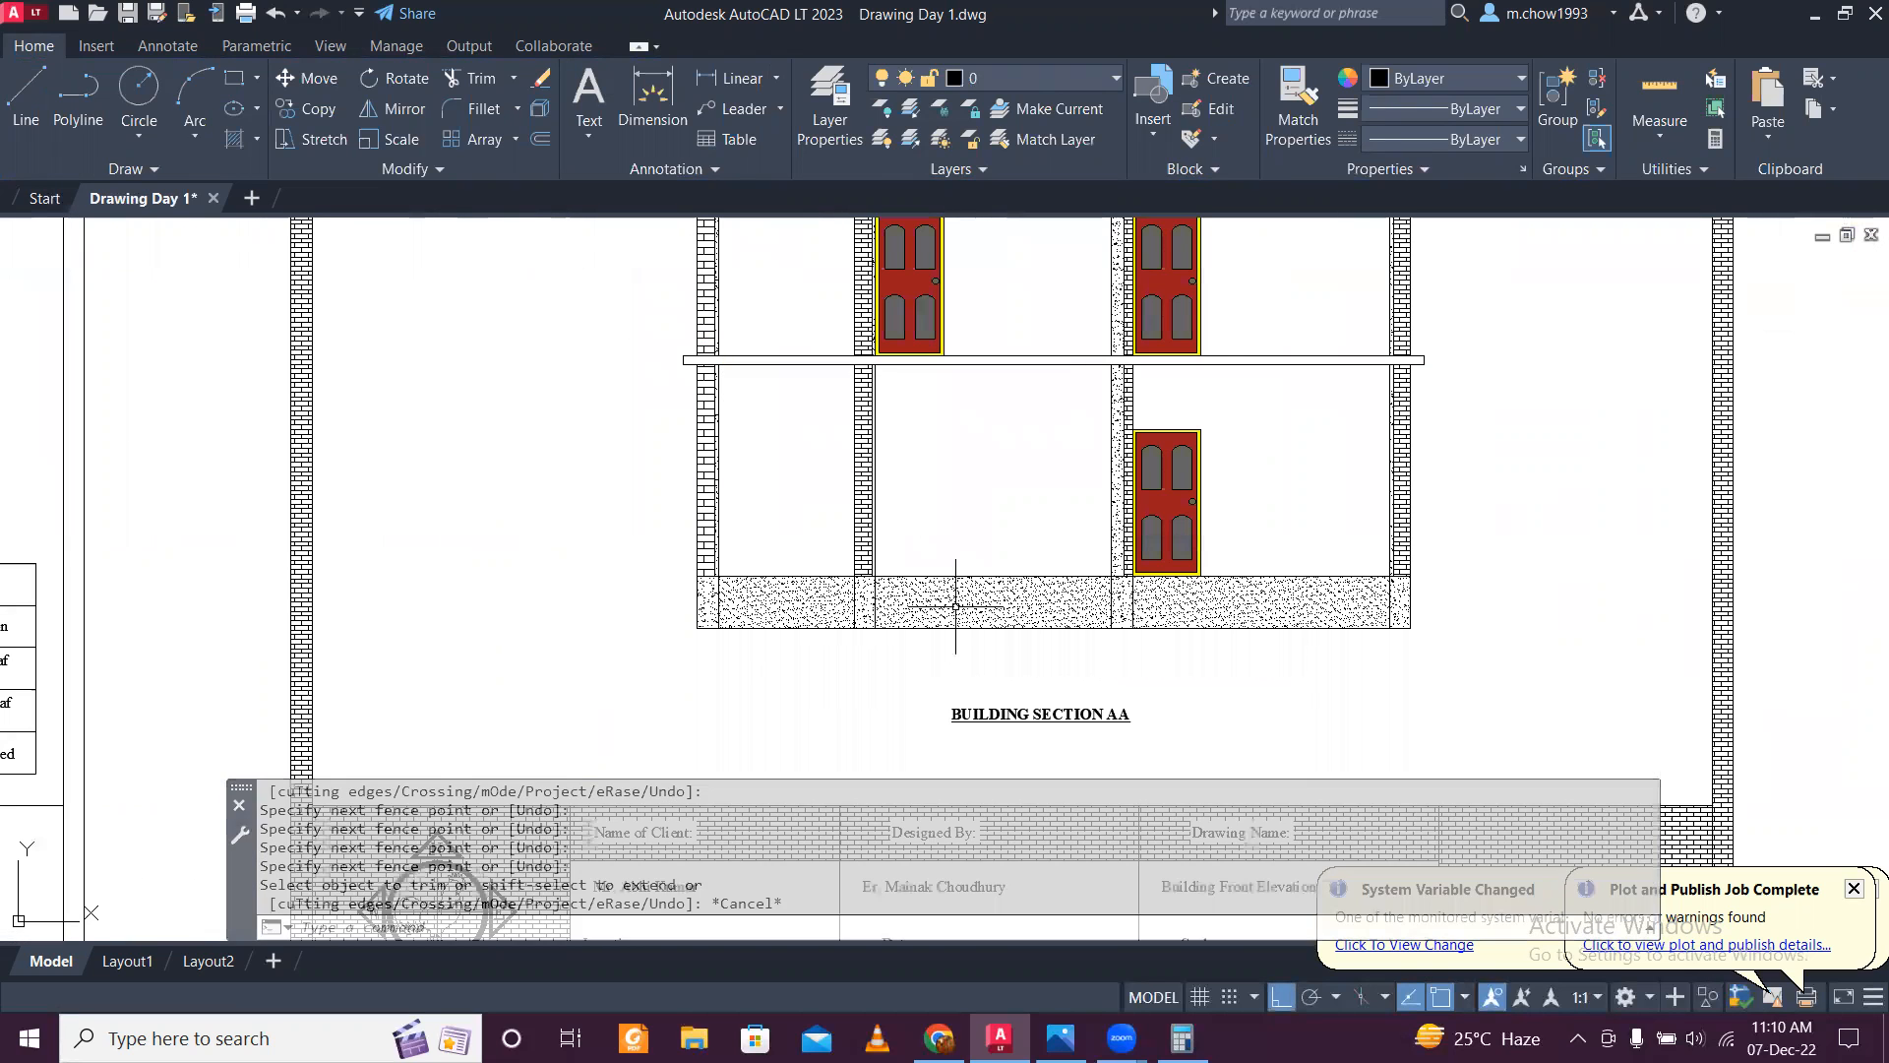
middle_click_drag(1030, 534, 1108, 652)
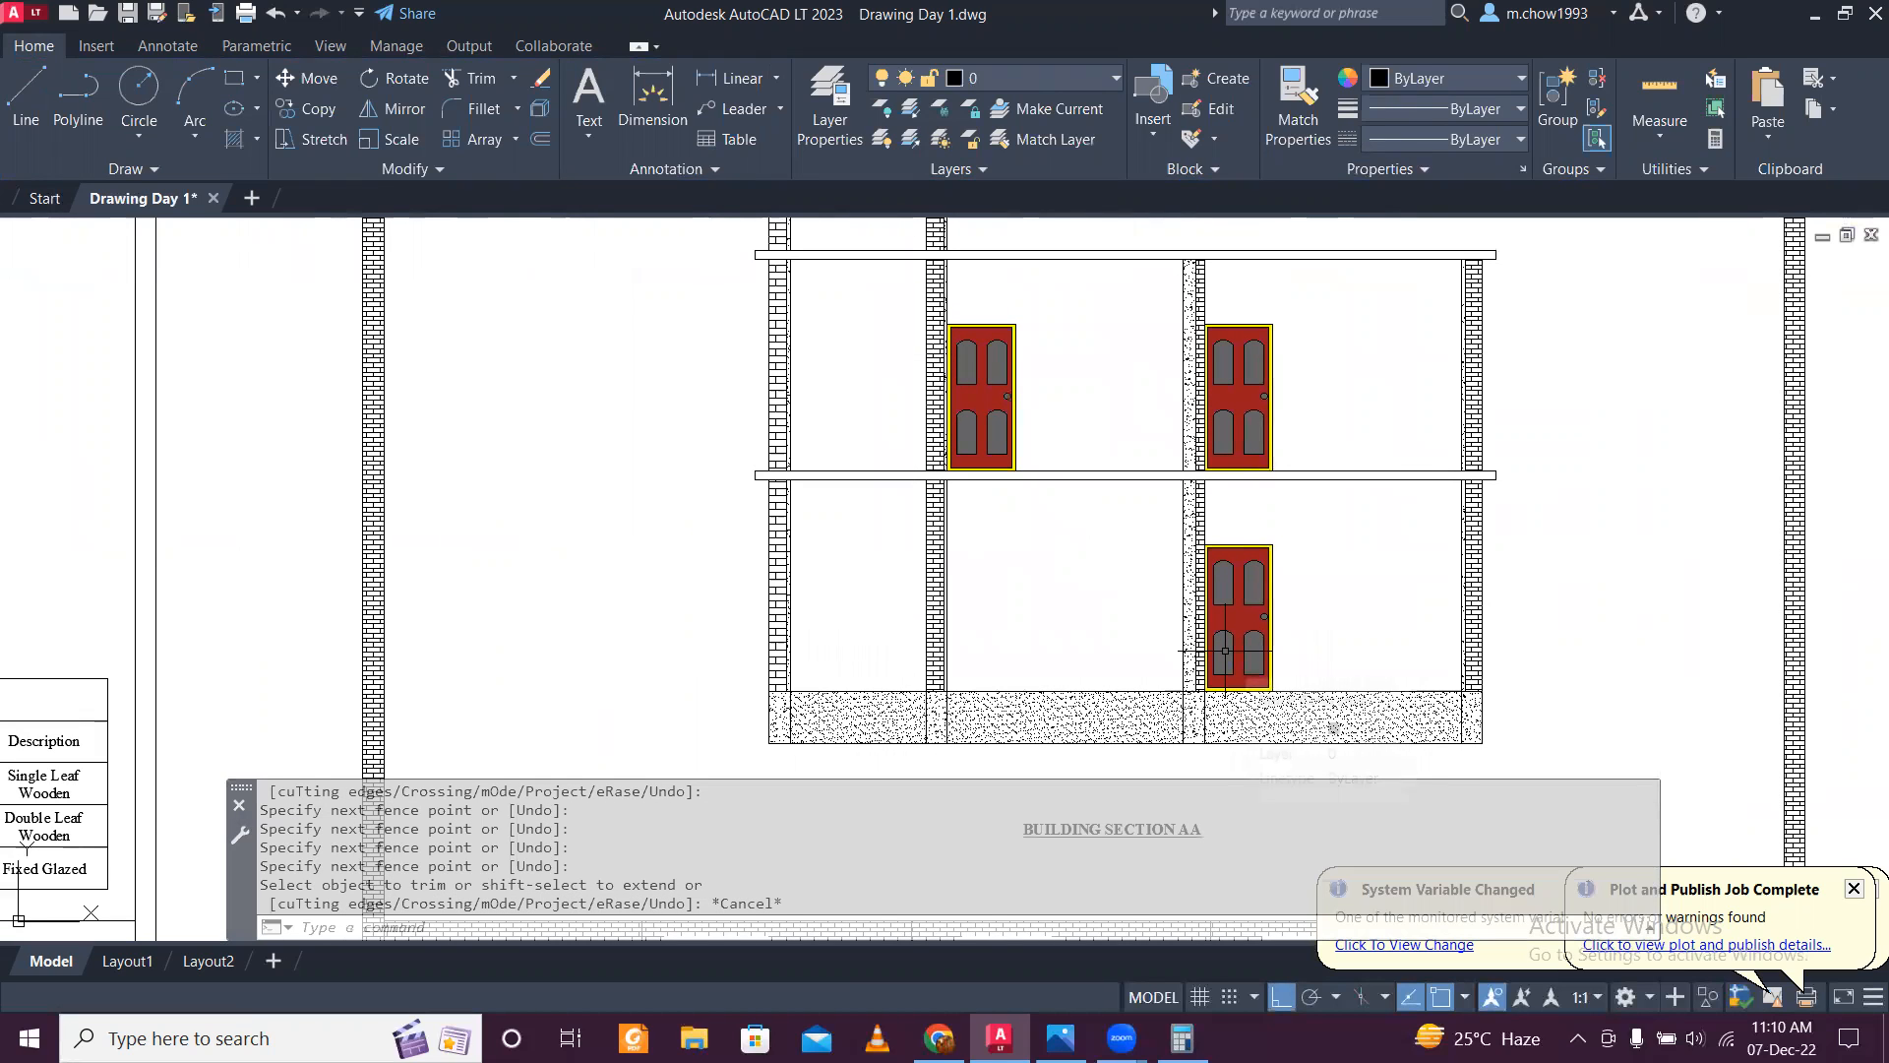
type("h")
key("Return")
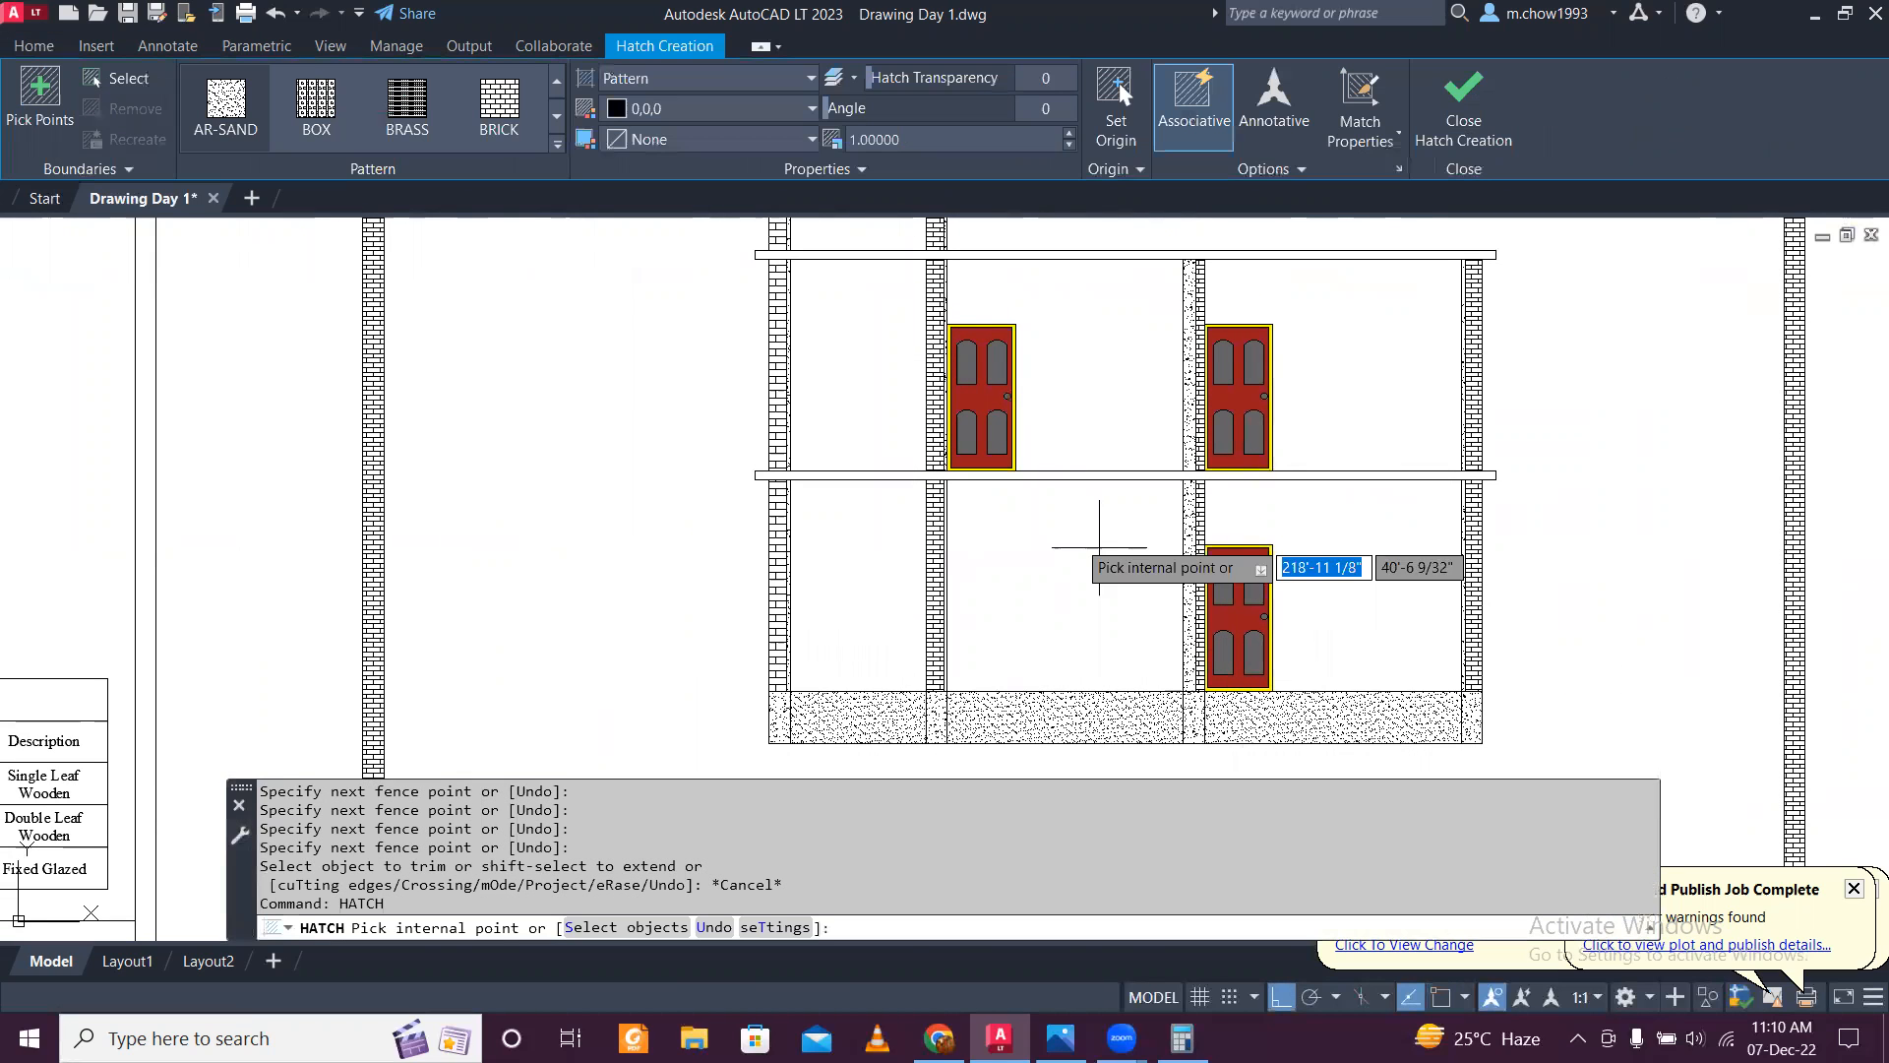
scroll(1065, 472, "up", 5)
scroll(1088, 476, "down", 4)
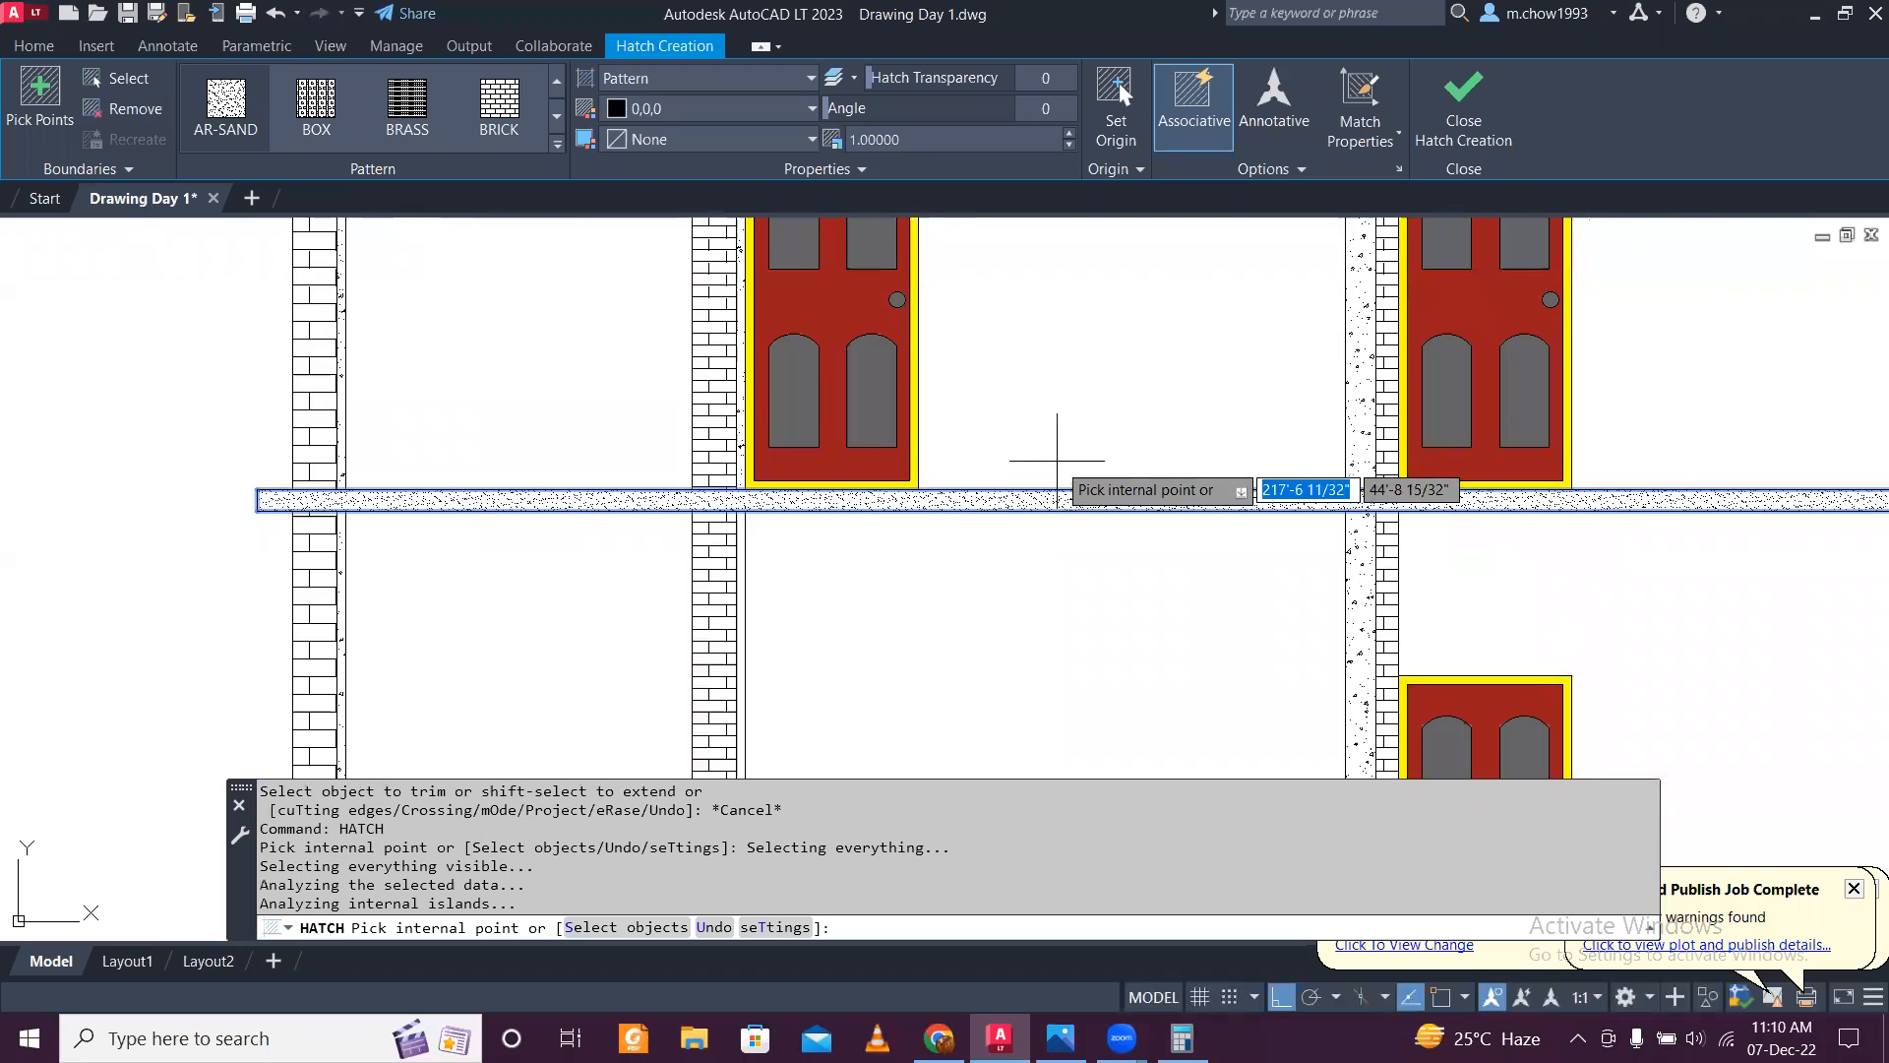
scroll(1088, 507, "up", 2)
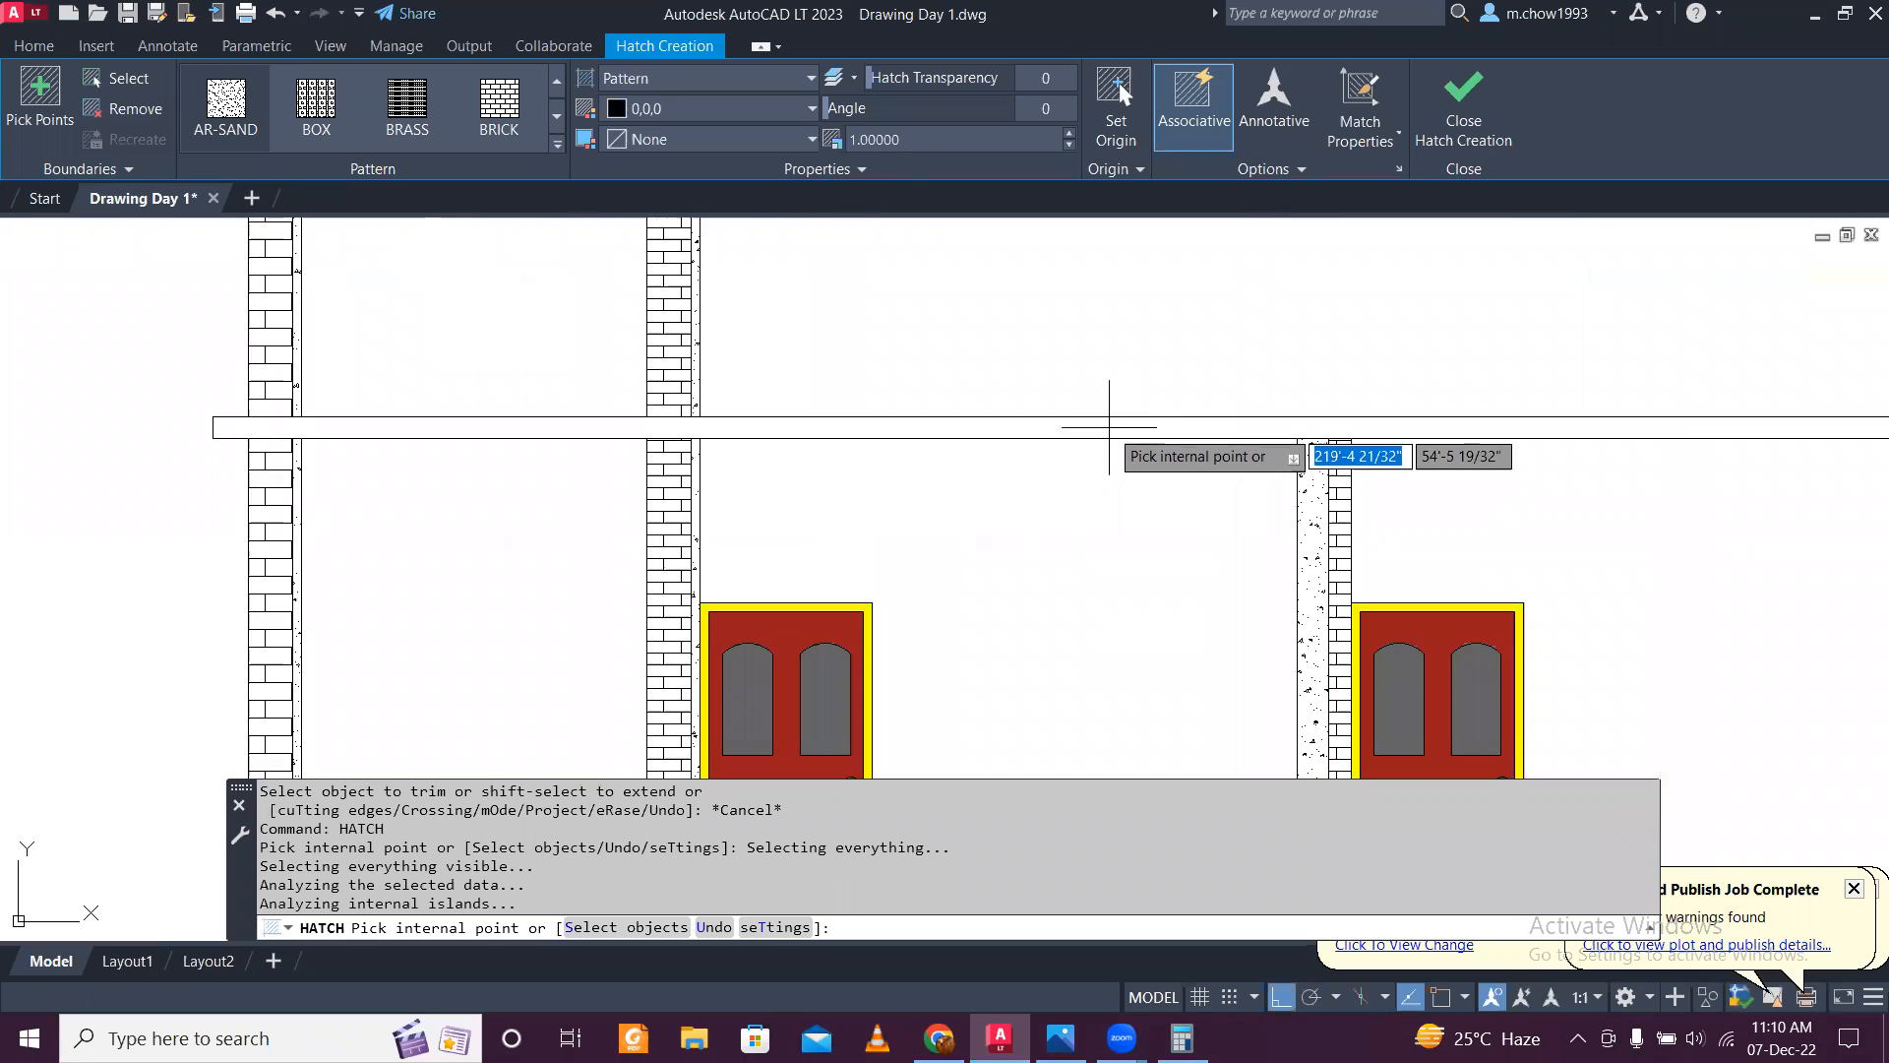
left_click(1109, 427)
scroll(1066, 491, "down", 5)
scroll(919, 368, "up", 6)
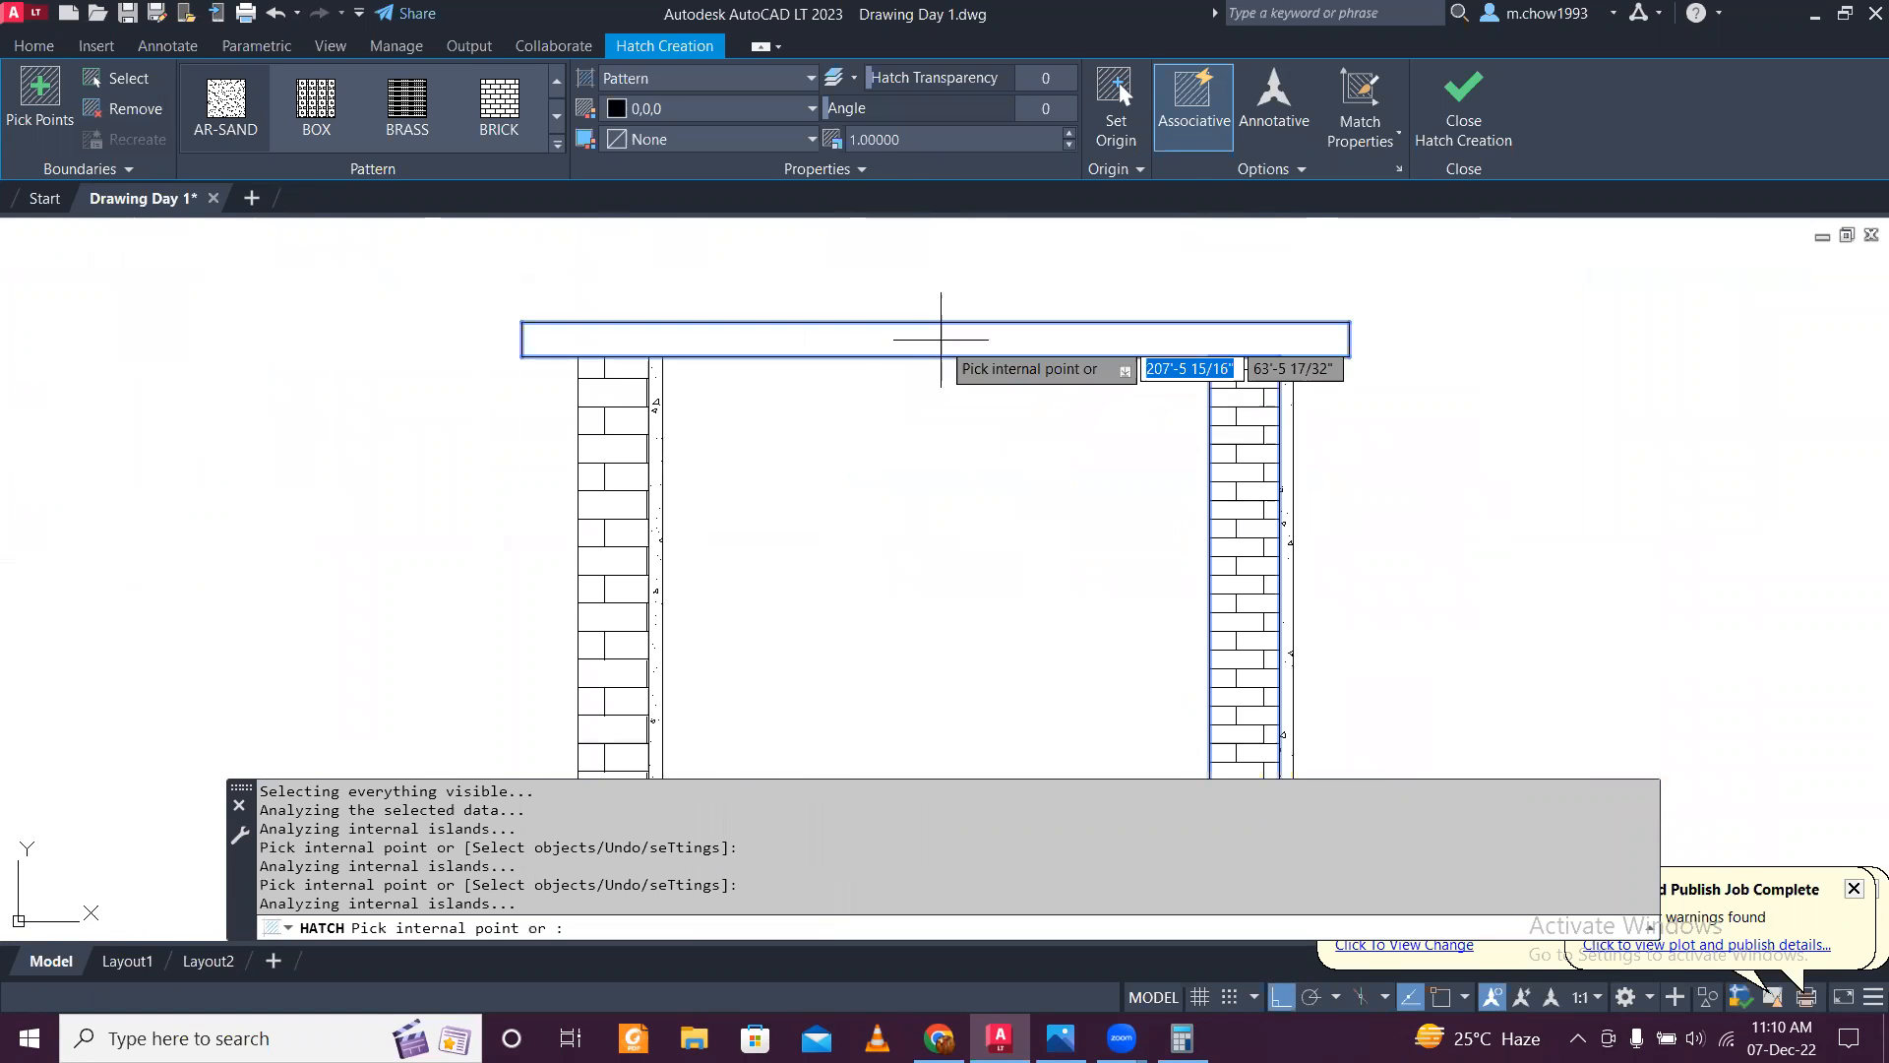
key("Escape")
Step: Draw a rectangle over the outline of the staircase roof slab in Building Section AA, from corner to opposite corner
scroll(1004, 359, "down", 4)
scroll(1004, 359, "down", 4)
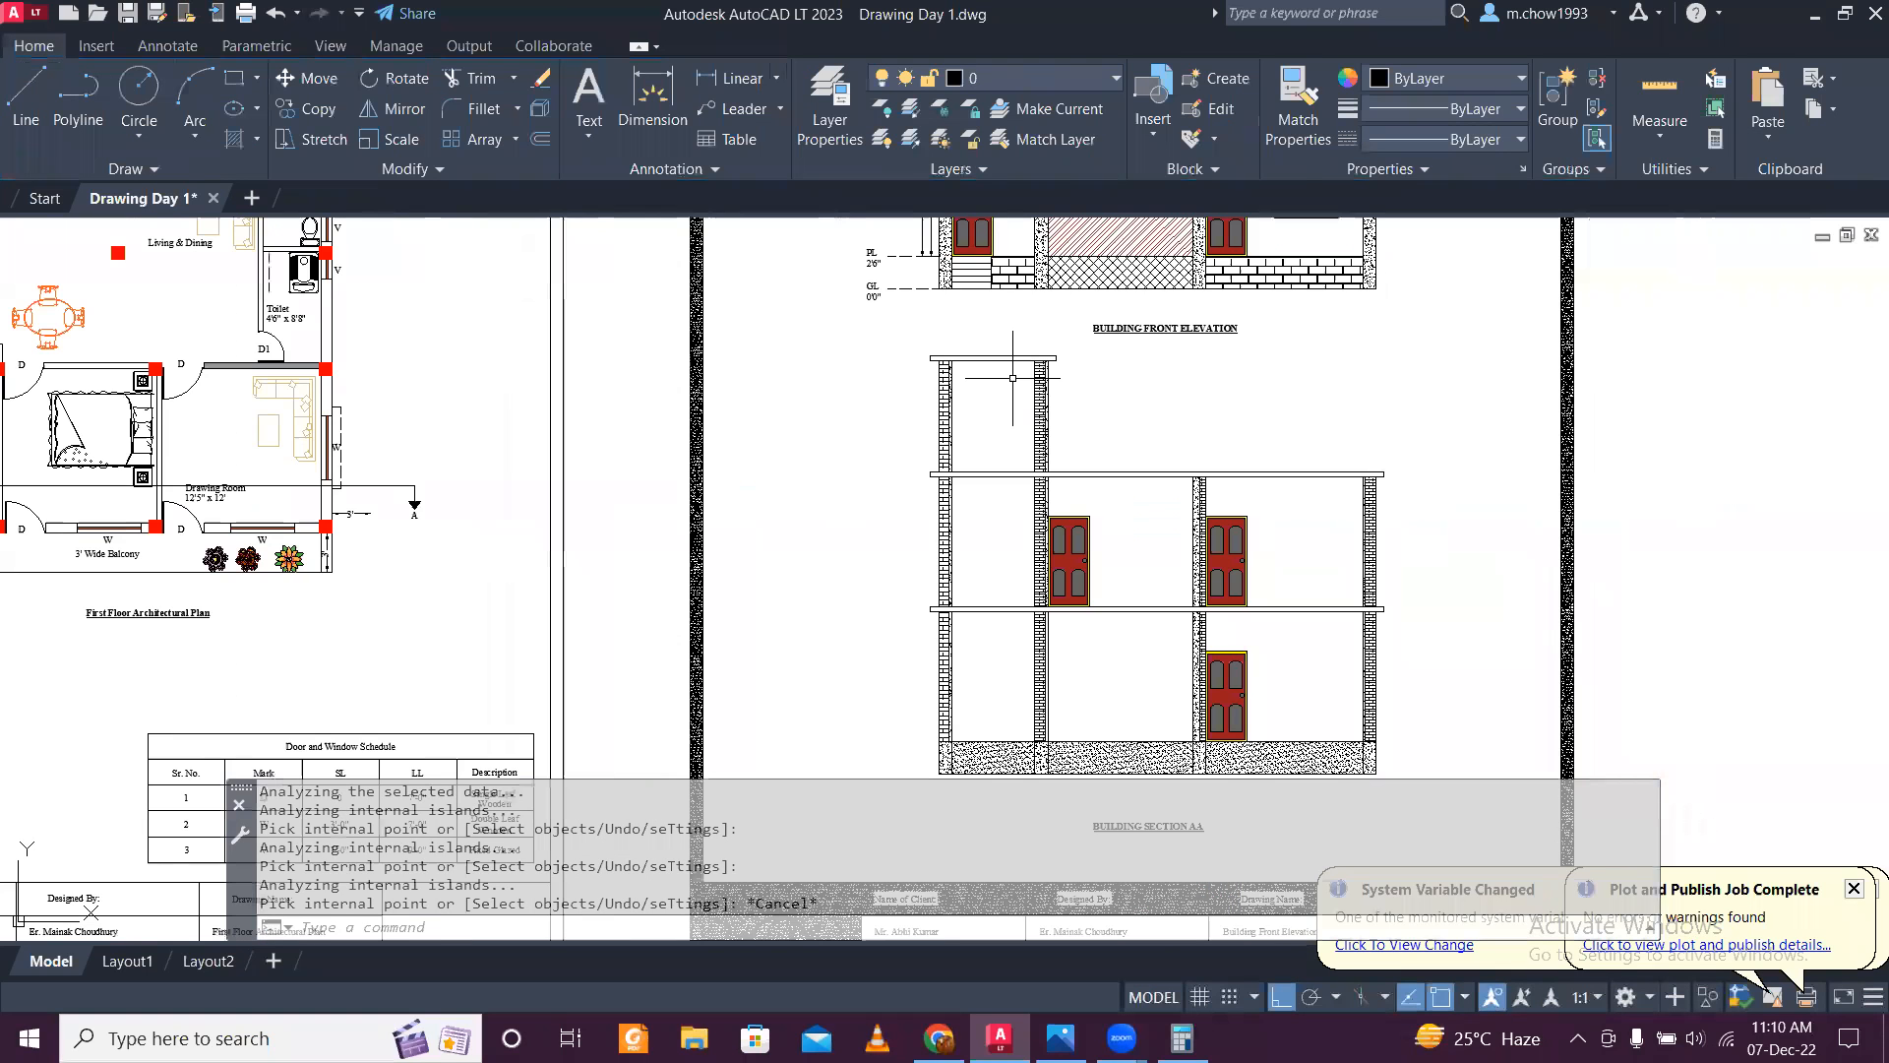
scroll(1117, 590, "up", 4)
scroll(880, 470, "down", 1)
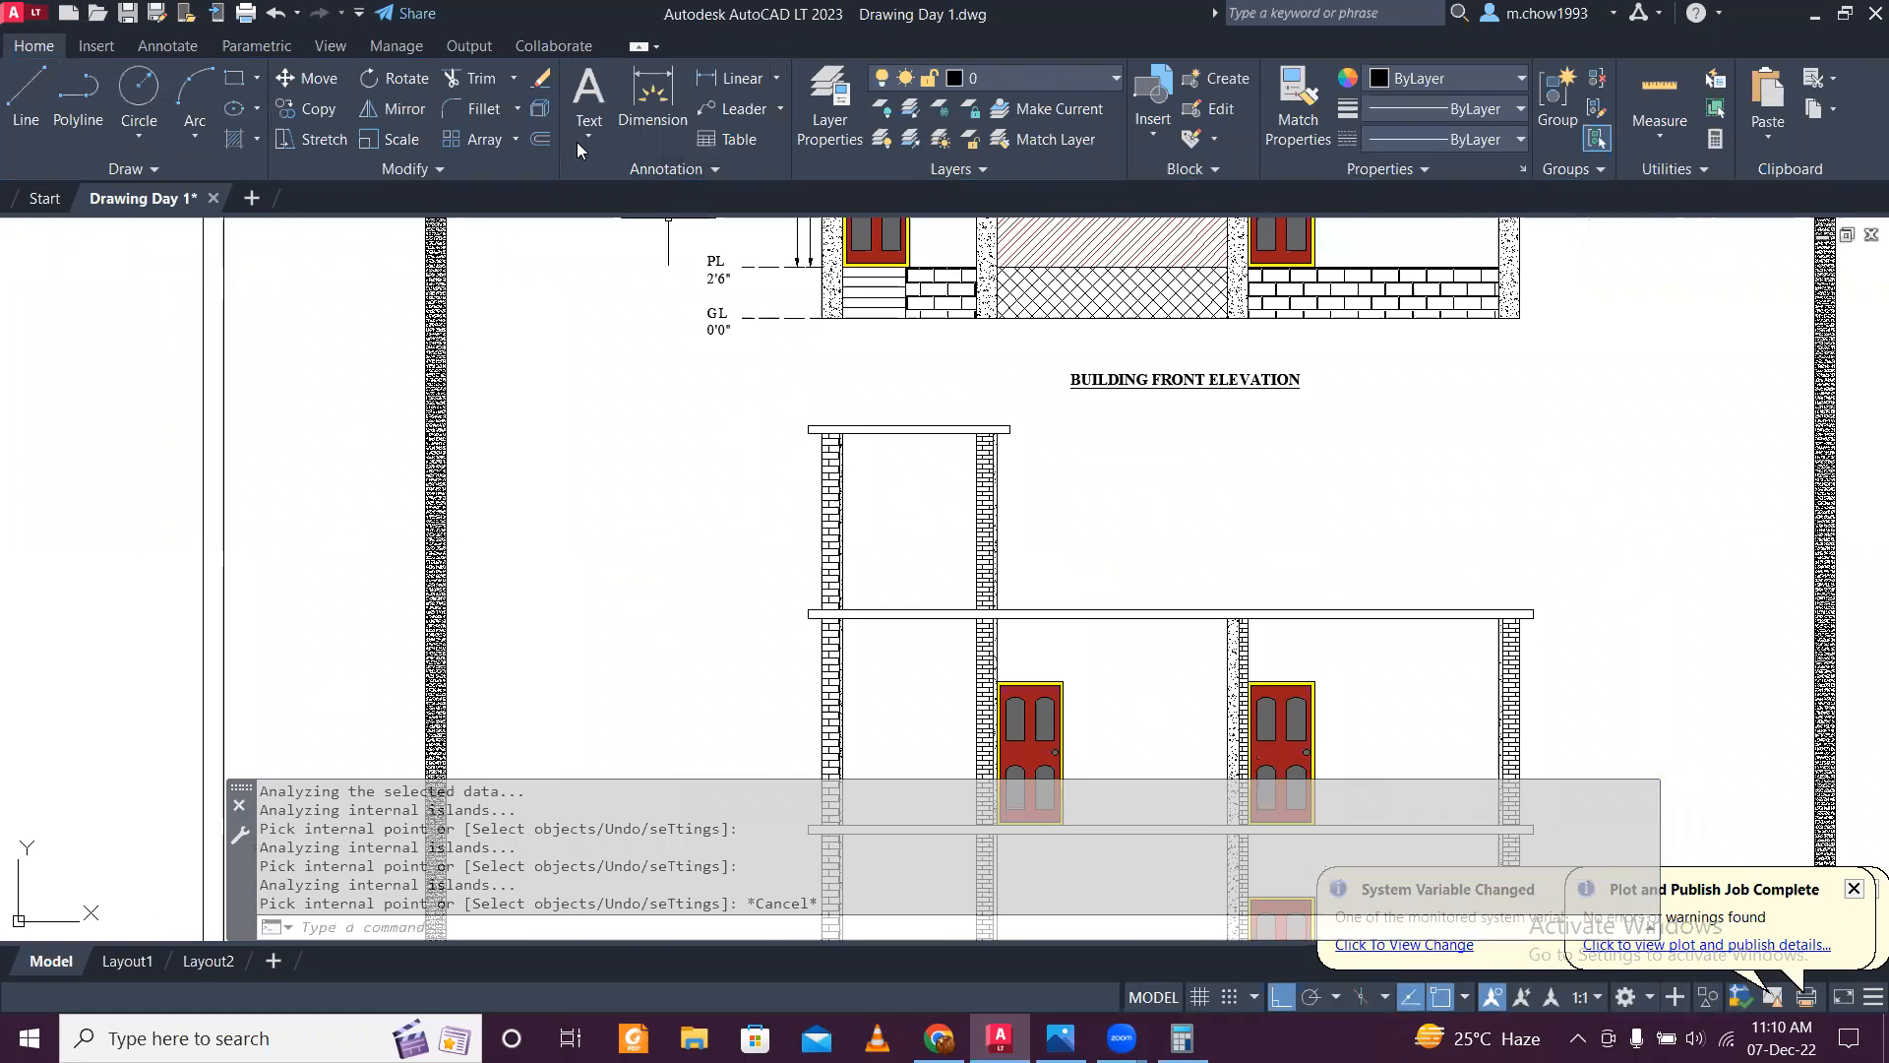
left_click(234, 78)
scroll(925, 408, "up", 8)
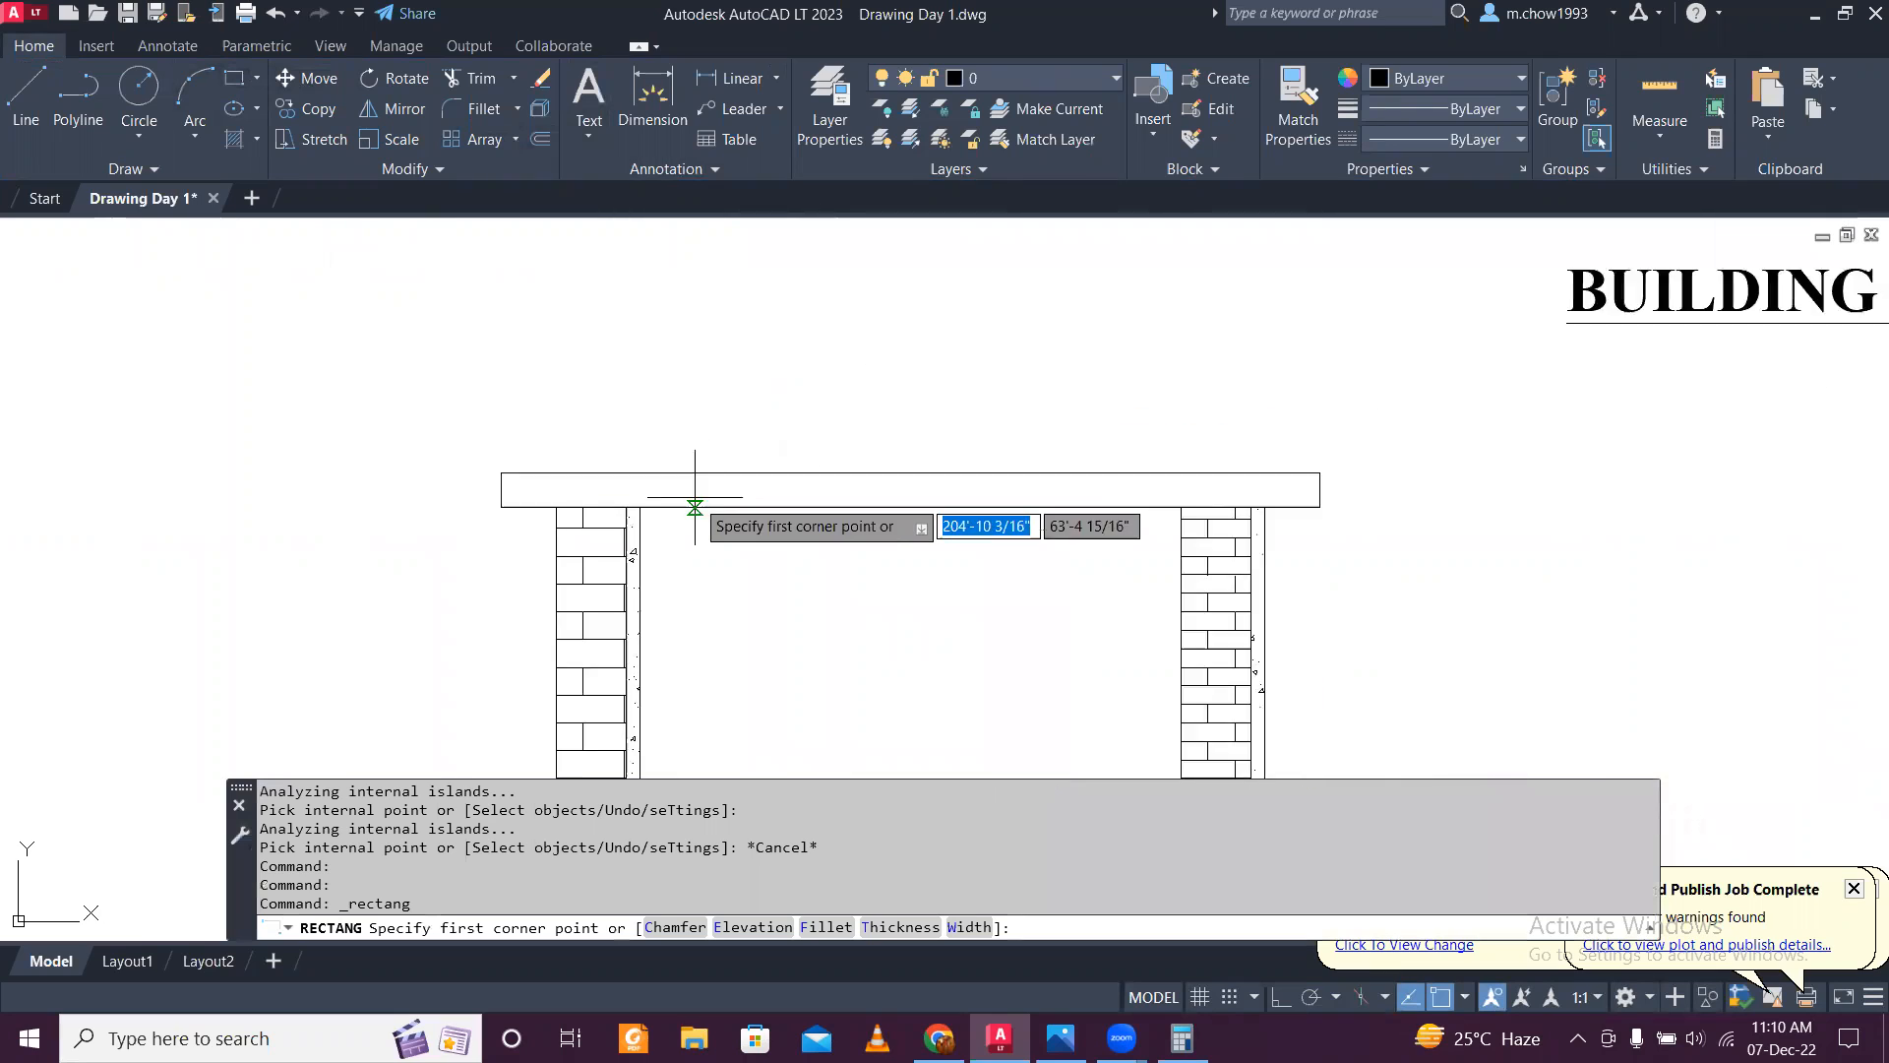
left_click(381, 457)
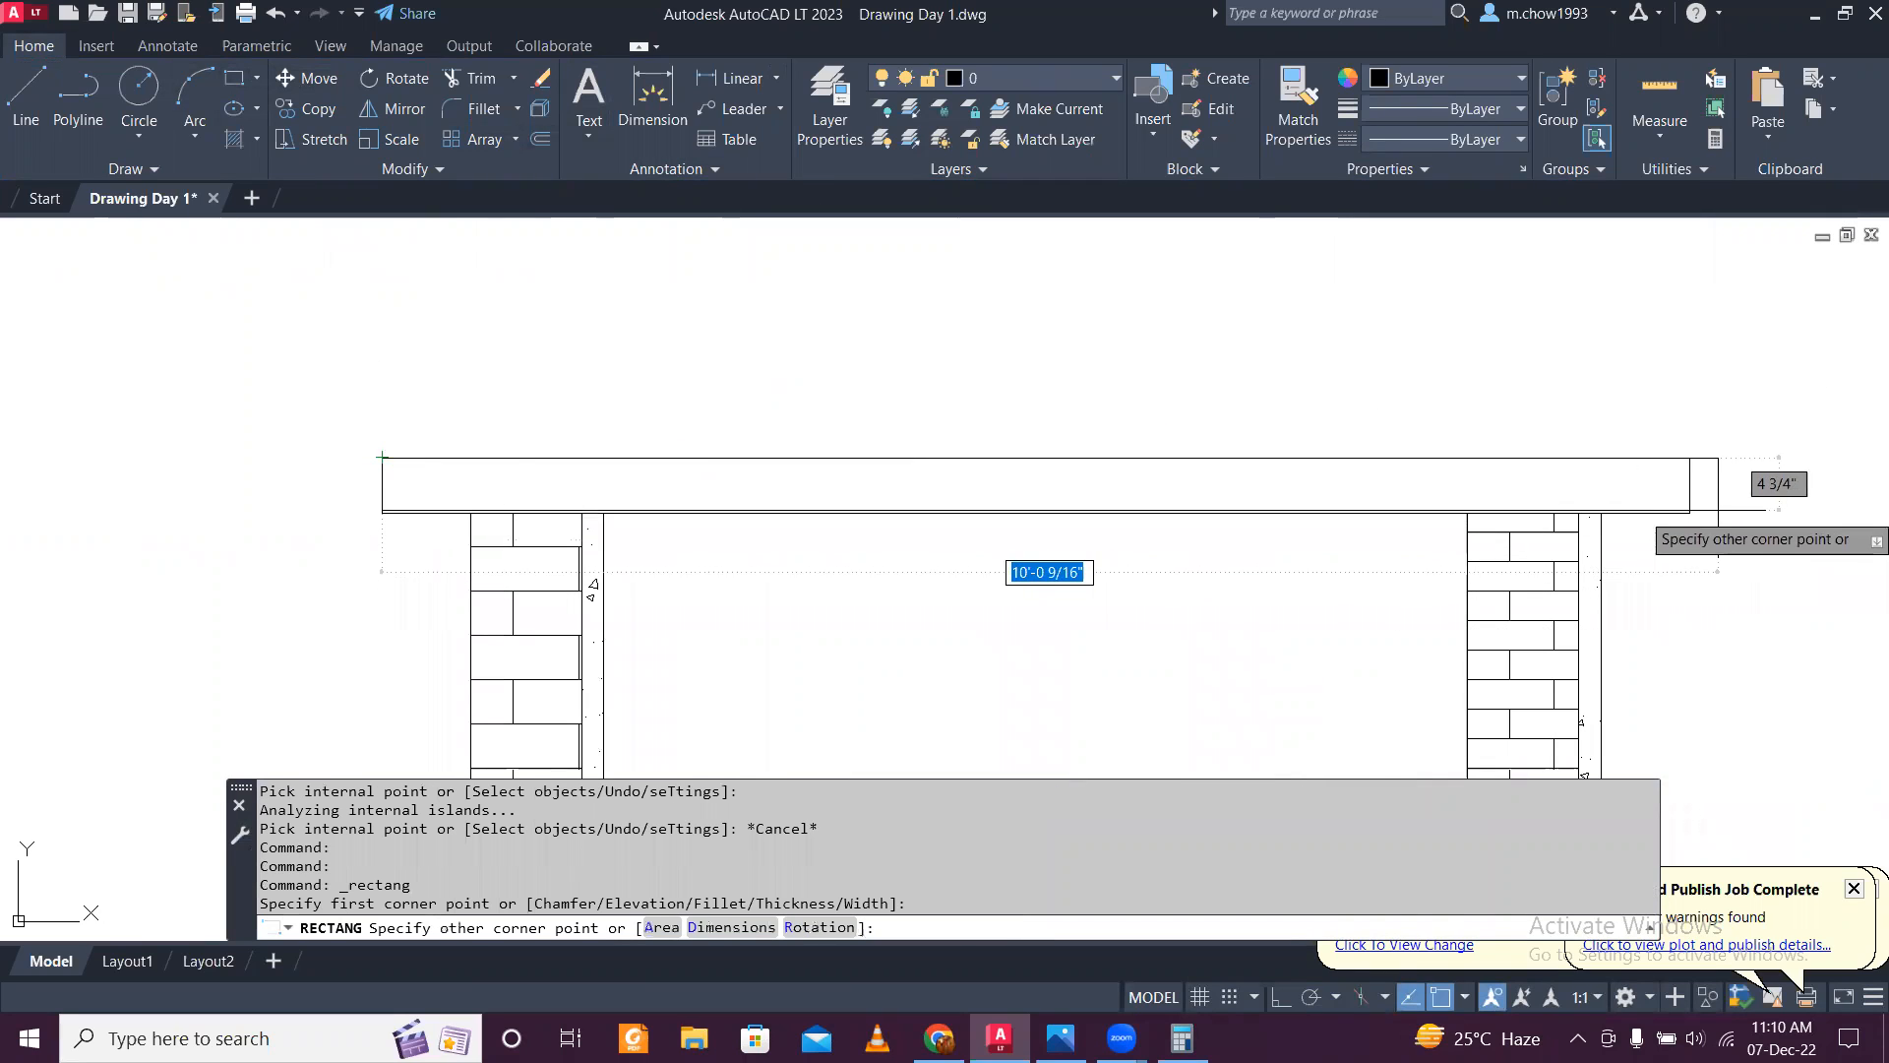
left_click(1689, 512)
Step: Hatch the inside of the staircase roof slab with the AR-SAND pattern at scale 1
type("hatch")
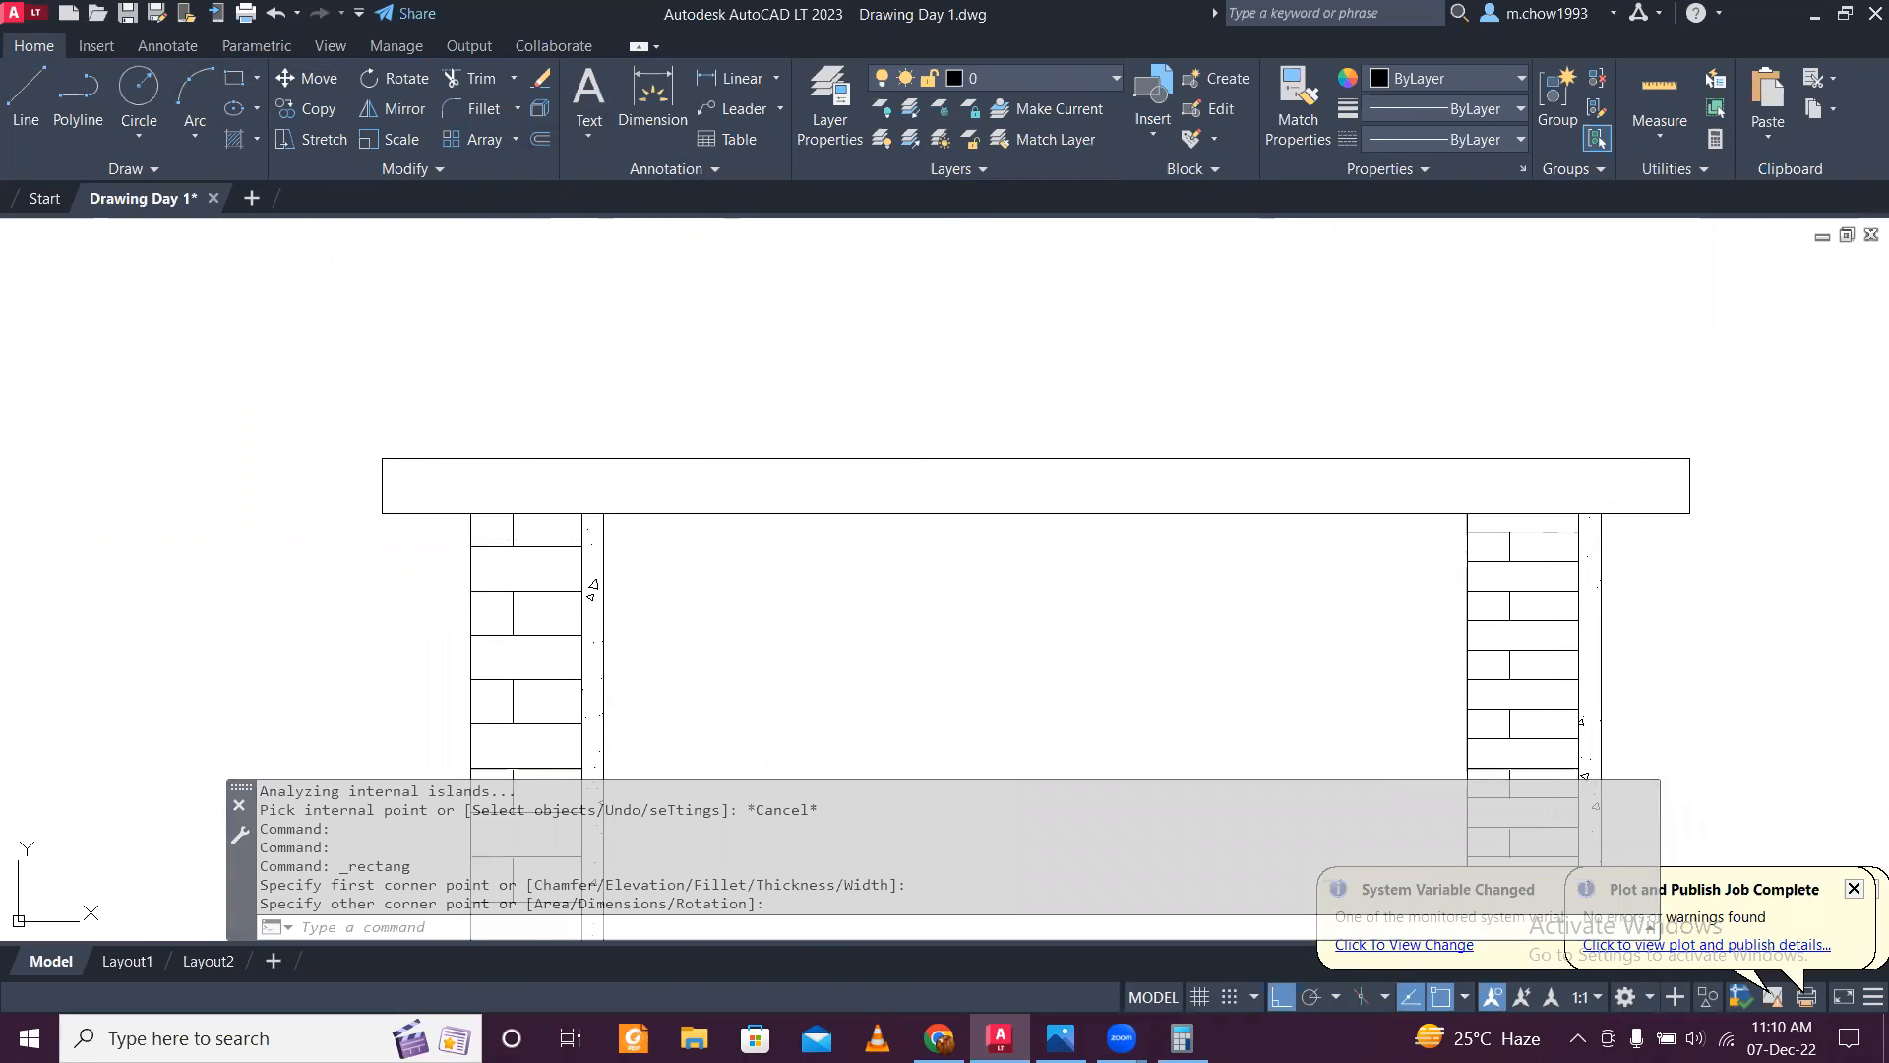
key("Return")
left_click(1522, 487)
scroll(1522, 487, "down", 3)
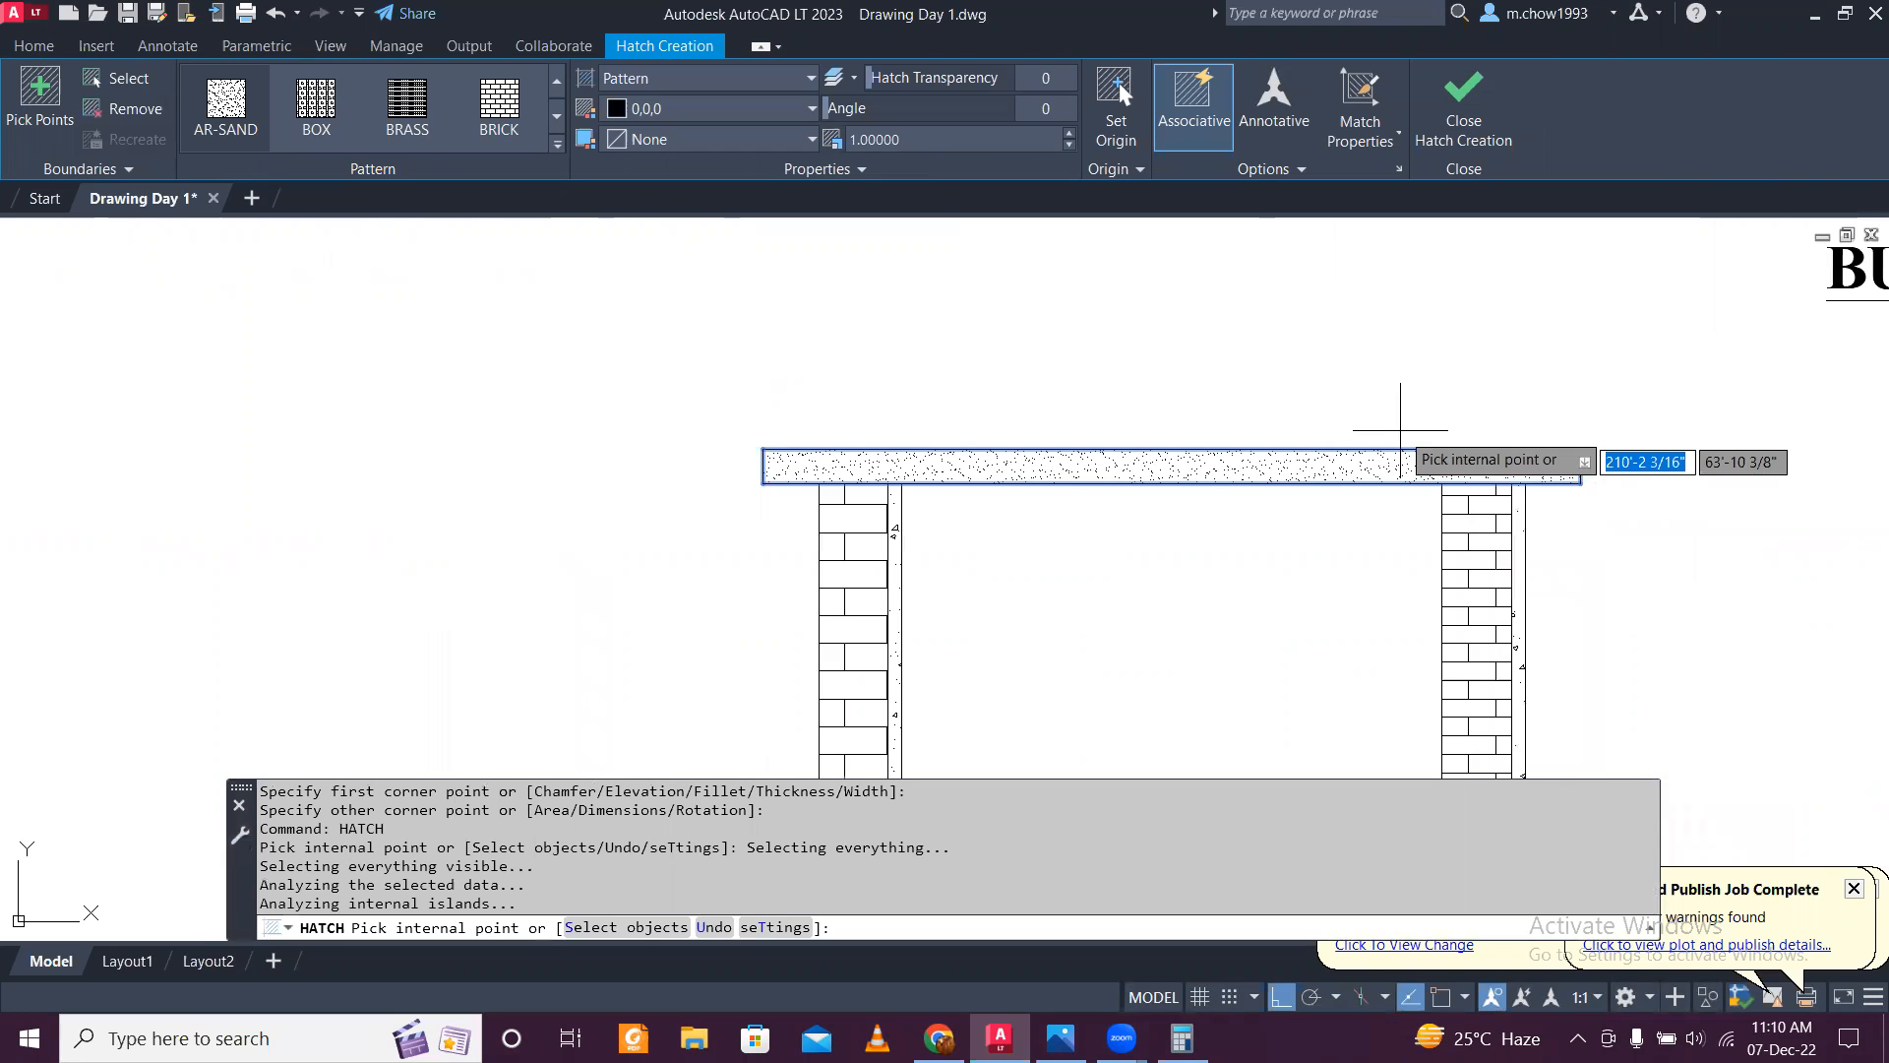
Step: Add the two long slabs above the ground floor and above the first floor to the same AR-SAND hatch
scroll(1391, 668, "down", 3)
scroll(1335, 686, "up", 5)
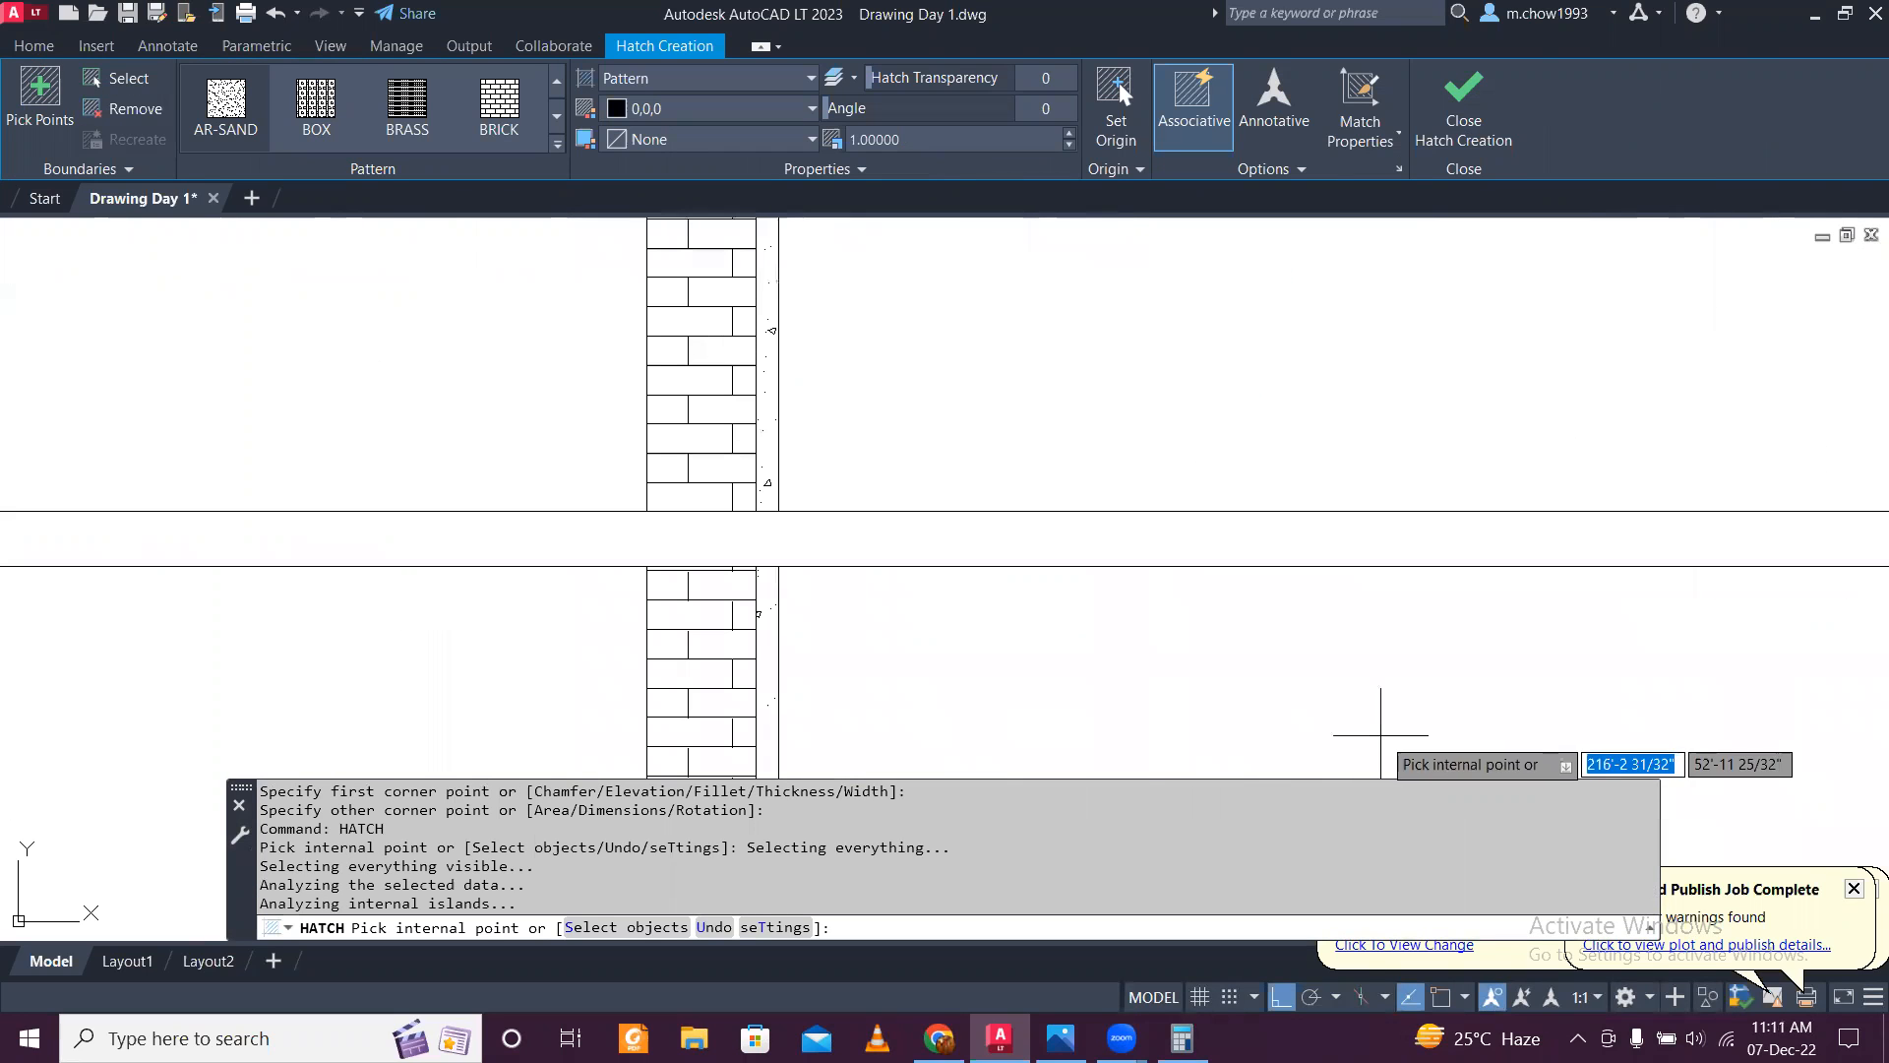
left_click(1349, 548)
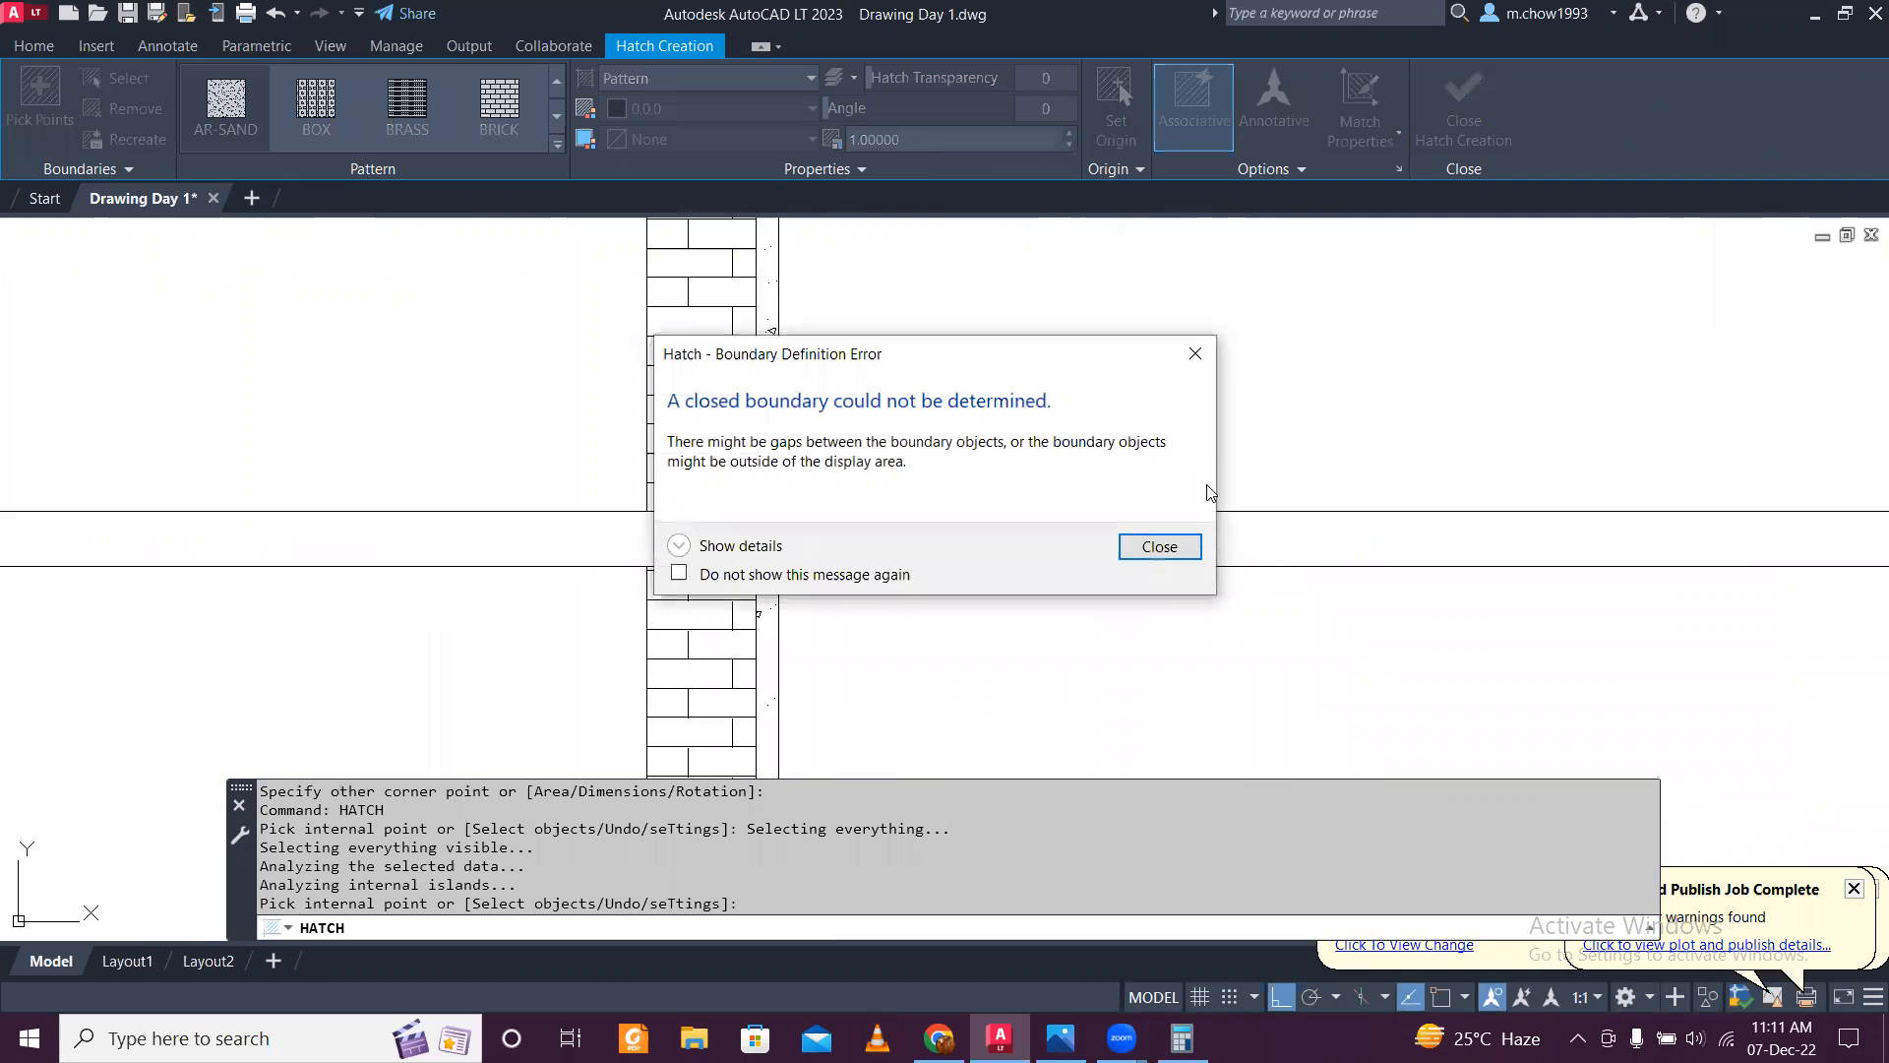
key("Escape")
scroll(1308, 669, "down", 7)
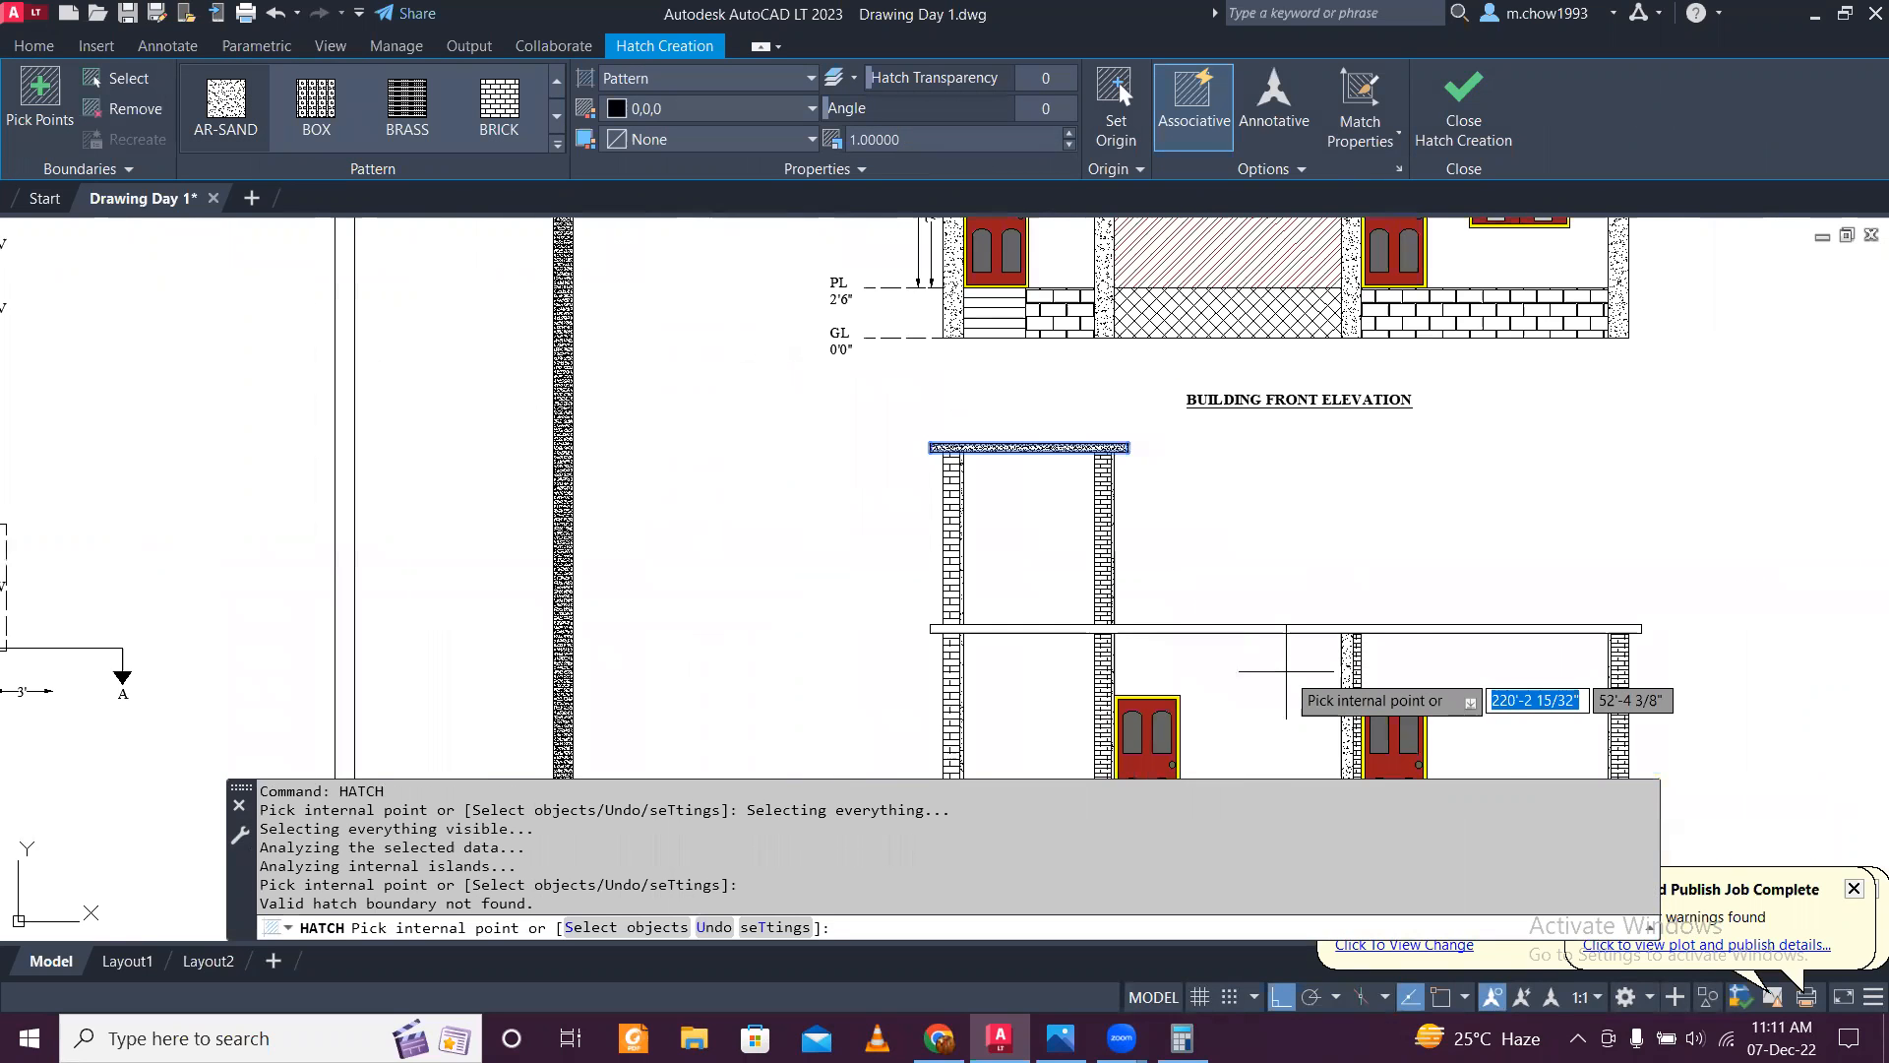
scroll(1305, 612, "up", 3)
left_click(1306, 605)
scroll(1297, 618, "down", 4)
scroll(1189, 543, "up", 5)
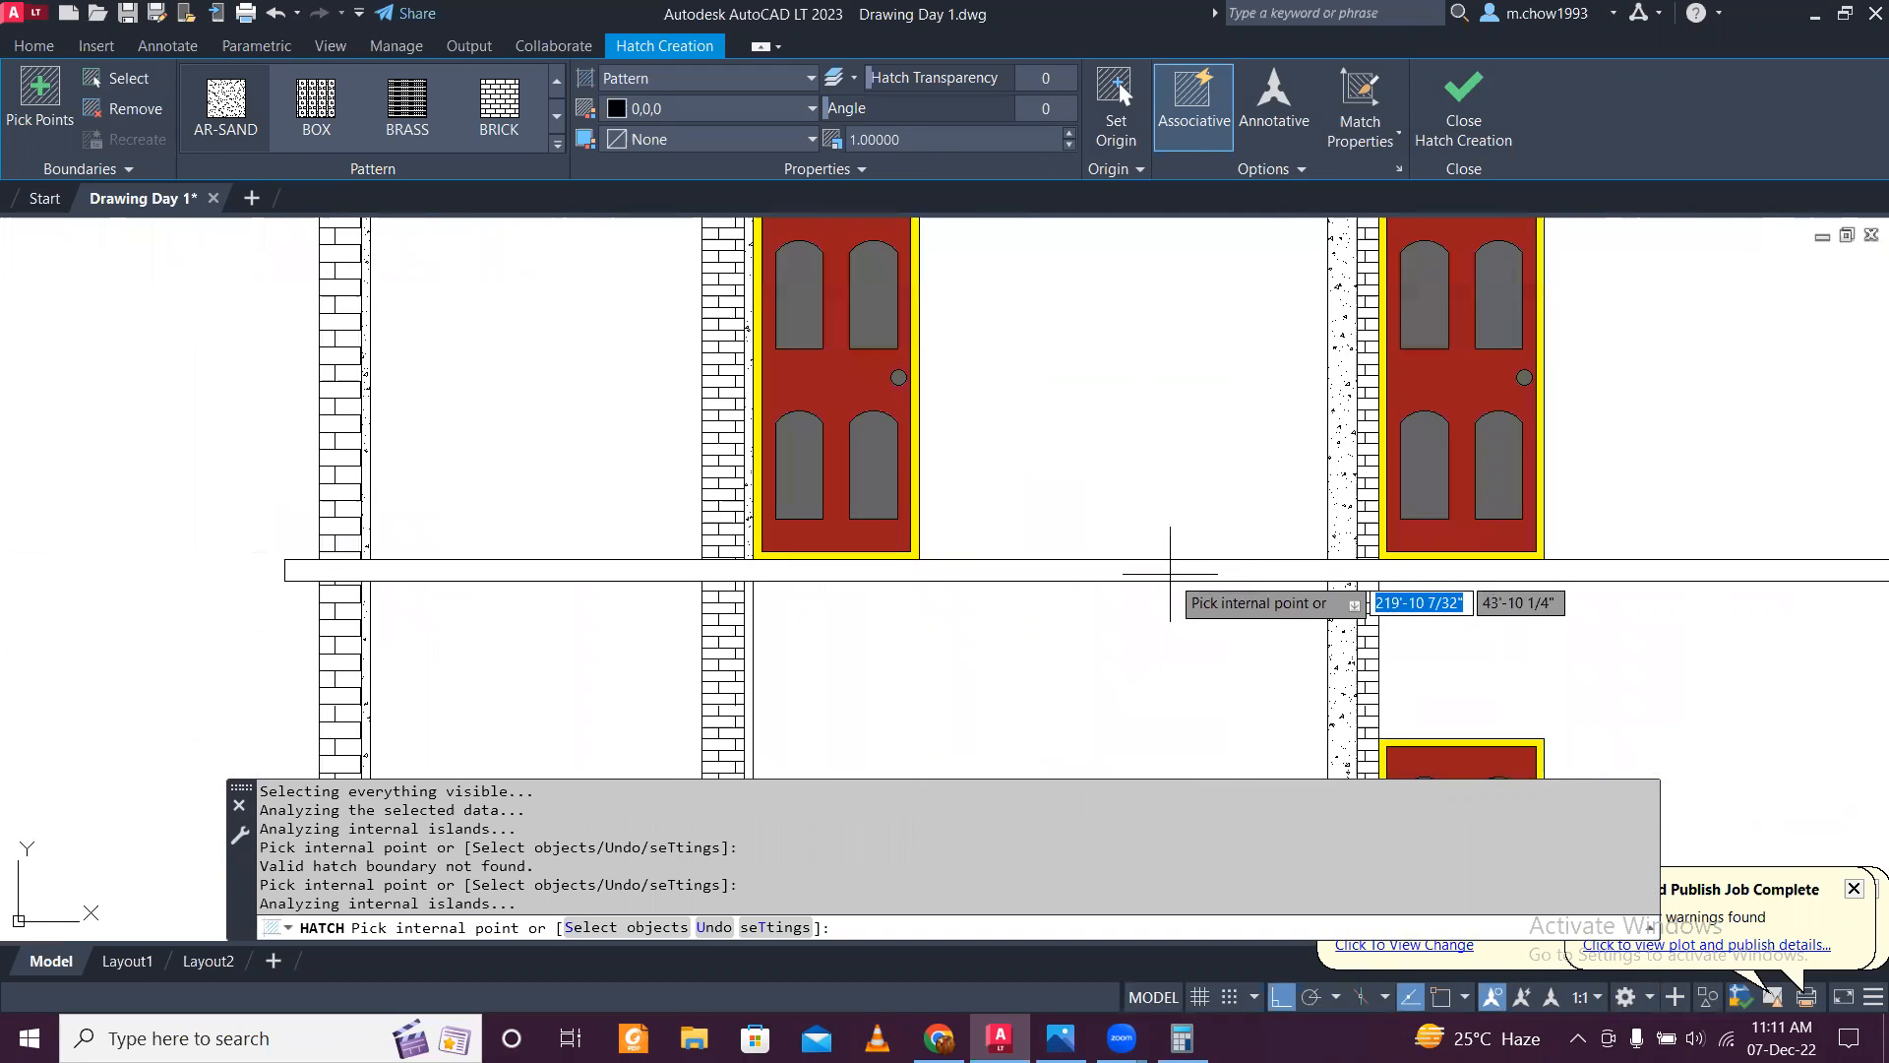
left_click(1174, 567)
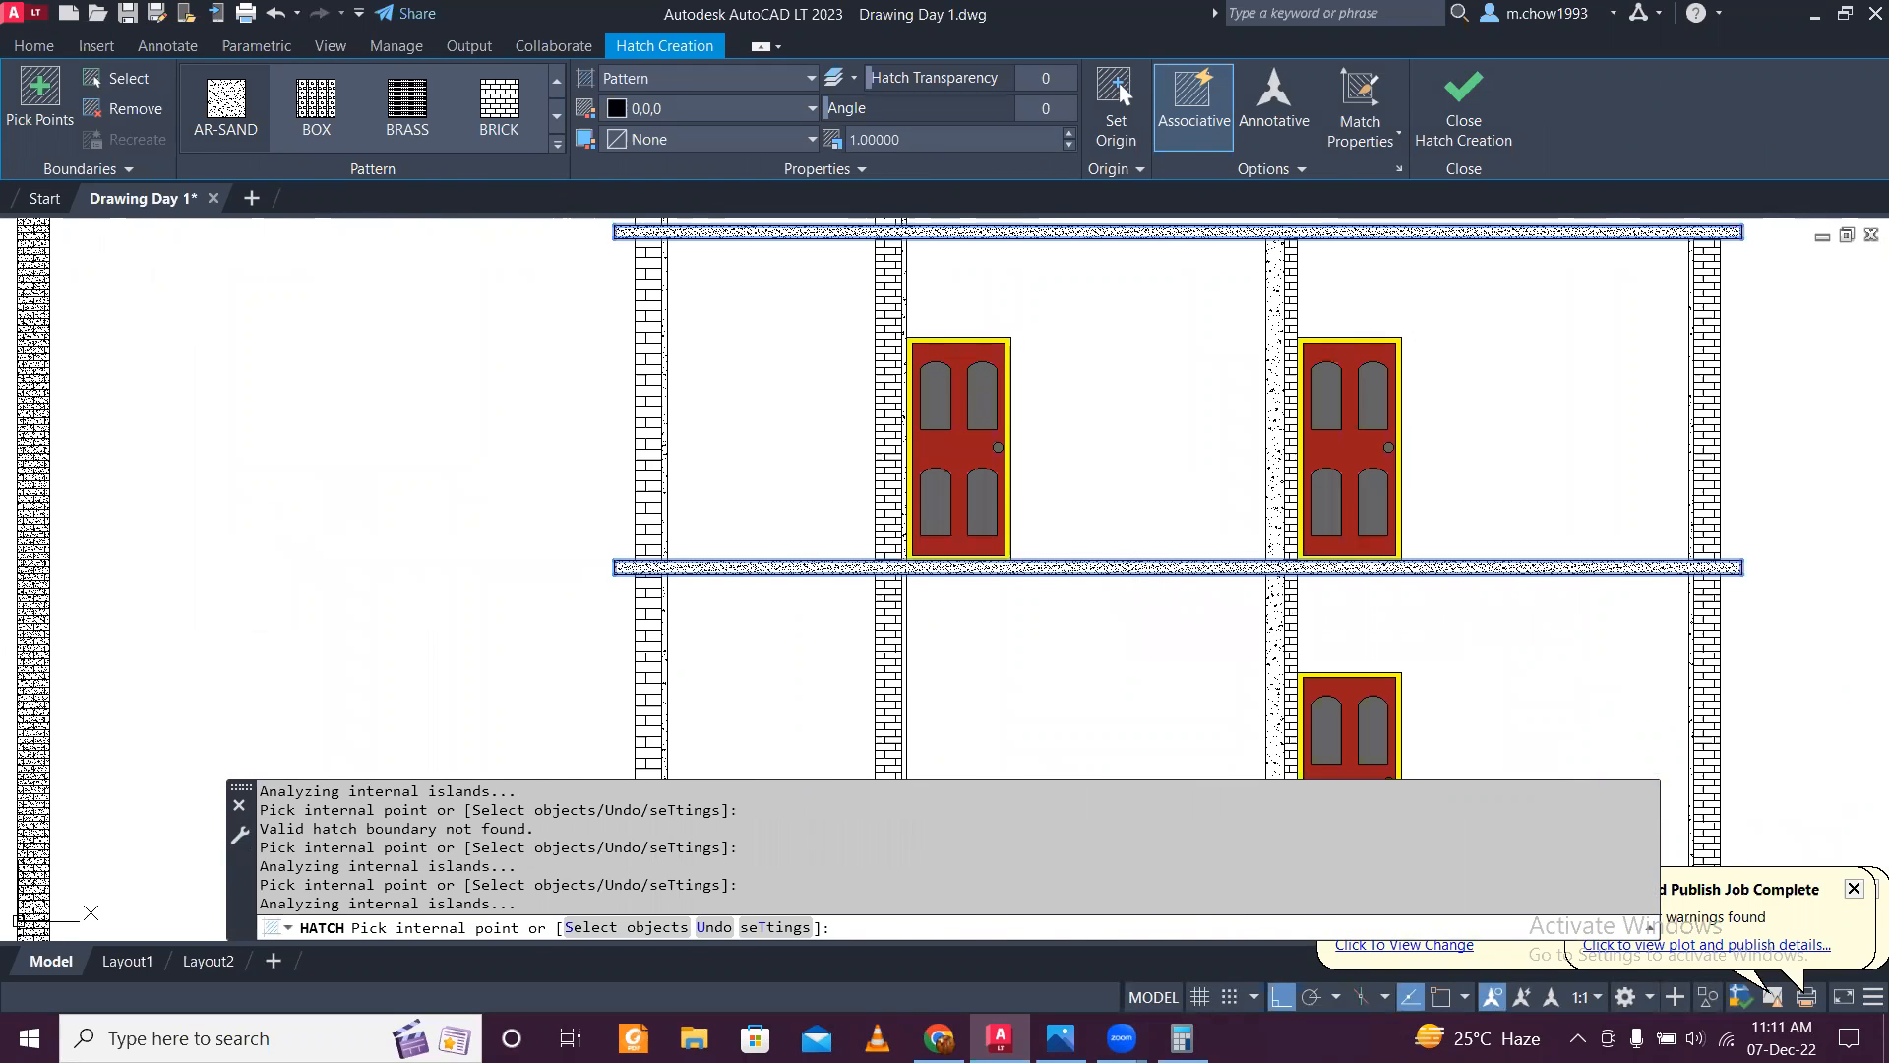
key("Escape")
Step: Match the slab hatch to the concrete hatch of the column beside the right-hand doors
scroll(1265, 658, "up", 4)
left_click(1269, 595)
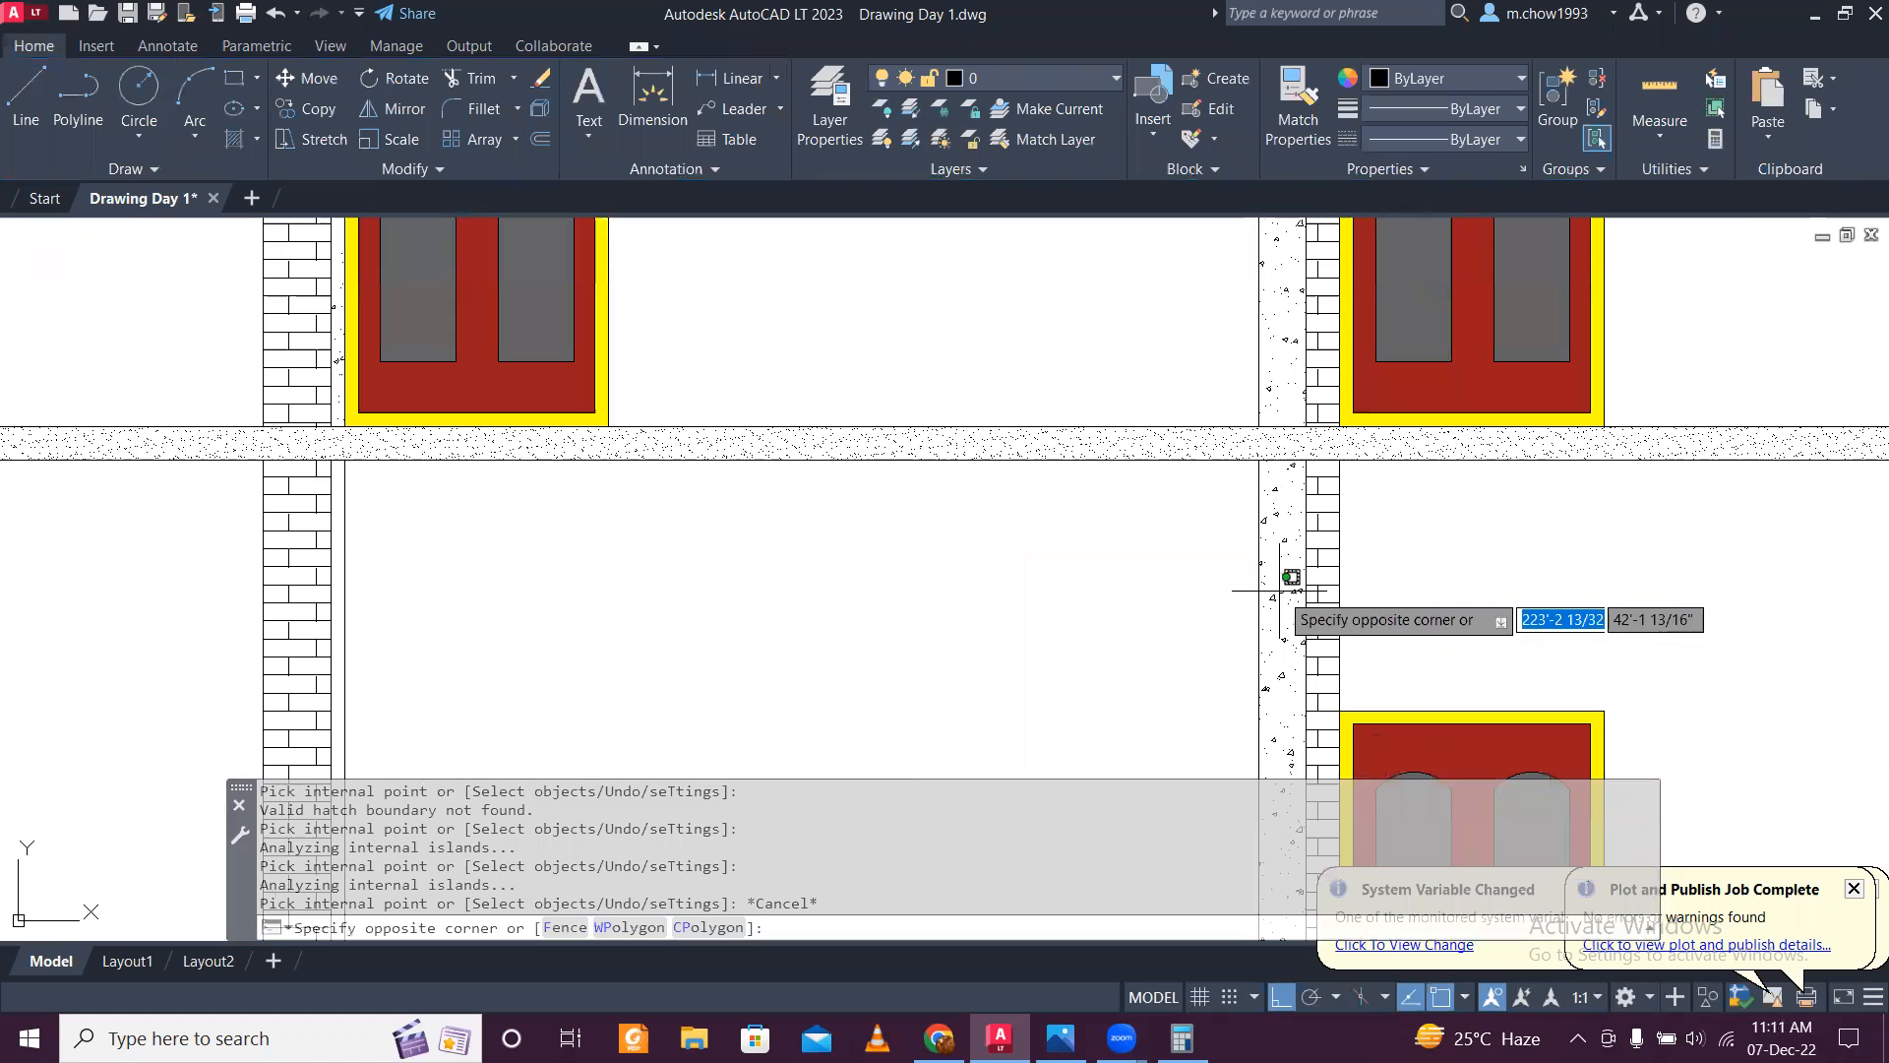
left_click(1273, 513)
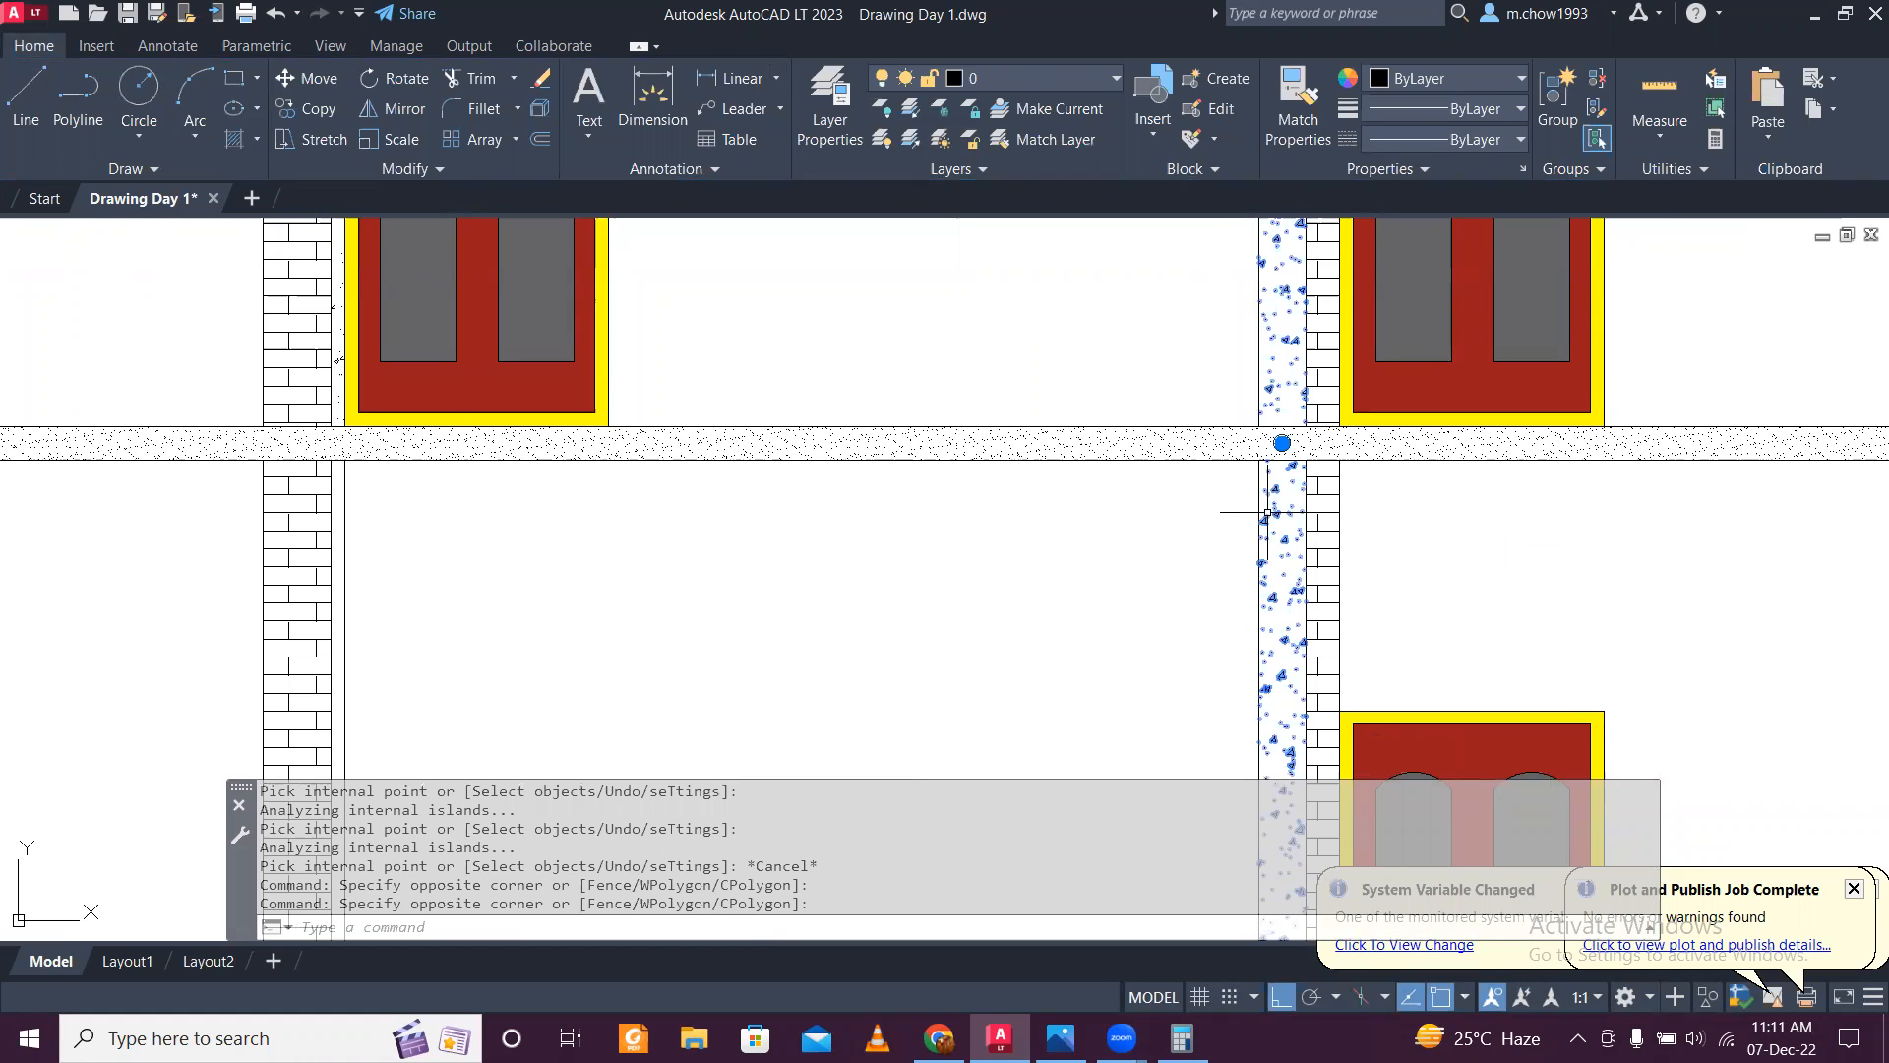
type("MA")
key("Return")
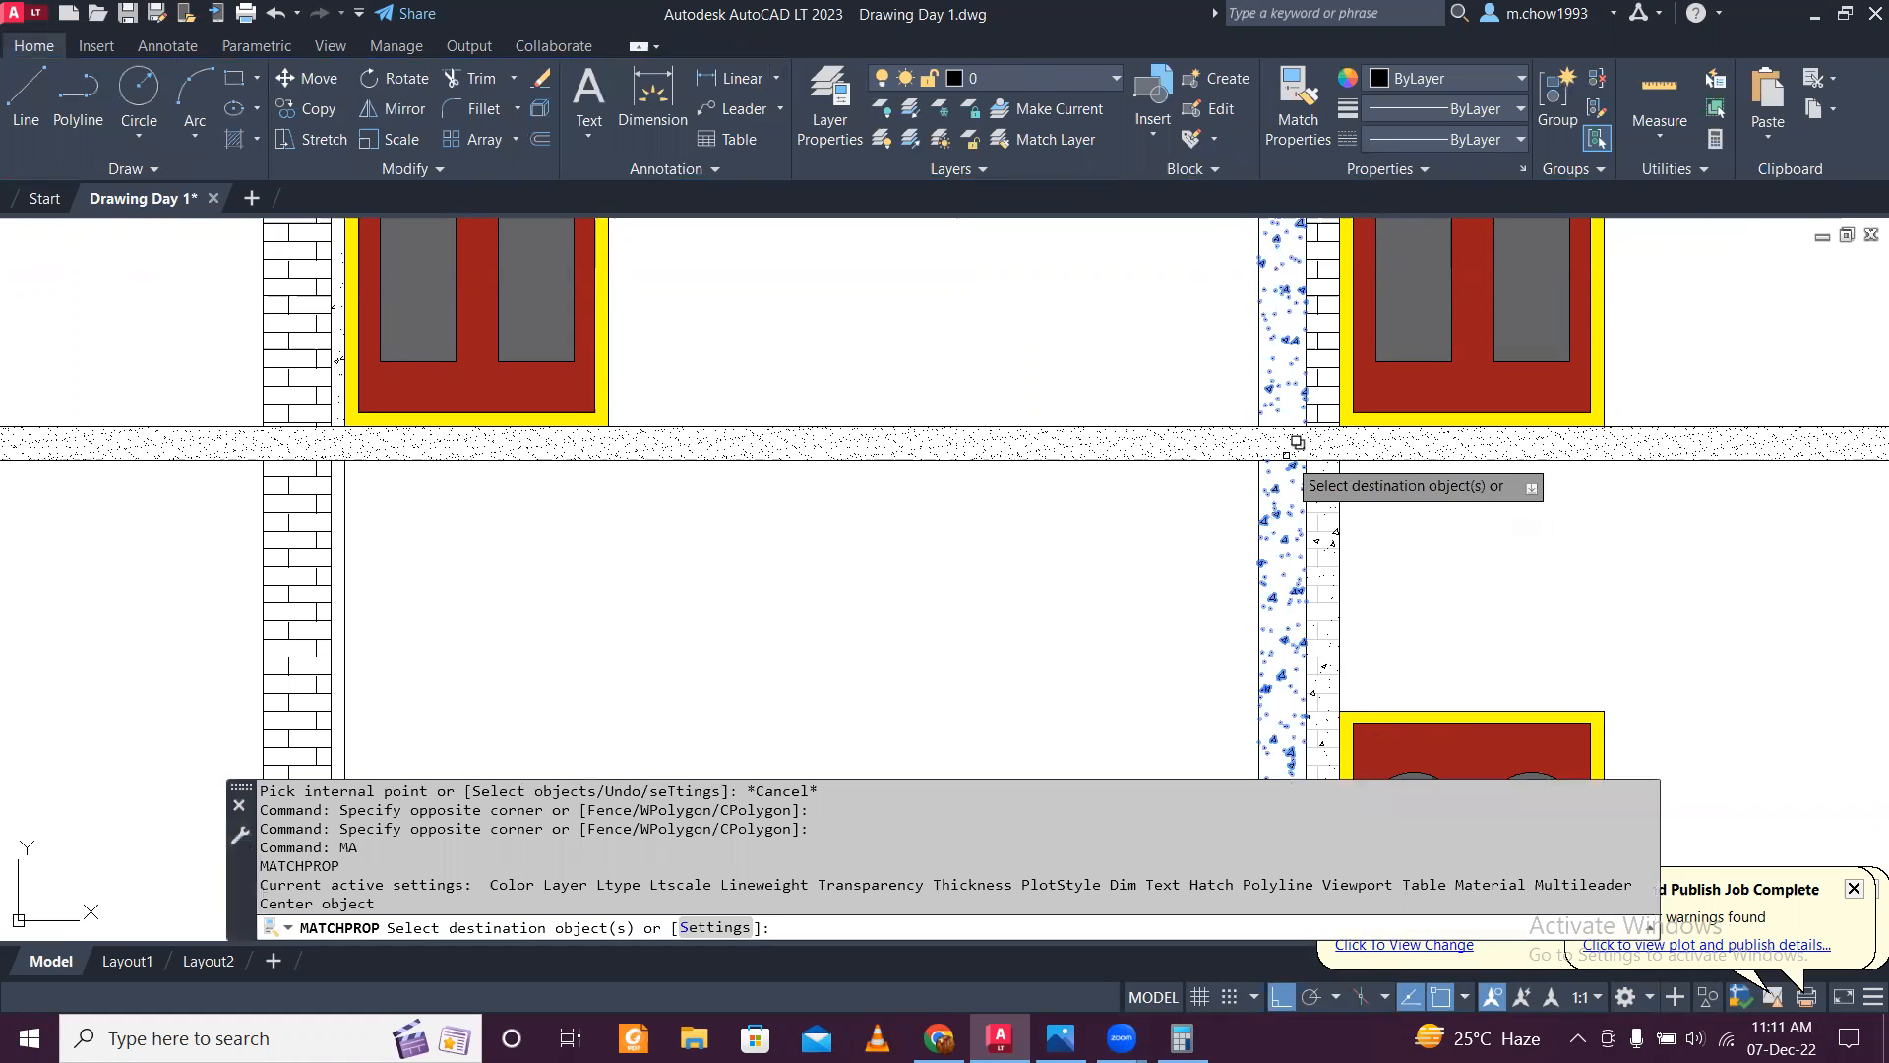
key("Escape")
Step: Review the slab, wall and plinth hatches across the whole of Building Section AA
scroll(1010, 598, "down", 8)
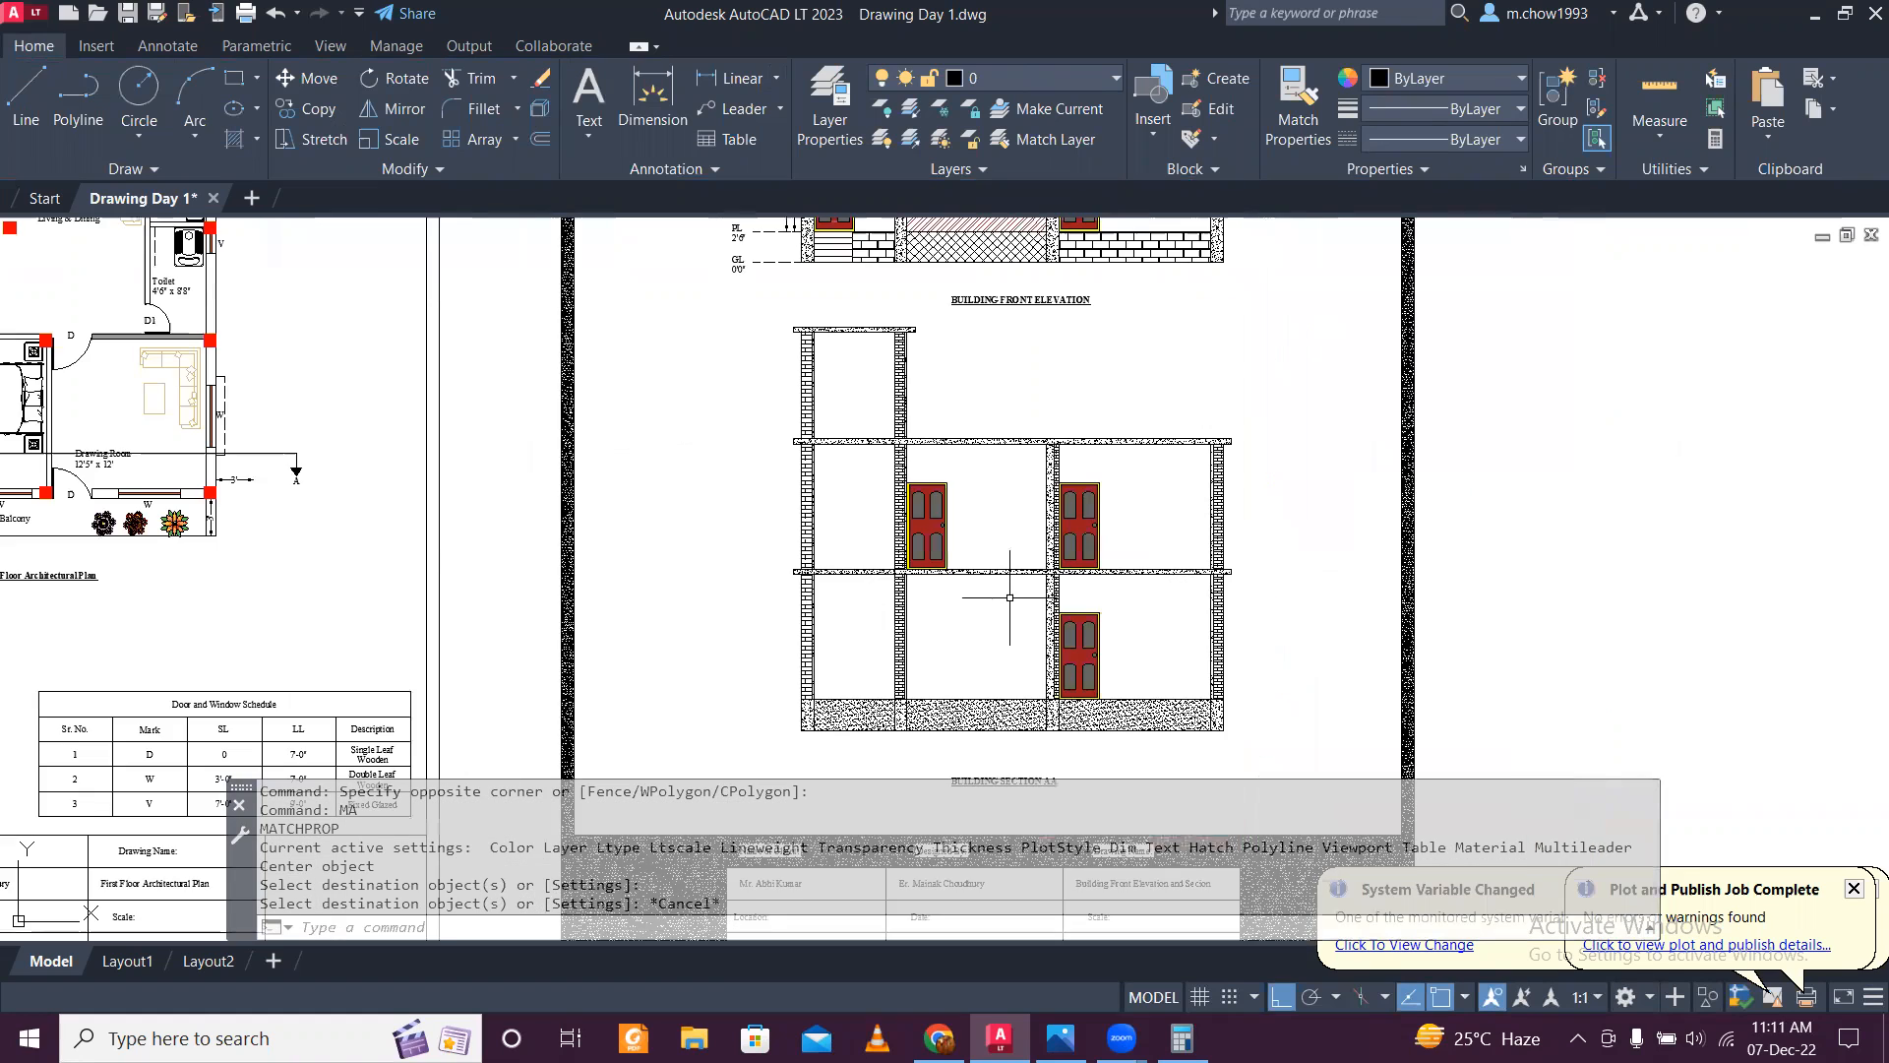
scroll(1109, 410, "up", 3)
scroll(983, 400, "down", 1)
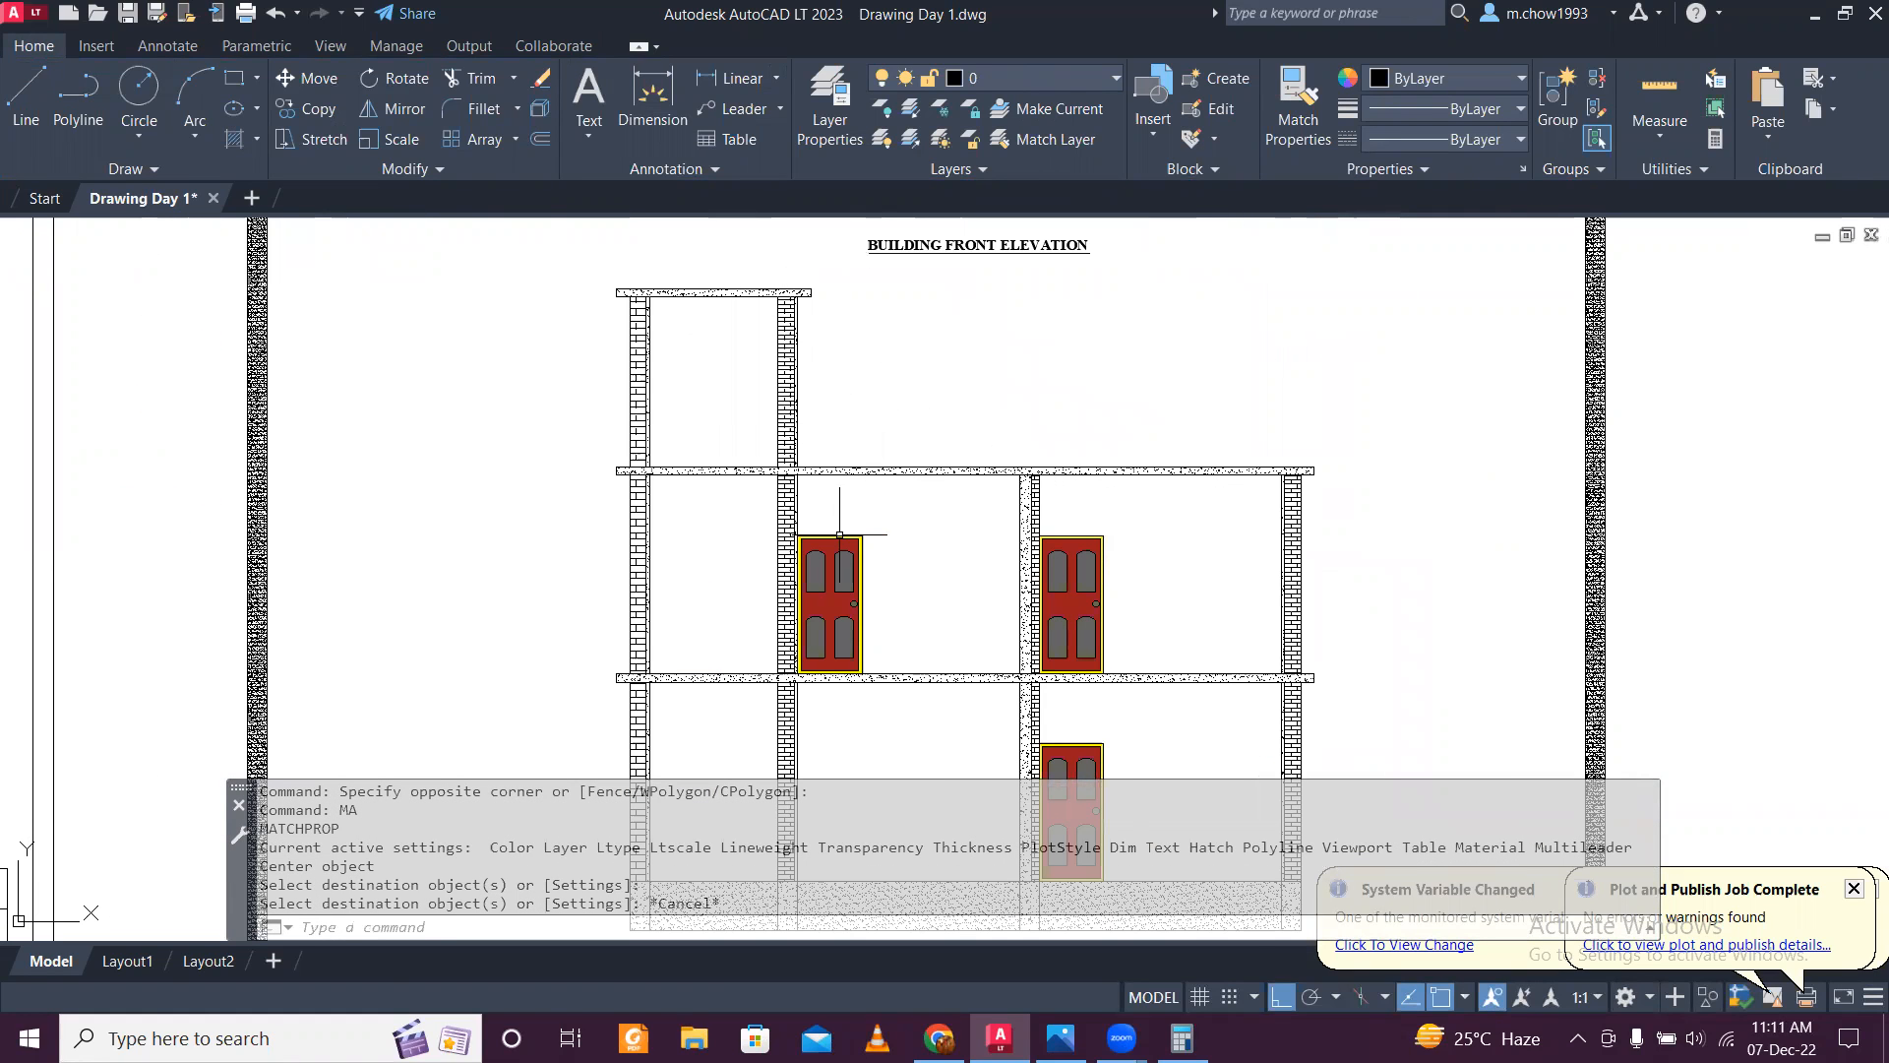
scroll(1000, 715, "down", 3)
middle_click_drag(861, 709, 914, 639)
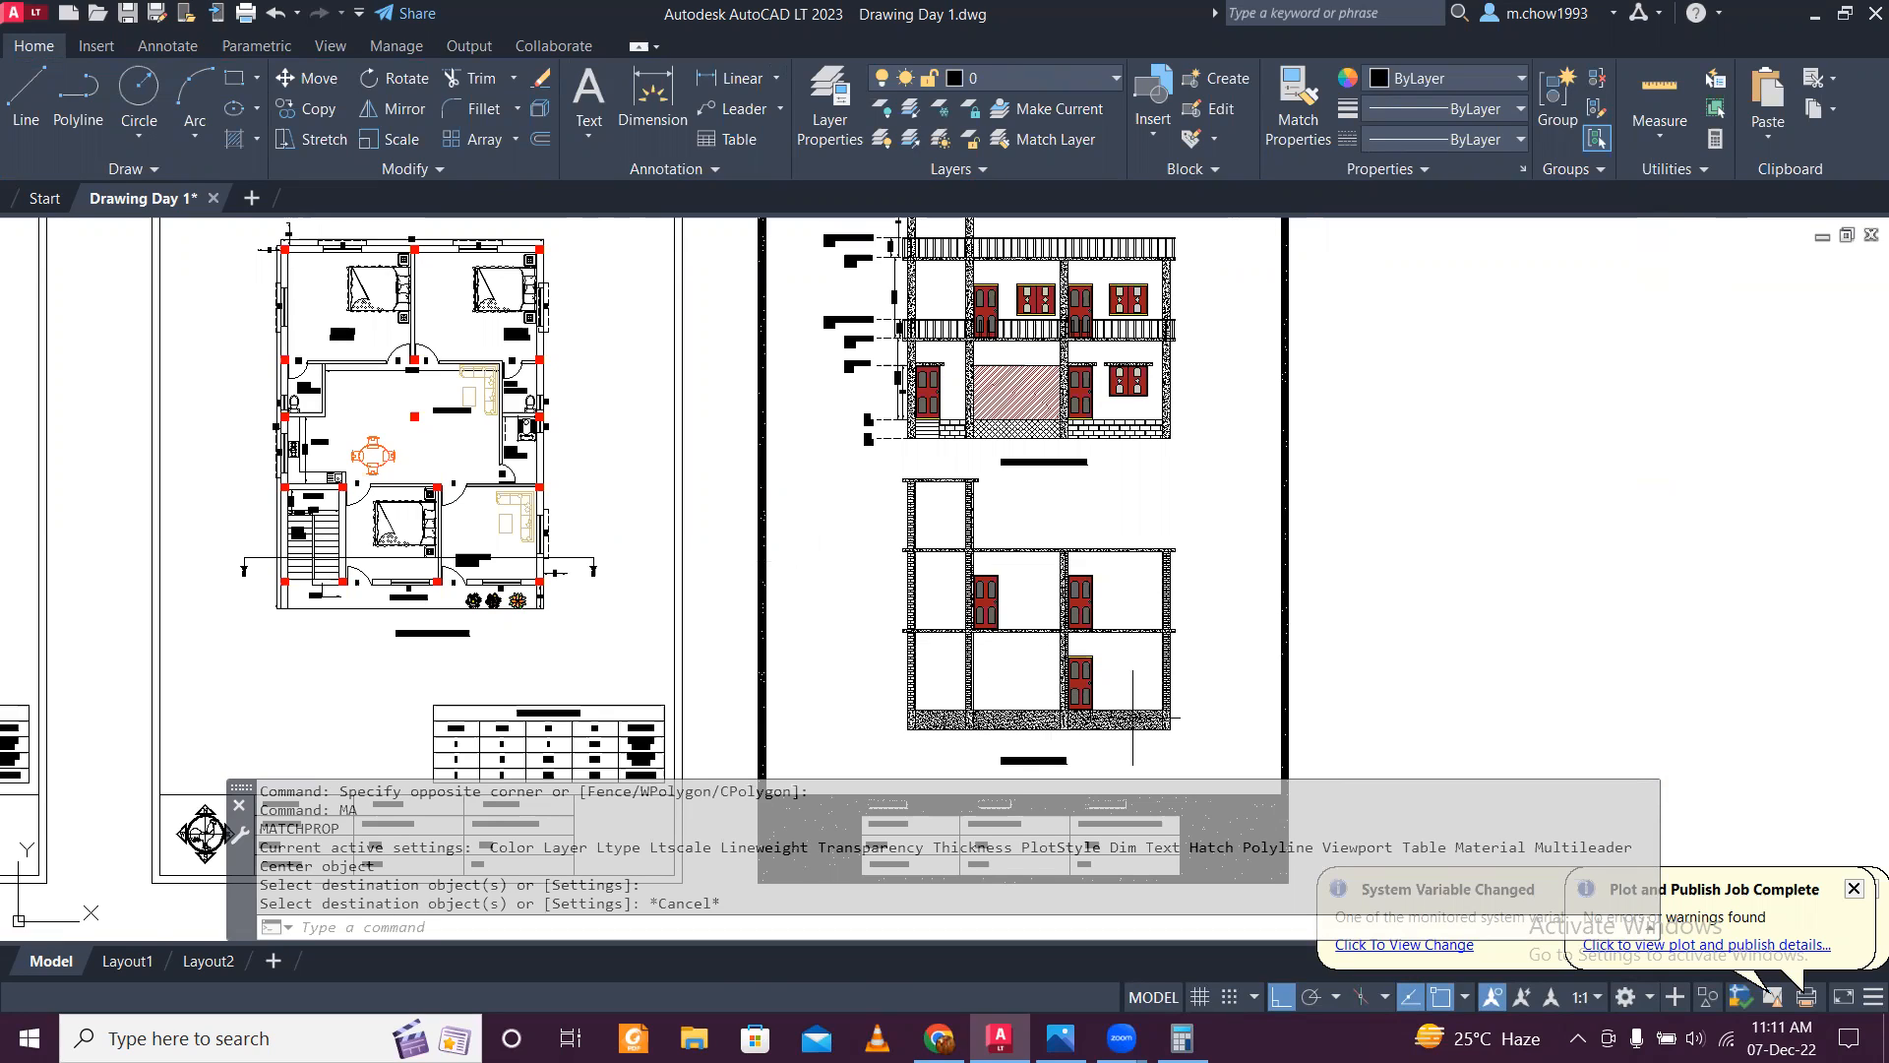
mouse_move(635, 555)
middle_mouse_down()
mouse_move(715, 591)
mouse_move(888, 566)
middle_mouse_up()
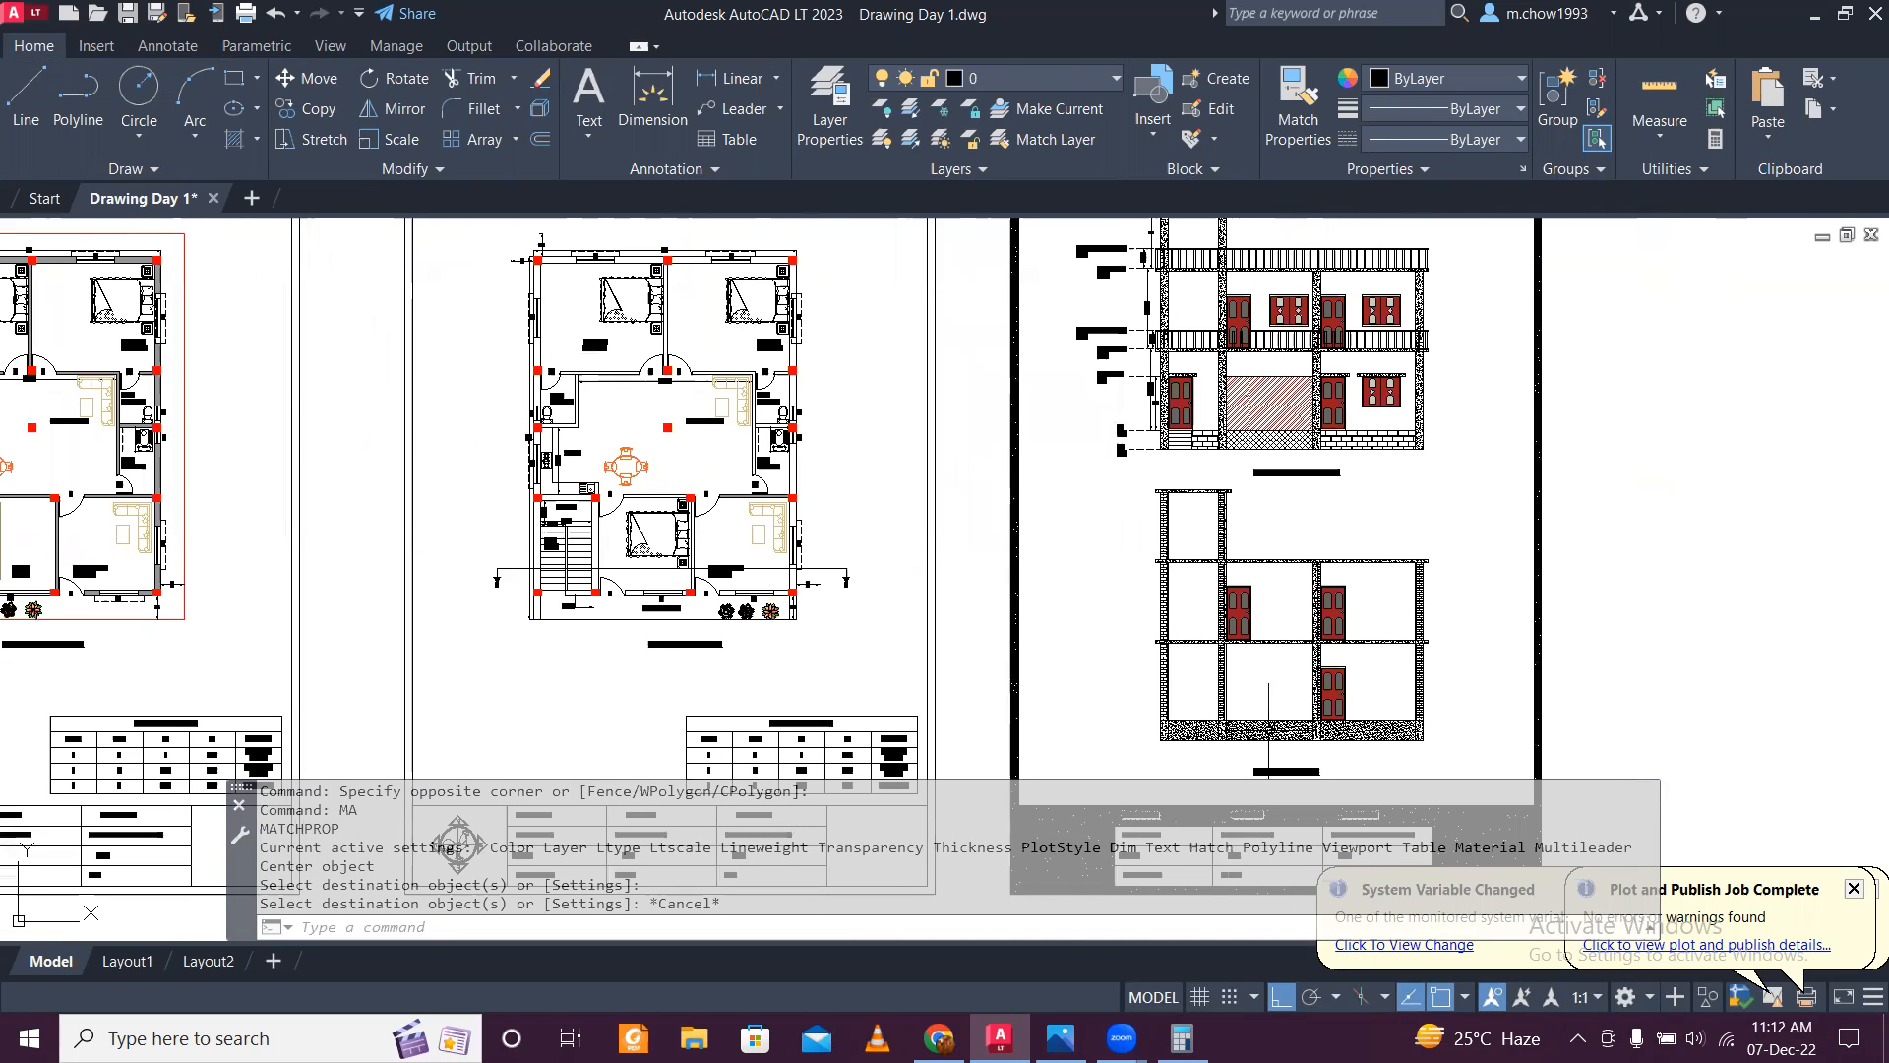
scroll(1268, 730, "up", 5)
scroll(1016, 638, "down", 5)
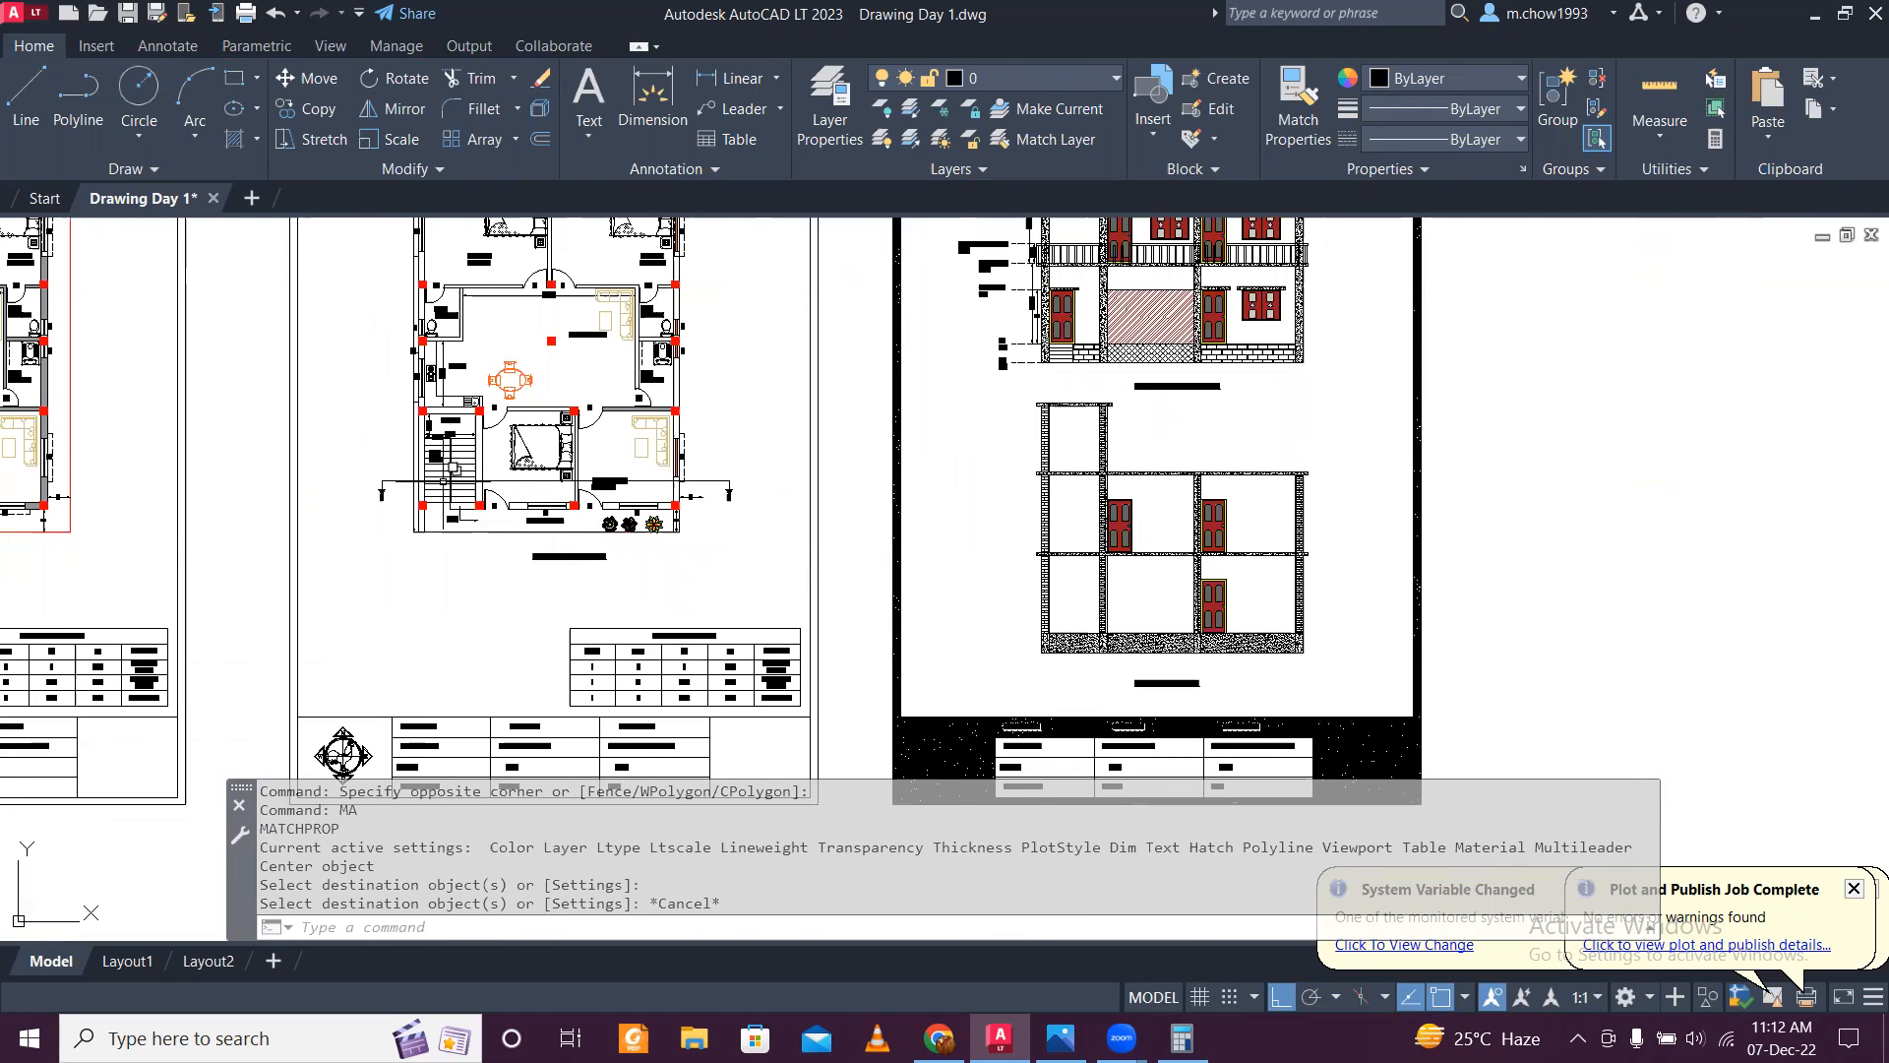
Step: Examine section line A-A, the staircase and its entry on the First Floor Architectural Plan
scroll(448, 479, "up", 4)
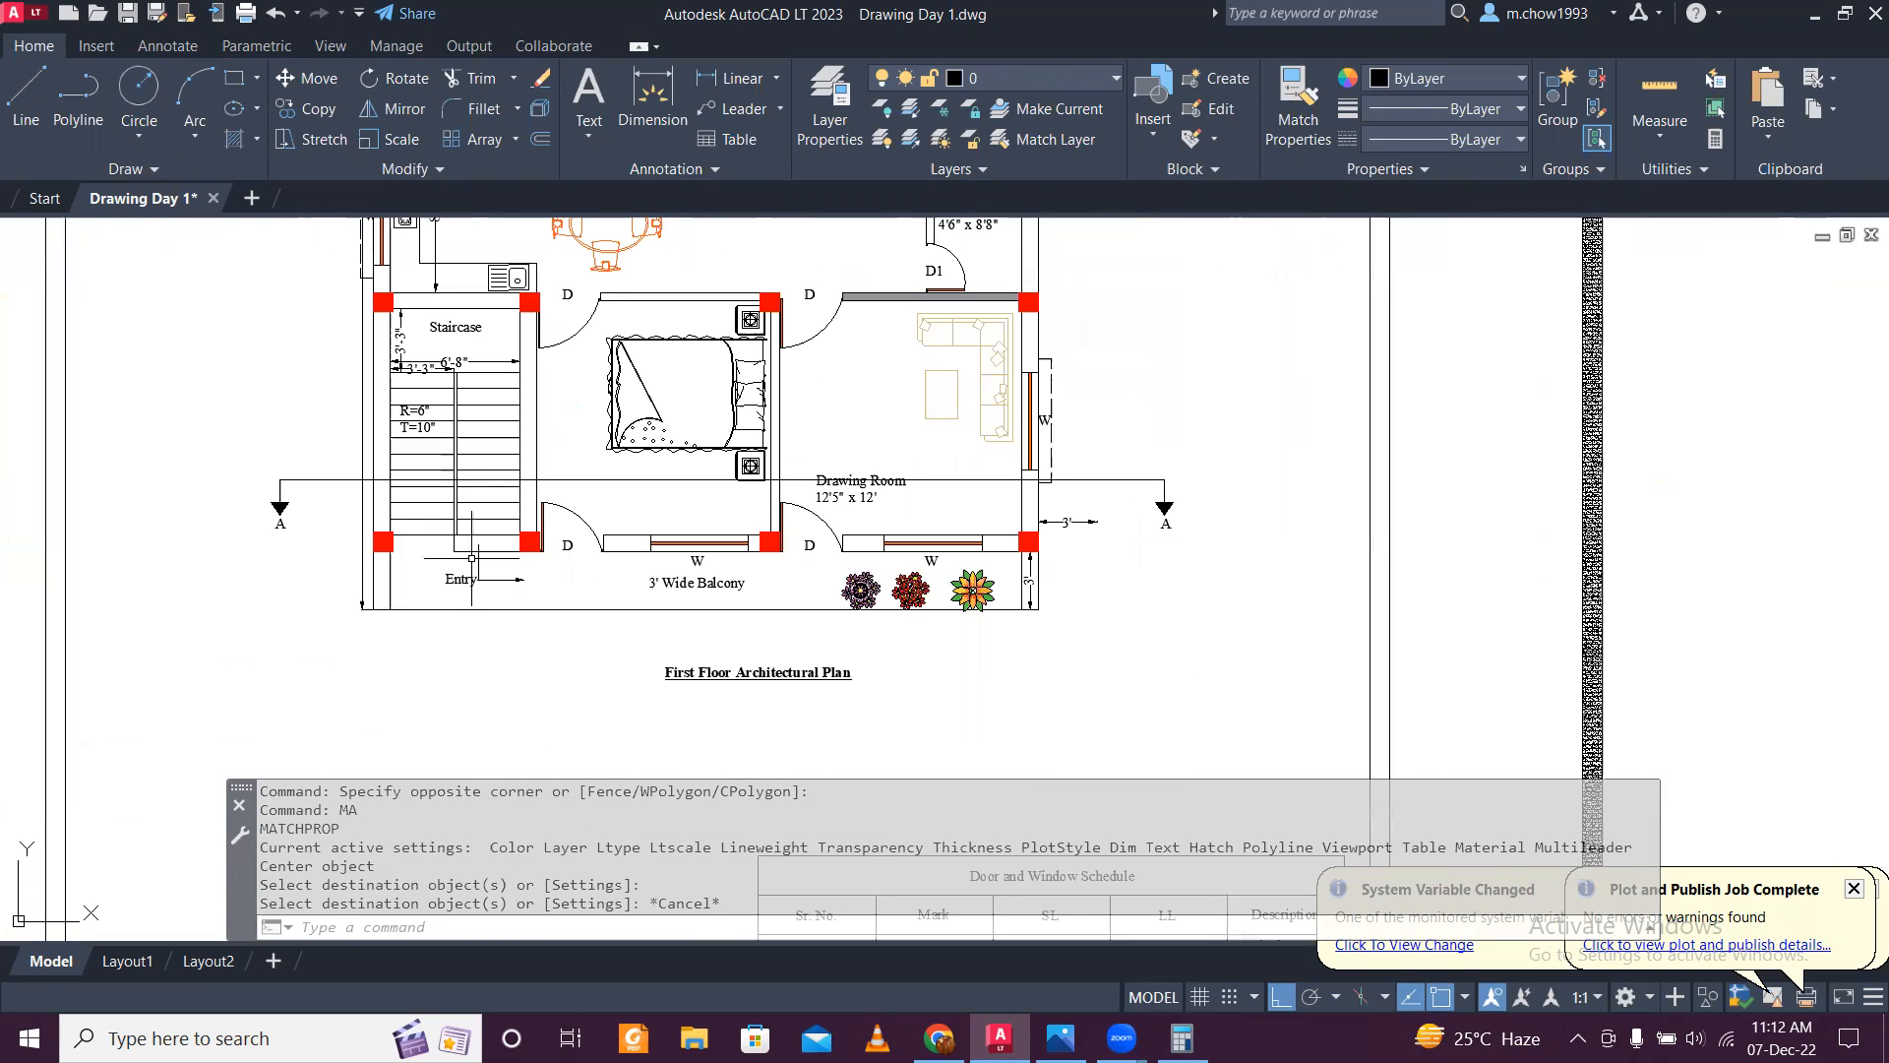
scroll(516, 502, "down", 2)
scroll(503, 498, "down", 1)
scroll(504, 499, "up", 1)
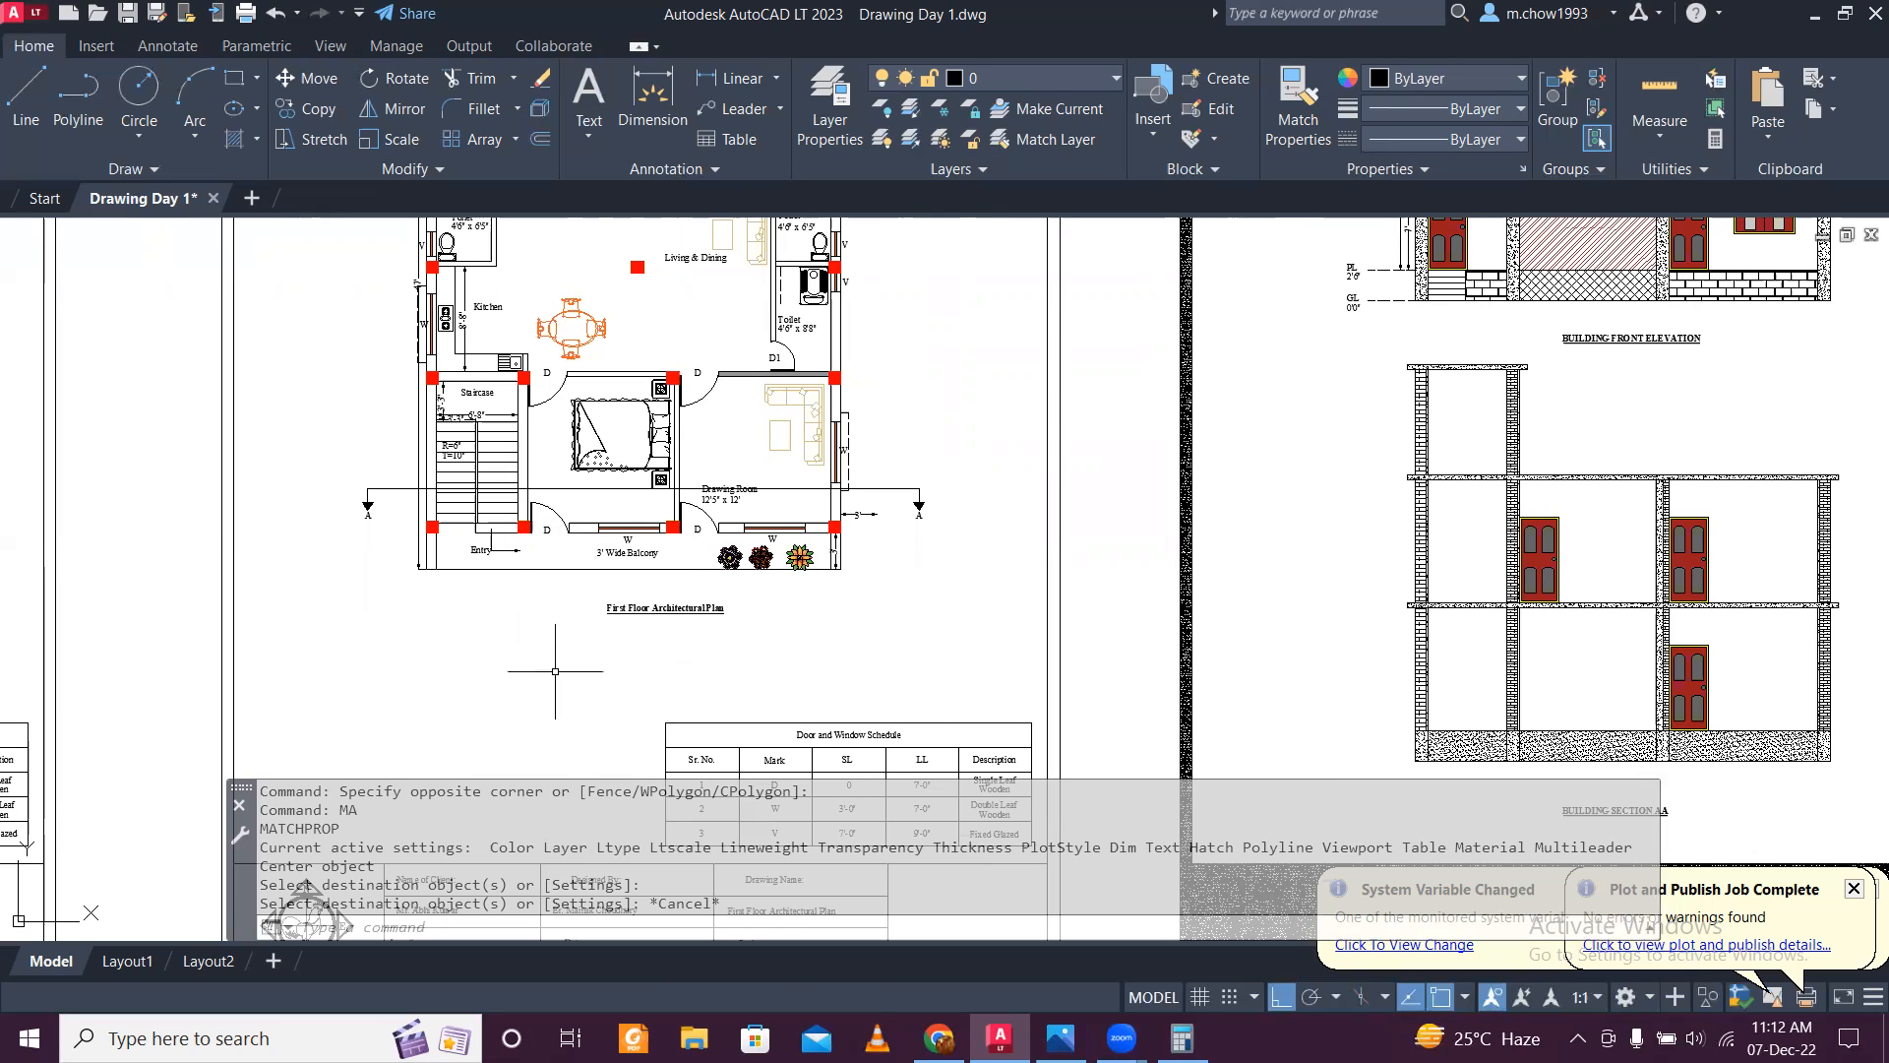
scroll(678, 619, "up", 4)
middle_click_drag(501, 588, 725, 618)
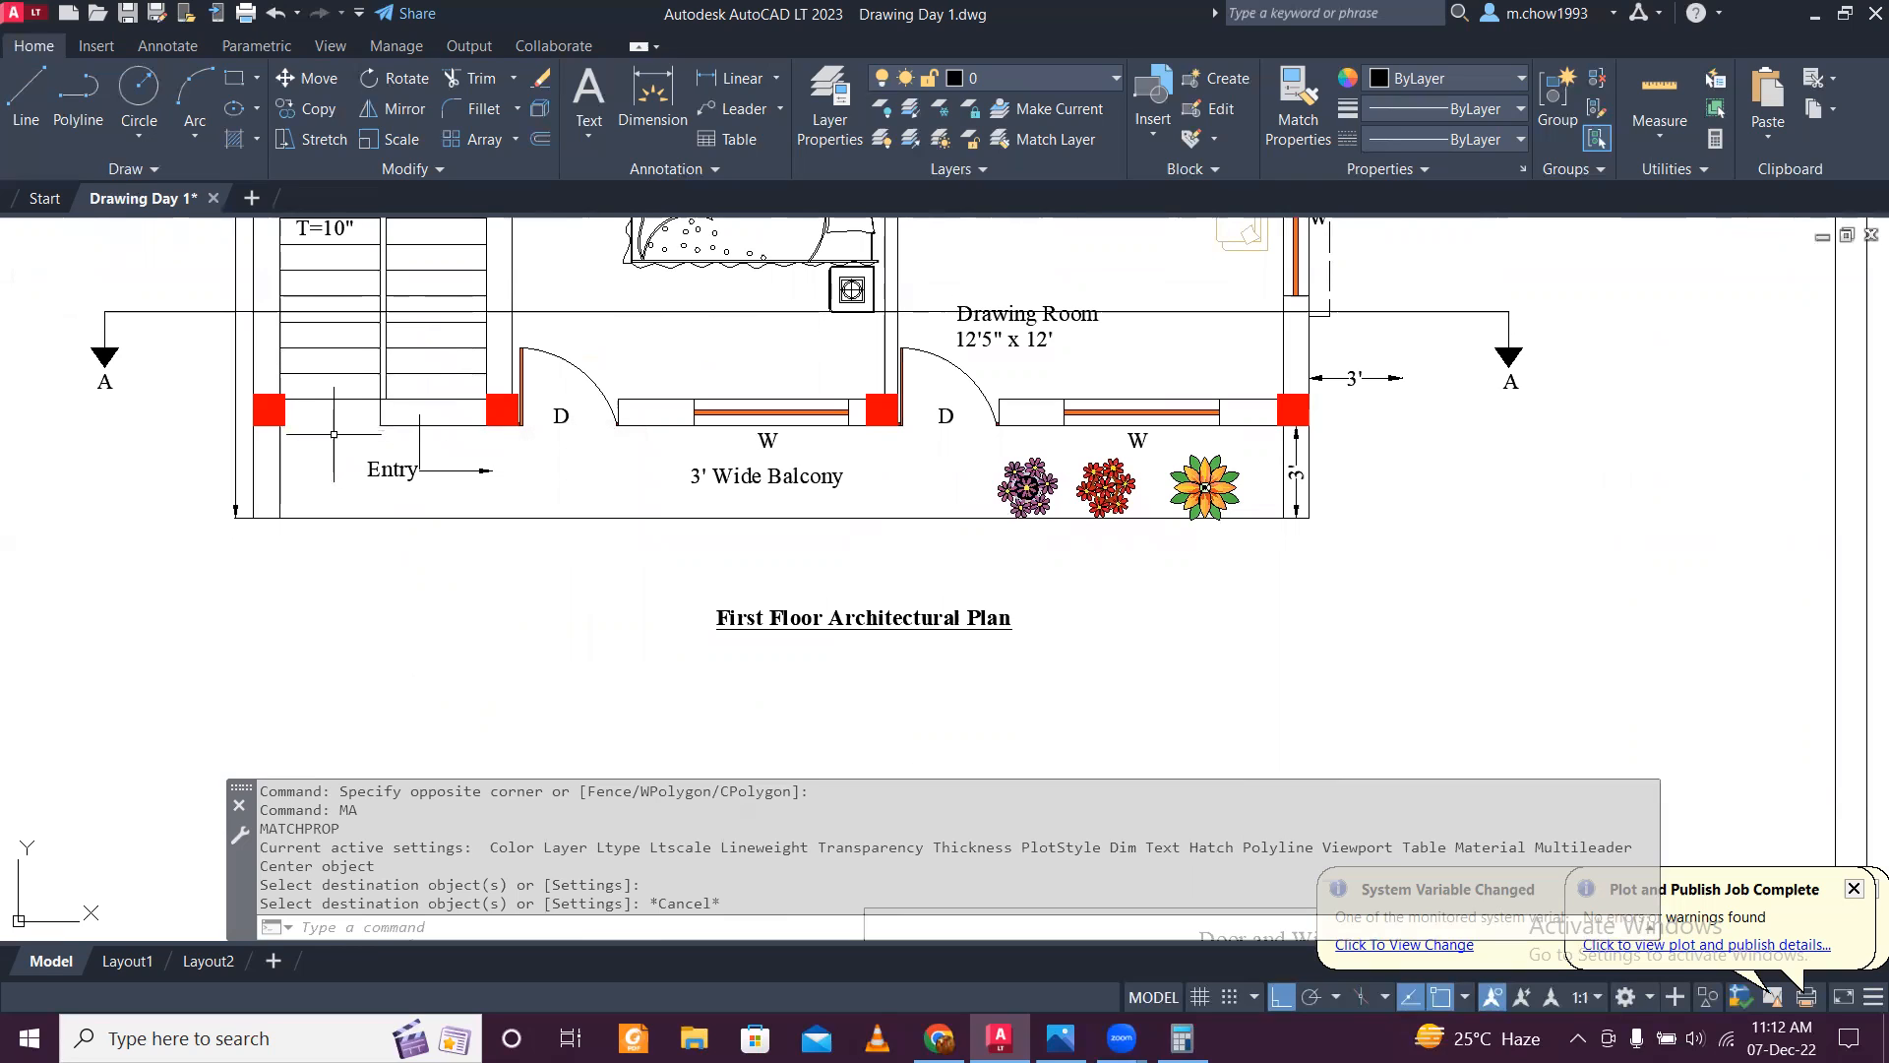
middle_click_drag(333, 434, 367, 590)
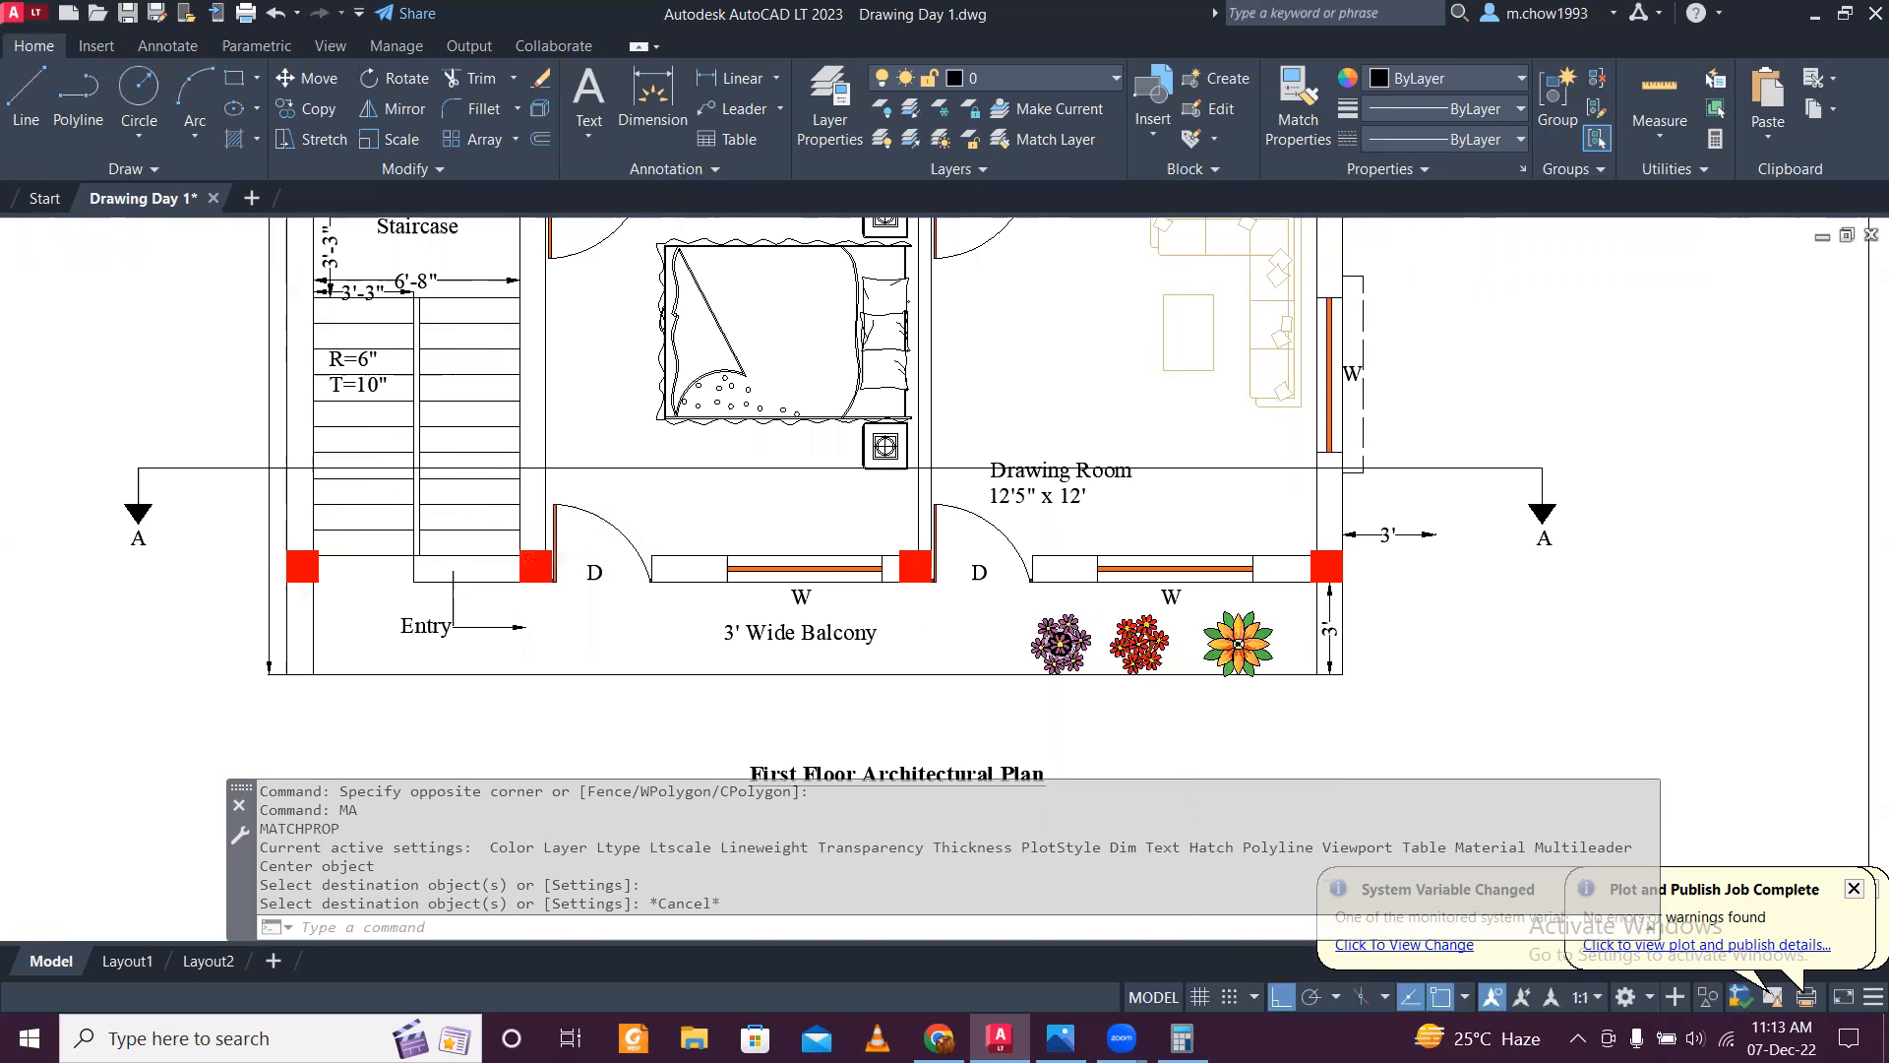
scroll(480, 477, "down", 6)
scroll(768, 617, "up", 4)
middle_click_drag(768, 617, 923, 613)
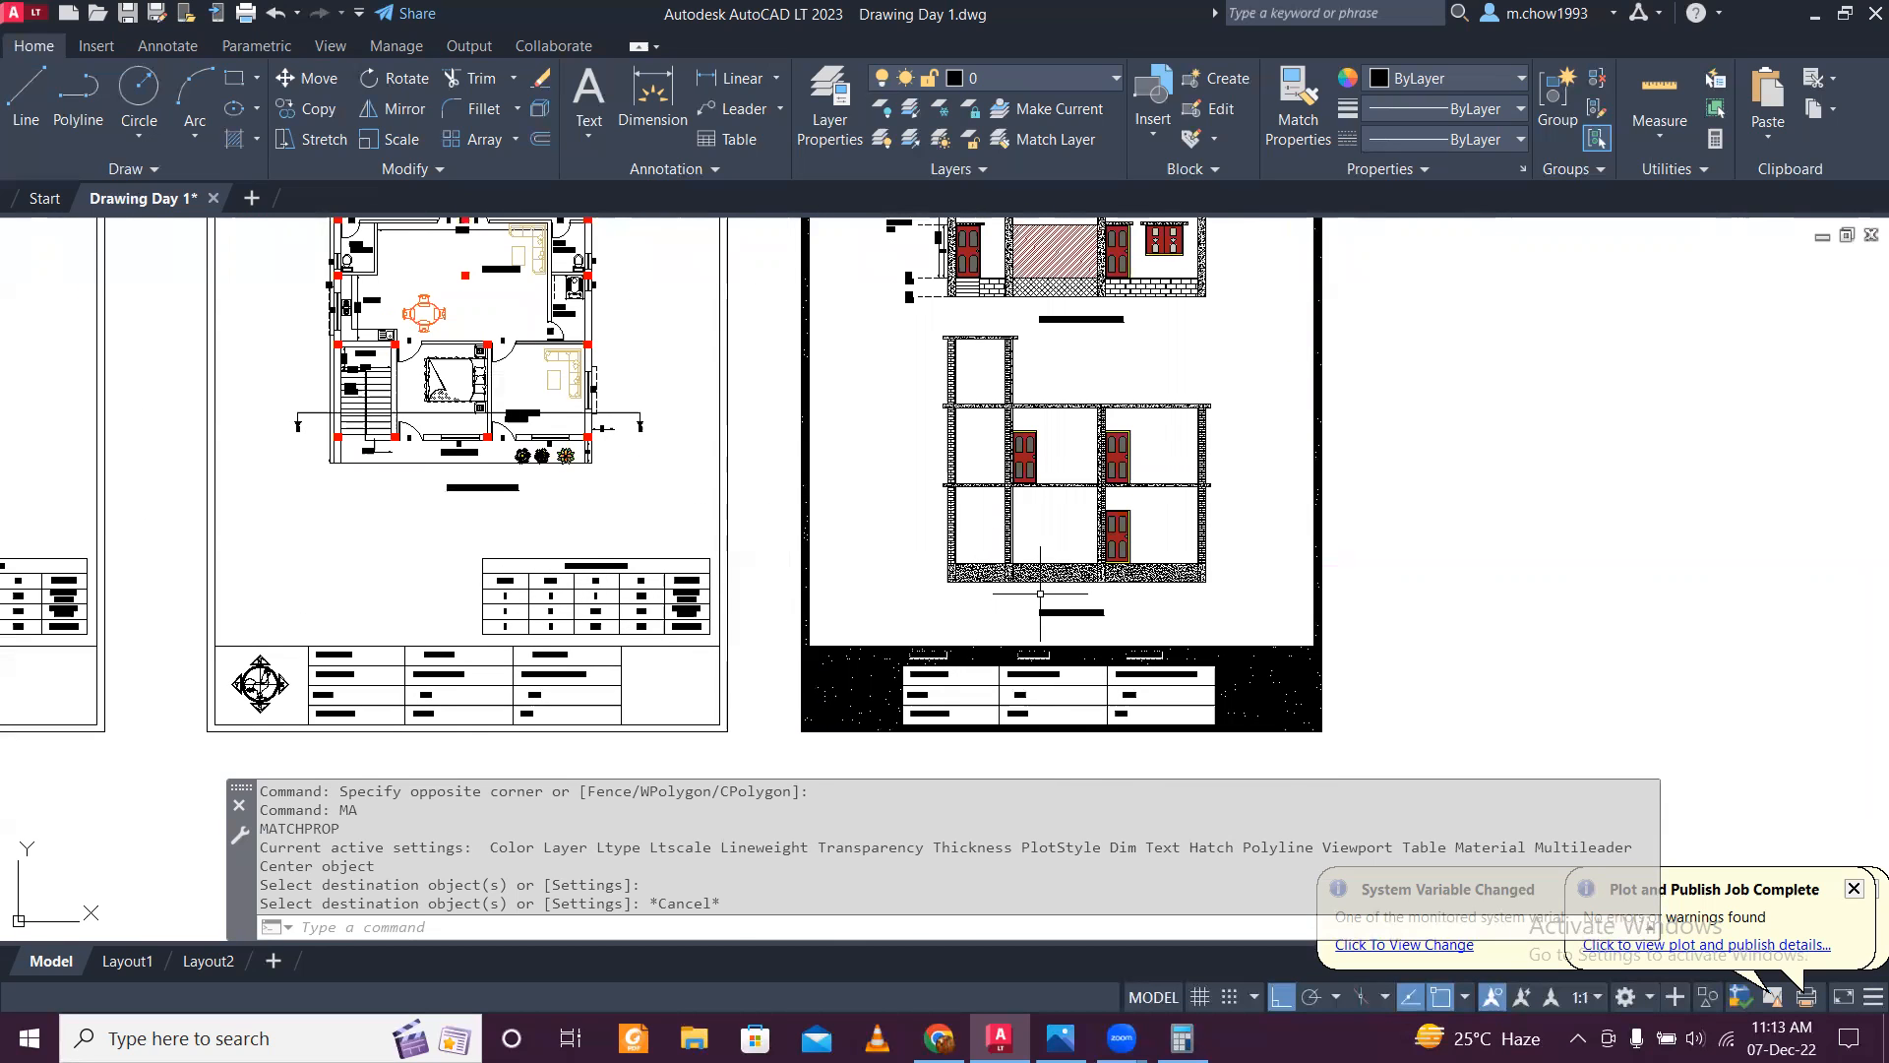
Step: Draw a line along the plinth top in the staircase bay, from the left-hand wall's inner face to the next wall
scroll(1038, 590, "up", 4)
scroll(918, 520, "down", 5)
scroll(454, 379, "up", 3)
scroll(456, 394, "down", 2)
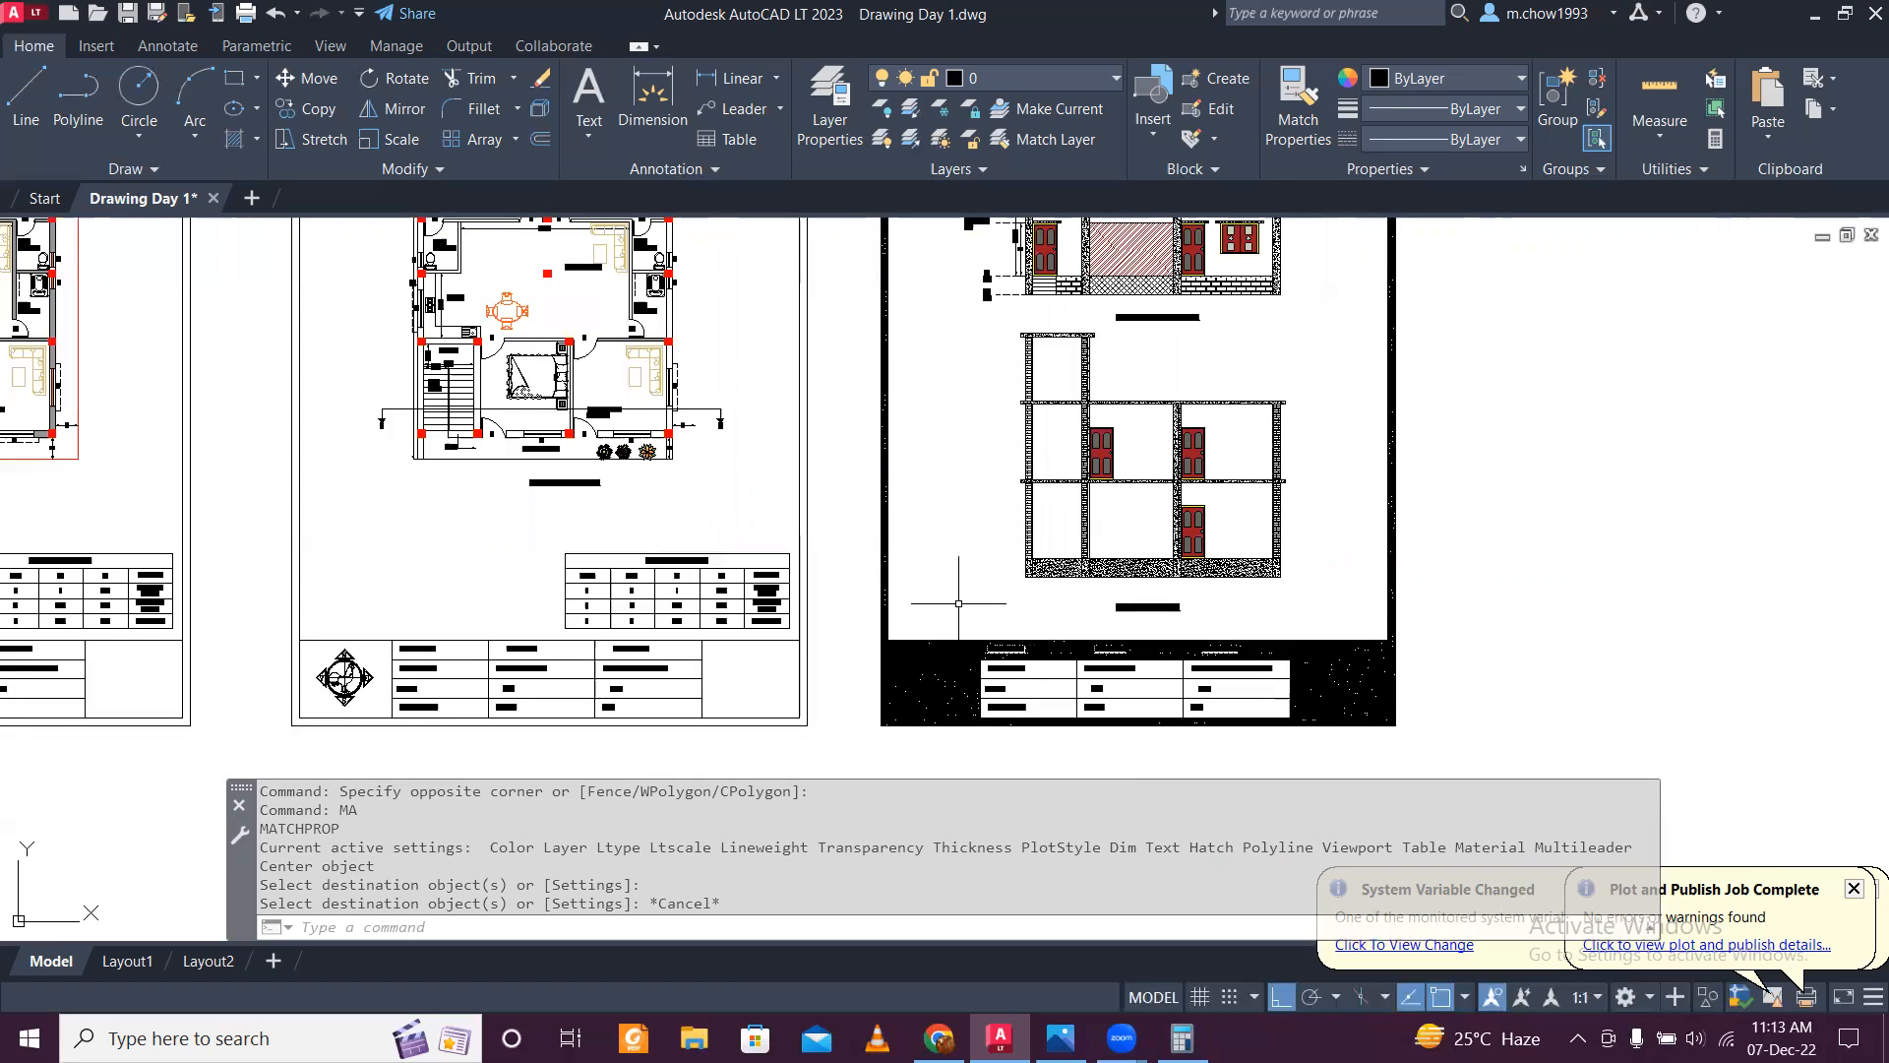
scroll(1027, 587, "up", 2)
scroll(942, 549, "up", 1)
scroll(970, 652, "down", 1)
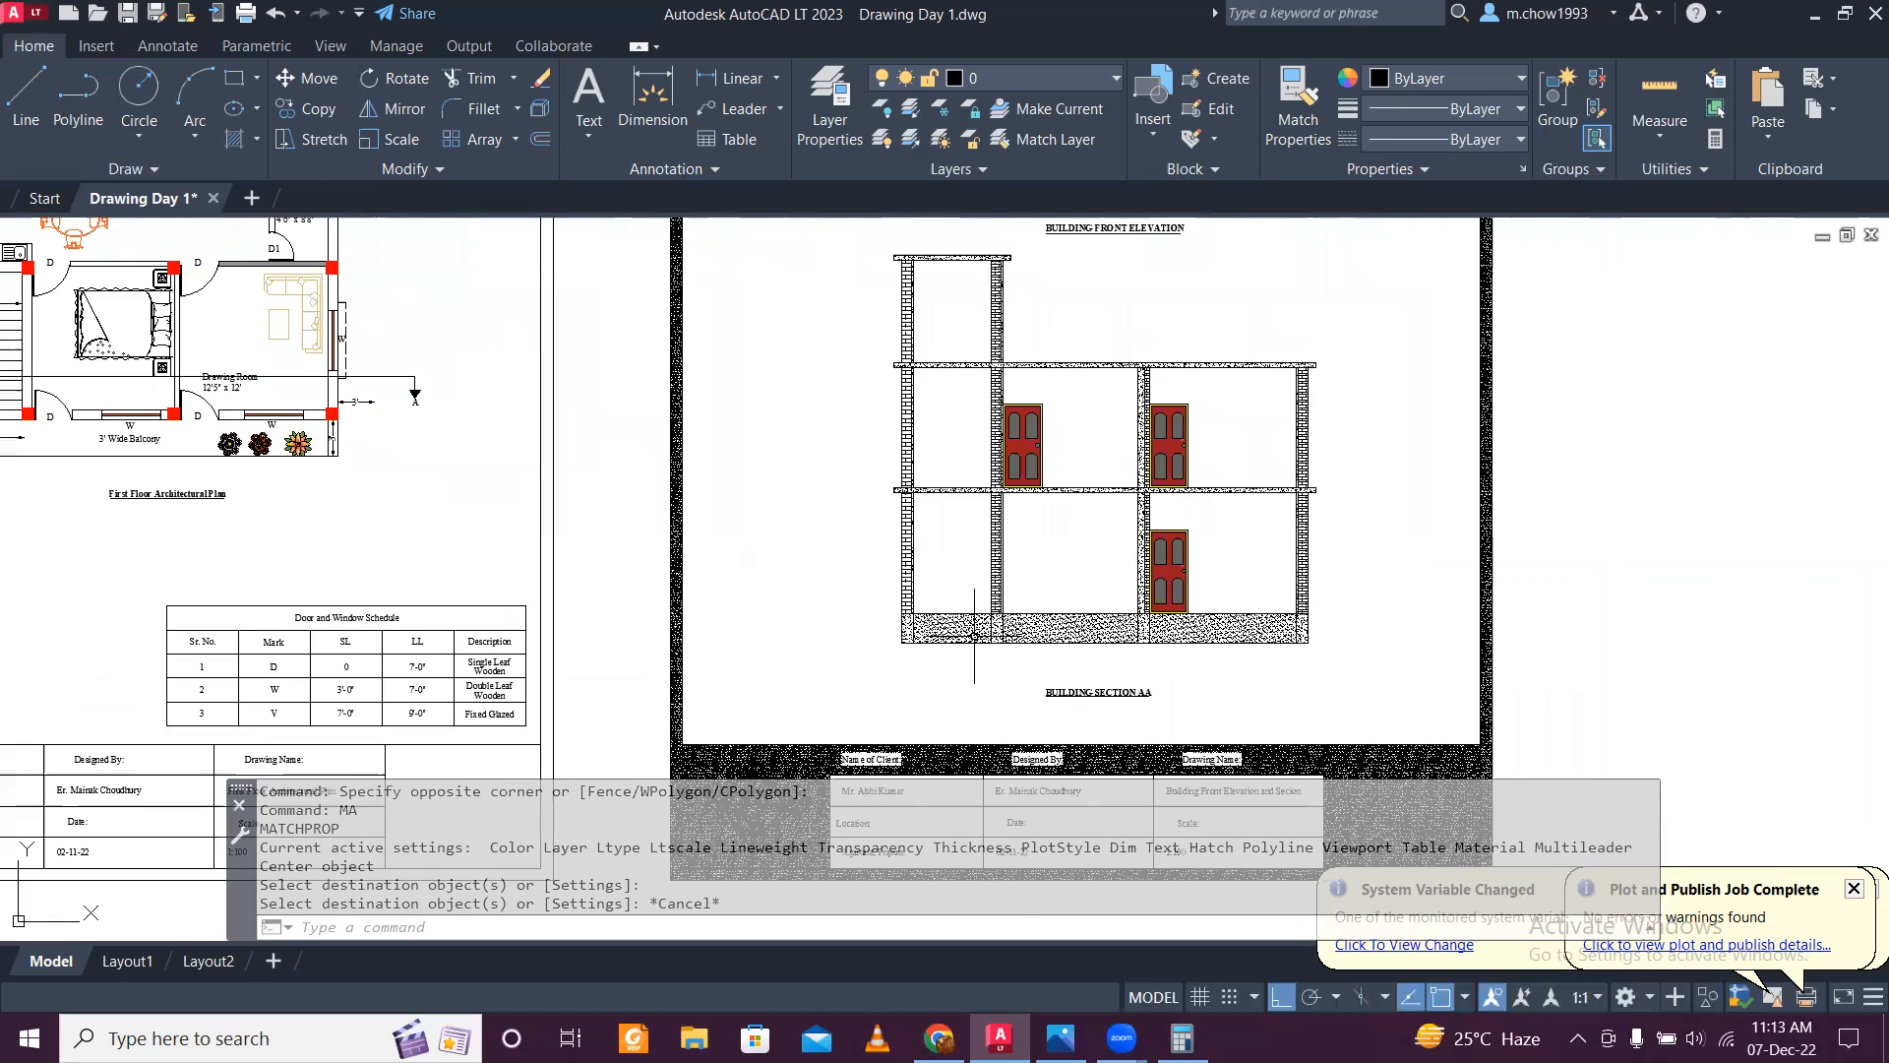
scroll(970, 652, "up", 2)
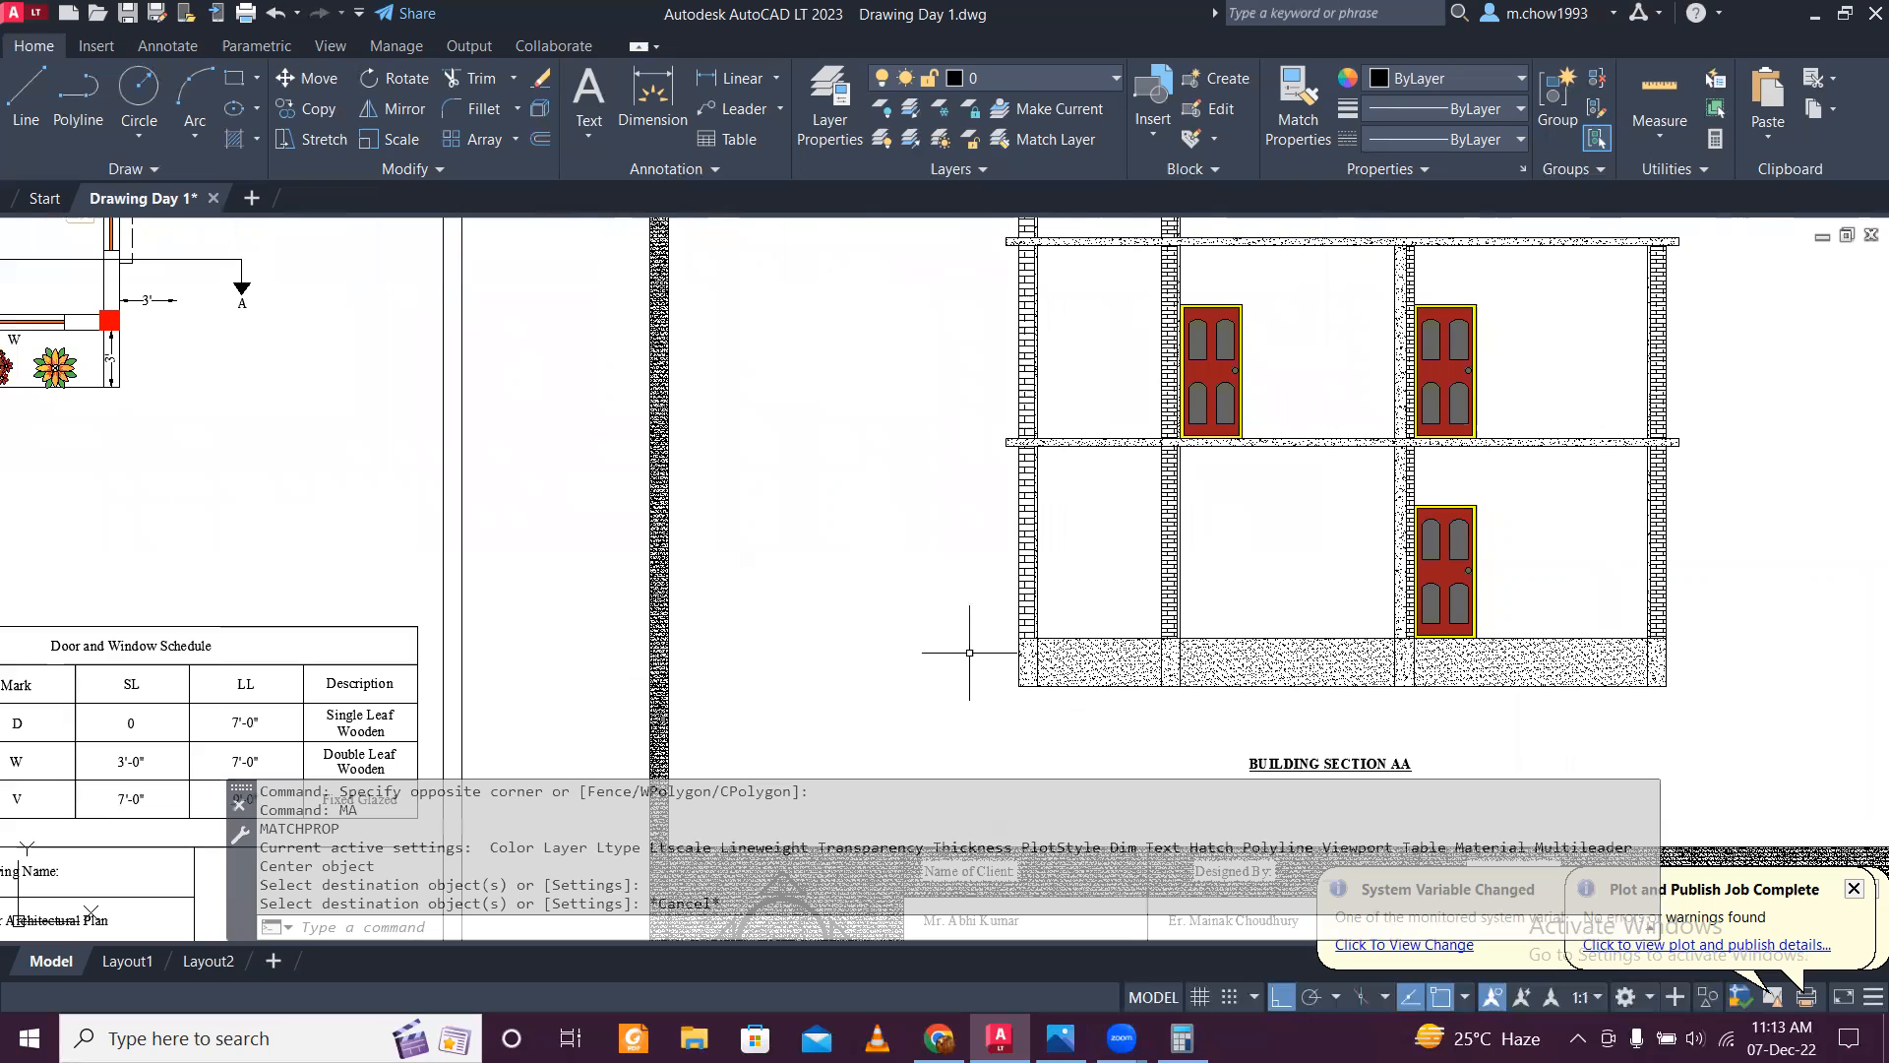
left_click(26, 93)
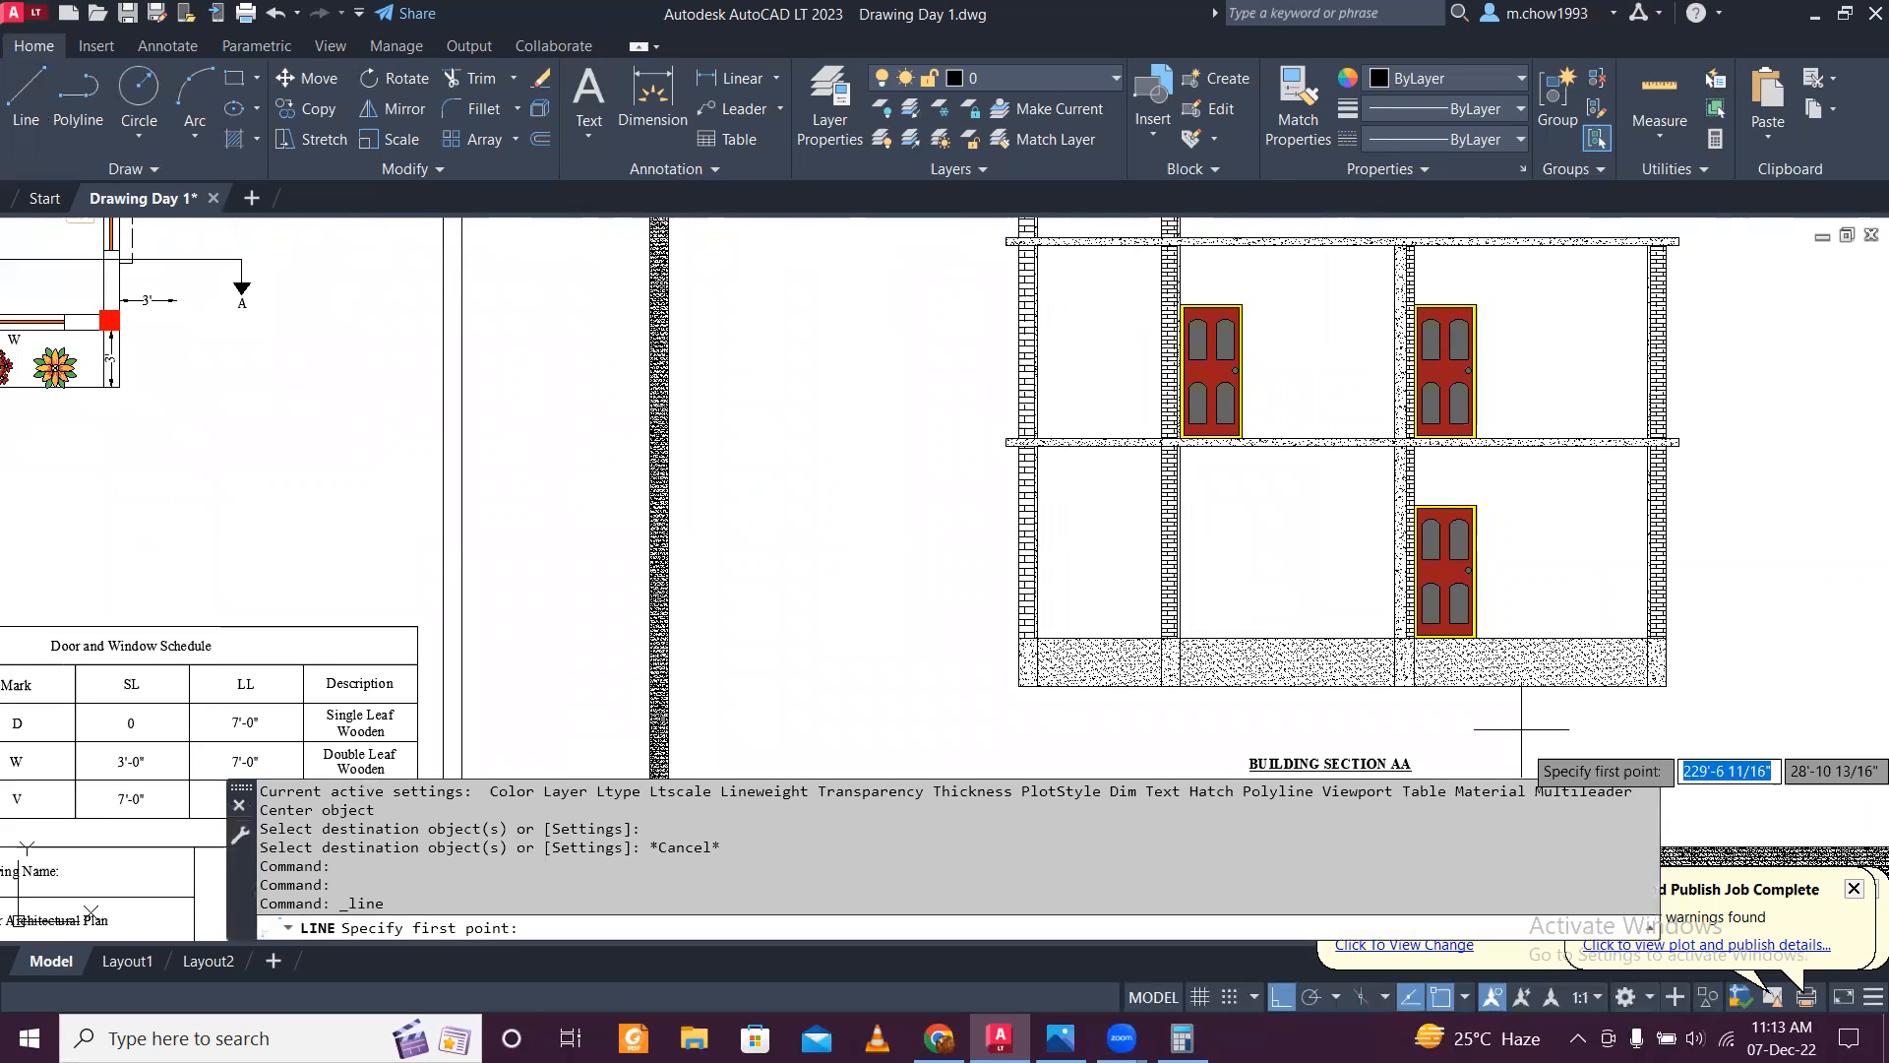
scroll(1190, 647, "up", 4)
scroll(1190, 647, "up", 2)
left_click(548, 615)
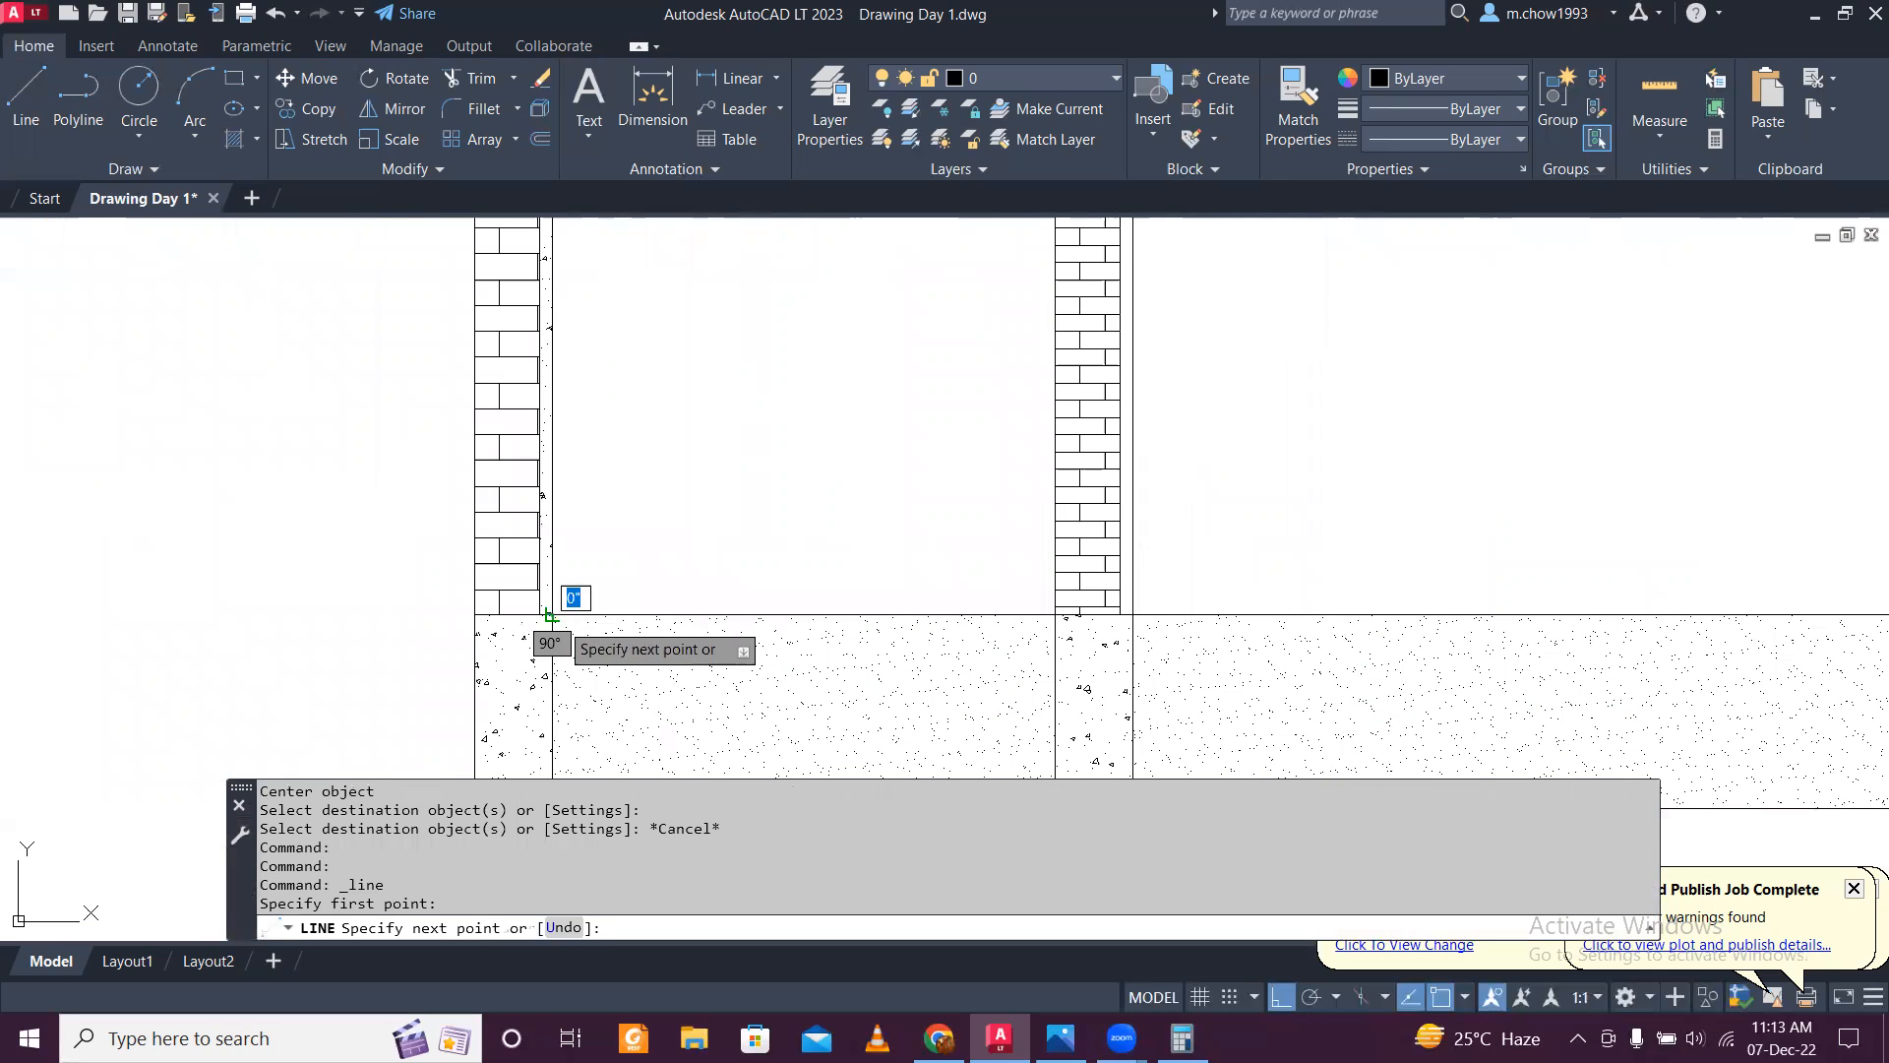
left_click(1056, 614)
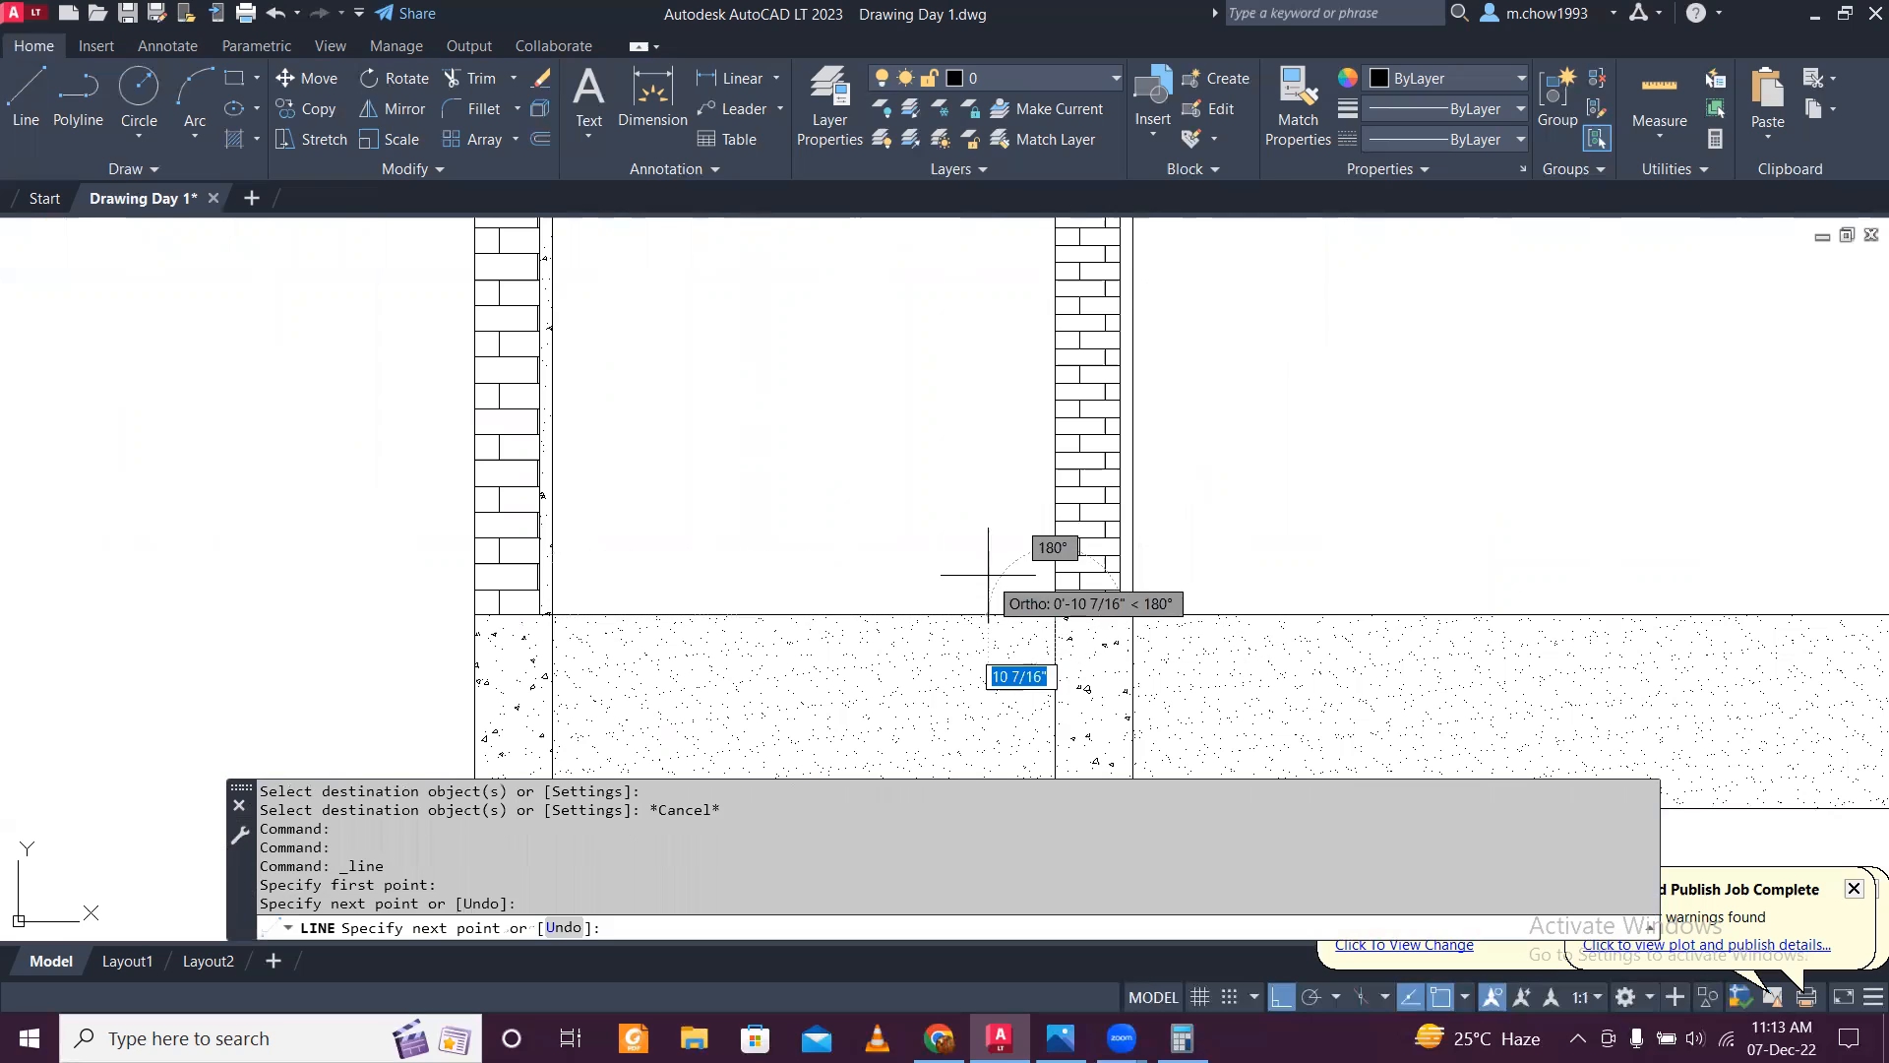
key("Escape")
Step: Offset the plinth-top line in the staircase bay upward by 6", twice in succession, as the first riser lines
type("O")
key("Return")
type("6")
key("Return")
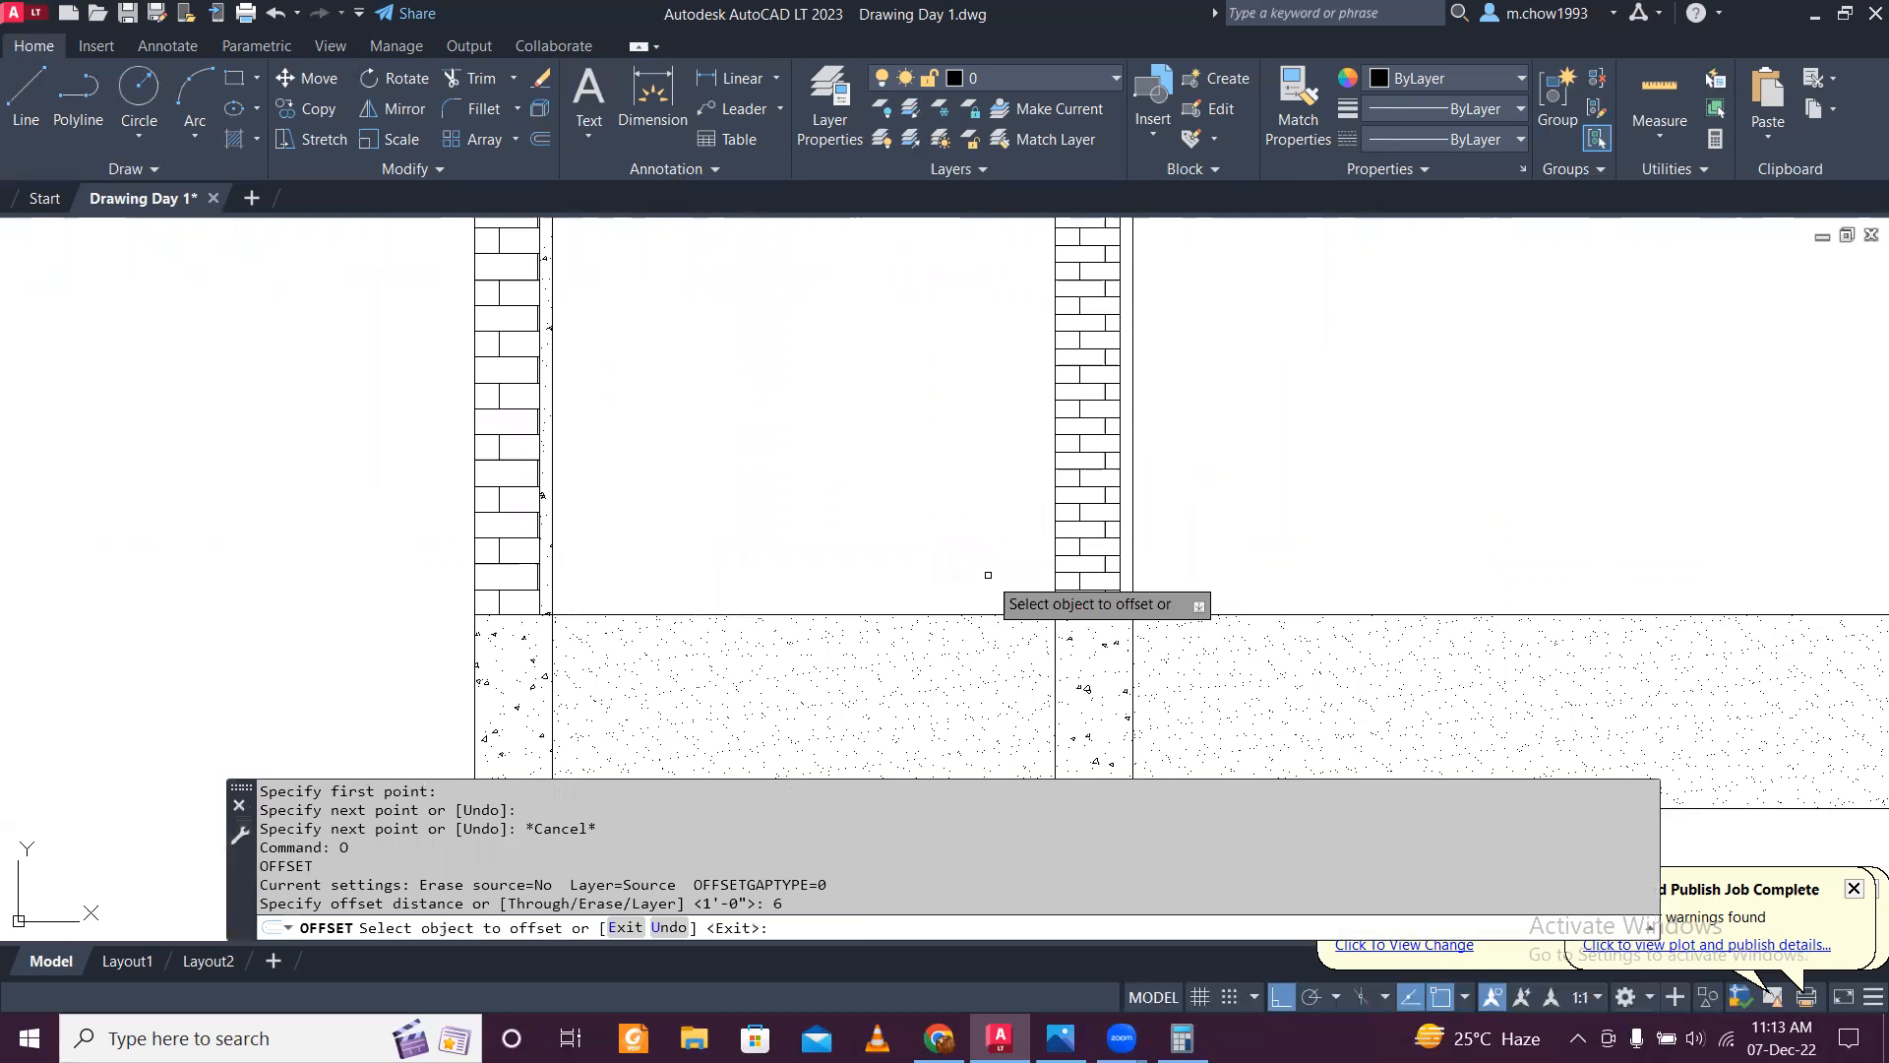
left_click(987, 613)
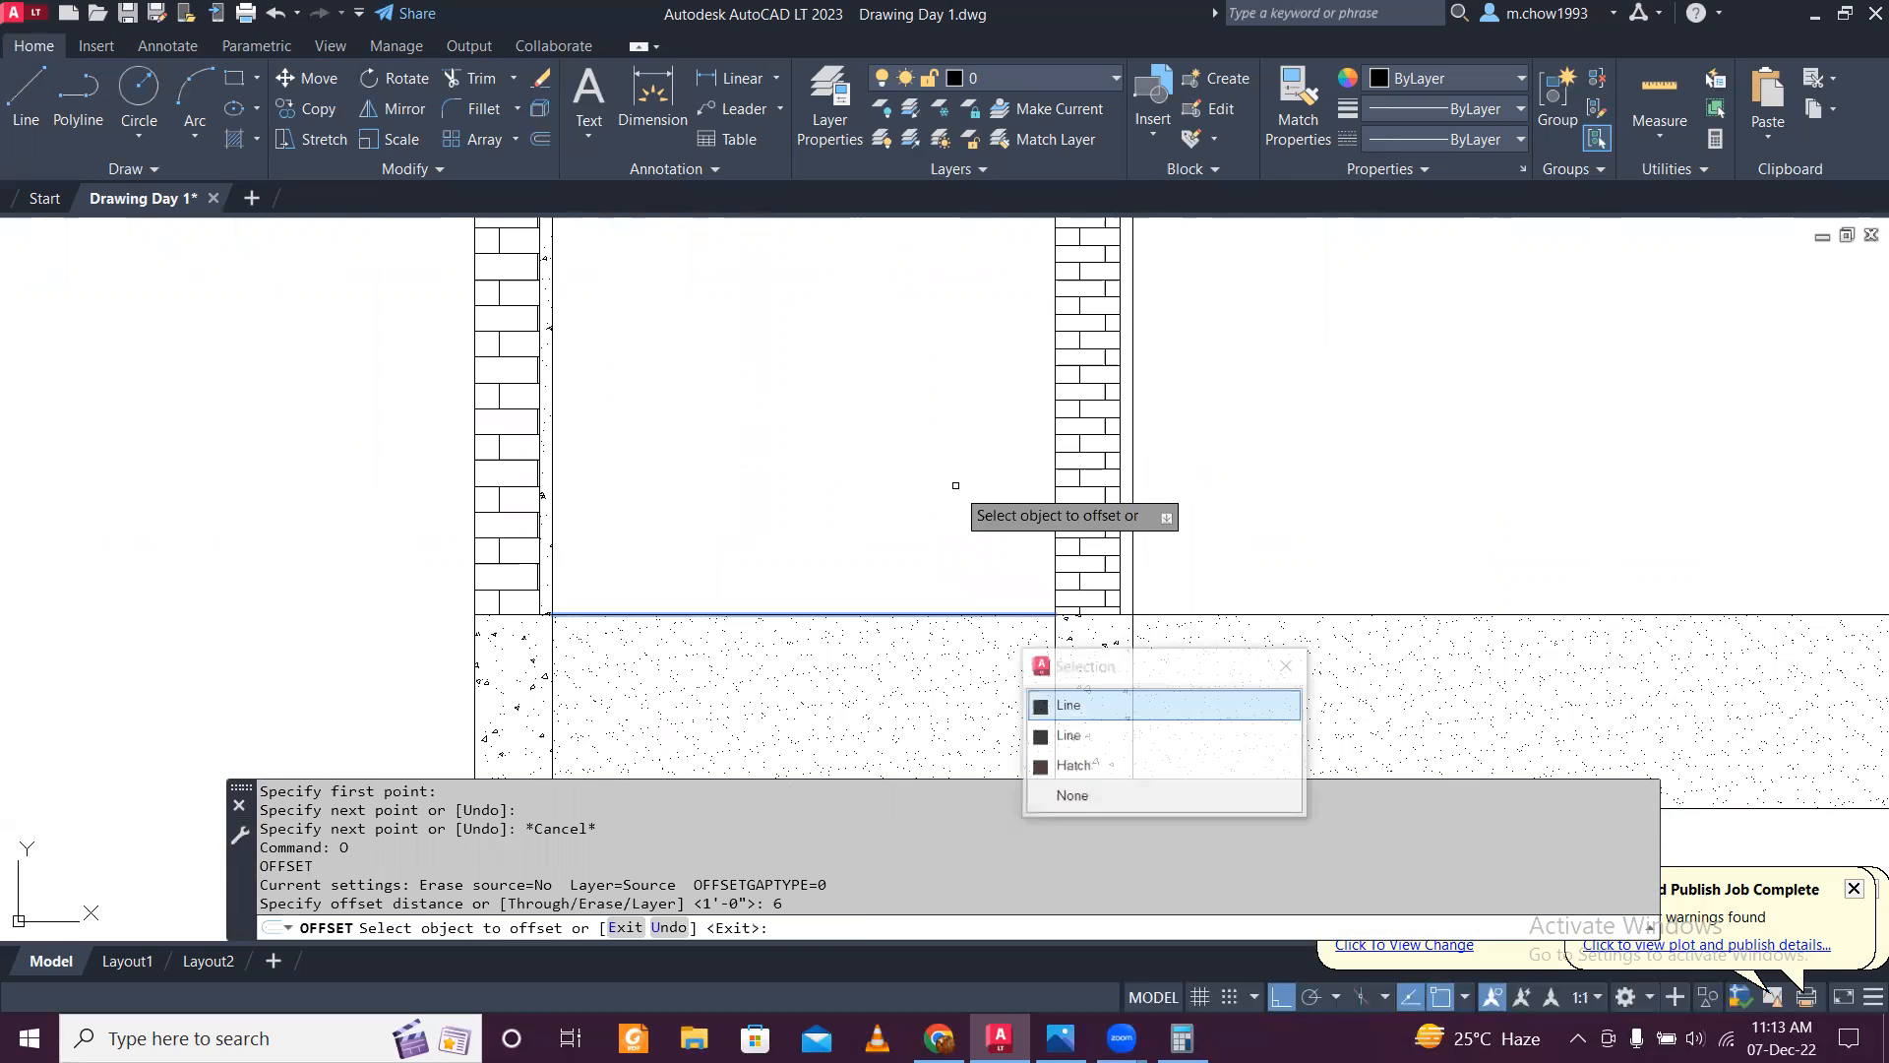
left_click(1063, 704)
left_click(864, 547)
left_click(846, 574)
left_click(876, 498)
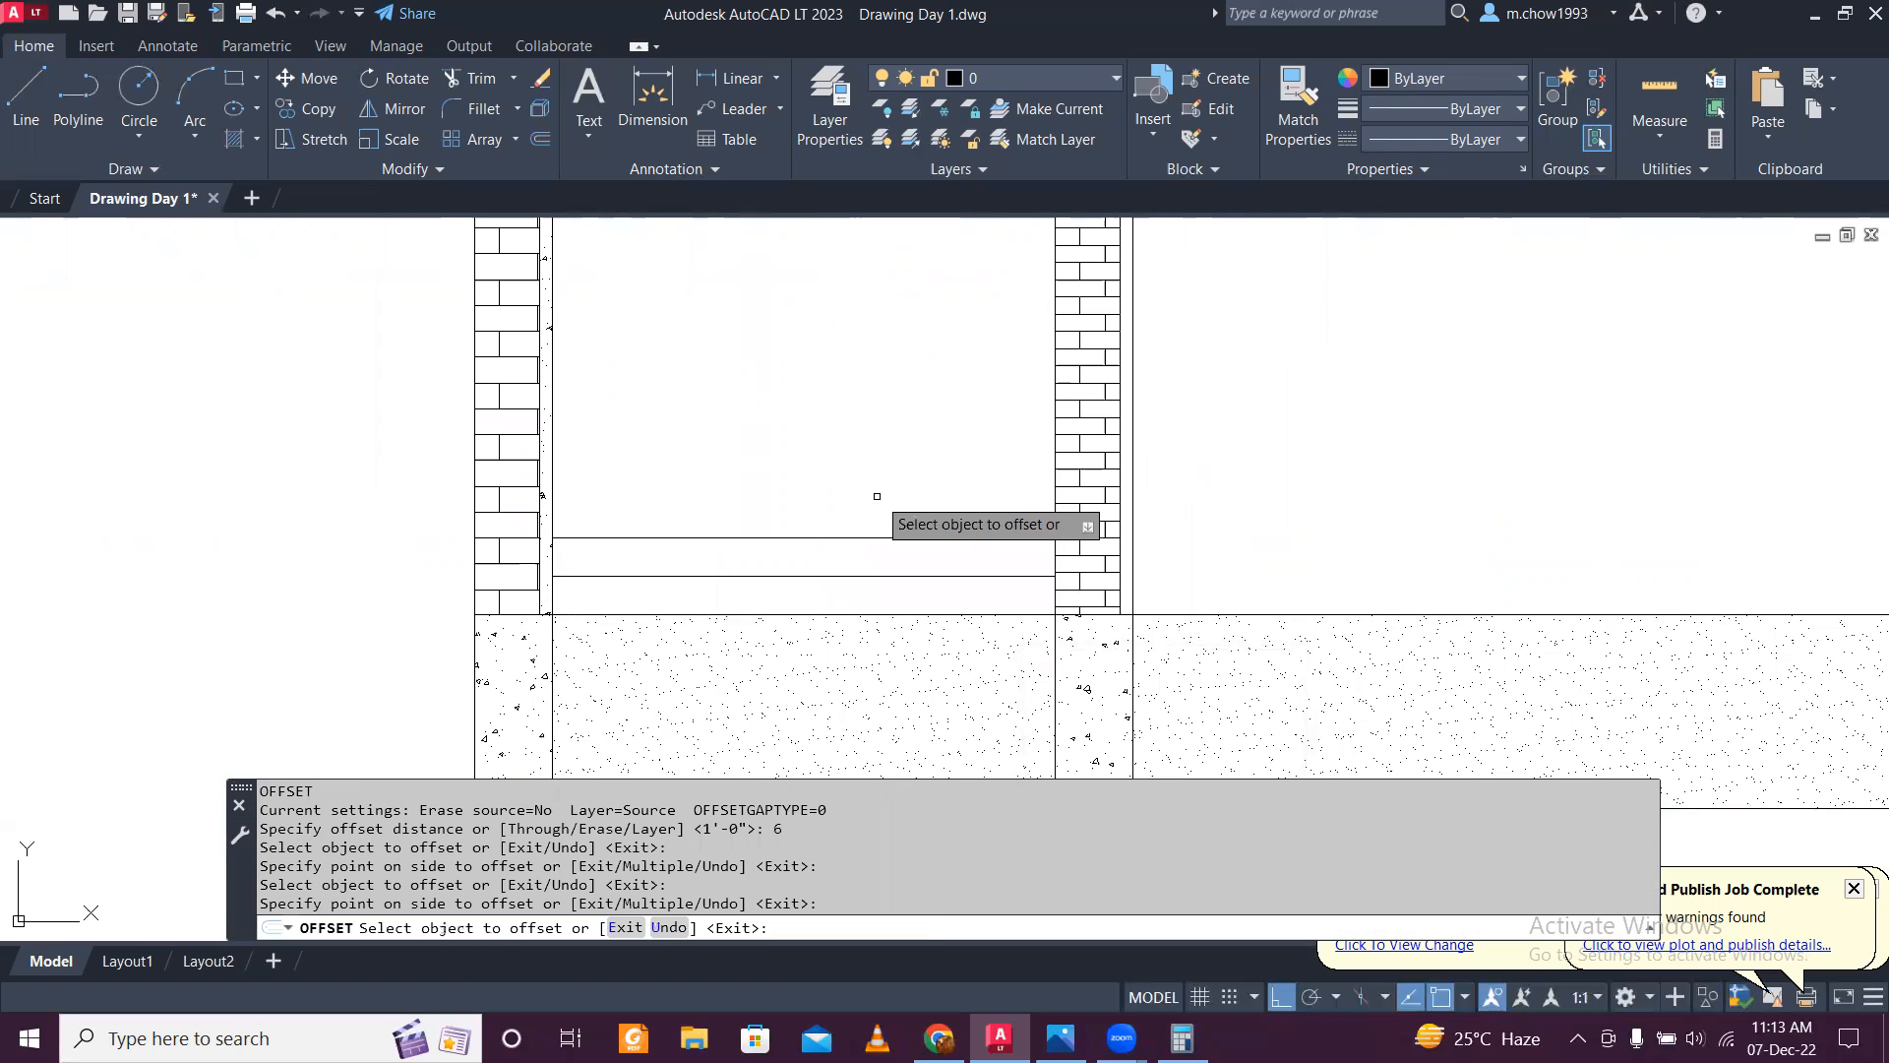
Step: Add two more riser lines above the existing ones in the staircase bay, using the same 6" offset
scroll(915, 551, "down", 2)
middle_click_drag(876, 540, 1491, 675)
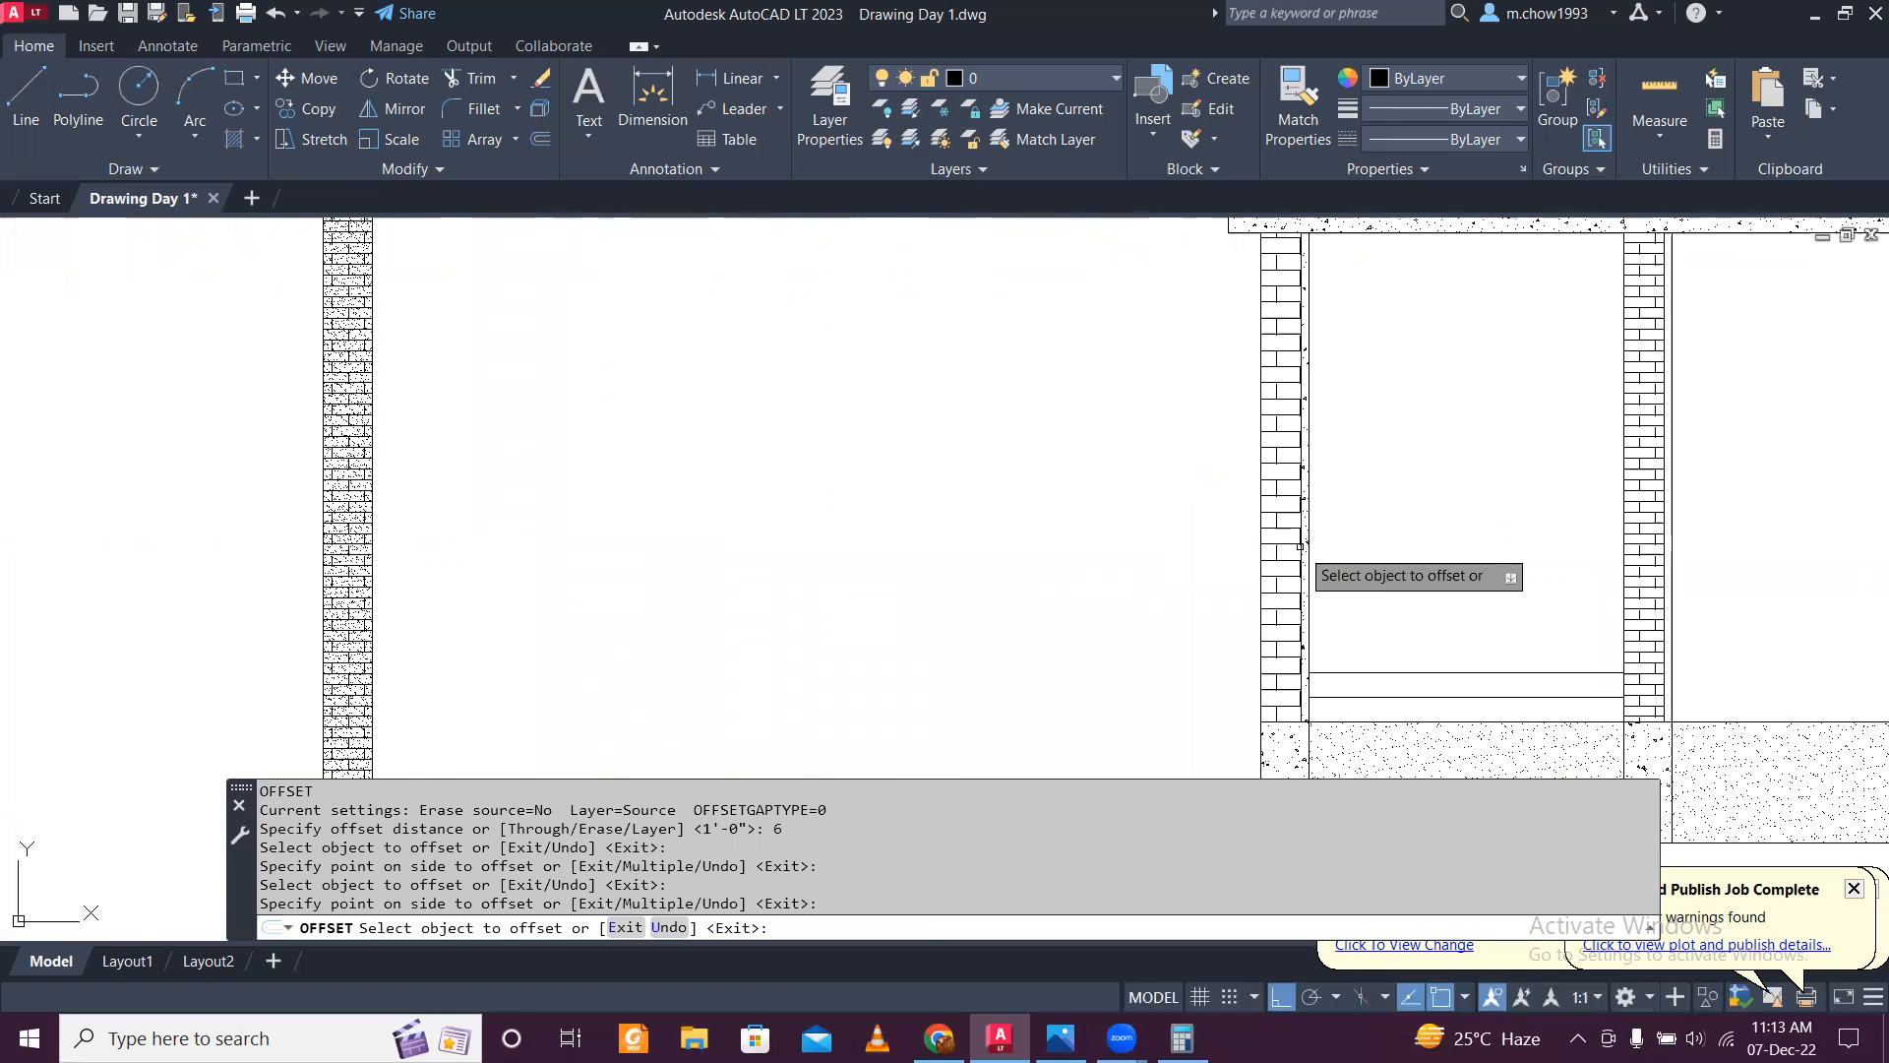
scroll(1305, 543, "down", 4)
mouse_move(1355, 564)
middle_mouse_down()
mouse_move(1560, 601)
mouse_move(1562, 652)
mouse_move(1106, 556)
middle_mouse_up()
scroll(1200, 615, "up", 4)
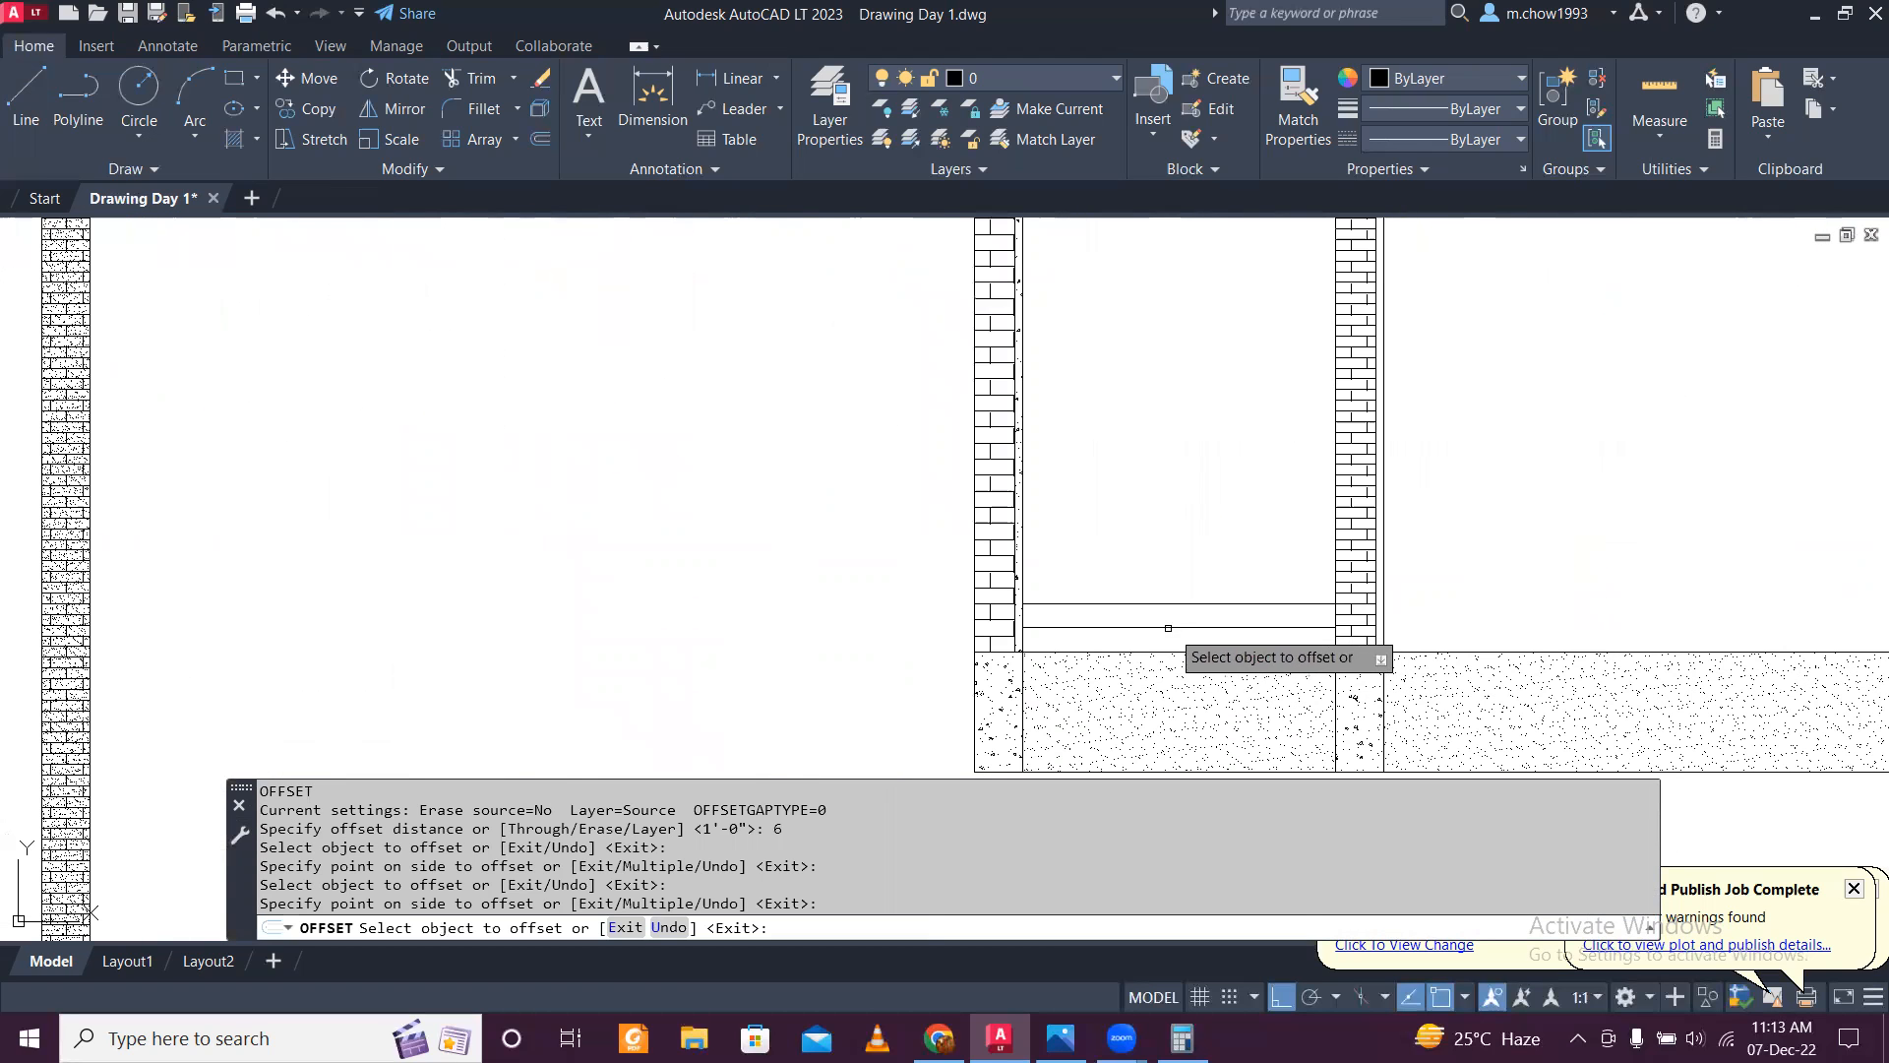
left_click(1123, 602)
left_click(1126, 576)
left_click(1127, 576)
left_click(1180, 540)
Step: Examine where section line A-A crosses the staircase on the First Floor Architectural Plan, with its riser and tread sizes
scroll(1122, 502, "down", 6)
scroll(1122, 468, "up", 3)
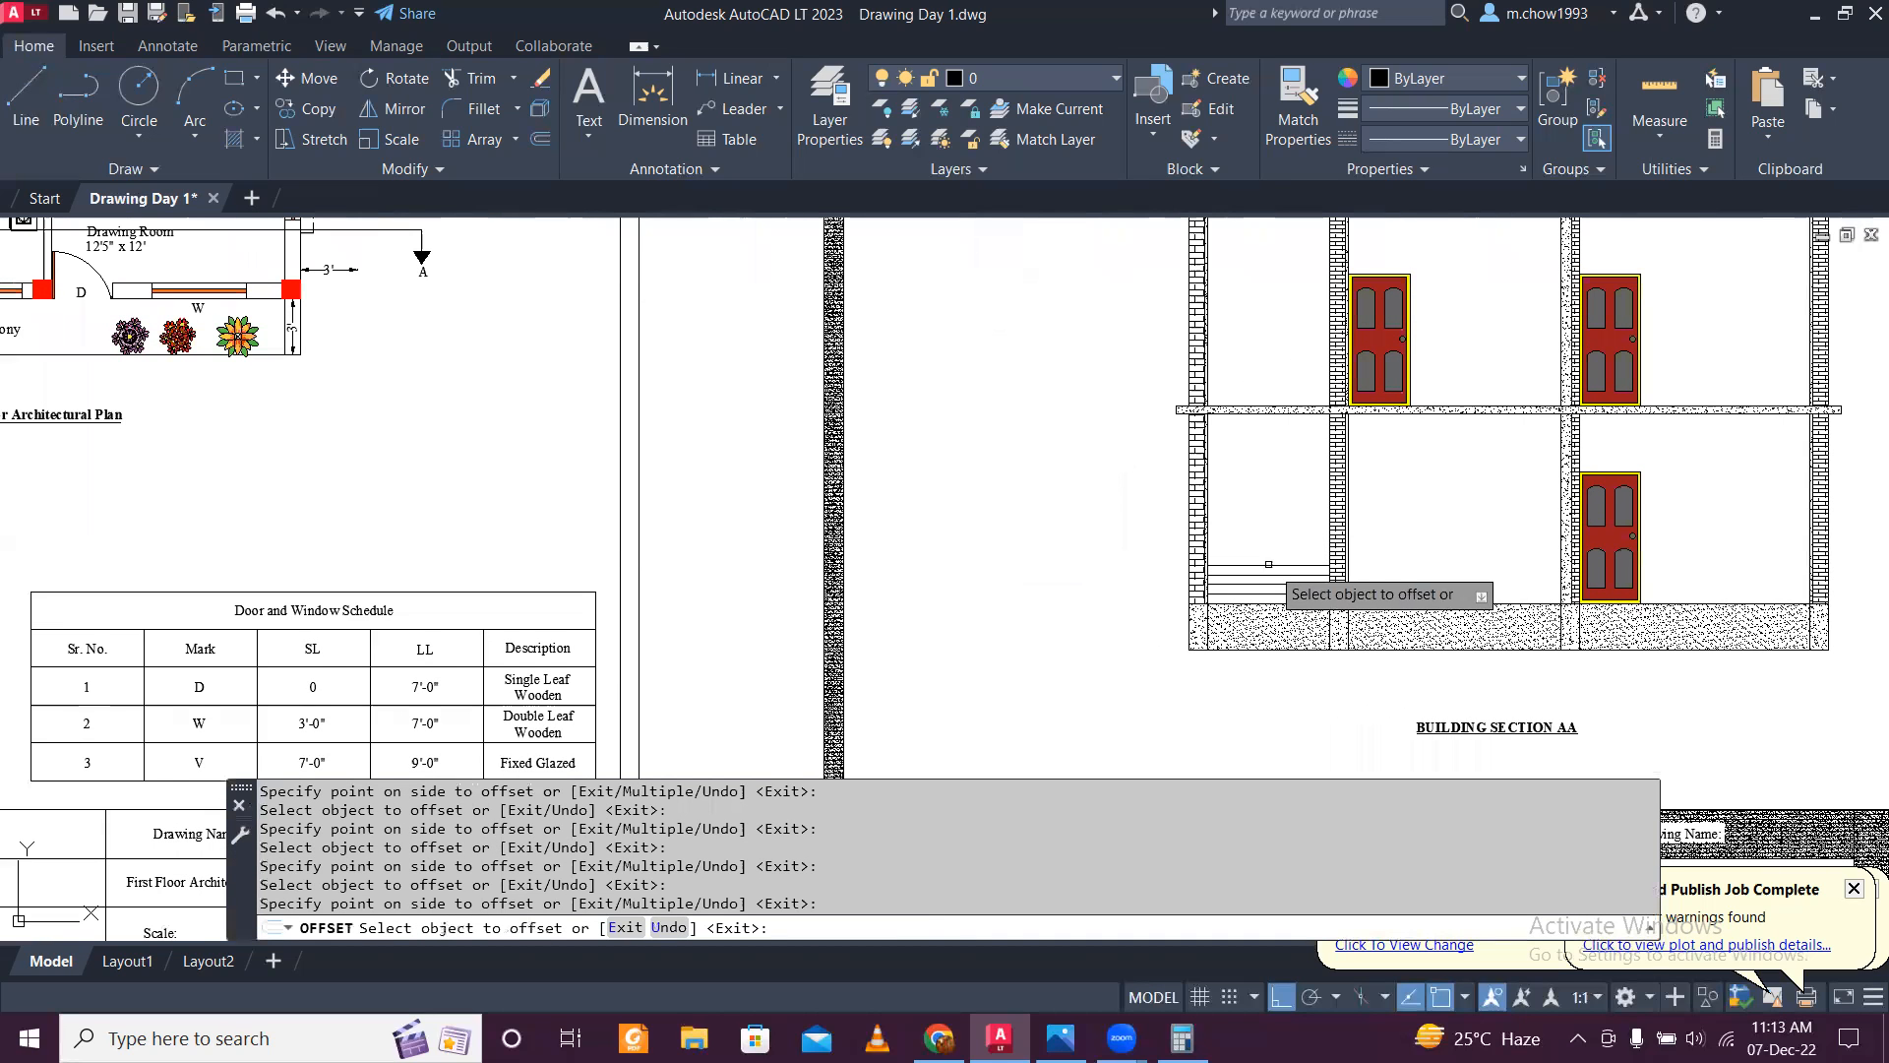
middle_click_drag(1253, 519, 1426, 545)
middle_click_drag(551, 324, 1056, 390)
middle_click_drag(427, 241, 428, 381)
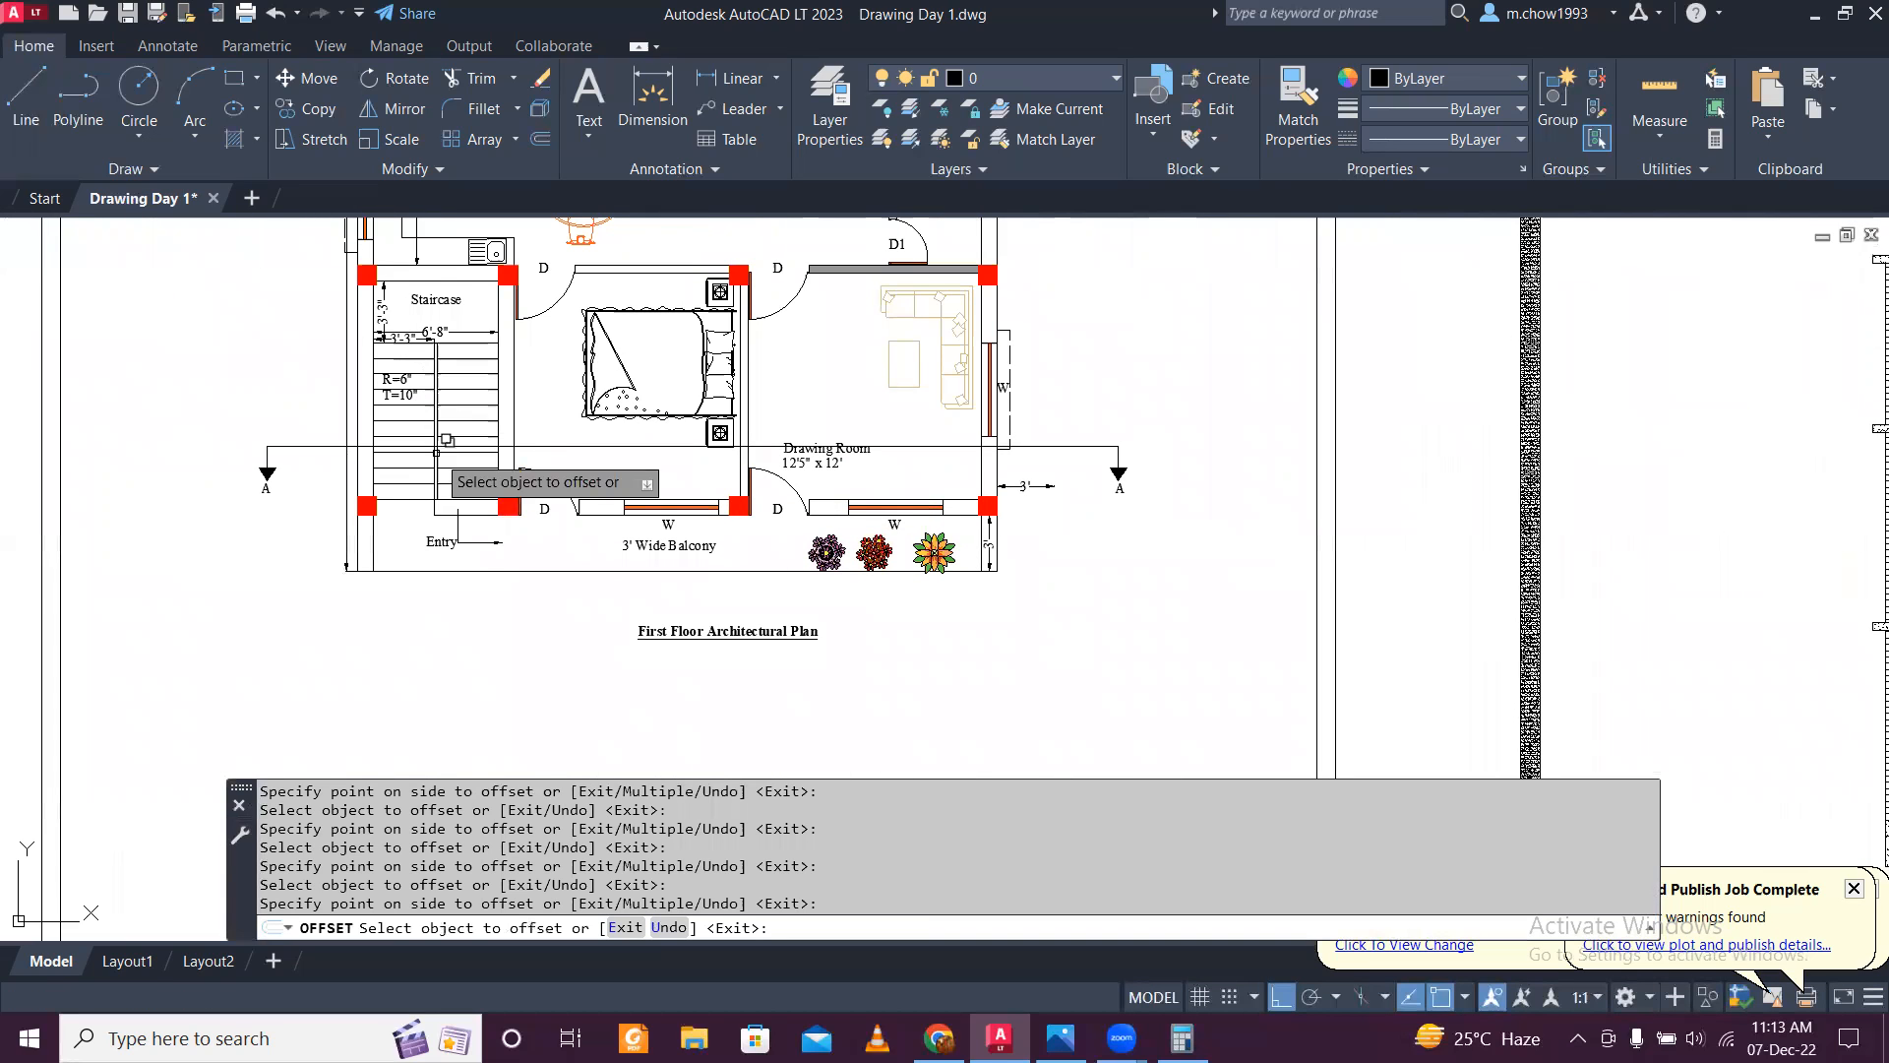
scroll(407, 484, "up", 2)
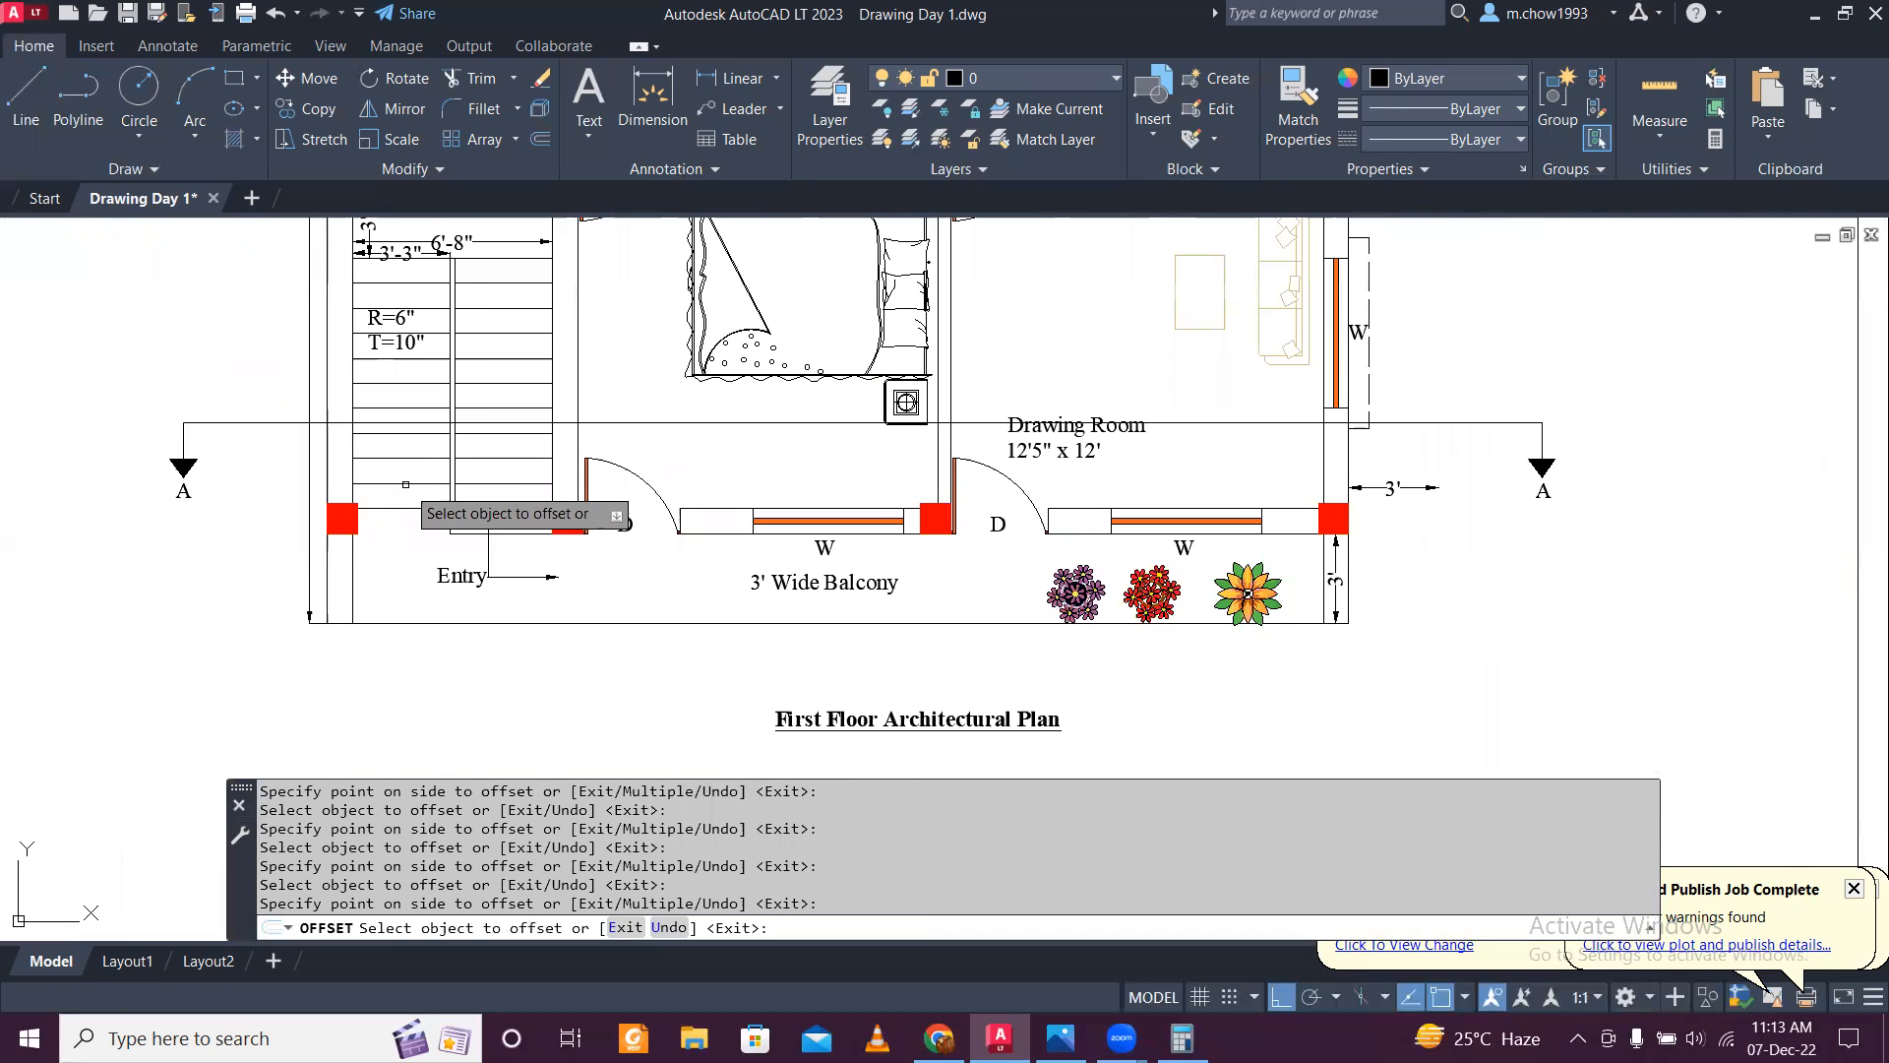
left_click(404, 419)
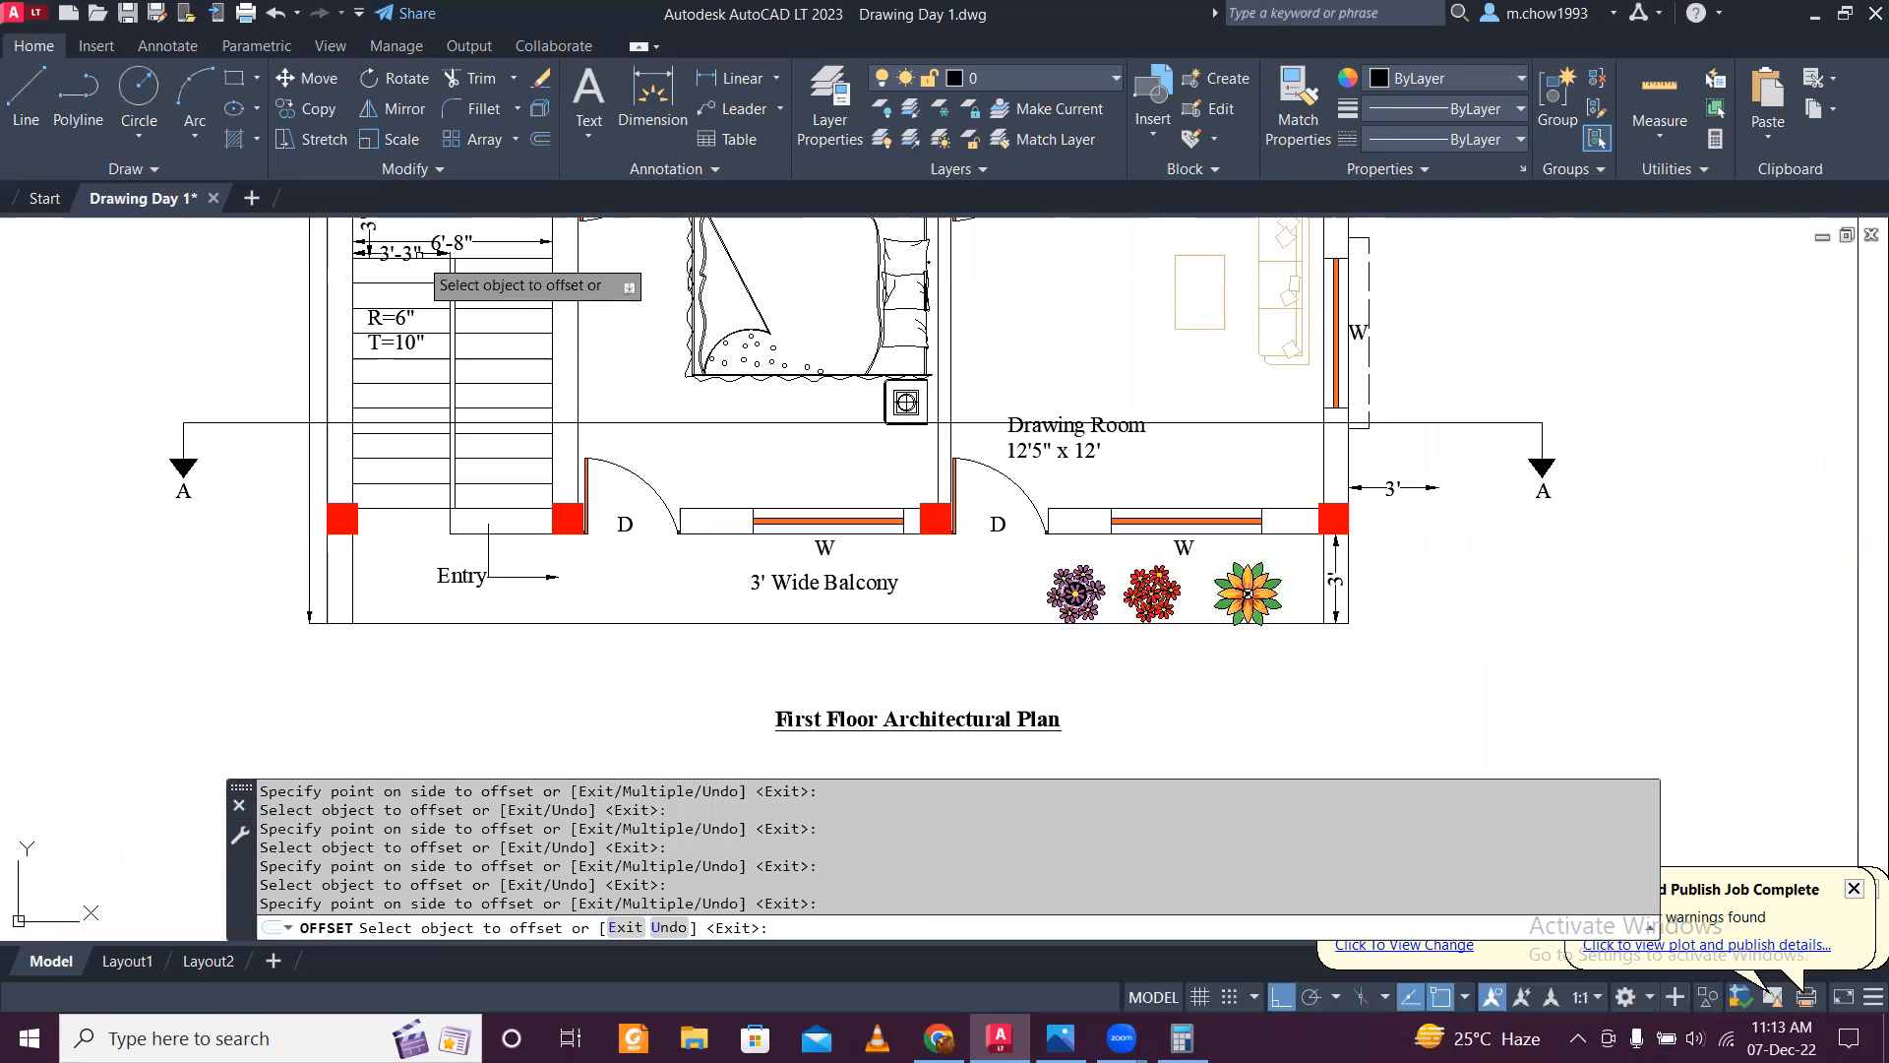
scroll(398, 340, "up", 2)
scroll(506, 776, "up", 2)
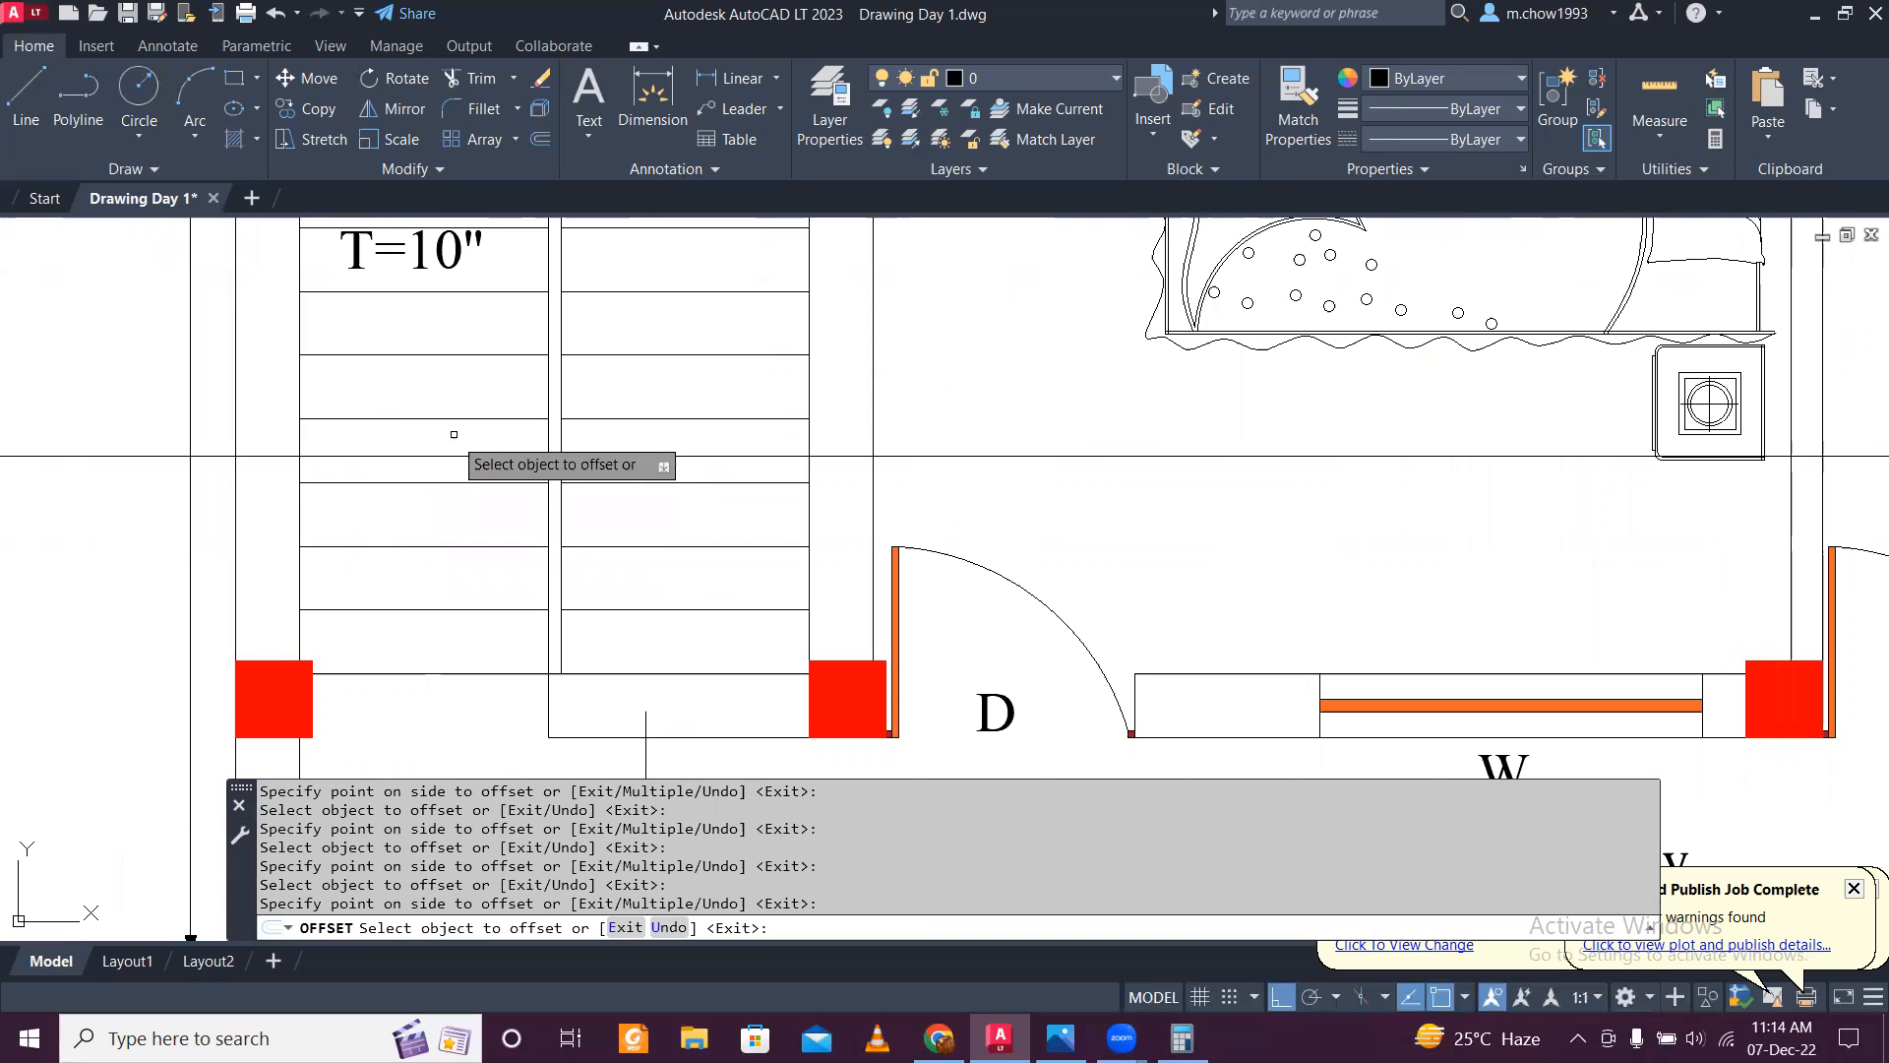
mouse_move(456, 426)
middle_mouse_down()
mouse_move(498, 645)
mouse_move(478, 633)
middle_mouse_up()
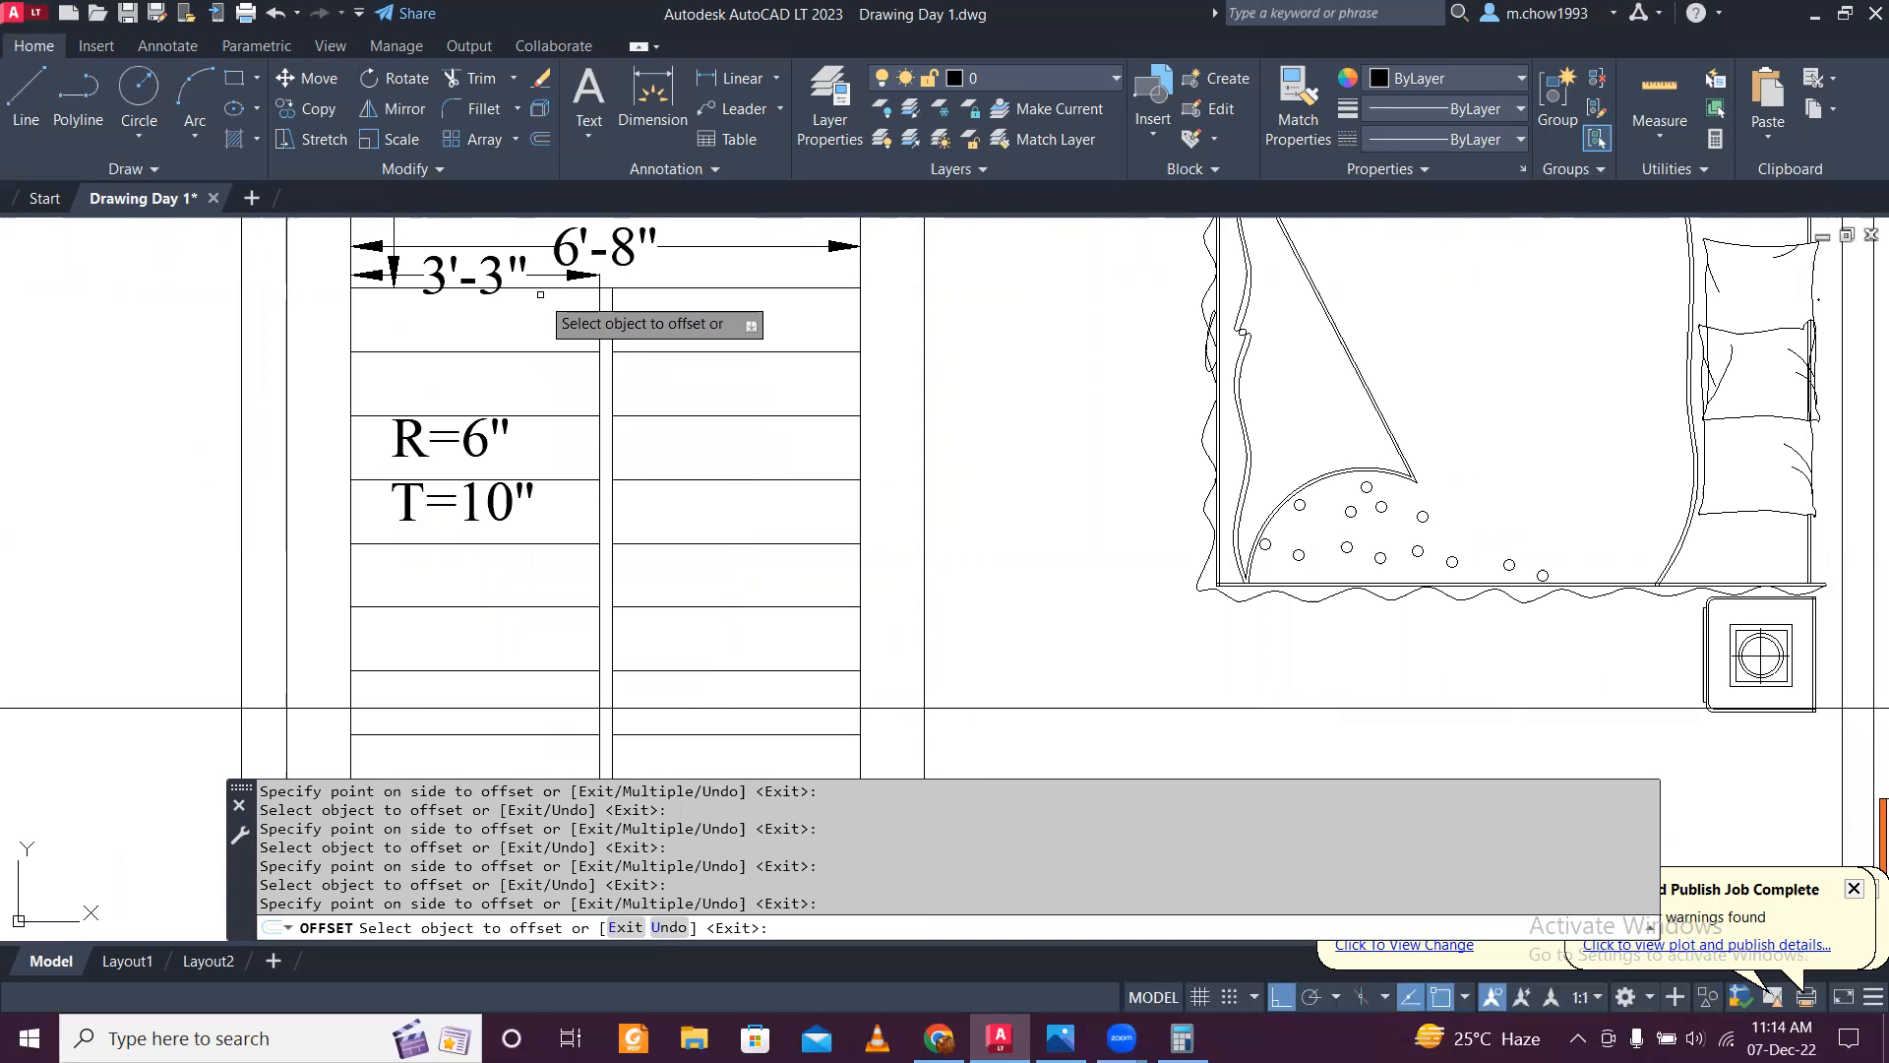
scroll(540, 294, "down", 4)
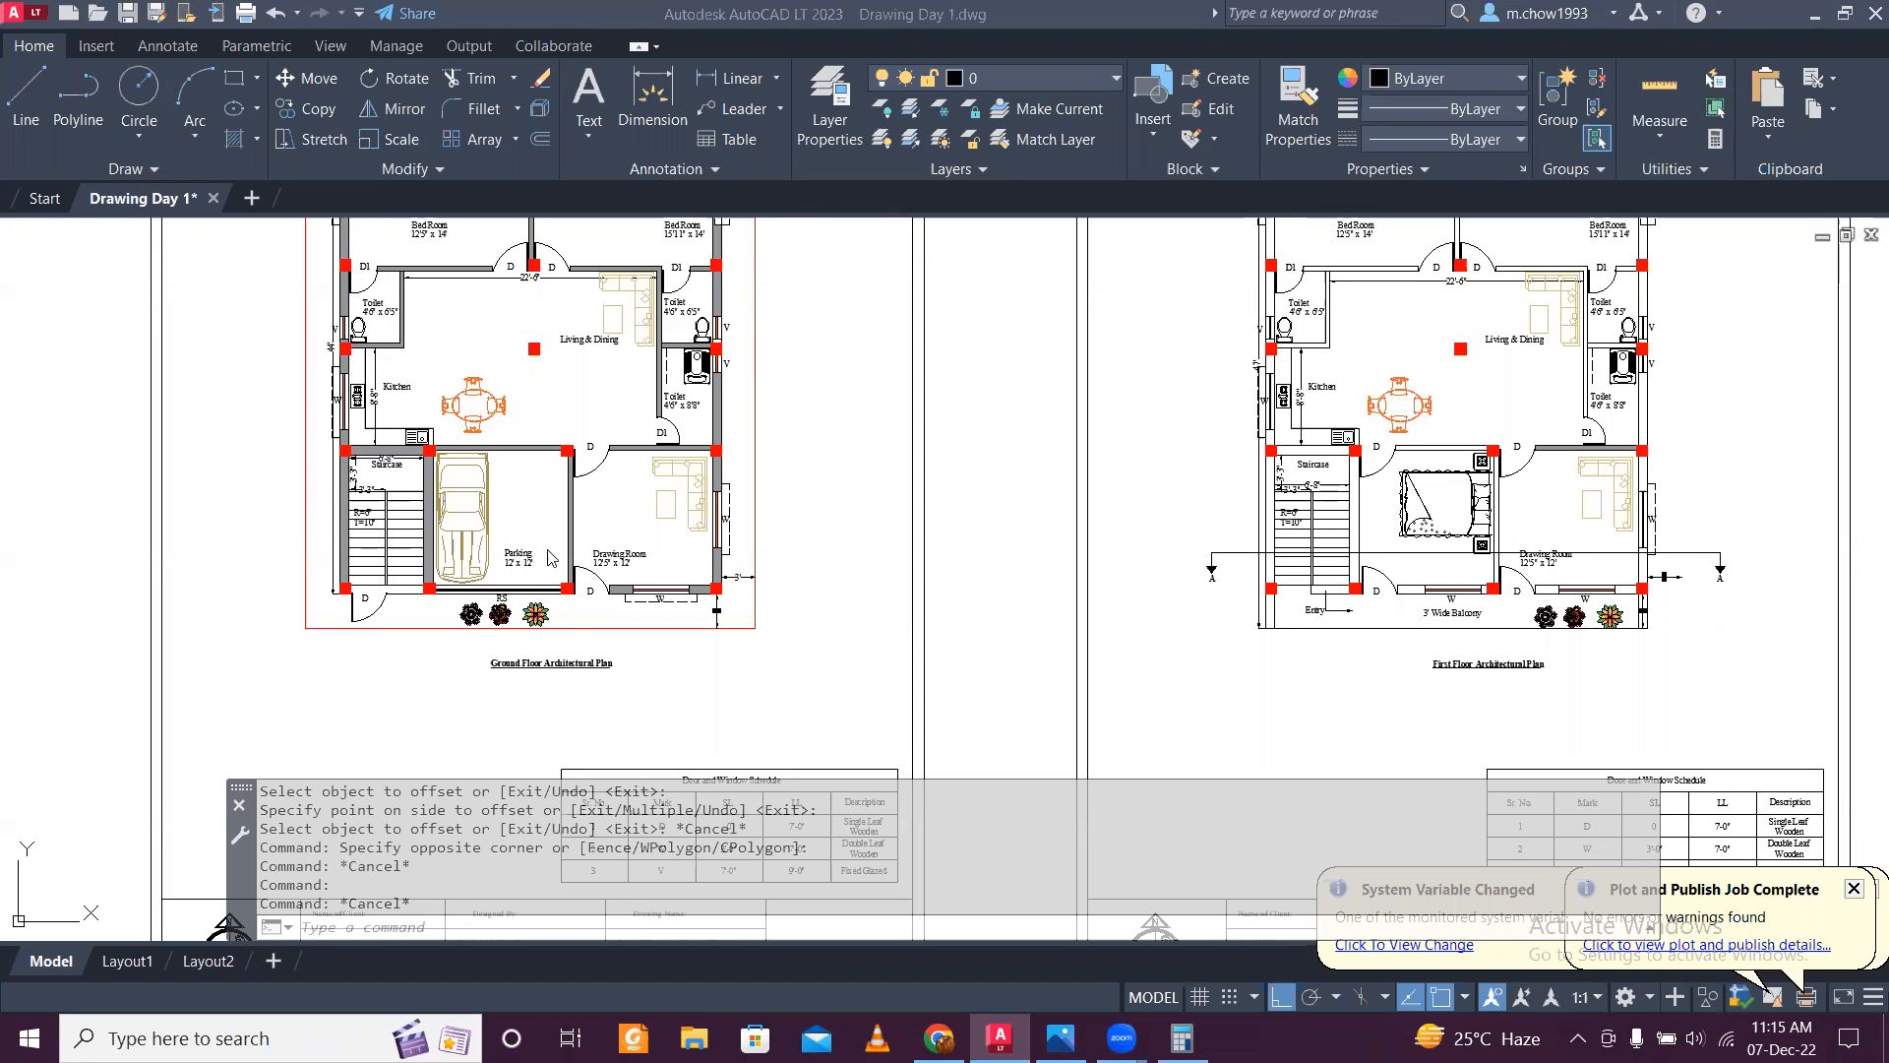
Step: Examine the staircase and its entrance door on the Ground Floor Architectural Plan
scroll(386, 590, "up", 10)
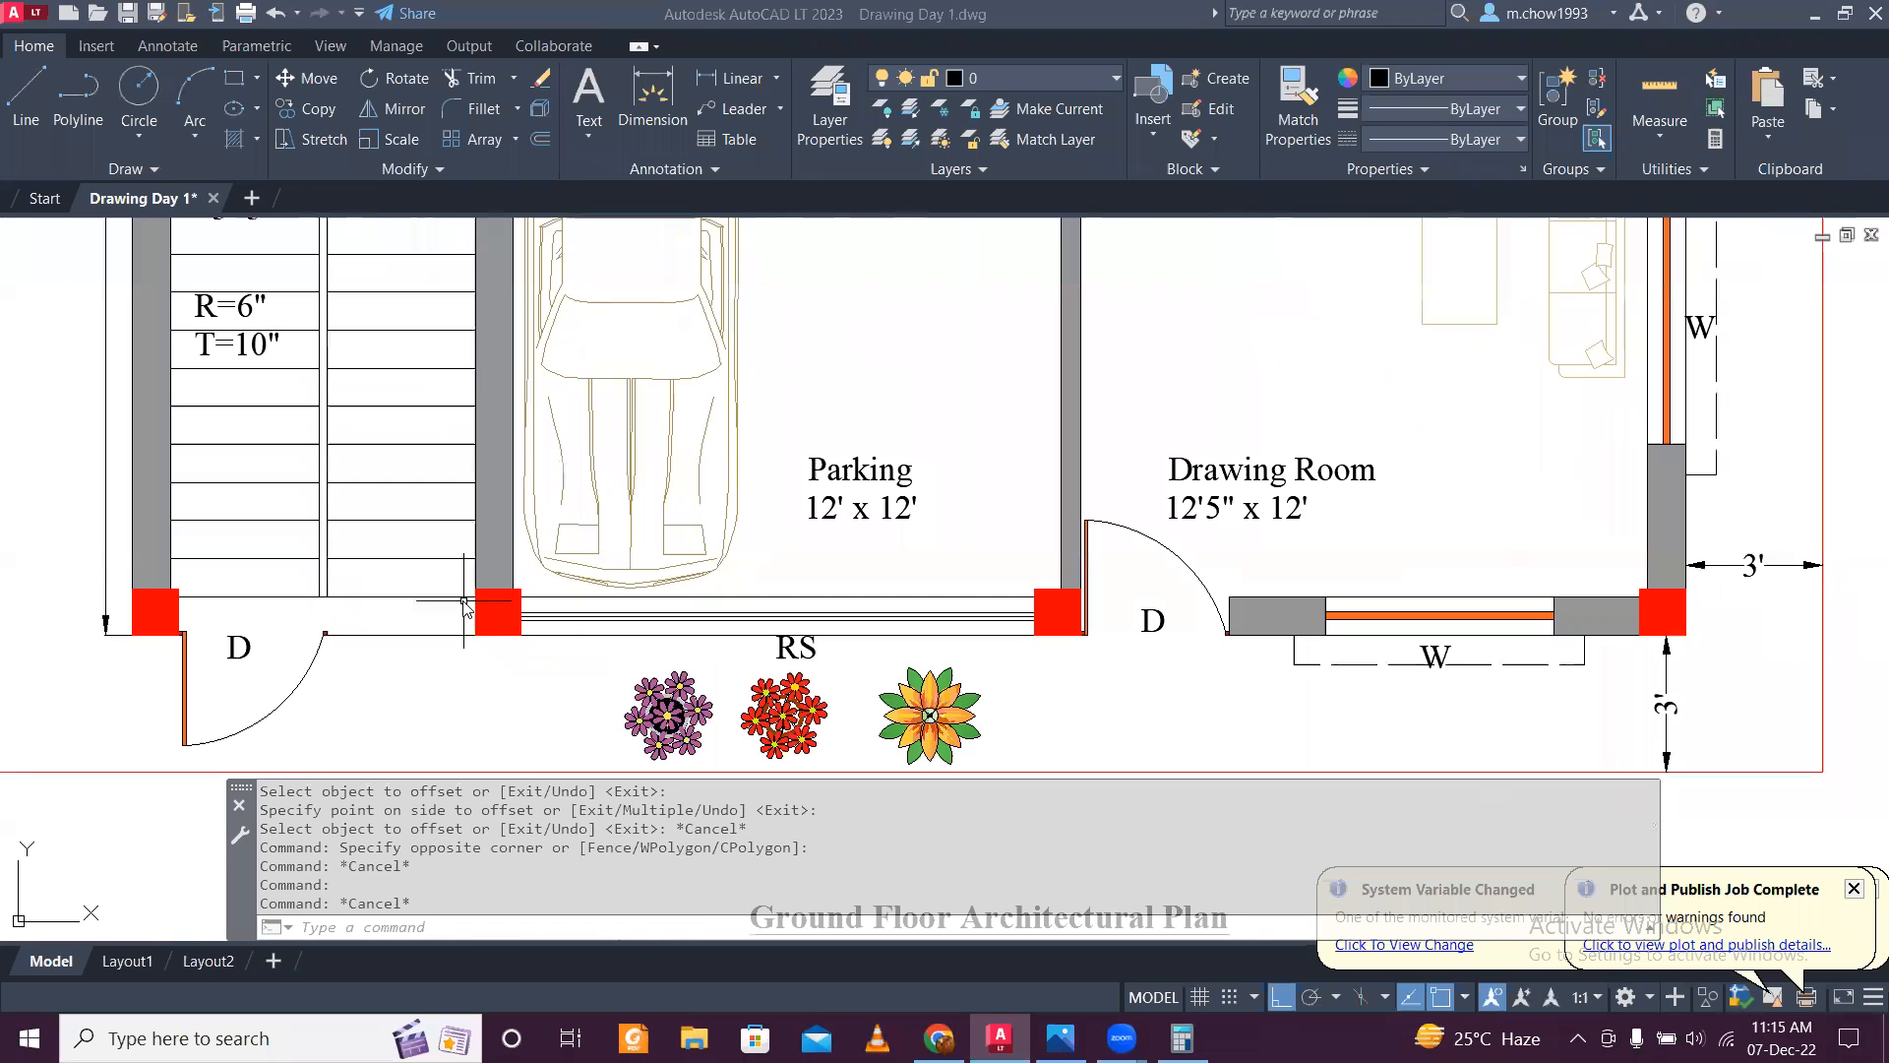
scroll(464, 633, "down", 5)
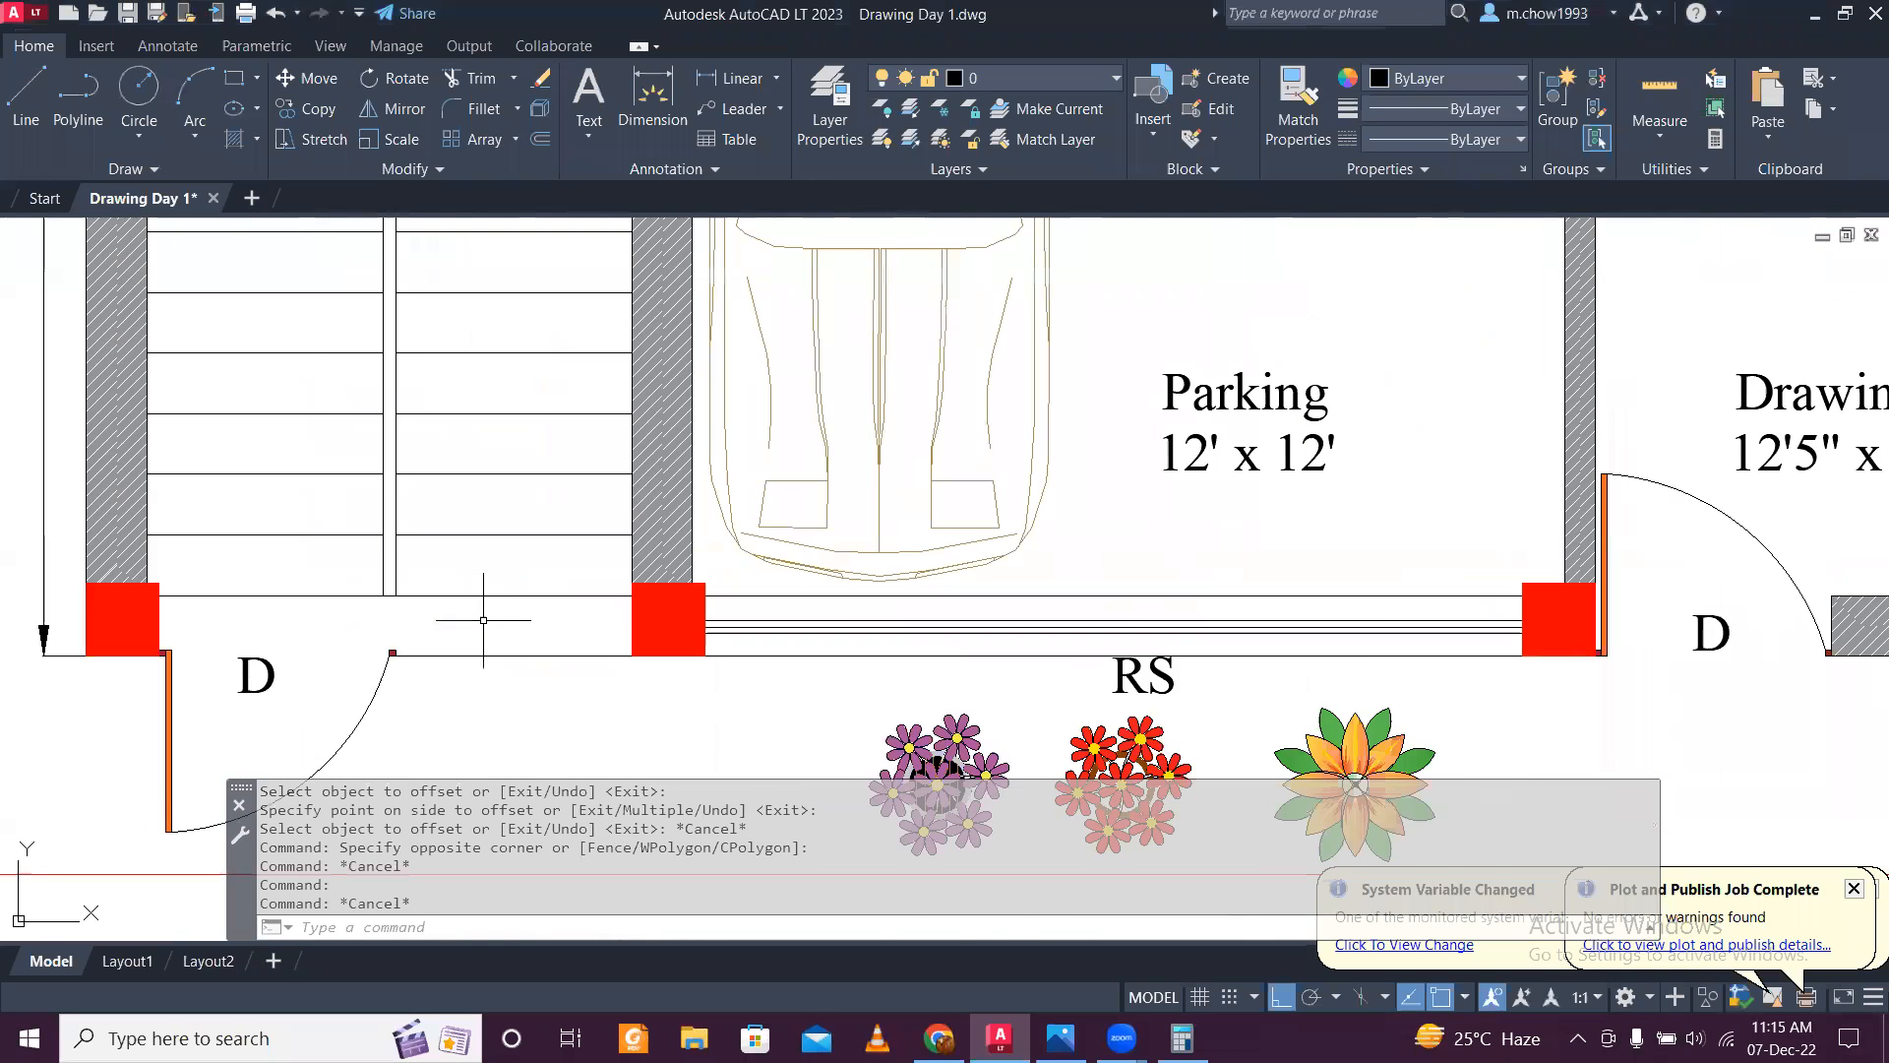
scroll(384, 586, "down", 2)
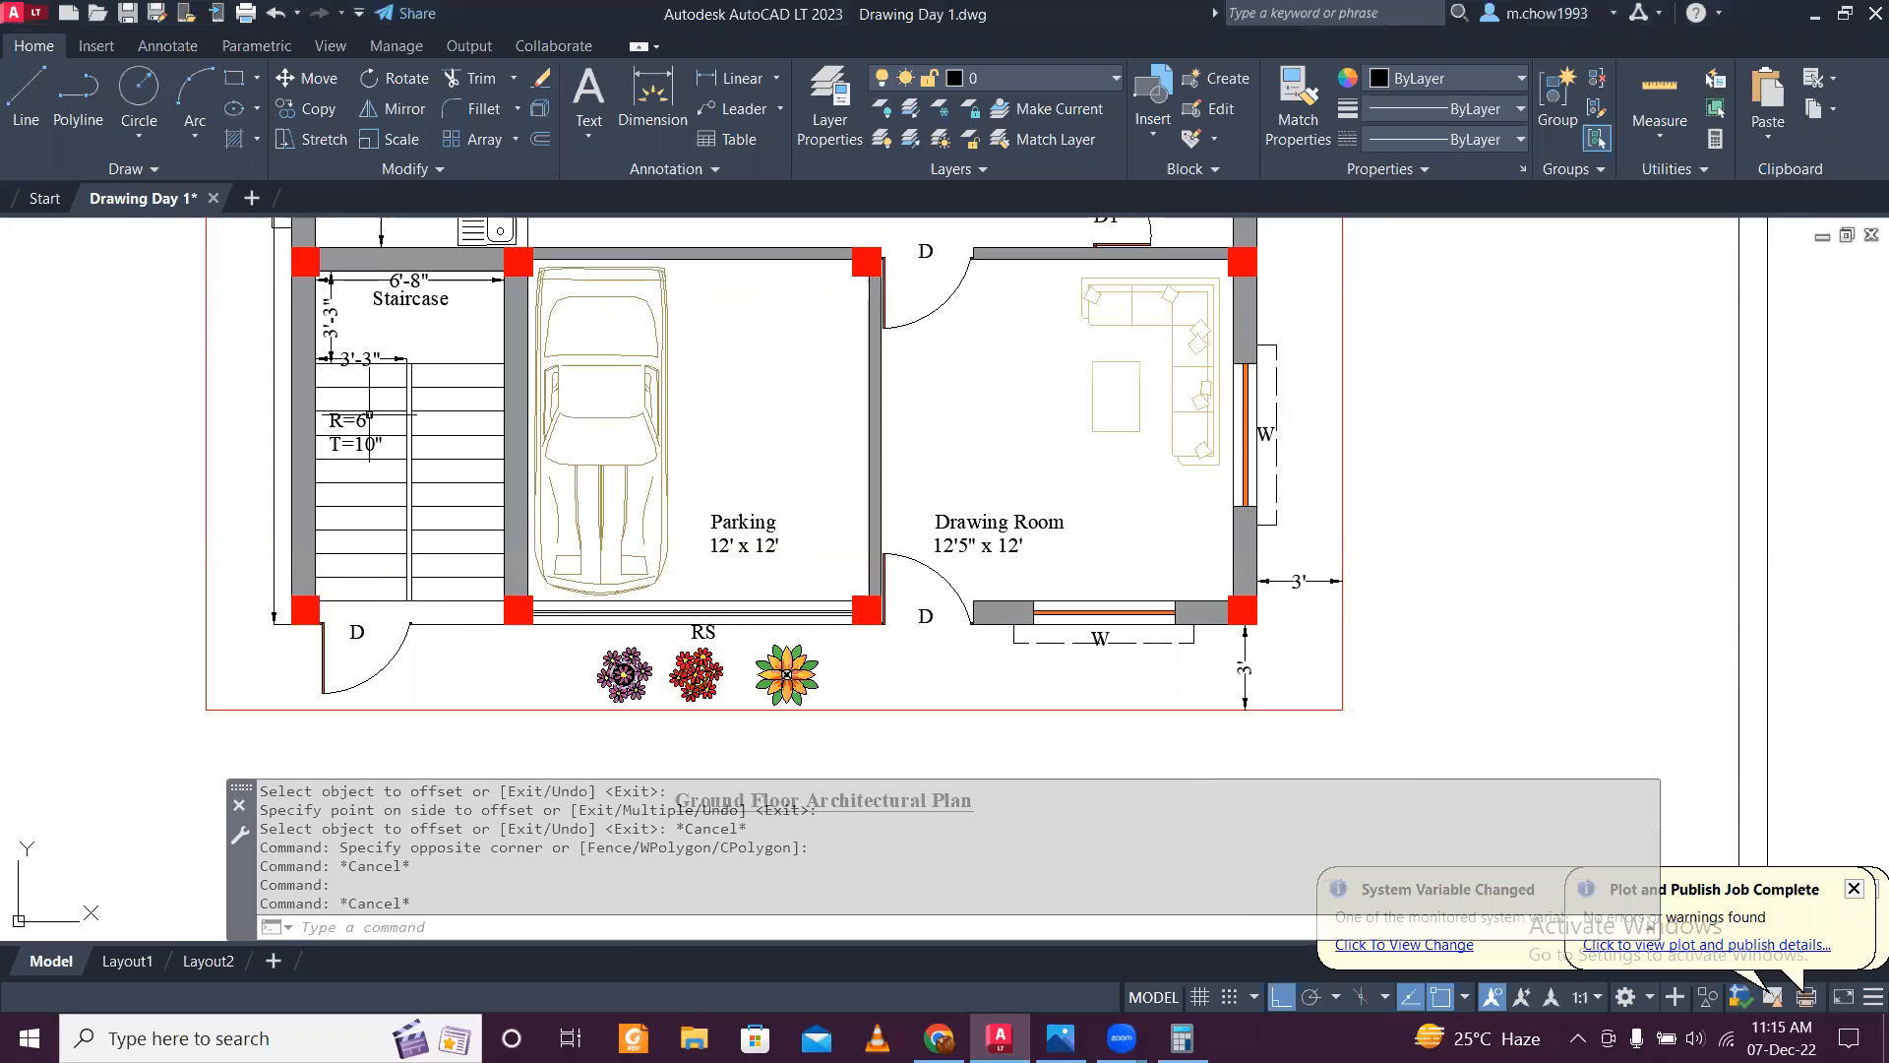
left_click(382, 589)
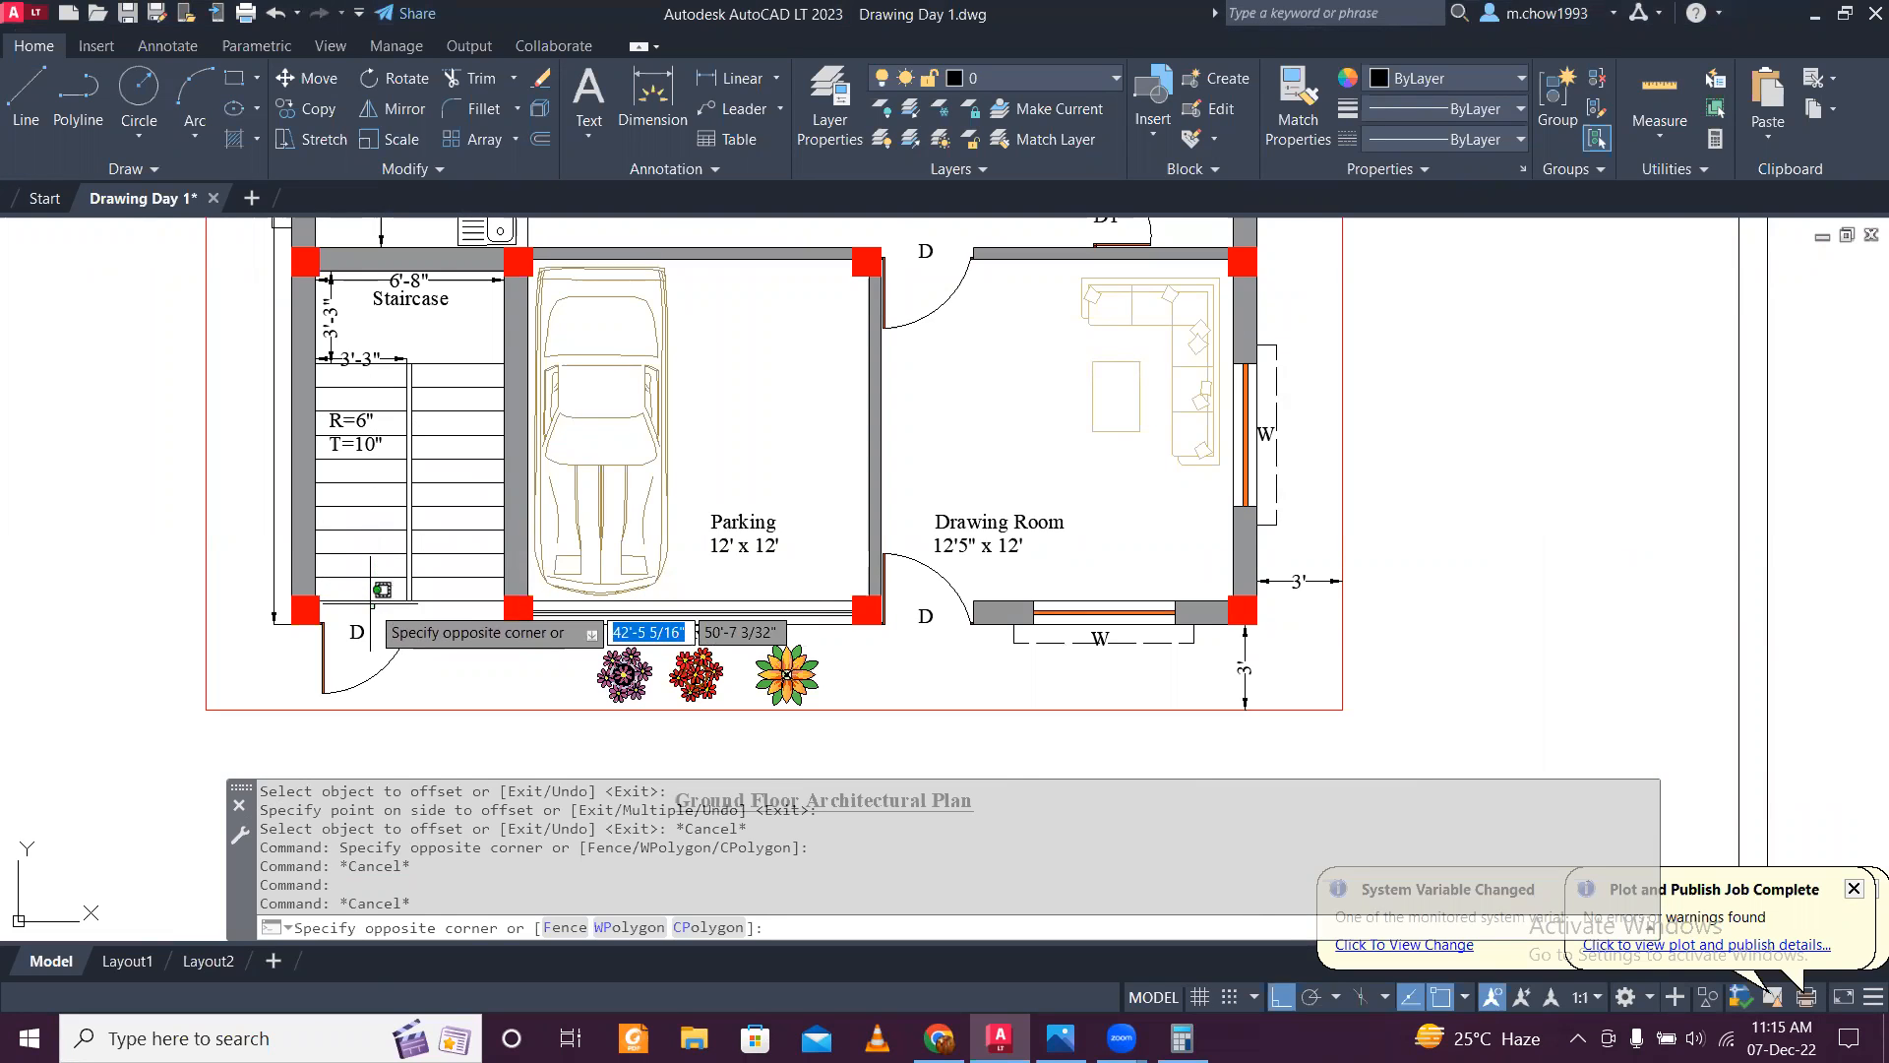
left_click(378, 597)
scroll(378, 598, "down", 4)
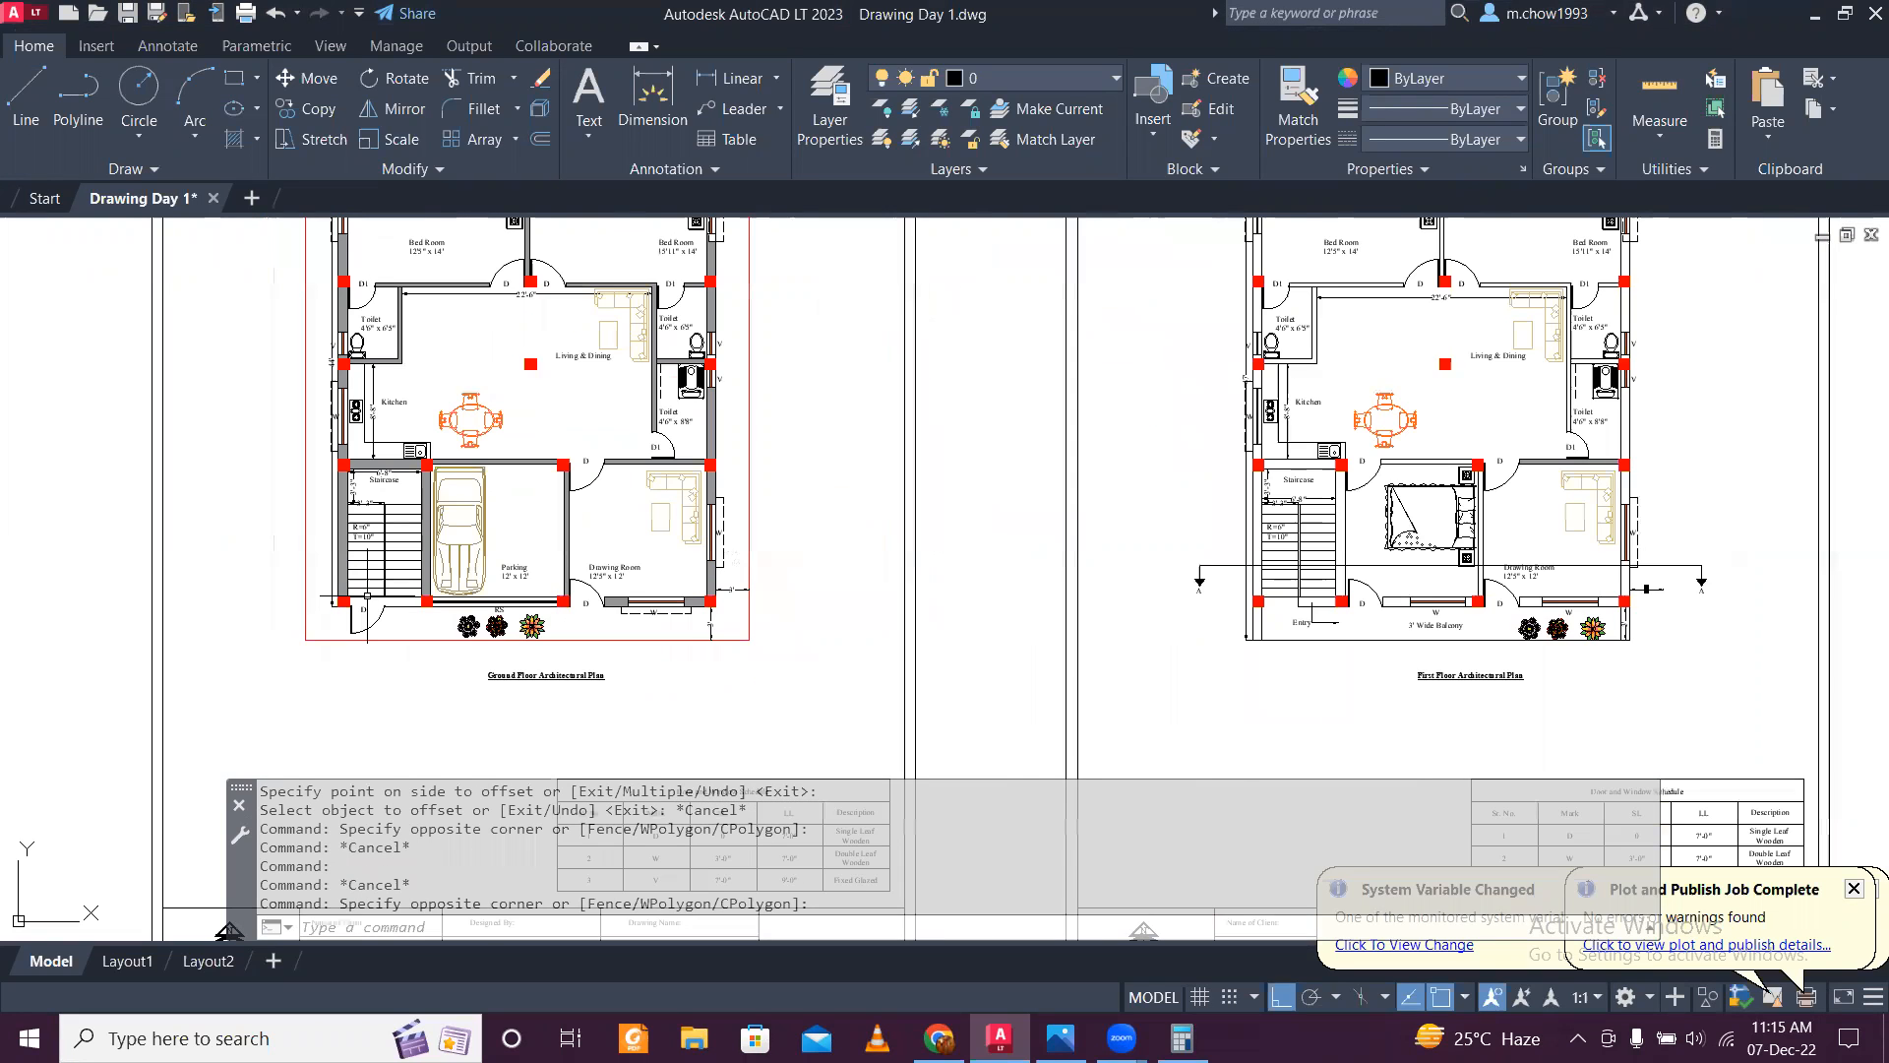
scroll(371, 596, "up", 4)
Step: Count the steps of the staircase's left-hand flight on the Ground Floor Architectural Plan by selecting its tread lines one by one
left_click(371, 597)
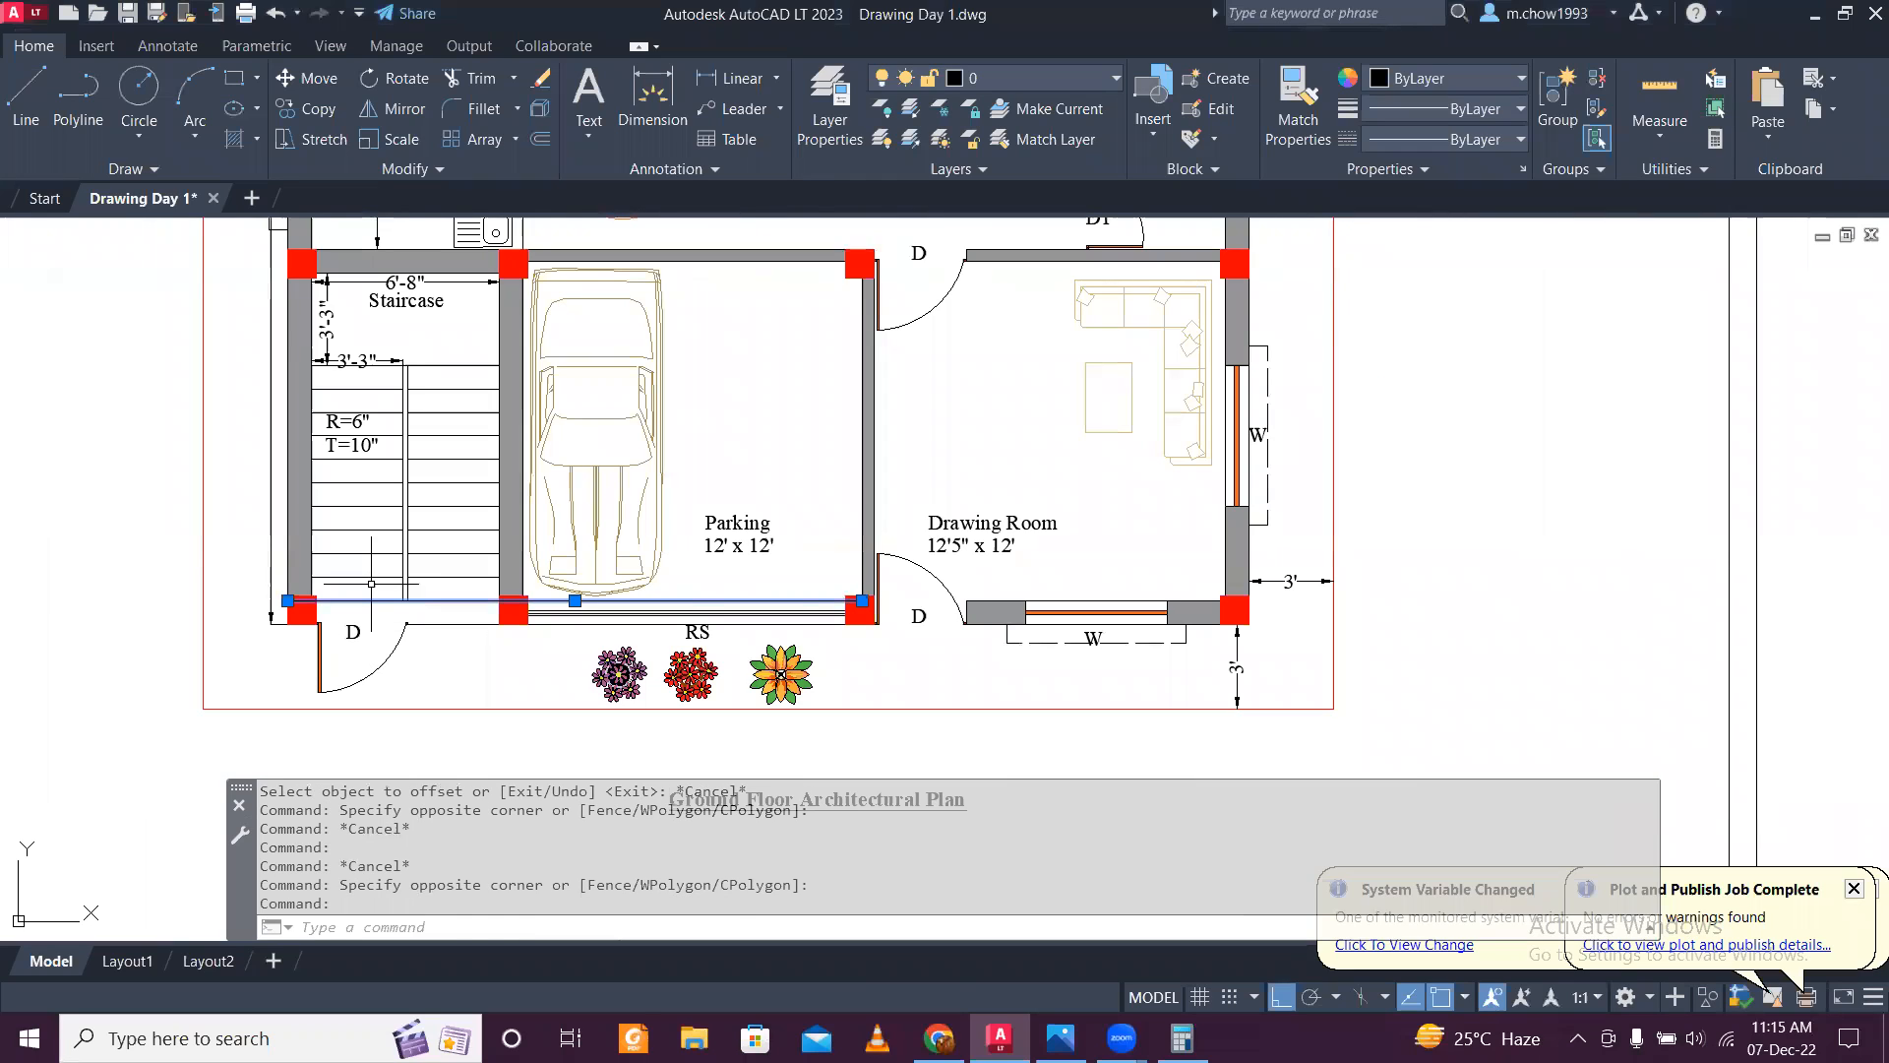
left_click(371, 582)
key("Escape")
left_click(371, 579)
left_click(371, 580)
key("Escape")
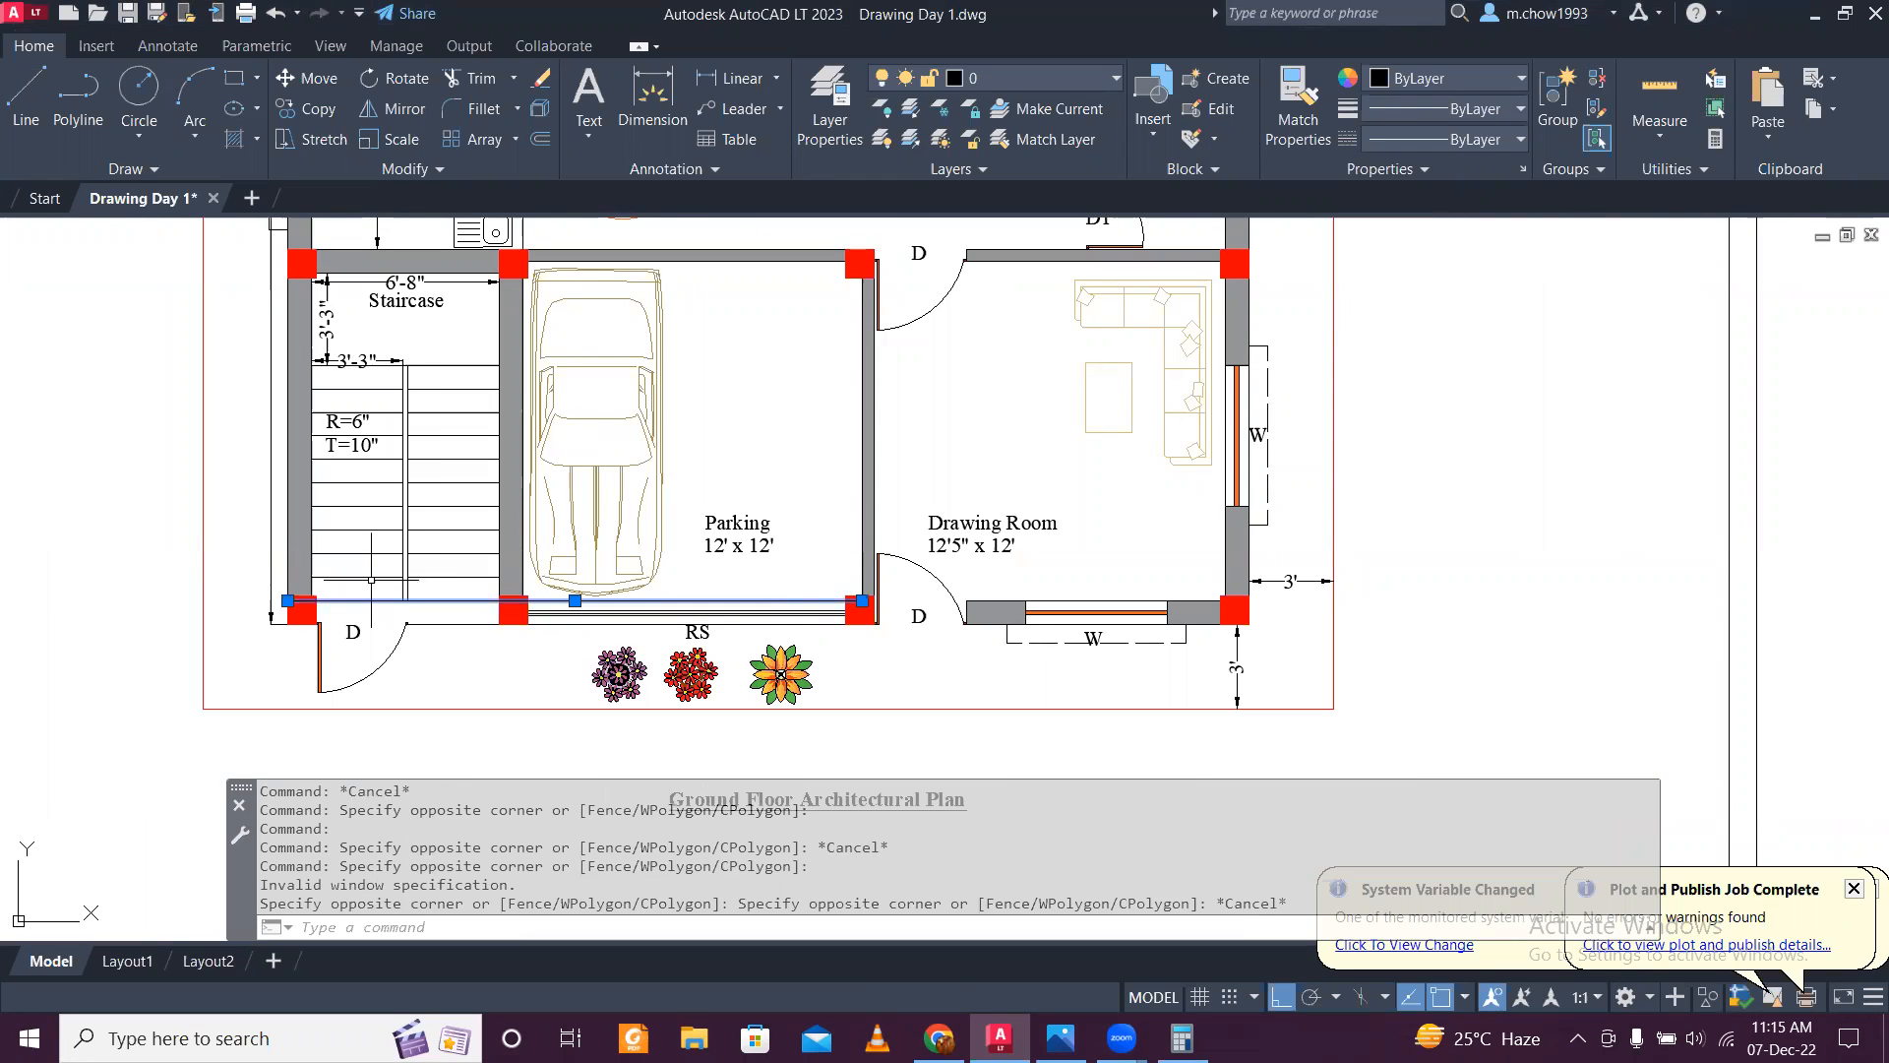
left_click(371, 577)
left_click(369, 554)
left_click(367, 536)
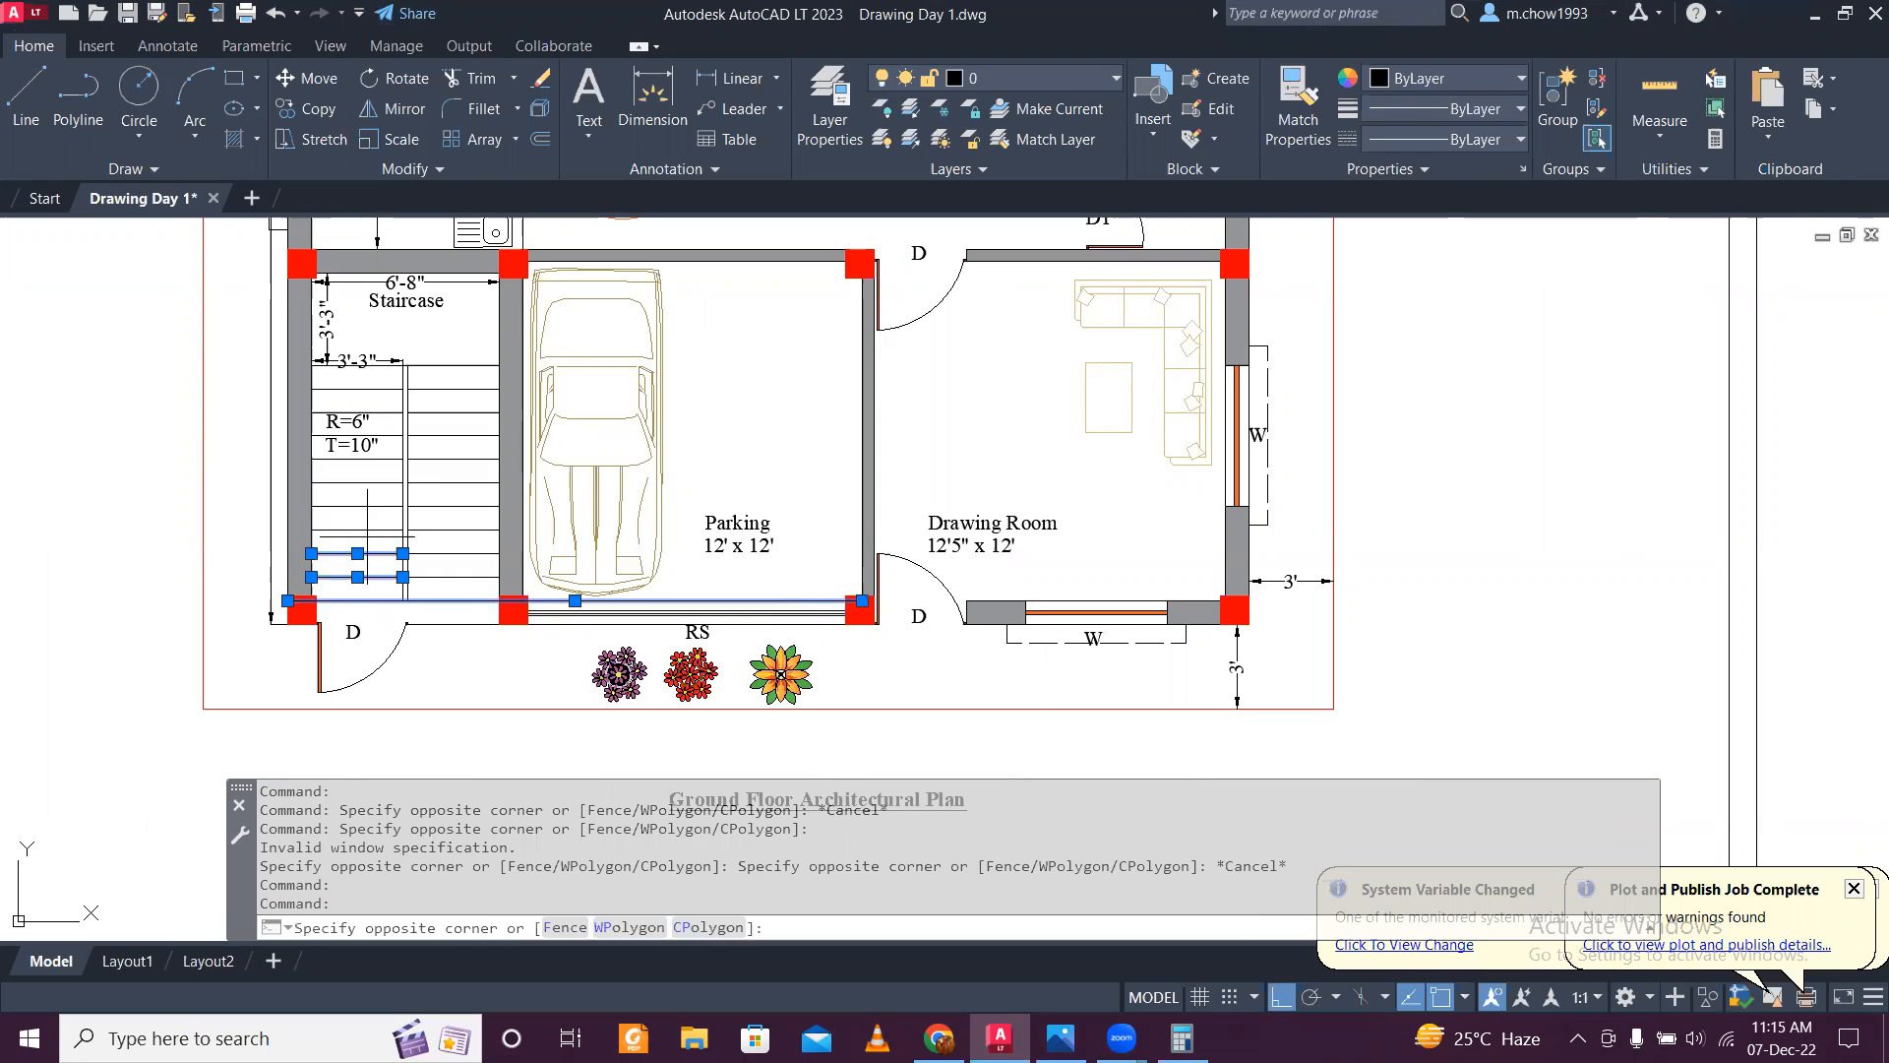
left_click(364, 527)
left_click(360, 504)
left_click(358, 488)
left_click(362, 480)
left_click(374, 458)
left_click(390, 434)
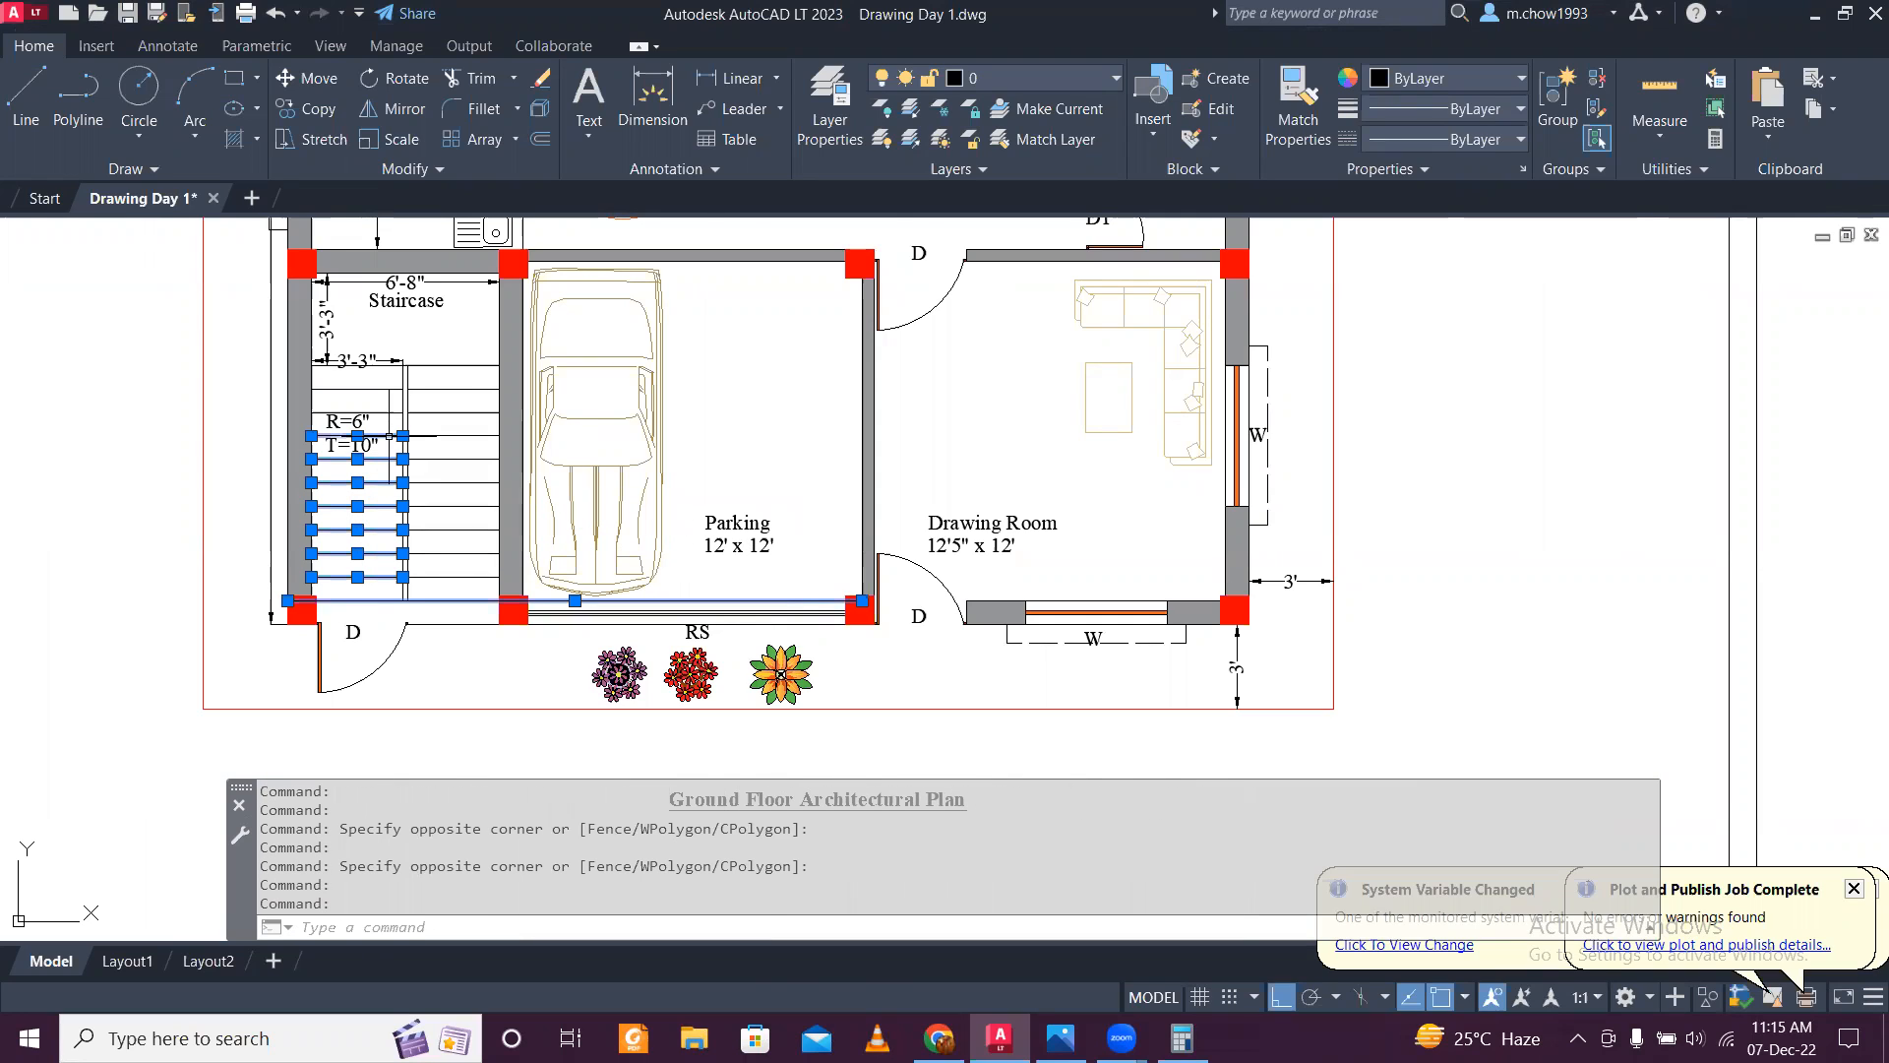
left_click(373, 411)
left_click(382, 387)
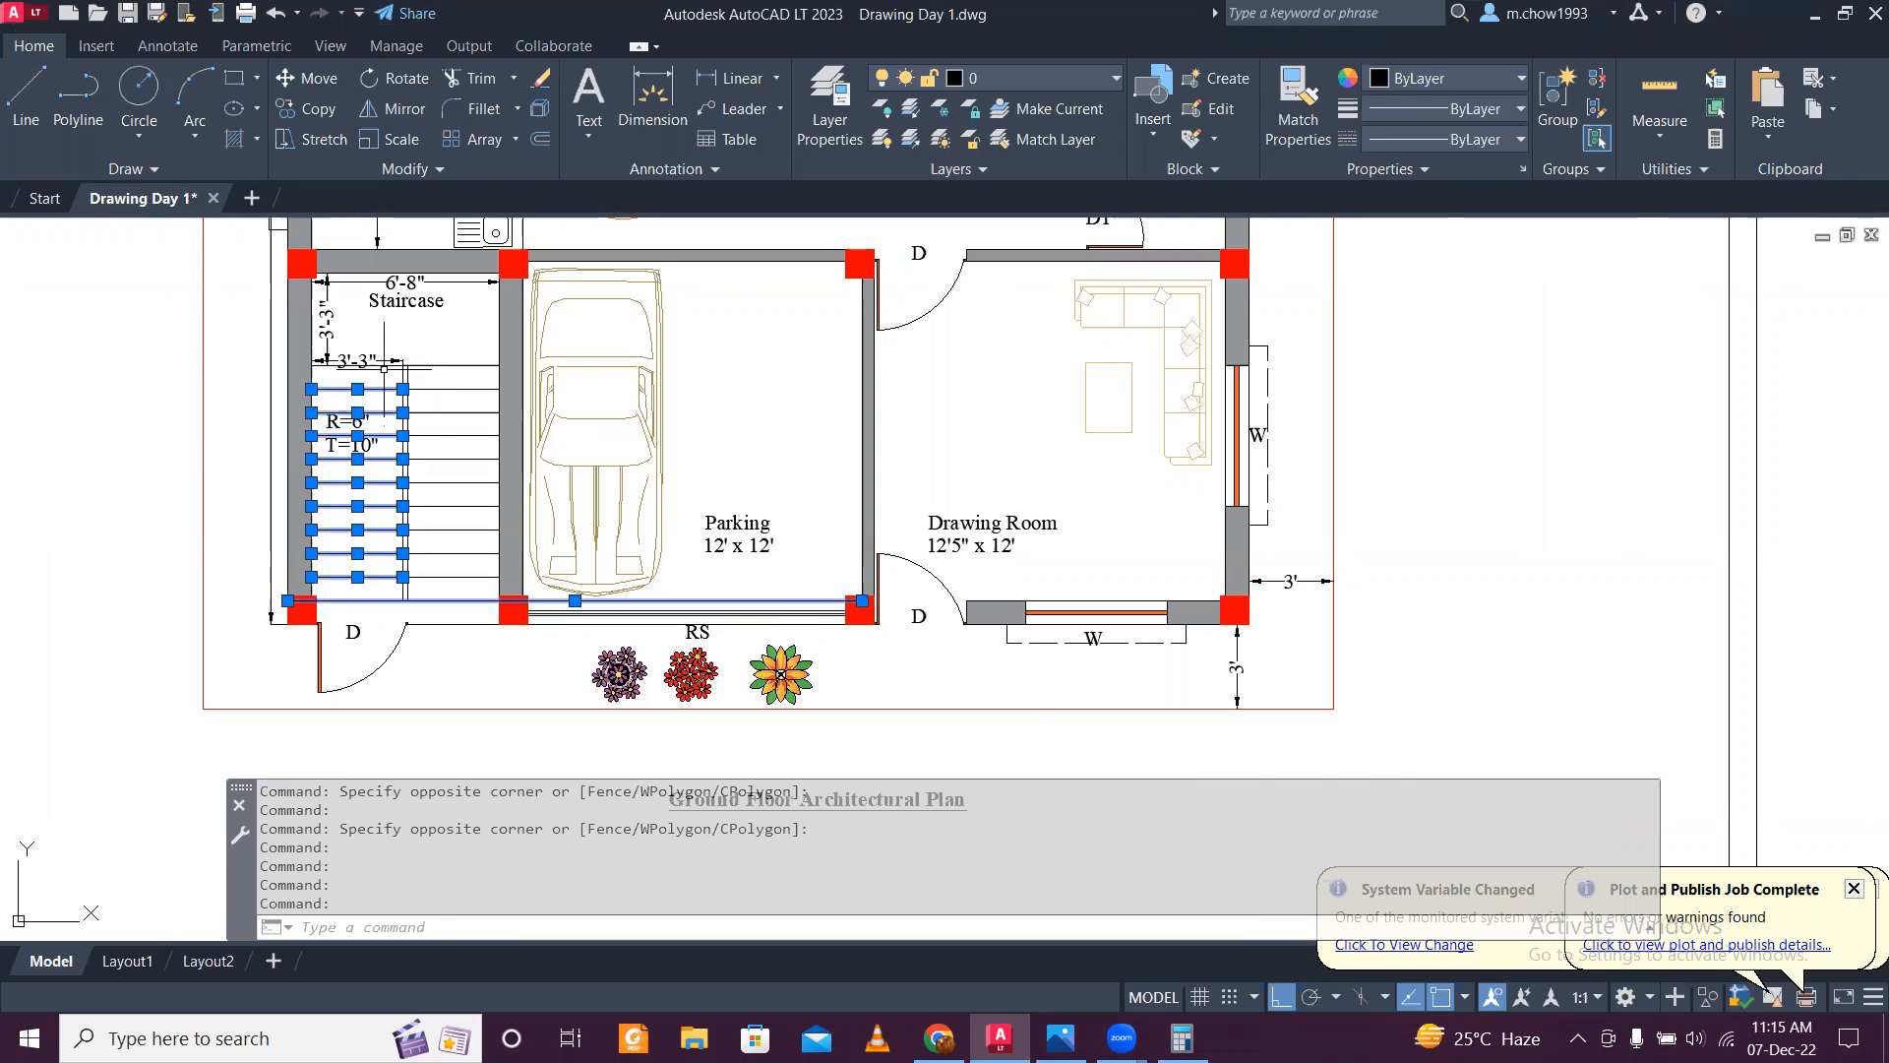
scroll(384, 368, "up", 8)
left_click(365, 406)
scroll(409, 403, "down", 8)
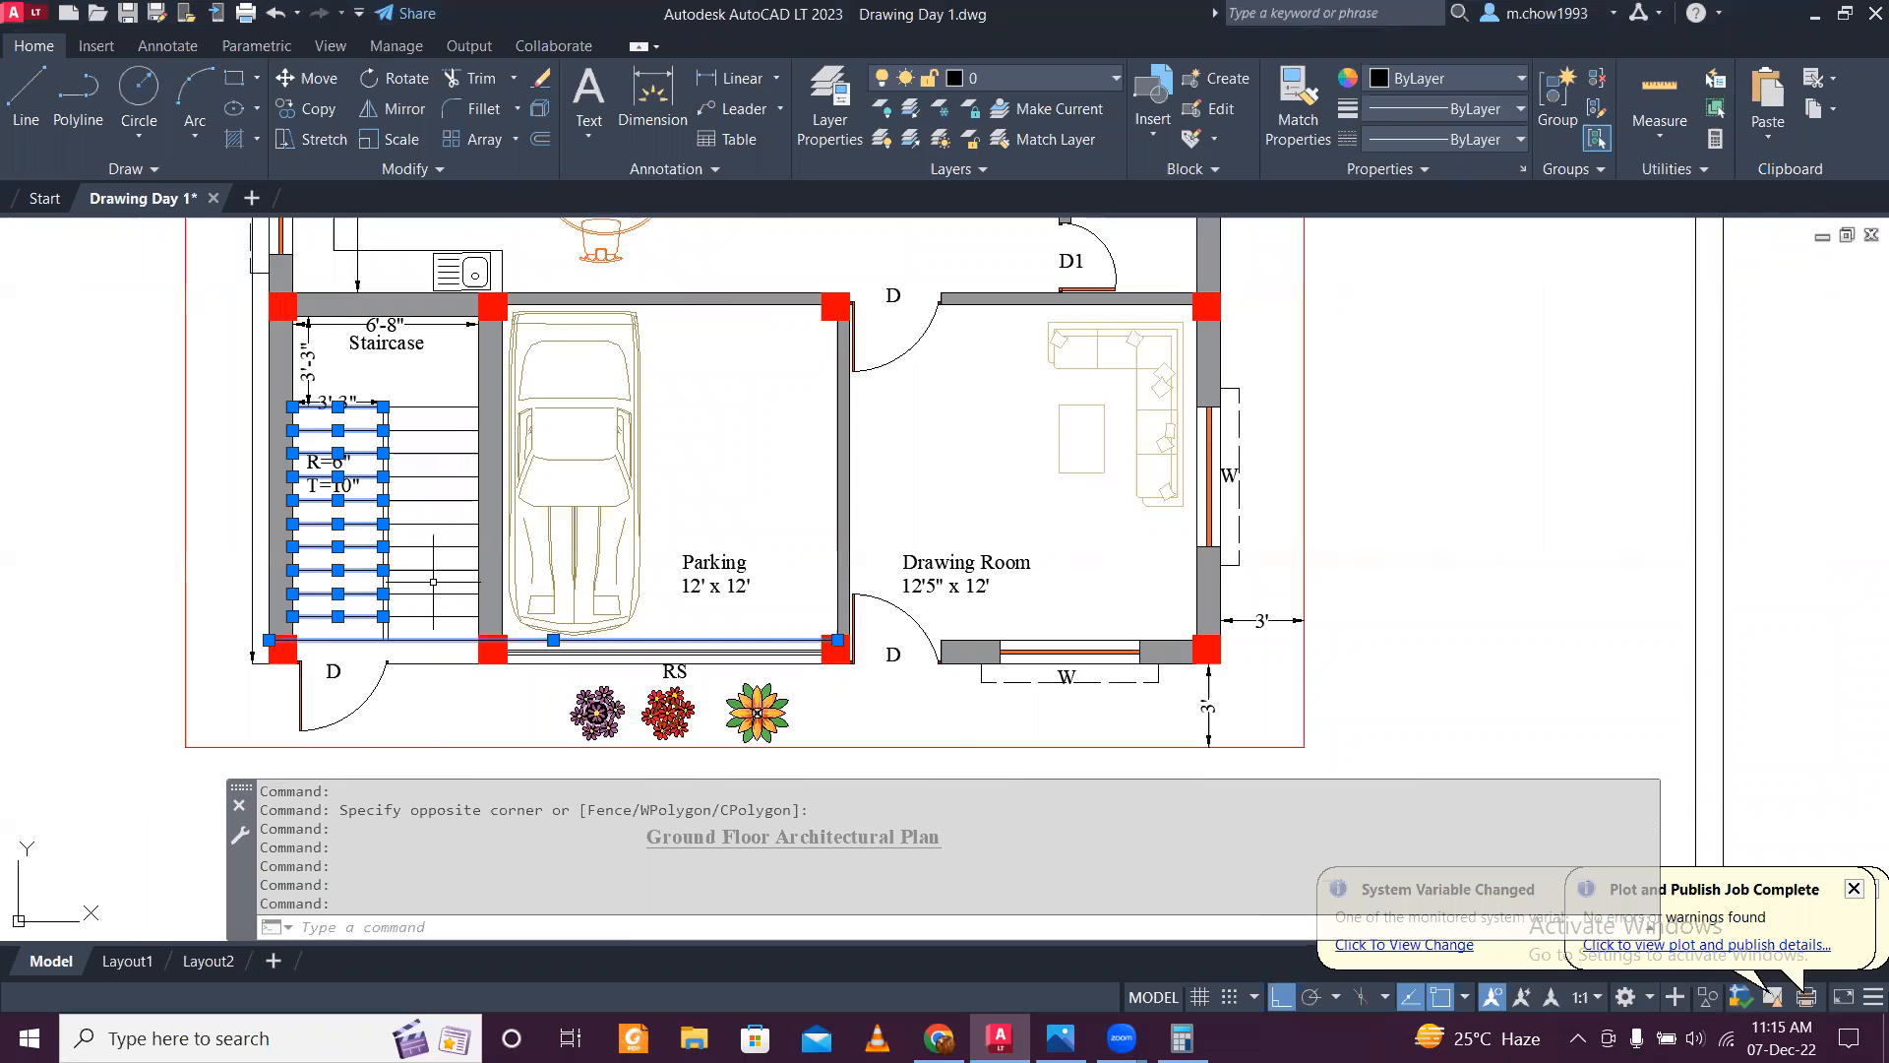
scroll(429, 633, "up", 2)
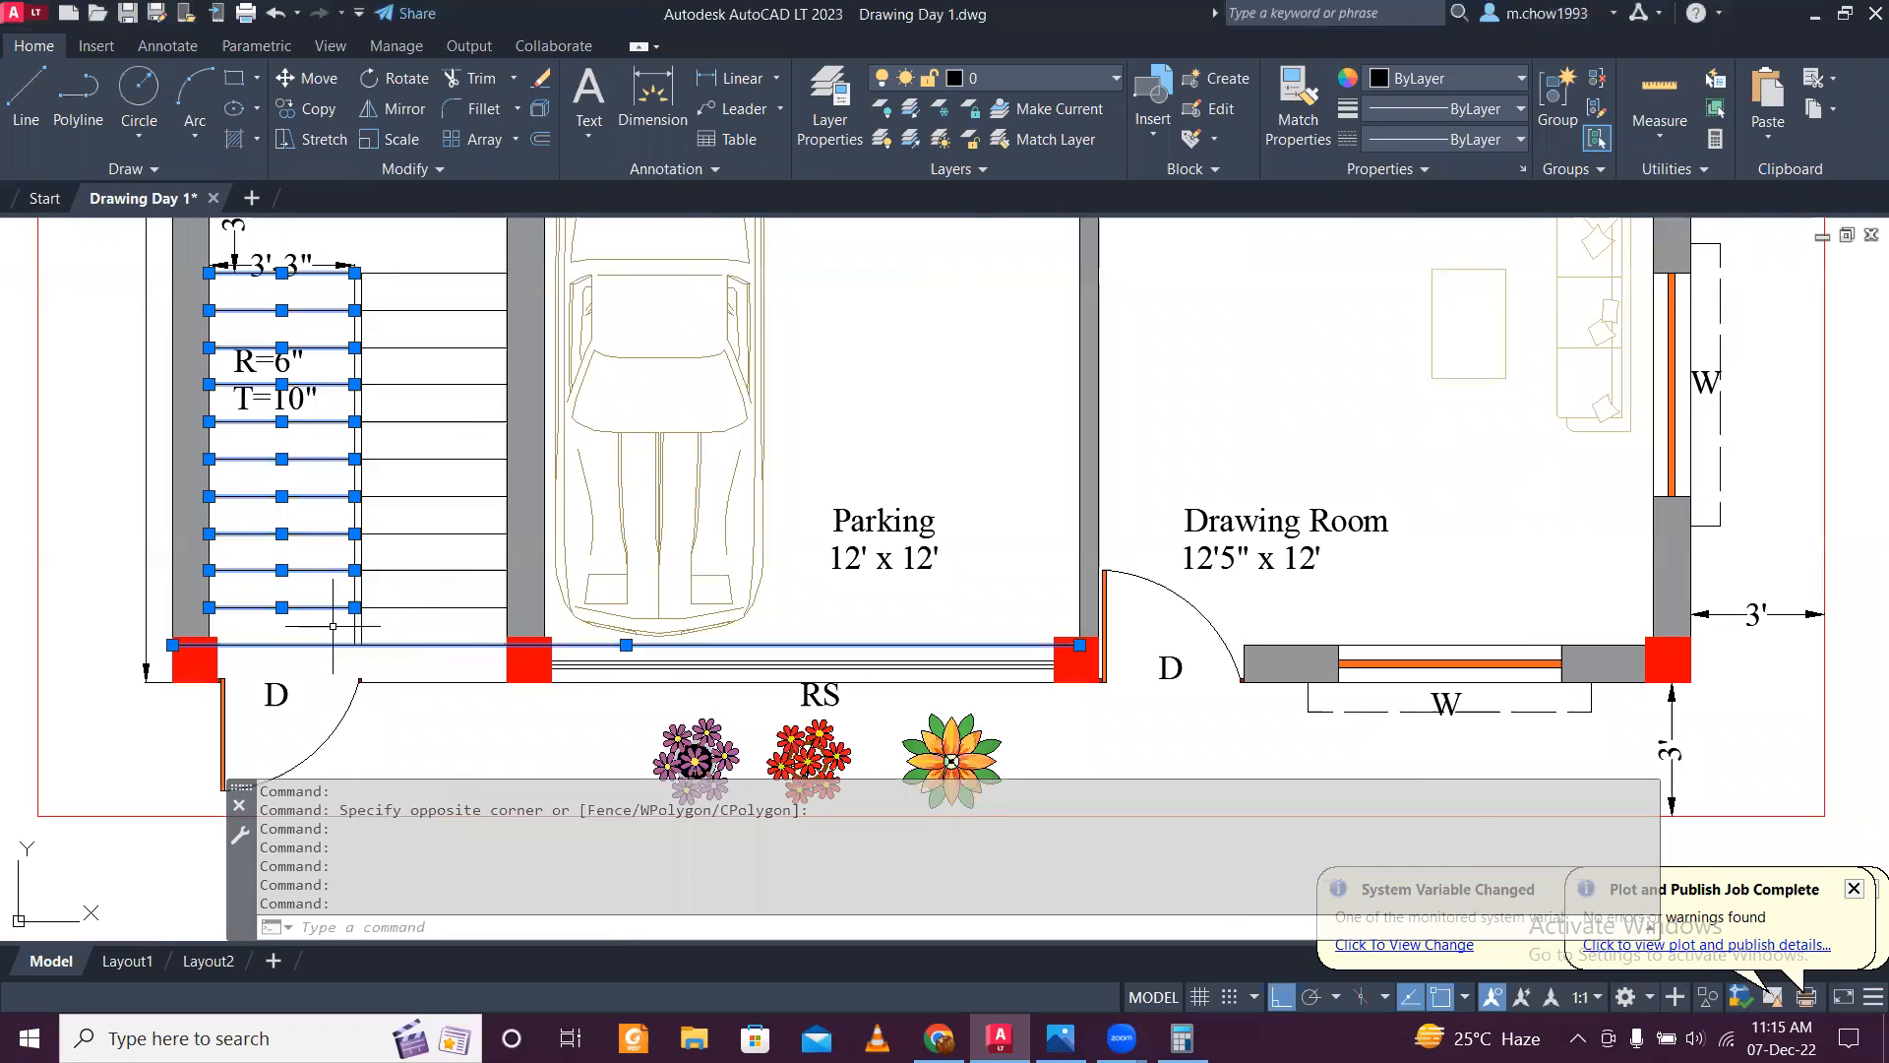
scroll(368, 589, "down", 2)
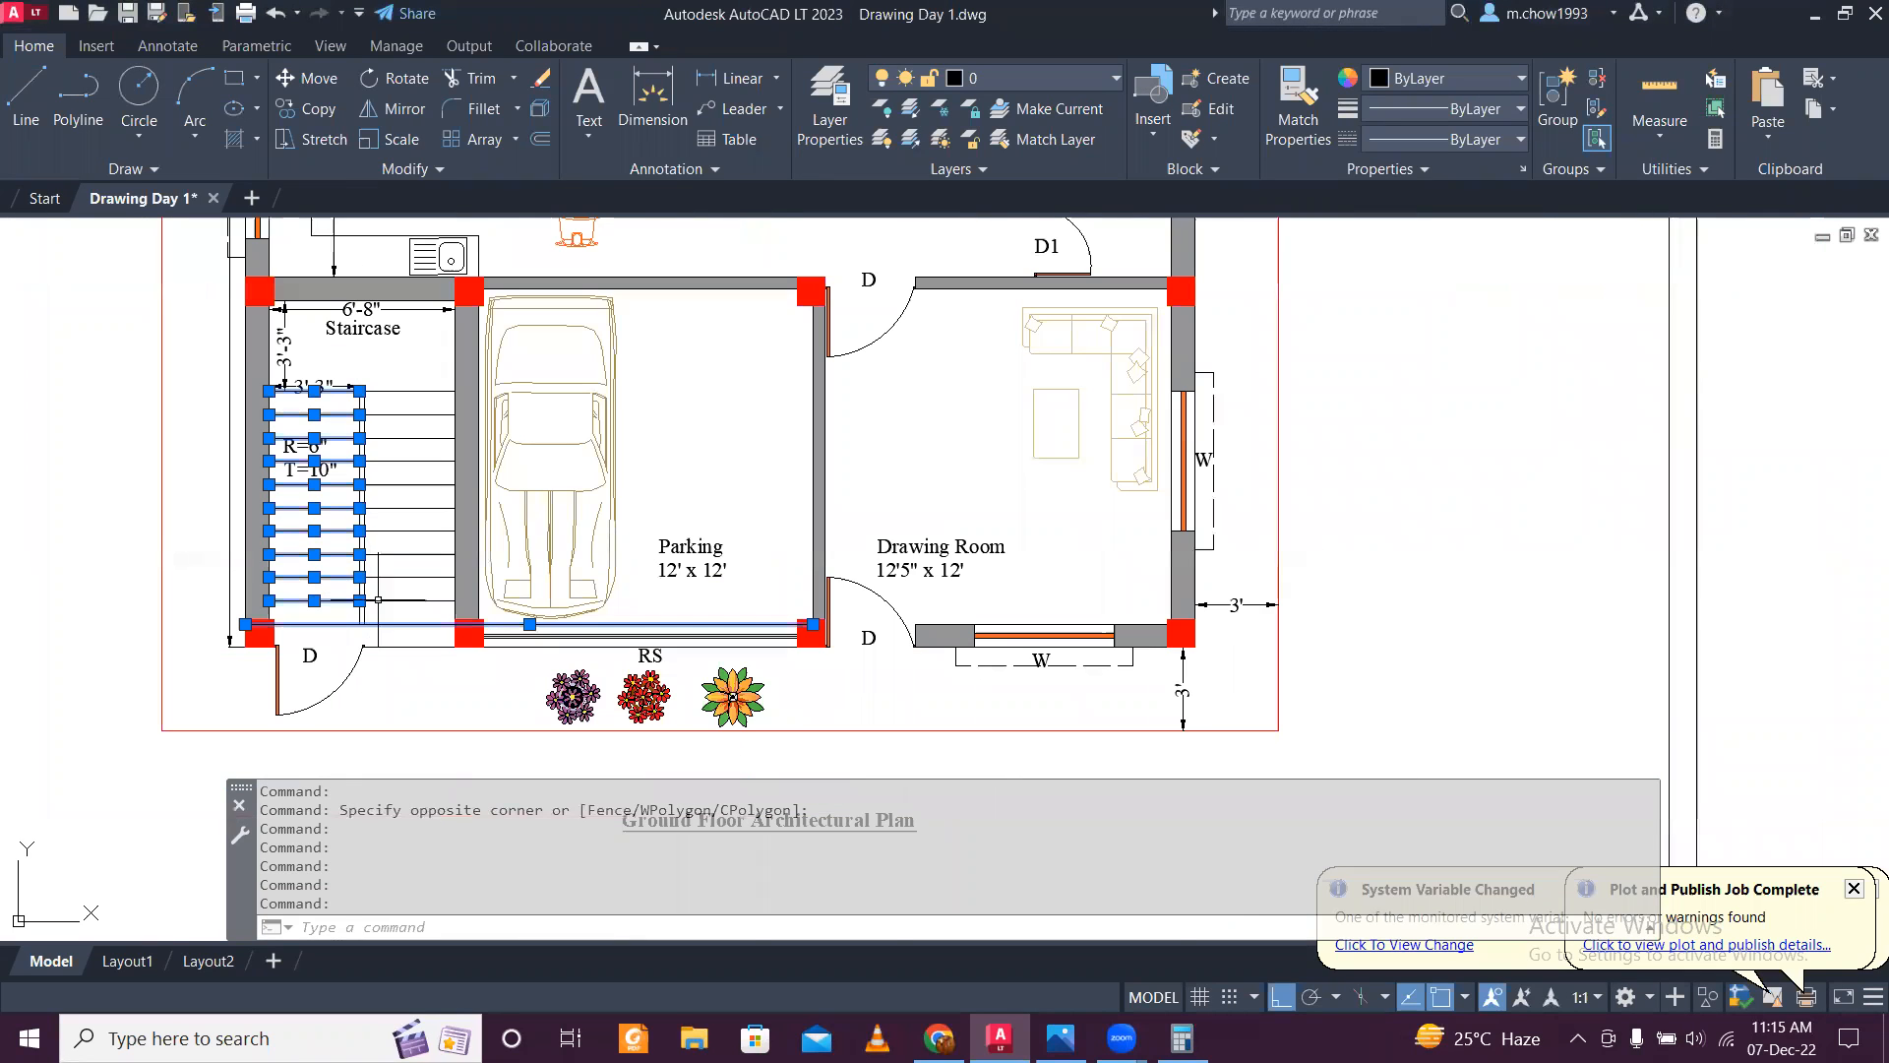
scroll(405, 616, "up", 2)
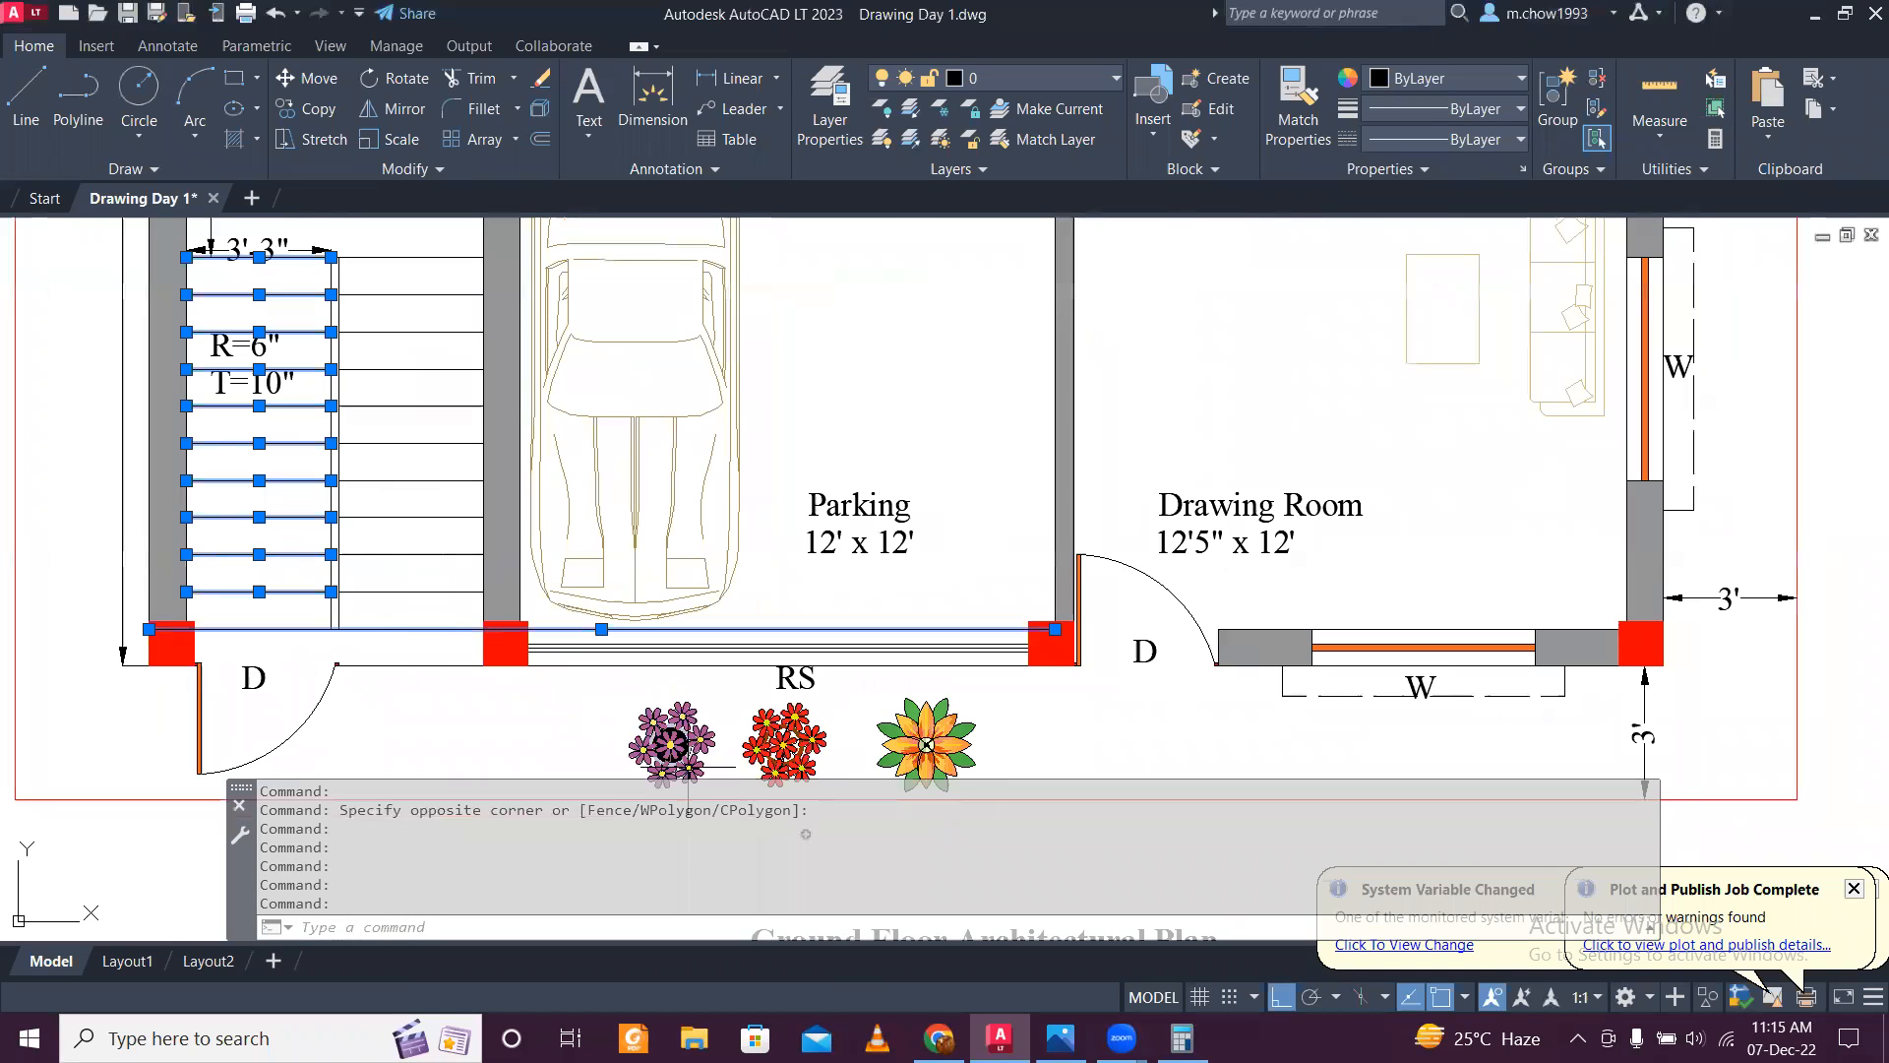
Step: Clear the tread-line selection and switch to Calculator
key("Escape")
left_click(1182, 1038)
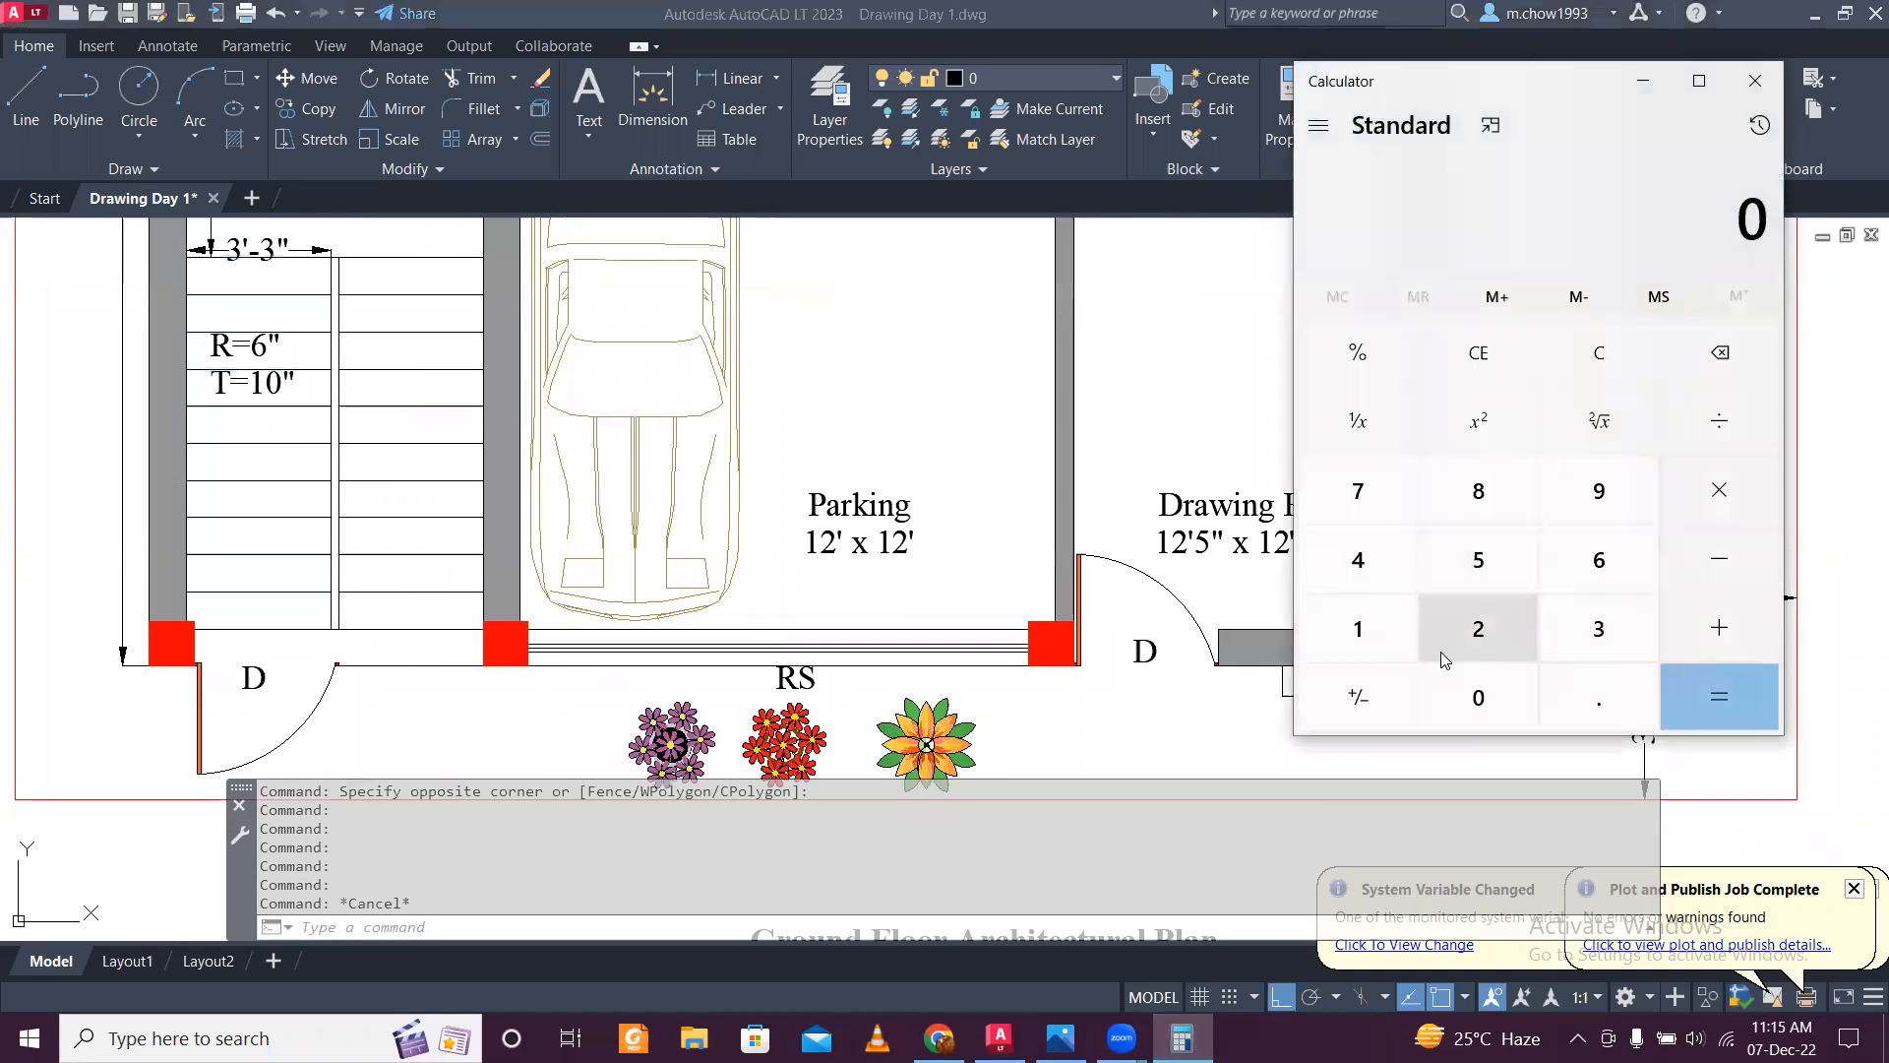
left_click(1397, 644)
left_click(1456, 688)
left_click(1615, 366)
left_click(1377, 639)
left_click(1471, 689)
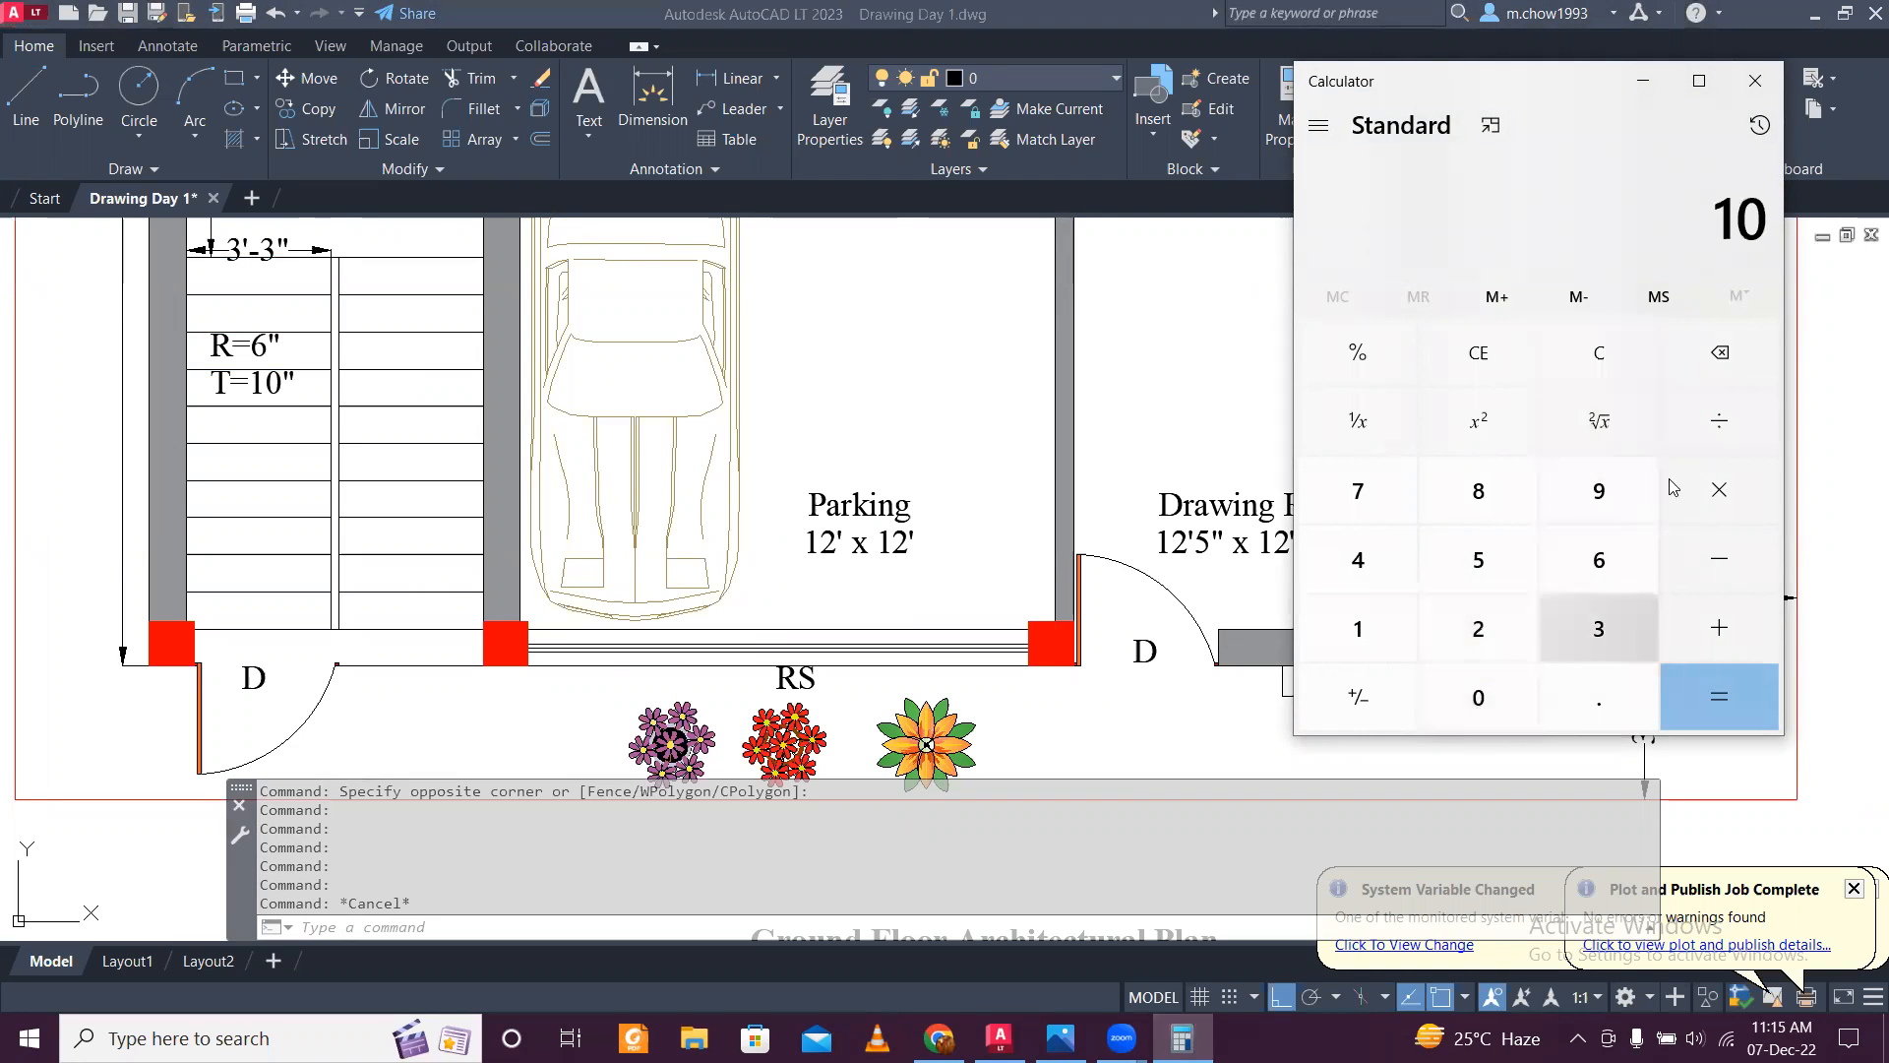
left_click(1684, 498)
left_click(1596, 561)
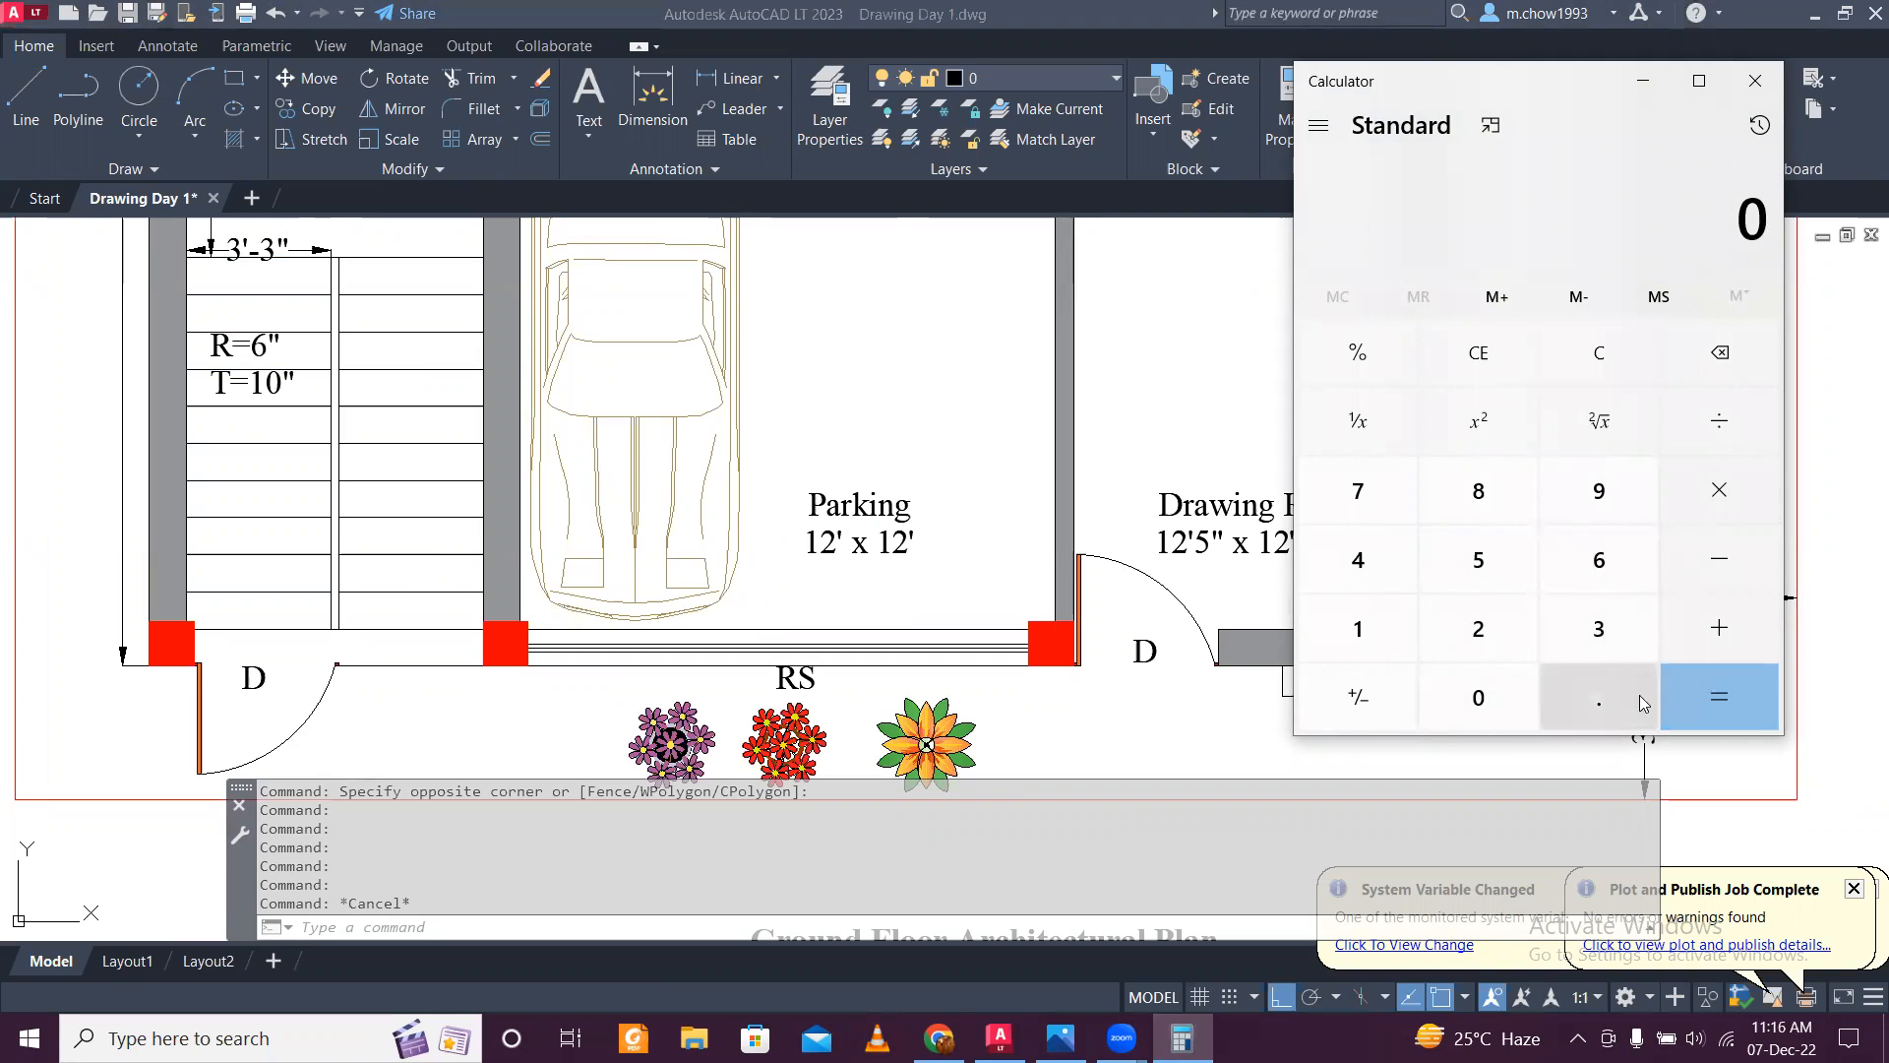
left_click(1359, 565)
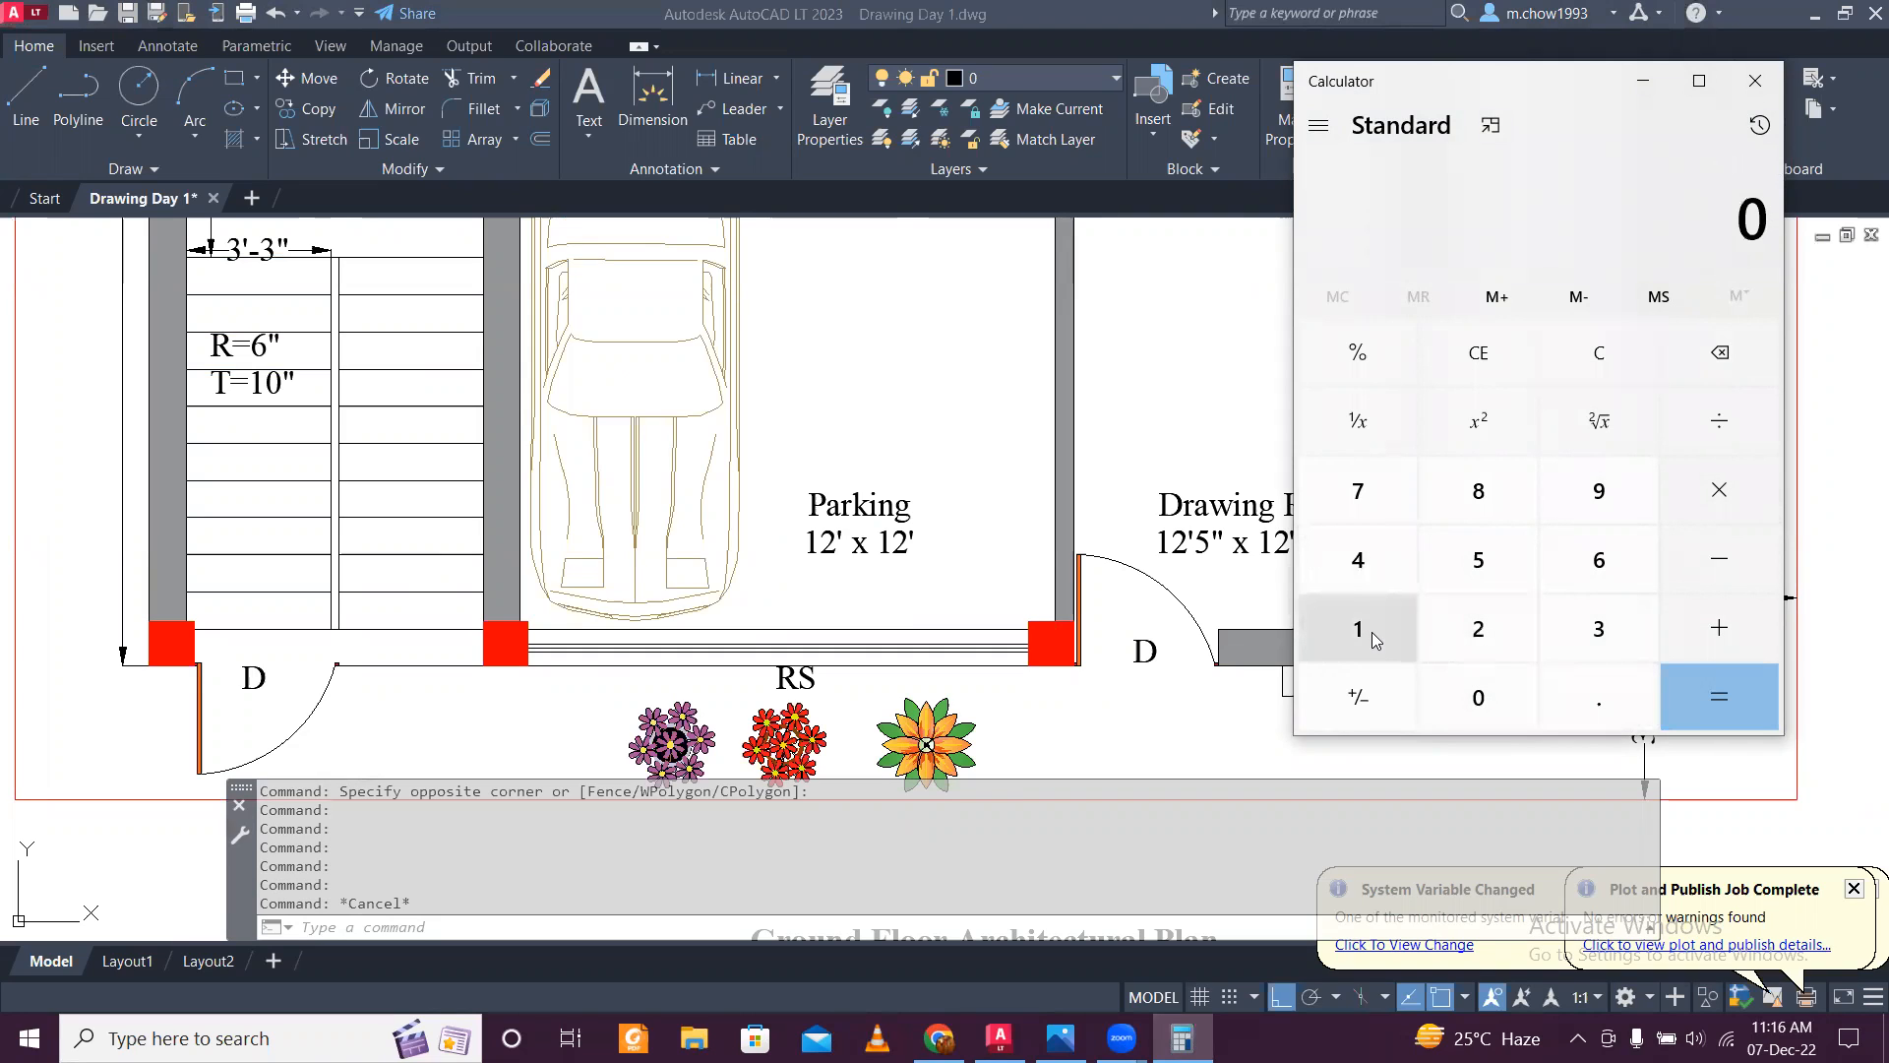
Step: Multiply 10 by 12 to convert the floor height's feet into inches
left_click(1374, 640)
left_click(1497, 714)
left_click(1723, 514)
left_click(1370, 636)
left_click(1458, 611)
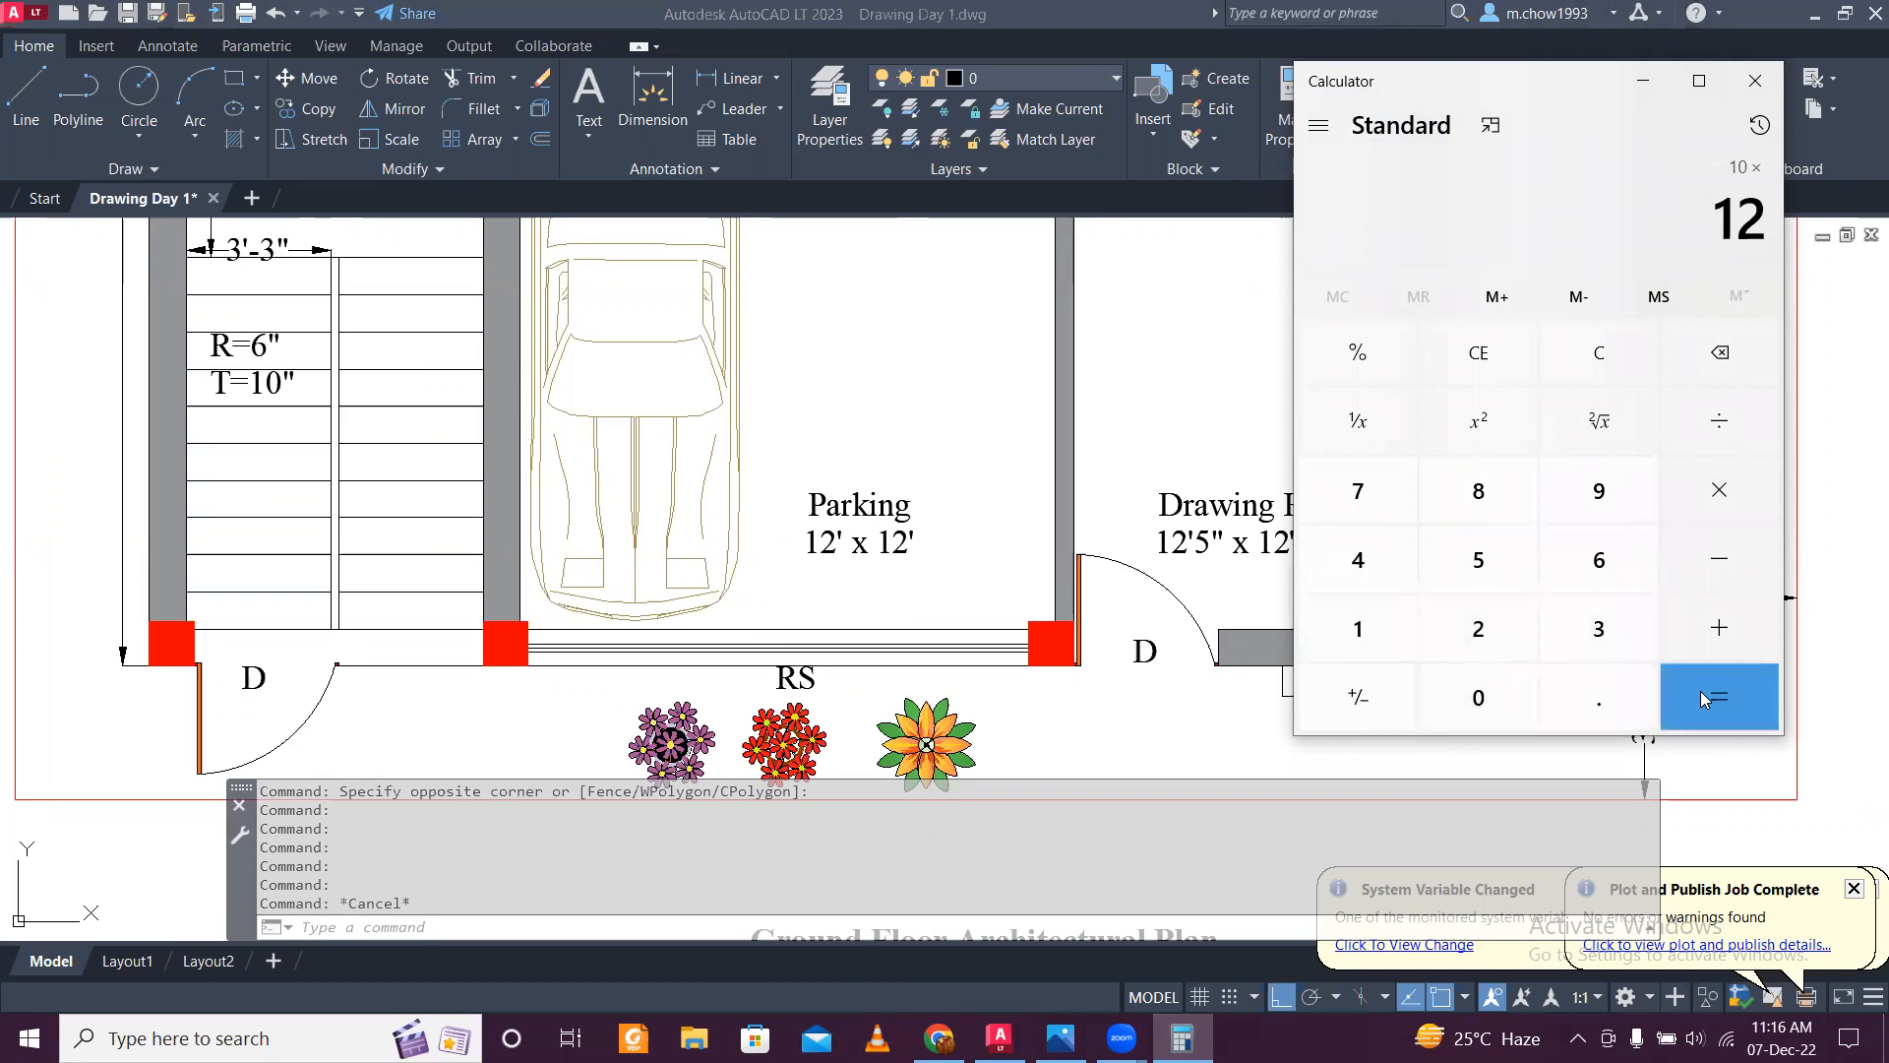
left_click(1700, 691)
Step: Divide 126 by 6 to get the number of risers, and return to the Ground Floor Architectural Plan in AutoCAD
key("Escape")
left_click(1363, 642)
left_click(1478, 628)
left_click(1597, 559)
left_click(1718, 420)
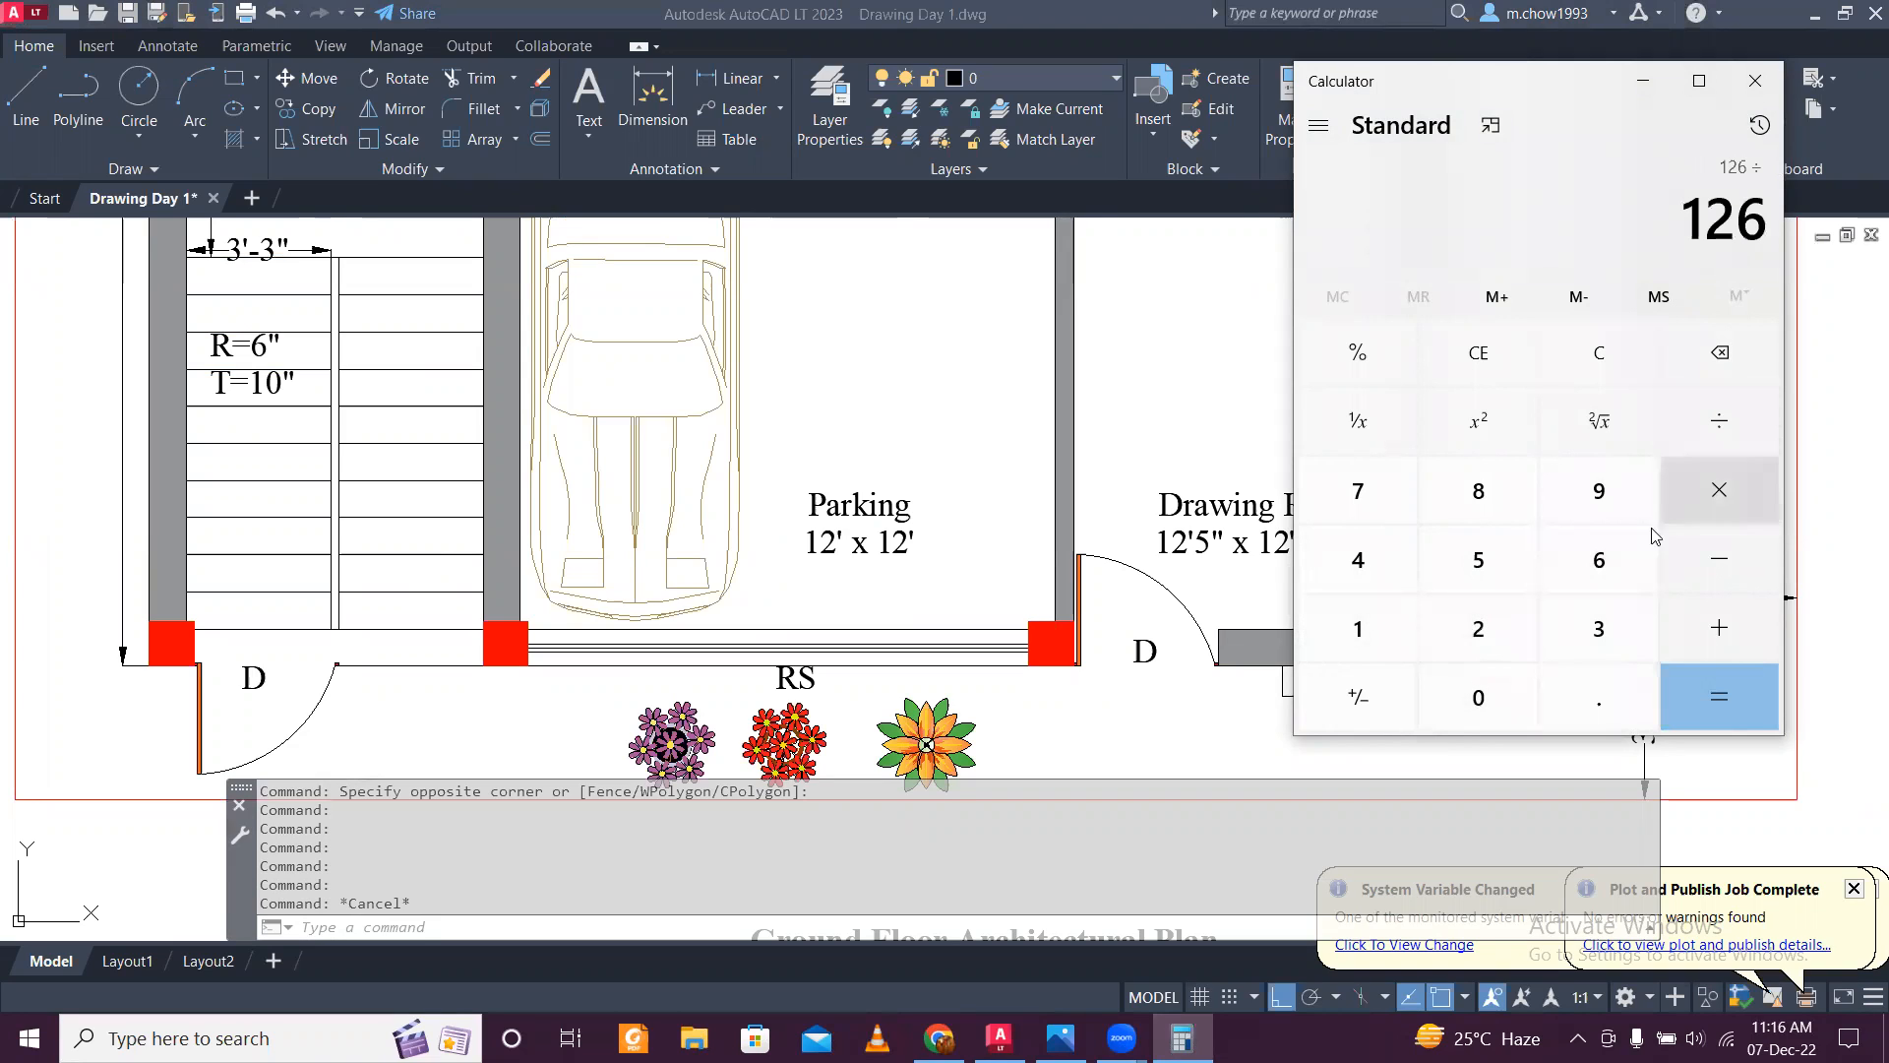
left_click(1598, 561)
left_click(1724, 700)
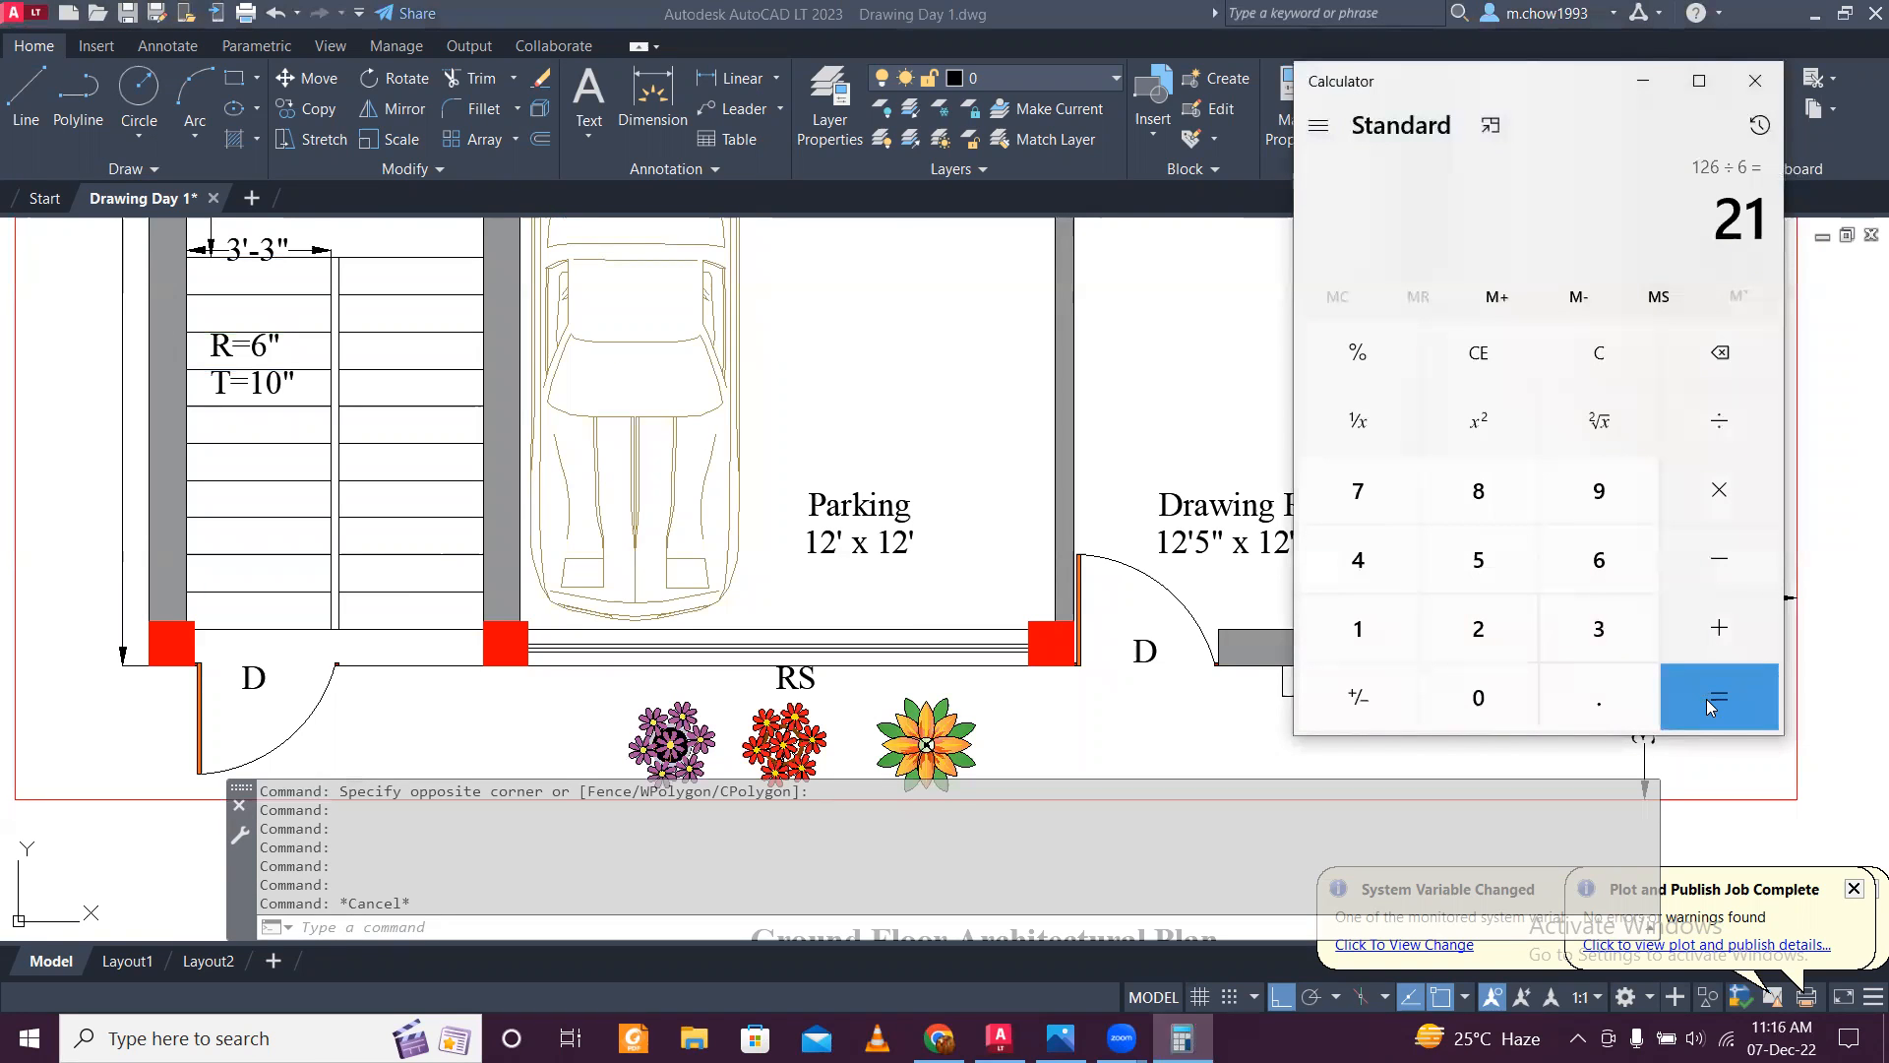
key("Escape")
left_click(1632, 90)
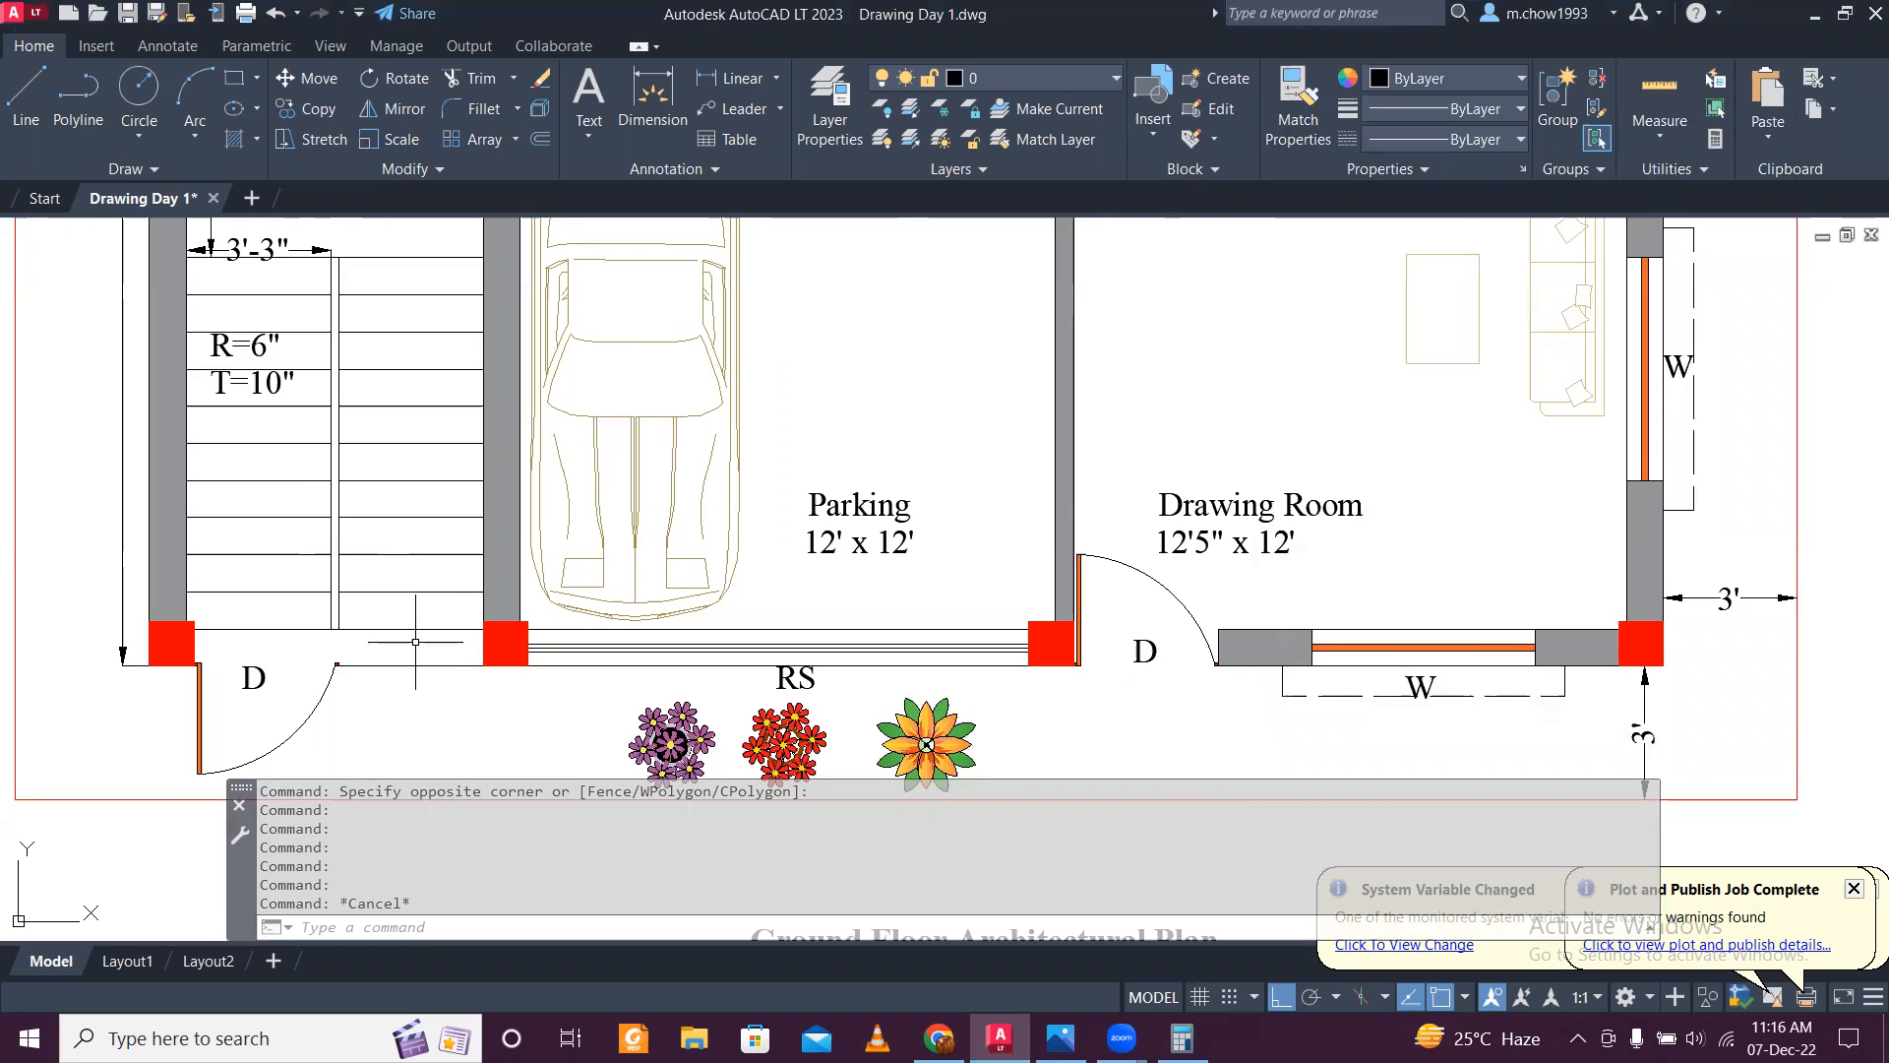
scroll(415, 642, "up", 2)
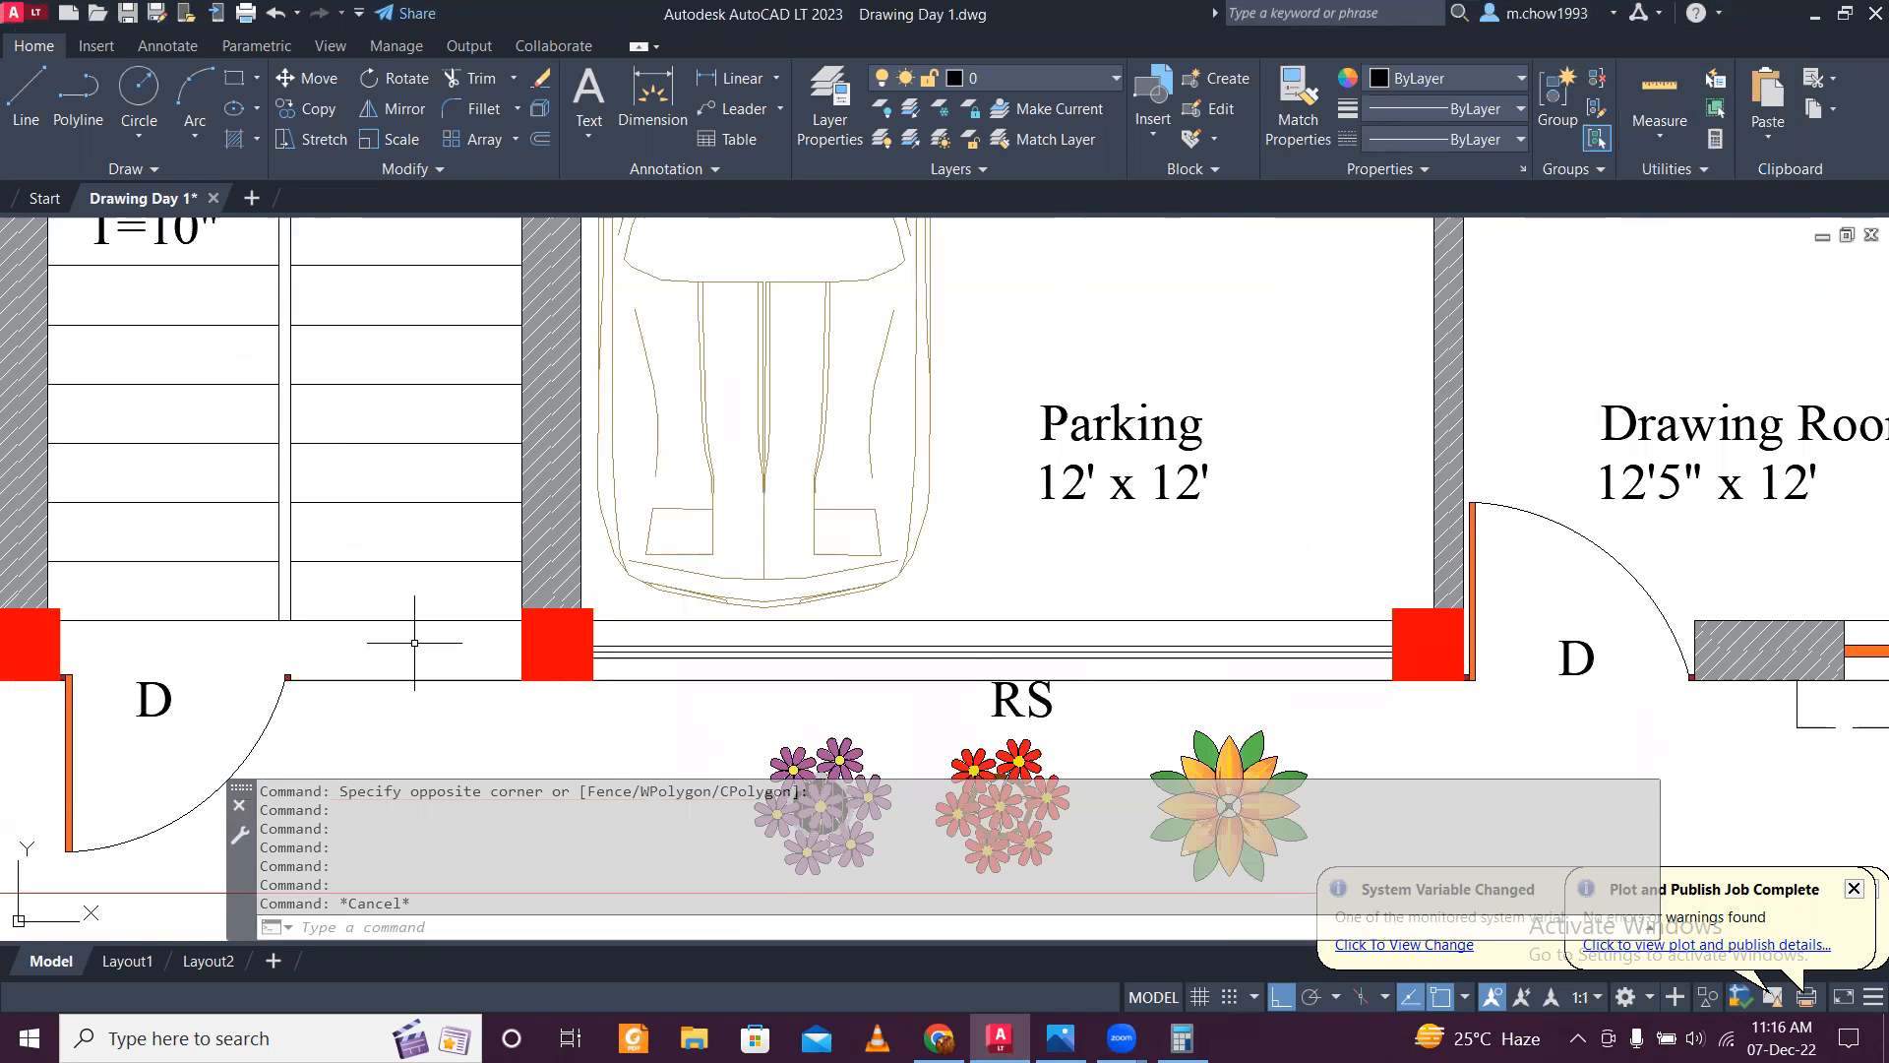
Step: Trim away the lowest tread line of the right-hand stair flight, beside the entrance door, on the Ground Floor Architectural Plan
scroll(415, 642, "down", 6)
scroll(415, 642, "down", 3)
scroll(415, 641, "up", 3)
scroll(415, 642, "up", 4)
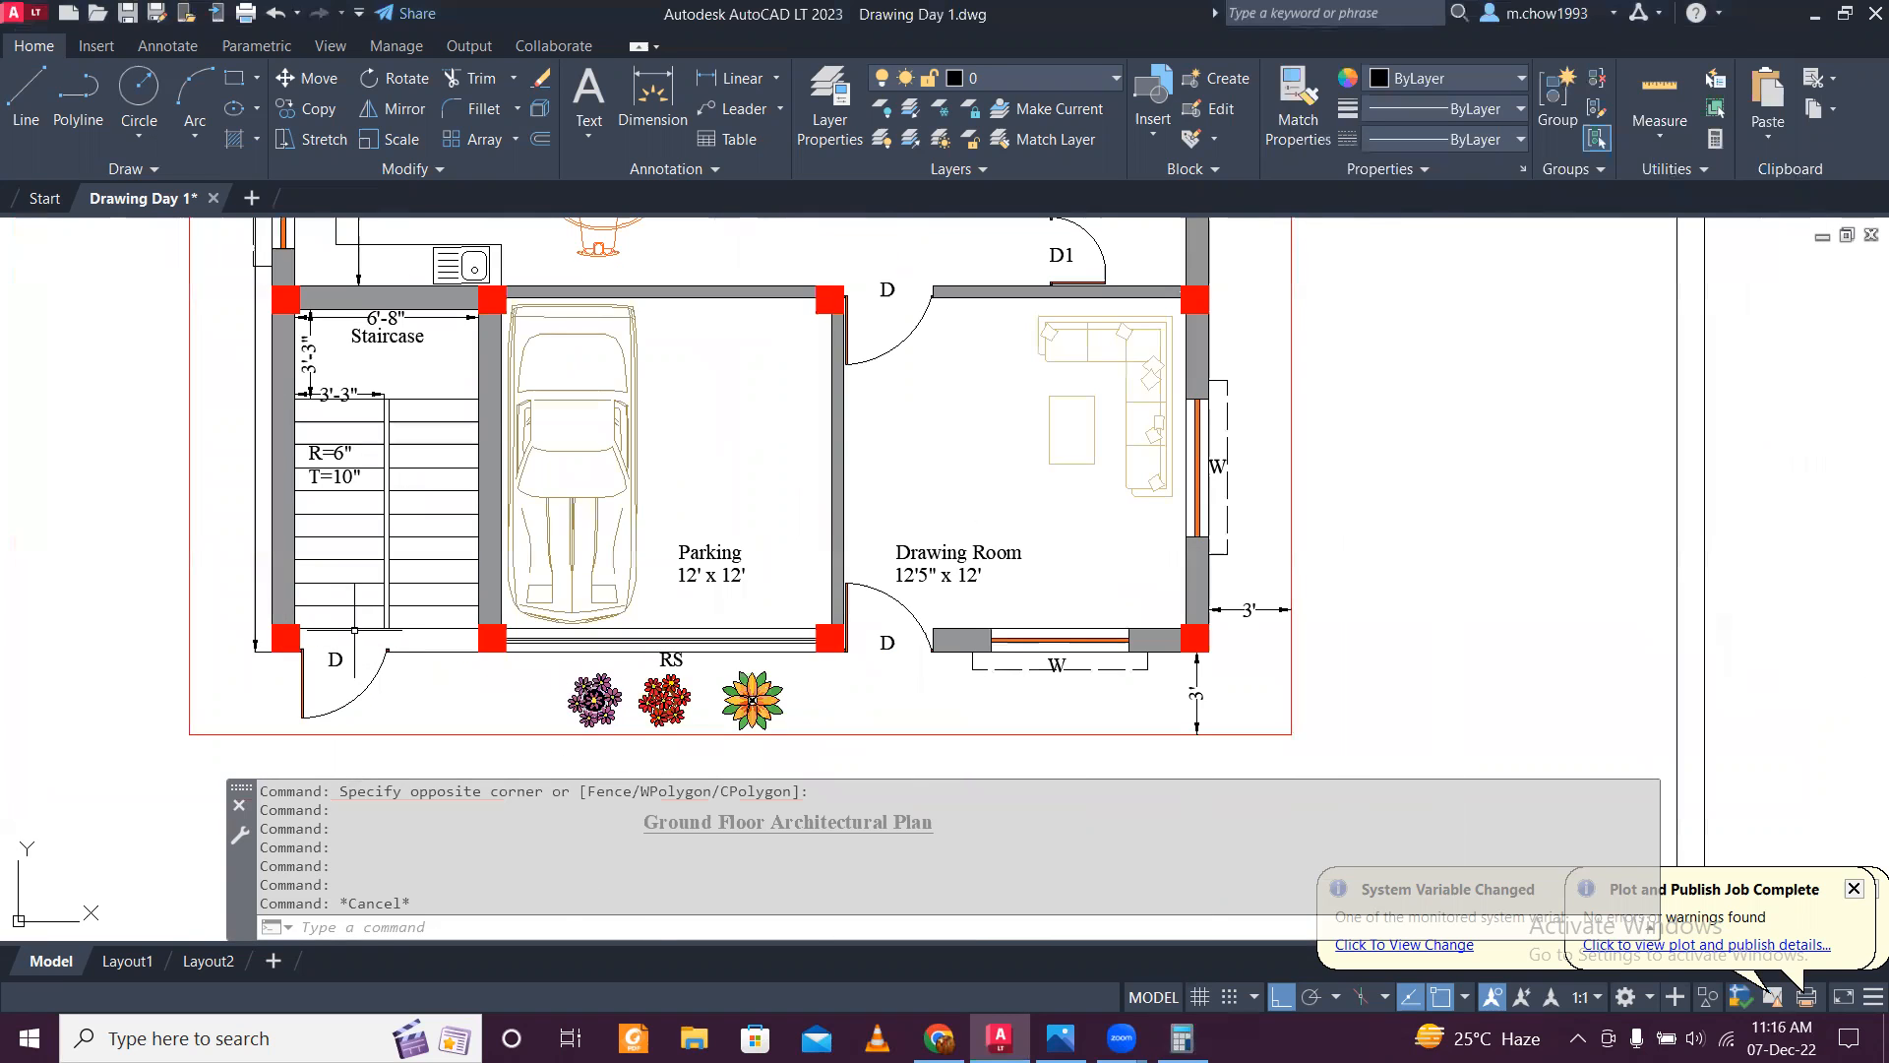
scroll(345, 635, "up", 2)
scroll(340, 634, "down", 5)
scroll(1275, 682, "up", 6)
scroll(1275, 683, "down", 3)
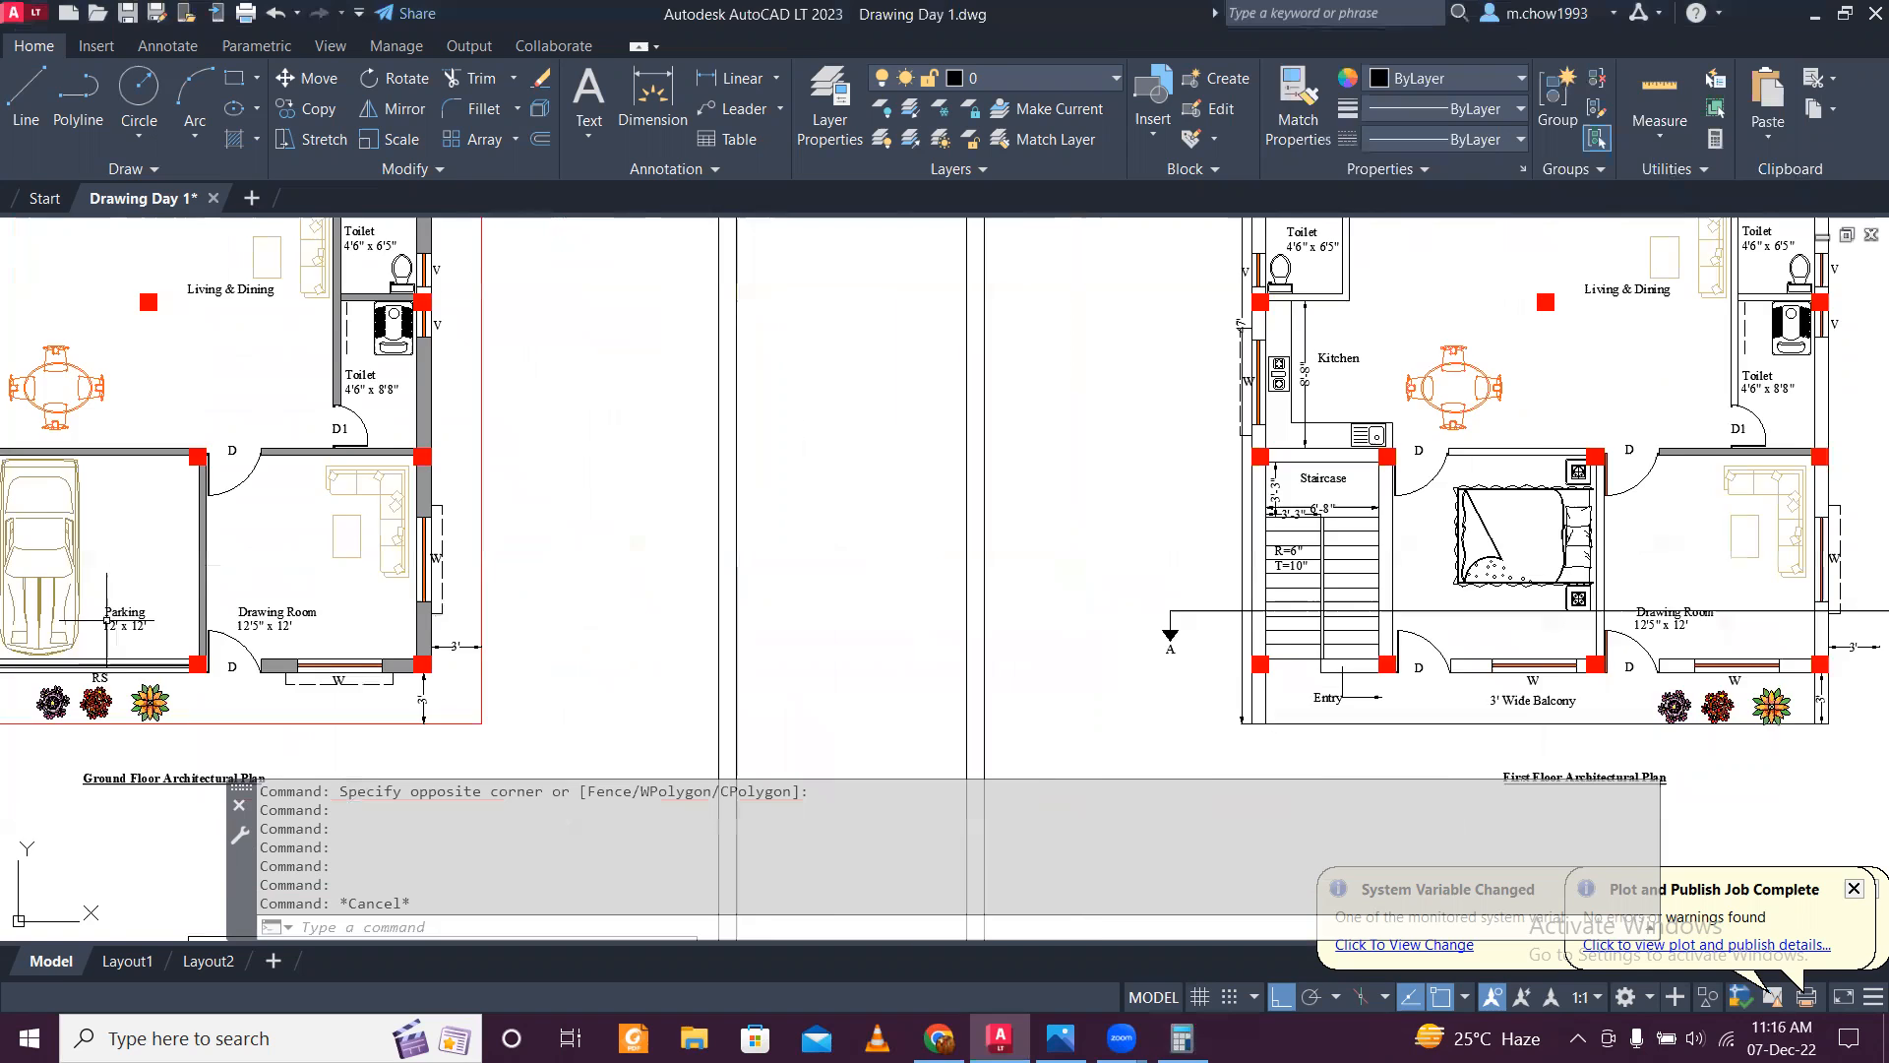
scroll(106, 620, "up", 3)
scroll(562, 484, "up", 2)
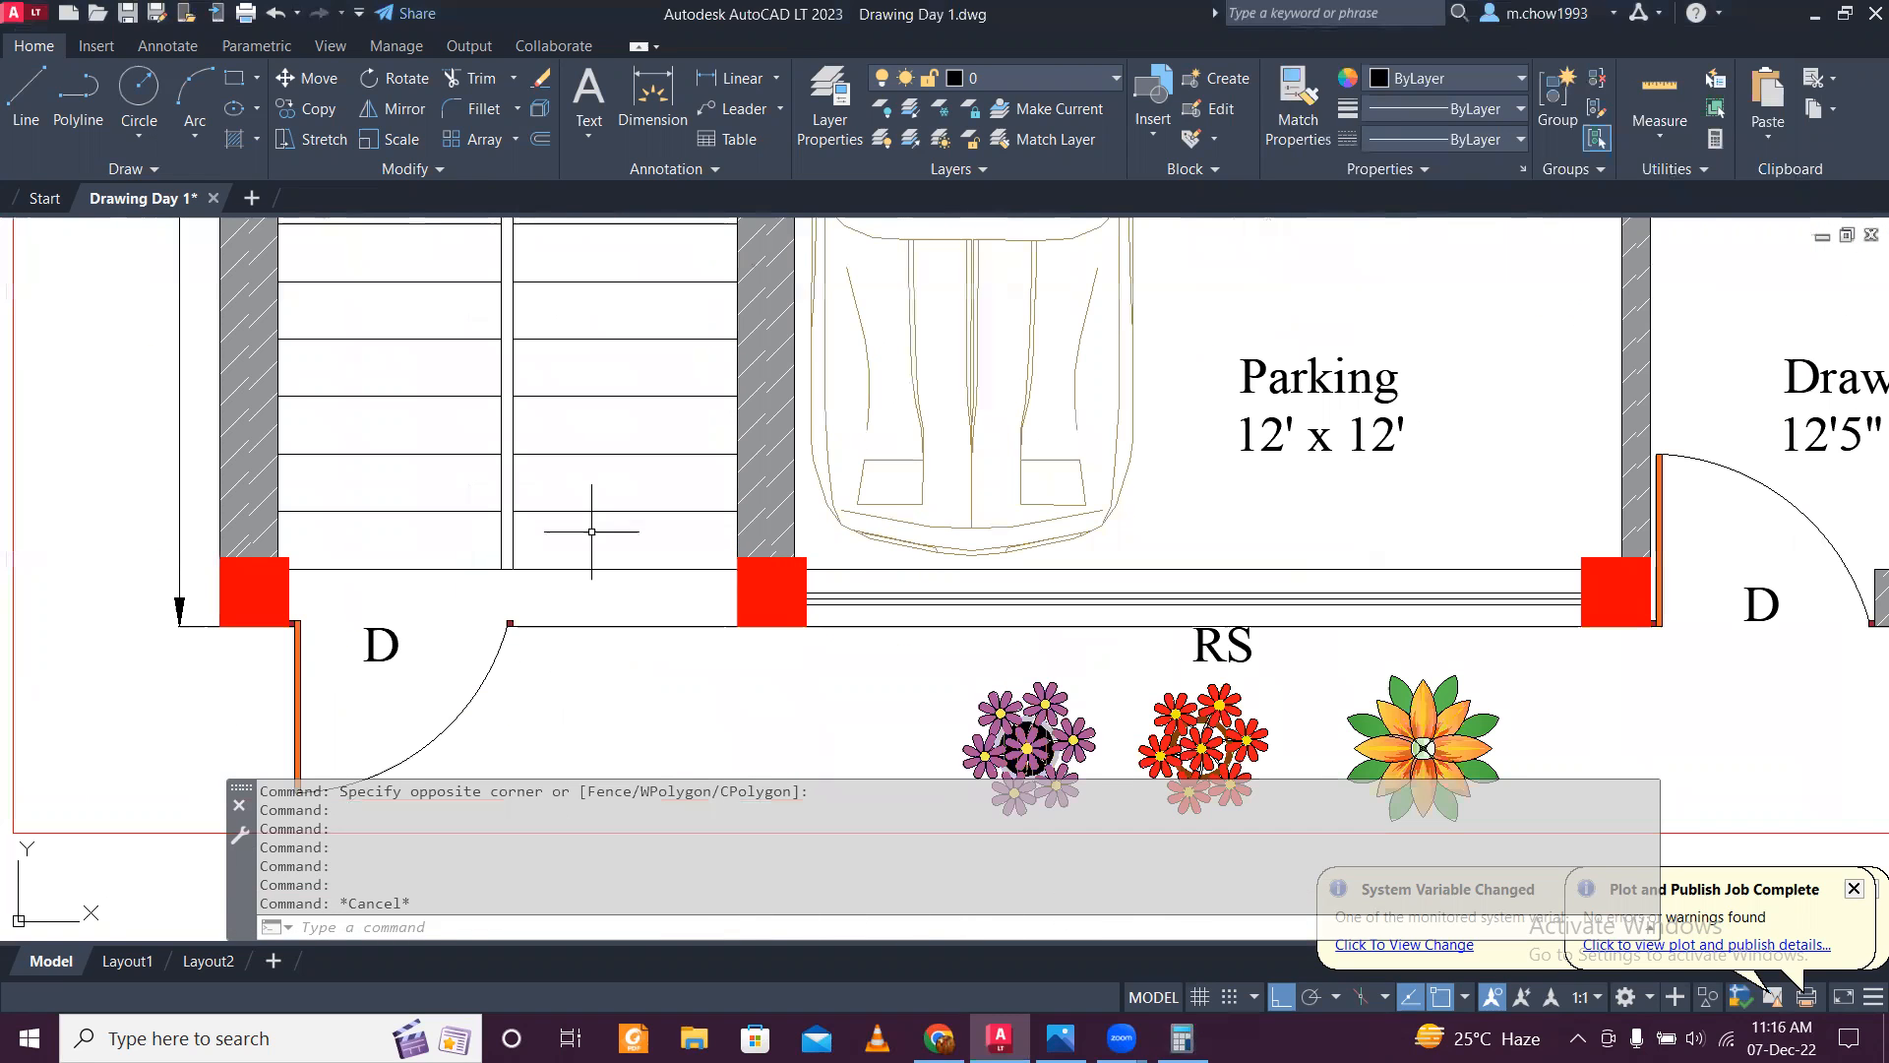
type("TR")
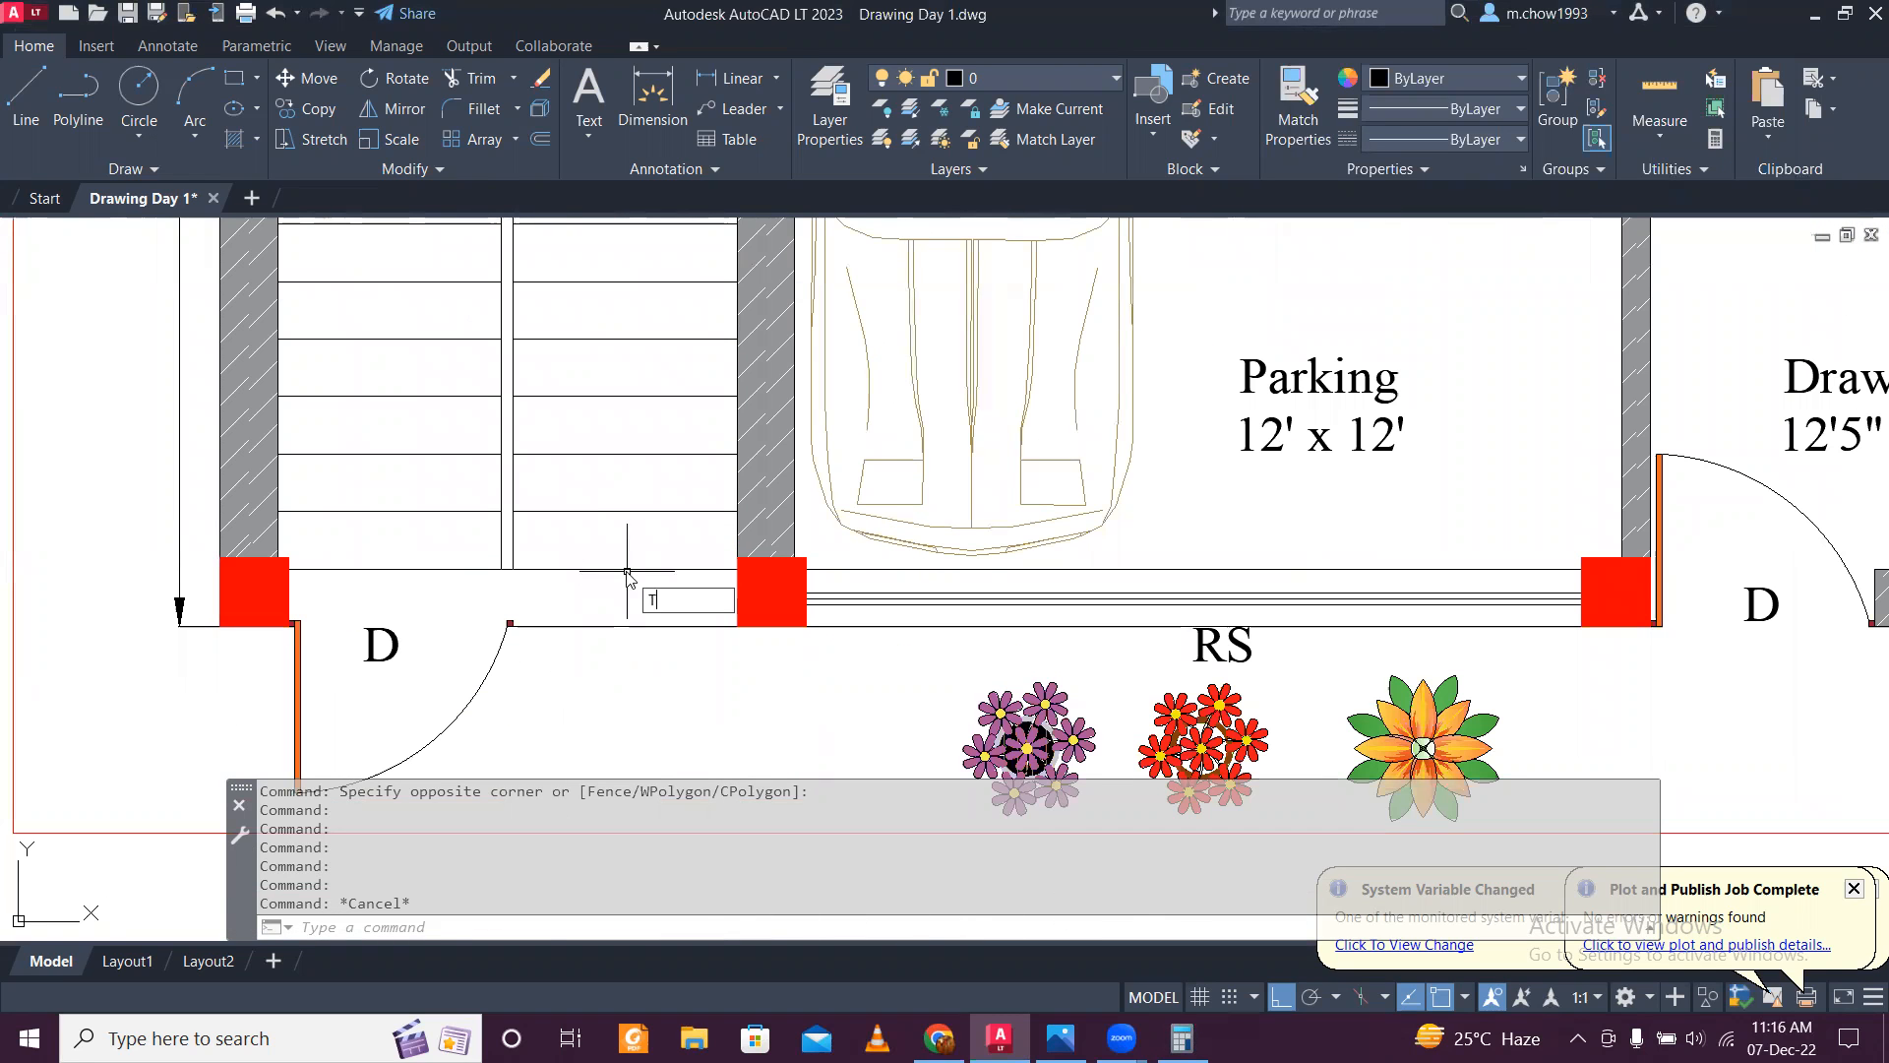
key("Return")
left_click(627, 569)
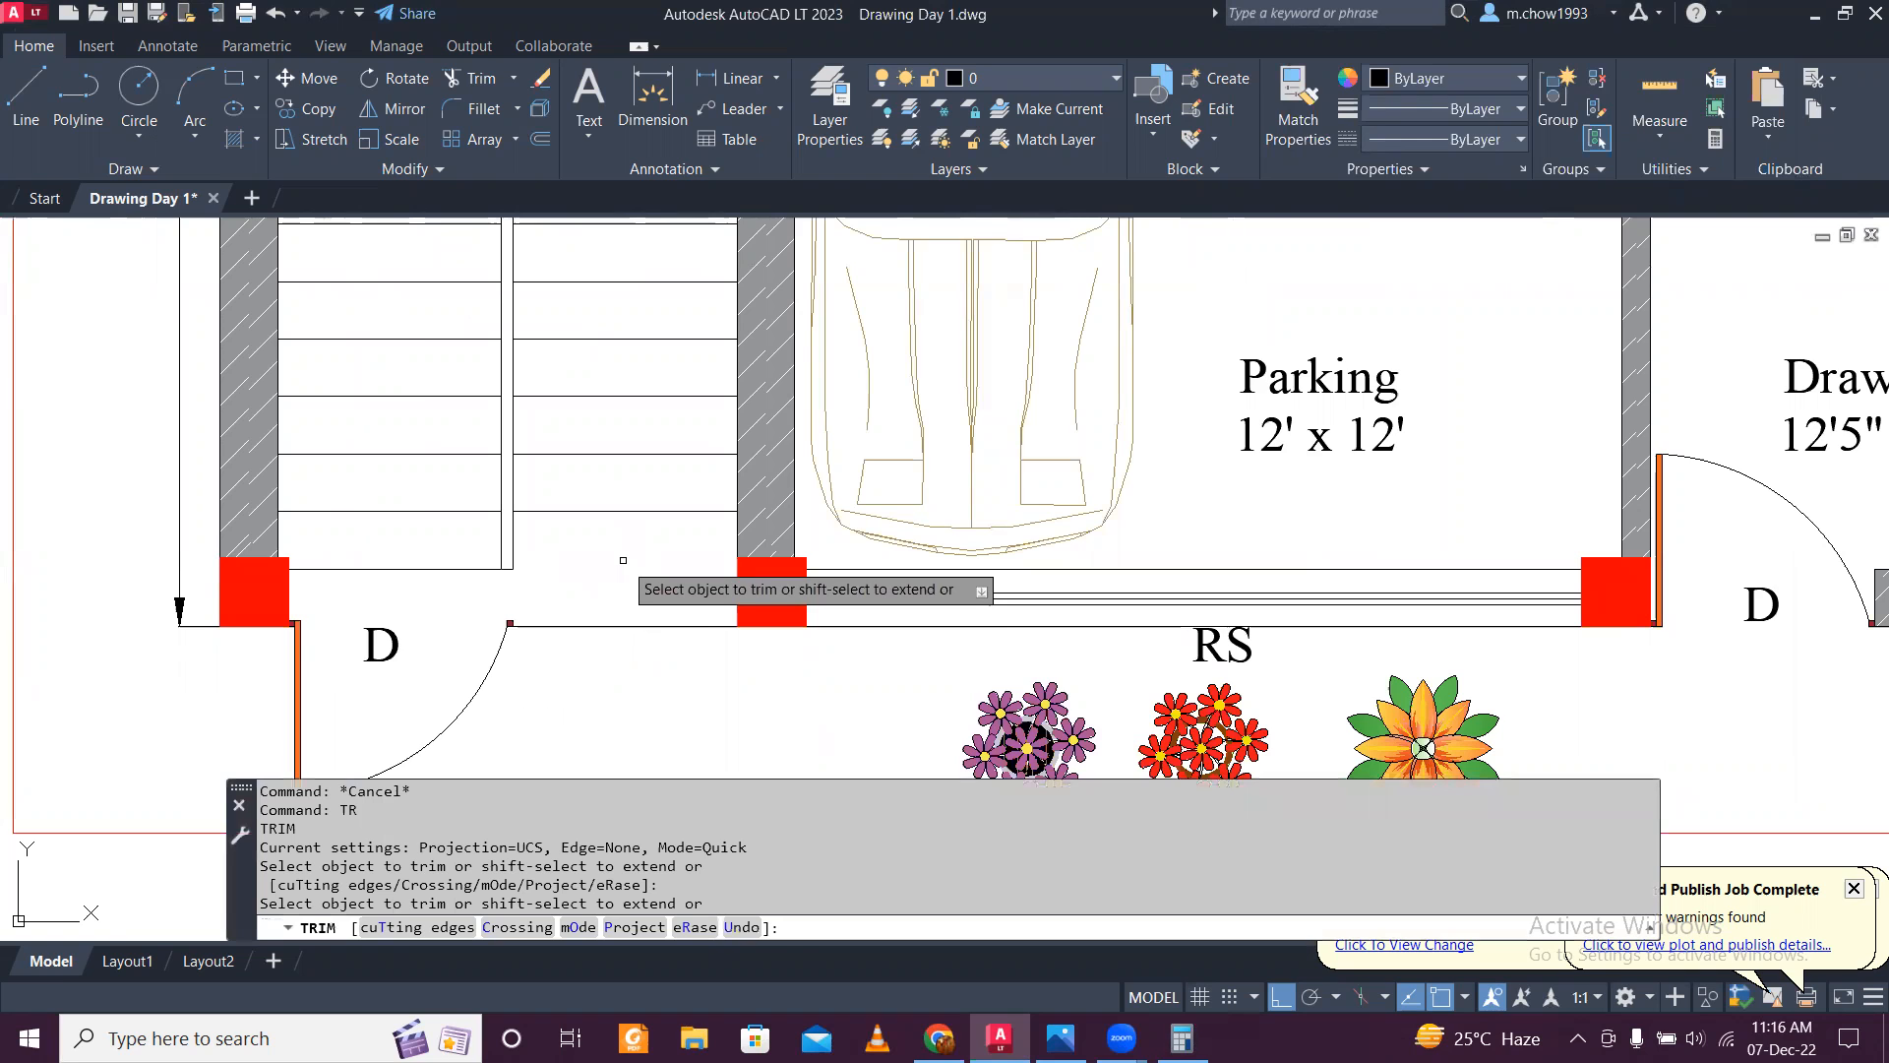
scroll(623, 560, "down", 5)
key("Escape")
Step: Trim the lowest tread line and the closing line below it from the right-hand flight on the First Floor Architectural Plan
scroll(1423, 655, "down", 3)
middle_click_drag(1422, 655, 1024, 624)
scroll(694, 522, "up", 8)
scroll(646, 506, "up", 2)
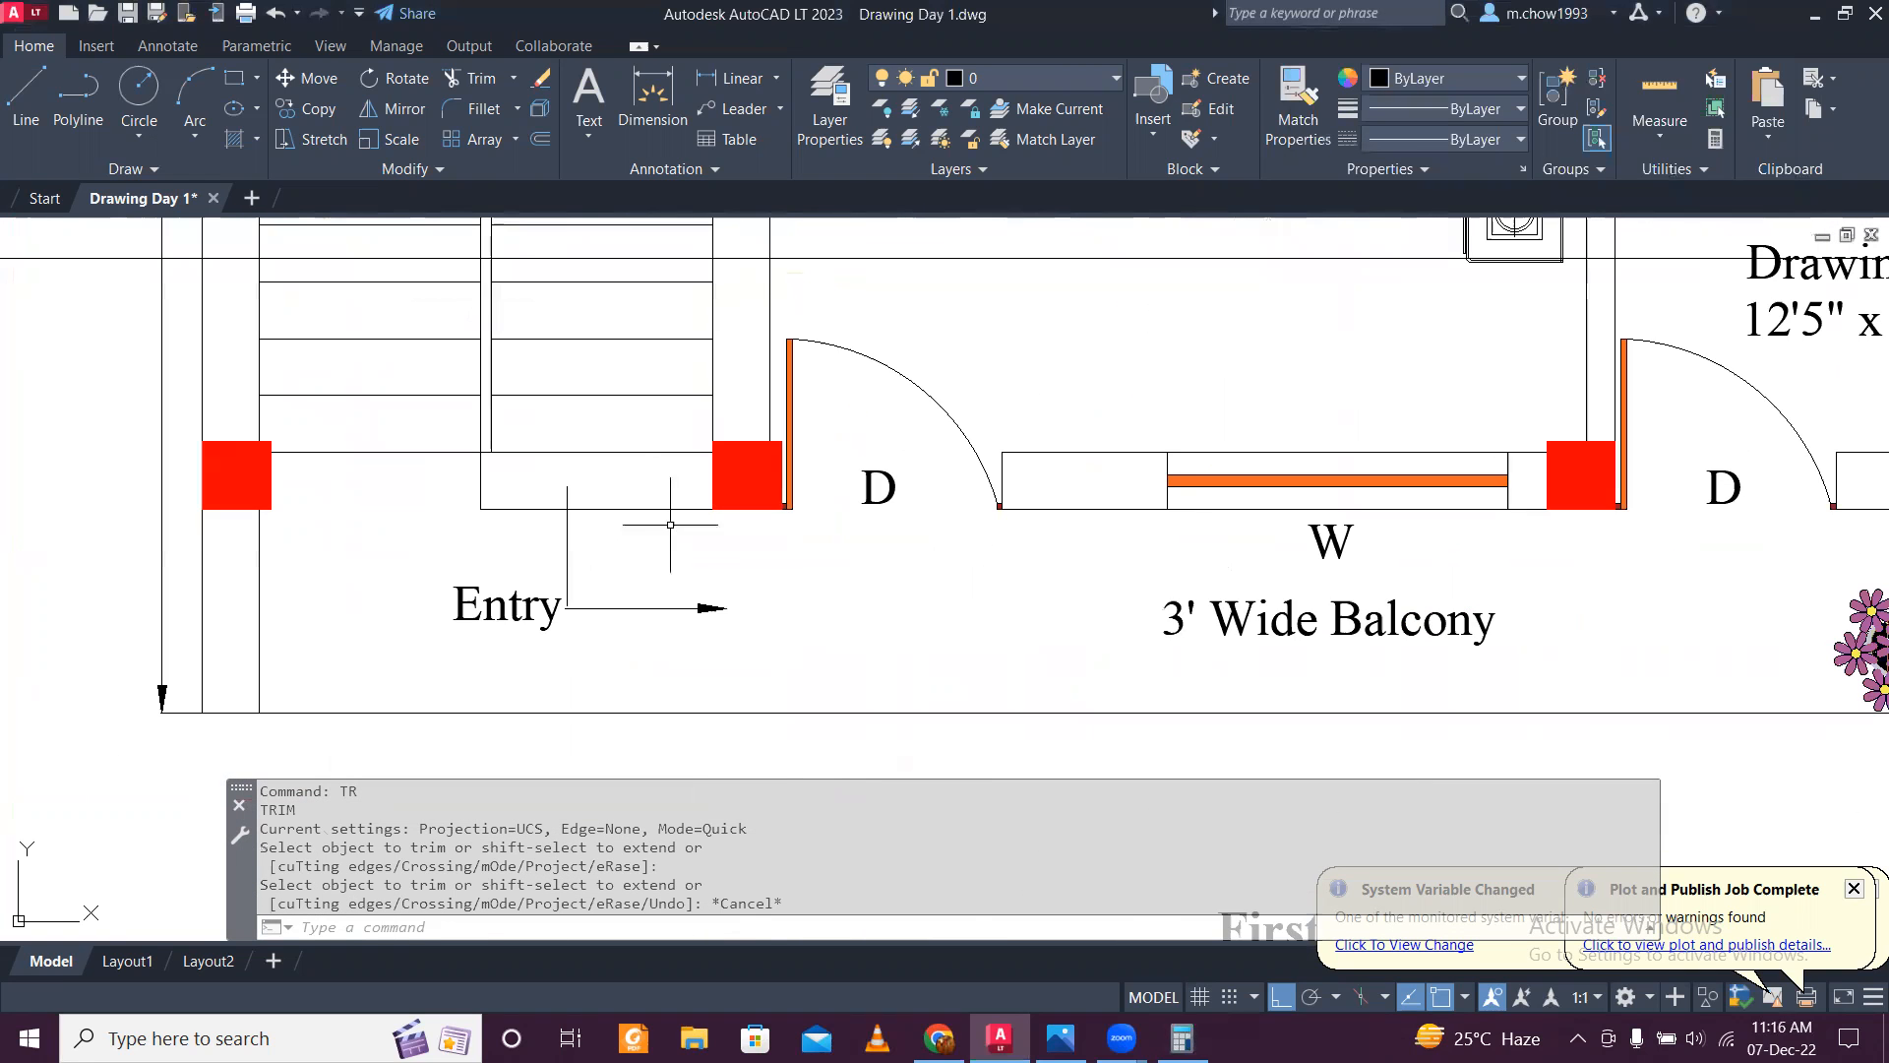
type("tr")
key("Return")
left_click_drag(663, 527, 642, 449)
key("F1")
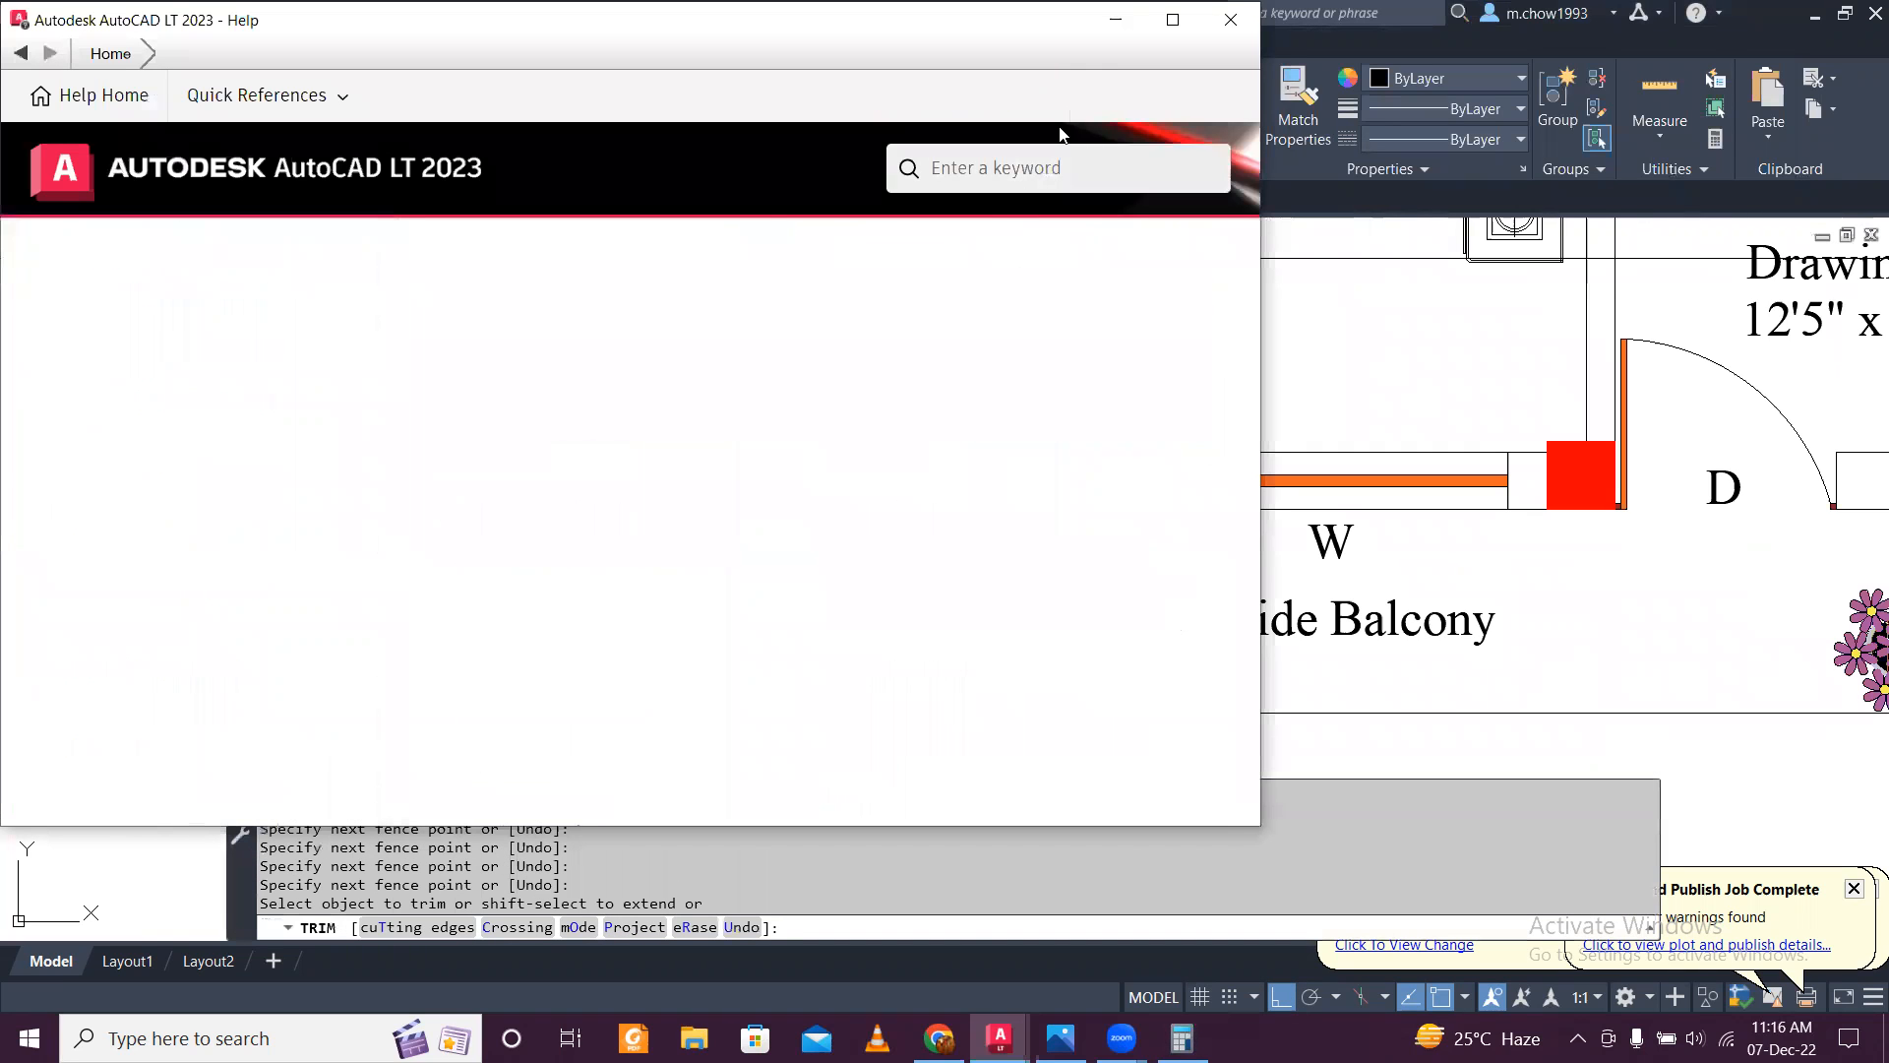
left_click(1219, 18)
key("Escape")
Step: Collapse the leftover line stub at the first-floor stair entry and shorten the divider line by 10" to the last tread
left_click(535, 460)
left_click(440, 521)
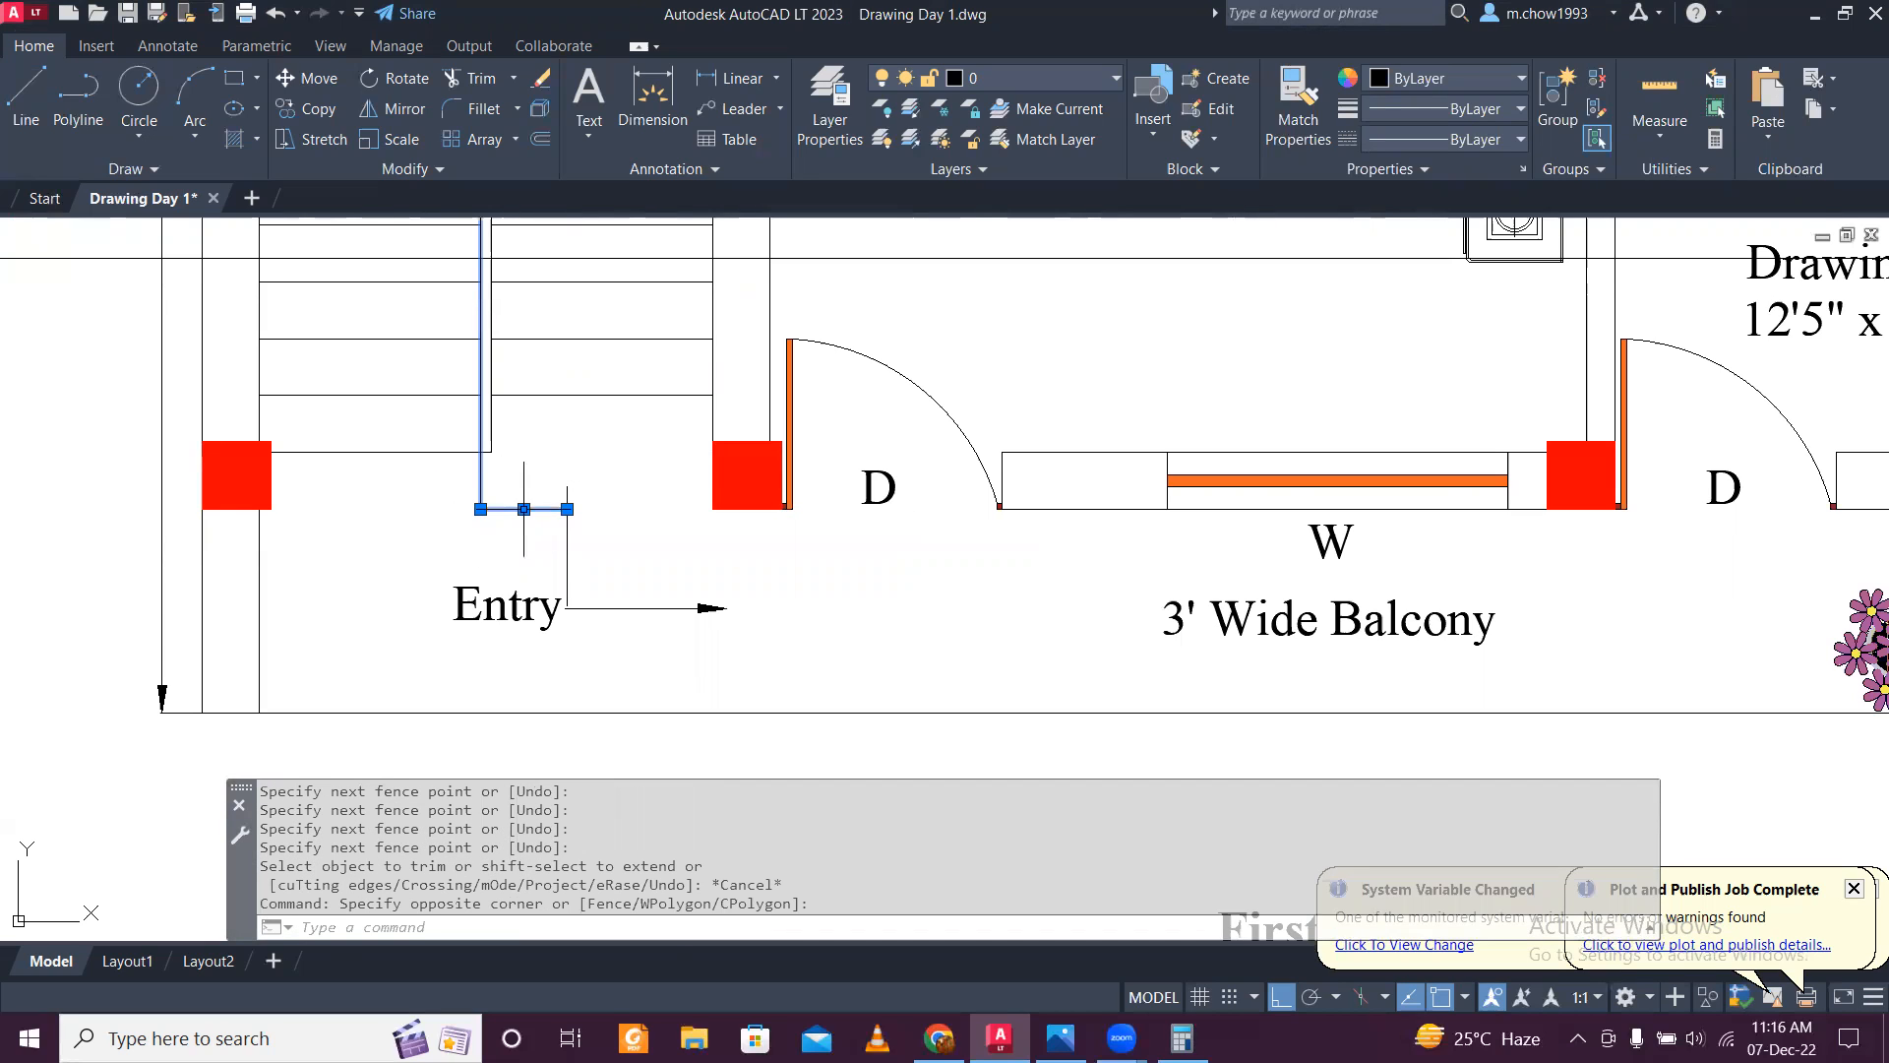
left_click(567, 509)
left_click(481, 508)
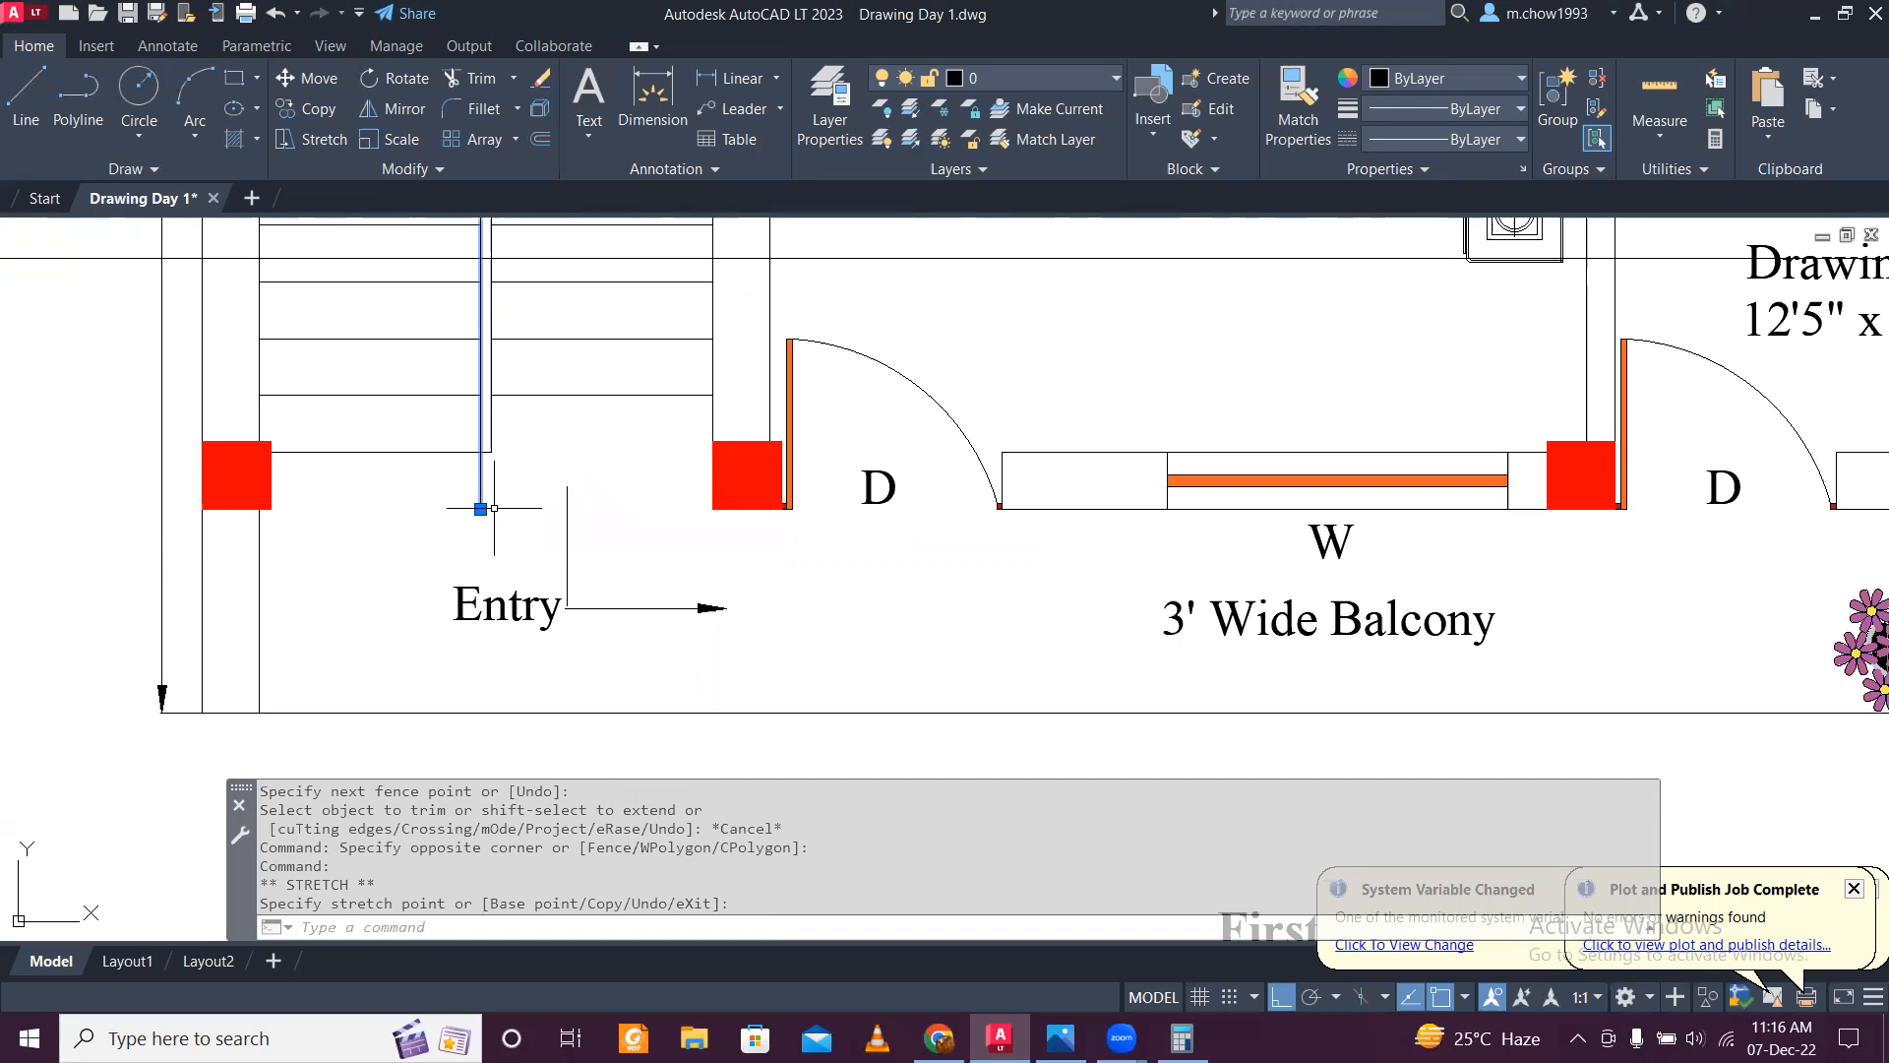
left_click(481, 509)
scroll(489, 451, "up", 3)
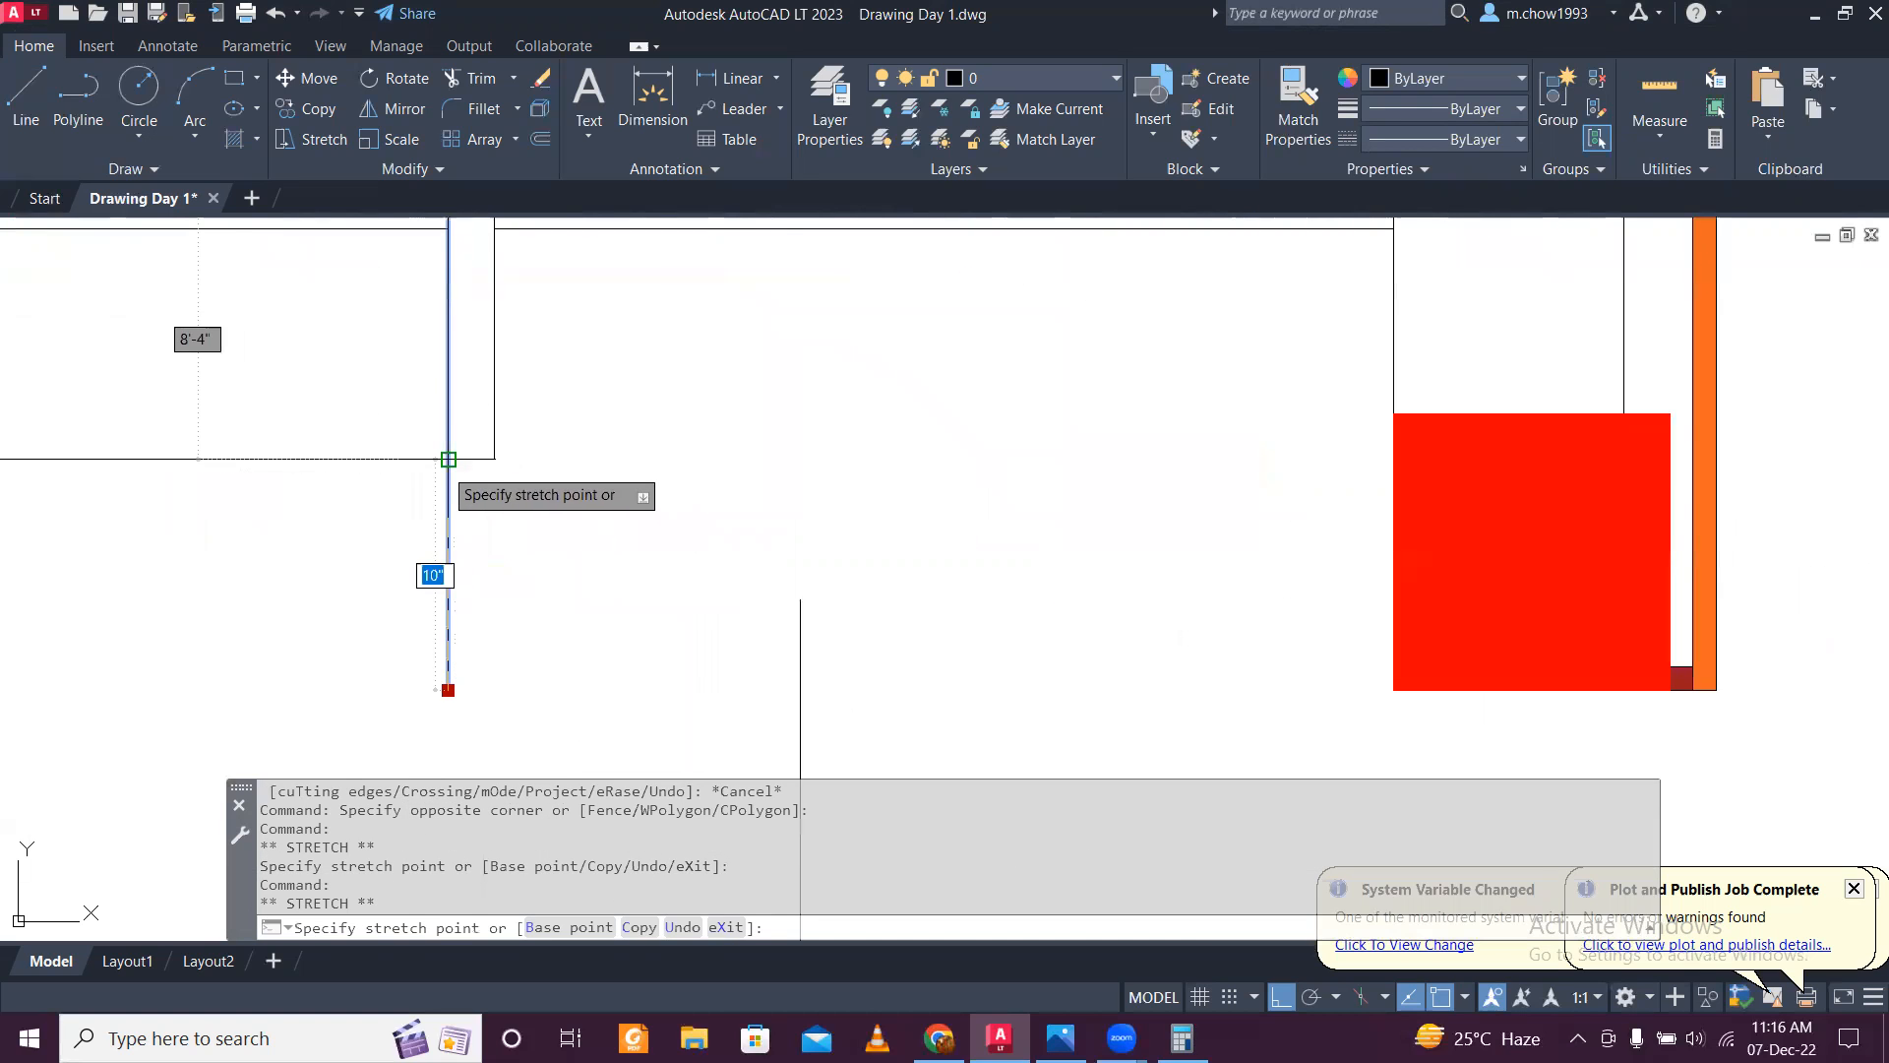
left_click(449, 459)
key("Escape")
Step: Offset the uppermost entry-step line upward by 6" in the ground-floor stair bay of Building Section AA
scroll(482, 491, "down", 5)
scroll(467, 511, "down", 5)
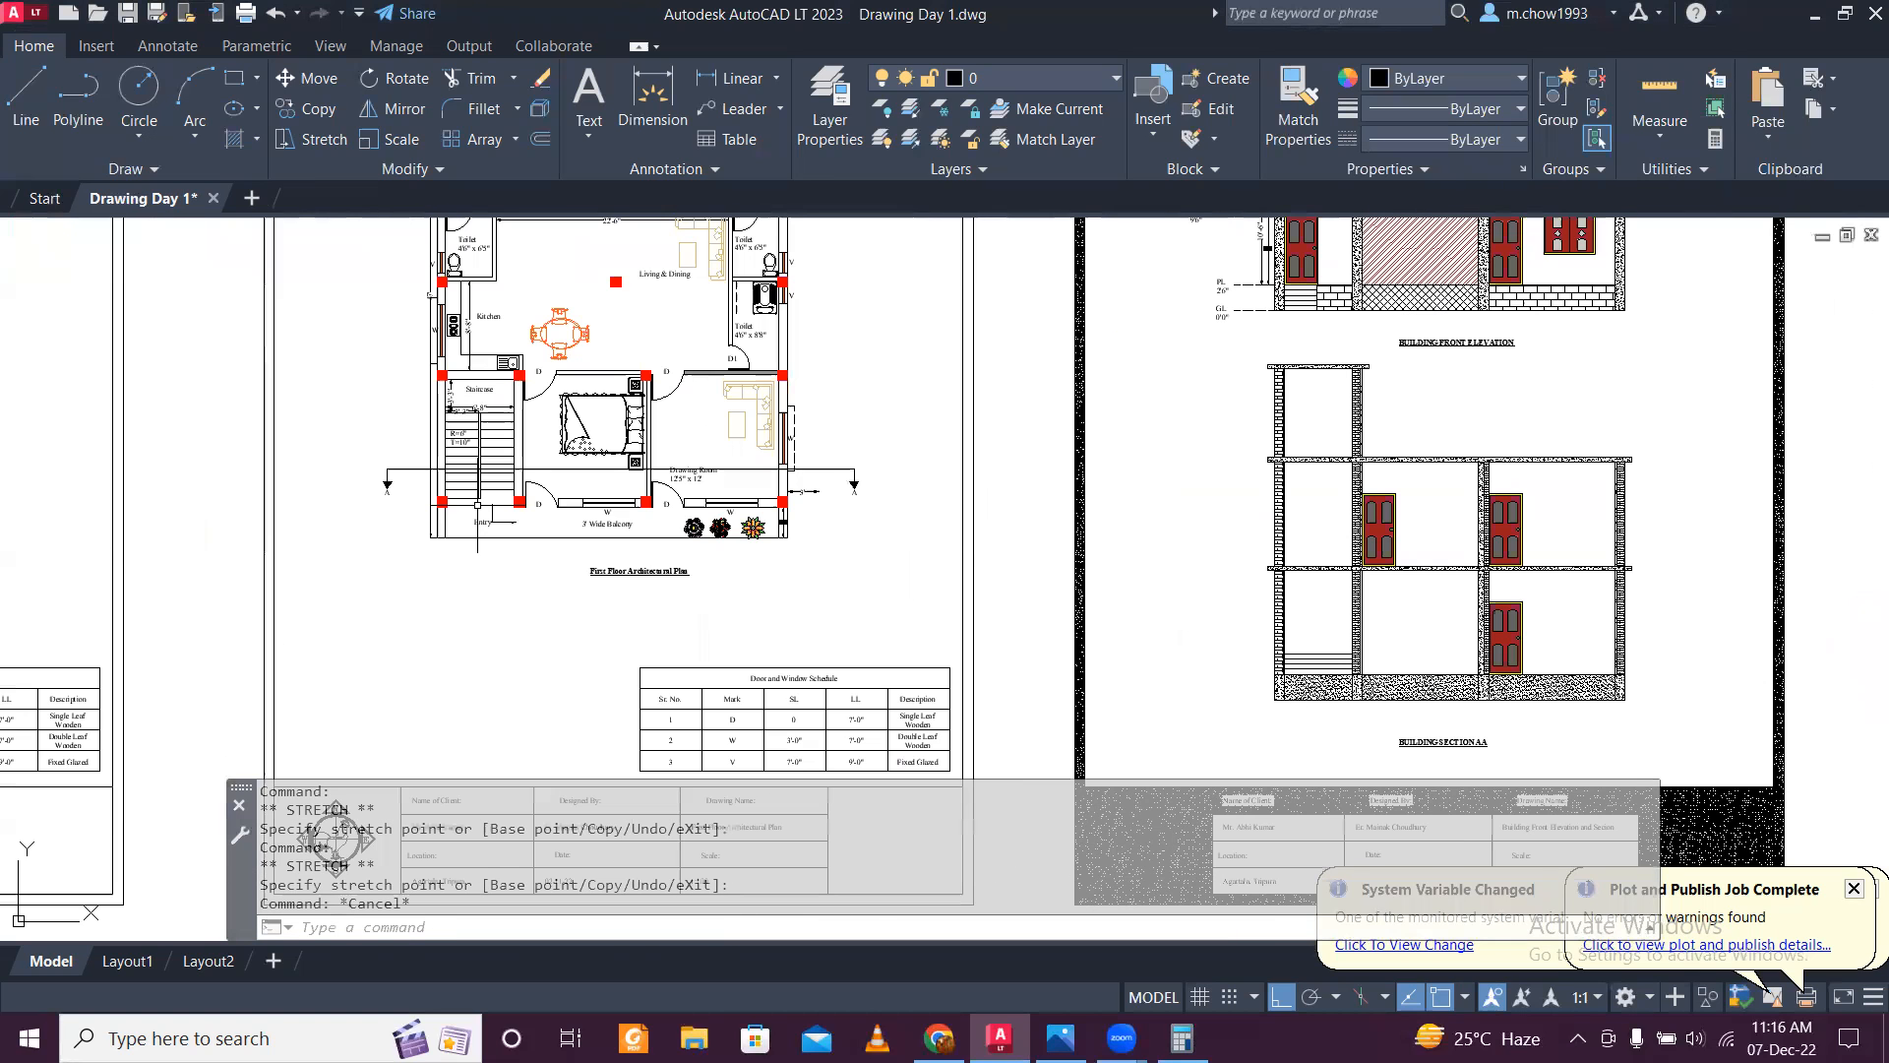
scroll(670, 491, "down", 3)
scroll(767, 520, "up", 2)
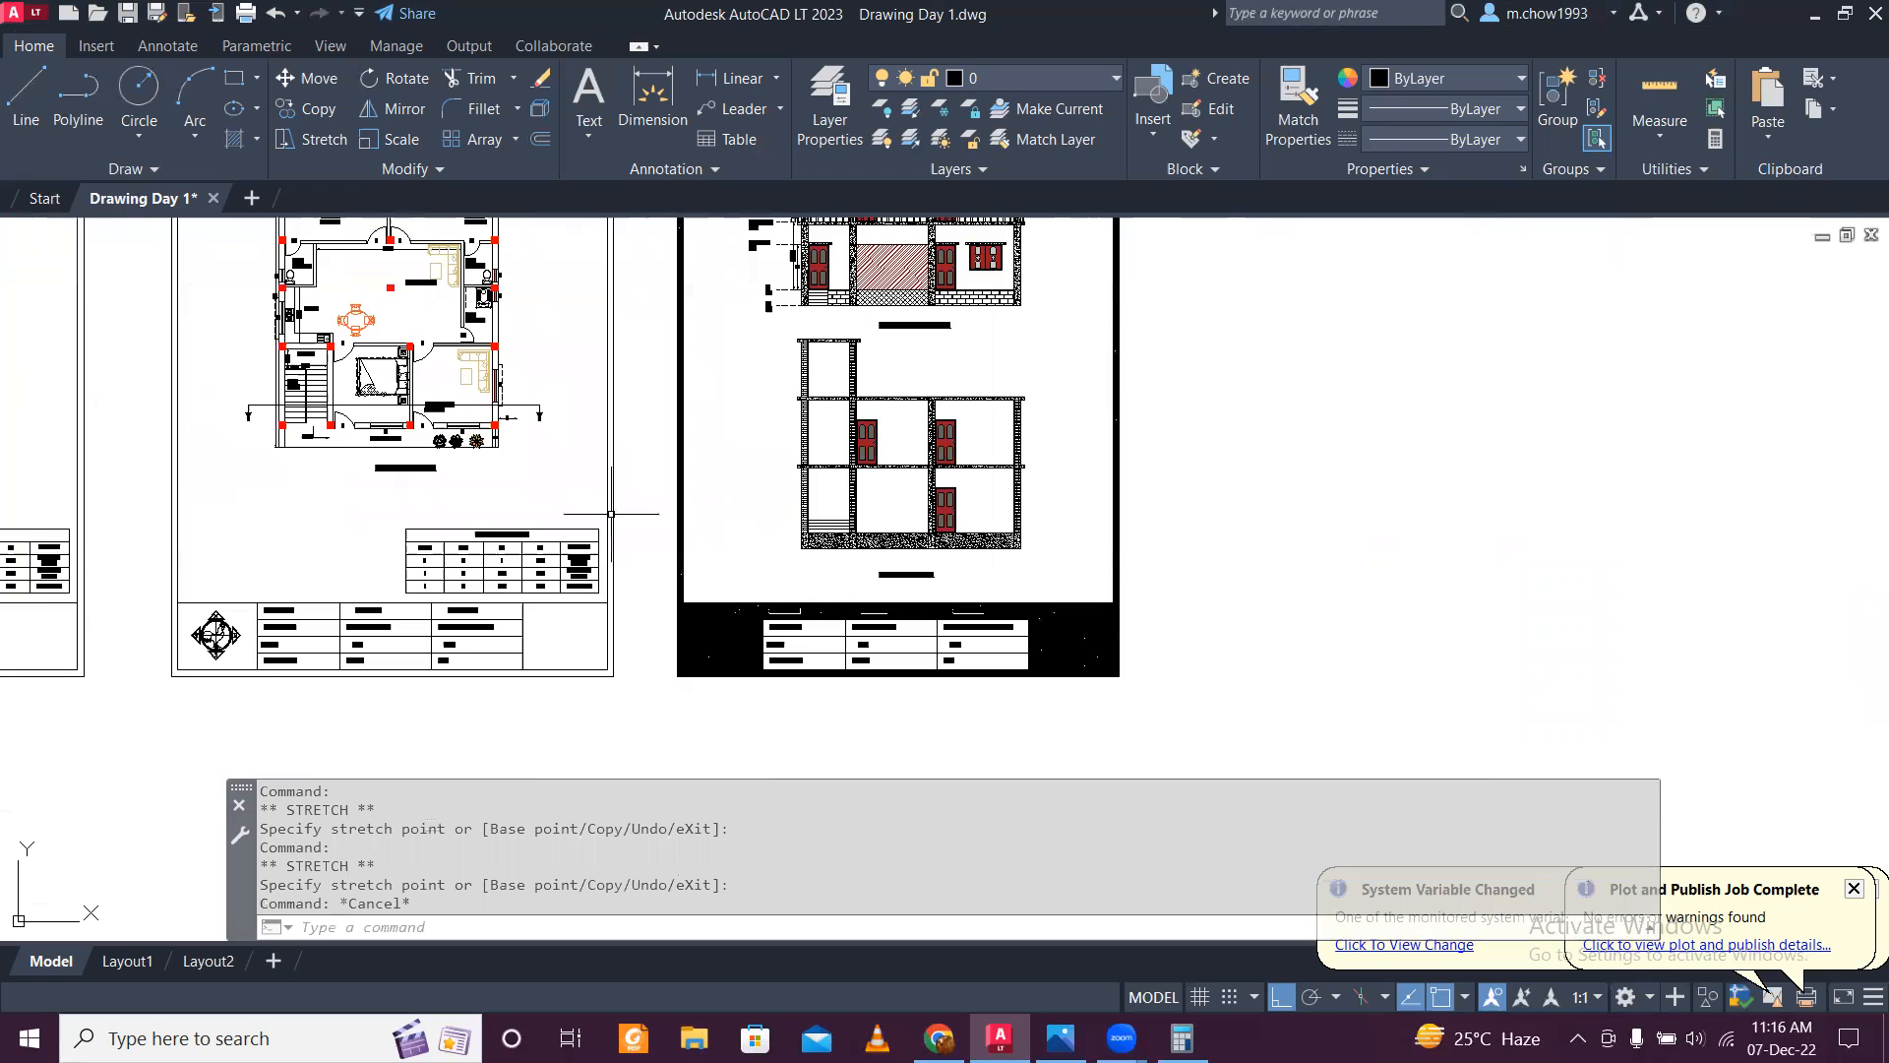
scroll(285, 408, "up", 4)
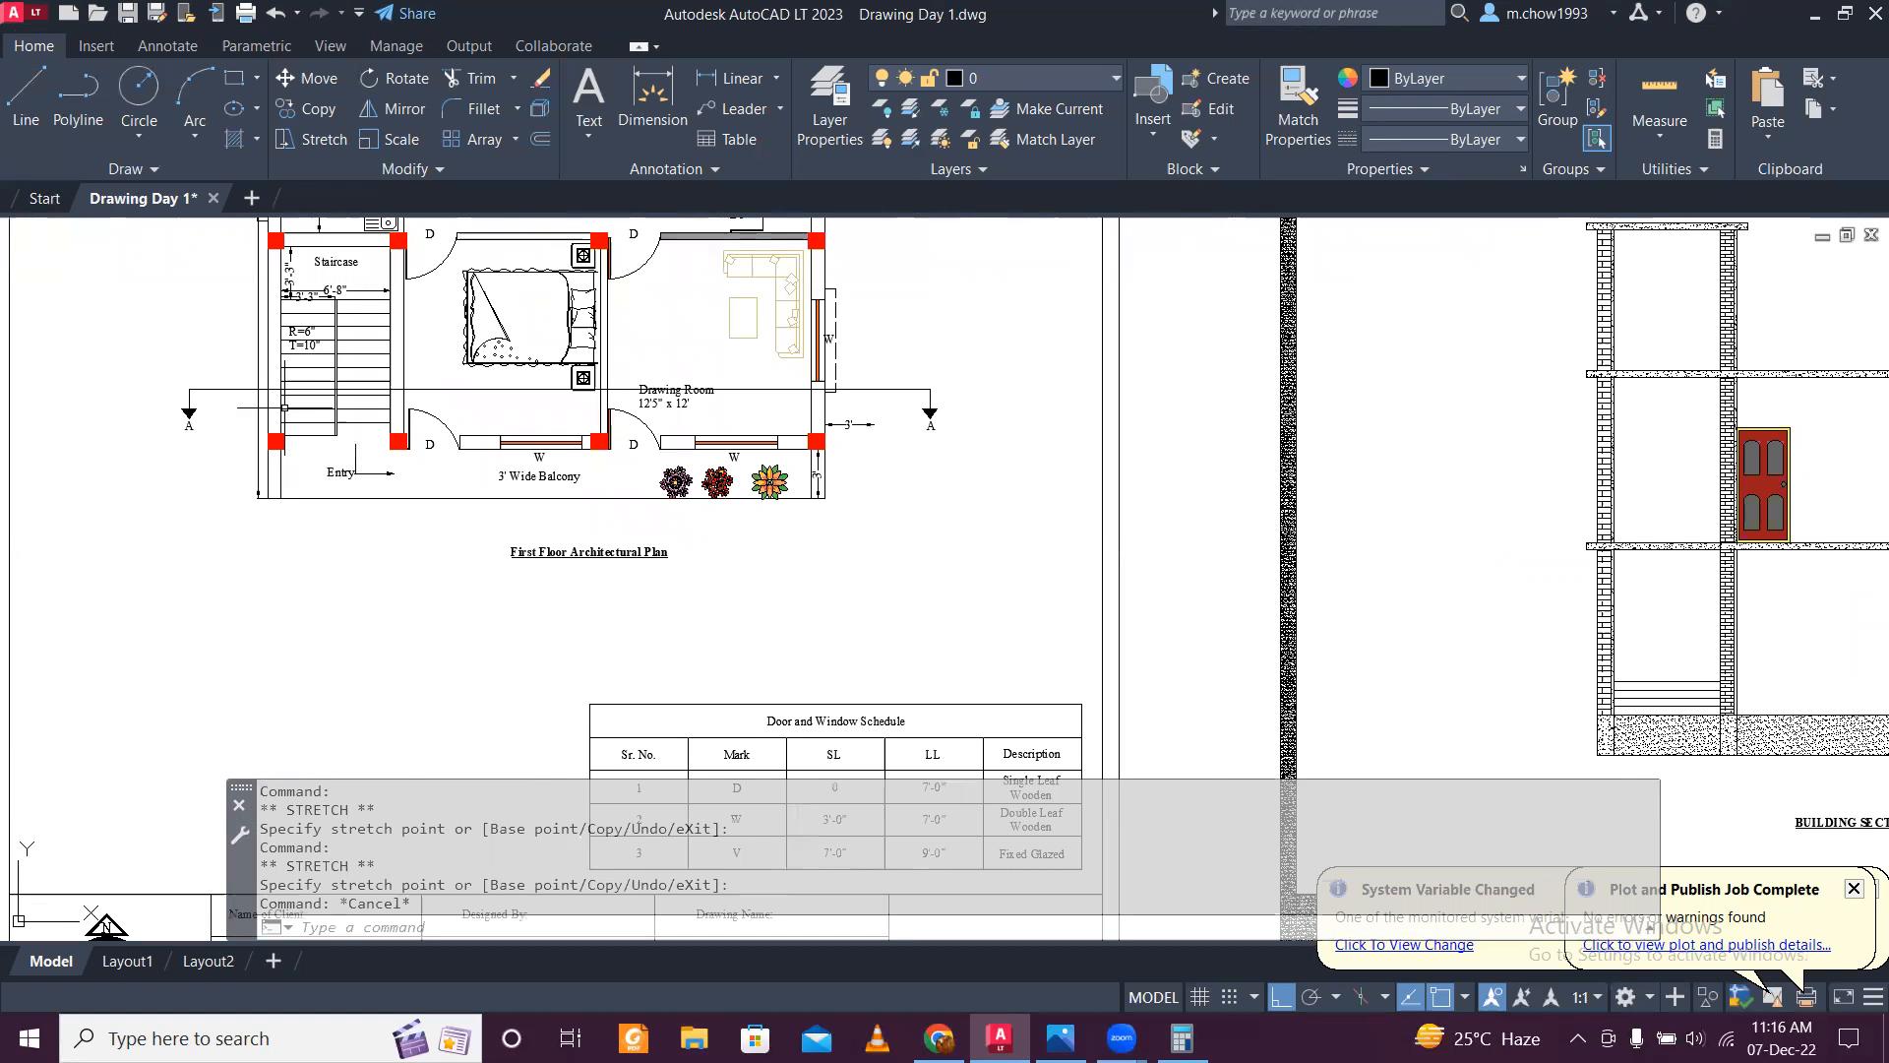
scroll(1716, 626, "up", 5)
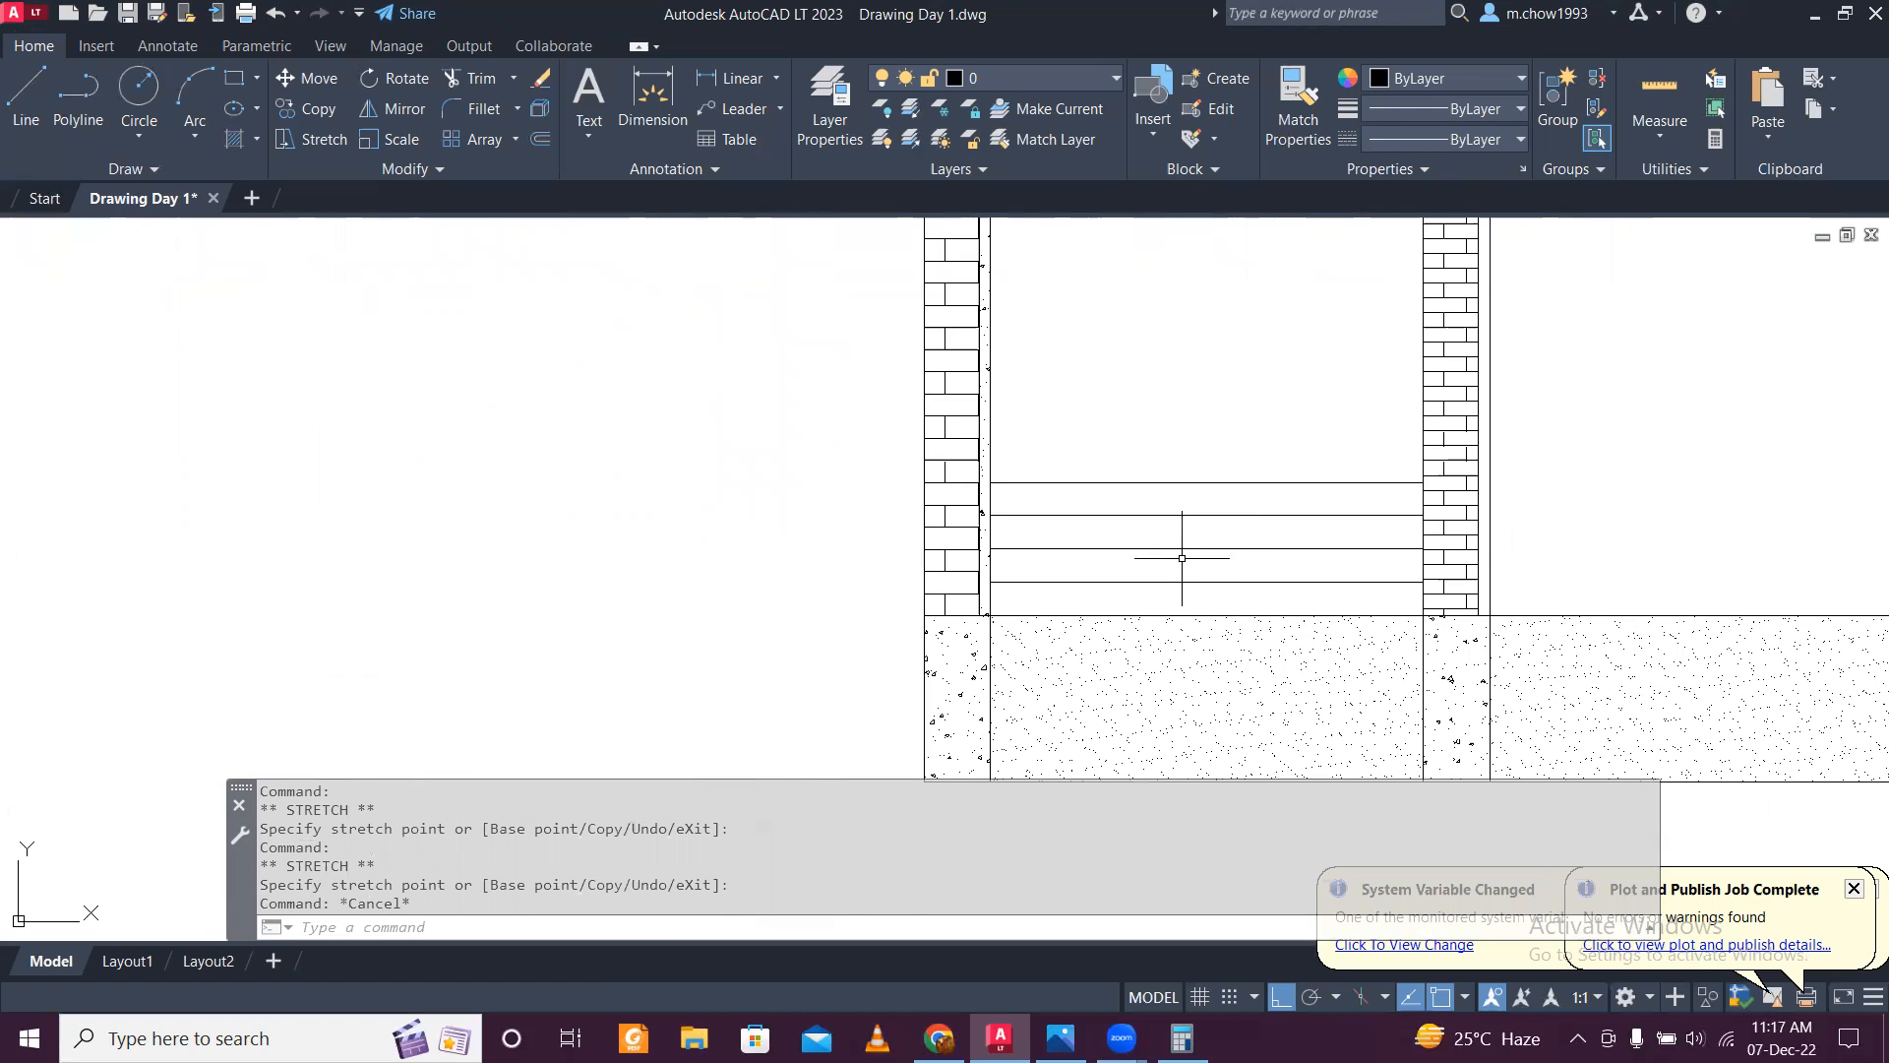
scroll(1173, 477, "down", 5)
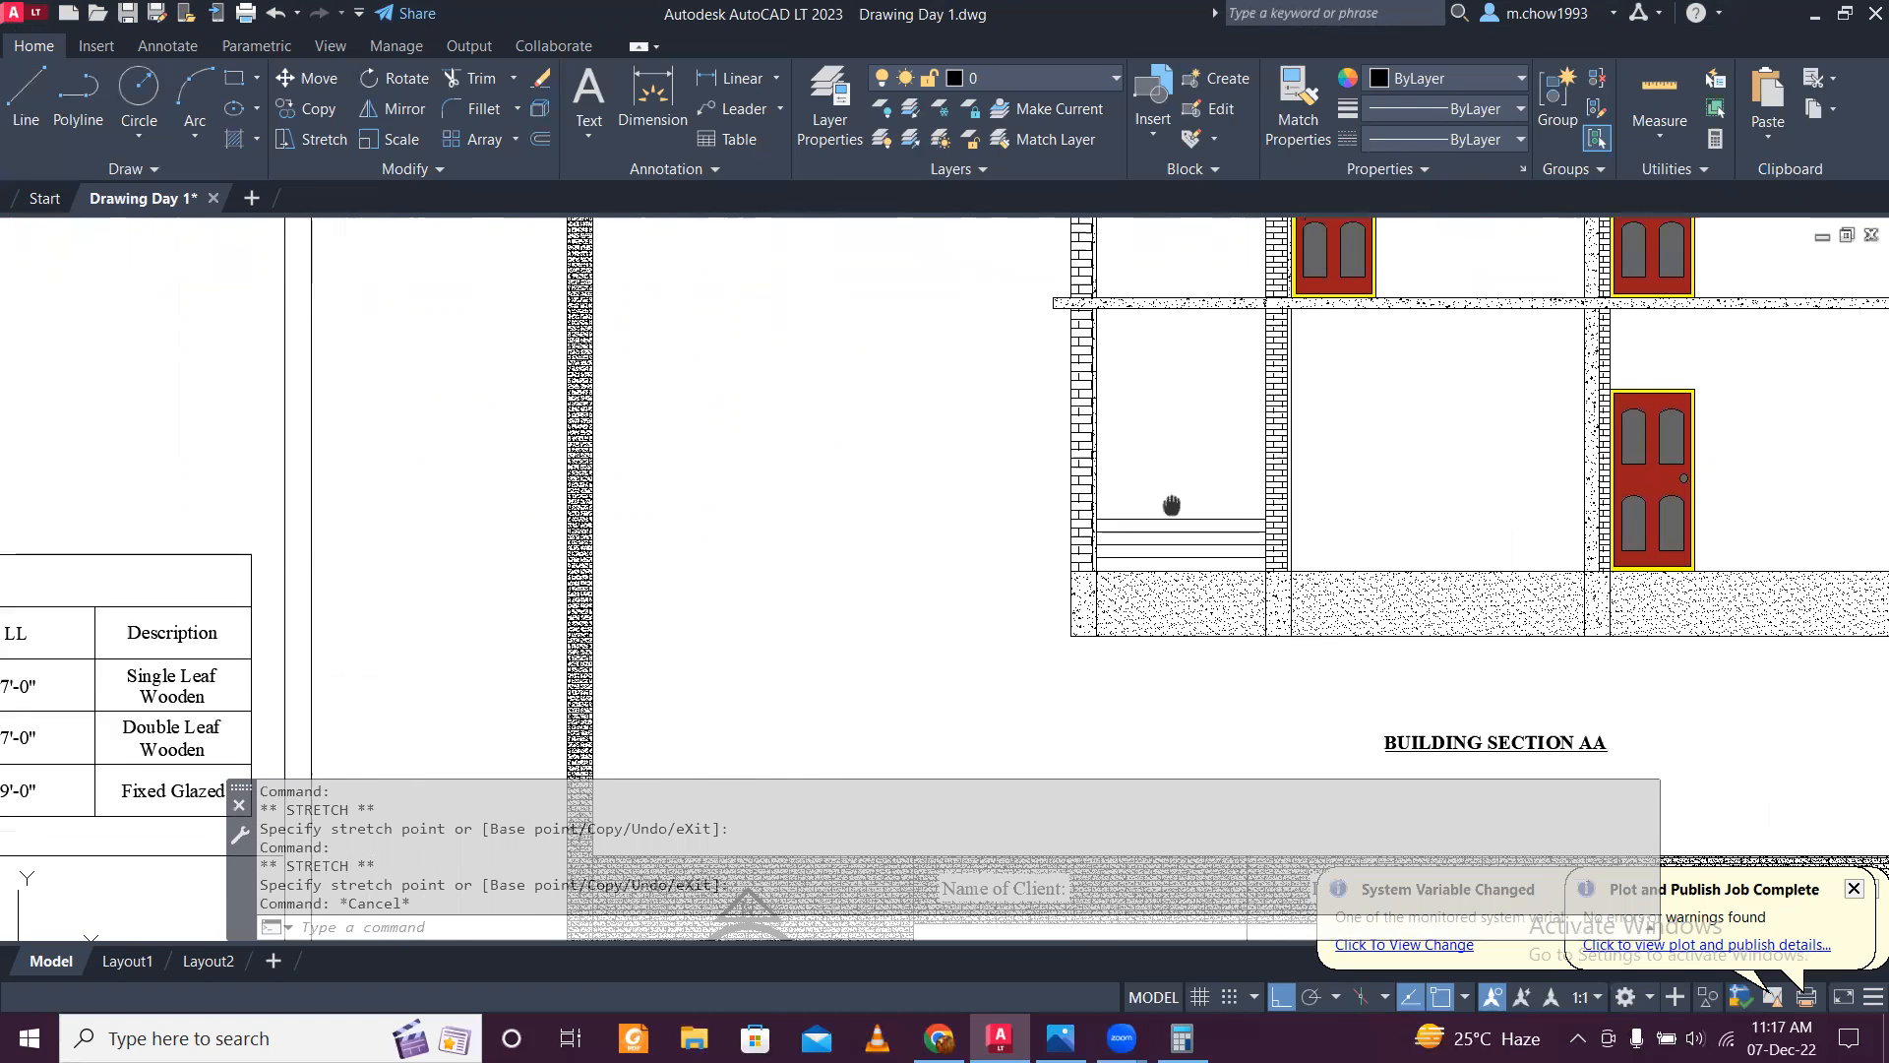
mouse_move(1239, 574)
middle_mouse_down()
mouse_move(1621, 627)
mouse_move(1396, 659)
middle_mouse_up()
key("Escape")
type("o")
key("Return")
type("6")
key("Return")
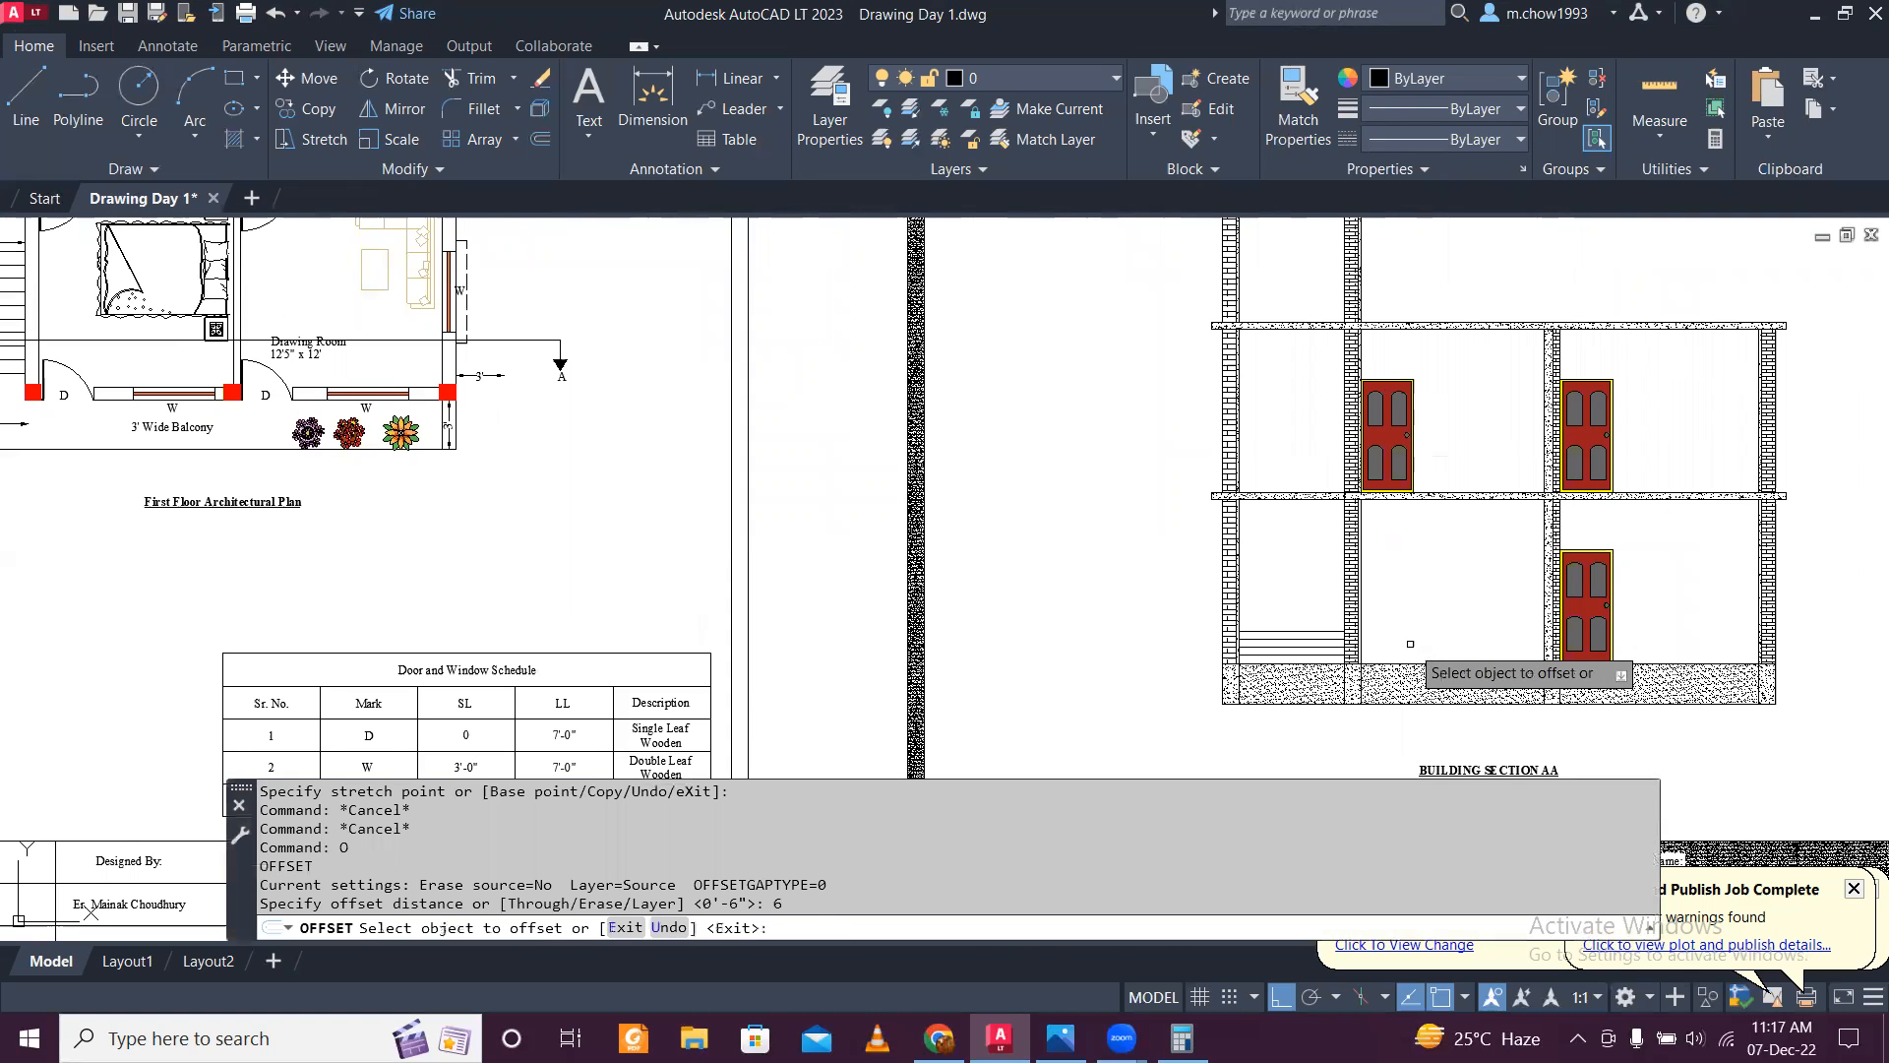
scroll(1314, 630, "up", 4)
left_click(897, 627)
left_click(886, 416)
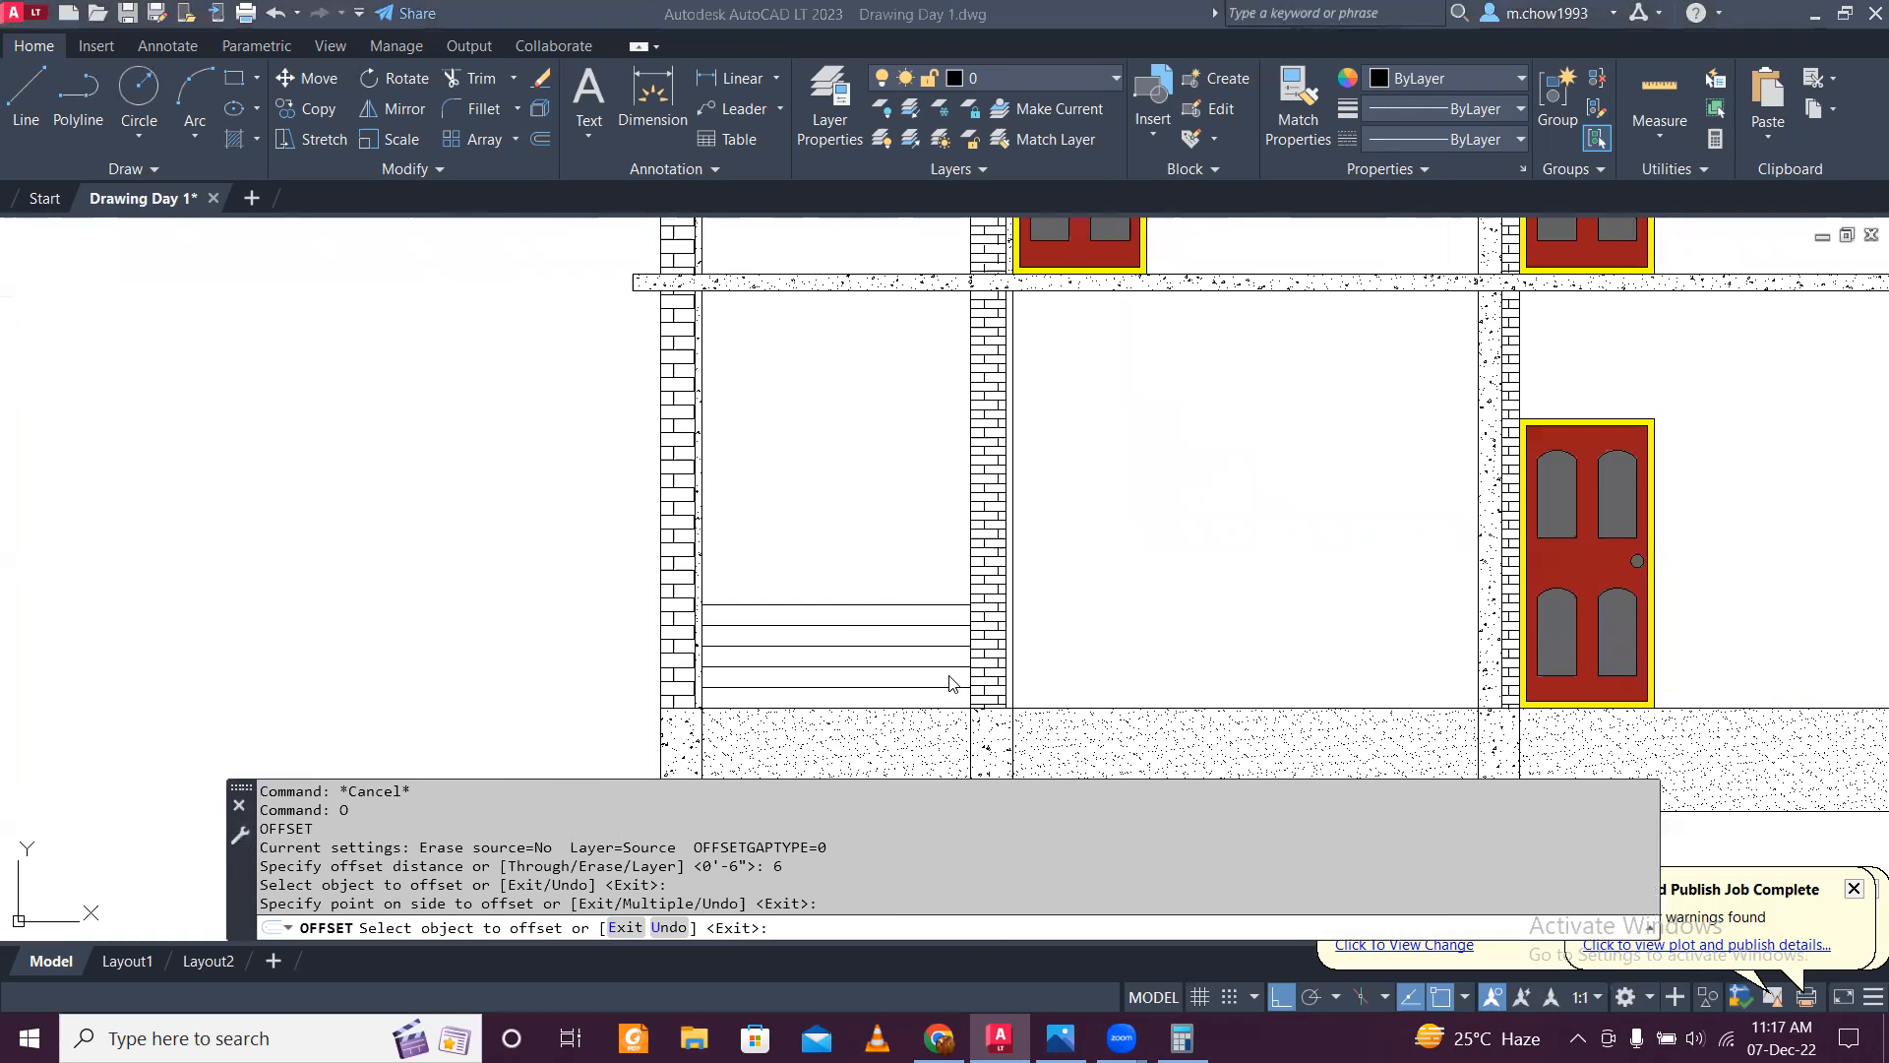
Step: Repeat the 6" upward offset of the top riser line until the flight in the section is 5'-6" high
scroll(869, 689, "up", 2)
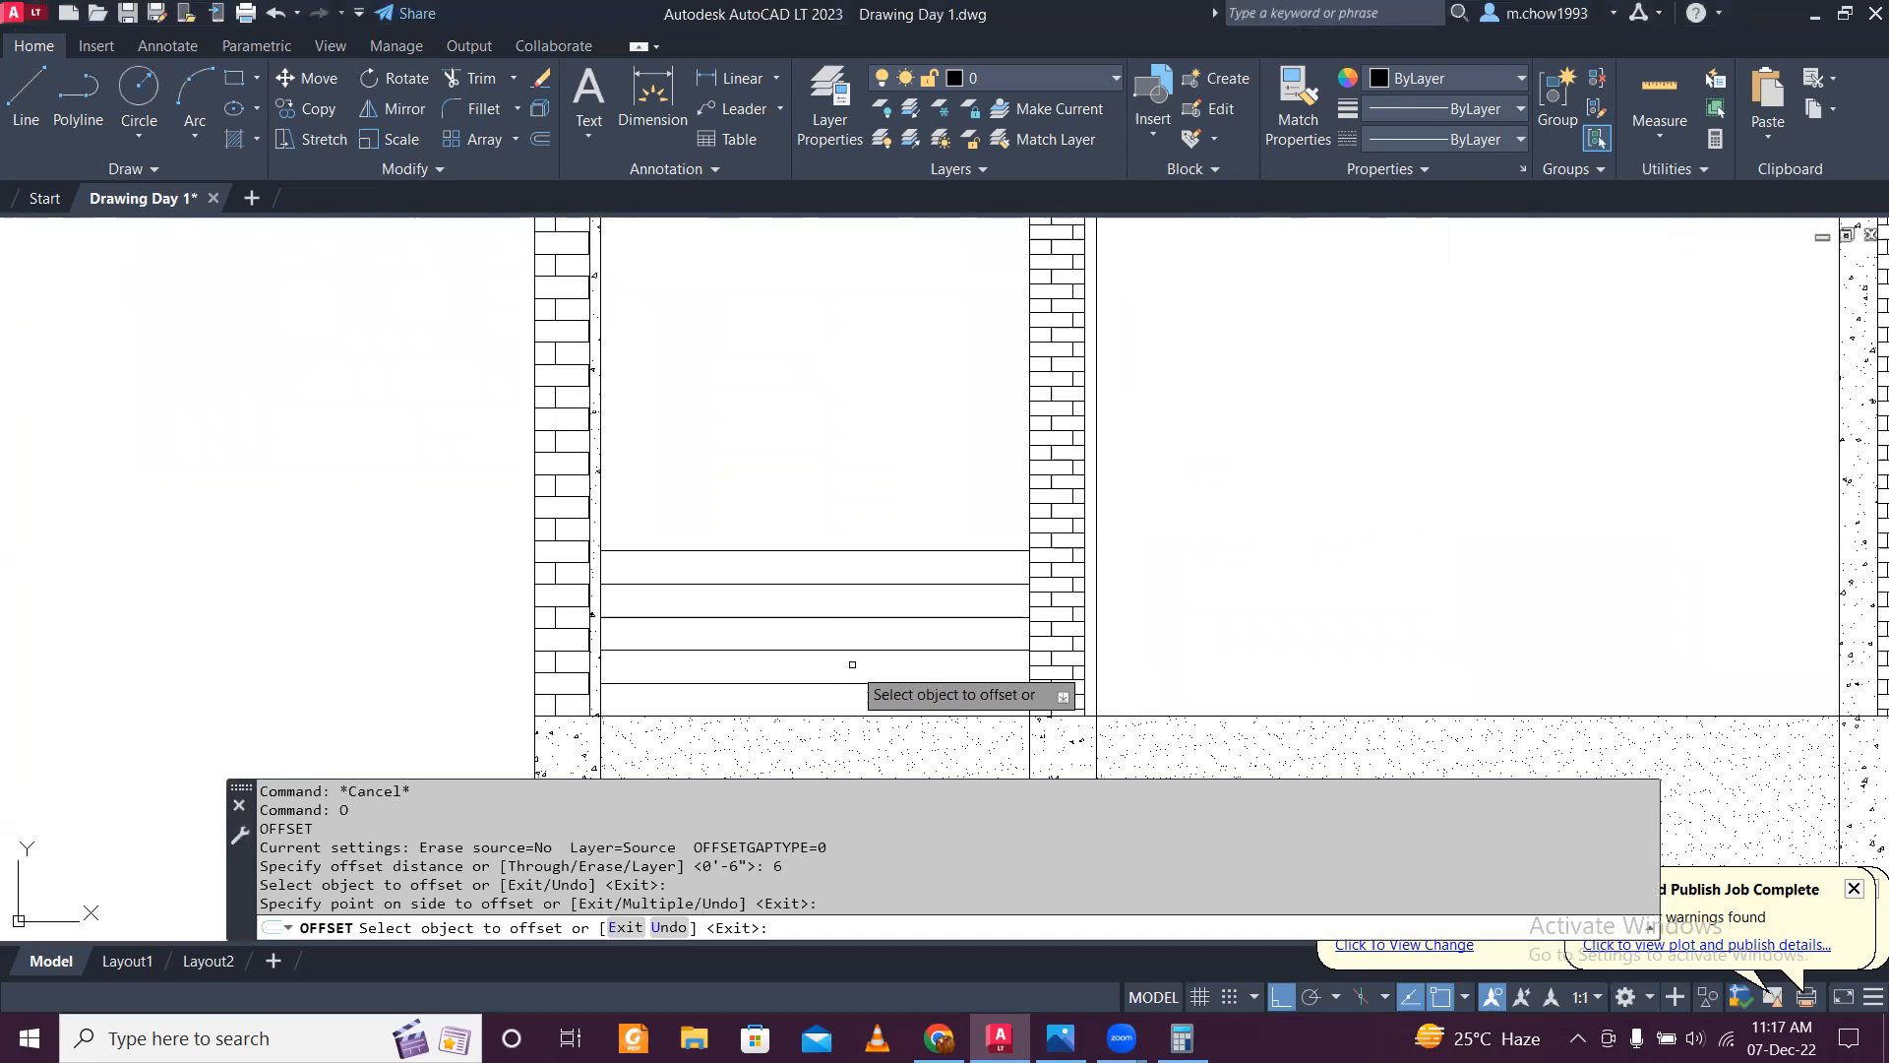
left_click(852, 551)
left_click(839, 453)
left_click(844, 518)
left_click(839, 477)
left_click(840, 481)
left_click(832, 450)
left_click(832, 452)
left_click(832, 384)
left_click(835, 420)
left_click(831, 362)
middle_click_drag(885, 398, 937, 602)
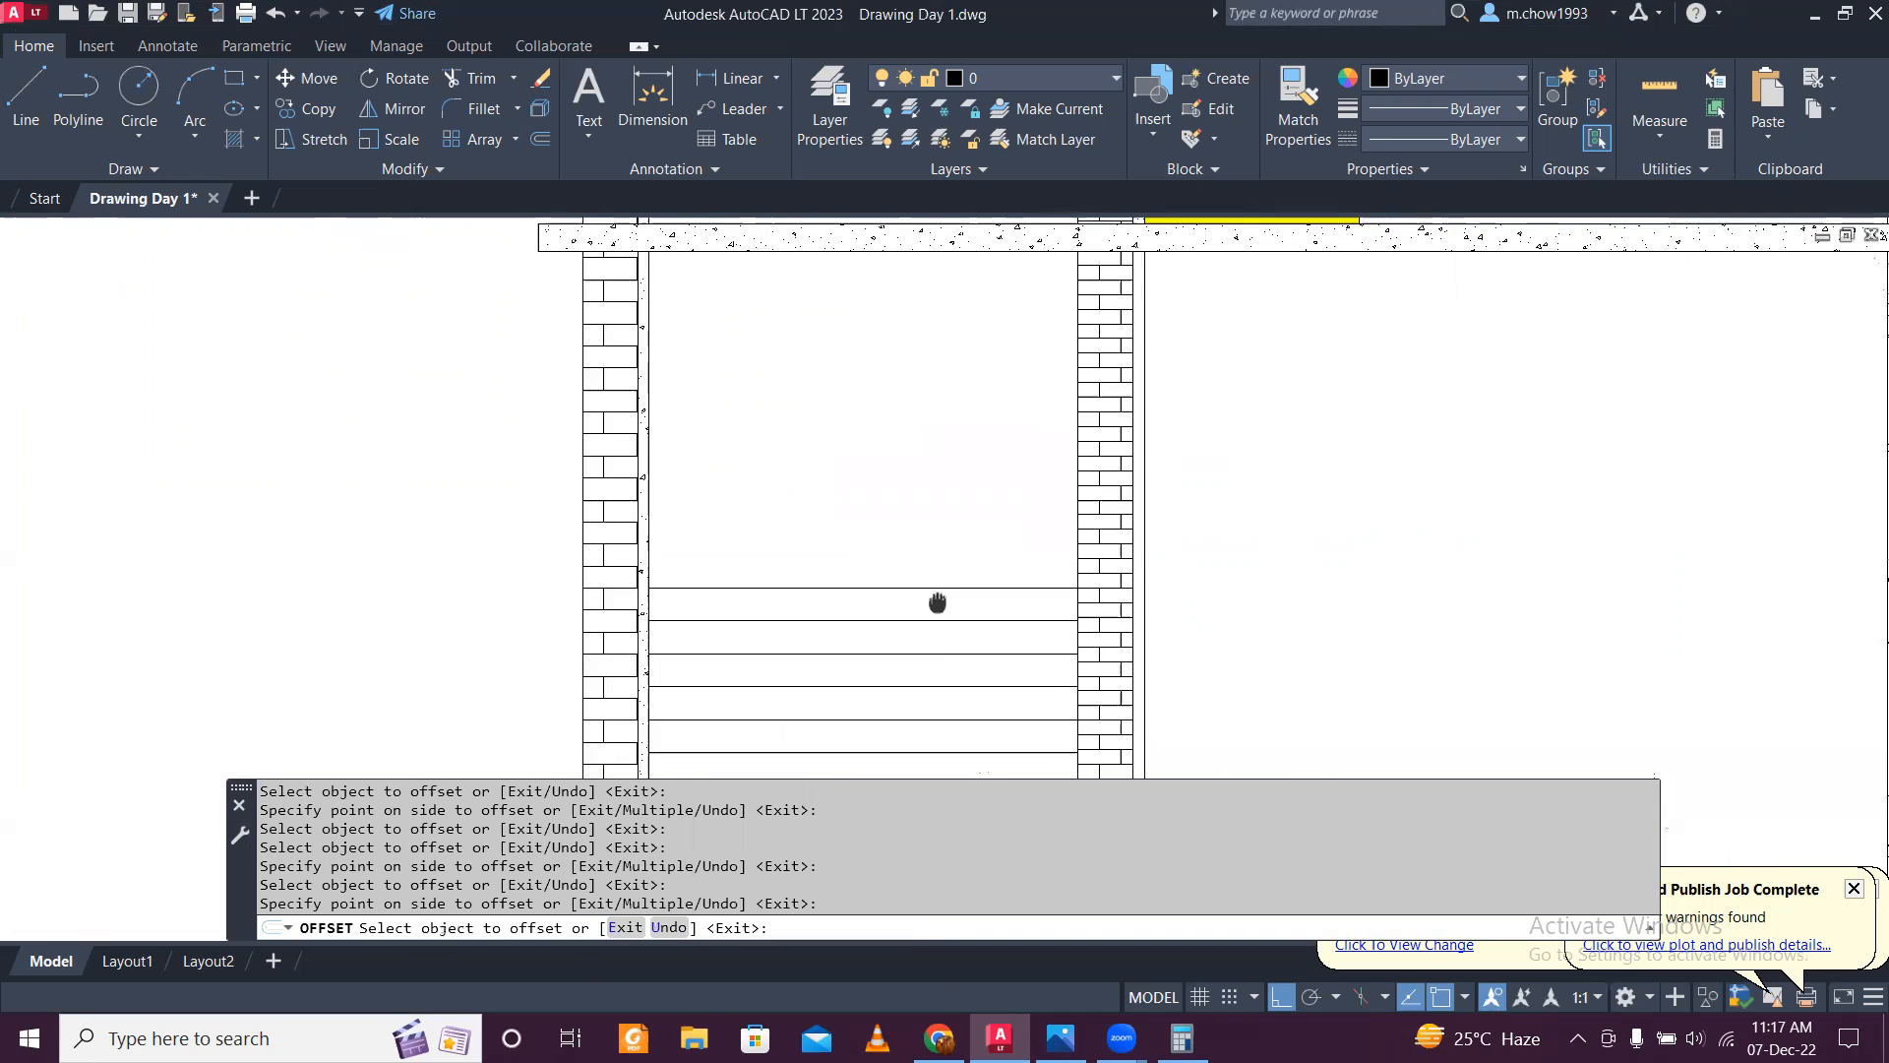
scroll(898, 666, "down", 2)
scroll(910, 506, "down", 2)
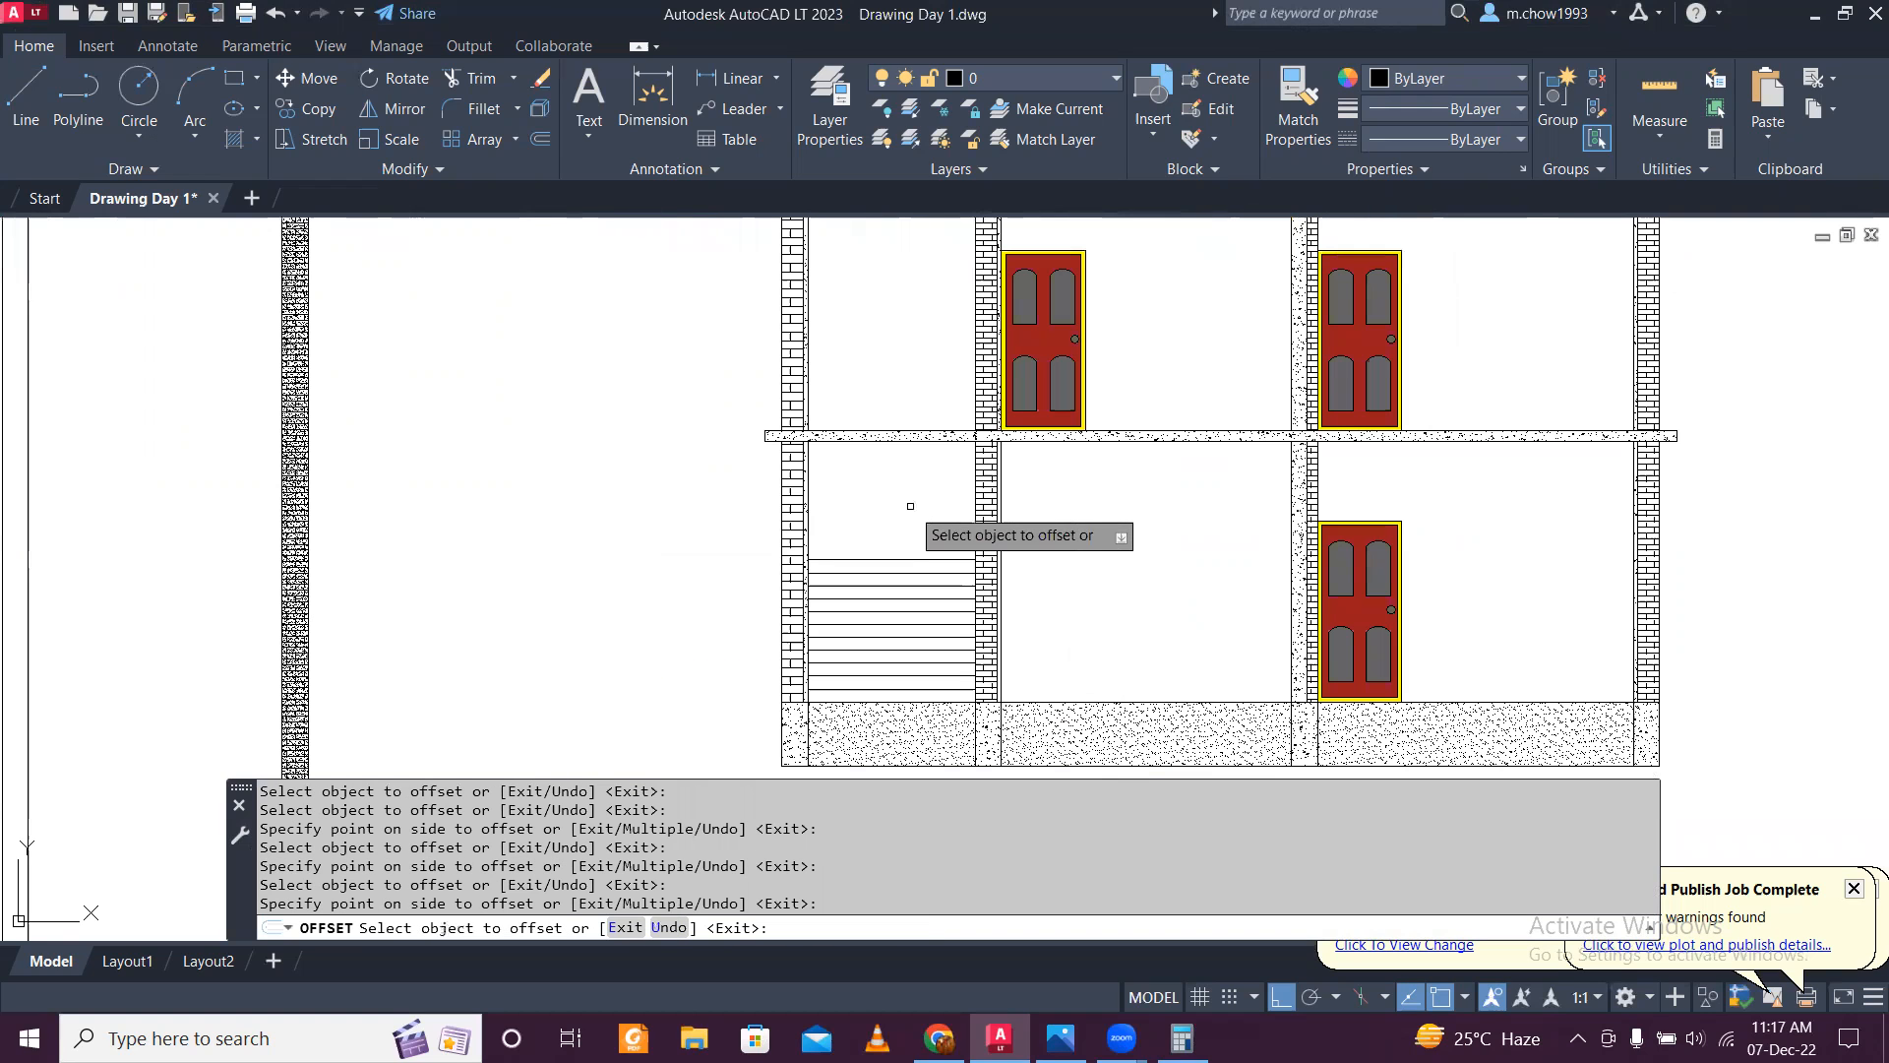
key("Escape")
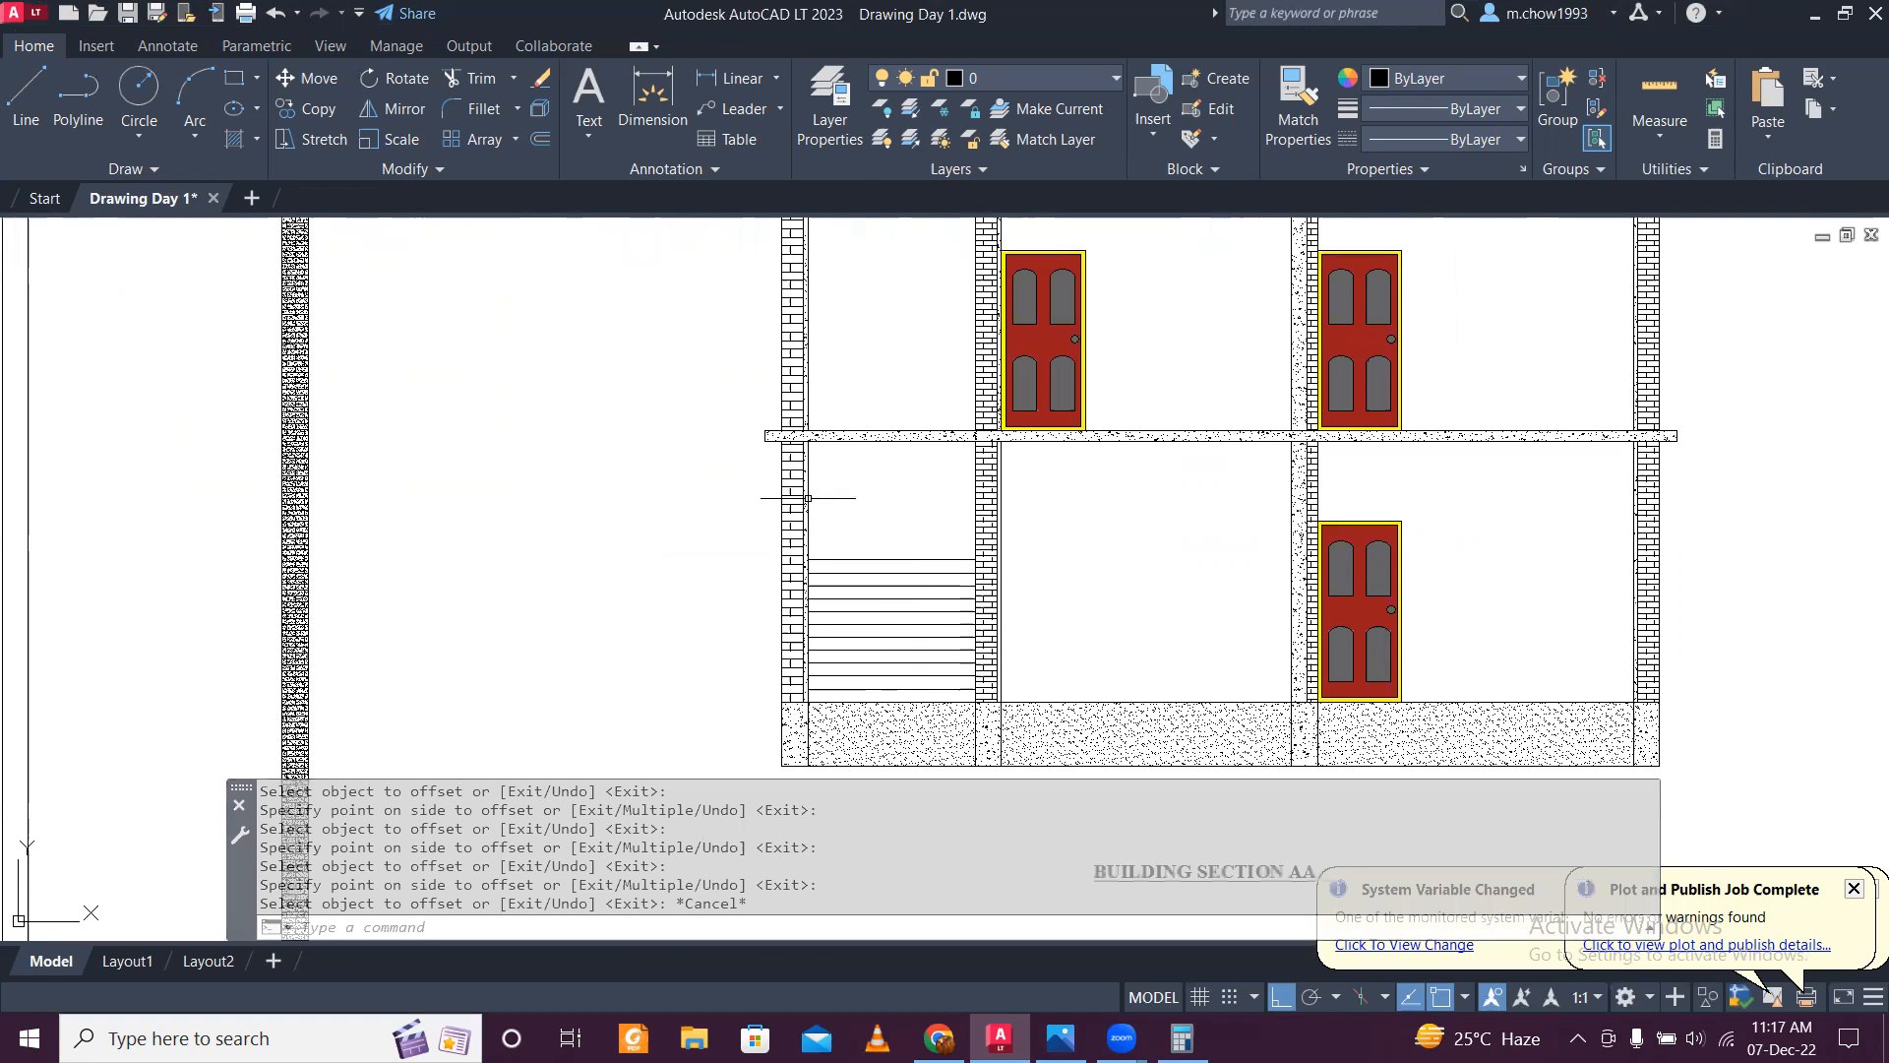
Step: Add a vertical linear dimension from the top riser line to the ground-floor level, placed outside the staircase's outer wall
left_click(736, 77)
scroll(840, 621, "up", 2)
left_click(816, 518)
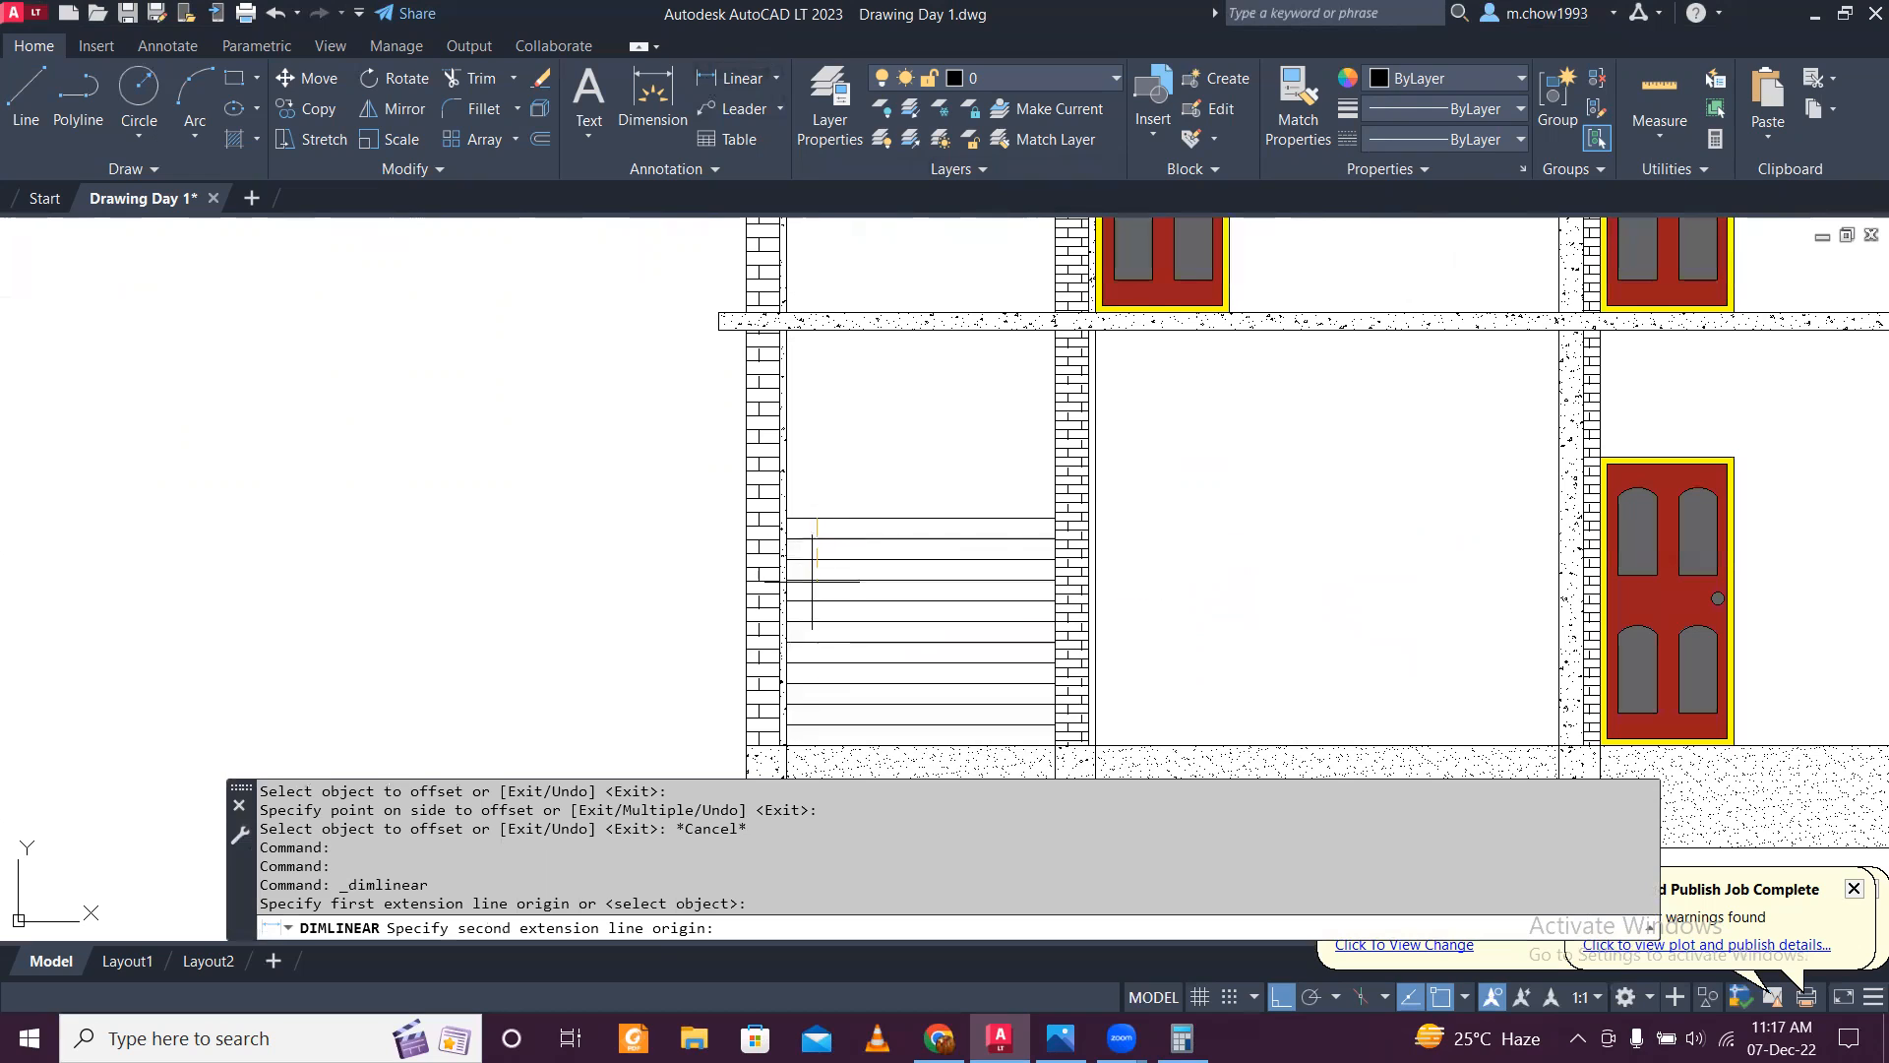
left_click(822, 744)
left_click(688, 676)
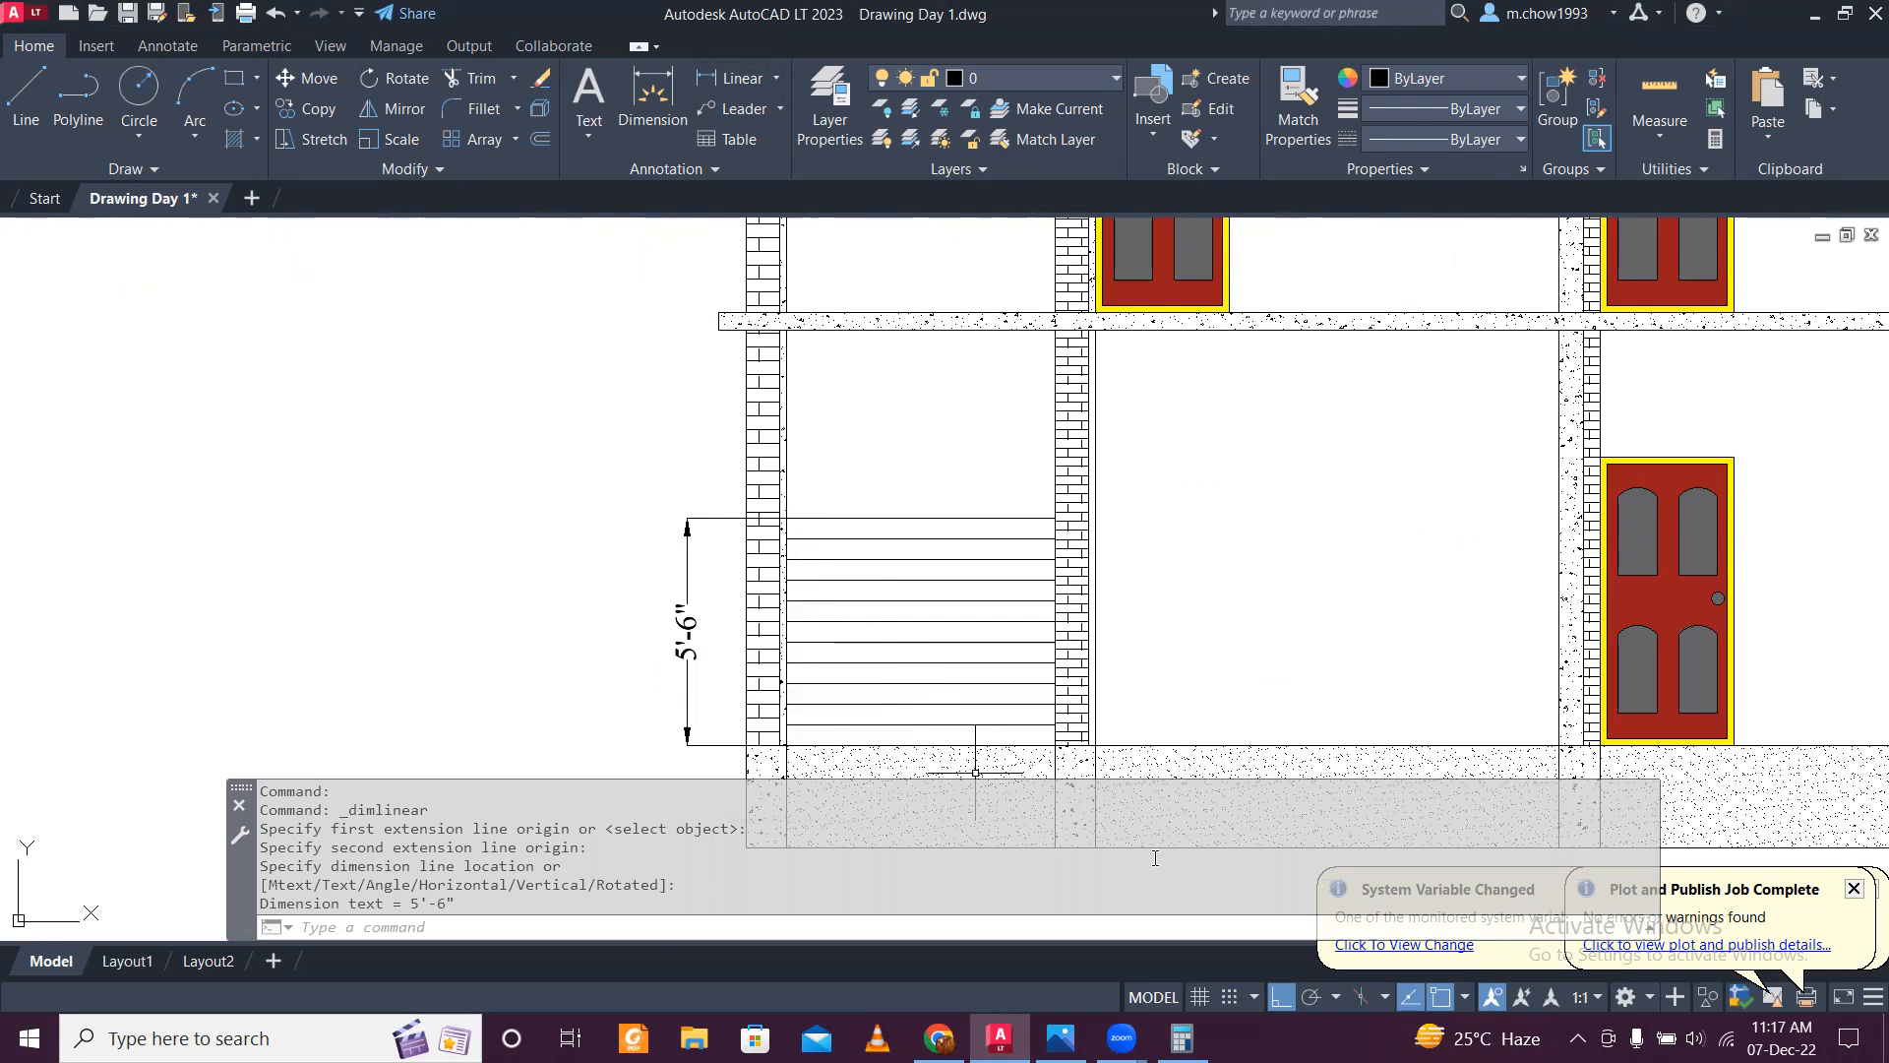
left_click(1463, 954)
scroll(1463, 959, "down", 6)
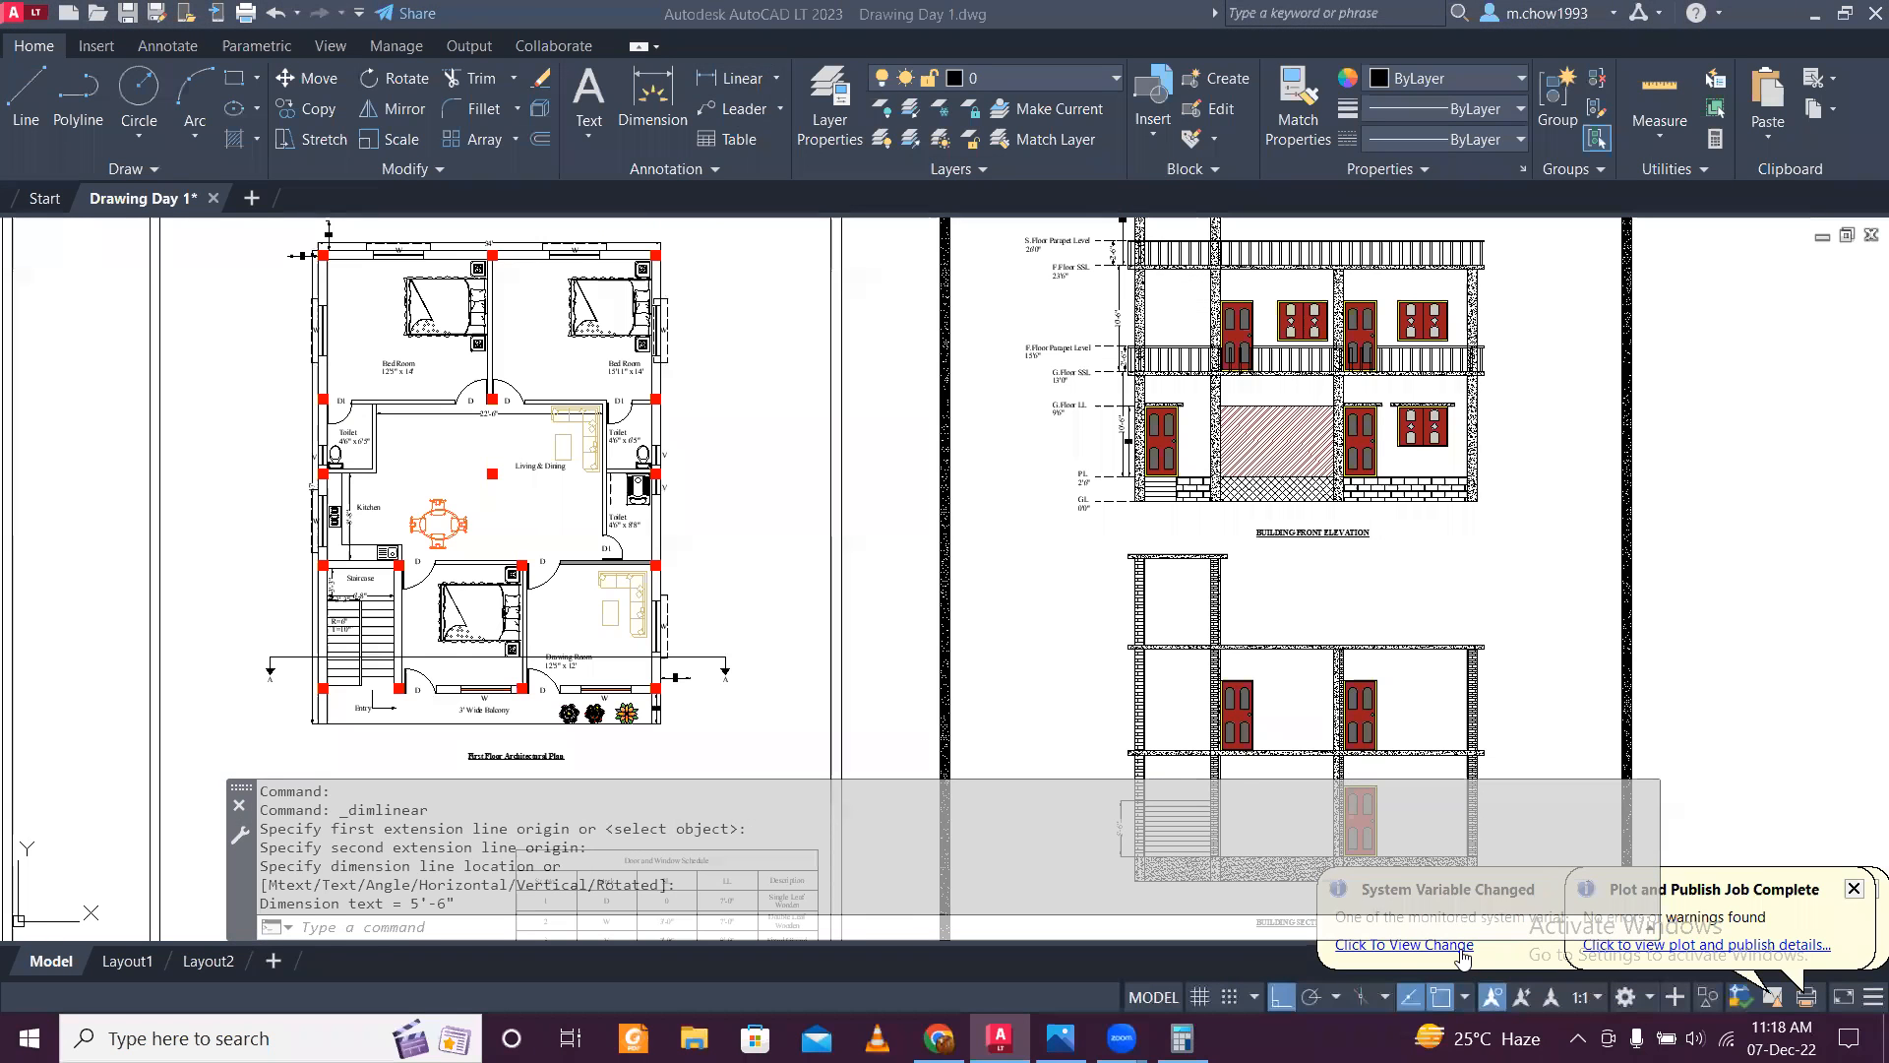
scroll(1205, 748, "up", 2)
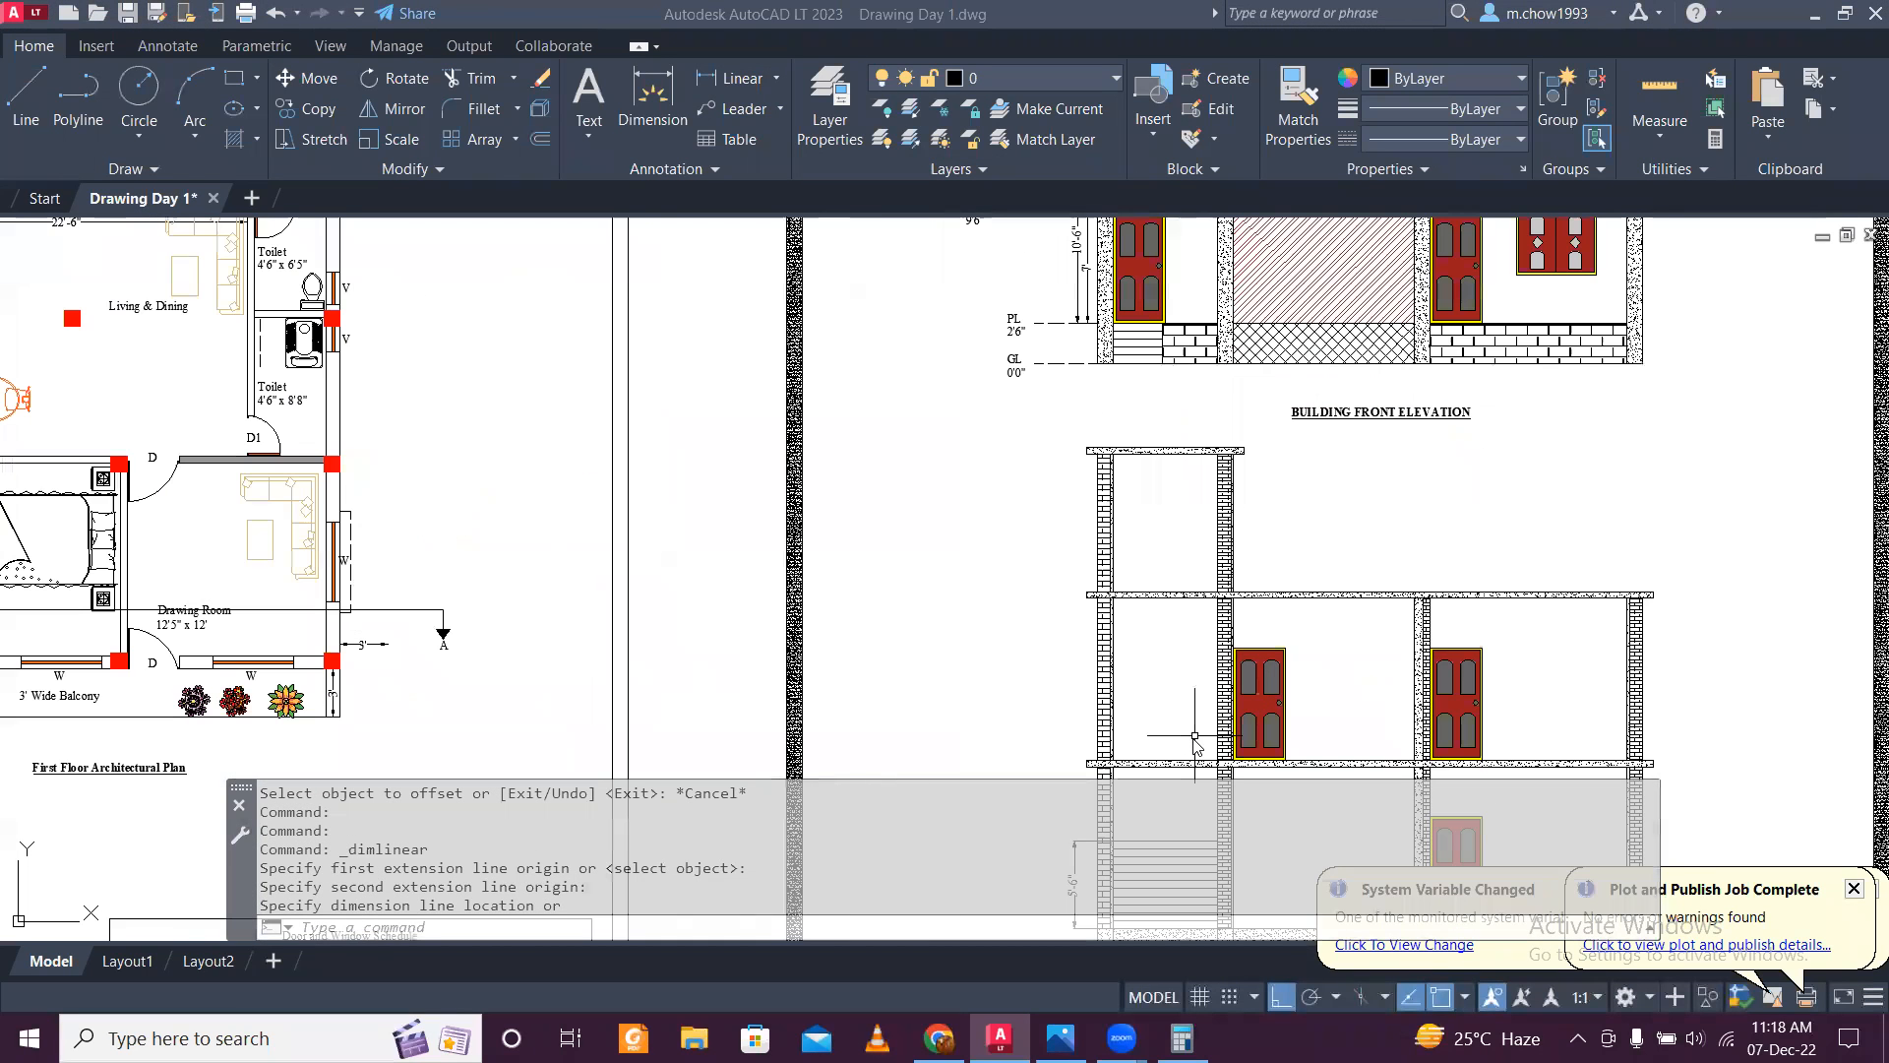
scroll(1170, 687, "up", 3)
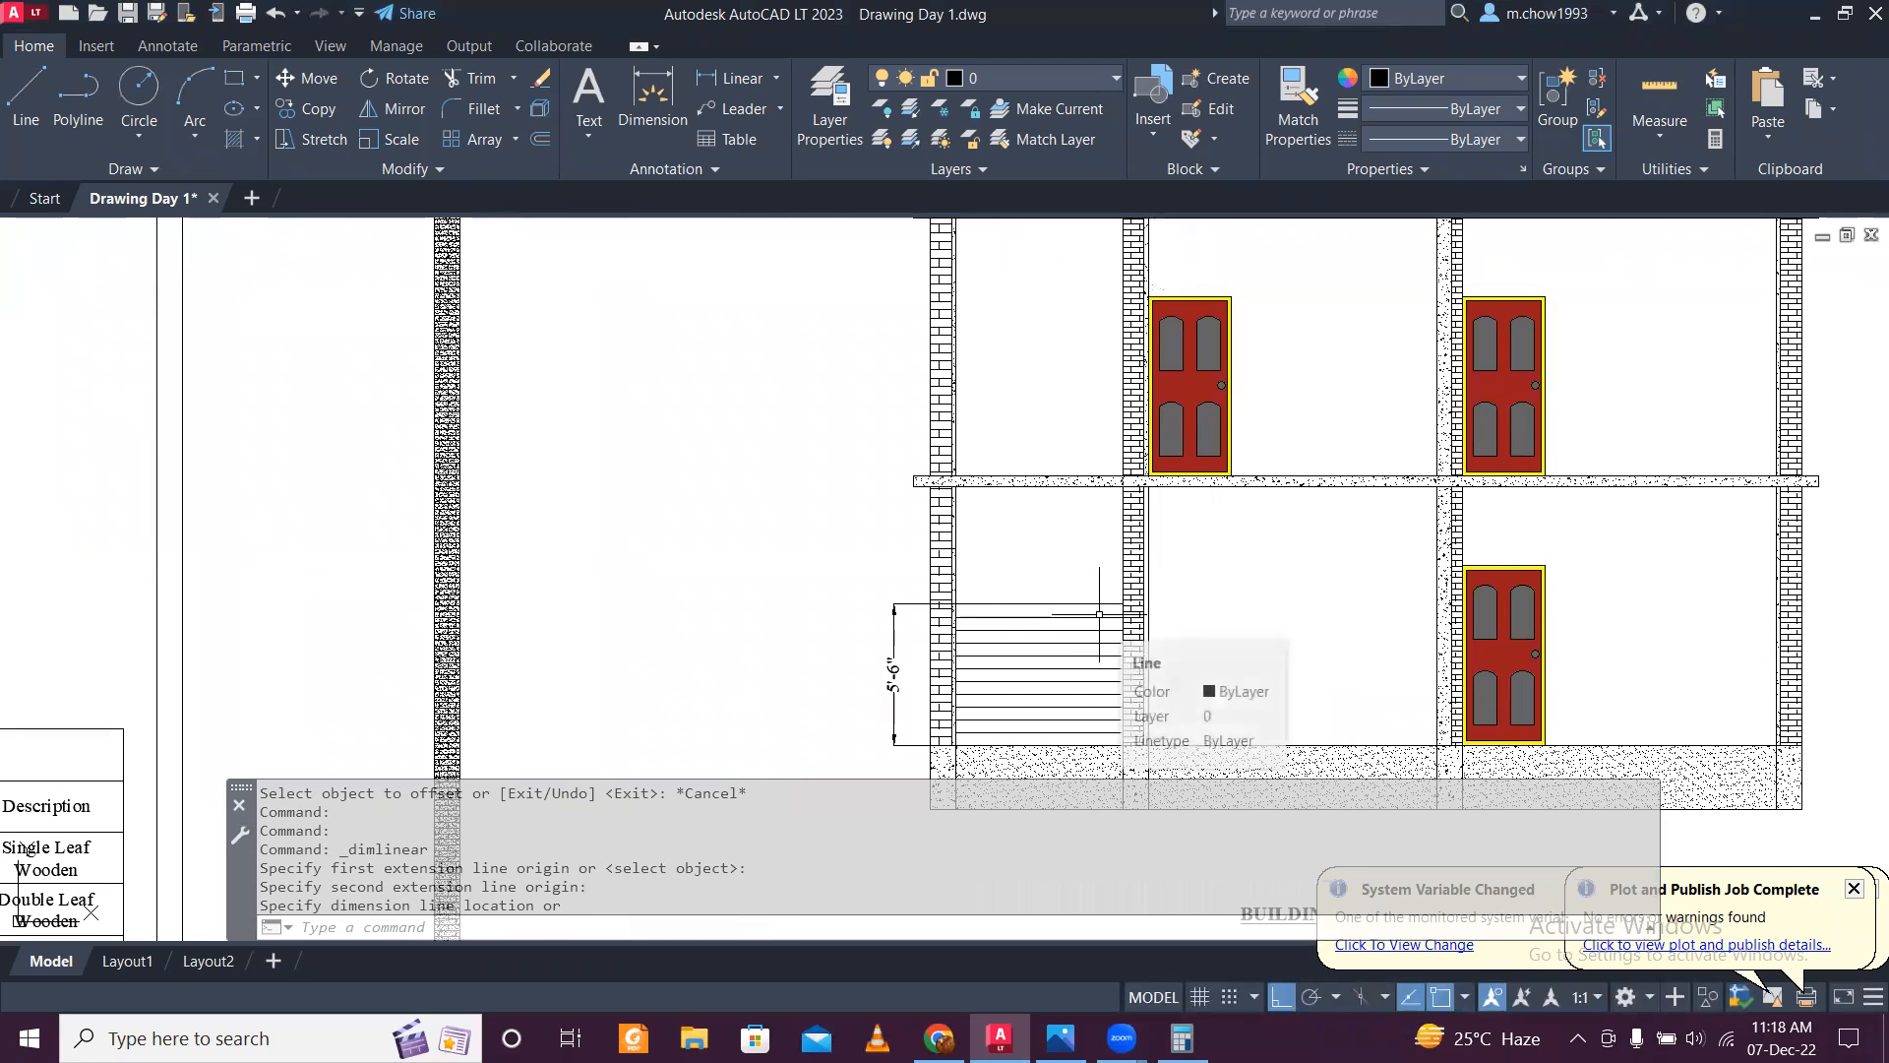
scroll(1131, 600, "down", 10)
scroll(1141, 572, "up", 6)
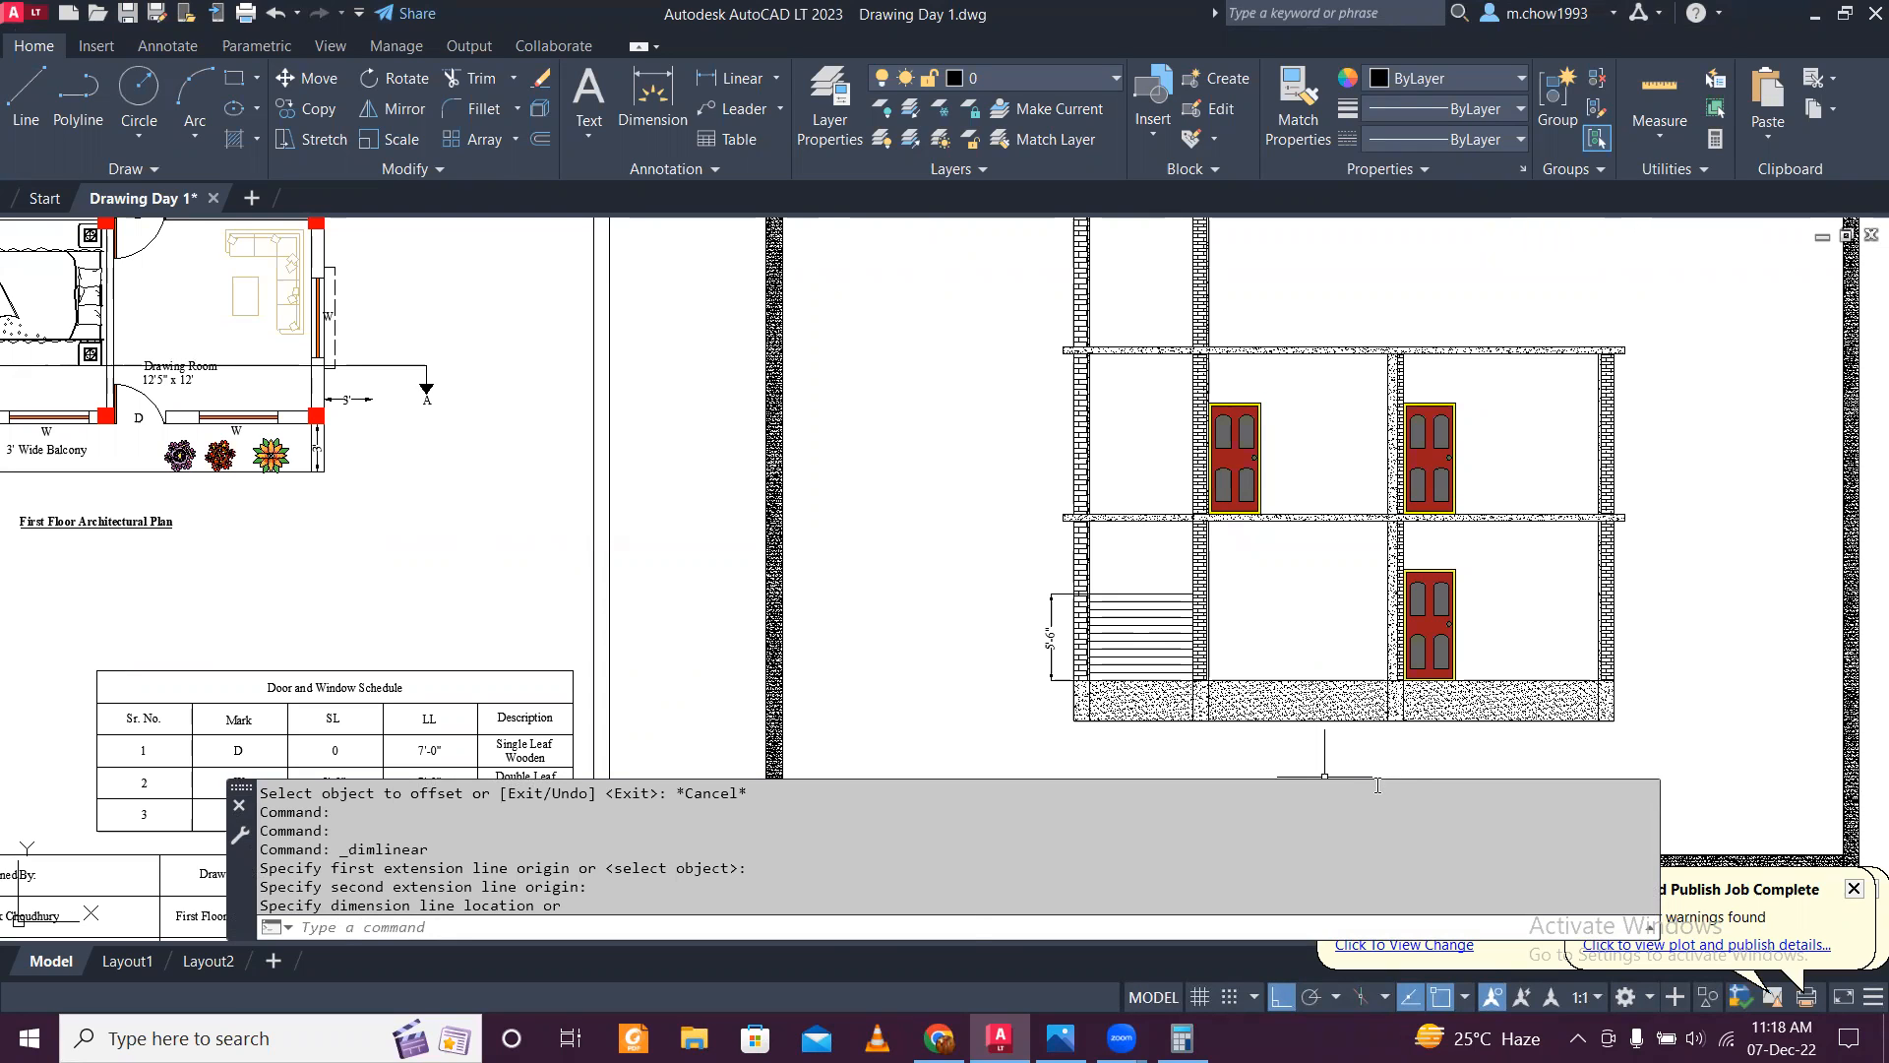
Step: Switch to Calculator, divide 60 by 6 to work out the number of risers, and return to the AutoCAD drawing
left_click(1181, 1038)
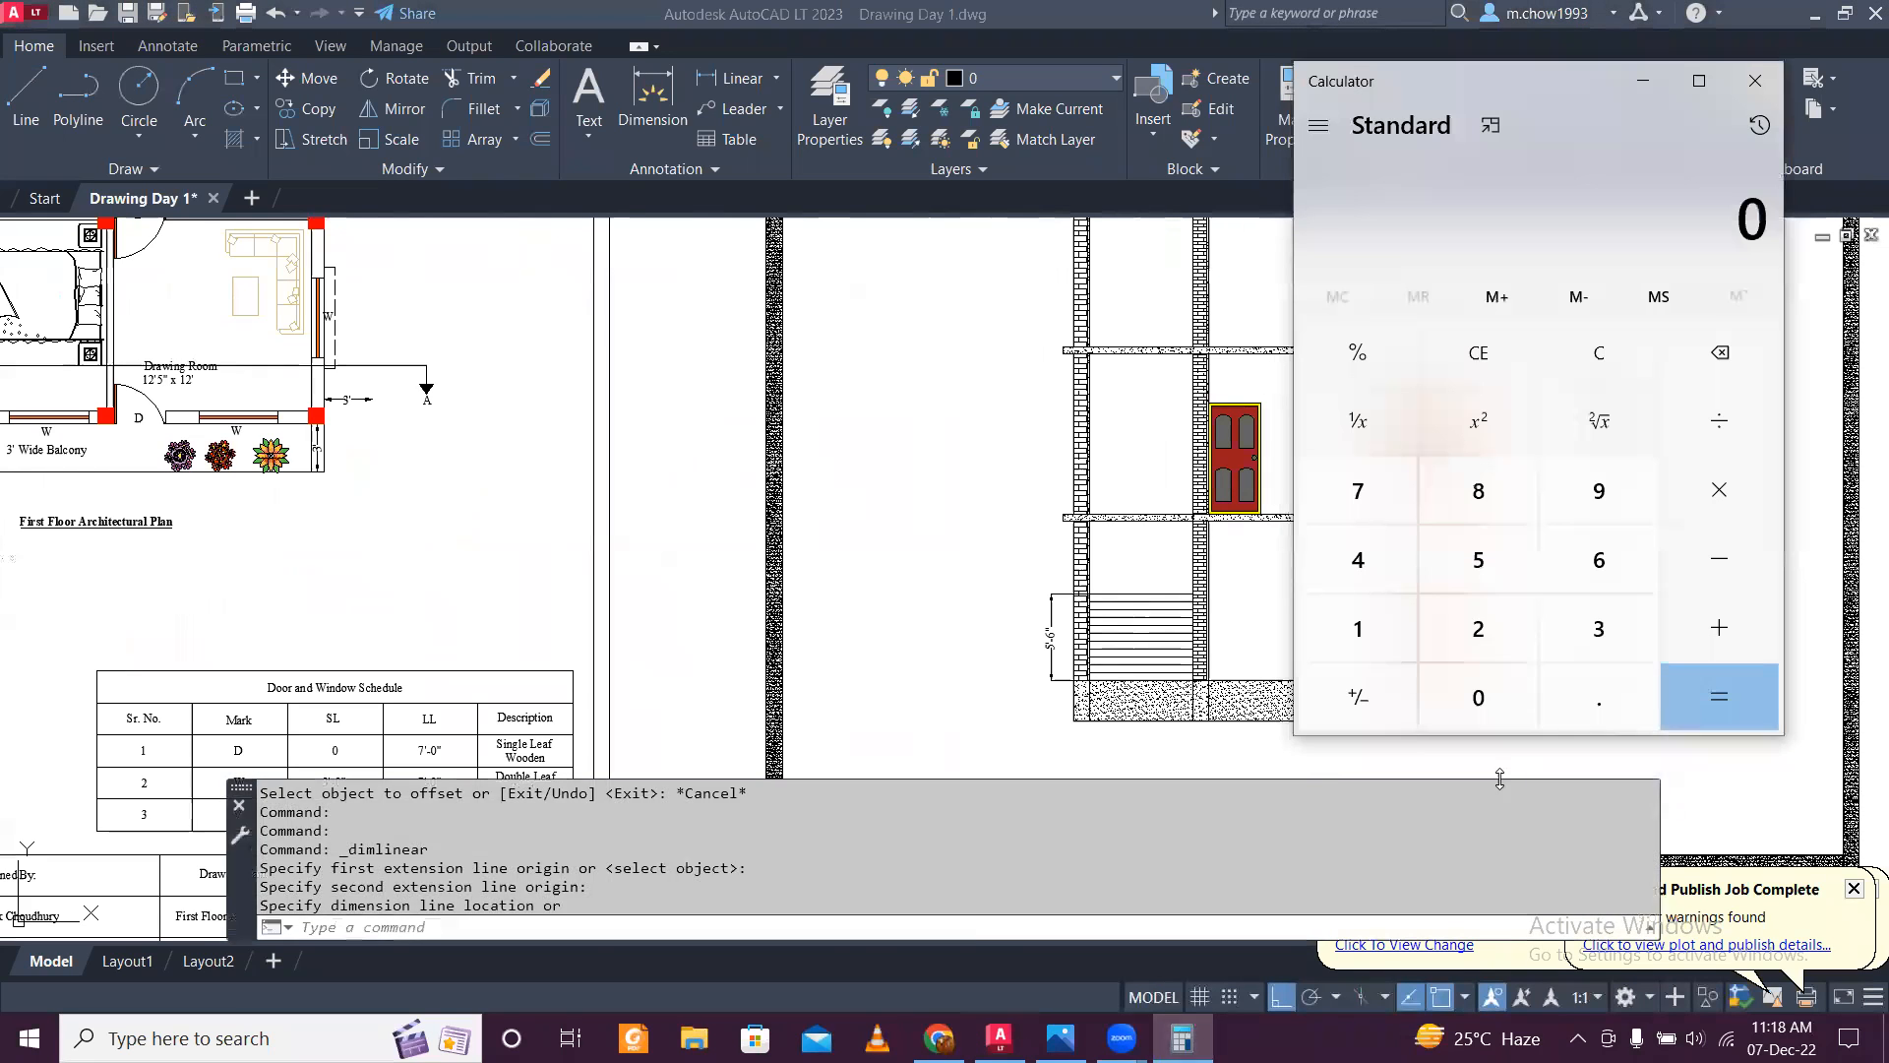
left_click(1506, 568)
type("12")
key("Return")
key("slash")
type("60 ÷ 6 =")
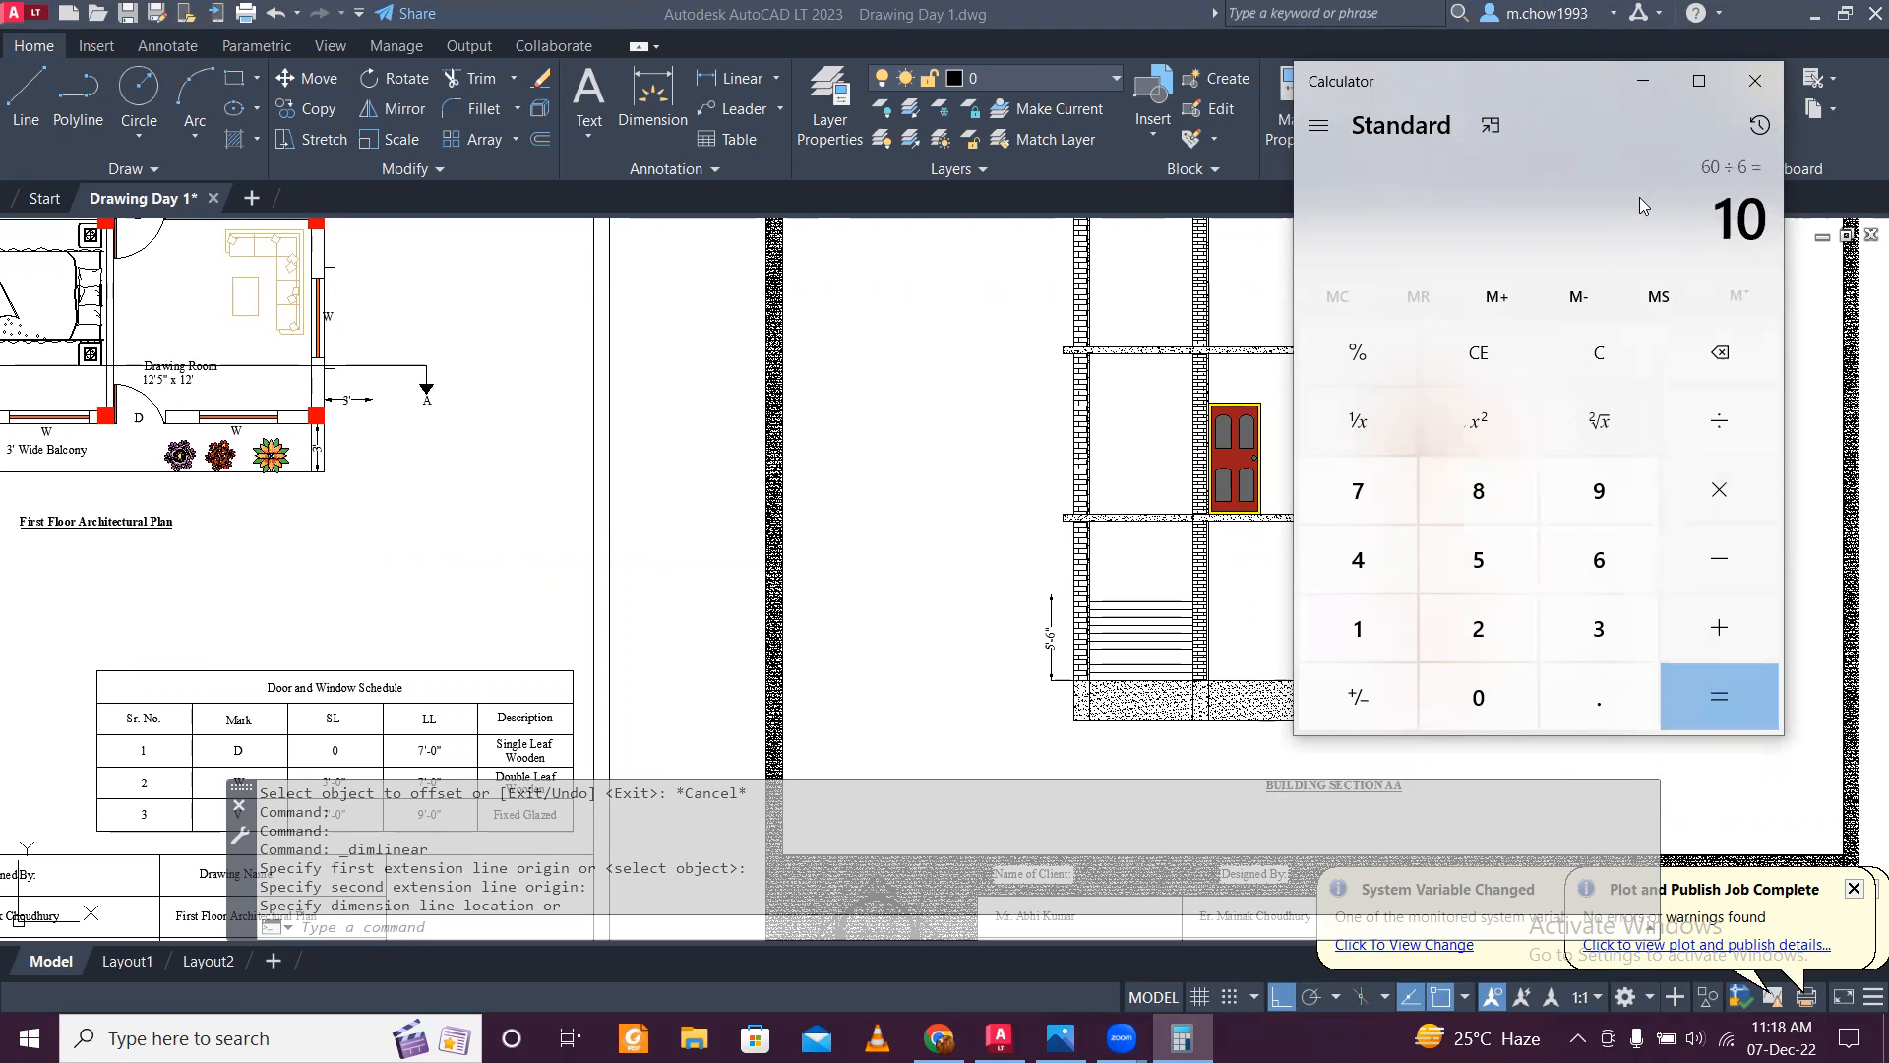
left_click(1644, 84)
Step: Select the tread lines of the right-hand flight on the First Floor Architectural Plan to check them, and clear the selection
middle_click_drag(180, 379, 725, 398)
middle_click_drag(376, 321, 568, 469)
scroll(612, 489, "up", 4)
left_click(635, 702)
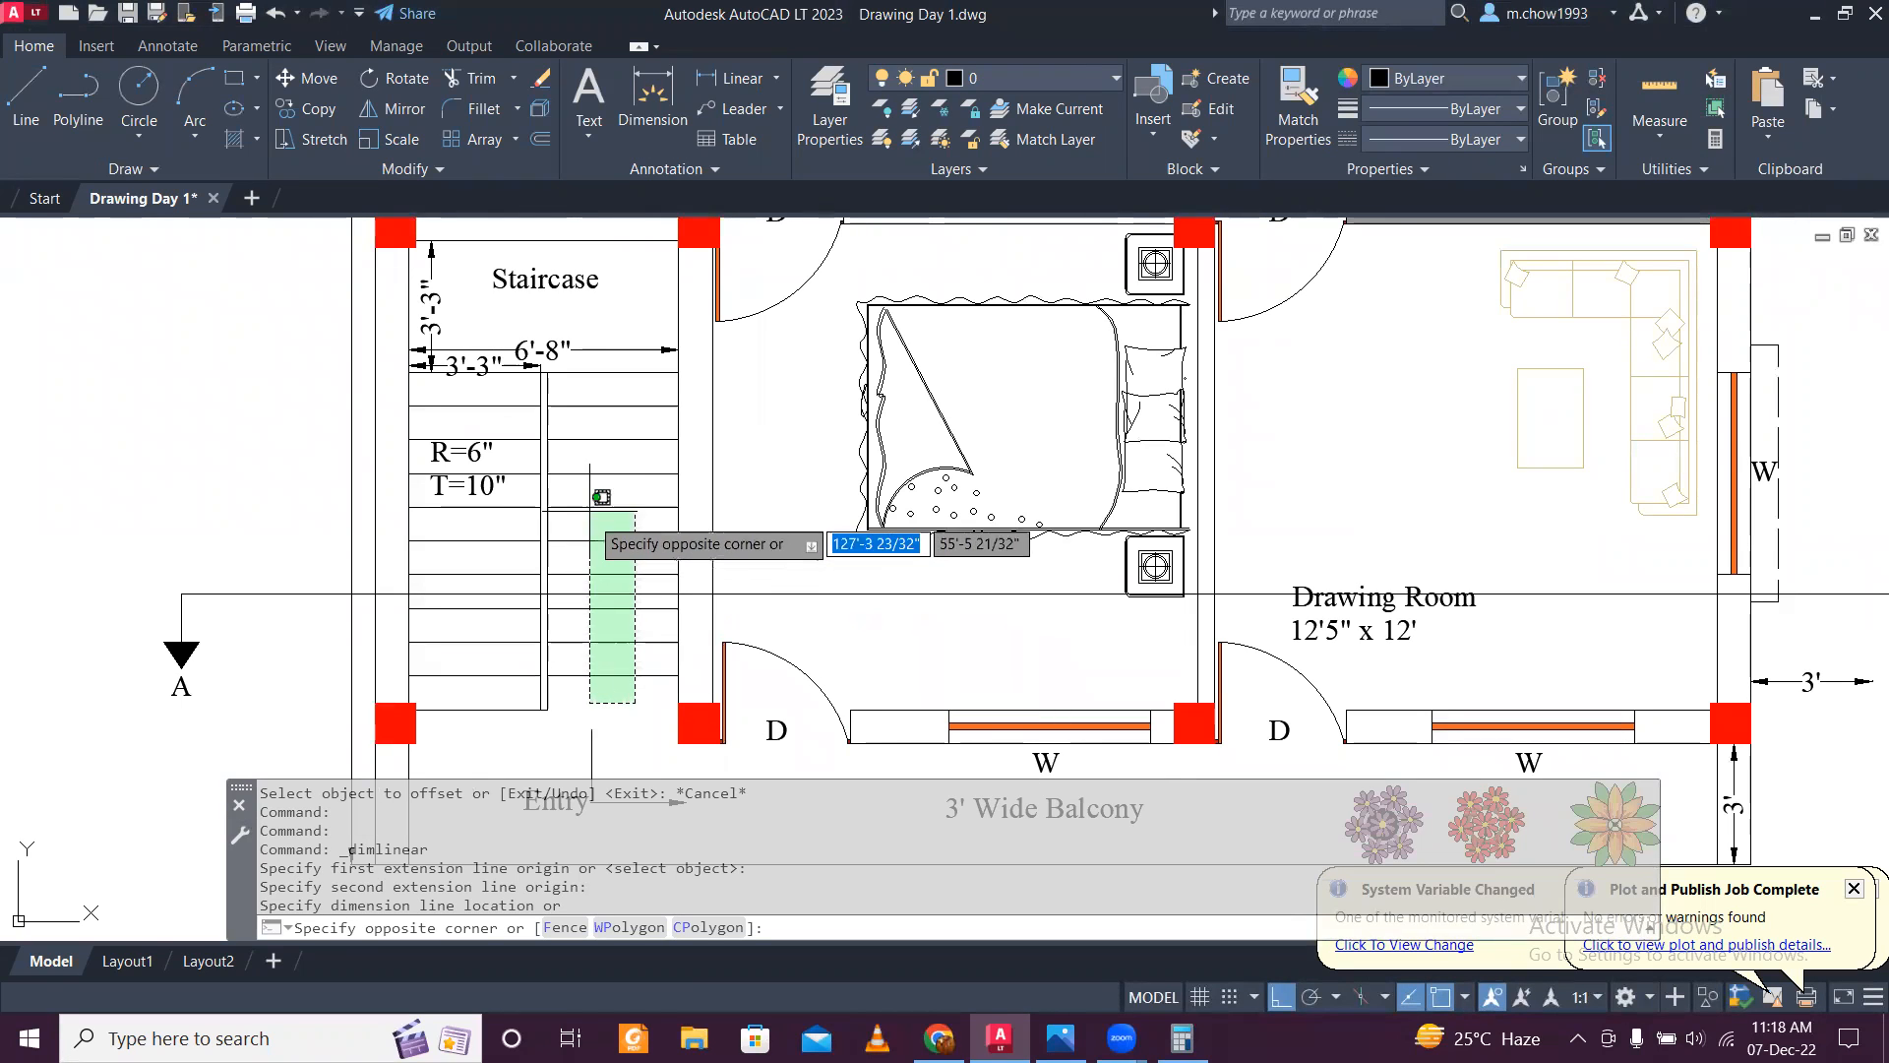
left_click(574, 337)
key("Escape")
Step: Stretch the left end of the top riser line in Building Section AA horizontally outward, well beyond the staircase's outer wall
scroll(1043, 551, "down", 5)
scroll(1043, 551, "up", 3)
scroll(1063, 559, "up", 2)
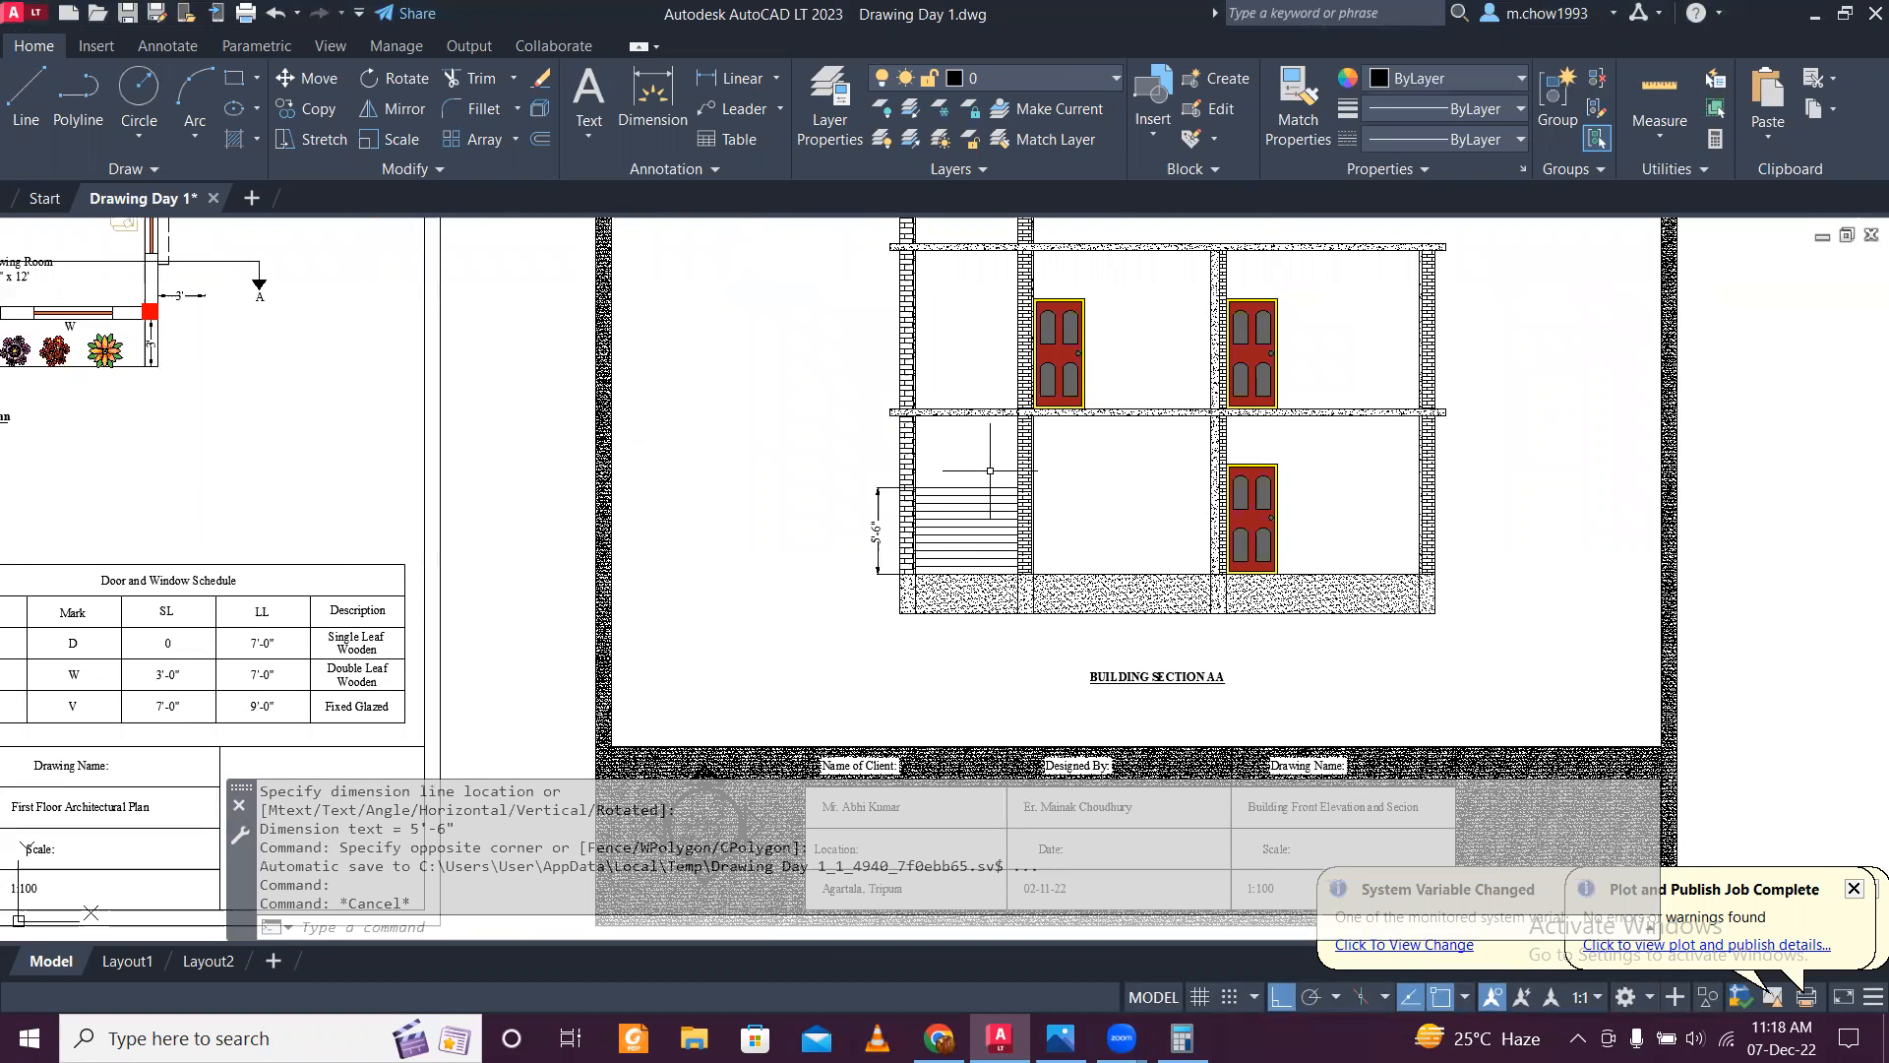
scroll(982, 461, "up", 2)
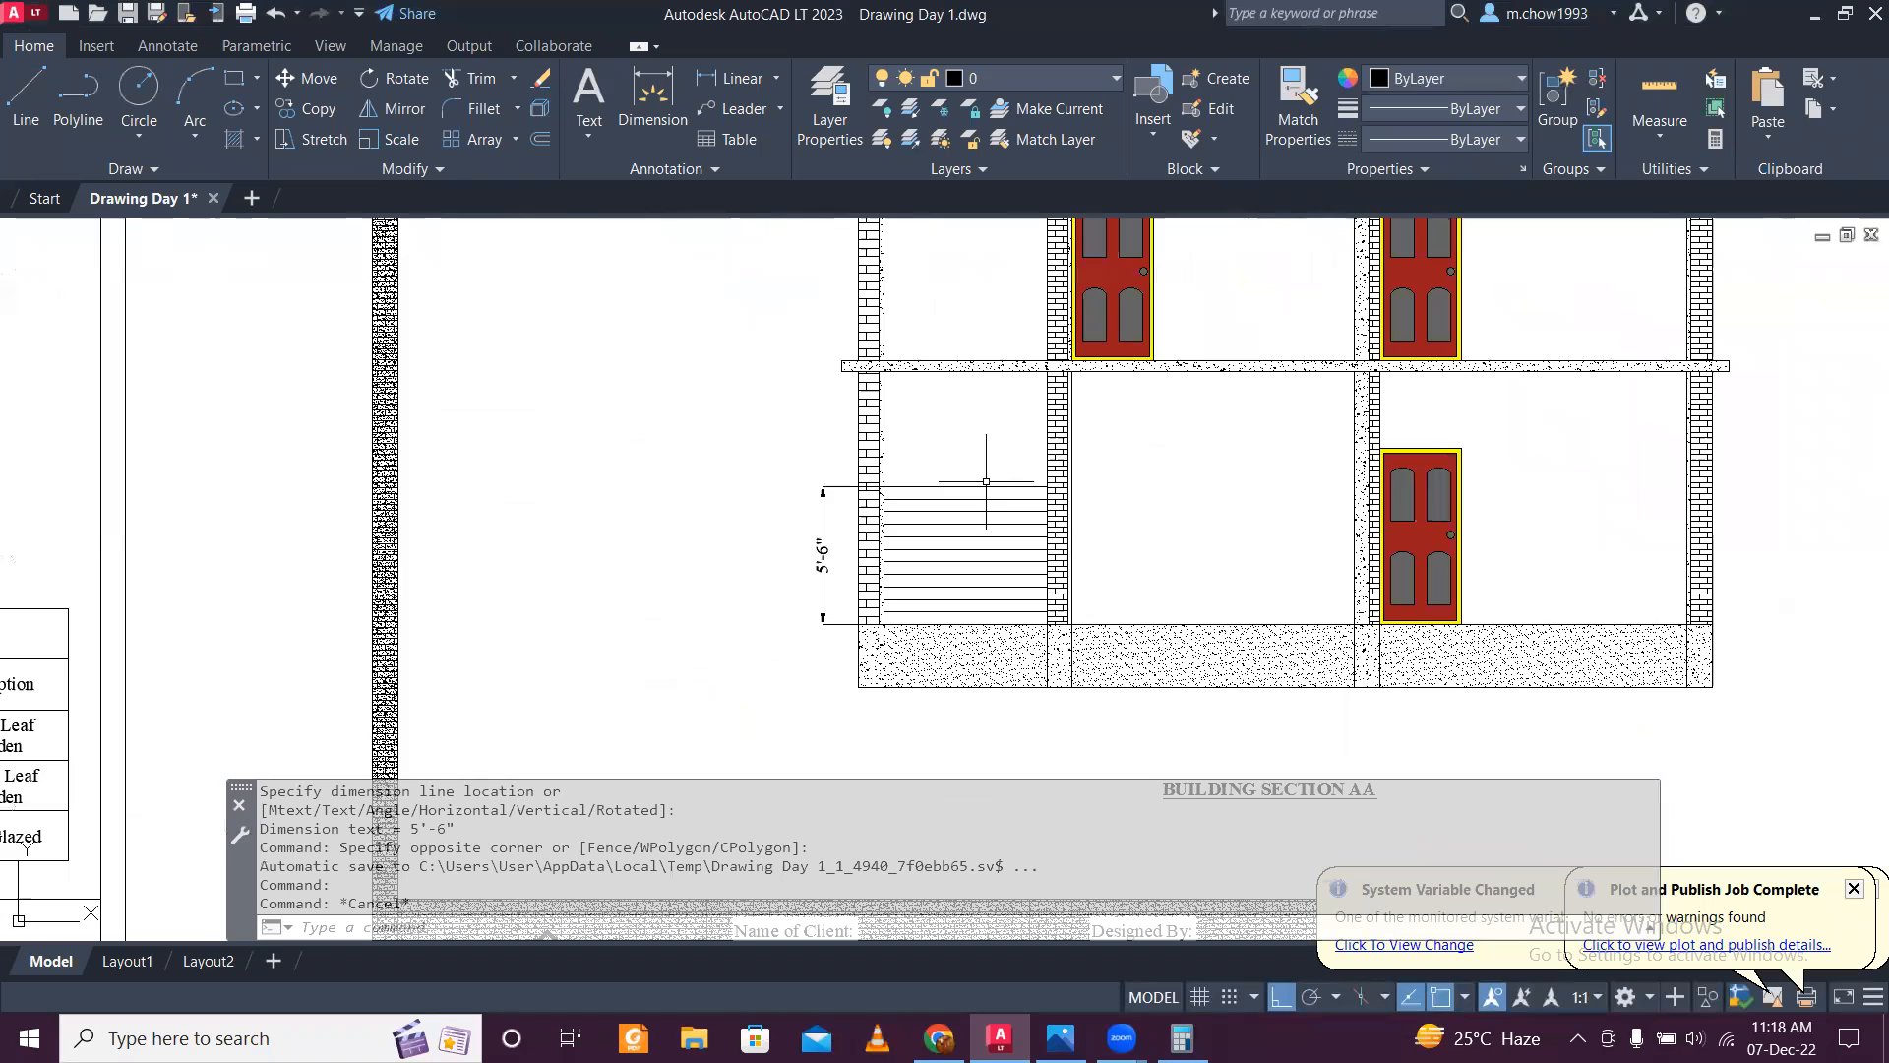
scroll(985, 481, "up", 1)
scroll(982, 488, "up", 1)
left_click(900, 438)
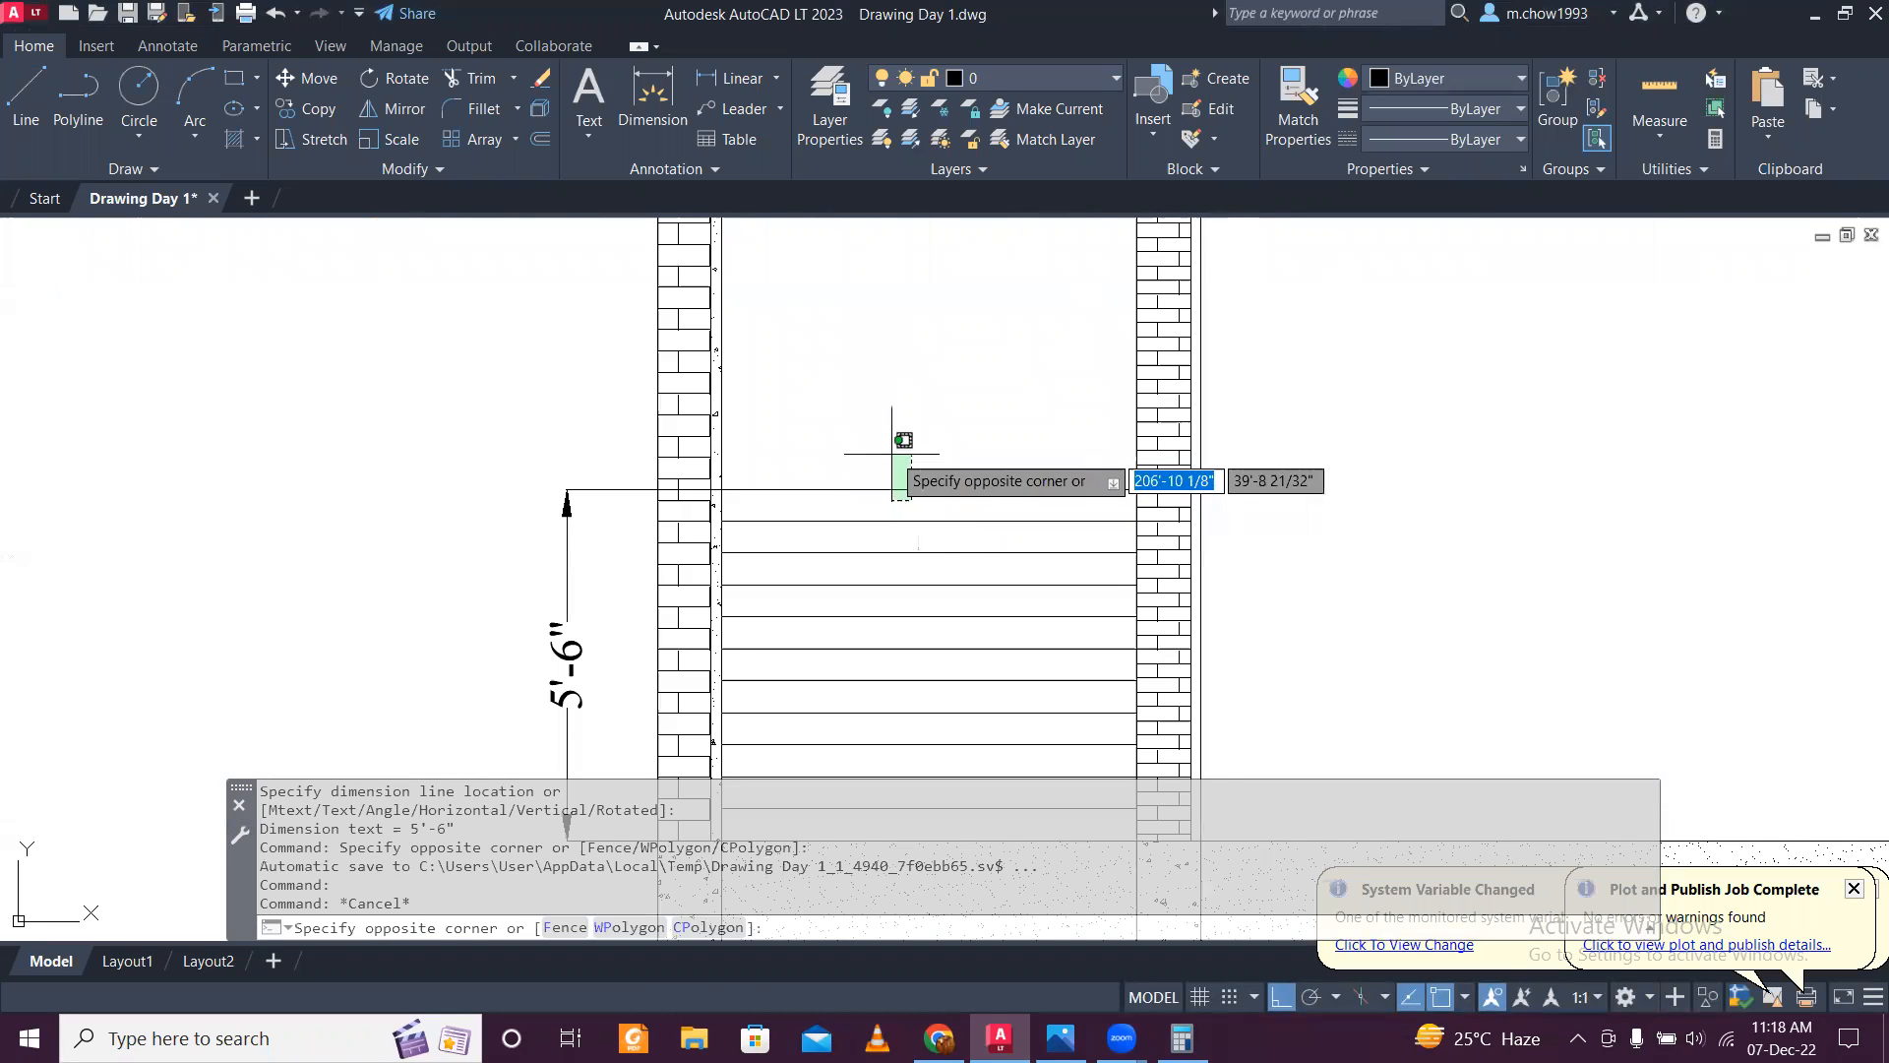
left_click(721, 489)
left_click(721, 489)
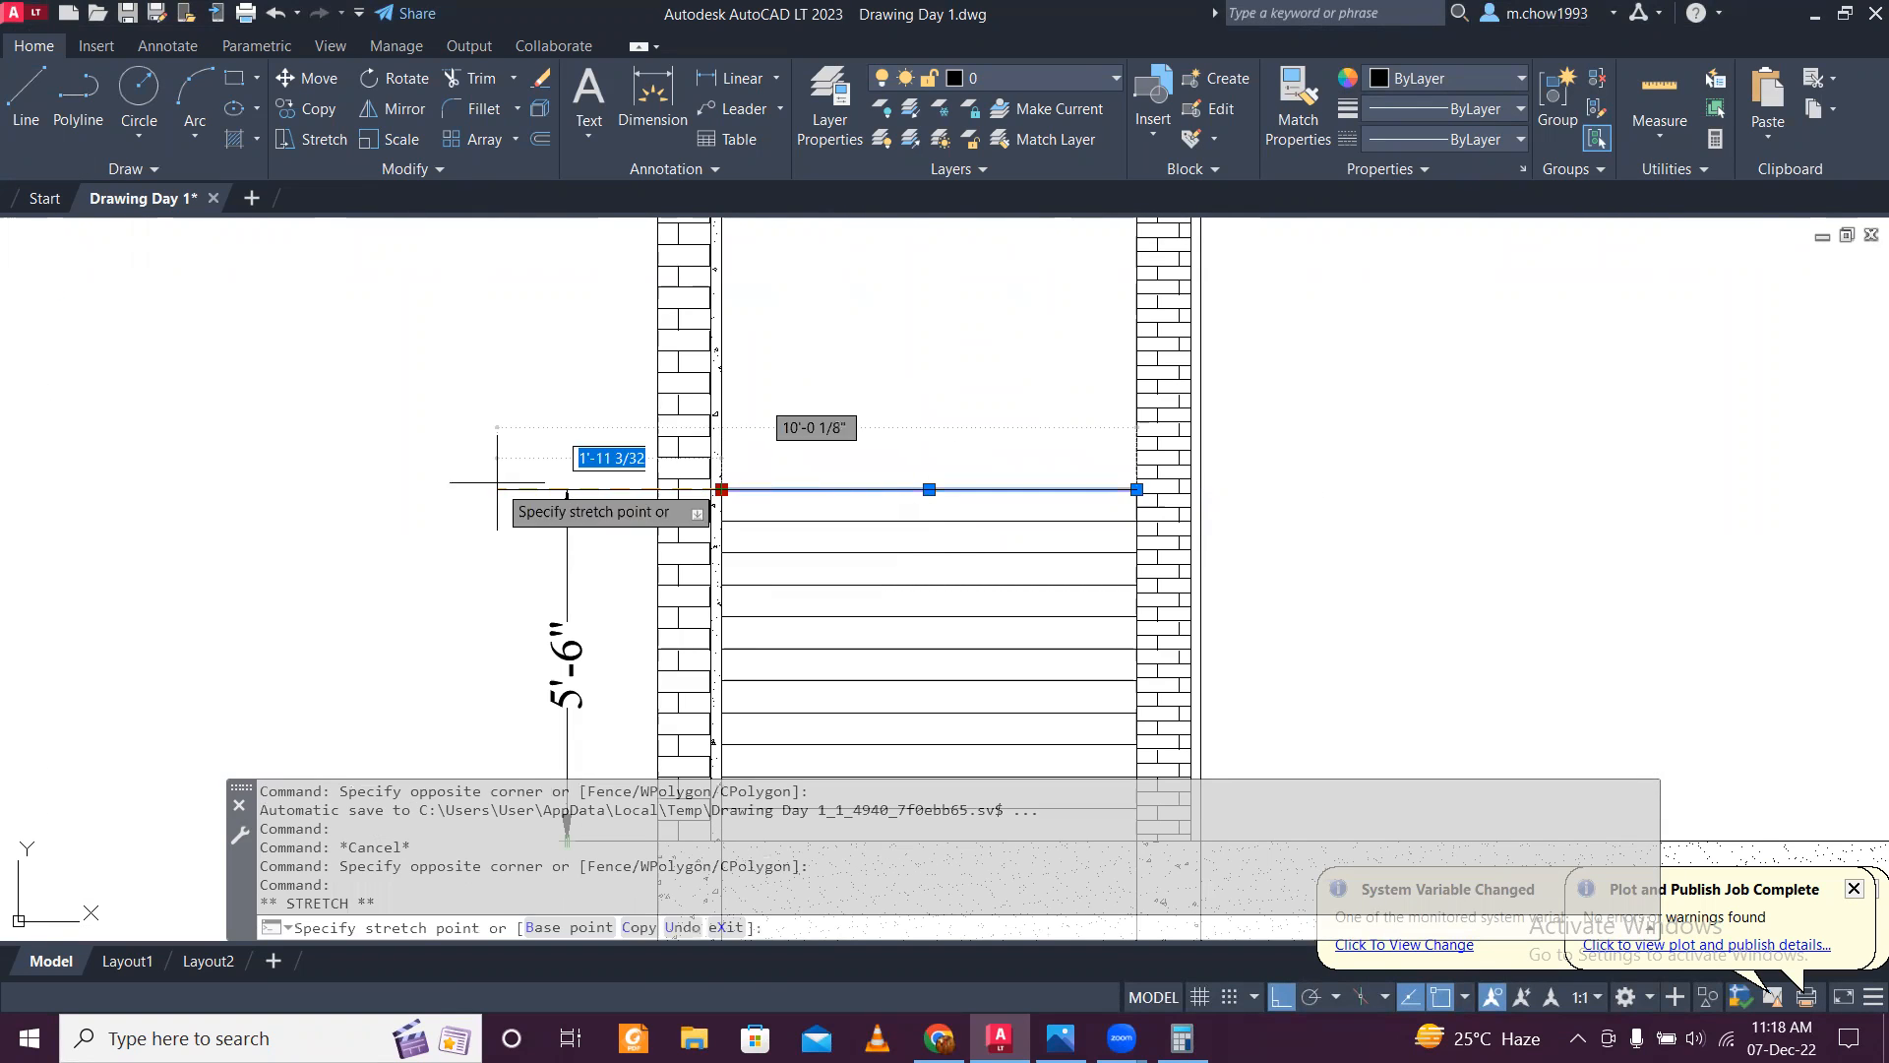
left_click(154, 496)
key("Escape")
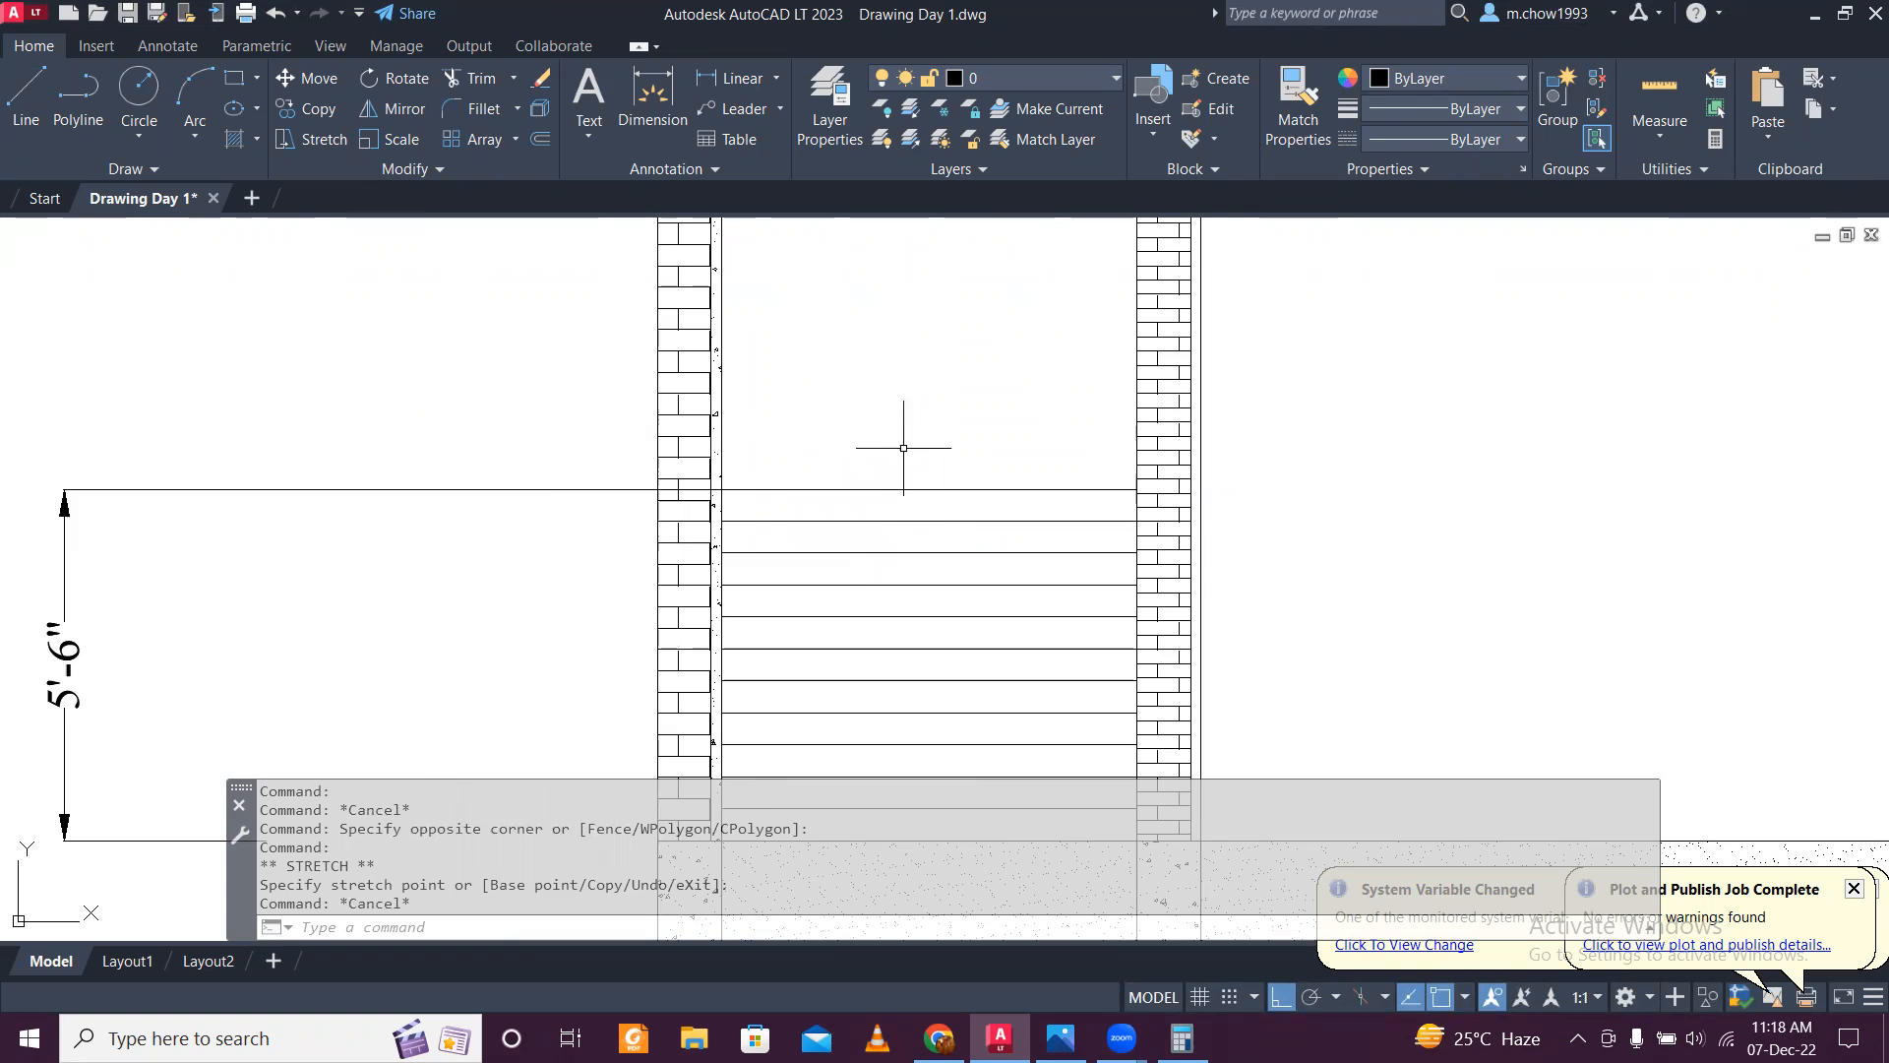
Step: Undo the last stretch and set the color of the top riser line in Building Section AA to Red
key("ctrl+z")
left_click(952, 494)
left_click(913, 474)
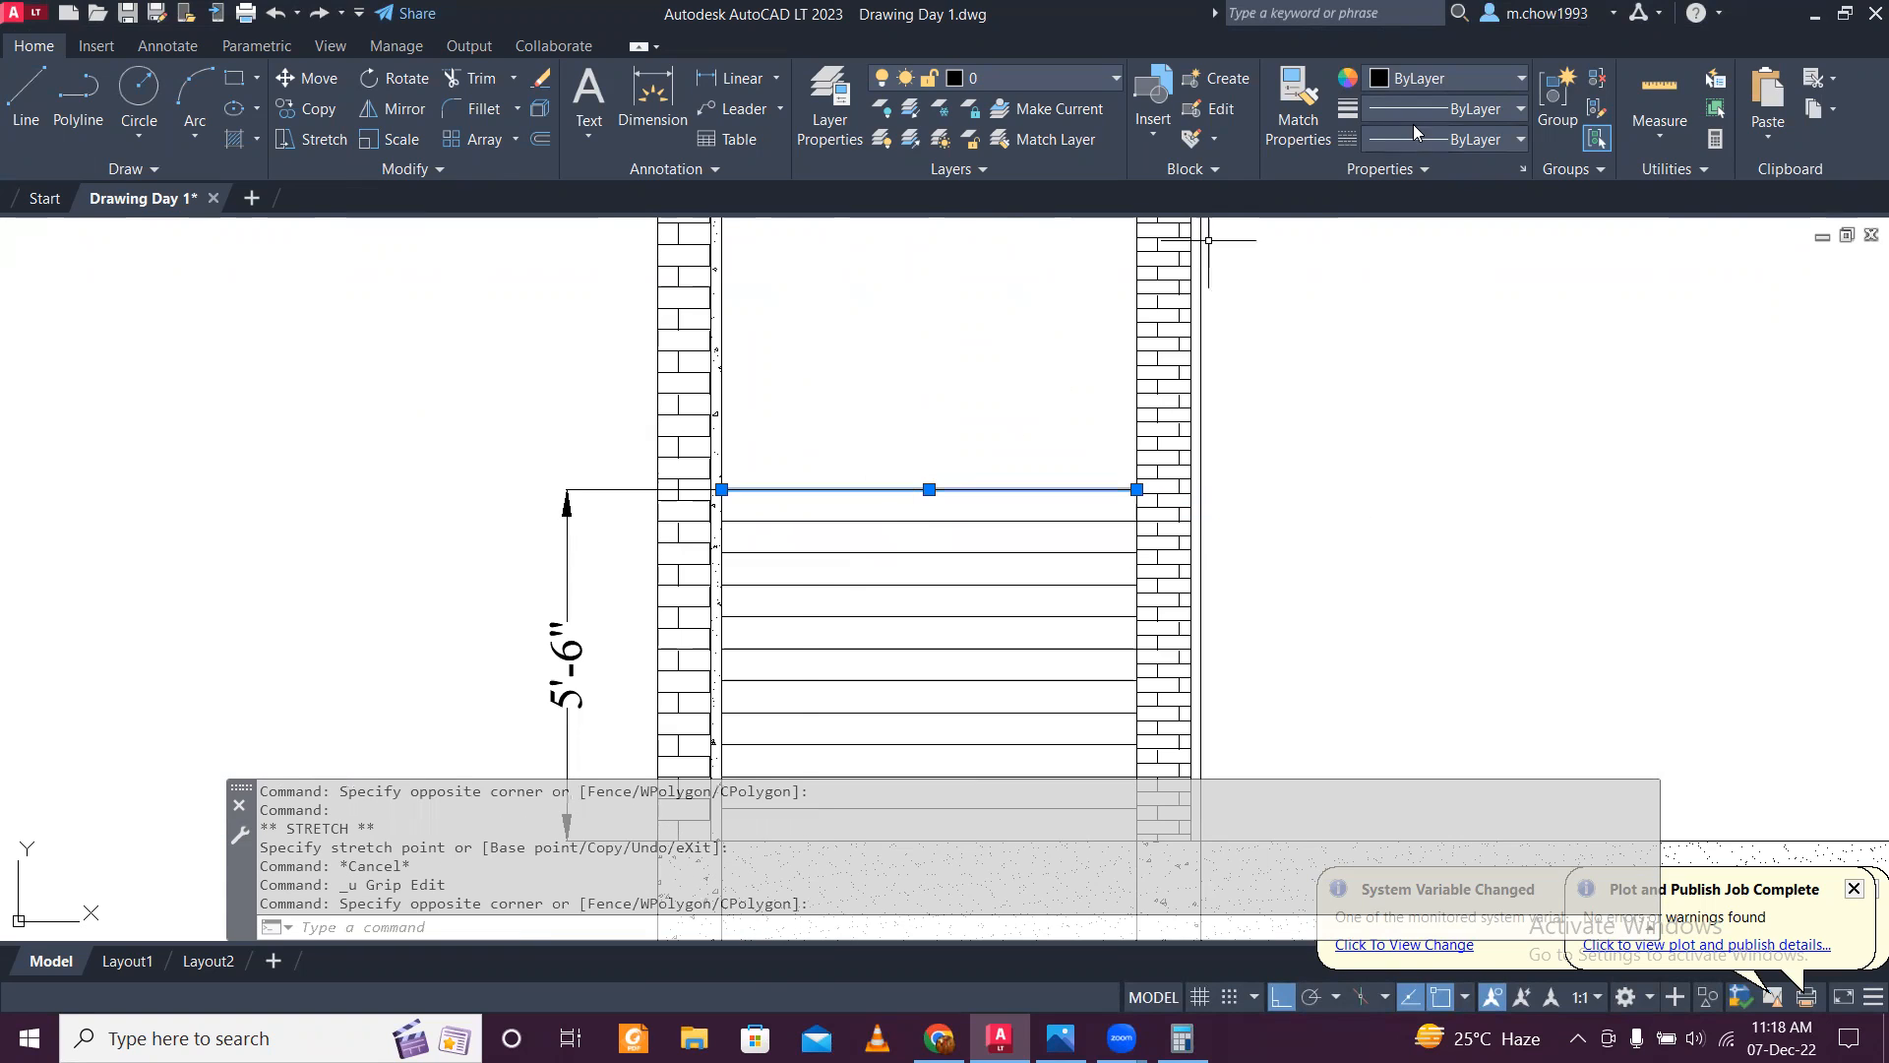
left_click(1450, 78)
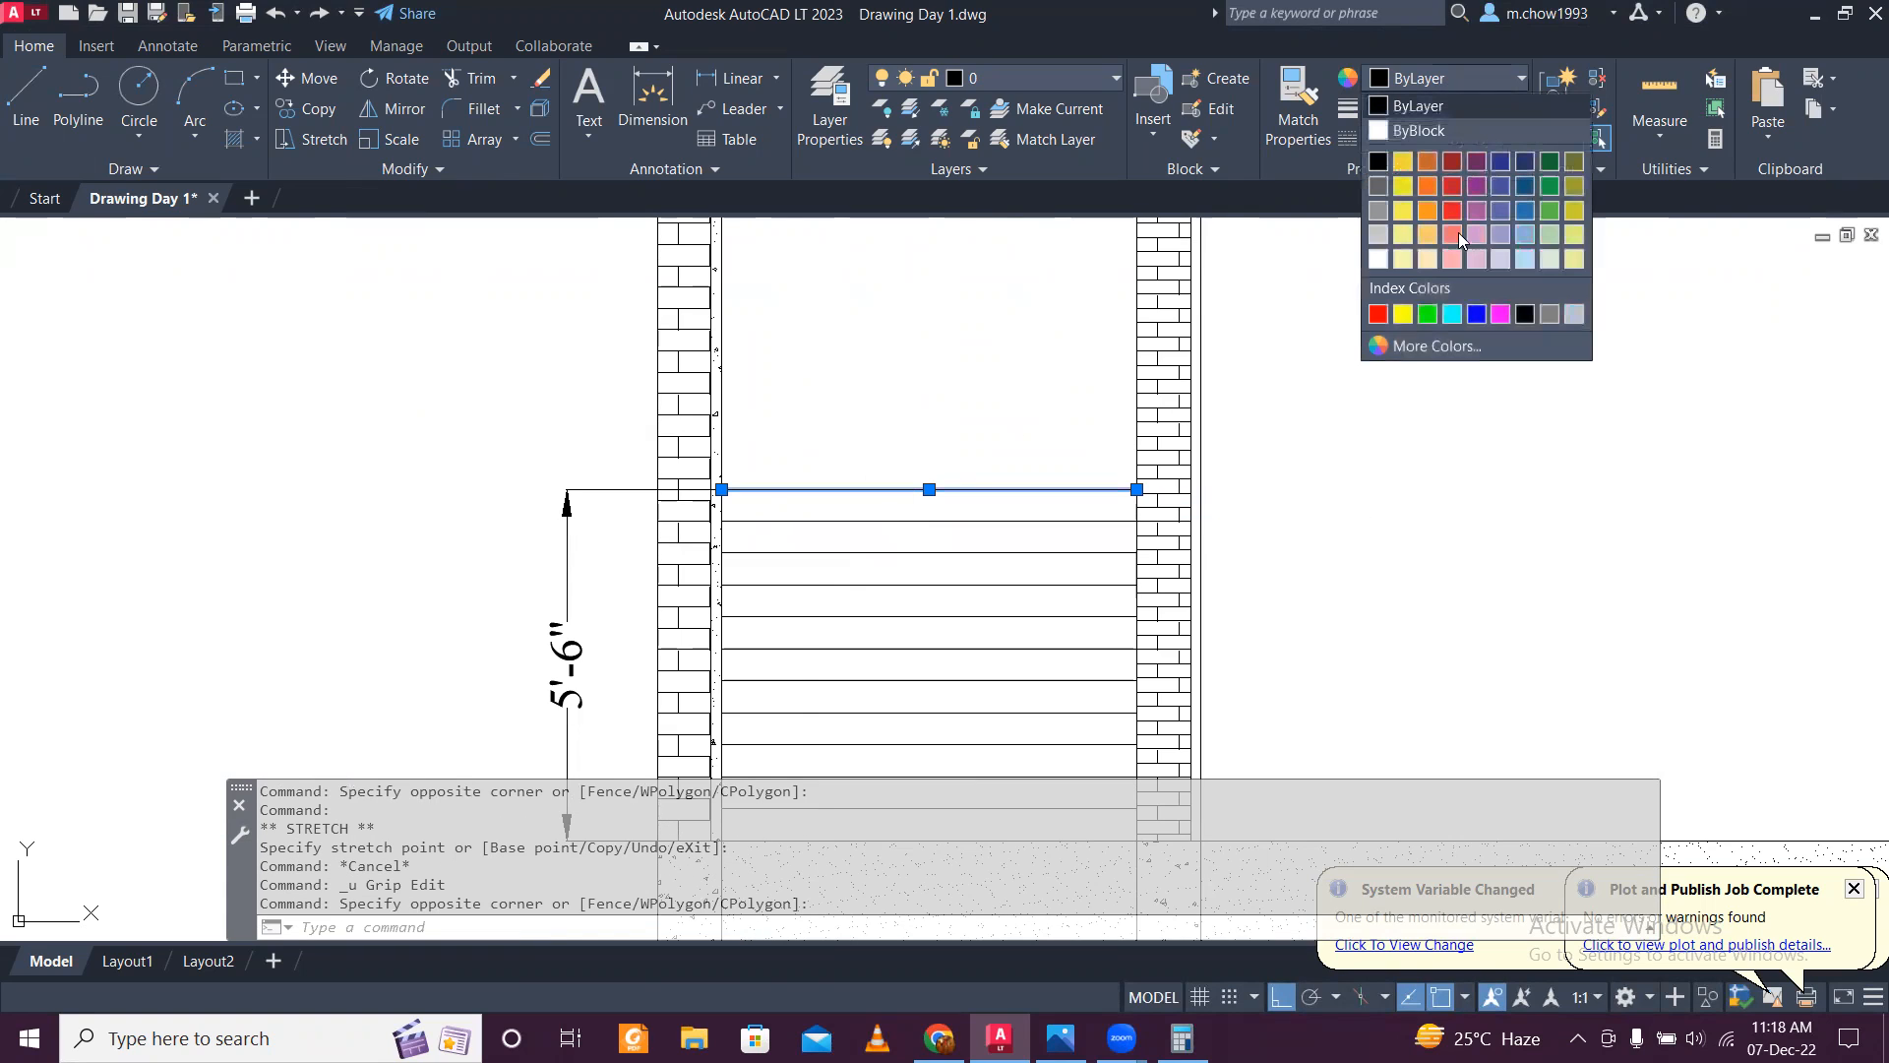
left_click(1377, 317)
key("F1")
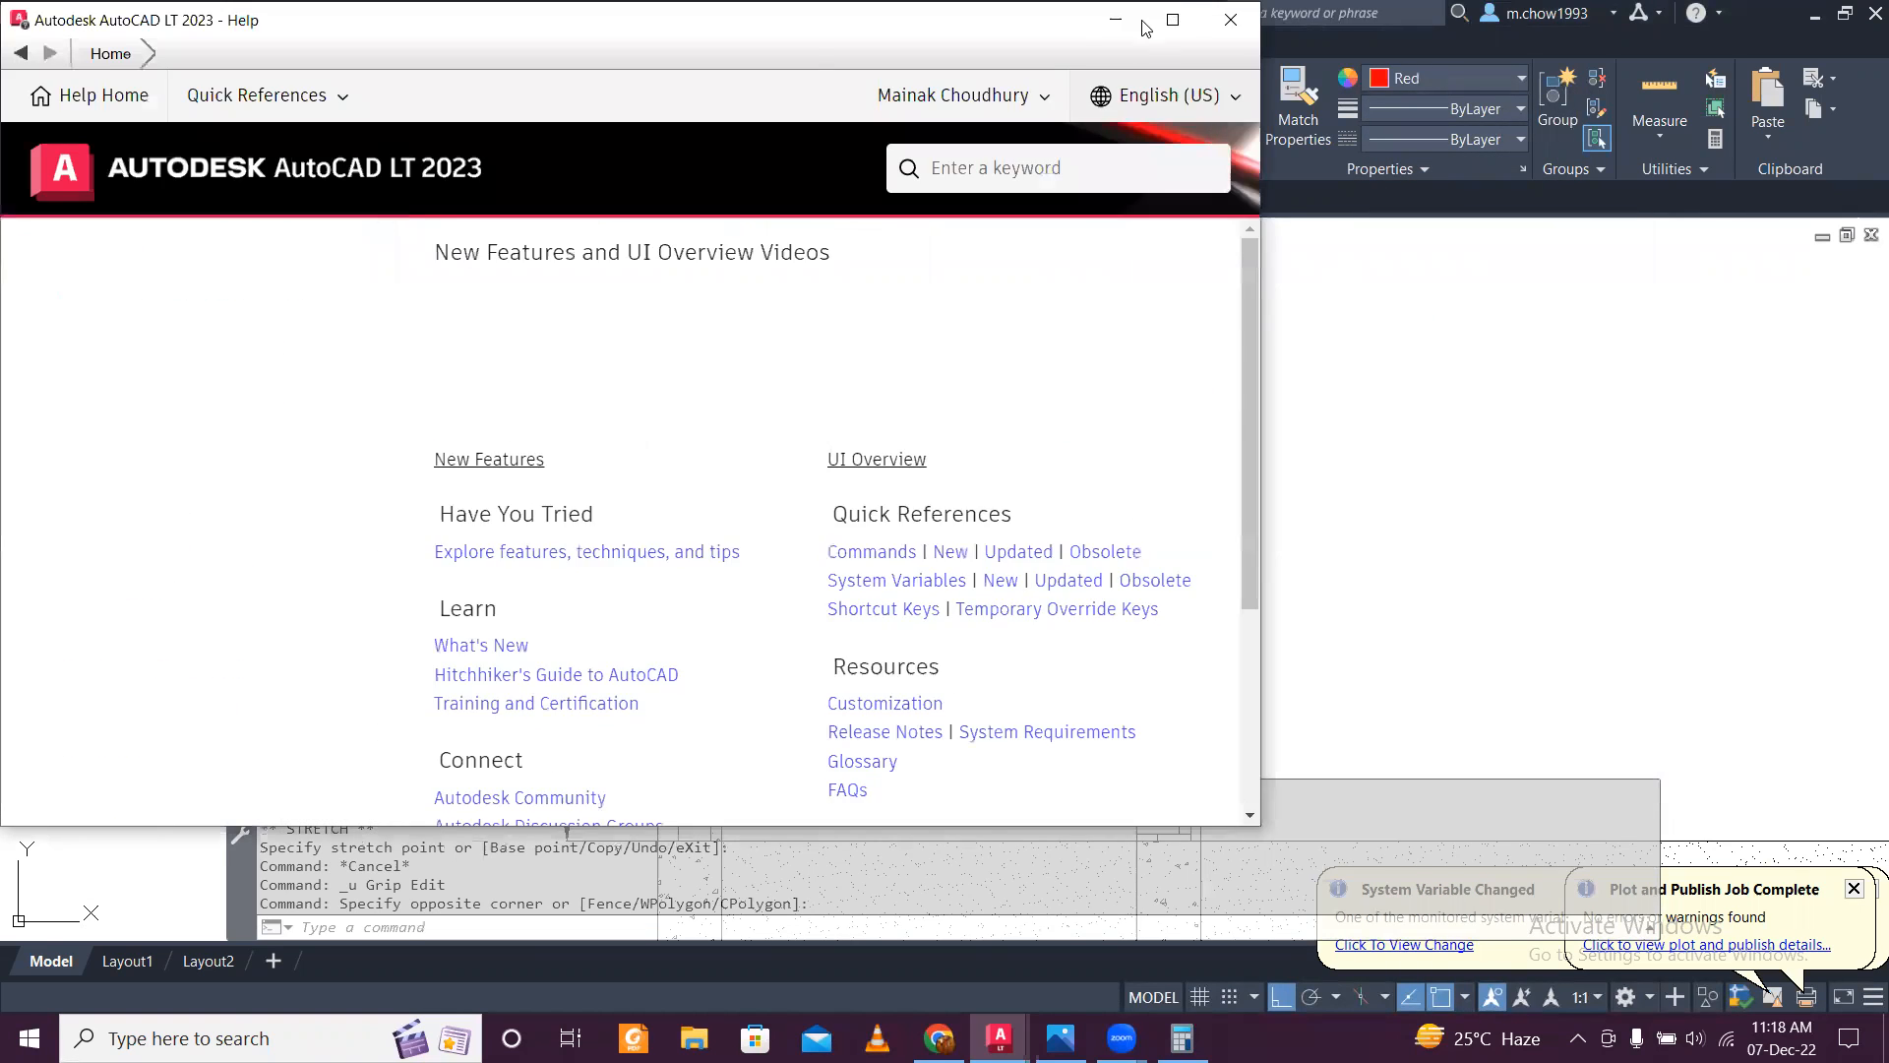
left_click(1136, 21)
key("Escape")
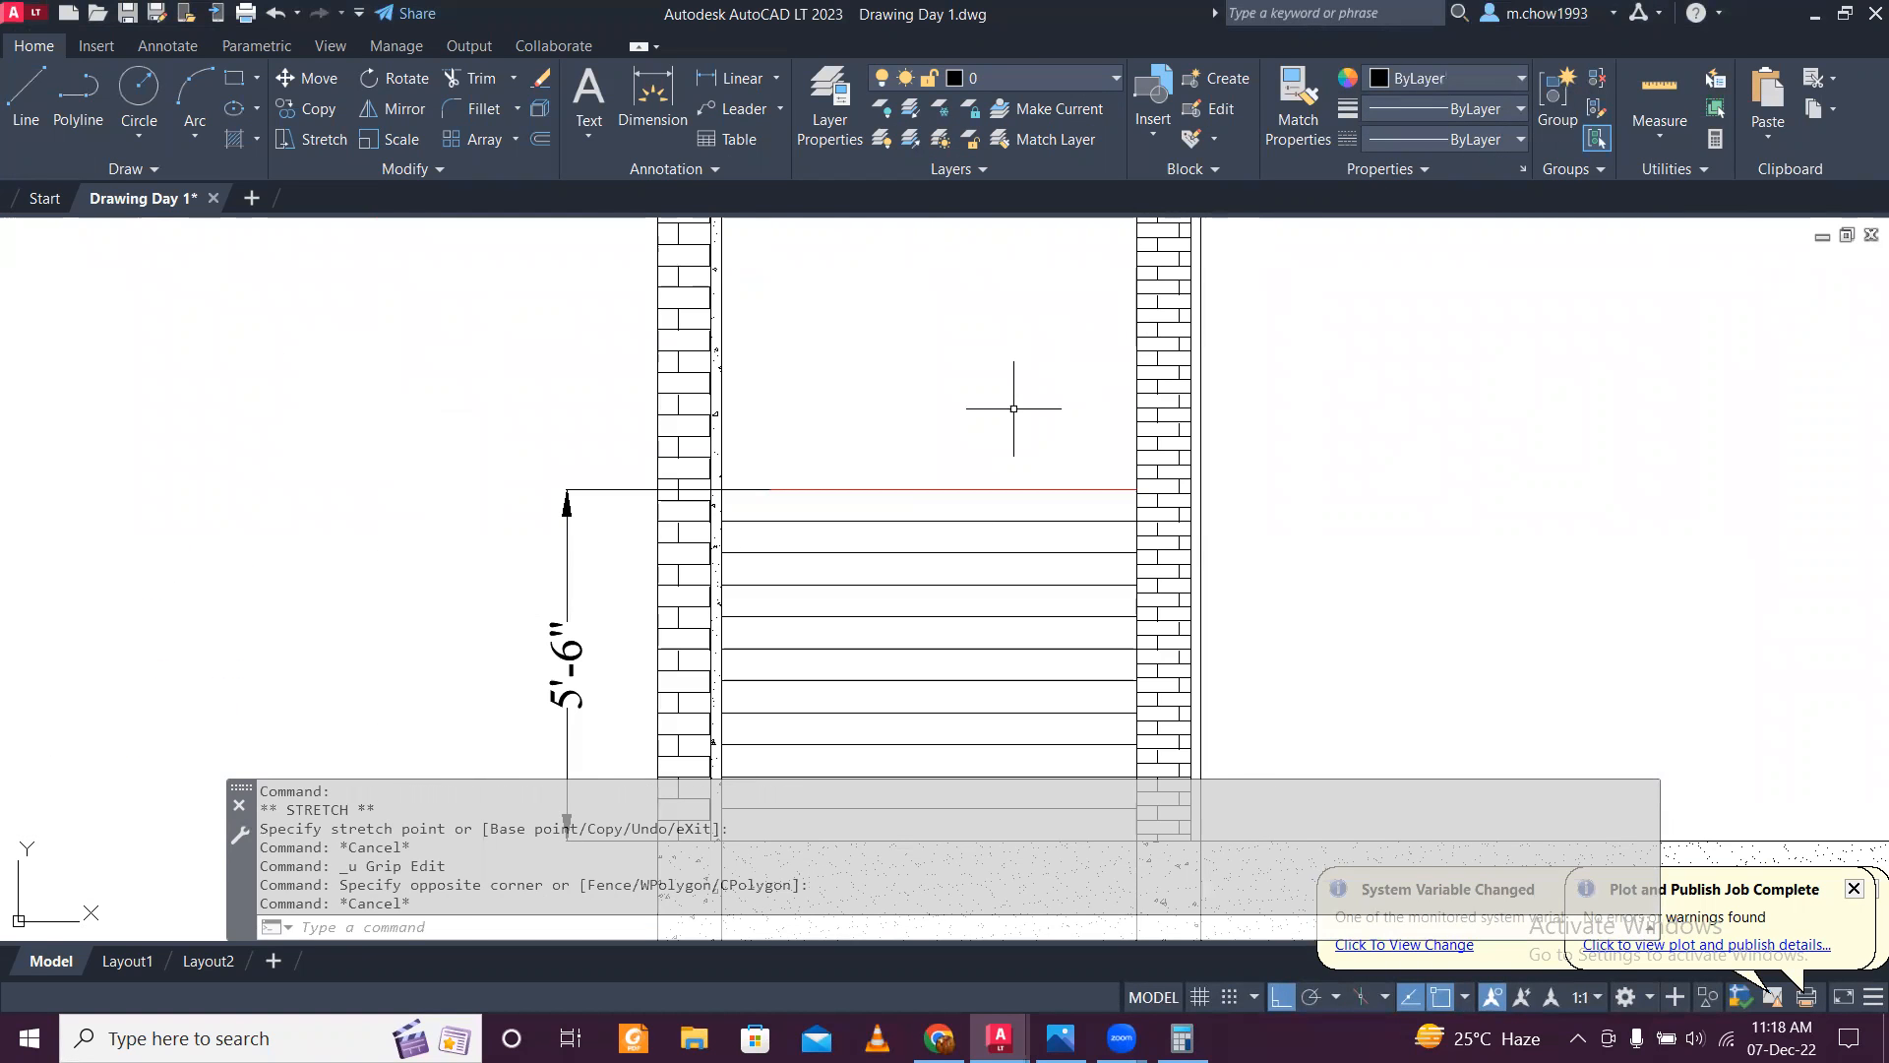
Step: Offset the red riser line 6" upward to add the next riser
type("o")
key("Return")
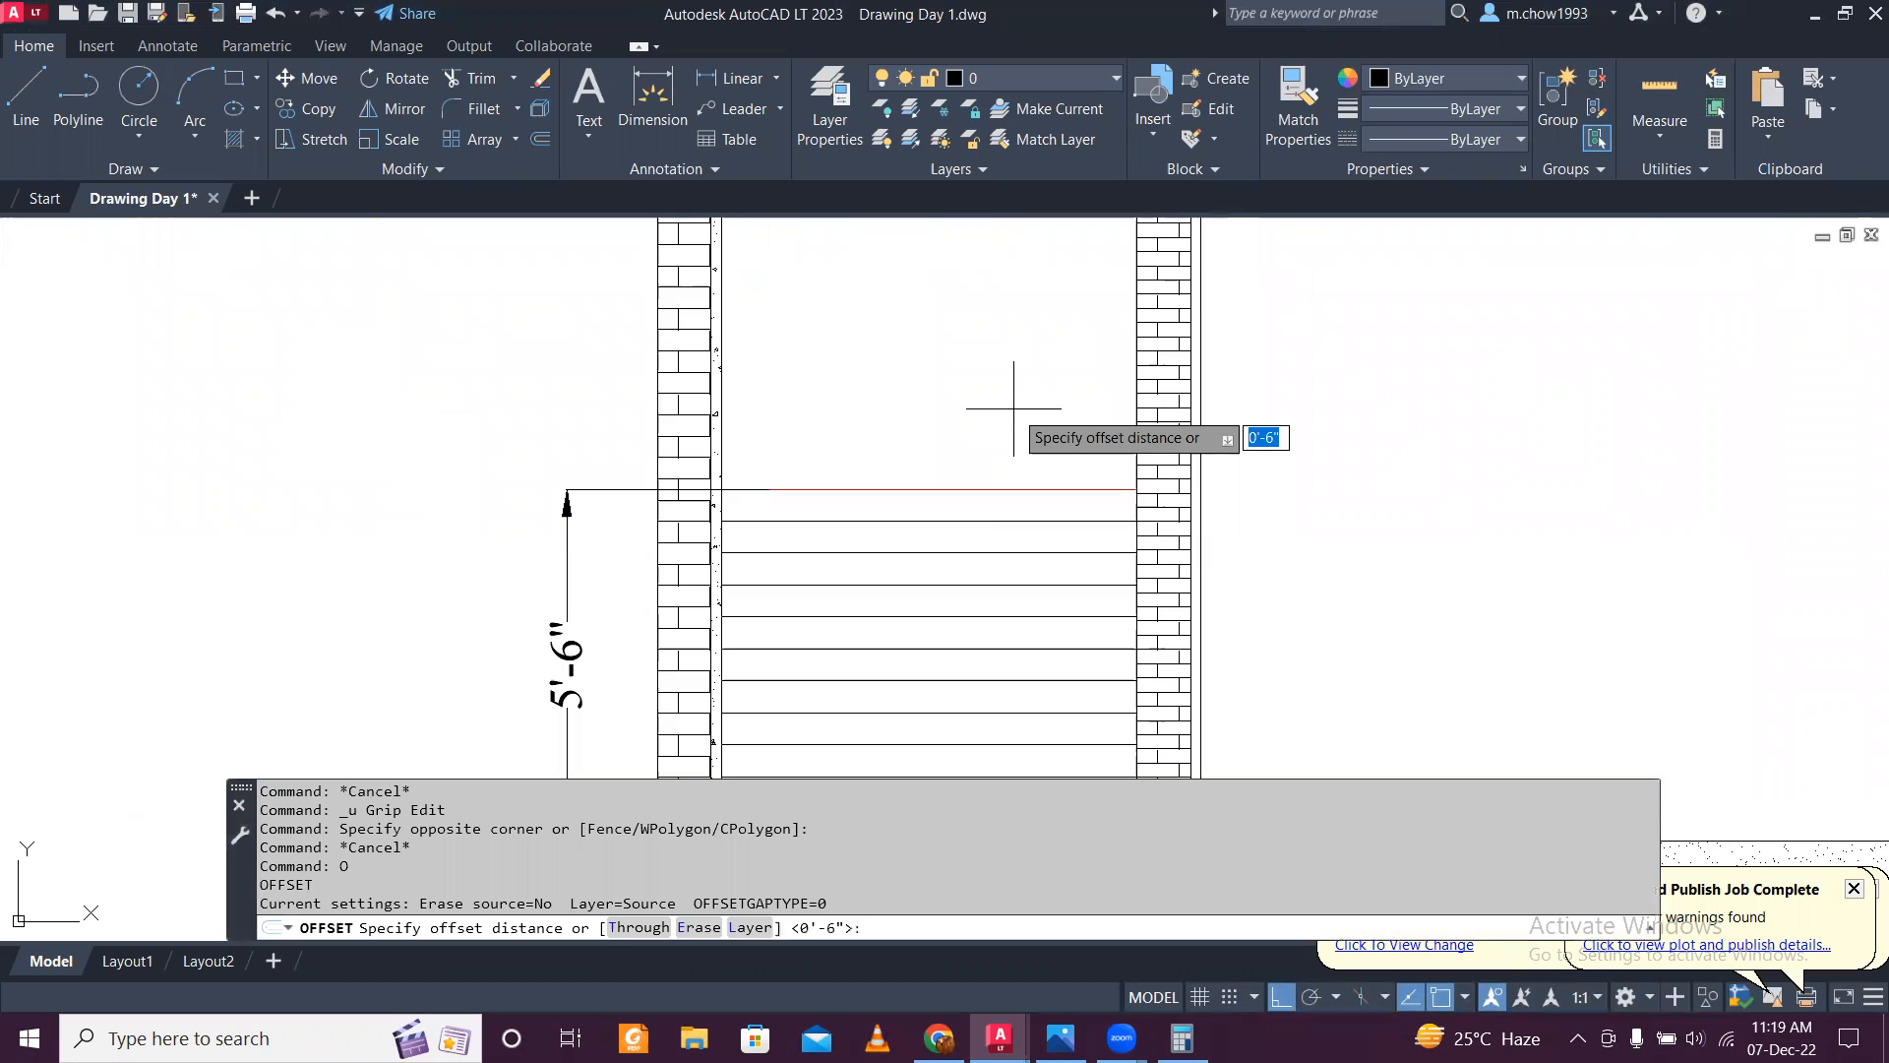
type("6")
key("Return")
scroll(1060, 492, "down", 4)
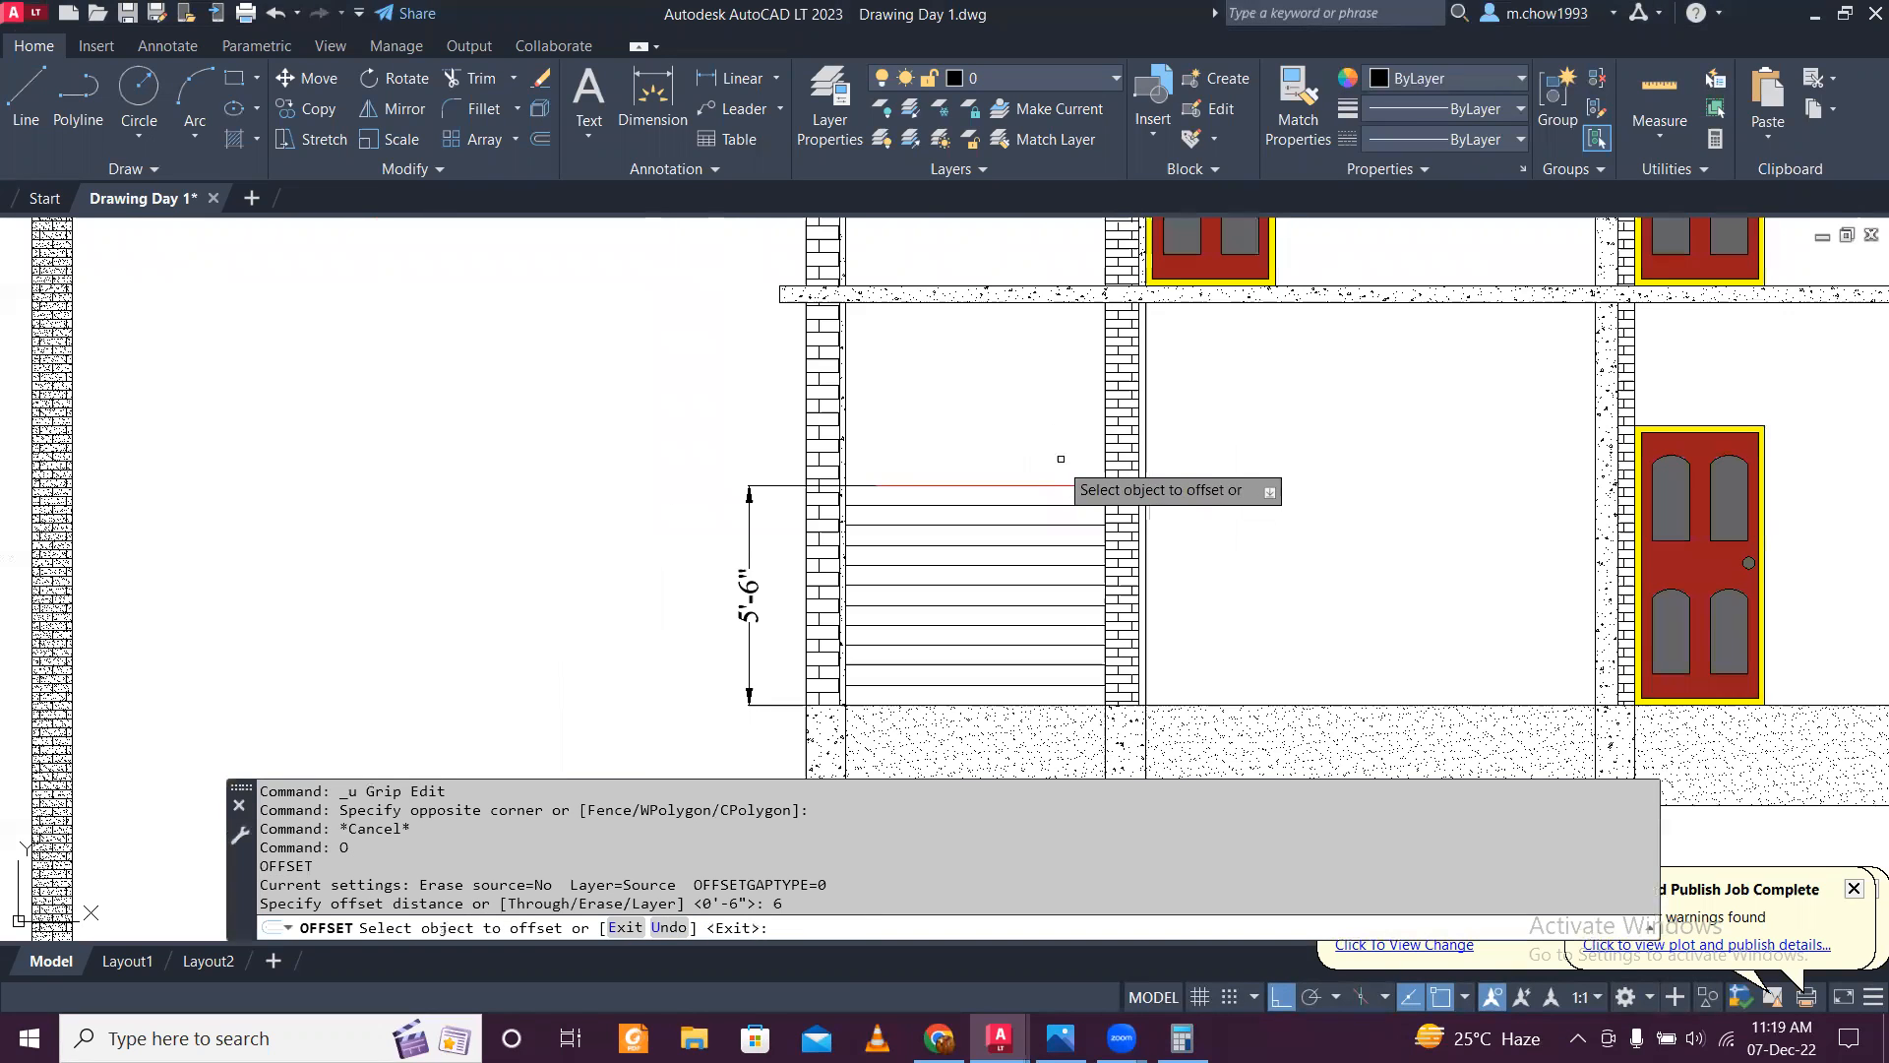
left_click(1048, 588)
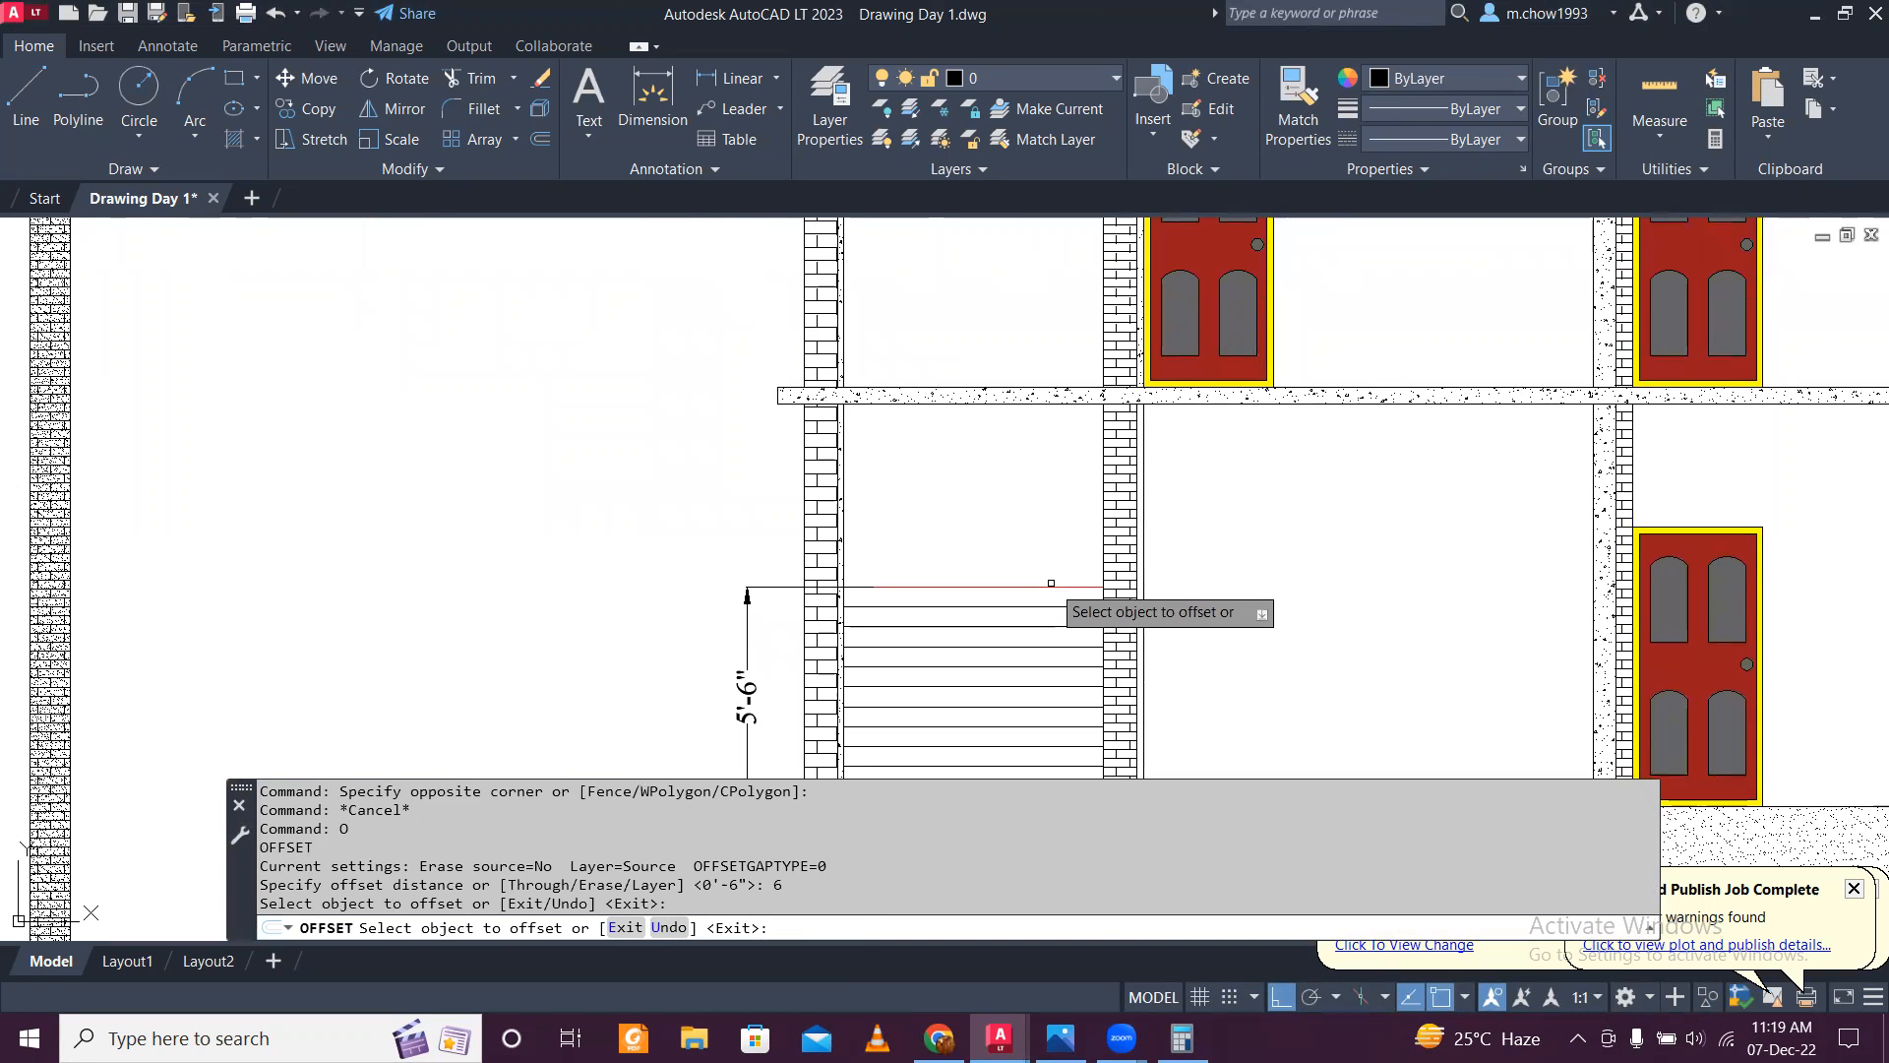
left_click(1048, 590)
left_click(1047, 588)
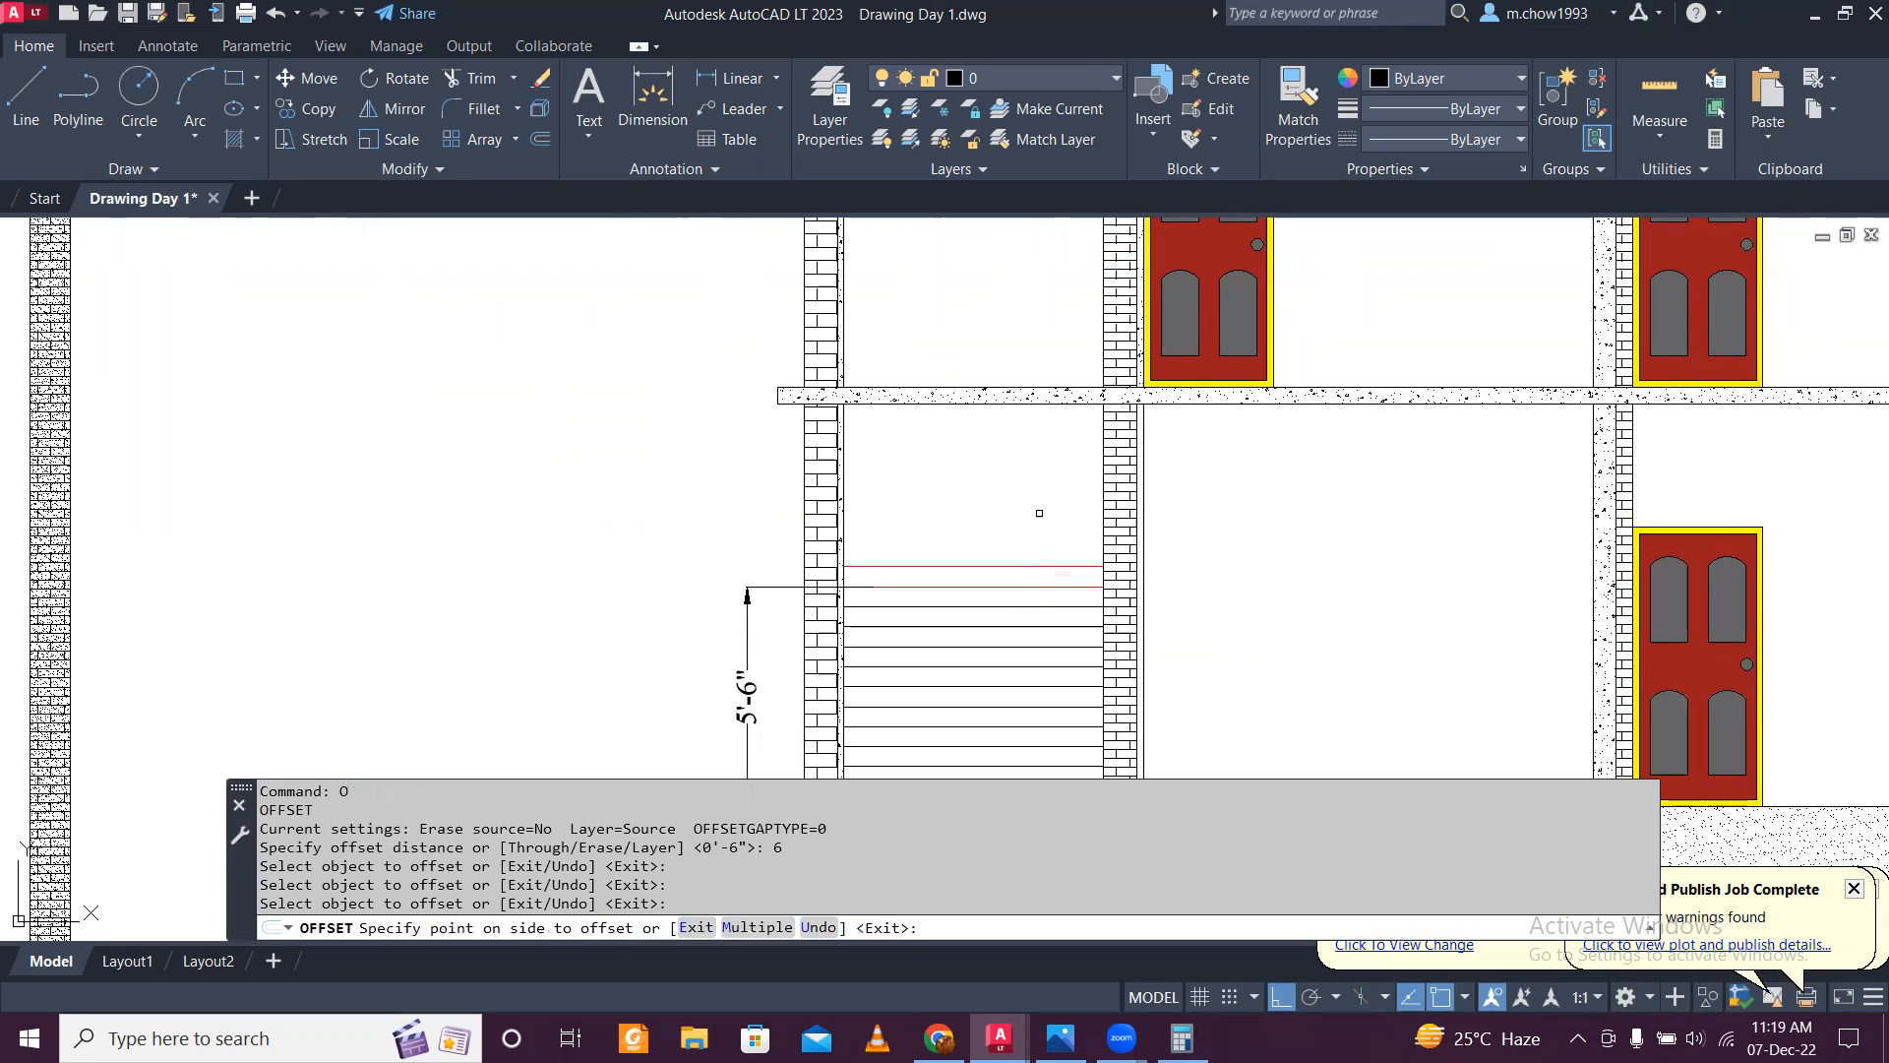
left_click(1053, 561)
key("Escape")
Step: Set the color of the riser line just above the red one to ByLayer and clear the selection
left_click(1056, 573)
left_click(1041, 547)
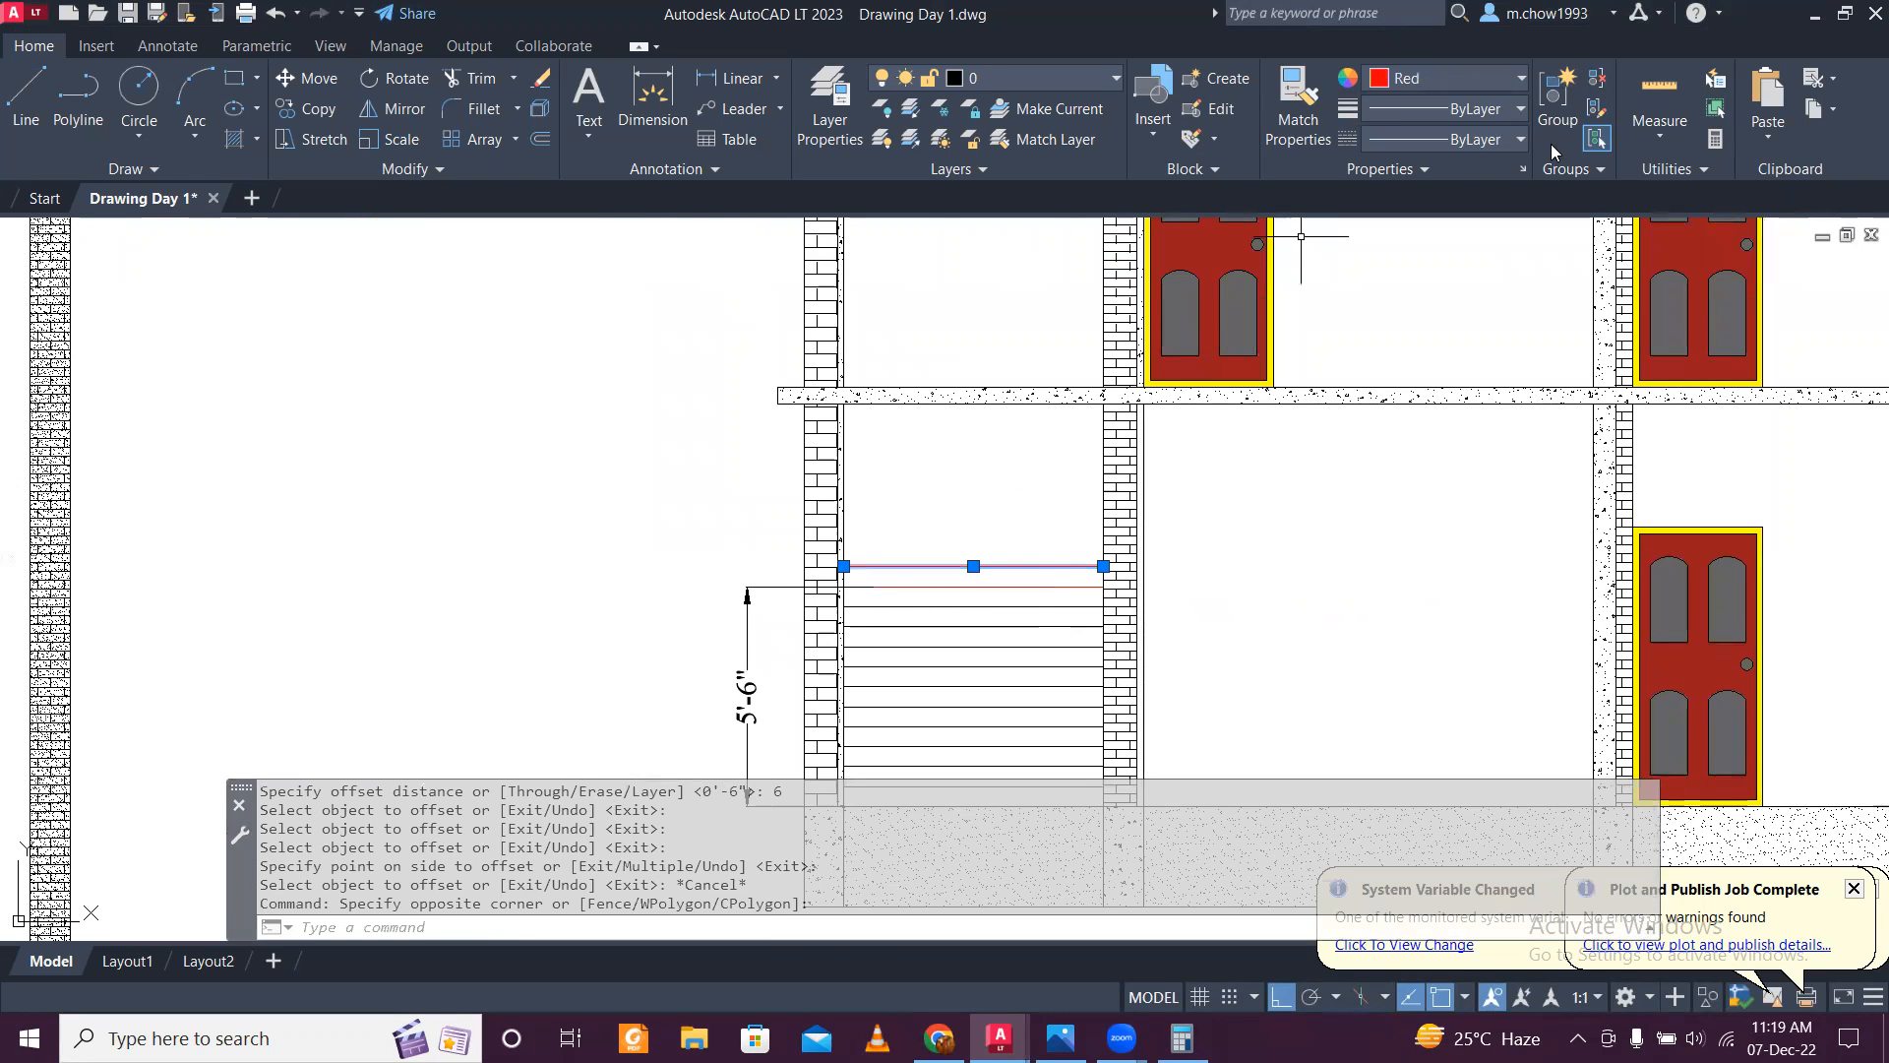
left_click(1460, 79)
left_click(1454, 106)
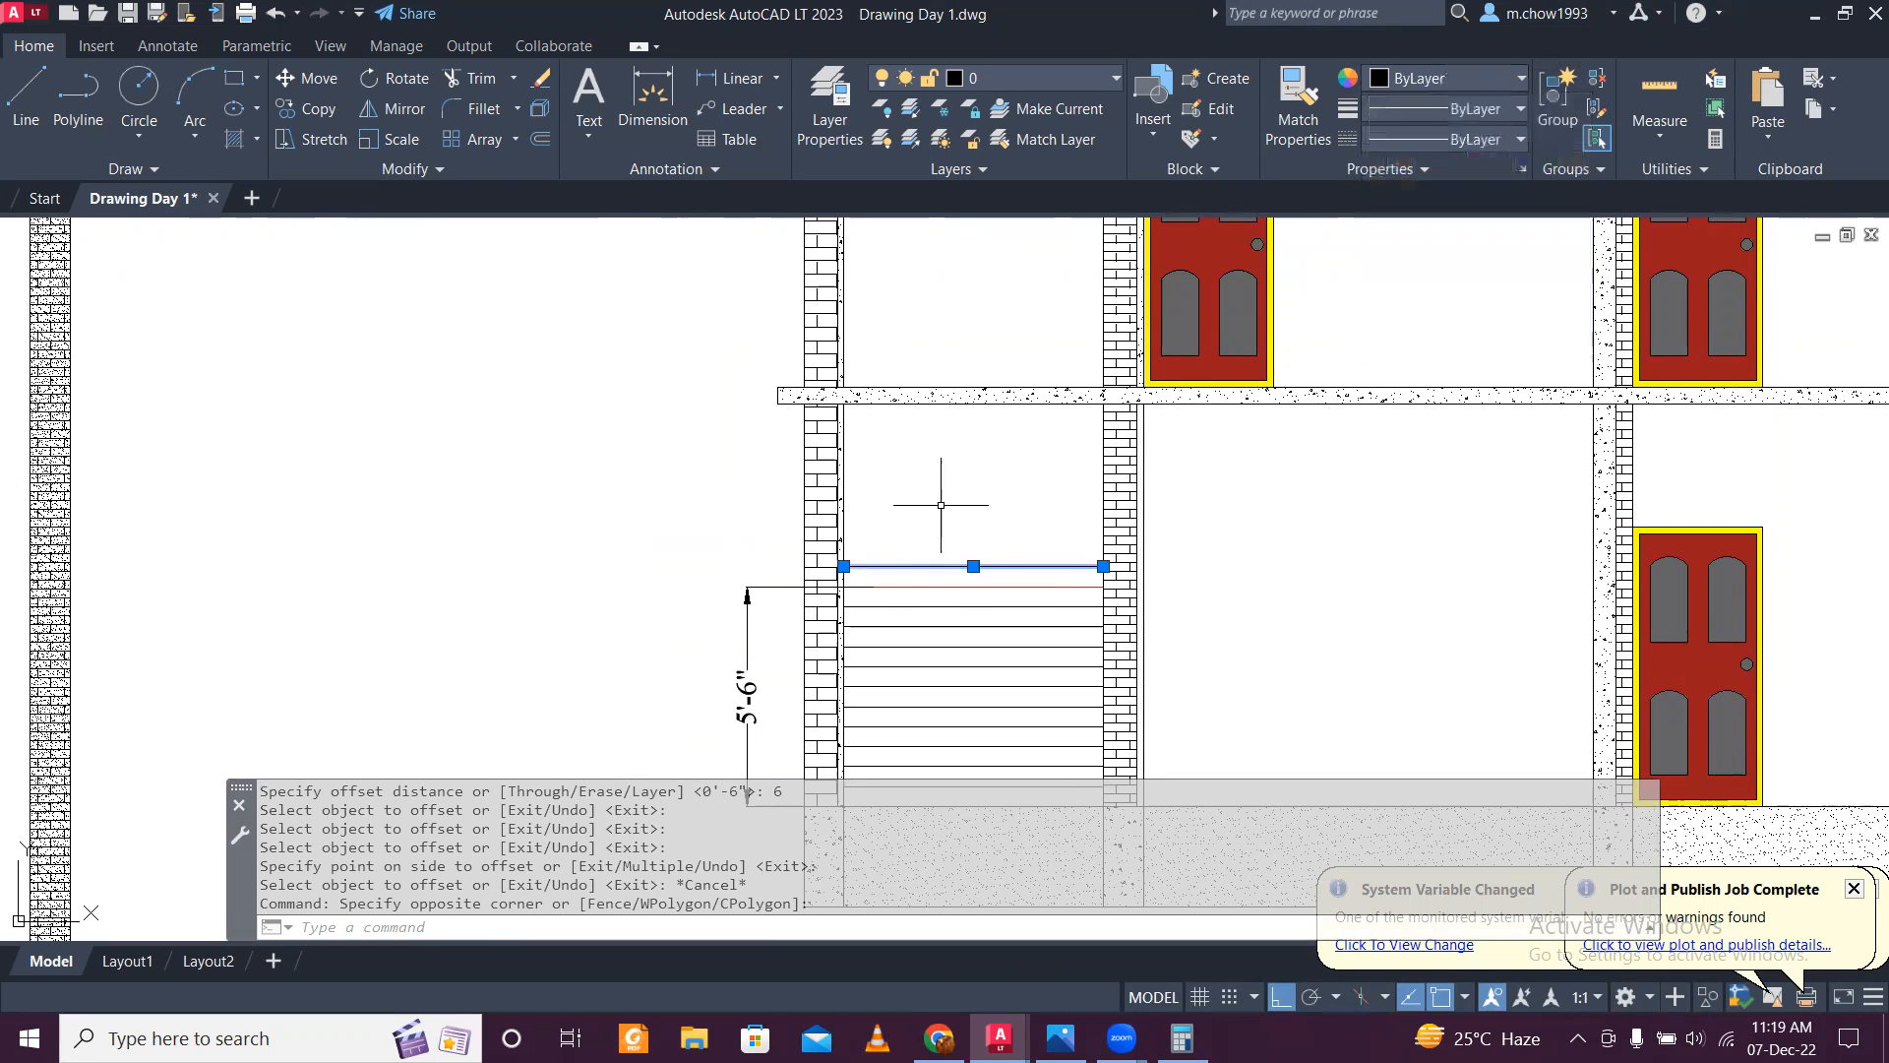
key("Escape")
type("o")
key("Return")
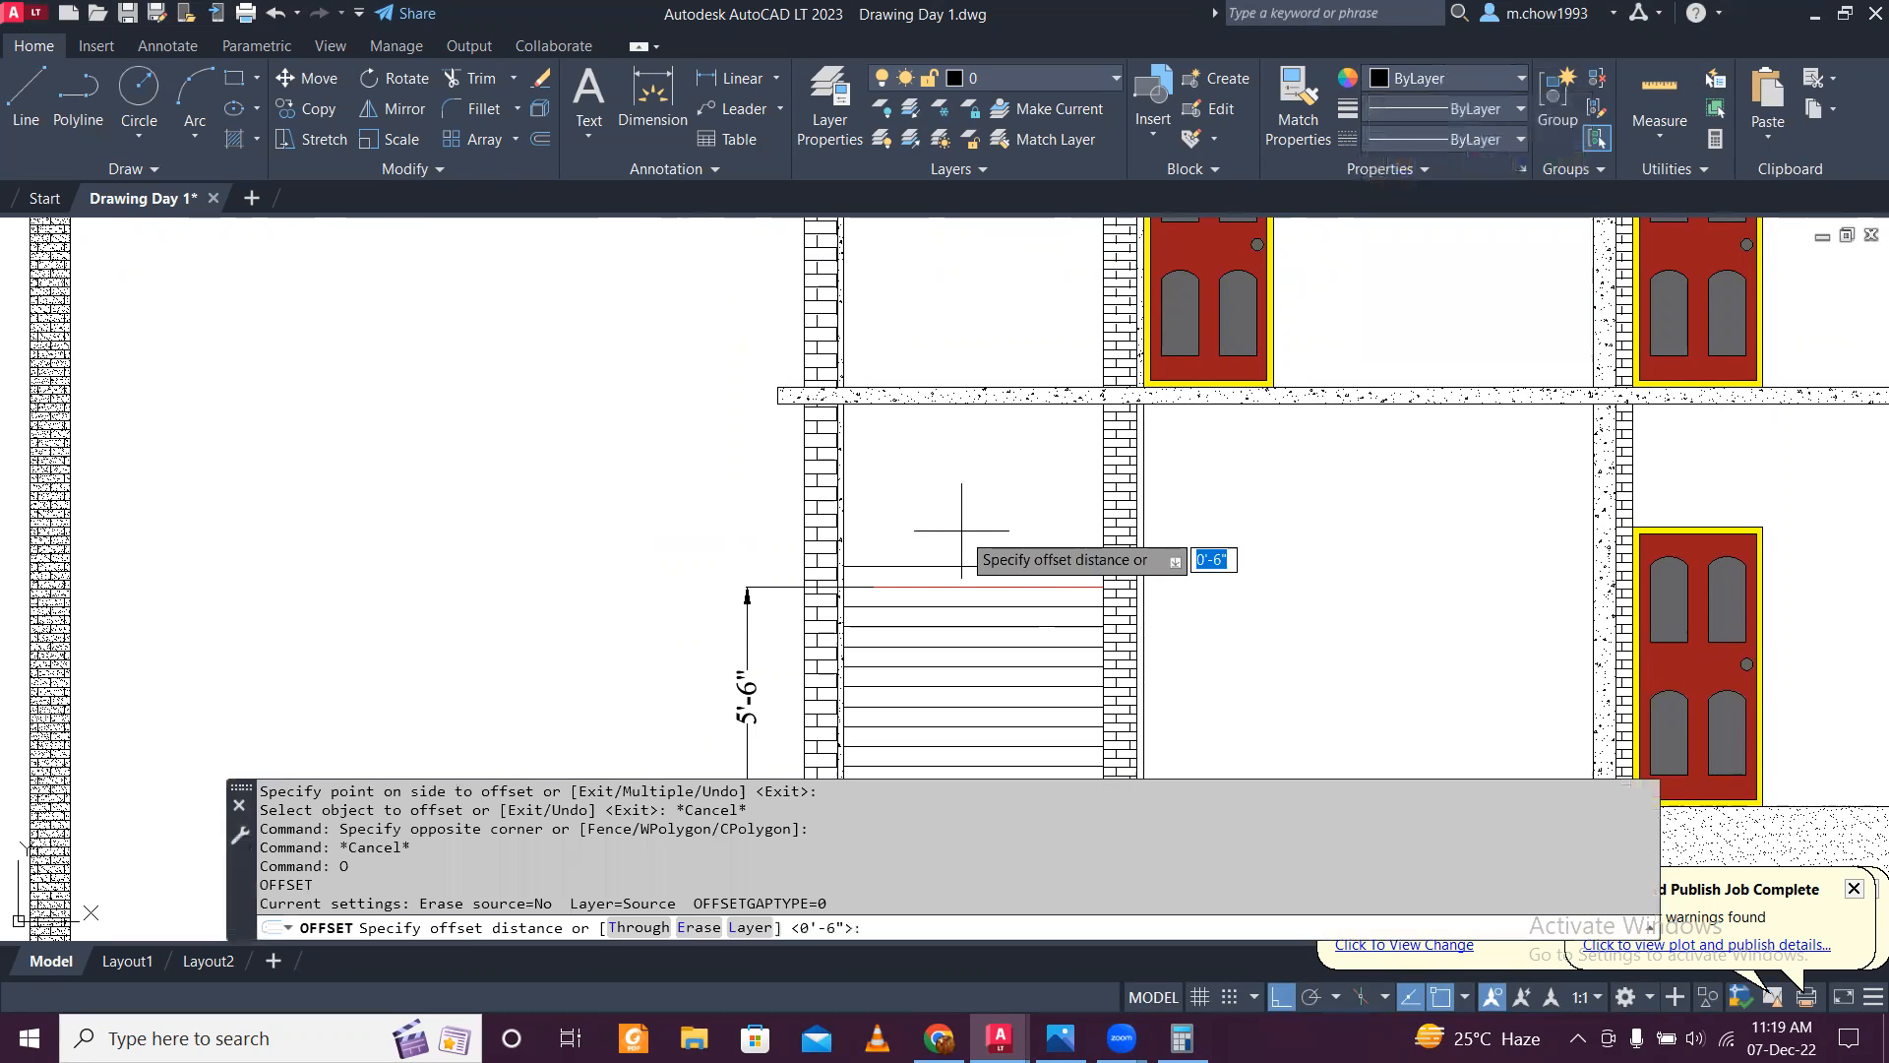
type("6")
key("Return")
key("Escape")
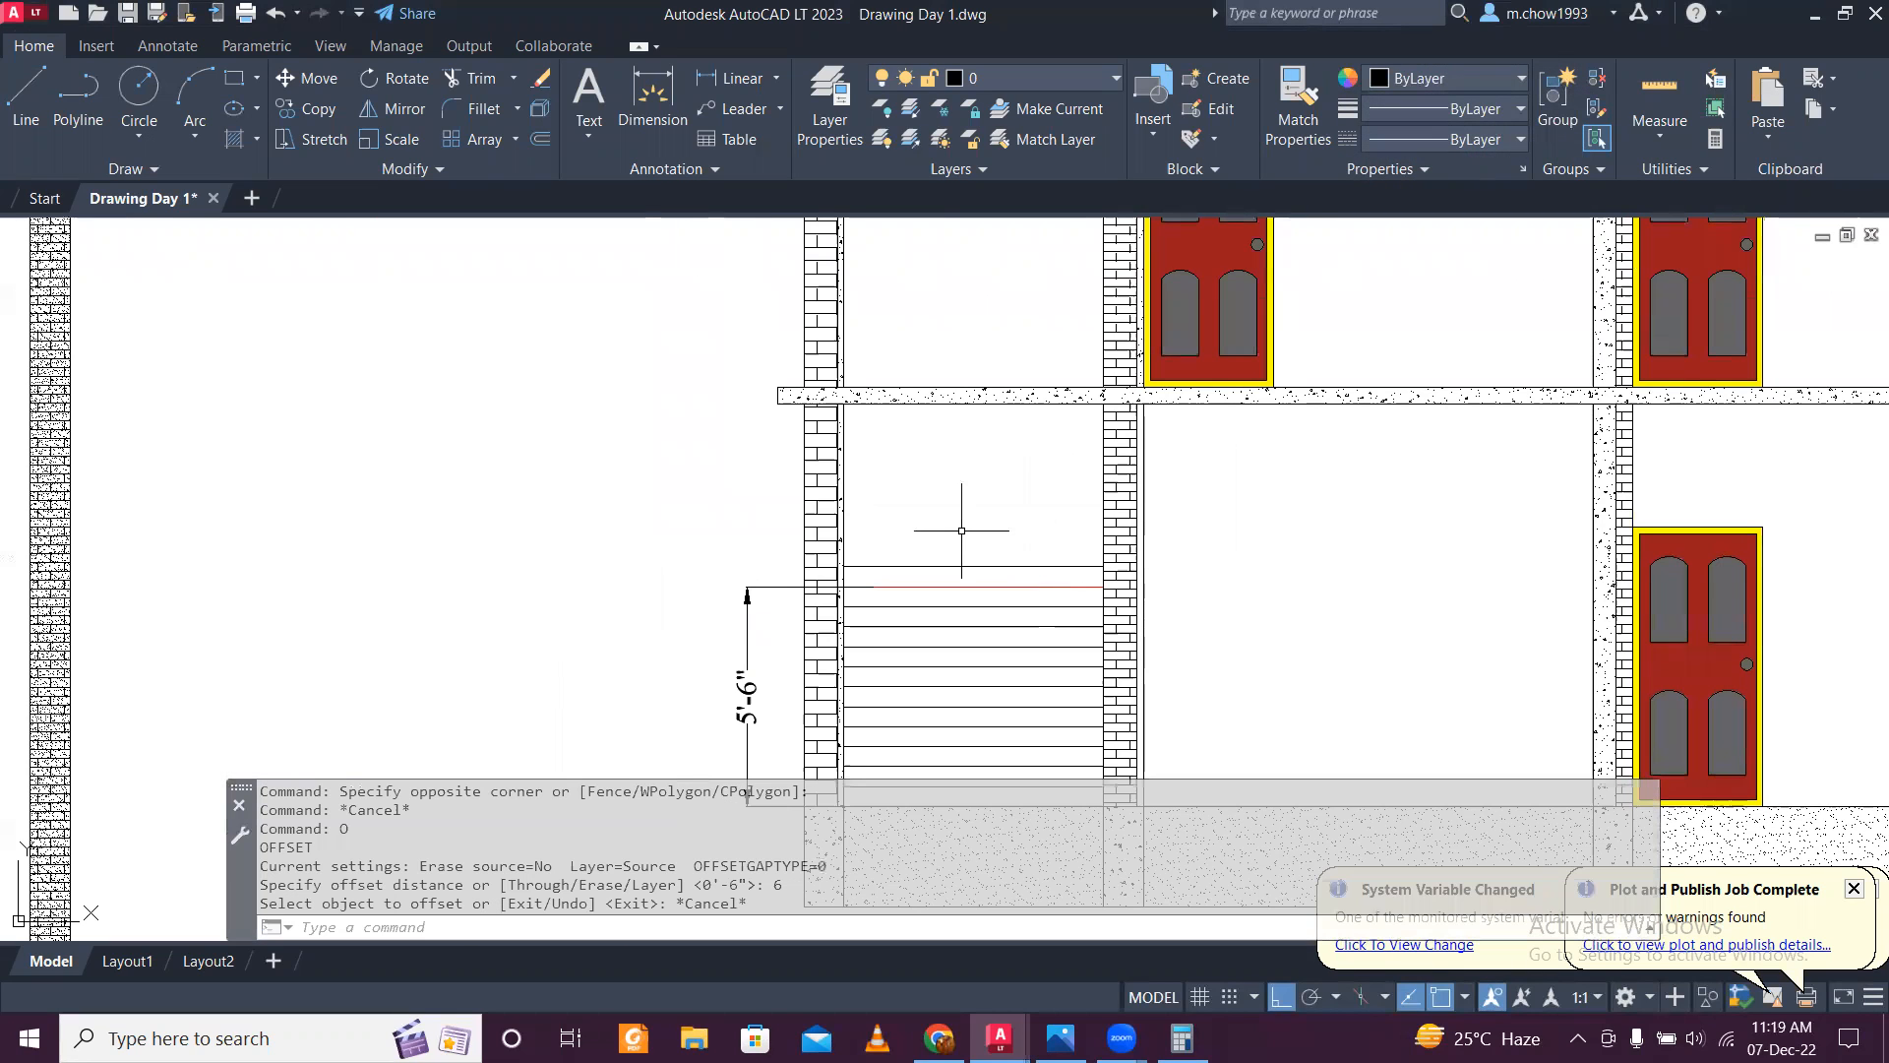
Step: Offset the riser line above the red one repeatedly upward at 6" spacing until the risers reach just below the first-floor slab
type("o")
key("Return")
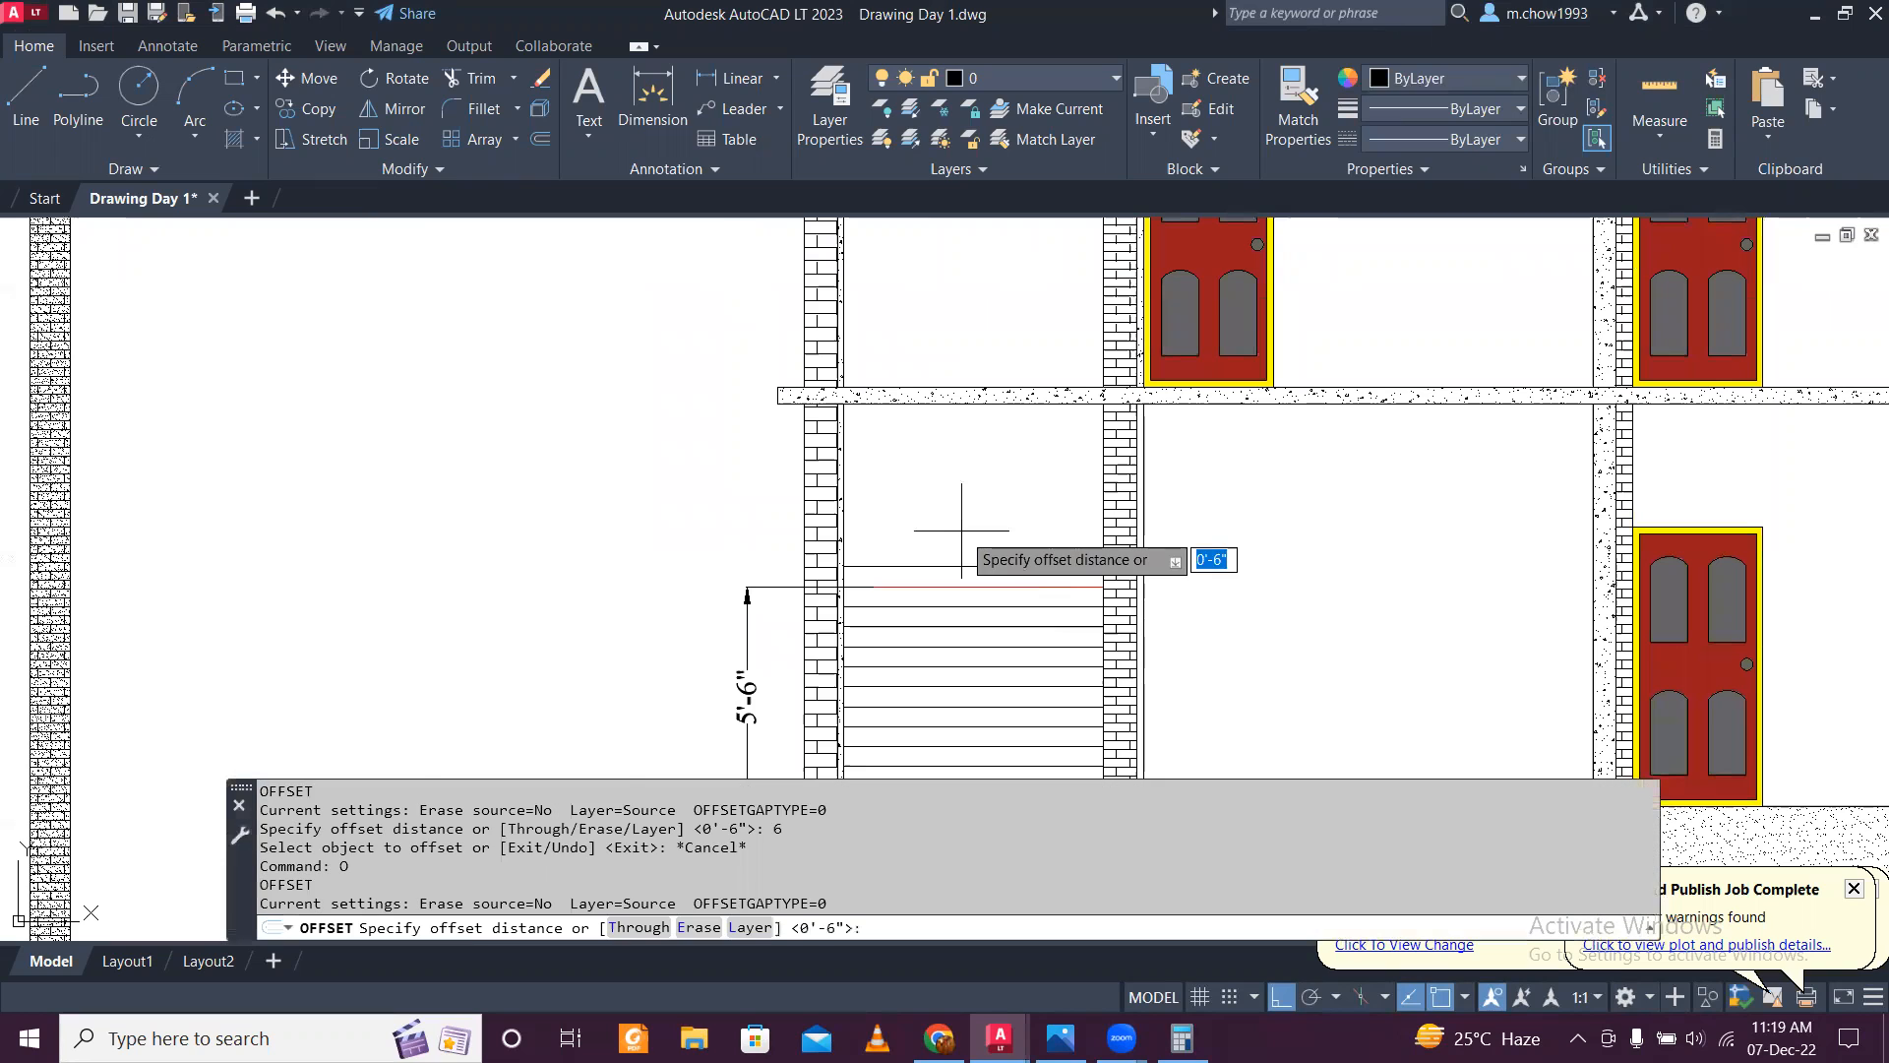
type("6")
key("Return")
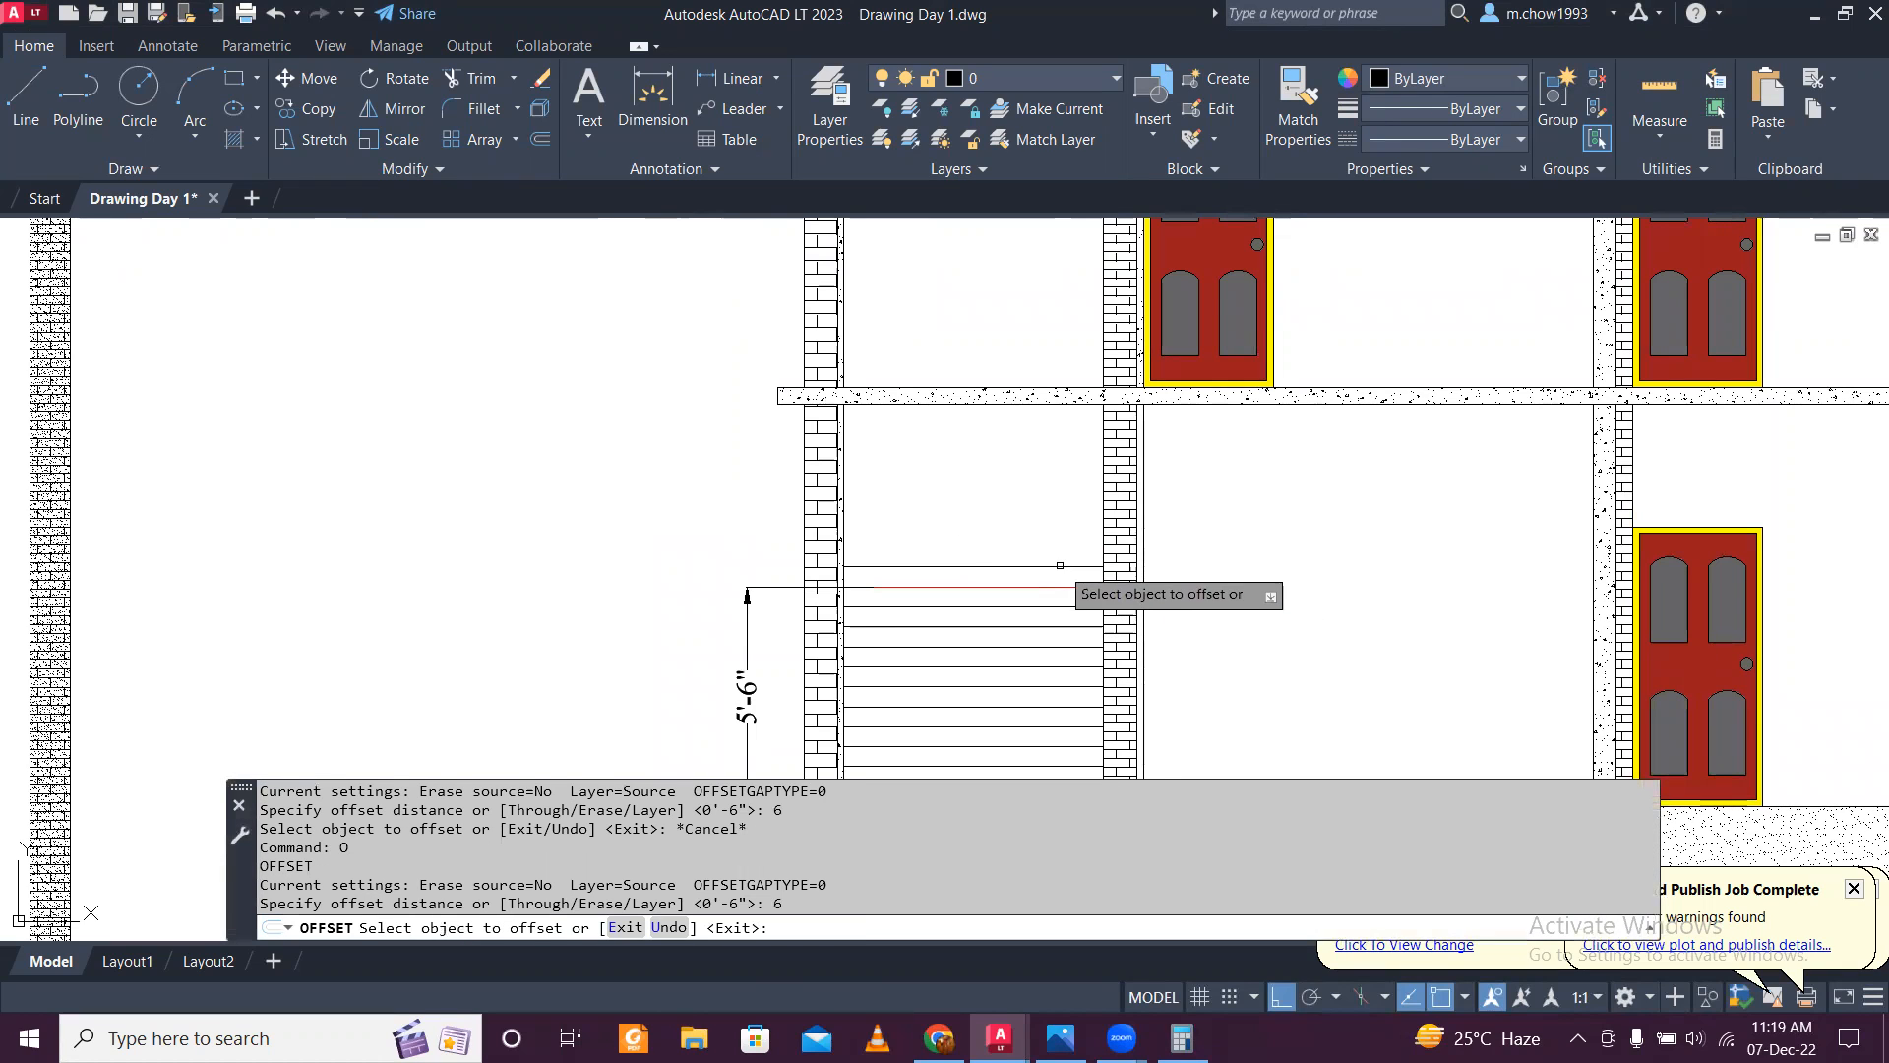
left_click(1048, 566)
left_click(1039, 501)
left_click(1041, 546)
left_click(1040, 522)
left_click(1043, 528)
left_click(1047, 497)
left_click(1045, 506)
left_click(1039, 465)
left_click(1045, 487)
left_click(1033, 450)
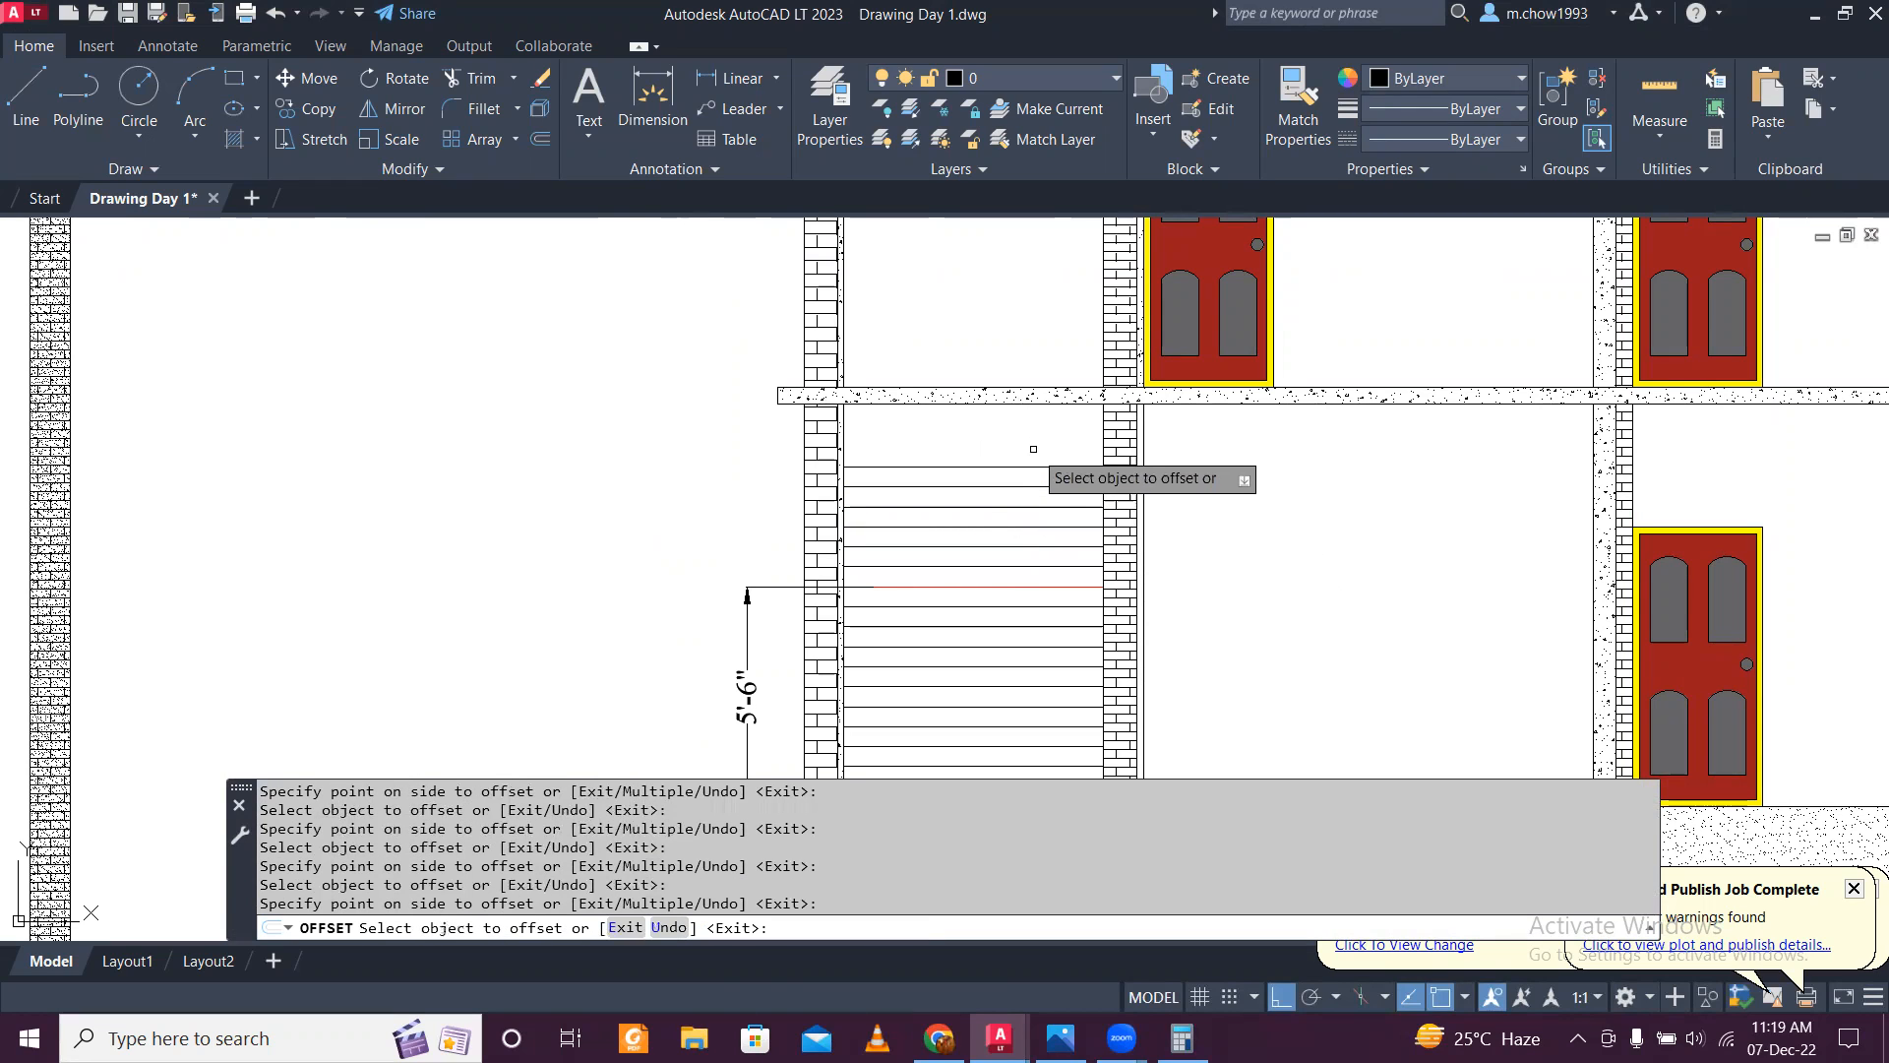
left_click(1043, 468)
left_click(1035, 433)
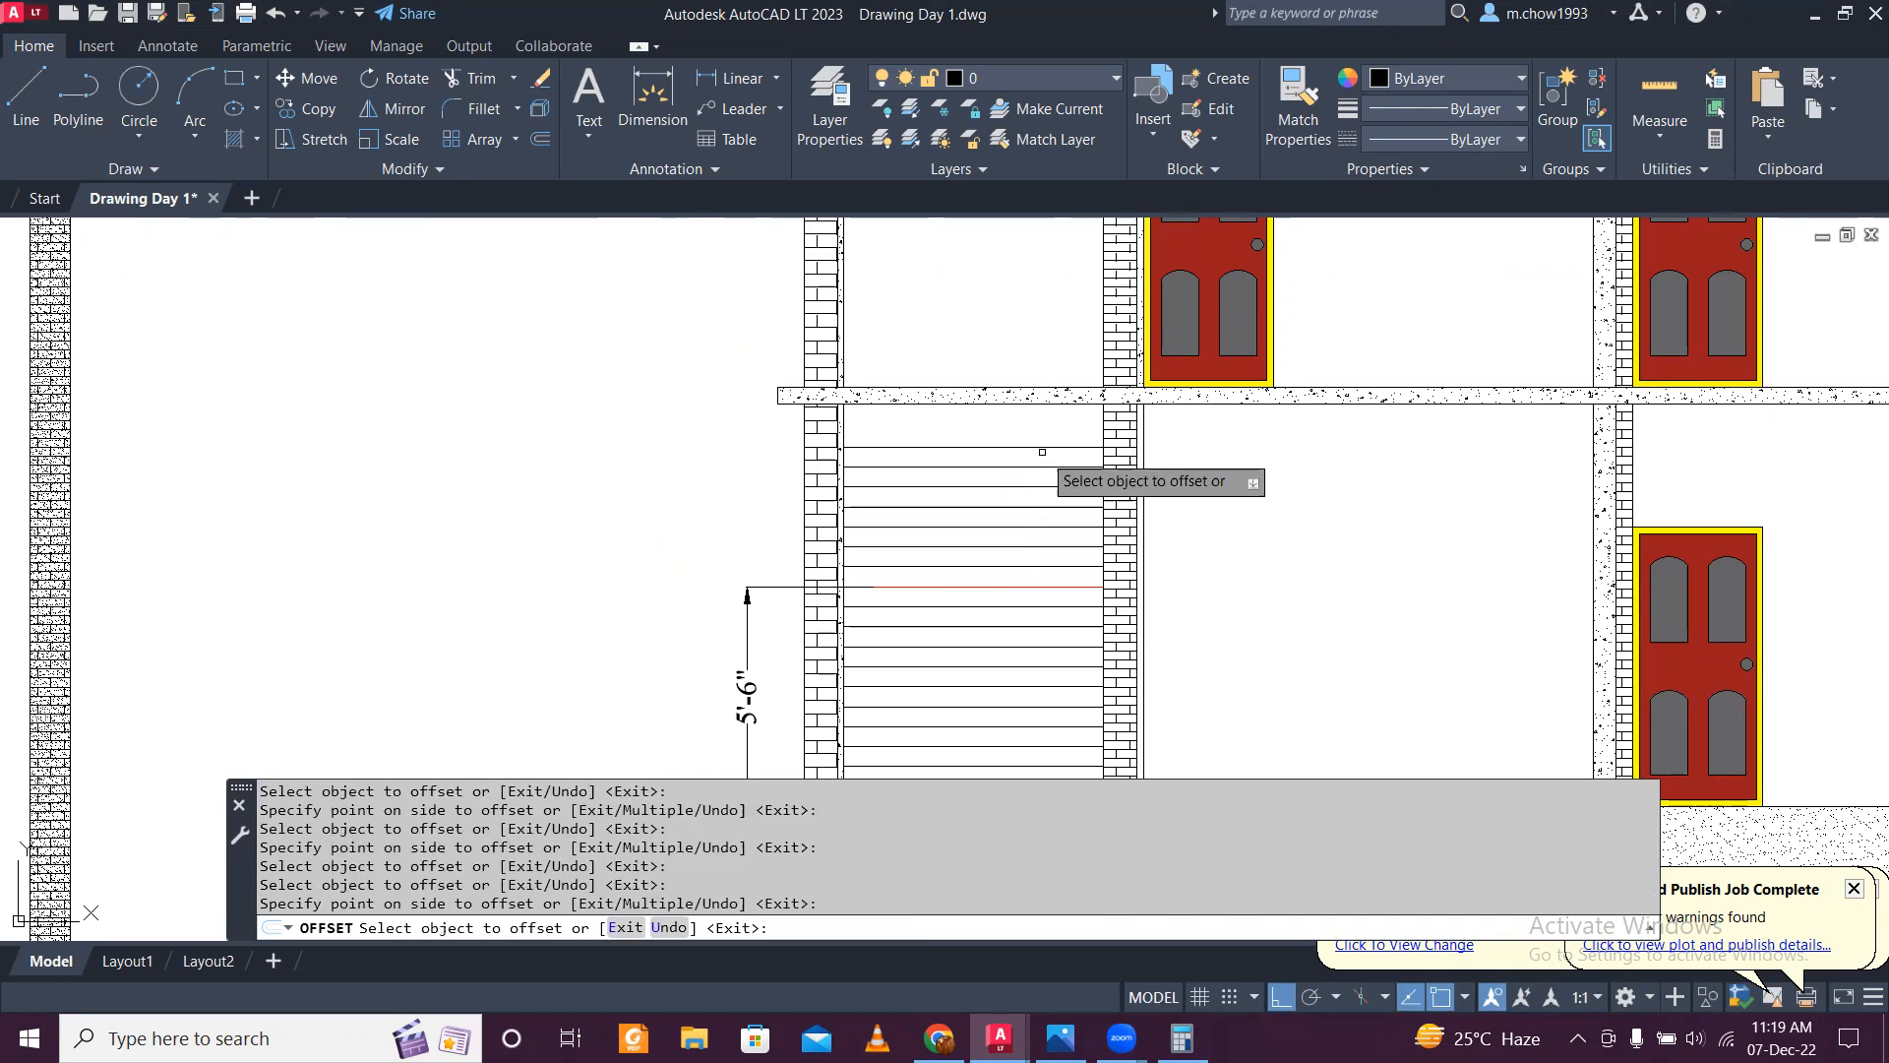
left_click(1040, 447)
left_click(1038, 430)
left_click(1038, 428)
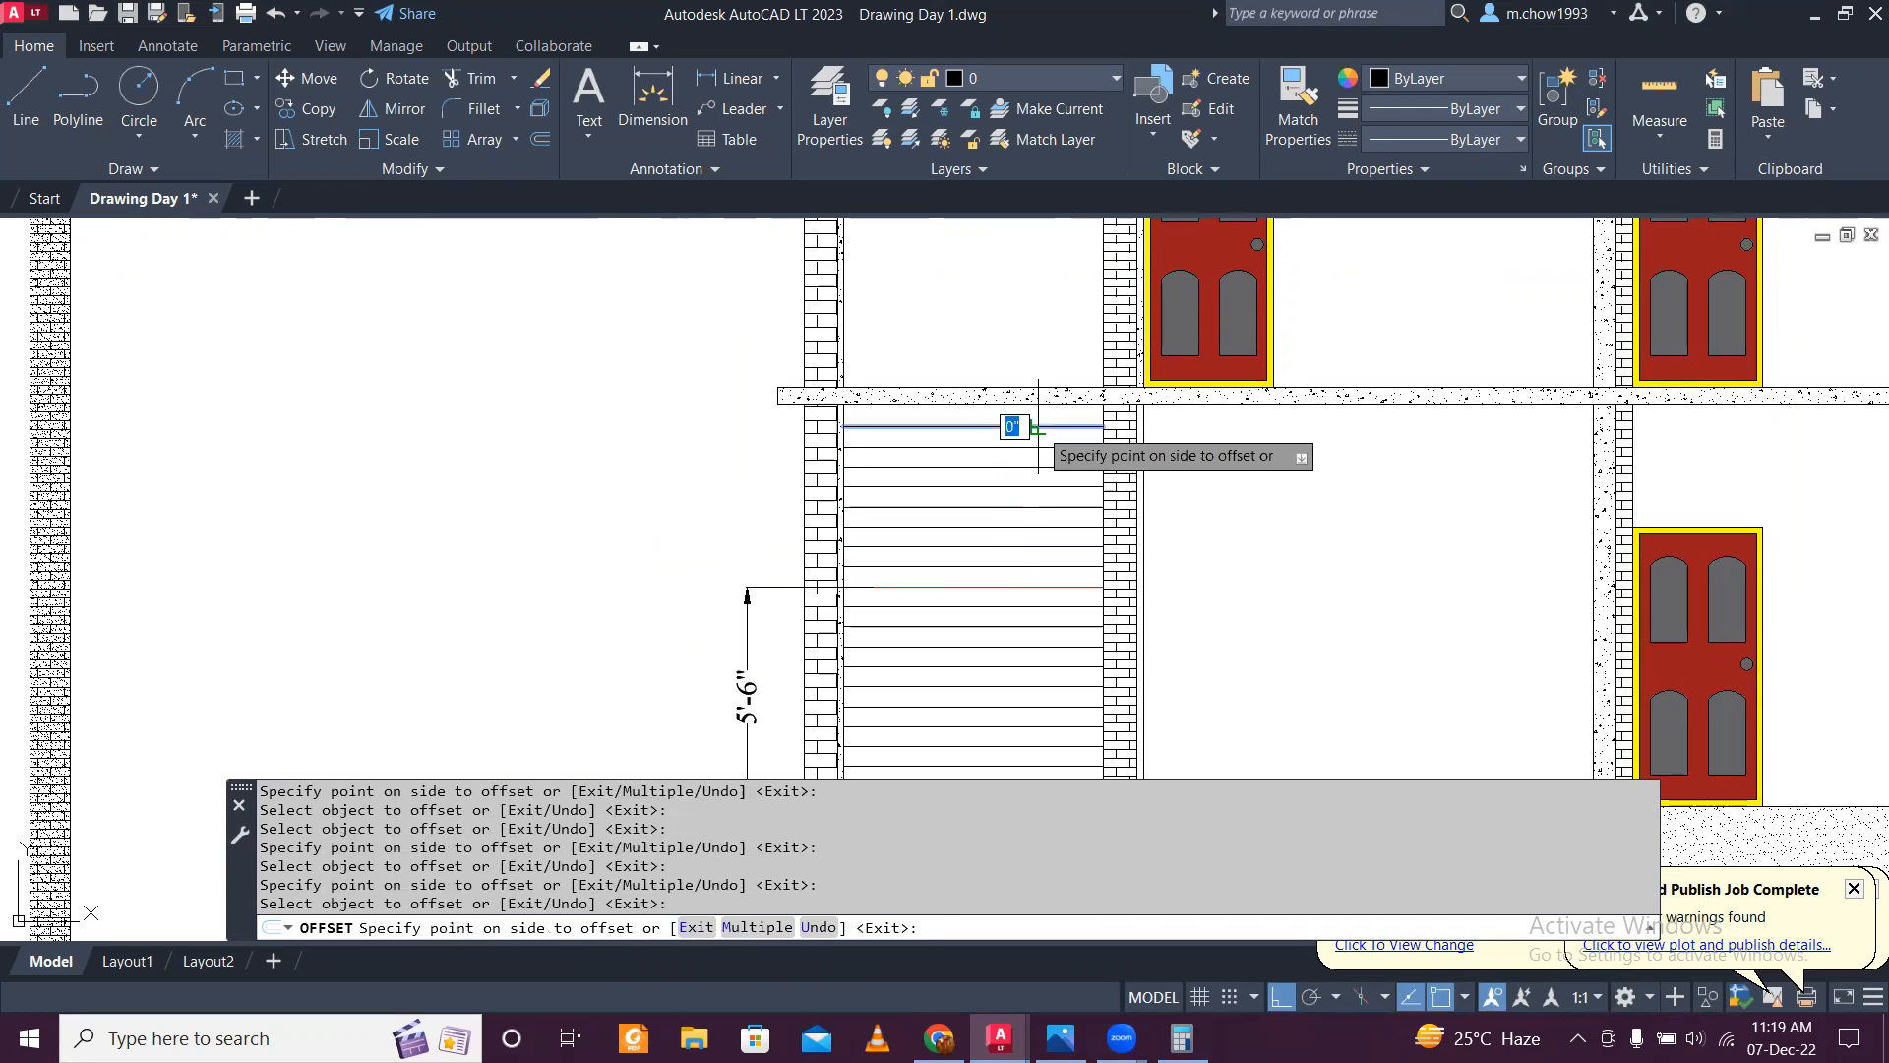
scroll(1034, 410, "up", 6)
left_click(1032, 403)
left_click(1034, 388)
scroll(1067, 236, "down", 3)
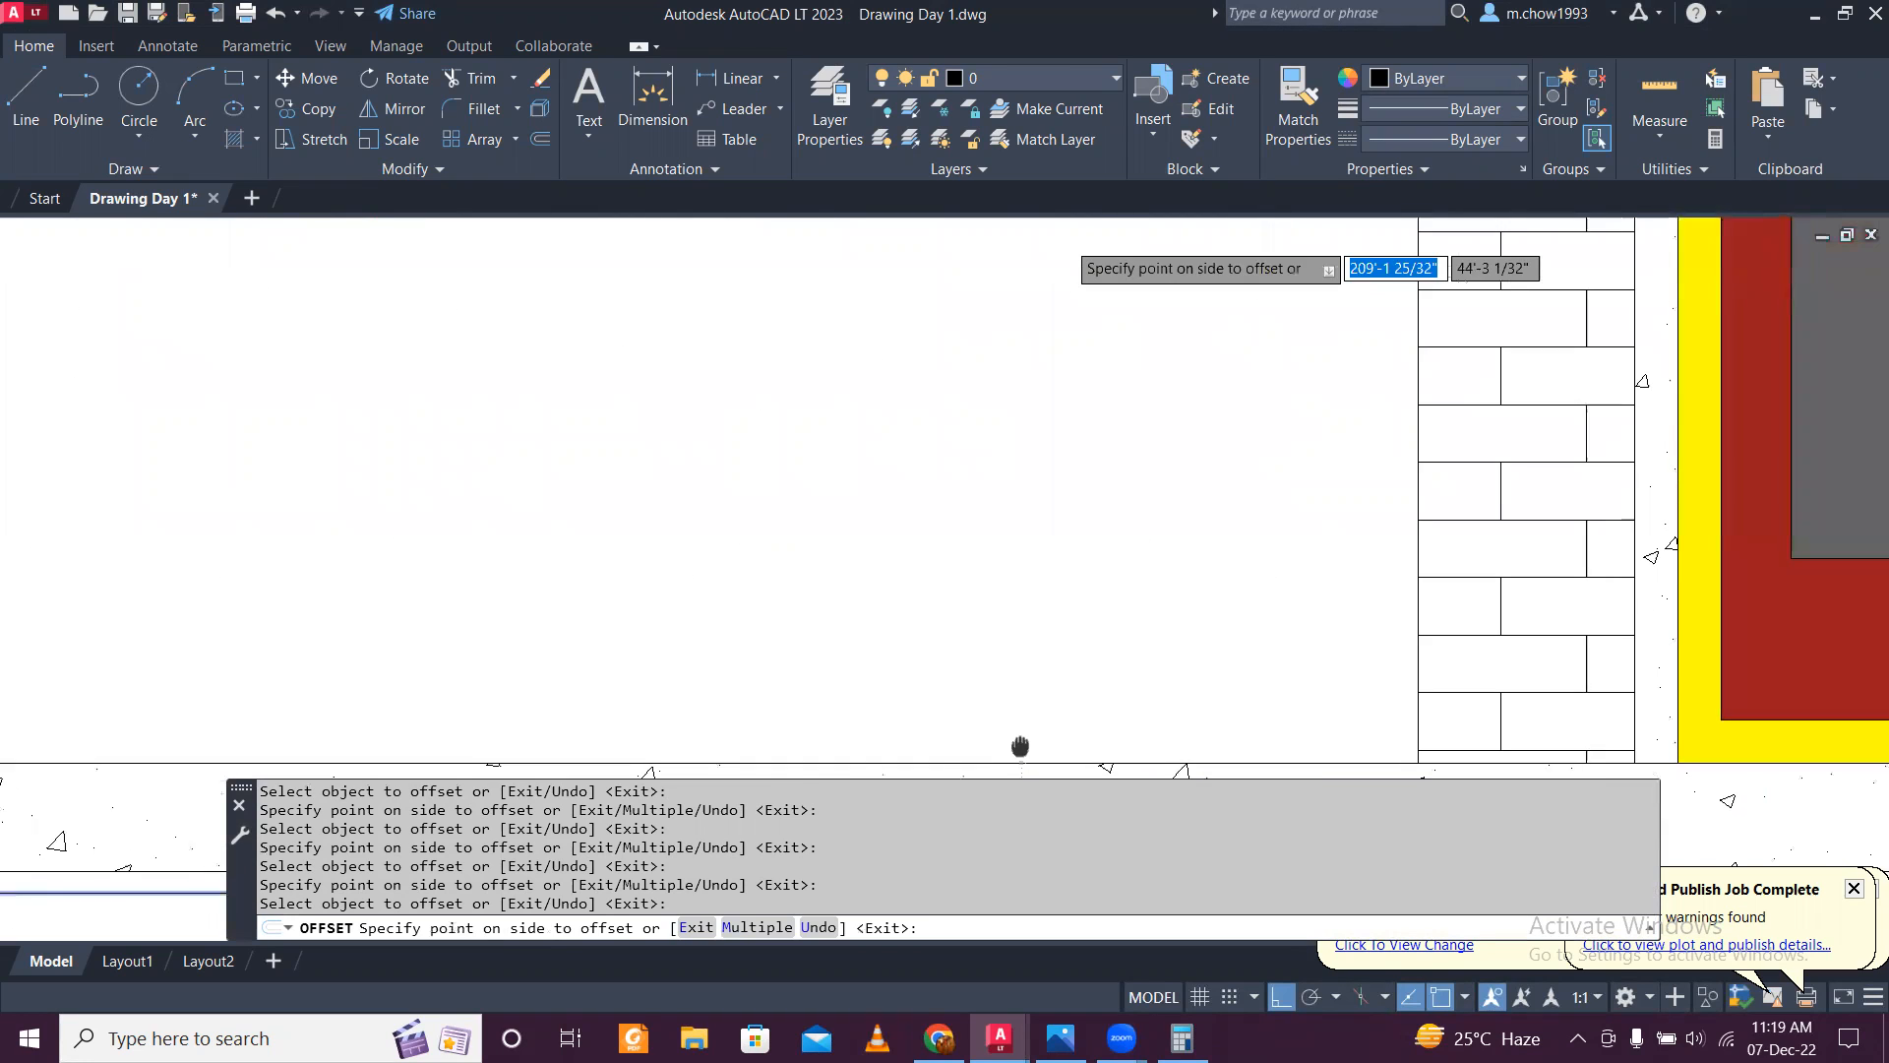
left_click(970, 506)
scroll(970, 505, "down", 3)
key("Escape")
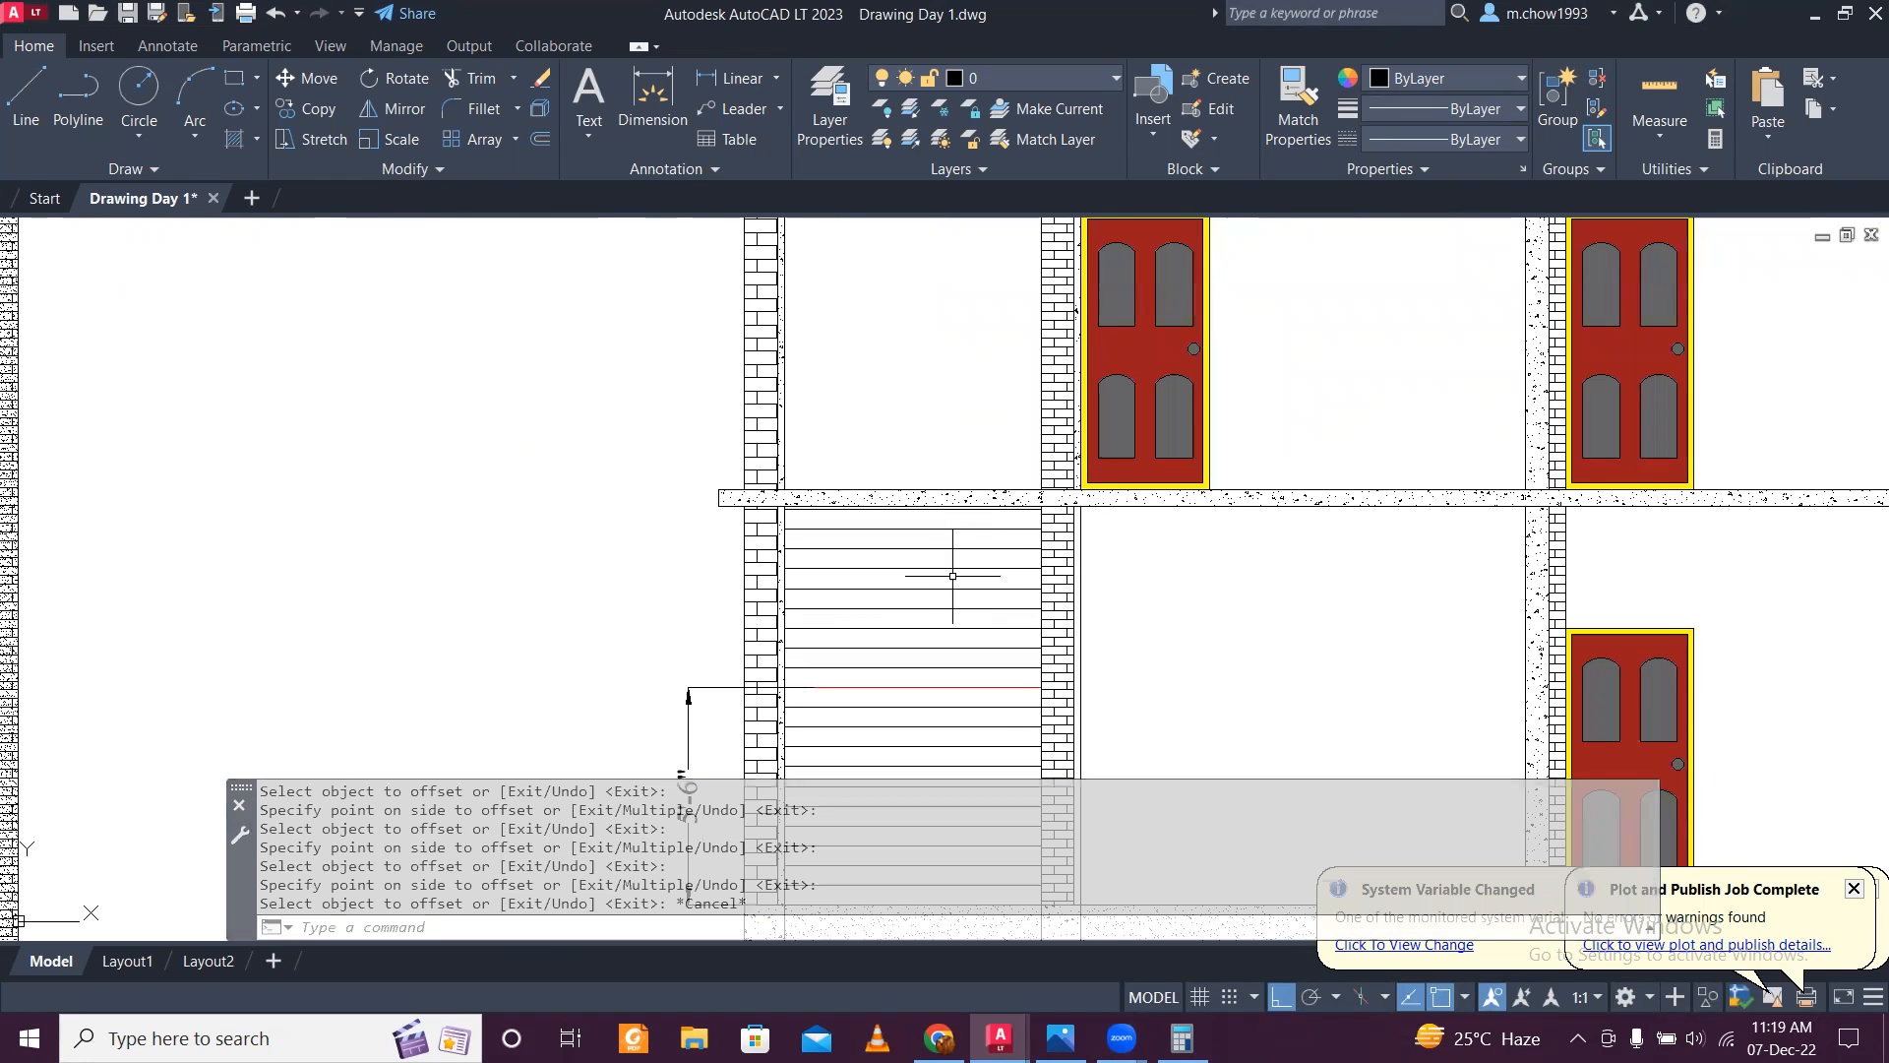
Step: Examine the two staircase flights and section line AA on the First Floor Architectural Plan against the risers in Building Section AA
scroll(960, 565, "down", 2)
scroll(959, 570, "down", 4)
scroll(984, 581, "up", 4)
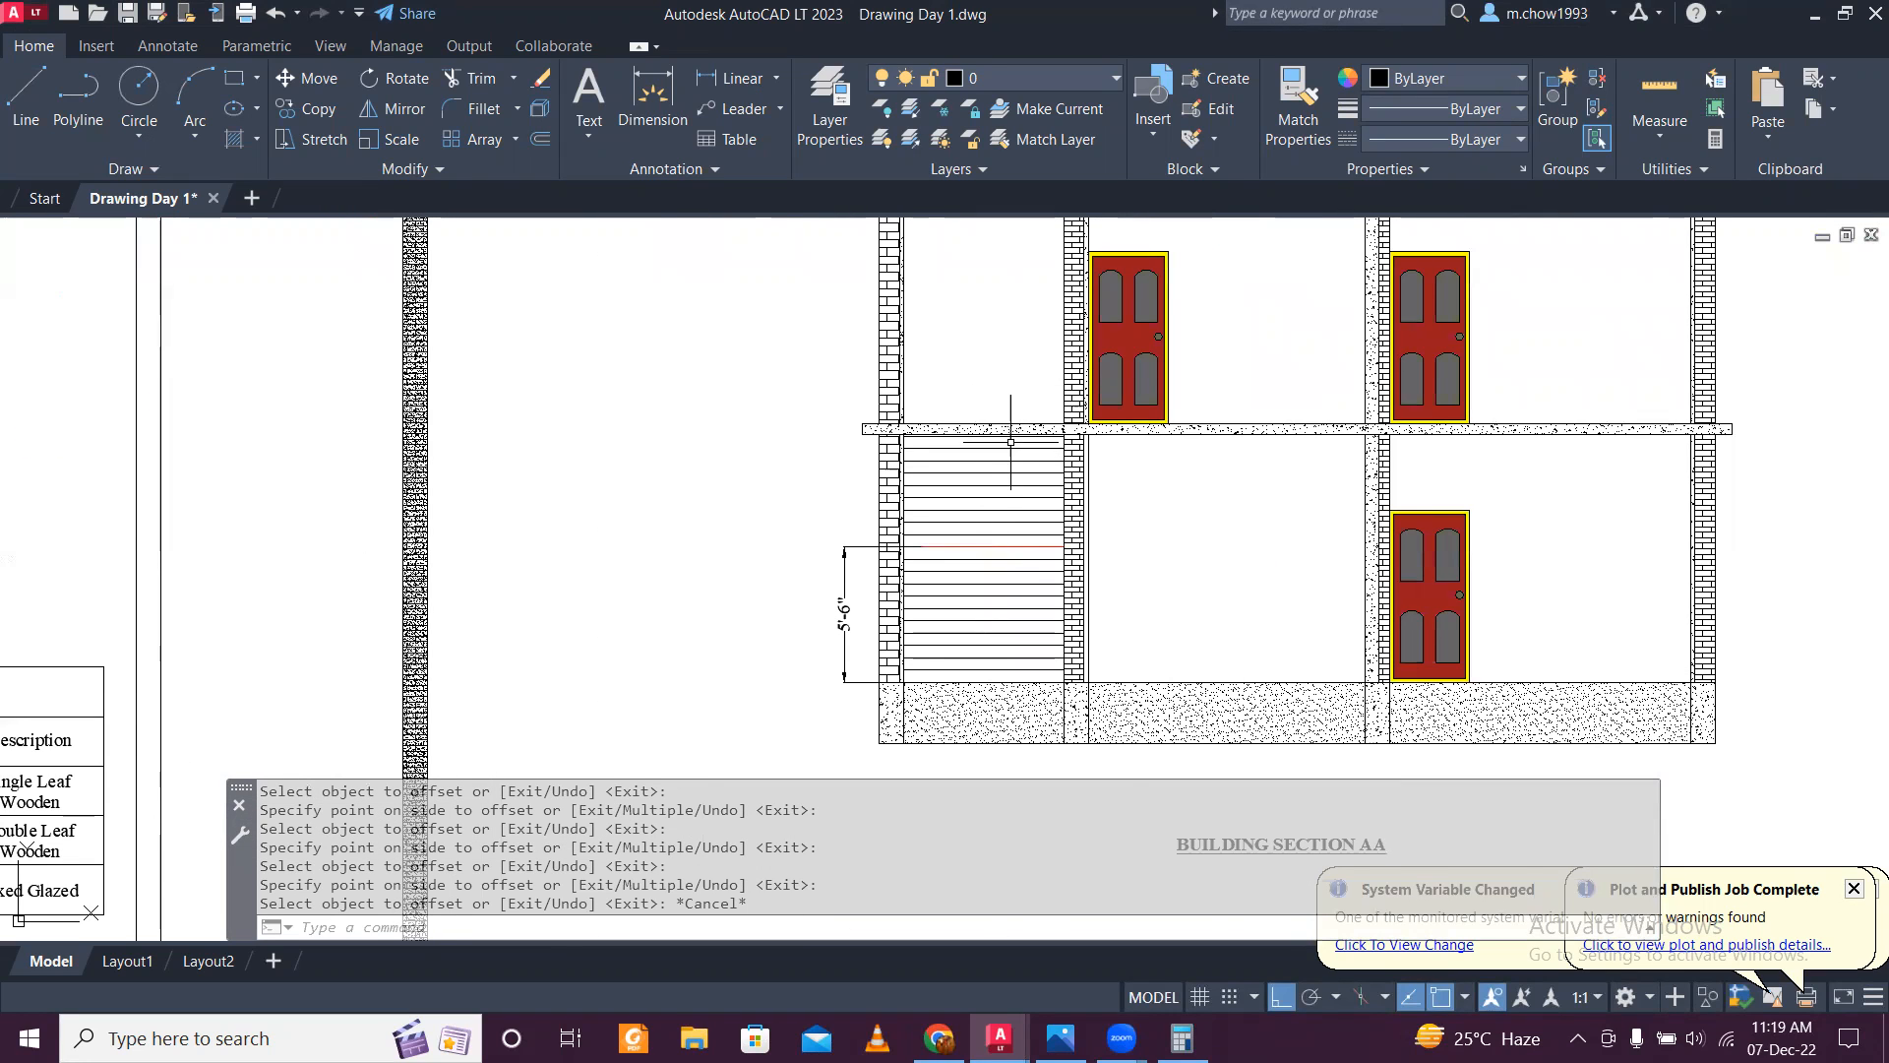
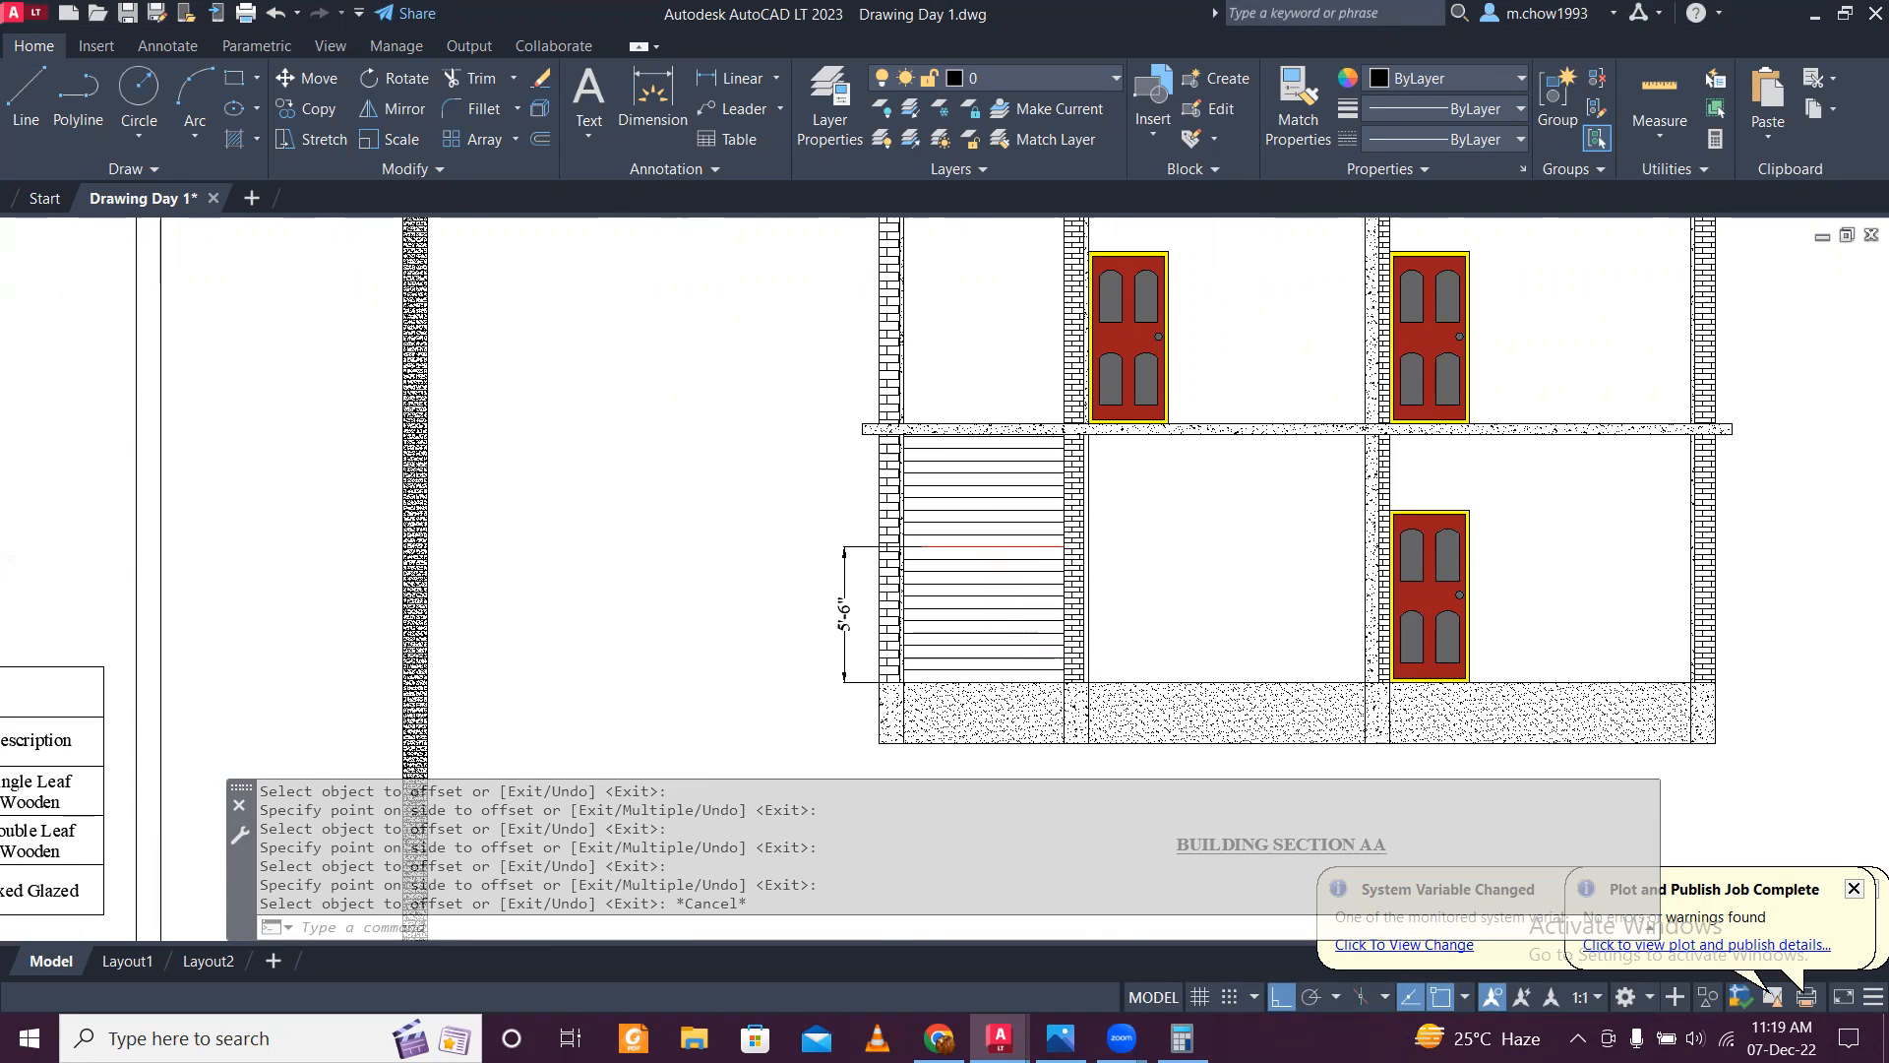
scroll(436, 433, "down", 5)
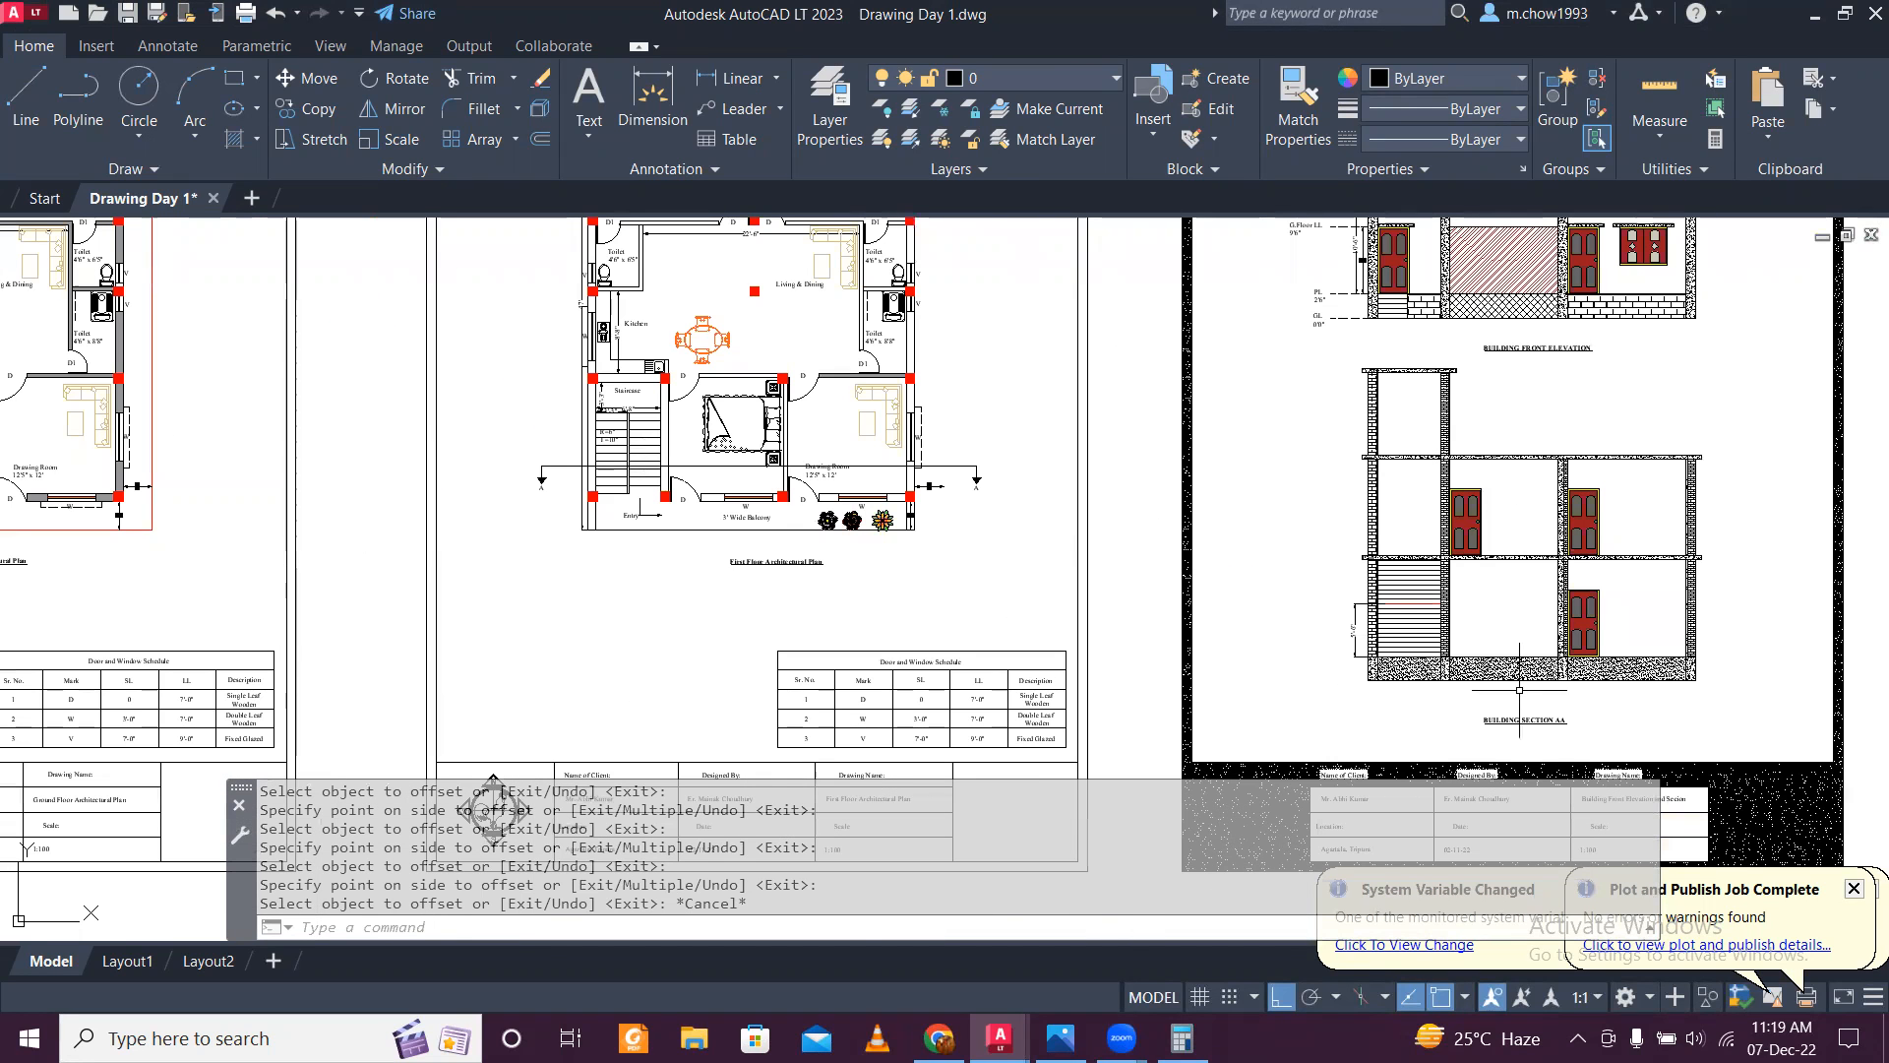
scroll(1519, 690, "up", 7)
scroll(1224, 622, "down", 4)
middle_click_drag(122, 438, 781, 620)
scroll(636, 578, "up", 6)
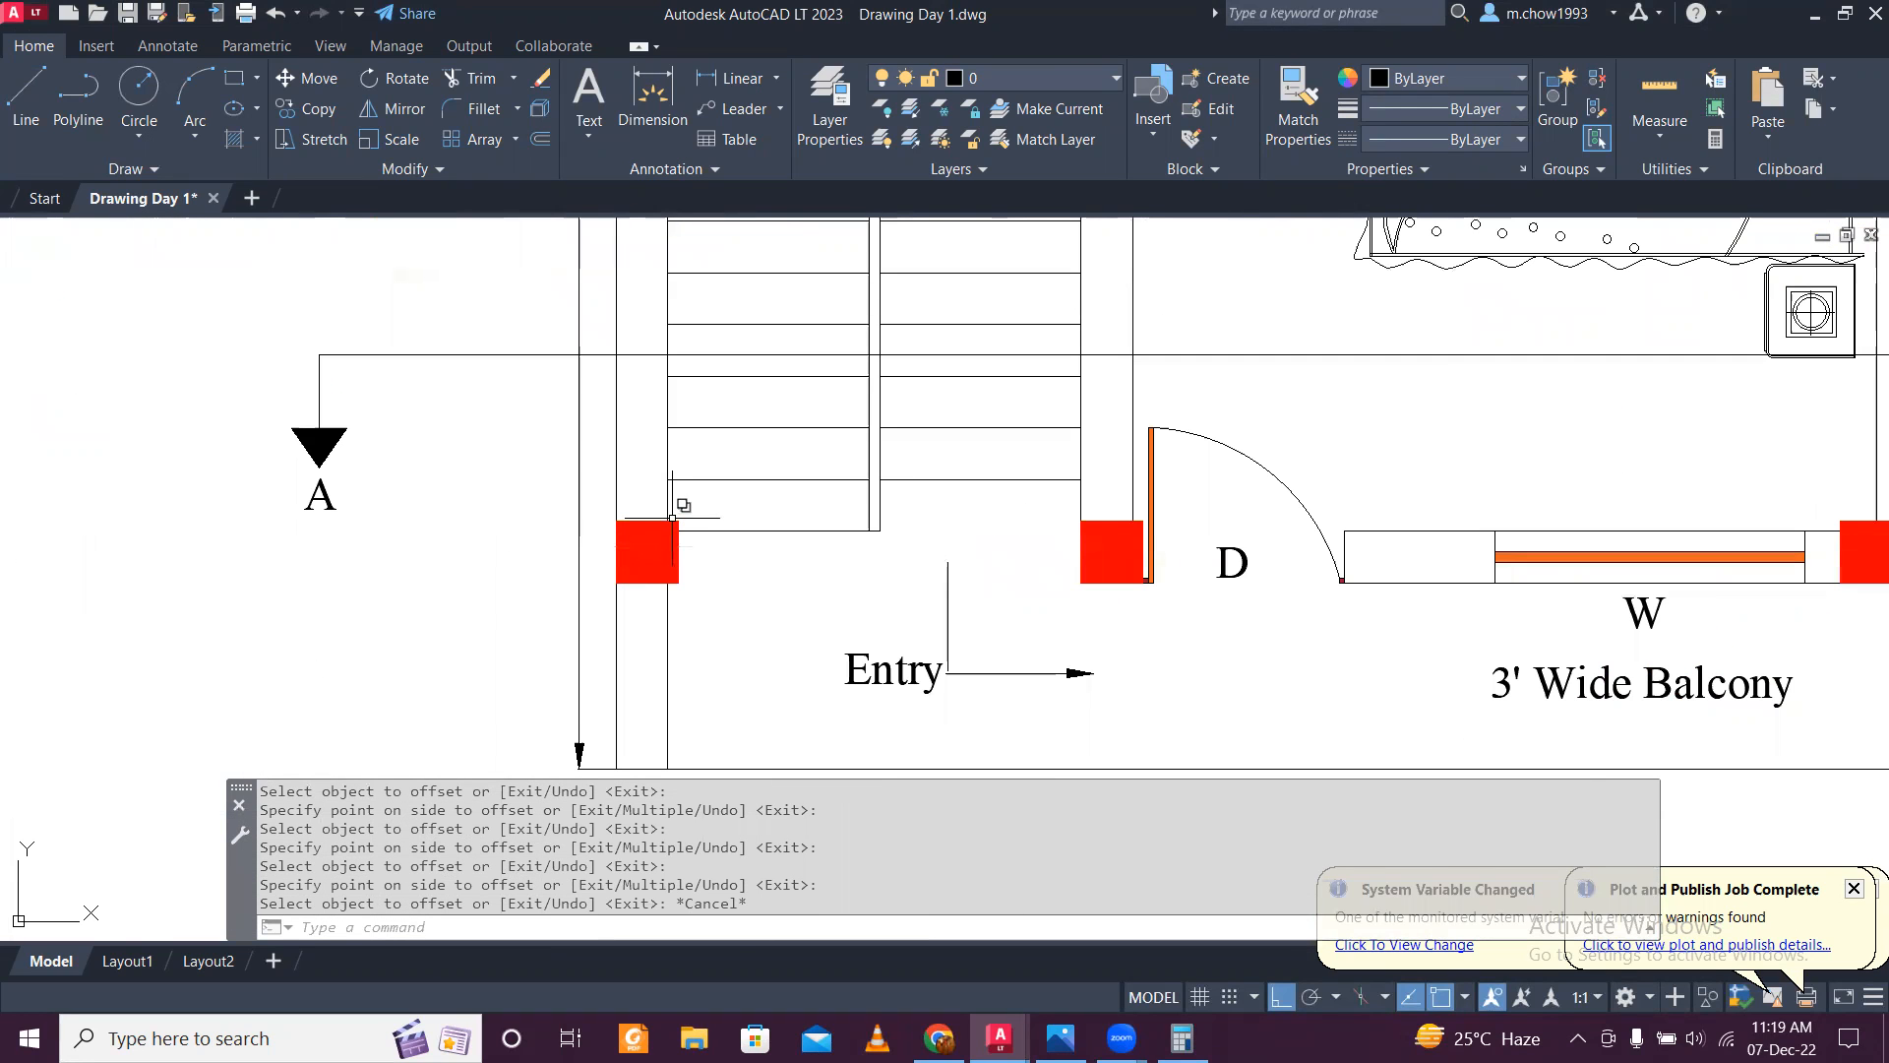
scroll(680, 534, "down", 4)
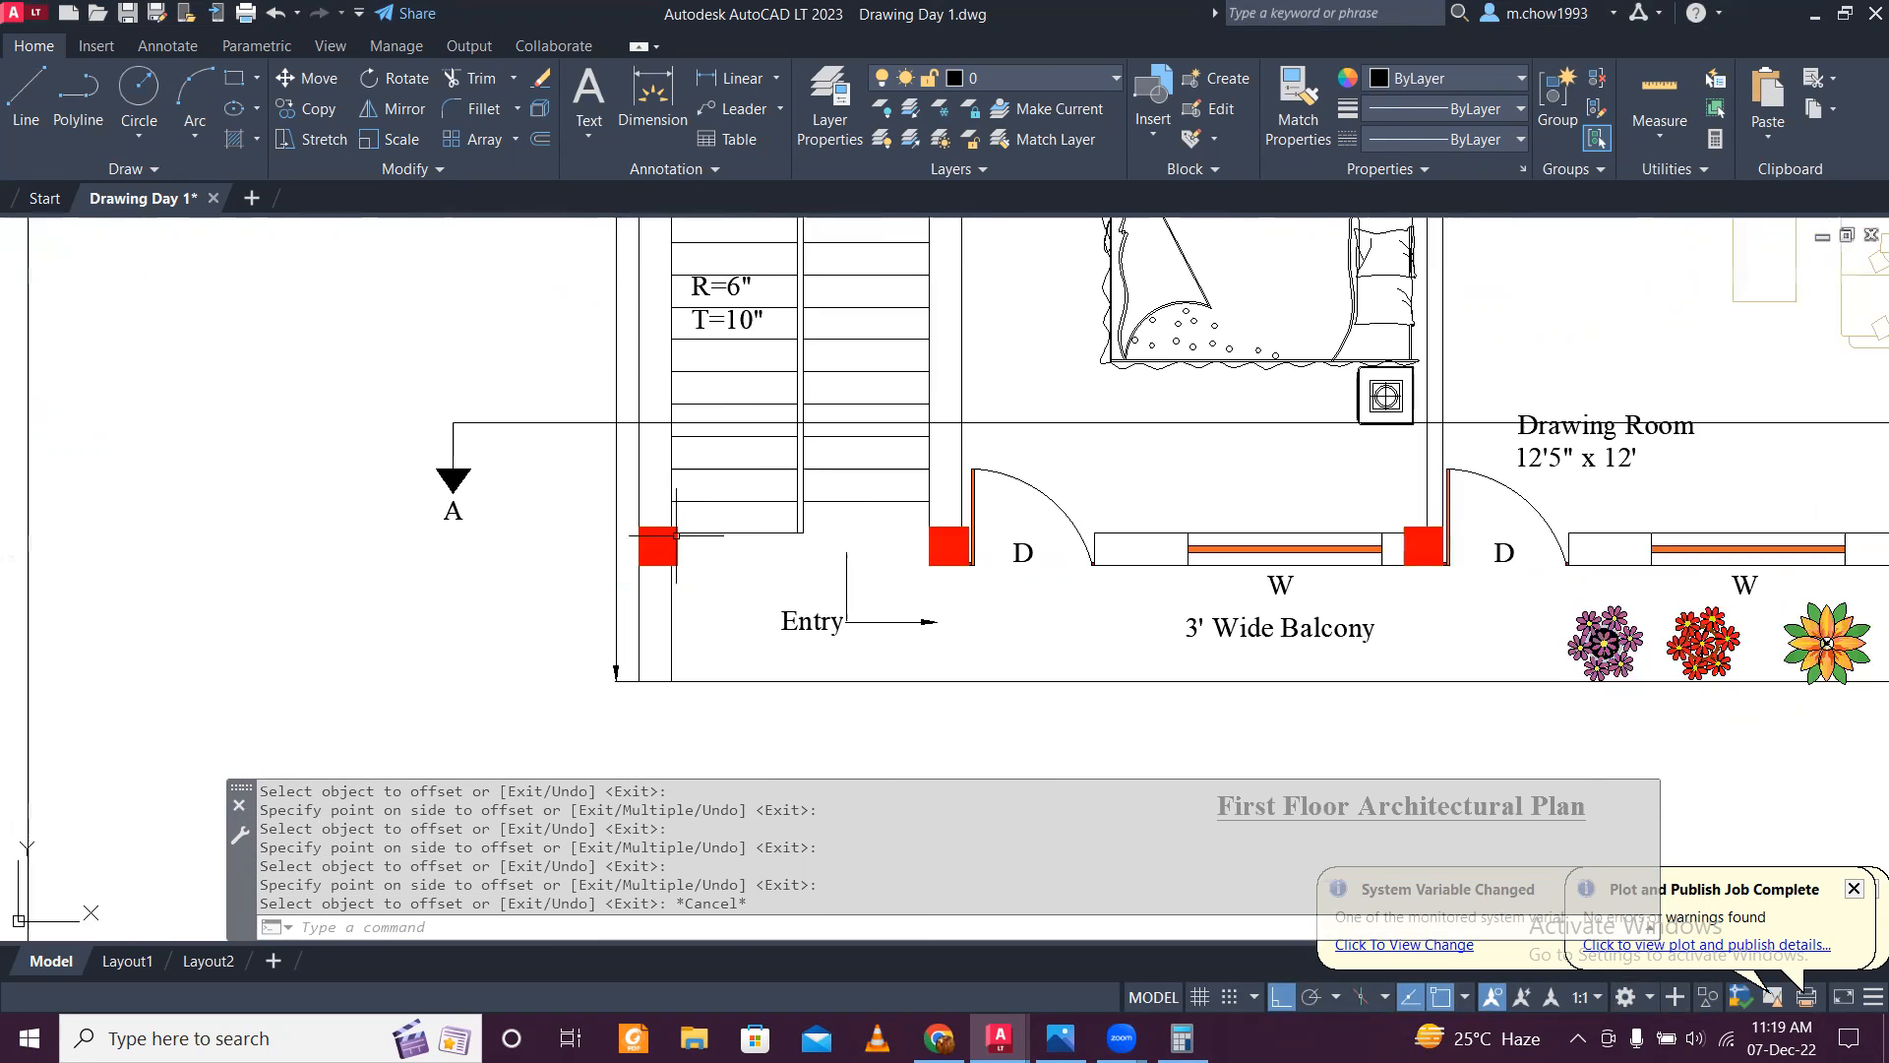
scroll(663, 545, "down", 3)
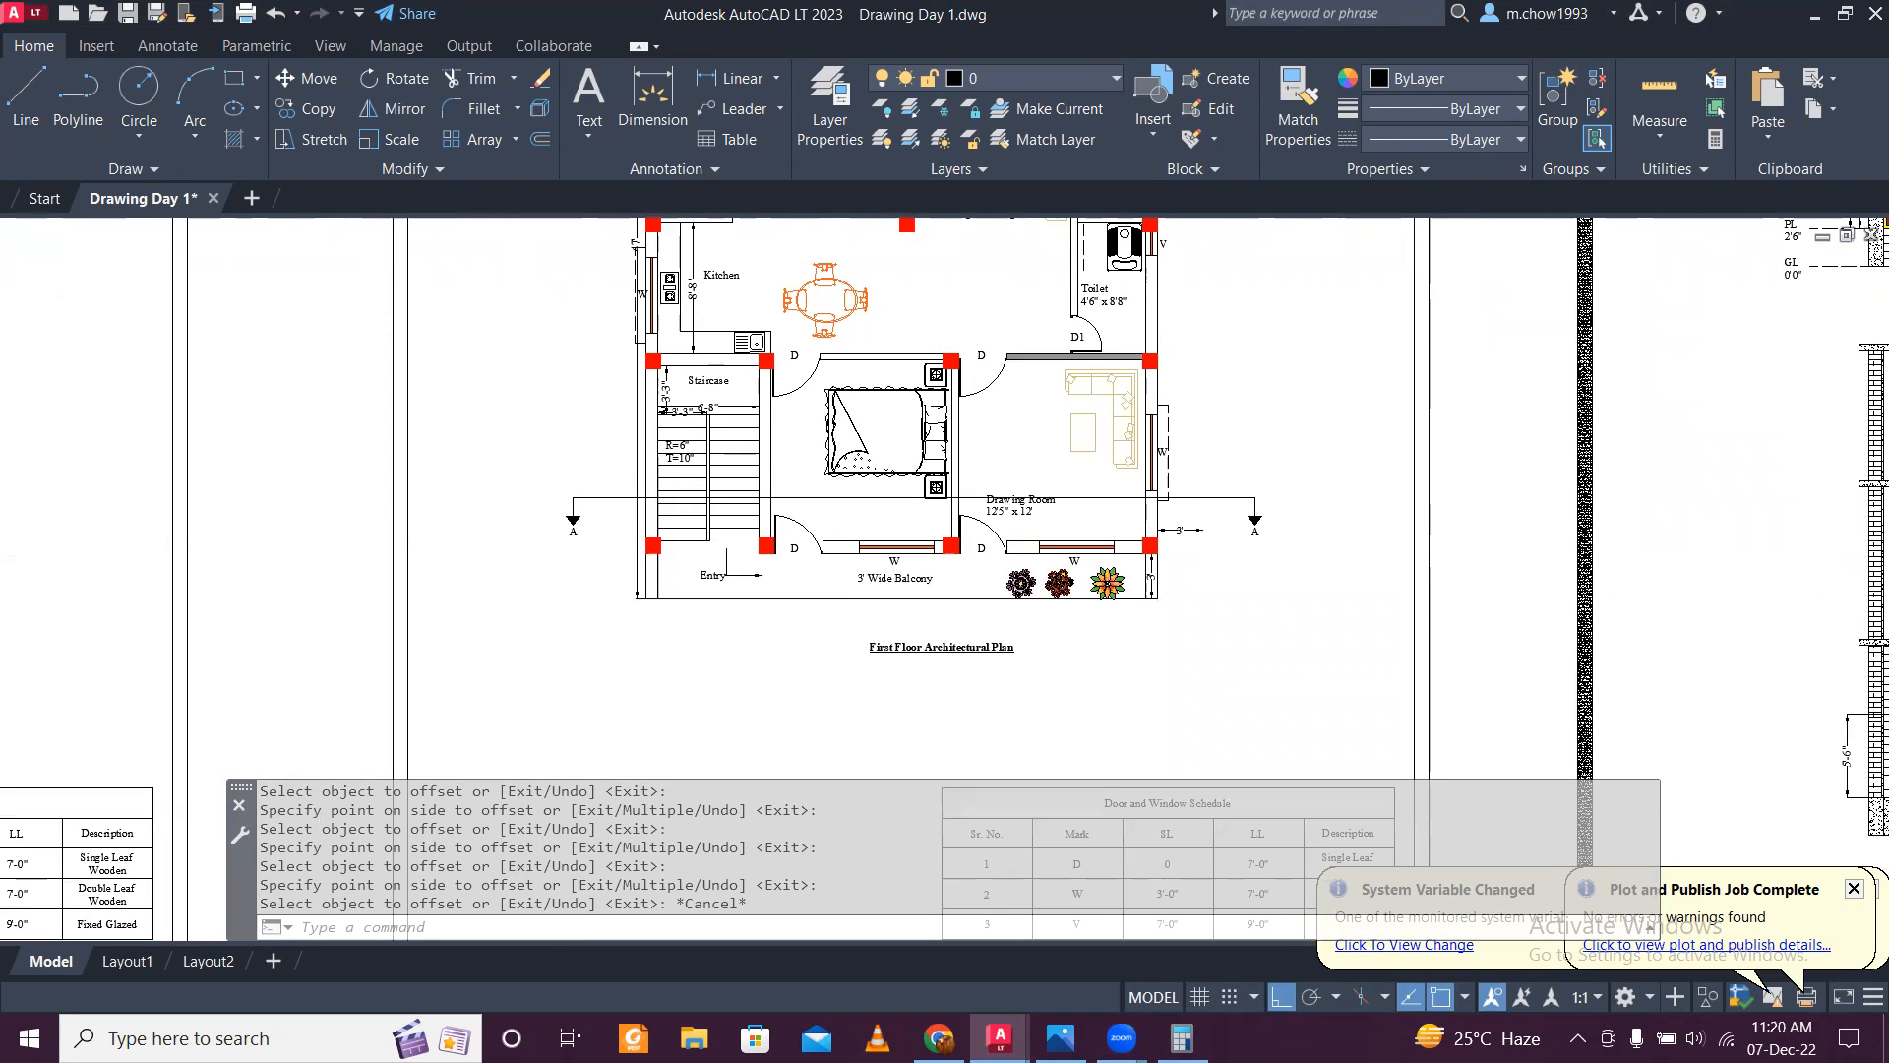
scroll(665, 492, "up", 4)
middle_click_drag(645, 449, 540, 587)
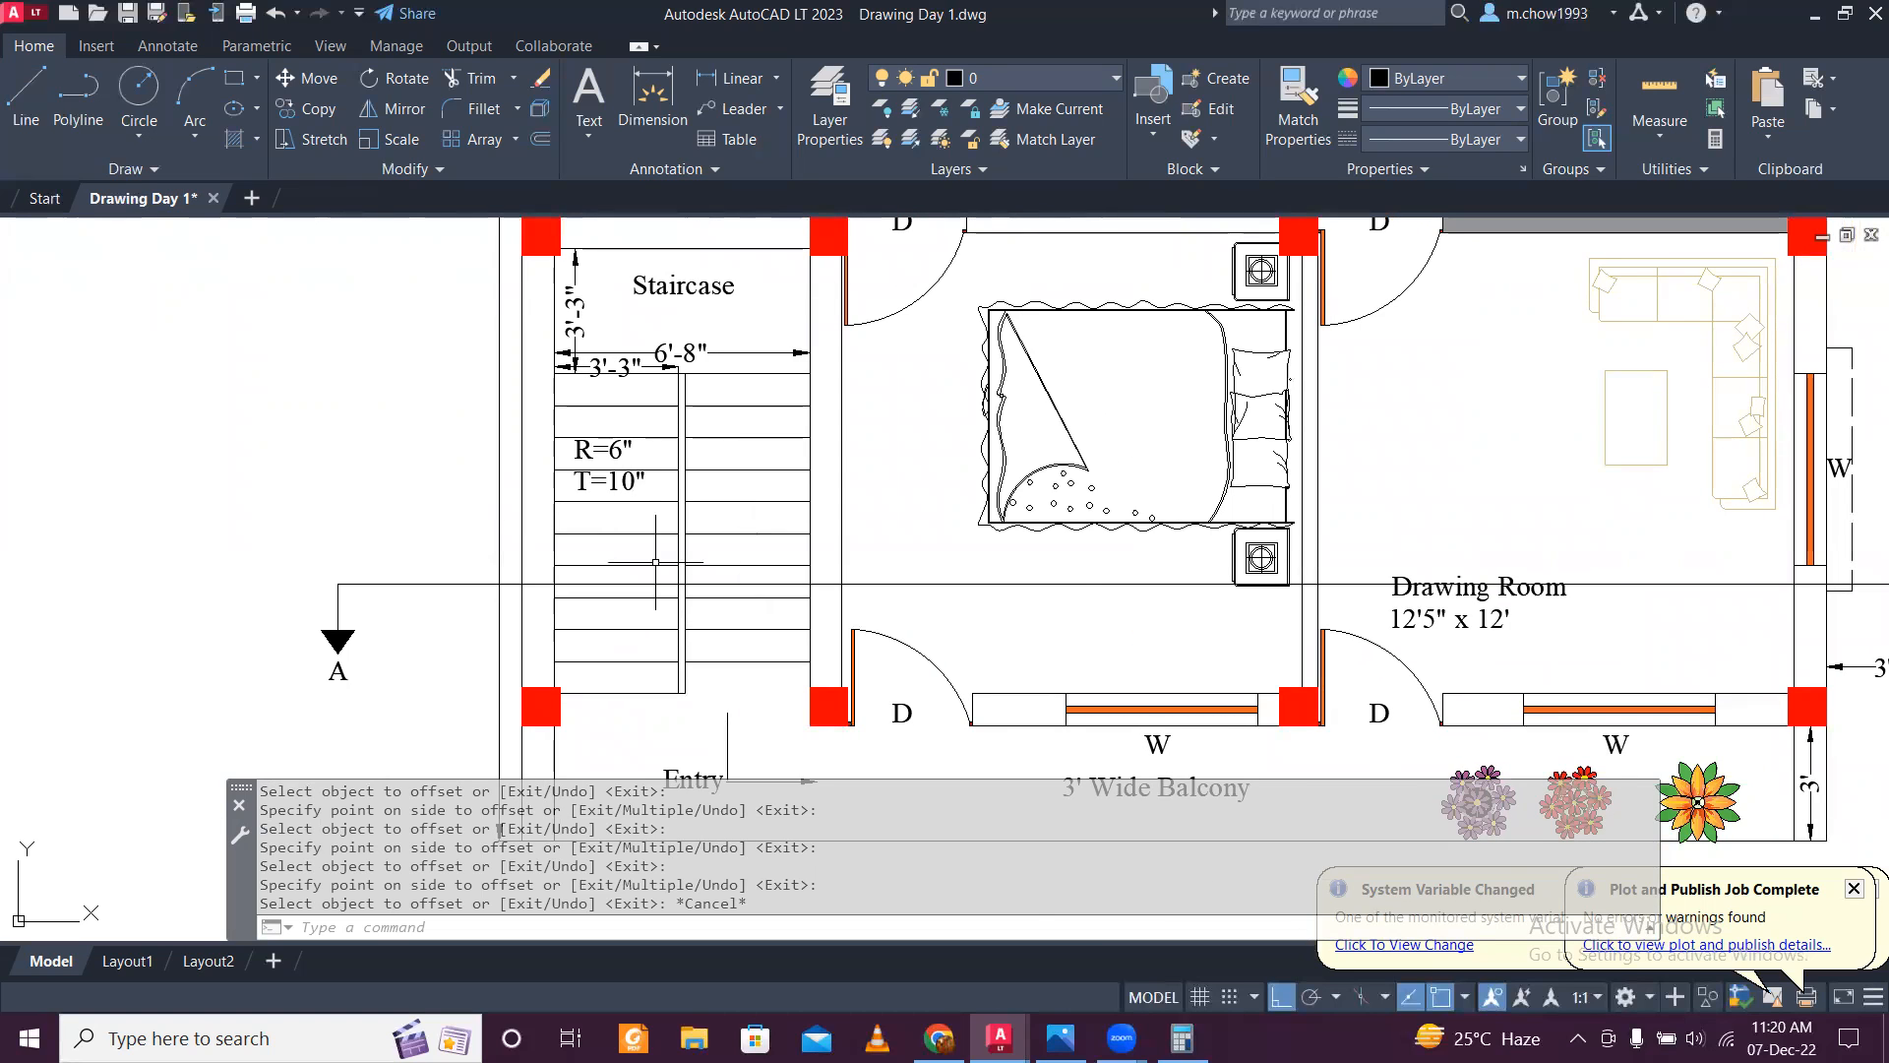
scroll(561, 523, "down", 4)
scroll(561, 522, "up", 3)
scroll(561, 523, "down", 3)
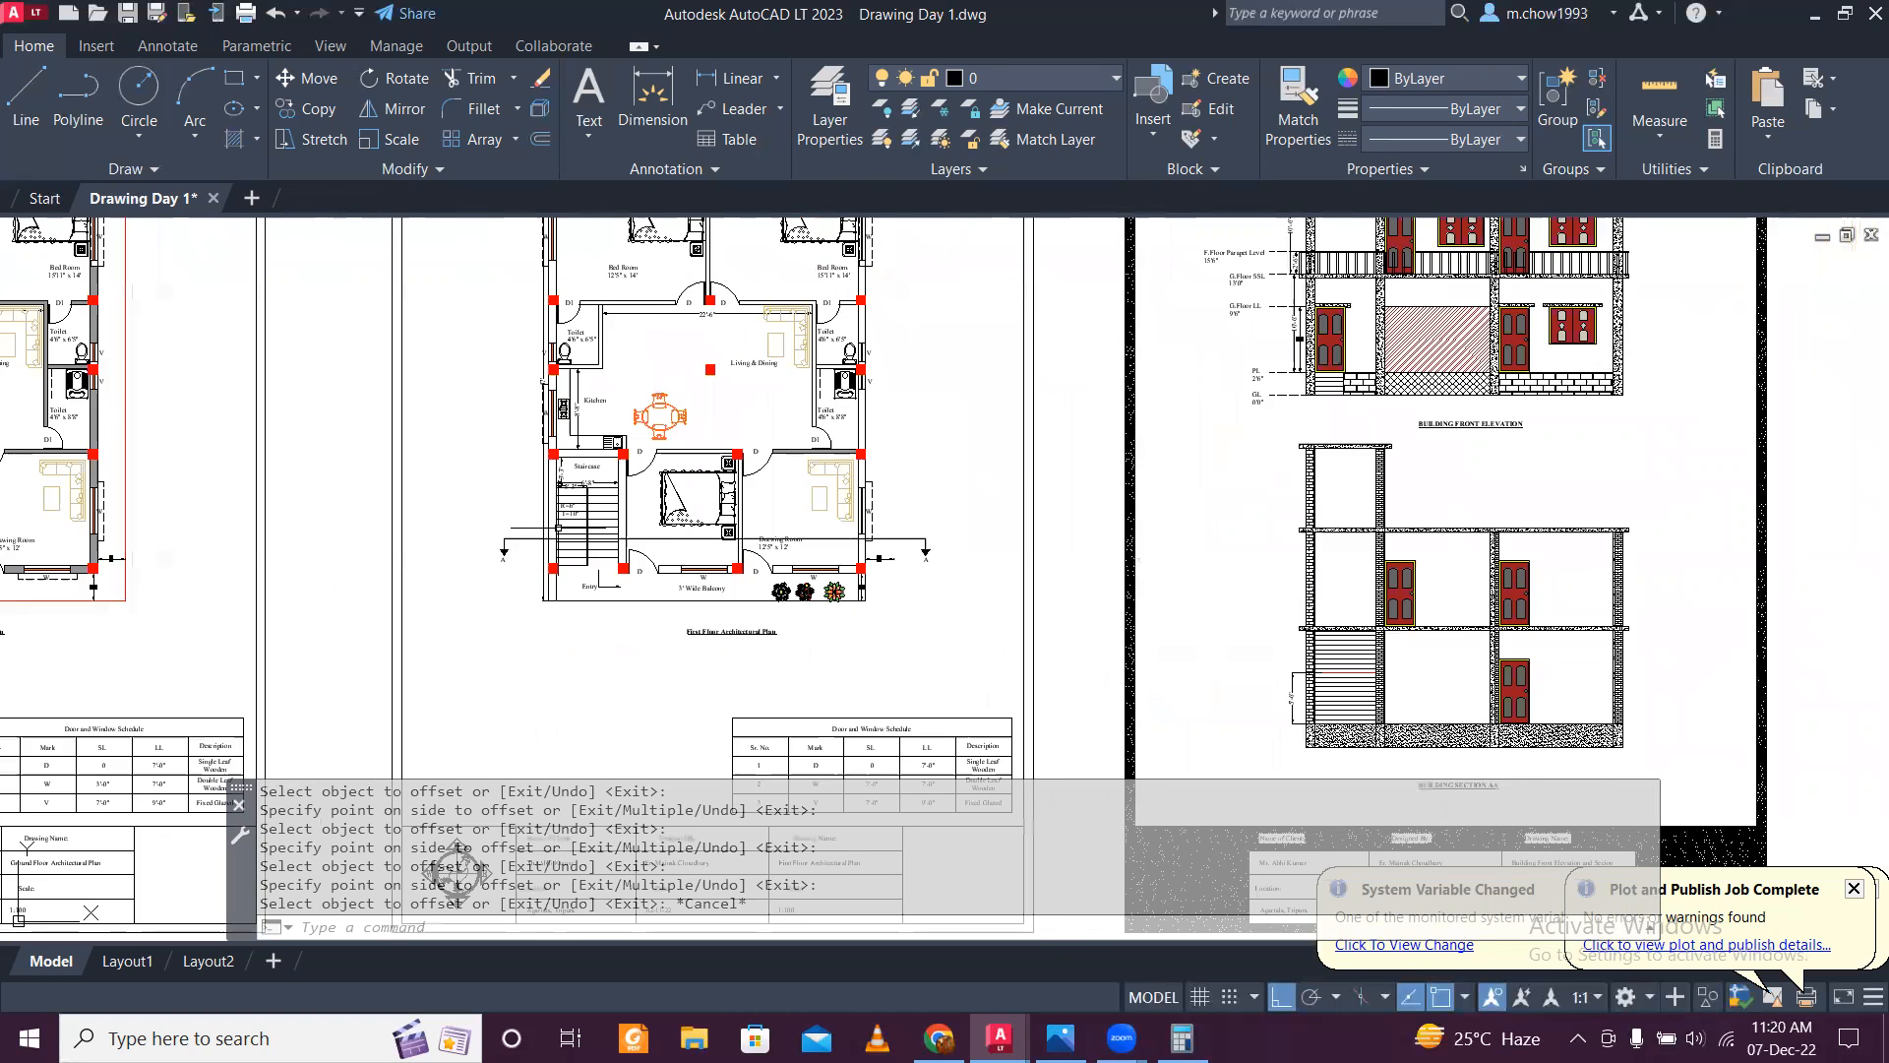
scroll(1161, 610, "up", 4)
mouse_move(899, 723)
middle_mouse_down()
mouse_move(898, 743)
mouse_move(1328, 786)
middle_mouse_up()
scroll(56, 404, "up", 4)
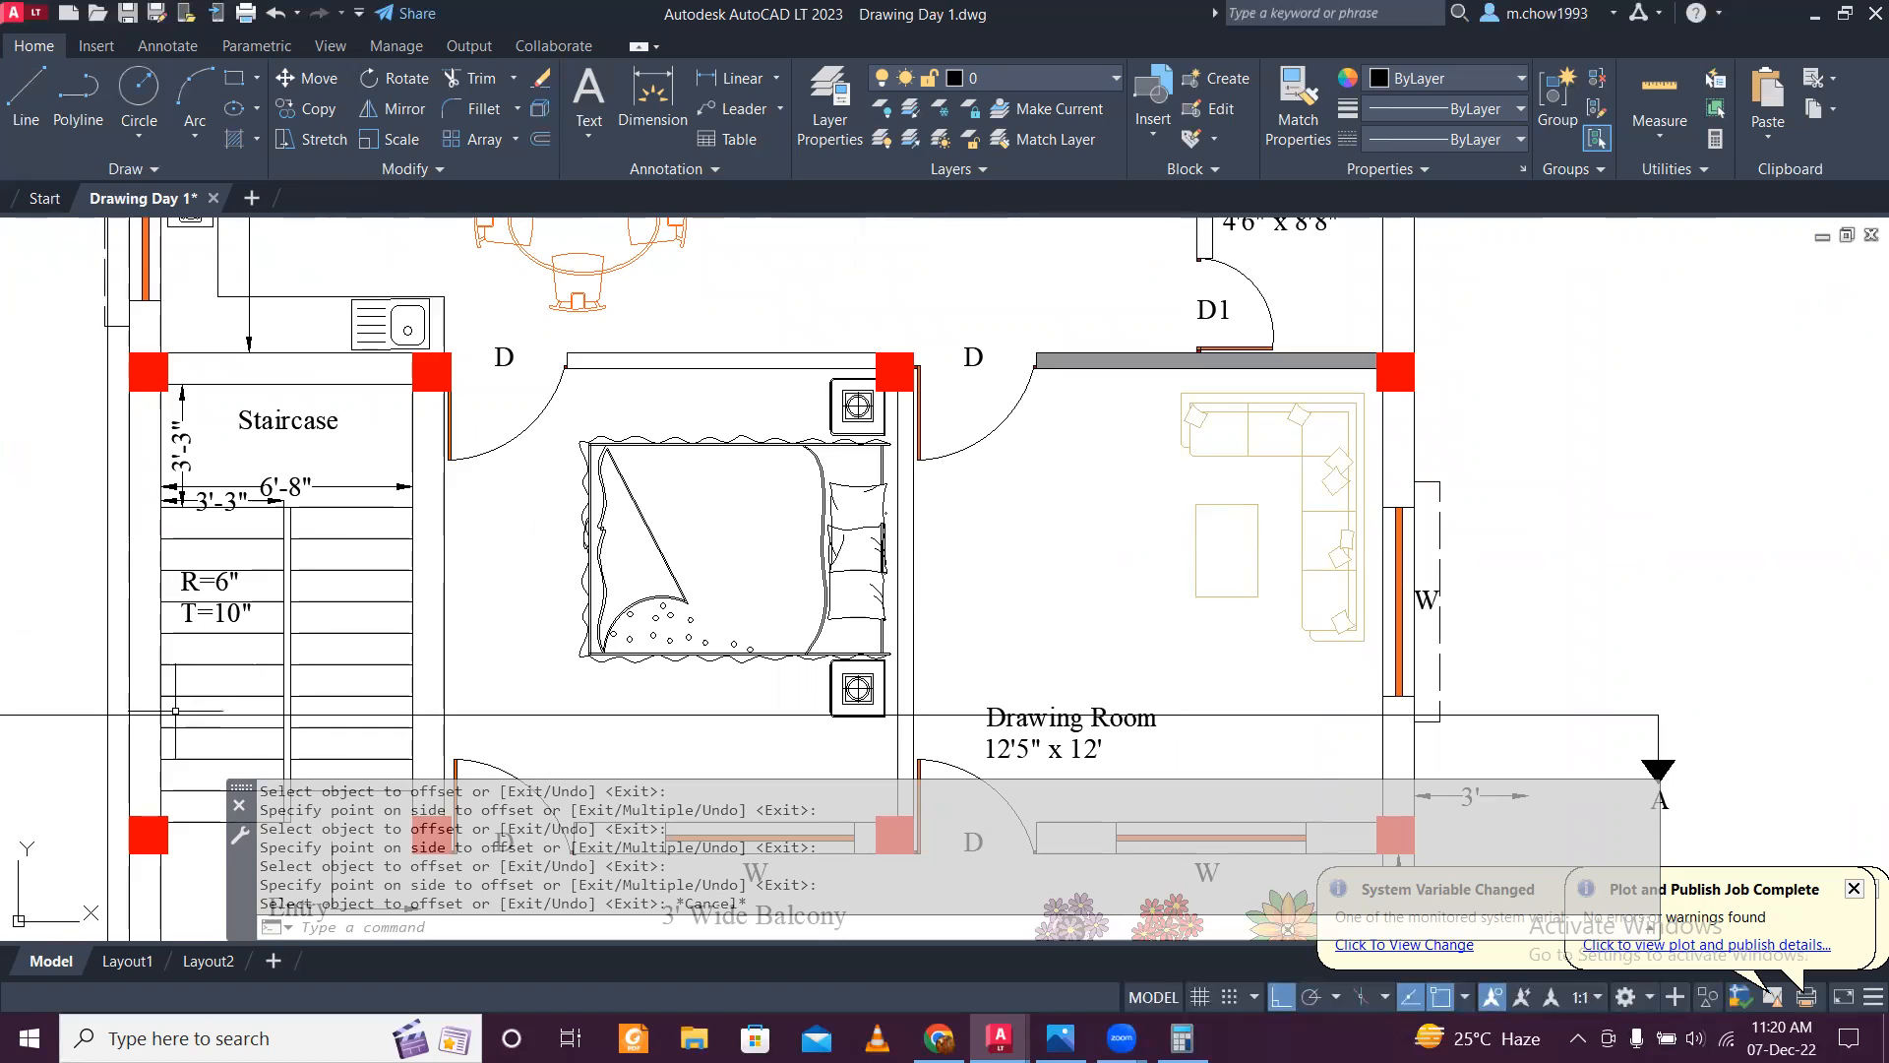
Step: Add a horizontal linear dimension below the left flight on the First Floor Architectural Plan, from the column face to the gap between flights
middle_click_drag(175, 711, 149, 512)
scroll(209, 678, "up", 2)
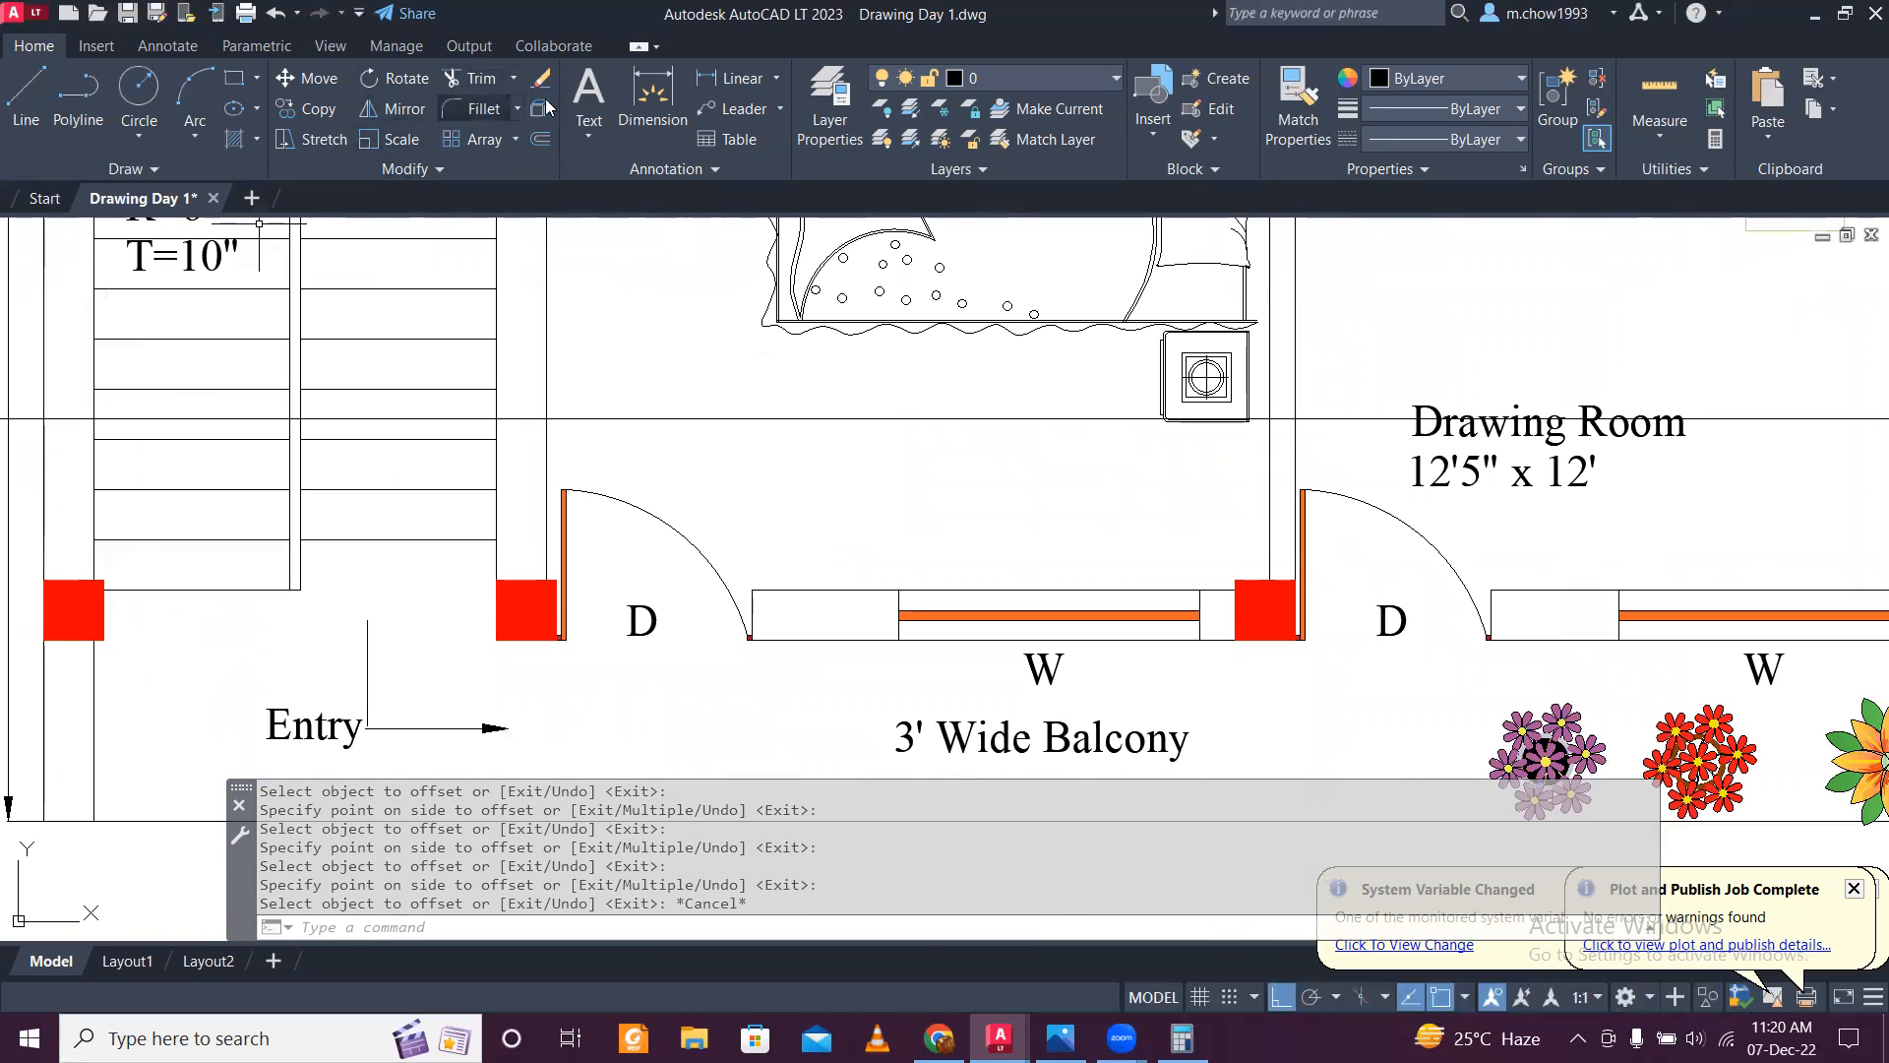
left_click(716, 85)
mouse_move(222, 333)
middle_mouse_down()
mouse_move(424, 653)
mouse_move(341, 480)
middle_mouse_up()
middle_click_drag(329, 620, 304, 422)
scroll(270, 535, "up", 2)
scroll(230, 498, "up", 2)
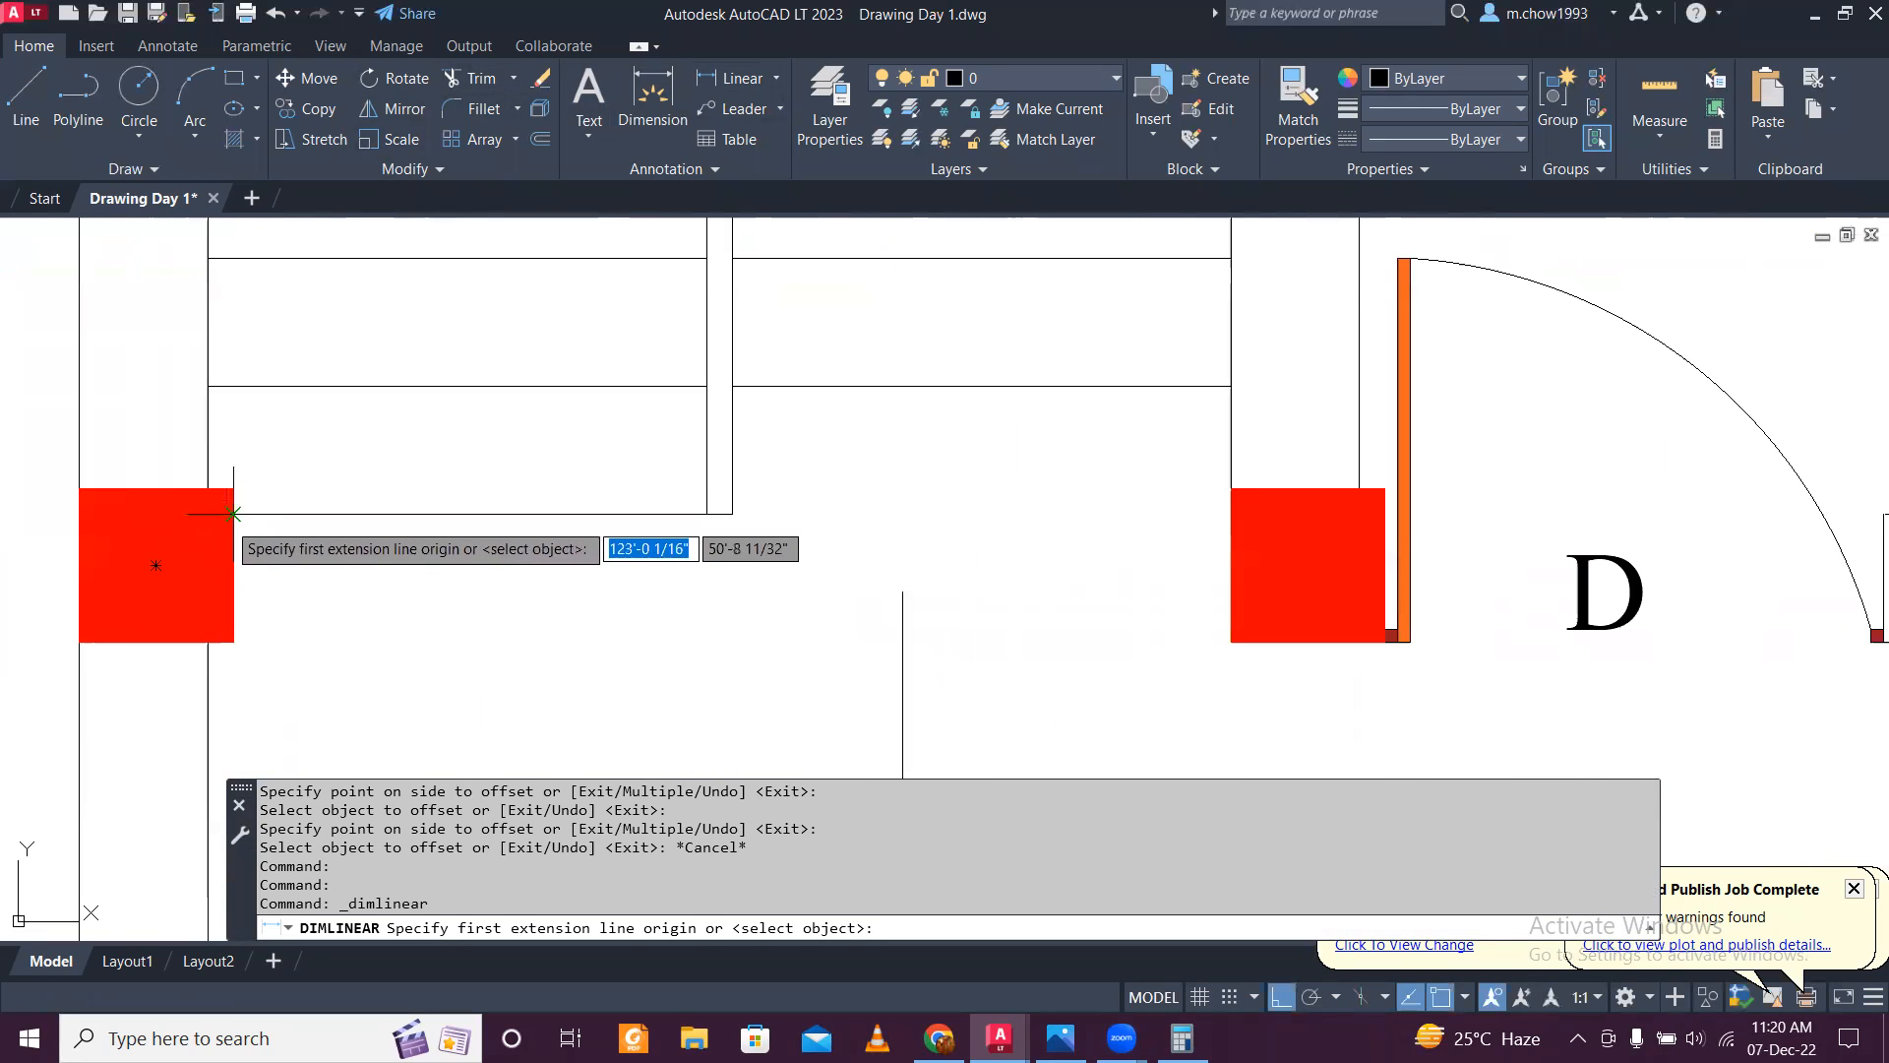
left_click(233, 508)
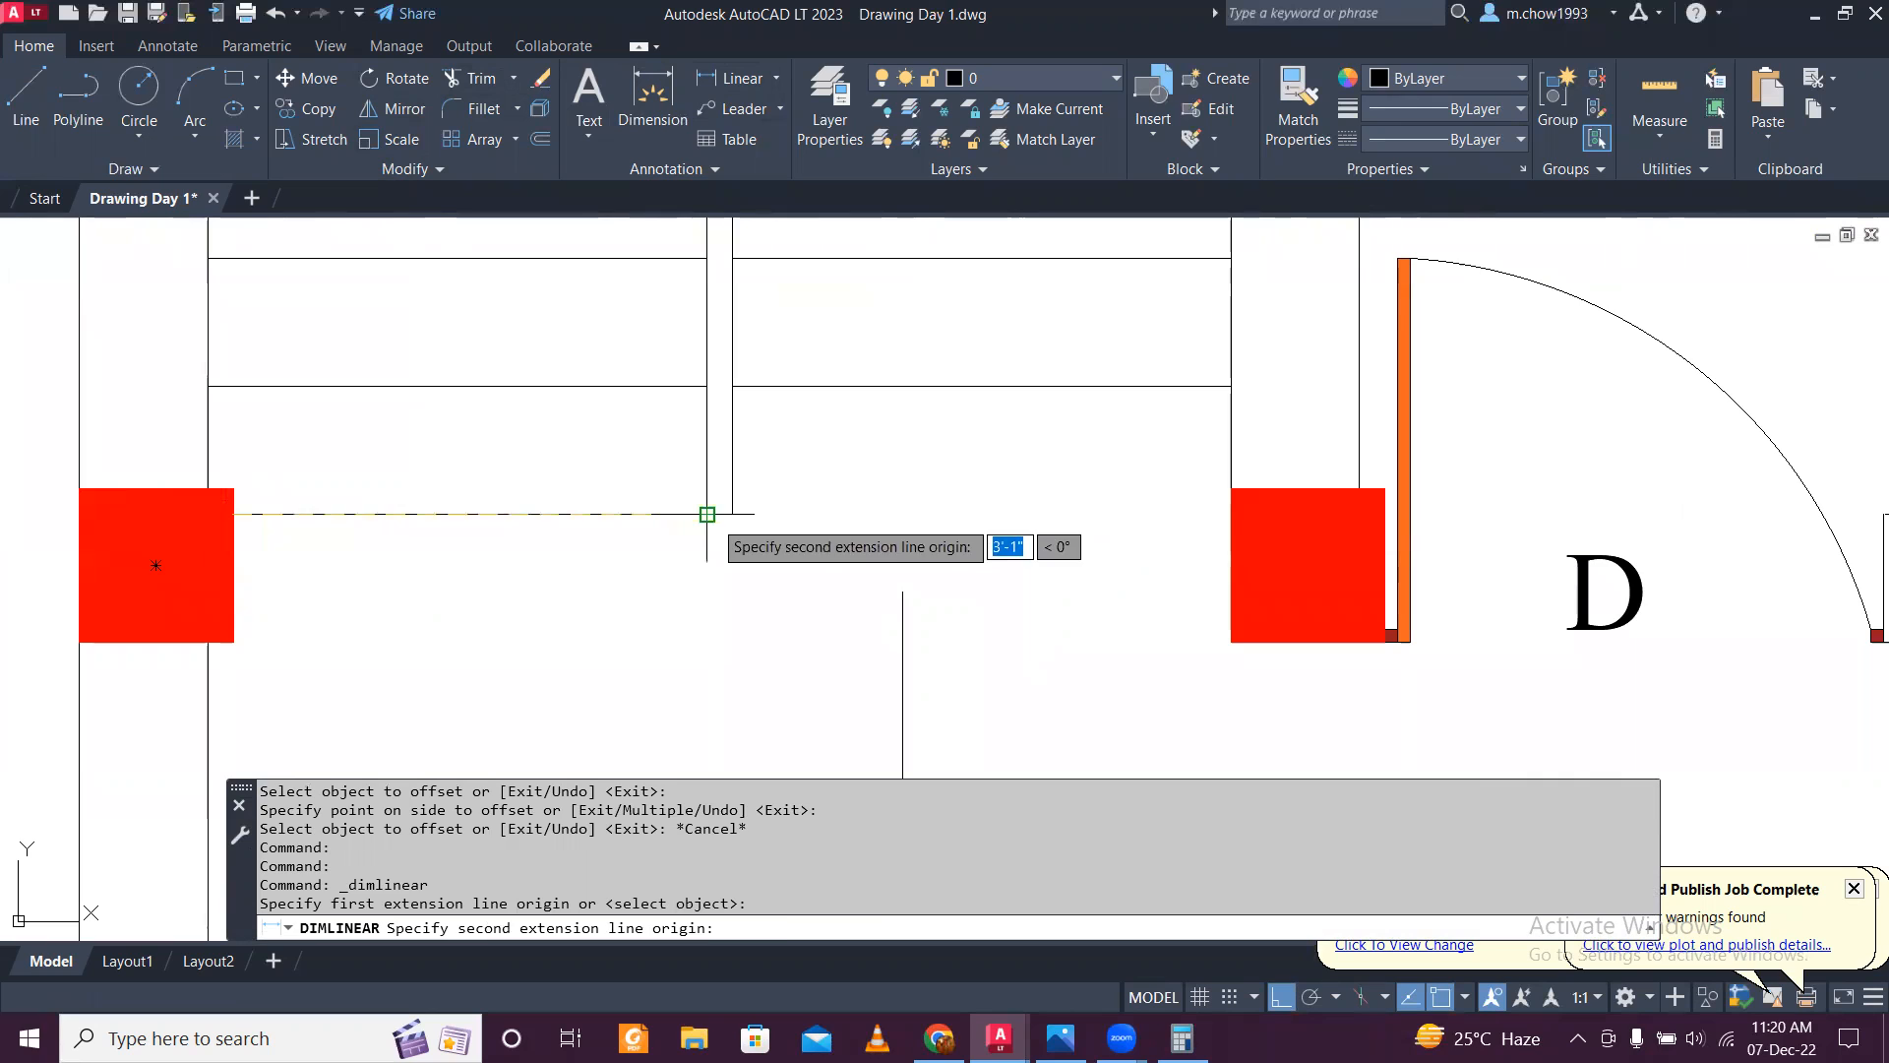
left_click(707, 513)
scroll(600, 571, "down", 2)
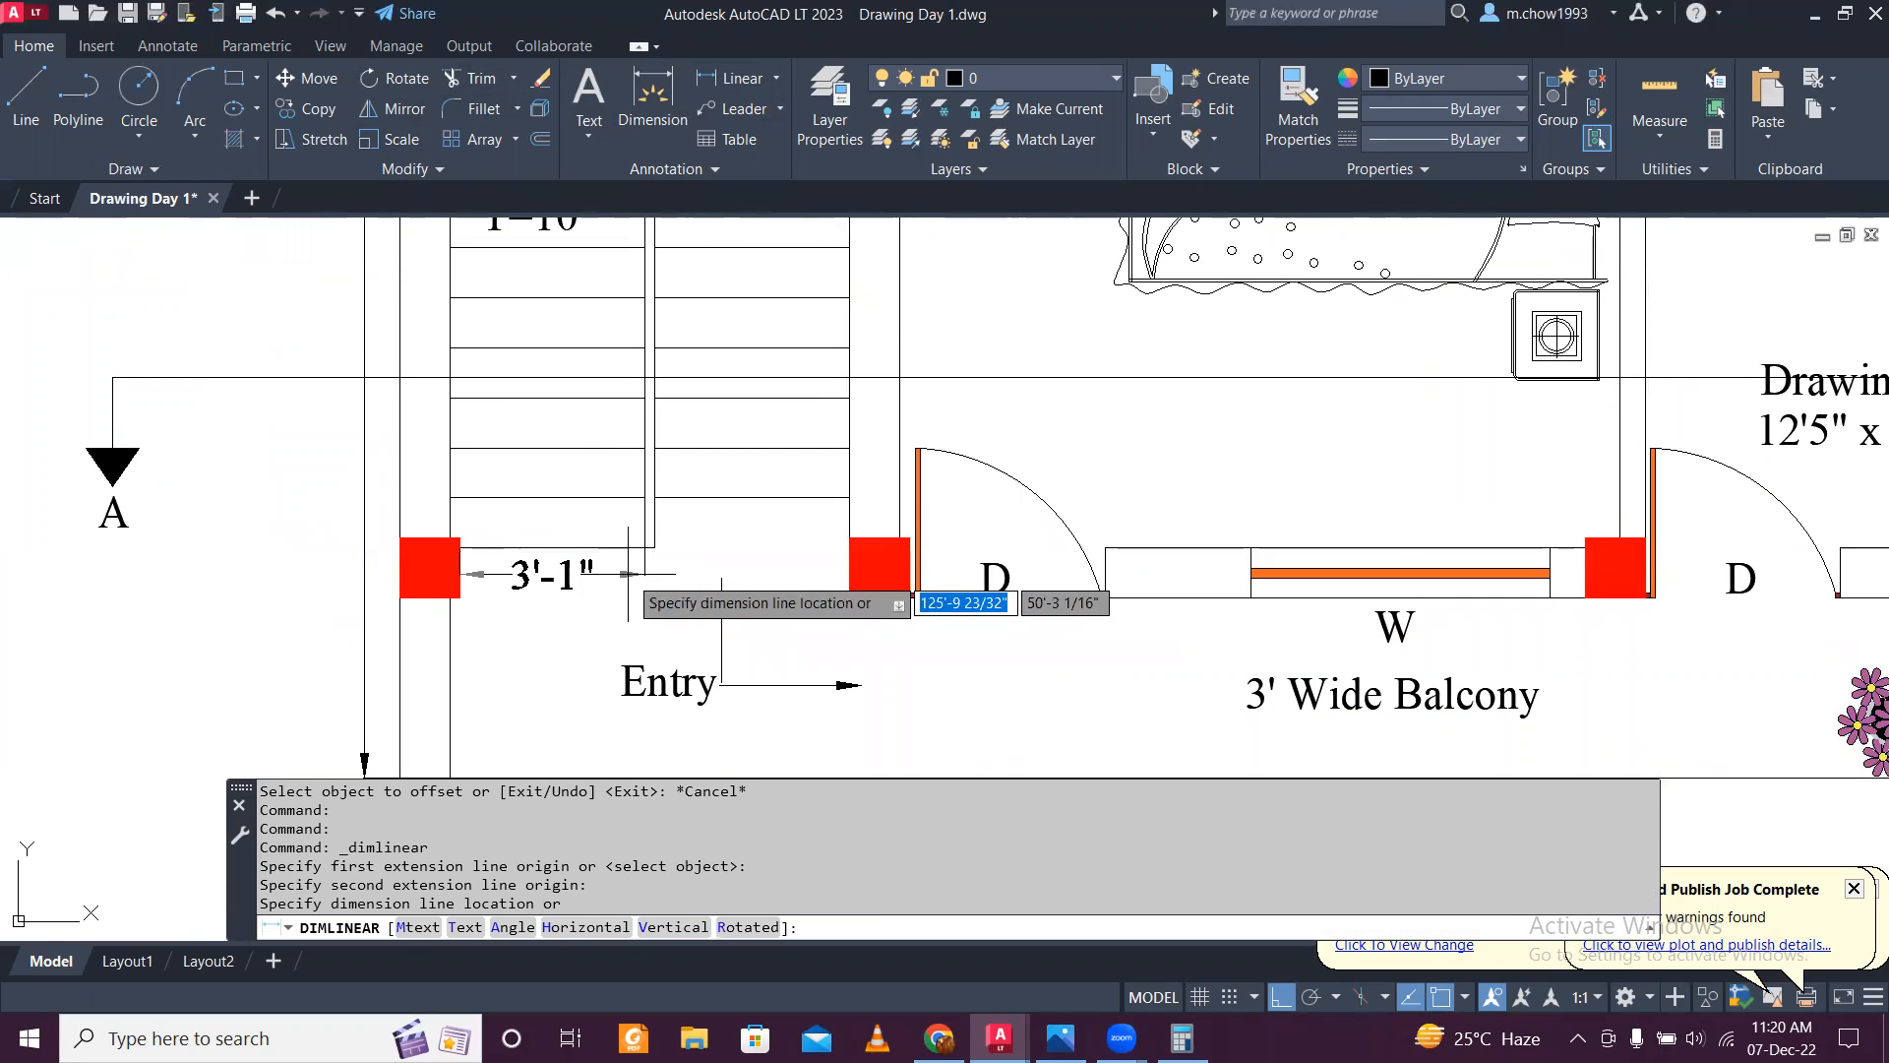
left_click(590, 577)
Step: Add a horizontal linear dimension across the narrow gap between the two staircase flights
scroll(652, 547, "up", 2)
scroll(650, 547, "down", 3)
scroll(615, 536, "up", 7)
key("Return")
left_click(605, 521)
left_click(646, 521)
left_click(647, 579)
Step: Add a horizontal linear dimension across the right flight, from the gap line to the wall, and return to Building Section AA
key("Return")
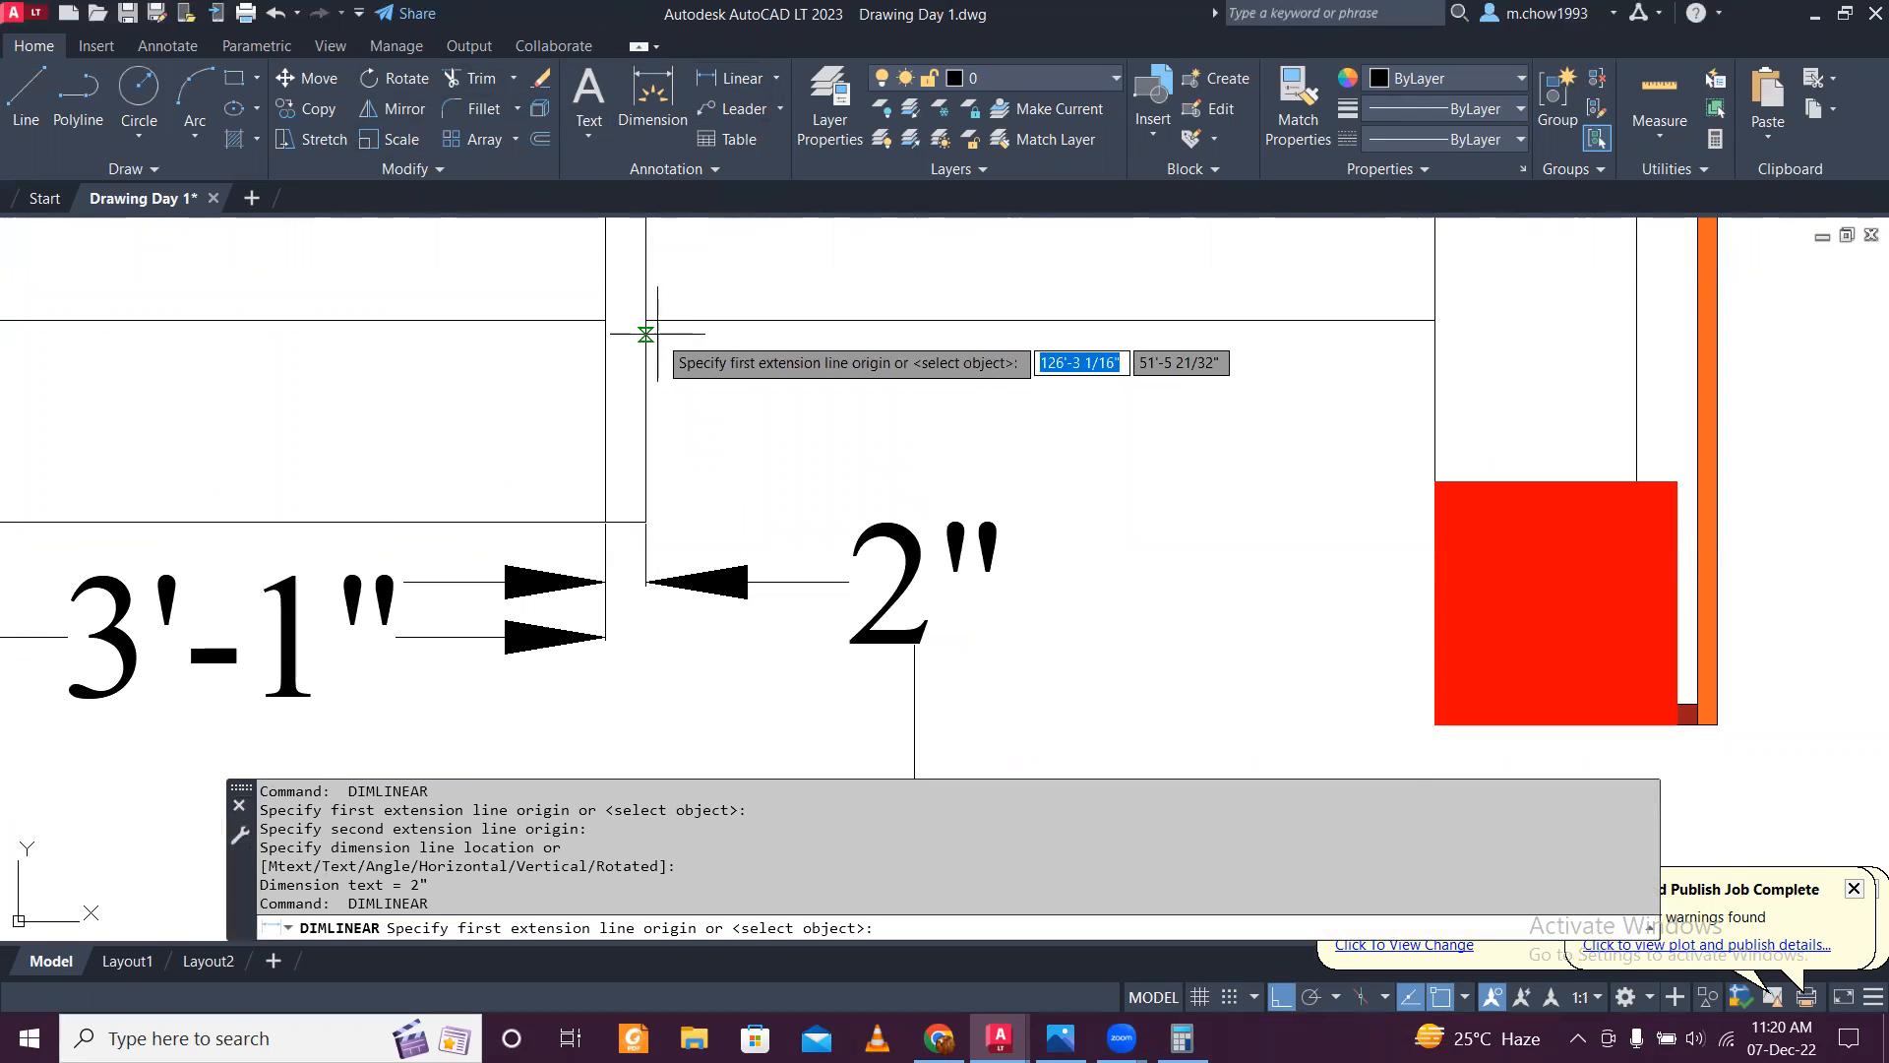
left_click(645, 320)
left_click(1434, 338)
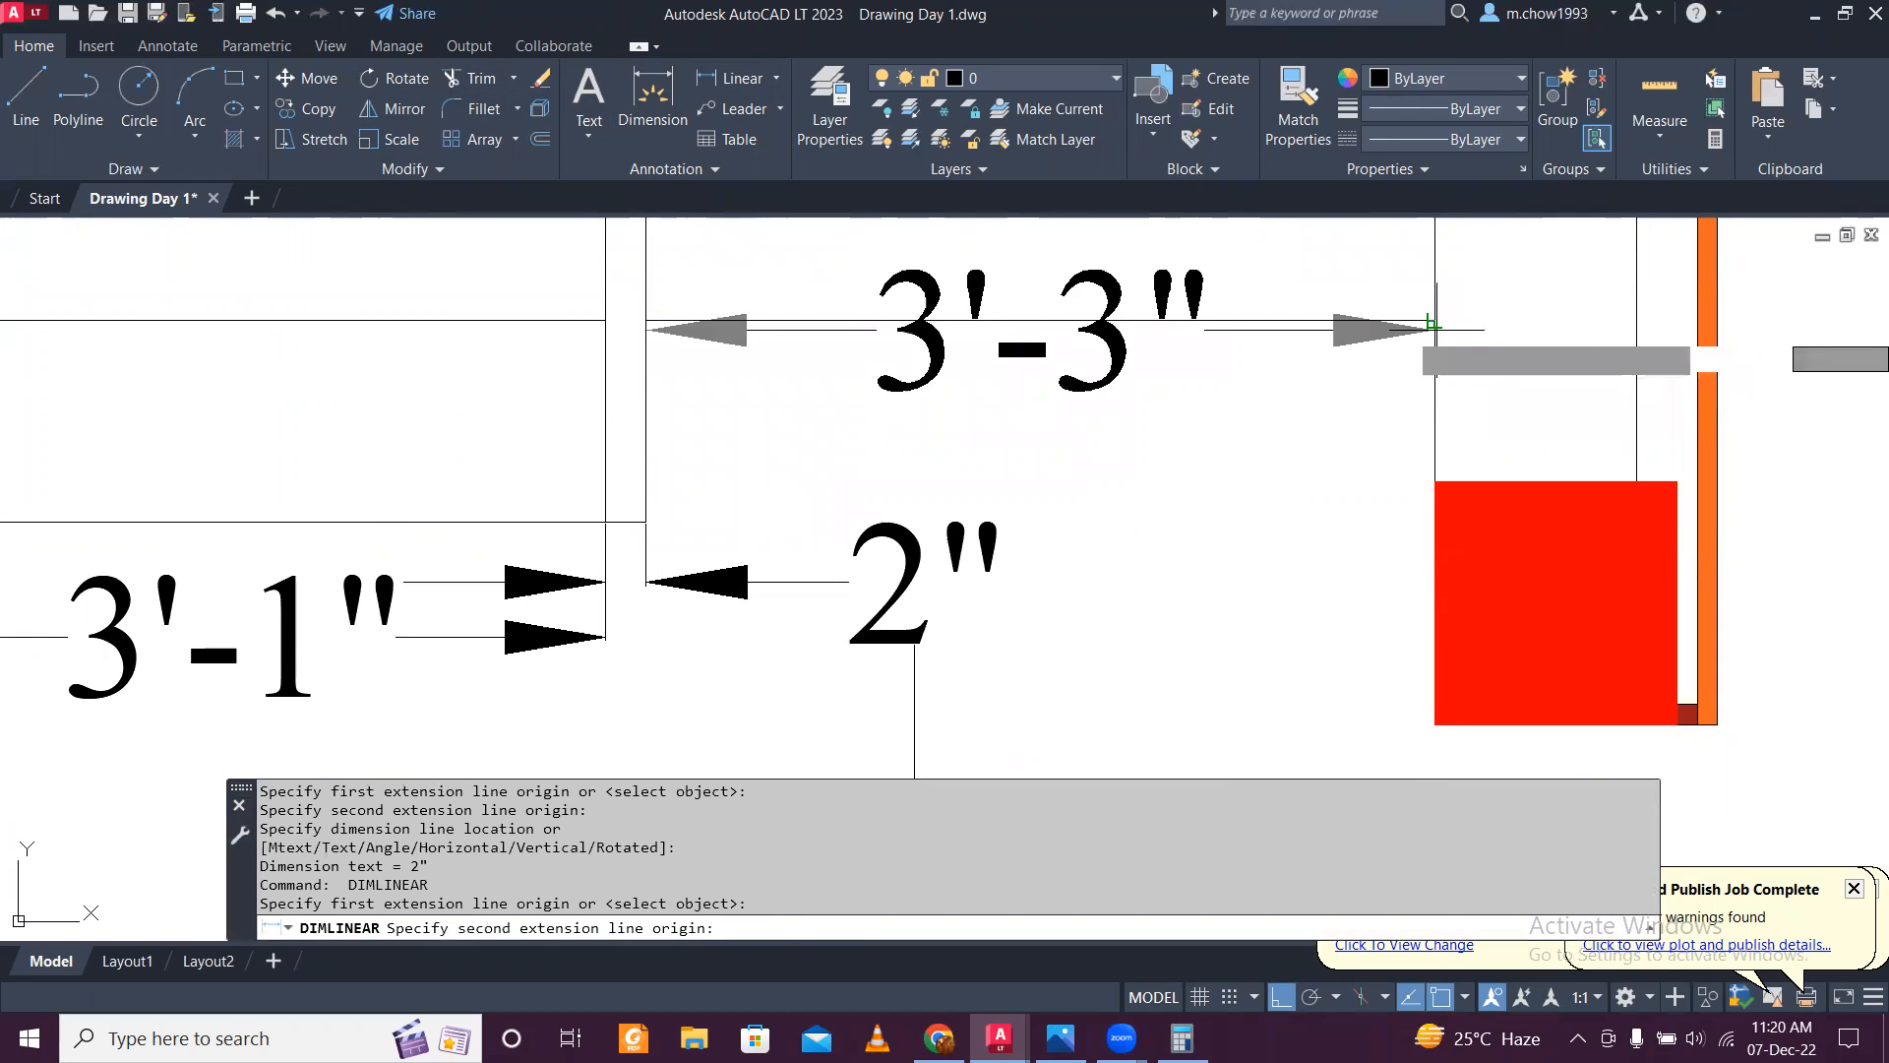
left_click(1427, 358)
scroll(761, 324, "down", 5)
middle_click_drag(1263, 428, 514, 679)
middle_click_drag(1147, 662, 1109, 473)
scroll(1115, 612, "up", 4)
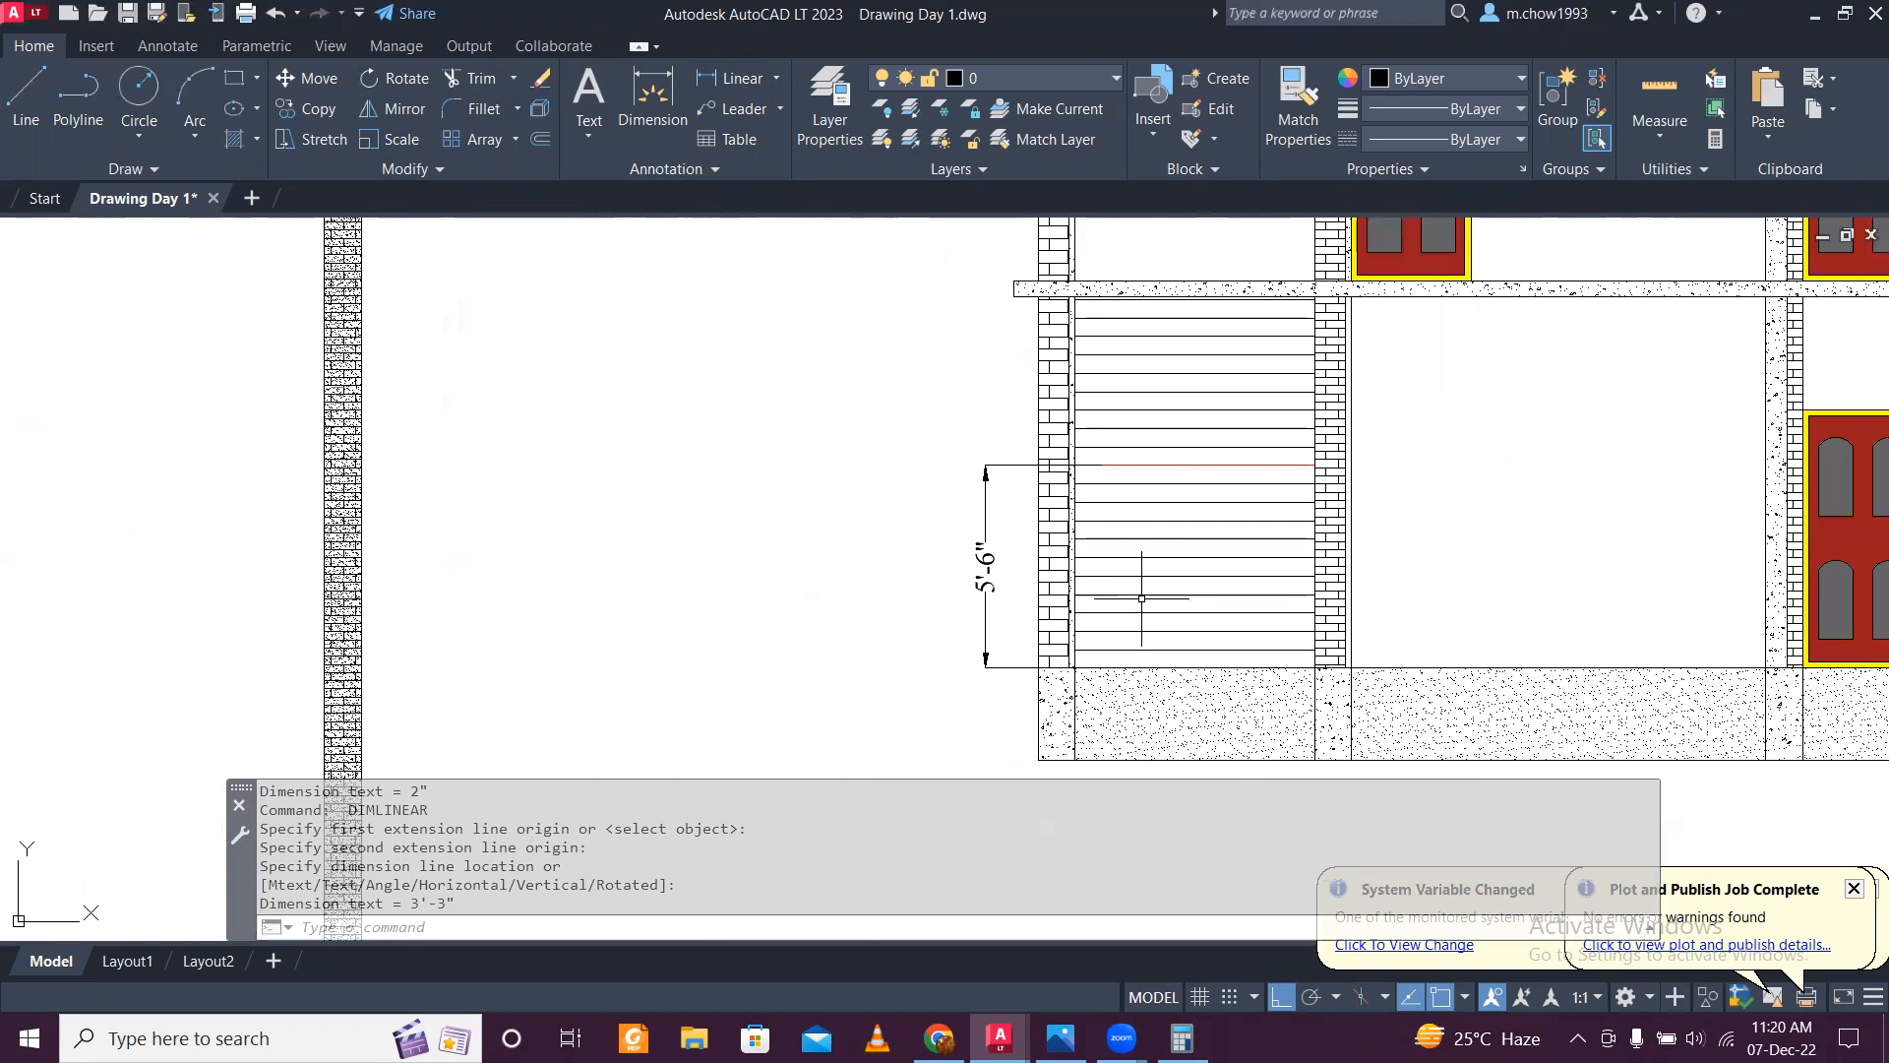
Step: Offset the inner face line of the staircase's left wall 3'1" to the right in Building Section AA
key("Return")
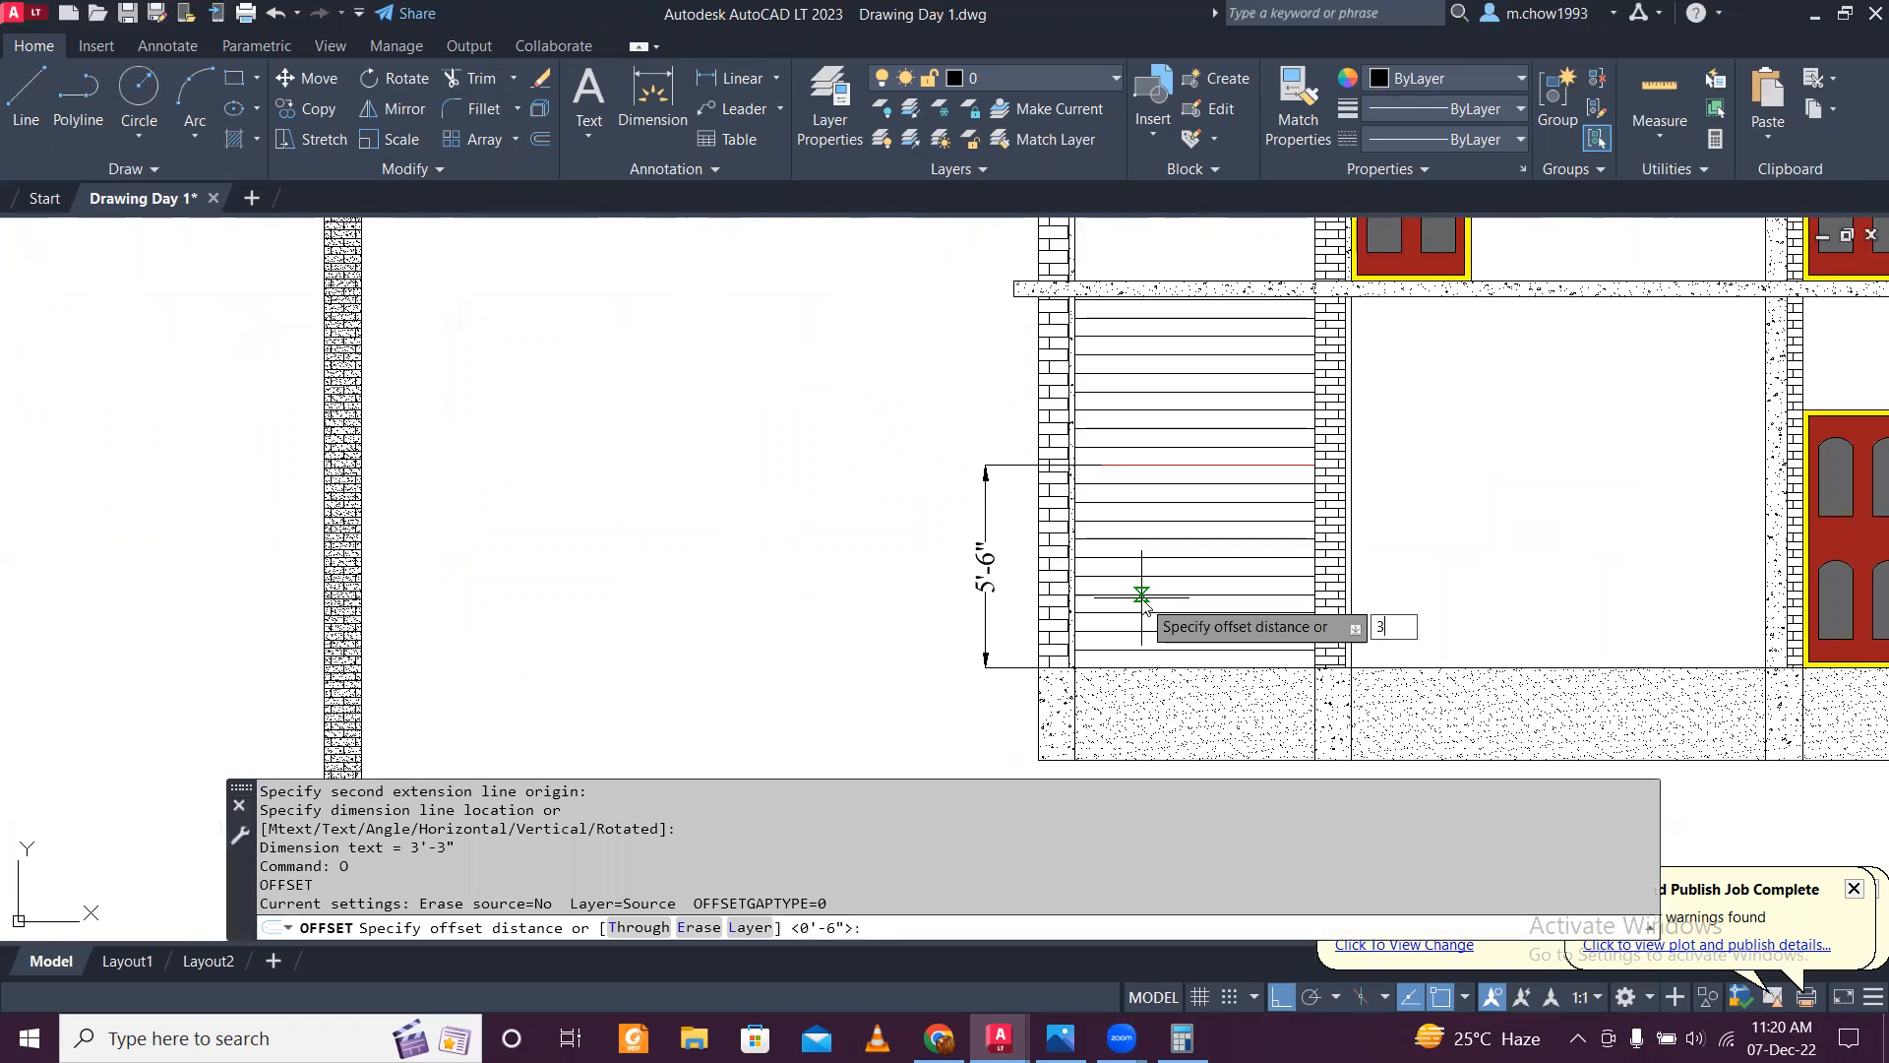
type("3'1")
key("Return")
scroll(1138, 643, "up", 2)
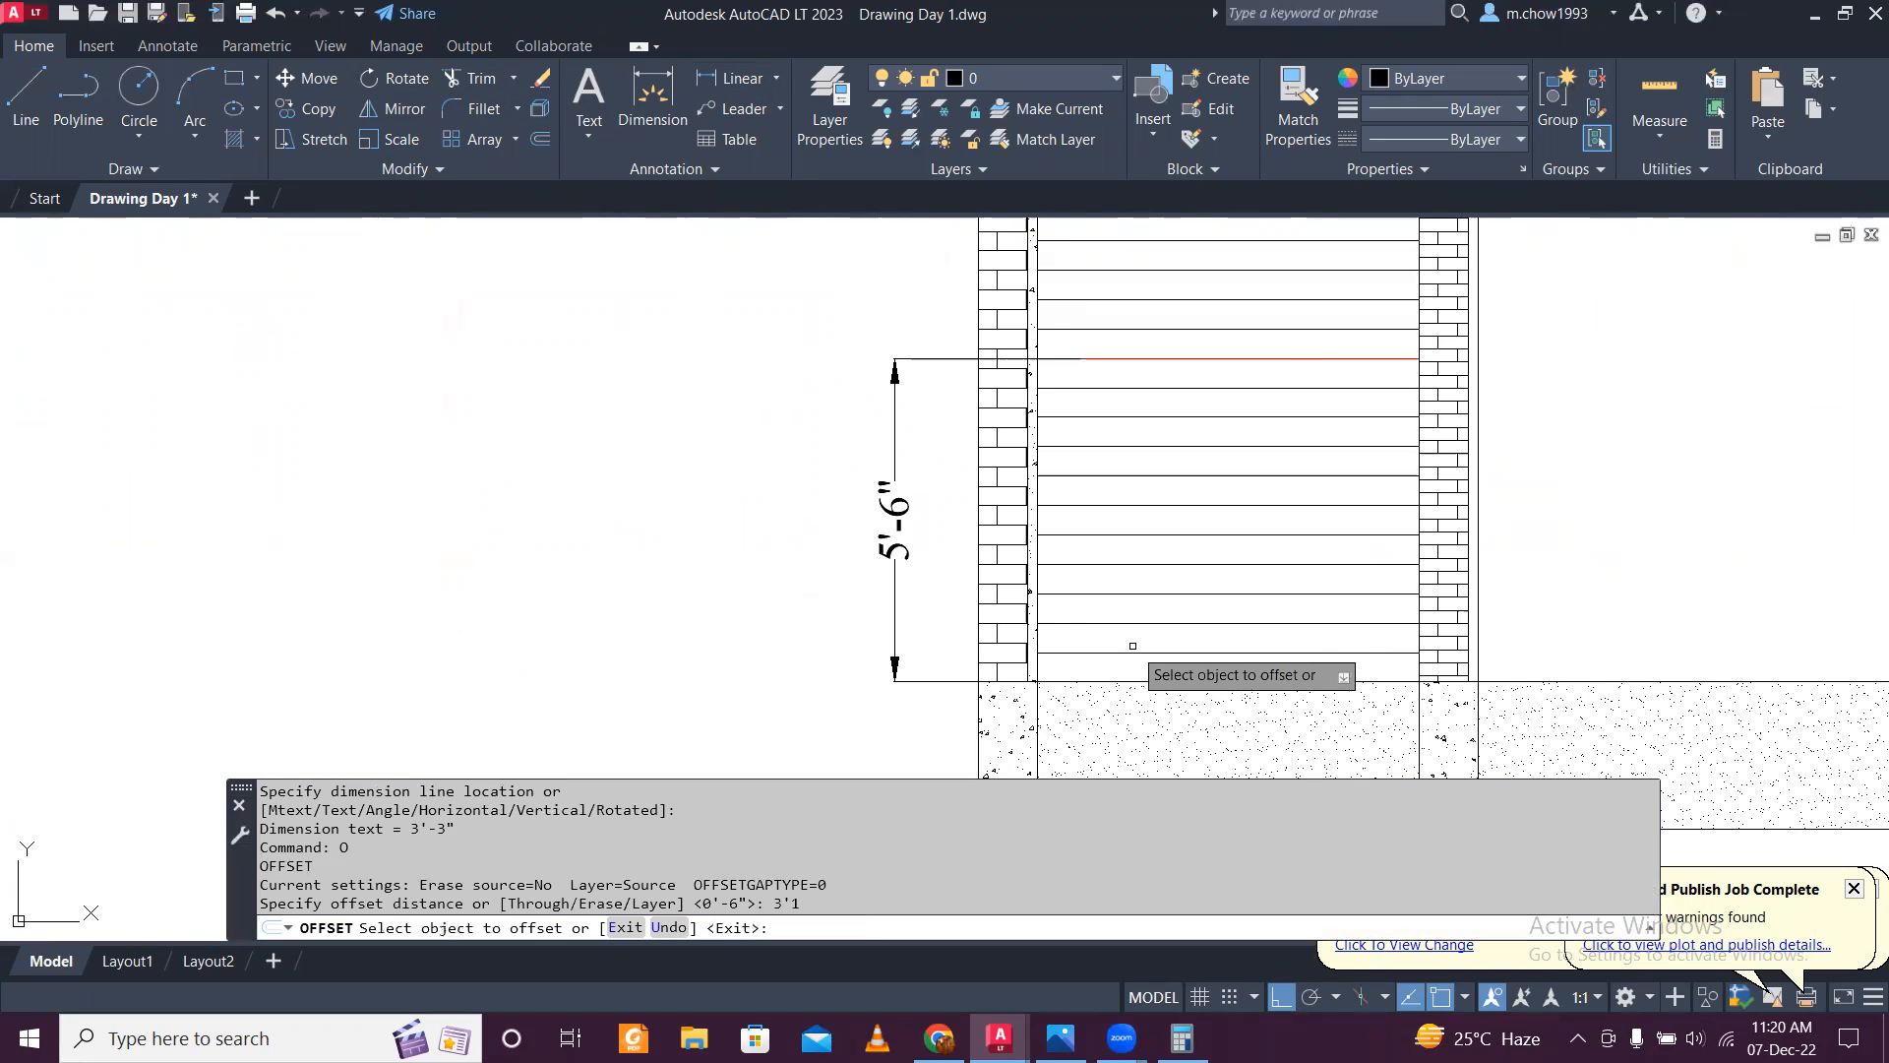
left_click(1038, 590)
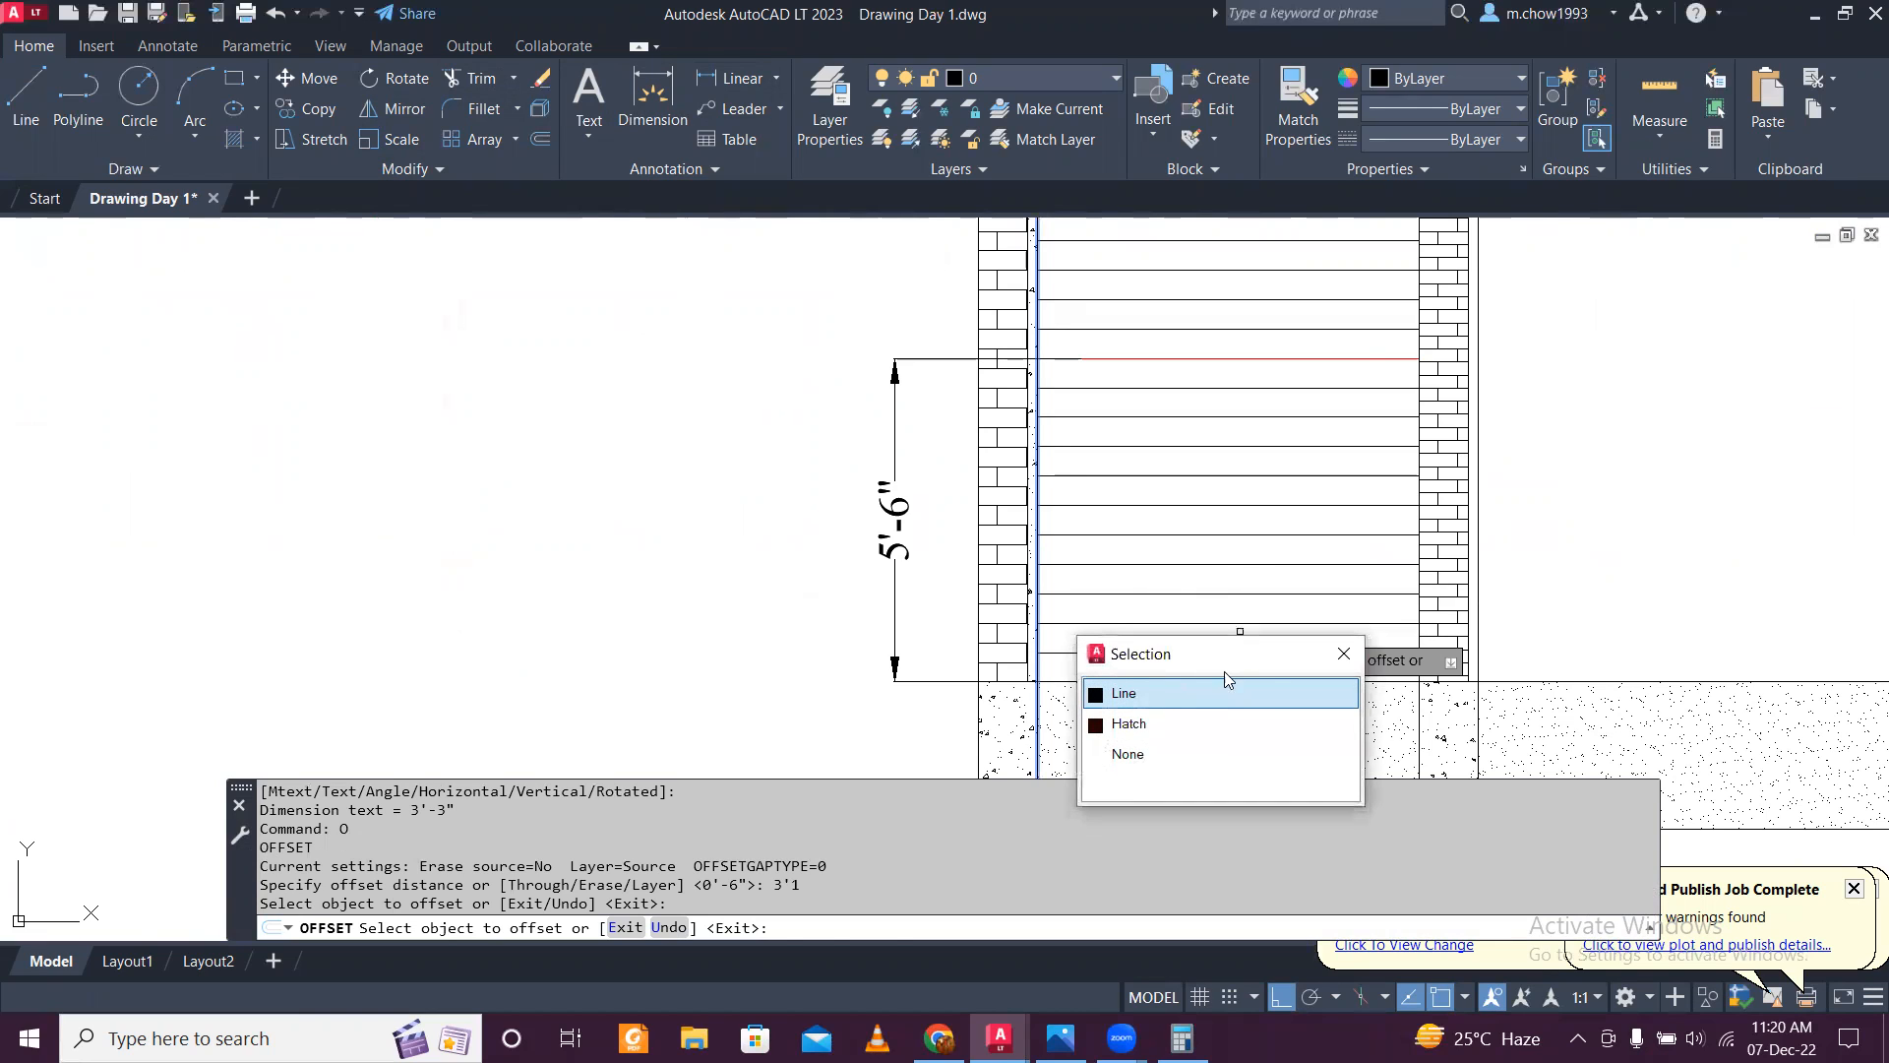
left_click(1198, 710)
left_click(1269, 588)
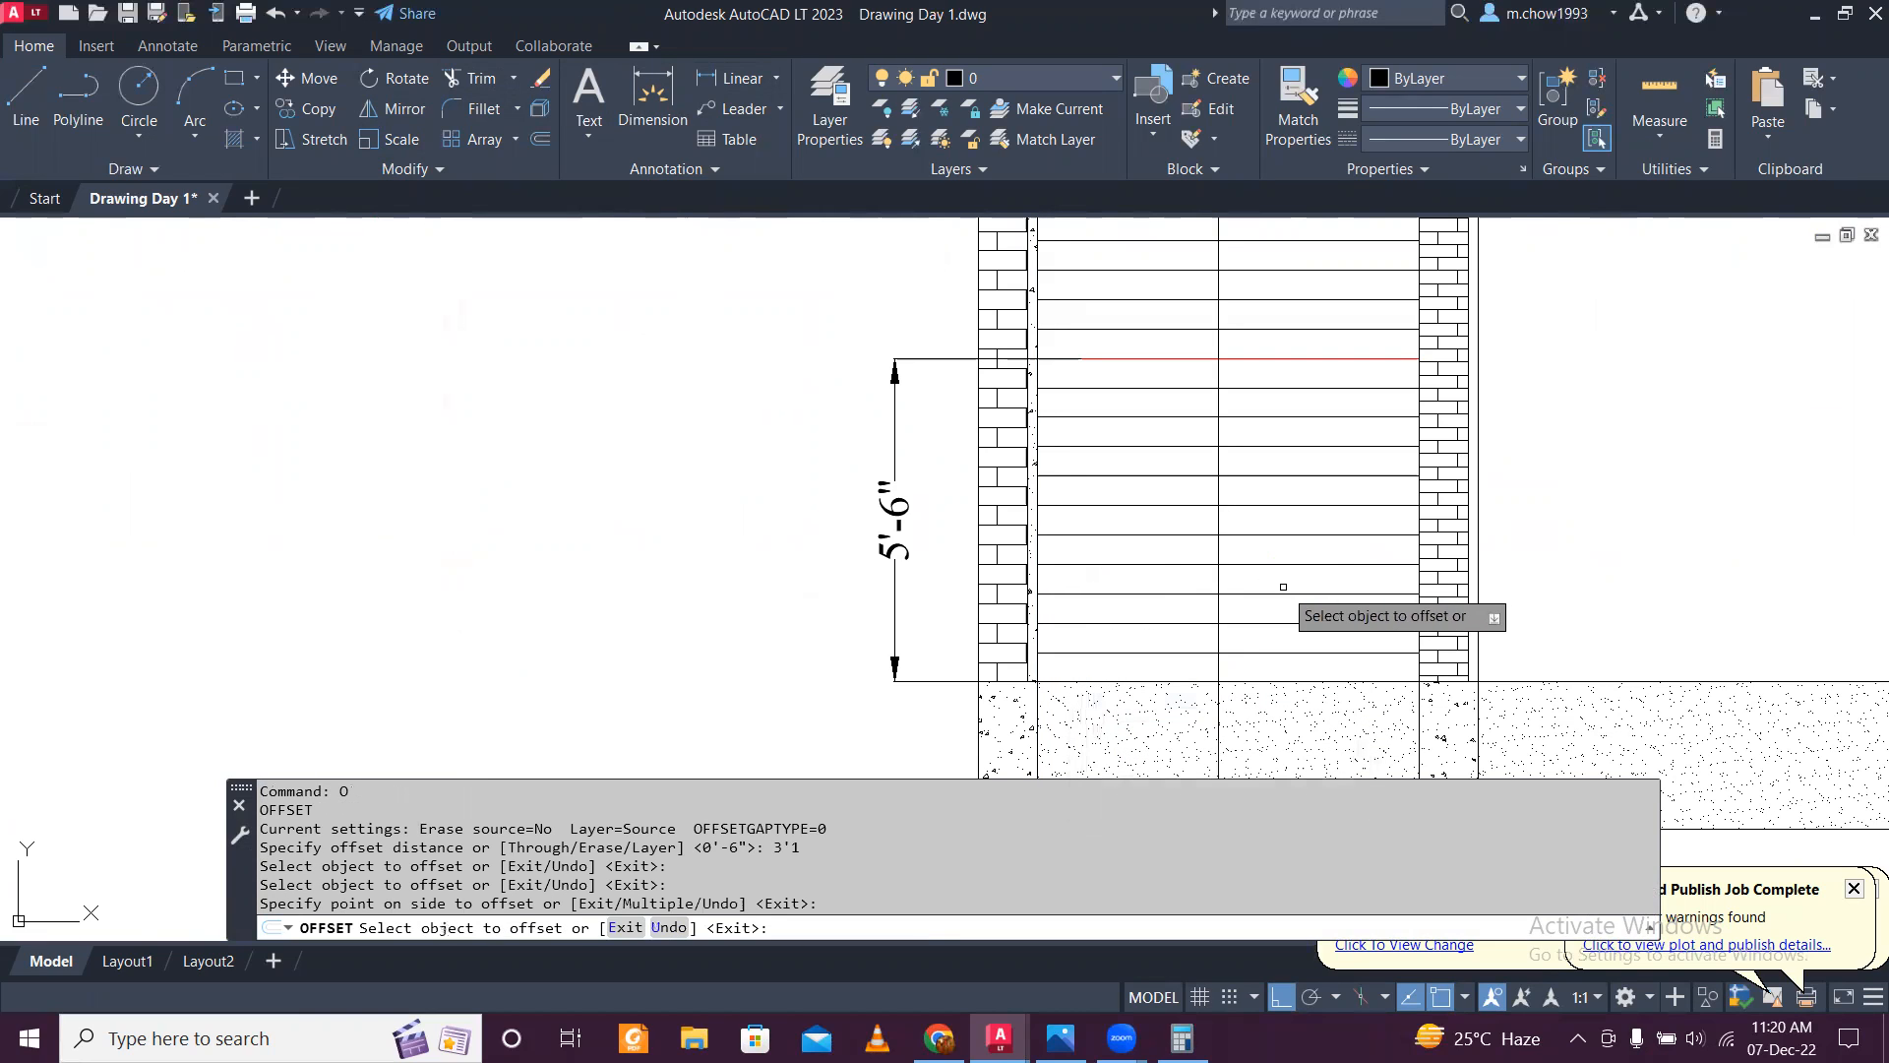
key("Escape")
Step: Offset the new vertical line 2" to the right to form the gap between the two flights
type("o")
key("Return")
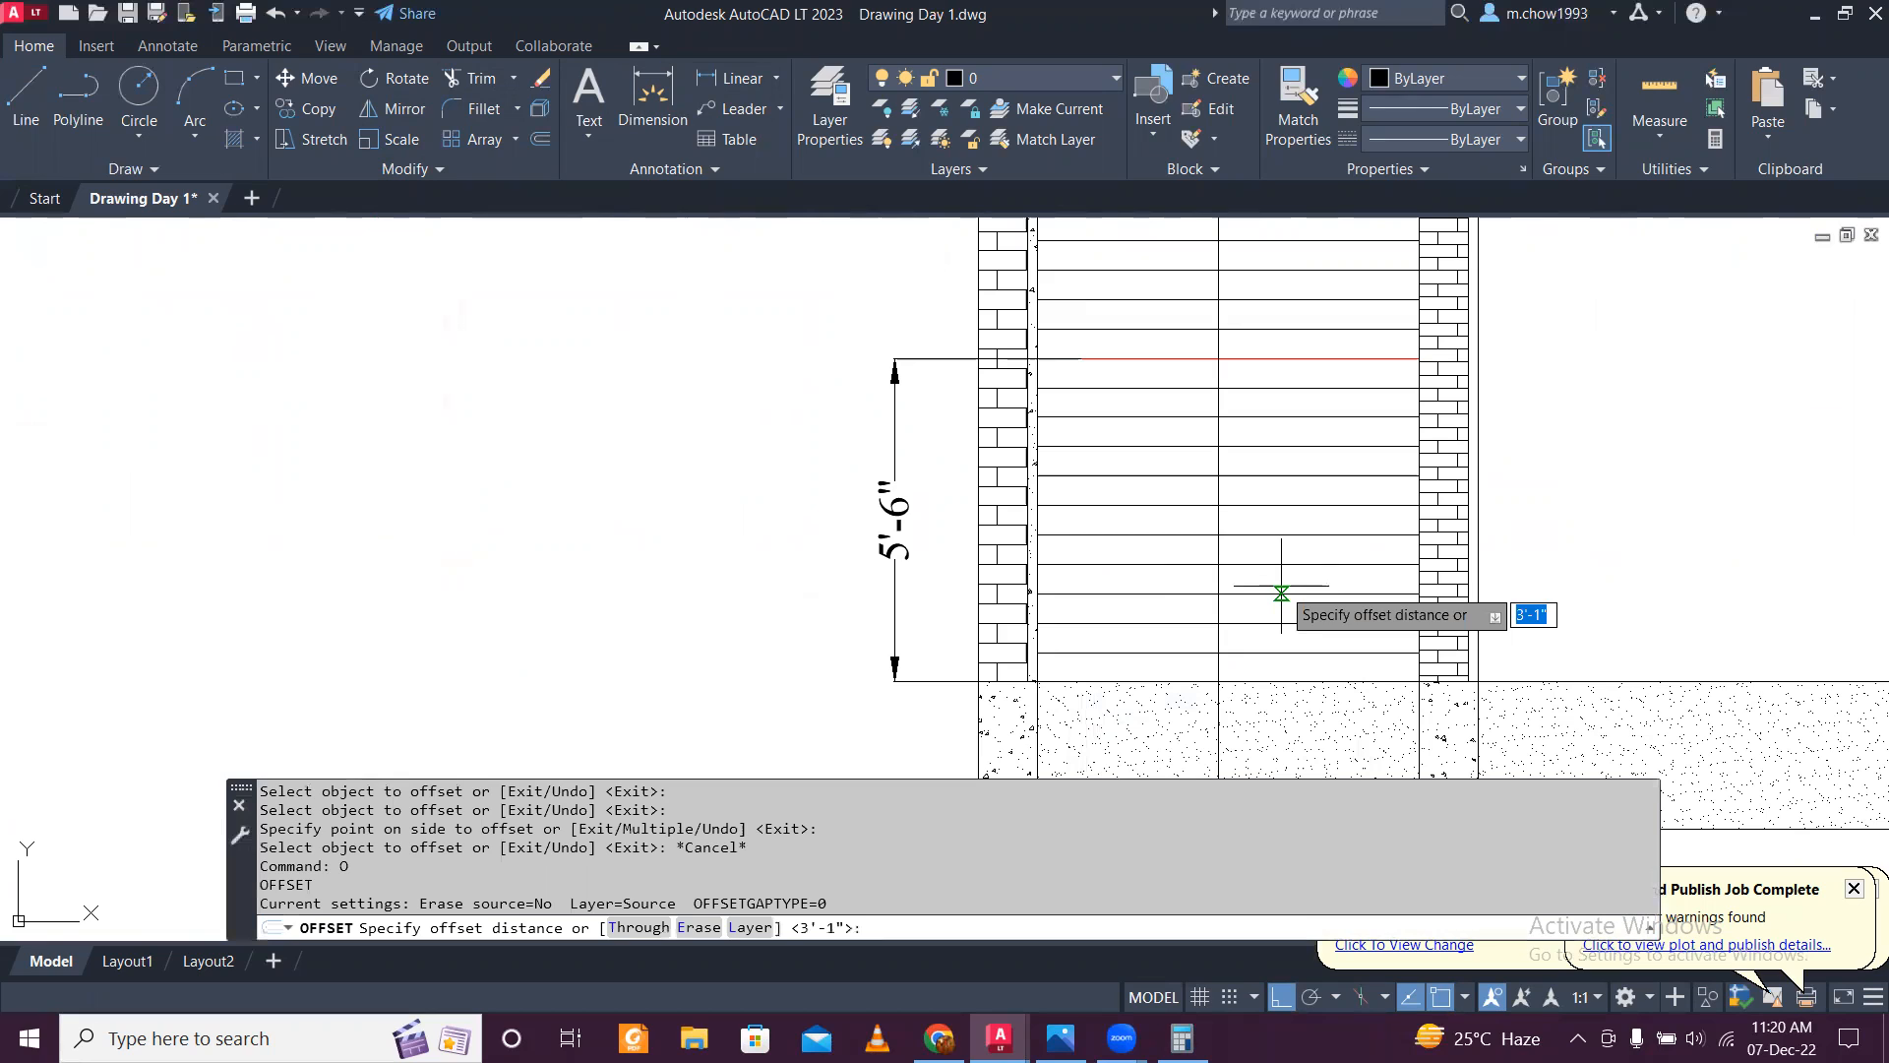
key("Return")
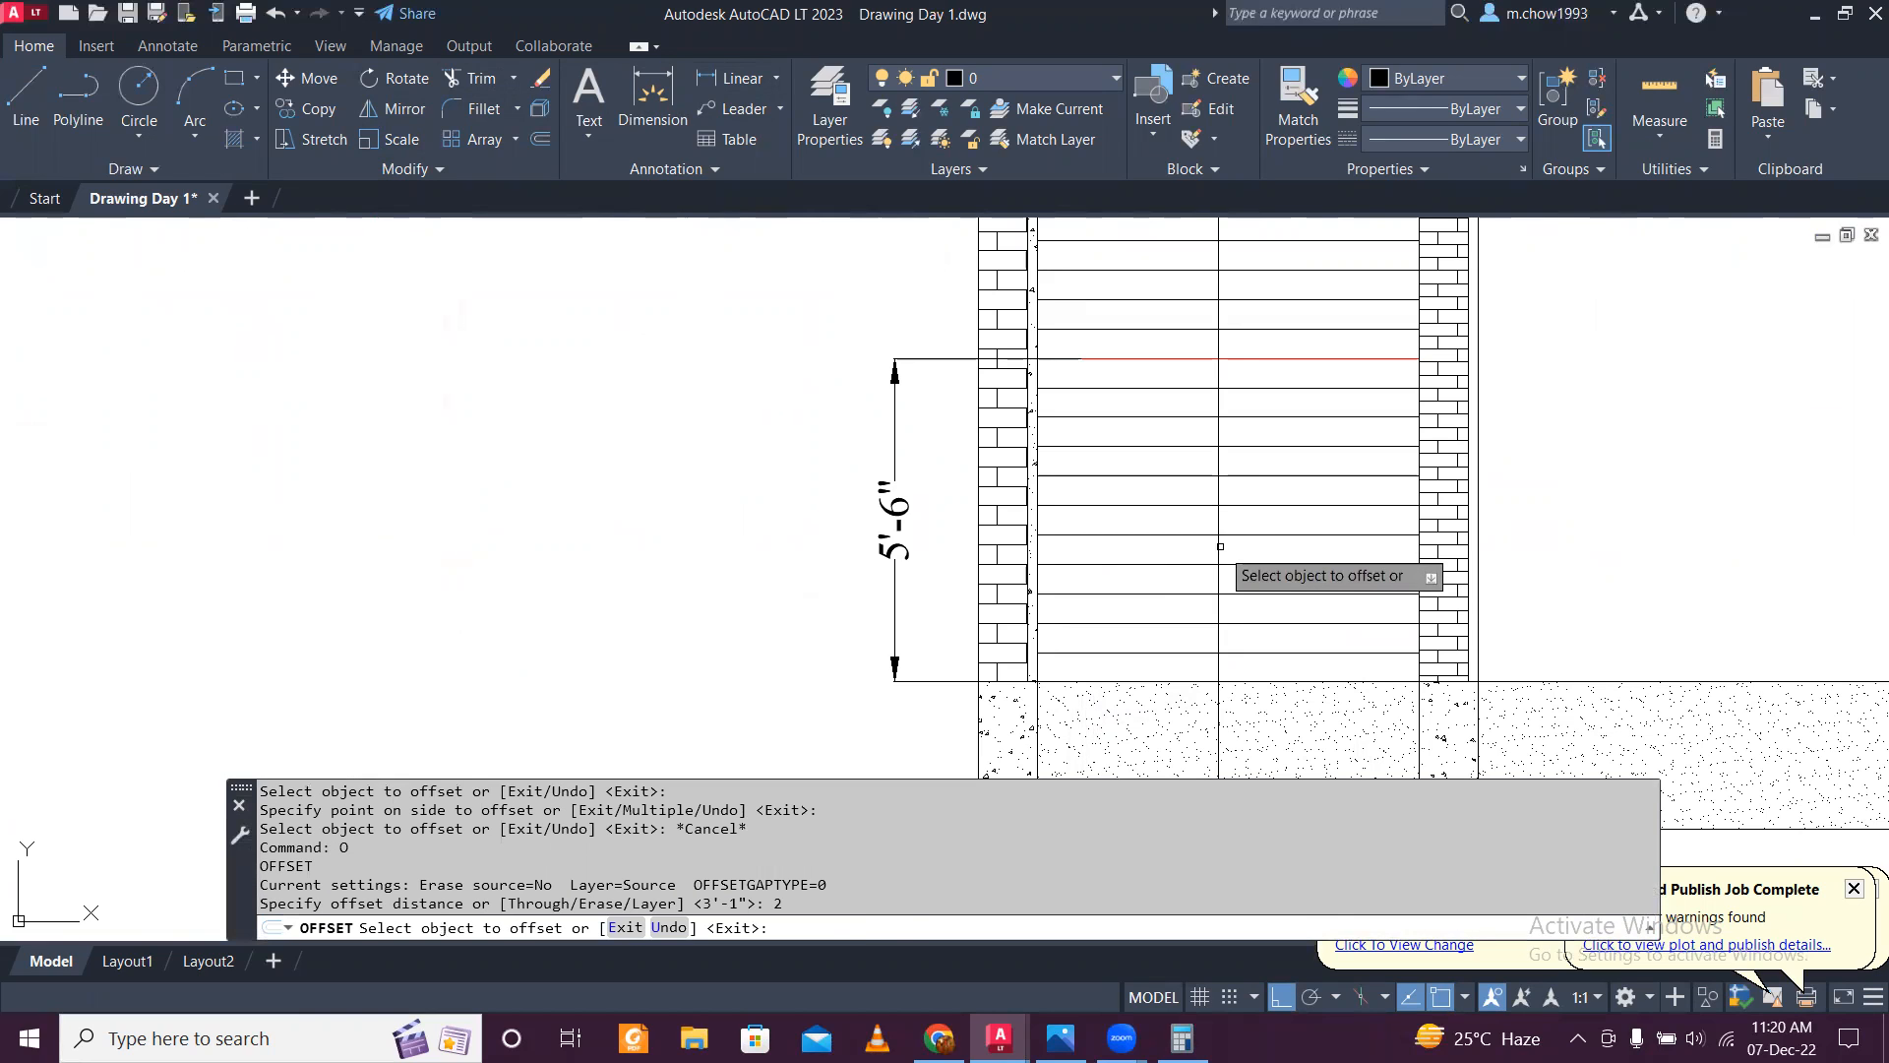
left_click(1218, 556)
left_click(1249, 556)
Step: Measure the right flight's width from the second gap line to the right wall with a linear dimension
left_click(743, 78)
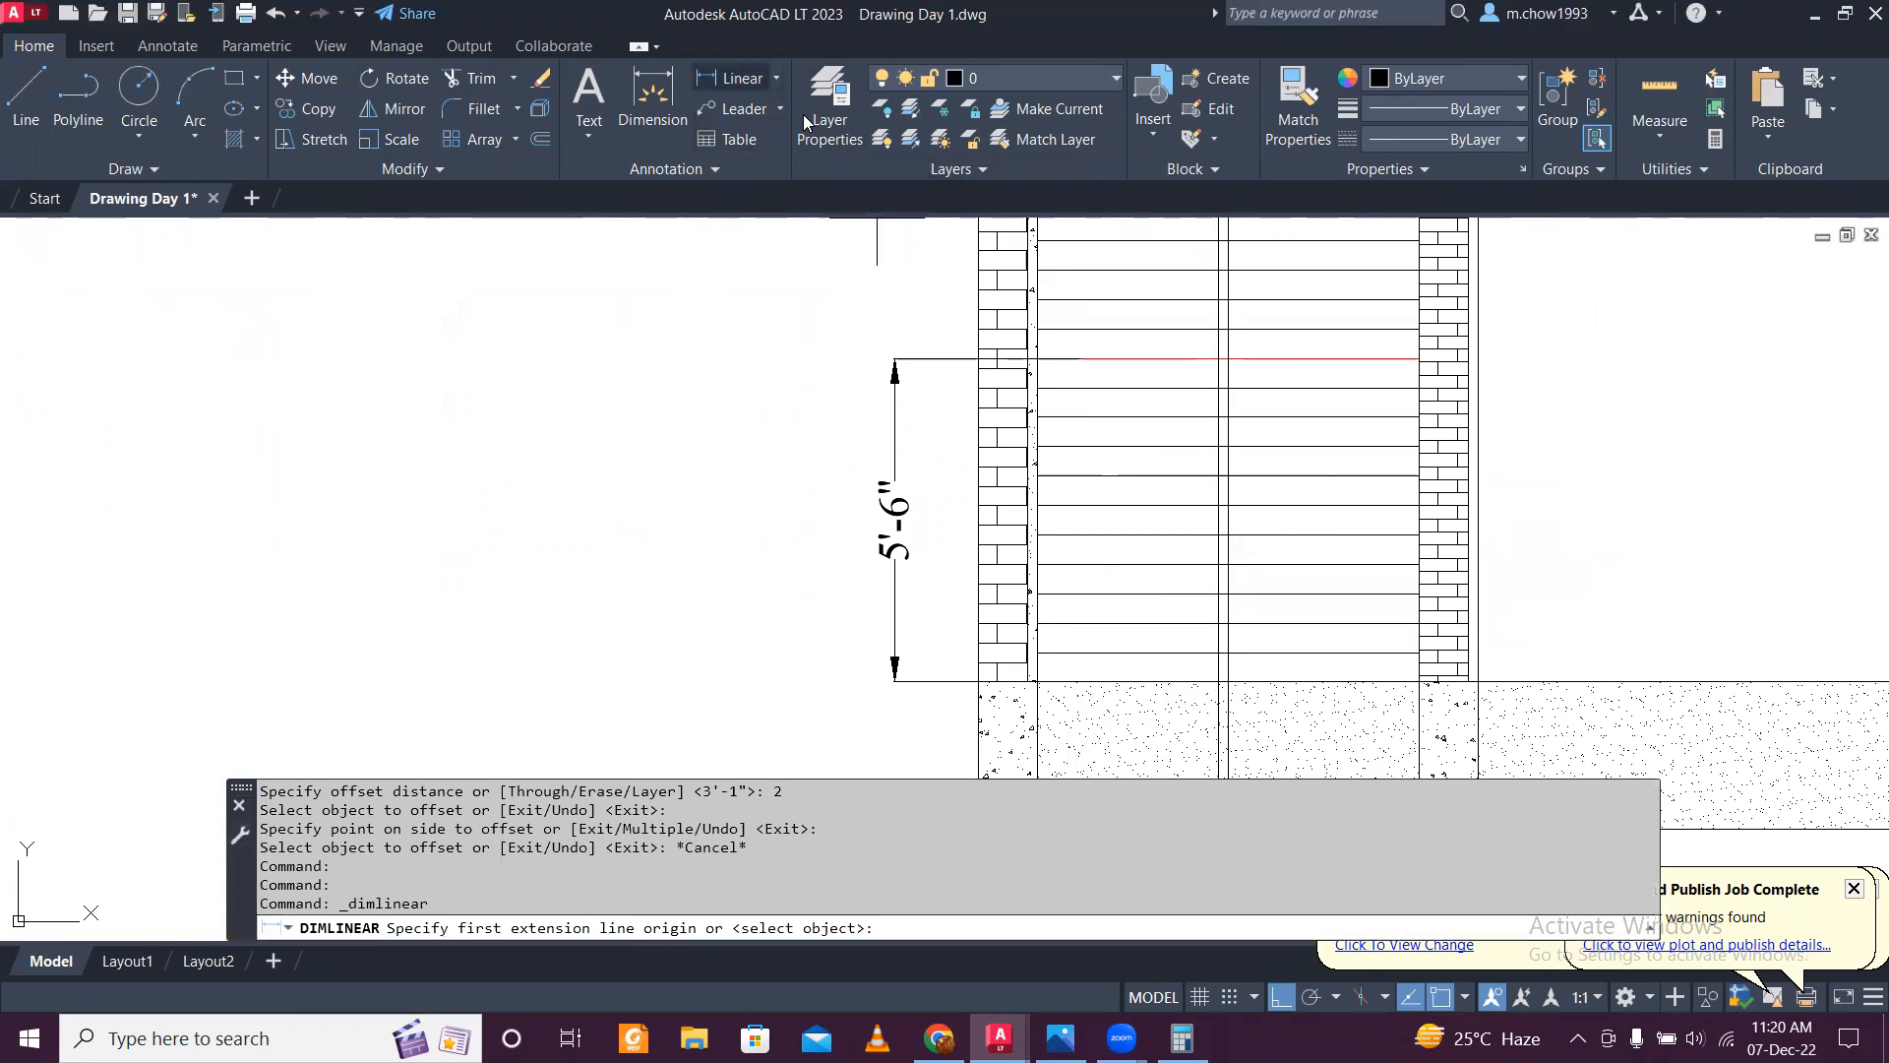
left_click(1226, 652)
left_click(1419, 652)
key("Escape")
Step: Select both vertical gap lines and shorten the right one so its lower end meets the top of the plinth
scroll(1289, 620, "up", 5)
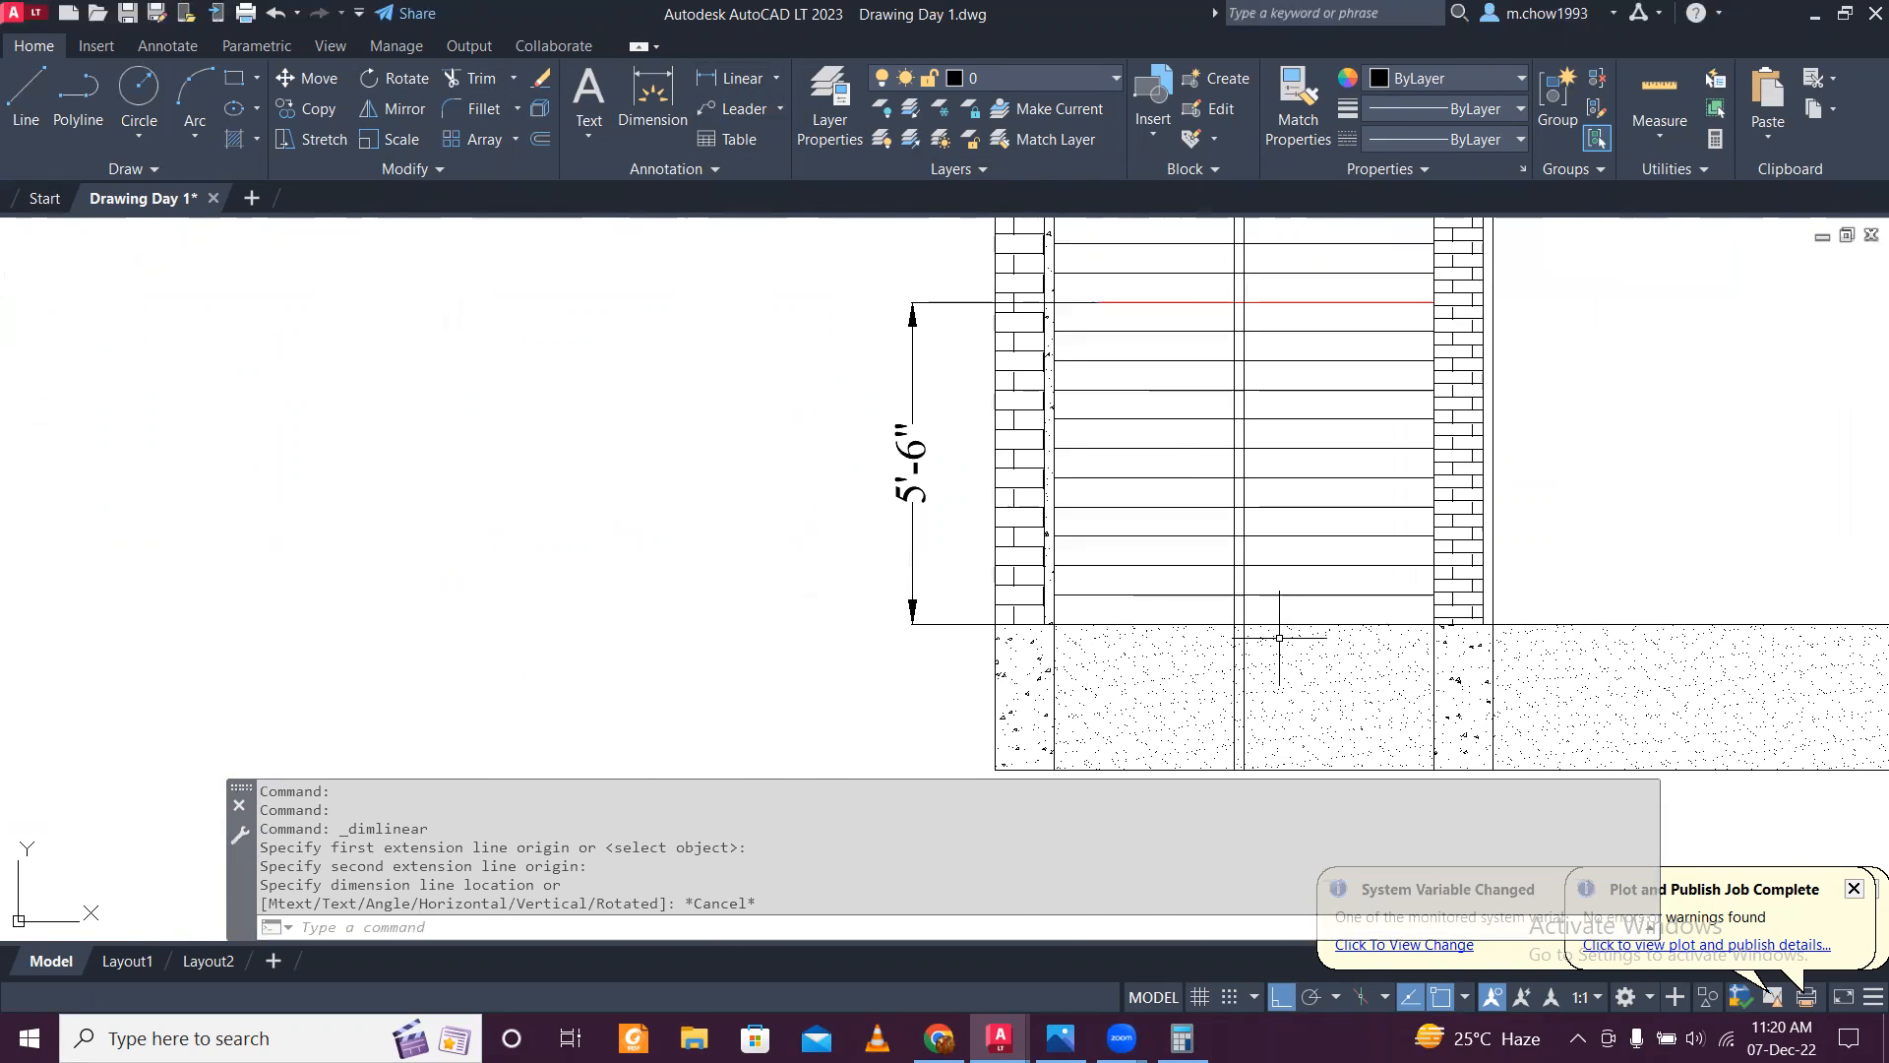
left_click(1486, 519)
left_click(1116, 626)
scroll(1180, 561, "down", 2)
scroll(1250, 558, "down", 2)
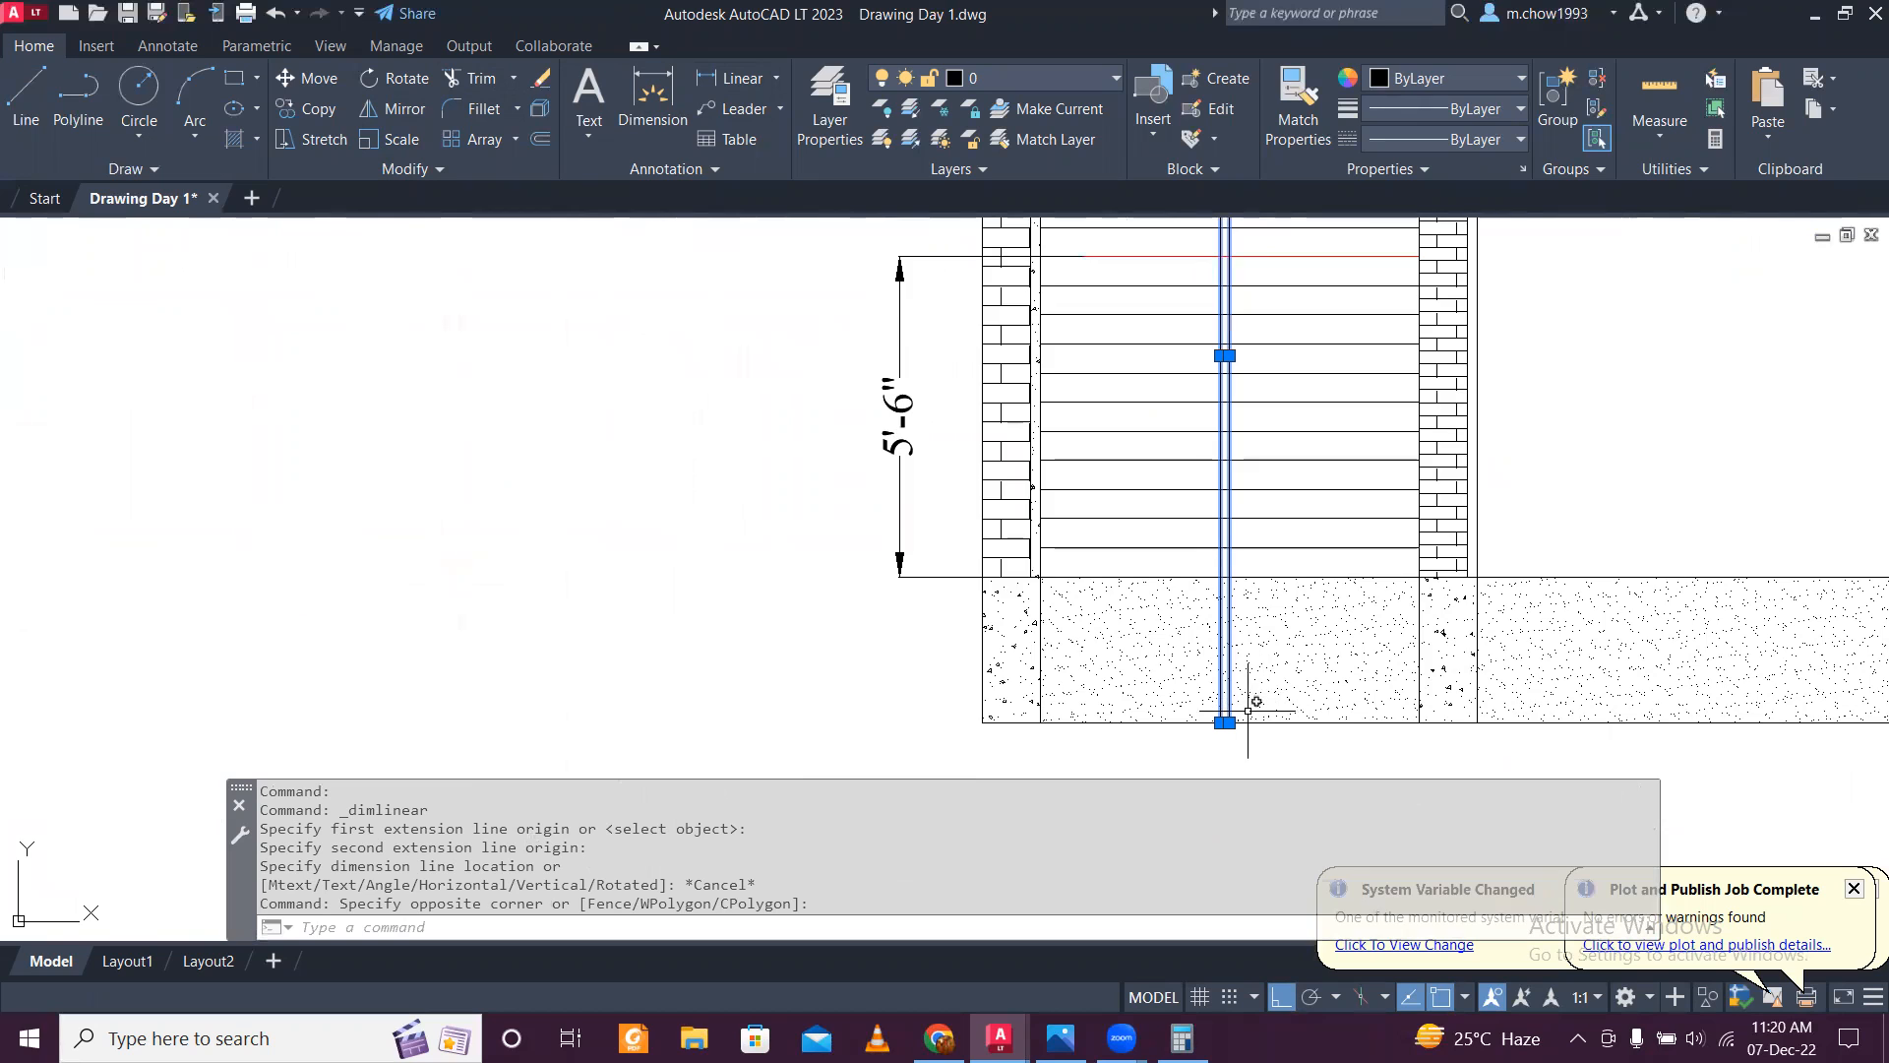
scroll(1215, 738, "up", 4)
left_click(1196, 732)
scroll(1211, 729, "down", 2)
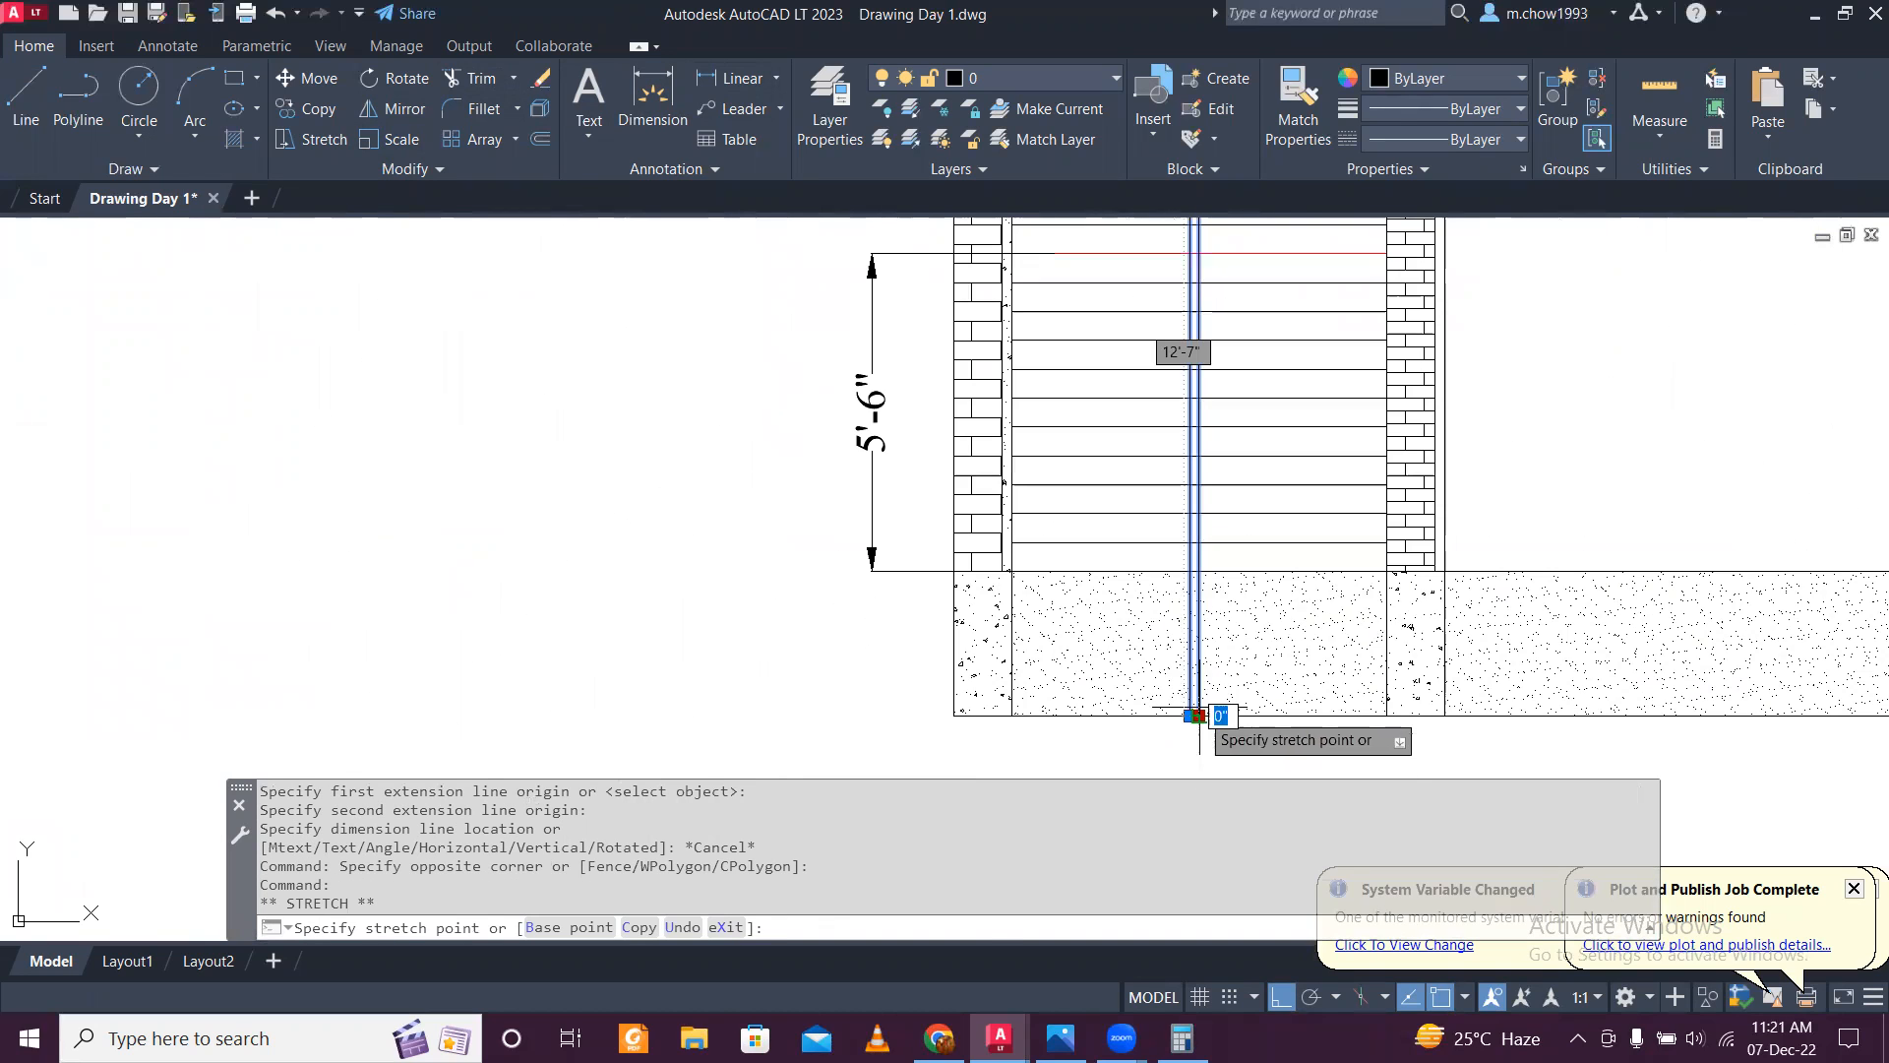
scroll(1215, 590, "up", 3)
left_click(1126, 578)
scroll(1119, 582, "down", 5)
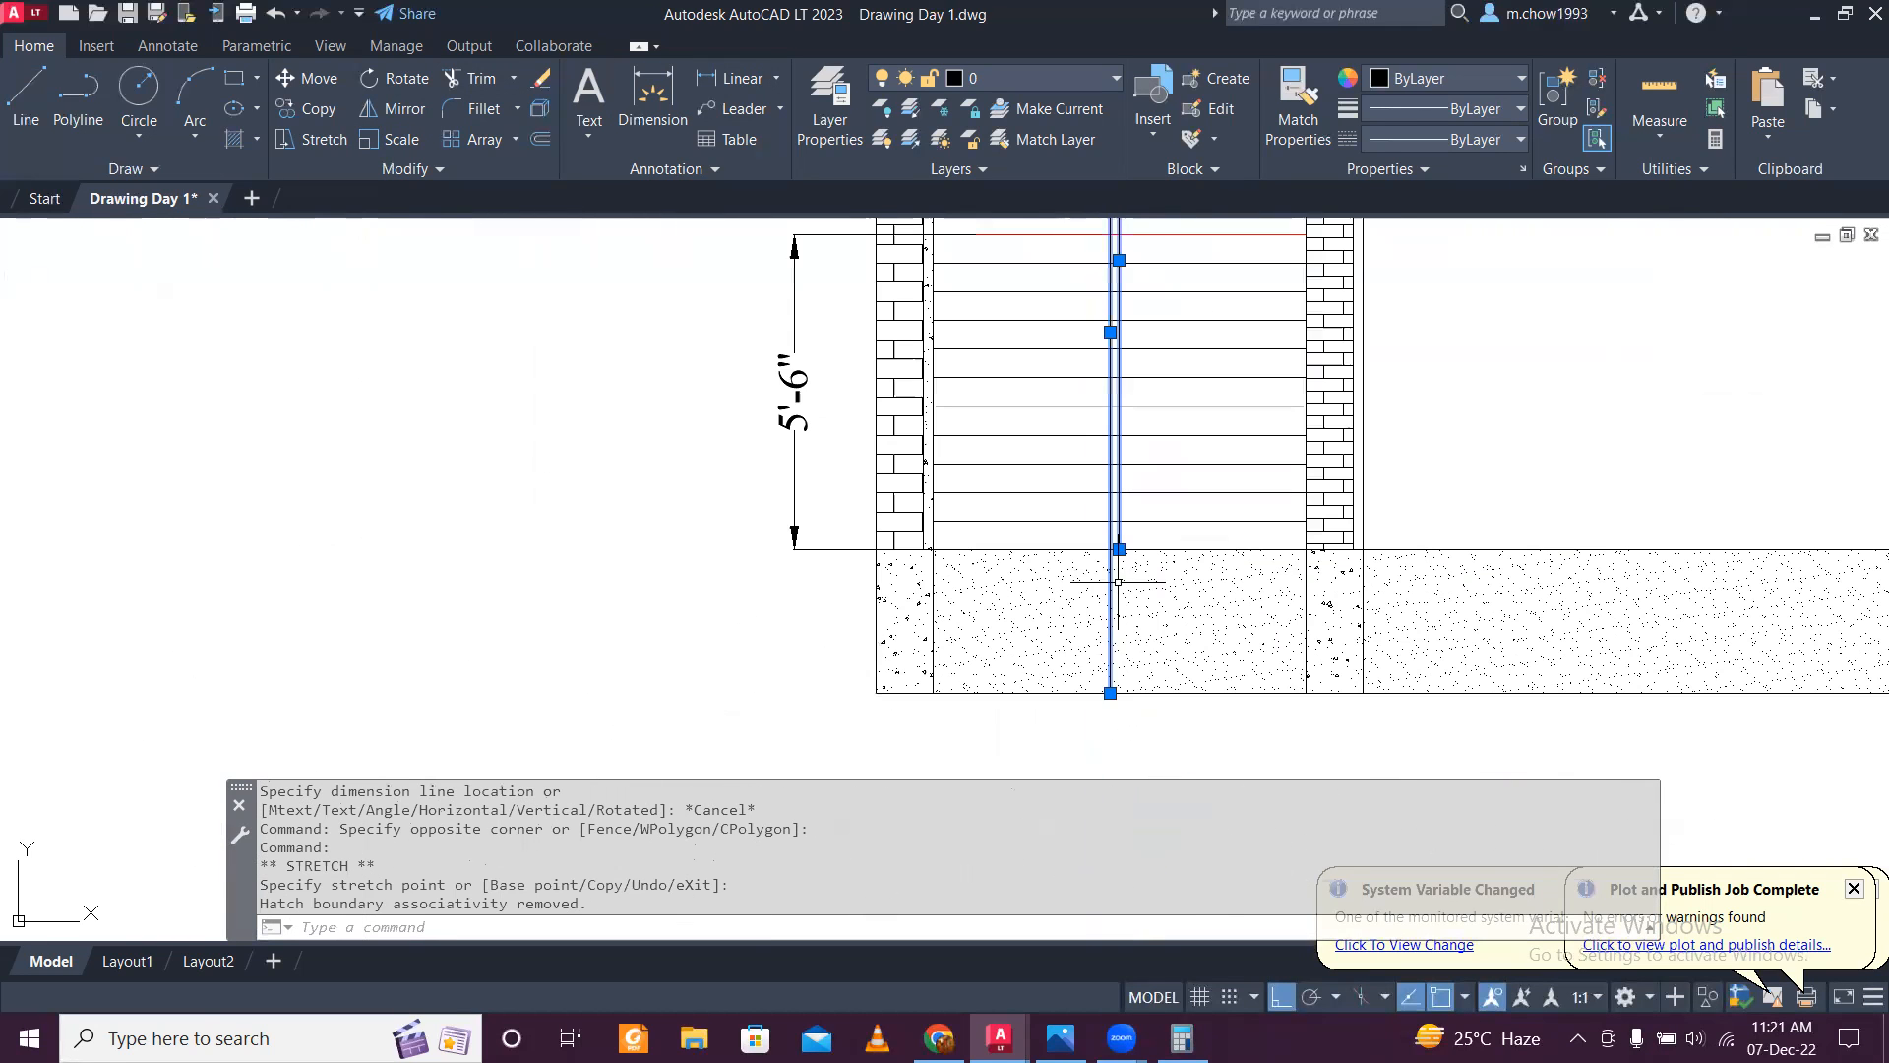
Step: Shorten the left vertical gap line so its lower end also meets the top of the plinth
left_click(1110, 692)
scroll(1112, 689, "up", 3)
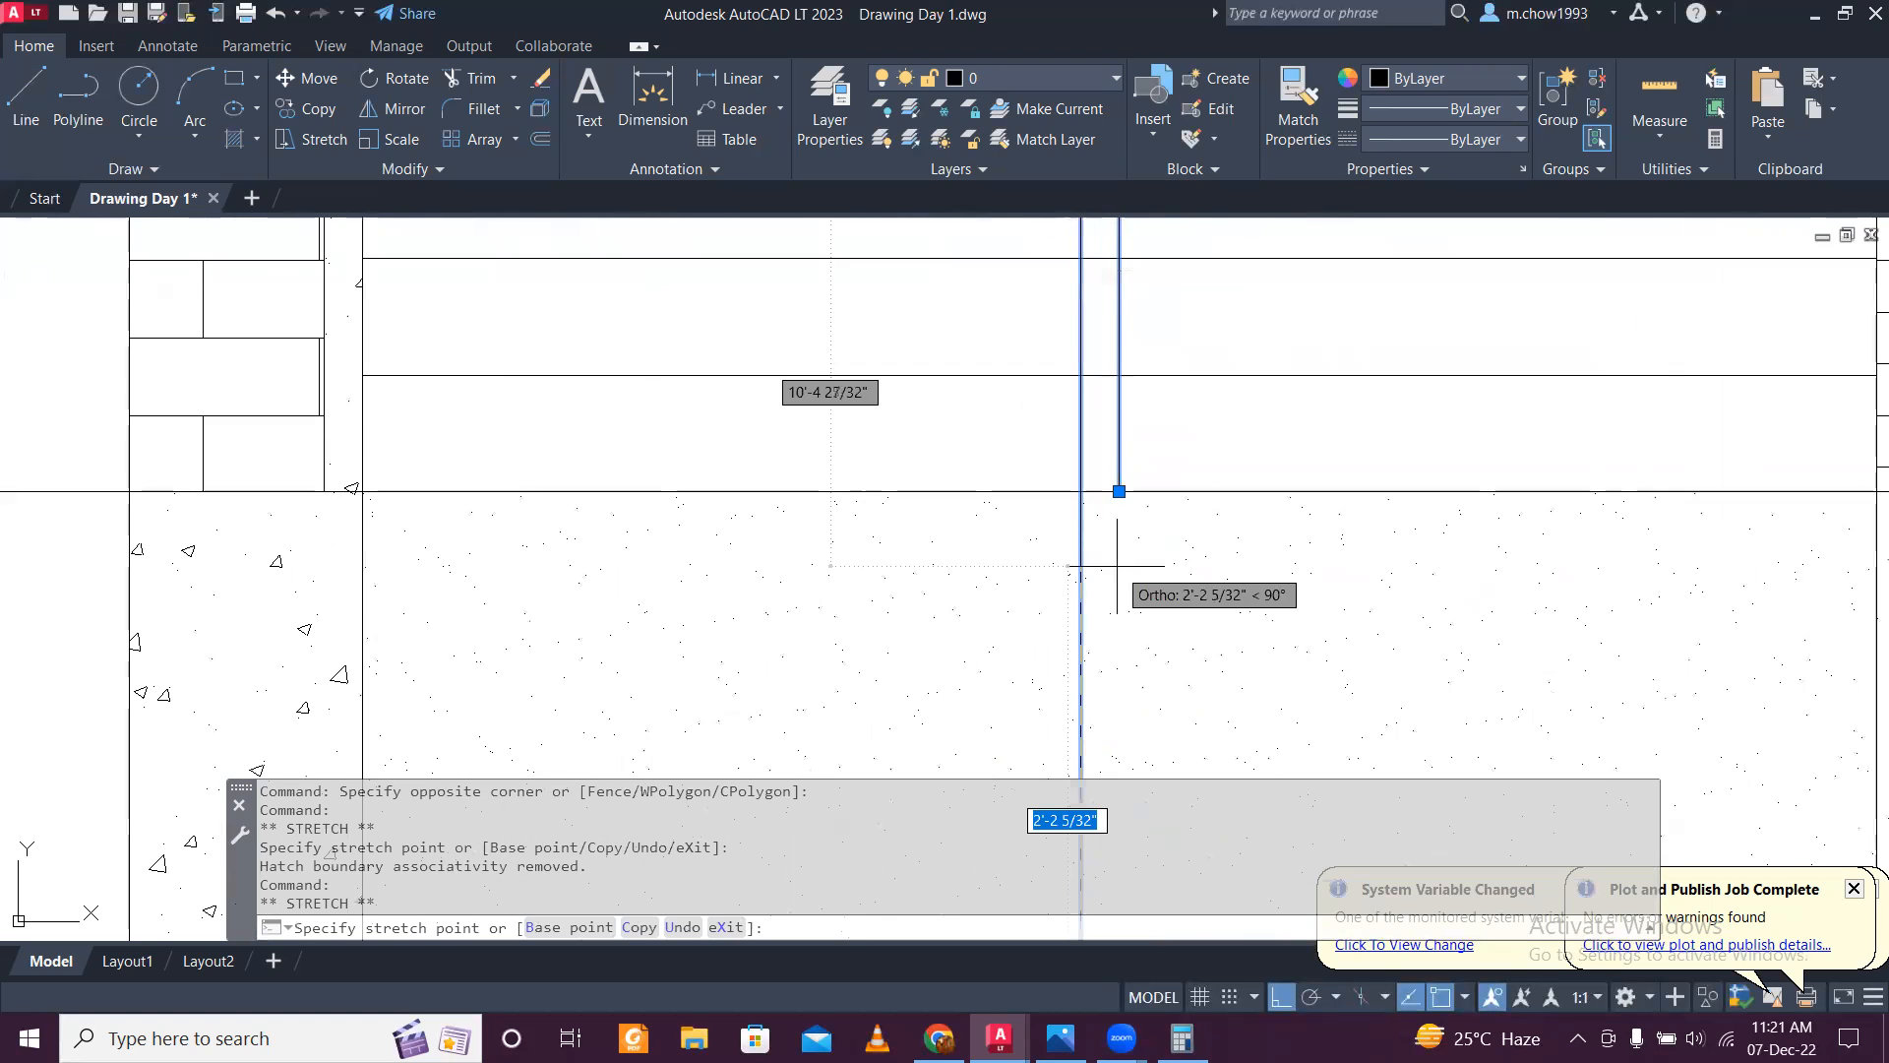
left_click(1079, 491)
scroll(1067, 531, "down", 4)
scroll(1100, 416, "up", 3)
scroll(1095, 438, "down", 3)
key("Escape")
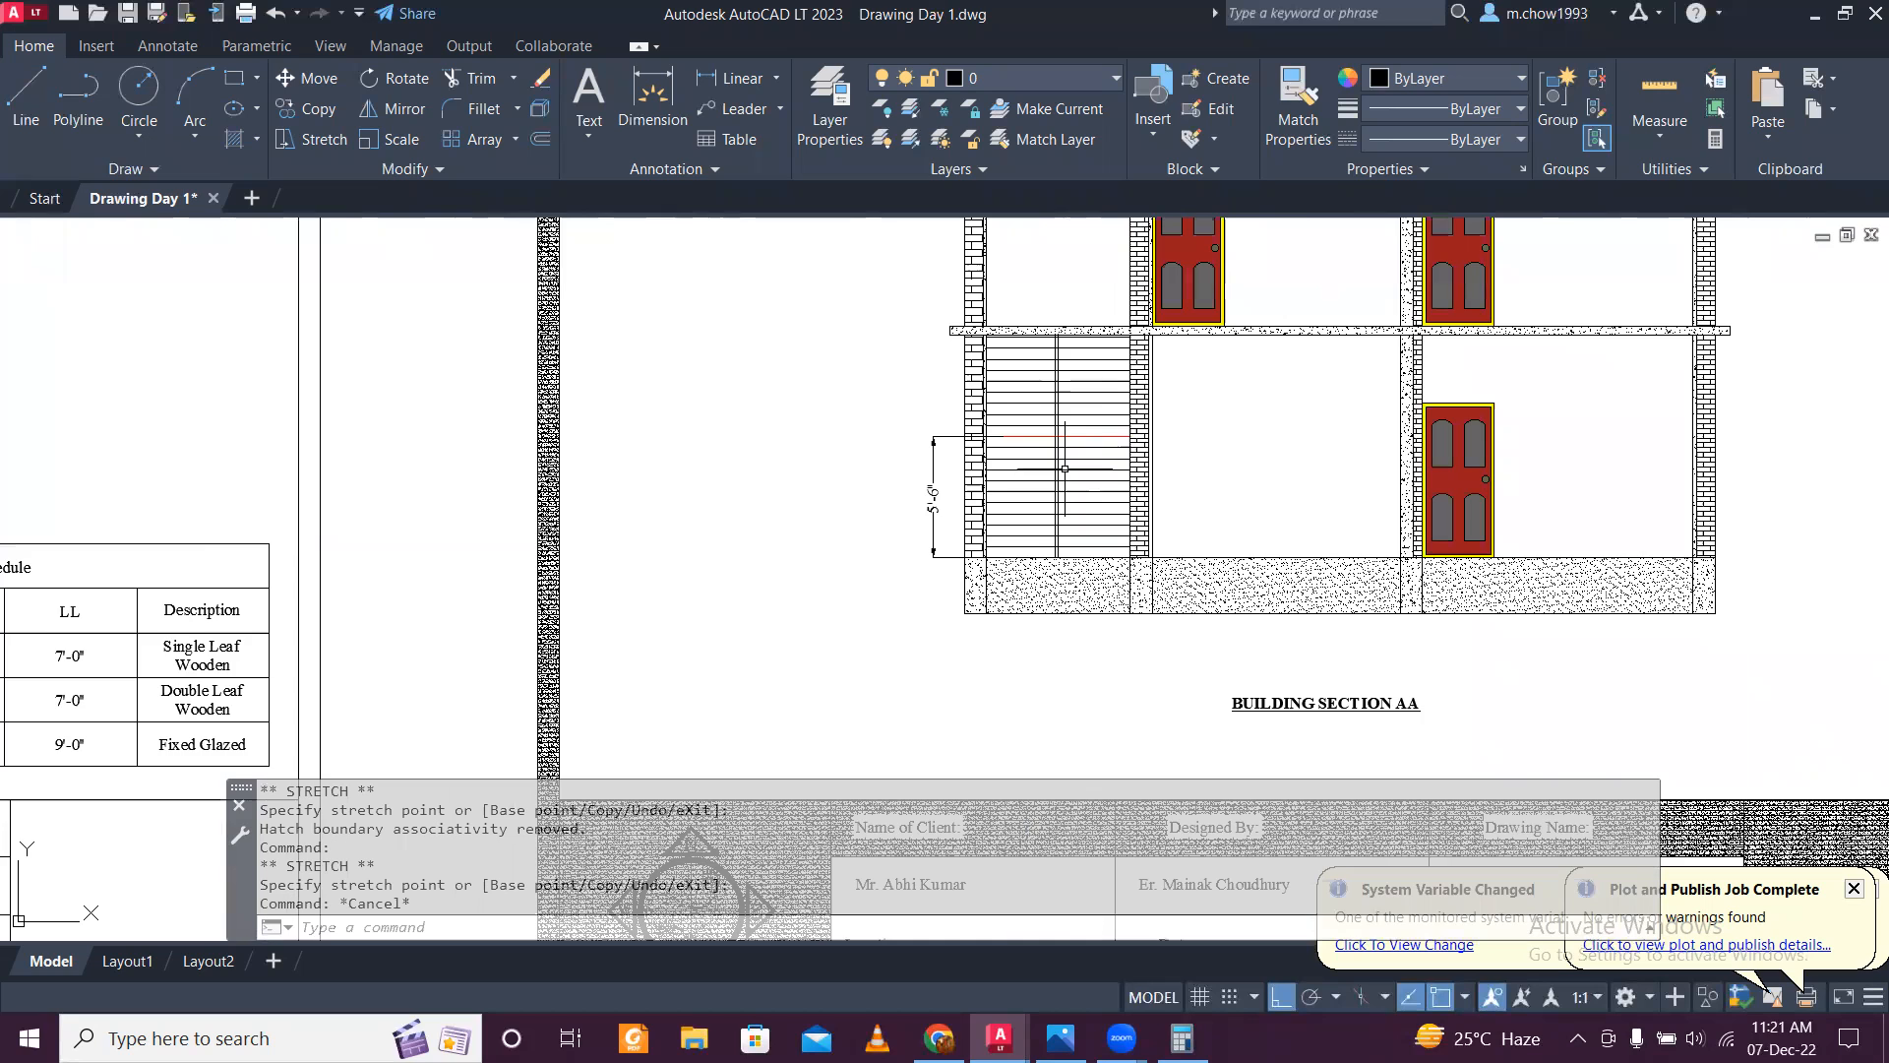
Step: Compare the staircase in Building Section AA with the flights and section line AA on the First Floor Architectural Plan
scroll(1070, 391, "up", 2)
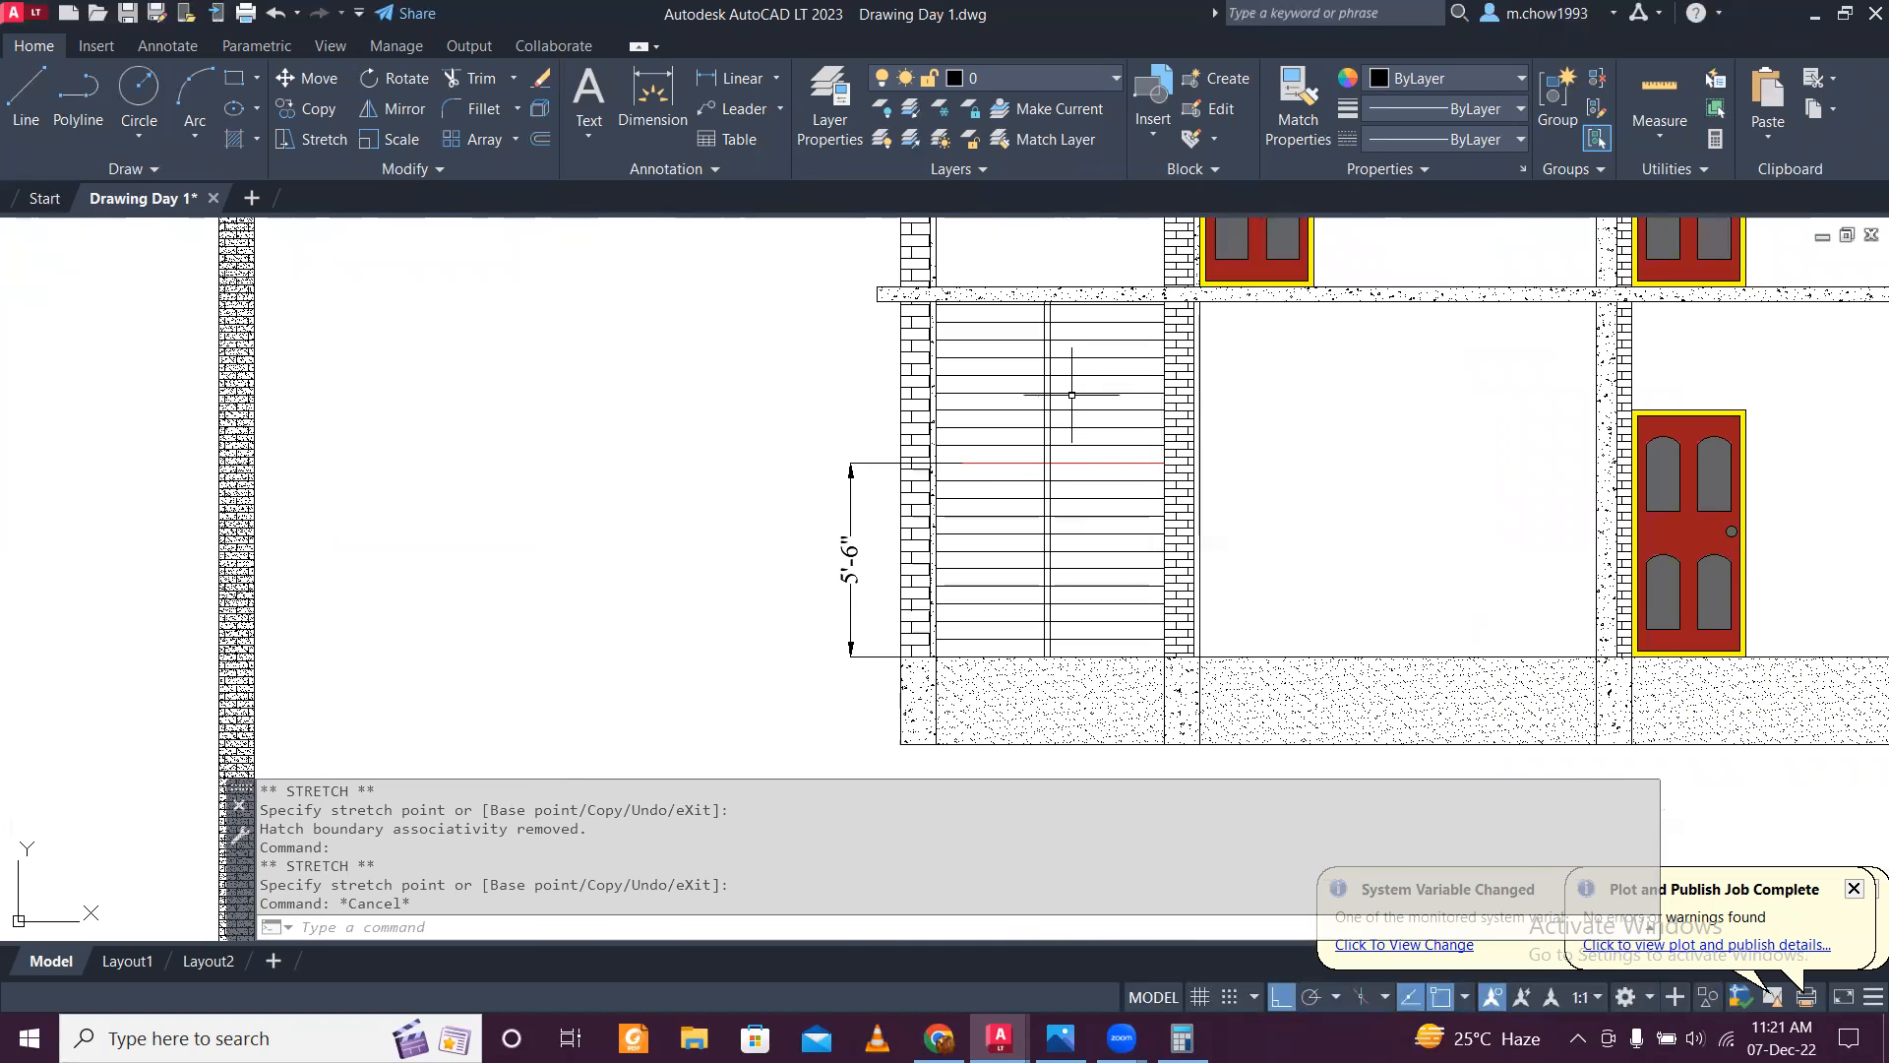
scroll(1055, 532, "down", 2)
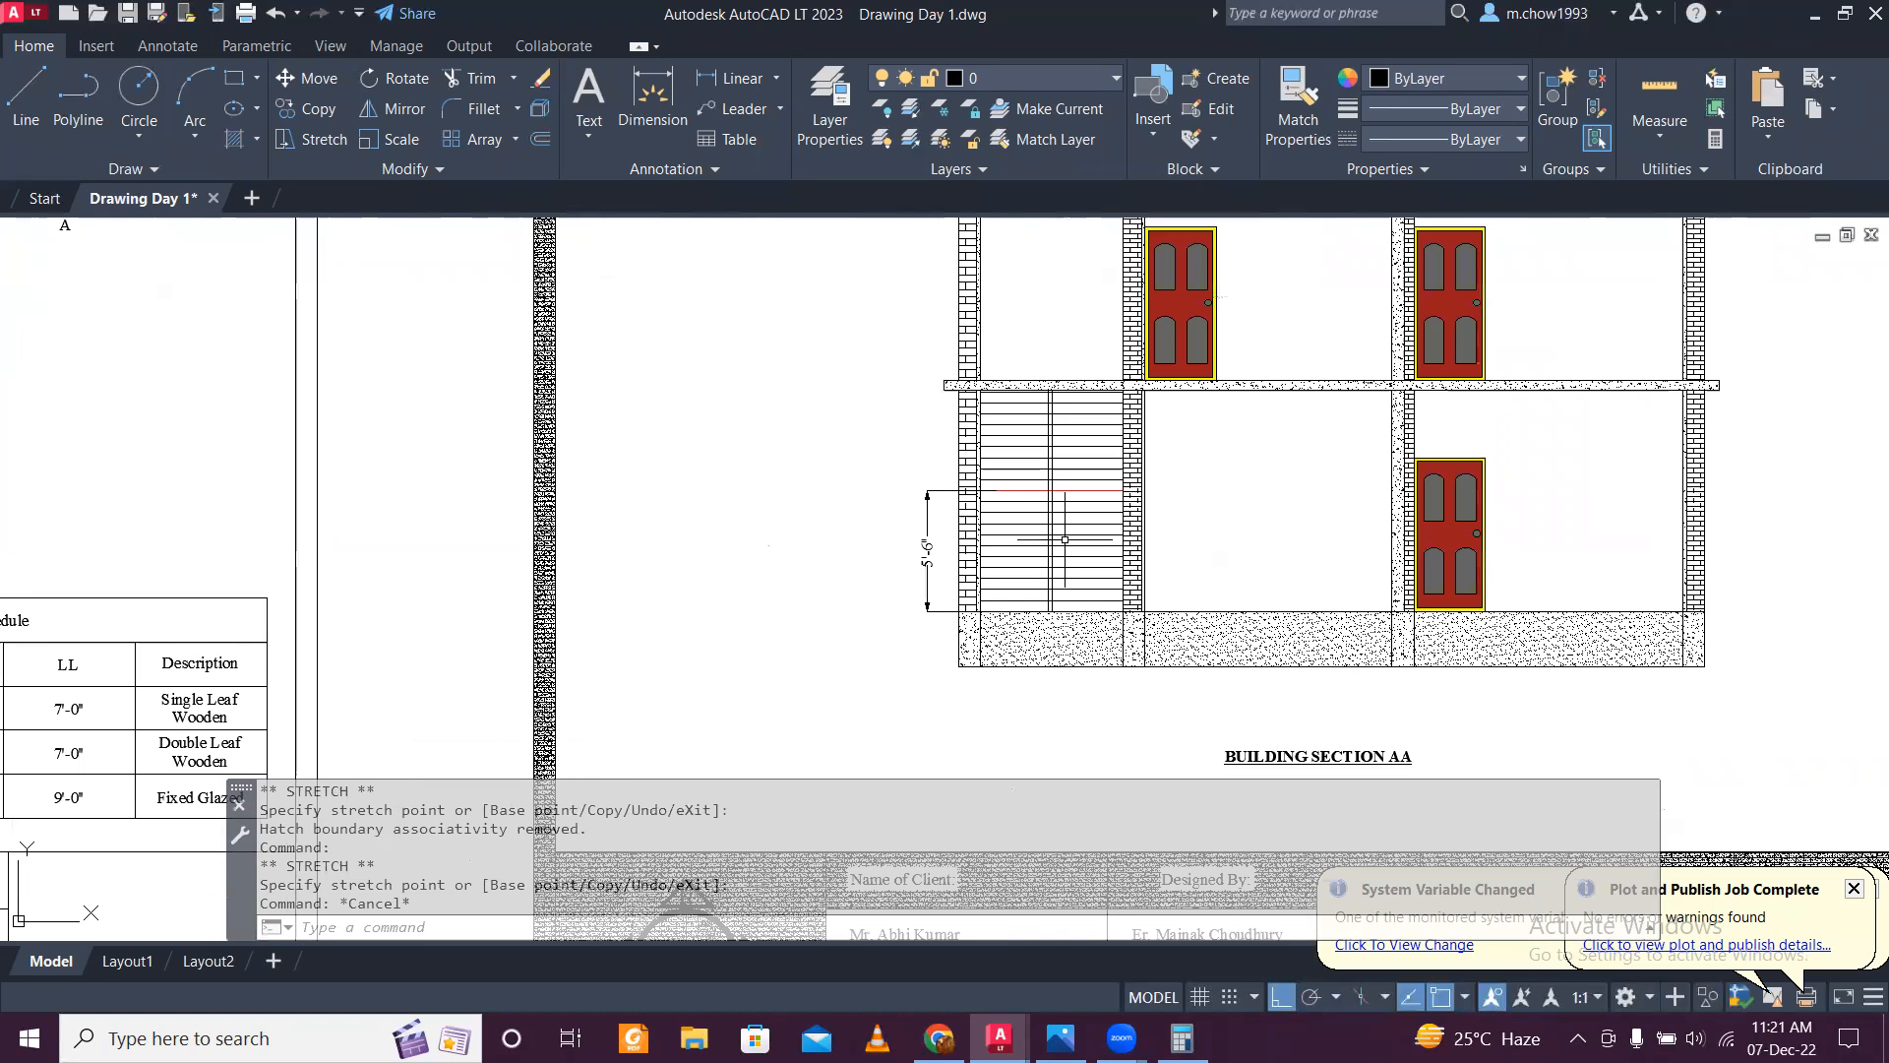
scroll(1064, 539, "up", 2)
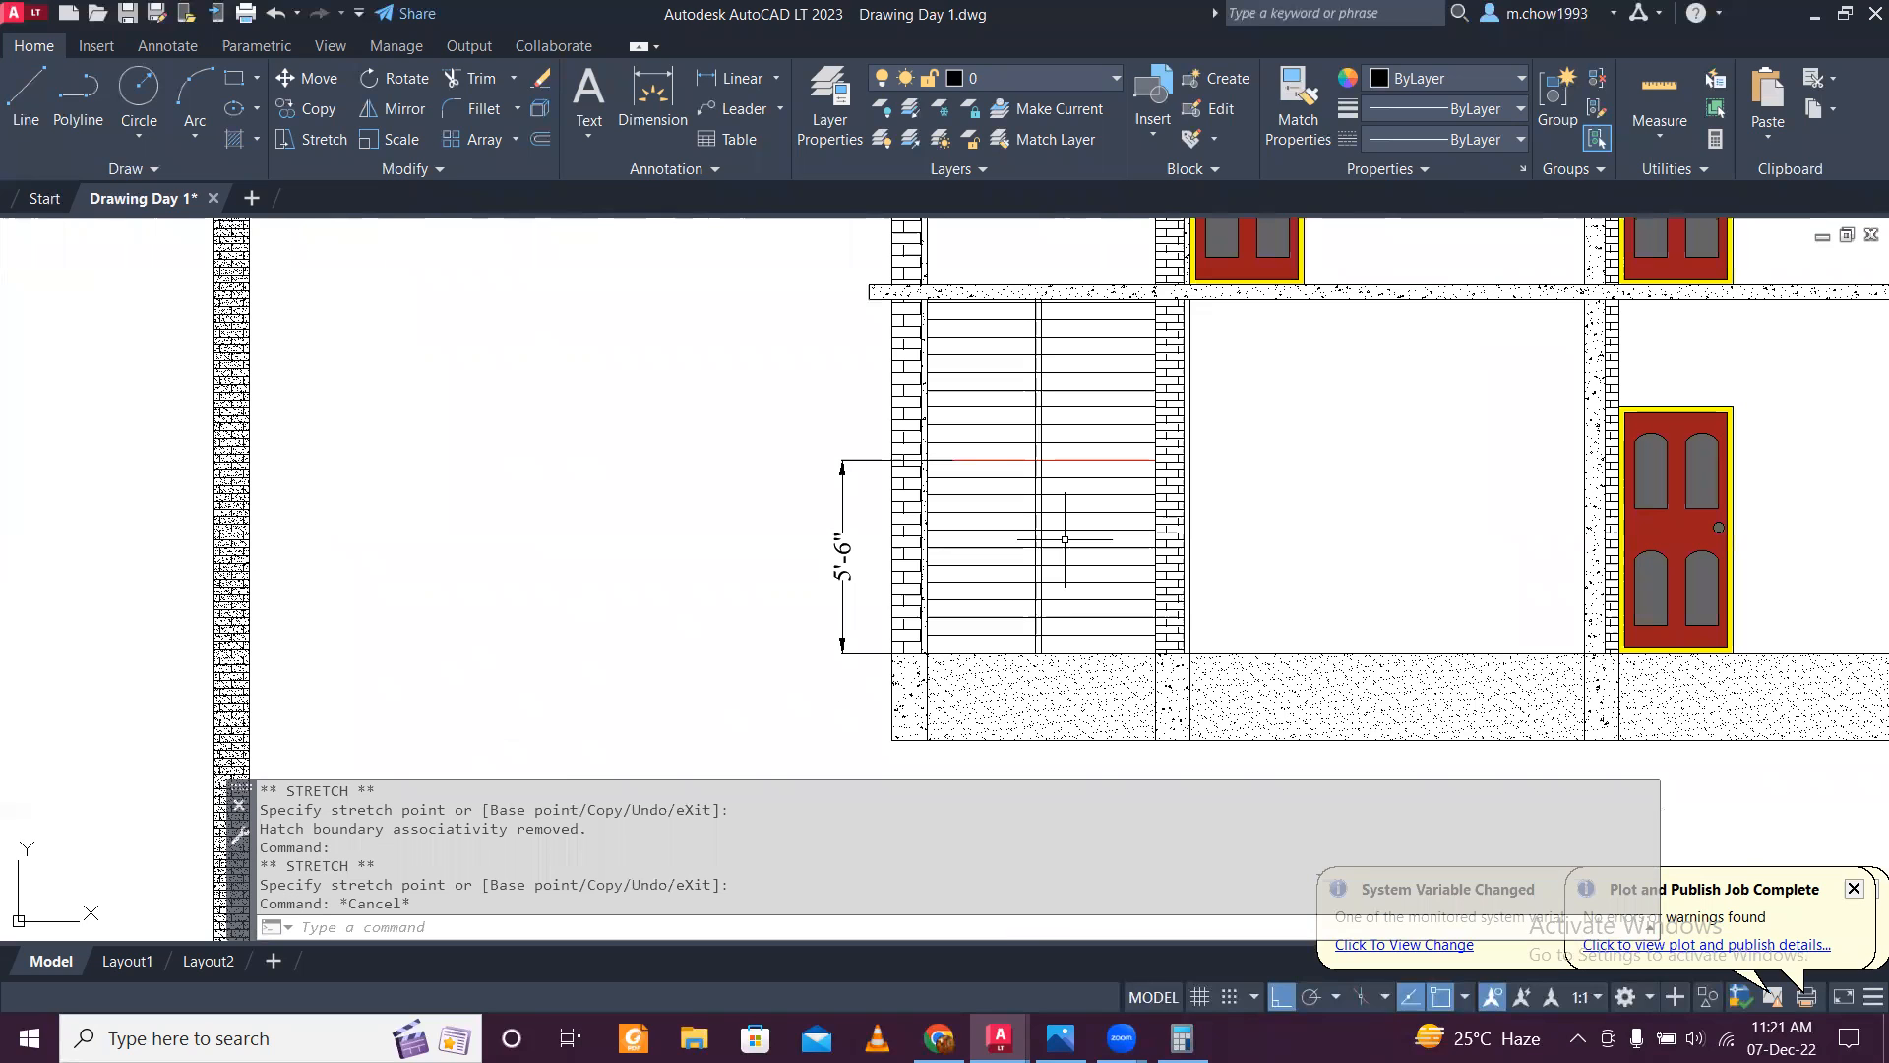
scroll(1066, 533, "down", 4)
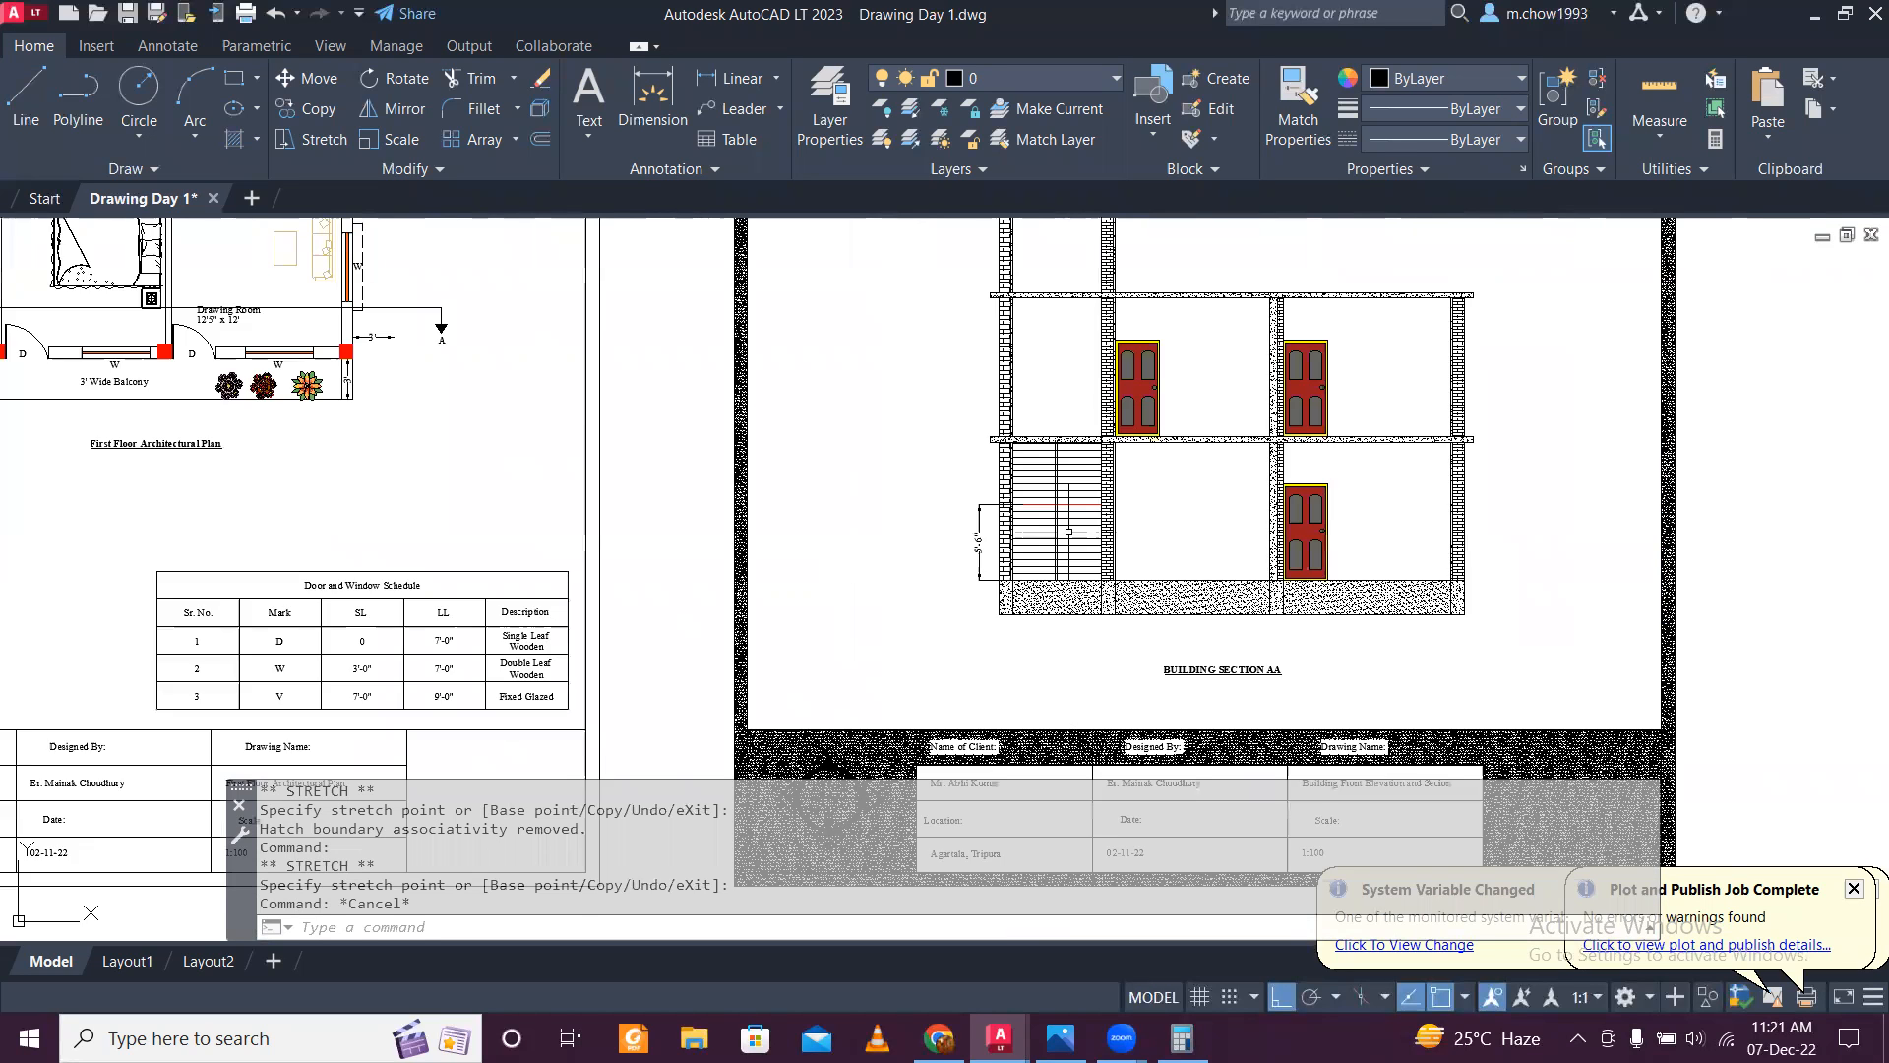
scroll(197, 470, "up", 4)
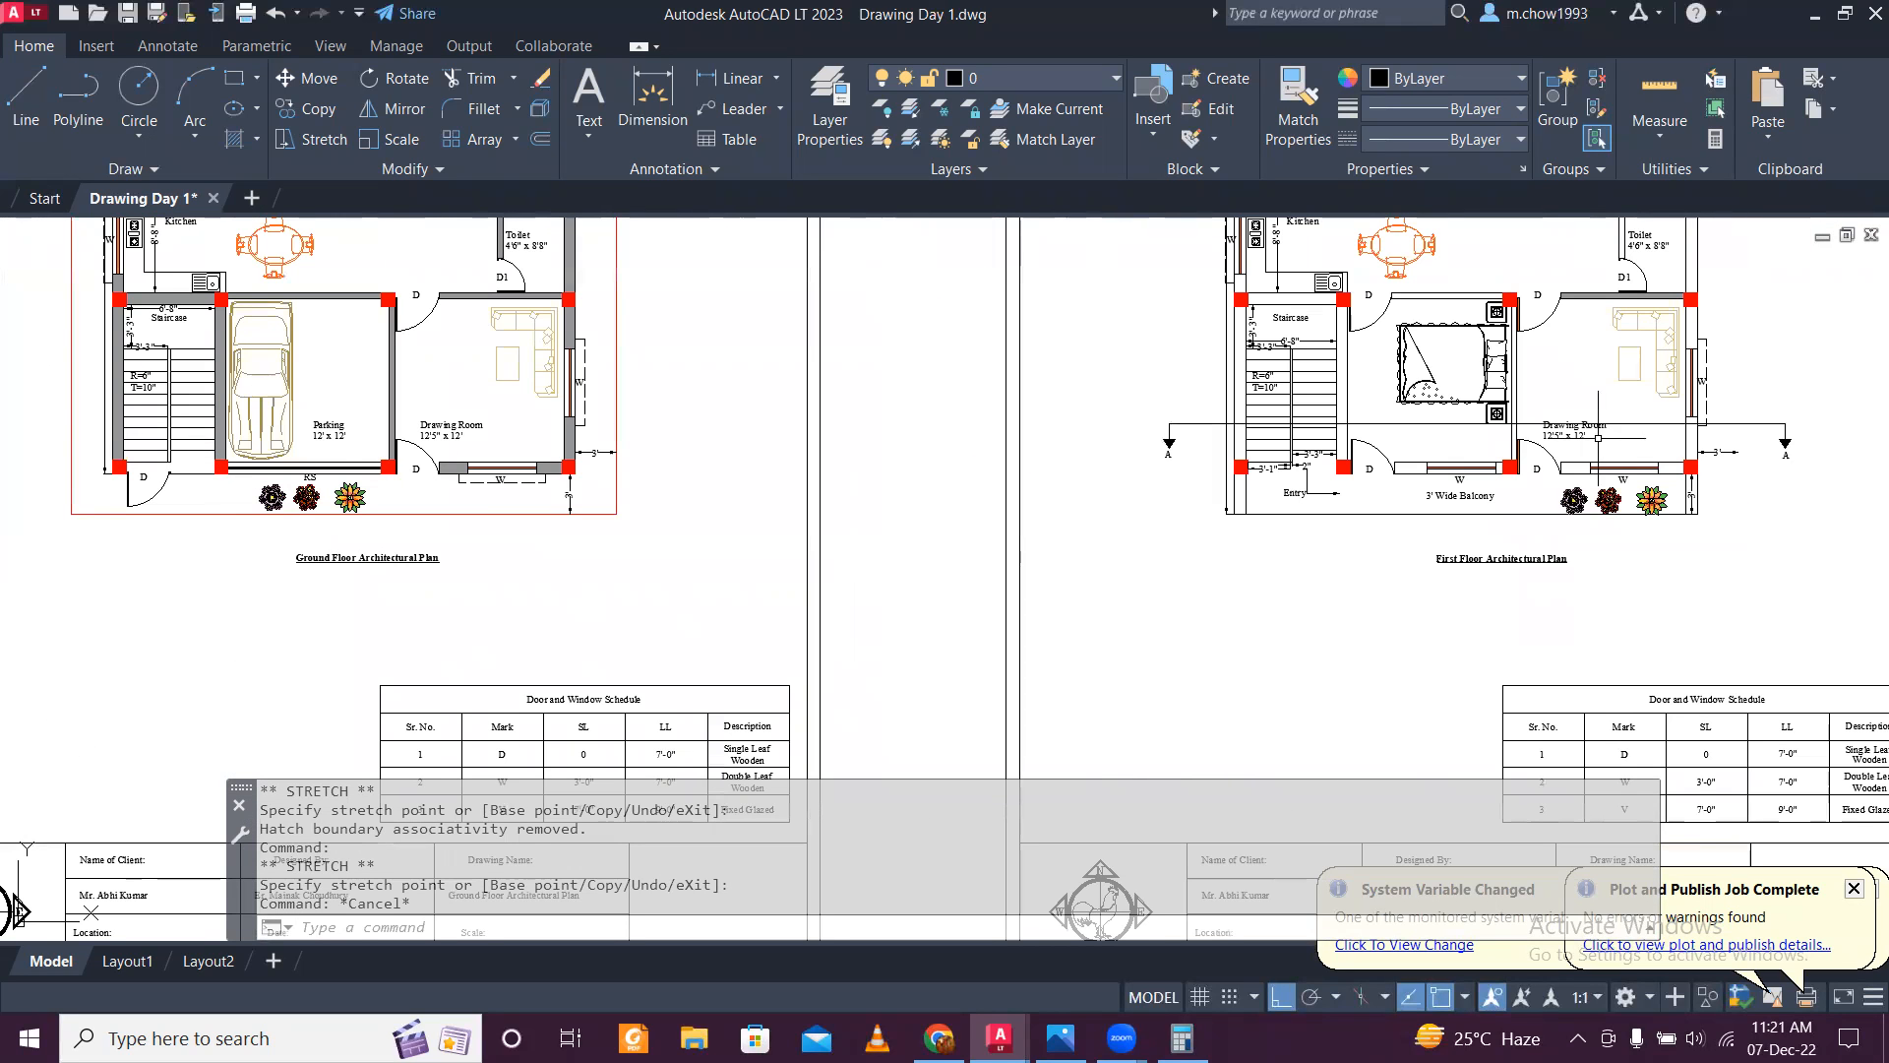
middle_click_drag(1598, 437, 1075, 440)
middle_click_drag(1250, 457, 1023, 459)
key("Escape")
key("Escape")
scroll(515, 440, "up", 5)
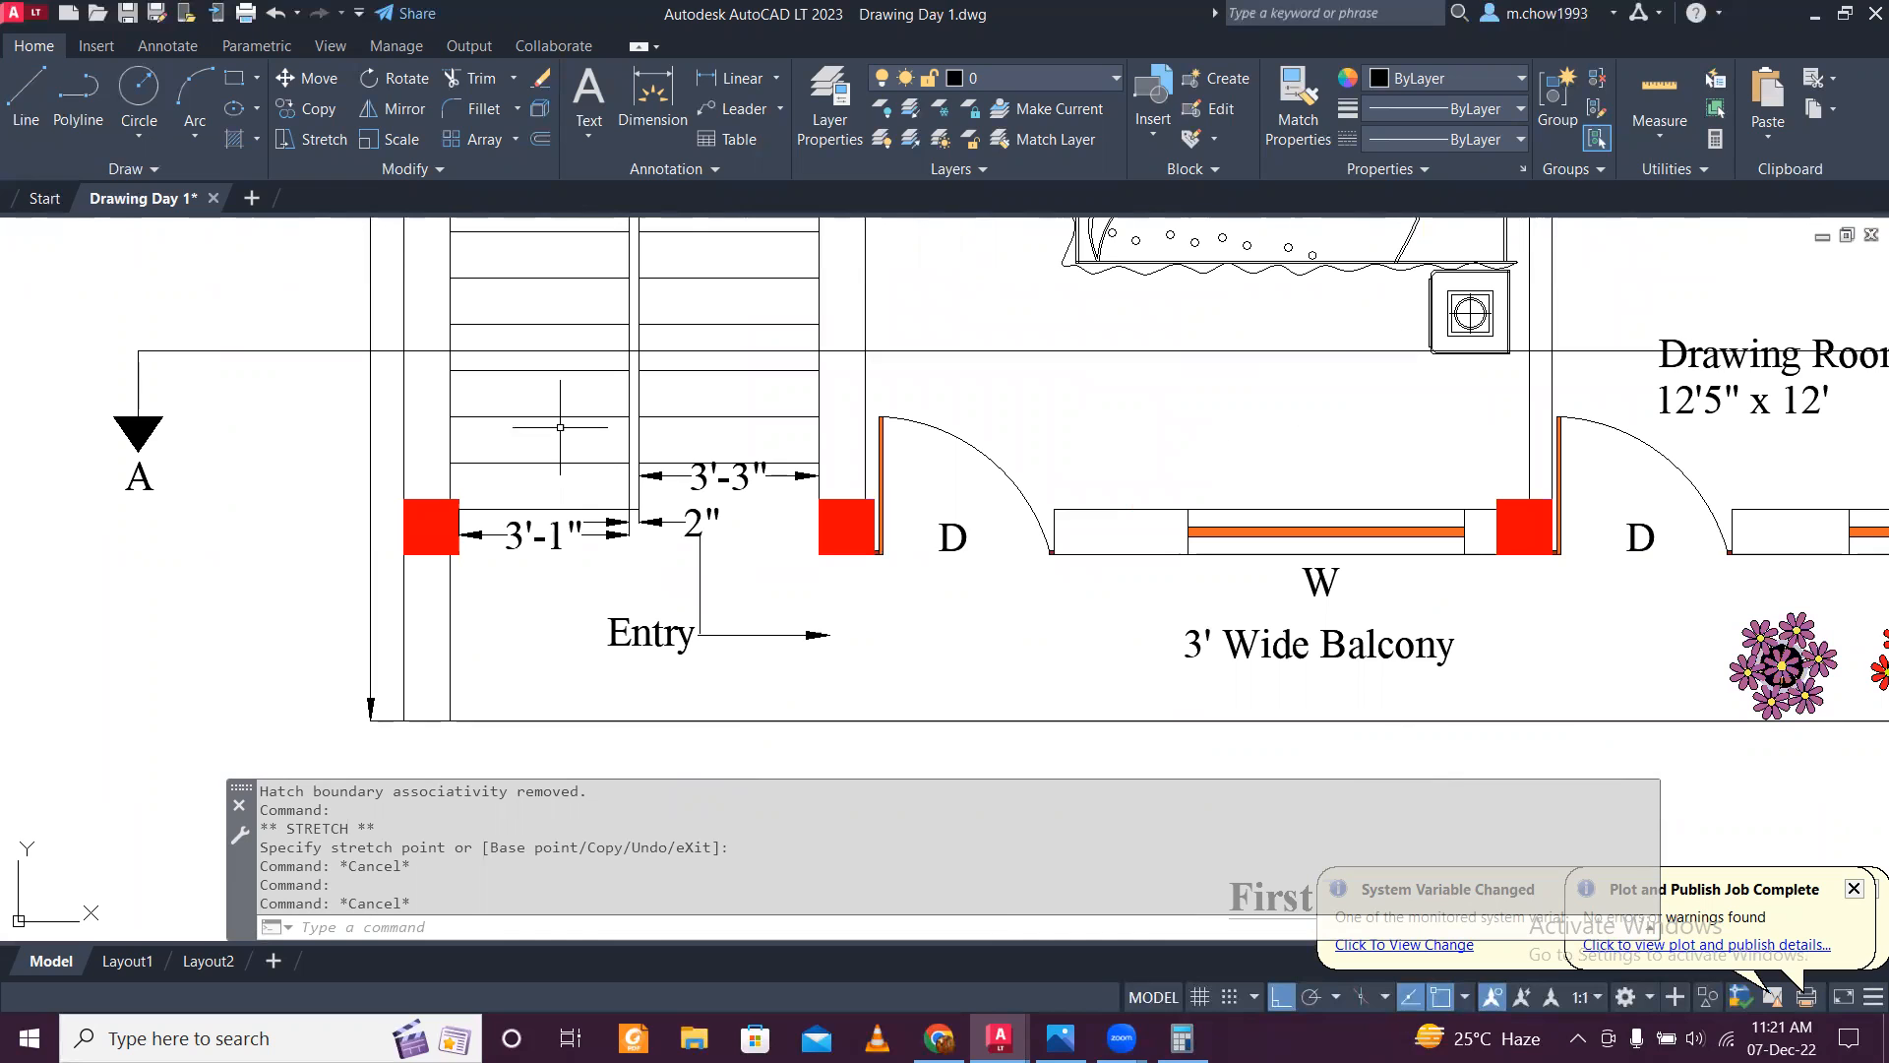
scroll(529, 373, "down", 4)
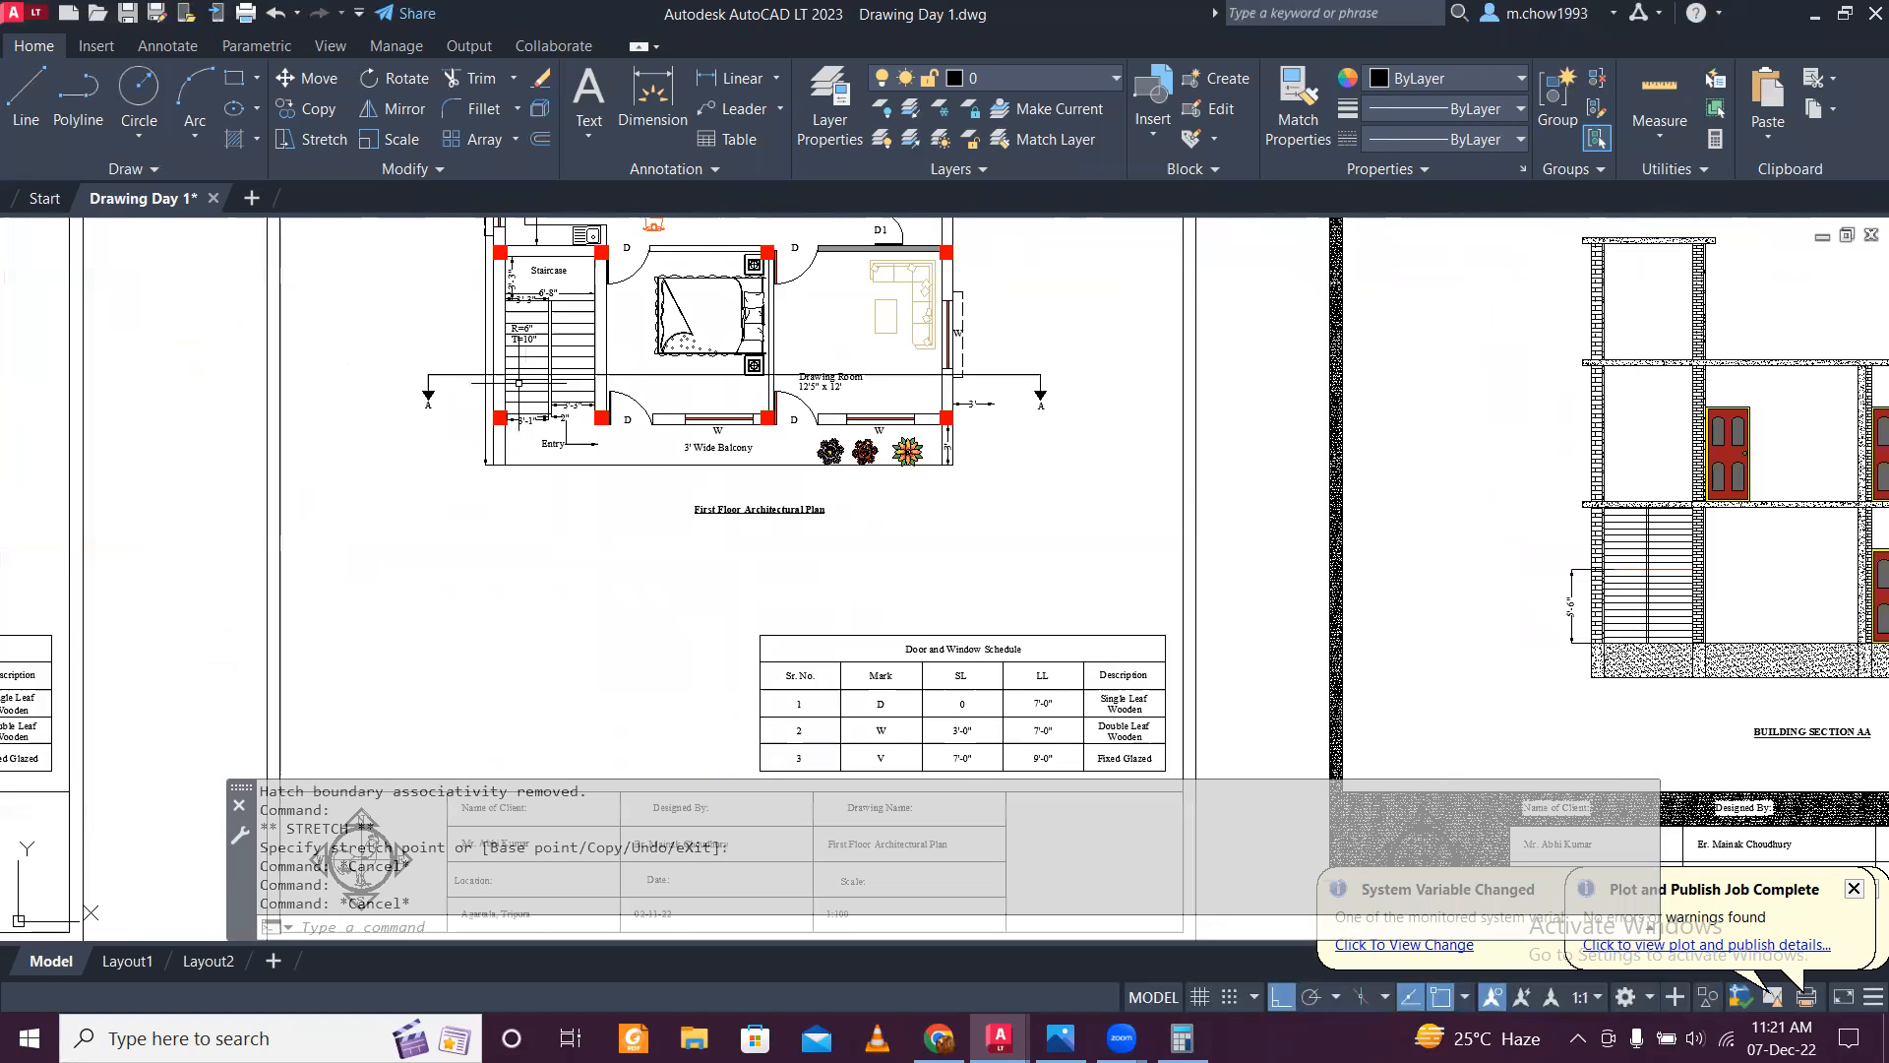
Step: Trim away the four lowest riser lines in the left flight, between the left wall and the gap
scroll(1215, 544, "up", 3)
scroll(1196, 525, "up", 4)
left_click(1210, 499)
left_click(1187, 495)
type("TR")
key("Return")
left_click(1182, 498)
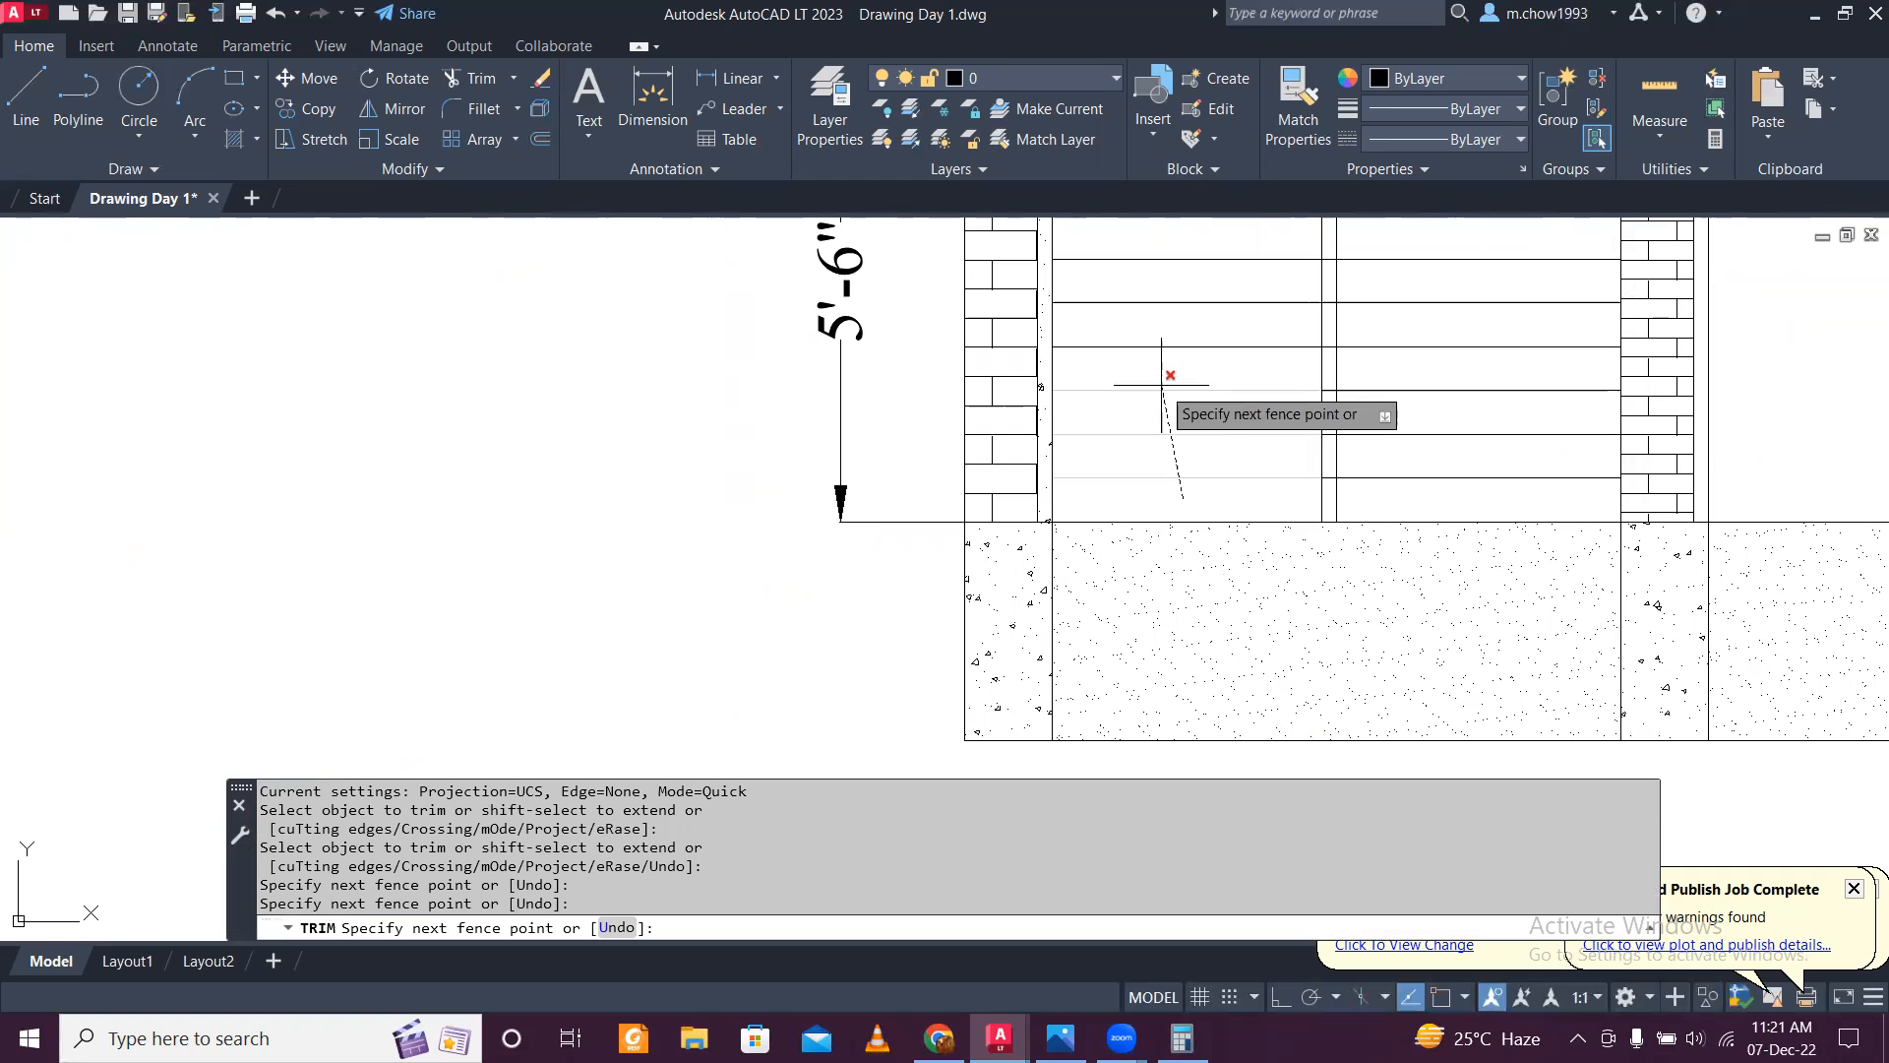
left_click(1152, 337)
key("Return")
Step: Trim away the left flight's riser lines between the red mid-landing line and the floor slab above
scroll(1146, 448, "down", 4)
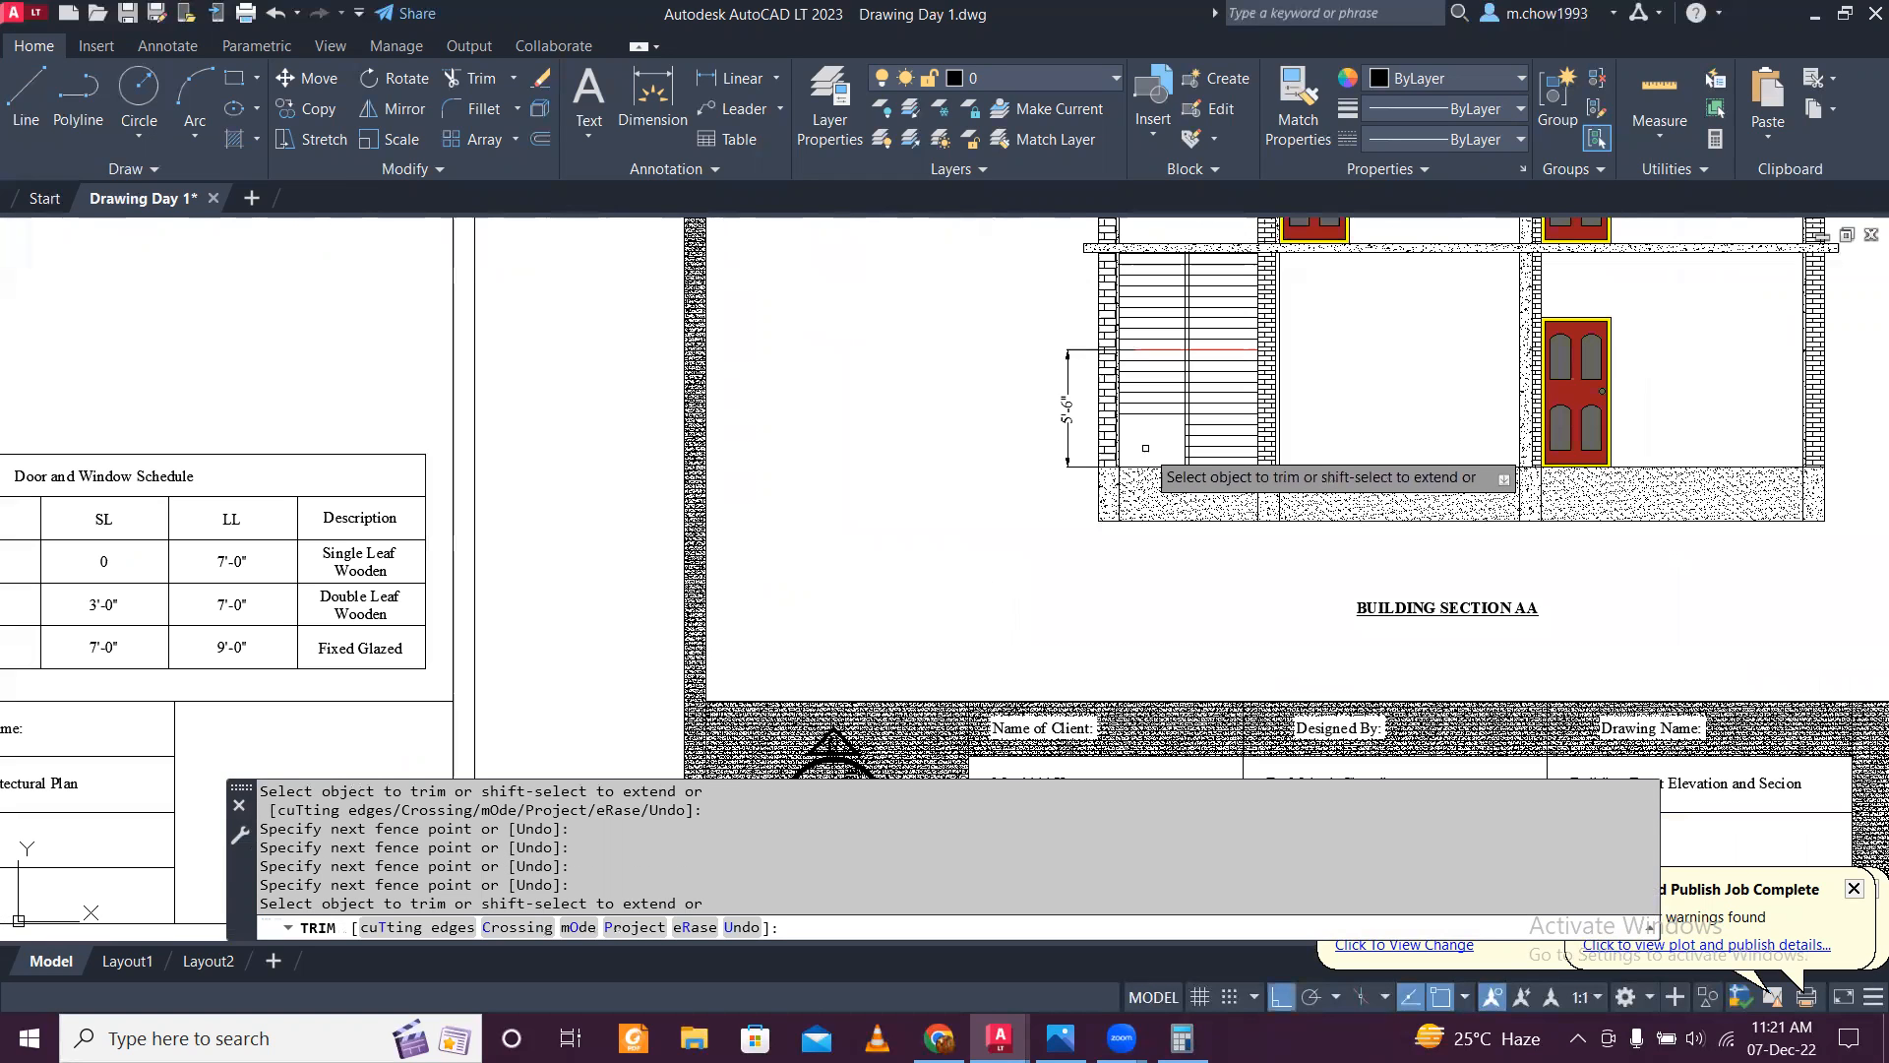
scroll(1156, 512, "down", 2)
scroll(1190, 421, "up", 5)
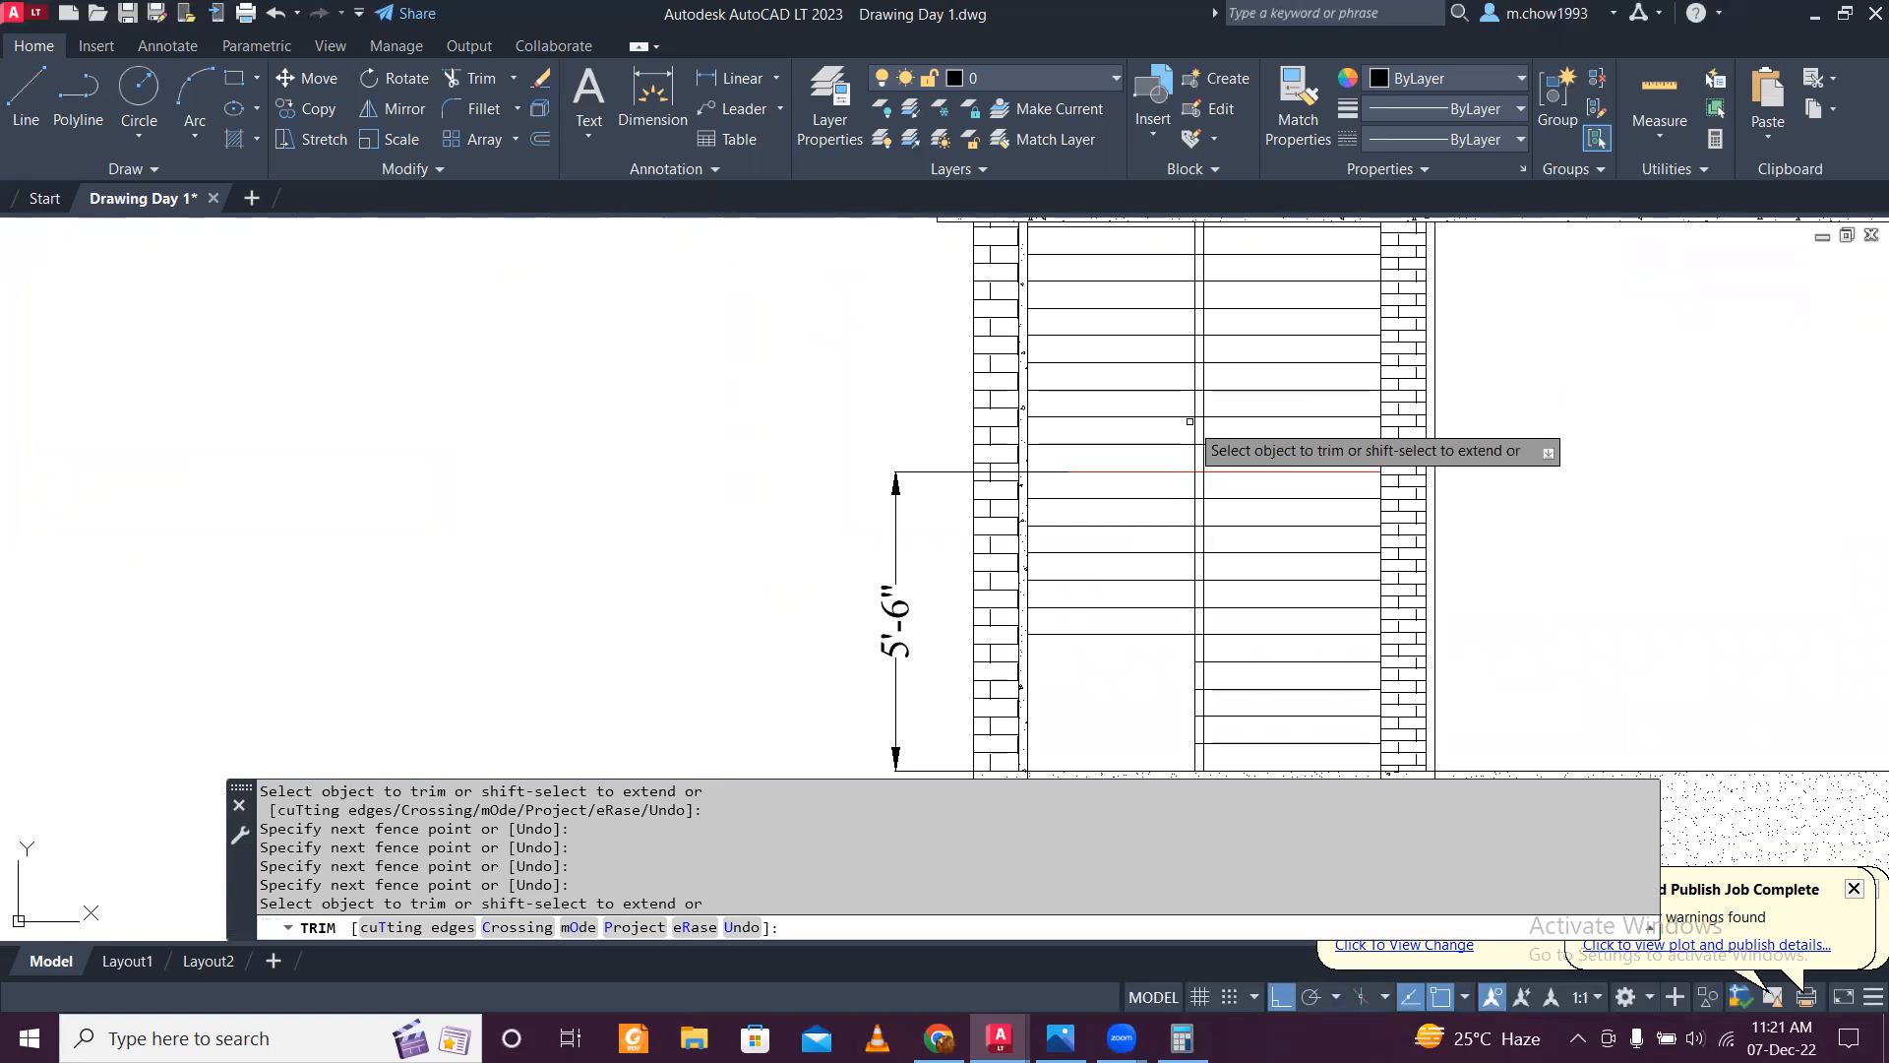
left_click(1154, 454)
middle_click_drag(1164, 397, 1160, 565)
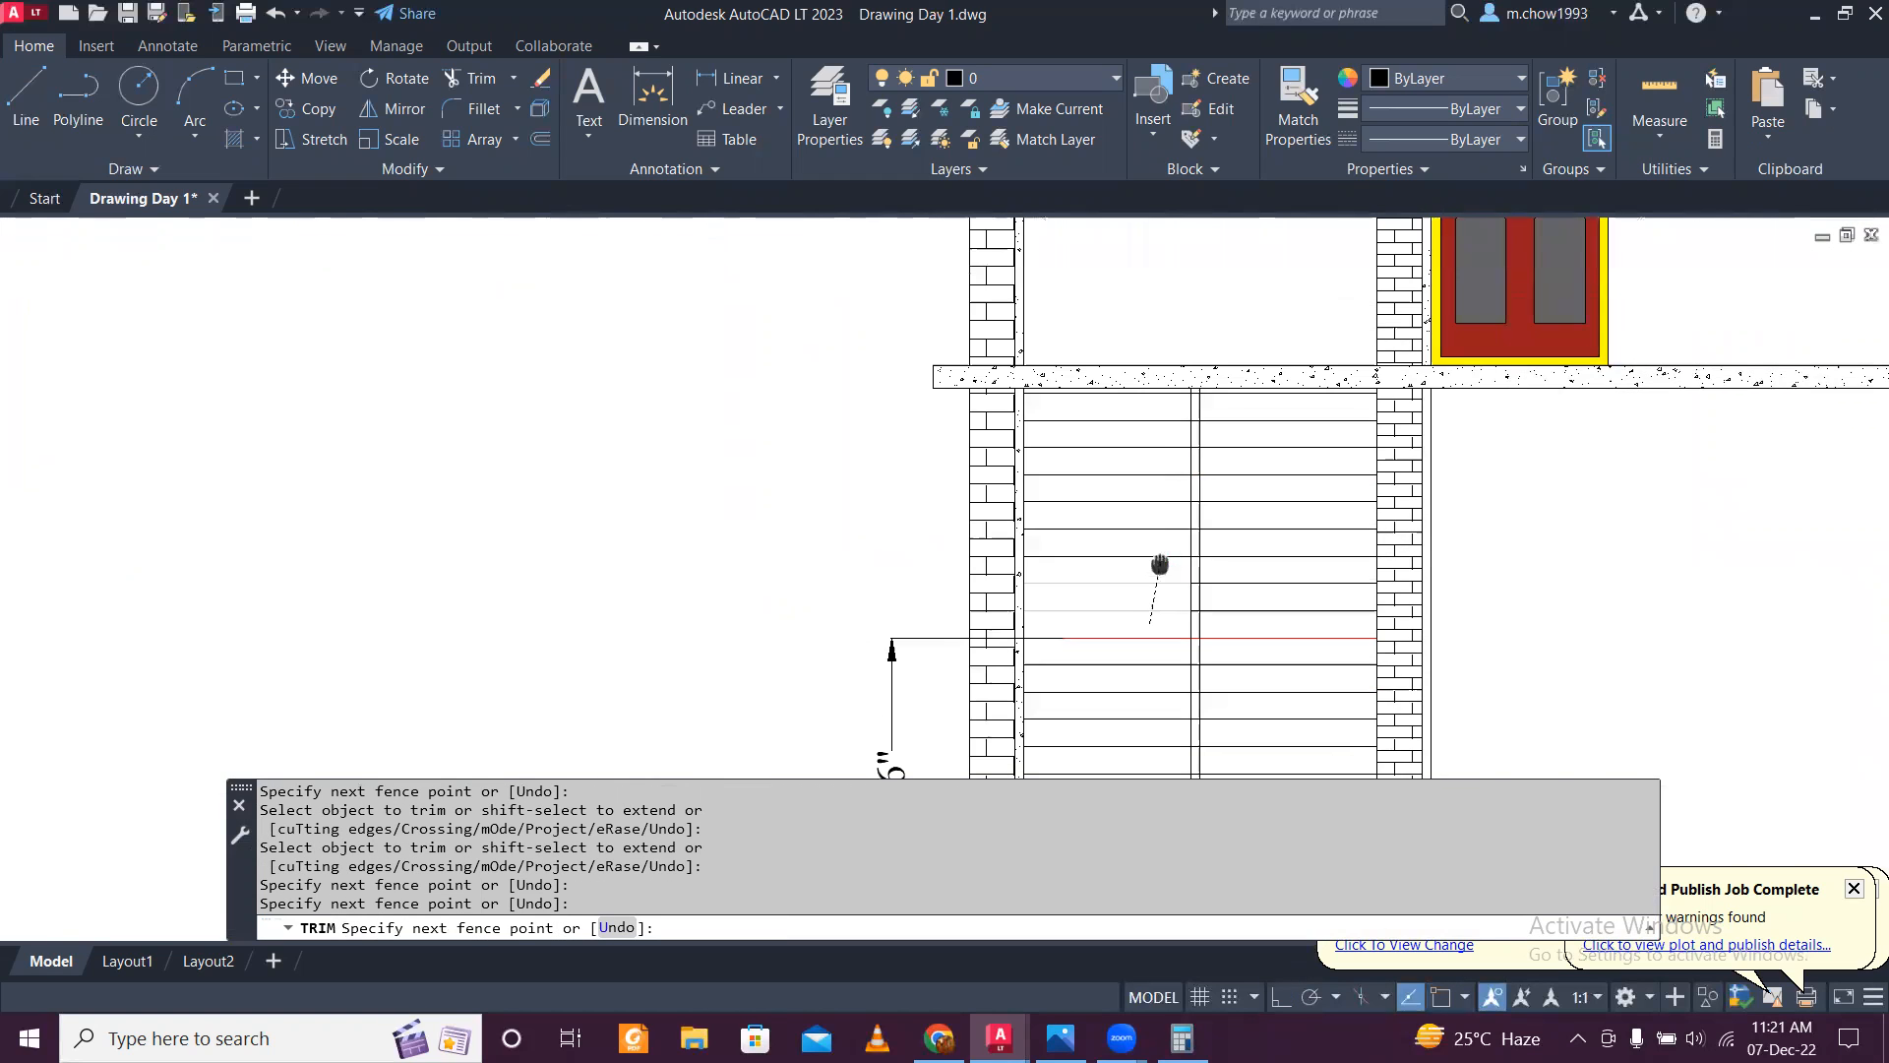
scroll(1159, 399, "up", 6)
left_click(1170, 349)
key("Return")
Step: Trim out all riser segments crossing the 2" gap between the two vertical lines, from slab to plinth
scroll(1100, 396, "down", 9)
scroll(1140, 401, "up", 3)
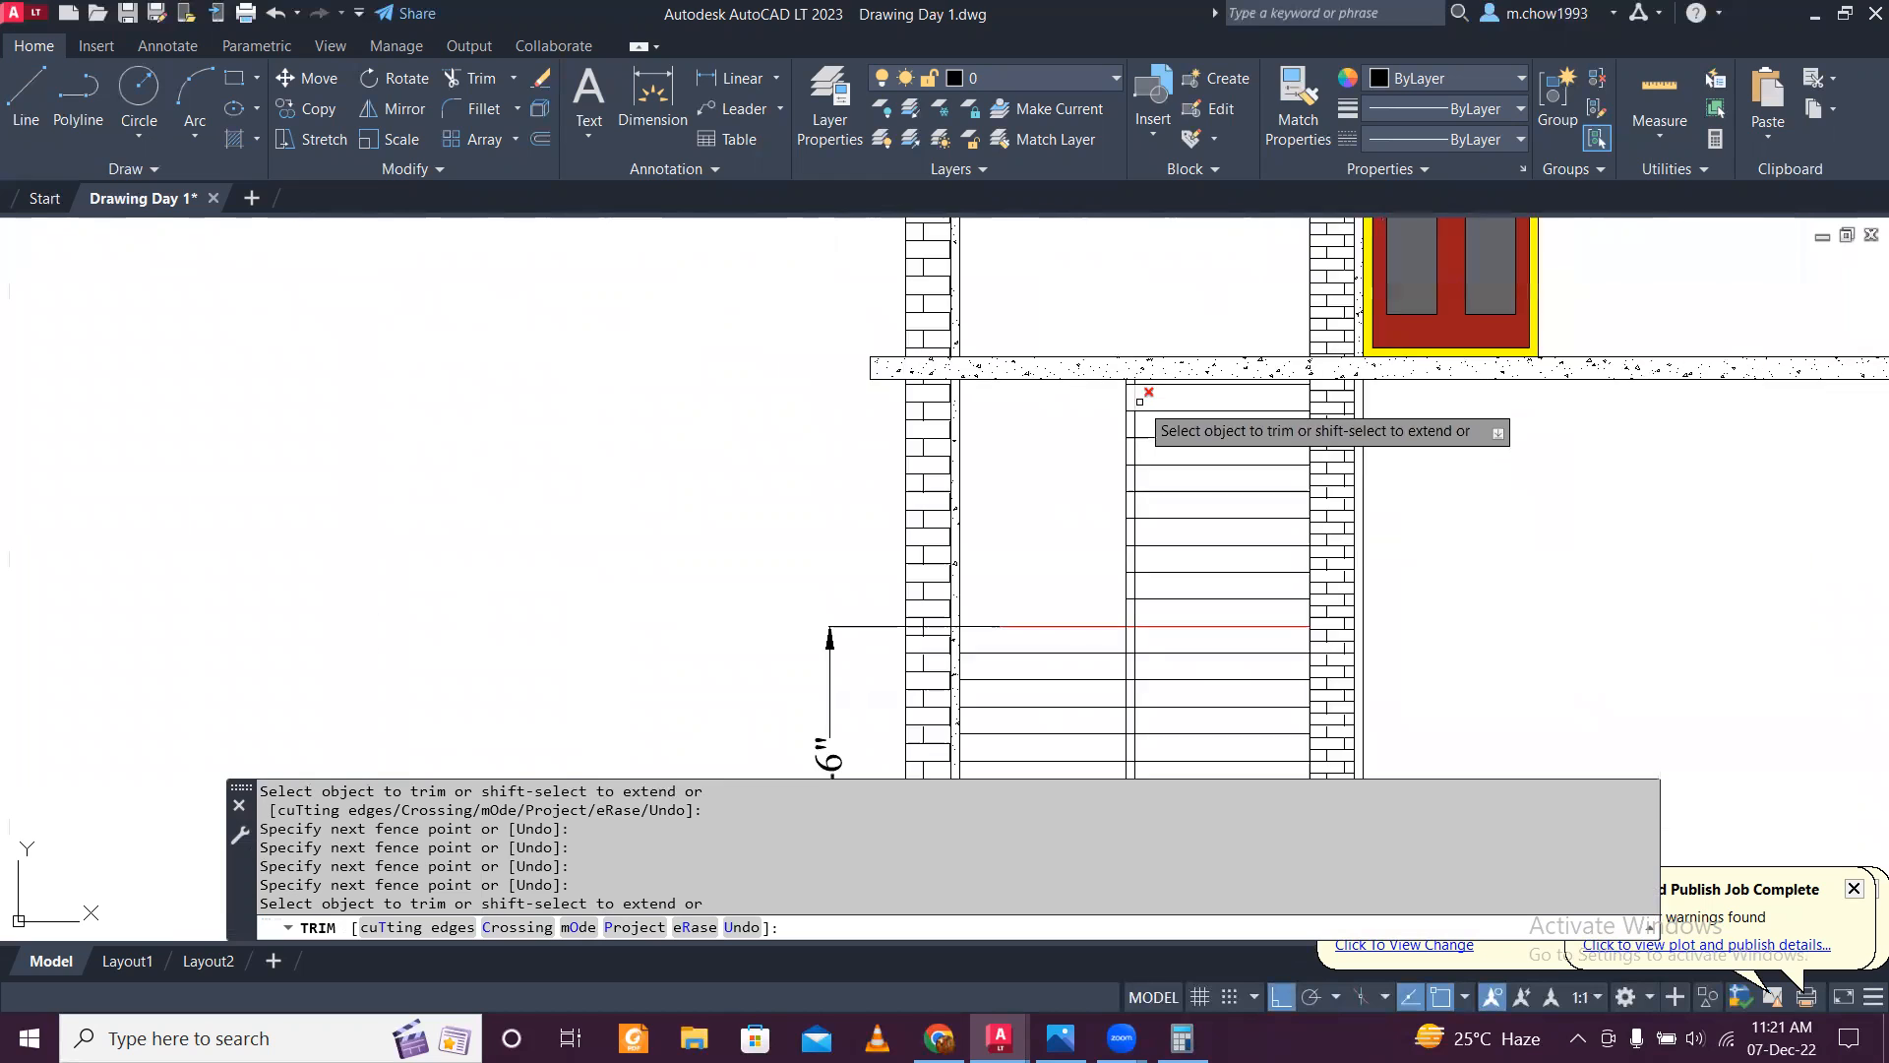
scroll(1139, 402, "up", 6)
left_click(1095, 318)
scroll(1088, 354, "down", 6)
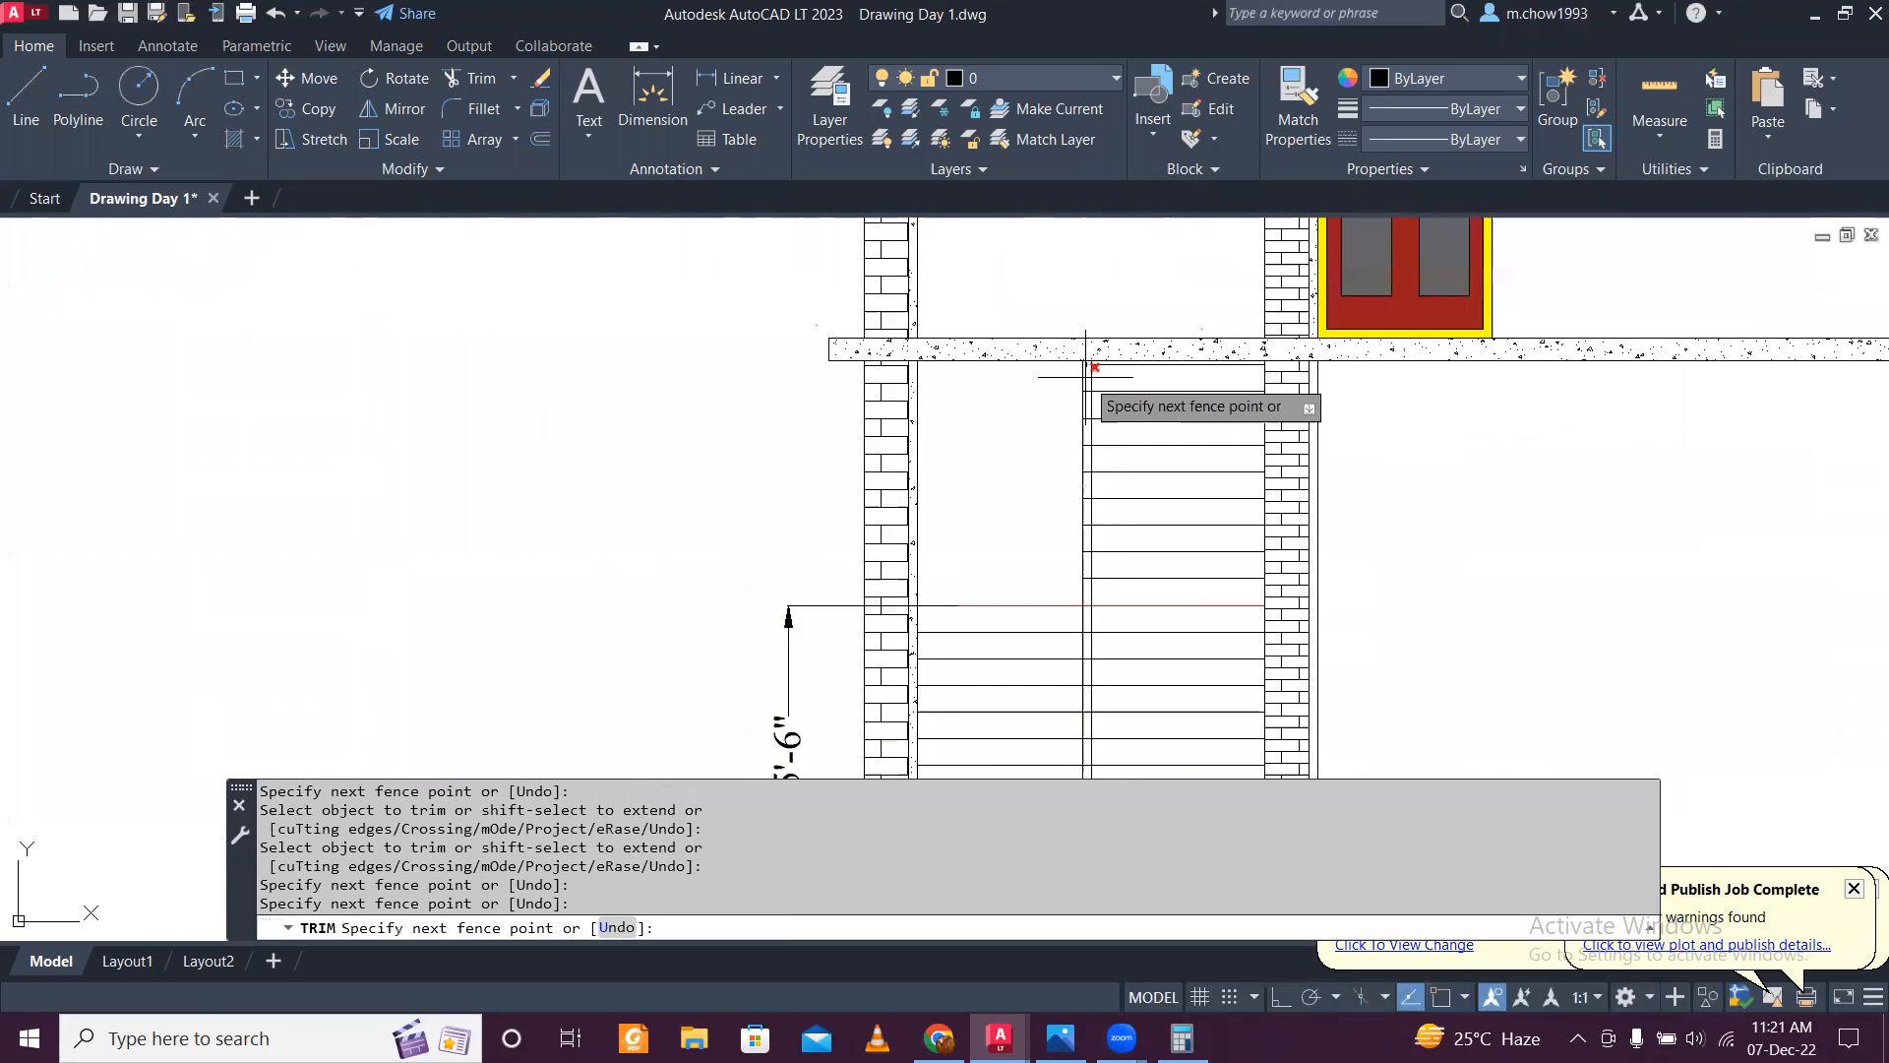
scroll(1087, 394, "down", 3)
scroll(1088, 683, "up", 6)
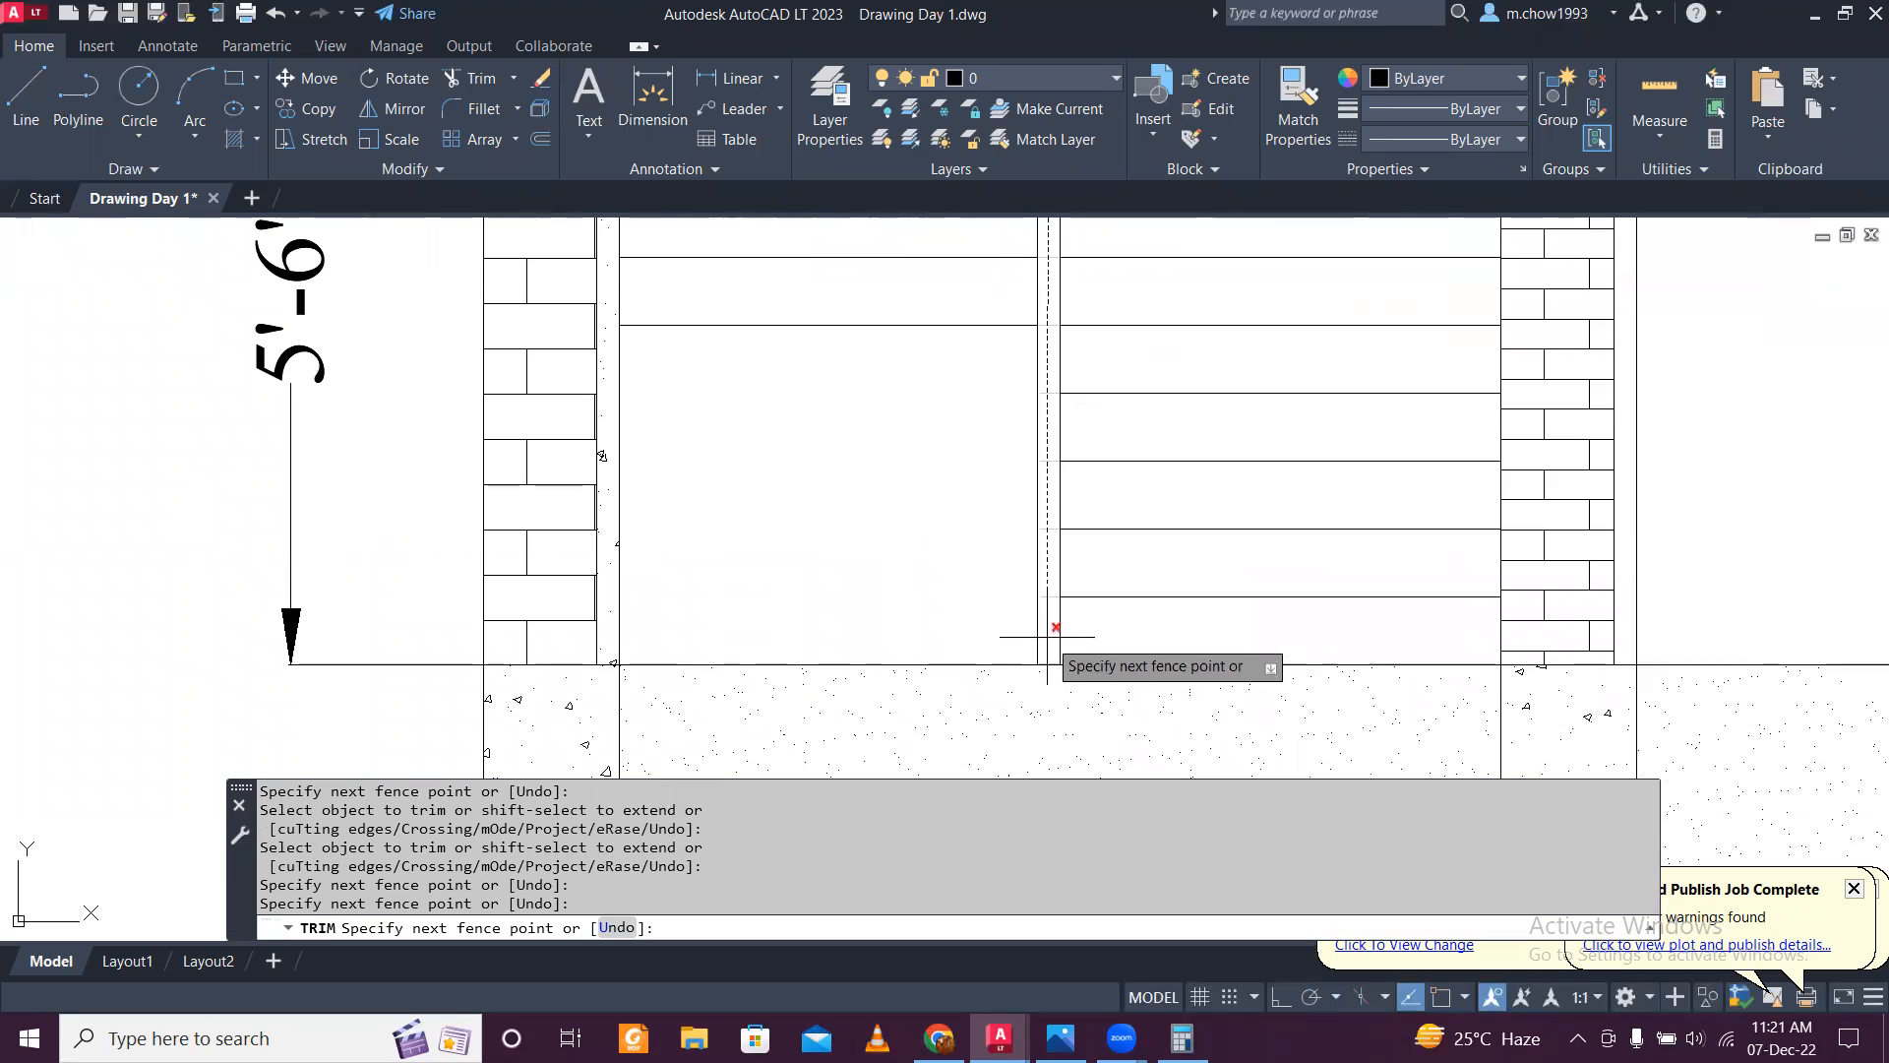
key("Return")
Step: Trim away the right flight's riser lines between the plinth and the red mid-landing line
scroll(1047, 637, "down", 5)
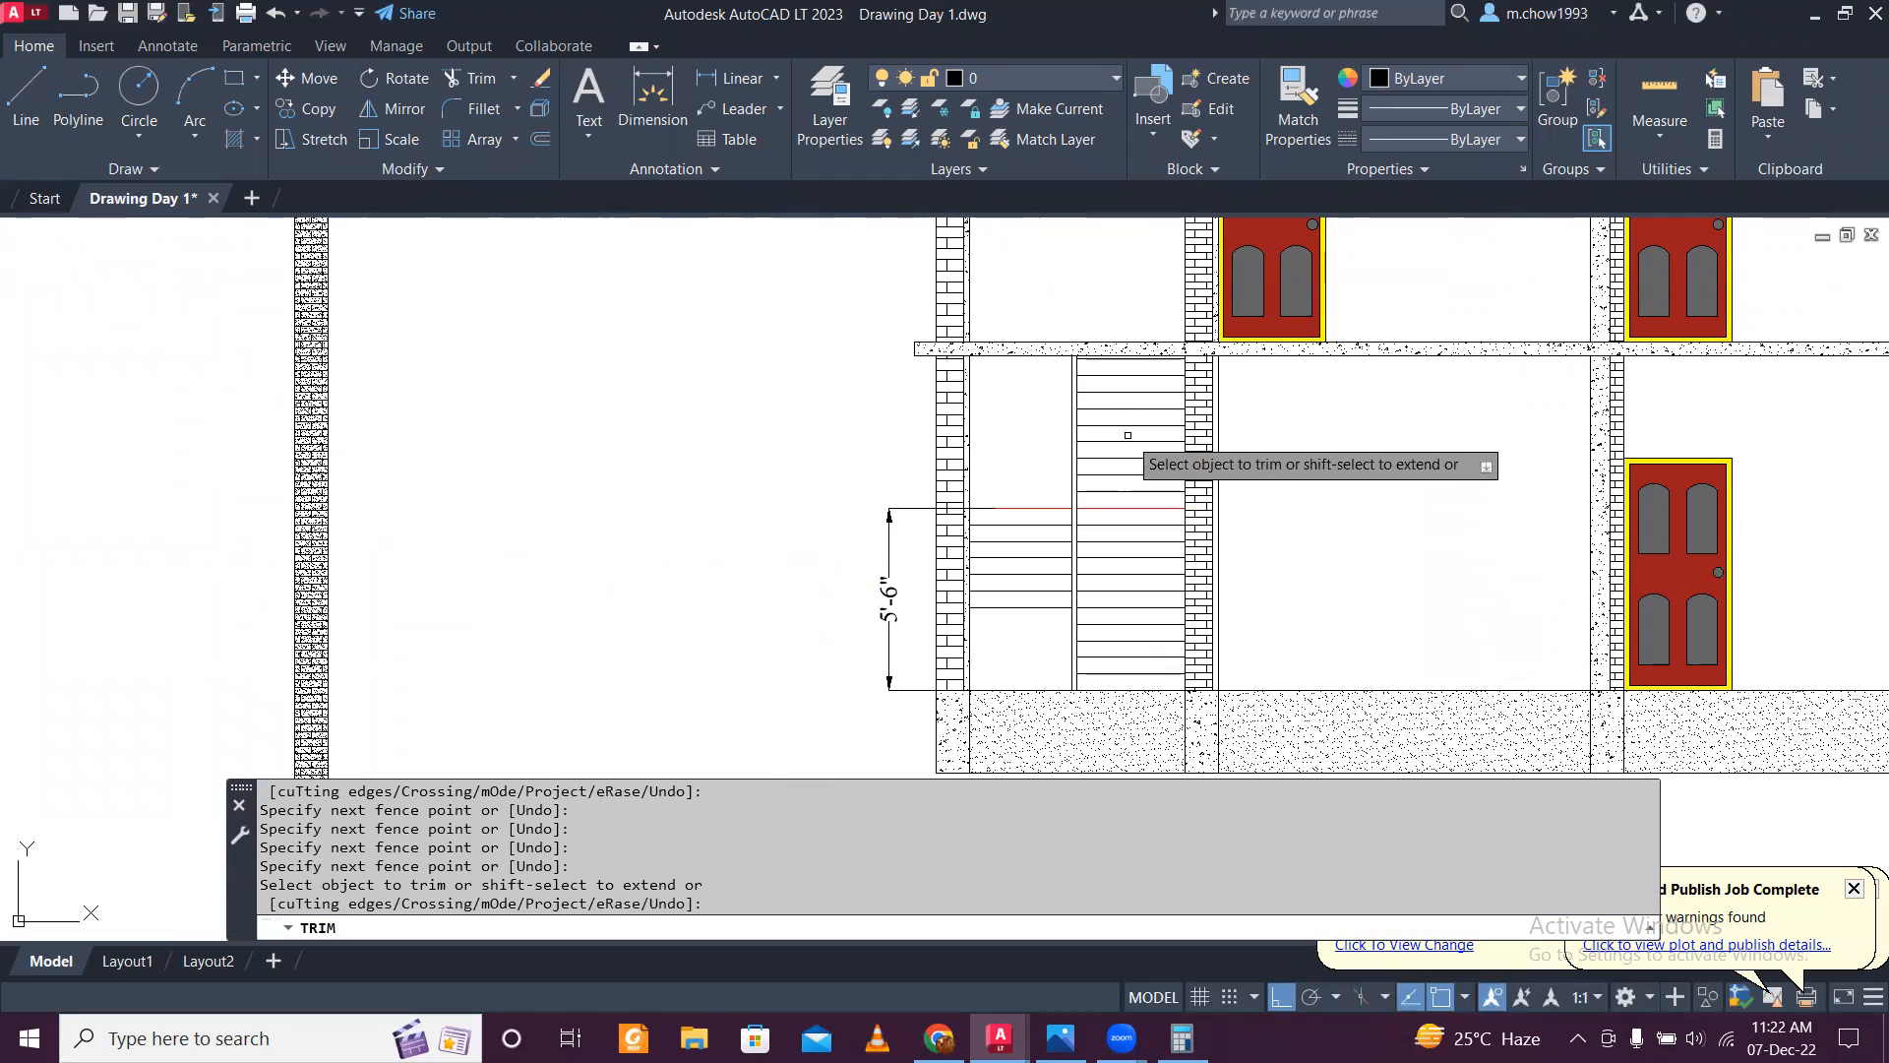
left_click(1150, 686)
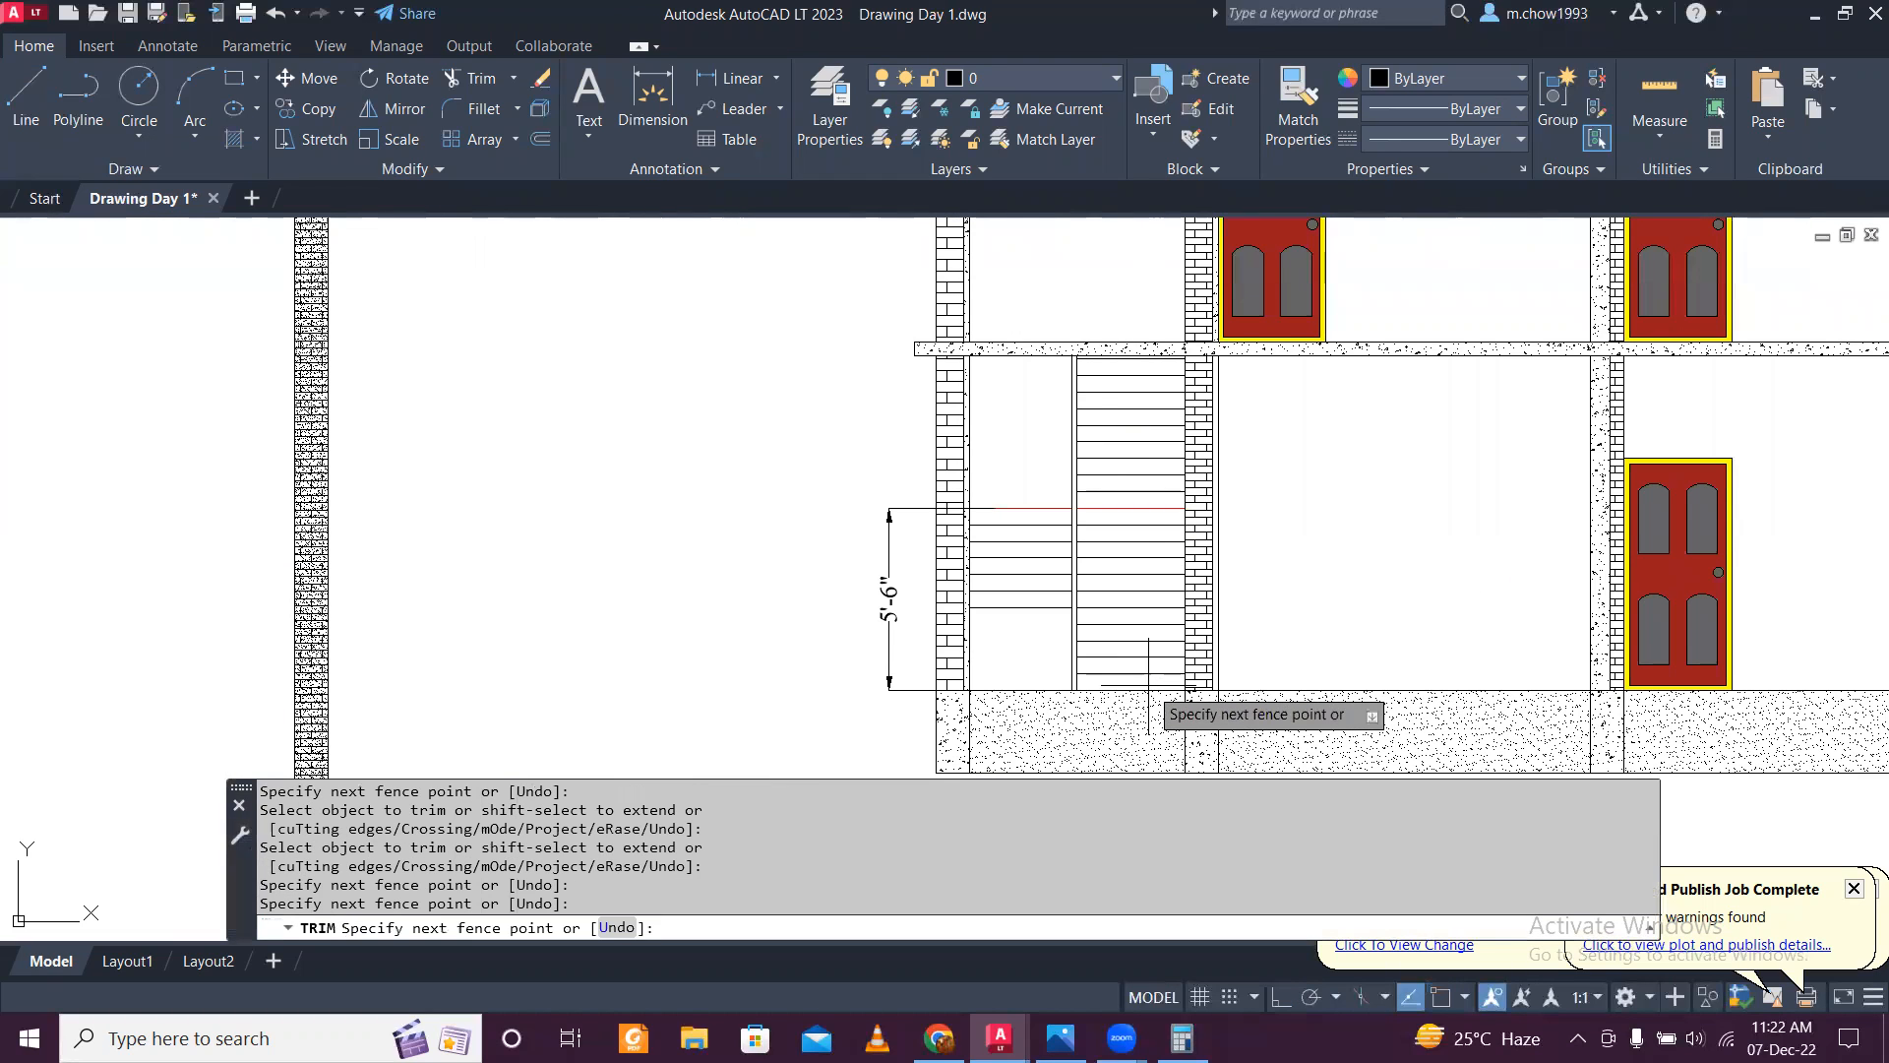
scroll(1131, 523, "up", 4)
left_click(1125, 508)
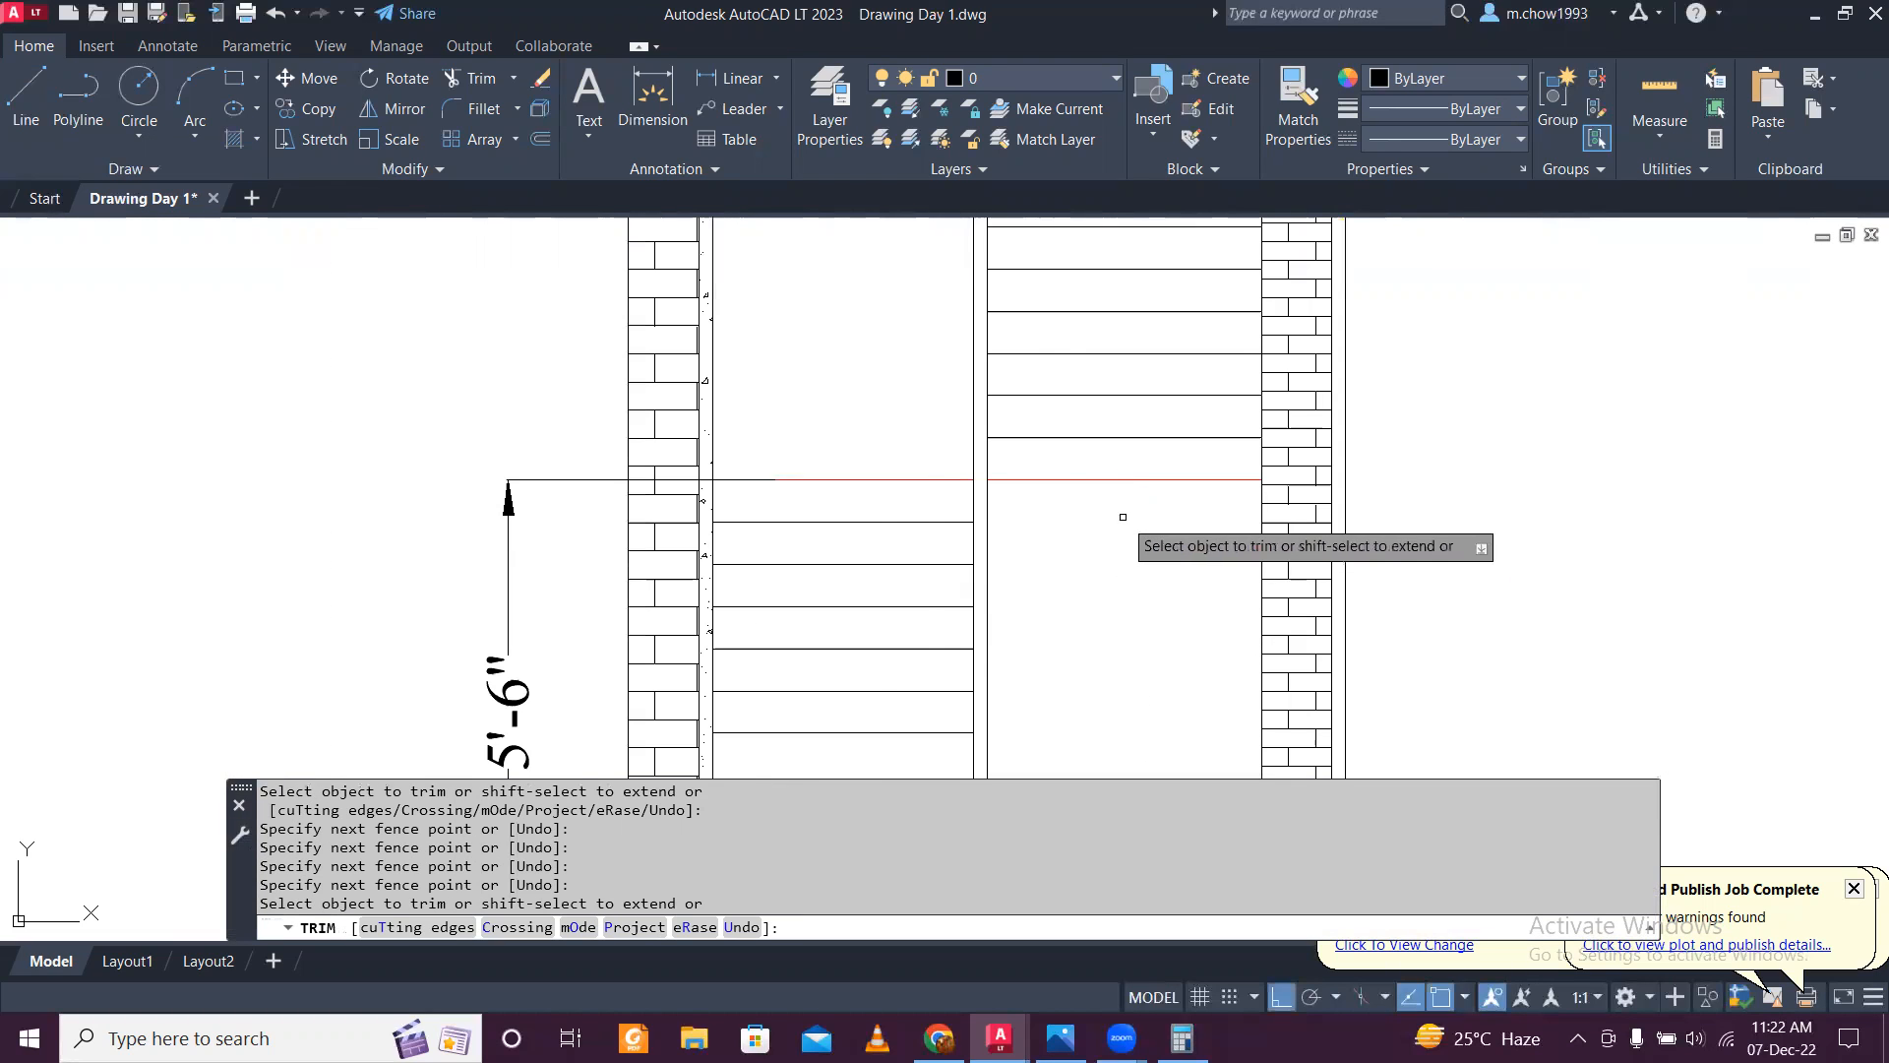
scroll(1121, 520, "down", 4)
scroll(1097, 643, "up", 4)
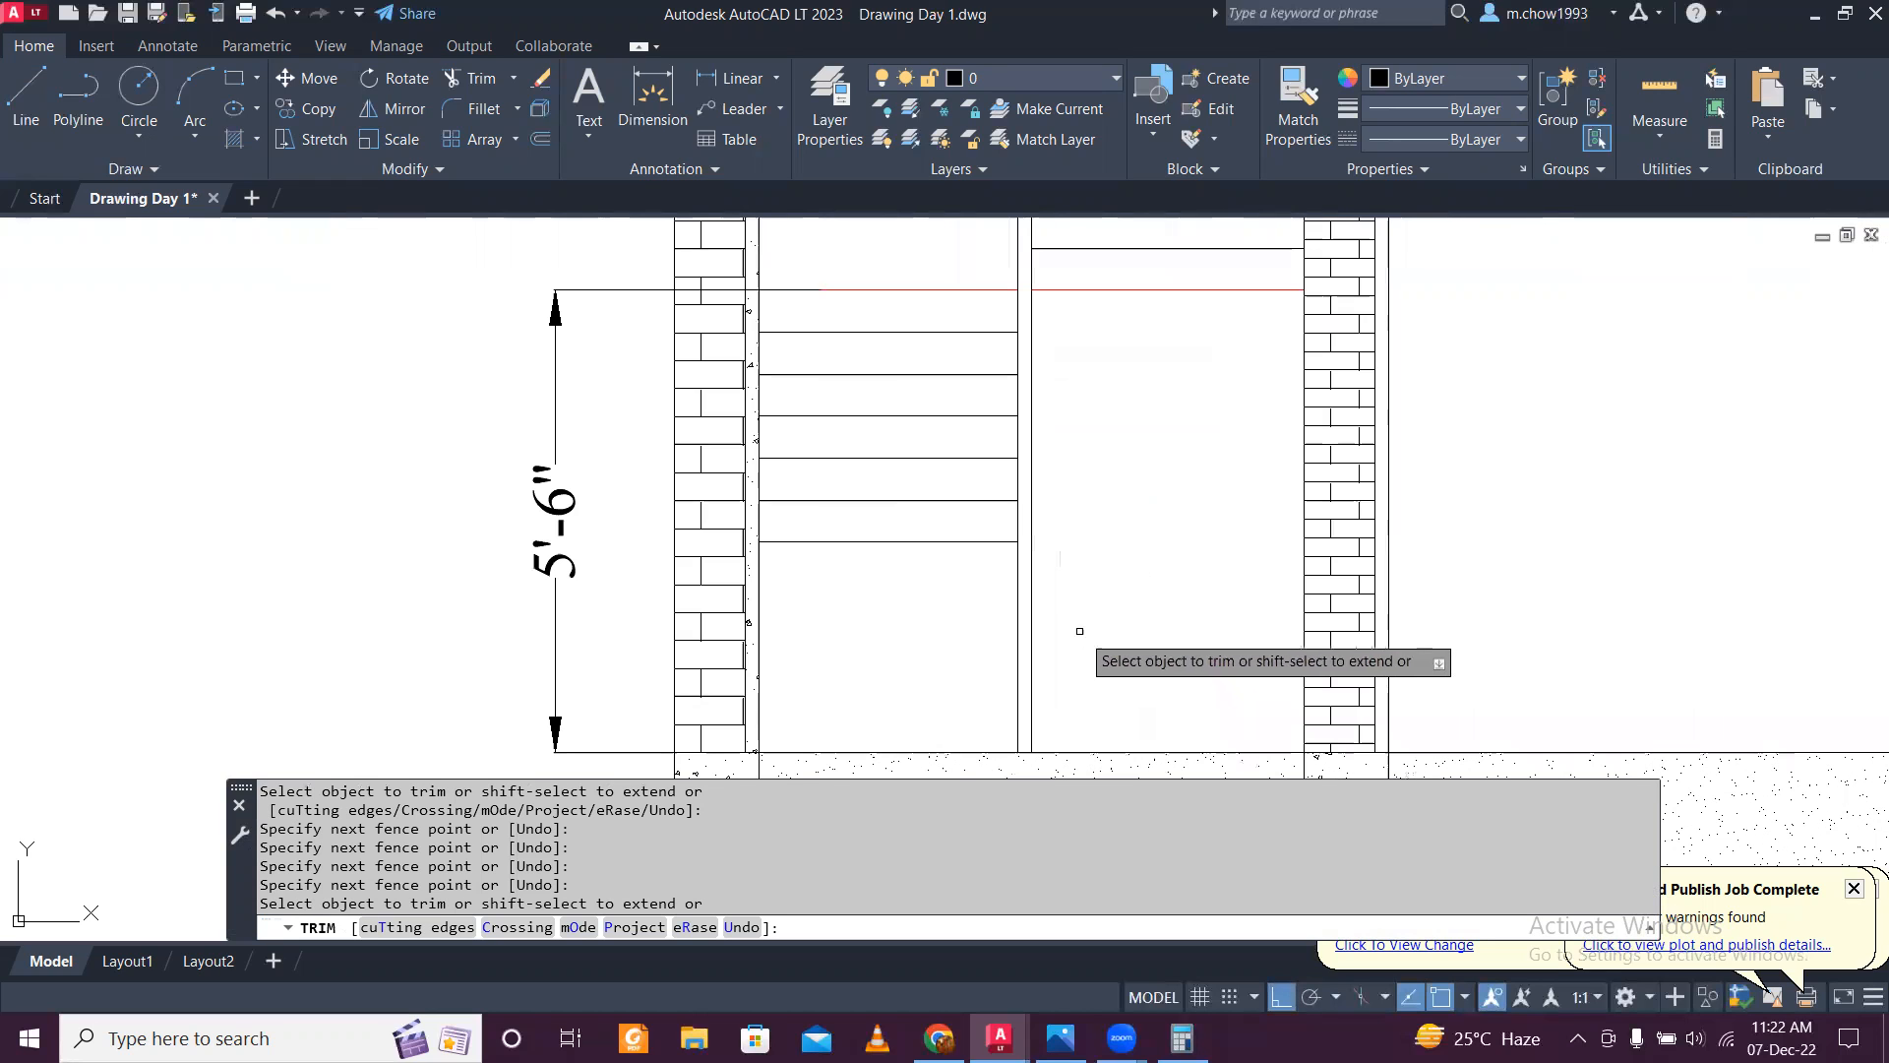
Step: Extend the lowest left riser across the gap and trim both vertical gap lines below it
scroll(1013, 560, "up", 4)
scroll(949, 539, "down", 6)
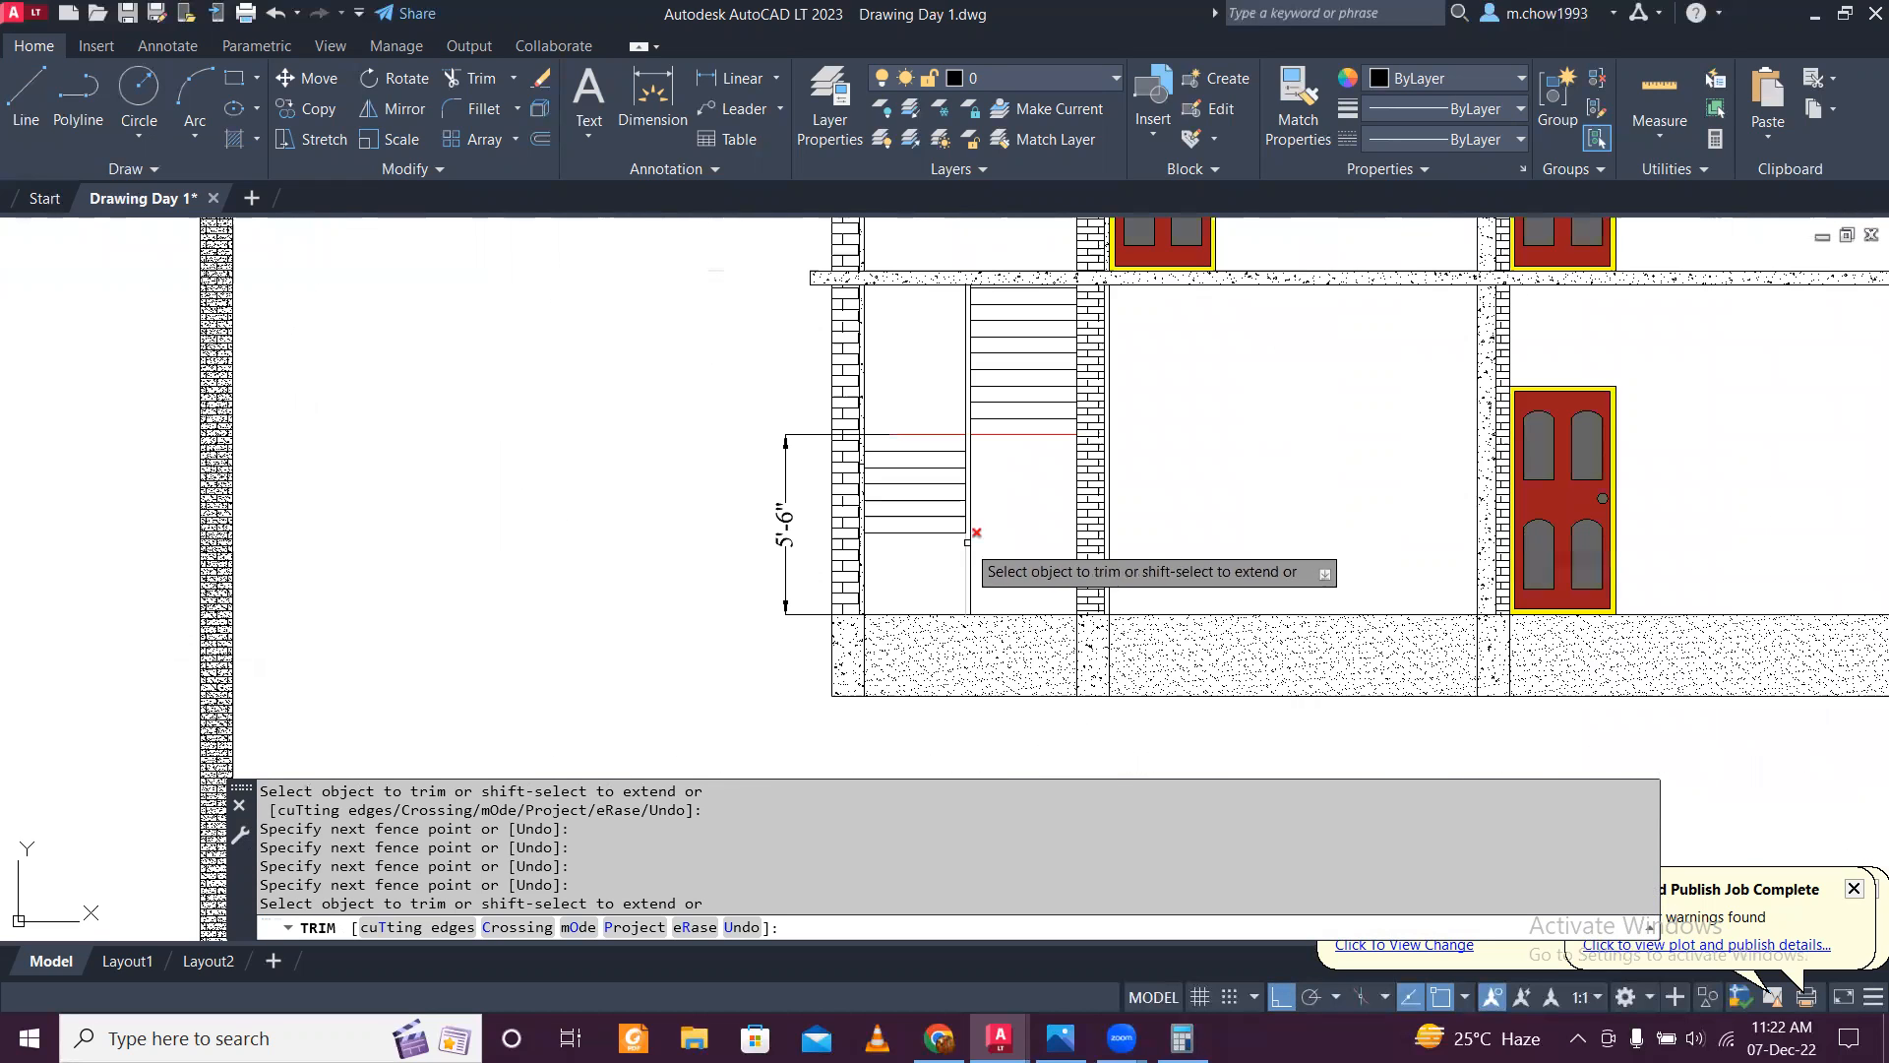
scroll(979, 553, "up", 2)
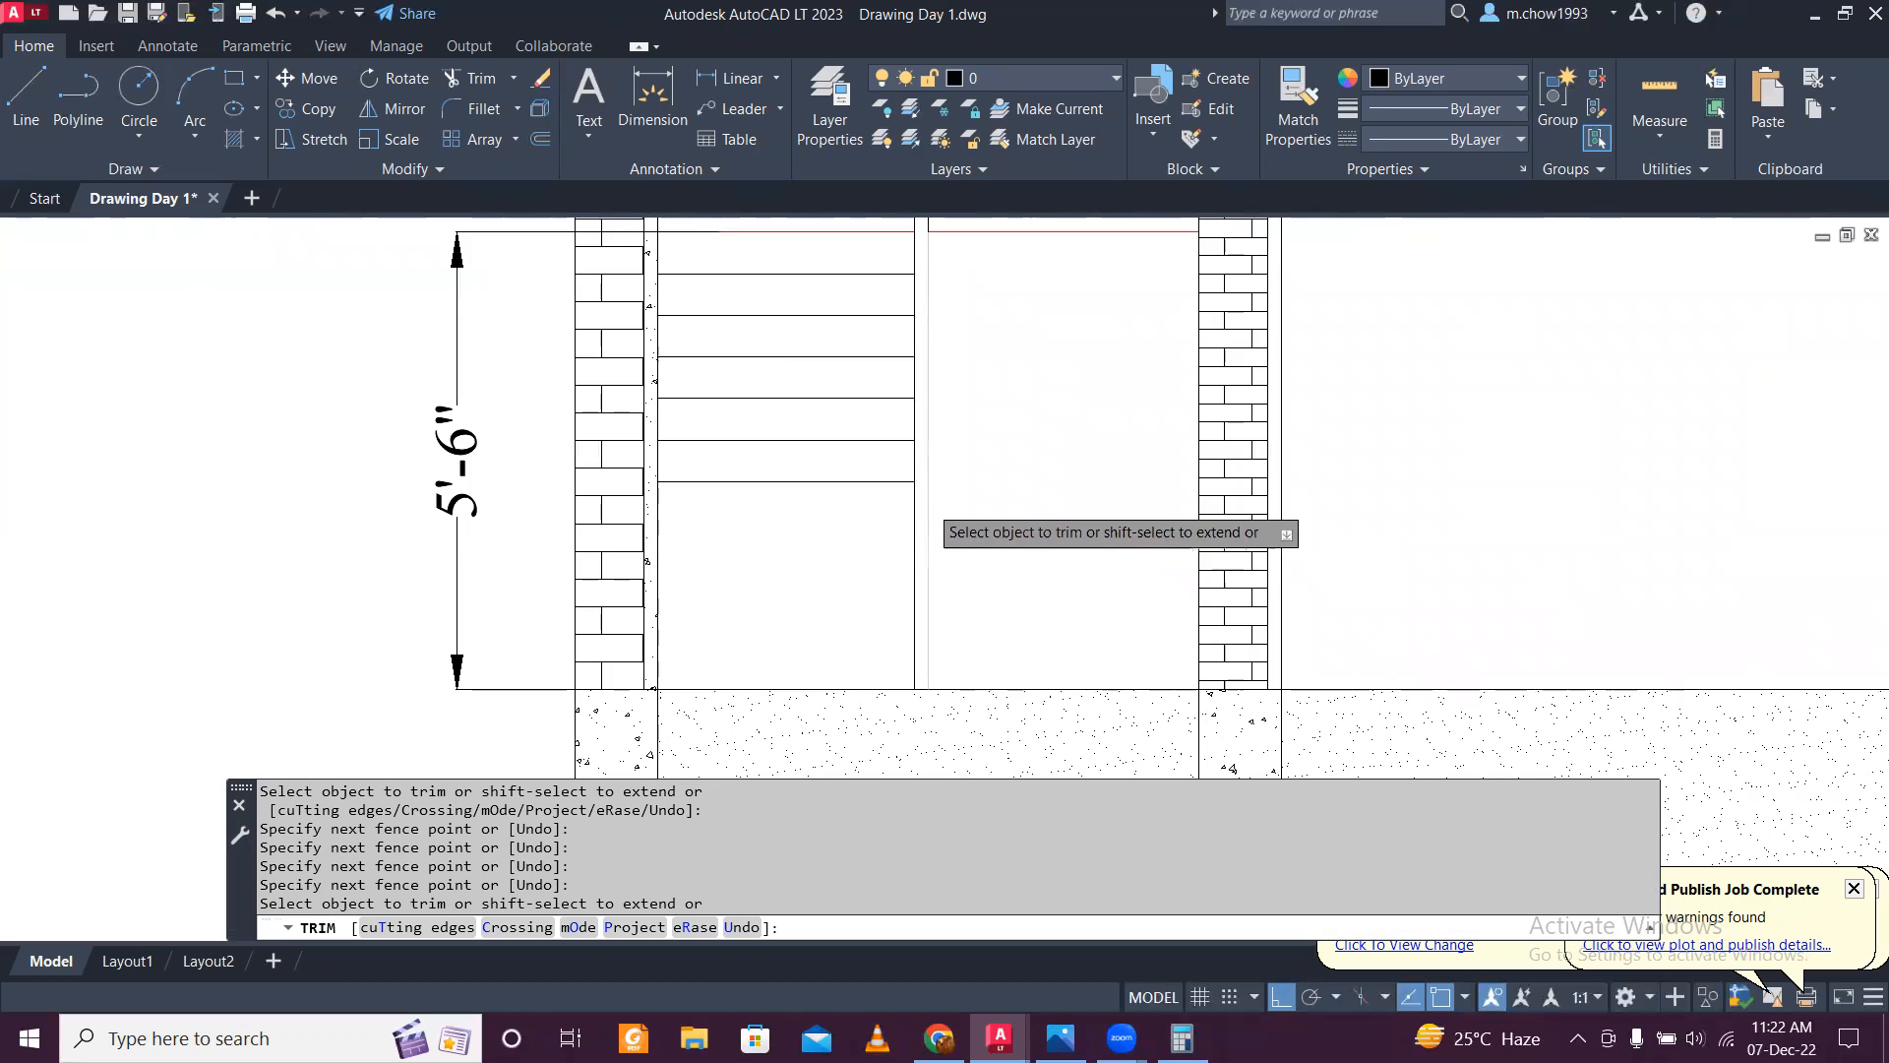
scroll(885, 497, "up", 2)
left_click(861, 469, "shift")
left_click_drag(1092, 546, 830, 615)
scroll(1064, 560, "down", 5)
key("Escape")
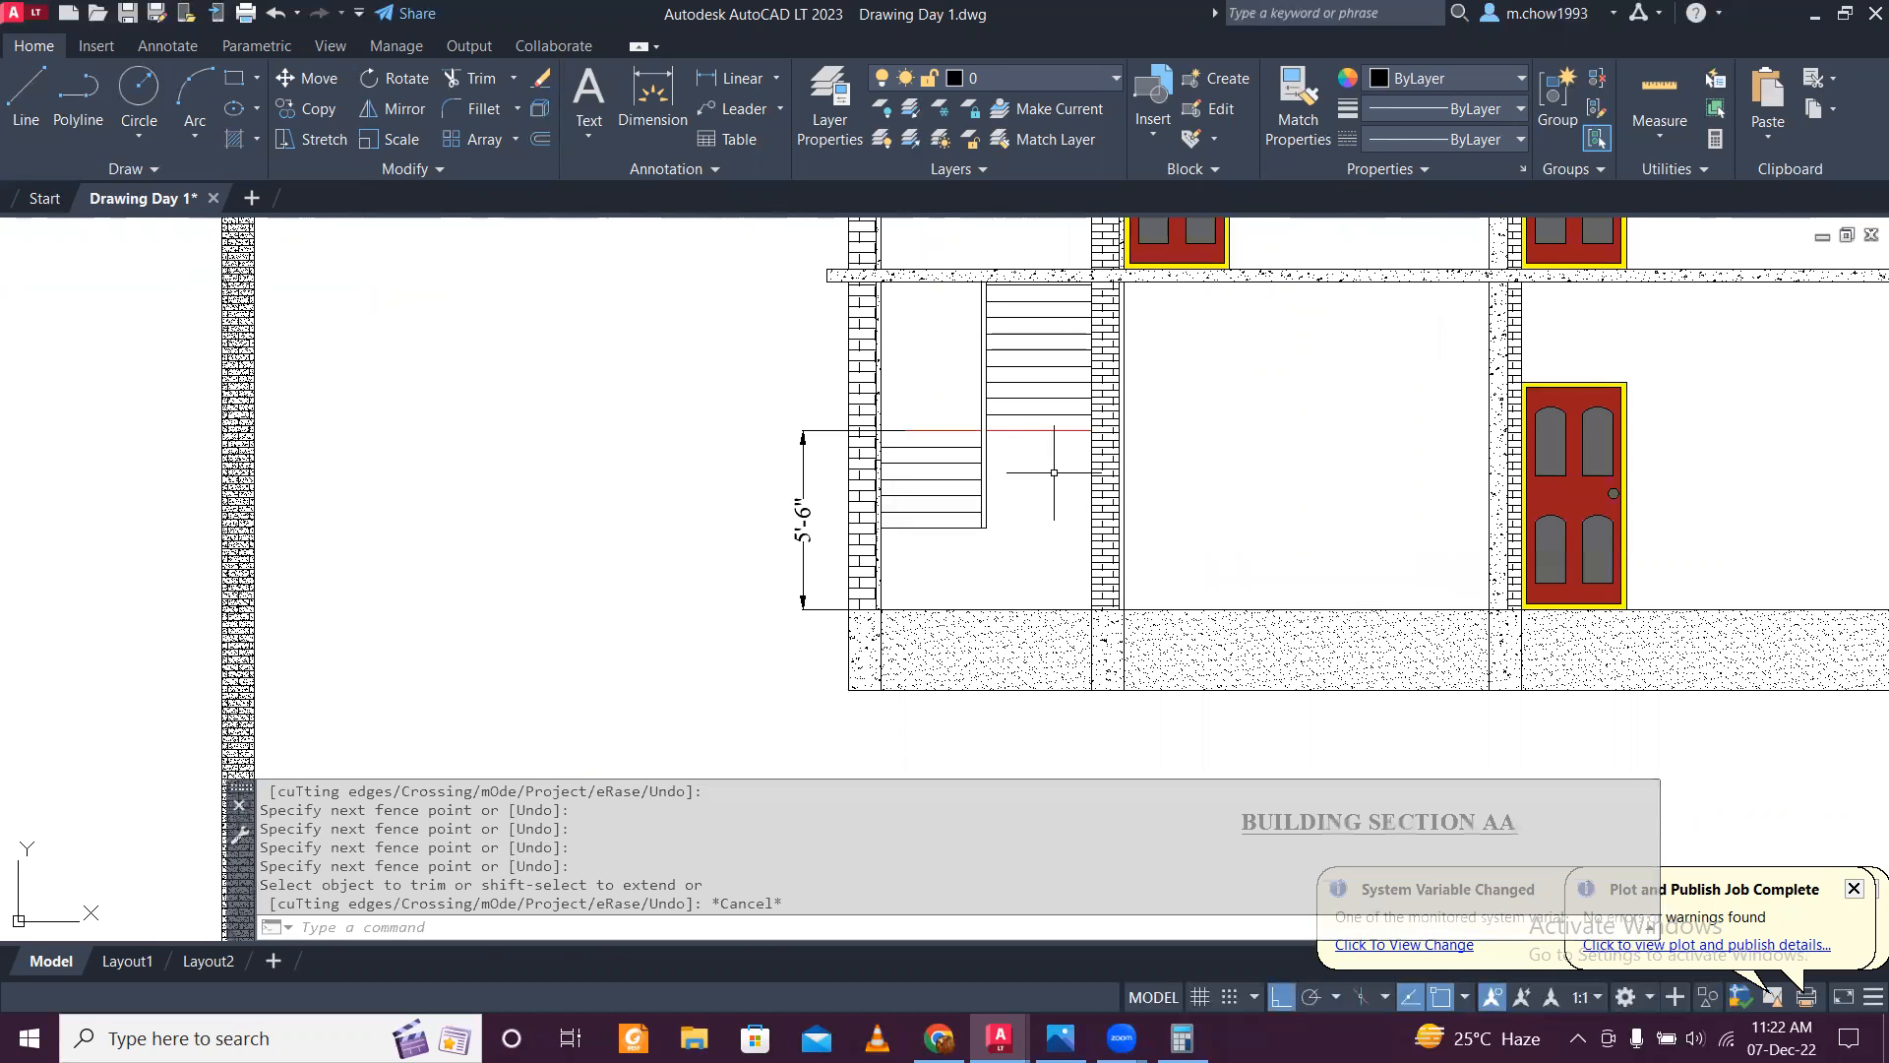
Step: Trim away the right flight's two uppermost riser lines, directly below the floor slab
type("tr")
key("Return")
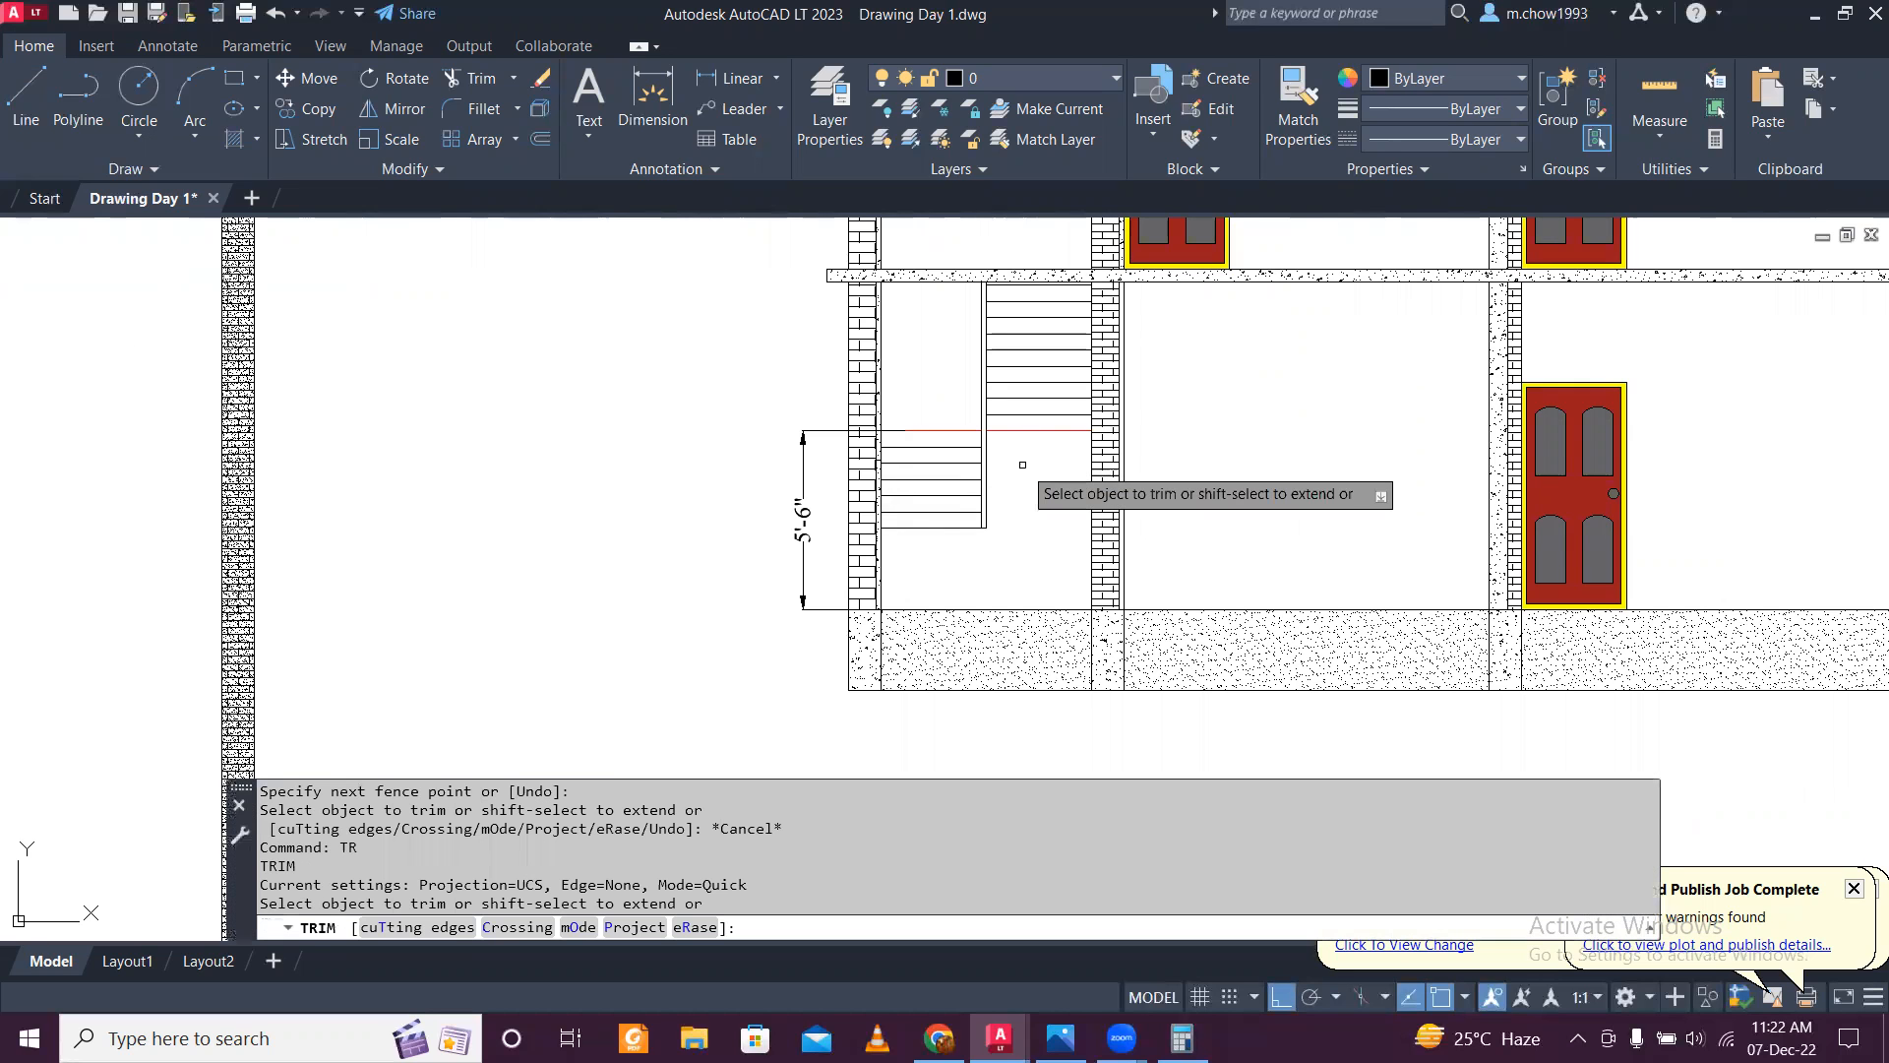
scroll(1026, 472, "down", 2)
mouse_move(1023, 478)
middle_mouse_down()
mouse_move(995, 500)
mouse_move(1076, 662)
mouse_move(658, 512)
mouse_move(772, 569)
middle_mouse_up()
scroll(777, 590, "up", 2)
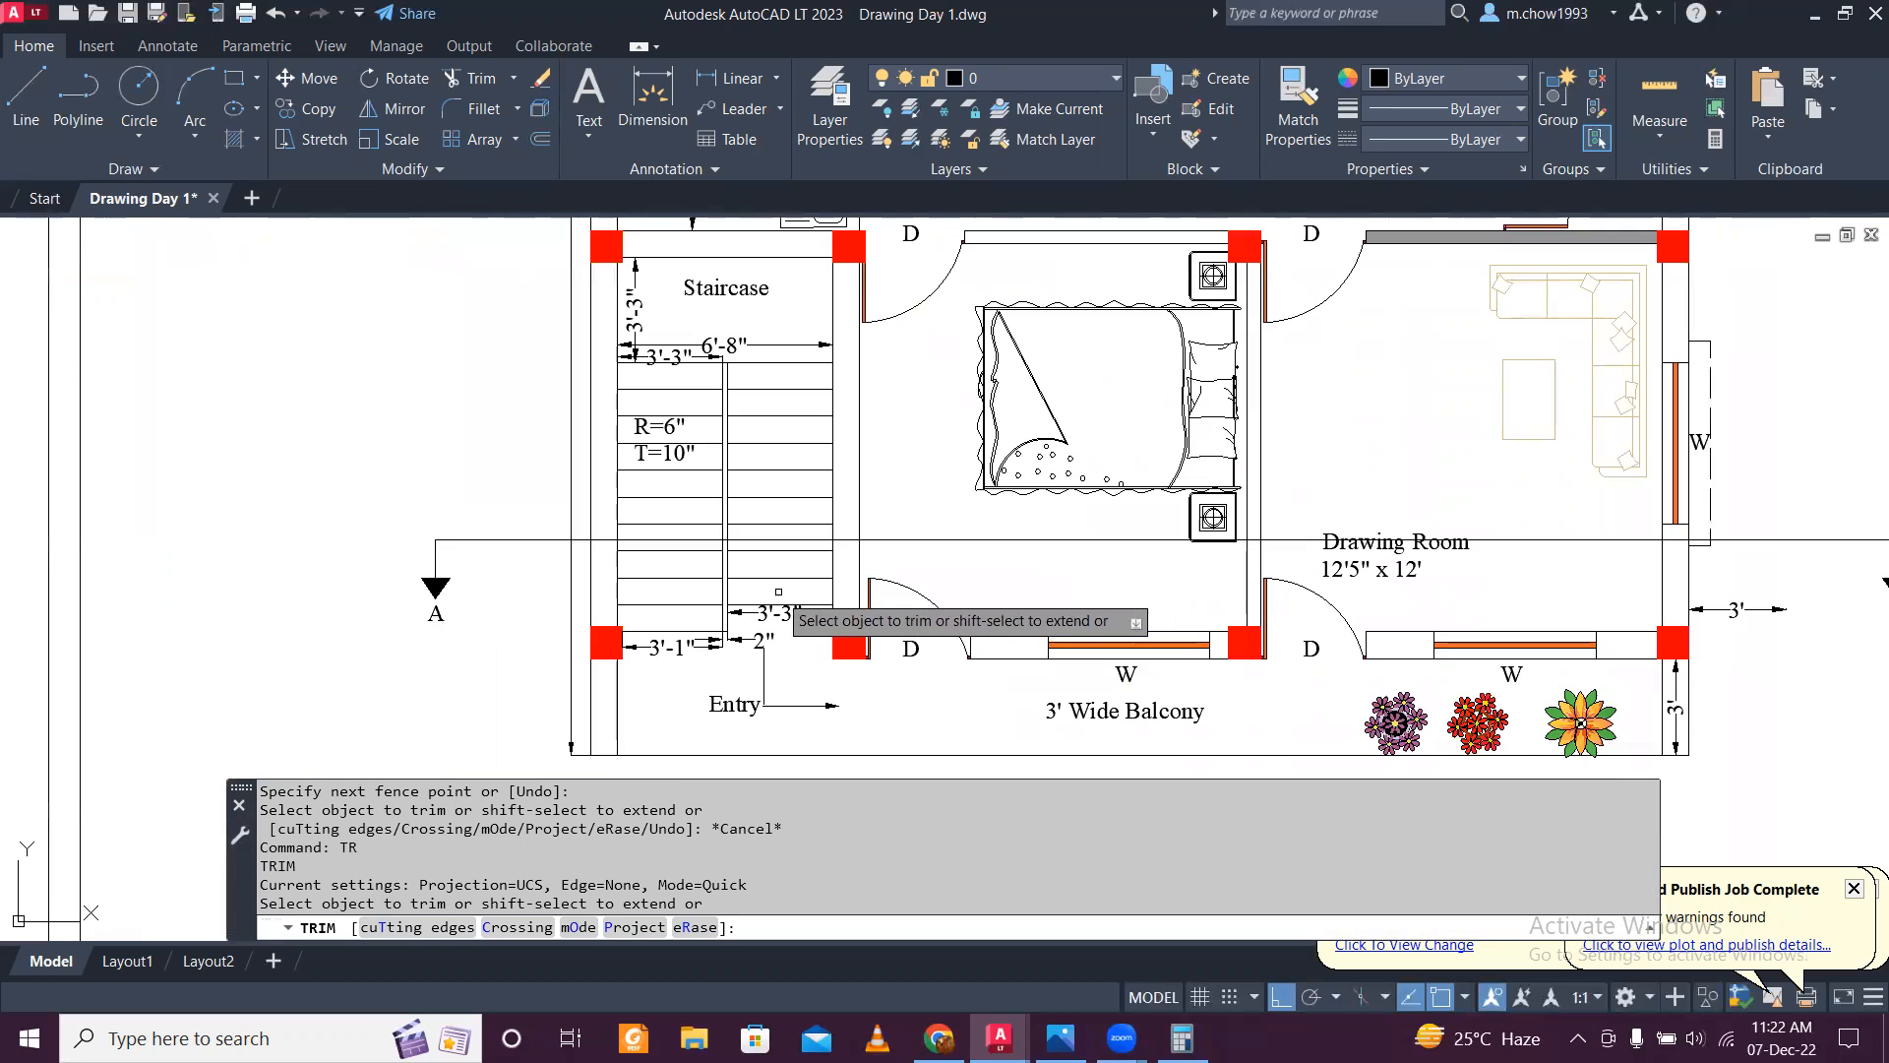
middle_click_drag(865, 576, 676, 583)
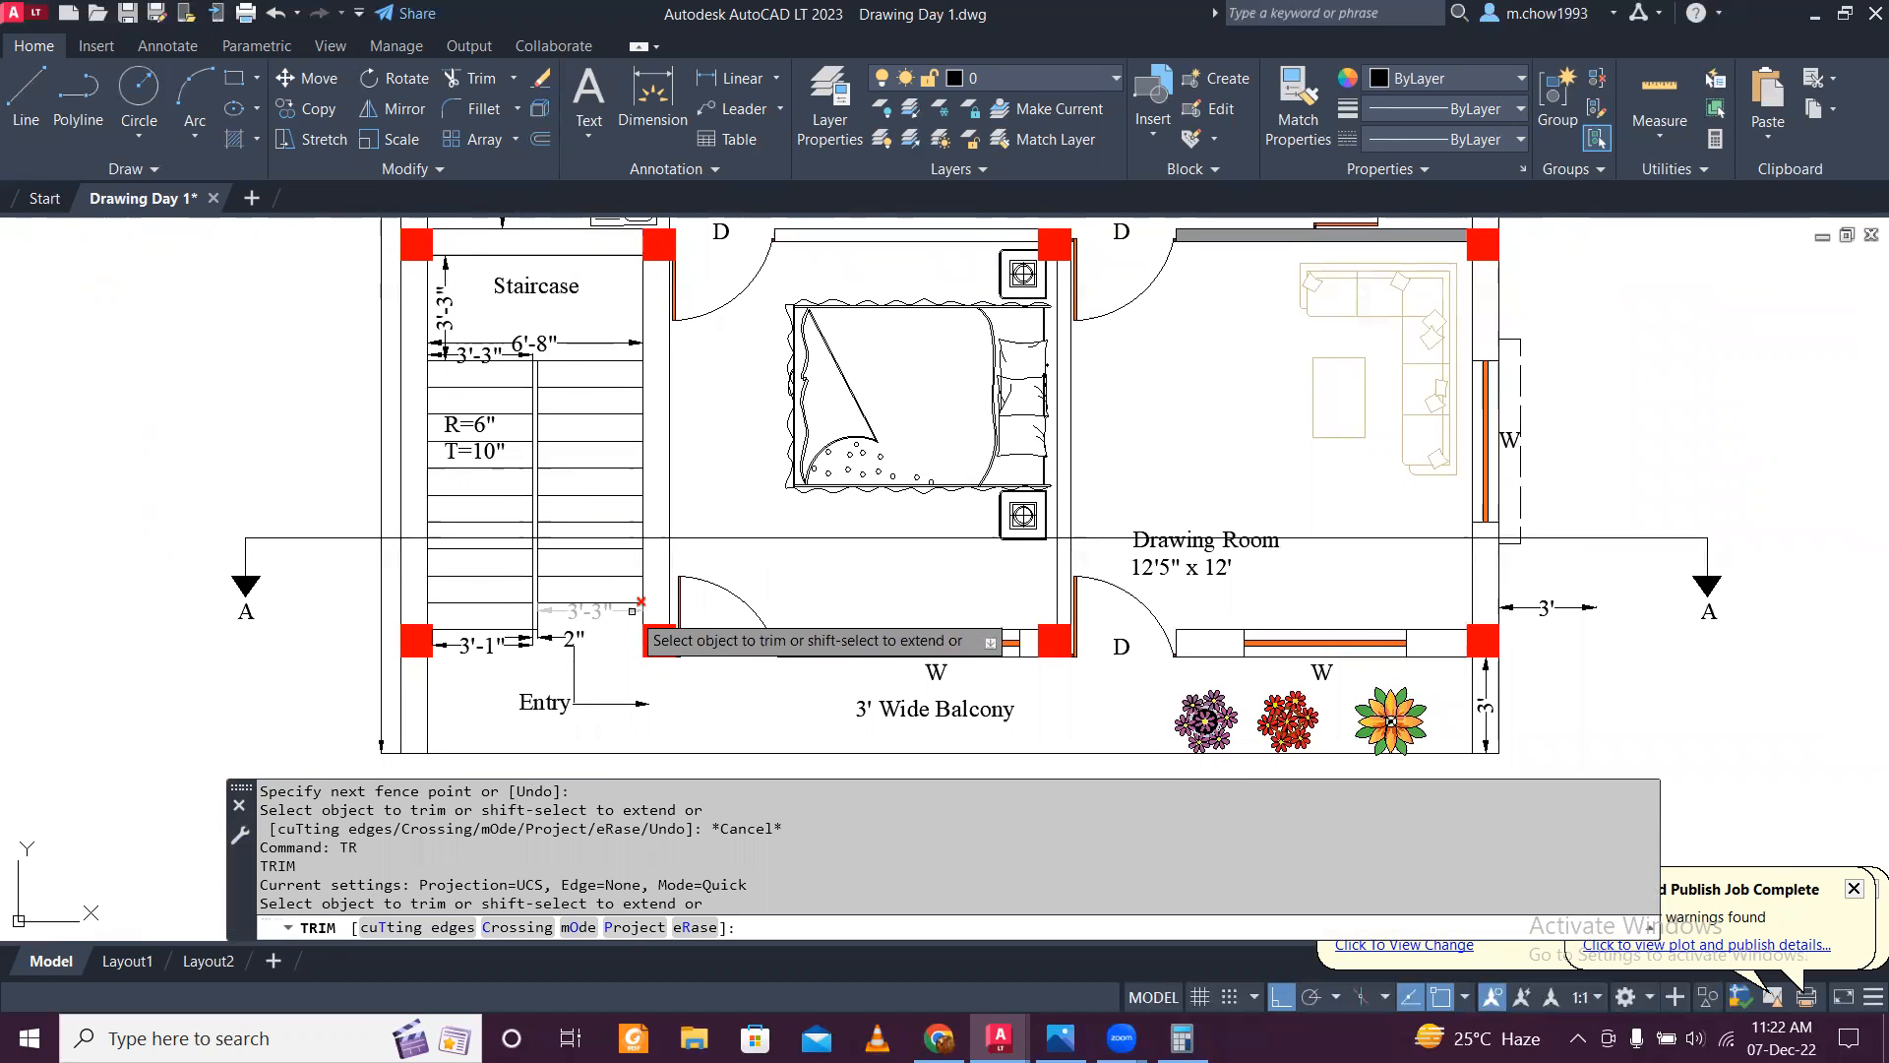
scroll(623, 590, "up", 4)
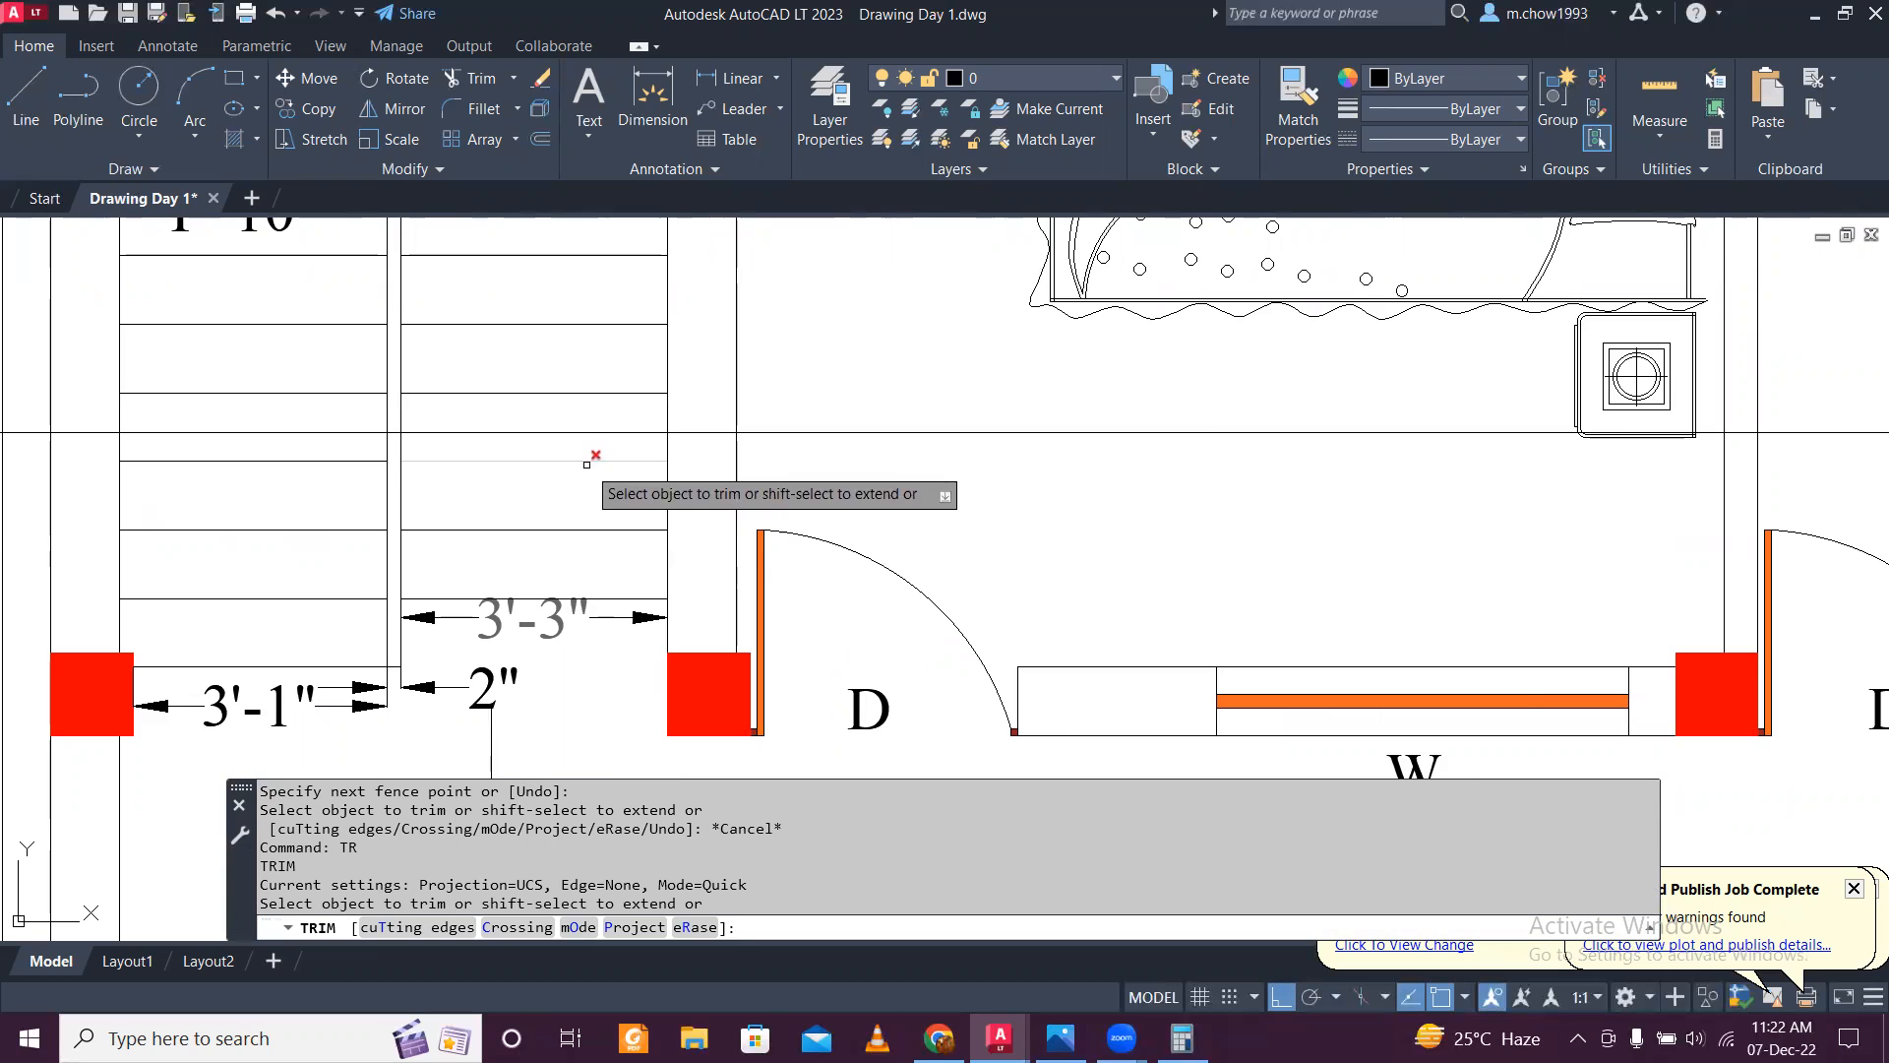
scroll(587, 463, "down", 2)
scroll(569, 478, "down", 4)
scroll(944, 531, "up", 6)
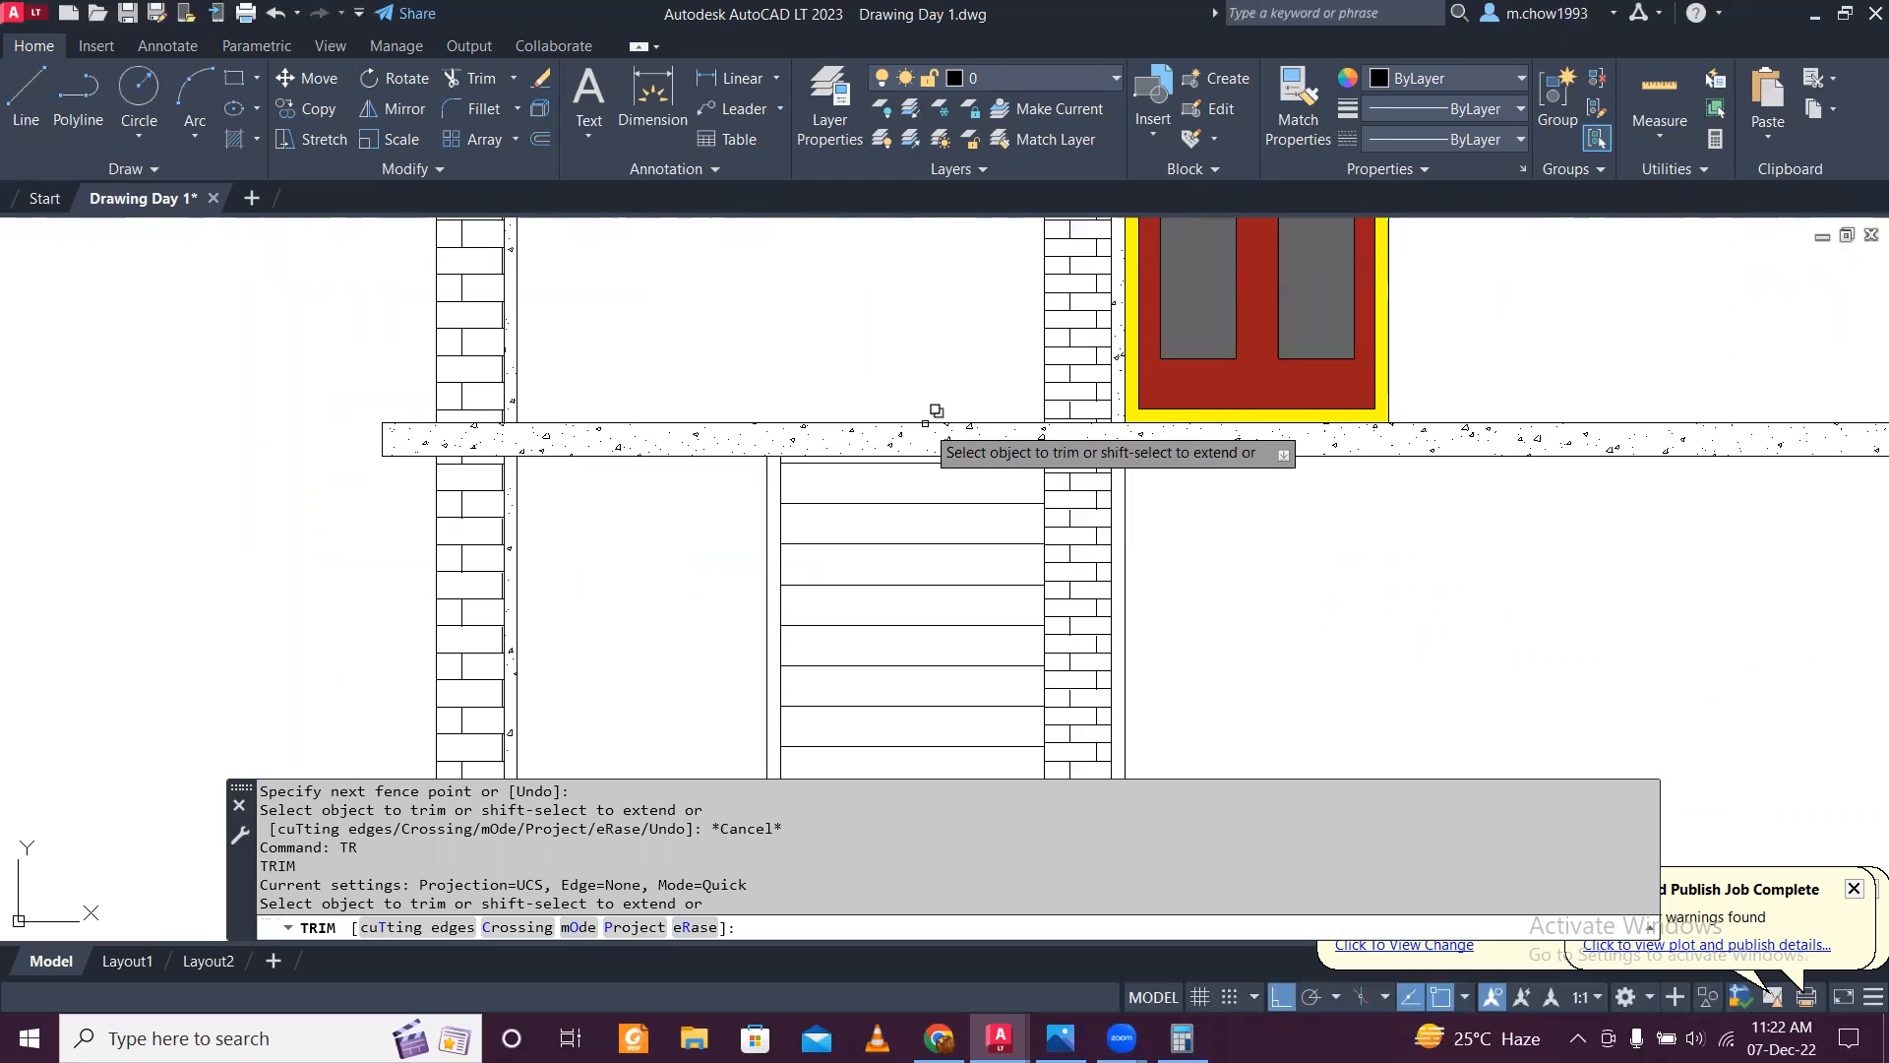
scroll(923, 483, "up", 4)
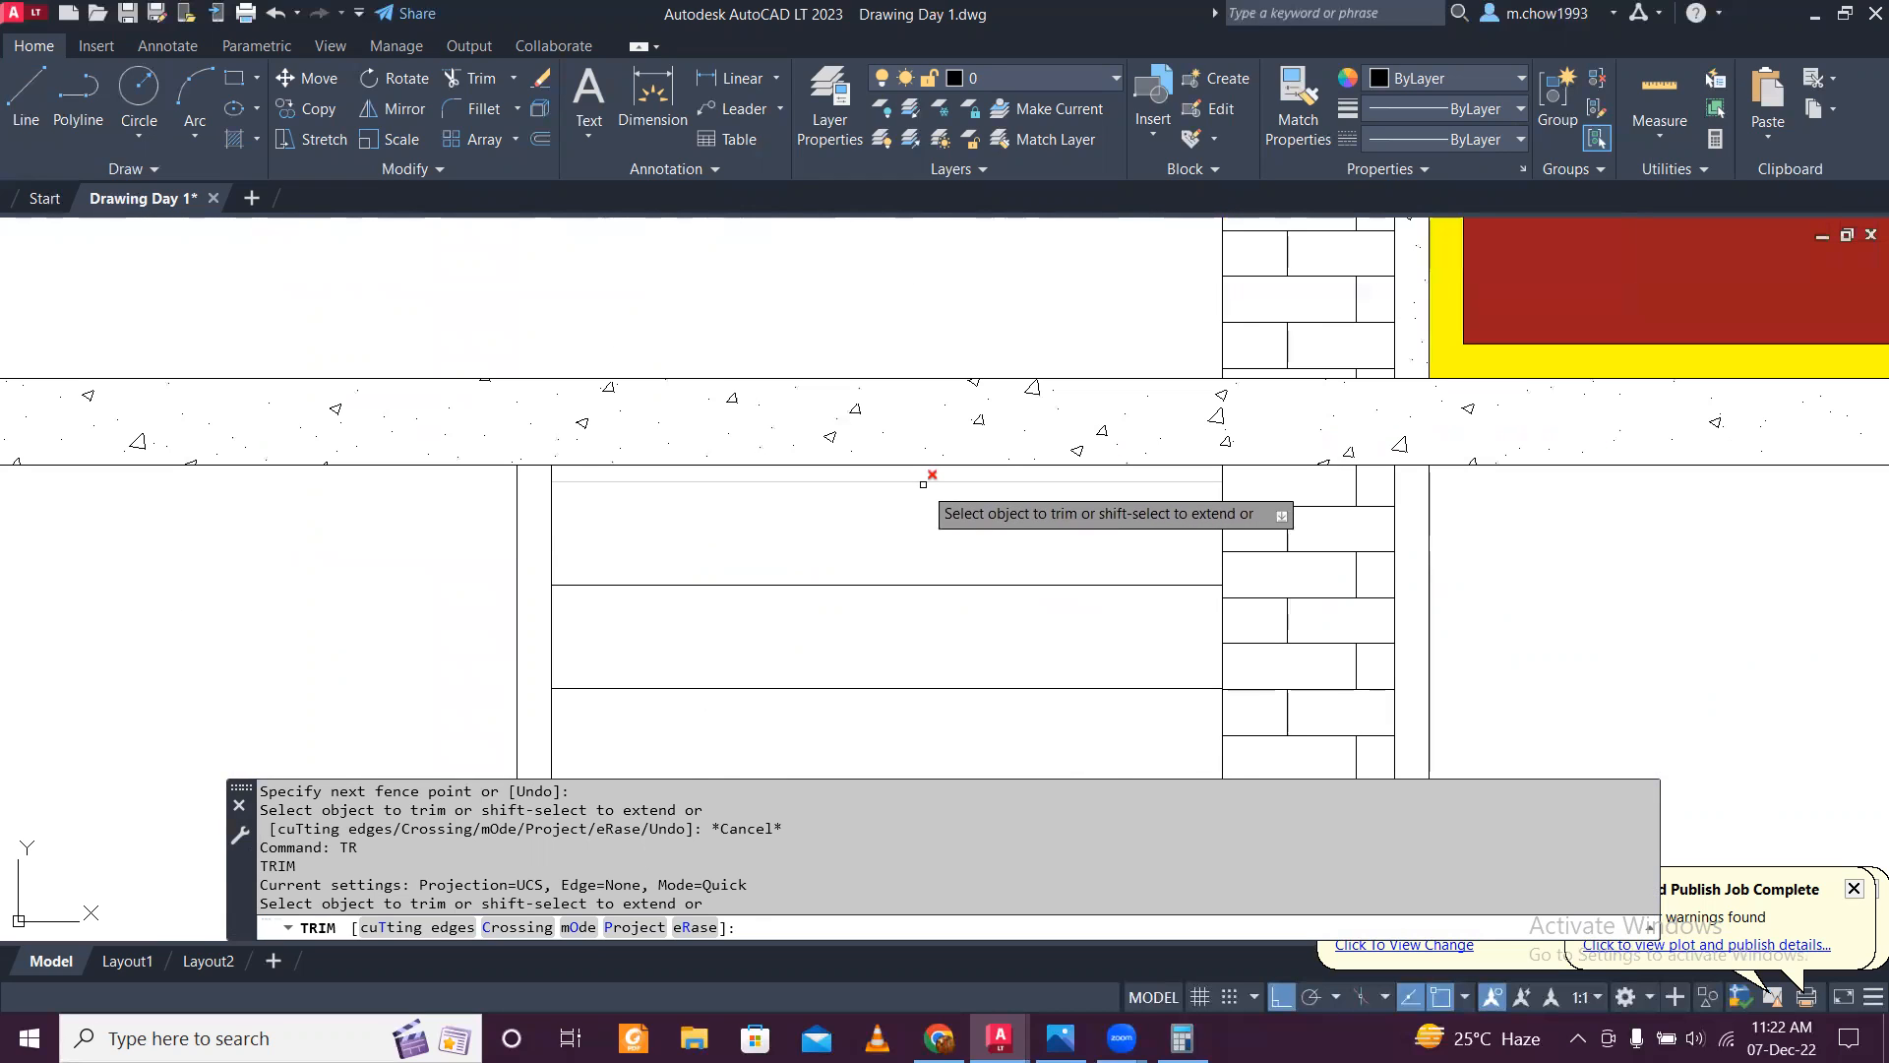
left_click(923, 483)
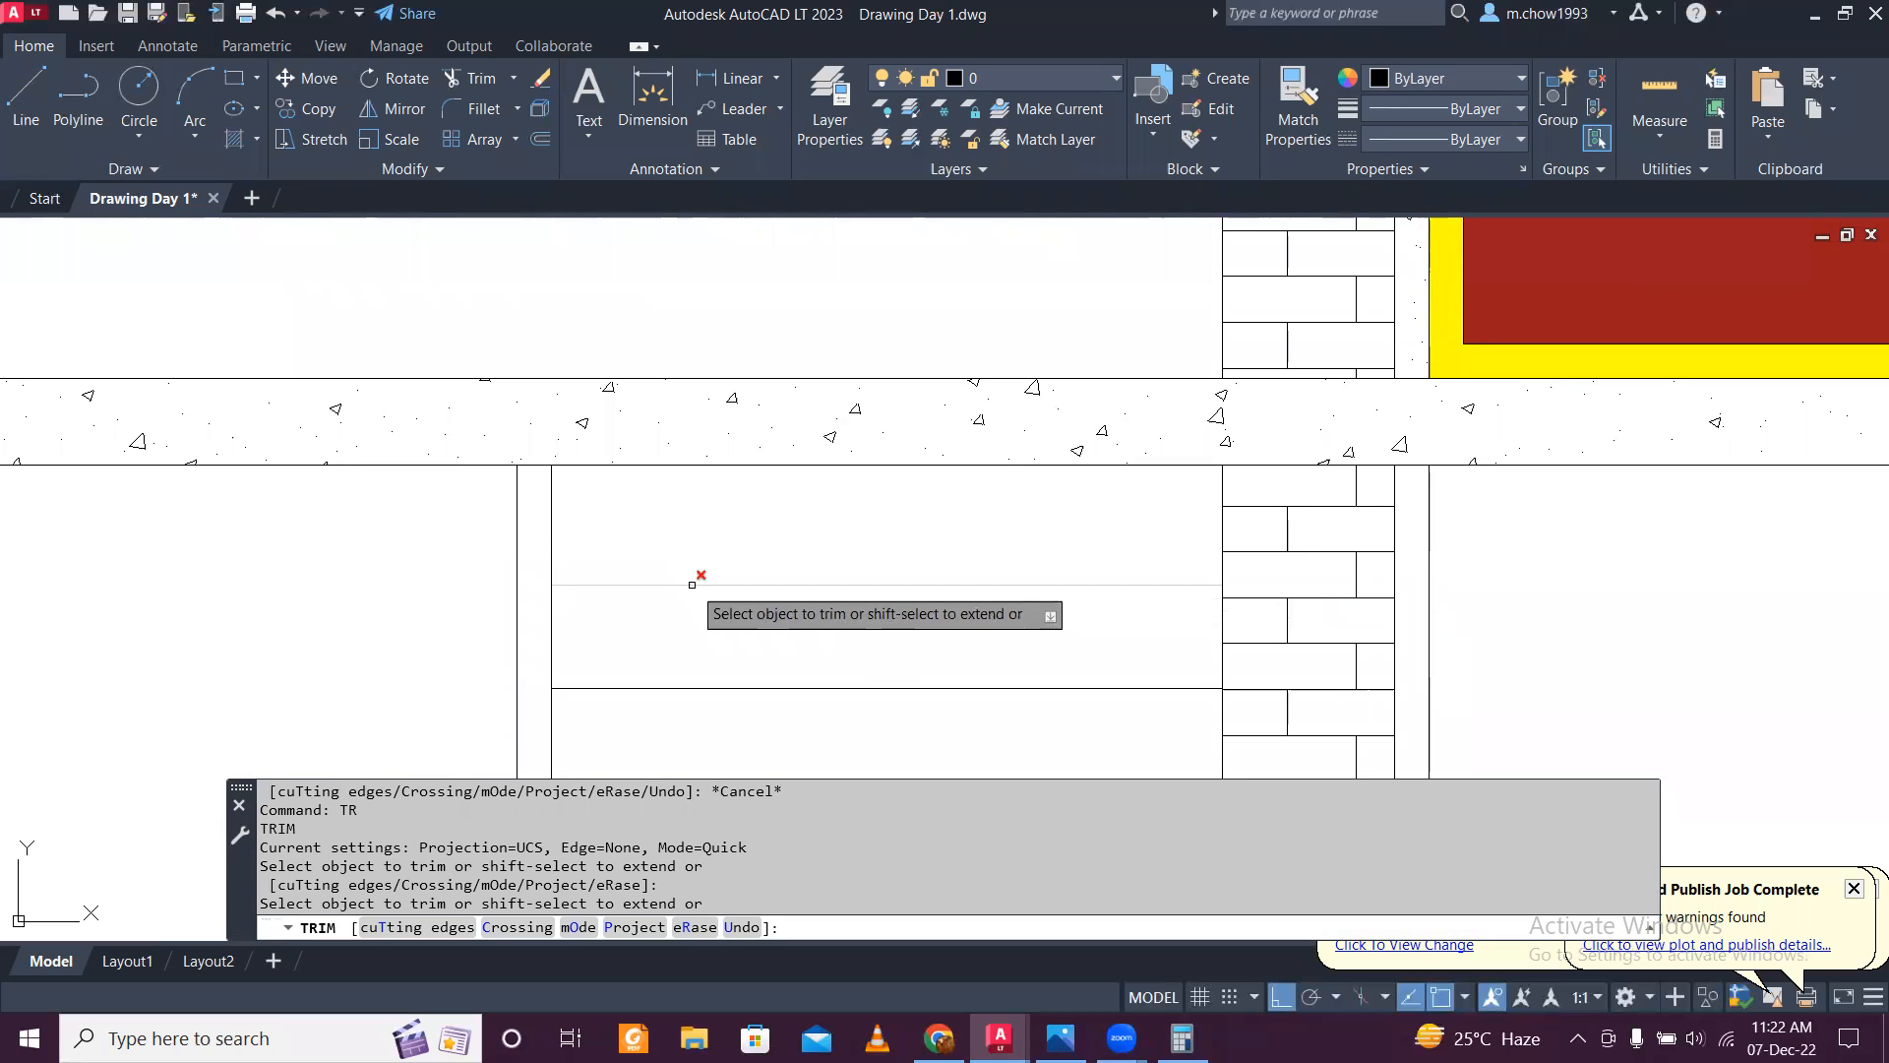
left_click(691, 585)
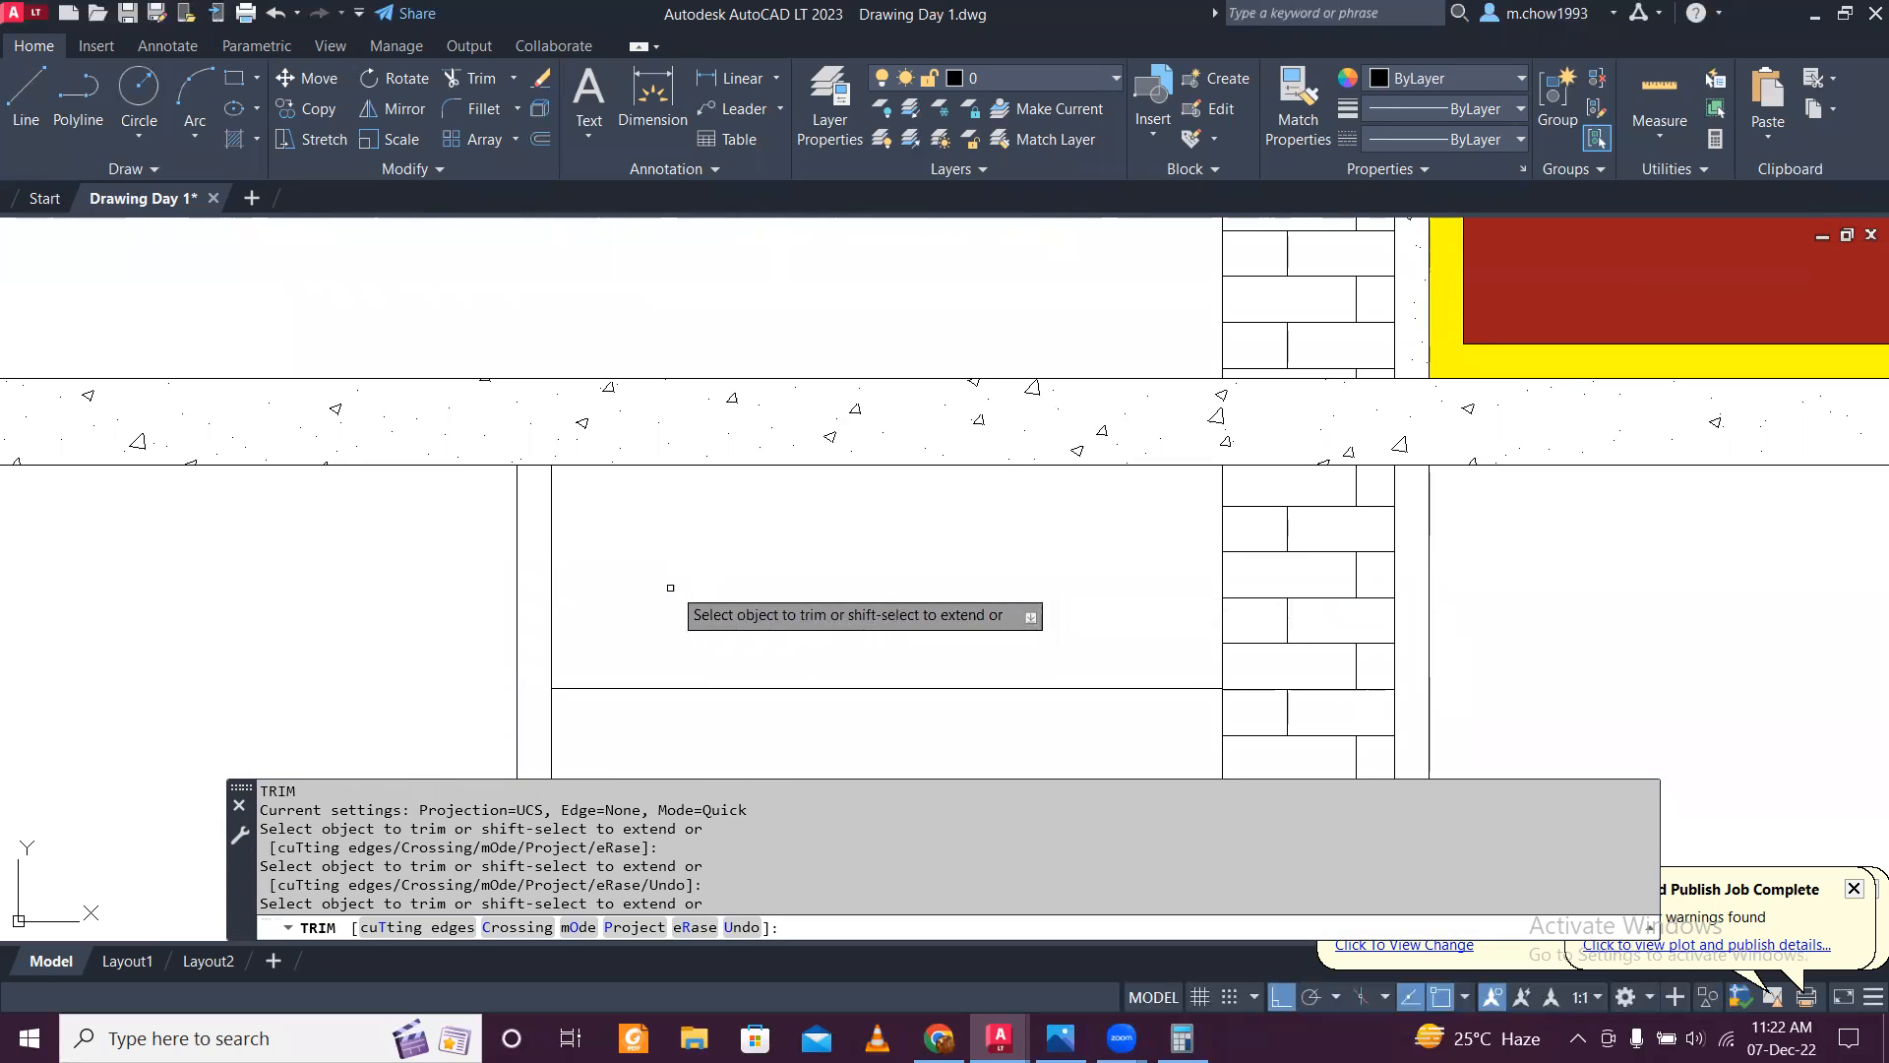
Step: Extend the right flight's highest remaining riser across the gap and trim both vertical gap lines above it
left_click(624, 683)
left_click(587, 722)
left_click(619, 623)
left_click(443, 620)
left_click(442, 632)
key("Return")
scroll(740, 514, "down", 9)
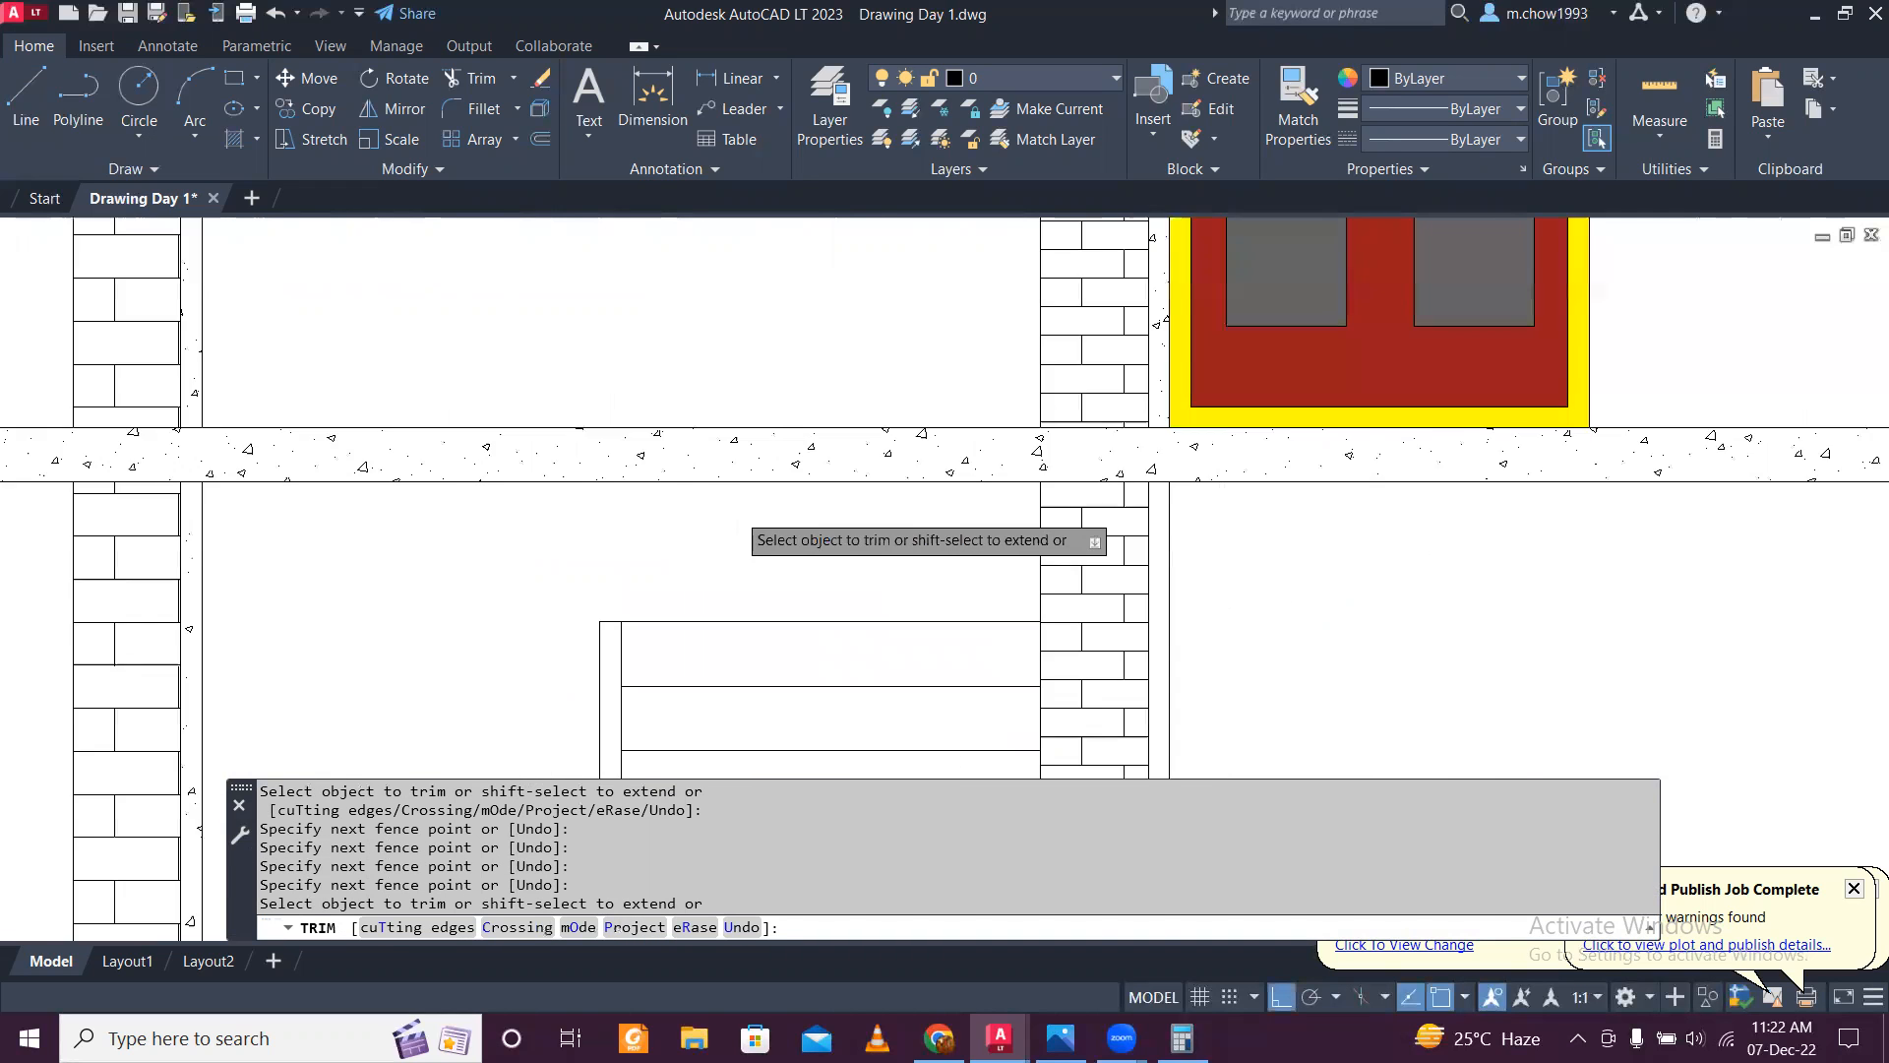
key("Escape")
Step: Set the colour of the red mid-landing line segments in both flights to ByLayer
scroll(716, 615, "up", 3)
left_click(712, 506)
left_click(733, 457)
left_click(898, 526)
left_click(862, 471)
left_click(1451, 77)
left_click(1419, 102)
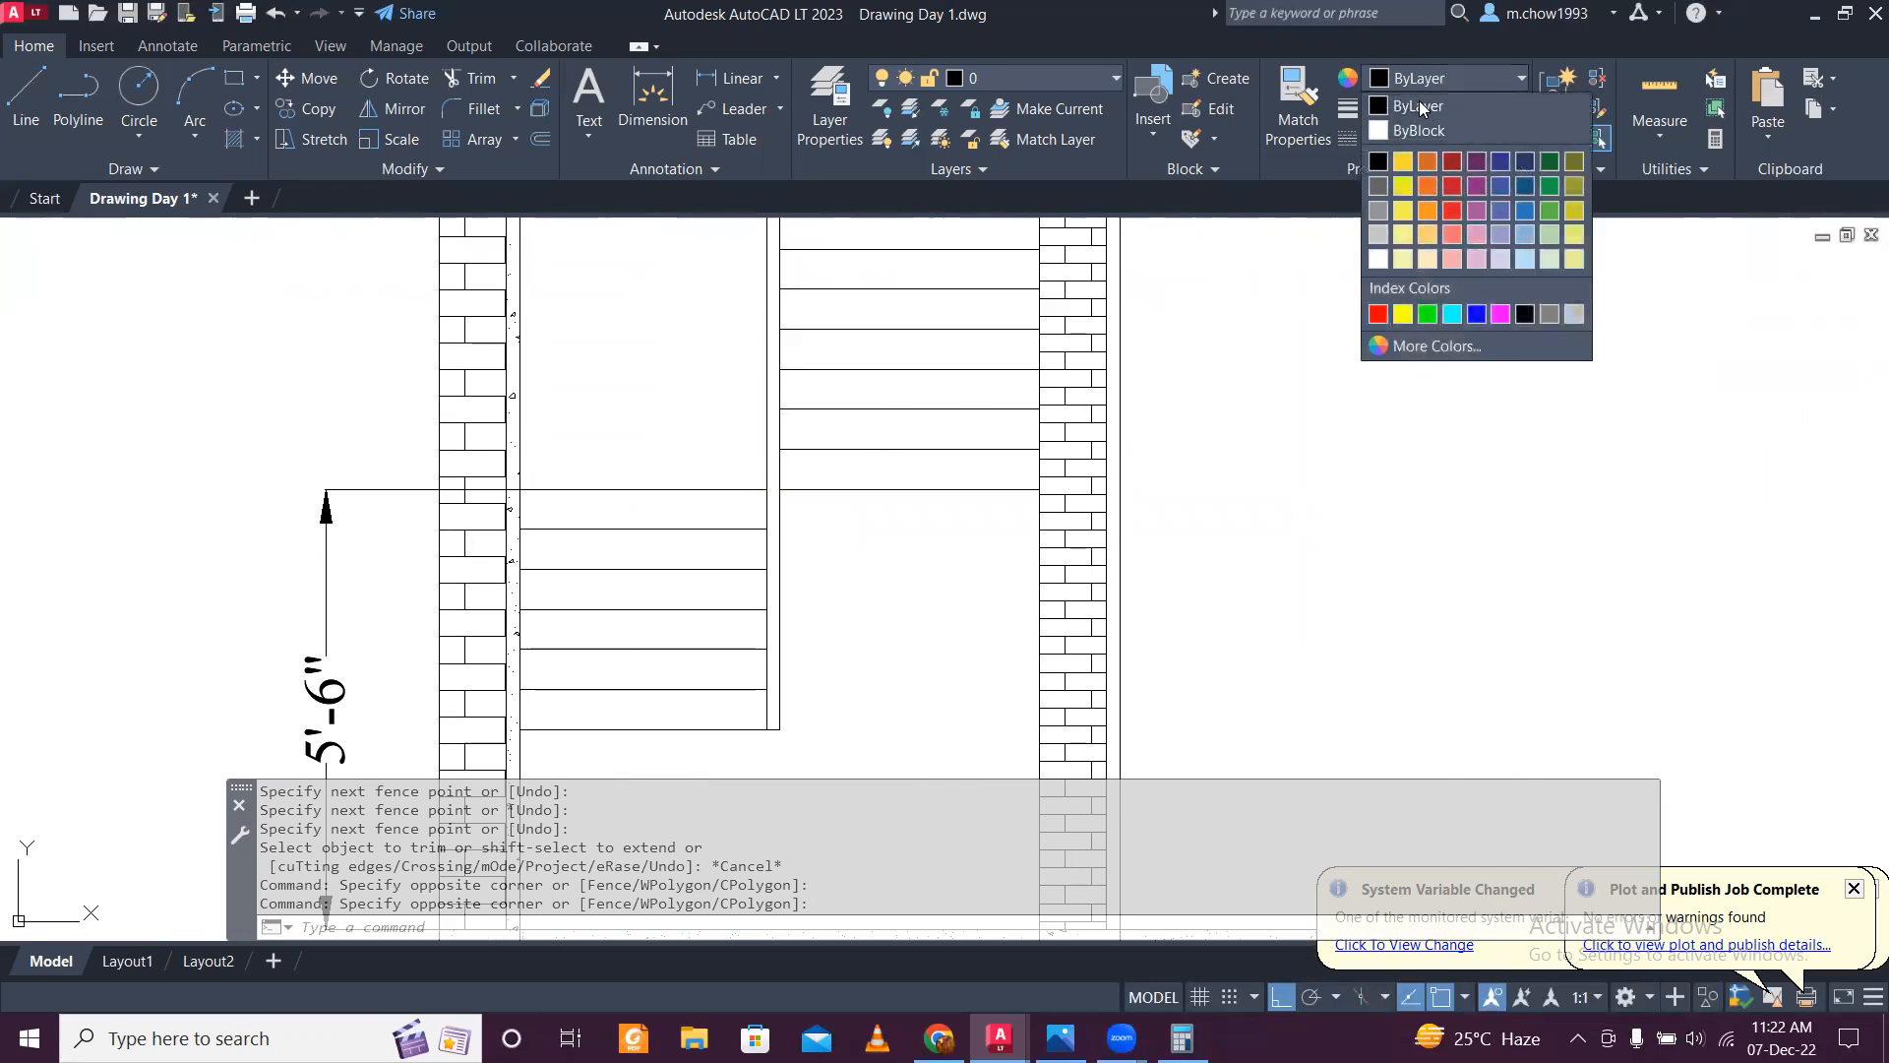
scroll(1043, 315, "down", 3)
middle_click_drag(1044, 314, 965, 433)
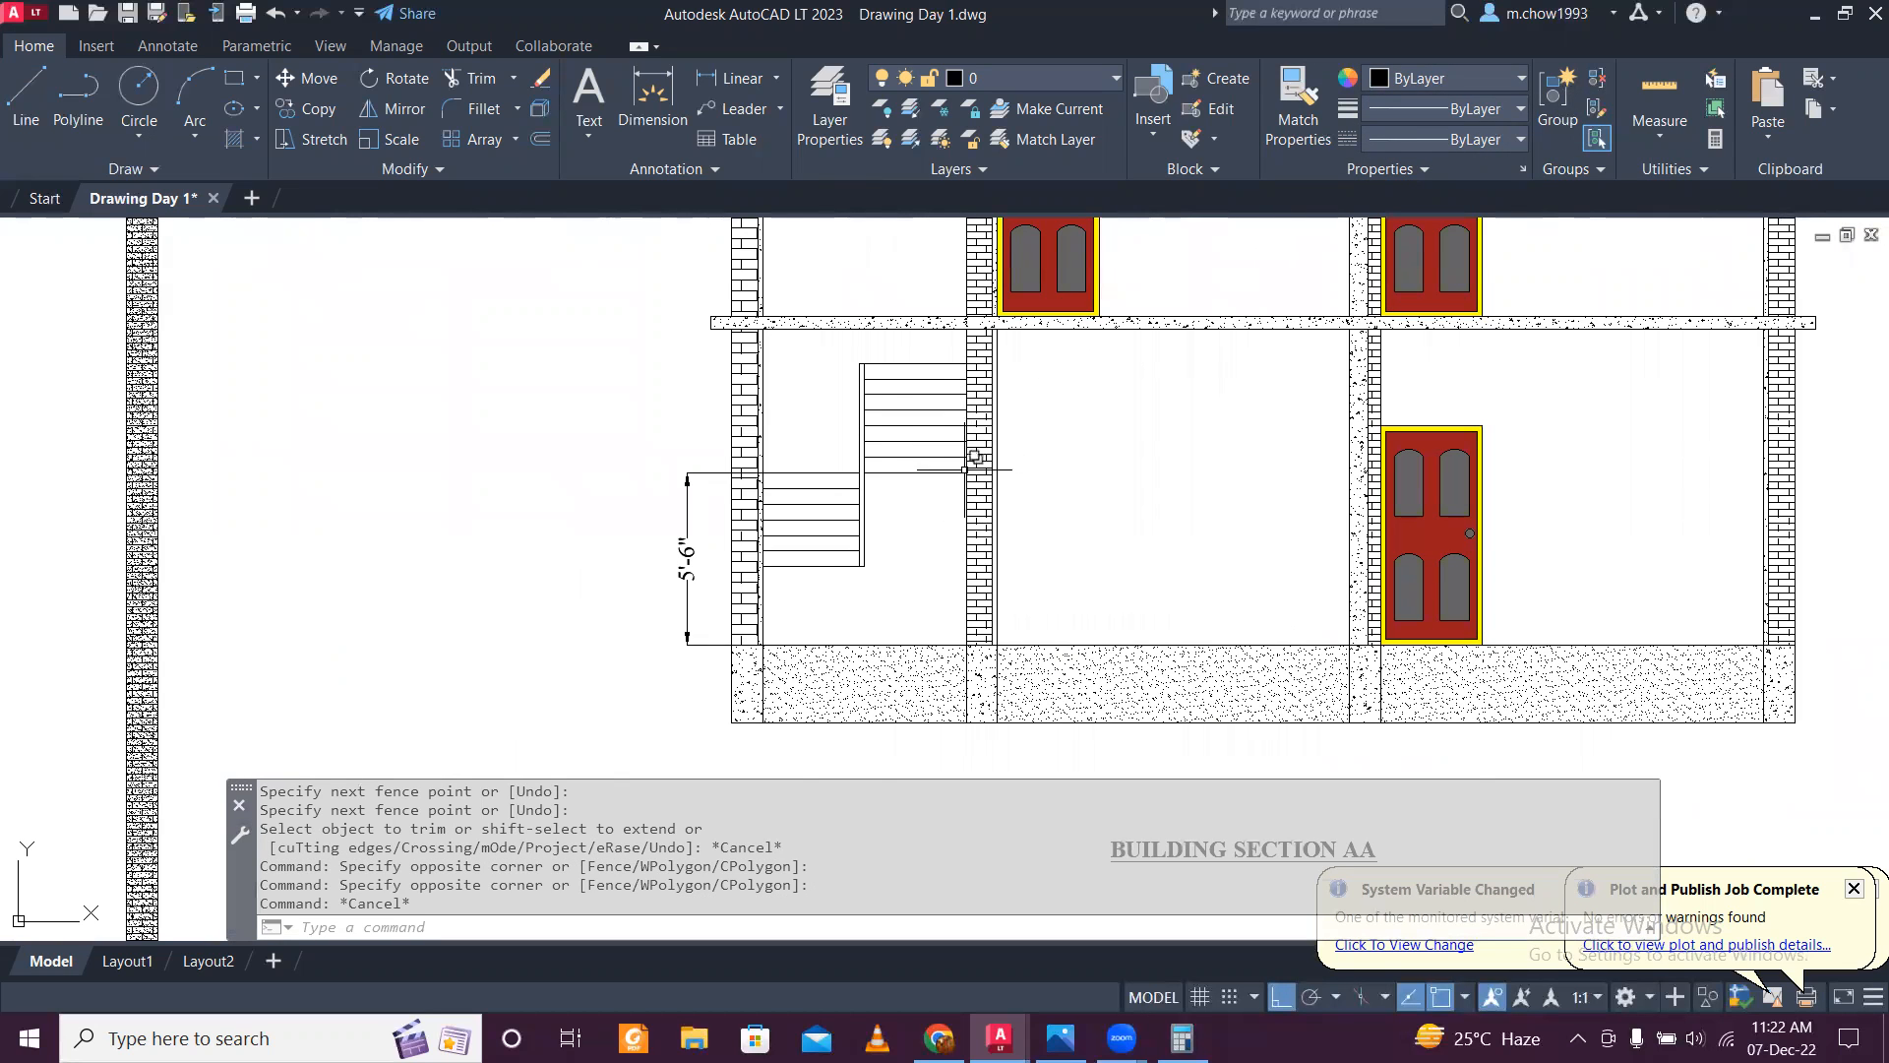
scroll(974, 469, "down", 4)
scroll(963, 484, "up", 8)
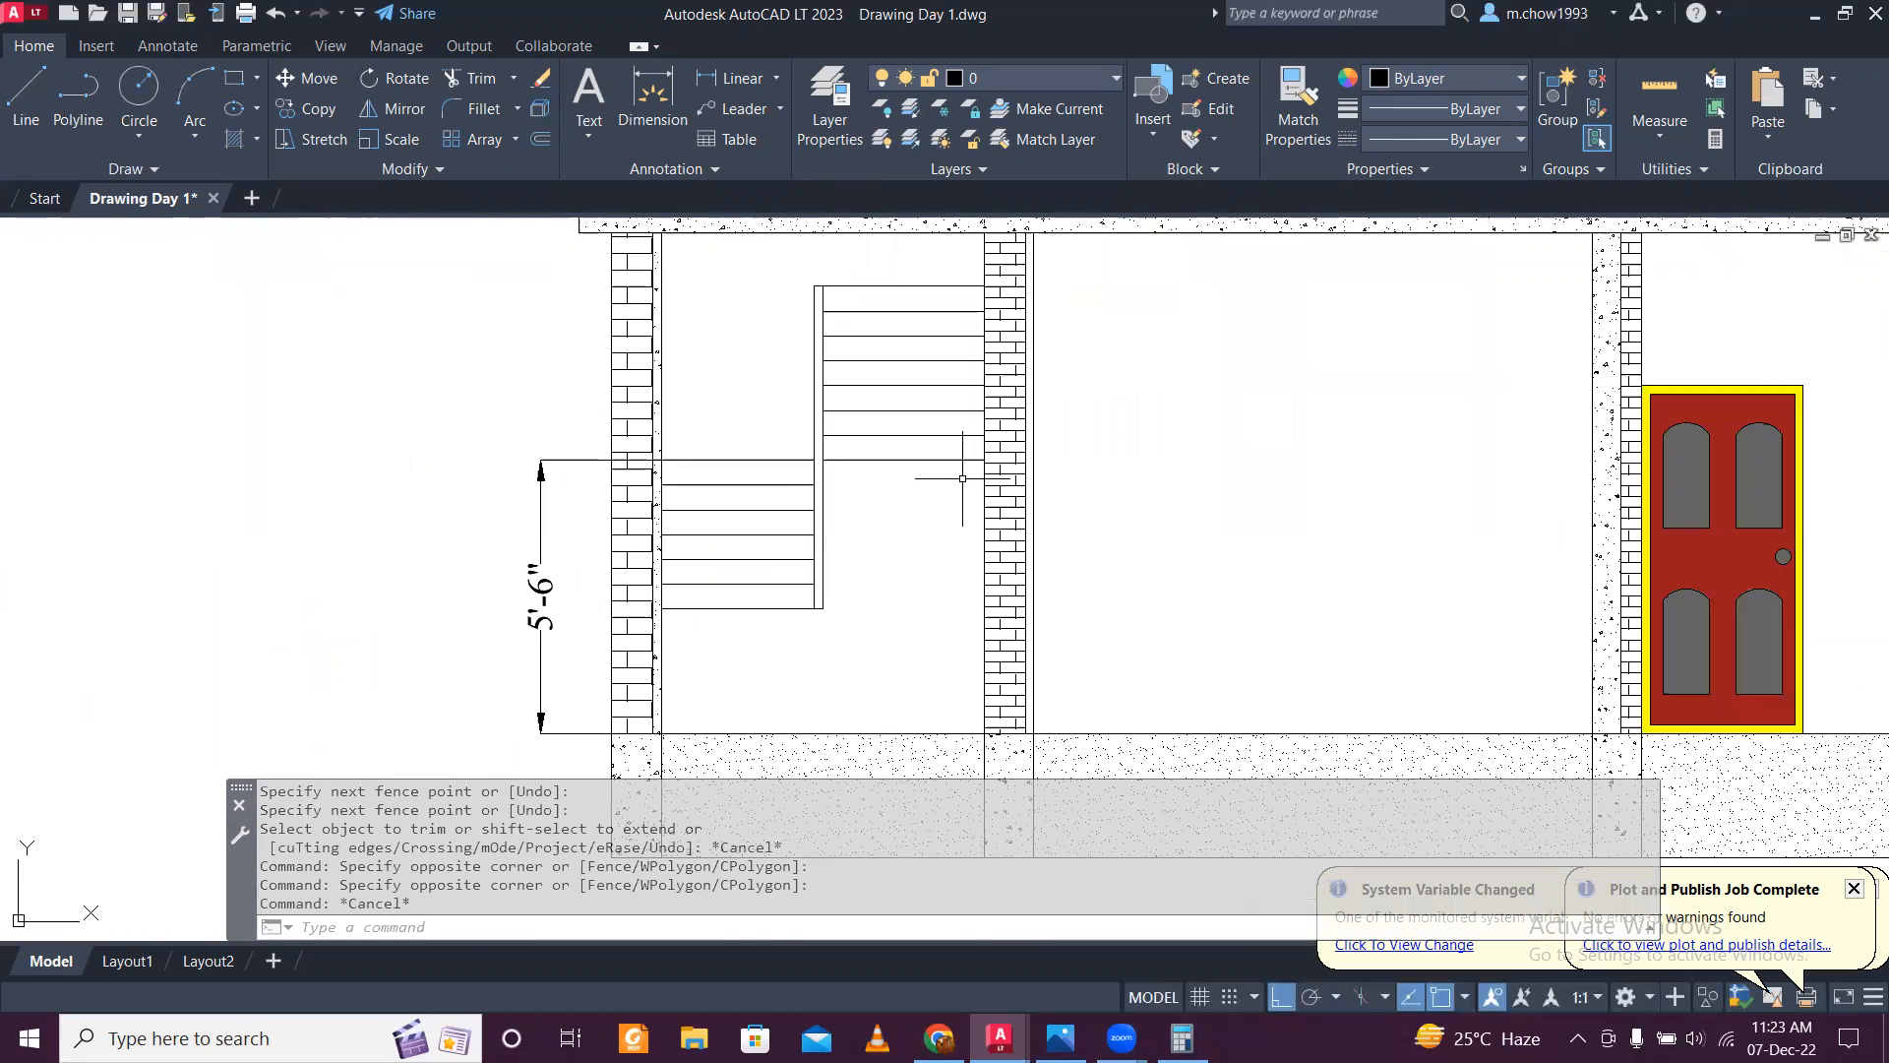
left_click(905, 450)
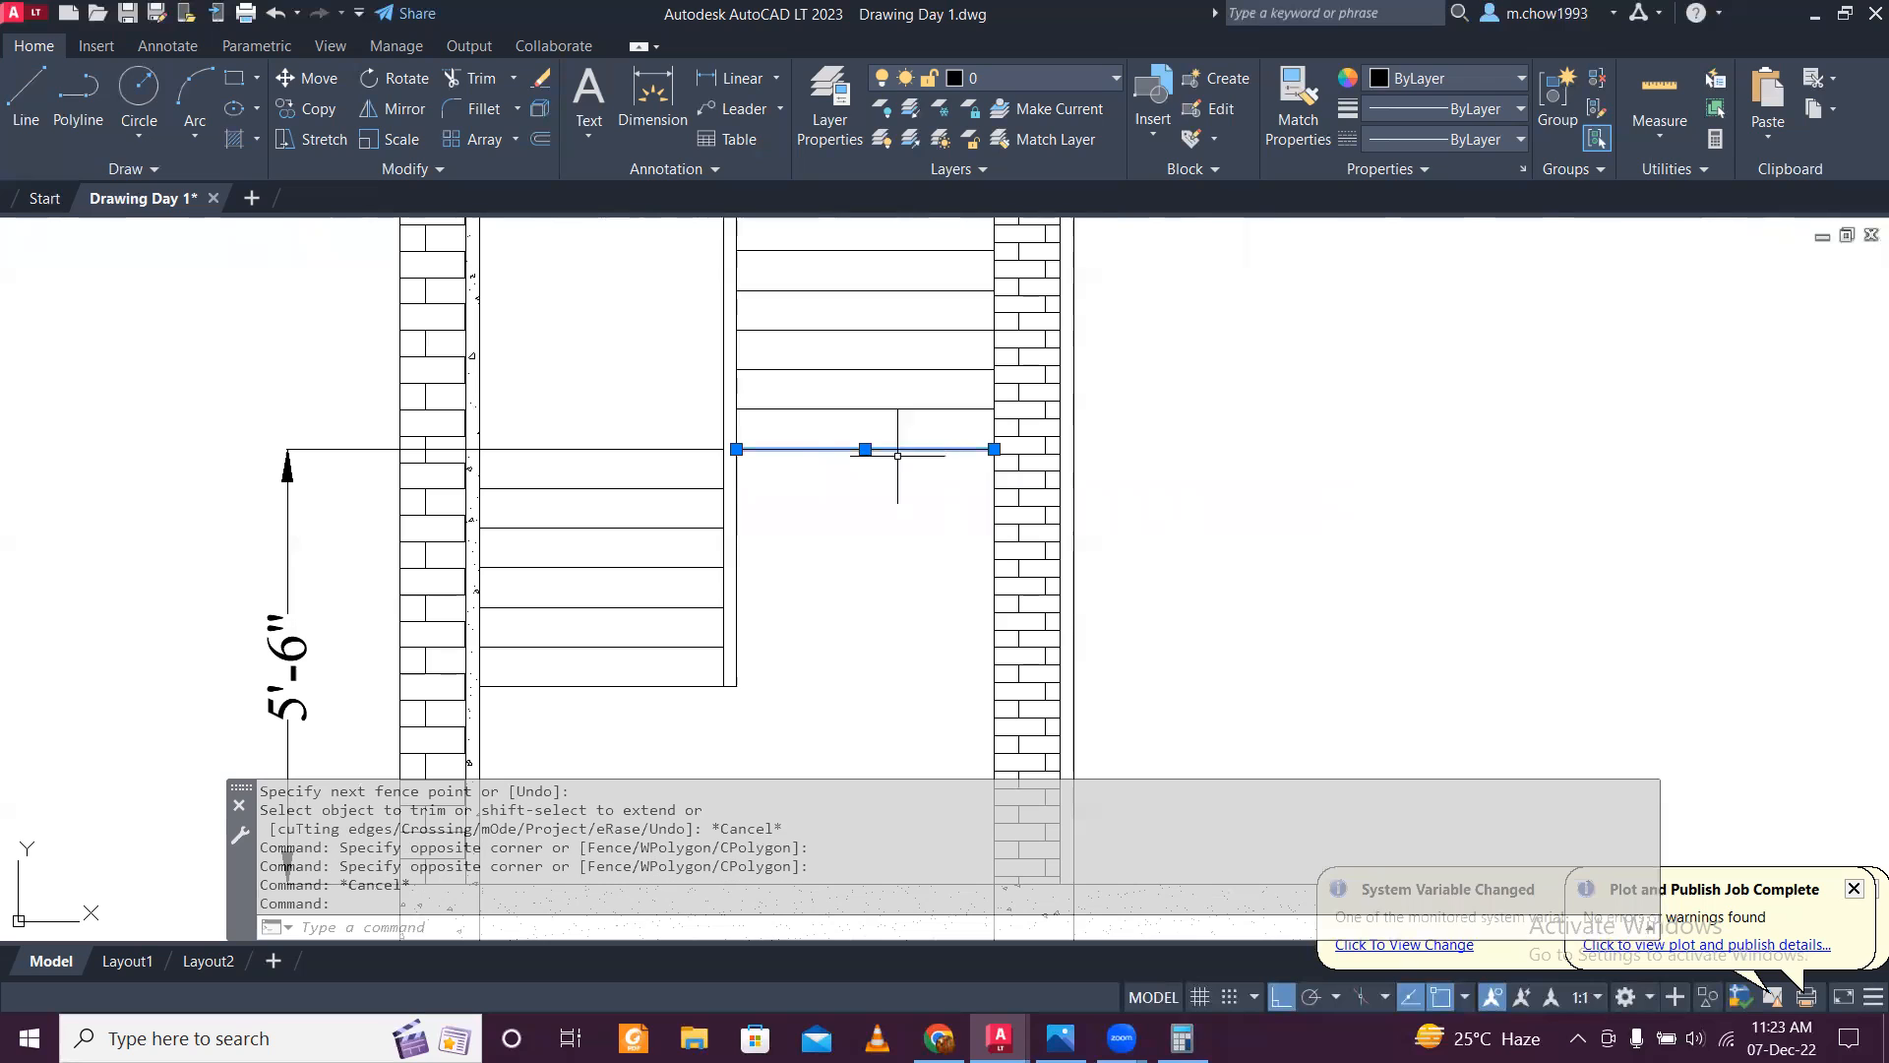
left_click(700, 449)
scroll(786, 451, "down", 7)
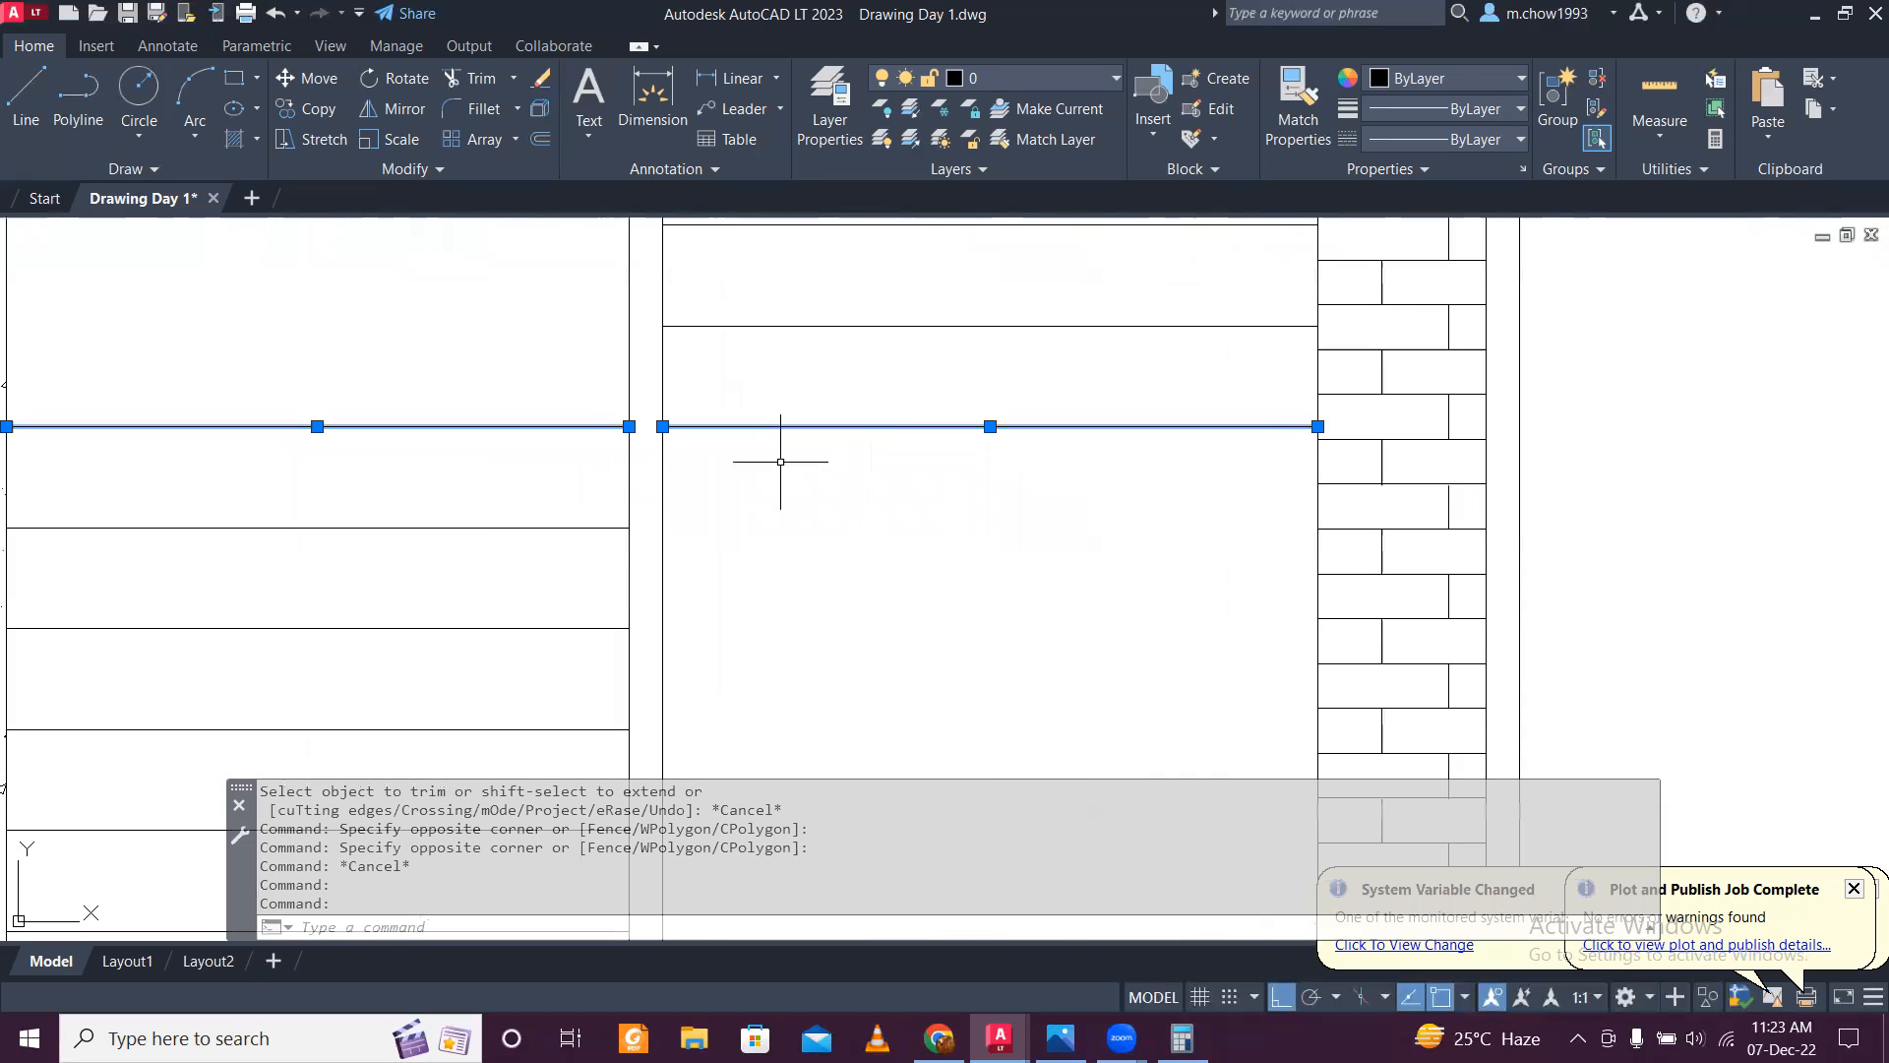
scroll(777, 463, "up", 10)
key("Escape")
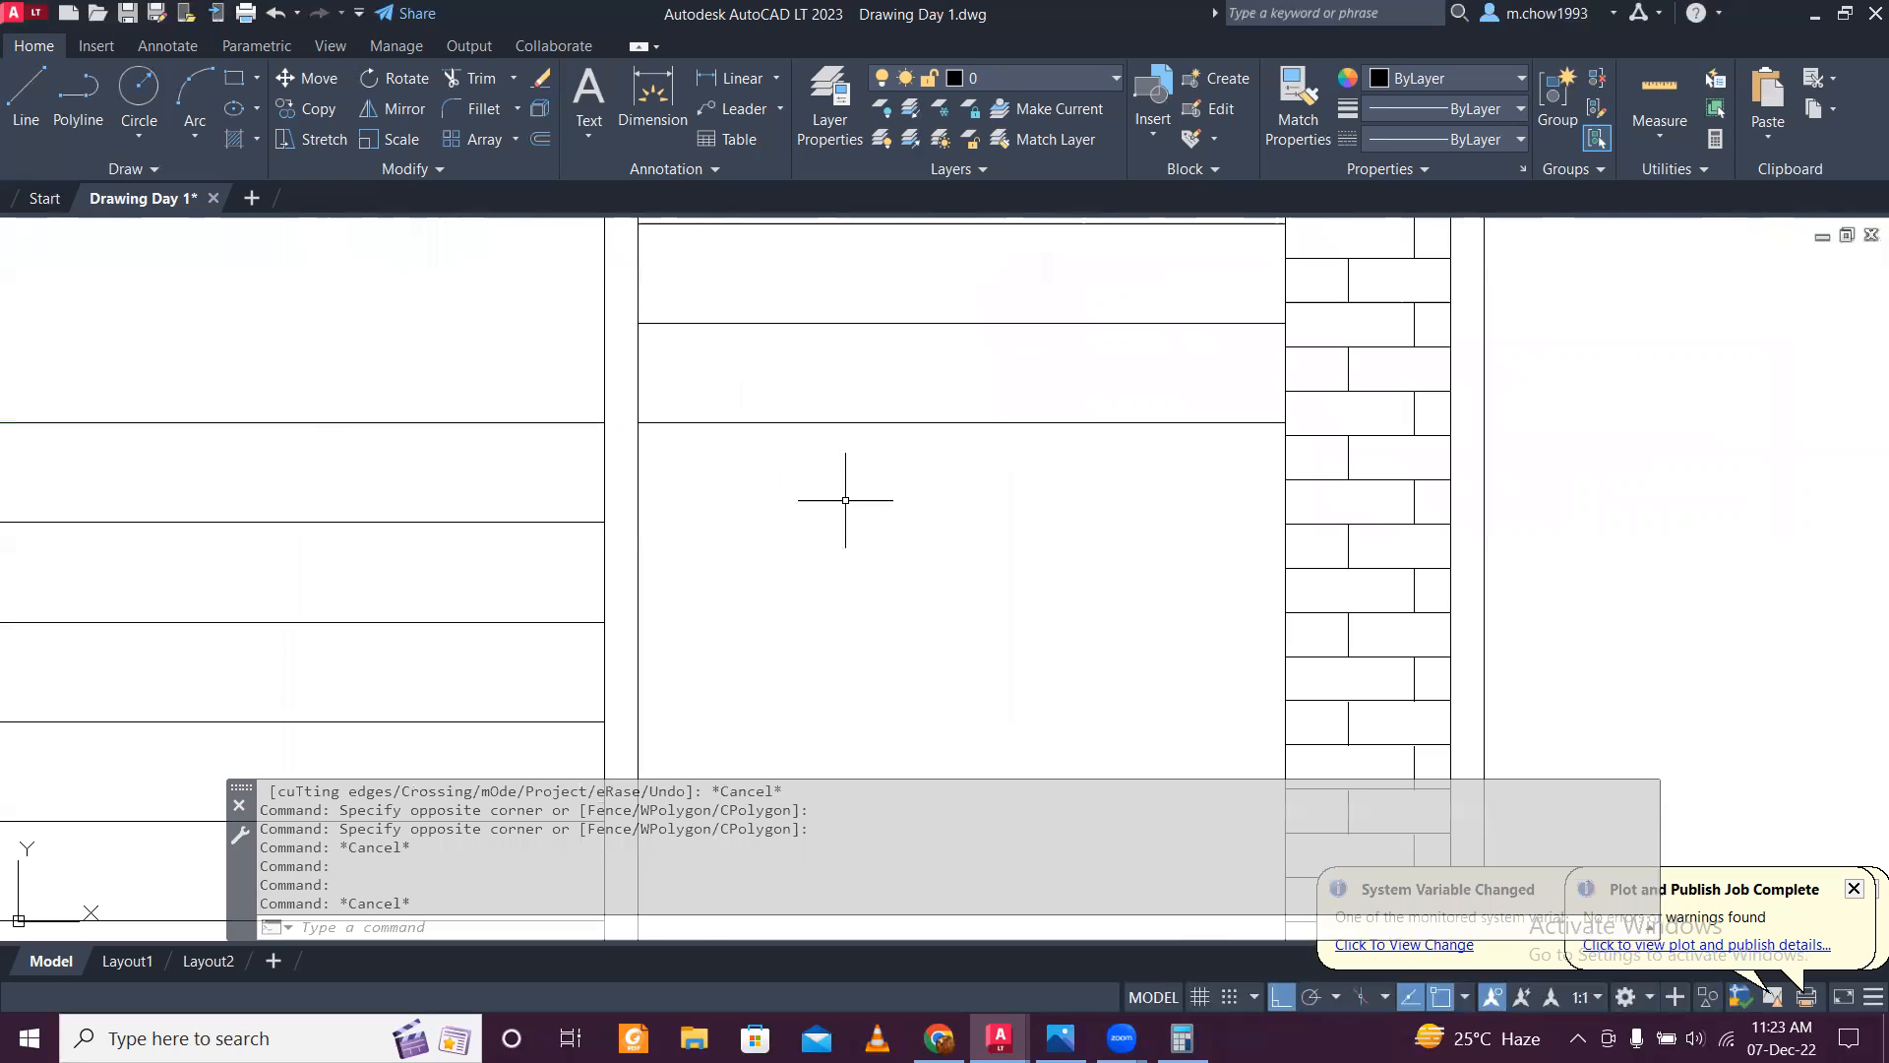
Step: Offset the mid-landing line below the right flight 7" downward to form the landing's underside
type("o")
key("Return")
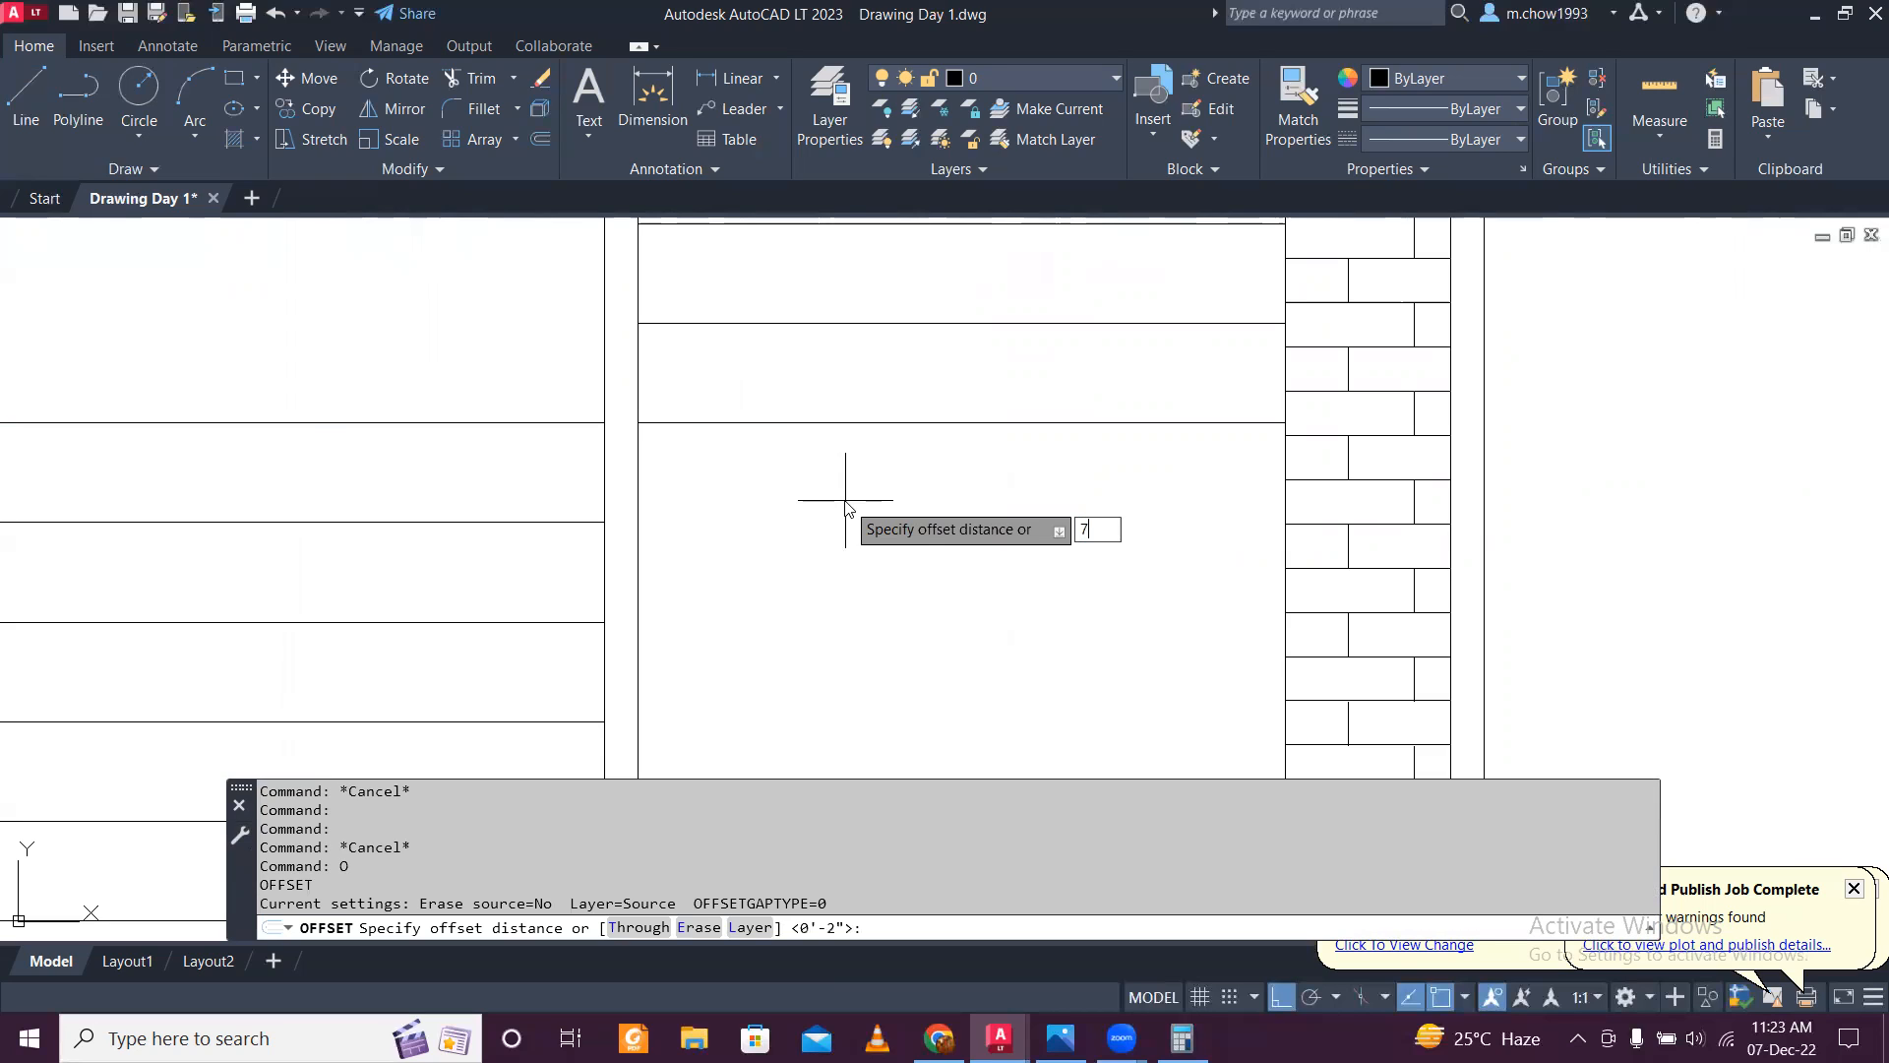
key("Return")
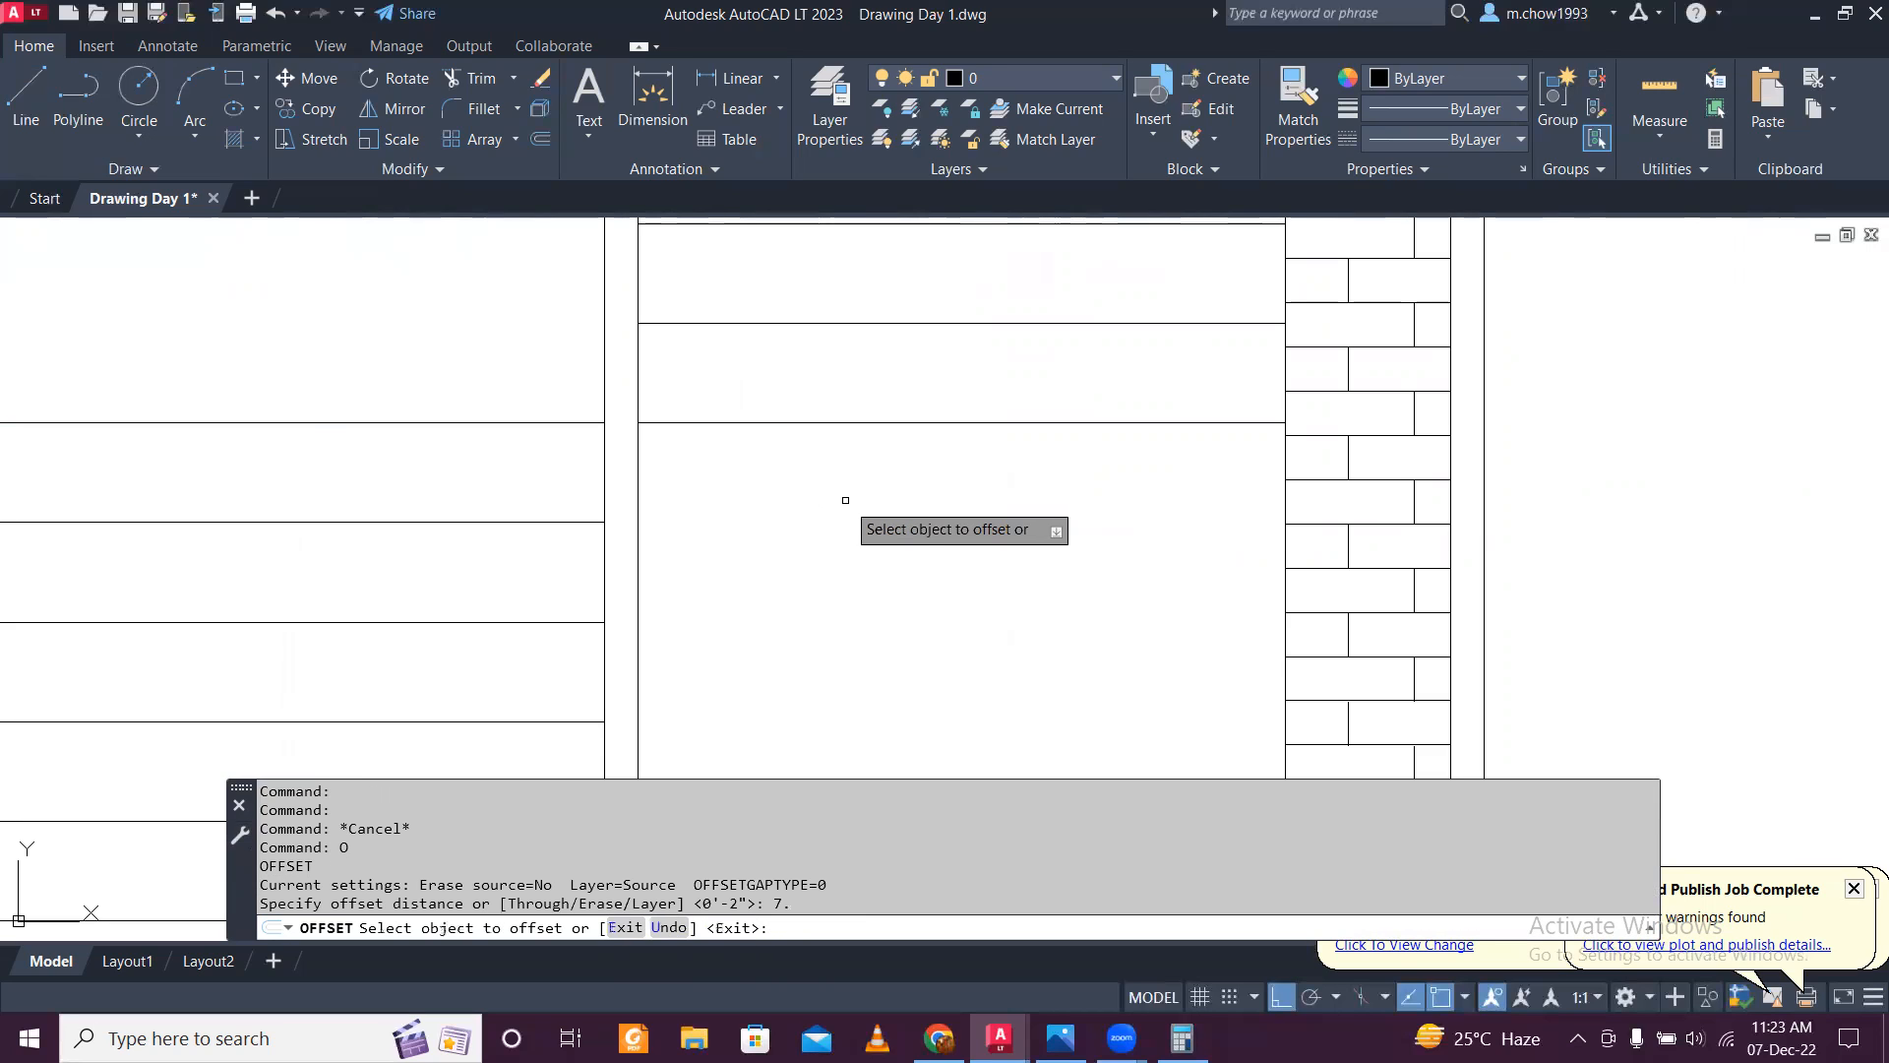
left_click(848, 420)
left_click(875, 423)
left_click(877, 595)
key("Escape")
Step: Stretch the left end of the landing's underside line across the gap to the left wall's inner face
left_click(873, 561)
left_click(807, 477)
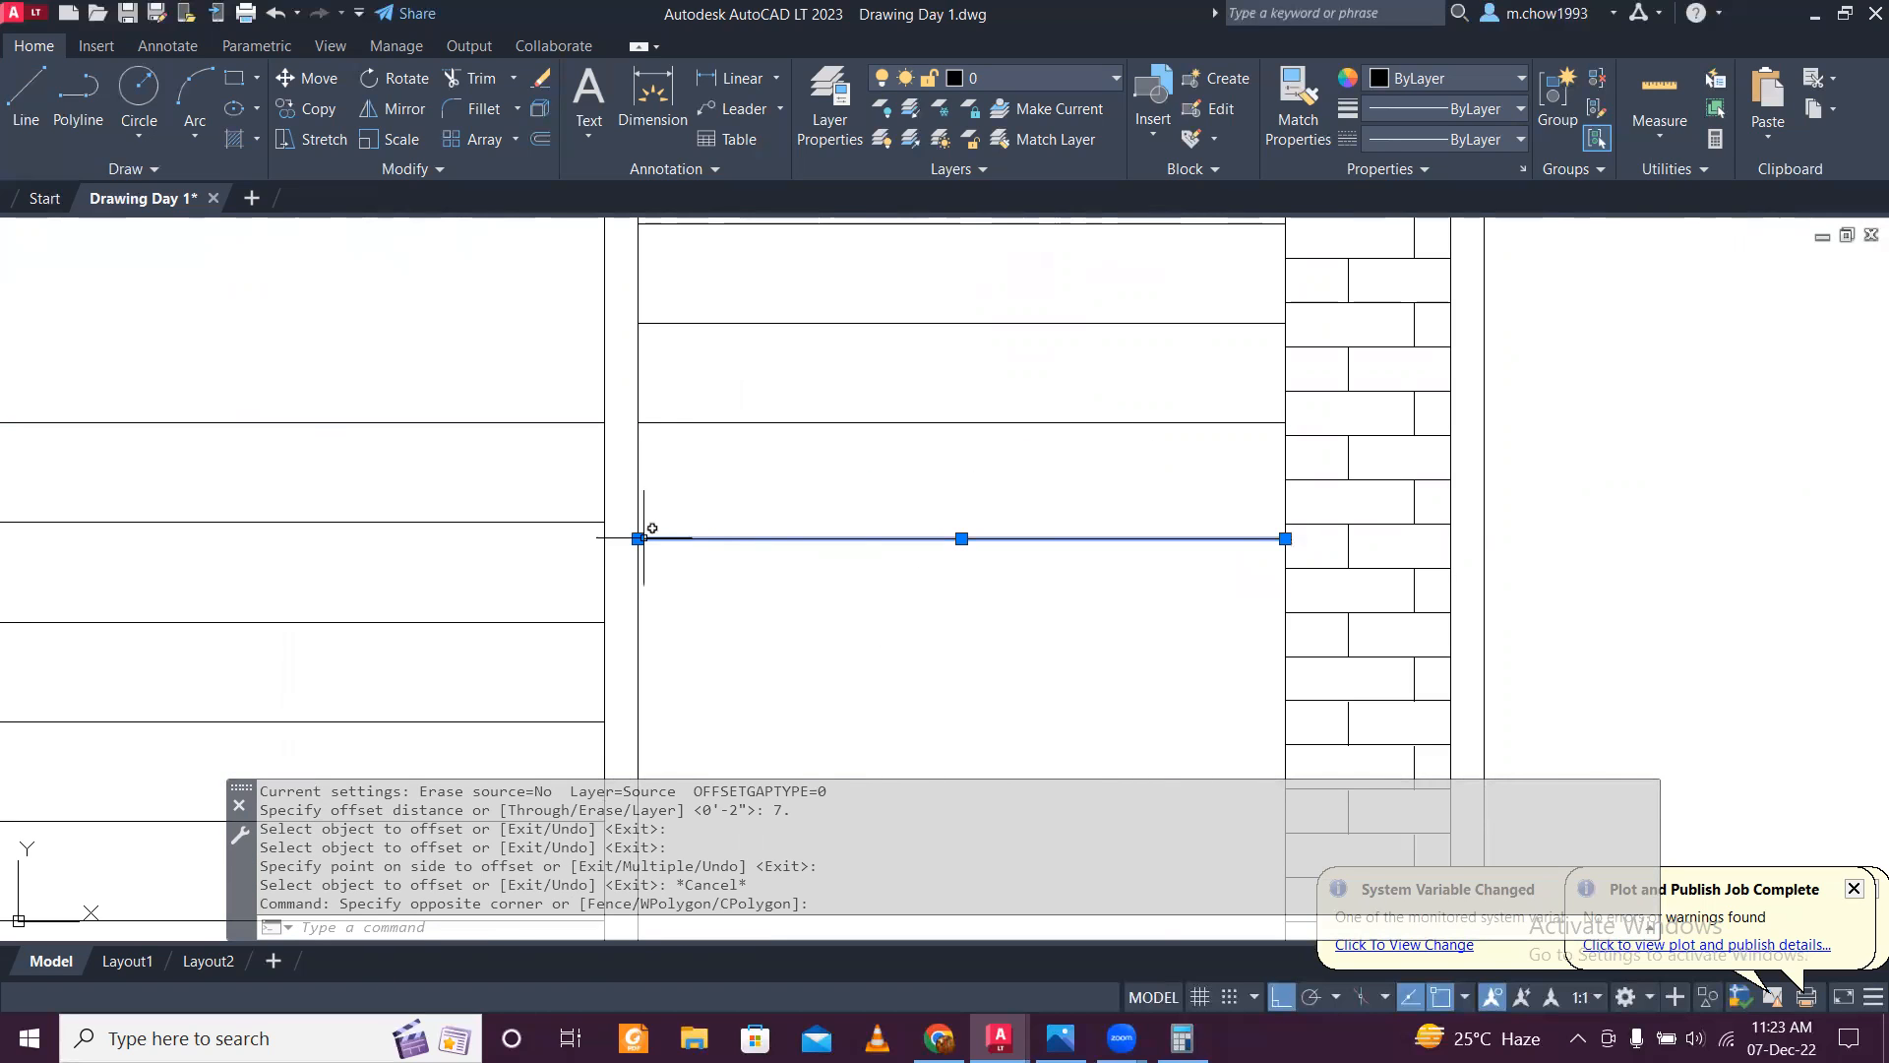
scroll(641, 527, "down", 5)
scroll(701, 503, "up", 10)
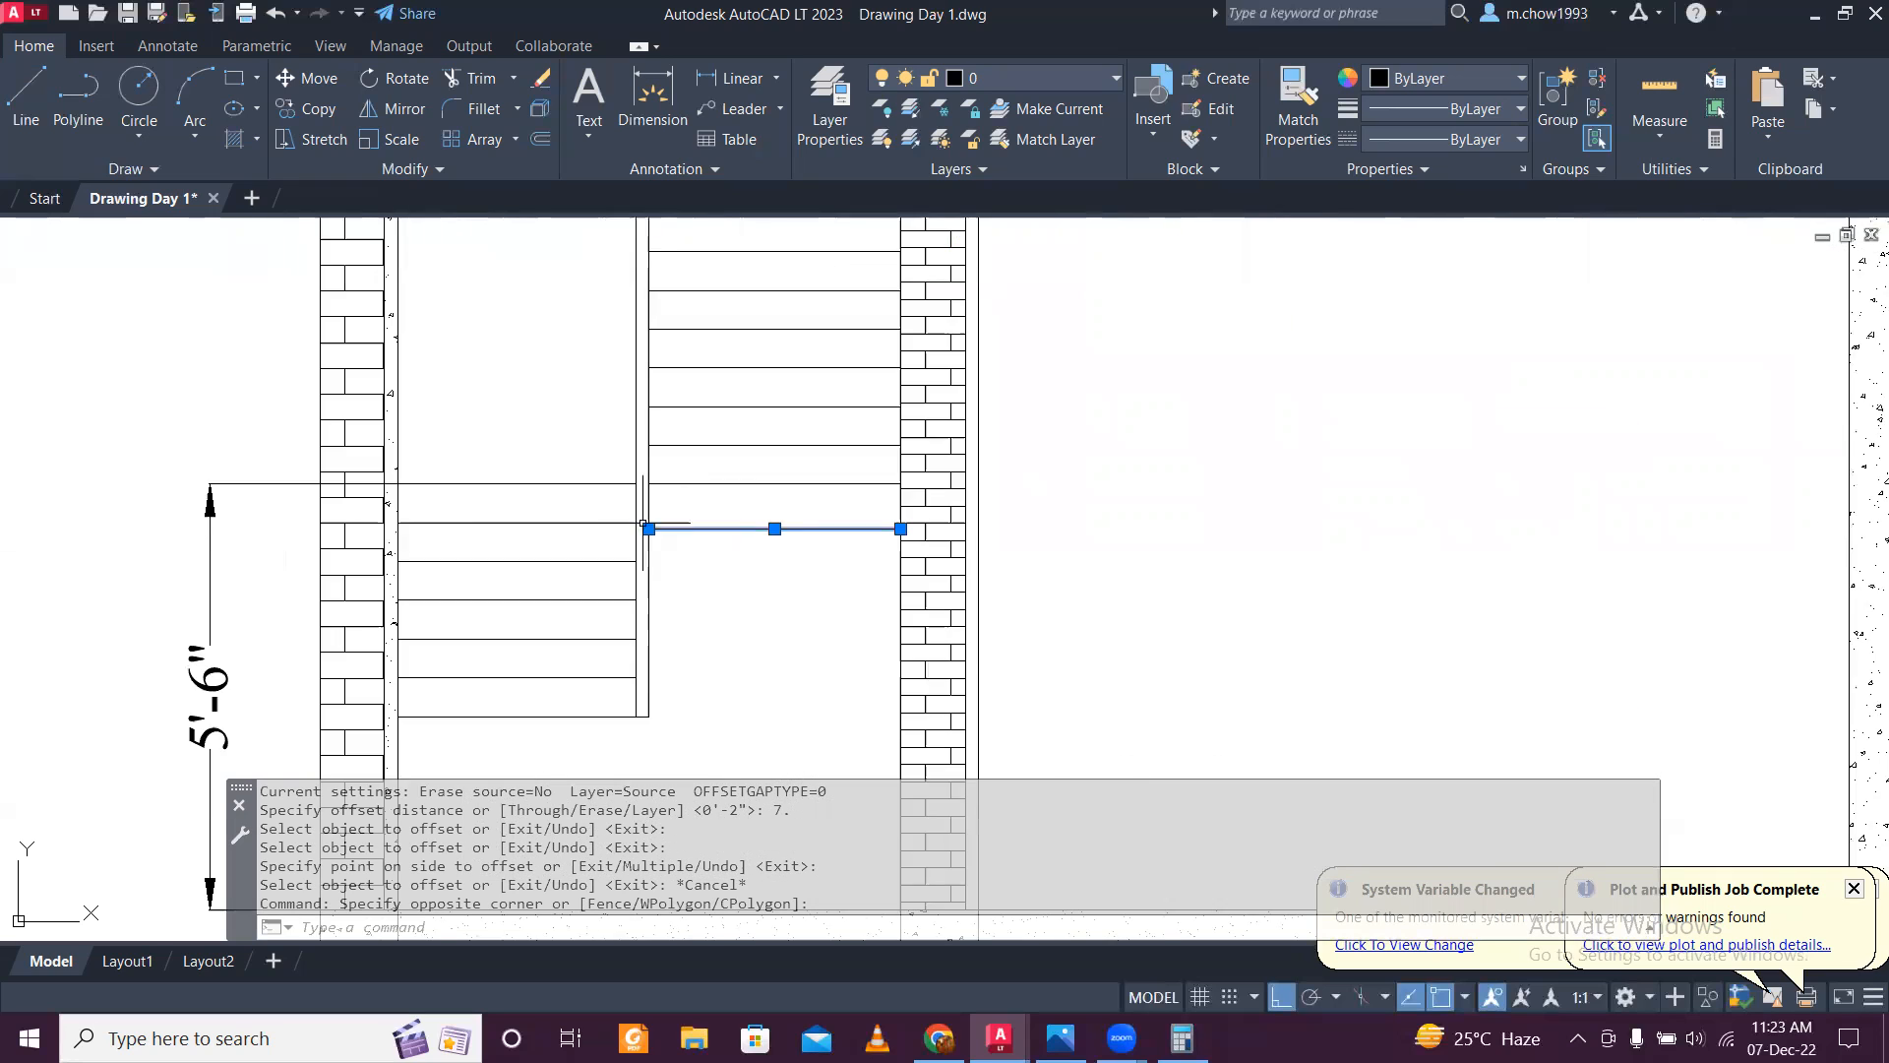
mouse_move(663, 555)
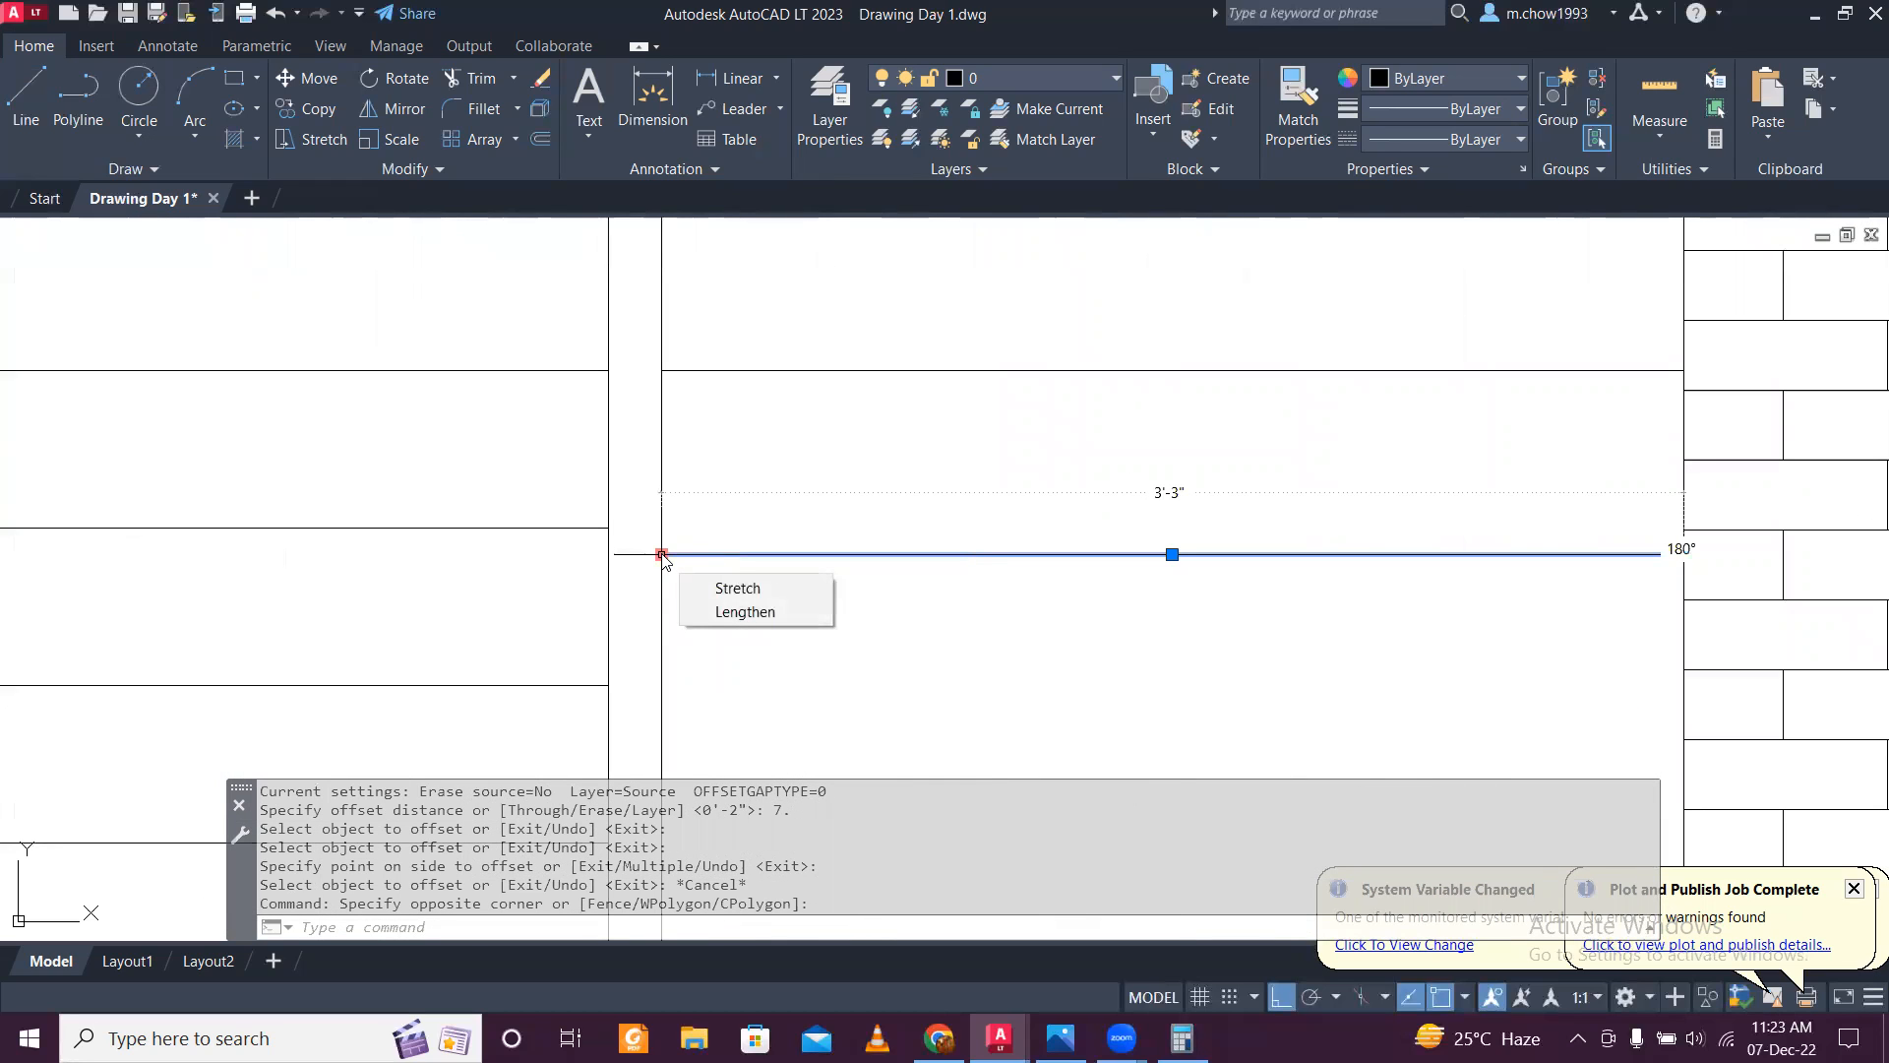
left_click(661, 553)
scroll(127, 549, "down", 4)
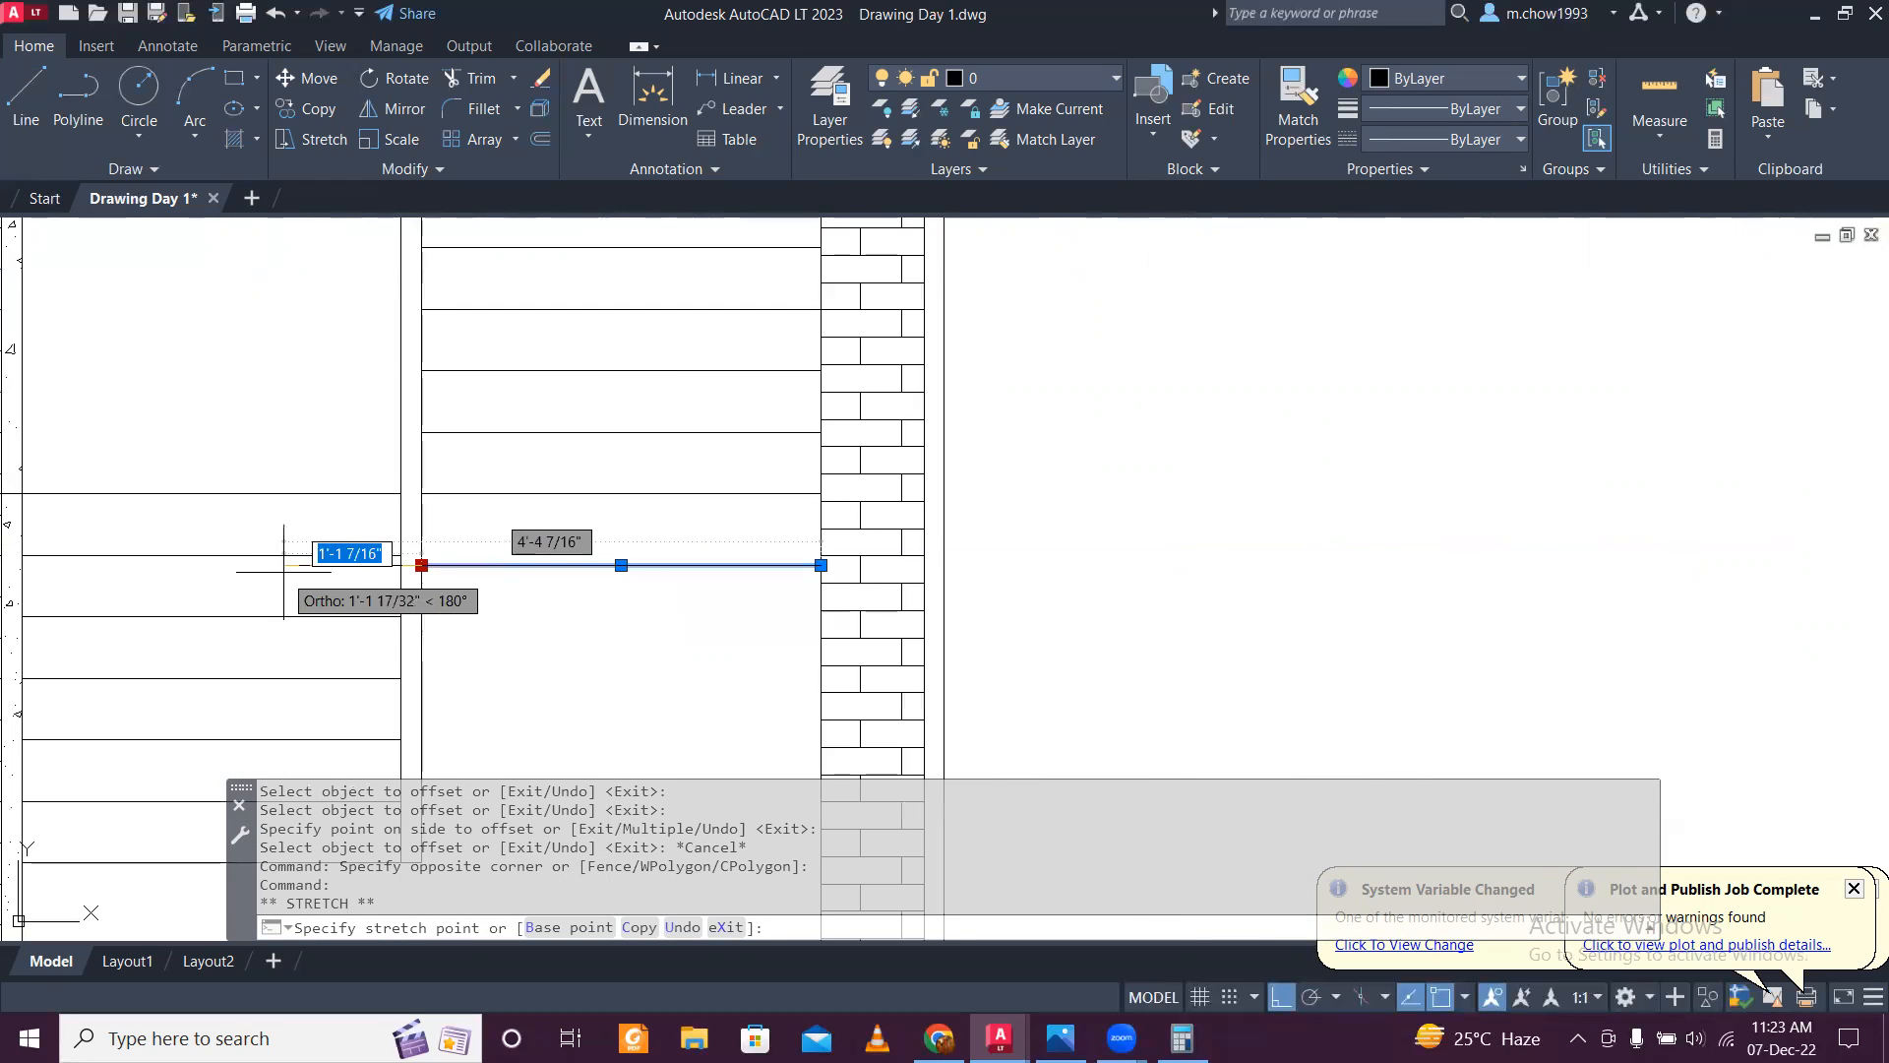
scroll(144, 552, "down", 2)
scroll(92, 547, "up", 4)
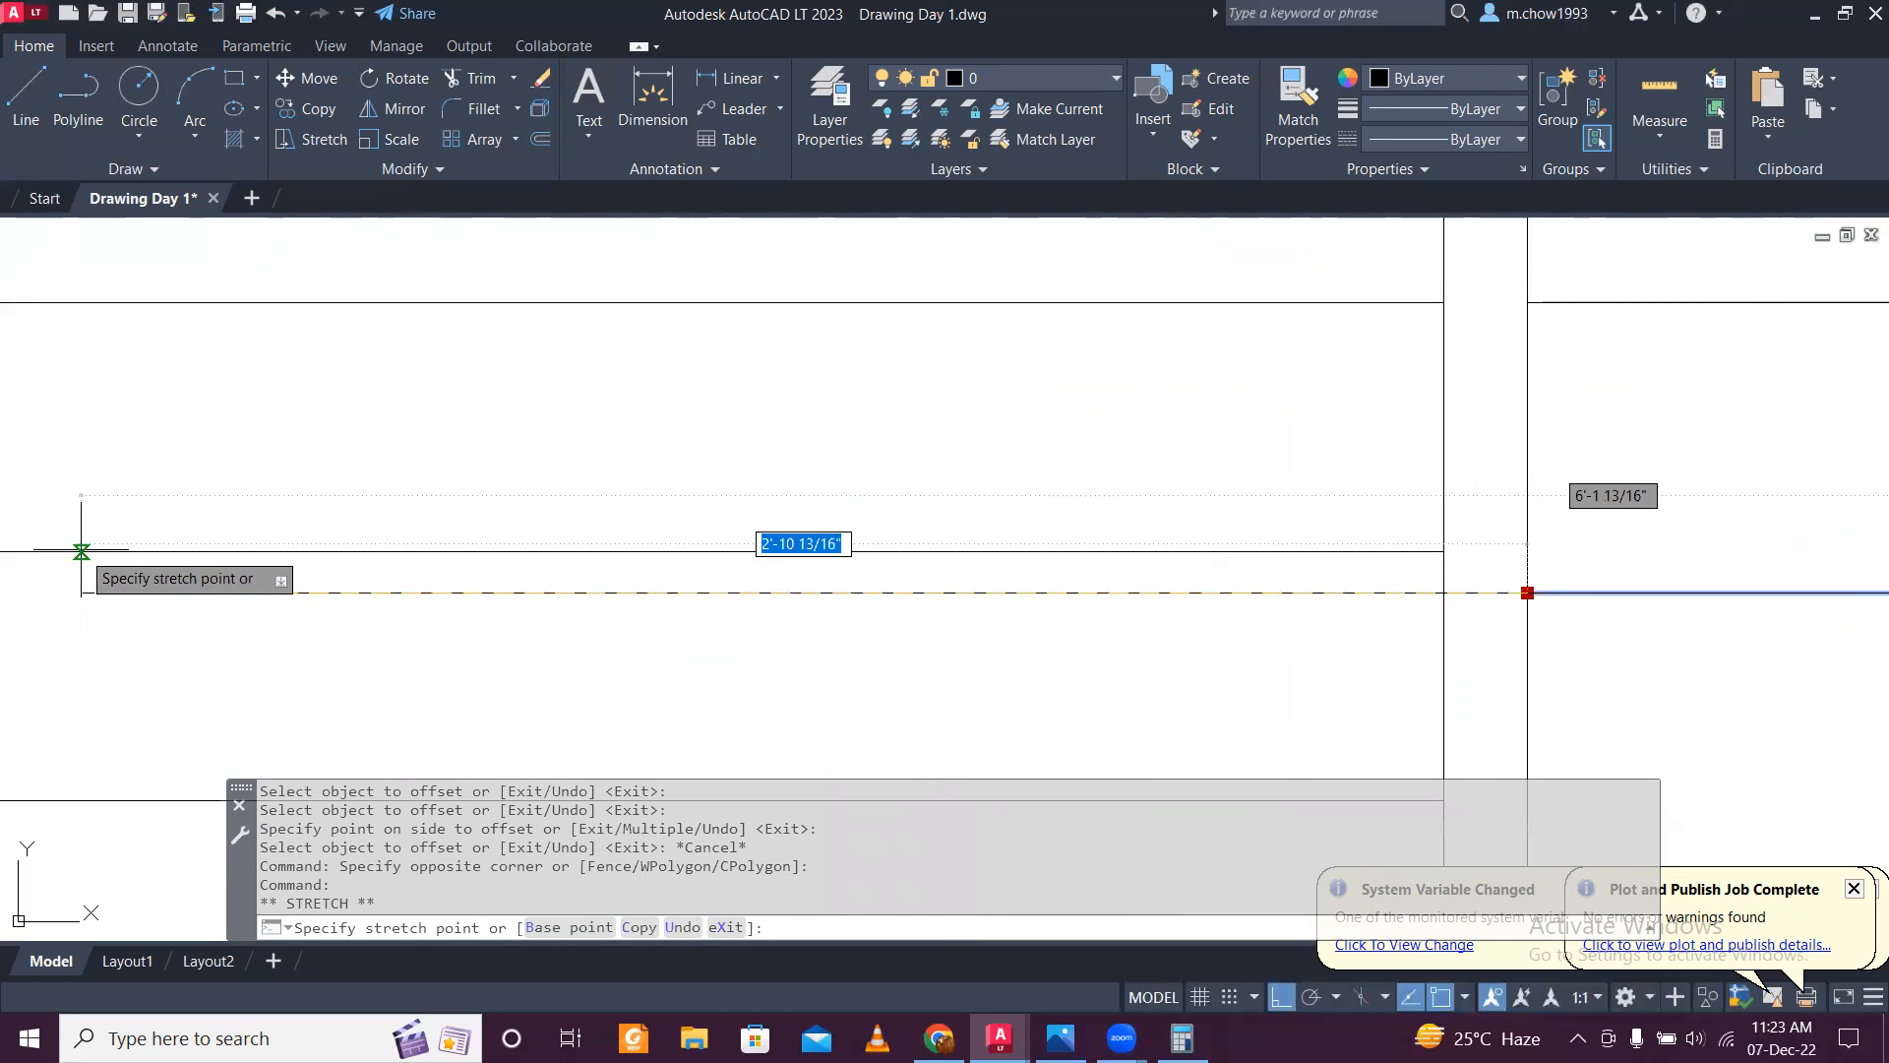
scroll(443, 630, "down", 6)
scroll(305, 639, "up", 4)
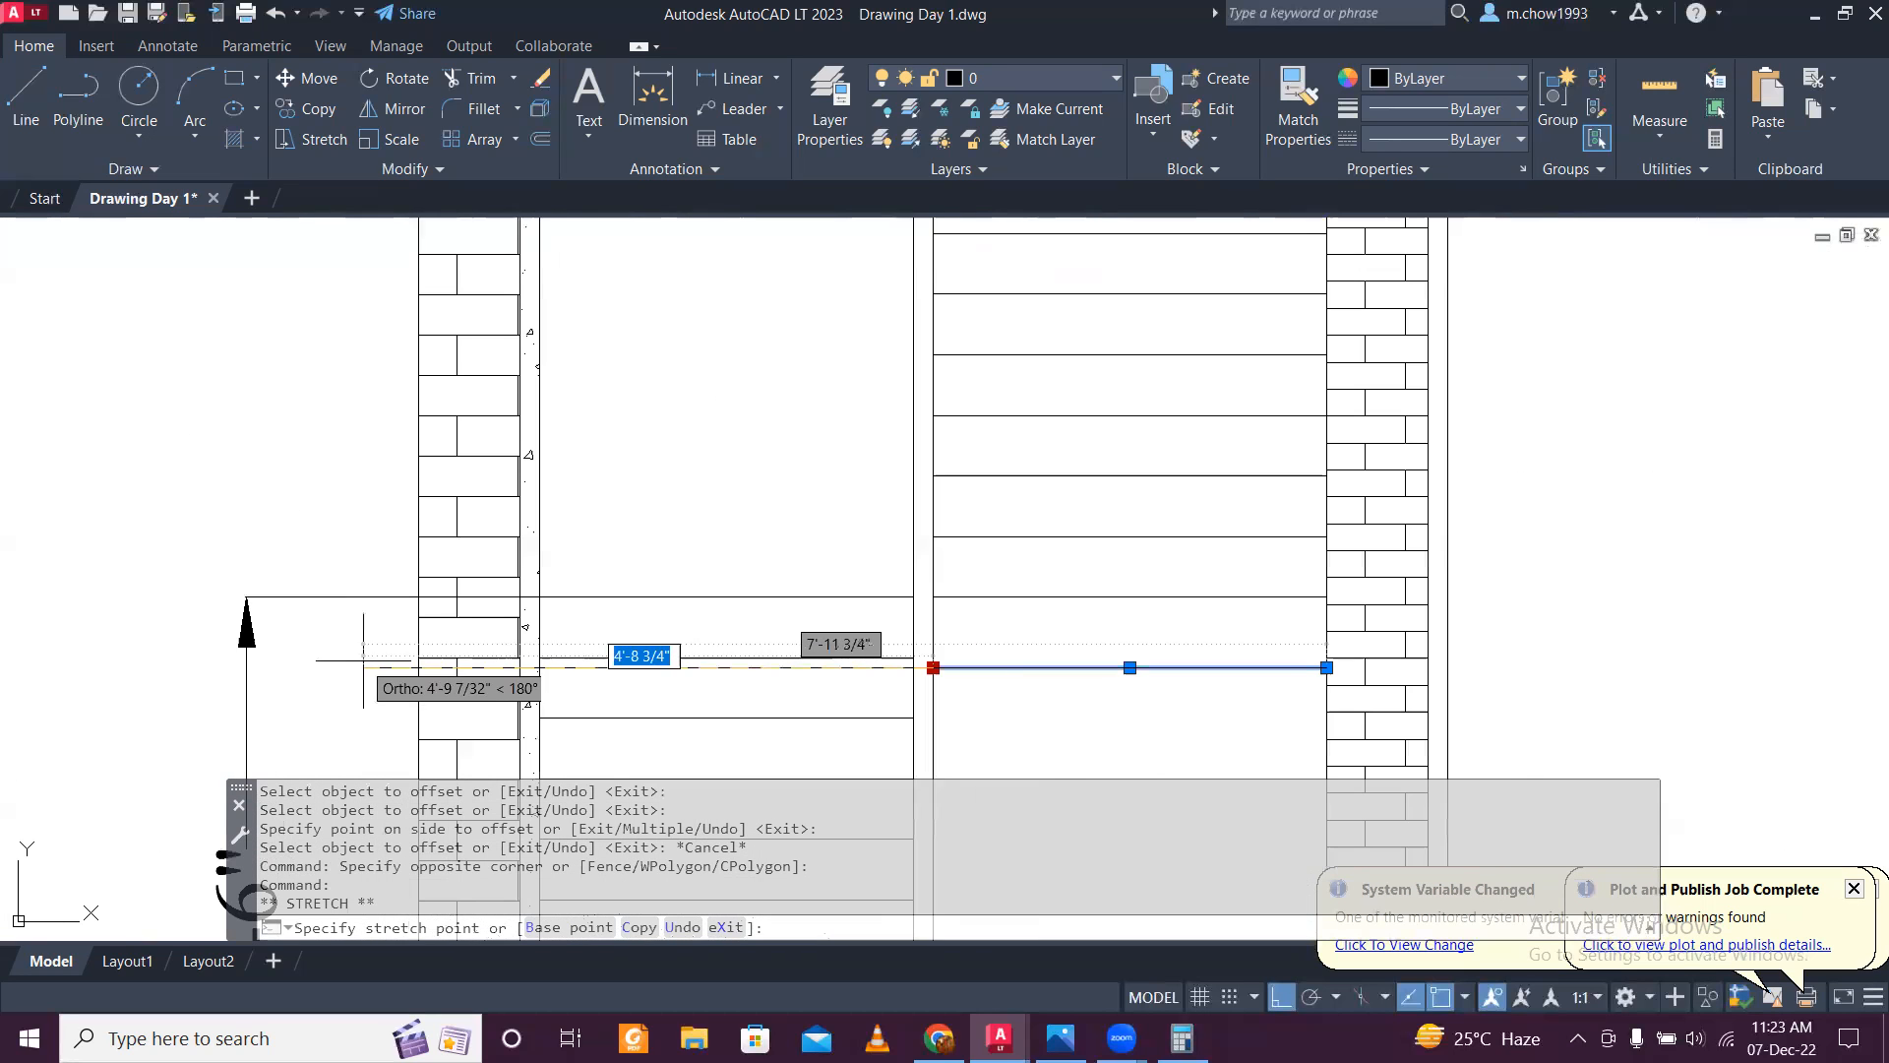
scroll(591, 679, "up", 4)
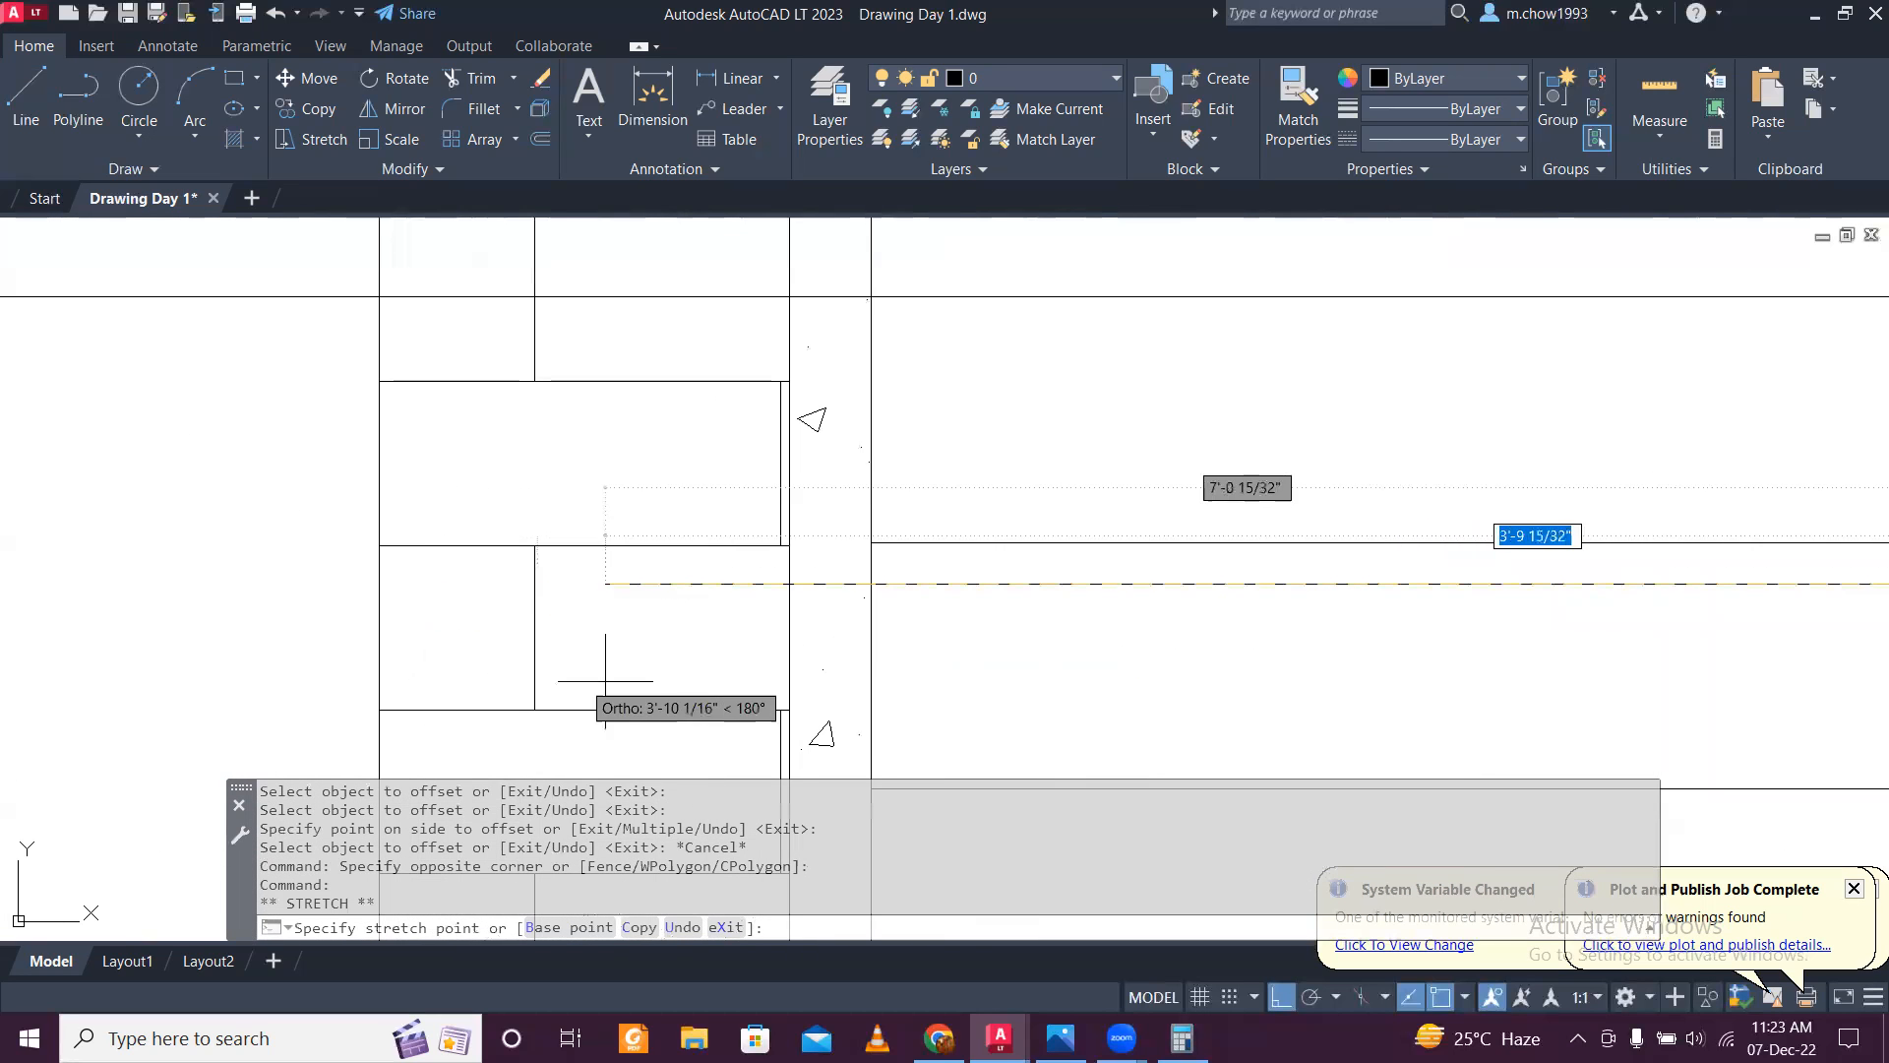
left_click(868, 579)
scroll(853, 642, "down", 3)
scroll(855, 640, "down", 6)
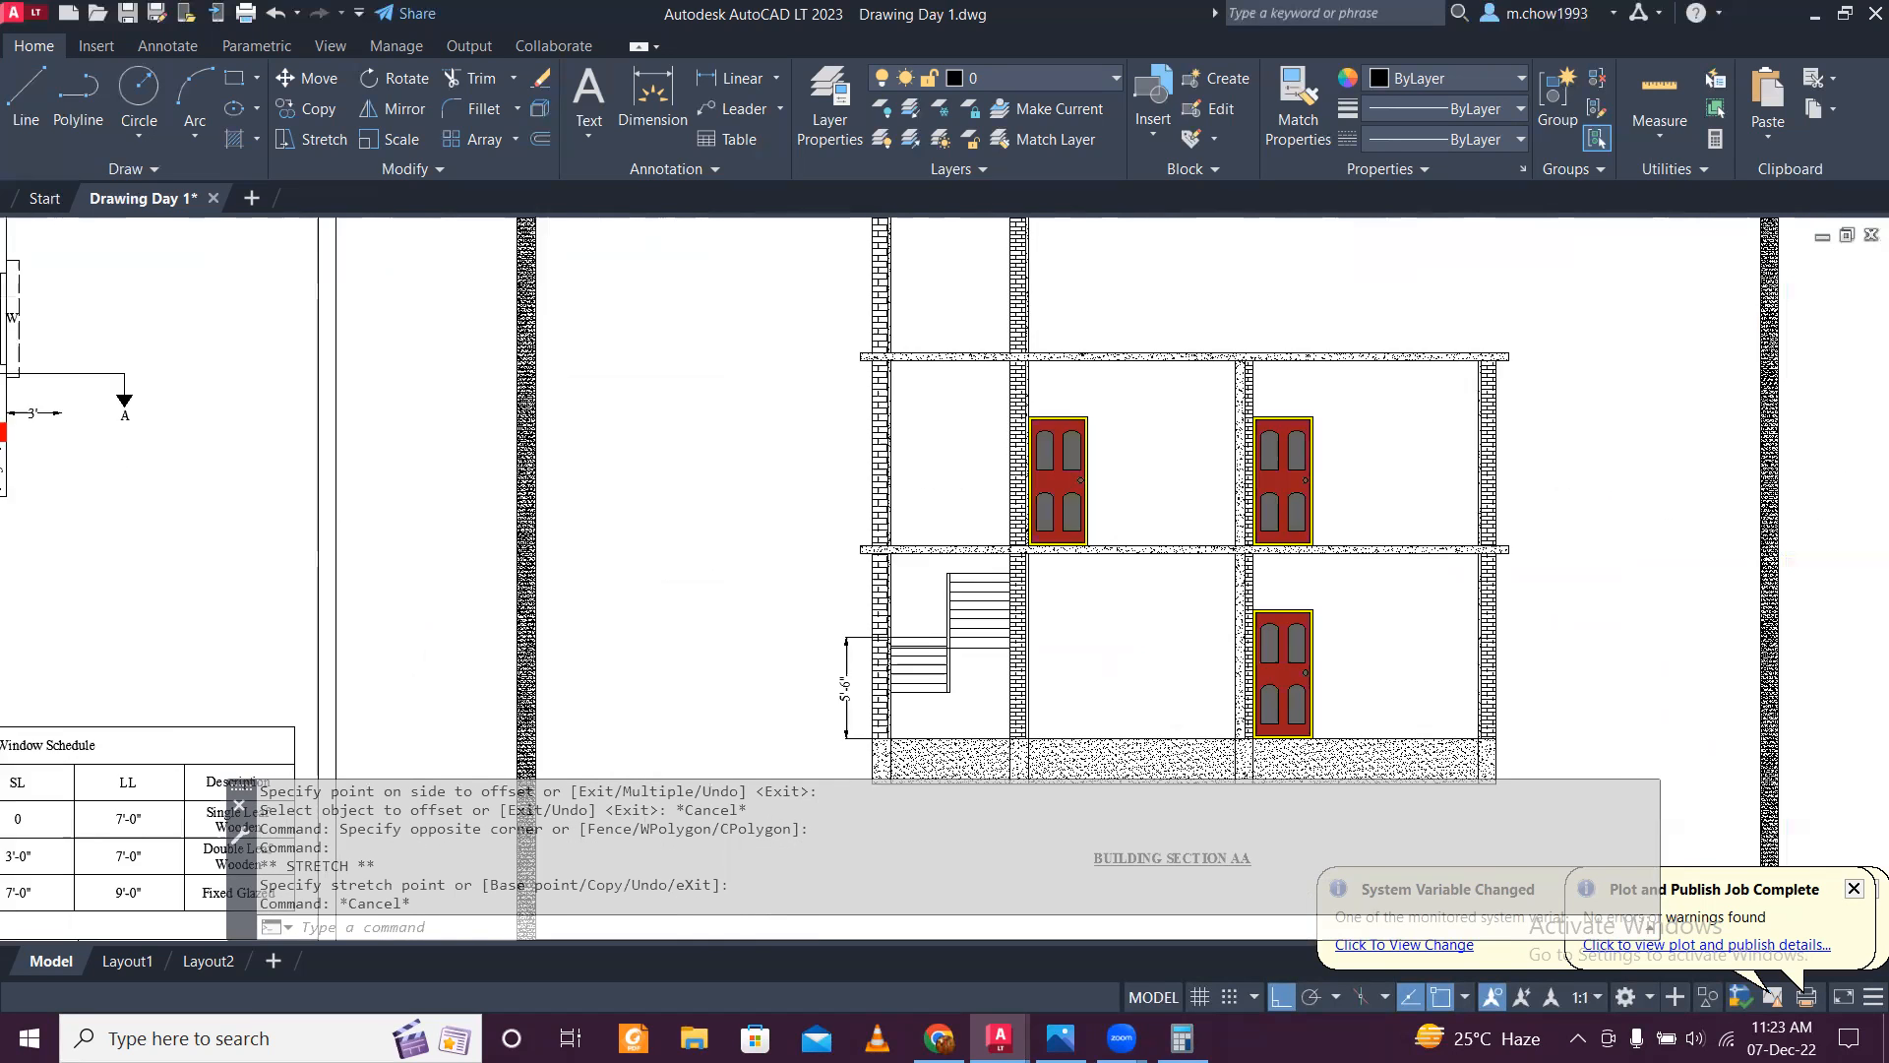
key("Escape")
Step: Stretch the right end of the left mid-landing line across the gap to meet the right flight's landing line
scroll(462, 354, "up", 4)
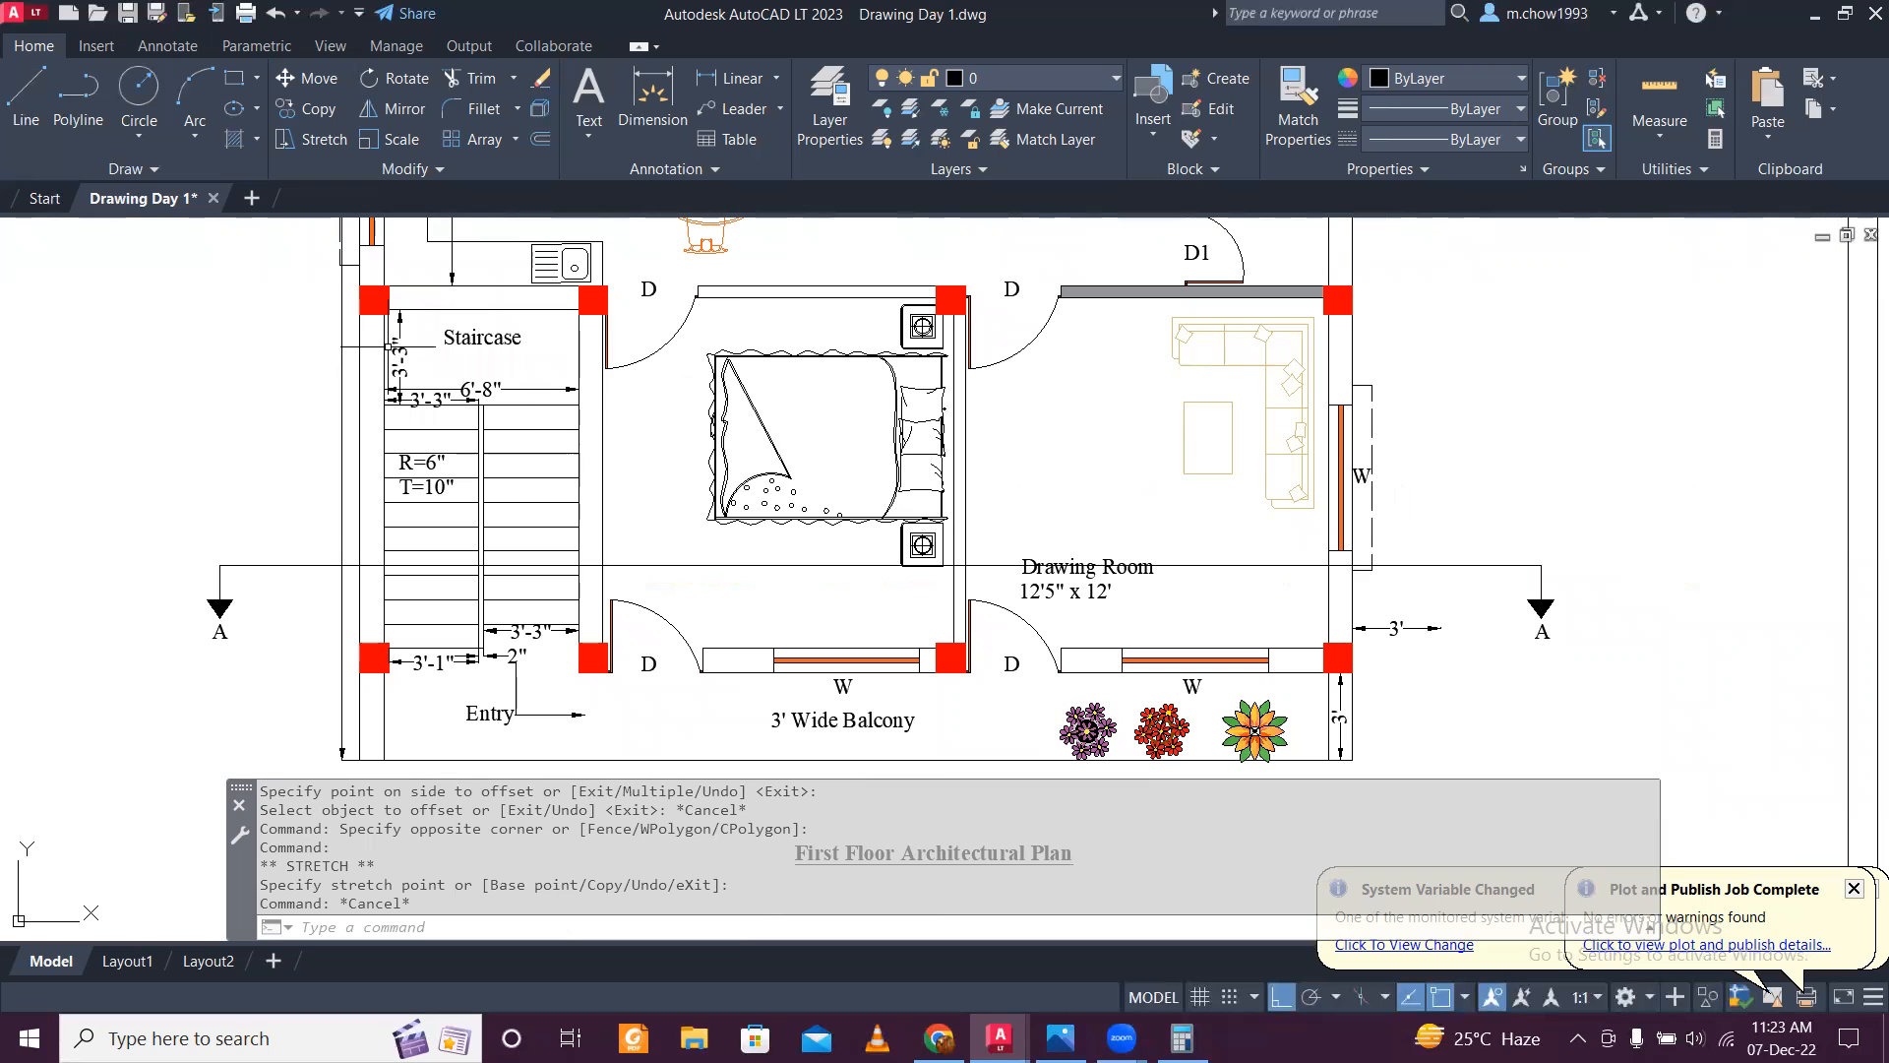
scroll(384, 349, "down", 4)
scroll(867, 378, "up", 7)
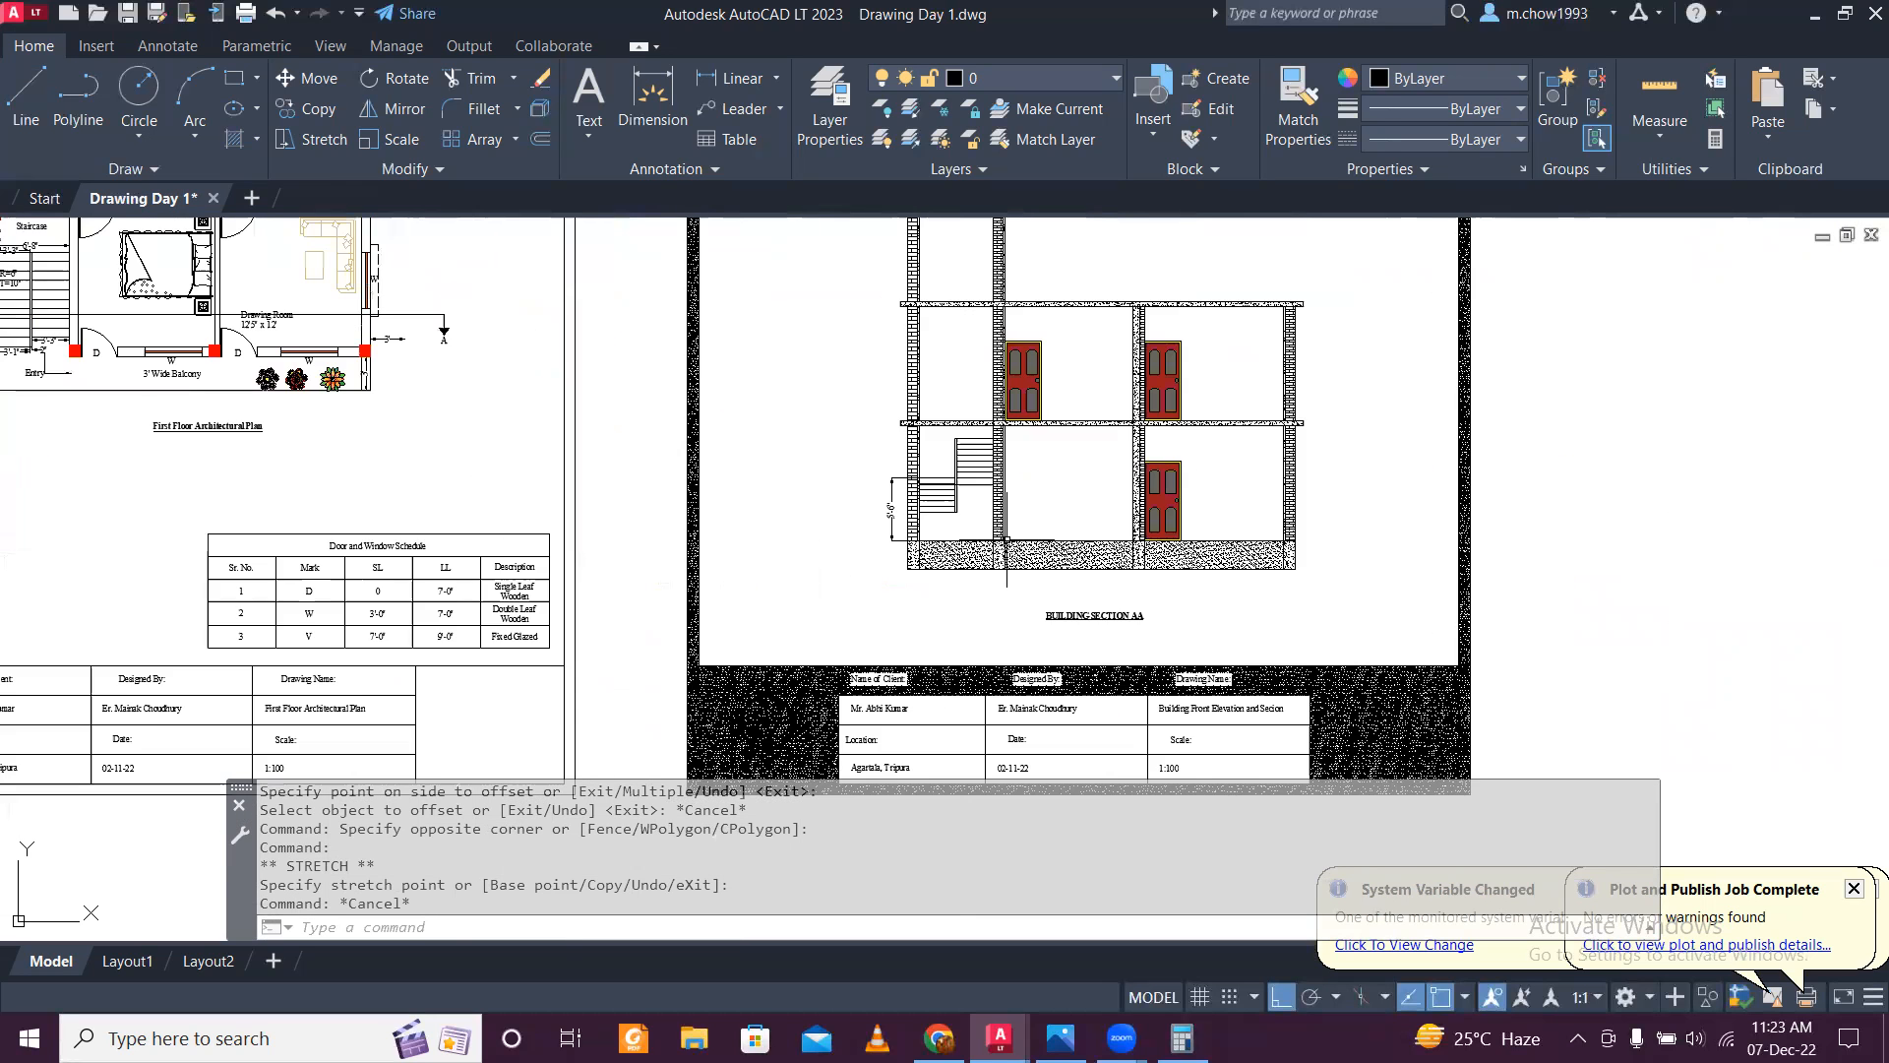
scroll(914, 422, "up", 4)
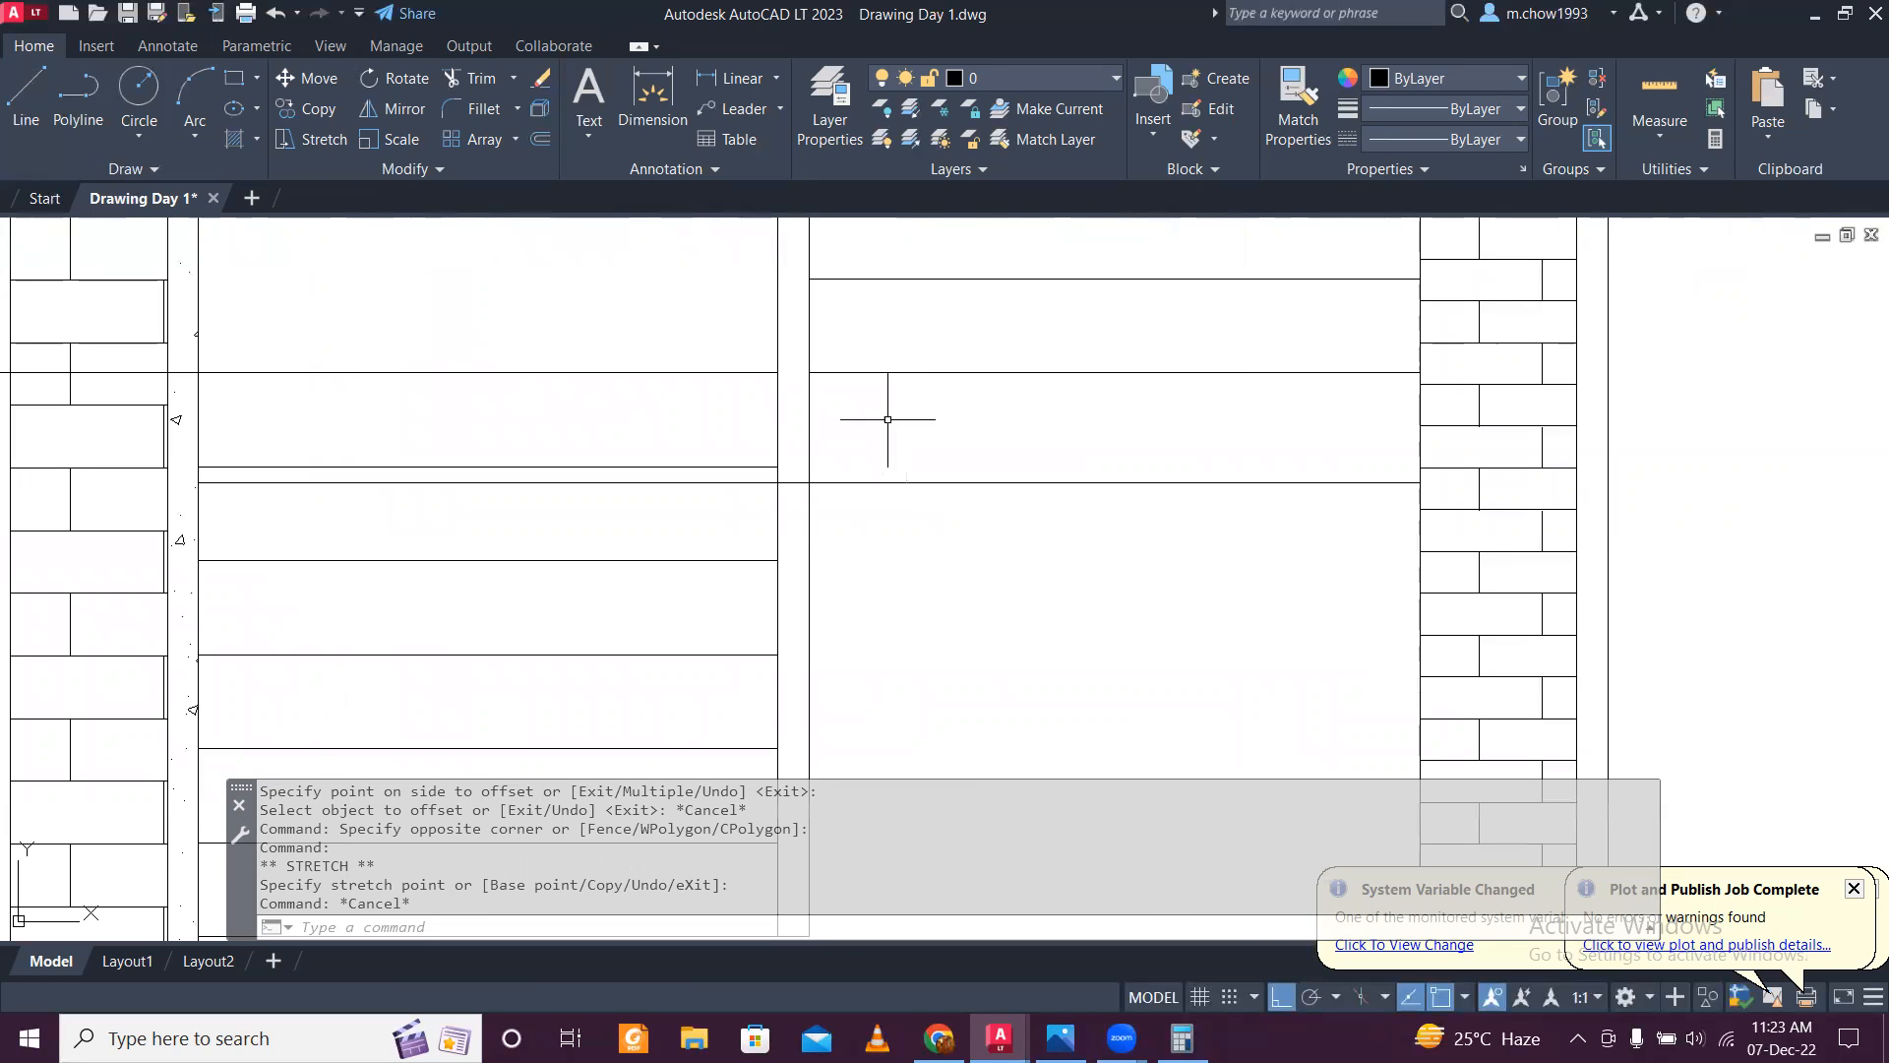
scroll(788, 375, "up", 4)
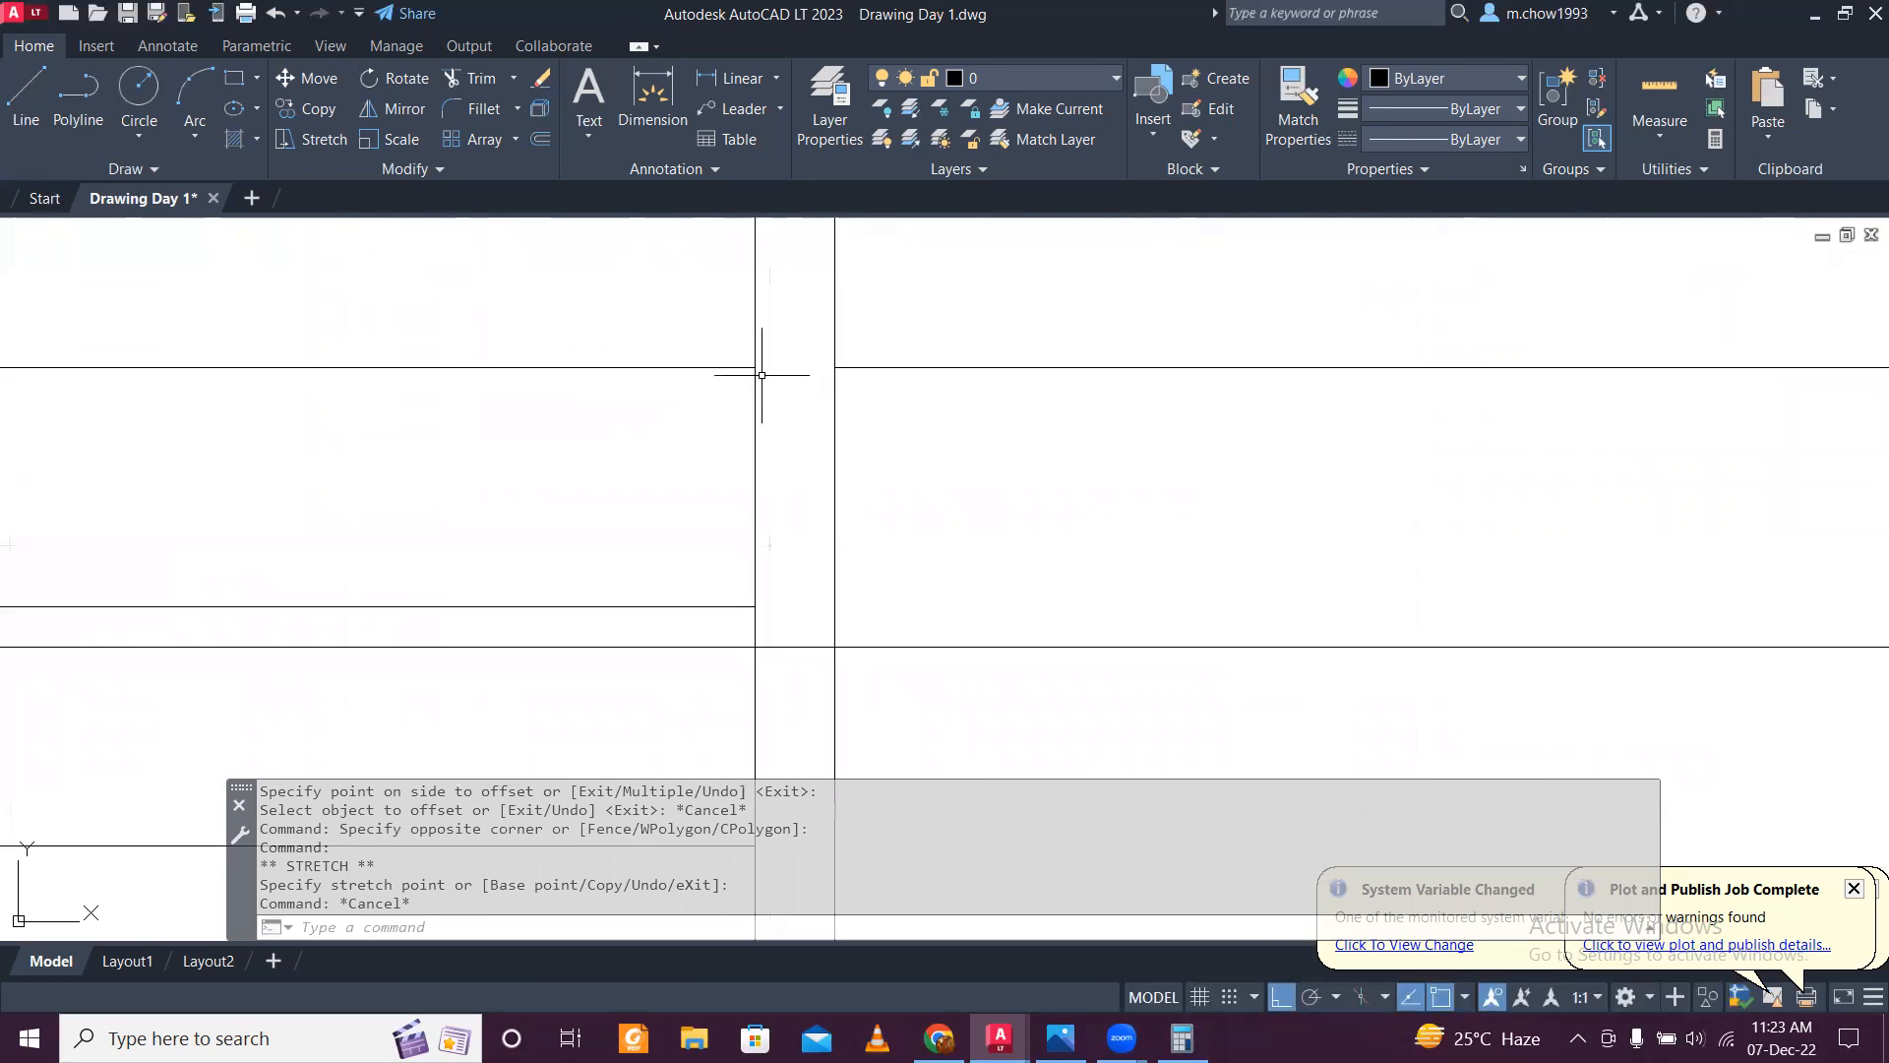
left_click(722, 367)
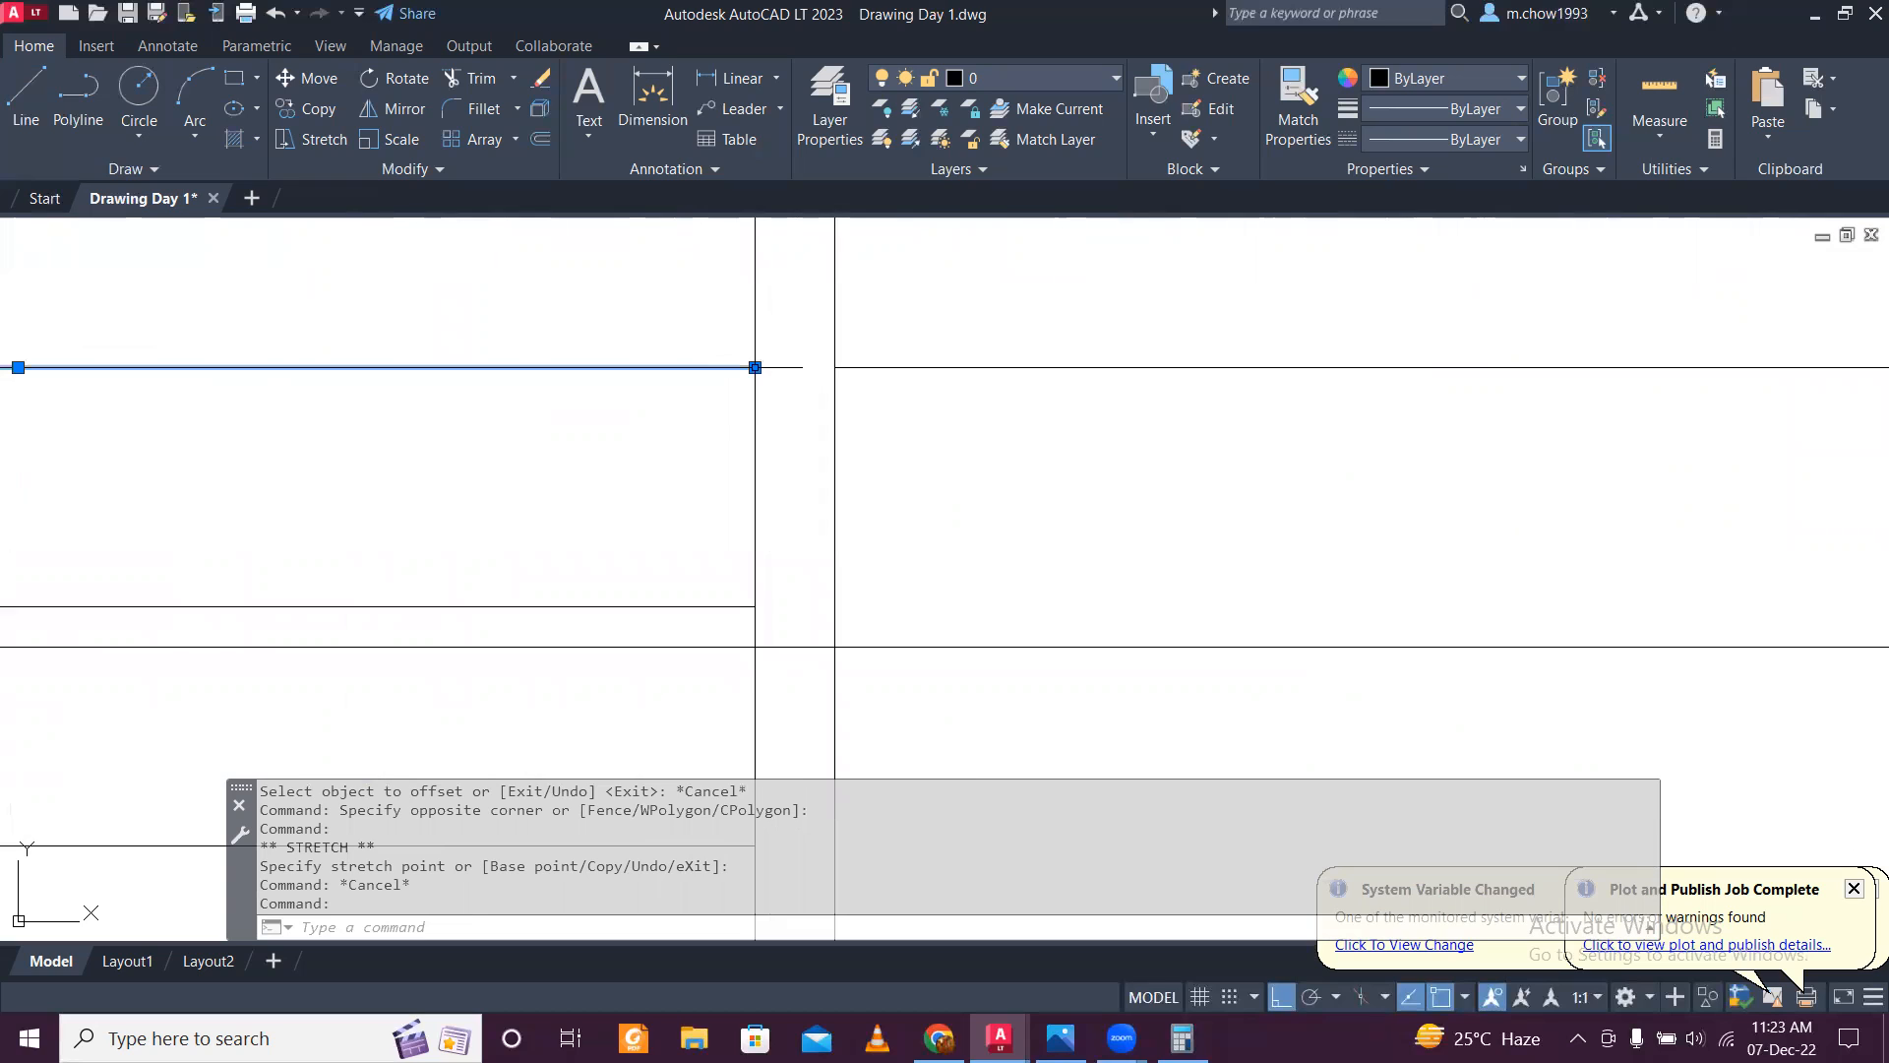
left_click(748, 364)
left_click(754, 366)
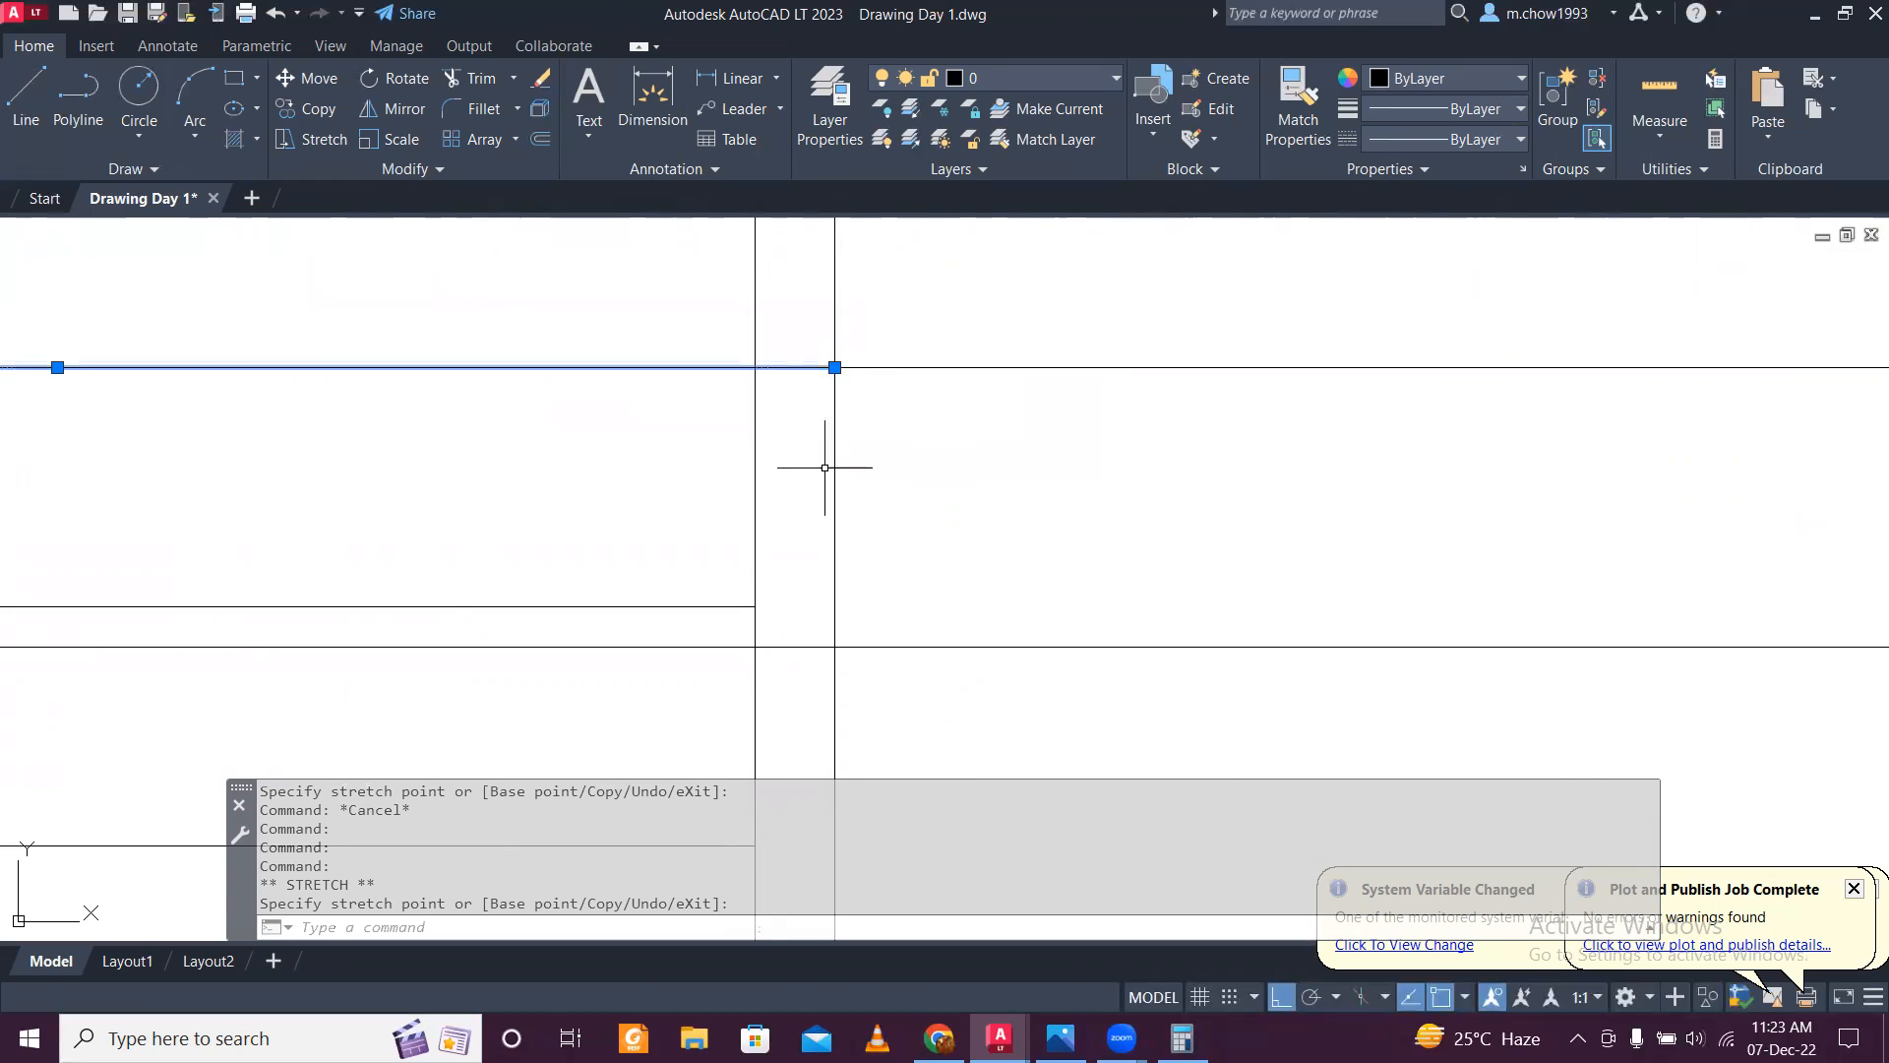
scroll(824, 468, "down", 3)
key("Escape")
Step: Trim away the vertical gap line segments between the landing's top line and underside line
type("TR")
key("space")
mouse_move(838, 463)
left_mouse_down()
mouse_move(826, 488)
mouse_move(676, 521)
left_mouse_up()
scroll(828, 533, "up", 5)
scroll(822, 470, "down", 5)
scroll(983, 521, "down", 5)
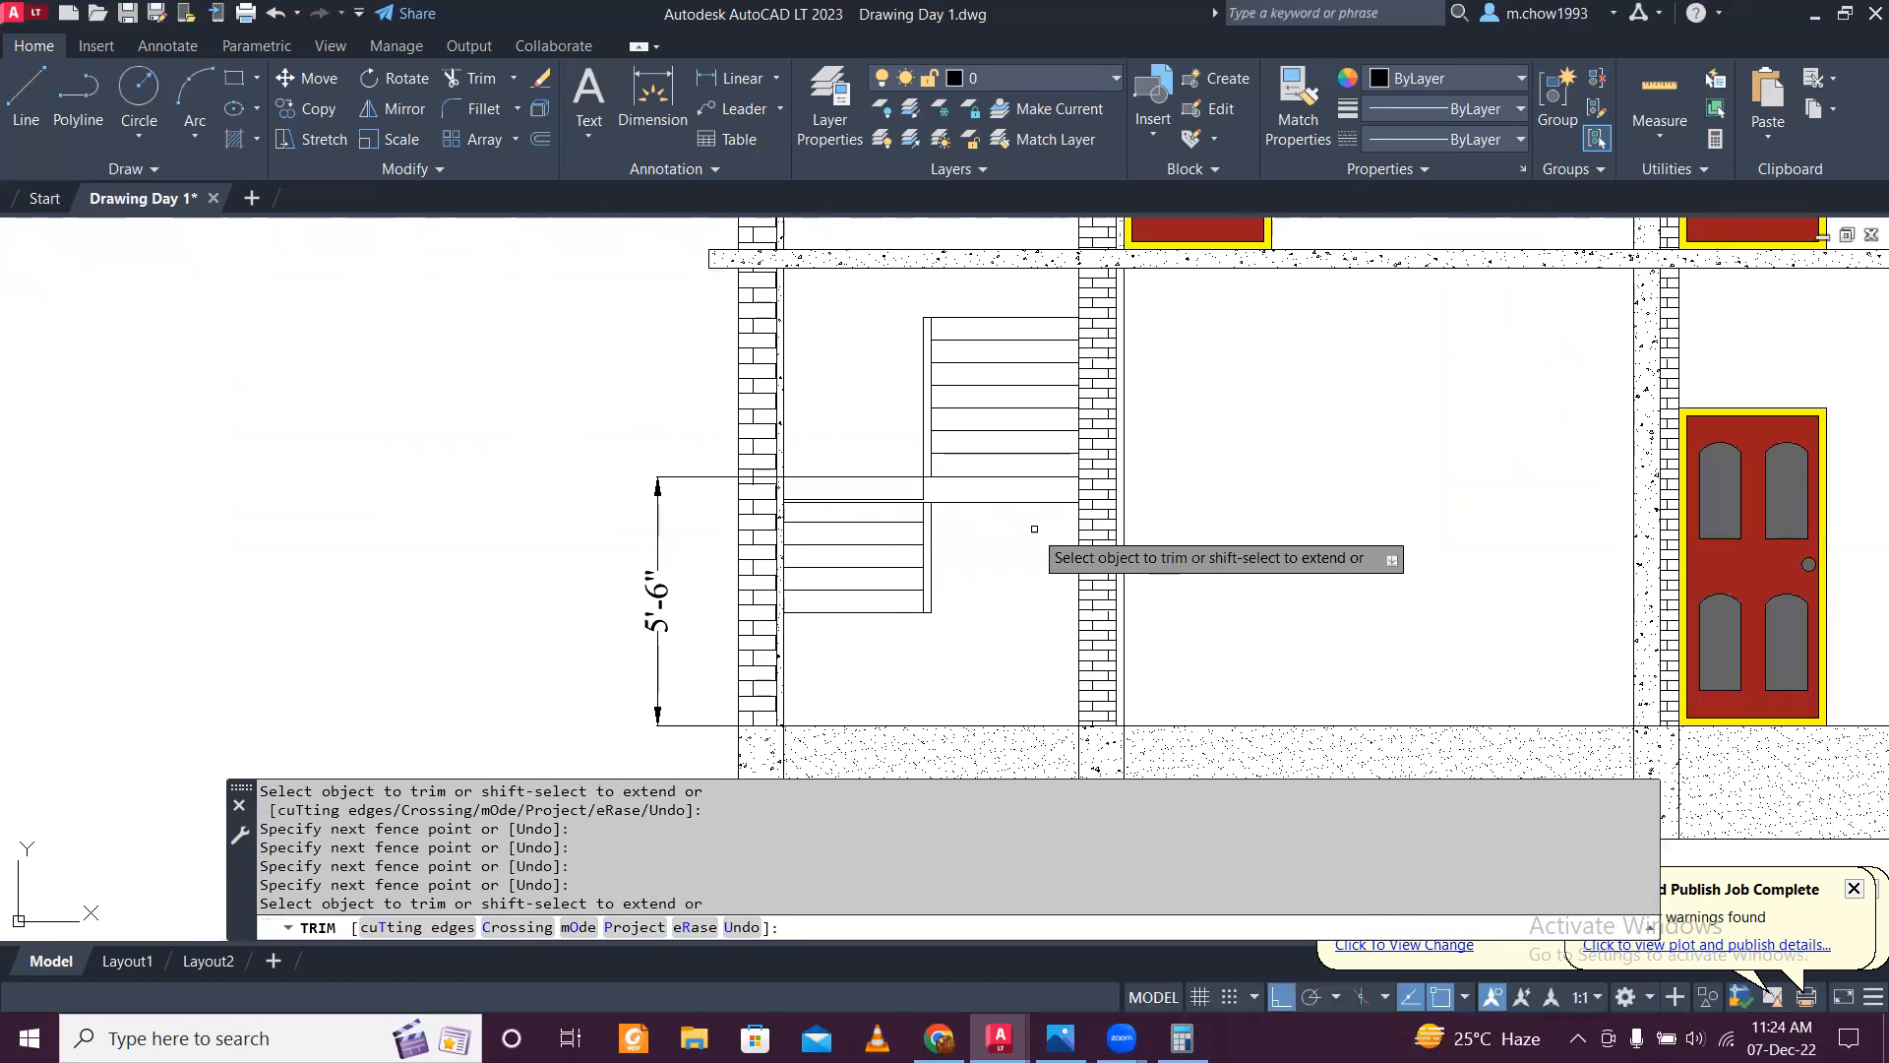
key("Escape")
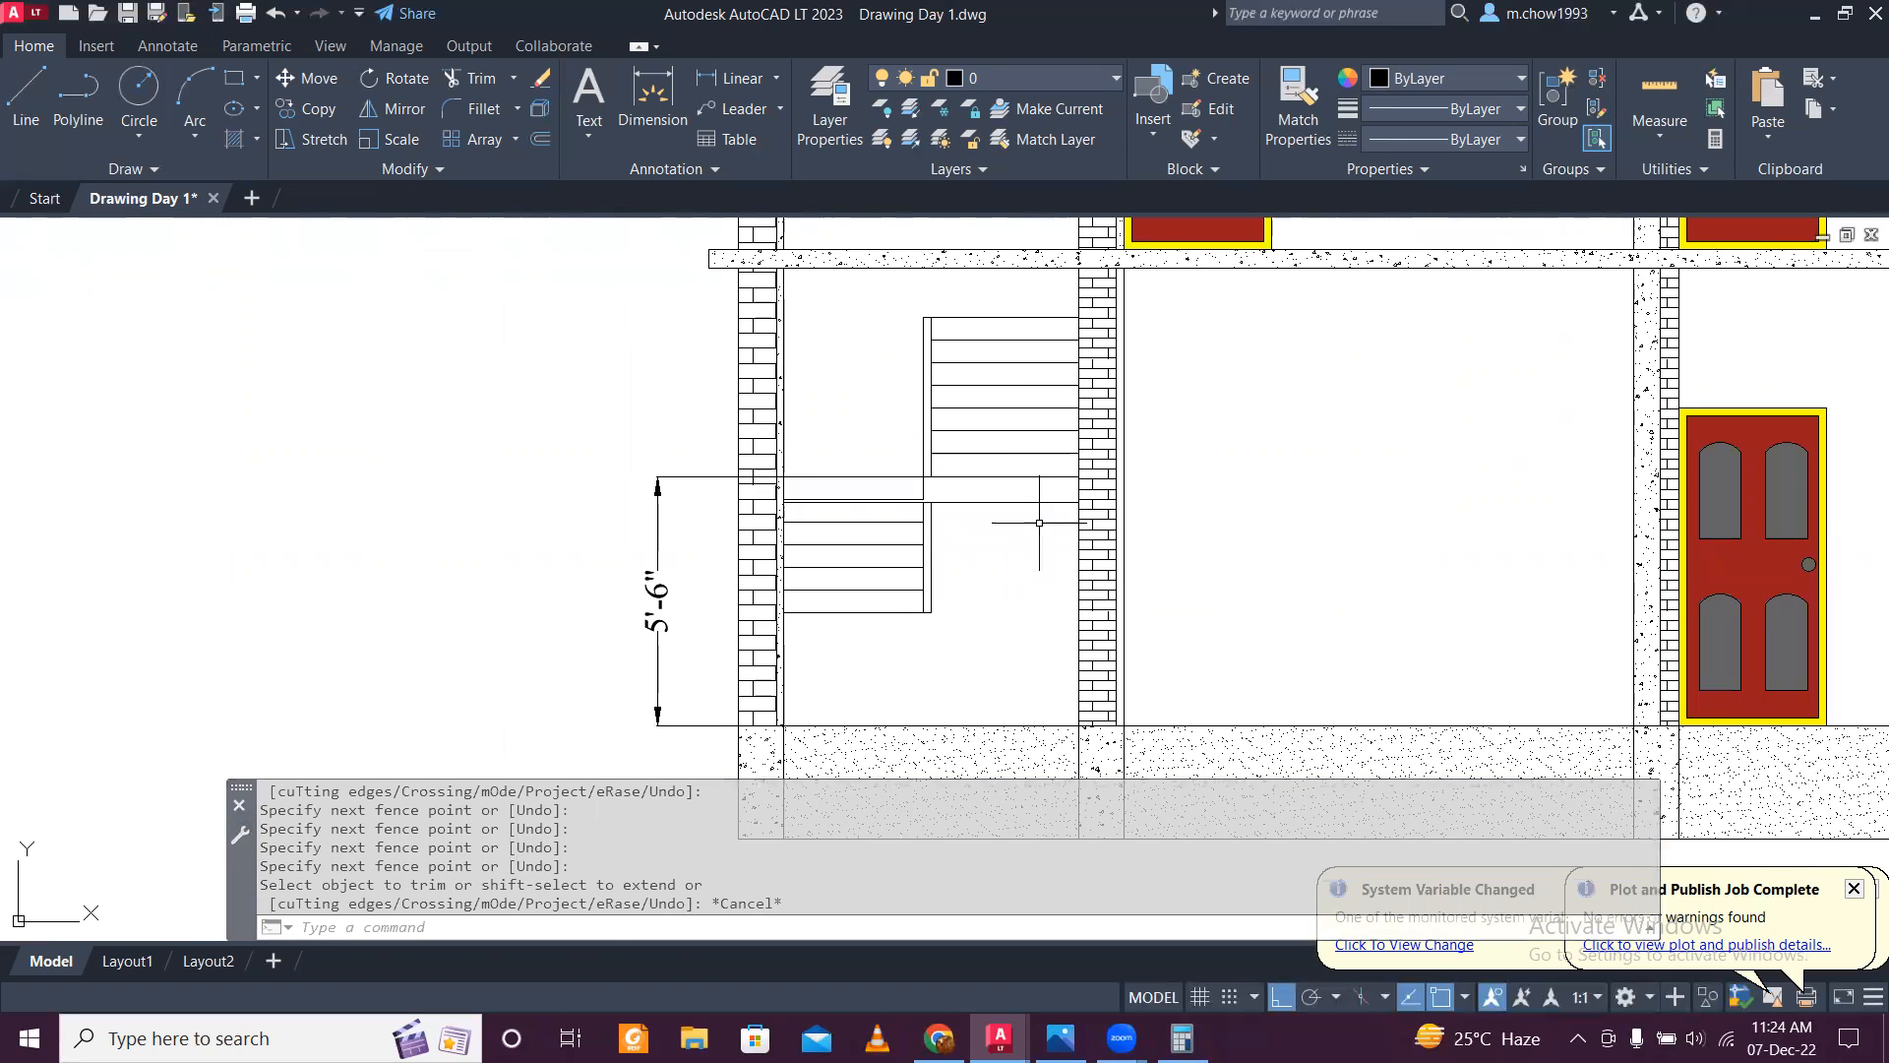
Step: Stretch the upper end of the left gap line below the landing 1" up to the left flight's top riser line
scroll(944, 487, "up", 4)
scroll(903, 535, "up", 4)
left_click(883, 538)
left_click(801, 535)
left_click(858, 502)
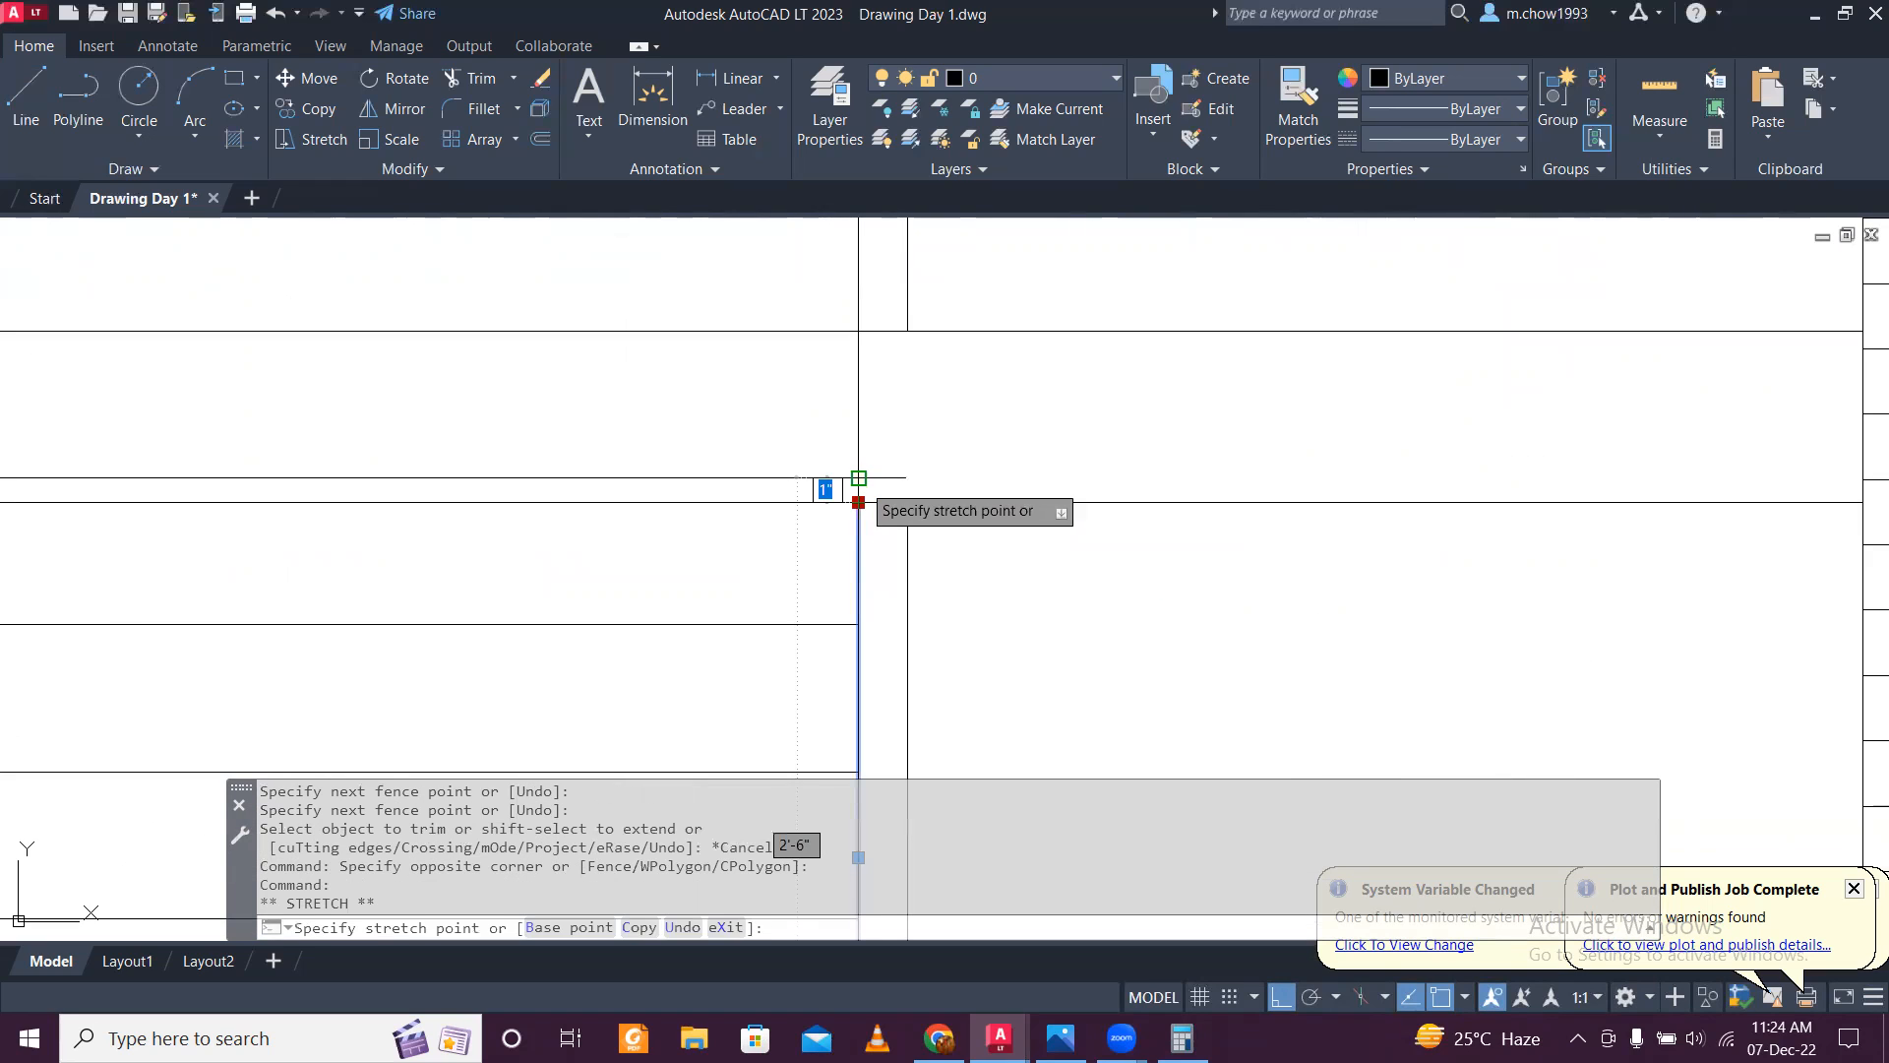
scroll(903, 509, "down", 3)
key("Escape")
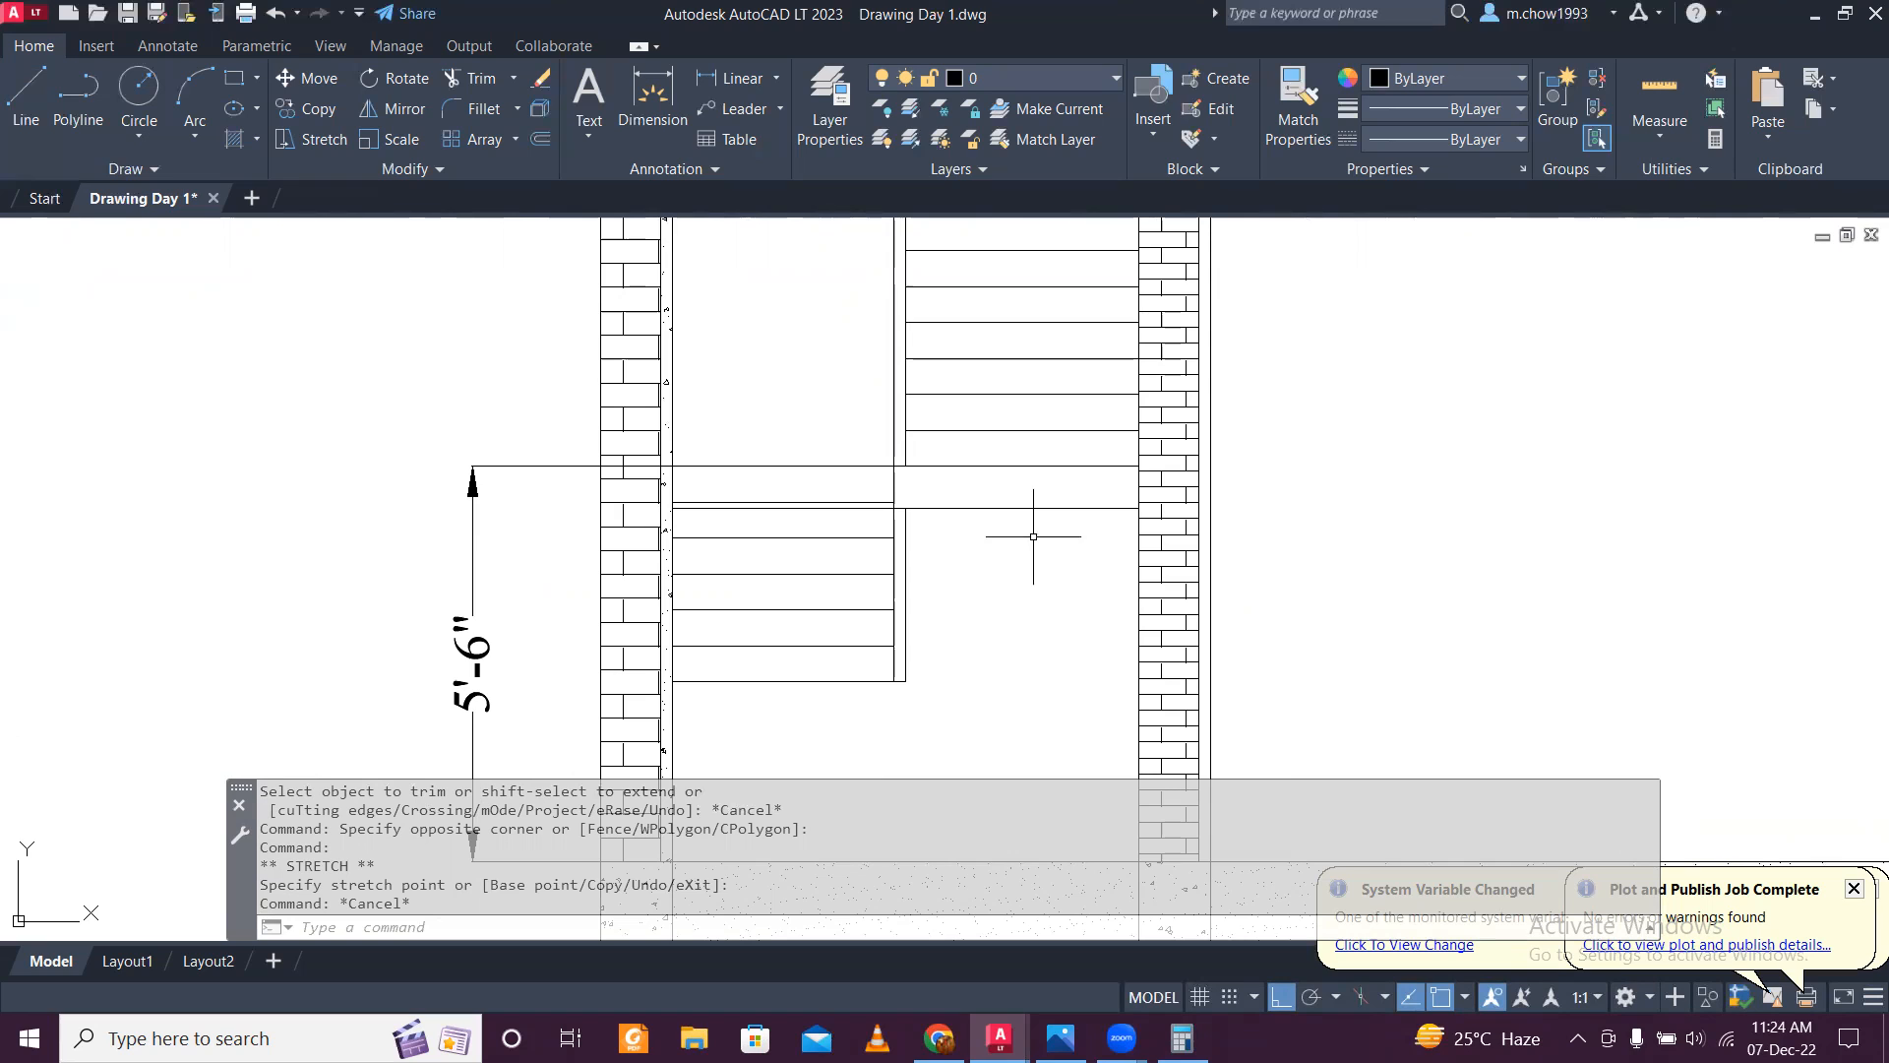
Step: Hatch the mid-landing slab and the thin strip beside it above the lower flight with the AR-SAND pattern at scale 1
type("h")
key("Return")
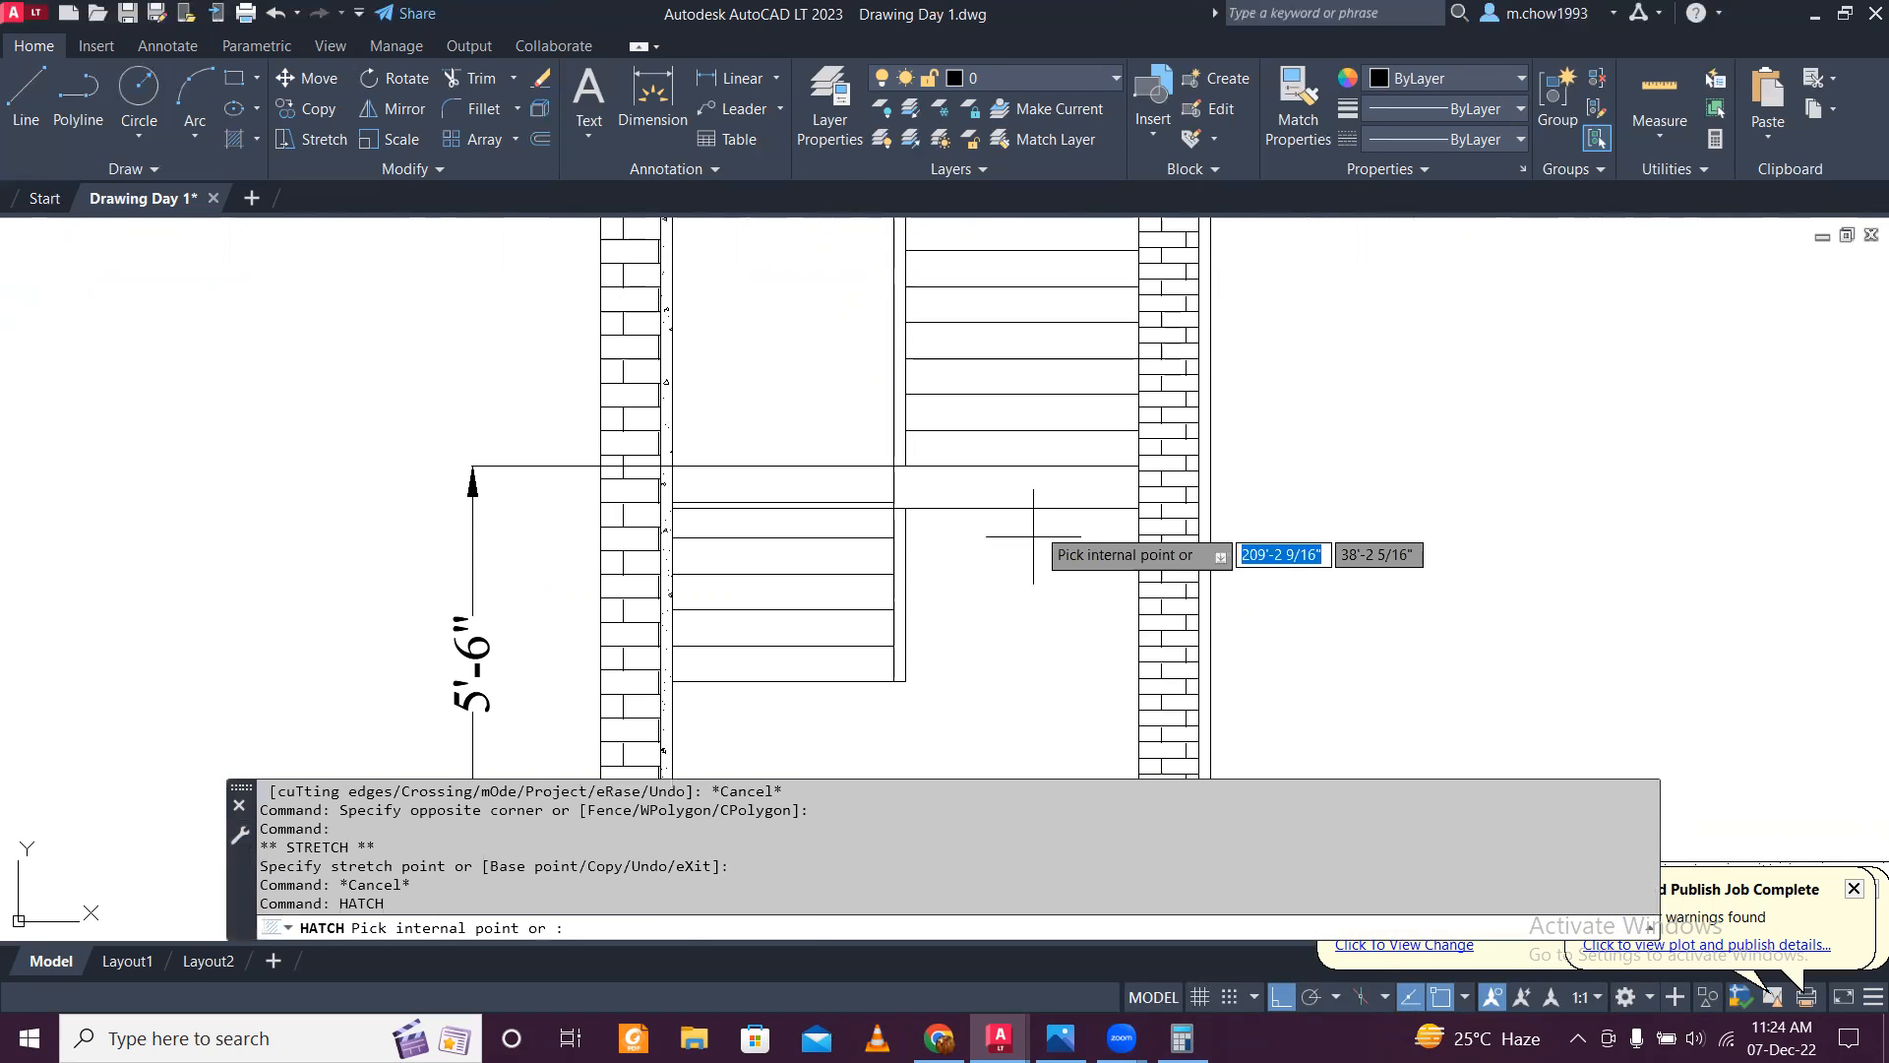
left_click(1028, 484)
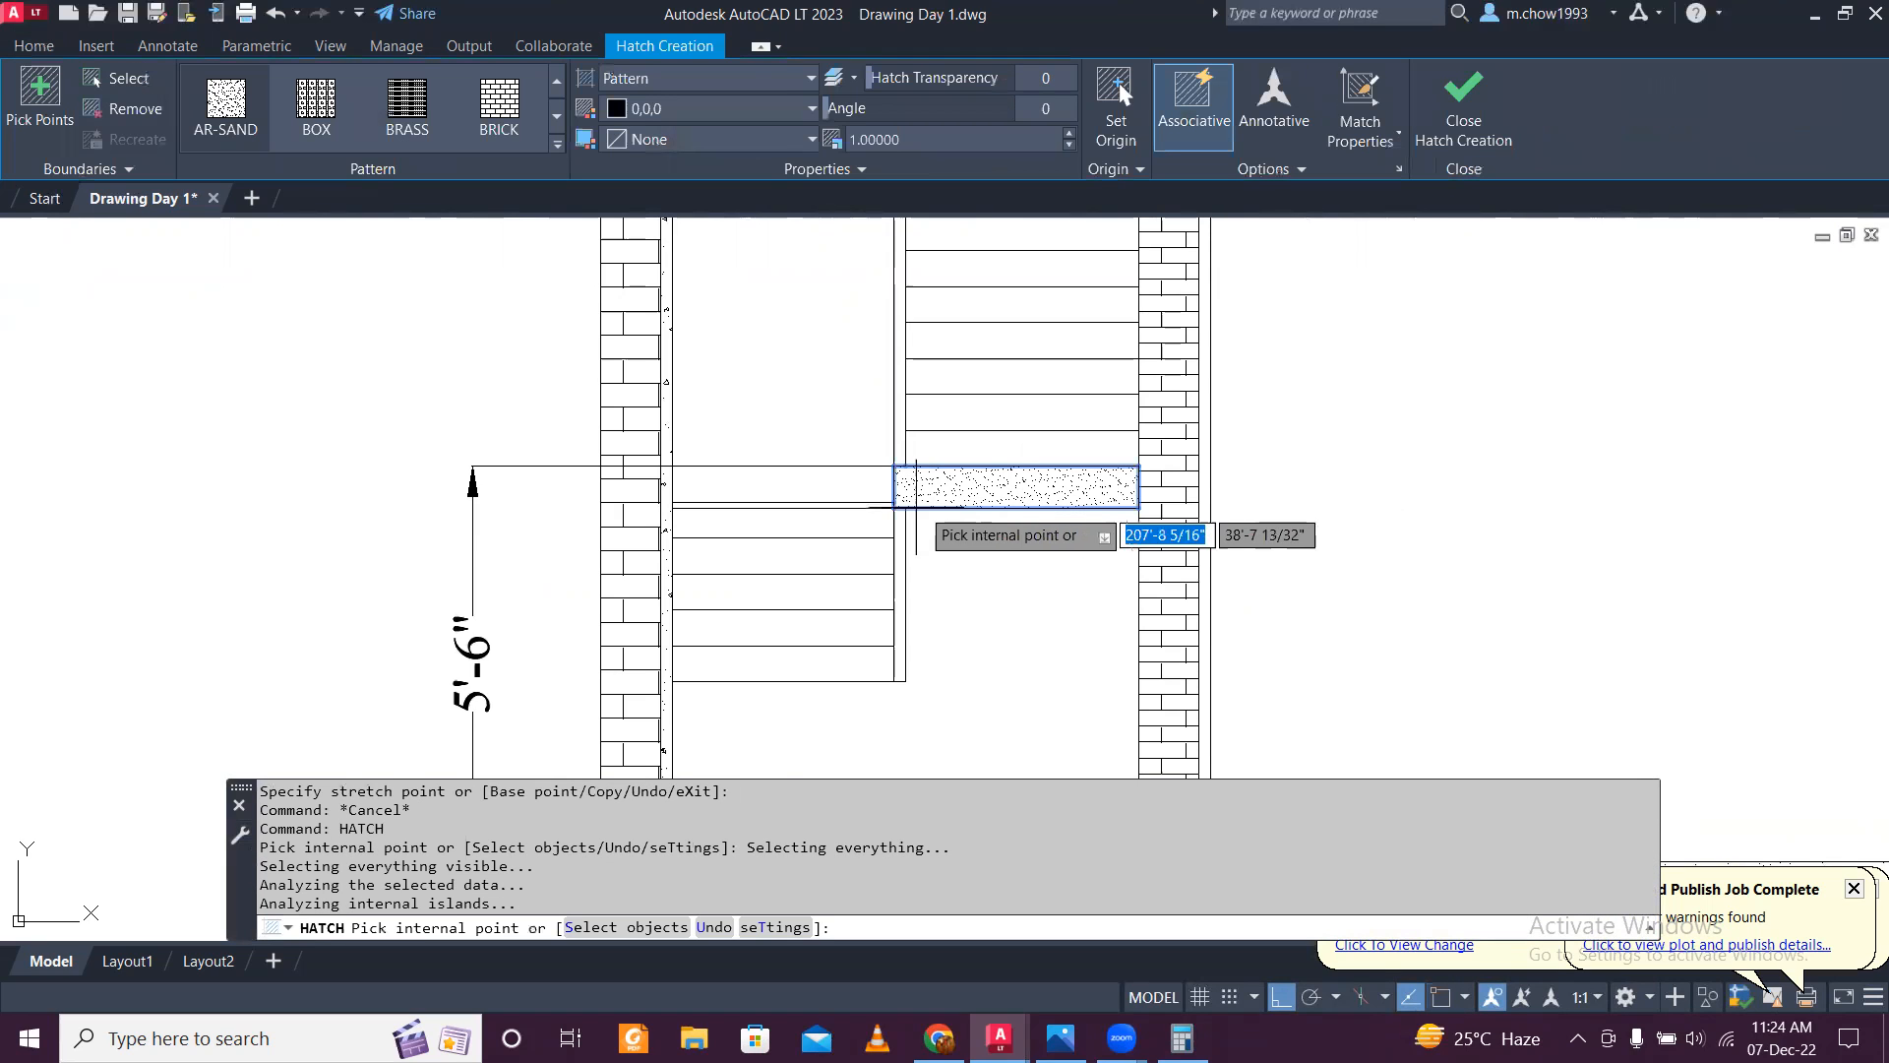
scroll(903, 507, "up", 4)
left_click(856, 498)
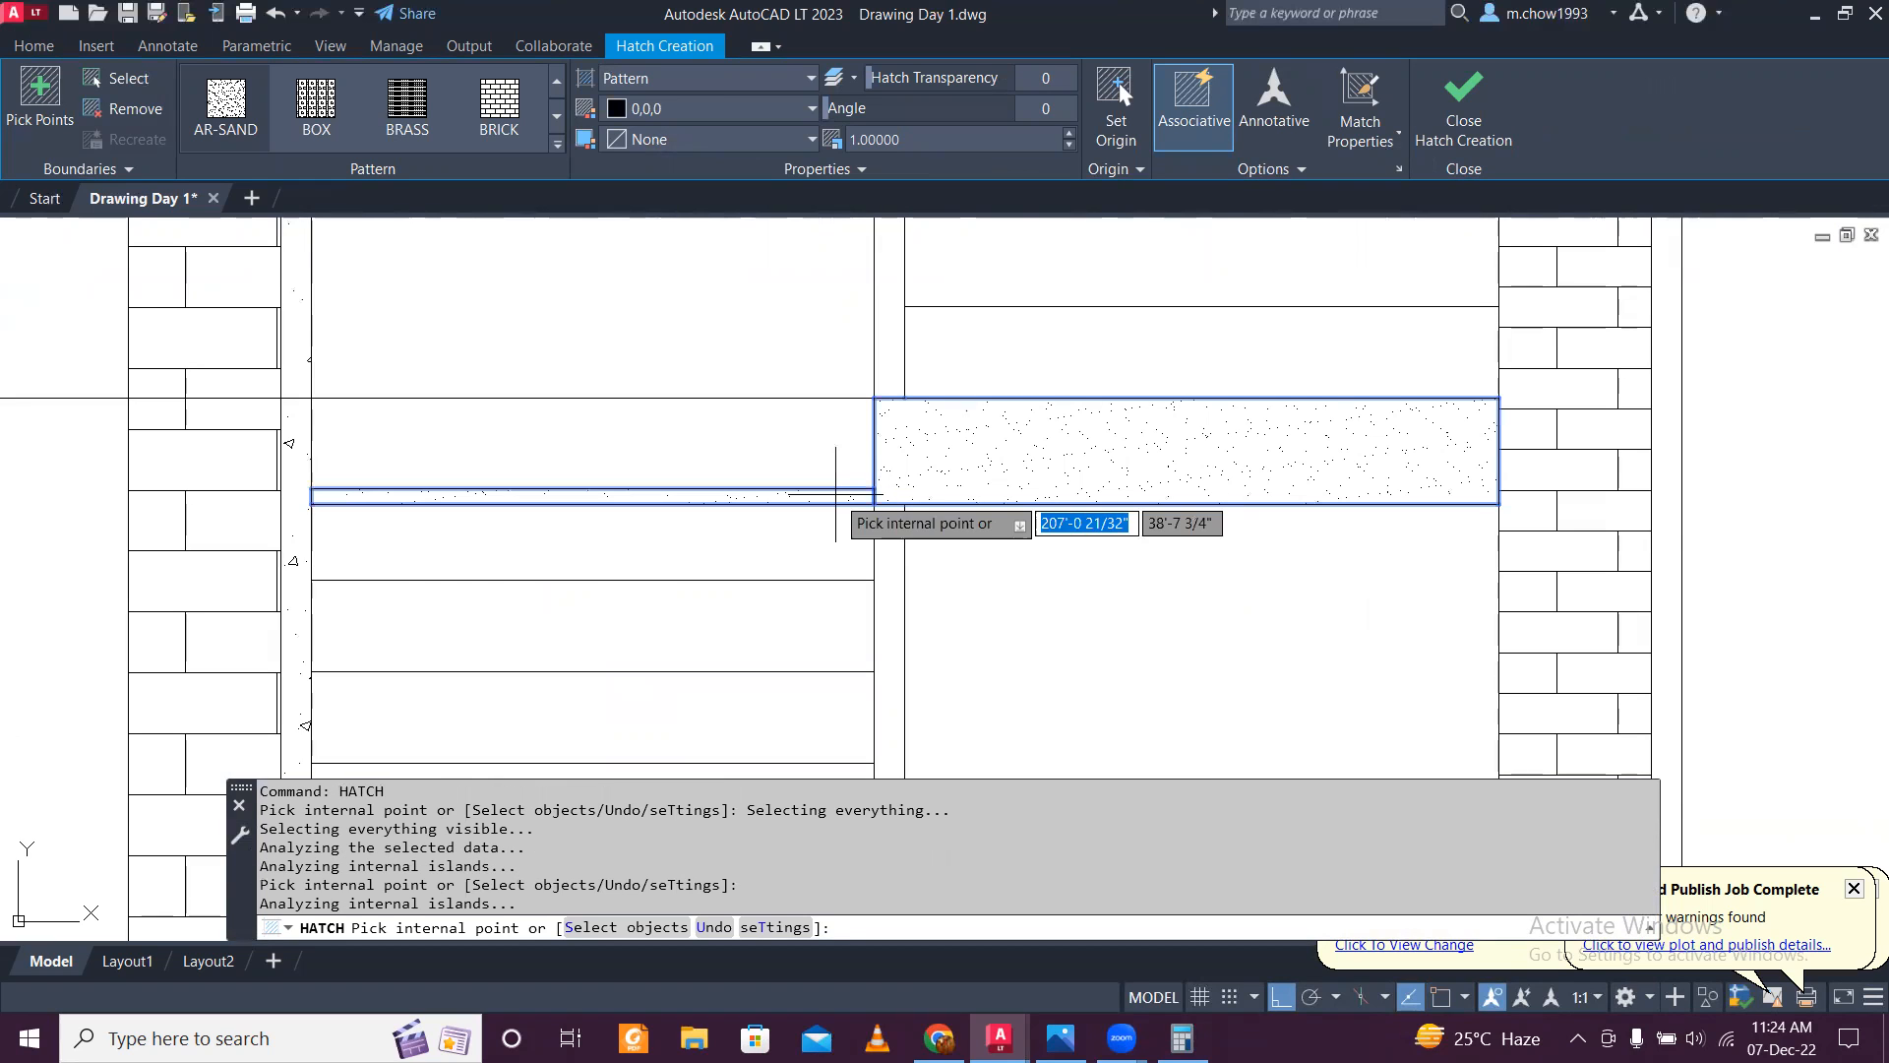
key("Escape")
scroll(1086, 531, "down", 5)
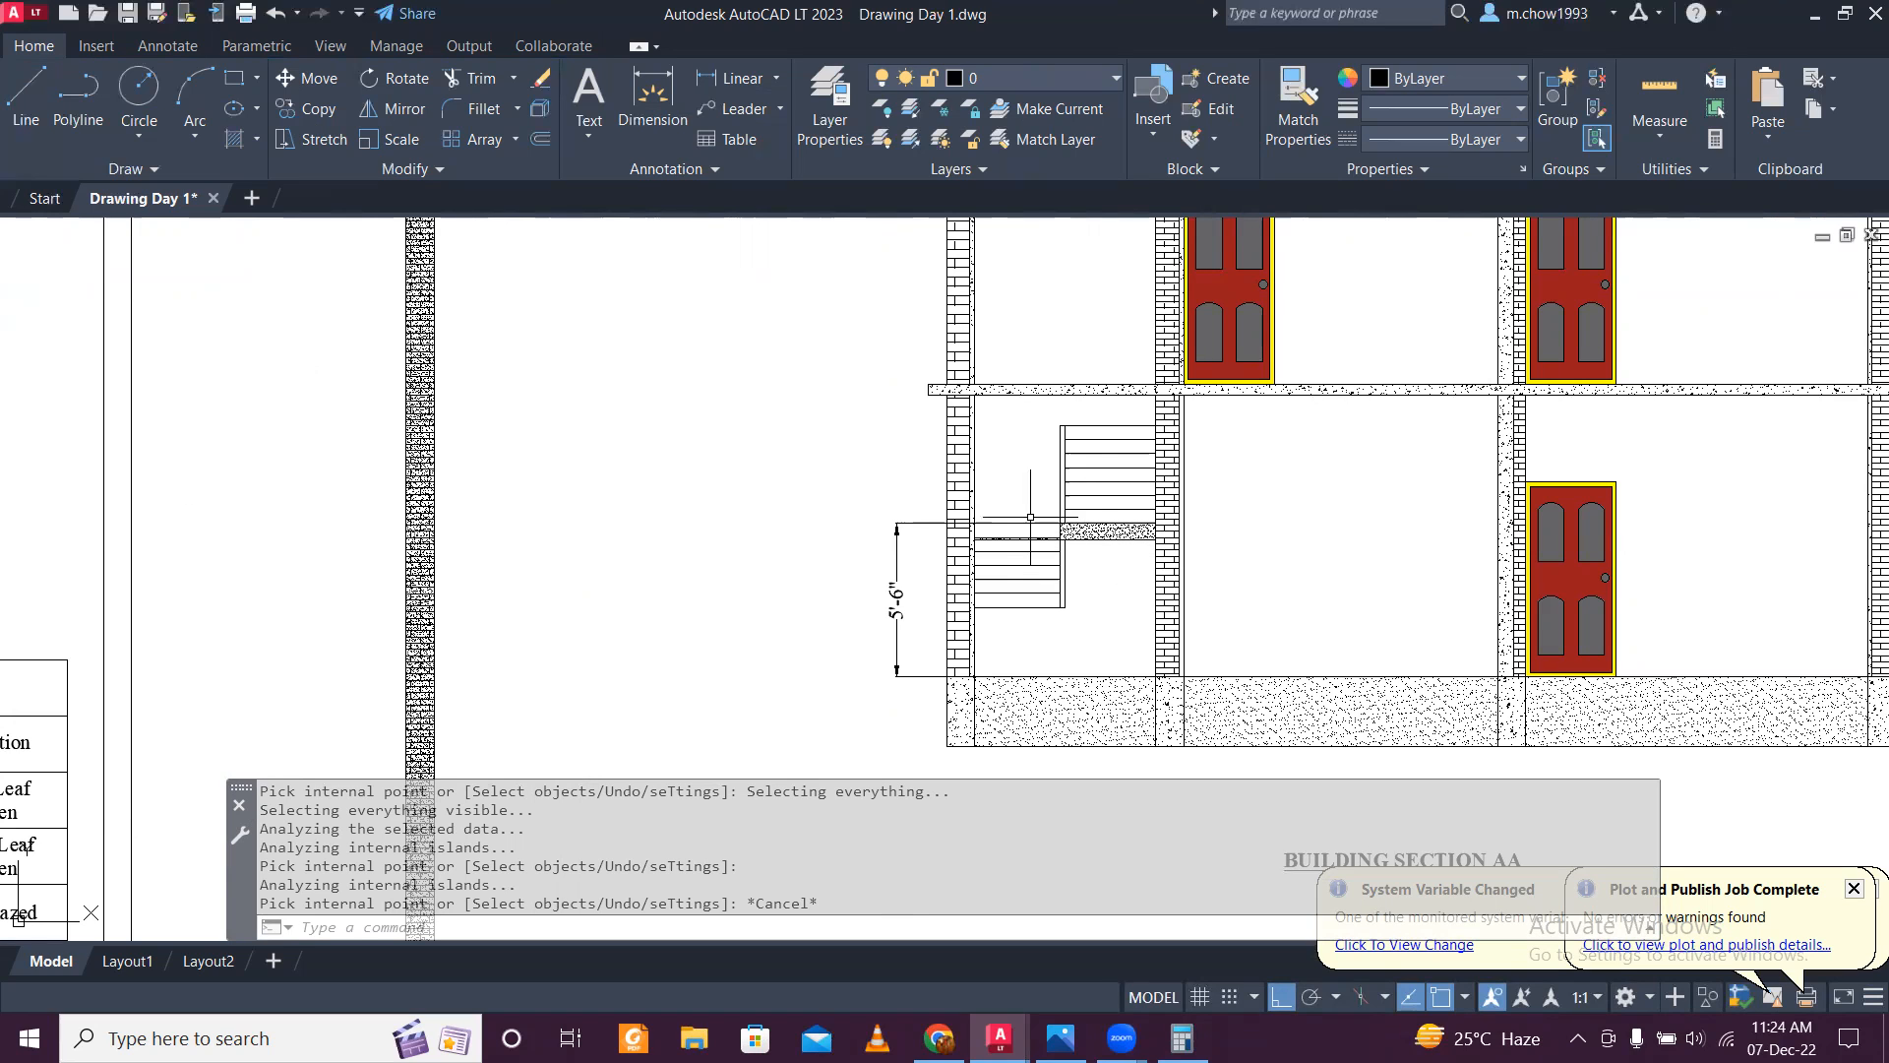
scroll(1031, 522, "up", 2)
scroll(1098, 425, "down", 2)
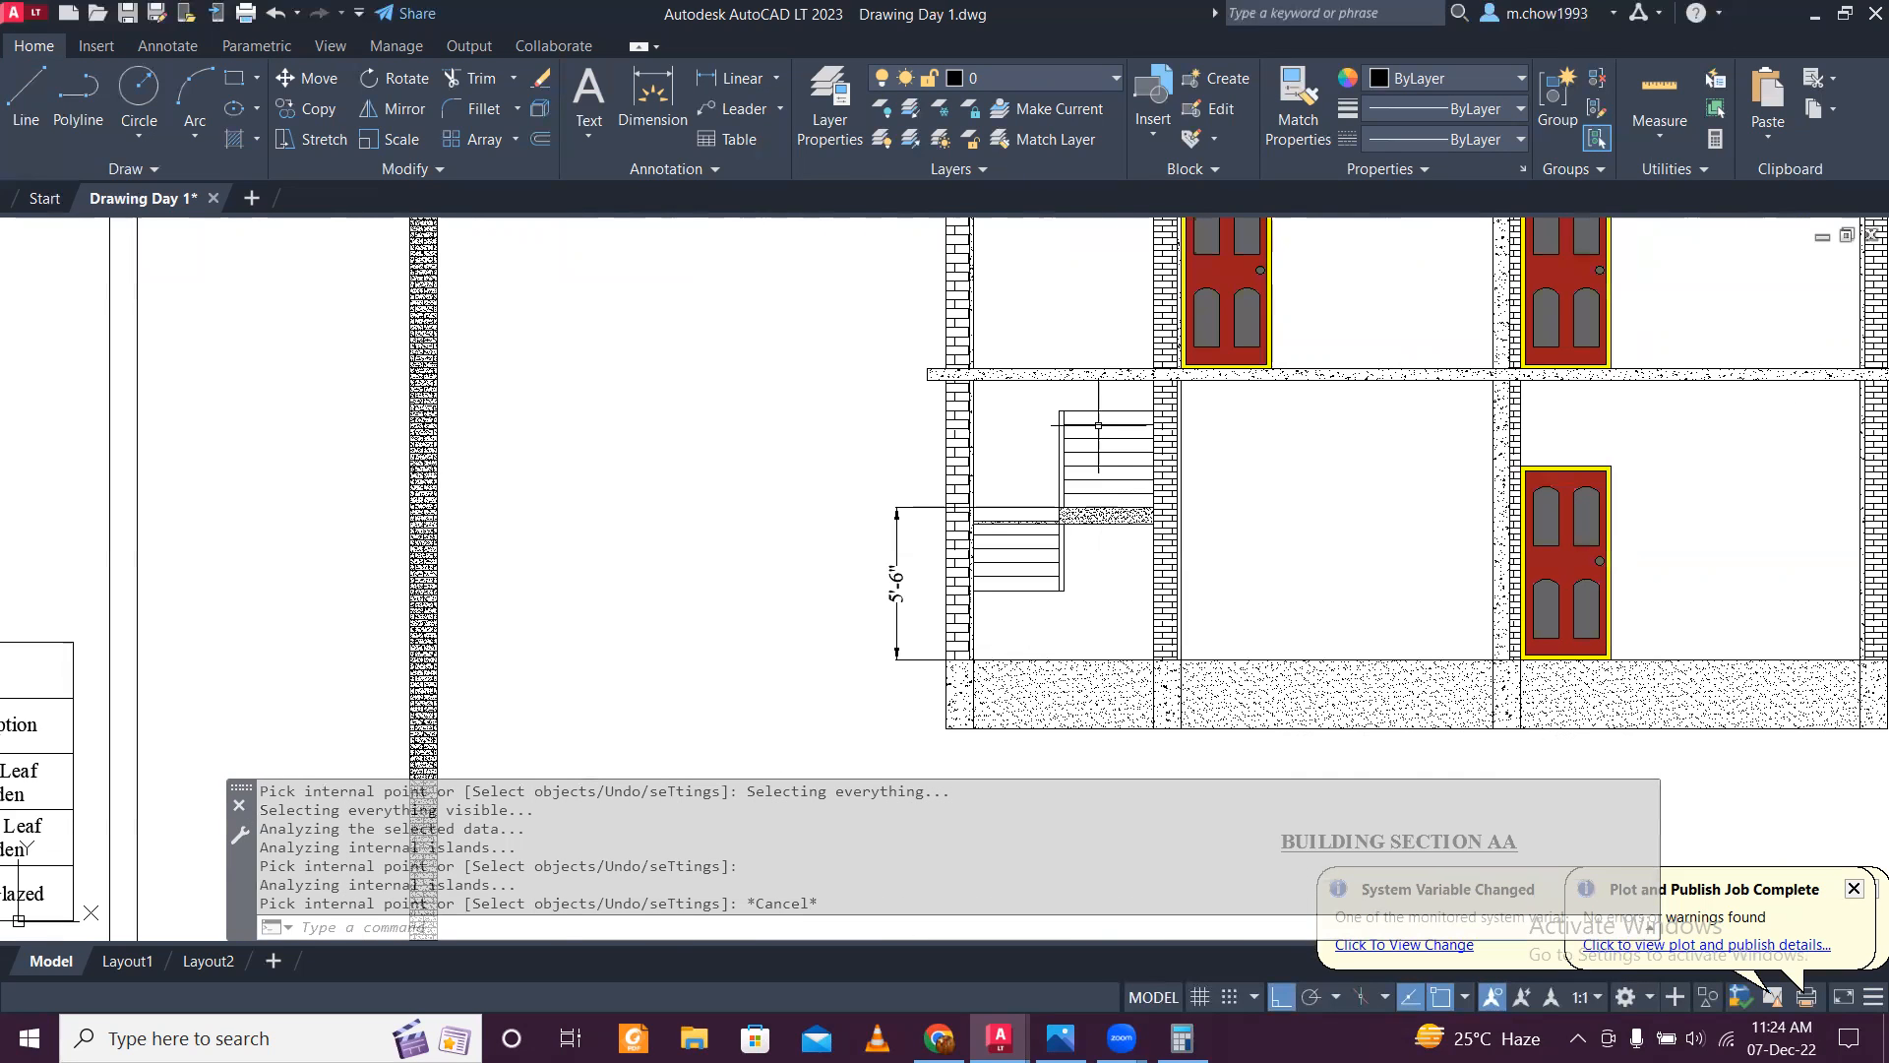
scroll(1032, 483, "down", 2)
scroll(1067, 512, "up", 4)
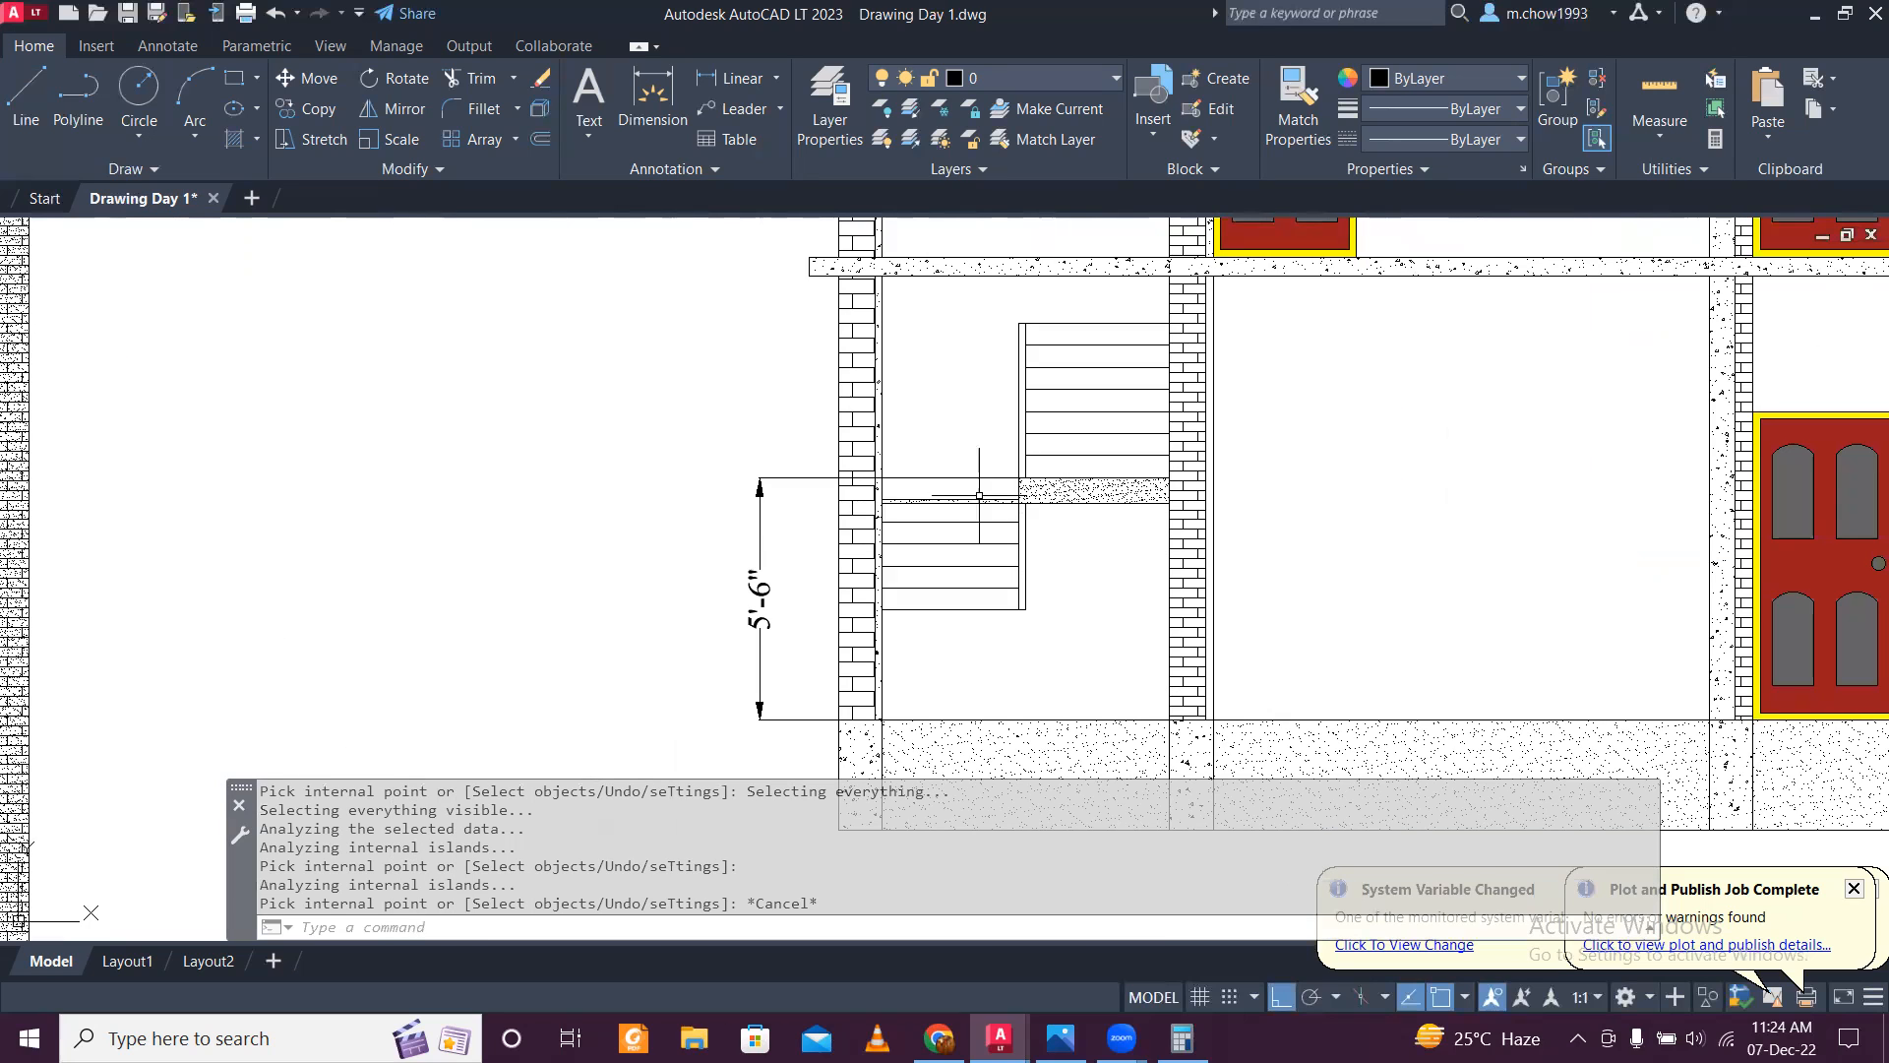
Step: Stretch the 5'-6" landing height dimension line about 1'-1" horizontally towards the section's outer brick wall
left_click(822, 508)
left_click(675, 583)
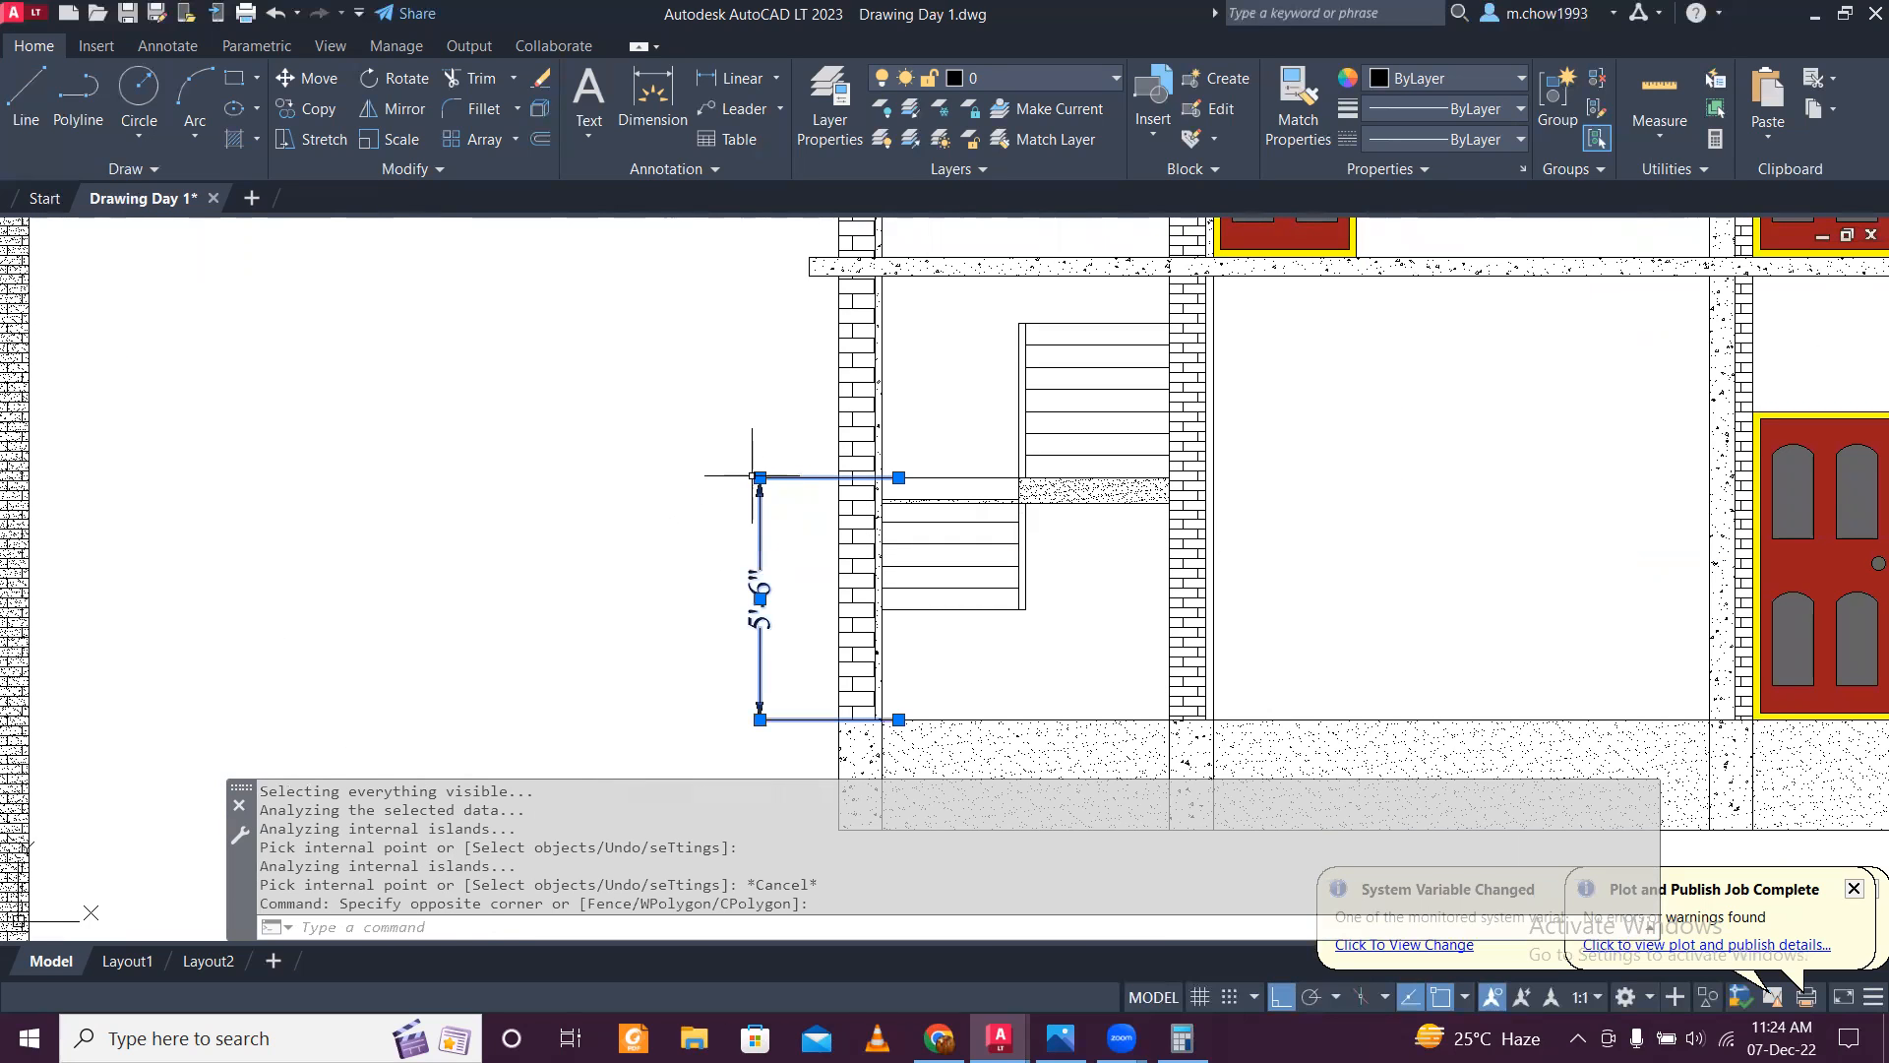
left_click(815, 476)
left_click(759, 478)
left_click(760, 478)
key("Escape")
left_click(760, 478)
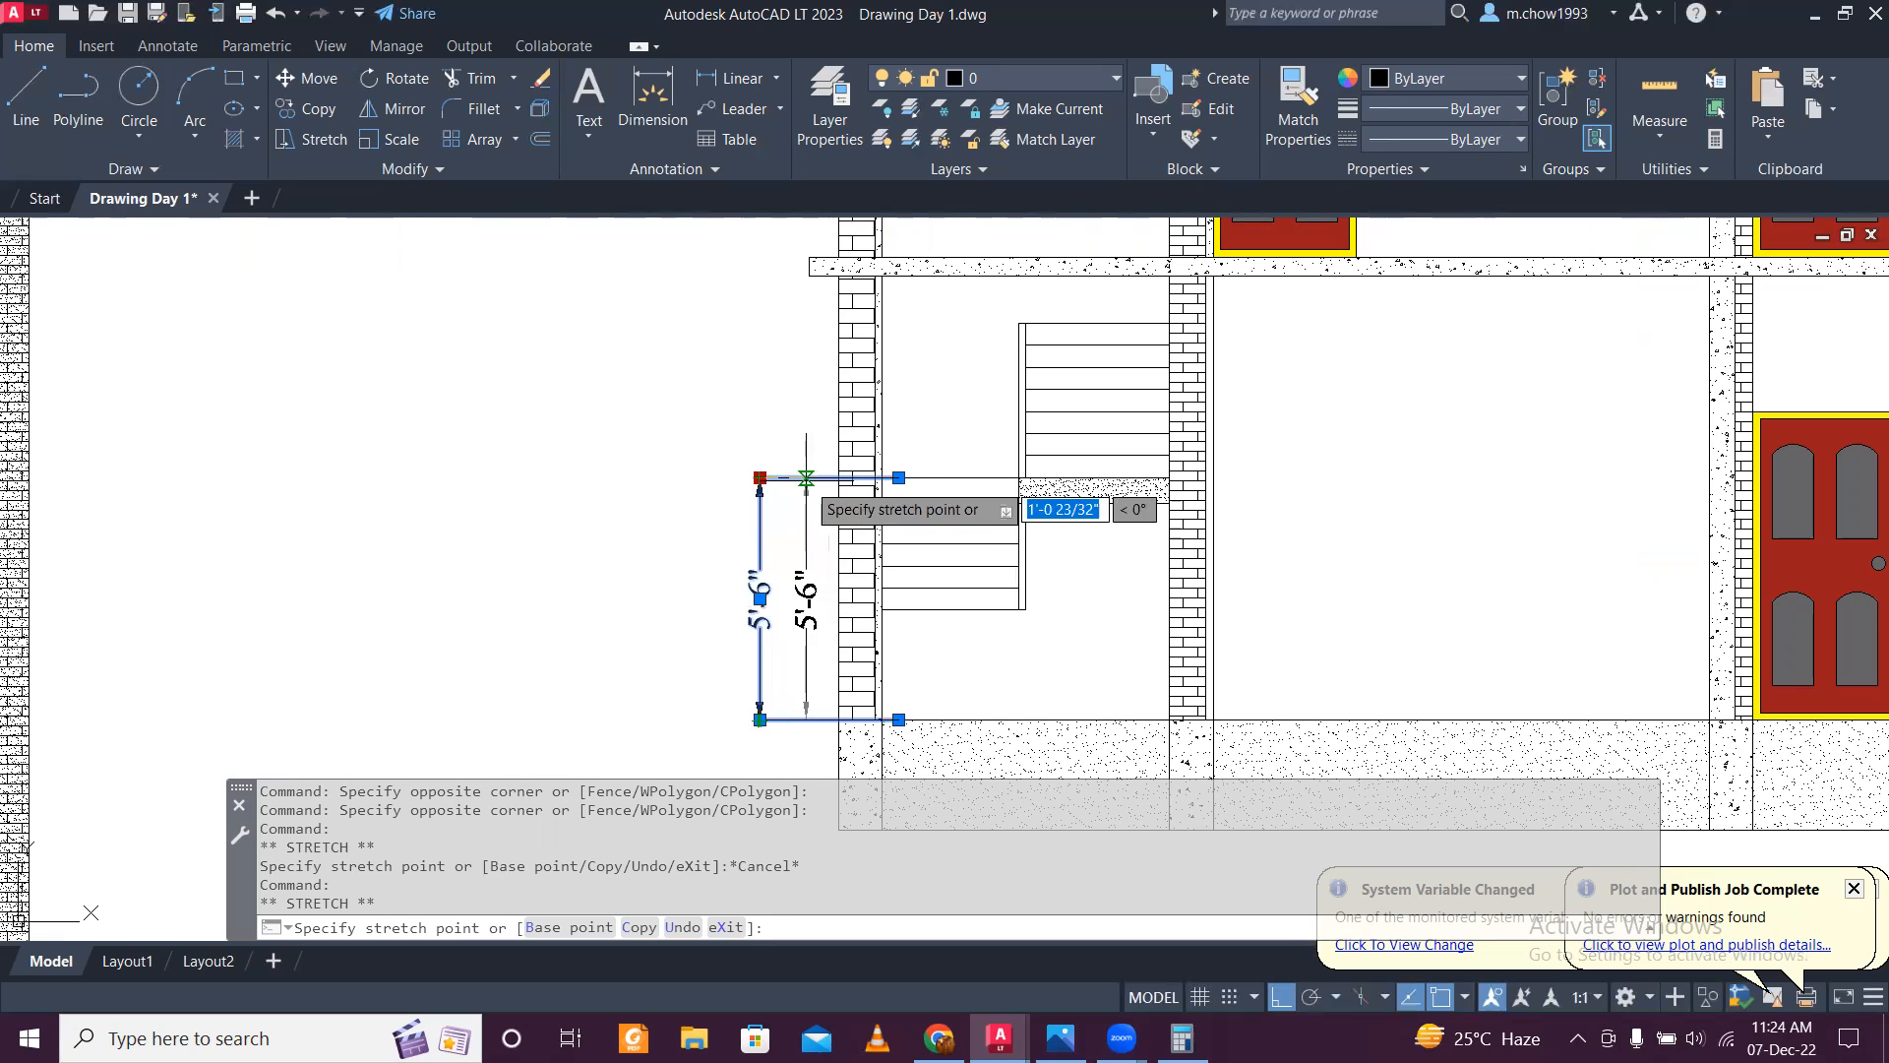
left_click(760, 478)
scroll(767, 475, "down", 4)
key("Escape")
Step: Copy the front elevation's level labels, dashed level lines and the 10'-6" and 7' dimensions onto Building Section AA, aligned at ground level
scroll(848, 473, "down", 4)
mouse_move(863, 454)
middle_mouse_down()
mouse_move(913, 631)
mouse_move(925, 795)
middle_mouse_up()
scroll(925, 795, "up", 2)
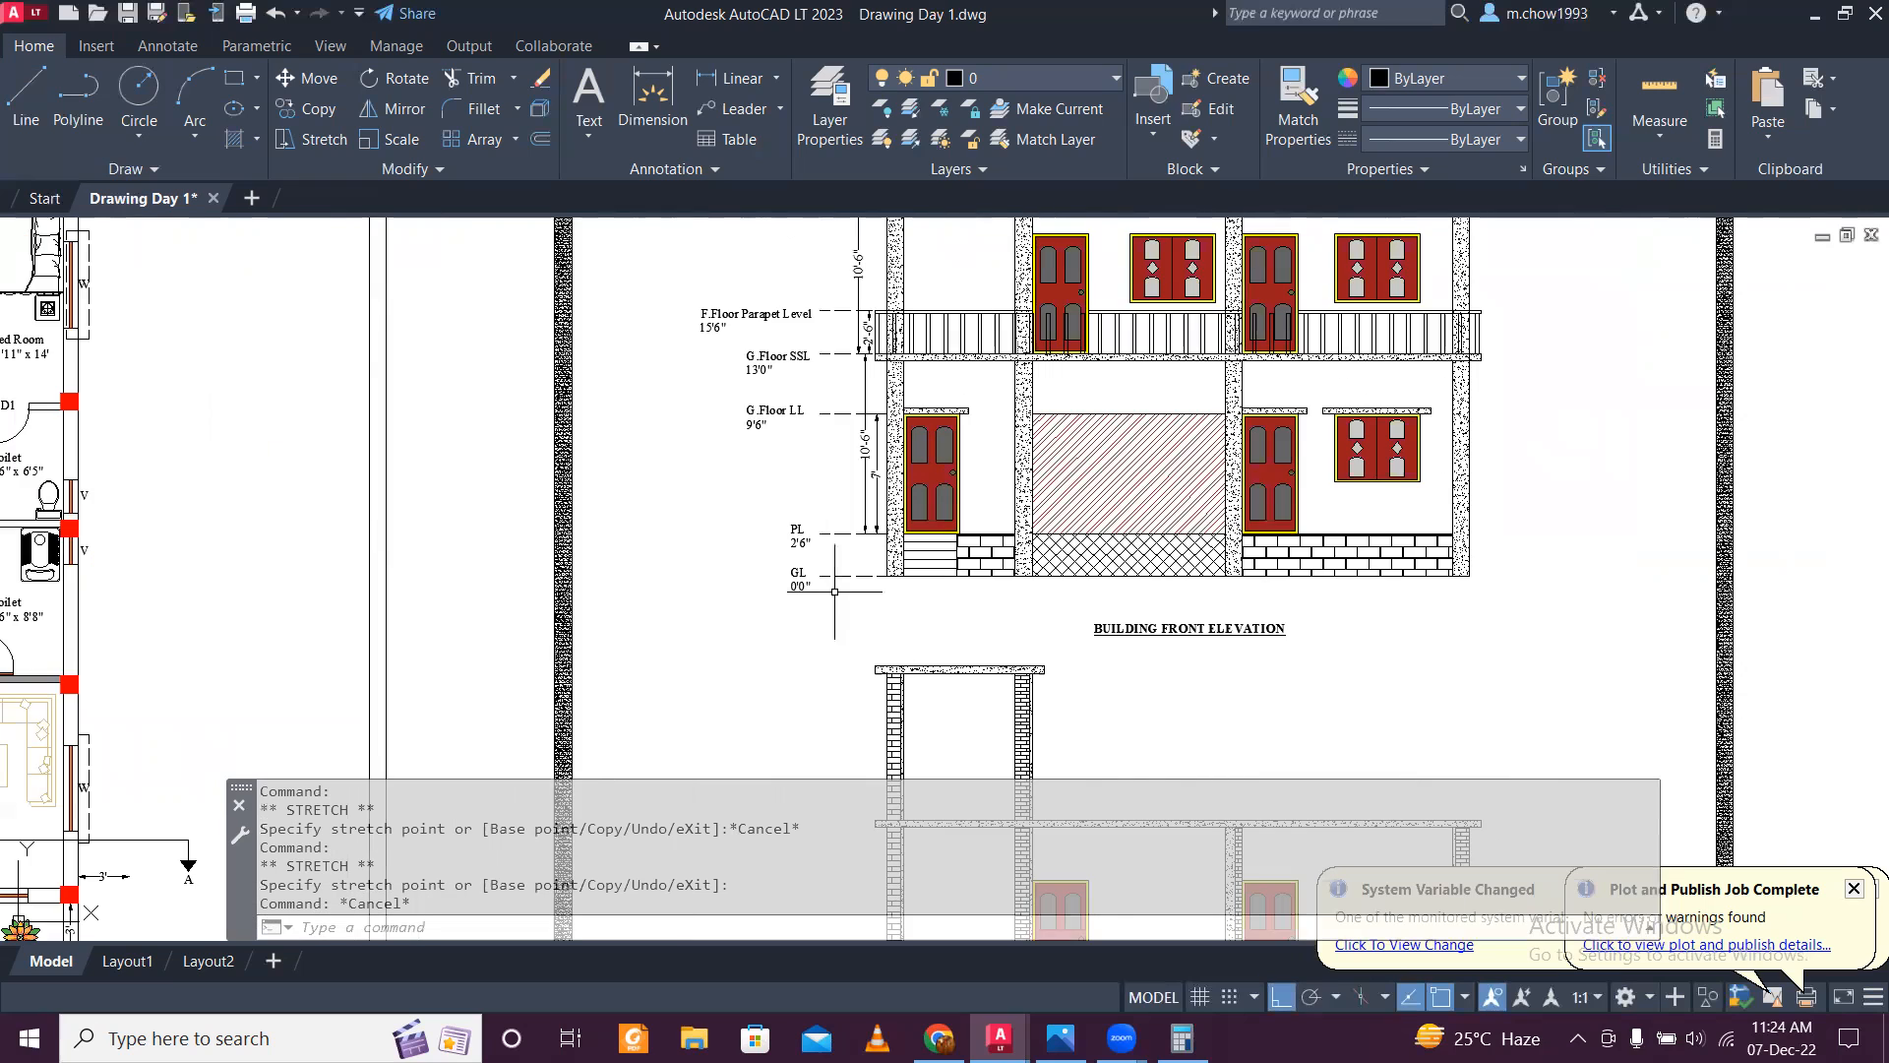
scroll(856, 551, "up", 8)
left_click(867, 568)
scroll(787, 511, "down", 8)
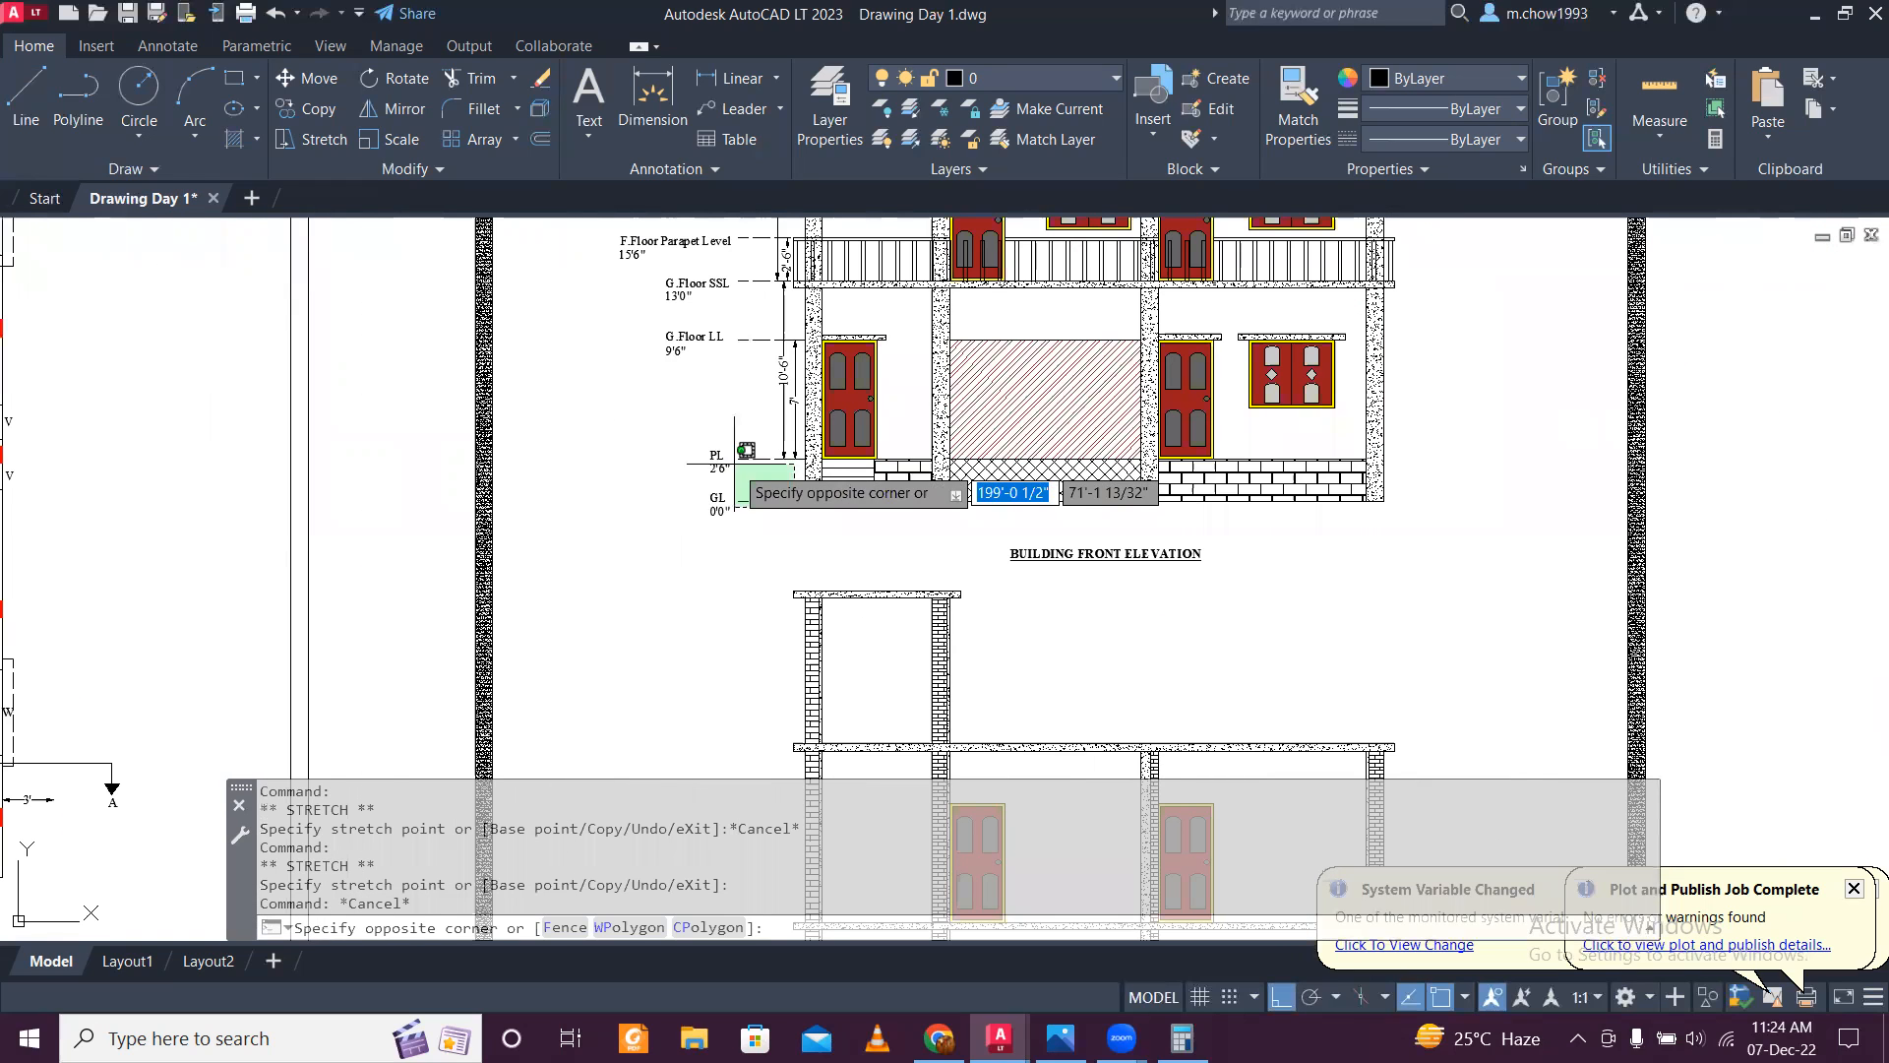
left_click(613, 306)
middle_click_drag(613, 306, 737, 514)
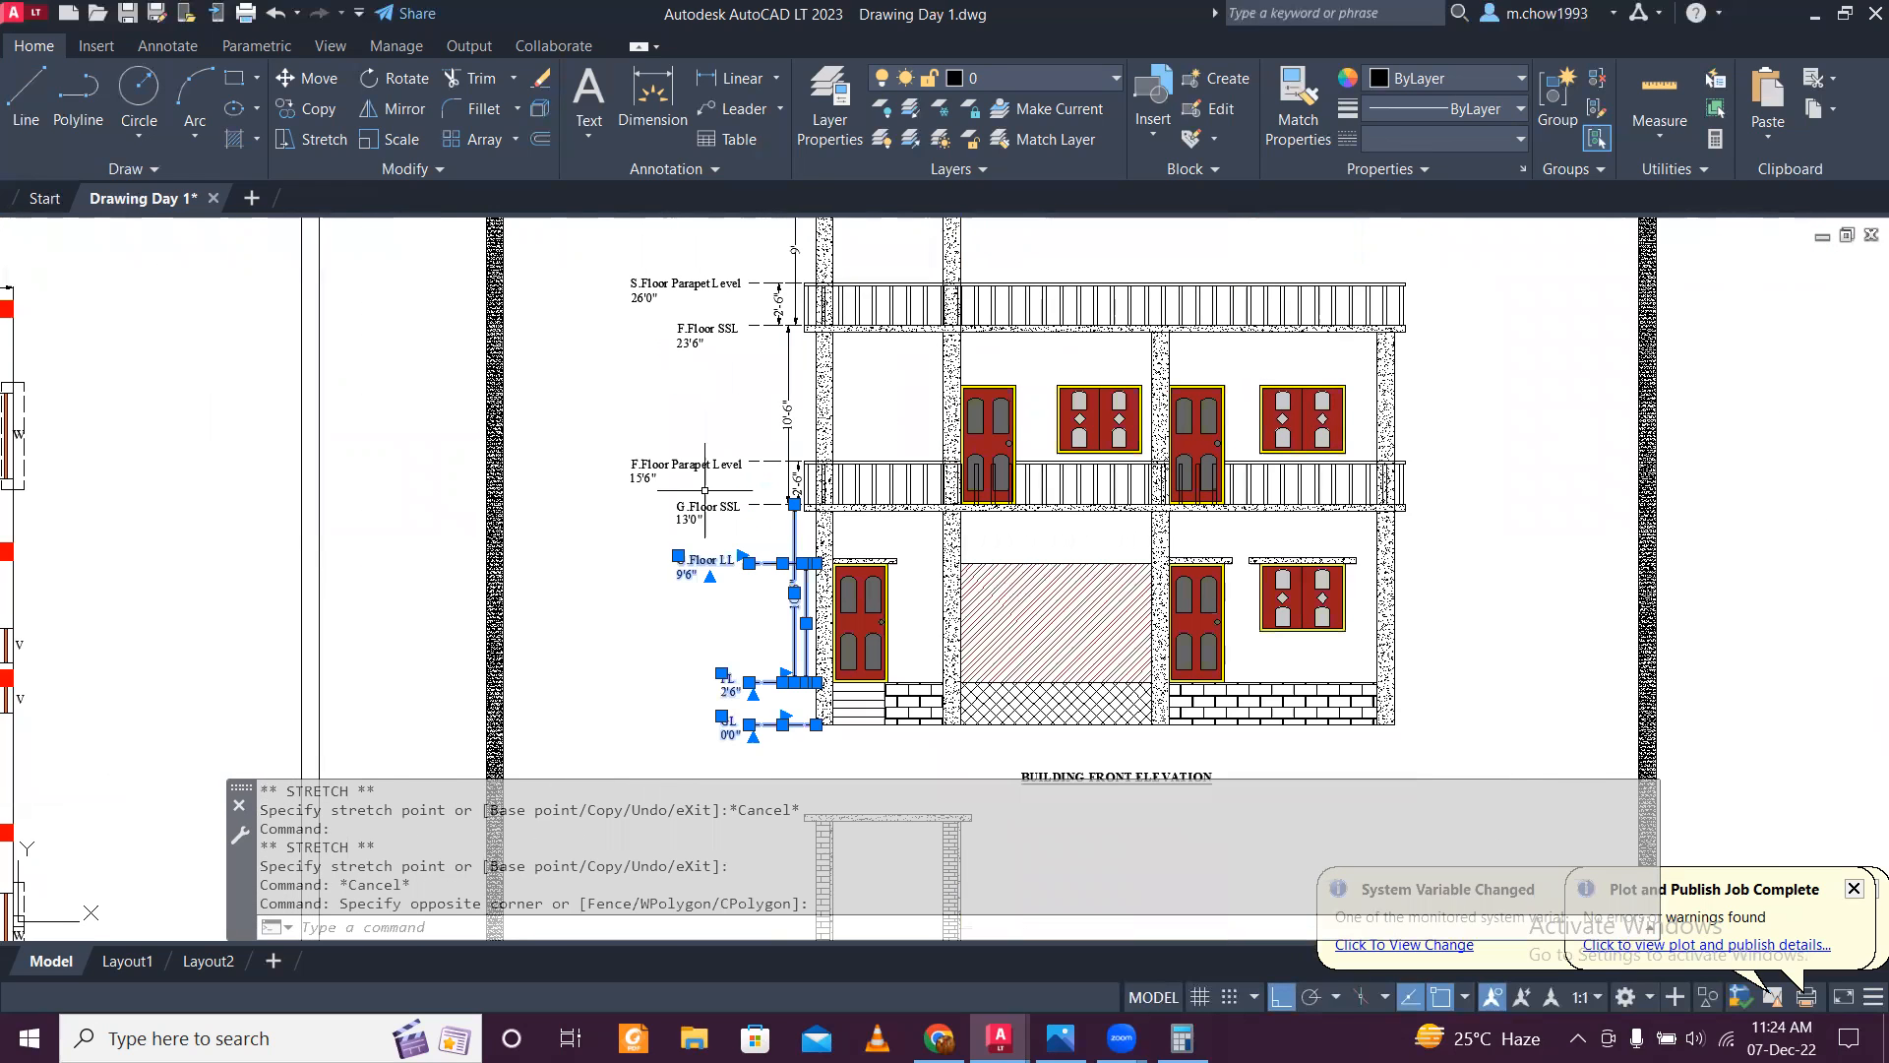
scroll(737, 514, "up", 3)
scroll(745, 536, "down", 7)
left_click(726, 523)
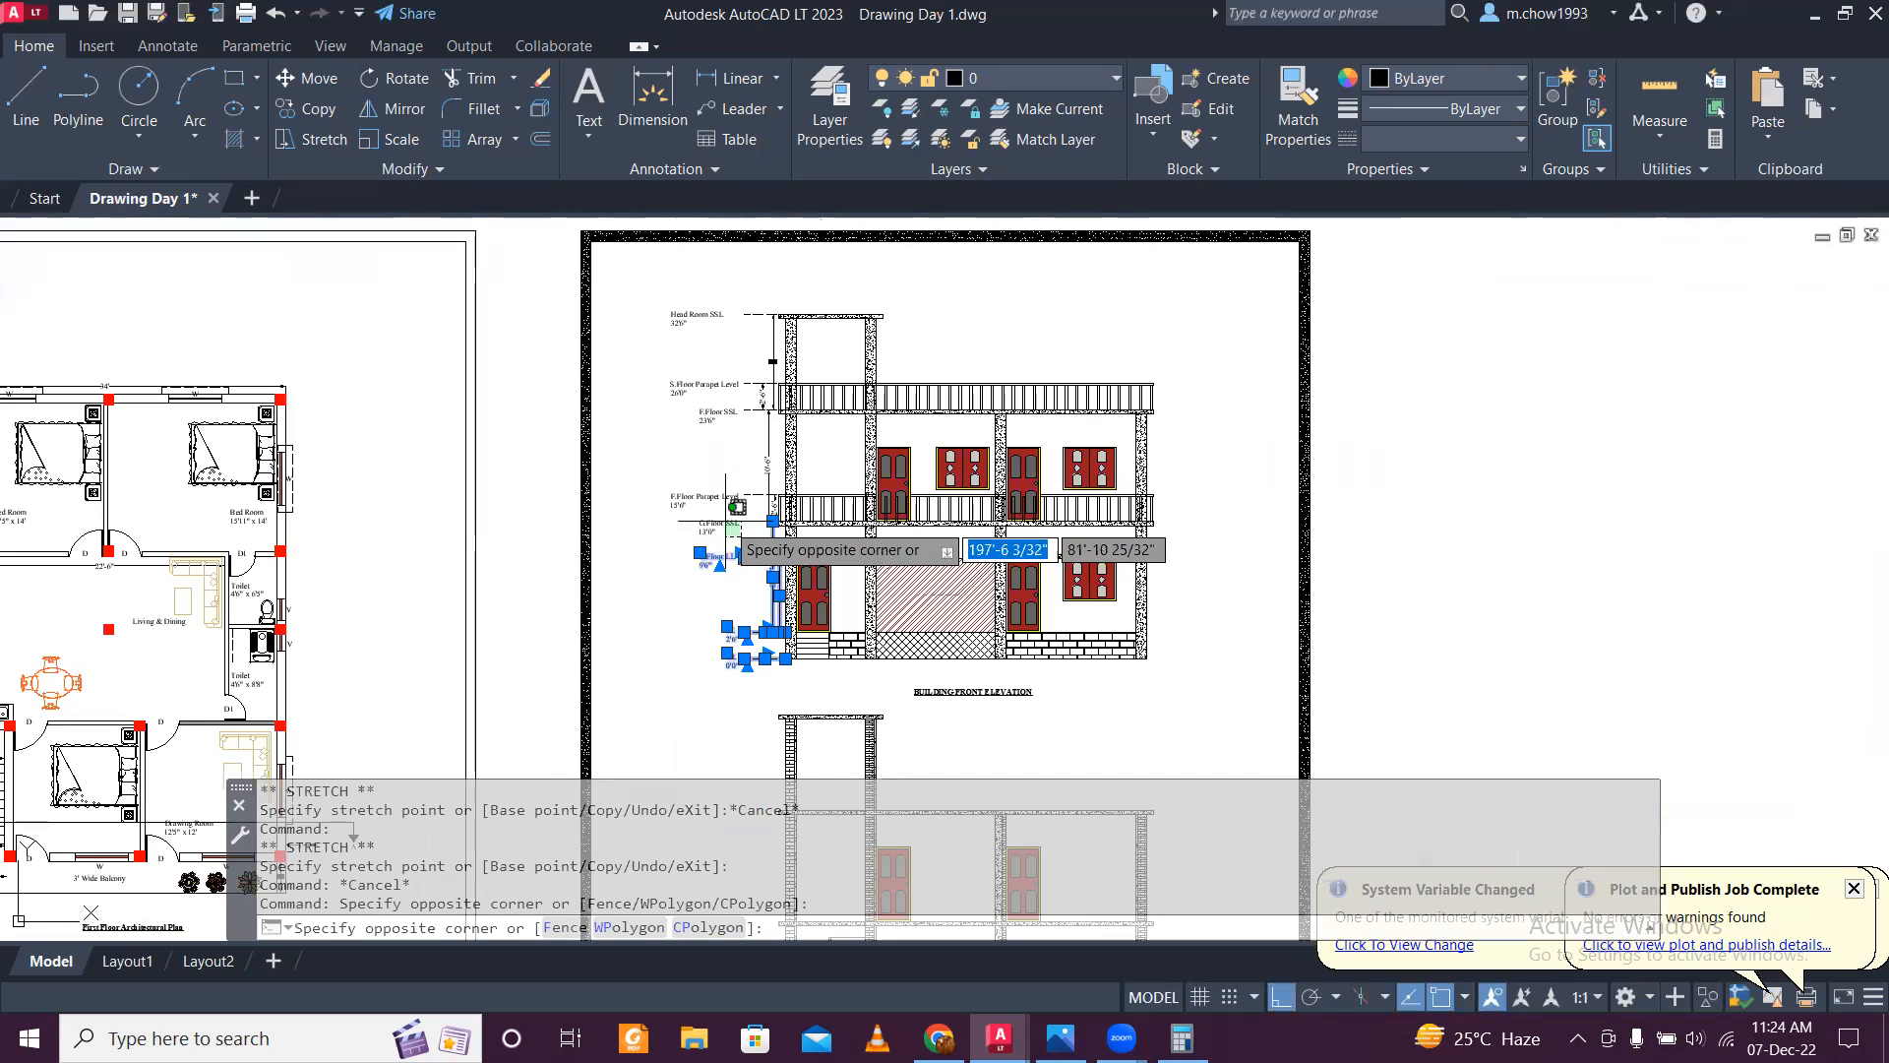
scroll(726, 521, "up", 5)
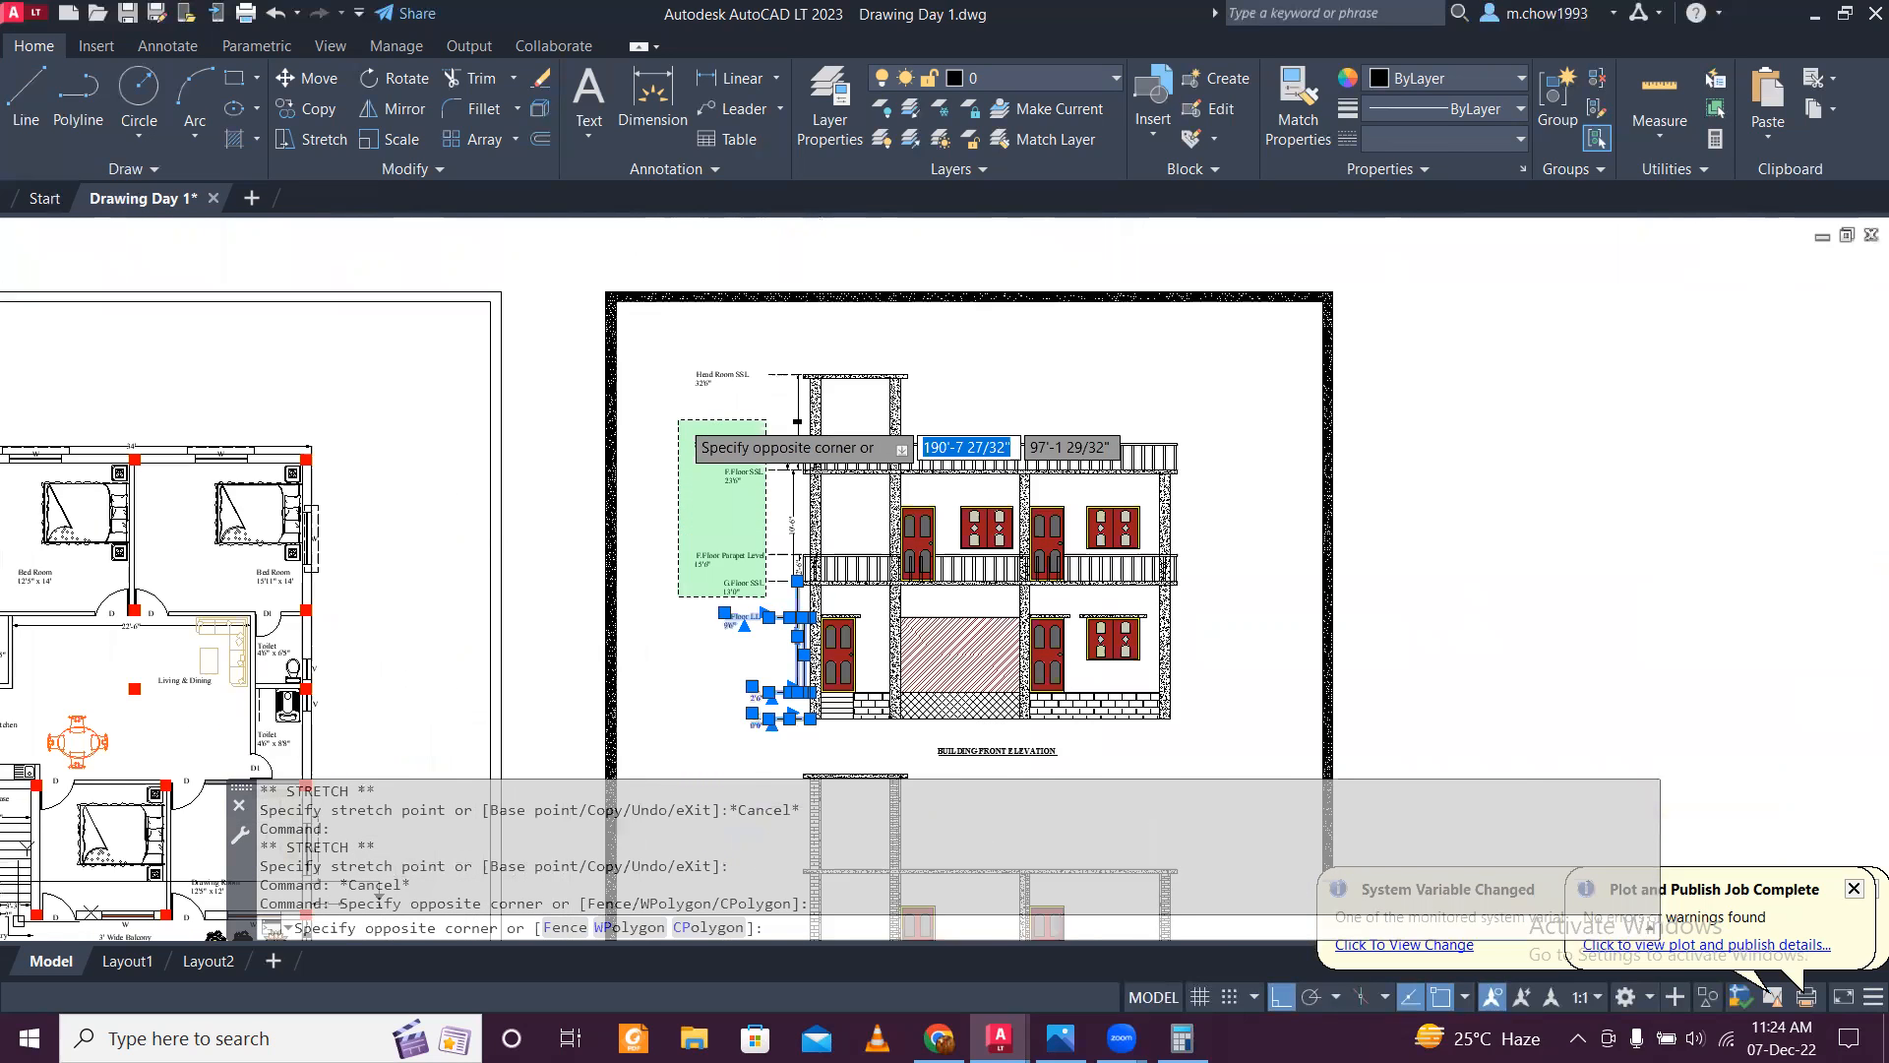
left_click(666, 316)
scroll(816, 428, "up", 3)
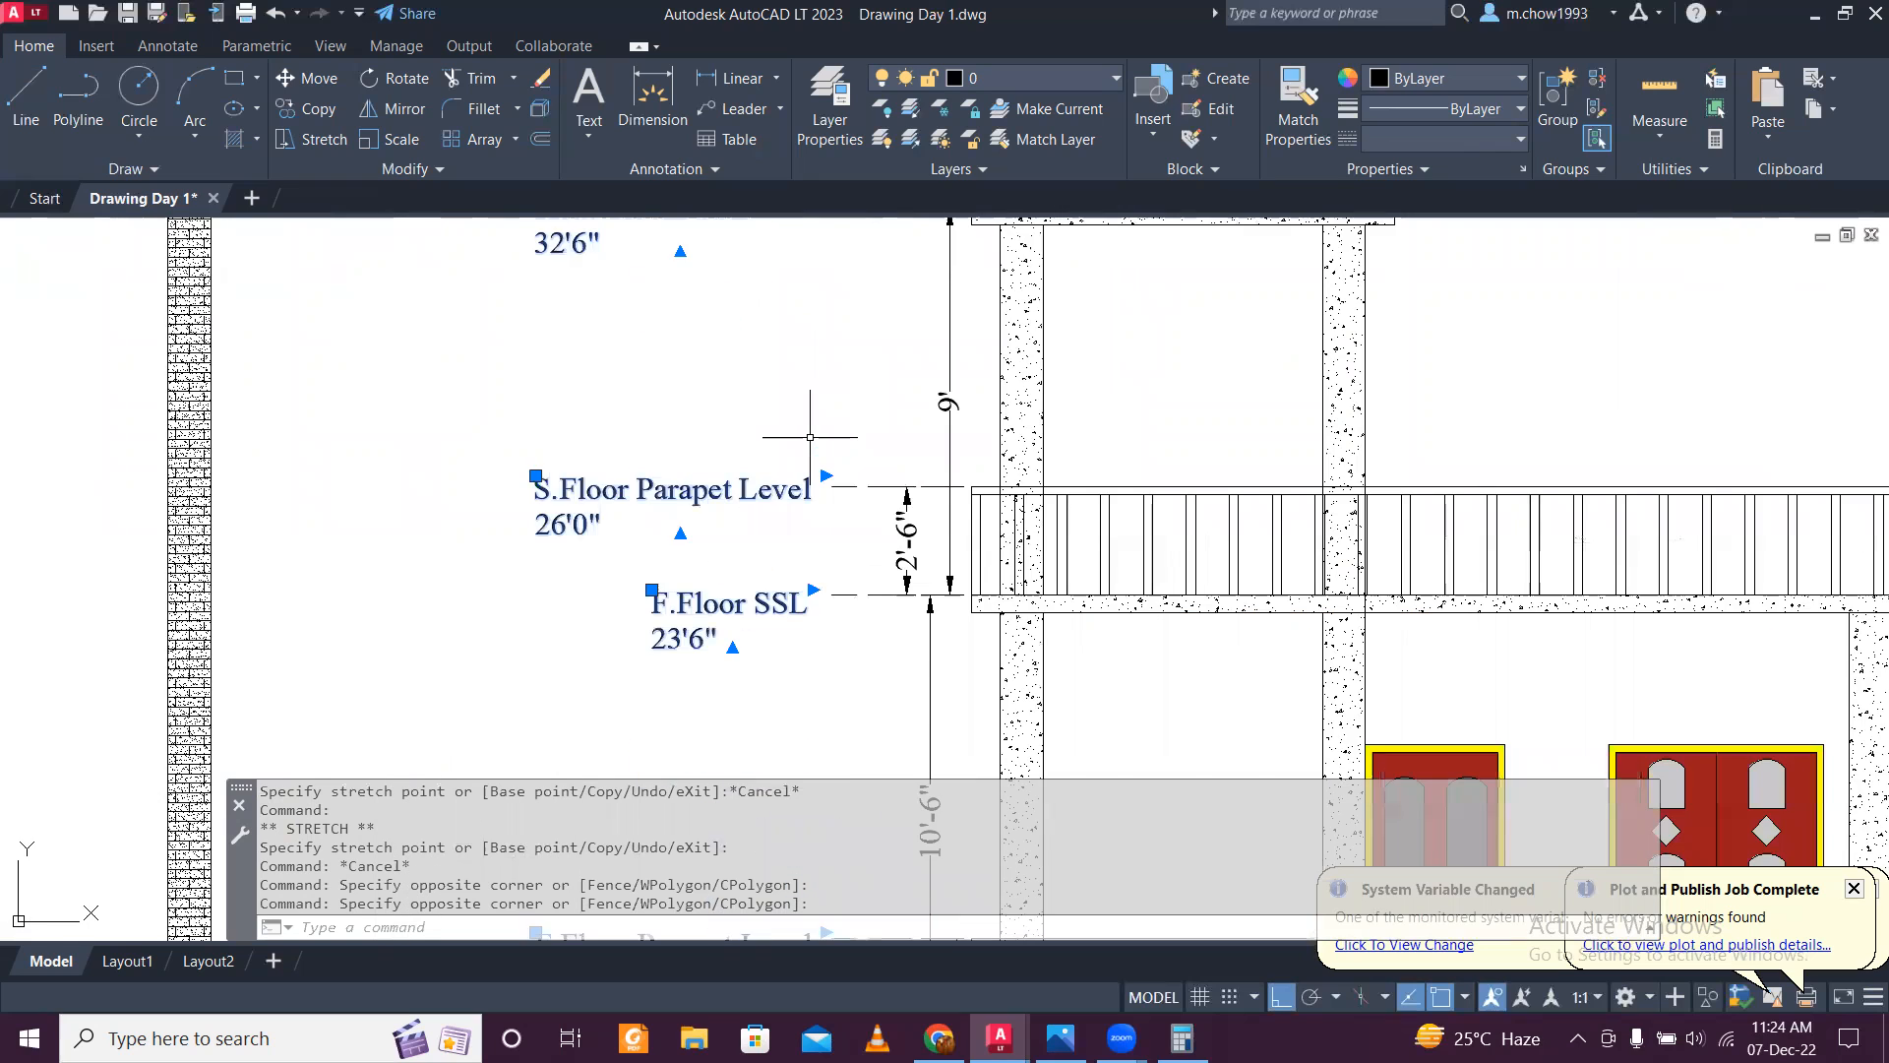
scroll(859, 482, "down", 3)
scroll(861, 366, "up", 4)
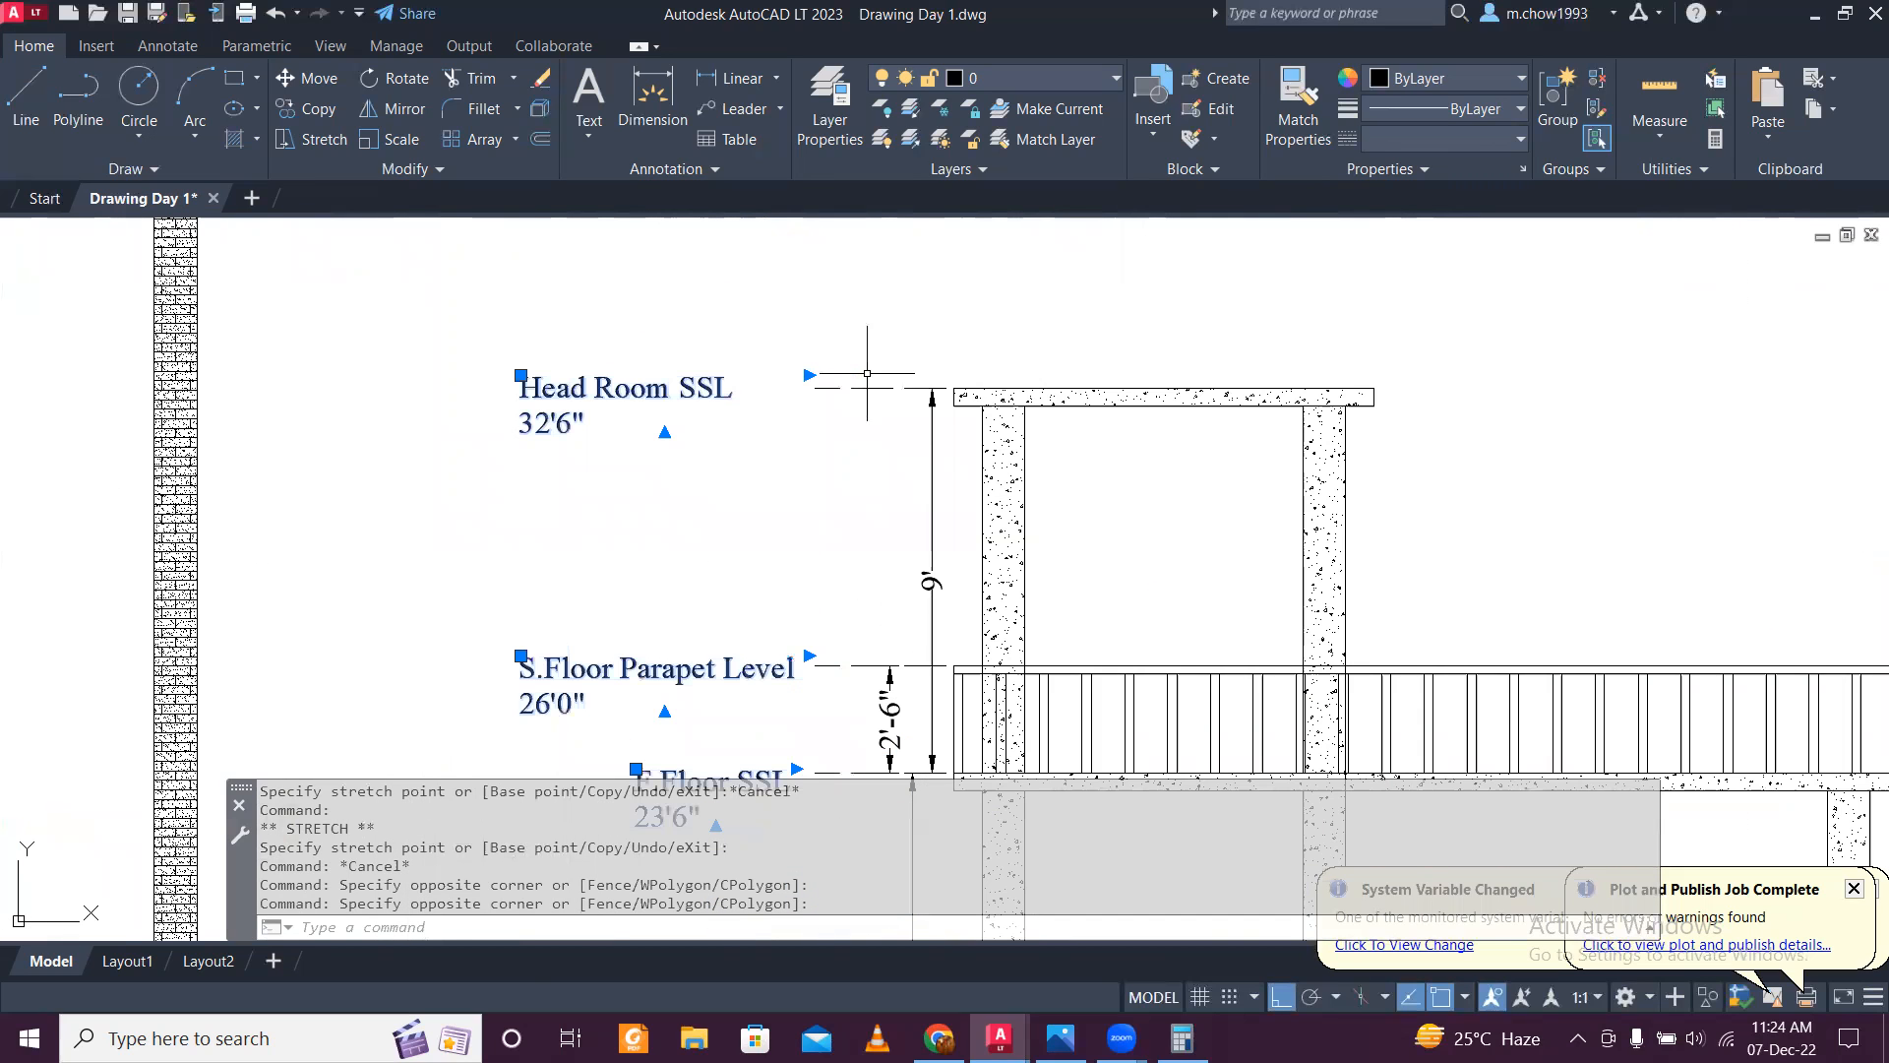
left_click(830, 349)
scroll(835, 659, "down", 5)
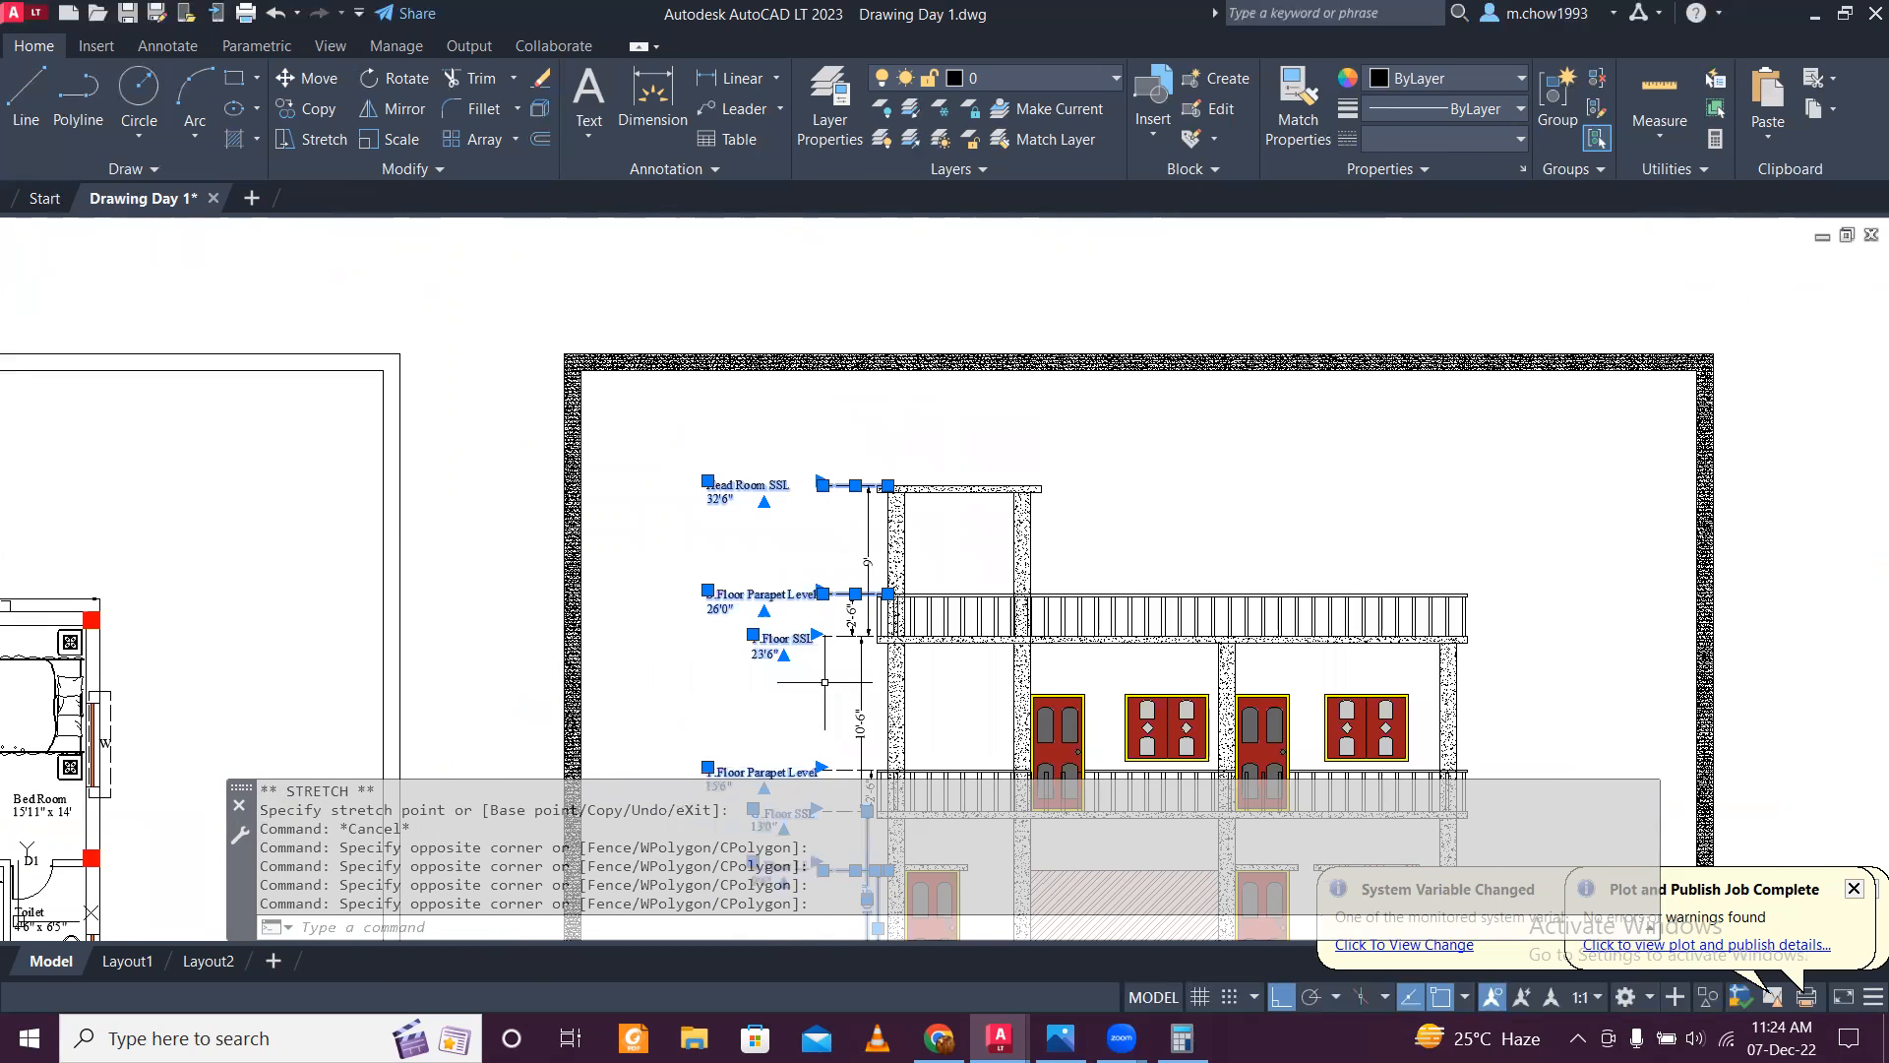
scroll(841, 634, "up", 5)
scroll(779, 433, "down", 4)
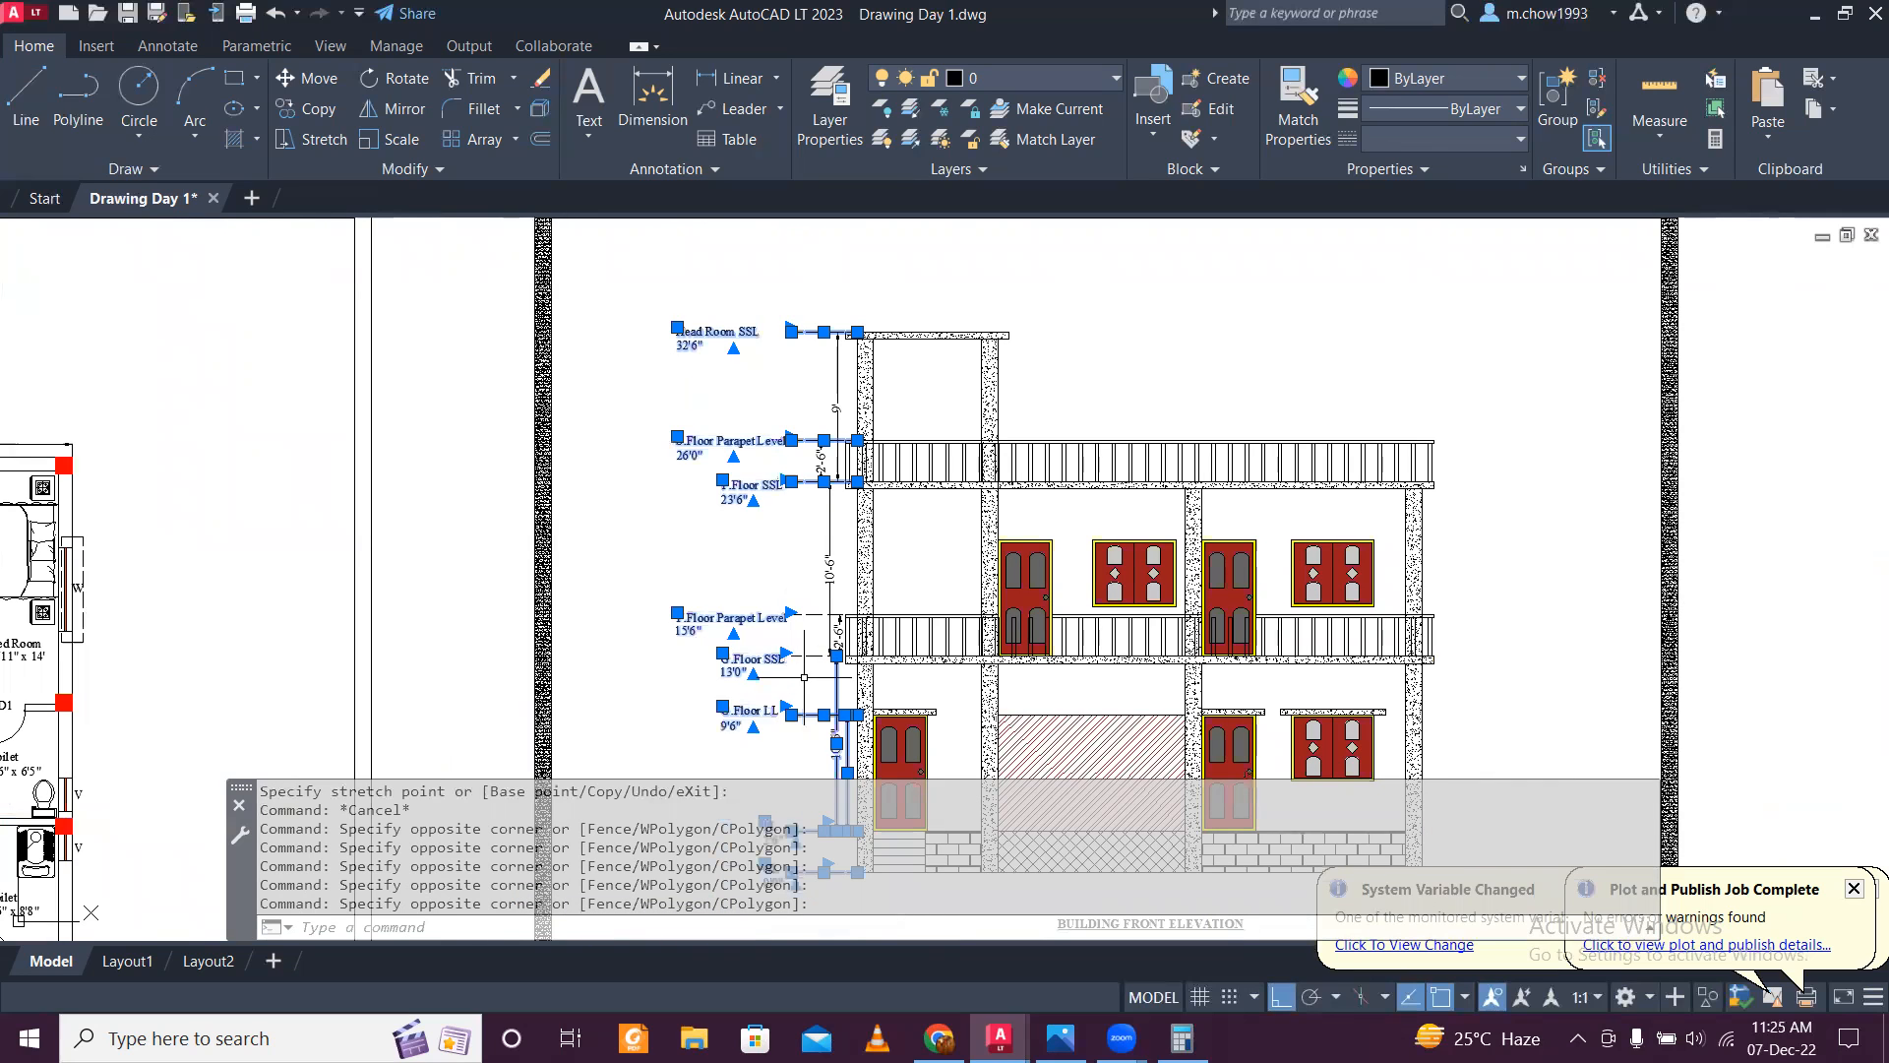
scroll(738, 548, "down", 4)
scroll(805, 659, "up", 4)
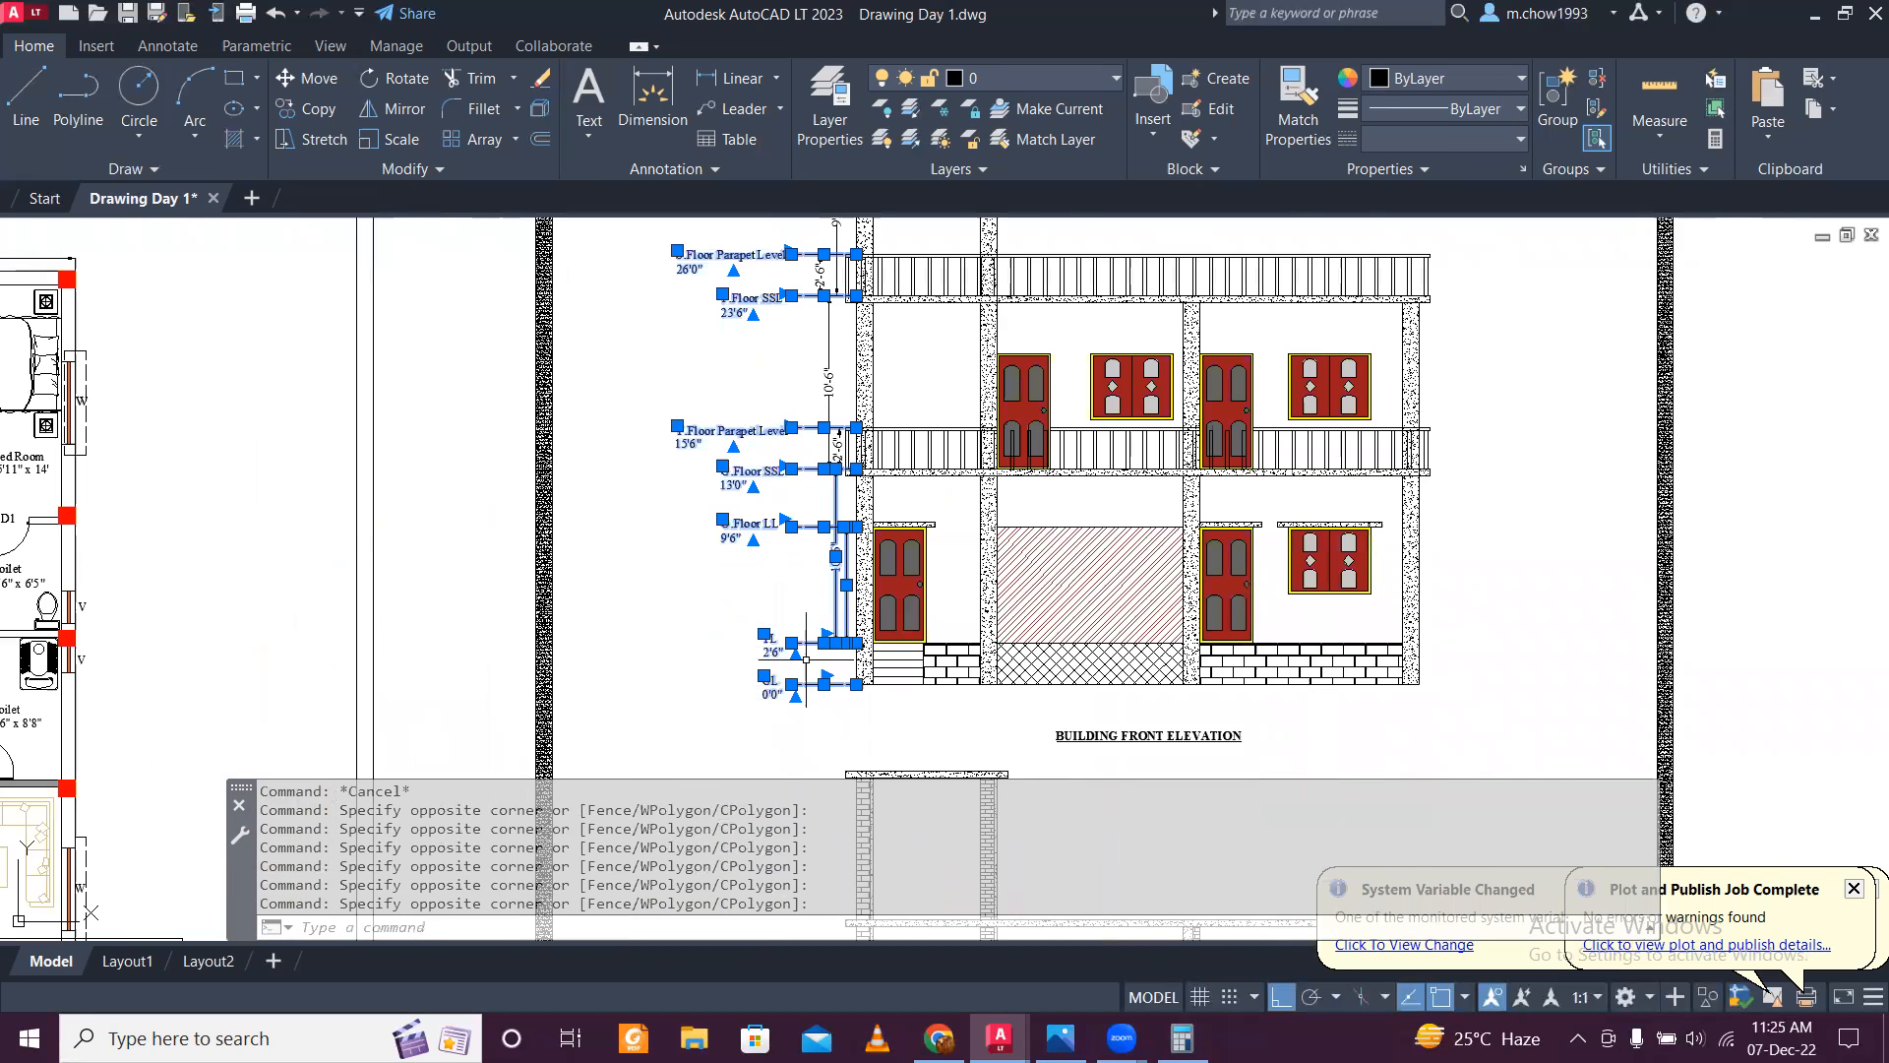
scroll(806, 660, "up", 4)
left_click(307, 109)
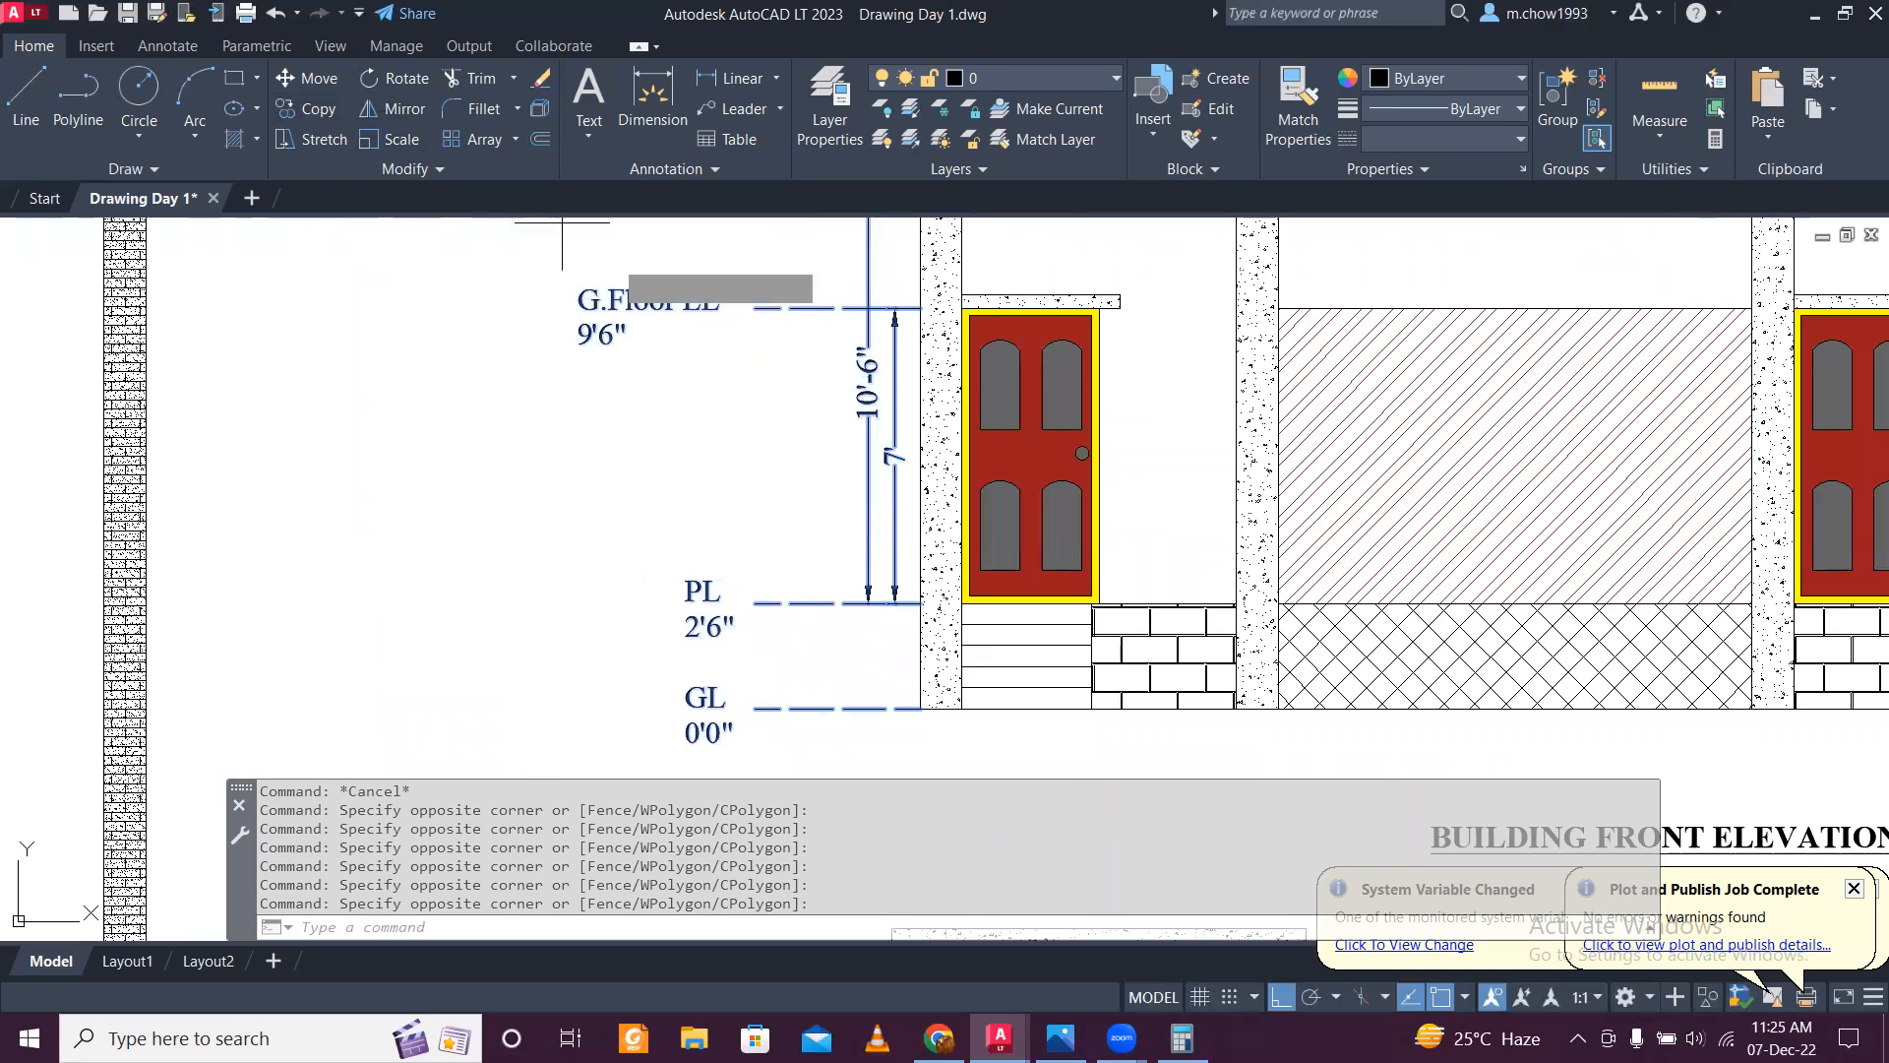
left_click(921, 709)
scroll(915, 689, "down", 5)
scroll(861, 578, "up", 3)
scroll(870, 579, "up", 4)
left_click(915, 566)
key("Escape")
Step: Move the copied 7' dimension about 2'-8" away from the wall, clear of the 5'-6" dimension
scroll(840, 559, "down", 2)
scroll(788, 535, "up", 2)
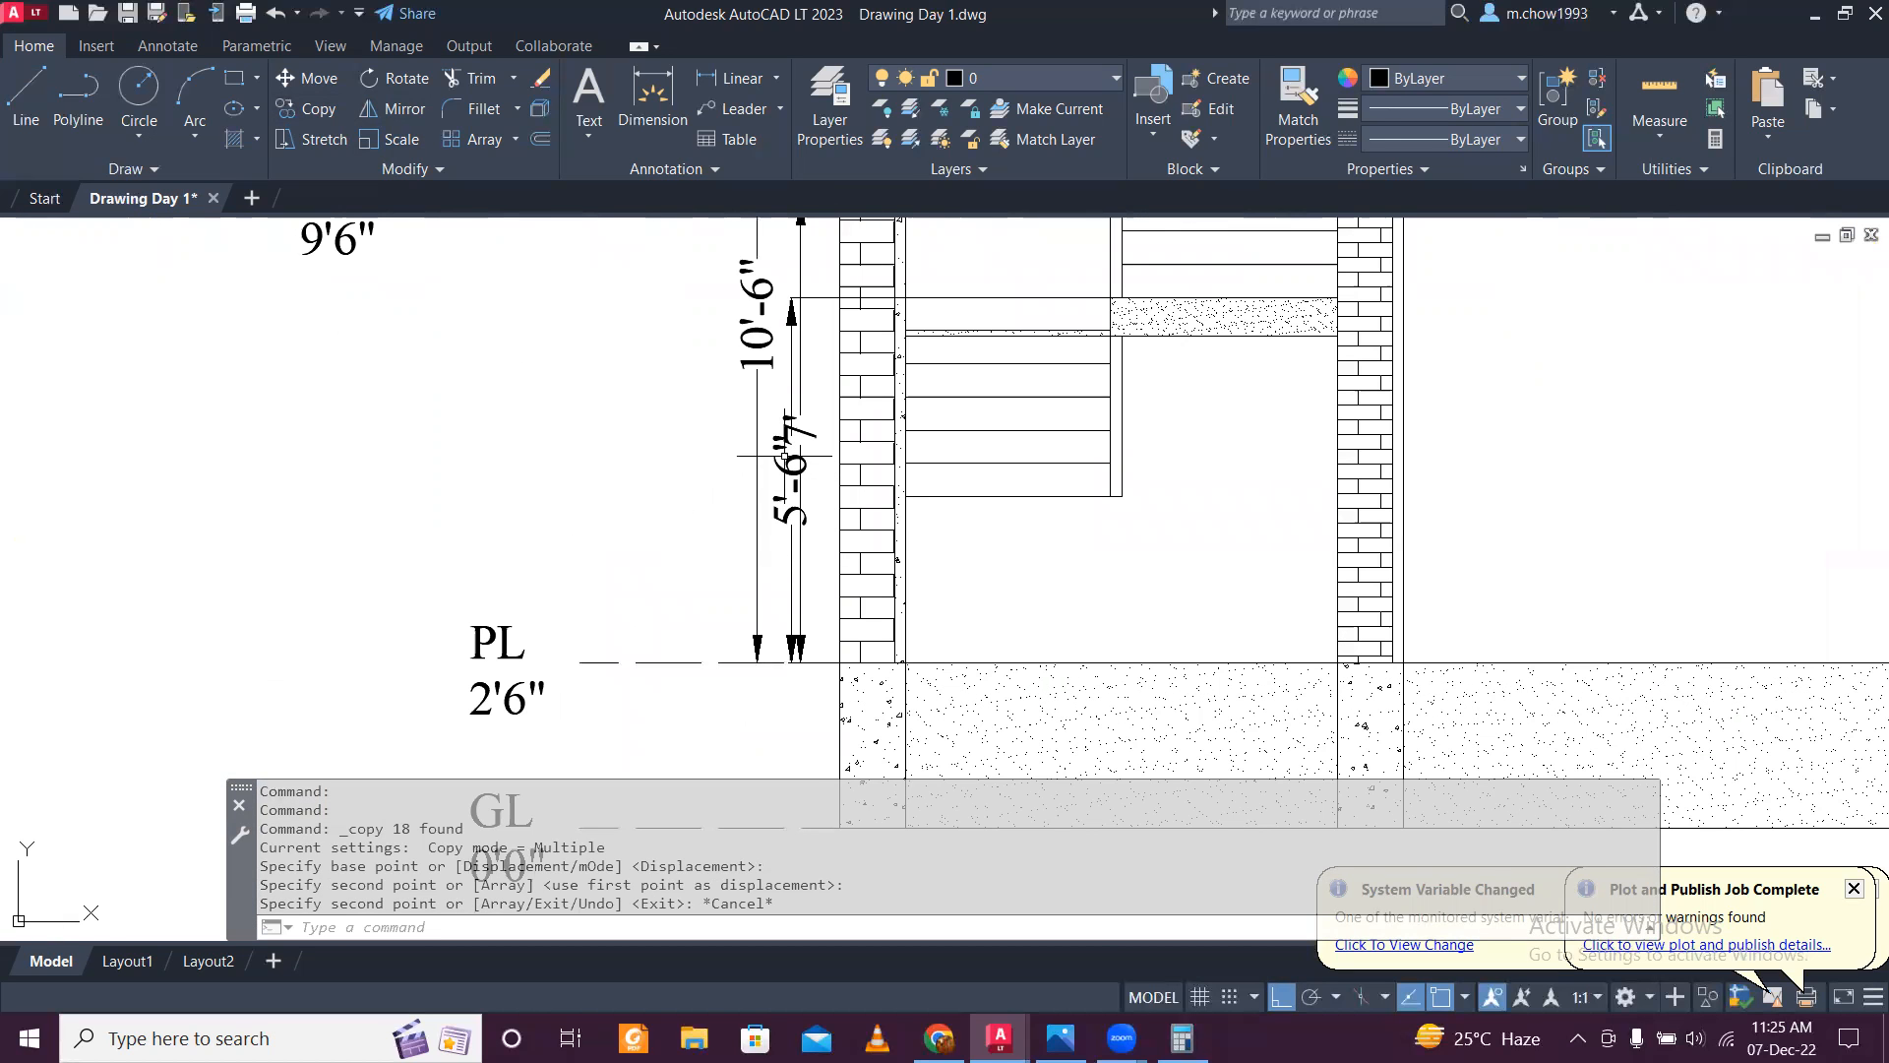
left_click(781, 459)
key("Escape")
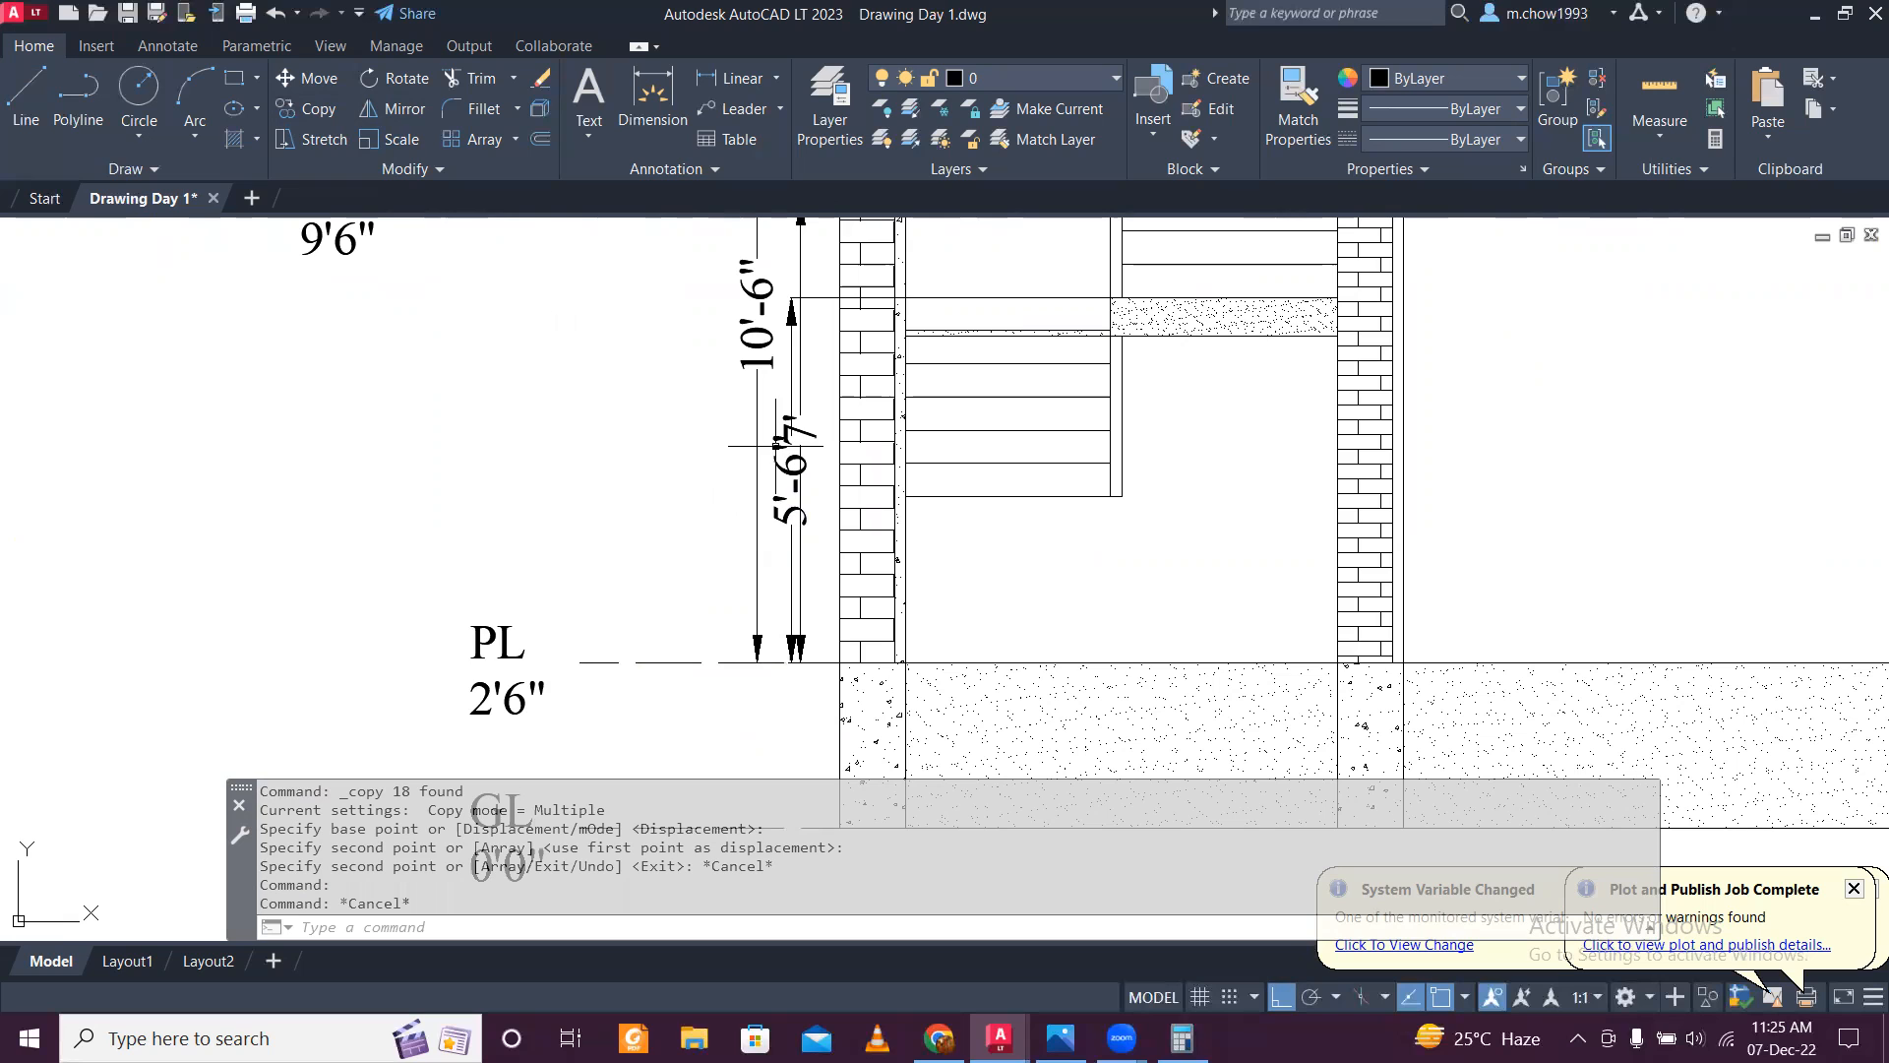
left_click(802, 433)
key("Escape")
left_click(812, 435)
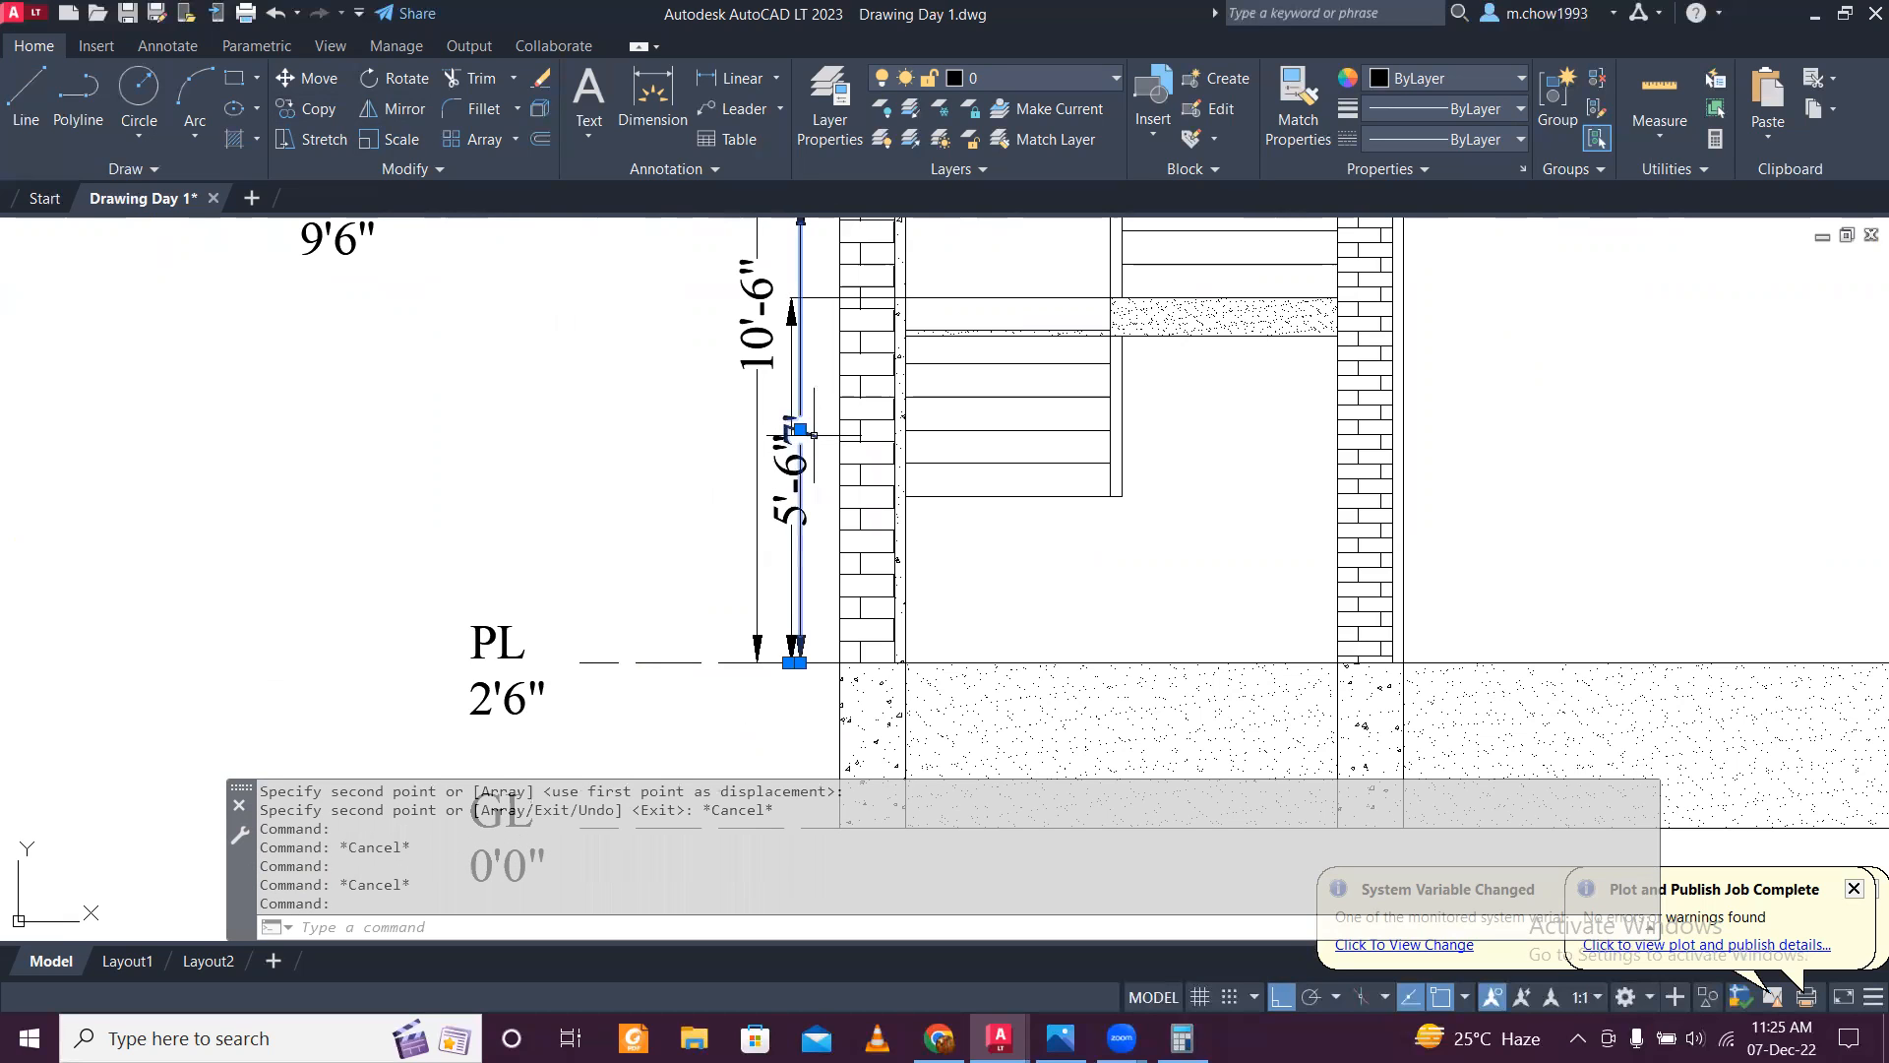
scroll(668, 347, "down", 3)
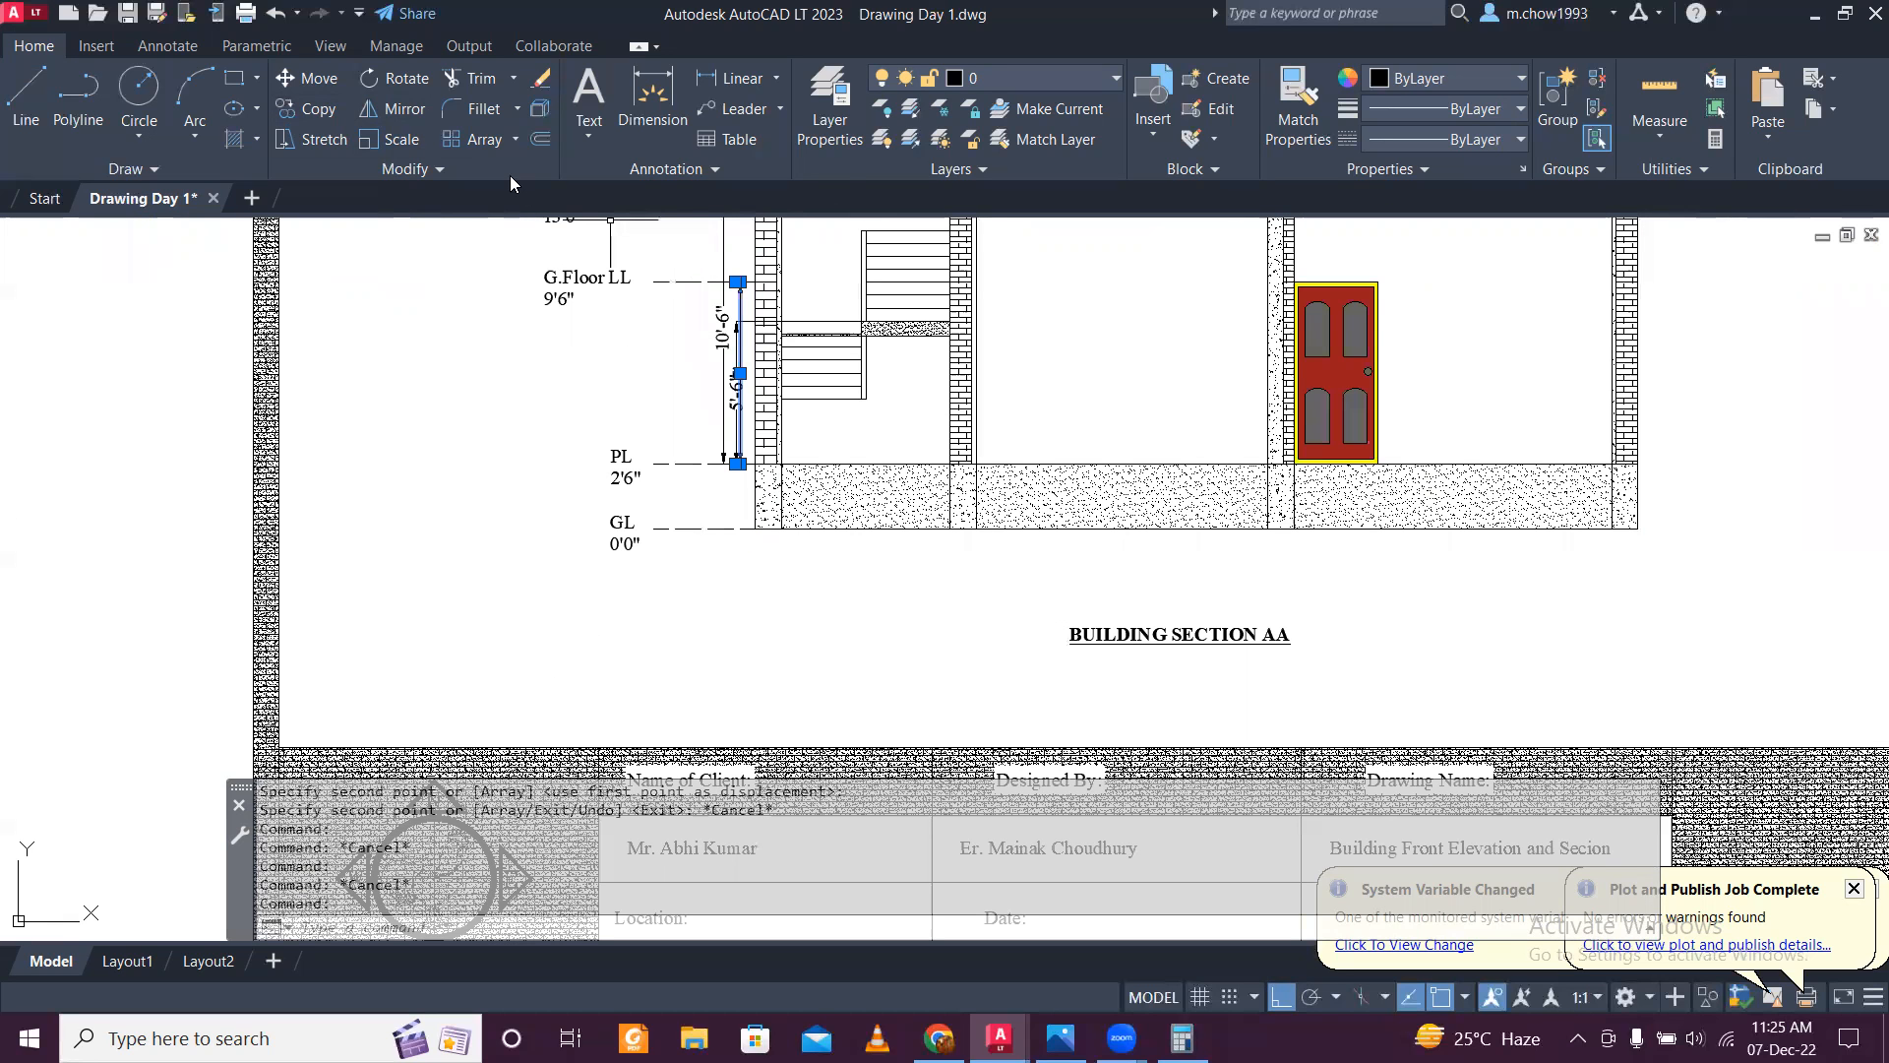
left_click(311, 79)
left_click(536, 674)
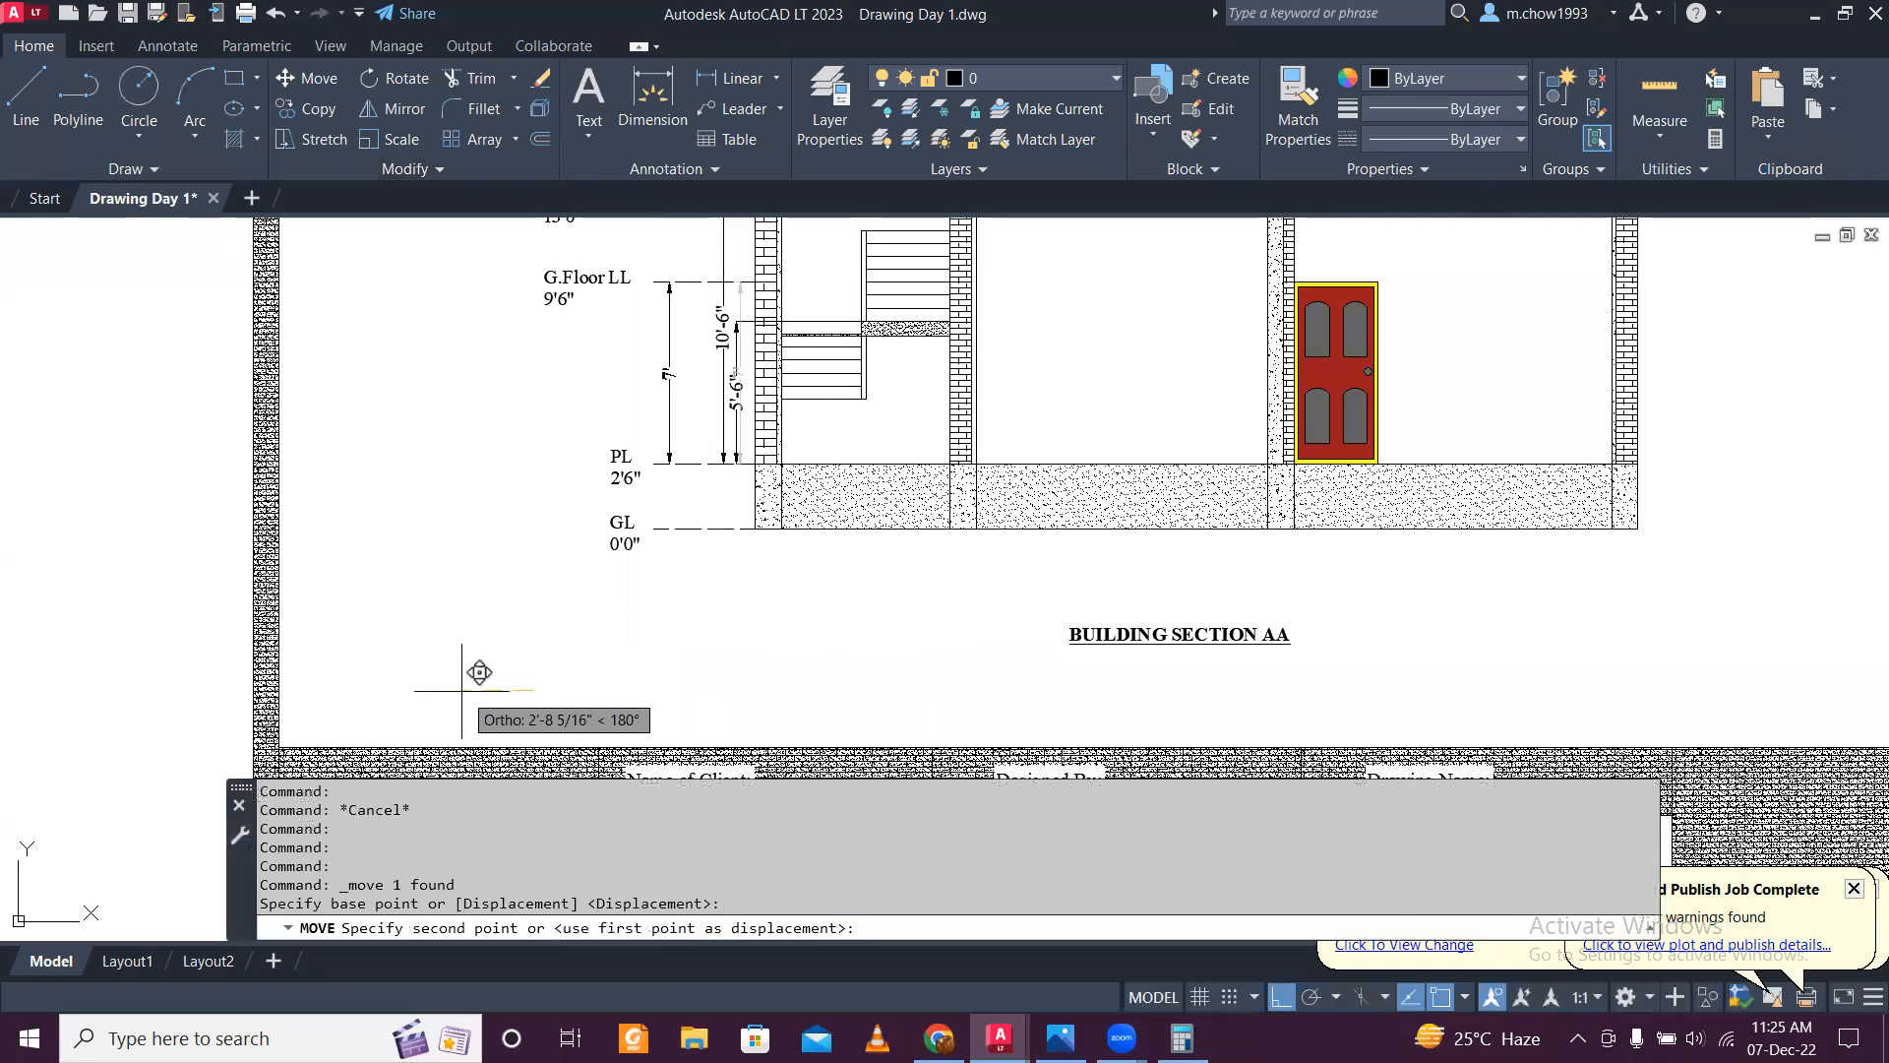
left_click(459, 691)
scroll(713, 496, "up", 4)
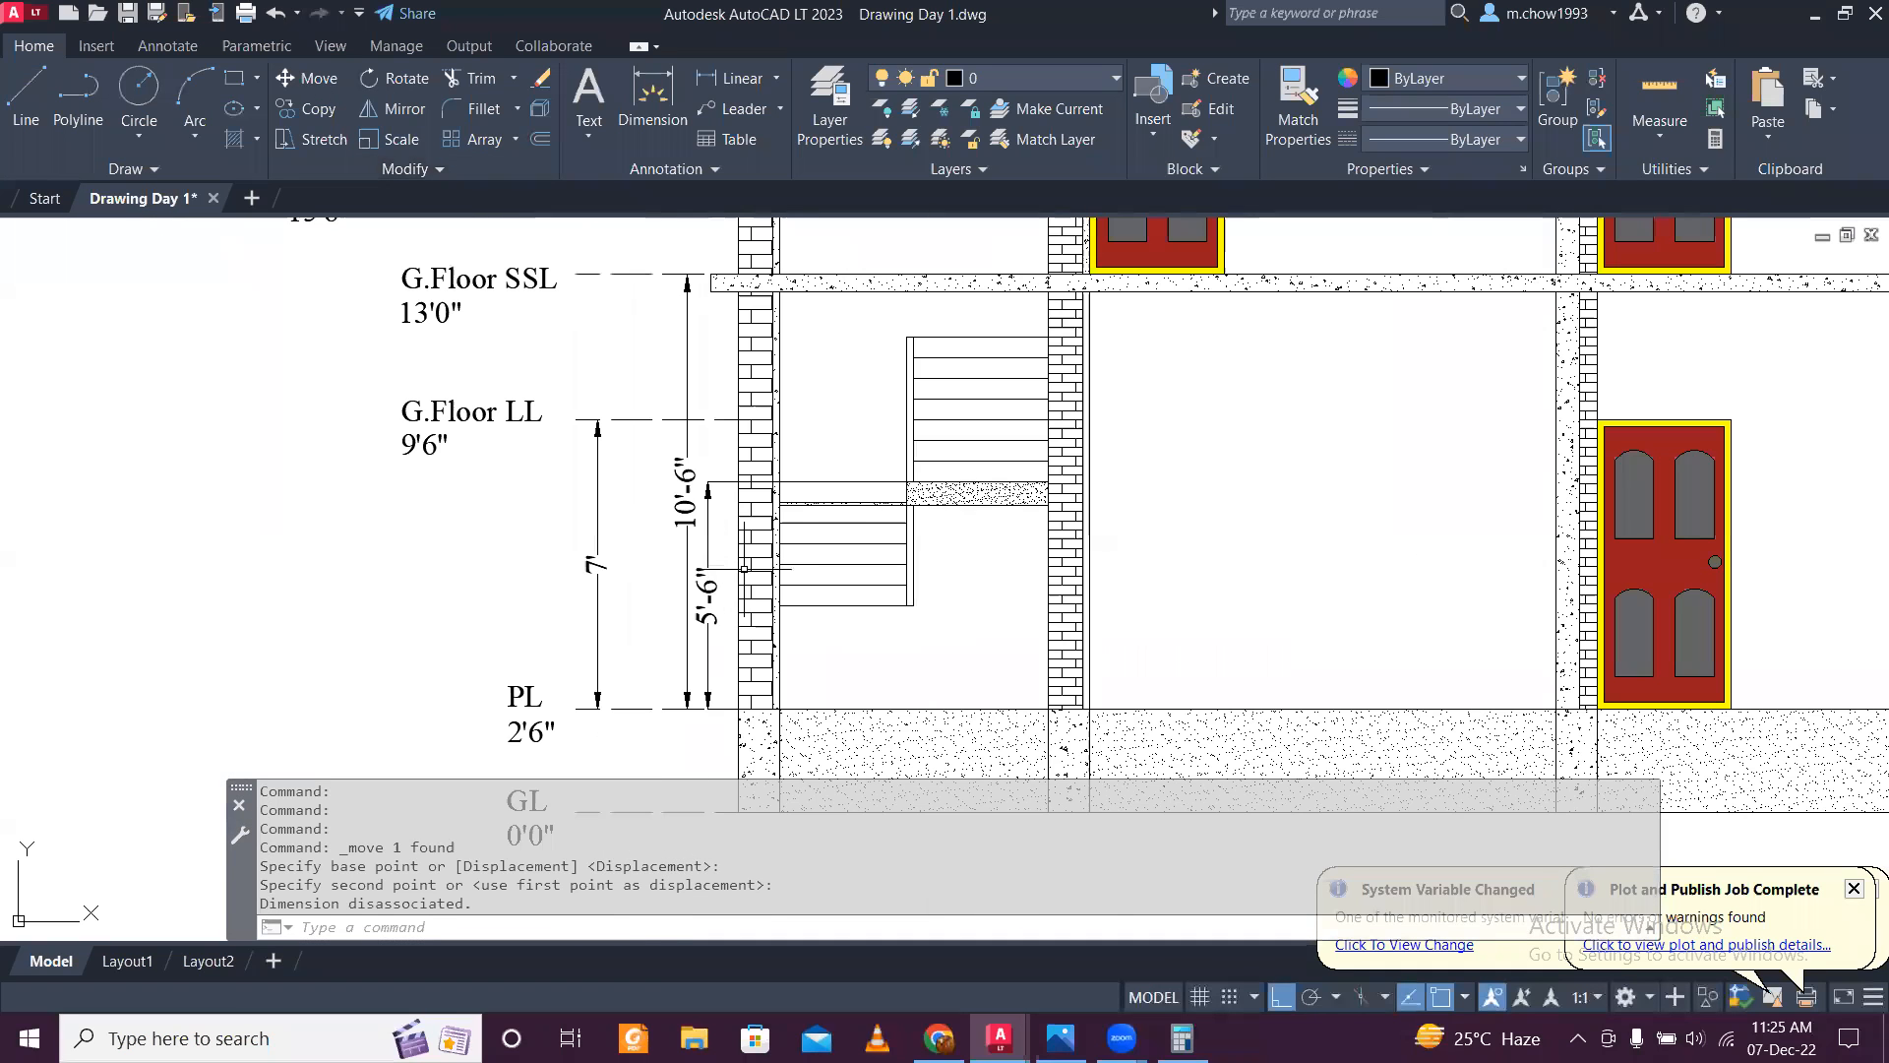
Step: Delete the F.Floor Parapet Level label and its dashed level line from Building Section AA
scroll(674, 562, "down", 3)
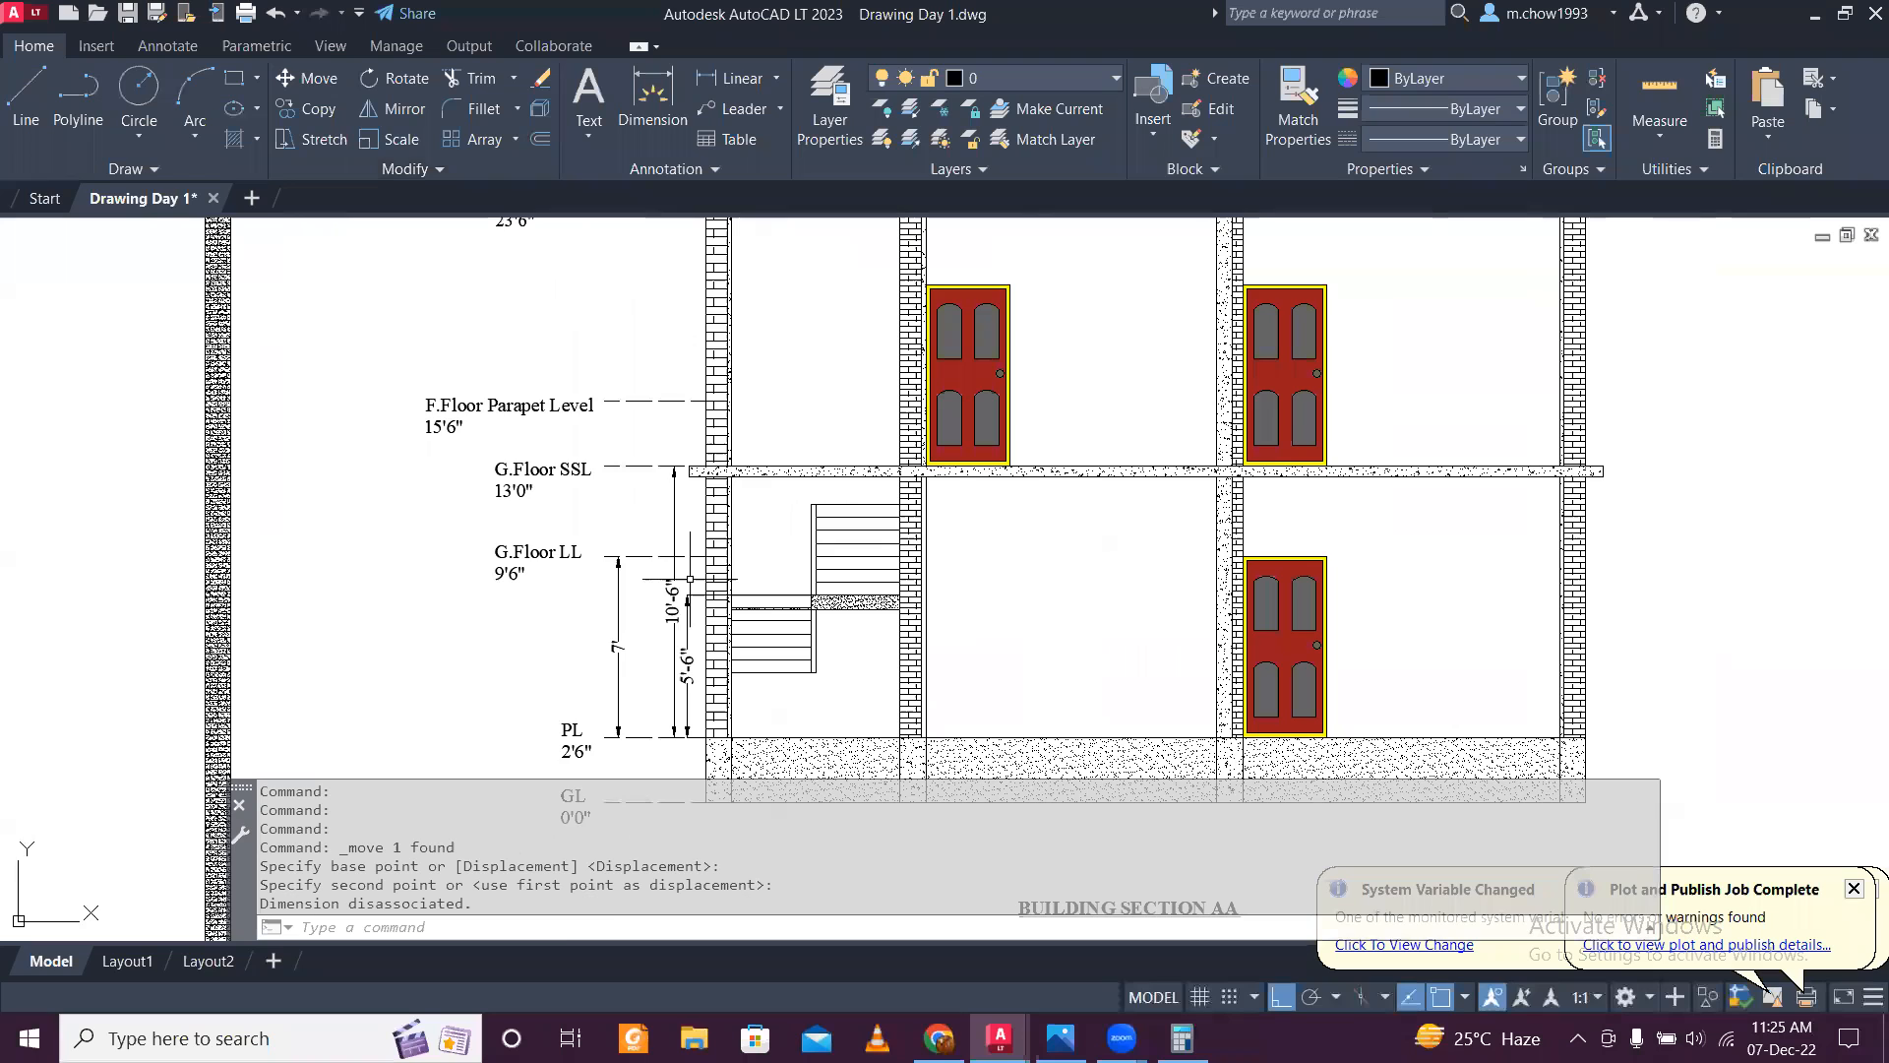
left_click(596, 495)
left_click(543, 439)
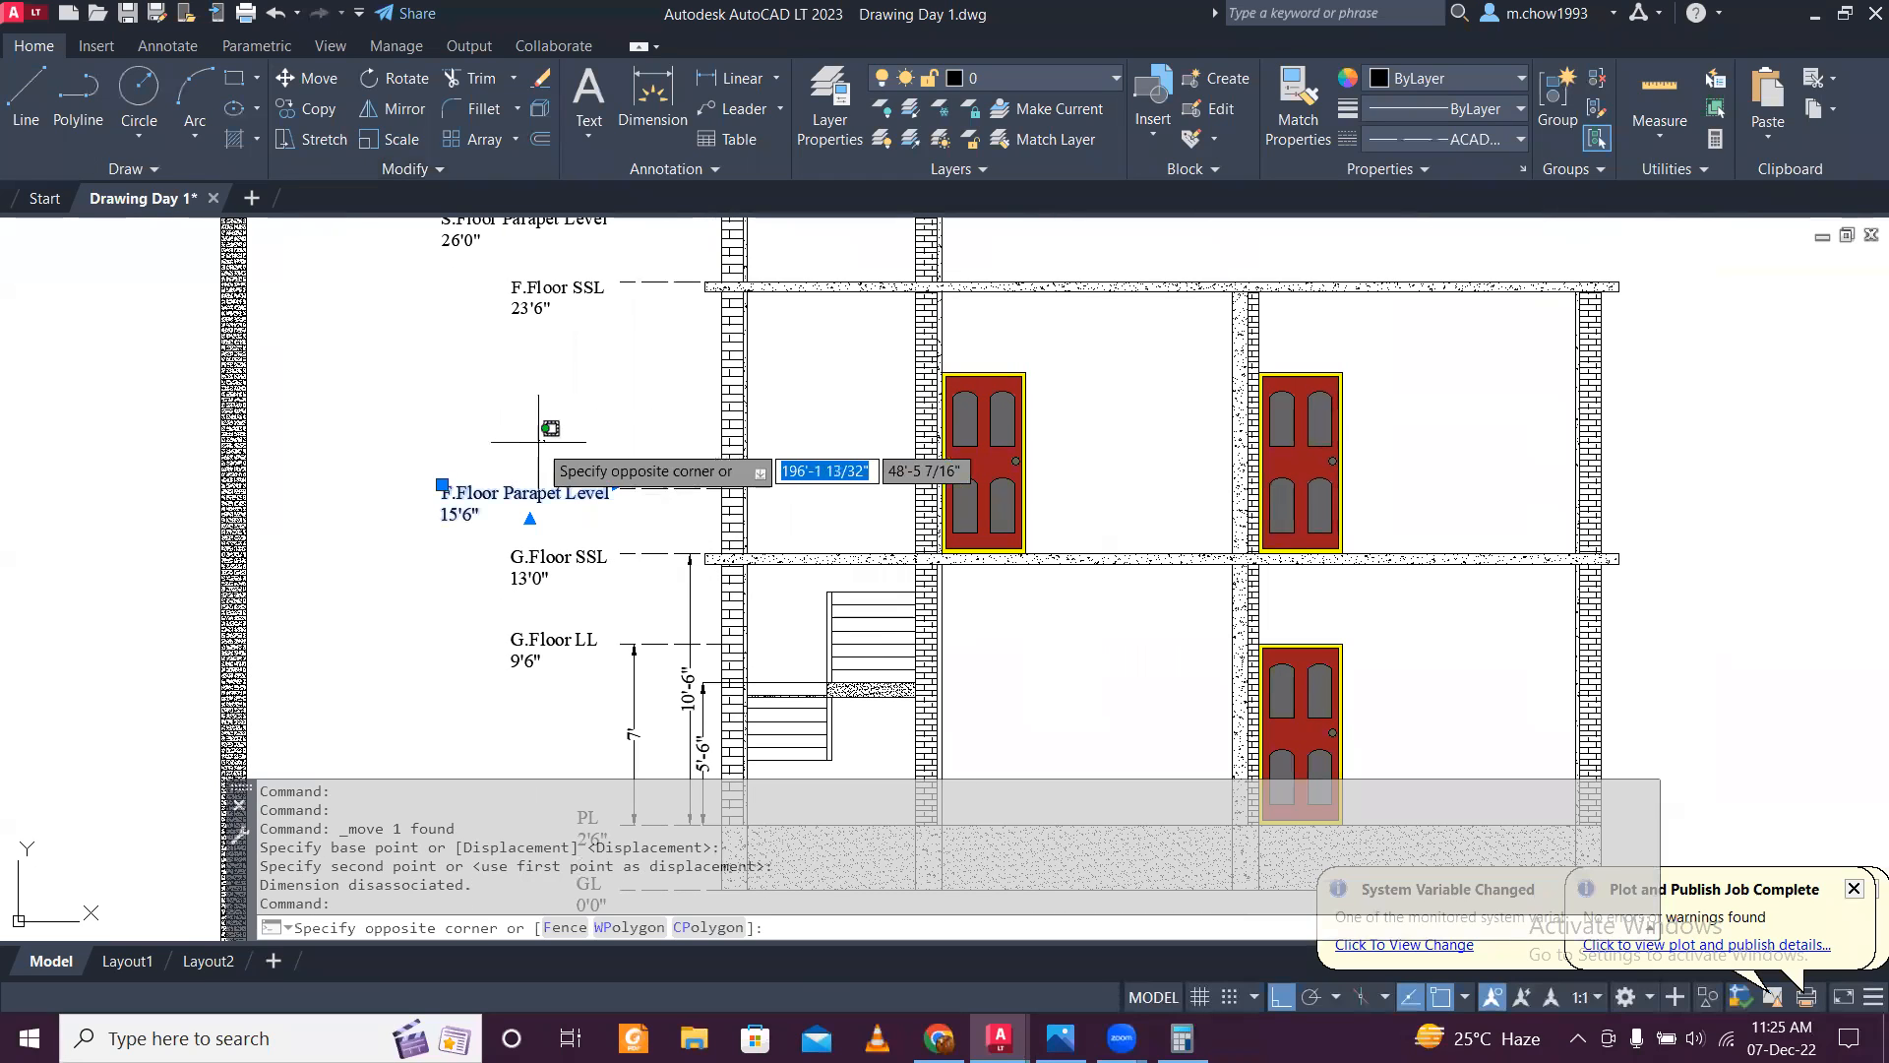
left_click(426, 440)
key("Delete")
left_click(651, 508)
left_click(624, 431)
key("Delete")
middle_click_drag(707, 403, 677, 644)
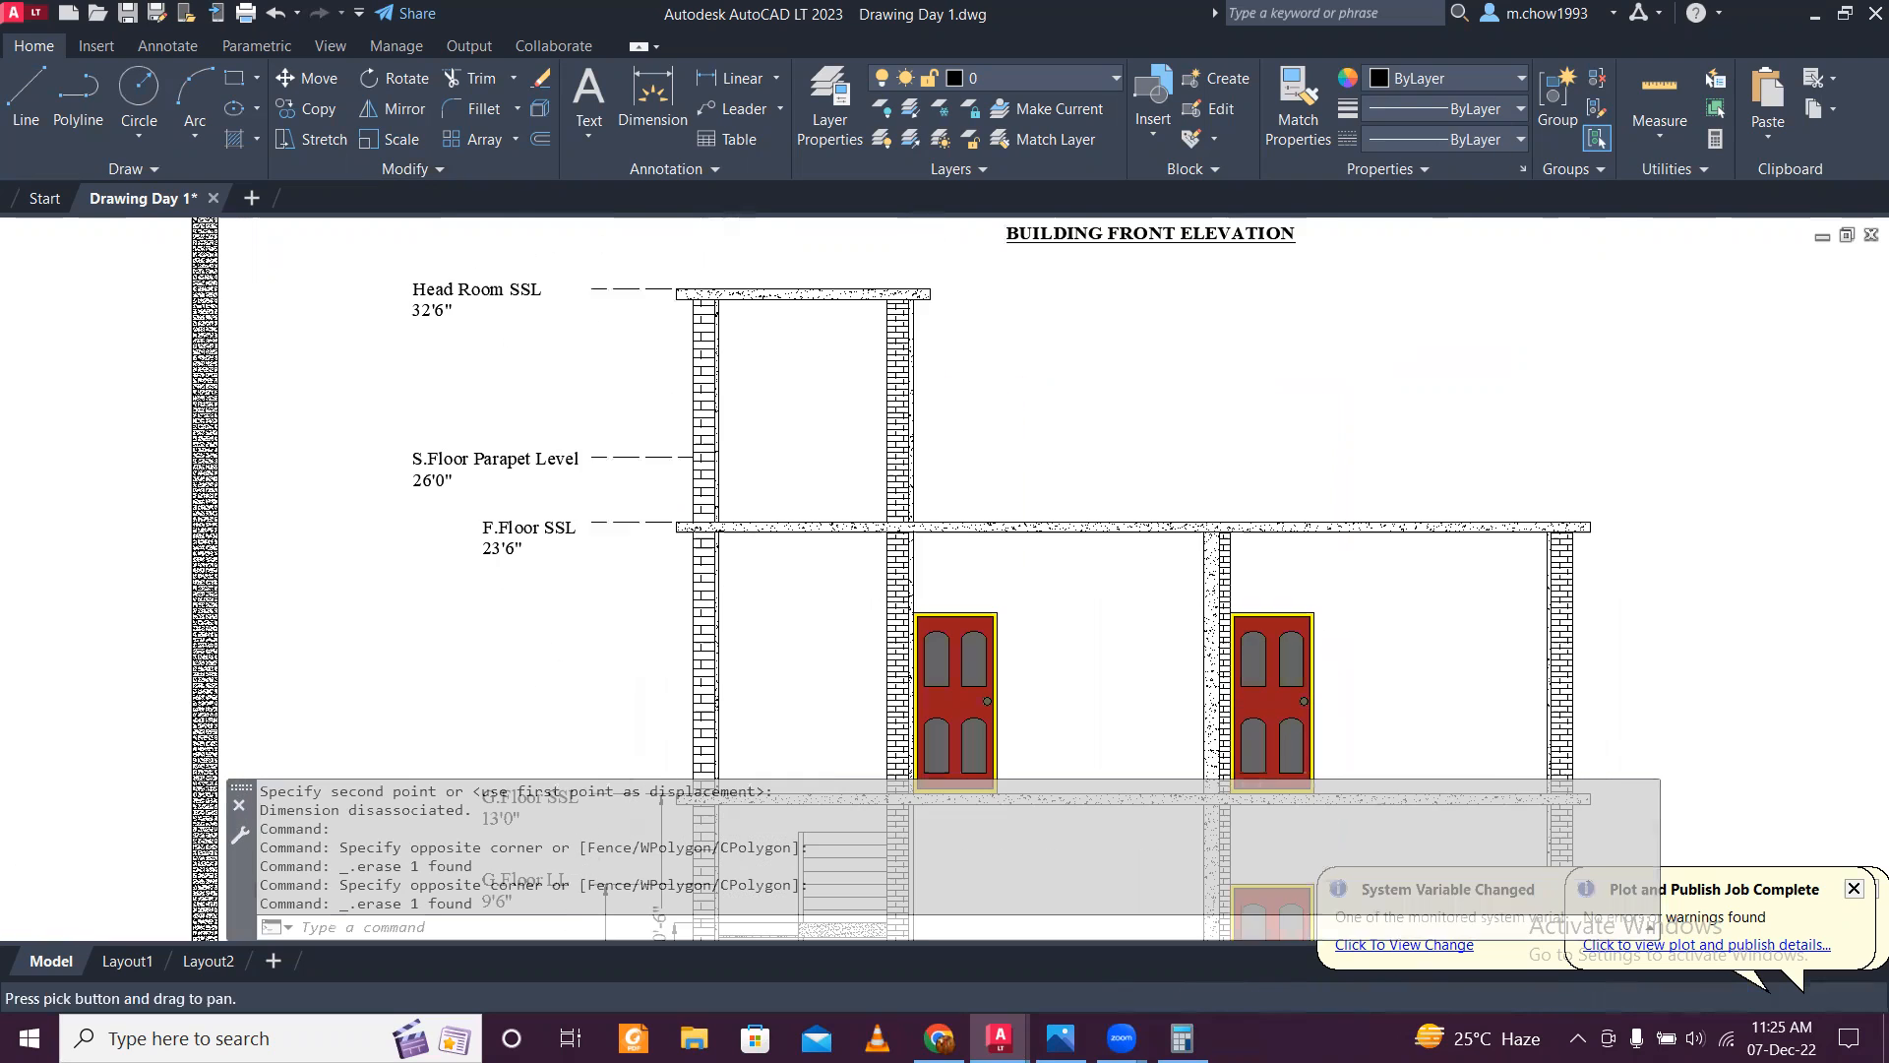
Step: Delete the S.Floor Parapet Level label and its dashed level line from Building Section AA
left_click(586, 497)
left_click(398, 372)
key("Delete")
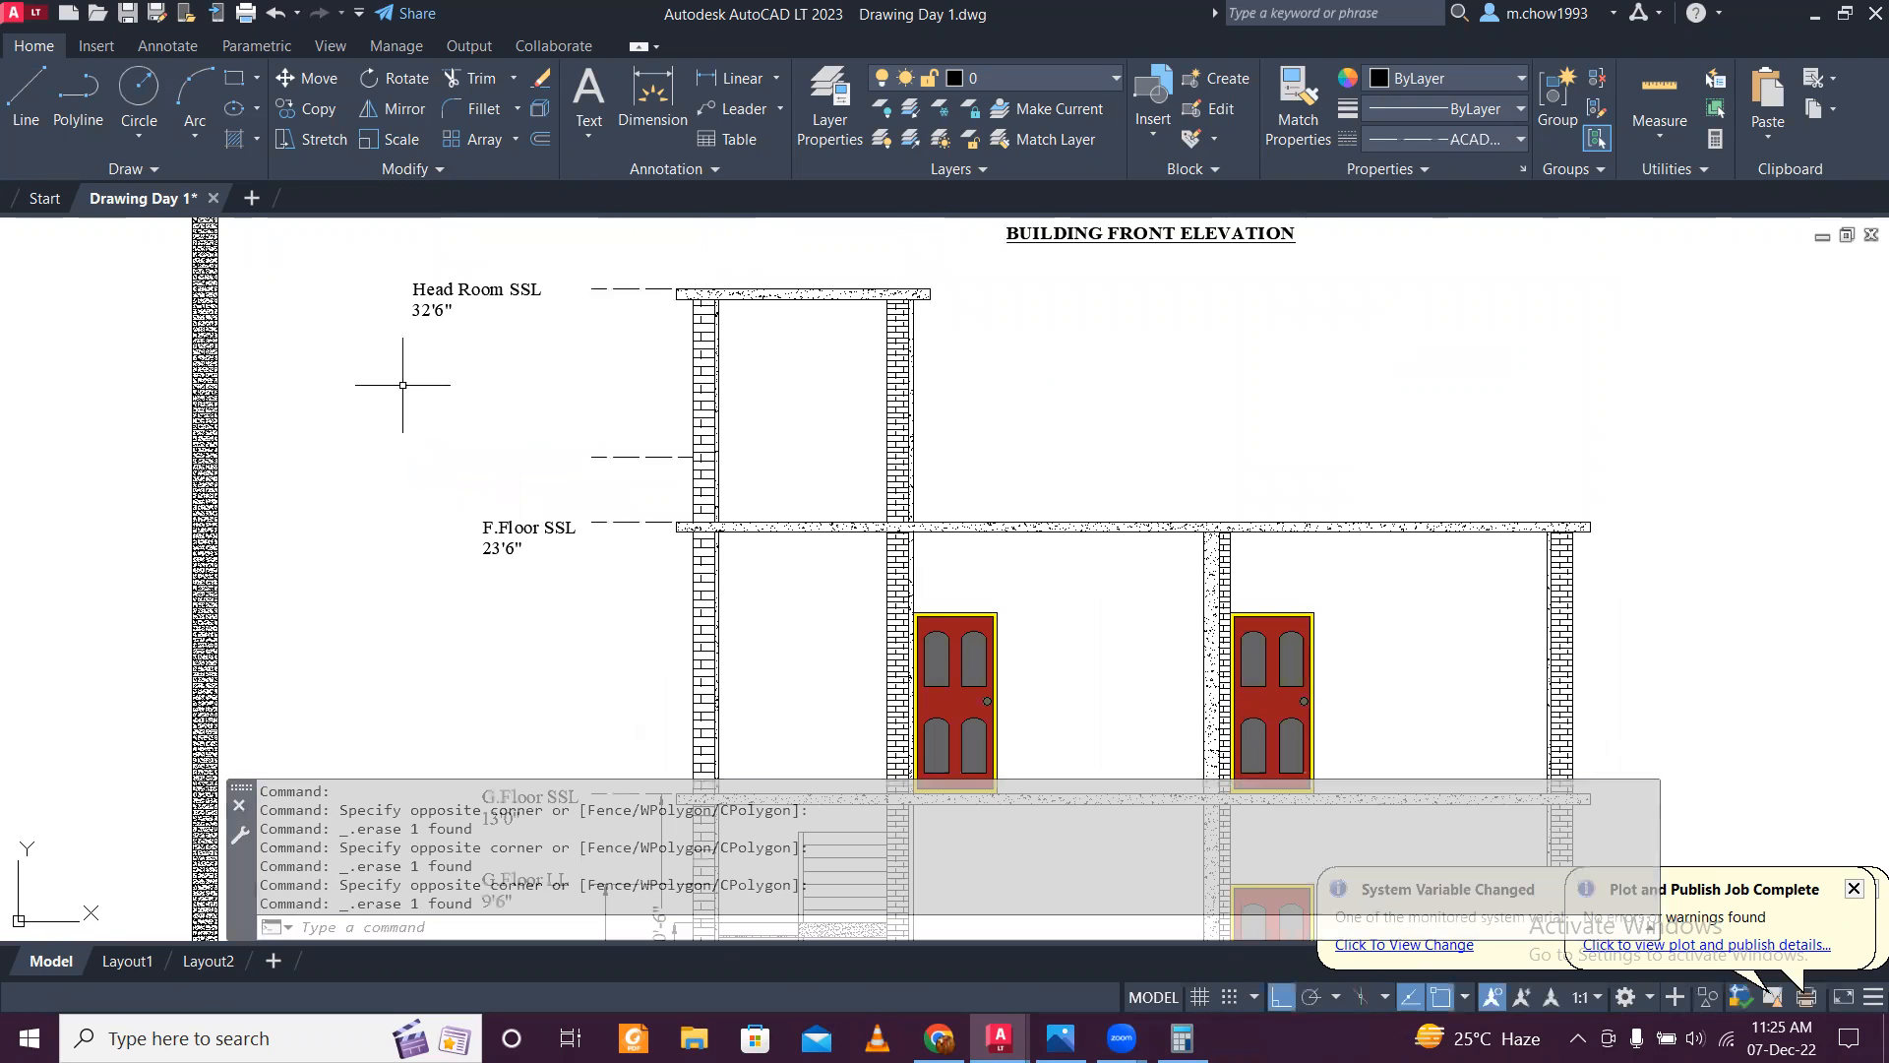
left_click(638, 461)
left_click(600, 428)
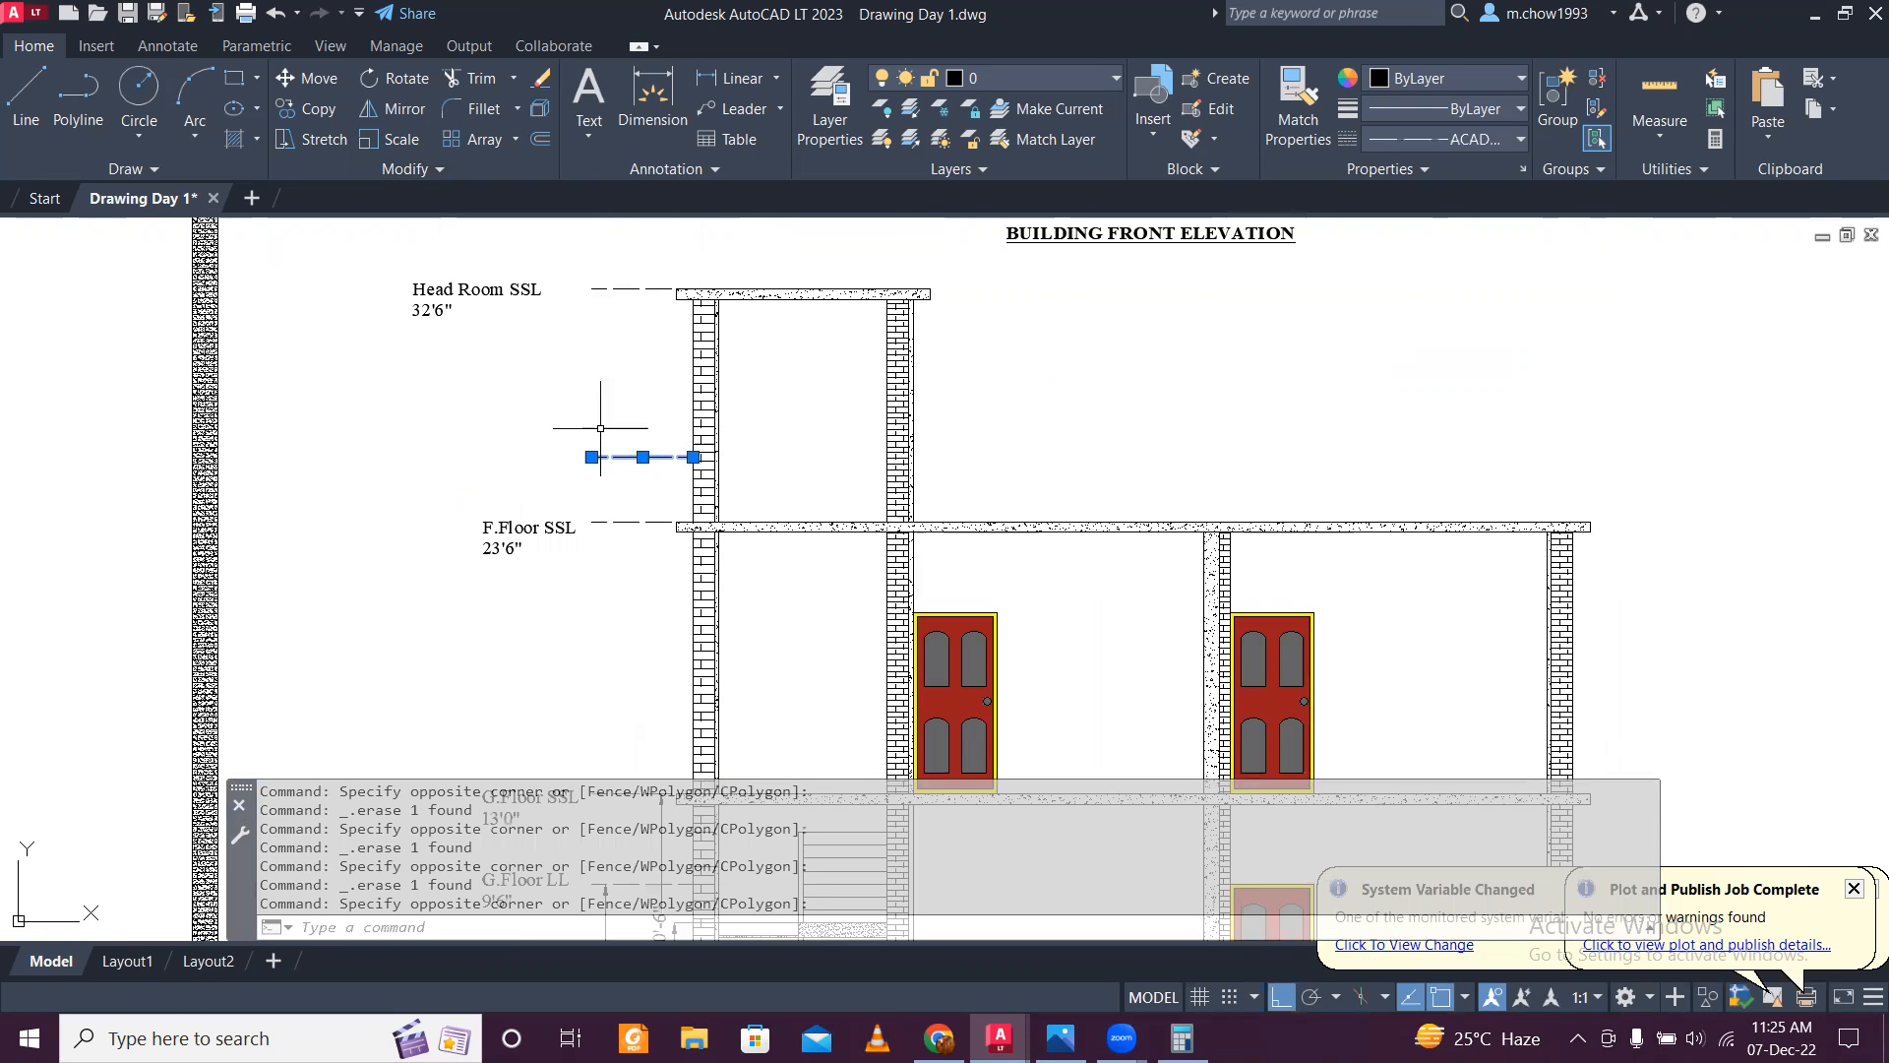
key("Delete")
Step: Stretch the 5'-6" dimension line about 5" closer to the brick wall, away from the 10'-6" dimension
scroll(600, 428, "down", 2)
scroll(686, 567, "up", 4)
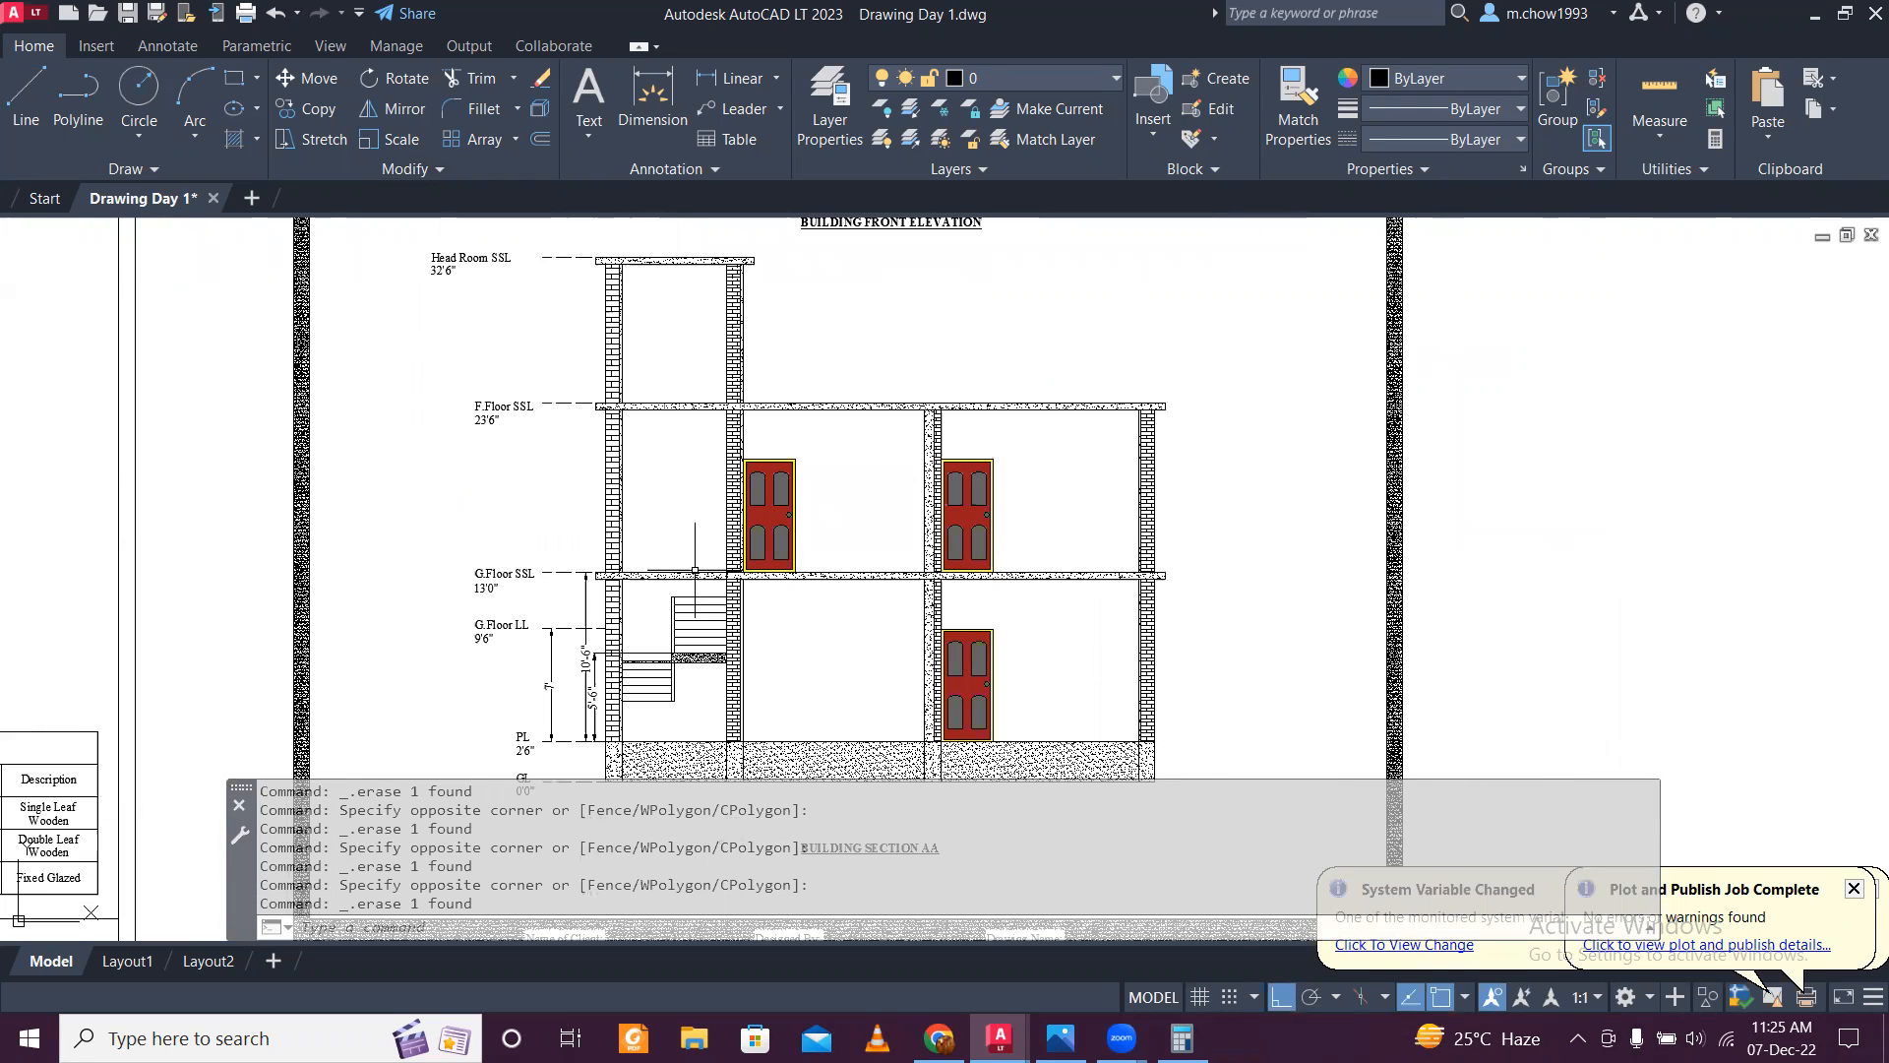
middle_click_drag(646, 695, 679, 542)
scroll(515, 558, "up", 3)
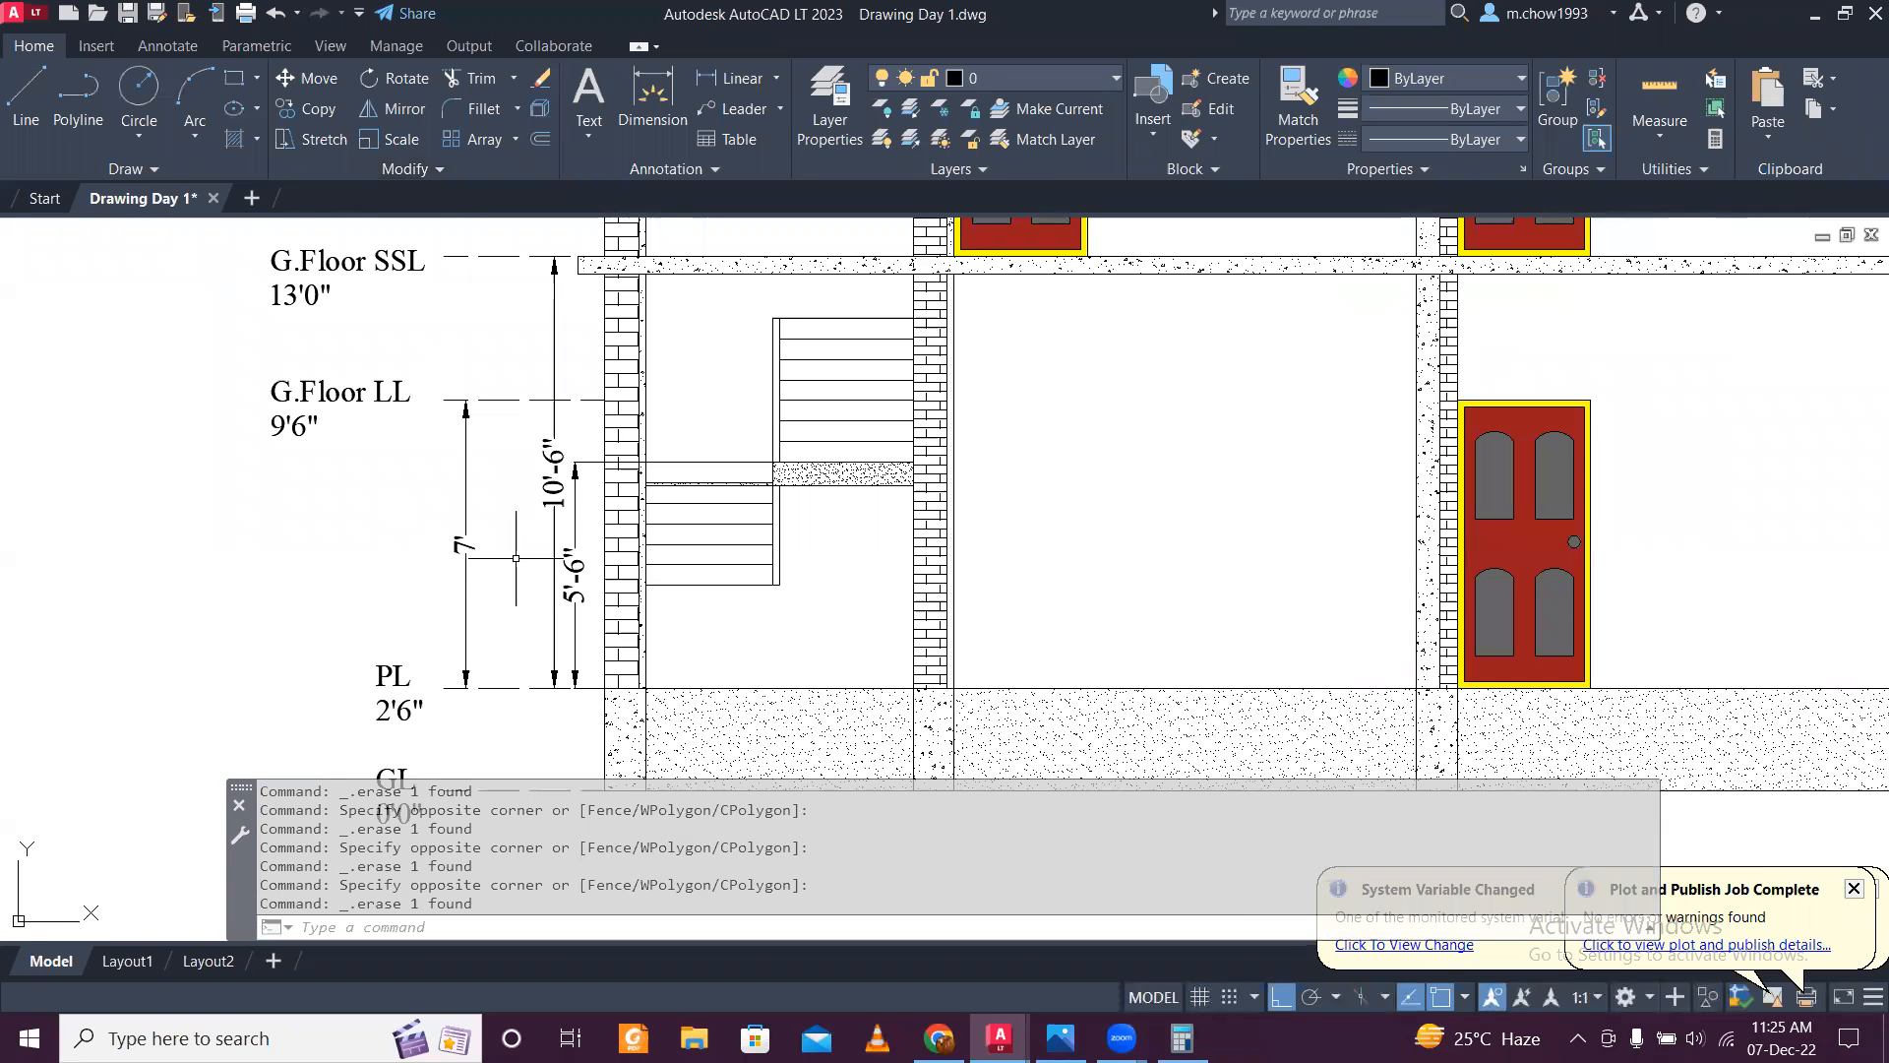
left_click(578, 565)
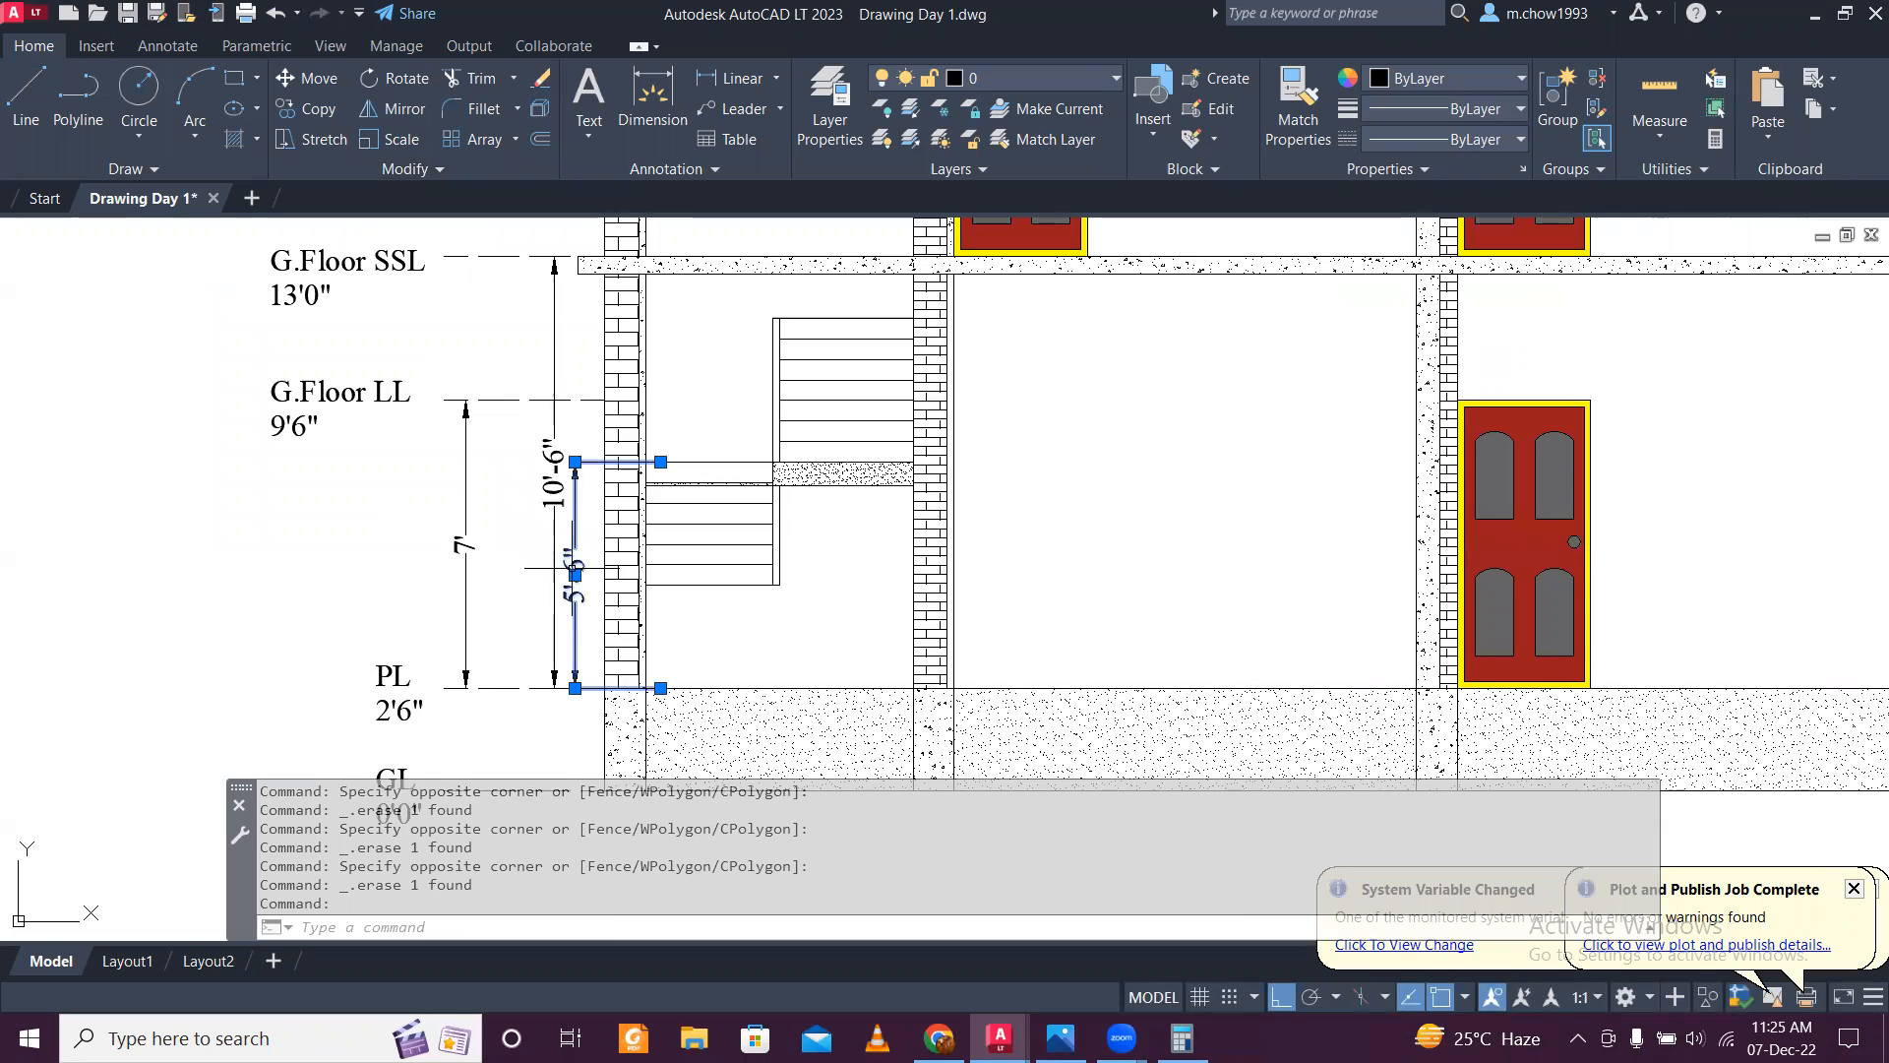
scroll(561, 479, "up", 4)
left_click(549, 440)
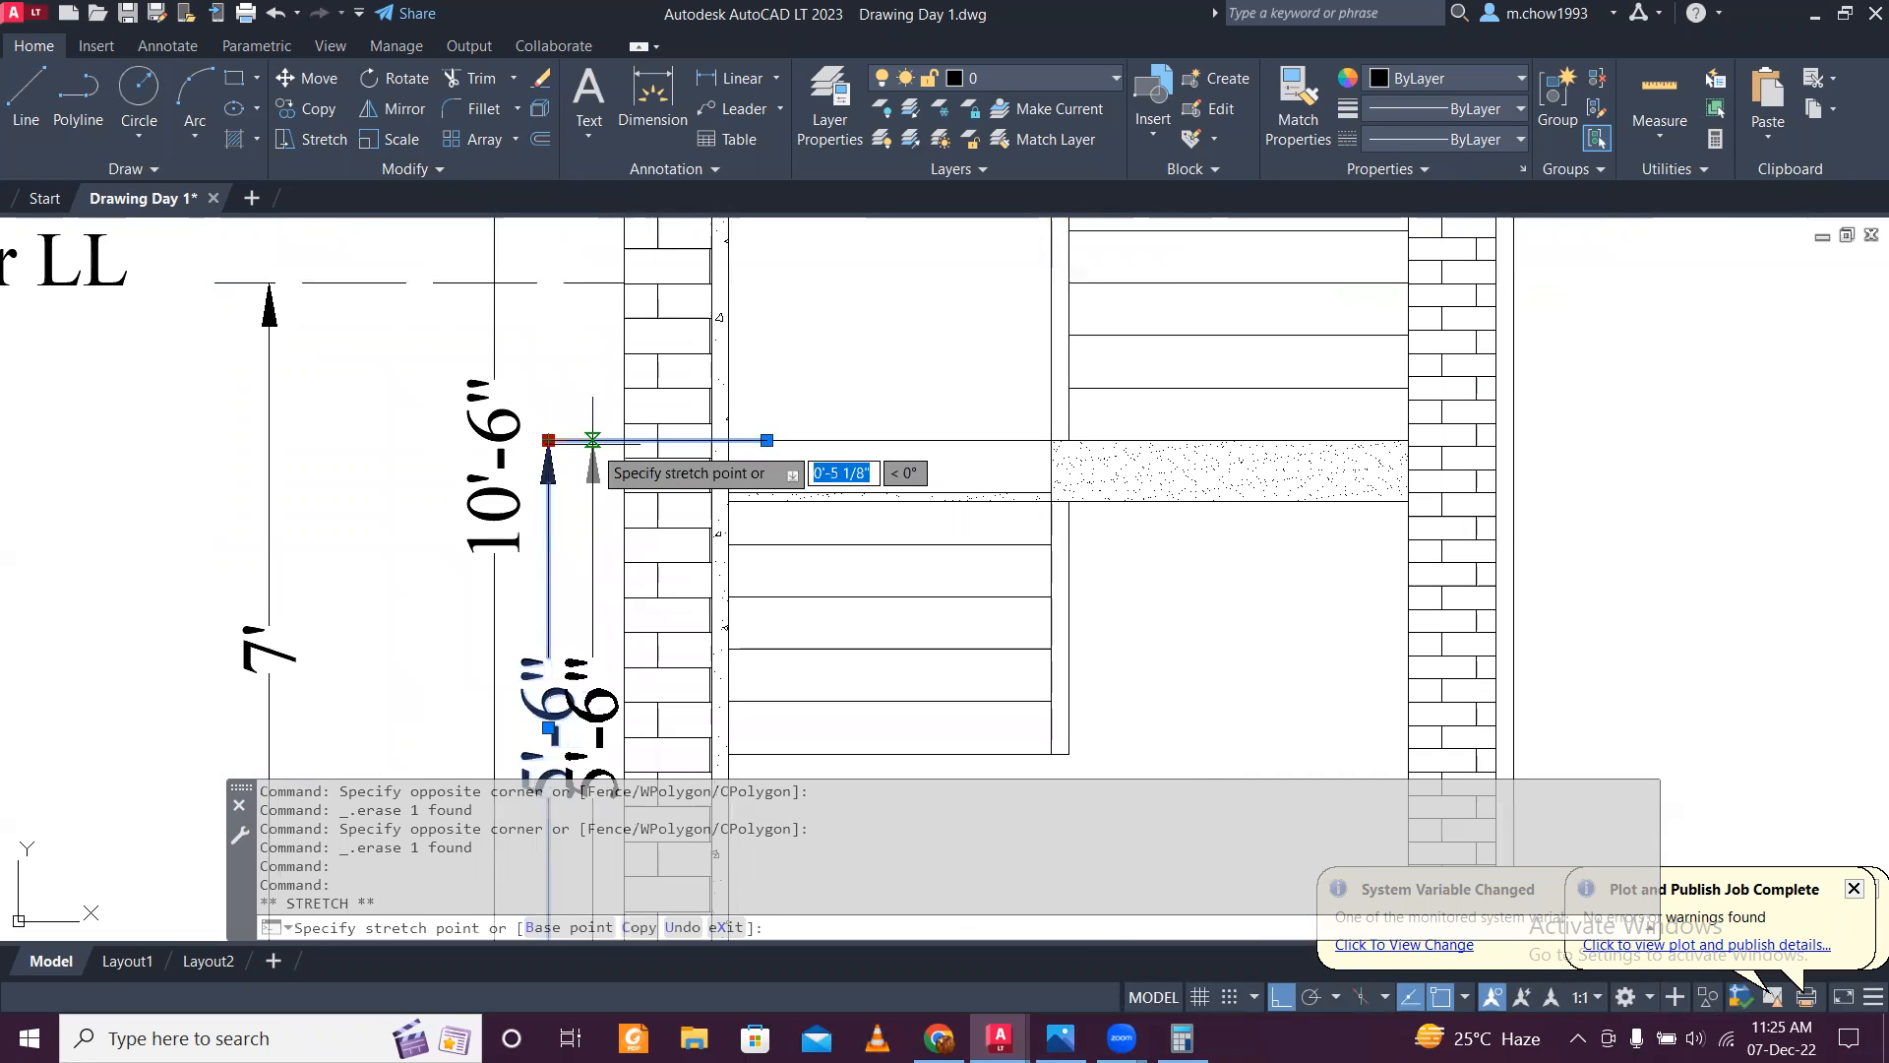
left_click(592, 439)
scroll(768, 448, "down", 2)
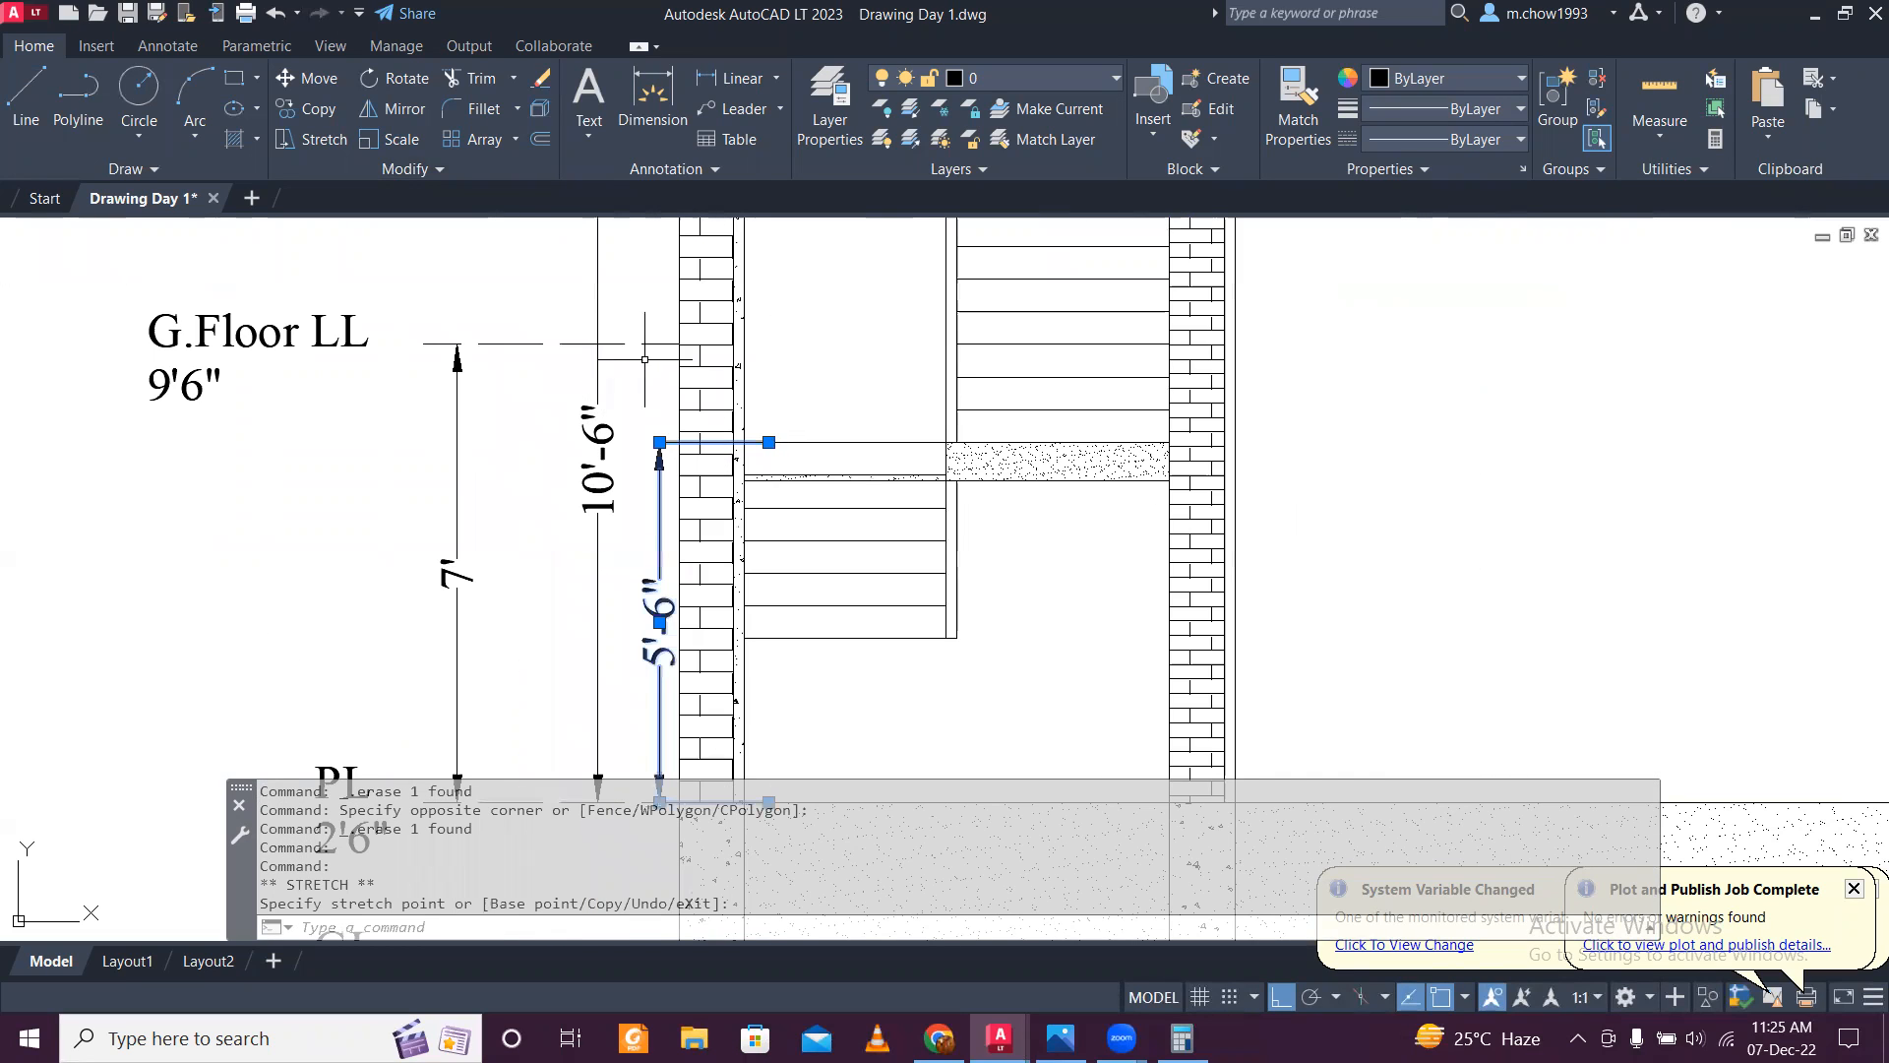
Step: Add the multiline text "Mid Landing Slab" above the landing in Building Section AA, widening its box so it fits on one line
left_click(598, 135)
left_click(641, 187)
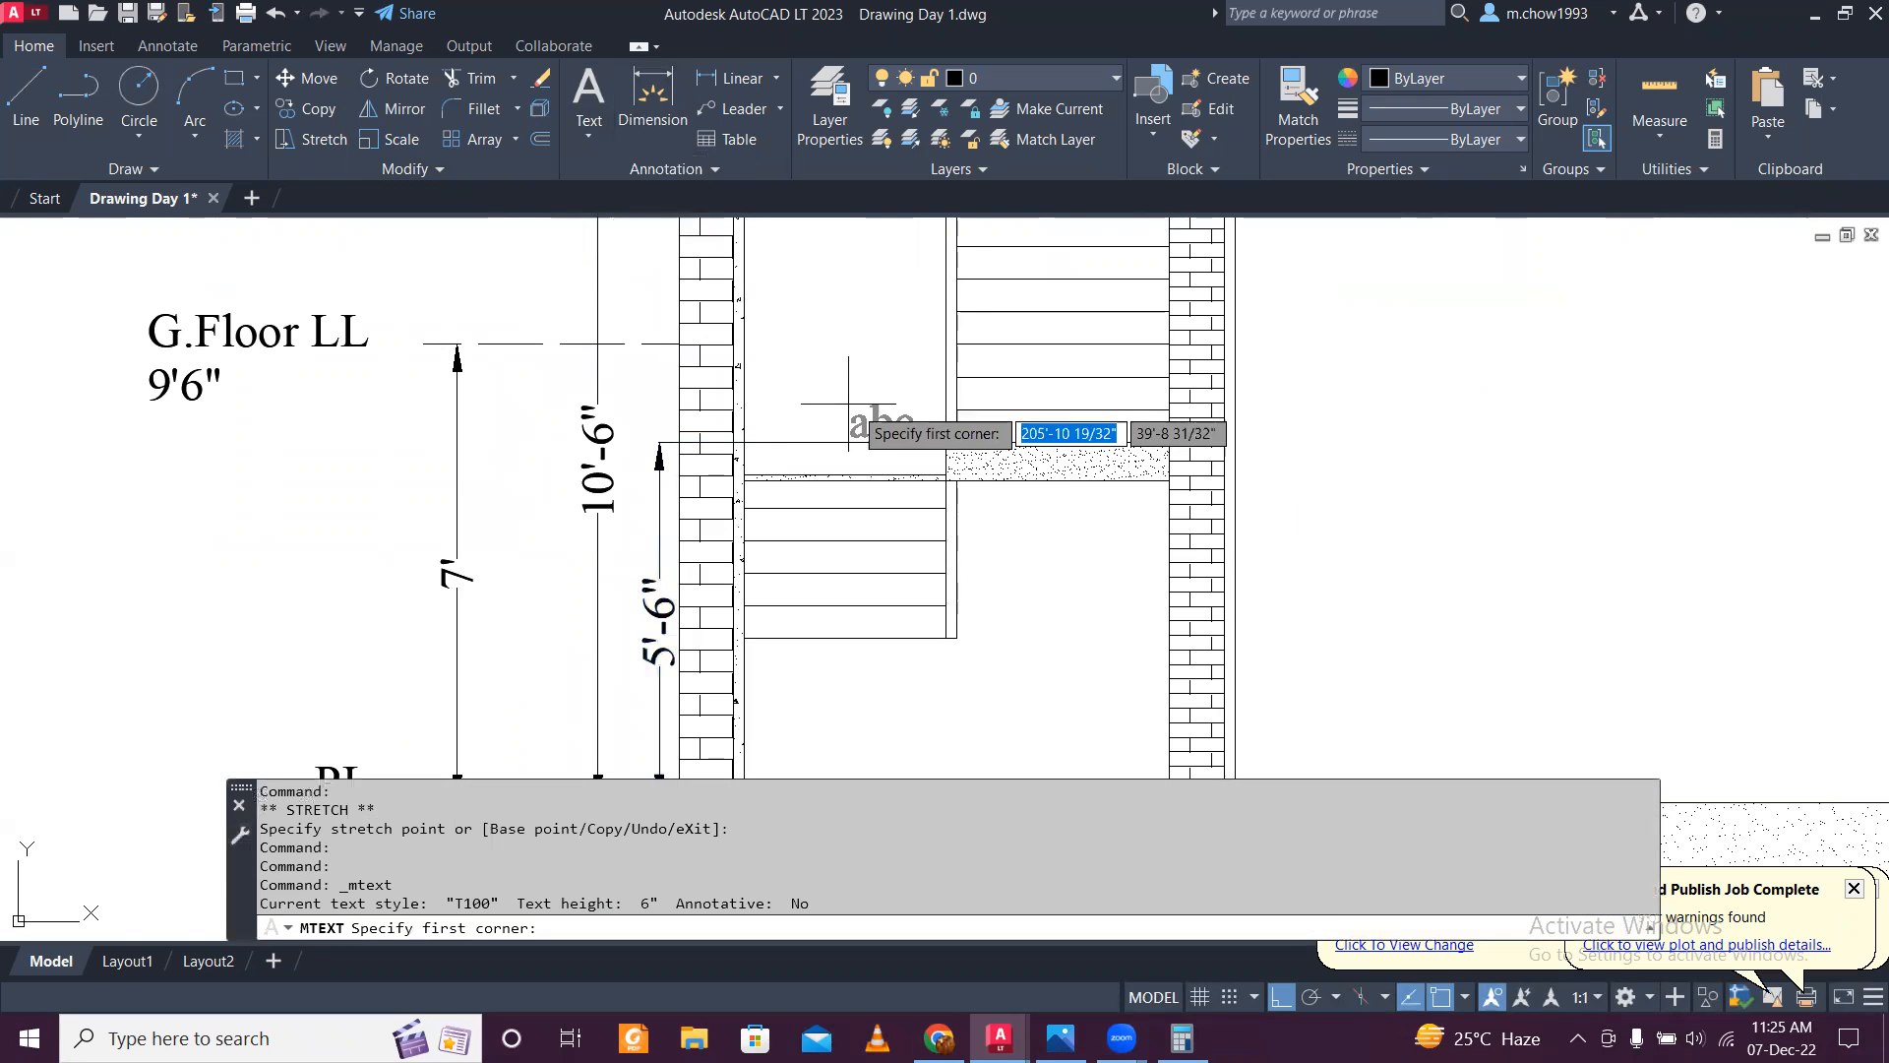
left_click(785, 377)
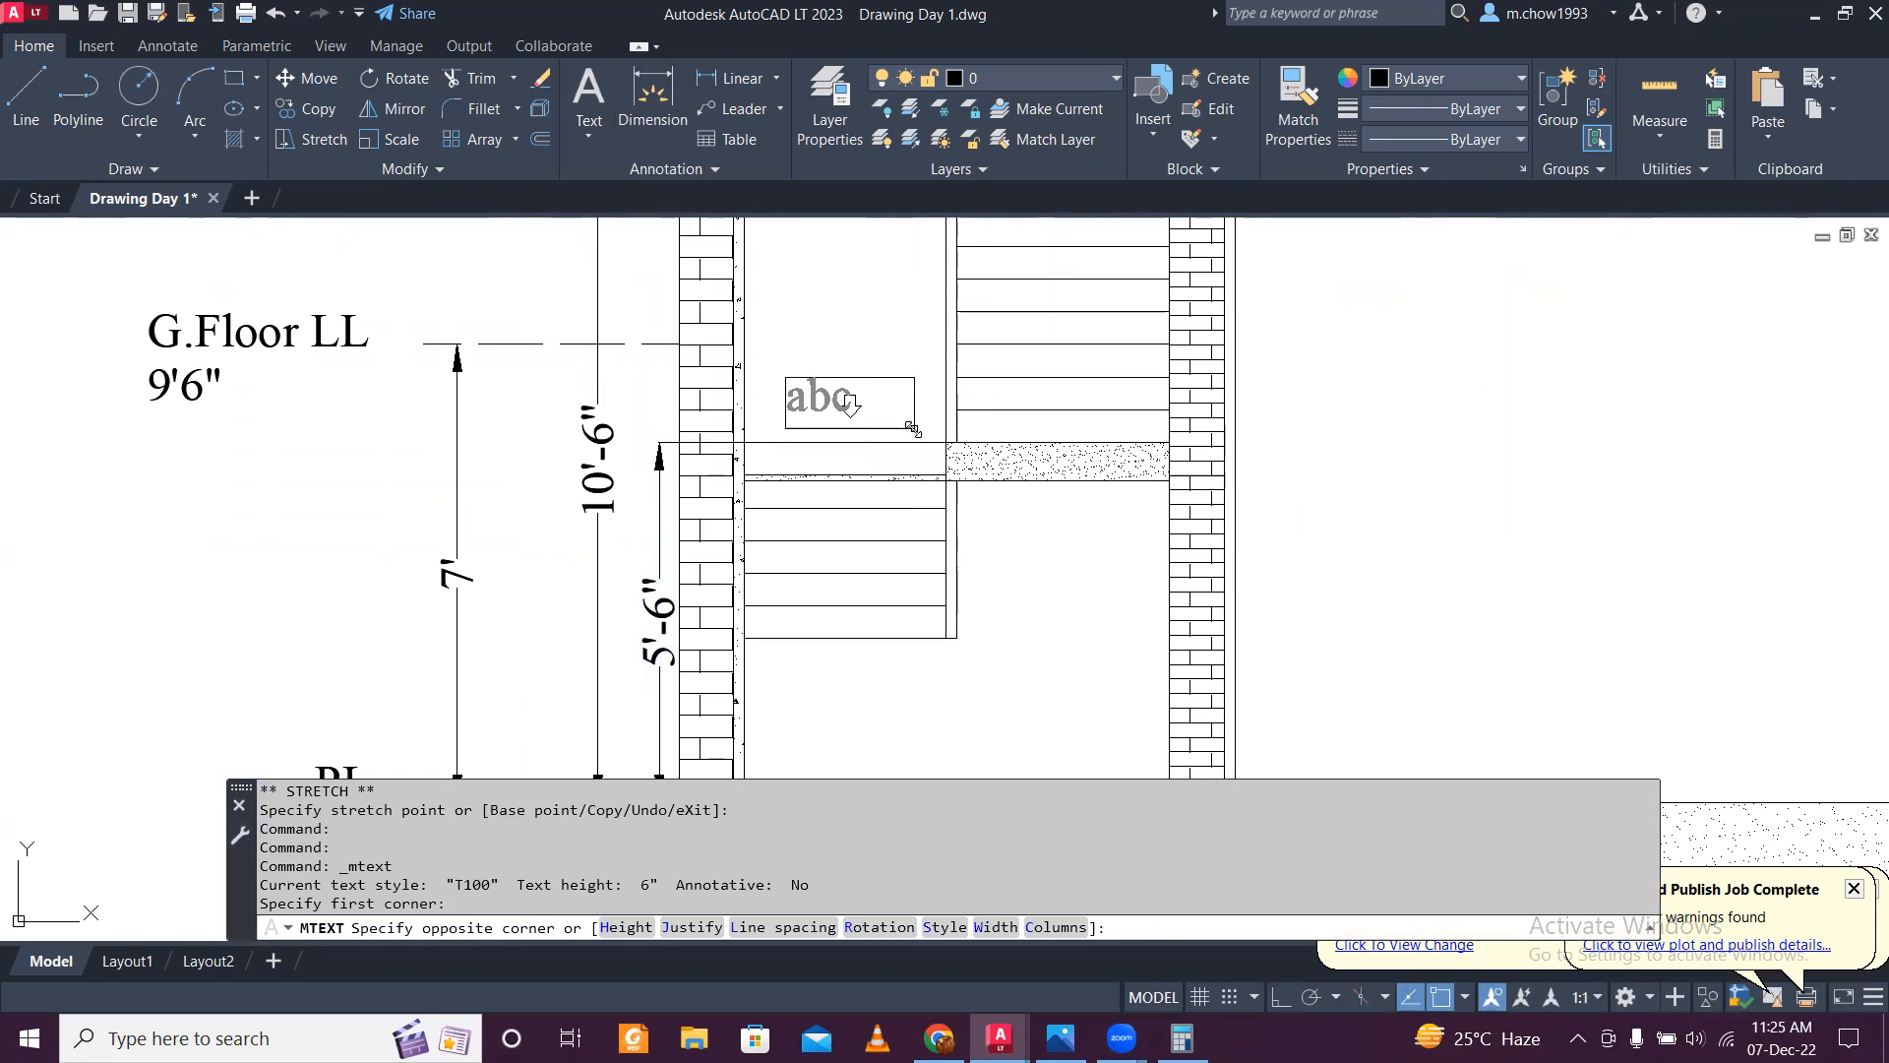
left_click(912, 429)
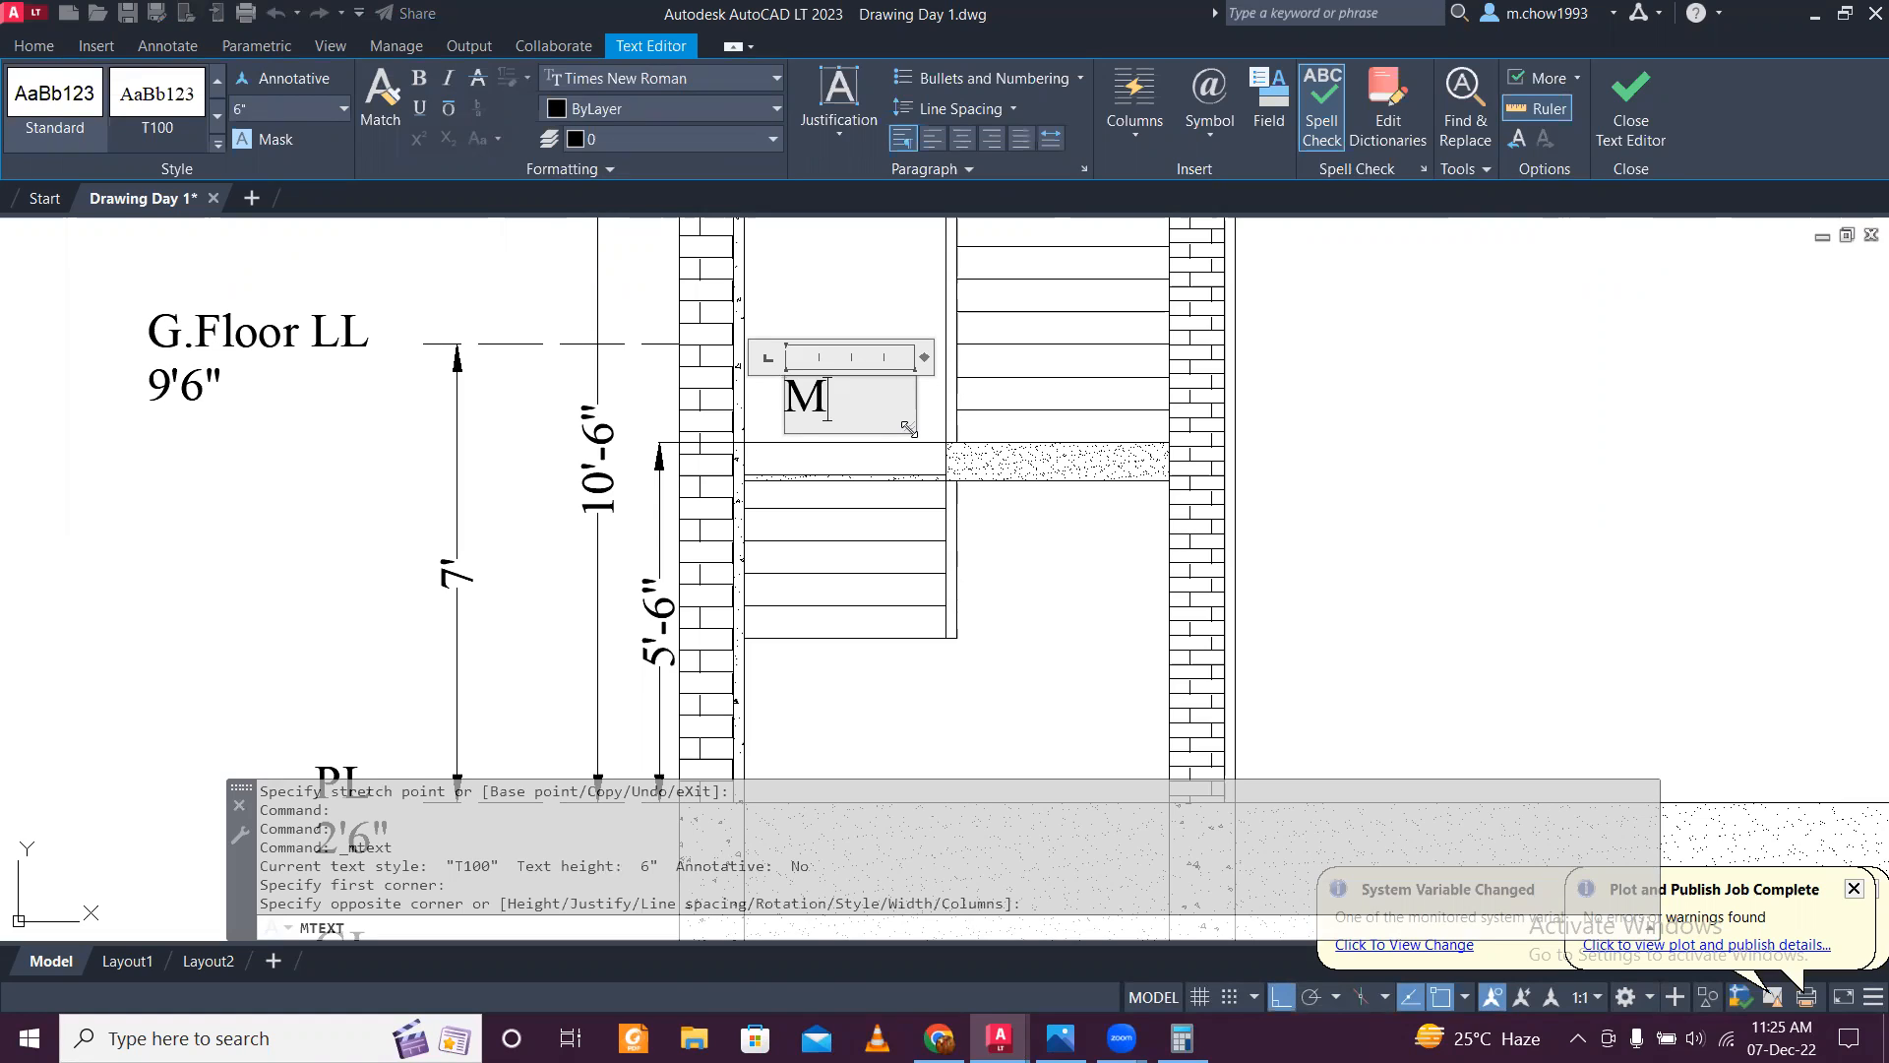
type("an")
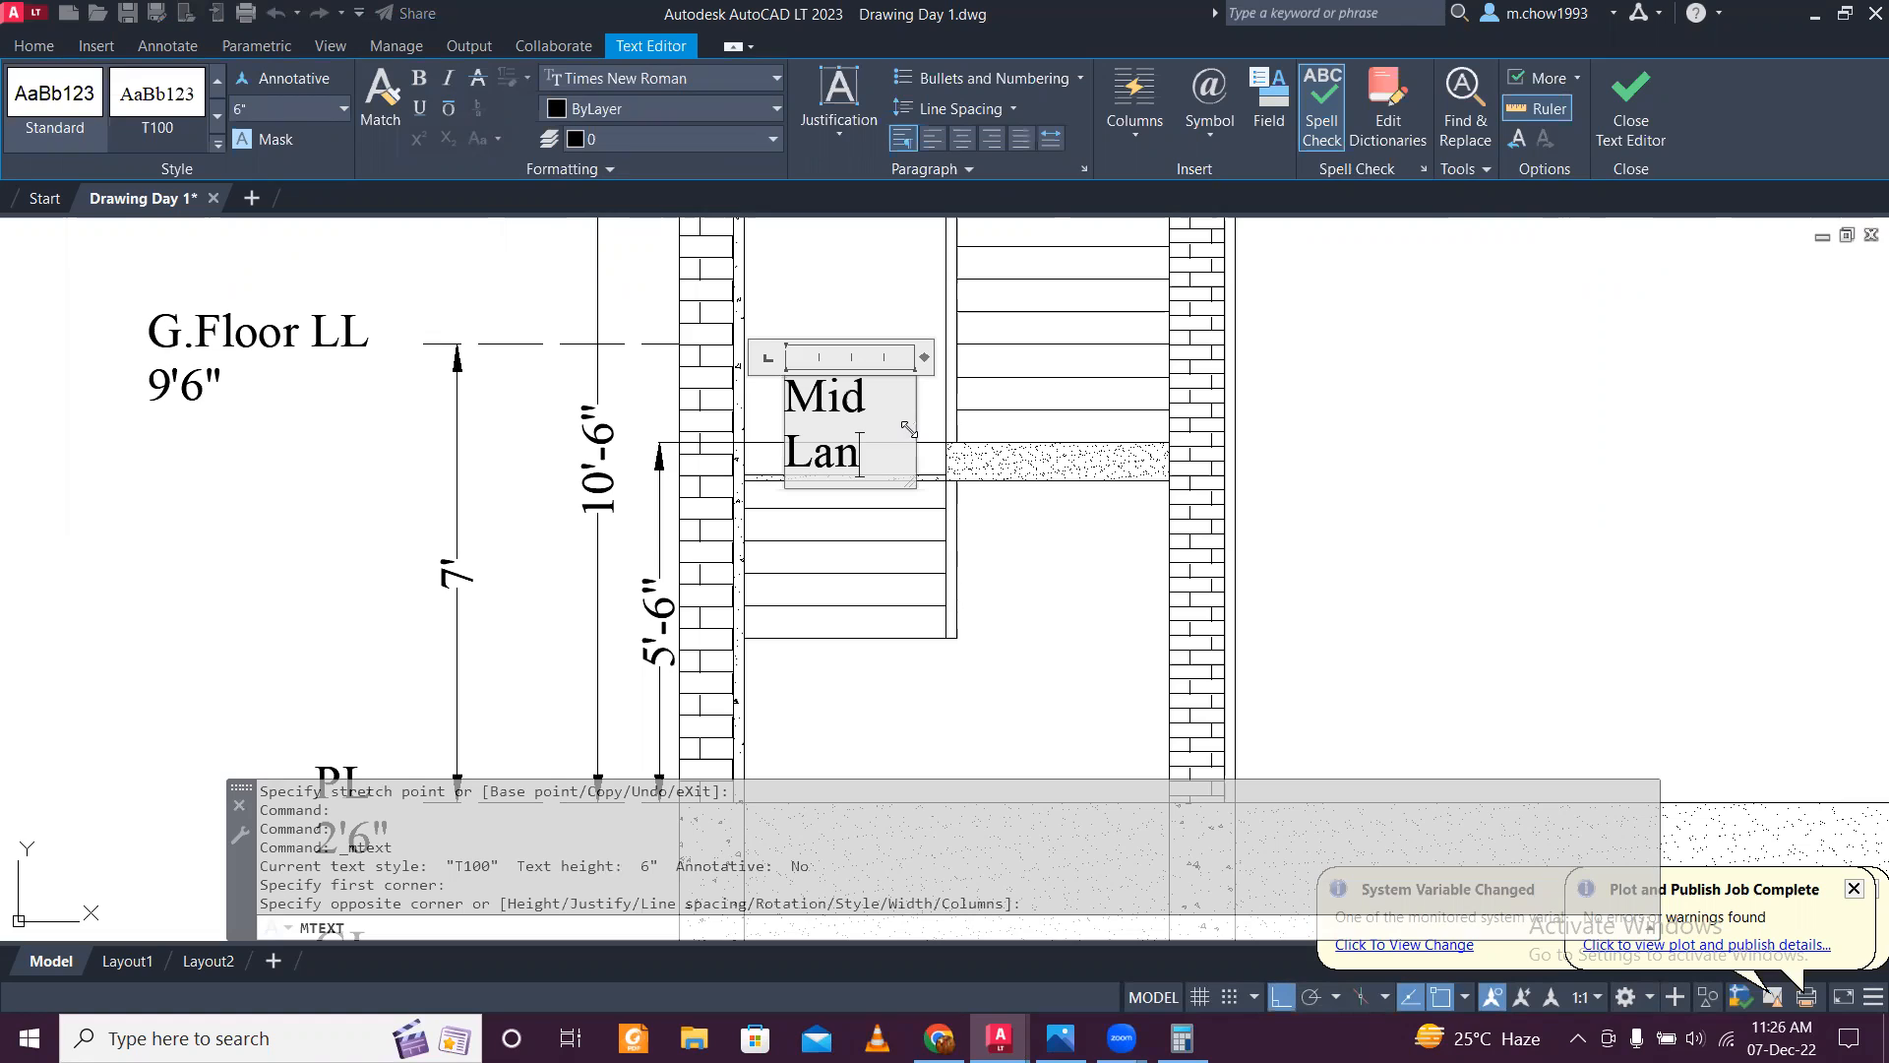
type("ding")
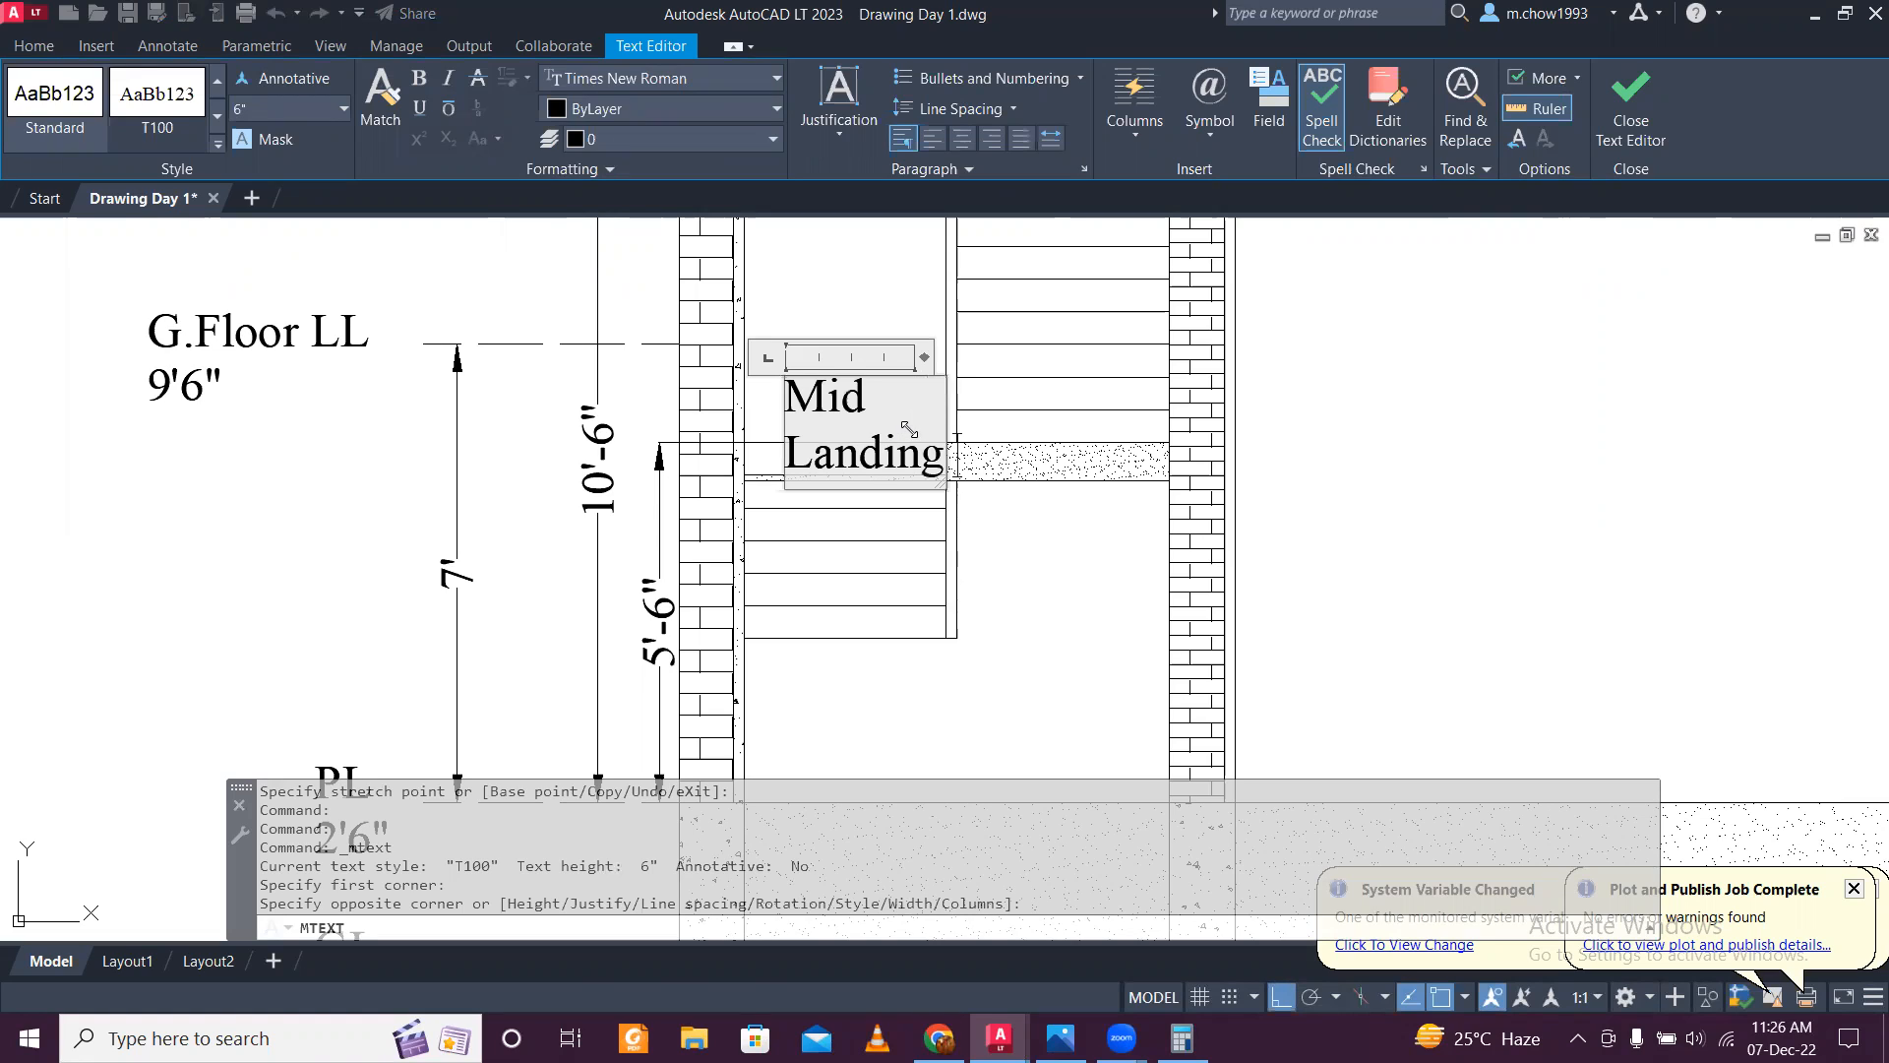
key("Return")
type("Slab")
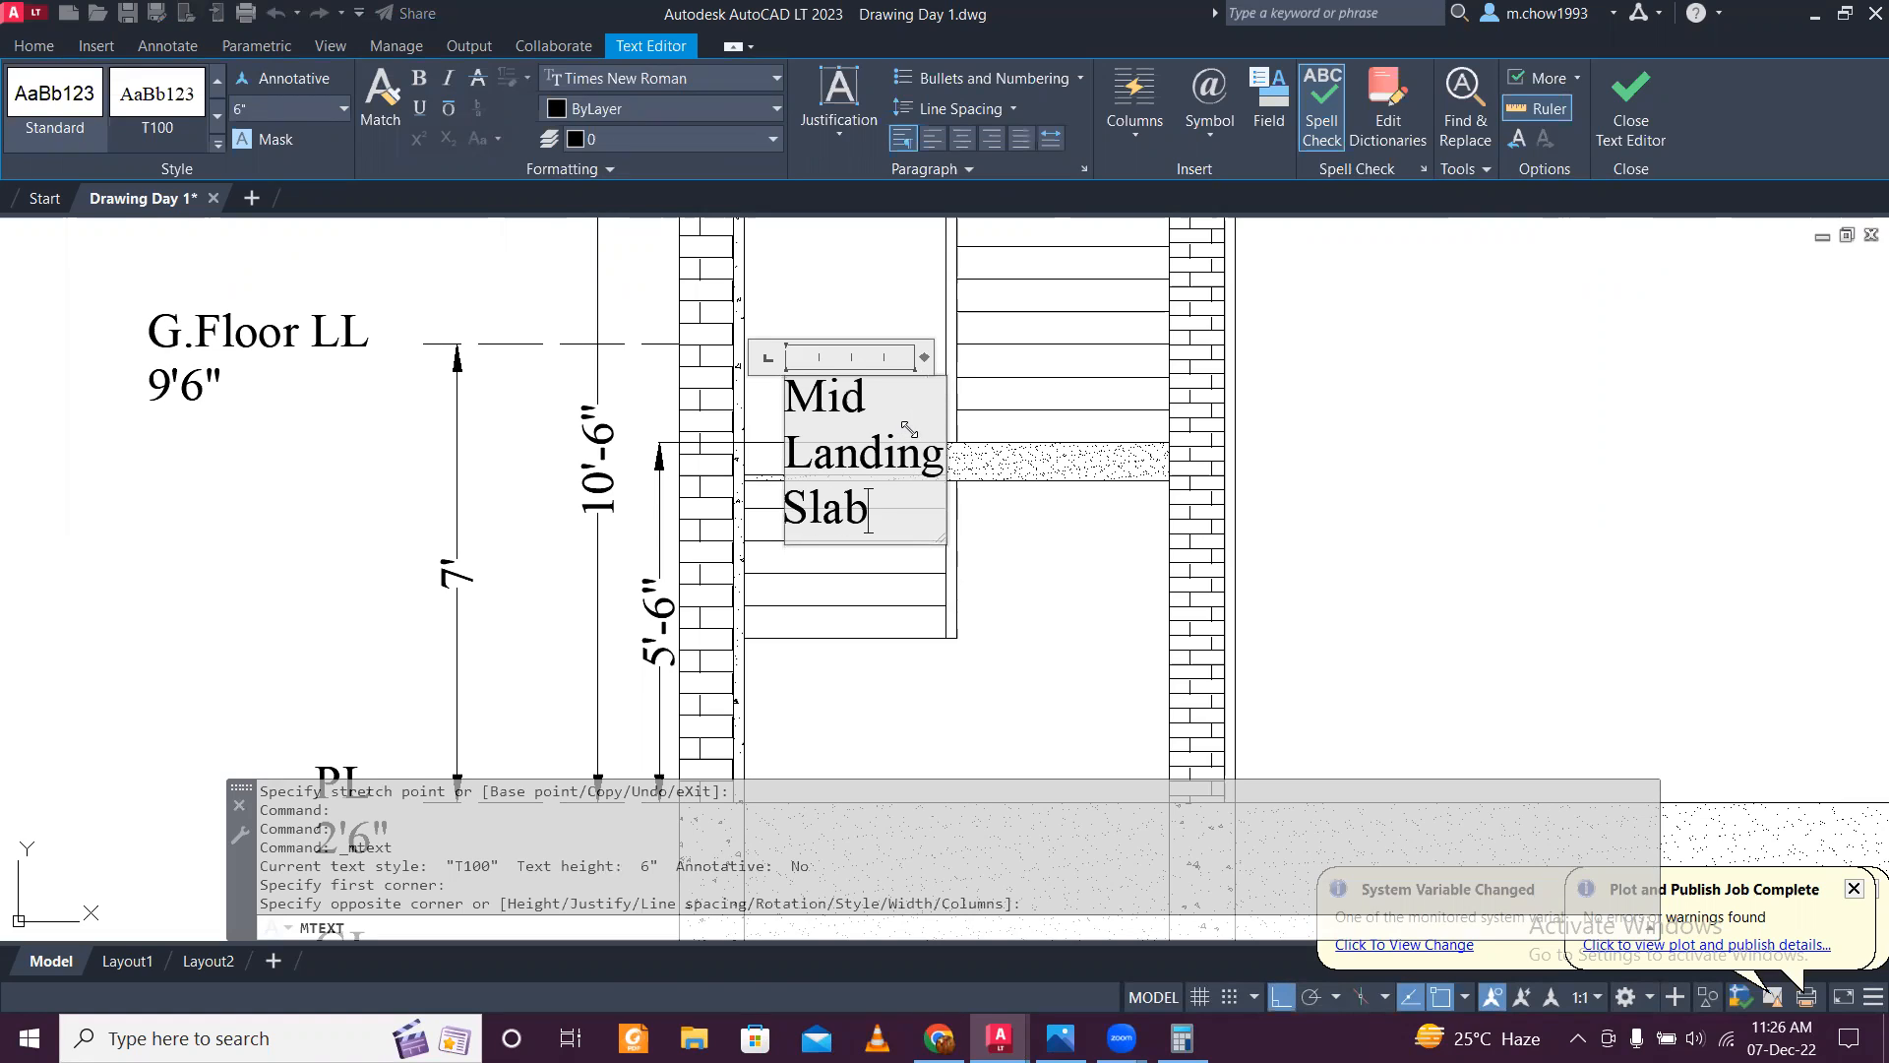
left_click_drag(941, 415, 1193, 415)
left_click(1518, 506)
Step: Move the Mid Landing Slab label about 5" down to the landing level and about 3" to the left
left_click(967, 397)
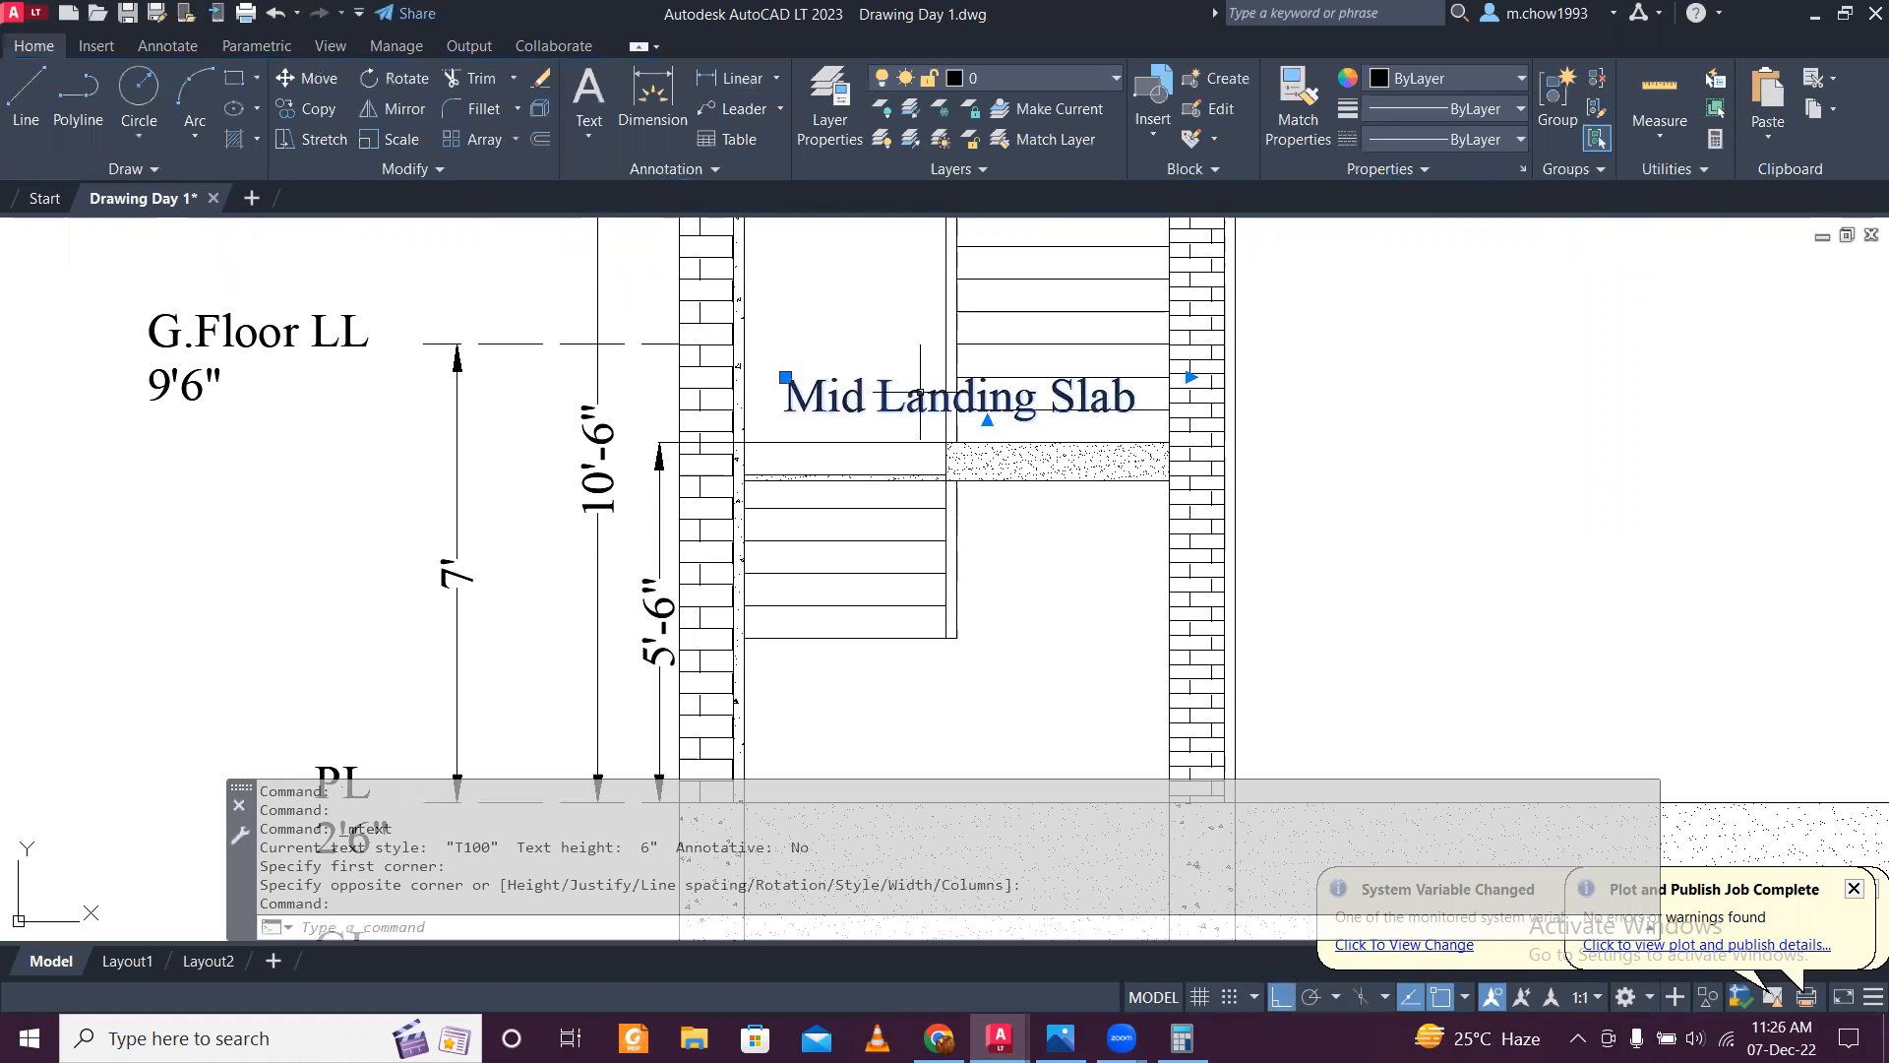
left_click(311, 78)
left_click(1614, 384)
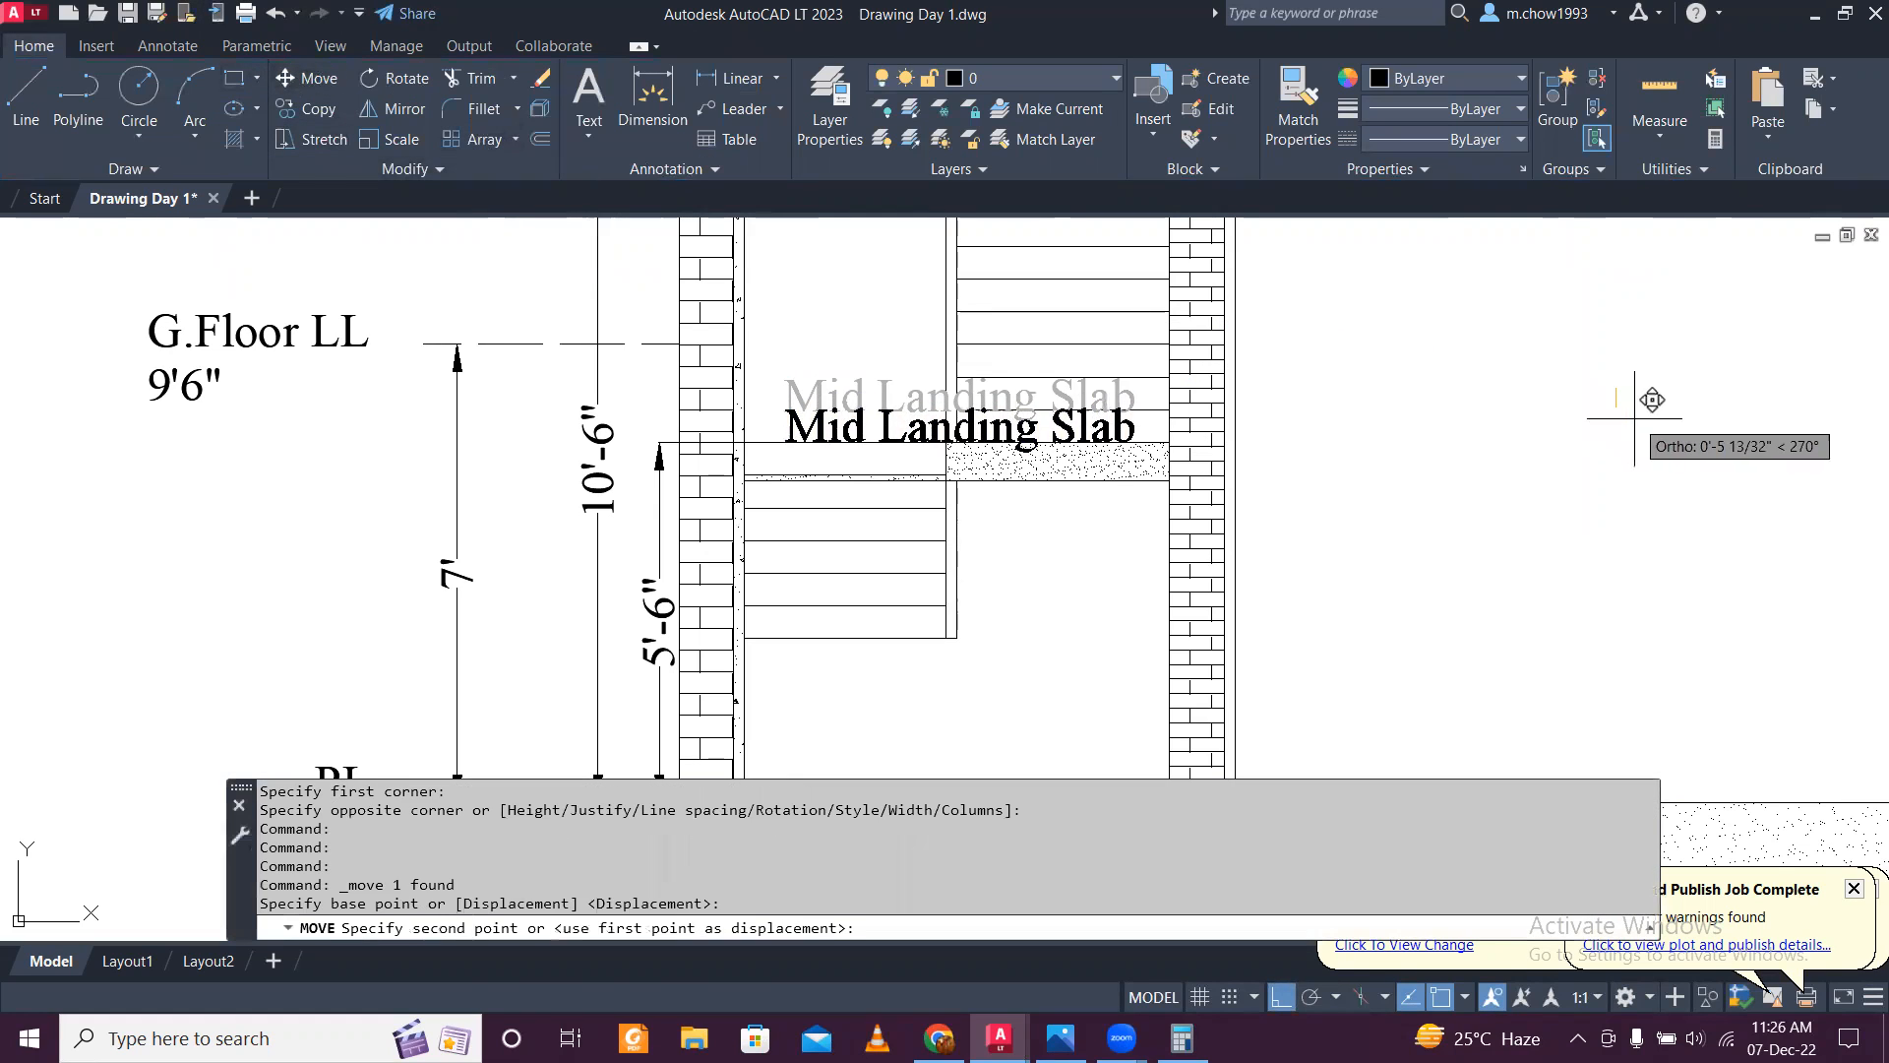
left_click(1628, 413)
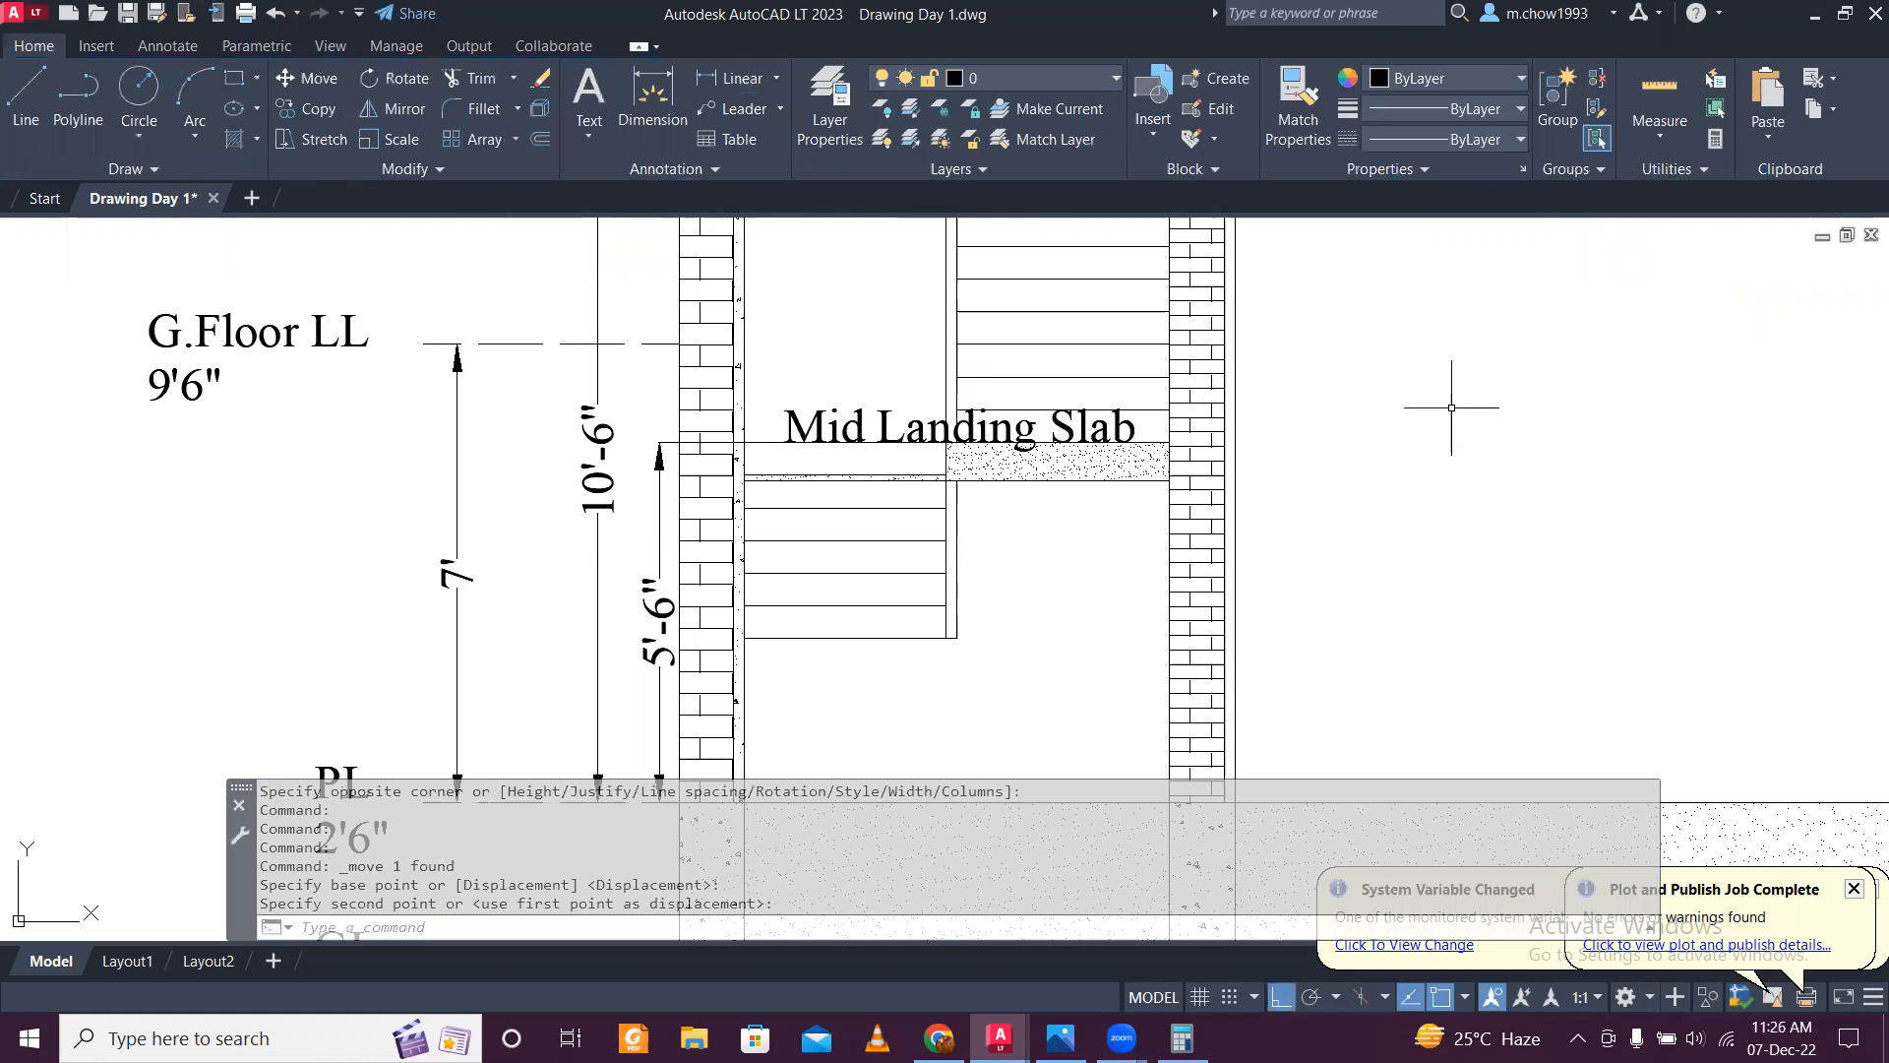
left_click(1115, 428)
left_click(315, 78)
left_click(1587, 493)
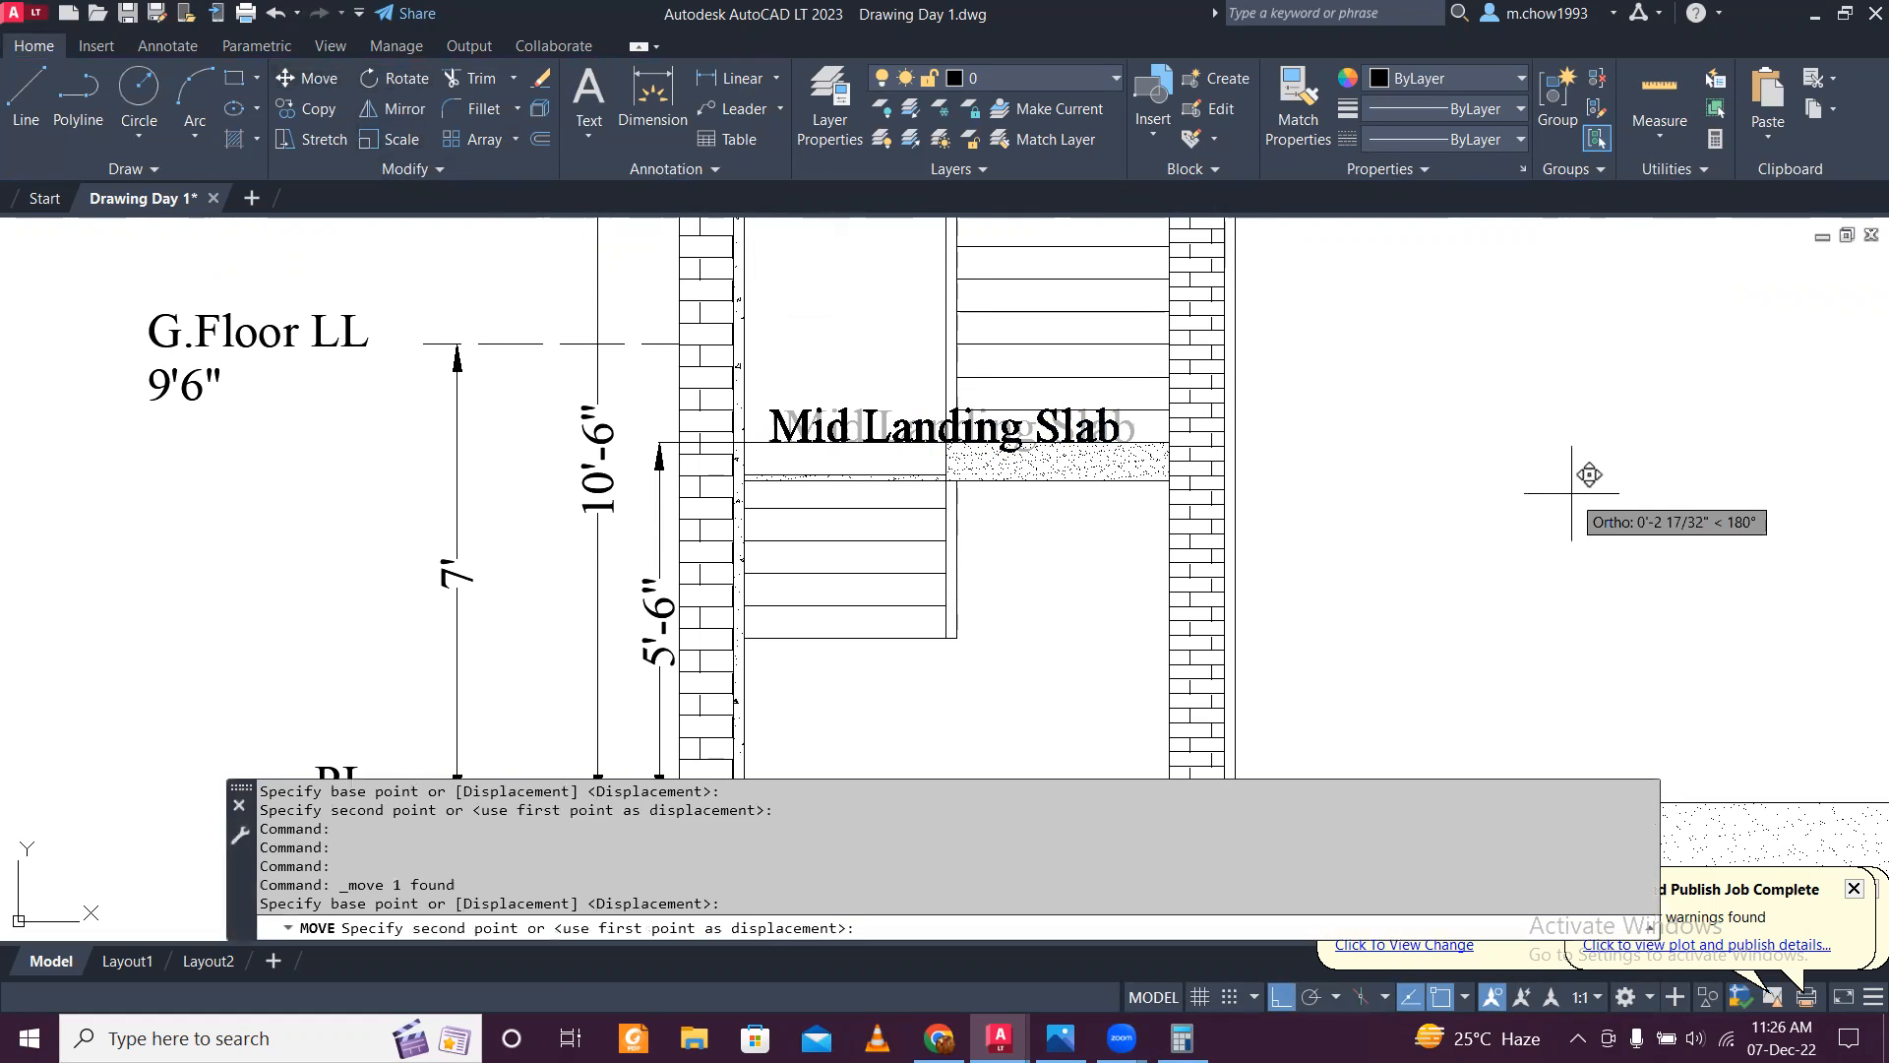
left_click(1569, 478)
Step: Move the Mid Landing Slab label horizontally out of the section, to the level labels below G.Floor LL
scroll(1417, 452, "down", 5)
scroll(1360, 480, "up", 2)
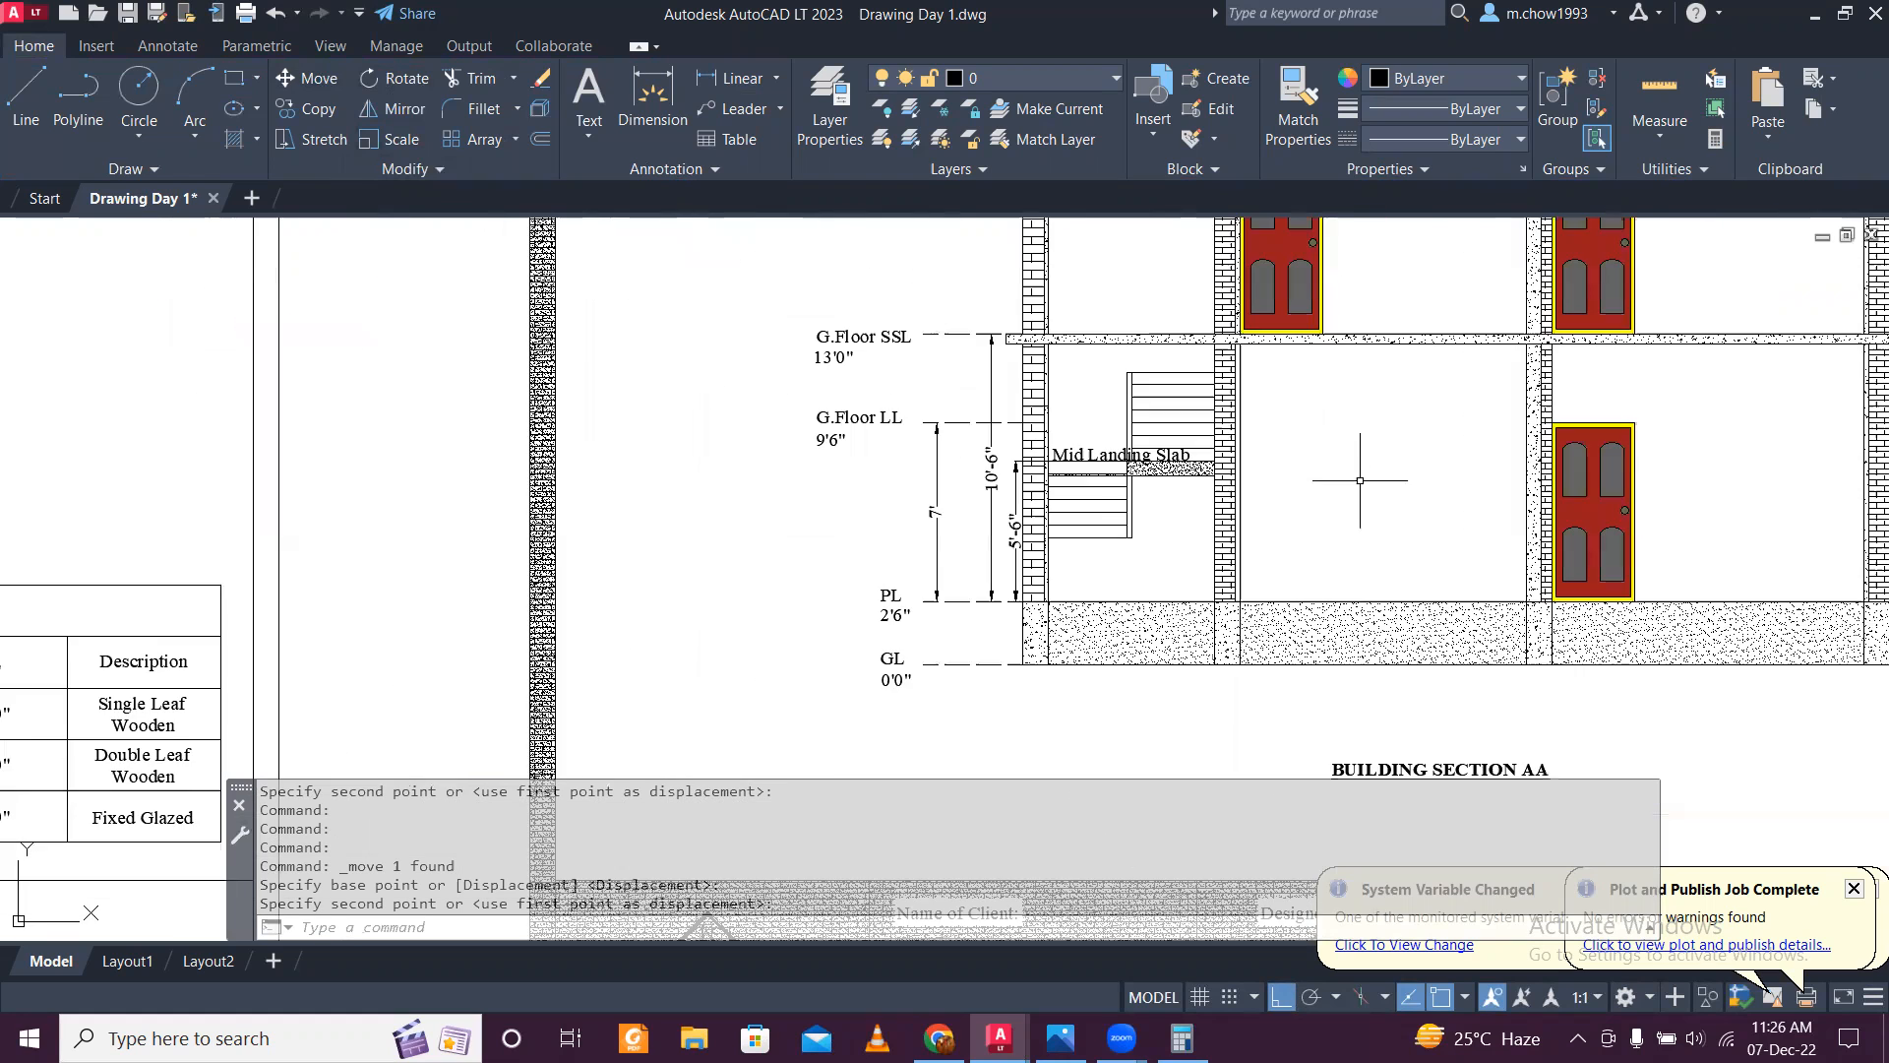
scroll(1359, 480, "up", 2)
scroll(984, 437, "up", 2)
left_click(1330, 486)
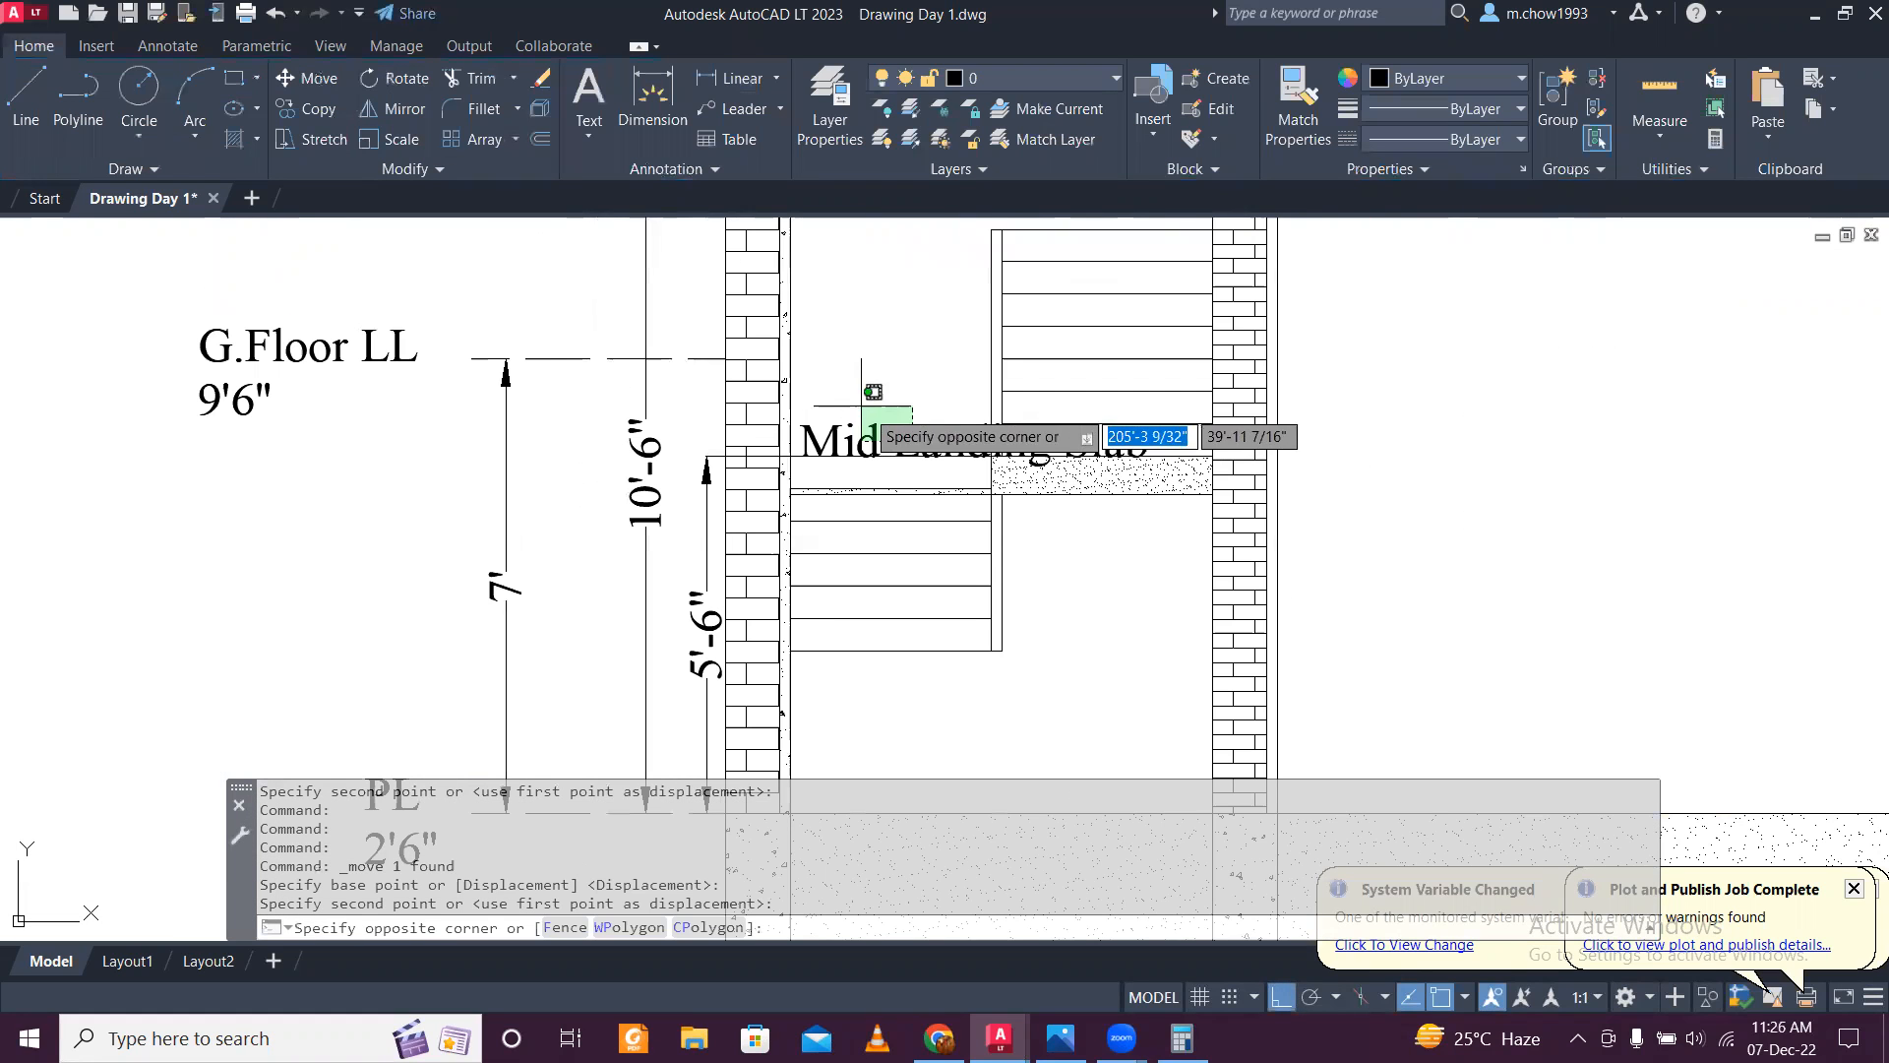
left_click(815, 360)
left_click(341, 78)
left_click(1653, 476)
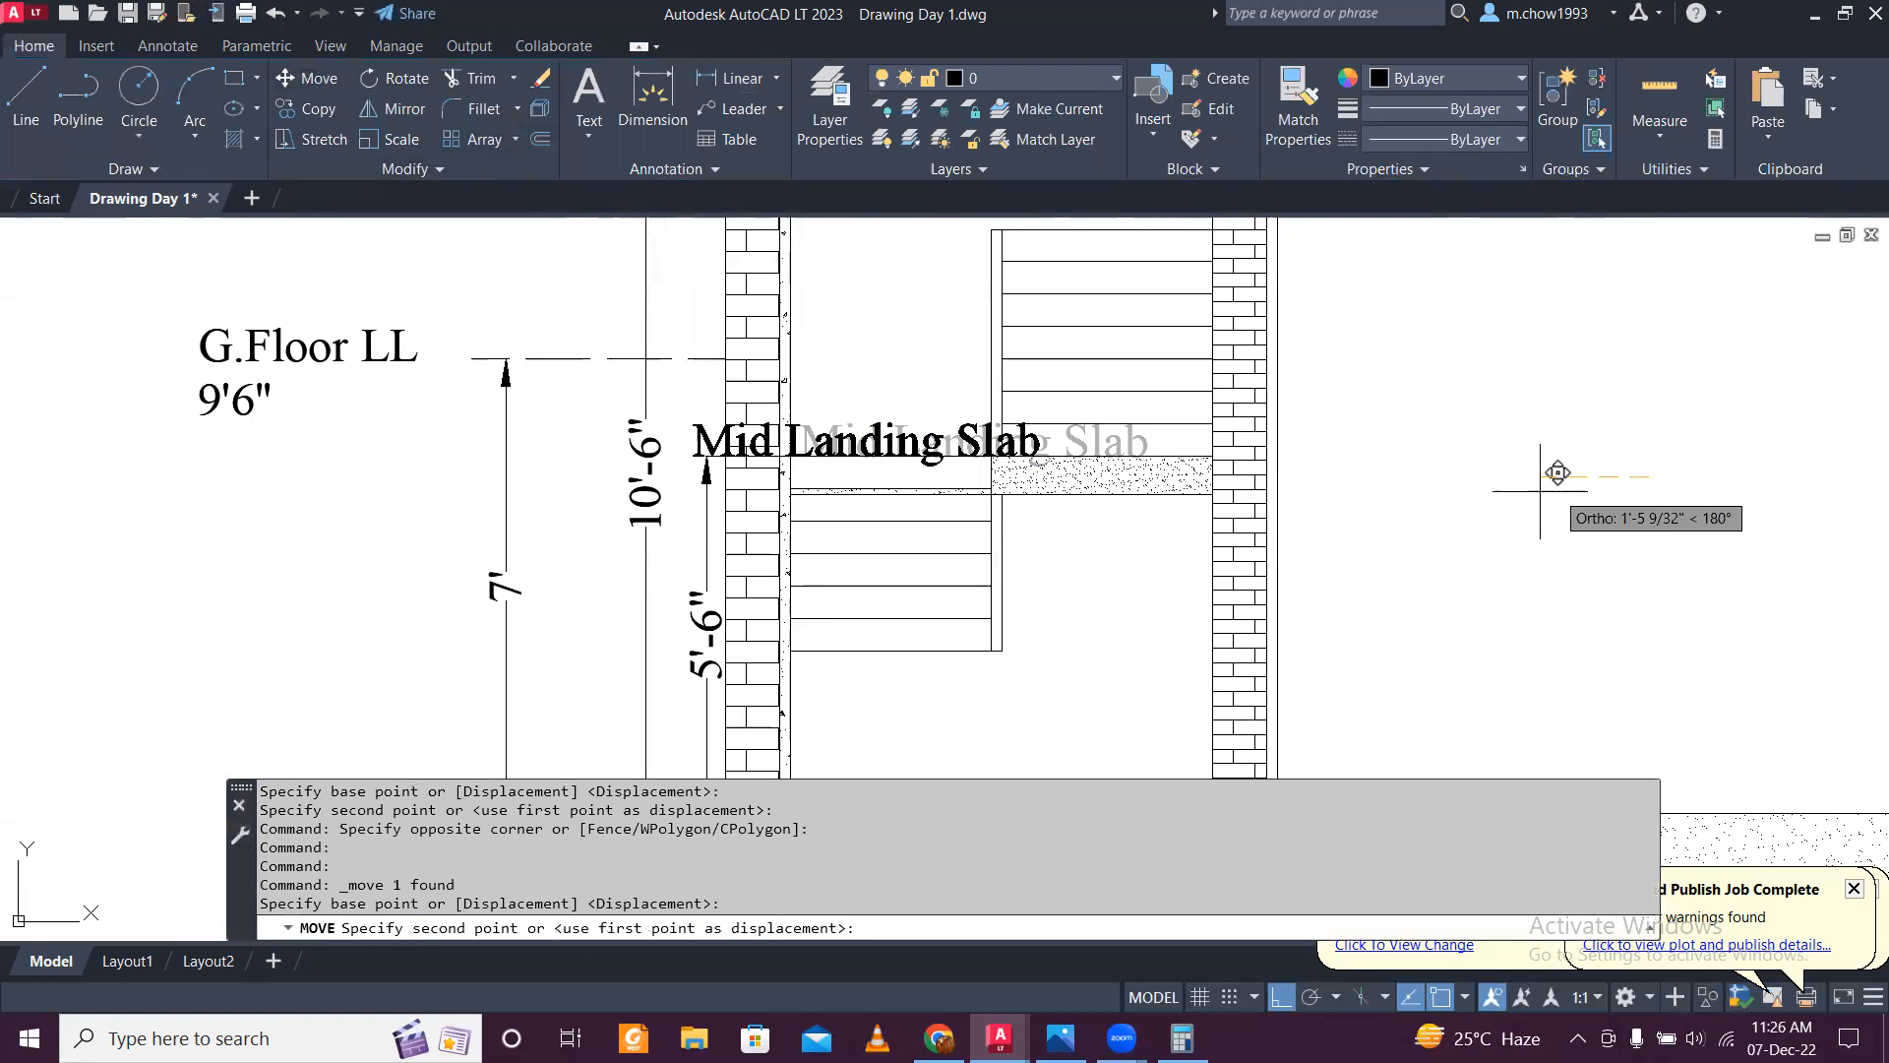
left_click(1072, 558)
key("Escape")
Step: Copy the dashed G.Floor LL level line down the wall face to the top of the mid landing slab
left_click(634, 346)
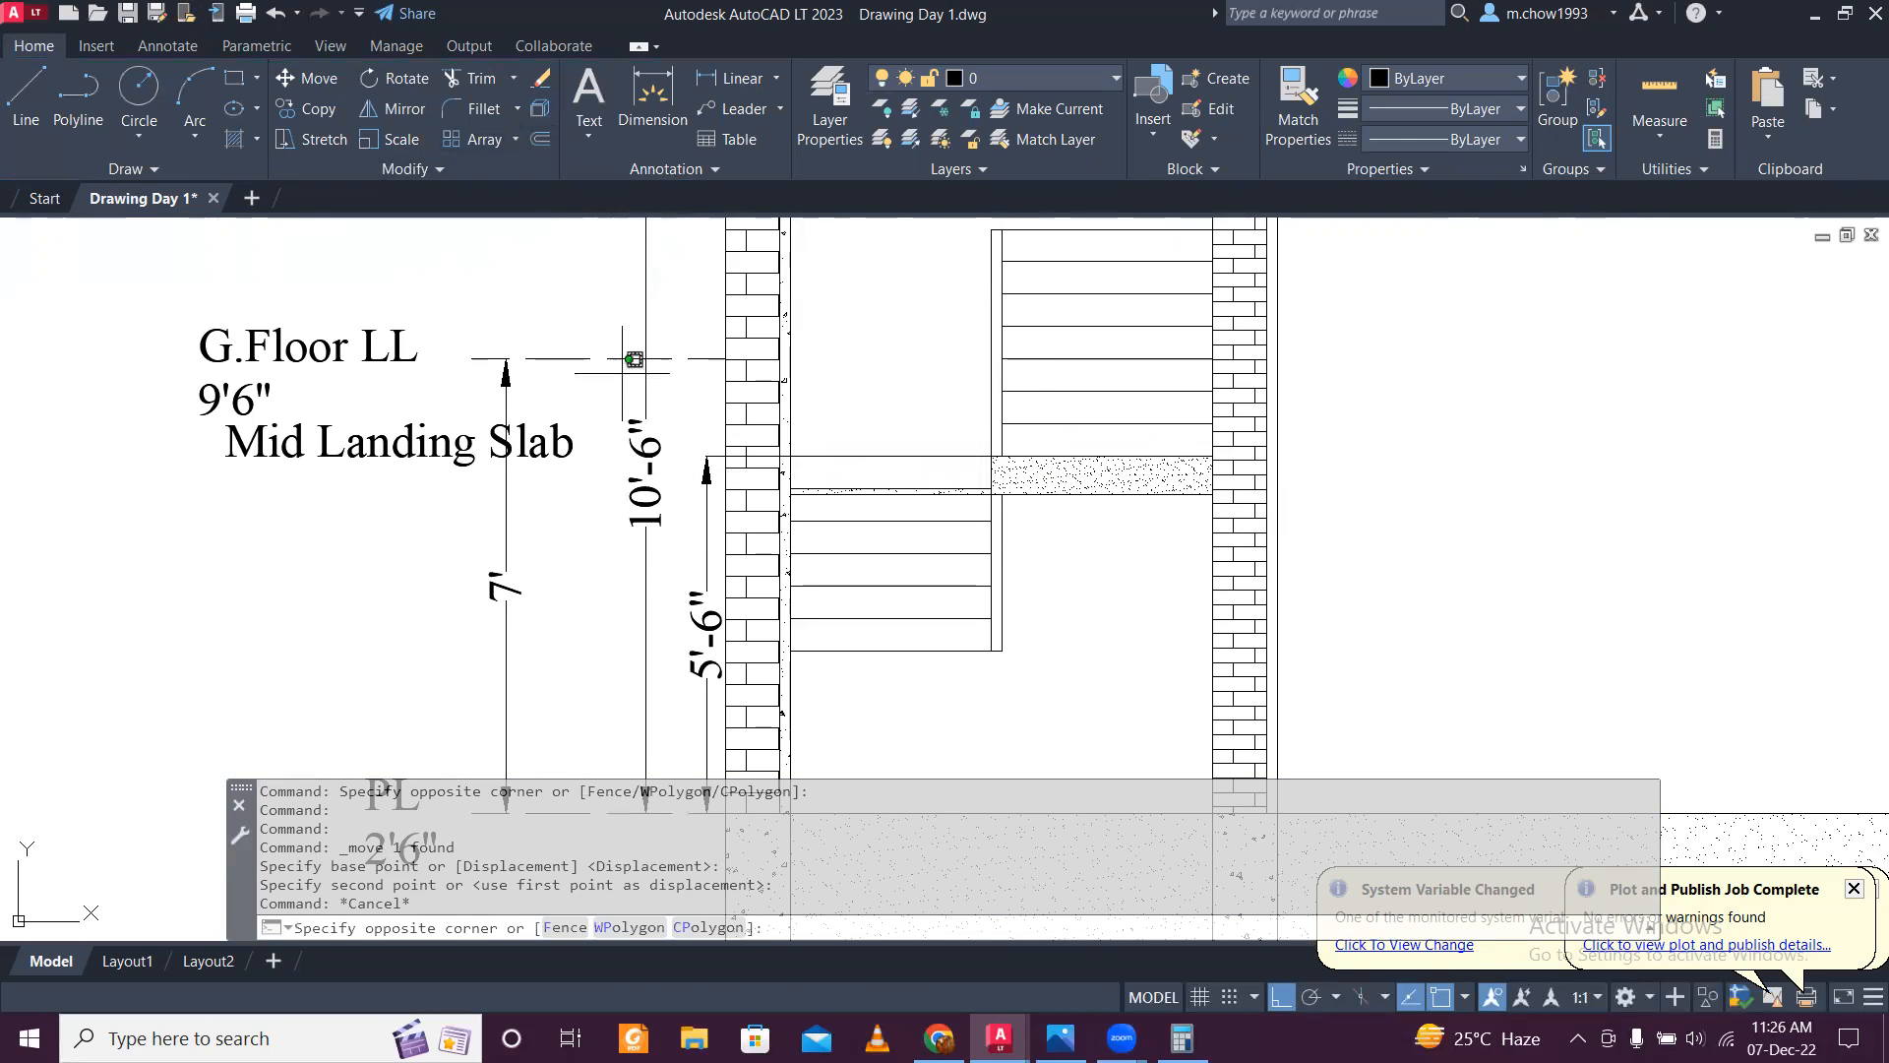
left_click(605, 371)
left_click(313, 108)
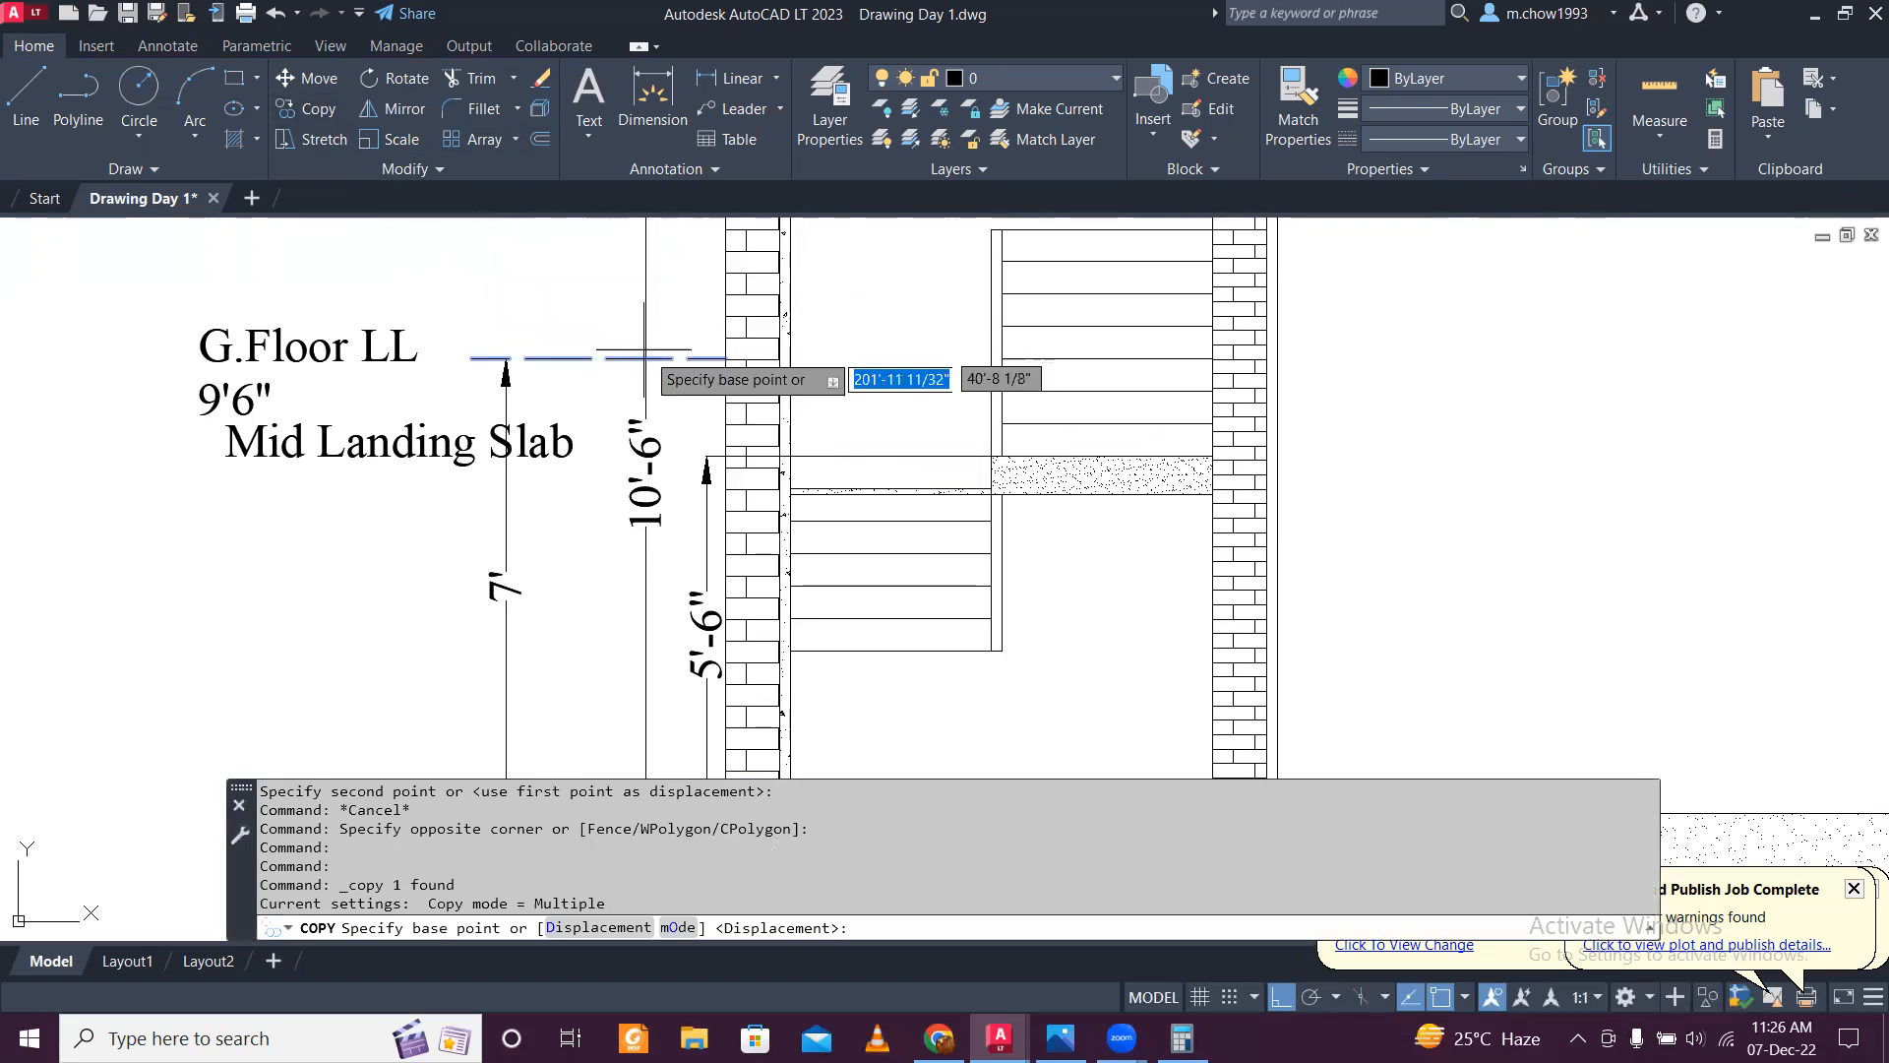
scroll(679, 378, "up", 2)
left_click(755, 346)
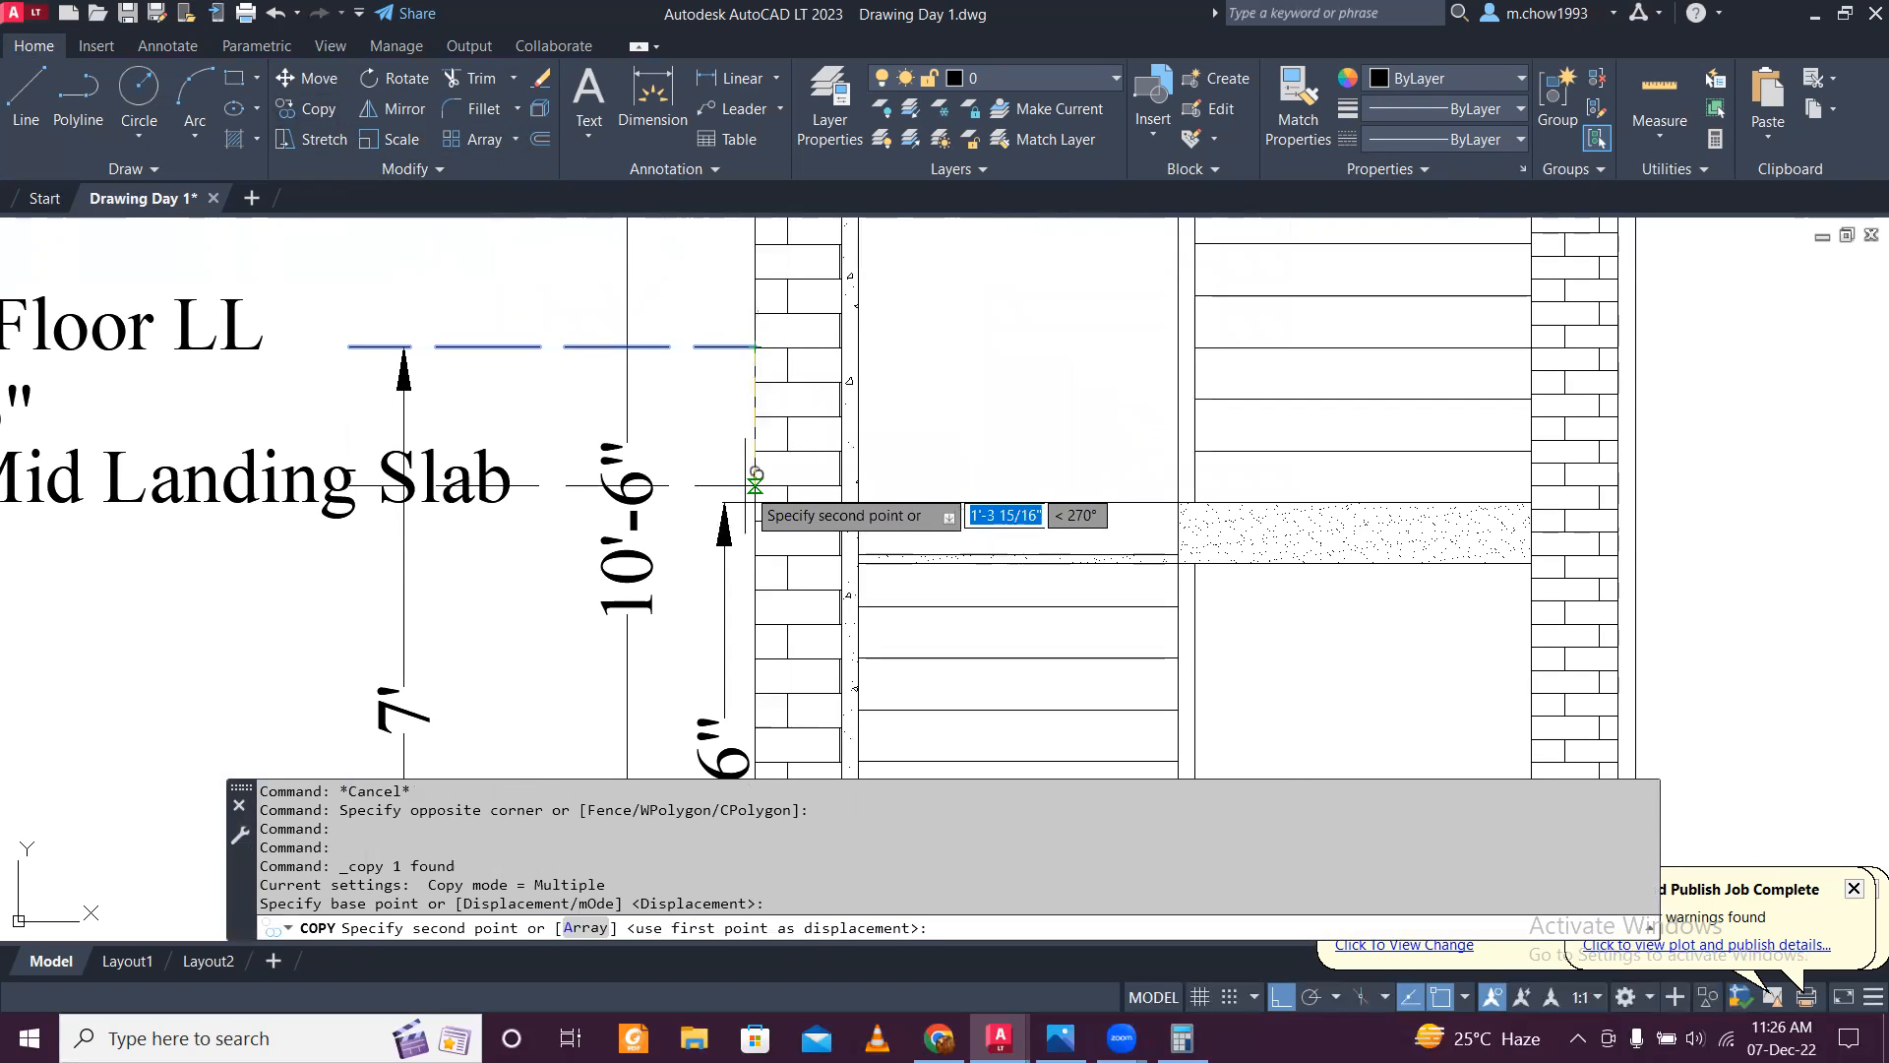
key("Escape")
Step: Move the Mid Landing Slab label further left, clear of the 7' dimension line
left_click(274, 482)
middle_click_drag(274, 482, 807, 397)
left_click(301, 83)
left_click(566, 479)
left_click(436, 482)
Step: Delete the G.Floor LL label and its dashed level line from Building Section AA
scroll(436, 482, "down", 2)
middle_click_drag(584, 419, 483, 585)
scroll(483, 585, "up", 1)
left_click(513, 566)
left_click(438, 492)
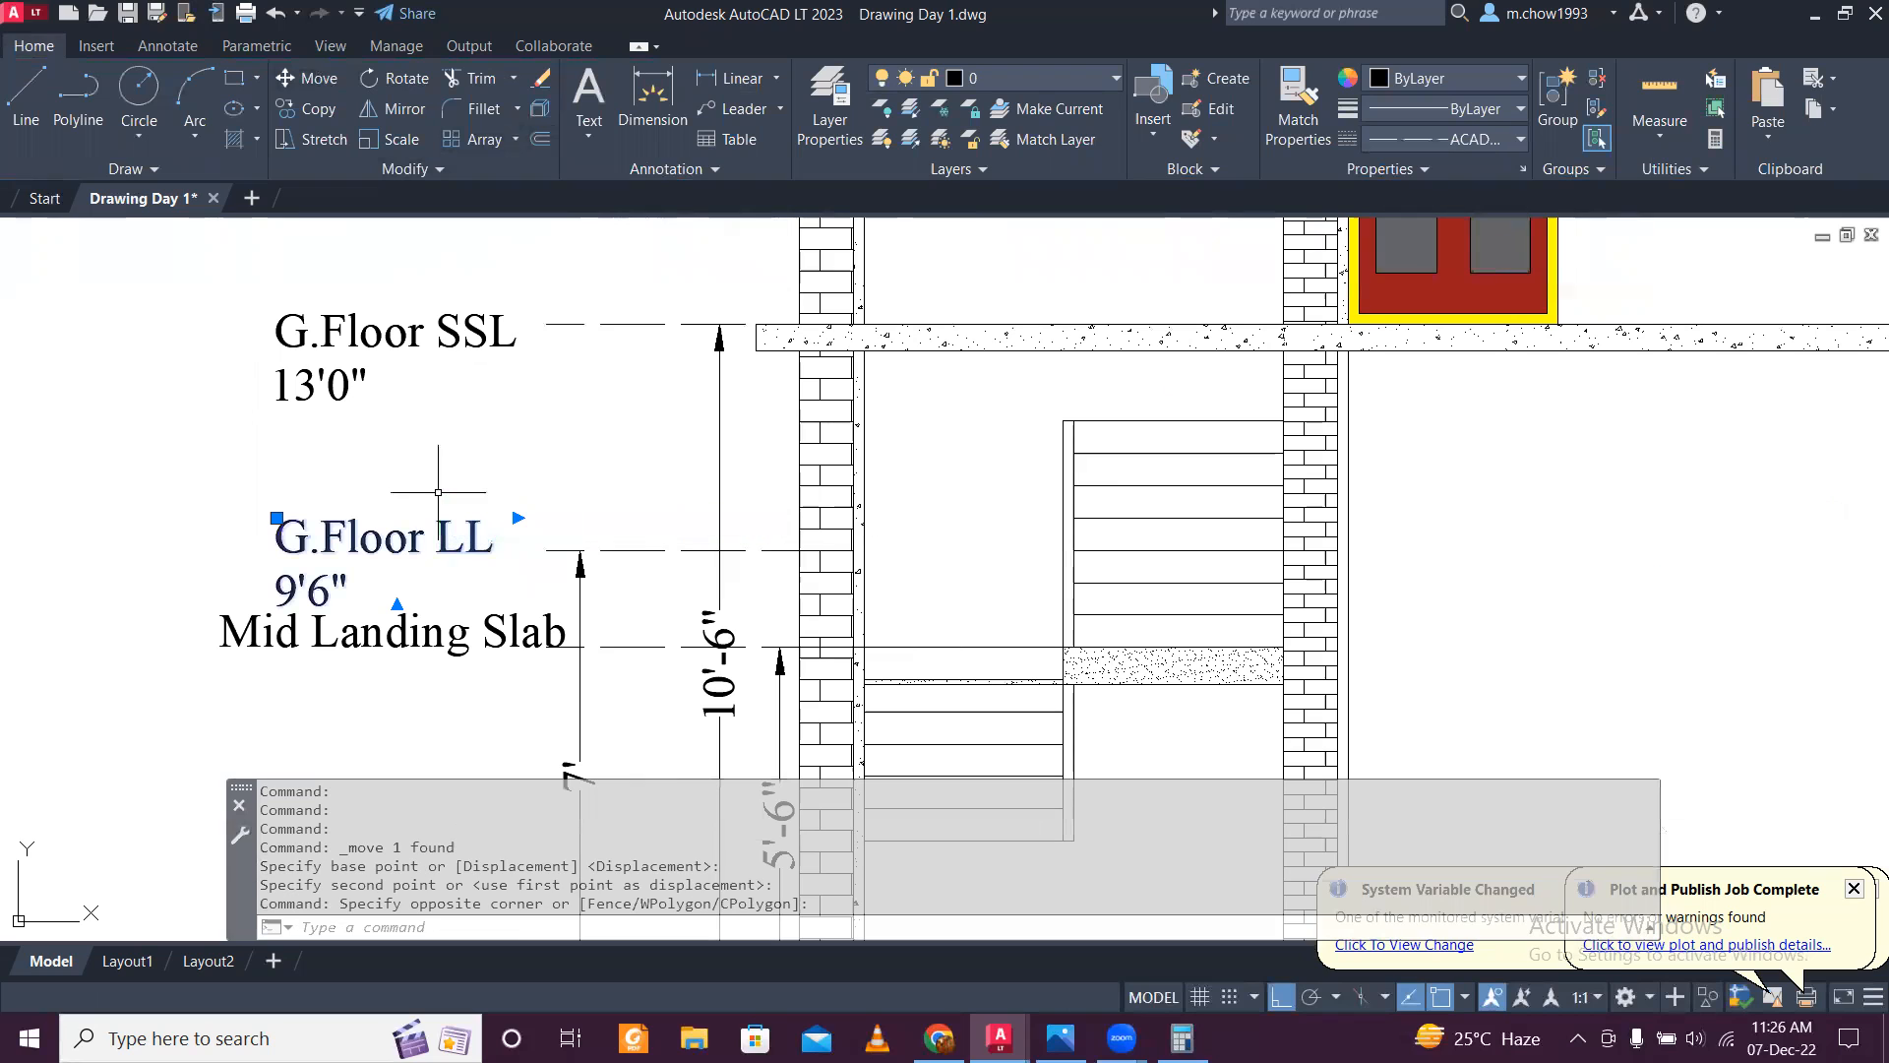
left_click(630, 559)
left_click(623, 506)
key("Delete")
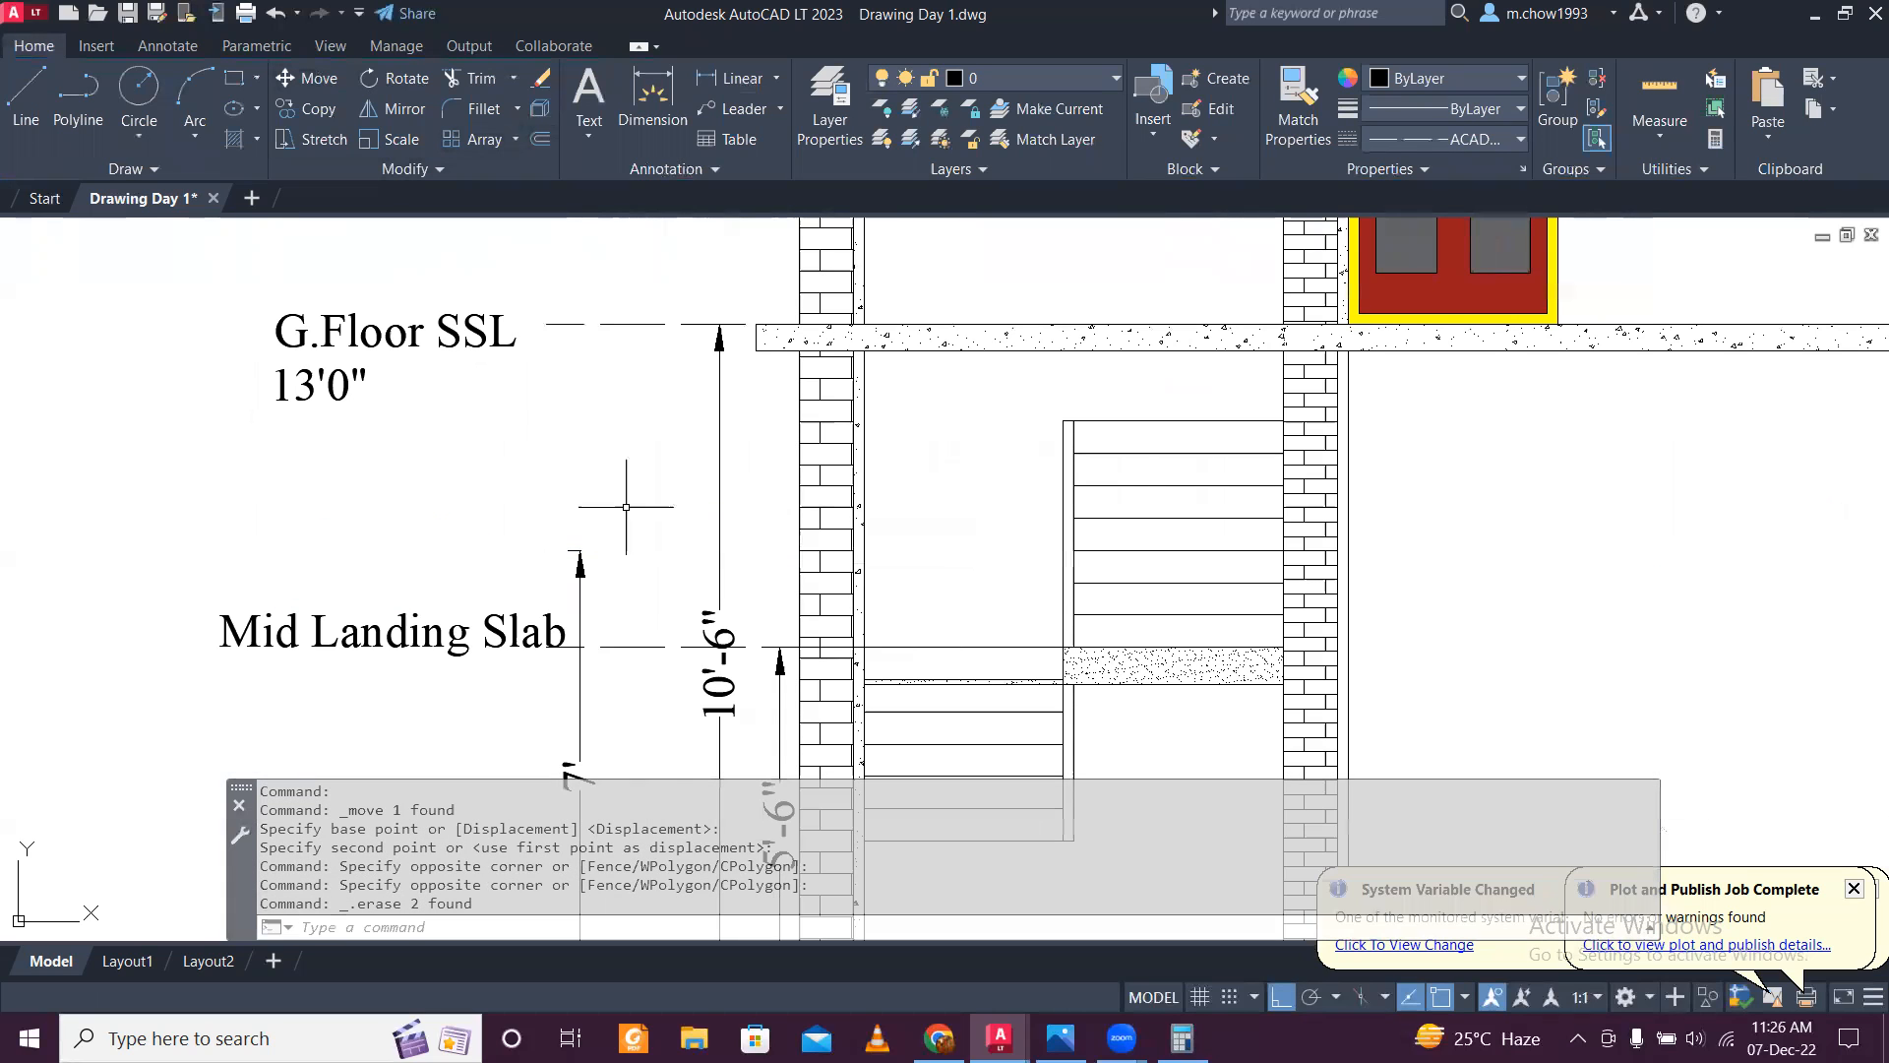
Step: Delete the 7' height dimension beside the 10'-6" dimension in Building Section AA
scroll(621, 497, "down", 3)
scroll(623, 531, "up", 2)
left_click(628, 611)
left_click(507, 617)
key("Delete")
Step: Compare the staircase in Building Section AA with the staircases in the ground and first floor plans
scroll(505, 614, "down", 2)
scroll(543, 631, "up", 2)
scroll(570, 620, "down", 6)
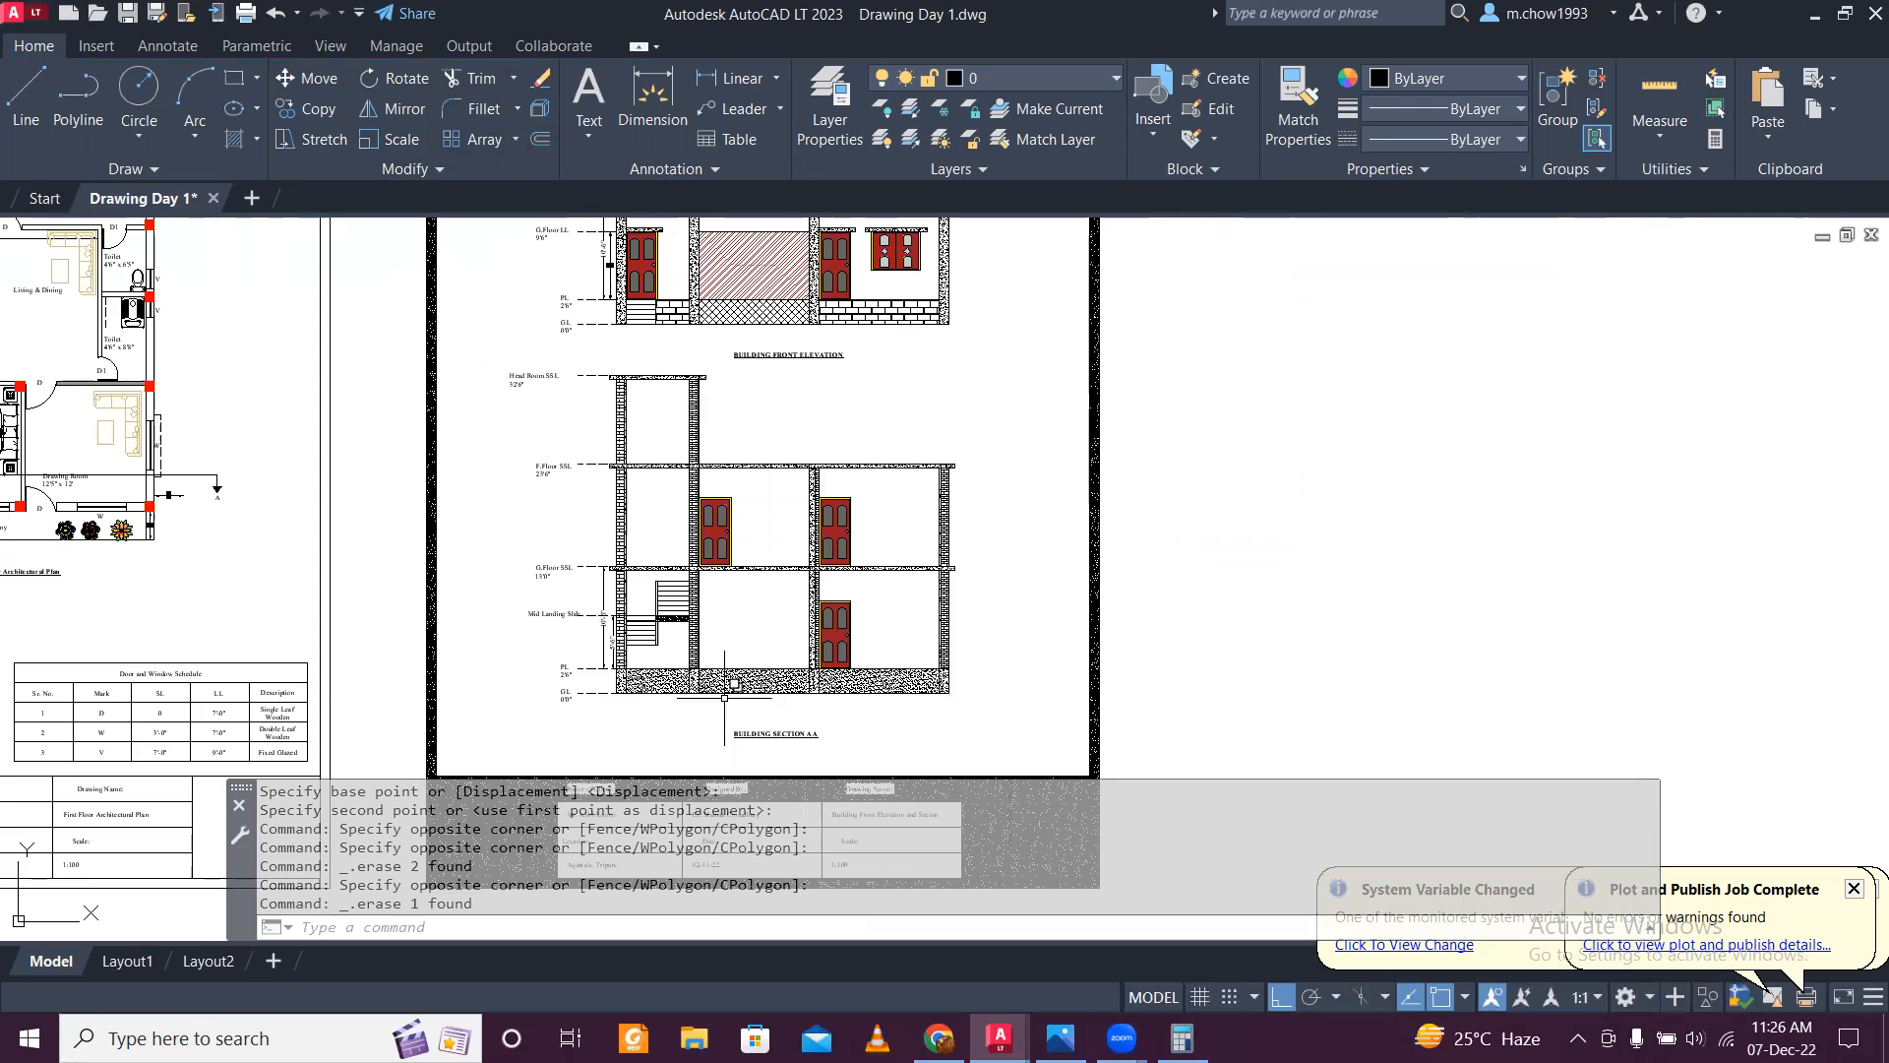
middle_click_drag(606, 683, 994, 694)
scroll(1056, 637, "up", 4)
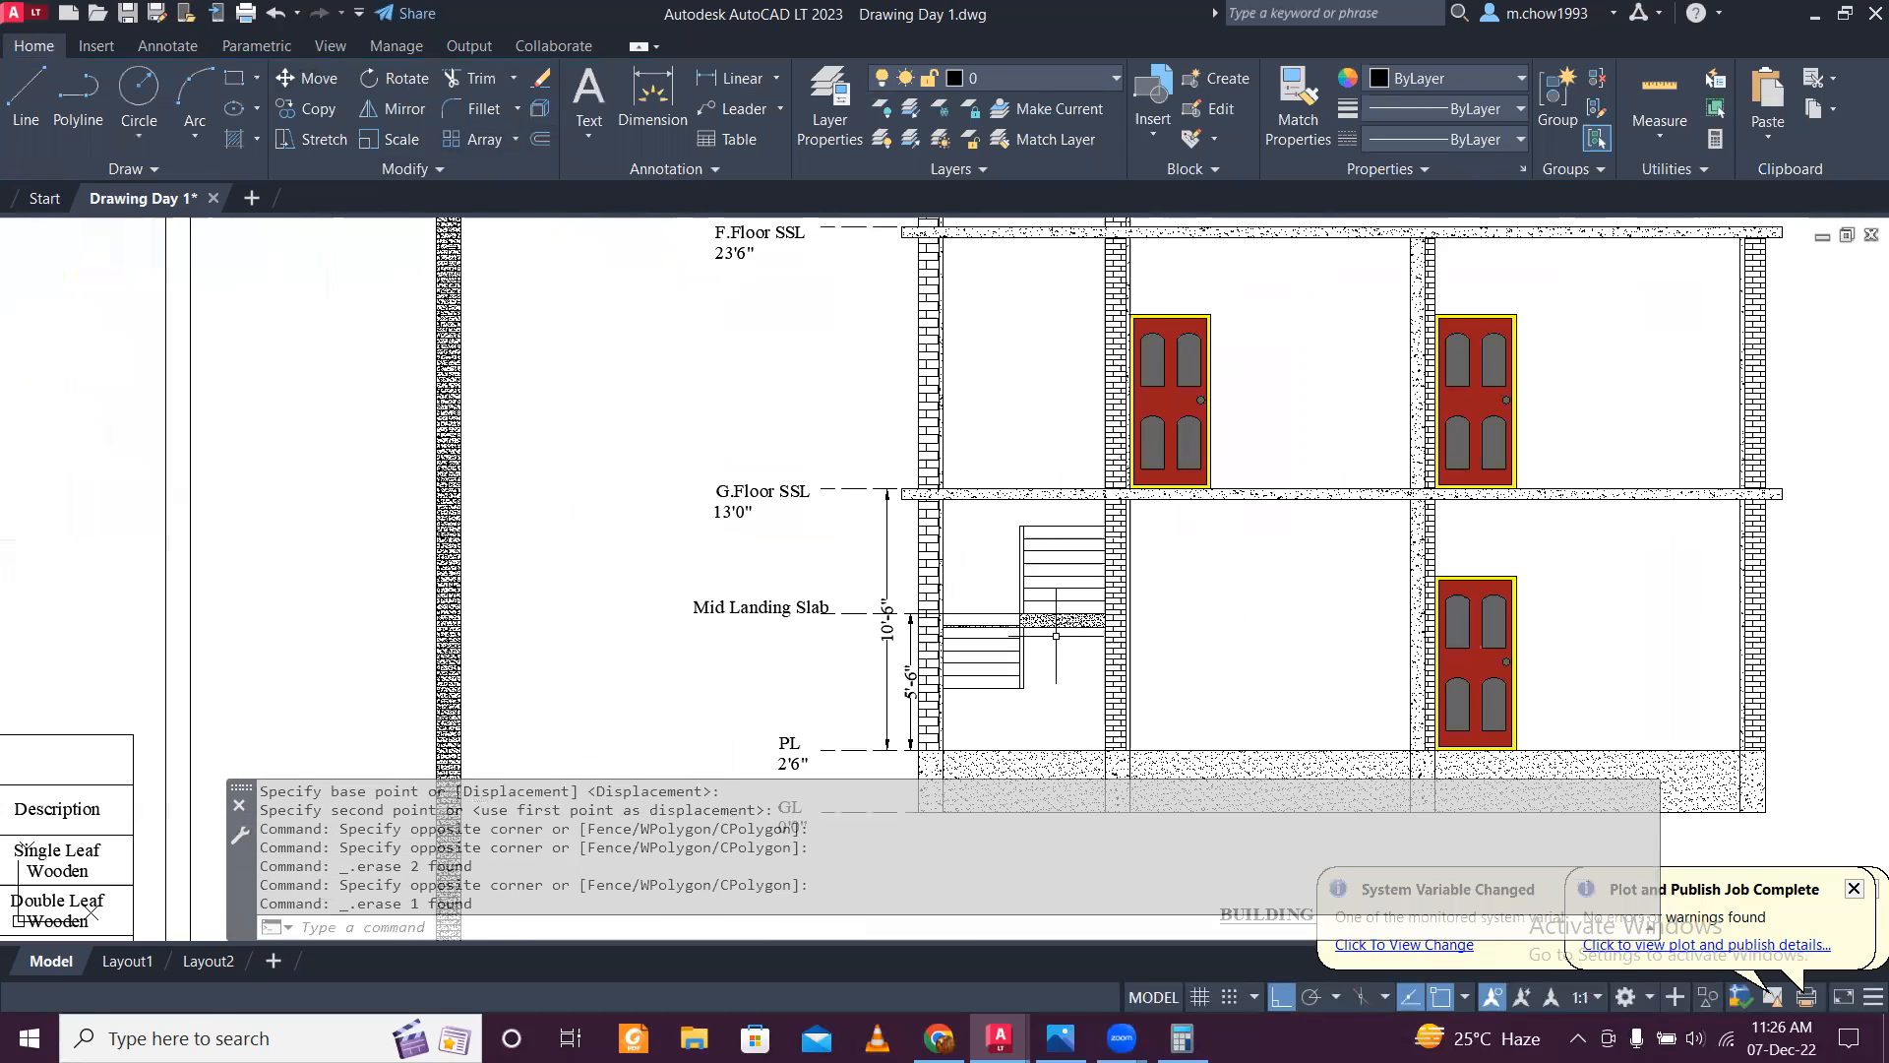
scroll(1055, 637, "down", 6)
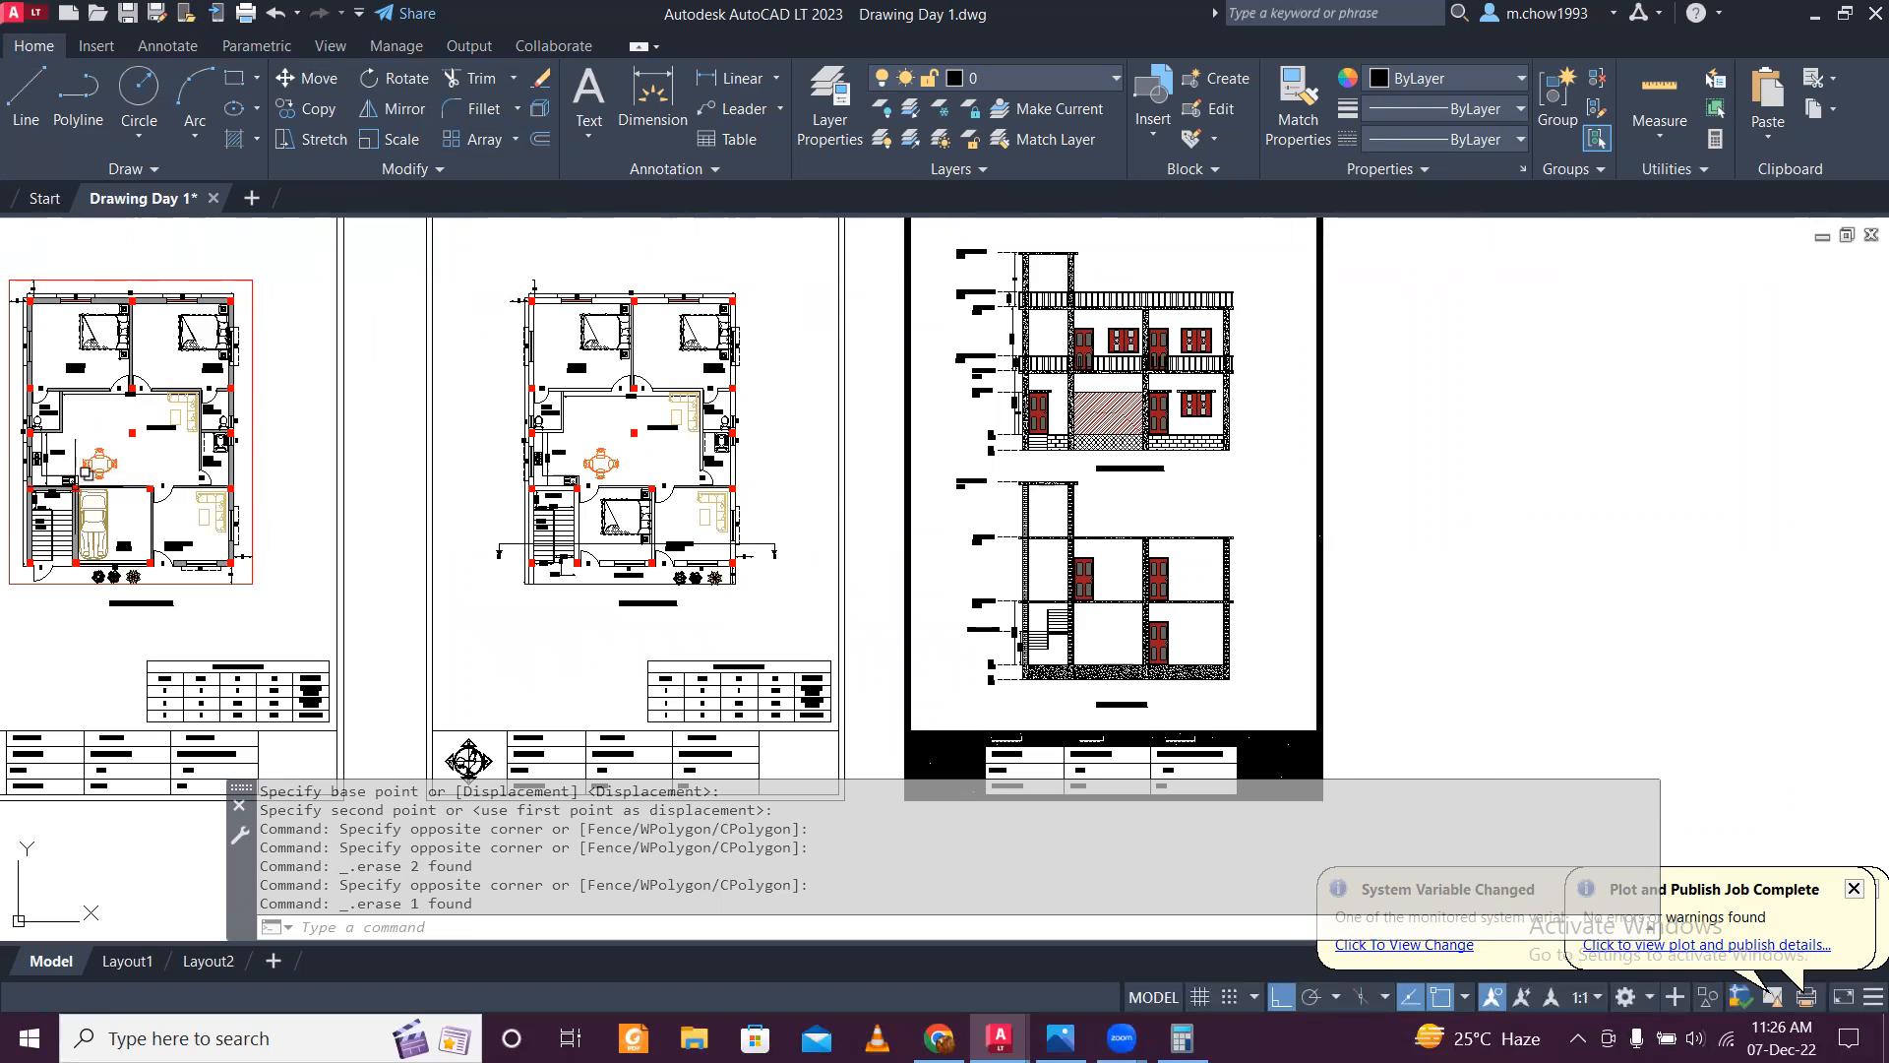
mouse_move(210, 559)
middle_mouse_down()
mouse_move(412, 579)
mouse_move(412, 515)
mouse_move(711, 513)
middle_mouse_up()
scroll(714, 570, "up", 4)
scroll(688, 558, "down", 2)
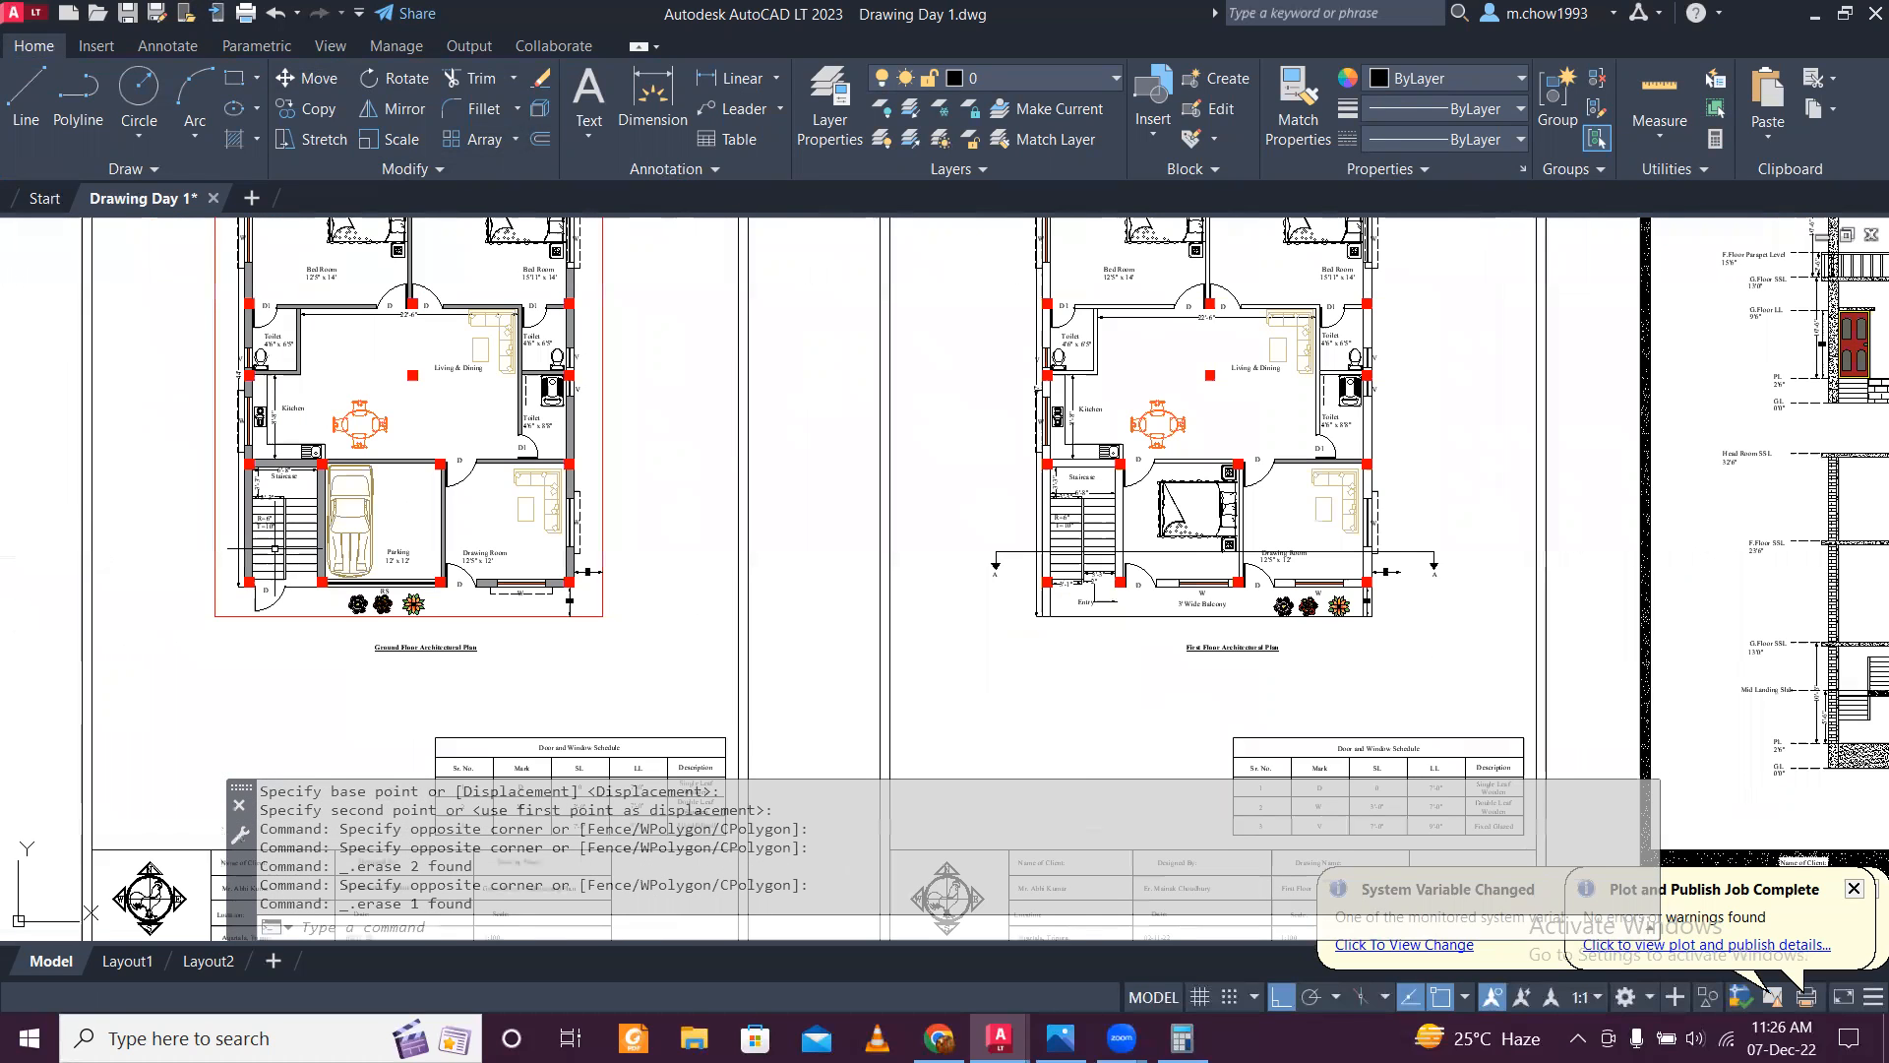
scroll(274, 548, "down", 1)
scroll(1262, 626, "up", 5)
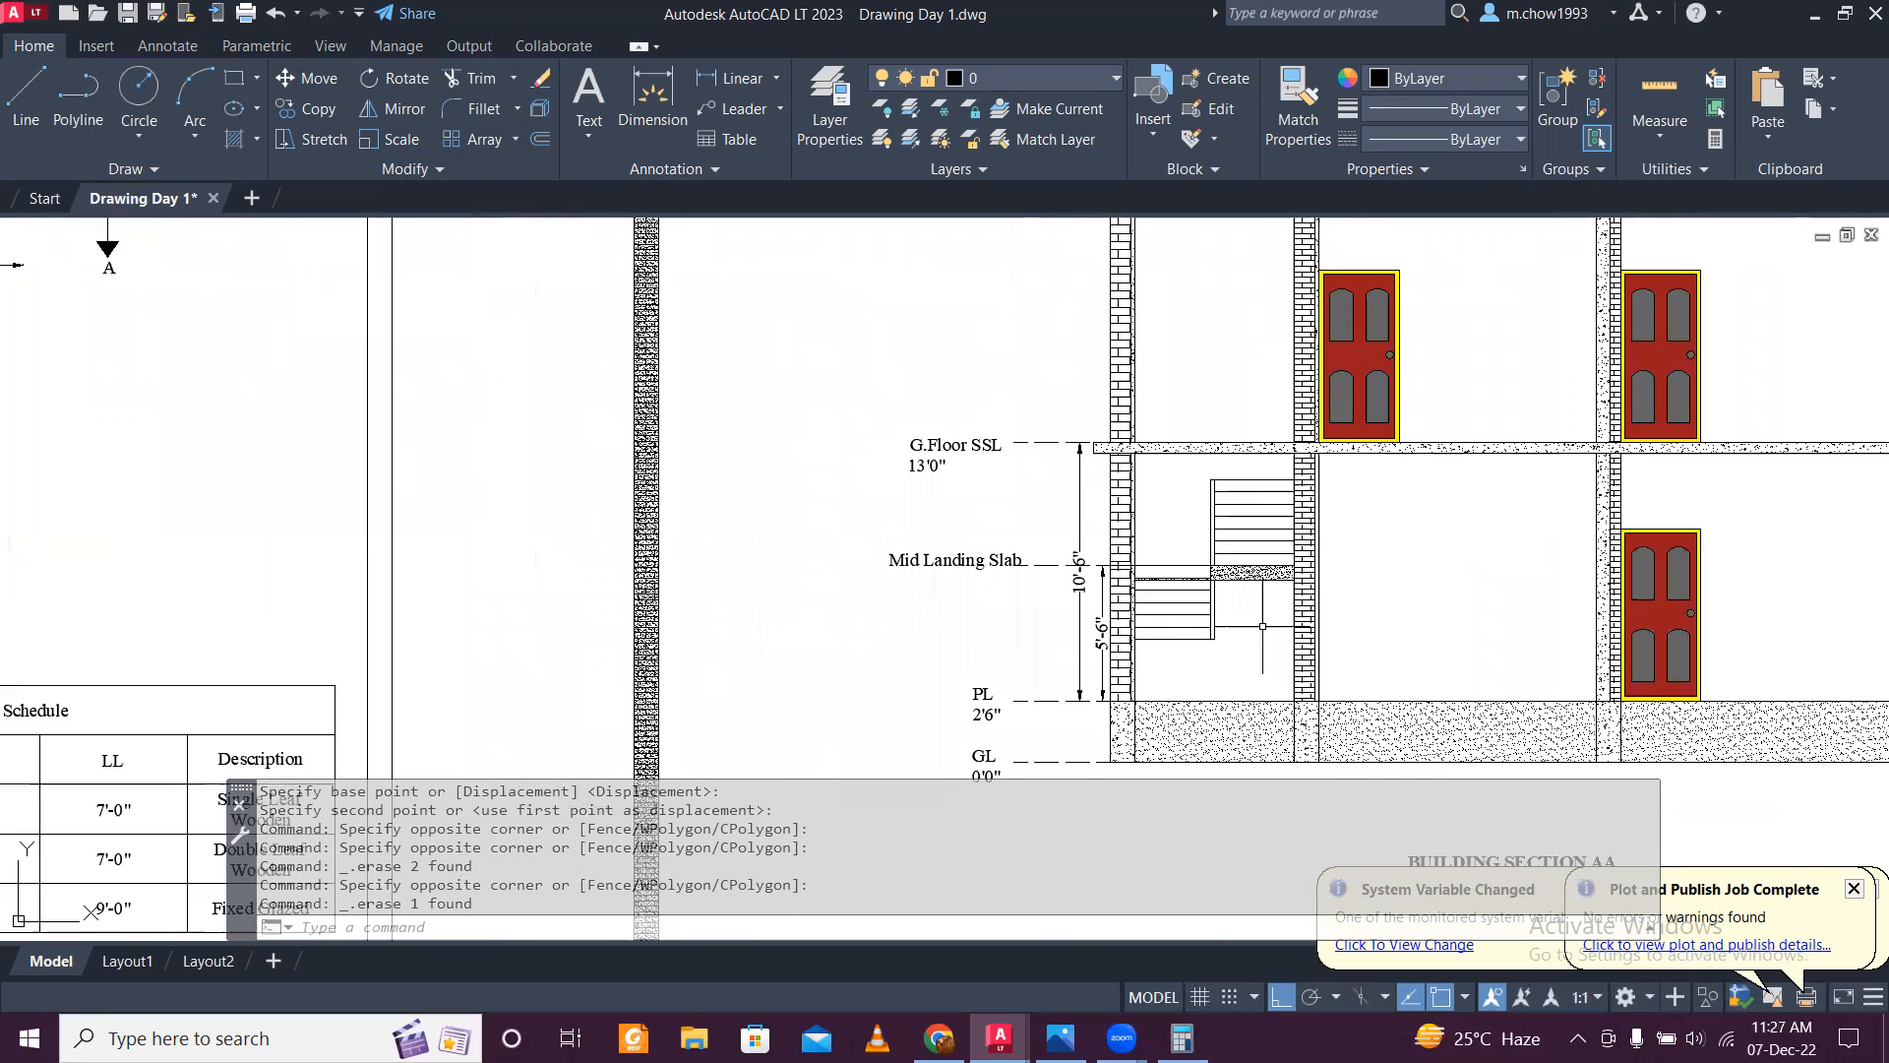
Step: Copy the ground-floor staircase with its landing slab up to the first floor, from plinth level to the top of the G.Floor SSL slab
scroll(1262, 625, "up", 2)
left_click(1270, 690)
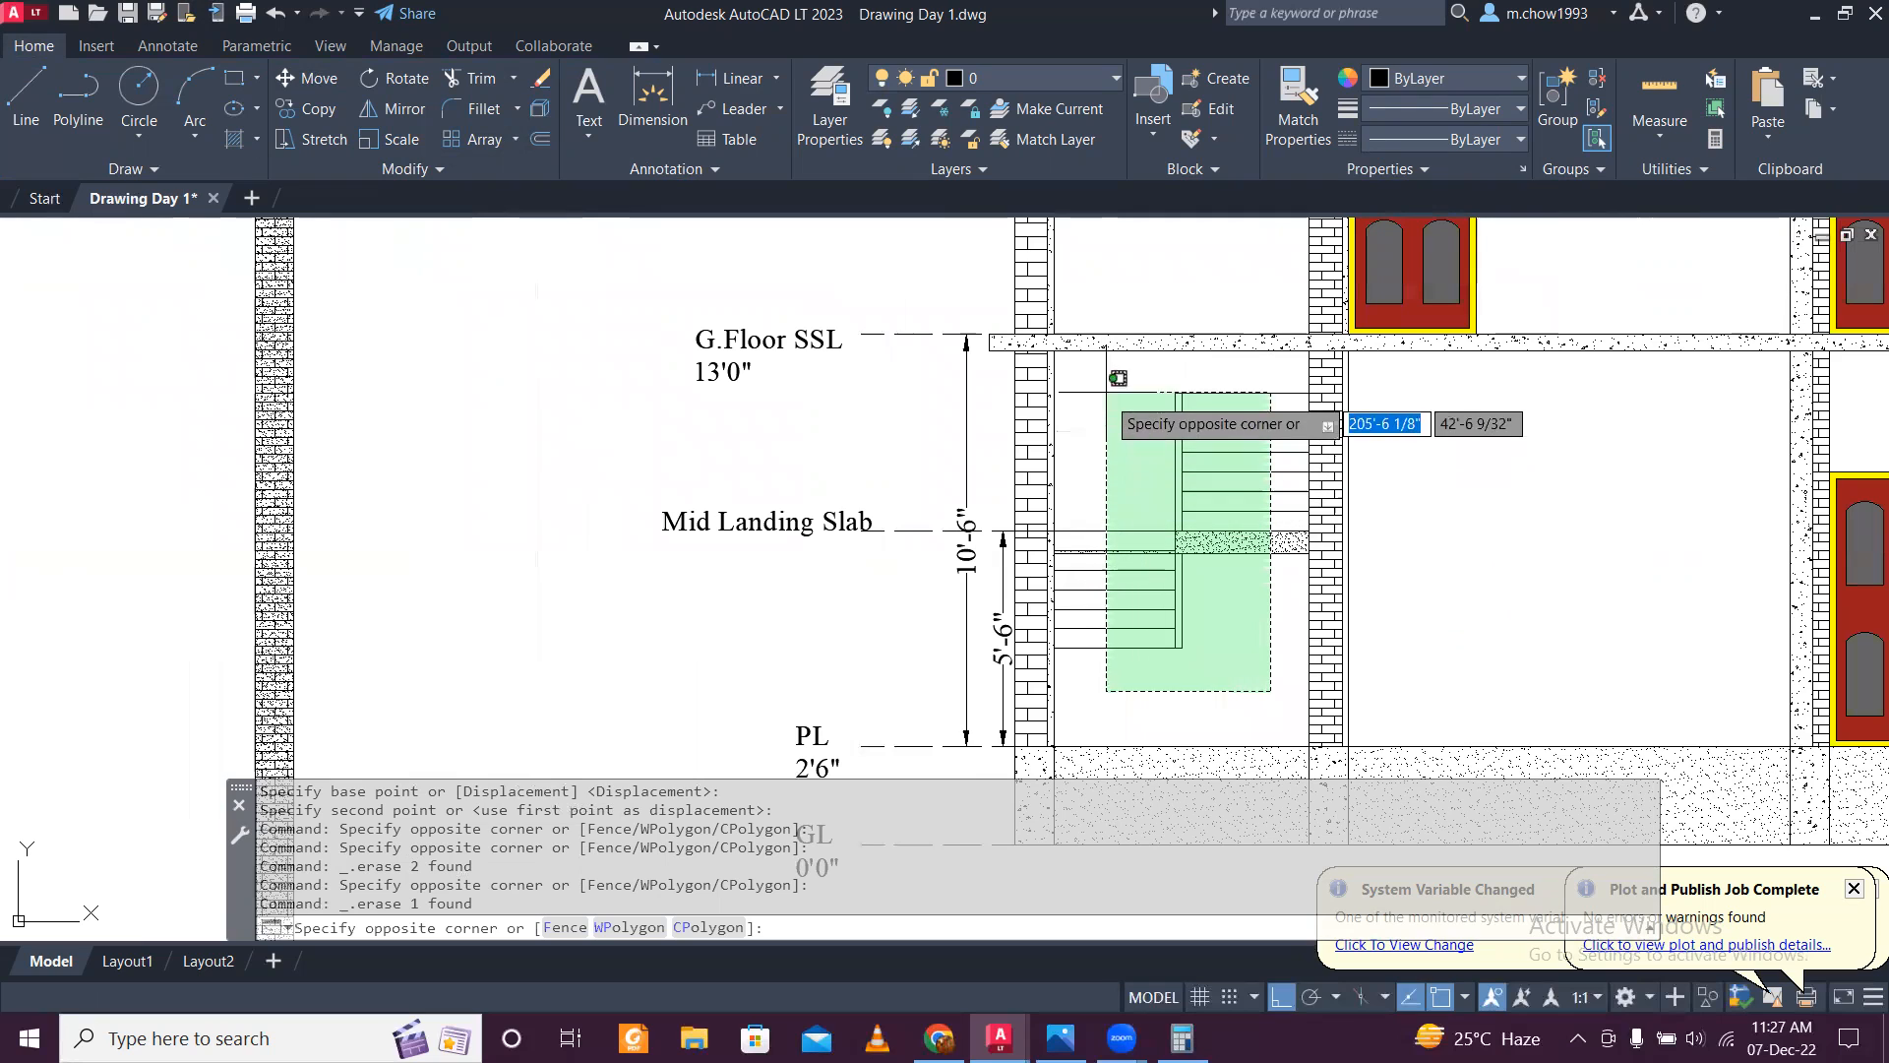
left_click(1104, 394)
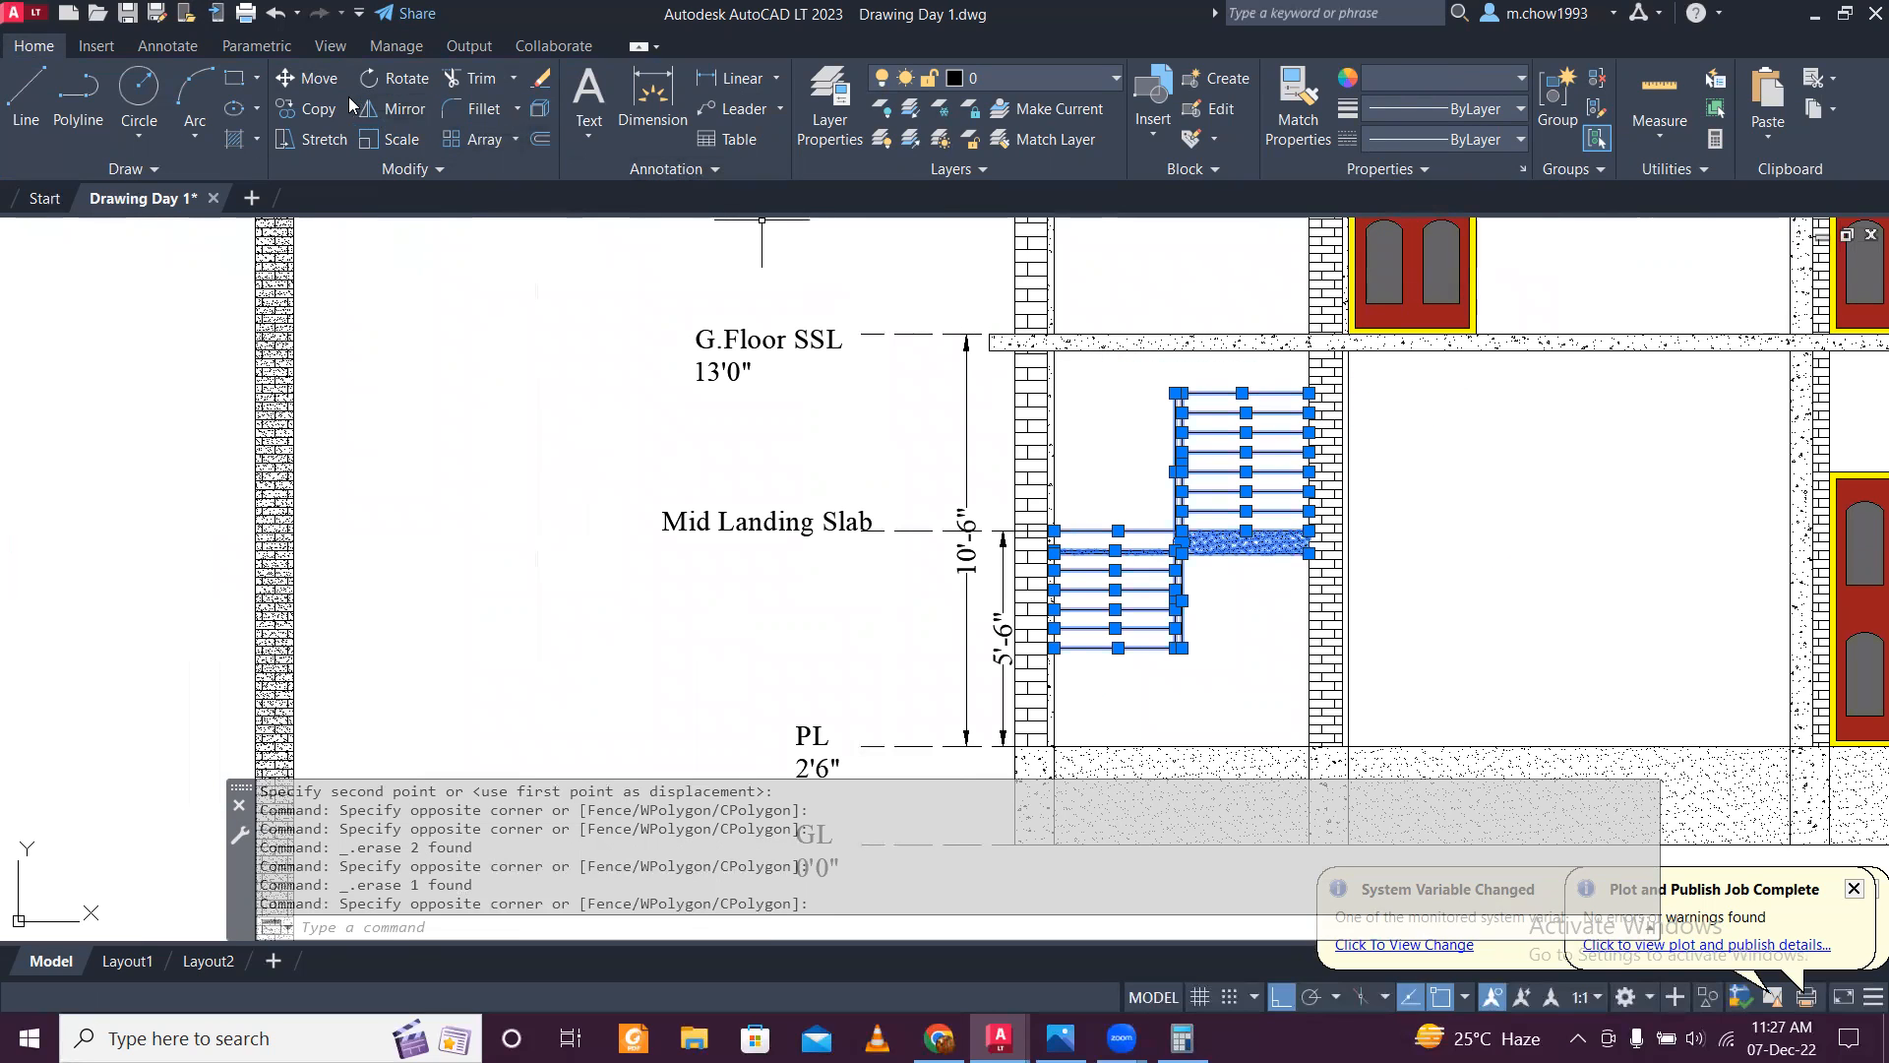
left_click(308, 109)
scroll(1063, 743, "up", 5)
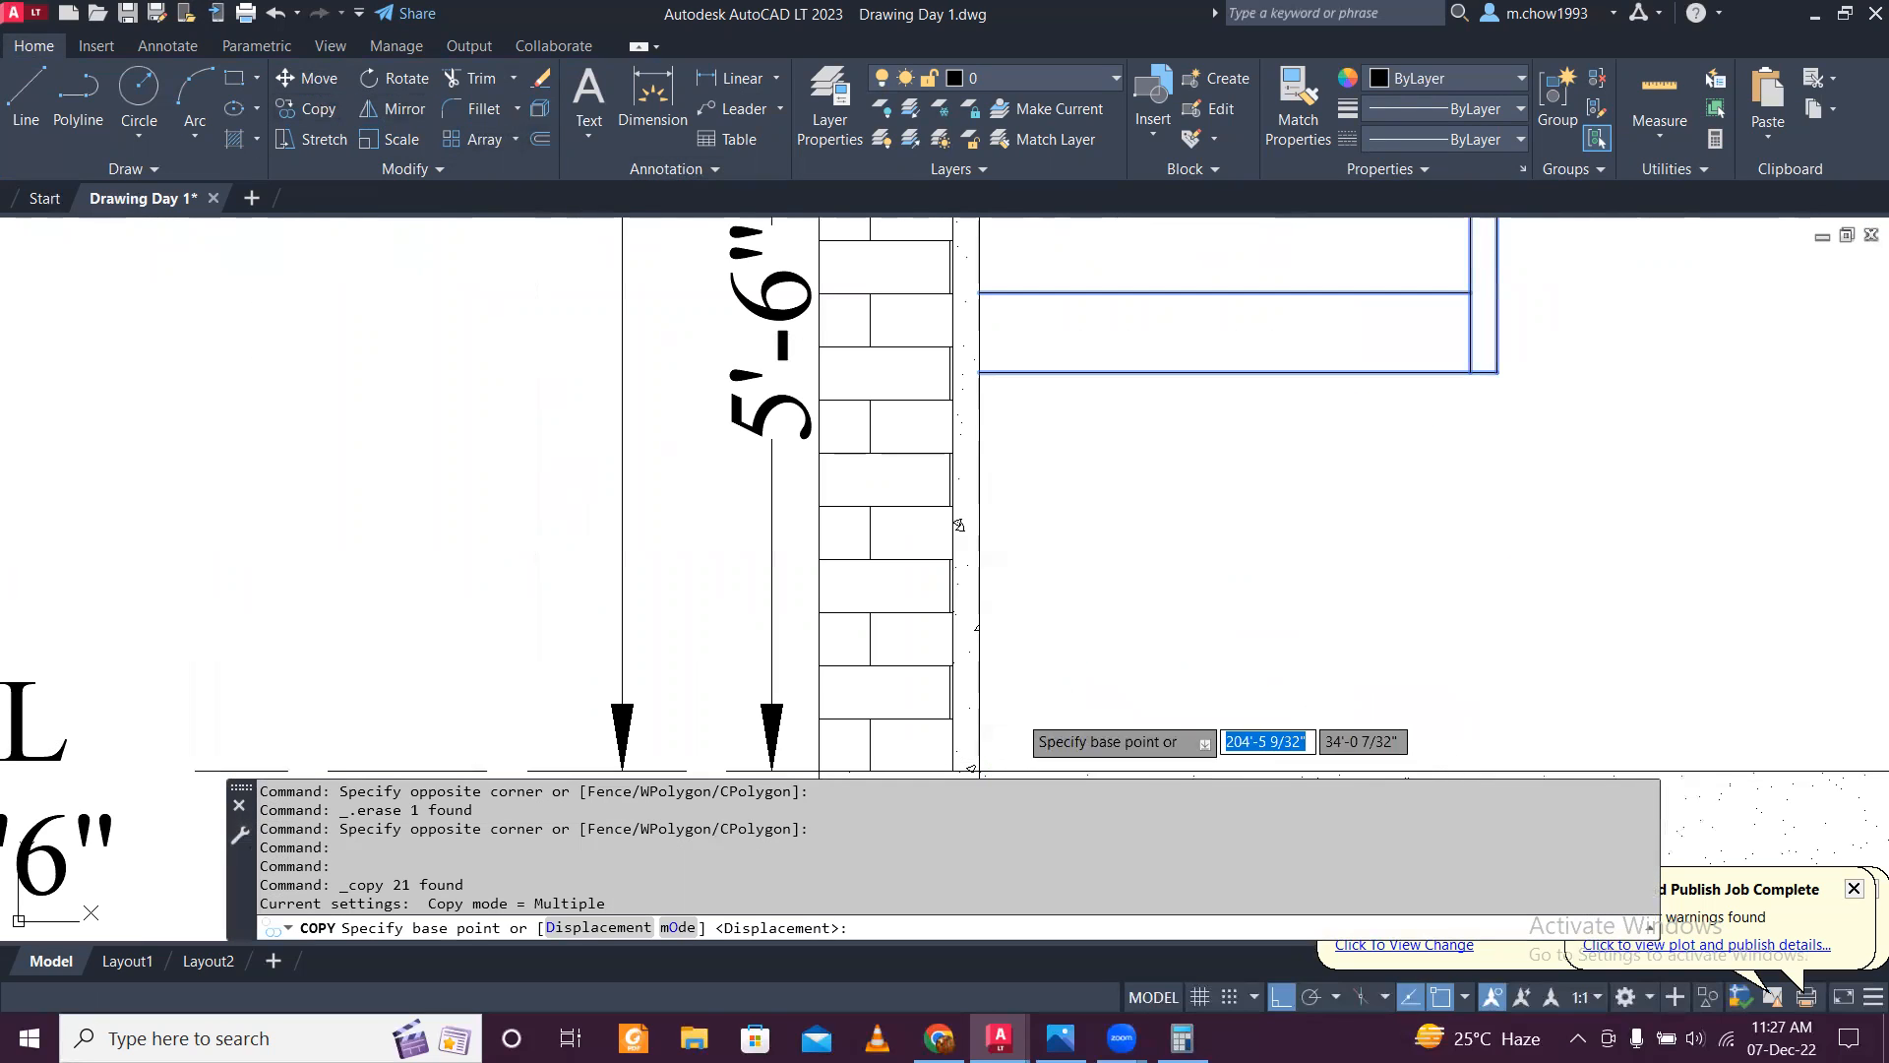
middle_click_drag(1063, 743, 1024, 608)
left_click(941, 635)
scroll(941, 635, "down", 4)
scroll(1073, 557, "up", 3)
left_click(874, 578)
key("Escape")
Step: Copy the section line A-A from the First Floor Architectural Plan to the same position on the Ground Floor Architectural Plan
scroll(1073, 569, "down", 6)
middle_click_drag(485, 533, 840, 559)
scroll(745, 483, "up", 5)
left_click(835, 535)
left_click(784, 301)
scroll(948, 482, "down", 5)
scroll(945, 485, "down", 2)
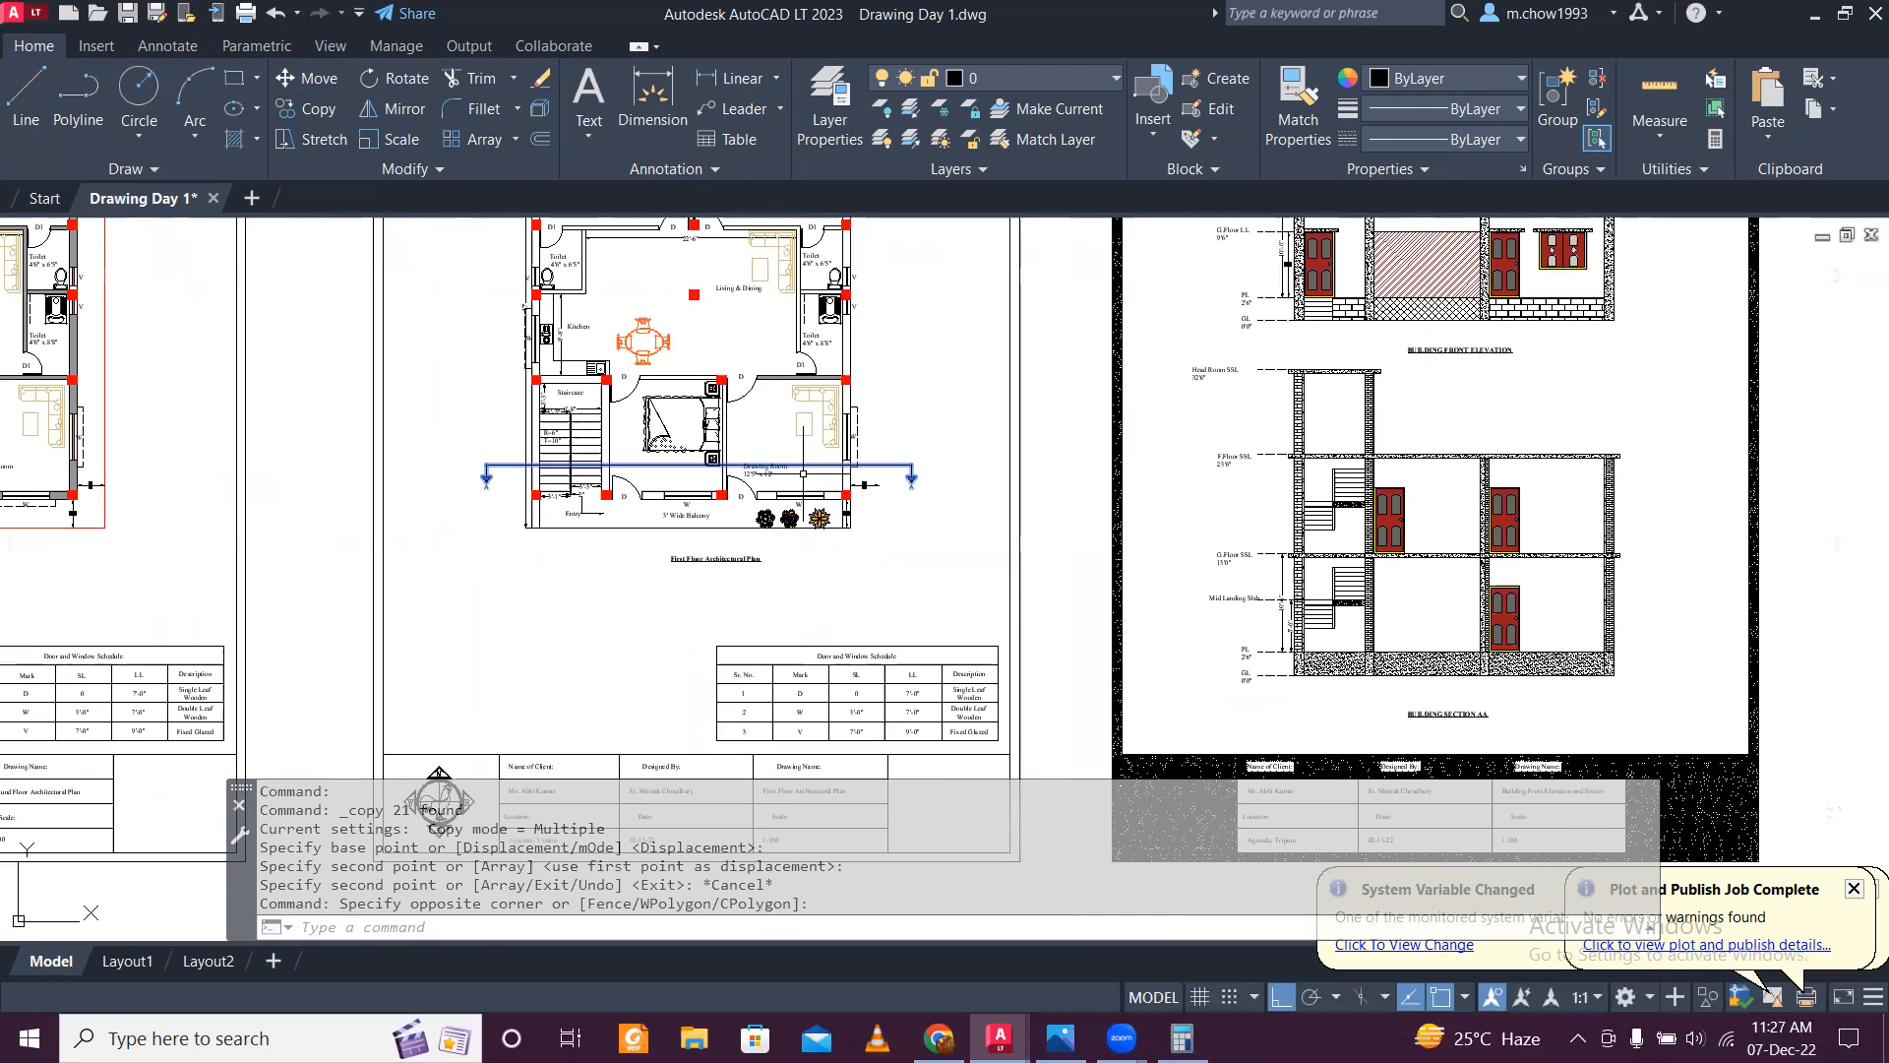
middle_click_drag(556, 460, 890, 441)
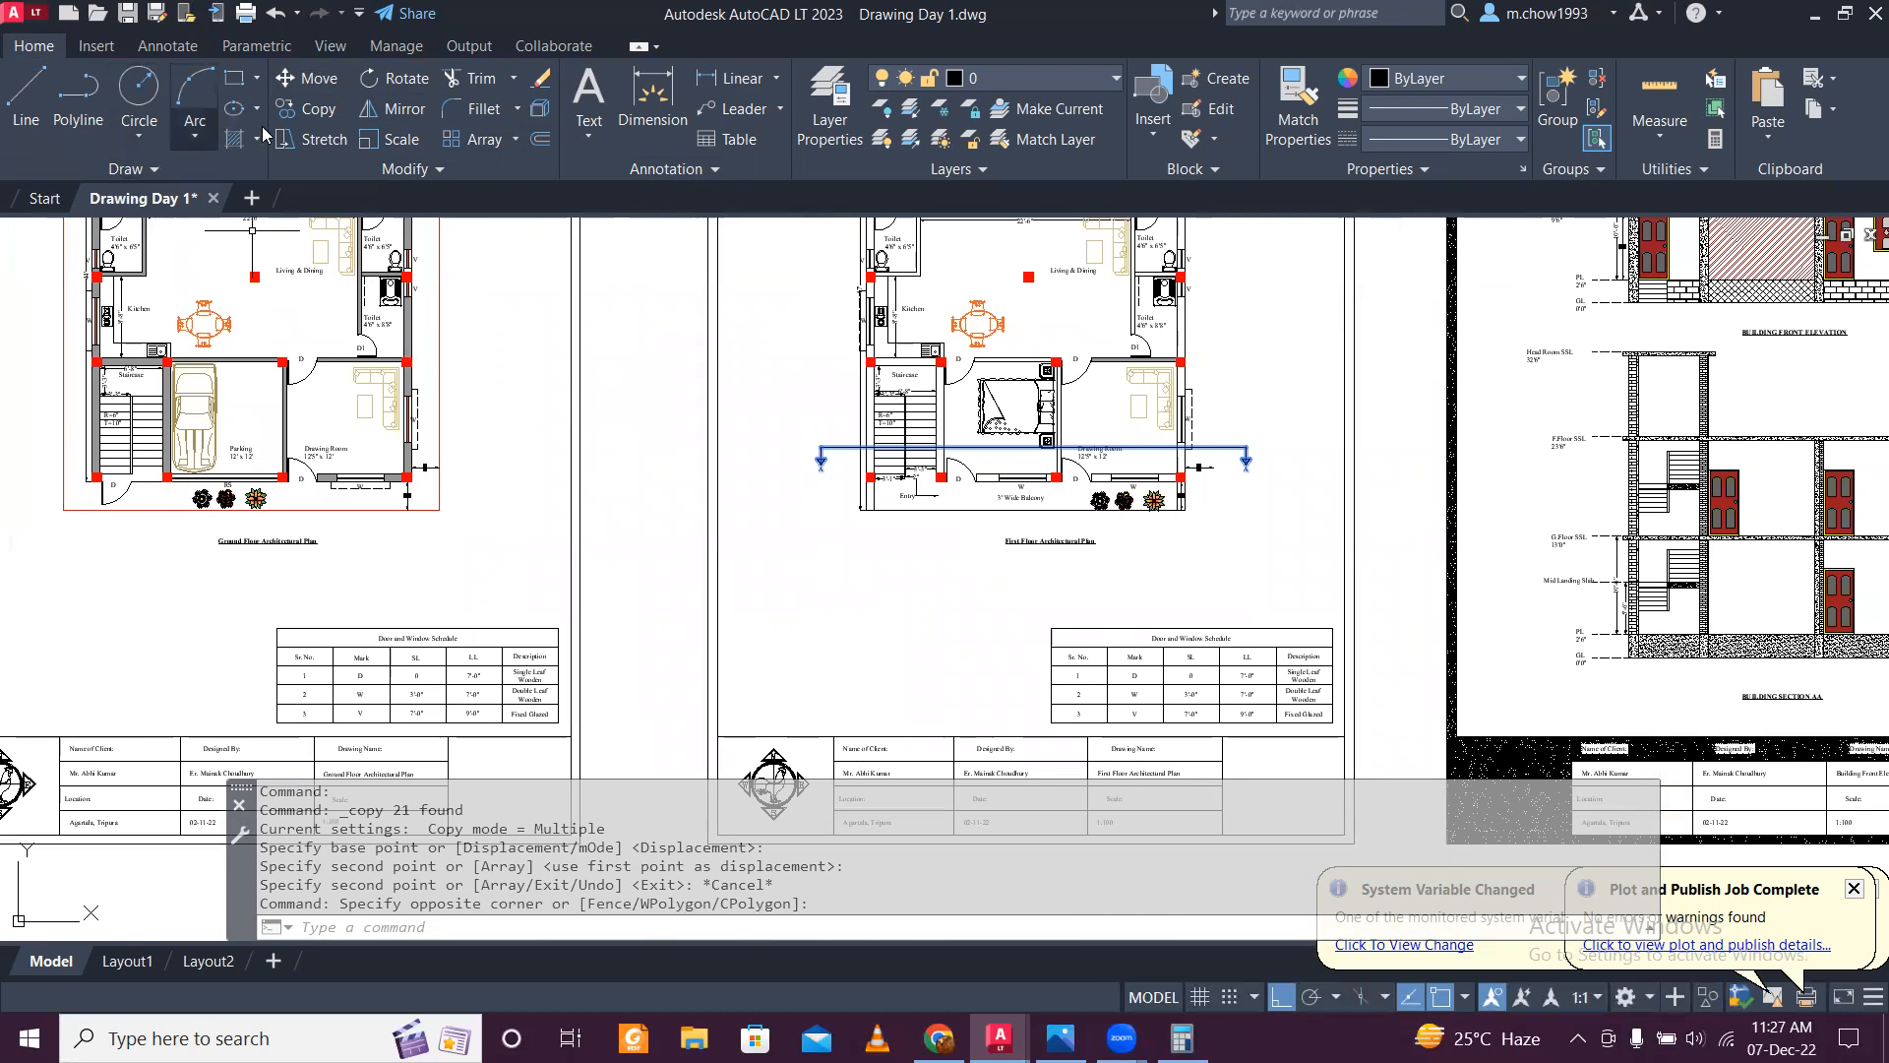
left_click(318, 109)
left_click(784, 466)
middle_click_drag(5, 529, 256, 579)
left_click(276, 578)
key("Escape")
Step: Review the section line on both floor plans, the stairs in Building Section AA and the front elevation
scroll(357, 488, "up", 5)
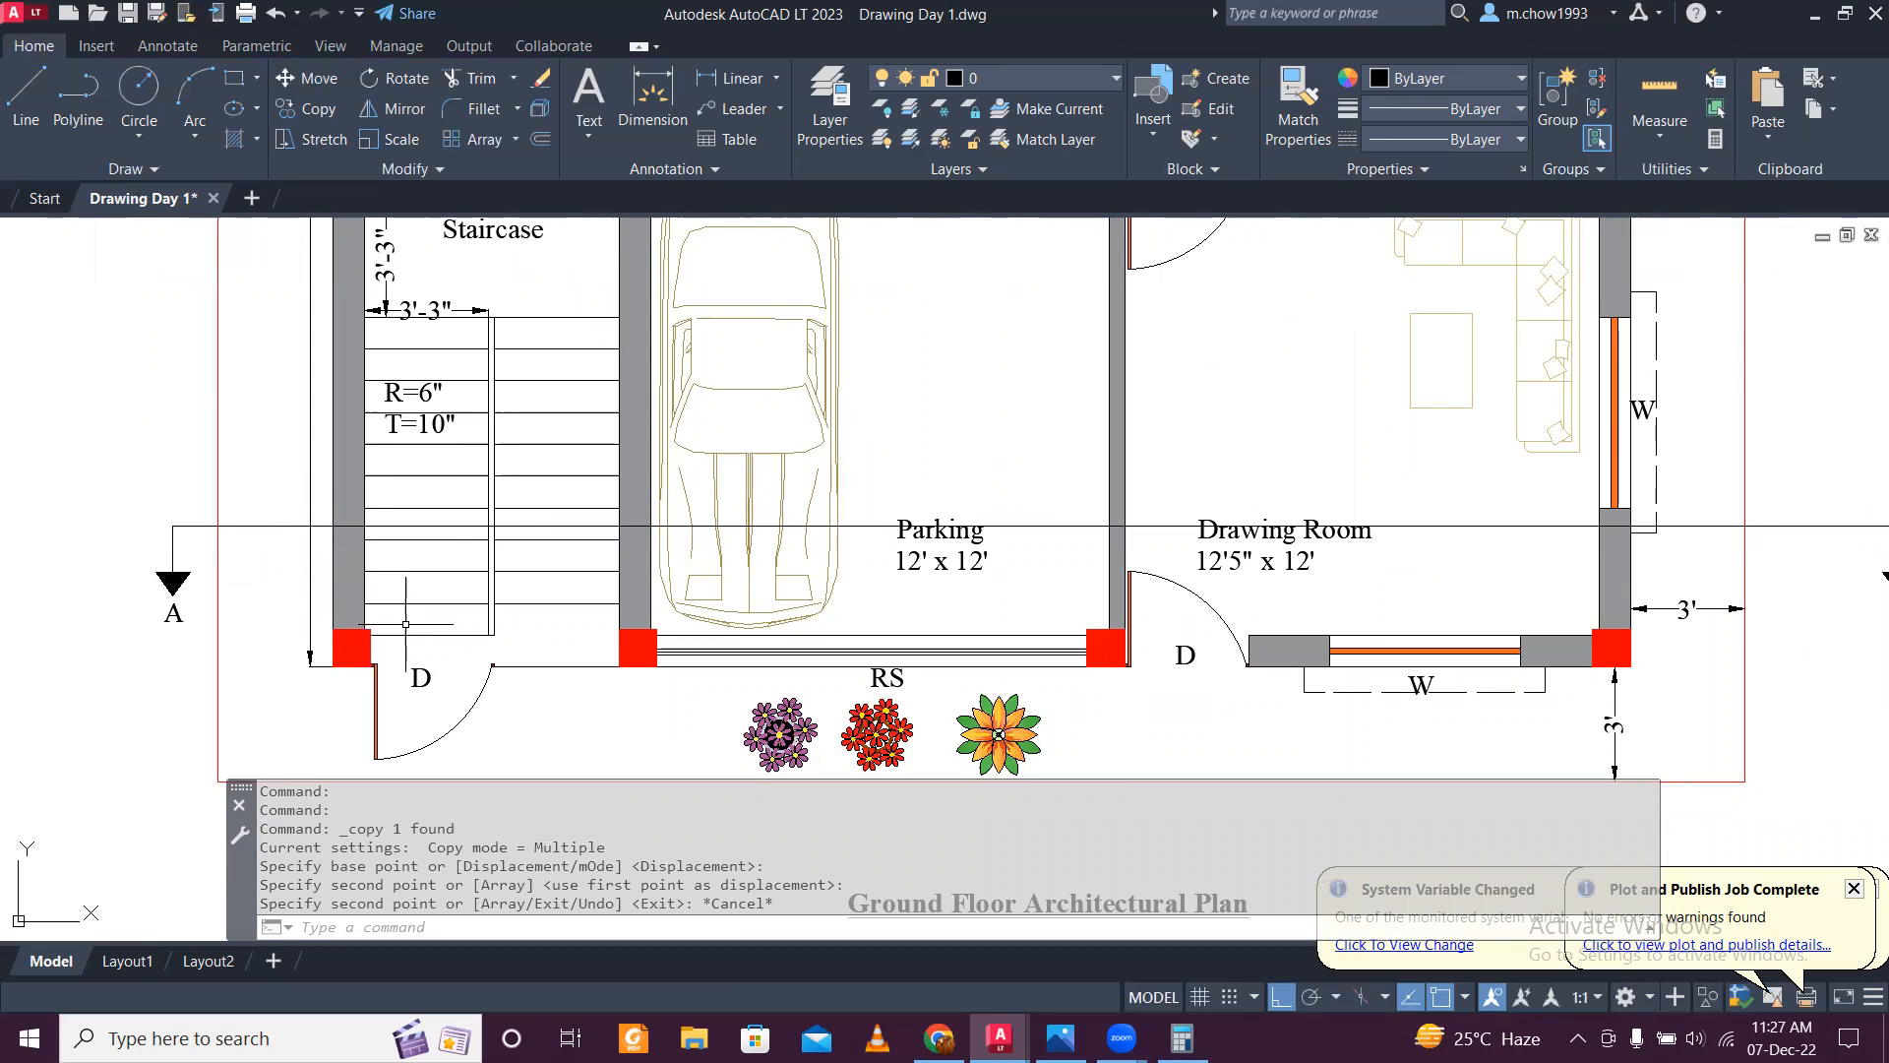
scroll(378, 493, "down", 4)
middle_click_drag(1219, 541, 835, 544)
middle_click_drag(1112, 574, 728, 528)
middle_click_drag(1067, 532, 913, 526)
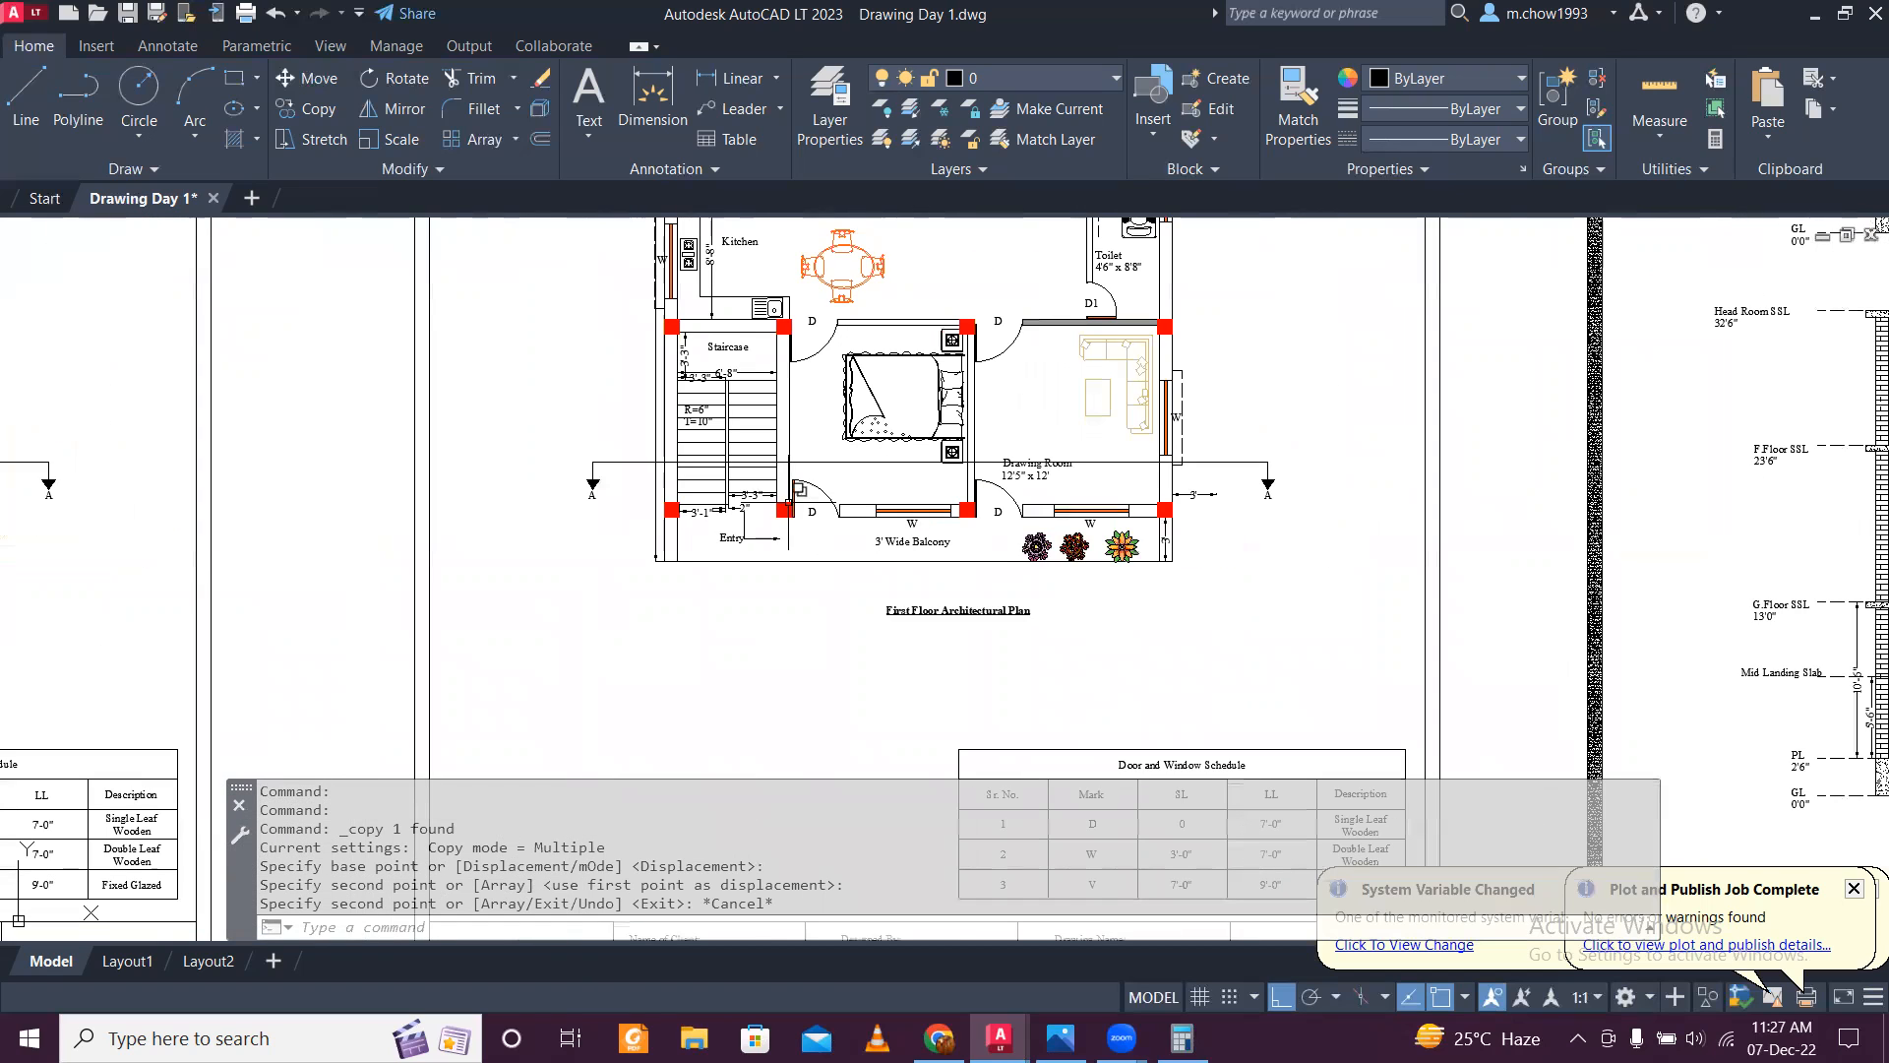
scroll(1082, 522, "down", 5)
scroll(1160, 527, "up", 6)
scroll(912, 525, "up", 2)
scroll(918, 521, "down", 4)
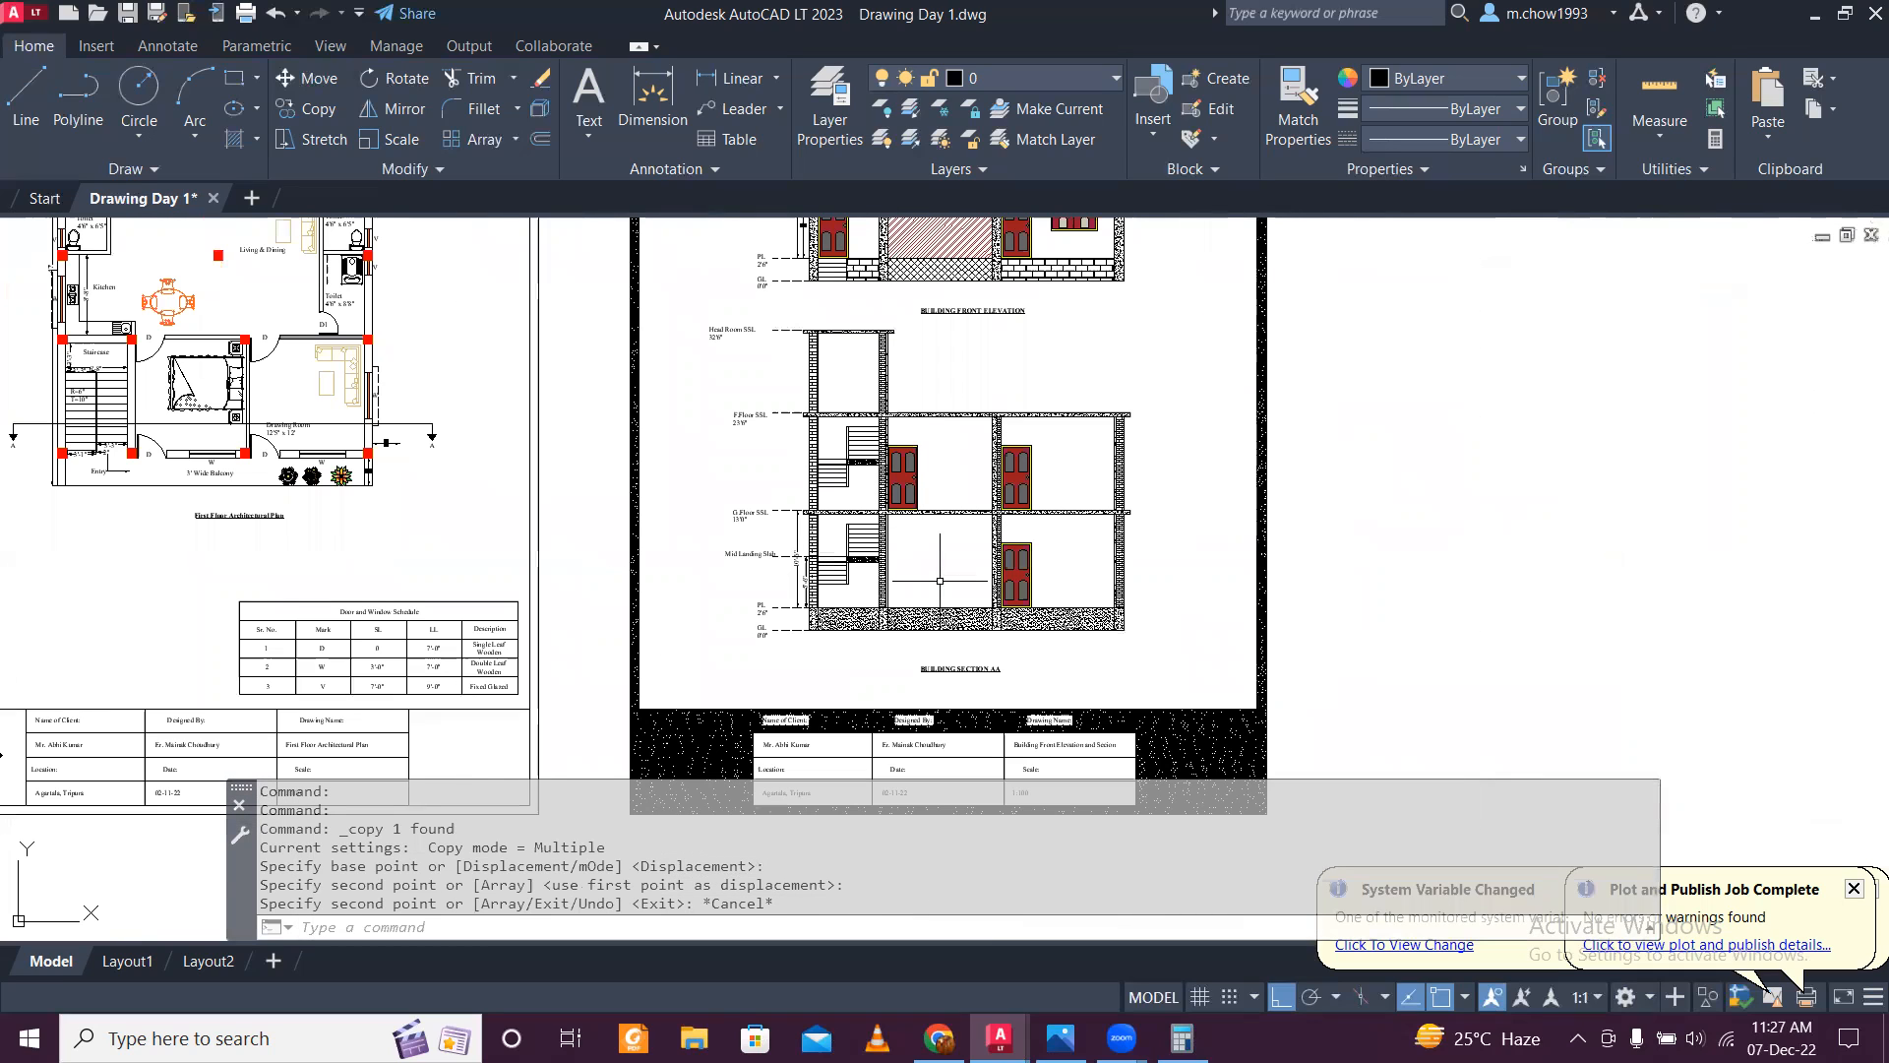
middle_click_drag(1021, 544, 1042, 617)
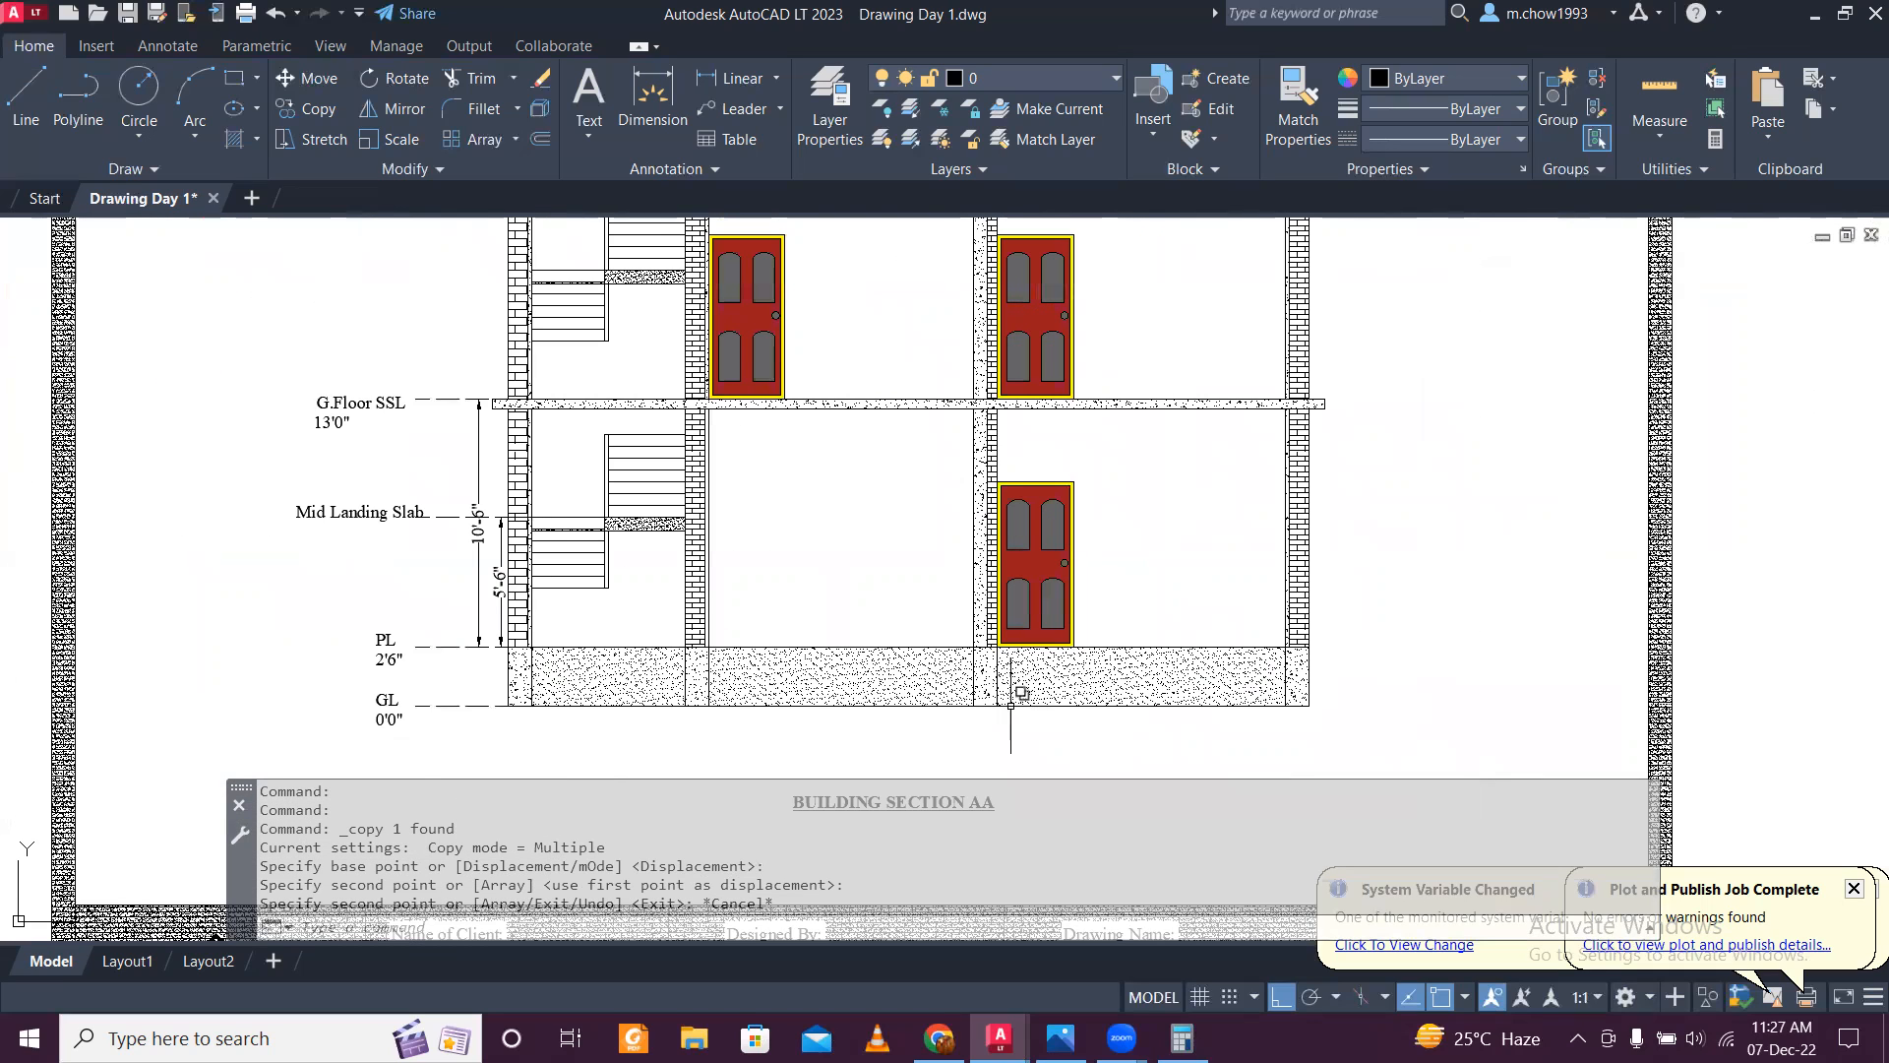
scroll(1013, 675, "down", 3)
middle_click_drag(1017, 547, 1029, 642)
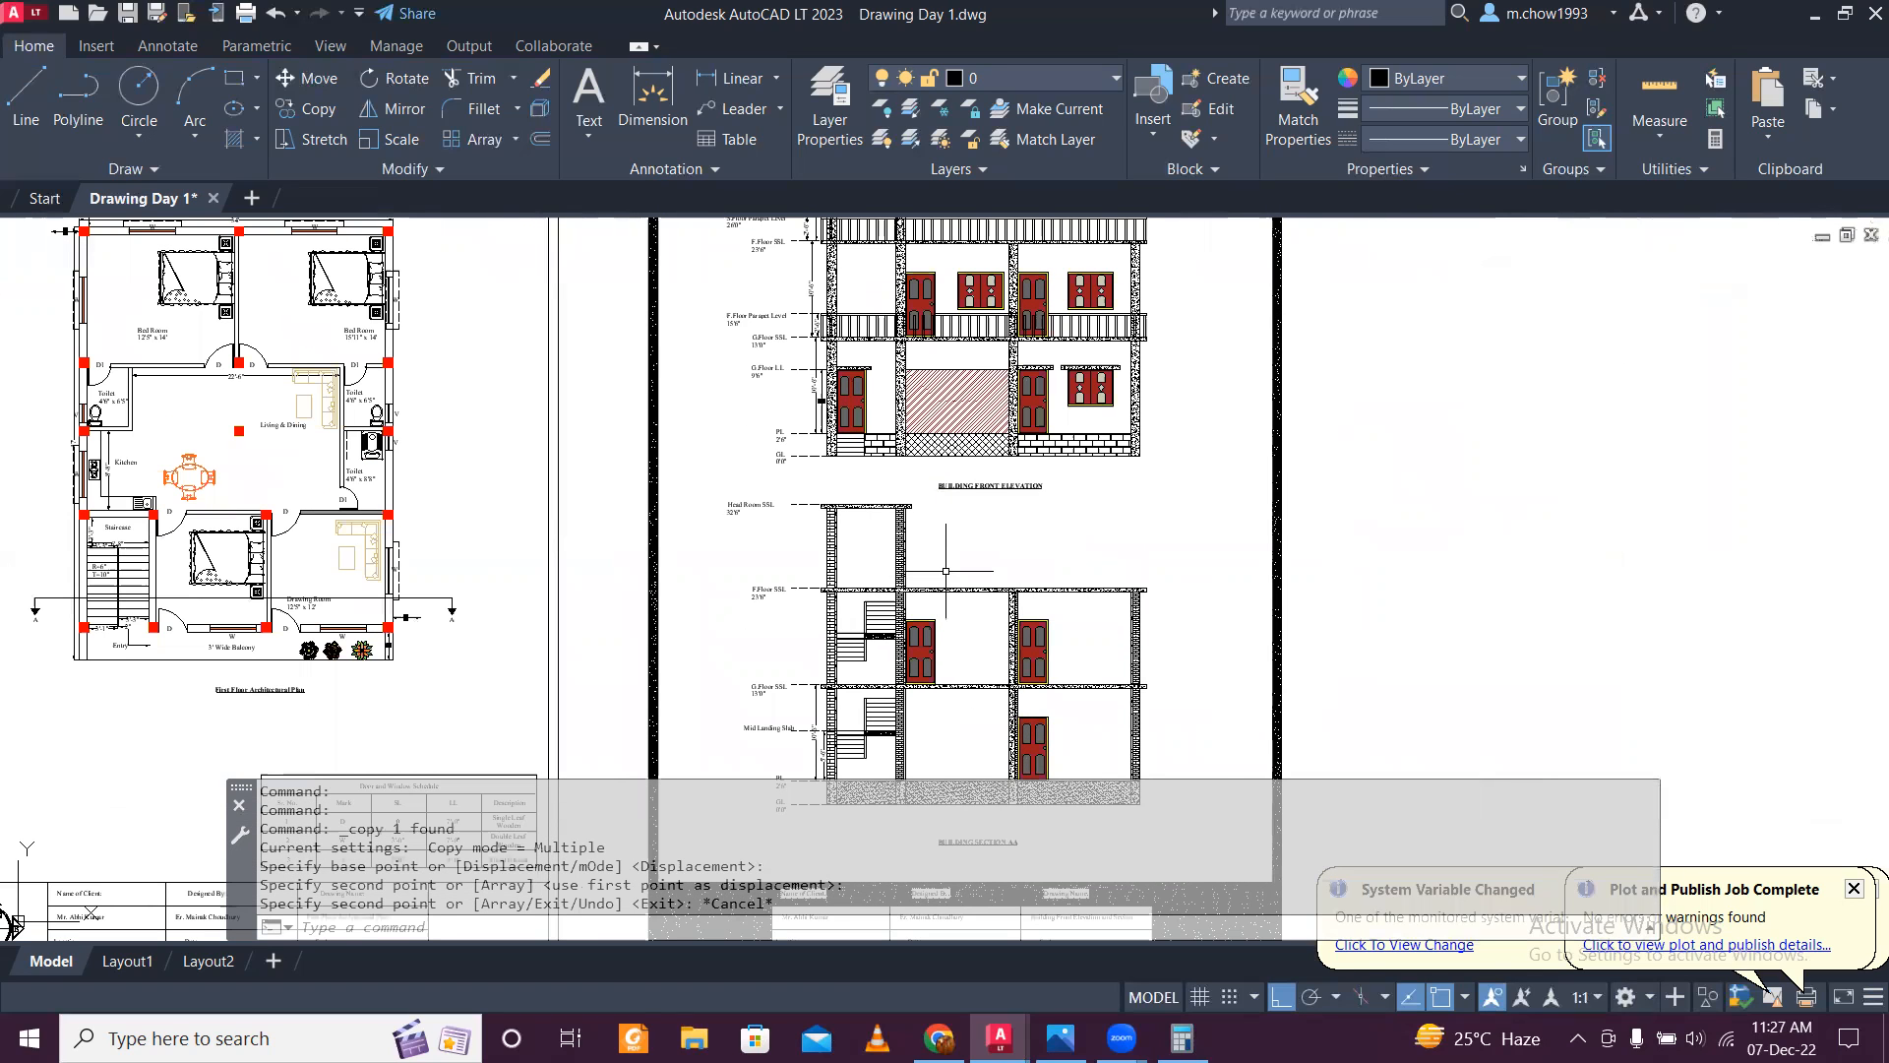
middle_click_drag(981, 444, 982, 581)
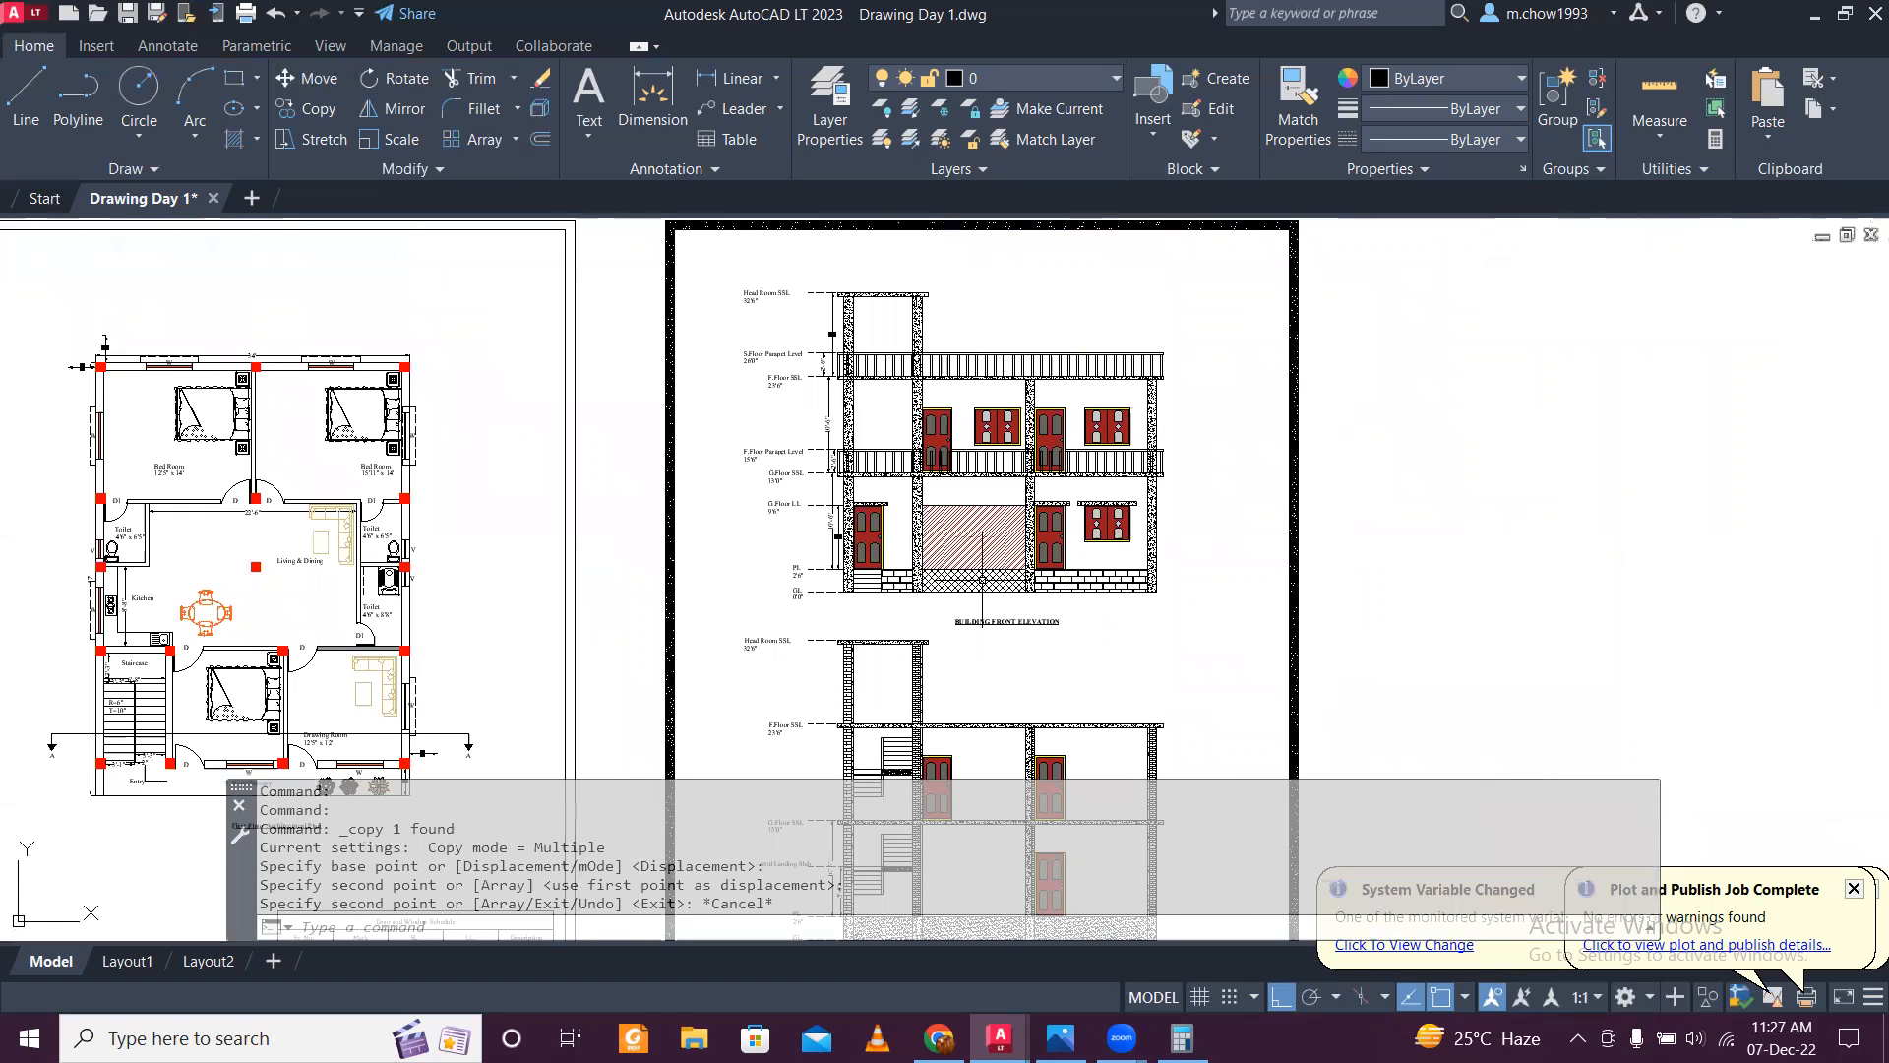
scroll(930, 256, "up", 5)
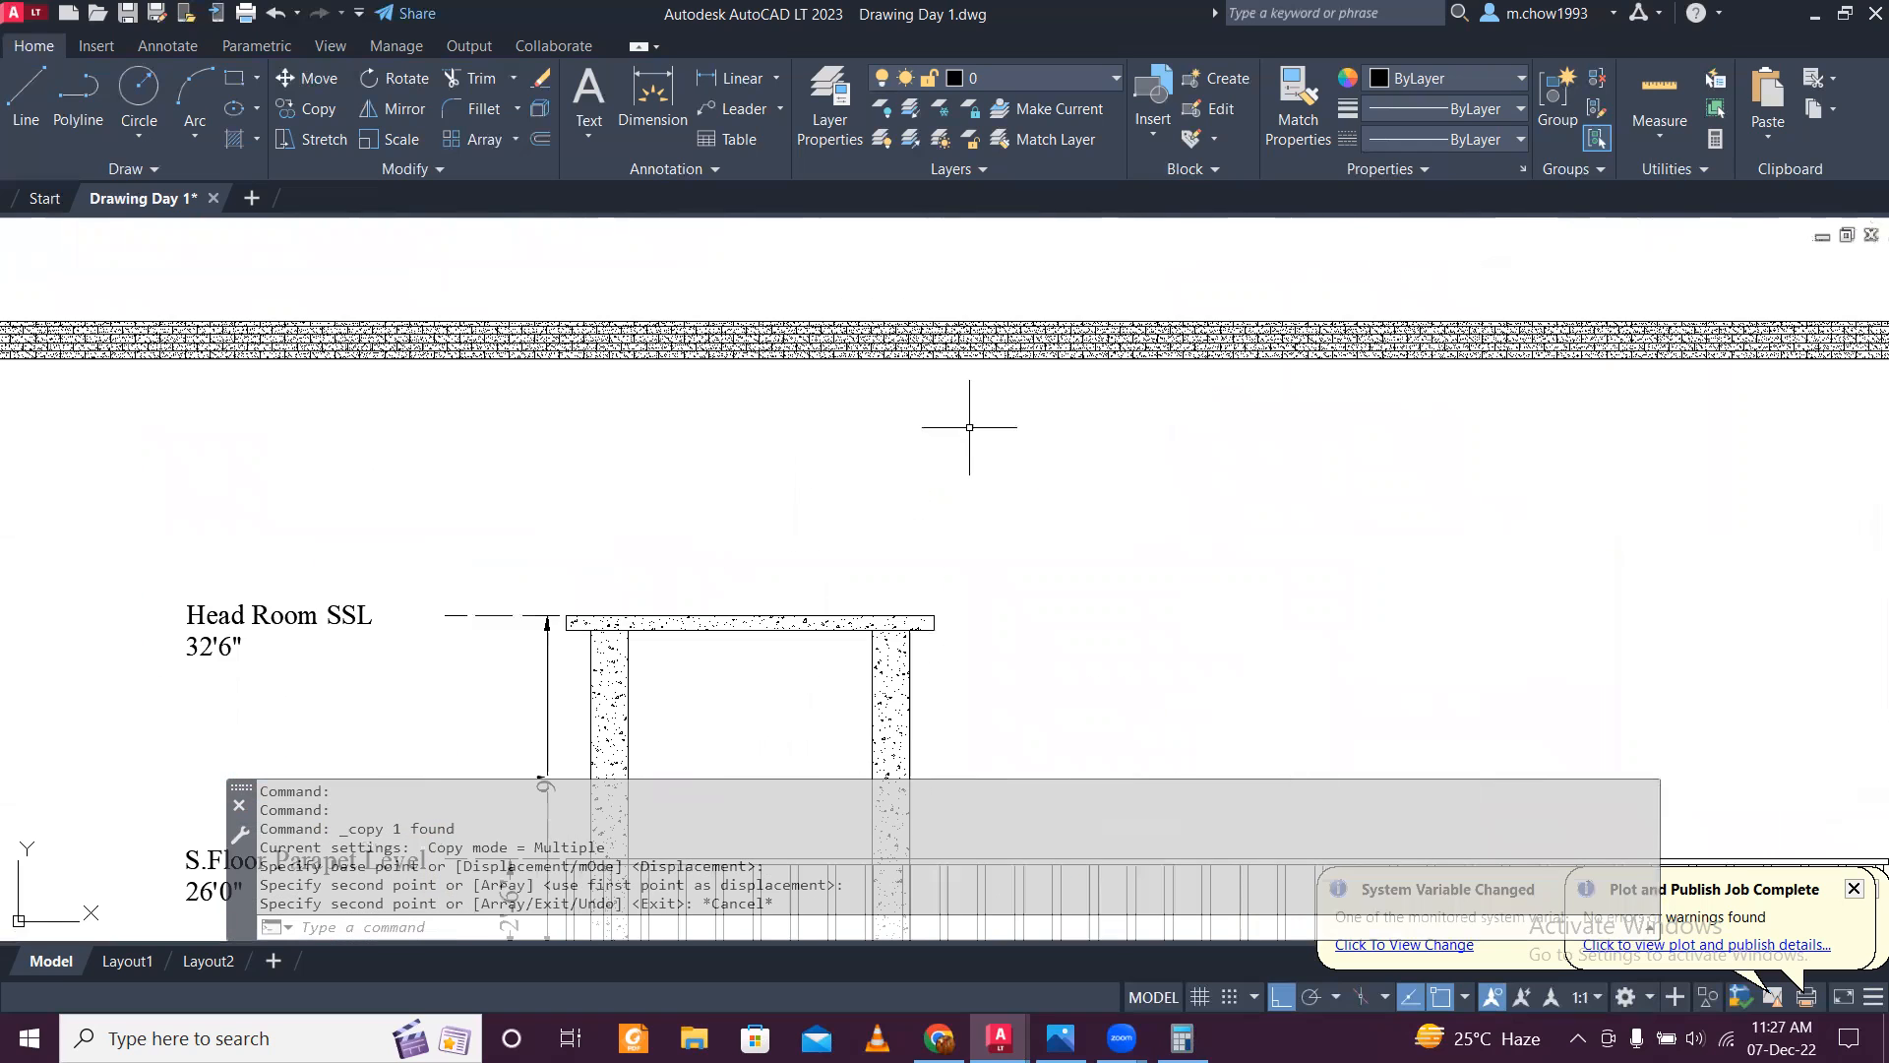
Step: Erase all the overlapping hatches filling the border and title block of the elevation and section sheet, and save the drawing
left_click(944, 344)
scroll(886, 714, "down", 8)
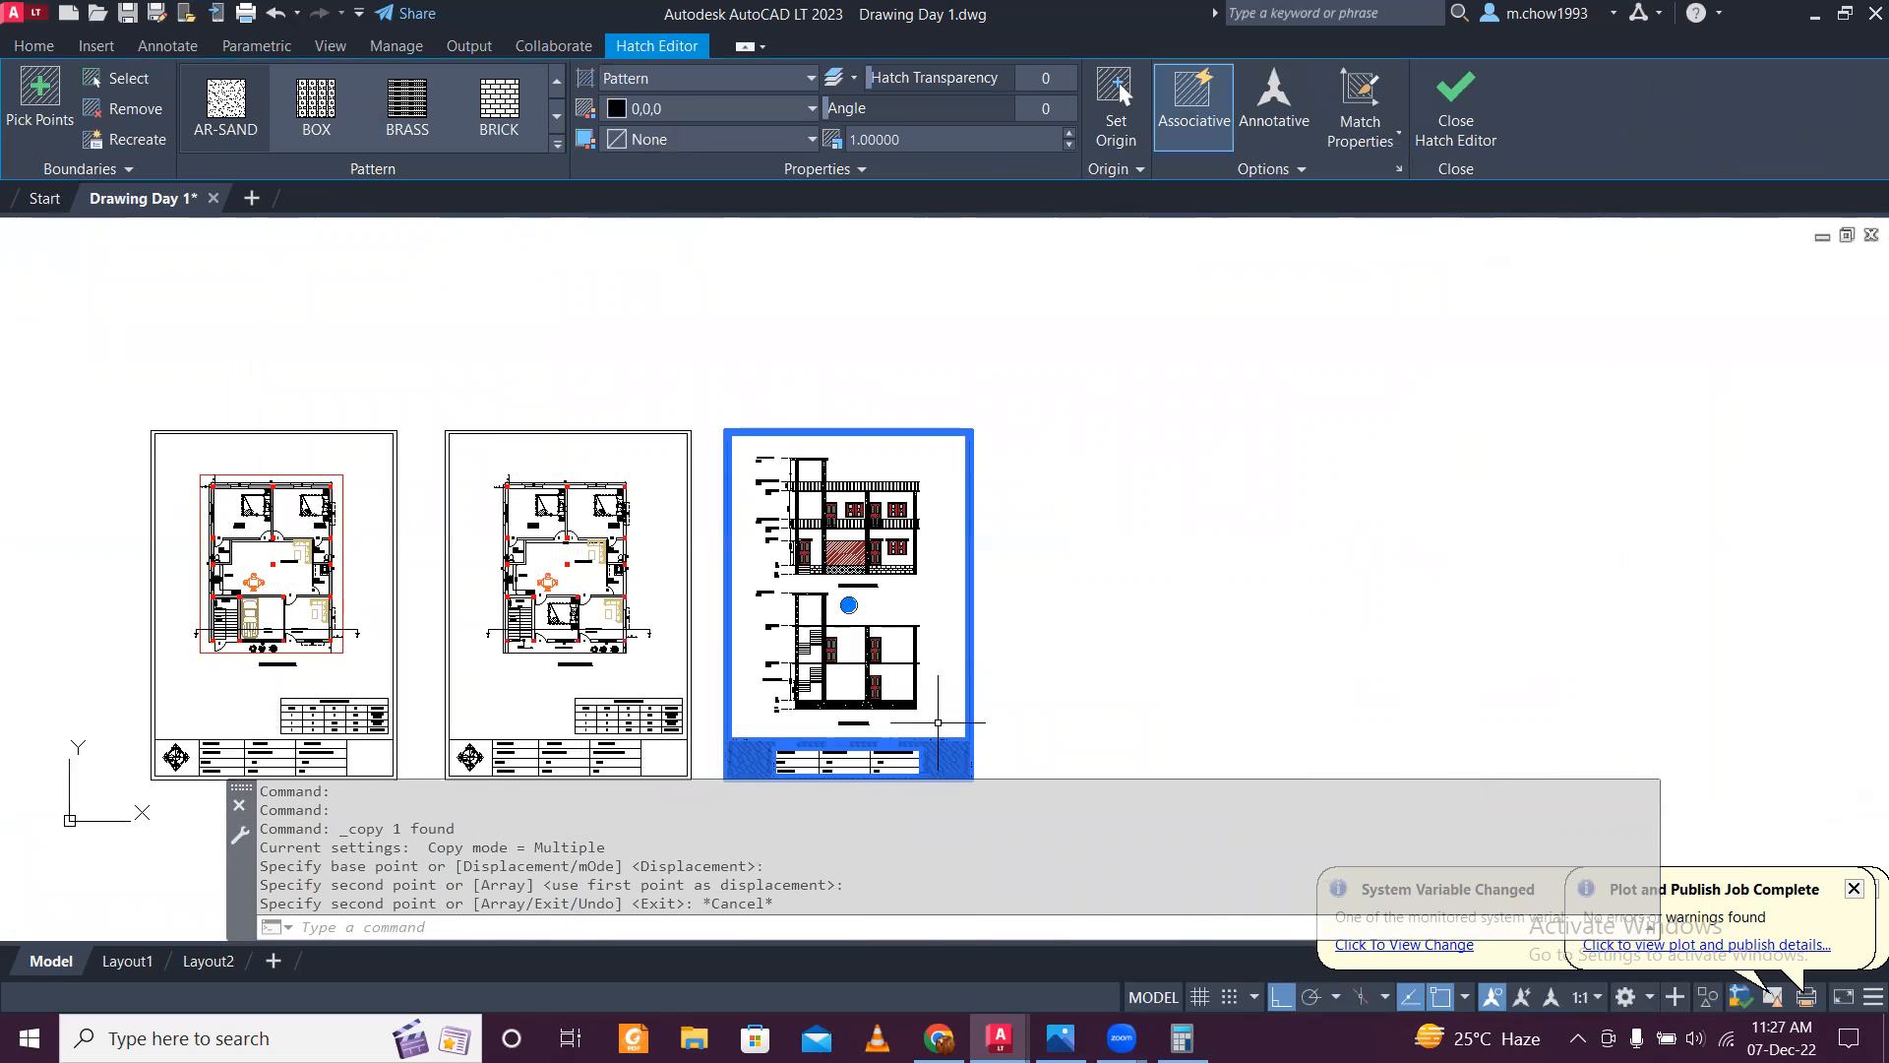
scroll(929, 694, "up", 4)
key("Delete")
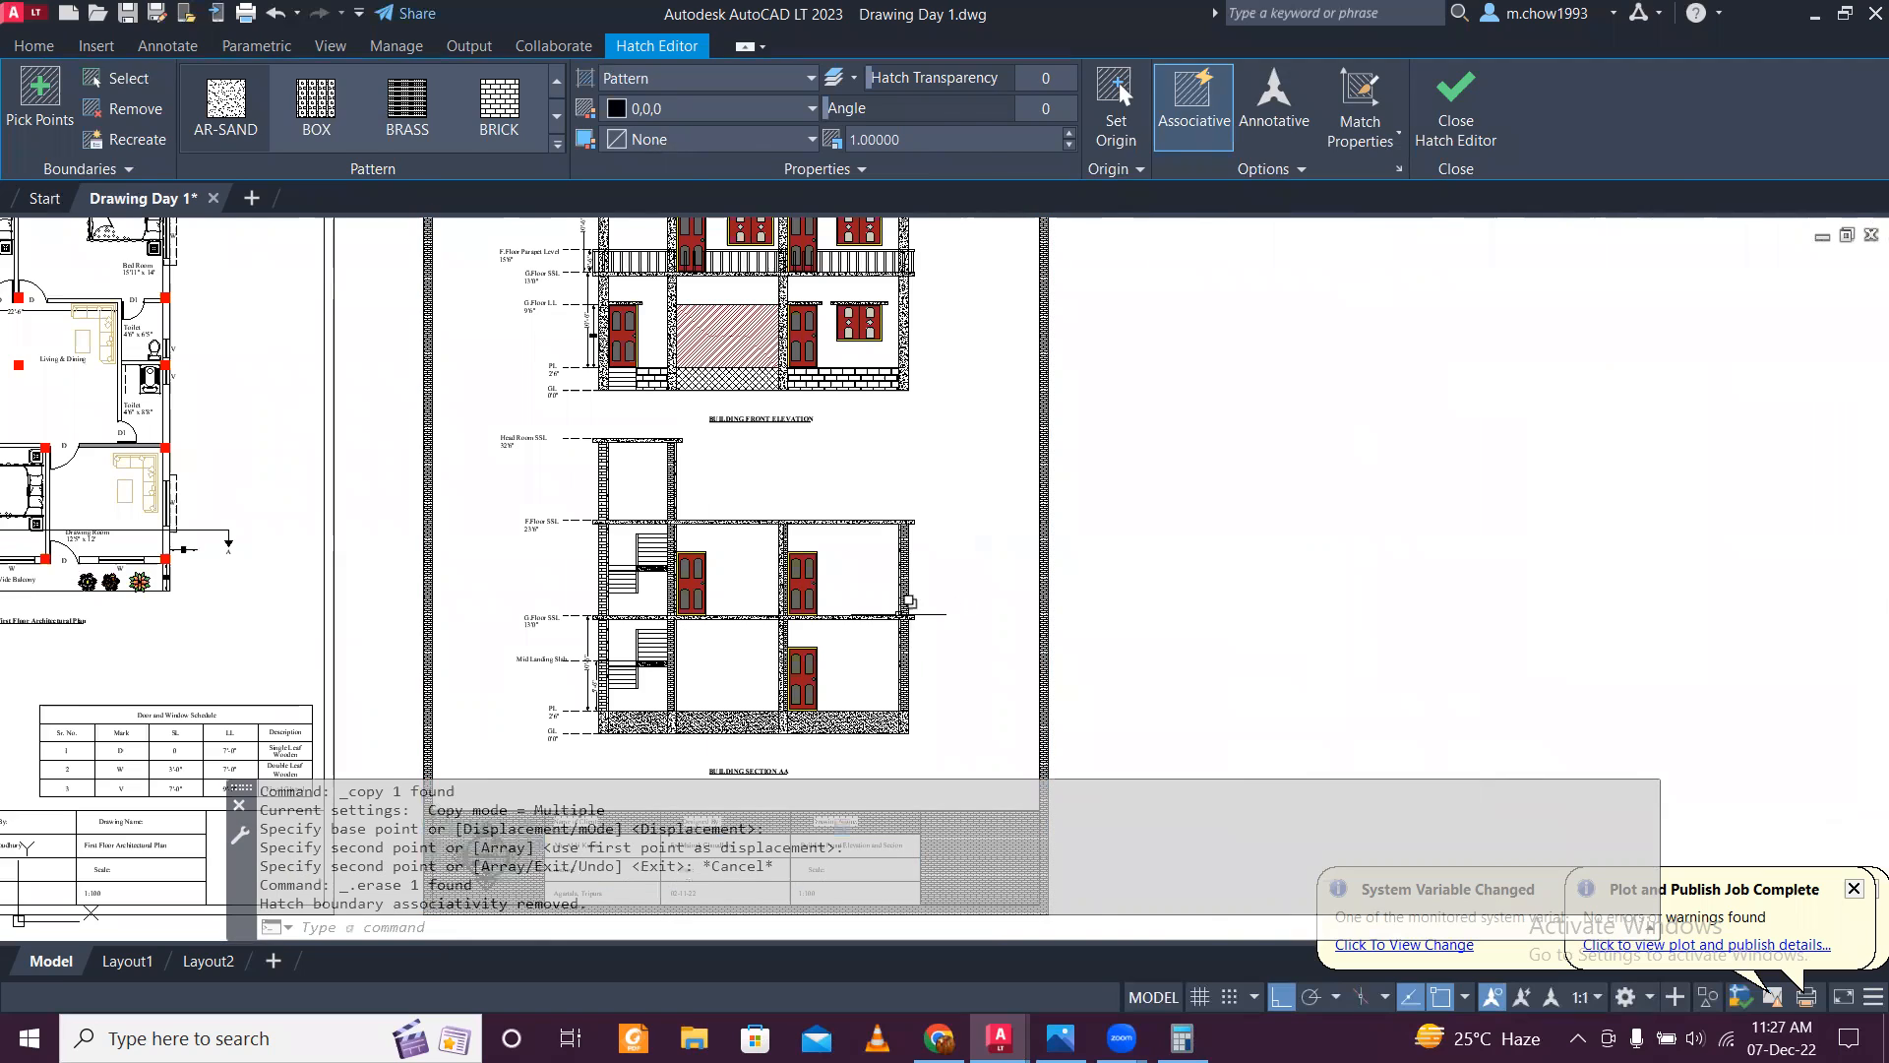
scroll(919, 611, "up", 5)
left_click(897, 570)
key("Delete")
left_click(897, 571)
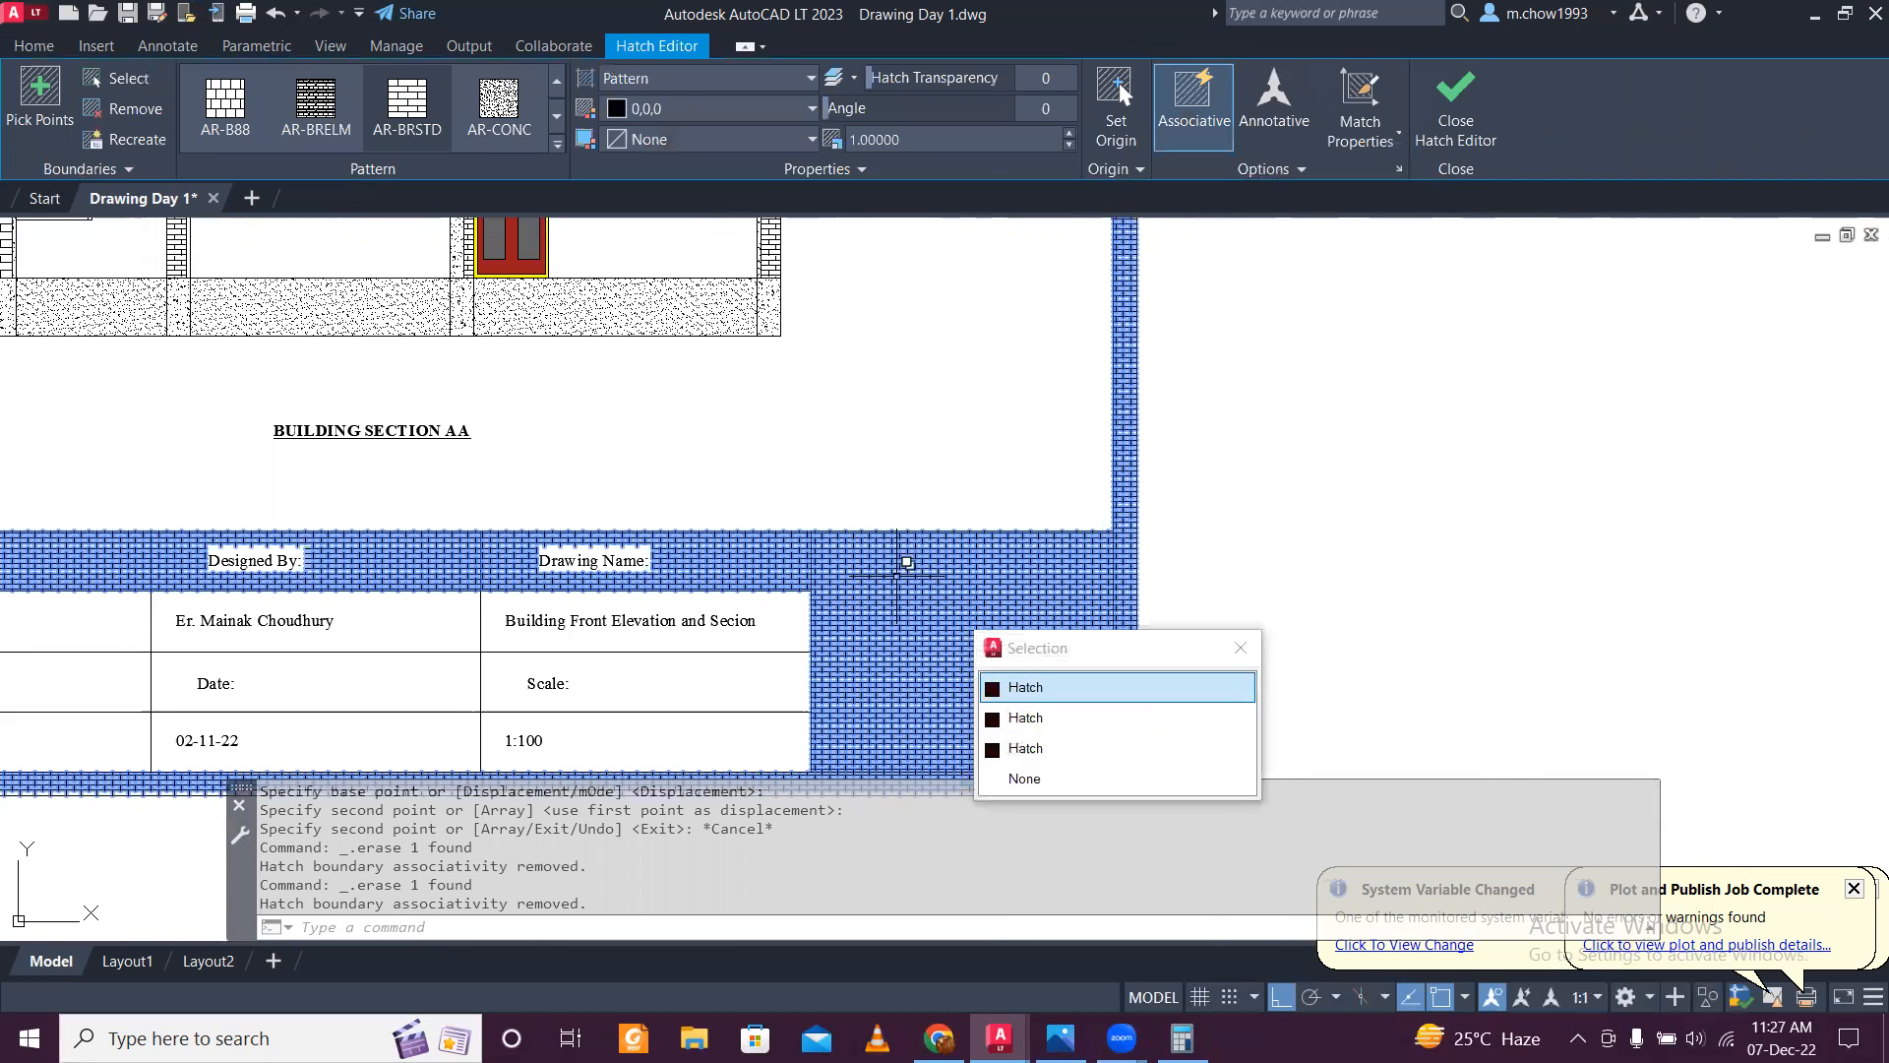
left_click(1027, 679)
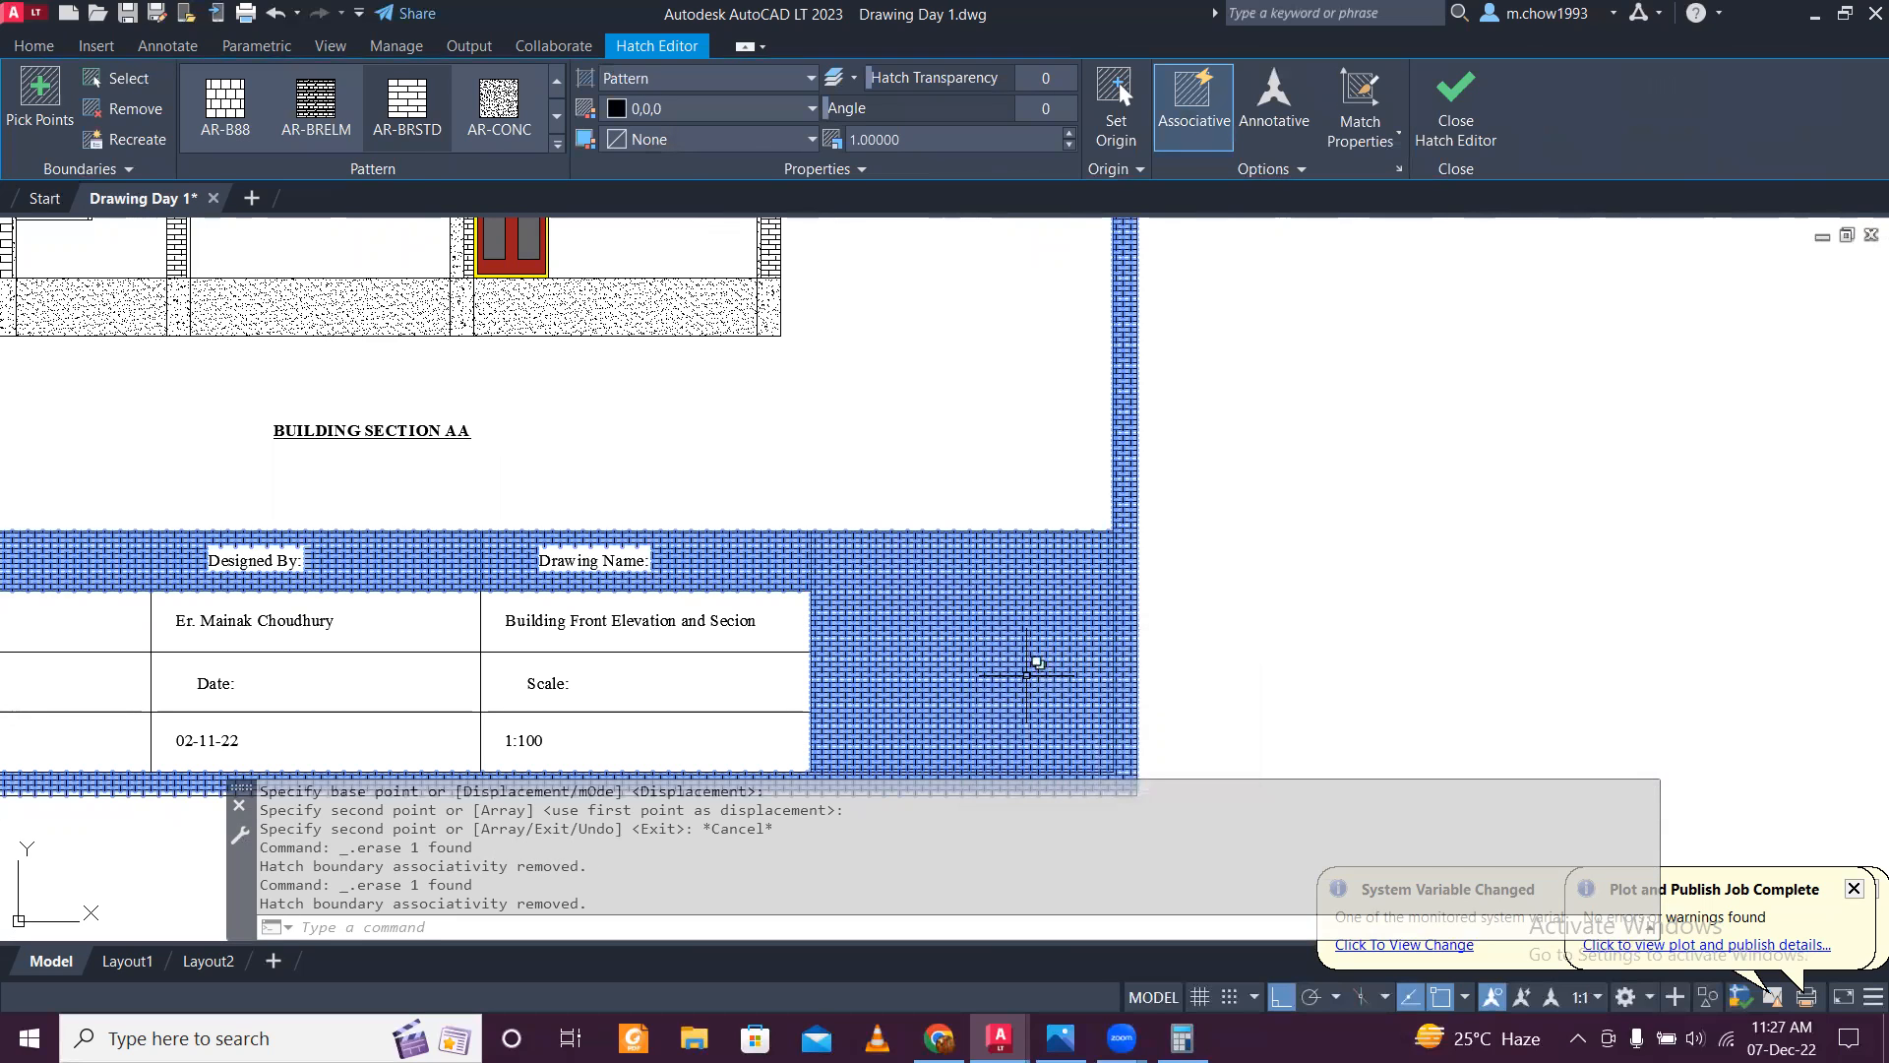
key("Delete")
left_click(1025, 675)
key("Delete")
left_click(990, 669)
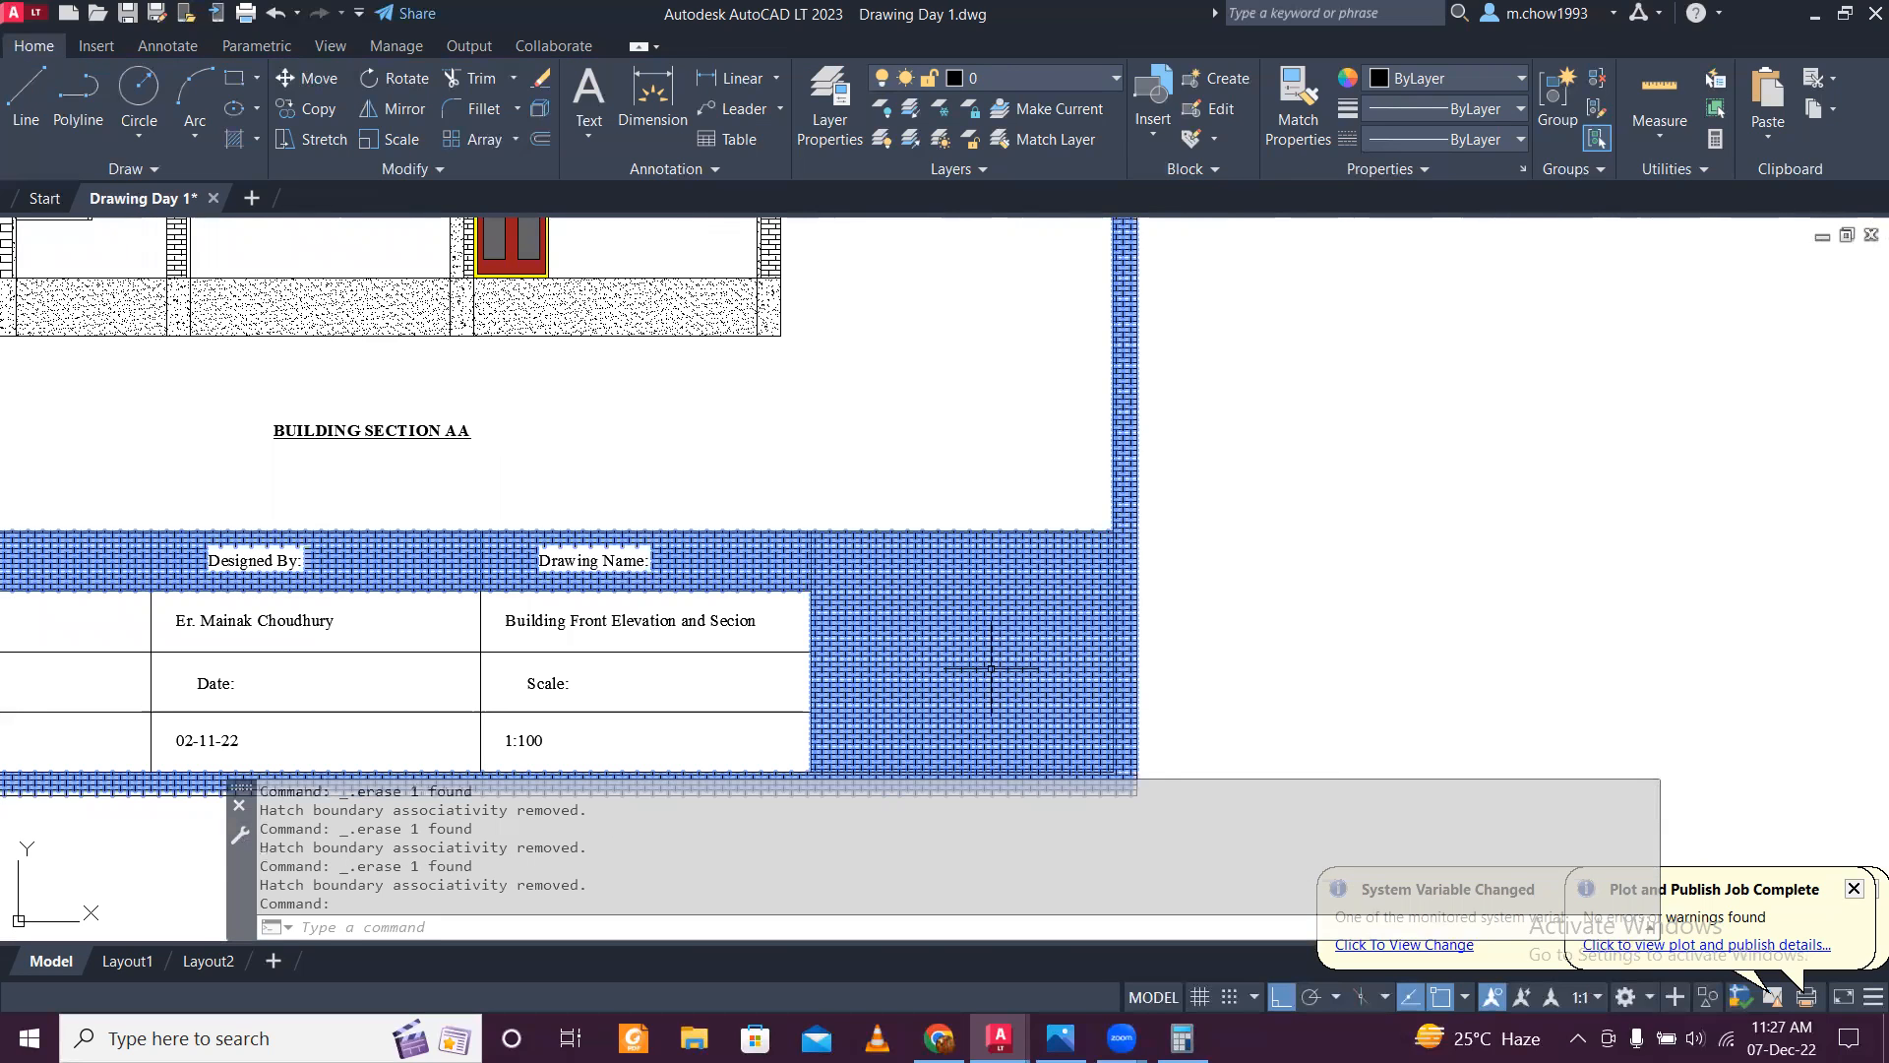
key("Delete")
left_click(962, 635)
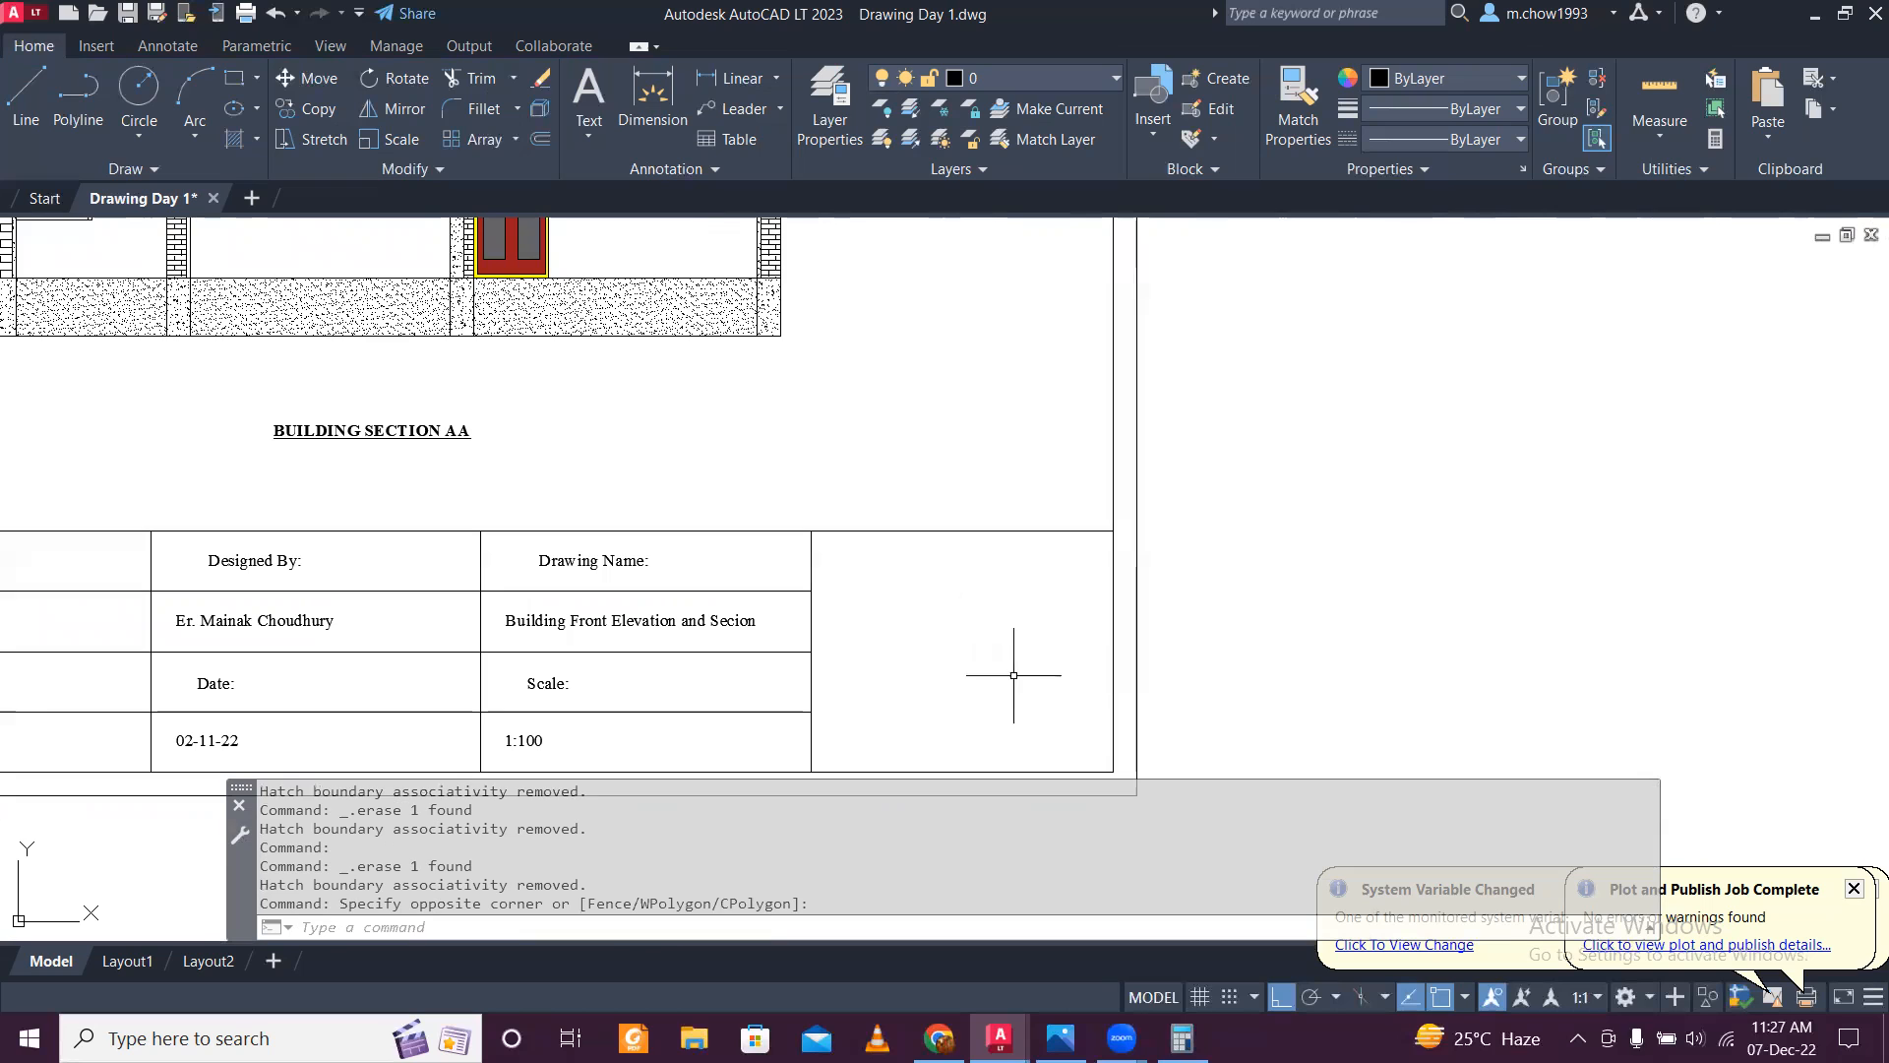
scroll(1013, 675, "down", 3)
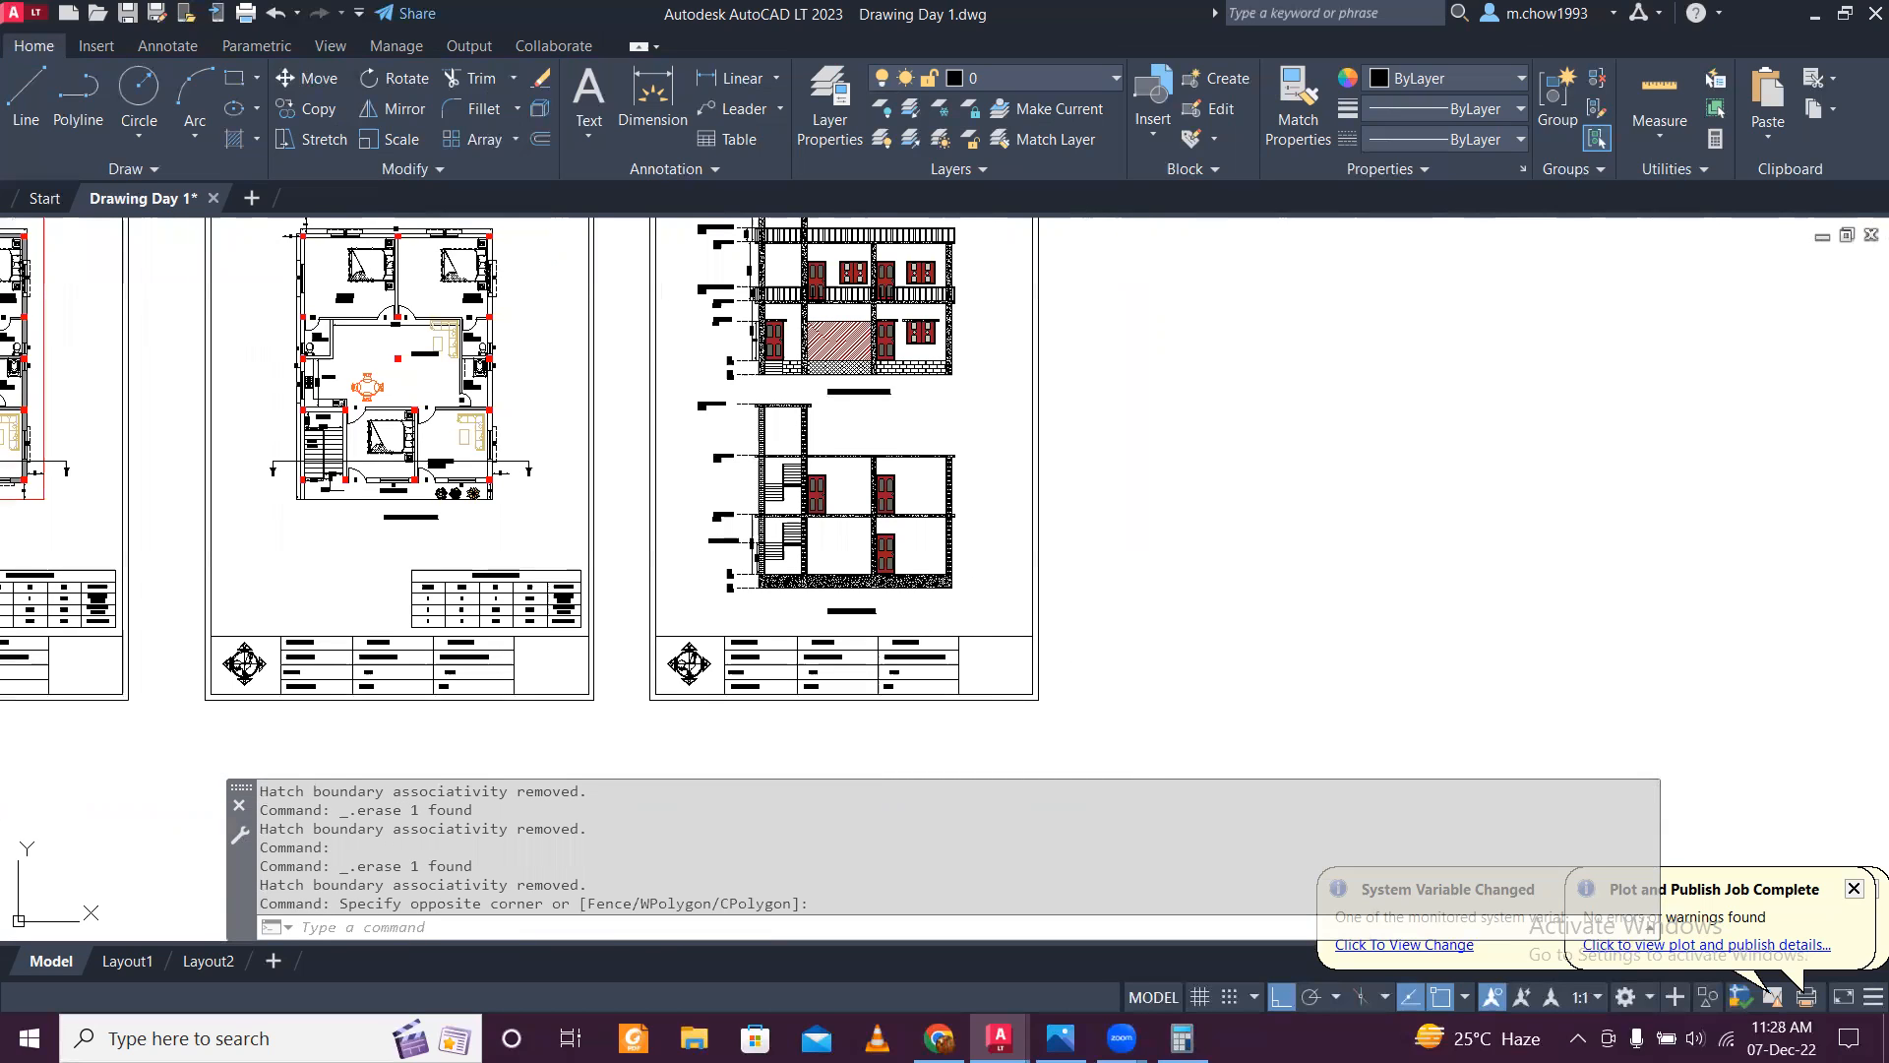
key("Escape")
key("ctrl+s")
Step: Review the building front elevation and the overall arrangement of the two floor plan sheets and the elevation and section sheet
scroll(821, 580, "up", 5)
scroll(821, 581, "down", 5)
middle_click_drag(875, 513, 918, 557)
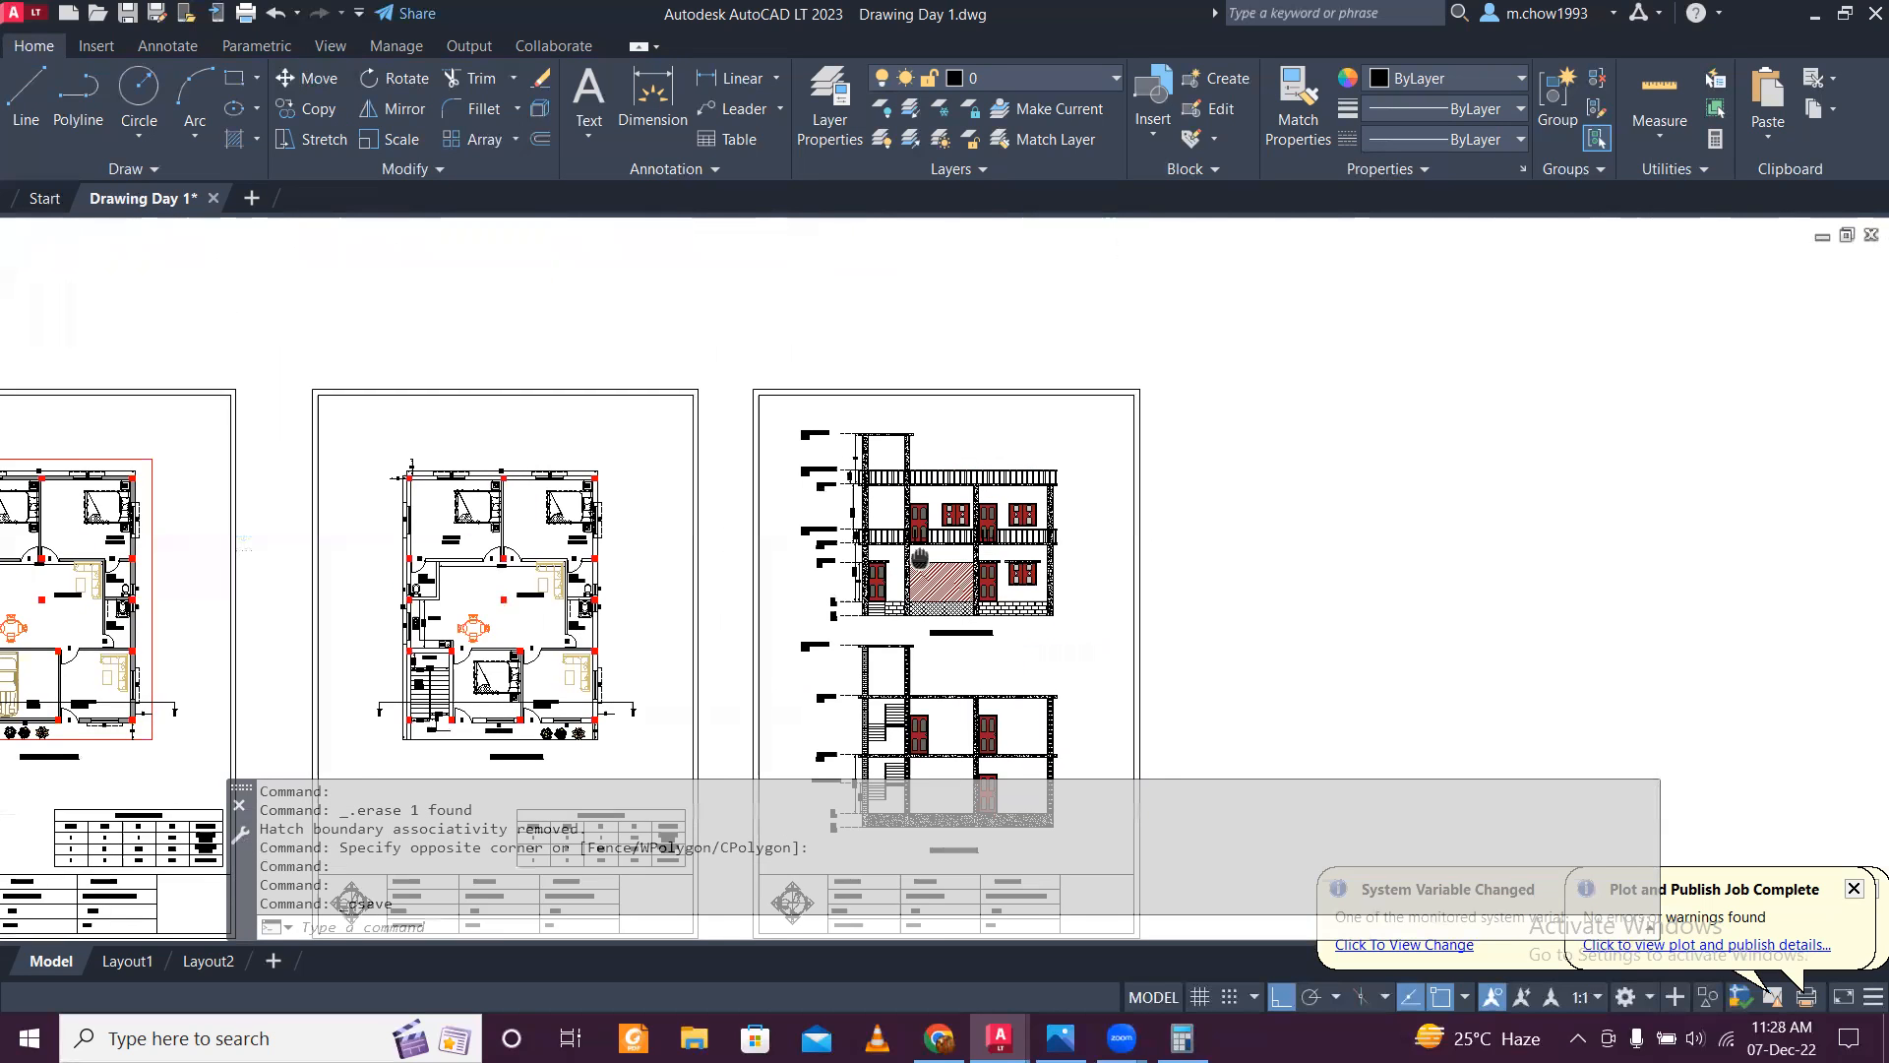
scroll(919, 558, "up", 1)
scroll(610, 558, "down", 3)
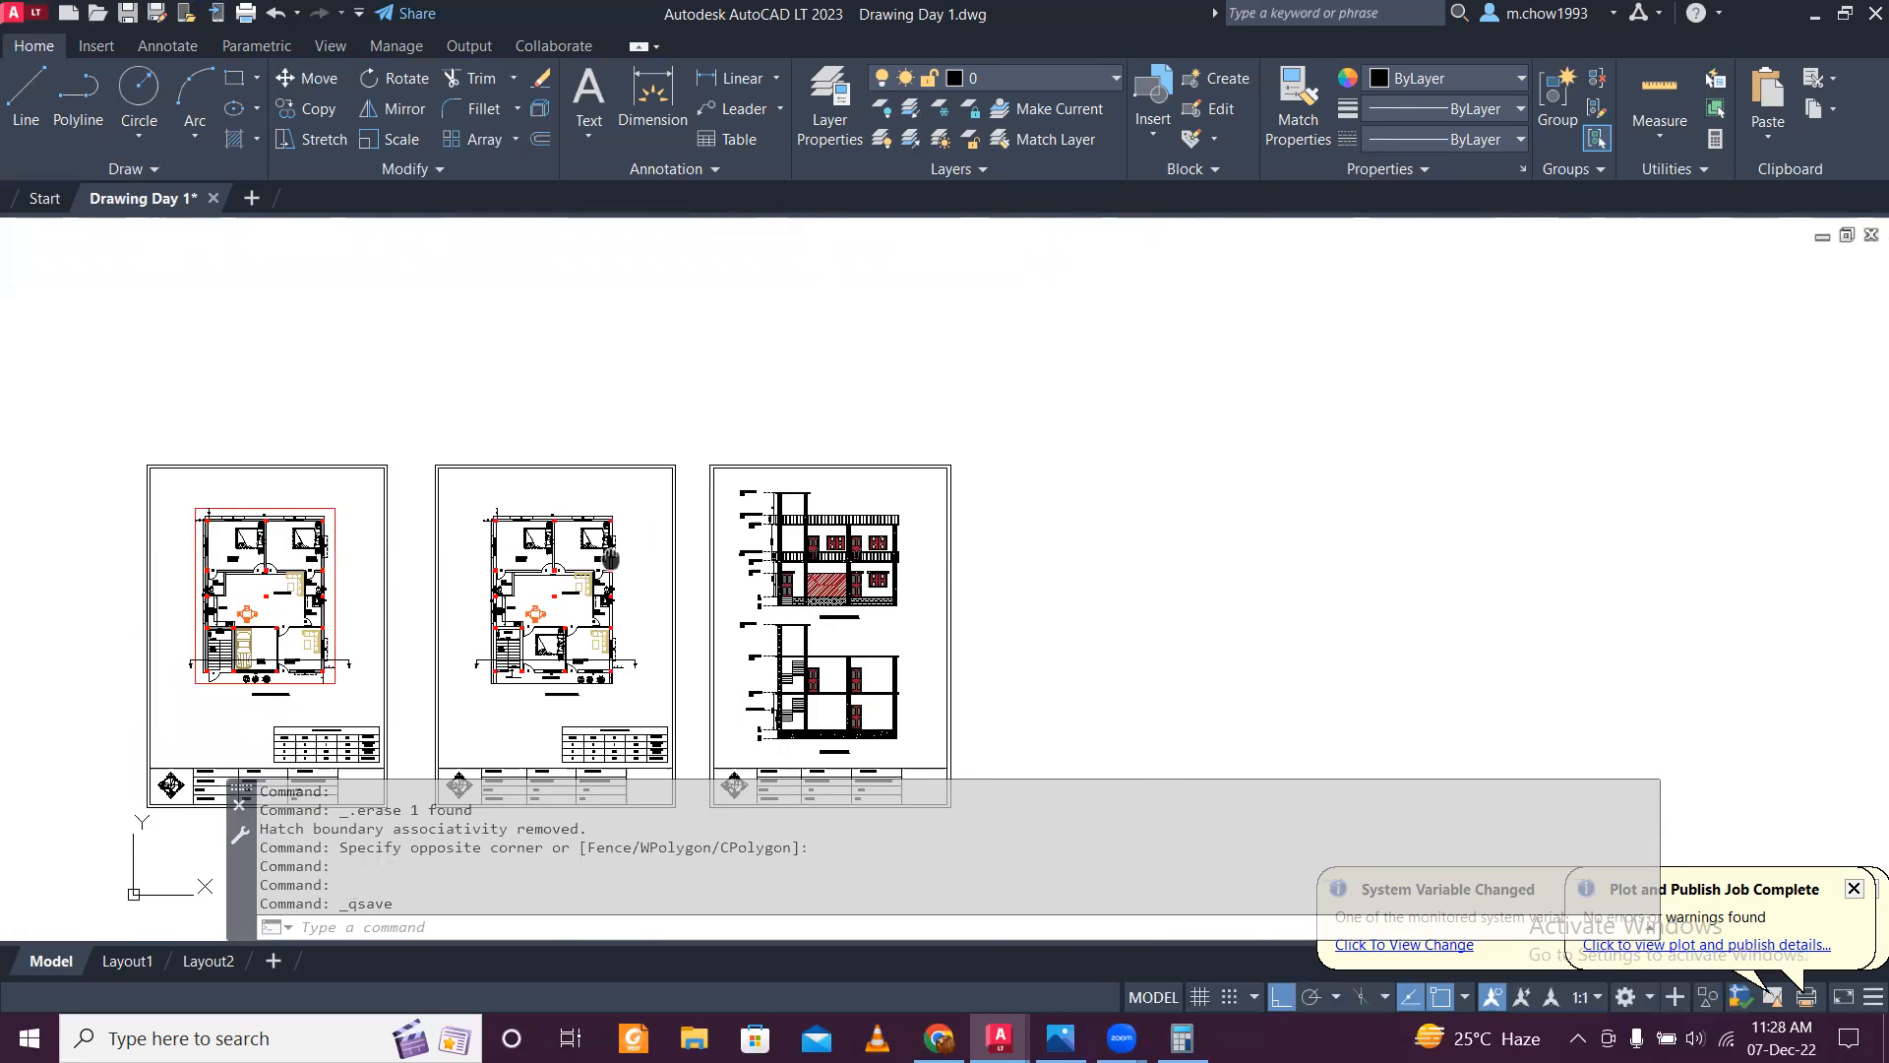
middle_click_drag(610, 558, 905, 529)
scroll(1134, 488, "up", 4)
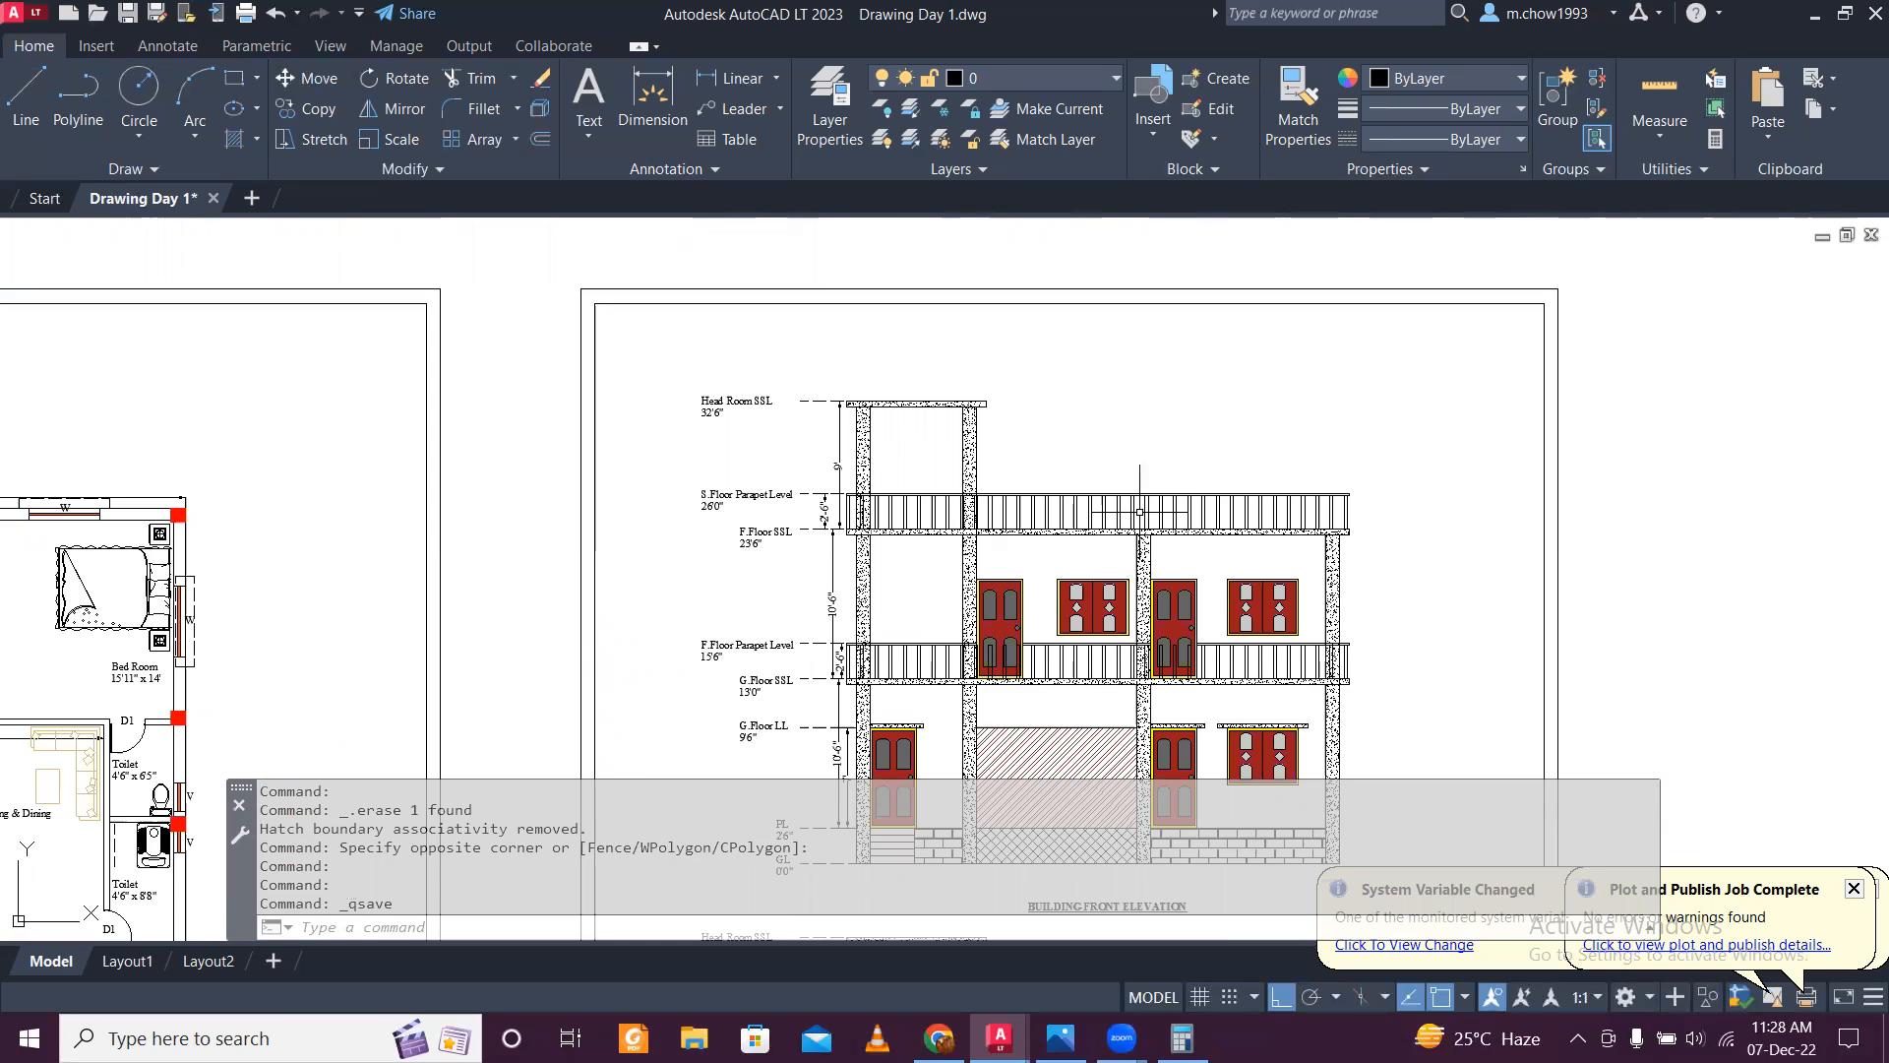
mouse_move(1013, 679)
middle_mouse_down()
mouse_move(983, 548)
mouse_move(1014, 487)
middle_mouse_up()
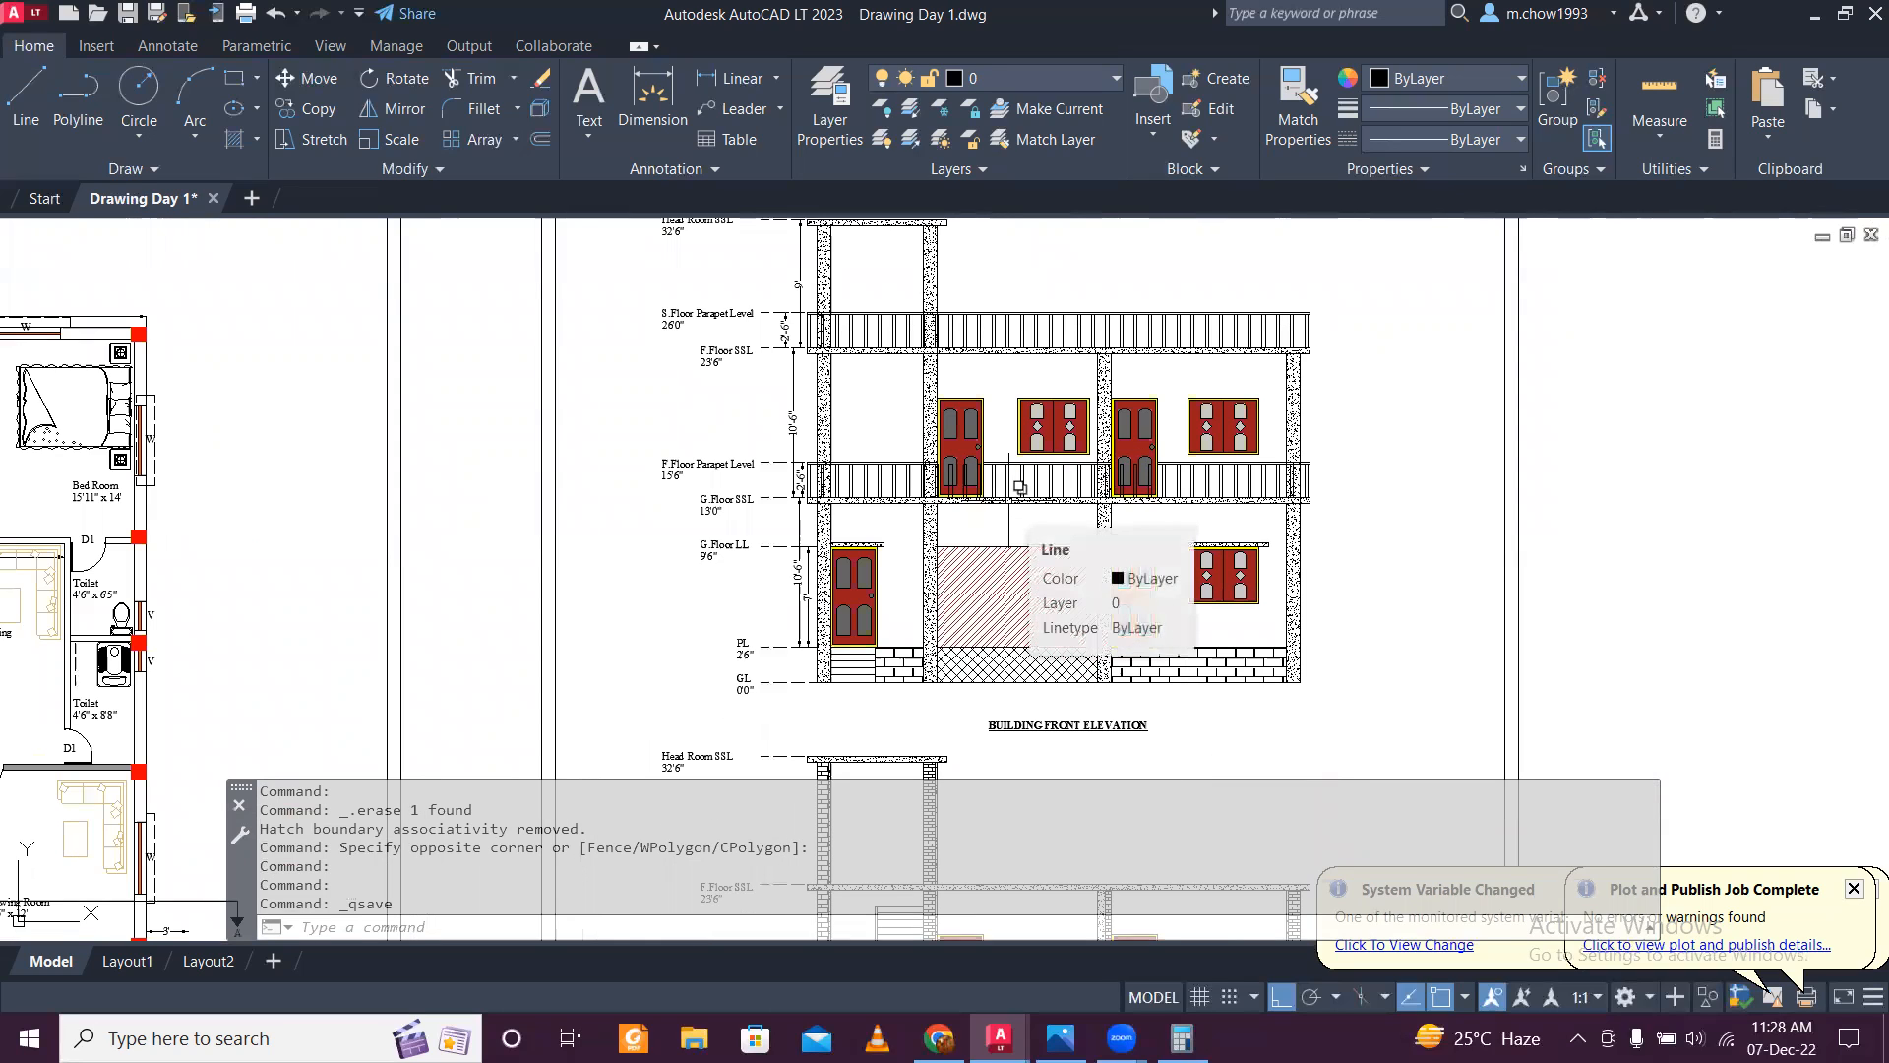
scroll(1020, 487, "down", 4)
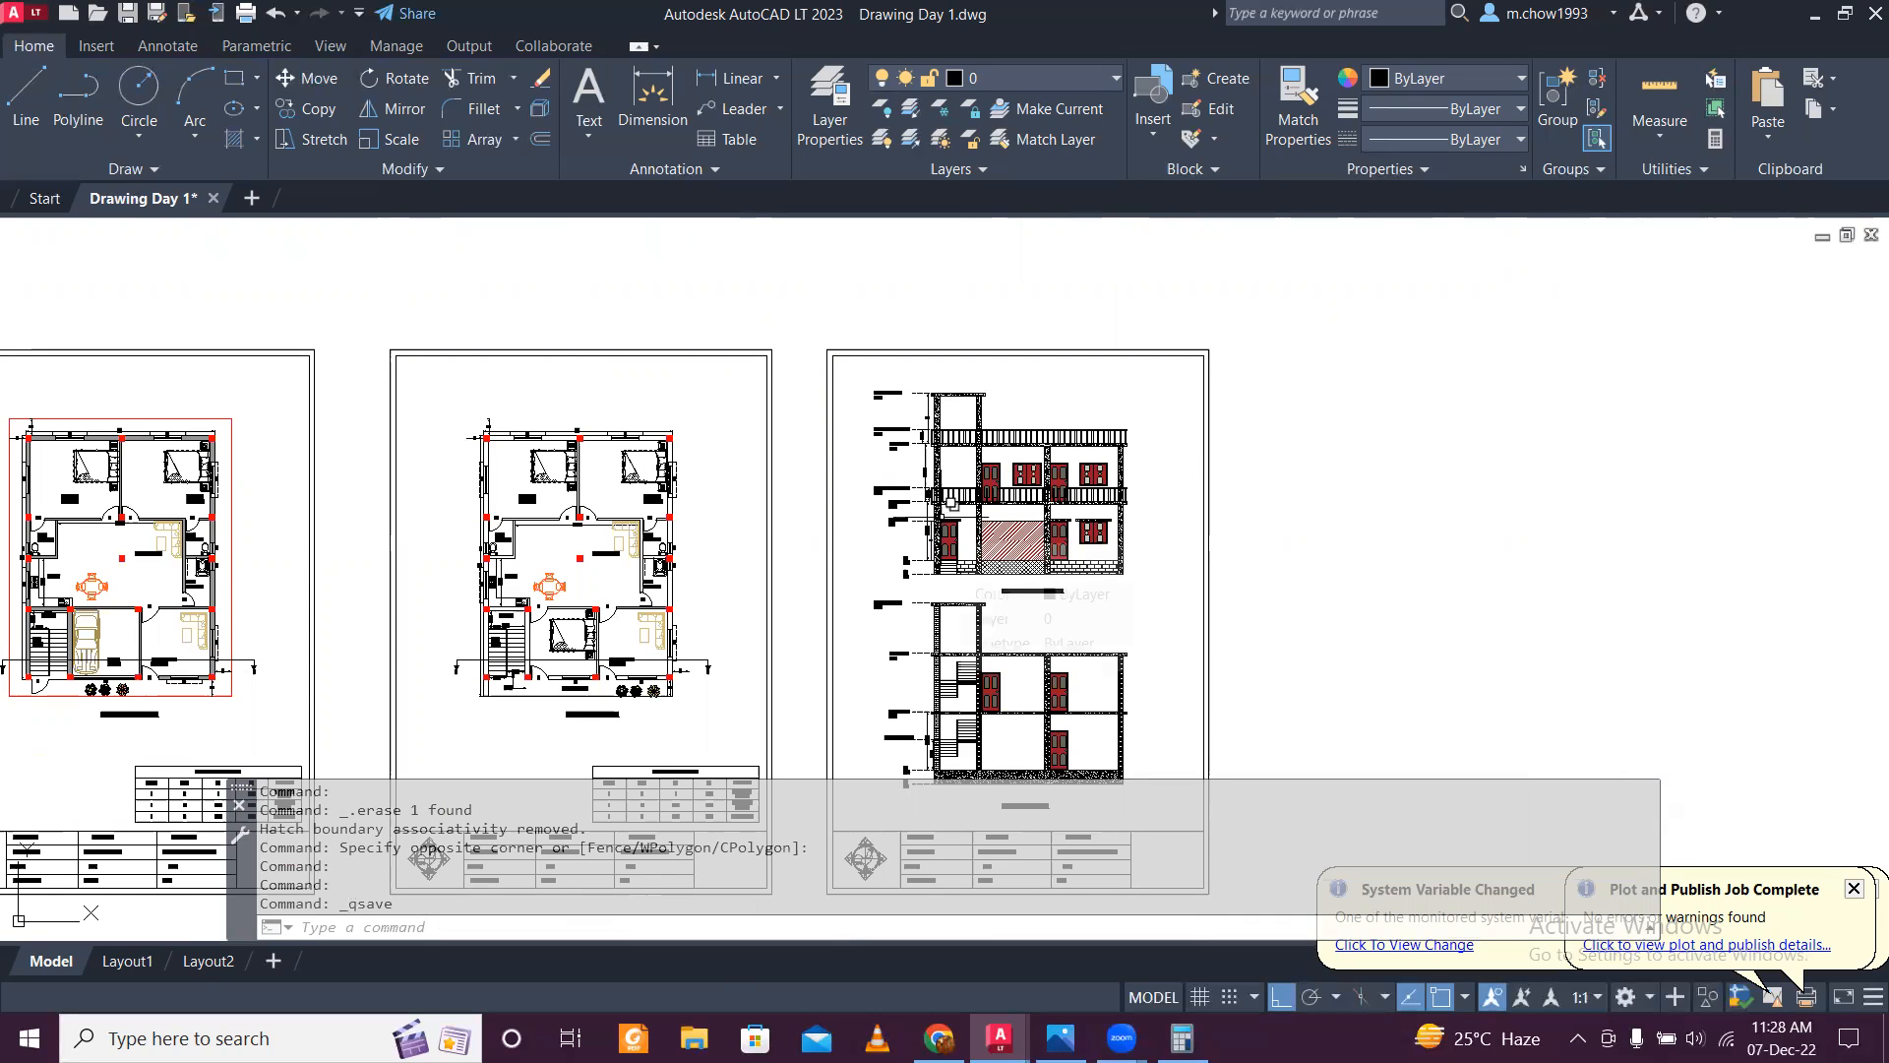
scroll(790, 558, "down", 4)
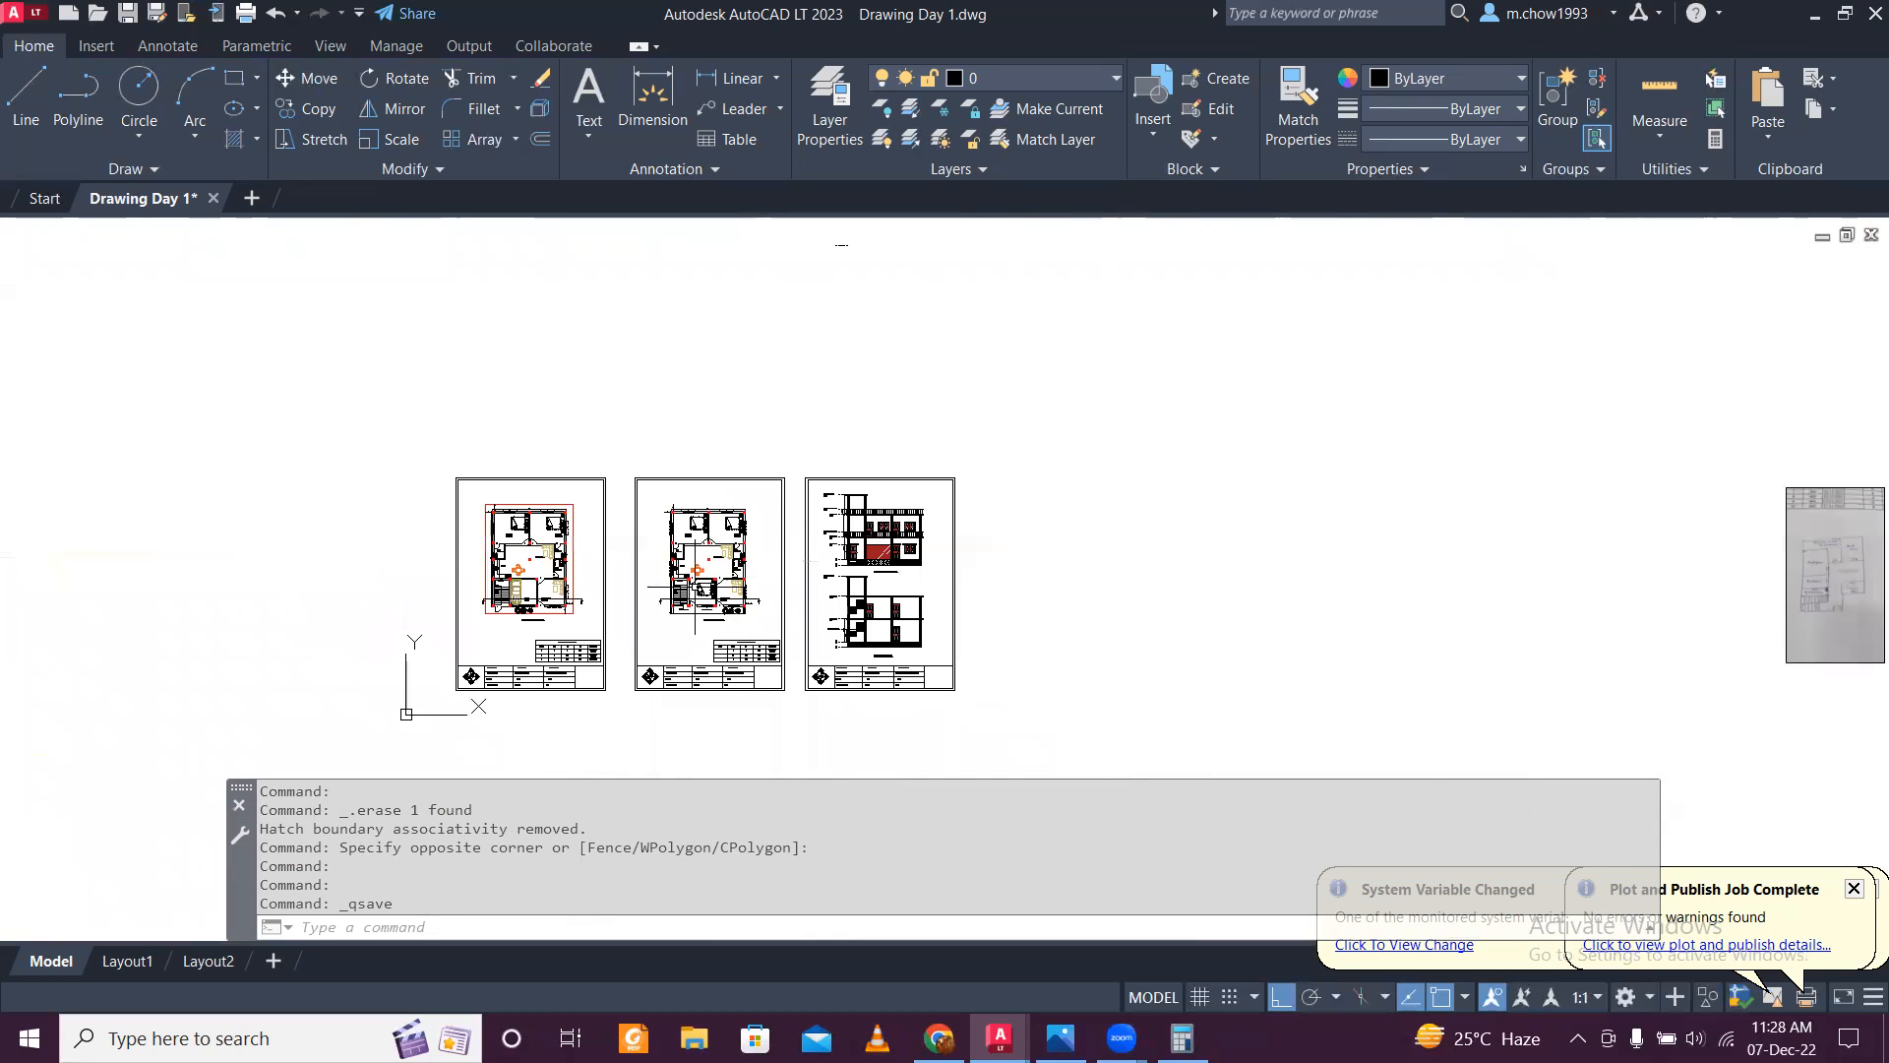
scroll(642, 595, "up", 4)
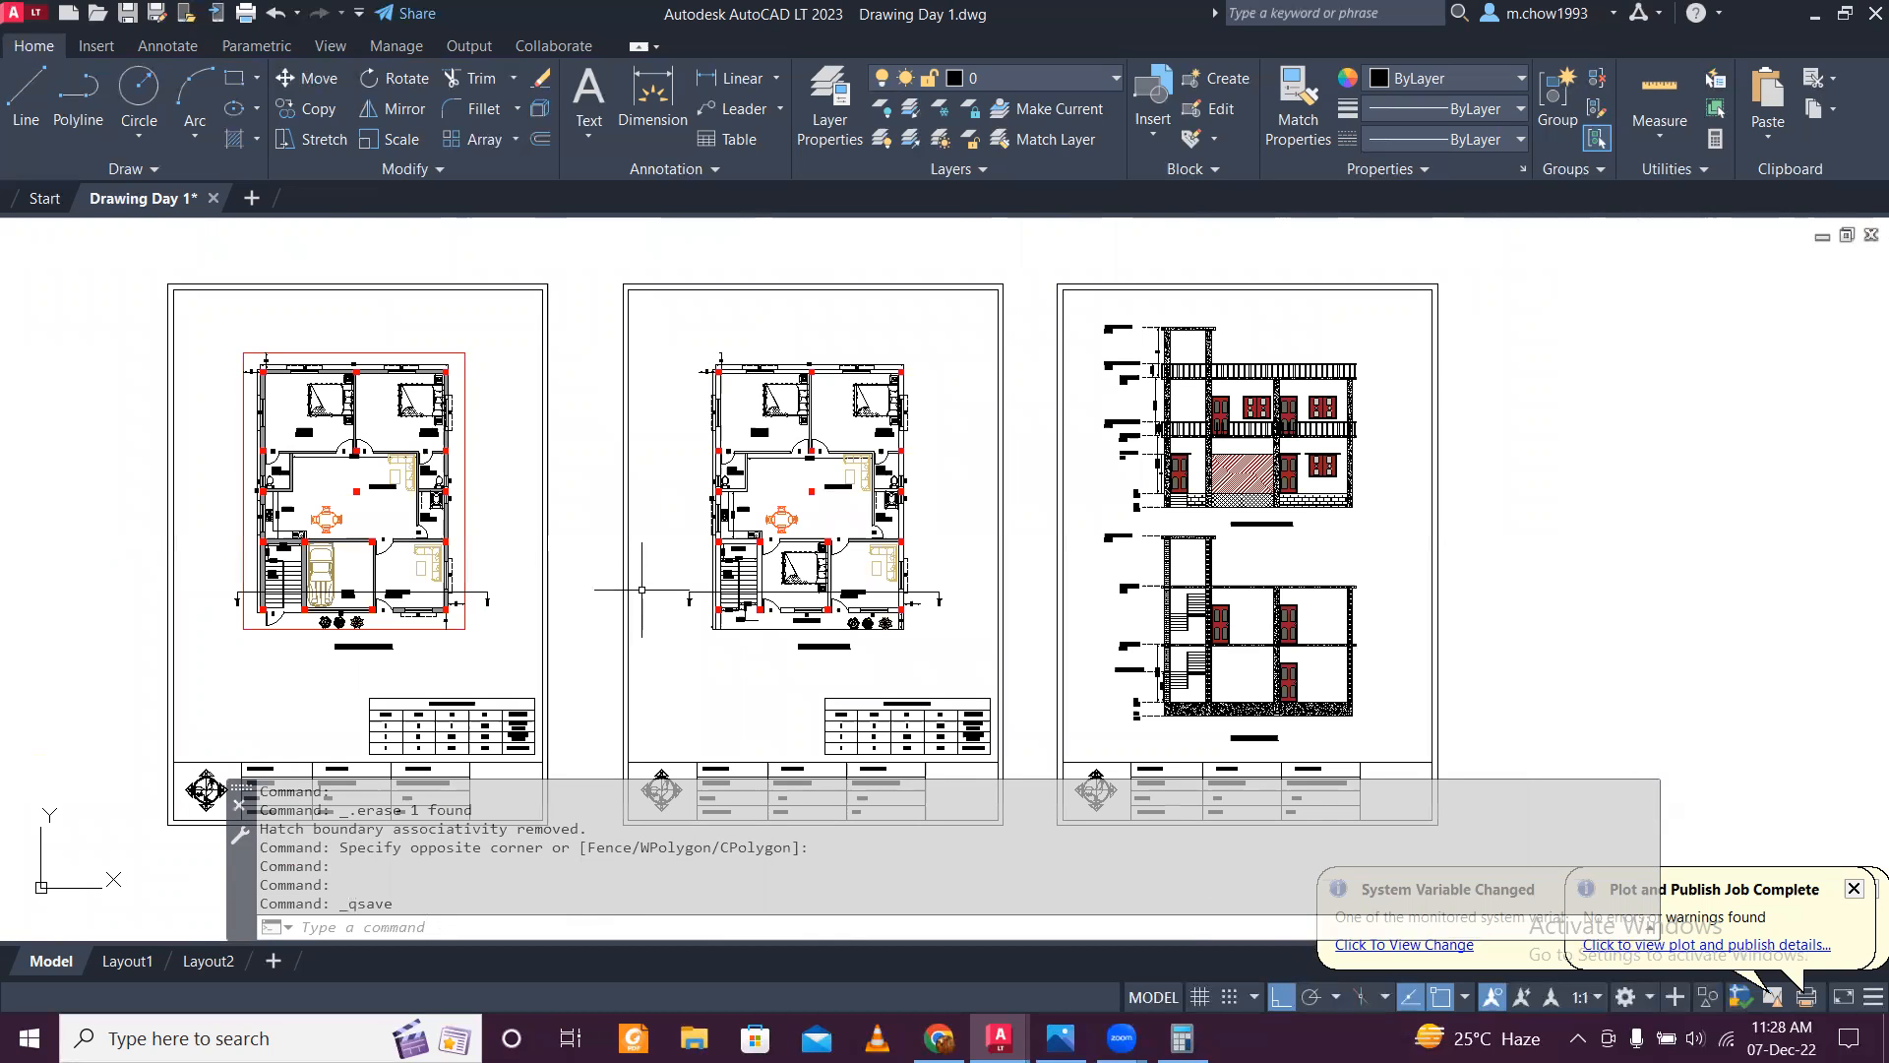